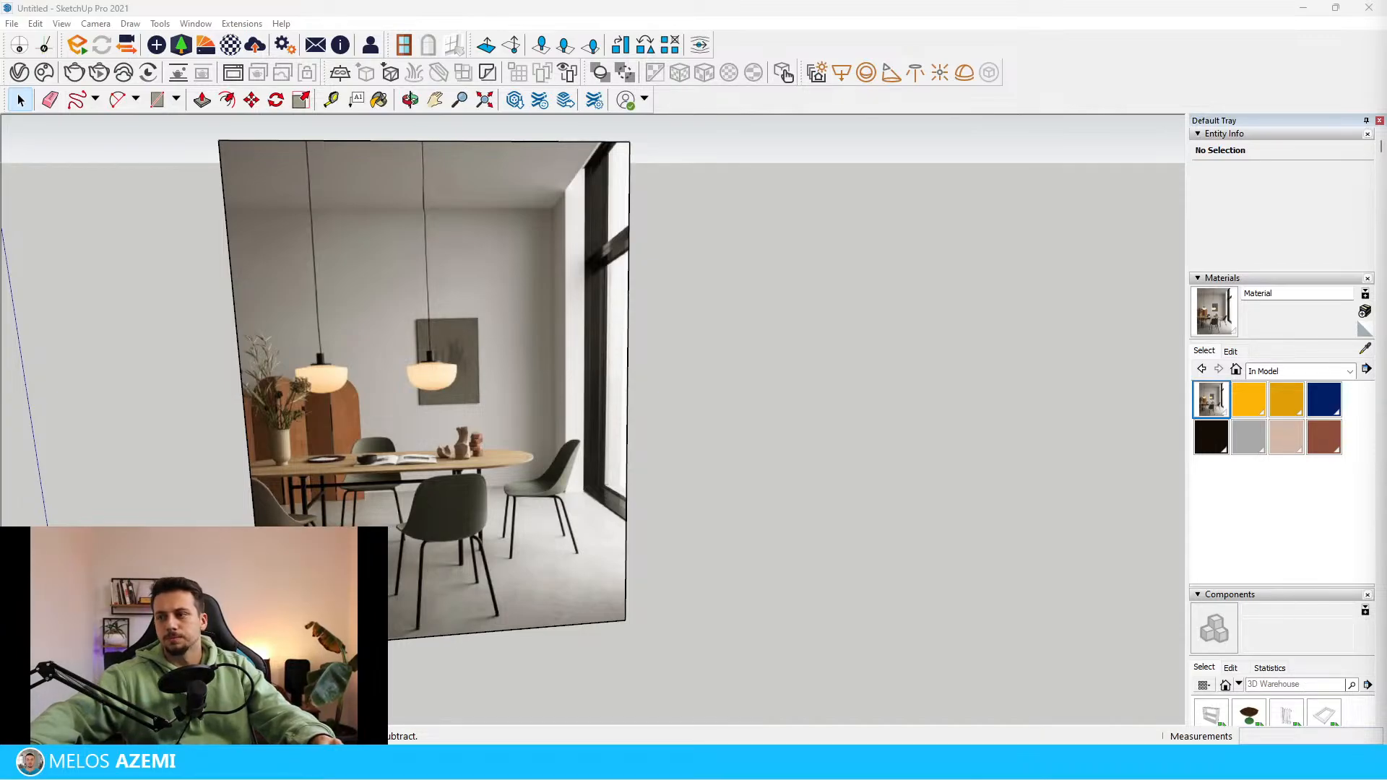
Delete the default scale figure standing at the origin
{"action": "scroll", "coordinate": [669, 431], "scroll_direction": "down", "scroll_amount": 3}
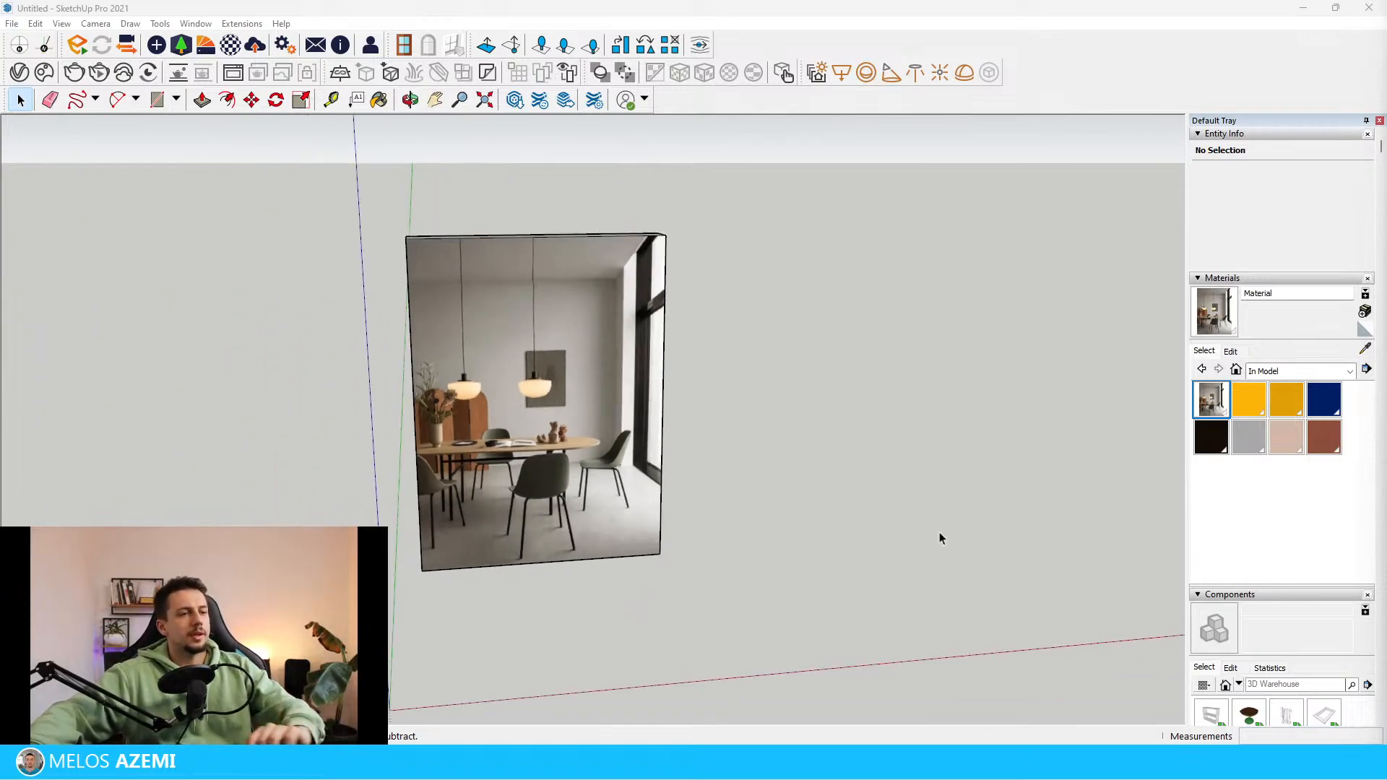
{"action": "mouse_move", "coordinate": [939, 533]}
{"action": "middle_mouse_down"}
{"action": "mouse_move", "coordinate": [672, 531]}
{"action": "mouse_move", "coordinate": [921, 543]}
{"action": "middle_mouse_up"}
{"action": "scroll", "coordinate": [921, 543], "scroll_direction": "down", "scroll_amount": 1}
{"action": "left_click", "coordinate": [496, 660]}
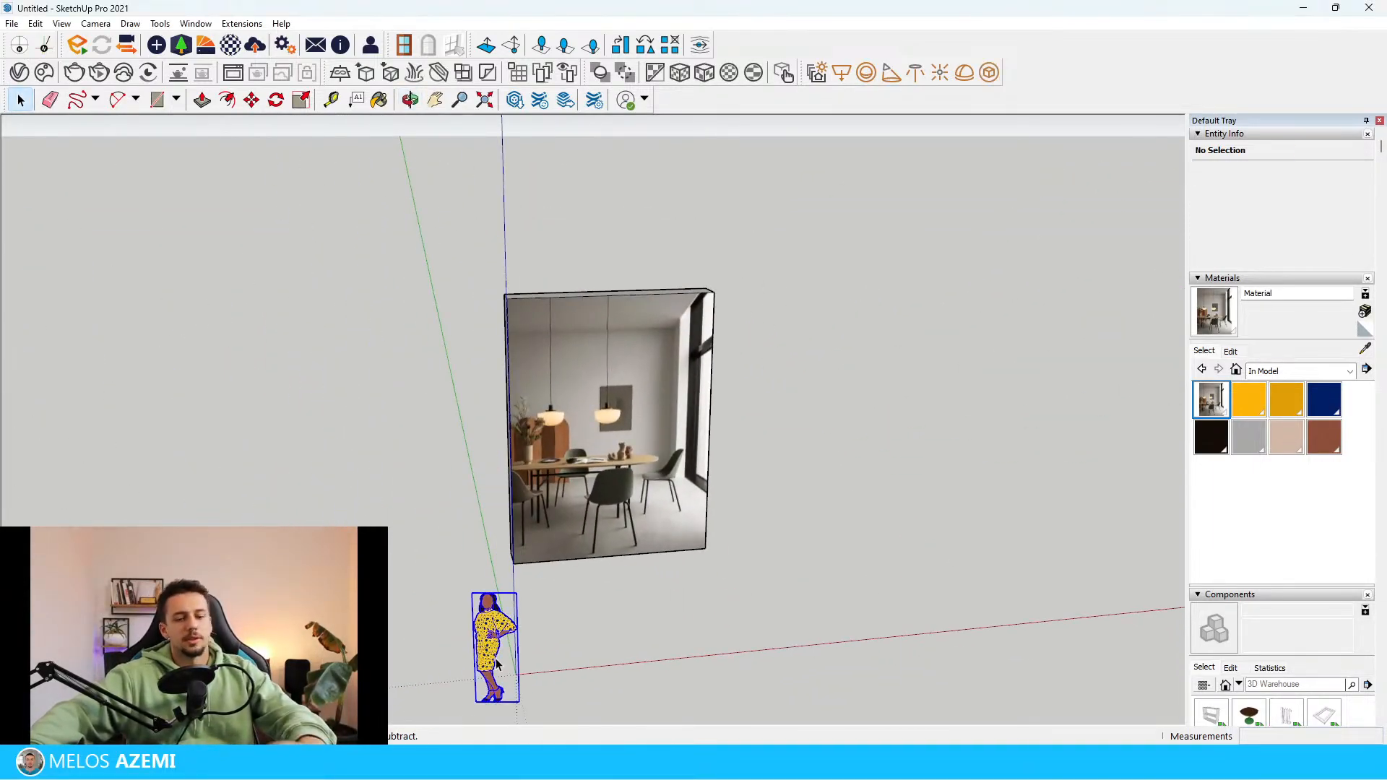
{"action": "key", "text": "Delete"}
Examine the dining room reference image from several distances and angles, including its furniture, pendant lamps, floor and window wall
{"action": "scroll", "coordinate": [721, 435], "scroll_direction": "up", "scroll_amount": 3}
{"action": "middle_click_drag", "start_coordinate": [721, 435], "coordinate": [561, 448]}
{"action": "scroll", "coordinate": [562, 448], "scroll_direction": "down", "scroll_amount": 3}
{"action": "middle_click_drag", "start_coordinate": [328, 443], "coordinate": [434, 462]}
{"action": "scroll", "coordinate": [303, 474], "scroll_direction": "down", "scroll_amount": 2}
{"action": "scroll", "coordinate": [596, 586], "scroll_direction": "up", "scroll_amount": 4}
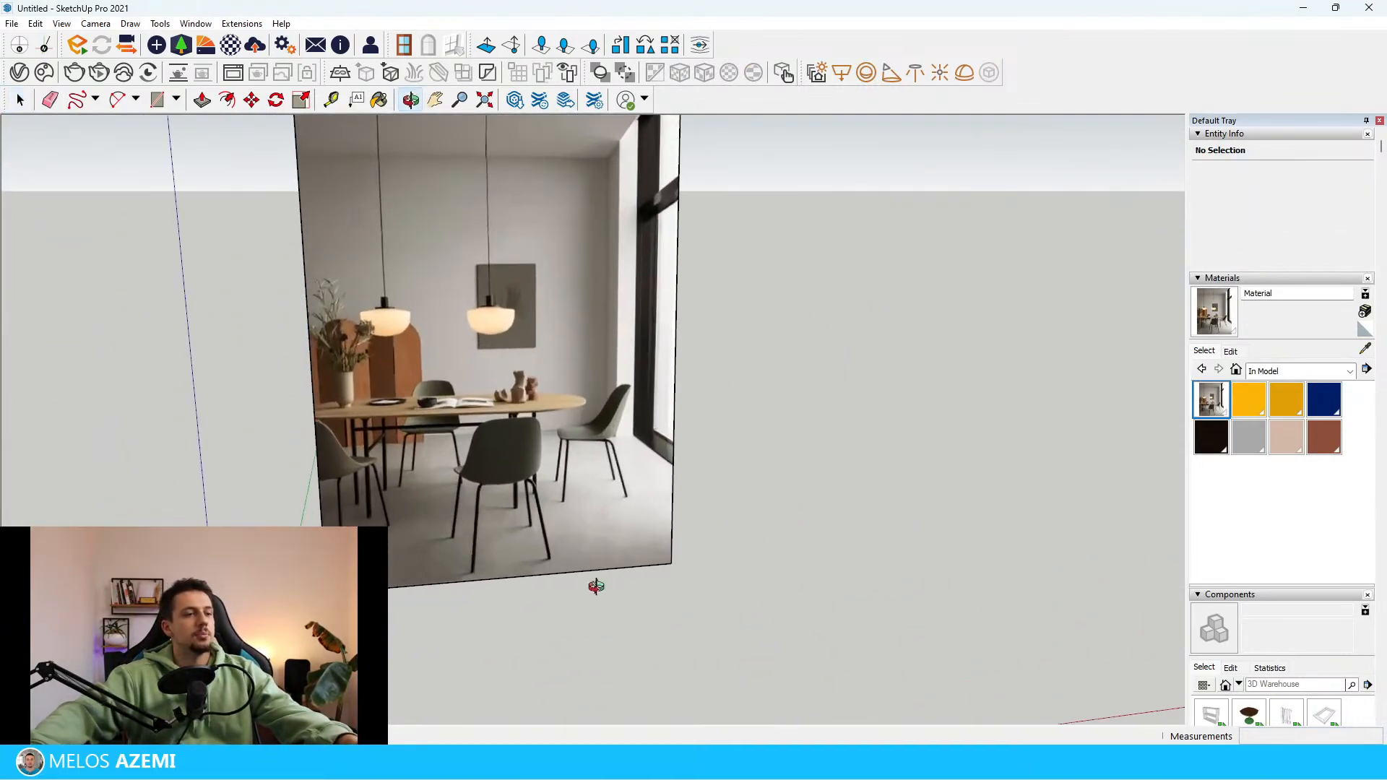
{"action": "middle_click_drag", "start_coordinate": [596, 587], "coordinate": [604, 638]}
{"action": "scroll", "coordinate": [604, 638], "scroll_direction": "down", "scroll_amount": 2}
{"action": "scroll", "coordinate": [477, 318], "scroll_direction": "up", "scroll_amount": 4}
{"action": "scroll", "coordinate": [826, 360], "scroll_direction": "down", "scroll_amount": 2}
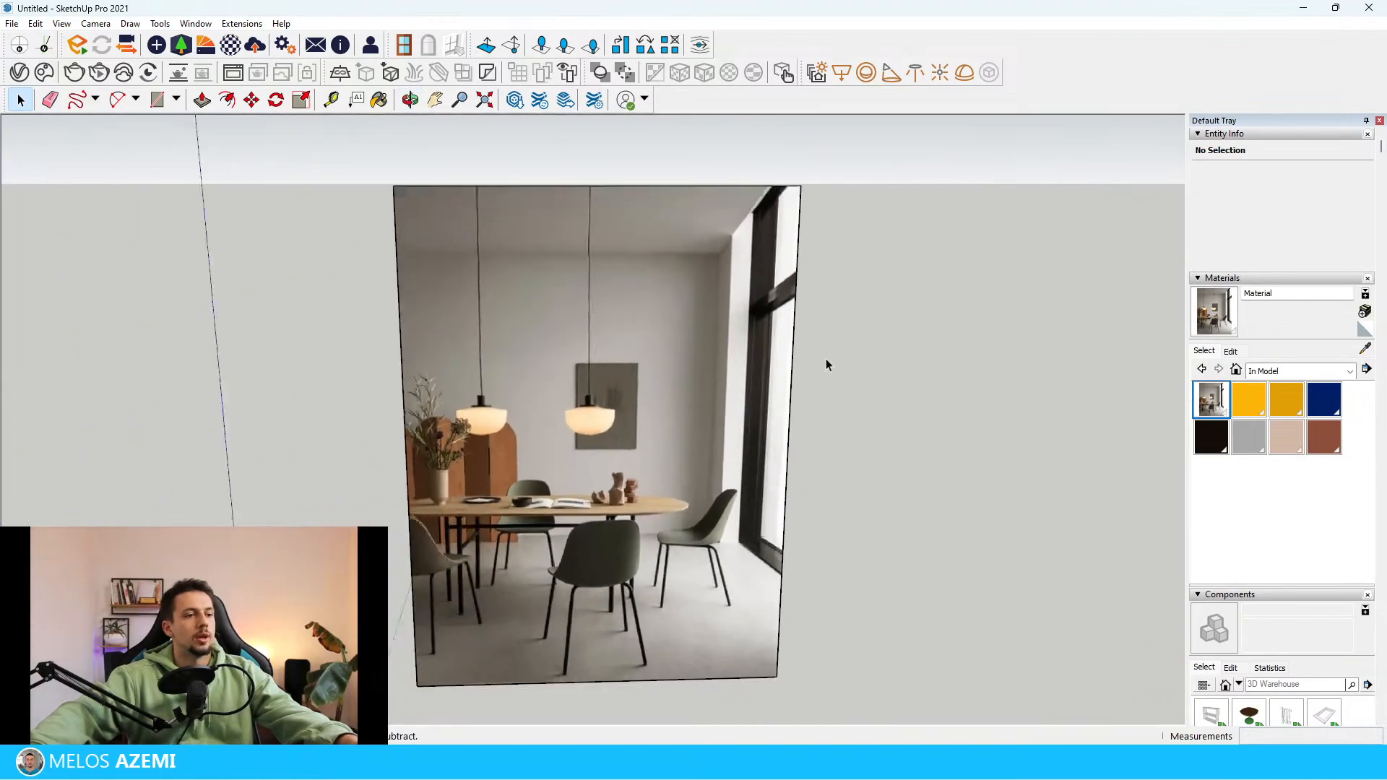
{"action": "middle_click_drag", "start_coordinate": [826, 358], "coordinate": [737, 498]}
{"action": "scroll", "coordinate": [737, 498], "scroll_direction": "down", "scroll_amount": 1}
{"action": "scroll", "coordinate": [697, 448], "scroll_direction": "down", "scroll_amount": 4}
{"action": "middle_click_drag", "start_coordinate": [511, 393], "coordinate": [704, 454]}
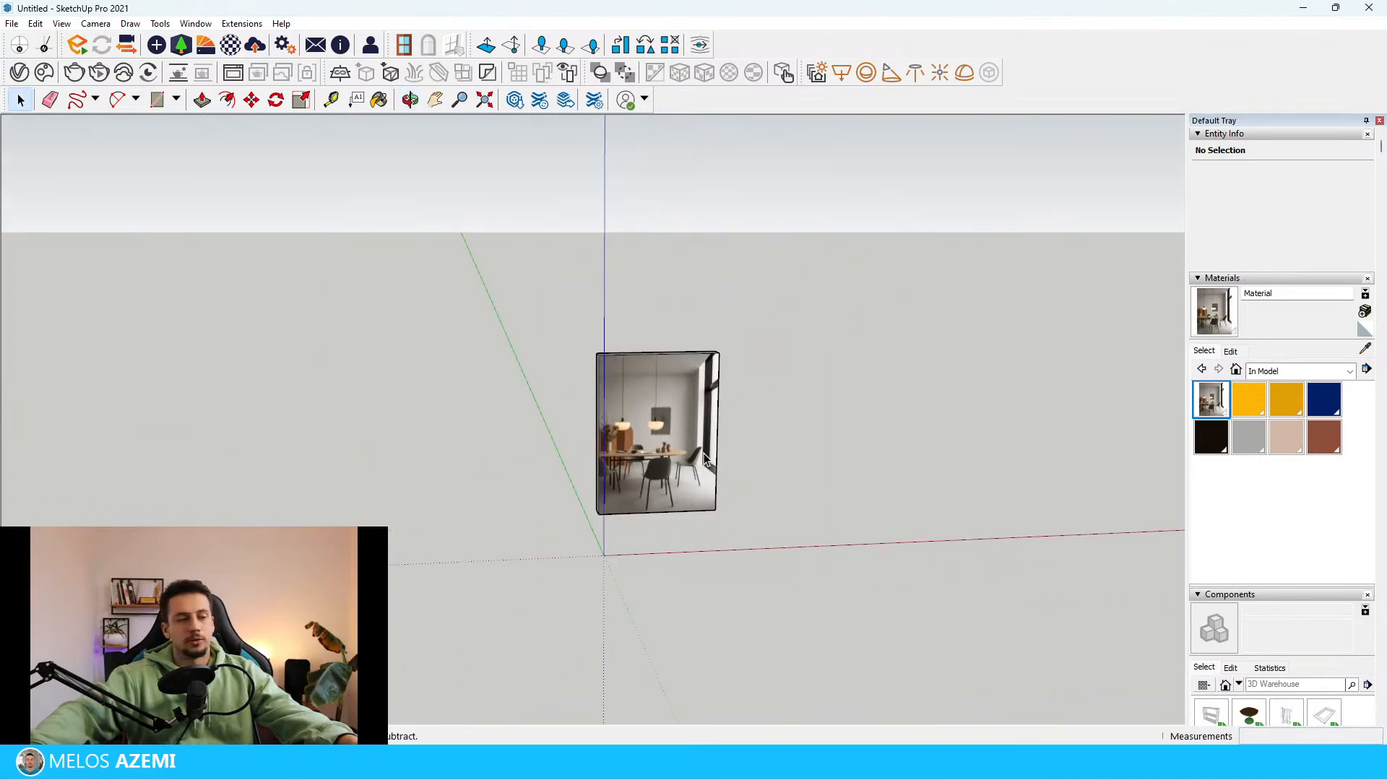
{"action": "scroll", "coordinate": [701, 477], "scroll_direction": "up", "scroll_amount": 5}
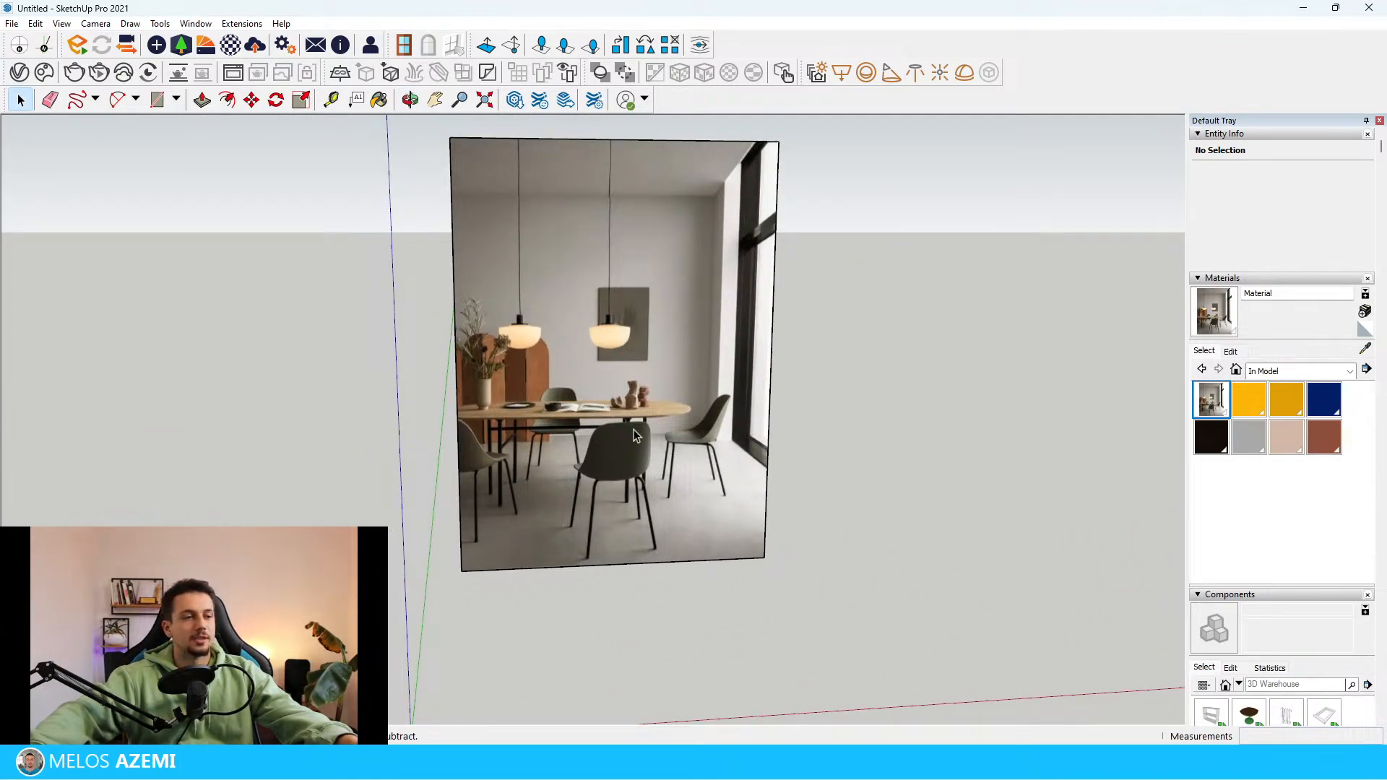
{"action": "scroll", "coordinate": [538, 509], "scroll_direction": "down", "scroll_amount": 3}
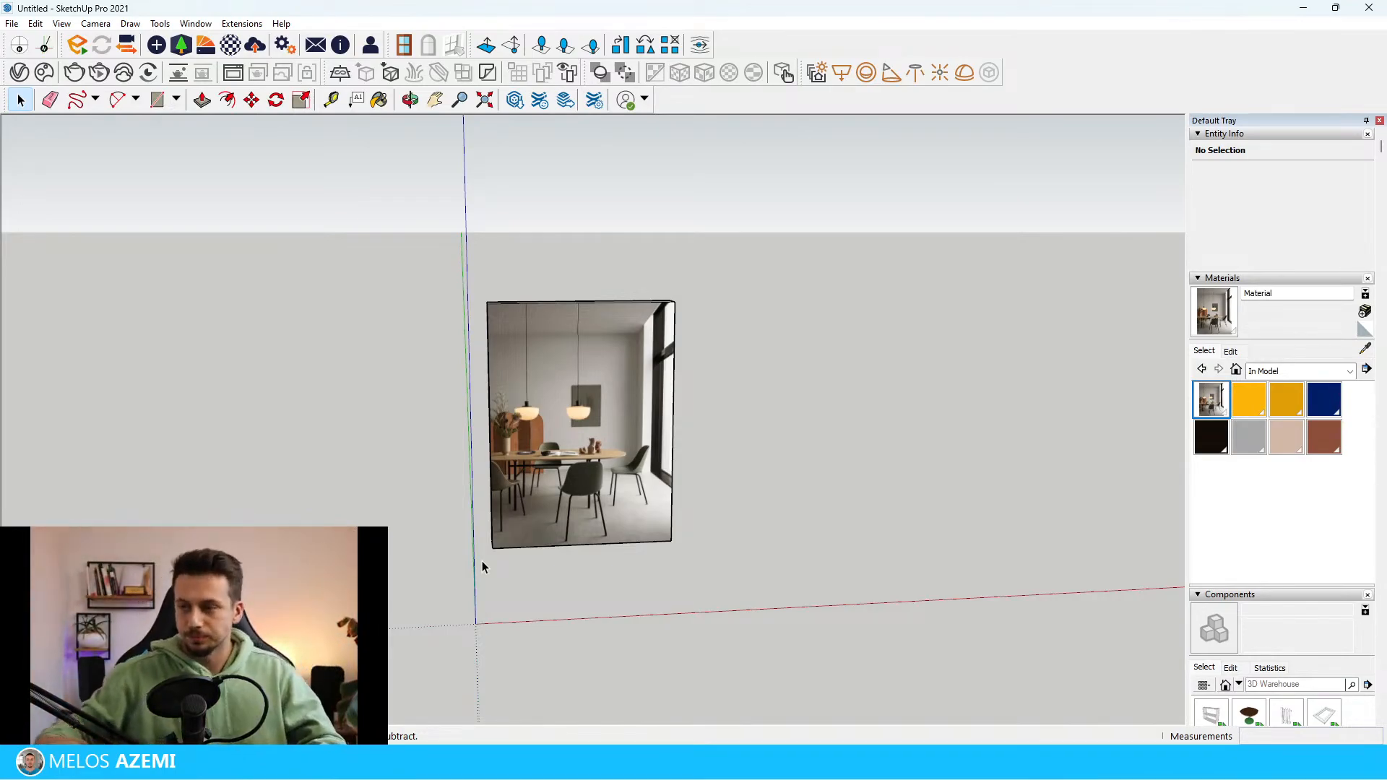
{"action": "scroll", "coordinate": [263, 402], "scroll_direction": "down", "scroll_amount": 1}
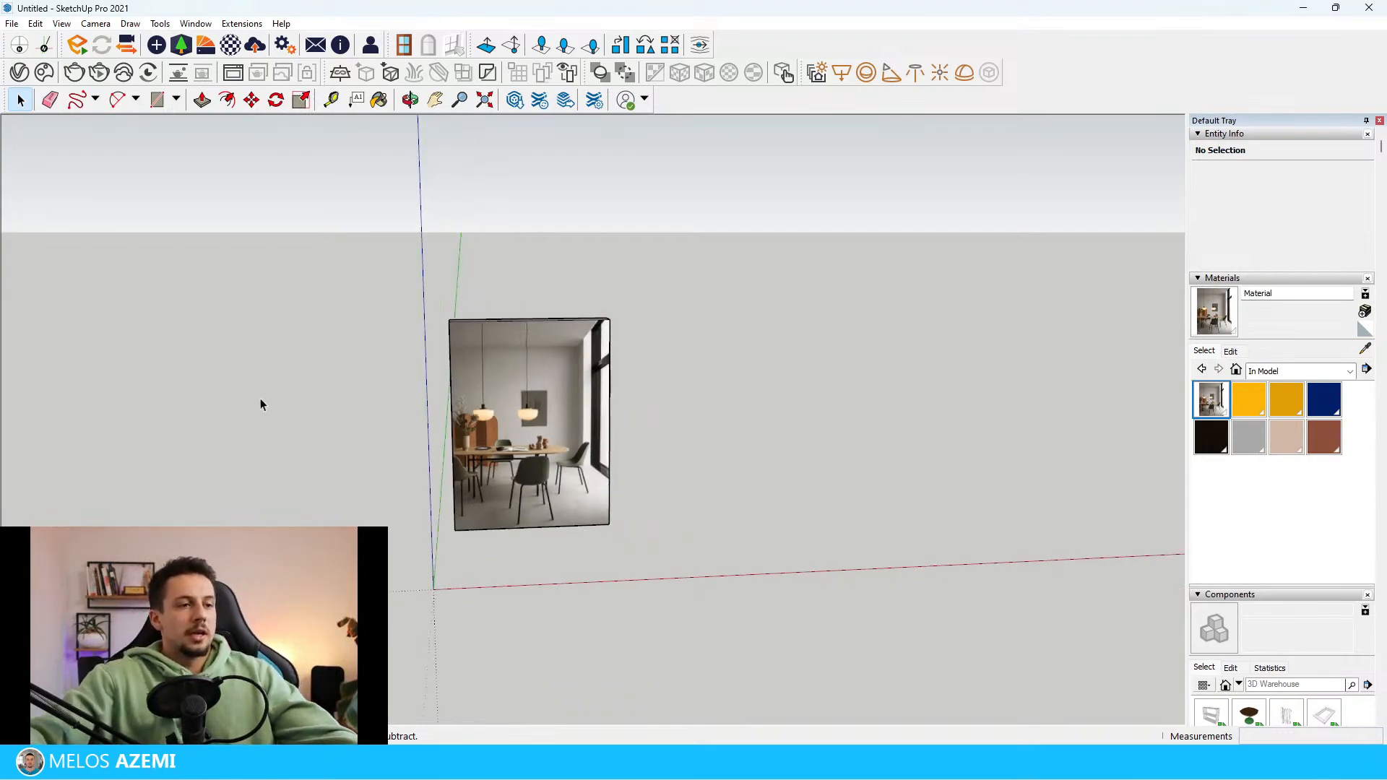
{"action": "mouse_move", "coordinate": [383, 426]}
{"action": "middle_mouse_down"}
{"action": "mouse_move", "coordinate": [399, 511]}
{"action": "mouse_move", "coordinate": [284, 370]}
{"action": "middle_mouse_up"}
{"action": "scroll", "coordinate": [420, 379], "scroll_direction": "up", "scroll_amount": 3}
{"action": "middle_click_drag", "start_coordinate": [500, 398], "coordinate": [550, 404]}
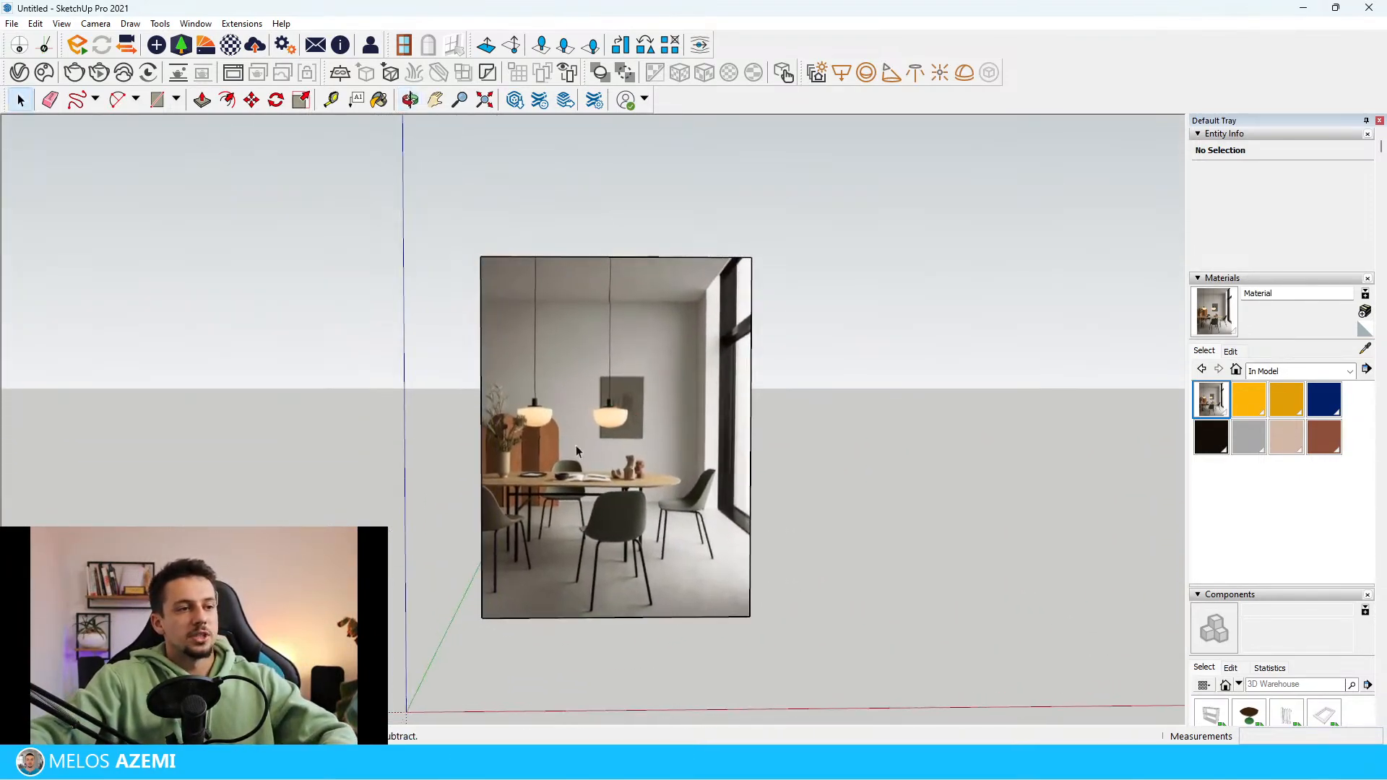
{"action": "scroll", "coordinate": [764, 516], "scroll_direction": "up", "scroll_amount": 4}
{"action": "scroll", "coordinate": [764, 516], "scroll_direction": "down", "scroll_amount": 4}
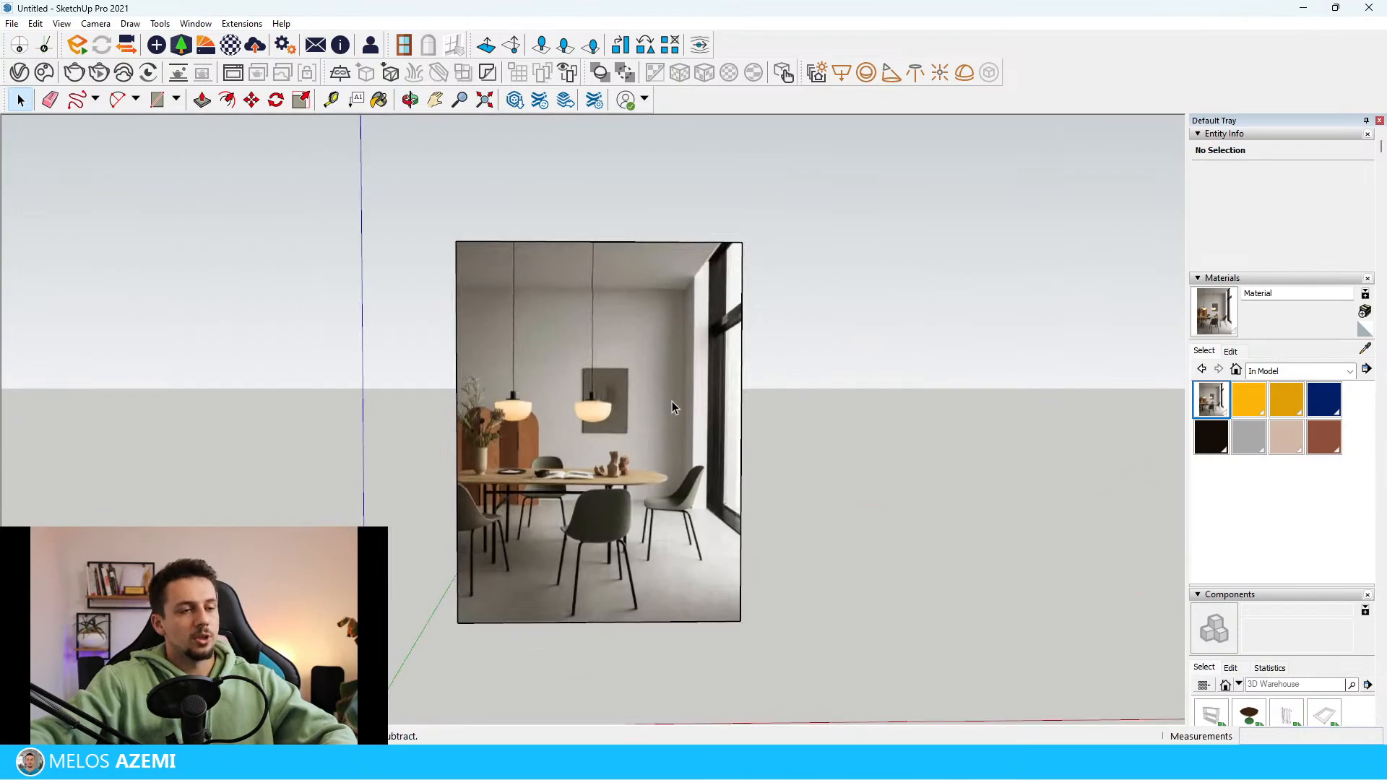
{"action": "middle_click_drag", "start_coordinate": [783, 463], "coordinate": [748, 539]}
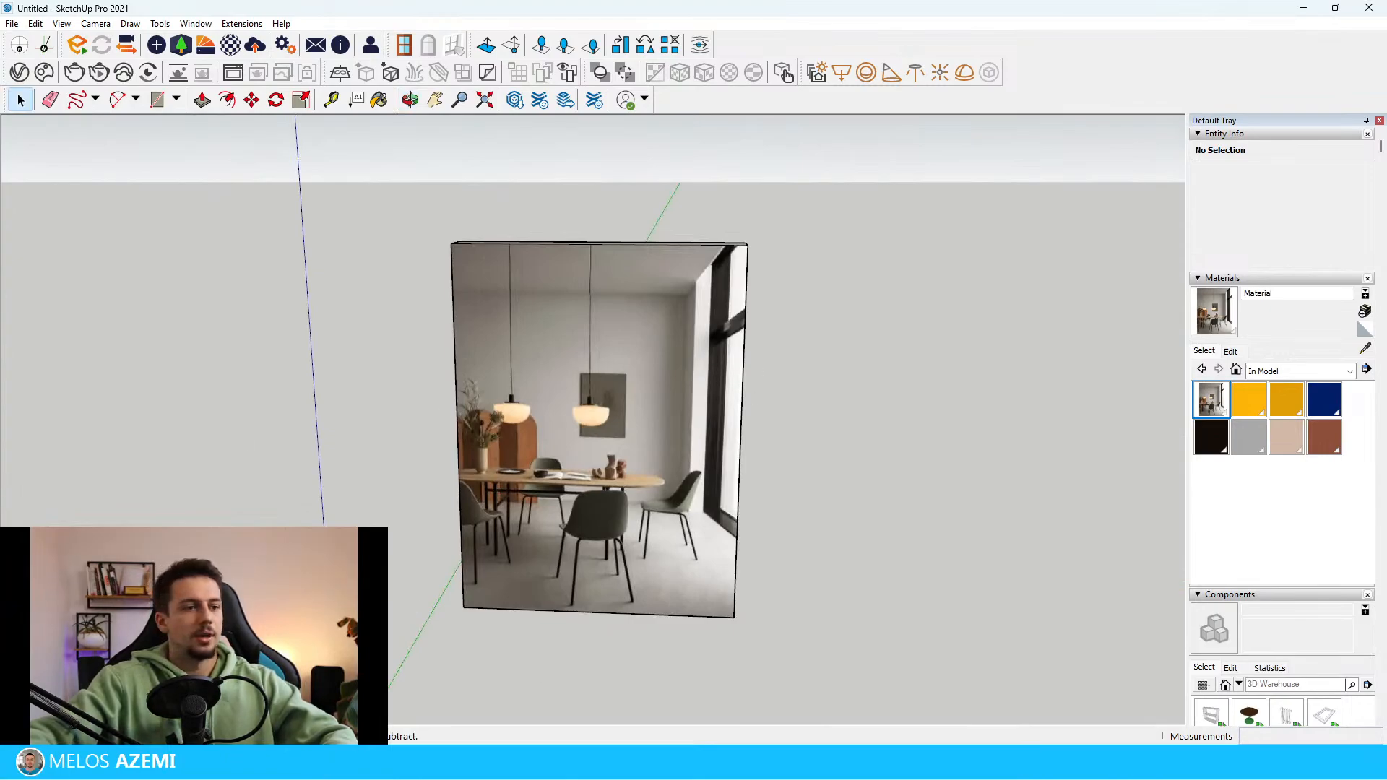
{"action": "scroll", "coordinate": [463, 419], "scroll_direction": "down", "scroll_amount": 2}
{"action": "scroll", "coordinate": [643, 476], "scroll_direction": "up", "scroll_amount": 3}
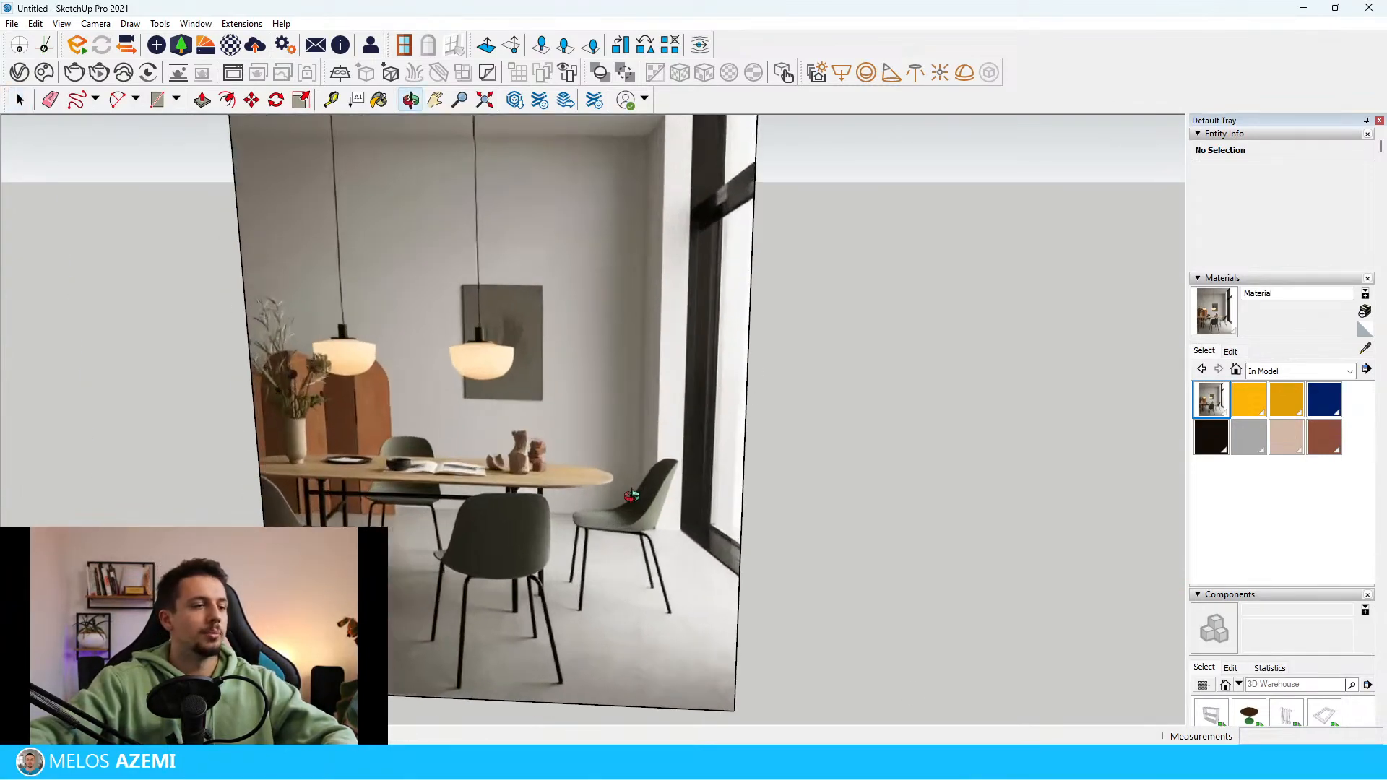
{"action": "middle_click_drag", "start_coordinate": [647, 547], "coordinate": [721, 520]}
{"action": "scroll", "coordinate": [672, 524], "scroll_direction": "down", "scroll_amount": 3}
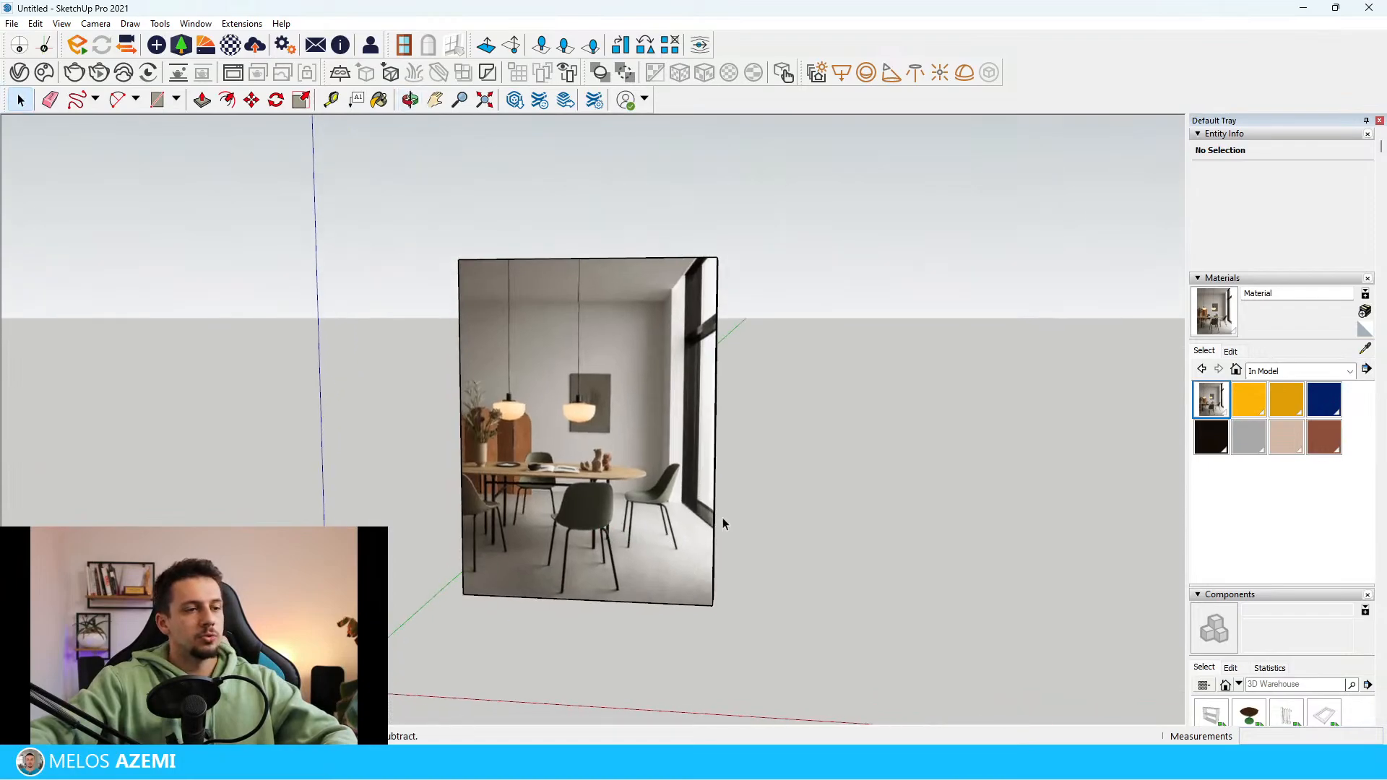
{"action": "scroll", "coordinate": [672, 567], "scroll_direction": "up", "scroll_amount": 6}
{"action": "mouse_move", "coordinate": [640, 548]}
{"action": "middle_mouse_down"}
{"action": "mouse_move", "coordinate": [802, 443]}
{"action": "mouse_move", "coordinate": [722, 523]}
{"action": "mouse_move", "coordinate": [649, 541]}
{"action": "middle_mouse_up"}
{"action": "scroll", "coordinate": [722, 523], "scroll_direction": "down", "scroll_amount": 3}
{"action": "key", "text": "space"}
{"action": "scroll", "coordinate": [649, 547], "scroll_direction": "down", "scroll_amount": 3}
{"action": "scroll", "coordinate": [585, 505], "scroll_direction": "up", "scroll_amount": 2}
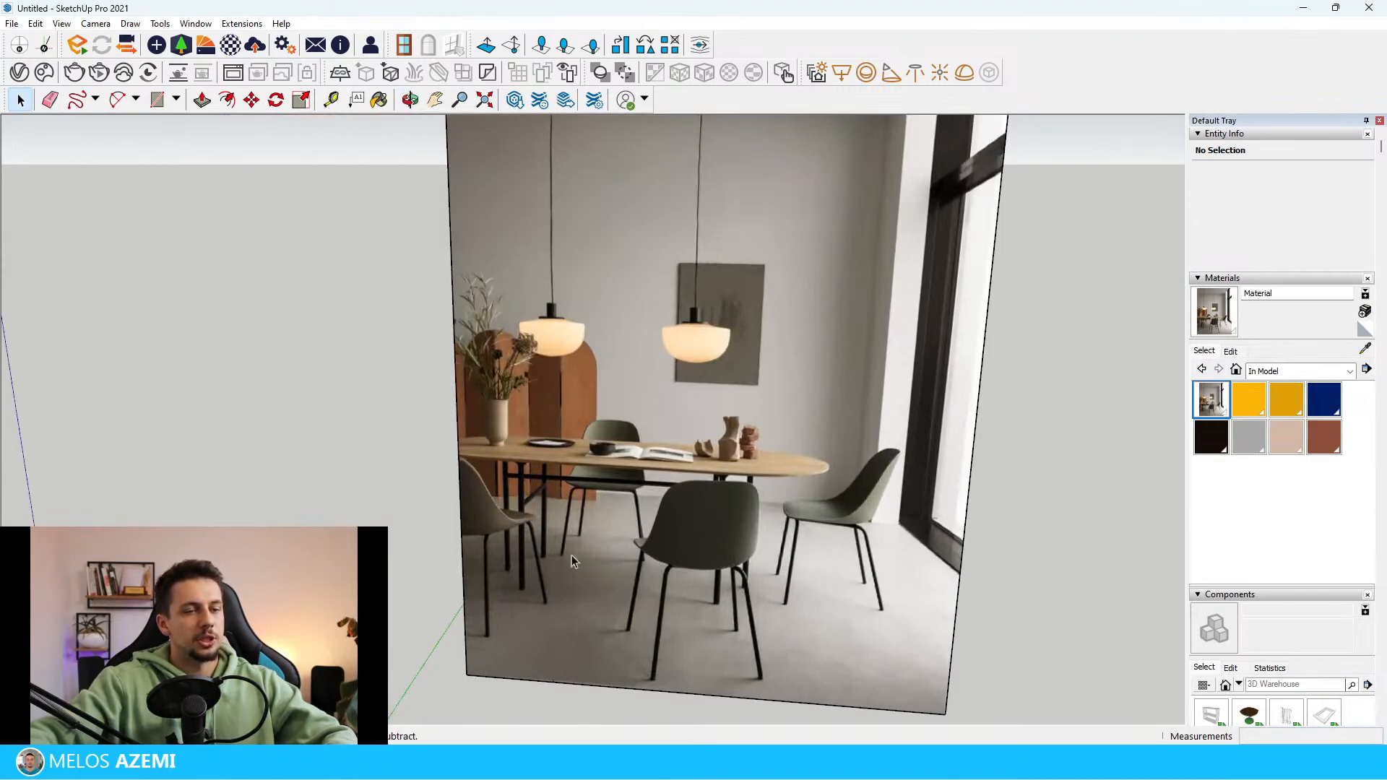
{"action": "scroll", "coordinate": [606, 652], "scroll_direction": "down", "scroll_amount": 2}
{"action": "scroll", "coordinate": [605, 652], "scroll_direction": "down", "scroll_amount": 1}
{"action": "middle_click_drag", "start_coordinate": [605, 651], "coordinate": [685, 613]}
{"action": "scroll", "coordinate": [690, 581], "scroll_direction": "up", "scroll_amount": 3}
{"action": "scroll", "coordinate": [686, 618], "scroll_direction": "down", "scroll_amount": 3}
{"action": "scroll", "coordinate": [795, 589], "scroll_direction": "up", "scroll_amount": 2}
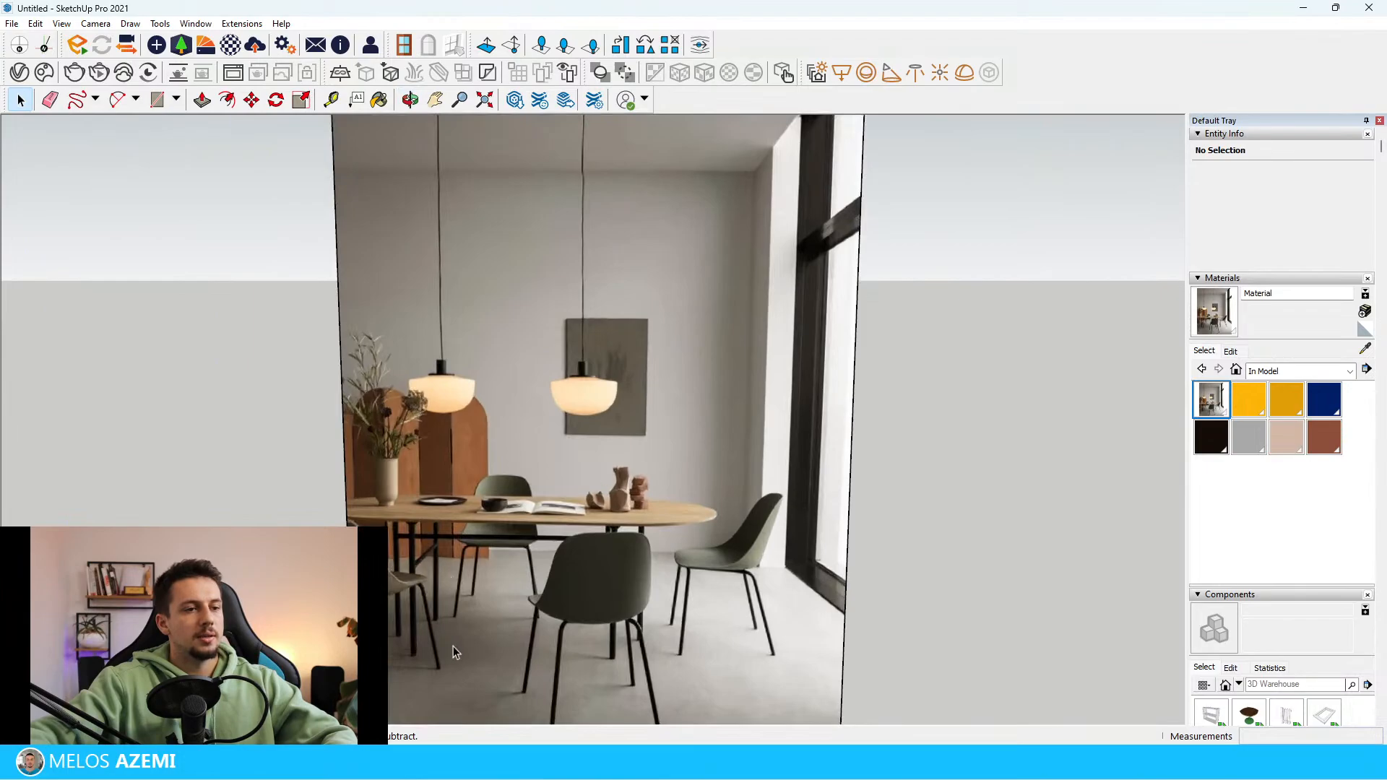
{"action": "scroll", "coordinate": [601, 525], "scroll_direction": "down", "scroll_amount": 3}
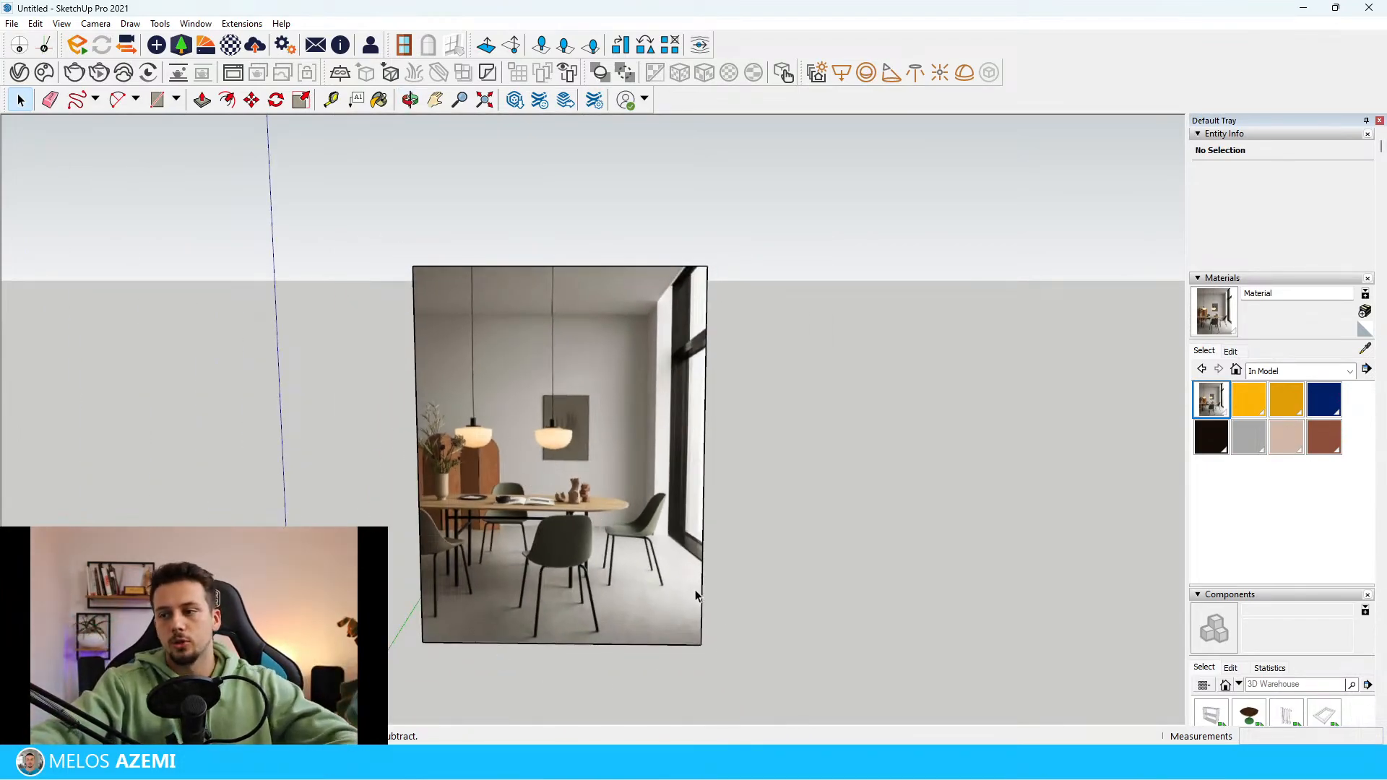
{"action": "scroll", "coordinate": [654, 506], "scroll_direction": "up", "scroll_amount": 1}
{"action": "scroll", "coordinate": [545, 335], "scroll_direction": "down", "scroll_amount": 2}
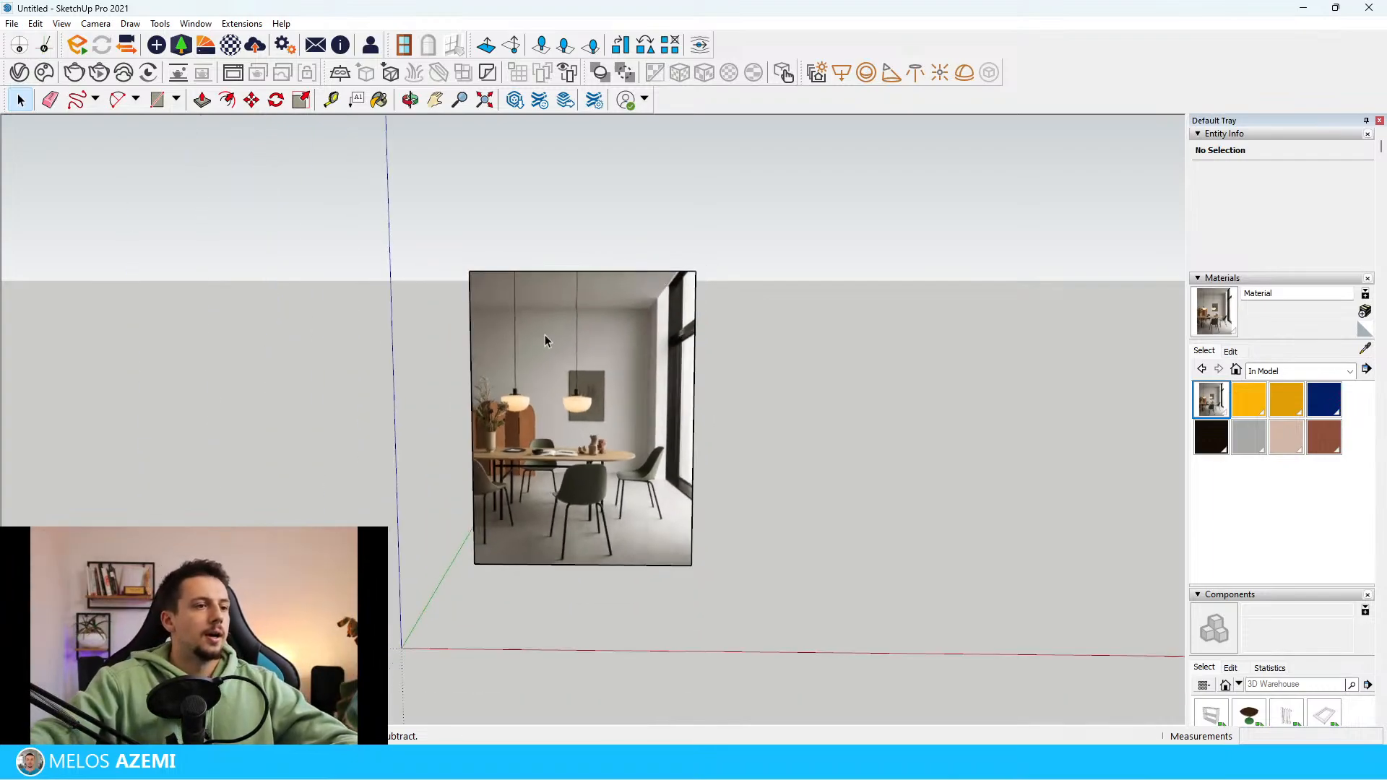
{"action": "scroll", "coordinate": [518, 267], "scroll_direction": "up", "scroll_amount": 2}
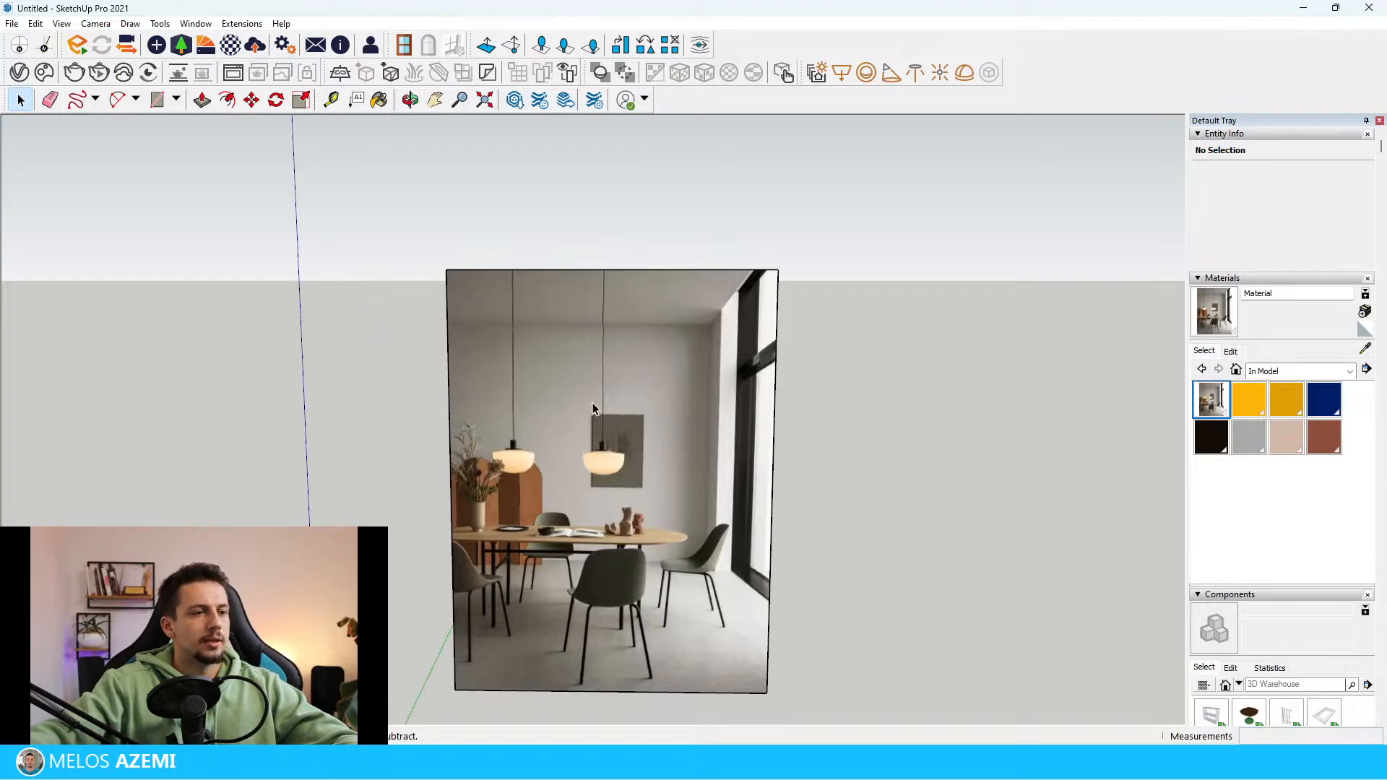
{"action": "scroll", "coordinate": [636, 327], "scroll_direction": "down", "scroll_amount": 4}
{"action": "middle_click_drag", "start_coordinate": [656, 325], "coordinate": [737, 349]}
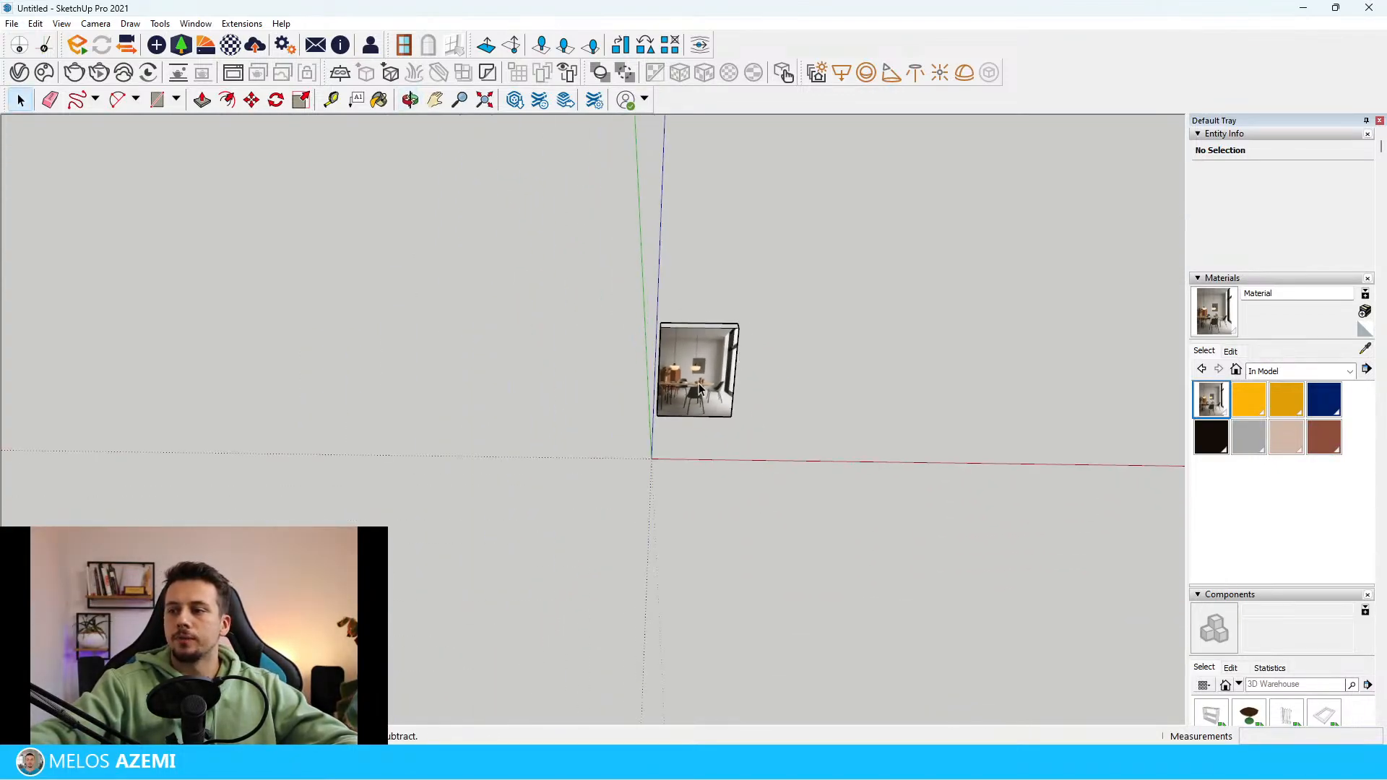
Draw a floor rectangle of about 26 m² on the ground beside the reference image, across the red axis
{"action": "scroll", "coordinate": [480, 537], "scroll_direction": "up", "scroll_amount": 6}
{"action": "scroll", "coordinate": [1158, 273], "scroll_direction": "up", "scroll_amount": 4}
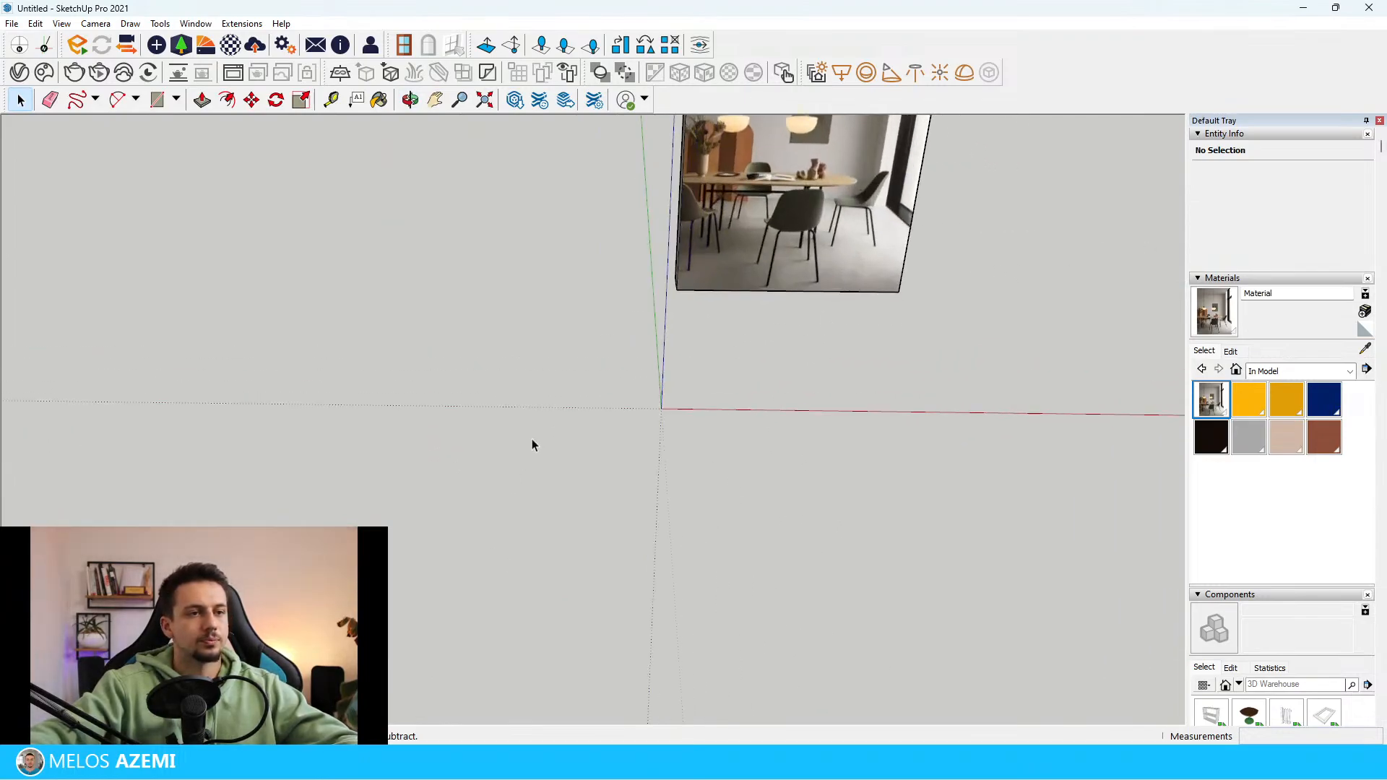
{"action": "middle_click_drag", "start_coordinate": [205, 326], "coordinate": [836, 489]}
{"action": "key", "text": "r"}
{"action": "left_click", "coordinate": [705, 372]}
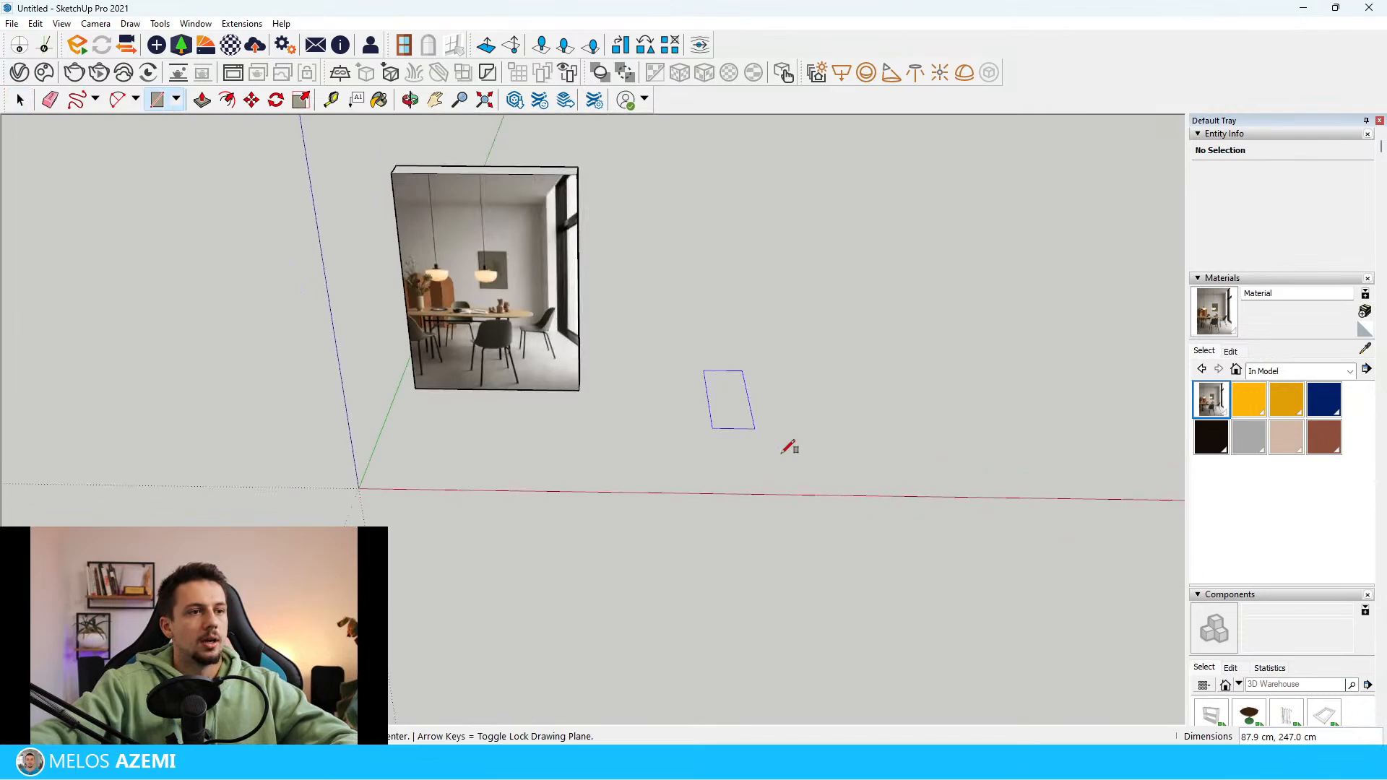
{"action": "left_click", "coordinate": [980, 520]}
Push/Pull the floor rectangle up into a thin slab and make the slab a group
{"action": "key", "text": "p"}
{"action": "scroll", "coordinate": [932, 534], "scroll_direction": "up", "scroll_amount": 5}
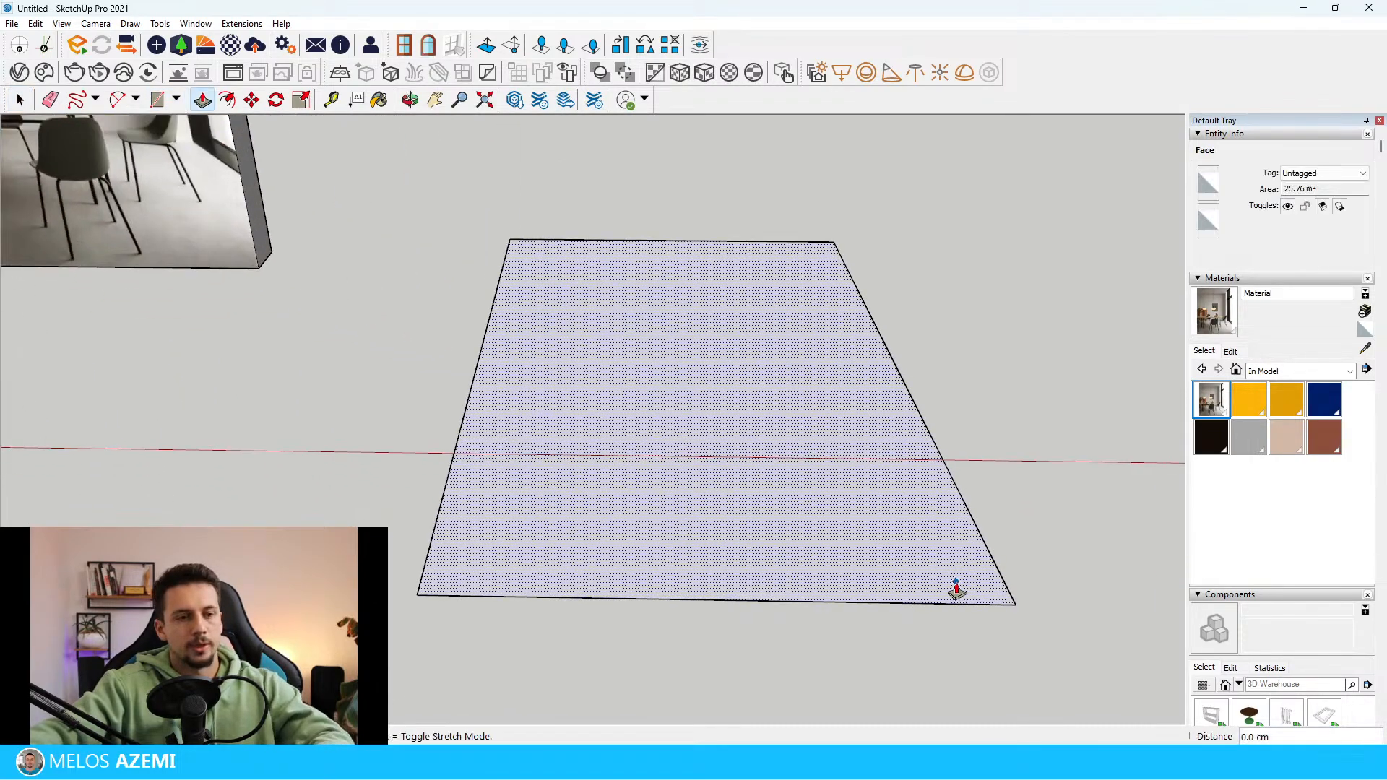
{"action": "left_click_drag", "start_coordinate": [956, 589], "coordinate": [960, 573]}
{"action": "key", "text": "space"}
{"action": "right_click", "coordinate": [941, 567]}
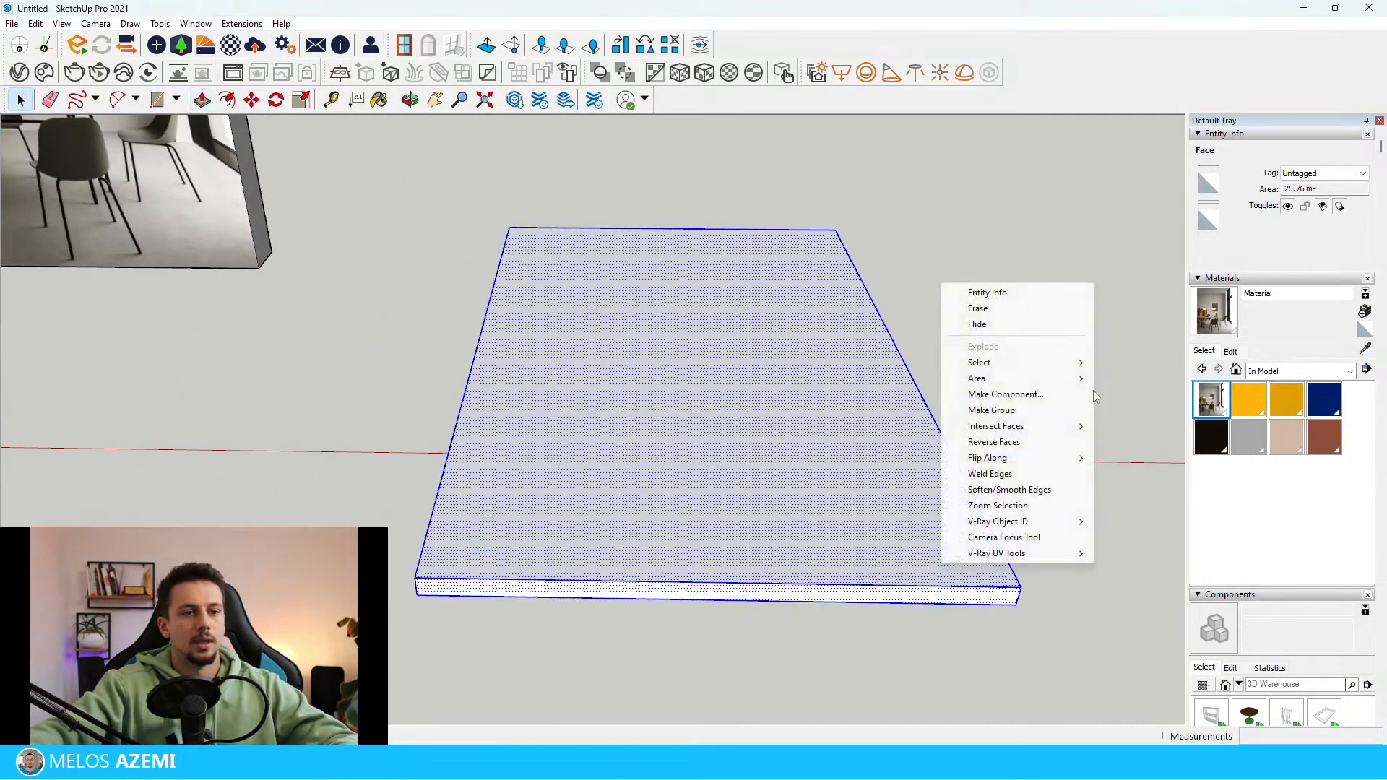
{"action": "left_click", "coordinate": [1060, 411]}
{"action": "left_click", "coordinate": [1063, 350]}
Open the slab group and offset its top face inward by about 19.8 cm to outline the wall thickness
{"action": "scroll", "coordinate": [917, 419], "scroll_direction": "down", "scroll_amount": 5}
{"action": "middle_click_drag", "start_coordinate": [903, 433], "coordinate": [777, 477]}
{"action": "scroll", "coordinate": [549, 426], "scroll_direction": "up", "scroll_amount": 4}
{"action": "mouse_move", "coordinate": [622, 430]}
{"action": "middle_mouse_down"}
{"action": "mouse_move", "coordinate": [666, 434]}
{"action": "mouse_move", "coordinate": [638, 415]}
{"action": "middle_mouse_up"}
{"action": "scroll", "coordinate": [344, 415], "scroll_direction": "down", "scroll_amount": 3}
{"action": "scroll", "coordinate": [791, 487], "scroll_direction": "up", "scroll_amount": 3}
{"action": "middle_click_drag", "start_coordinate": [791, 487], "coordinate": [793, 542]}
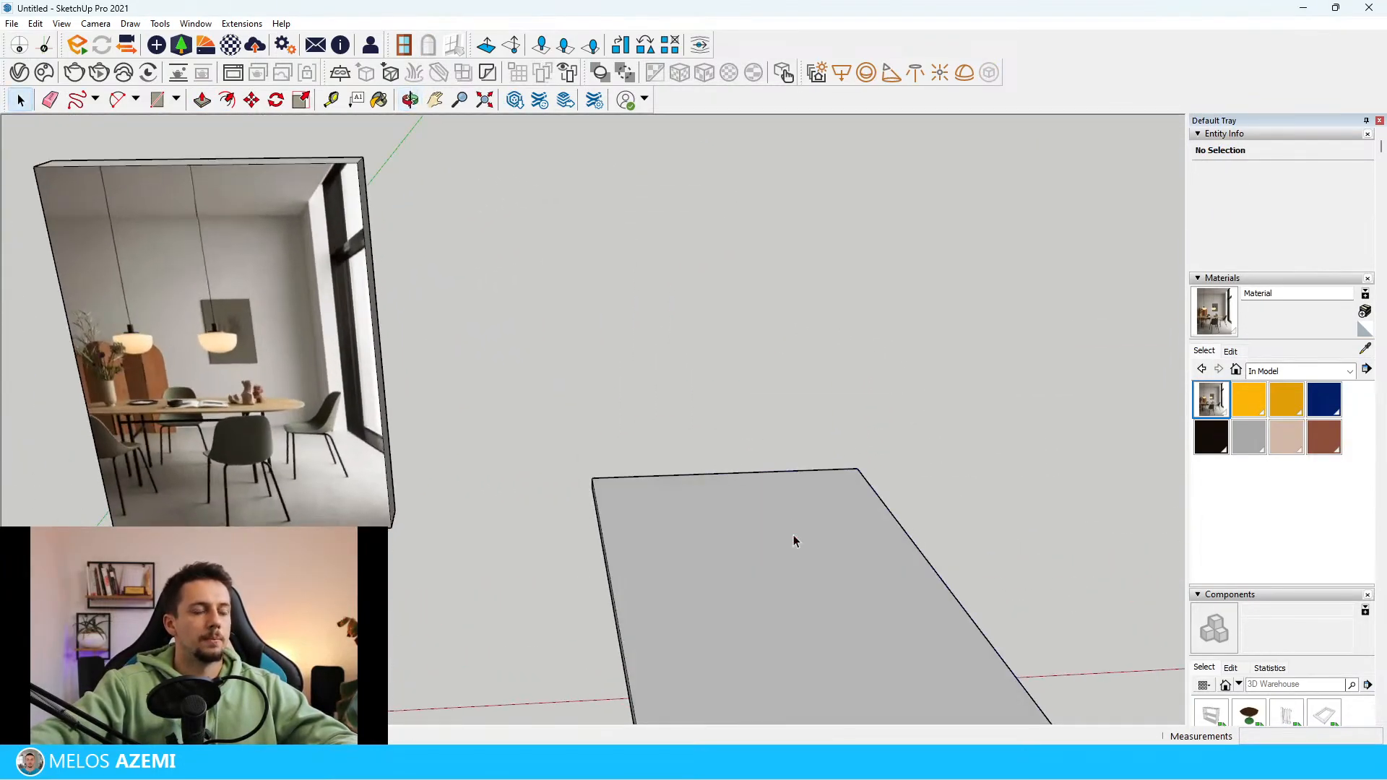
{"action": "double_click", "coordinate": [794, 538]}
{"action": "left_click", "coordinate": [841, 489]}
{"action": "scroll", "coordinate": [867, 469], "scroll_direction": "up", "scroll_amount": 2}
{"action": "middle_click_drag", "start_coordinate": [860, 480], "coordinate": [854, 495]}
{"action": "type", "text": "gf"}
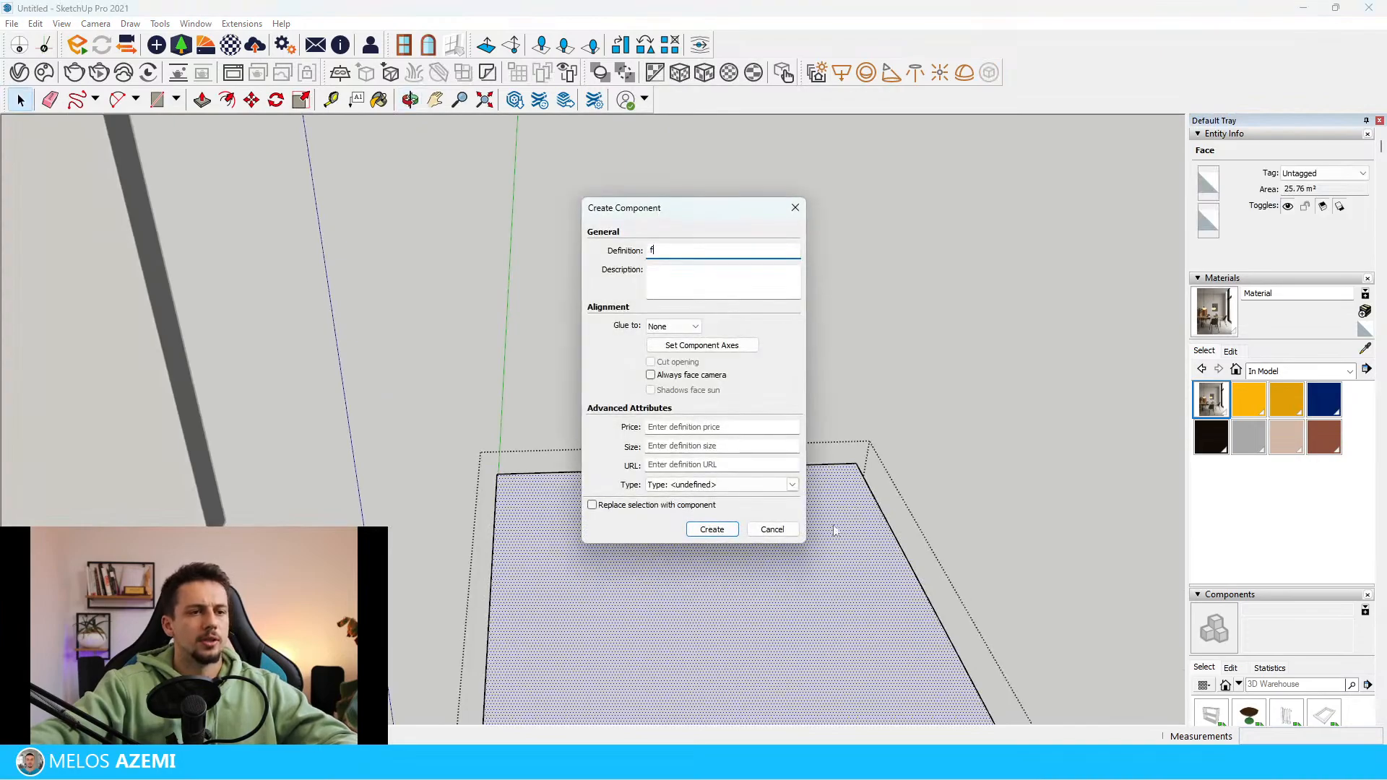
{"action": "left_click", "coordinate": [772, 529]}
{"action": "key", "text": "f"}
{"action": "left_click", "coordinate": [892, 530]}
{"action": "left_click", "coordinate": [875, 536]}
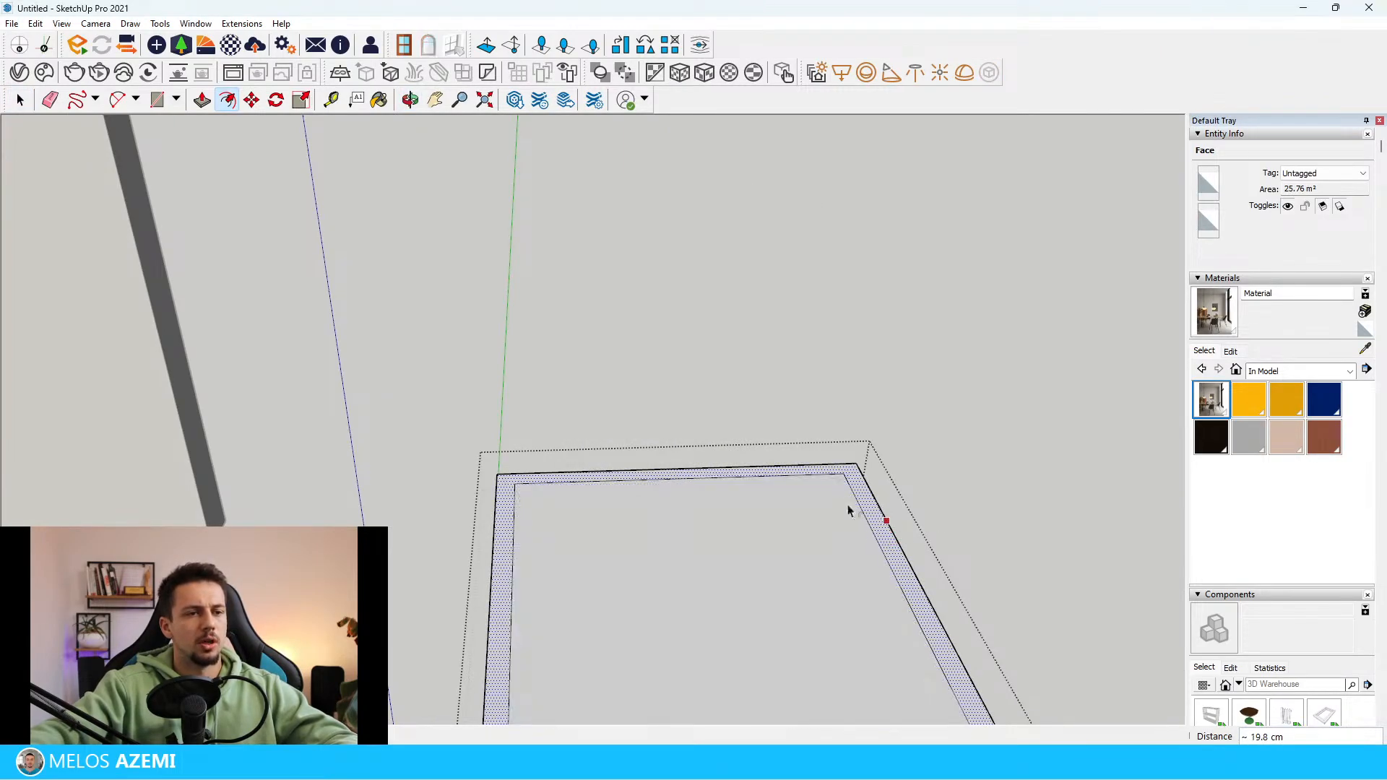
{"action": "scroll", "coordinate": [852, 476], "scroll_direction": "down", "scroll_amount": 3}
{"action": "key", "text": "space"}
{"action": "left_click", "coordinate": [930, 432]}
{"action": "double_click", "coordinate": [843, 492]}
{"action": "left_click", "coordinate": [844, 492]}
{"action": "scroll", "coordinate": [864, 475], "scroll_direction": "up", "scroll_amount": 4}
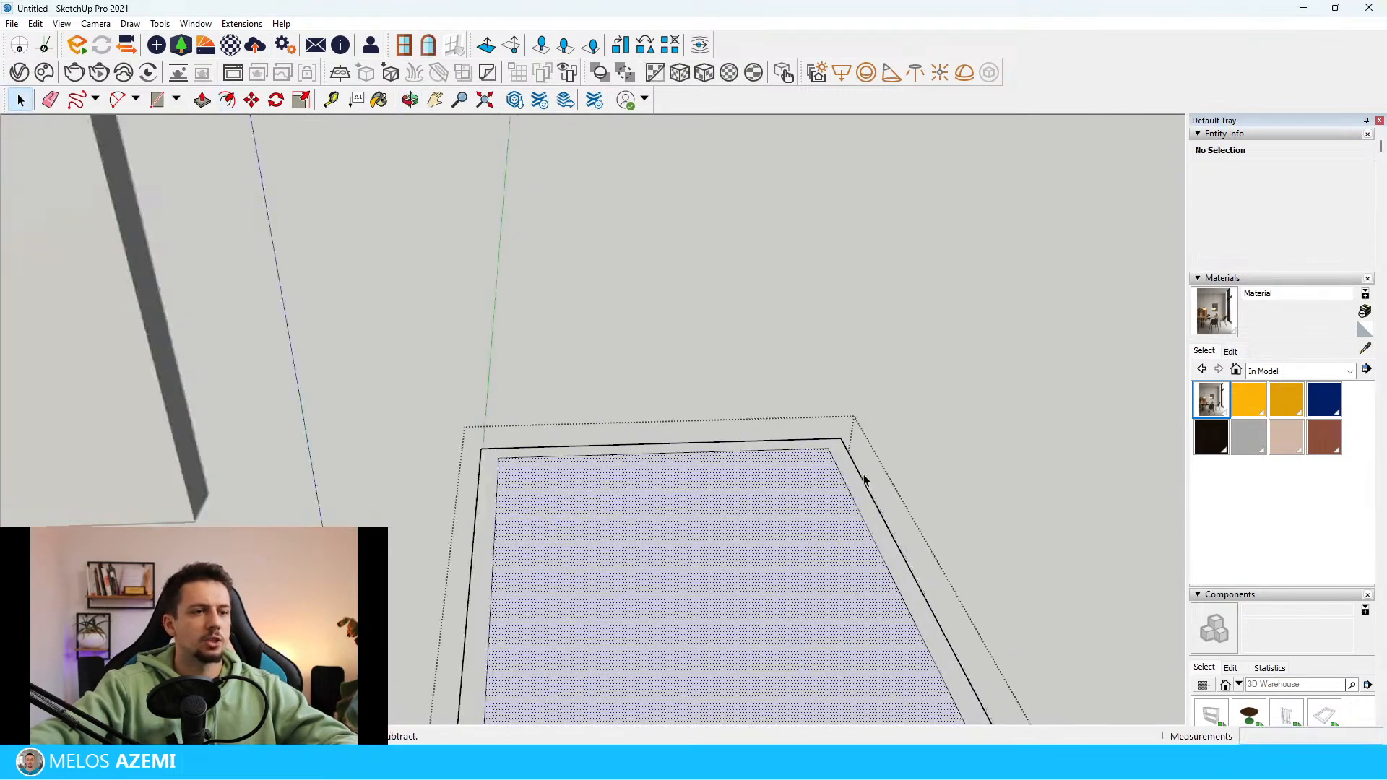
{"action": "left_click", "coordinate": [852, 474]}
{"action": "left_click", "coordinate": [854, 474]}
{"action": "scroll", "coordinate": [854, 474], "scroll_direction": "up", "scroll_amount": 3}
{"action": "middle_click_drag", "start_coordinate": [853, 474], "coordinate": [859, 512]}
{"action": "key", "text": "l"}
{"action": "key", "text": "space"}
{"action": "scroll", "coordinate": [945, 471], "scroll_direction": "down", "scroll_amount": 5}
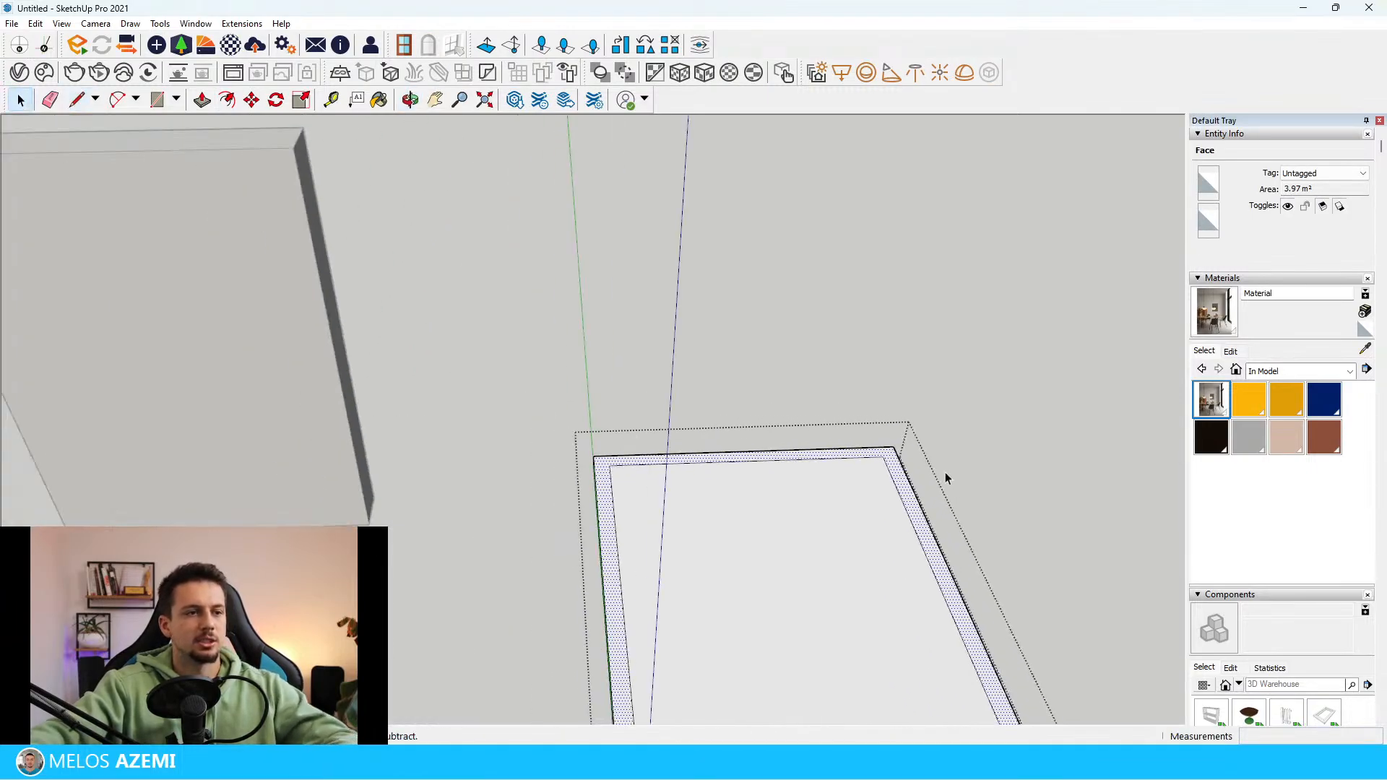
Leave the slab group and compare the slab's outlined edge with the window wall in the reference image
{"action": "left_click", "coordinate": [945, 471]}
{"action": "scroll", "coordinate": [581, 344], "scroll_direction": "down", "scroll_amount": 1}
{"action": "scroll", "coordinate": [246, 325], "scroll_direction": "up", "scroll_amount": 3}
{"action": "scroll", "coordinate": [412, 450], "scroll_direction": "down", "scroll_amount": 1}
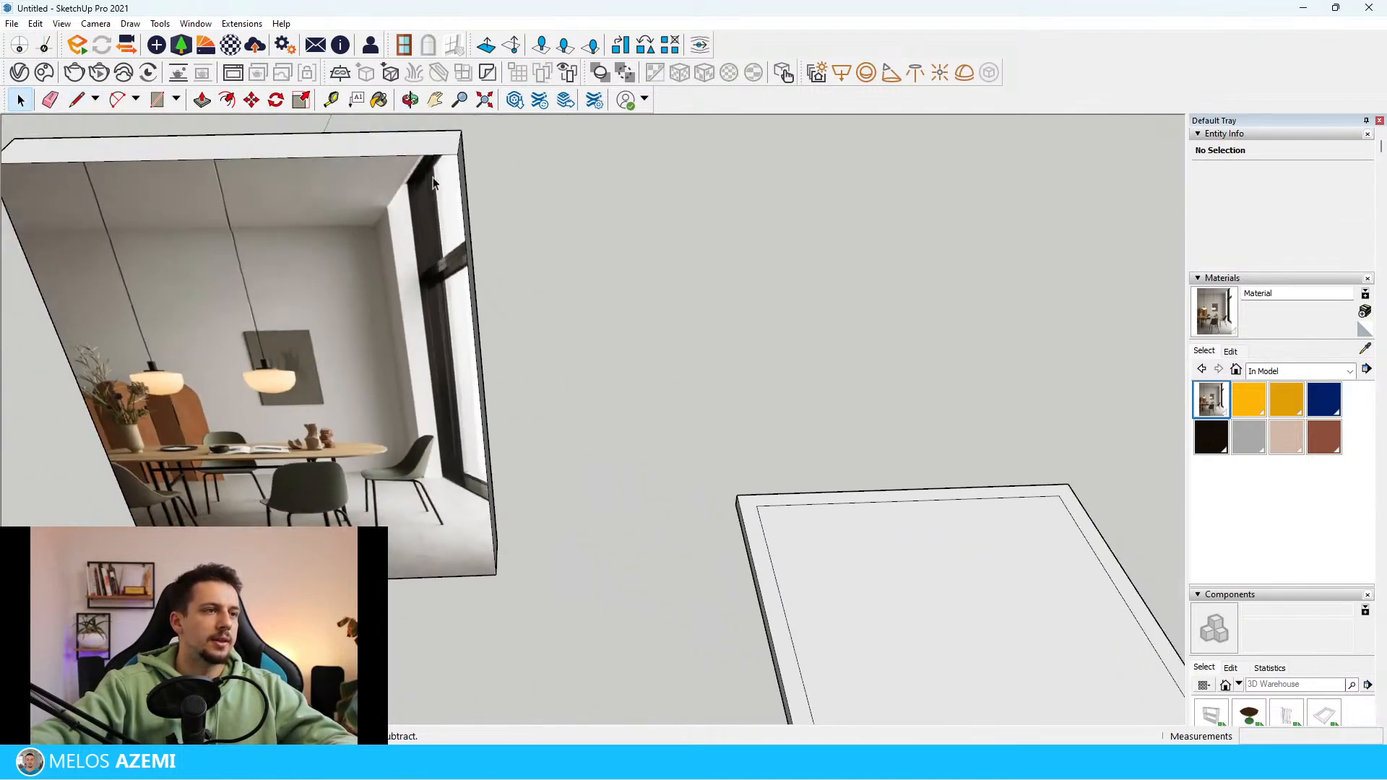
{"action": "scroll", "coordinate": [164, 208], "scroll_direction": "down", "scroll_amount": 1}
{"action": "middle_click_drag", "start_coordinate": [980, 513], "coordinate": [802, 449], "text": "shift"}
{"action": "scroll", "coordinate": [802, 449], "scroll_direction": "up", "scroll_amount": 2}
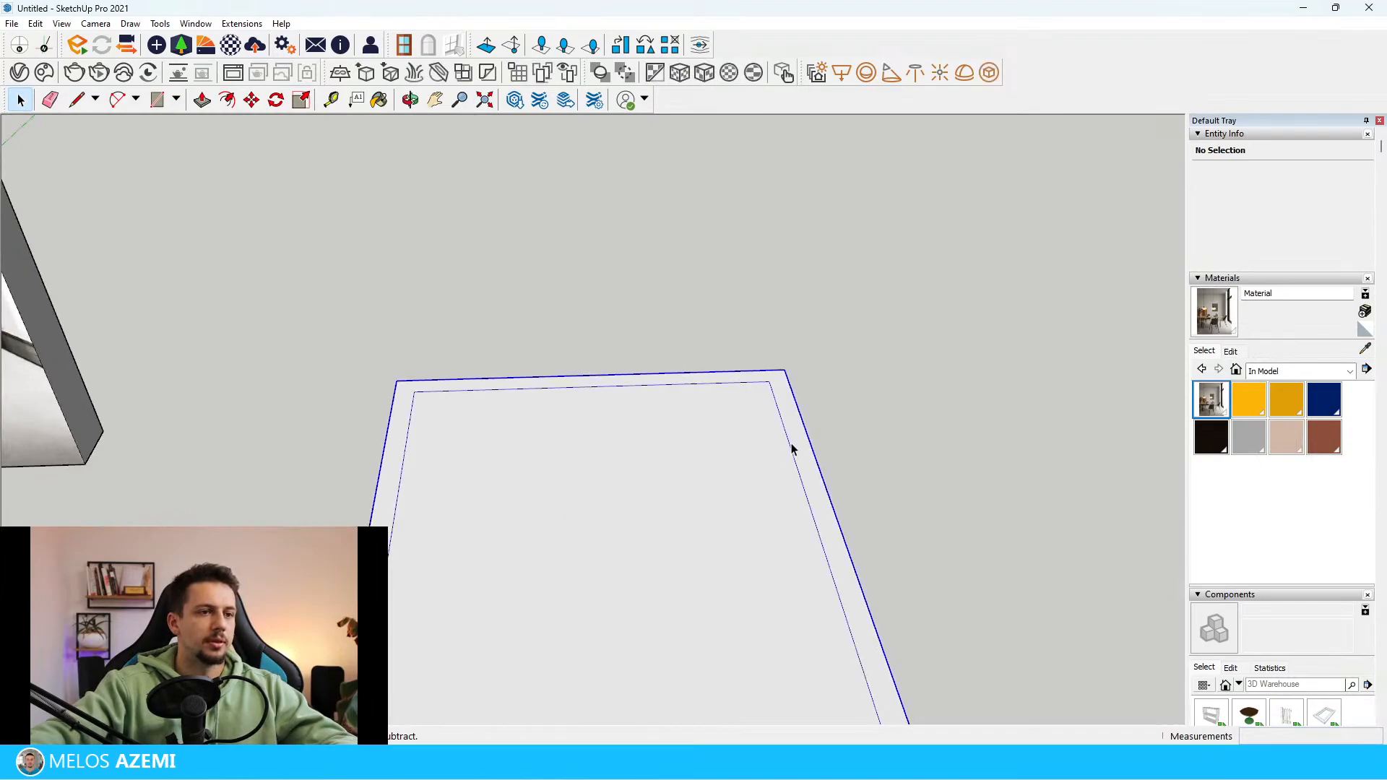
Examine the reference image's upper corner where the ceiling, wall recess and black window frame meet
{"action": "scroll", "coordinate": [790, 444], "scroll_direction": "down", "scroll_amount": 1}
{"action": "scroll", "coordinate": [799, 462], "scroll_direction": "down", "scroll_amount": 6}
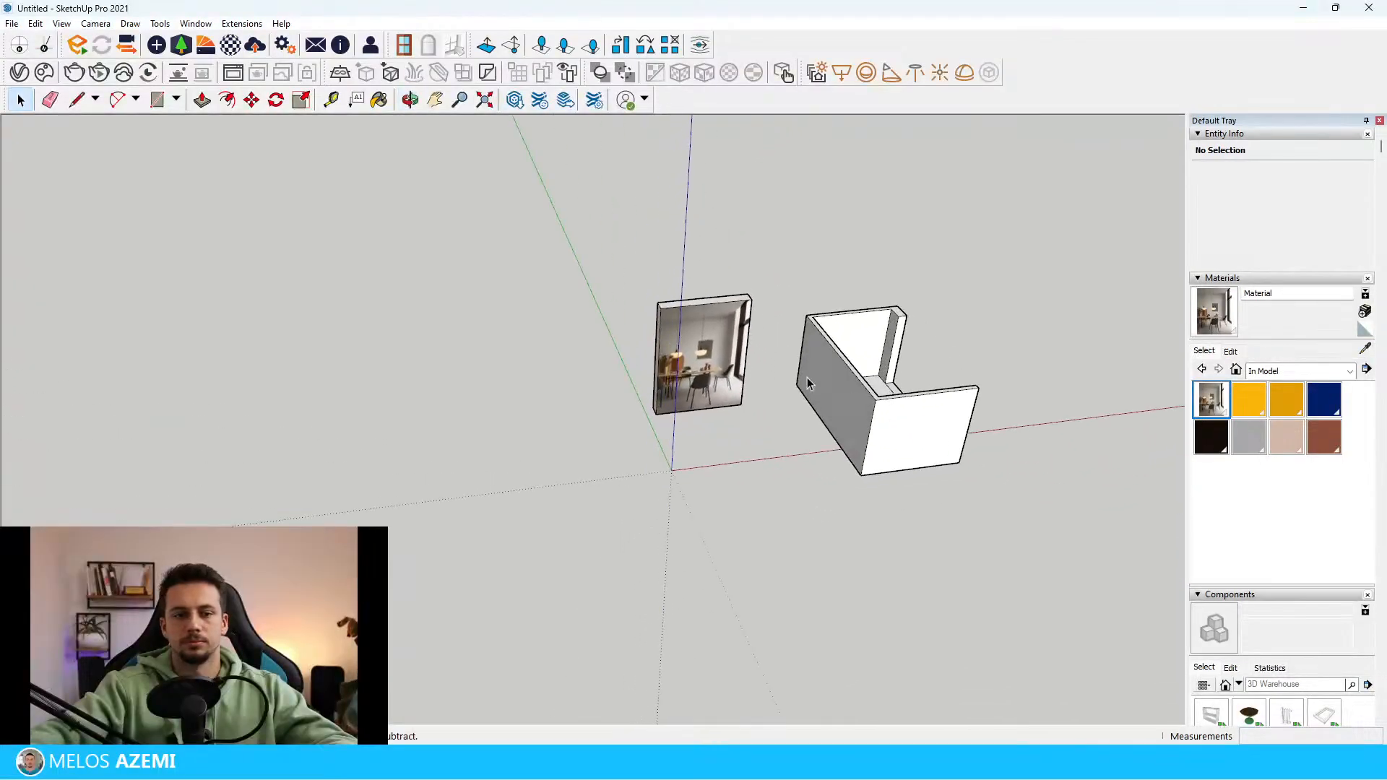
{"action": "scroll", "coordinate": [665, 314], "scroll_direction": "up", "scroll_amount": 3}
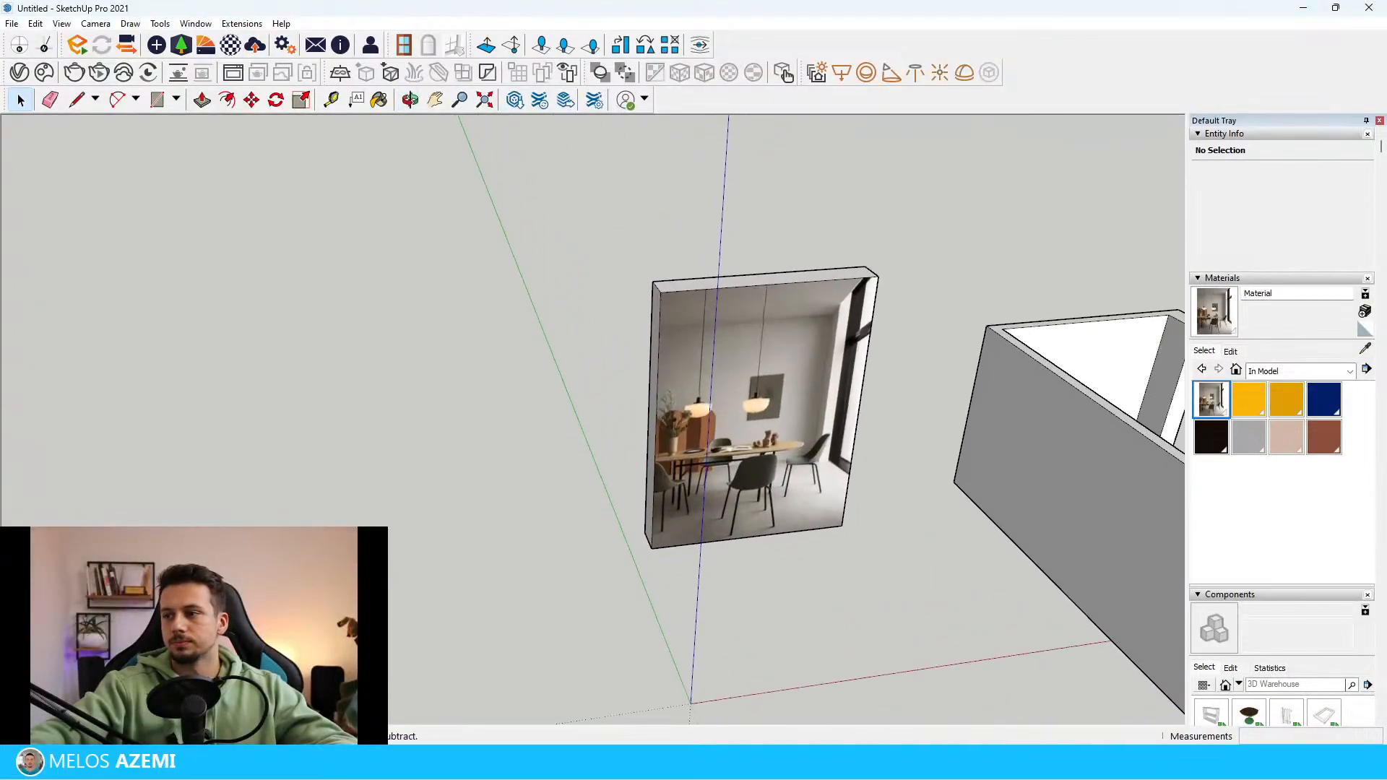
{"action": "scroll", "coordinate": [617, 435], "scroll_direction": "down", "scroll_amount": 3}
{"action": "middle_click_drag", "start_coordinate": [617, 435], "coordinate": [689, 350]}
{"action": "scroll", "coordinate": [675, 398], "scroll_direction": "up", "scroll_amount": 5}
{"action": "scroll", "coordinate": [723, 325], "scroll_direction": "down", "scroll_amount": 3}
{"action": "scroll", "coordinate": [714, 274], "scroll_direction": "up", "scroll_amount": 5}
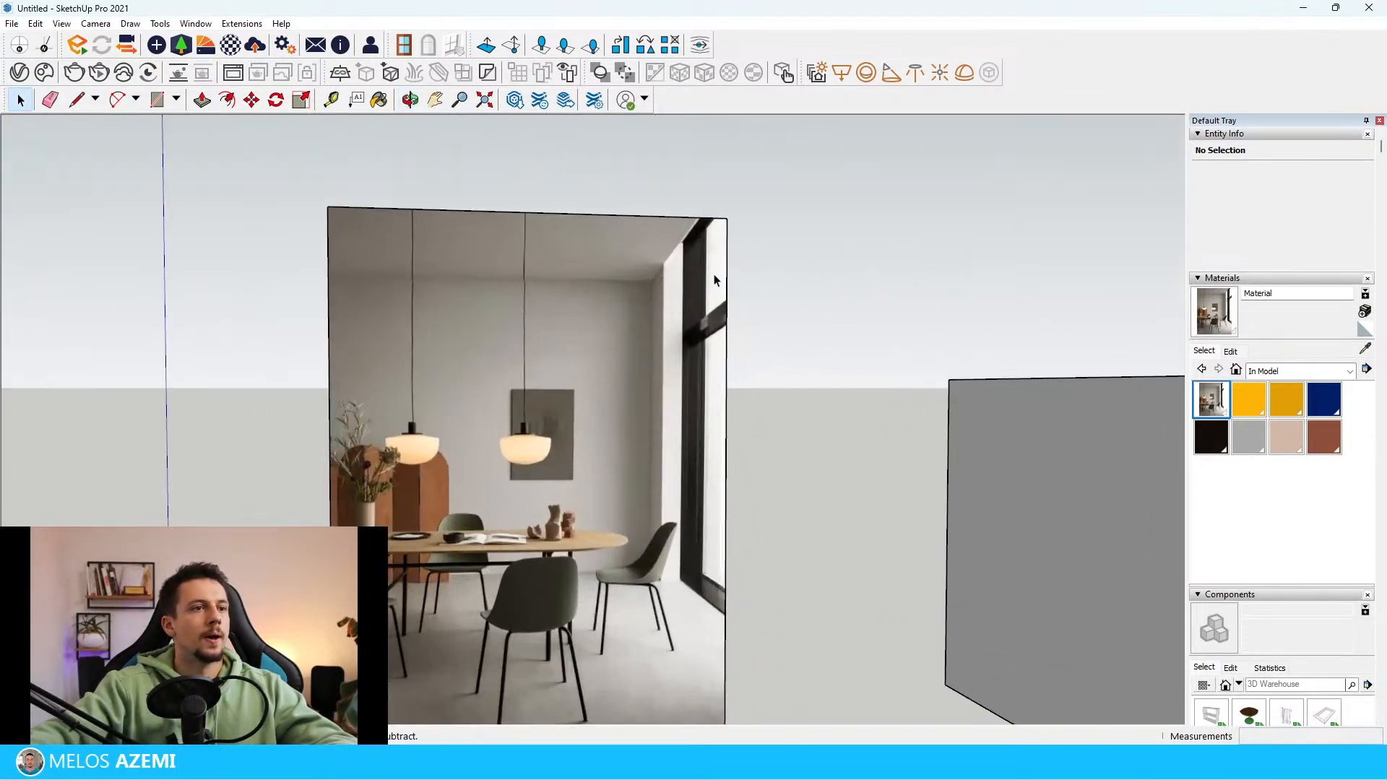
{"action": "scroll", "coordinate": [677, 352], "scroll_direction": "down", "scroll_amount": 3}
{"action": "scroll", "coordinate": [738, 376], "scroll_direction": "up", "scroll_amount": 6}
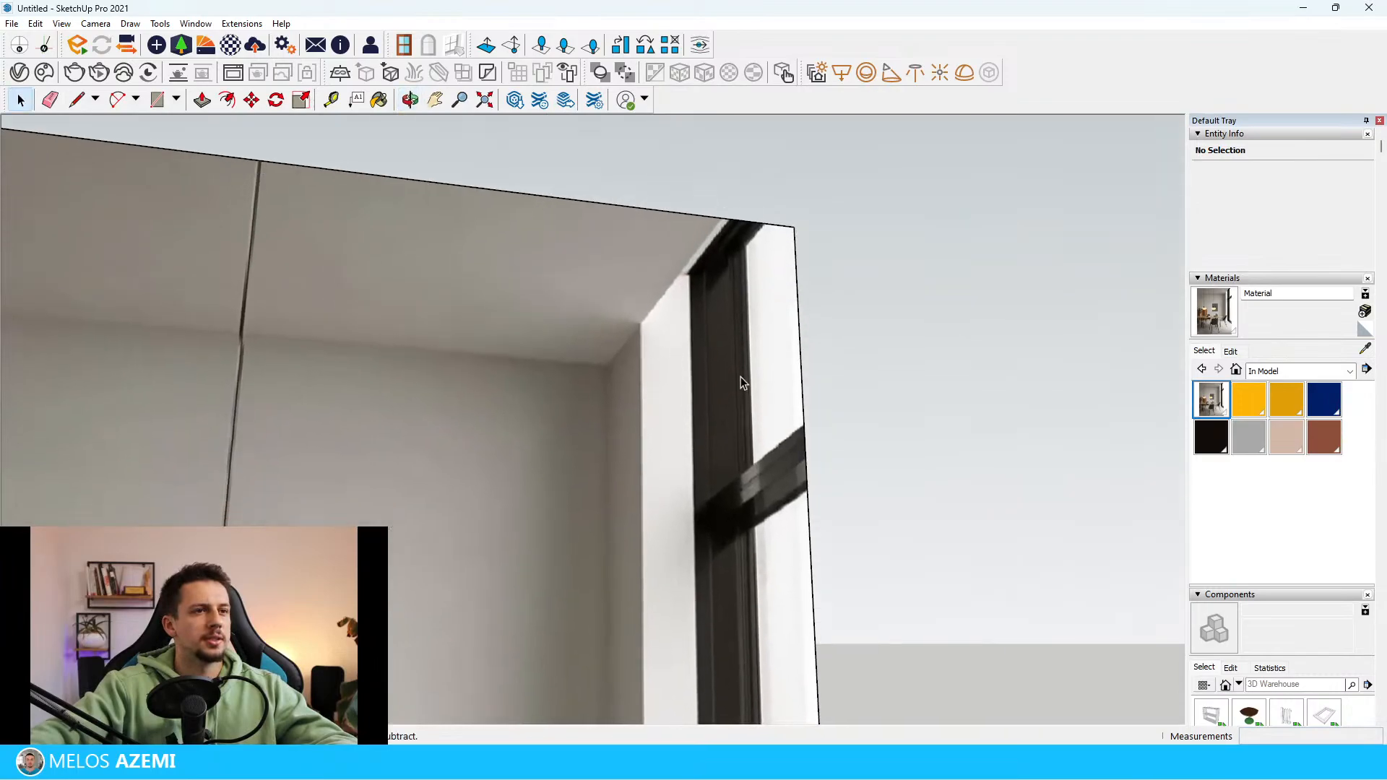
{"action": "middle_click_drag", "start_coordinate": [737, 376], "coordinate": [722, 311]}
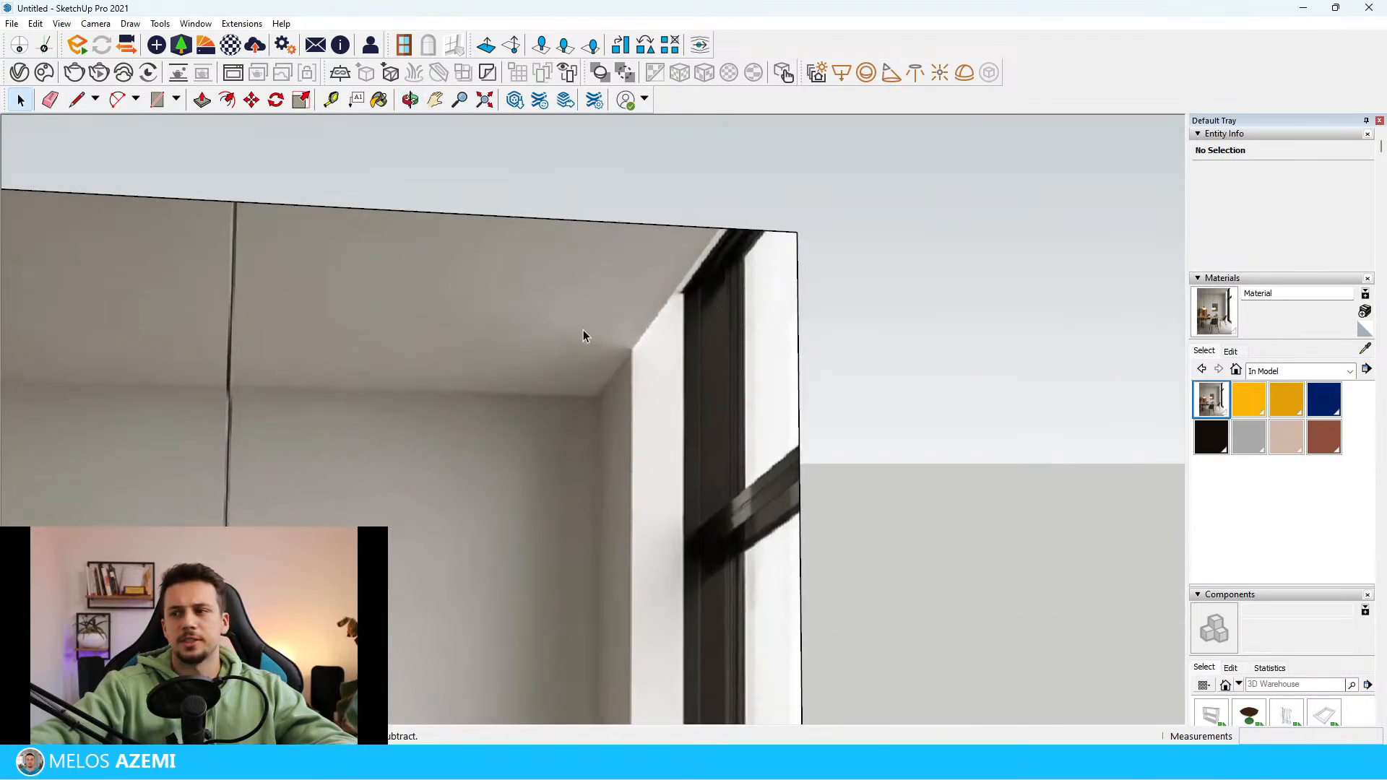
Compare the window, ceiling corner and wall recess in the reference image with the modelled walls
{"action": "scroll", "coordinate": [583, 331], "scroll_direction": "down", "scroll_amount": 3}
{"action": "scroll", "coordinate": [571, 294], "scroll_direction": "up", "scroll_amount": 3}
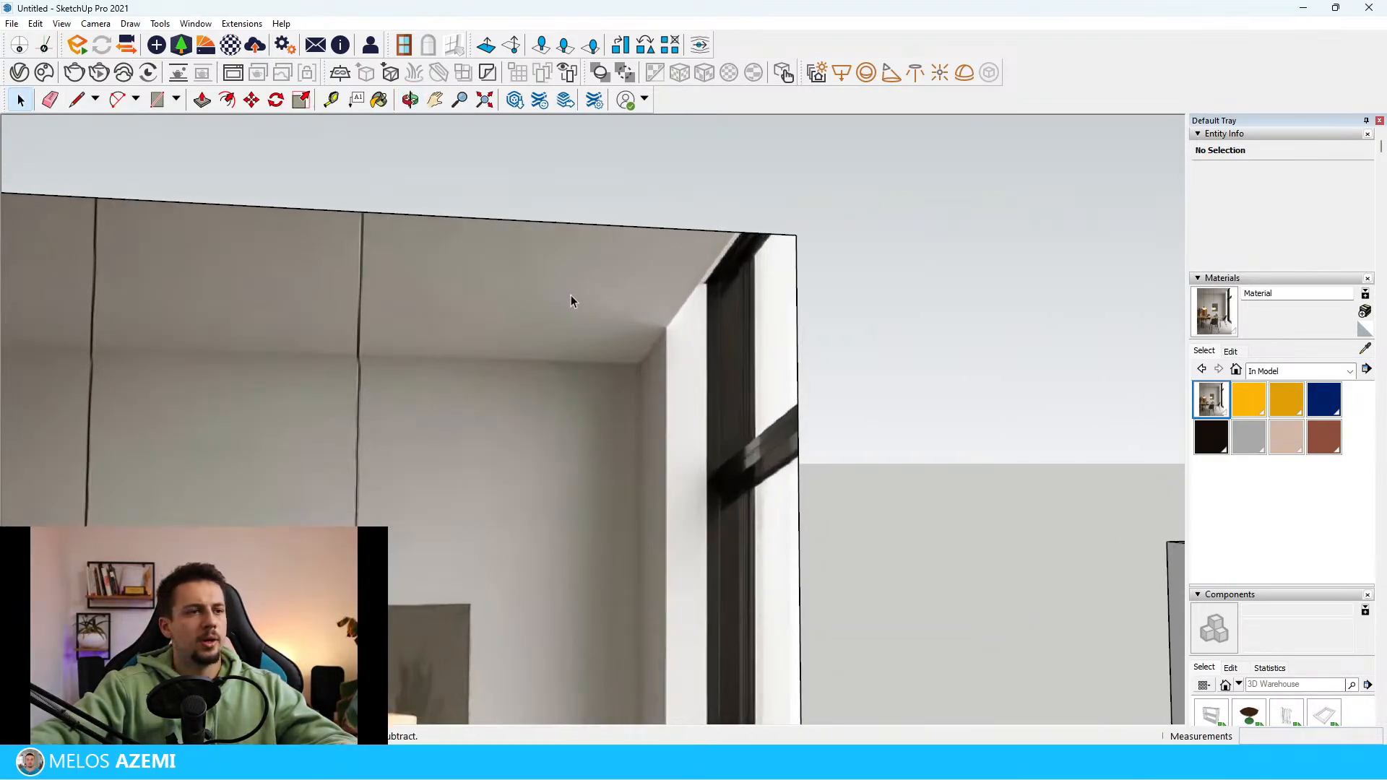
{"action": "scroll", "coordinate": [697, 245], "scroll_direction": "down", "scroll_amount": 6}
{"action": "middle_click_drag", "start_coordinate": [699, 243], "coordinate": [675, 375]}
{"action": "scroll", "coordinate": [759, 354], "scroll_direction": "up", "scroll_amount": 3}
{"action": "middle_click_drag", "start_coordinate": [867, 347], "coordinate": [1091, 407]}
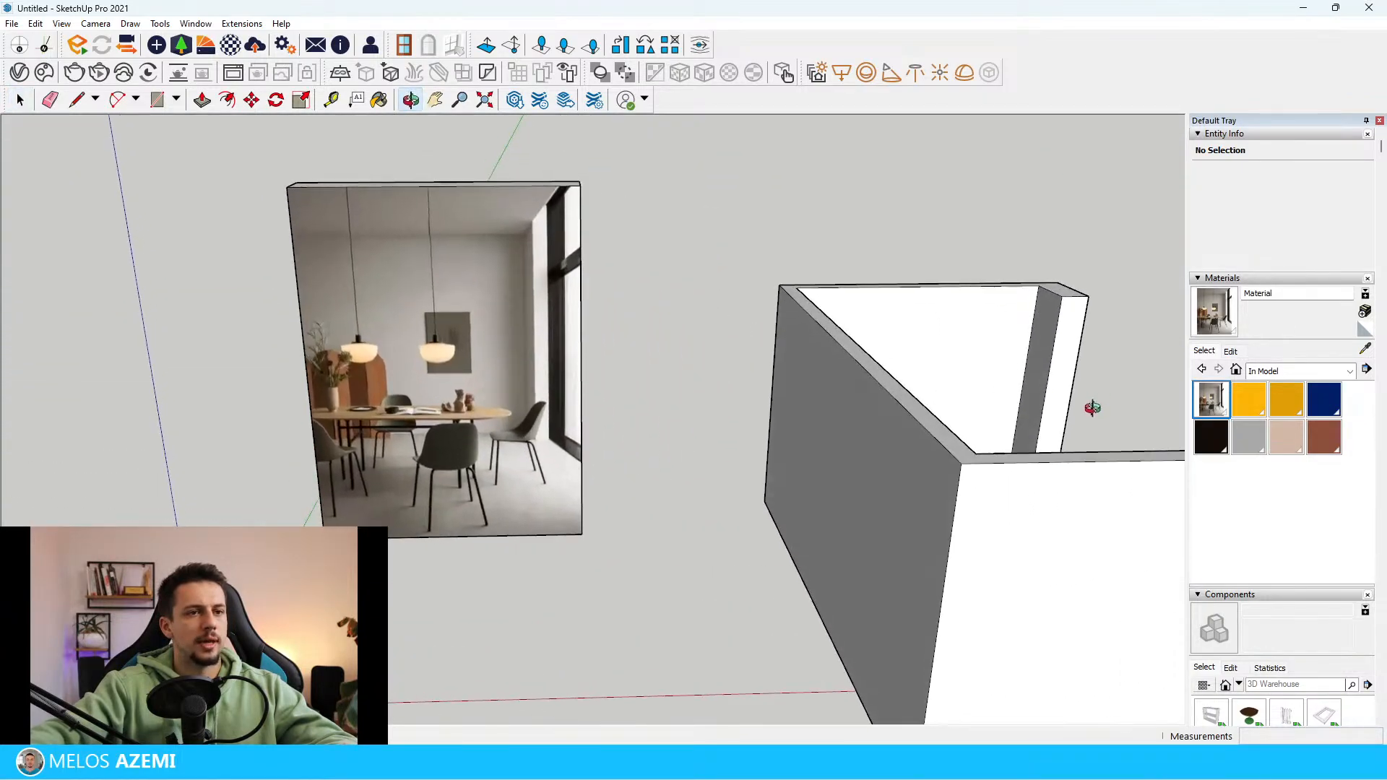
{"action": "scroll", "coordinate": [418, 297], "scroll_direction": "down", "scroll_amount": 3}
{"action": "scroll", "coordinate": [415, 301], "scroll_direction": "up", "scroll_amount": 5}
{"action": "scroll", "coordinate": [415, 301], "scroll_direction": "down", "scroll_amount": 5}
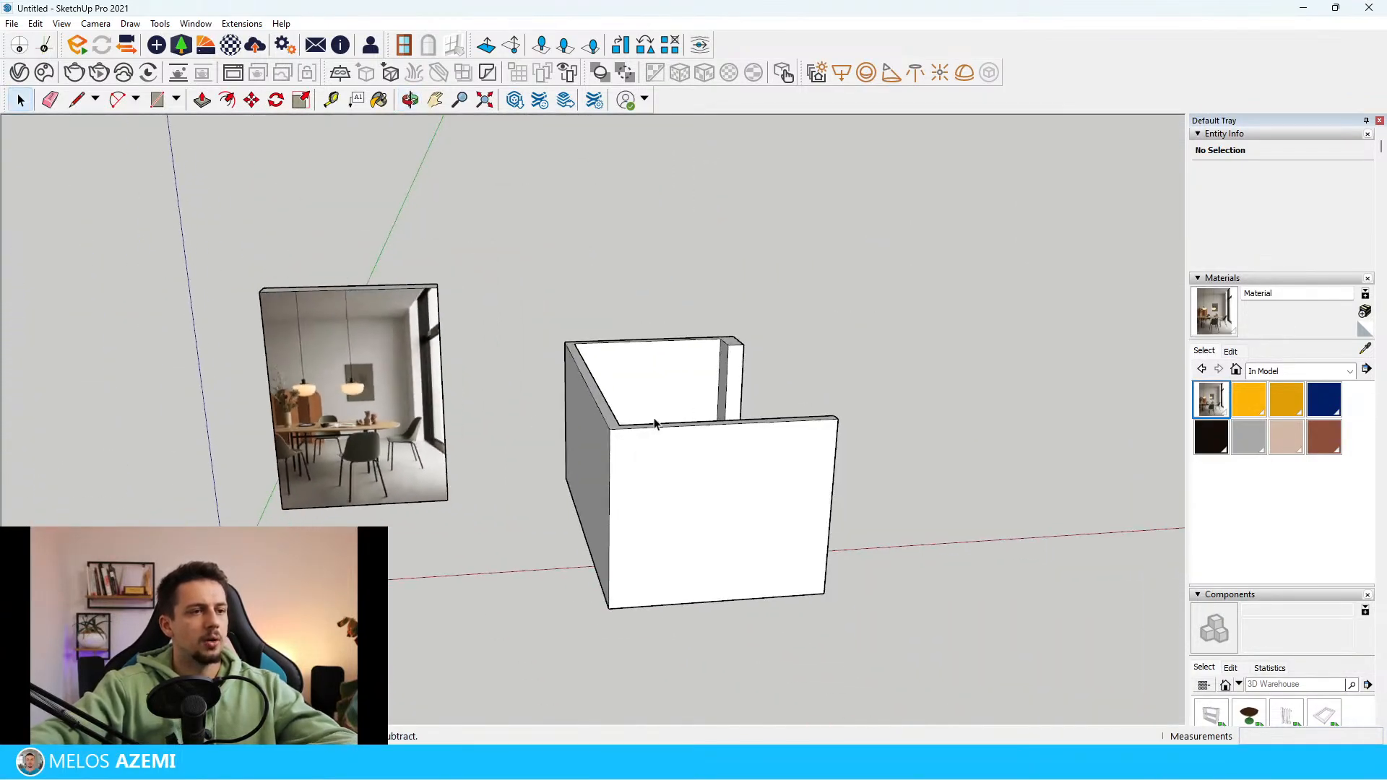
{"action": "middle_click_drag", "start_coordinate": [415, 301], "coordinate": [722, 404]}
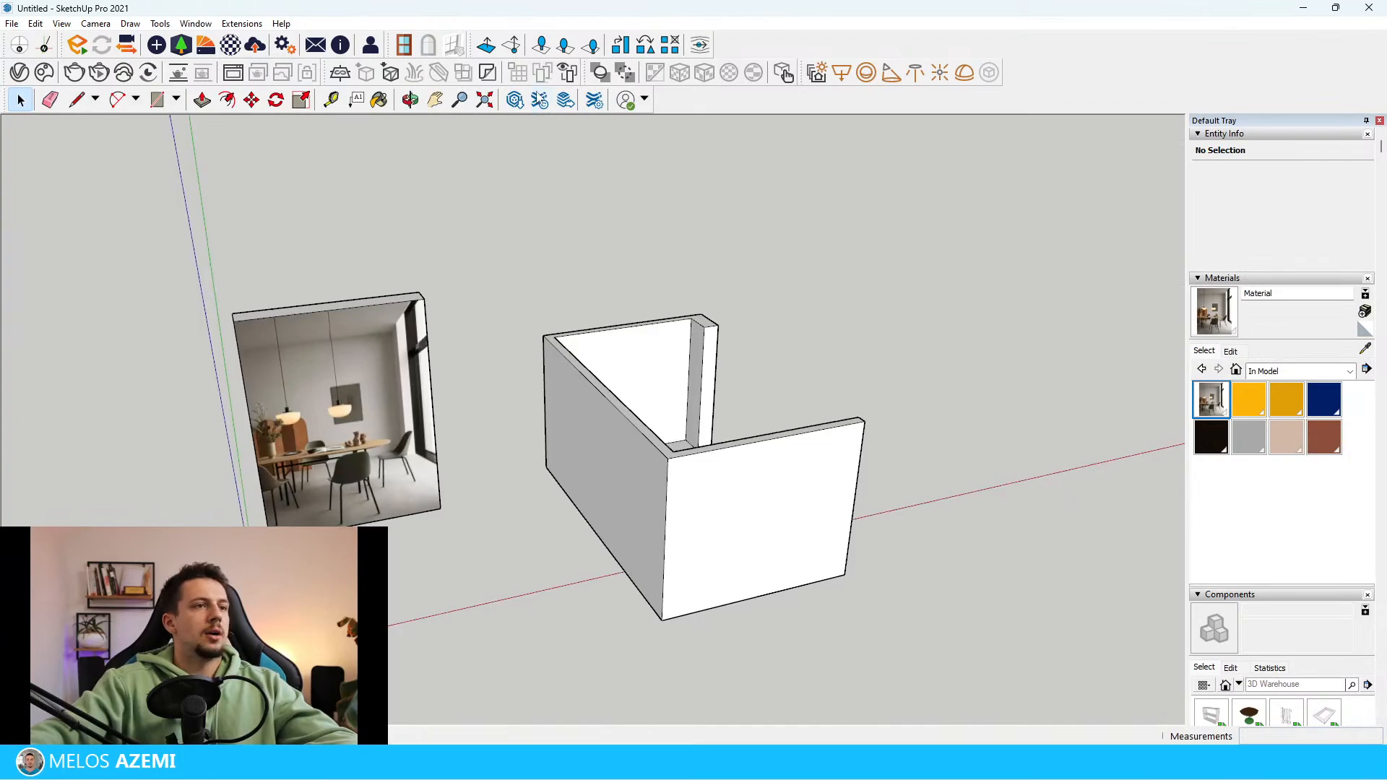
Open 3D Warehouse, dismiss the update notice, search for "sliding windows" and limit the results to models
{"action": "left_click", "coordinate": [514, 100]}
{"action": "mouse_move", "coordinate": [561, 148]}
{"action": "left_mouse_down"}
{"action": "mouse_move", "coordinate": [759, 641]}
{"action": "mouse_move", "coordinate": [843, 670]}
{"action": "mouse_move", "coordinate": [839, 608]}
{"action": "left_mouse_up"}
{"action": "scroll", "coordinate": [500, 562], "scroll_direction": "up", "scroll_amount": 6}
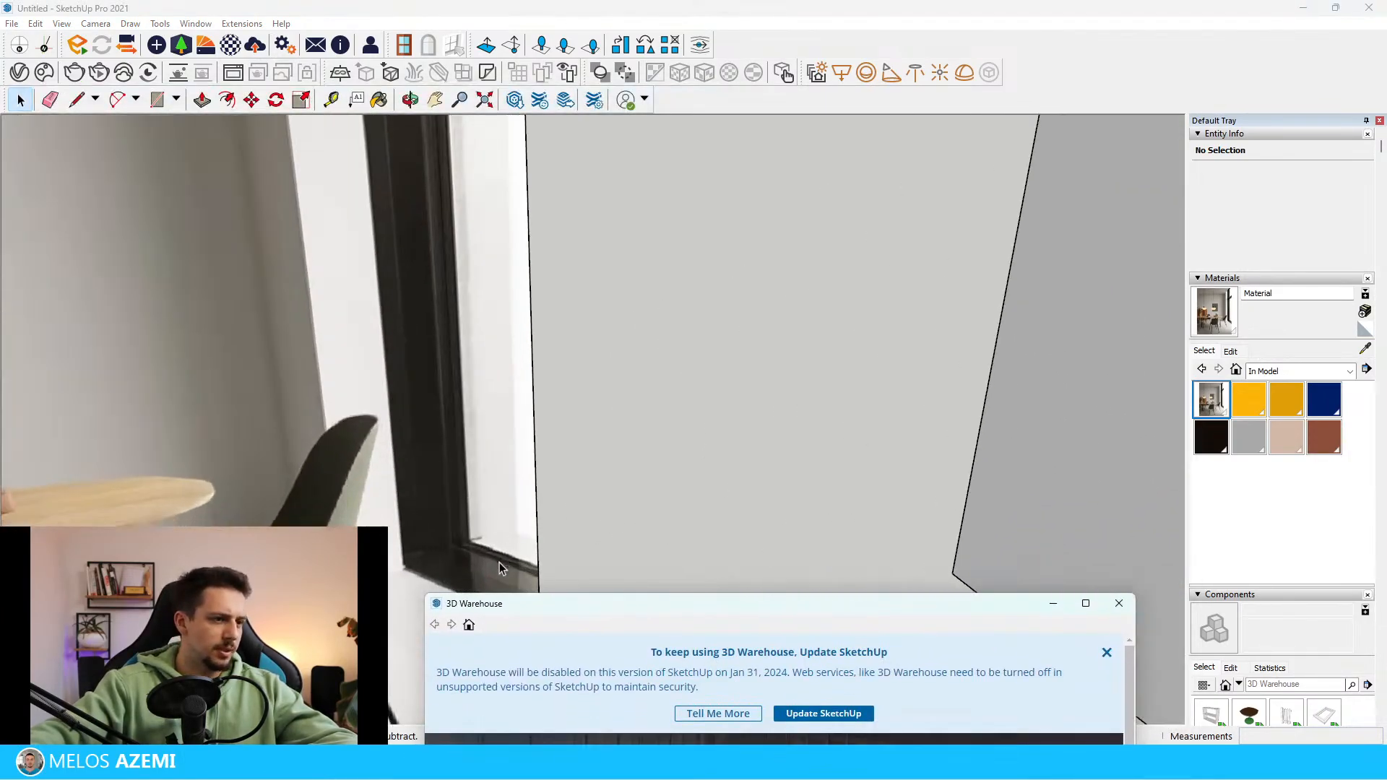
{"action": "left_click_drag", "start_coordinate": [681, 616], "coordinate": [700, 271]}
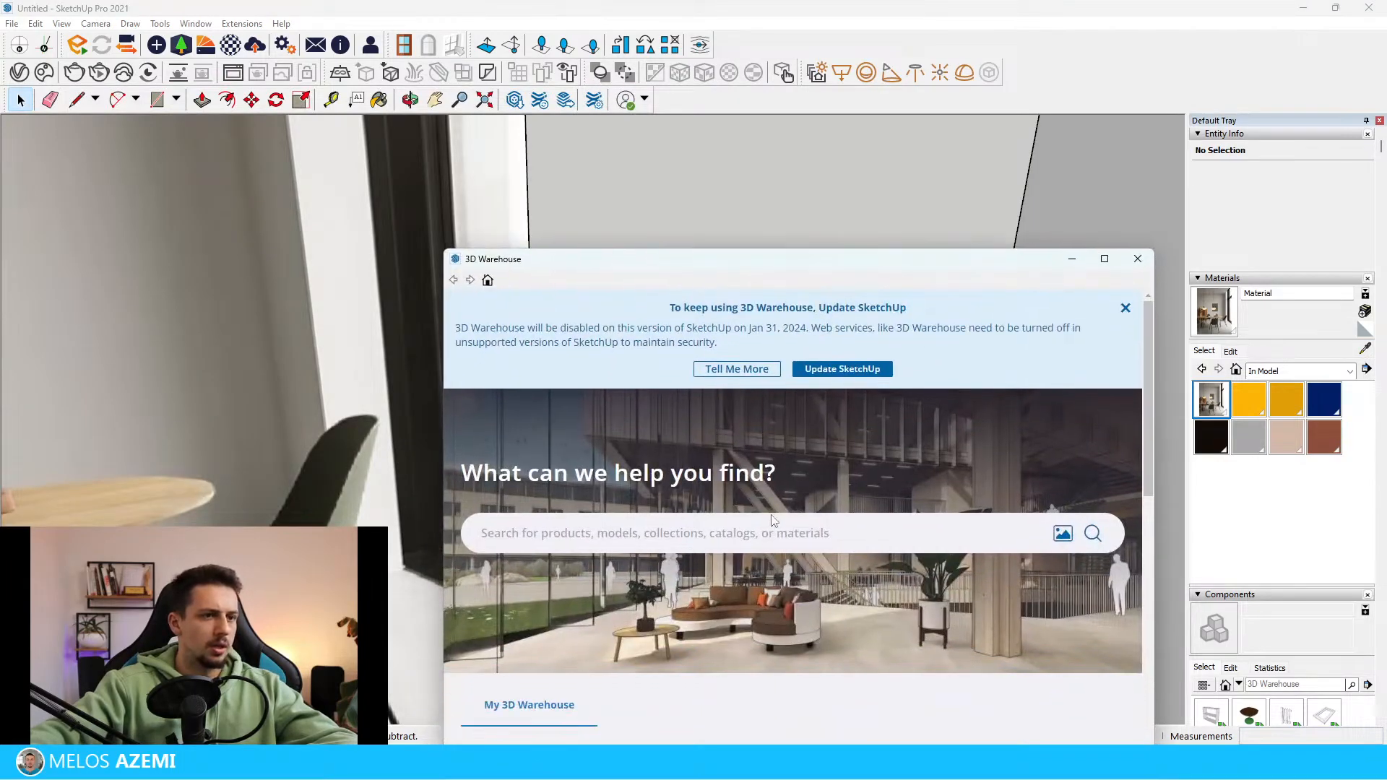
{"action": "left_click", "coordinate": [1125, 309]}
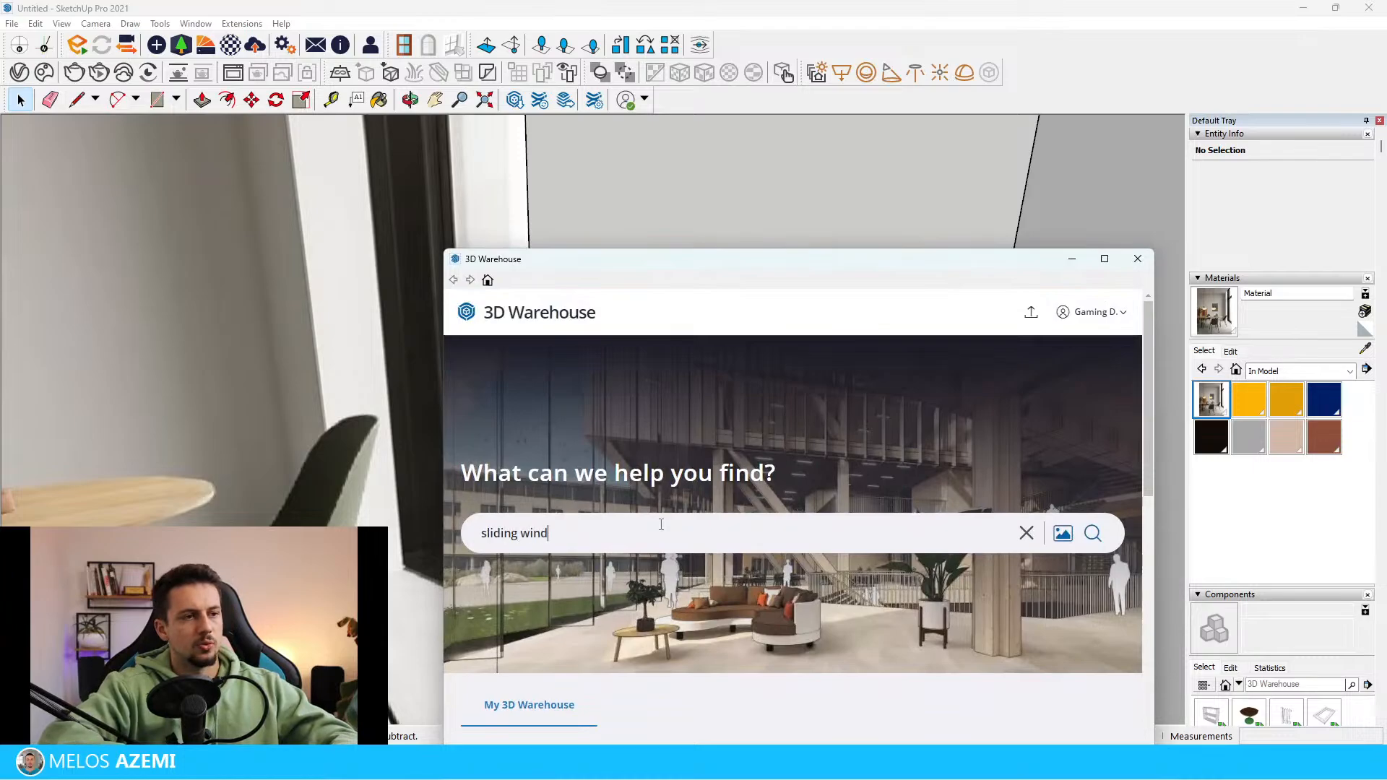
{"action": "key", "text": "Return"}
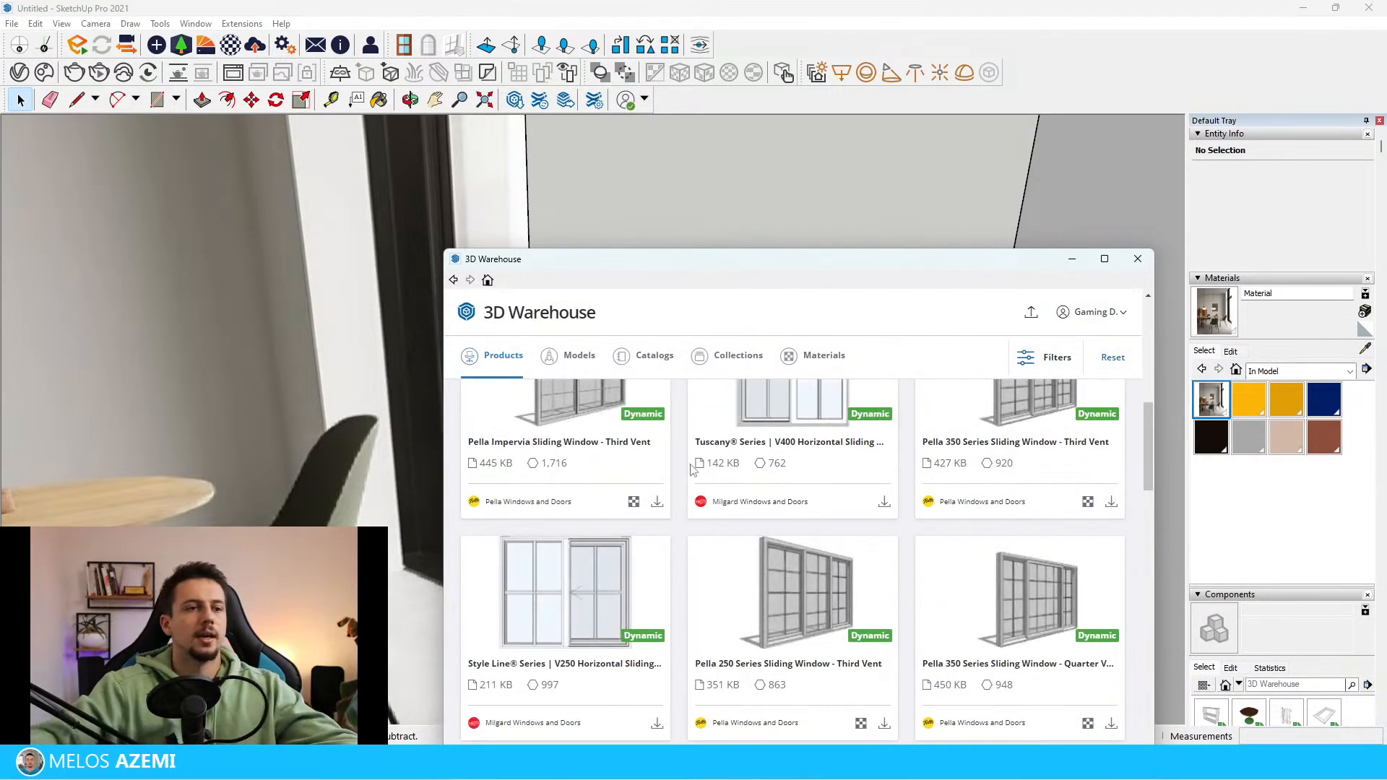
{"action": "scroll", "coordinate": [692, 470], "scroll_direction": "up", "scroll_amount": 10}
{"action": "left_click", "coordinate": [565, 348]}
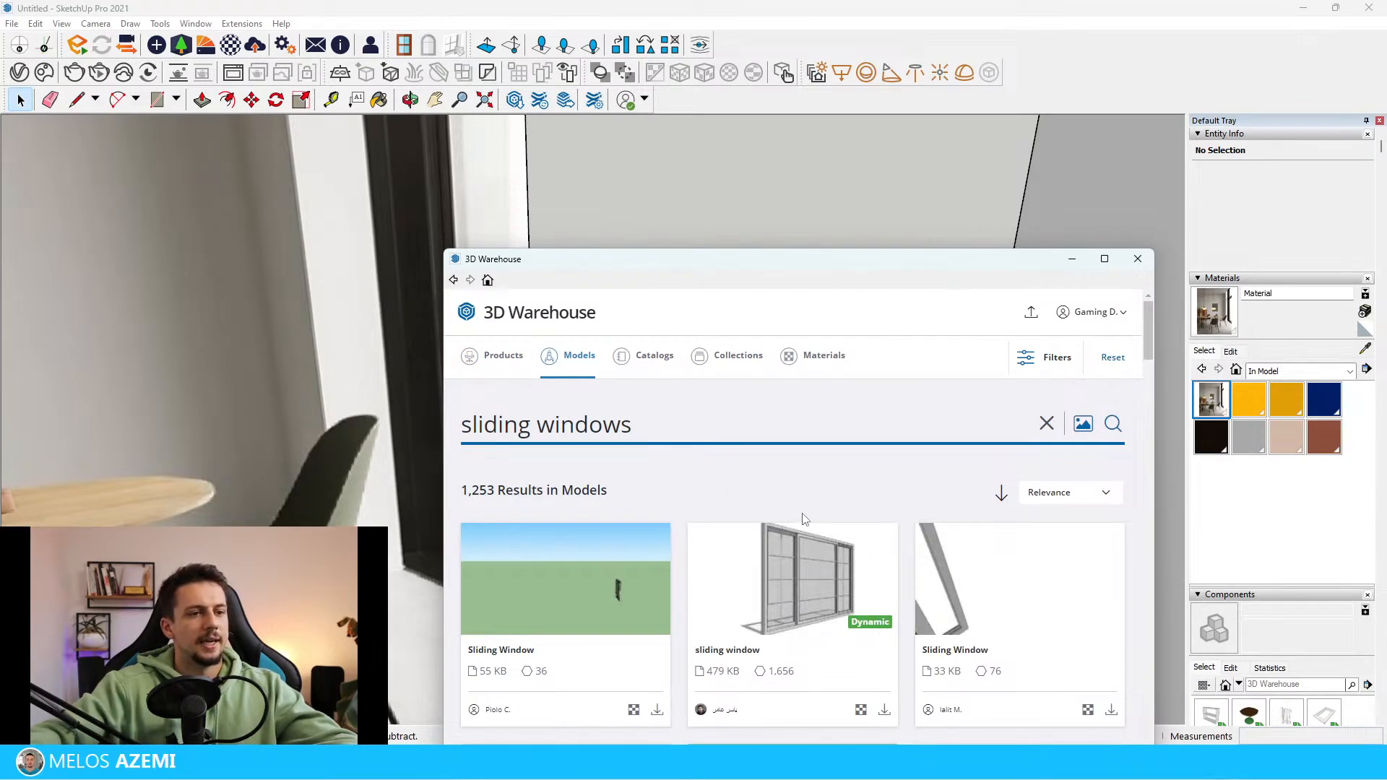
Browse the sliding window models for a frame that suits the tall black window in the reference image
{"action": "scroll", "coordinate": [845, 514], "scroll_direction": "down", "scroll_amount": 2}
{"action": "scroll", "coordinate": [930, 442], "scroll_direction": "down", "scroll_amount": 4}
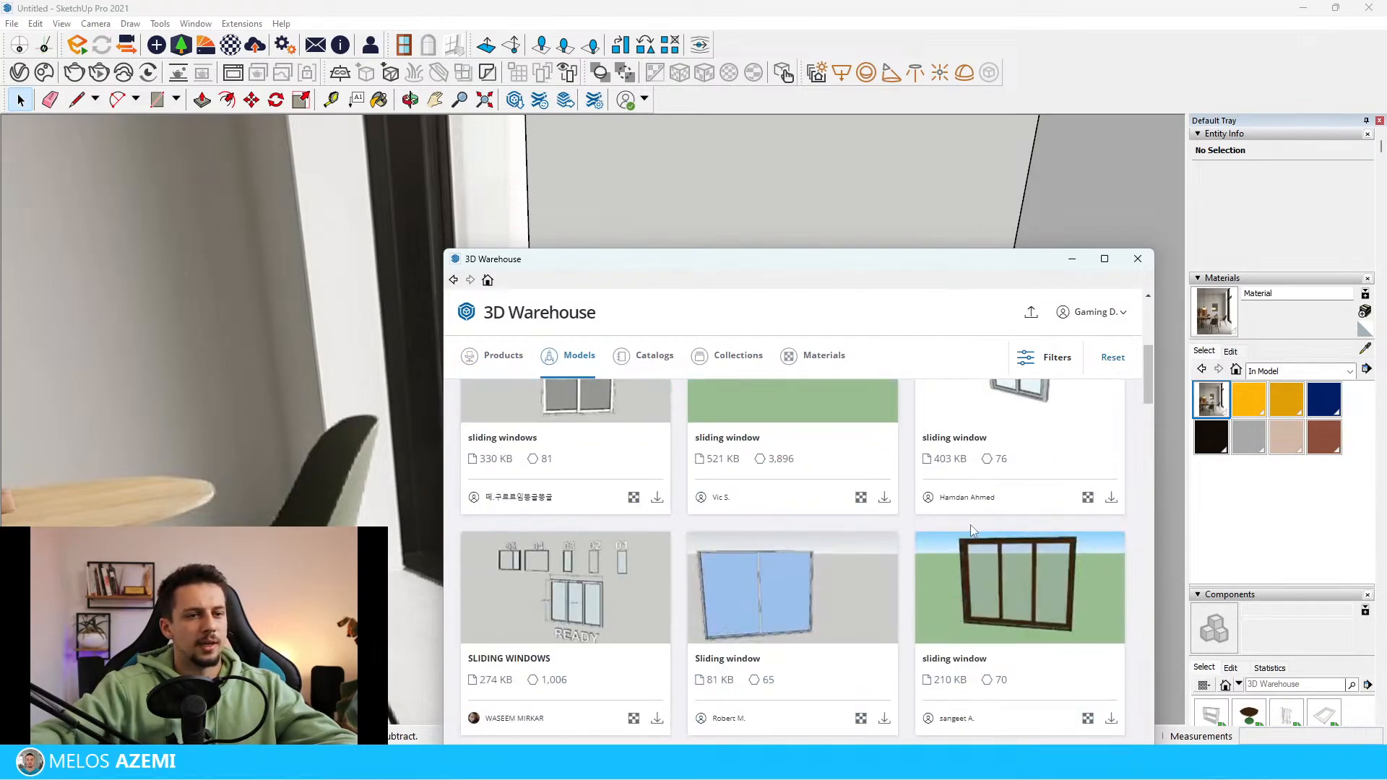
{"action": "scroll", "coordinate": [972, 531], "scroll_direction": "down", "scroll_amount": 6}
{"action": "scroll", "coordinate": [985, 535], "scroll_direction": "down", "scroll_amount": 15}
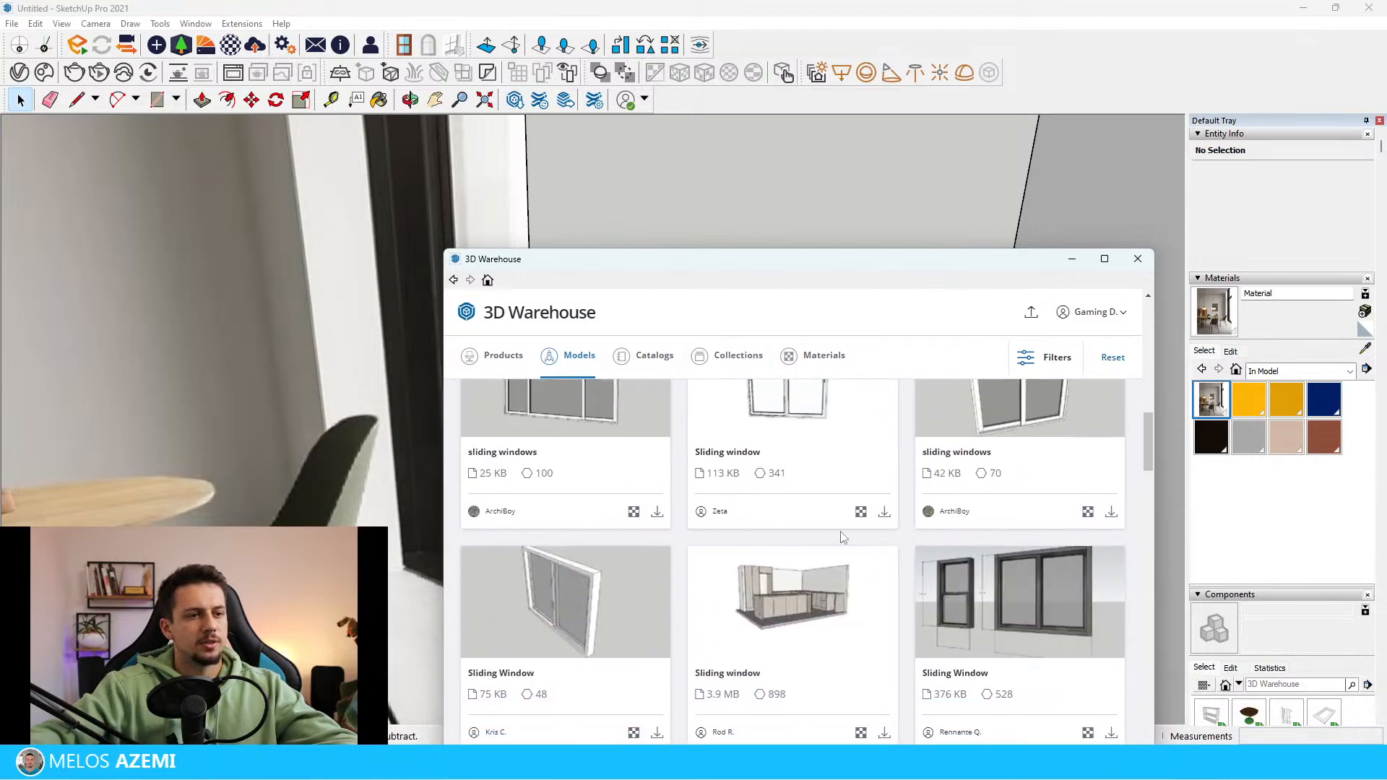
{"action": "scroll", "coordinate": [998, 544], "scroll_direction": "down", "scroll_amount": 10}
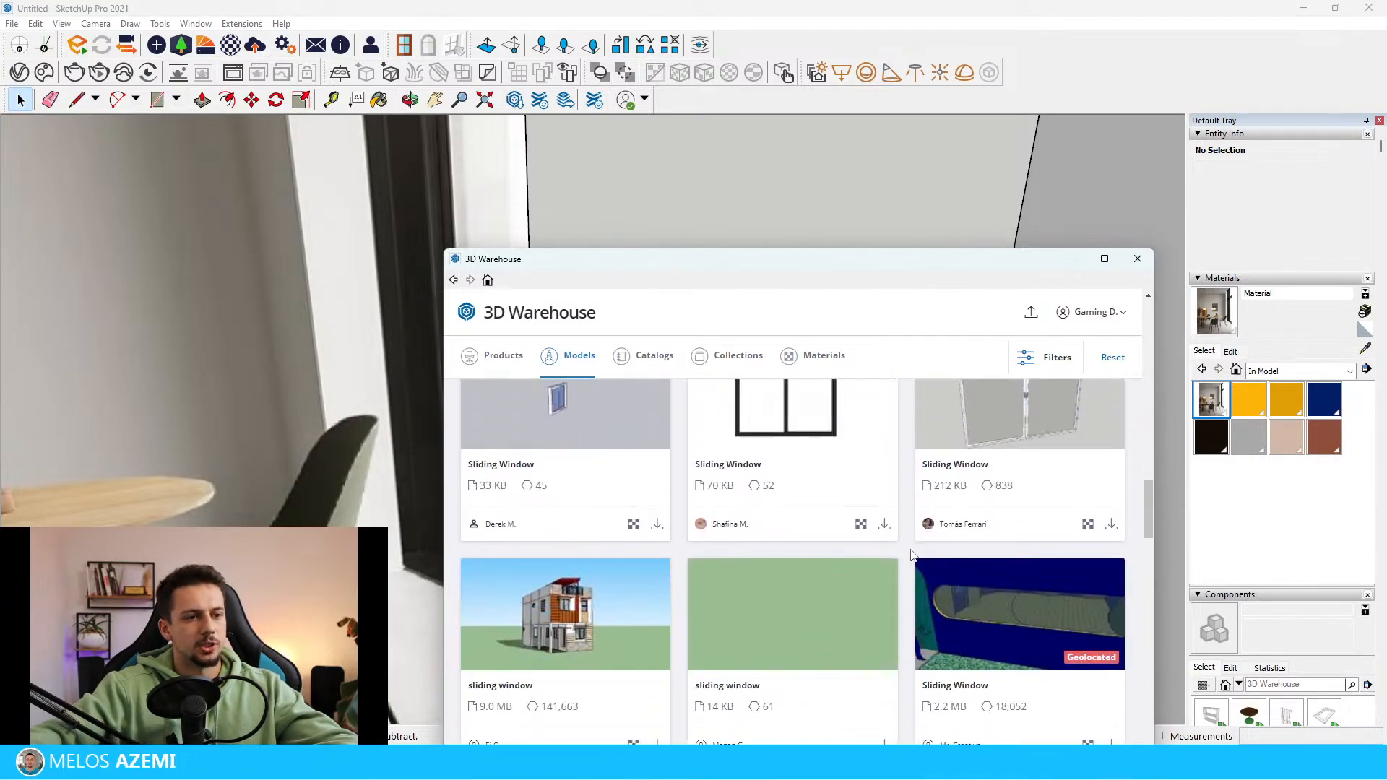
{"action": "scroll", "coordinate": [1027, 661], "scroll_direction": "down", "scroll_amount": 3}
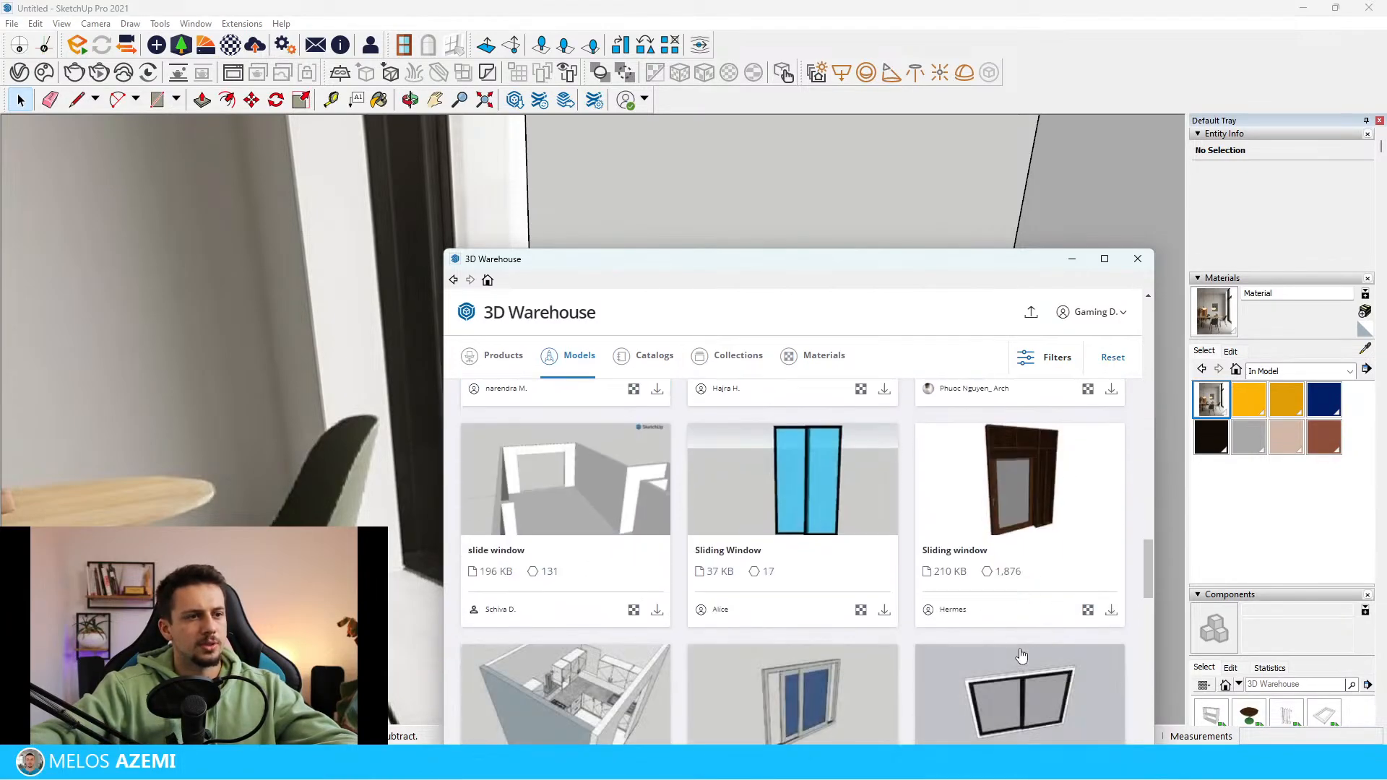
{"action": "scroll", "coordinate": [1016, 654], "scroll_direction": "up", "scroll_amount": 6}
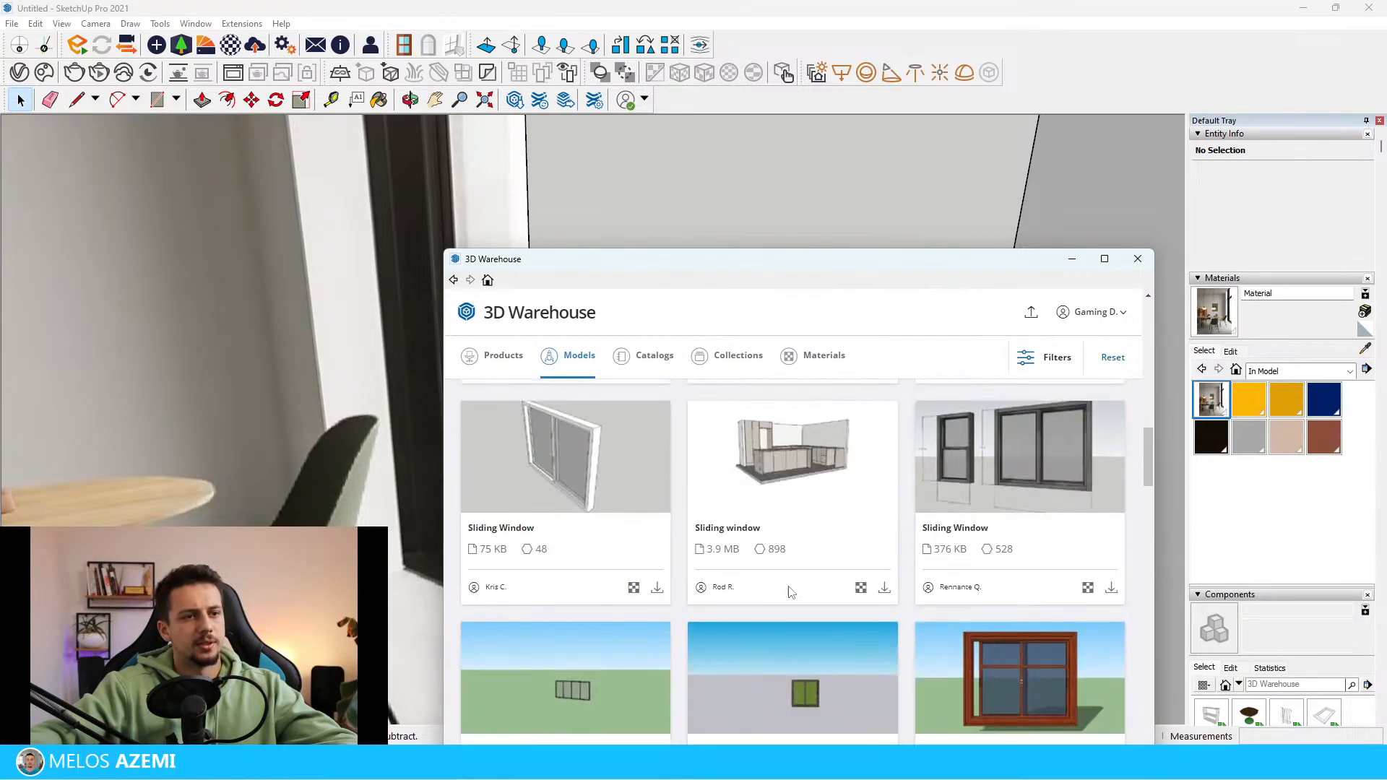
{"action": "scroll", "coordinate": [948, 561], "scroll_direction": "up", "scroll_amount": 8}
{"action": "scroll", "coordinate": [926, 570], "scroll_direction": "down", "scroll_amount": 7}
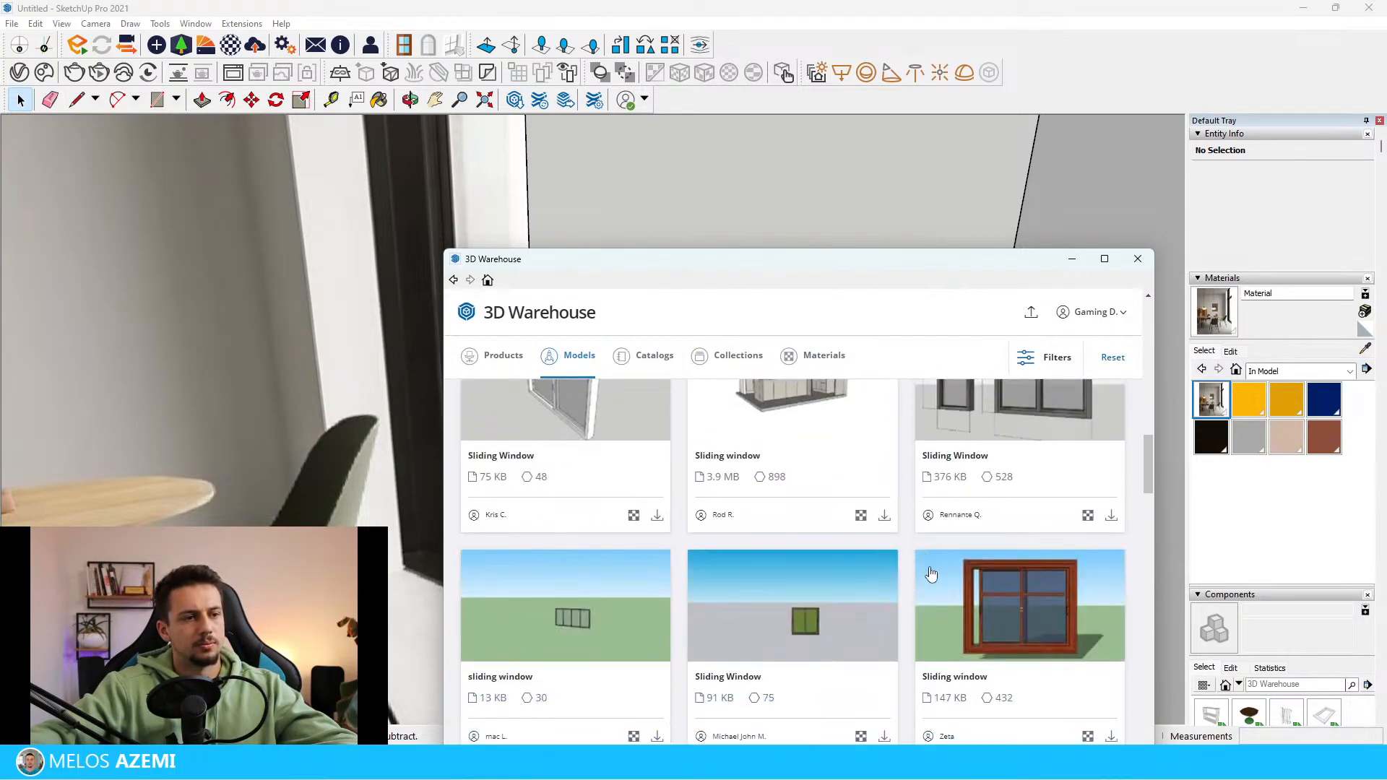
{"action": "scroll", "coordinate": [964, 581], "scroll_direction": "up", "scroll_amount": 3}
{"action": "scroll", "coordinate": [968, 582], "scroll_direction": "up", "scroll_amount": 10}
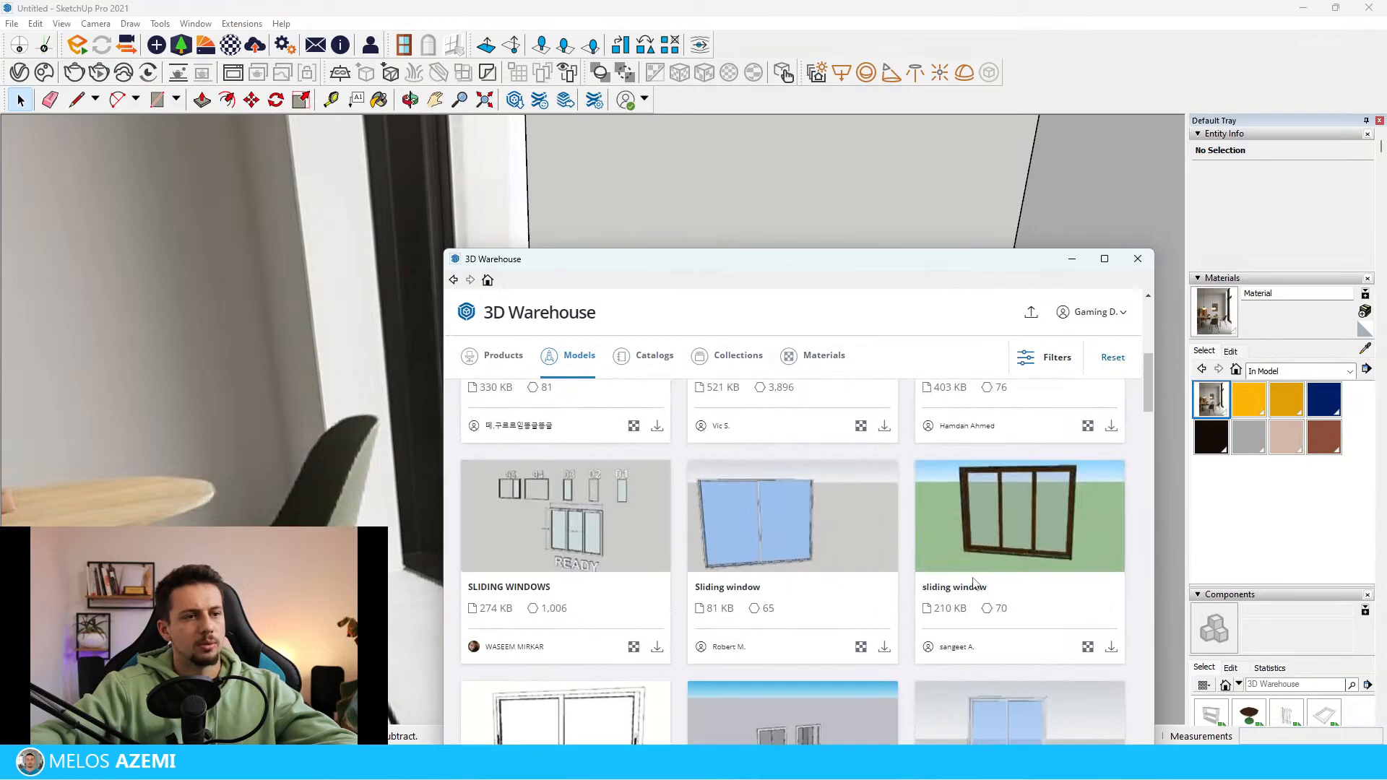
{"action": "scroll", "coordinate": [972, 582], "scroll_direction": "down", "scroll_amount": 5}
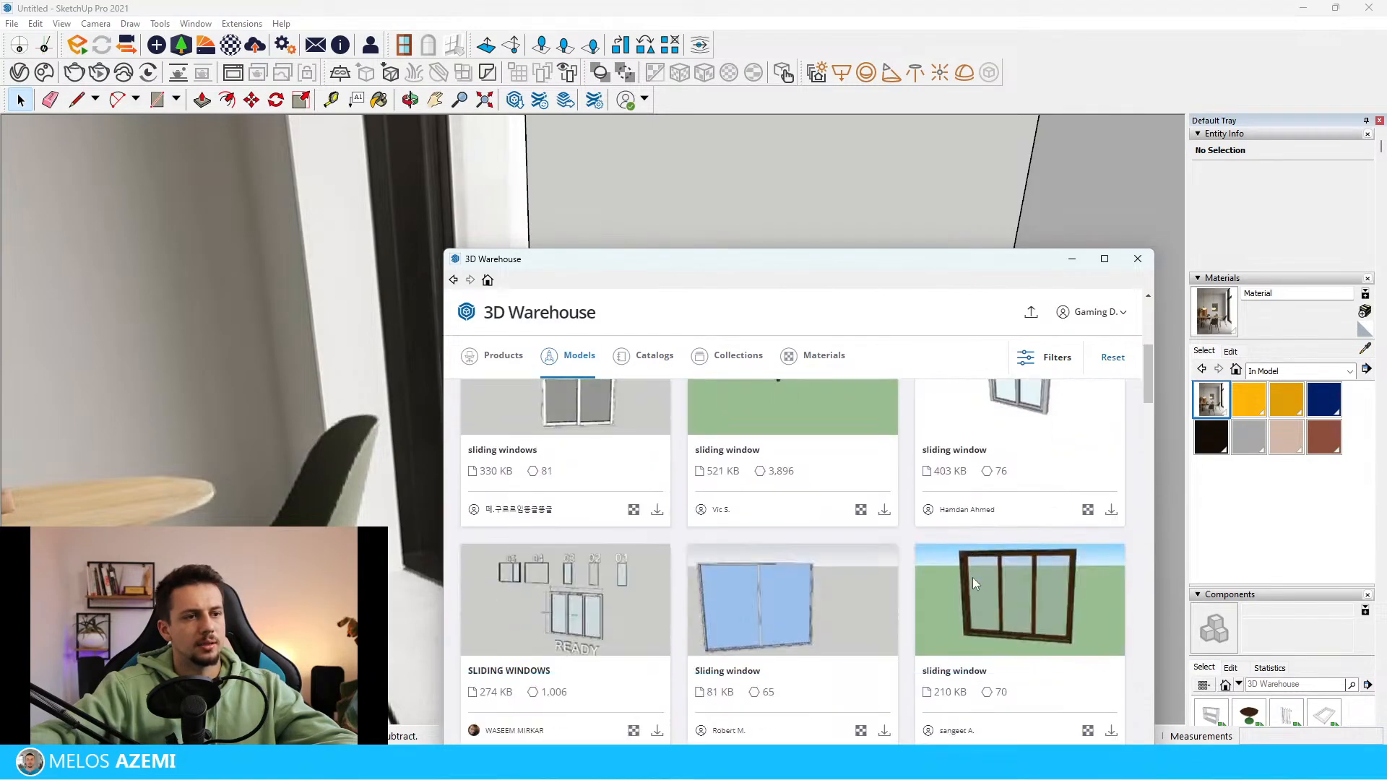
Load the SLIDING WINDOWS model with the three-panel window directly into the scene and place it away from the room
{"action": "left_click", "coordinate": [590, 613]}
{"action": "scroll", "coordinate": [975, 463], "scroll_direction": "down", "scroll_amount": 2}
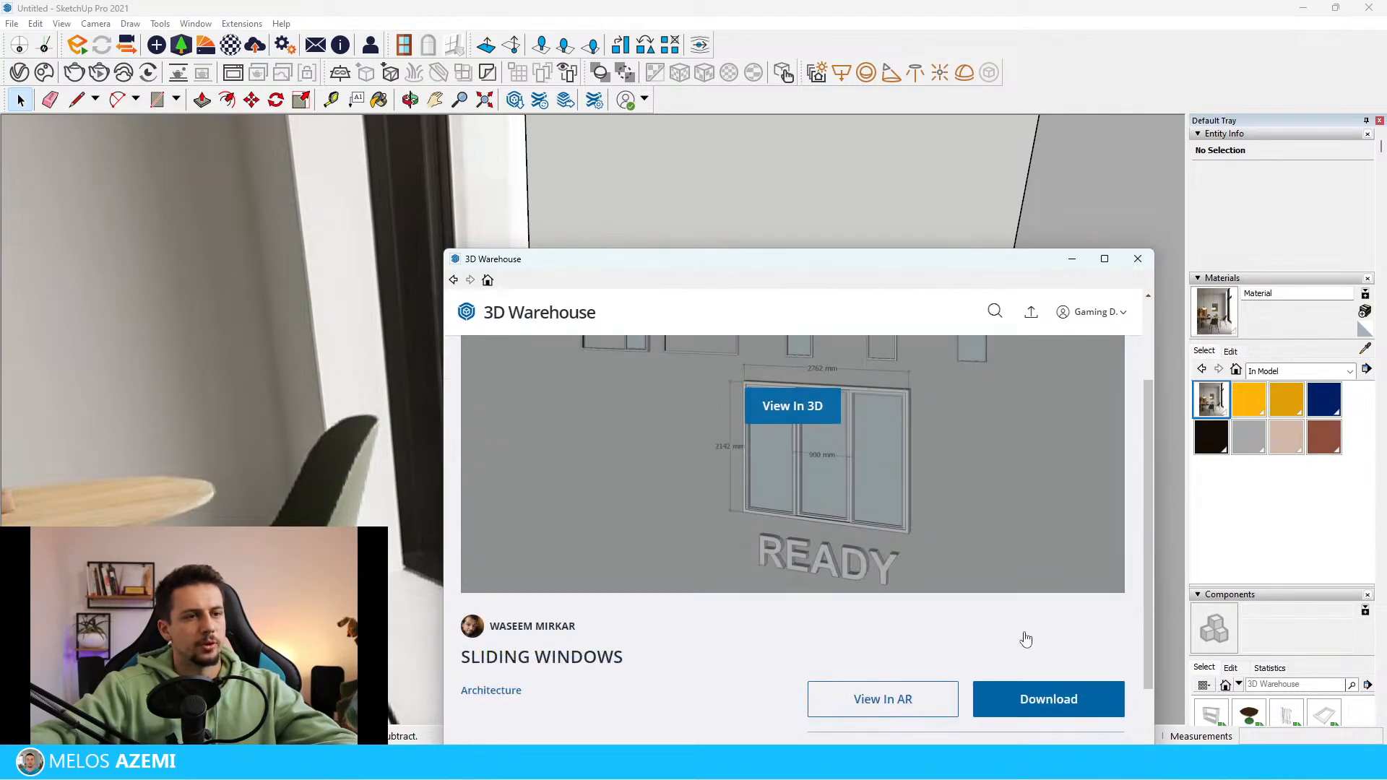
{"action": "left_click", "coordinate": [1068, 699]}
{"action": "left_click", "coordinate": [746, 593]}
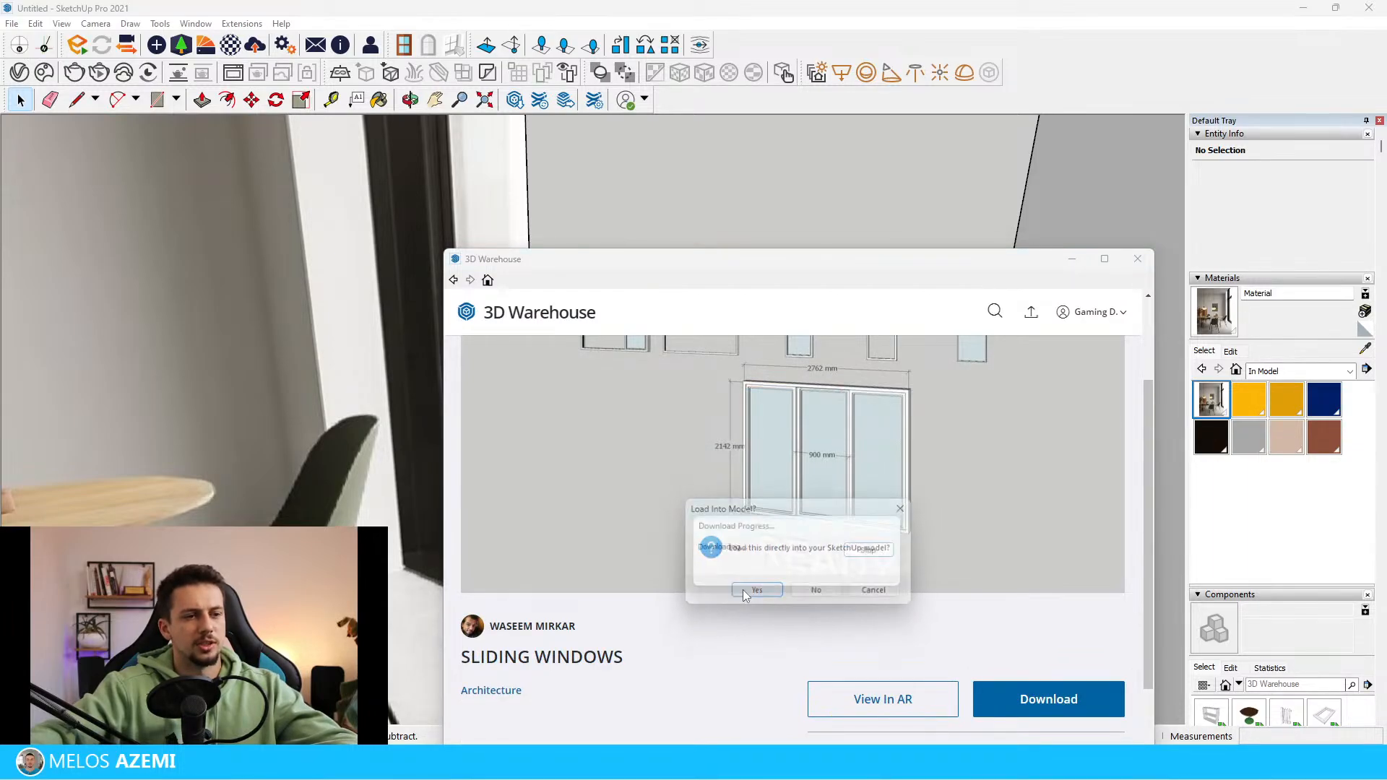
{"action": "scroll", "coordinate": [579, 461], "scroll_direction": "down", "scroll_amount": 10}
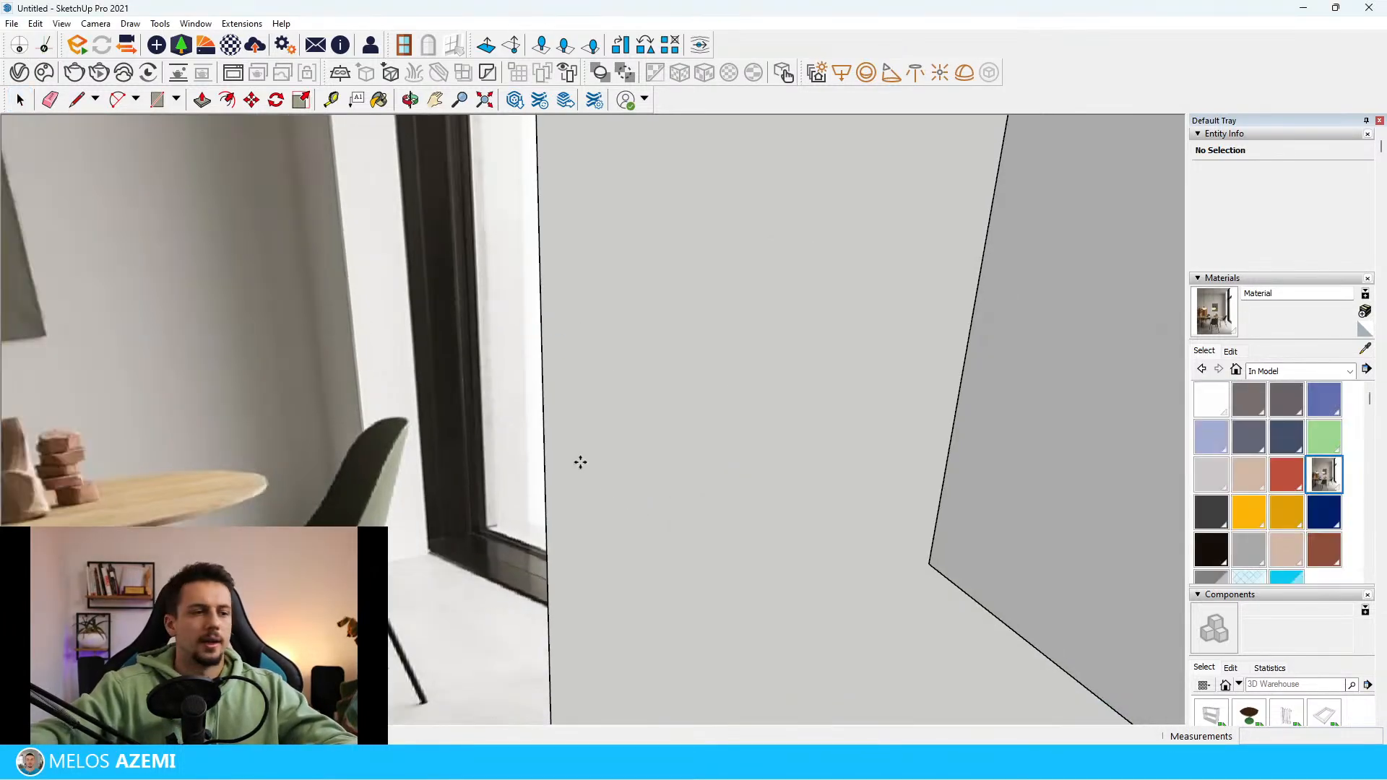
{"action": "middle_click_drag", "start_coordinate": [579, 462], "coordinate": [790, 318]}
{"action": "scroll", "coordinate": [544, 570], "scroll_direction": "down", "scroll_amount": 5}
{"action": "left_click", "coordinate": [811, 554]}
Open the imported SLIDING WINDOWS component and delete the row of extra window variants
{"action": "scroll", "coordinate": [812, 554], "scroll_direction": "down", "scroll_amount": 4}
{"action": "scroll", "coordinate": [657, 282], "scroll_direction": "up", "scroll_amount": 3}
{"action": "key", "text": "space"}
{"action": "left_click", "coordinate": [673, 302]}
{"action": "middle_click_drag", "start_coordinate": [679, 306], "coordinate": [655, 258]}
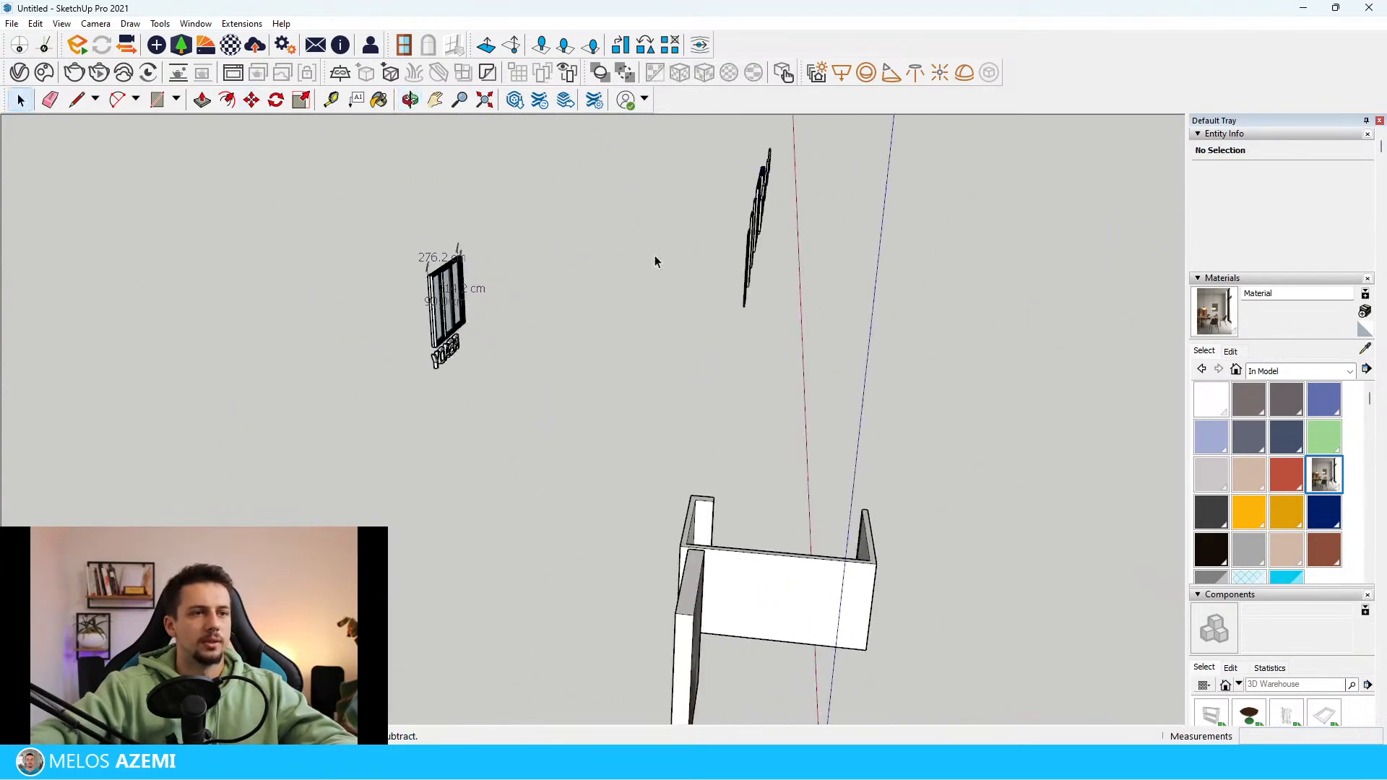
{"action": "double_click", "coordinate": [749, 251]}
{"action": "key", "text": "Delete"}
{"action": "scroll", "coordinate": [499, 293], "scroll_direction": "up", "scroll_amount": 1}
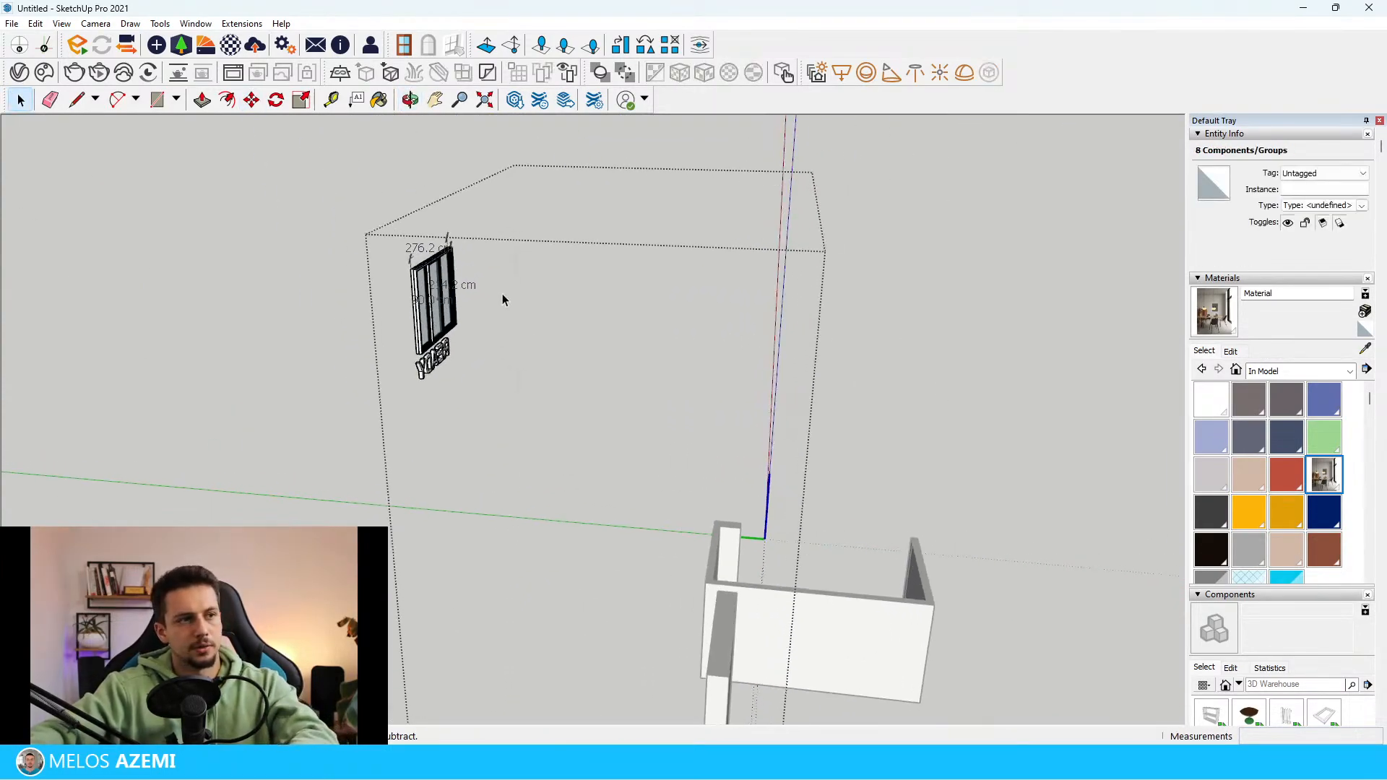
Delete the READY lettering below the three-panel window
{"action": "middle_click_drag", "start_coordinate": [501, 294], "coordinate": [400, 296]}
{"action": "scroll", "coordinate": [401, 297], "scroll_direction": "up", "scroll_amount": 2}
{"action": "left_click", "coordinate": [466, 349]}
{"action": "key", "text": "Delete"}
{"action": "scroll", "coordinate": [535, 267], "scroll_direction": "up", "scroll_amount": 1}
{"action": "scroll", "coordinate": [533, 269], "scroll_direction": "up", "scroll_amount": 1}
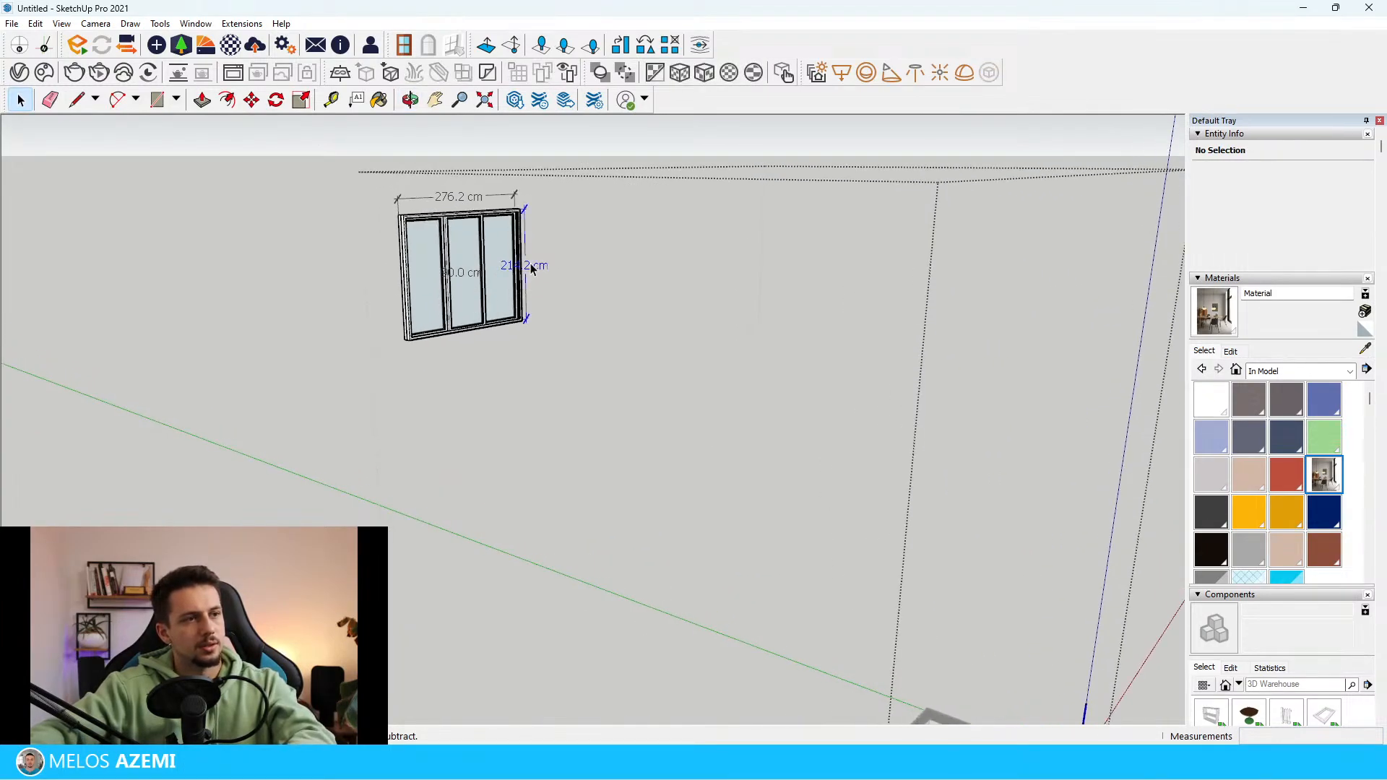
Take the three-panel window out of the imported component and place it on the floor slab at the room's open side
{"action": "left_click", "coordinate": [463, 270]}
{"action": "key", "text": "Delete"}
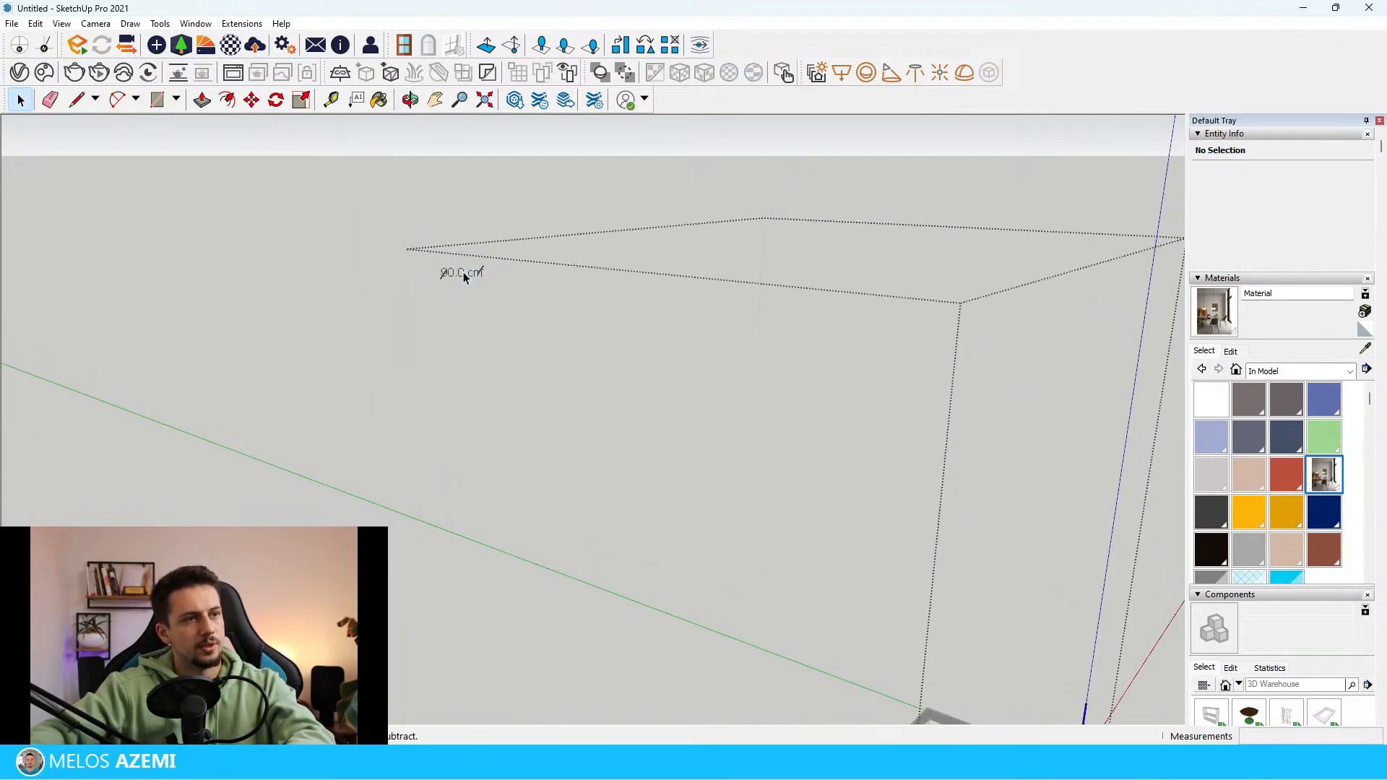
{"action": "key", "text": "ctrl+z"}
{"action": "left_click", "coordinate": [474, 270]}
{"action": "middle_click_drag", "start_coordinate": [469, 277], "coordinate": [282, 350]}
{"action": "left_click", "coordinate": [280, 354]}
{"action": "scroll", "coordinate": [678, 620], "scroll_direction": "up", "scroll_amount": 6}
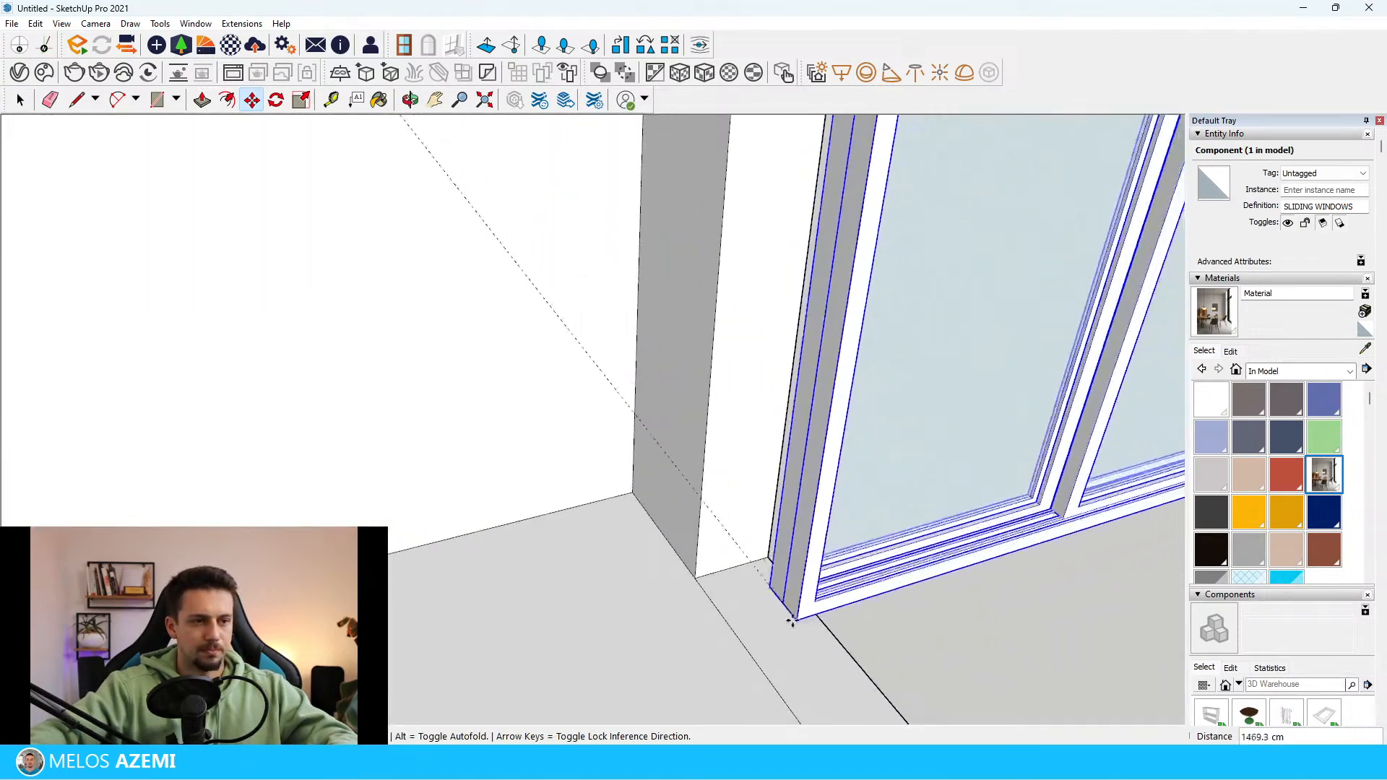
{"action": "left_click", "coordinate": [792, 620]}
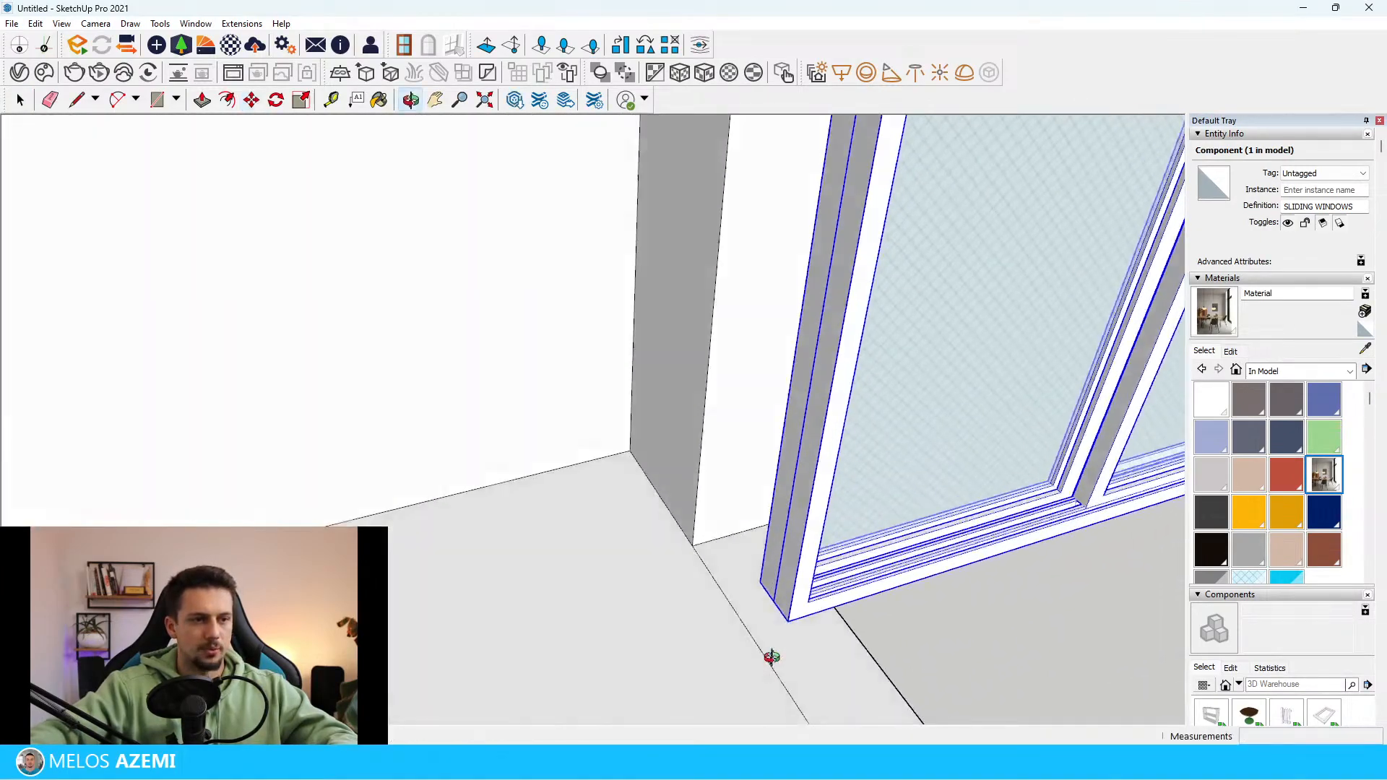
Rotate the window 90 degrees about its lower corner to align it with the open side of the room
{"action": "key", "text": "q"}
{"action": "left_click", "coordinate": [847, 601]}
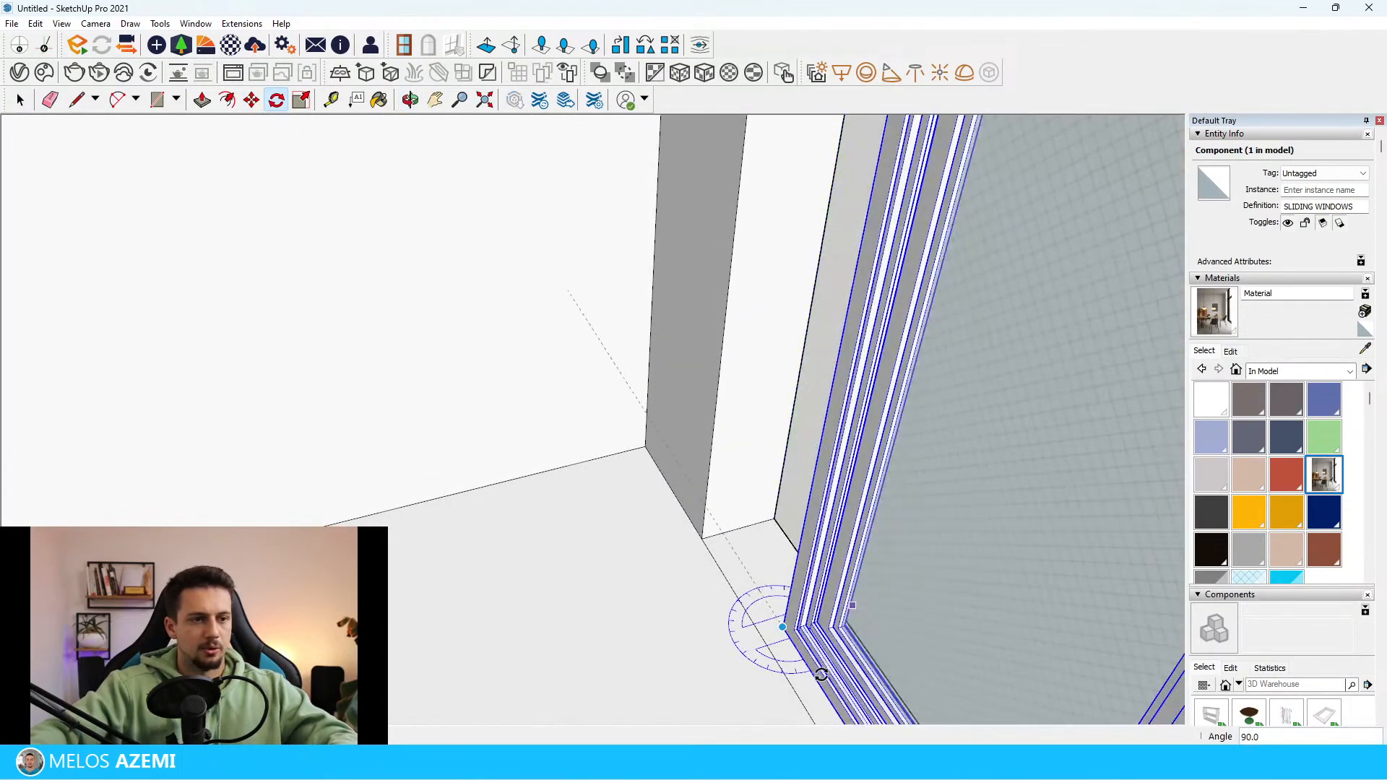
{"action": "left_click", "coordinate": [824, 684]}
Move the window by its lower corner to sit against the short wall return in the open side
{"action": "middle_click_drag", "start_coordinate": [753, 604], "coordinate": [816, 576]}
{"action": "key", "text": "m"}
{"action": "left_click", "coordinate": [863, 568]}
{"action": "scroll", "coordinate": [693, 543], "scroll_direction": "up", "scroll_amount": 6}
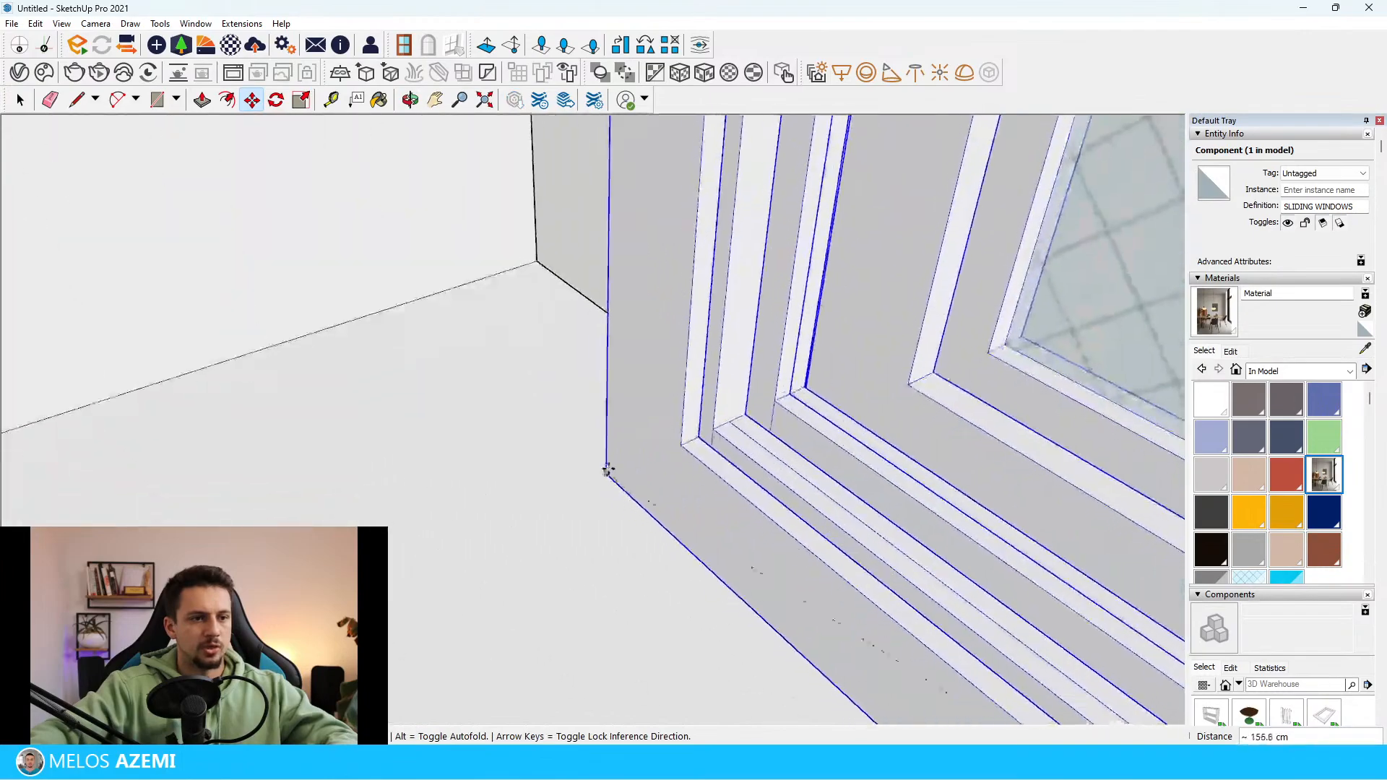
{"action": "left_click", "coordinate": [182, 377]}
{"action": "scroll", "coordinate": [275, 447], "scroll_direction": "down", "scroll_amount": 10}
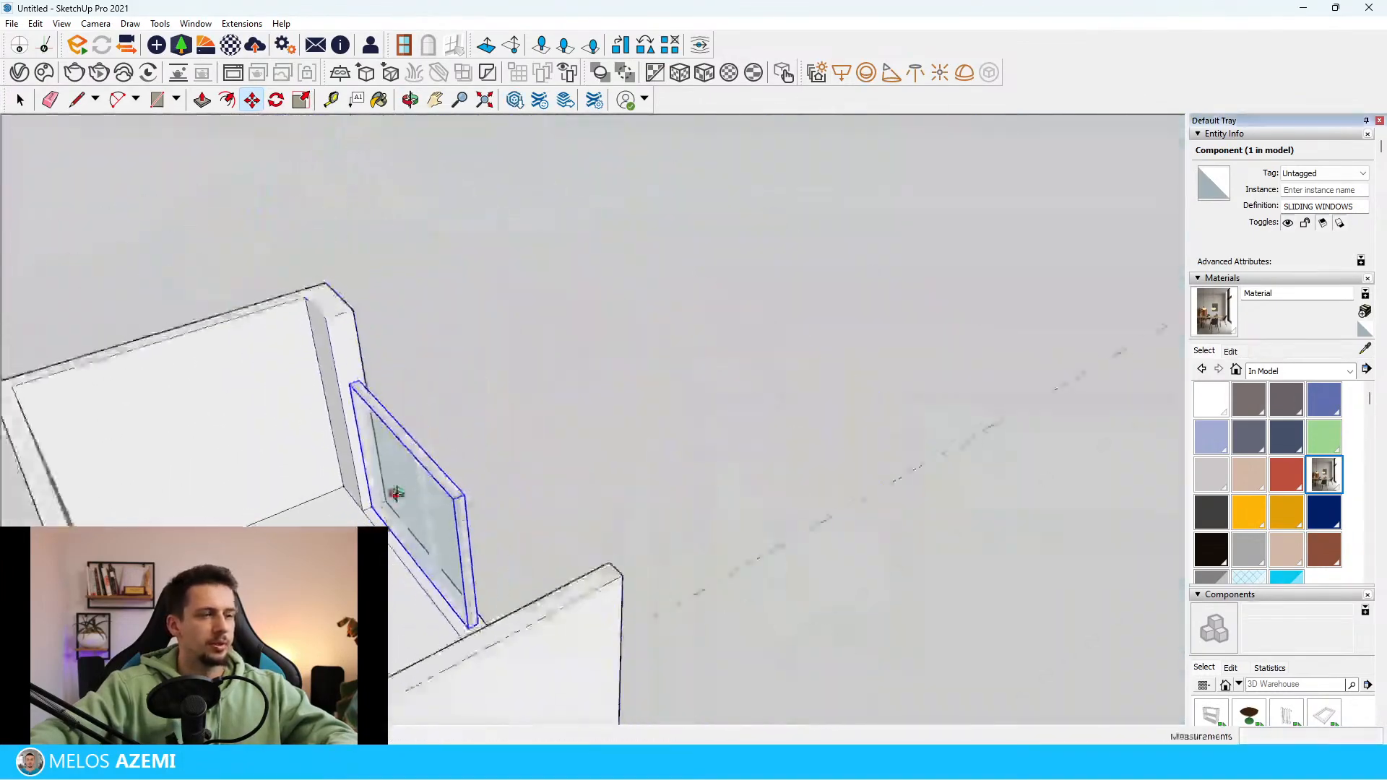
{"action": "middle_click_drag", "start_coordinate": [396, 496], "coordinate": [672, 487]}
{"action": "scroll", "coordinate": [612, 496], "scroll_direction": "up", "scroll_amount": 1}
{"action": "left_click_drag", "start_coordinate": [604, 496], "coordinate": [734, 454]}
{"action": "key", "text": "space"}
{"action": "middle_click_drag", "start_coordinate": [777, 434], "coordinate": [402, 369]}
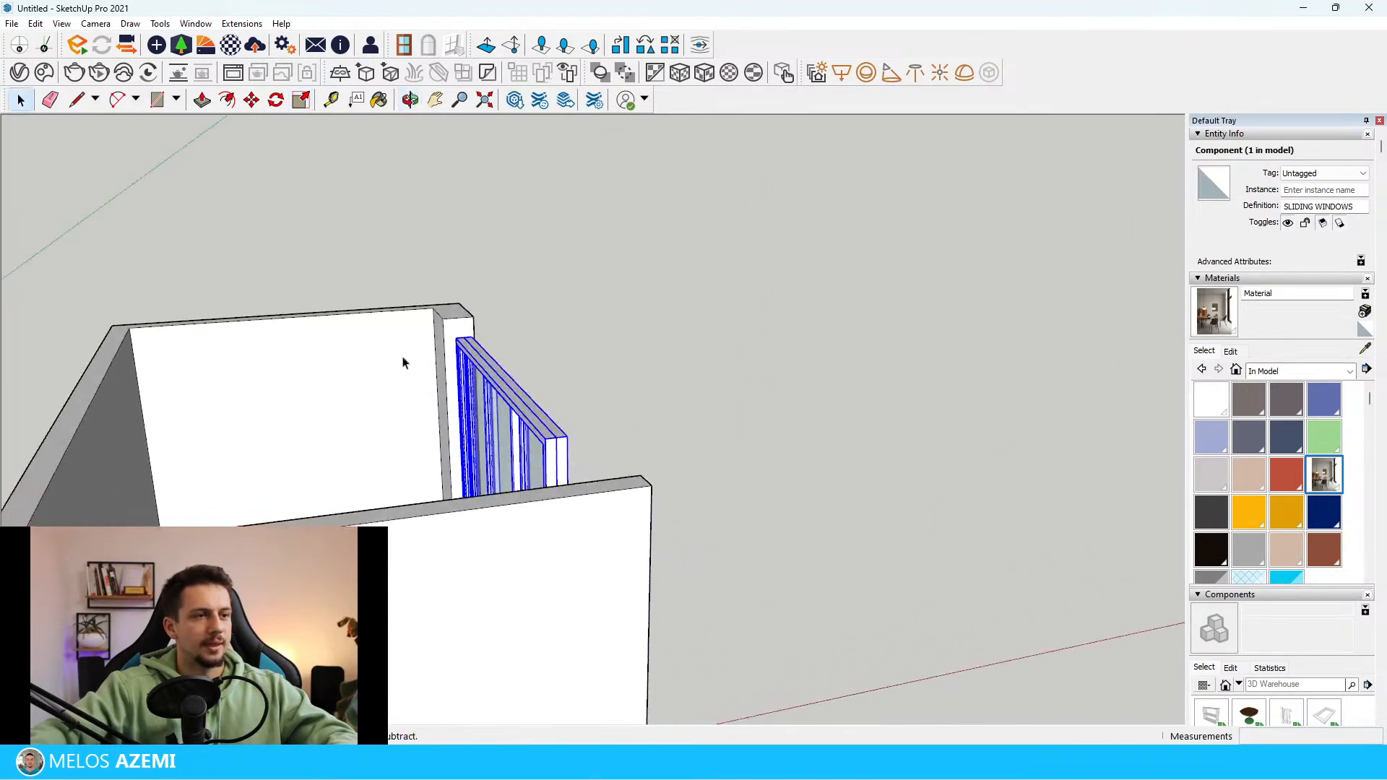
Draw a rectangle on the wall return's end face above the window and push/pull it across the opening to the opposite wall
{"action": "scroll", "coordinate": [435, 329], "scroll_direction": "up", "scroll_amount": 5}
{"action": "double_click", "coordinate": [494, 325]}
{"action": "left_click", "coordinate": [495, 324]}
{"action": "scroll", "coordinate": [494, 328], "scroll_direction": "up", "scroll_amount": 2}
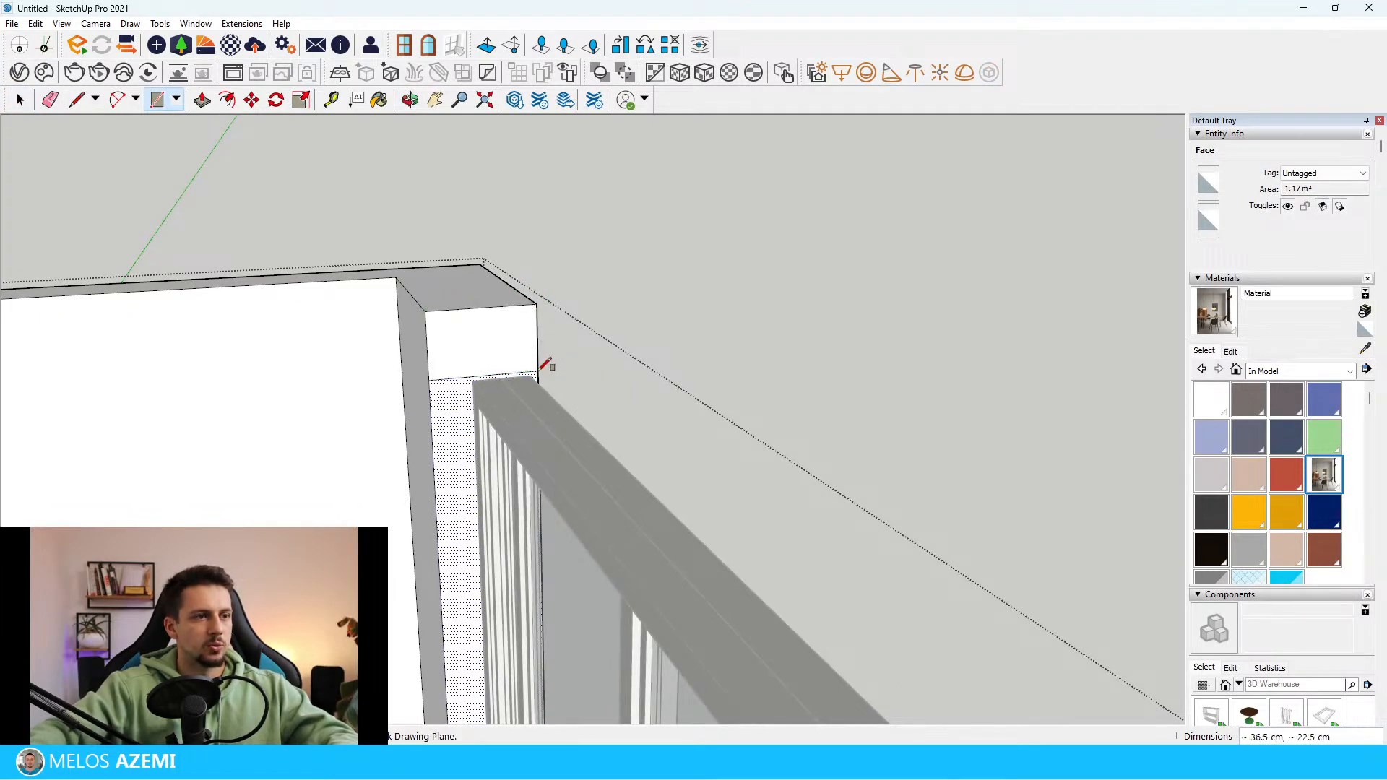
{"action": "left_click", "coordinate": [497, 354]}
{"action": "scroll", "coordinate": [545, 301], "scroll_direction": "down", "scroll_amount": 6}
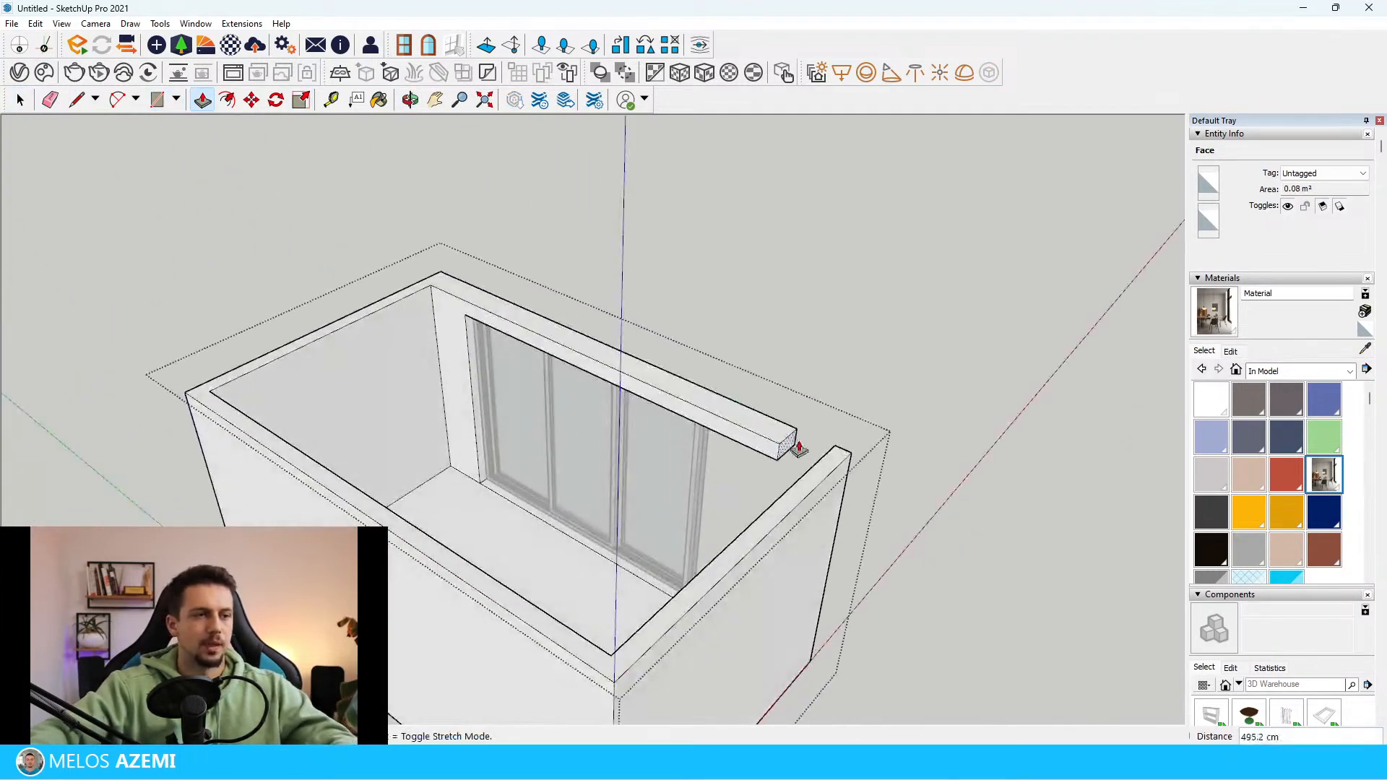
{"action": "left_click", "coordinate": [835, 466]}
{"action": "key", "text": "space"}
{"action": "key", "text": "Escape"}
Push/pull the outer face of the wall opposite the window outward, then push its inner face 395.1 cm the same way to deepen the room
{"action": "scroll", "coordinate": [823, 470], "scroll_direction": "down", "scroll_amount": 4}
{"action": "middle_click_drag", "start_coordinate": [822, 470], "coordinate": [684, 517]}
{"action": "double_click", "coordinate": [609, 526]}
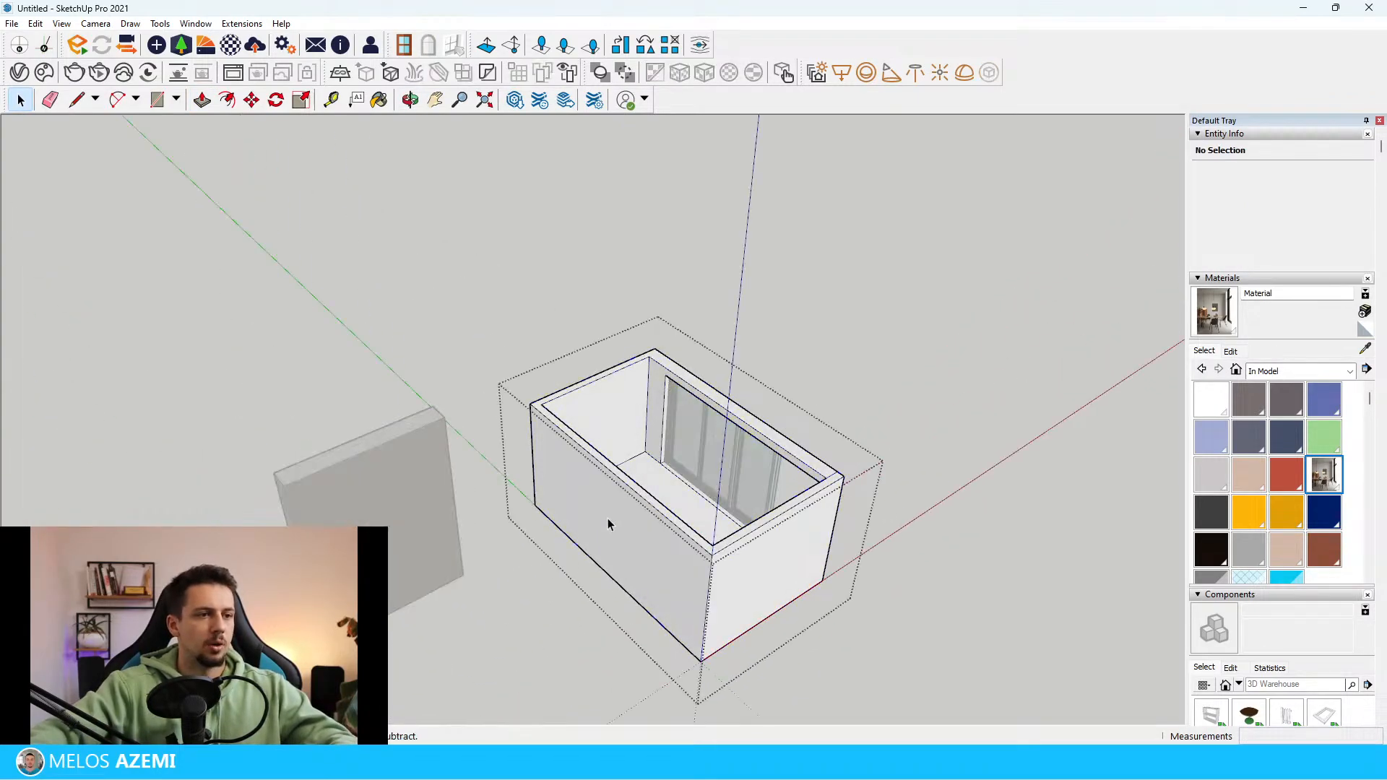
{"action": "left_click", "coordinate": [636, 552]}
{"action": "middle_click_drag", "start_coordinate": [635, 556], "coordinate": [584, 473]}
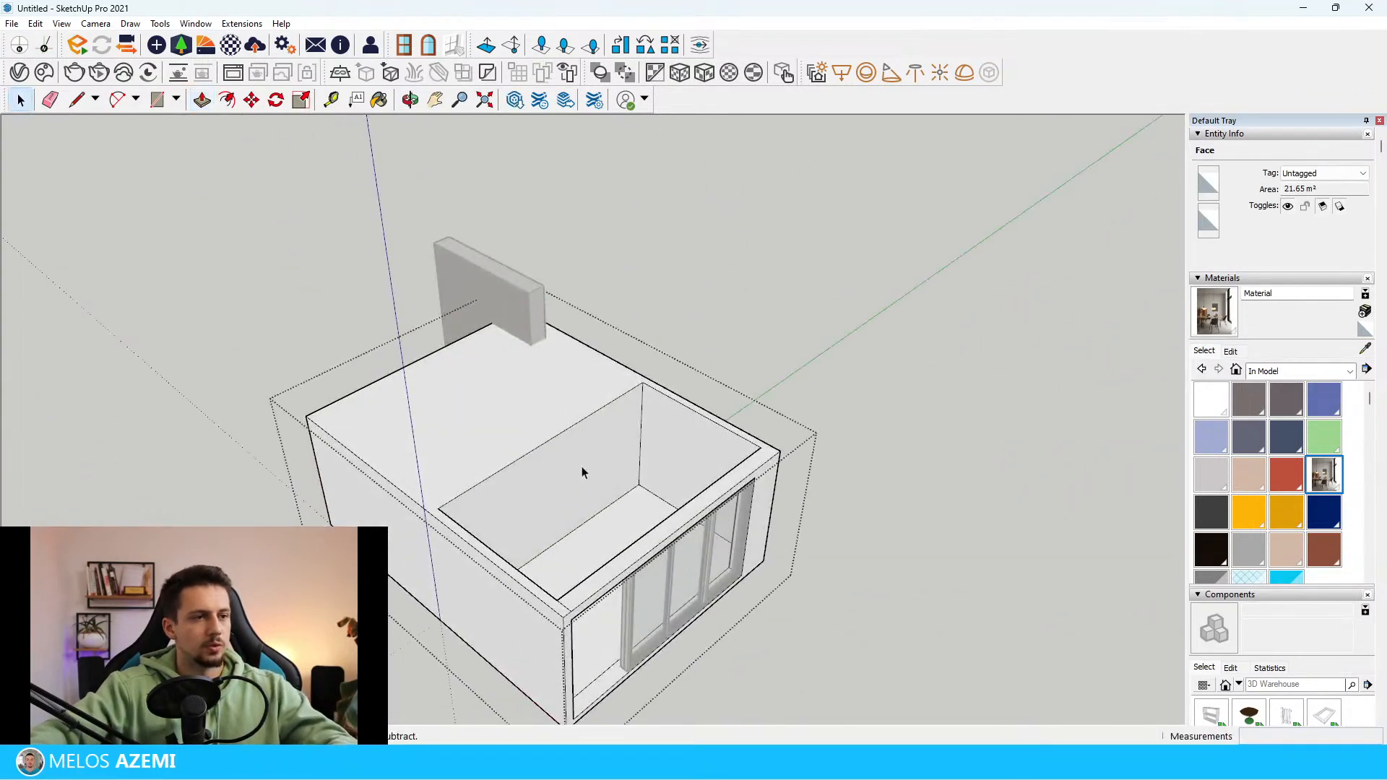
{"action": "key", "text": "p"}
{"action": "left_click", "coordinate": [593, 520]}
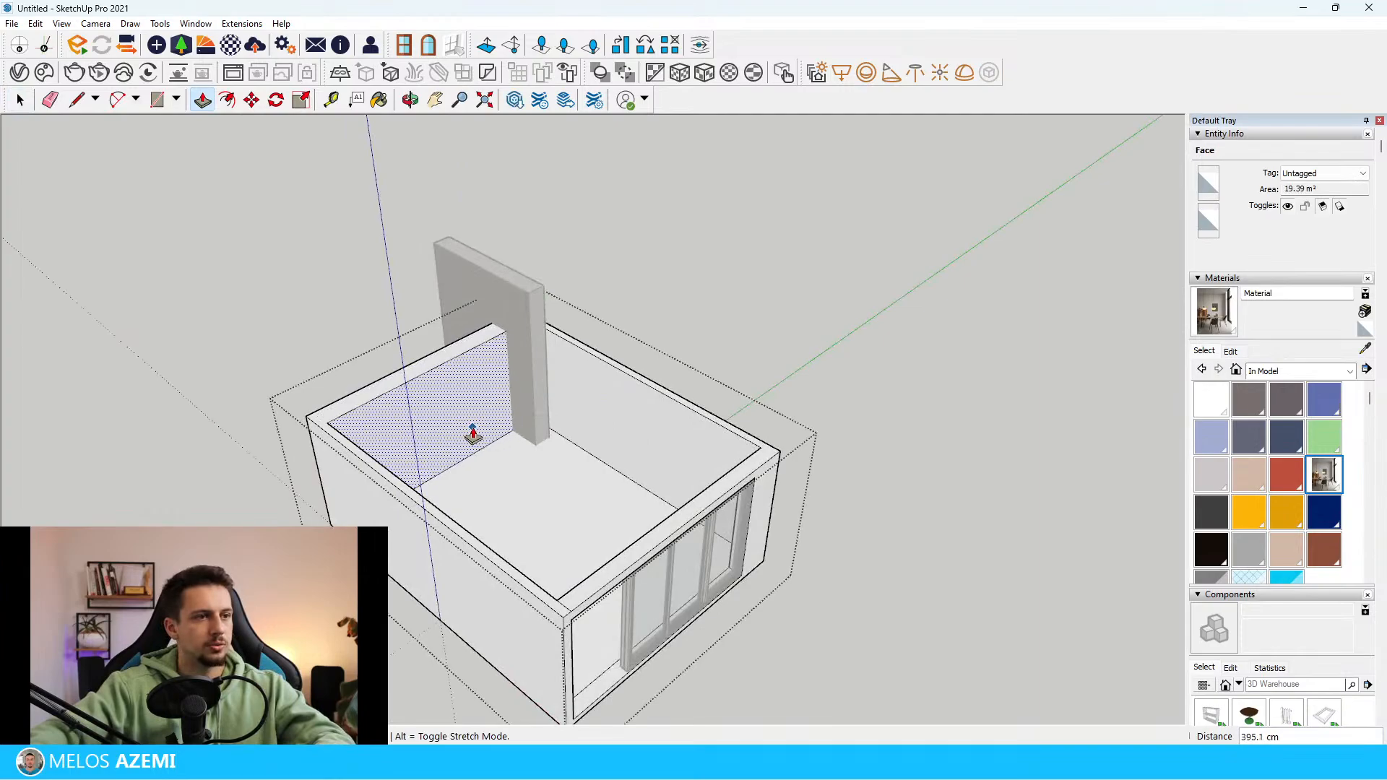
{"action": "left_click", "coordinate": [474, 436]}
{"action": "key", "text": "space"}
{"action": "key", "text": "Escape"}
Move the reference image block 686.8 cm away from the enlarged room
{"action": "middle_click_drag", "start_coordinate": [473, 436], "coordinate": [619, 370]}
{"action": "key", "text": "m"}
{"action": "left_click", "coordinate": [718, 287]}
{"action": "left_click", "coordinate": [513, 302]}
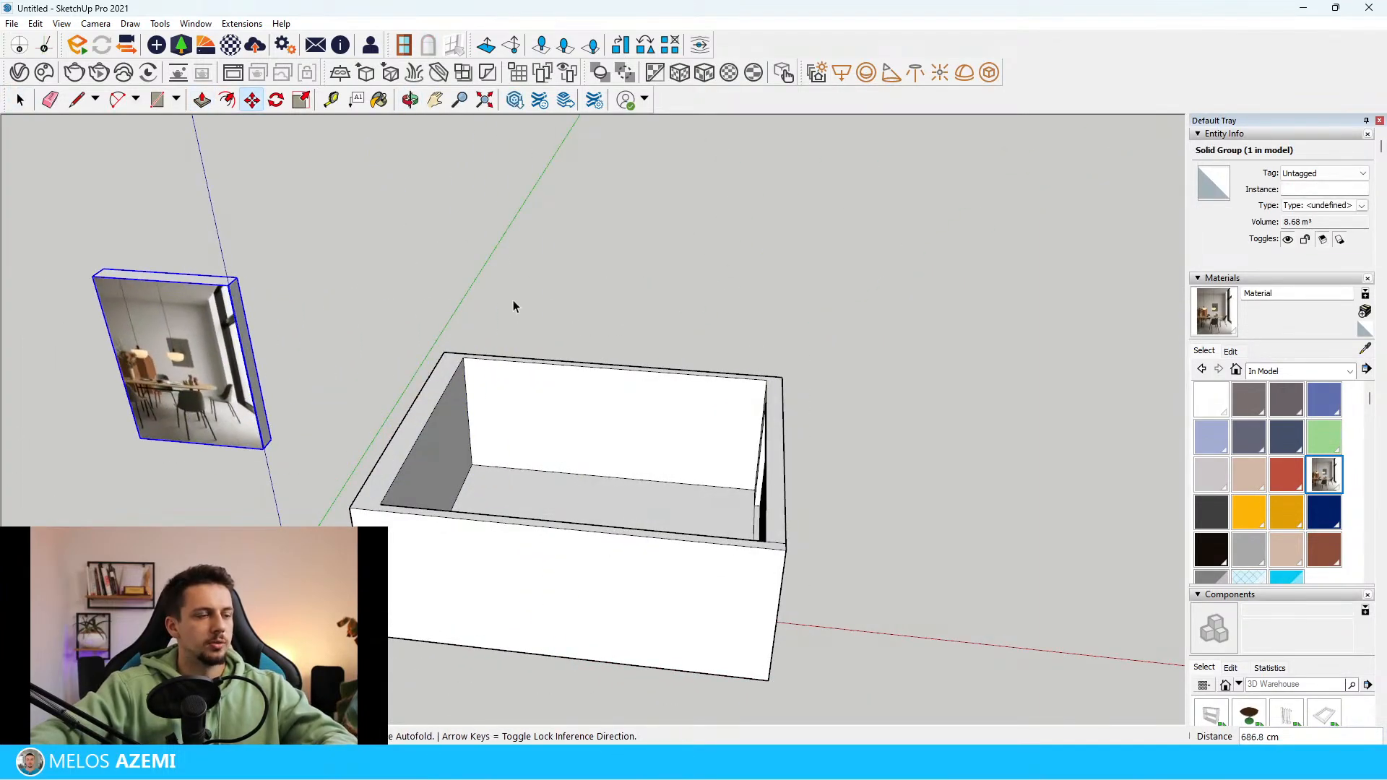
{"action": "key", "text": "space"}
Examine the chairs, table, pendant lamps and window in the reference image to decide on the furniture
{"action": "middle_click_drag", "start_coordinate": [36, 390], "coordinate": [311, 296]}
{"action": "scroll", "coordinate": [747, 375], "scroll_direction": "down", "scroll_amount": 3}
{"action": "middle_click_drag", "start_coordinate": [747, 375], "coordinate": [693, 405]}
{"action": "scroll", "coordinate": [347, 371], "scroll_direction": "up", "scroll_amount": 5}
{"action": "scroll", "coordinate": [805, 371], "scroll_direction": "down", "scroll_amount": 4}
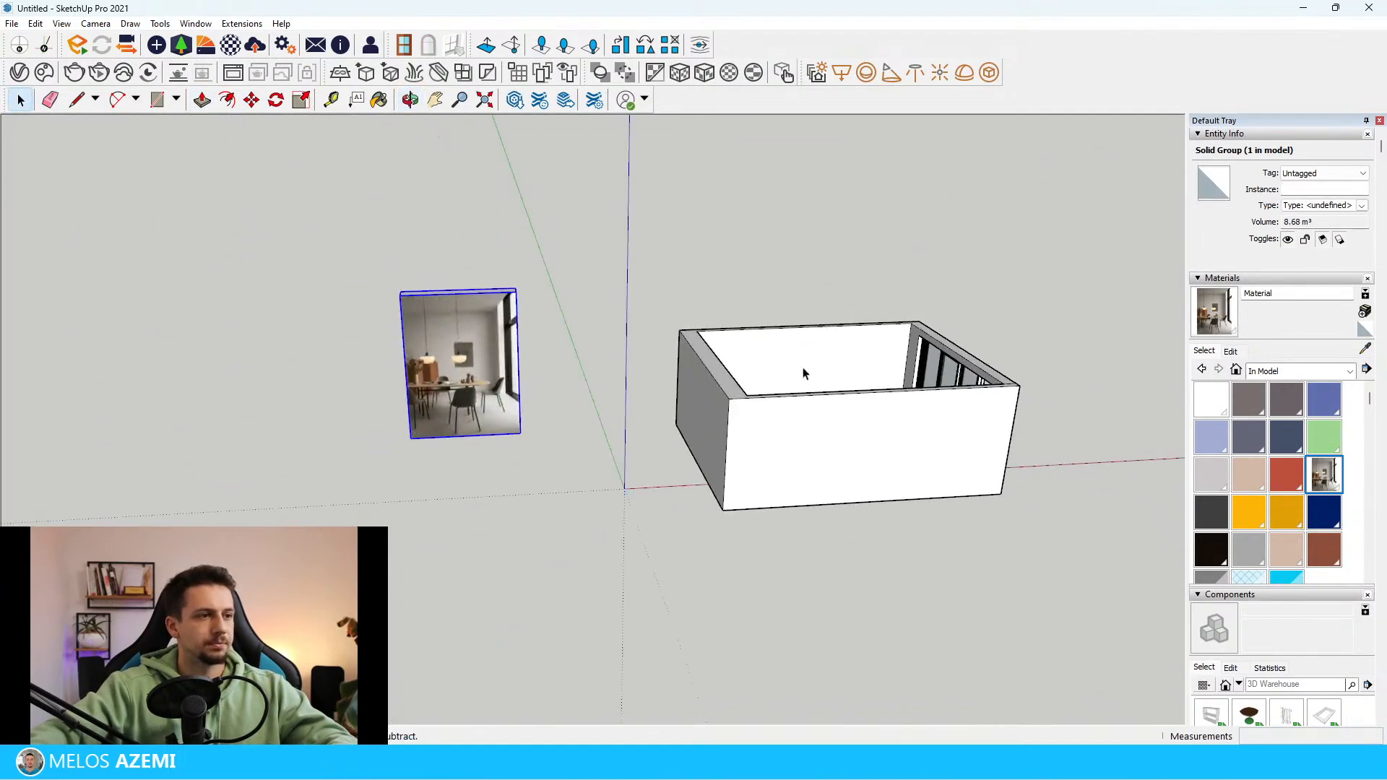
{"action": "scroll", "coordinate": [458, 331], "scroll_direction": "up", "scroll_amount": 5}
{"action": "middle_click_drag", "start_coordinate": [458, 331], "coordinate": [476, 305]}
{"action": "scroll", "coordinate": [563, 563], "scroll_direction": "up", "scroll_amount": 5}
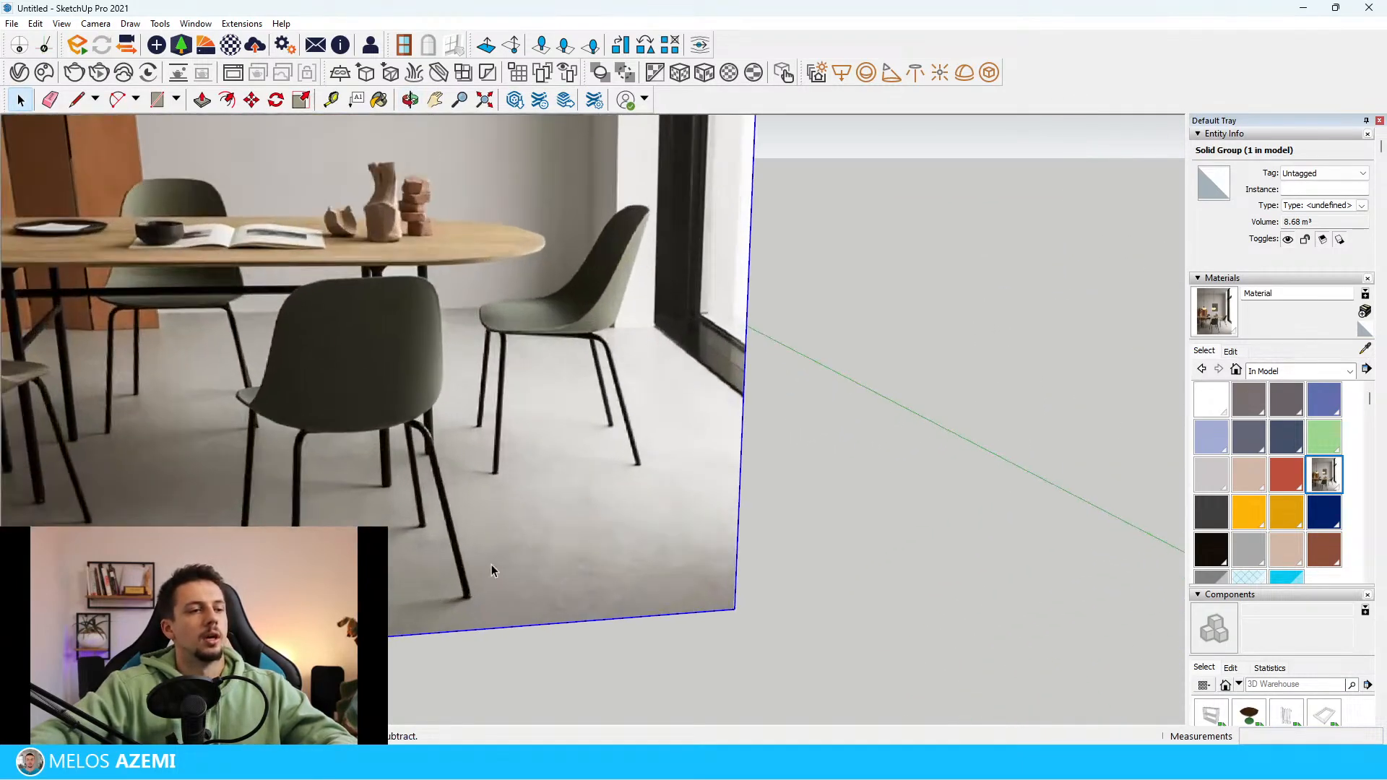
{"action": "scroll", "coordinate": [621, 478], "scroll_direction": "down", "scroll_amount": 5}
{"action": "scroll", "coordinate": [504, 293], "scroll_direction": "up", "scroll_amount": 4}
{"action": "scroll", "coordinate": [238, 556], "scroll_direction": "down", "scroll_amount": 6}
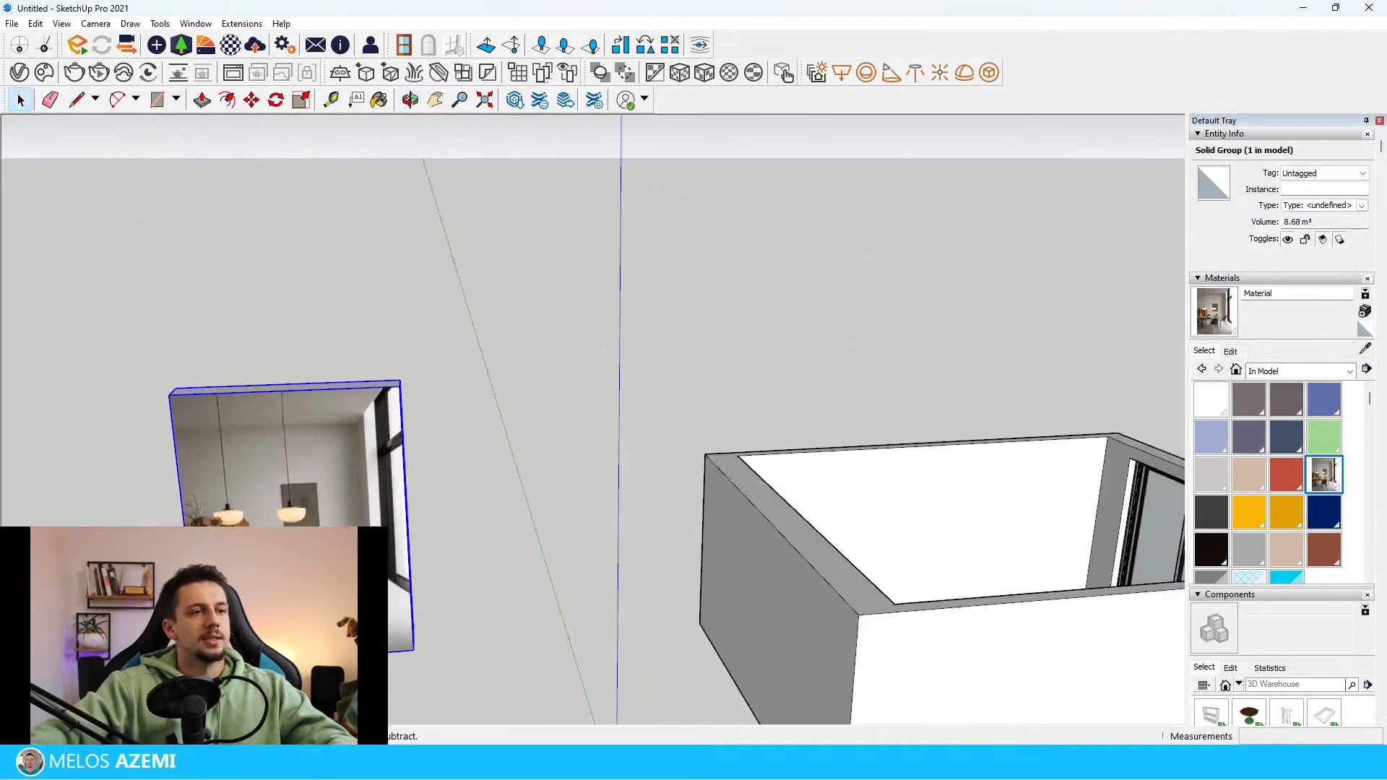
{"action": "scroll", "coordinate": [1026, 463], "scroll_direction": "up", "scroll_amount": 4}
{"action": "mouse_move", "coordinate": [561, 539]}
{"action": "middle_mouse_down"}
{"action": "mouse_move", "coordinate": [805, 548]}
{"action": "mouse_move", "coordinate": [691, 557]}
{"action": "mouse_move", "coordinate": [879, 505]}
{"action": "mouse_move", "coordinate": [723, 535]}
{"action": "mouse_move", "coordinate": [505, 501]}
{"action": "mouse_move", "coordinate": [909, 514]}
{"action": "mouse_move", "coordinate": [489, 511]}
{"action": "middle_mouse_up"}
{"action": "key", "text": "b"}
{"action": "scroll", "coordinate": [909, 510], "scroll_direction": "down", "scroll_amount": 6}
{"action": "scroll", "coordinate": [934, 482], "scroll_direction": "down", "scroll_amount": 3}
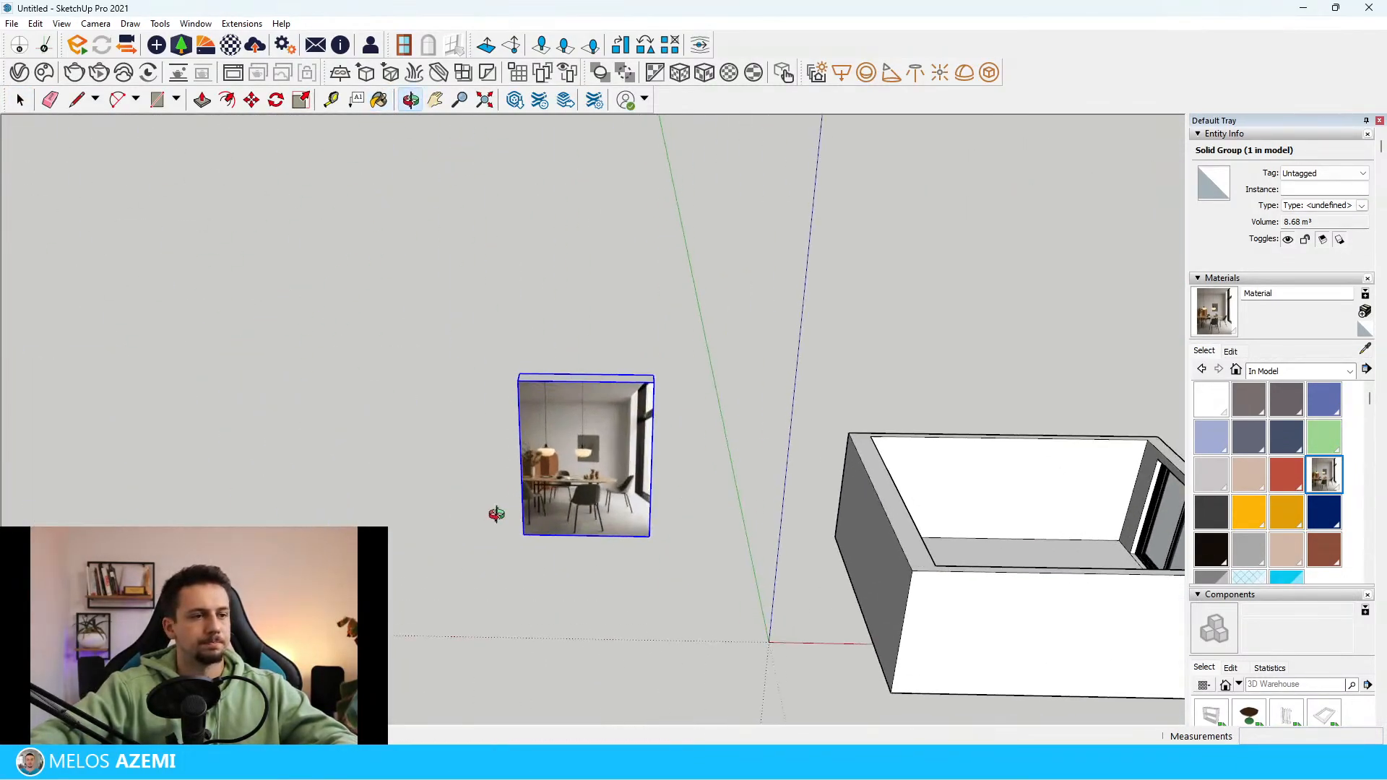
{"action": "key", "text": "space"}
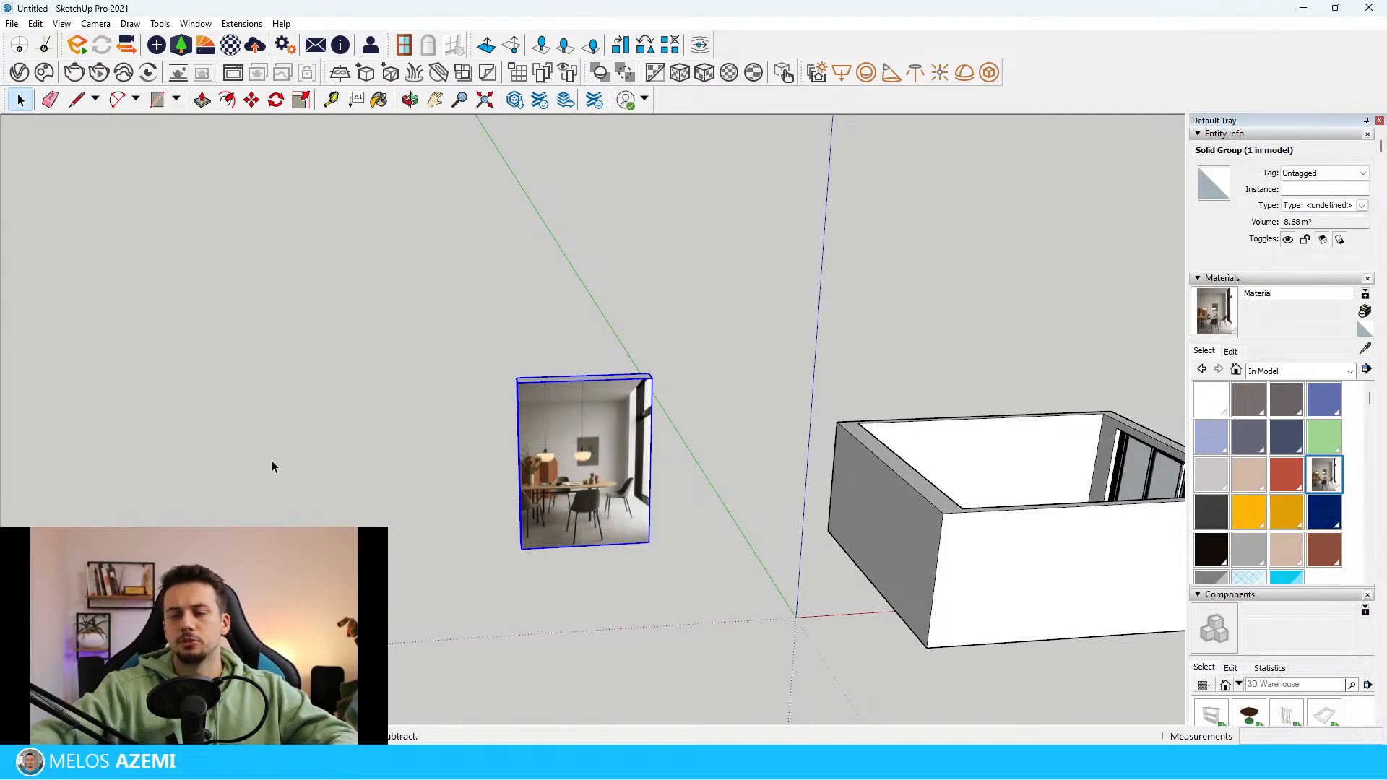
{"action": "scroll", "coordinate": [292, 414], "scroll_direction": "down", "scroll_amount": 3}
{"action": "scroll", "coordinate": [548, 534], "scroll_direction": "up", "scroll_amount": 4}
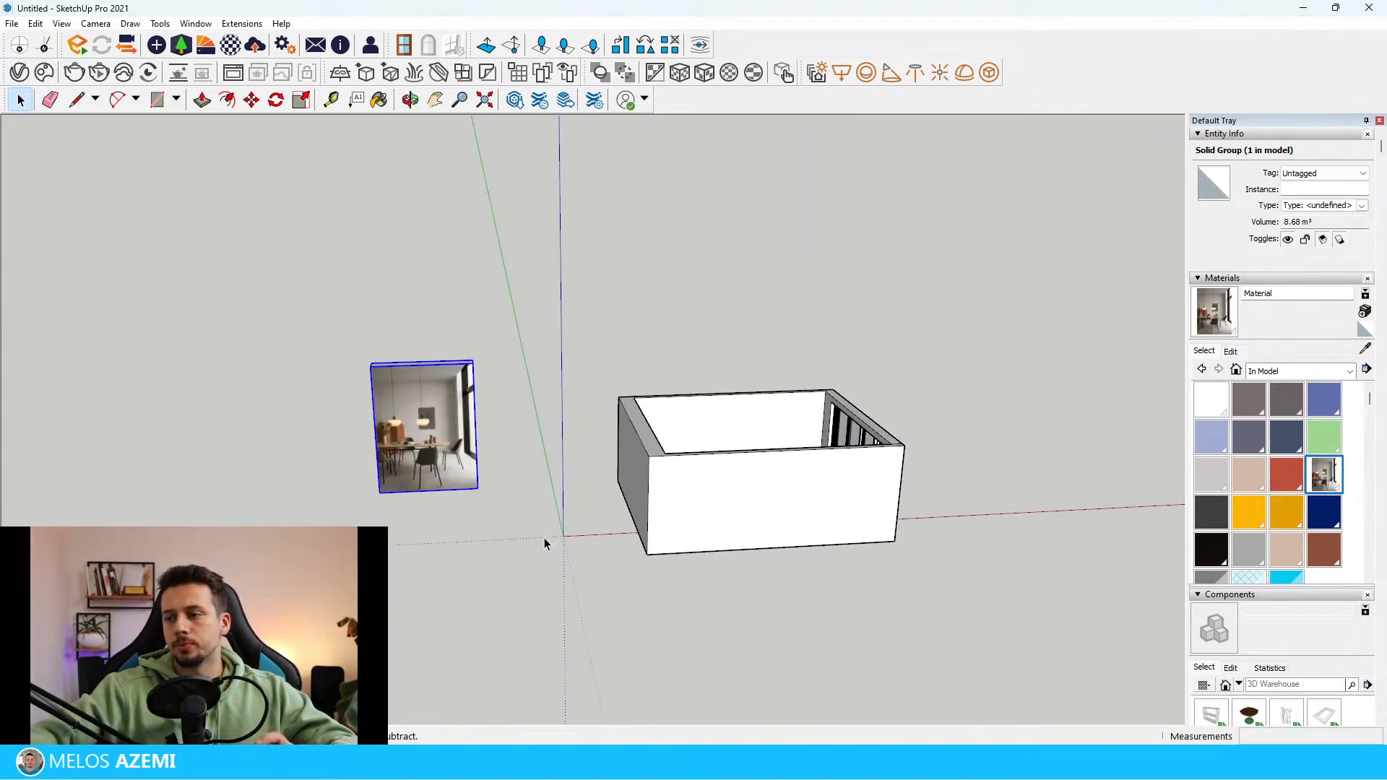
{"action": "scroll", "coordinate": [405, 410], "scroll_direction": "up", "scroll_amount": 3}
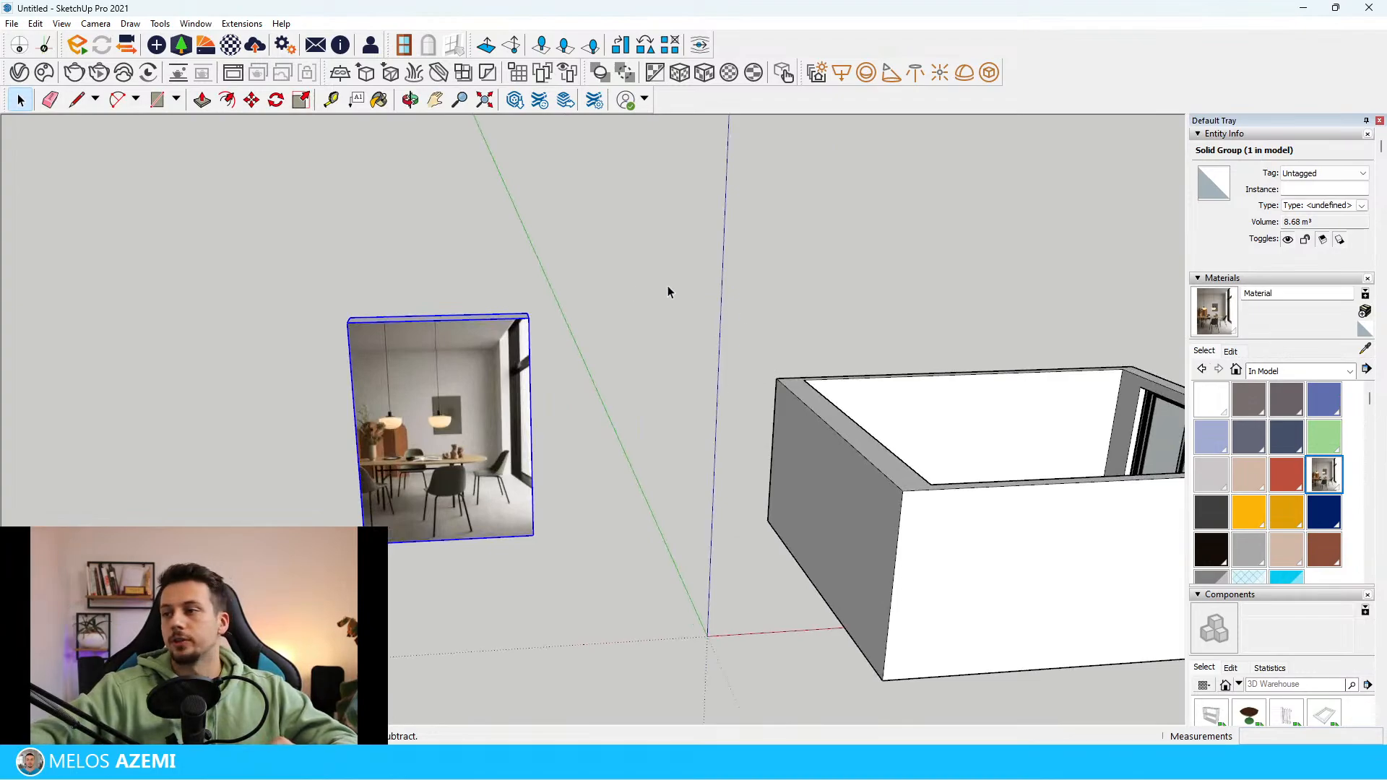
{"action": "scroll", "coordinate": [398, 412], "scroll_direction": "up", "scroll_amount": 4}
{"action": "scroll", "coordinate": [427, 422], "scroll_direction": "down", "scroll_amount": 3}
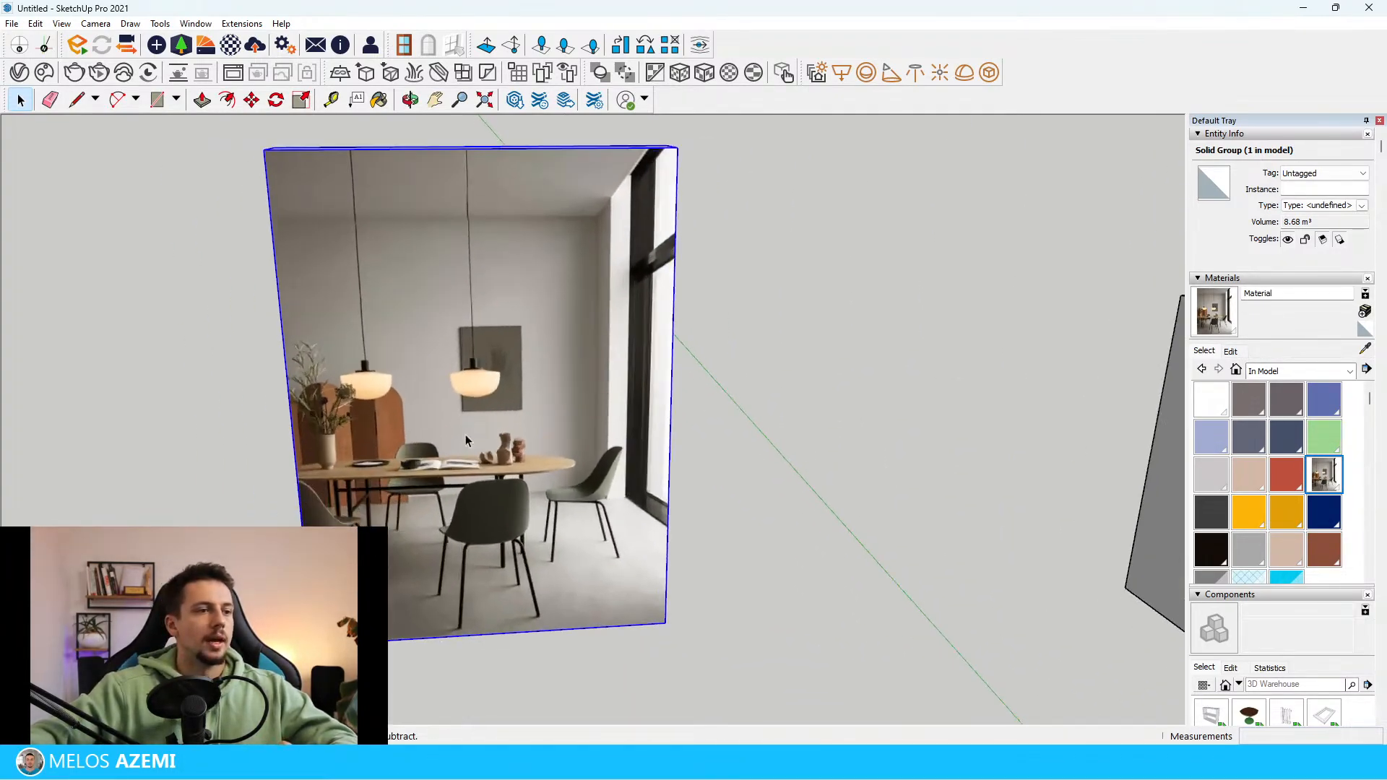
{"action": "scroll", "coordinate": [503, 521], "scroll_direction": "up", "scroll_amount": 5}
{"action": "scroll", "coordinate": [503, 522], "scroll_direction": "down", "scroll_amount": 3}
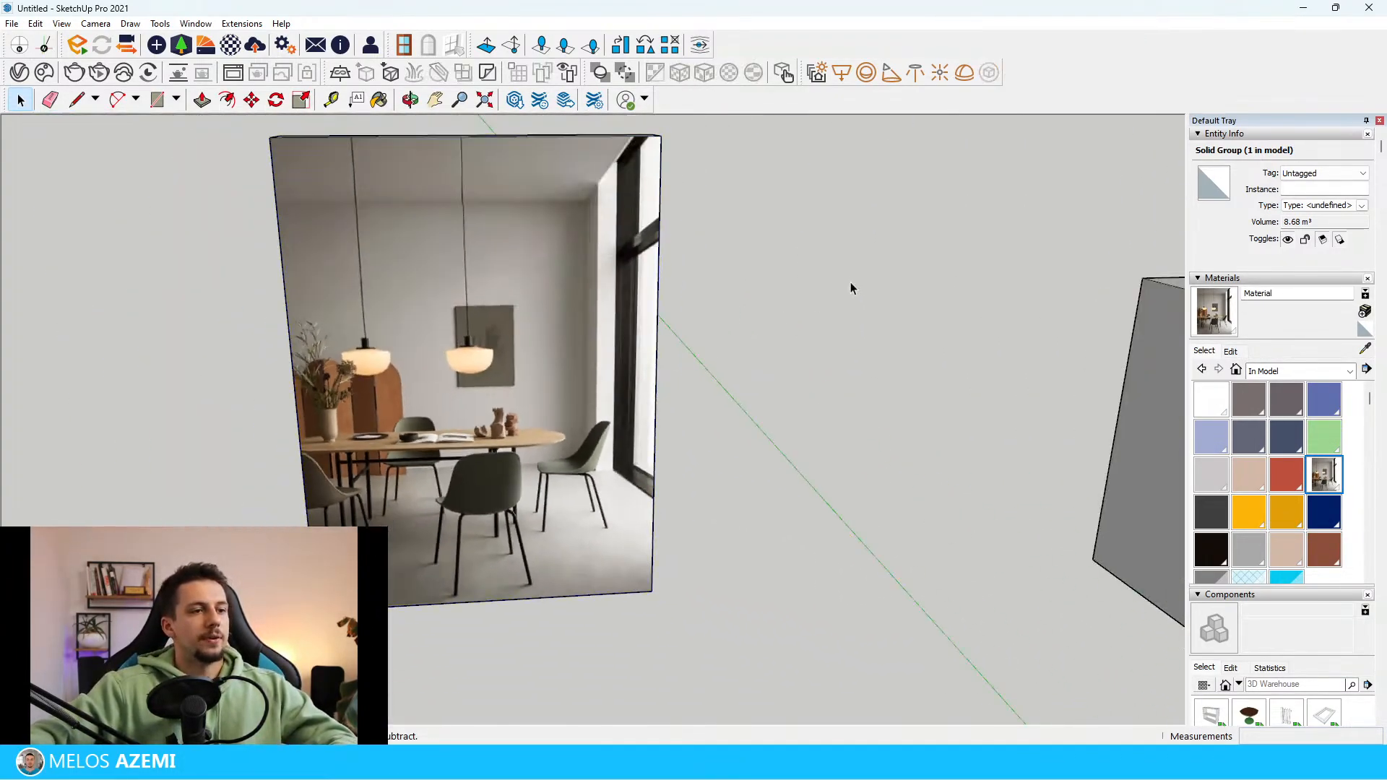
Open 3D Warehouse beside the reference image and search for "dining chair"
{"action": "left_click", "coordinate": [515, 100]}
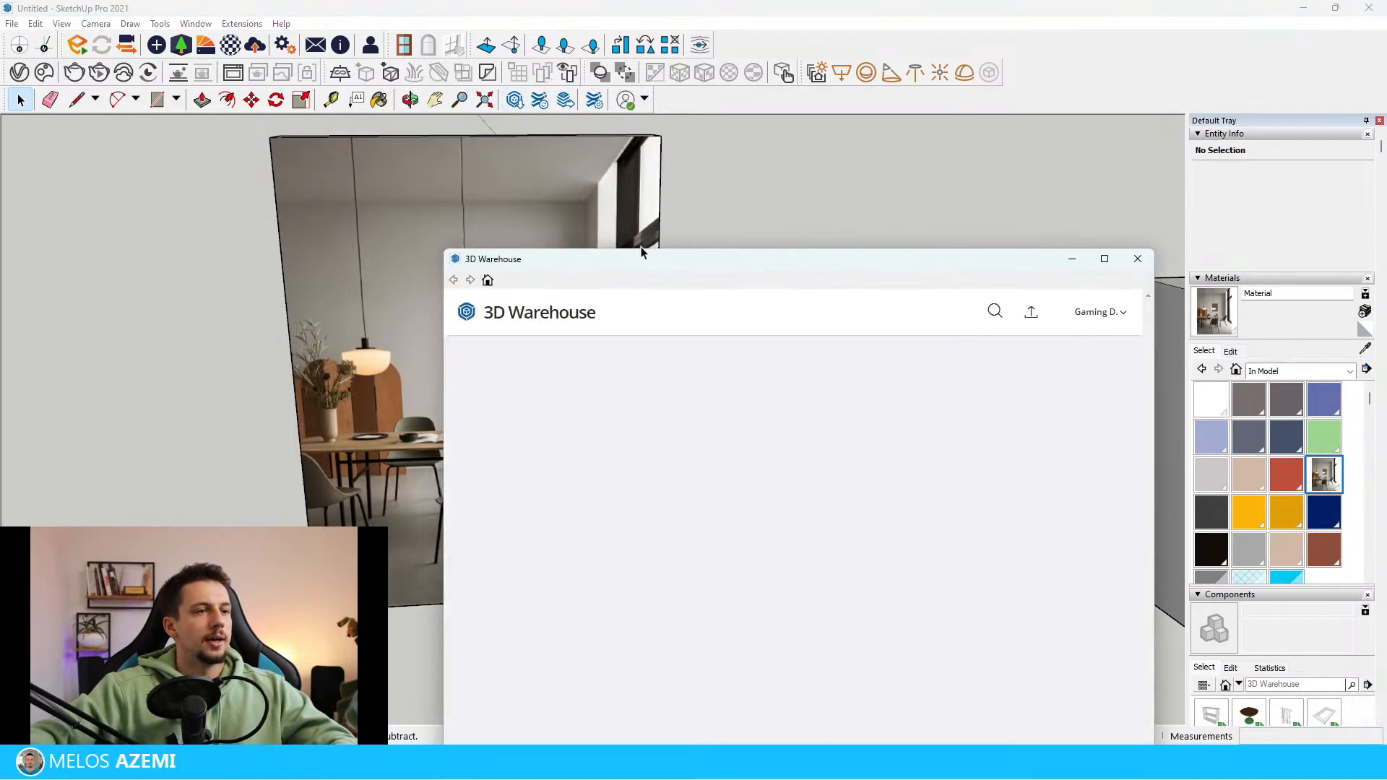
{"action": "left_click_drag", "start_coordinate": [646, 258], "coordinate": [855, 143]}
{"action": "left_click", "coordinate": [795, 206]}
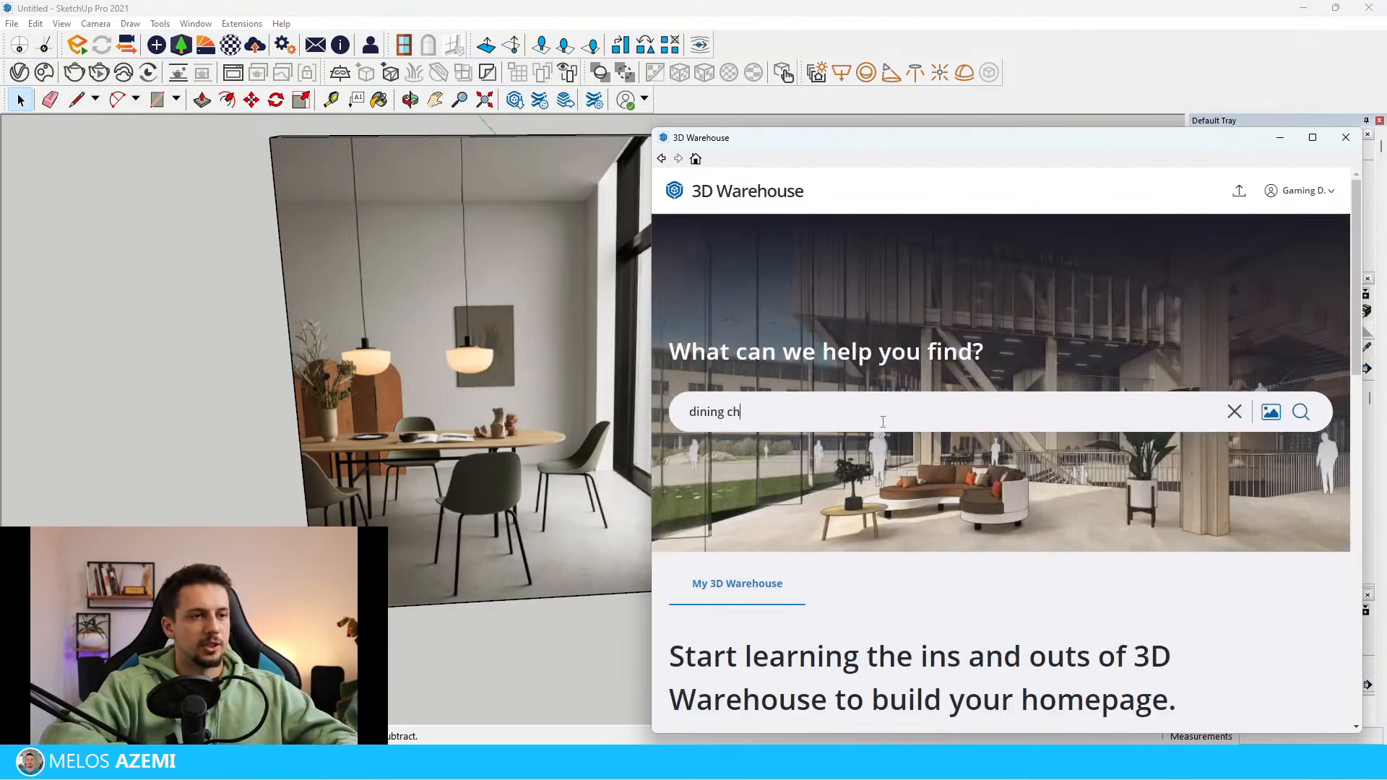
{"action": "key", "text": "Return"}
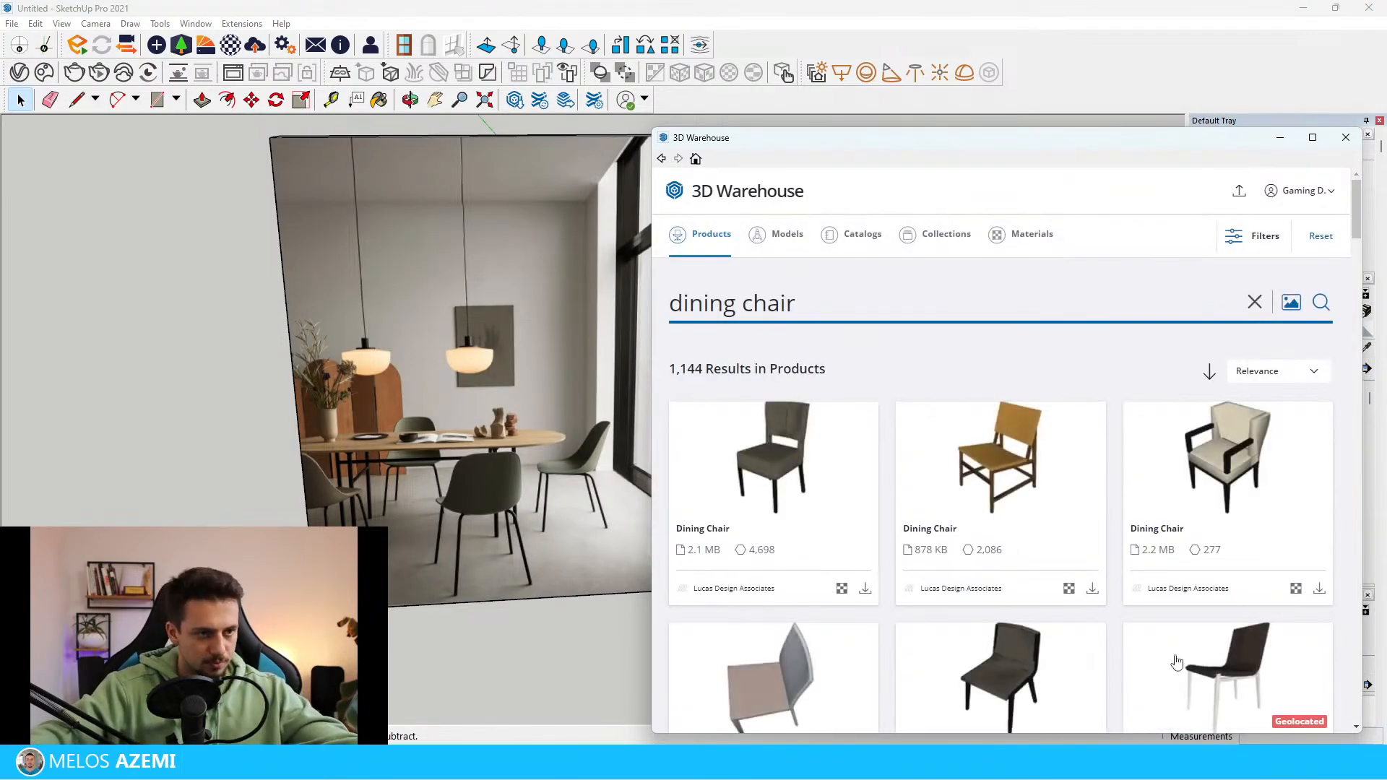
Browse the product results for a chair with a moulded shell seat and load the Cessi Dining Chair directly into the model
{"action": "scroll", "coordinate": [1048, 420], "scroll_direction": "down", "scroll_amount": 9}
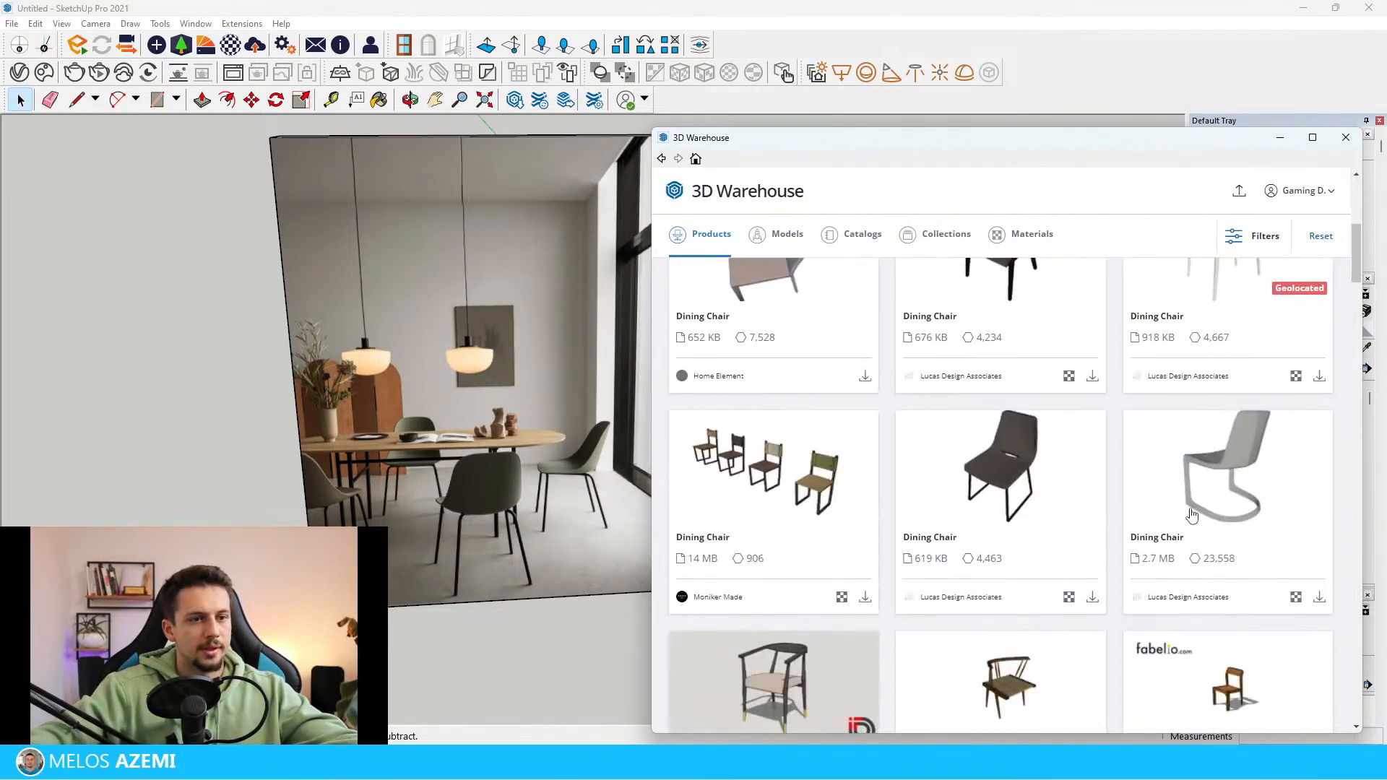
{"action": "scroll", "coordinate": [1190, 510], "scroll_direction": "down", "scroll_amount": 5}
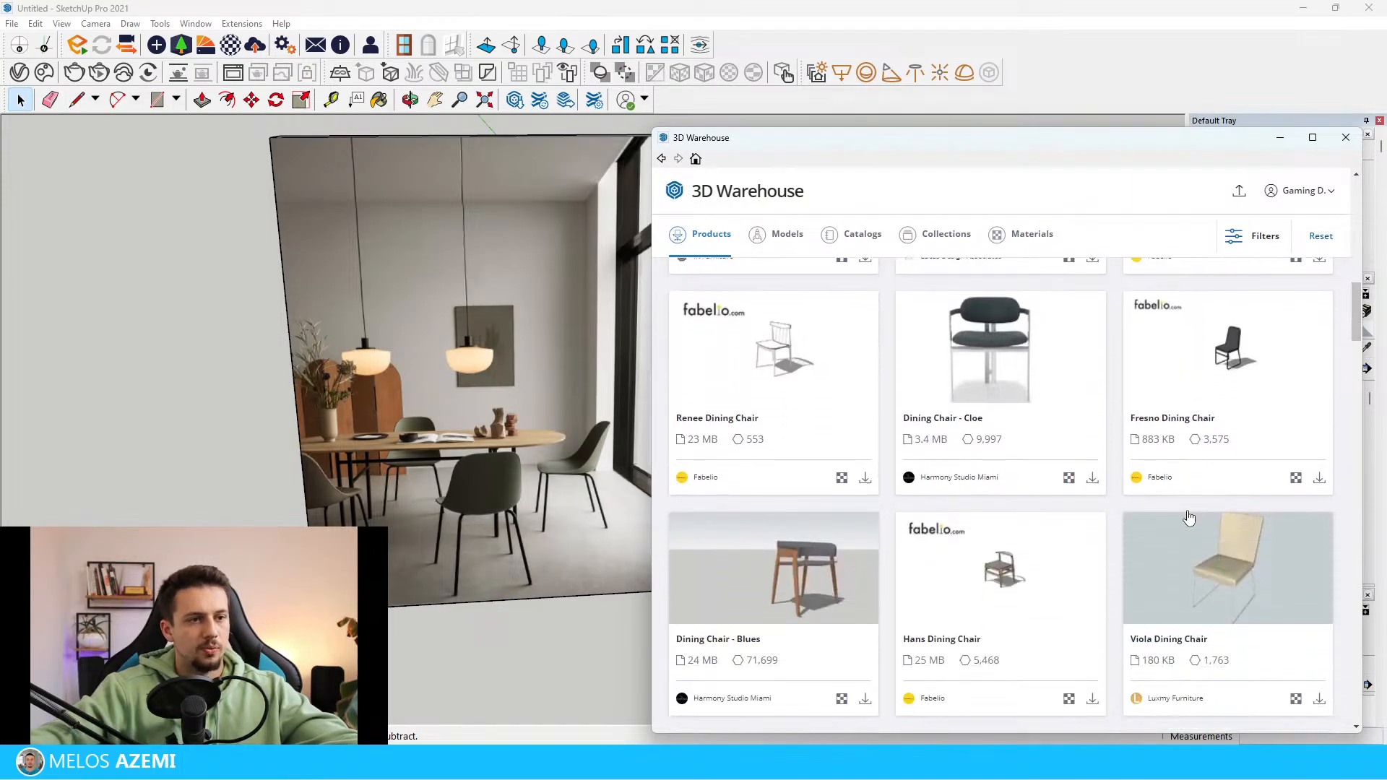
{"action": "scroll", "coordinate": [1080, 527], "scroll_direction": "down", "scroll_amount": 3}
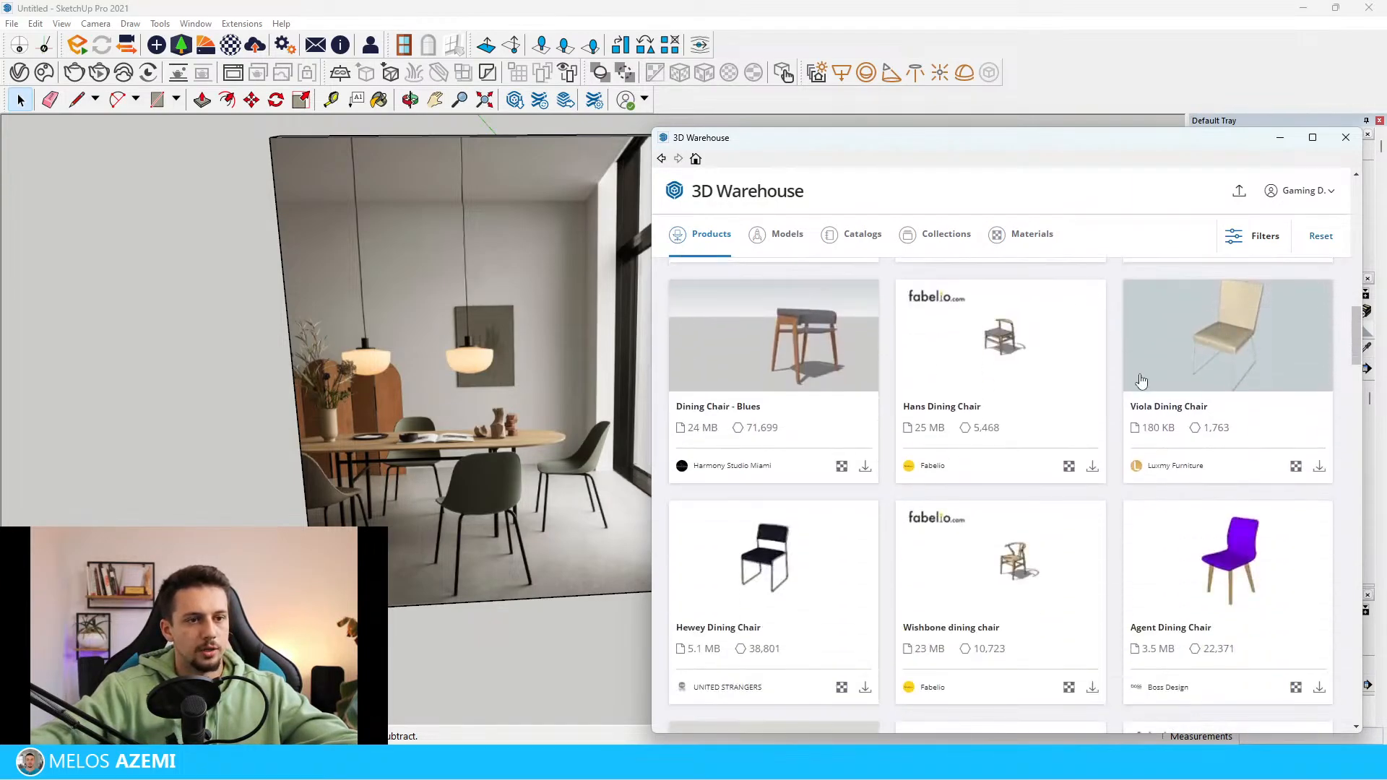
{"action": "scroll", "coordinate": [1141, 380], "scroll_direction": "down", "scroll_amount": 3}
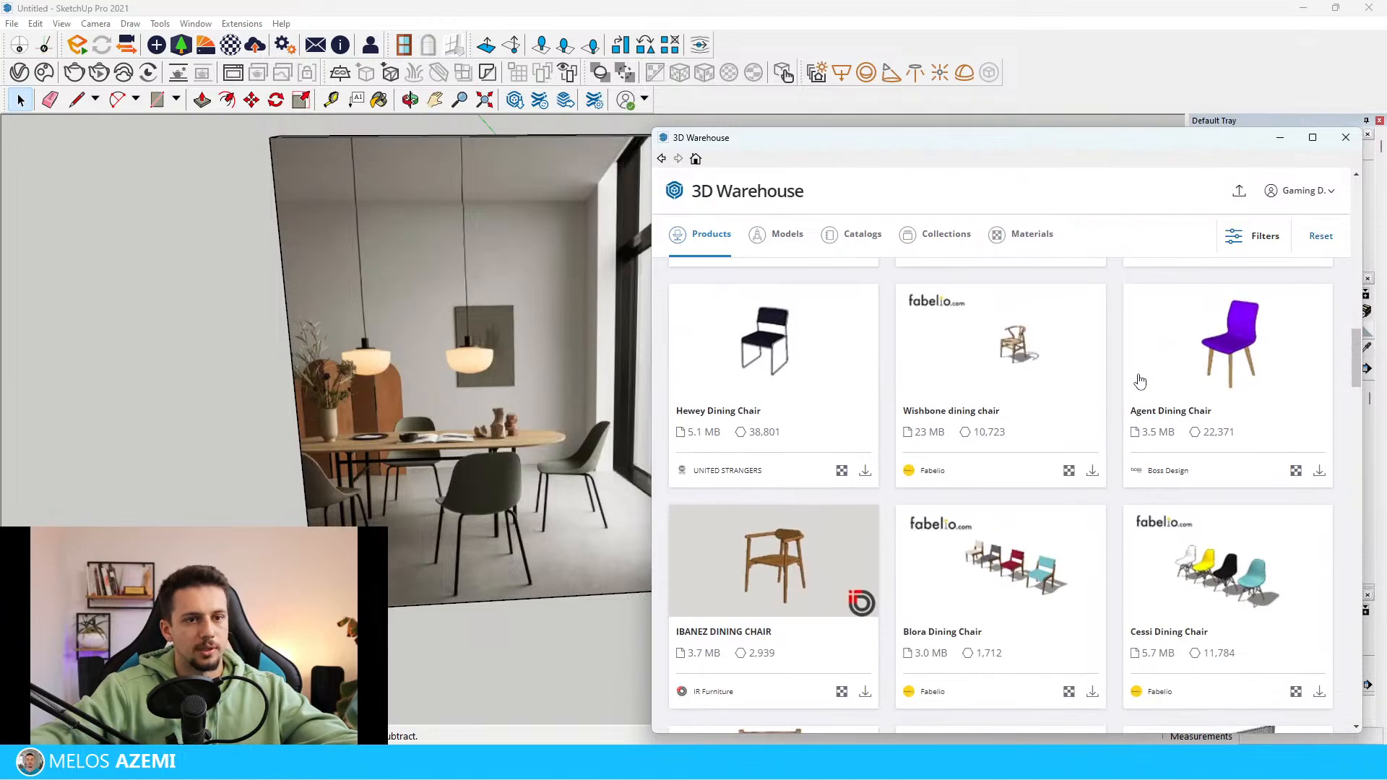
{"action": "scroll", "coordinate": [1140, 381], "scroll_direction": "down", "scroll_amount": 1}
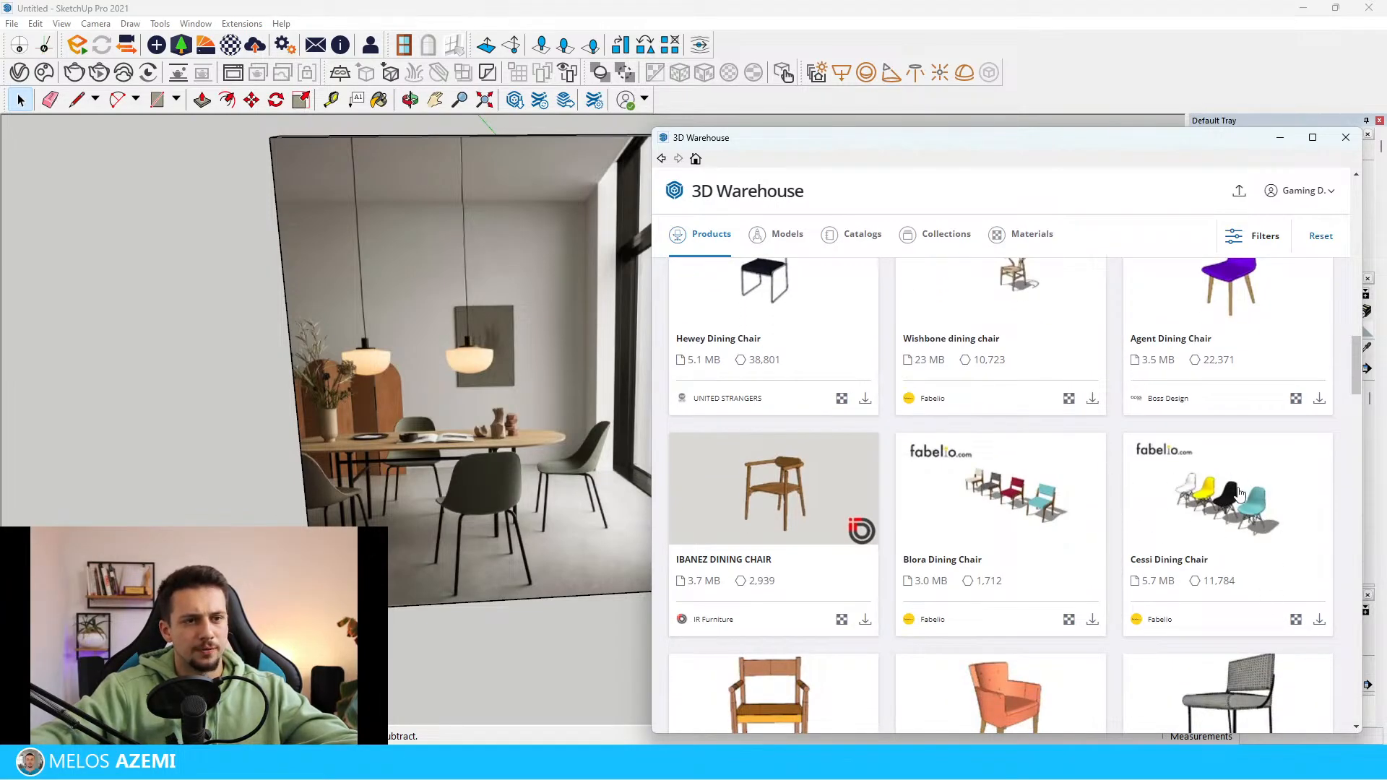
{"action": "scroll", "coordinate": [1241, 493], "scroll_direction": "down", "scroll_amount": 2}
{"action": "scroll", "coordinate": [1233, 487], "scroll_direction": "up", "scroll_amount": 1}
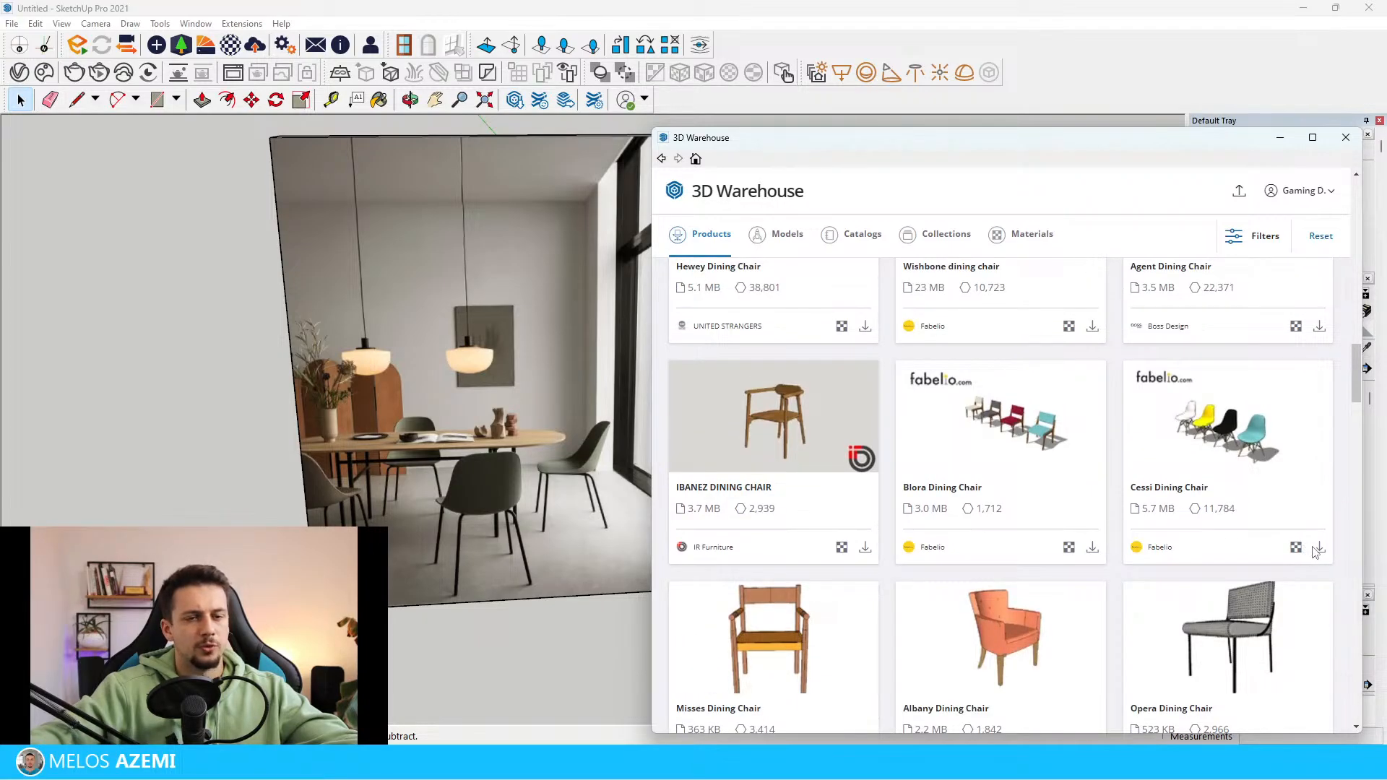
{"action": "left_click", "coordinate": [1318, 548]}
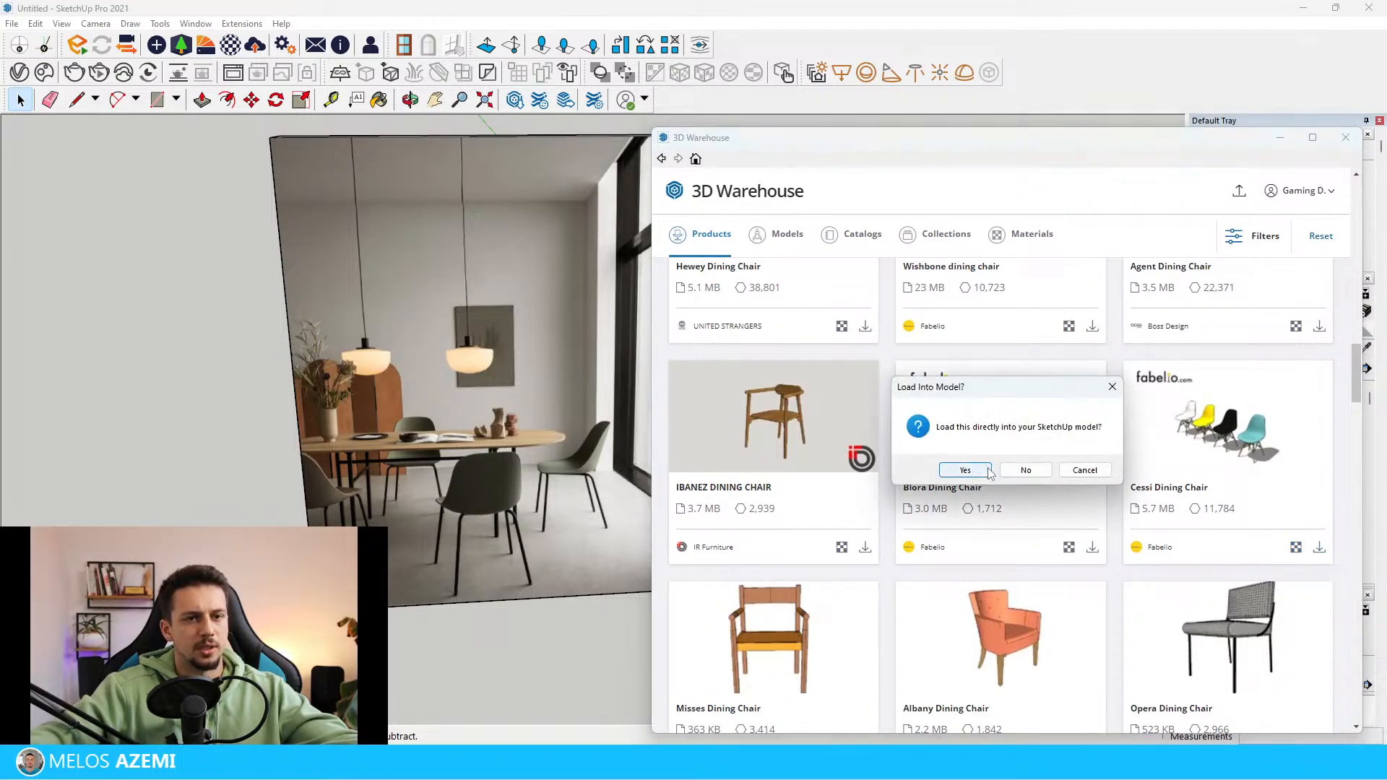
{"action": "left_click", "coordinate": [959, 467]}
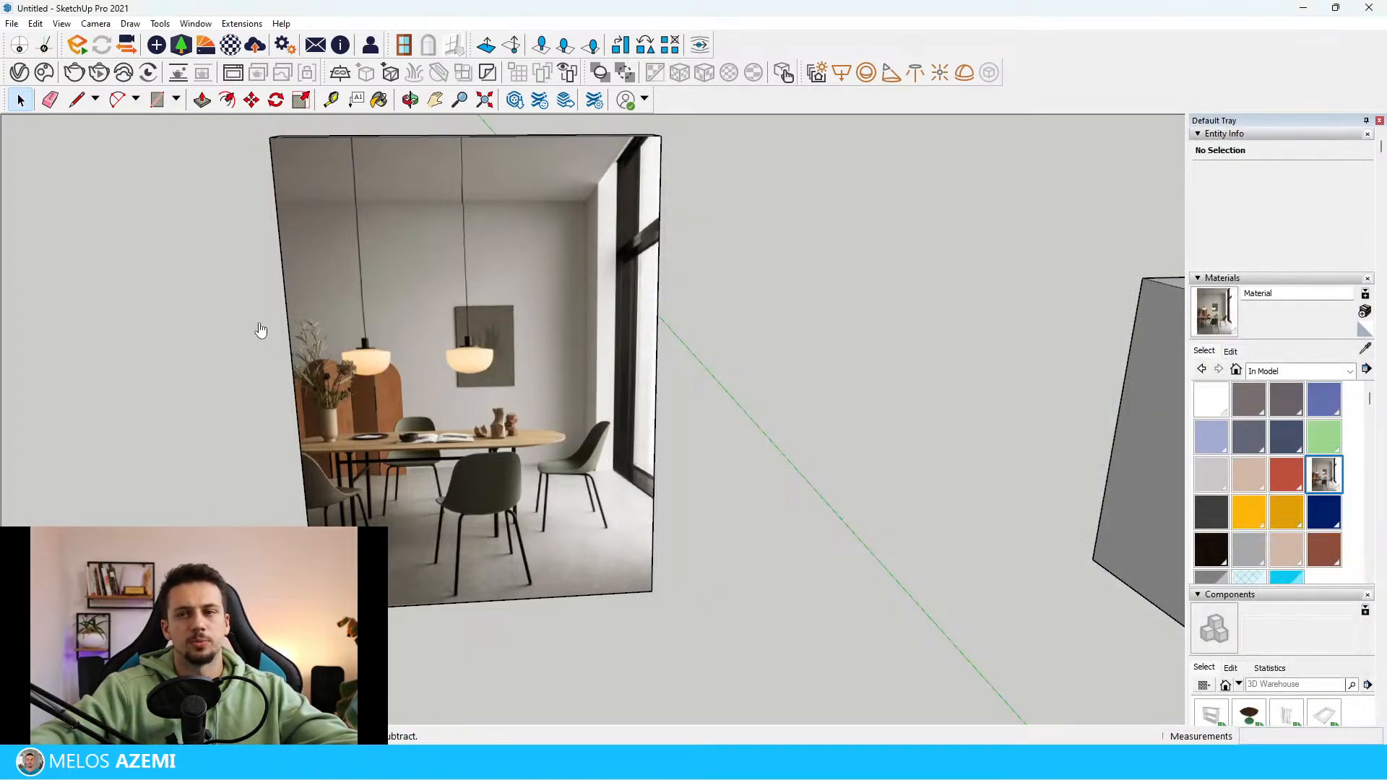
Place the imported set of four dining chairs on the room's floor
{"action": "scroll", "coordinate": [333, 333], "scroll_direction": "down", "scroll_amount": 9}
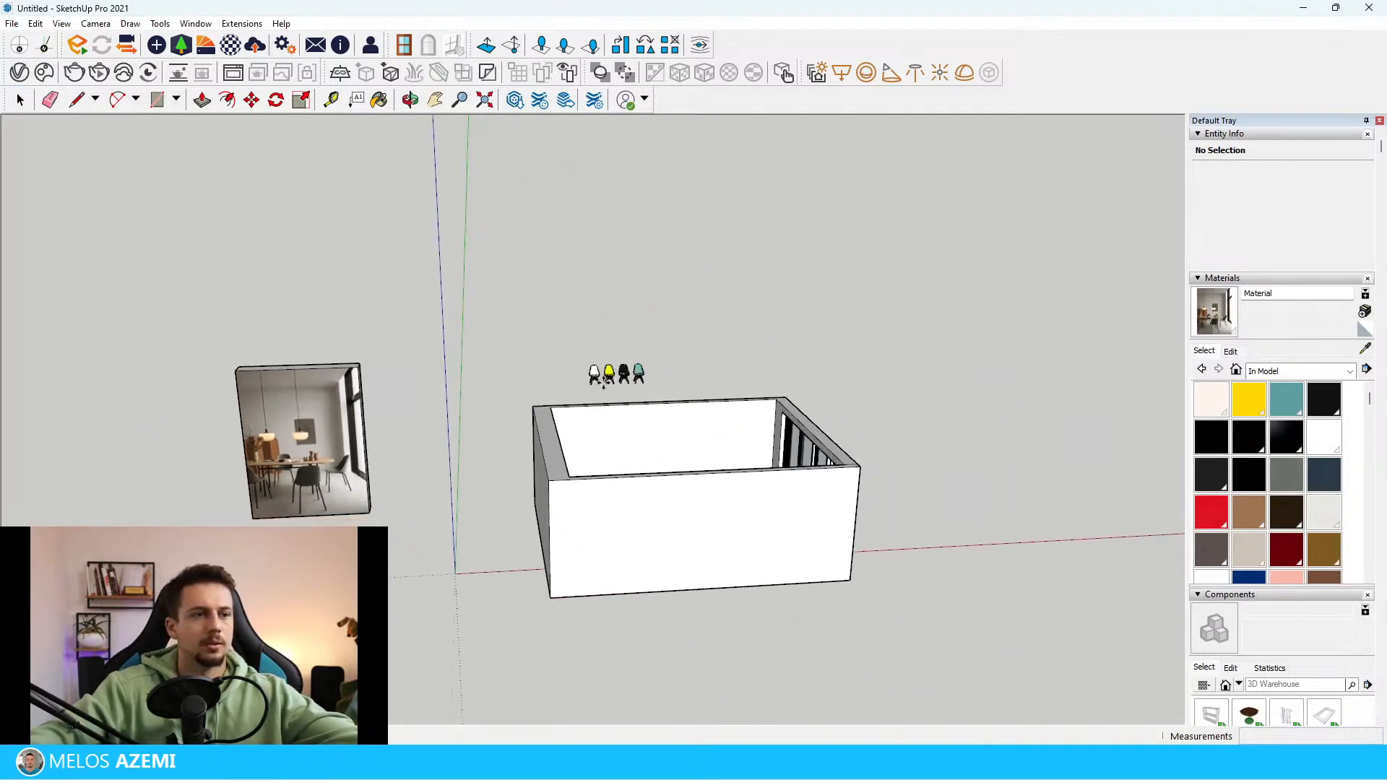
{"action": "middle_click_drag", "start_coordinate": [578, 394], "coordinate": [722, 575]}
{"action": "scroll", "coordinate": [722, 575], "scroll_direction": "up", "scroll_amount": 10}
{"action": "left_click", "coordinate": [722, 557]}
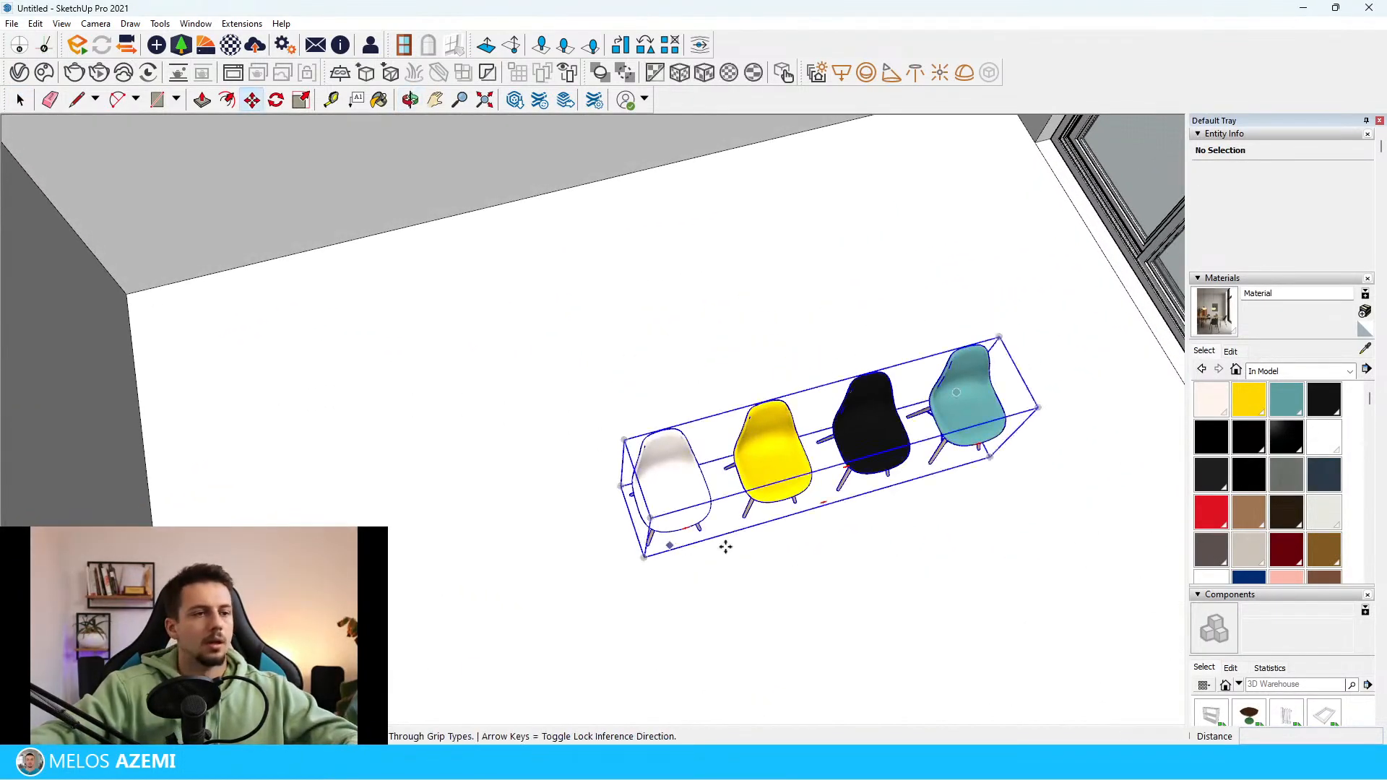
Open the dining chair component and delete the white, yellow and black chairs, keeping only the teal one
{"action": "scroll", "coordinate": [972, 332], "scroll_direction": "up", "scroll_amount": 6}
{"action": "middle_click_drag", "start_coordinate": [939, 322], "coordinate": [832, 336]}
{"action": "scroll", "coordinate": [769, 454], "scroll_direction": "down", "scroll_amount": 10}
{"action": "scroll", "coordinate": [29, 404], "scroll_direction": "up", "scroll_amount": 5}
{"action": "scroll", "coordinate": [29, 404], "scroll_direction": "down", "scroll_amount": 6}
{"action": "scroll", "coordinate": [718, 251], "scroll_direction": "up", "scroll_amount": 8}
{"action": "middle_click_drag", "start_coordinate": [716, 264], "coordinate": [604, 514]}
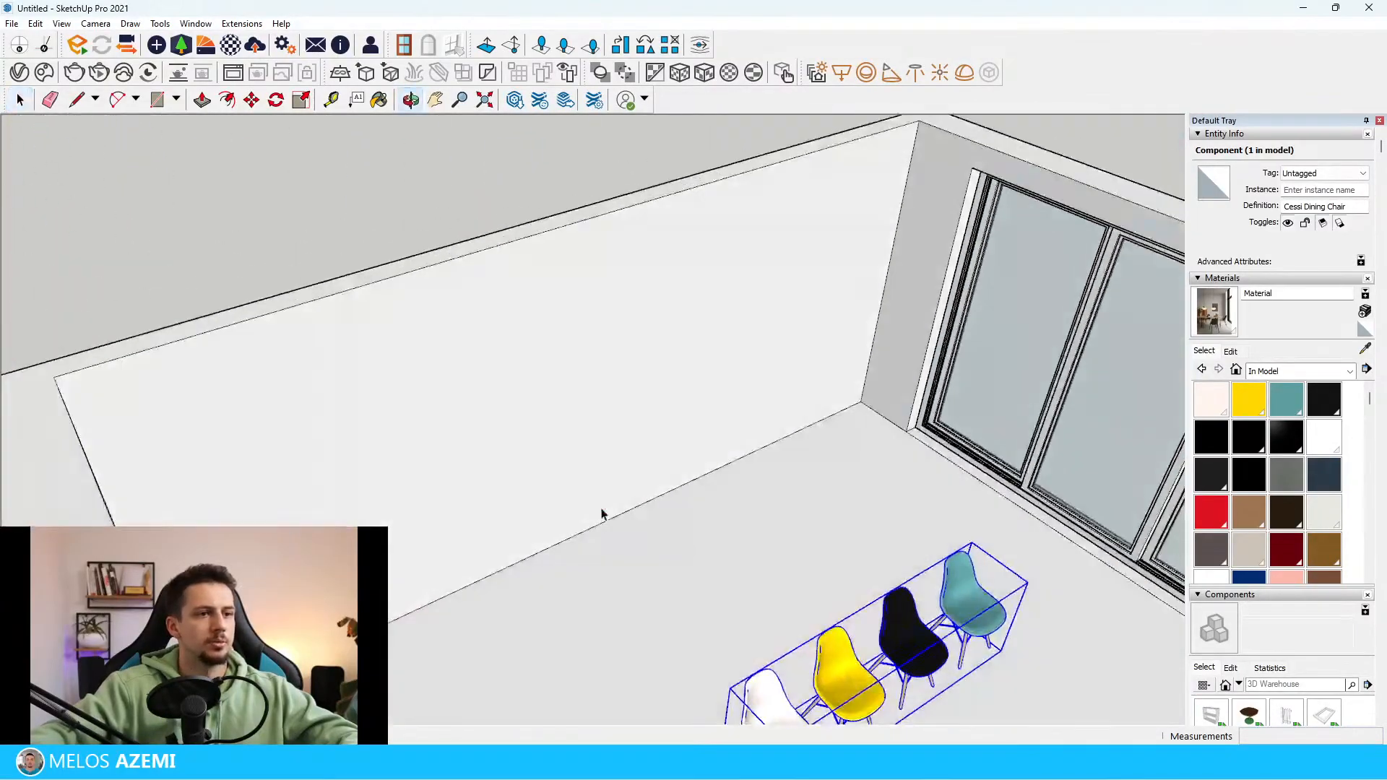
{"action": "scroll", "coordinate": [989, 662], "scroll_direction": "up", "scroll_amount": 3}
{"action": "scroll", "coordinate": [989, 656], "scroll_direction": "up", "scroll_amount": 4}
{"action": "middle_click_drag", "start_coordinate": [960, 645], "coordinate": [902, 555]}
{"action": "scroll", "coordinate": [903, 555], "scroll_direction": "down", "scroll_amount": 6}
{"action": "double_click", "coordinate": [779, 531]}
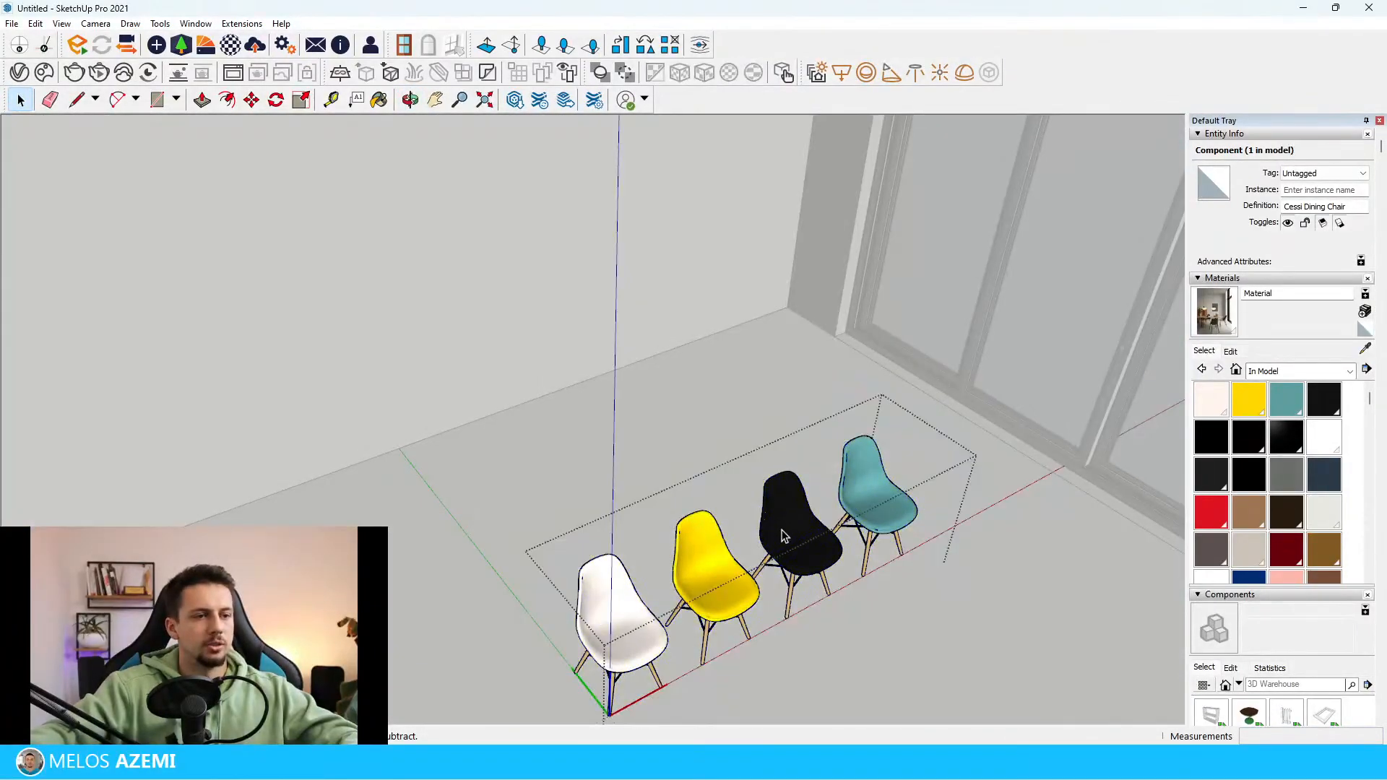
{"action": "left_click", "coordinate": [782, 531]}
{"action": "middle_click_drag", "start_coordinate": [781, 532], "coordinate": [683, 582]}
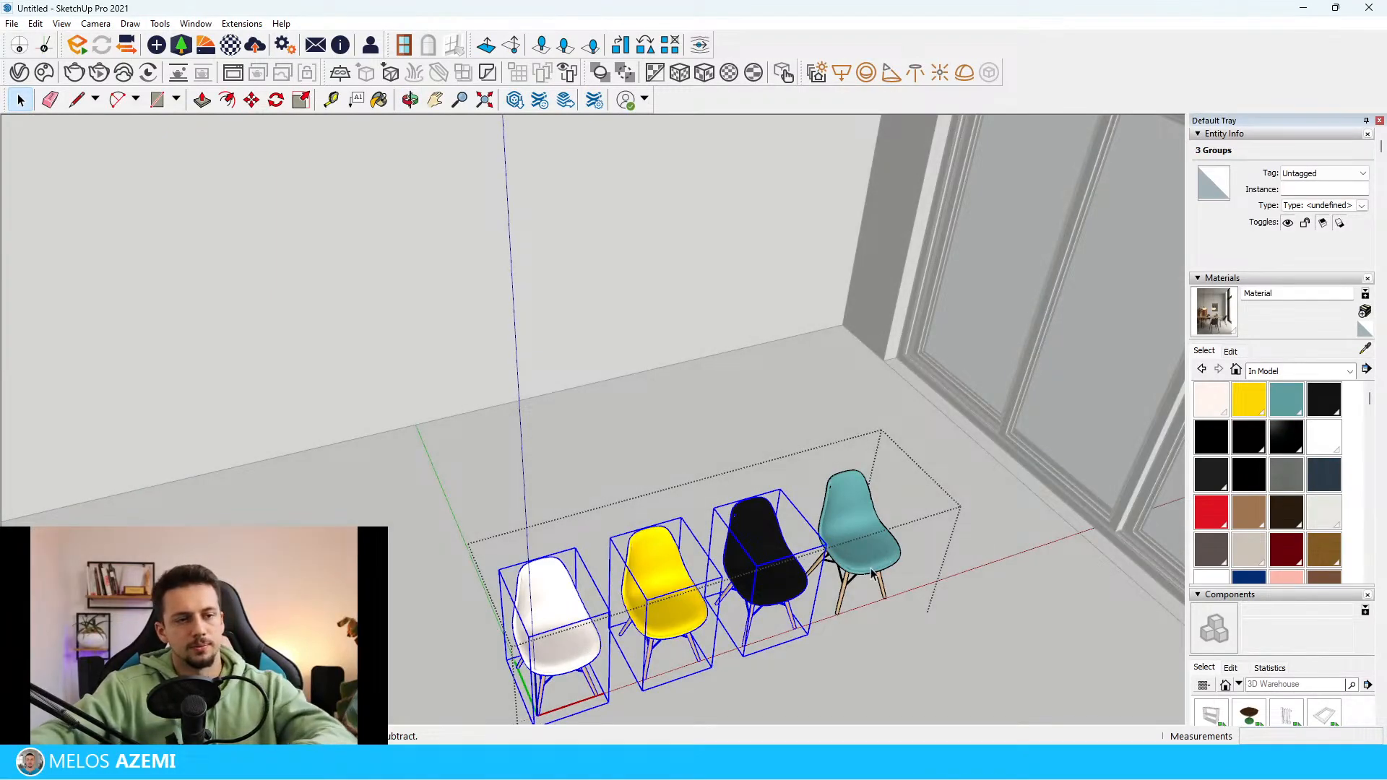
{"action": "key", "text": "Delete"}
Open the teal chair's nested leg groups, delete the black cross braces between the wooden legs, and leave the groups
{"action": "middle_click_drag", "start_coordinate": [871, 568], "coordinate": [843, 408]}
{"action": "scroll", "coordinate": [844, 409], "scroll_direction": "down", "scroll_amount": 5}
{"action": "left_click", "coordinate": [845, 416]}
{"action": "scroll", "coordinate": [851, 546], "scroll_direction": "down", "scroll_amount": 5}
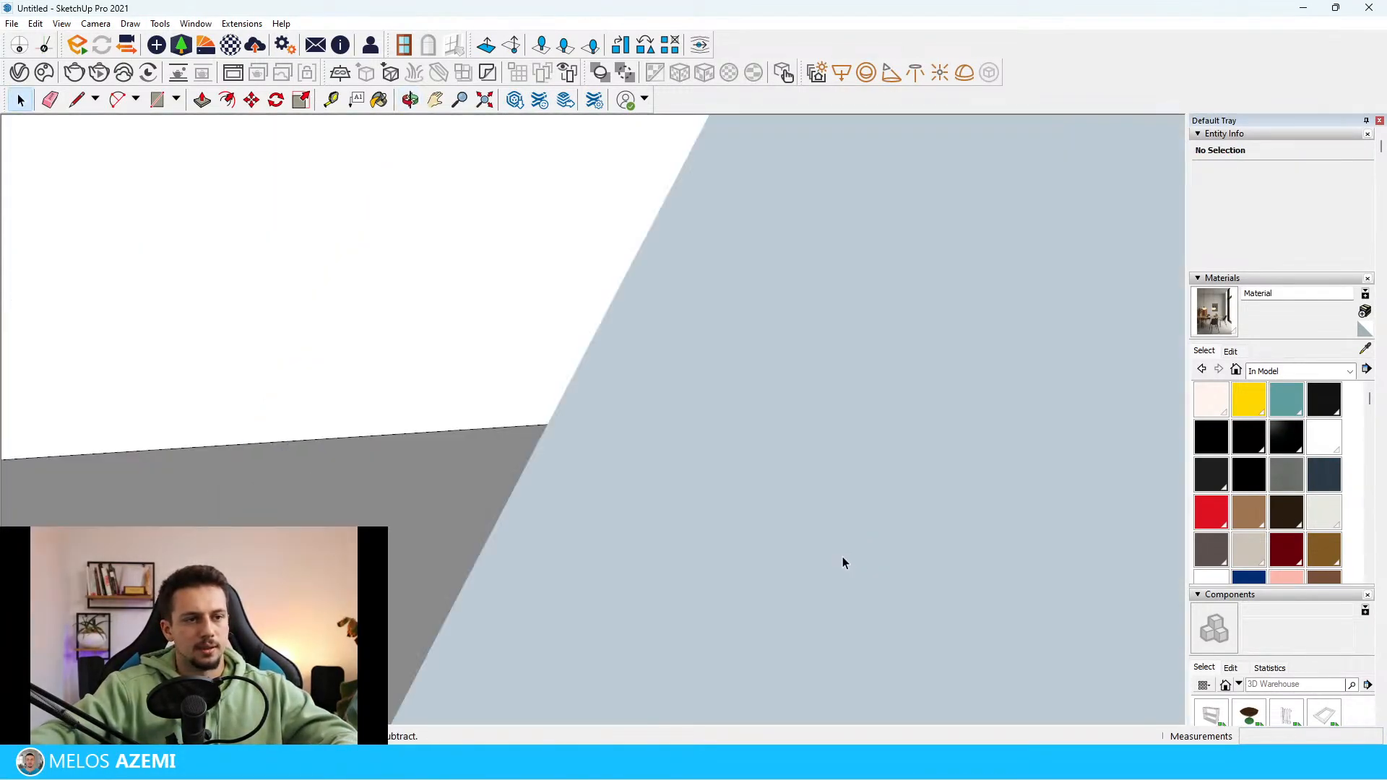
{"action": "scroll", "coordinate": [842, 557], "scroll_direction": "up", "scroll_amount": 5}
{"action": "scroll", "coordinate": [944, 339], "scroll_direction": "up", "scroll_amount": 2}
{"action": "double_click", "coordinate": [978, 326]}
{"action": "left_click", "coordinate": [978, 325]}
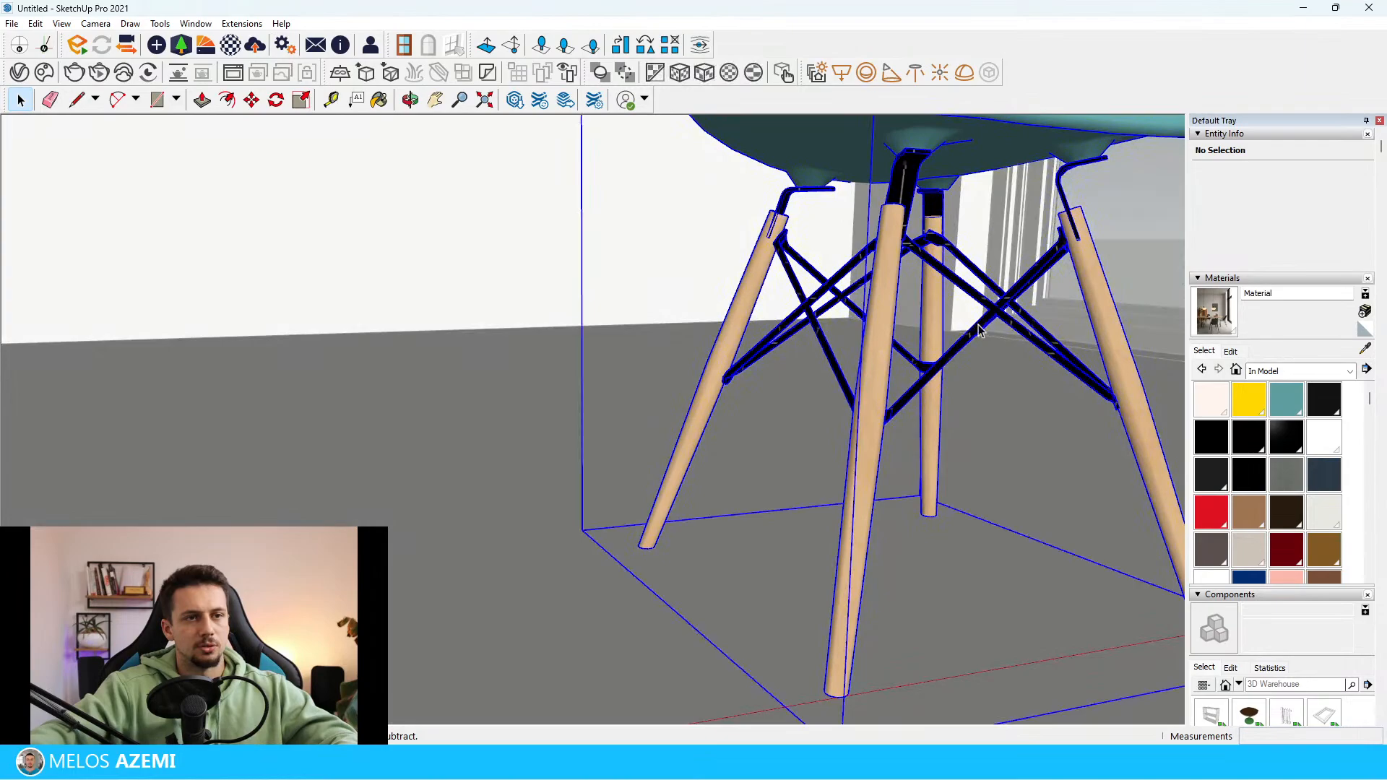
{"action": "double_click", "coordinate": [1012, 303]}
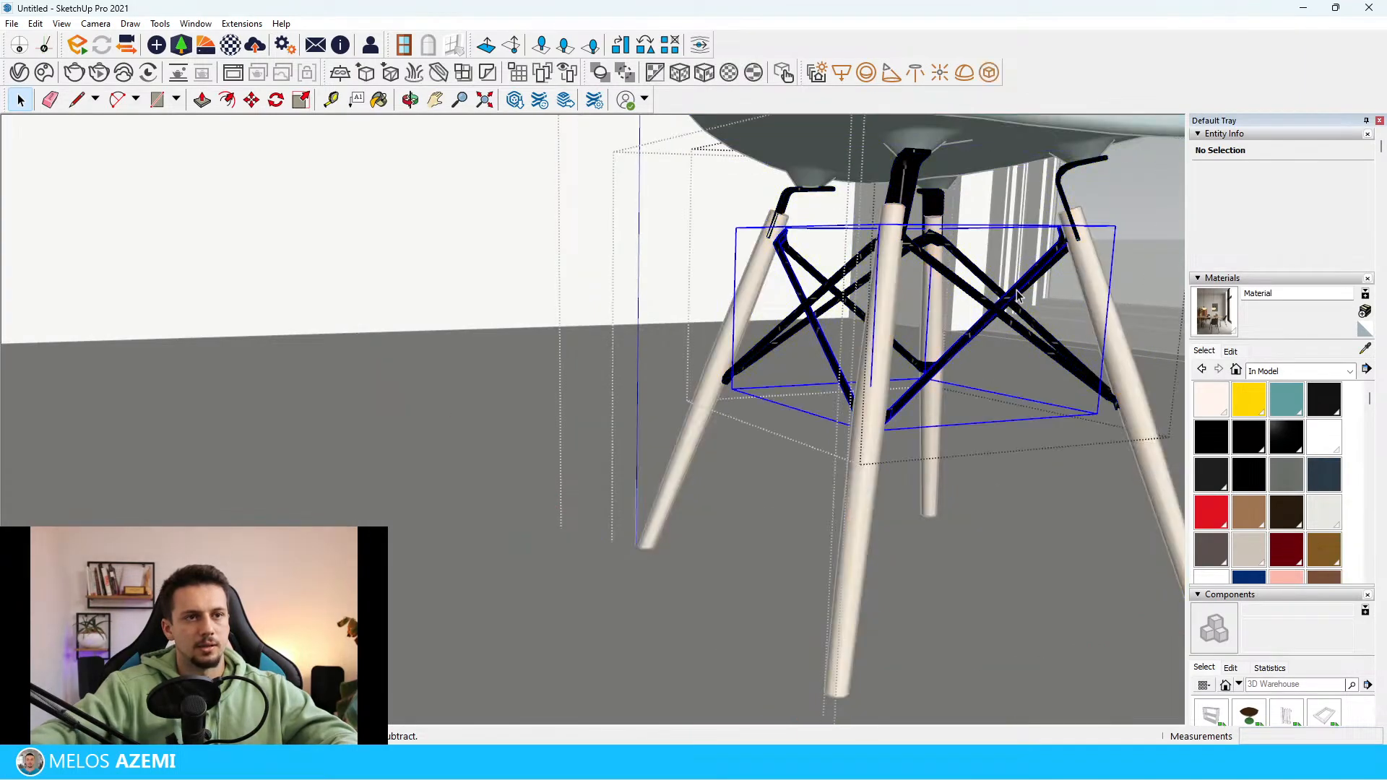
{"action": "left_click", "coordinate": [1012, 341]}
{"action": "key", "text": "Delete"}
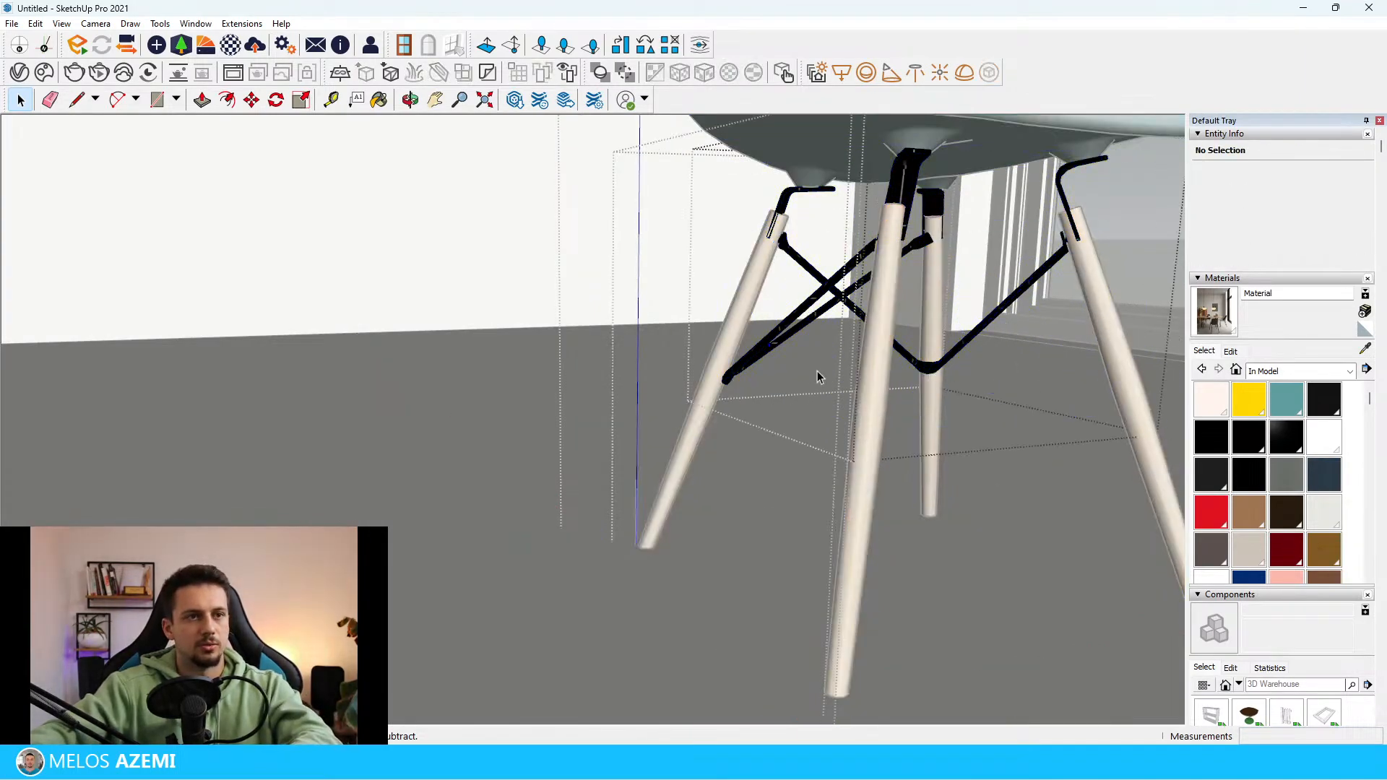
{"action": "key", "text": "Delete"}
{"action": "left_click", "coordinate": [841, 301]}
{"action": "key", "text": "Delete"}
{"action": "scroll", "coordinate": [847, 311], "scroll_direction": "down", "scroll_amount": 5}
{"action": "middle_click_drag", "start_coordinate": [846, 311], "coordinate": [879, 449]}
{"action": "key", "text": "Escape"}
{"action": "key", "text": "Escape"}
{"action": "key", "text": "Escape"}
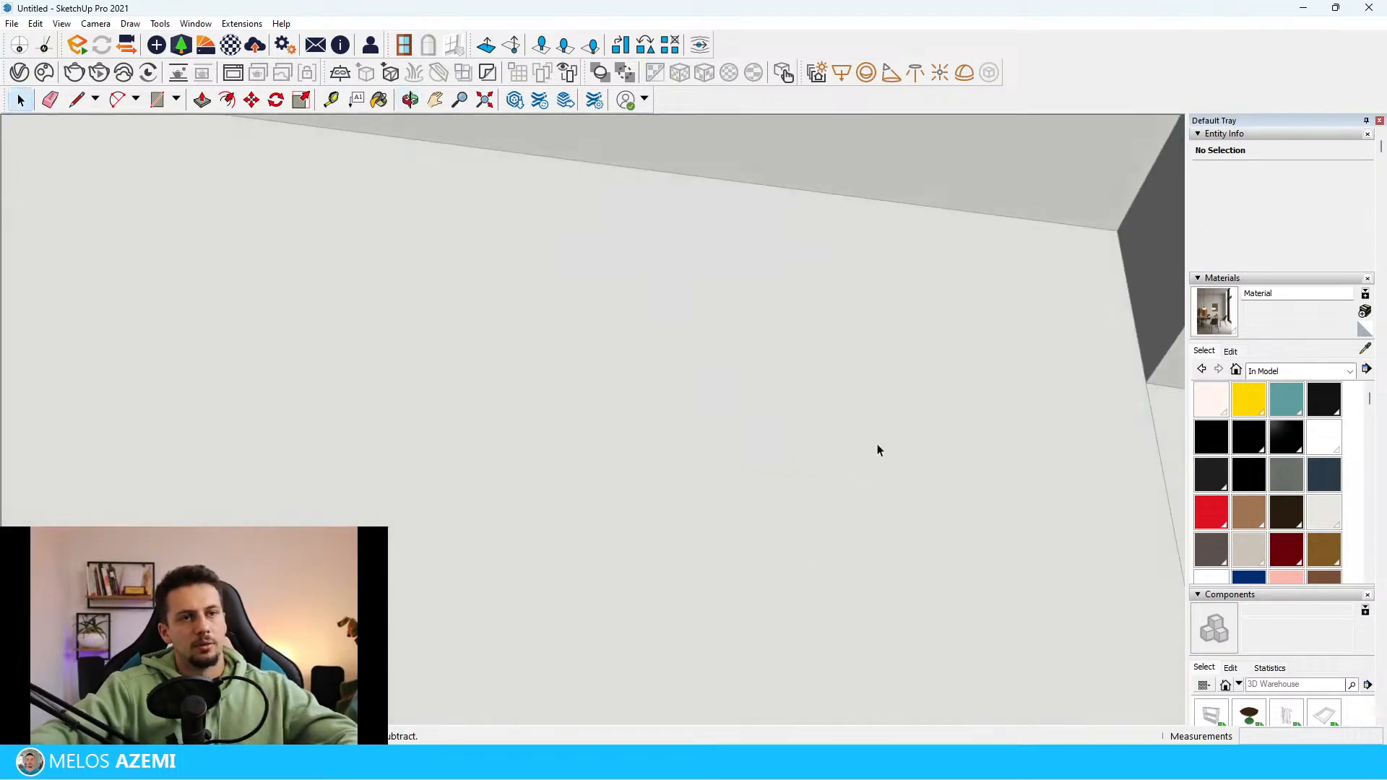
Compare the chair with the reference photo and recolour its teal seat material to muted green, H 124, S 12, L 37
{"action": "scroll", "coordinate": [879, 370], "scroll_direction": "down", "scroll_amount": 10}
{"action": "scroll", "coordinate": [674, 350], "scroll_direction": "up", "scroll_amount": 5}
{"action": "middle_click_drag", "start_coordinate": [674, 350], "coordinate": [696, 461]}
{"action": "scroll", "coordinate": [693, 435], "scroll_direction": "up", "scroll_amount": 8}
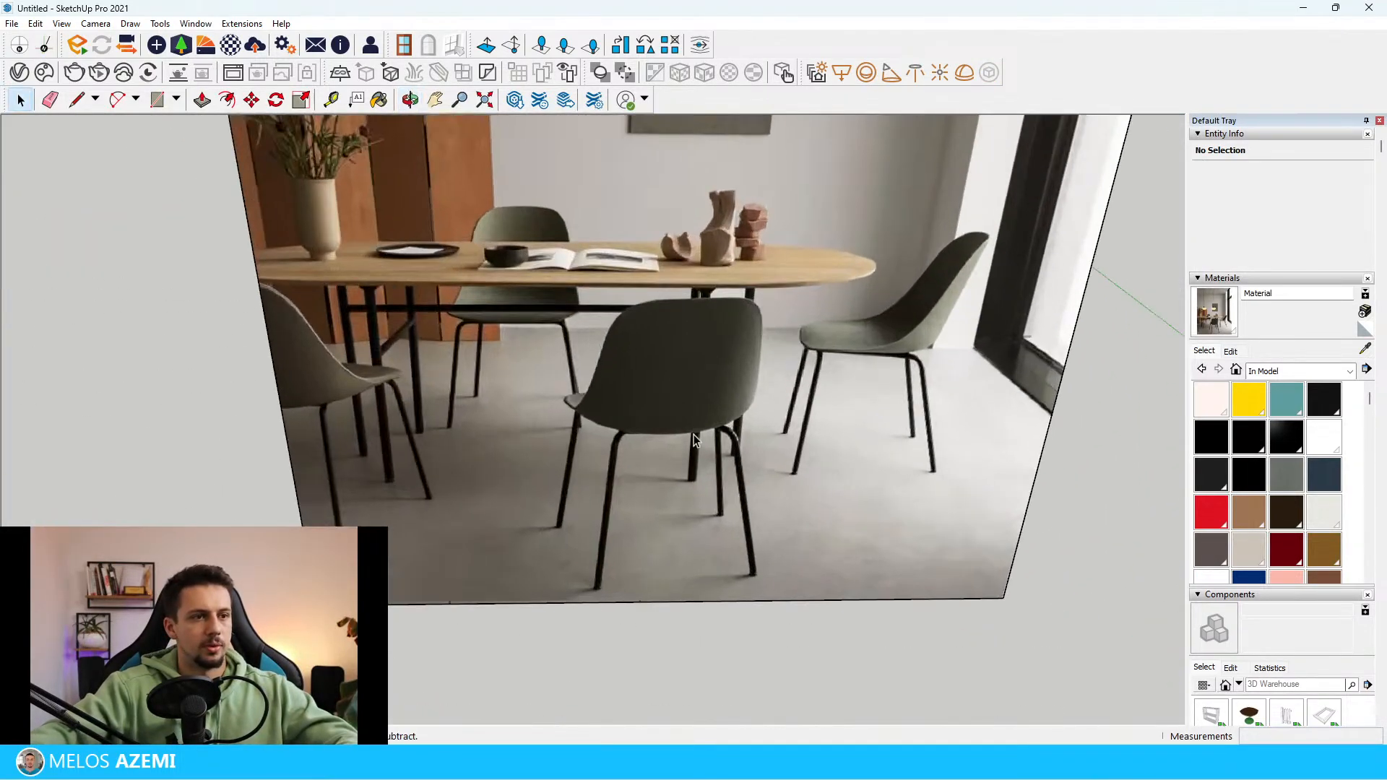
{"action": "scroll", "coordinate": [708, 334], "scroll_direction": "down", "scroll_amount": 8}
{"action": "middle_click_drag", "start_coordinate": [708, 335], "coordinate": [231, 672]}
{"action": "middle_click_drag", "start_coordinate": [139, 314], "coordinate": [238, 361]}
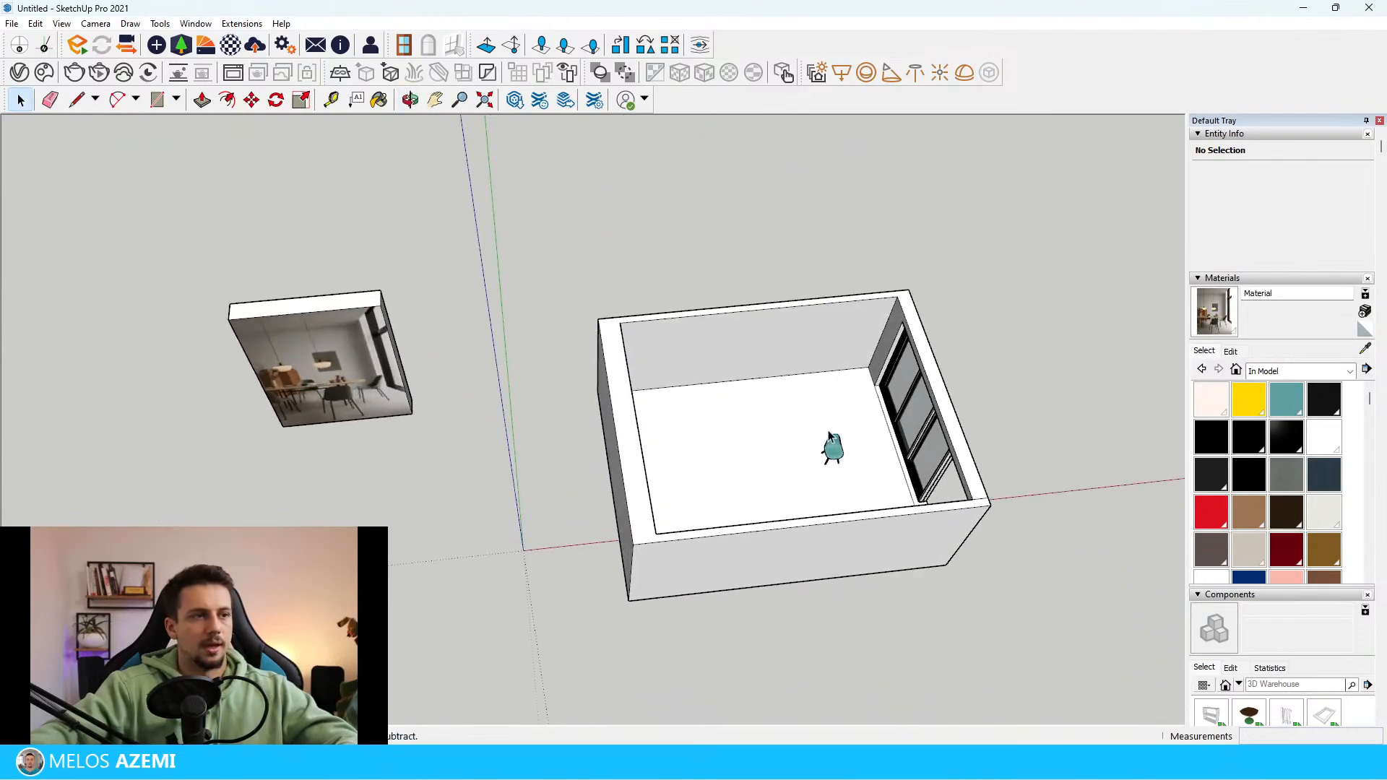
{"action": "scroll", "coordinate": [817, 437], "scroll_direction": "up", "scroll_amount": 6}
{"action": "left_click", "coordinate": [884, 501]}
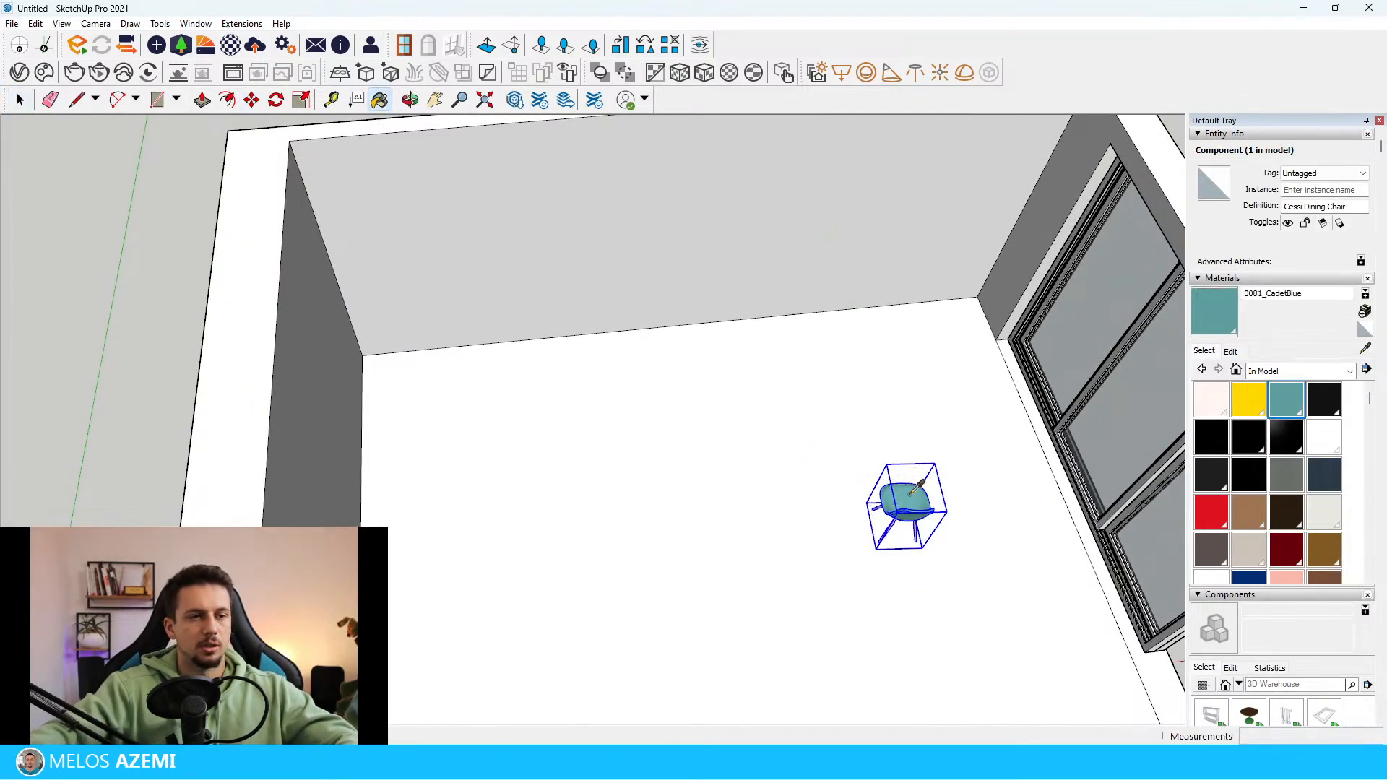
{"action": "left_click", "coordinate": [1231, 352]}
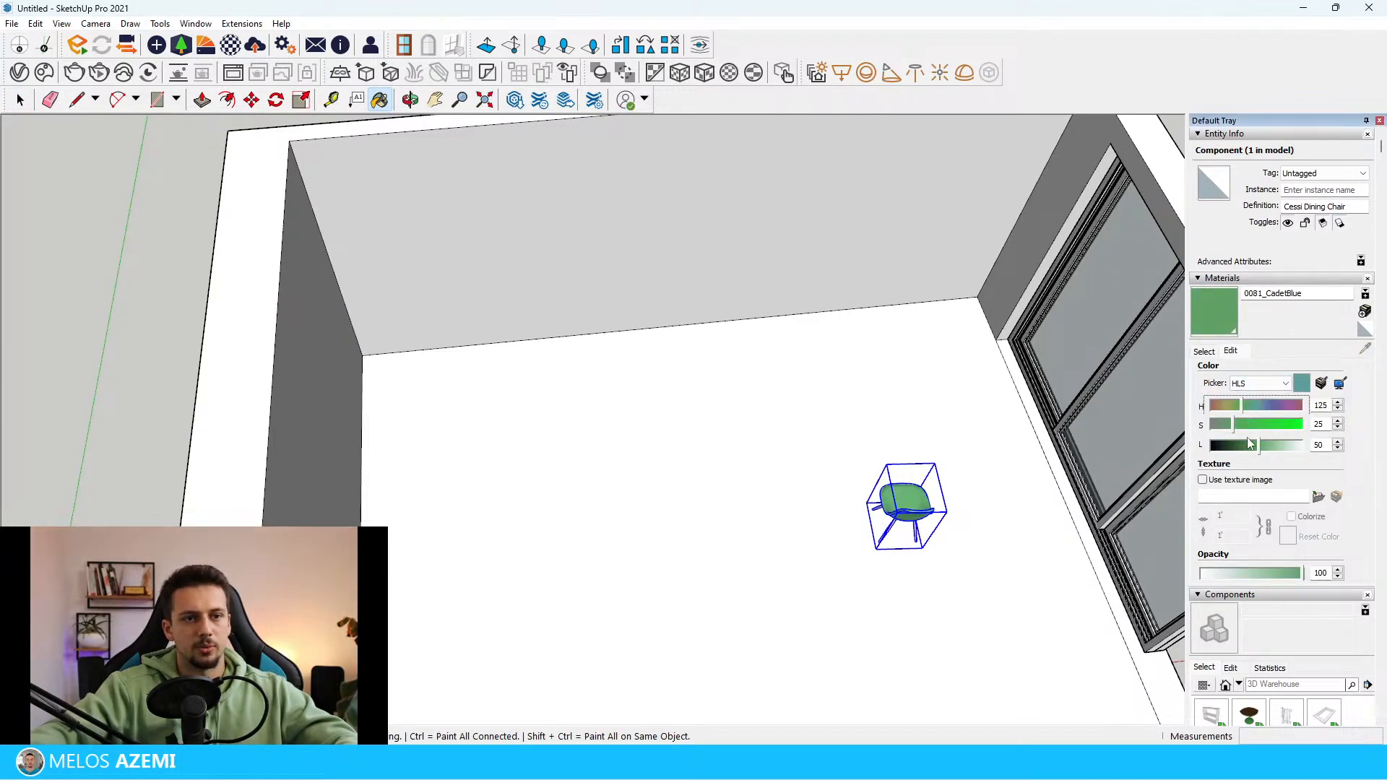
{"action": "key", "text": "space"}
Check the oval table in the reference photo and load the Sullivan Dining Table in Walnut from 3D Warehouse directly into the model
{"action": "scroll", "coordinate": [880, 425], "scroll_direction": "down", "scroll_amount": 6}
{"action": "middle_click_drag", "start_coordinate": [823, 473], "coordinate": [891, 555]}
{"action": "left_click", "coordinate": [1052, 208]}
{"action": "scroll", "coordinate": [863, 329], "scroll_direction": "up", "scroll_amount": 6}
{"action": "scroll", "coordinate": [631, 439], "scroll_direction": "up", "scroll_amount": 3}
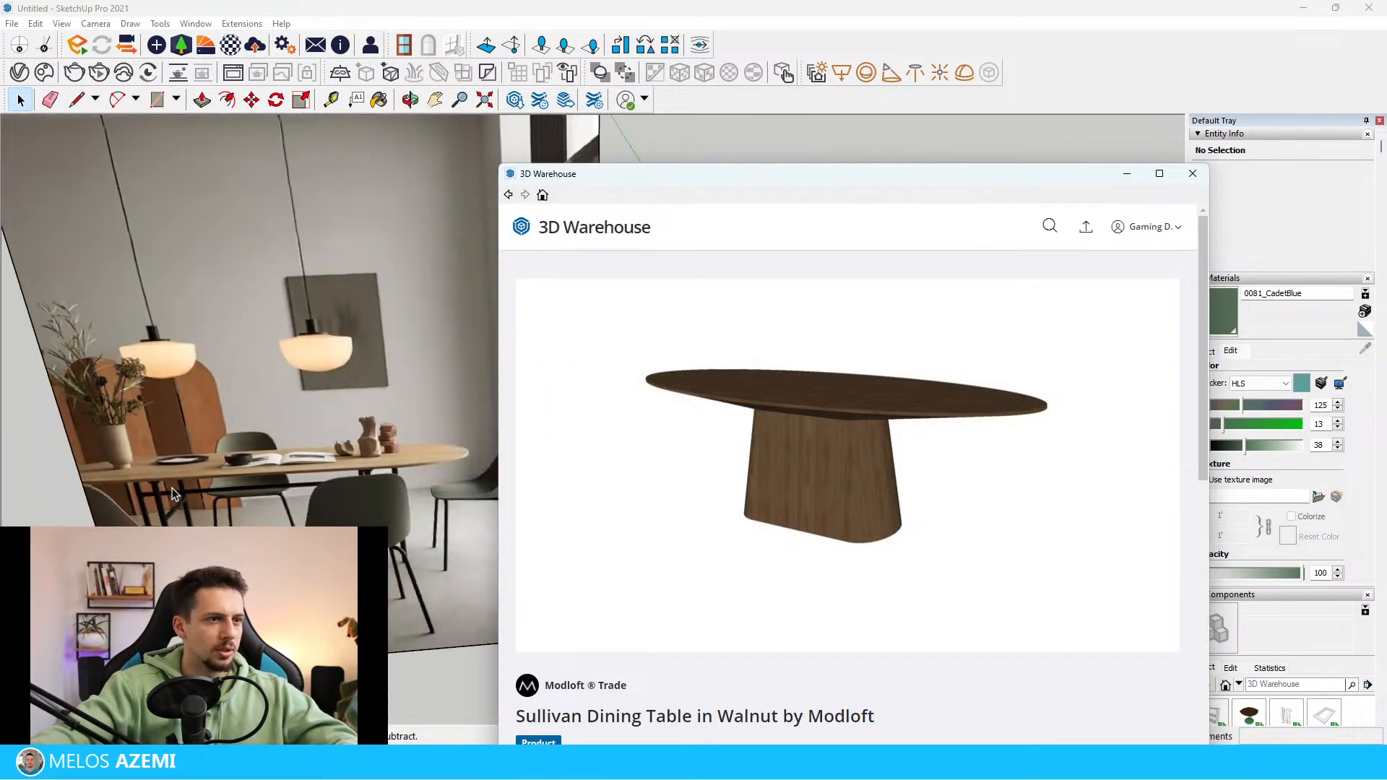
{"action": "mouse_move", "coordinate": [770, 440]}
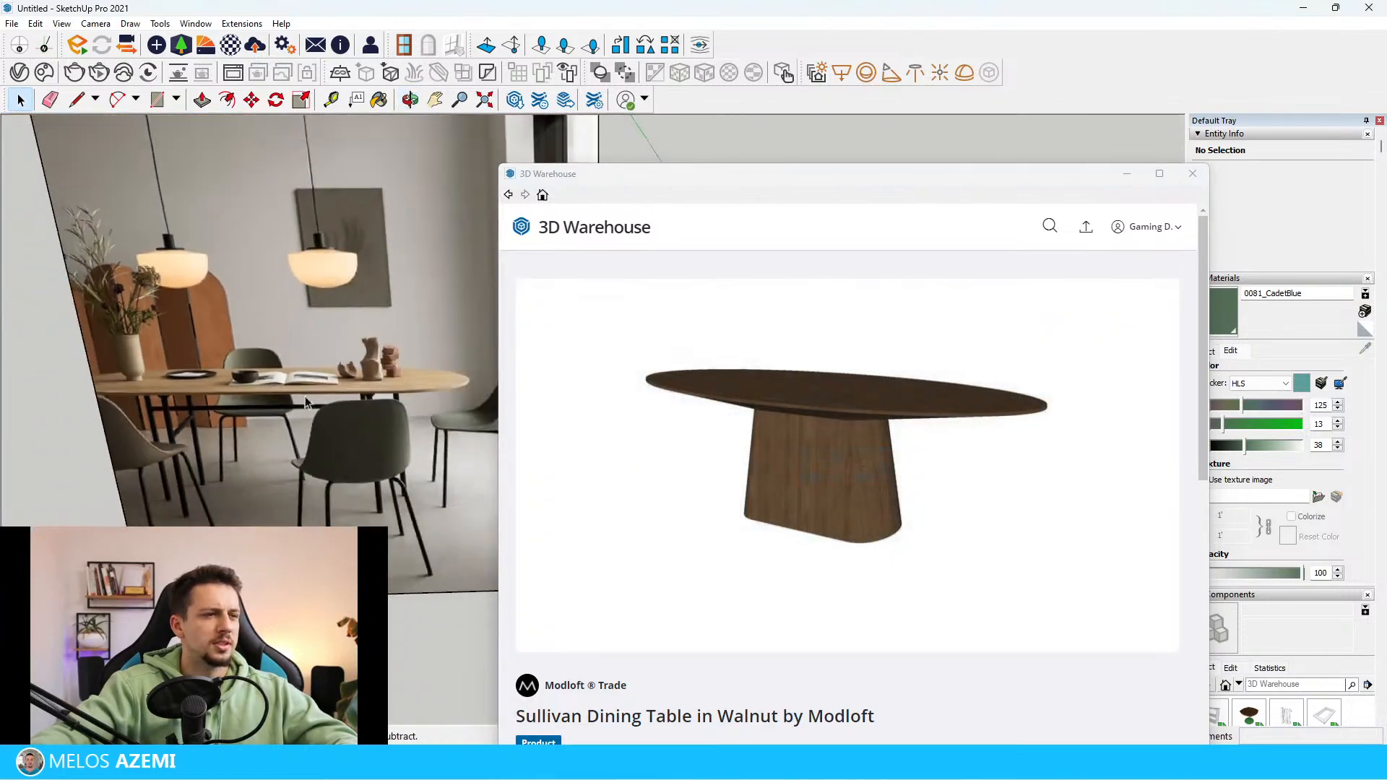
{"action": "scroll", "coordinate": [833, 490], "scroll_direction": "down", "scroll_amount": 3}
{"action": "left_click", "coordinate": [1094, 564]}
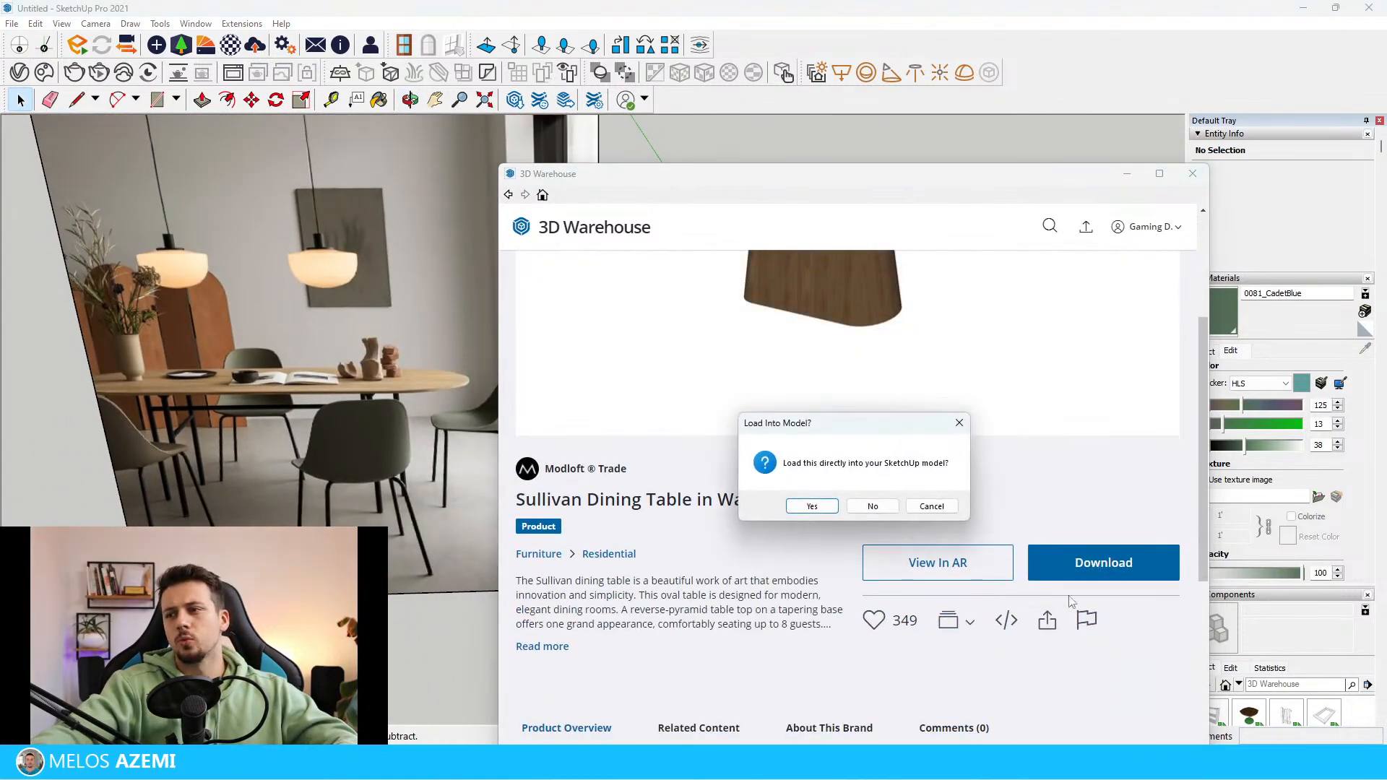
{"action": "left_click", "coordinate": [835, 507]}
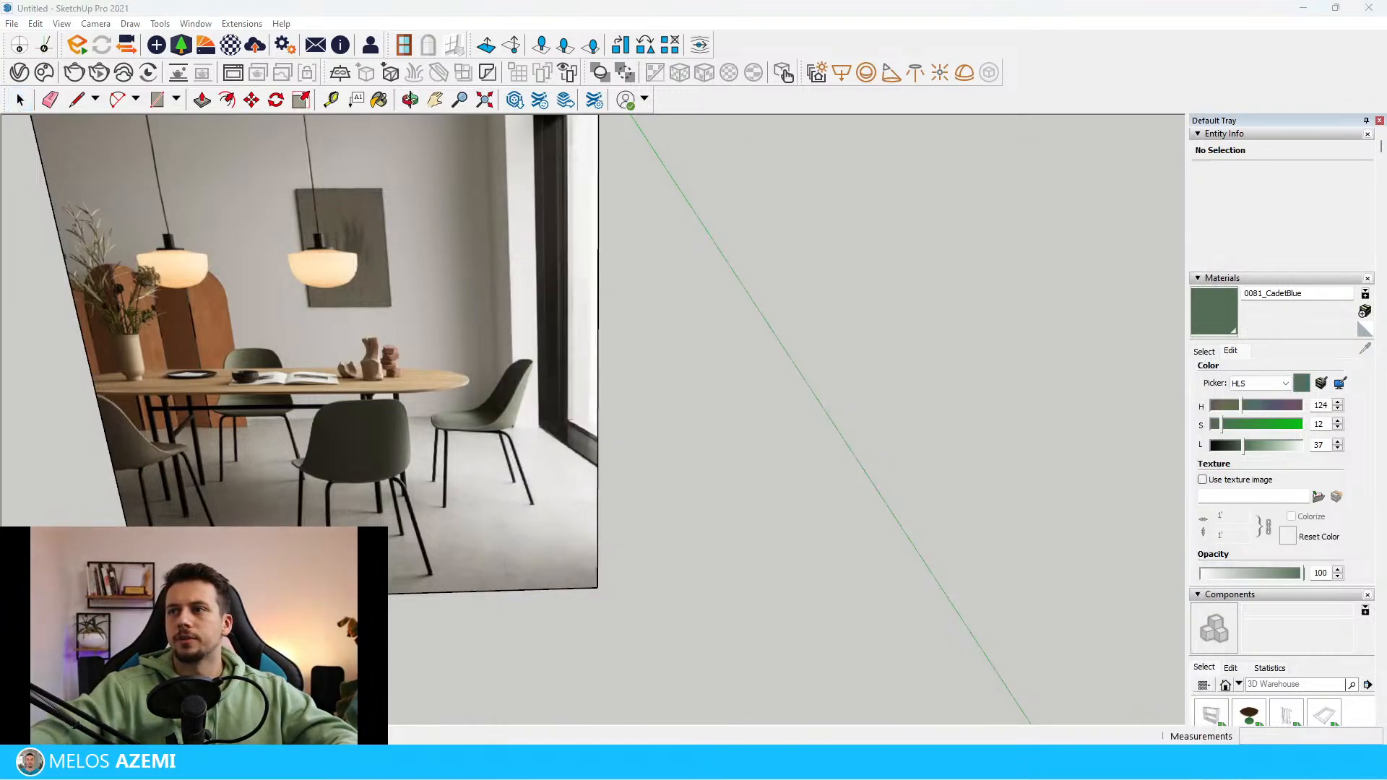
Place the imported walnut table on the room's floor, move it next to the green chair, and clear the selection
{"action": "scroll", "coordinate": [405, 434], "scroll_direction": "down", "scroll_amount": 8}
{"action": "middle_click_drag", "start_coordinate": [881, 426], "coordinate": [648, 652]}
{"action": "scroll", "coordinate": [447, 497], "scroll_direction": "up", "scroll_amount": 10}
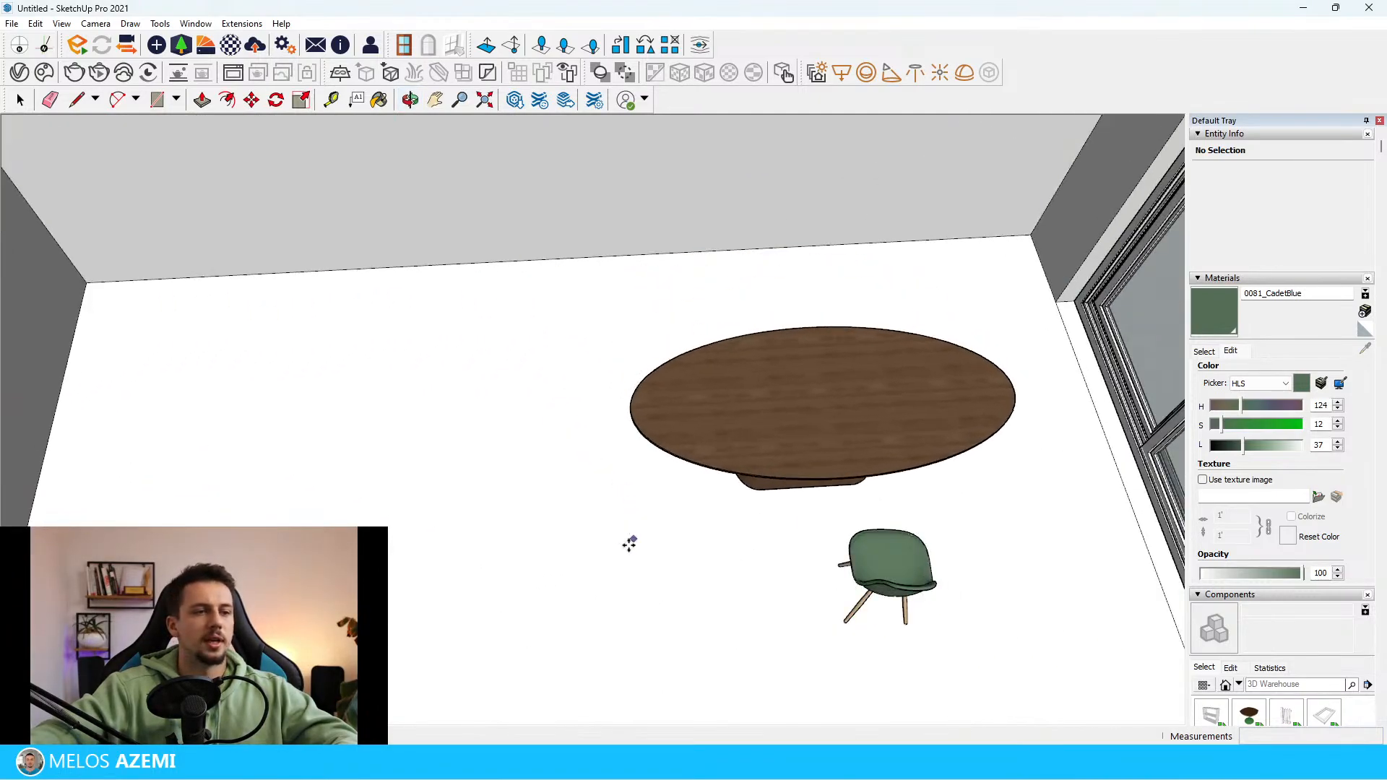
{"action": "left_click", "coordinate": [555, 579]}
{"action": "middle_click_drag", "start_coordinate": [573, 567], "coordinate": [502, 462]}
{"action": "scroll", "coordinate": [805, 455], "scroll_direction": "up", "scroll_amount": 5}
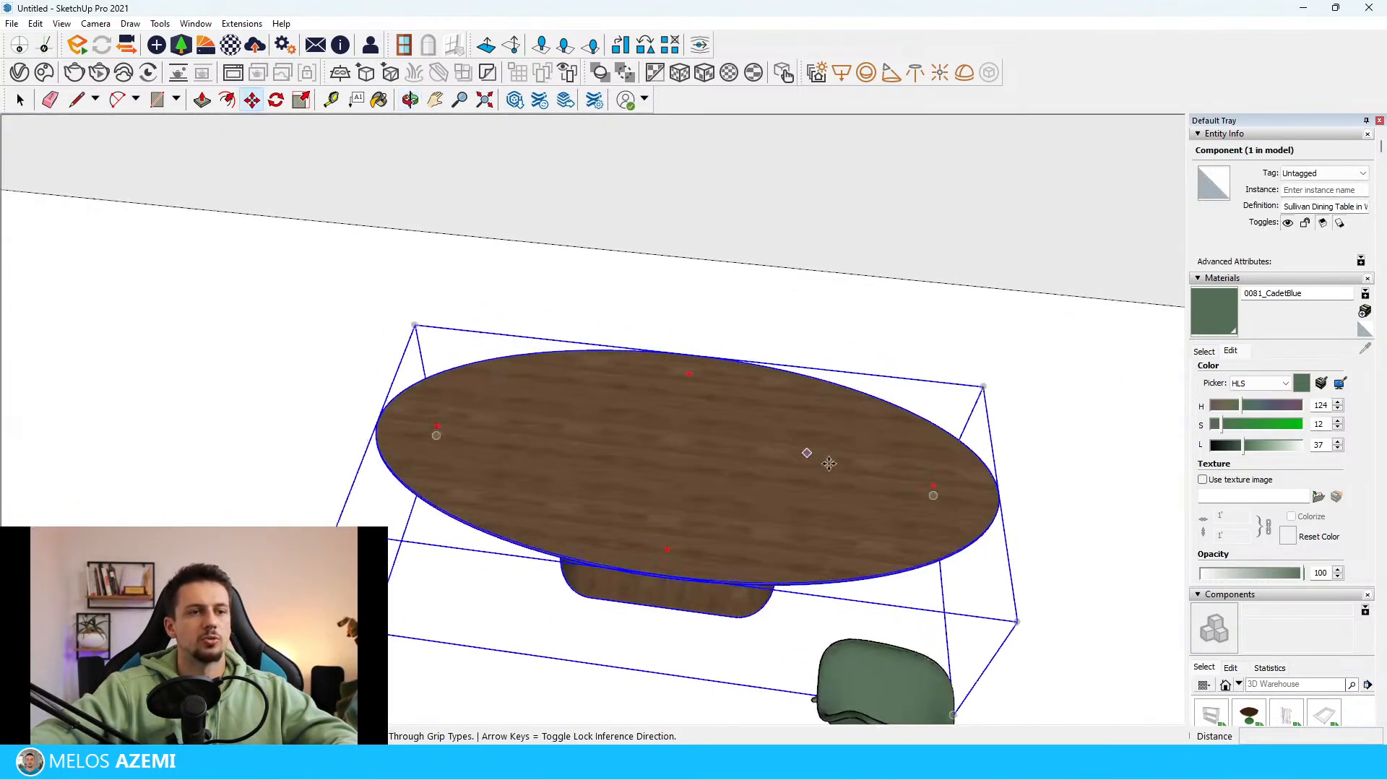
{"action": "middle_click_drag", "start_coordinate": [805, 455], "coordinate": [882, 479]}
{"action": "scroll", "coordinate": [739, 433], "scroll_direction": "down", "scroll_amount": 8}
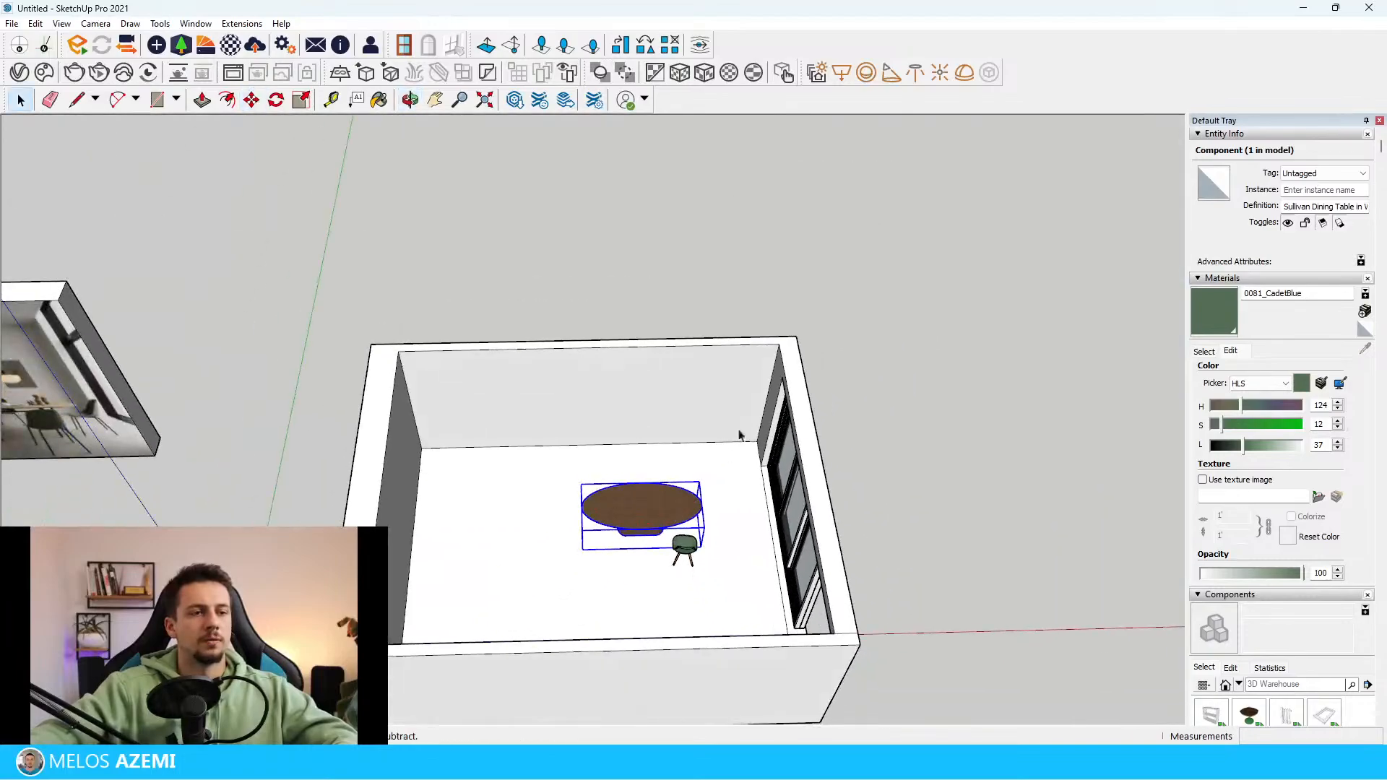
{"action": "key", "text": "ctrl+t"}
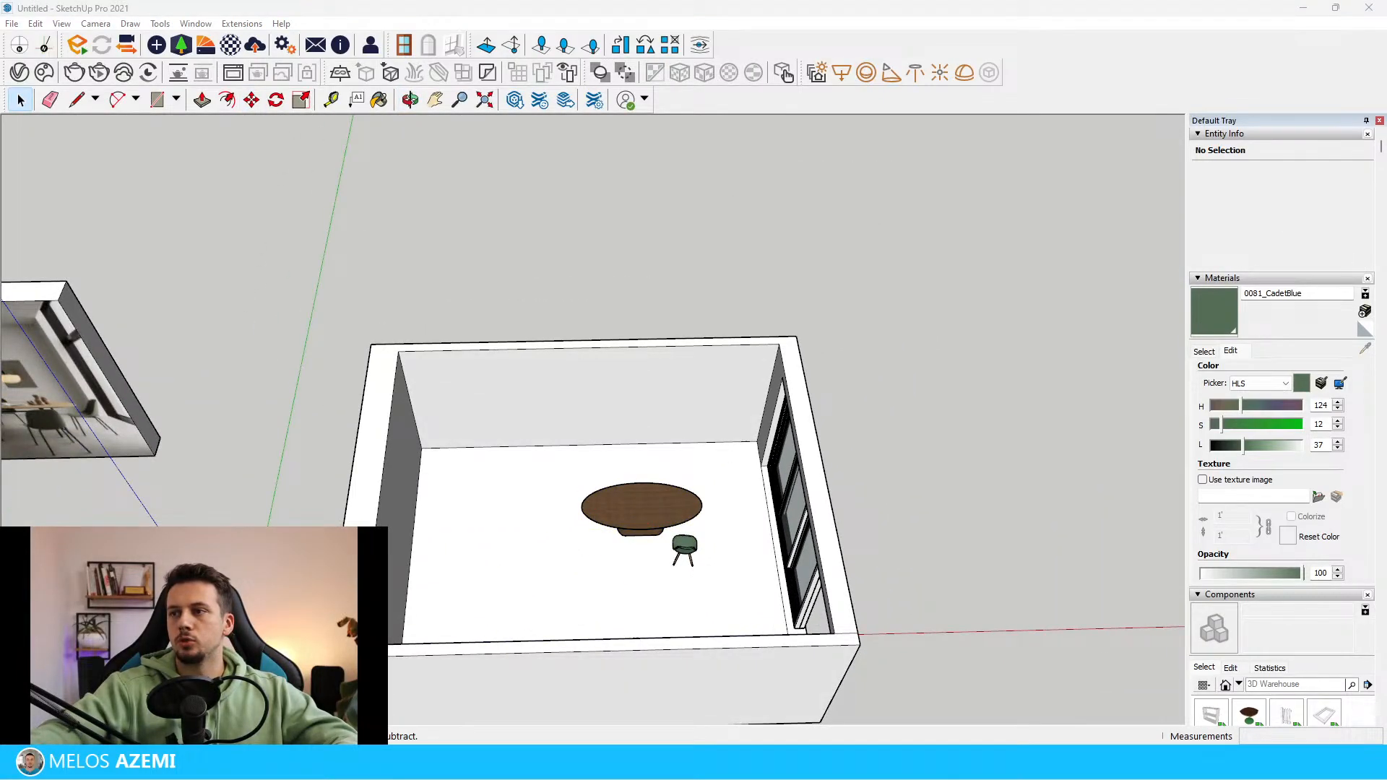
Open the dining table component, delete its pedestal base so only the oval top remains, and leave the component
{"action": "scroll", "coordinate": [700, 318], "scroll_direction": "down", "scroll_amount": 4}
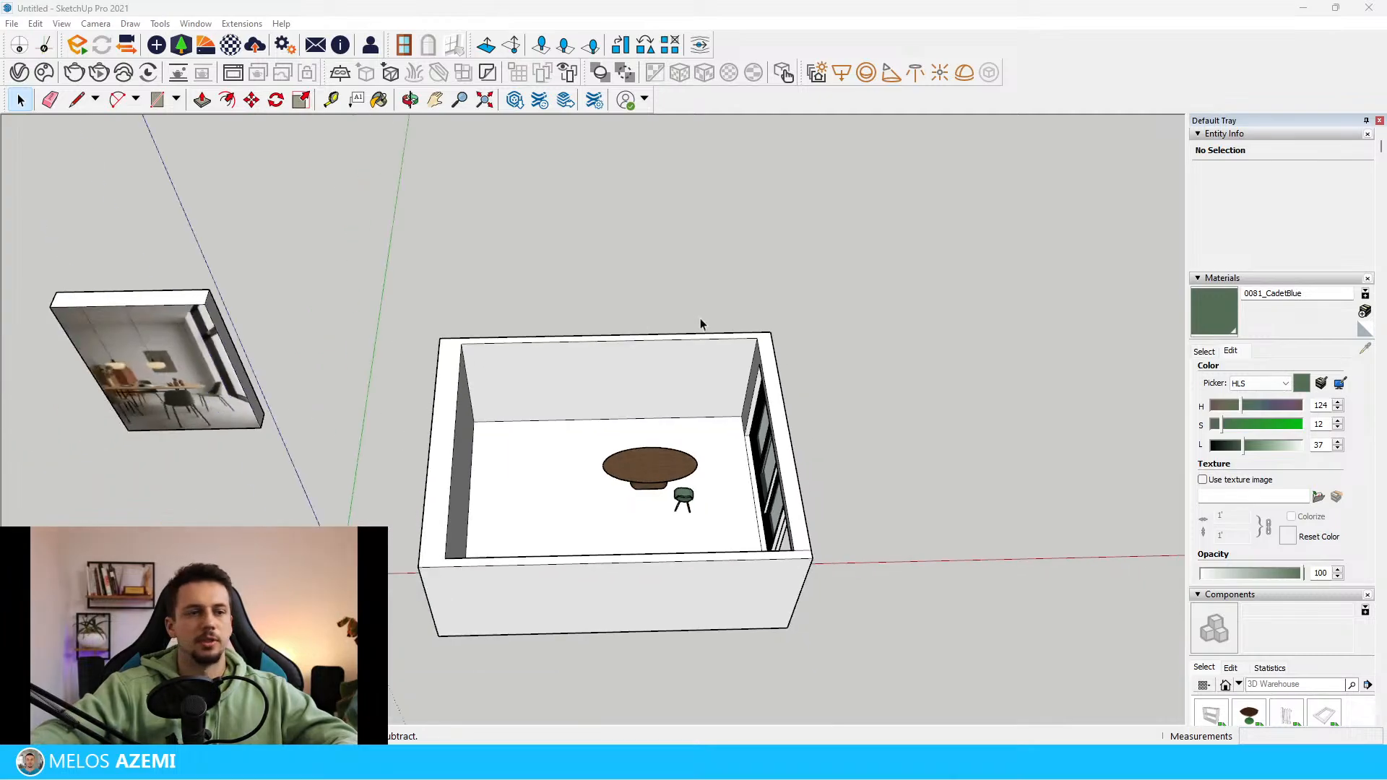
{"action": "middle_click_drag", "start_coordinate": [751, 513], "coordinate": [805, 398]}
{"action": "scroll", "coordinate": [839, 497], "scroll_direction": "down", "scroll_amount": 3}
{"action": "scroll", "coordinate": [562, 431], "scroll_direction": "up", "scroll_amount": 4}
{"action": "scroll", "coordinate": [285, 419], "scroll_direction": "up", "scroll_amount": 4}
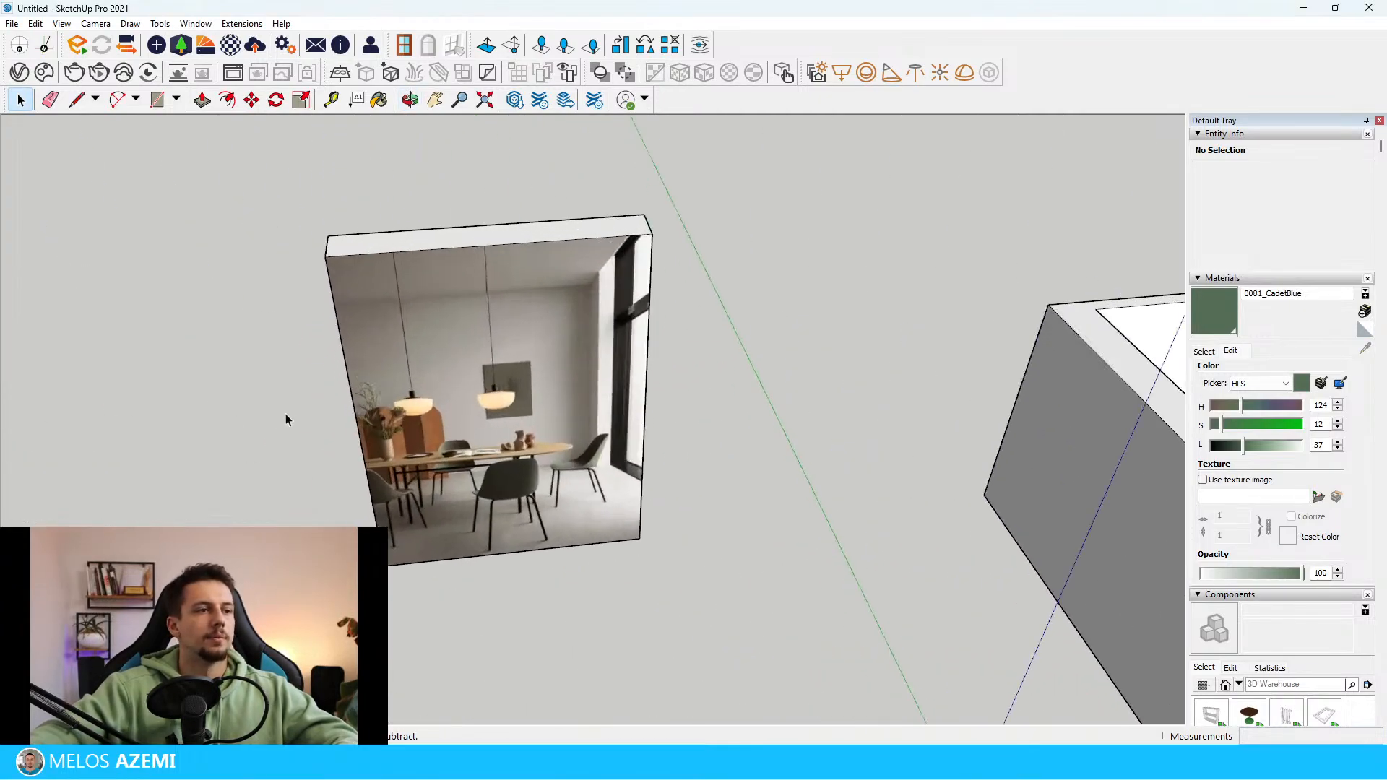
{"action": "scroll", "coordinate": [102, 432], "scroll_direction": "down", "scroll_amount": 4}
{"action": "scroll", "coordinate": [835, 519], "scroll_direction": "up", "scroll_amount": 9}
{"action": "mouse_move", "coordinate": [824, 571]}
{"action": "middle_mouse_down"}
{"action": "mouse_move", "coordinate": [779, 469]}
{"action": "mouse_move", "coordinate": [731, 449]}
{"action": "mouse_move", "coordinate": [612, 644]}
{"action": "middle_mouse_up"}
{"action": "double_click", "coordinate": [729, 455]}
{"action": "left_click", "coordinate": [730, 455]}
{"action": "key", "text": "Delete"}
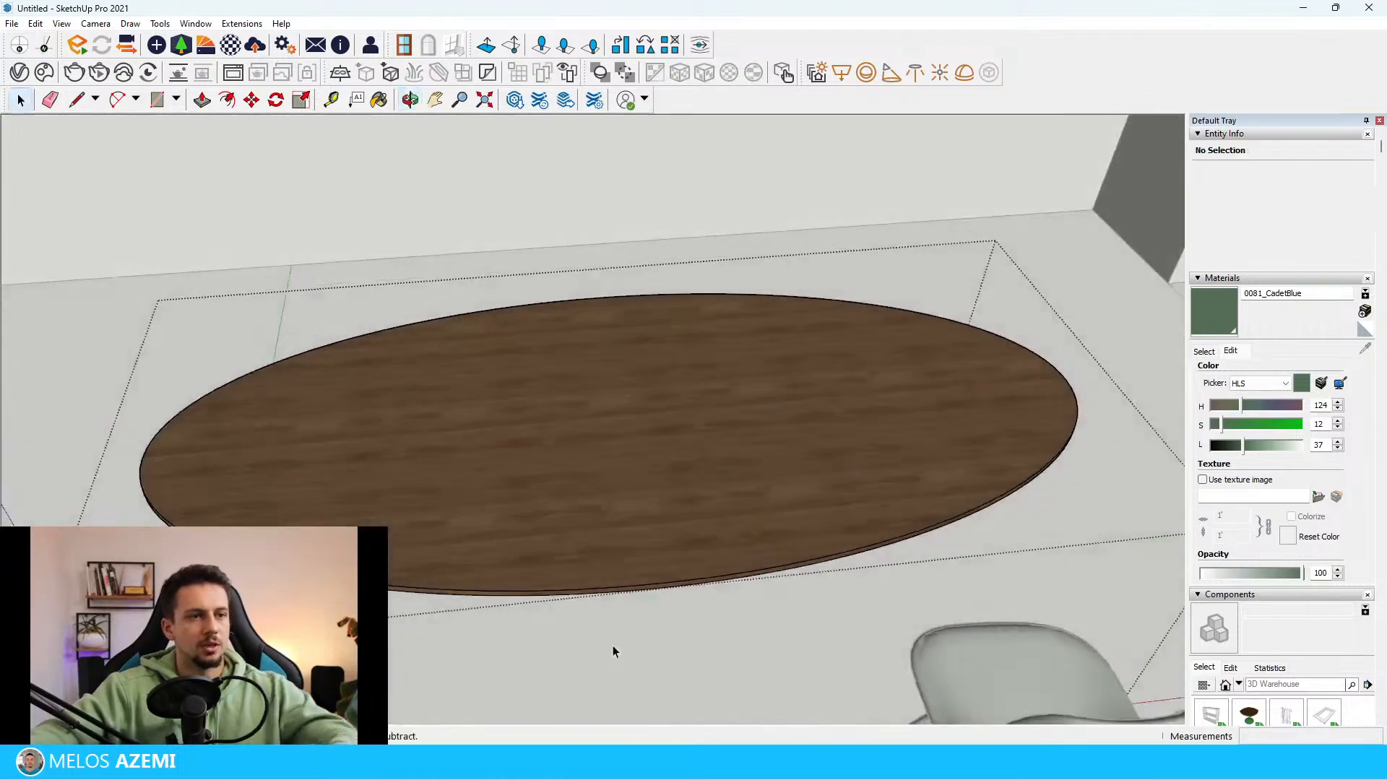
{"action": "left_click", "coordinate": [612, 645]}
Compare the oval tabletop with the reference photo and move it closer to the green chair
{"action": "scroll", "coordinate": [831, 535], "scroll_direction": "down", "scroll_amount": 9}
{"action": "middle_click_drag", "start_coordinate": [810, 531], "coordinate": [585, 523]}
{"action": "scroll", "coordinate": [588, 513], "scroll_direction": "up", "scroll_amount": 6}
{"action": "scroll", "coordinate": [588, 513], "scroll_direction": "up", "scroll_amount": 2}
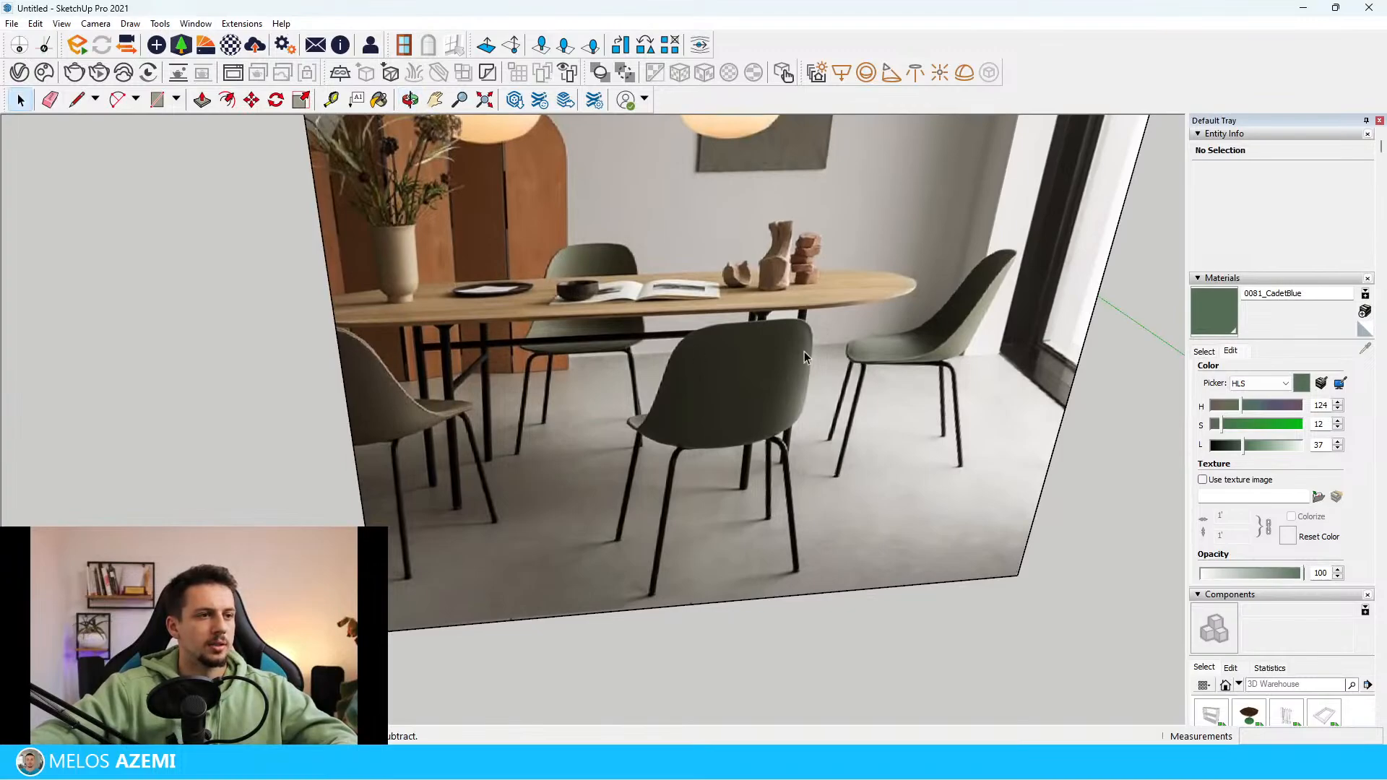
{"action": "scroll", "coordinate": [791, 430], "scroll_direction": "down", "scroll_amount": 6}
{"action": "scroll", "coordinate": [922, 499], "scroll_direction": "up", "scroll_amount": 3}
{"action": "left_click", "coordinate": [922, 498]}
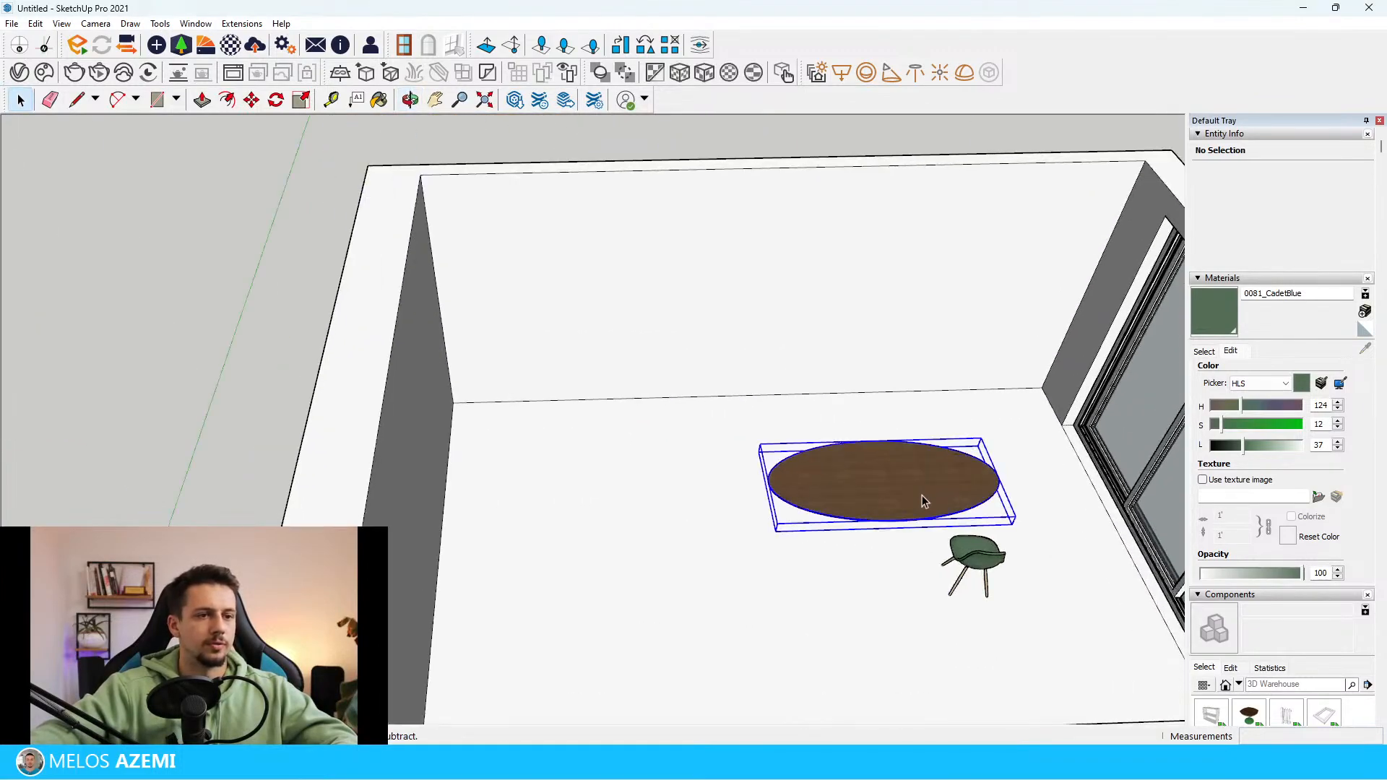
{"action": "scroll", "coordinate": [631, 517], "scroll_direction": "down", "scroll_amount": 3}
{"action": "scroll", "coordinate": [473, 453], "scroll_direction": "up", "scroll_amount": 3}
{"action": "scroll", "coordinate": [473, 452], "scroll_direction": "down", "scroll_amount": 4}
{"action": "scroll", "coordinate": [1073, 487], "scroll_direction": "up", "scroll_amount": 2}
{"action": "scroll", "coordinate": [765, 444], "scroll_direction": "up", "scroll_amount": 3}
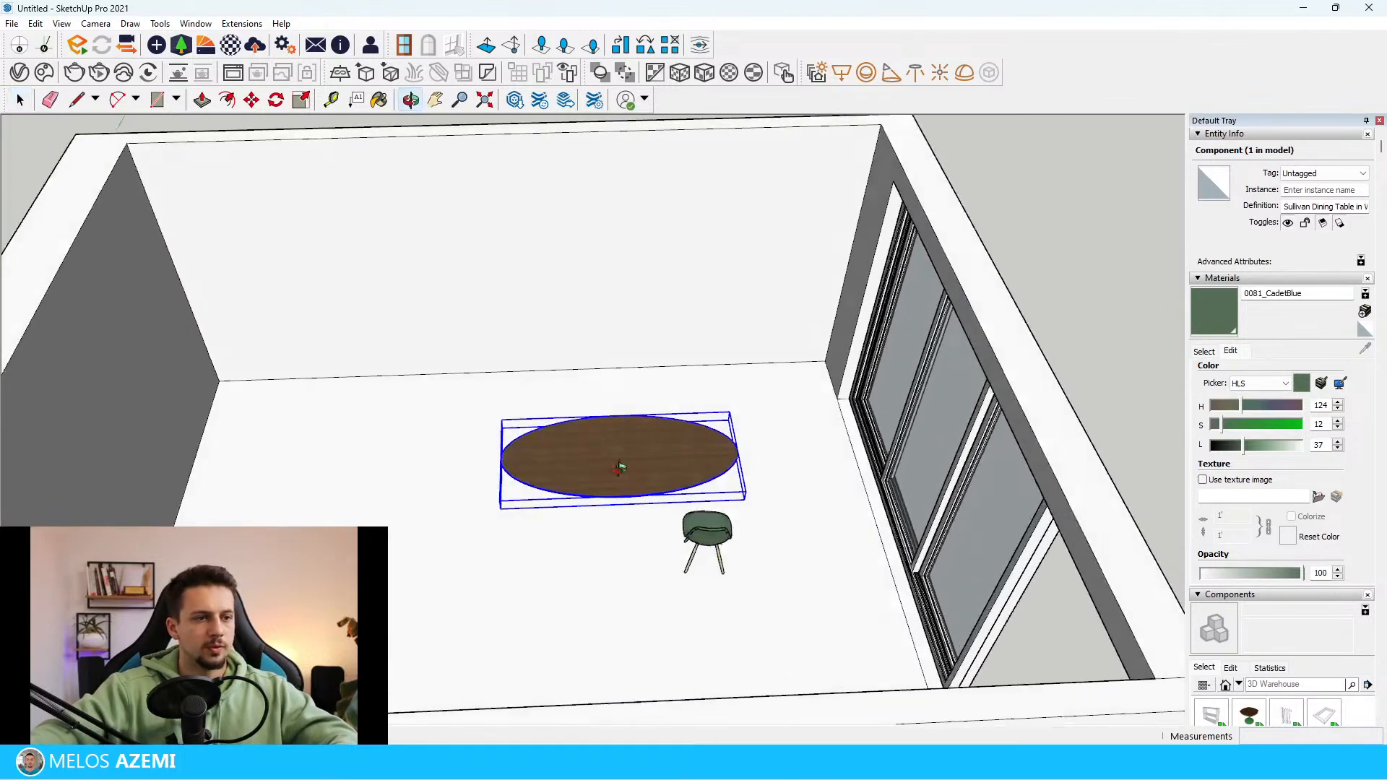
{"action": "middle_click_drag", "start_coordinate": [620, 466], "coordinate": [668, 479]}
{"action": "key", "text": "m"}
{"action": "scroll", "coordinate": [771, 439], "scroll_direction": "down", "scroll_amount": 2}
{"action": "key", "text": "space"}
Examine the reference photo's table frame, chair arrangement and surroundings and compare them with the modelled room
{"action": "left_click", "coordinate": [715, 622]}
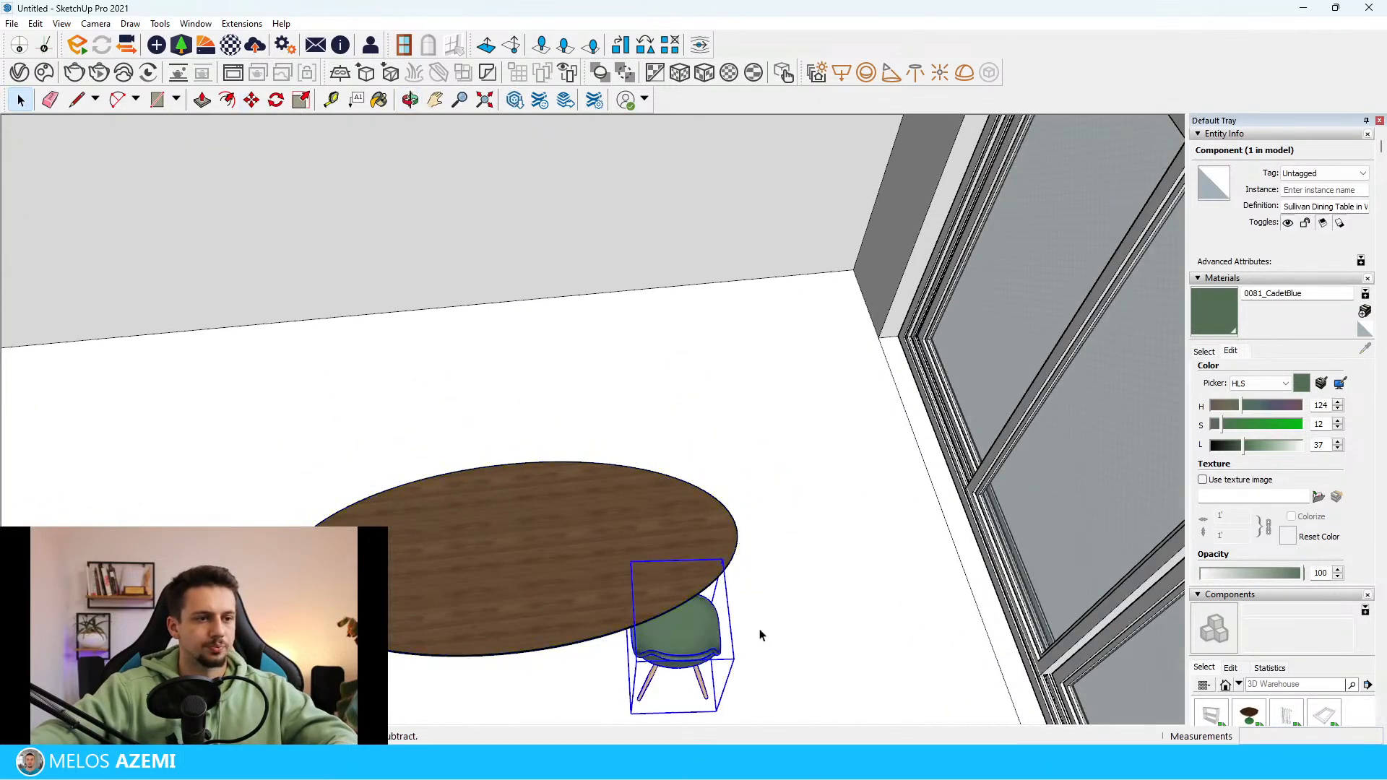
{"action": "scroll", "coordinate": [558, 536], "scroll_direction": "down", "scroll_amount": 6}
{"action": "scroll", "coordinate": [506, 540], "scroll_direction": "up", "scroll_amount": 6}
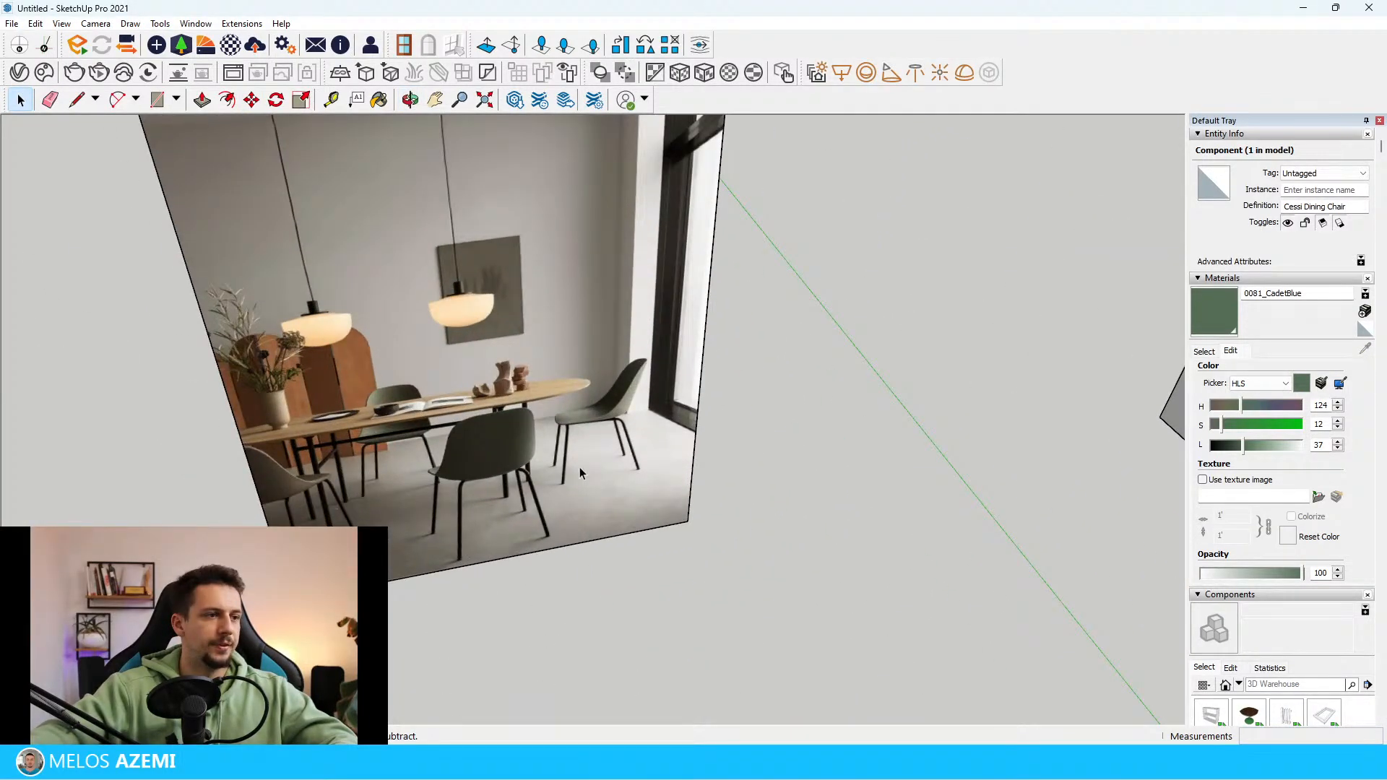
{"action": "scroll", "coordinate": [354, 419], "scroll_direction": "down", "scroll_amount": 6}
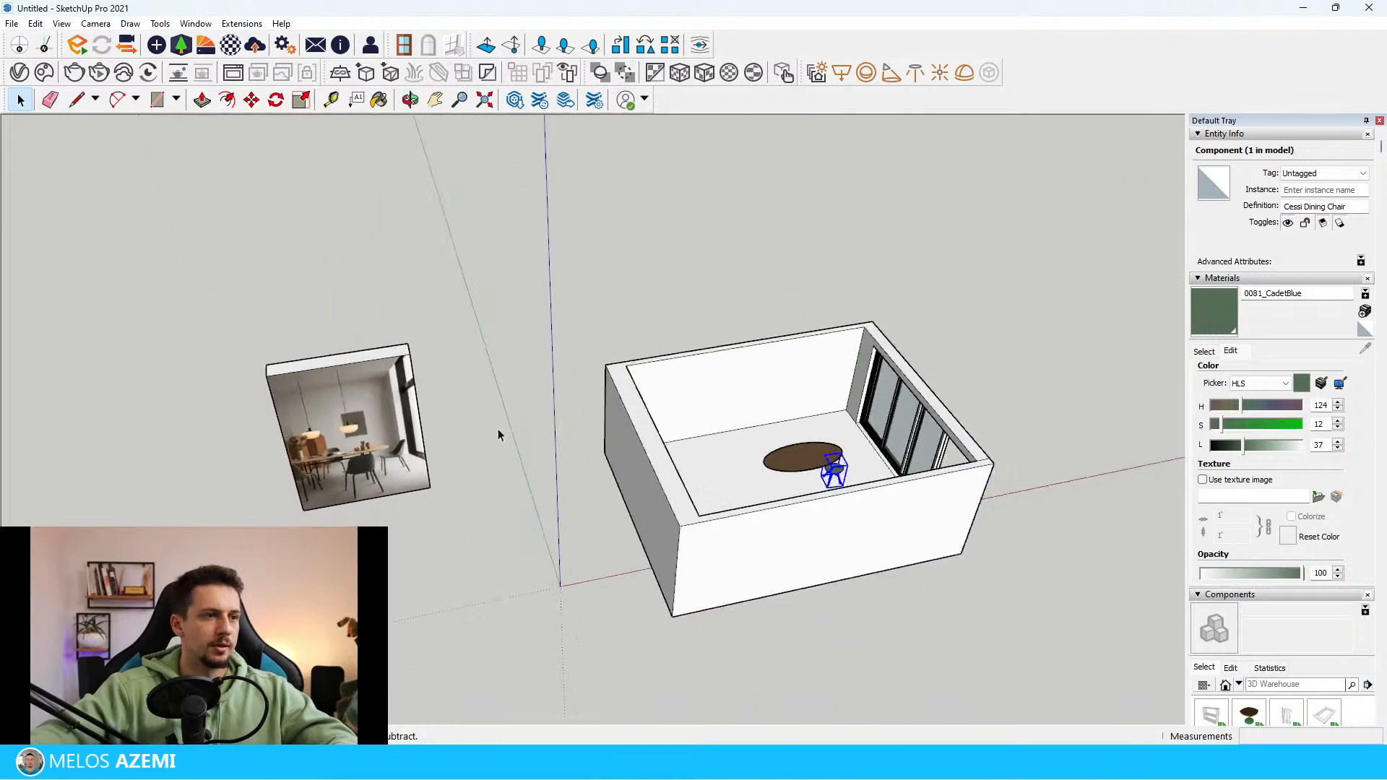
{"action": "middle_click_drag", "start_coordinate": [498, 434], "coordinate": [394, 376]}
{"action": "scroll", "coordinate": [217, 494], "scroll_direction": "up", "scroll_amount": 4}
{"action": "scroll", "coordinate": [362, 462], "scroll_direction": "up", "scroll_amount": 1}
{"action": "scroll", "coordinate": [477, 444], "scroll_direction": "up", "scroll_amount": 2}
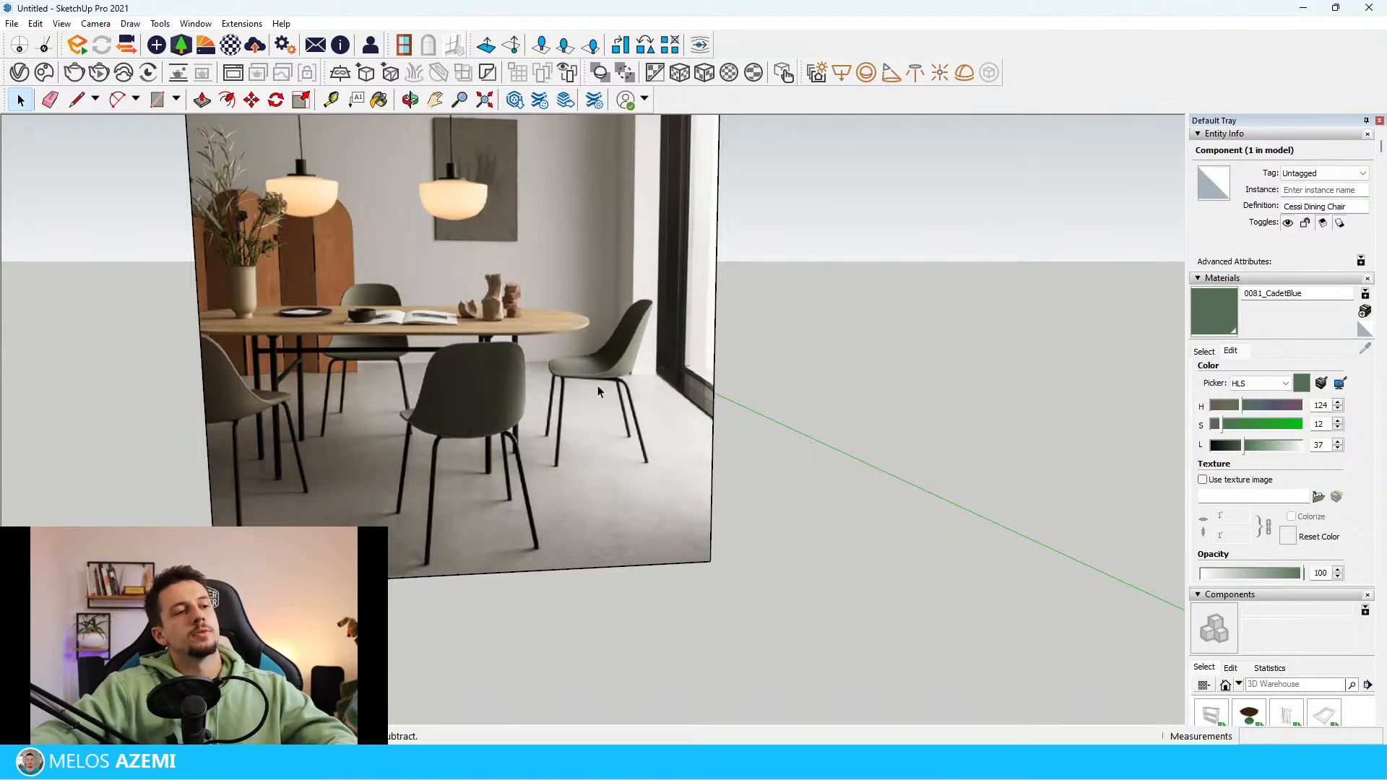
{"action": "scroll", "coordinate": [598, 391], "scroll_direction": "down", "scroll_amount": 6}
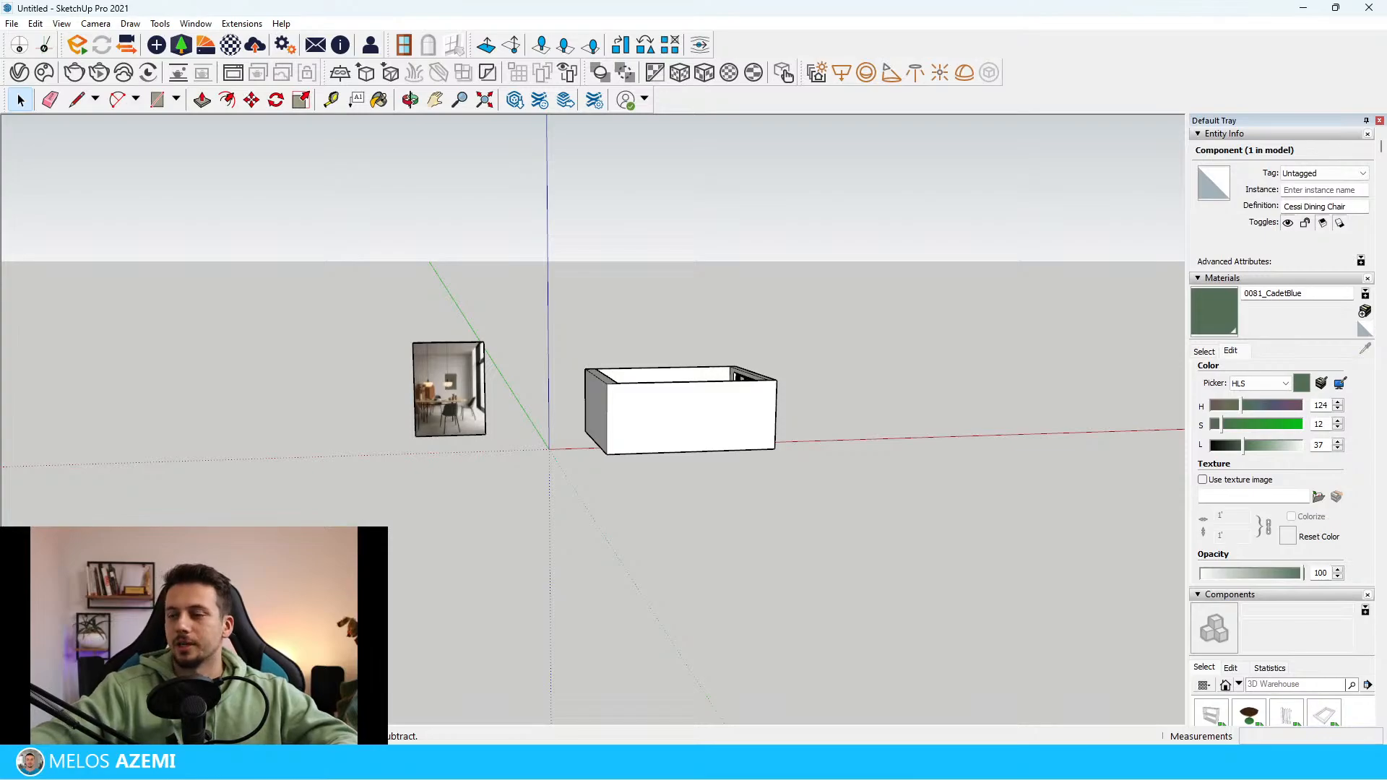
{"action": "scroll", "coordinate": [496, 430], "scroll_direction": "up", "scroll_amount": 5}
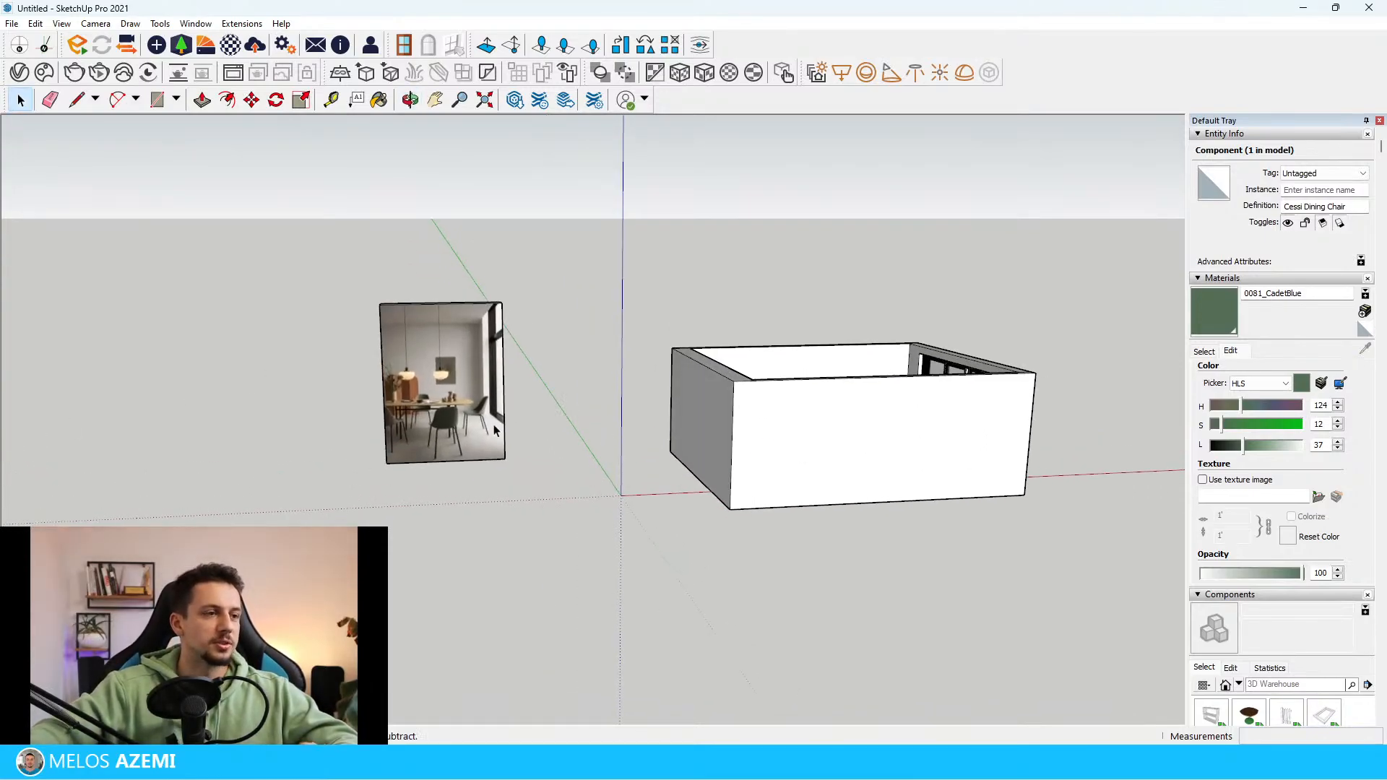
{"action": "scroll", "coordinate": [450, 360], "scroll_direction": "up", "scroll_amount": 10}
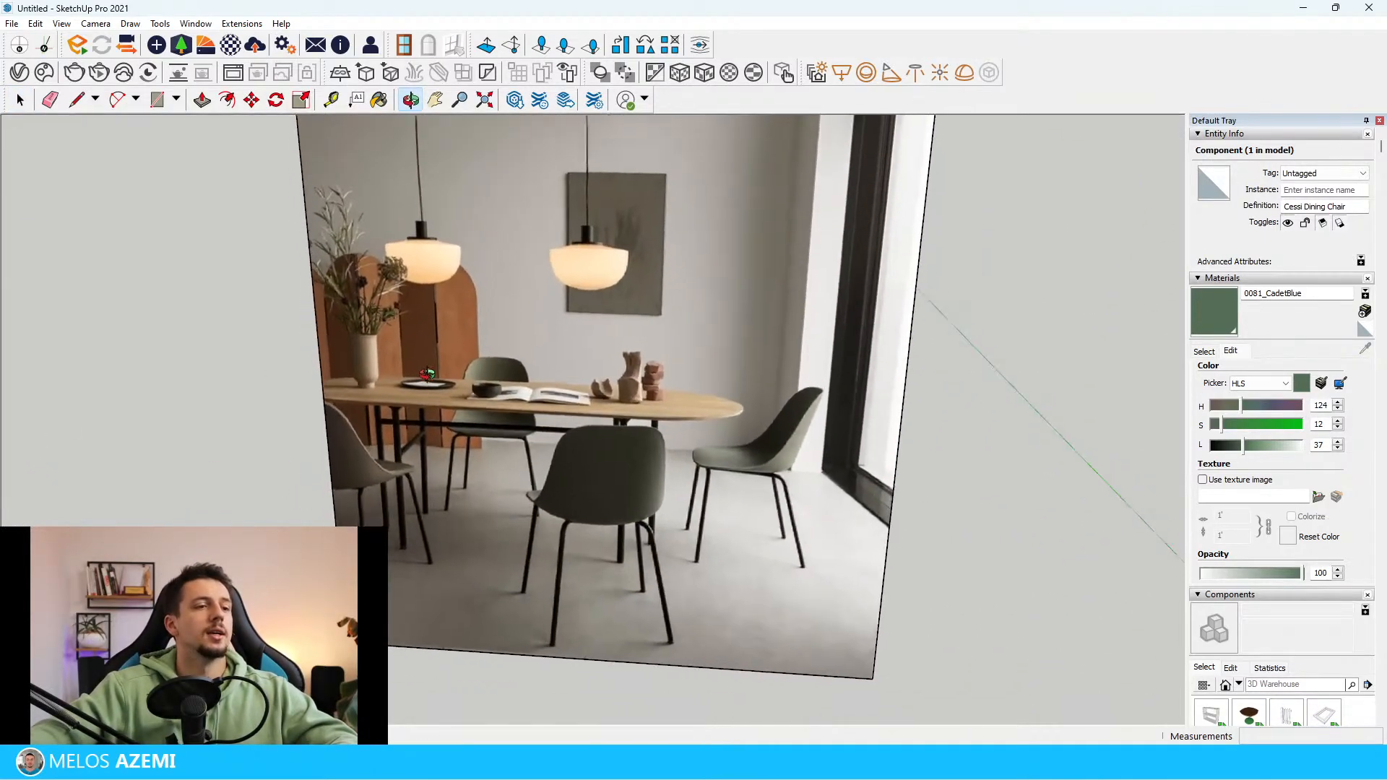
{"action": "scroll", "coordinate": [440, 428], "scroll_direction": "down", "scroll_amount": 5}
{"action": "scroll", "coordinate": [437, 431], "scroll_direction": "up", "scroll_amount": 5}
{"action": "mouse_move", "coordinate": [438, 431]}
{"action": "middle_mouse_down"}
{"action": "mouse_move", "coordinate": [426, 416]}
{"action": "mouse_move", "coordinate": [343, 404]}
{"action": "mouse_move", "coordinate": [328, 434]}
{"action": "middle_mouse_up"}
{"action": "scroll", "coordinate": [343, 405], "scroll_direction": "down", "scroll_amount": 10}
{"action": "middle_click_drag", "start_coordinate": [334, 383], "coordinate": [343, 417]}
{"action": "scroll", "coordinate": [345, 415], "scroll_direction": "up", "scroll_amount": 8}
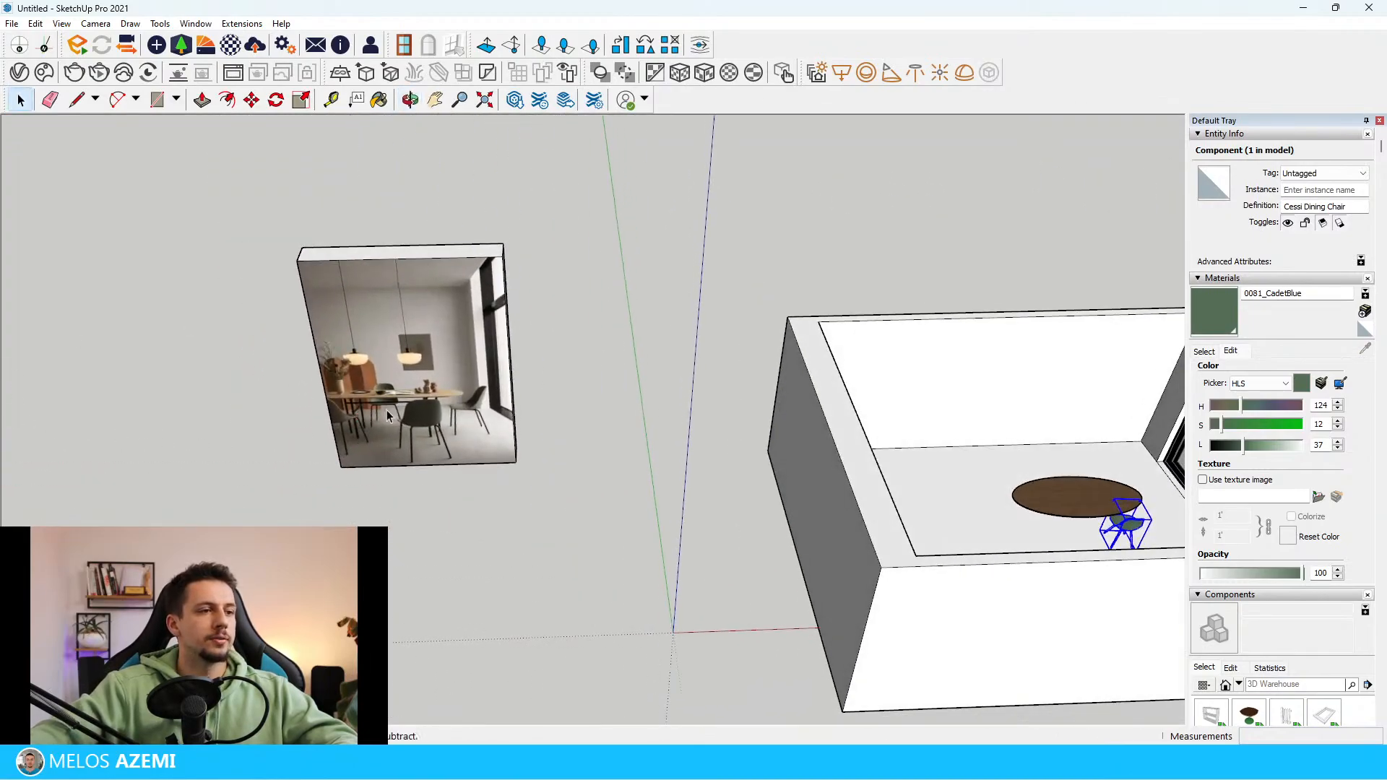
{"action": "scroll", "coordinate": [374, 418], "scroll_direction": "up", "scroll_amount": 5}
{"action": "scroll", "coordinate": [361, 363], "scroll_direction": "up", "scroll_amount": 3}
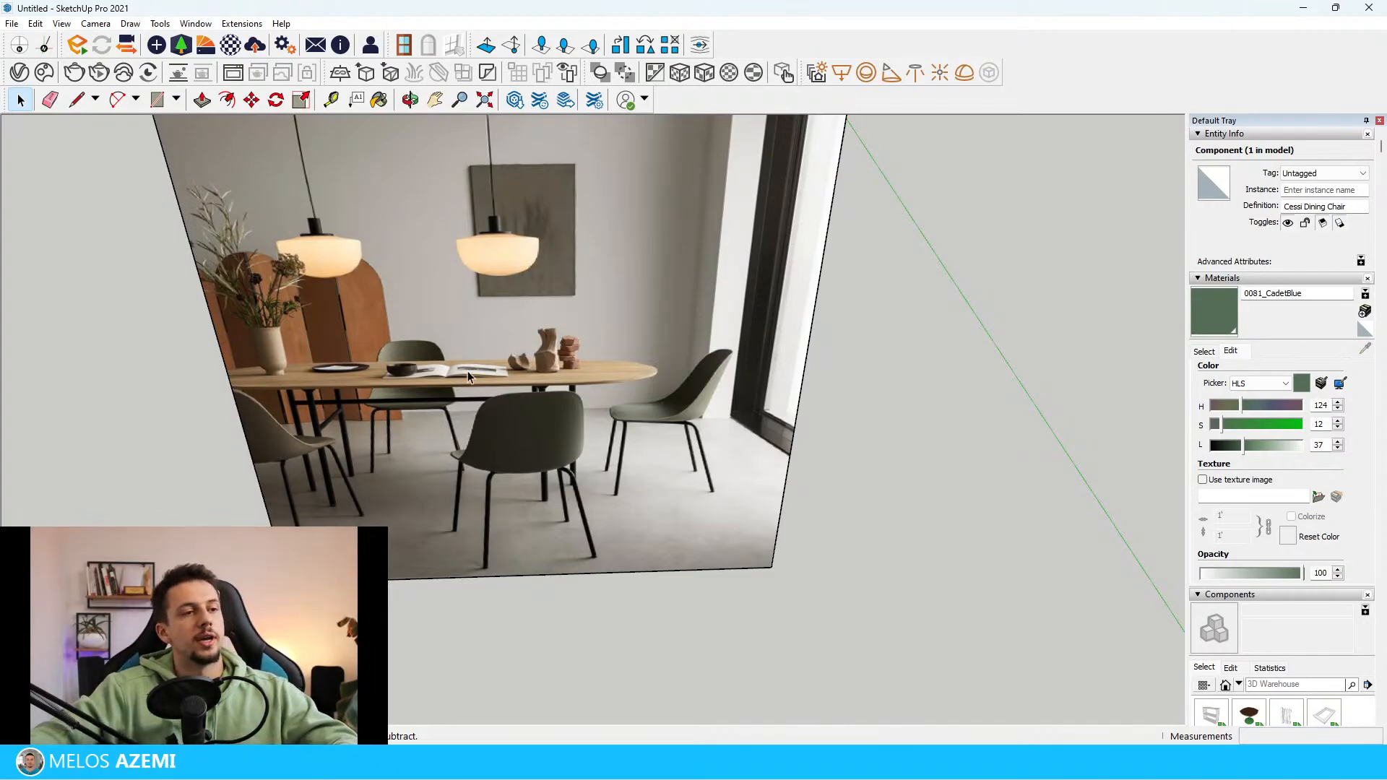
{"action": "scroll", "coordinate": [418, 314], "scroll_direction": "down", "scroll_amount": 3}
{"action": "scroll", "coordinate": [179, 513], "scroll_direction": "down", "scroll_amount": 6}
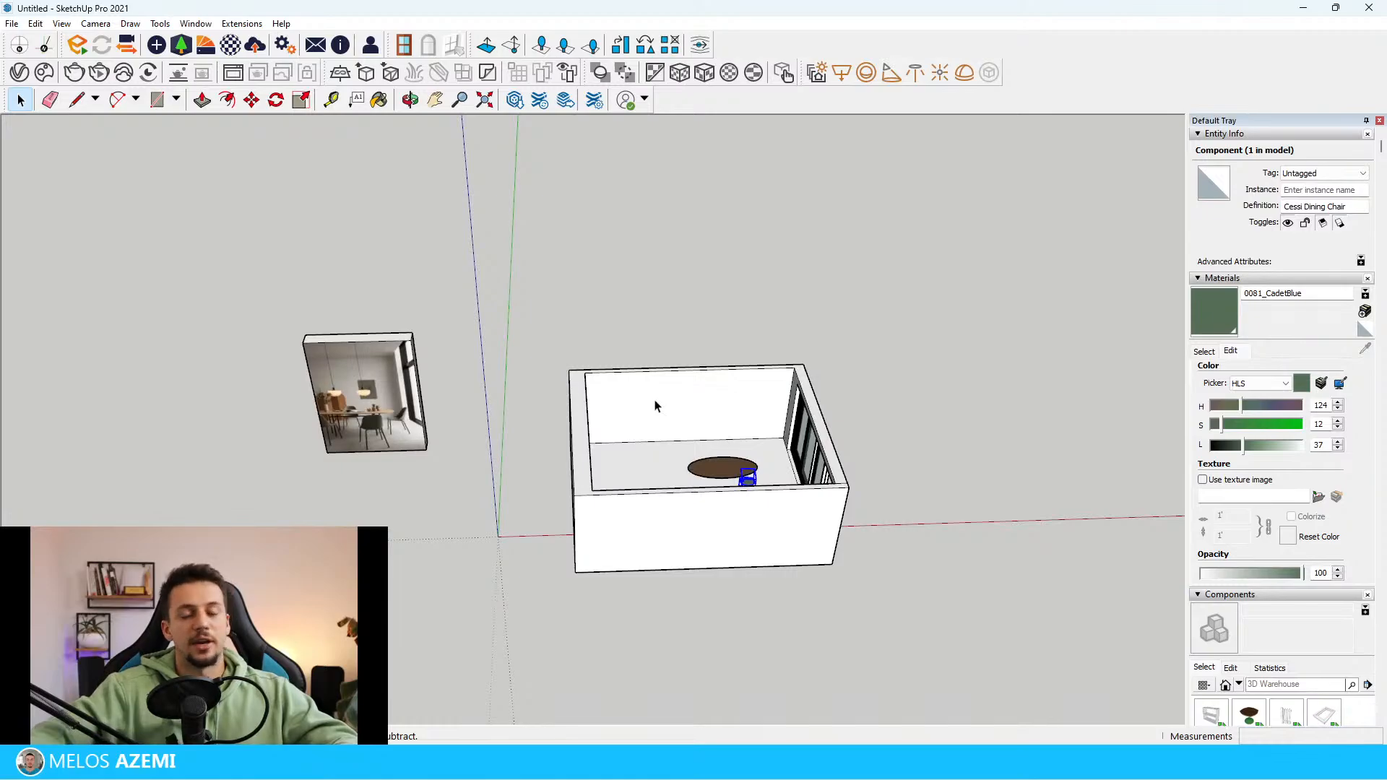
{"action": "scroll", "coordinate": [373, 486], "scroll_direction": "up", "scroll_amount": 5}
{"action": "scroll", "coordinate": [548, 612], "scroll_direction": "down", "scroll_amount": 5}
{"action": "scroll", "coordinate": [397, 486], "scroll_direction": "up", "scroll_amount": 5}
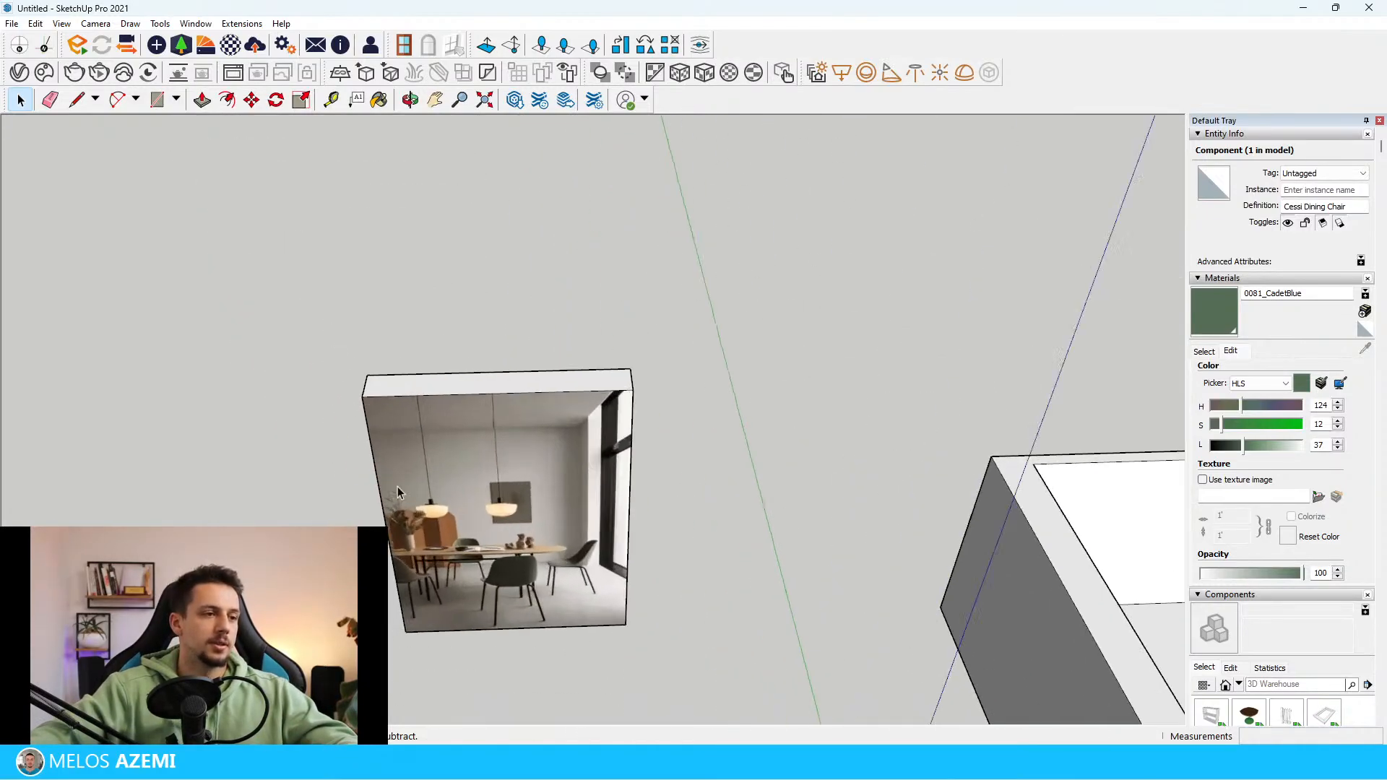
{"action": "mouse_move", "coordinate": [397, 487]}
{"action": "middle_mouse_down"}
{"action": "mouse_move", "coordinate": [397, 311]}
{"action": "mouse_move", "coordinate": [424, 302]}
{"action": "middle_mouse_up"}
{"action": "scroll", "coordinate": [429, 305], "scroll_direction": "down", "scroll_amount": 5}
{"action": "scroll", "coordinate": [471, 516], "scroll_direction": "up", "scroll_amount": 8}
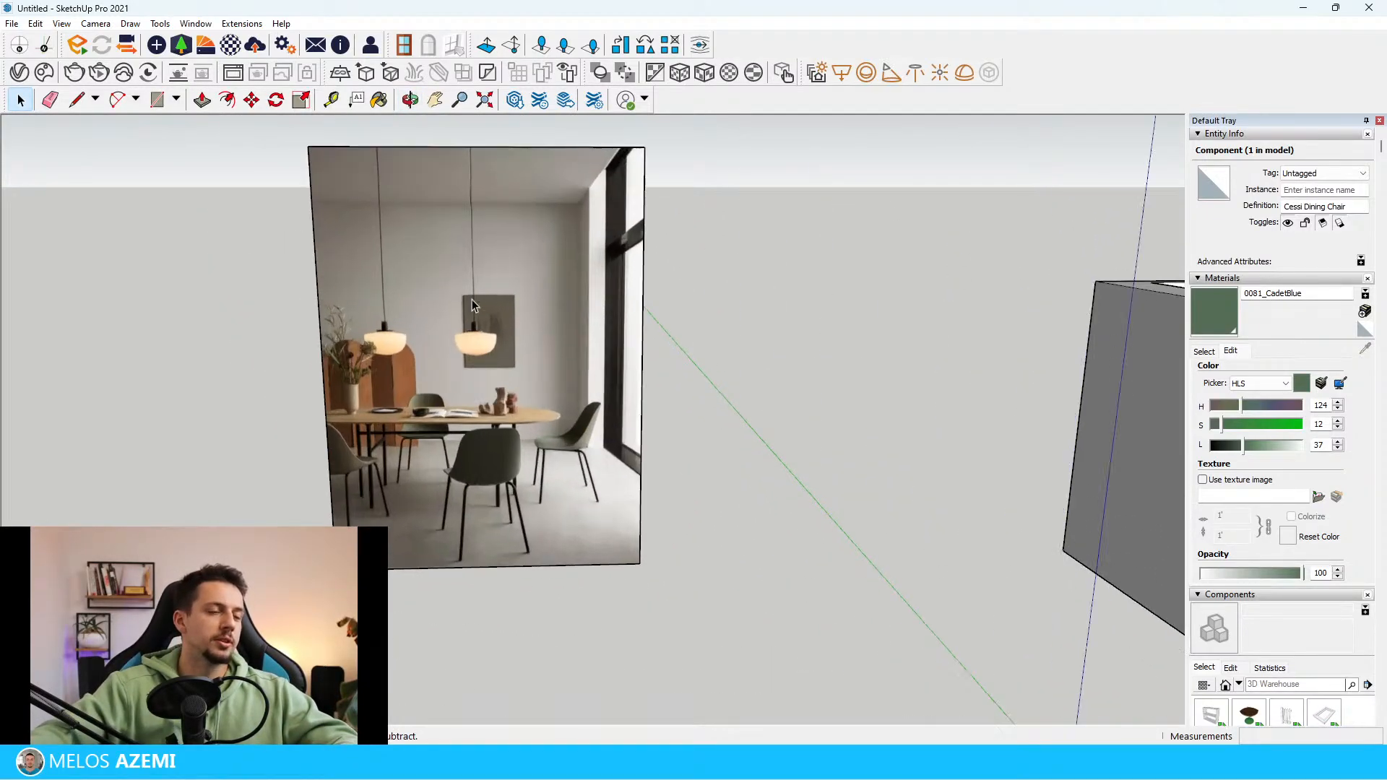
{"action": "scroll", "coordinate": [444, 369], "scroll_direction": "down", "scroll_amount": 1}
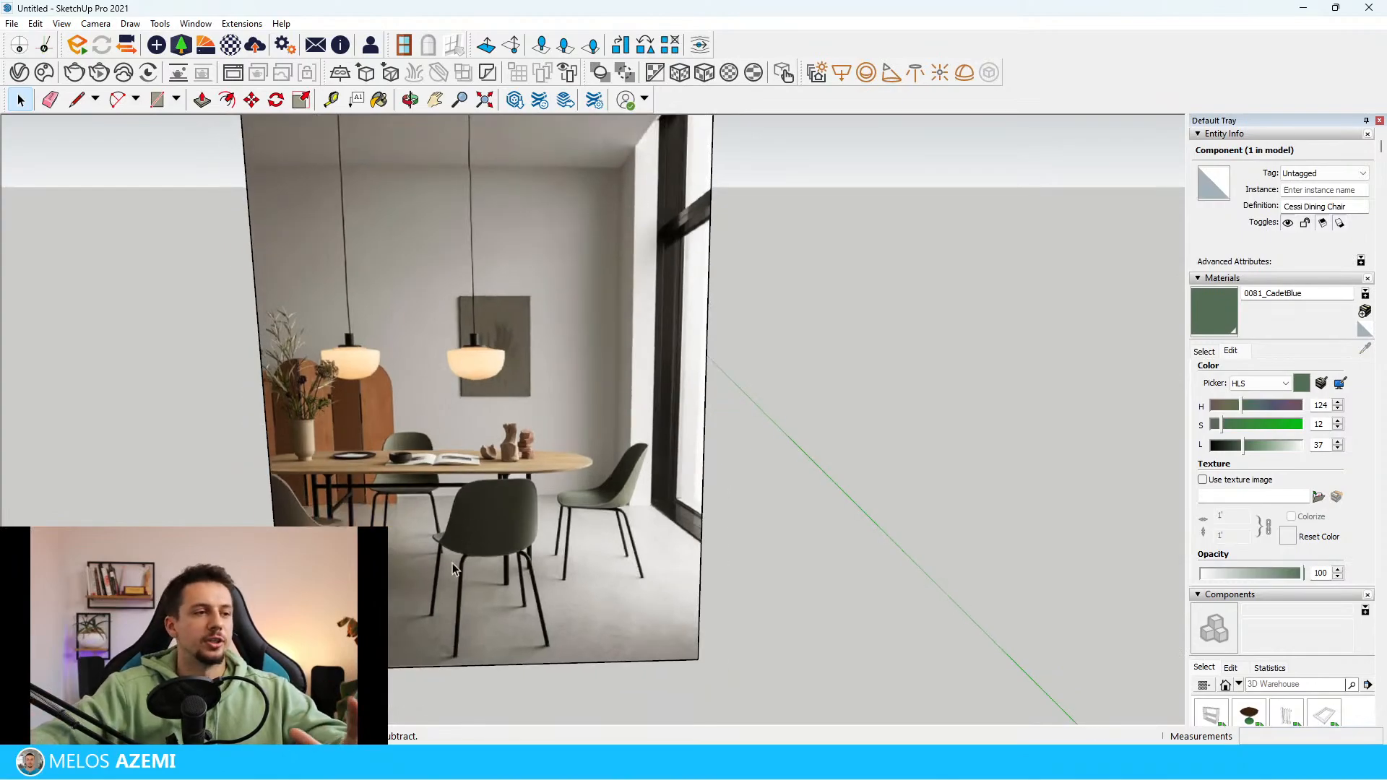
{"action": "scroll", "coordinate": [358, 465], "scroll_direction": "down", "scroll_amount": 5}
{"action": "middle_click_drag", "start_coordinate": [359, 465], "coordinate": [303, 563]}
{"action": "scroll", "coordinate": [982, 507], "scroll_direction": "up", "scroll_amount": 5}
{"action": "scroll", "coordinate": [991, 568], "scroll_direction": "down", "scroll_amount": 3}
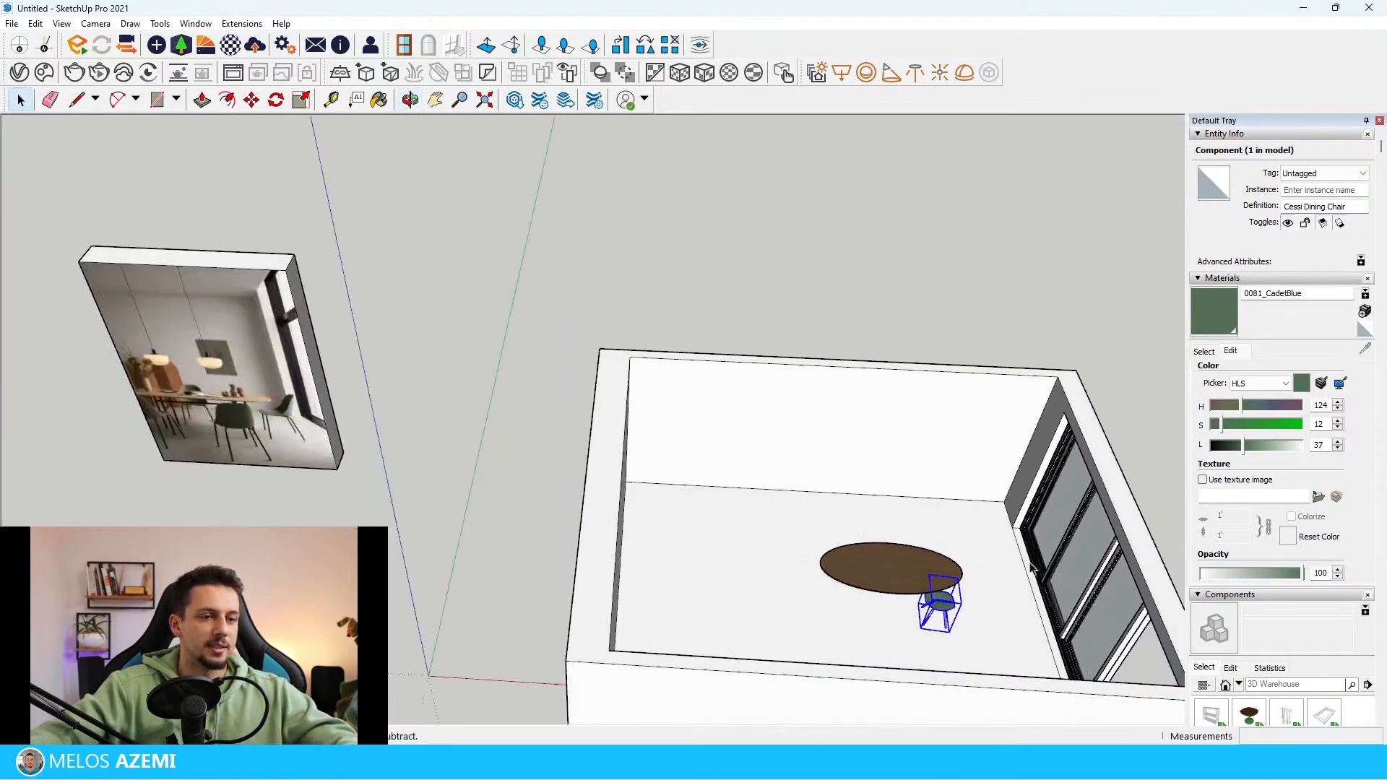
Rotate the green dining chair so it stands at an angle beside the oval tabletop, using the reference photo as a guide
{"action": "scroll", "coordinate": [893, 605], "scroll_direction": "up", "scroll_amount": 4}
{"action": "scroll", "coordinate": [991, 607], "scroll_direction": "up", "scroll_amount": 3}
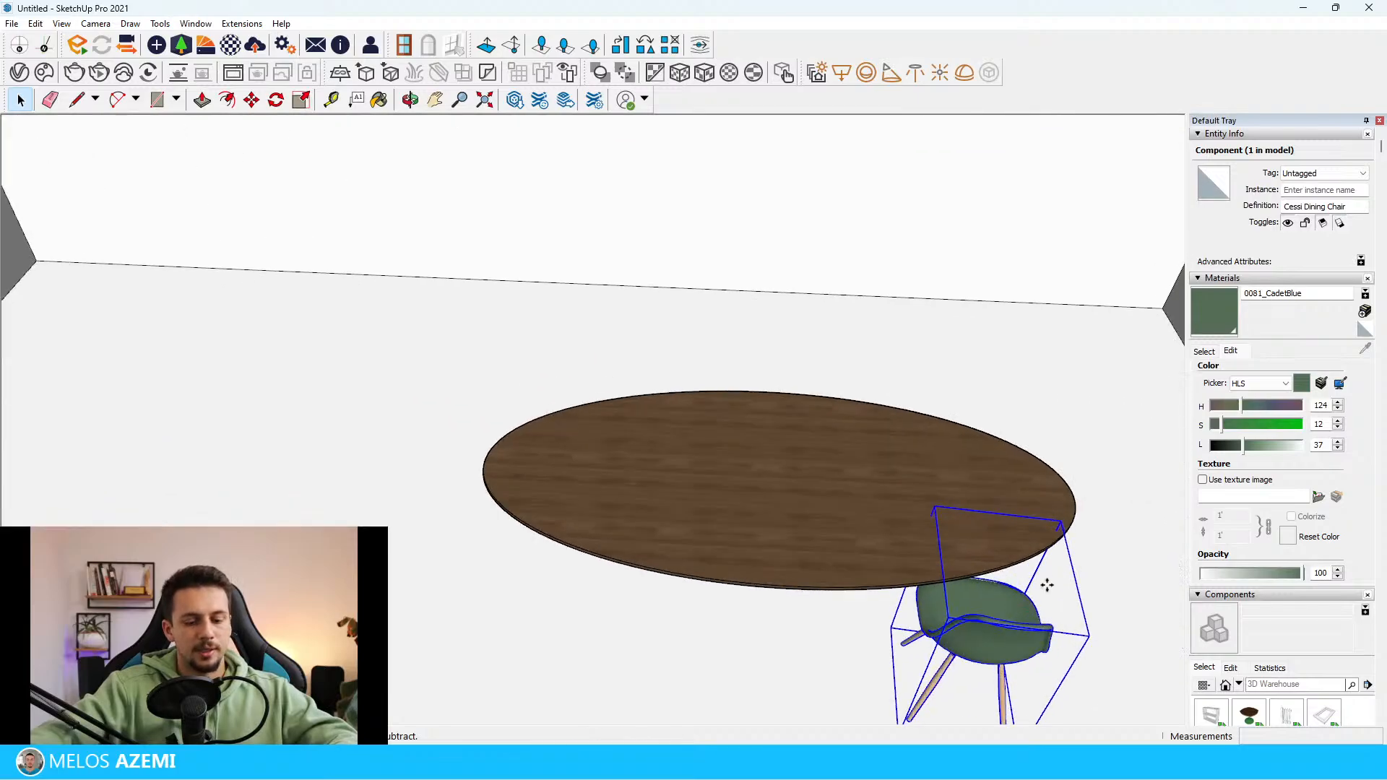
{"action": "key", "text": "m"}
{"action": "left_click", "coordinate": [1051, 560]}
{"action": "left_click", "coordinate": [1081, 547]}
{"action": "scroll", "coordinate": [975, 557], "scroll_direction": "down", "scroll_amount": 3}
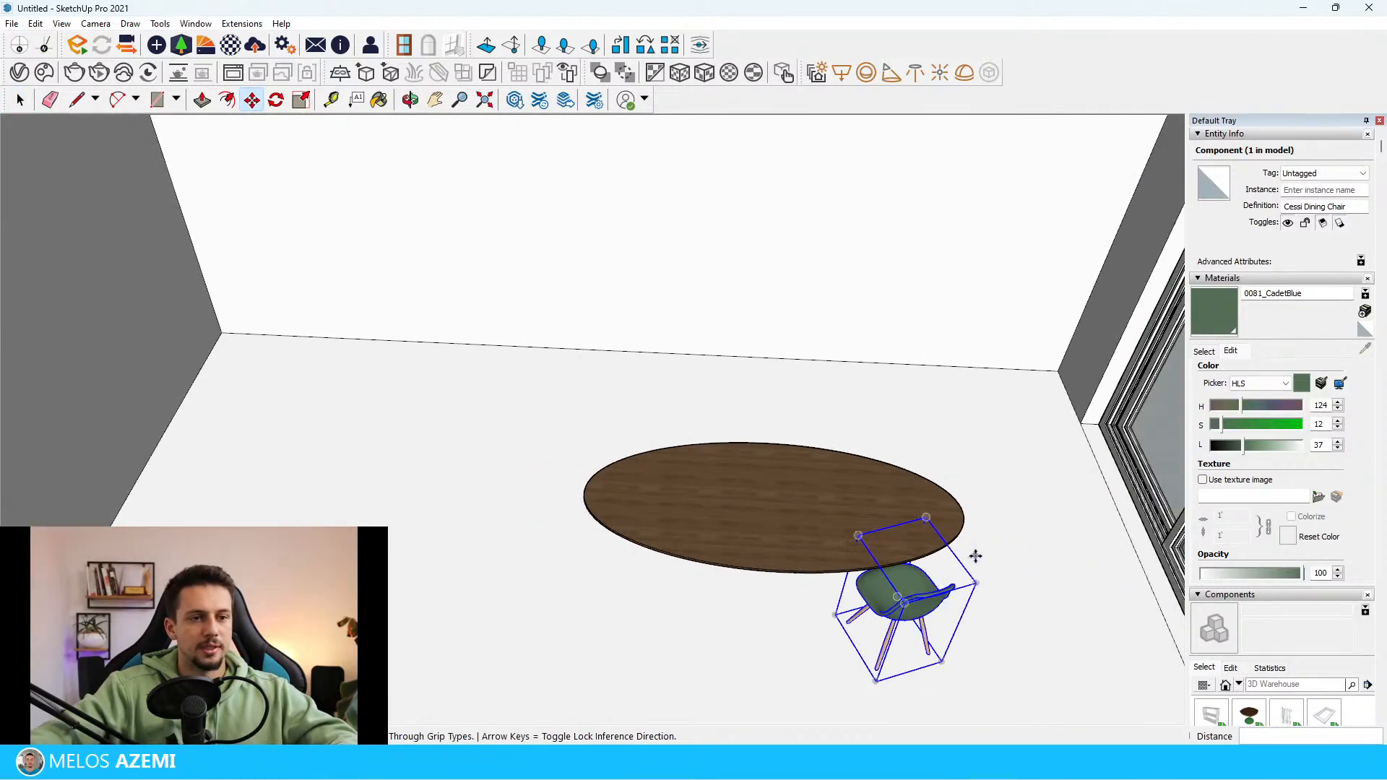
{"action": "scroll", "coordinate": [975, 553], "scroll_direction": "up", "scroll_amount": 3}
{"action": "left_click", "coordinate": [1003, 560]}
{"action": "left_click", "coordinate": [1005, 573]}
{"action": "scroll", "coordinate": [1010, 557], "scroll_direction": "down", "scroll_amount": 8}
{"action": "middle_click_drag", "start_coordinate": [1012, 550], "coordinate": [1017, 523]}
{"action": "key", "text": "m"}
{"action": "scroll", "coordinate": [490, 404], "scroll_direction": "up", "scroll_amount": 8}
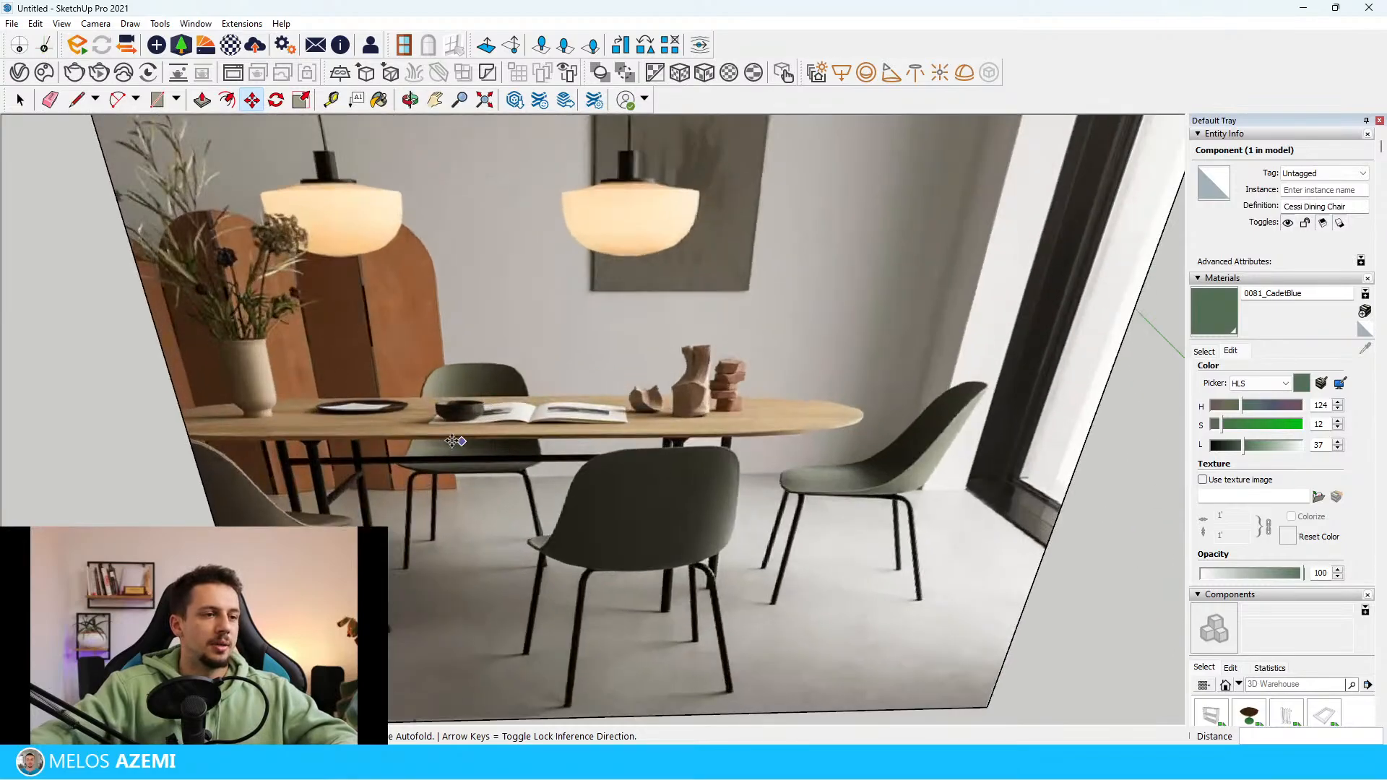
Create a rotated copy of the green dining chair at the window end of the oval tabletop, matching the reference photo
{"action": "scroll", "coordinate": [454, 441], "scroll_direction": "down", "scroll_amount": 4}
{"action": "scroll", "coordinate": [321, 437], "scroll_direction": "up", "scroll_amount": 6}
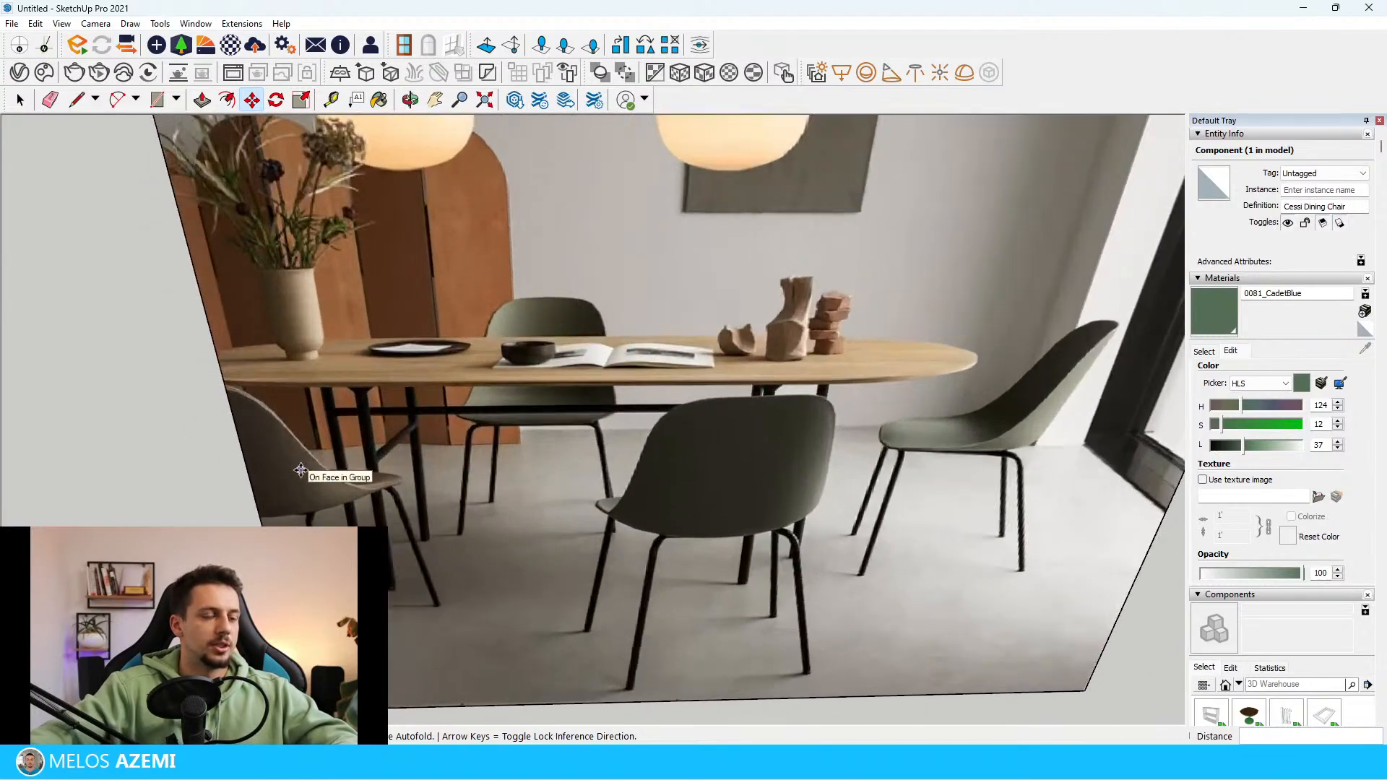
{"action": "scroll", "coordinate": [301, 470], "scroll_direction": "down", "scroll_amount": 6}
{"action": "scroll", "coordinate": [935, 495], "scroll_direction": "down", "scroll_amount": 3}
{"action": "scroll", "coordinate": [814, 602], "scroll_direction": "up", "scroll_amount": 4}
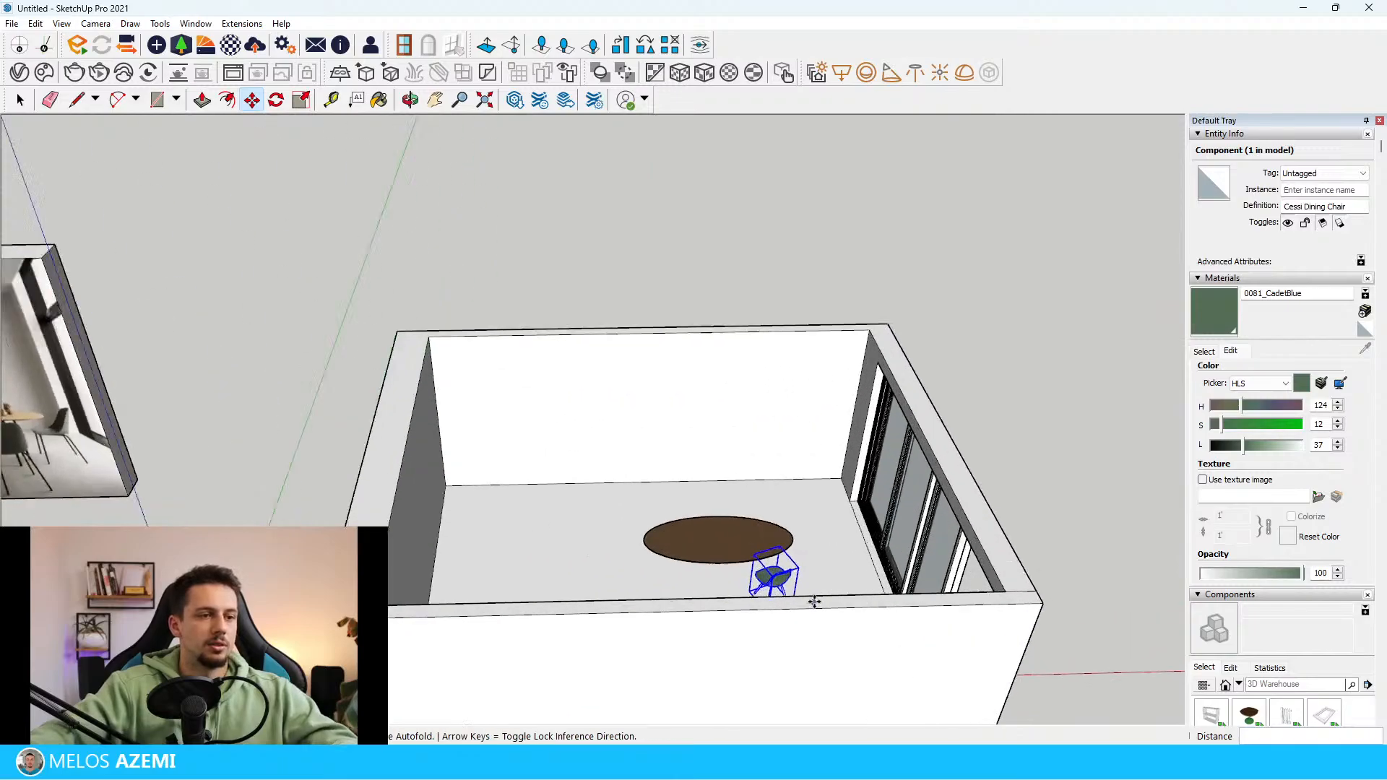
{"action": "scroll", "coordinate": [815, 601], "scroll_direction": "up", "scroll_amount": 5}
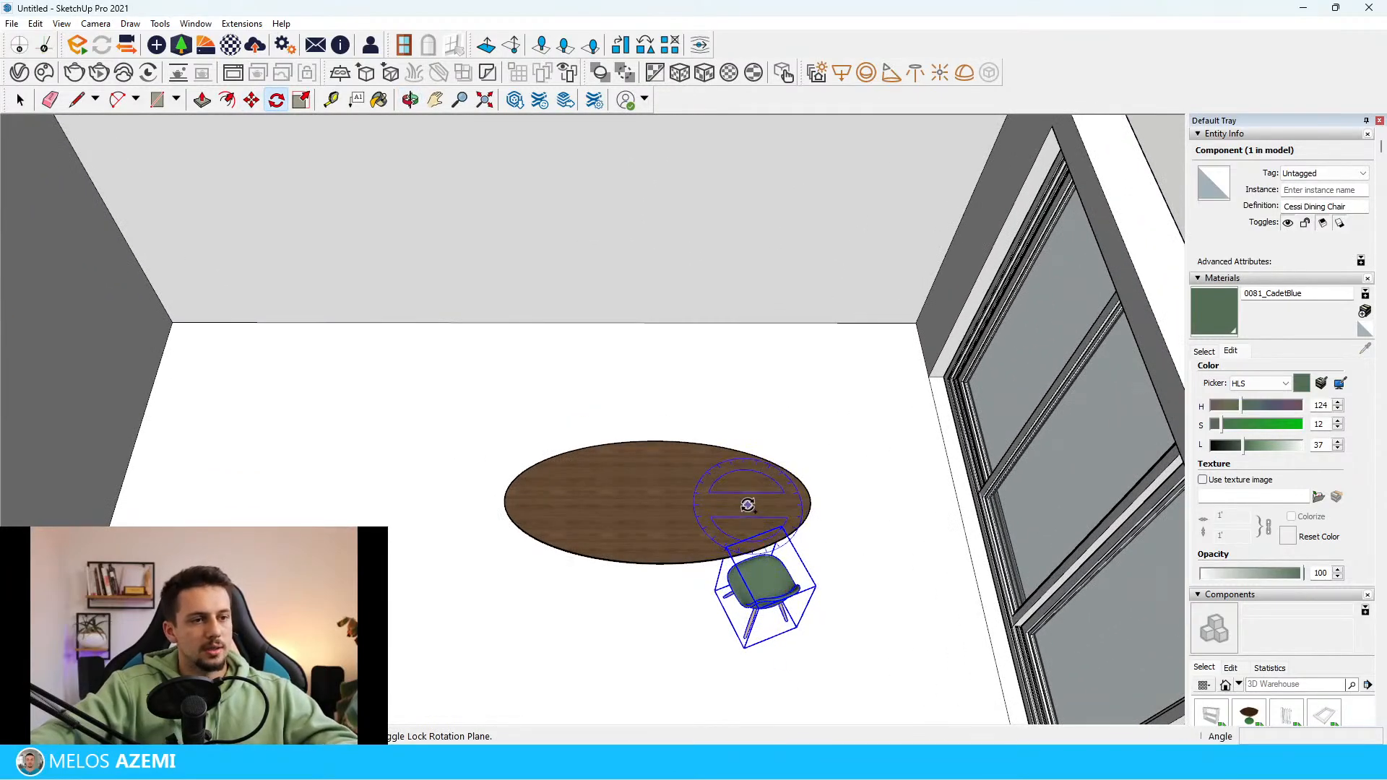
{"action": "left_click", "coordinate": [747, 504]}
{"action": "left_click", "coordinate": [750, 534]}
{"action": "left_click", "coordinate": [825, 520]}
{"action": "scroll", "coordinate": [890, 582], "scroll_direction": "up", "scroll_amount": 4}
{"action": "key", "text": "m"}
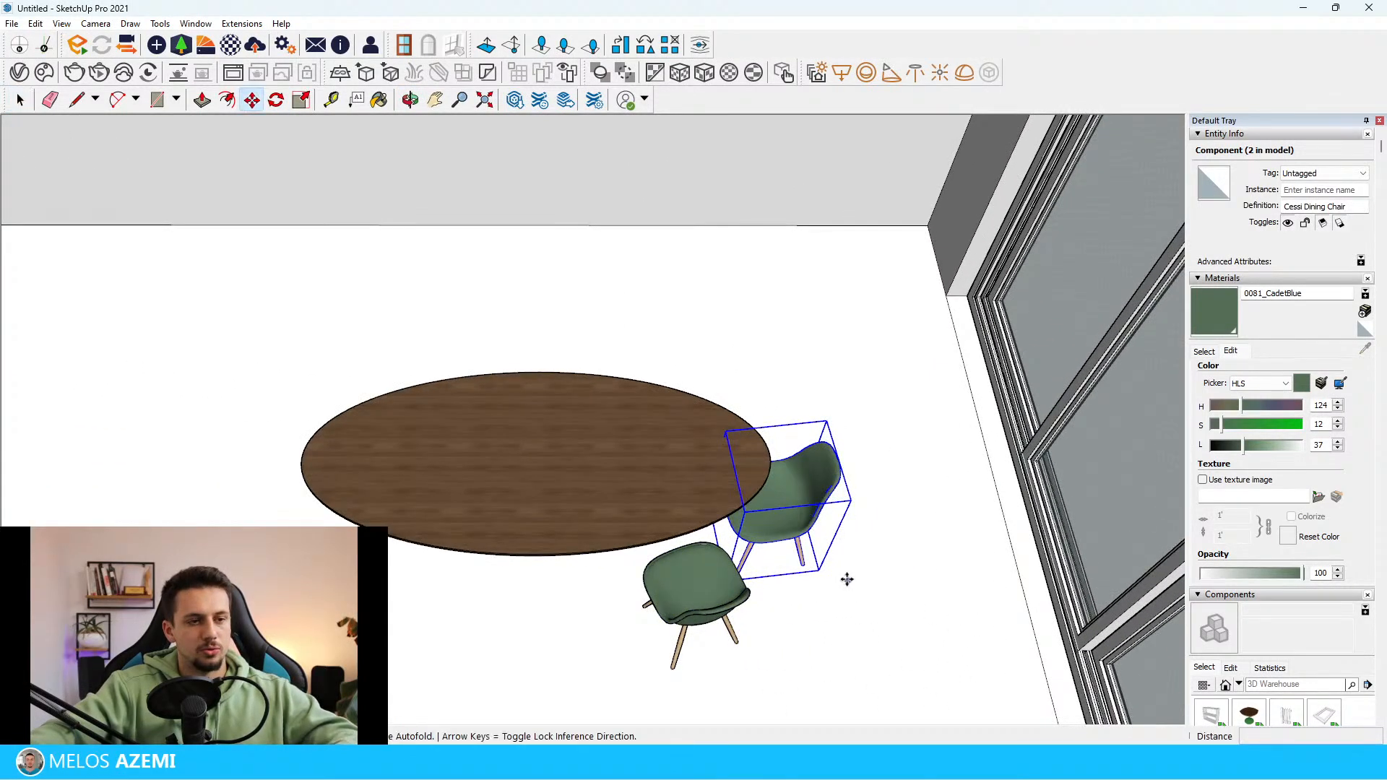
{"action": "key", "text": "space"}
Copy the front green chair sideways along the front edge of the tabletop, away from the window
{"action": "scroll", "coordinate": [870, 591], "scroll_direction": "down", "scroll_amount": 4}
{"action": "scroll", "coordinate": [932, 570], "scroll_direction": "down", "scroll_amount": 4}
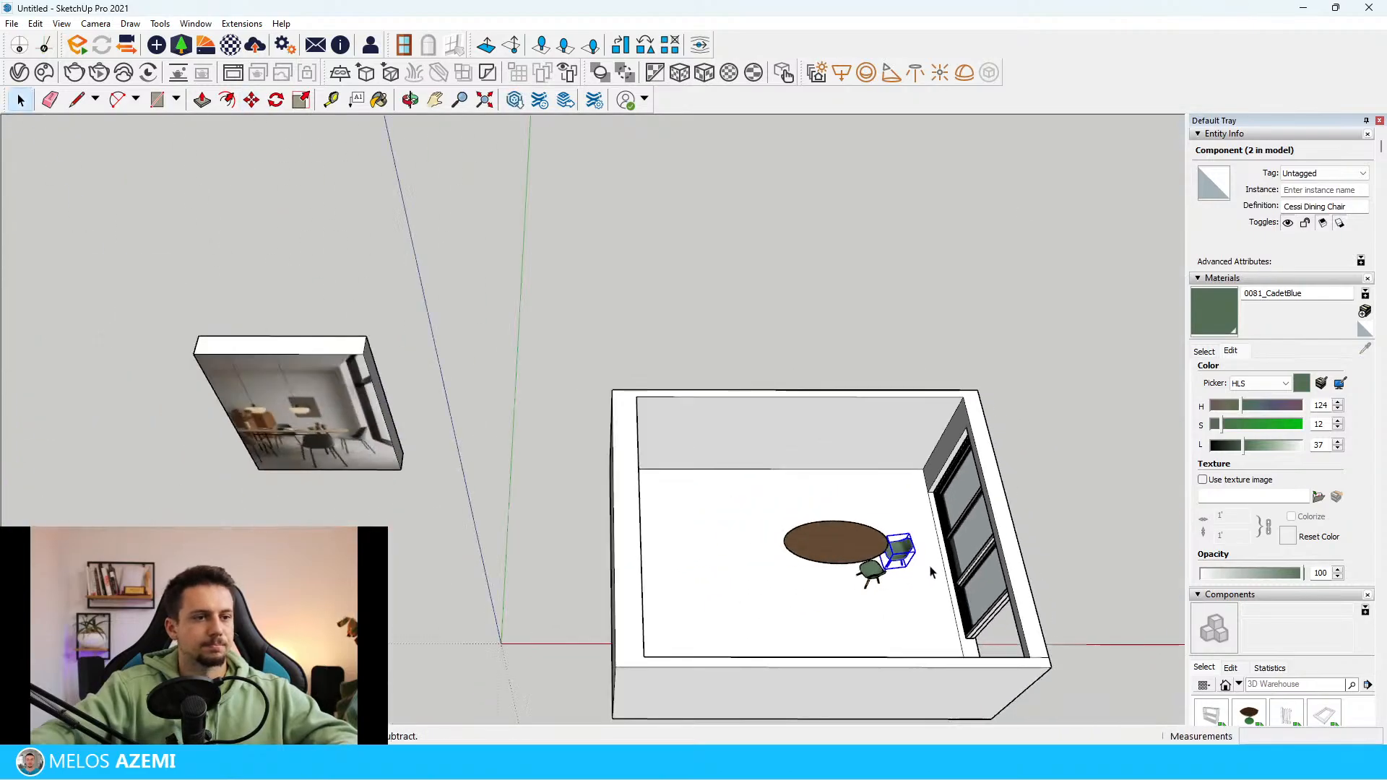
{"action": "middle_click_drag", "start_coordinate": [932, 570], "coordinate": [1019, 563], "text": "shift"}
{"action": "scroll", "coordinate": [324, 432], "scroll_direction": "up", "scroll_amount": 6}
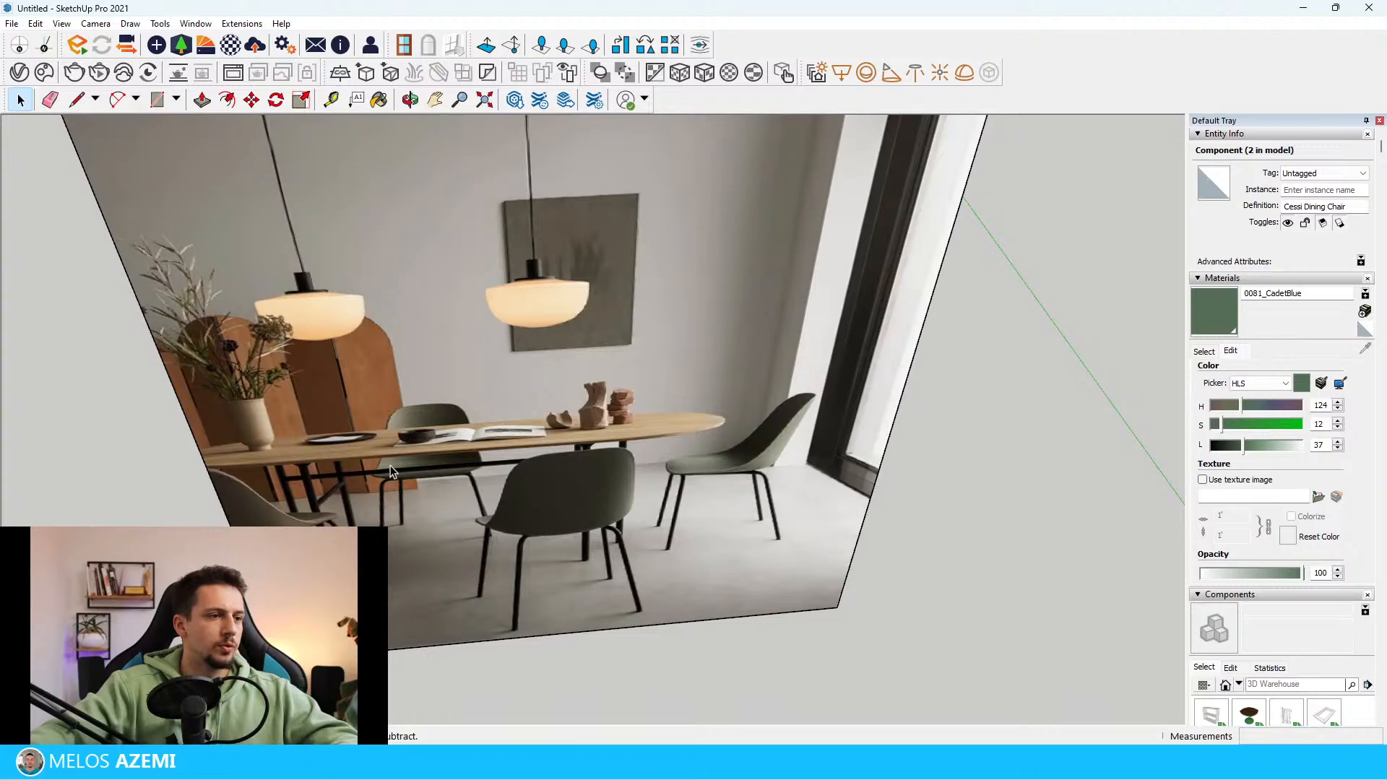
{"action": "scroll", "coordinate": [391, 471], "scroll_direction": "down", "scroll_amount": 5}
{"action": "scroll", "coordinate": [320, 465], "scroll_direction": "down", "scroll_amount": 5}
{"action": "scroll", "coordinate": [712, 539], "scroll_direction": "up", "scroll_amount": 6}
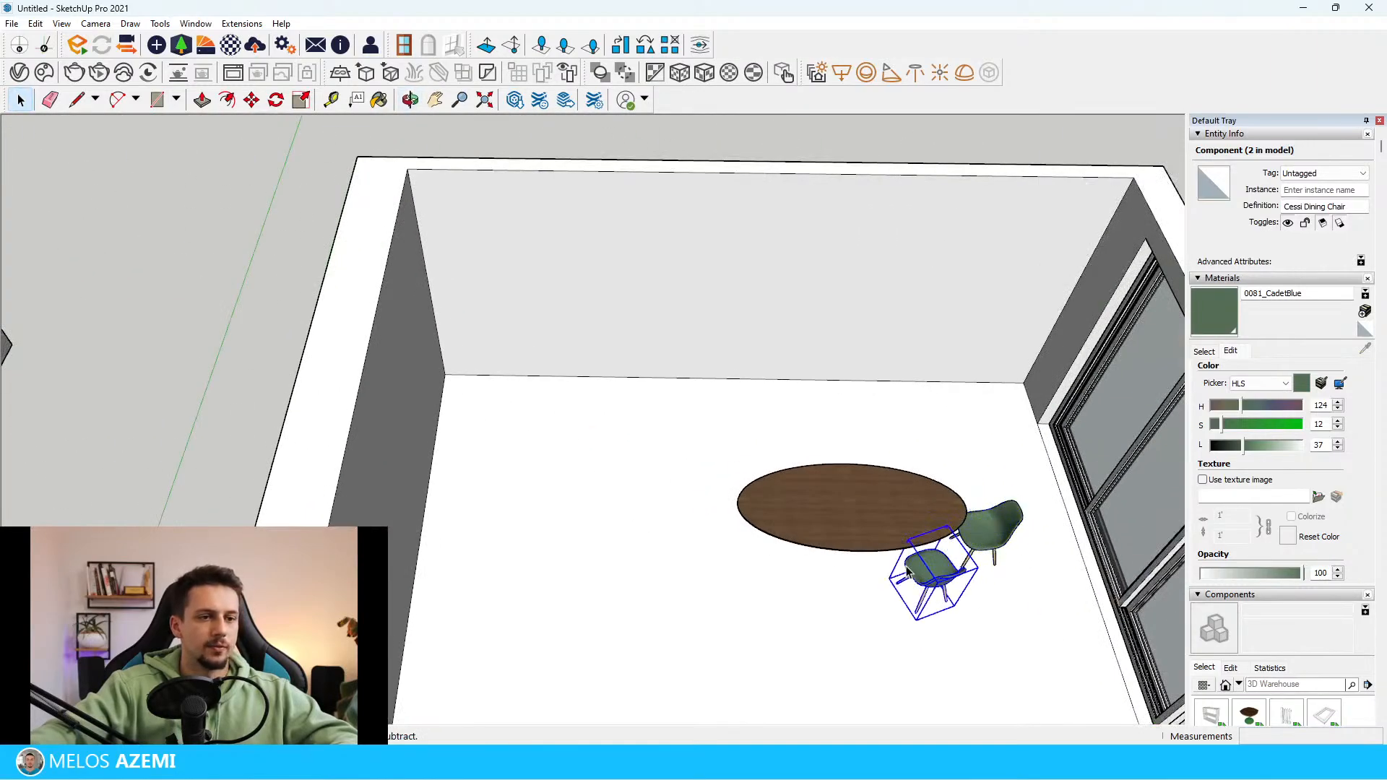
{"action": "scroll", "coordinate": [912, 567], "scroll_direction": "up", "scroll_amount": 3}
{"action": "left_click", "coordinate": [1004, 691]}
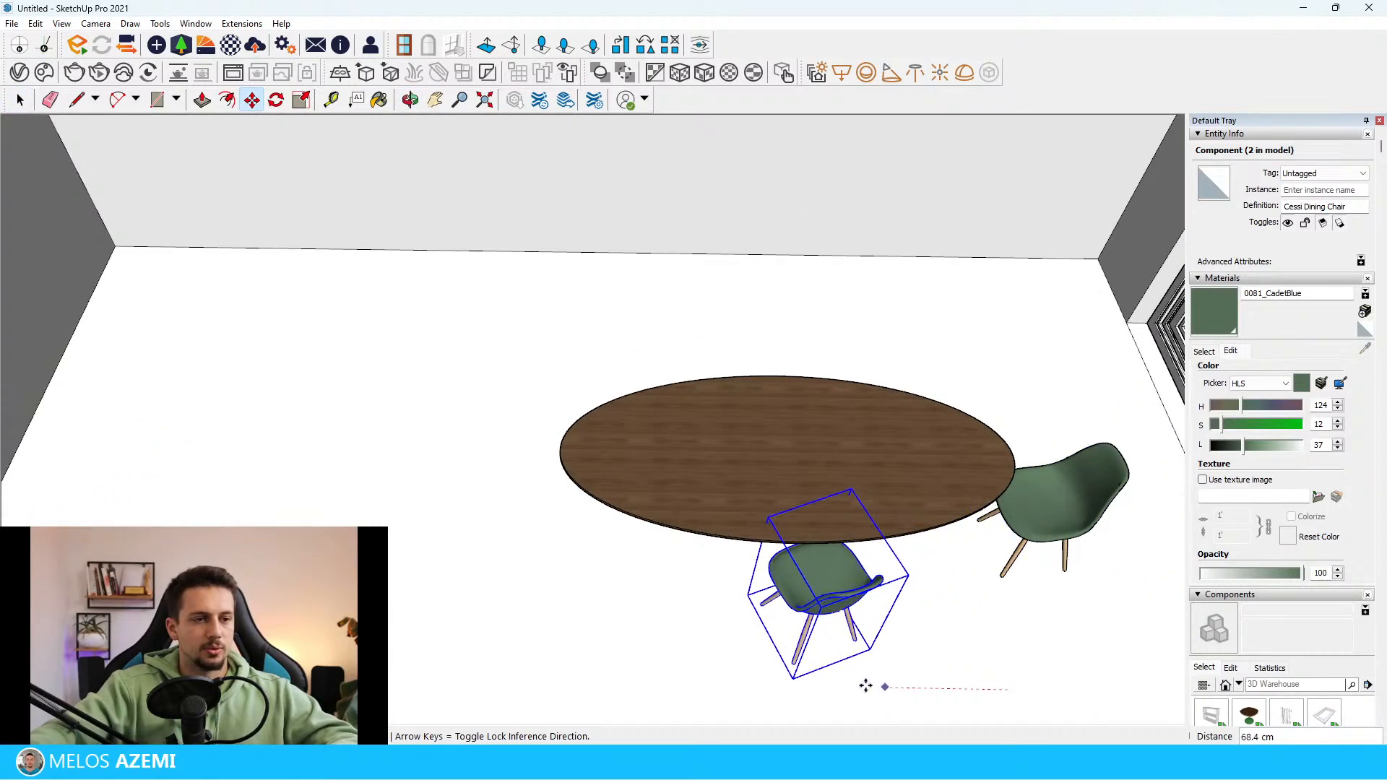
{"action": "key", "text": "ctrl"}
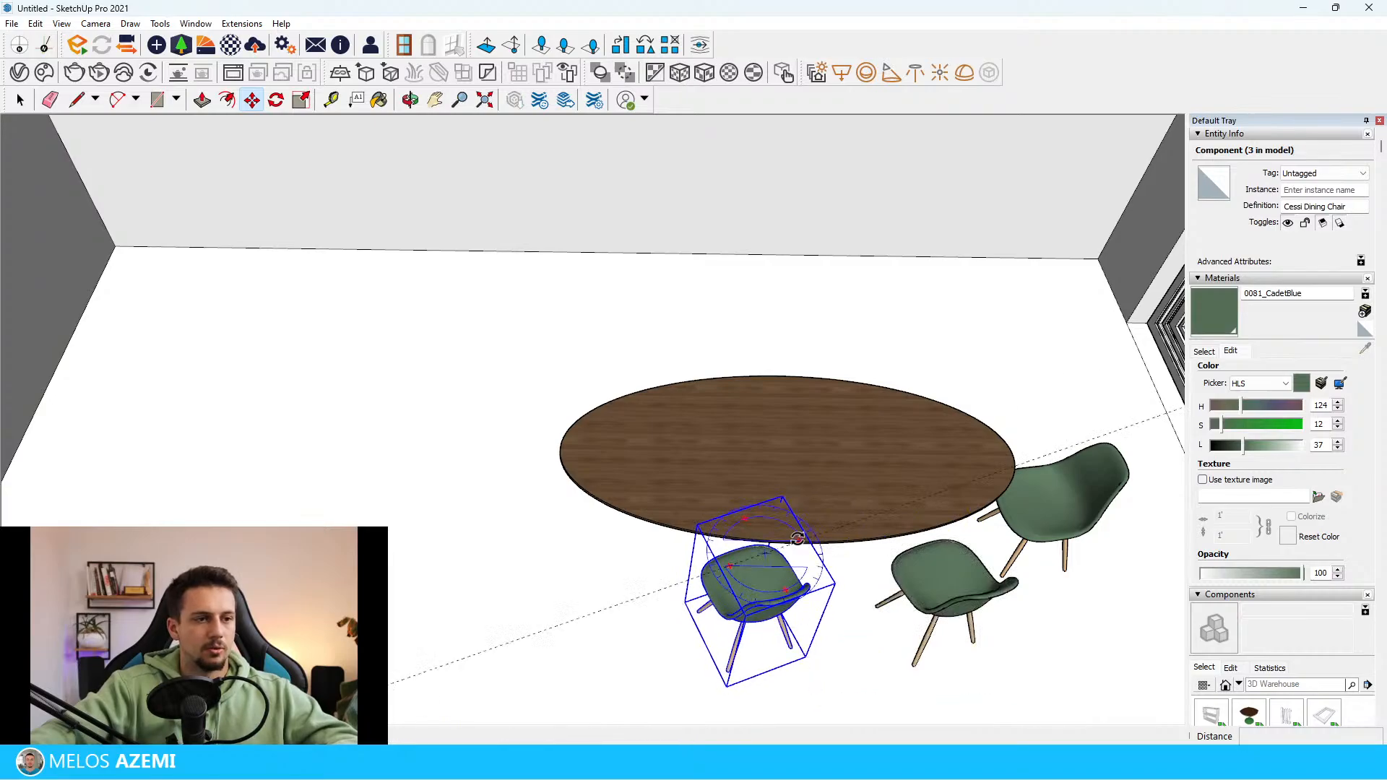
Rotate the newly copied front chair so it squarely faces the long side of the tabletop
{"action": "left_click", "coordinate": [798, 539]}
{"action": "left_click", "coordinate": [865, 562]}
{"action": "key", "text": "space"}
{"action": "scroll", "coordinate": [857, 556], "scroll_direction": "down", "scroll_amount": 2}
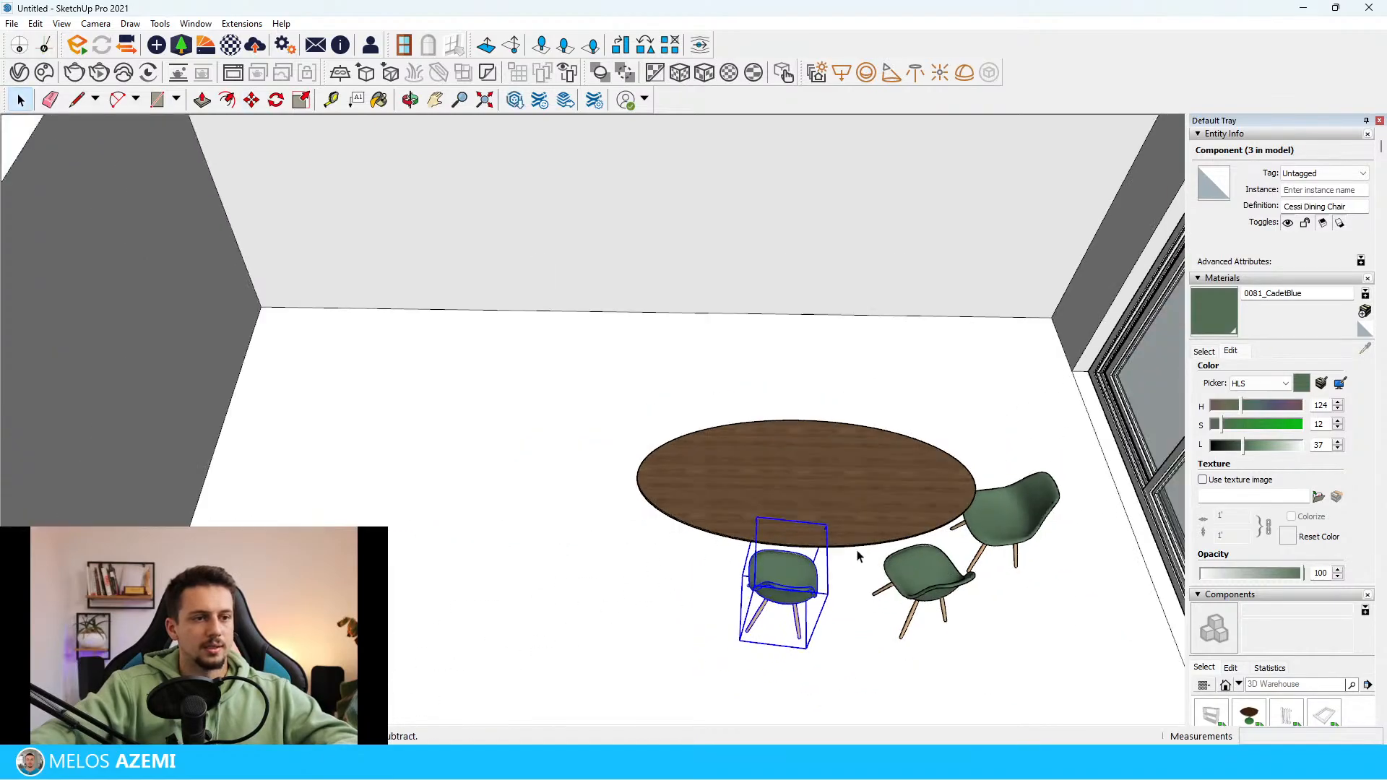
Create a rotated copy of that front chair on the far side of the tabletop and clear the selection
{"action": "left_click", "coordinate": [825, 476]}
{"action": "left_click", "coordinate": [828, 497]}
{"action": "left_click", "coordinate": [807, 391]}
{"action": "scroll", "coordinate": [855, 474], "scroll_direction": "down", "scroll_amount": 4}
{"action": "middle_click_drag", "start_coordinate": [856, 480], "coordinate": [766, 423]}
{"action": "key", "text": "space"}
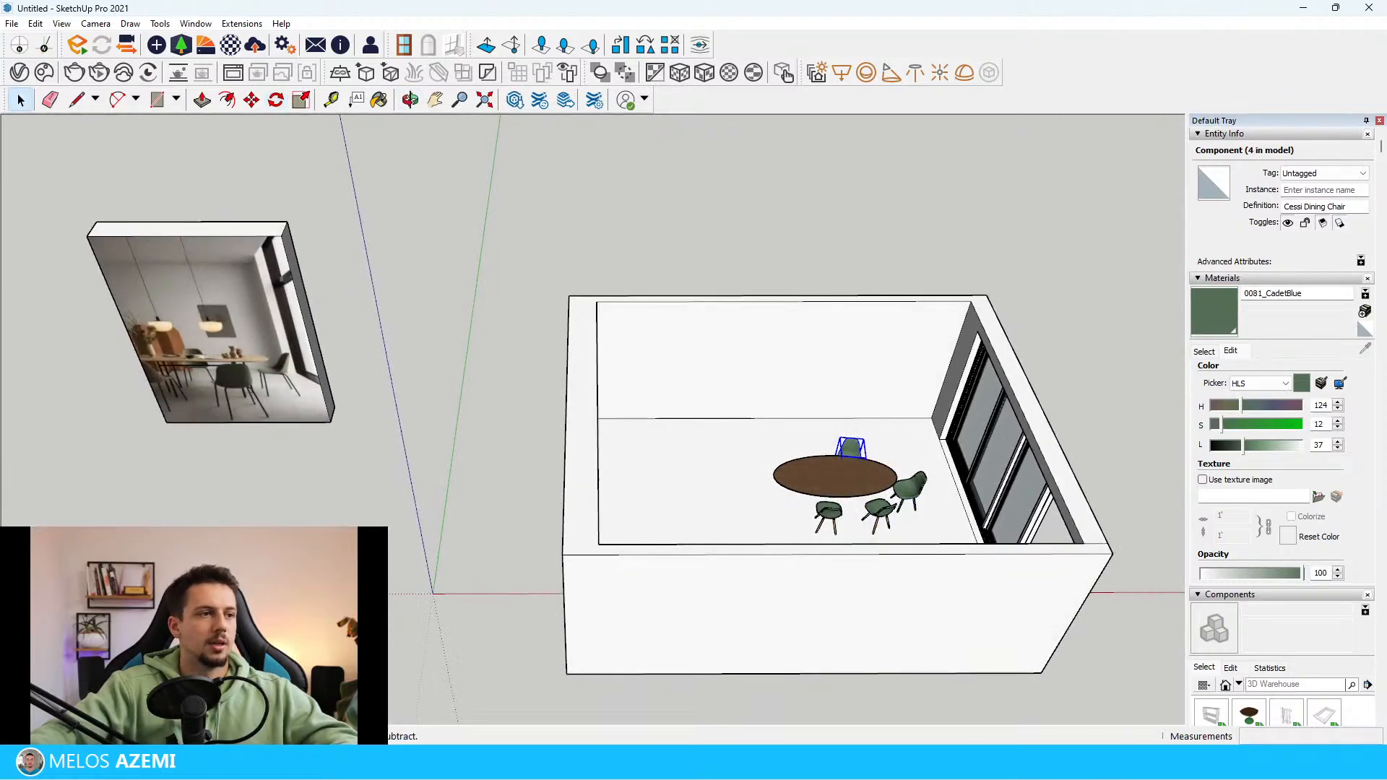
{"action": "left_click", "coordinate": [344, 515]}
Compare the four modelled chairs around the tabletop with the seating arrangement in the reference photo
{"action": "middle_click_drag", "start_coordinate": [751, 524], "coordinate": [776, 611]}
{"action": "scroll", "coordinate": [145, 361], "scroll_direction": "up", "scroll_amount": 4}
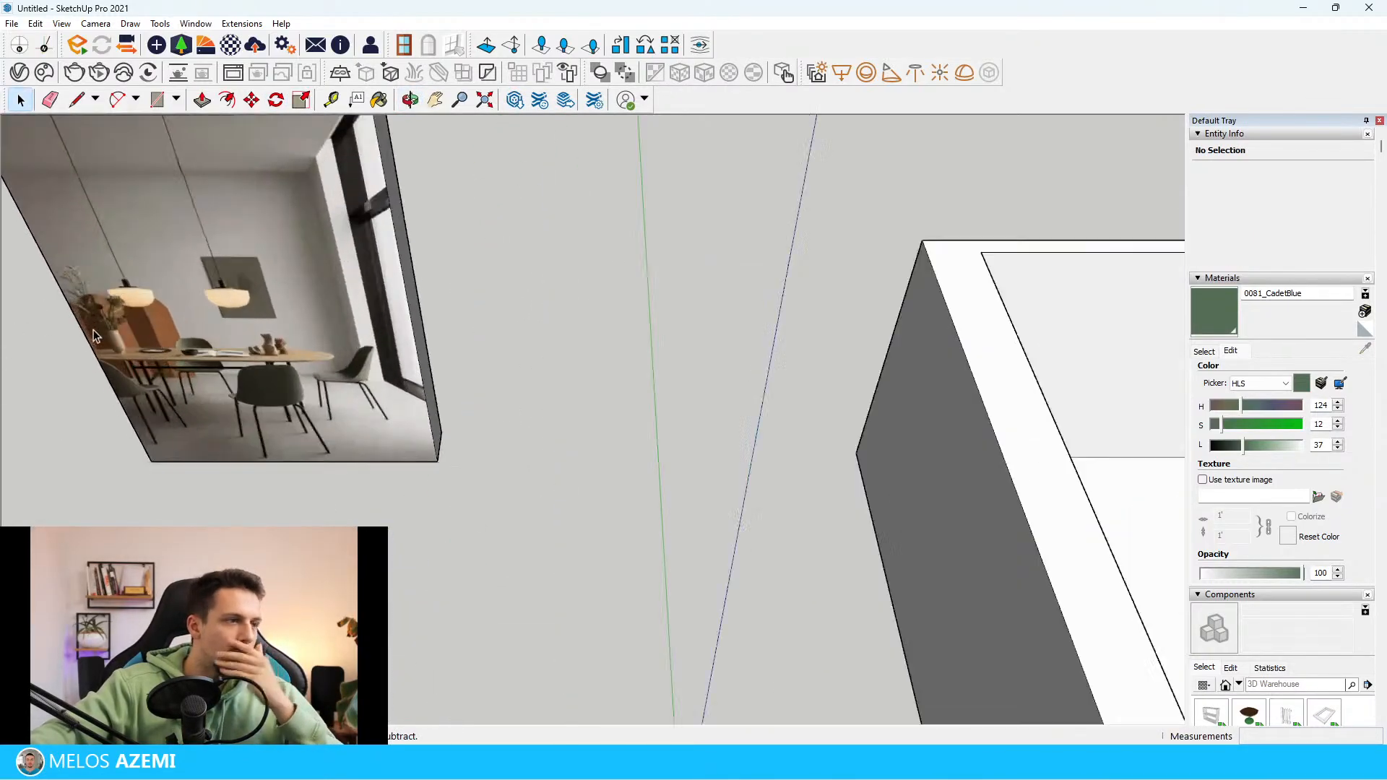
{"action": "middle_click_drag", "start_coordinate": [188, 434], "coordinate": [55, 446]}
{"action": "scroll", "coordinate": [55, 447], "scroll_direction": "down", "scroll_amount": 2}
{"action": "scroll", "coordinate": [521, 469], "scroll_direction": "down", "scroll_amount": 4}
{"action": "middle_click_drag", "start_coordinate": [686, 509], "coordinate": [776, 490]}
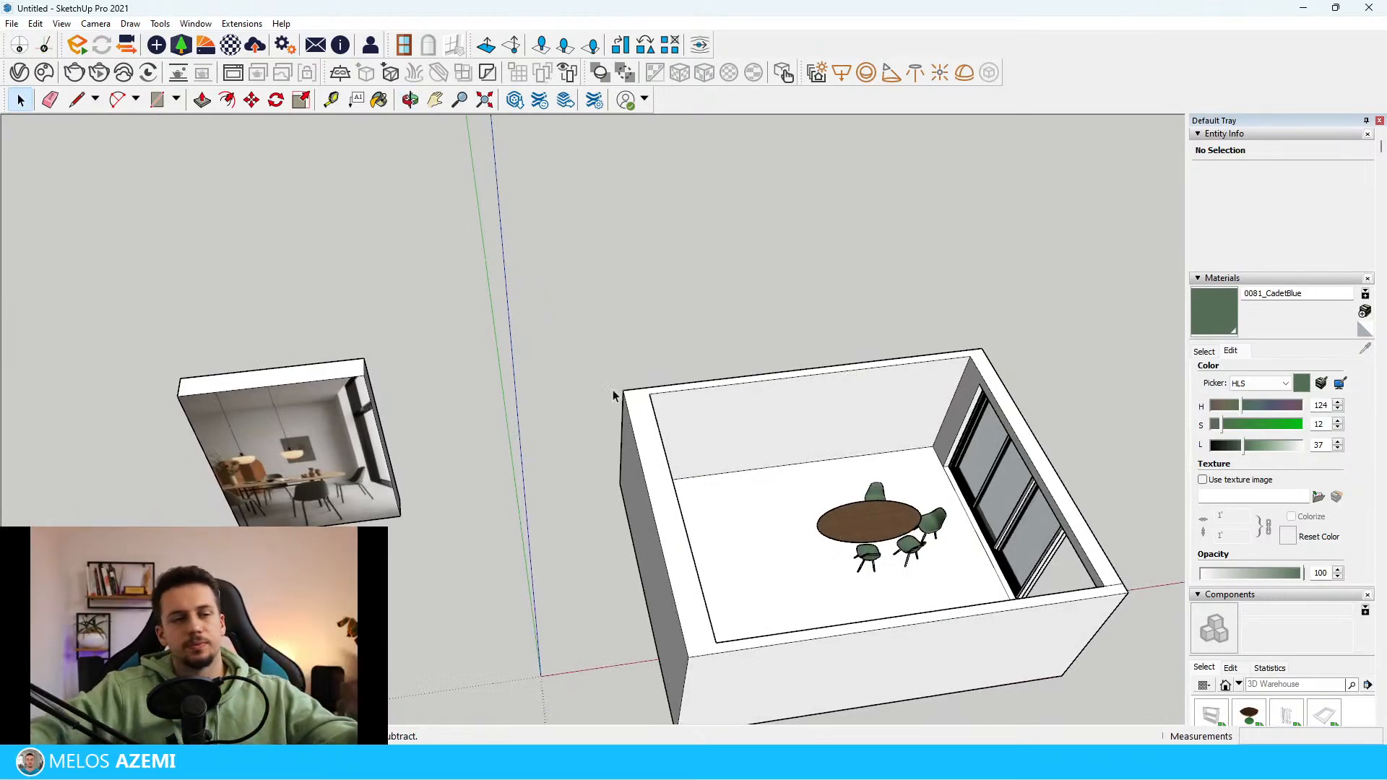
{"action": "scroll", "coordinate": [549, 433], "scroll_direction": "down", "scroll_amount": 3}
{"action": "scroll", "coordinate": [495, 470], "scroll_direction": "up", "scroll_amount": 3}
{"action": "scroll", "coordinate": [471, 480], "scroll_direction": "down", "scroll_amount": 3}
{"action": "scroll", "coordinate": [831, 459], "scroll_direction": "up", "scroll_amount": 4}
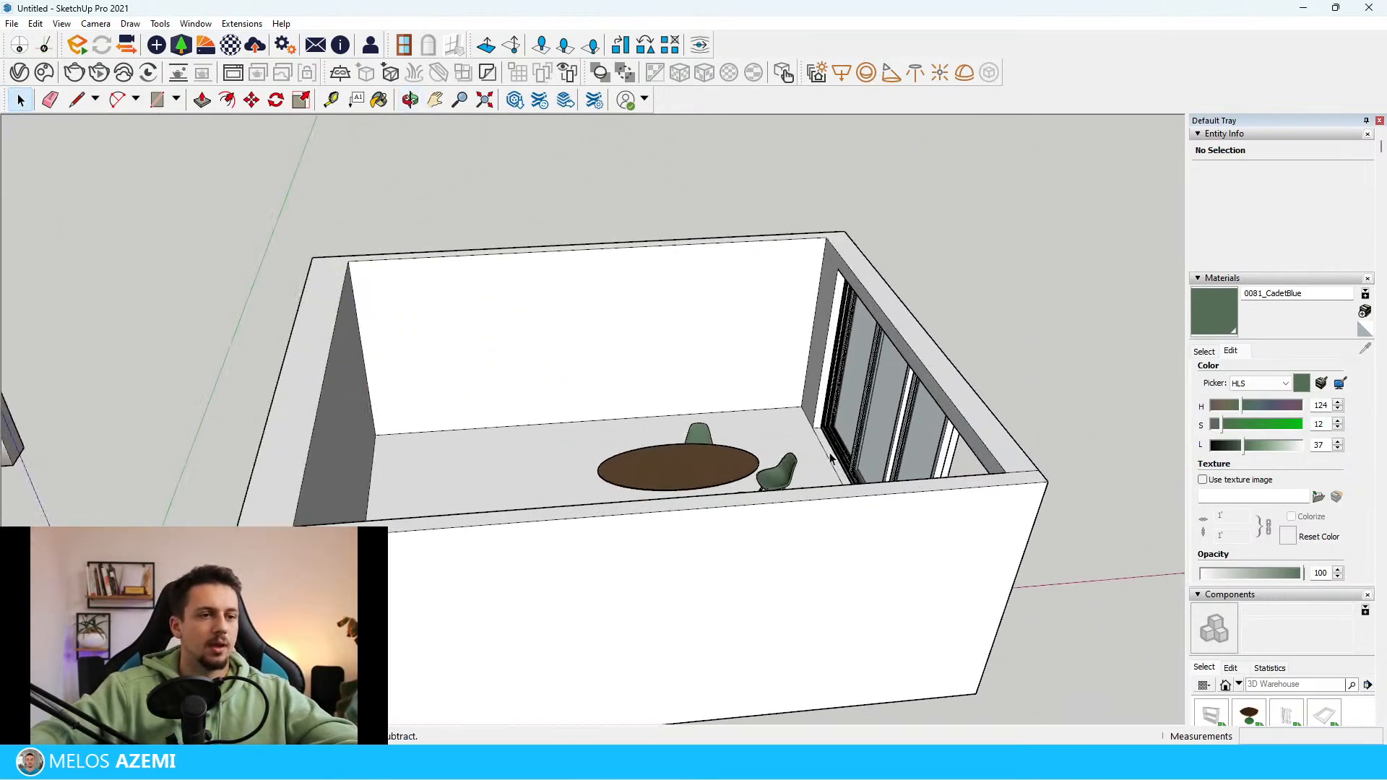
{"action": "scroll", "coordinate": [830, 457], "scroll_direction": "down", "scroll_amount": 5}
{"action": "scroll", "coordinate": [455, 514], "scroll_direction": "up", "scroll_amount": 6}
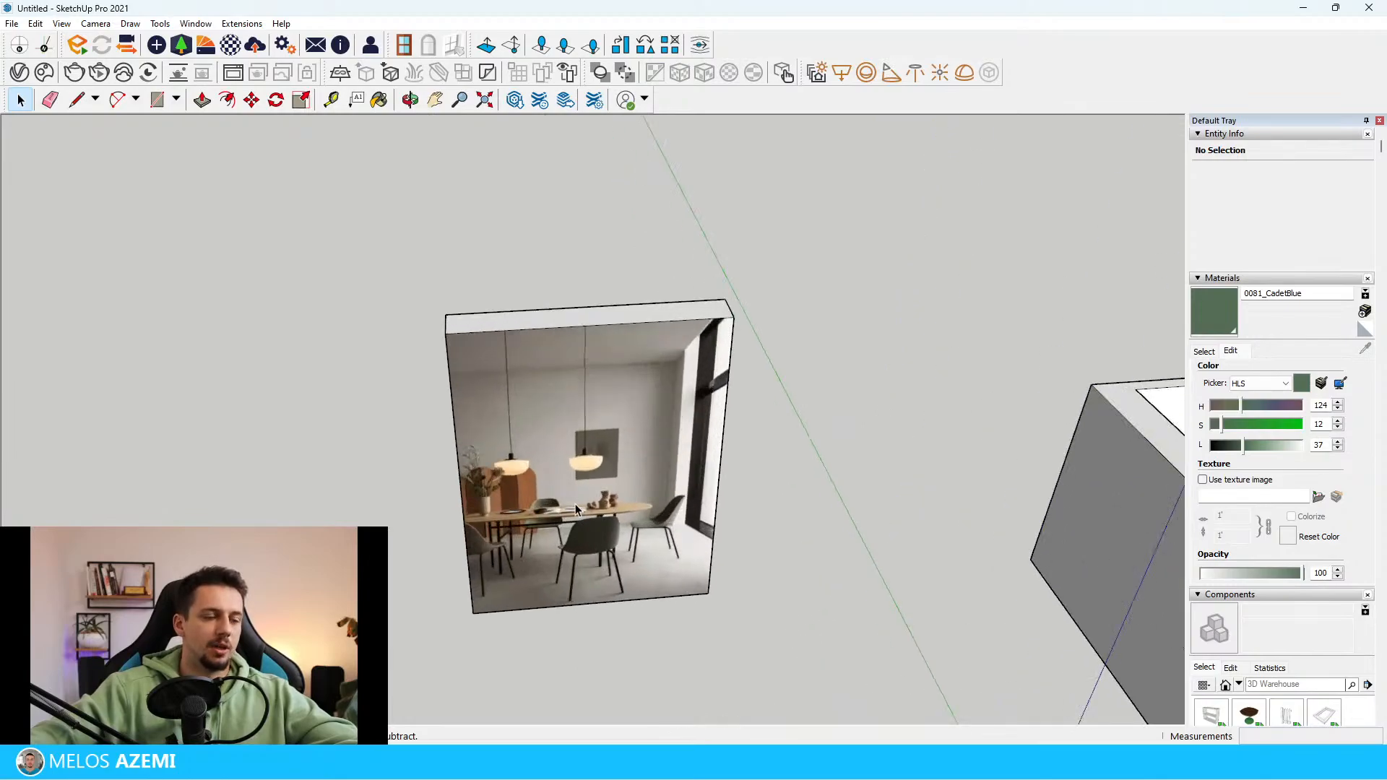
{"action": "scroll", "coordinate": [614, 419], "scroll_direction": "up", "scroll_amount": 3}
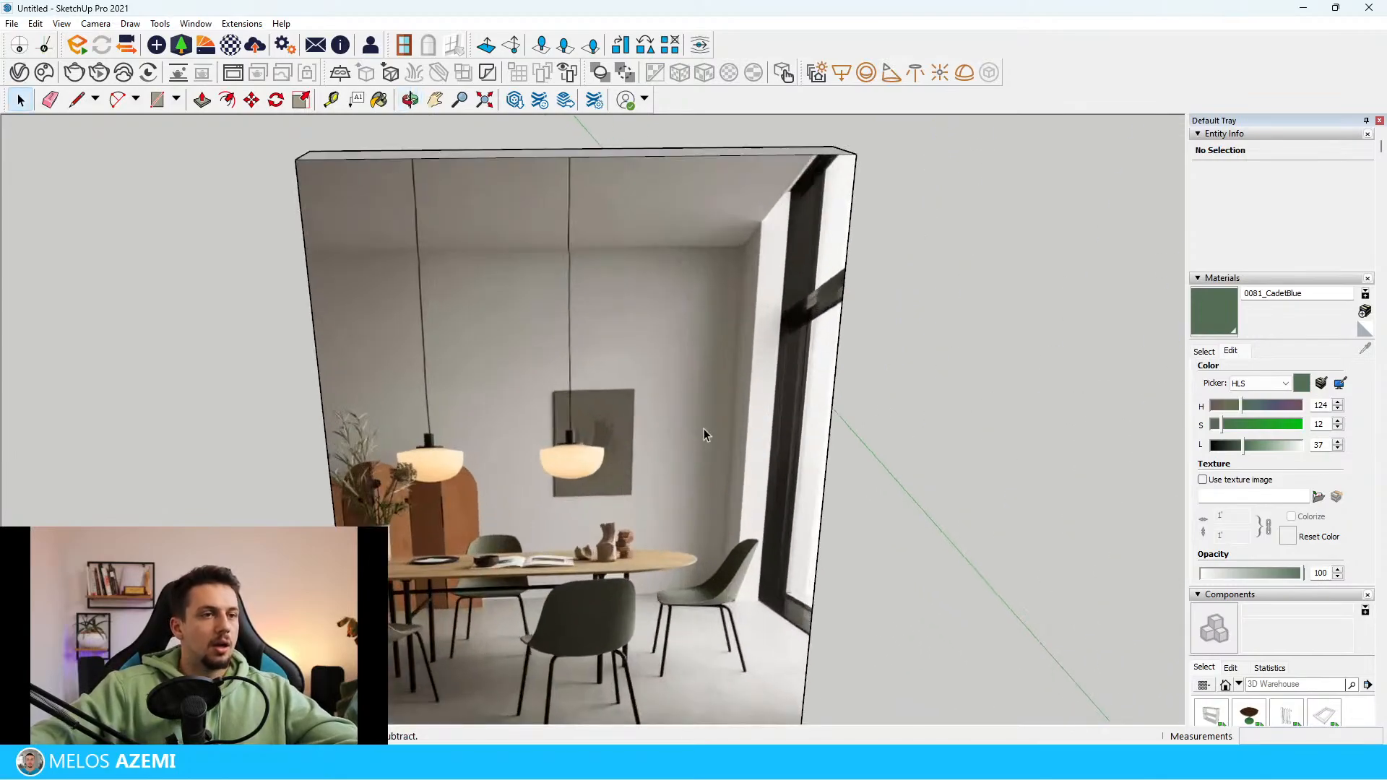
{"action": "scroll", "coordinate": [593, 457], "scroll_direction": "up", "scroll_amount": 2}
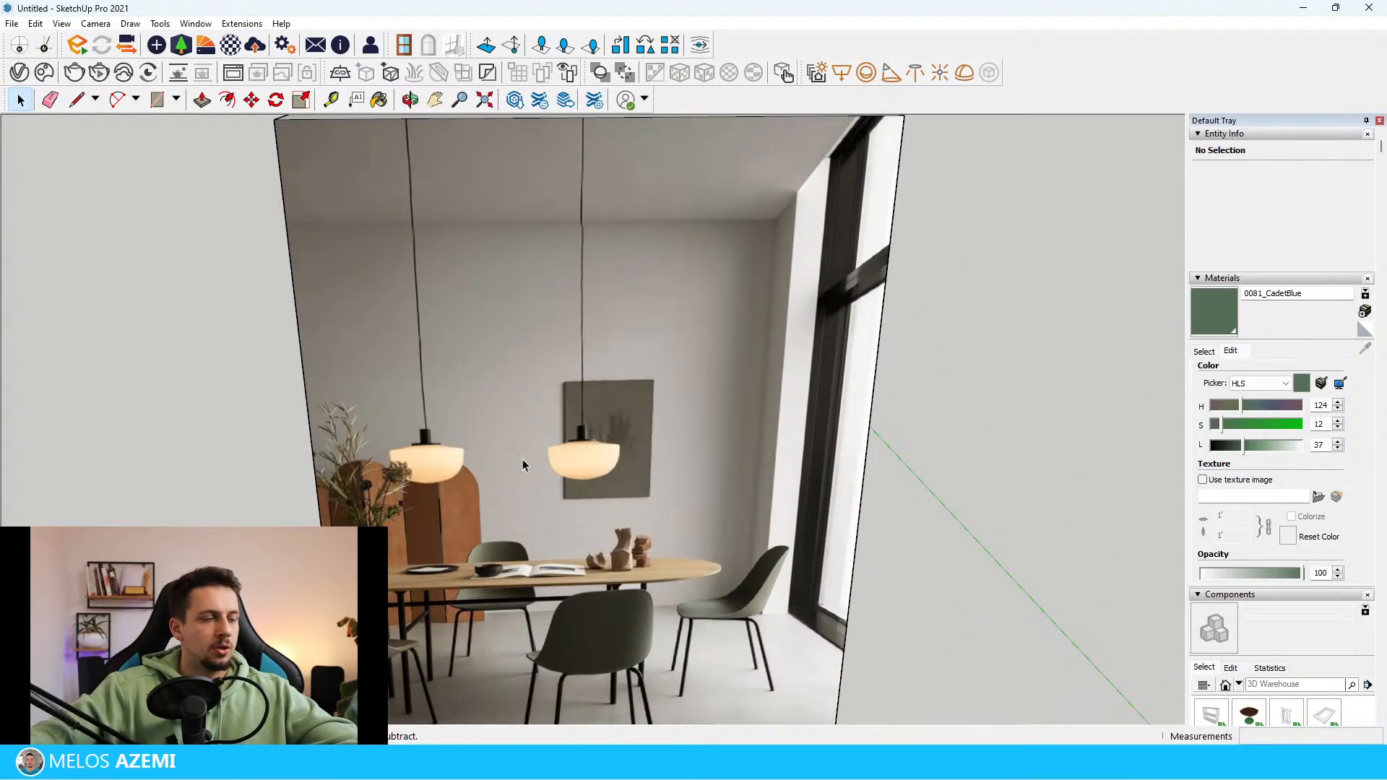
{"action": "scroll", "coordinate": [631, 491], "scroll_direction": "down", "scroll_amount": 2}
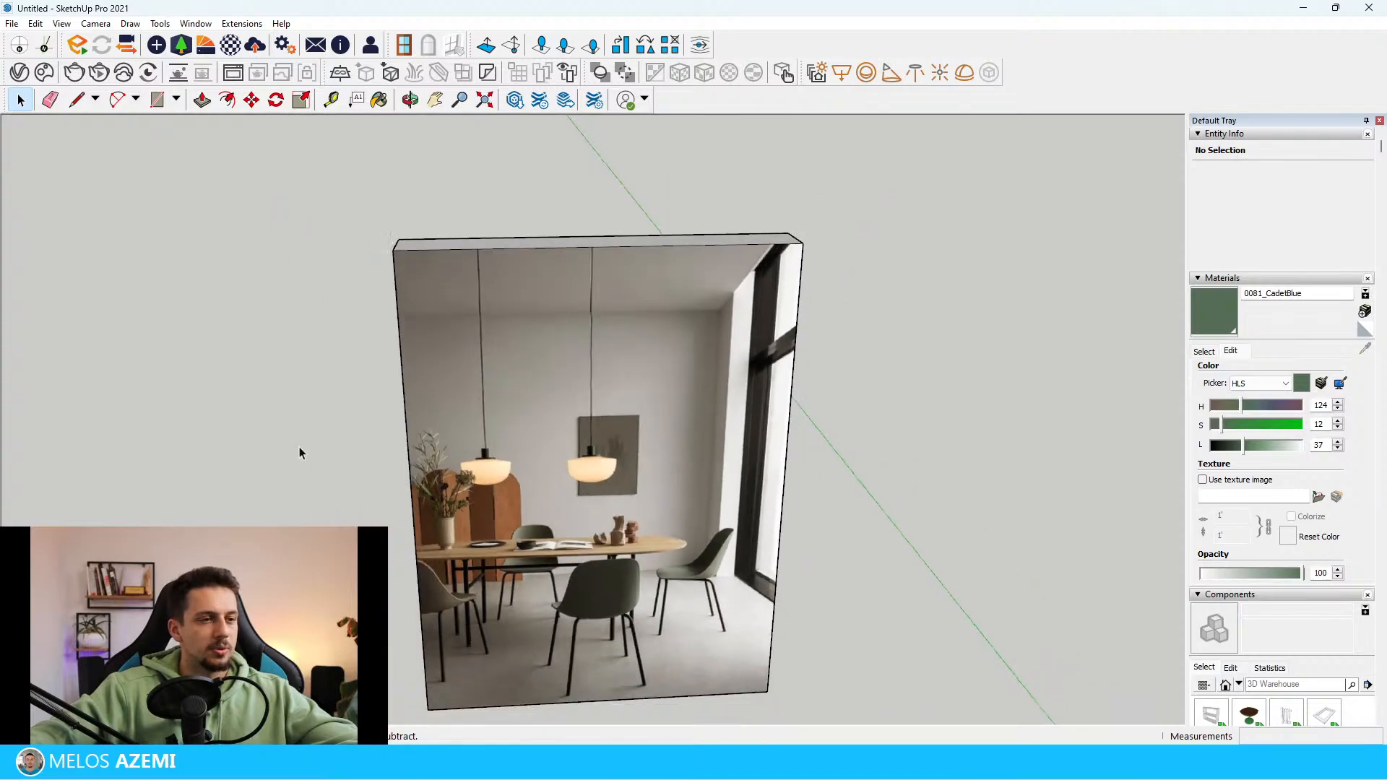
Examine the wooden folding screen, vase and pendant lamps in the reference photo from close up and from a distance
{"action": "scroll", "coordinate": [438, 518], "scroll_direction": "up", "scroll_amount": 3}
{"action": "scroll", "coordinate": [438, 519], "scroll_direction": "down", "scroll_amount": 3}
{"action": "scroll", "coordinate": [490, 475], "scroll_direction": "up", "scroll_amount": 5}
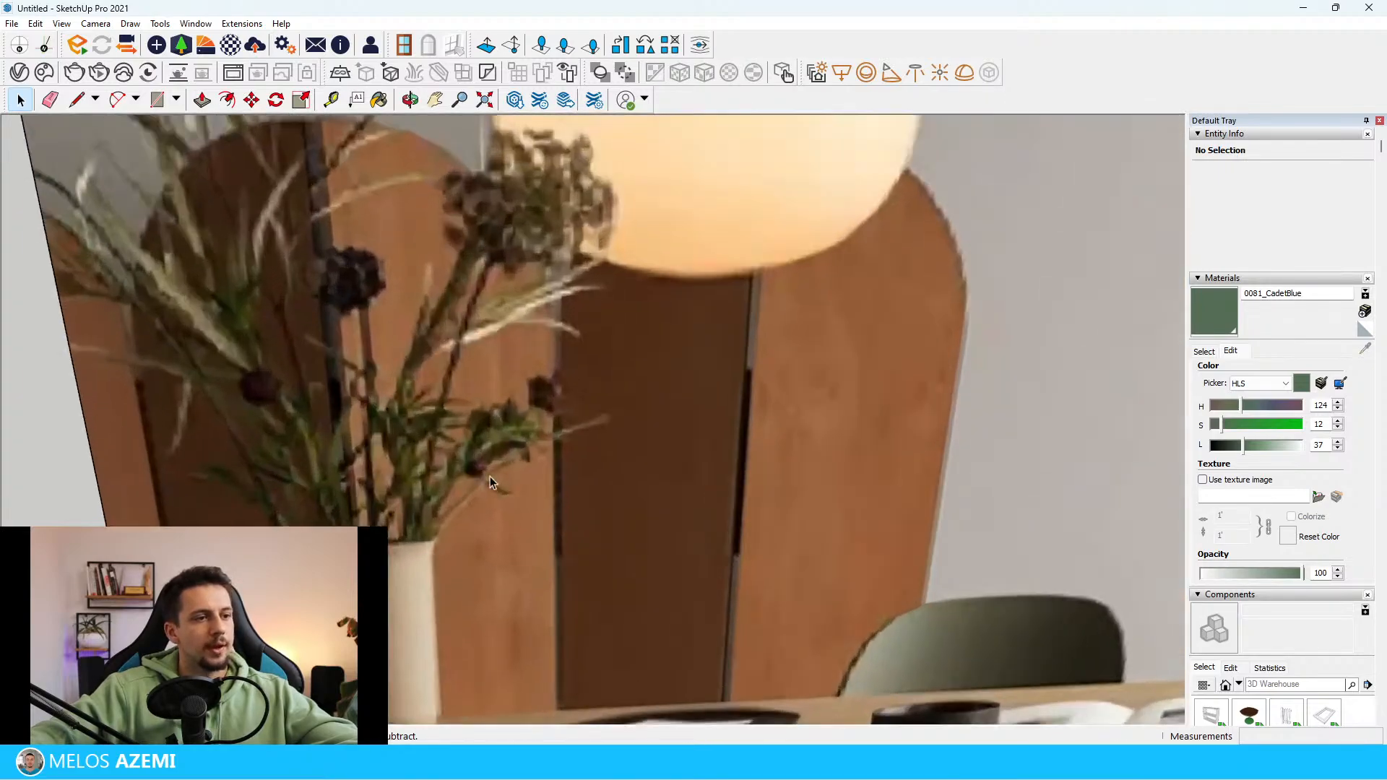
{"action": "scroll", "coordinate": [381, 337], "scroll_direction": "down", "scroll_amount": 1}
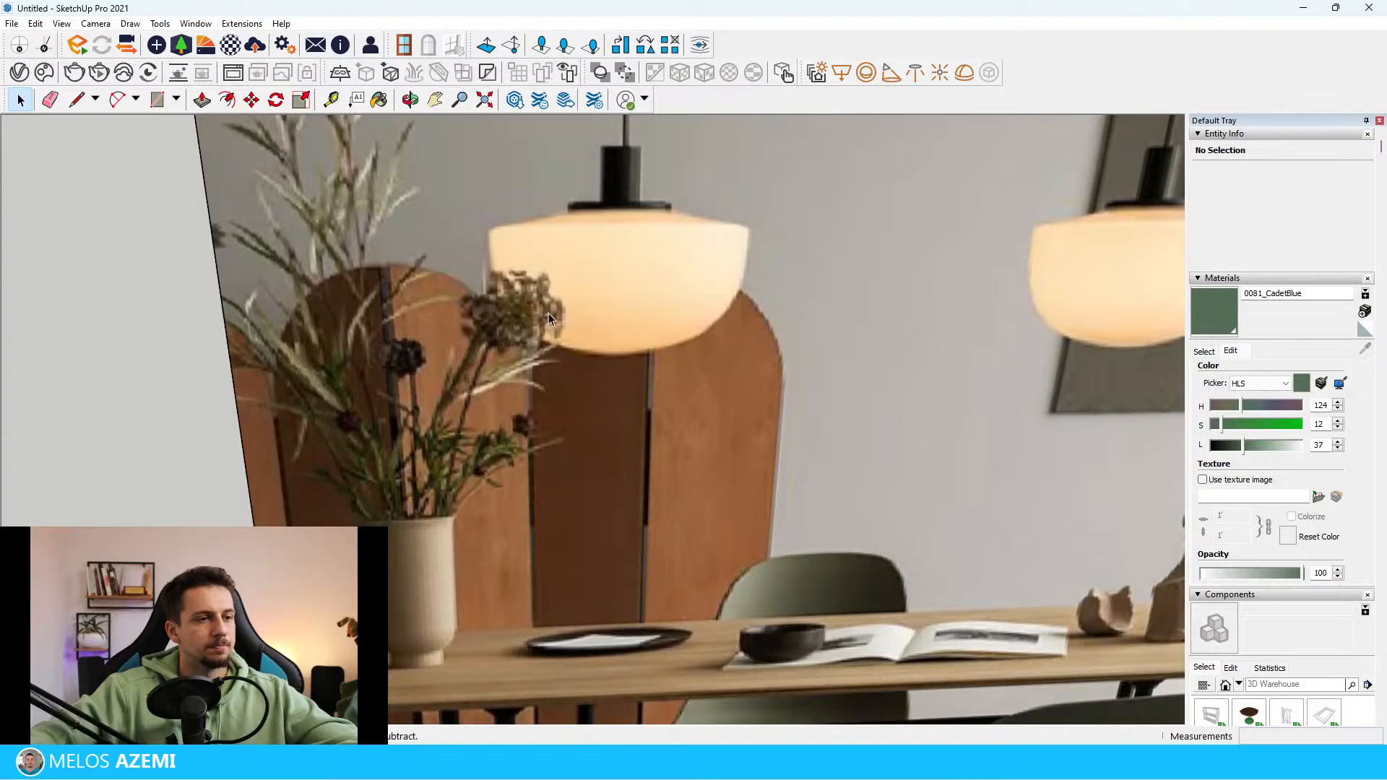
{"action": "scroll", "coordinate": [548, 314], "scroll_direction": "down", "scroll_amount": 2}
{"action": "scroll", "coordinate": [386, 427], "scroll_direction": "up", "scroll_amount": 2}
{"action": "scroll", "coordinate": [311, 346], "scroll_direction": "down", "scroll_amount": 4}
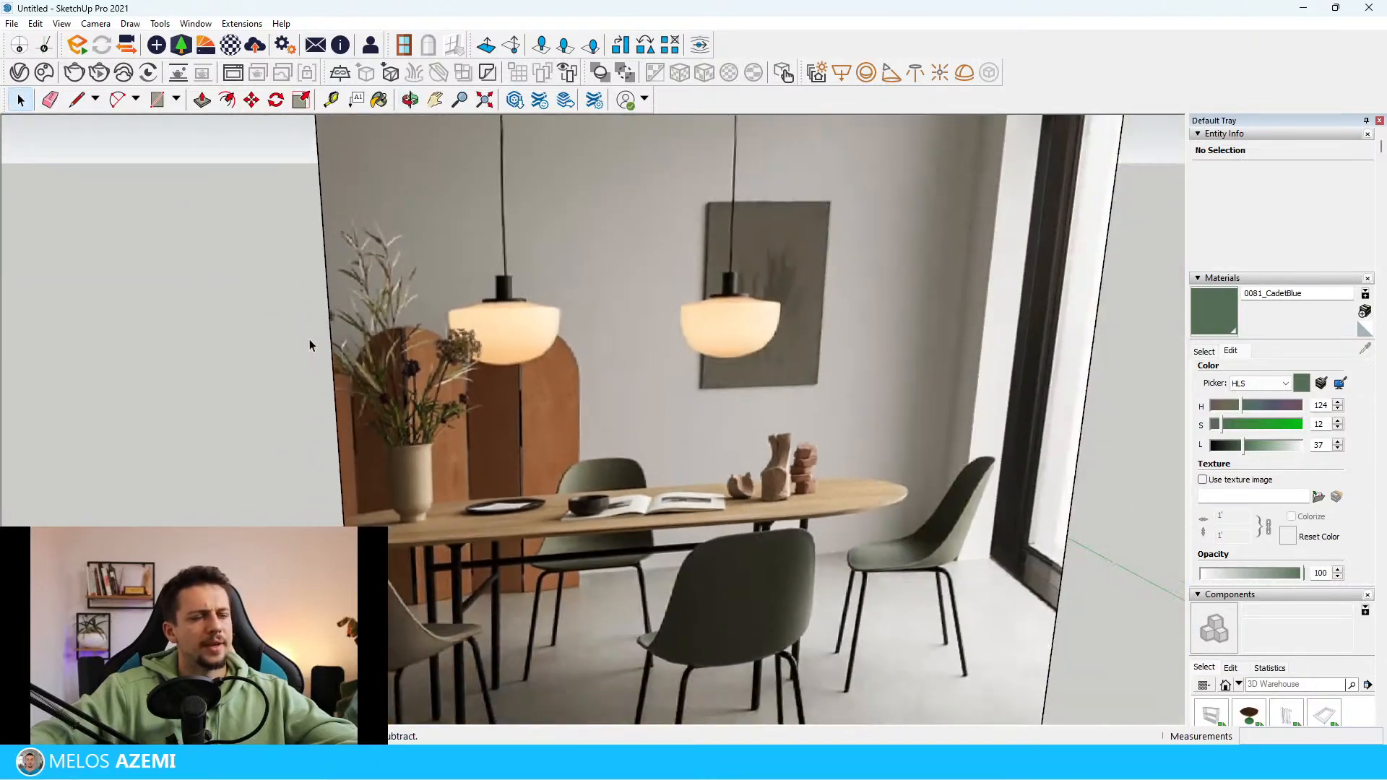
{"action": "scroll", "coordinate": [310, 346], "scroll_direction": "down", "scroll_amount": 1}
{"action": "mouse_move", "coordinate": [828, 391]}
{"action": "middle_mouse_down"}
{"action": "mouse_move", "coordinate": [734, 393]}
{"action": "mouse_move", "coordinate": [834, 370]}
{"action": "middle_mouse_up"}
{"action": "scroll", "coordinate": [624, 303], "scroll_direction": "down", "scroll_amount": 3}
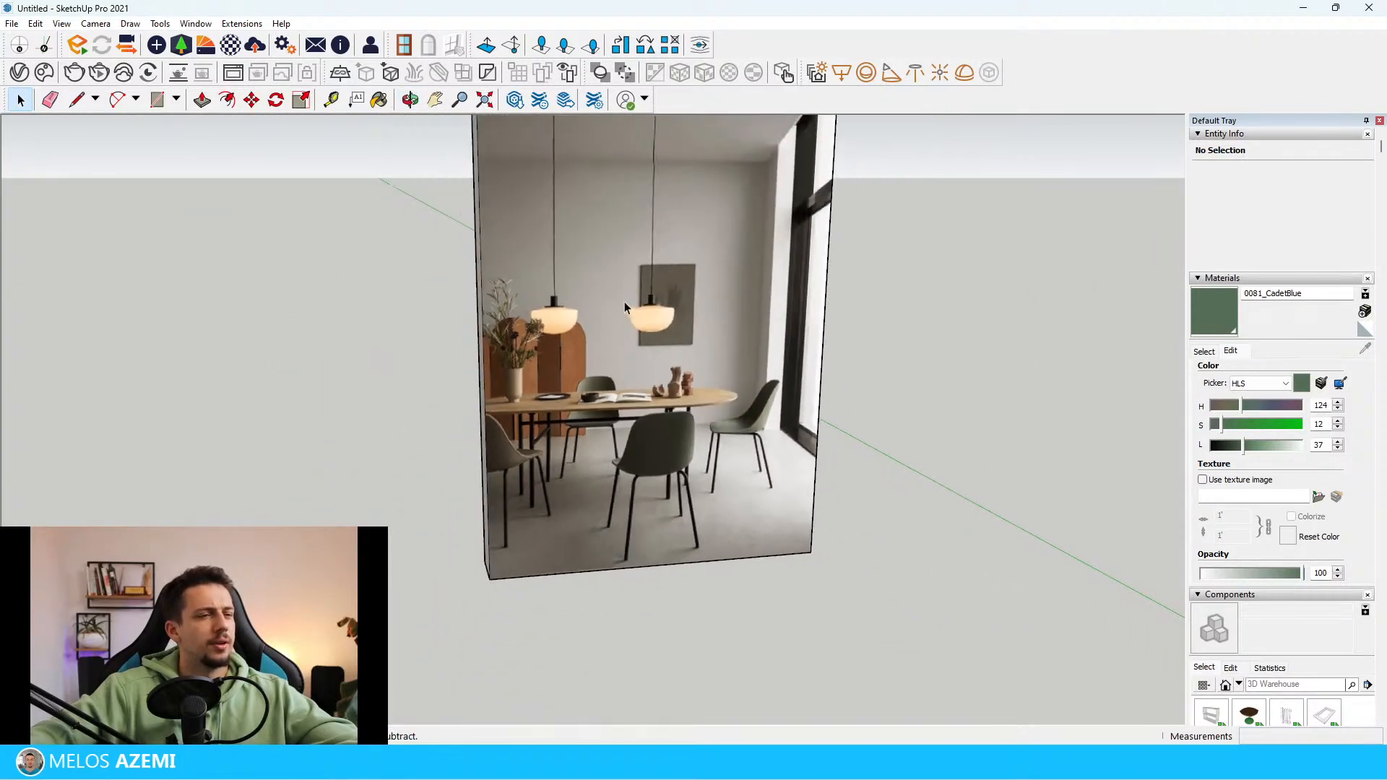
{"action": "scroll", "coordinate": [624, 296], "scroll_direction": "down", "scroll_amount": 1}
{"action": "scroll", "coordinate": [604, 314], "scroll_direction": "down", "scroll_amount": 3}
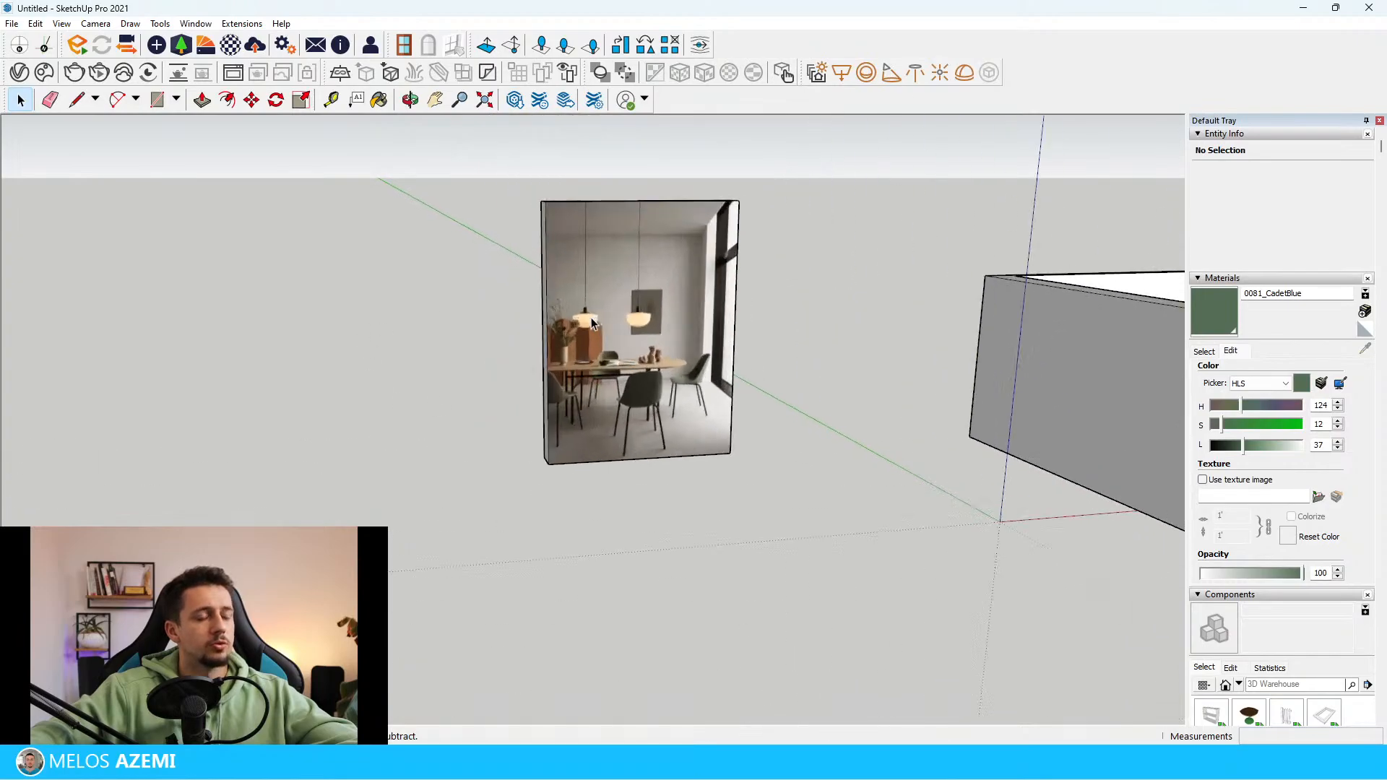
{"action": "scroll", "coordinate": [574, 343], "scroll_direction": "up", "scroll_amount": 8}
{"action": "middle_click_drag", "start_coordinate": [574, 343], "coordinate": [769, 334]}
{"action": "scroll", "coordinate": [647, 397], "scroll_direction": "down", "scroll_amount": 4}
{"action": "middle_click_drag", "start_coordinate": [623, 402], "coordinate": [636, 422]}
{"action": "scroll", "coordinate": [637, 425], "scroll_direction": "down", "scroll_amount": 2}
{"action": "scroll", "coordinate": [198, 434], "scroll_direction": "down", "scroll_amount": 2}
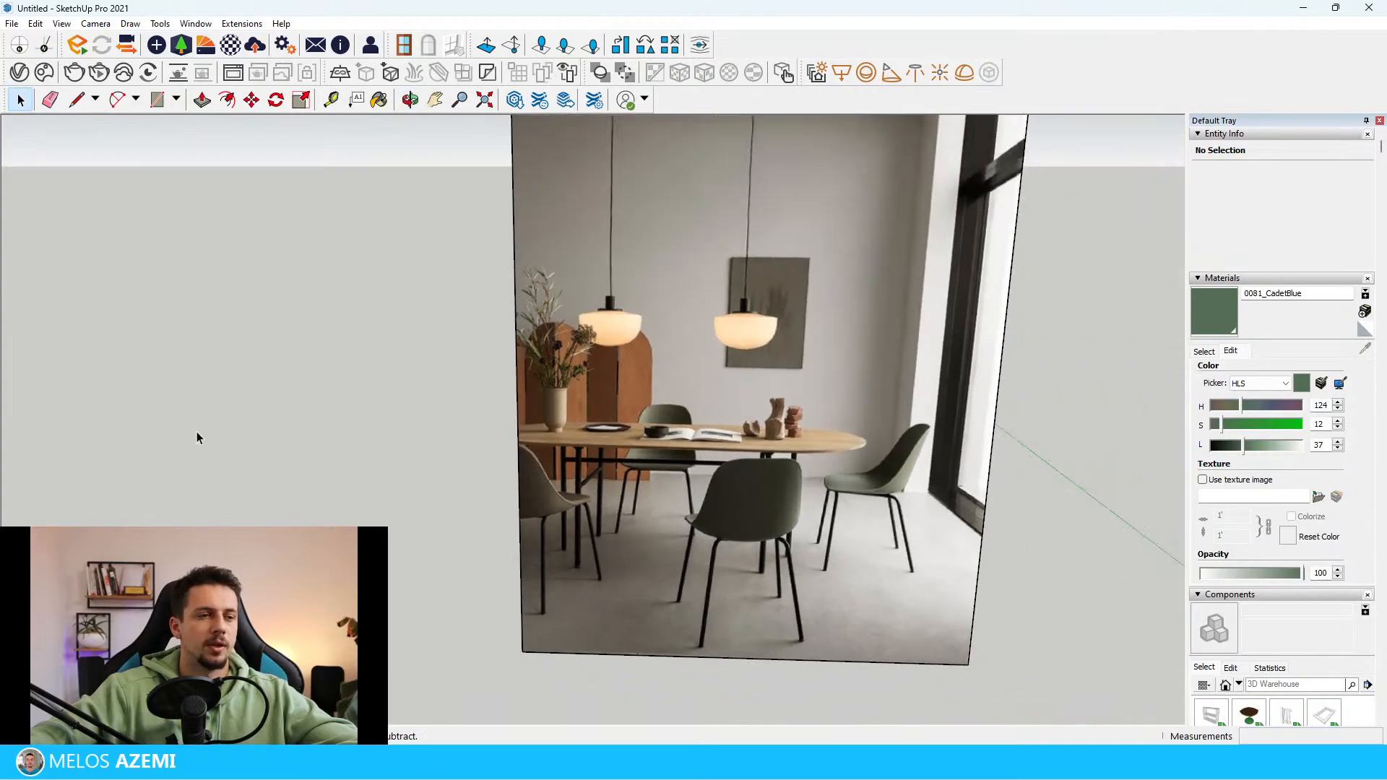
{"action": "scroll", "coordinate": [748, 325], "scroll_direction": "up", "scroll_amount": 4}
{"action": "scroll", "coordinate": [510, 501], "scroll_direction": "down", "scroll_amount": 4}
{"action": "scroll", "coordinate": [510, 498], "scroll_direction": "down", "scroll_amount": 4}
{"action": "scroll", "coordinate": [504, 454], "scroll_direction": "up", "scroll_amount": 4}
{"action": "scroll", "coordinate": [492, 539], "scroll_direction": "up", "scroll_amount": 4}
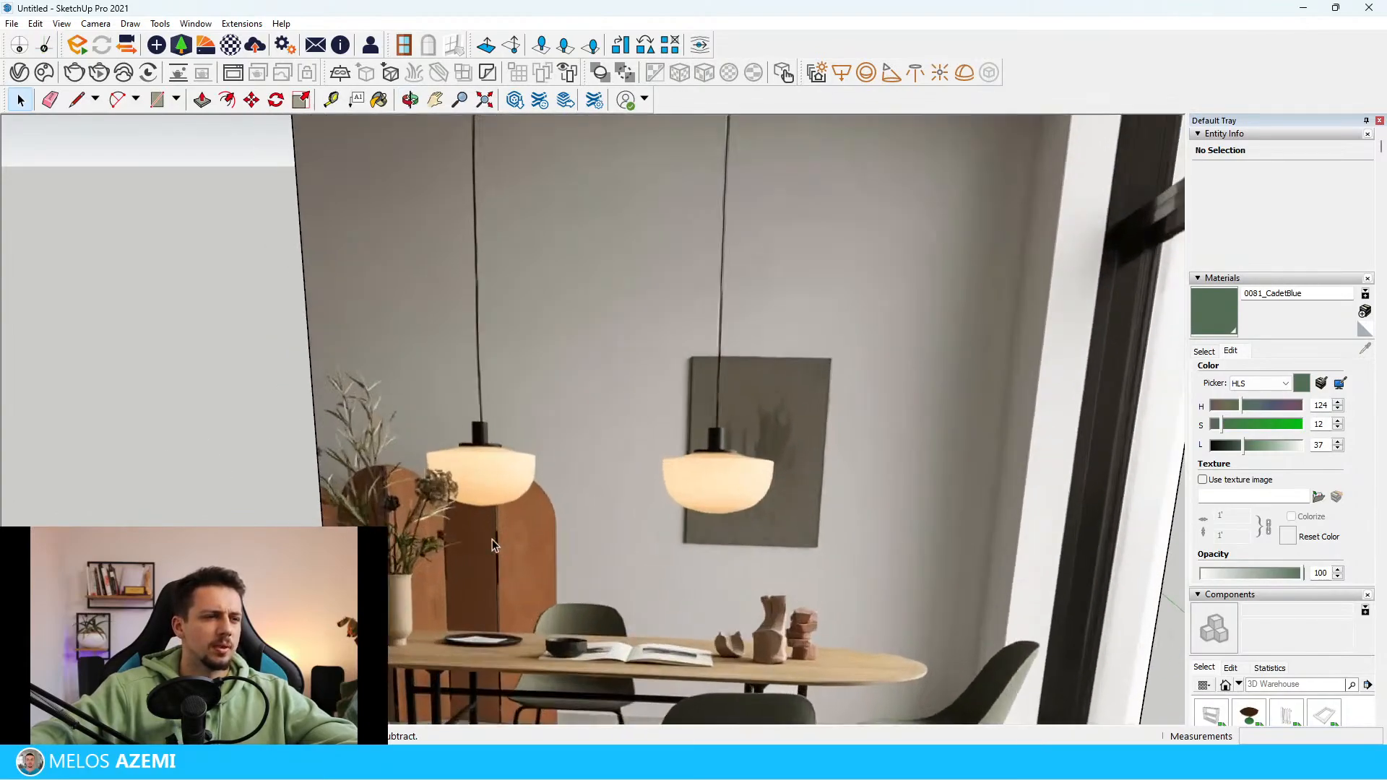
{"action": "scroll", "coordinate": [521, 522], "scroll_direction": "down", "scroll_amount": 4}
{"action": "scroll", "coordinate": [488, 552], "scroll_direction": "up", "scroll_amount": 2}
{"action": "middle_click_drag", "start_coordinate": [489, 552], "coordinate": [617, 600]}
{"action": "scroll", "coordinate": [618, 596], "scroll_direction": "up", "scroll_amount": 4}
{"action": "scroll", "coordinate": [484, 201], "scroll_direction": "down", "scroll_amount": 5}
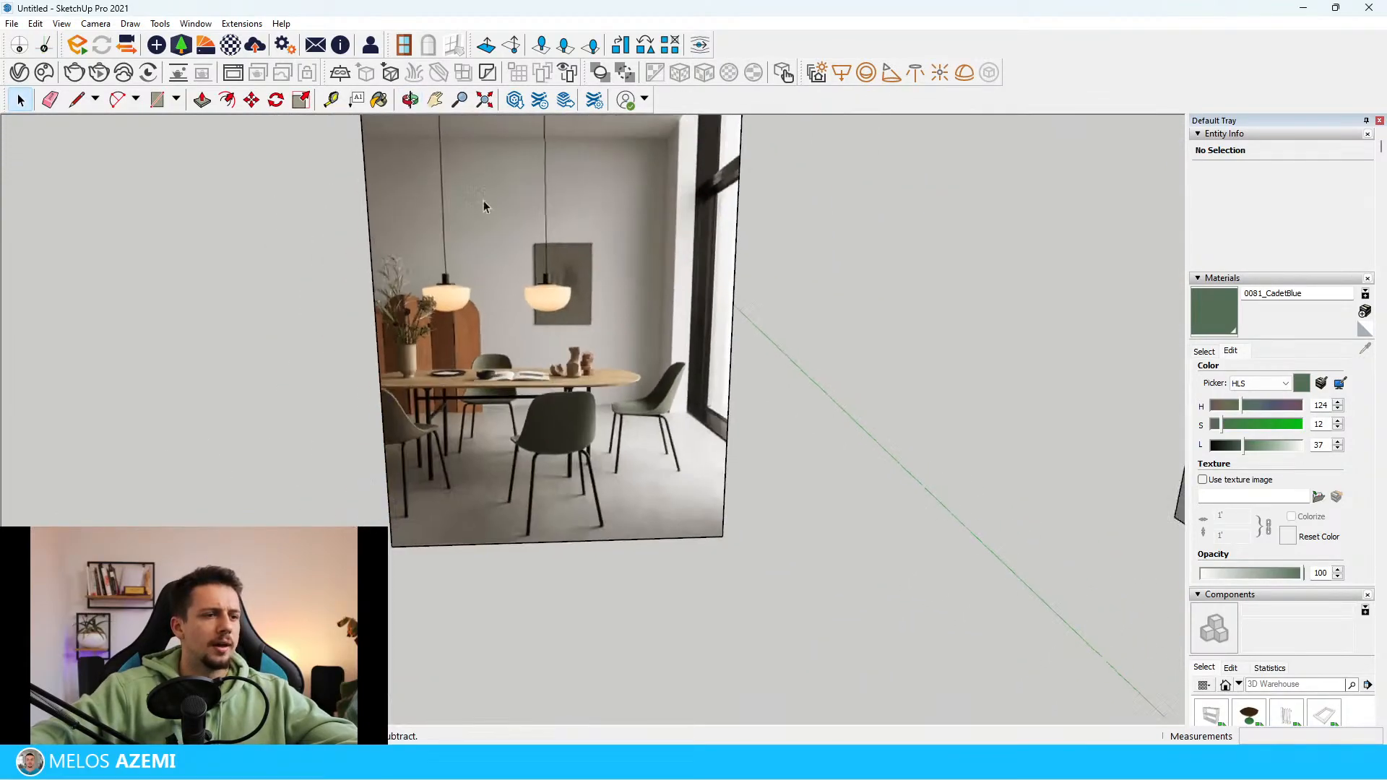
{"action": "mouse_move", "coordinate": [419, 383]}
{"action": "middle_mouse_down"}
{"action": "mouse_move", "coordinate": [390, 431]}
{"action": "mouse_move", "coordinate": [401, 458]}
{"action": "middle_mouse_up"}
{"action": "scroll", "coordinate": [402, 458], "scroll_direction": "down", "scroll_amount": 2}
Draw a wide rectangle of about 3.3 m² on the back wall near the floor, as the base for the folding screen
{"action": "left_click", "coordinate": [157, 100]}
{"action": "scroll", "coordinate": [786, 511], "scroll_direction": "up", "scroll_amount": 2}
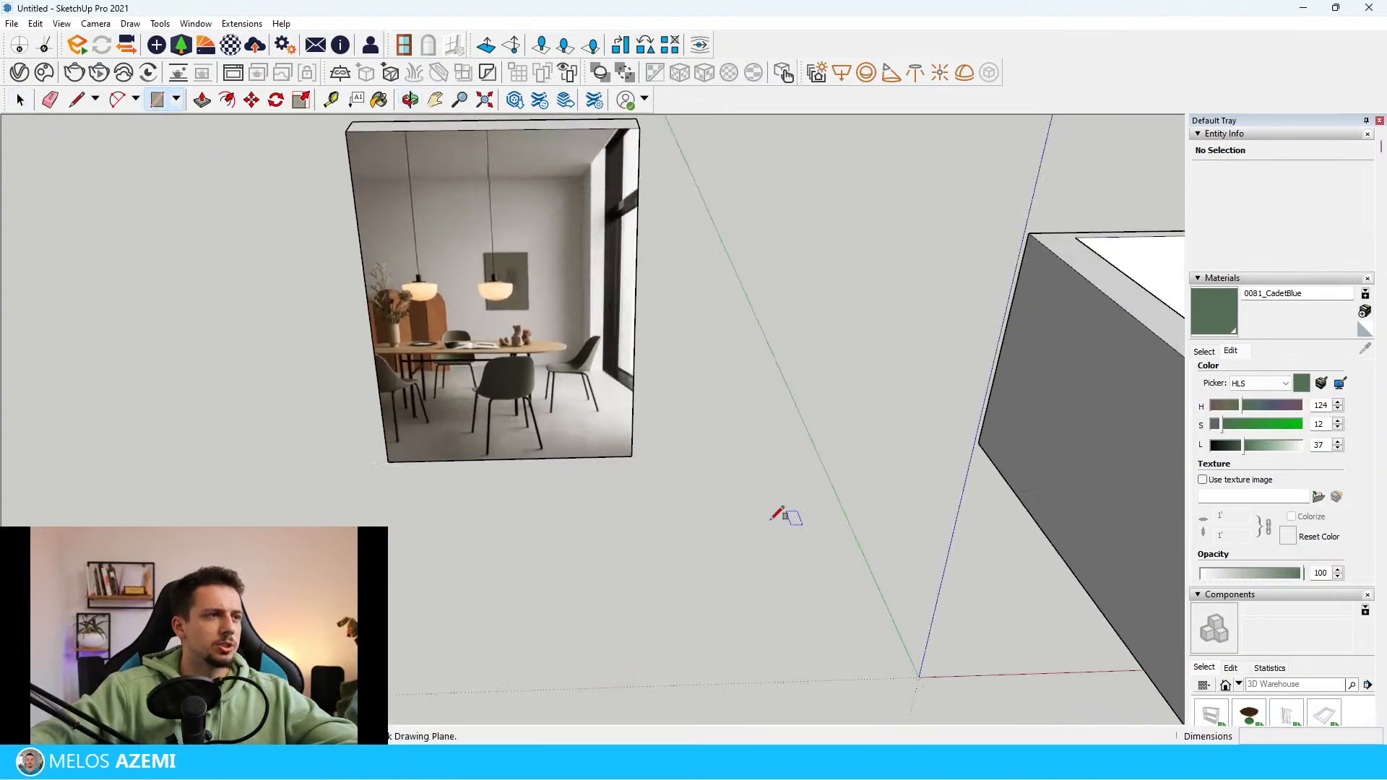
{"action": "scroll", "coordinate": [573, 480], "scroll_direction": "down", "scroll_amount": 2}
{"action": "scroll", "coordinate": [424, 626], "scroll_direction": "down", "scroll_amount": 2}
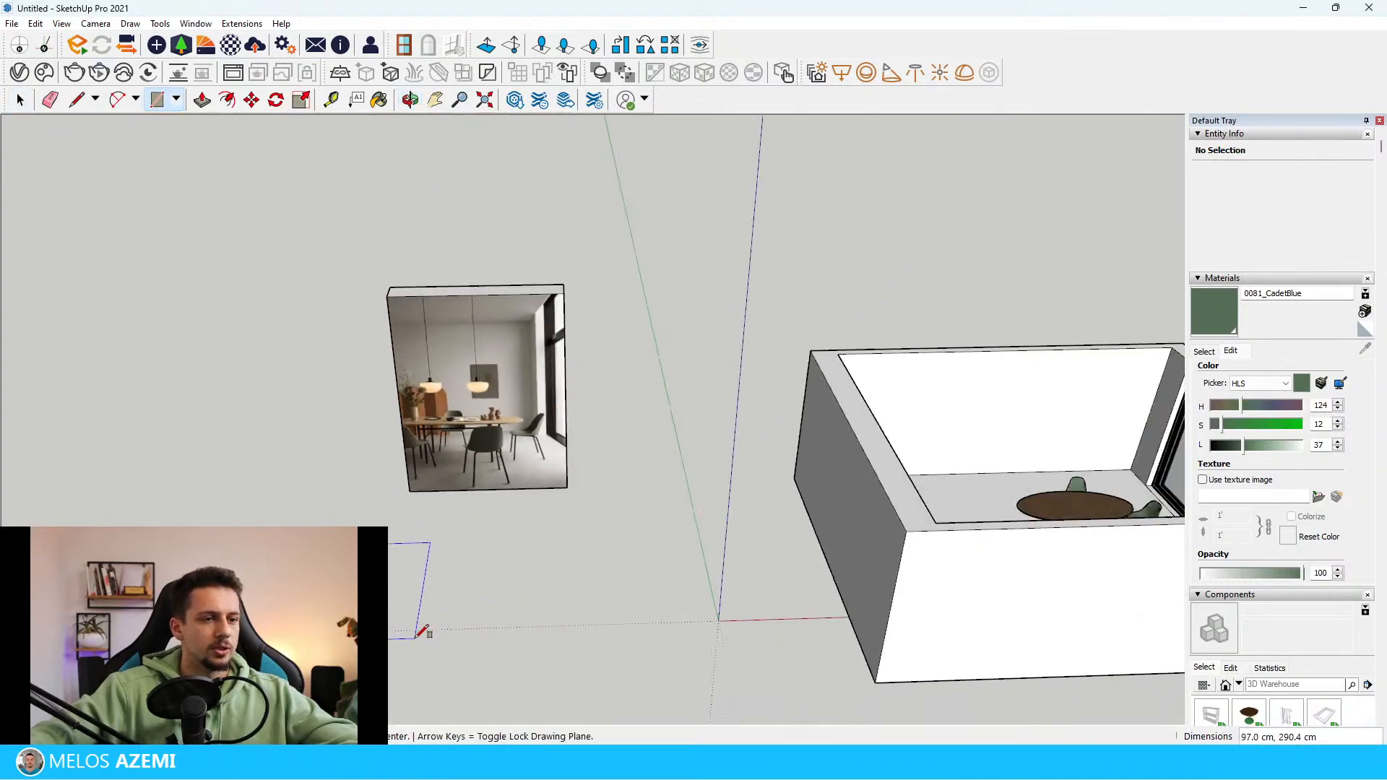
{"action": "key", "text": "Escape"}
{"action": "scroll", "coordinate": [354, 388], "scroll_direction": "down", "scroll_amount": 2}
{"action": "scroll", "coordinate": [939, 382], "scroll_direction": "up", "scroll_amount": 6}
{"action": "scroll", "coordinate": [485, 439], "scroll_direction": "up", "scroll_amount": 4}
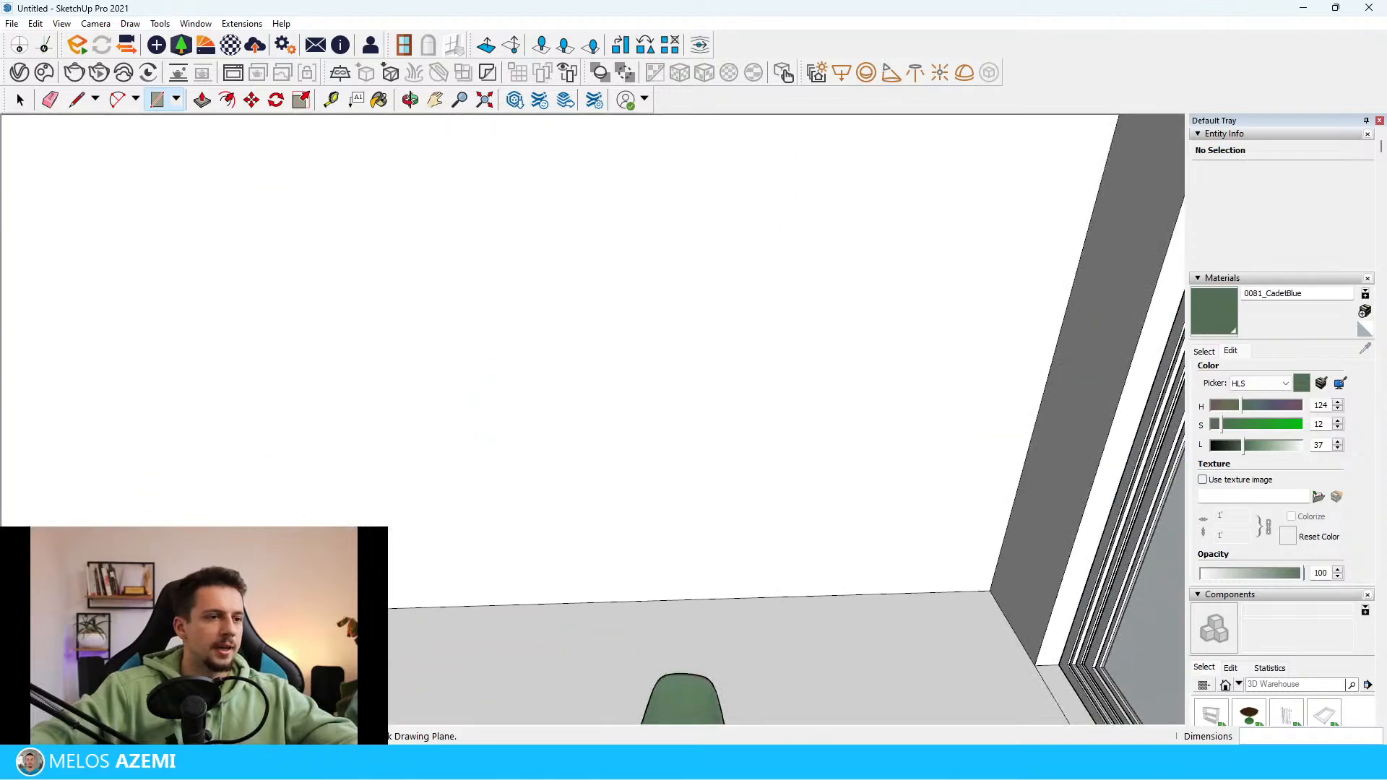
{"action": "left_click", "coordinate": [229, 607]}
{"action": "scroll", "coordinate": [852, 459], "scroll_direction": "down", "scroll_amount": 3}
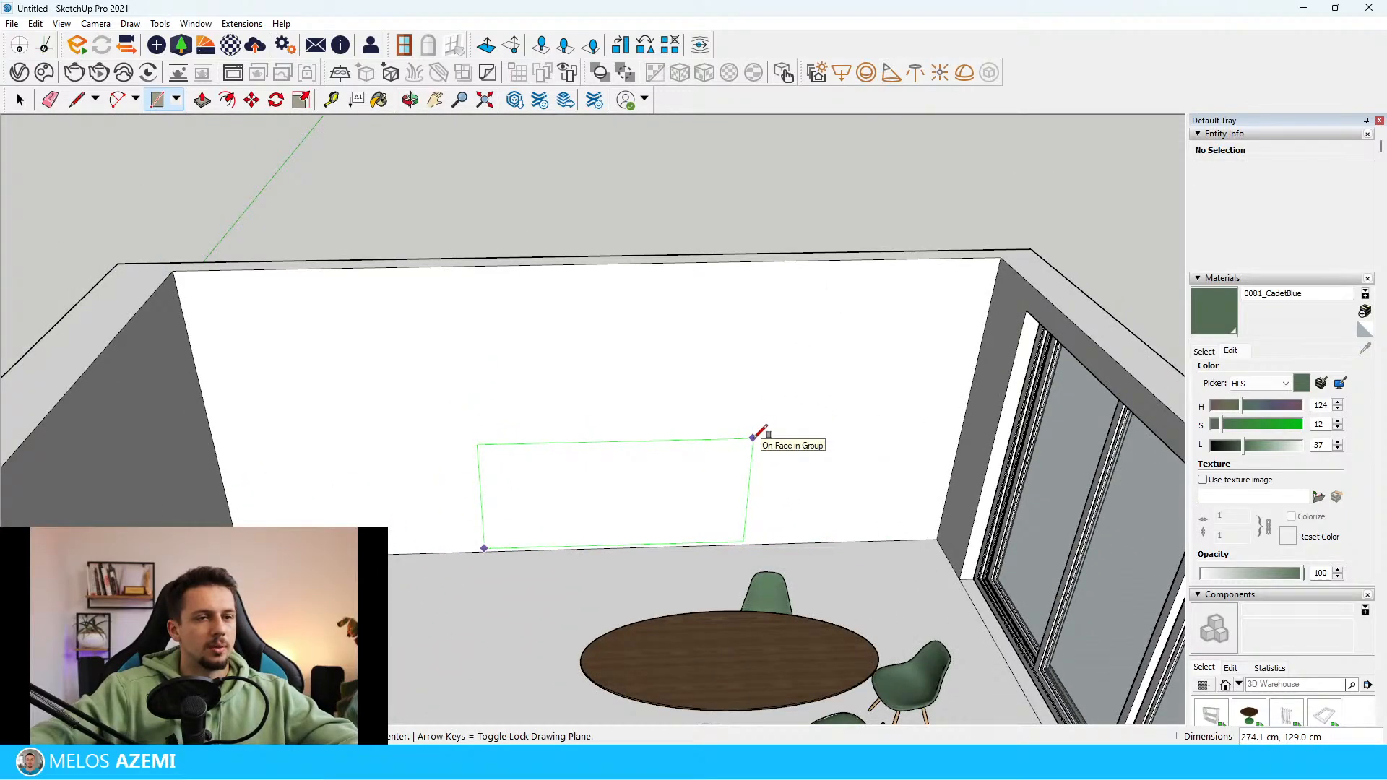
{"action": "scroll", "coordinate": [405, 578], "scroll_direction": "up", "scroll_amount": 3}
{"action": "key", "text": "space"}
{"action": "left_click", "coordinate": [673, 467]}
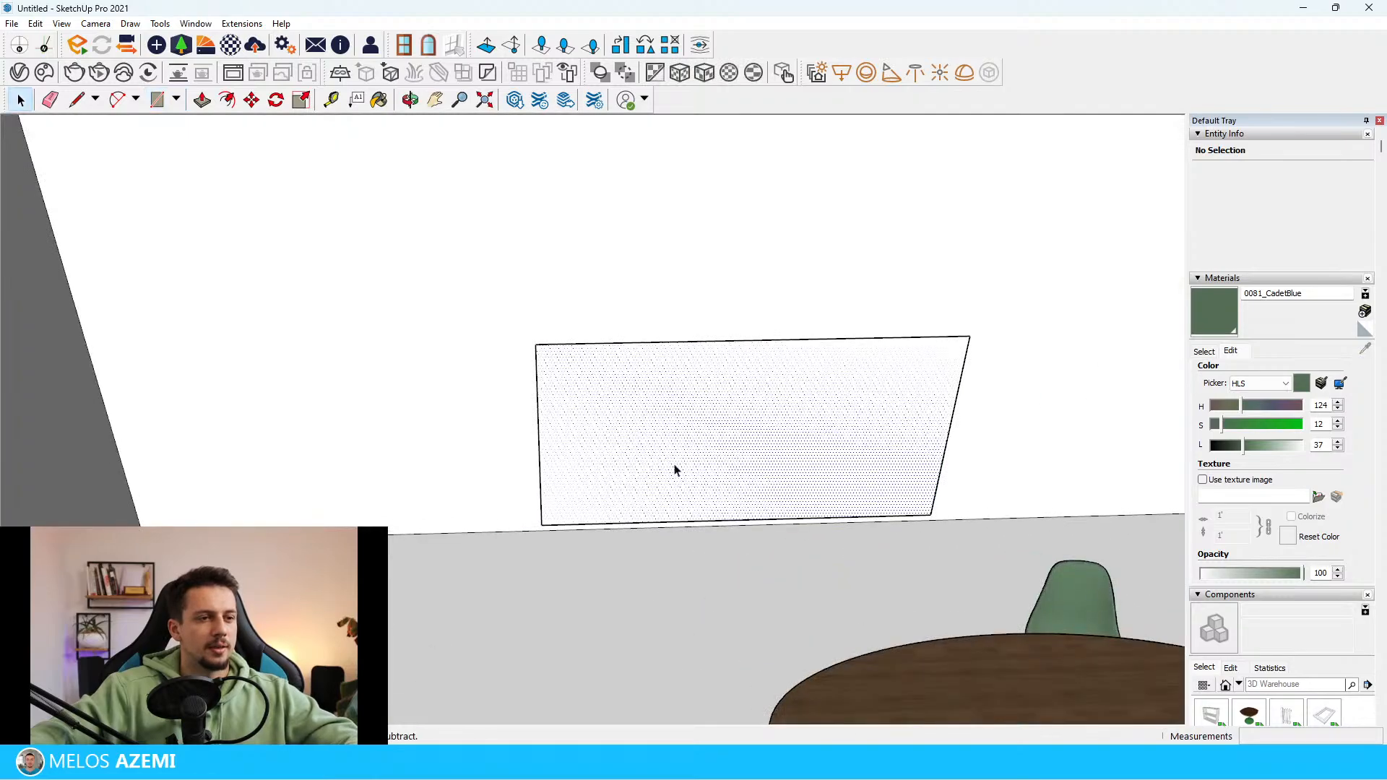
Select the face of the back-wall rectangle and compare it with the folding screen in the reference photo
{"action": "scroll", "coordinate": [715, 370], "scroll_direction": "down", "scroll_amount": 9}
{"action": "scroll", "coordinate": [745, 338], "scroll_direction": "up", "scroll_amount": 3}
{"action": "triple_click", "coordinate": [743, 356]}
{"action": "left_click", "coordinate": [812, 295]}
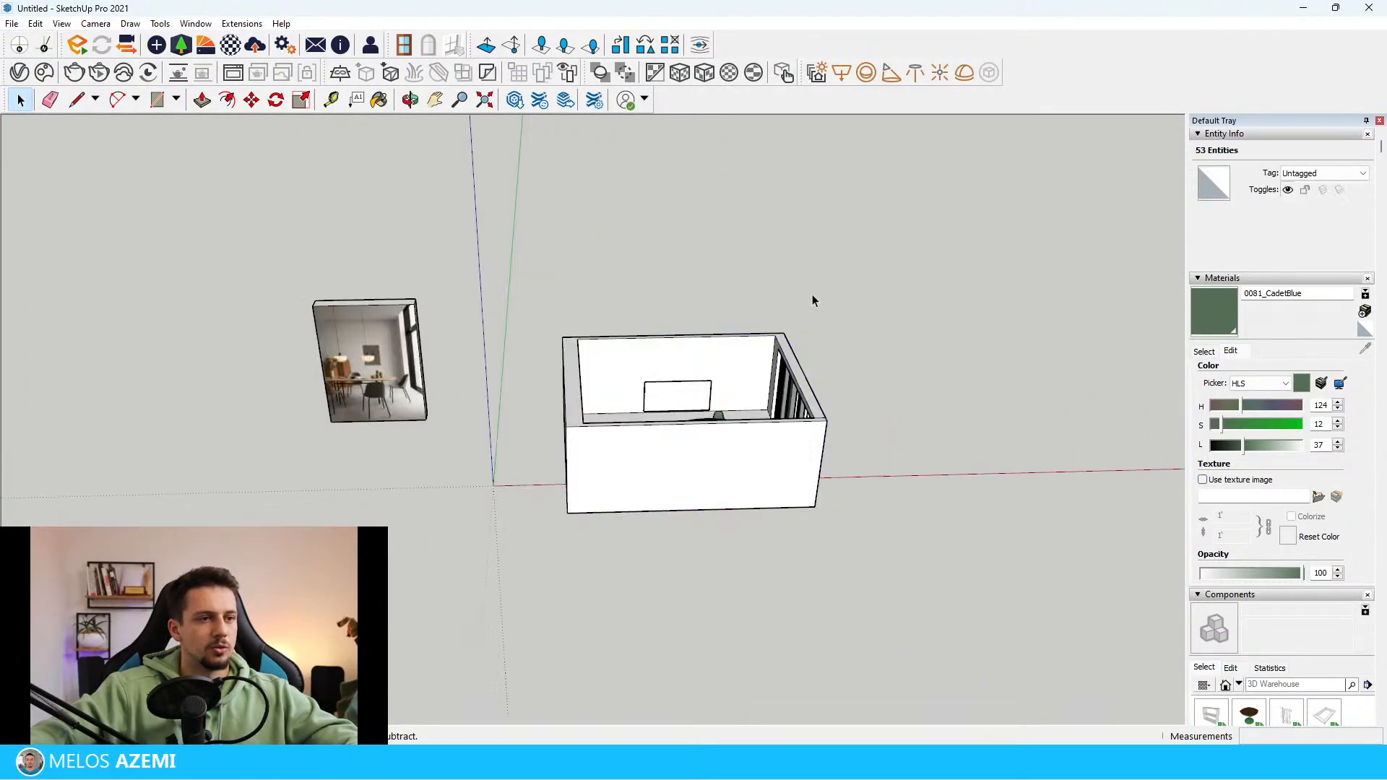
{"action": "scroll", "coordinate": [710, 363], "scroll_direction": "up", "scroll_amount": 6}
{"action": "left_click", "coordinate": [666, 426]}
{"action": "scroll", "coordinate": [802, 409], "scroll_direction": "down", "scroll_amount": 5}
{"action": "middle_click_drag", "start_coordinate": [853, 378], "coordinate": [1106, 387], "text": "shift"}
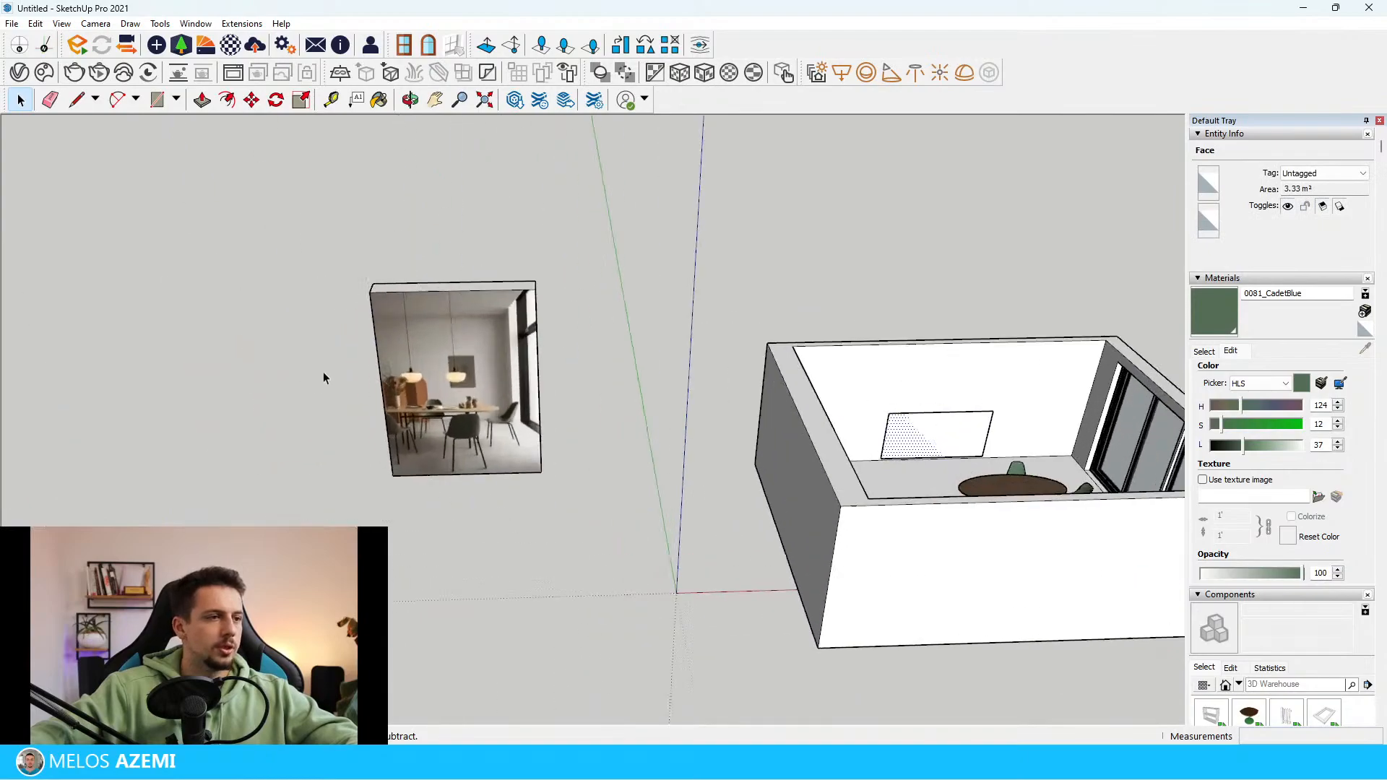
{"action": "scroll", "coordinate": [397, 390], "scroll_direction": "up", "scroll_amount": 4}
{"action": "scroll", "coordinate": [354, 387], "scroll_direction": "down", "scroll_amount": 4}
{"action": "scroll", "coordinate": [912, 383], "scroll_direction": "up", "scroll_amount": 6}
{"action": "scroll", "coordinate": [752, 497], "scroll_direction": "up", "scroll_amount": 4}
{"action": "middle_click_drag", "start_coordinate": [751, 497], "coordinate": [760, 450]}
{"action": "scroll", "coordinate": [760, 448], "scroll_direction": "down", "scroll_amount": 3}
{"action": "scroll", "coordinate": [559, 282], "scroll_direction": "down", "scroll_amount": 1}
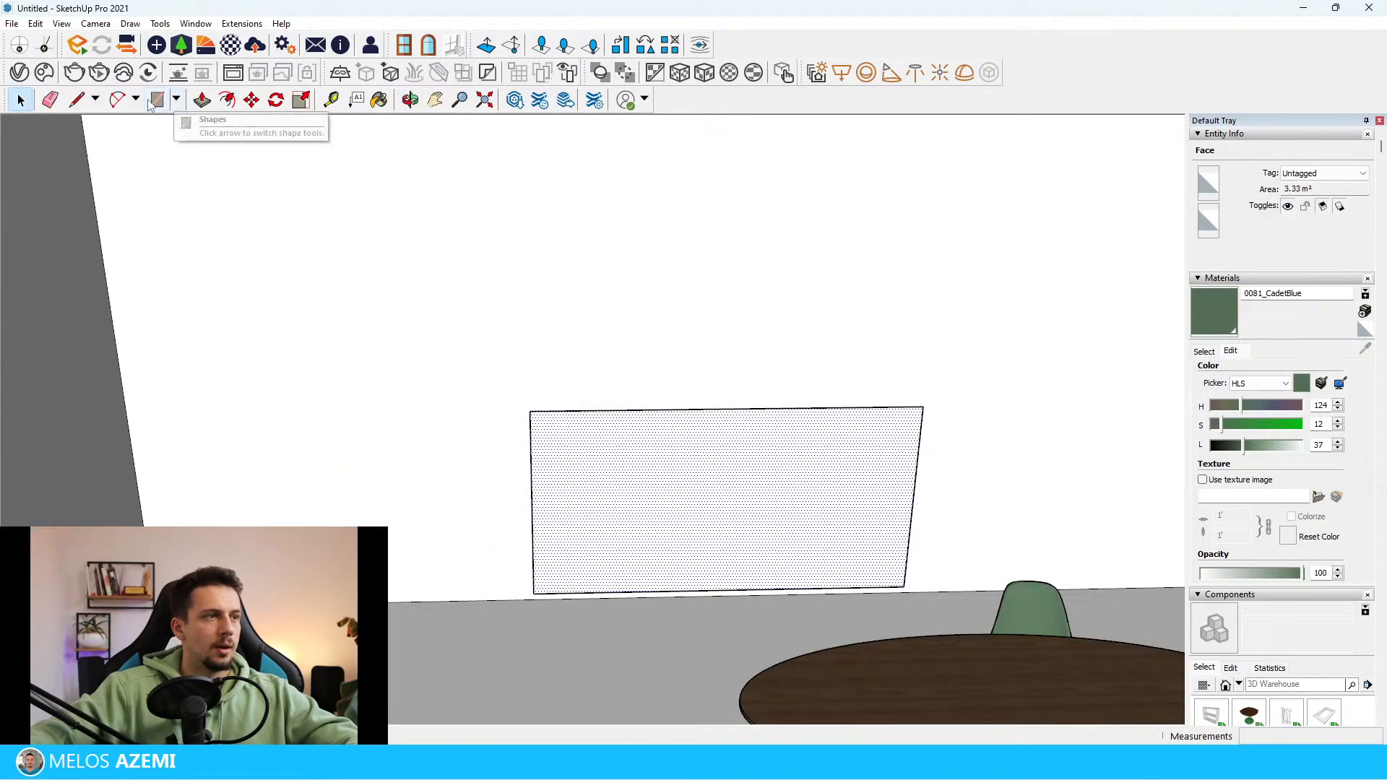
Draw a vertical line about 130 cm long from the rectangle's upper edge to its lower edge, a quarter of the width from the left
{"action": "left_click", "coordinate": [78, 99]}
{"action": "scroll", "coordinate": [750, 511], "scroll_direction": "up", "scroll_amount": 2}
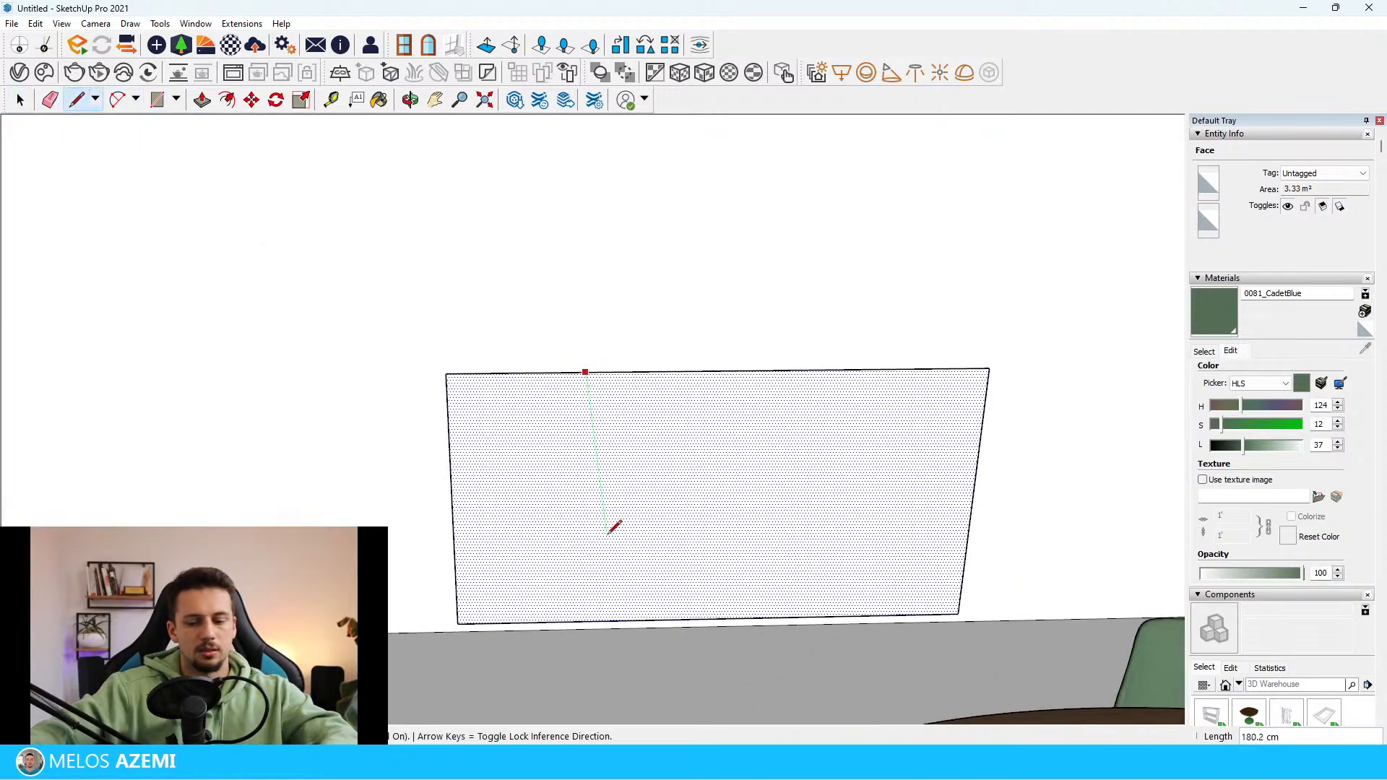
{"action": "left_click", "coordinate": [588, 621]}
{"action": "key", "text": "space"}
Copy the vertical divider twice to the right at a spacing of about 64.8 cm, splitting the rectangle into four panels
{"action": "left_click", "coordinate": [587, 607]}
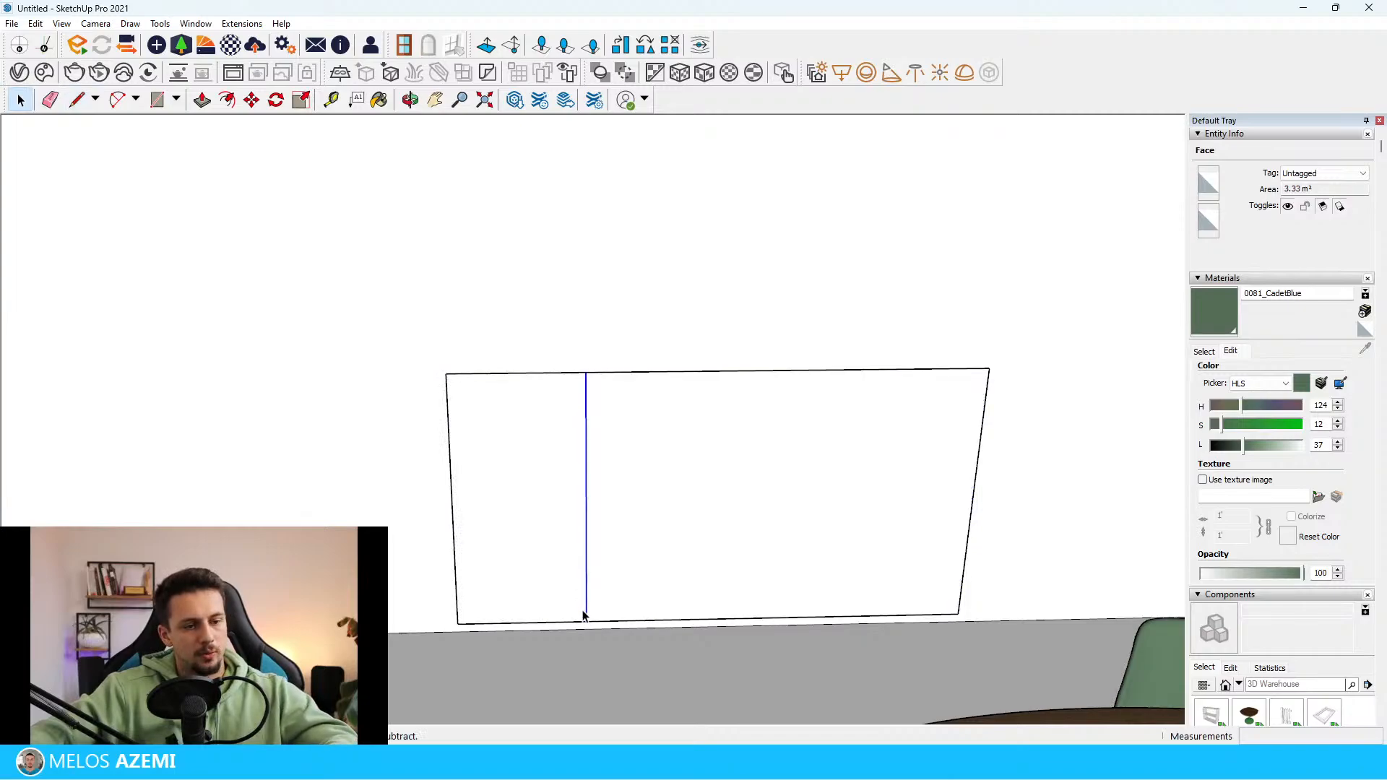
{"action": "key", "text": "m"}
{"action": "left_click", "coordinate": [459, 623]}
{"action": "key", "text": "ctrl"}
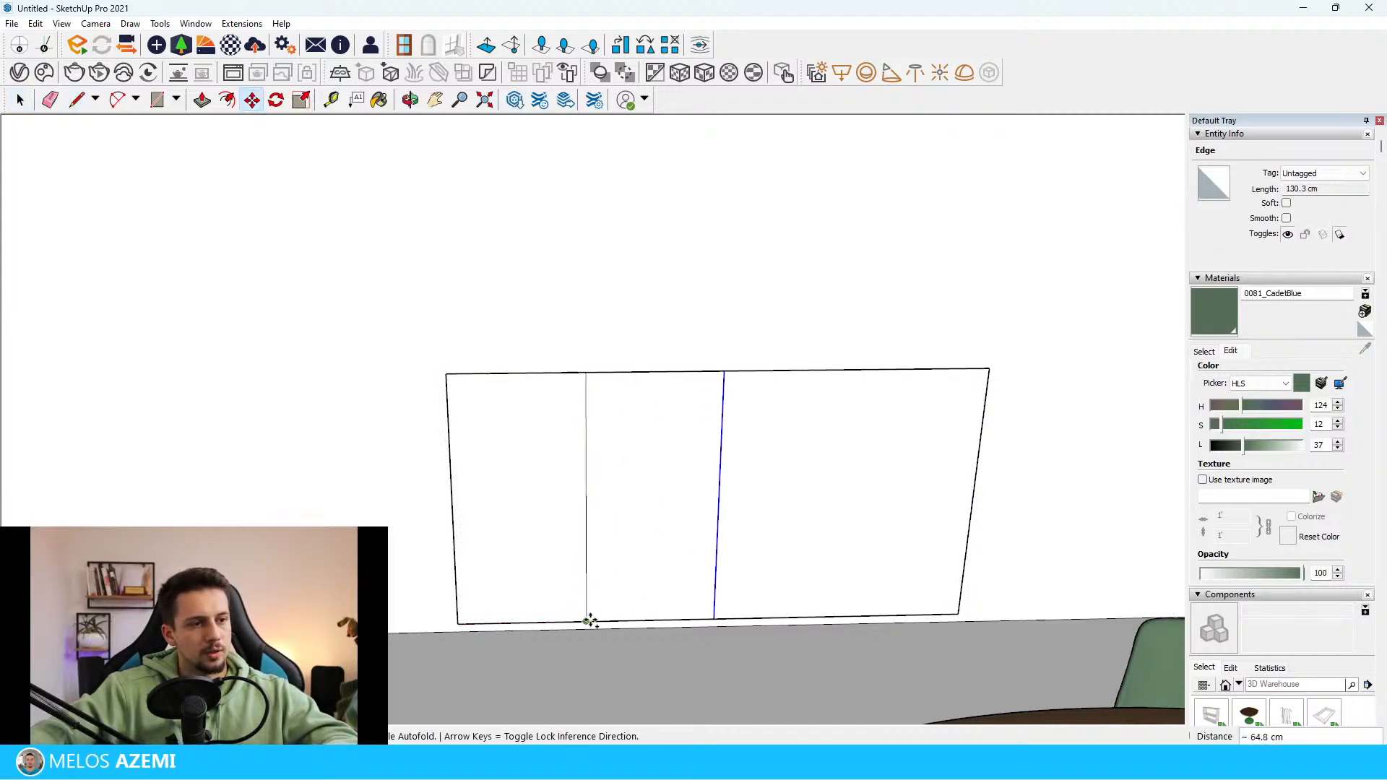
{"action": "left_click", "coordinate": [589, 621]}
{"action": "key", "text": "ctrl"}
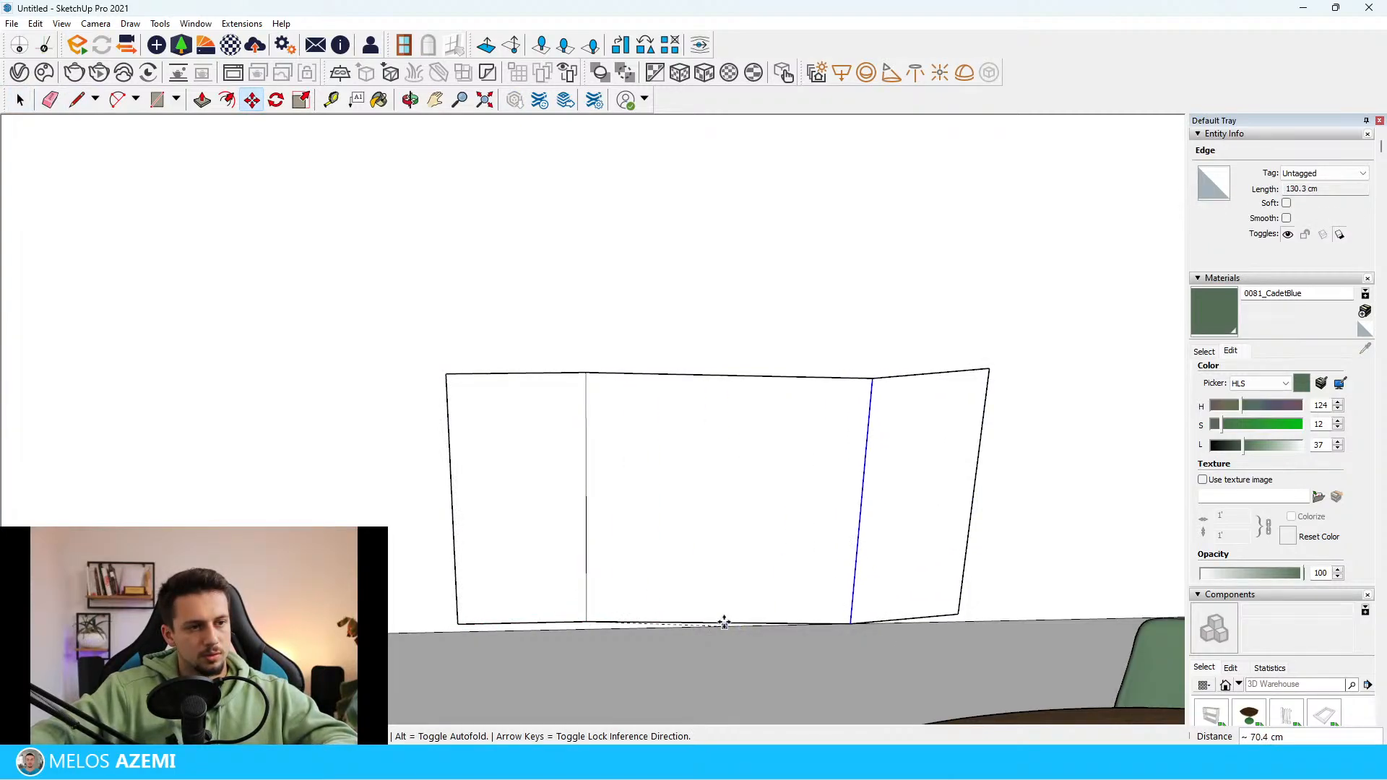
{"action": "key", "text": "space"}
{"action": "left_click", "coordinate": [893, 533]}
Draw a semicircular arc with a bulge of about 32.4 cm across the leftmost panel, touching the rectangle's upper edge
{"action": "scroll", "coordinate": [780, 584], "scroll_direction": "down", "scroll_amount": 4}
{"action": "scroll", "coordinate": [800, 509], "scroll_direction": "up", "scroll_amount": 5}
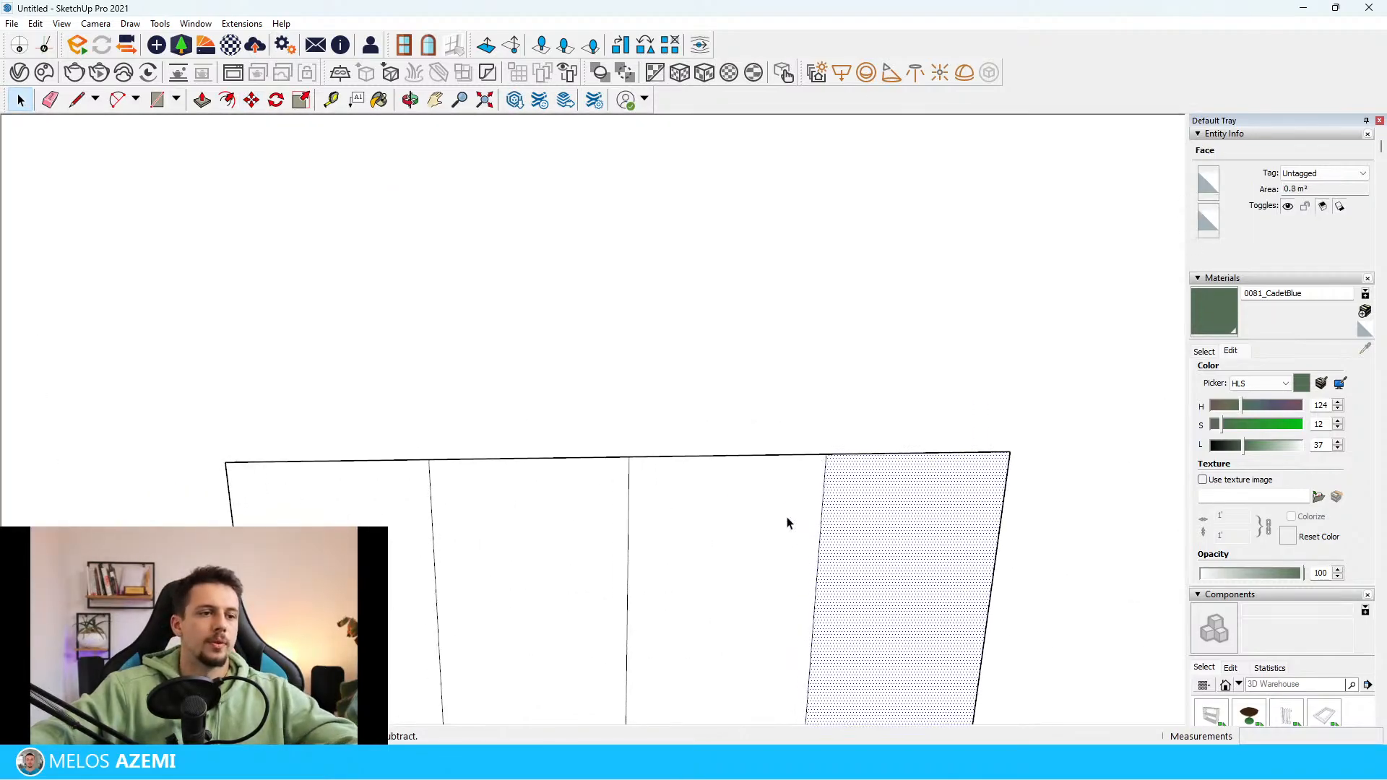
{"action": "middle_click_drag", "start_coordinate": [789, 519], "coordinate": [867, 492]}
{"action": "scroll", "coordinate": [816, 473], "scroll_direction": "up", "scroll_amount": 4}
{"action": "scroll", "coordinate": [650, 702], "scroll_direction": "down", "scroll_amount": 3}
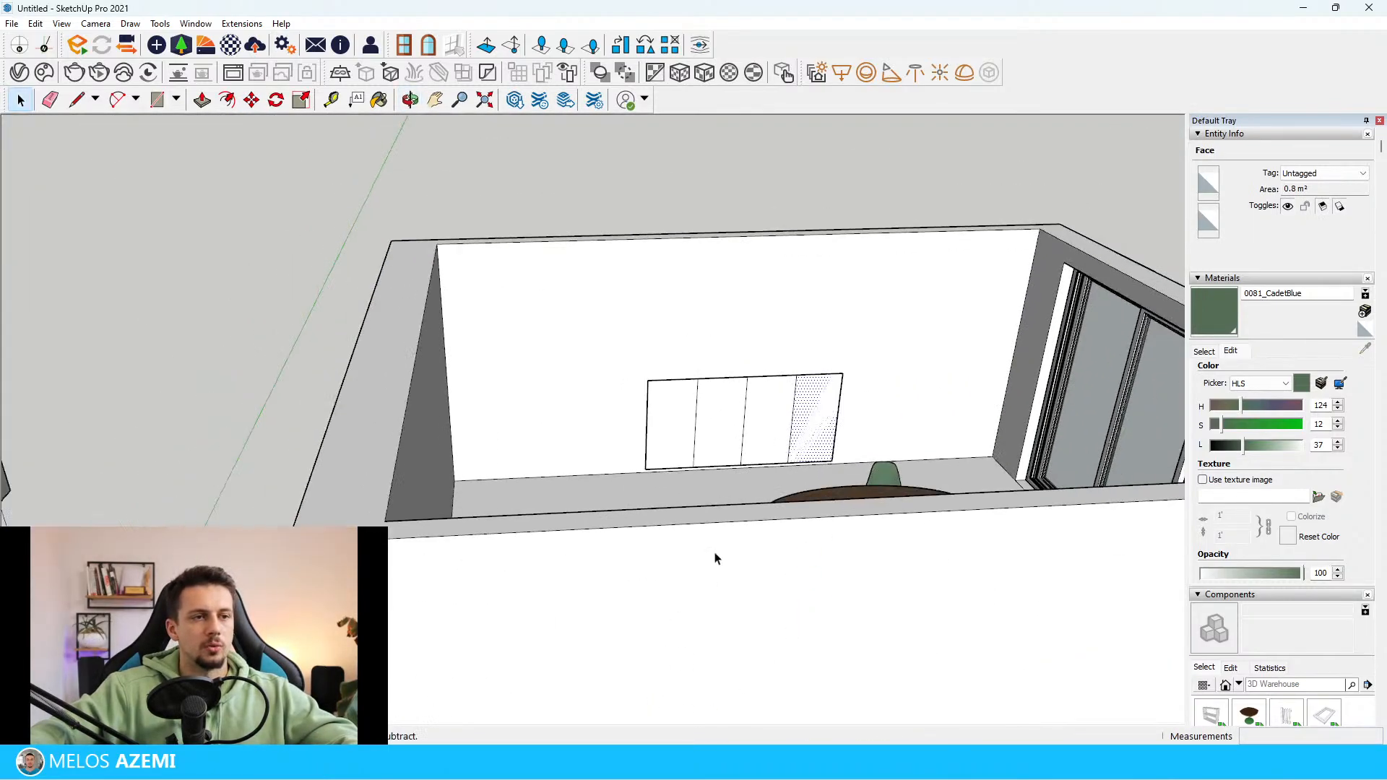
{"action": "scroll", "coordinate": [715, 557], "scroll_direction": "up", "scroll_amount": 3}
{"action": "scroll", "coordinate": [619, 517], "scroll_direction": "up", "scroll_amount": 2}
{"action": "scroll", "coordinate": [481, 498], "scroll_direction": "down", "scroll_amount": 2}
{"action": "left_click", "coordinate": [477, 491]}
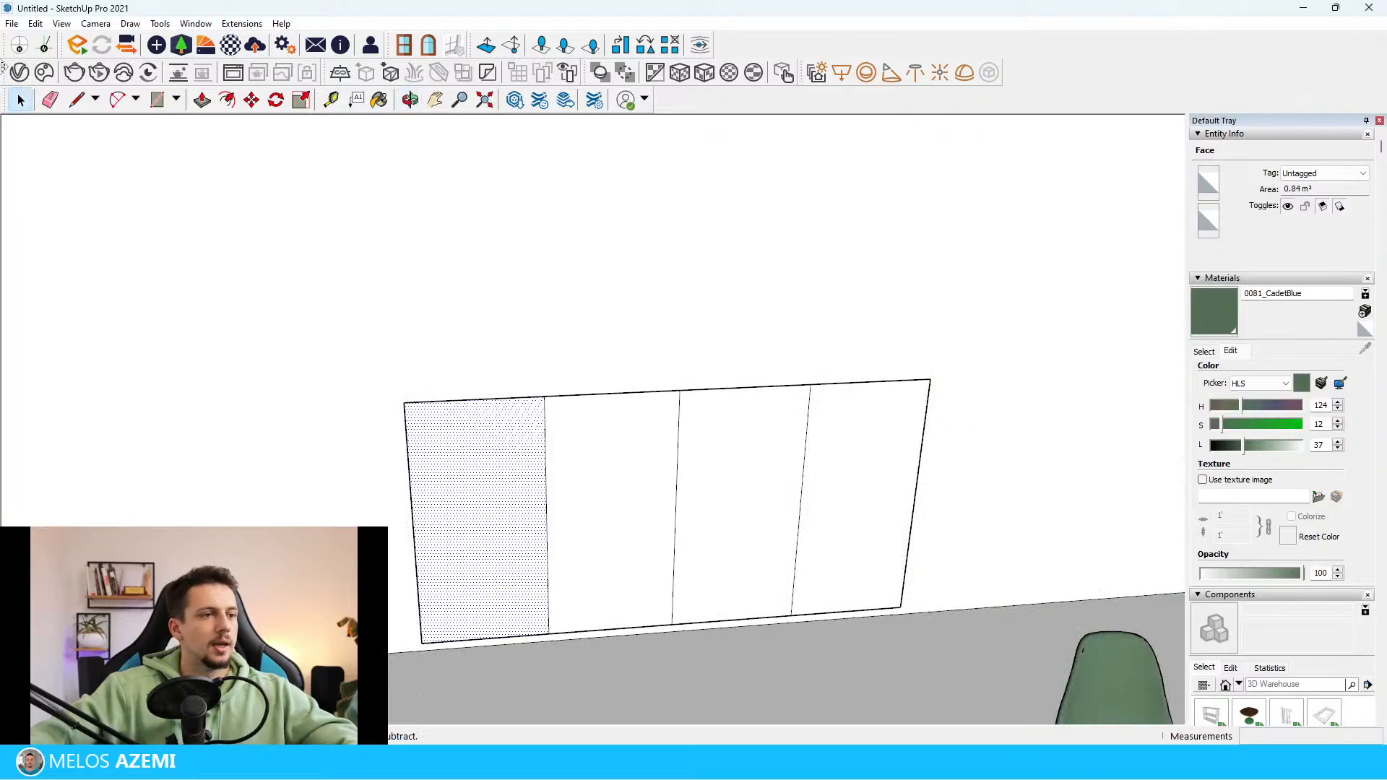
{"action": "left_click", "coordinate": [117, 99]}
{"action": "scroll", "coordinate": [447, 454], "scroll_direction": "up", "scroll_amount": 1}
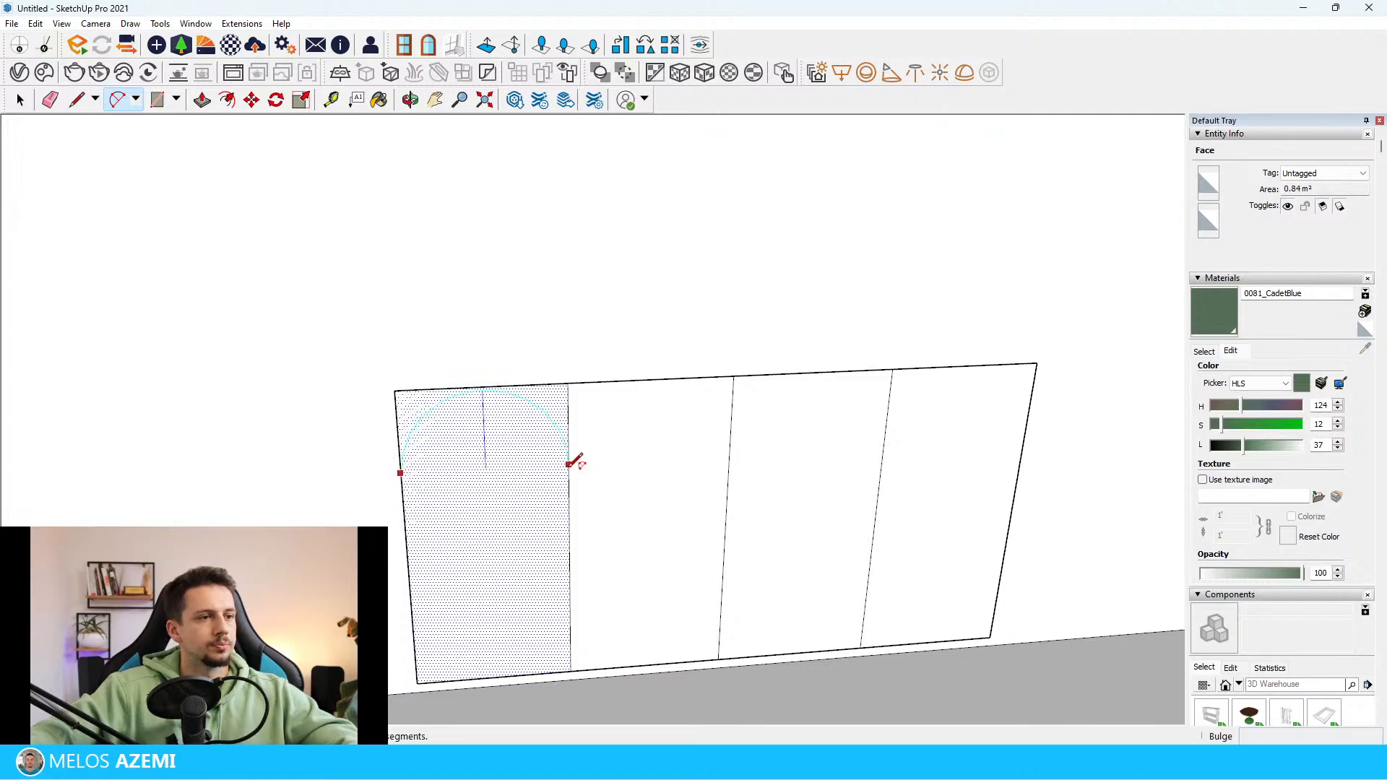
{"action": "left_click", "coordinate": [503, 383]}
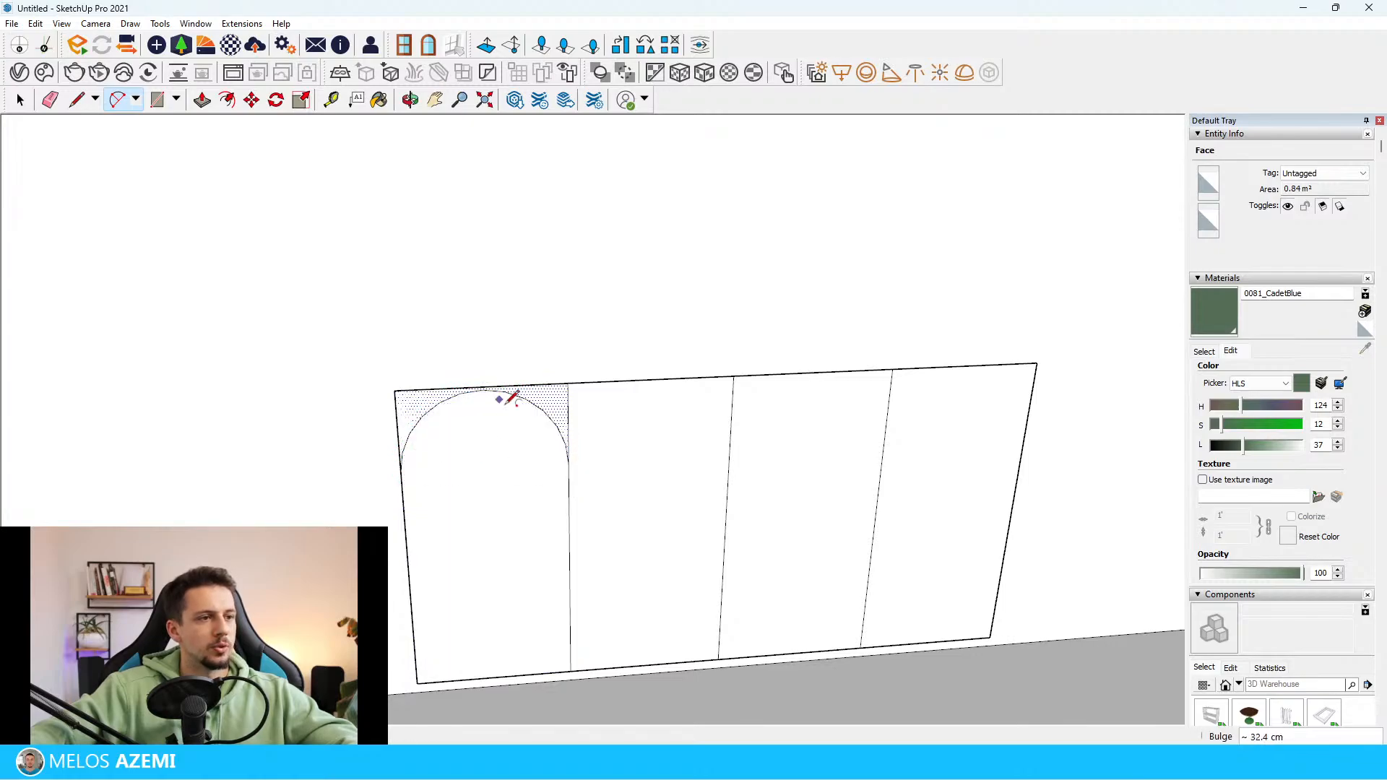
{"action": "key", "text": "space"}
{"action": "left_click", "coordinate": [557, 401]}
{"action": "scroll", "coordinate": [563, 431], "scroll_direction": "up", "scroll_amount": 2}
{"action": "key", "text": "m"}
{"action": "key", "text": "ctrl"}
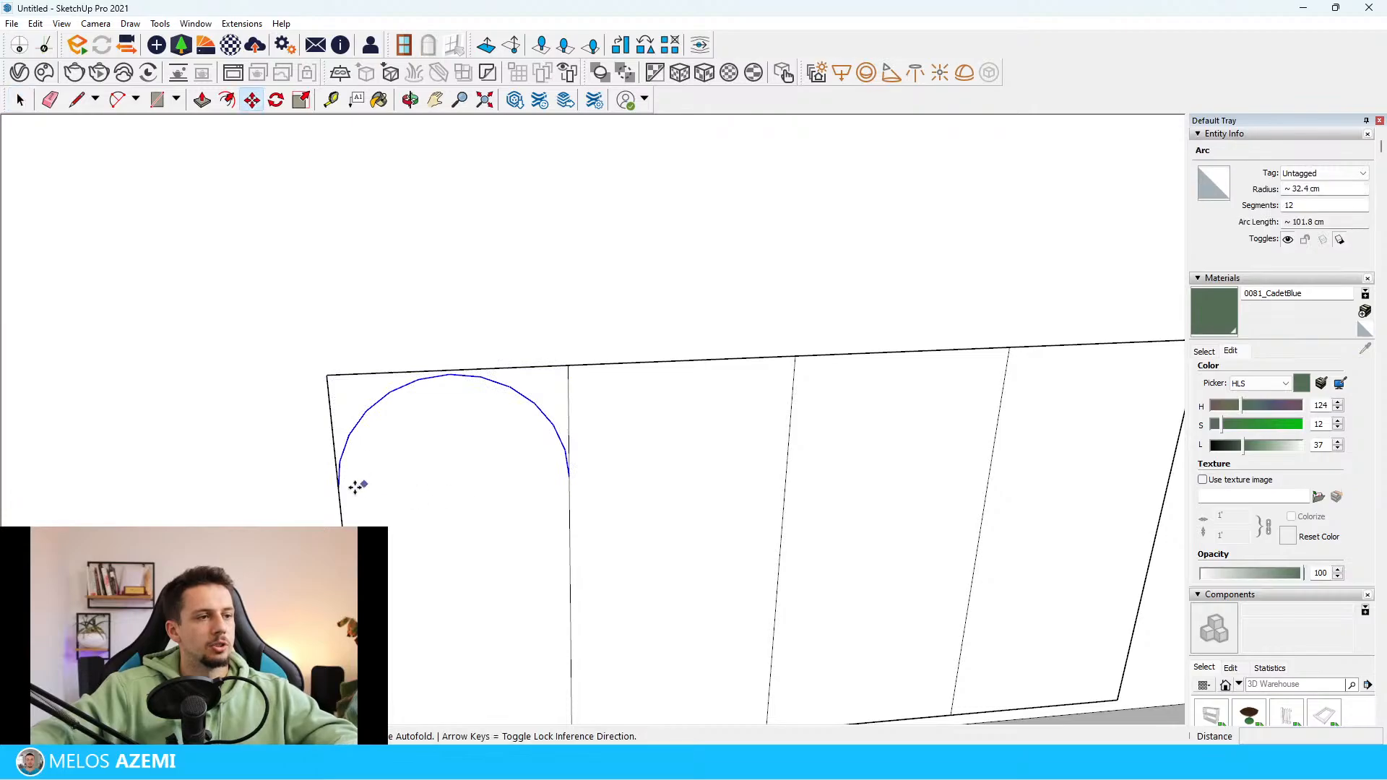
{"action": "left_click", "coordinate": [340, 489]}
{"action": "key", "text": "space"}
{"action": "scroll", "coordinate": [567, 480], "scroll_direction": "down", "scroll_amount": 3}
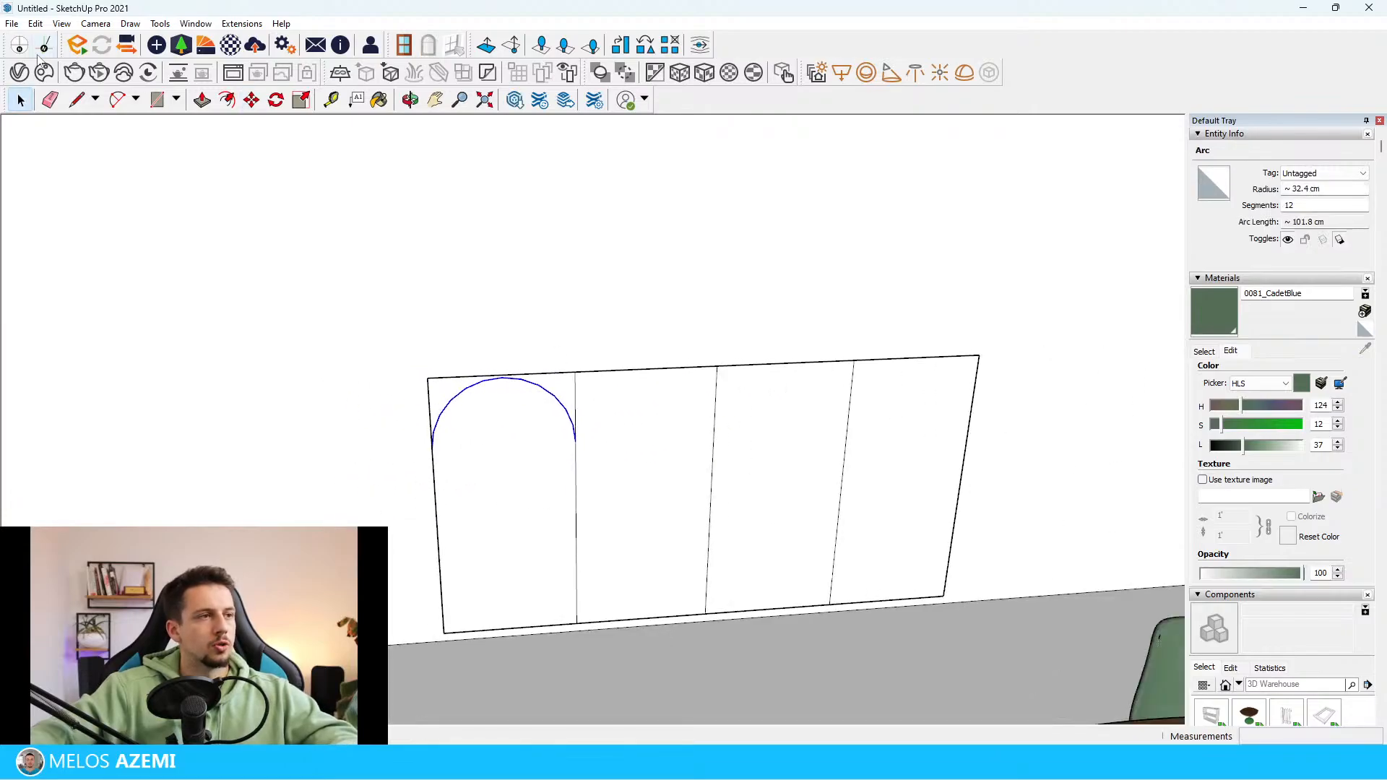
Draw a vertical centre line in the leftmost panel from the arc's highest point to the rectangle's lower edge
{"action": "left_click", "coordinate": [502, 376]}
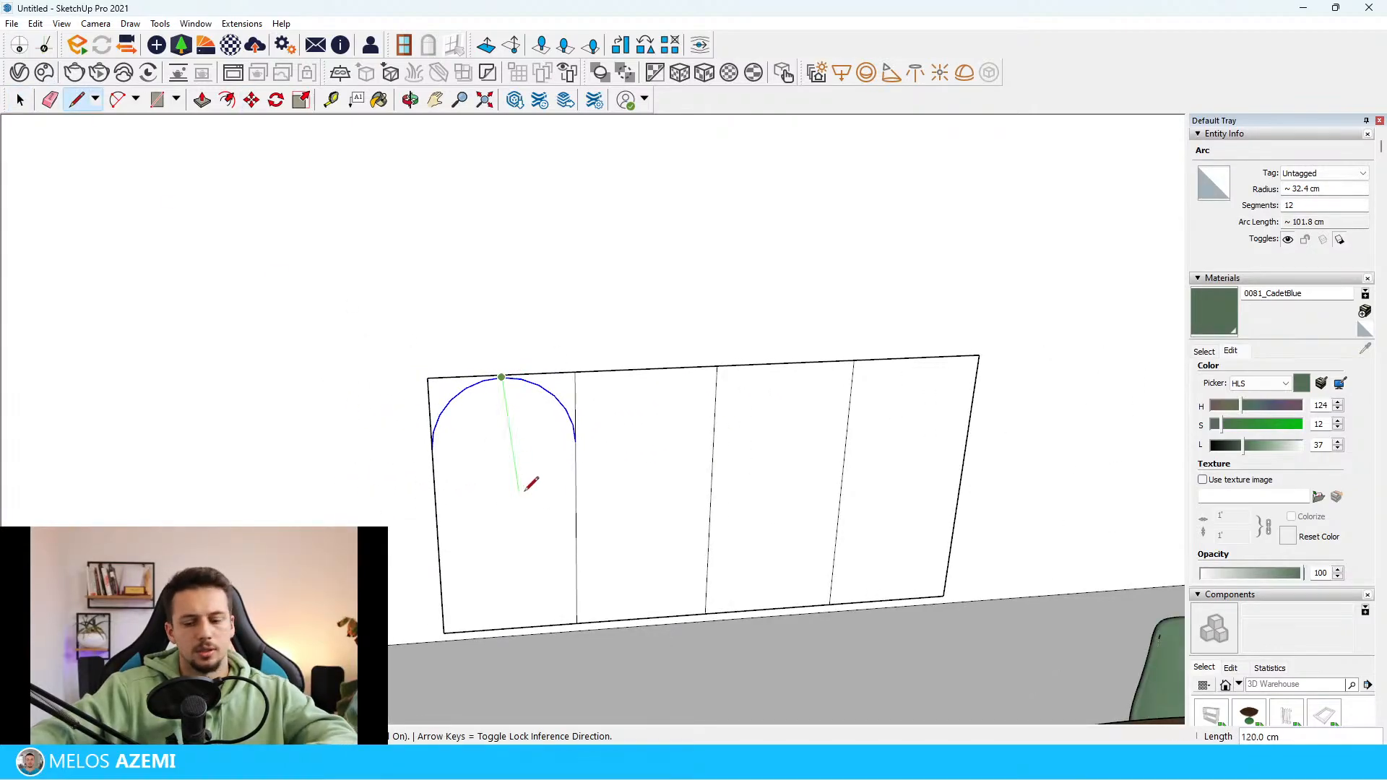
{"action": "left_click", "coordinate": [516, 626]}
{"action": "key", "text": "space"}
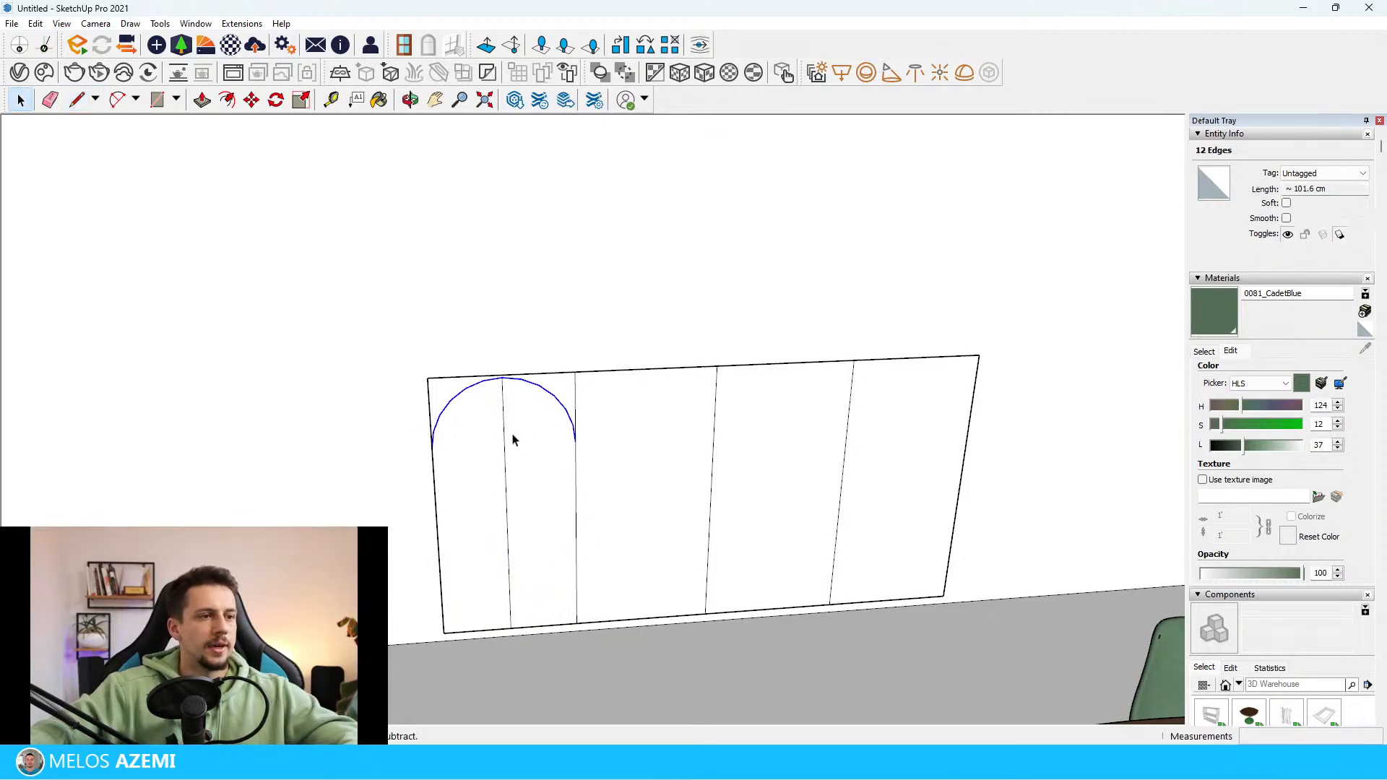
Copy the arc together with its centre line onto the other three panels, using the panel corners as reference points
{"action": "scroll", "coordinate": [503, 381], "scroll_direction": "up", "scroll_amount": 2}
{"action": "left_click", "coordinate": [452, 380]}
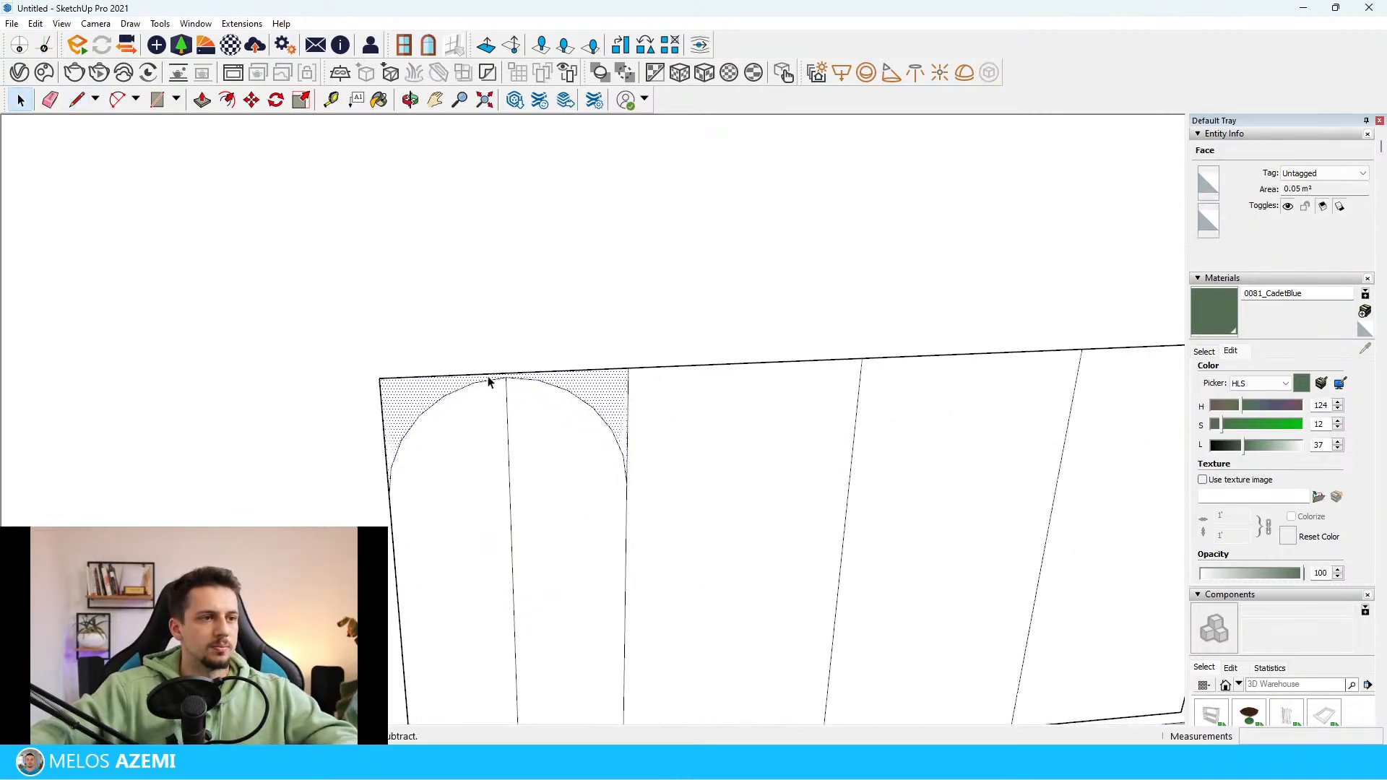
{"action": "left_click", "coordinate": [504, 399]}
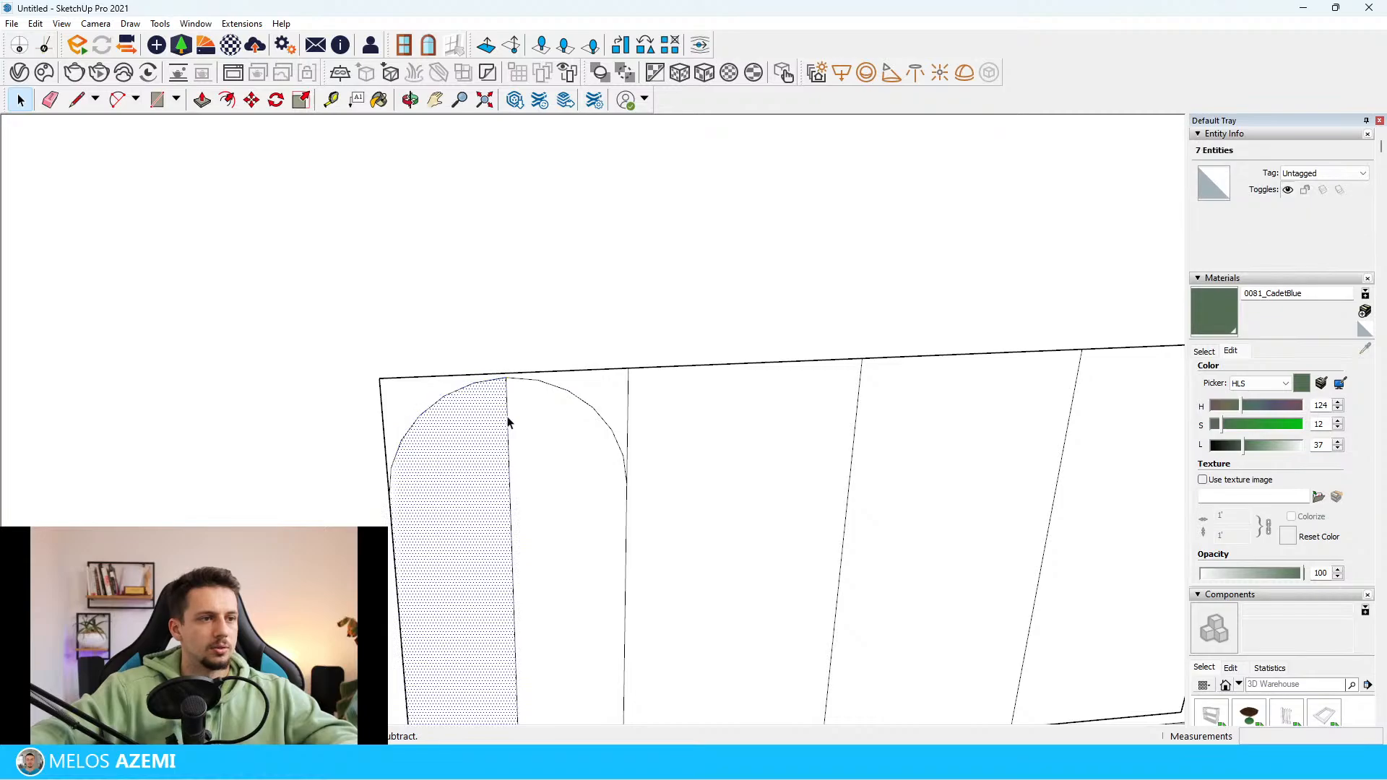
{"action": "left_click", "coordinate": [487, 425], "text": "shift"}
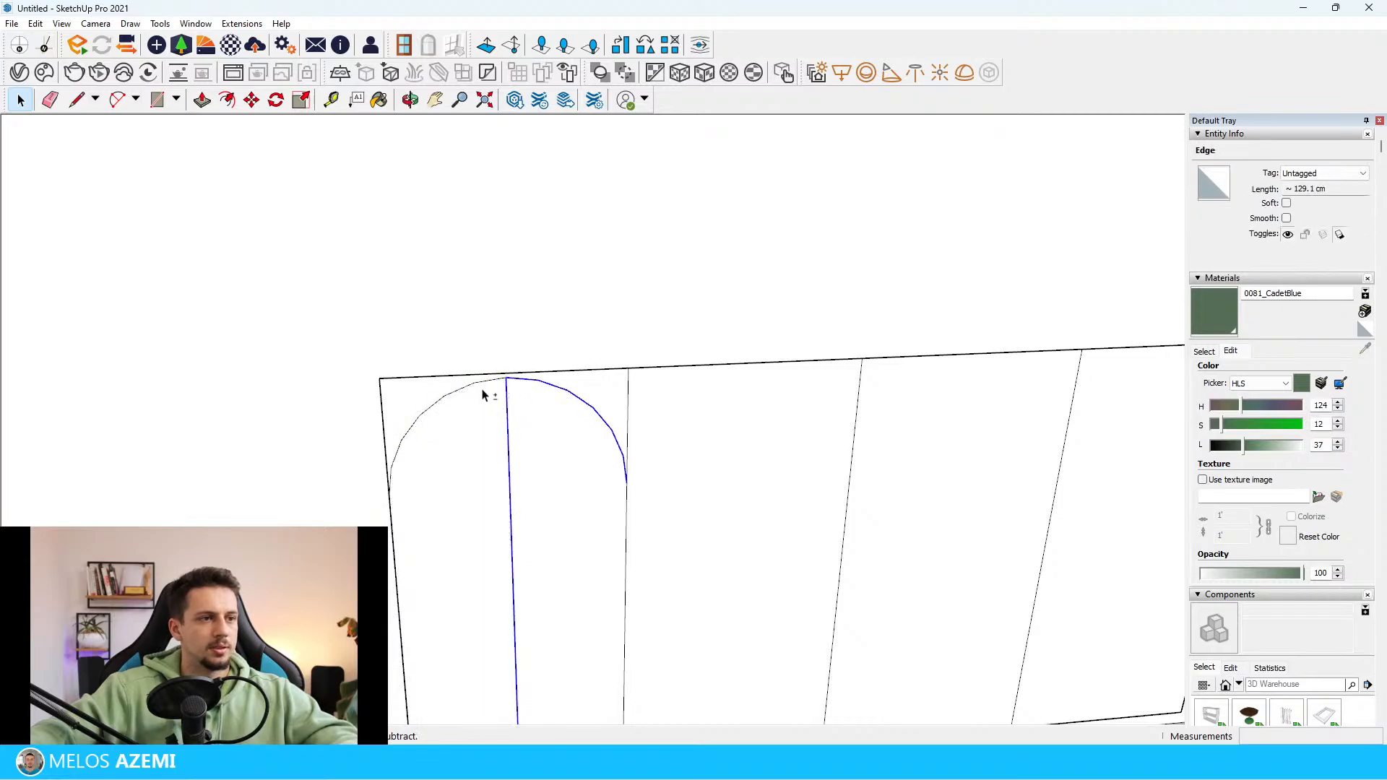
{"action": "left_click", "coordinate": [380, 377]}
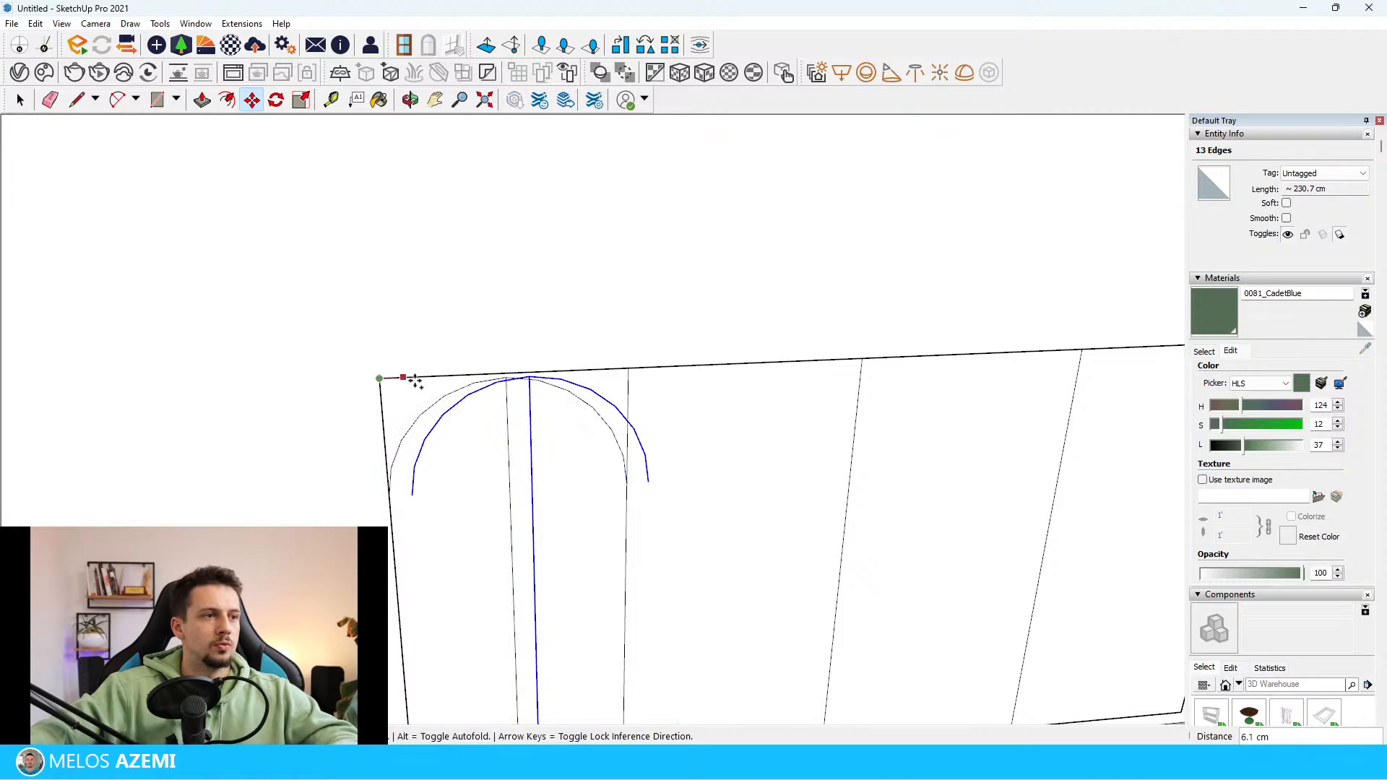
{"action": "left_click", "coordinate": [628, 368]}
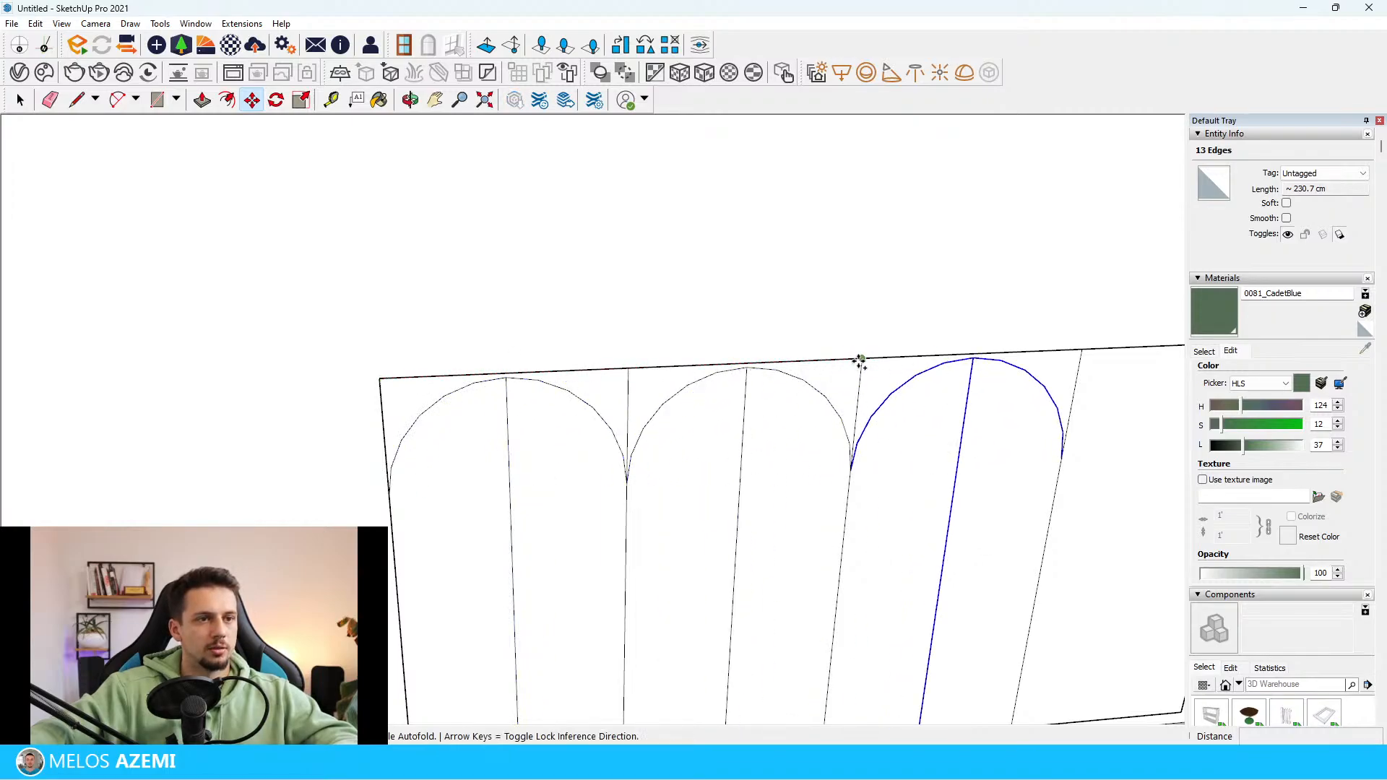
{"action": "left_click", "coordinate": [1079, 349]}
{"action": "key", "text": "space"}
{"action": "scroll", "coordinate": [774, 390], "scroll_direction": "down", "scroll_amount": 8}
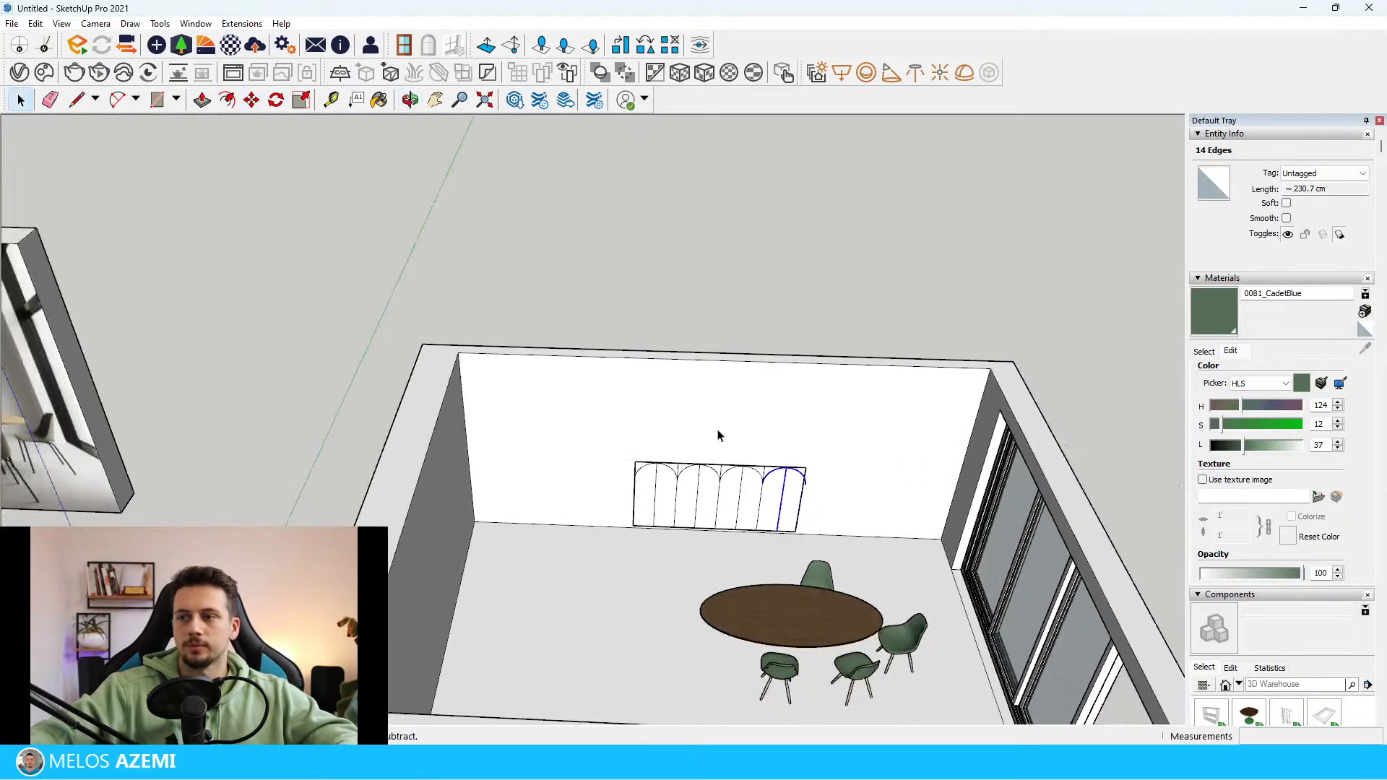
Try to delete the corner faces and outline edges above the first arch while the screen is on the wall
{"action": "scroll", "coordinate": [718, 435], "scroll_direction": "down", "scroll_amount": 3}
{"action": "scroll", "coordinate": [768, 495], "scroll_direction": "up", "scroll_amount": 12}
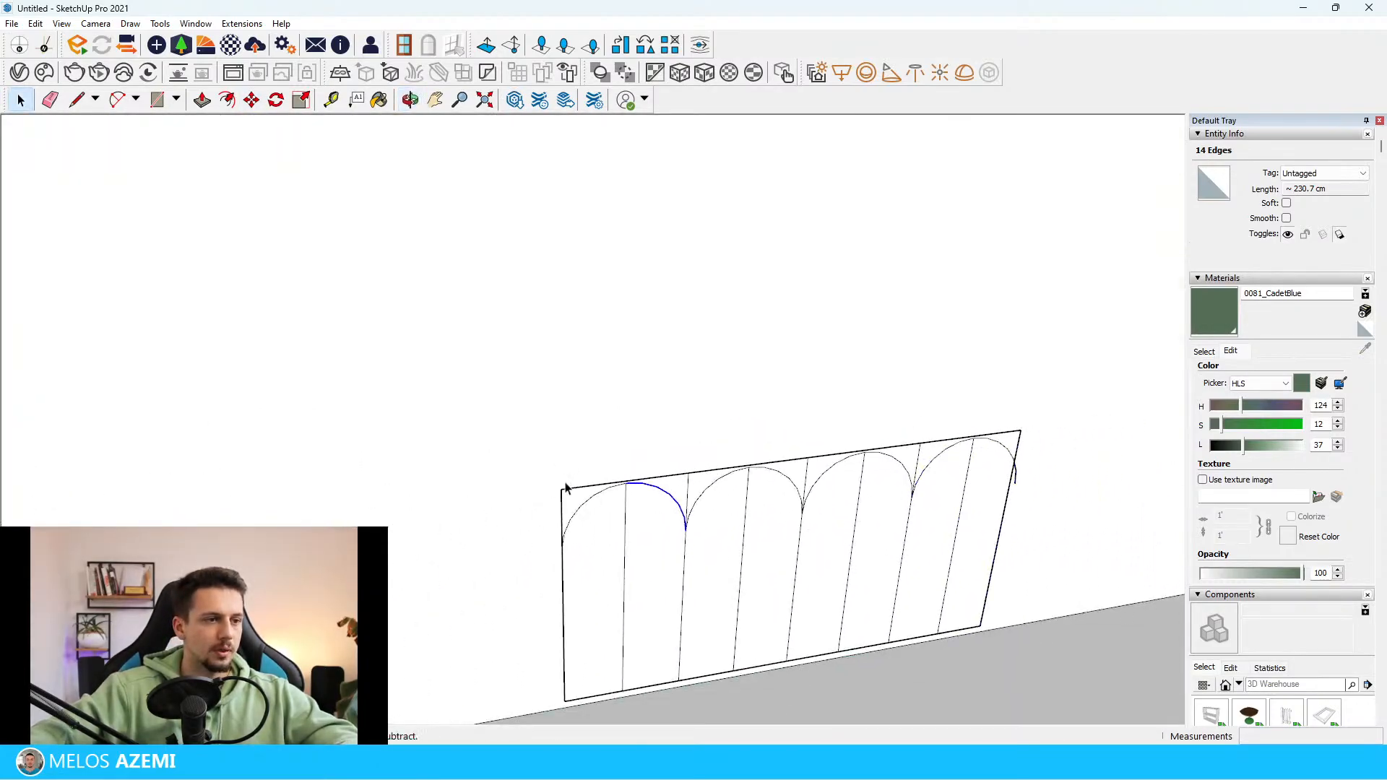
{"action": "scroll", "coordinate": [571, 491], "scroll_direction": "up", "scroll_amount": 3}
{"action": "left_click", "coordinate": [578, 502]}
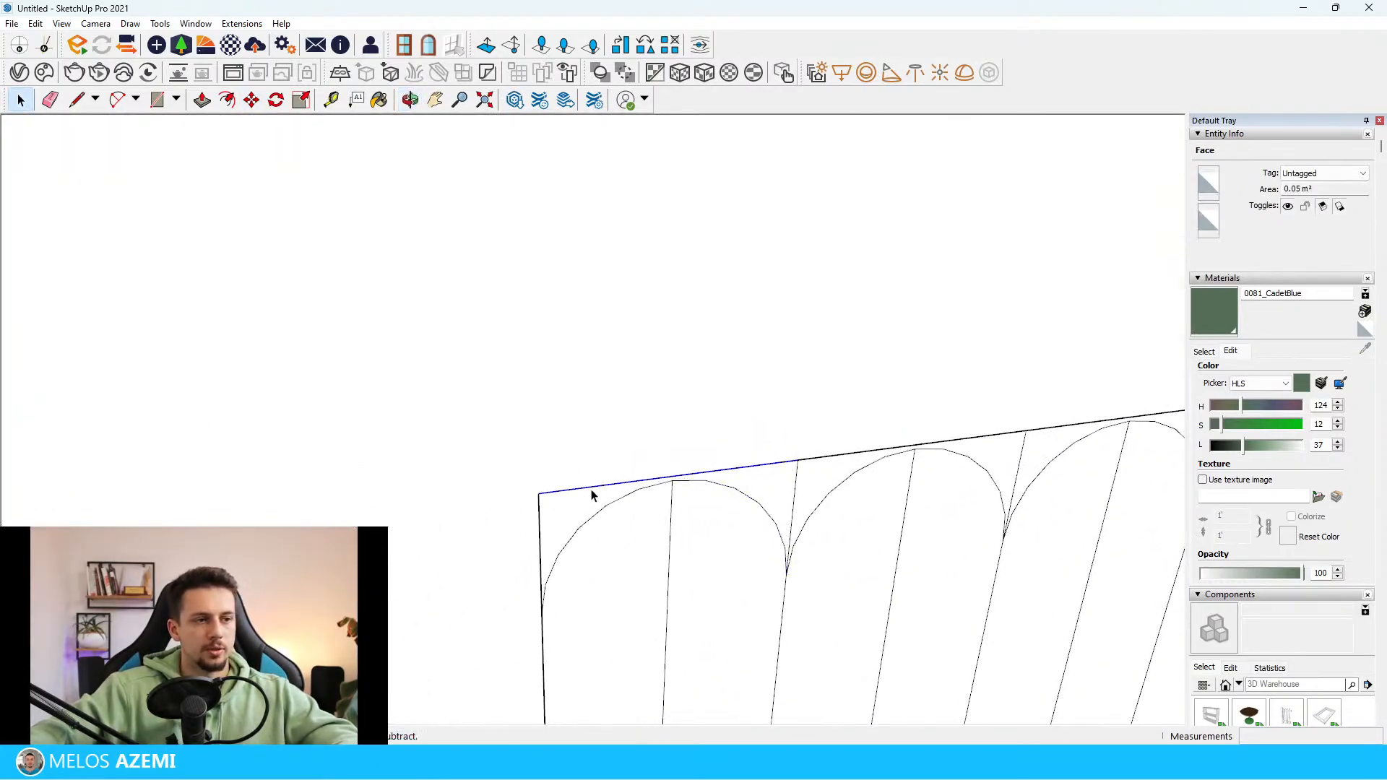
{"action": "scroll", "coordinate": [591, 495], "scroll_direction": "up", "scroll_amount": 2}
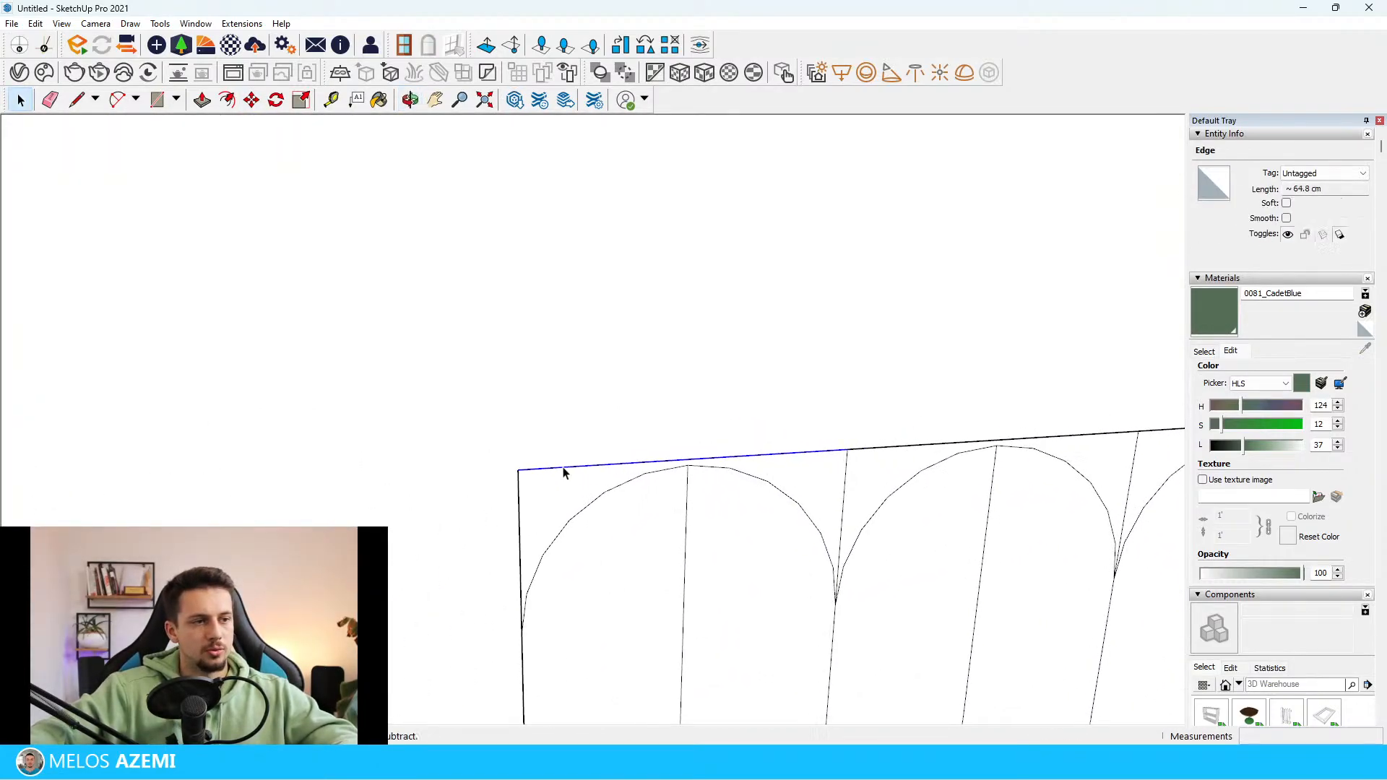
{"action": "left_click", "coordinate": [571, 500]}
{"action": "left_click_drag", "start_coordinate": [565, 491], "coordinate": [521, 445]}
{"action": "key", "text": "Delete"}
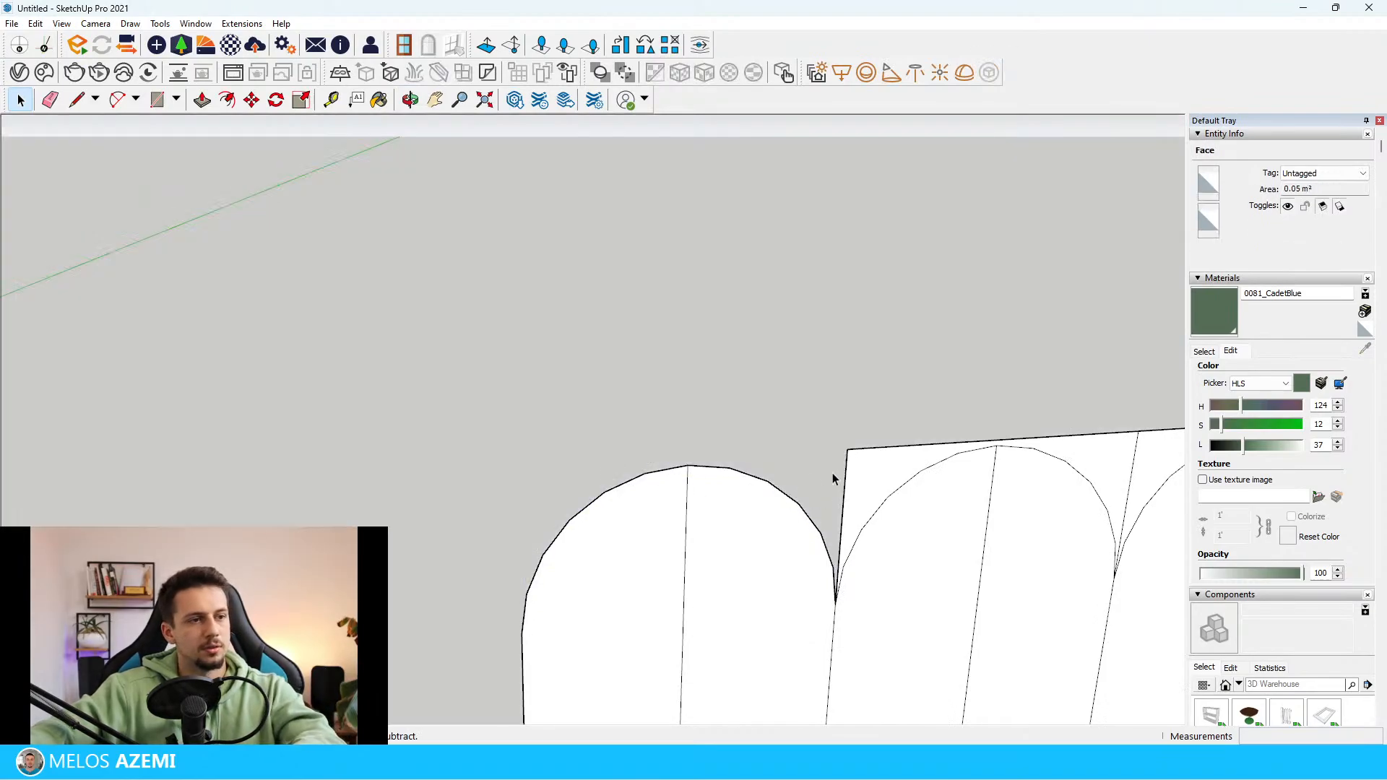
{"action": "key", "text": "ctrl+z"}
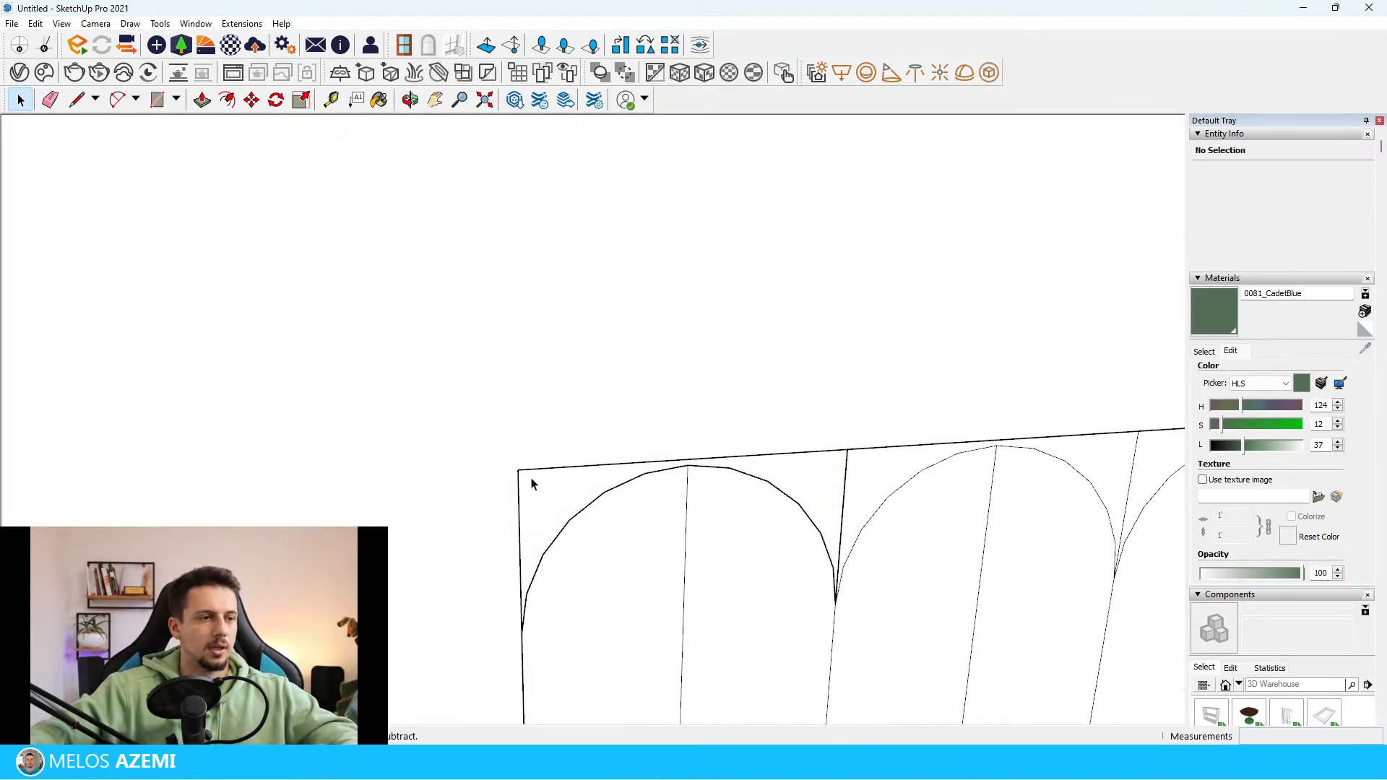
Move the whole arched panel drawing off the back wall to free space beside the room, about 12.6 m away
{"action": "scroll", "coordinate": [531, 483], "scroll_direction": "down", "scroll_amount": 6}
{"action": "triple_click", "coordinate": [758, 573]}
{"action": "key", "text": "m"}
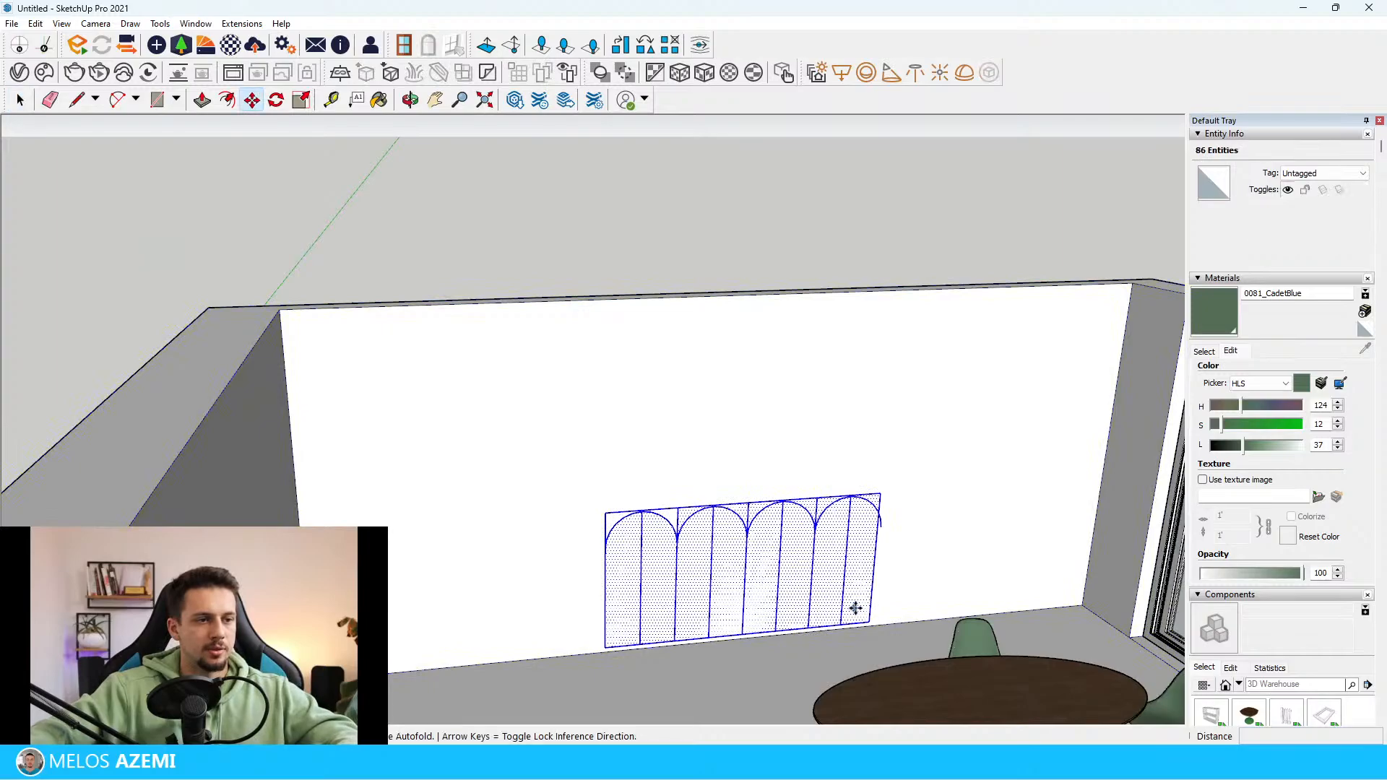
{"action": "left_click", "coordinate": [855, 609]}
{"action": "scroll", "coordinate": [845, 604], "scroll_direction": "down", "scroll_amount": 10}
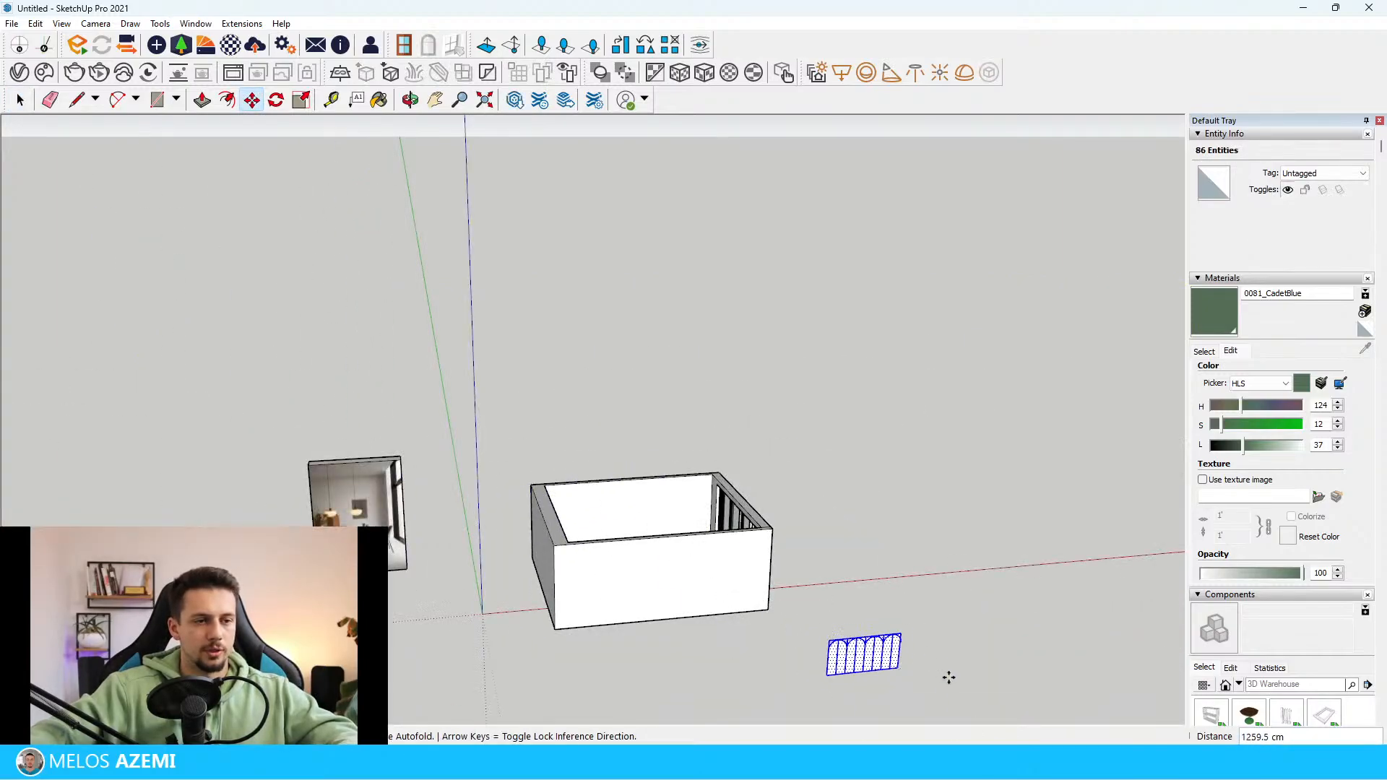
{"action": "scroll", "coordinate": [949, 678], "scroll_direction": "up", "scroll_amount": 2}
{"action": "key", "text": "space"}
{"action": "left_click", "coordinate": [916, 653]}
Delete the corner faces and leftover outline edges above the four arches, leaving only the round-topped panels
{"action": "scroll", "coordinate": [819, 630], "scroll_direction": "up", "scroll_amount": 8}
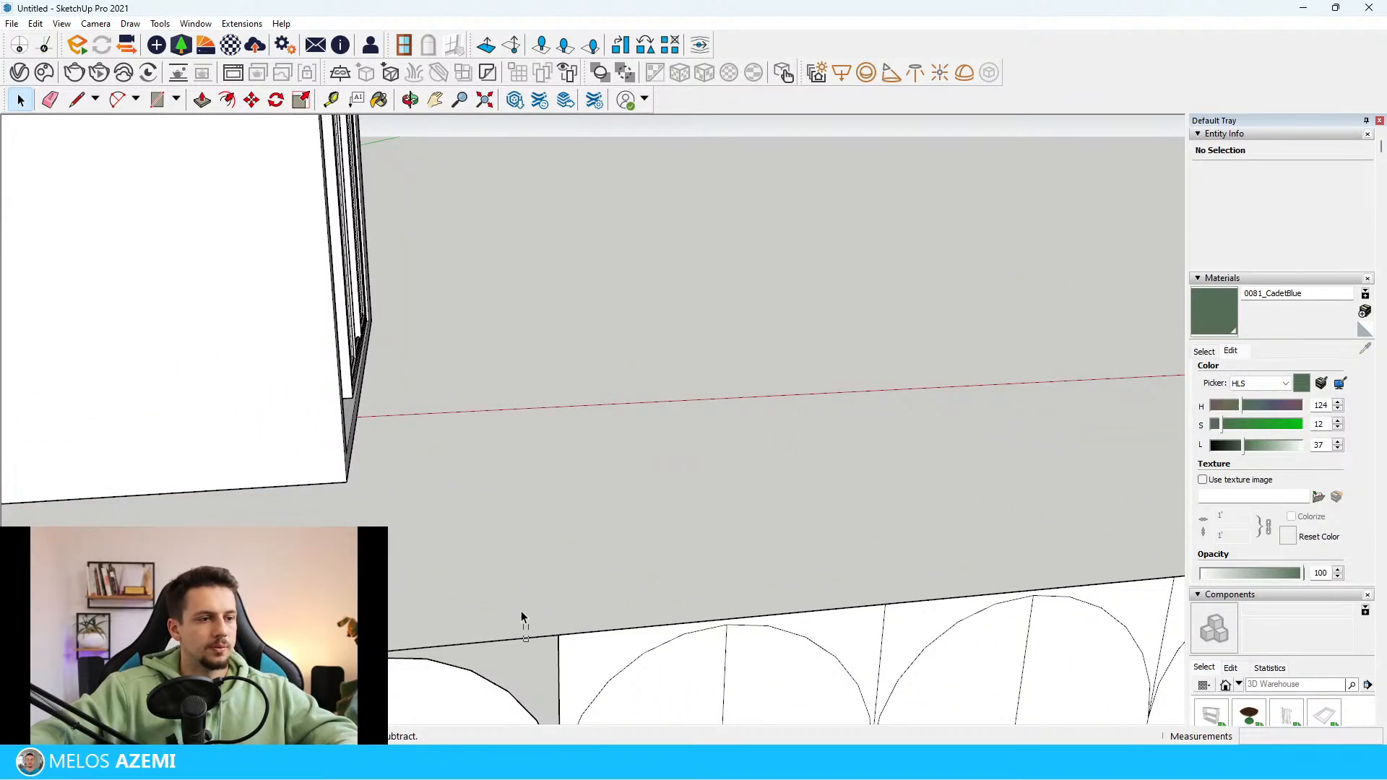
{"action": "key", "text": "Delete"}
{"action": "scroll", "coordinate": [555, 522], "scroll_direction": "down", "scroll_amount": 3}
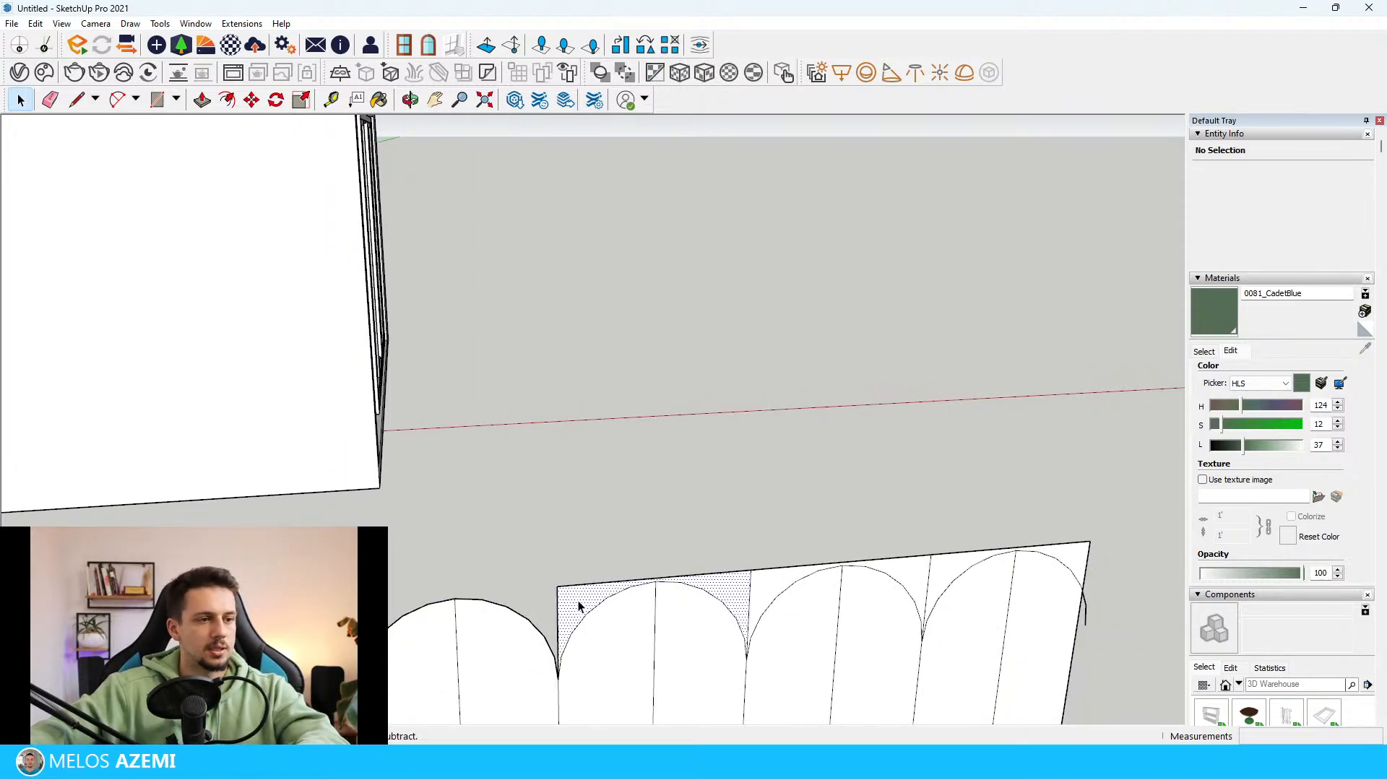
{"action": "key", "text": "Delete"}
{"action": "key", "text": "Delete"}
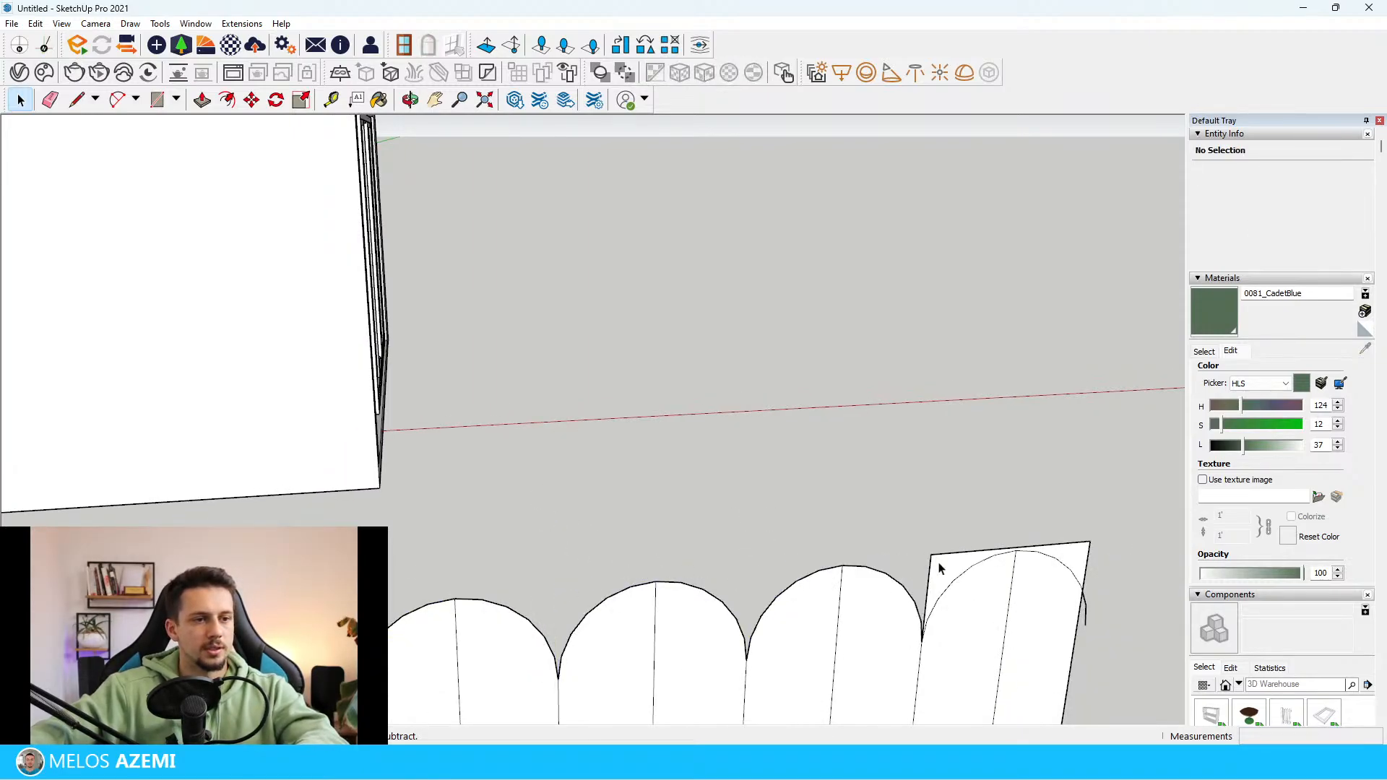
{"action": "key", "text": "Delete"}
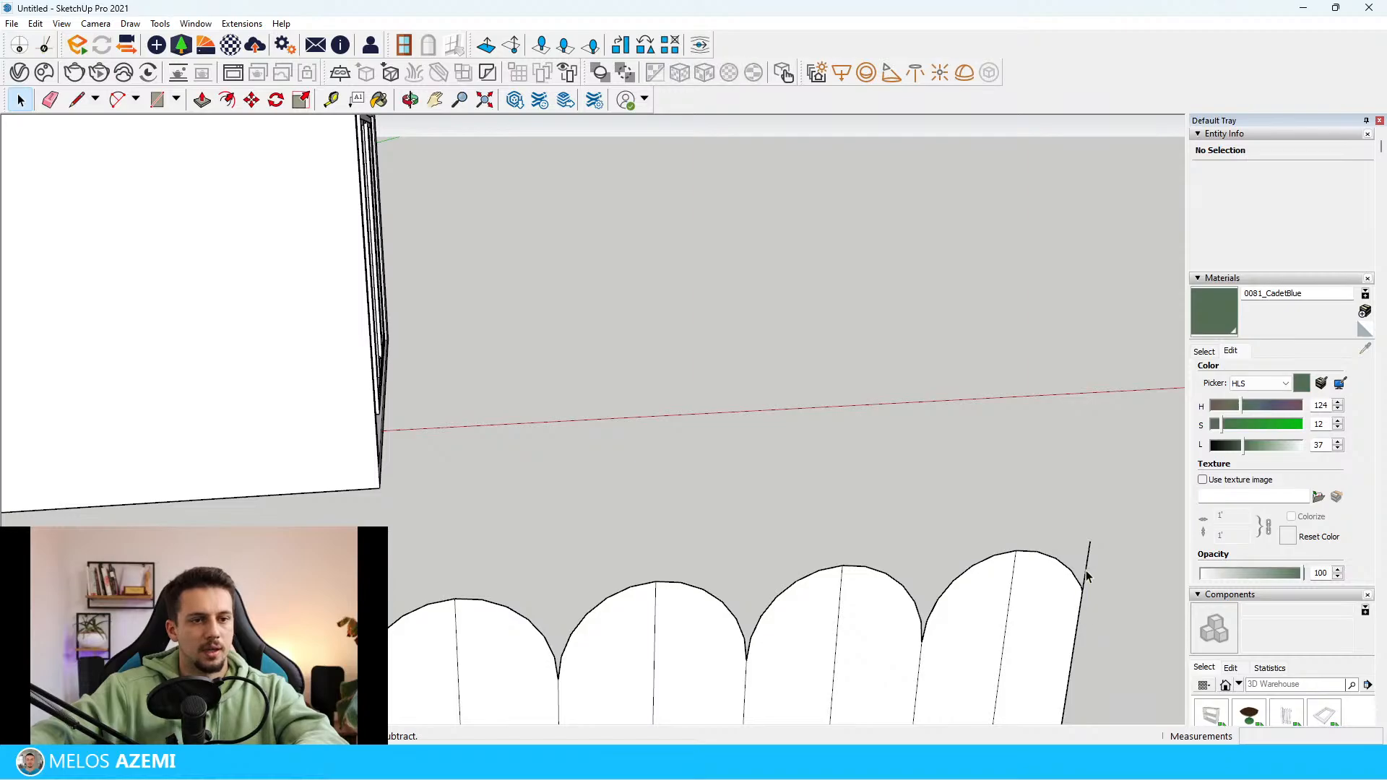
{"action": "scroll", "coordinate": [954, 419], "scroll_direction": "down", "scroll_amount": 5}
{"action": "middle_click_drag", "start_coordinate": [954, 421], "coordinate": [952, 504]}
Examine the round-topped wooden folding screen in the reference photo from close up
{"action": "scroll", "coordinate": [952, 505], "scroll_direction": "down", "scroll_amount": 4}
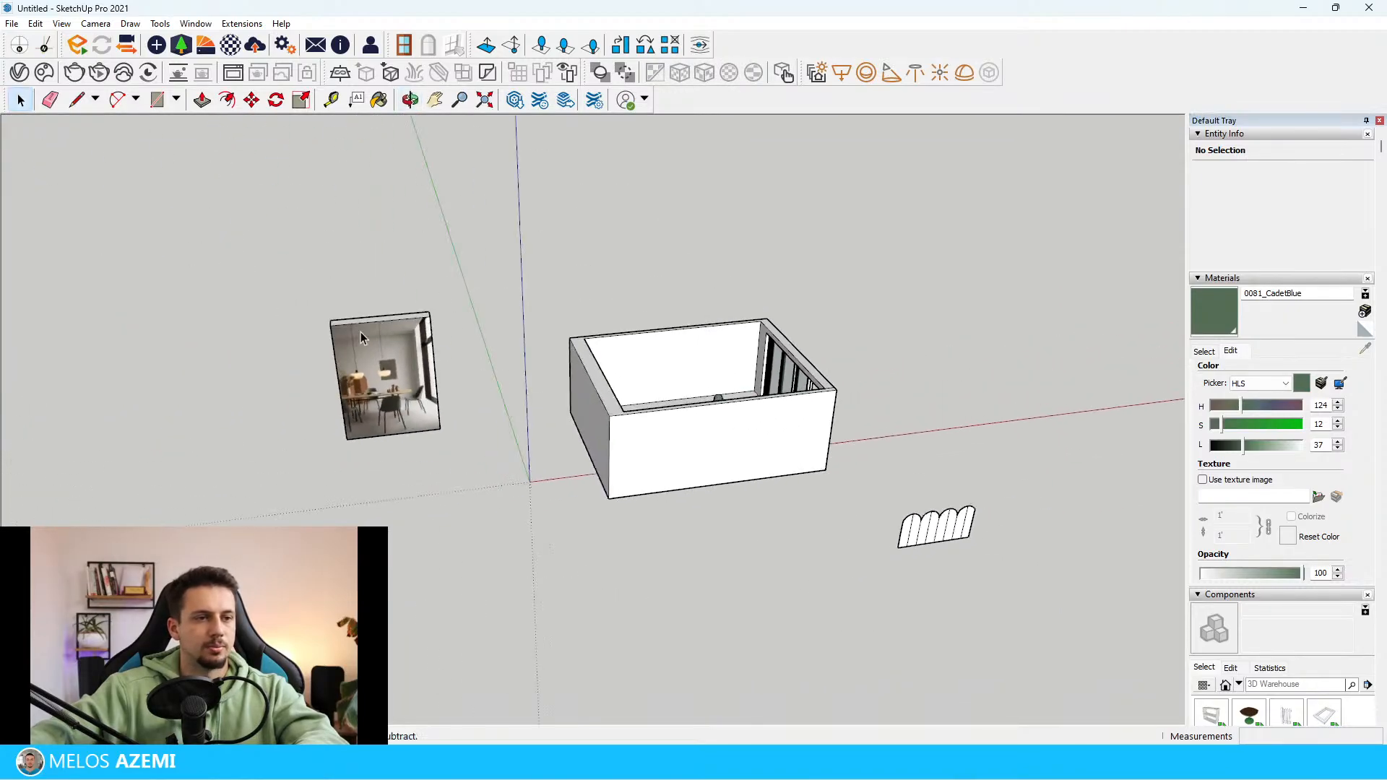
{"action": "scroll", "coordinate": [357, 336], "scroll_direction": "up", "scroll_amount": 3}
{"action": "scroll", "coordinate": [353, 399], "scroll_direction": "up", "scroll_amount": 4}
{"action": "scroll", "coordinate": [353, 392], "scroll_direction": "down", "scroll_amount": 1}
{"action": "scroll", "coordinate": [360, 353], "scroll_direction": "up", "scroll_amount": 3}
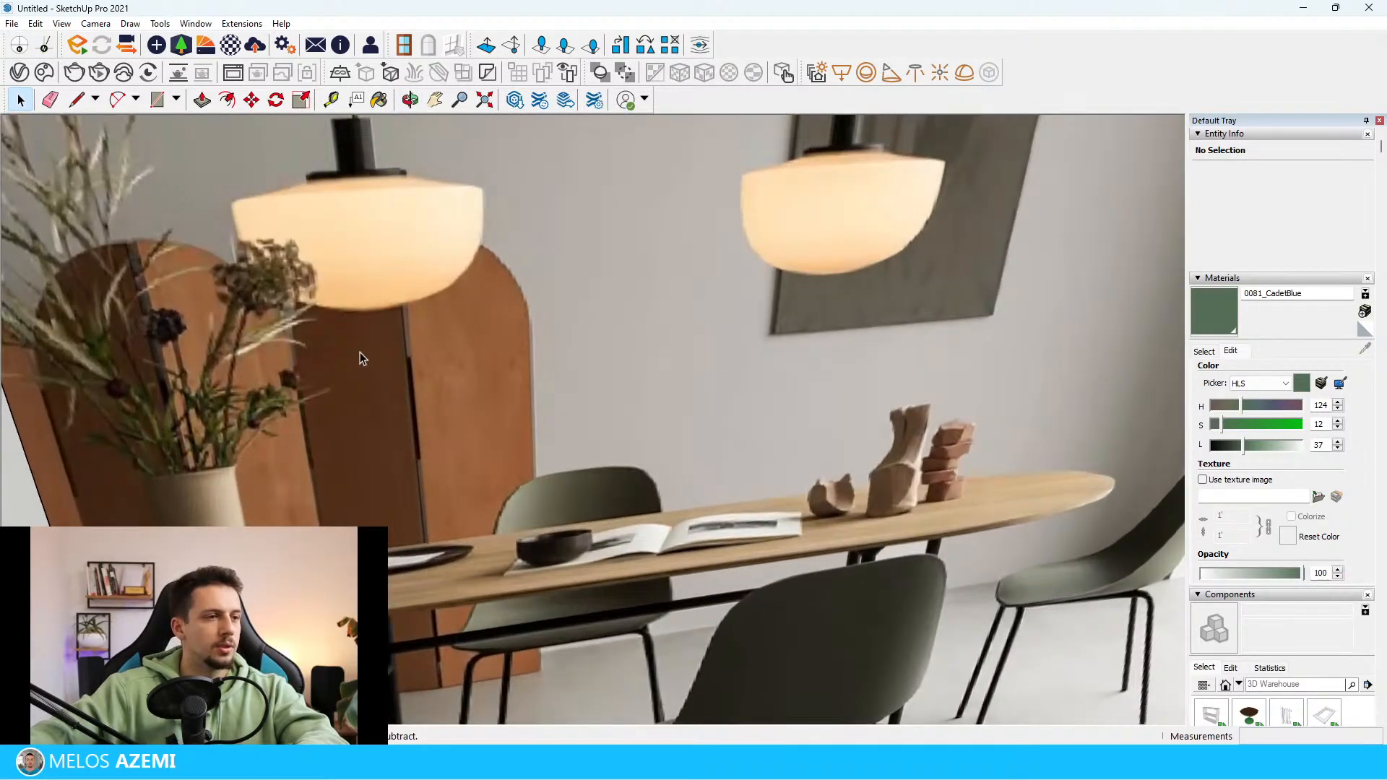
{"action": "scroll", "coordinate": [371, 439], "scroll_direction": "down", "scroll_amount": 10}
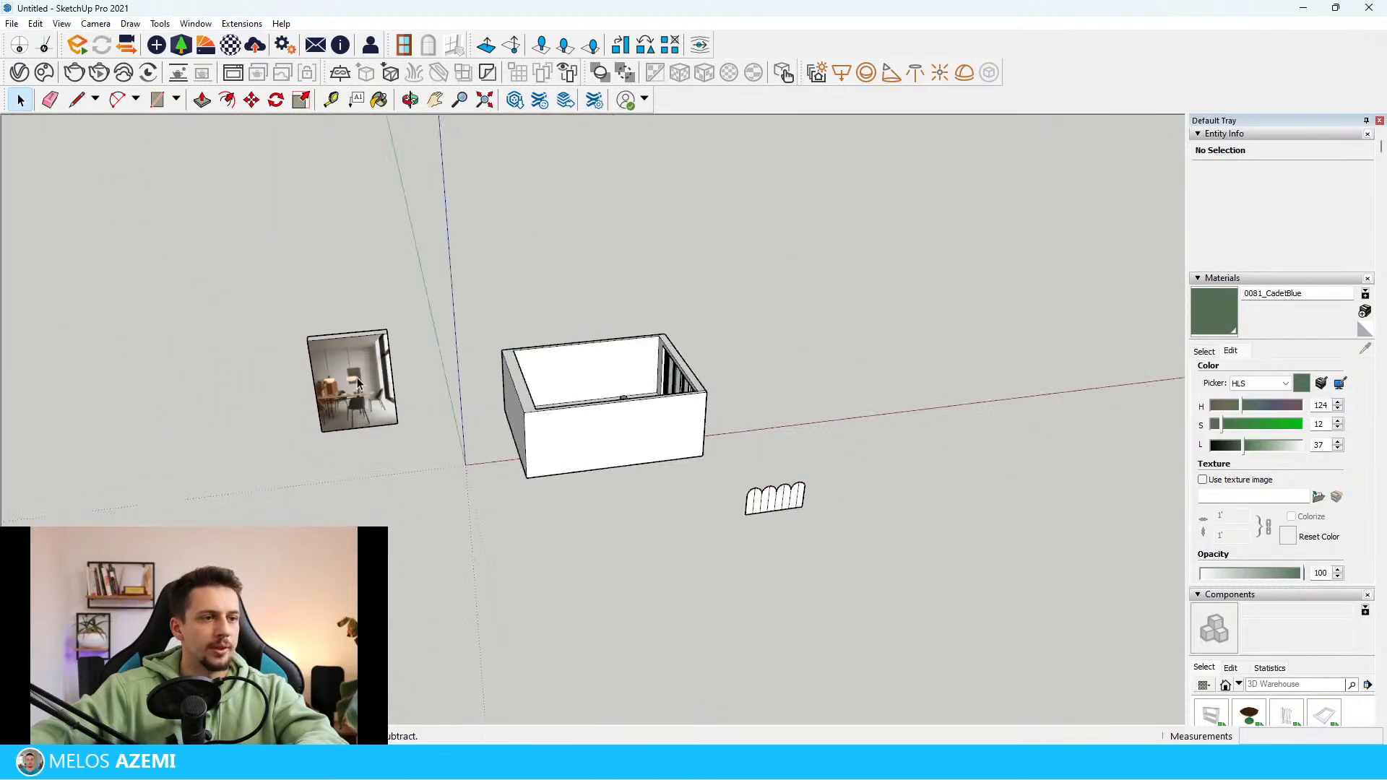
From the back of the screen, extrude the outermost half-panel at the right end by 3 cm with Push/Pull
{"action": "scroll", "coordinate": [783, 466], "scroll_direction": "up", "scroll_amount": 2}
{"action": "scroll", "coordinate": [782, 466], "scroll_direction": "up", "scroll_amount": 3}
{"action": "middle_click_drag", "start_coordinate": [734, 440], "coordinate": [676, 361]}
{"action": "scroll", "coordinate": [722, 383], "scroll_direction": "up", "scroll_amount": 3}
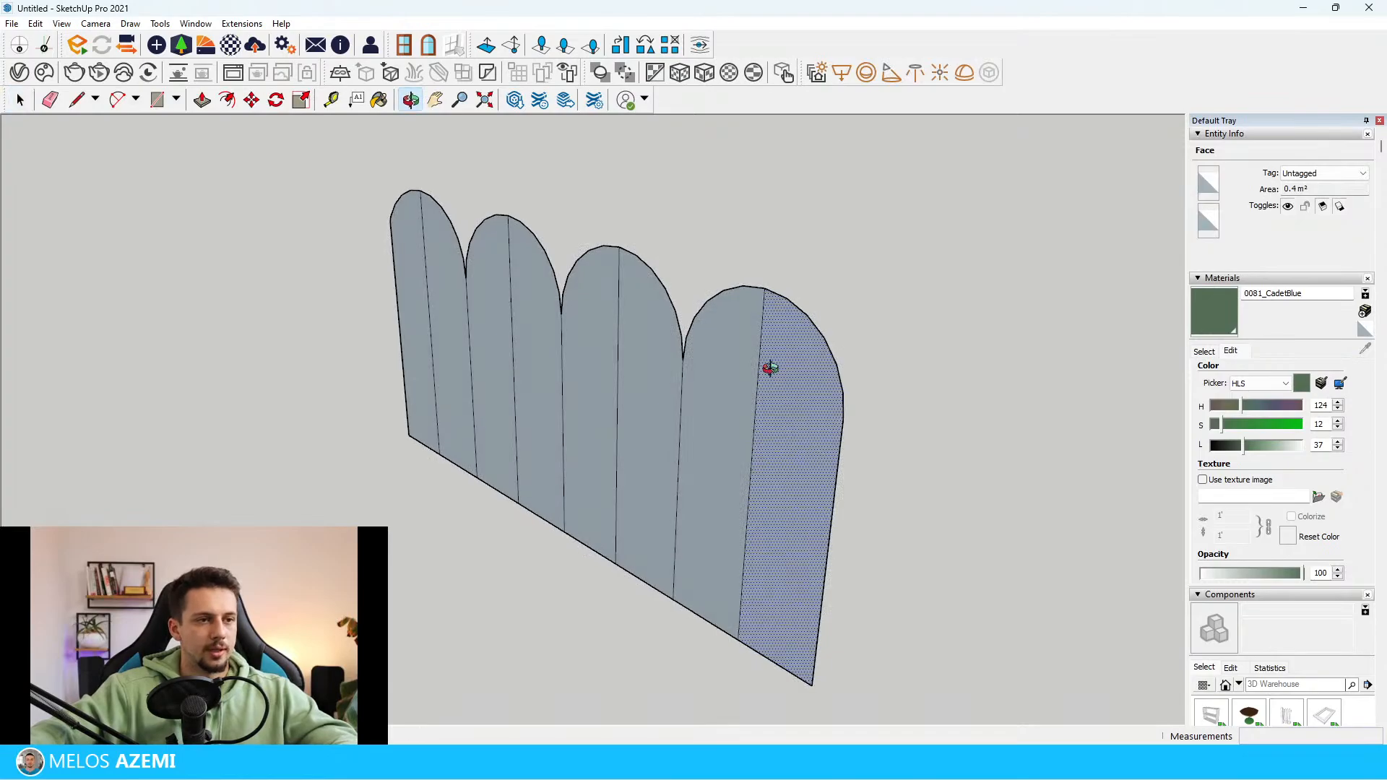
{"action": "middle_click_drag", "start_coordinate": [770, 369], "coordinate": [774, 390]}
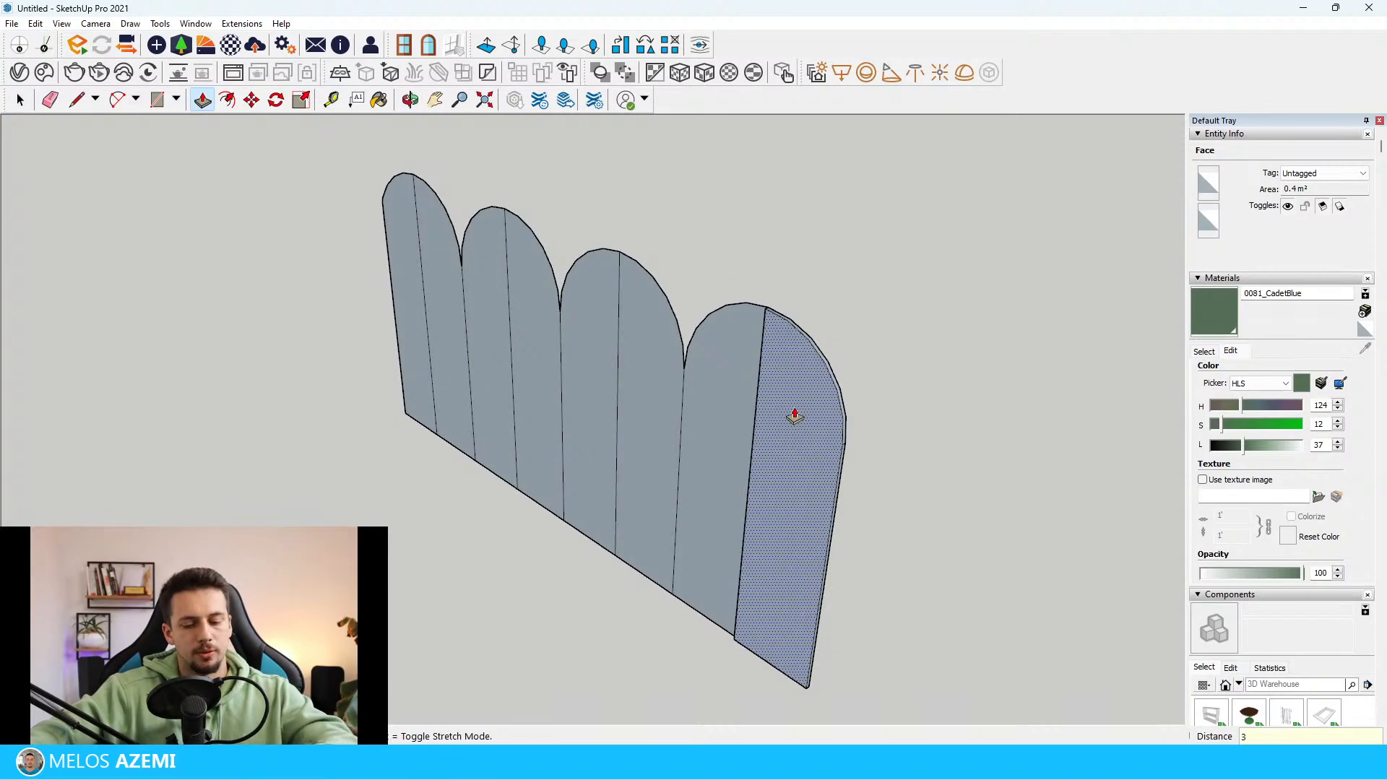
{"action": "key", "text": "Return"}
{"action": "middle_click_drag", "start_coordinate": [795, 416], "coordinate": [852, 365]}
{"action": "key", "text": "space"}
{"action": "scroll", "coordinate": [751, 352], "scroll_direction": "down", "scroll_amount": 3}
{"action": "middle_click_drag", "start_coordinate": [755, 352], "coordinate": [899, 373]}
{"action": "scroll", "coordinate": [741, 293], "scroll_direction": "up", "scroll_amount": 2}
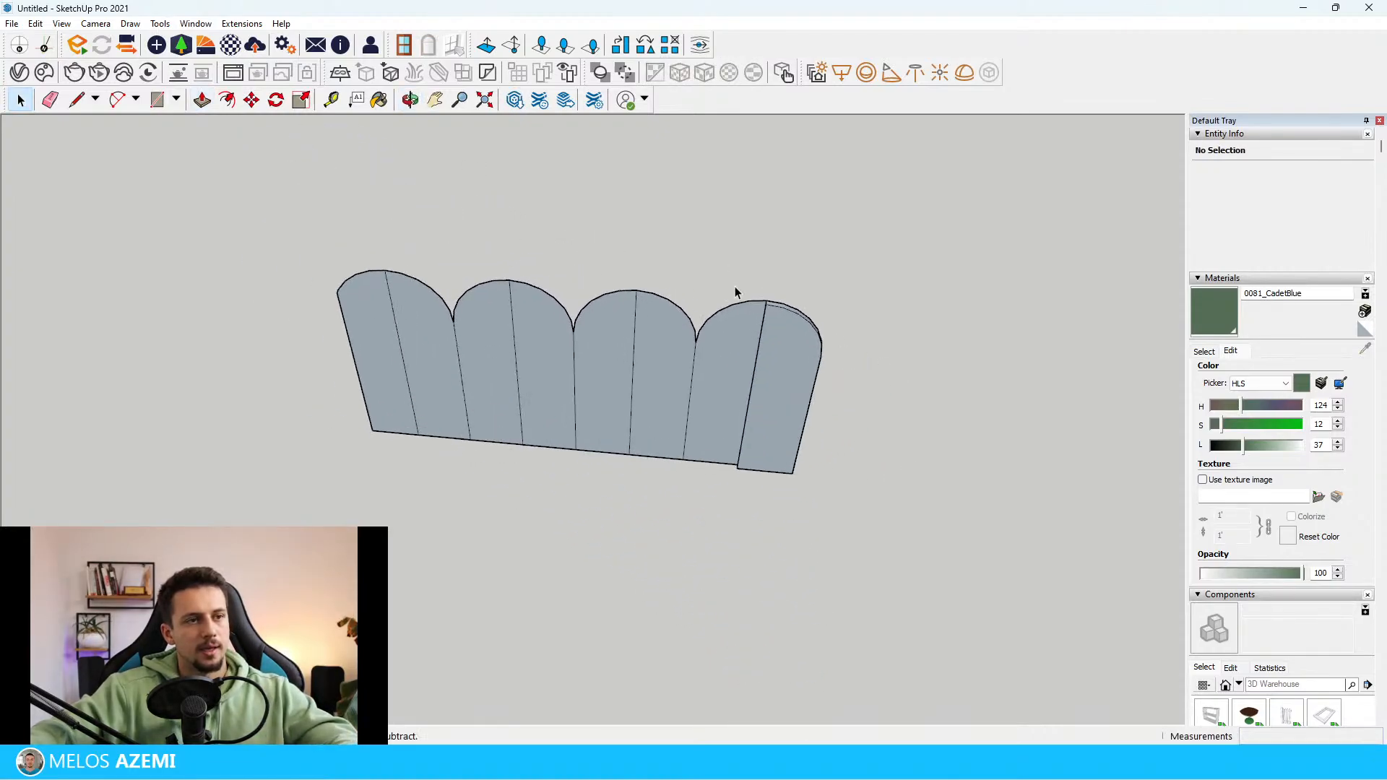
Extrude the neighbouring half of the same end arch by 3 cm so both halves have equal thickness
{"action": "scroll", "coordinate": [735, 291], "scroll_direction": "up", "scroll_amount": 4}
{"action": "left_click", "coordinate": [720, 343]}
{"action": "key", "text": "p"}
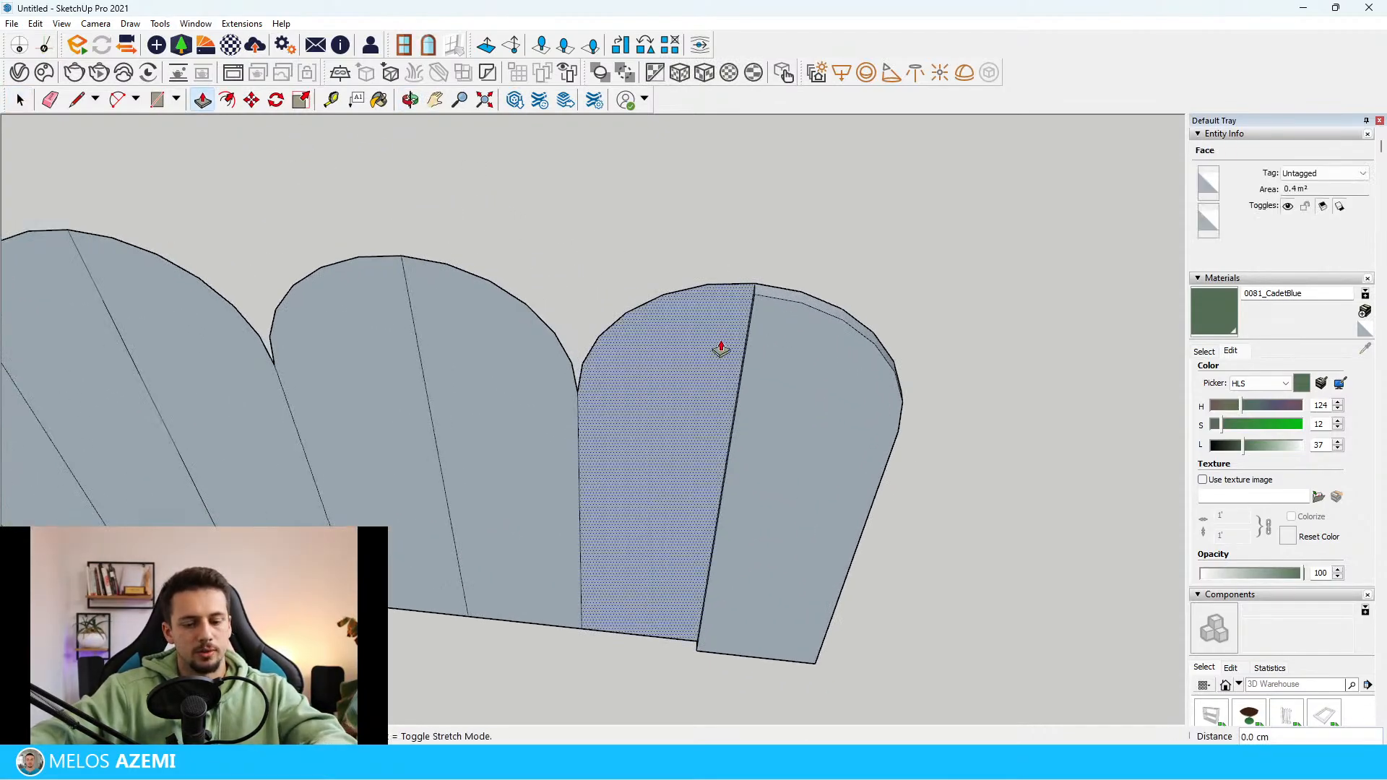
{"action": "key", "text": "space"}
Copy the thickened arch's two back faces forward onto its front outline to close the open front
{"action": "scroll", "coordinate": [799, 357], "scroll_direction": "down", "scroll_amount": 5}
{"action": "middle_click_drag", "start_coordinate": [792, 365], "coordinate": [781, 399]}
{"action": "left_click_drag", "start_coordinate": [781, 399], "coordinate": [695, 304]}
{"action": "left_click_drag", "start_coordinate": [800, 354], "coordinate": [802, 349]}
{"action": "middle_click_drag", "start_coordinate": [799, 354], "coordinate": [823, 210]}
{"action": "left_click", "coordinate": [544, 445]}
{"action": "left_click", "coordinate": [635, 477], "text": "shift"}
{"action": "scroll", "coordinate": [600, 531], "scroll_direction": "down", "scroll_amount": 2}
{"action": "scroll", "coordinate": [578, 534], "scroll_direction": "up", "scroll_amount": 3}
{"action": "key", "text": "m"}
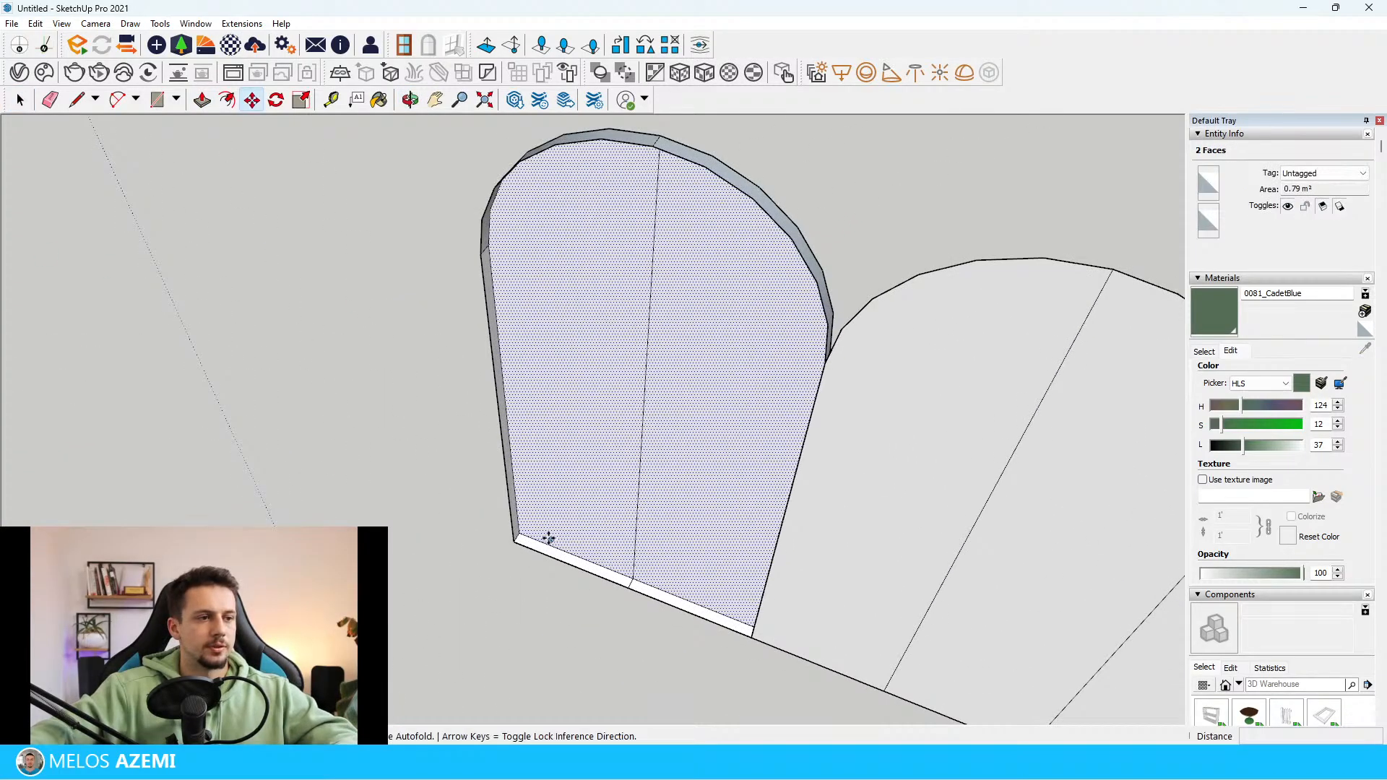
{"action": "scroll", "coordinate": [547, 539], "scroll_direction": "up", "scroll_amount": 3}
{"action": "left_click", "coordinate": [498, 527]}
{"action": "left_click", "coordinate": [489, 545]}
{"action": "scroll", "coordinate": [556, 535], "scroll_direction": "down", "scroll_amount": 6}
{"action": "middle_click_drag", "start_coordinate": [621, 455], "coordinate": [748, 426]}
Copy the outer half of the thickened end arch, with its edges and faces, to free space beside the screen
{"action": "key", "text": "space"}
{"action": "left_click", "coordinate": [496, 436]}
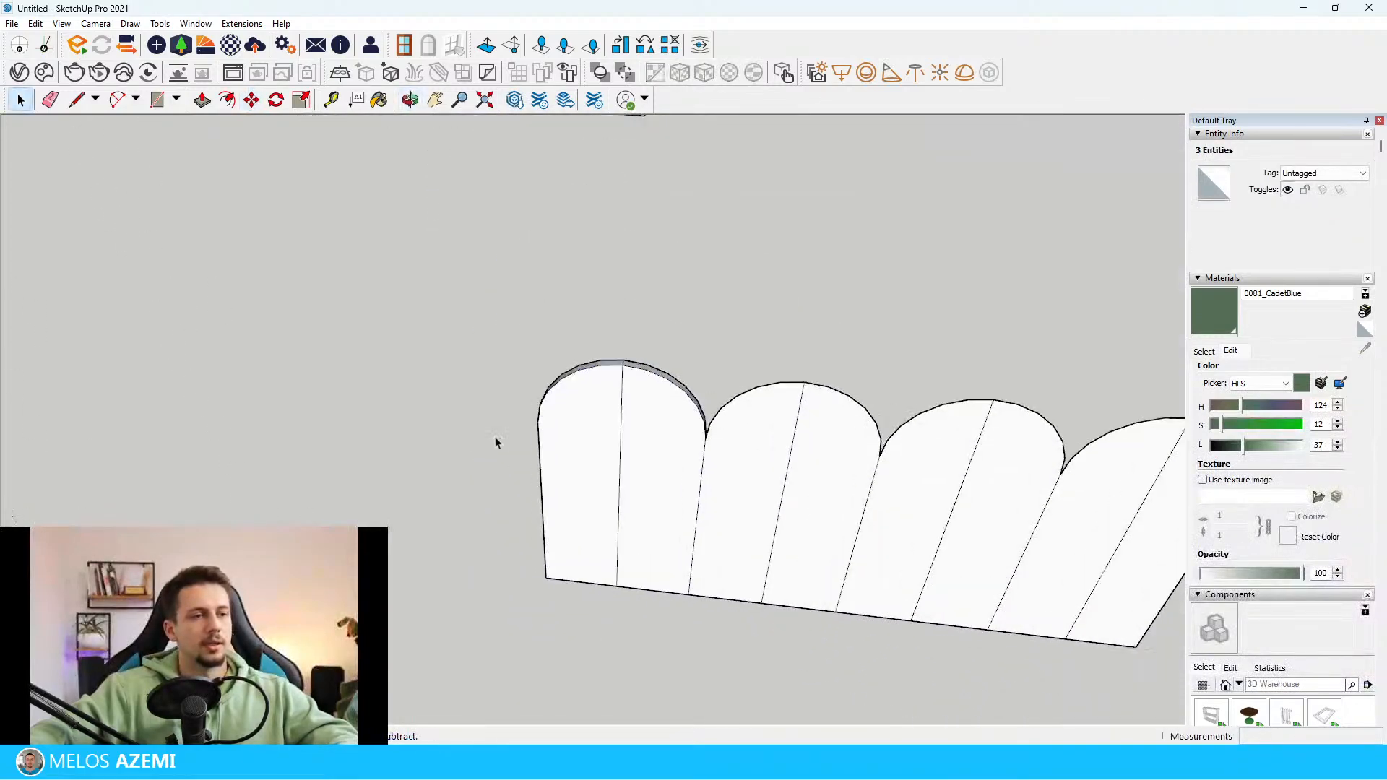
{"action": "middle_click_drag", "start_coordinate": [534, 441], "coordinate": [593, 434]}
{"action": "left_click_drag", "start_coordinate": [643, 634], "coordinate": [482, 265]}
{"action": "middle_click_drag", "start_coordinate": [563, 347], "coordinate": [697, 425]}
{"action": "scroll", "coordinate": [622, 453], "scroll_direction": "down", "scroll_amount": 3}
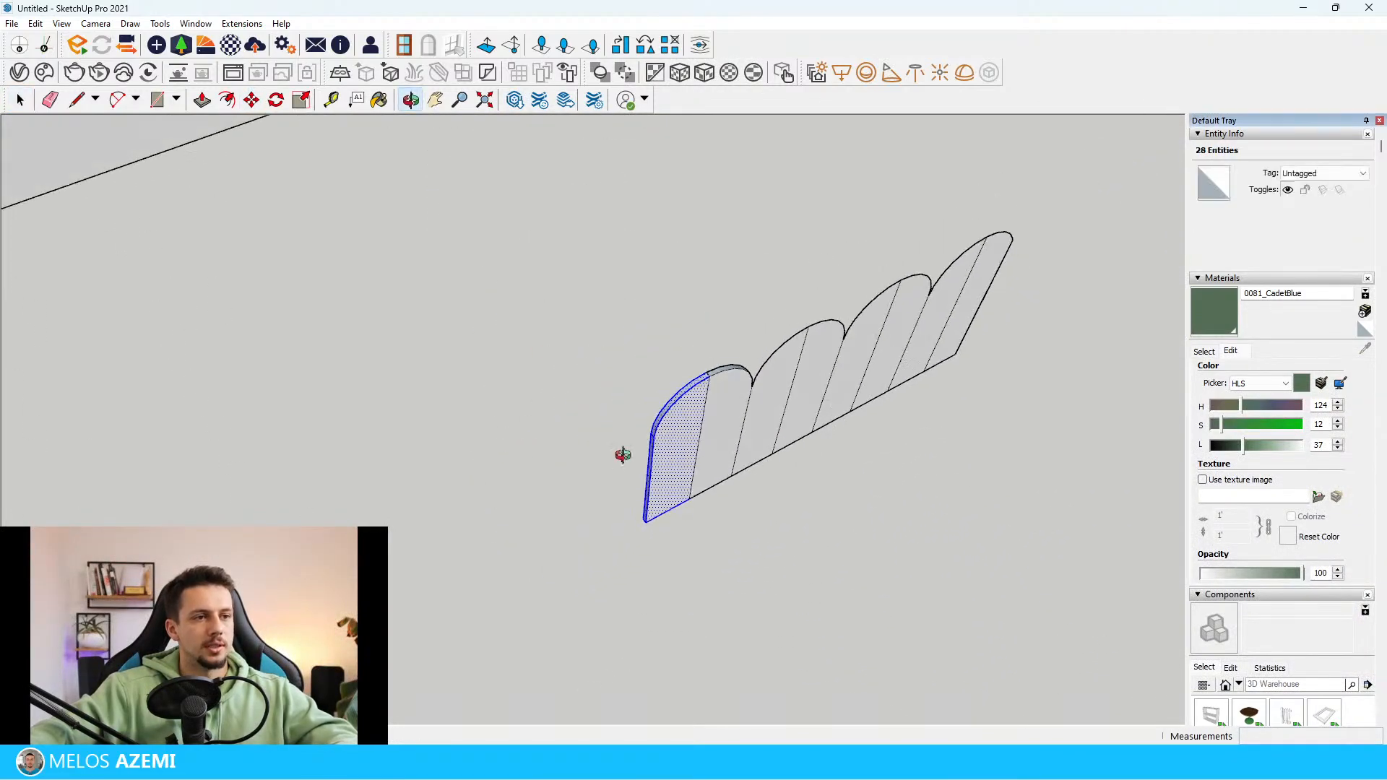
{"action": "key", "text": "m"}
{"action": "middle_click_drag", "start_coordinate": [622, 453], "coordinate": [650, 402]}
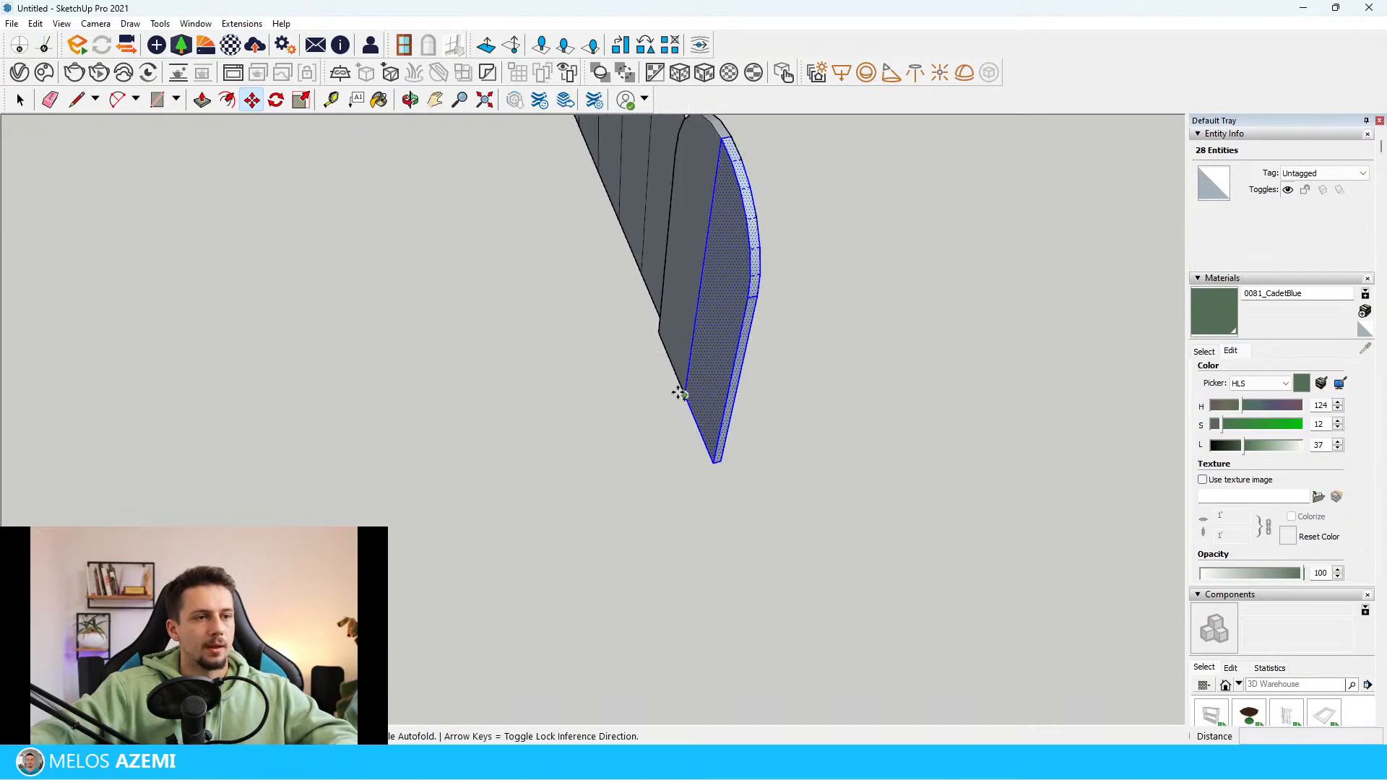
{"action": "left_click", "coordinate": [684, 394]}
{"action": "key", "text": "ctrl"}
{"action": "left_click", "coordinate": [799, 620]}
{"action": "key", "text": "space"}
Rotate the copied half-panel around its bottom corner so it stands at an angle, and make it a group
{"action": "middle_click_drag", "start_coordinate": [838, 562], "coordinate": [853, 662]}
{"action": "key", "text": "q"}
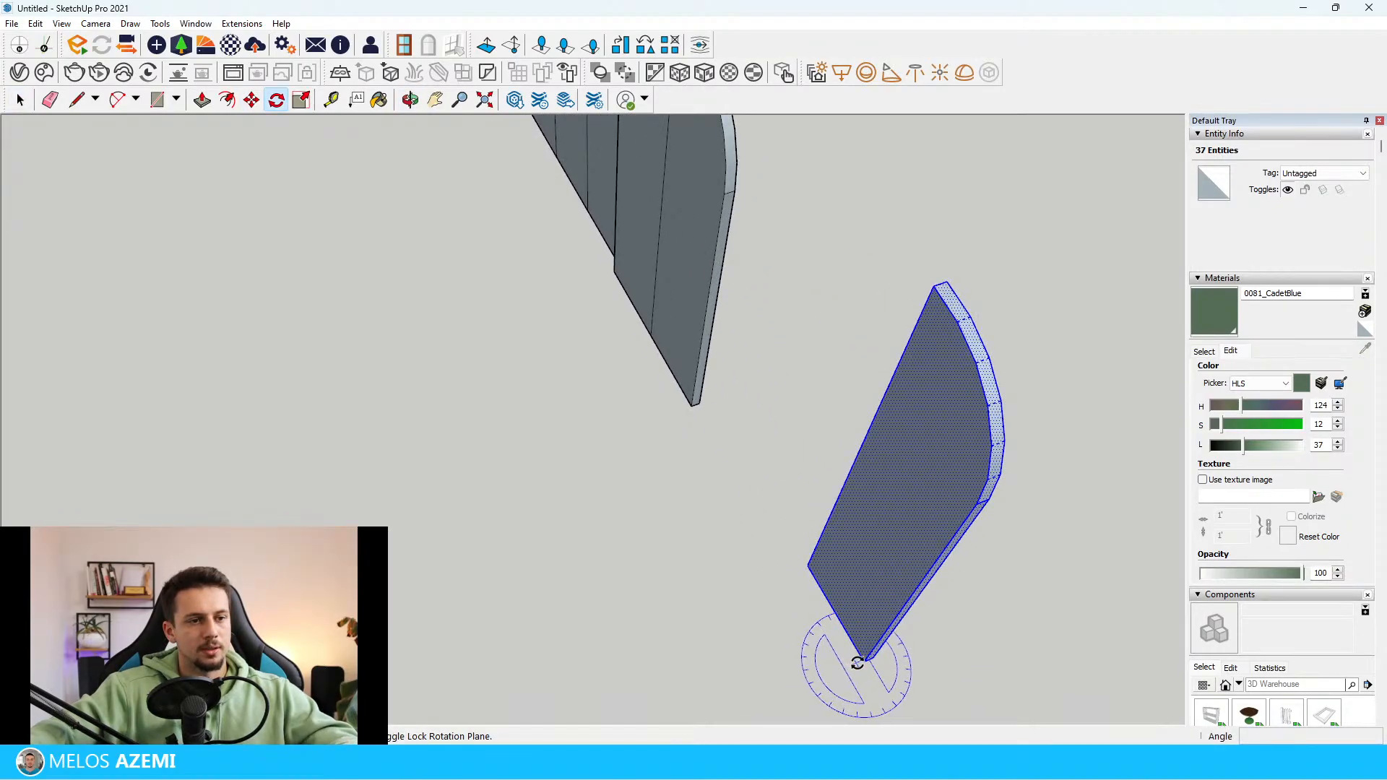
{"action": "left_click", "coordinate": [692, 408]}
{"action": "left_click", "coordinate": [821, 562]}
{"action": "middle_click_drag", "start_coordinate": [820, 562], "coordinate": [618, 499]}
{"action": "key", "text": "space"}
{"action": "right_click", "coordinate": [576, 513]}
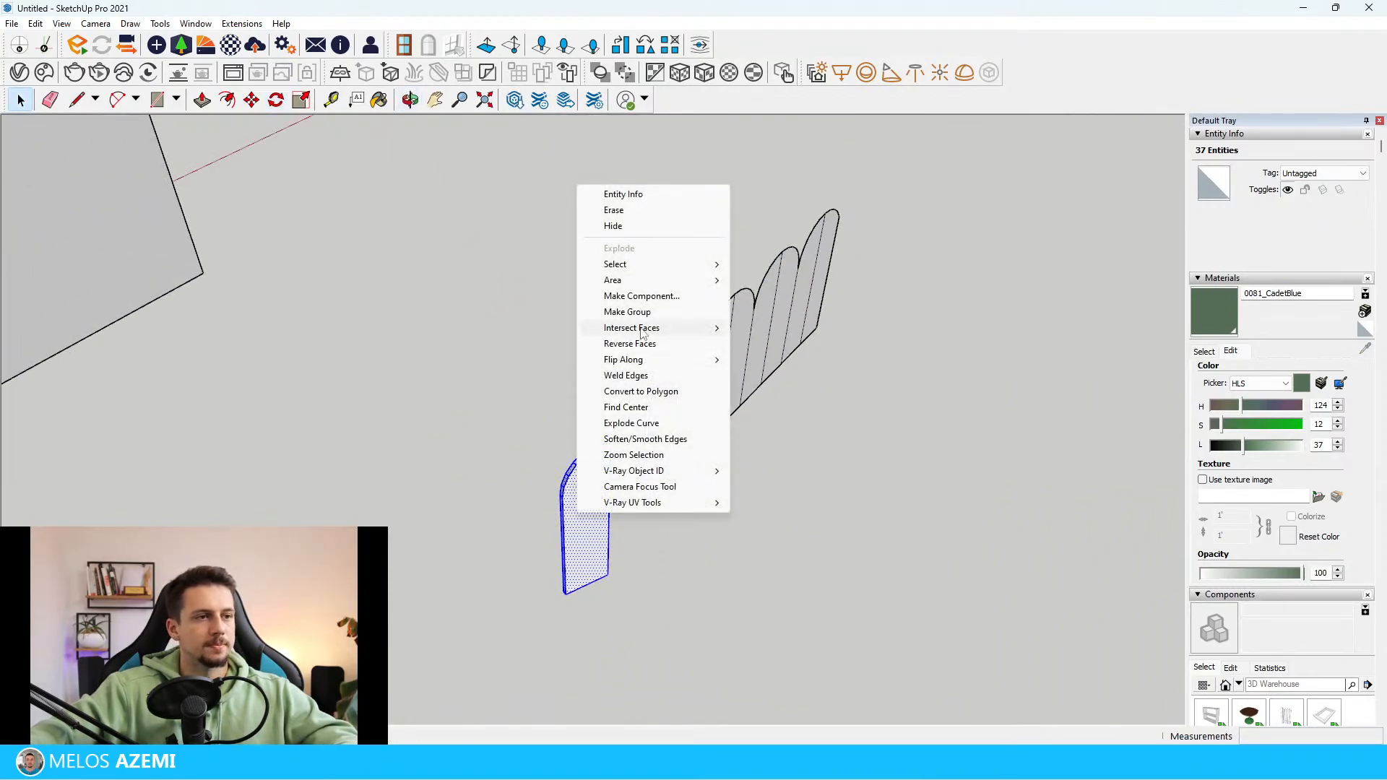
{"action": "left_click", "coordinate": [634, 314]}
Copy the half-panel group 50 cm sideways towards the flat arched screen
{"action": "middle_click_drag", "start_coordinate": [635, 369], "coordinate": [531, 462]}
{"action": "scroll", "coordinate": [513, 570], "scroll_direction": "up", "scroll_amount": 5}
{"action": "key", "text": "m"}
{"action": "key", "text": "ctrl"}
{"action": "left_click", "coordinate": [434, 547]}
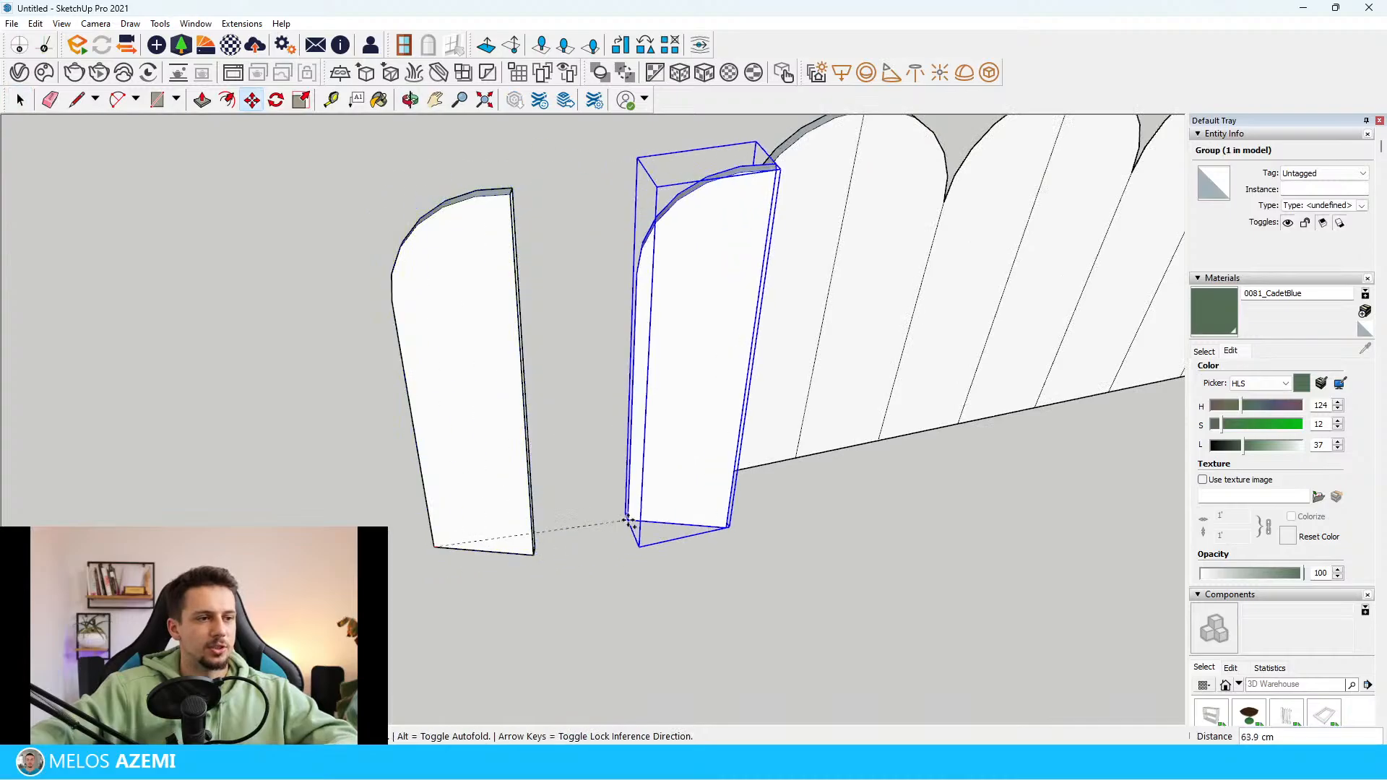
{"action": "type", "text": "50"}
{"action": "key", "text": "Return"}
Mirror the copied half-panel along its group's red axis so its arch curves the opposite way
{"action": "right_click", "coordinate": [648, 399]}
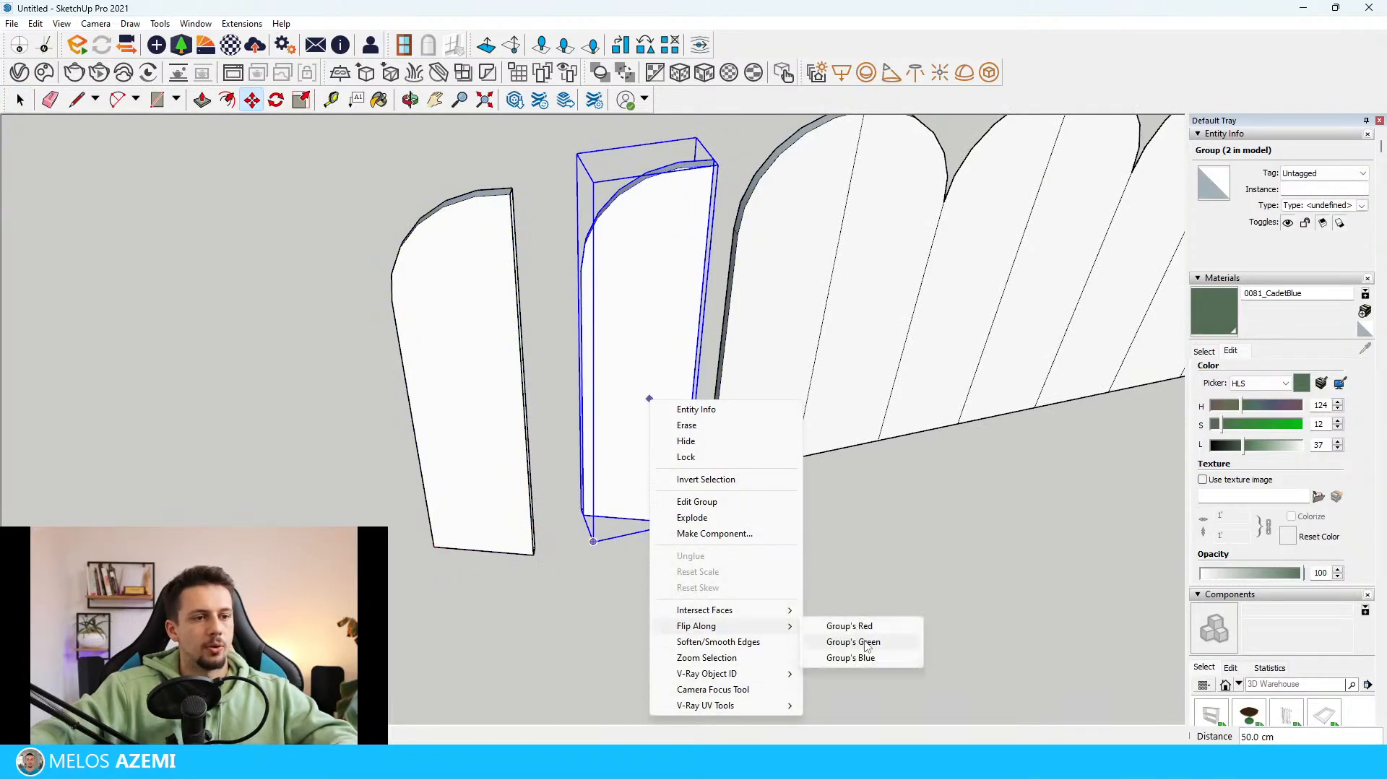
{"action": "left_click", "coordinate": [860, 641]}
{"action": "right_click", "coordinate": [626, 425]}
{"action": "left_click", "coordinate": [764, 672]}
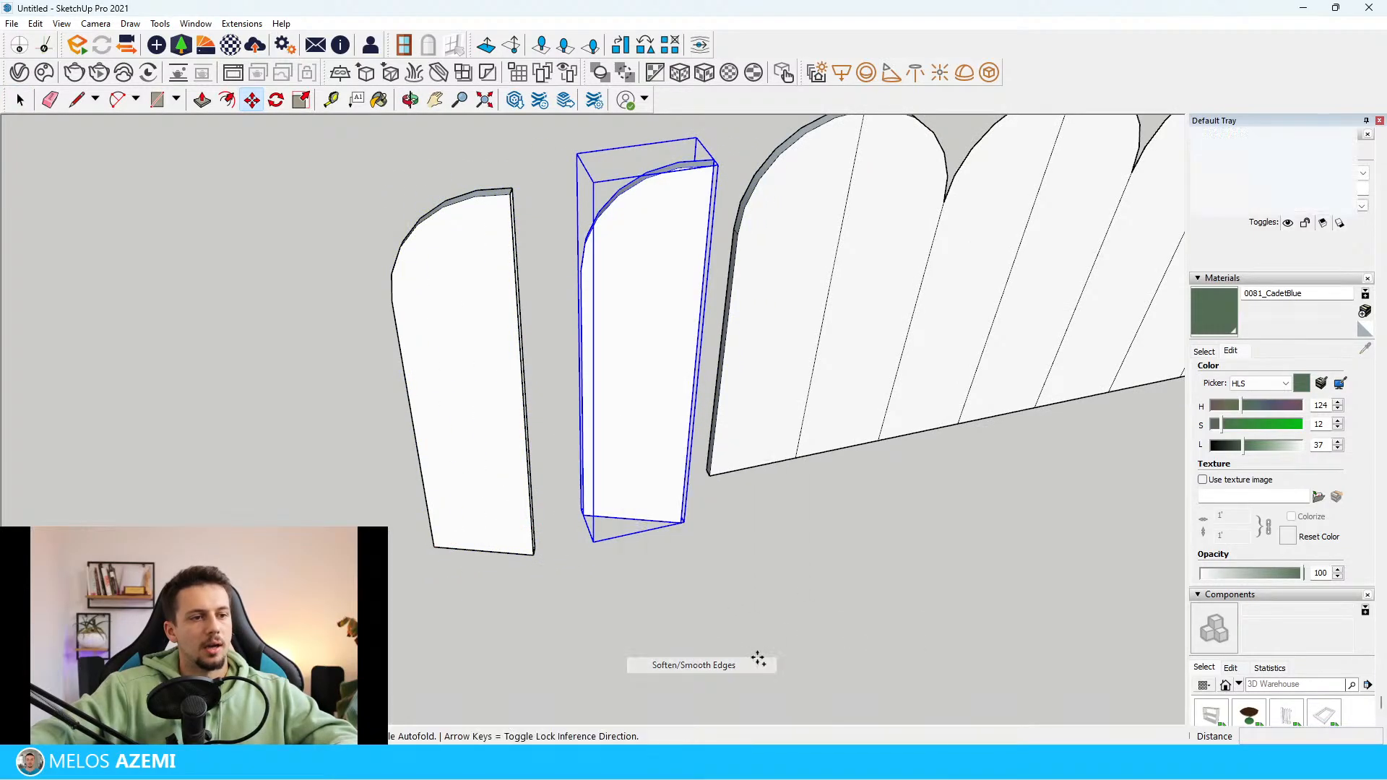
{"action": "key", "text": "space"}
{"action": "right_click", "coordinate": [646, 471]}
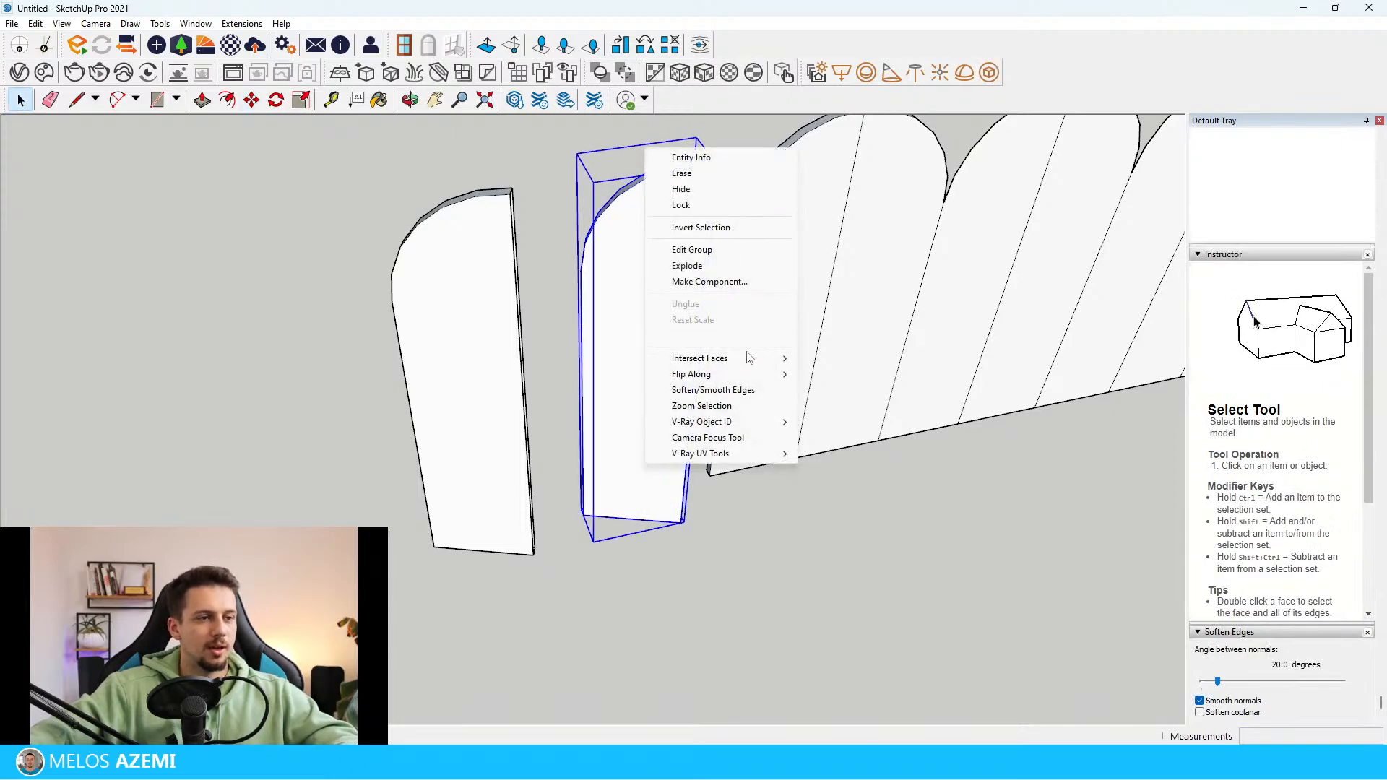
{"action": "left_click", "coordinate": [836, 380]}
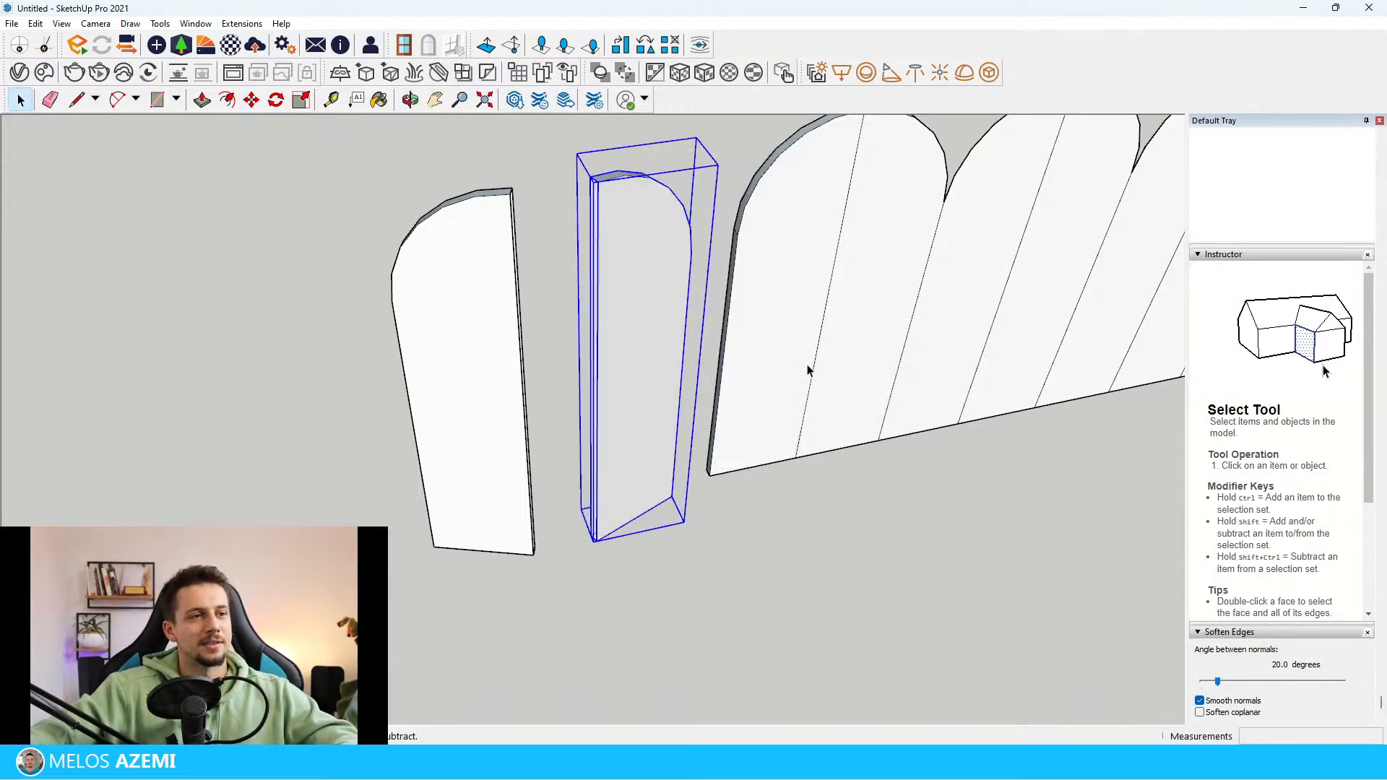
Move the mirrored half-panel by its bottom corner against the inner bottom corner of the first half-panel
{"action": "middle_click_drag", "start_coordinate": [808, 372], "coordinate": [657, 356]}
{"action": "scroll", "coordinate": [604, 559], "scroll_direction": "up", "scroll_amount": 5}
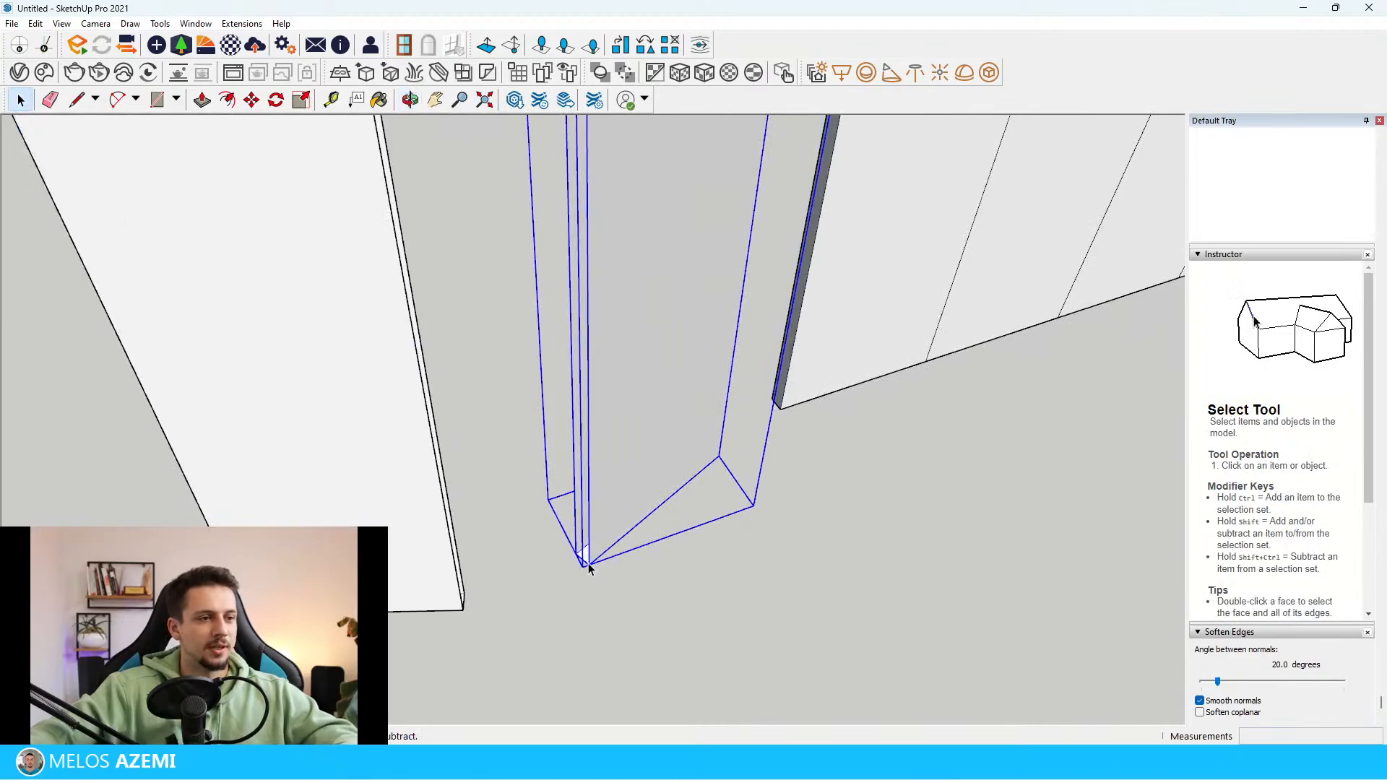
{"action": "key", "text": "m"}
{"action": "left_click", "coordinate": [586, 567]}
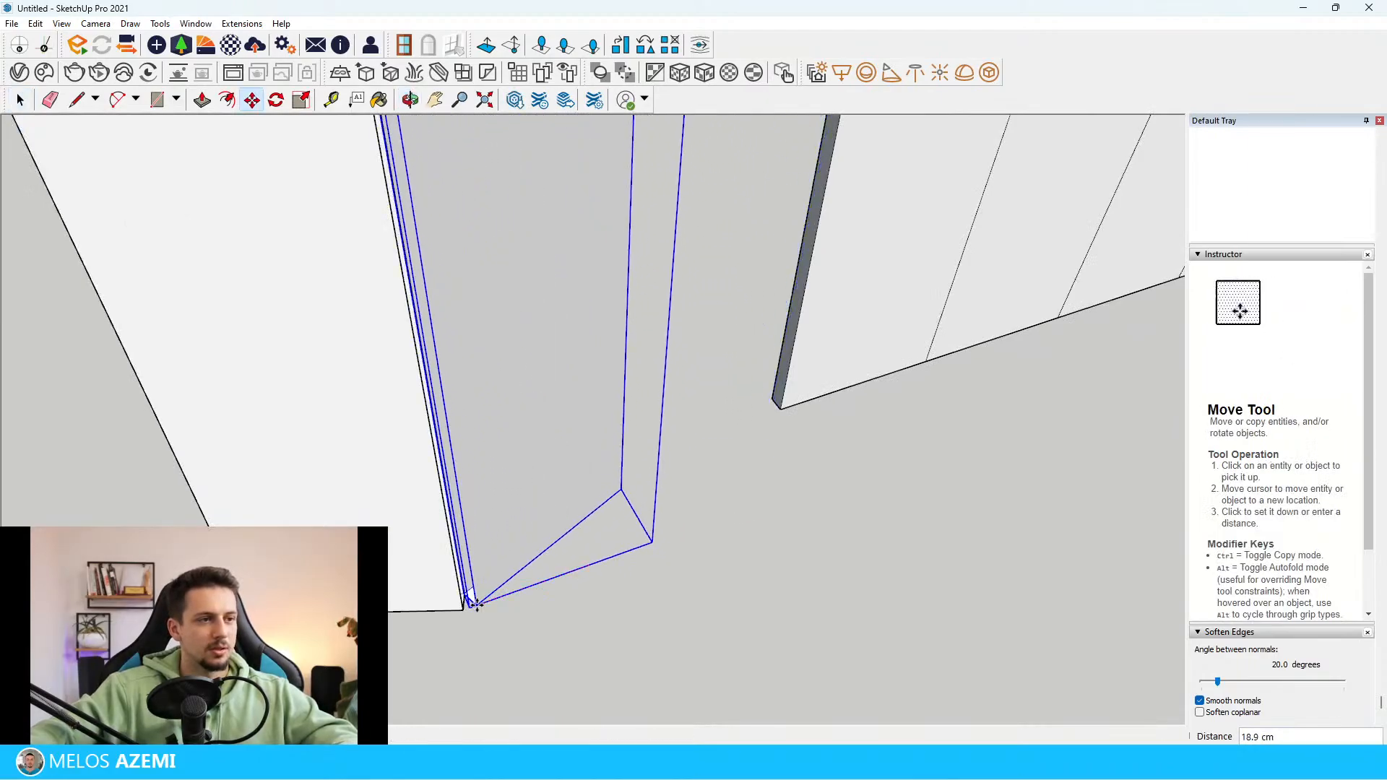
{"action": "left_click", "coordinate": [477, 605]}
{"action": "middle_click_drag", "start_coordinate": [477, 605], "coordinate": [579, 564]}
{"action": "scroll", "coordinate": [538, 619], "scroll_direction": "up", "scroll_amount": 4}
{"action": "middle_click_drag", "start_coordinate": [539, 620], "coordinate": [376, 604]}
{"action": "scroll", "coordinate": [361, 607], "scroll_direction": "up", "scroll_amount": 3}
Inside the first half-panel group, draw the missing bottom edge at the joint to close its open side
{"action": "key", "text": "space"}
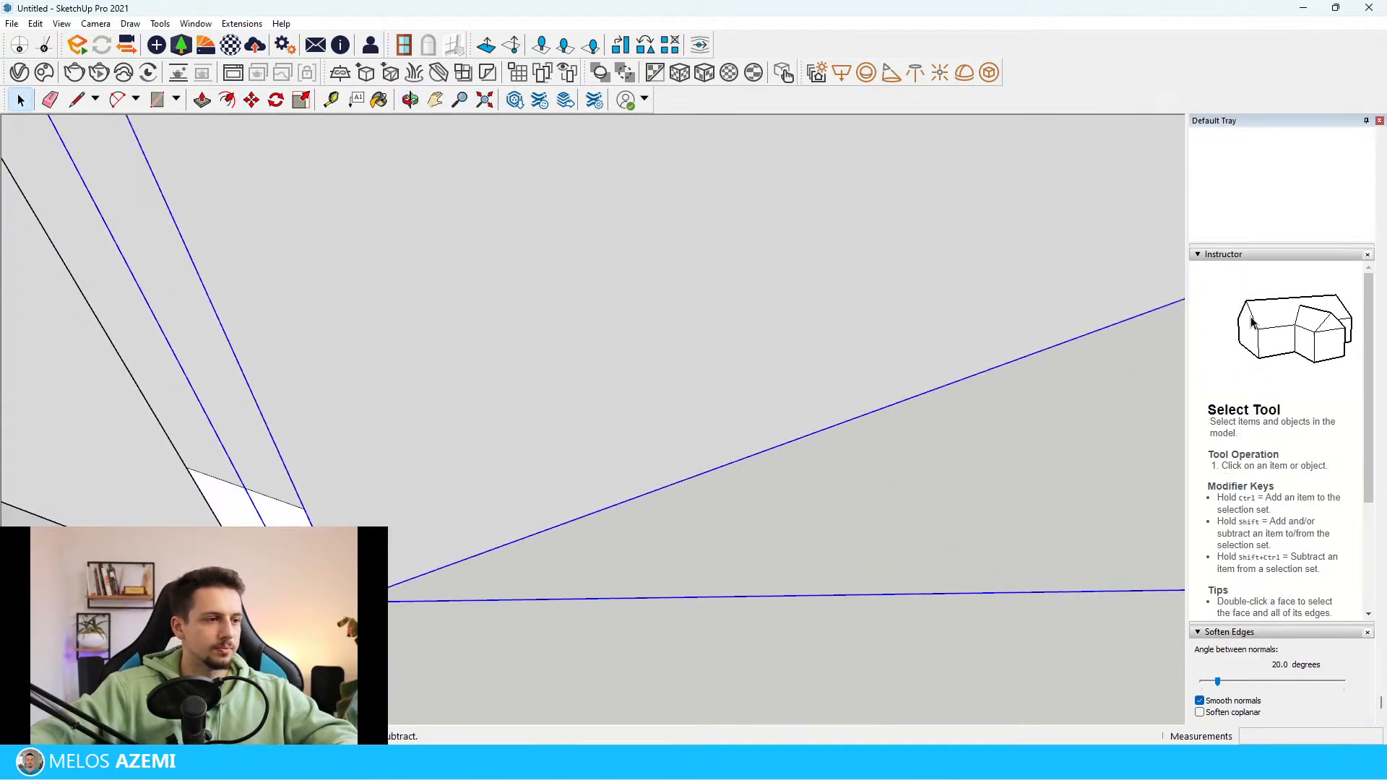
{"action": "double_click", "coordinate": [233, 569]}
{"action": "left_click", "coordinate": [233, 569]}
{"action": "scroll", "coordinate": [236, 568], "scroll_direction": "down", "scroll_amount": 1}
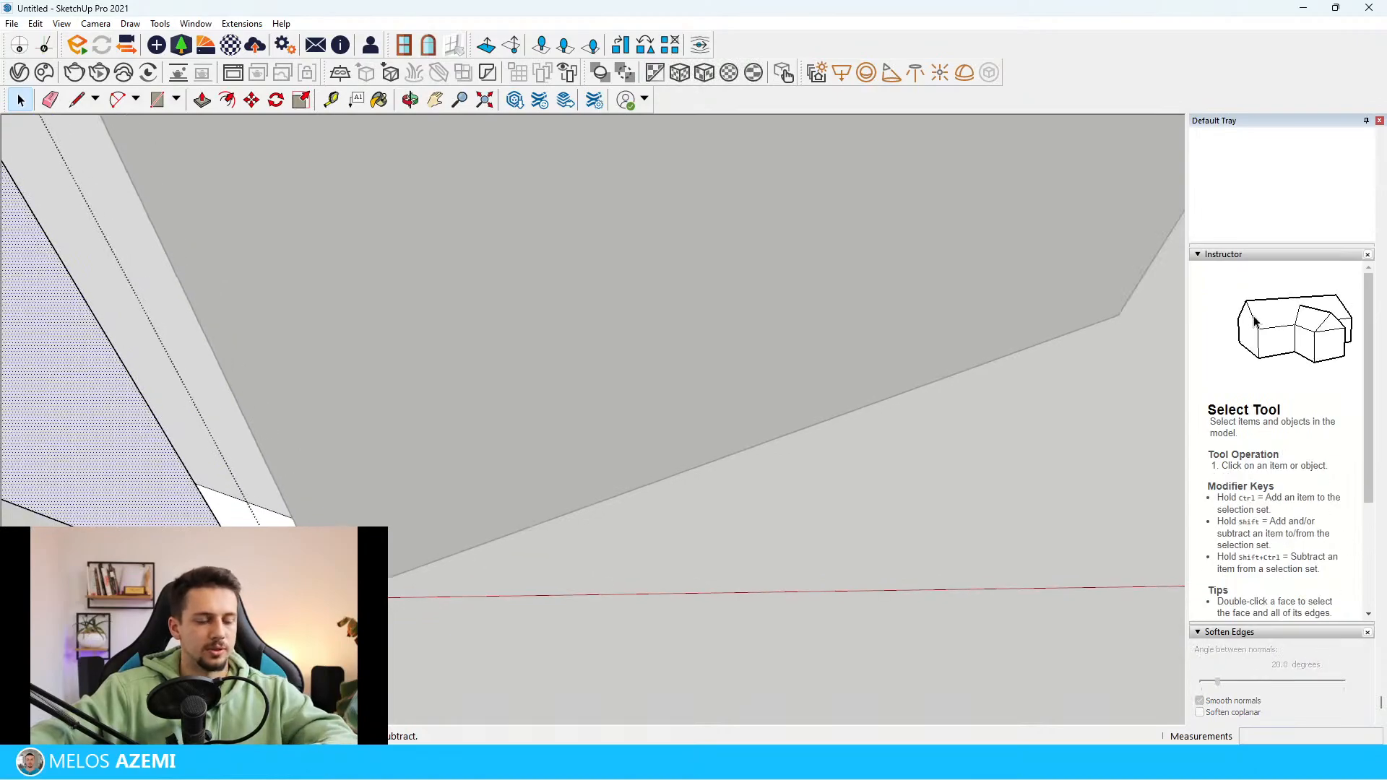
{"action": "key", "text": "l"}
{"action": "middle_click_drag", "start_coordinate": [311, 499], "coordinate": [430, 535]}
{"action": "key", "text": "space"}
Inside the mirrored half-panel group, draw the missing 3 cm bottom edge to close its open inner side
{"action": "left_click", "coordinate": [427, 610]}
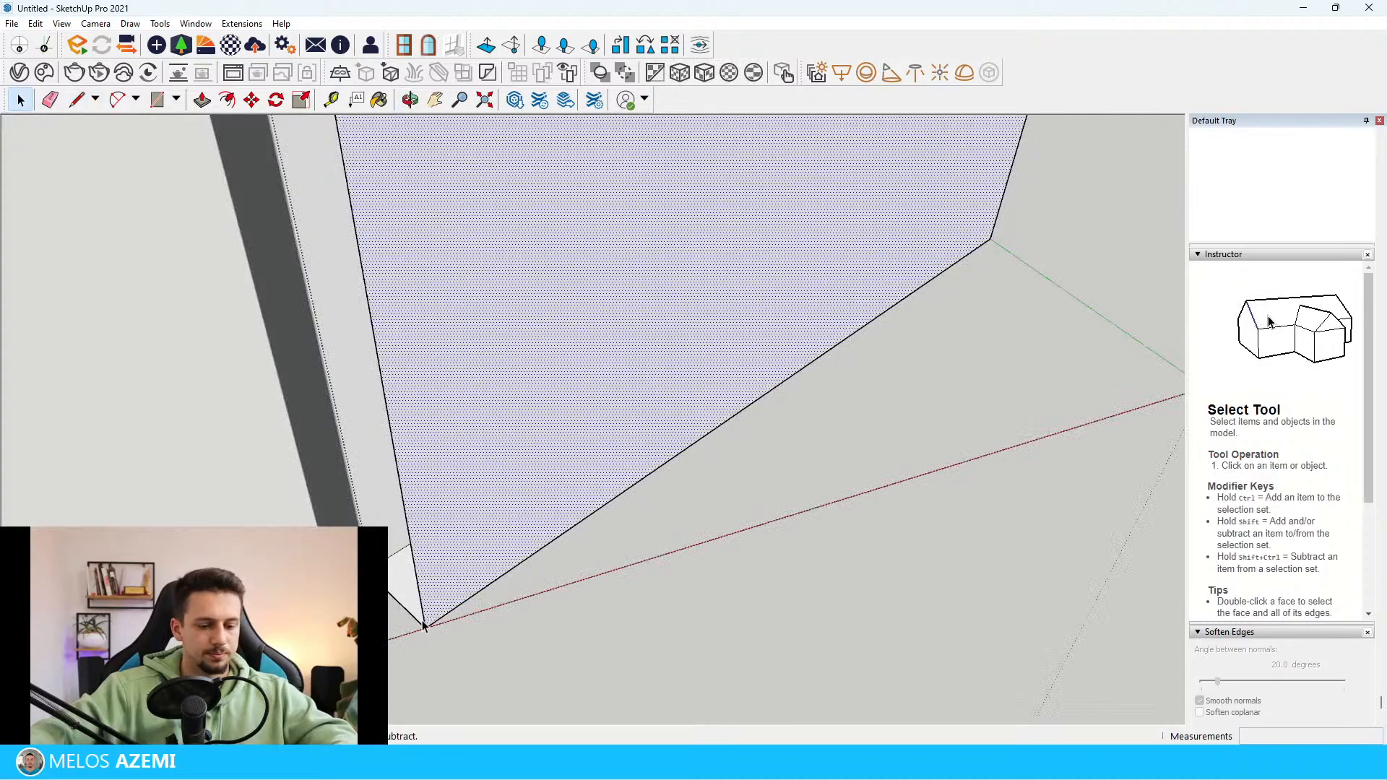
{"action": "key", "text": "l"}
{"action": "scroll", "coordinate": [369, 573], "scroll_direction": "up", "scroll_amount": 4}
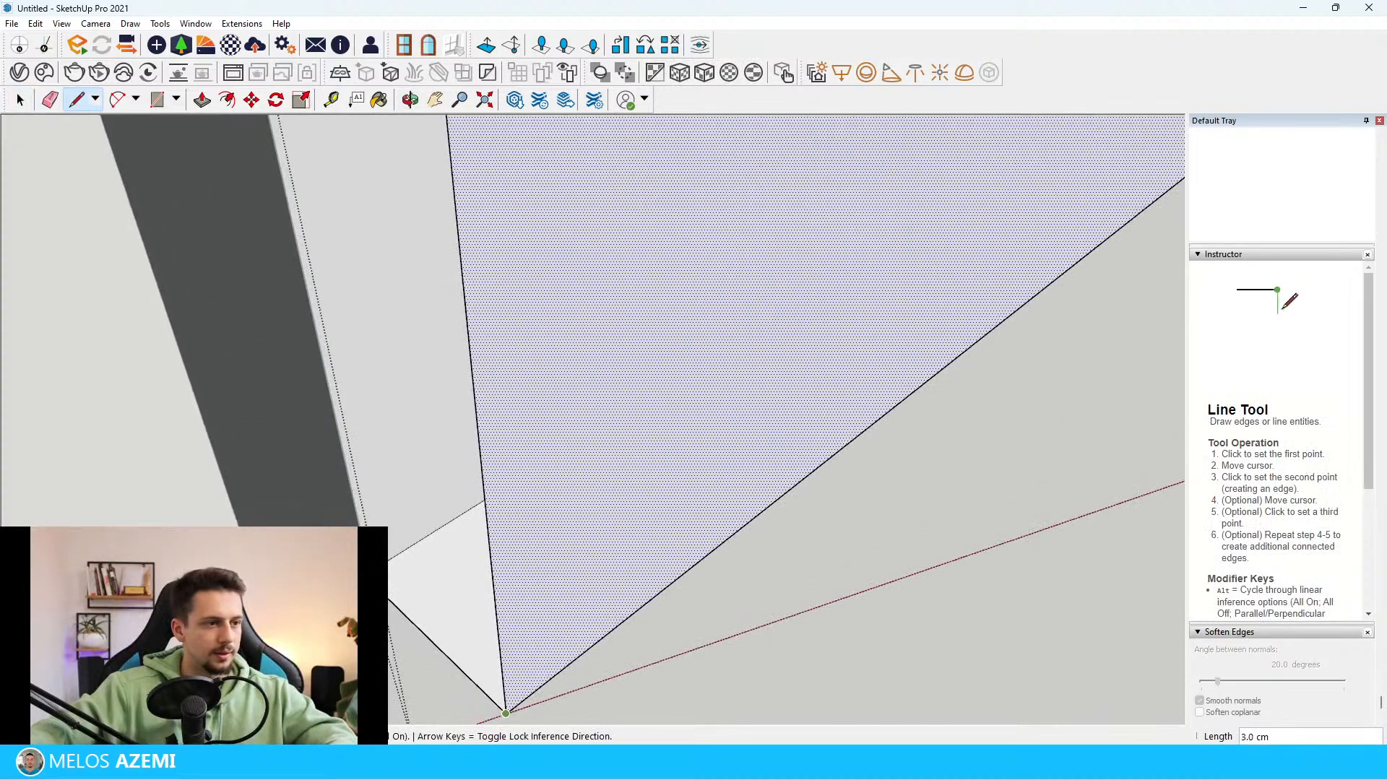
{"action": "left_click", "coordinate": [505, 714]}
{"action": "scroll", "coordinate": [458, 601], "scroll_direction": "down", "scroll_amount": 3}
{"action": "key", "text": "space"}
{"action": "key", "text": "Escape"}
{"action": "scroll", "coordinate": [520, 568], "scroll_direction": "down", "scroll_amount": 5}
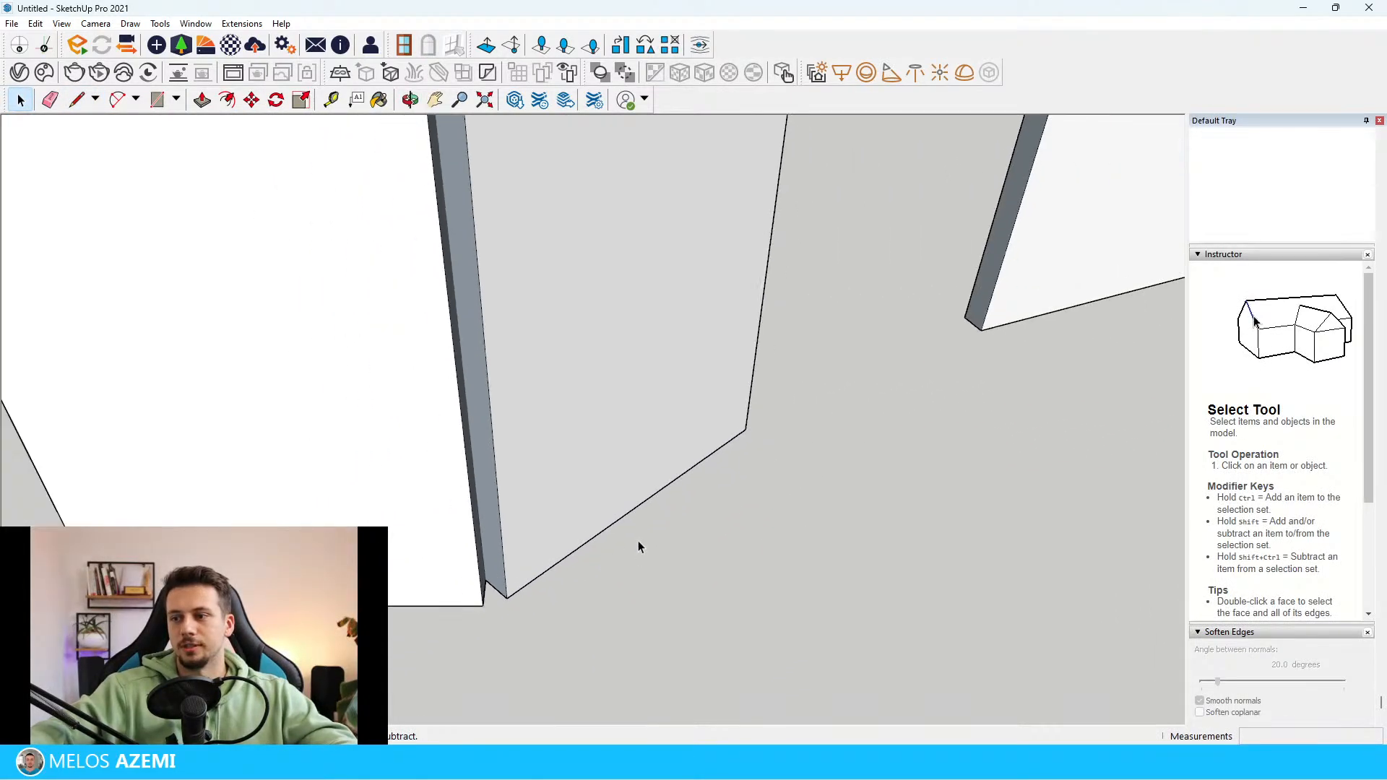
Check the folding screen in the reference photo and combine the two angled half-panels into one group
{"action": "scroll", "coordinate": [639, 547], "scroll_direction": "down", "scroll_amount": 10}
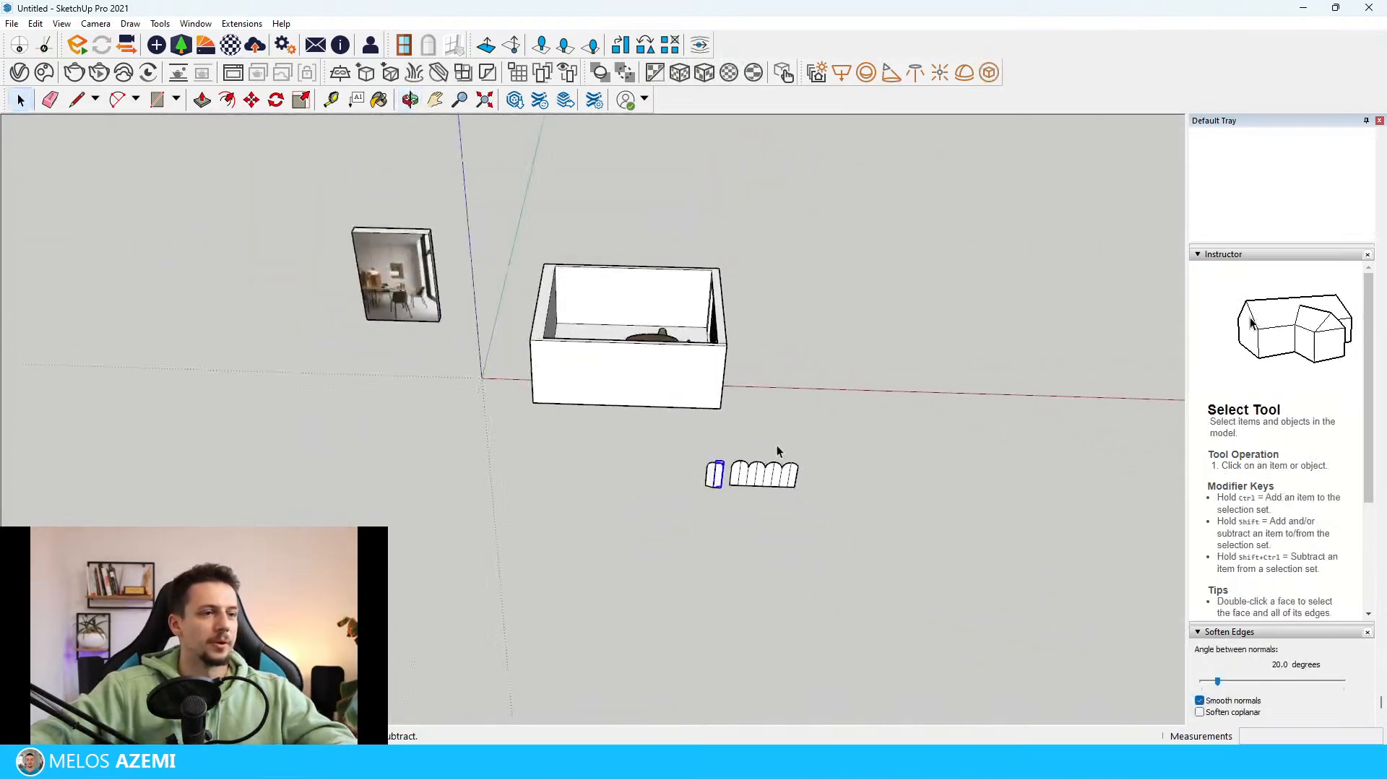
{"action": "scroll", "coordinate": [324, 351], "scroll_direction": "up", "scroll_amount": 8}
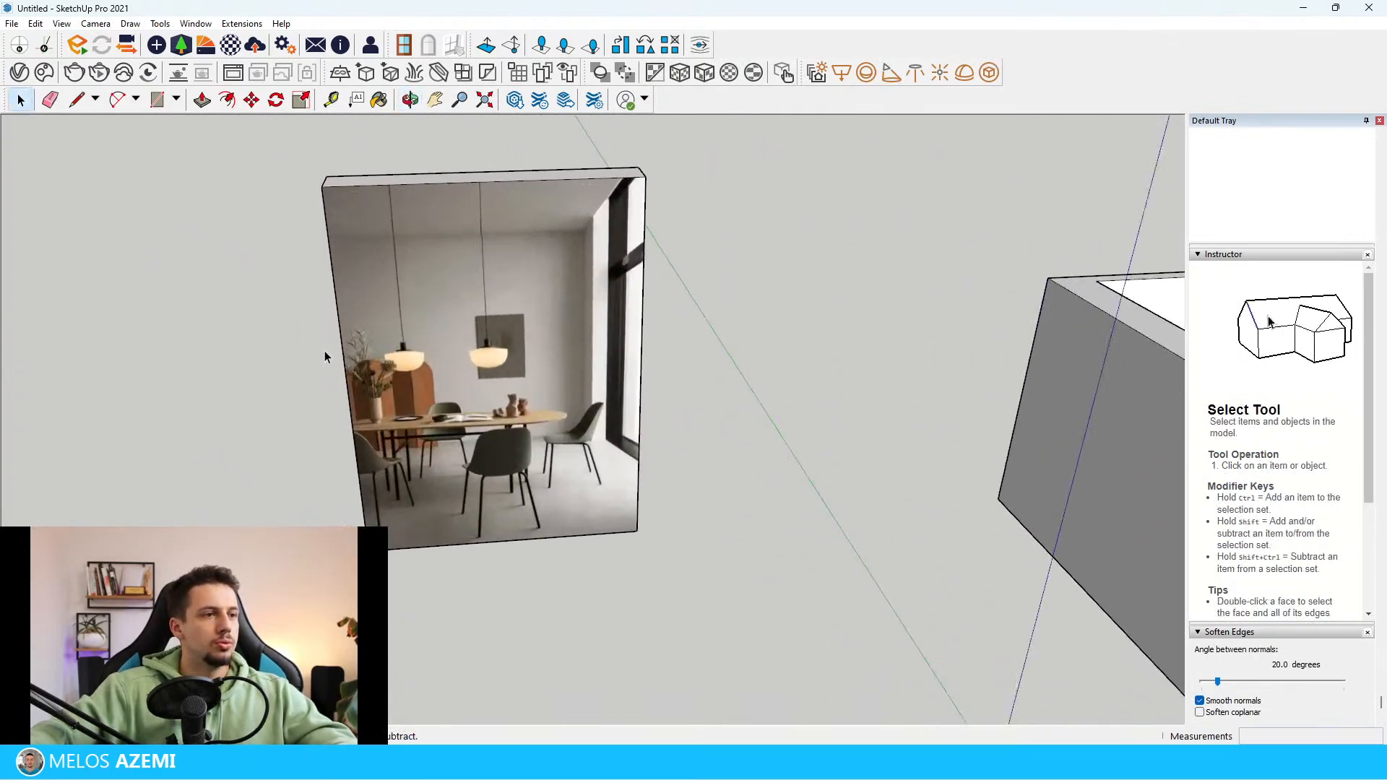
{"action": "scroll", "coordinate": [324, 351], "scroll_direction": "down", "scroll_amount": 6}
{"action": "scroll", "coordinate": [825, 526], "scroll_direction": "up", "scroll_amount": 9}
{"action": "middle_click_drag", "start_coordinate": [1026, 622], "coordinate": [791, 585]}
{"action": "left_click", "coordinate": [901, 450]}
{"action": "scroll", "coordinate": [896, 455], "scroll_direction": "down", "scroll_amount": 4}
{"action": "left_click", "coordinate": [782, 542]}
{"action": "scroll", "coordinate": [740, 501], "scroll_direction": "up", "scroll_amount": 4}
{"action": "middle_click_drag", "start_coordinate": [739, 501], "coordinate": [535, 470]}
{"action": "middle_click_drag", "start_coordinate": [629, 560], "coordinate": [462, 571]}
{"action": "middle_click_drag", "start_coordinate": [573, 571], "coordinate": [711, 474]}
{"action": "right_click", "coordinate": [687, 475]}
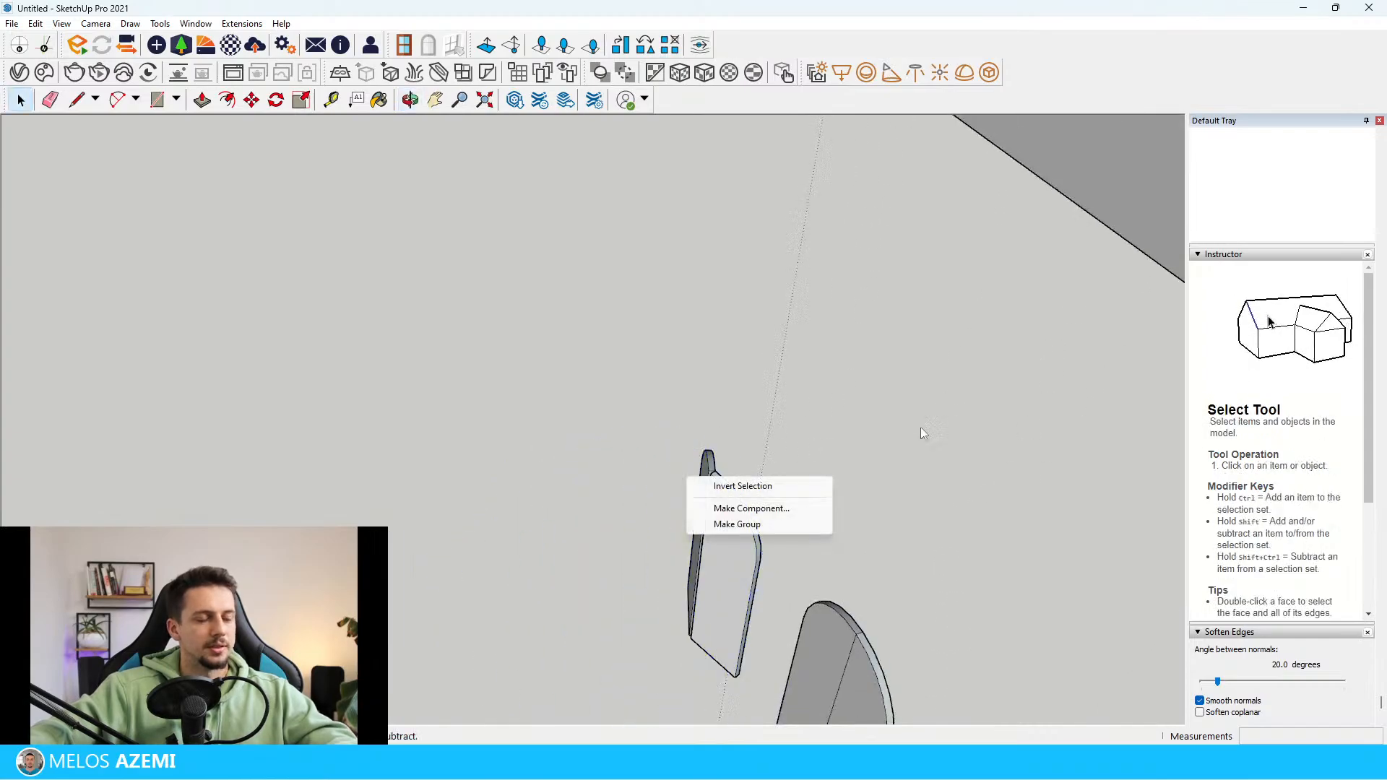
{"action": "left_click", "coordinate": [730, 524]}
{"action": "right_click", "coordinate": [706, 492]}
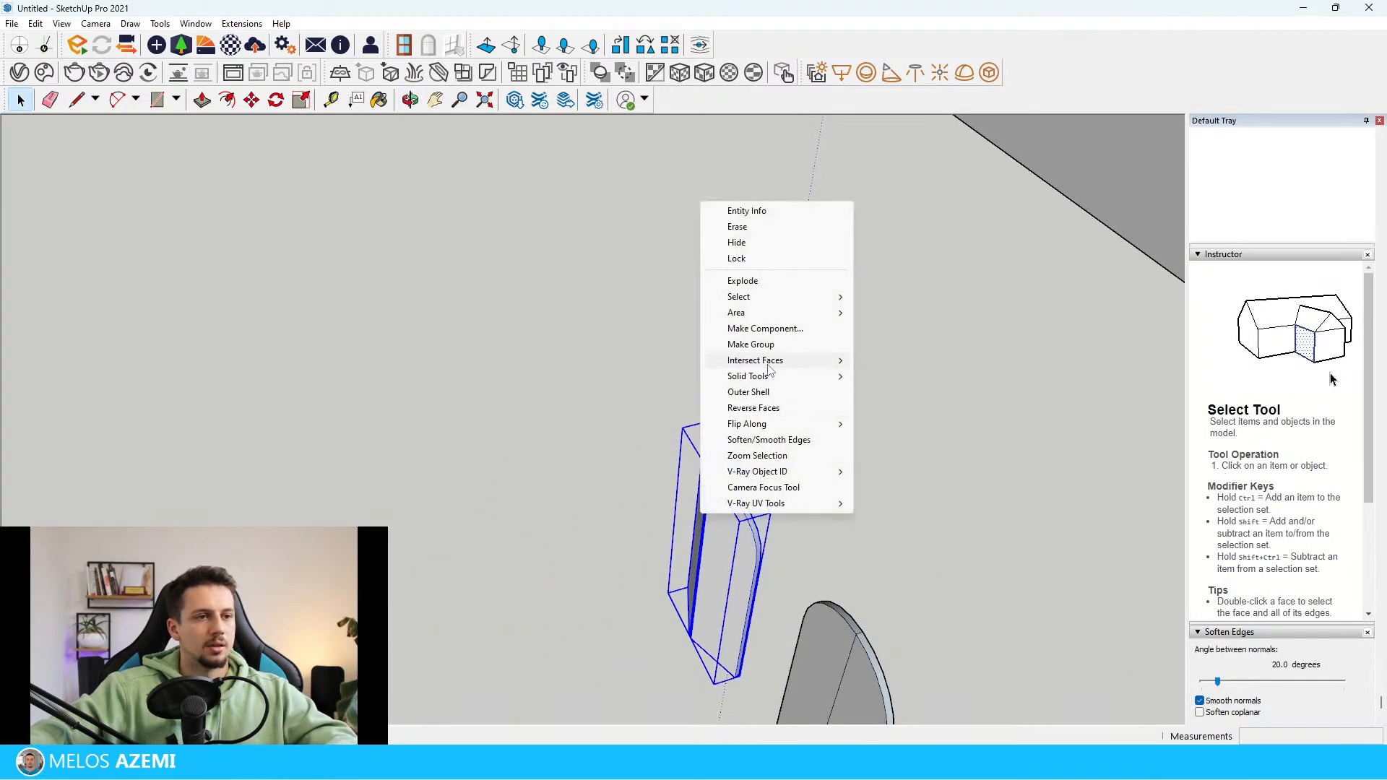
{"action": "left_click", "coordinate": [751, 344]}
Move the folded panel group by its rear bottom corner into the room, onto the base of the back wall
{"action": "key", "text": "m"}
{"action": "middle_click_drag", "start_coordinate": [662, 609], "coordinate": [839, 517]}
{"action": "scroll", "coordinate": [591, 557], "scroll_direction": "up", "scroll_amount": 4}
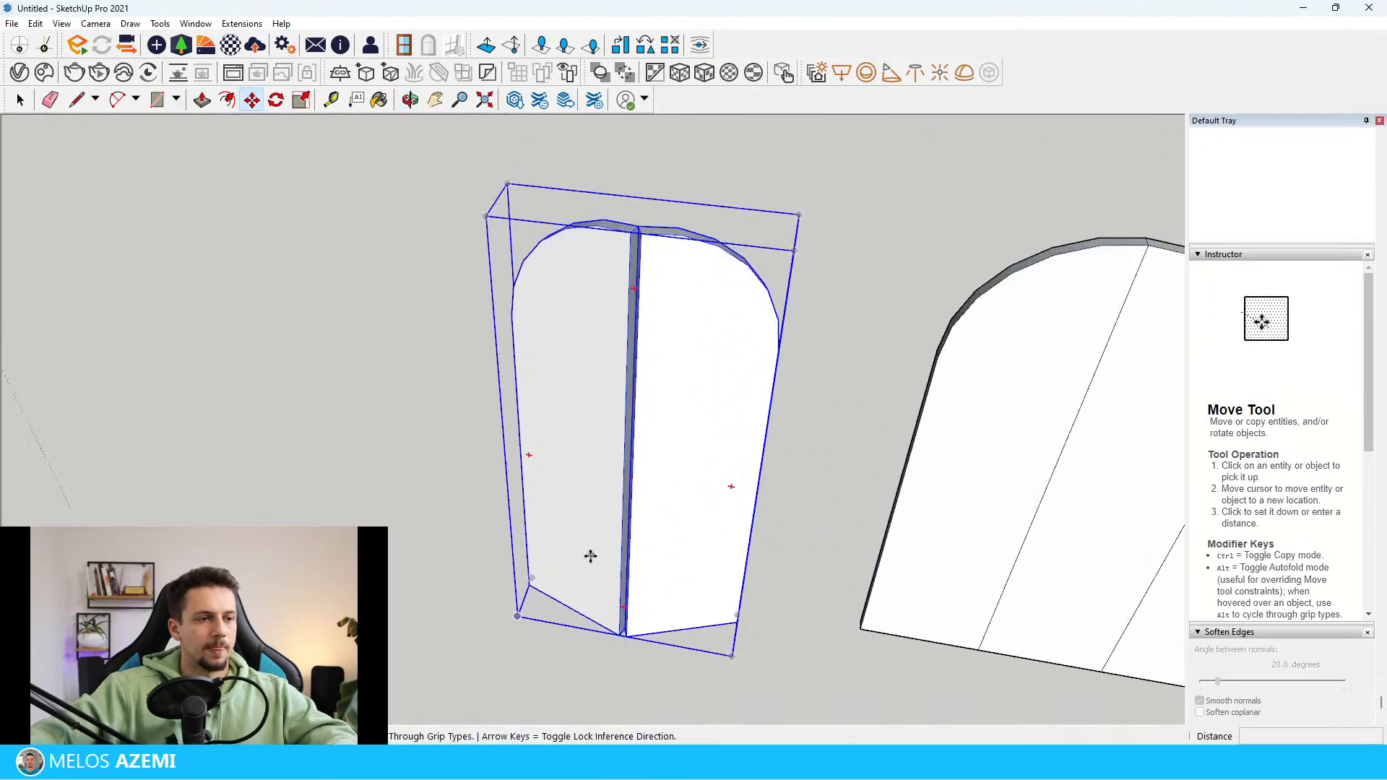
{"action": "left_click", "coordinate": [537, 571]}
{"action": "scroll", "coordinate": [666, 635], "scroll_direction": "down", "scroll_amount": 8}
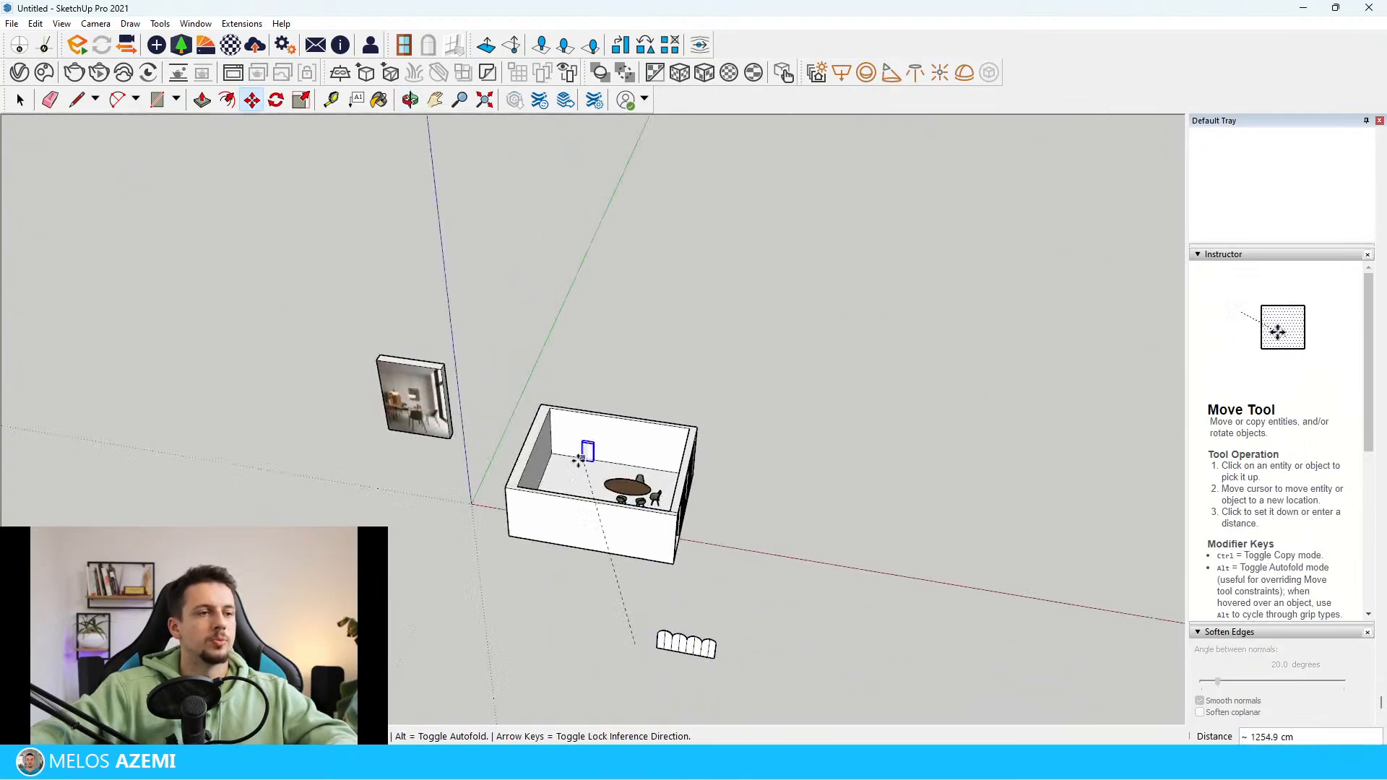
{"action": "scroll", "coordinate": [641, 439], "scroll_direction": "up", "scroll_amount": 5}
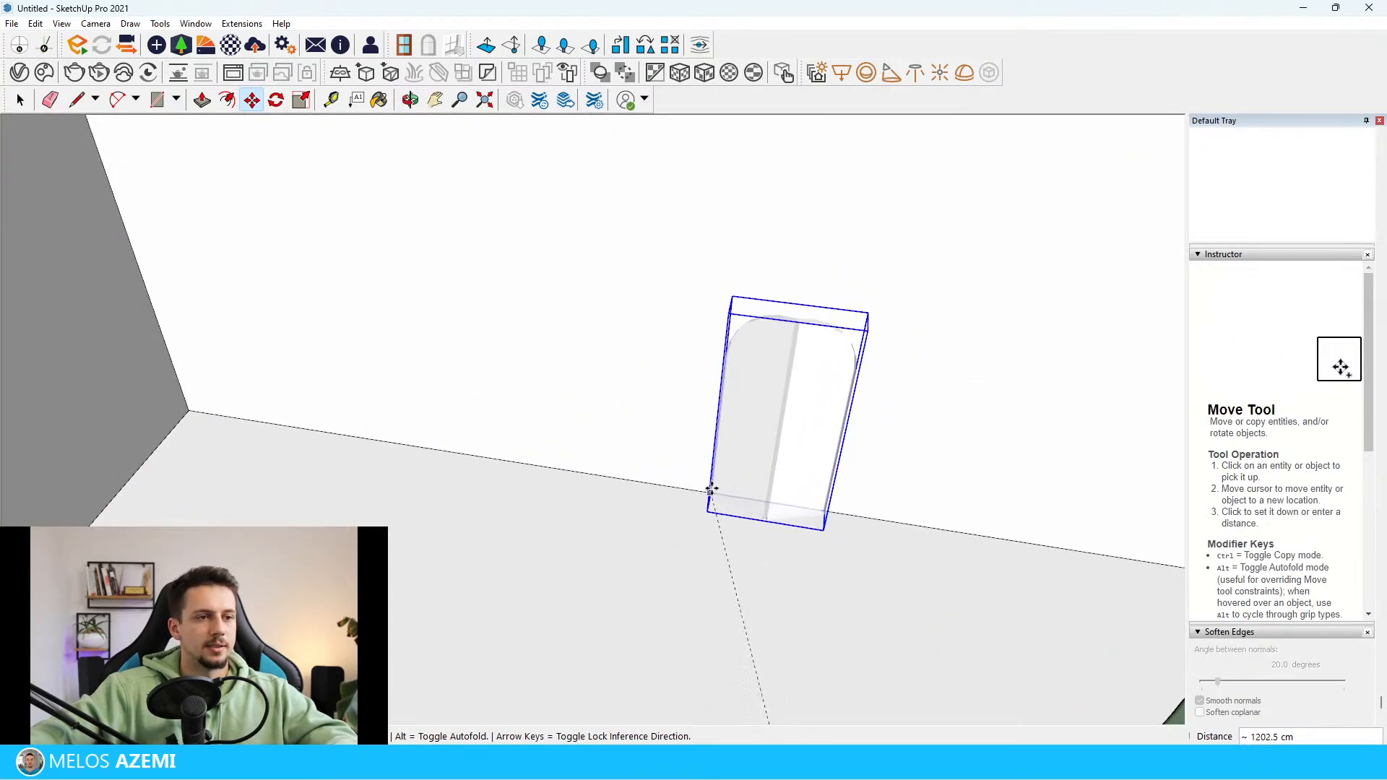
{"action": "left_click", "coordinate": [709, 485]}
{"action": "scroll", "coordinate": [747, 532], "scroll_direction": "down", "scroll_amount": 3}
{"action": "middle_click_drag", "start_coordinate": [747, 533], "coordinate": [749, 421]}
{"action": "key", "text": "space"}
Copy the folded panel along the back wall so the copy starts at the original's far bottom corner
{"action": "scroll", "coordinate": [705, 505], "scroll_direction": "up", "scroll_amount": 5}
{"action": "middle_click_drag", "start_coordinate": [647, 607], "coordinate": [765, 574]}
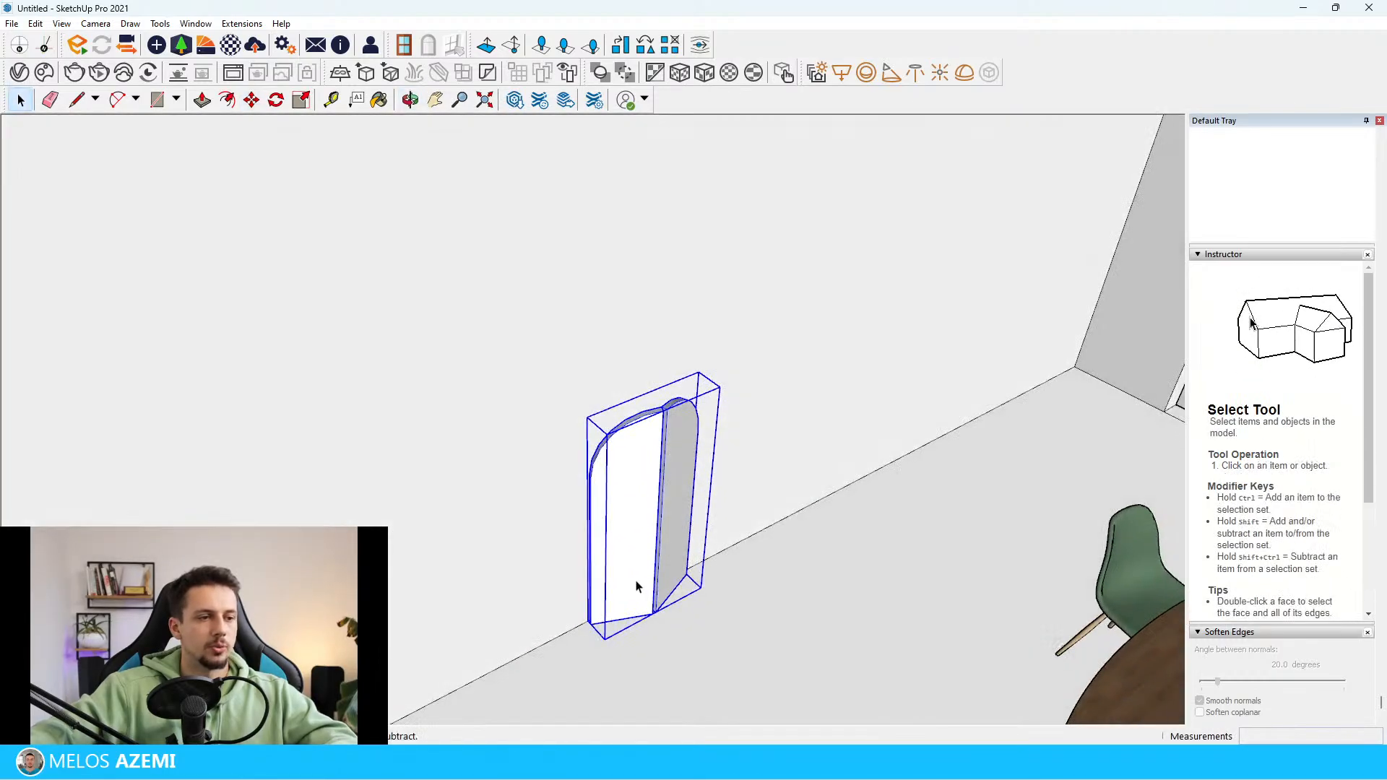
{"action": "scroll", "coordinate": [589, 622], "scroll_direction": "up", "scroll_amount": 4}
{"action": "scroll", "coordinate": [588, 621], "scroll_direction": "up", "scroll_amount": 1}
{"action": "key", "text": "m"}
{"action": "scroll", "coordinate": [589, 630], "scroll_direction": "up", "scroll_amount": 2}
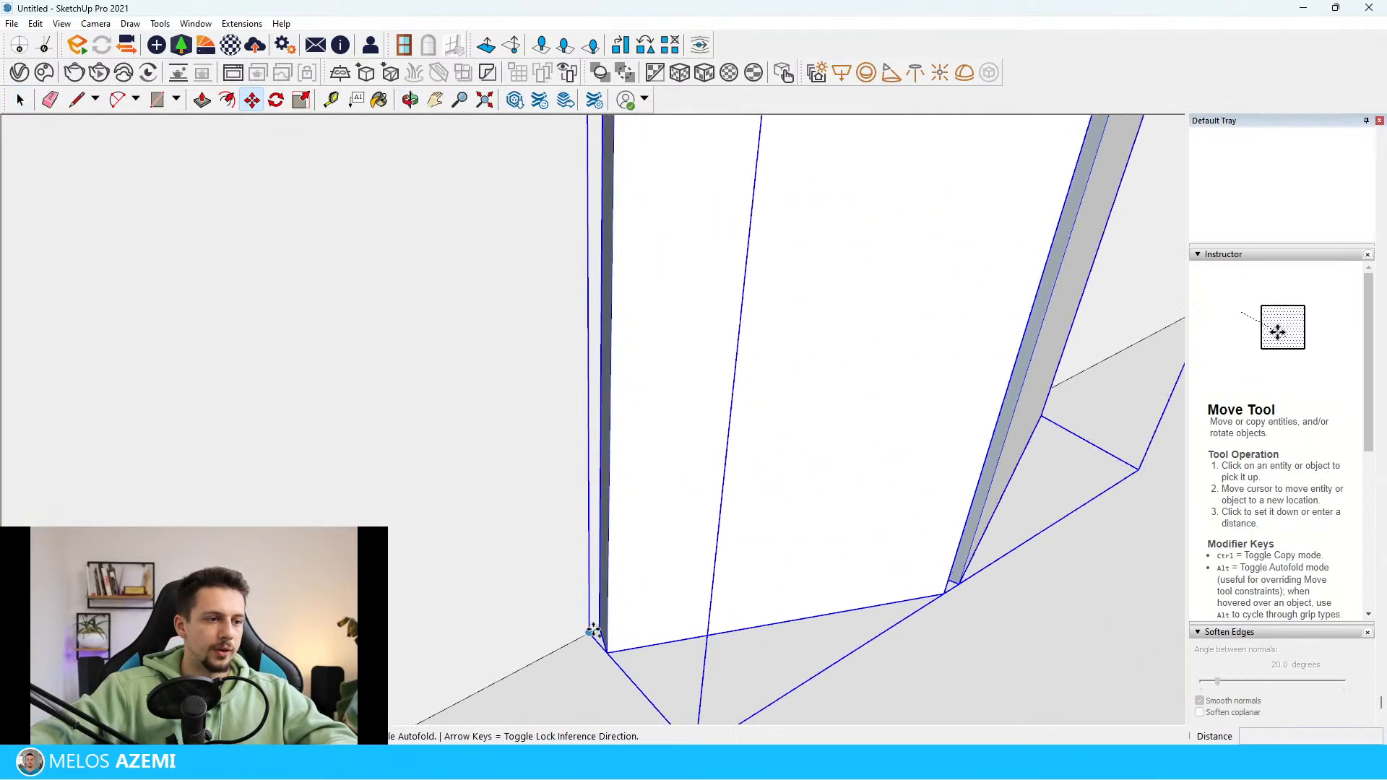
{"action": "left_click", "coordinate": [599, 630]}
{"action": "key", "text": "ctrl"}
{"action": "middle_click_drag", "start_coordinate": [599, 630], "coordinate": [491, 626]}
{"action": "scroll", "coordinate": [506, 622], "scroll_direction": "down", "scroll_amount": 3}
{"action": "scroll", "coordinate": [918, 556], "scroll_direction": "up", "scroll_amount": 4}
{"action": "middle_click_drag", "start_coordinate": [737, 560], "coordinate": [570, 582]}
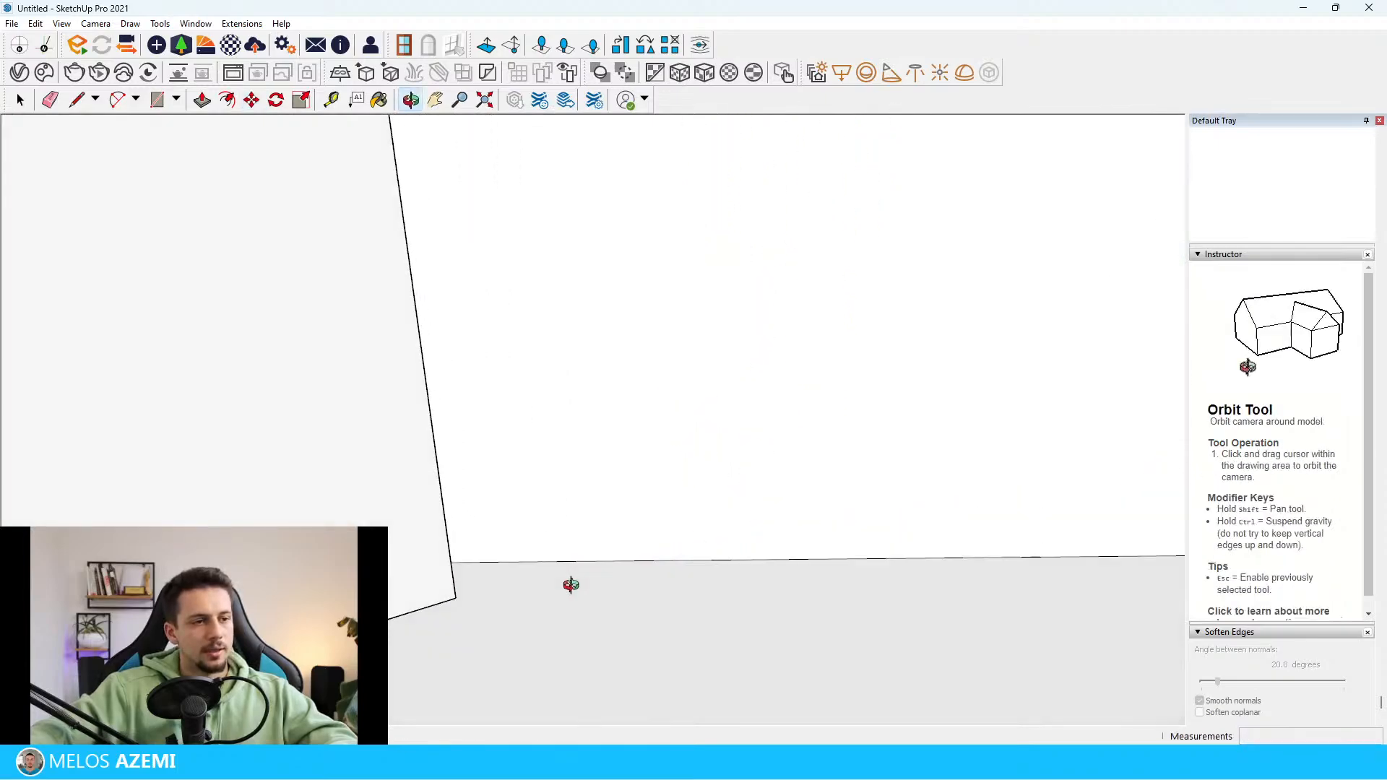
{"action": "left_click", "coordinate": [473, 573]}
{"action": "scroll", "coordinate": [464, 573], "scroll_direction": "down", "scroll_amount": 6}
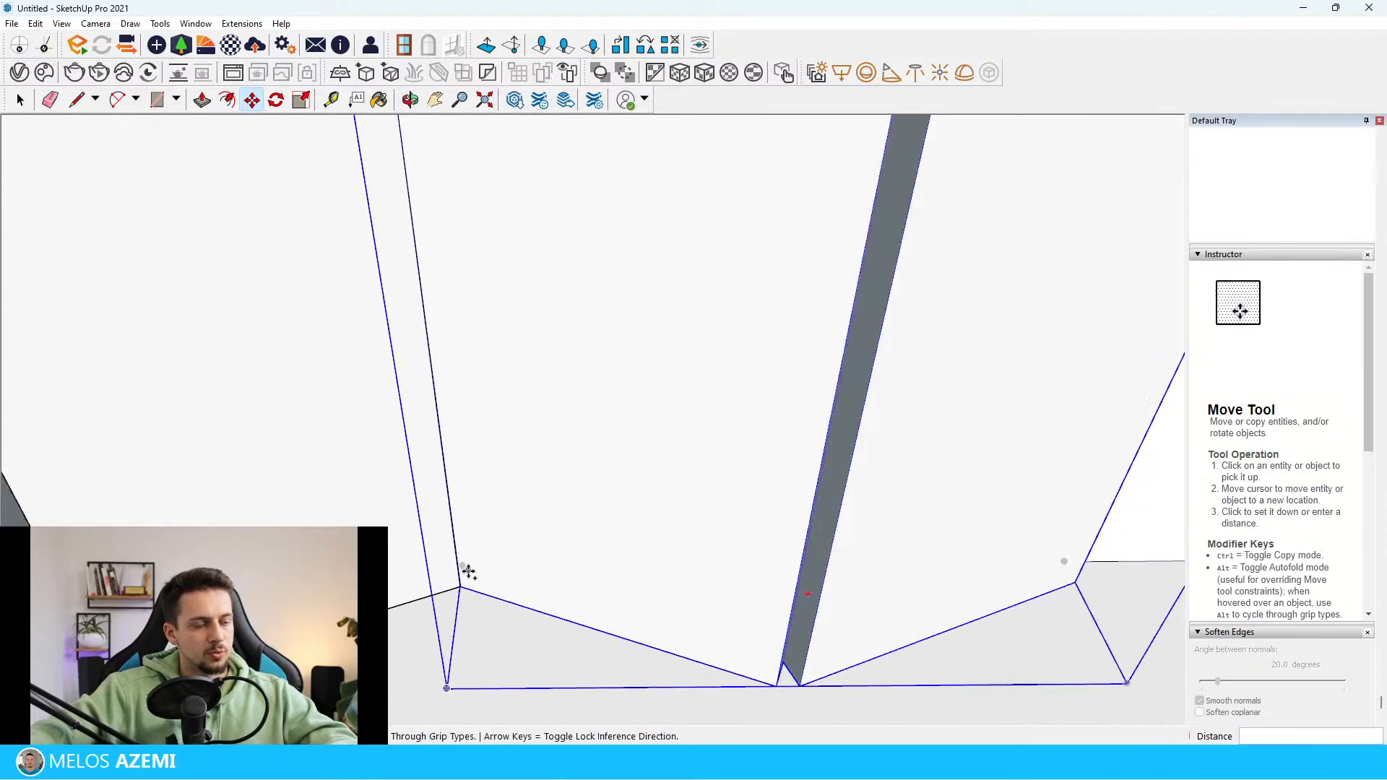
Repeat the panel copy as 2x to make three folded panels in a row along the back wall
{"action": "scroll", "coordinate": [674, 492], "scroll_direction": "down", "scroll_amount": 3}
{"action": "middle_click_drag", "start_coordinate": [656, 390], "coordinate": [687, 446]}
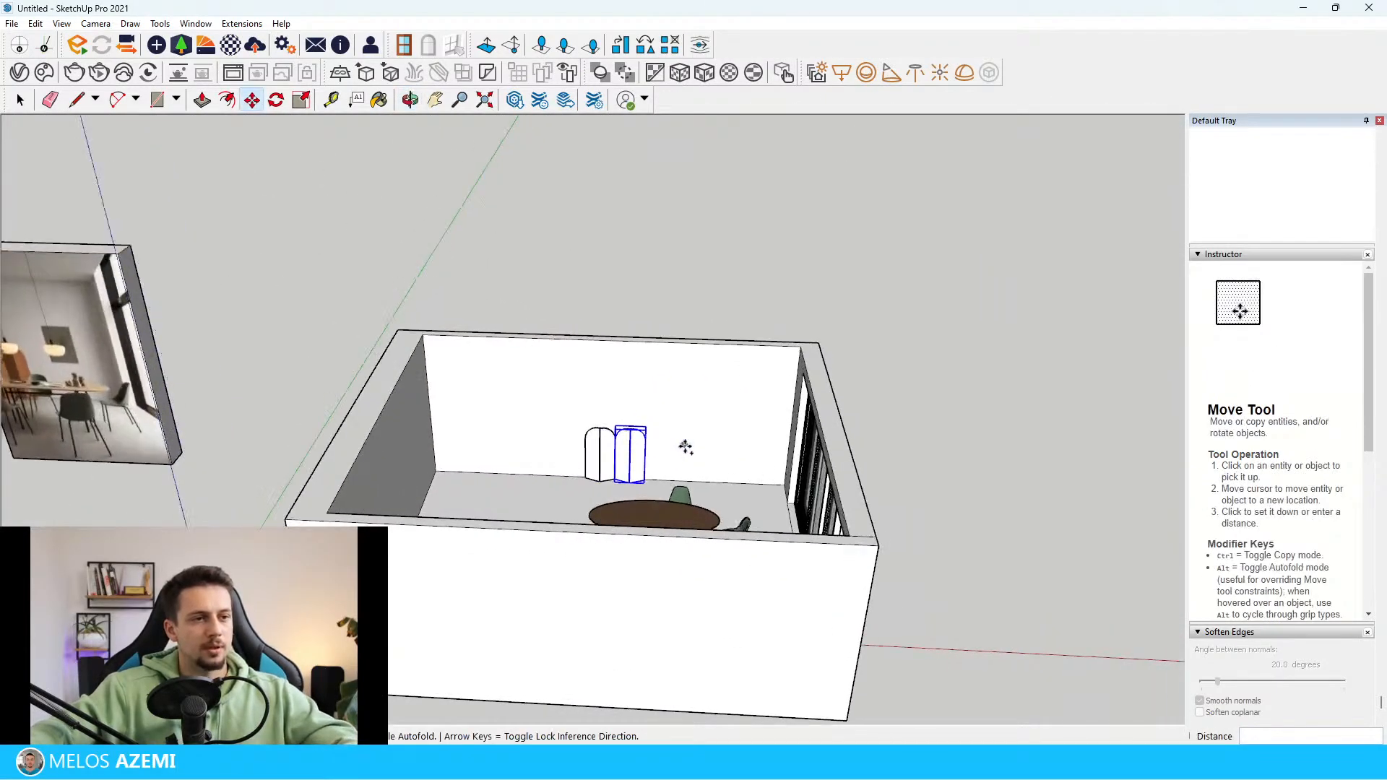
{"action": "scroll", "coordinate": [717, 473], "scroll_direction": "up", "scroll_amount": 2}
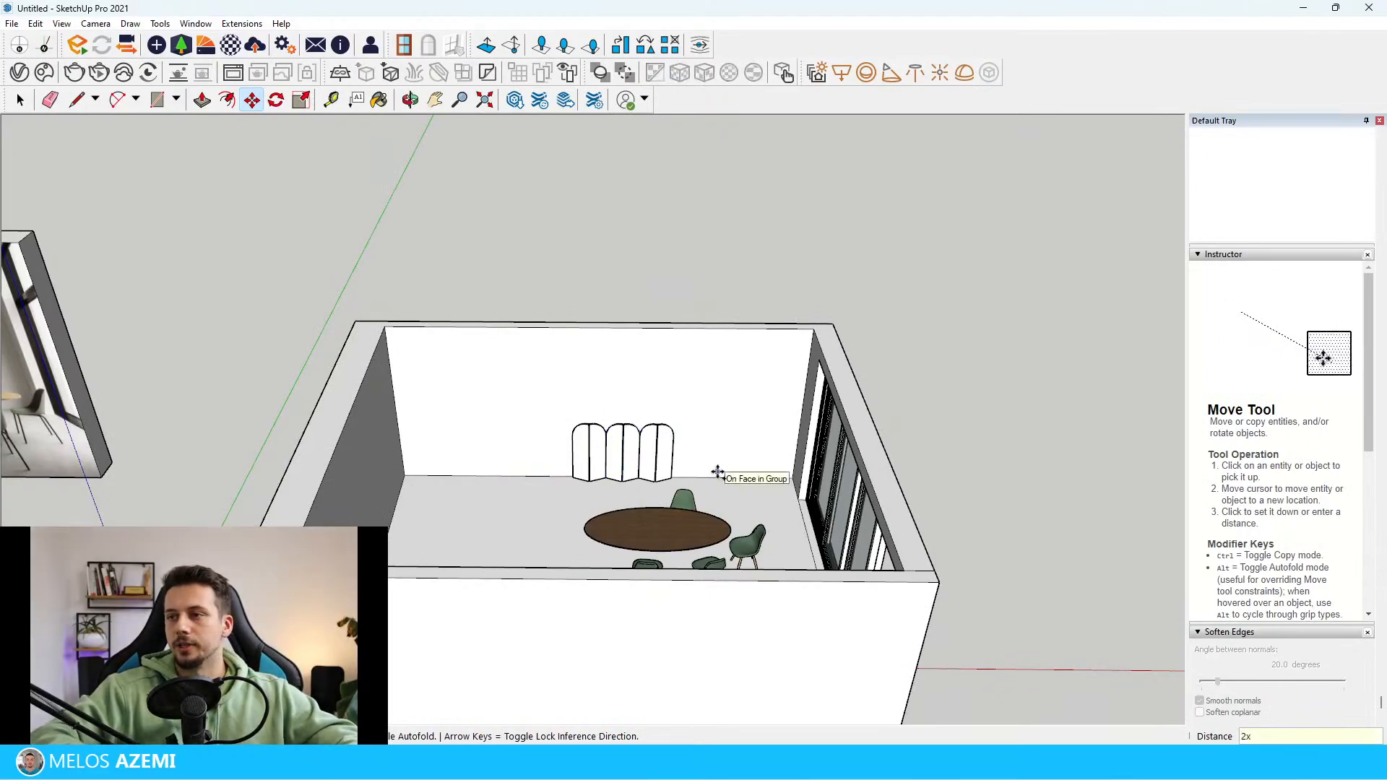
{"action": "scroll", "coordinate": [774, 462], "scroll_direction": "down", "scroll_amount": 5}
{"action": "key", "text": "space"}
Examine the folding screen's position and panels in the reference photo to compare with the modelled screen
{"action": "middle_click_drag", "start_coordinate": [807, 245], "coordinate": [852, 250]}
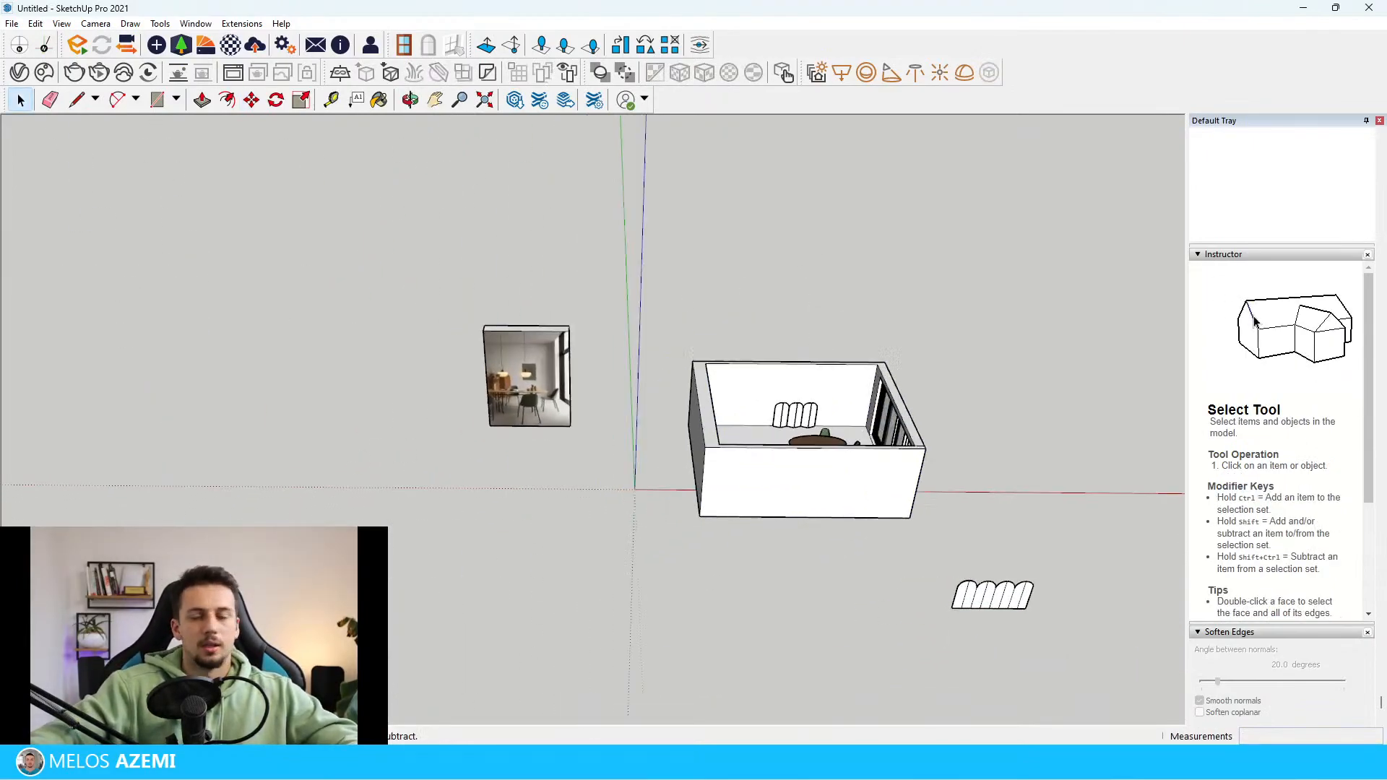
{"action": "scroll", "coordinate": [433, 362], "scroll_direction": "up", "scroll_amount": 3}
{"action": "middle_click_drag", "start_coordinate": [354, 340], "coordinate": [498, 299]}
{"action": "scroll", "coordinate": [692, 283], "scroll_direction": "up", "scroll_amount": 5}
{"action": "middle_click_drag", "start_coordinate": [692, 284], "coordinate": [499, 315]}
{"action": "scroll", "coordinate": [493, 319], "scroll_direction": "down", "scroll_amount": 1}
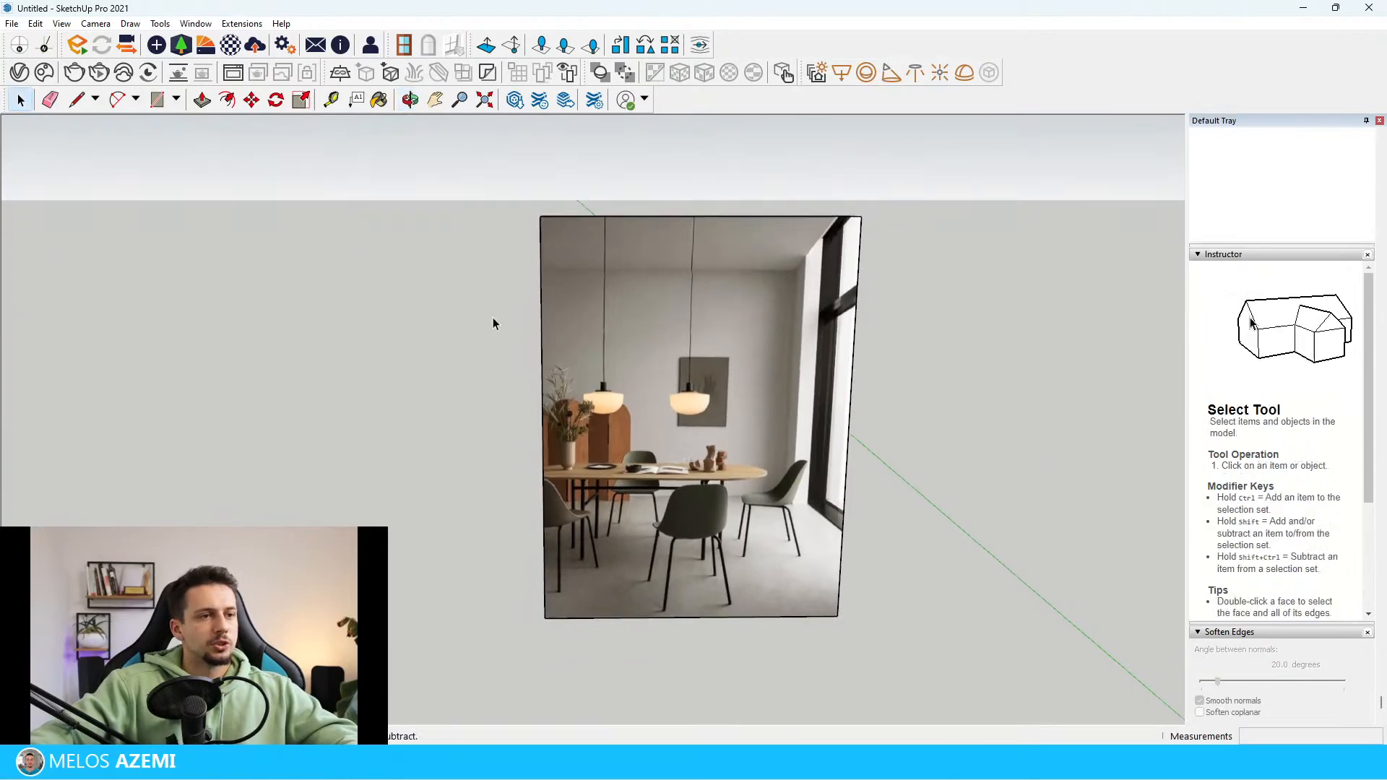
{"action": "scroll", "coordinate": [396, 357], "scroll_direction": "down", "scroll_amount": 2}
{"action": "middle_click_drag", "start_coordinate": [86, 362], "coordinate": [338, 372]}
{"action": "scroll", "coordinate": [338, 371], "scroll_direction": "up", "scroll_amount": 4}
{"action": "scroll", "coordinate": [390, 400], "scroll_direction": "down", "scroll_amount": 1}
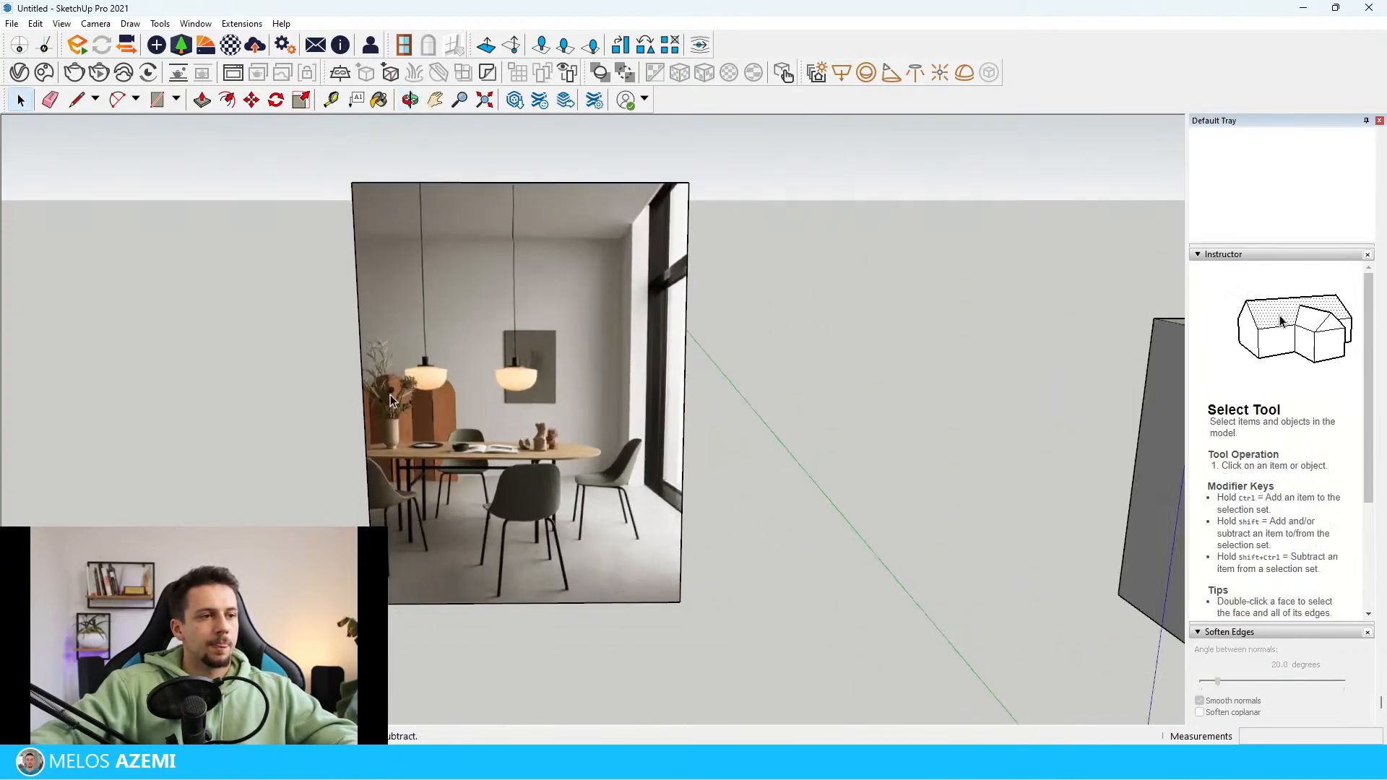
Compare with the reference photo's room, and draw a rectangle across the tops of the walls between opposite outer corners
{"action": "scroll", "coordinate": [569, 245], "scroll_direction": "up", "scroll_amount": 4}
{"action": "scroll", "coordinate": [592, 244], "scroll_direction": "down", "scroll_amount": 2}
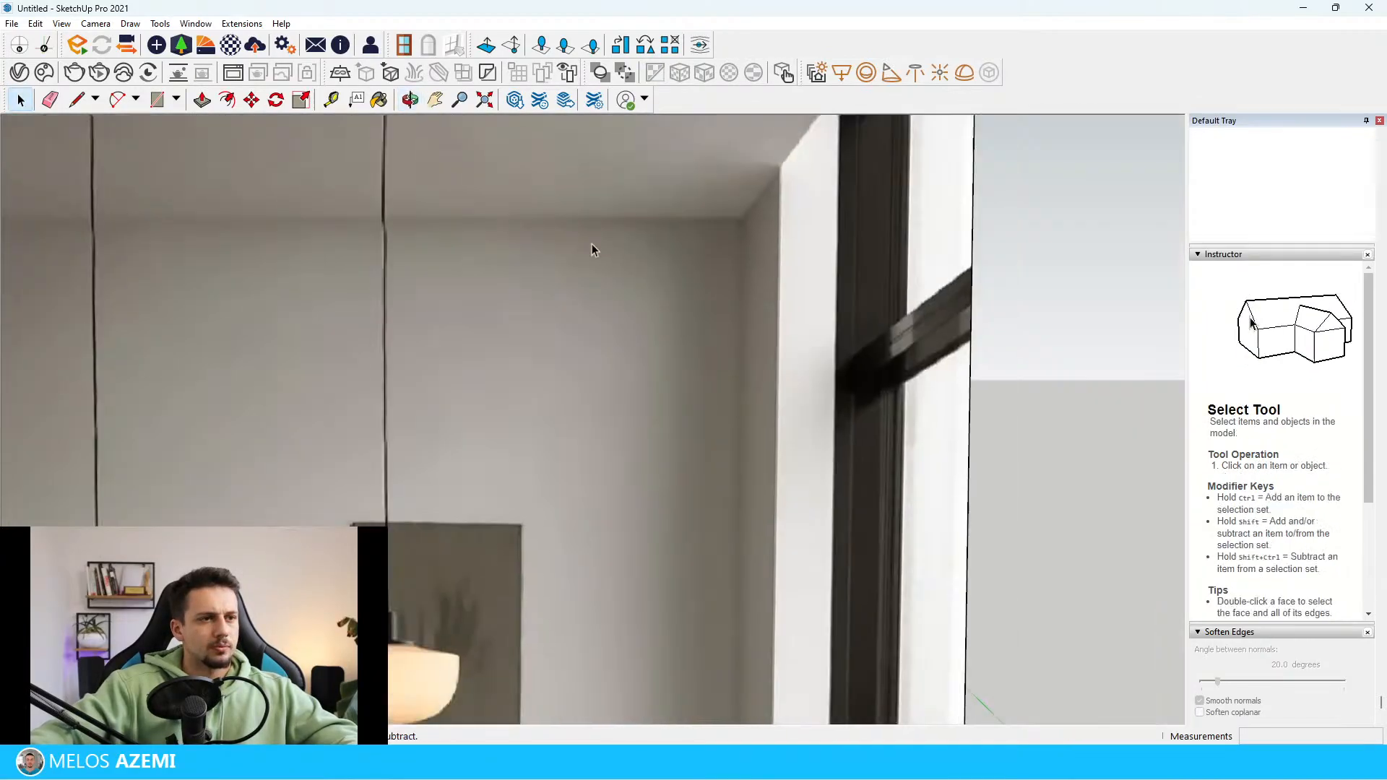
{"action": "scroll", "coordinate": [614, 339], "scroll_direction": "down", "scroll_amount": 3}
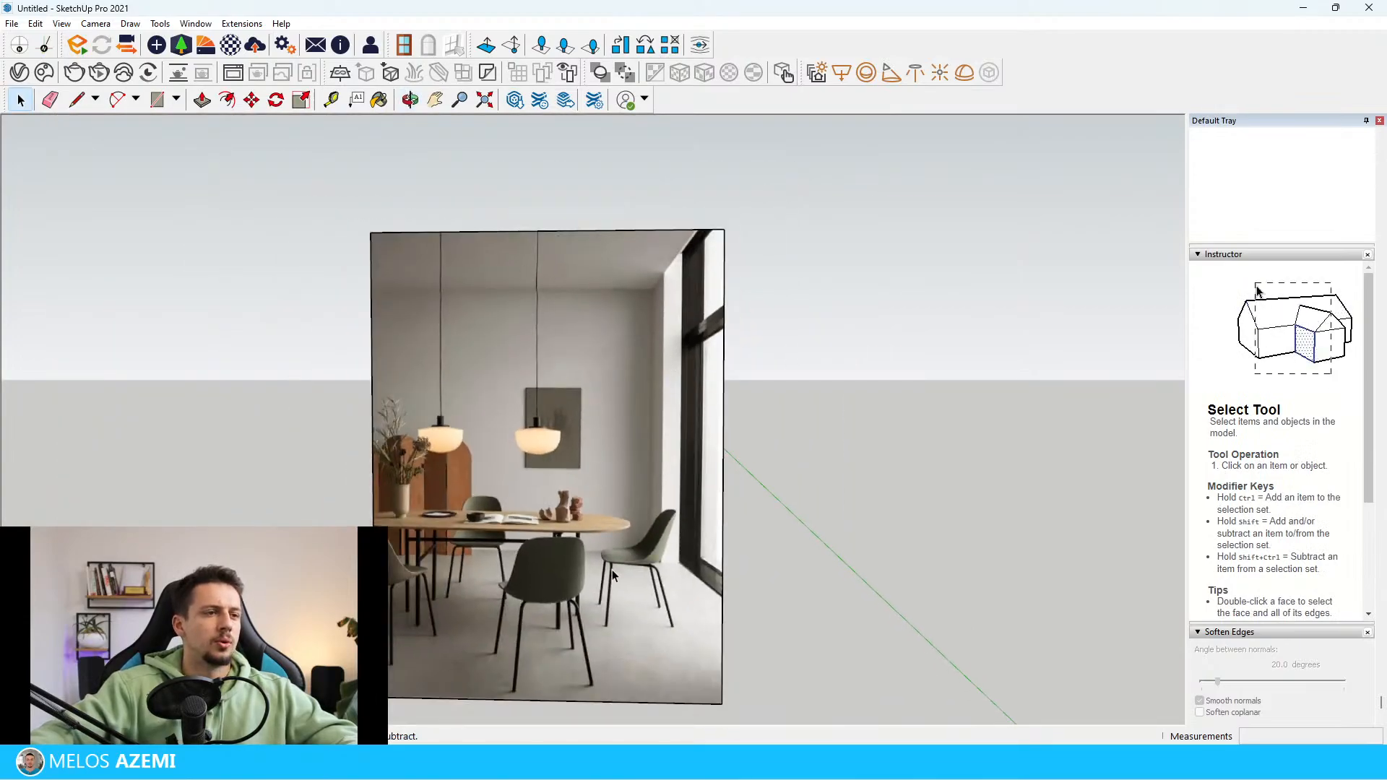
{"action": "scroll", "coordinate": [217, 365], "scroll_direction": "down", "scroll_amount": 5}
{"action": "middle_click_drag", "start_coordinate": [817, 441], "coordinate": [911, 641]}
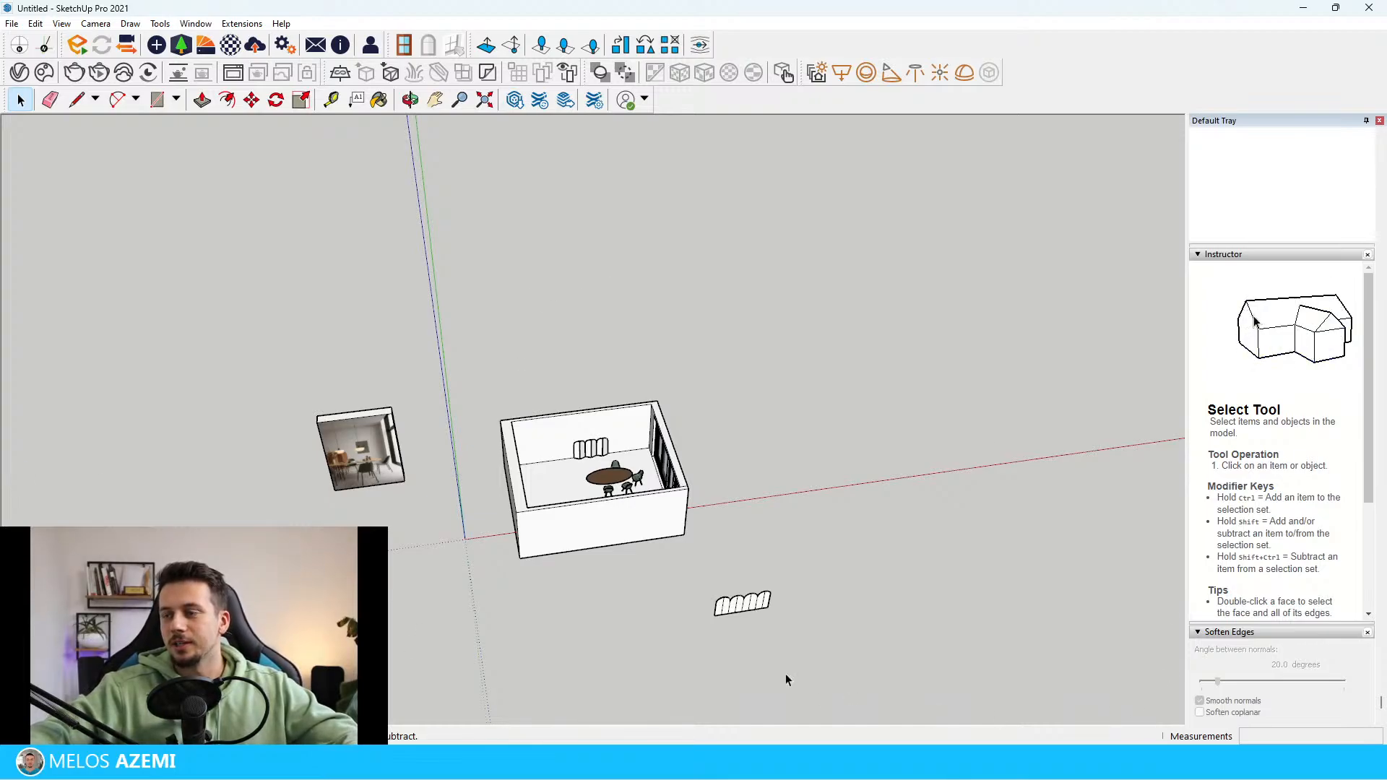
{"action": "scroll", "coordinate": [531, 375], "scroll_direction": "up", "scroll_amount": 4}
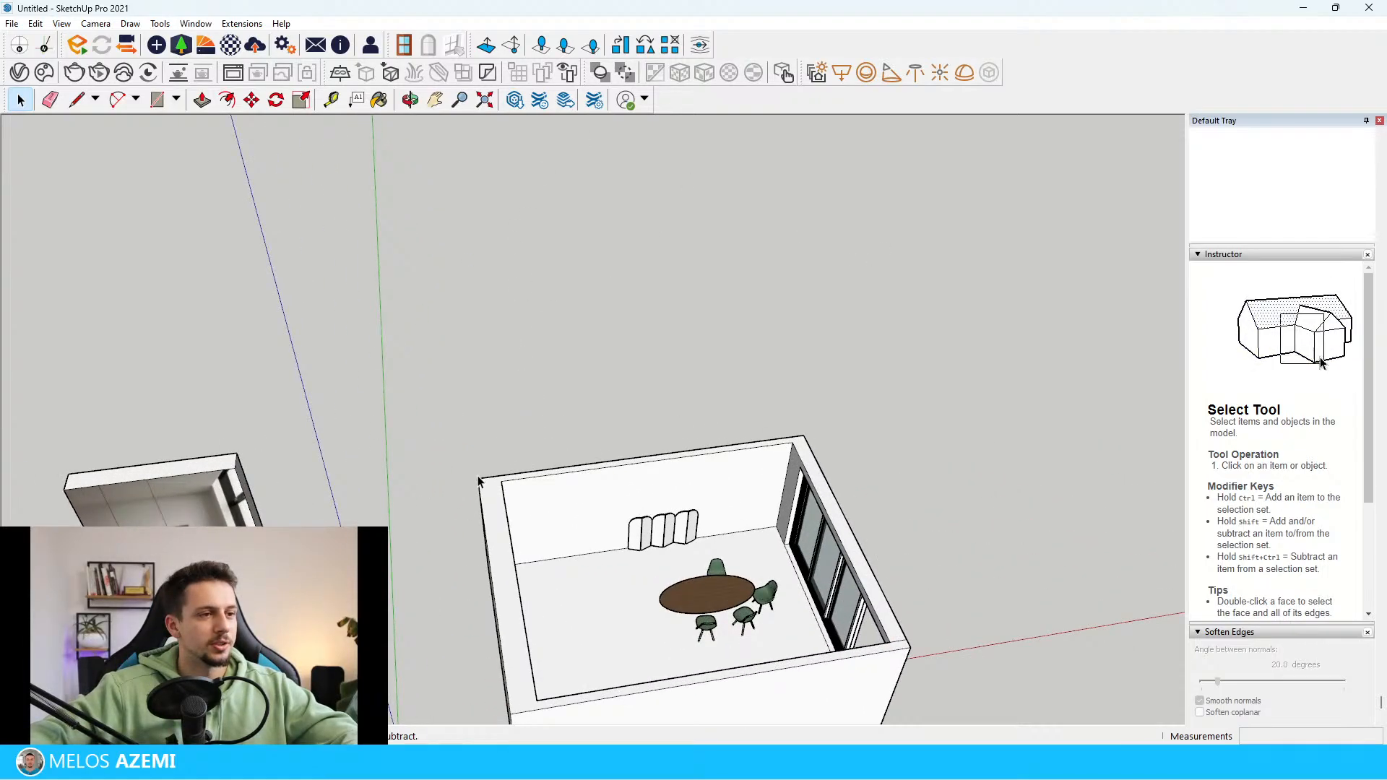
{"action": "key", "text": "r"}
{"action": "left_click", "coordinate": [478, 479]}
{"action": "left_click", "coordinate": [917, 636]}
Extrude the rectangle upward into a thin ceiling slab covering the room and make the slab a group
{"action": "key", "text": "space"}
{"action": "left_click", "coordinate": [779, 626]}
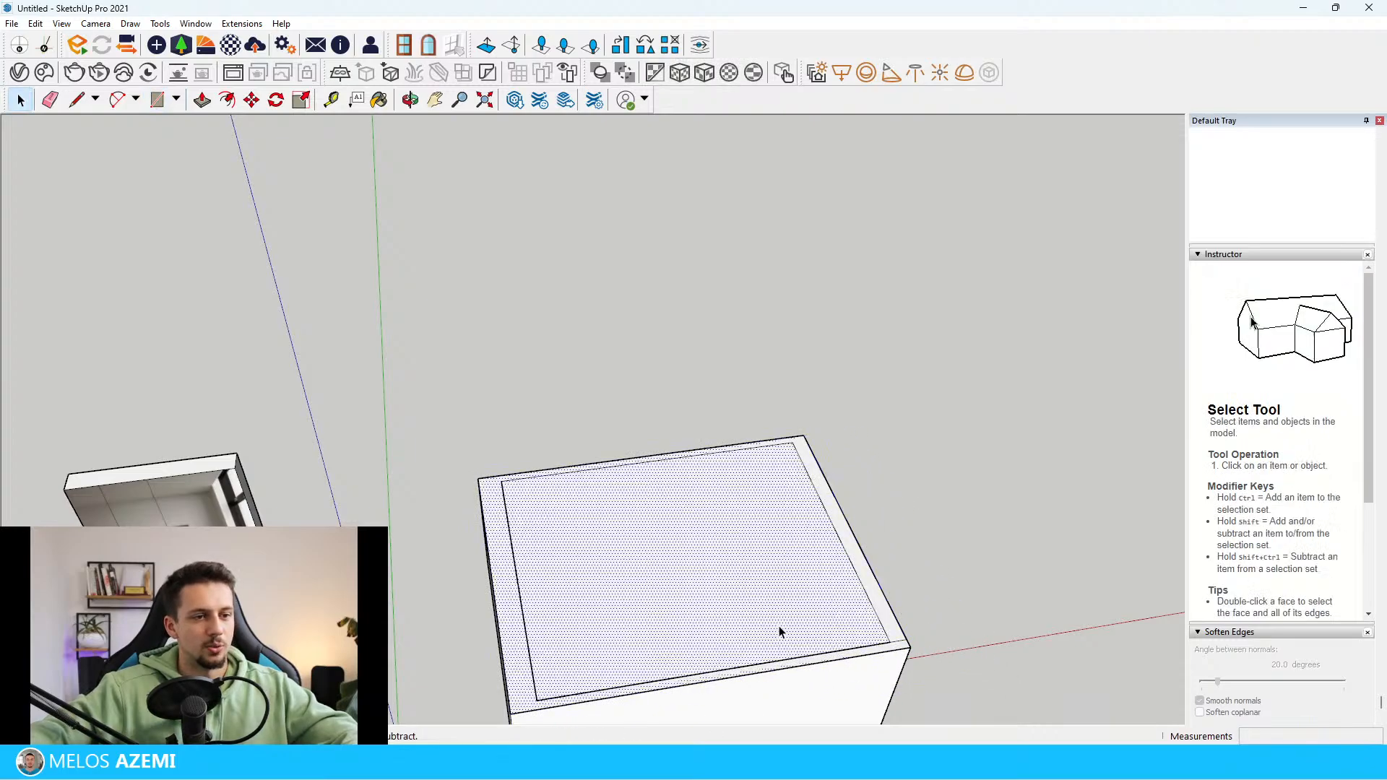
{"action": "key", "text": "p"}
{"action": "key", "text": "space"}
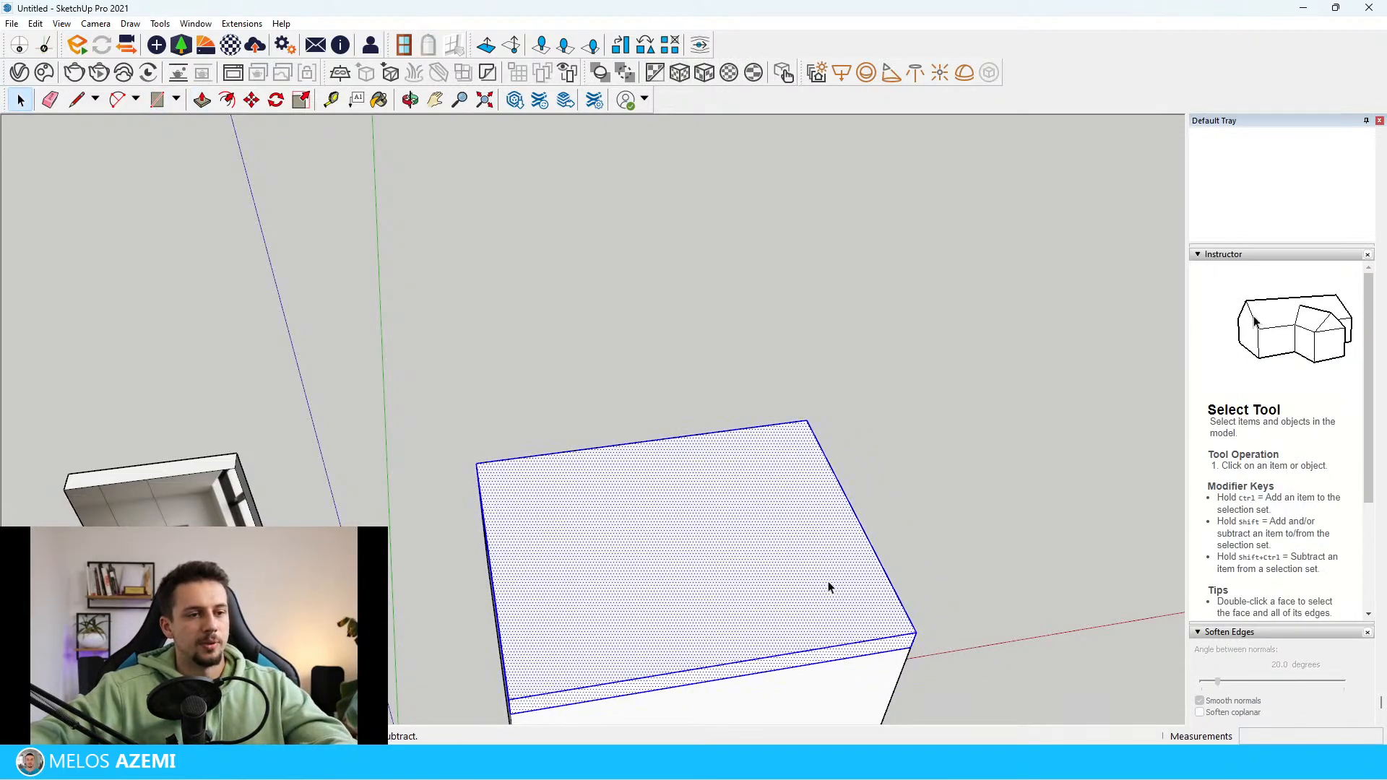
{"action": "right_click", "coordinate": [830, 587]}
{"action": "left_click", "coordinate": [896, 428]}
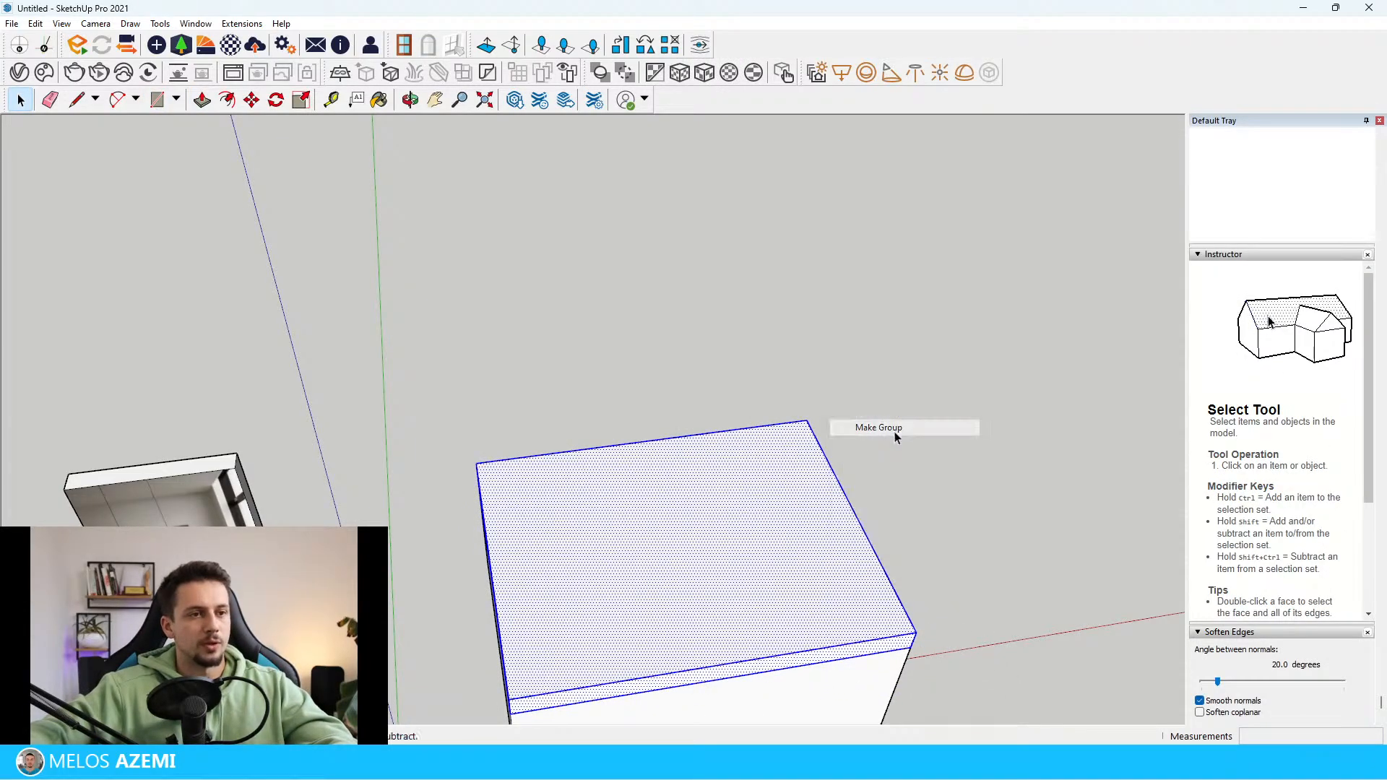
Create a horizontal section plane aligned to the top face of the ceiling slab
{"action": "left_click", "coordinate": [161, 24]}
{"action": "left_click", "coordinate": [227, 350]}
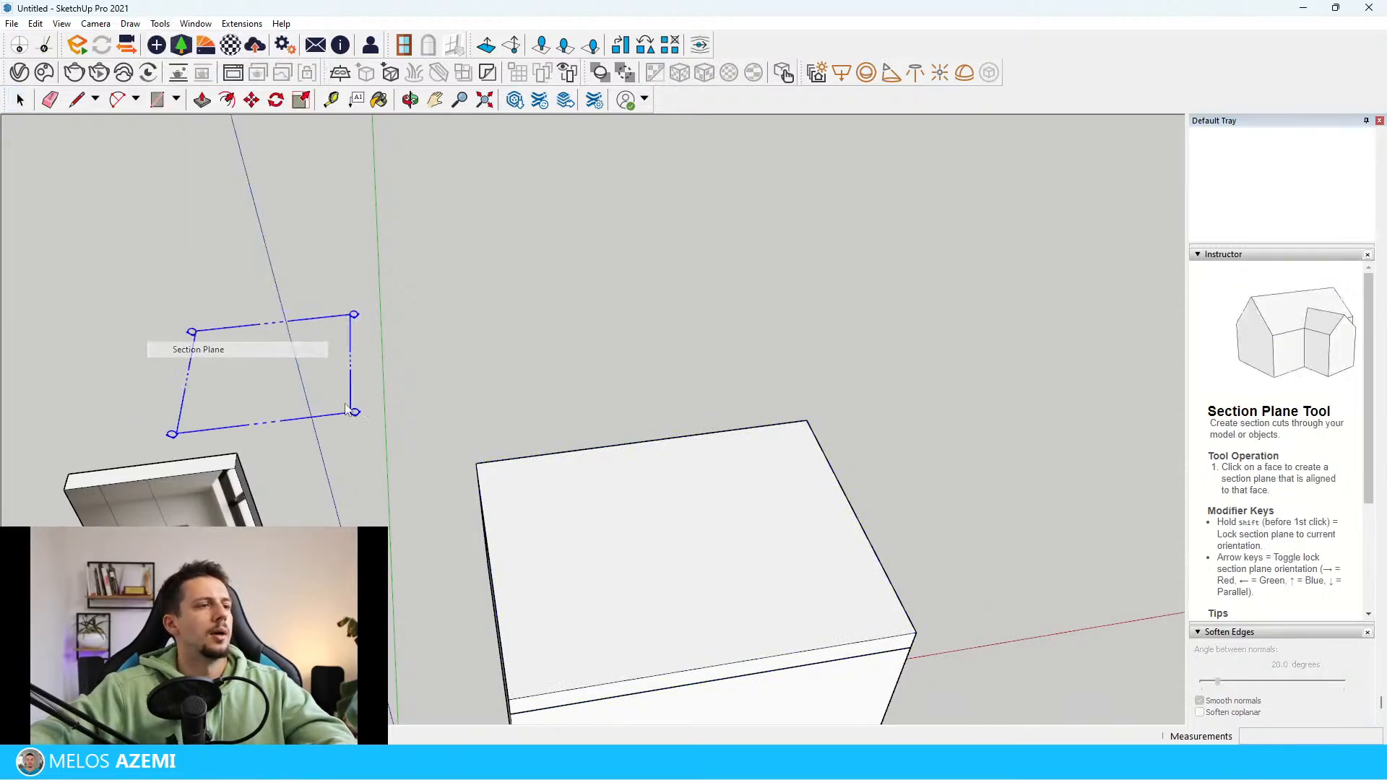
{"action": "left_click", "coordinate": [654, 594]}
{"action": "scroll", "coordinate": [536, 257], "scroll_direction": "down", "scroll_amount": 3}
Raise the section plane above the room, and lower it about 336 cm so it cuts the walls below the ceiling
{"action": "left_click", "coordinate": [838, 412]}
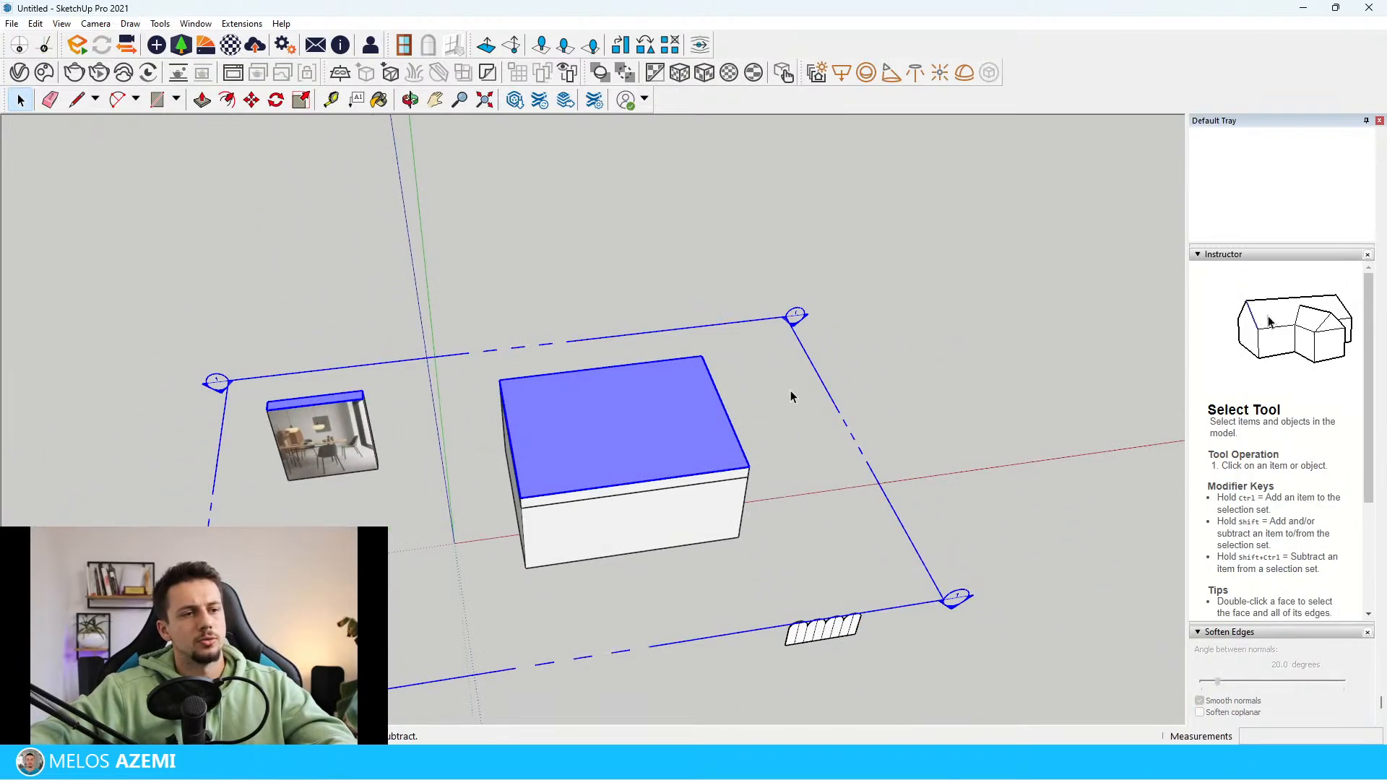
{"action": "key", "text": "m"}
{"action": "left_click", "coordinate": [807, 424]}
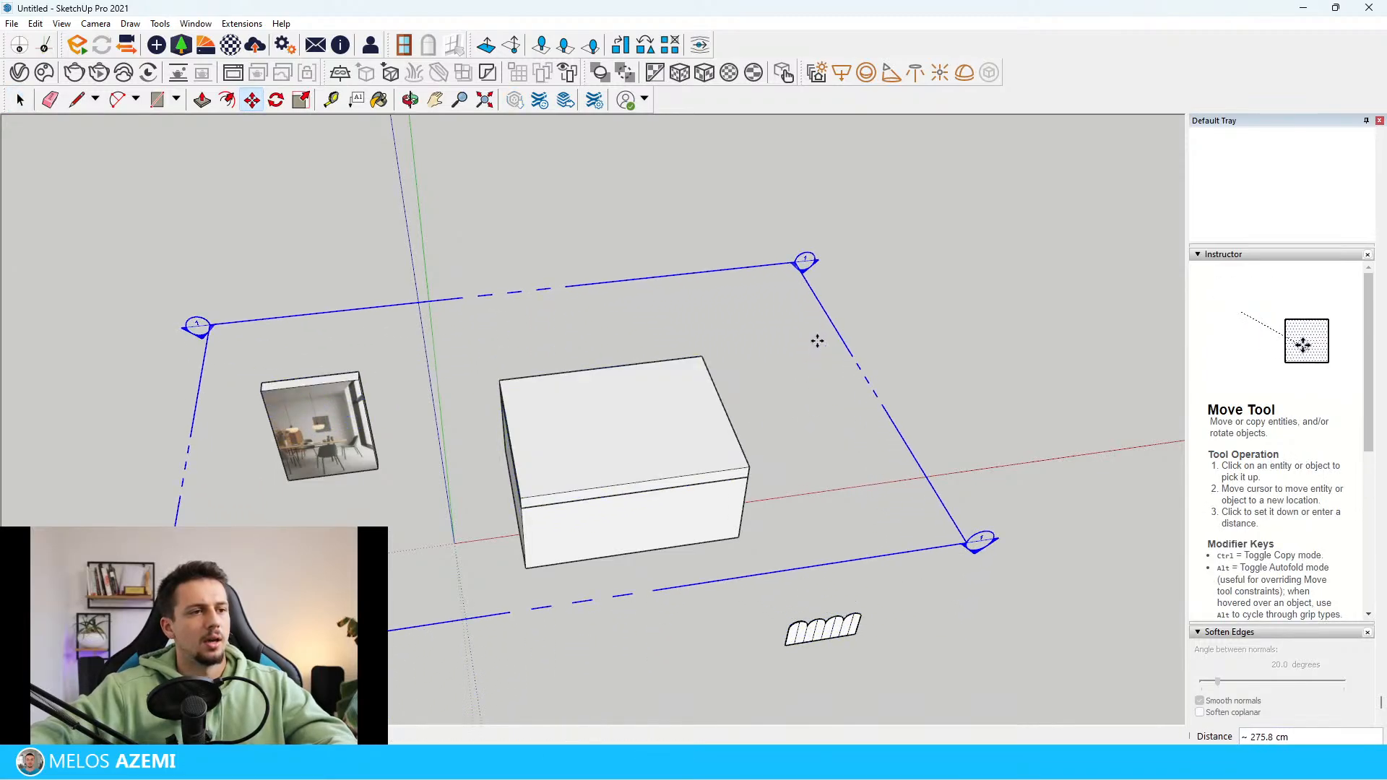
{"action": "key", "text": "space"}
{"action": "left_click", "coordinate": [916, 314]}
{"action": "left_click", "coordinate": [866, 388]}
{"action": "key", "text": "m"}
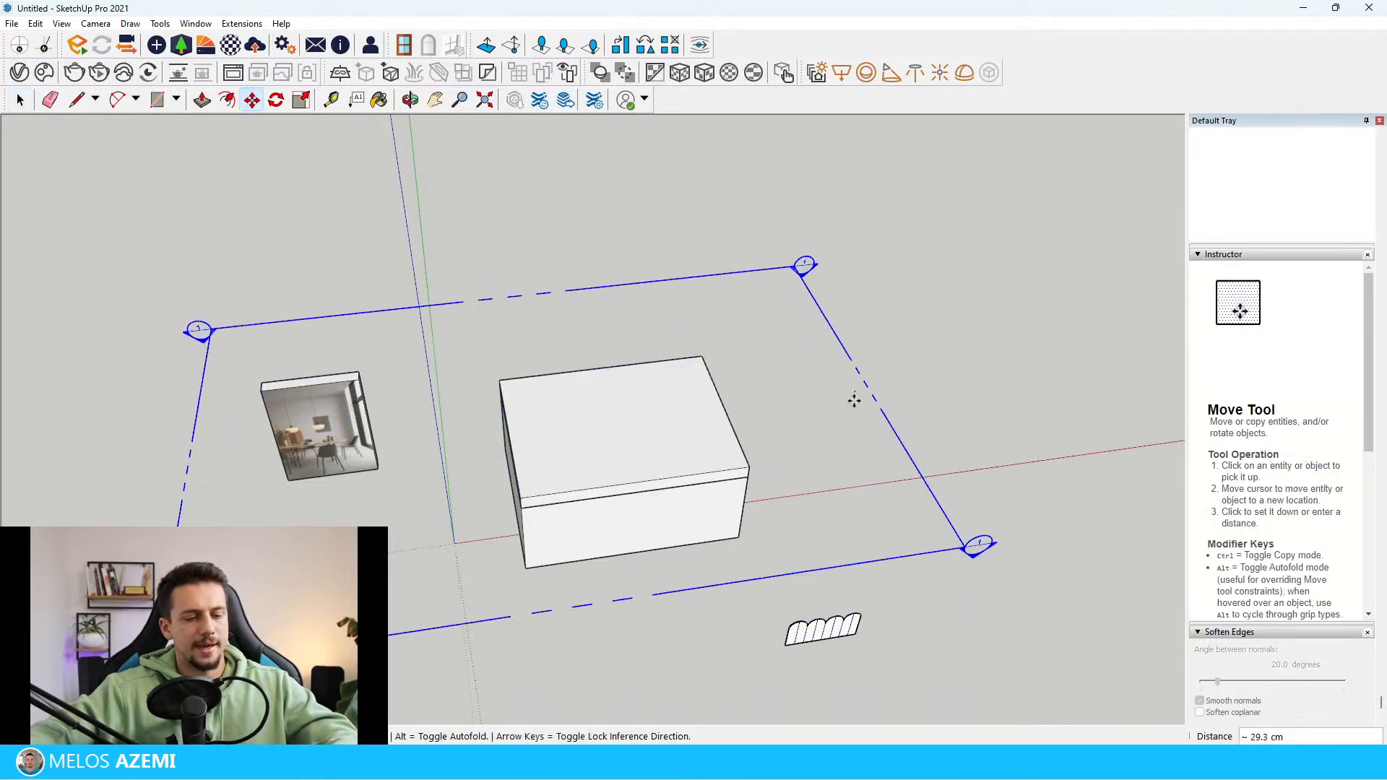
{"action": "left_click", "coordinate": [855, 400]}
{"action": "left_click", "coordinate": [836, 454]}
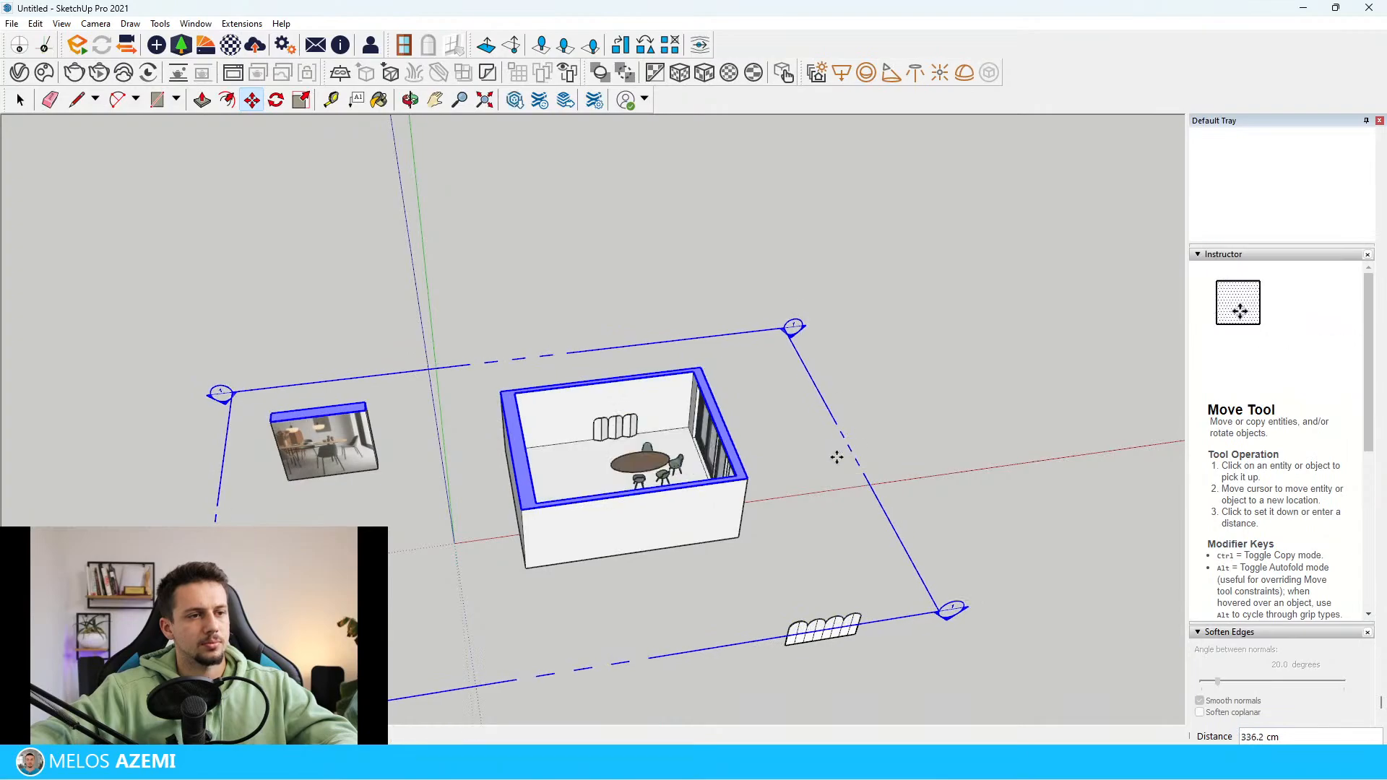
Turn off the section plane's active cut to show the room closed by its ceiling
{"action": "key", "text": "space"}
{"action": "right_click", "coordinate": [817, 466]}
{"action": "left_click", "coordinate": [891, 568]}
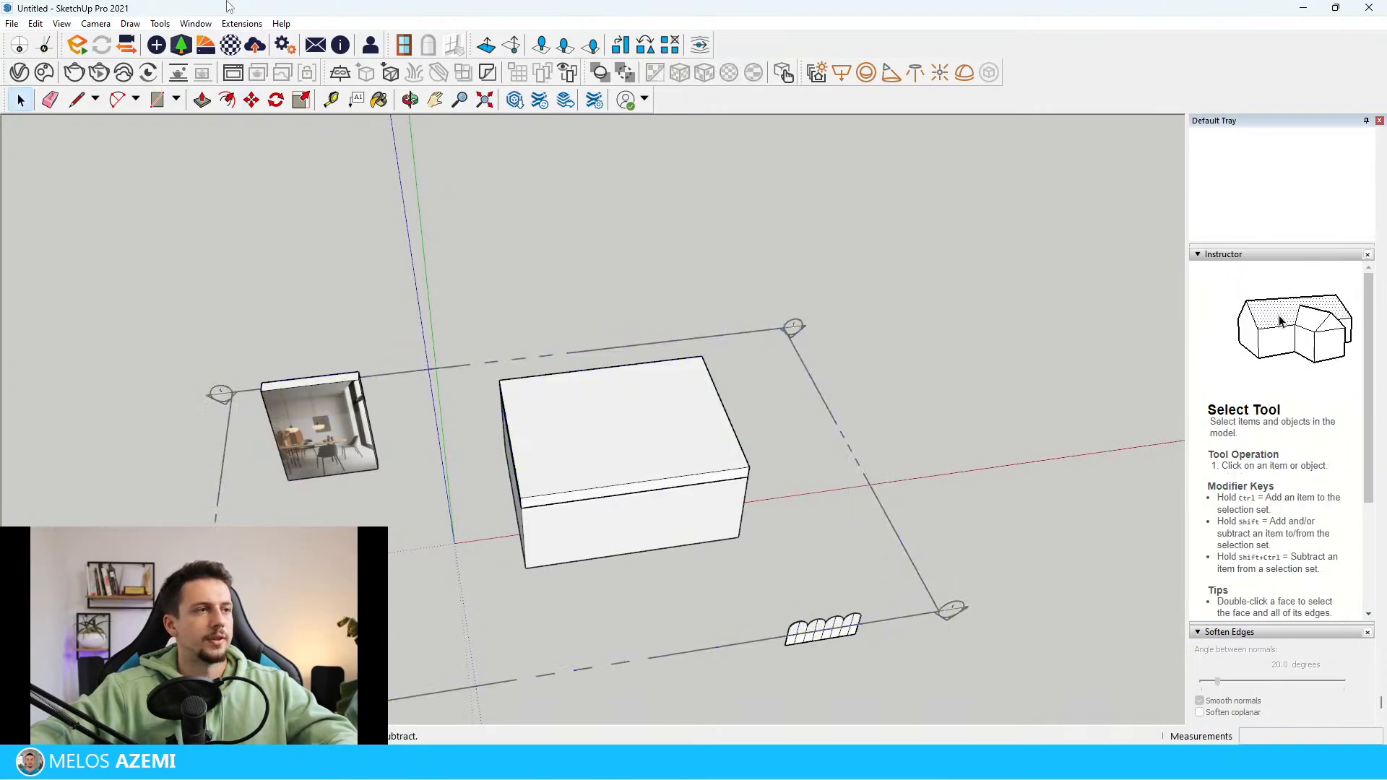
Start the Enscape live render and arrange its window side by side with SketchUp
{"action": "left_click", "coordinate": [78, 48]}
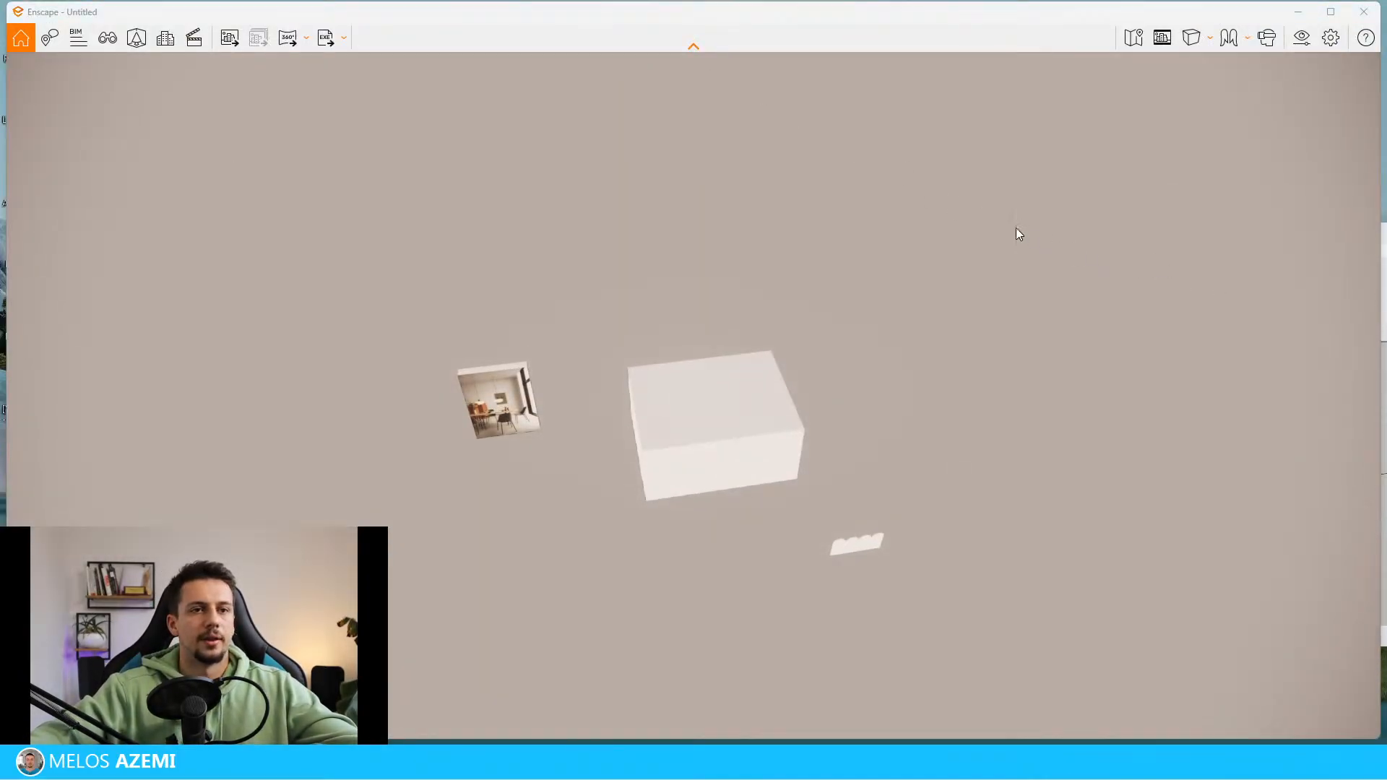
{"action": "left_click_drag", "start_coordinate": [350, 14], "coordinate": [1371, 310]}
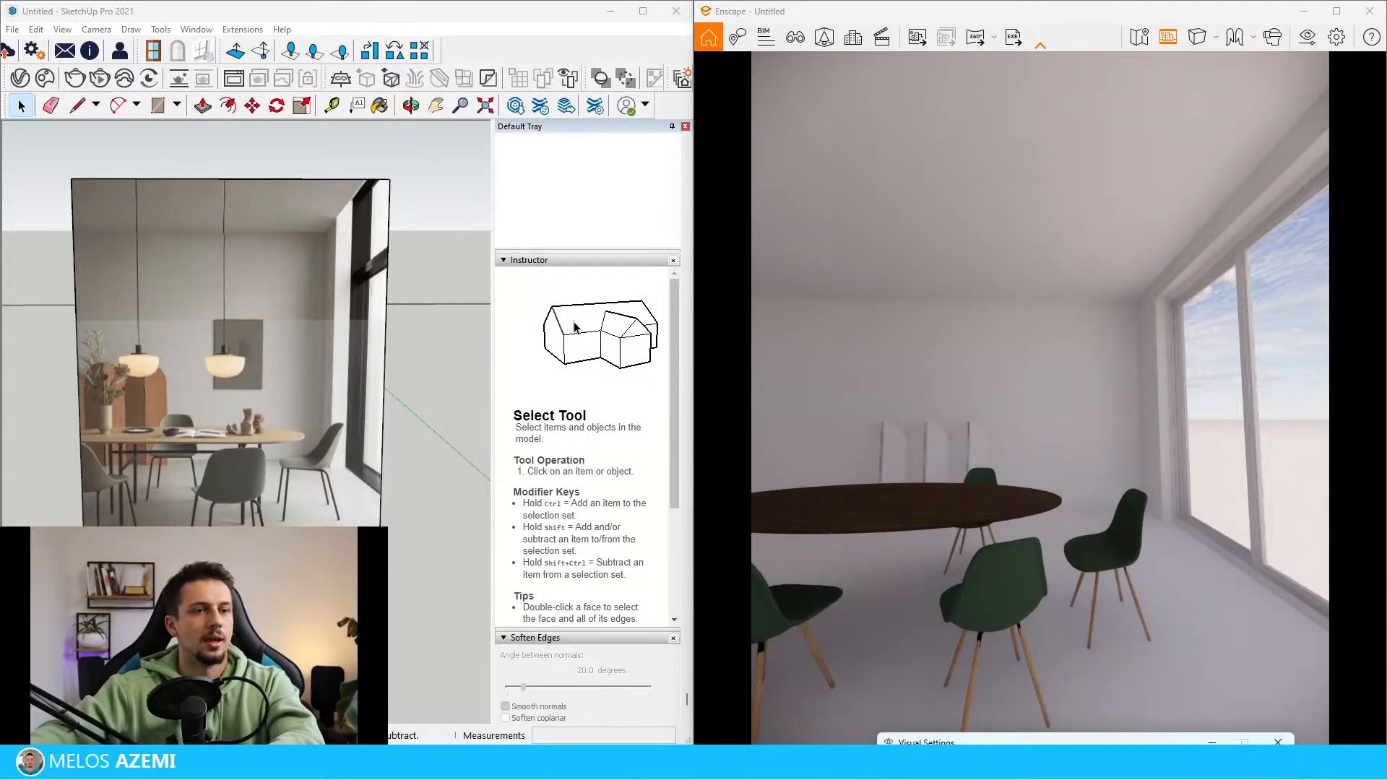
Set the Enscape camera's field of view to 64° in the visual settings and close them
{"action": "left_click_drag", "start_coordinate": [1135, 749], "coordinate": [1161, 268]}
{"action": "left_click", "coordinate": [937, 316]}
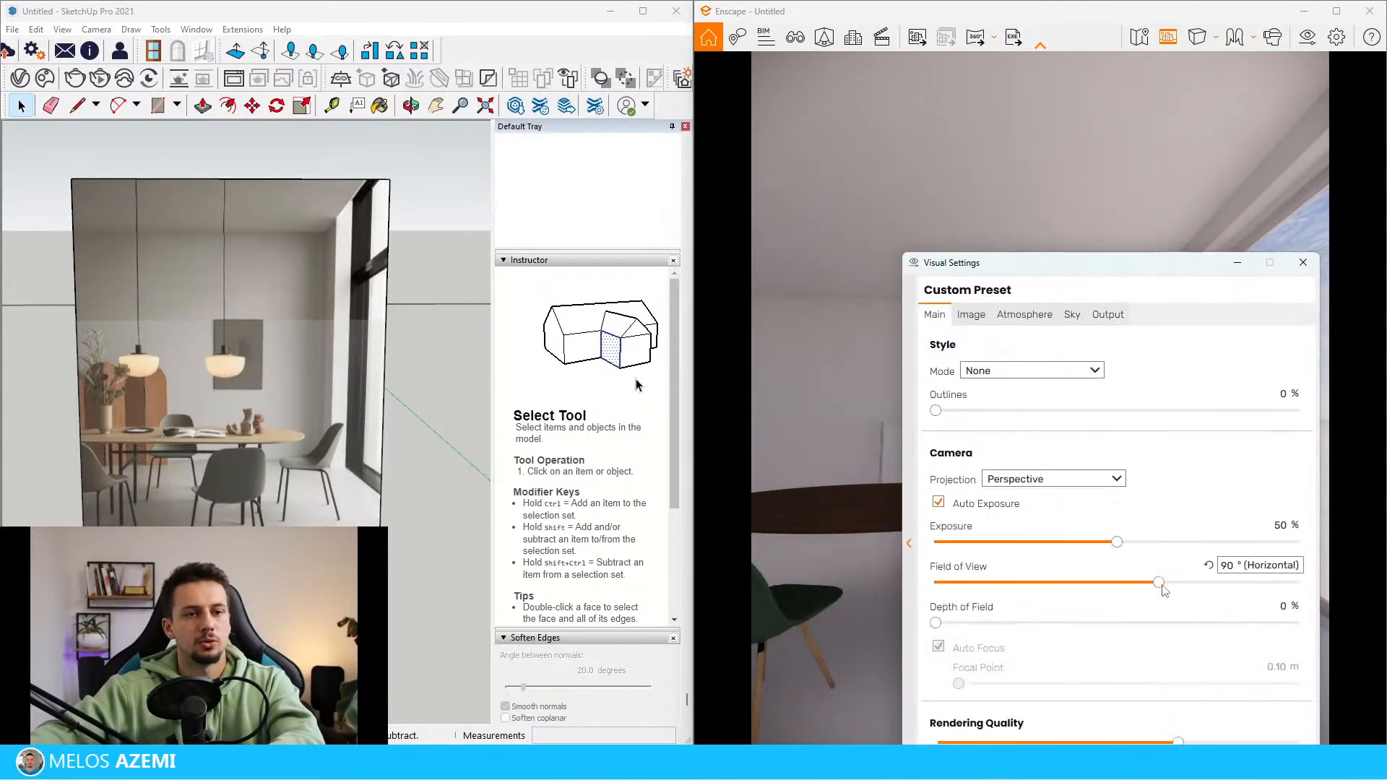
{"action": "left_click_drag", "start_coordinate": [1159, 582], "coordinate": [1088, 587]}
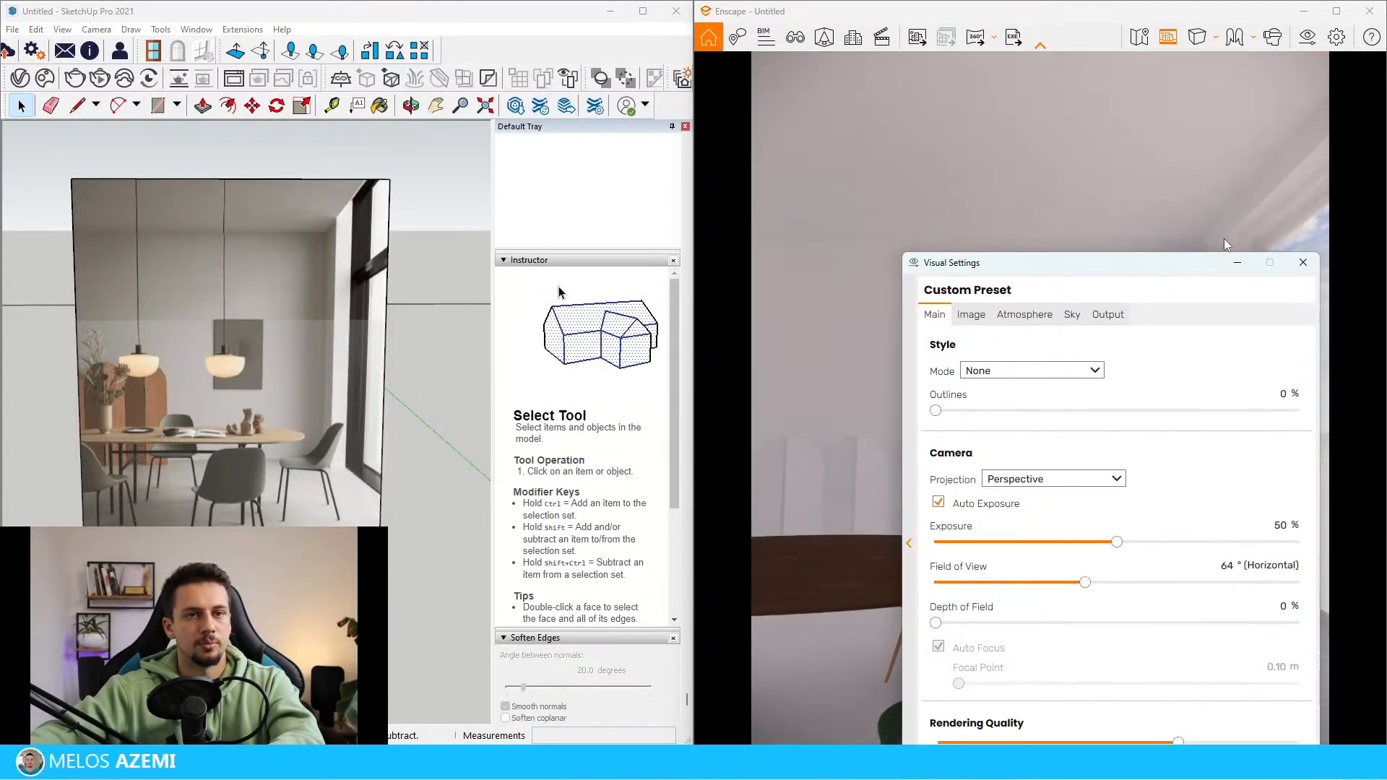
{"action": "left_click", "coordinate": [1303, 263]}
Move the Enscape camera back and sideways to frame the table and folding screen, and switch to two-point perspective
{"action": "key", "text": "s"}
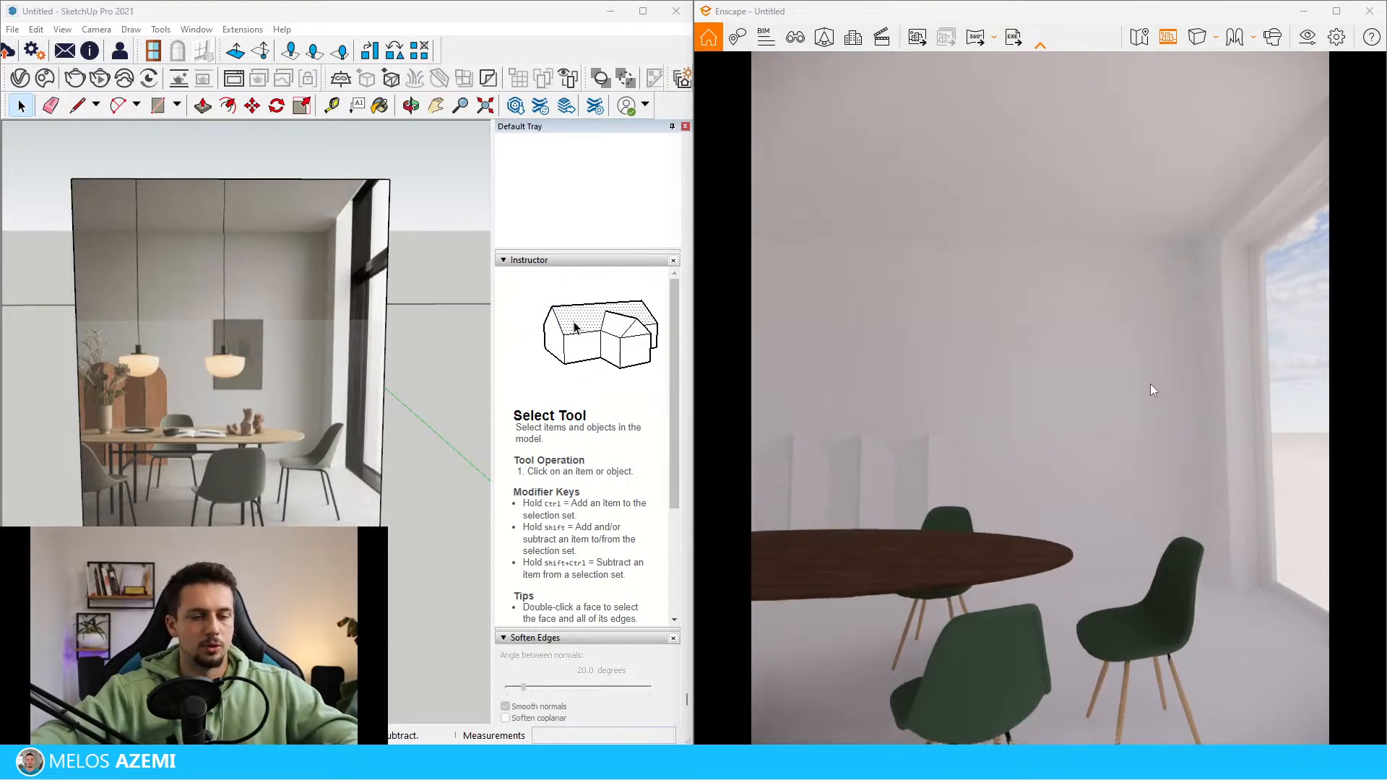
{"action": "key", "text": "s"}
{"action": "key", "text": "a"}
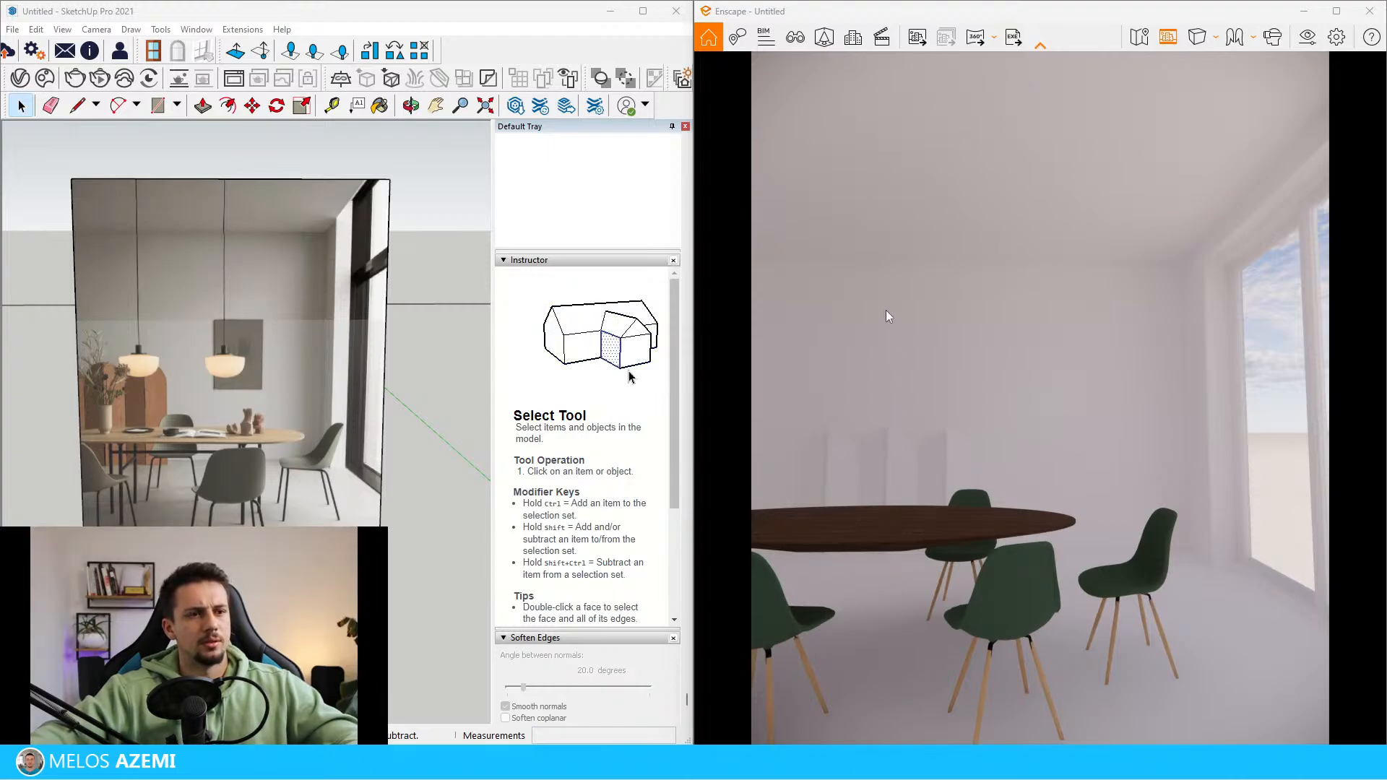
{"action": "left_click", "coordinate": [1216, 43]}
{"action": "left_click", "coordinate": [1257, 87]}
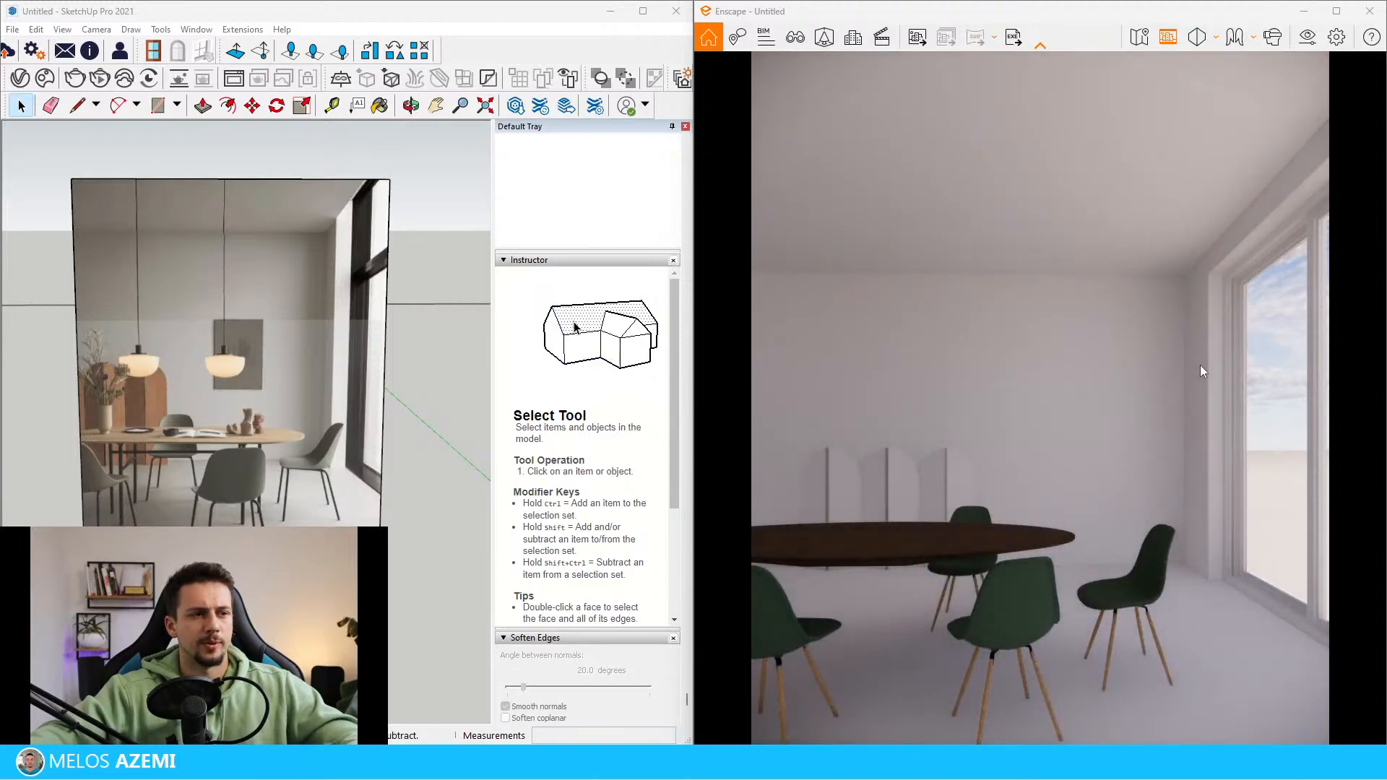
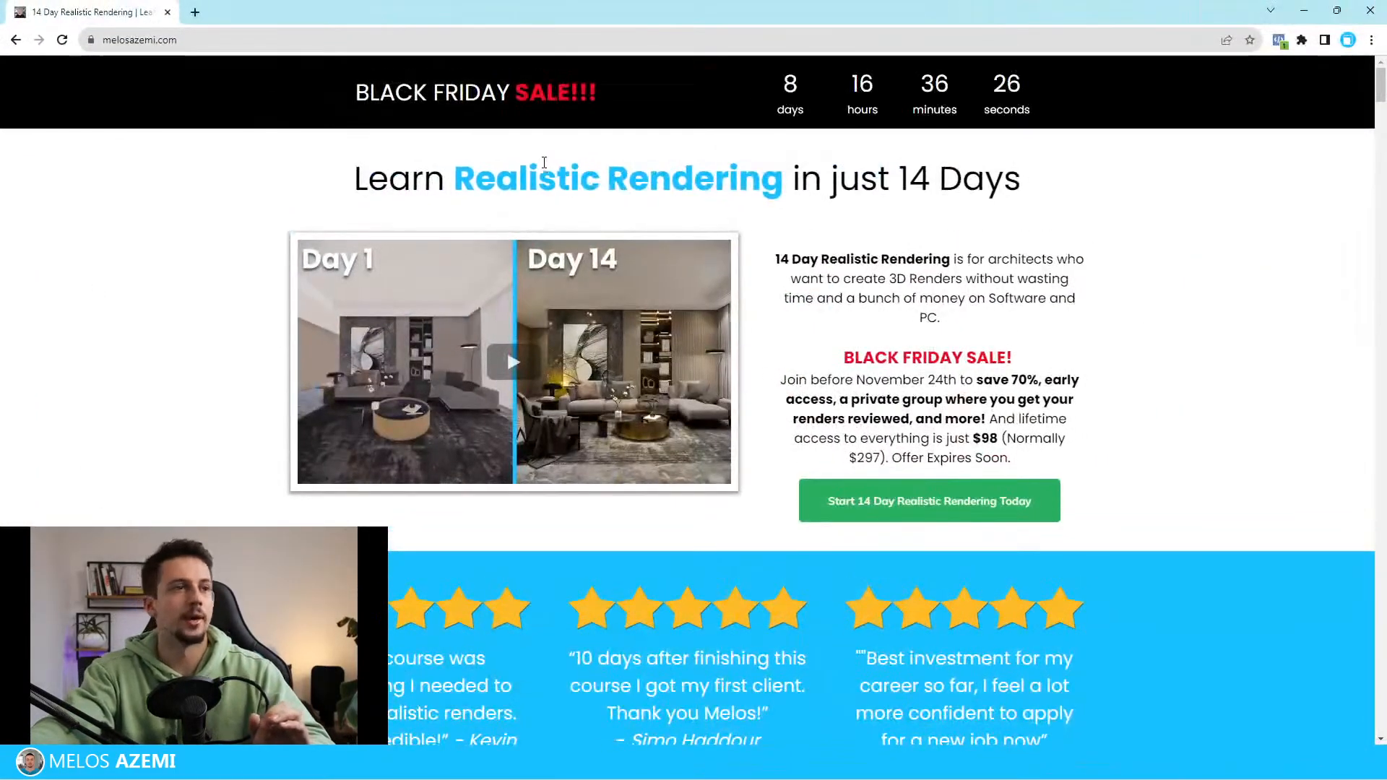
Review the offer and daily curriculum on the 14 Day Realistic Rendering course page and return to SketchUp and Enscape
{"action": "left_click_drag", "start_coordinate": [989, 437], "coordinate": [999, 438]}
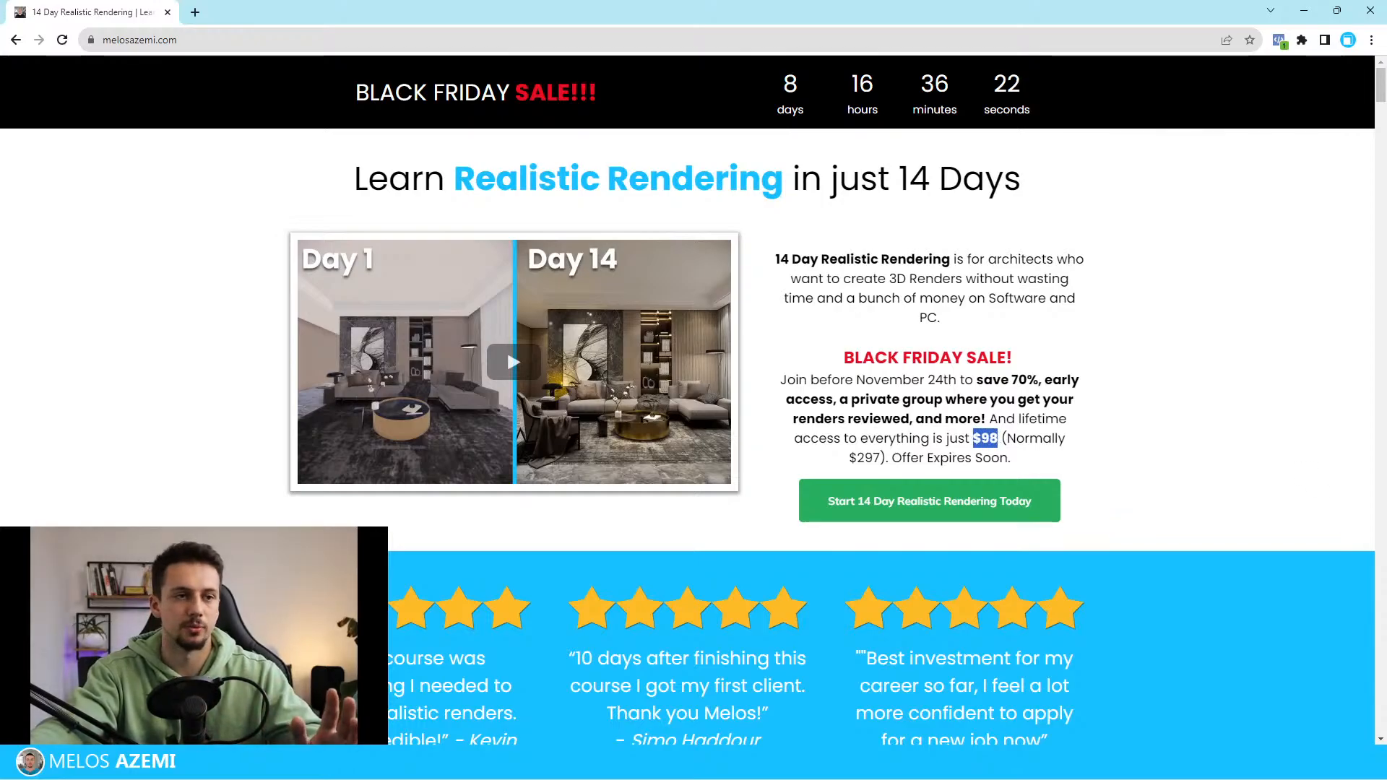
{"action": "left_click", "coordinate": [1005, 438]}
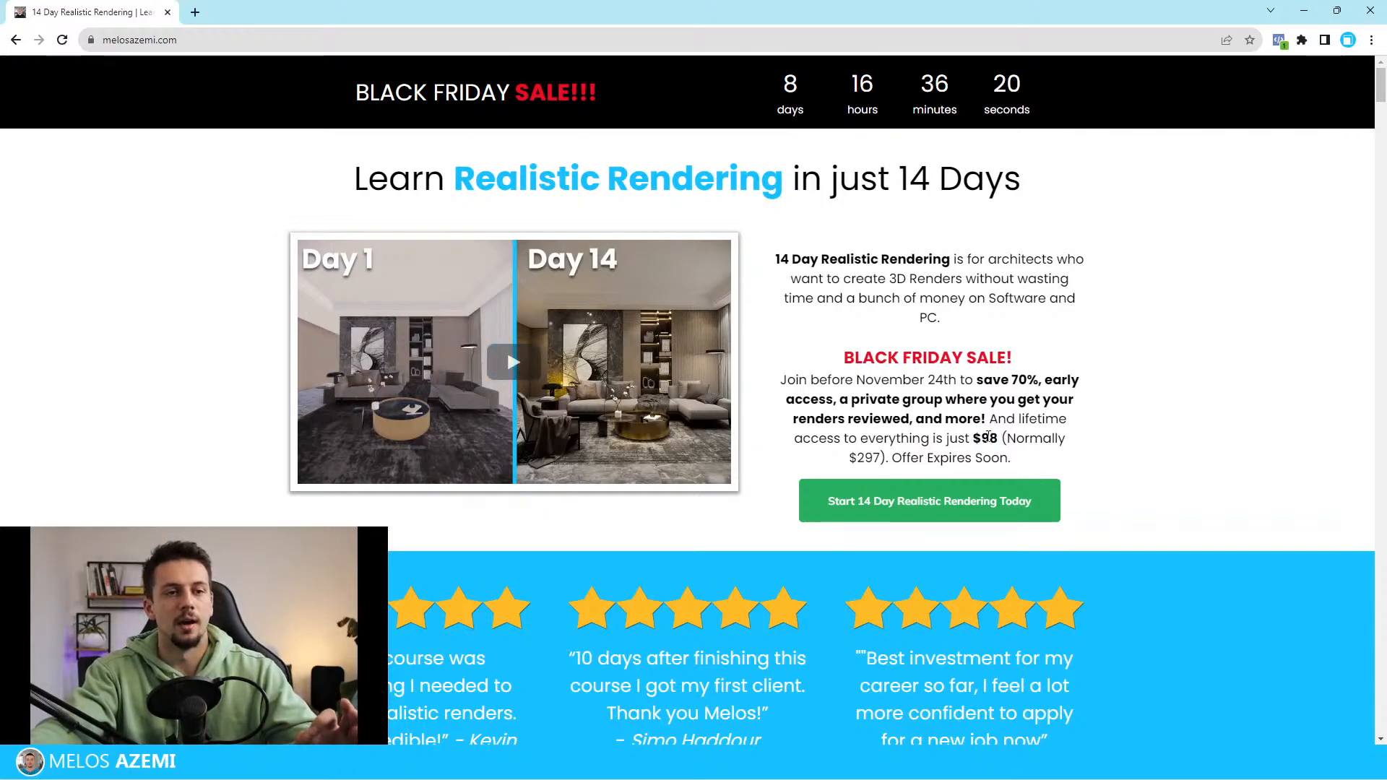
{"action": "scroll", "coordinate": [1048, 424], "scroll_direction": "down", "scroll_amount": 1}
{"action": "scroll", "coordinate": [1142, 512], "scroll_direction": "up", "scroll_amount": 1}
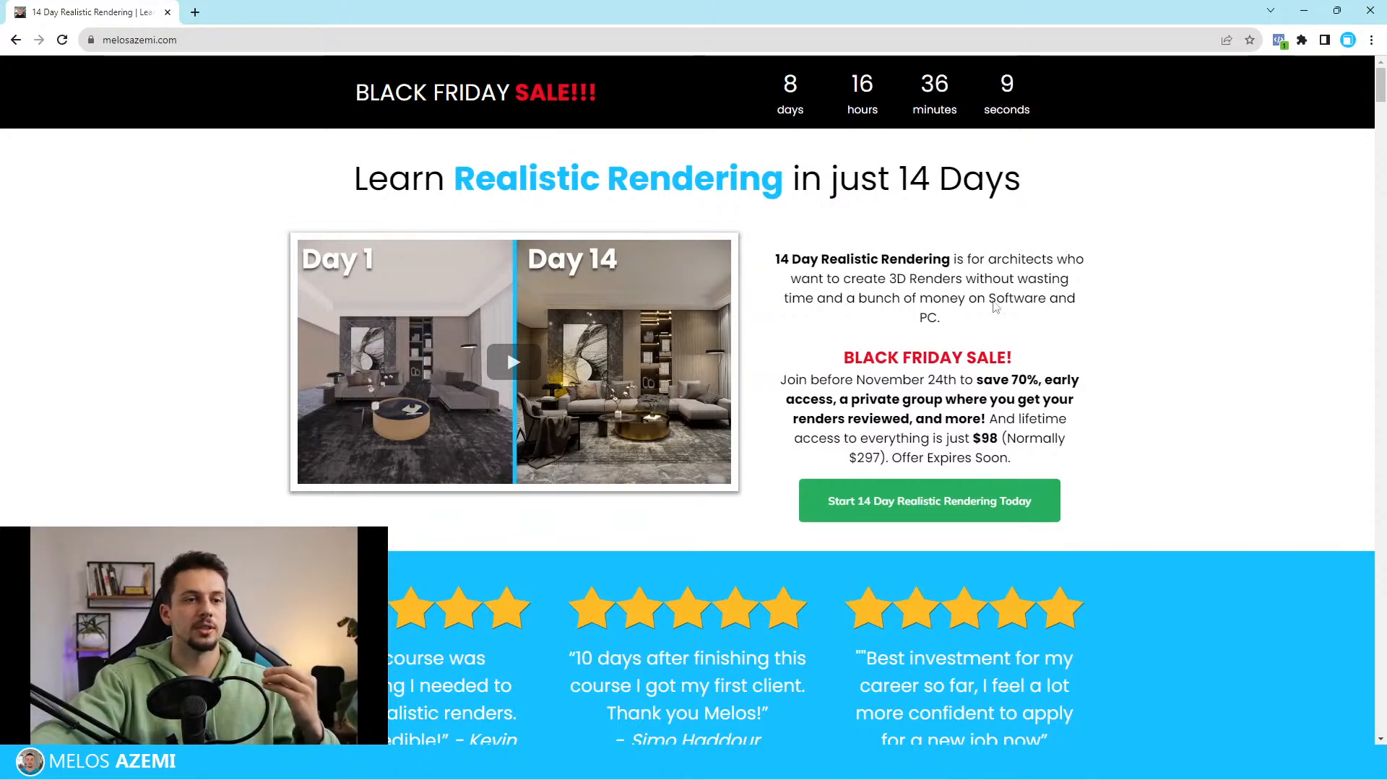
{"action": "left_click", "coordinate": [506, 39]}
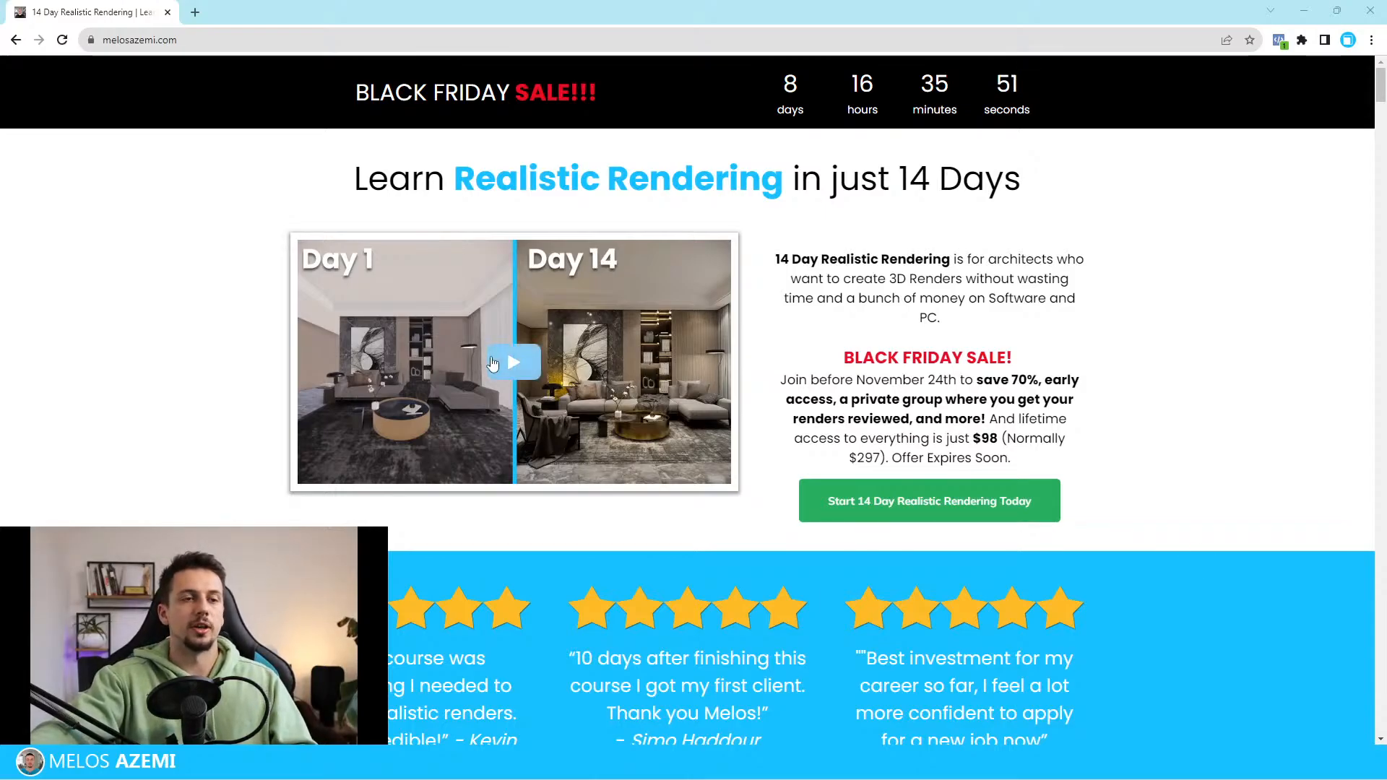
{"action": "scroll", "coordinate": [801, 379], "scroll_direction": "down", "scroll_amount": 2}
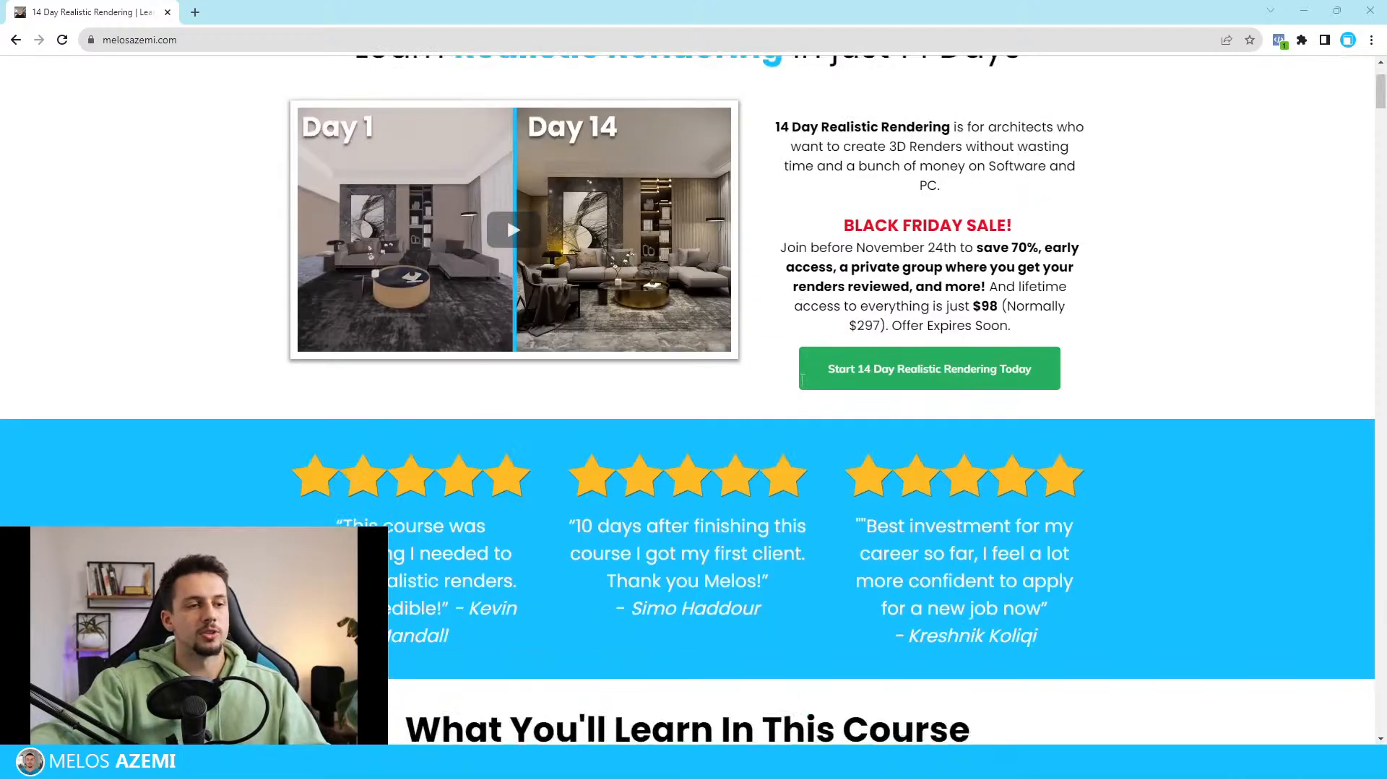
{"action": "scroll", "coordinate": [801, 379], "scroll_direction": "down", "scroll_amount": 5}
{"action": "scroll", "coordinate": [713, 192], "scroll_direction": "up", "scroll_amount": 3}
{"action": "scroll", "coordinate": [706, 421], "scroll_direction": "down", "scroll_amount": 8}
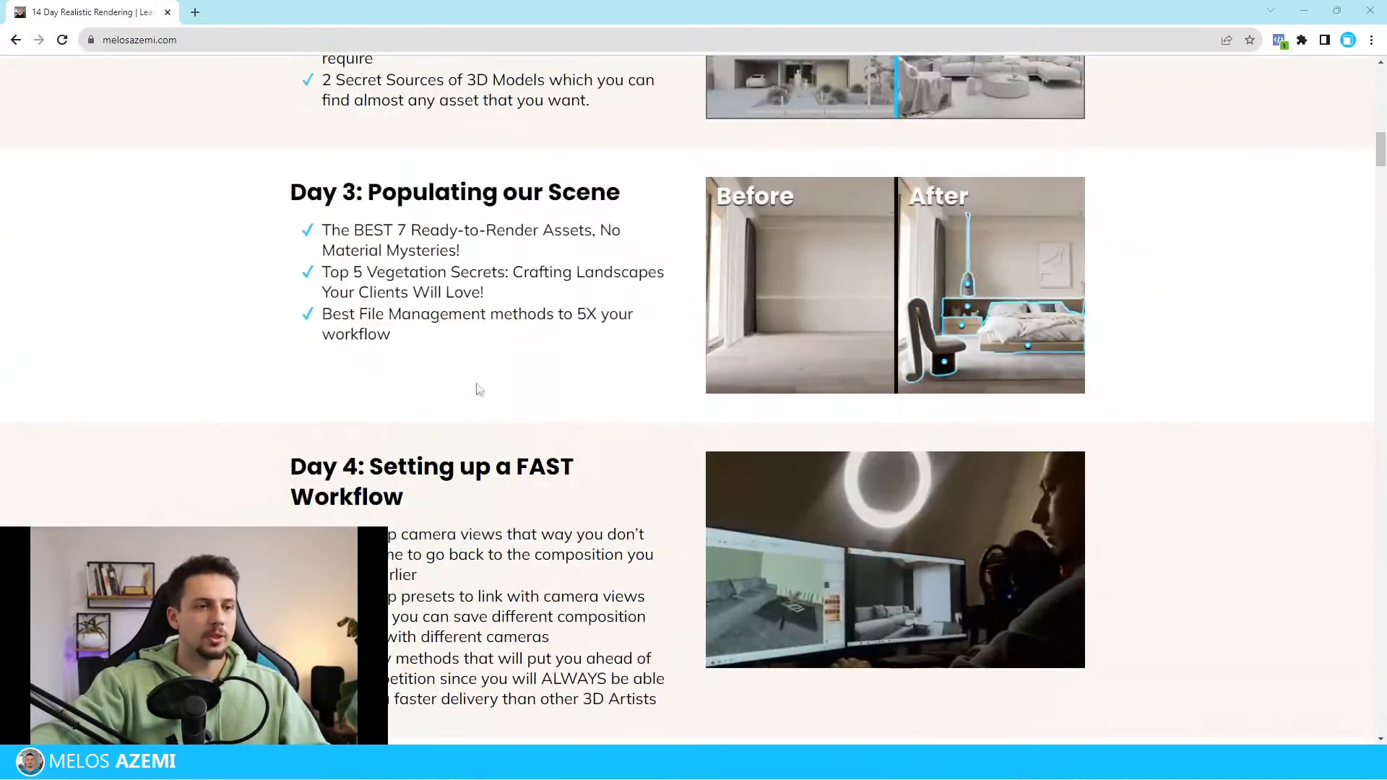
{"action": "scroll", "coordinate": [478, 388], "scroll_direction": "down", "scroll_amount": 15}
{"action": "scroll", "coordinate": [1104, 502], "scroll_direction": "up", "scroll_amount": 20}
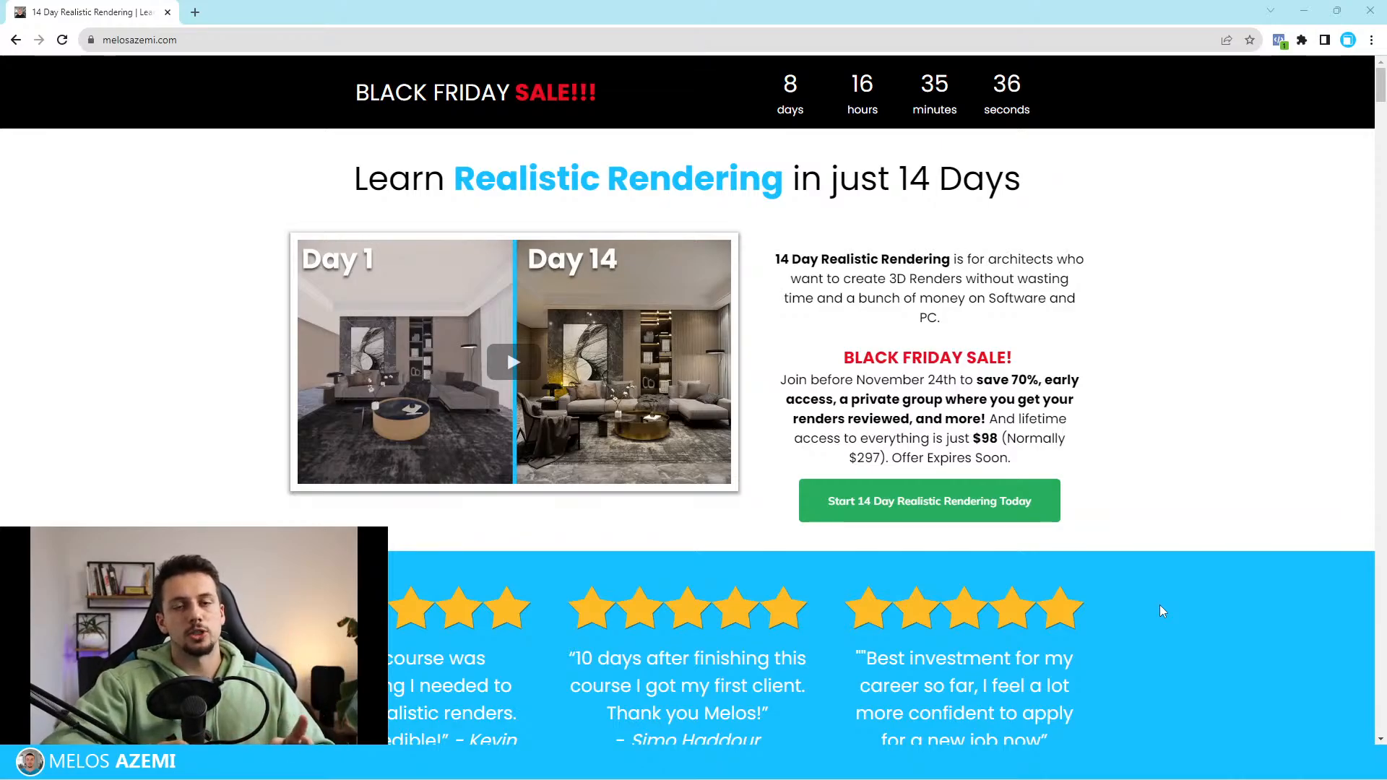
{"action": "left_click", "coordinate": [1317, 16]}
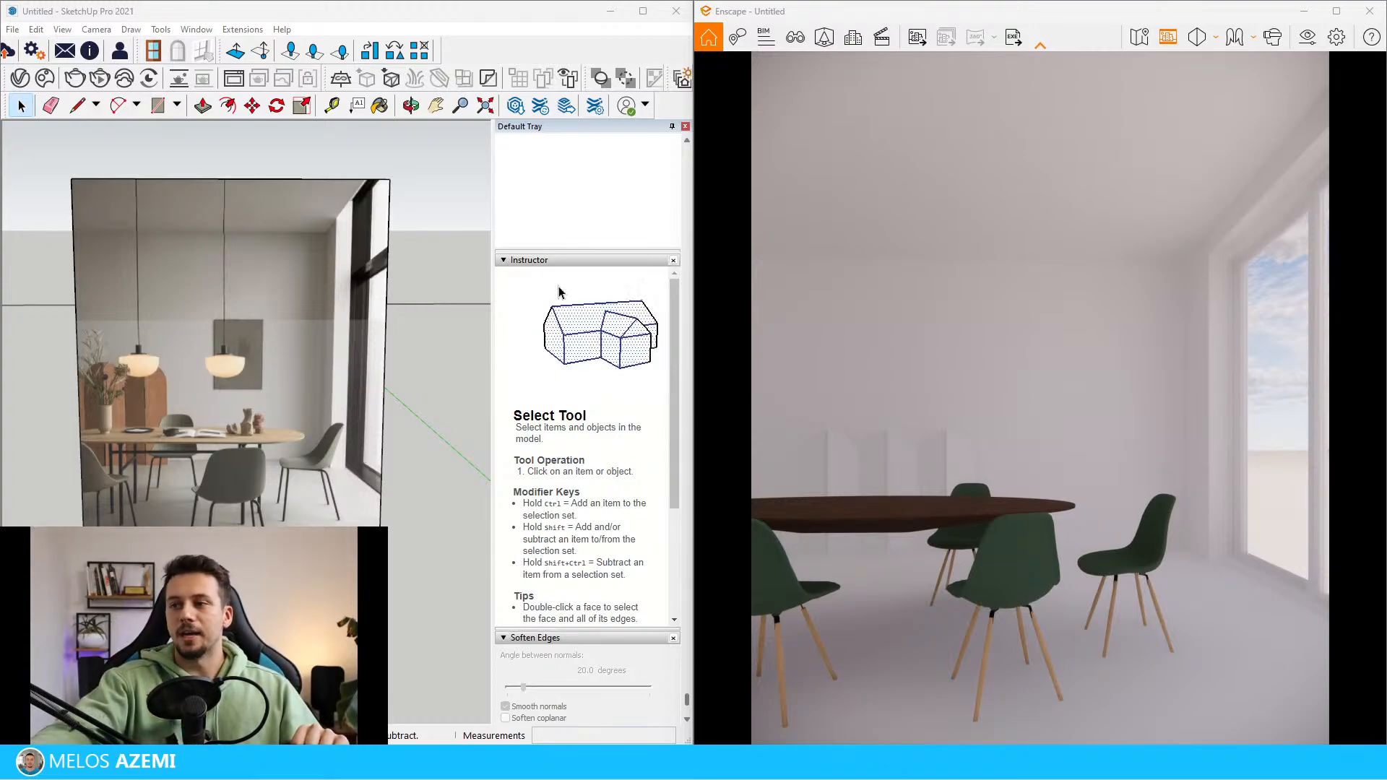
Save the current Enscape camera as a new view named Camera 1
{"action": "scroll", "coordinate": [202, 473], "scroll_direction": "down", "scroll_amount": 10}
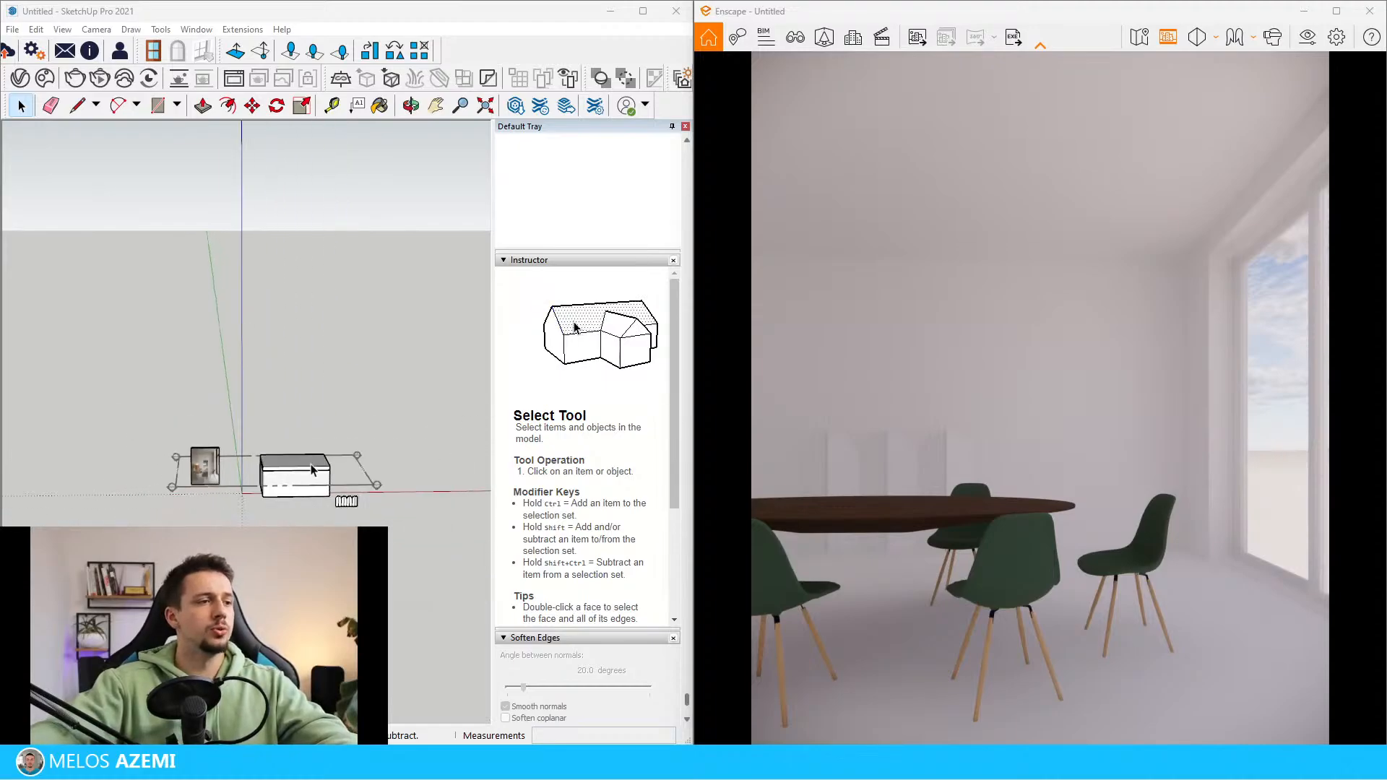
{"action": "scroll", "coordinate": [312, 465], "scroll_direction": "up", "scroll_amount": 7}
{"action": "middle_click_drag", "start_coordinate": [312, 456], "coordinate": [337, 477]}
{"action": "scroll", "coordinate": [344, 443], "scroll_direction": "down", "scroll_amount": 5}
{"action": "left_click", "coordinate": [795, 37]}
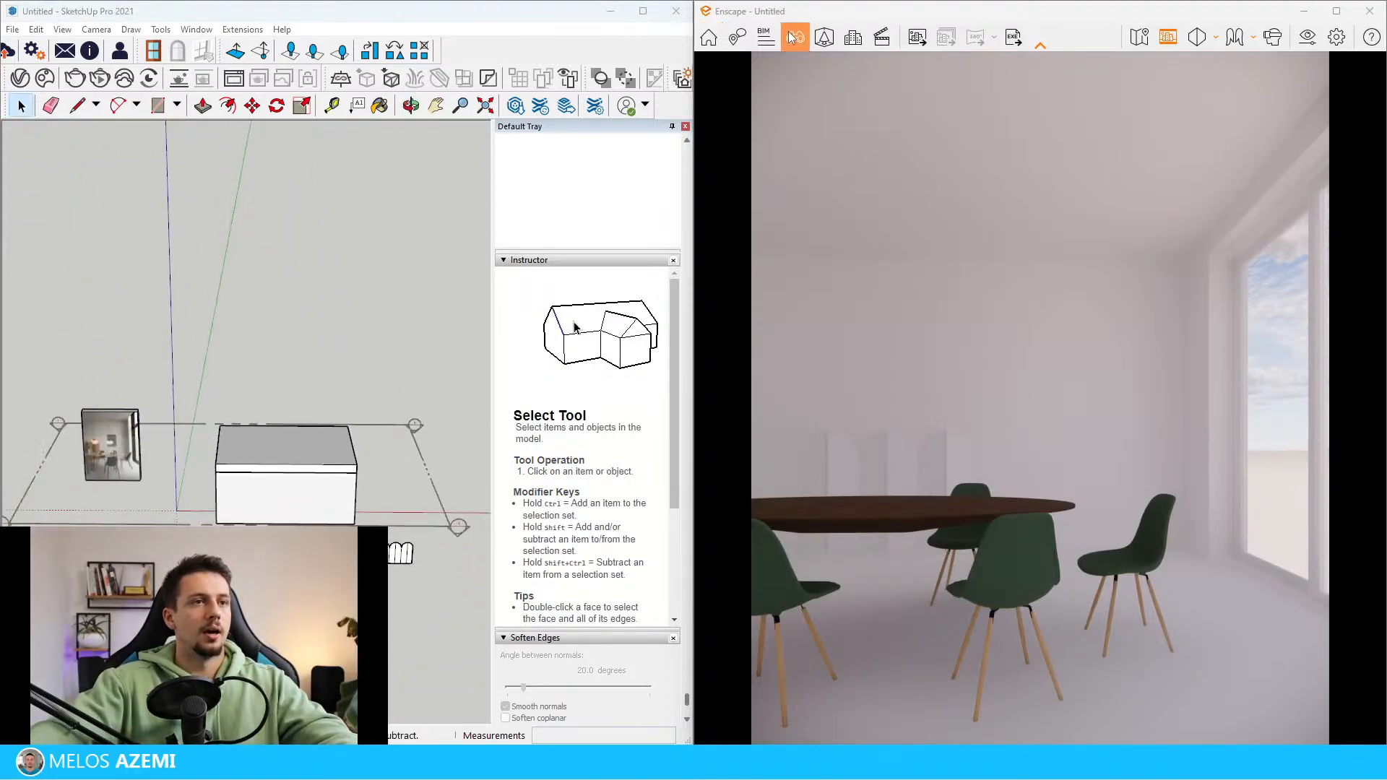
{"action": "left_click", "coordinate": [872, 728]}
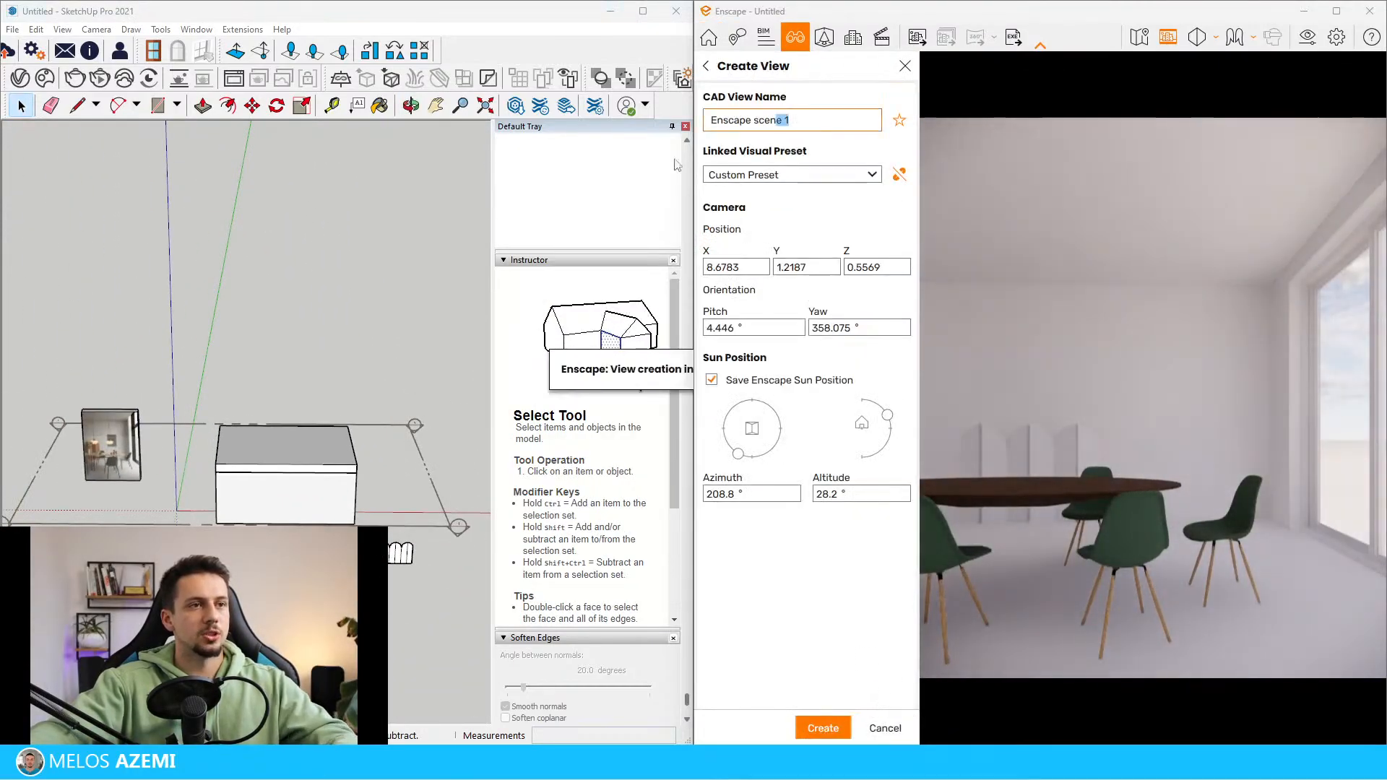
{"action": "key", "text": "ctrl+a"}
{"action": "type", "text": "Camera 1"}
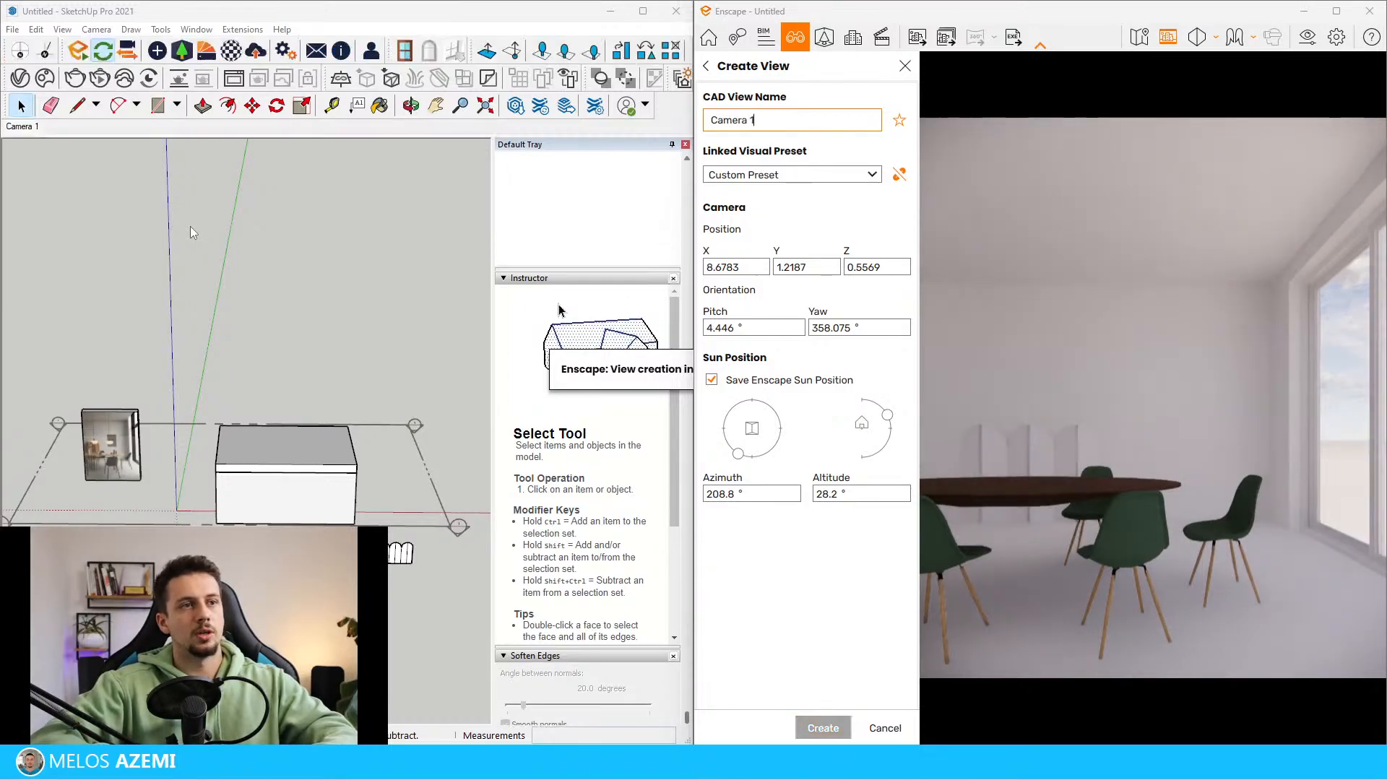
{"action": "key", "text": "Return"}
{"action": "left_click", "coordinate": [906, 65]}
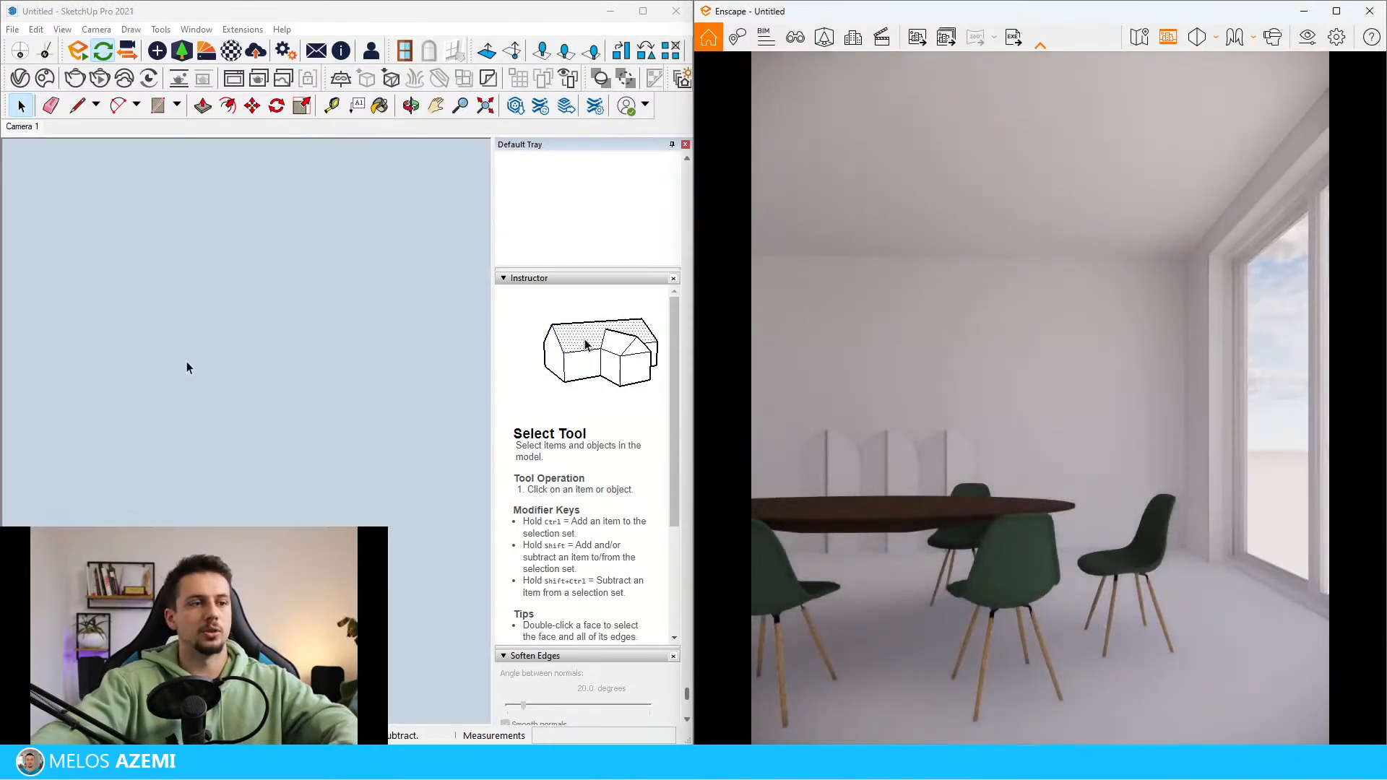
Display the section planes again and reactivate the plane's cut to open the room from above
{"action": "scroll", "coordinate": [216, 458], "scroll_direction": "down", "scroll_amount": 8}
{"action": "middle_click_drag", "start_coordinate": [171, 390], "coordinate": [167, 412]}
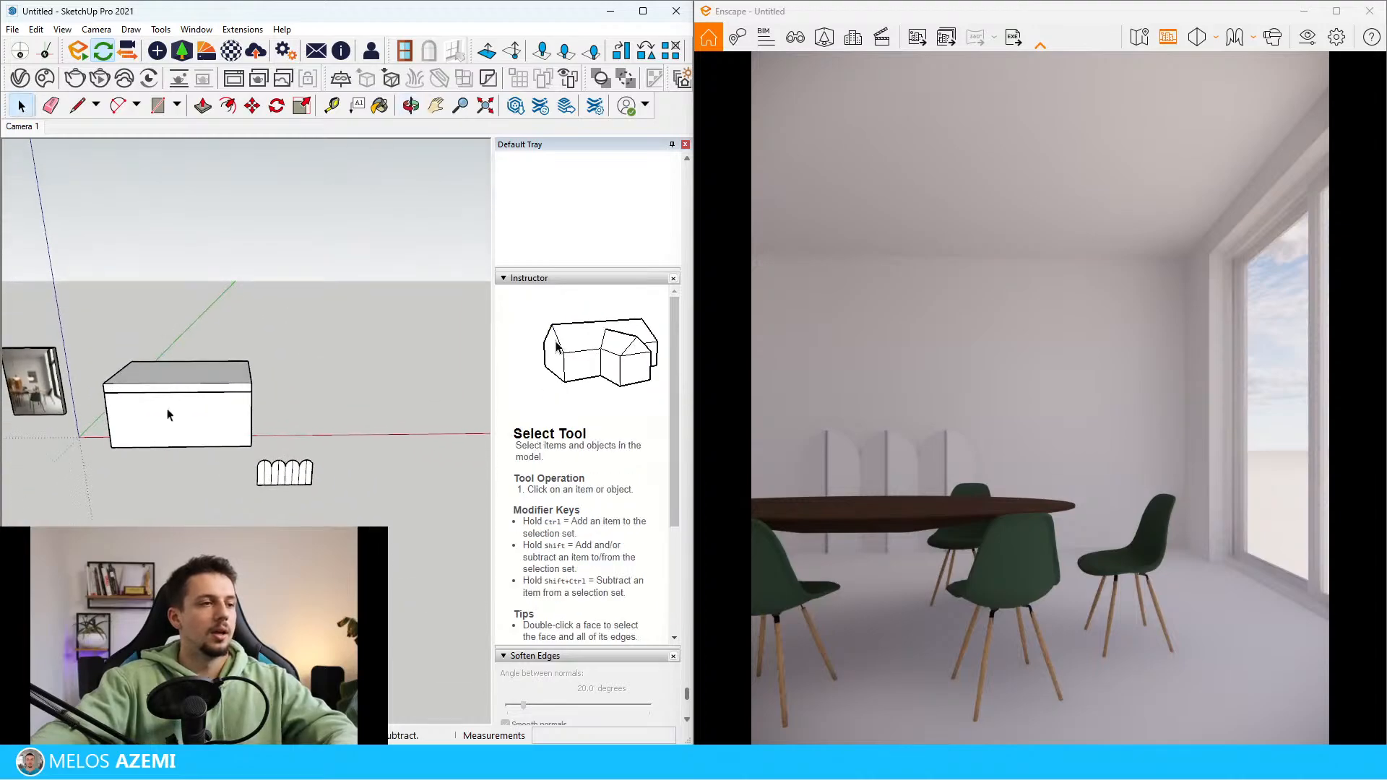
{"action": "scroll", "coordinate": [182, 416], "scroll_direction": "up", "scroll_amount": 5}
{"action": "scroll", "coordinate": [185, 304], "scroll_direction": "down", "scroll_amount": 4}
{"action": "left_click", "coordinate": [61, 30]}
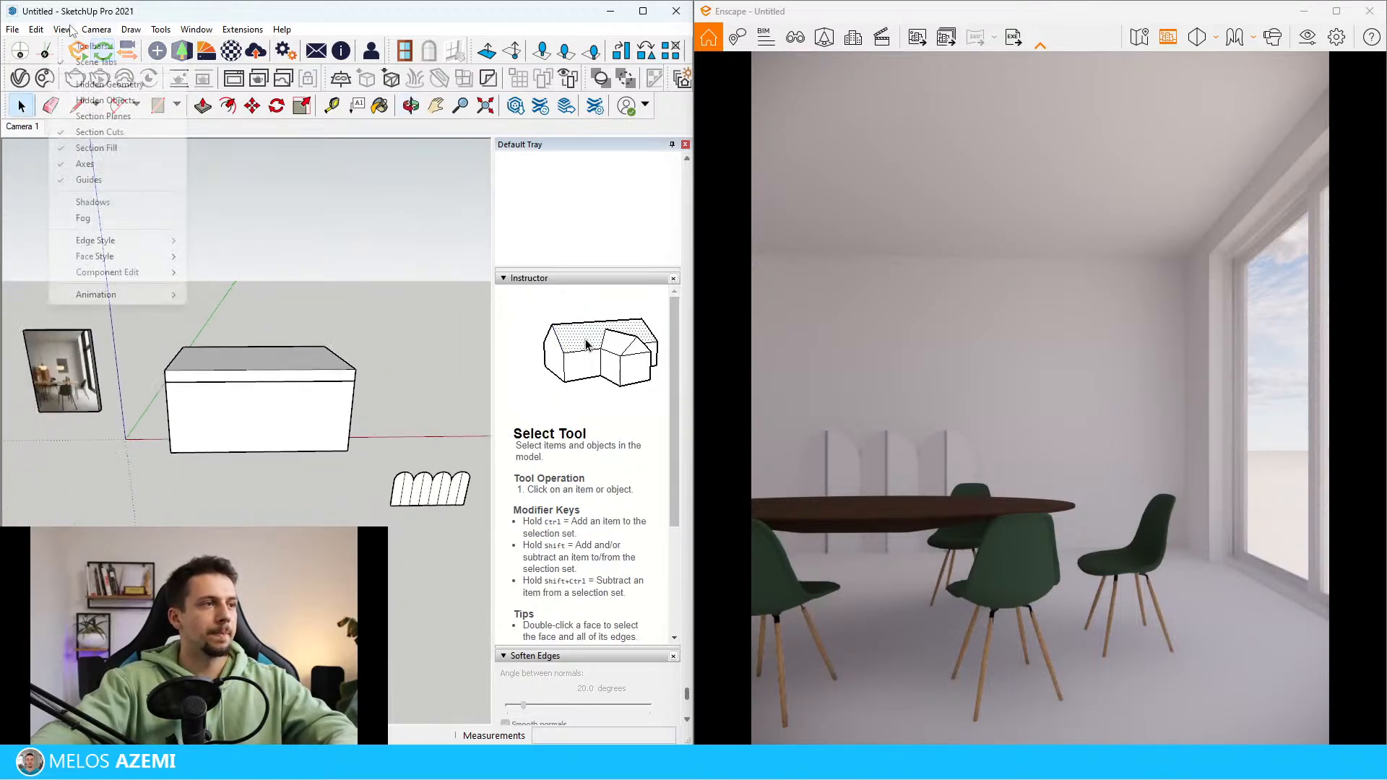
{"action": "left_click", "coordinate": [103, 115]}
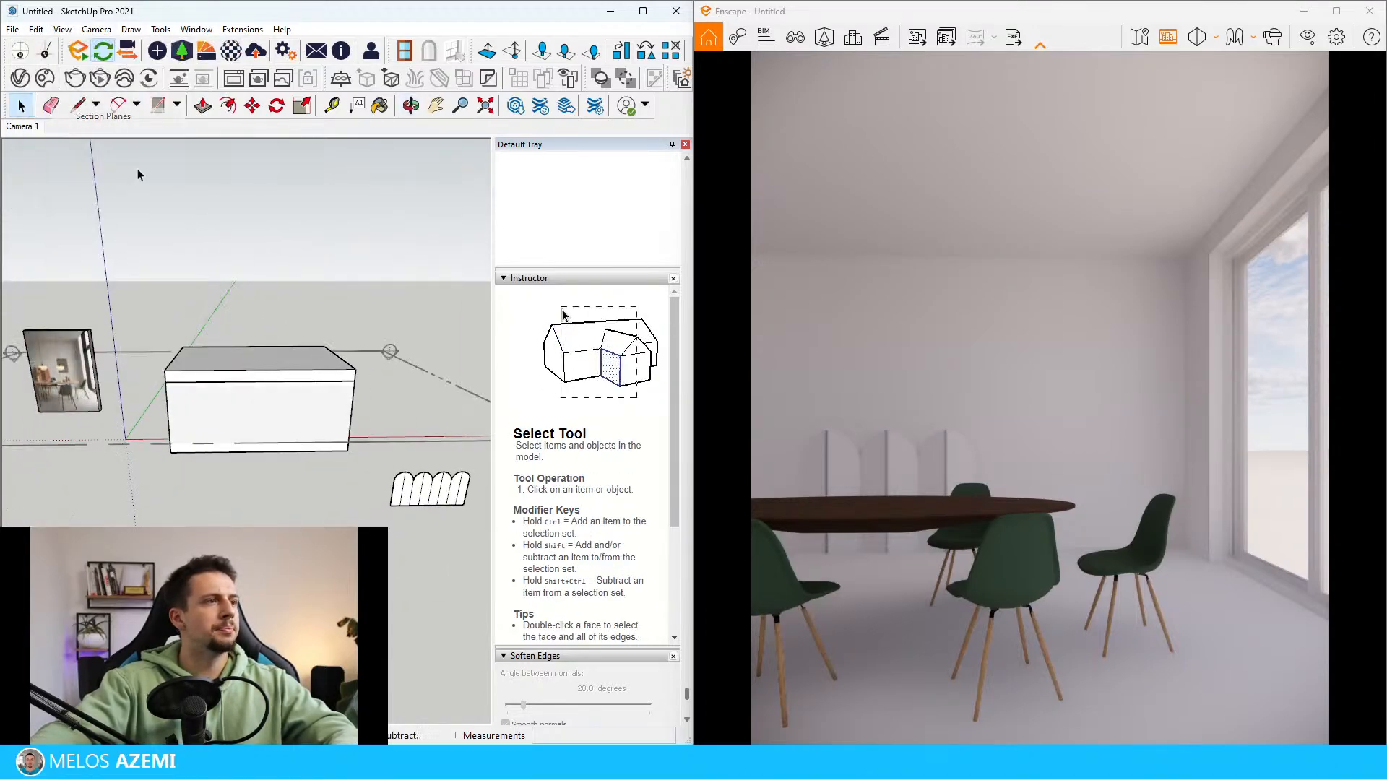
{"action": "right_click", "coordinate": [419, 422]}
{"action": "left_click", "coordinate": [462, 526]}
{"action": "left_click", "coordinate": [338, 333]}
{"action": "scroll", "coordinate": [336, 339], "scroll_direction": "up", "scroll_amount": 2}
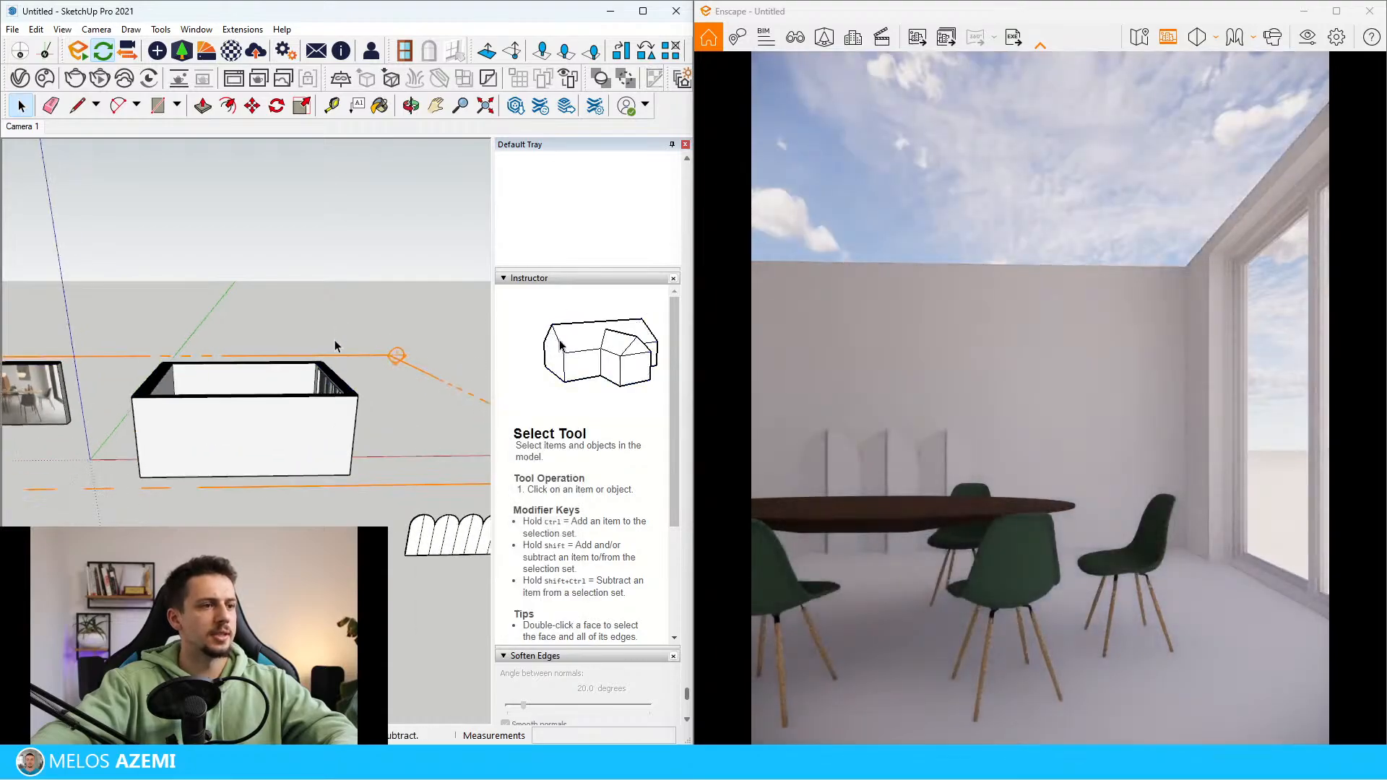
Move the reference image down about 255 cm so the whole picture sits below the section plane
{"action": "middle_click_drag", "start_coordinate": [335, 339], "coordinate": [358, 424]}
{"action": "scroll", "coordinate": [347, 425], "scroll_direction": "up", "scroll_amount": 5}
{"action": "middle_click_drag", "start_coordinate": [196, 411], "coordinate": [220, 303]}
{"action": "scroll", "coordinate": [219, 304], "scroll_direction": "down", "scroll_amount": 8}
{"action": "scroll", "coordinate": [120, 431], "scroll_direction": "up", "scroll_amount": 6}
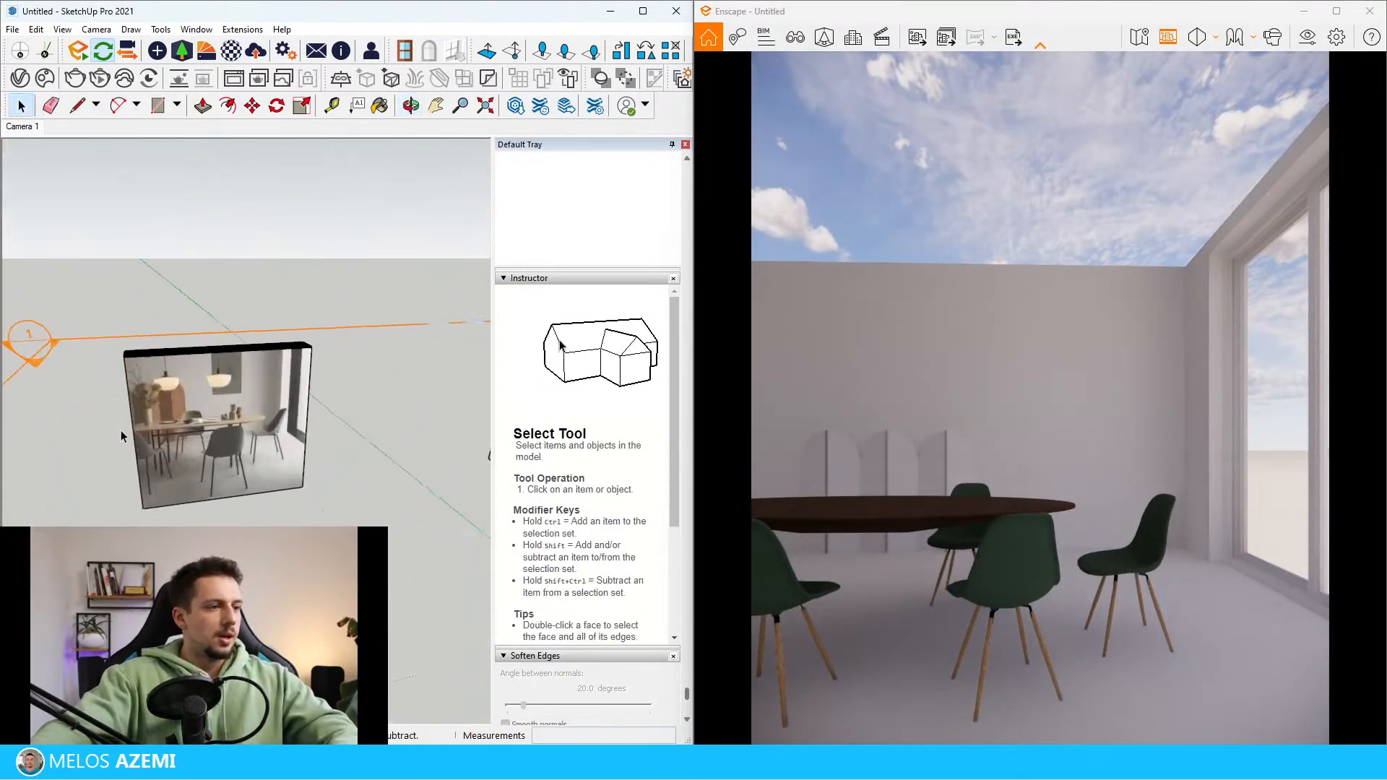
{"action": "middle_click_drag", "start_coordinate": [239, 390], "coordinate": [264, 362]}
{"action": "scroll", "coordinate": [264, 361], "scroll_direction": "down", "scroll_amount": 4}
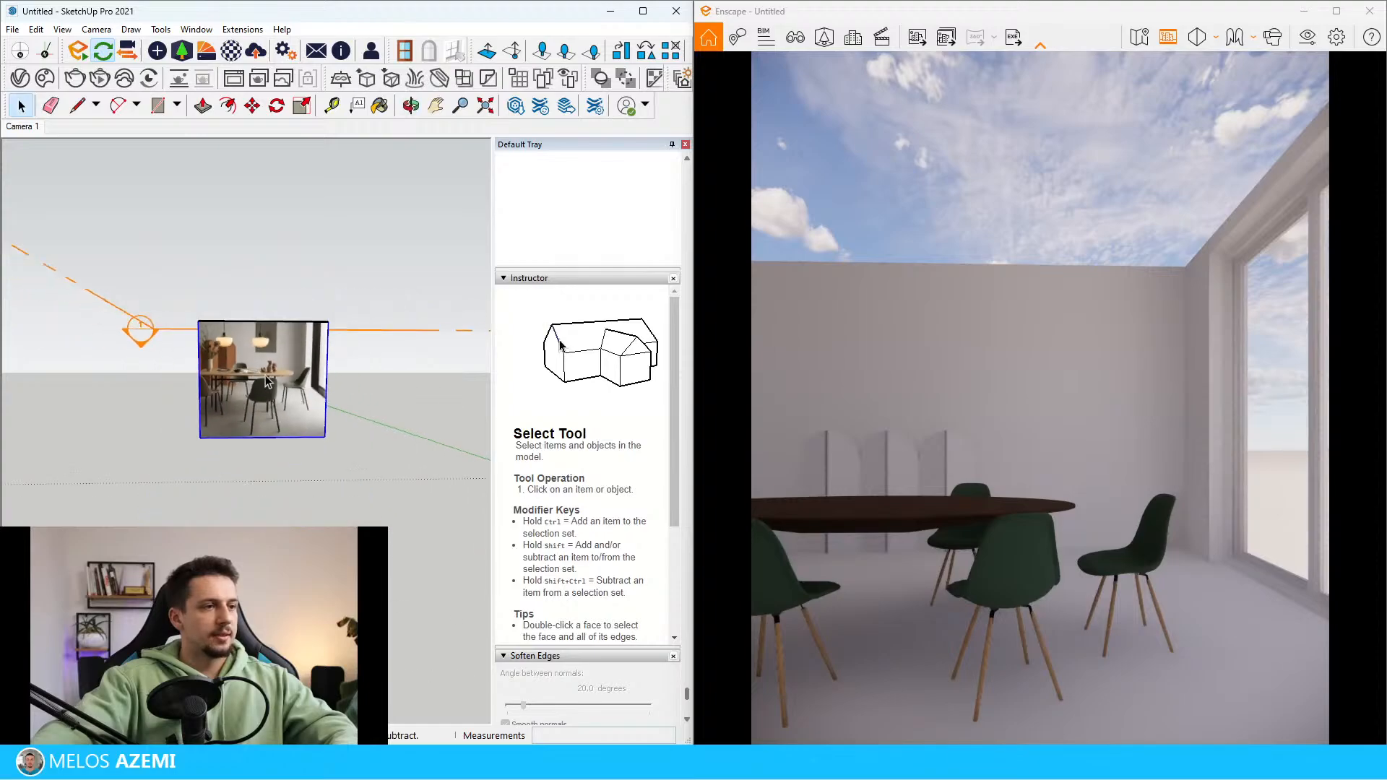
{"action": "left_click", "coordinate": [278, 395]}
{"action": "key", "text": "m"}
{"action": "left_click", "coordinate": [276, 395]}
{"action": "left_click", "coordinate": [283, 468]}
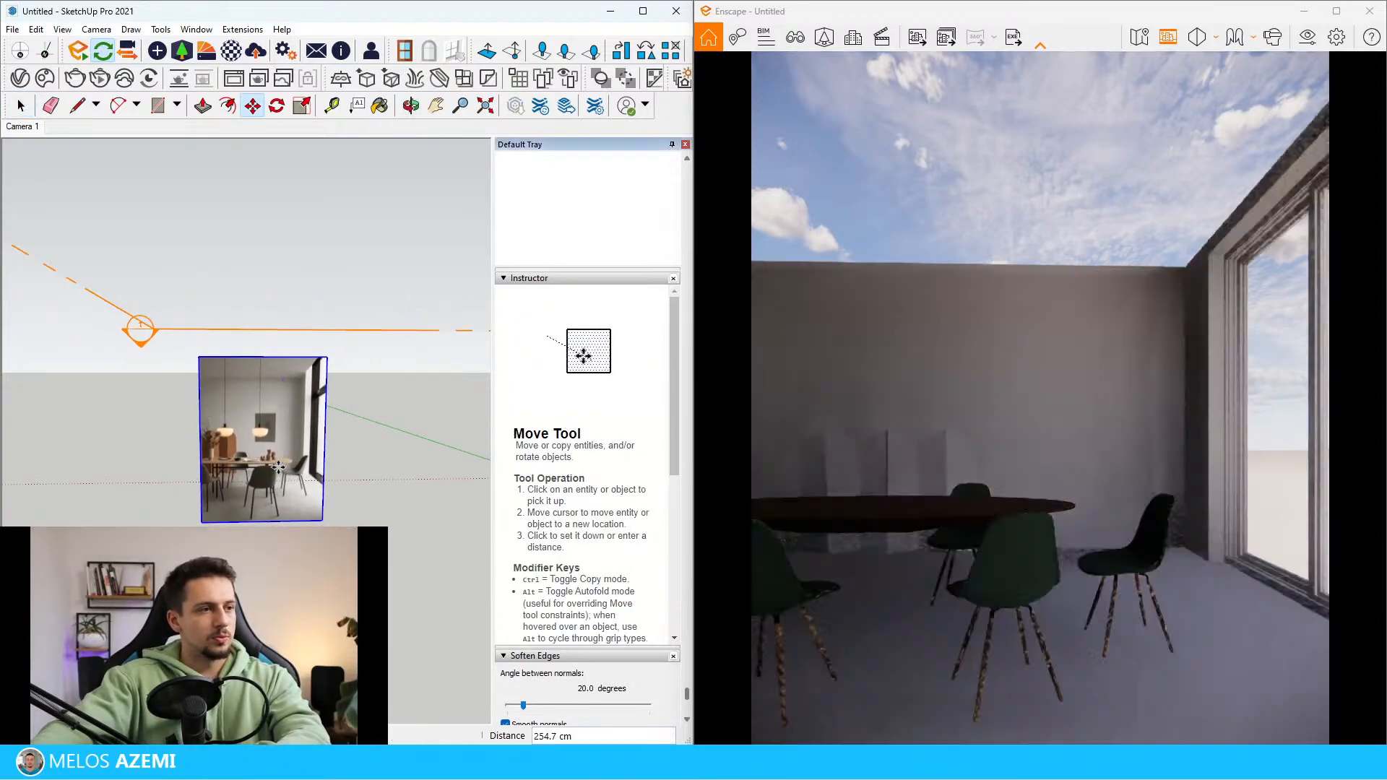
{"action": "scroll", "coordinate": [216, 451], "scroll_direction": "up", "scroll_amount": 7}
{"action": "key", "text": "space"}
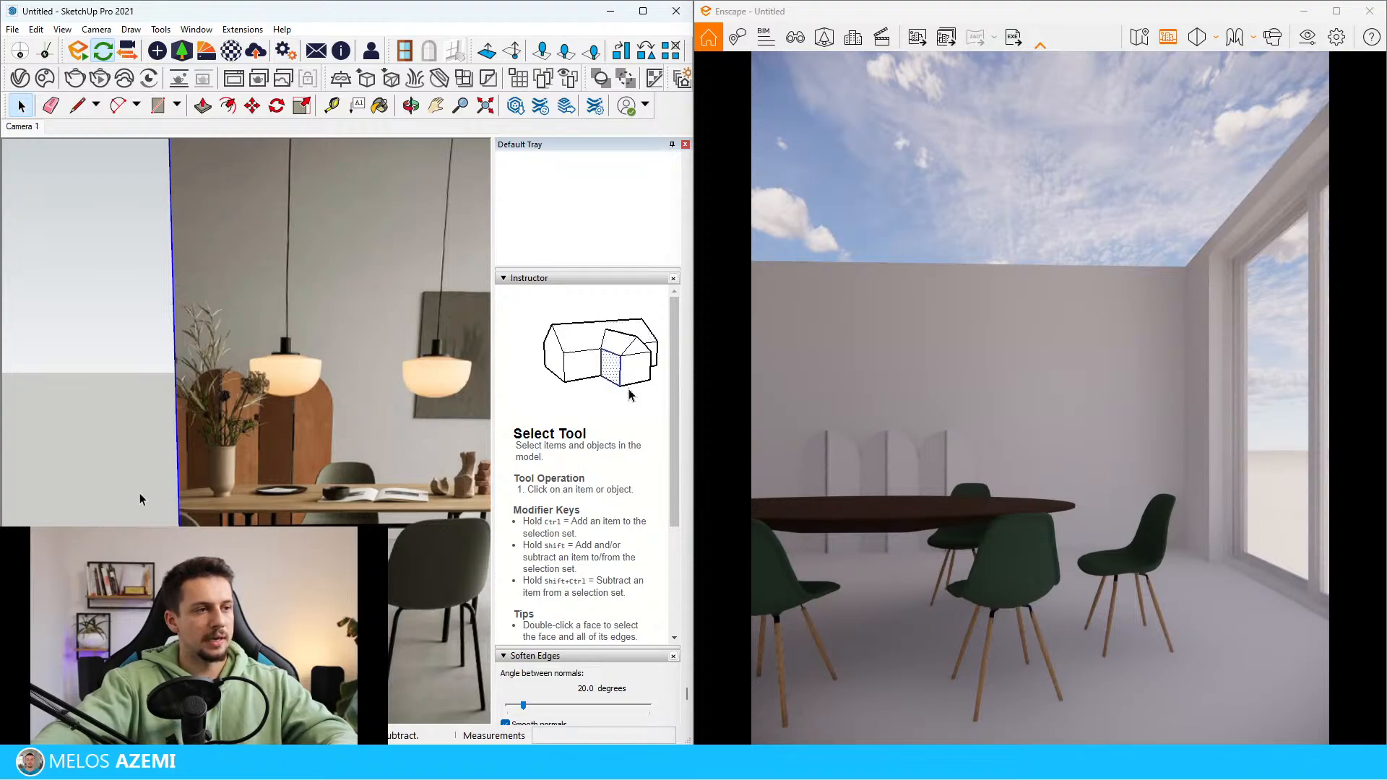
Select the folding screen inside the room and move it along the back wall, away from the window side
{"action": "scroll", "coordinate": [130, 491], "scroll_direction": "down", "scroll_amount": 3}
{"action": "middle_click_drag", "start_coordinate": [121, 487], "coordinate": [161, 425]}
{"action": "scroll", "coordinate": [31, 517], "scroll_direction": "down", "scroll_amount": 6}
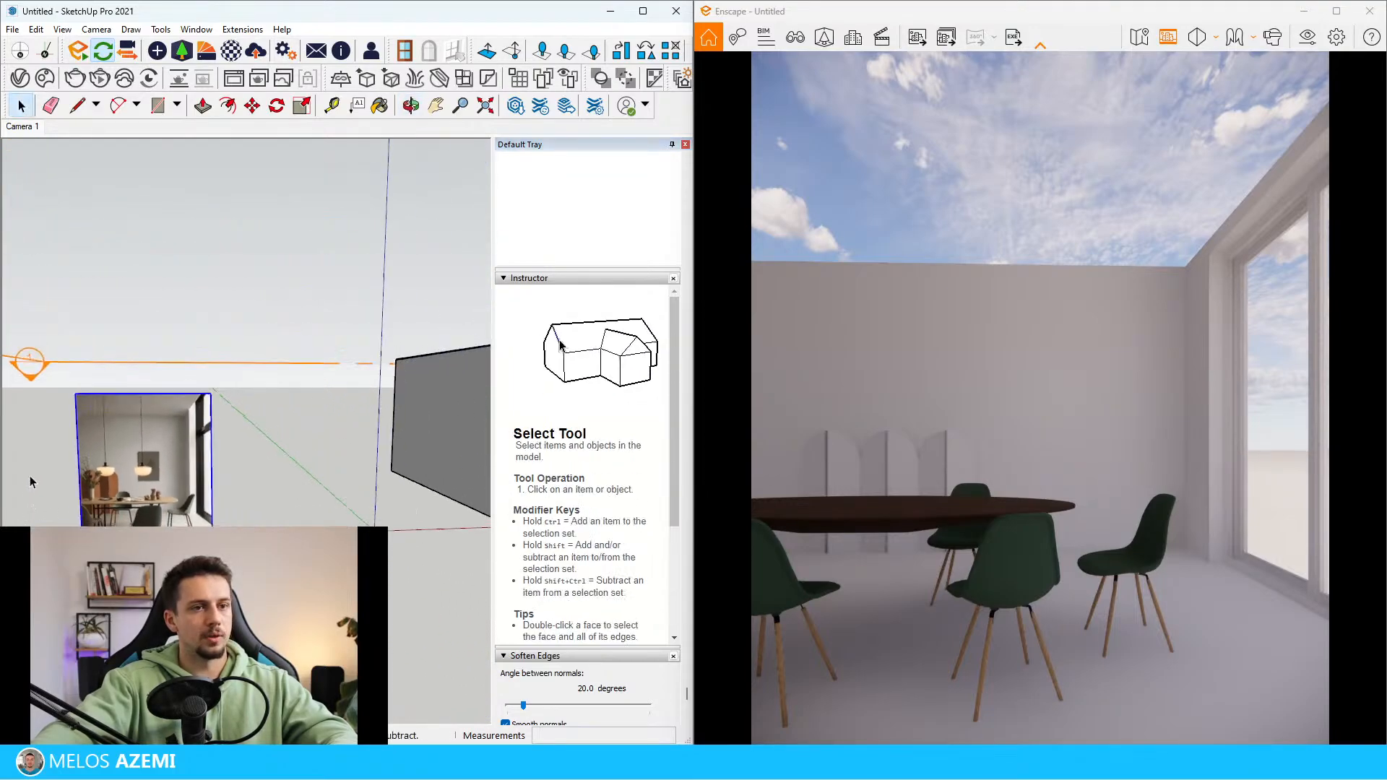
{"action": "scroll", "coordinate": [57, 471], "scroll_direction": "up", "scroll_amount": 3}
{"action": "scroll", "coordinate": [36, 515], "scroll_direction": "down", "scroll_amount": 3}
{"action": "scroll", "coordinate": [40, 510], "scroll_direction": "down", "scroll_amount": 3}
{"action": "middle_click_drag", "start_coordinate": [210, 318], "coordinate": [253, 393]}
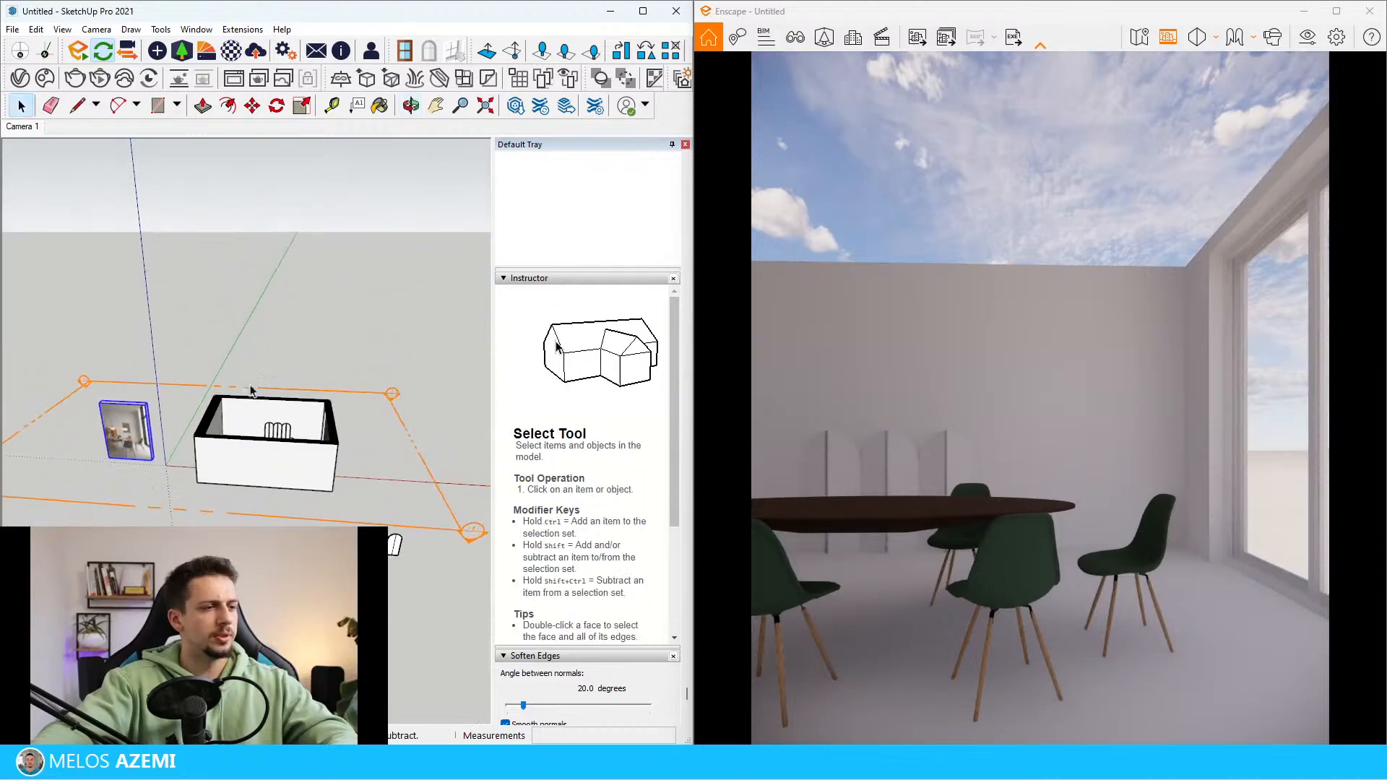
{"action": "scroll", "coordinate": [253, 404], "scroll_direction": "up", "scroll_amount": 7}
{"action": "left_click", "coordinate": [346, 455]}
{"action": "scroll", "coordinate": [402, 469], "scroll_direction": "up", "scroll_amount": 1}
{"action": "left_click", "coordinate": [405, 464], "text": "shift"}
{"action": "left_click", "coordinate": [371, 461], "text": "shift"}
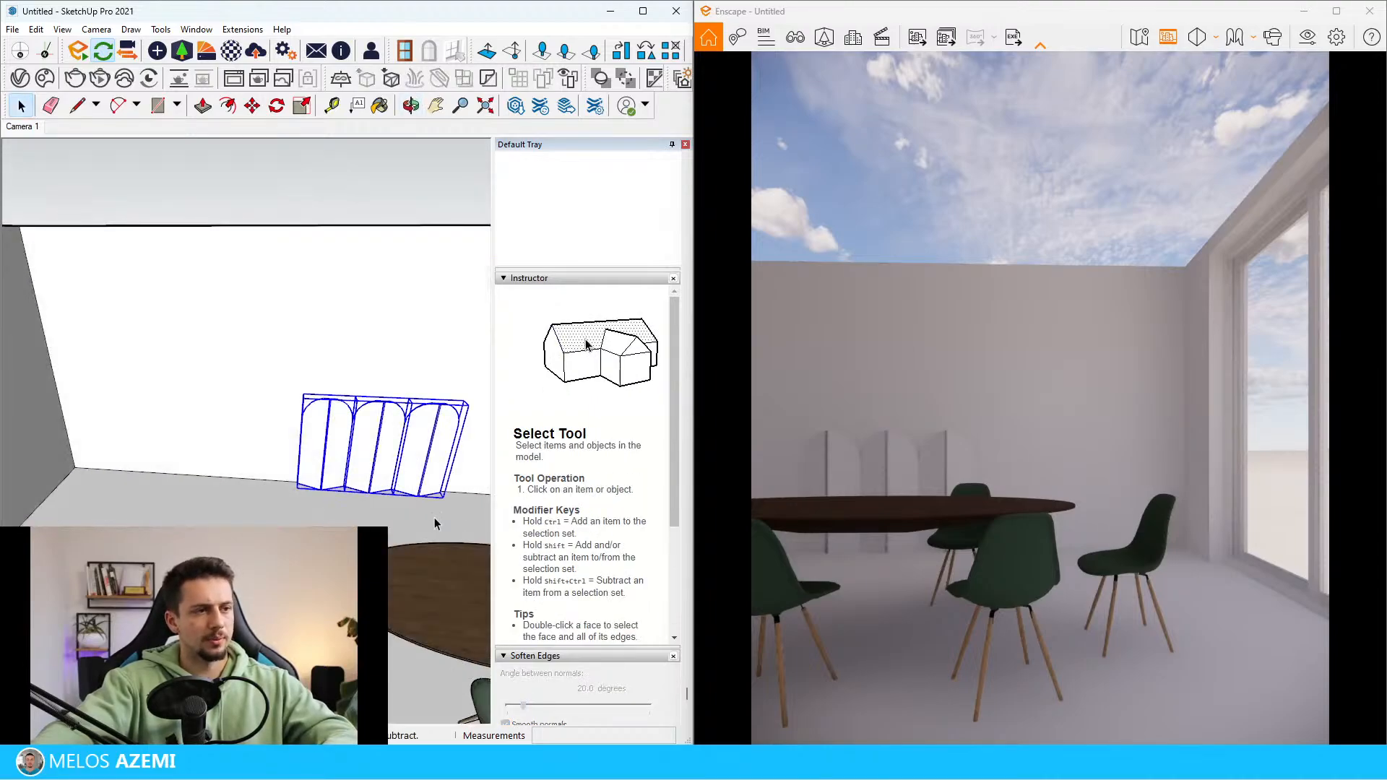
{"action": "key", "text": "m"}
{"action": "left_click", "coordinate": [446, 516]}
{"action": "left_click", "coordinate": [397, 511]}
{"action": "key", "text": "s"}
{"action": "scroll", "coordinate": [351, 403], "scroll_direction": "up", "scroll_amount": 2}
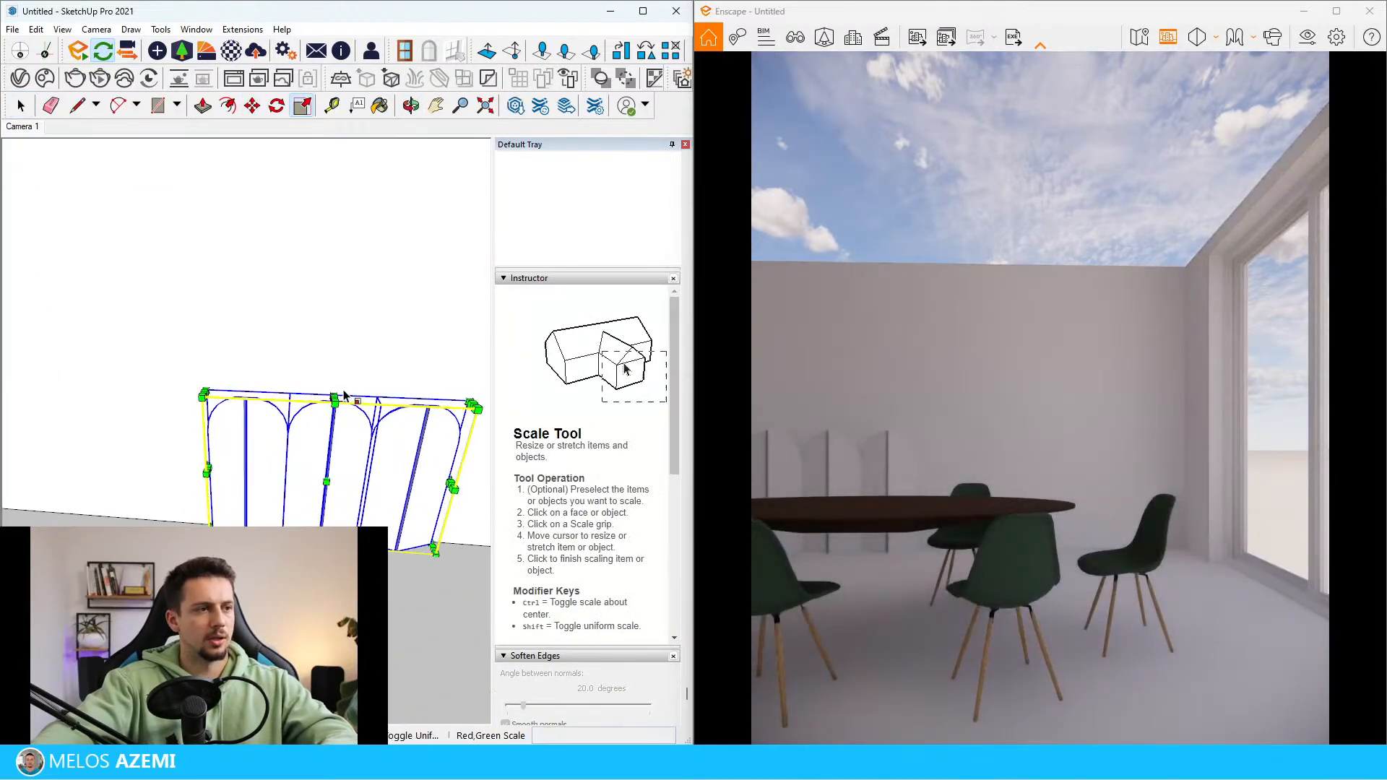
{"action": "left_click", "coordinate": [339, 391]}
{"action": "key", "text": "space"}
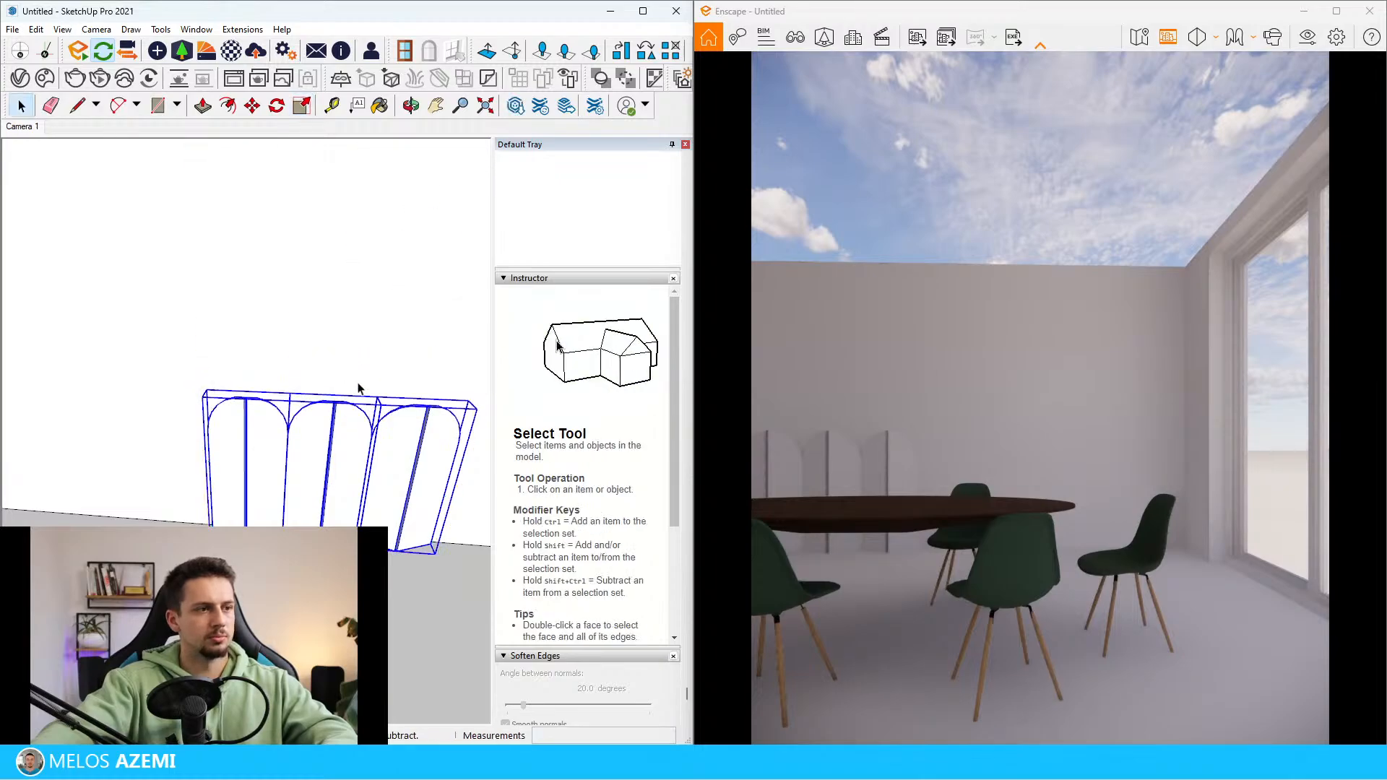
Raise the folding screen above the floor and shift it about 29 cm farther along the back wall, away from the windows
{"action": "scroll", "coordinate": [432, 483], "scroll_direction": "up", "scroll_amount": 3}
{"action": "middle_click_drag", "start_coordinate": [430, 483], "coordinate": [432, 421]}
{"action": "key", "text": "m"}
{"action": "left_click", "coordinate": [437, 488]}
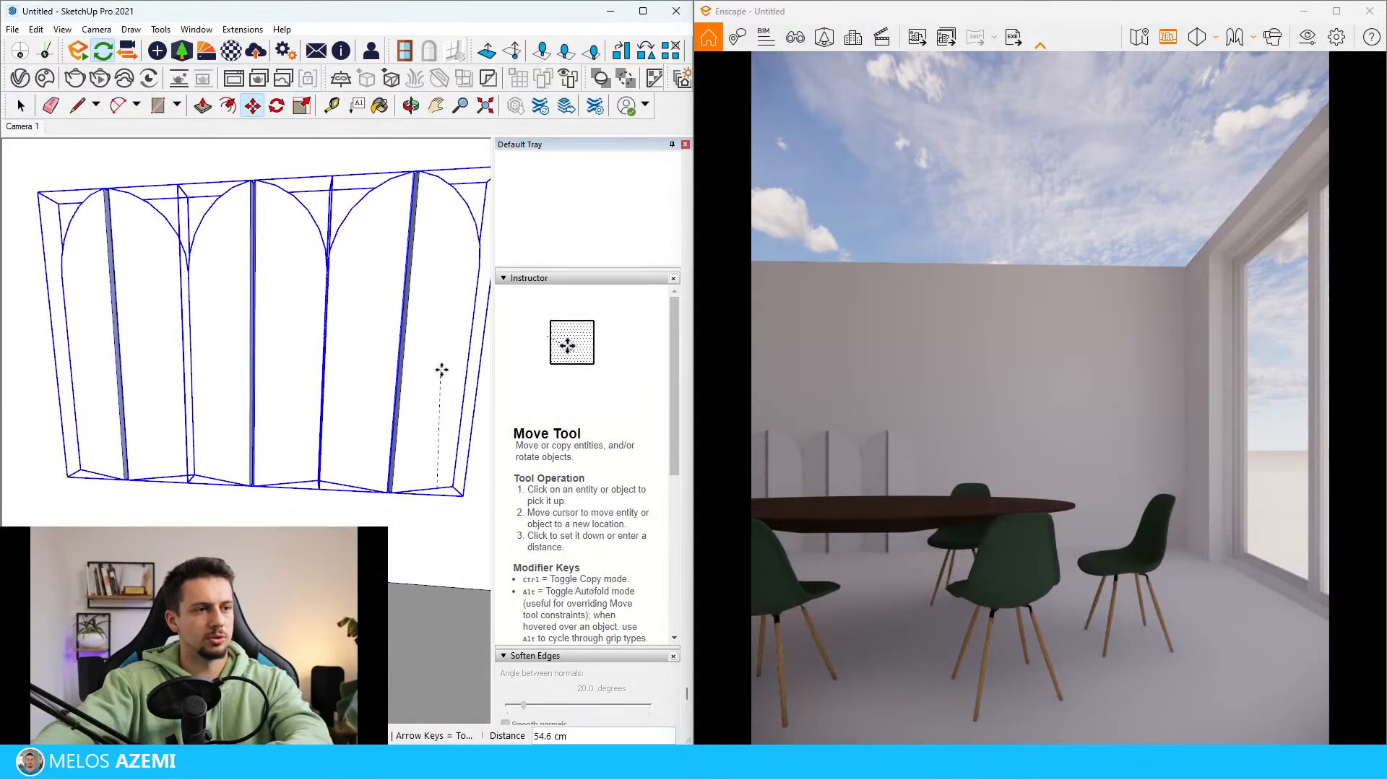
{"action": "left_click", "coordinate": [443, 371]}
{"action": "left_click", "coordinate": [399, 562]}
{"action": "left_click", "coordinate": [335, 559]}
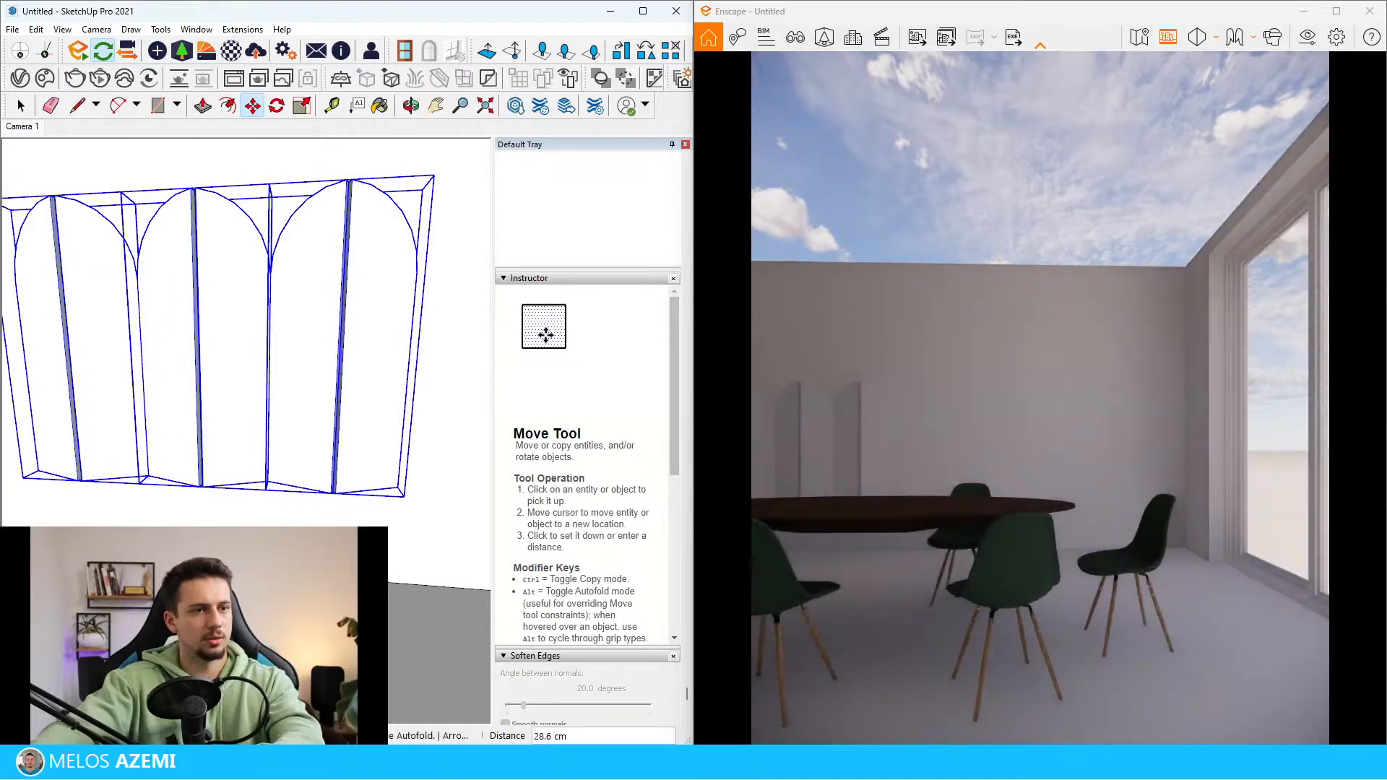
{"action": "left_click", "coordinate": [338, 348]}
{"action": "left_click", "coordinate": [337, 382]}
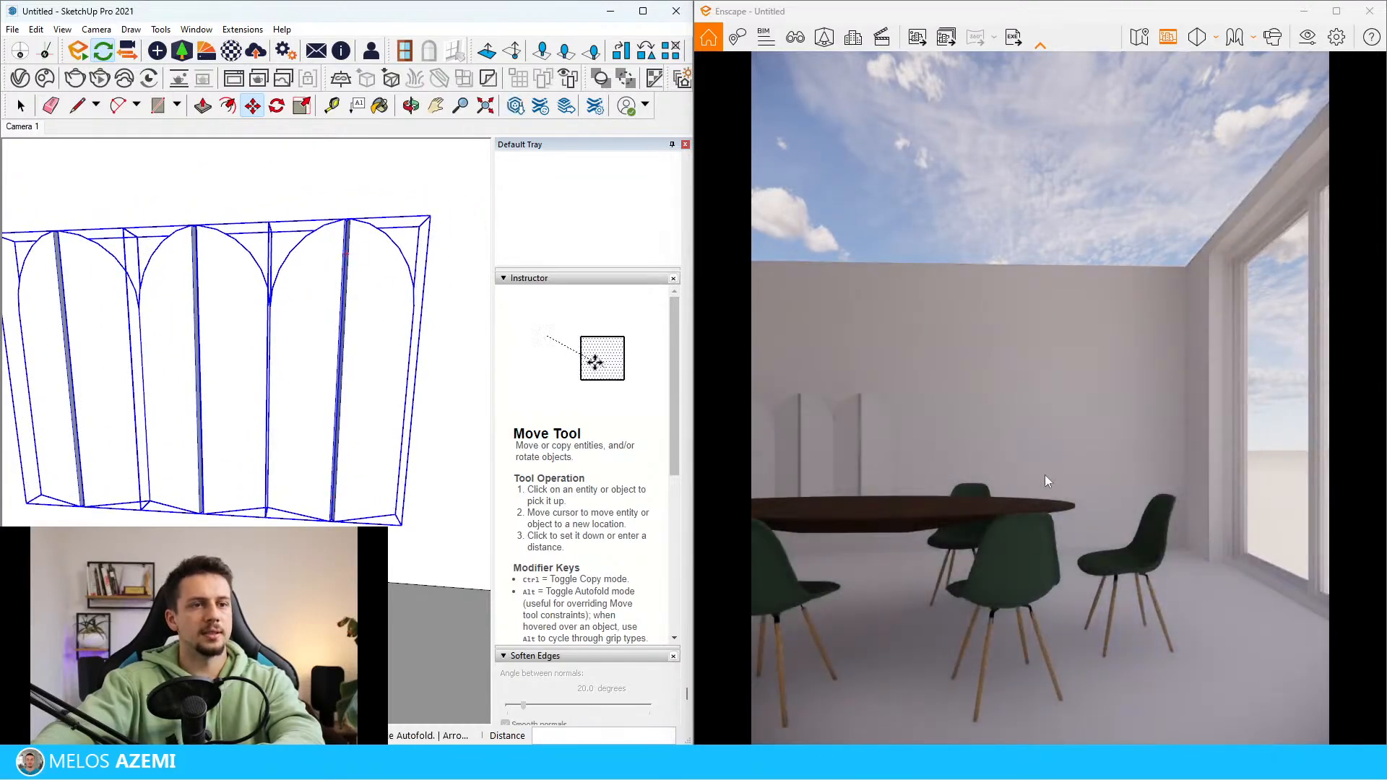
Open the folding screen's end panel pair nearest the windows and extend its outer leaf down to the floor with Push/Pull
{"action": "scroll", "coordinate": [318, 370], "scroll_direction": "down", "scroll_amount": 2}
{"action": "middle_click_drag", "start_coordinate": [427, 383], "coordinate": [440, 359]}
{"action": "scroll", "coordinate": [372, 448], "scroll_direction": "up", "scroll_amount": 3}
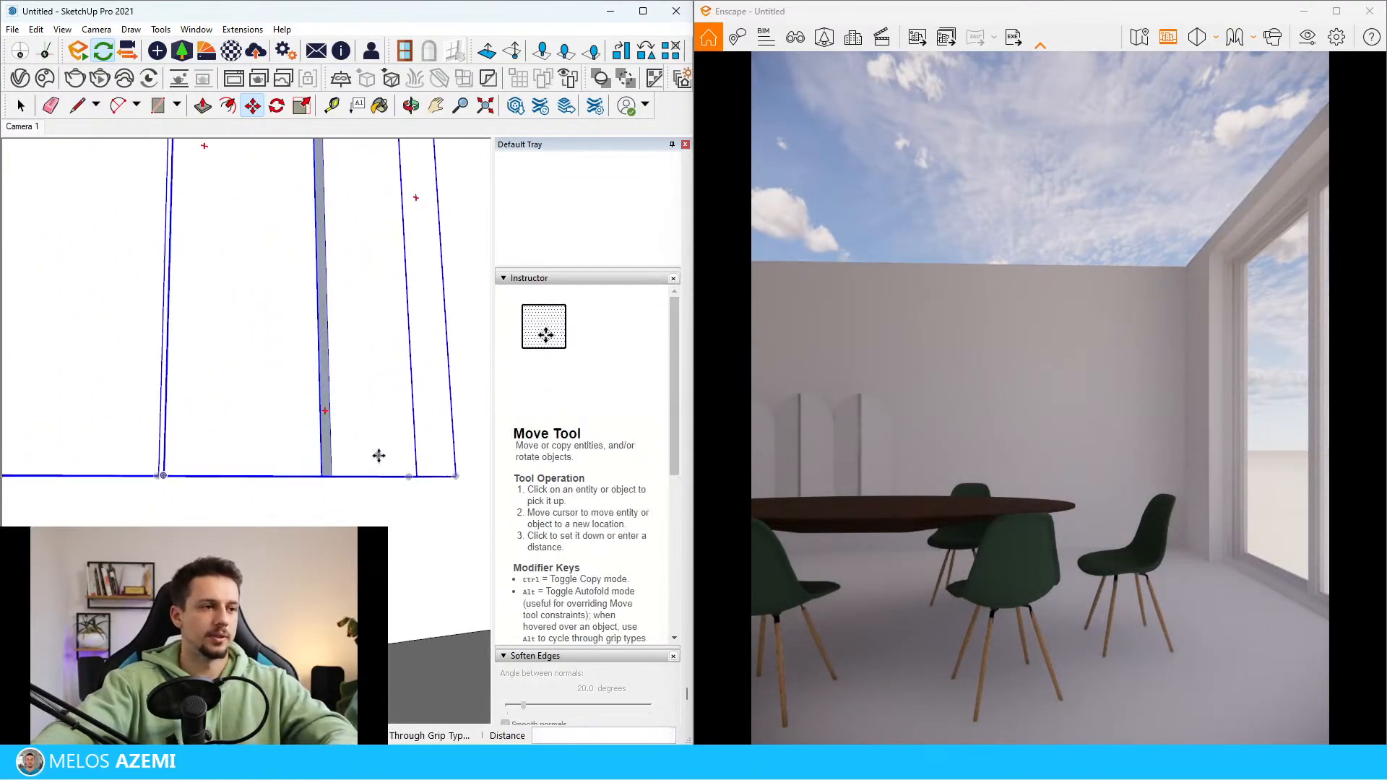
{"action": "middle_click_drag", "start_coordinate": [381, 486], "coordinate": [371, 454]}
{"action": "key", "text": "space"}
{"action": "double_click", "coordinate": [343, 497]}
{"action": "left_click", "coordinate": [342, 497]}
{"action": "double_click", "coordinate": [346, 498]}
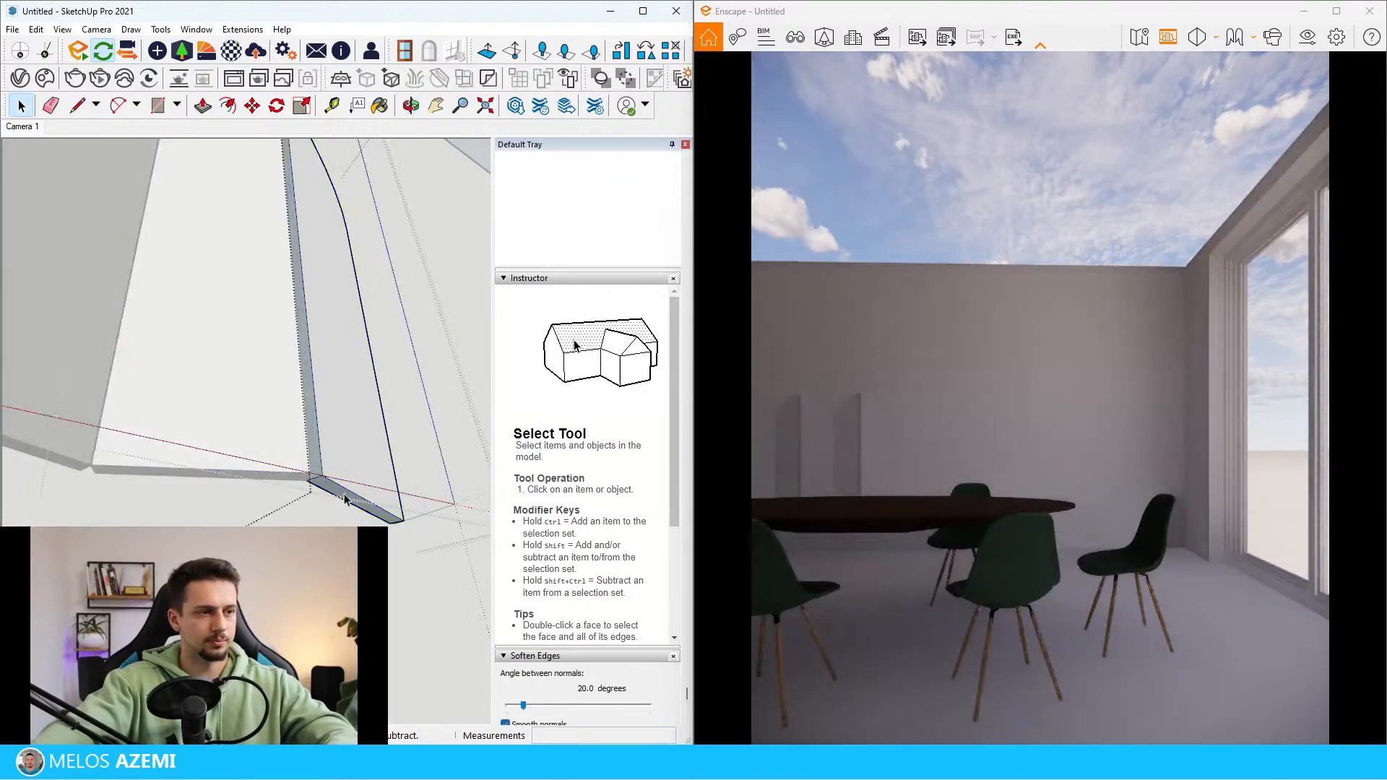
{"action": "left_click", "coordinate": [349, 498]}
{"action": "key", "text": "p"}
{"action": "left_click", "coordinate": [352, 497]}
{"action": "mouse_move", "coordinate": [321, 495]}
{"action": "middle_mouse_down"}
{"action": "mouse_move", "coordinate": [325, 526]}
{"action": "mouse_move", "coordinate": [298, 492]}
{"action": "middle_mouse_up"}
{"action": "left_click", "coordinate": [319, 500]}
Extend the adjoining leaf of the same panel pair down about 43 cm with Push/Pull
{"action": "key", "text": "space"}
{"action": "left_click", "coordinate": [295, 492]}
{"action": "double_click", "coordinate": [295, 492]}
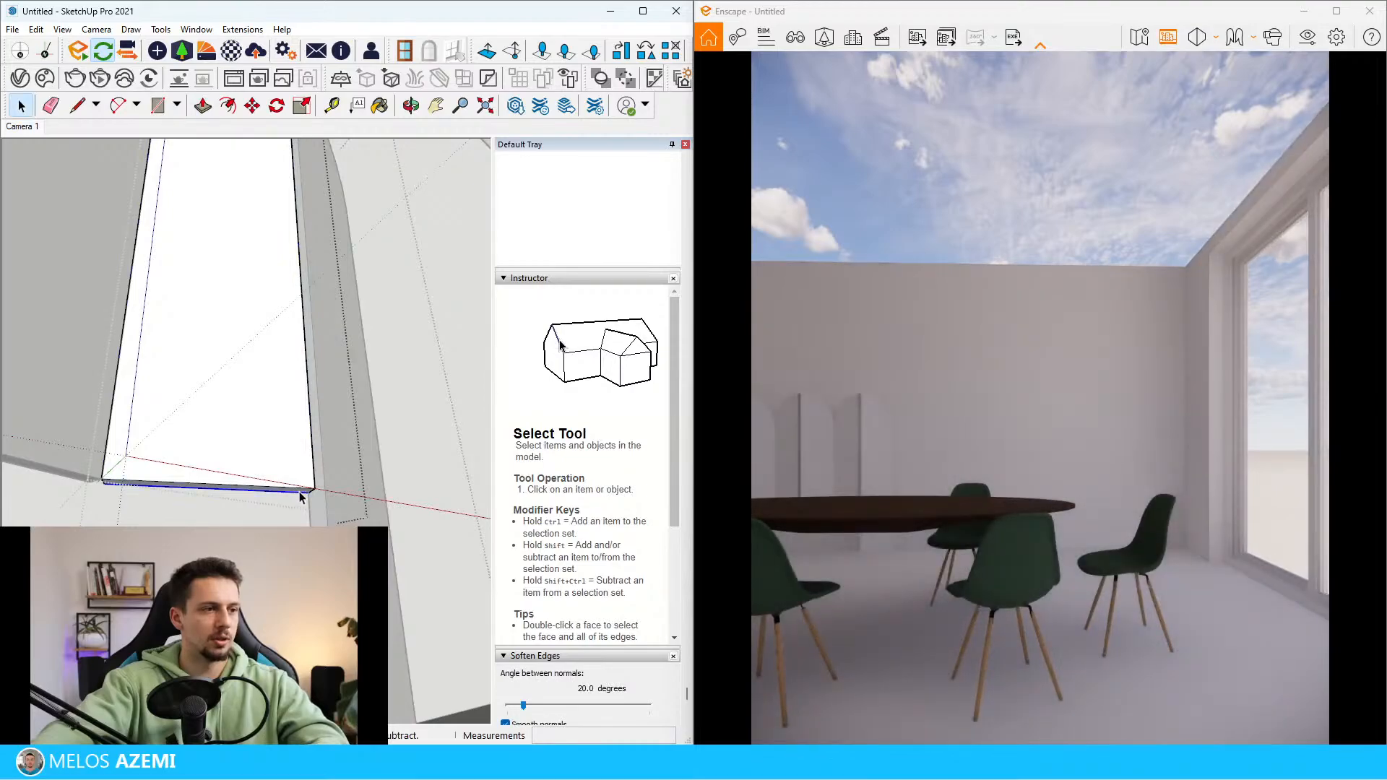
{"action": "key", "text": "p"}
{"action": "left_click", "coordinate": [296, 493]}
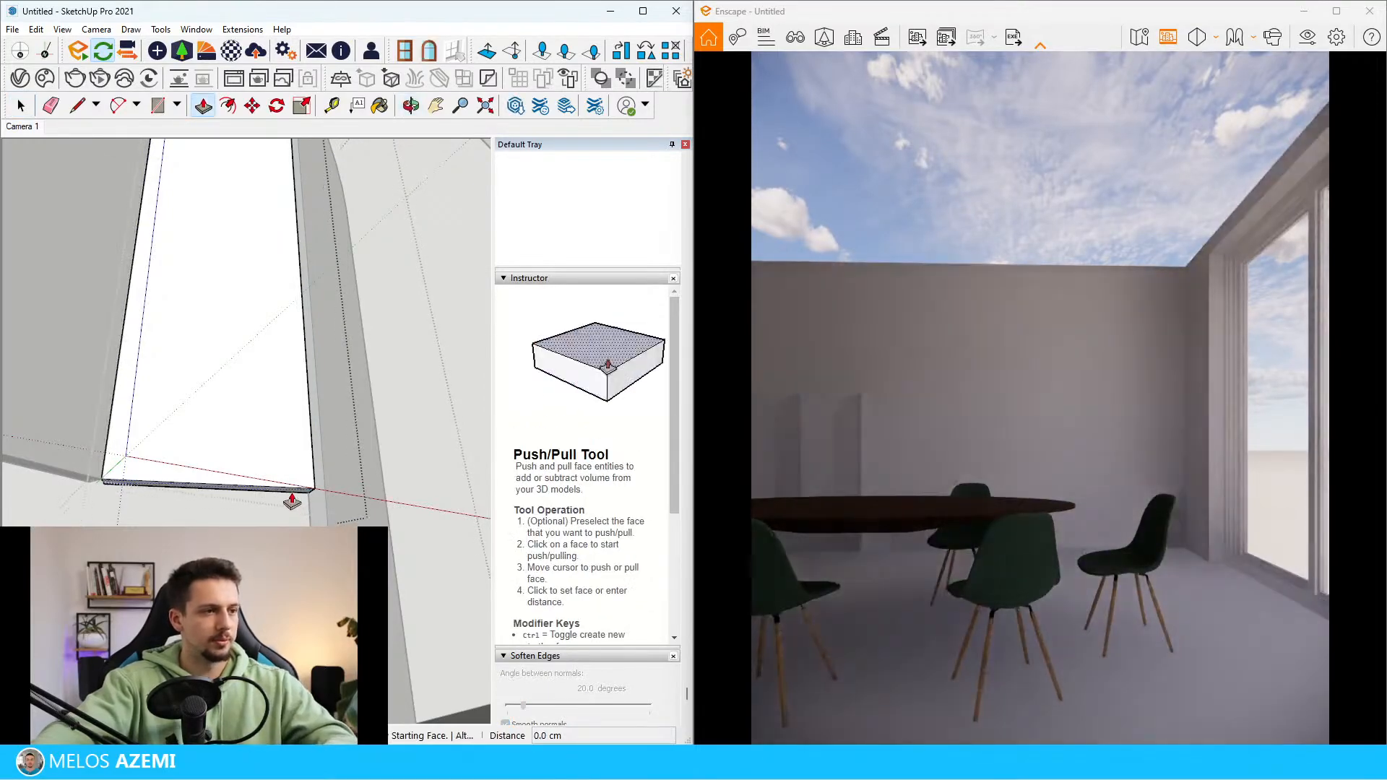
{"action": "left_click", "coordinate": [297, 497]}
{"action": "middle_click_drag", "start_coordinate": [297, 499], "coordinate": [318, 571]}
{"action": "scroll", "coordinate": [253, 506], "scroll_direction": "down", "scroll_amount": 5}
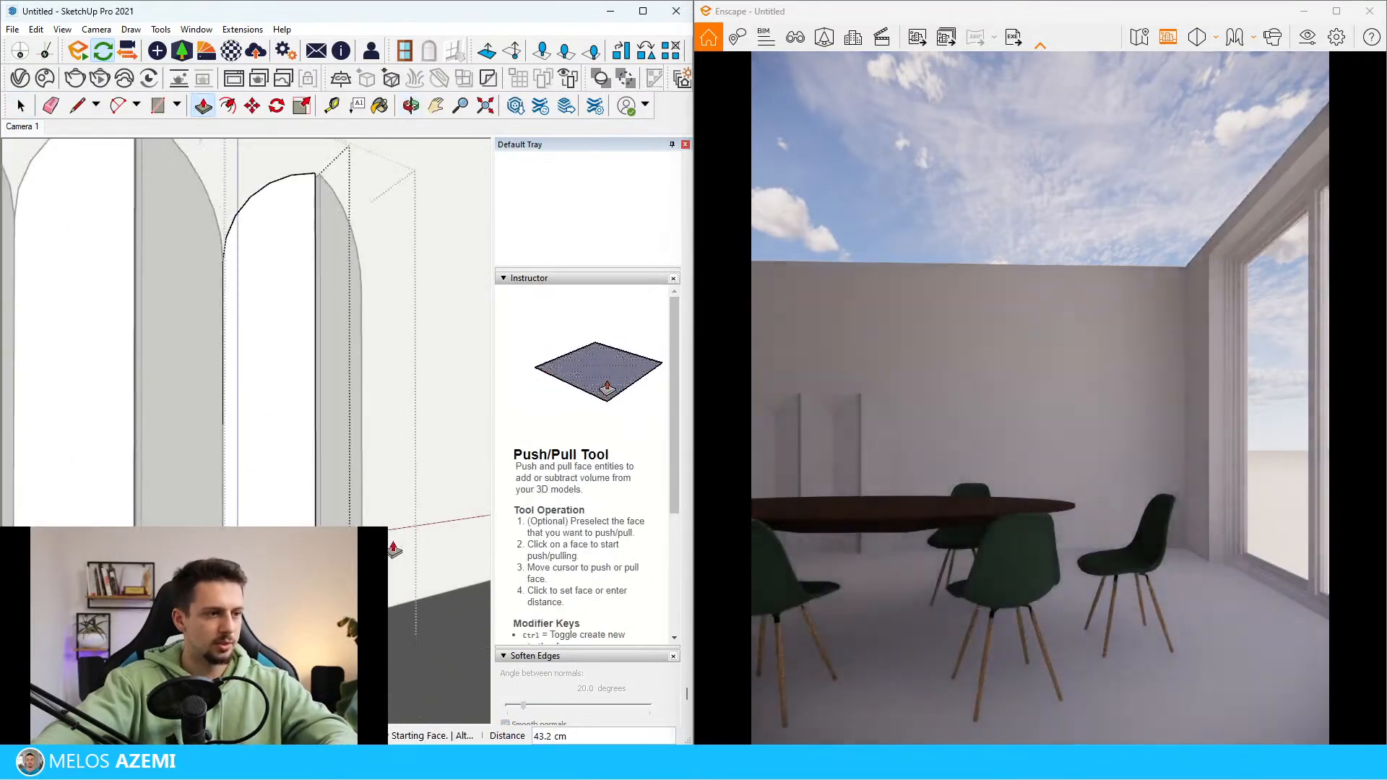
Delete the folding screen's middle and far panel pairs, keeping only the reshaped pair nearest the windows
{"action": "key", "text": "space"}
{"action": "left_click", "coordinate": [245, 497]}
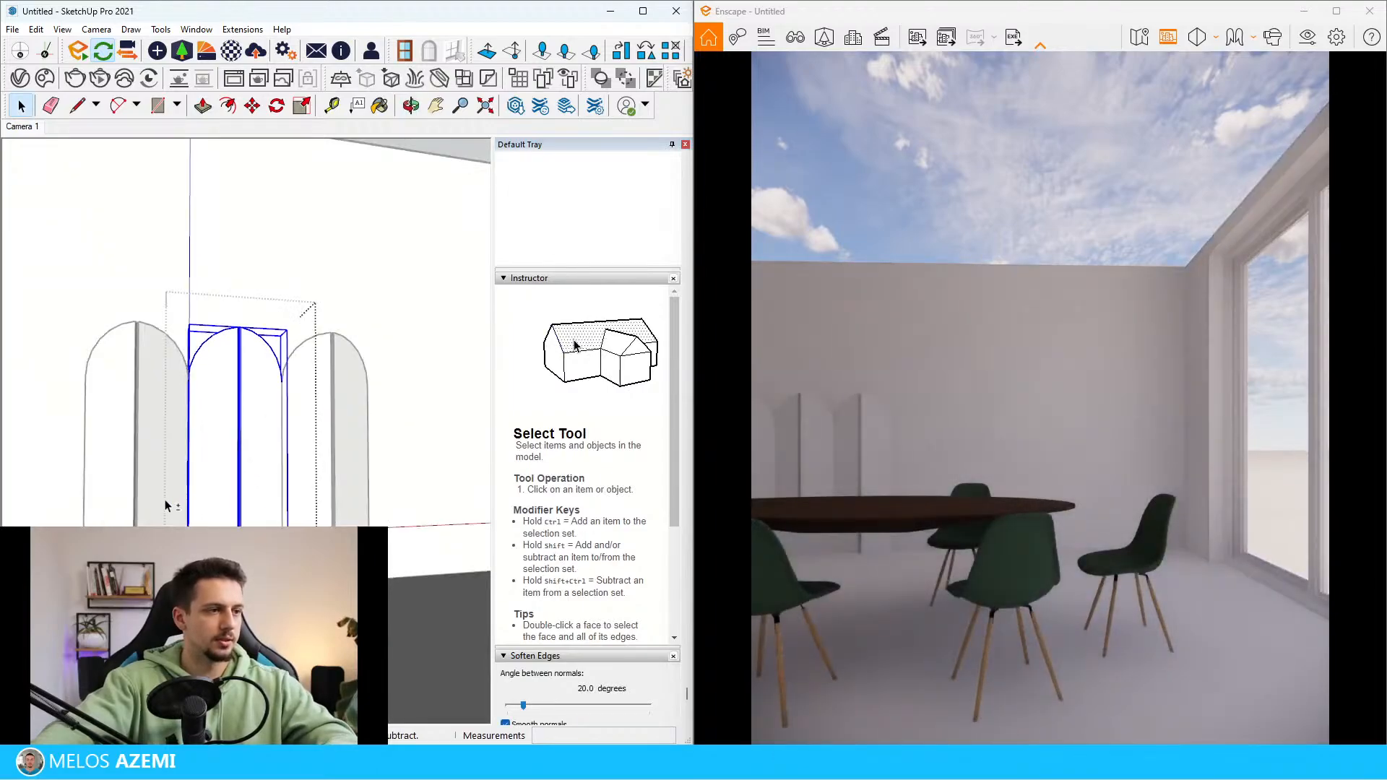
{"action": "key", "text": "Delete"}
{"action": "left_click", "coordinate": [141, 504]}
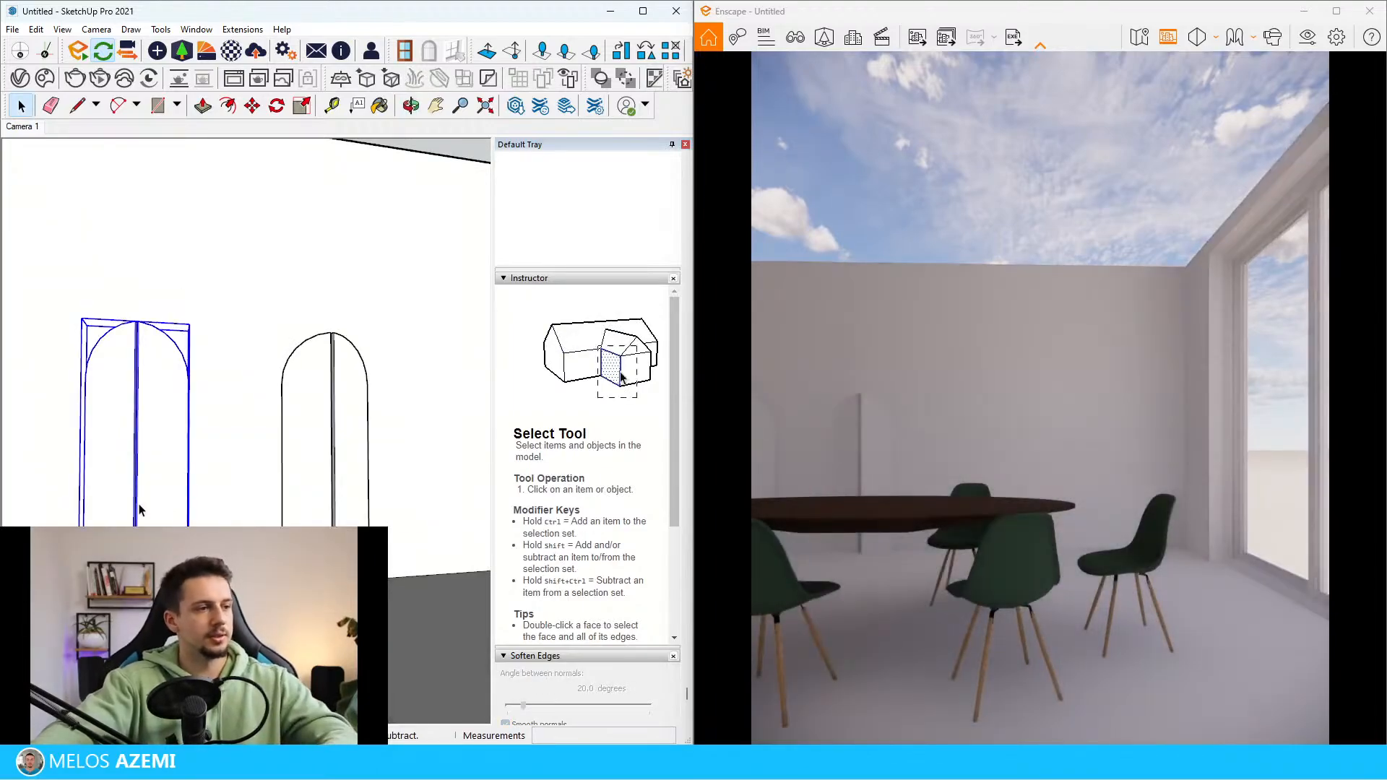
{"action": "key", "text": "Delete"}
Copy the remaining panel pair about 62 cm along the back wall away from the windows and repeat it as a 2x array
{"action": "left_click", "coordinate": [345, 471]}
{"action": "scroll", "coordinate": [354, 498], "scroll_direction": "up", "scroll_amount": 4}
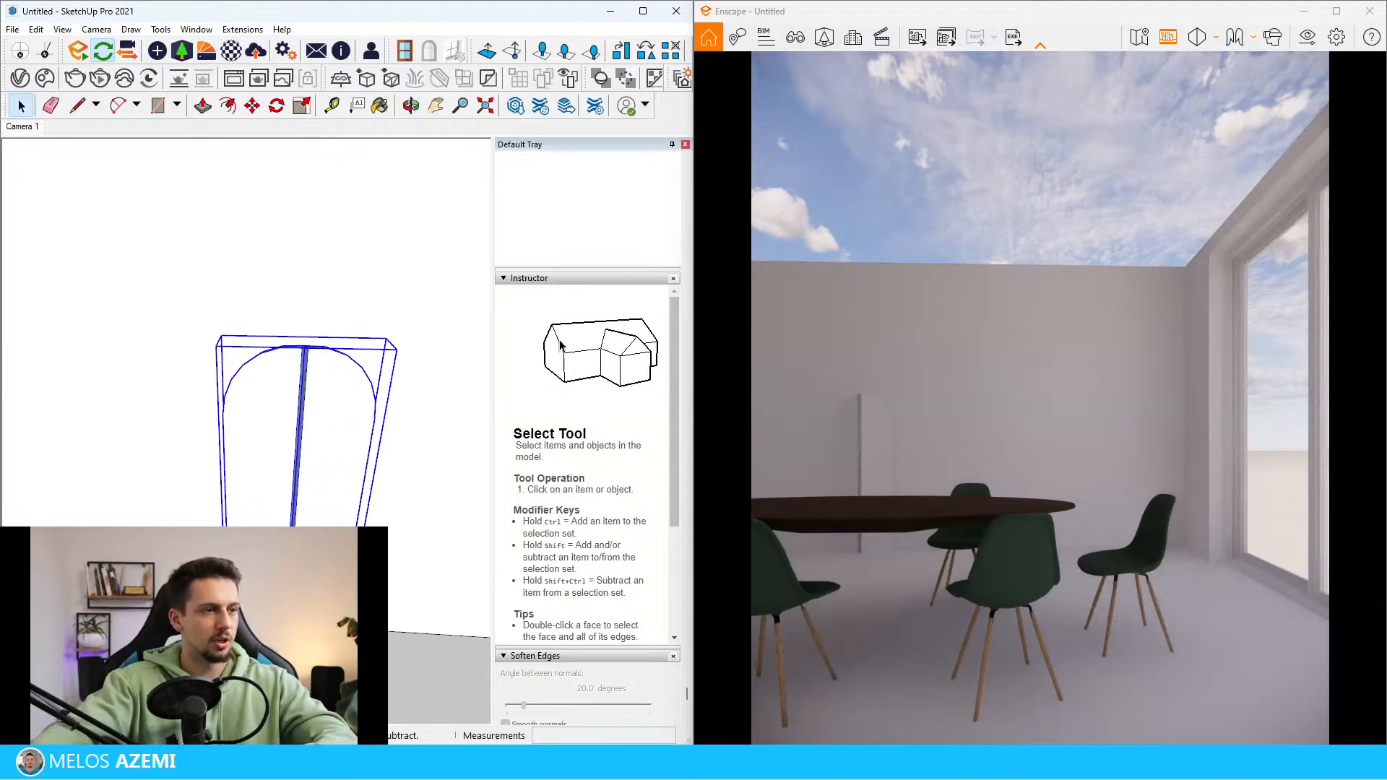
{"action": "key", "text": "m"}
{"action": "key", "text": "ctrl"}
{"action": "left_click", "coordinate": [351, 622]}
{"action": "left_click", "coordinate": [214, 622]}
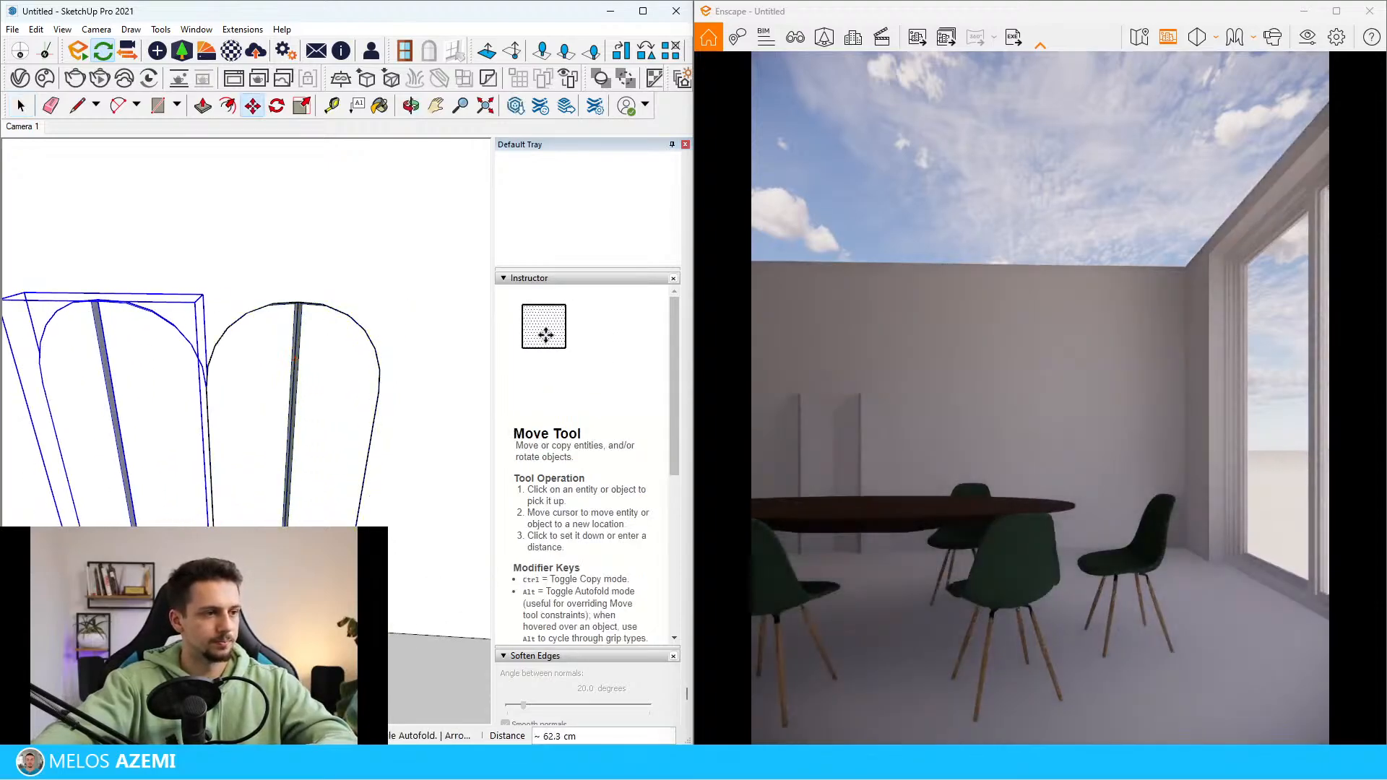
{"action": "type", "text": "2x"}
{"action": "key", "text": "Return"}
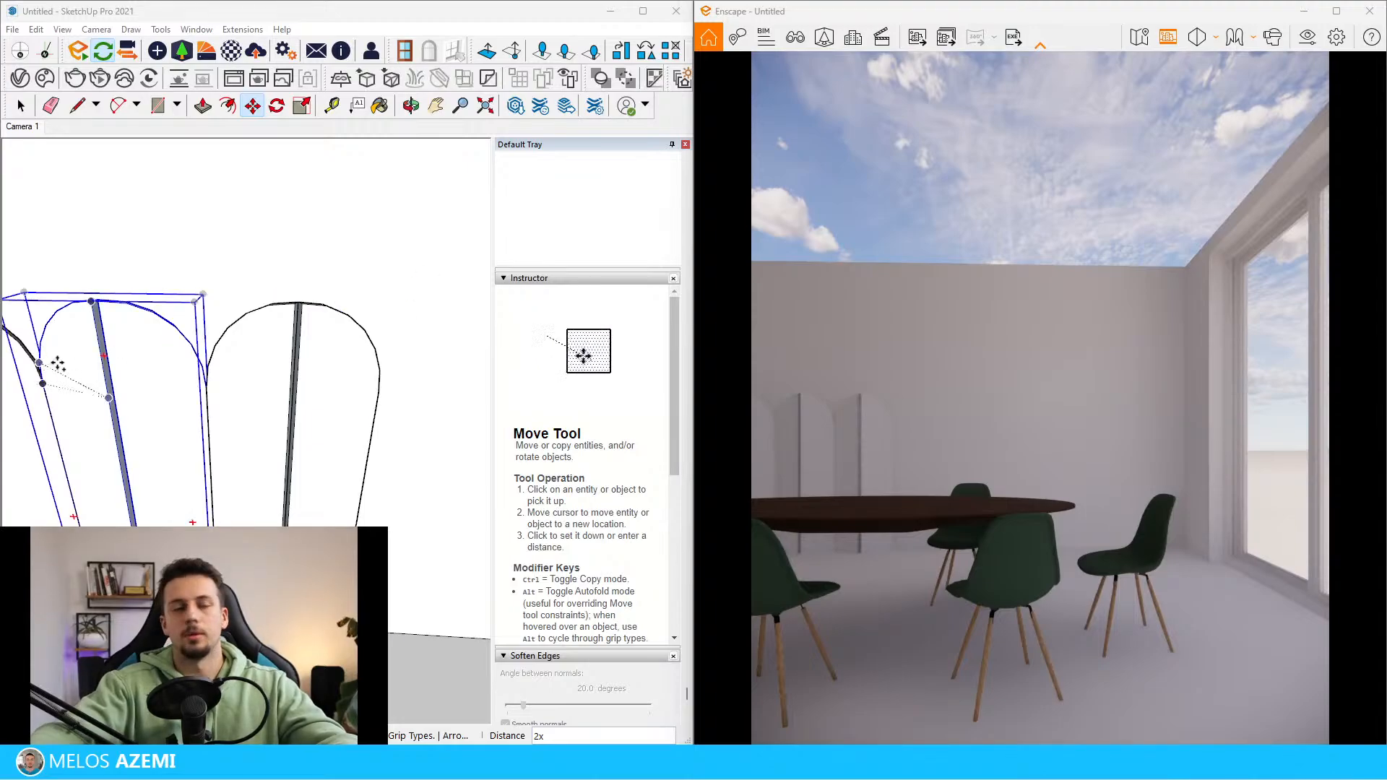
{"action": "scroll", "coordinate": [365, 499], "scroll_direction": "down", "scroll_amount": 10}
{"action": "middle_click_drag", "start_coordinate": [344, 455], "coordinate": [390, 452]}
{"action": "key", "text": "space"}
{"action": "left_click", "coordinate": [384, 385]}
Examine the reference photo's folding screen, wall picture and pendant lights, and compare them with the modelled back wall
{"action": "scroll", "coordinate": [384, 386], "scroll_direction": "down", "scroll_amount": 3}
{"action": "scroll", "coordinate": [406, 468], "scroll_direction": "up", "scroll_amount": 4}
{"action": "scroll", "coordinate": [390, 452], "scroll_direction": "down", "scroll_amount": 6}
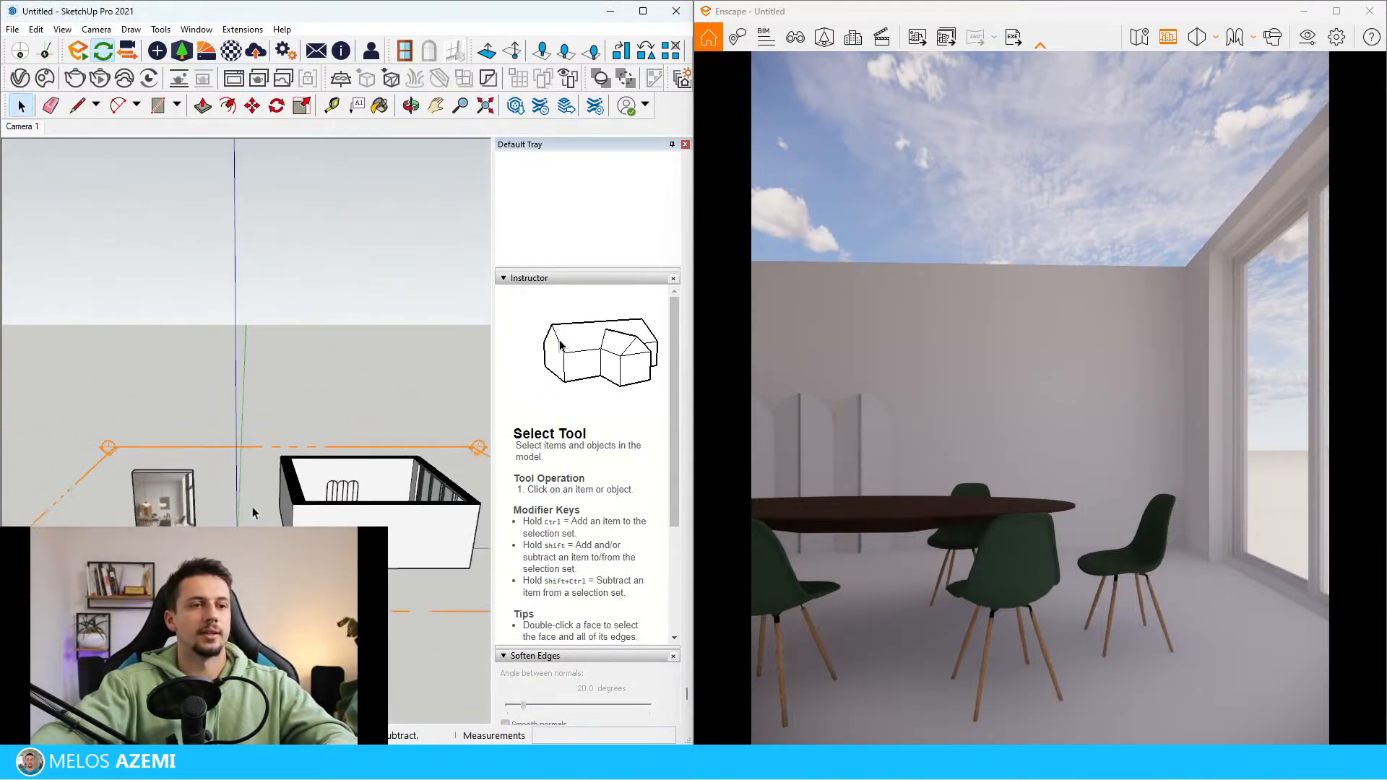
{"action": "scroll", "coordinate": [180, 489], "scroll_direction": "up", "scroll_amount": 8}
{"action": "mouse_move", "coordinate": [181, 489]}
{"action": "middle_mouse_down"}
{"action": "mouse_move", "coordinate": [190, 498]}
{"action": "mouse_move", "coordinate": [163, 536]}
{"action": "mouse_move", "coordinate": [242, 546]}
{"action": "middle_mouse_up"}
{"action": "scroll", "coordinate": [134, 534], "scroll_direction": "down", "scroll_amount": 5}
{"action": "scroll", "coordinate": [209, 531], "scroll_direction": "up", "scroll_amount": 4}
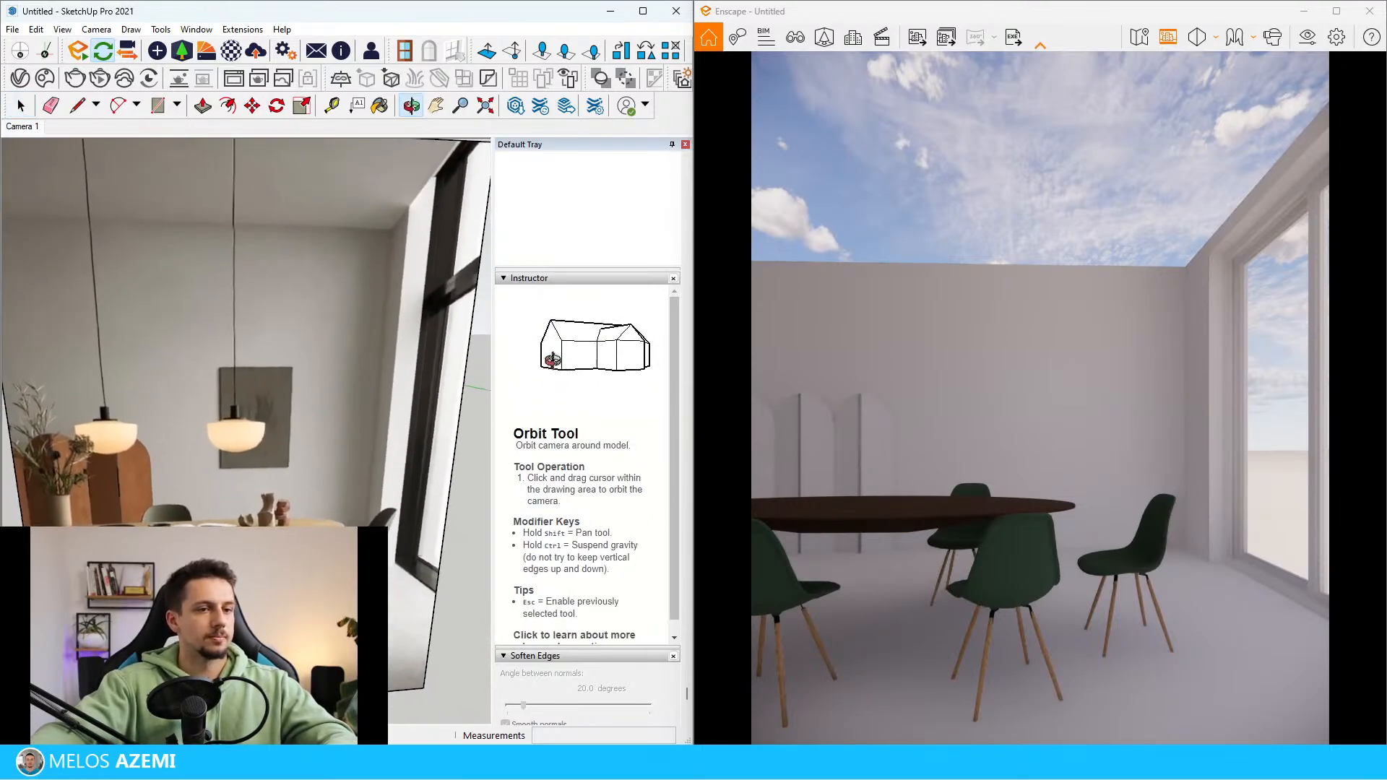
{"action": "scroll", "coordinate": [242, 545], "scroll_direction": "down", "scroll_amount": 6}
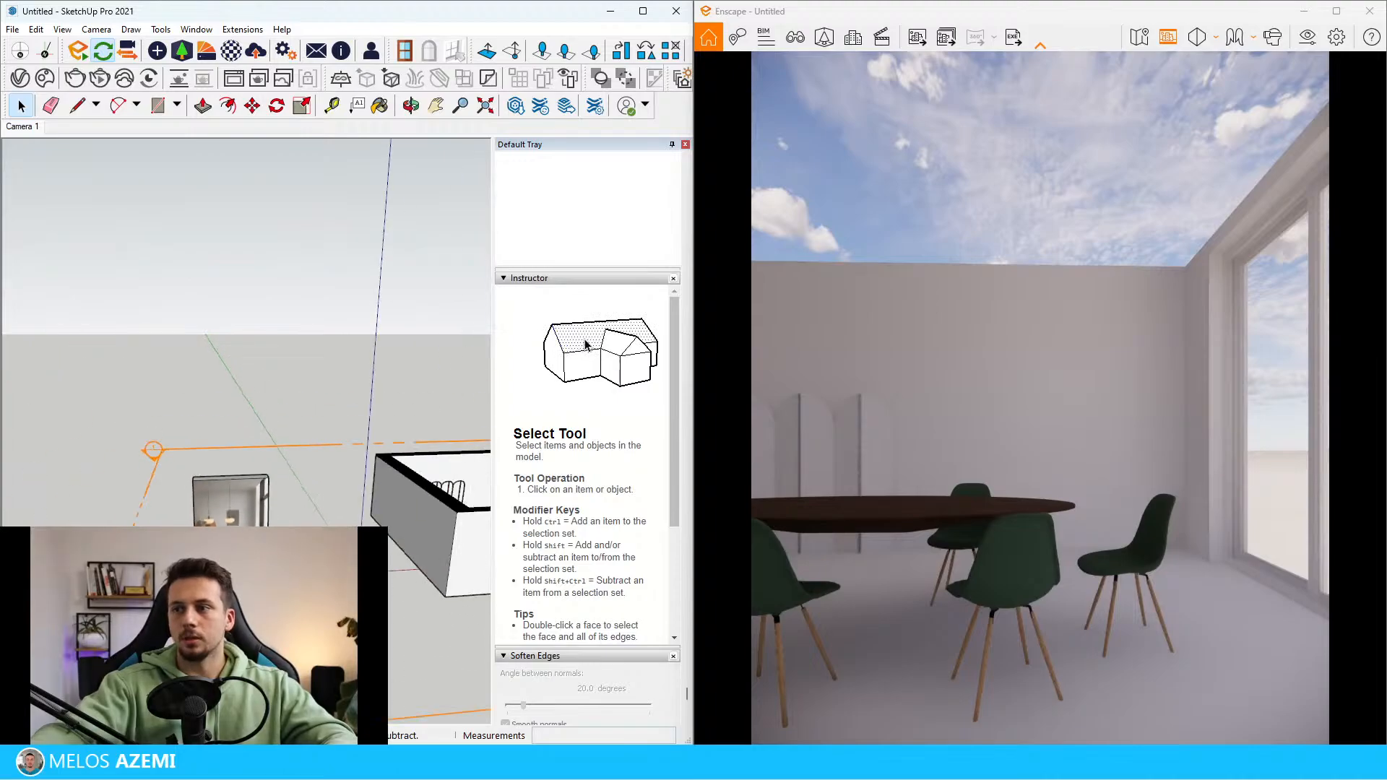
{"action": "scroll", "coordinate": [217, 531], "scroll_direction": "up", "scroll_amount": 4}
{"action": "scroll", "coordinate": [185, 525], "scroll_direction": "up", "scroll_amount": 1}
{"action": "scroll", "coordinate": [156, 519], "scroll_direction": "down", "scroll_amount": 4}
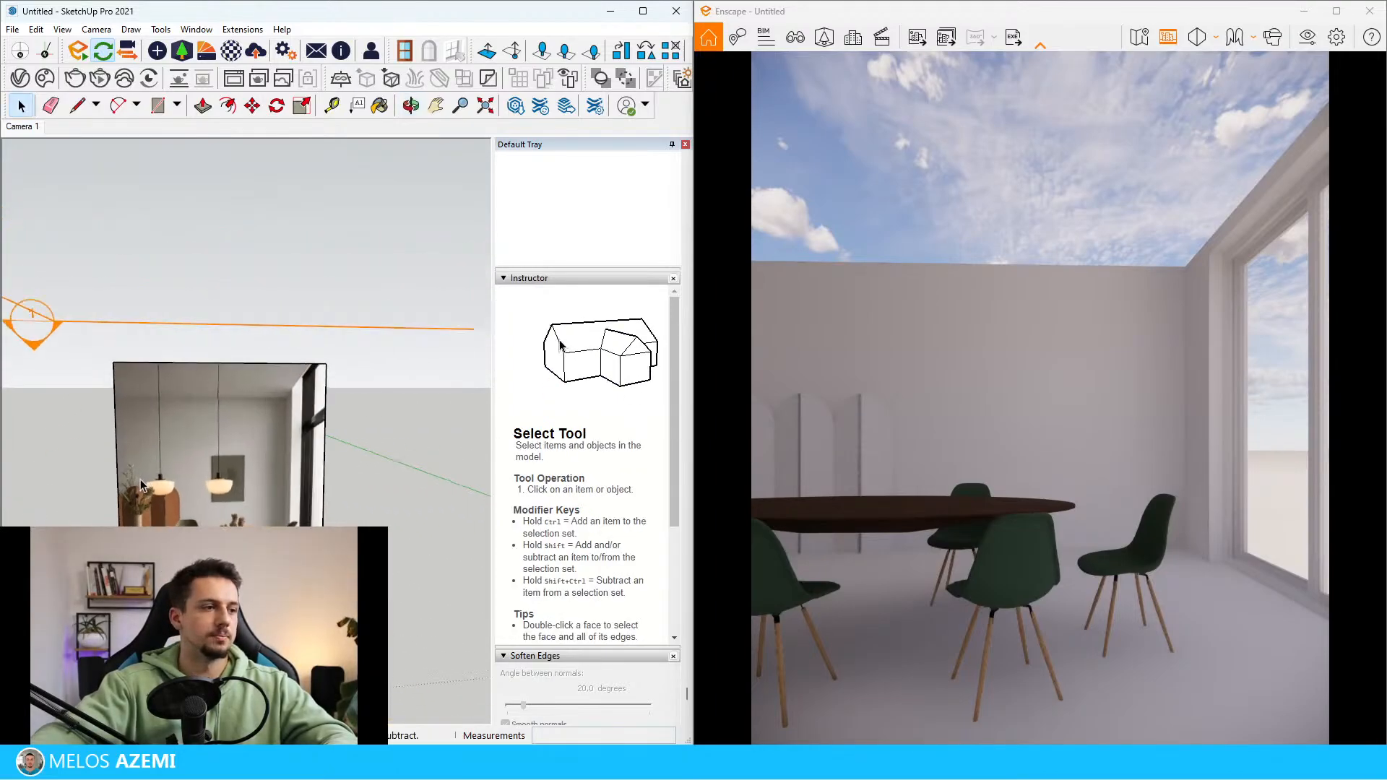
{"action": "scroll", "coordinate": [138, 512], "scroll_direction": "up", "scroll_amount": 4}
{"action": "mouse_move", "coordinate": [136, 510]}
{"action": "middle_mouse_down"}
{"action": "mouse_move", "coordinate": [71, 505]}
{"action": "mouse_move", "coordinate": [180, 483]}
{"action": "middle_mouse_up"}
{"action": "scroll", "coordinate": [87, 501], "scroll_direction": "down", "scroll_amount": 4}
{"action": "scroll", "coordinate": [137, 496], "scroll_direction": "up", "scroll_amount": 4}
{"action": "scroll", "coordinate": [145, 491], "scroll_direction": "down", "scroll_amount": 4}
{"action": "scroll", "coordinate": [208, 475], "scroll_direction": "up", "scroll_amount": 4}
{"action": "scroll", "coordinate": [208, 475], "scroll_direction": "down", "scroll_amount": 8}
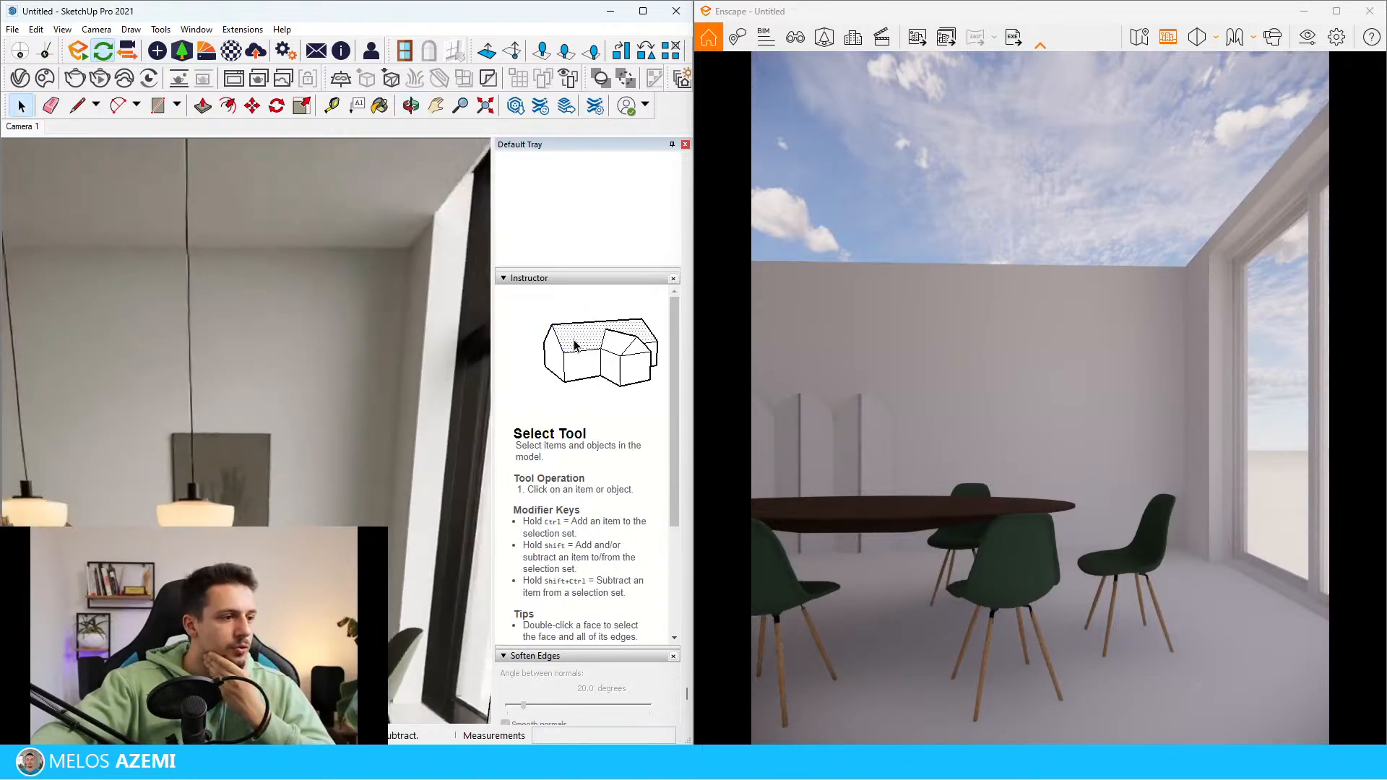
{"action": "scroll", "coordinate": [211, 503], "scroll_direction": "down", "scroll_amount": 4}
{"action": "scroll", "coordinate": [459, 501], "scroll_direction": "up", "scroll_amount": 8}
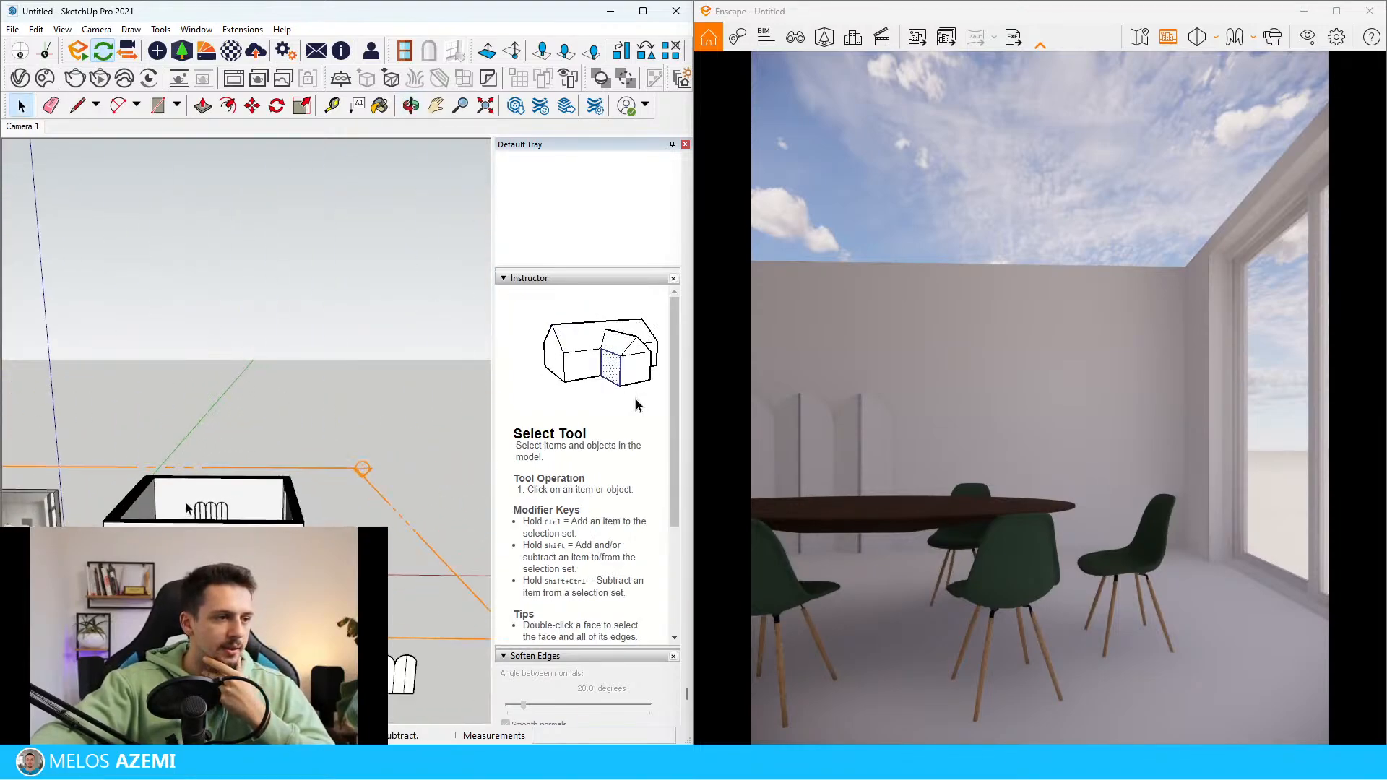
{"action": "scroll", "coordinate": [275, 482], "scroll_direction": "down", "scroll_amount": 2}
{"action": "scroll", "coordinate": [275, 488], "scroll_direction": "up", "scroll_amount": 3}
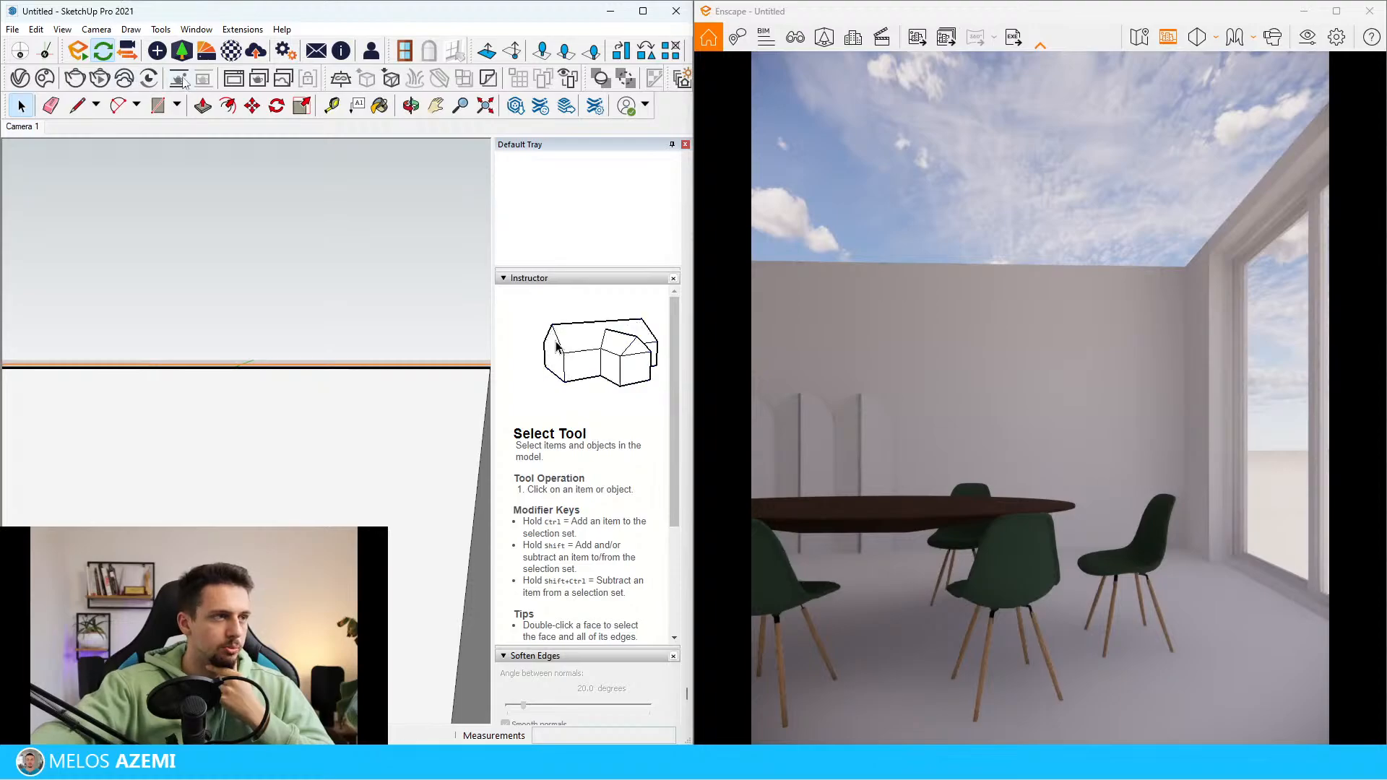
Draw an upright rectangle of about 78 by 118 cm for the wall picture on the back wall, between the folding screen and windows
{"action": "left_click", "coordinate": [159, 107]}
{"action": "scroll", "coordinate": [296, 468], "scroll_direction": "down", "scroll_amount": 2}
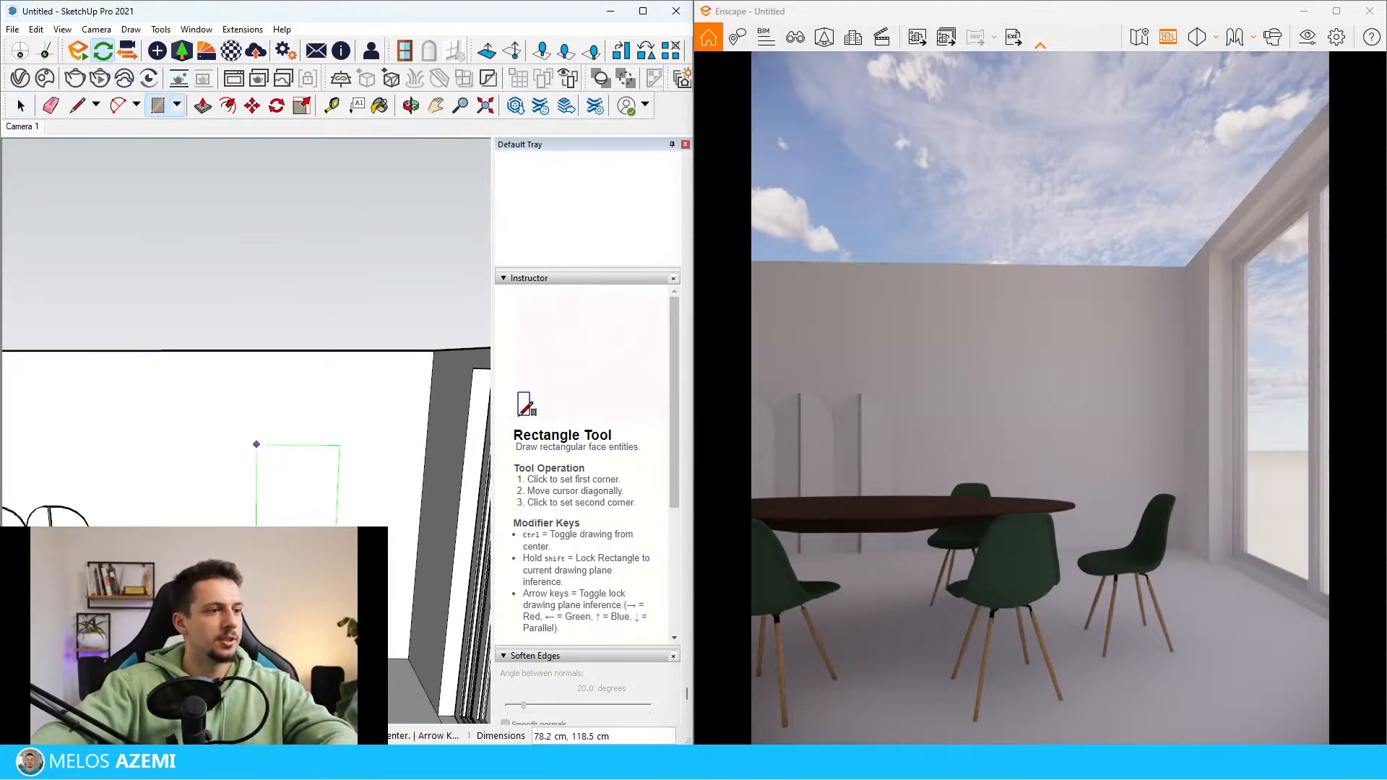
{"action": "left_click", "coordinate": [335, 569]}
{"action": "key", "text": "space"}
Give the wall picture's rectangle a slight thickness with Push/Pull
{"action": "scroll", "coordinate": [308, 531], "scroll_direction": "up", "scroll_amount": 3}
{"action": "double_click", "coordinate": [308, 531]}
{"action": "scroll", "coordinate": [315, 538], "scroll_direction": "up", "scroll_amount": 3}
{"action": "key", "text": "p"}
{"action": "left_click", "coordinate": [315, 538]}
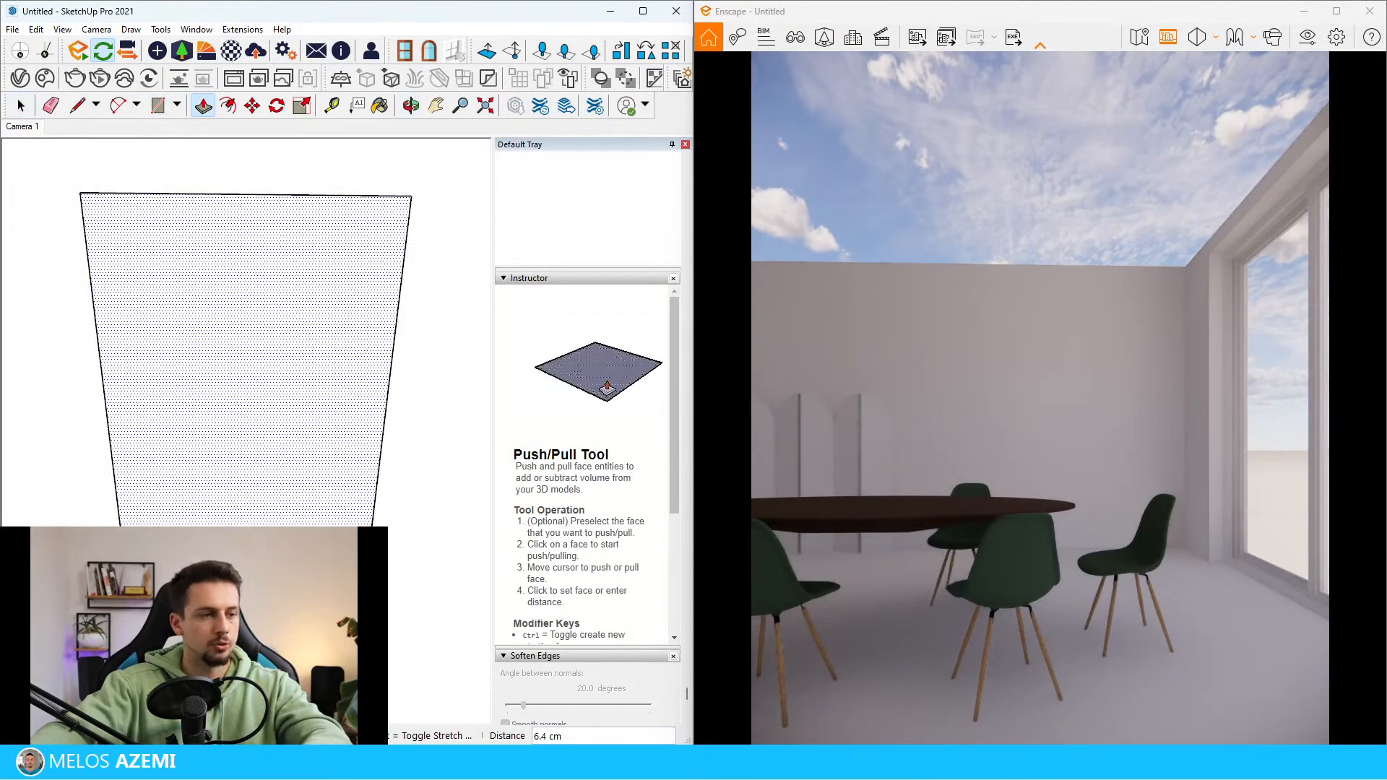
{"action": "key", "text": "Return"}
{"action": "key", "text": "space"}
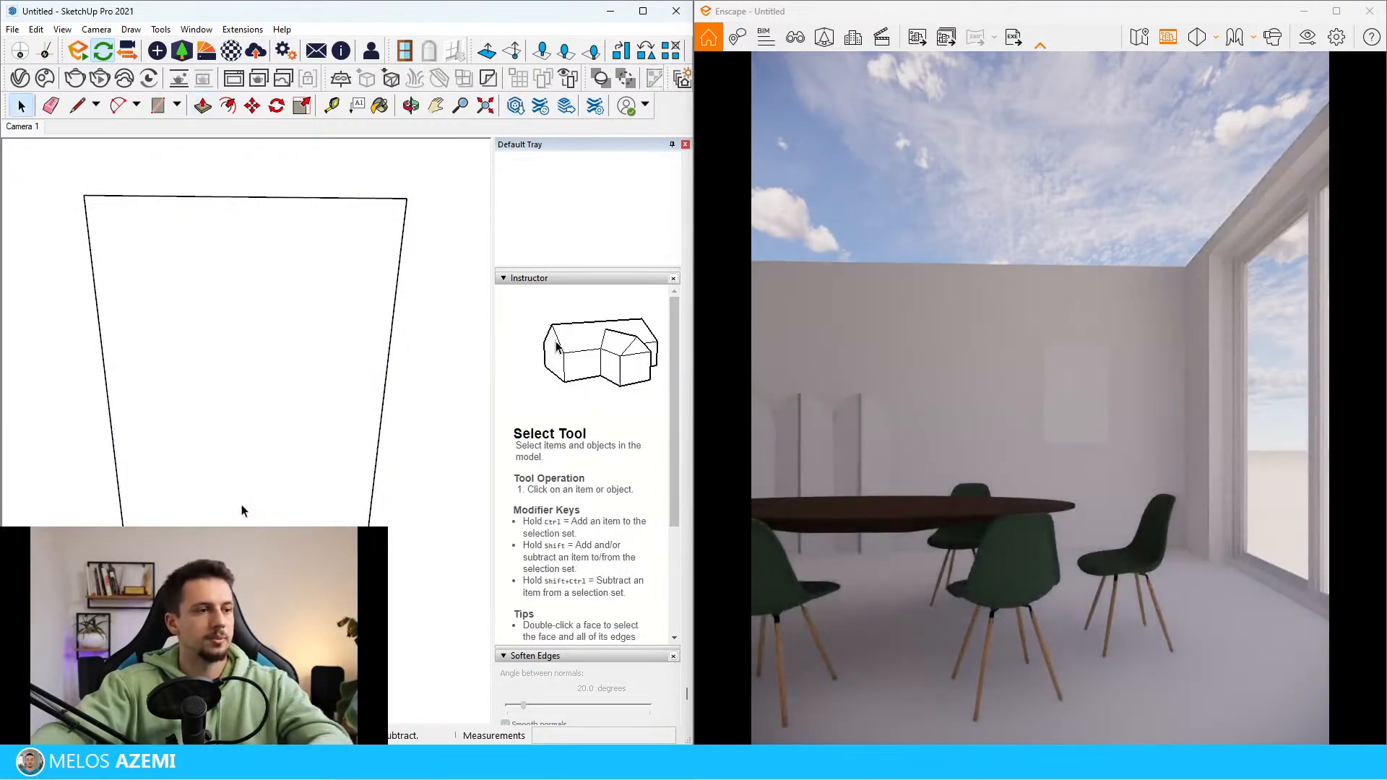
Select all of the wall picture's connected geometry and make it a group
{"action": "triple_click", "coordinate": [243, 506]}
{"action": "right_click", "coordinate": [247, 502]}
{"action": "left_click", "coordinate": [311, 329]}
{"action": "scroll", "coordinate": [197, 444], "scroll_direction": "down", "scroll_amount": 8}
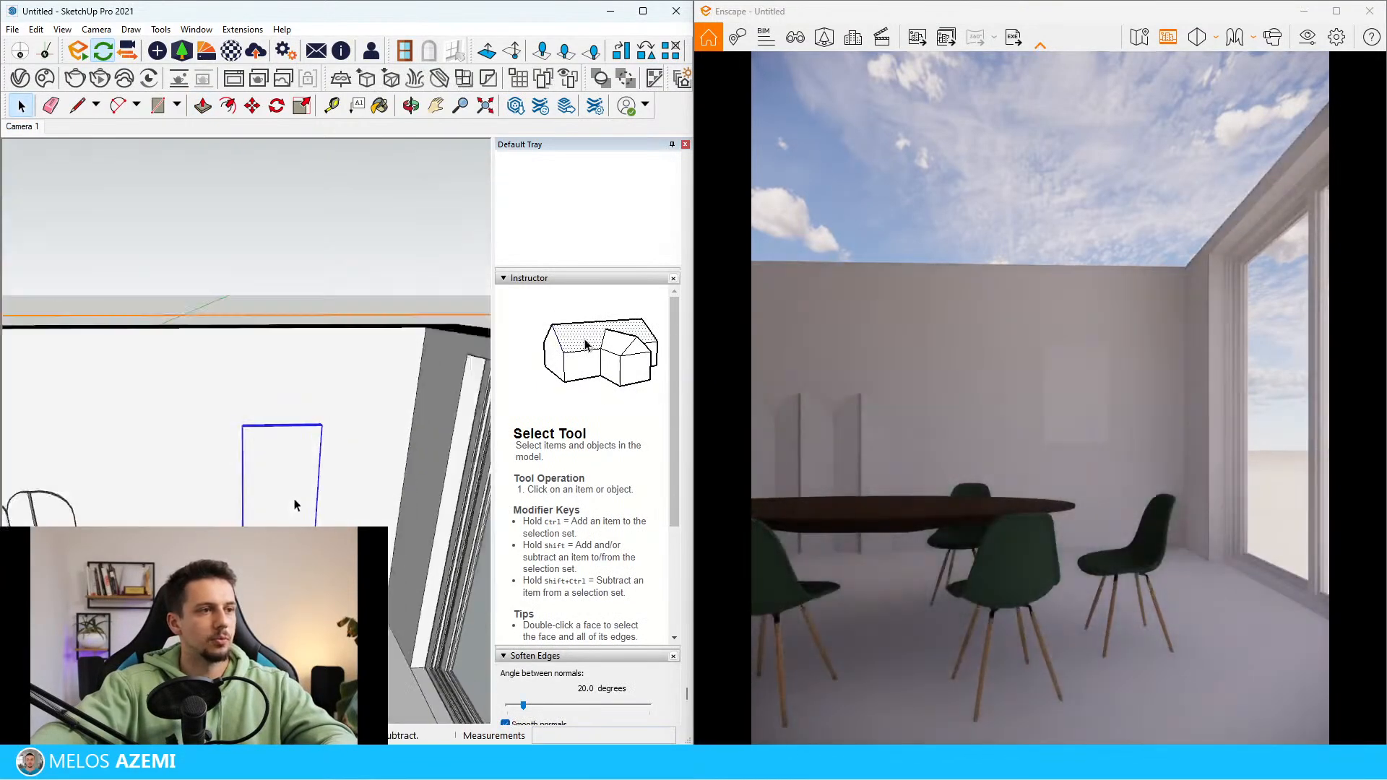
Examine the reference photo's wall picture, dining furniture and floor finish, and return to the modelled room
{"action": "scroll", "coordinate": [166, 441], "scroll_direction": "up", "scroll_amount": 10}
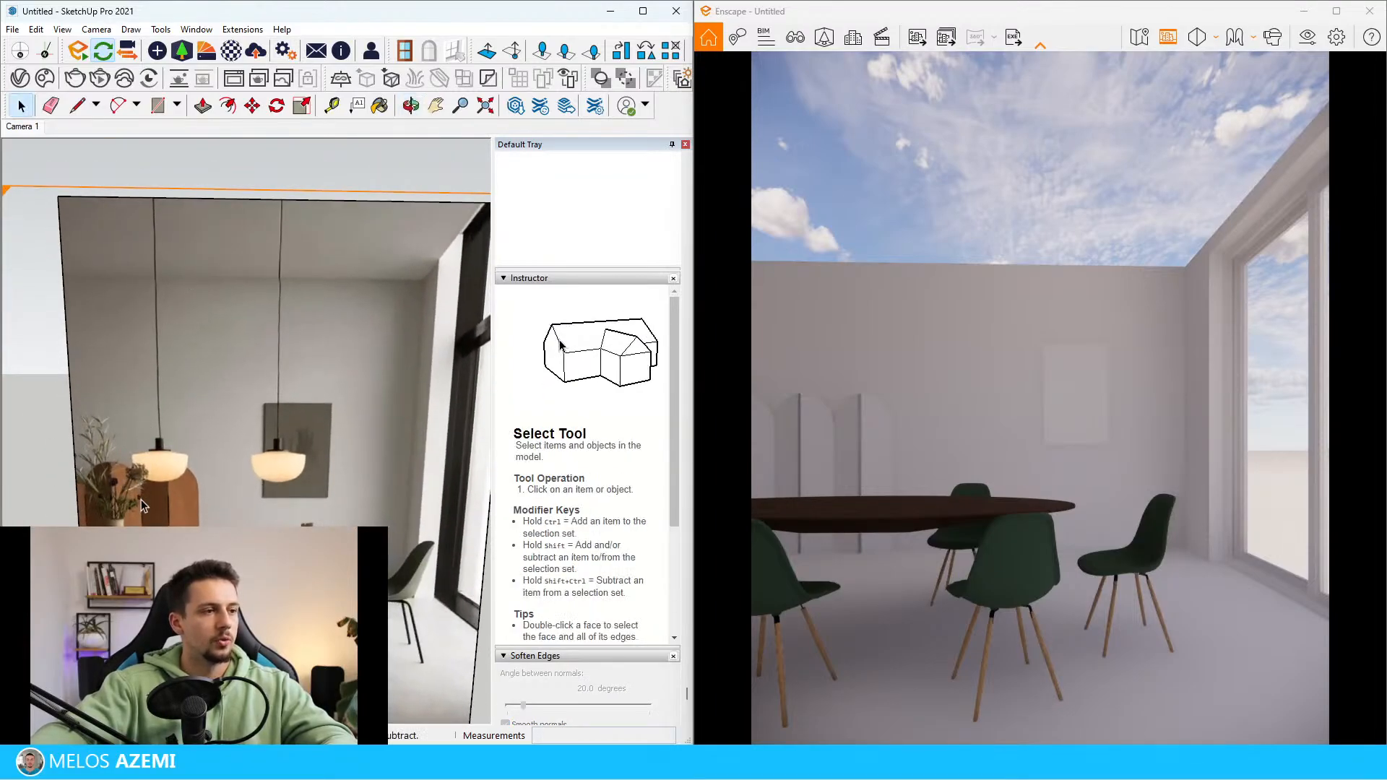
{"action": "scroll", "coordinate": [179, 460], "scroll_direction": "down", "scroll_amount": 10}
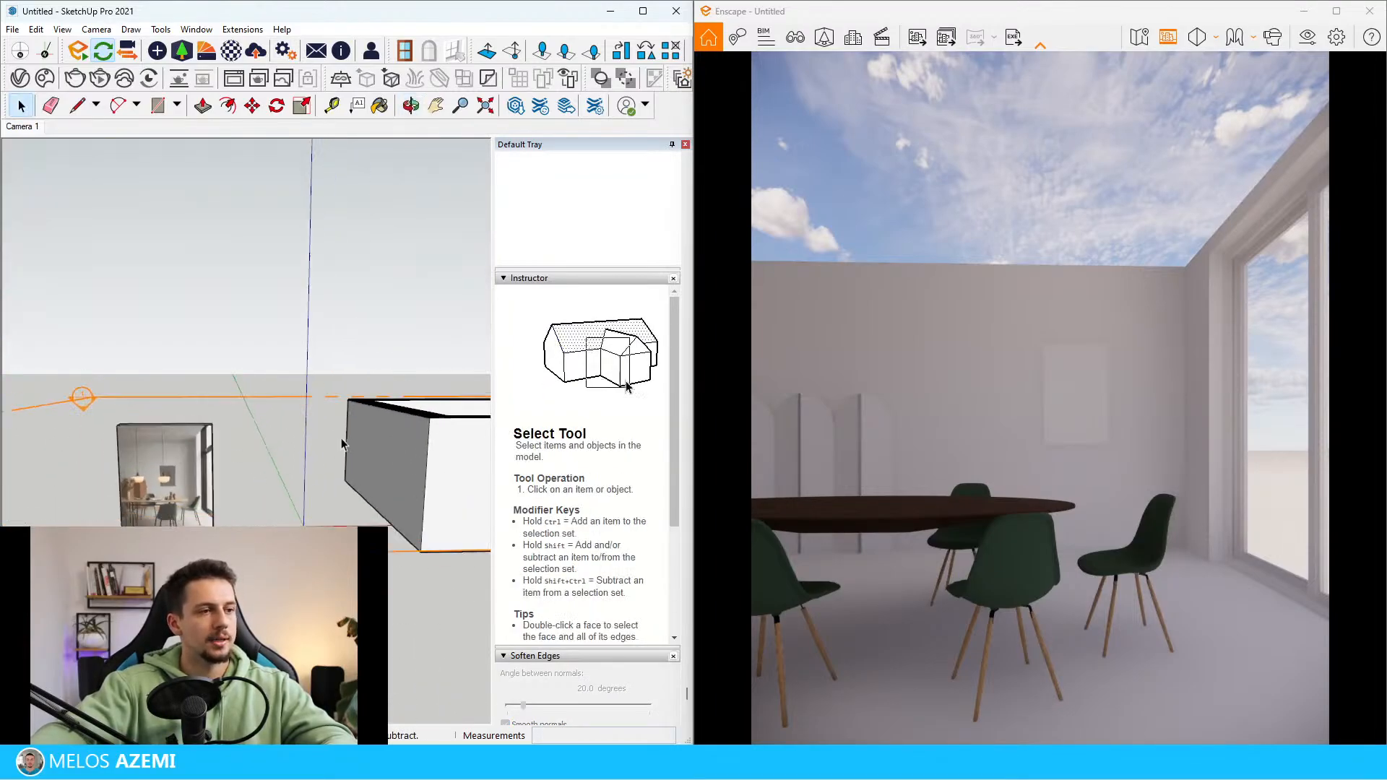
{"action": "scroll", "coordinate": [180, 503], "scroll_direction": "up", "scroll_amount": 10}
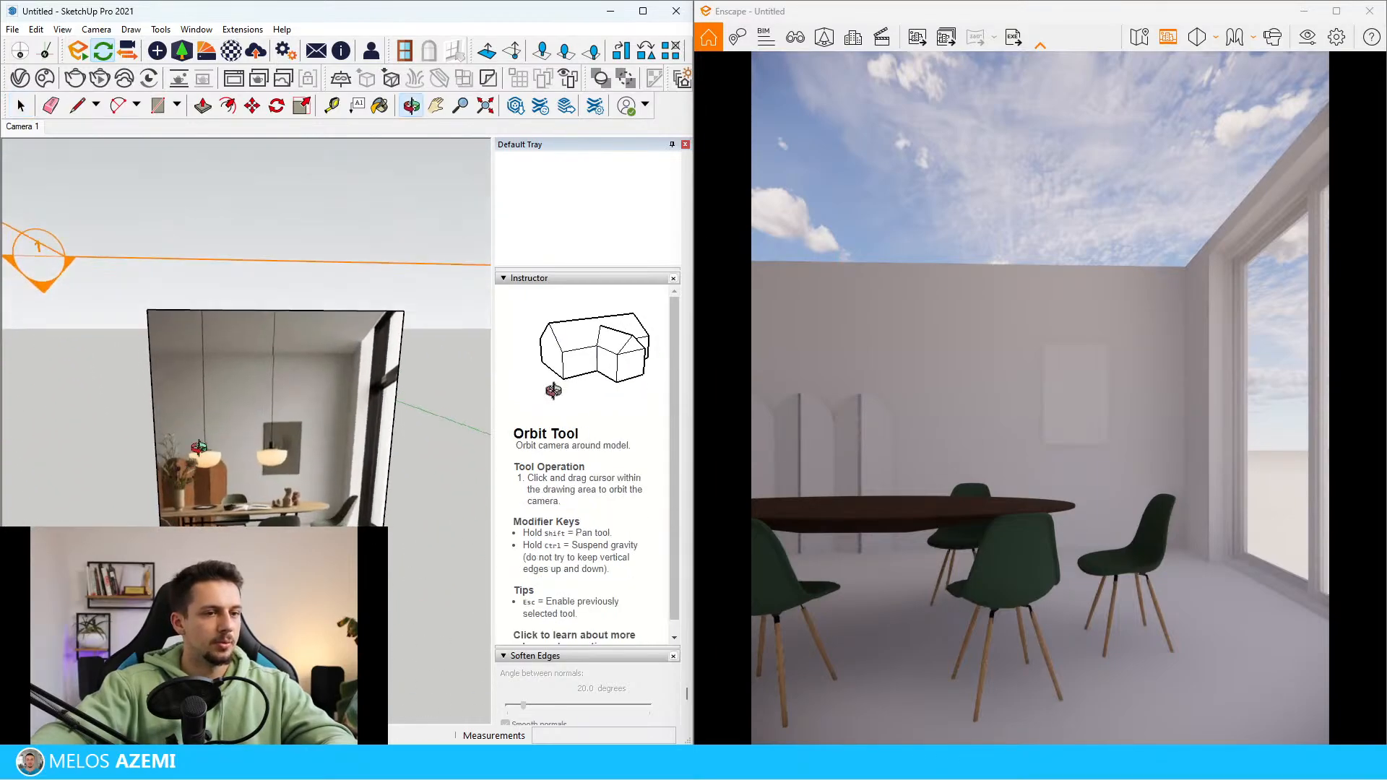
{"action": "scroll", "coordinate": [359, 523], "scroll_direction": "up", "scroll_amount": 5}
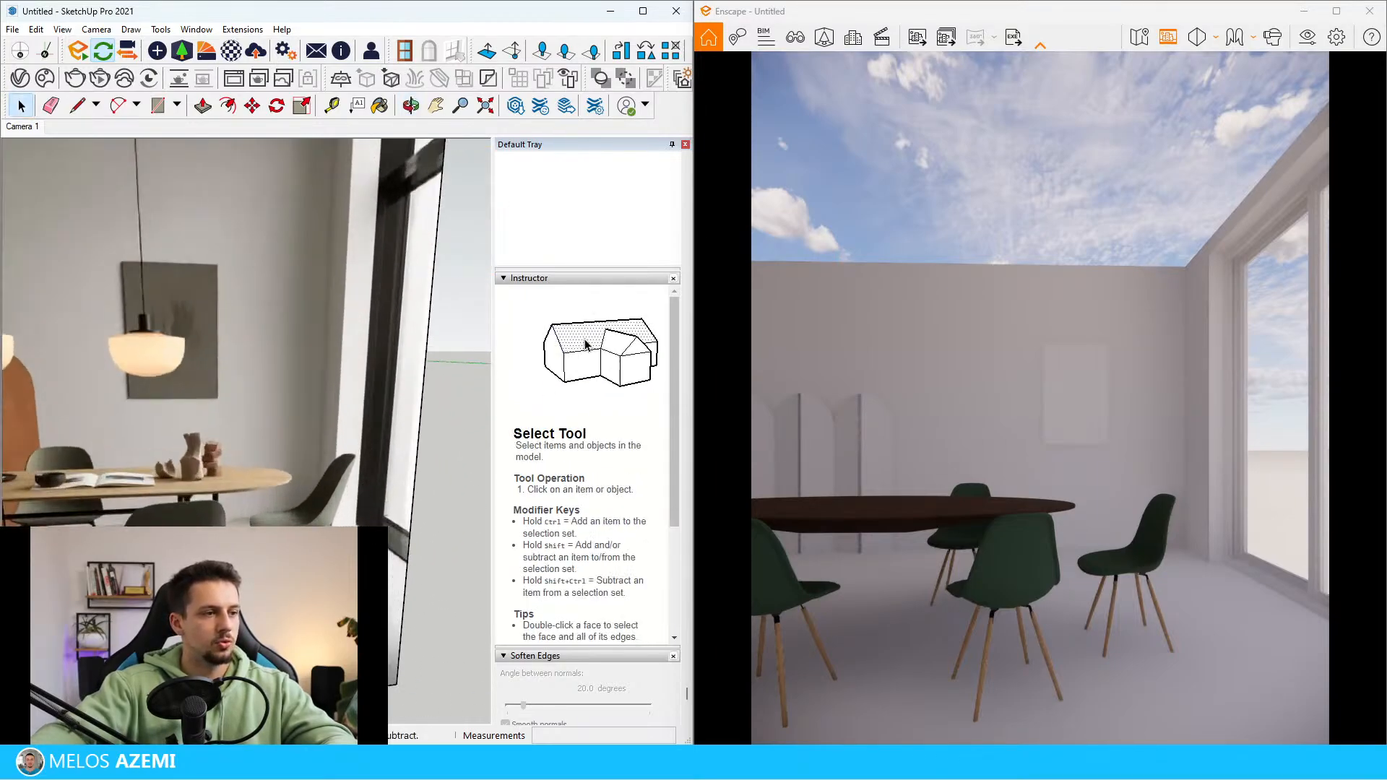
{"action": "scroll", "coordinate": [209, 499], "scroll_direction": "down", "scroll_amount": 10}
{"action": "scroll", "coordinate": [195, 499], "scroll_direction": "up", "scroll_amount": 10}
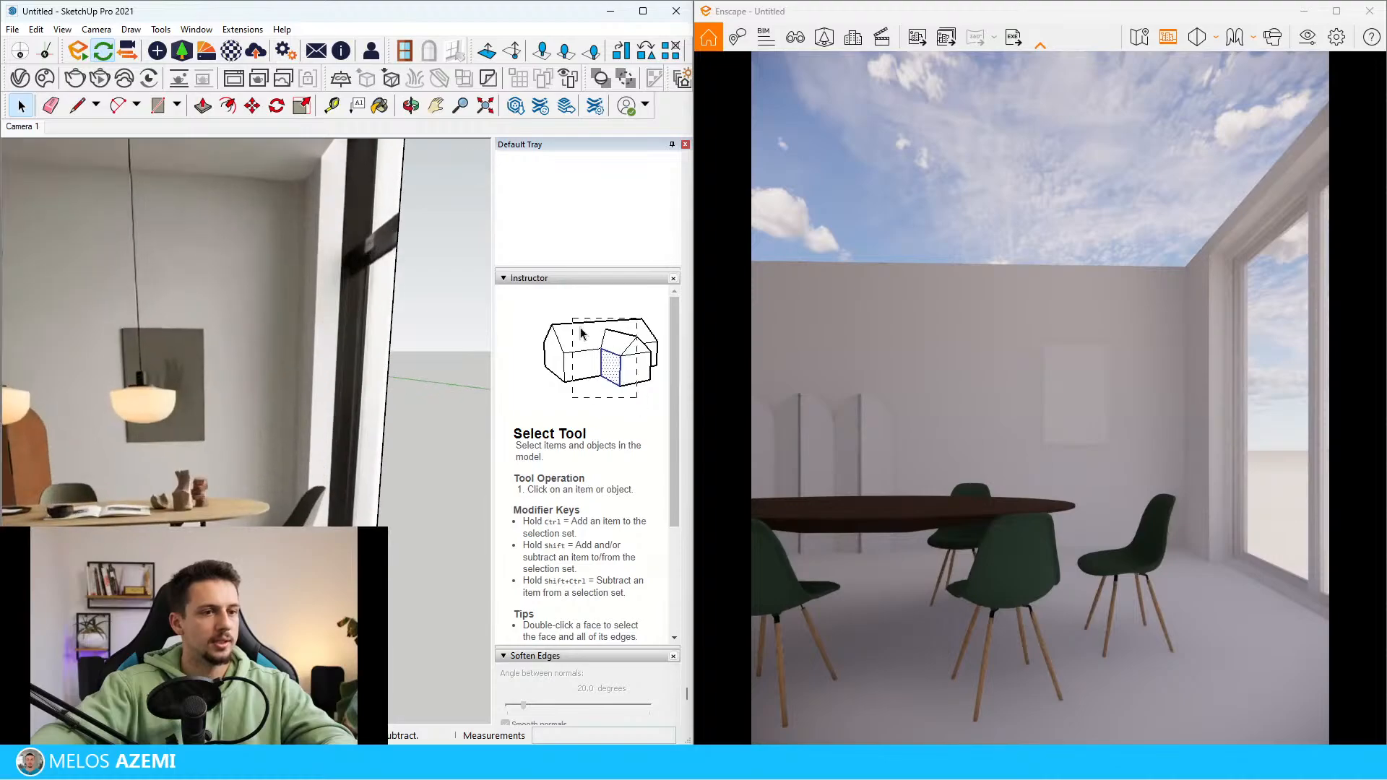
{"action": "scroll", "coordinate": [202, 499], "scroll_direction": "down", "scroll_amount": 5}
{"action": "scroll", "coordinate": [217, 607], "scroll_direction": "up", "scroll_amount": 6}
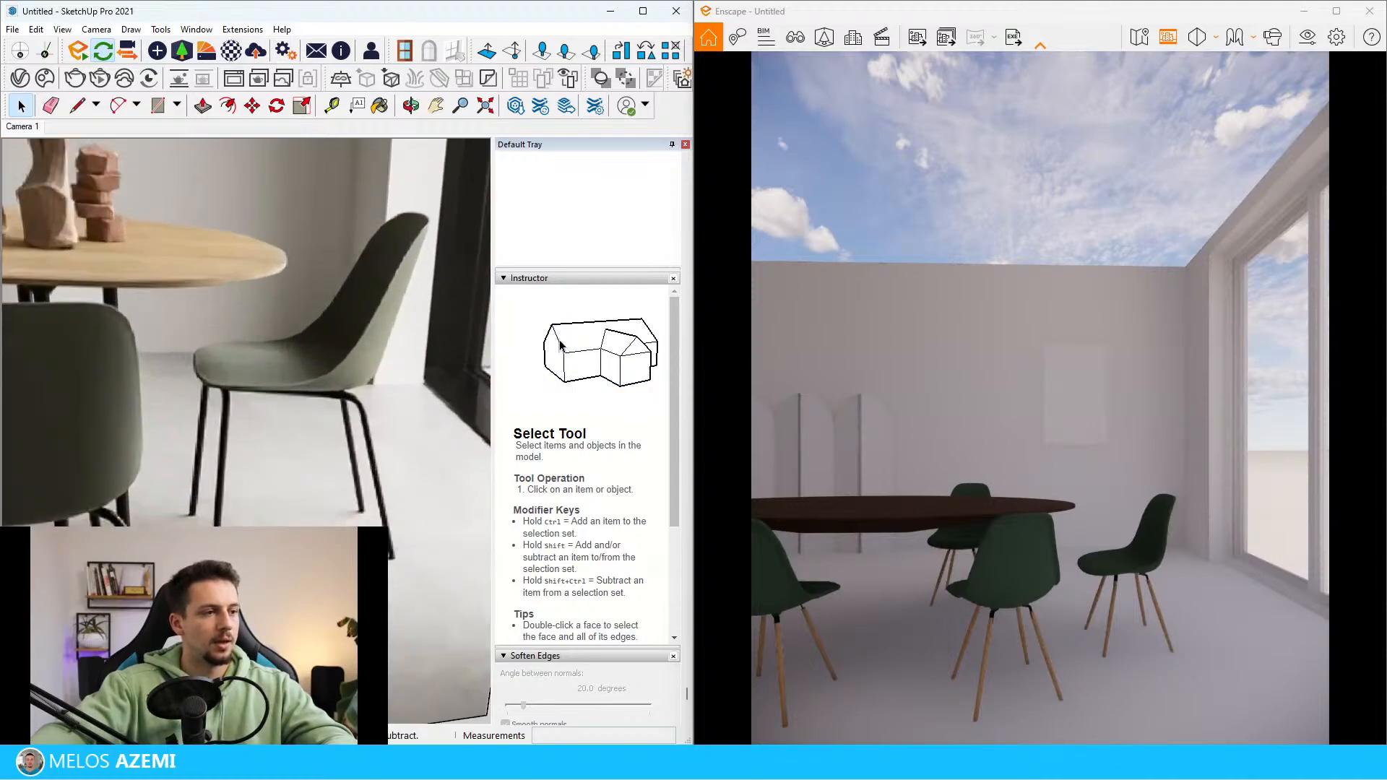
{"action": "scroll", "coordinate": [224, 600], "scroll_direction": "down", "scroll_amount": 15}
{"action": "middle_click_drag", "start_coordinate": [239, 549], "coordinate": [296, 614]}
{"action": "scroll", "coordinate": [332, 506], "scroll_direction": "up", "scroll_amount": 6}
{"action": "scroll", "coordinate": [260, 506], "scroll_direction": "up", "scroll_amount": 3}
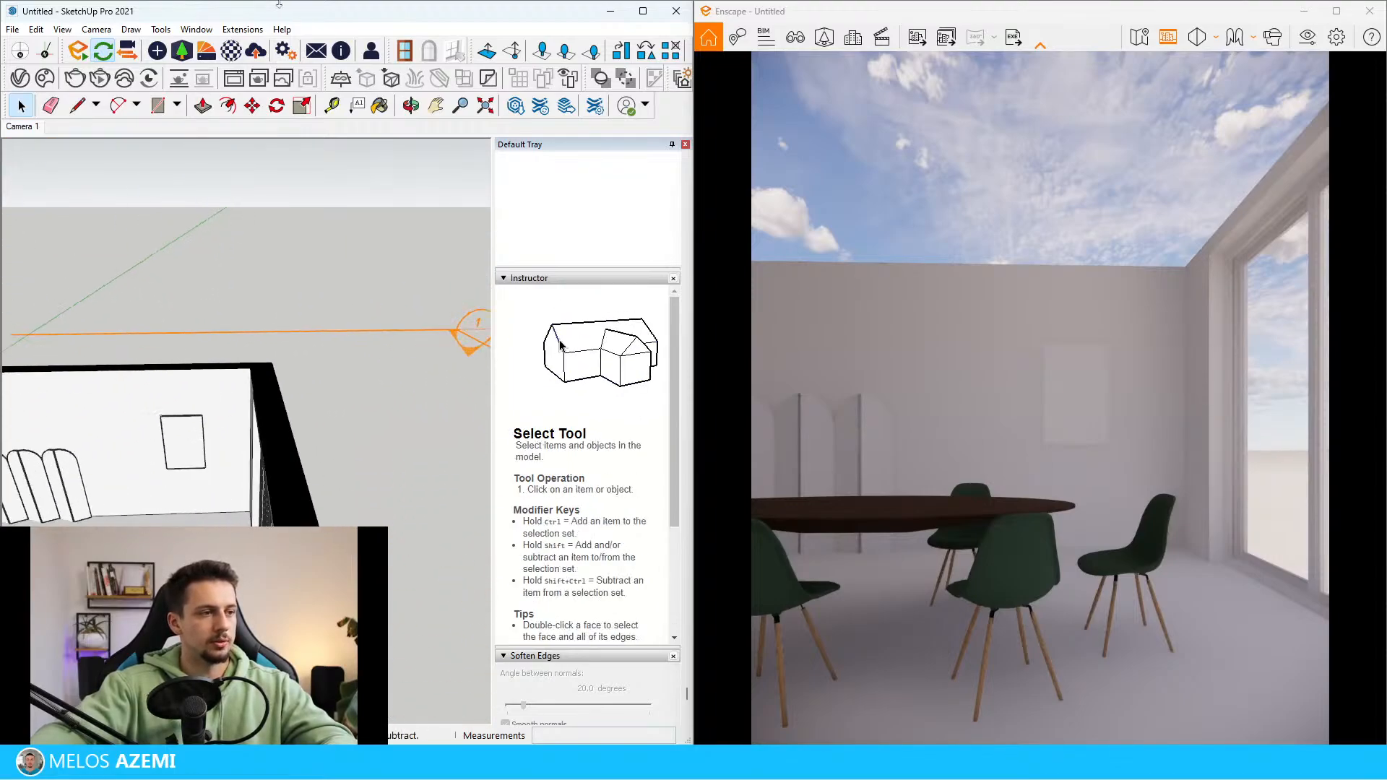
Import the Concrete 03 material from the Concrete category of the Enscape Material Library and close the library
{"action": "left_click", "coordinate": [206, 53]}
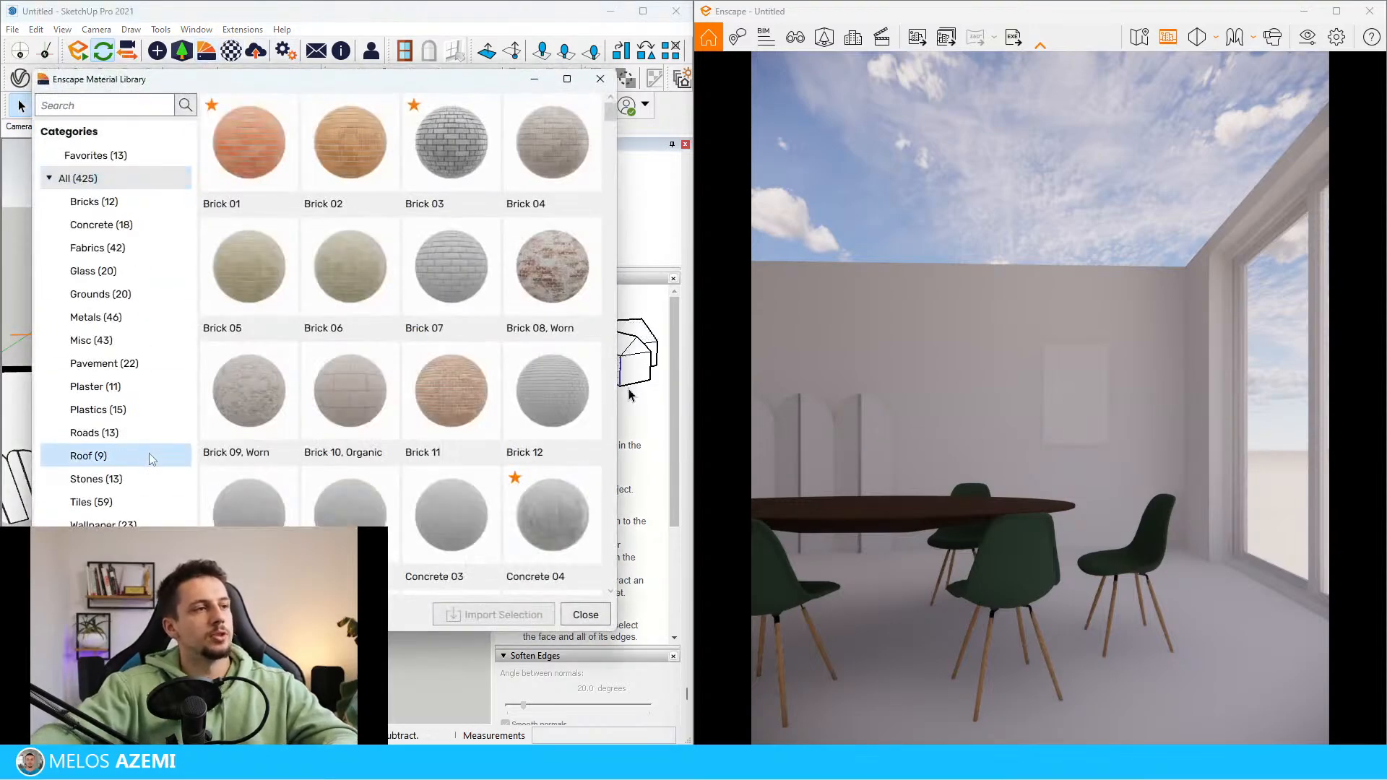
{"action": "left_click", "coordinate": [112, 230]}
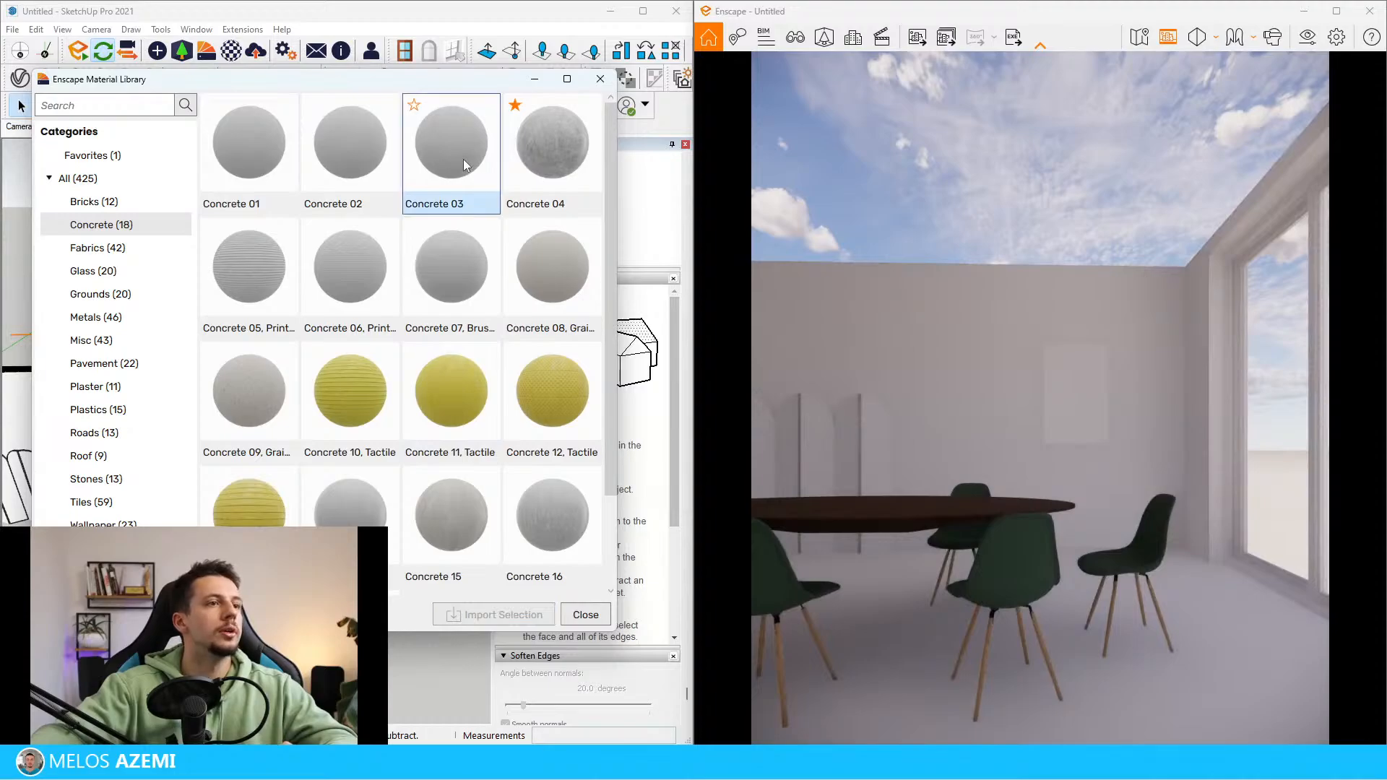
{"action": "left_click", "coordinate": [522, 616]}
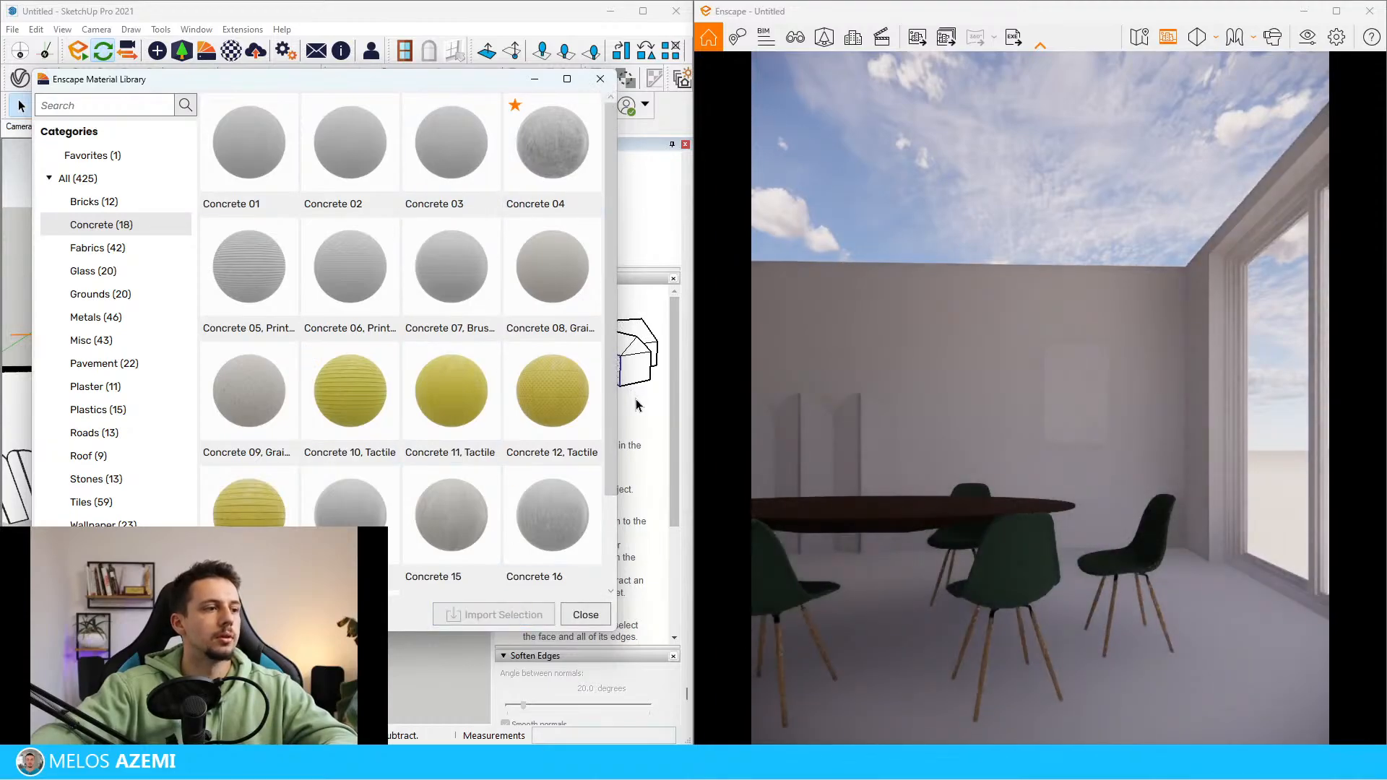
{"action": "left_click", "coordinate": [602, 80]}
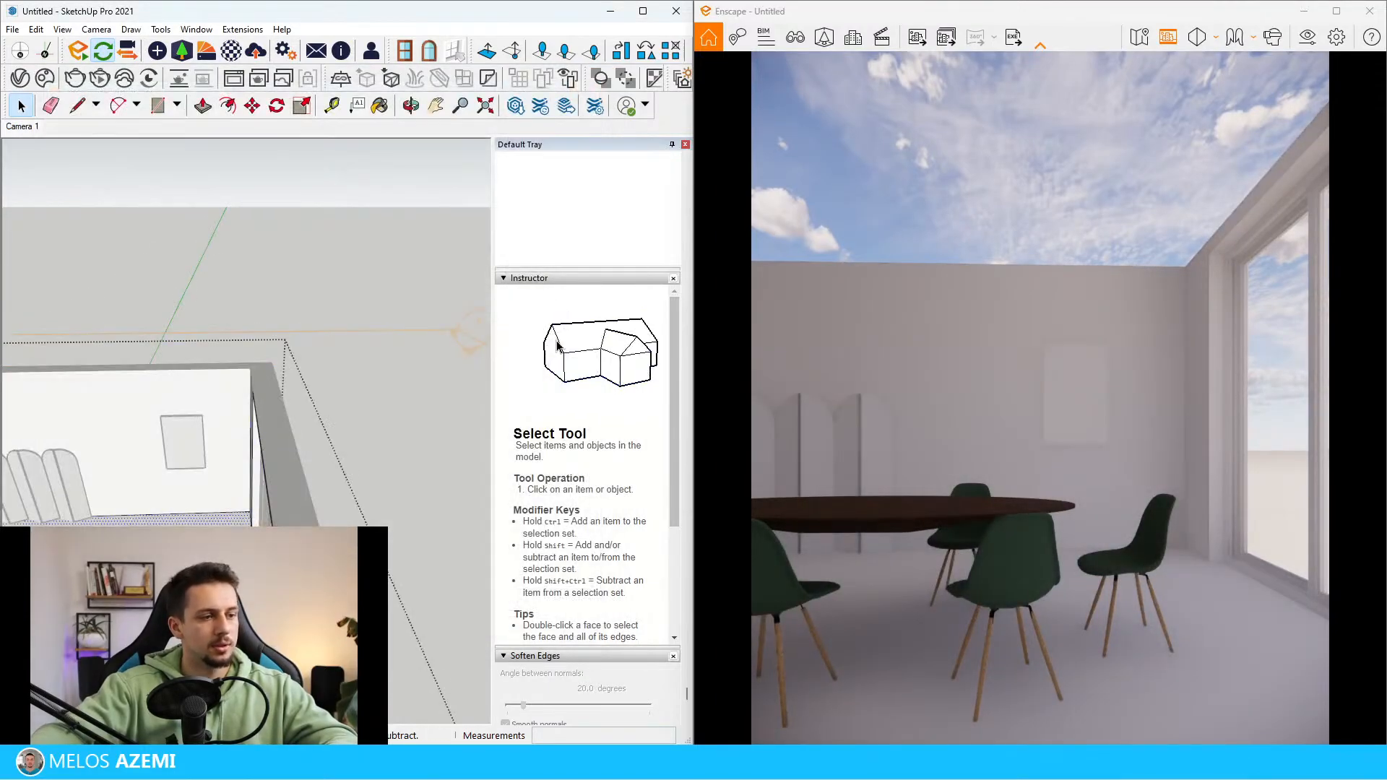
Paint the room's floor with the Concrete 03 material
{"action": "key", "text": "b"}
{"action": "left_click", "coordinate": [242, 580]}
{"action": "scroll", "coordinate": [242, 582], "scroll_direction": "down", "scroll_amount": 3}
{"action": "scroll", "coordinate": [181, 614], "scroll_direction": "up", "scroll_amount": 6}
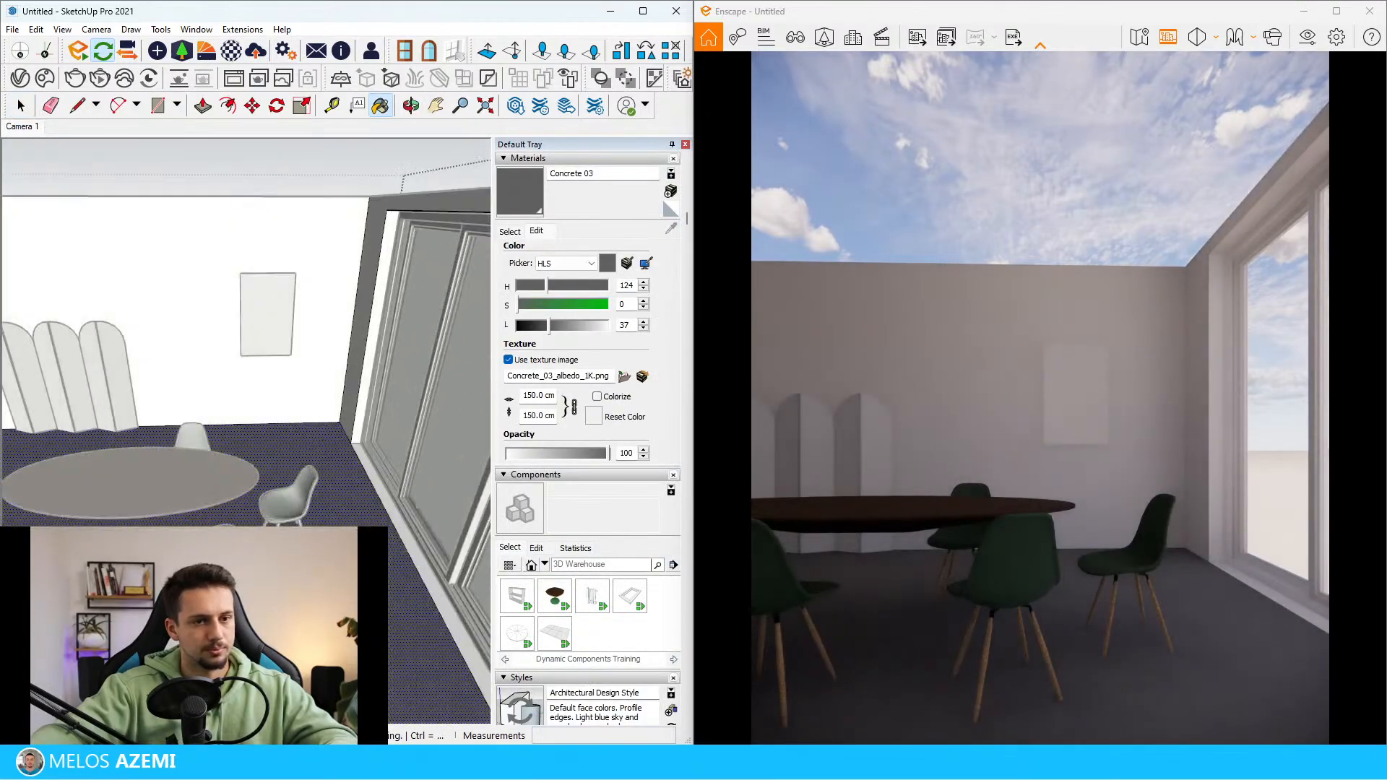
Leave the room group and lighten the Concrete 03 material to a lightness of 73
{"action": "key", "text": "space"}
{"action": "key", "text": "Escape"}
{"action": "scroll", "coordinate": [289, 632], "scroll_direction": "up", "scroll_amount": 5}
{"action": "left_click", "coordinate": [584, 327]}
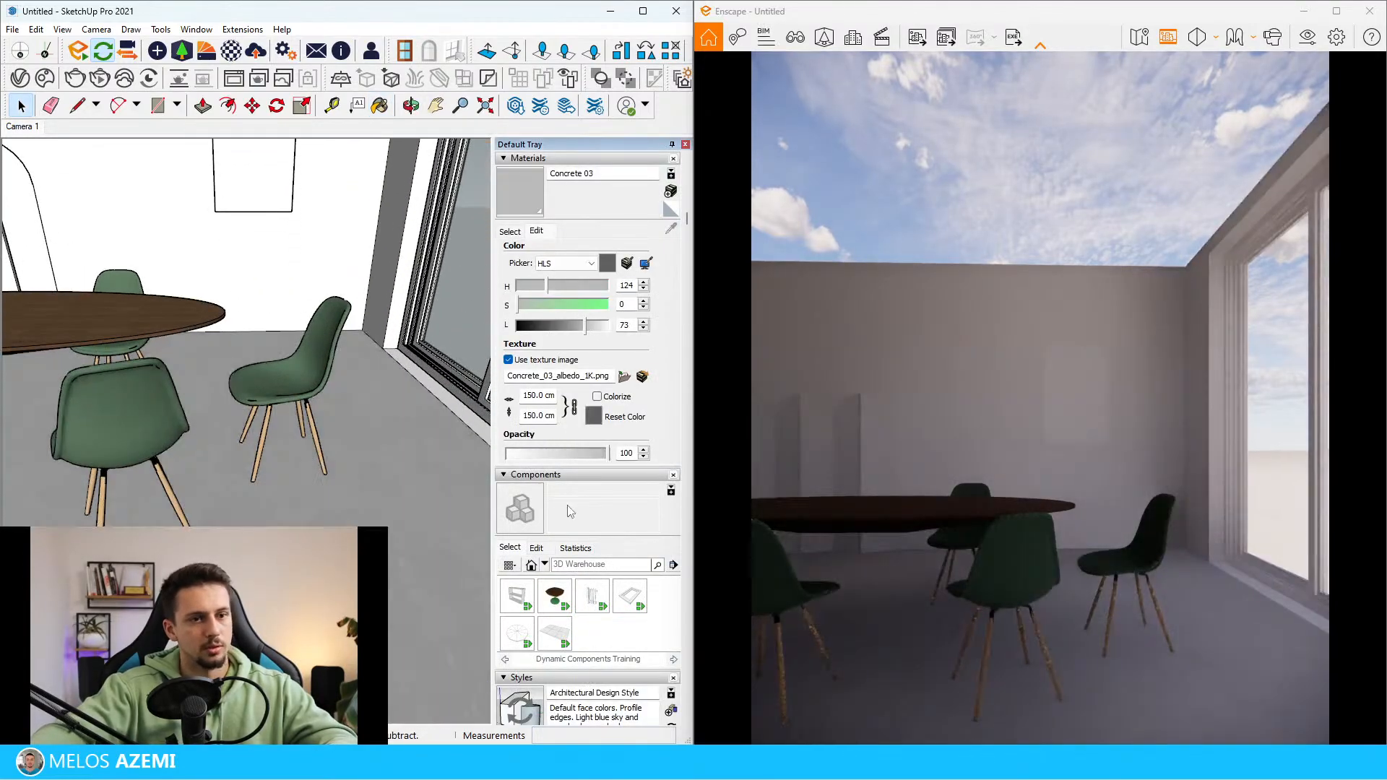
Compare the reference photo's floor, table and chairs with the modelled dining room
{"action": "mouse_move", "coordinate": [272, 493]}
{"action": "middle_mouse_down"}
{"action": "mouse_move", "coordinate": [270, 434]}
{"action": "mouse_move", "coordinate": [284, 535]}
{"action": "mouse_move", "coordinate": [195, 433]}
{"action": "mouse_move", "coordinate": [177, 349]}
{"action": "mouse_move", "coordinate": [148, 396]}
{"action": "mouse_move", "coordinate": [108, 403]}
{"action": "middle_mouse_up"}
{"action": "scroll", "coordinate": [304, 514], "scroll_direction": "down", "scroll_amount": 10}
{"action": "scroll", "coordinate": [163, 441], "scroll_direction": "up", "scroll_amount": 5}
{"action": "scroll", "coordinate": [148, 396], "scroll_direction": "down", "scroll_amount": 12}
{"action": "scroll", "coordinate": [107, 399], "scroll_direction": "up", "scroll_amount": 2}
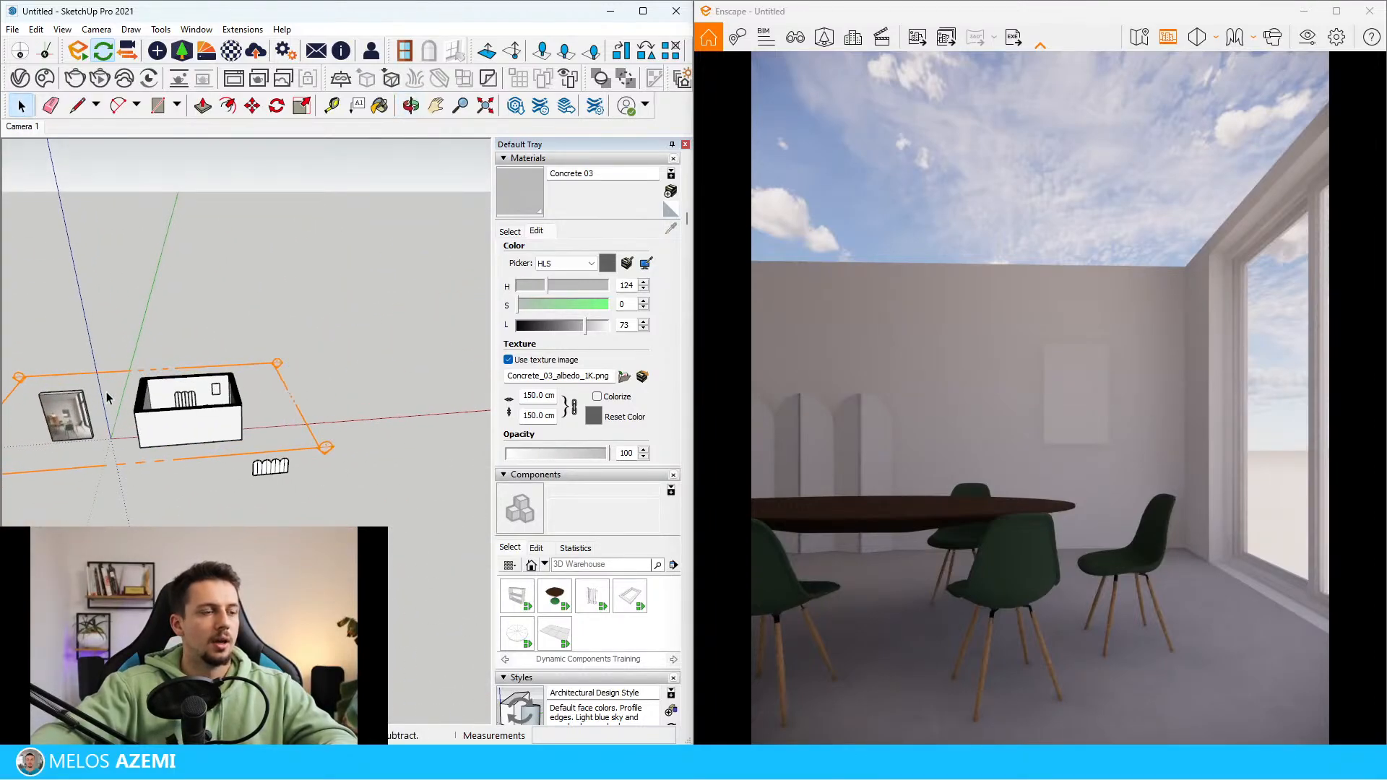
{"action": "scroll", "coordinate": [265, 401], "scroll_direction": "down", "scroll_amount": 3}
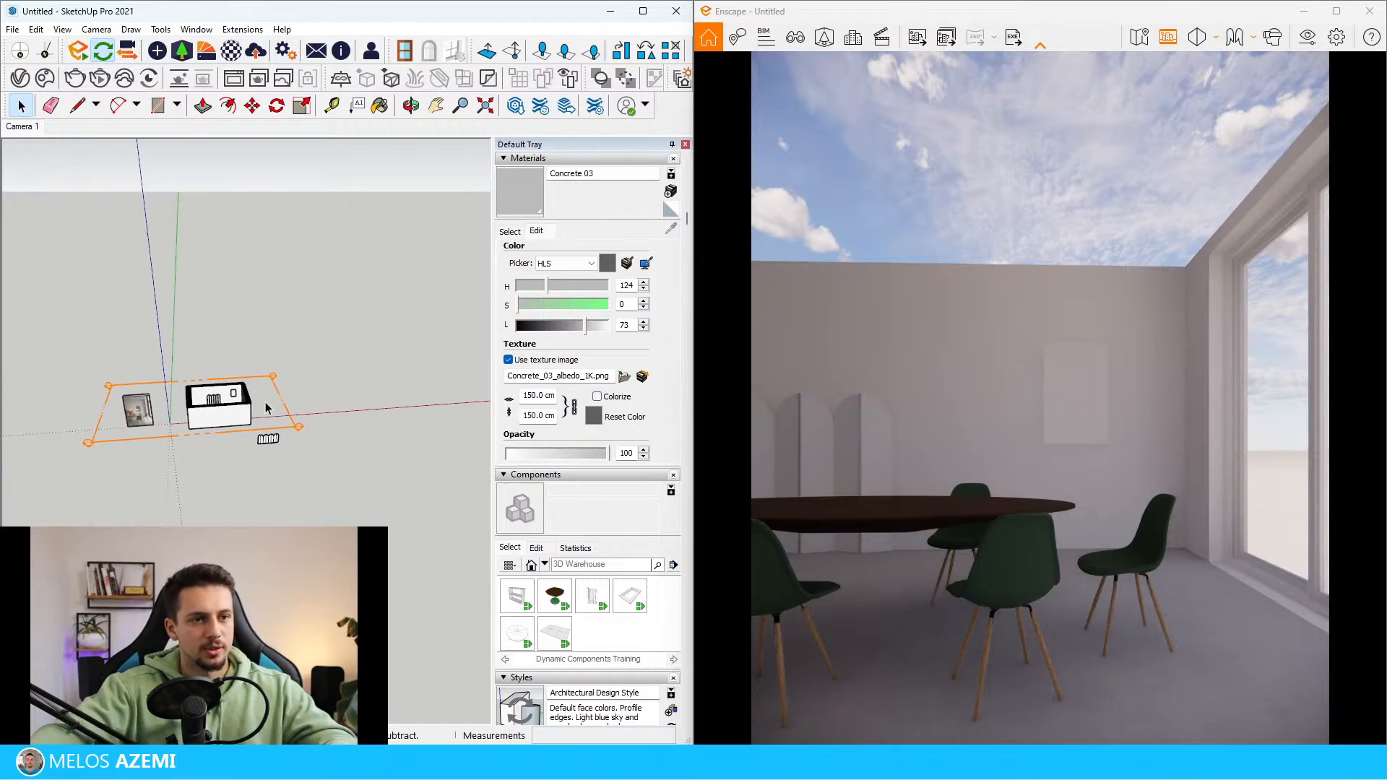
{"action": "scroll", "coordinate": [145, 413], "scroll_direction": "up", "scroll_amount": 4}
{"action": "scroll", "coordinate": [154, 434], "scroll_direction": "up", "scroll_amount": 8}
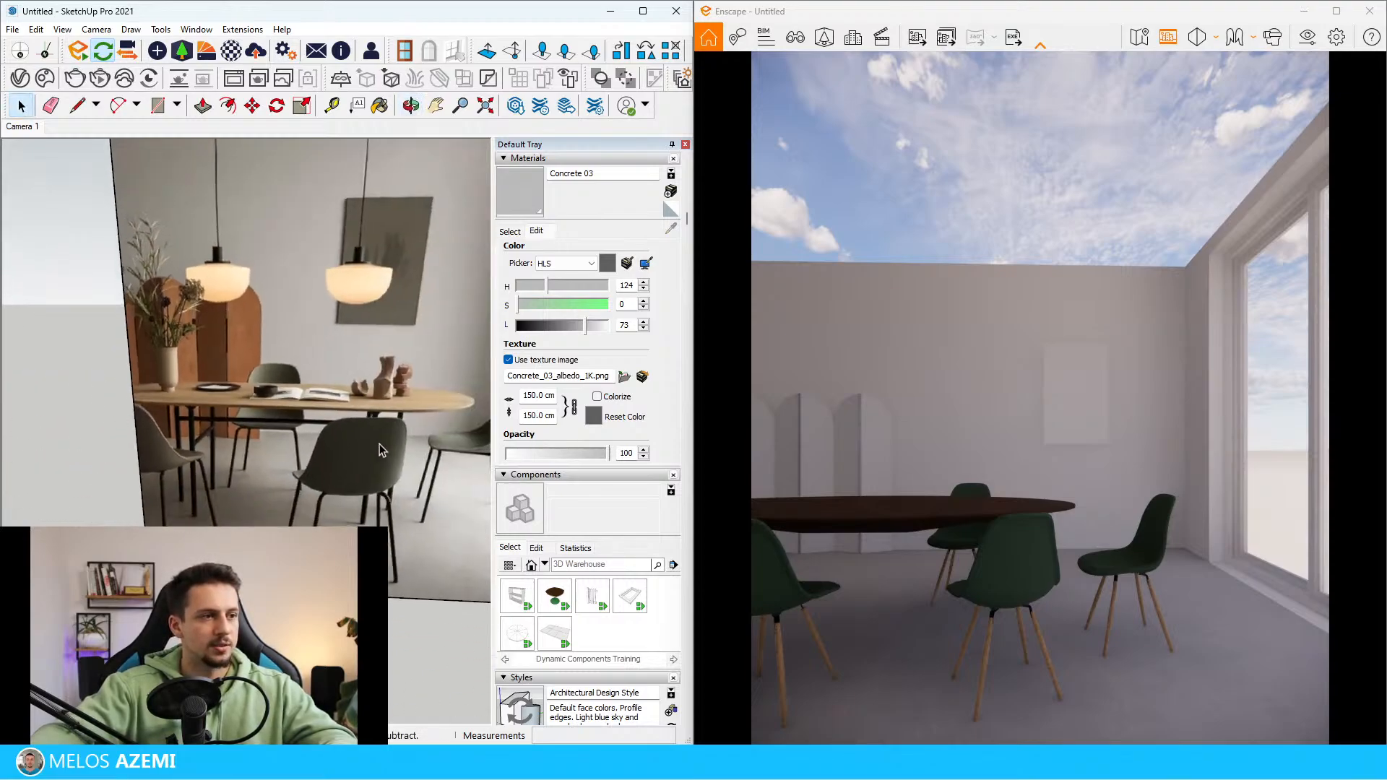
{"action": "scroll", "coordinate": [293, 475], "scroll_direction": "down", "scroll_amount": 7}
{"action": "scroll", "coordinate": [288, 482], "scroll_direction": "up", "scroll_amount": 6}
{"action": "scroll", "coordinate": [269, 483], "scroll_direction": "down", "scroll_amount": 6}
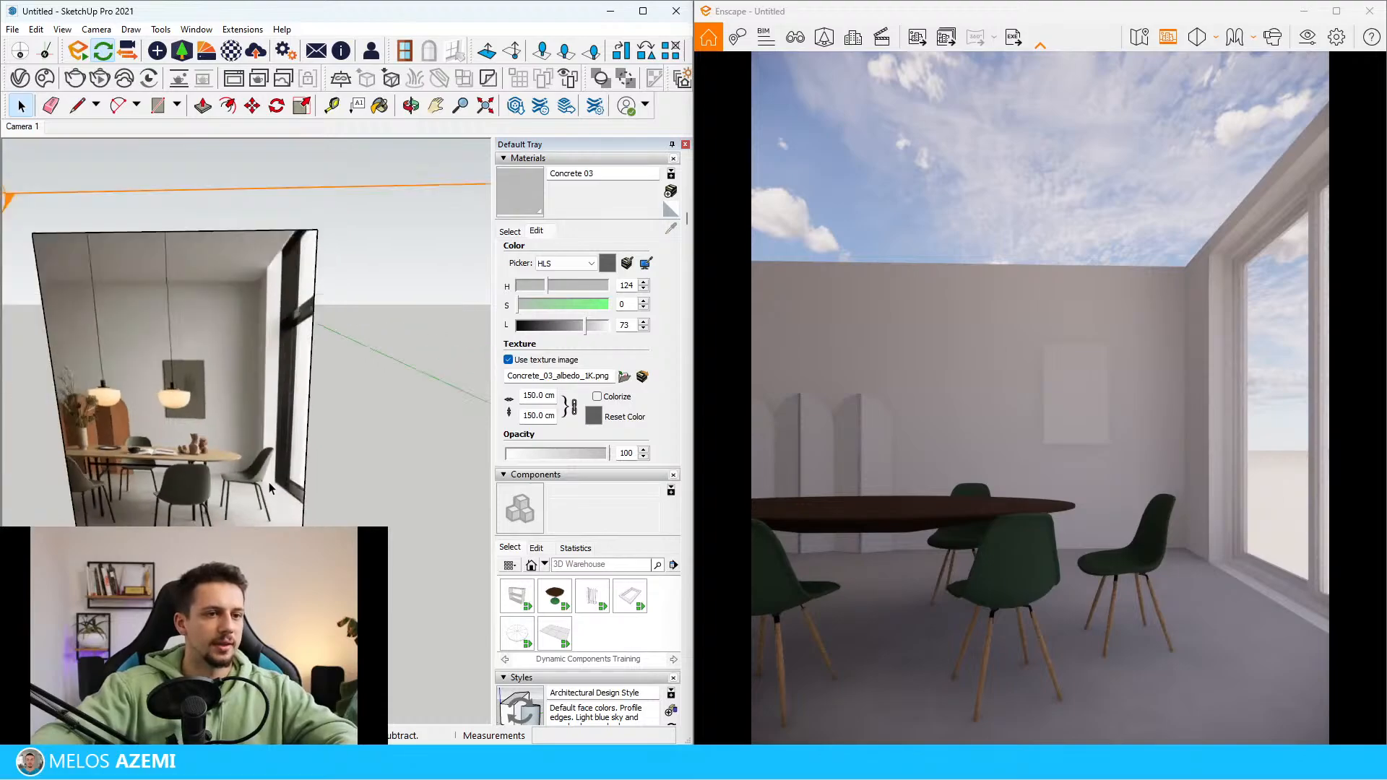
{"action": "scroll", "coordinate": [270, 462], "scroll_direction": "down", "scroll_amount": 5}
{"action": "scroll", "coordinate": [271, 453], "scroll_direction": "up", "scroll_amount": 10}
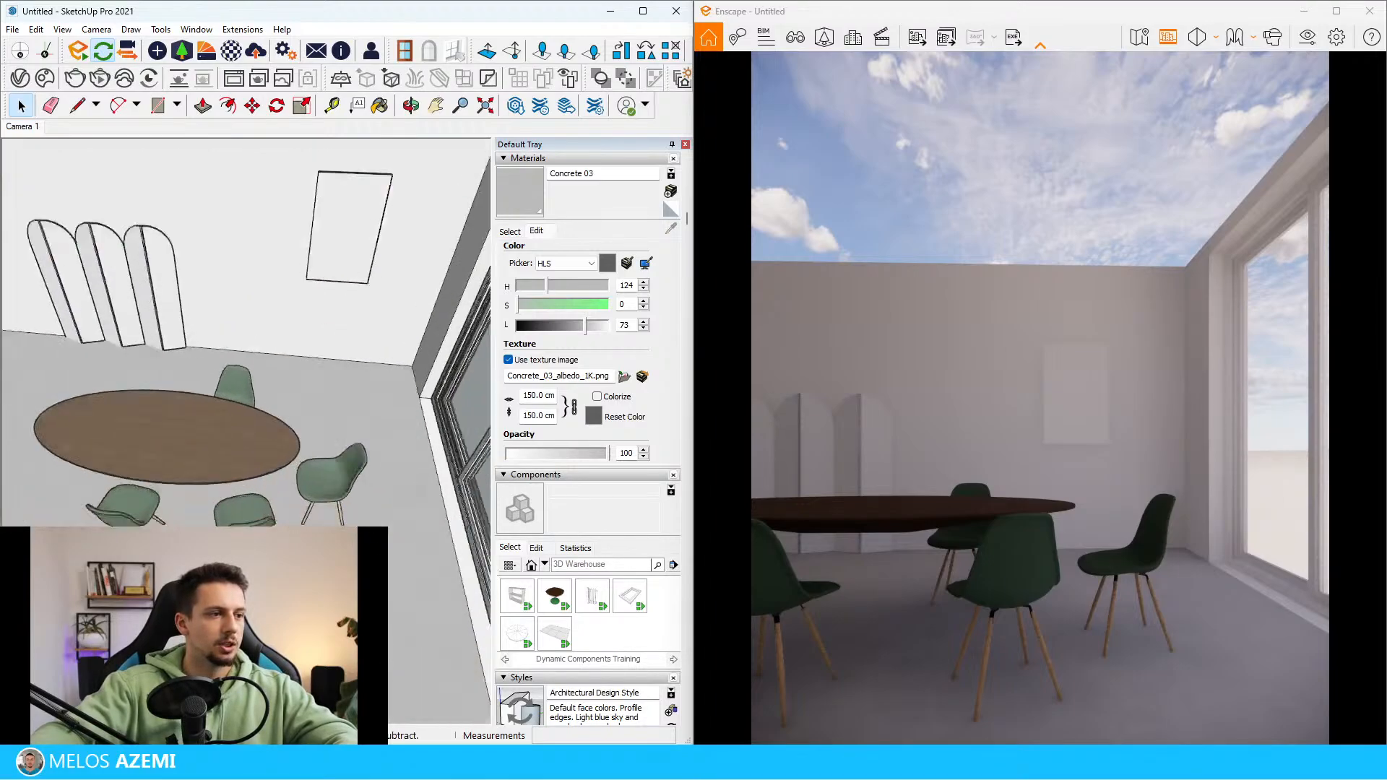
Set the chair frame's black gloss material to 30% roughness and 100% metallic in the Enscape Material Editor
{"action": "scroll", "coordinate": [273, 433], "scroll_direction": "up", "scroll_amount": 5}
{"action": "scroll", "coordinate": [217, 462], "scroll_direction": "down", "scroll_amount": 5}
{"action": "scroll", "coordinate": [166, 488], "scroll_direction": "up", "scroll_amount": 6}
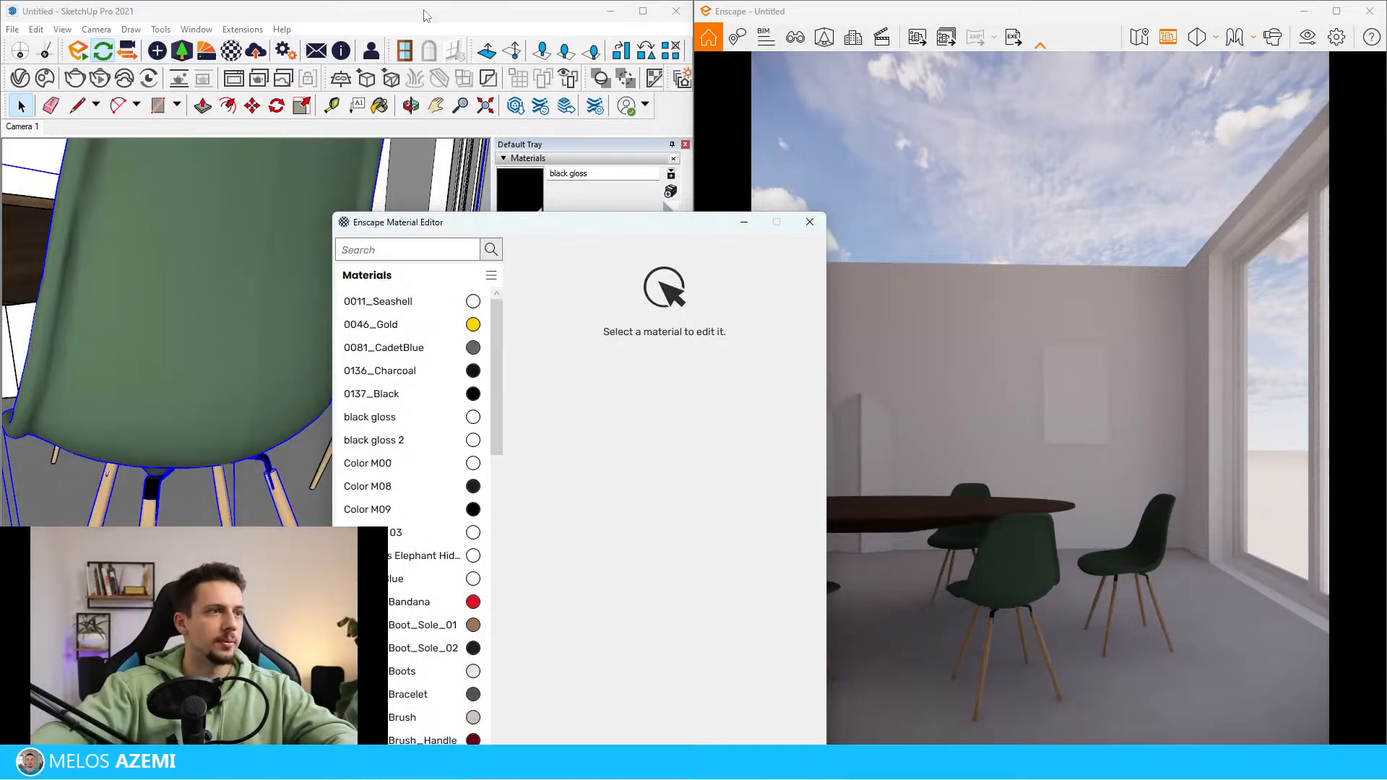
{"action": "left_click_drag", "start_coordinate": [549, 223], "coordinate": [246, 94]}
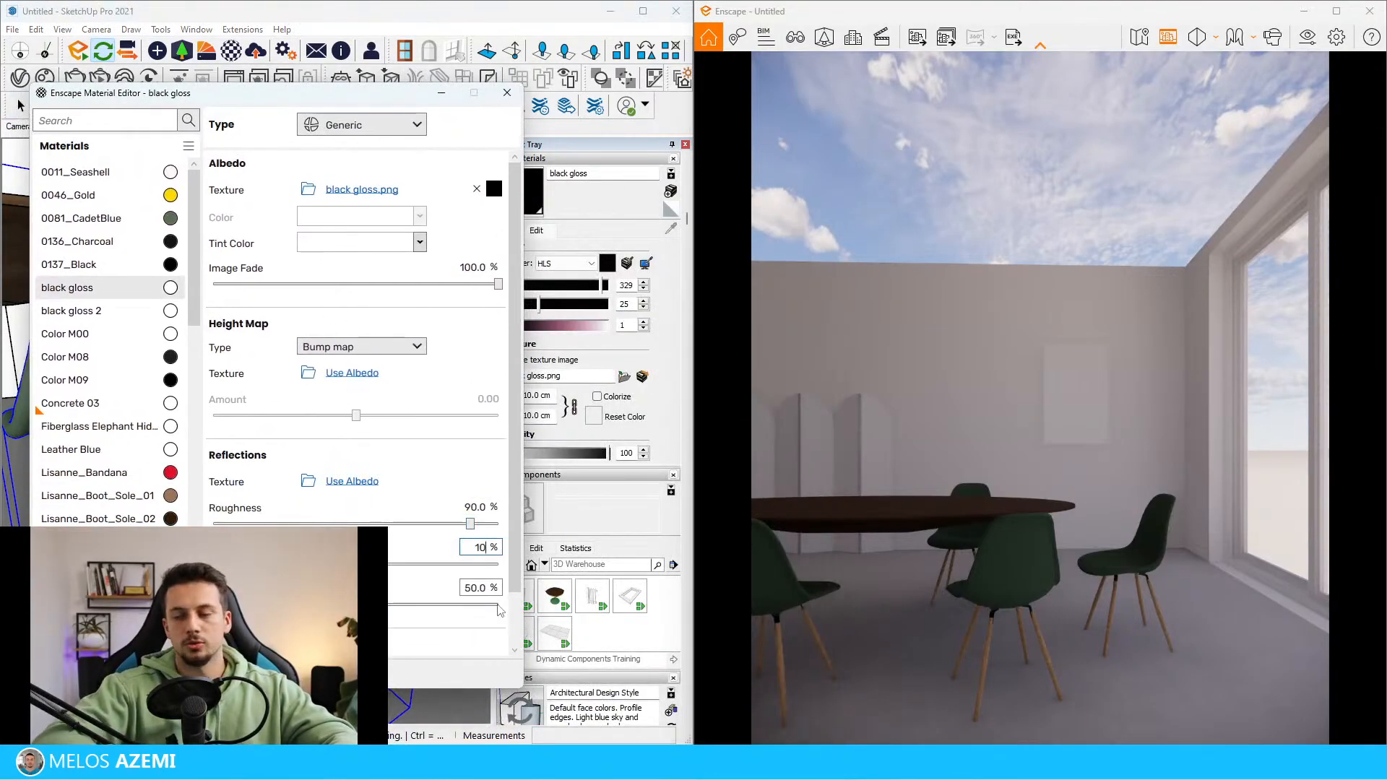
{"action": "type", "text": "0"}
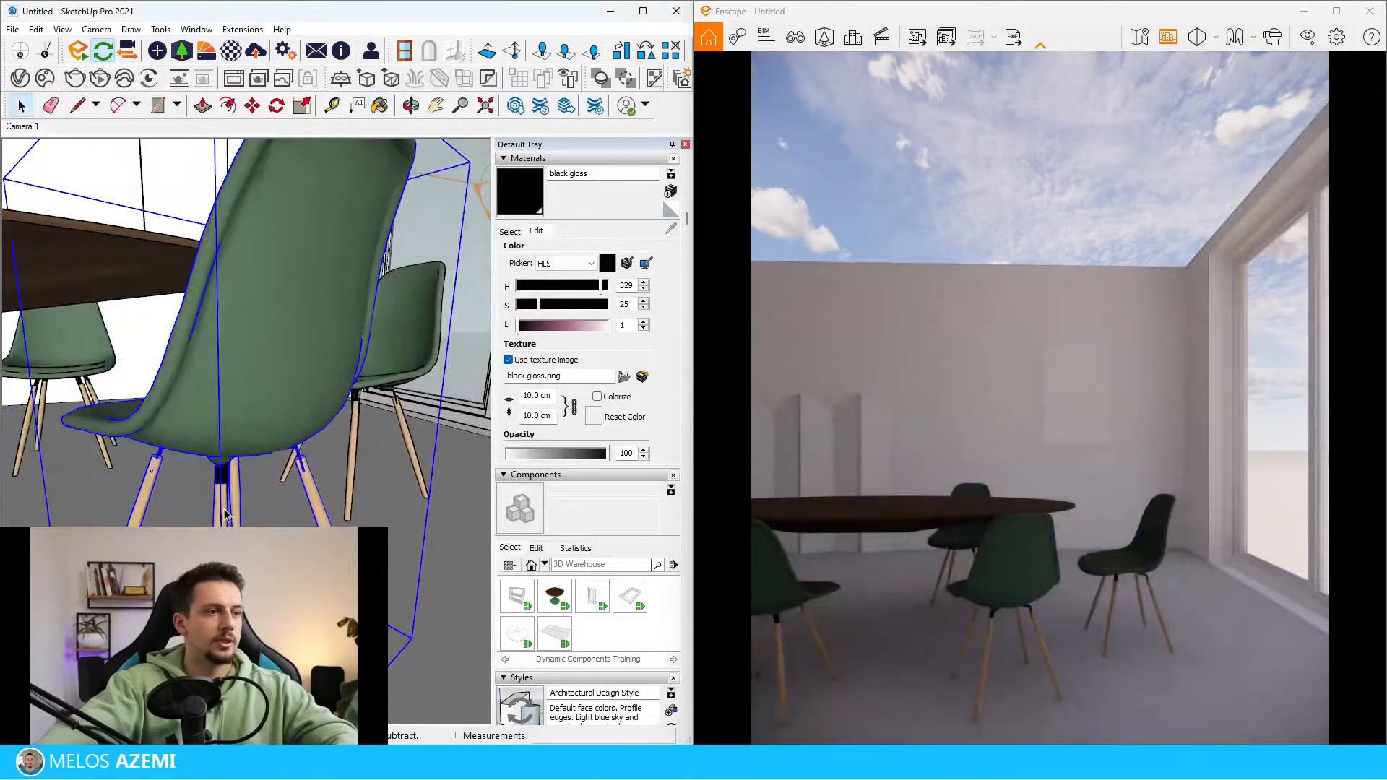
Paint the wooden legs inside the nested chair component with the black gloss material
{"action": "double_click", "coordinate": [223, 510]}
{"action": "double_click", "coordinate": [223, 509]}
{"action": "double_click", "coordinate": [224, 509]}
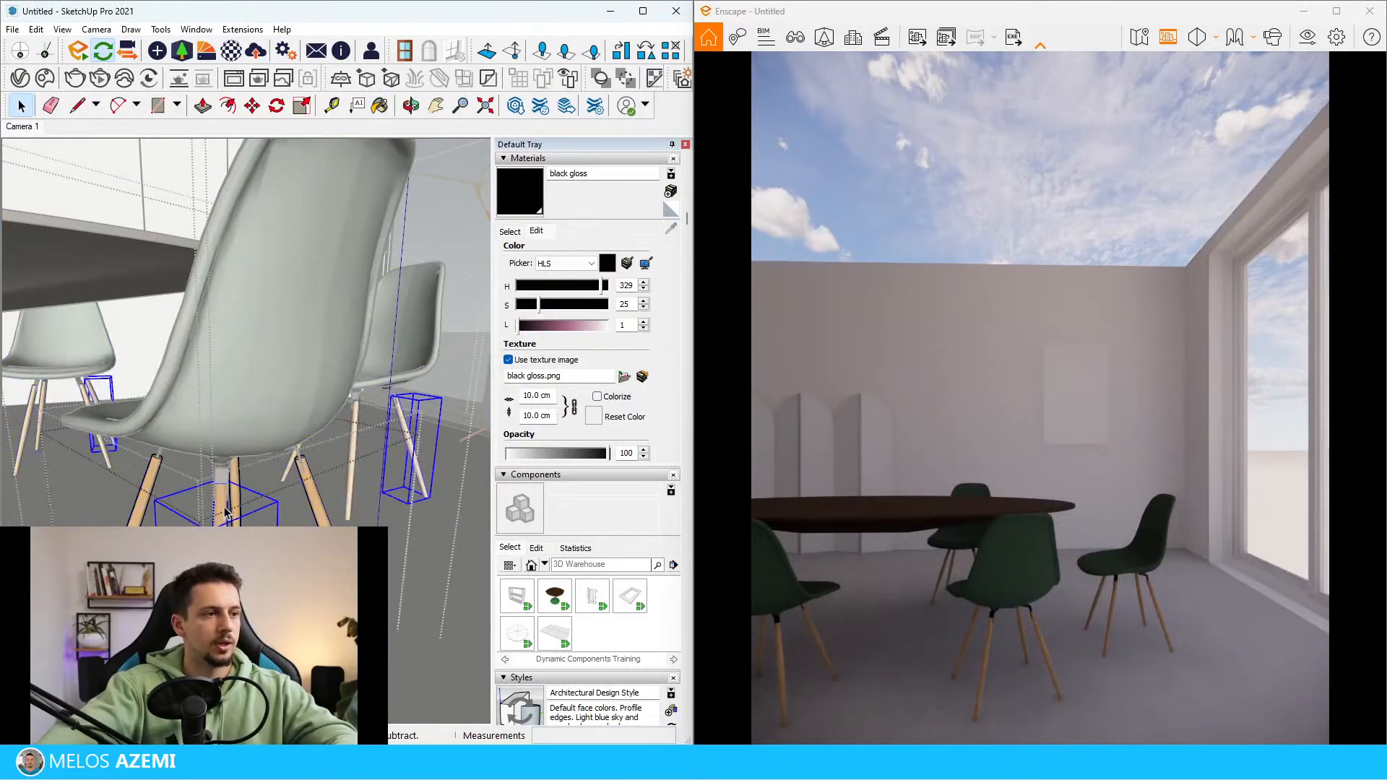
{"action": "key", "text": "b"}
{"action": "left_click", "coordinate": [224, 508]}
{"action": "key", "text": "space"}
{"action": "left_click", "coordinate": [144, 514]}
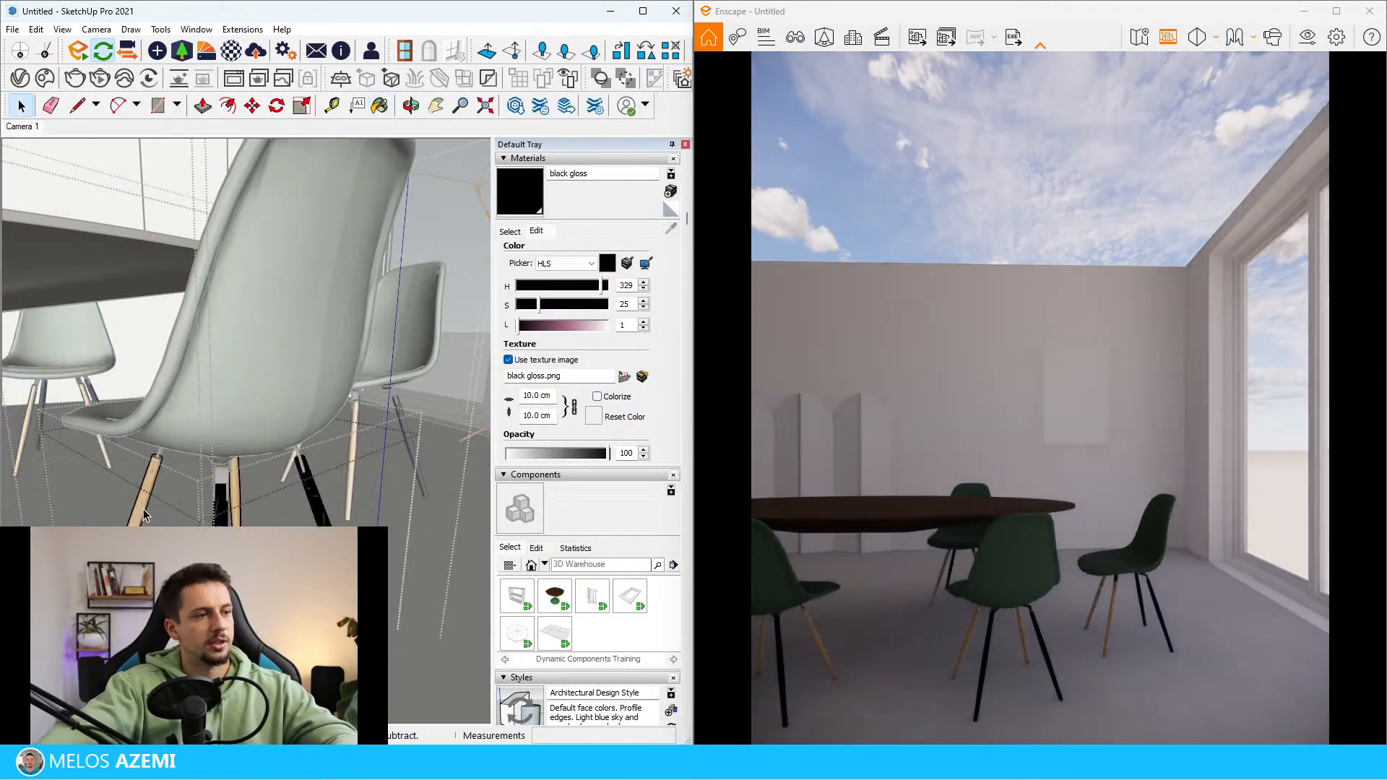
{"action": "triple_click", "coordinate": [140, 504]}
{"action": "left_click", "coordinate": [152, 479]}
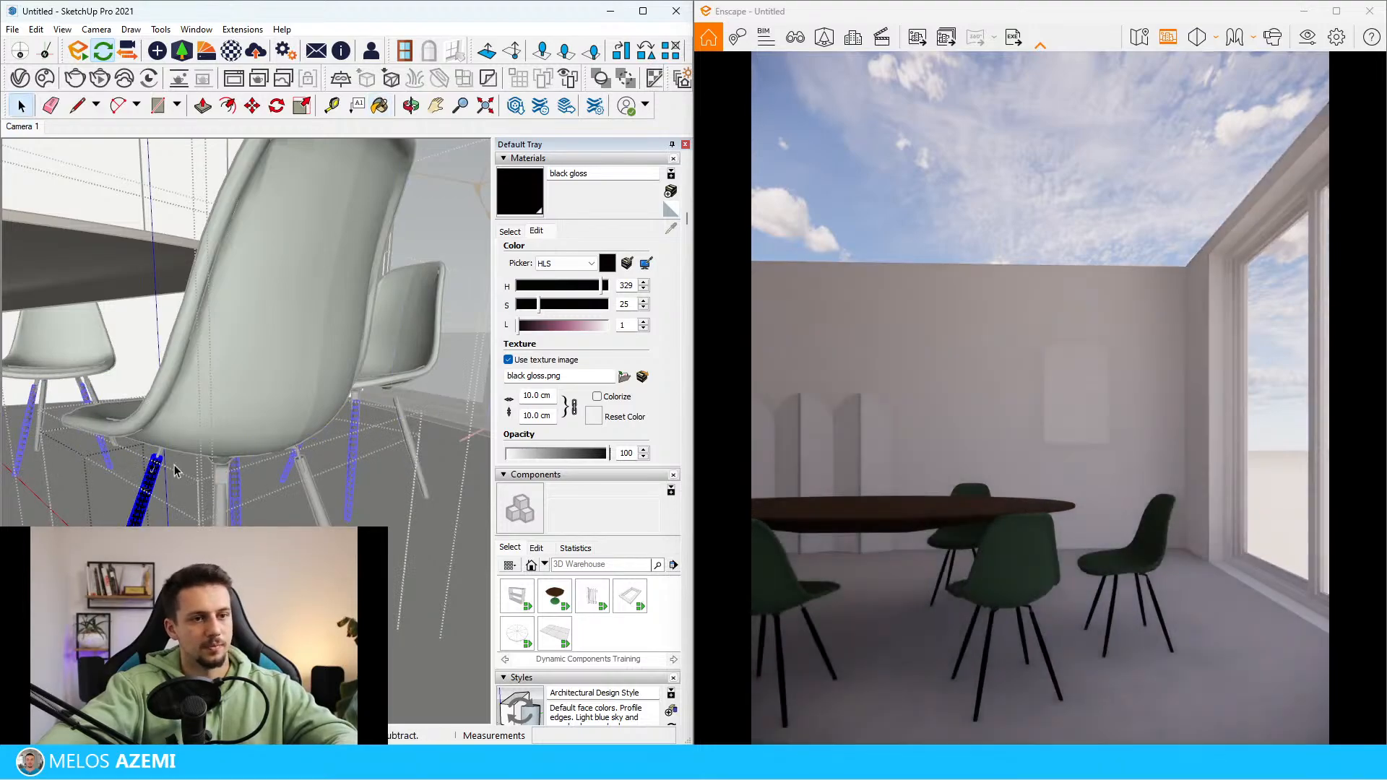
{"action": "key", "text": "space"}
Compare the chairs in the reference photo with those in the modelled room
{"action": "scroll", "coordinate": [216, 448], "scroll_direction": "down", "scroll_amount": 10}
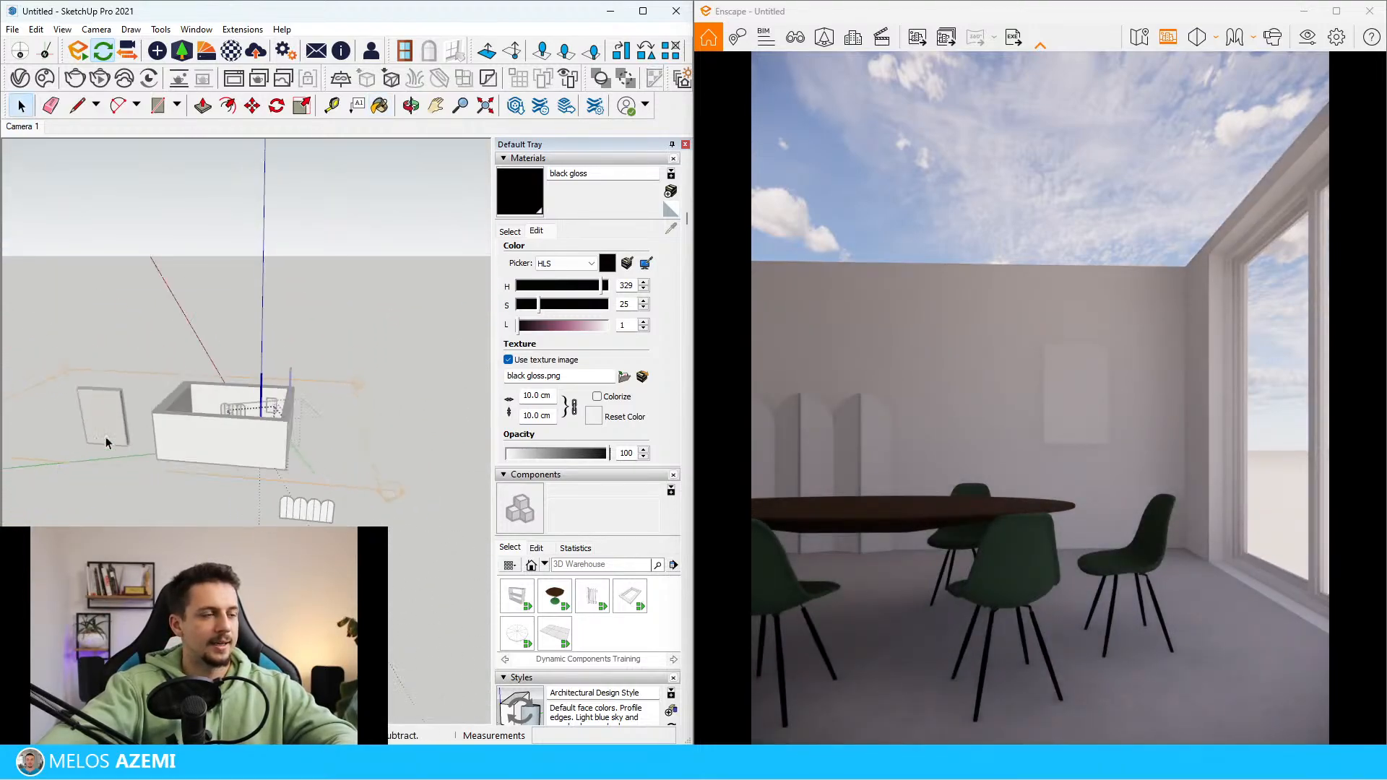
{"action": "scroll", "coordinate": [109, 477], "scroll_direction": "up", "scroll_amount": 10}
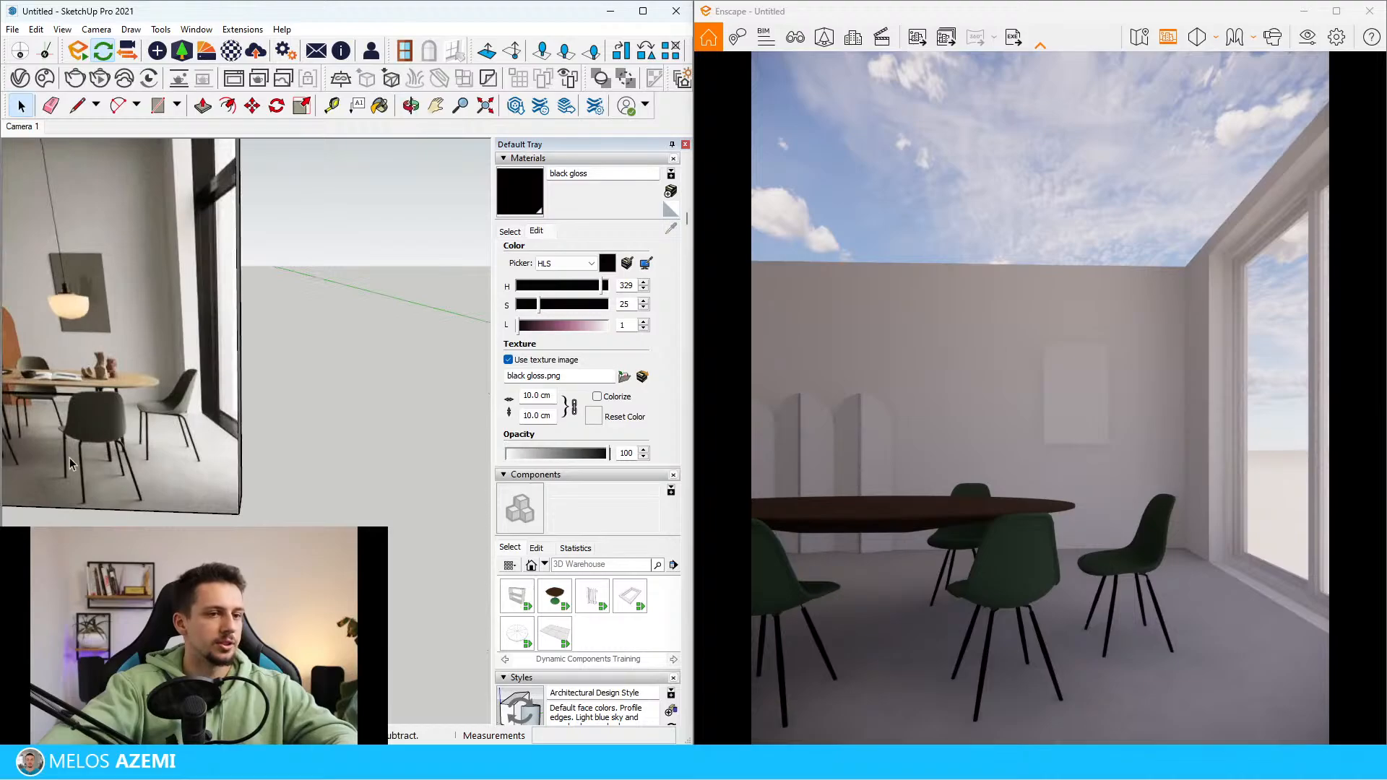
{"action": "middle_click_drag", "start_coordinate": [70, 462], "coordinate": [205, 429]}
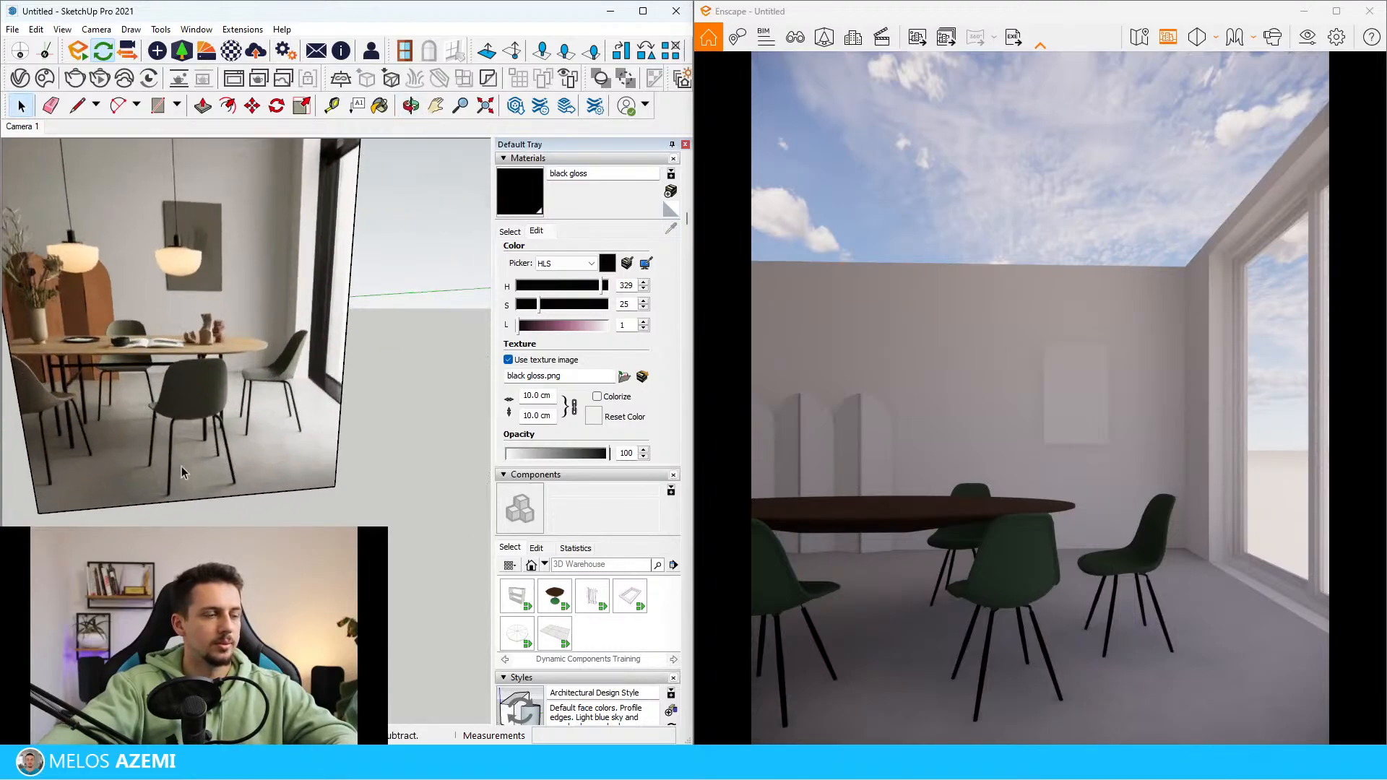
{"action": "scroll", "coordinate": [182, 434], "scroll_direction": "up", "scroll_amount": 2}
{"action": "scroll", "coordinate": [145, 470], "scroll_direction": "down", "scroll_amount": 12}
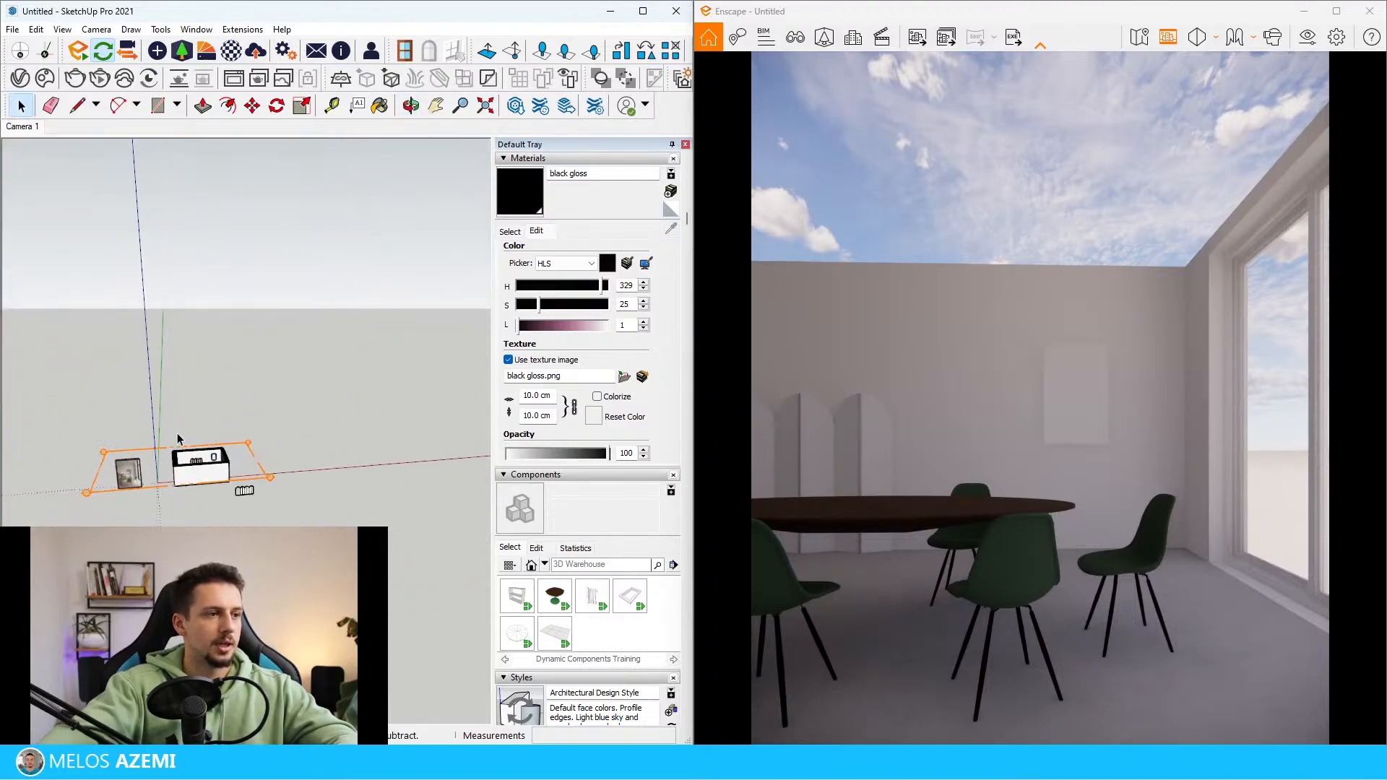
{"action": "middle_click_drag", "start_coordinate": [178, 439], "coordinate": [189, 471]}
{"action": "scroll", "coordinate": [217, 464], "scroll_direction": "up", "scroll_amount": 12}
{"action": "scroll", "coordinate": [295, 347], "scroll_direction": "down", "scroll_amount": 6}
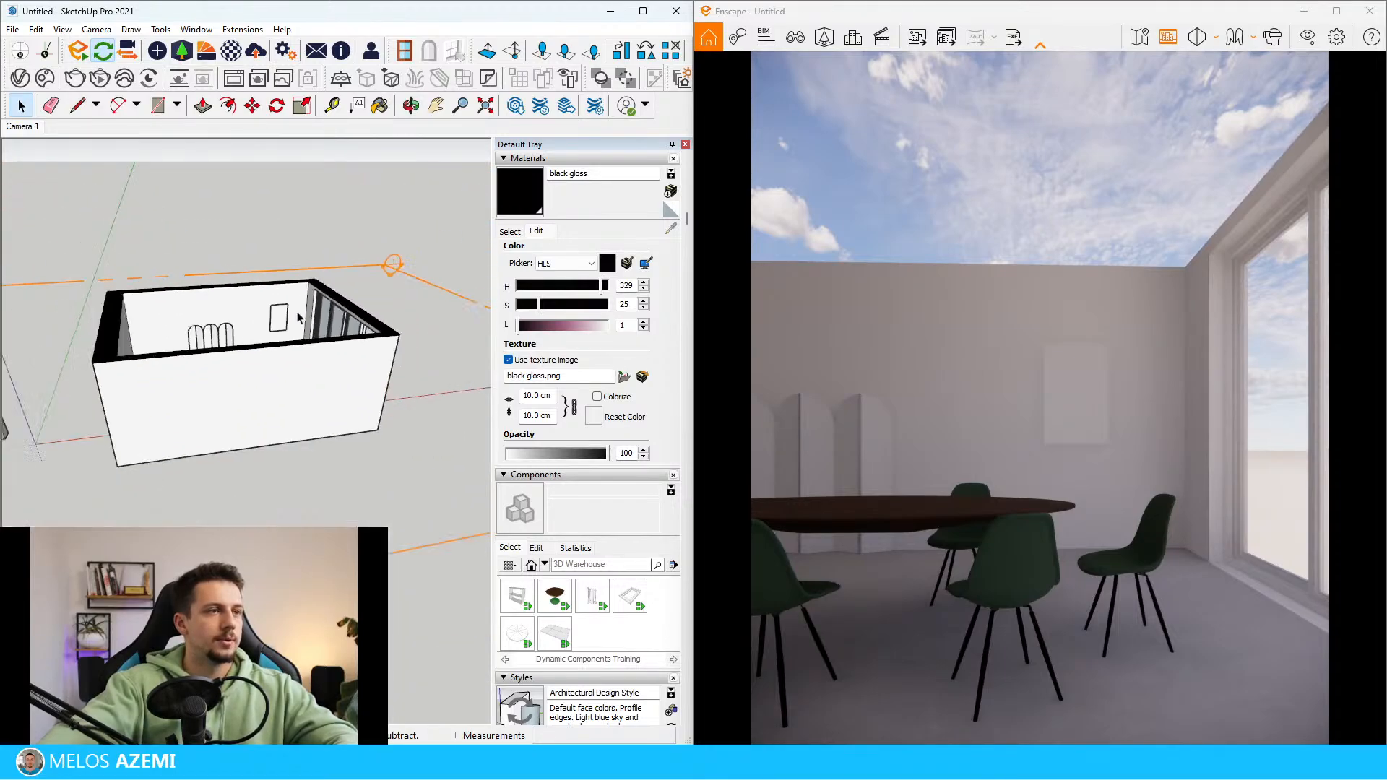
{"action": "scroll", "coordinate": [298, 318], "scroll_direction": "up", "scroll_amount": 10}
Sample the chair shell's 0081_CadetBlue material and set its roughness to 30% in the Enscape Material Editor
{"action": "left_click", "coordinate": [232, 51]}
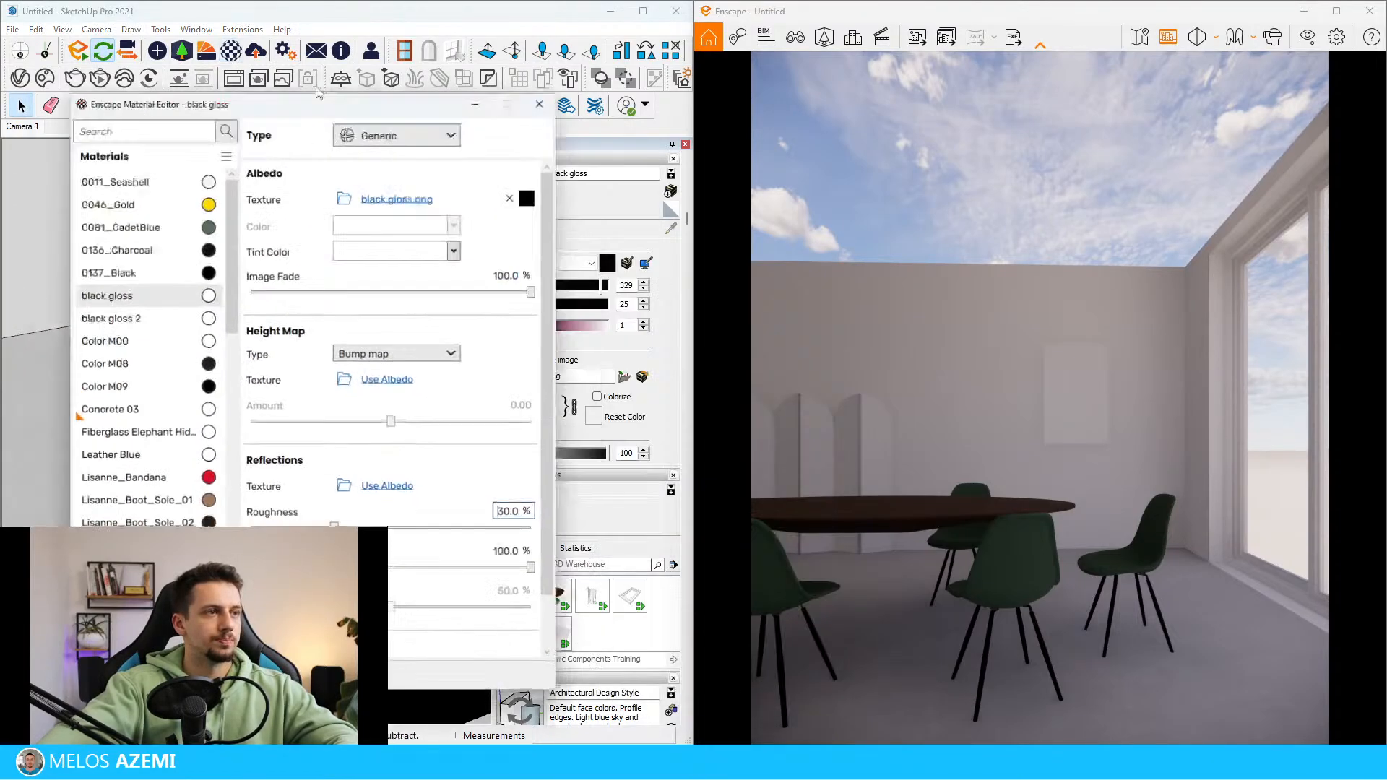
{"action": "left_click_drag", "start_coordinate": [345, 93], "coordinate": [207, 103]}
{"action": "scroll", "coordinate": [438, 331], "scroll_direction": "up", "scroll_amount": 2}
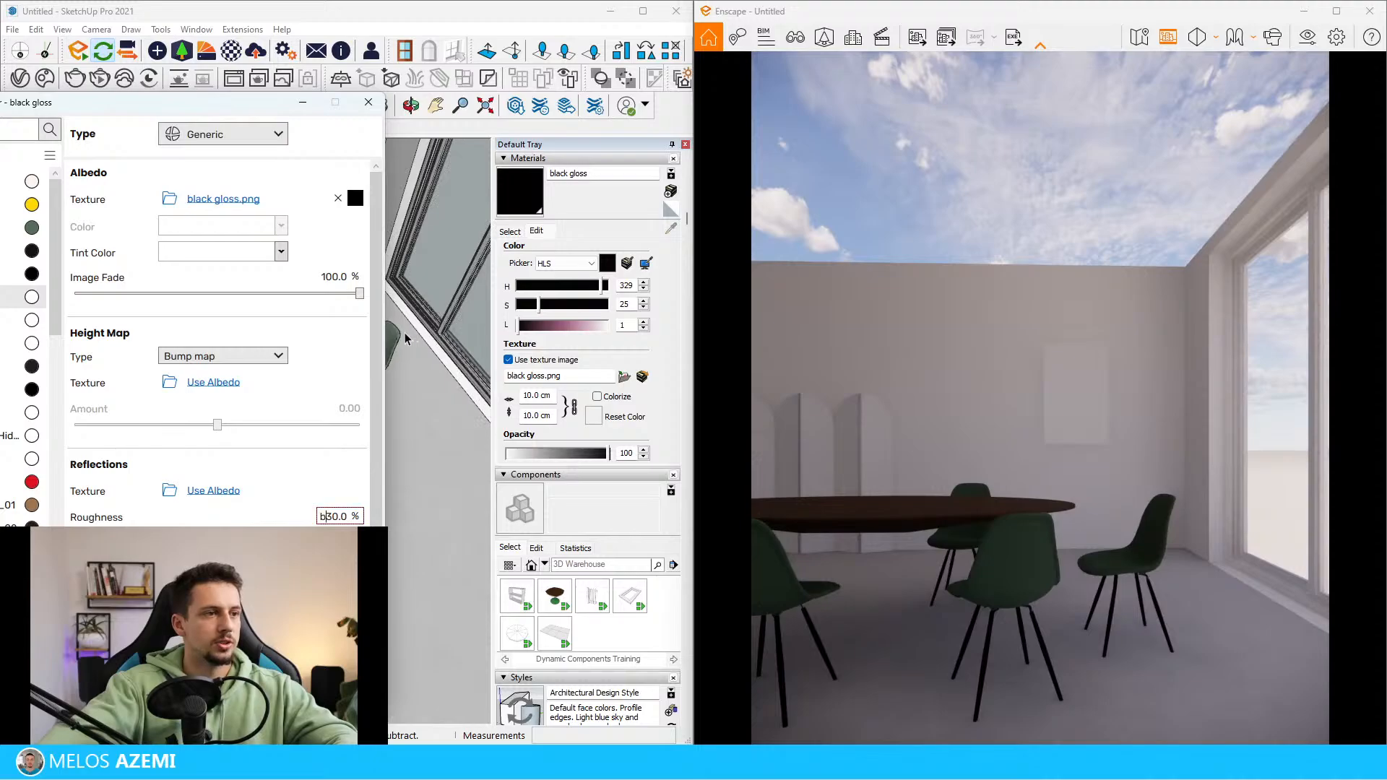
{"action": "key", "text": "b"}
{"action": "left_click", "coordinate": [403, 331], "text": "alt"}
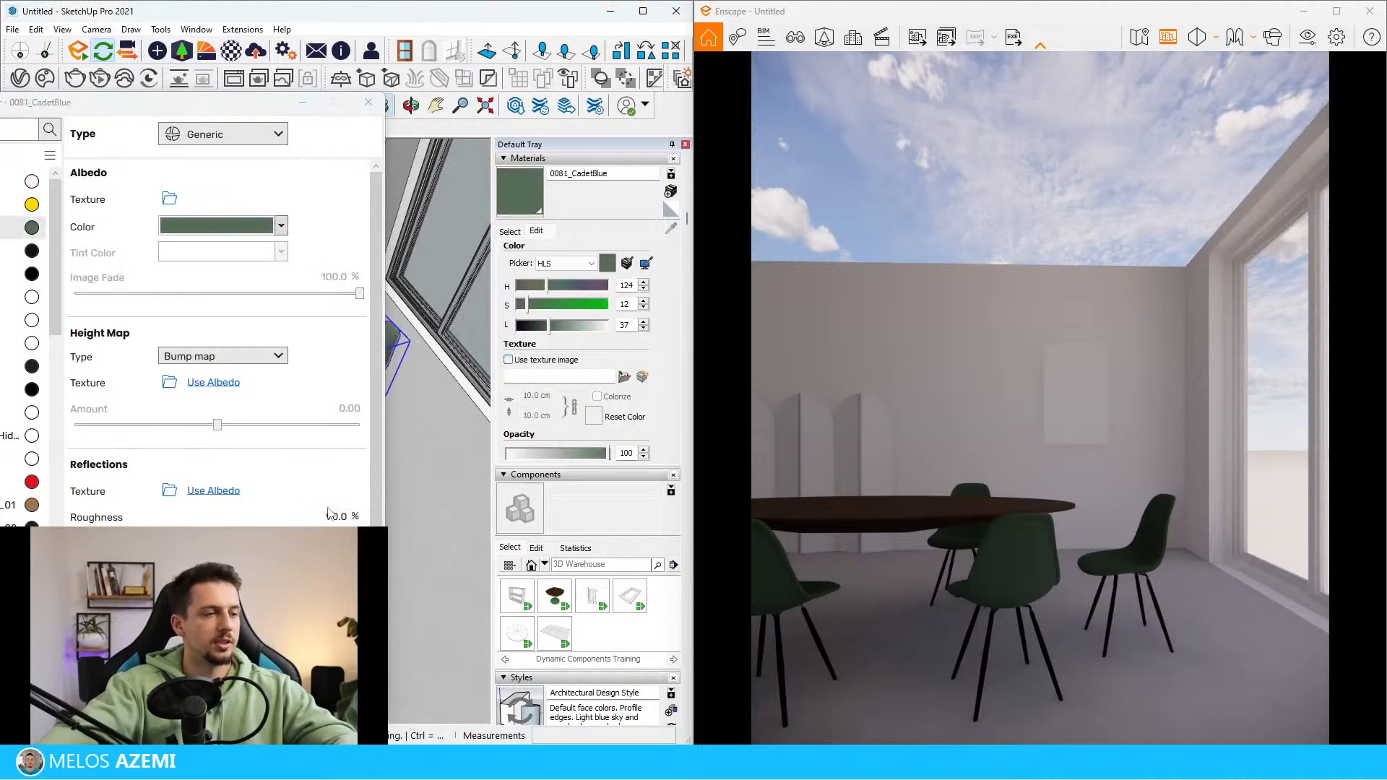
{"action": "type", "text": "30"}
{"action": "key", "text": "Return"}
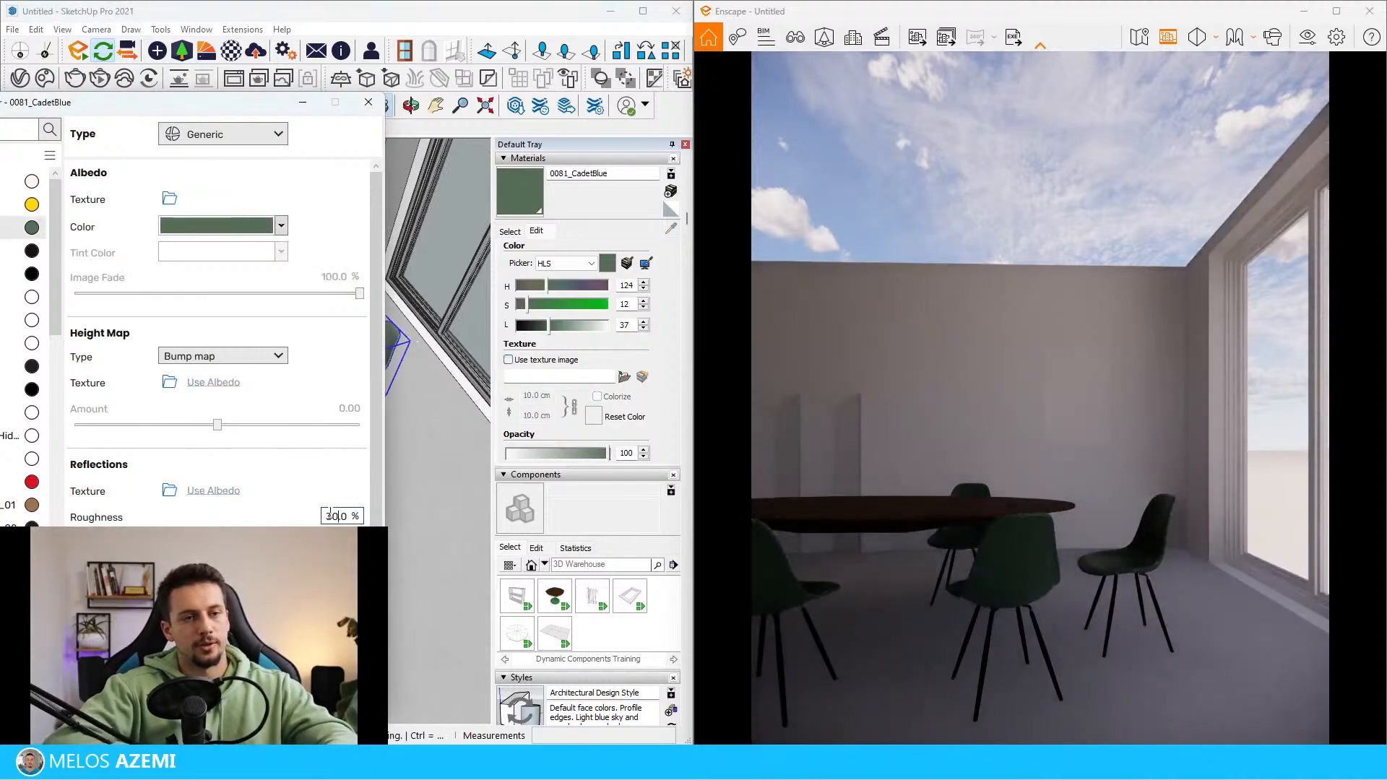
Darken and desaturate the 0081_CadetBlue color to #4F5C50 to match the chairs in the reference photo
{"action": "scroll", "coordinate": [410, 376], "scroll_direction": "down", "scroll_amount": 7}
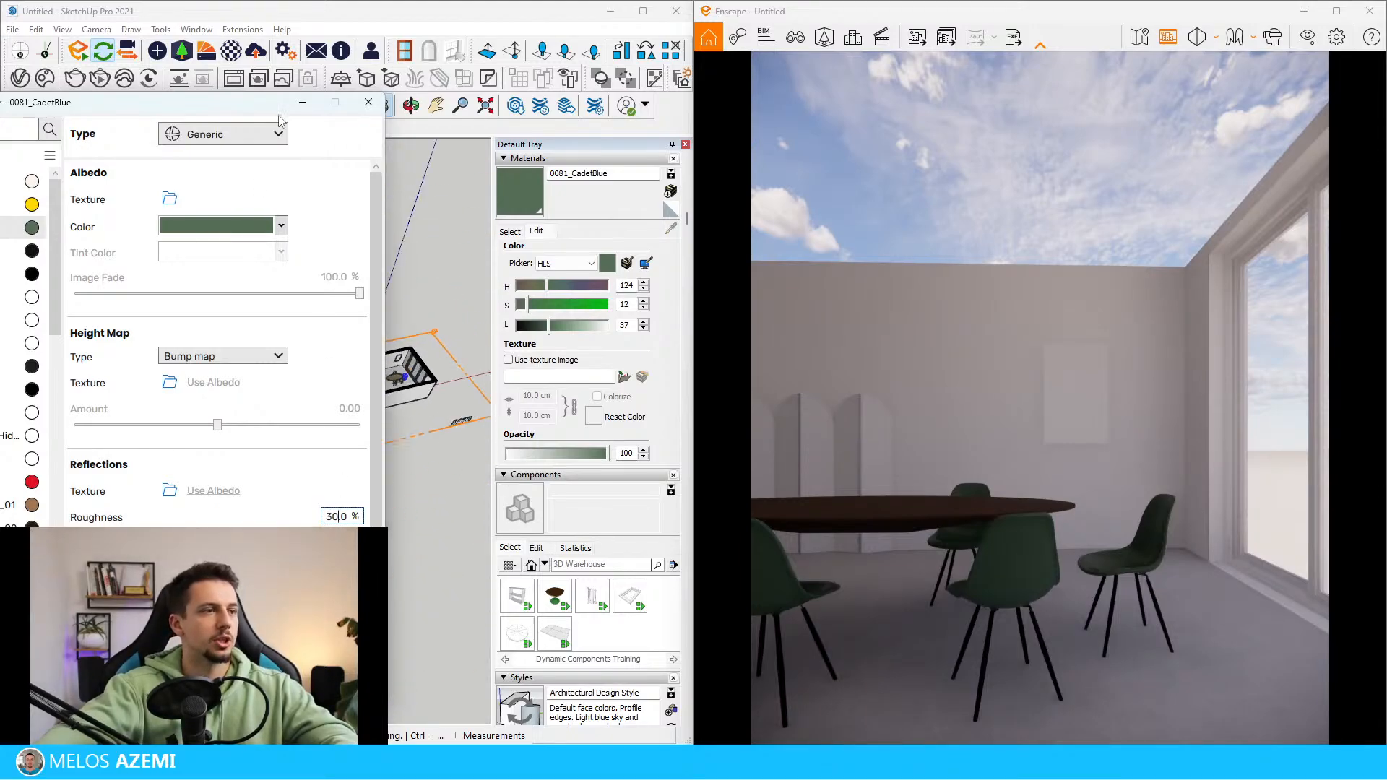
{"action": "left_click_drag", "start_coordinate": [267, 105], "coordinate": [431, 530]}
{"action": "scroll", "coordinate": [296, 391], "scroll_direction": "up", "scroll_amount": 9}
{"action": "middle_click_drag", "start_coordinate": [354, 366], "coordinate": [228, 189]}
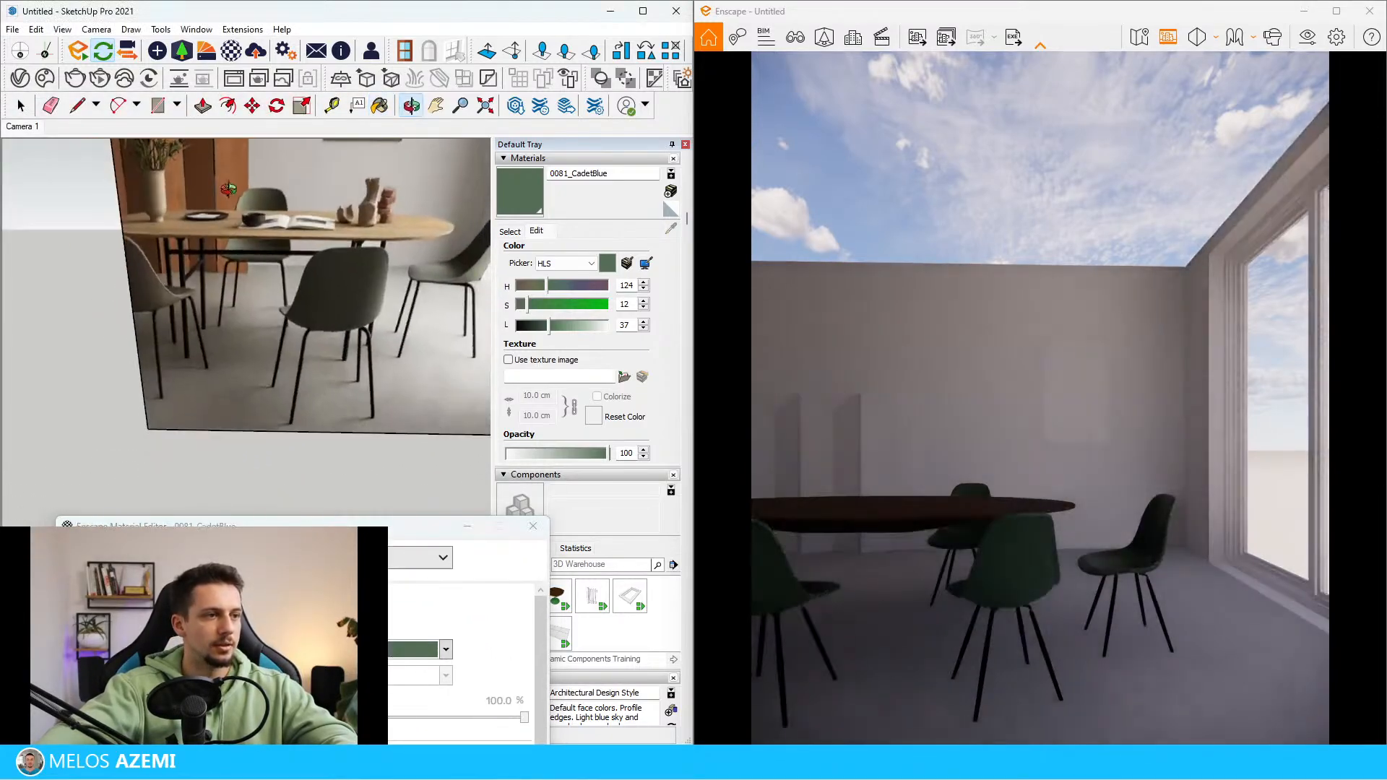
{"action": "scroll", "coordinate": [313, 412], "scroll_direction": "down", "scroll_amount": 3}
{"action": "middle_click_drag", "start_coordinate": [313, 412], "coordinate": [343, 312]}
{"action": "scroll", "coordinate": [342, 312], "scroll_direction": "up", "scroll_amount": 2}
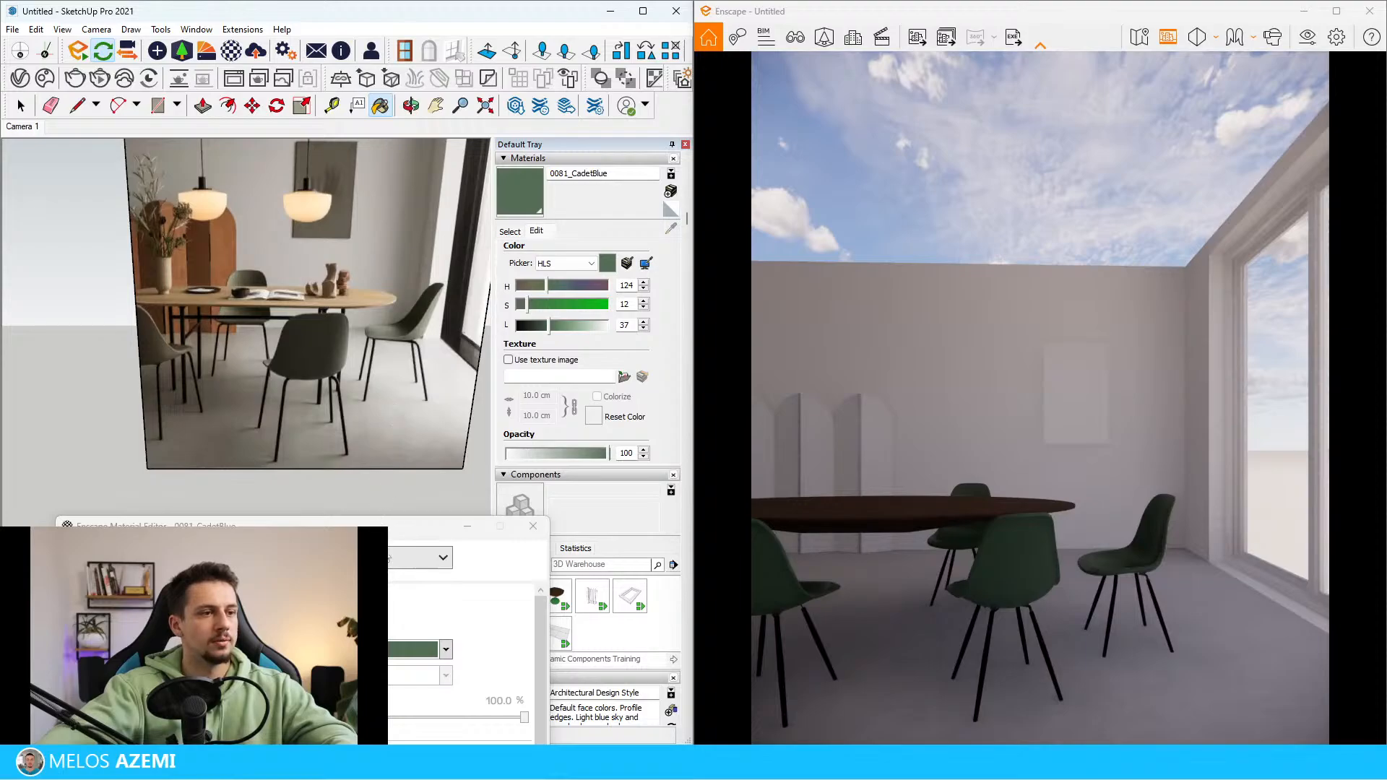
{"action": "left_click", "coordinate": [414, 252]}
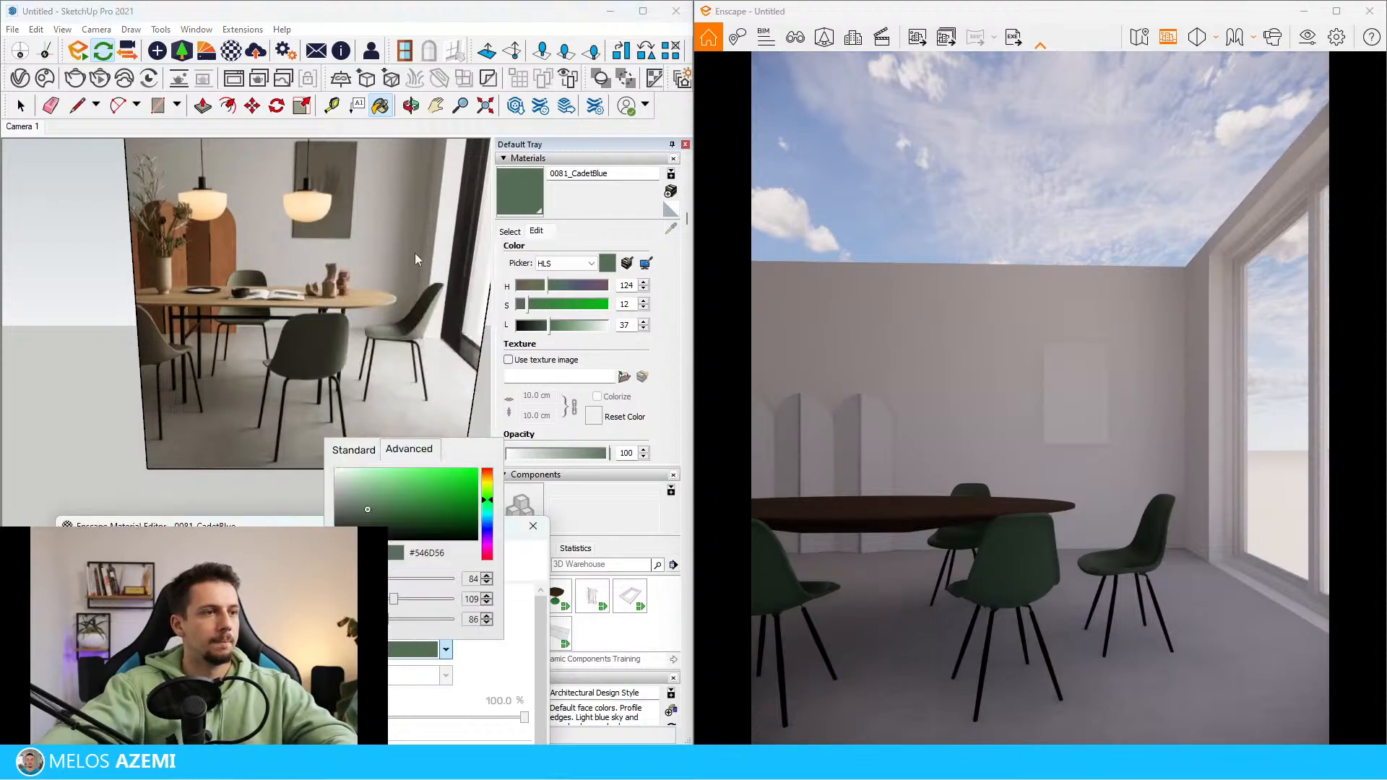
{"action": "mouse_move", "coordinate": [361, 505]}
{"action": "left_mouse_down"}
{"action": "mouse_move", "coordinate": [341, 496]}
{"action": "mouse_move", "coordinate": [355, 515]}
{"action": "left_mouse_up"}
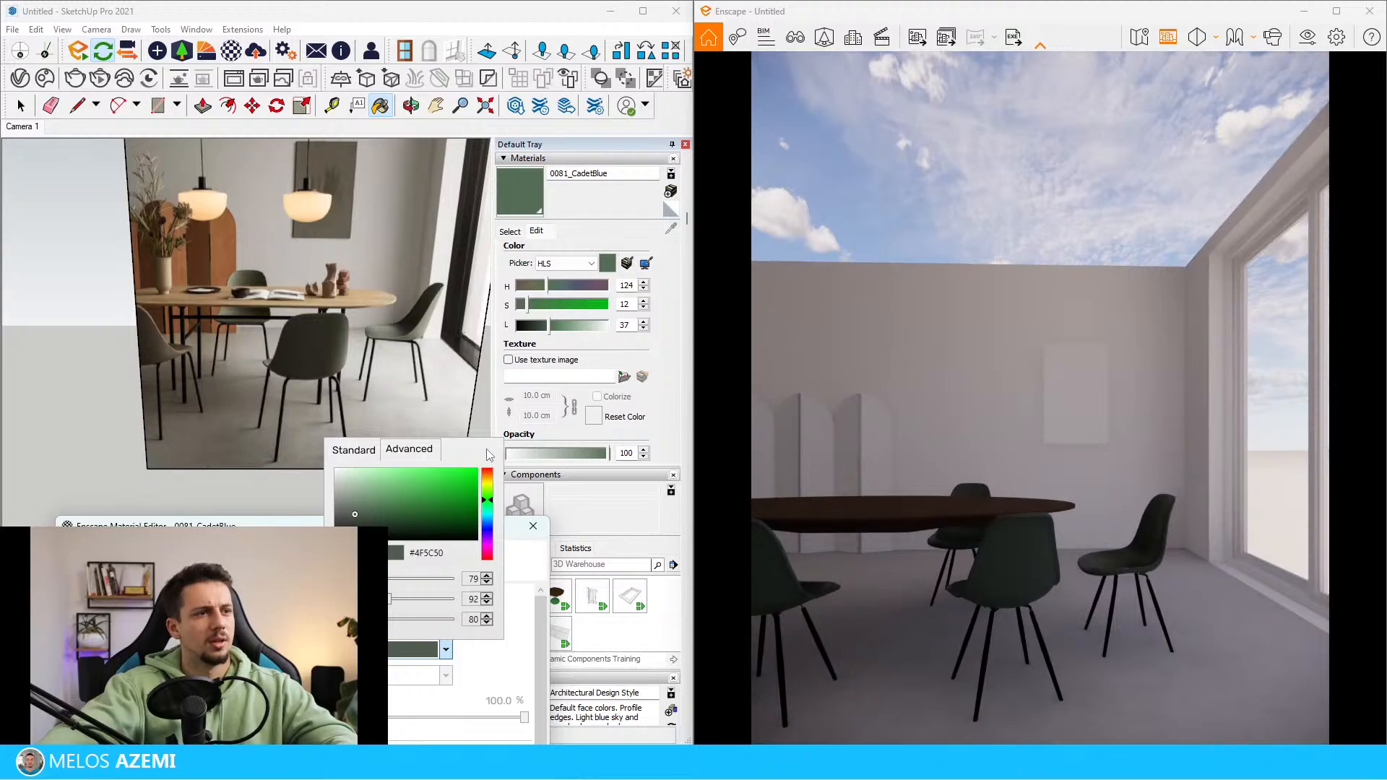
Set the 0081_CadetBlue material's roughness to 55% and minimize the Enscape Material Editor
{"action": "left_click", "coordinate": [232, 526]}
{"action": "left_click_drag", "start_coordinate": [231, 526], "coordinate": [258, 281]}
{"action": "scroll", "coordinate": [464, 679], "scroll_direction": "down", "scroll_amount": 2}
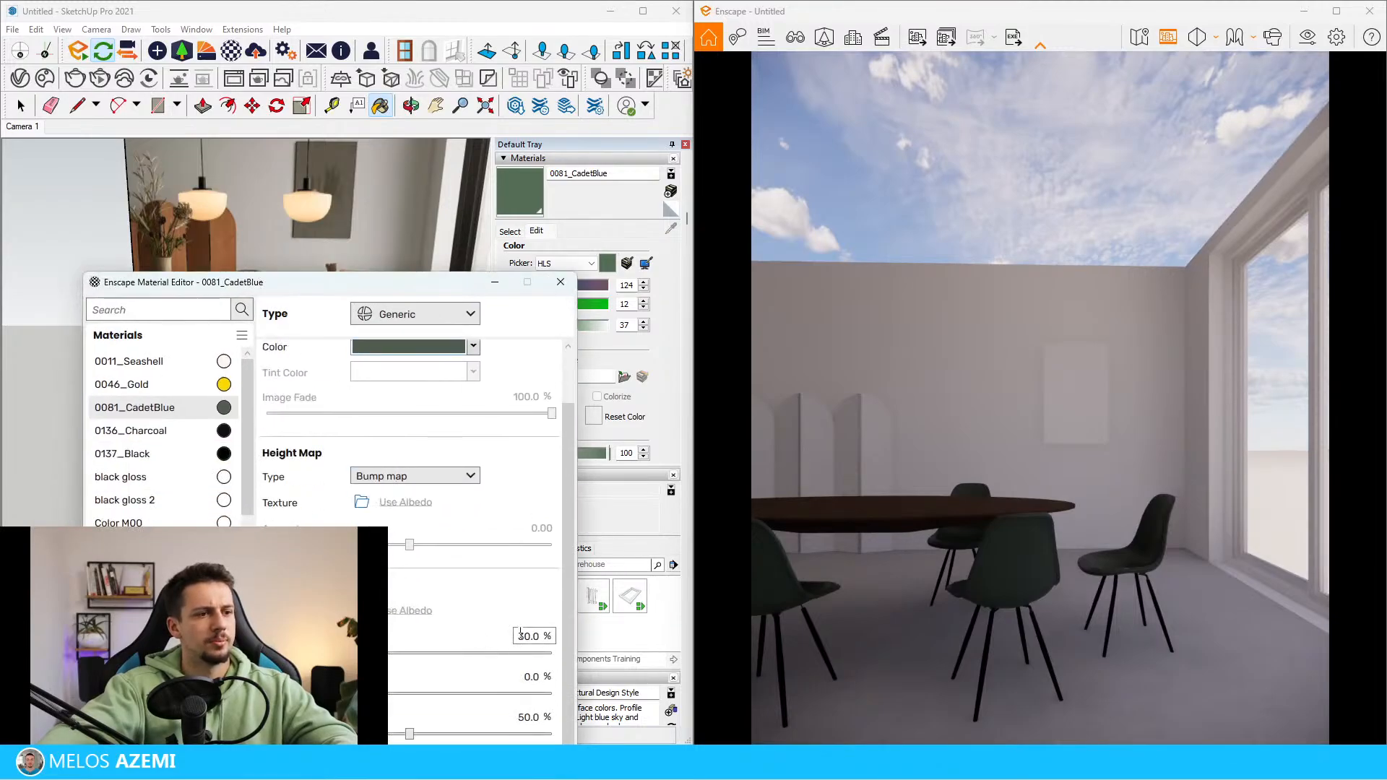
{"action": "type", "text": "55"}
{"action": "key", "text": "Return"}
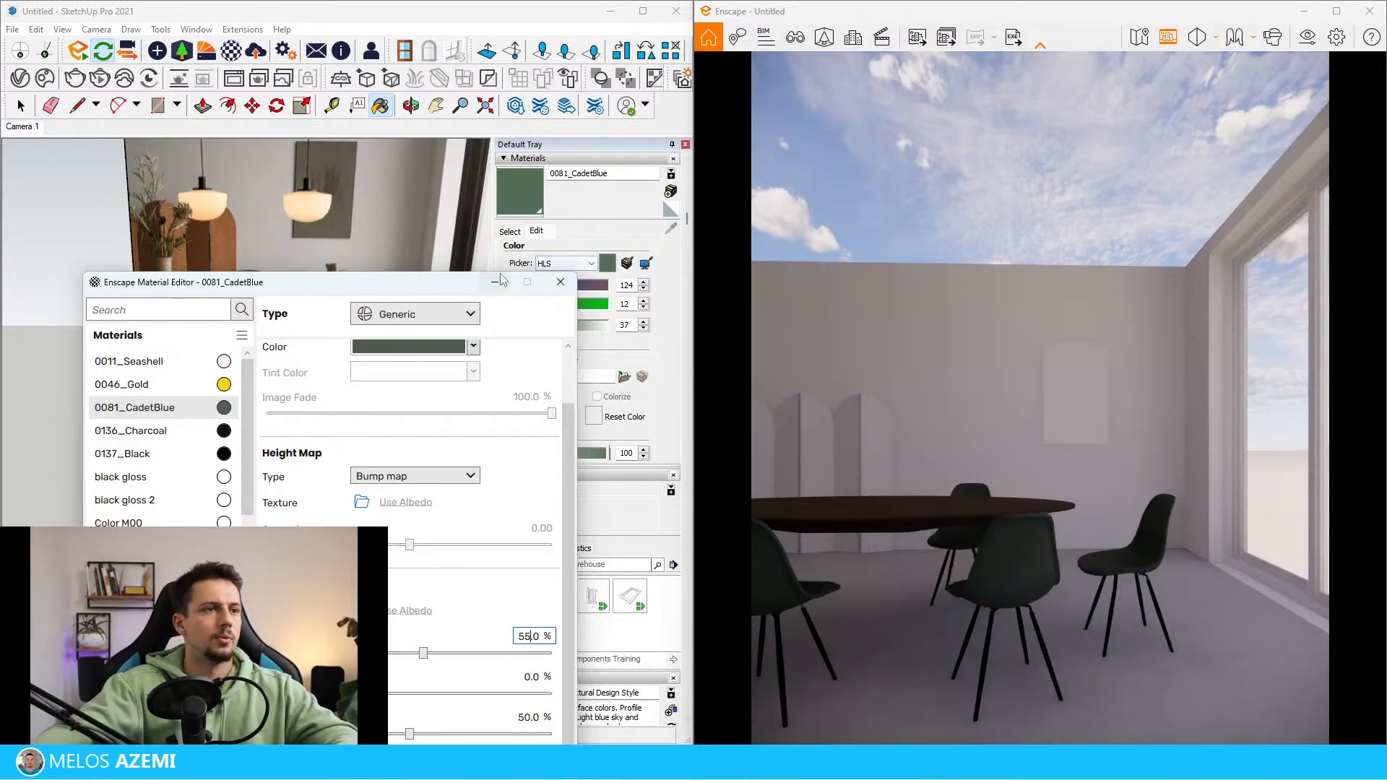
{"action": "left_click", "coordinate": [495, 282]}
Examine the reference photo's wall finish and decor, and compare them with the modelled room's back wall
{"action": "scroll", "coordinate": [230, 376], "scroll_direction": "down", "scroll_amount": 8}
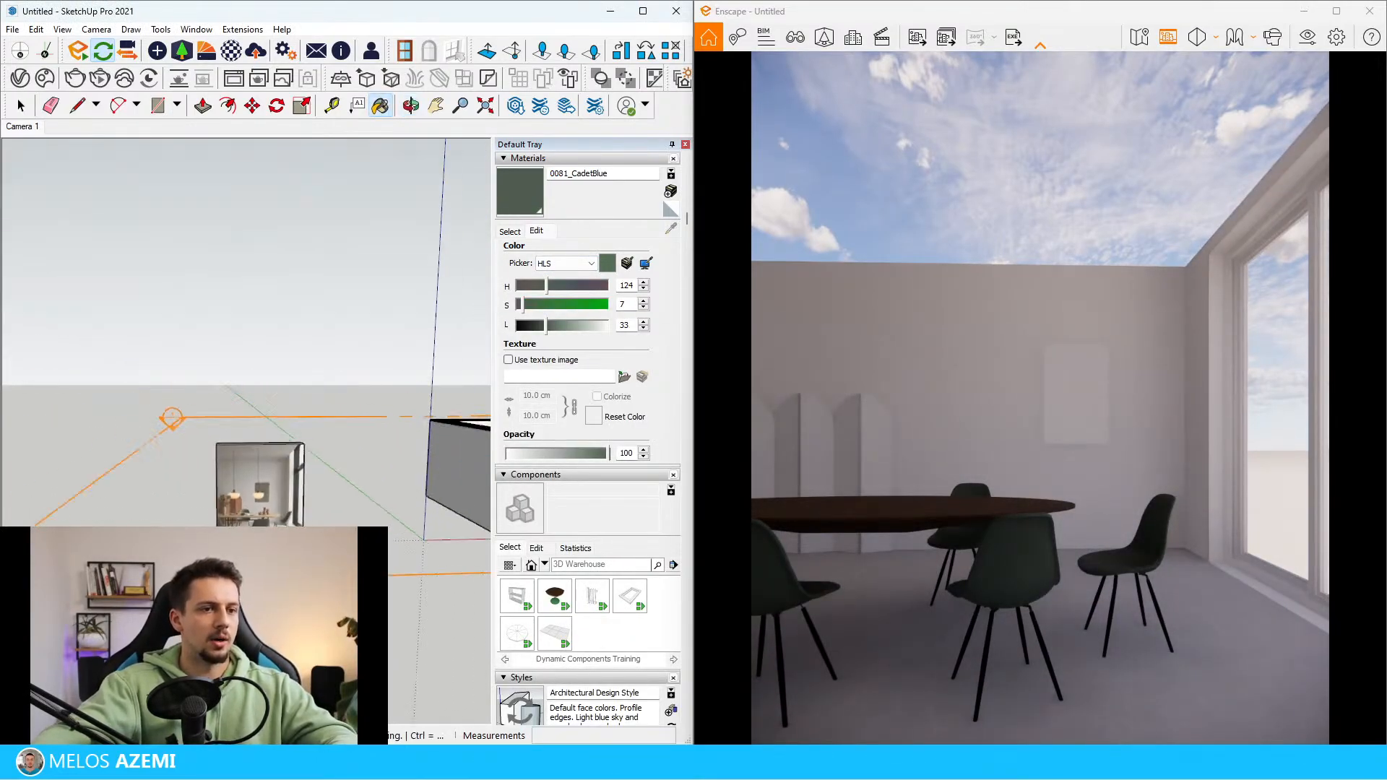
{"action": "scroll", "coordinate": [282, 480], "scroll_direction": "up", "scroll_amount": 6}
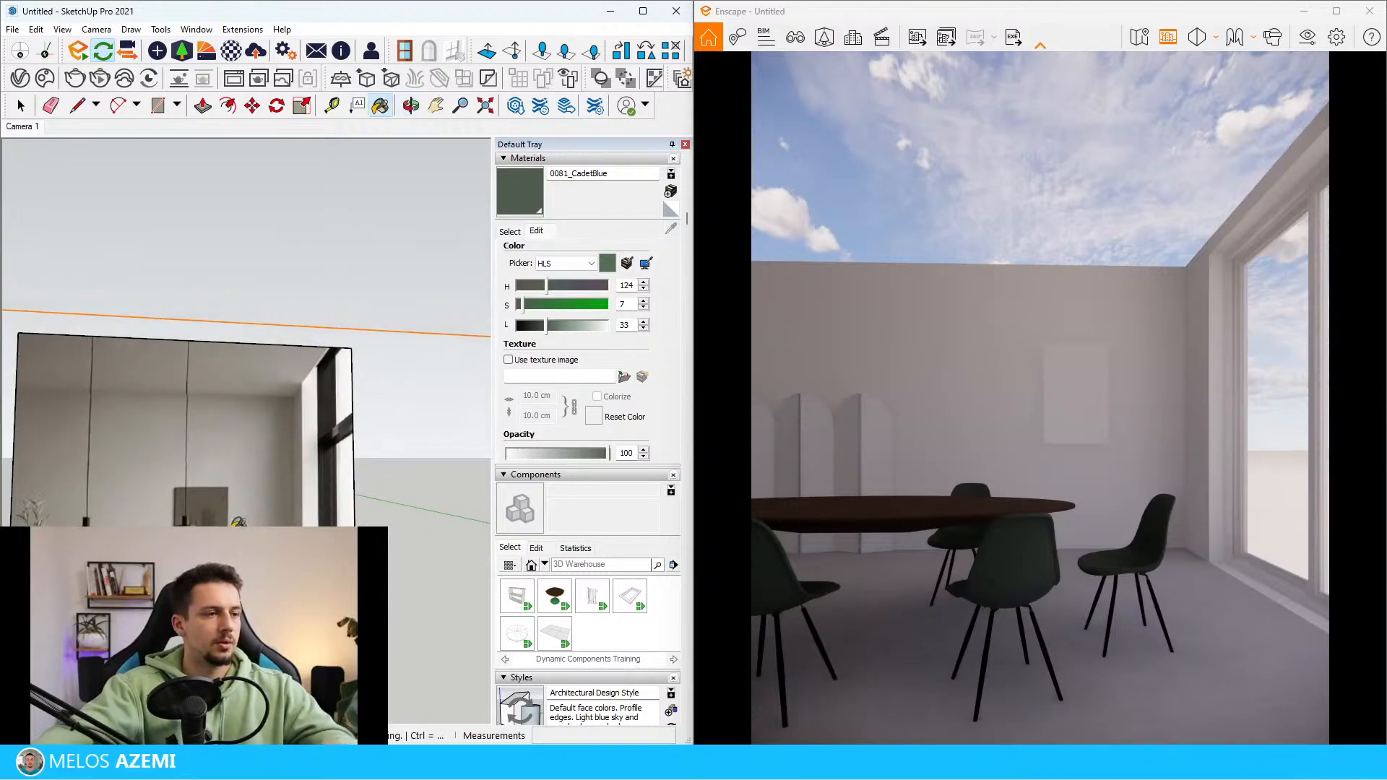
{"action": "scroll", "coordinate": [236, 521], "scroll_direction": "up", "scroll_amount": 8}
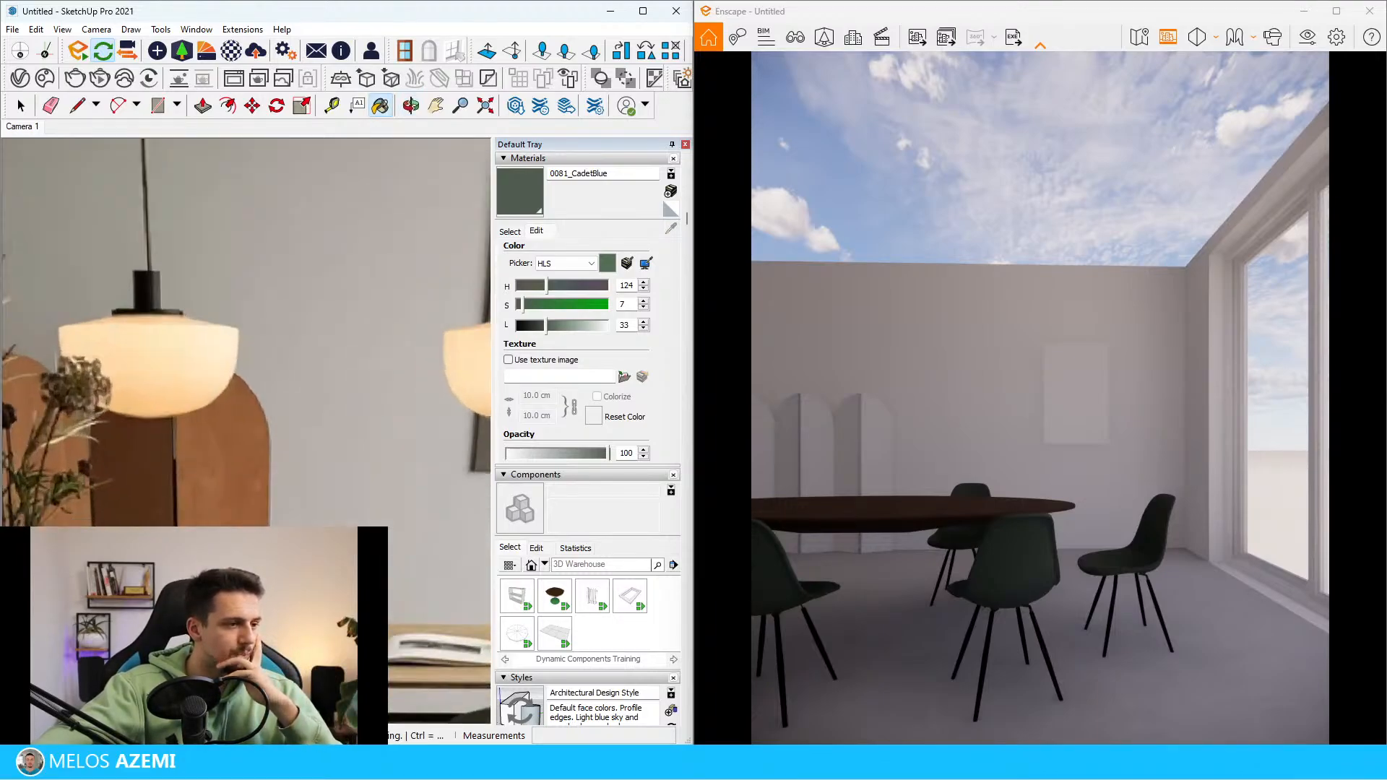
{"action": "scroll", "coordinate": [217, 505], "scroll_direction": "up", "scroll_amount": 2}
{"action": "scroll", "coordinate": [310, 344], "scroll_direction": "down", "scroll_amount": 5}
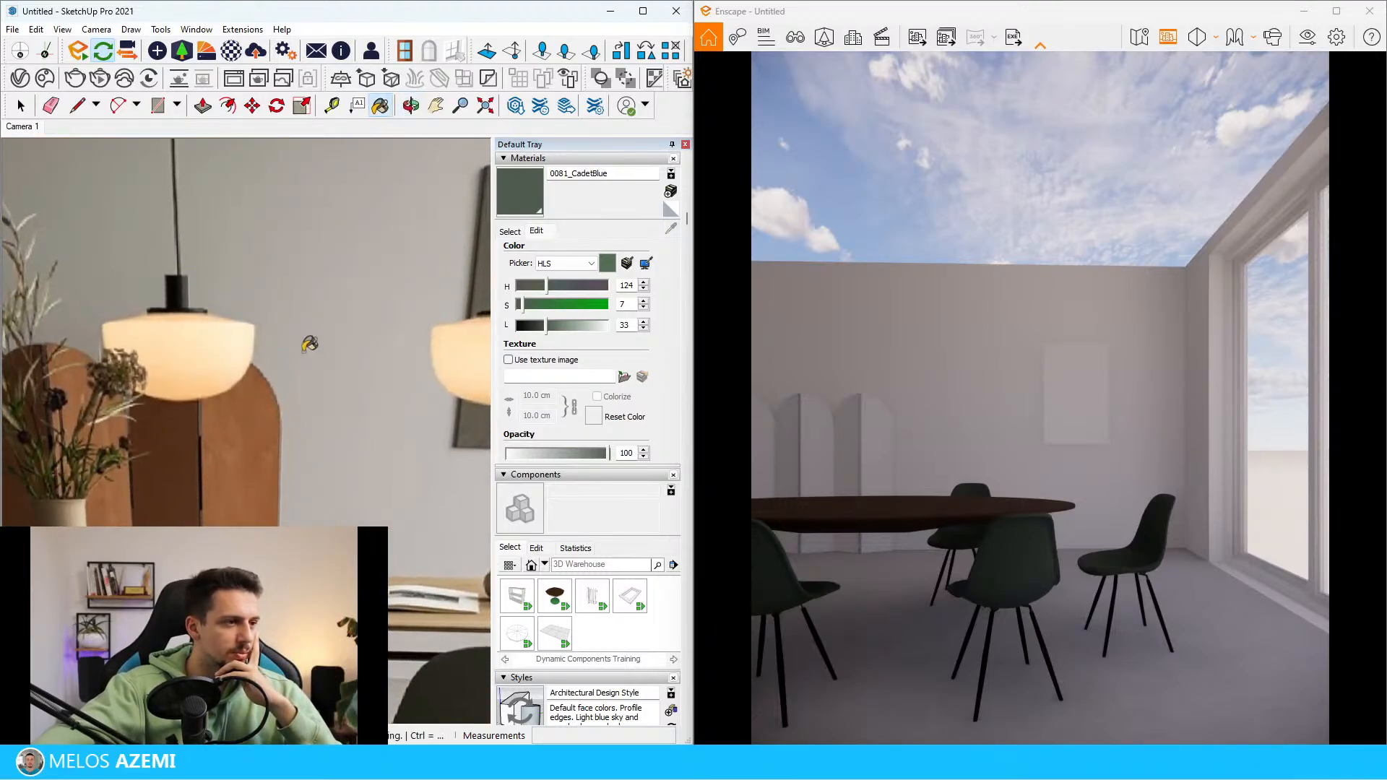
{"action": "scroll", "coordinate": [311, 378], "scroll_direction": "down", "scroll_amount": 2}
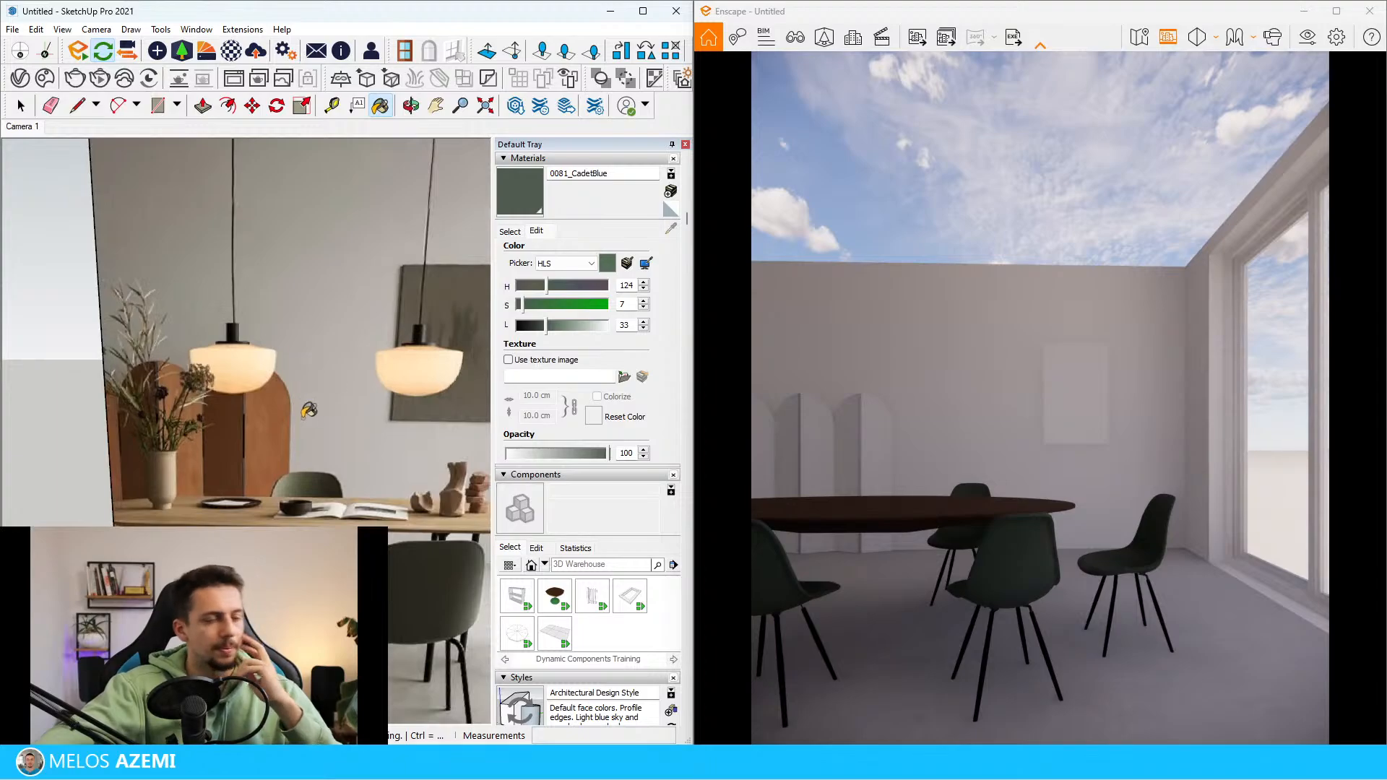
{"action": "scroll", "coordinate": [266, 372], "scroll_direction": "down", "scroll_amount": 1}
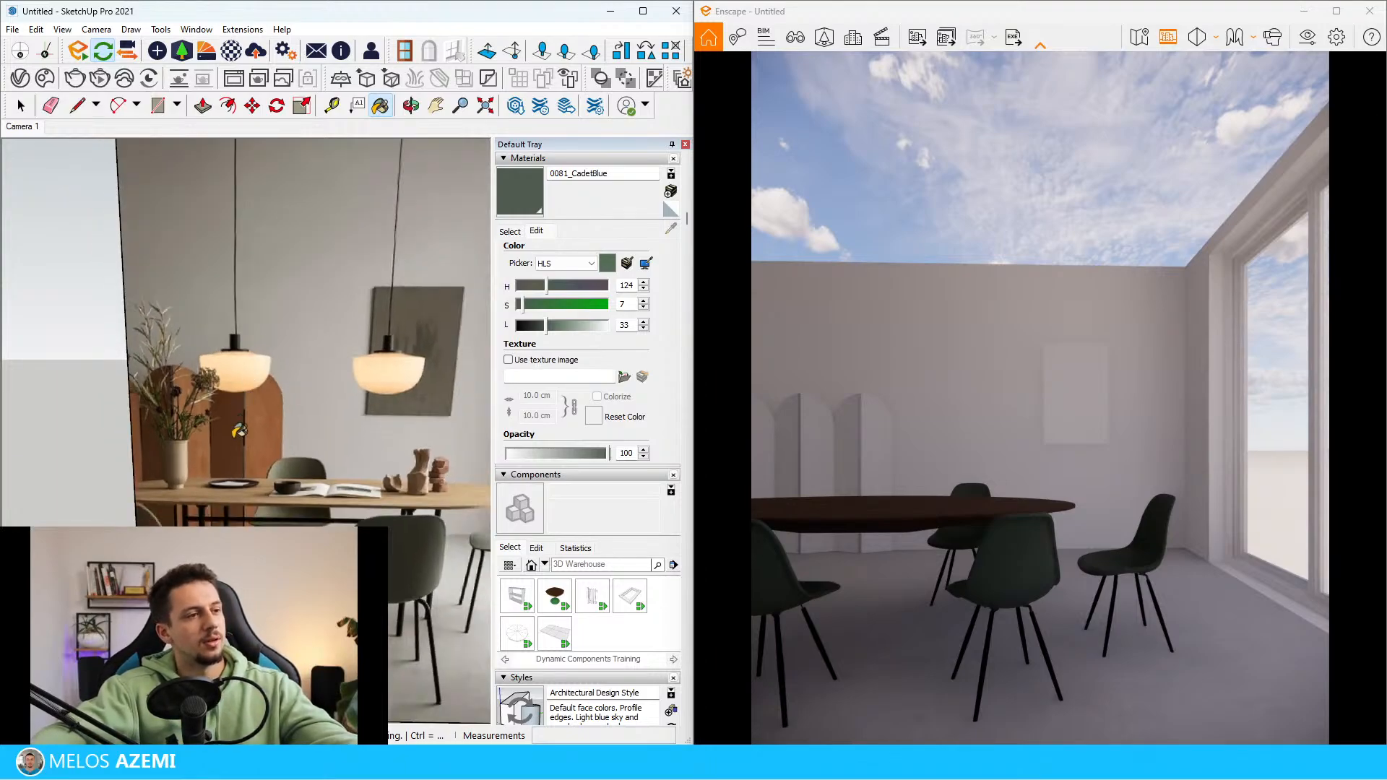
{"action": "scroll", "coordinate": [249, 497], "scroll_direction": "down", "scroll_amount": 2}
{"action": "scroll", "coordinate": [304, 484], "scroll_direction": "up", "scroll_amount": 5}
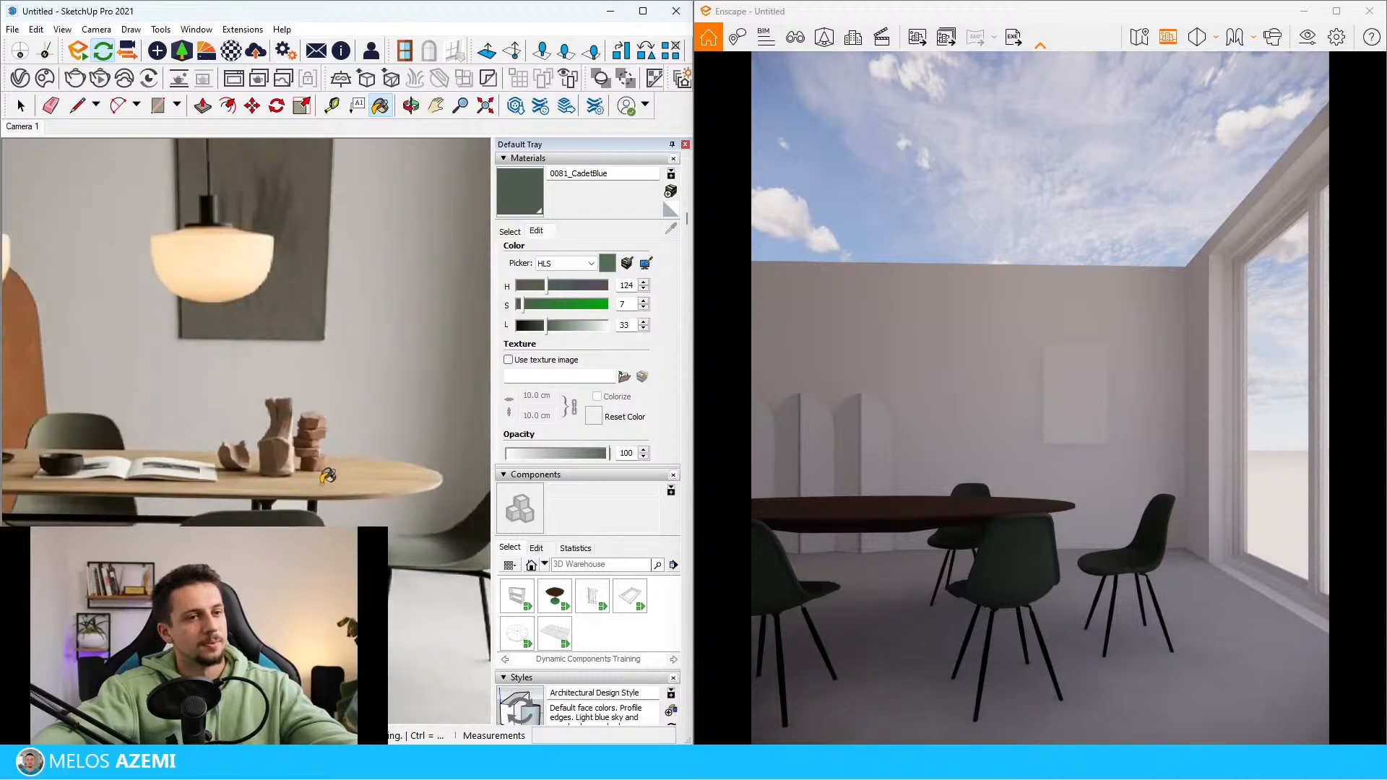
{"action": "scroll", "coordinate": [368, 452], "scroll_direction": "down", "scroll_amount": 10}
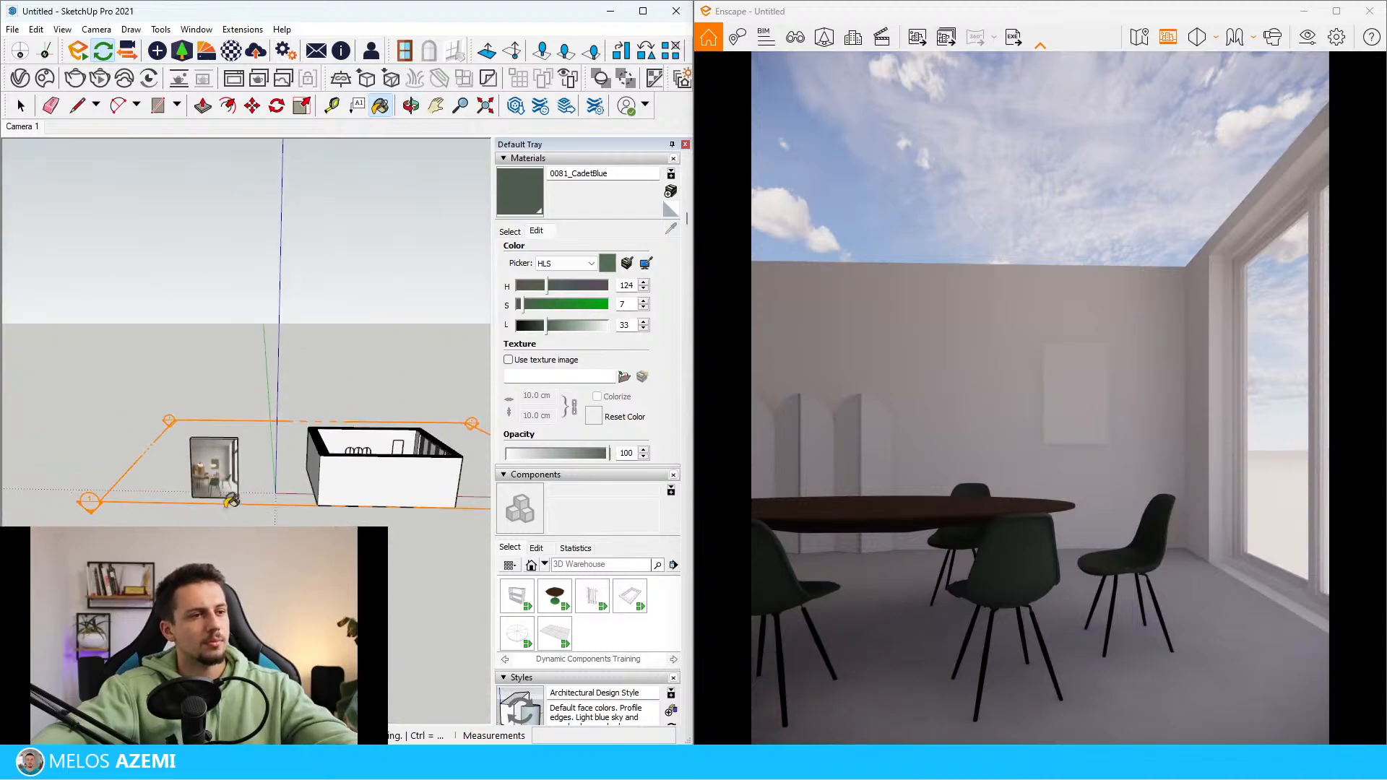
{"action": "key", "text": "space"}
{"action": "scroll", "coordinate": [407, 583], "scroll_direction": "up", "scroll_amount": 4}
{"action": "scroll", "coordinate": [405, 563], "scroll_direction": "down", "scroll_amount": 6}
{"action": "middle_click_drag", "start_coordinate": [401, 538], "coordinate": [365, 421]}
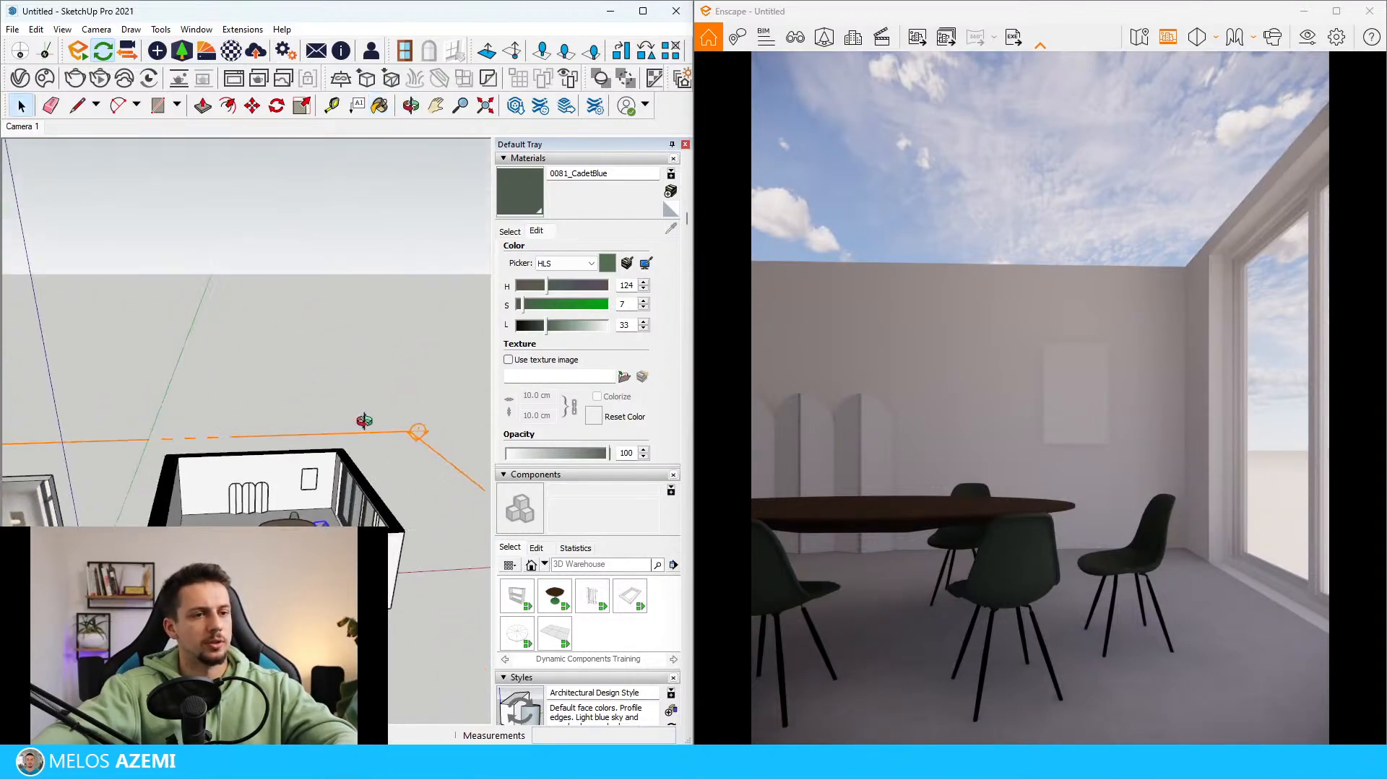
{"action": "scroll", "coordinate": [361, 423], "scroll_direction": "down", "scroll_amount": 2}
{"action": "scroll", "coordinate": [110, 498], "scroll_direction": "up", "scroll_amount": 8}
{"action": "mouse_move", "coordinate": [119, 500]}
{"action": "middle_mouse_down"}
{"action": "mouse_move", "coordinate": [162, 508]}
{"action": "mouse_move", "coordinate": [199, 480]}
{"action": "mouse_move", "coordinate": [249, 507]}
{"action": "middle_mouse_up"}
{"action": "scroll", "coordinate": [174, 504], "scroll_direction": "down", "scroll_amount": 8}
{"action": "scroll", "coordinate": [253, 512], "scroll_direction": "up", "scroll_amount": 8}
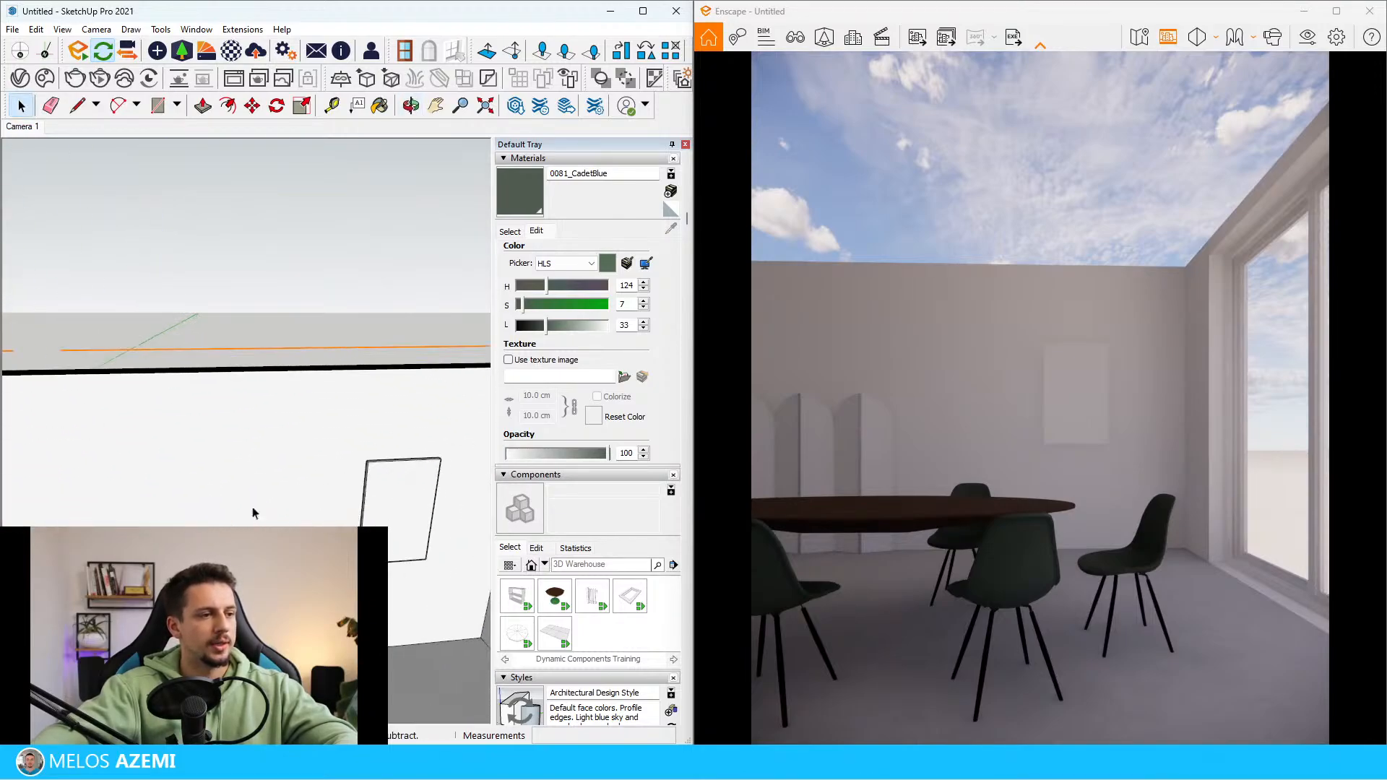
Import Plaster 03 from the Plaster category of the Enscape Material Library
{"action": "left_click", "coordinate": [183, 52]}
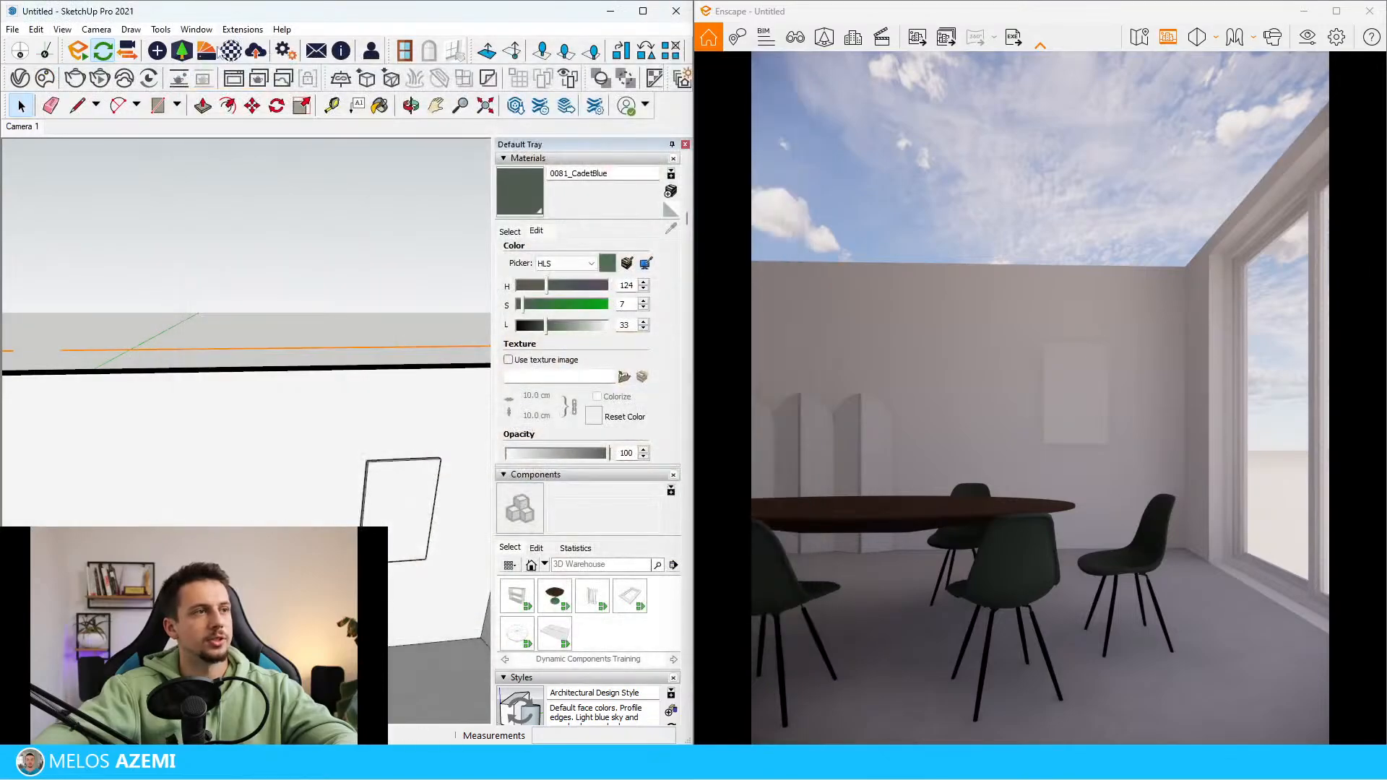
{"action": "left_click", "coordinate": [204, 52]}
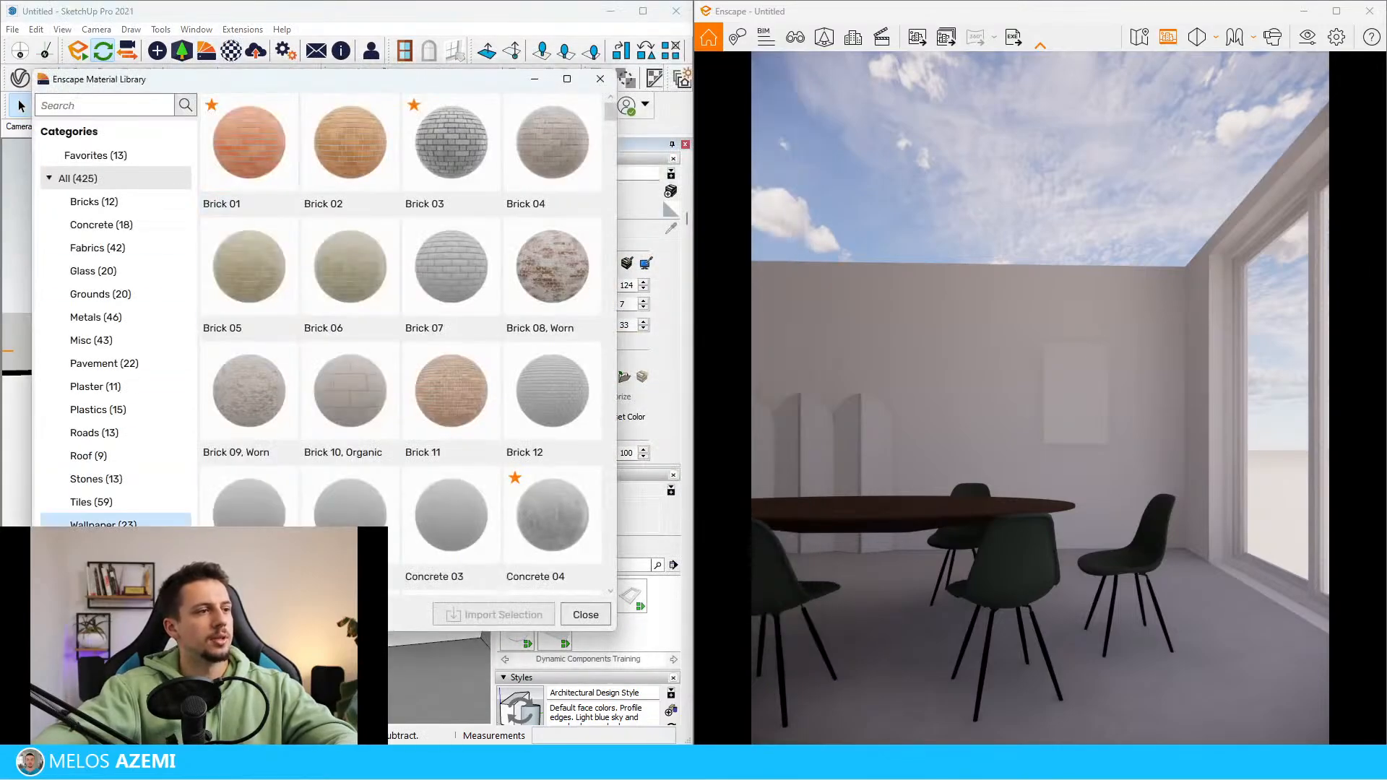
{"action": "left_click", "coordinate": [92, 387]}
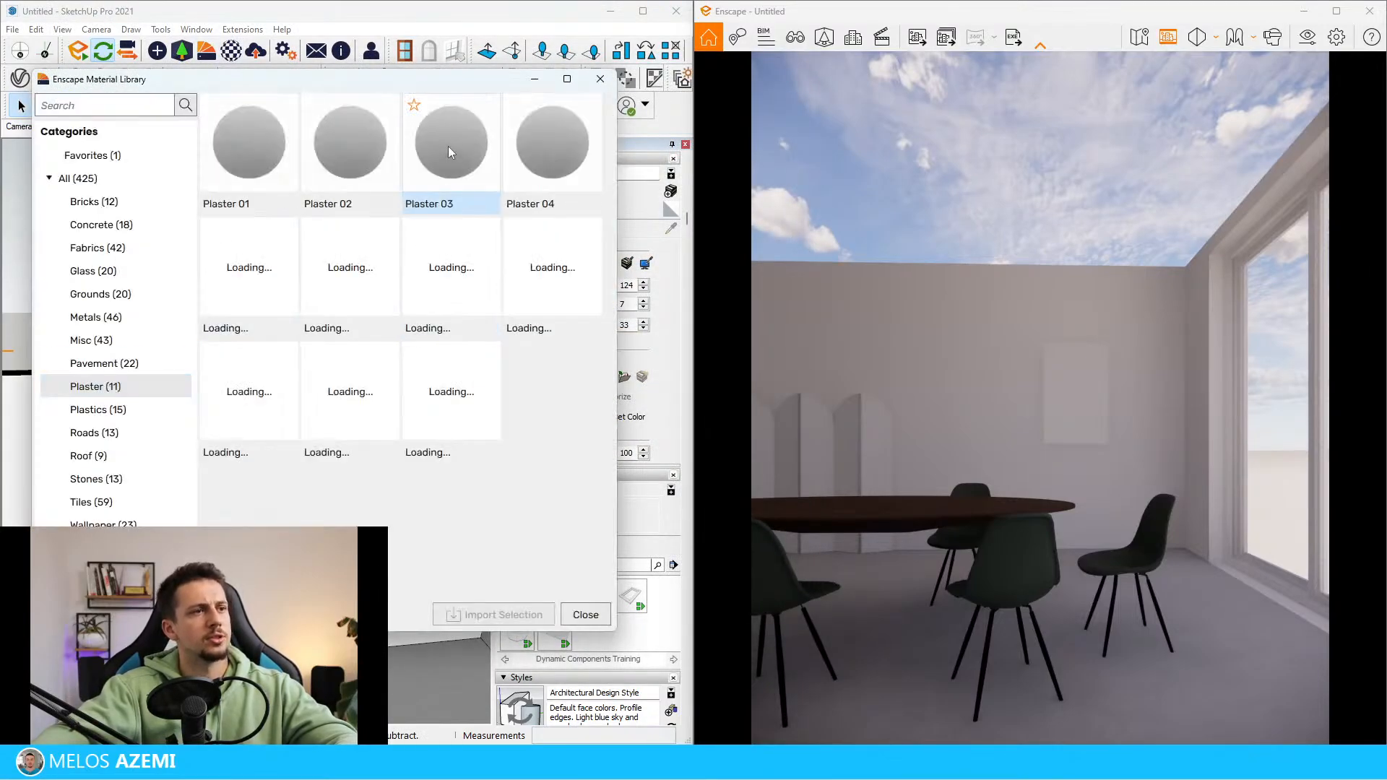
{"action": "left_click", "coordinate": [422, 184]}
{"action": "left_click", "coordinate": [494, 615]}
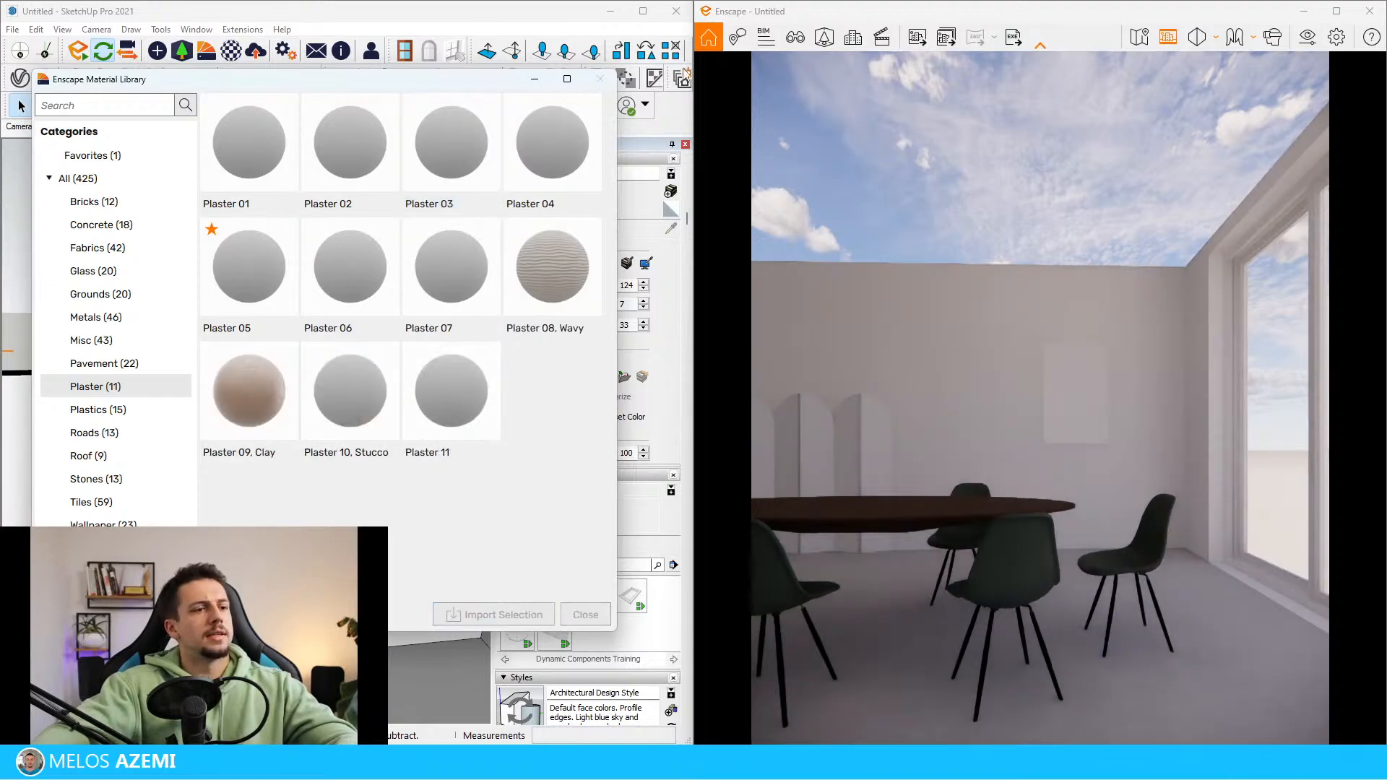
{"action": "left_click", "coordinate": [601, 80]}
Paint the room's walls with Plaster 03 and lighten the material to a luminance of 91
{"action": "left_click", "coordinate": [291, 398]}
{"action": "key", "text": "b"}
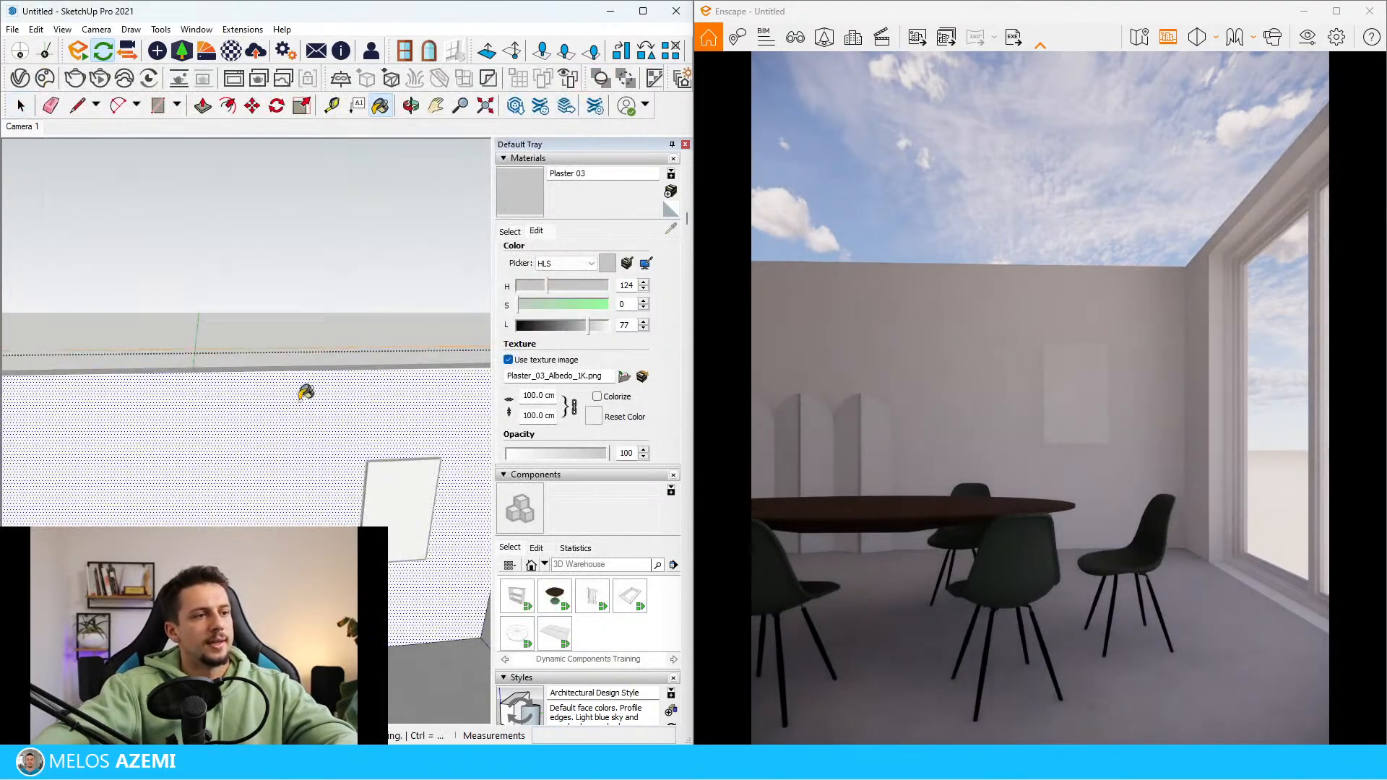
{"action": "left_click", "coordinate": [300, 397]}
{"action": "middle_click_drag", "start_coordinate": [307, 412], "coordinate": [212, 408], "text": "shift"}
{"action": "scroll", "coordinate": [482, 419], "scroll_direction": "up", "scroll_amount": 1}
{"action": "left_click", "coordinate": [457, 432]}
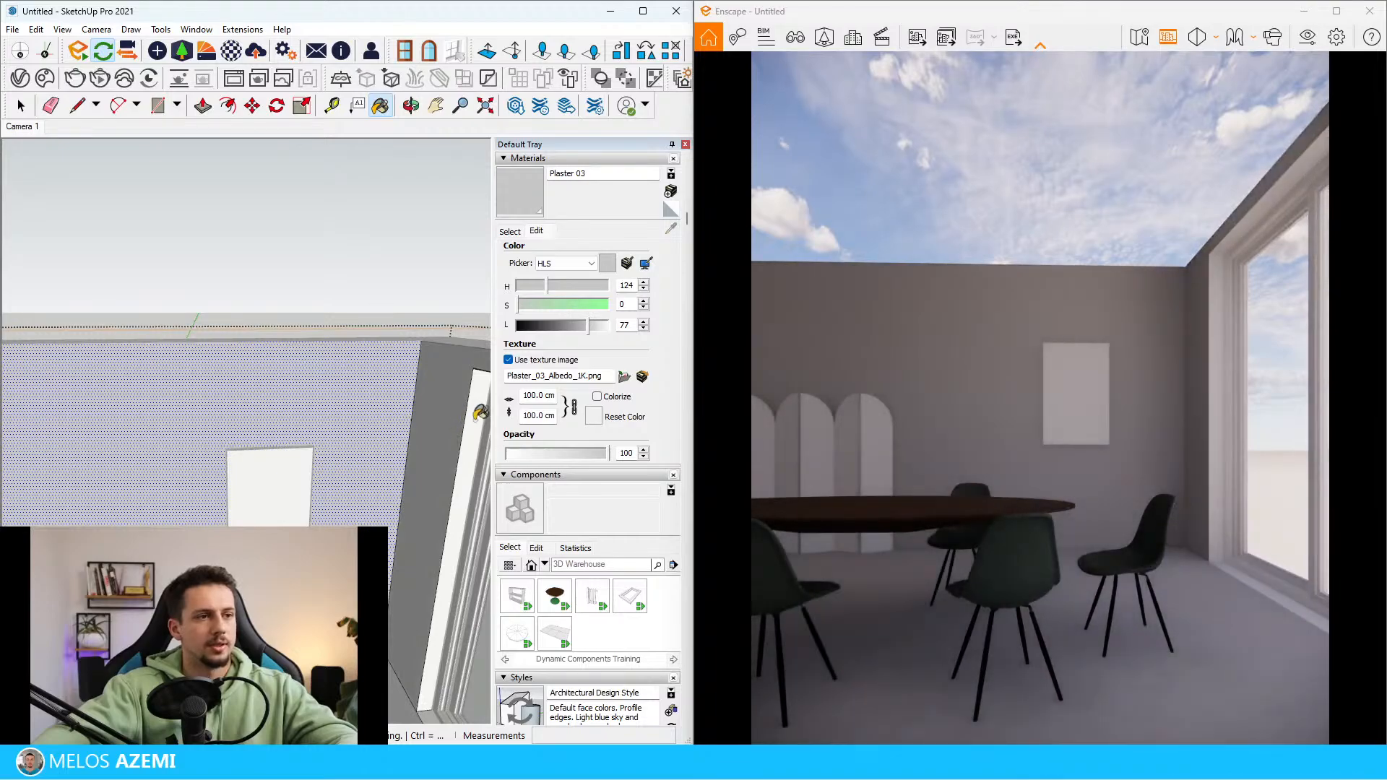
{"action": "left_click_drag", "start_coordinate": [599, 329], "coordinate": [604, 328]}
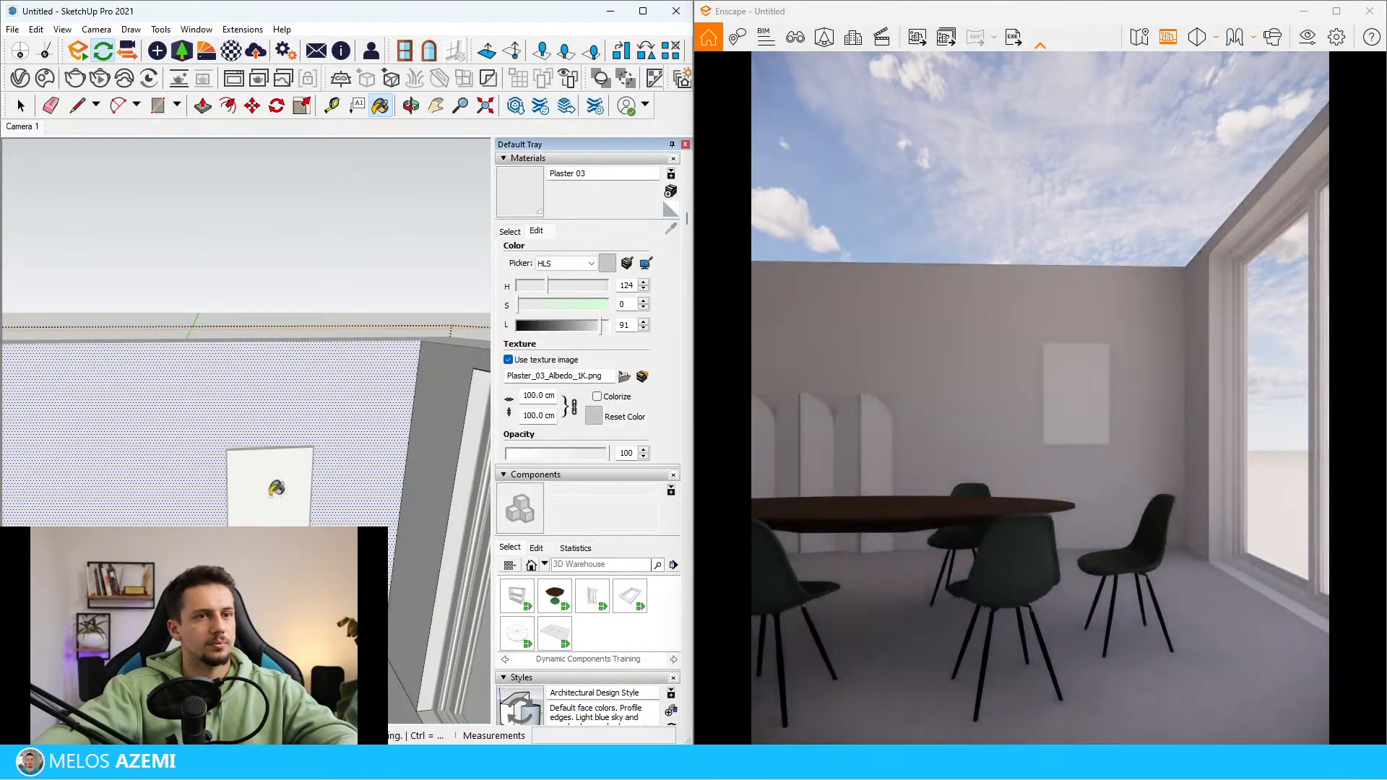
Deactivate the section plane's cut so the room is closed by its ceiling again
{"action": "scroll", "coordinate": [200, 513], "scroll_direction": "down", "scroll_amount": 6}
{"action": "key", "text": "space"}
{"action": "left_click", "coordinate": [247, 455]}
{"action": "right_click", "coordinate": [349, 462]}
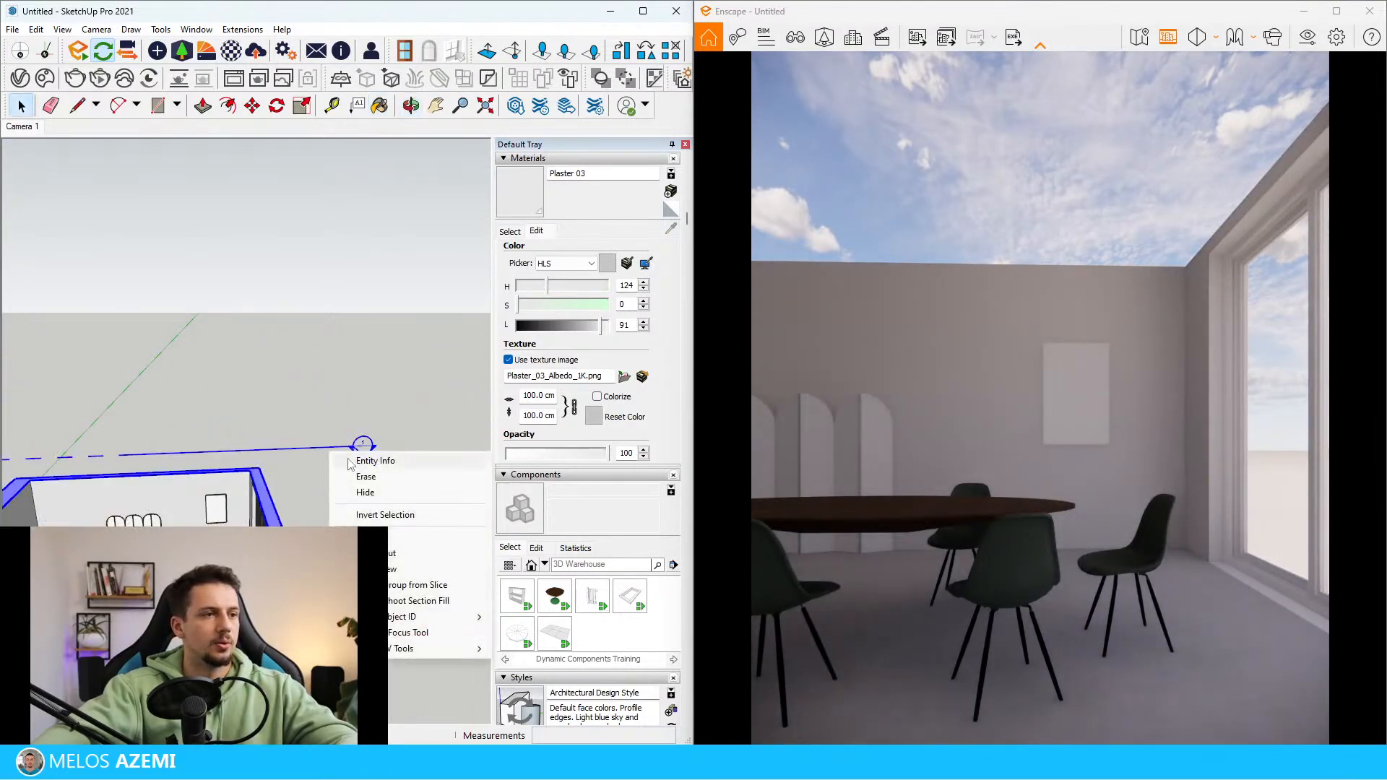
{"action": "left_click", "coordinate": [390, 555]}
{"action": "mouse_move", "coordinate": [310, 383]}
{"action": "middle_mouse_down"}
{"action": "mouse_move", "coordinate": [338, 334]}
{"action": "mouse_move", "coordinate": [299, 358]}
{"action": "middle_mouse_up"}
{"action": "scroll", "coordinate": [299, 358], "scroll_direction": "down", "scroll_amount": 5}
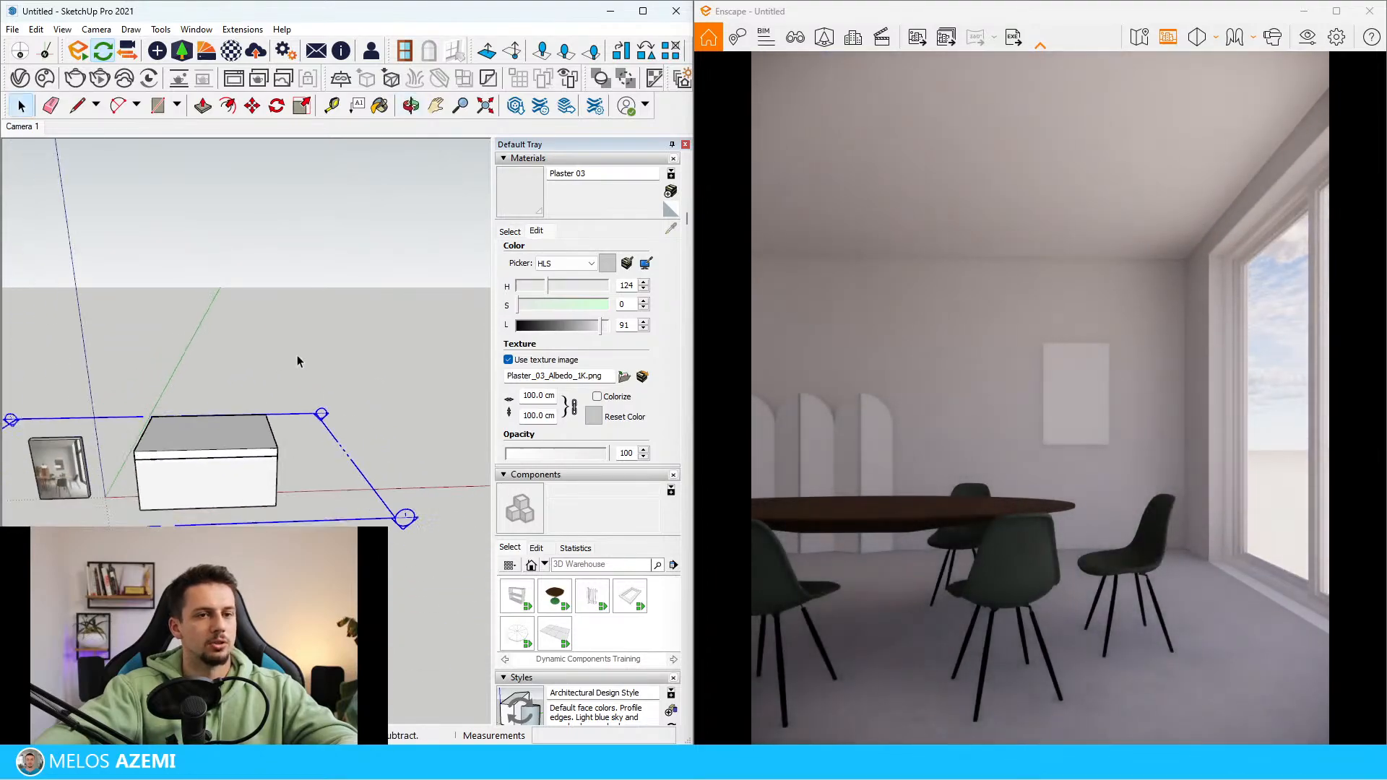
Sample the black gloss material from the chair legs and create a new material from it
{"action": "mouse_move", "coordinate": [69, 453]}
{"action": "middle_mouse_down", "text": "shift"}
{"action": "mouse_move", "coordinate": [146, 435]}
{"action": "mouse_move", "coordinate": [89, 373]}
{"action": "middle_mouse_up", "text": "shift"}
{"action": "scroll", "coordinate": [146, 434], "scroll_direction": "up", "scroll_amount": 5}
{"action": "scroll", "coordinate": [141, 414], "scroll_direction": "down", "scroll_amount": 1}
{"action": "scroll", "coordinate": [141, 414], "scroll_direction": "down", "scroll_amount": 6}
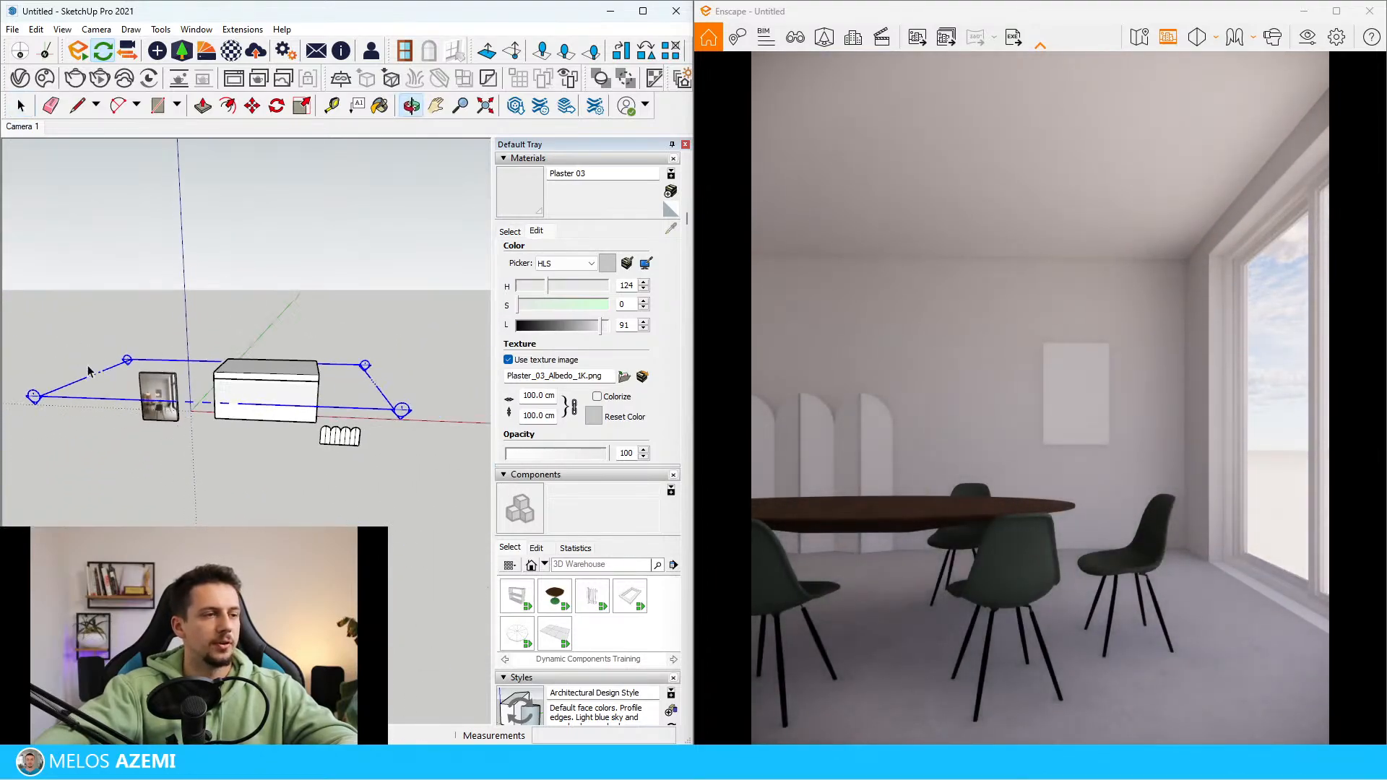
{"action": "scroll", "coordinate": [366, 500], "scroll_direction": "up", "scroll_amount": 5}
{"action": "mouse_move", "coordinate": [366, 499]}
{"action": "middle_mouse_down"}
{"action": "mouse_move", "coordinate": [216, 463]}
{"action": "mouse_move", "coordinate": [232, 500]}
{"action": "mouse_move", "coordinate": [252, 457]}
{"action": "middle_mouse_up"}
{"action": "scroll", "coordinate": [217, 462], "scroll_direction": "up", "scroll_amount": 4}
{"action": "scroll", "coordinate": [251, 456], "scroll_direction": "up", "scroll_amount": 5}
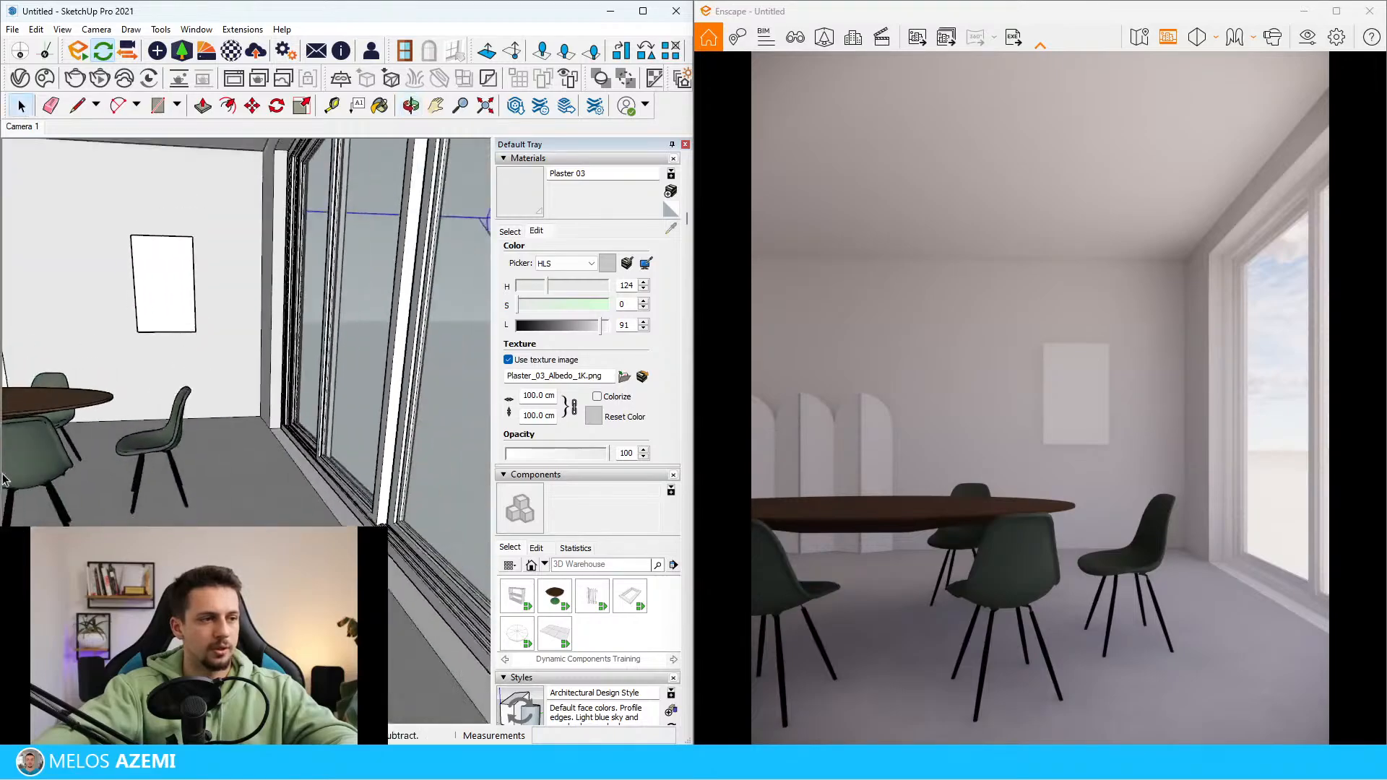
{"action": "scroll", "coordinate": [201, 492], "scroll_direction": "down", "scroll_amount": 3}
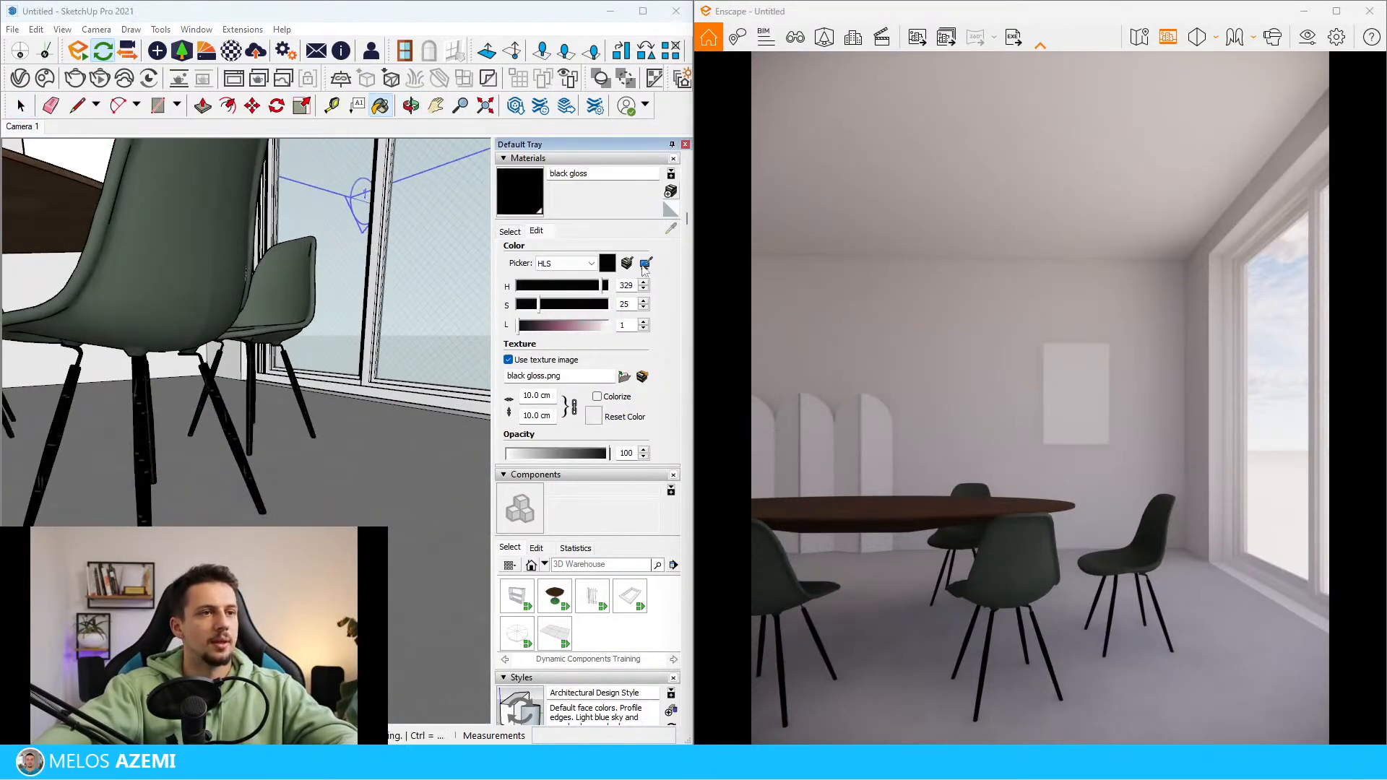
{"action": "left_click", "coordinate": [670, 192]}
{"action": "left_click", "coordinate": [365, 444]}
Paint the sliding window's panel frames with the new material based on black gloss
{"action": "key", "text": "space"}
{"action": "middle_click_drag", "start_coordinate": [421, 335], "coordinate": [371, 438]}
{"action": "scroll", "coordinate": [371, 437], "scroll_direction": "up", "scroll_amount": 2}
{"action": "double_click", "coordinate": [336, 424]}
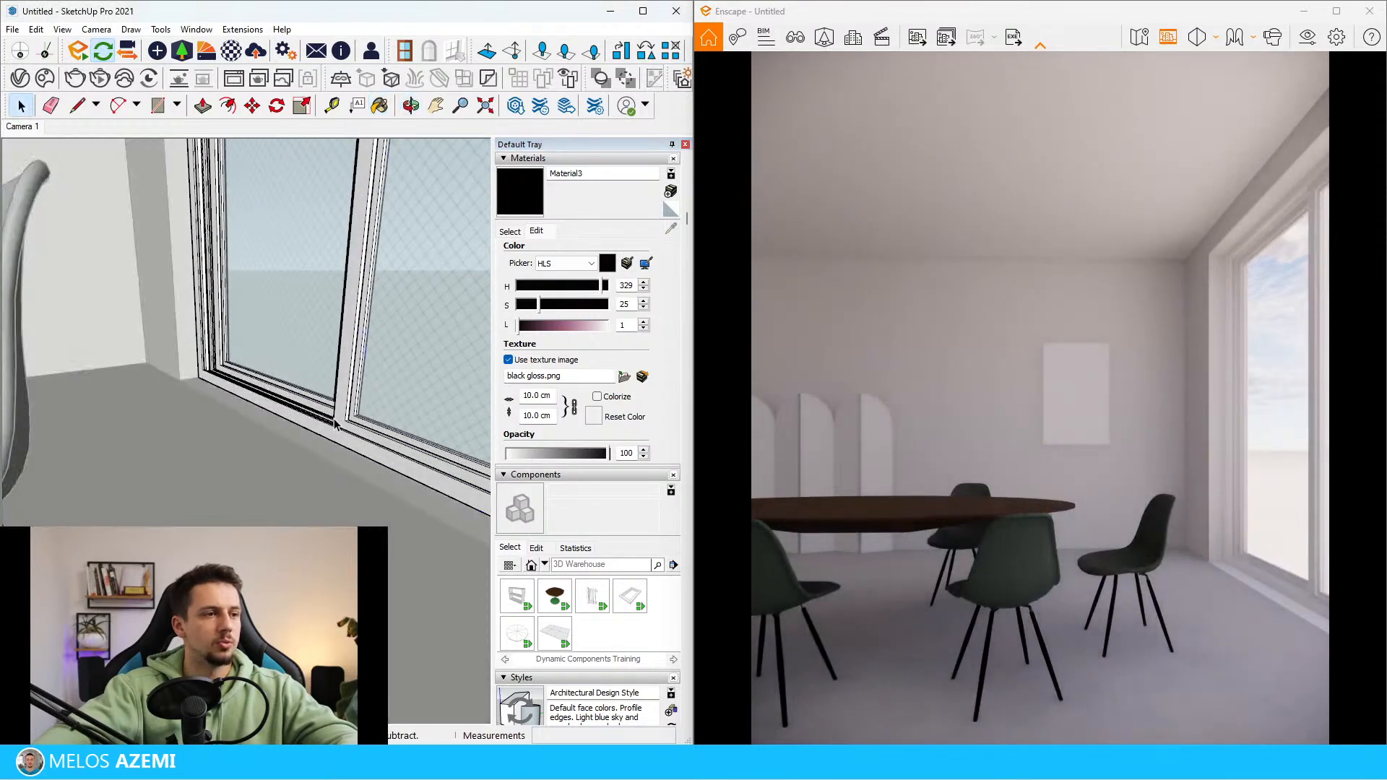
{"action": "scroll", "coordinate": [339, 428], "scroll_direction": "up", "scroll_amount": 3}
{"action": "double_click", "coordinate": [338, 418]}
{"action": "key", "text": "b"}
{"action": "key", "text": "space"}
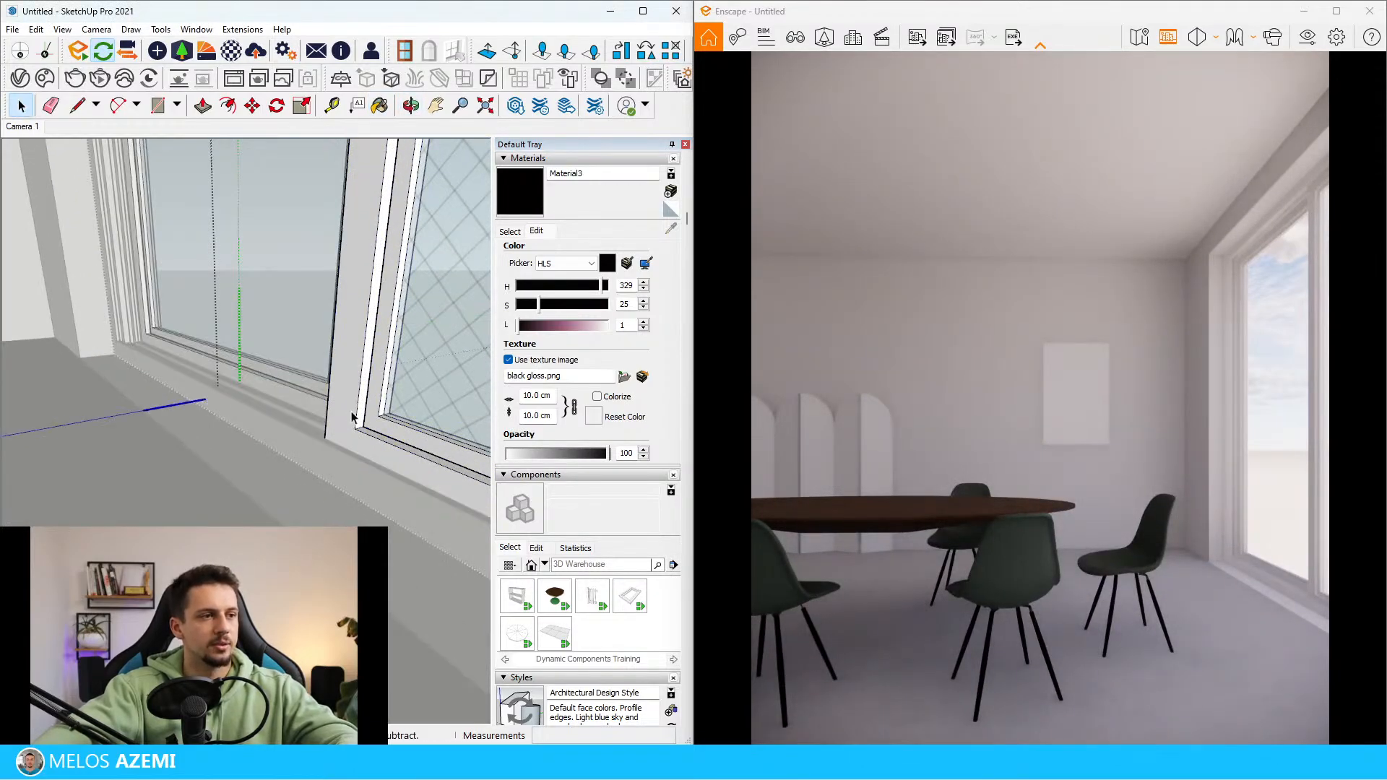
{"action": "key", "text": "Escape"}
{"action": "key", "text": "b"}
{"action": "left_click", "coordinate": [355, 417]}
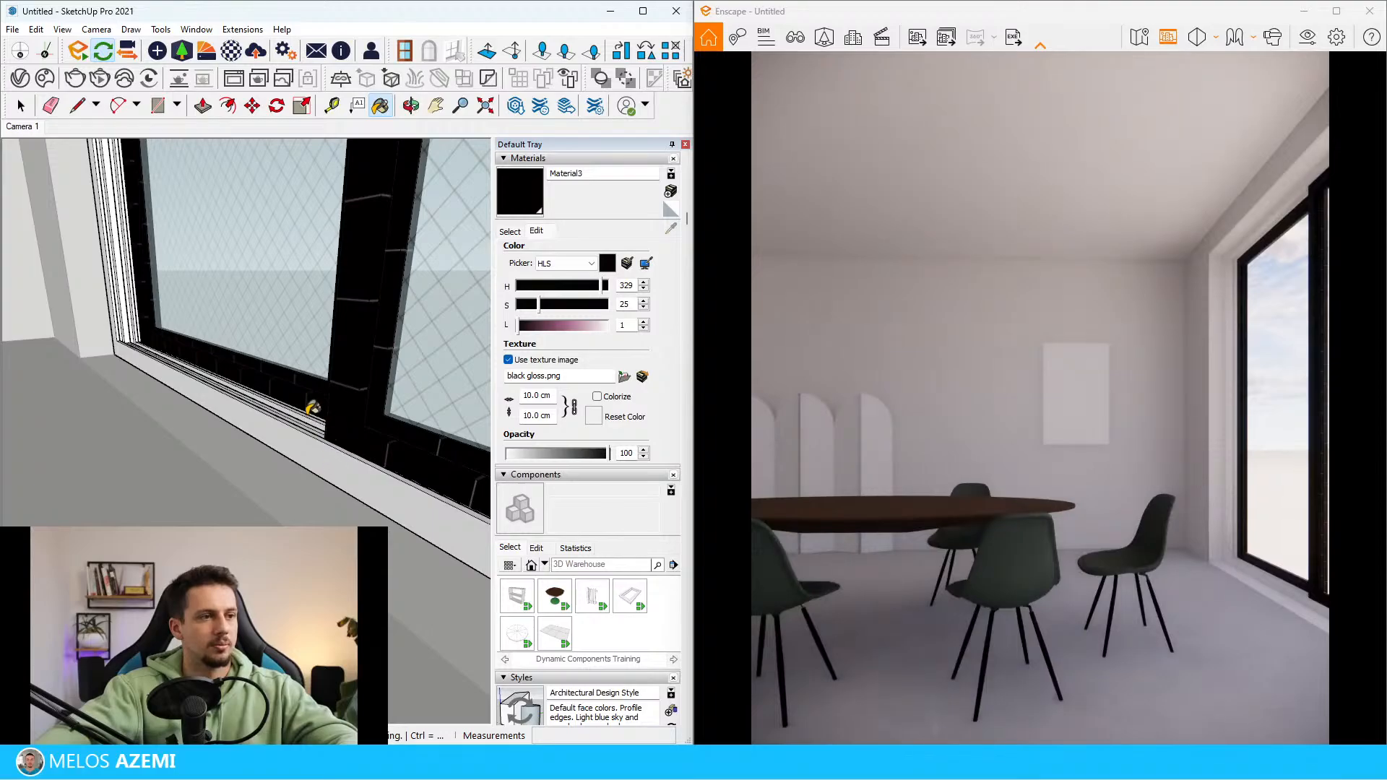
{"action": "key", "text": "space"}
Choose the plain black Color M09 from the Colors material collection
{"action": "left_click", "coordinate": [510, 231]}
{"action": "left_click", "coordinate": [611, 251]}
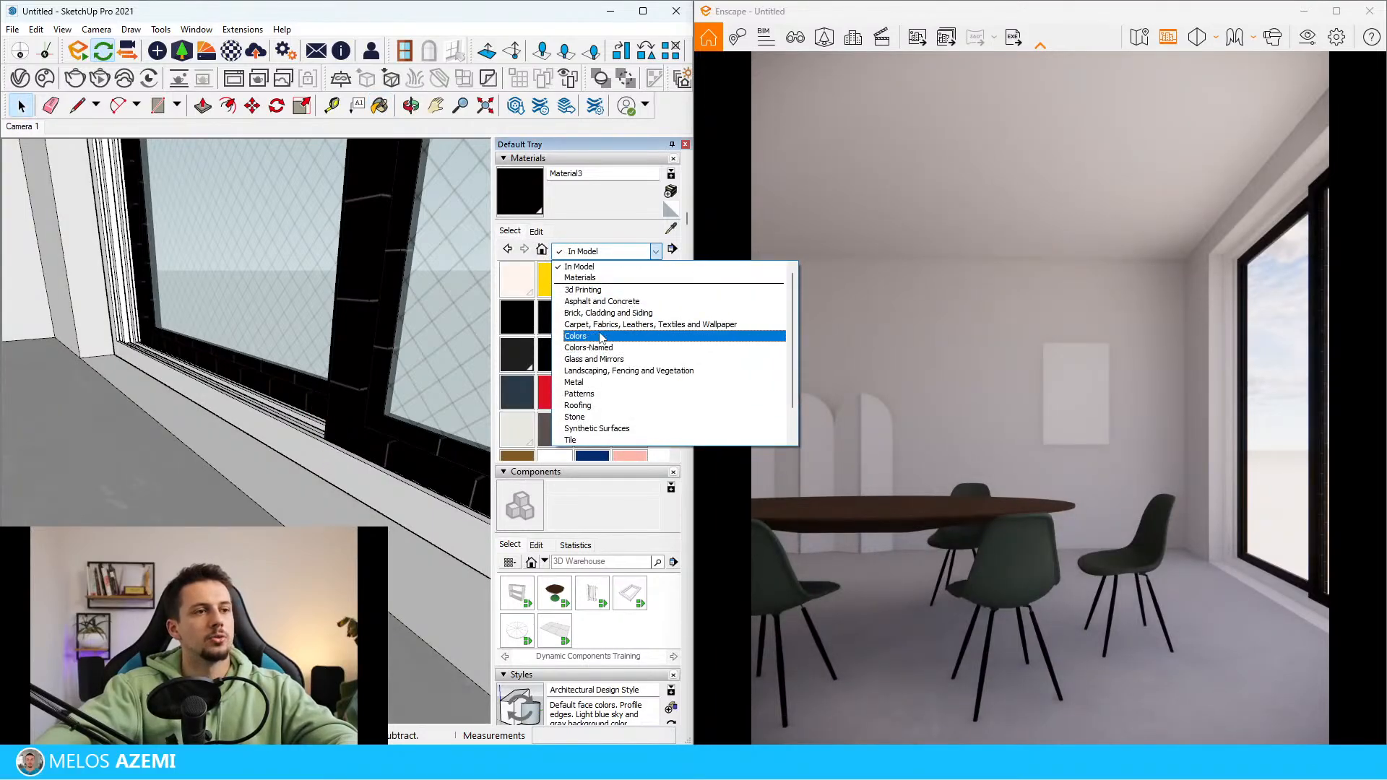
{"action": "left_click", "coordinate": [601, 338]}
{"action": "scroll", "coordinate": [611, 408], "scroll_direction": "up", "scroll_amount": 3}
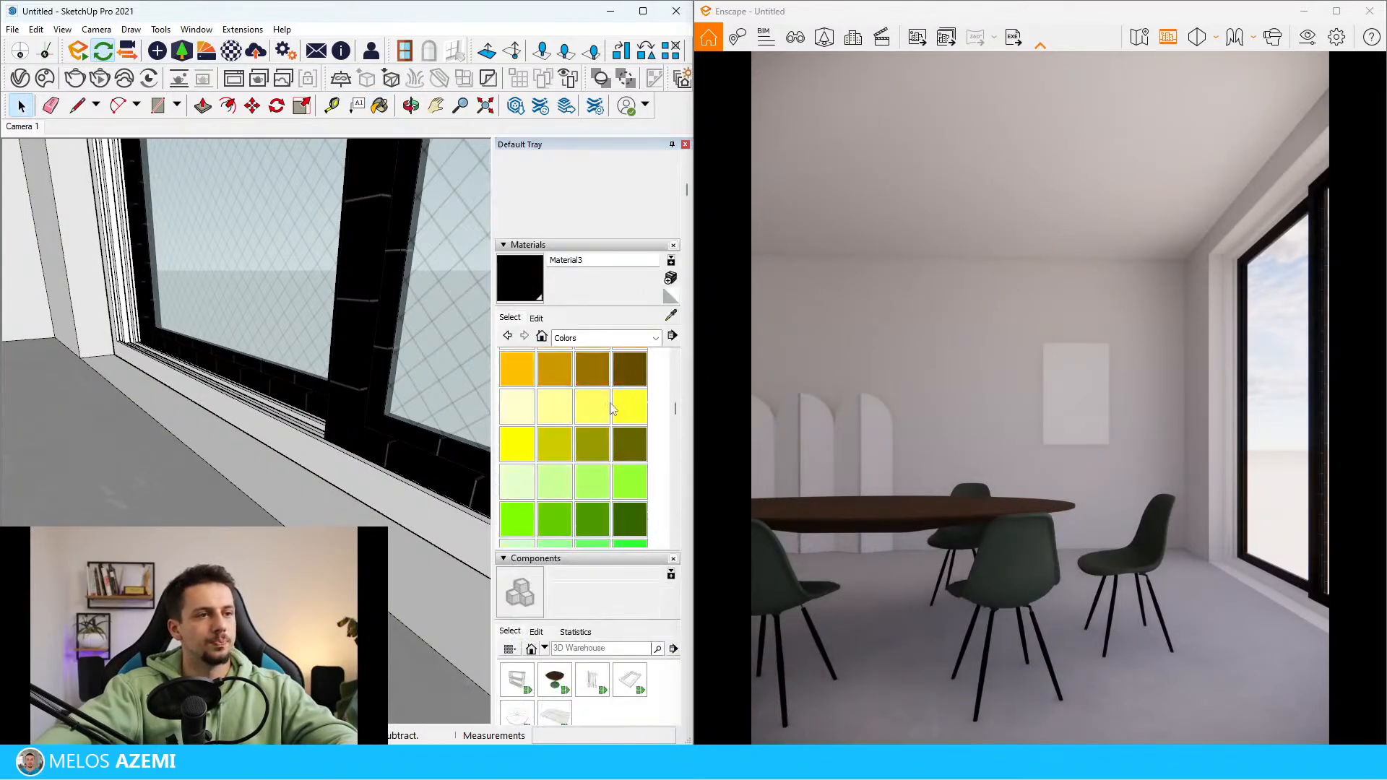
{"action": "scroll", "coordinate": [612, 409], "scroll_direction": "down", "scroll_amount": 15}
{"action": "left_click", "coordinate": [554, 390]}
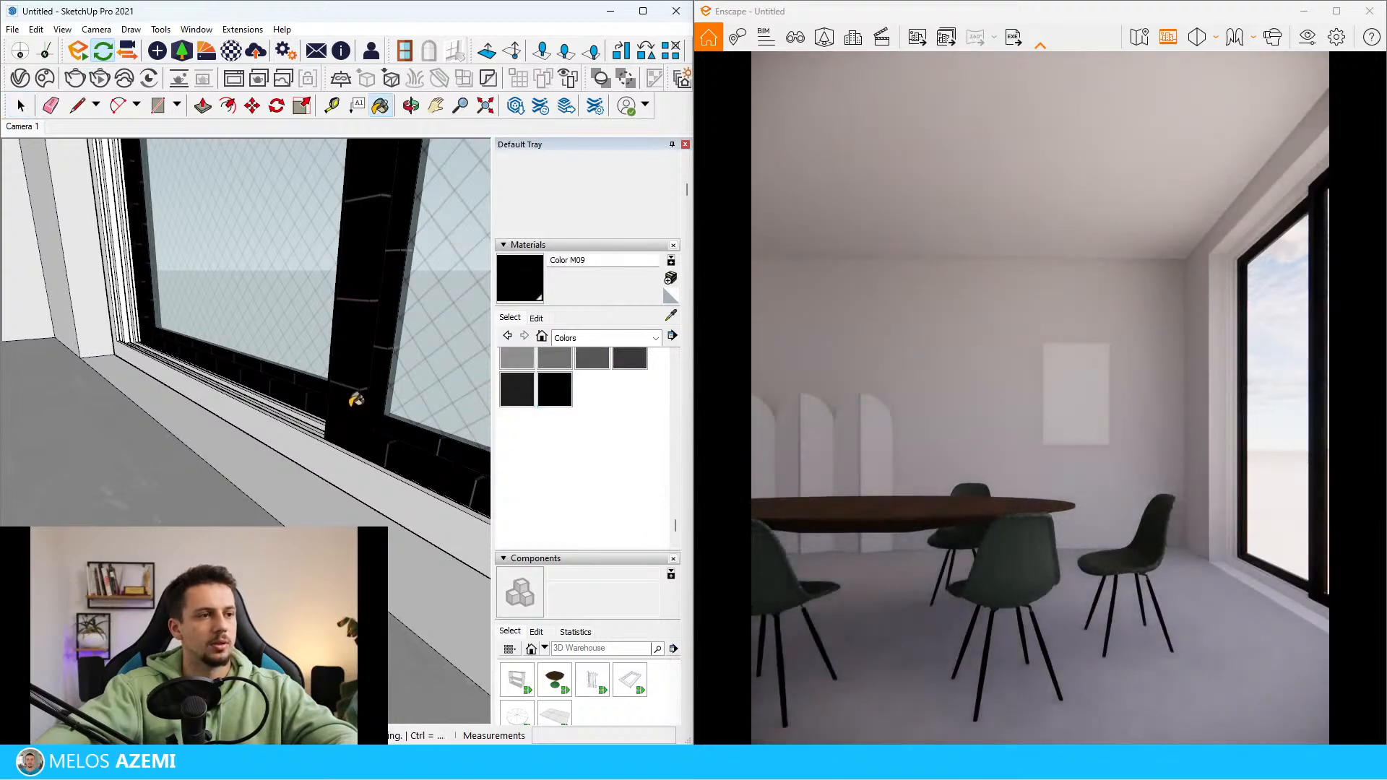
Paint the sliding window's panel frame inside its nested component with Color M09
{"action": "key", "text": "space"}
{"action": "left_click", "coordinate": [357, 456]}
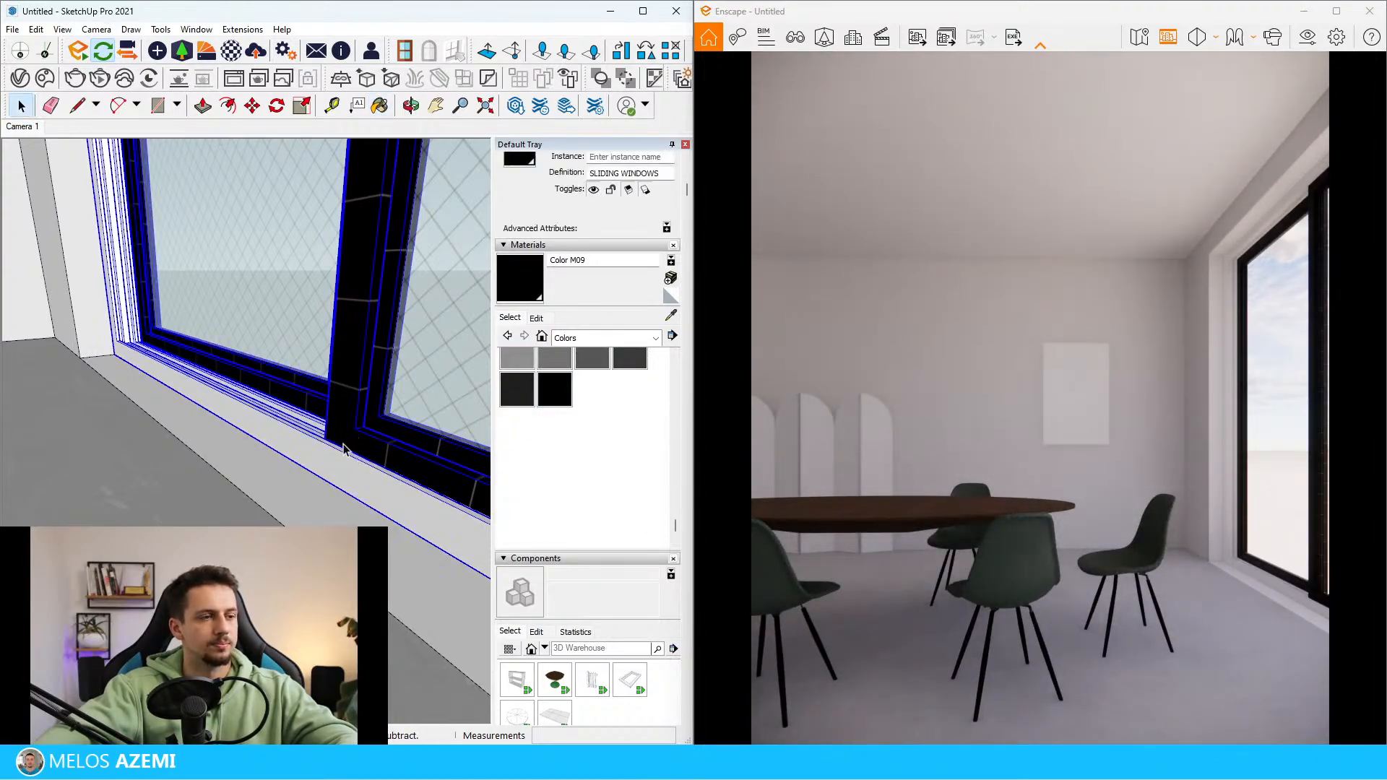
{"action": "double_click", "coordinate": [344, 448]}
{"action": "double_click", "coordinate": [354, 428]}
{"action": "key", "text": "b"}
{"action": "left_click", "coordinate": [357, 414]}
{"action": "key", "text": "space"}
{"action": "double_click", "coordinate": [348, 425]}
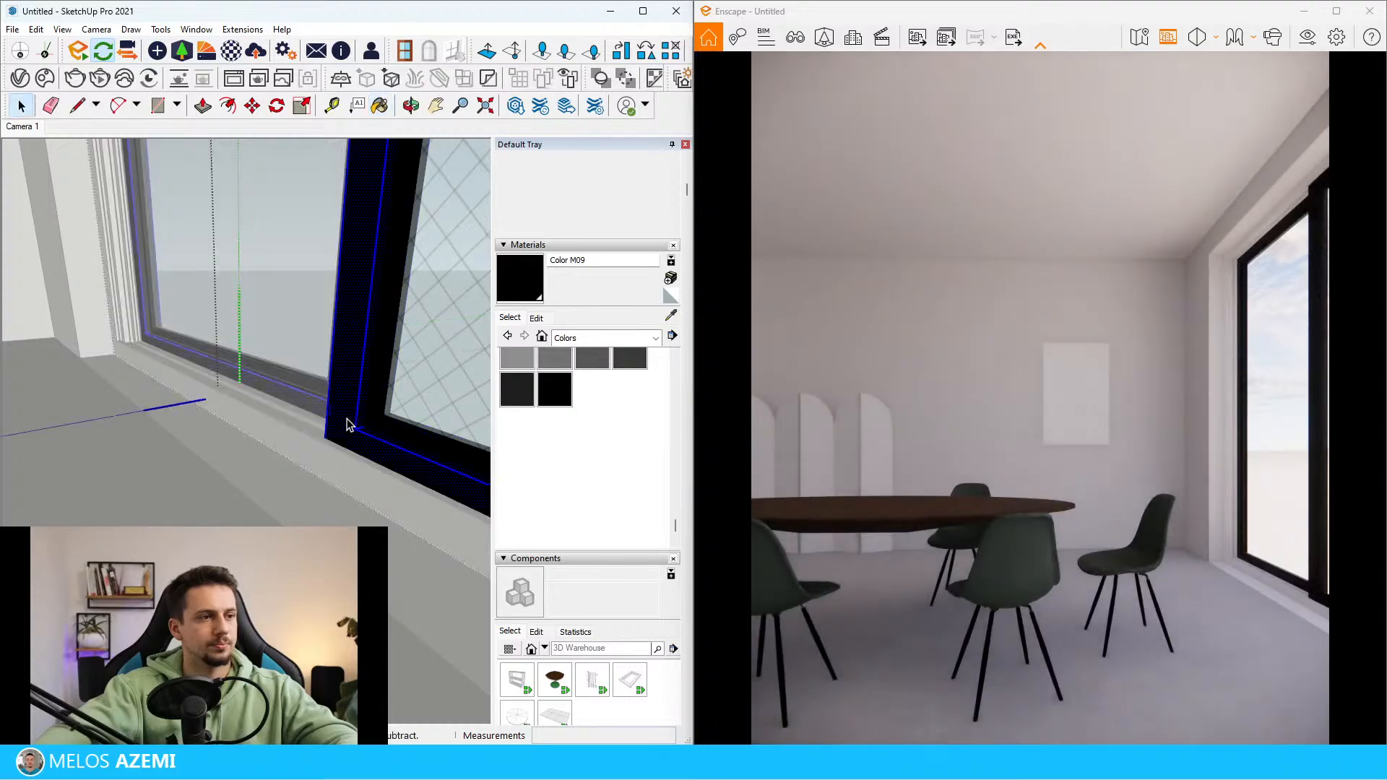
{"action": "key", "text": "b"}
{"action": "left_click", "coordinate": [351, 423]}
{"action": "key", "text": "space"}
{"action": "key", "text": "Escape"}
Paint the inner frame bordering the sliding window's glass with Color M09
{"action": "double_click", "coordinate": [374, 421]}
{"action": "double_click", "coordinate": [374, 421]}
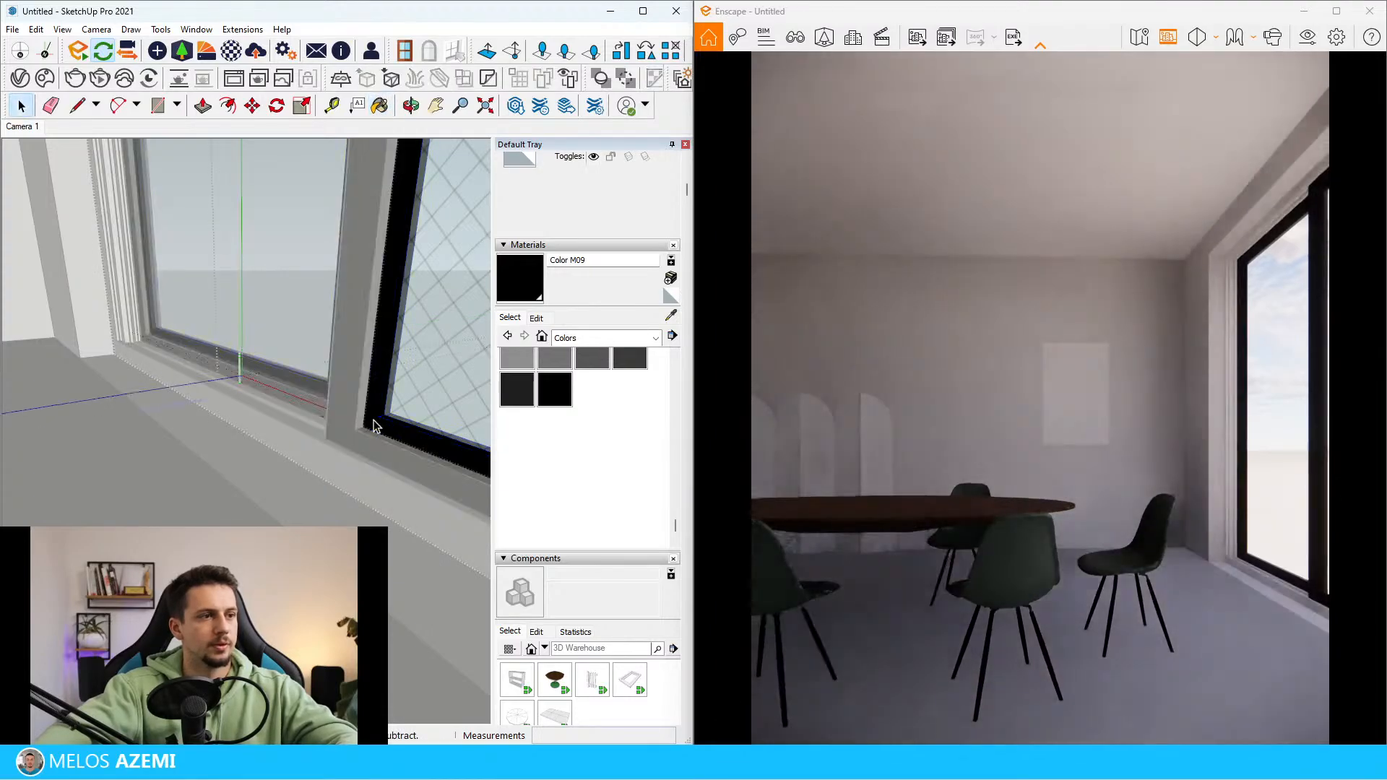
{"action": "triple_click", "coordinate": [373, 421]}
{"action": "key", "text": "b"}
{"action": "left_click", "coordinate": [370, 406]}
{"action": "key", "text": "space"}
{"action": "mouse_move", "coordinate": [359, 416]}
{"action": "middle_mouse_down"}
{"action": "mouse_move", "coordinate": [383, 391]}
{"action": "mouse_move", "coordinate": [348, 426]}
{"action": "middle_mouse_up"}
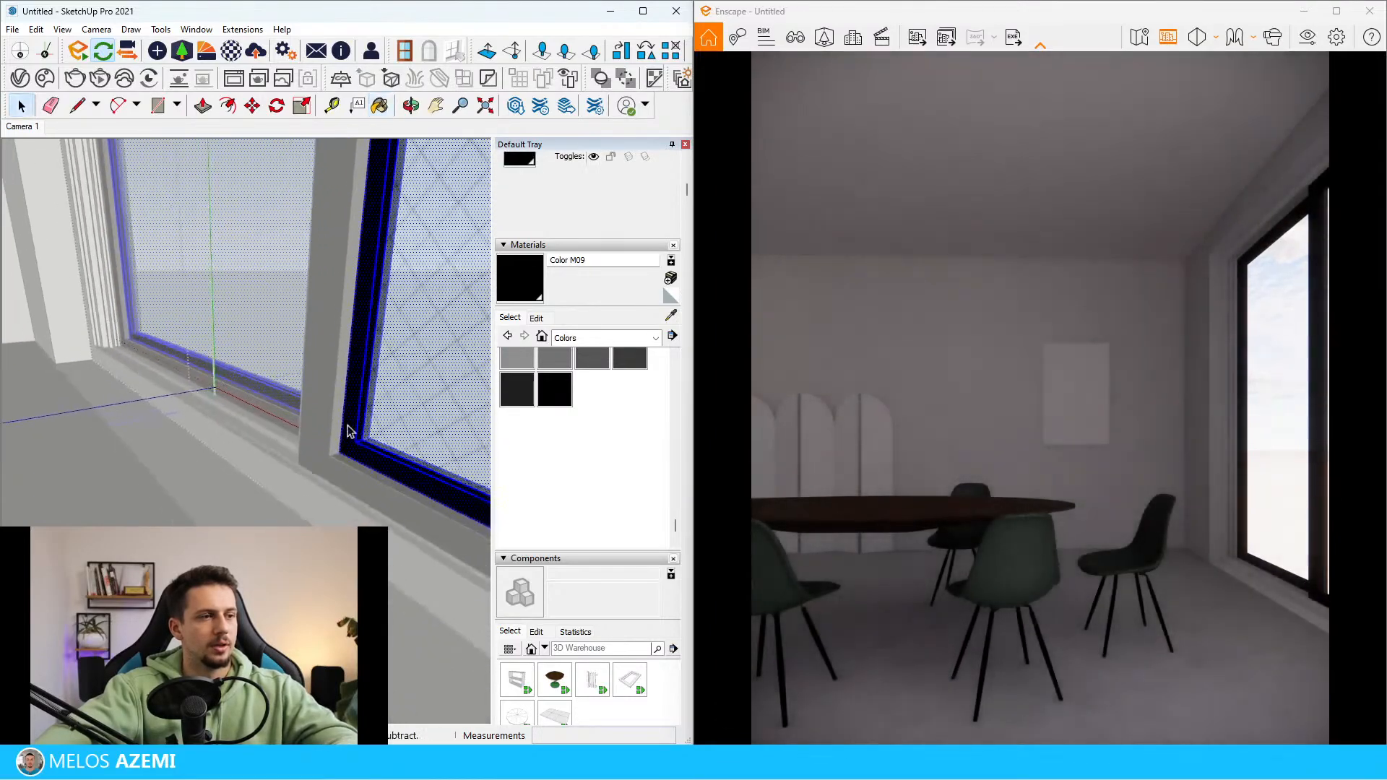
{"action": "key", "text": "Escape"}
Paint the sliding window's outer frame with Color M09 and leave component editing
{"action": "middle_click_drag", "start_coordinate": [155, 403], "coordinate": [273, 429]}
{"action": "left_click", "coordinate": [274, 432]}
{"action": "triple_click", "coordinate": [274, 432]}
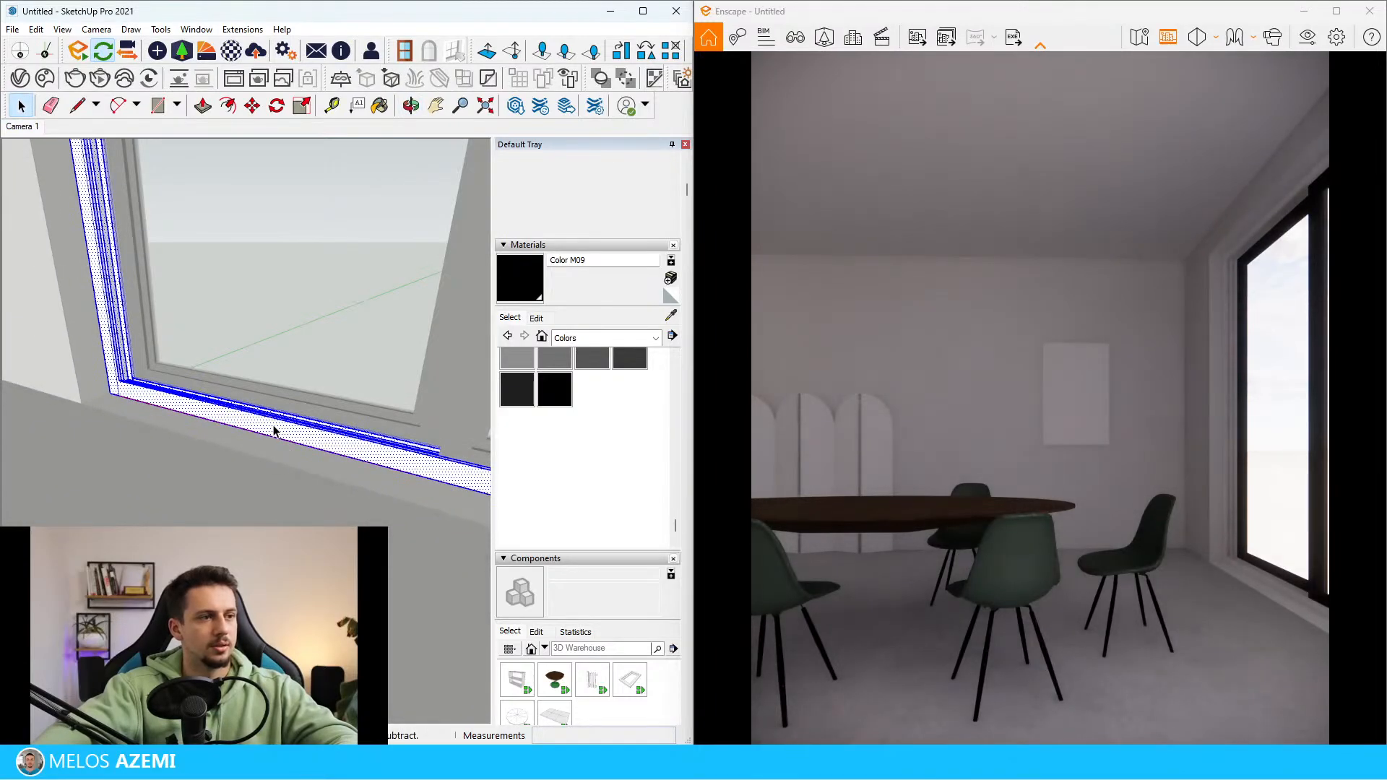
{"action": "key", "text": "b"}
{"action": "left_click", "coordinate": [277, 423]}
{"action": "key", "text": "space"}
{"action": "key", "text": "Escape"}
{"action": "key", "text": "Escape"}
Set the Color M09 material's metallic value to 100% in the Enscape Material Editor and open its roughness value for editing
{"action": "scroll", "coordinate": [195, 430], "scroll_direction": "down", "scroll_amount": 6}
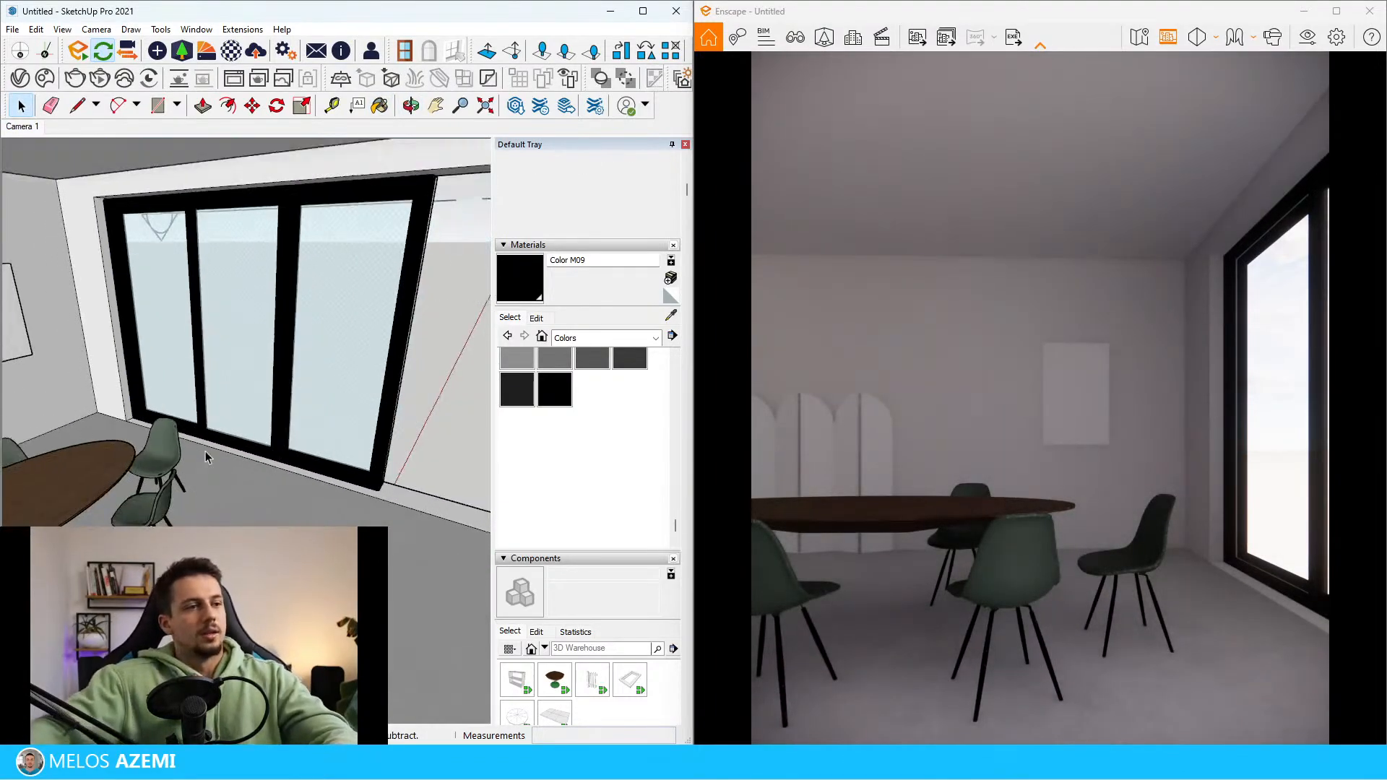
{"action": "scroll", "coordinate": [331, 458], "scroll_direction": "down", "scroll_amount": 10}
{"action": "mouse_move", "coordinate": [205, 451]}
{"action": "middle_mouse_down"}
{"action": "mouse_move", "coordinate": [331, 458]}
{"action": "mouse_move", "coordinate": [449, 427]}
{"action": "middle_mouse_up"}
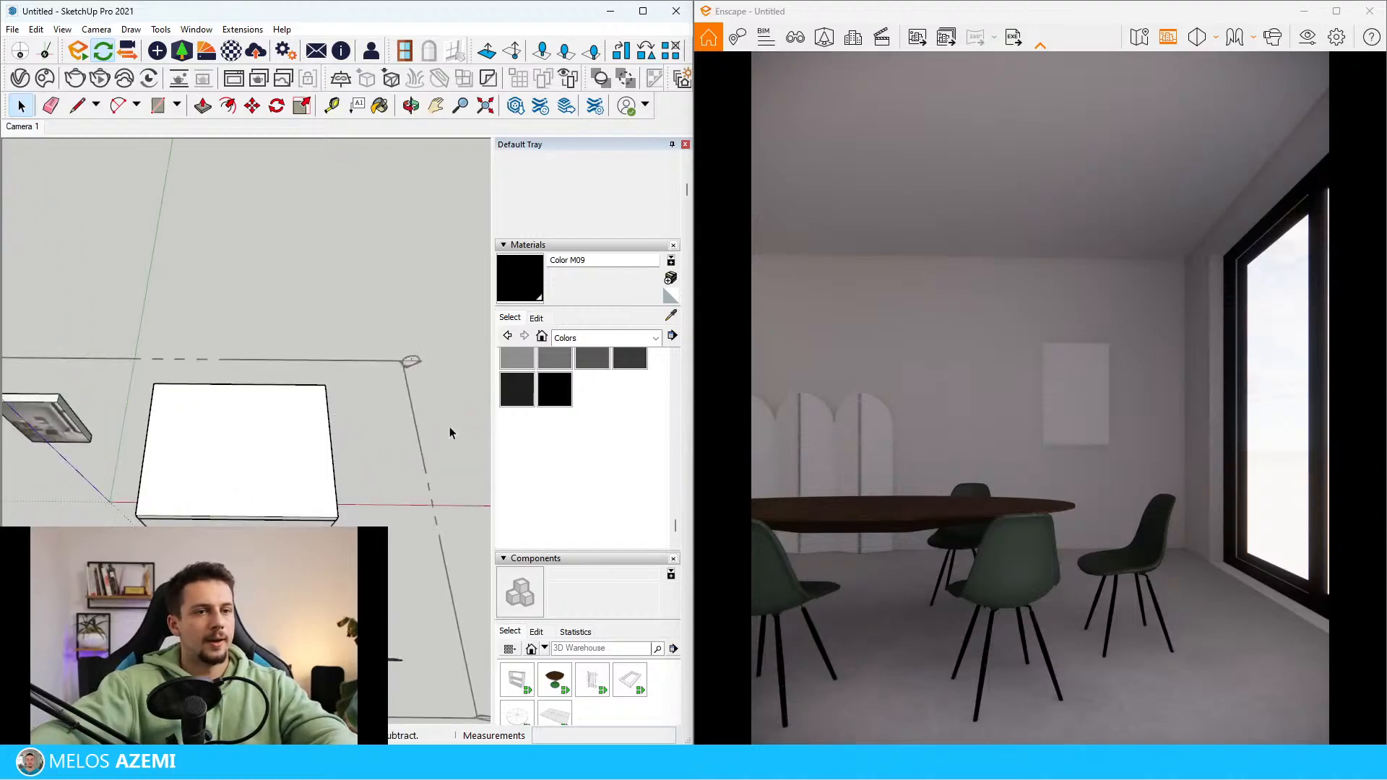
{"action": "scroll", "coordinate": [450, 428], "scroll_direction": "up", "scroll_amount": 4}
{"action": "scroll", "coordinate": [263, 486], "scroll_direction": "up", "scroll_amount": 3}
{"action": "middle_click_drag", "start_coordinate": [263, 487], "coordinate": [431, 4]}
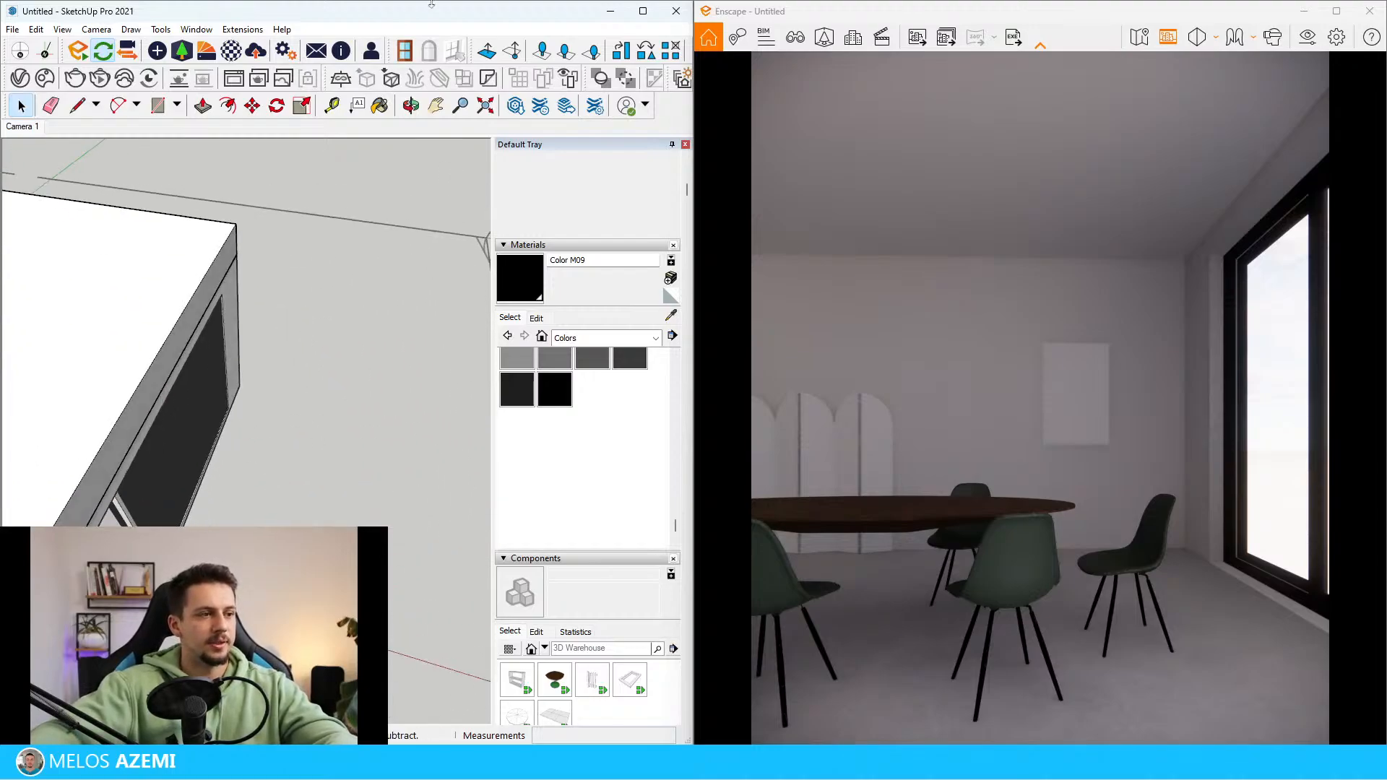
{"action": "left_click", "coordinate": [232, 52]}
{"action": "left_click", "coordinate": [355, 271]}
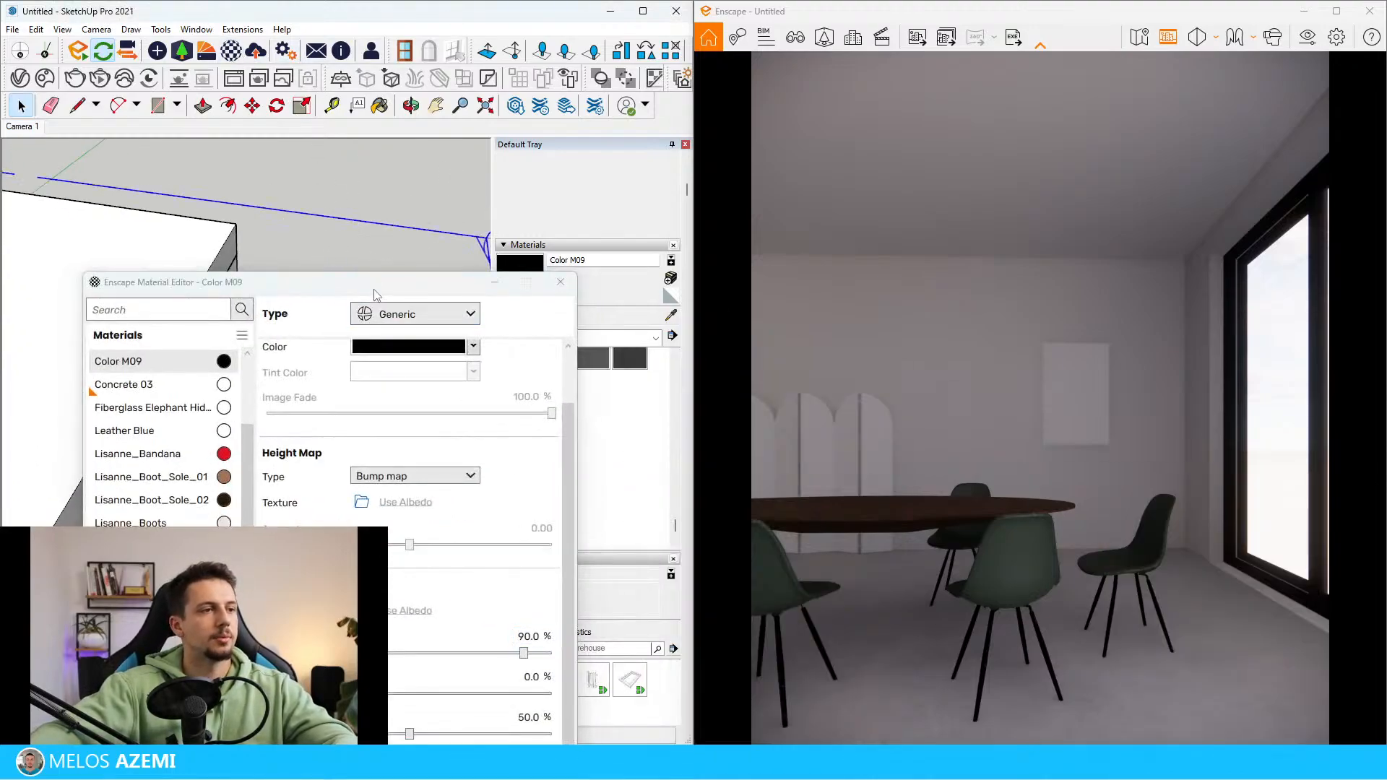
{"action": "left_click_drag", "start_coordinate": [374, 289], "coordinate": [350, 94]}
{"action": "type", "text": "1"}
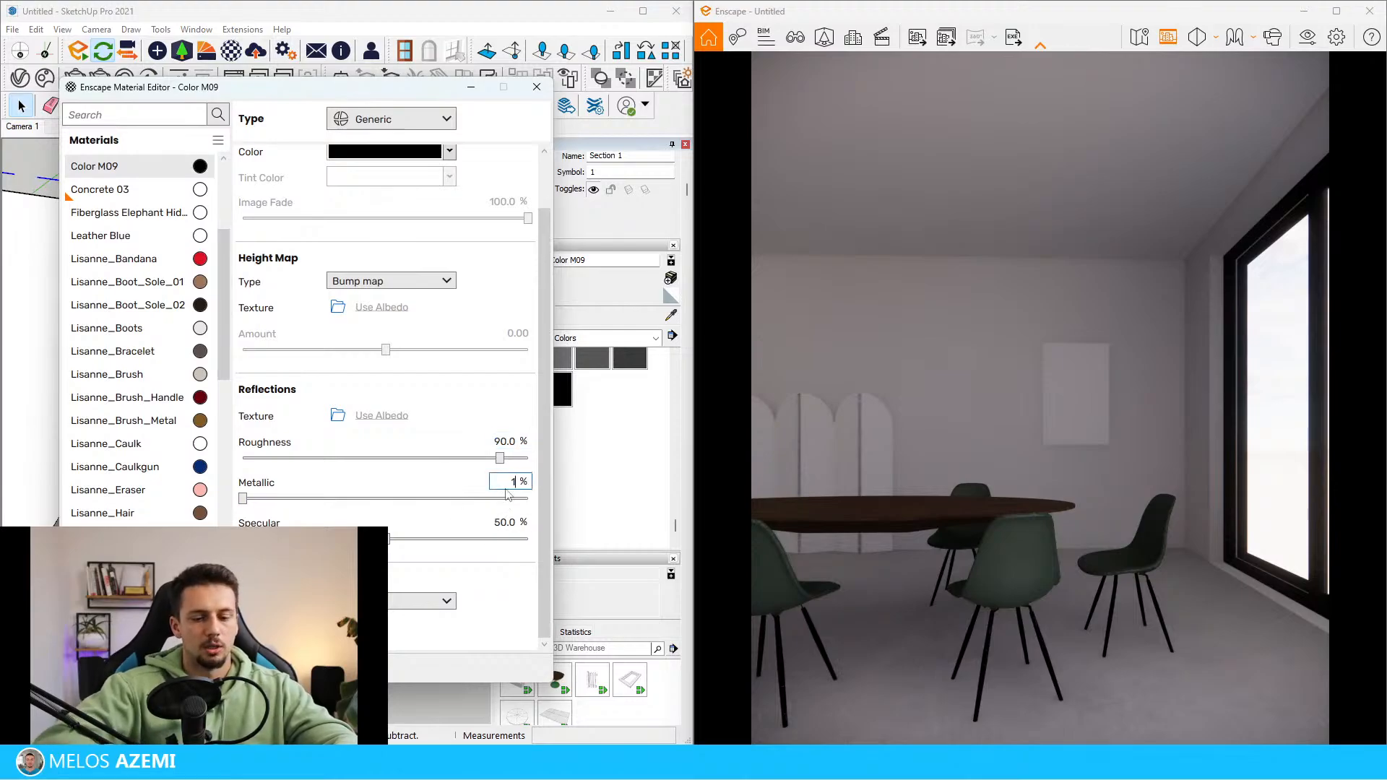
{"action": "type", "text": "00"}
{"action": "key", "text": "Return"}
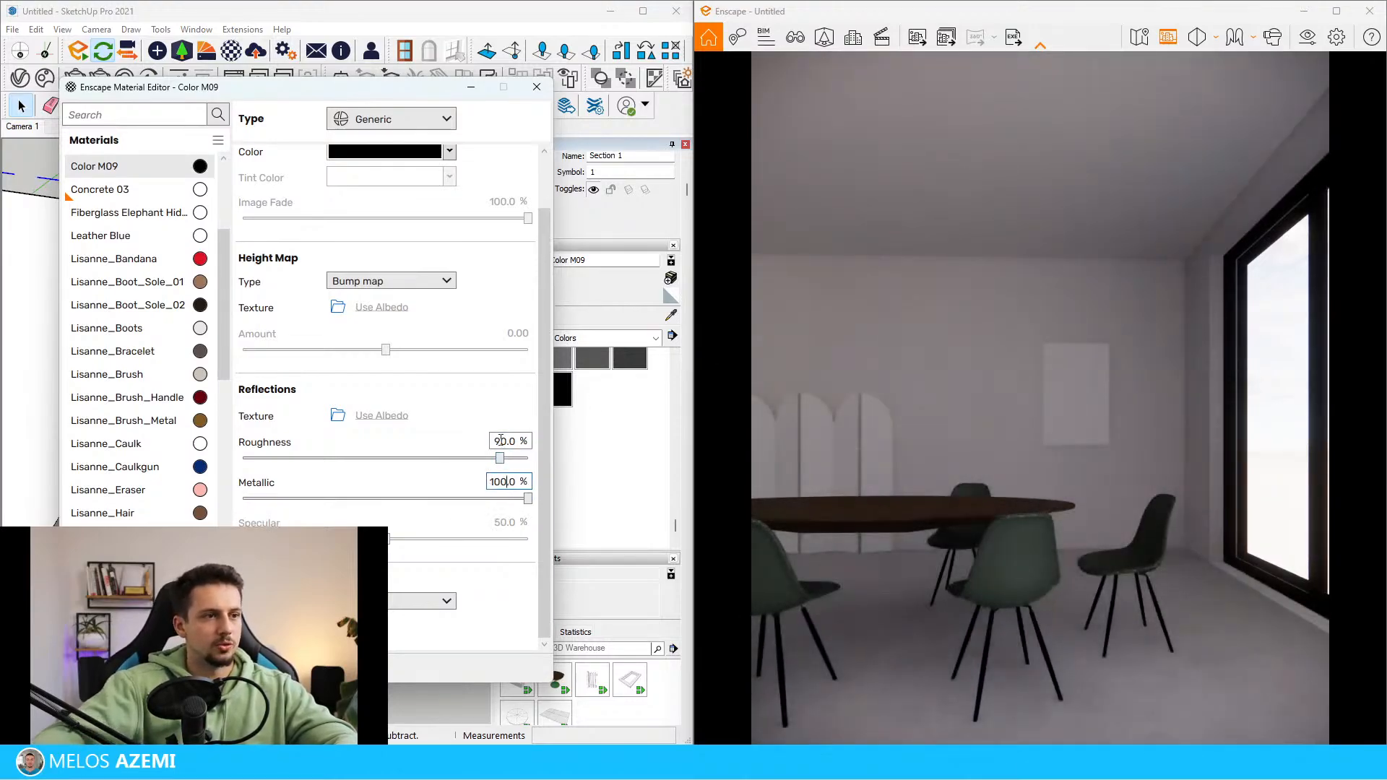
{"action": "left_click", "coordinate": [501, 440]}
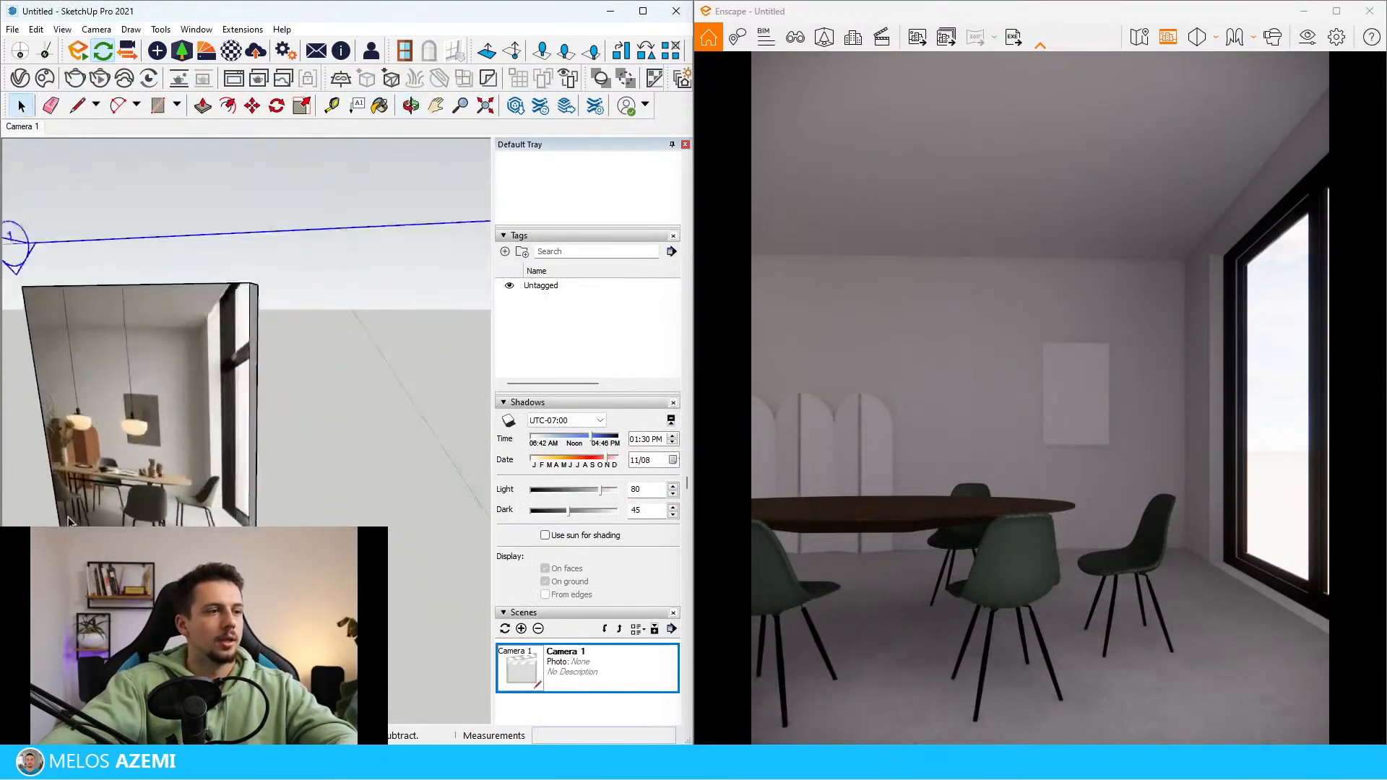
Examine the reference photo's window frames, floor and wall finishes against the rendered room
{"action": "scroll", "coordinate": [186, 436], "scroll_direction": "down", "scroll_amount": 5}
{"action": "scroll", "coordinate": [145, 462], "scroll_direction": "up", "scroll_amount": 5}
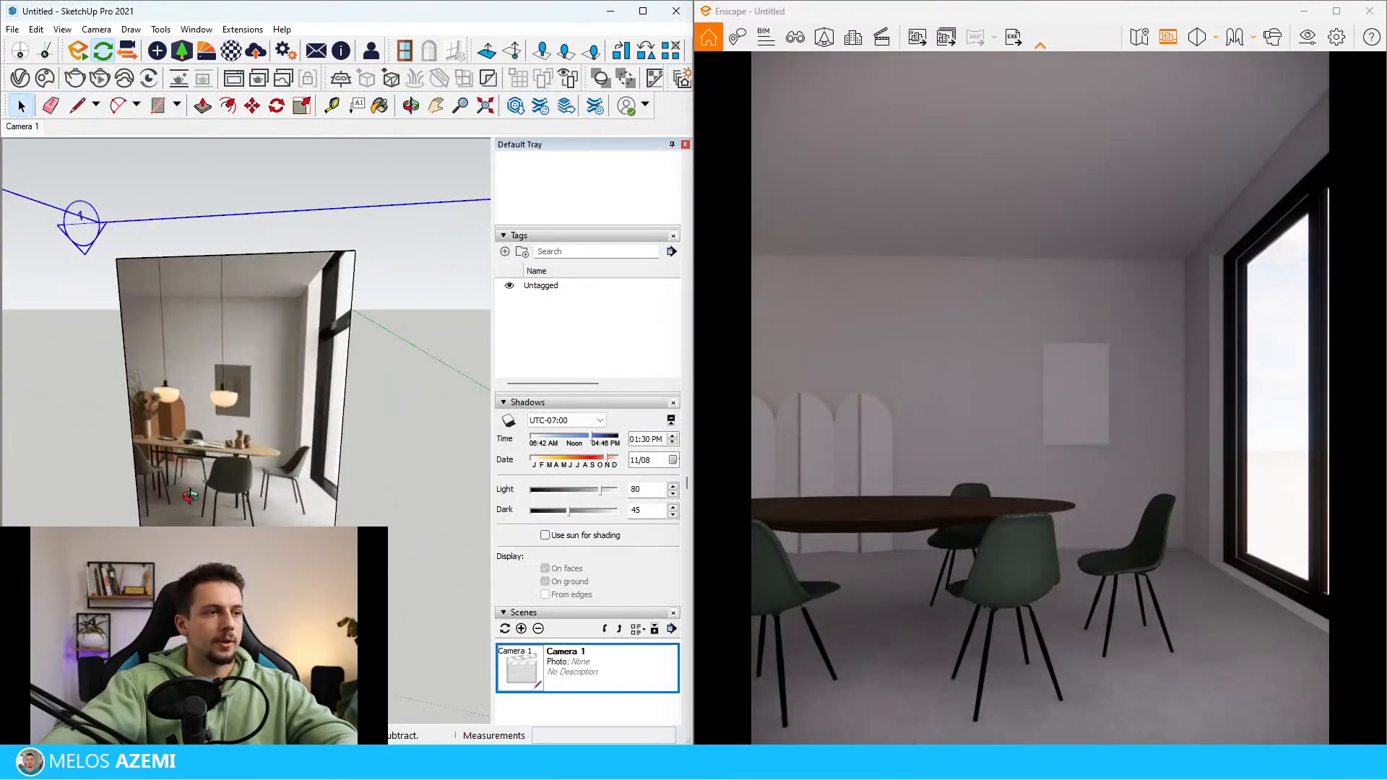
{"action": "middle_click_drag", "start_coordinate": [155, 469], "coordinate": [199, 452]}
{"action": "scroll", "coordinate": [276, 486], "scroll_direction": "up", "scroll_amount": 9}
{"action": "scroll", "coordinate": [274, 497], "scroll_direction": "down", "scroll_amount": 5}
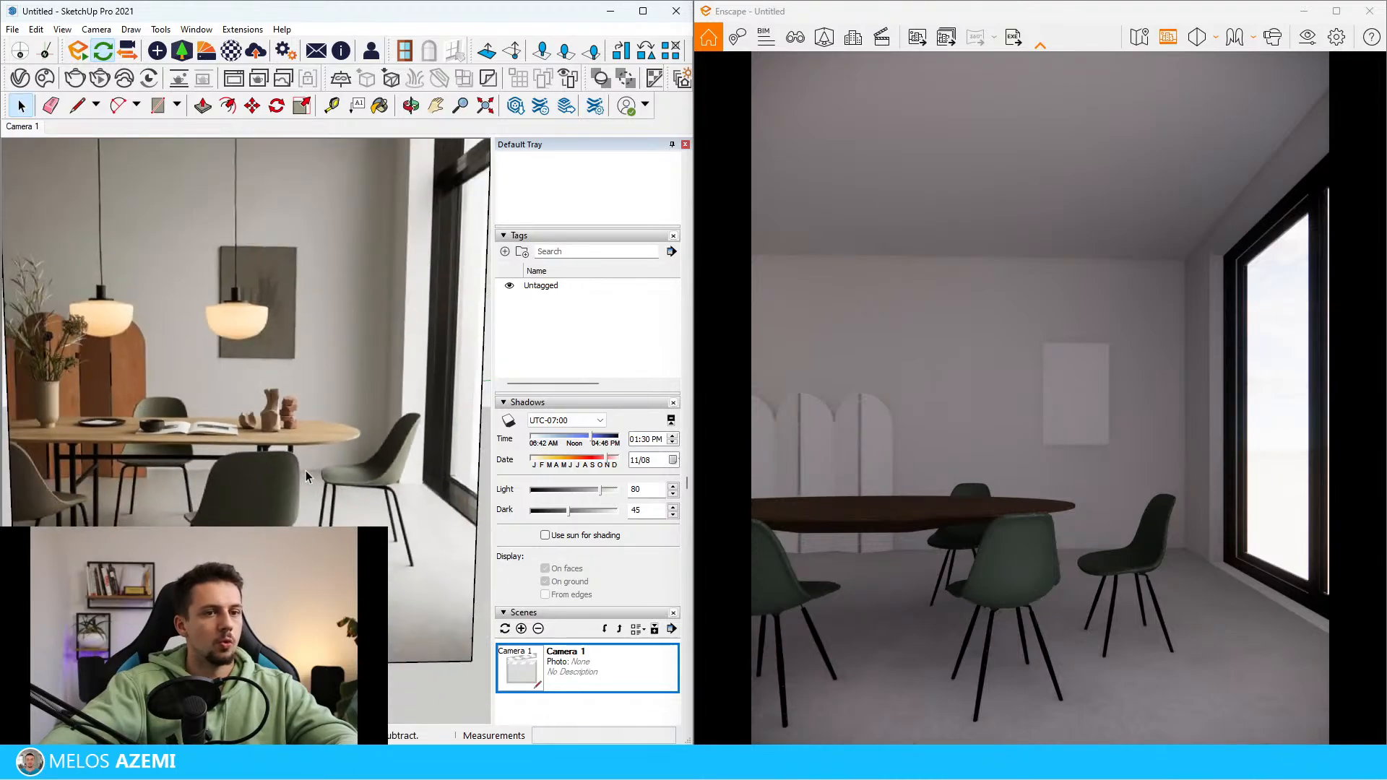
{"action": "scroll", "coordinate": [311, 498], "scroll_direction": "down", "scroll_amount": 10}
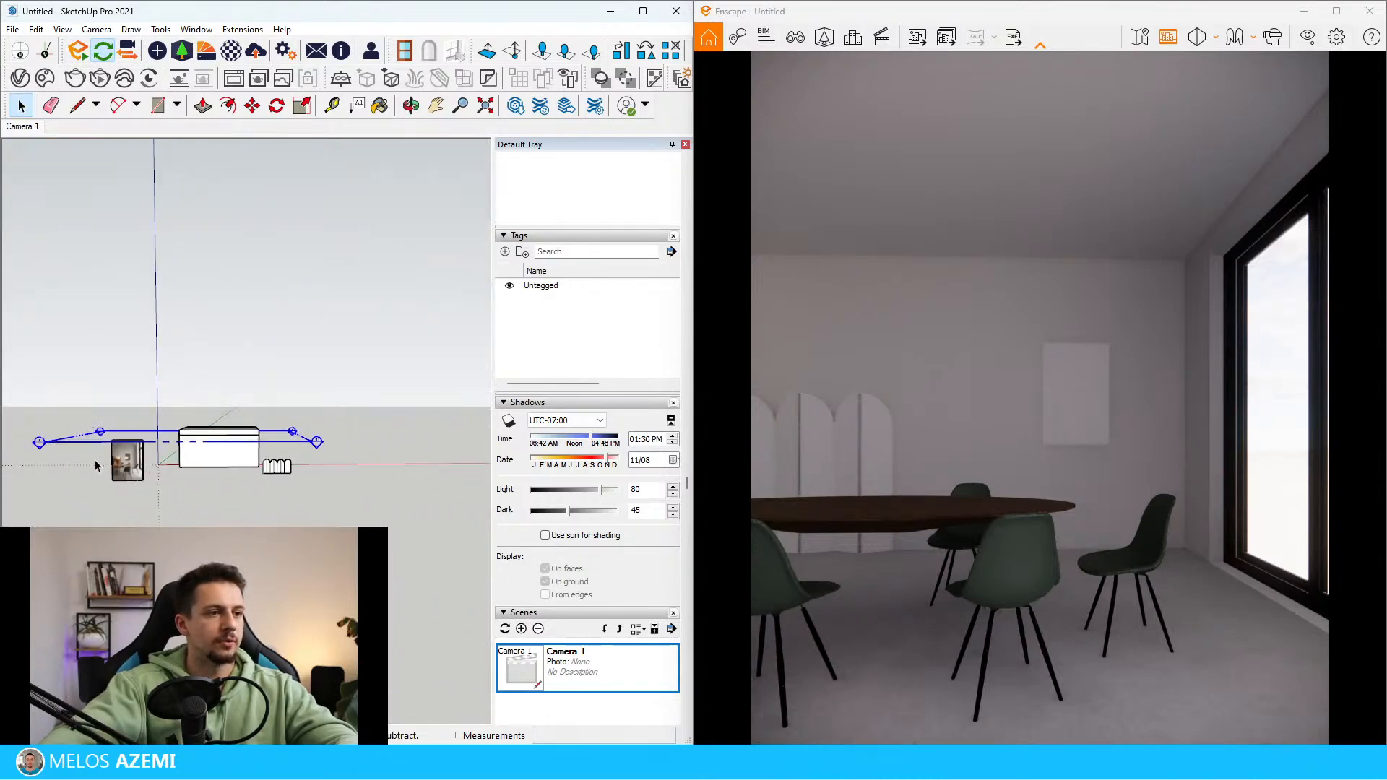
Sample the Concrete 03 material from the dining room floor
{"action": "scroll", "coordinate": [145, 463], "scroll_direction": "up", "scroll_amount": 3}
{"action": "scroll", "coordinate": [241, 463], "scroll_direction": "up", "scroll_amount": 5}
{"action": "middle_click_drag", "start_coordinate": [259, 470], "coordinate": [339, 491]}
{"action": "scroll", "coordinate": [144, 376], "scroll_direction": "up", "scroll_amount": 4}
{"action": "key", "text": "b"}
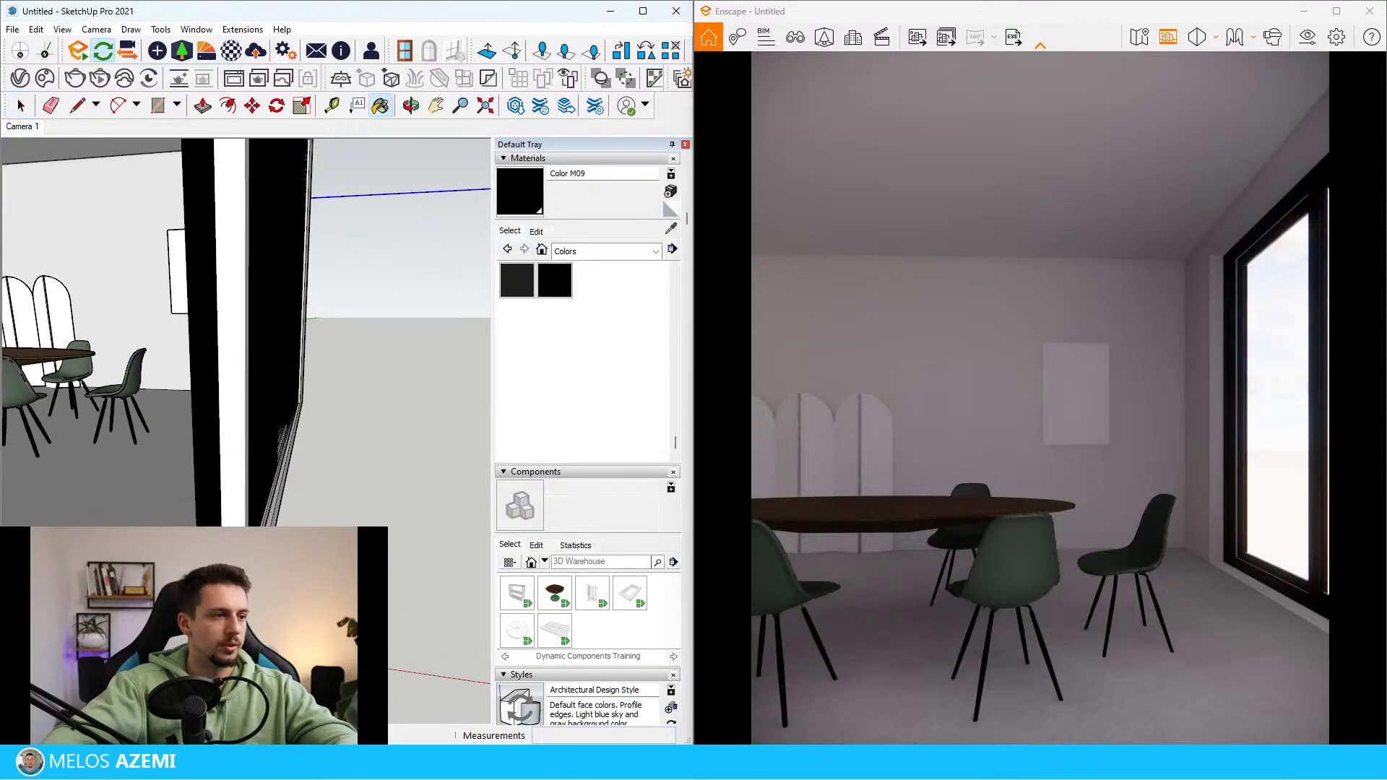
{"action": "left_click", "coordinate": [144, 463], "text": "alt"}
{"action": "key", "text": "space"}
{"action": "double_click", "coordinate": [145, 462]}
{"action": "scroll", "coordinate": [293, 477], "scroll_direction": "down", "scroll_amount": 10}
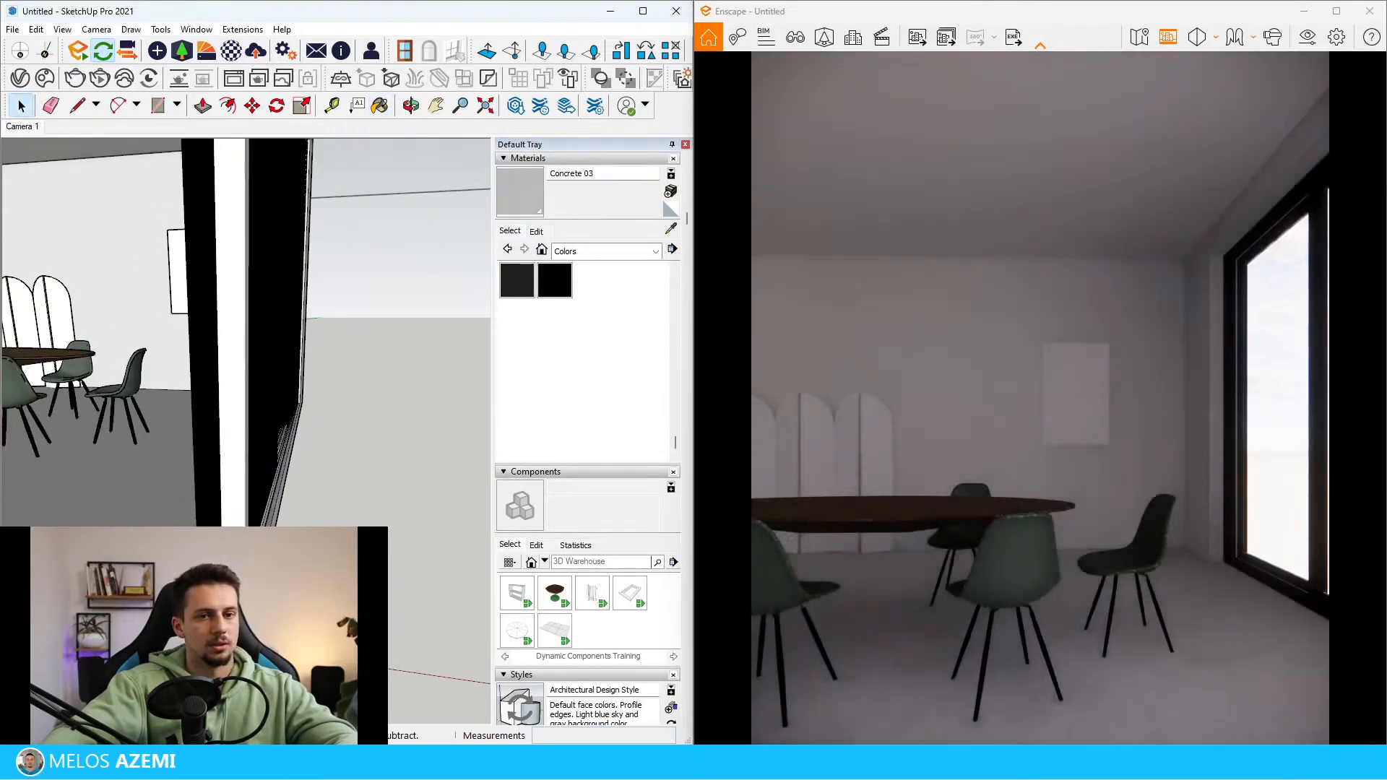
Examine the dining table's wood finish in the reference photo
{"action": "scroll", "coordinate": [73, 434], "scroll_direction": "up", "scroll_amount": 3}
{"action": "middle_click_drag", "start_coordinate": [73, 433], "coordinate": [137, 426]}
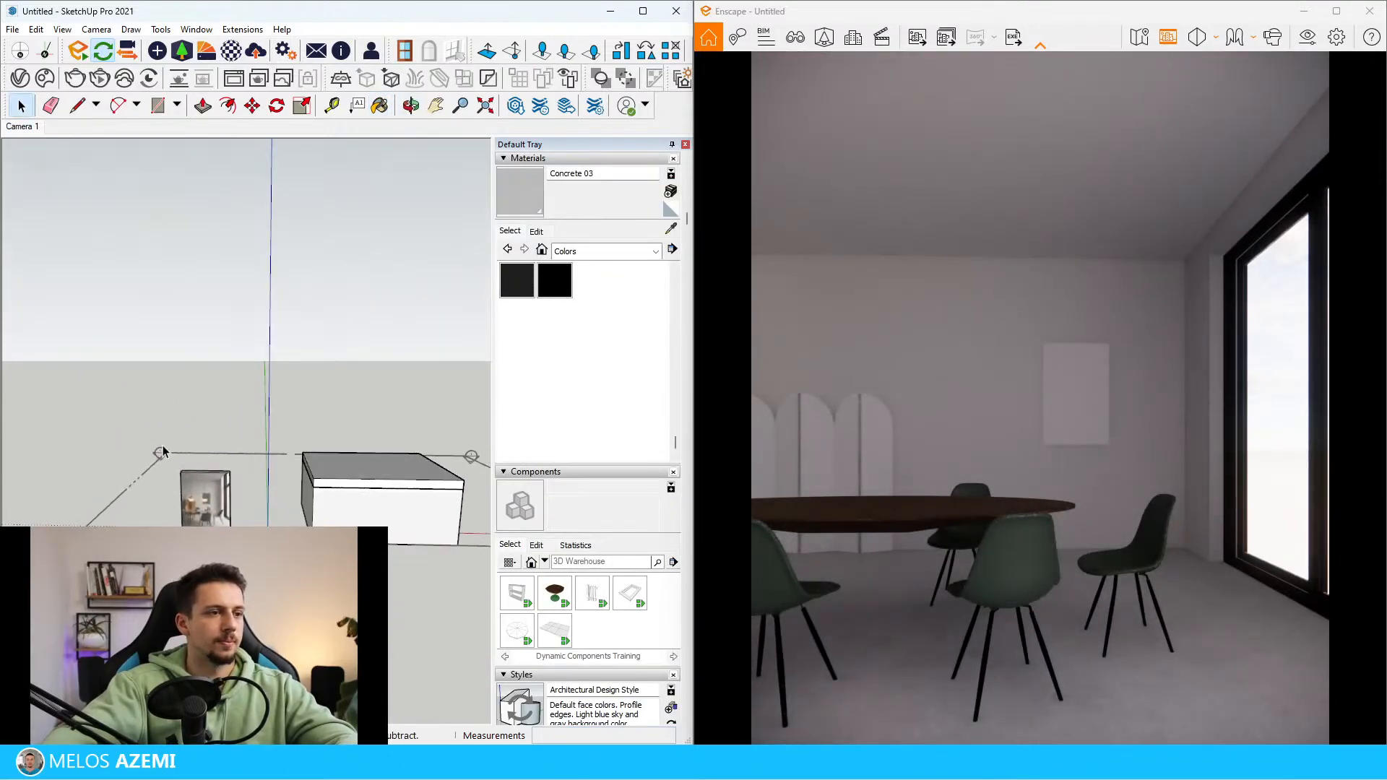
{"action": "scroll", "coordinate": [193, 500], "scroll_direction": "up", "scroll_amount": 7}
{"action": "middle_click_drag", "start_coordinate": [193, 500], "coordinate": [208, 465]}
{"action": "scroll", "coordinate": [300, 441], "scroll_direction": "down", "scroll_amount": 2}
{"action": "key", "text": "space"}
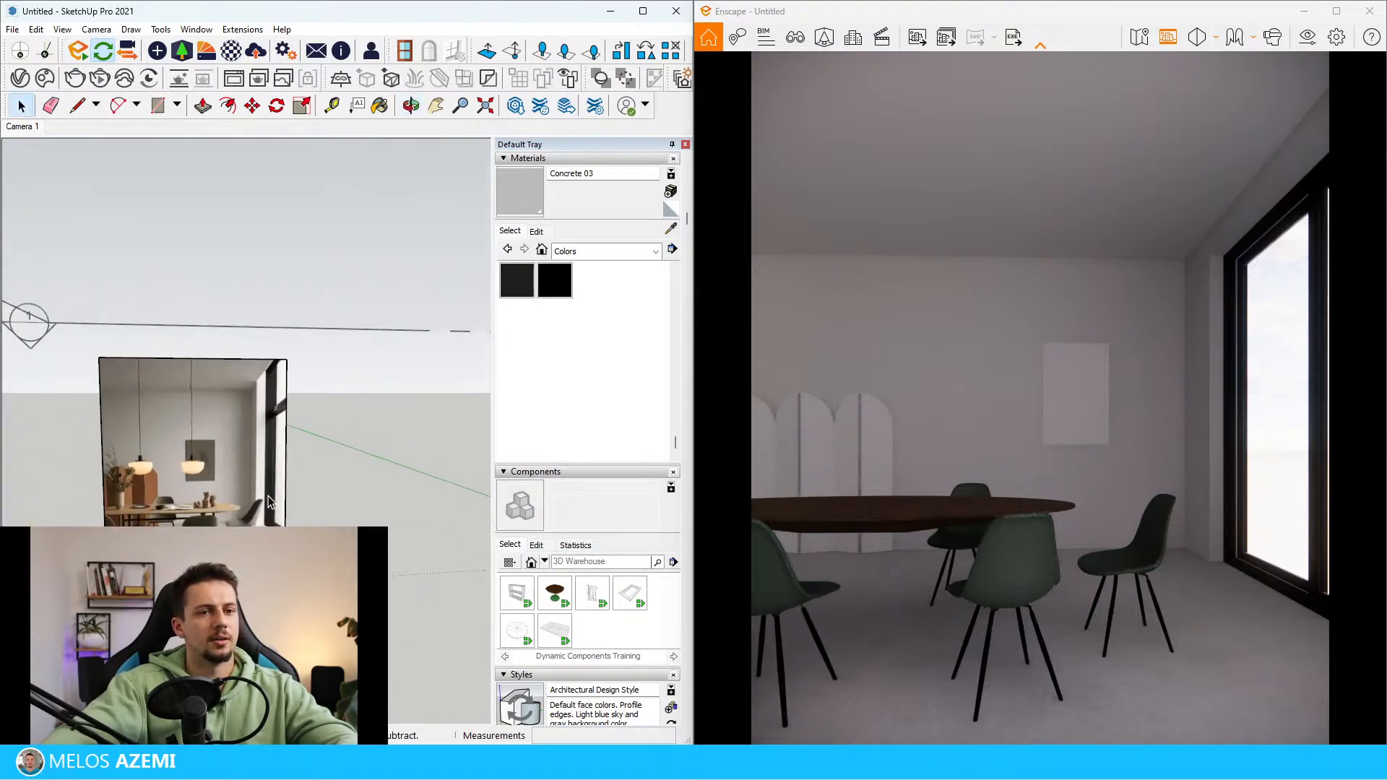
{"action": "scroll", "coordinate": [227, 467], "scroll_direction": "up", "scroll_amount": 3}
{"action": "scroll", "coordinate": [204, 468], "scroll_direction": "up", "scroll_amount": 3}
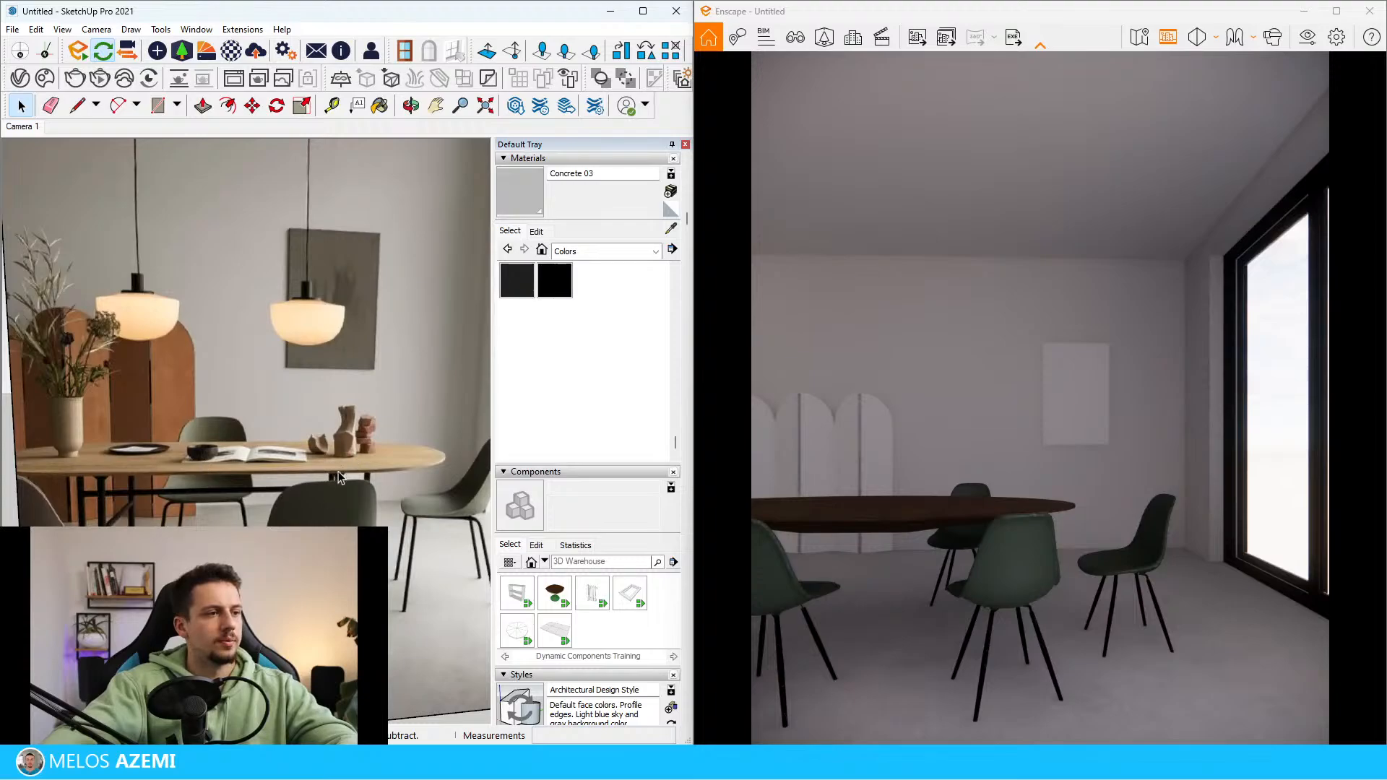
{"action": "scroll", "coordinate": [365, 477], "scroll_direction": "down", "scroll_amount": 5}
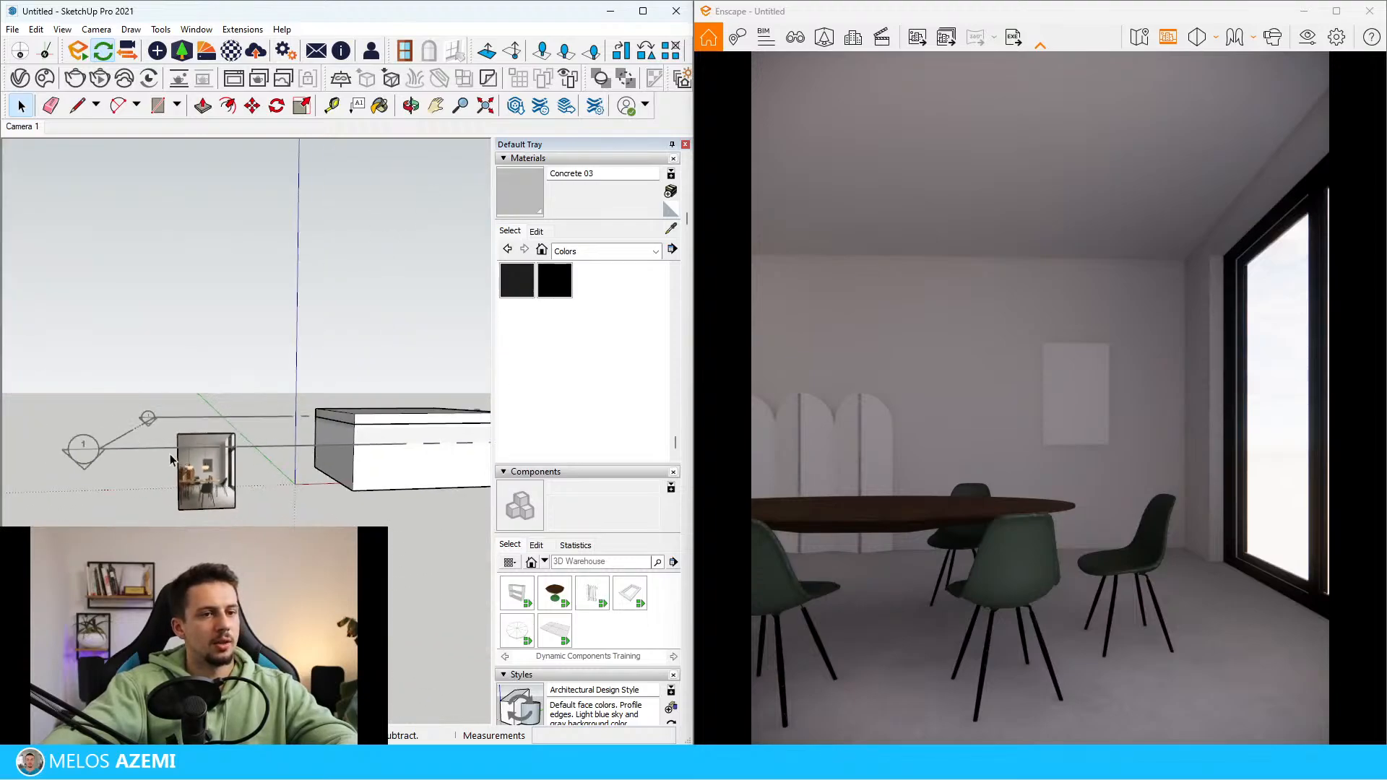
Sample the MD510-WAL_Material_01 material from the dining table's top
{"action": "scroll", "coordinate": [355, 430], "scroll_direction": "up", "scroll_amount": 4}
{"action": "middle_click_drag", "start_coordinate": [311, 427], "coordinate": [101, 426]}
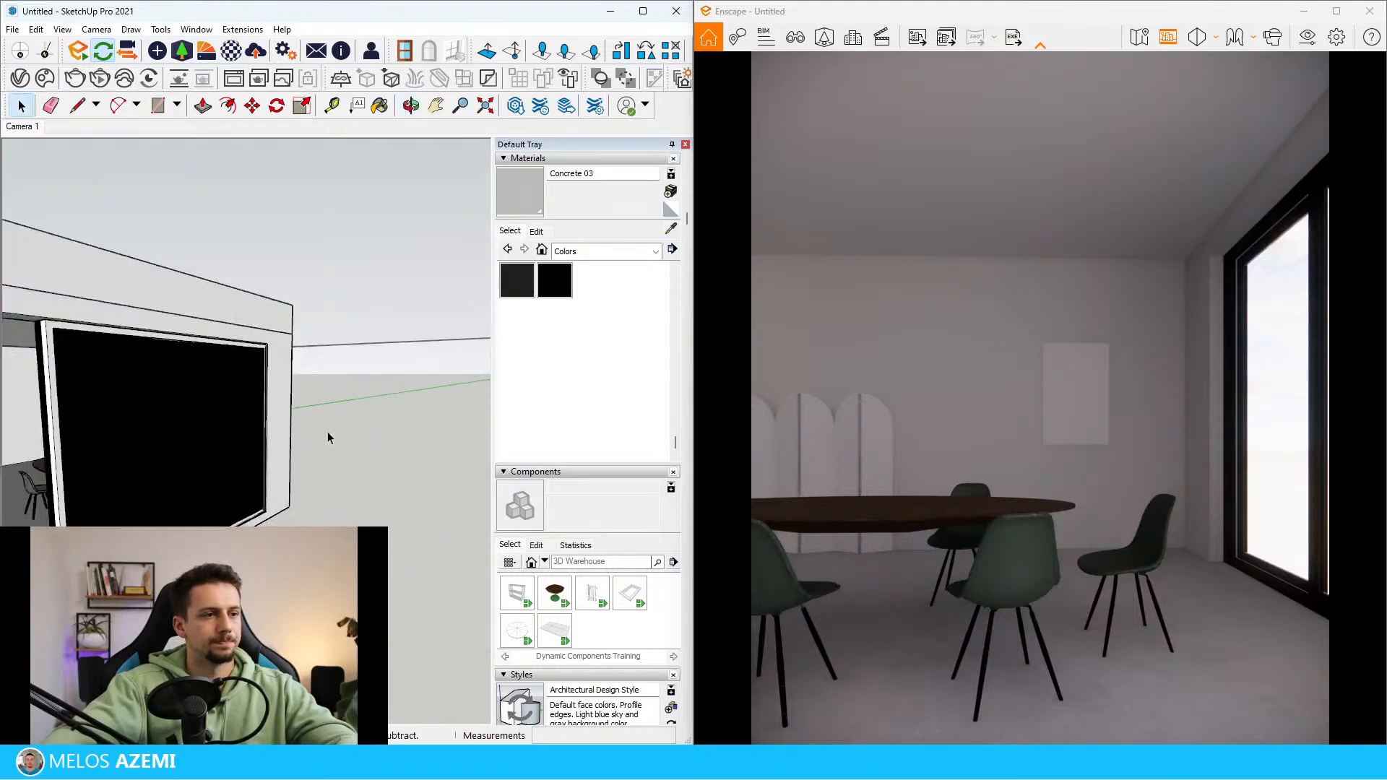
{"action": "scroll", "coordinate": [328, 432], "scroll_direction": "up", "scroll_amount": 2}
{"action": "scroll", "coordinate": [239, 417], "scroll_direction": "down", "scroll_amount": 4}
{"action": "scroll", "coordinate": [119, 414], "scroll_direction": "up", "scroll_amount": 5}
{"action": "scroll", "coordinate": [210, 418], "scroll_direction": "up", "scroll_amount": 4}
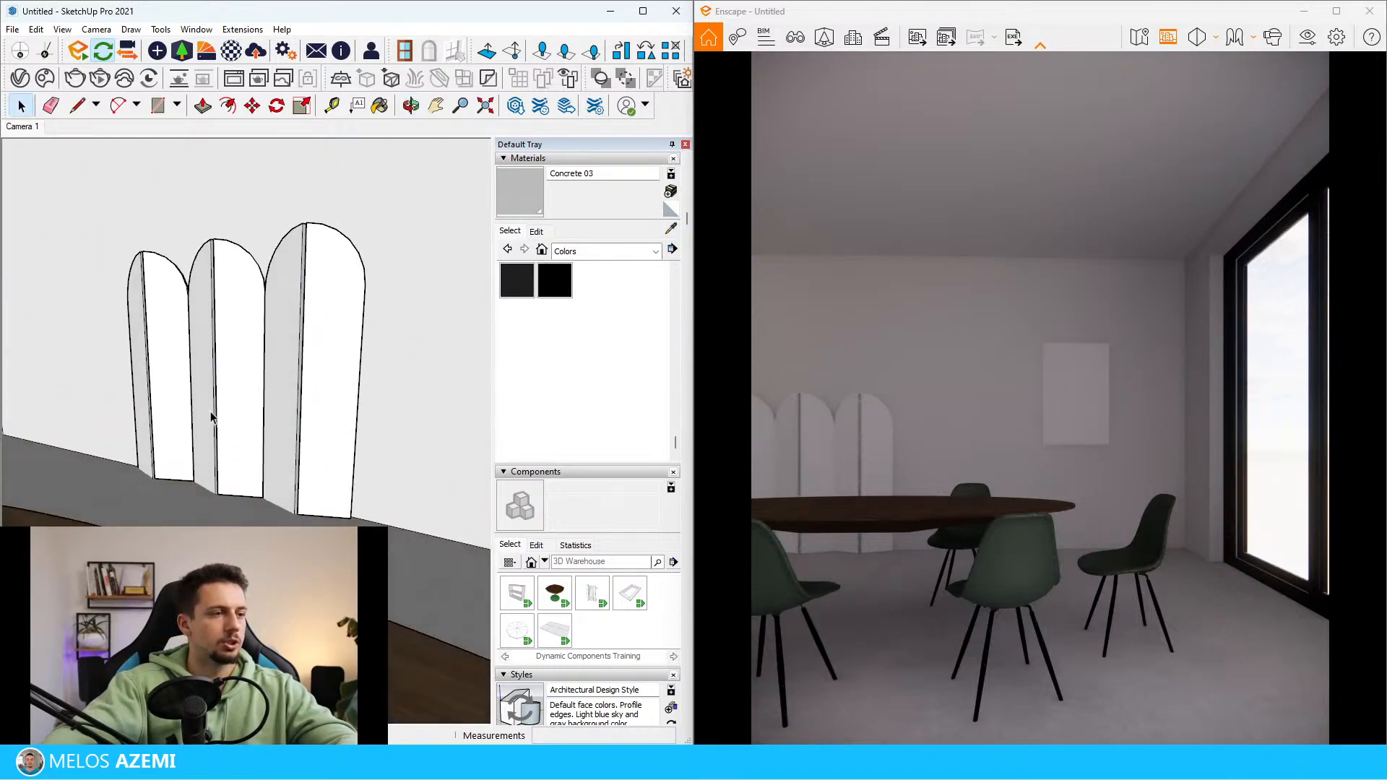
{"action": "scroll", "coordinate": [238, 416], "scroll_direction": "down", "scroll_amount": 4}
{"action": "key", "text": "b"}
{"action": "left_click", "coordinate": [283, 425], "text": "alt"}
{"action": "scroll", "coordinate": [289, 412], "scroll_direction": "up", "scroll_amount": 4}
{"action": "scroll", "coordinate": [272, 347], "scroll_direction": "down", "scroll_amount": 1}
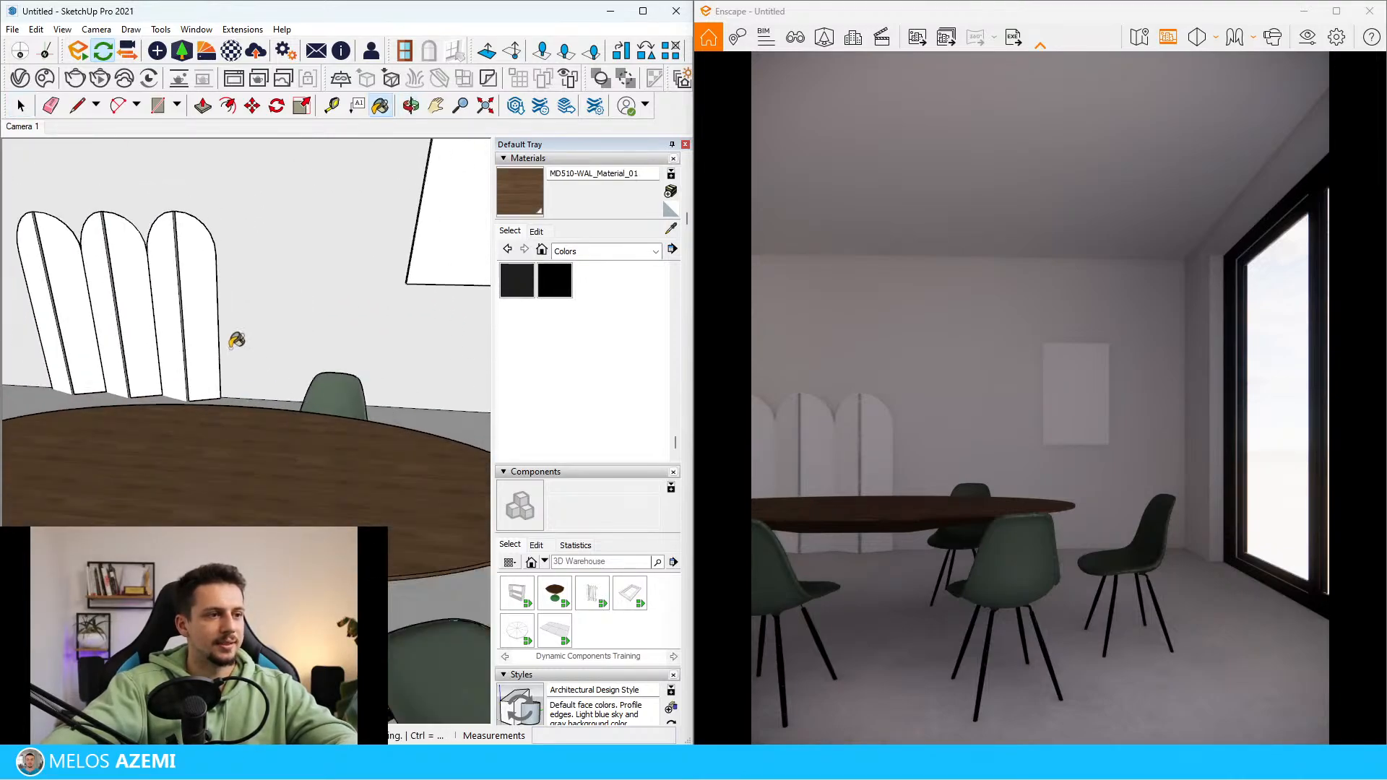
{"action": "scroll", "coordinate": [453, 368], "scroll_direction": "up", "scroll_amount": 2}
Replace the MD510-WAL_Material_01 texture image with RV Wood 2_baseColor from the Materialet Enscape folder
{"action": "left_click", "coordinate": [536, 231]}
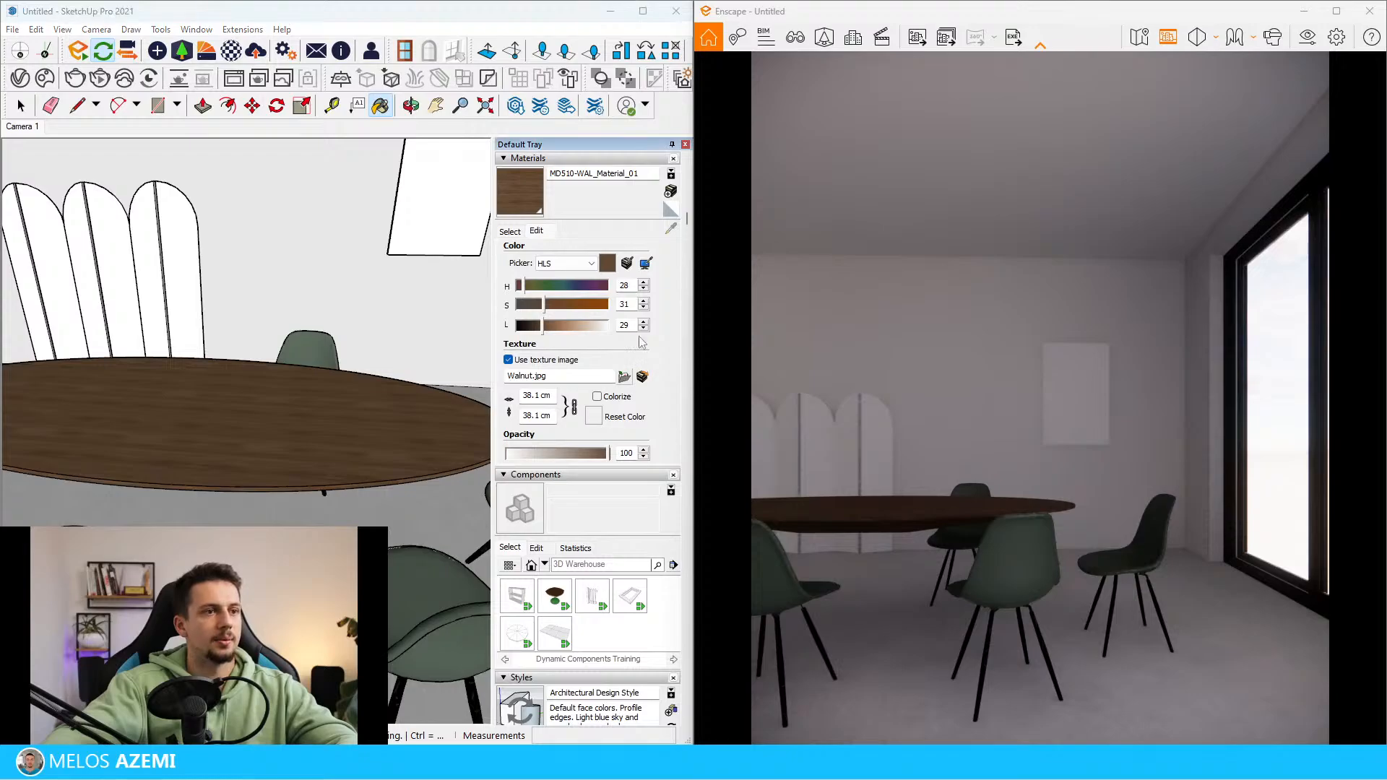
{"action": "left_click", "coordinate": [623, 376]}
{"action": "key", "text": "Escape"}
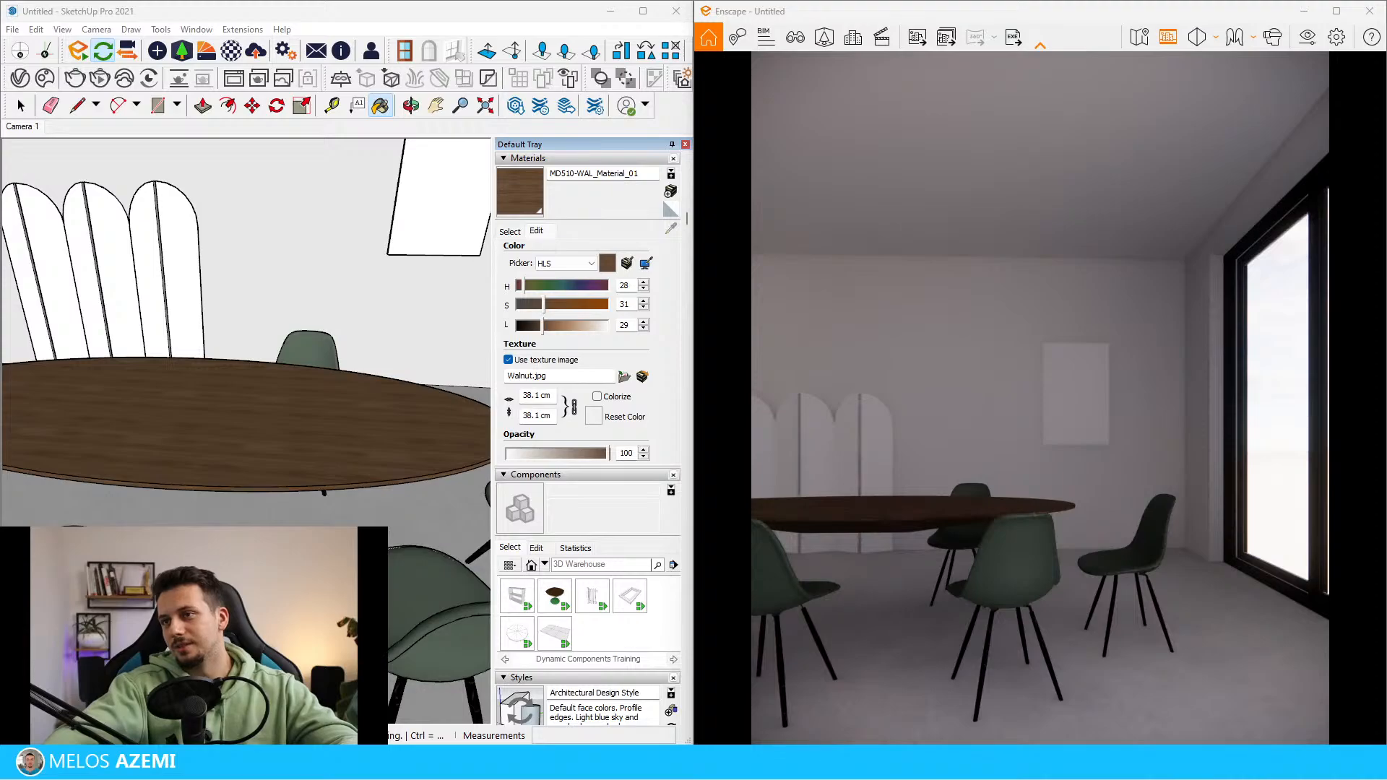
{"action": "mouse_move", "coordinate": [1385, 390]}
{"action": "left_mouse_down"}
{"action": "mouse_move", "coordinate": [1273, 373]}
{"action": "mouse_move", "coordinate": [537, 104]}
{"action": "mouse_move", "coordinate": [639, 80]}
{"action": "left_mouse_up"}
{"action": "scroll", "coordinate": [651, 363], "scroll_direction": "down", "scroll_amount": 5}
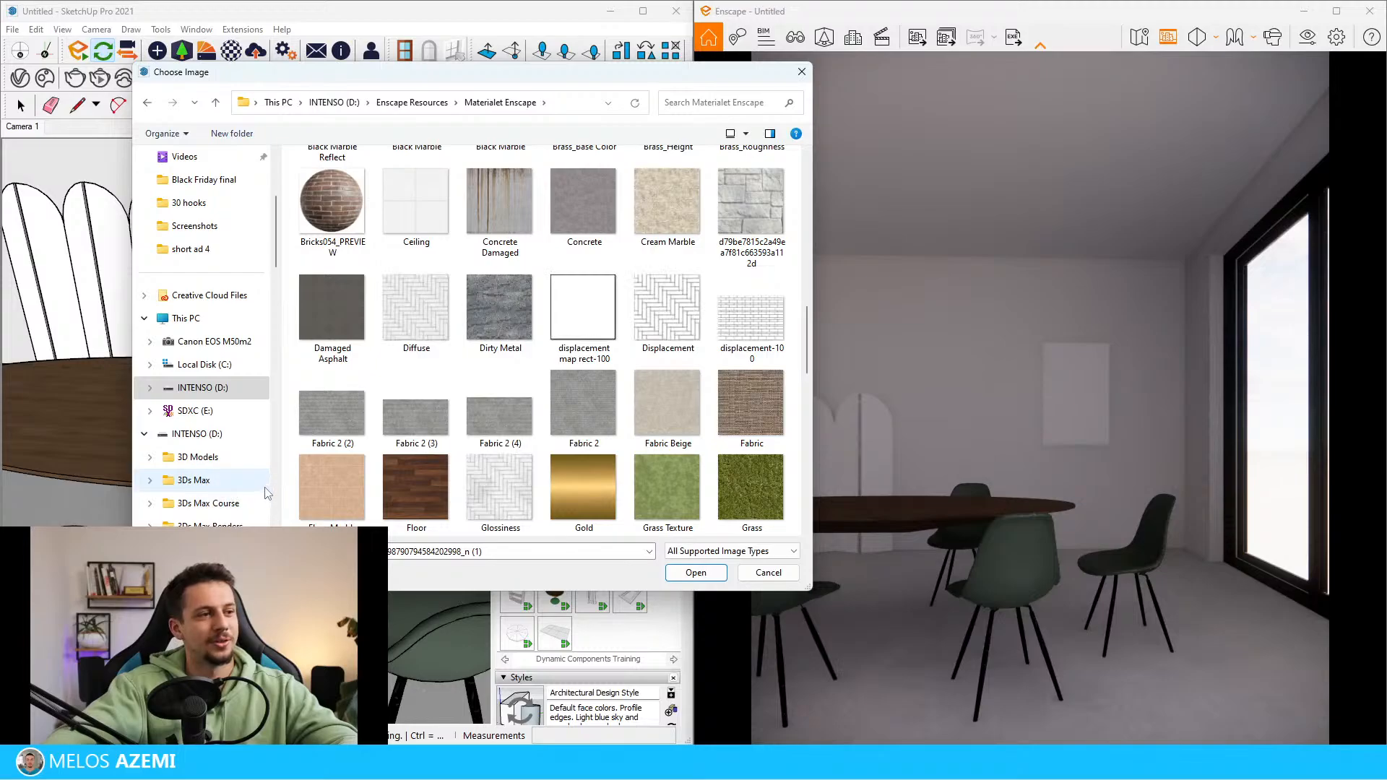
{"action": "left_click_drag", "start_coordinate": [281, 486], "coordinate": [162, 480]}
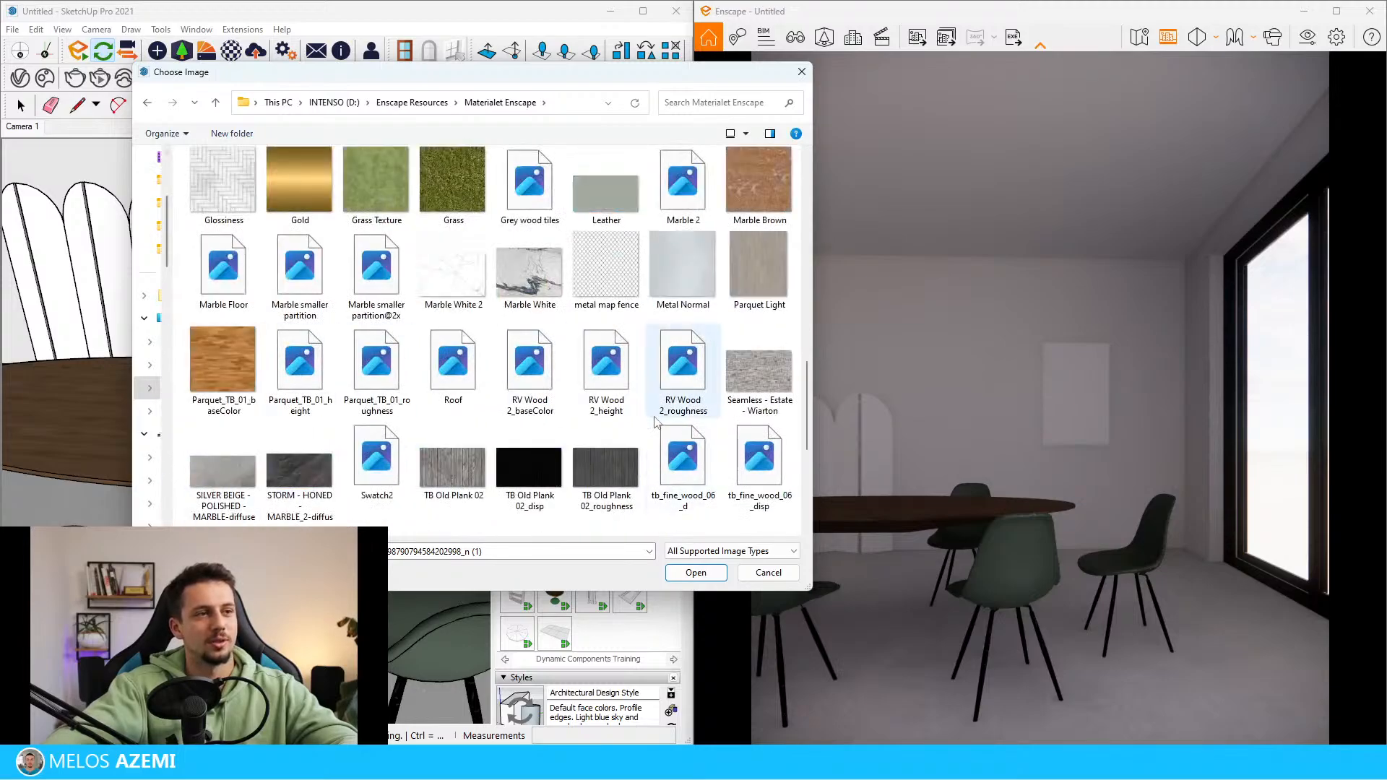
{"action": "scroll", "coordinate": [653, 414], "scroll_direction": "up", "scroll_amount": 10}
{"action": "scroll", "coordinate": [655, 412], "scroll_direction": "down", "scroll_amount": 18}
{"action": "scroll", "coordinate": [662, 387], "scroll_direction": "up", "scroll_amount": 15}
{"action": "scroll", "coordinate": [659, 408], "scroll_direction": "down", "scroll_amount": 5}
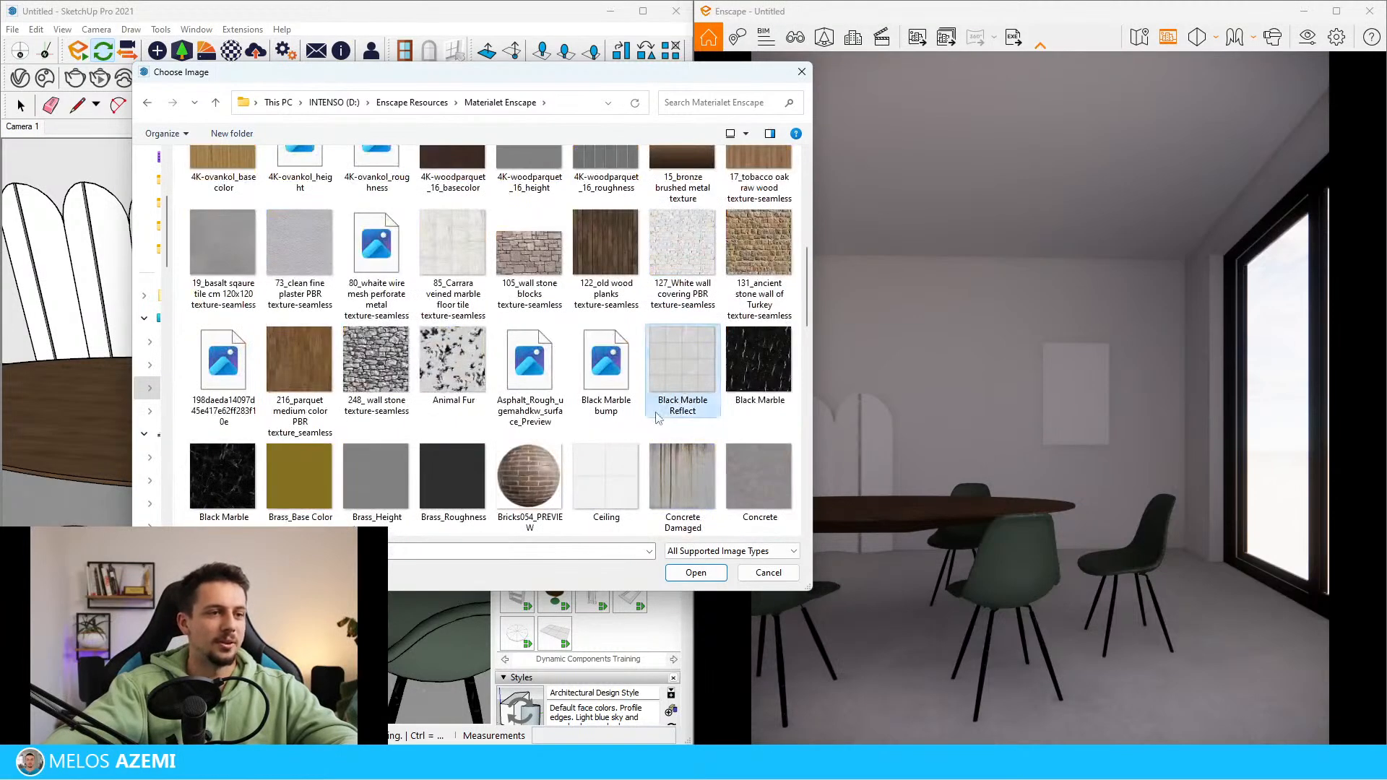
{"action": "scroll", "coordinate": [661, 413], "scroll_direction": "down", "scroll_amount": 5}
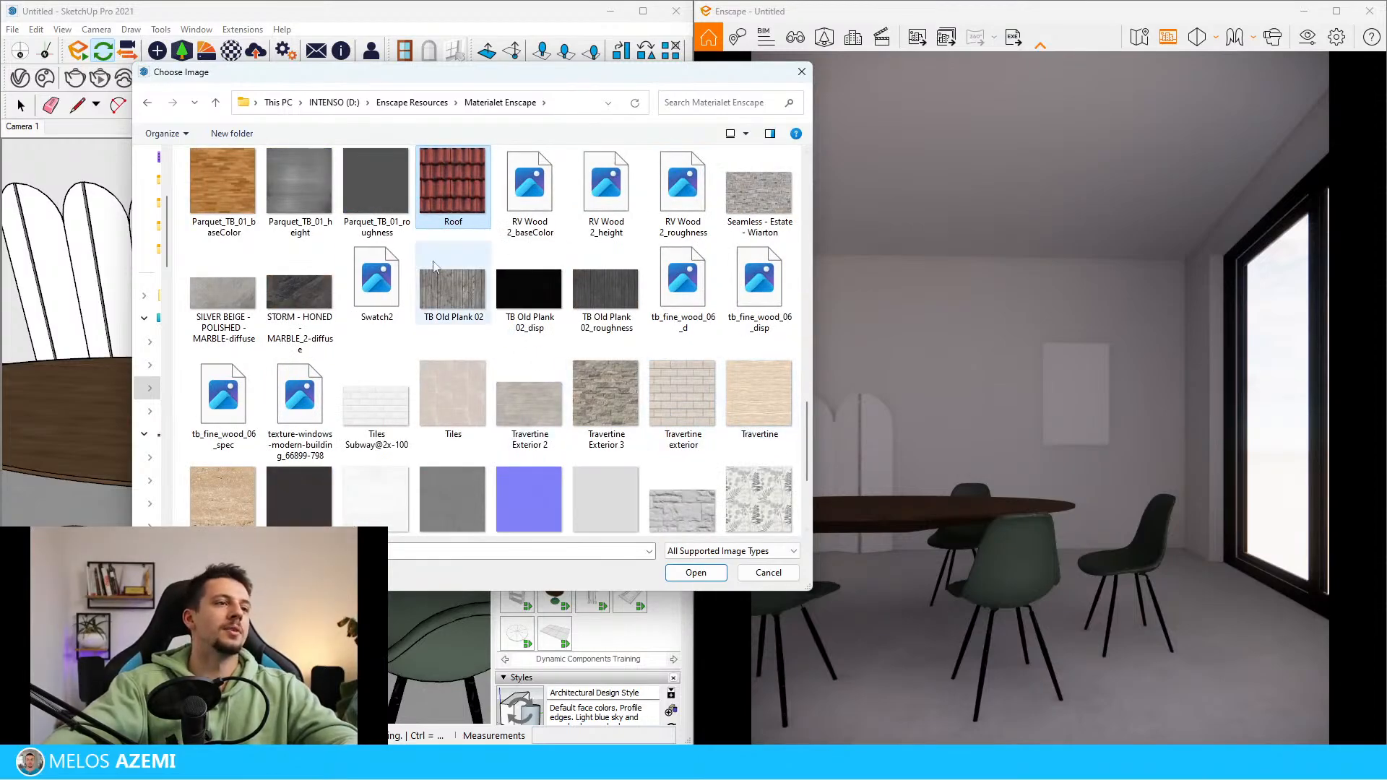
{"action": "scroll", "coordinate": [345, 240], "scroll_direction": "up", "scroll_amount": 3}
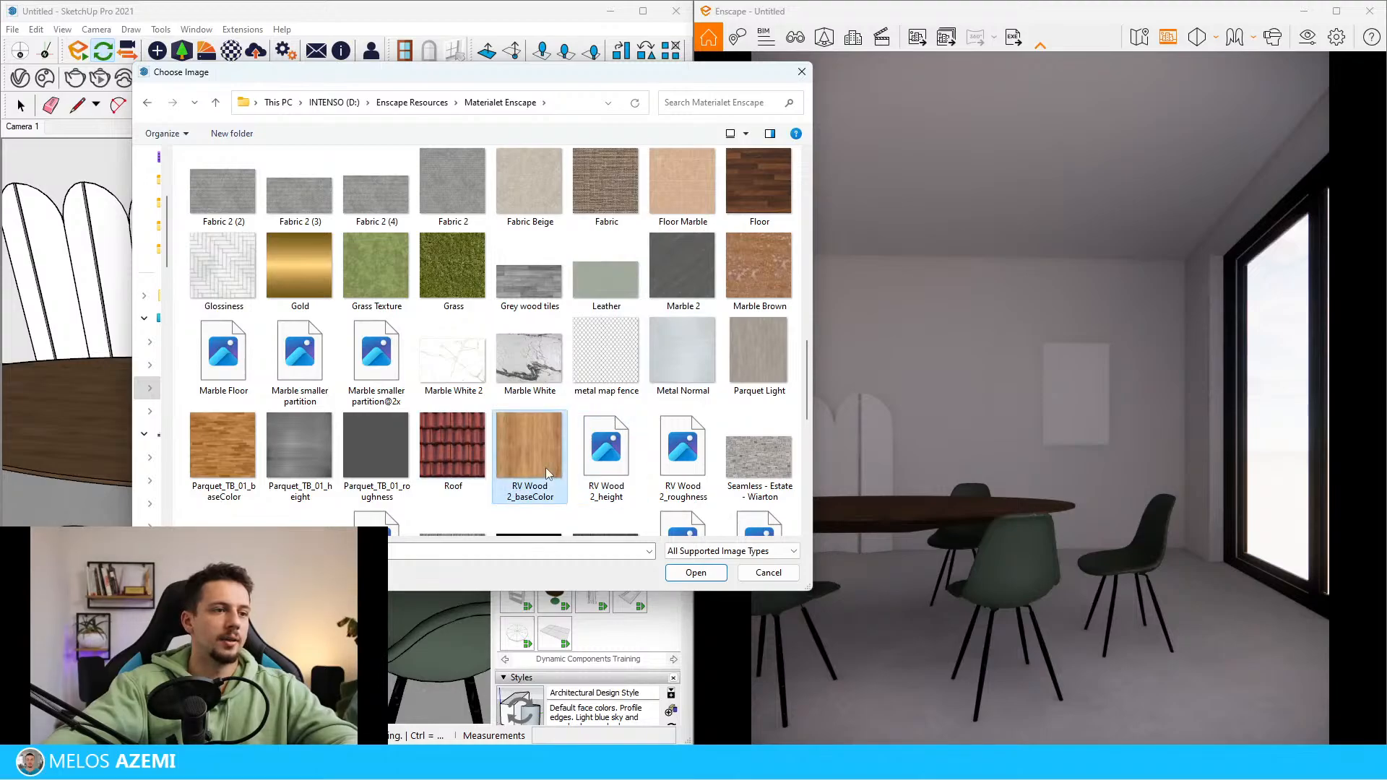
{"action": "left_click", "coordinate": [714, 576]}
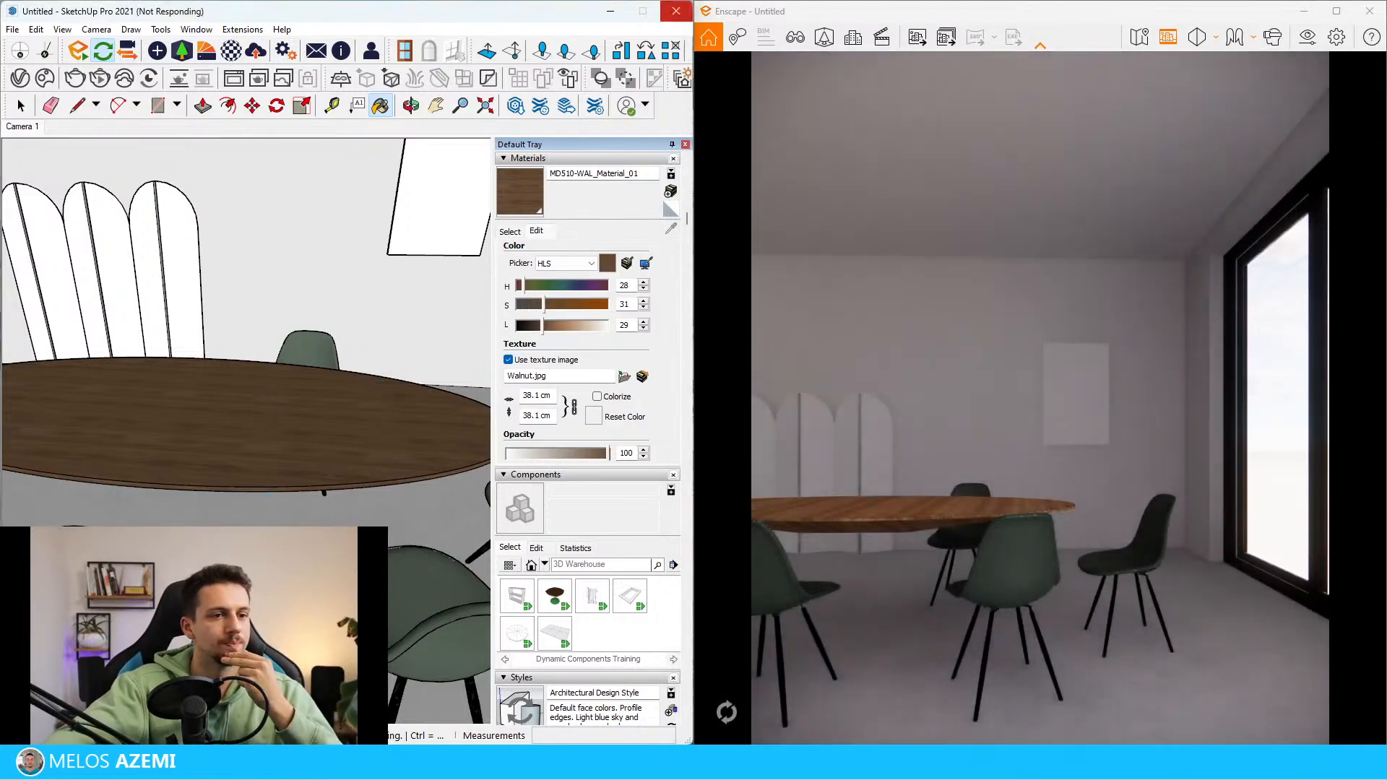
Rotate the wood texture on the tabletop face so its grain runs along the table's length
{"action": "scroll", "coordinate": [205, 435], "scroll_direction": "down", "scroll_amount": 3}
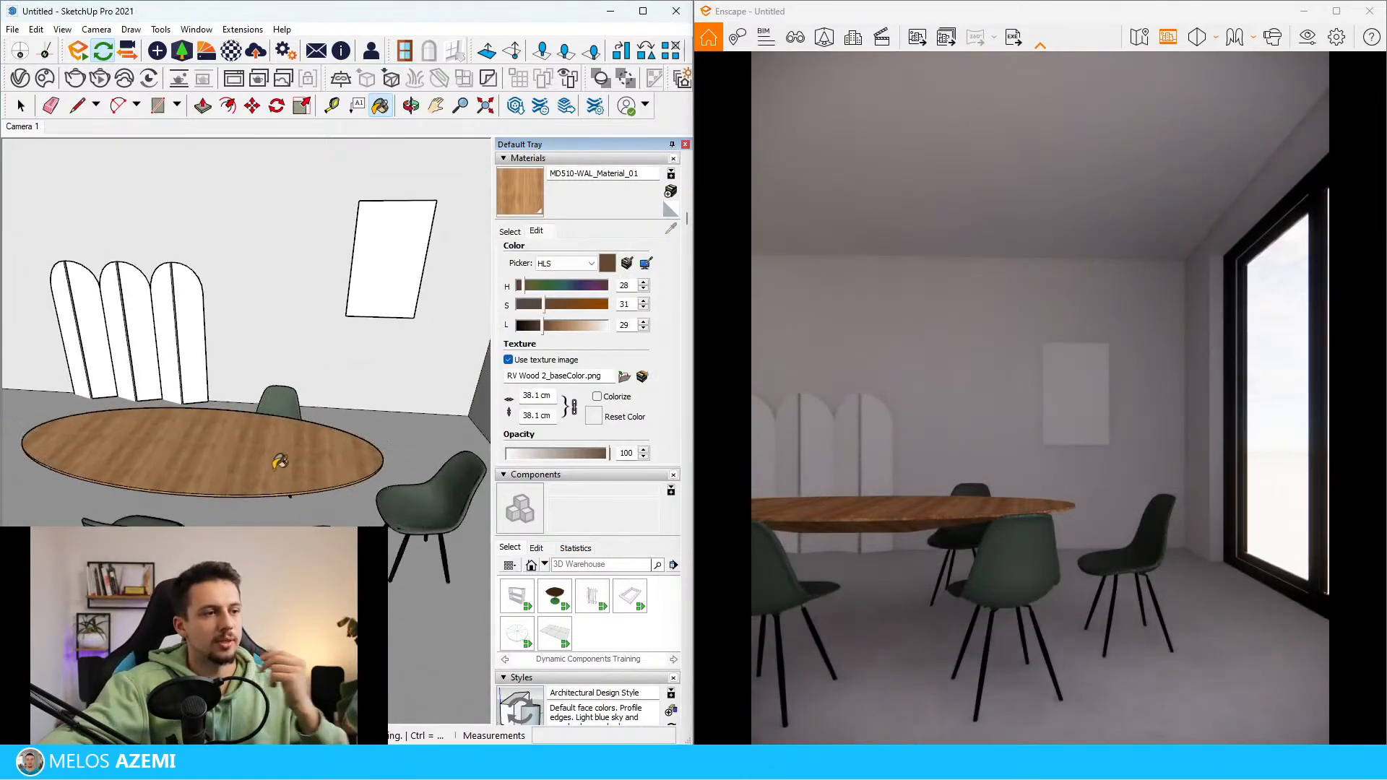
{"action": "scroll", "coordinate": [289, 471], "scroll_direction": "up", "scroll_amount": 3}
{"action": "key", "text": "space"}
{"action": "right_click", "coordinate": [278, 450]}
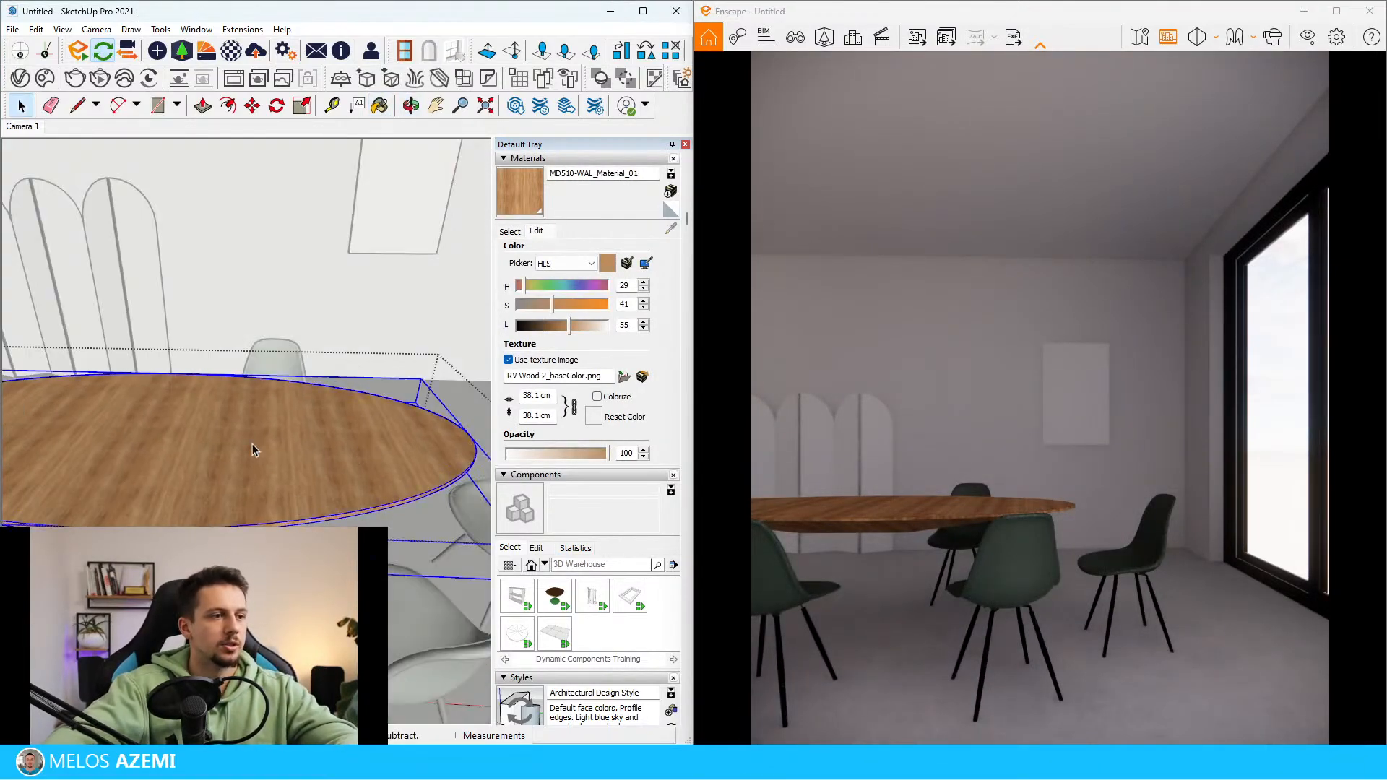
{"action": "double_click", "coordinate": [178, 448]}
{"action": "right_click", "coordinate": [200, 435]}
{"action": "mouse_move", "coordinate": [303, 626]}
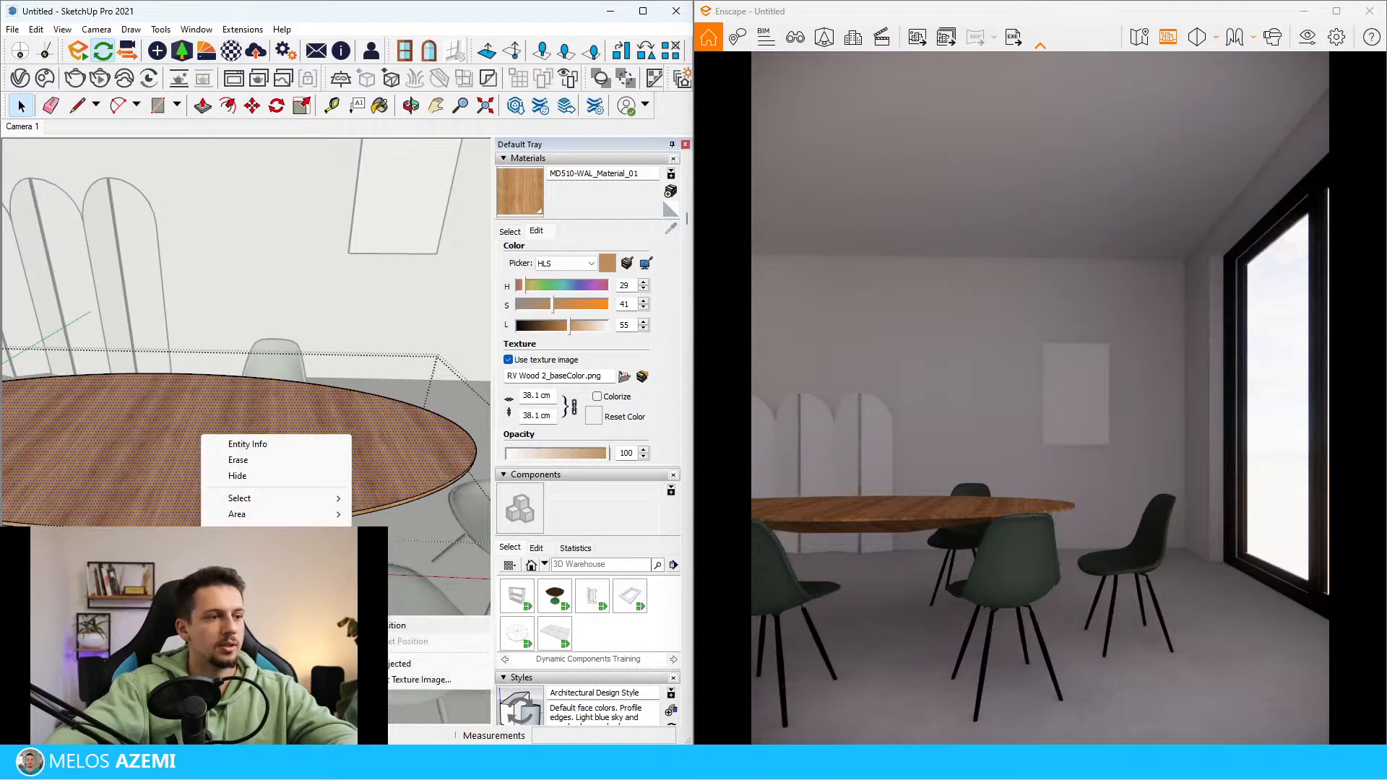
{"action": "left_click", "coordinate": [411, 626]}
{"action": "scroll", "coordinate": [431, 570], "scroll_direction": "down", "scroll_amount": 1}
{"action": "left_click_drag", "start_coordinate": [273, 463], "coordinate": [207, 391]}
{"action": "left_click", "coordinate": [276, 355]}
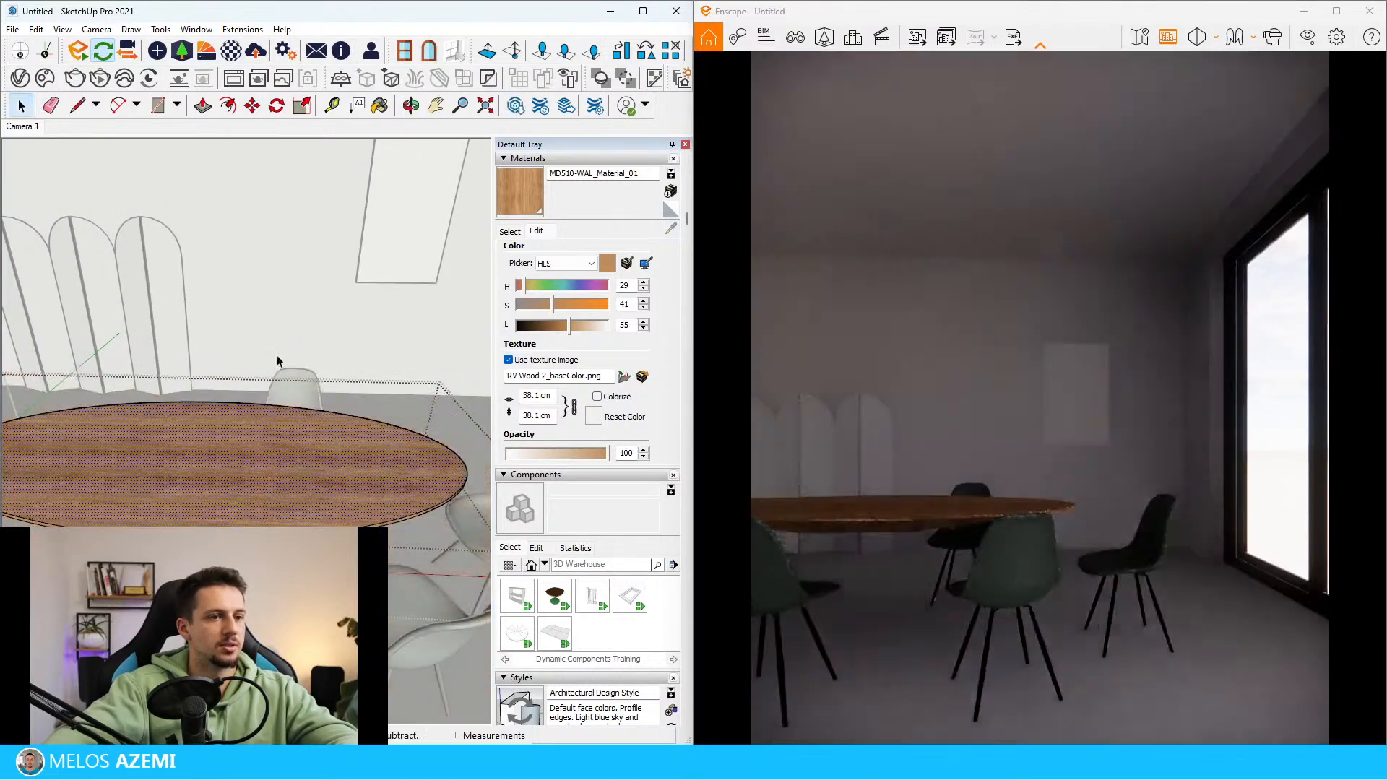
{"action": "key", "text": "Escape"}
Paint the tabletop's edge and underside with the realigned wood texture and leave component editing
{"action": "scroll", "coordinate": [318, 485], "scroll_direction": "up", "scroll_amount": 4}
{"action": "middle_click_drag", "start_coordinate": [319, 485], "coordinate": [360, 227]}
{"action": "key", "text": "b"}
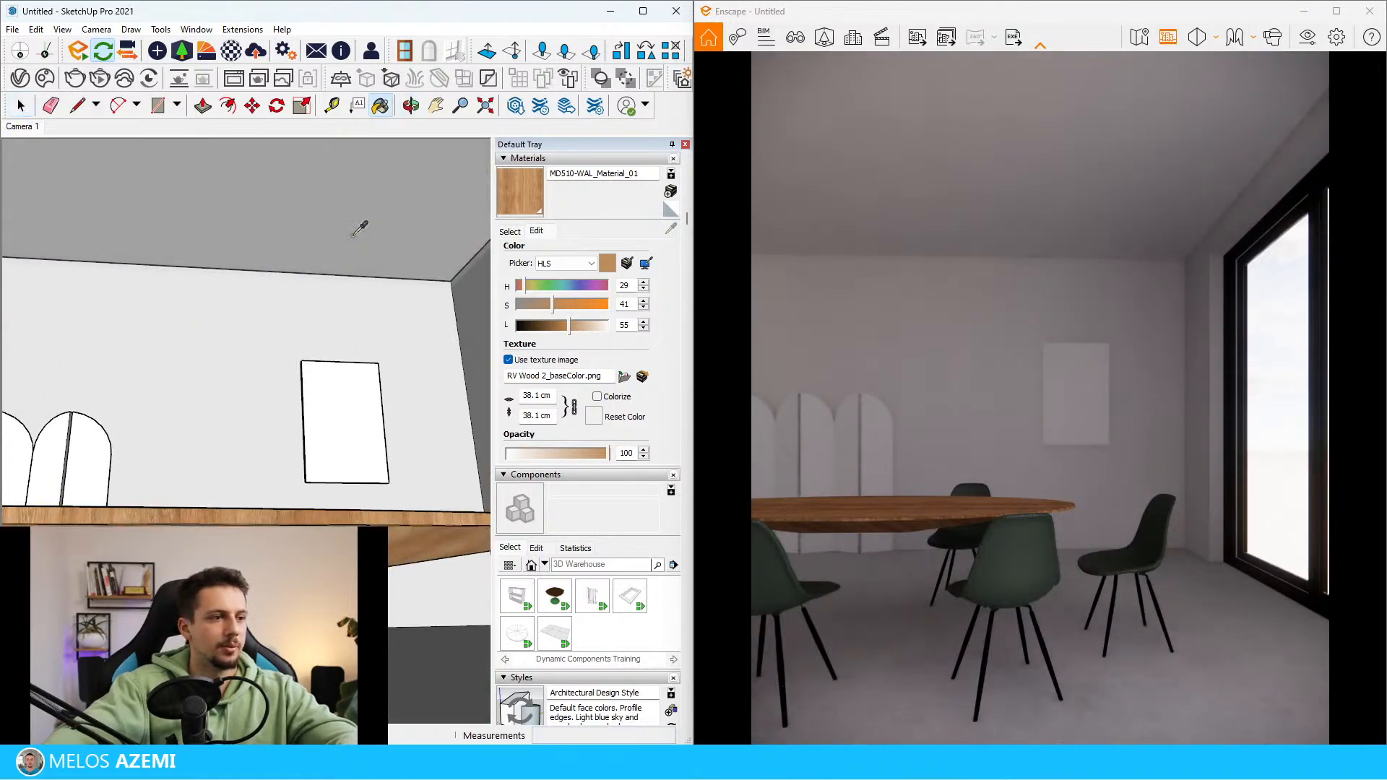
{"action": "key", "text": "space"}
{"action": "left_click", "coordinate": [354, 520]}
{"action": "key", "text": "Return"}
{"action": "key", "text": "b"}
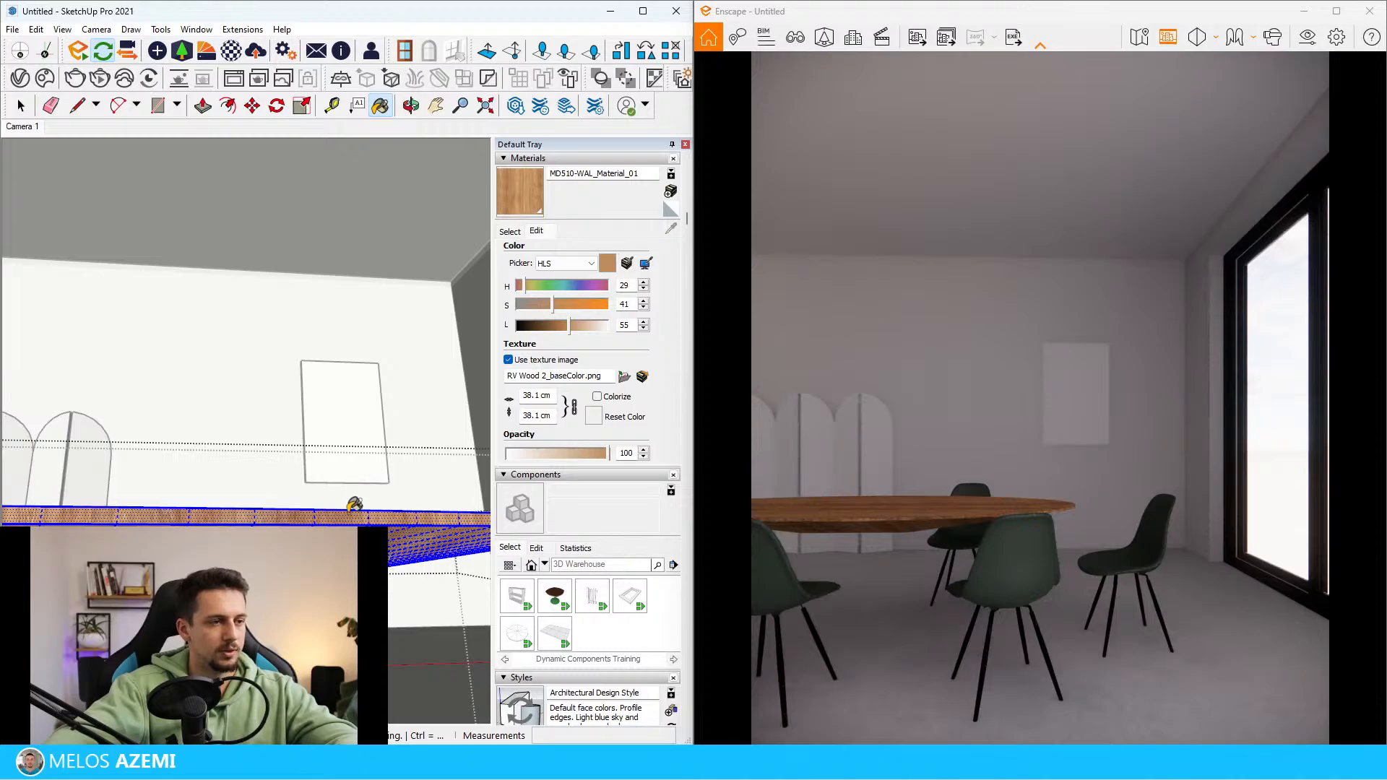
{"action": "middle_click_drag", "start_coordinate": [354, 505], "coordinate": [375, 496]}
{"action": "key", "text": "space"}
{"action": "key", "text": "Escape"}
Examine the reference photo's tabletop colour against the rendered table
{"action": "scroll", "coordinate": [375, 496], "scroll_direction": "down", "scroll_amount": 5}
{"action": "scroll", "coordinate": [356, 435], "scroll_direction": "down", "scroll_amount": 10}
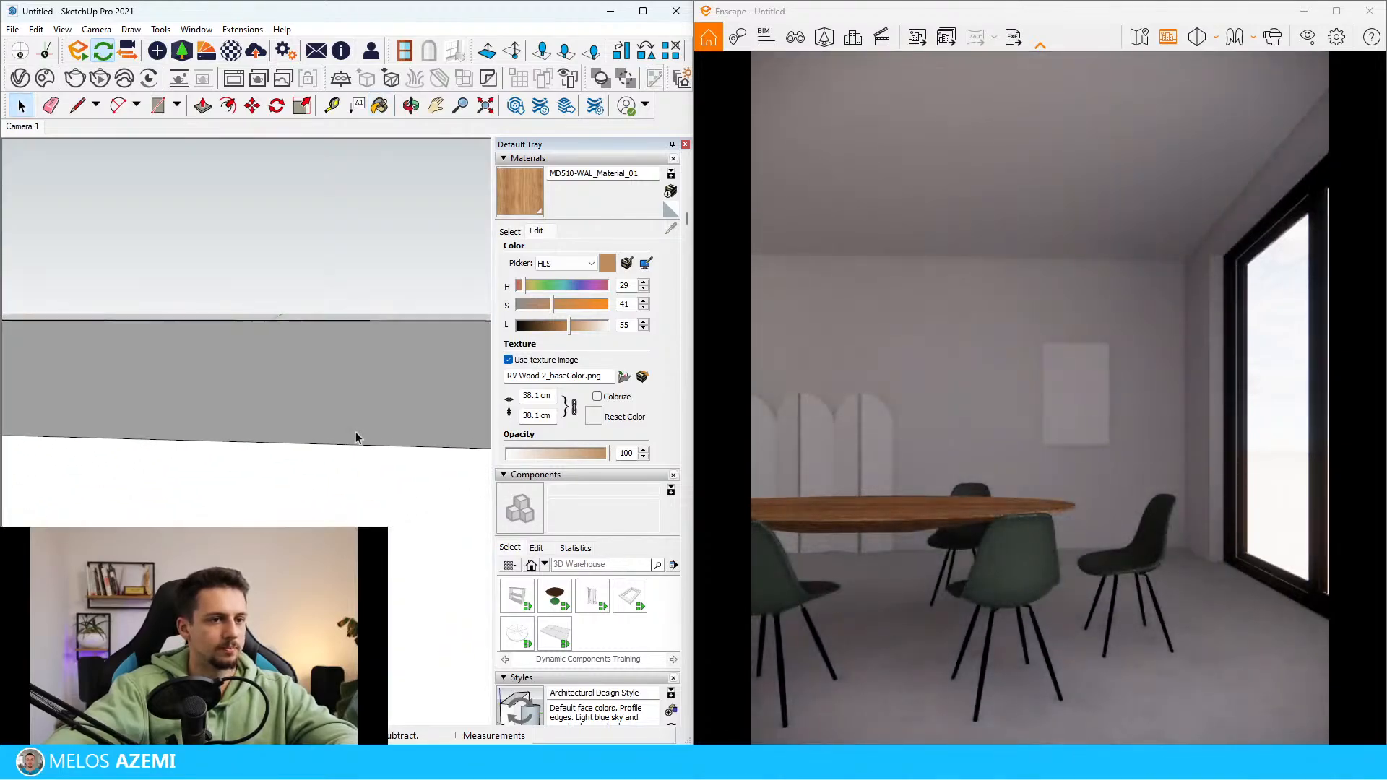
{"action": "scroll", "coordinate": [221, 462], "scroll_direction": "up", "scroll_amount": 7}
{"action": "scroll", "coordinate": [221, 518], "scroll_direction": "up", "scroll_amount": 4}
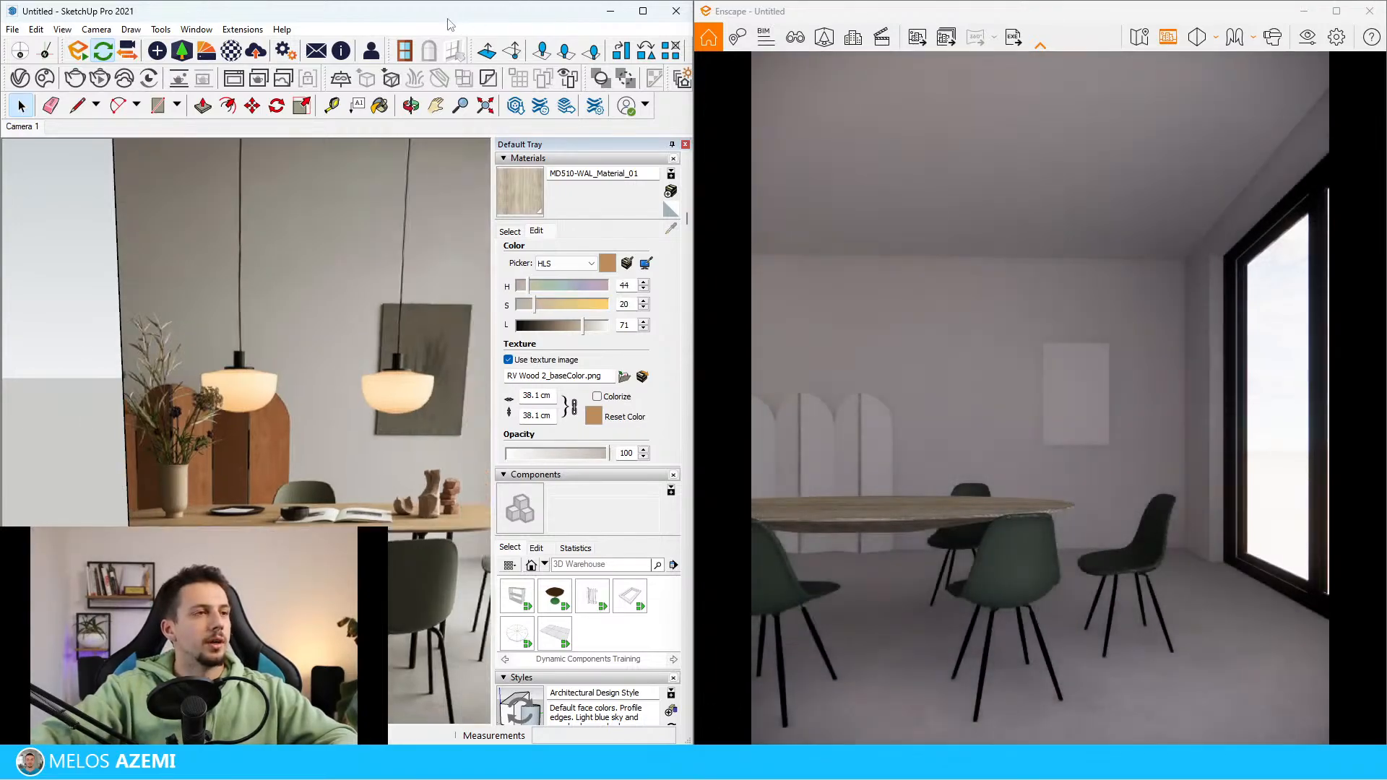
{"action": "scroll", "coordinate": [38, 397], "scroll_direction": "down", "scroll_amount": 15}
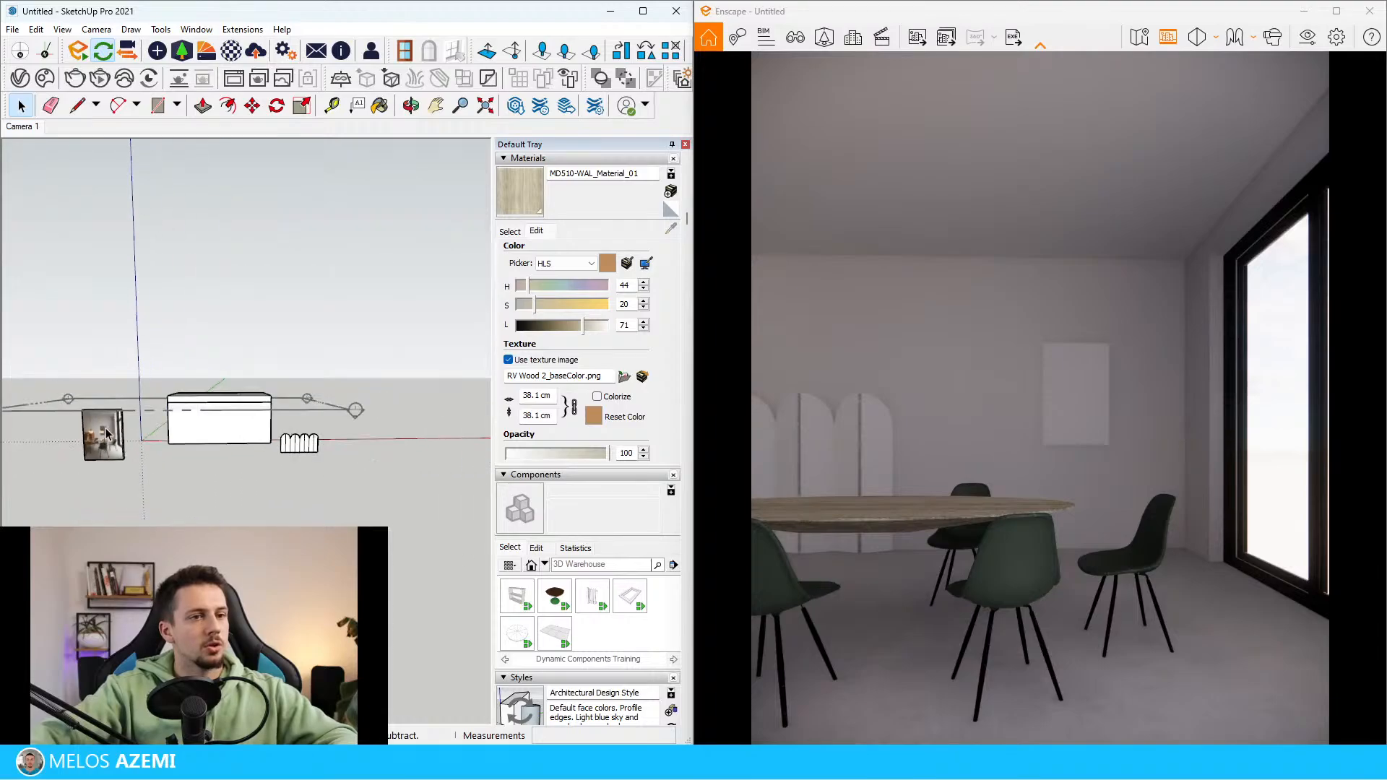
{"action": "middle_click_drag", "start_coordinate": [110, 414], "coordinate": [114, 428]}
{"action": "scroll", "coordinate": [113, 426], "scroll_direction": "up", "scroll_amount": 6}
{"action": "scroll", "coordinate": [94, 455], "scroll_direction": "up", "scroll_amount": 8}
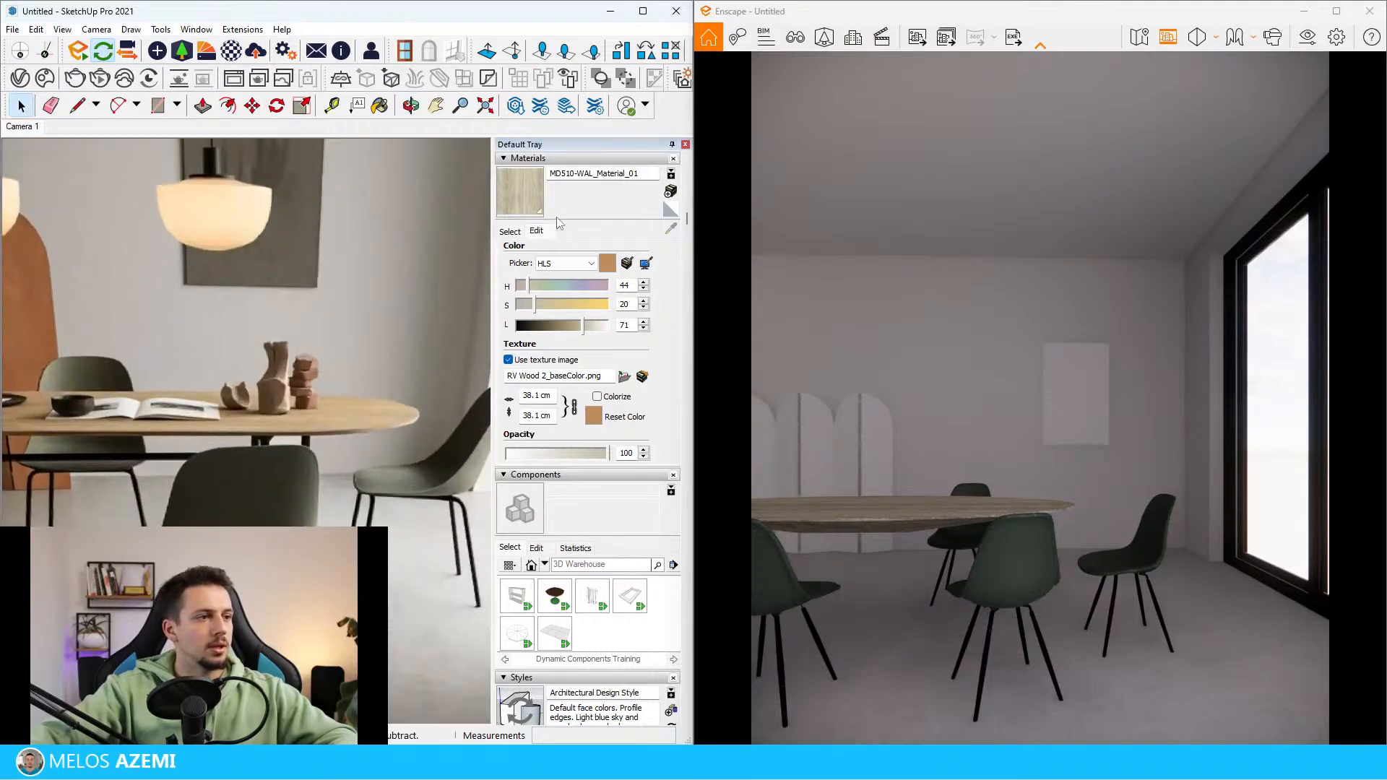
Open the Enscape Material Editor and load MD510-WAL_Material_01 into it by sampling the tabletop
{"action": "left_click", "coordinate": [231, 50]}
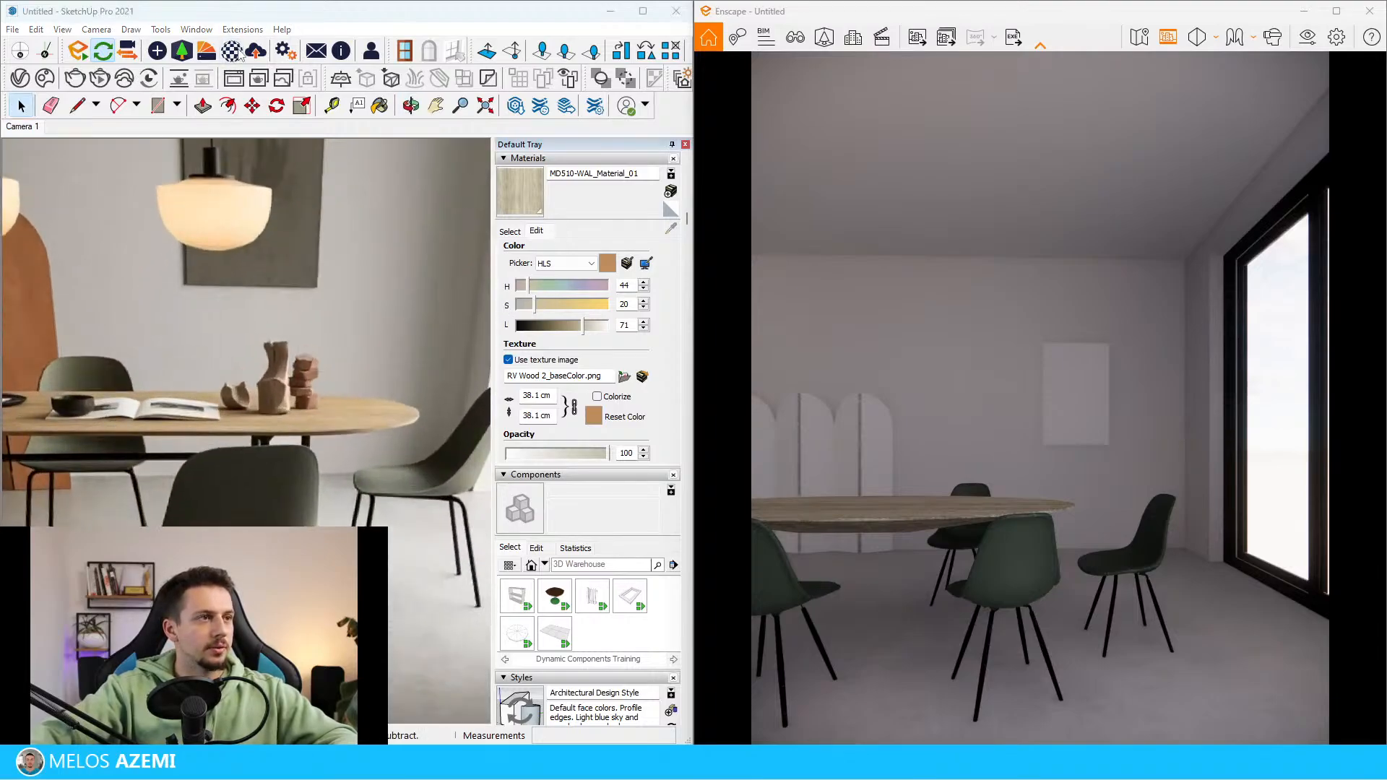
{"action": "mouse_move", "coordinate": [276, 97]}
{"action": "left_mouse_down"}
{"action": "mouse_move", "coordinate": [471, 470]}
{"action": "mouse_move", "coordinate": [428, 238]}
{"action": "mouse_move", "coordinate": [232, 273]}
{"action": "mouse_move", "coordinate": [217, 300]}
{"action": "left_mouse_up"}
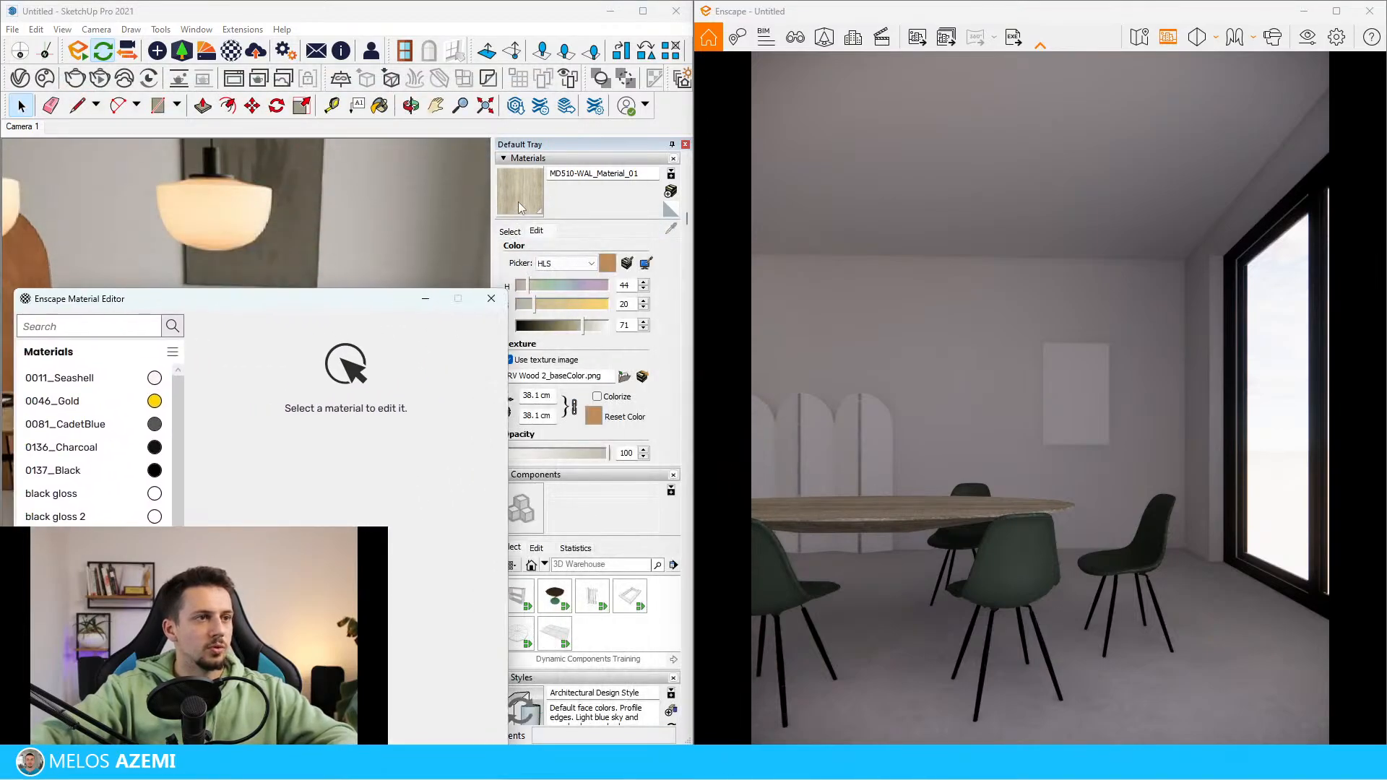
{"action": "scroll", "coordinate": [324, 220], "scroll_direction": "down", "scroll_amount": 10}
{"action": "scroll", "coordinate": [323, 189], "scroll_direction": "up", "scroll_amount": 5}
{"action": "middle_click_drag", "start_coordinate": [320, 194], "coordinate": [286, 293]}
{"action": "scroll", "coordinate": [288, 266], "scroll_direction": "up", "scroll_amount": 5}
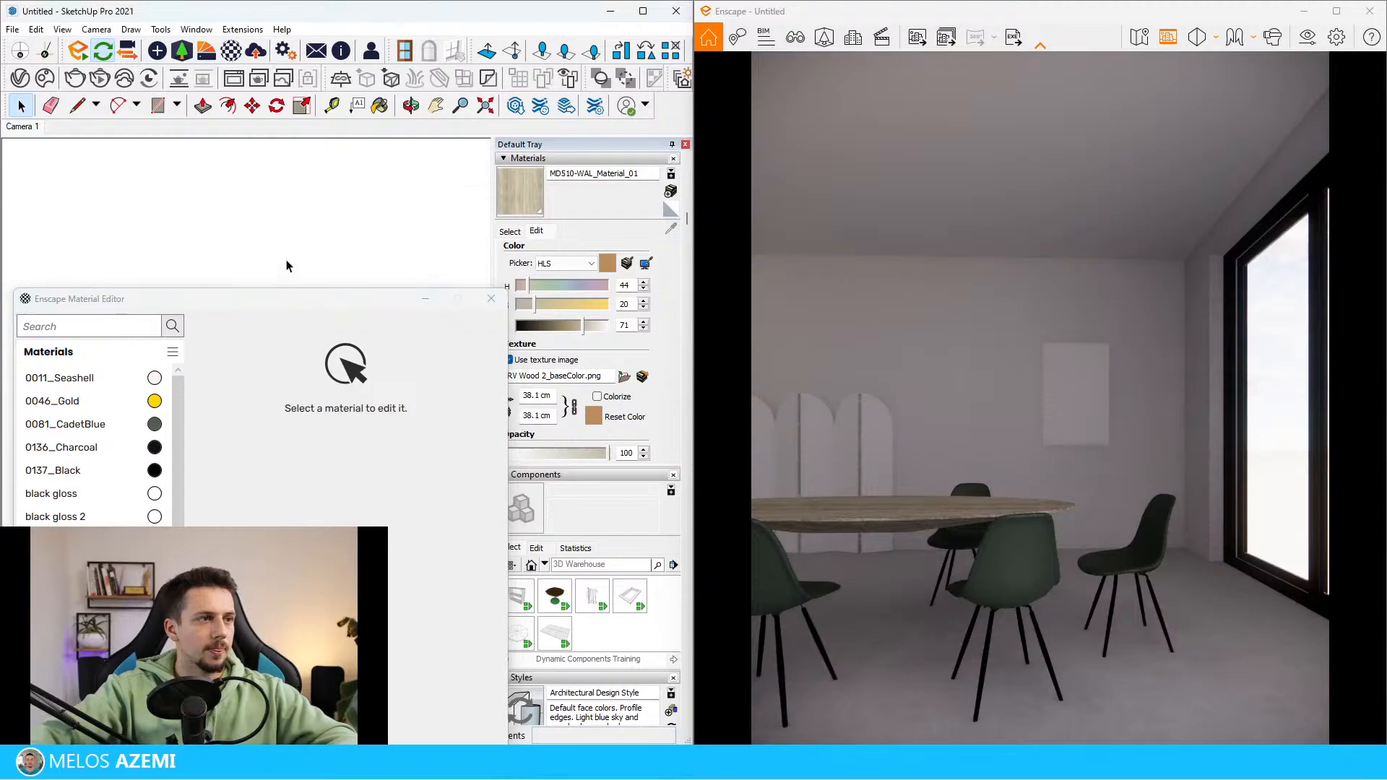
{"action": "left_click_drag", "start_coordinate": [300, 301], "coordinate": [585, 503]}
{"action": "middle_click_drag", "start_coordinate": [294, 402], "coordinate": [273, 454]}
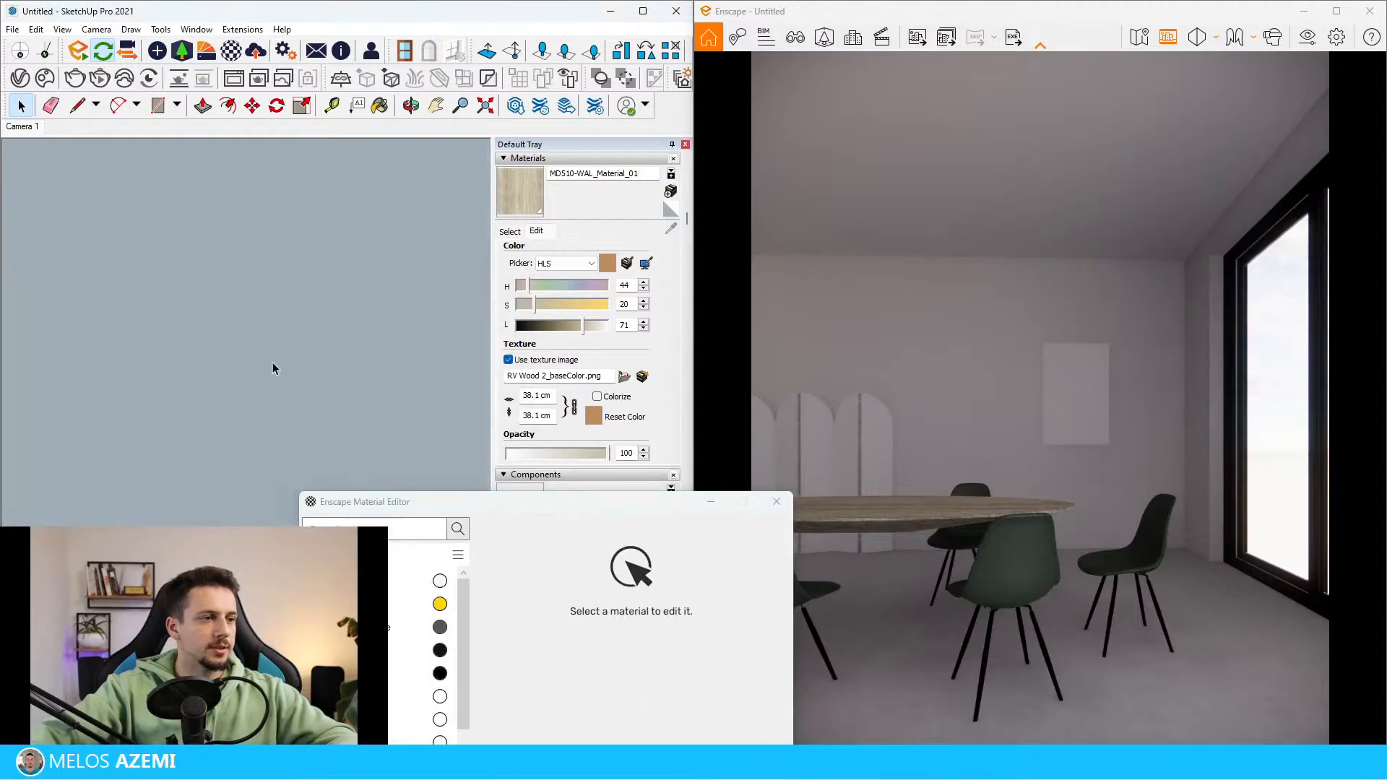
{"action": "scroll", "coordinate": [273, 368], "scroll_direction": "down", "scroll_amount": 5}
{"action": "scroll", "coordinate": [340, 294], "scroll_direction": "up", "scroll_amount": 6}
{"action": "key", "text": "b"}
{"action": "left_click", "coordinate": [460, 398], "text": "alt"}
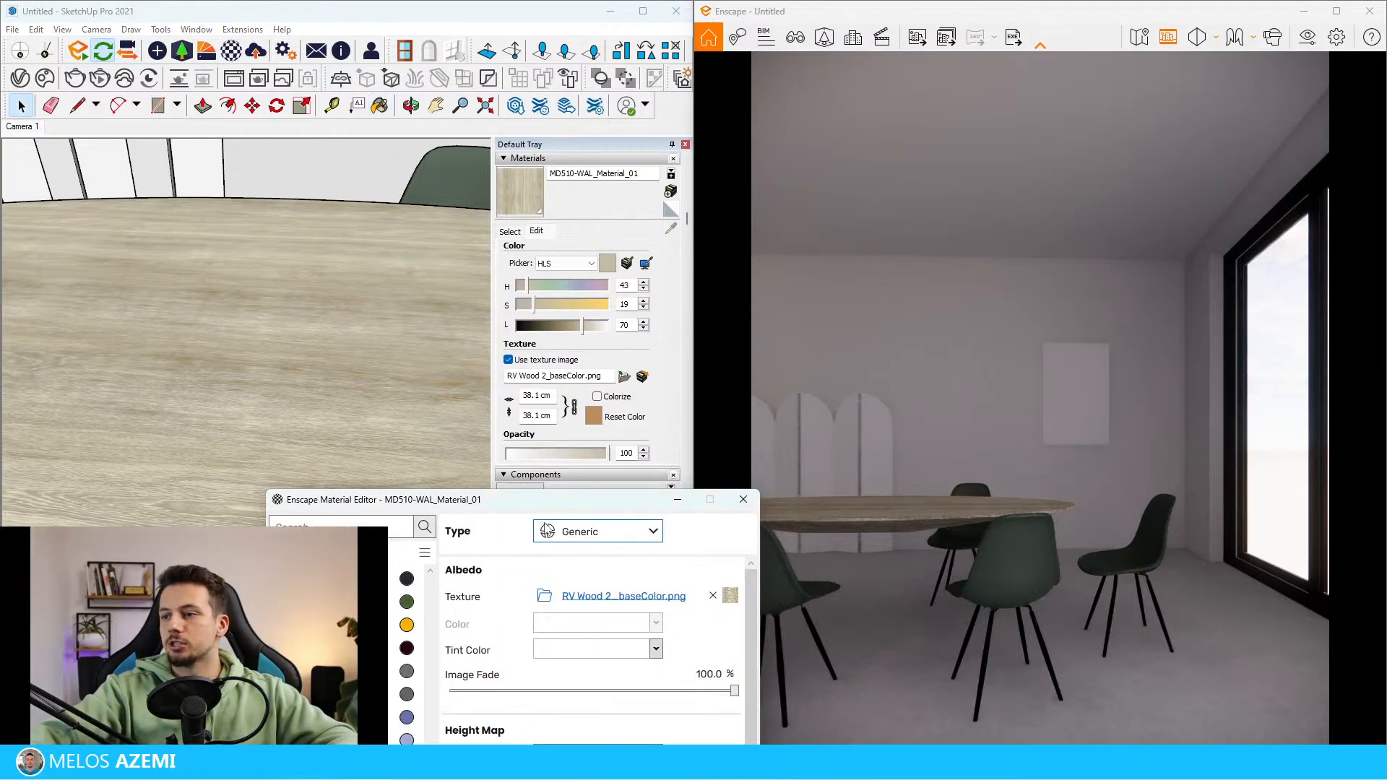
Set the tabletop material's albedo tint color to the pale cream #FAE9CC
{"action": "left_click_drag", "start_coordinate": [546, 508], "coordinate": [311, 213]}
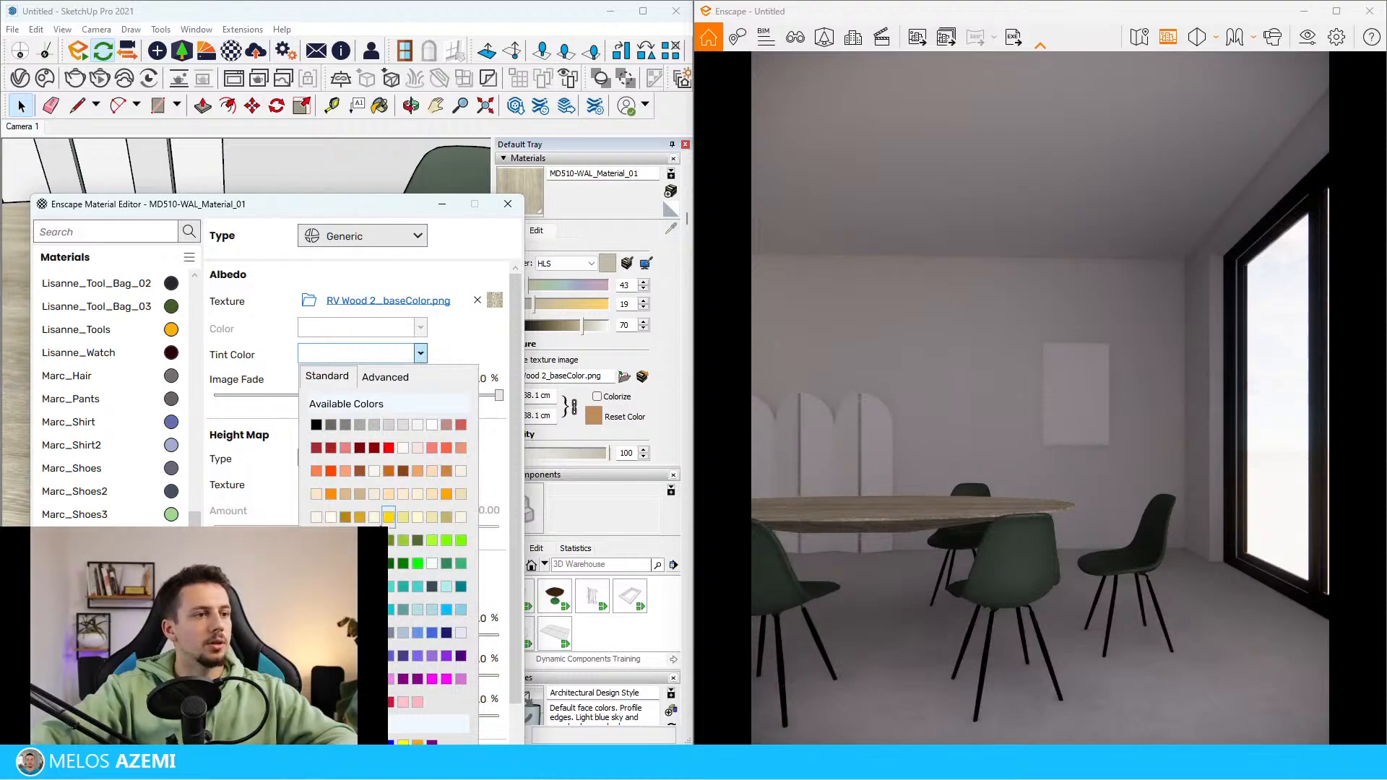
{"action": "left_click", "coordinate": [434, 497]}
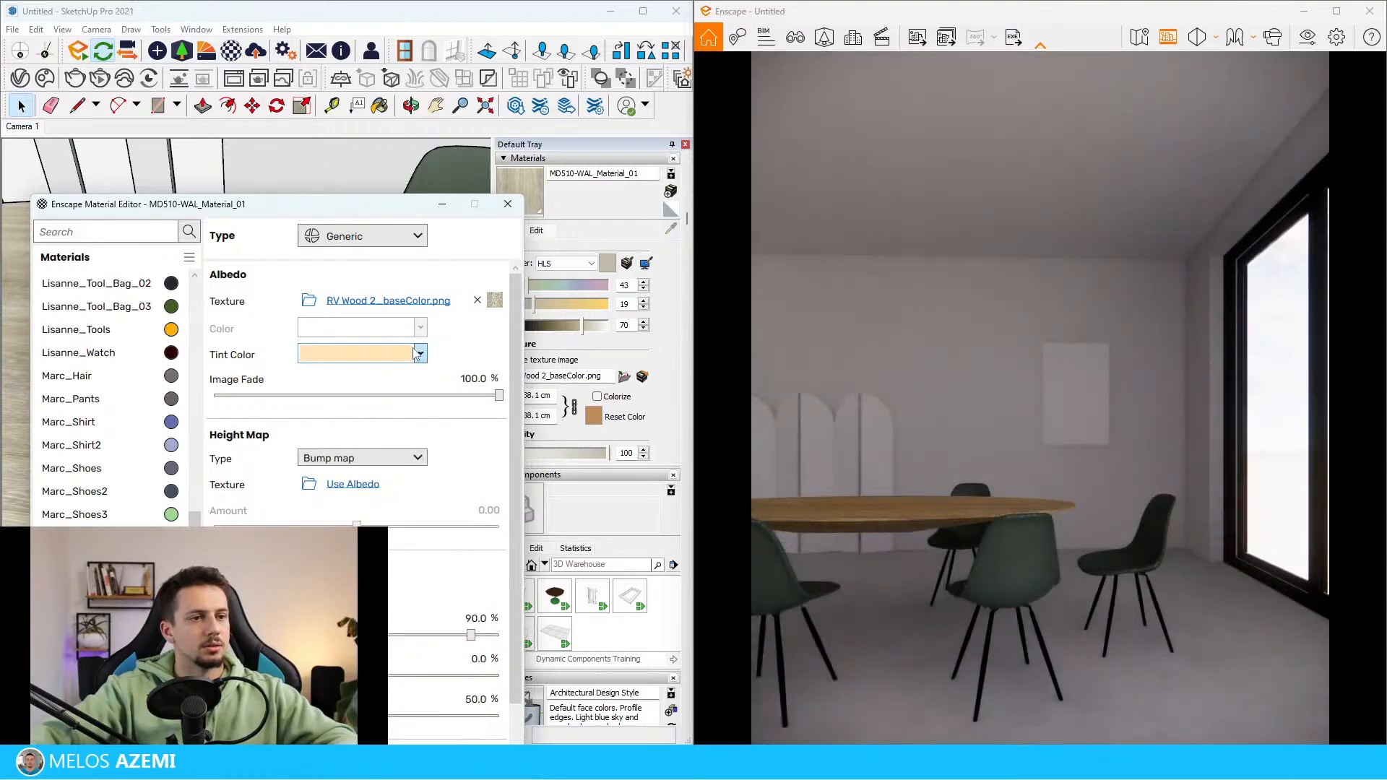
{"action": "left_click", "coordinate": [419, 353]}
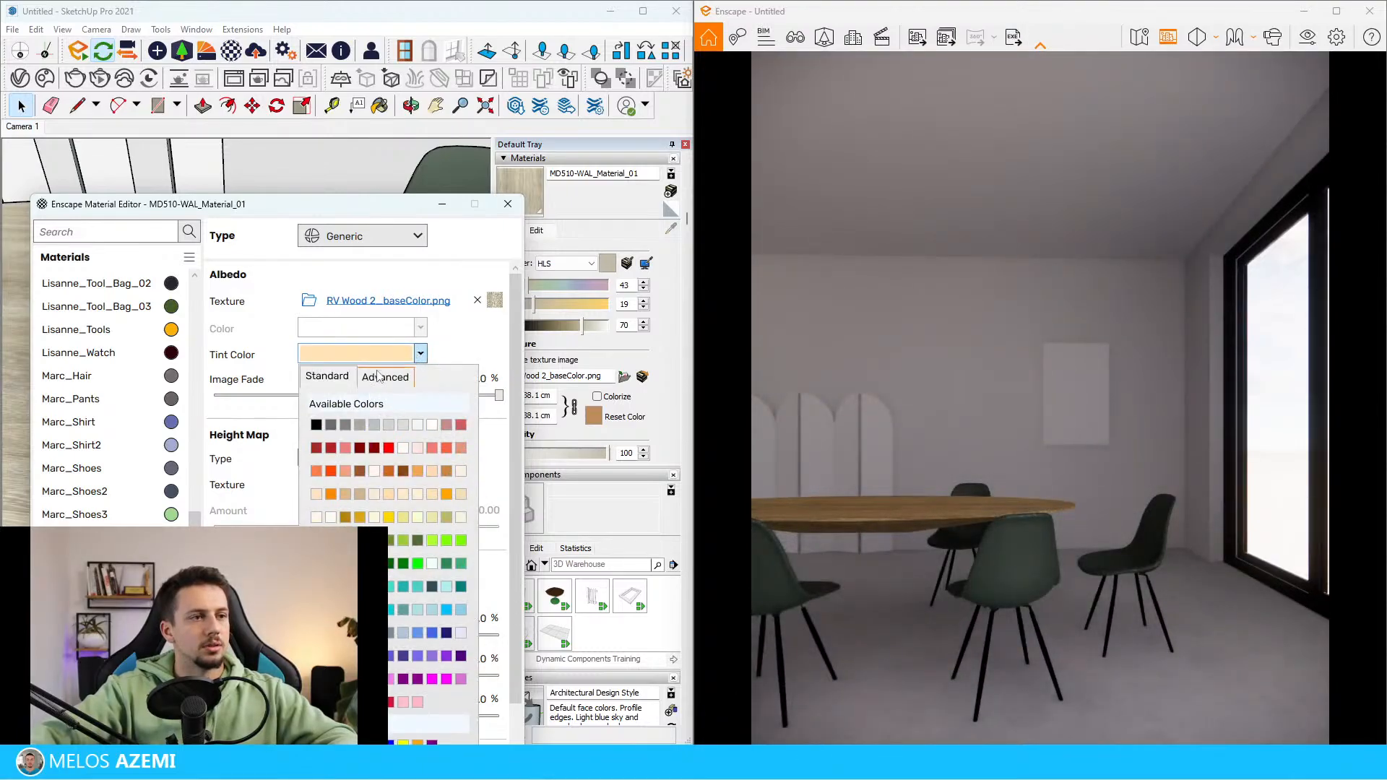
{"action": "left_click", "coordinate": [384, 376]}
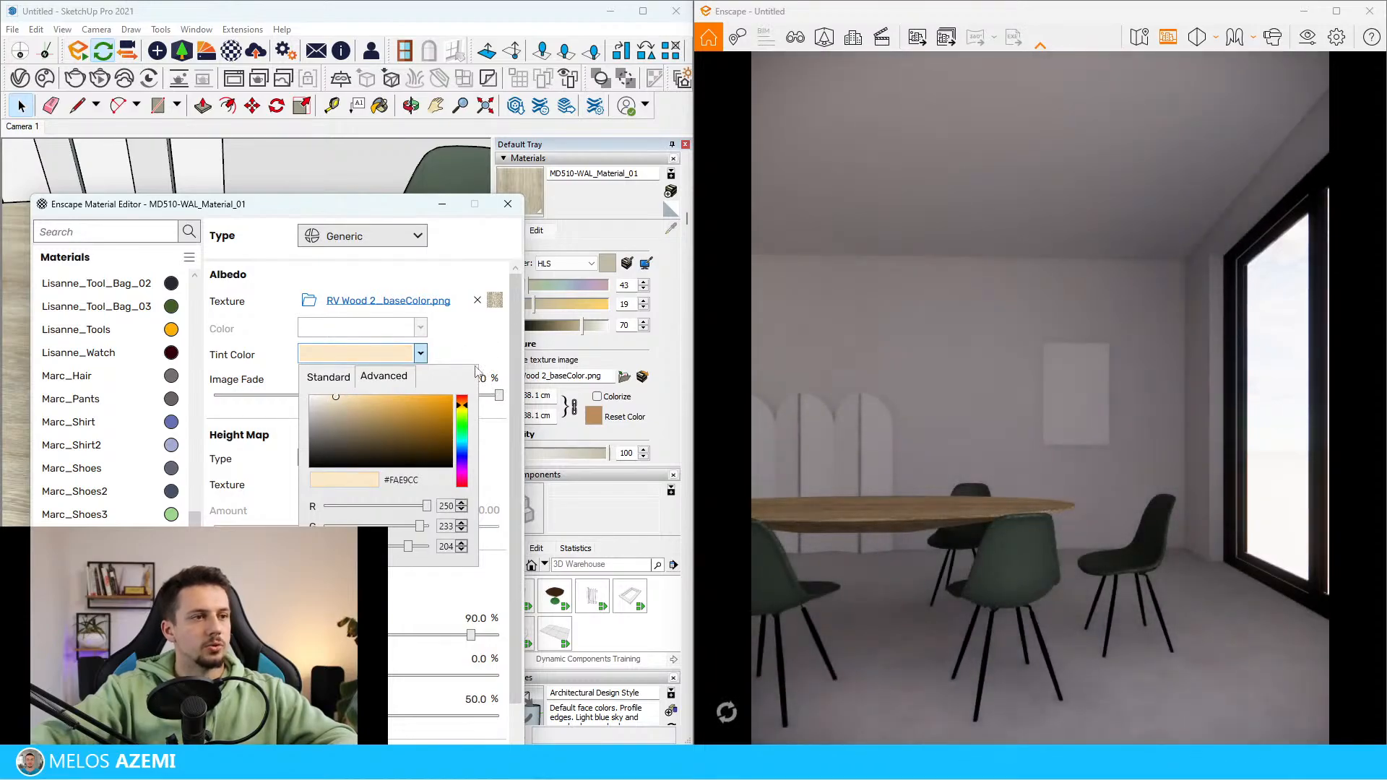
{"action": "left_click", "coordinate": [432, 356]}
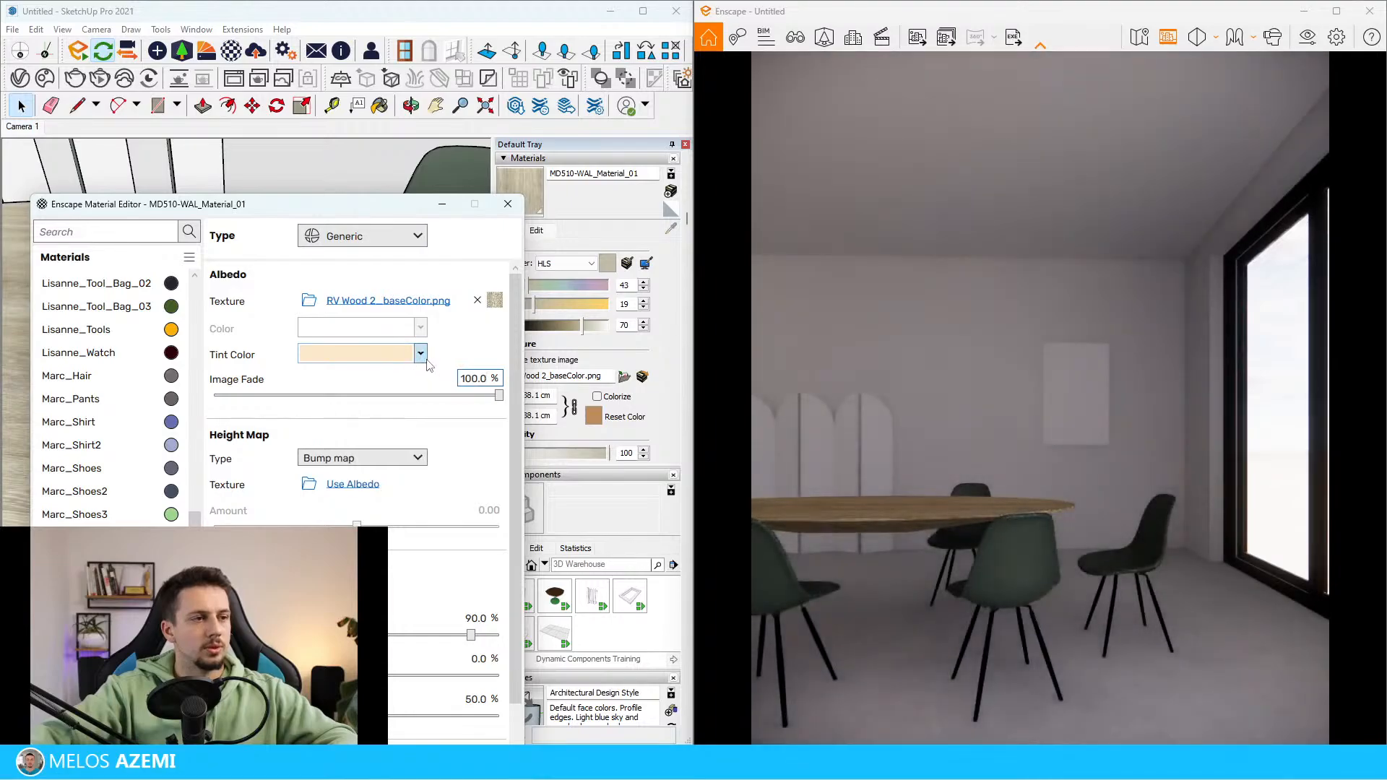
Reset the tabletop material's albedo tint color to white and set its image fade to 80%
{"action": "left_click", "coordinate": [420, 353]}
{"action": "left_click", "coordinate": [350, 378]}
{"action": "left_click", "coordinate": [433, 424]}
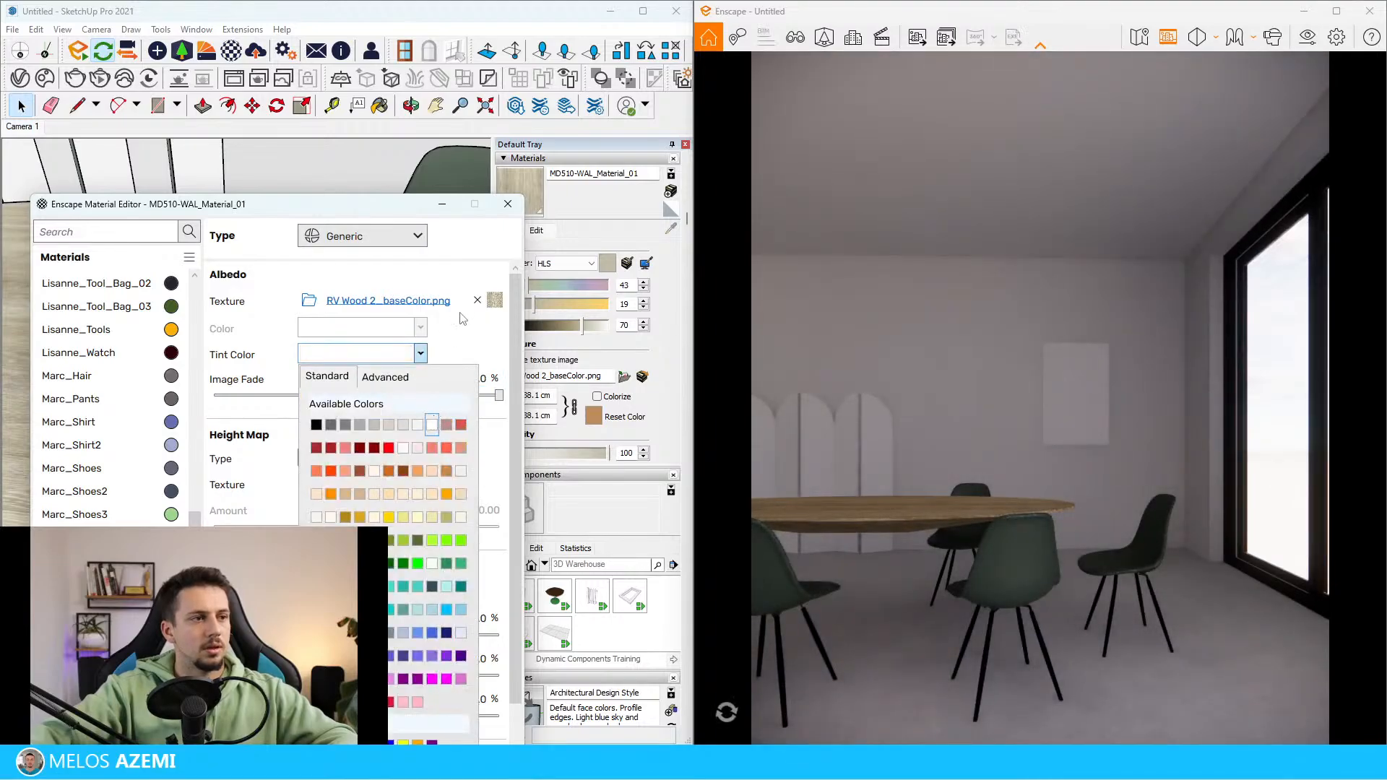
{"action": "left_click", "coordinate": [486, 379]}
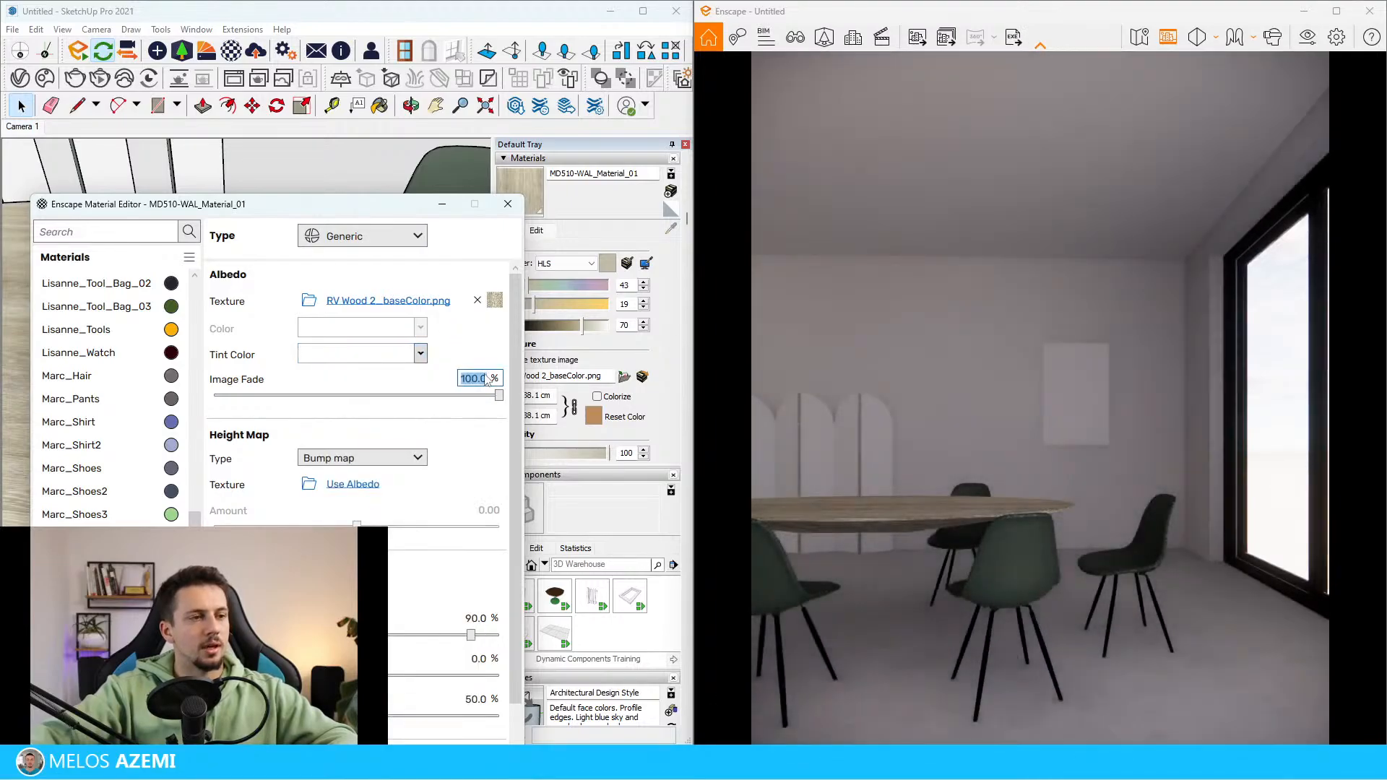
{"action": "type", "text": "80"}
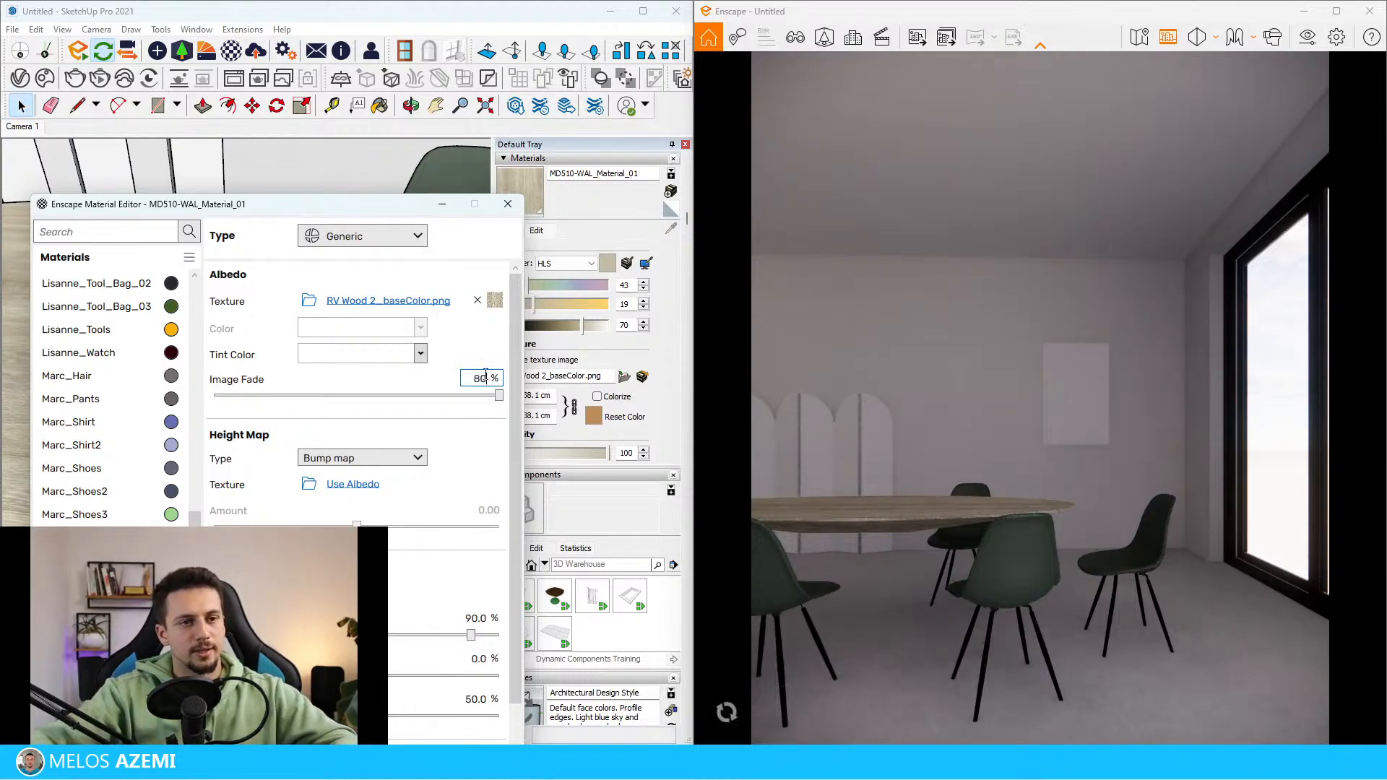
{"action": "key", "text": "Return"}
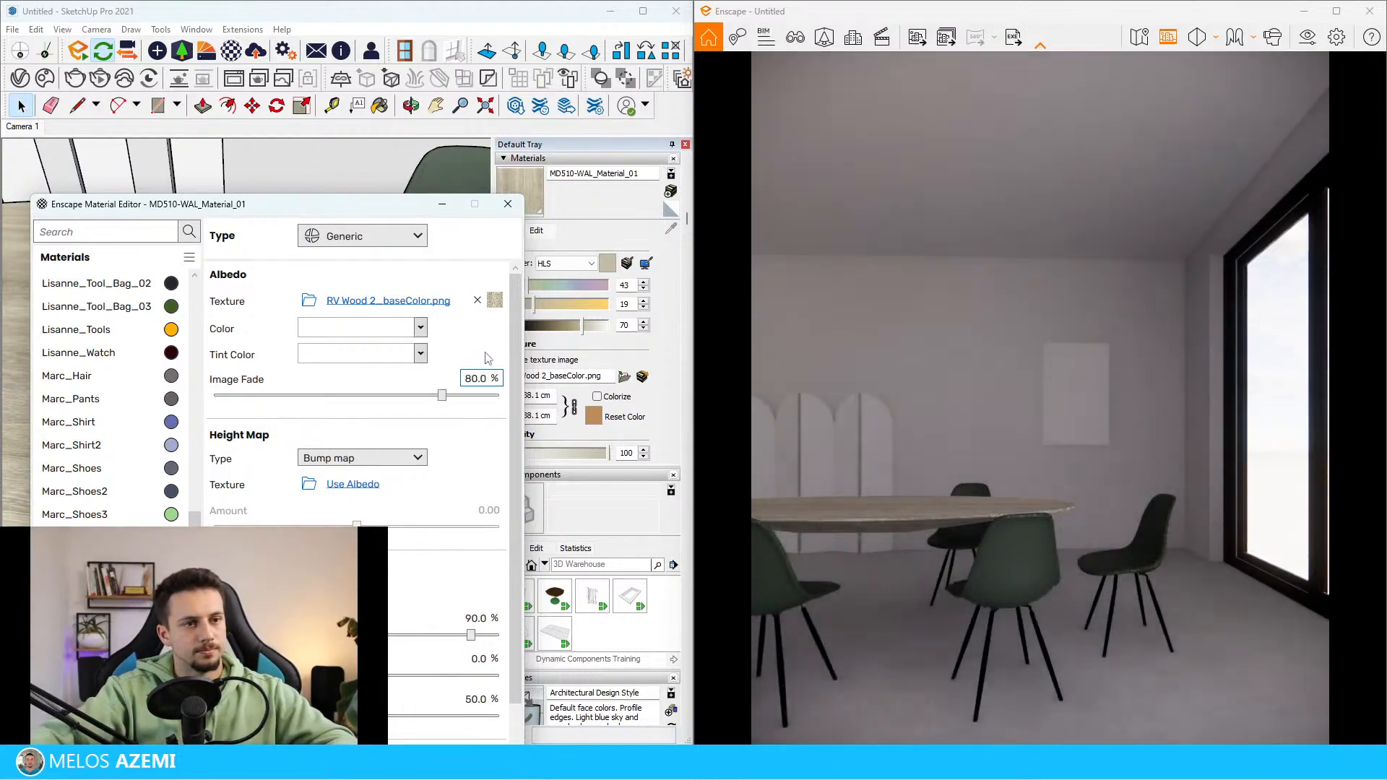
Set the tabletop material's albedo color to a light tan and close the Enscape Material Editor
{"action": "left_click", "coordinate": [420, 329]}
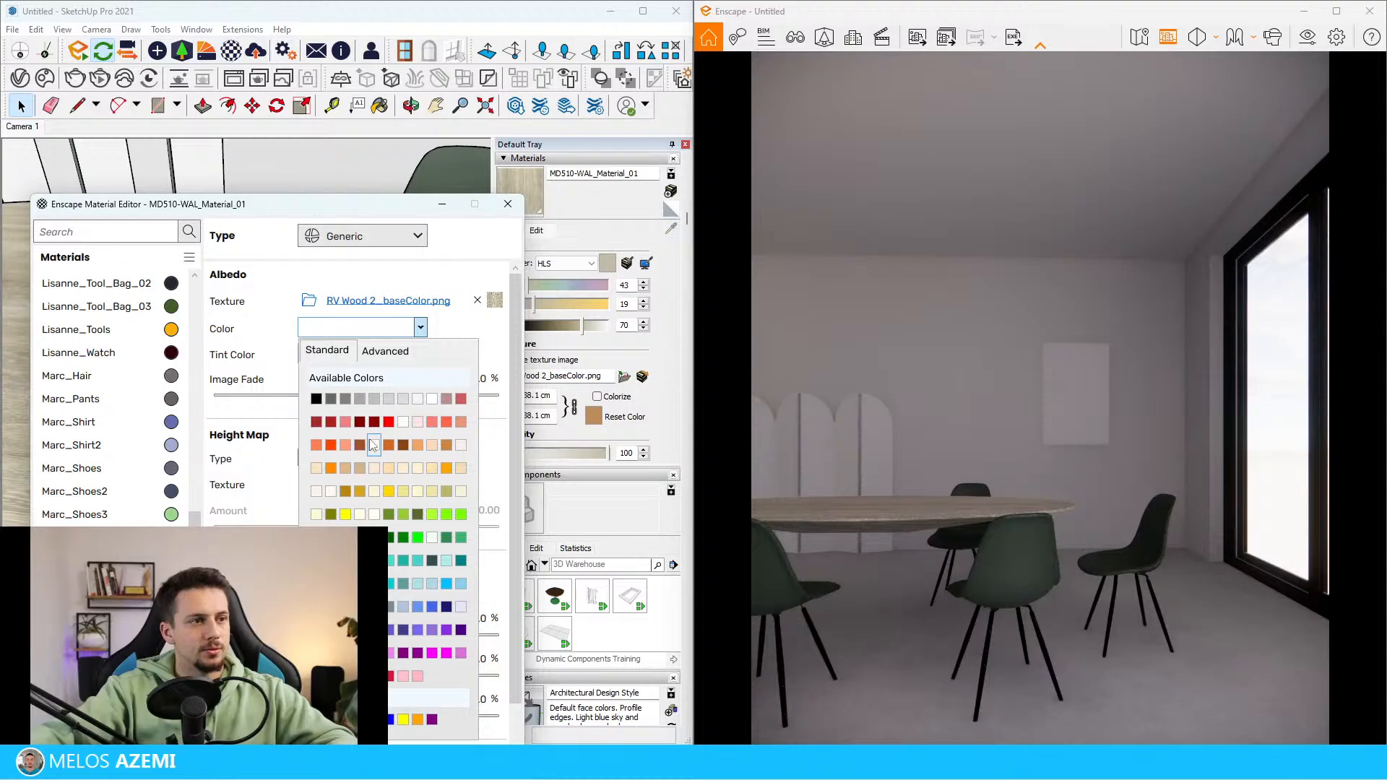
{"action": "left_click", "coordinate": [463, 471]}
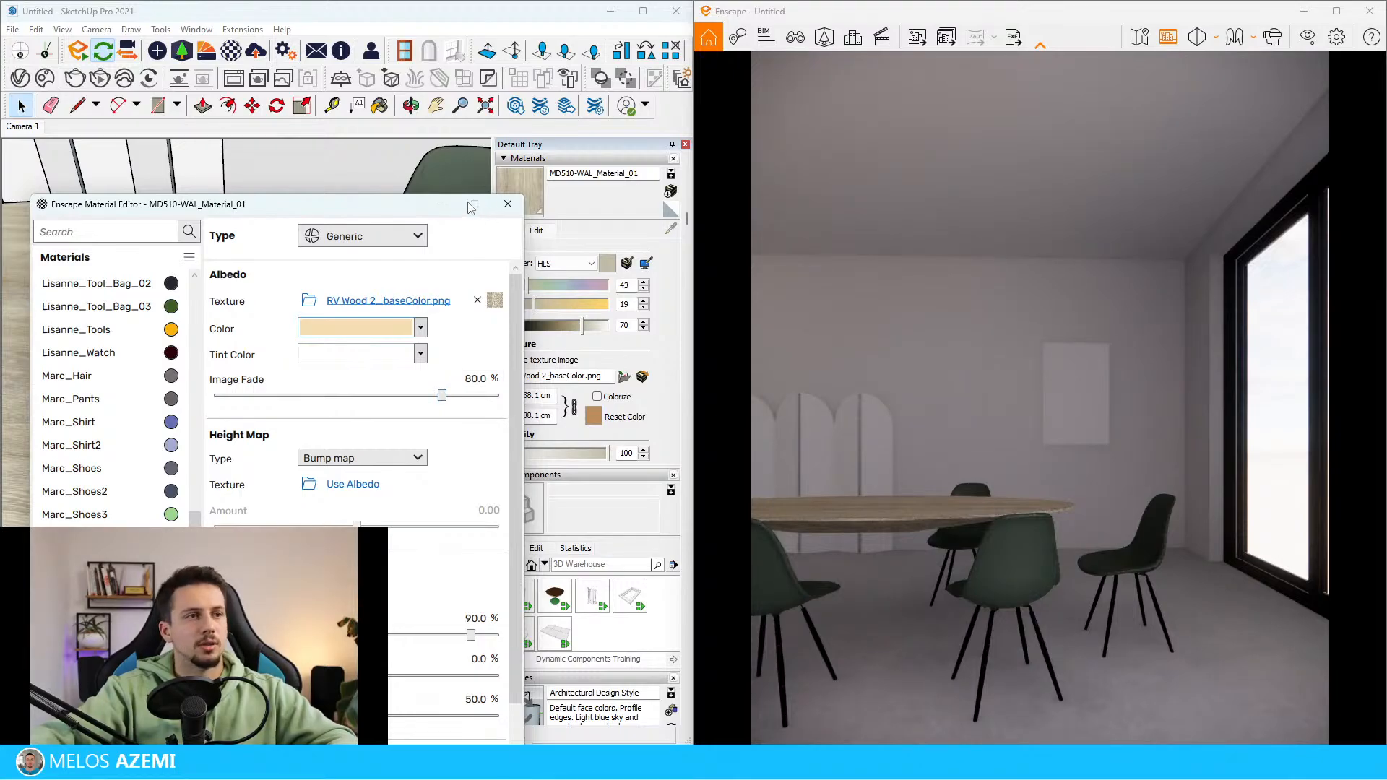
{"action": "left_click", "coordinate": [508, 205]}
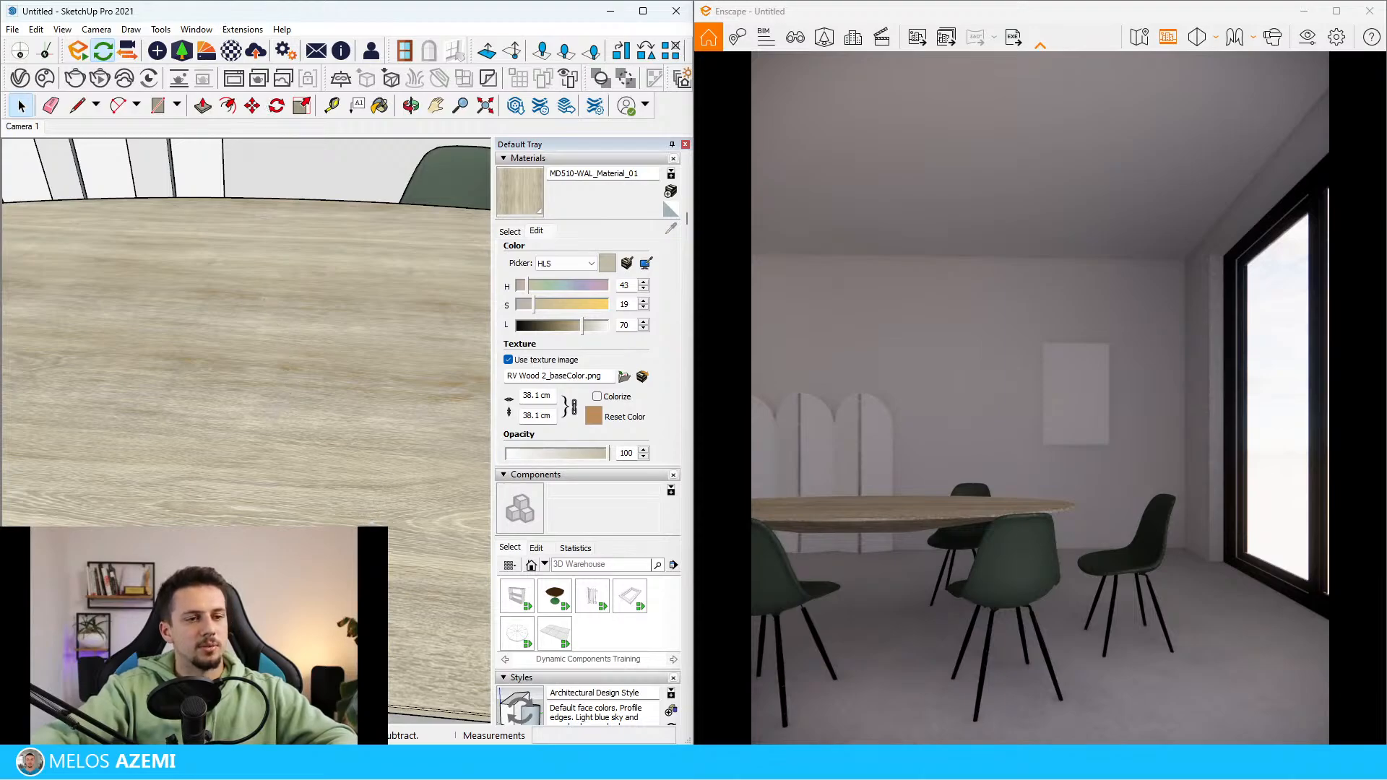
Inside the table component, adjust the wood texture's position on the tabletop's upper face by slightly shifting its scale/rotate pin
{"action": "double_click", "coordinate": [335, 507]}
{"action": "scroll", "coordinate": [336, 507], "scroll_direction": "down", "scroll_amount": 4}
{"action": "scroll", "coordinate": [332, 408], "scroll_direction": "up", "scroll_amount": 1}
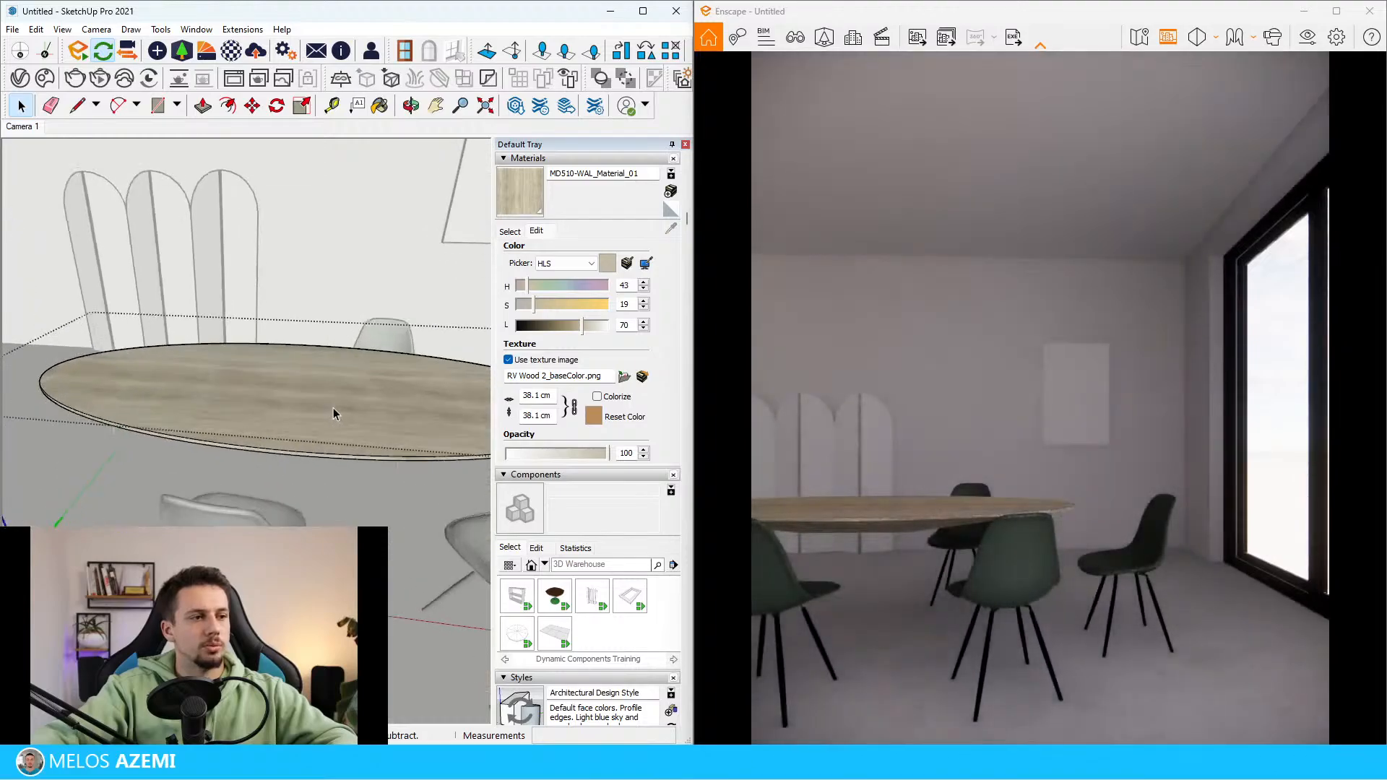
{"action": "left_click", "coordinate": [332, 408]}
{"action": "scroll", "coordinate": [333, 408], "scroll_direction": "up", "scroll_amount": 4}
{"action": "double_click", "coordinate": [312, 448]}
{"action": "scroll", "coordinate": [312, 454], "scroll_direction": "down", "scroll_amount": 2}
{"action": "right_click", "coordinate": [300, 437]}
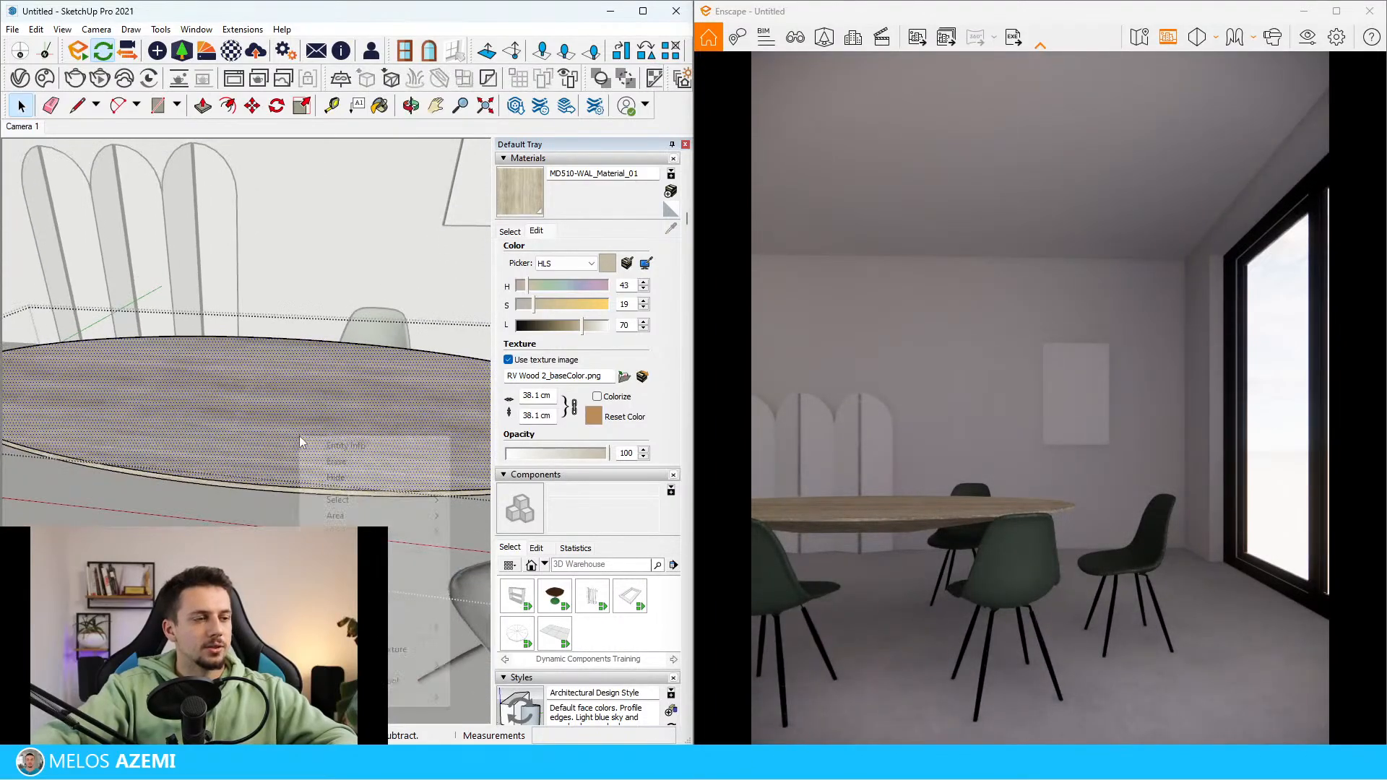
{"action": "mouse_move", "coordinate": [414, 628]}
{"action": "left_click", "coordinate": [488, 627]}
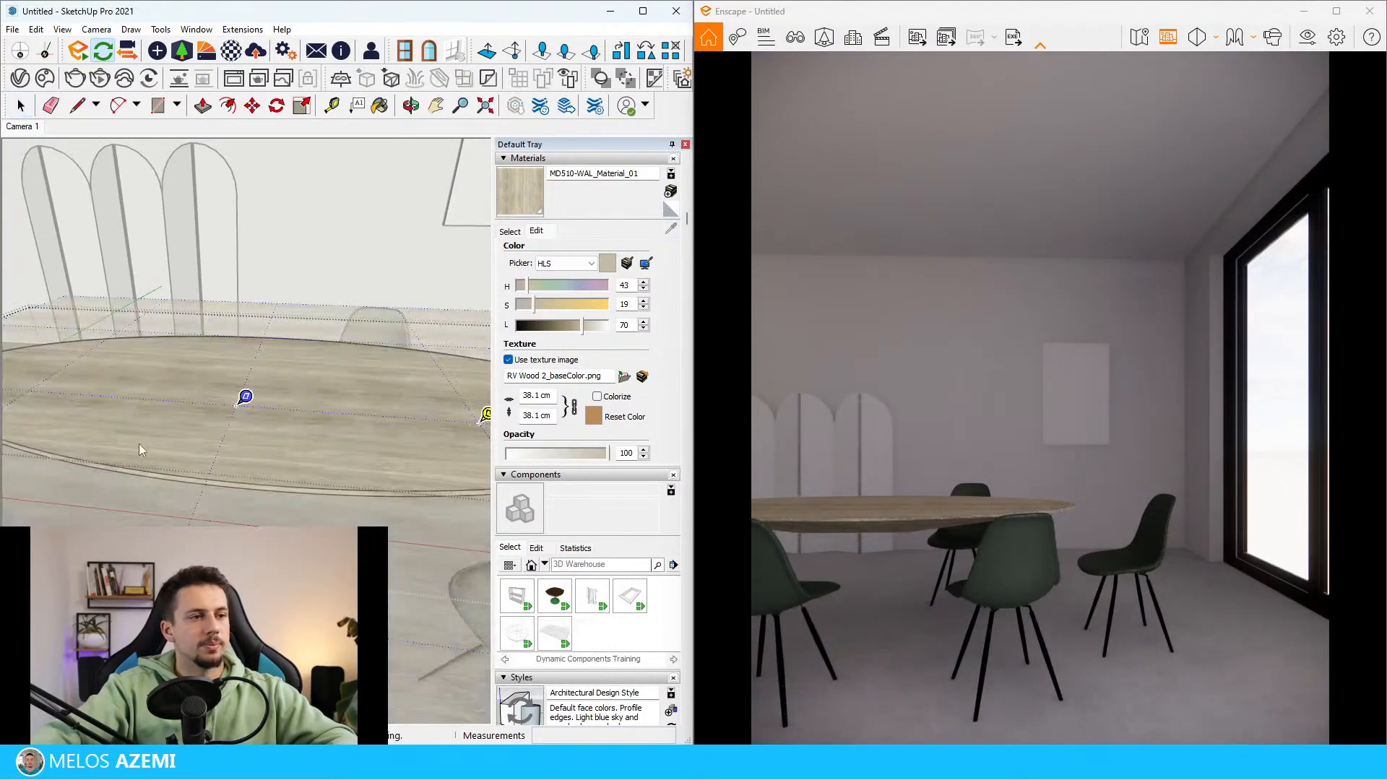
{"action": "scroll", "coordinate": [289, 462], "scroll_direction": "down", "scroll_amount": 2}
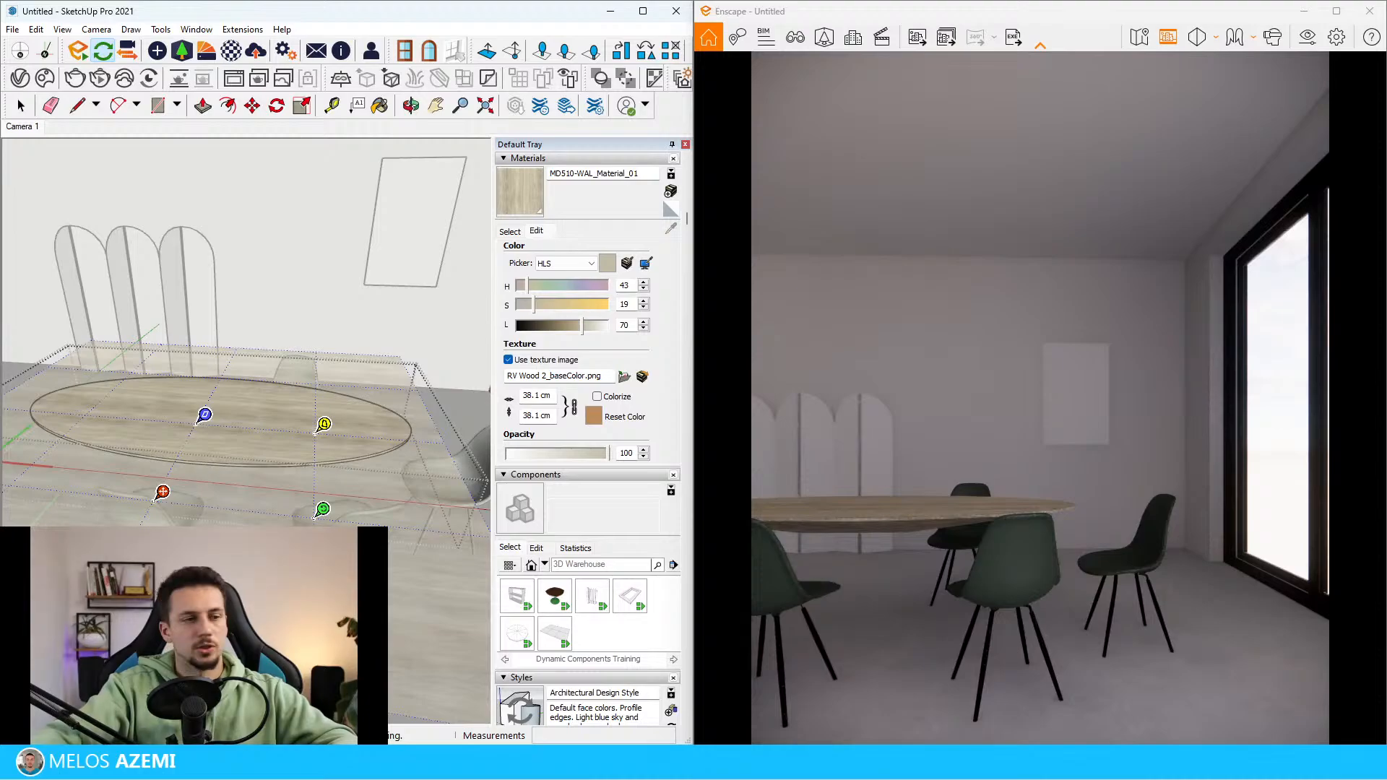
{"action": "mouse_move", "coordinate": [323, 510]}
{"action": "left_mouse_down"}
{"action": "mouse_move", "coordinate": [356, 485]}
{"action": "mouse_move", "coordinate": [349, 447]}
{"action": "mouse_move", "coordinate": [319, 513]}
{"action": "left_mouse_up"}
{"action": "key", "text": "Return"}
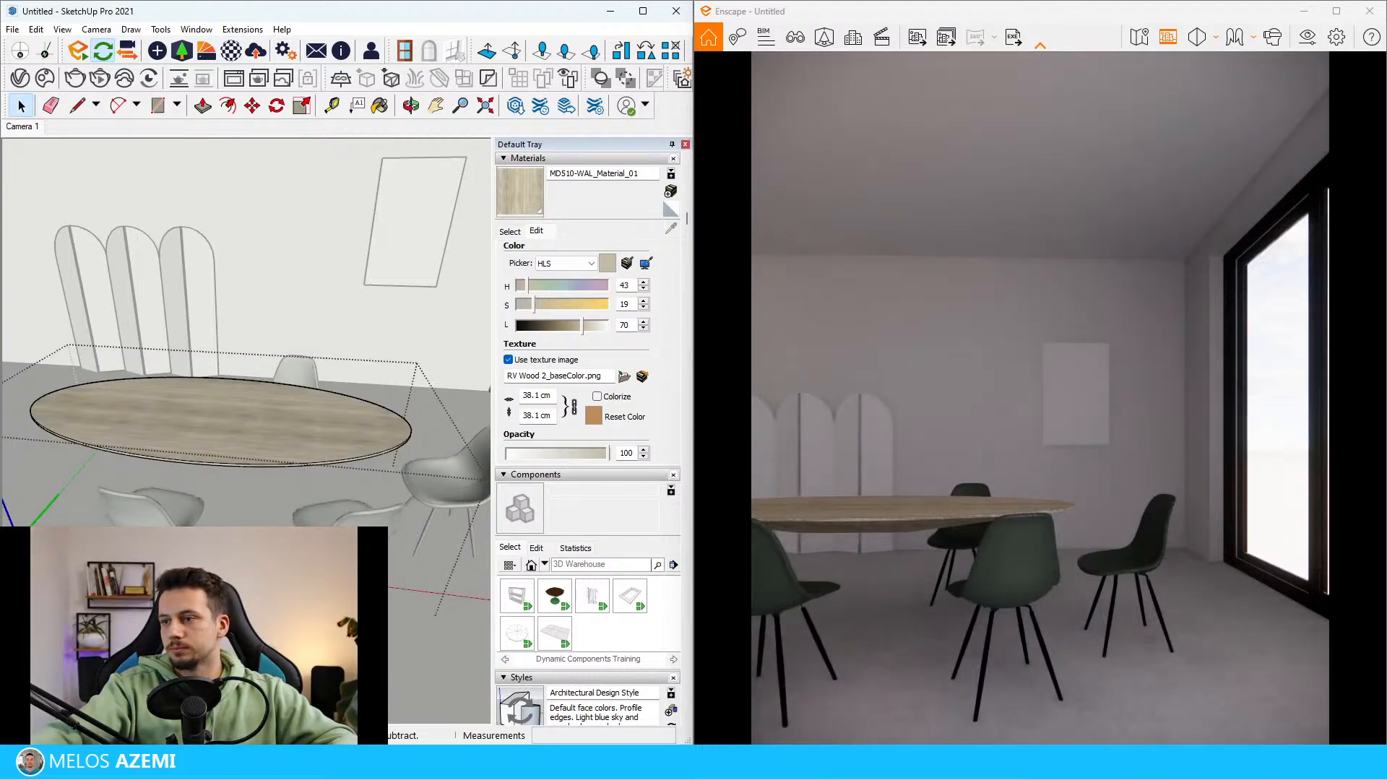
Examine the arched wall panels in the reference photo to judge their material and colour
{"action": "scroll", "coordinate": [219, 510], "scroll_direction": "up", "scroll_amount": 5}
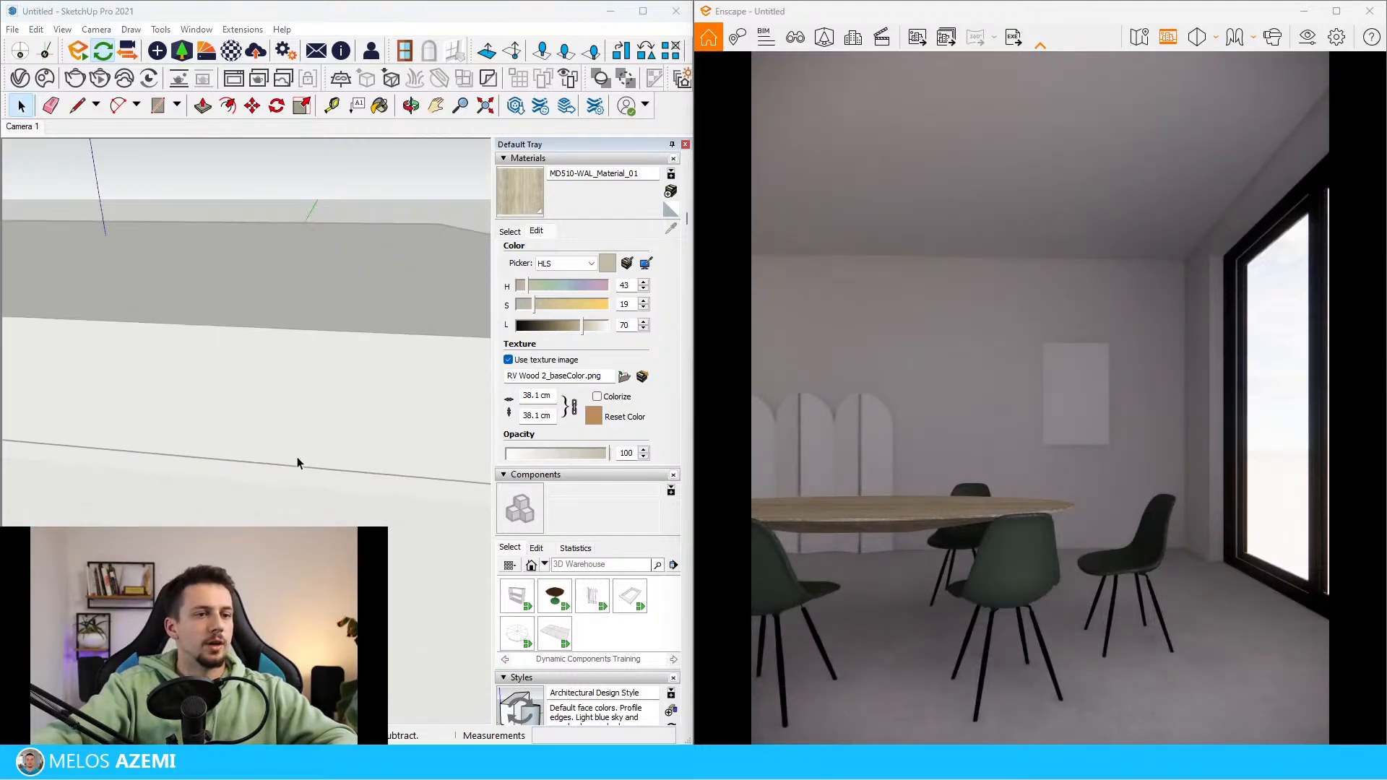
{"action": "scroll", "coordinate": [297, 457], "scroll_direction": "down", "scroll_amount": 12}
{"action": "mouse_move", "coordinate": [298, 450]}
{"action": "middle_mouse_down"}
{"action": "mouse_move", "coordinate": [300, 399]}
{"action": "mouse_move", "coordinate": [268, 419]}
{"action": "mouse_move", "coordinate": [194, 419]}
{"action": "mouse_move", "coordinate": [160, 356]}
{"action": "mouse_move", "coordinate": [187, 352]}
{"action": "middle_mouse_up"}
{"action": "left_click", "coordinate": [231, 412]}
{"action": "scroll", "coordinate": [230, 414], "scroll_direction": "up", "scroll_amount": 5}
{"action": "scroll", "coordinate": [174, 377], "scroll_direction": "up", "scroll_amount": 5}
{"action": "scroll", "coordinate": [189, 404], "scroll_direction": "up", "scroll_amount": 5}
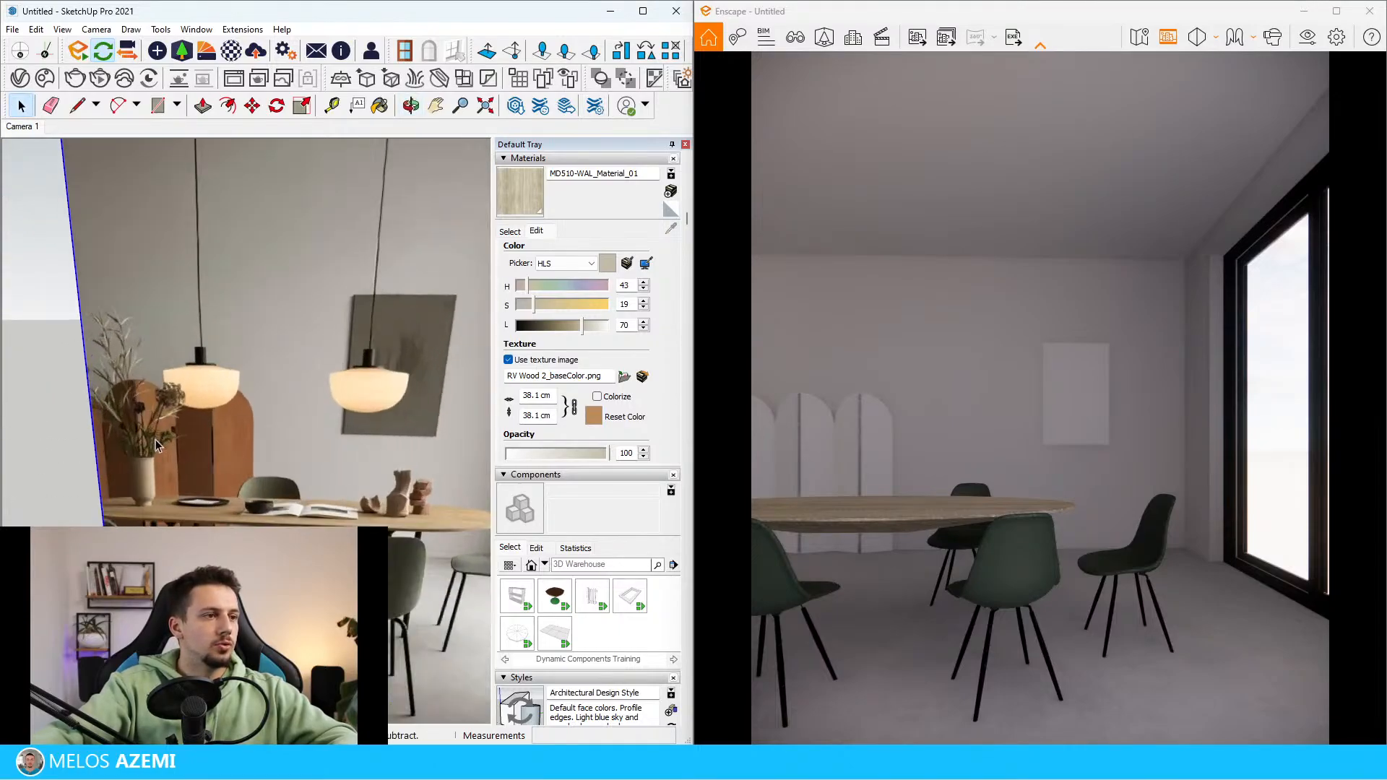
{"action": "middle_click_drag", "start_coordinate": [157, 445], "coordinate": [233, 457]}
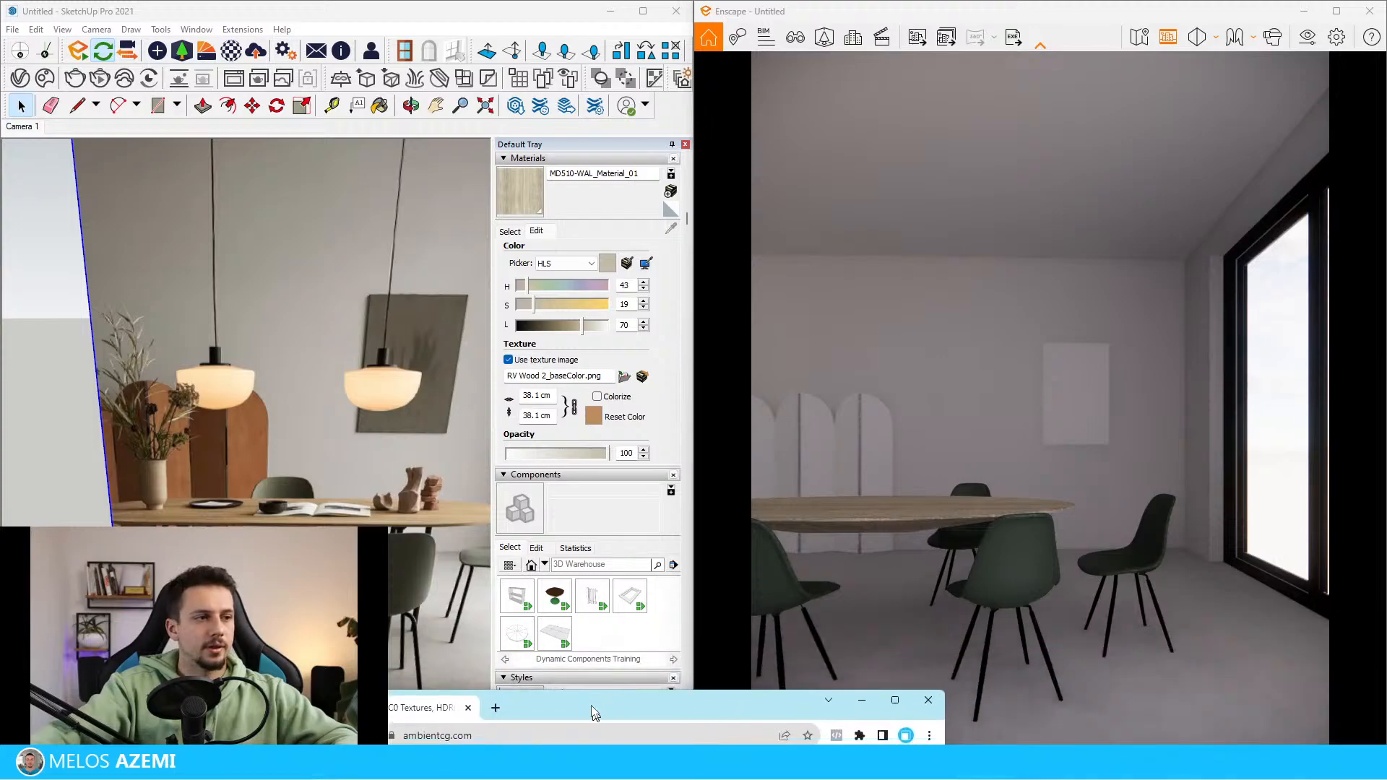
Bring up the ambientCG texture site in the browser, then return to the reference photo's arched panels in SketchUp
{"action": "left_click", "coordinate": [591, 705]}
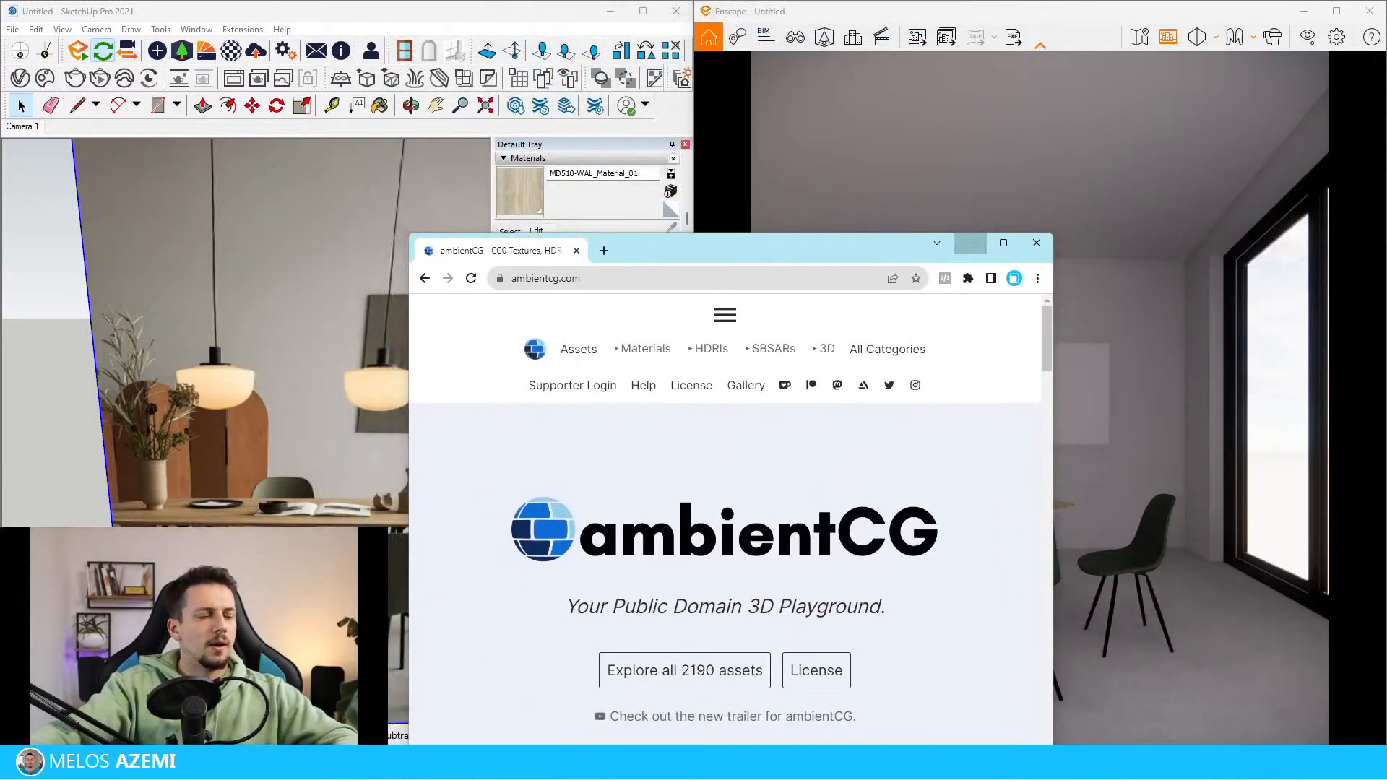
{"action": "left_click", "coordinate": [954, 250]}
{"action": "scroll", "coordinate": [238, 462], "scroll_direction": "down", "scroll_amount": 10}
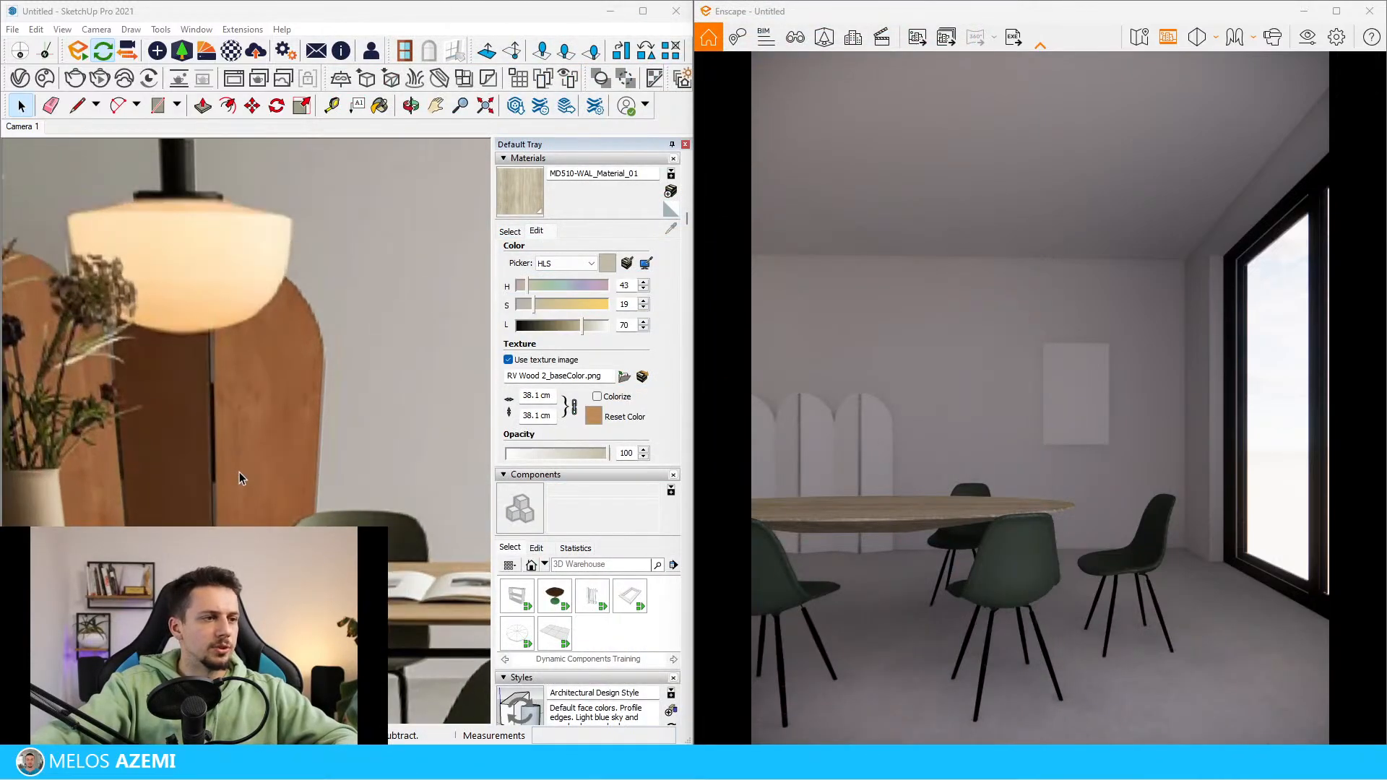
{"action": "scroll", "coordinate": [276, 343], "scroll_direction": "up", "scroll_amount": 5}
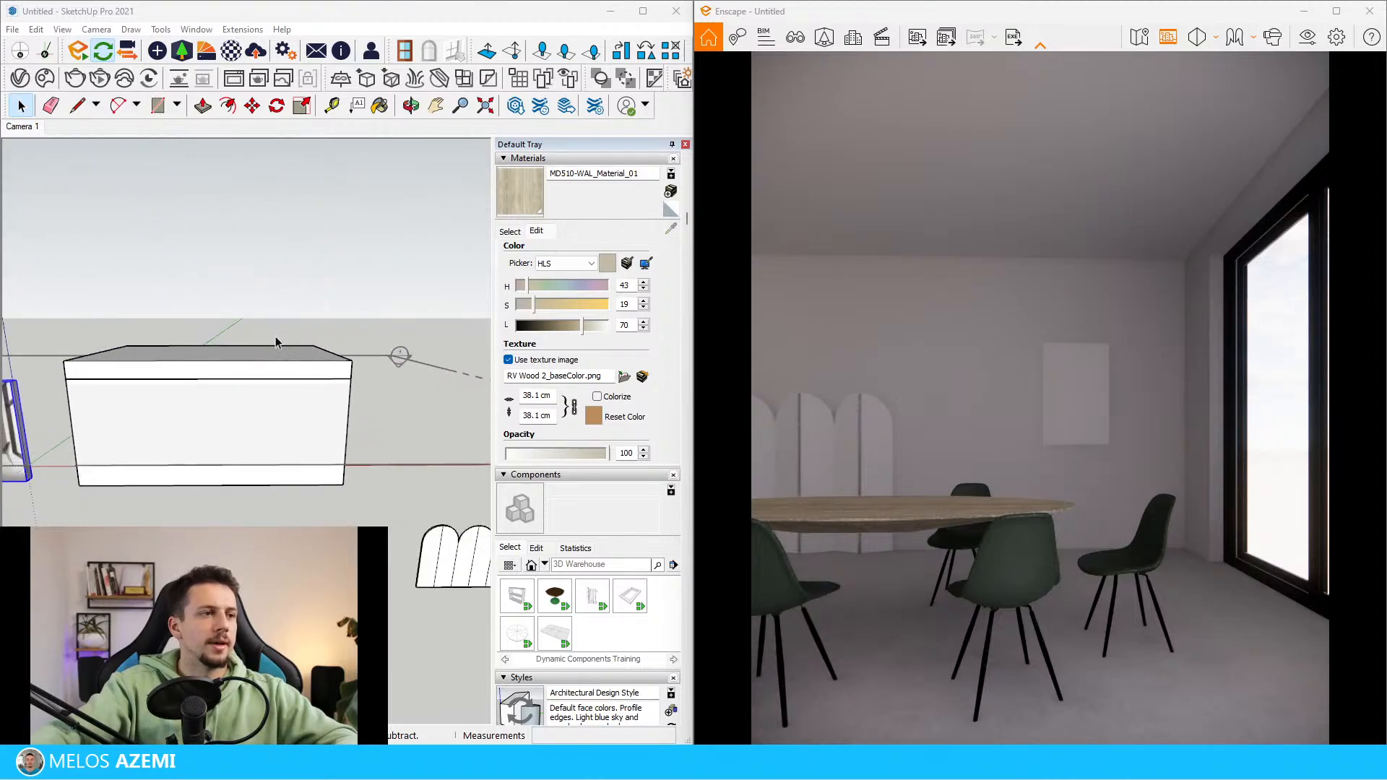
Import the Plaster 09, Clay material from the Plaster category of the Enscape Material Library
{"action": "left_click", "coordinate": [190, 53]}
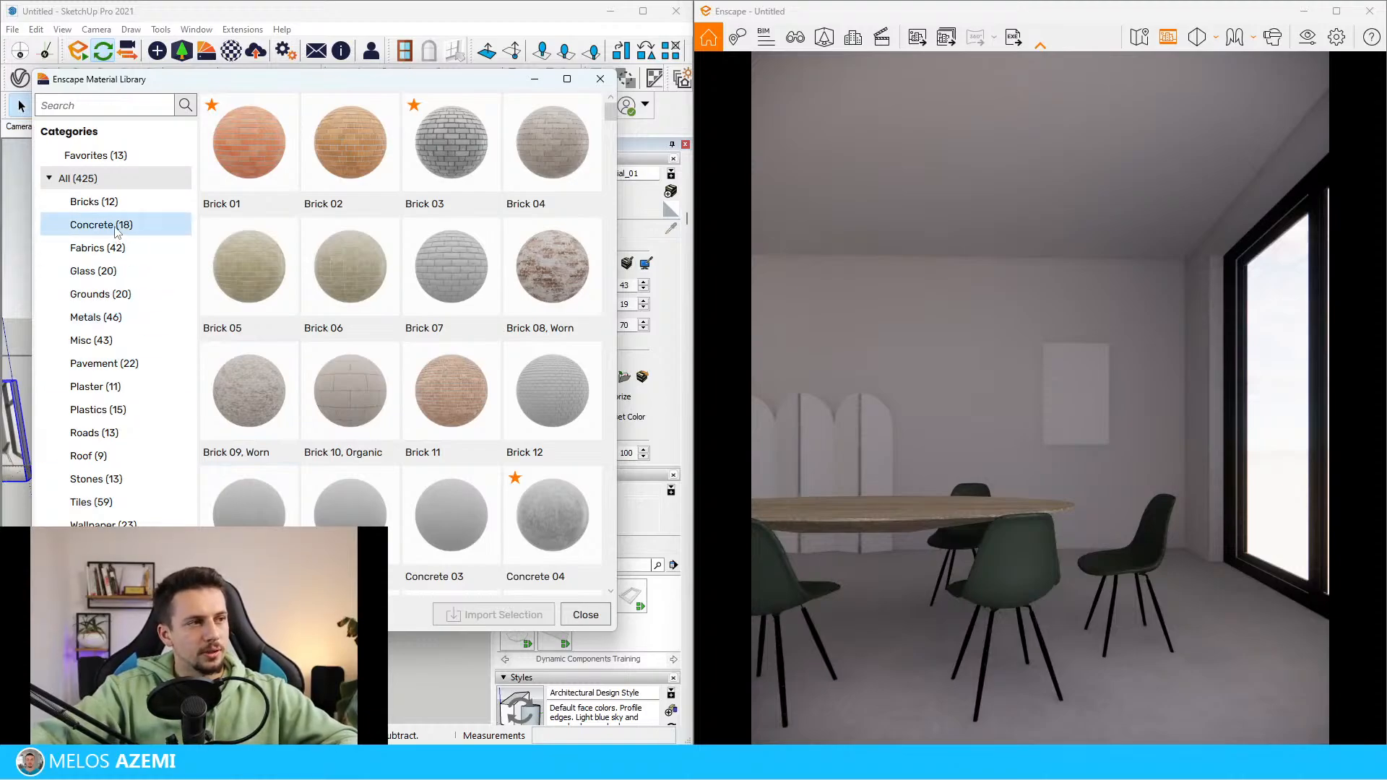
{"action": "left_click", "coordinate": [101, 386]}
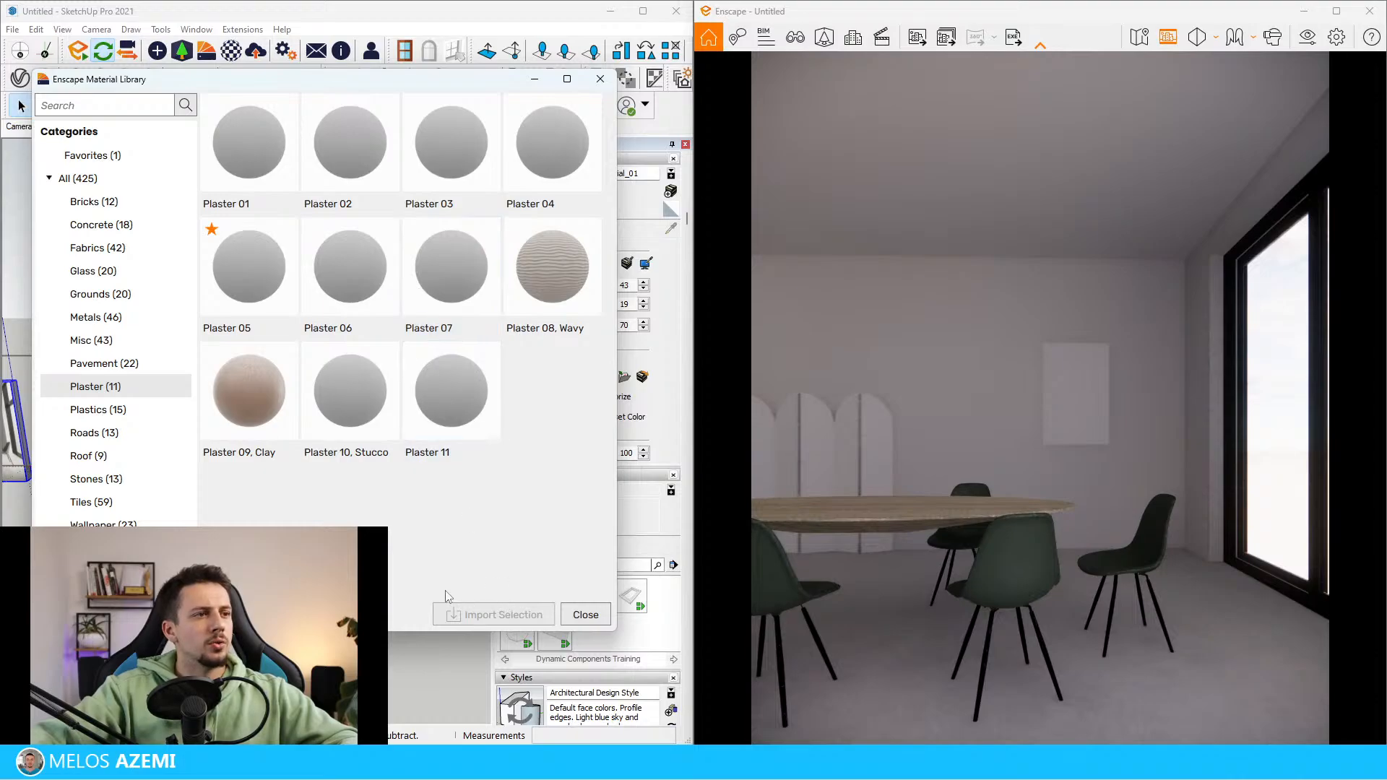
{"action": "left_click", "coordinate": [271, 427]}
{"action": "left_click", "coordinate": [496, 609]}
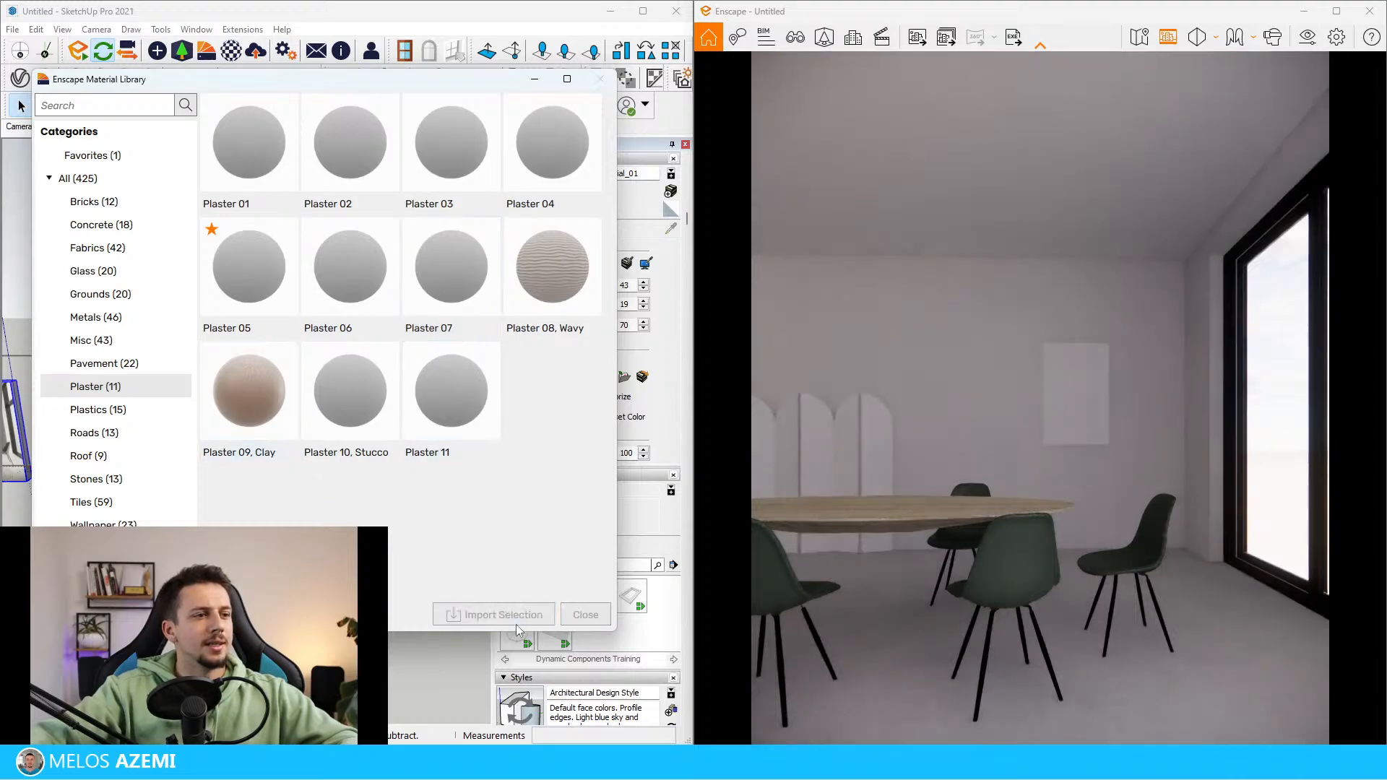
Paint the three arched wall panels behind the table with the Plaster 09_Clay material
{"action": "scroll", "coordinate": [299, 351], "scroll_direction": "up", "scroll_amount": 10}
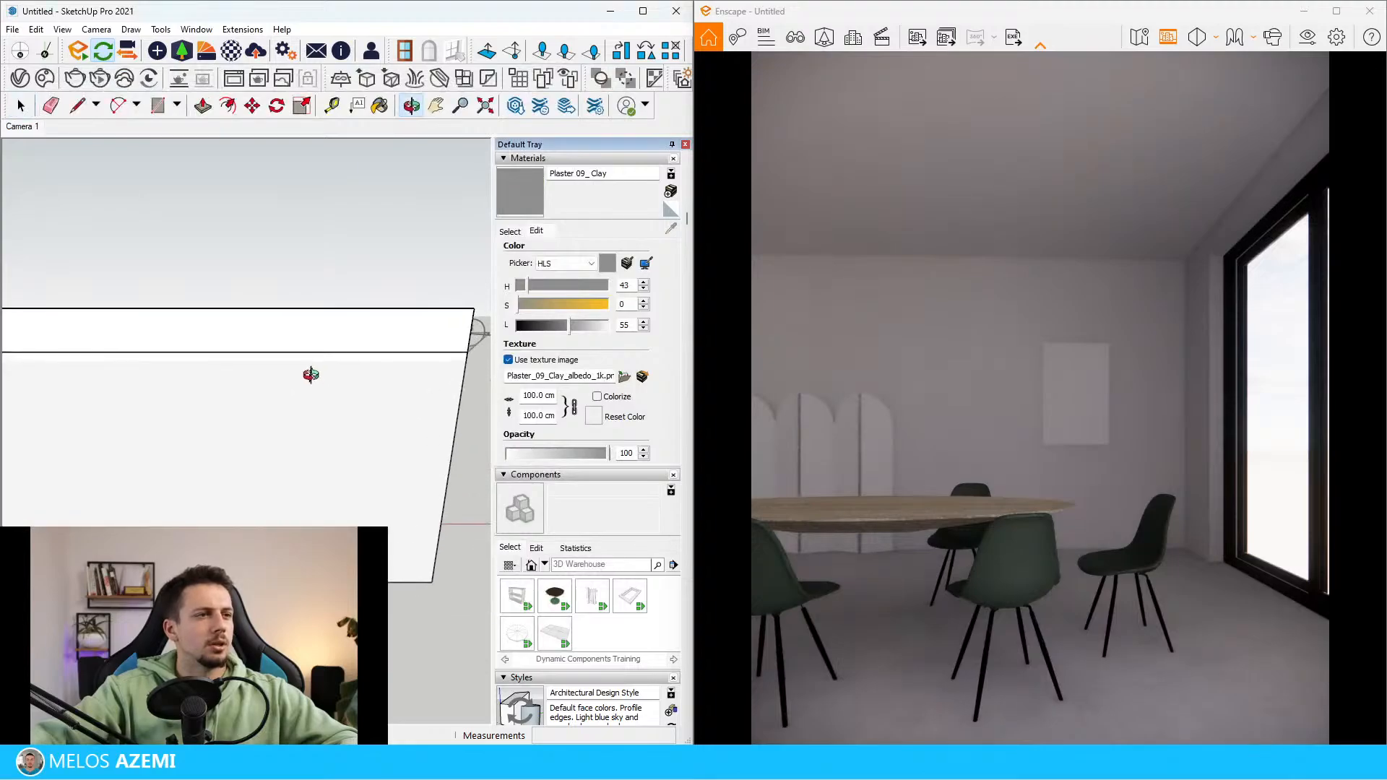
{"action": "scroll", "coordinate": [240, 352], "scroll_direction": "down", "scroll_amount": 5}
{"action": "key", "text": "b"}
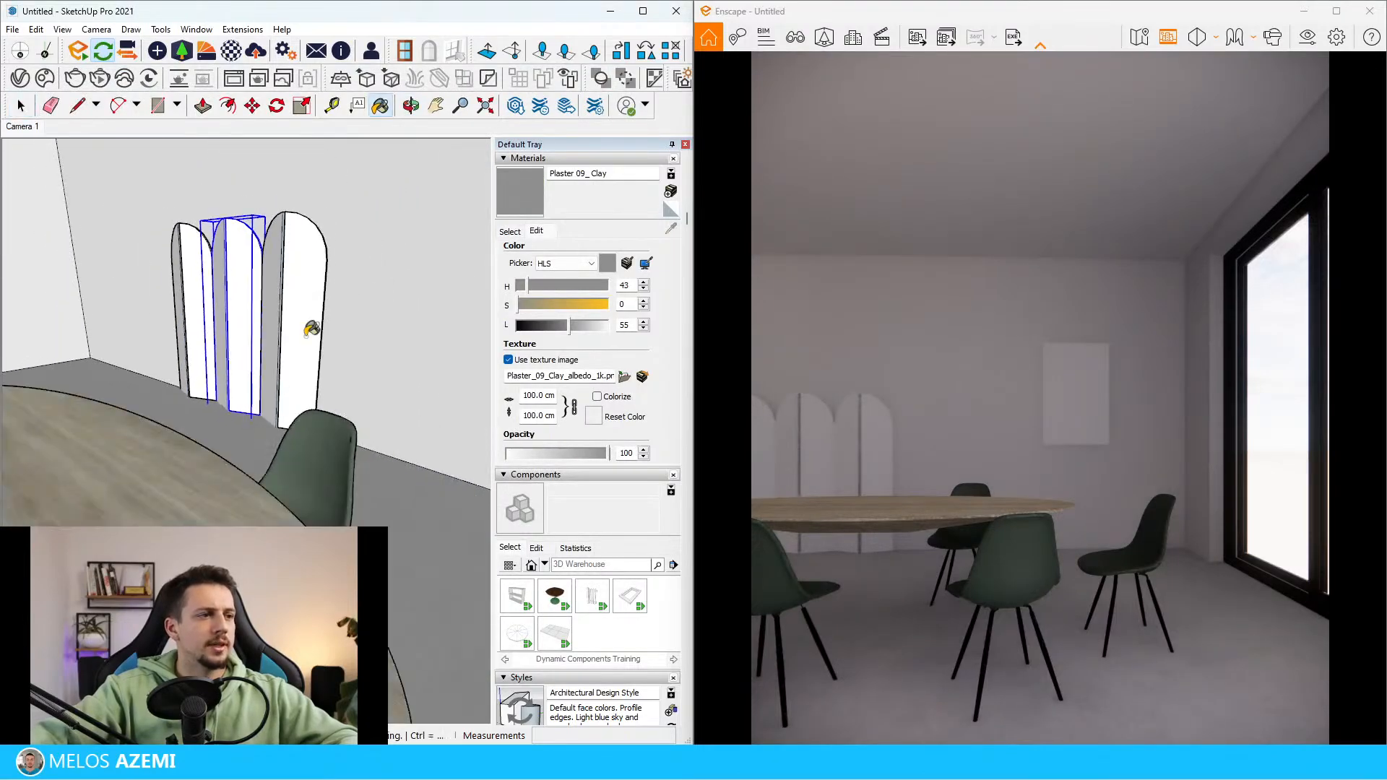
{"action": "left_click", "coordinate": [311, 326]}
{"action": "left_click", "coordinate": [253, 328]}
{"action": "left_click", "coordinate": [200, 327]}
{"action": "scroll", "coordinate": [202, 326], "scroll_direction": "up", "scroll_amount": 5}
{"action": "middle_click_drag", "start_coordinate": [210, 327], "coordinate": [310, 325]}
{"action": "key", "text": "space"}
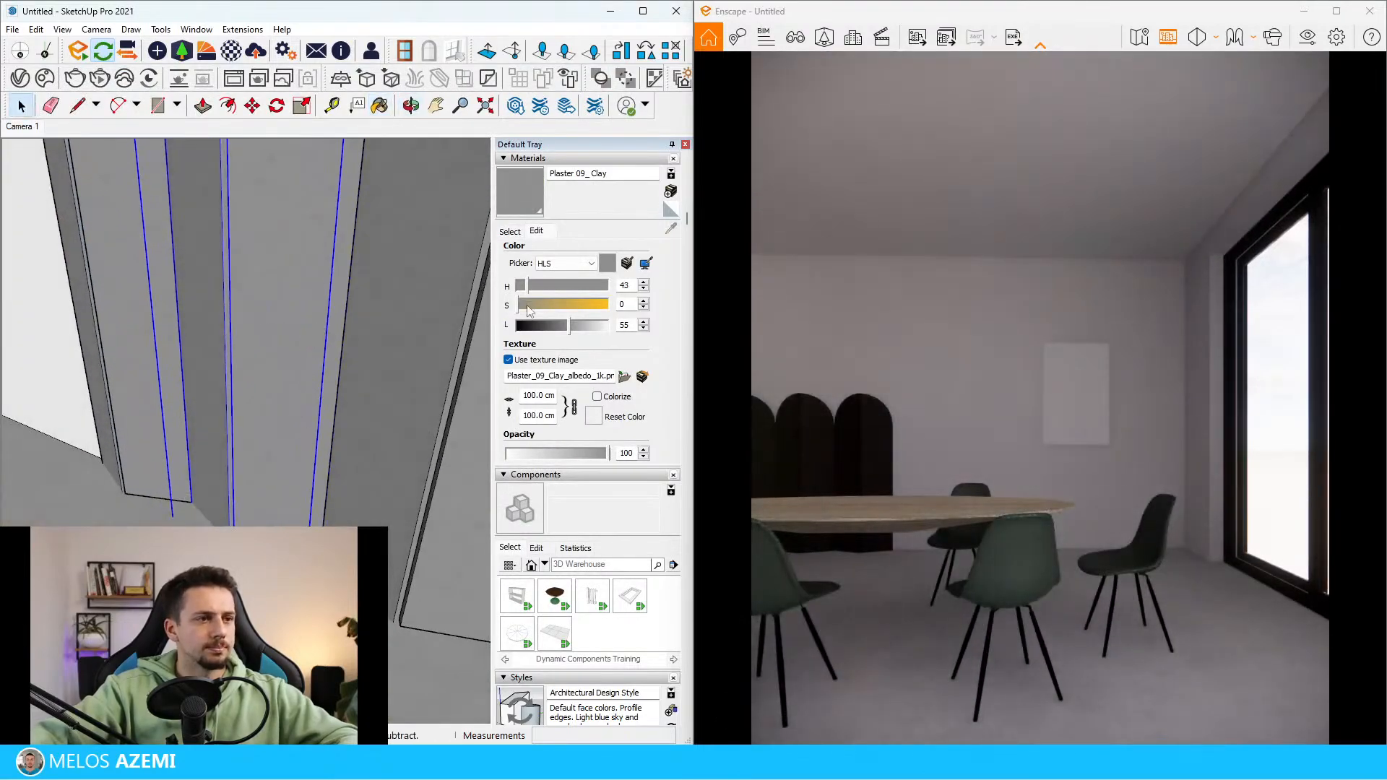
Set the Plaster 09_Clay texture size to 180 cm
{"action": "left_click", "coordinate": [542, 396]}
{"action": "type", "text": "1800"}
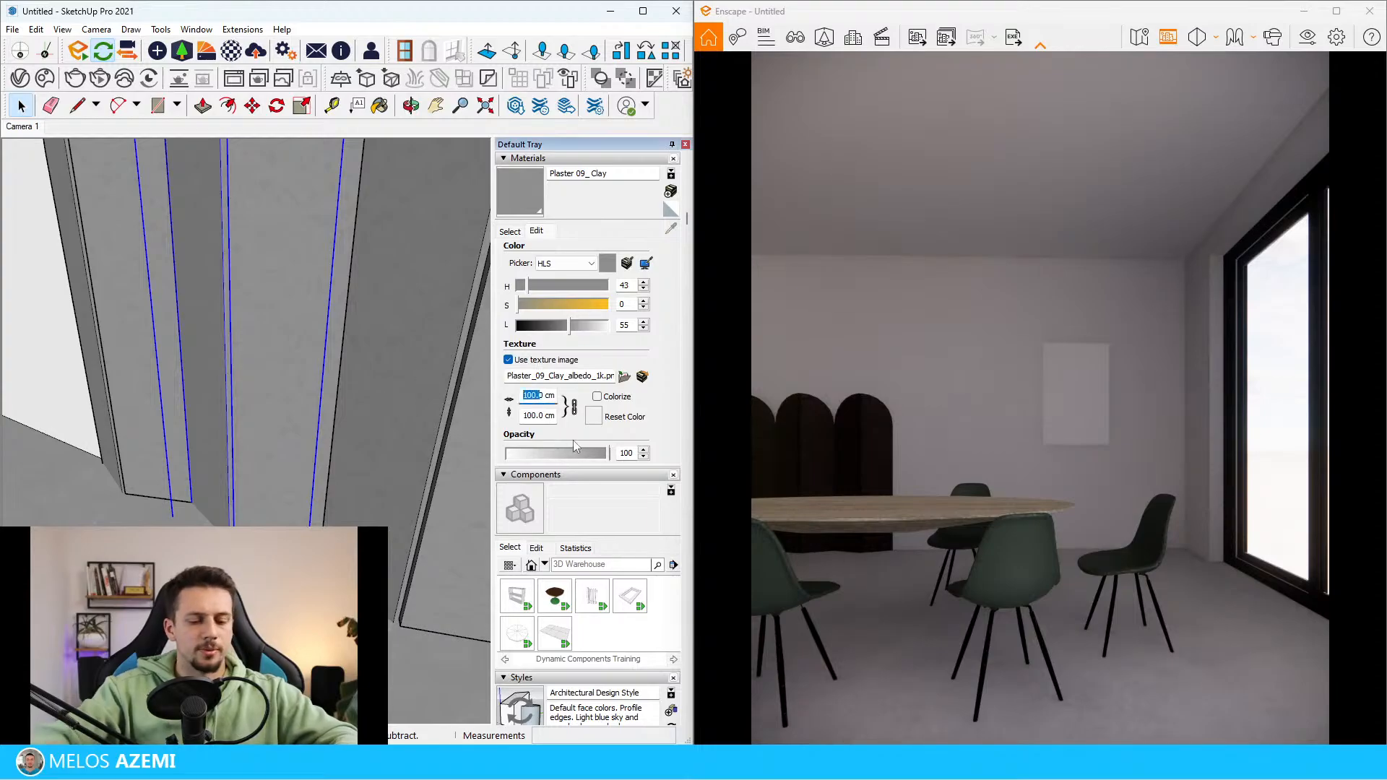
{"action": "key", "text": "Return"}
{"action": "left_click", "coordinate": [545, 396]}
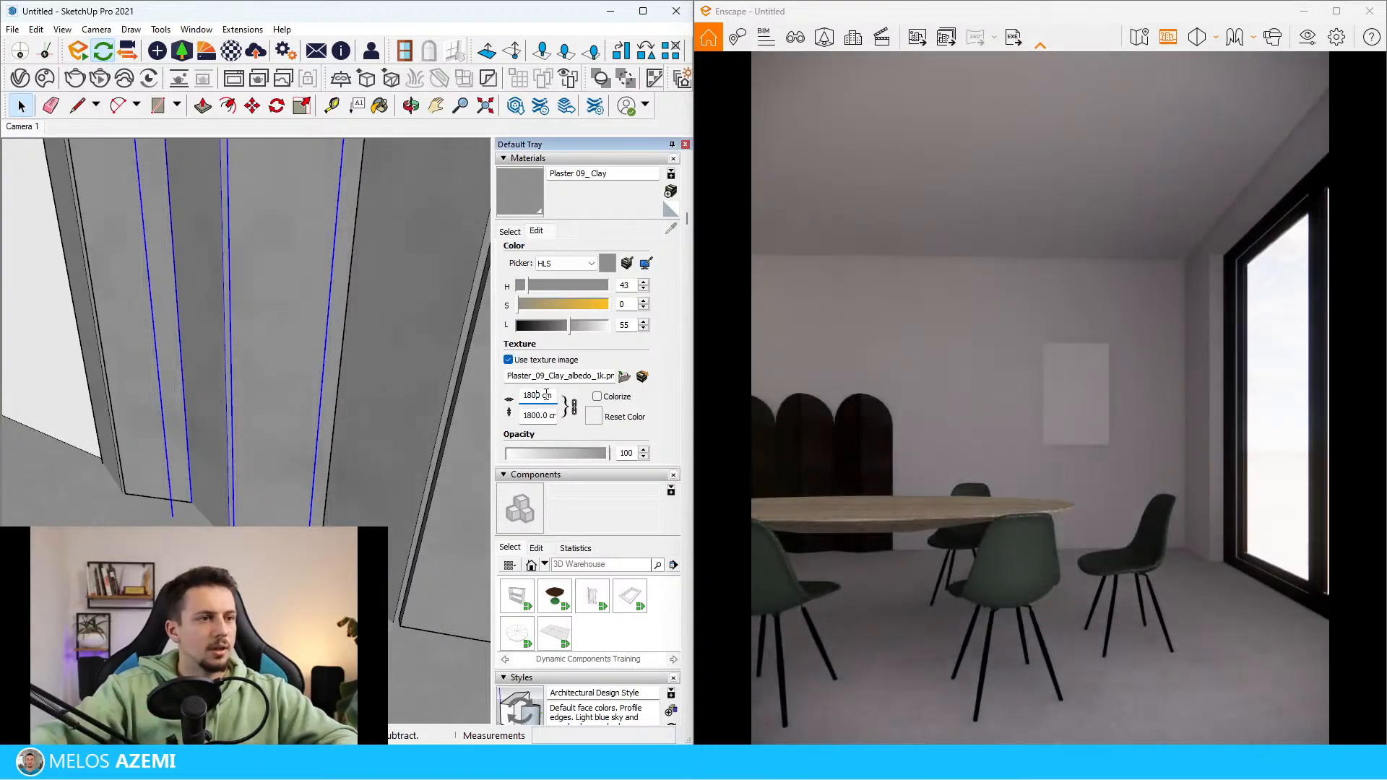
{"action": "key", "text": "BackSpace"}
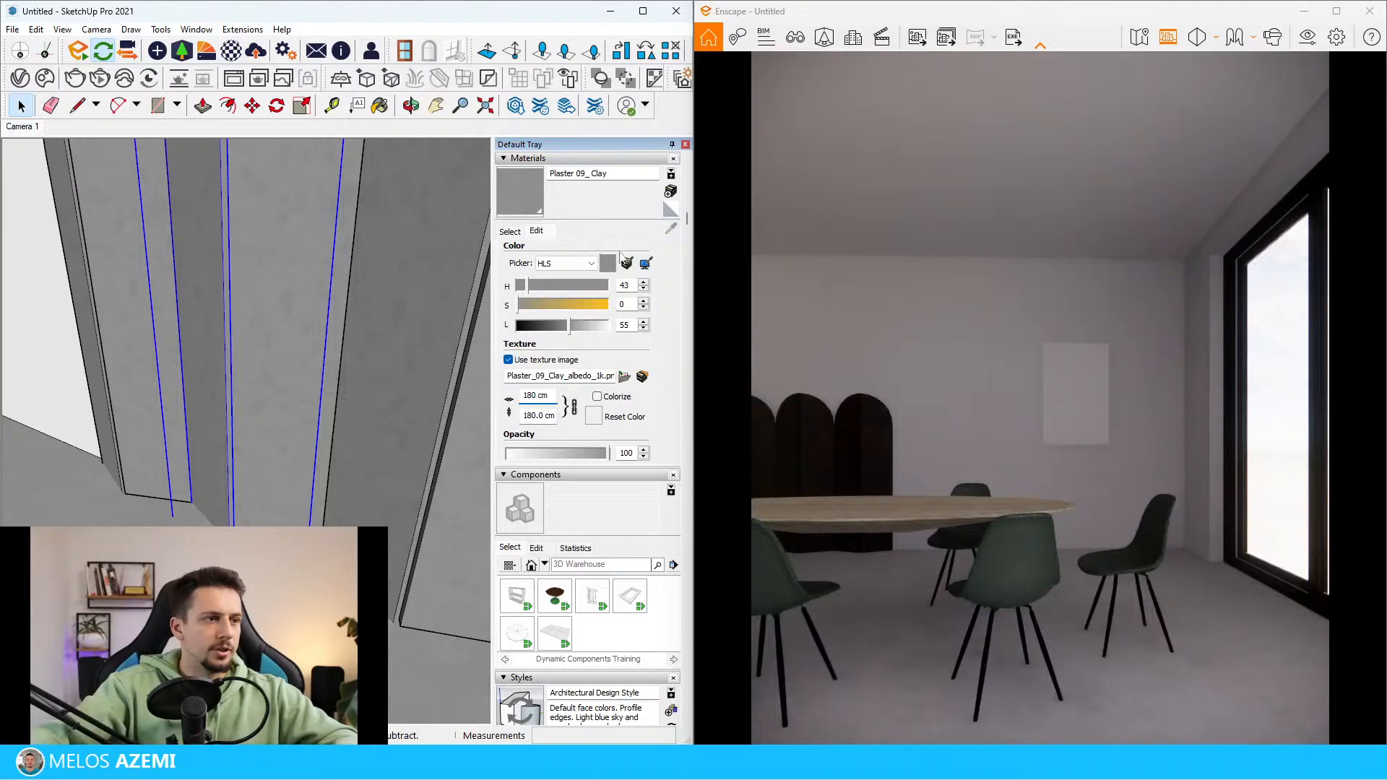
Recolour the Plaster 09_Clay material to a terracotta brown using the Color Wheel picker
{"action": "left_click", "coordinate": [581, 263]}
{"action": "left_click", "coordinate": [553, 274]}
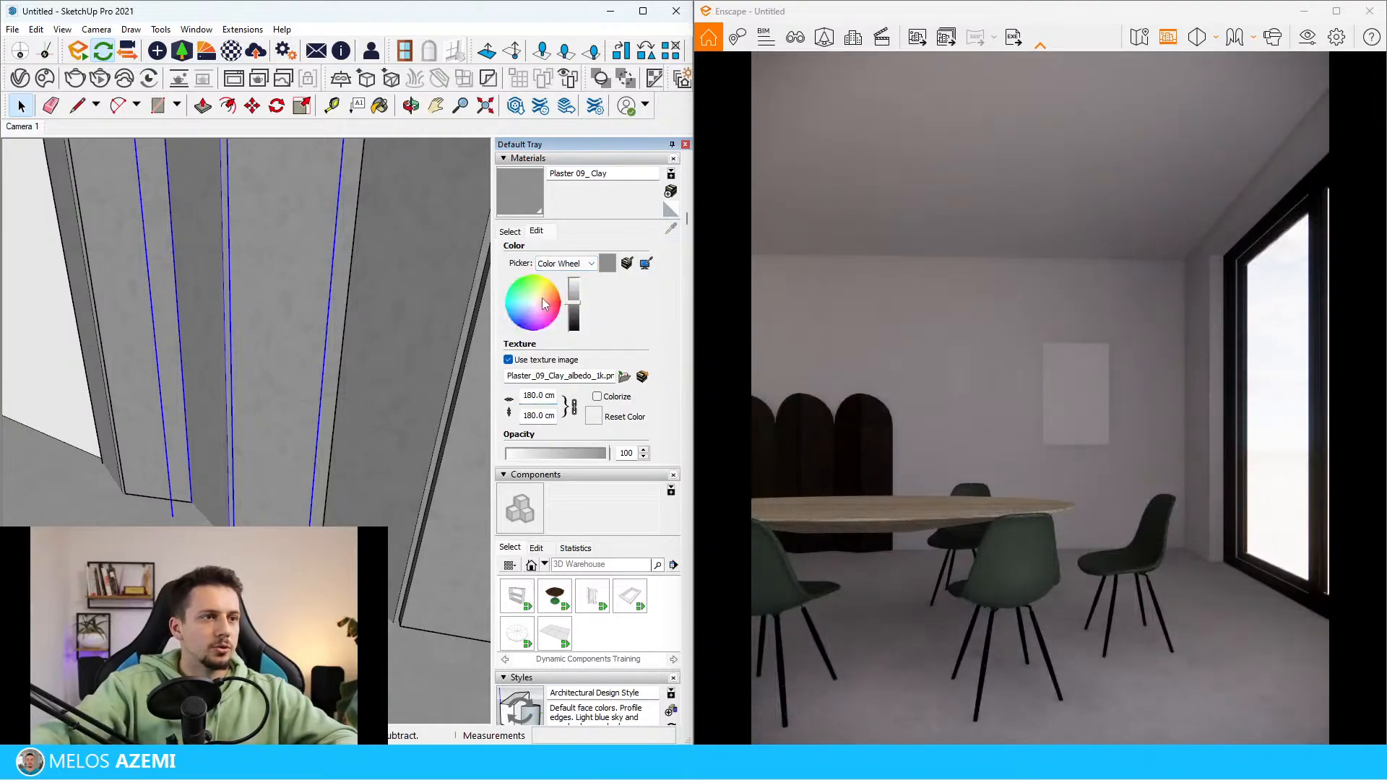
{"action": "left_click", "coordinate": [544, 298]}
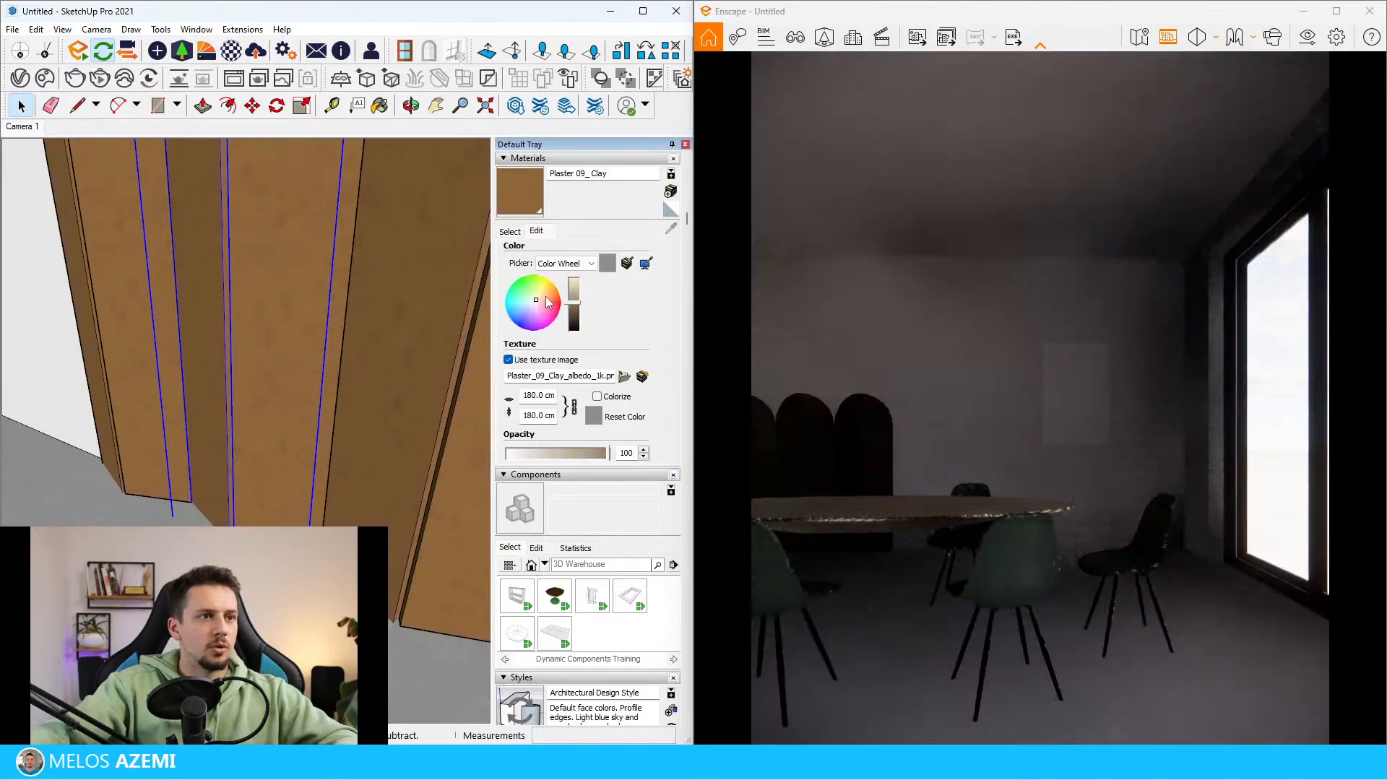
{"action": "left_click", "coordinate": [545, 297]}
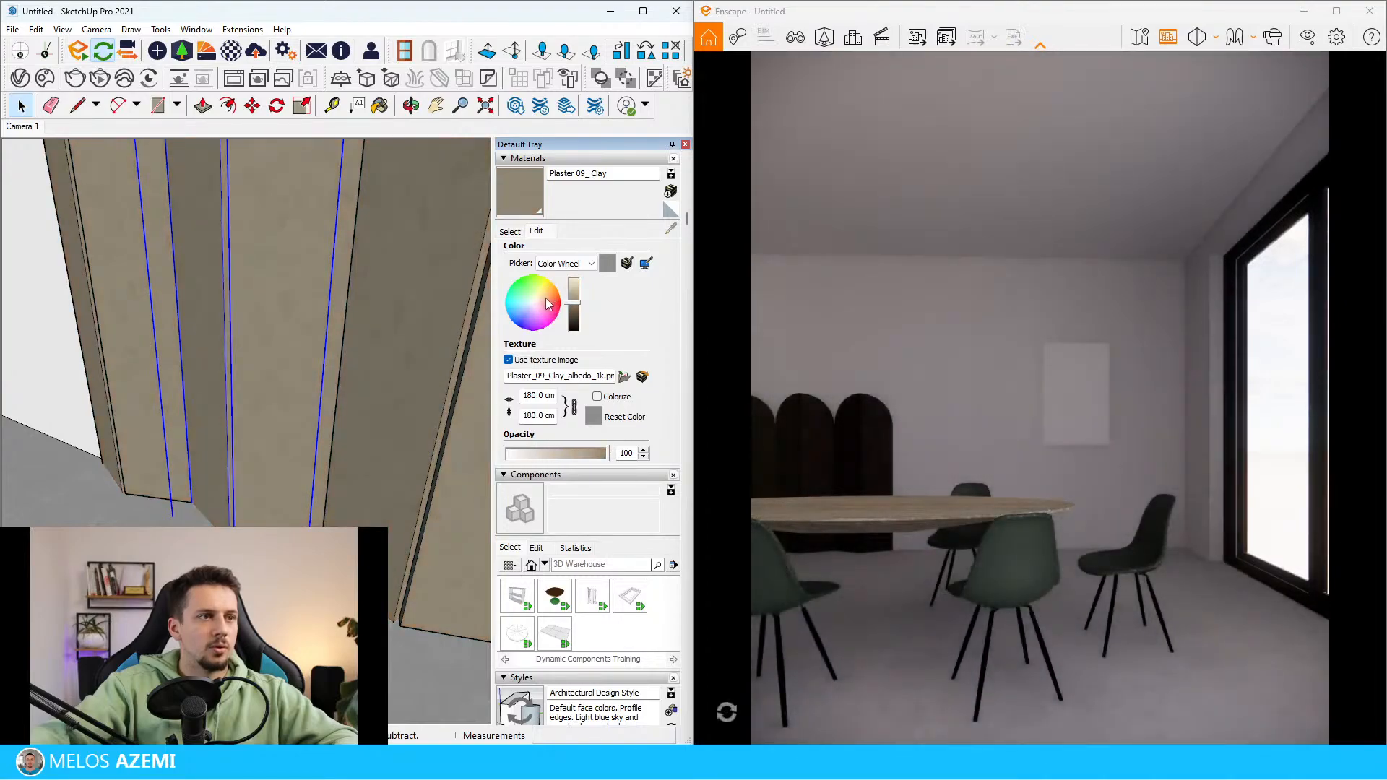
{"action": "left_click", "coordinate": [545, 297]}
{"action": "mouse_move", "coordinate": [132, 461]}
{"action": "middle_mouse_down"}
{"action": "mouse_move", "coordinate": [154, 406]}
{"action": "mouse_move", "coordinate": [274, 286]}
{"action": "middle_mouse_up"}
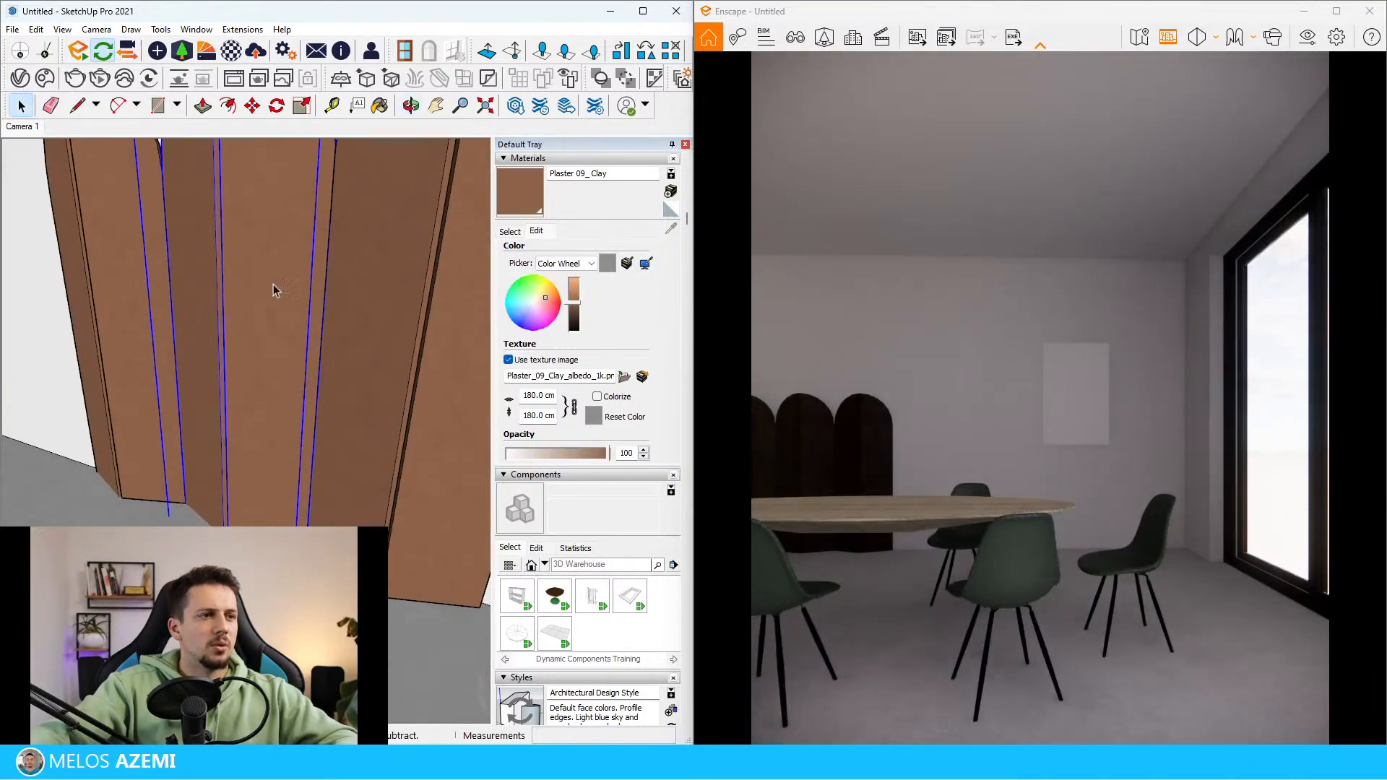
Open Plaster 09_Clay in the Enscape Material Editor and remove its normal map and roughness textures
{"action": "left_click", "coordinate": [207, 52]}
{"action": "left_click", "coordinate": [605, 84]}
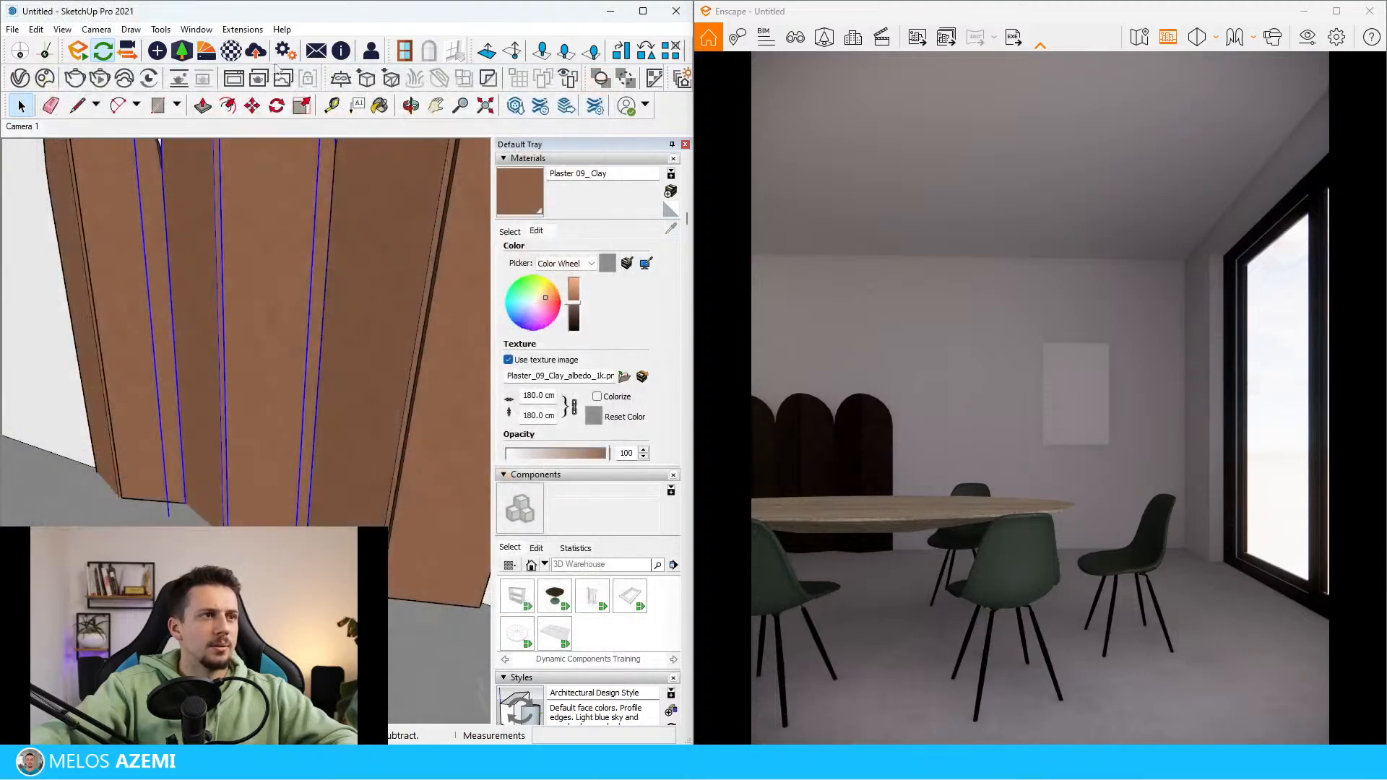
{"action": "left_click", "coordinate": [231, 51]}
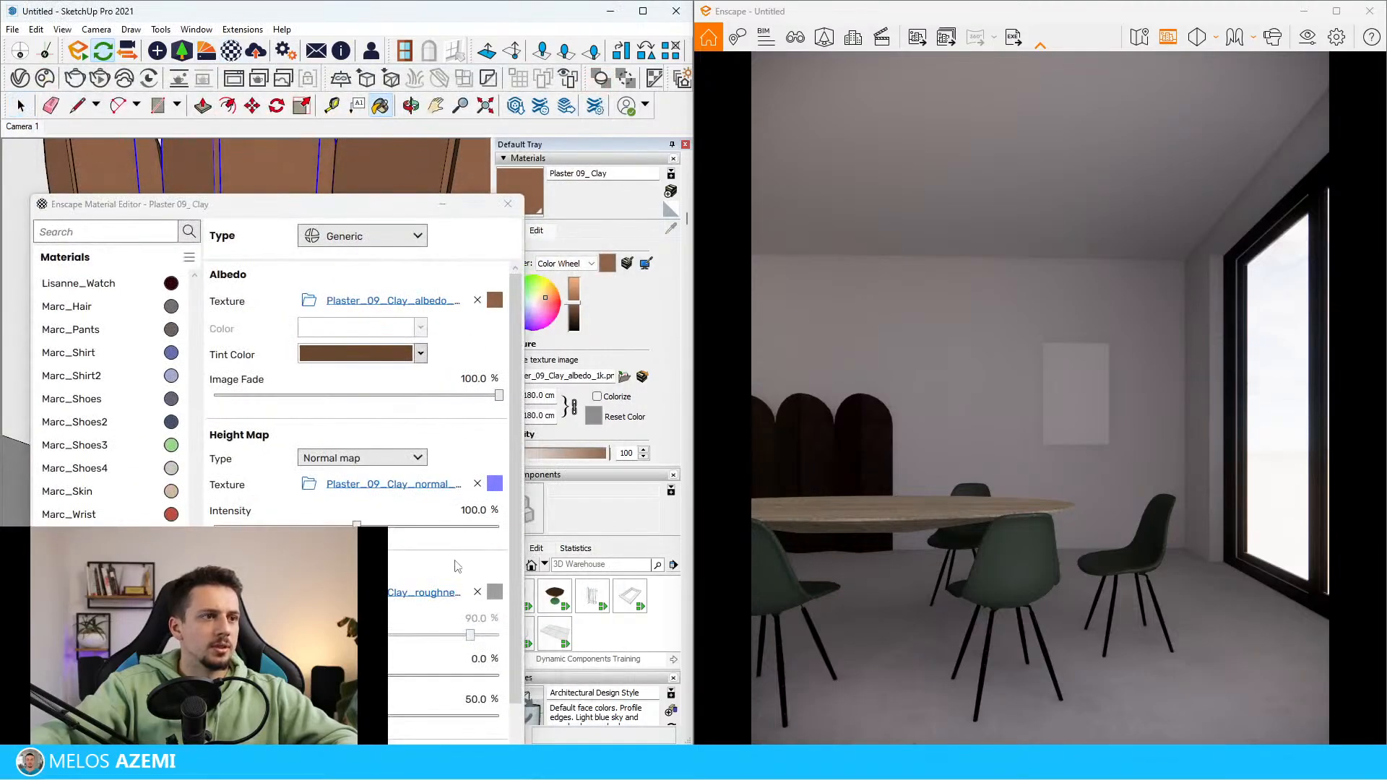
{"action": "left_click", "coordinate": [478, 484]}
{"action": "left_click", "coordinate": [478, 592]}
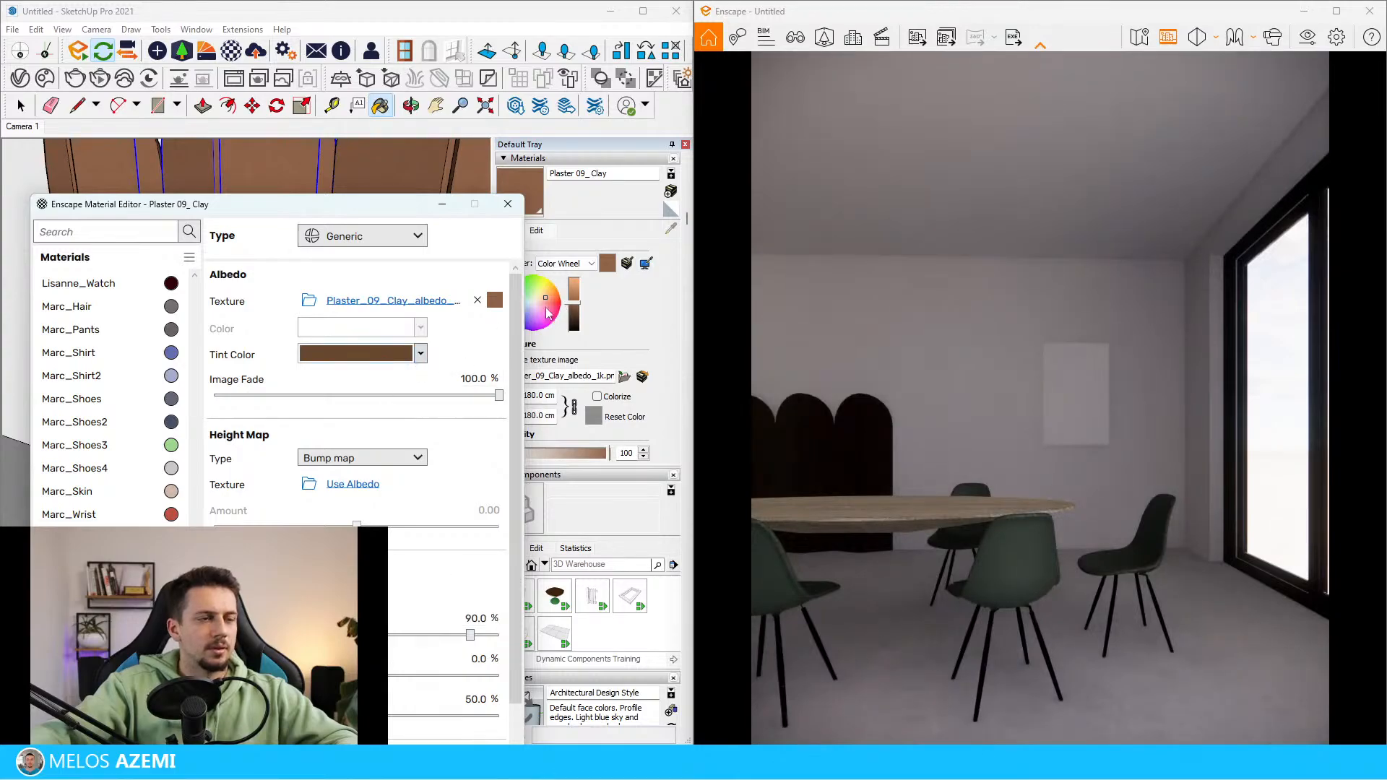
Set the Plaster 09_Clay tint colour to a lighter, warmer brown in the Enscape Material Editor
{"action": "left_click", "coordinate": [419, 353]}
{"action": "left_click", "coordinate": [384, 376]}
{"action": "left_click", "coordinate": [354, 422]}
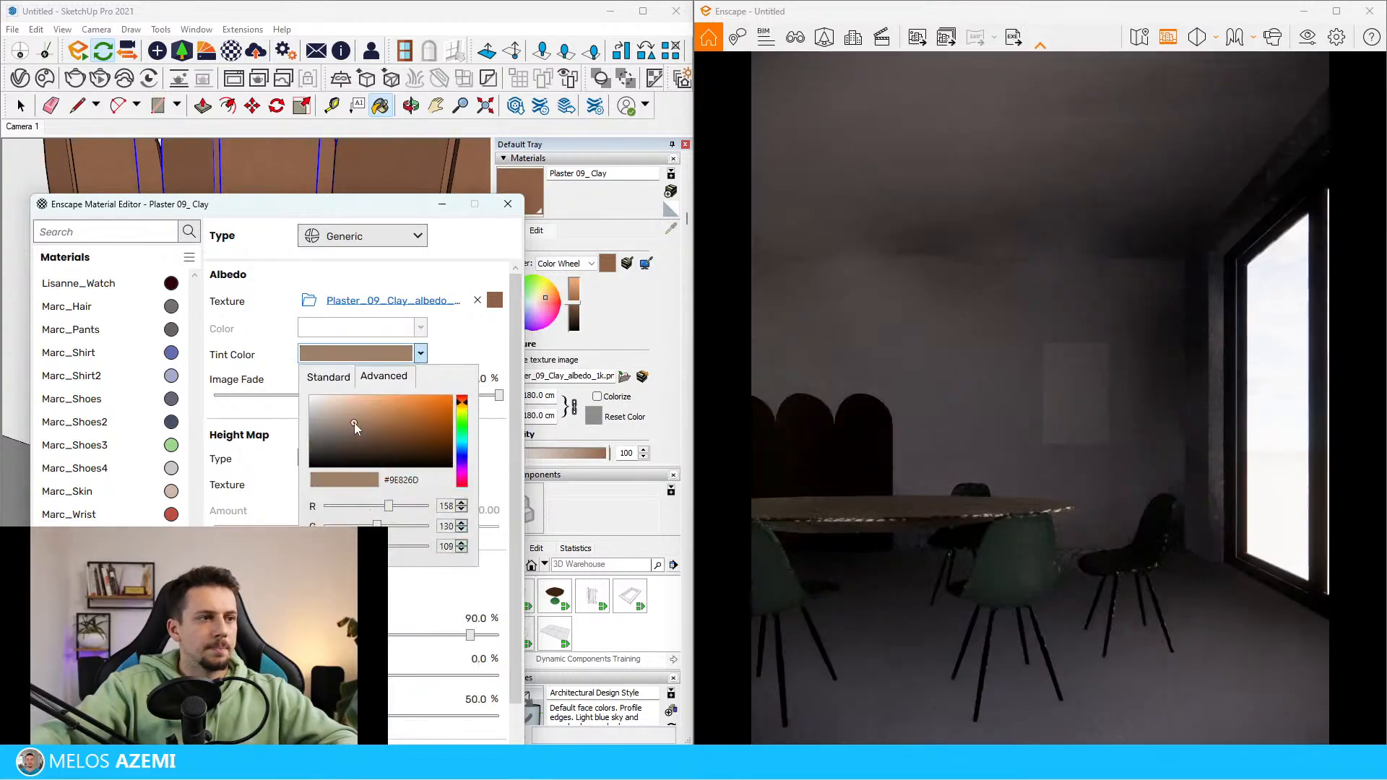
{"action": "mouse_move", "coordinate": [354, 422]}
{"action": "left_mouse_down"}
{"action": "mouse_move", "coordinate": [319, 409]}
{"action": "mouse_move", "coordinate": [421, 391]}
{"action": "mouse_move", "coordinate": [362, 396]}
{"action": "mouse_move", "coordinate": [373, 423]}
{"action": "left_mouse_up"}
{"action": "left_click", "coordinate": [456, 338]}
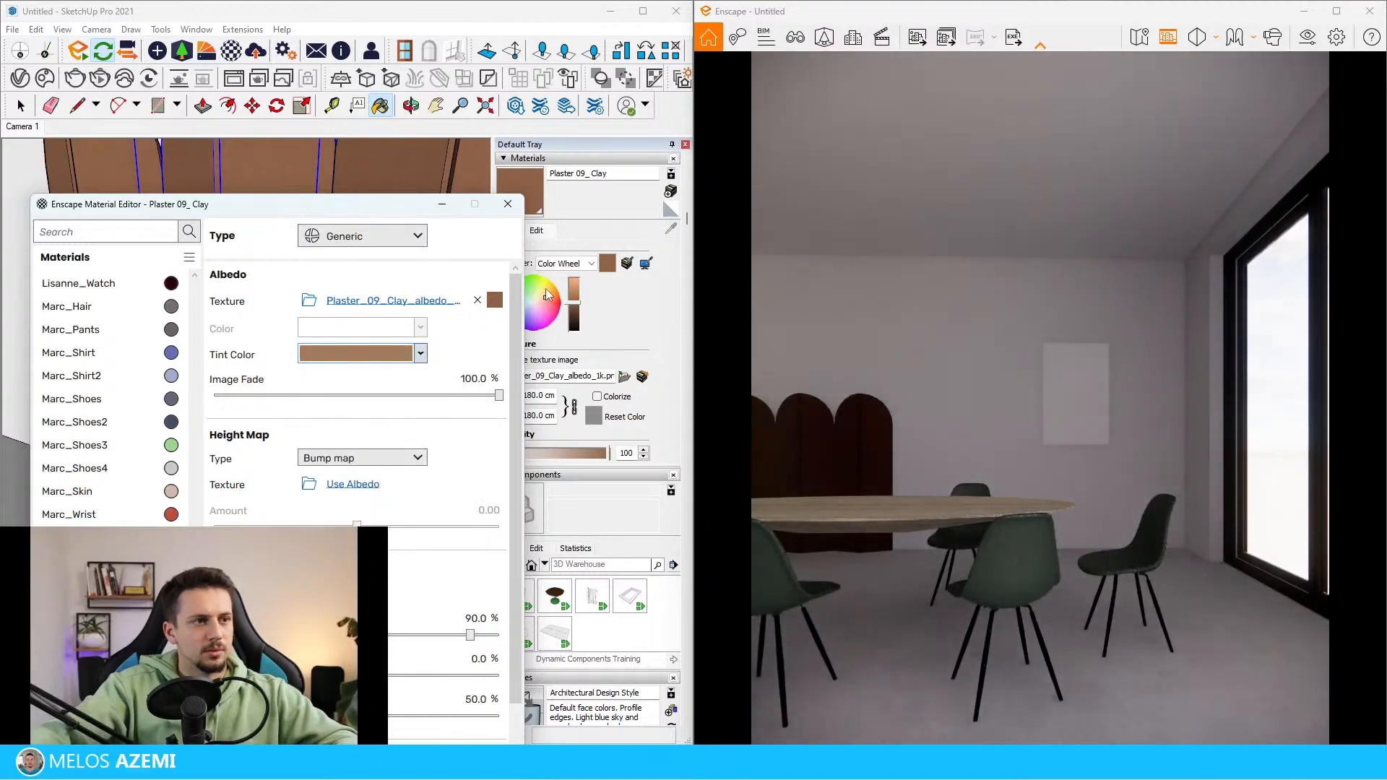
Lighten Plaster 09_Clay in SketchUp using the HLS picker, with saturation 65 and luminosity 80
{"action": "left_click_drag", "start_coordinate": [436, 212], "coordinate": [335, 209]}
{"action": "left_click", "coordinate": [566, 263]}
{"action": "left_click", "coordinate": [557, 283]}
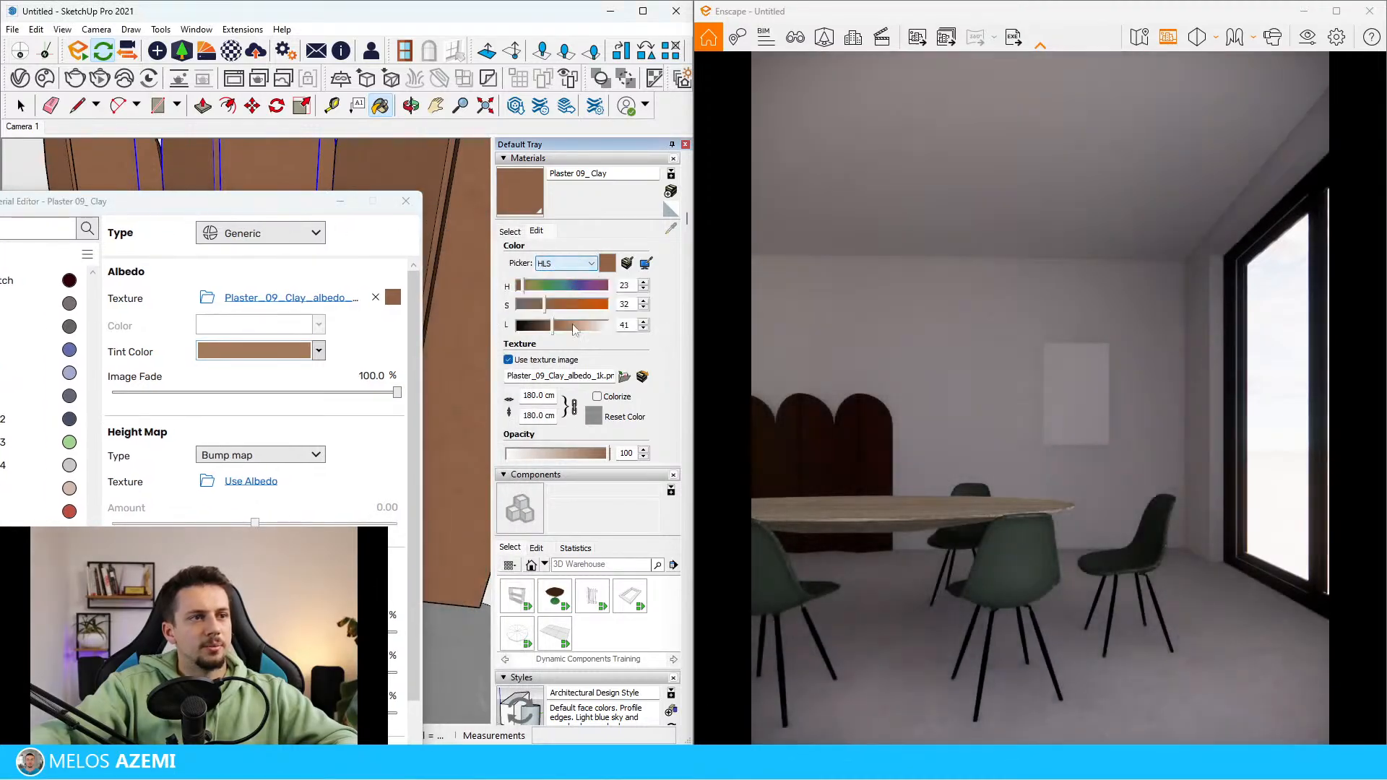
{"action": "left_click", "coordinate": [583, 326]}
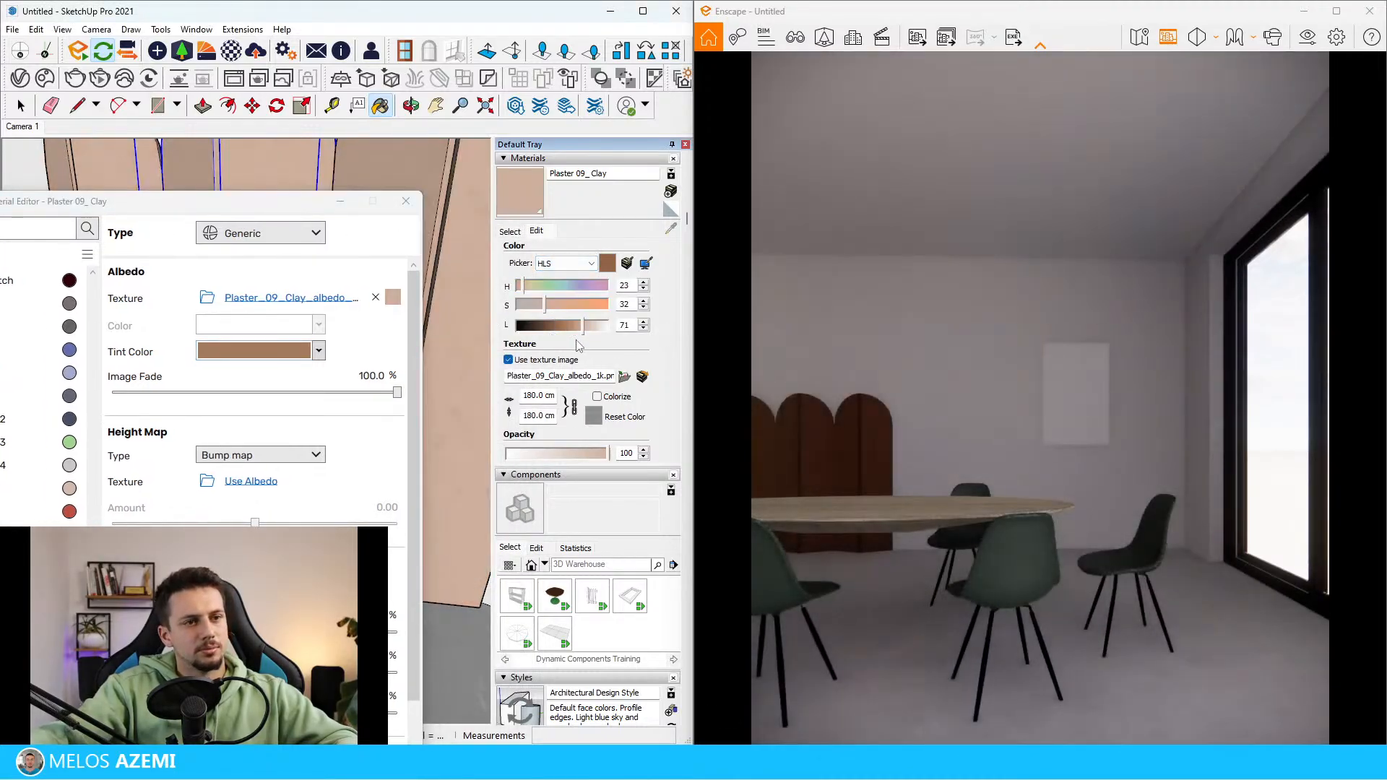
{"action": "left_click", "coordinate": [590, 326]}
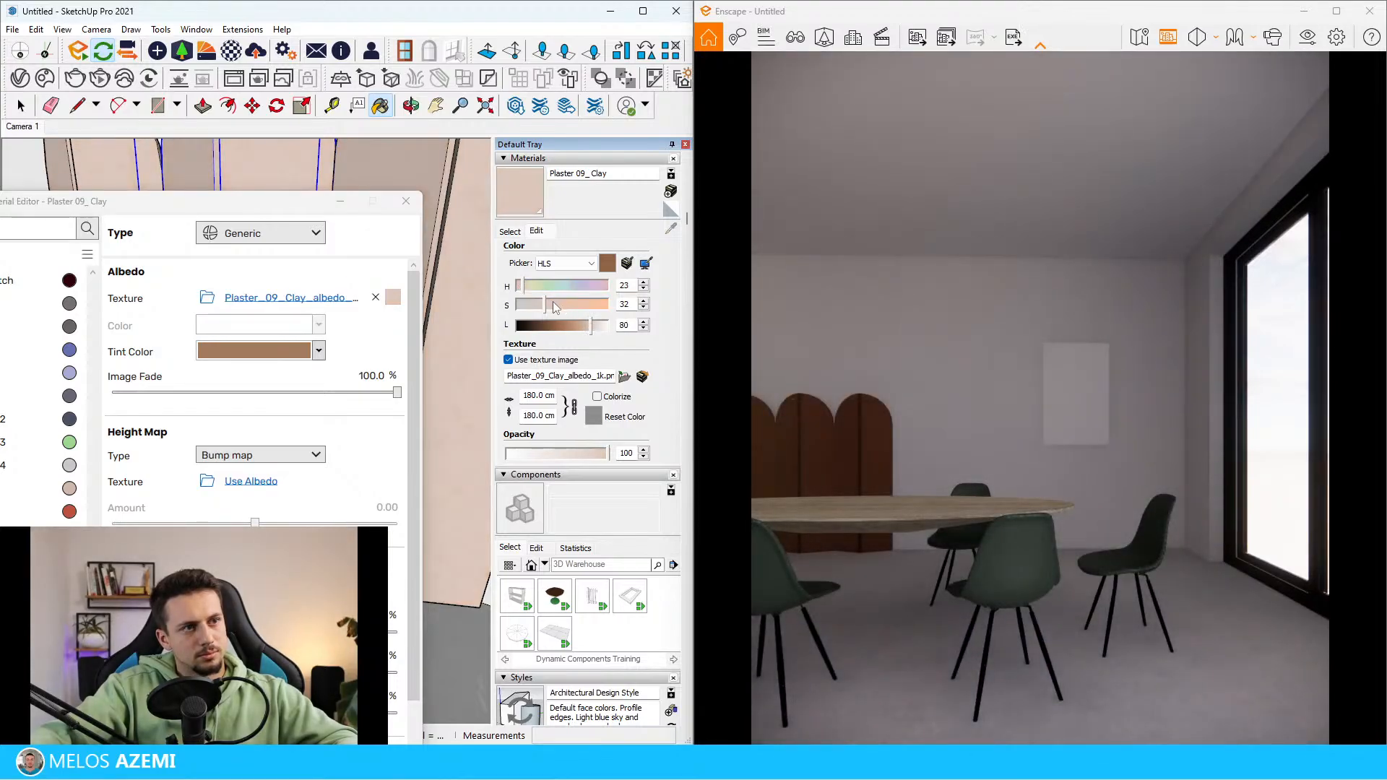
{"action": "left_click_drag", "start_coordinate": [552, 302], "coordinate": [576, 302]}
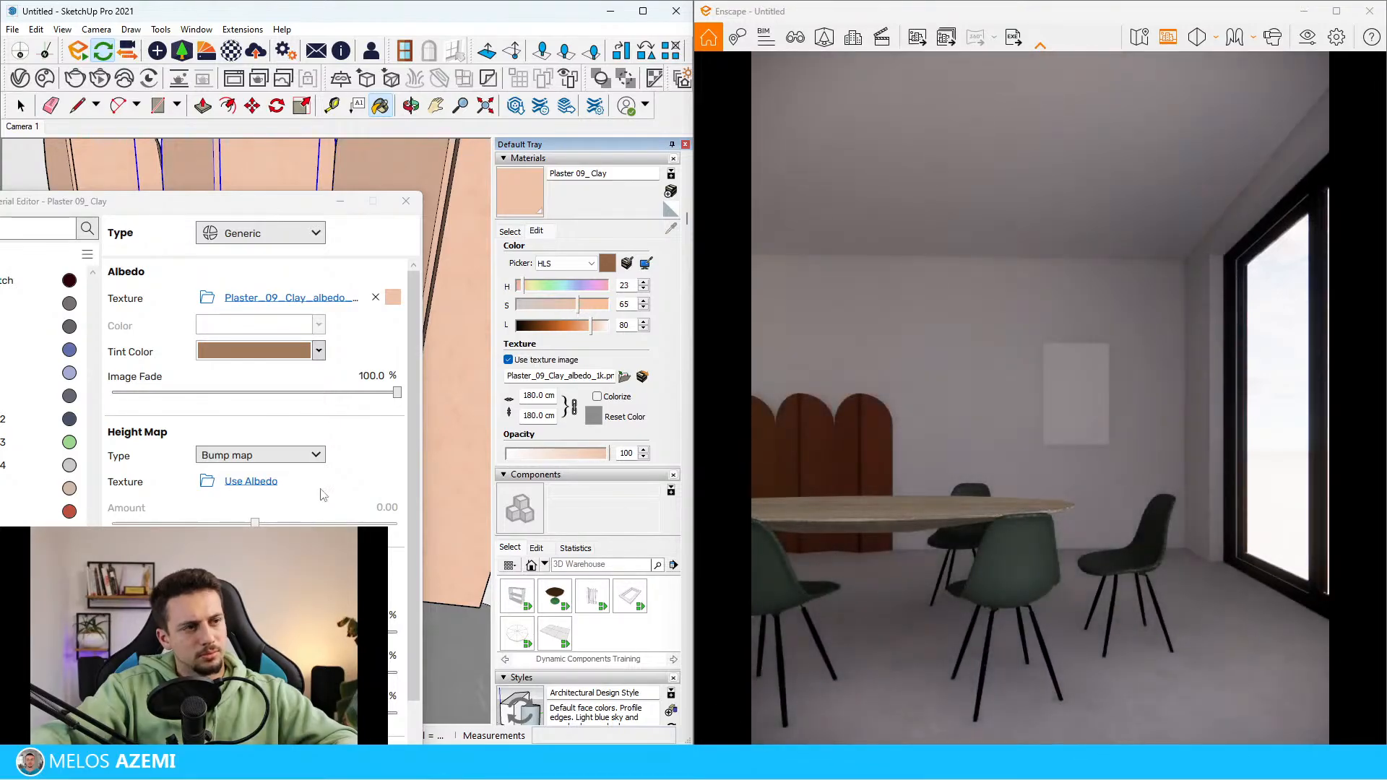
Use the albedo texture as Plaster 09_Clay's bump map with an amount of 10.00, and close the material editor
{"action": "left_click", "coordinate": [270, 455]}
{"action": "left_click", "coordinate": [239, 456]}
{"action": "left_click", "coordinate": [251, 481]}
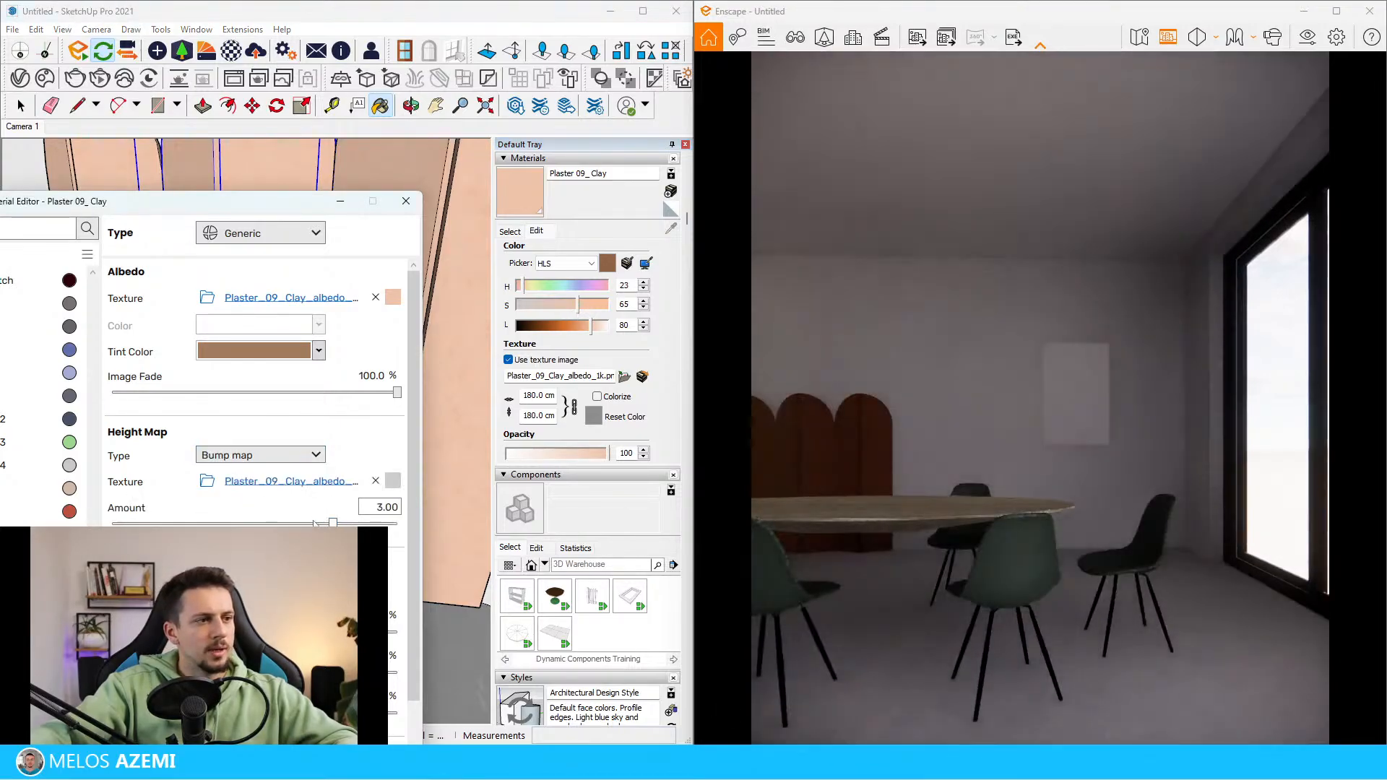
{"action": "left_click_drag", "start_coordinate": [254, 523], "coordinate": [334, 523]}
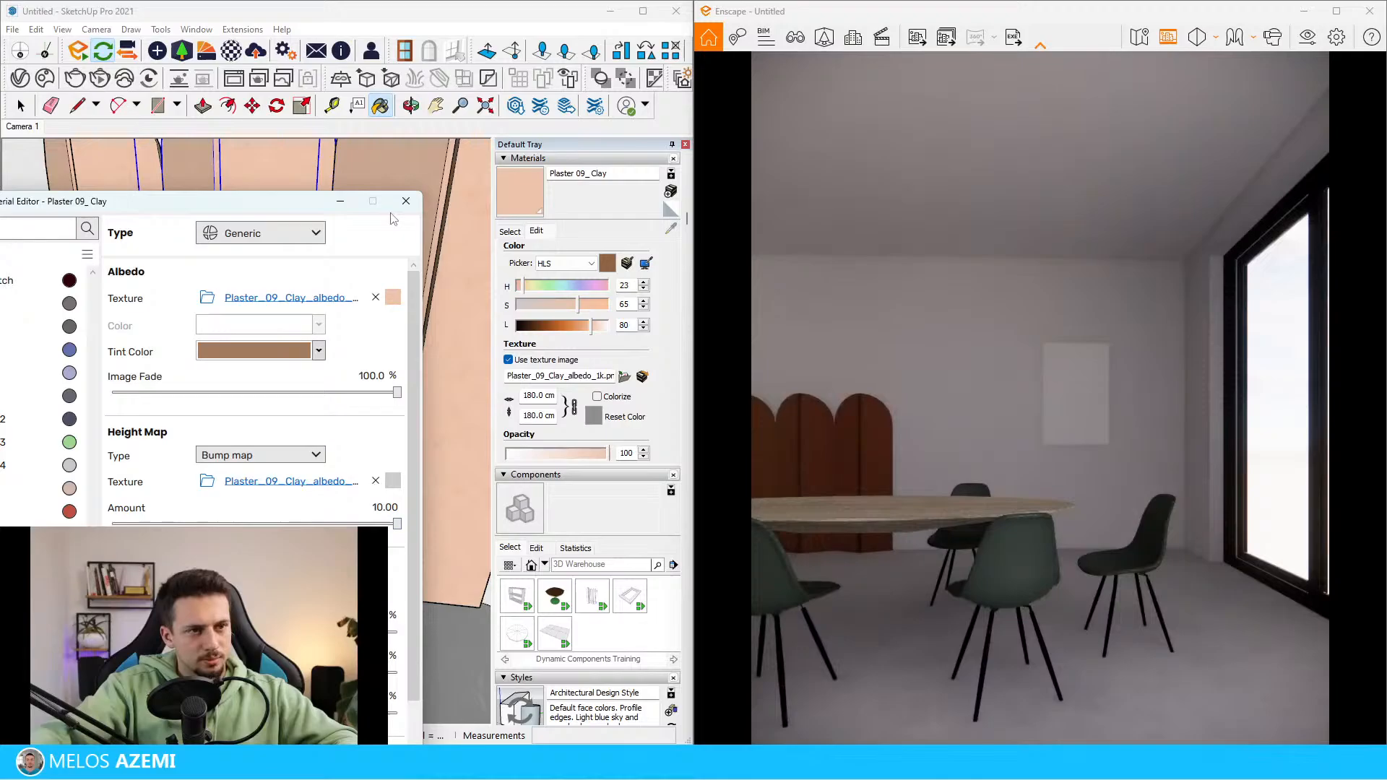
{"action": "left_click", "coordinate": [406, 202]}
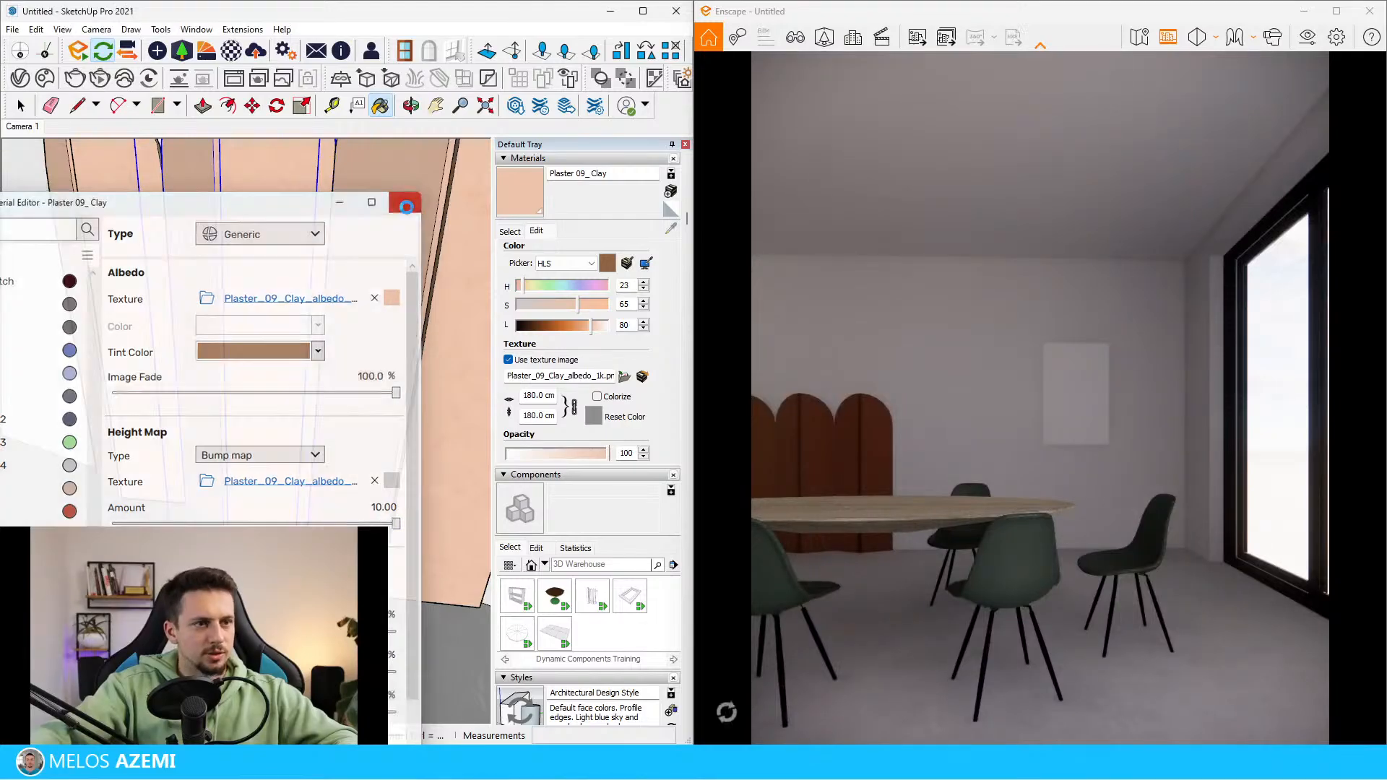
Draw guide lines extending outward from the large window to mark where the exterior lights go
{"action": "scroll", "coordinate": [318, 452], "scroll_direction": "down", "scroll_amount": 10}
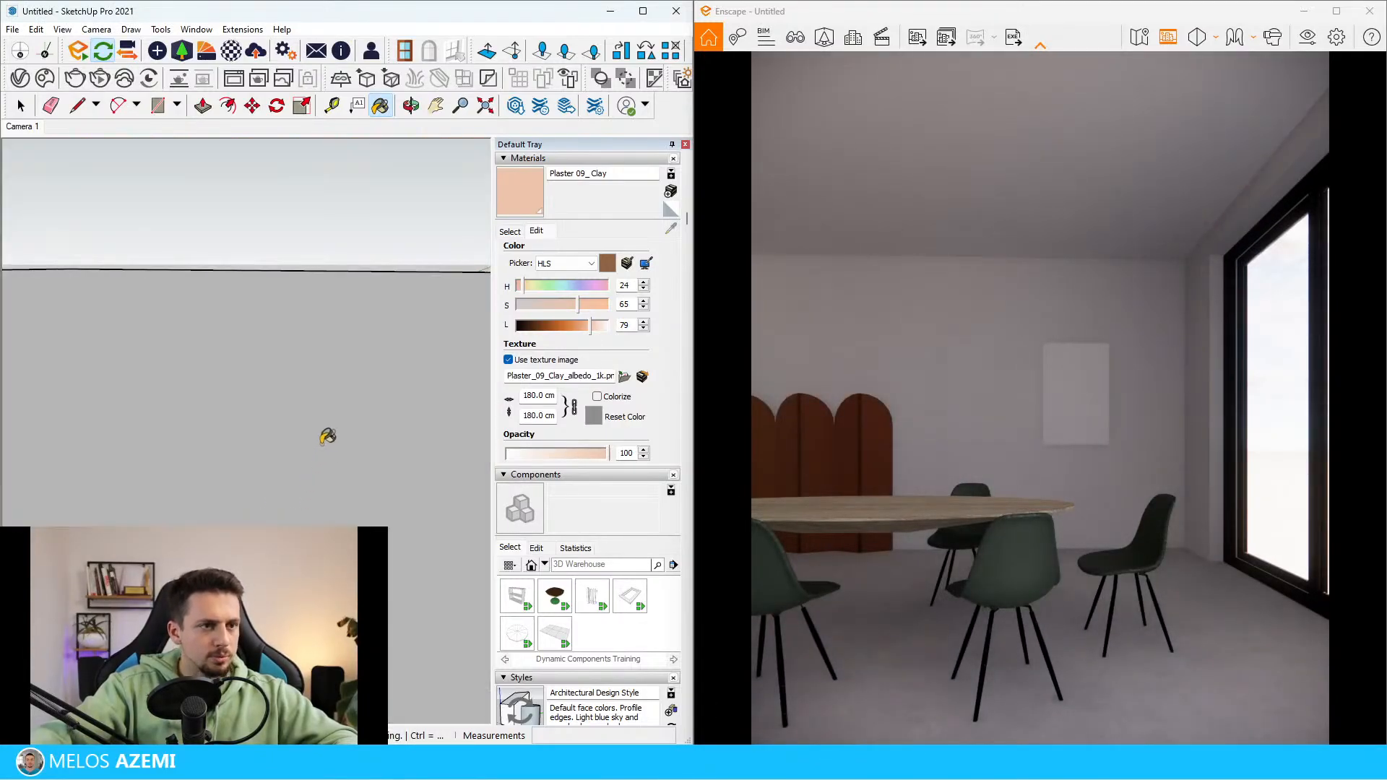
{"action": "scroll", "coordinate": [305, 471], "scroll_direction": "down", "scroll_amount": 8}
{"action": "key", "text": "space"}
{"action": "mouse_move", "coordinate": [202, 318]}
{"action": "middle_mouse_down"}
{"action": "mouse_move", "coordinate": [284, 439]}
{"action": "mouse_move", "coordinate": [172, 475]}
{"action": "middle_mouse_up"}
{"action": "scroll", "coordinate": [284, 440], "scroll_direction": "up", "scroll_amount": 8}
{"action": "scroll", "coordinate": [172, 474], "scroll_direction": "down", "scroll_amount": 3}
{"action": "scroll", "coordinate": [267, 488], "scroll_direction": "up", "scroll_amount": 10}
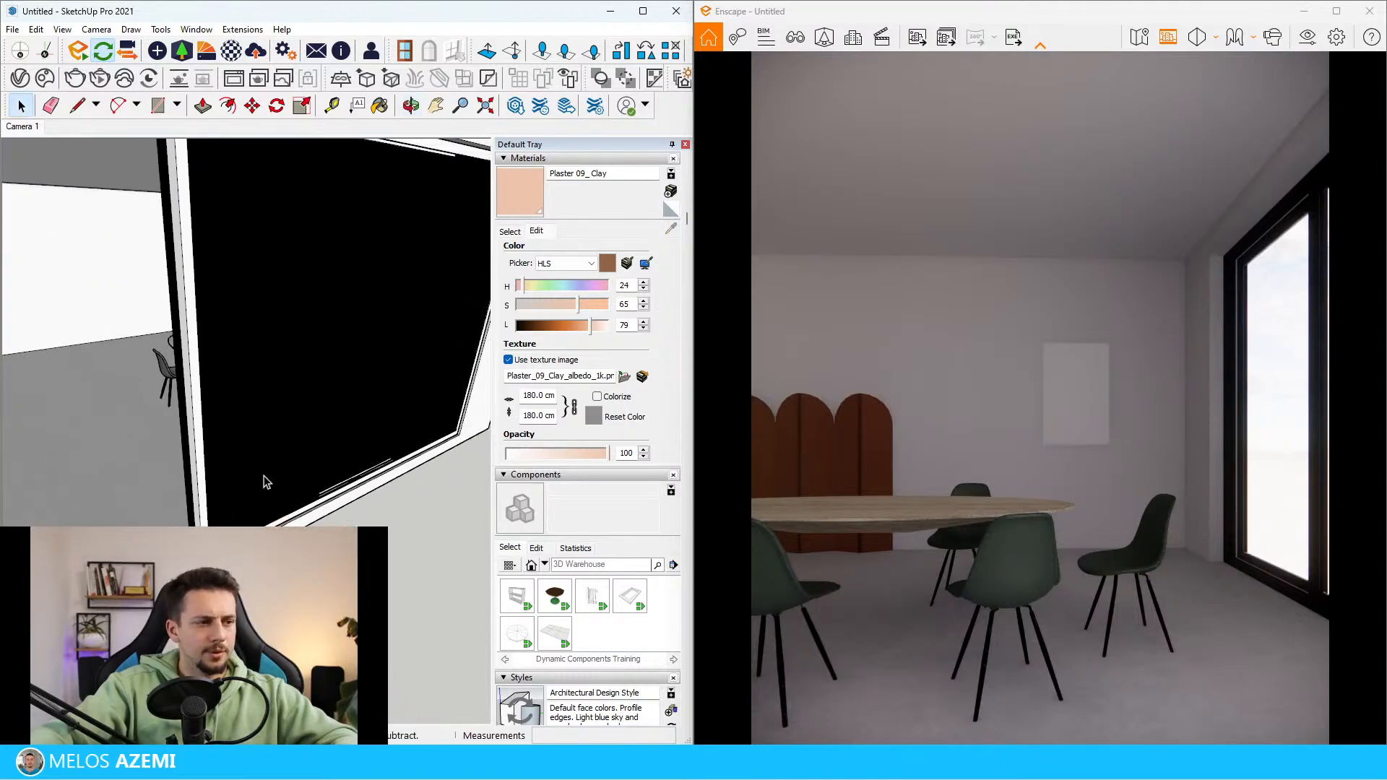
{"action": "key", "text": "l"}
{"action": "left_click", "coordinate": [267, 543]}
{"action": "scroll", "coordinate": [264, 536], "scroll_direction": "down", "scroll_amount": 7}
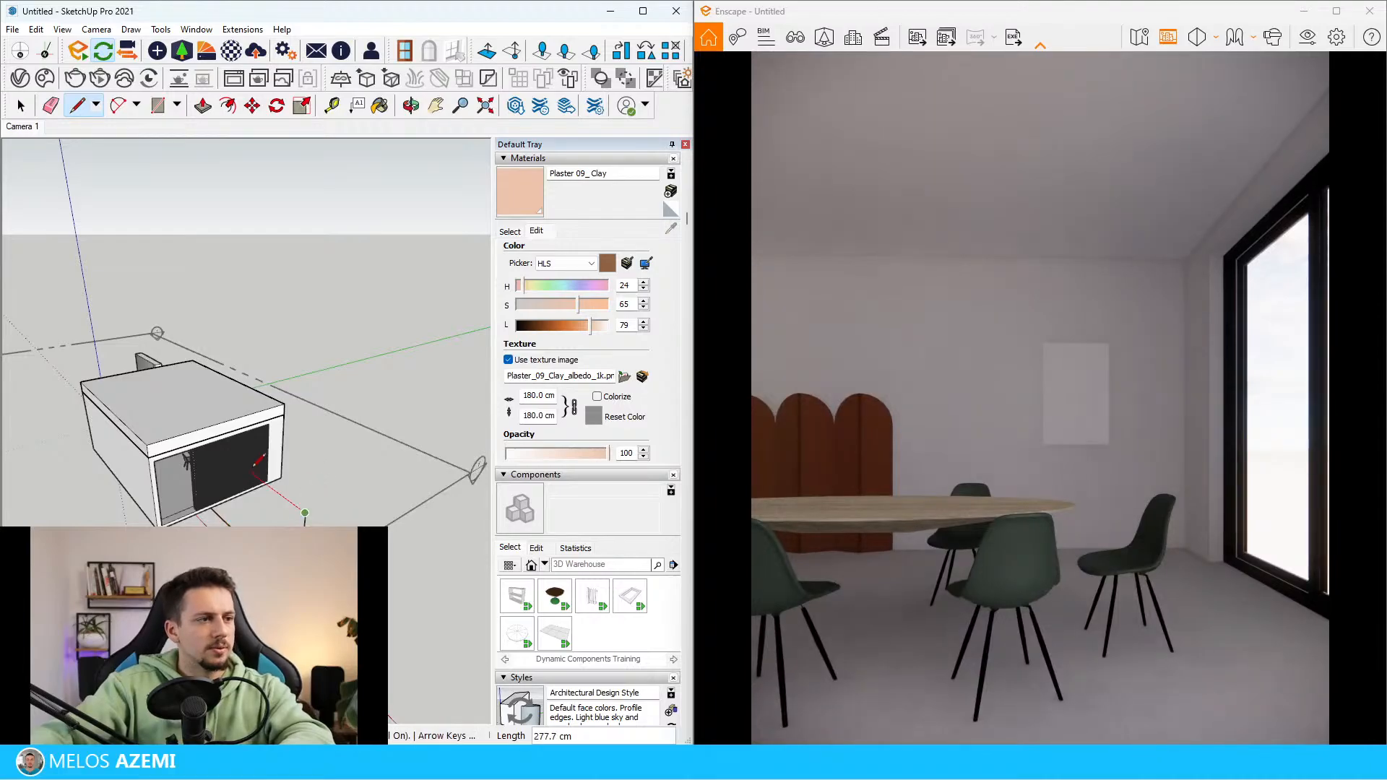
{"action": "scroll", "coordinate": [222, 476], "scroll_direction": "up", "scroll_amount": 8}
{"action": "scroll", "coordinate": [226, 460], "scroll_direction": "down", "scroll_amount": 6}
{"action": "key", "text": "space"}
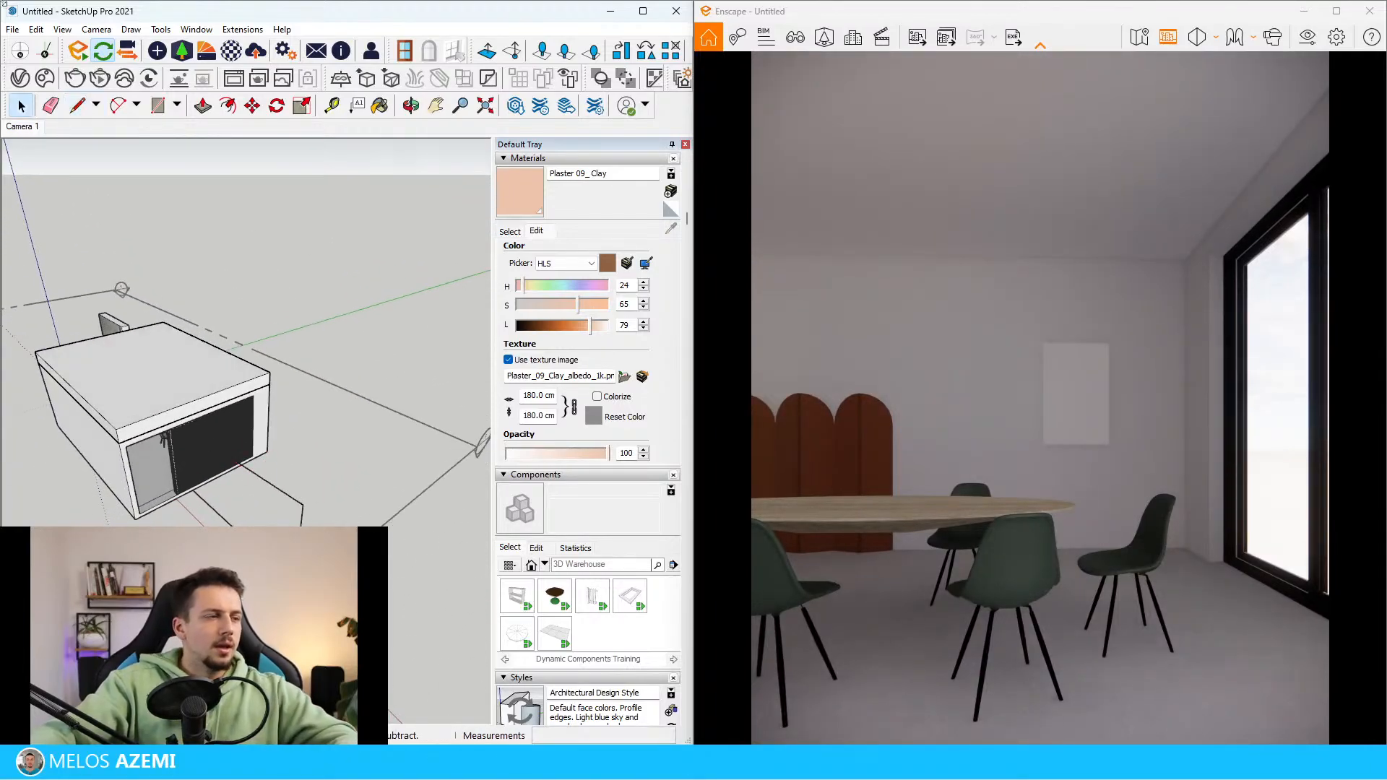
Save the model under the file name "dining room"
{"action": "left_click", "coordinate": [12, 29]}
{"action": "left_click", "coordinate": [71, 116]}
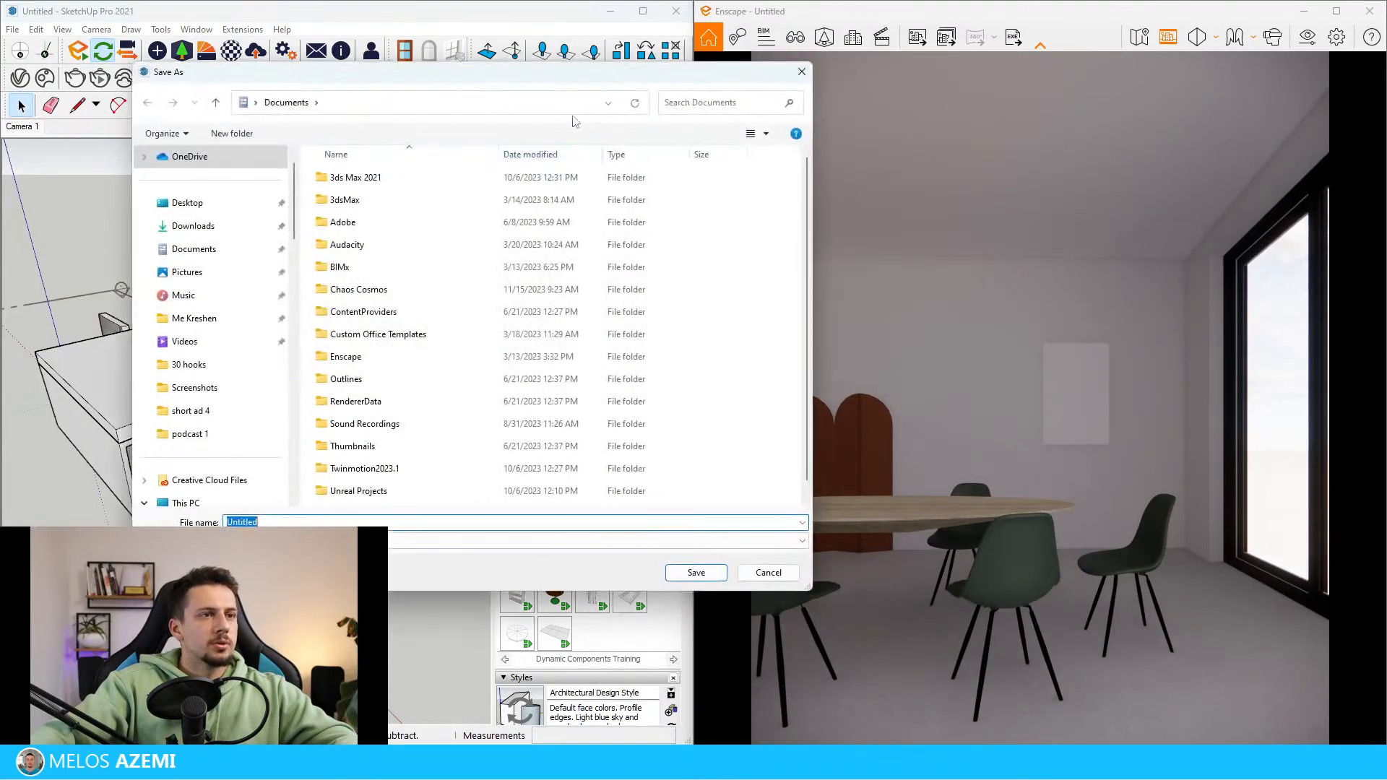
{"action": "key", "text": "Escape"}
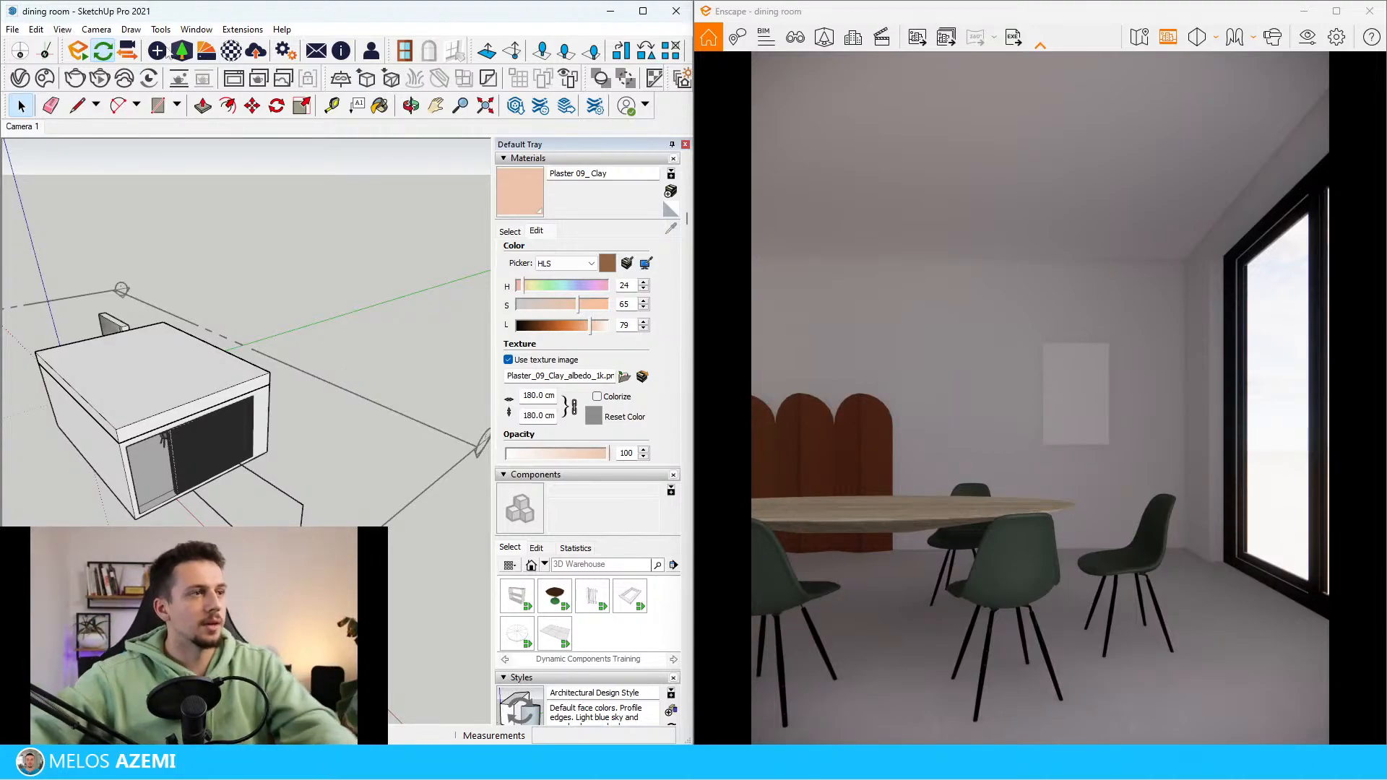
Place an Enscape spot light at the outer end of the guide line, aimed at the window
{"action": "left_click_drag", "start_coordinate": [1130, 61], "coordinate": [225, 101]}
{"action": "left_click", "coordinate": [136, 128]}
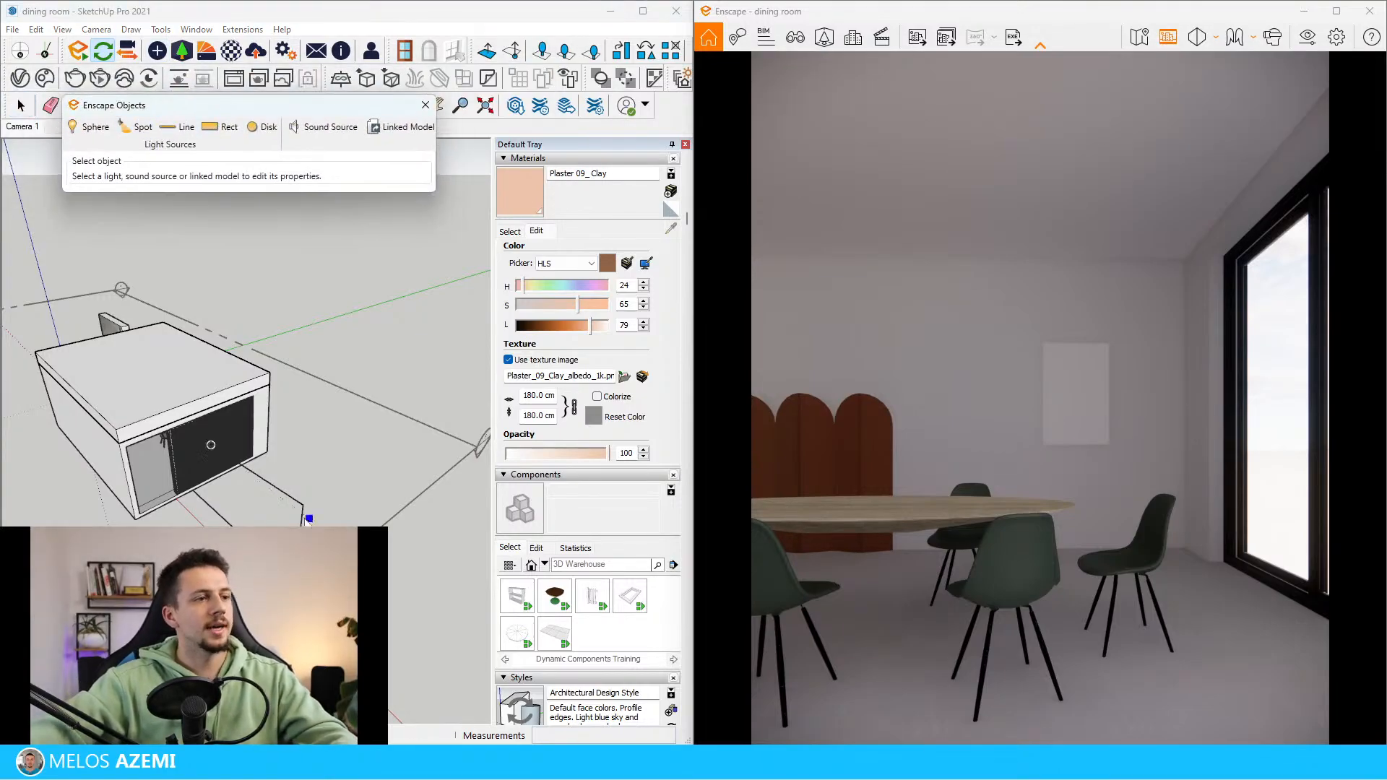
{"action": "left_click", "coordinate": [271, 482]}
{"action": "scroll", "coordinate": [217, 476], "scroll_direction": "up", "scroll_amount": 3}
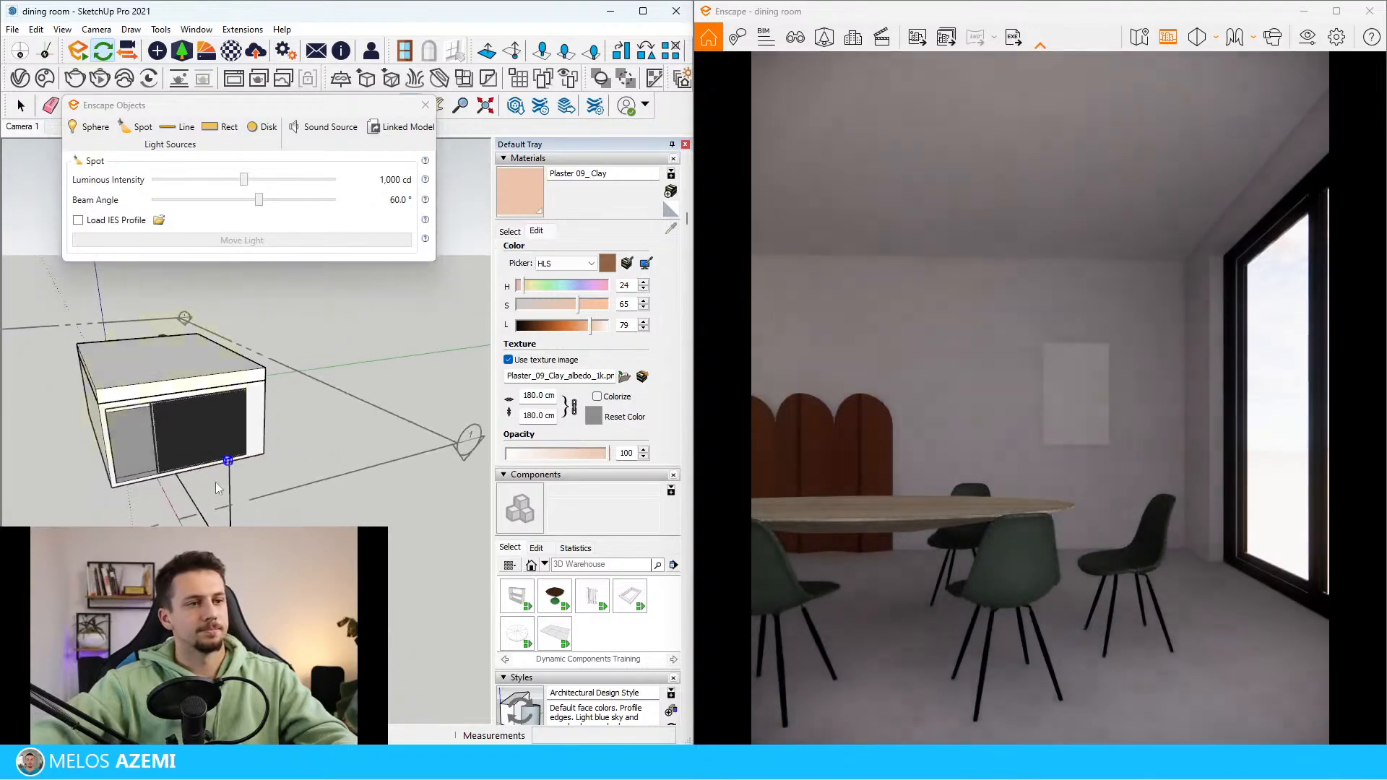
{"action": "middle_click_drag", "start_coordinate": [220, 466], "coordinate": [256, 449]}
Copy the spot light vertically about 21 cm and array it 4x to form a column of lights
{"action": "key", "text": "m"}
{"action": "left_click", "coordinate": [280, 448]}
{"action": "key", "text": "ctrl"}
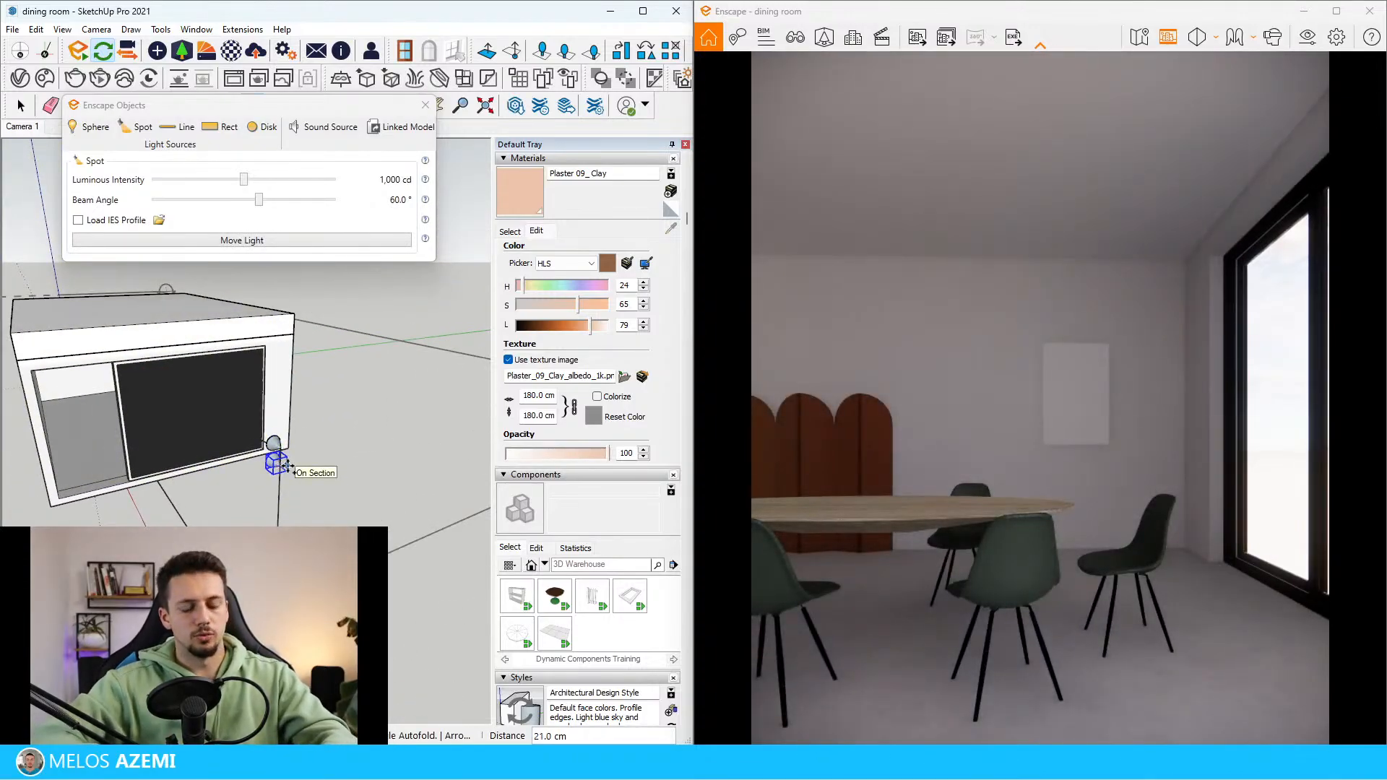
{"action": "type", "text": "4x"}
{"action": "key", "text": "Return"}
{"action": "mouse_move", "coordinate": [288, 466]}
{"action": "middle_mouse_down"}
{"action": "mouse_move", "coordinate": [284, 448]}
{"action": "mouse_move", "coordinate": [304, 451]}
{"action": "middle_mouse_up"}
{"action": "key", "text": "space"}
{"action": "left_click", "coordinate": [304, 451]}
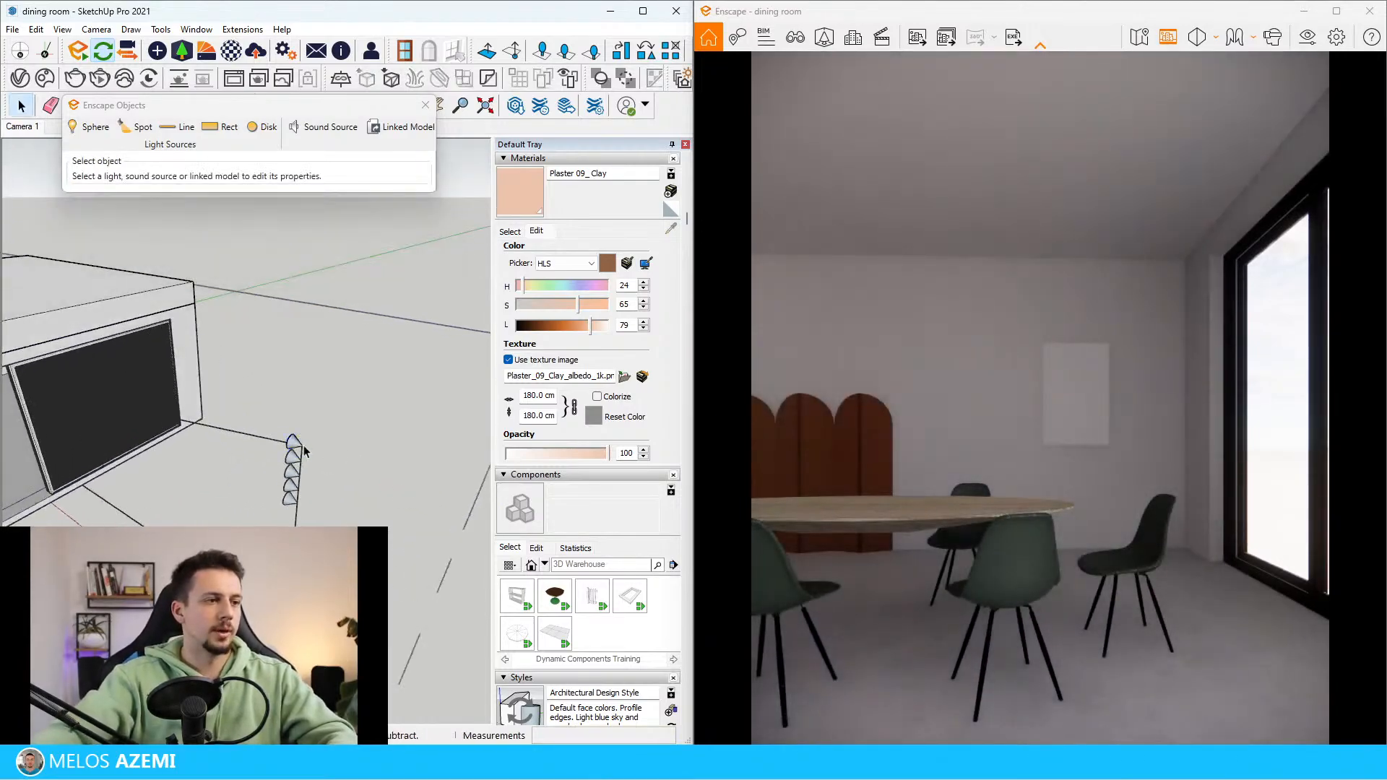
Copy the column of spot lights sideways and array it 4x to build a grid facing the window
{"action": "left_click_drag", "start_coordinate": [298, 544], "coordinate": [300, 548]}
{"action": "middle_click_drag", "start_coordinate": [292, 498], "coordinate": [257, 522]}
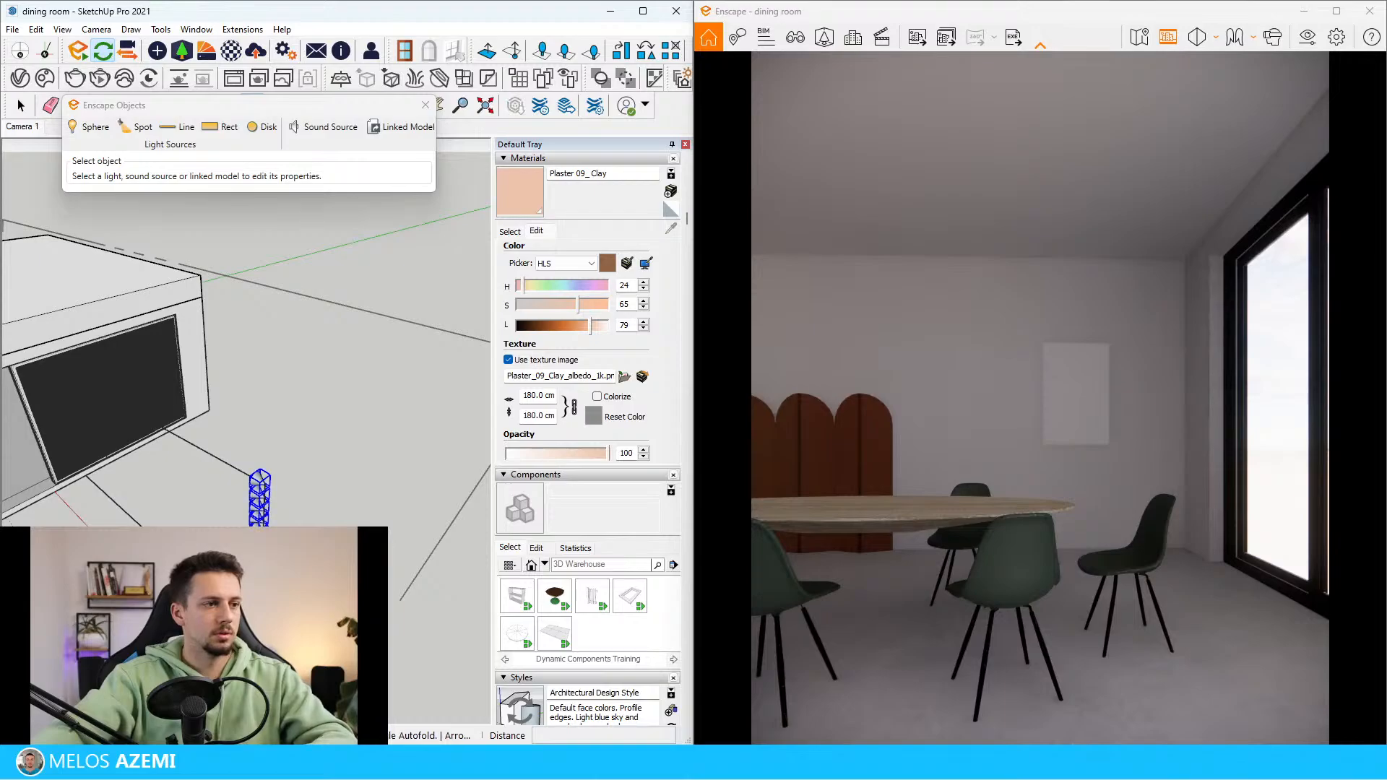
{"action": "left_click", "coordinate": [261, 558]}
{"action": "left_click", "coordinate": [274, 548]}
{"action": "type", "text": "4"}
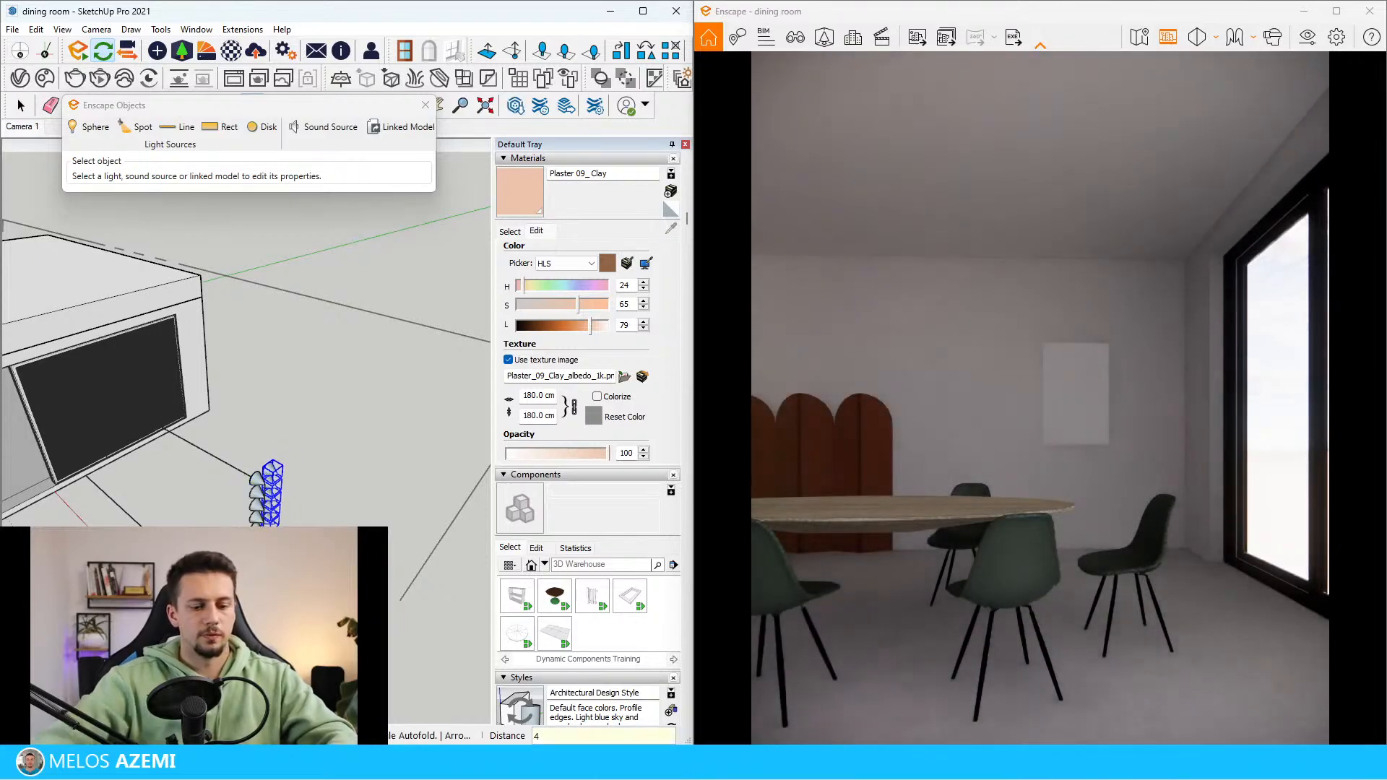
{"action": "type", "text": "x"}
{"action": "key", "text": "Return"}
{"action": "key", "text": "space"}
Set the spot lights' luminous intensity to 27,503 cd and beam angle to 90°
{"action": "left_click", "coordinate": [284, 477]}
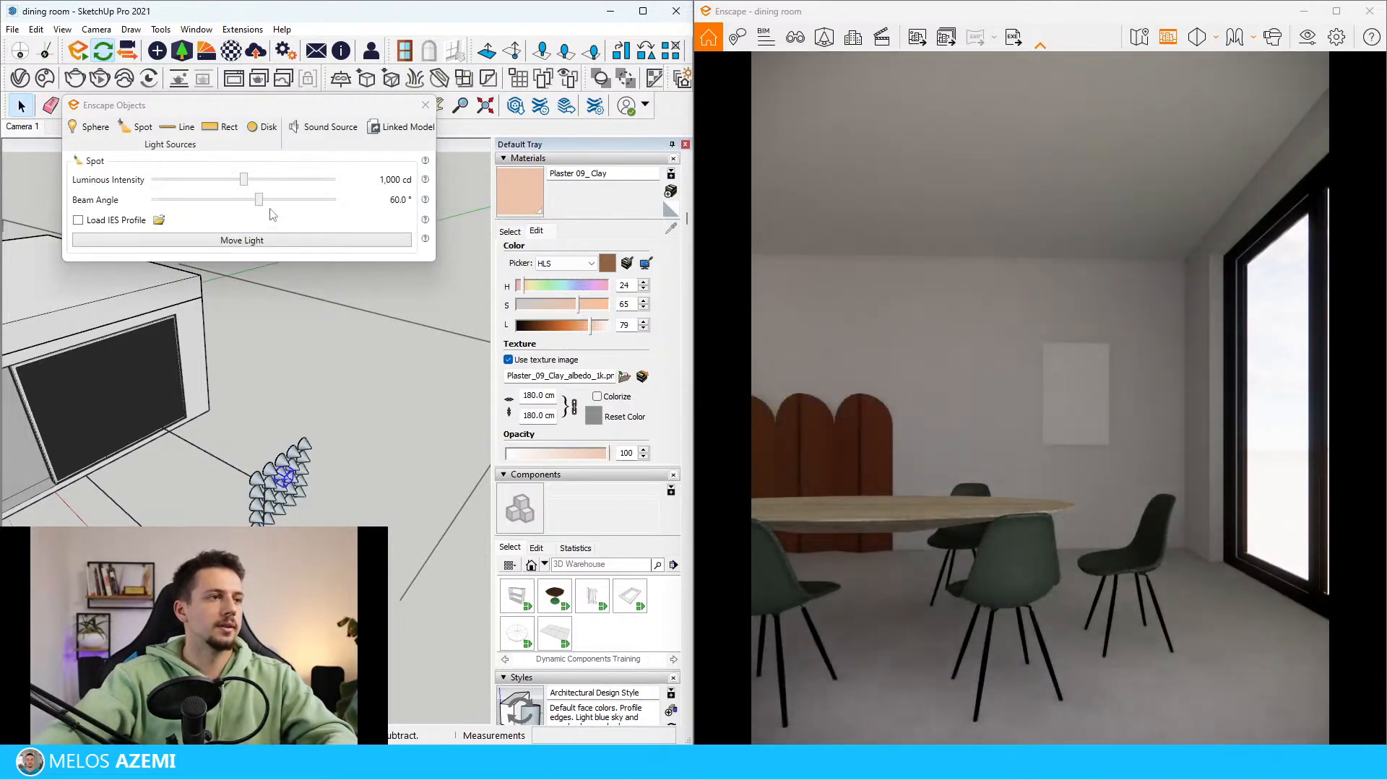
{"action": "left_click_drag", "start_coordinate": [258, 201], "coordinate": [290, 185]}
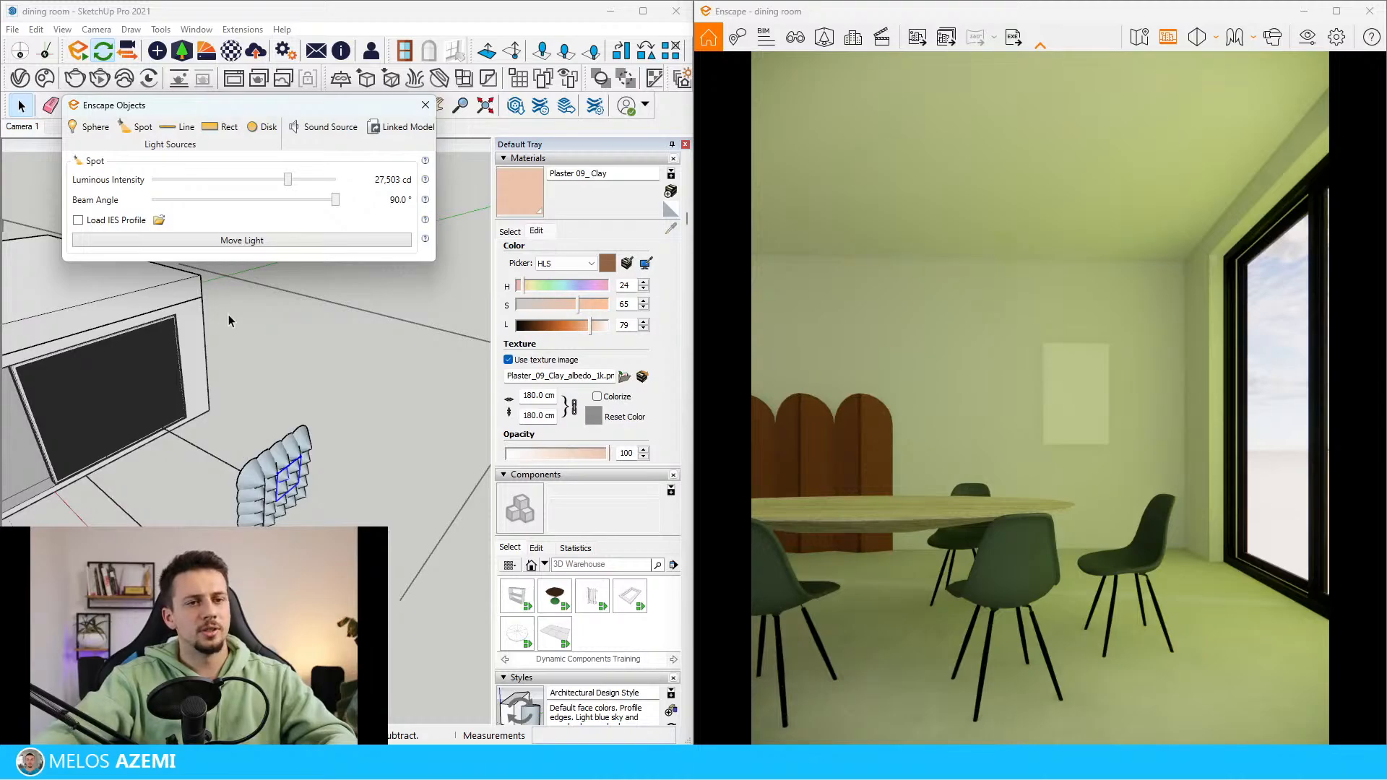
{"action": "scroll", "coordinate": [228, 314], "scroll_direction": "down", "scroll_amount": 8}
{"action": "left_click", "coordinate": [279, 500]}
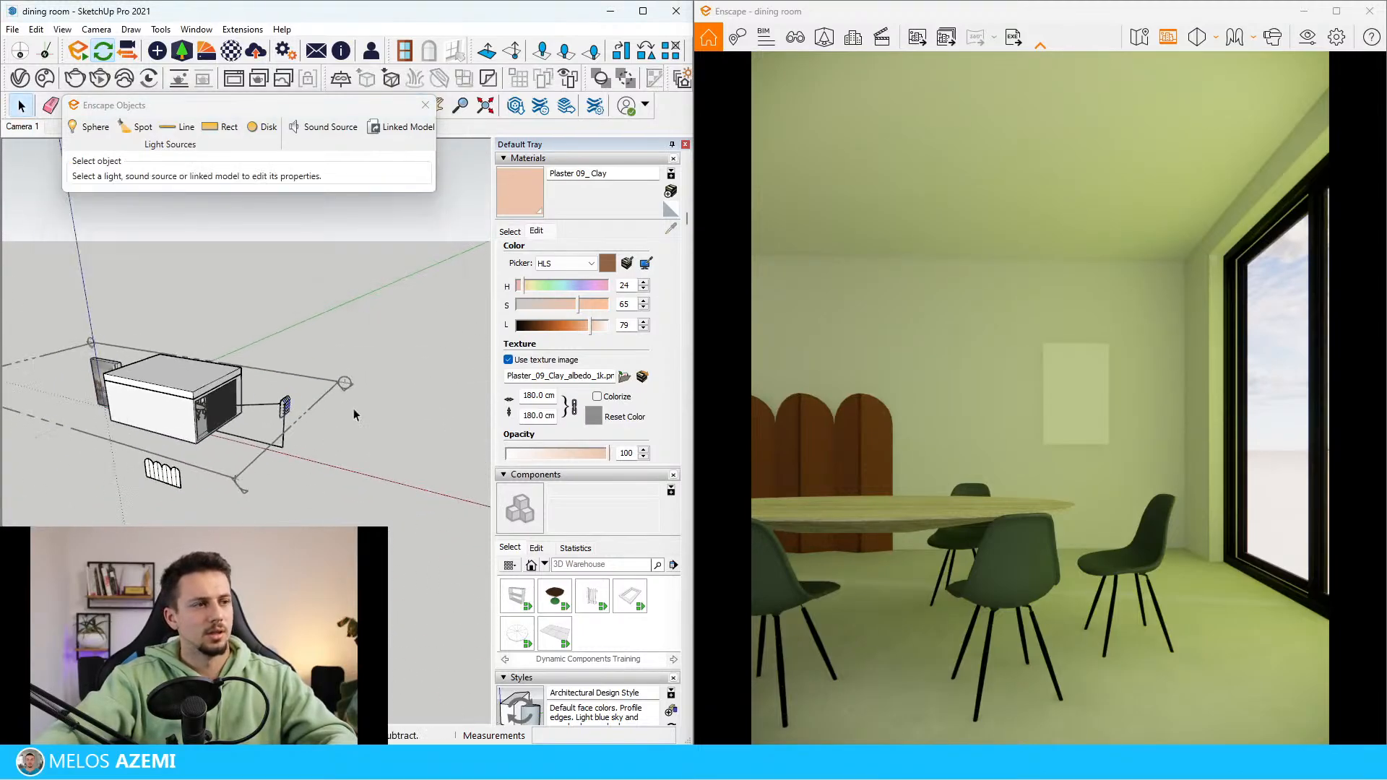
Lower the sun brightness to 0 % in the Enscape visual settings
{"action": "left_click", "coordinate": [1307, 37]}
{"action": "left_click_drag", "start_coordinate": [1088, 278], "coordinate": [356, 196]}
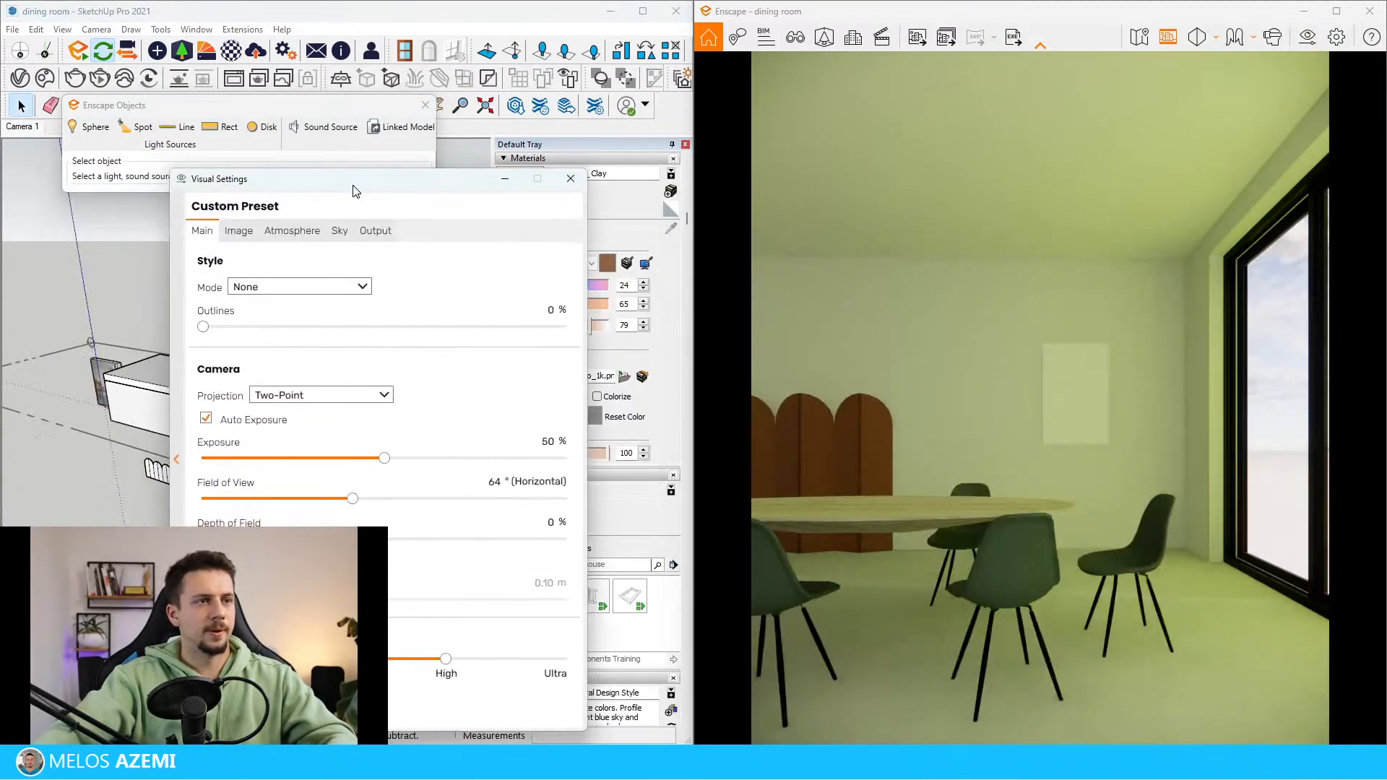
{"action": "left_click", "coordinate": [340, 232]}
{"action": "left_click", "coordinate": [291, 232]}
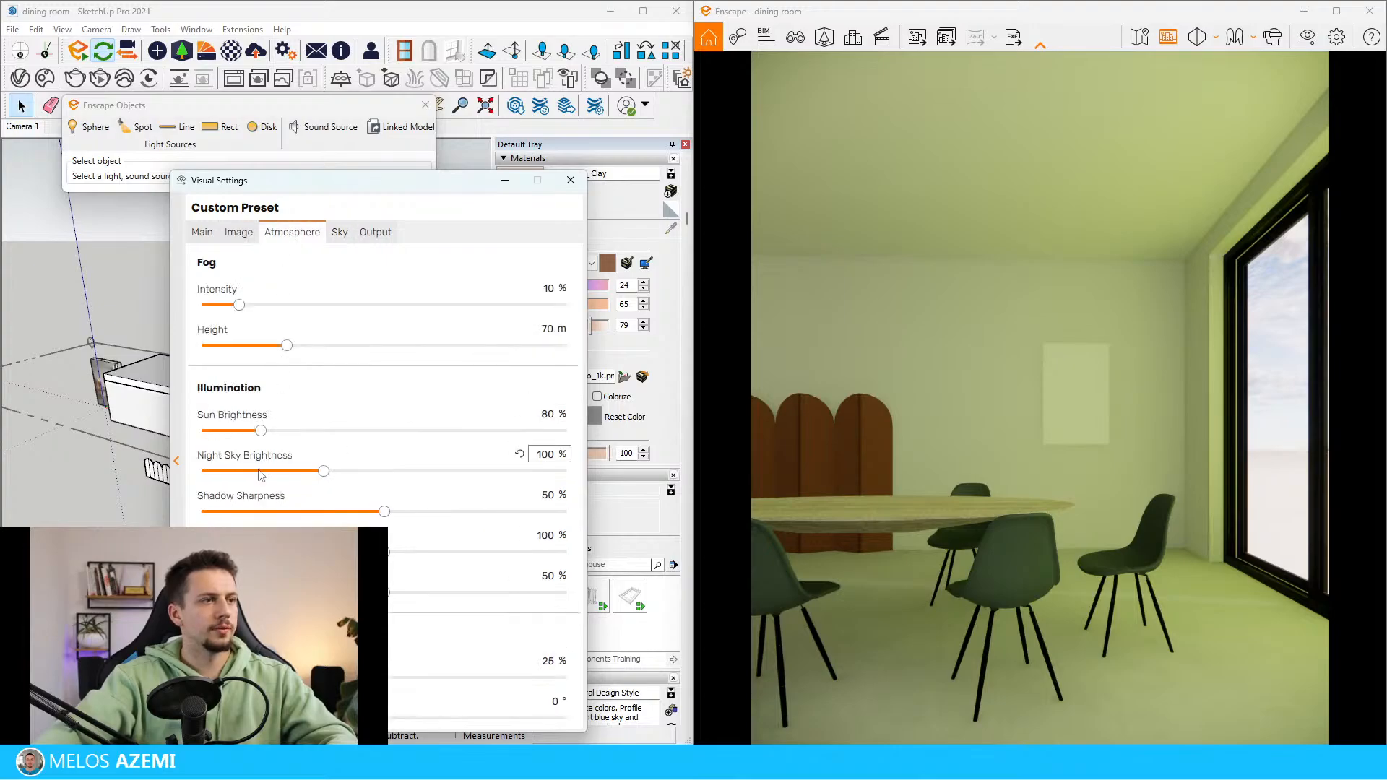
{"action": "left_click_drag", "start_coordinate": [261, 431], "coordinate": [58, 429]}
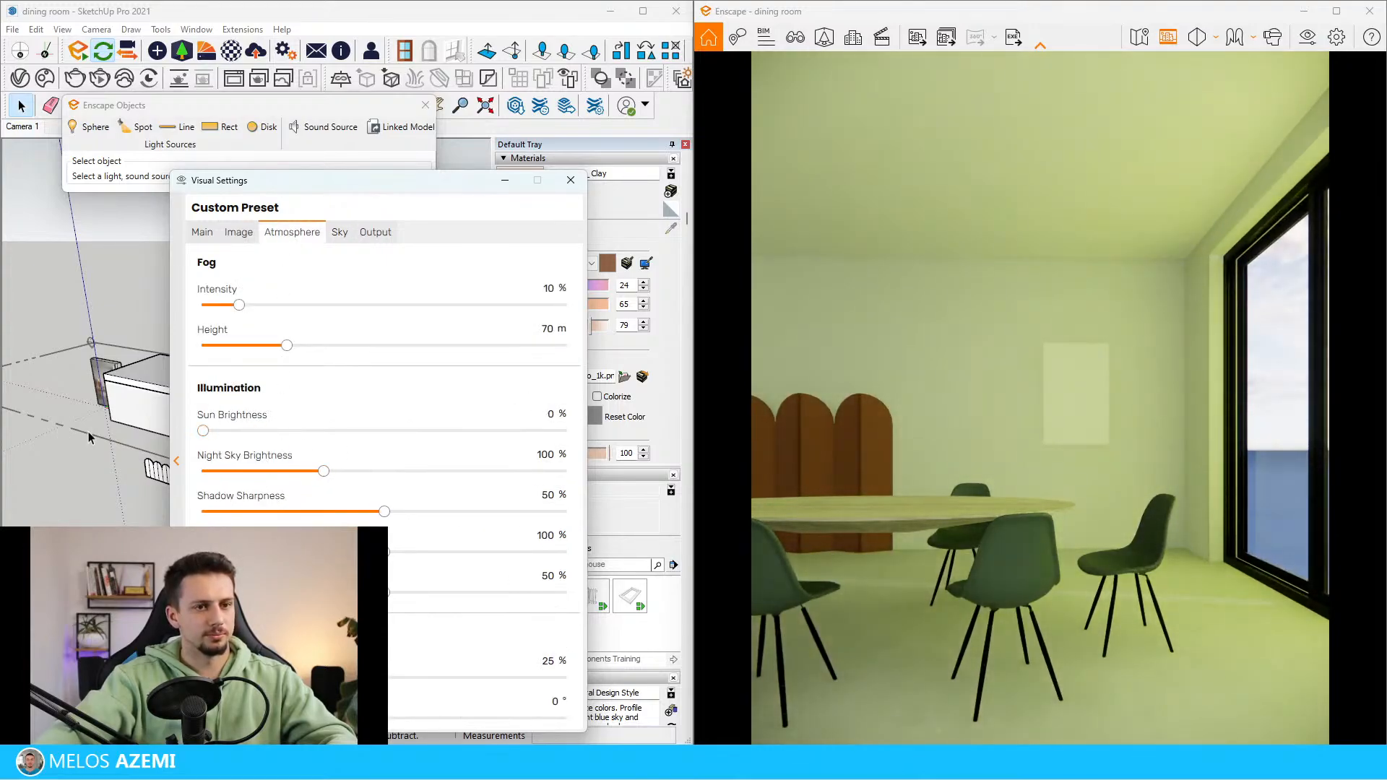
Enable the white background for the Enscape sky and minimise the visual settings
{"action": "left_click", "coordinate": [251, 235]}
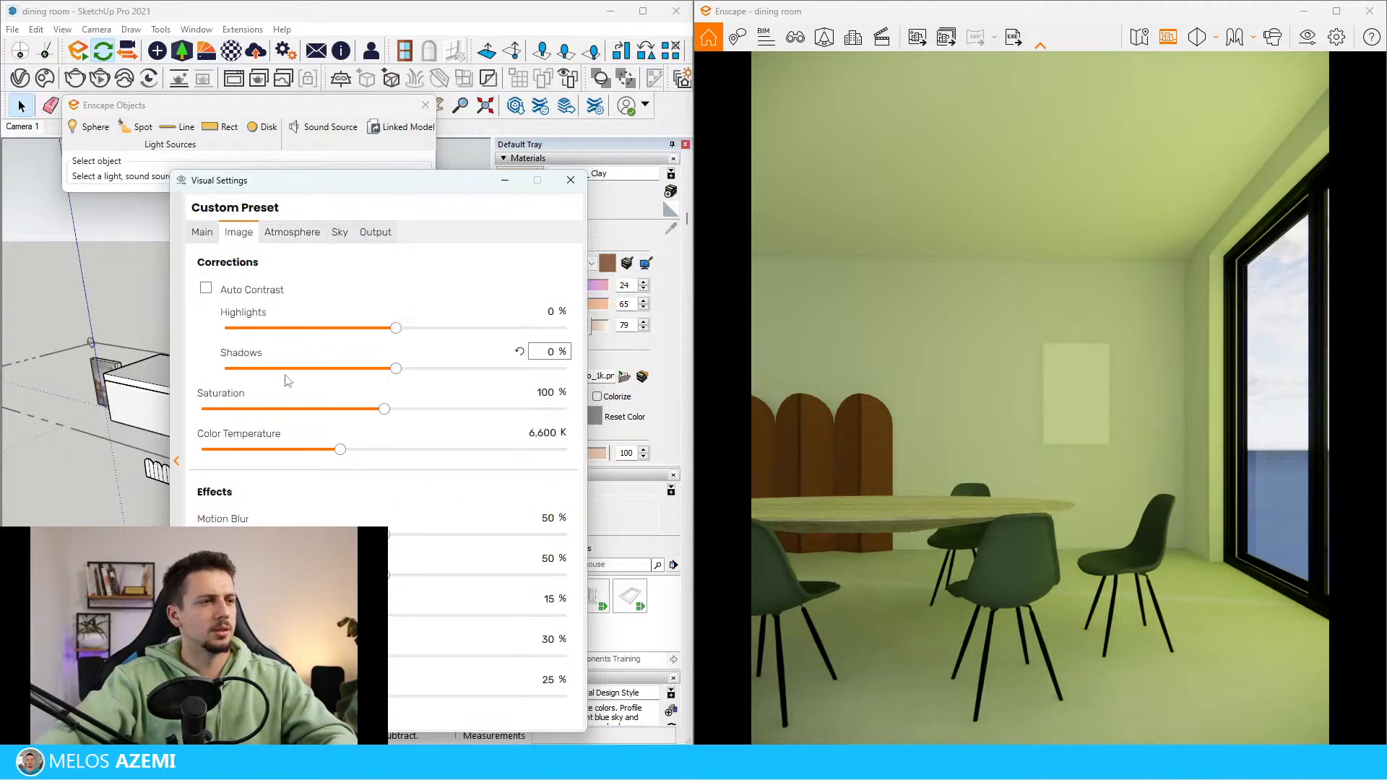
{"action": "left_click", "coordinate": [292, 232]}
{"action": "left_click", "coordinate": [339, 232]}
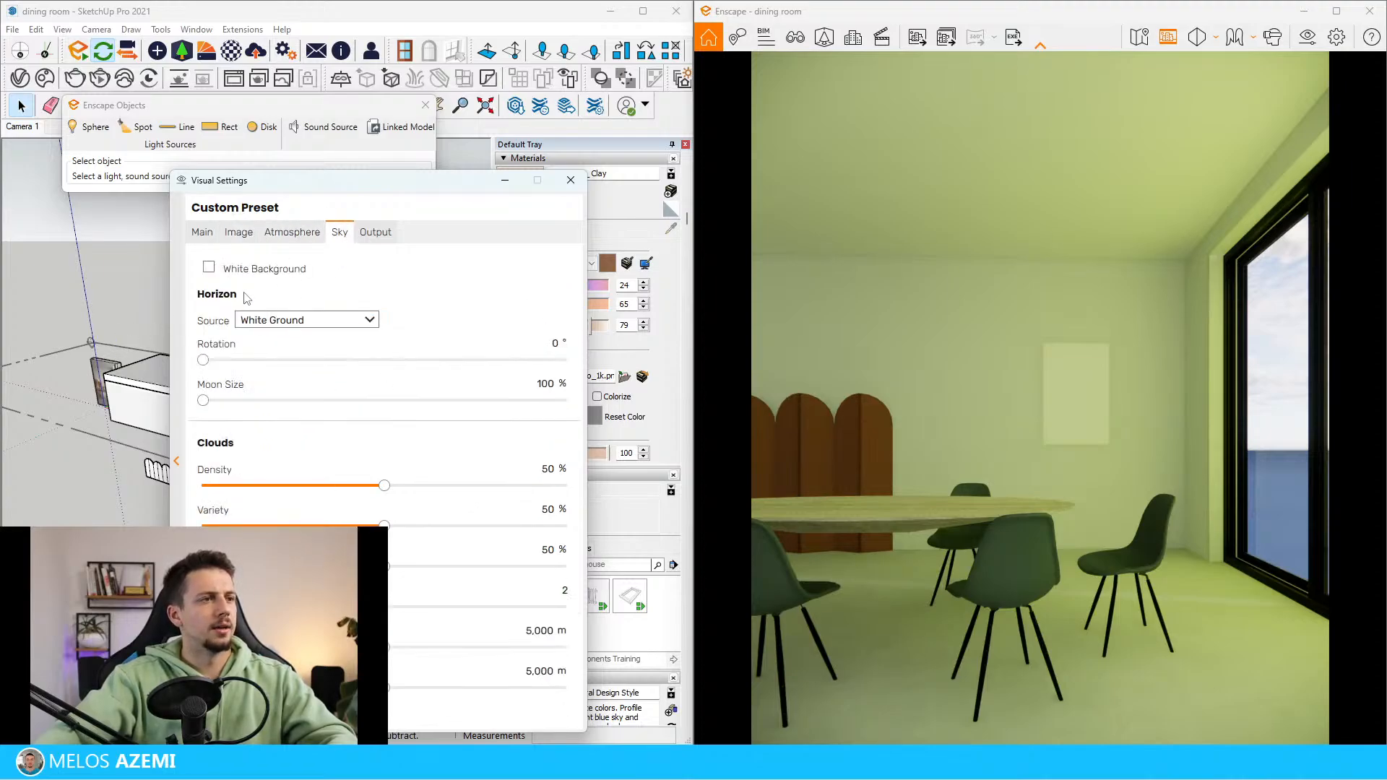
{"action": "left_click", "coordinate": [250, 271]}
{"action": "left_click", "coordinate": [505, 182]}
Paint the large window's glass panes with the Translucent Glass Gray material
{"action": "scroll", "coordinate": [238, 399], "scroll_direction": "up", "scroll_amount": 8}
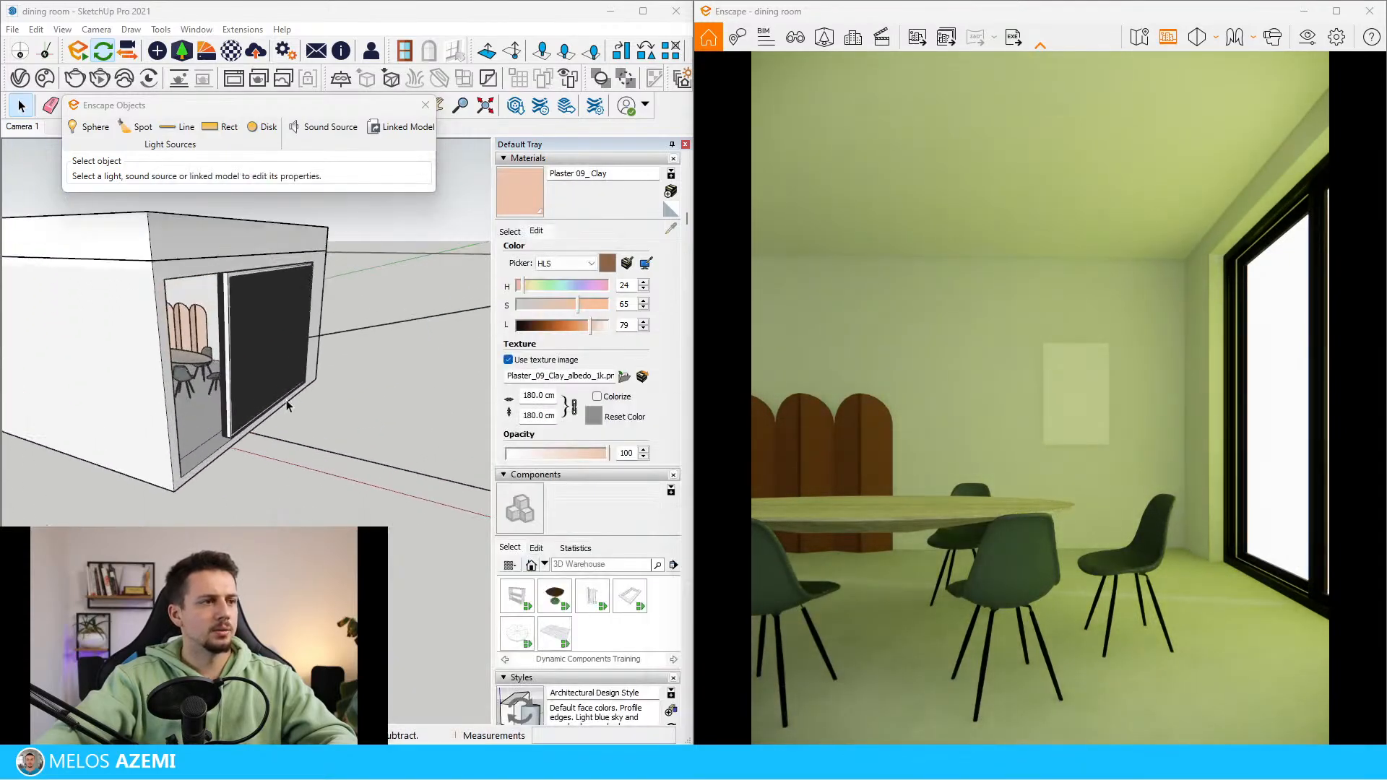
{"action": "mouse_move", "coordinate": [286, 405]}
{"action": "middle_mouse_down"}
{"action": "mouse_move", "coordinate": [6, 369]}
{"action": "mouse_move", "coordinate": [65, 365]}
{"action": "middle_mouse_up"}
{"action": "scroll", "coordinate": [394, 349], "scroll_direction": "down", "scroll_amount": 4}
{"action": "key", "text": "b"}
{"action": "scroll", "coordinate": [400, 350], "scroll_direction": "up", "scroll_amount": 3}
{"action": "left_click", "coordinate": [514, 234]}
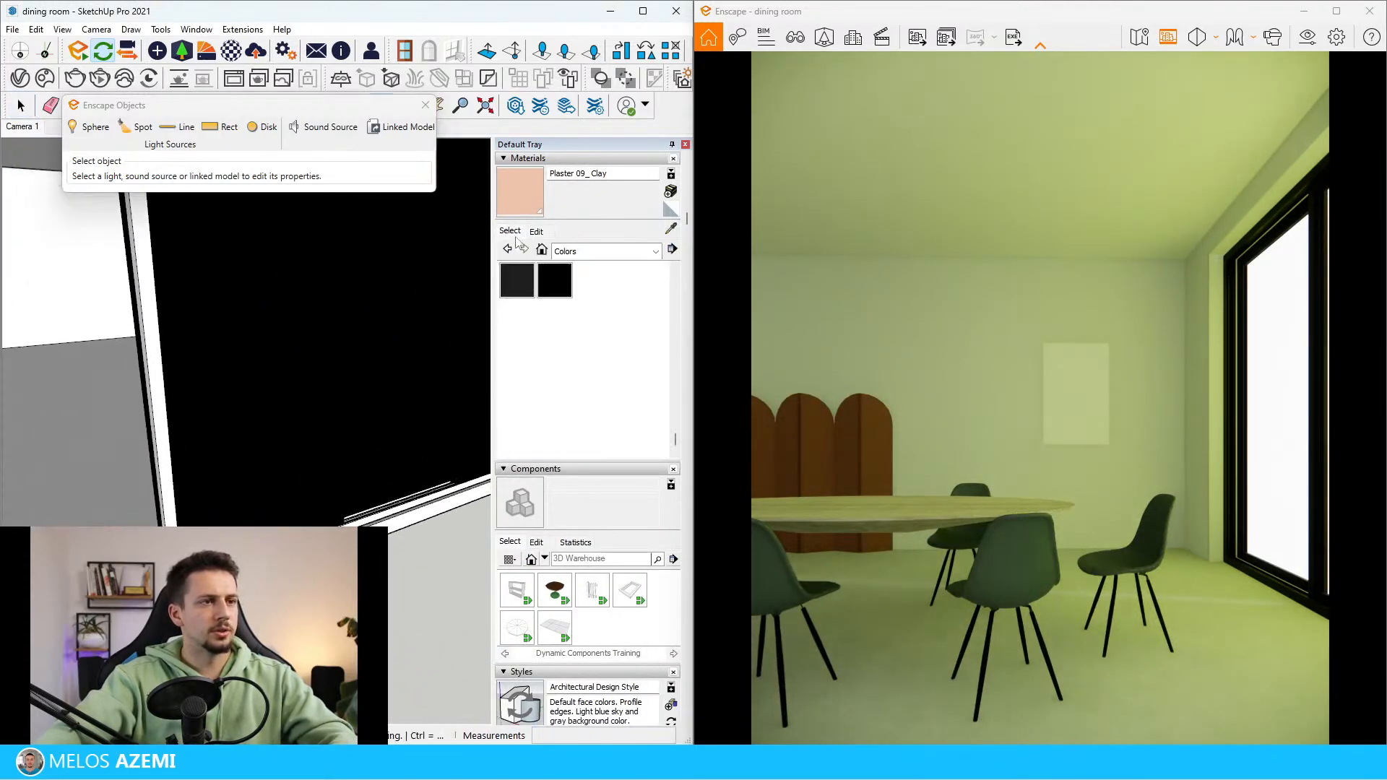
{"action": "left_click", "coordinate": [596, 252]}
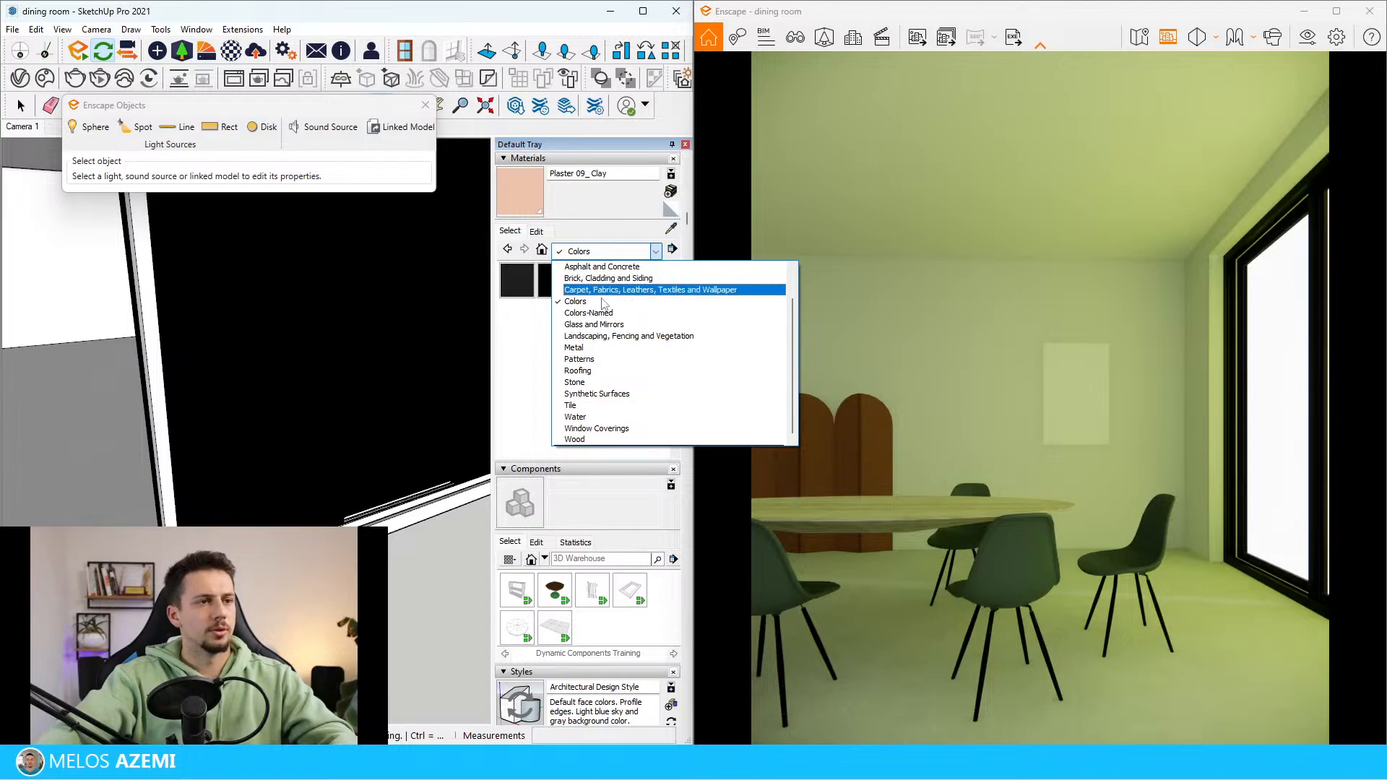
{"action": "left_click", "coordinate": [614, 324]}
{"action": "left_click", "coordinate": [630, 317]}
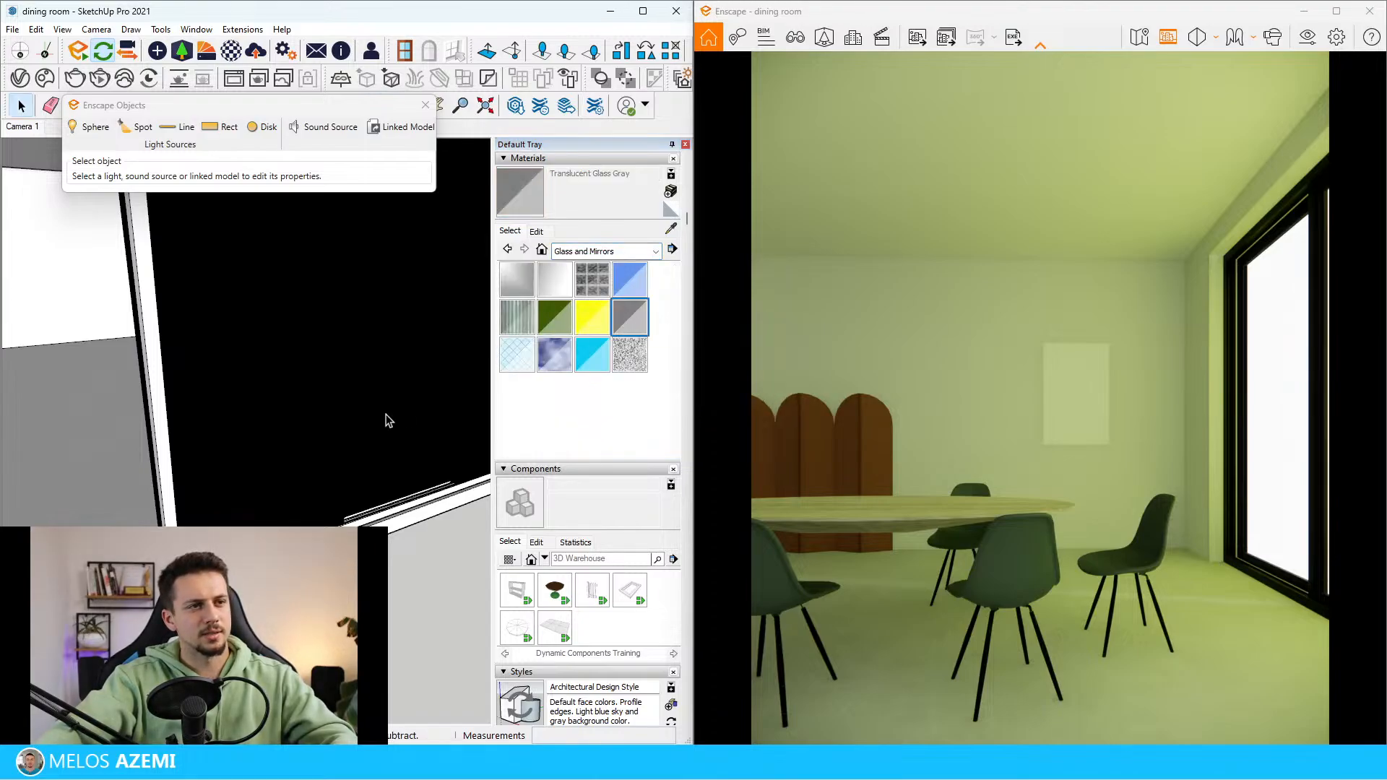
{"action": "key", "text": "space"}
{"action": "left_click", "coordinate": [271, 450]}
{"action": "key", "text": "b"}
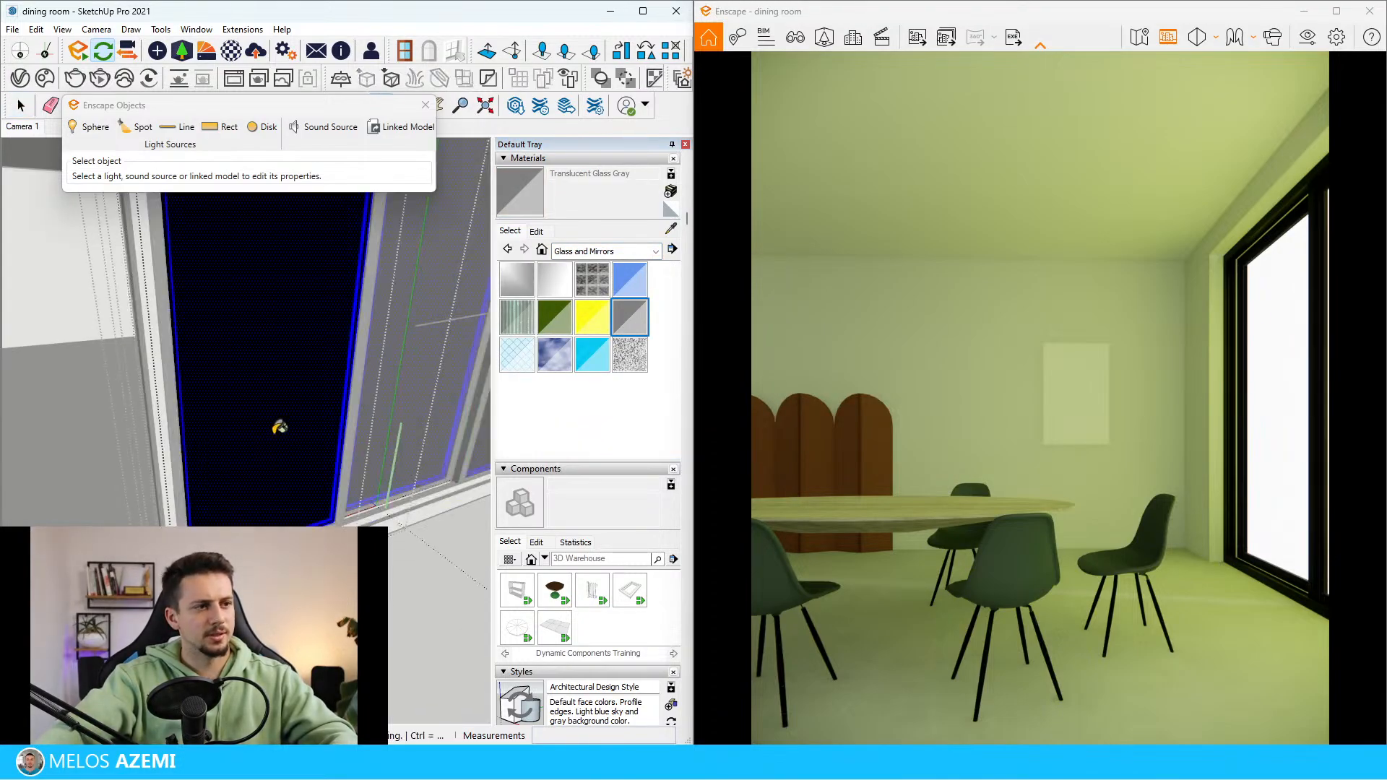
{"action": "key", "text": "space"}
{"action": "key", "text": "Escape"}
{"action": "key", "text": "Escape"}
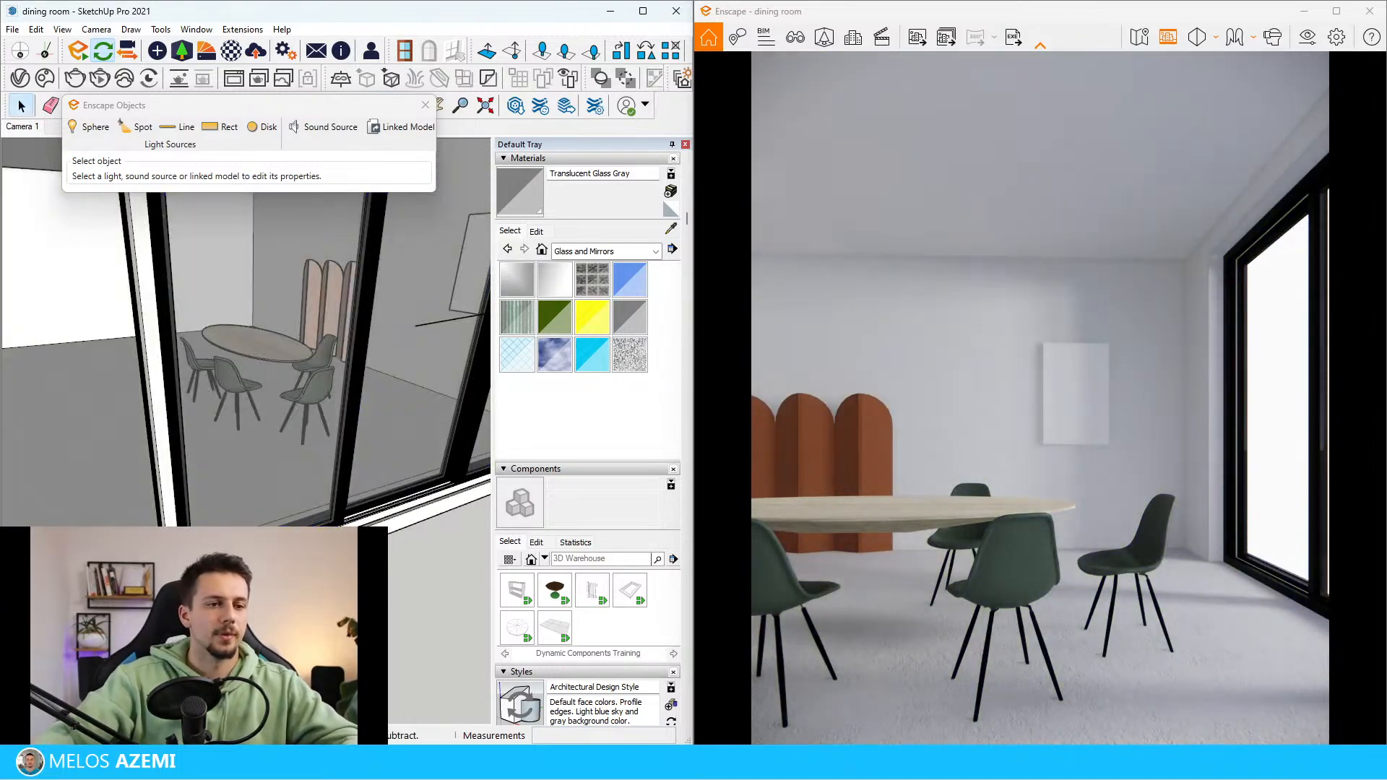
{"action": "scroll", "coordinate": [148, 533], "scroll_direction": "down", "scroll_amount": 3}
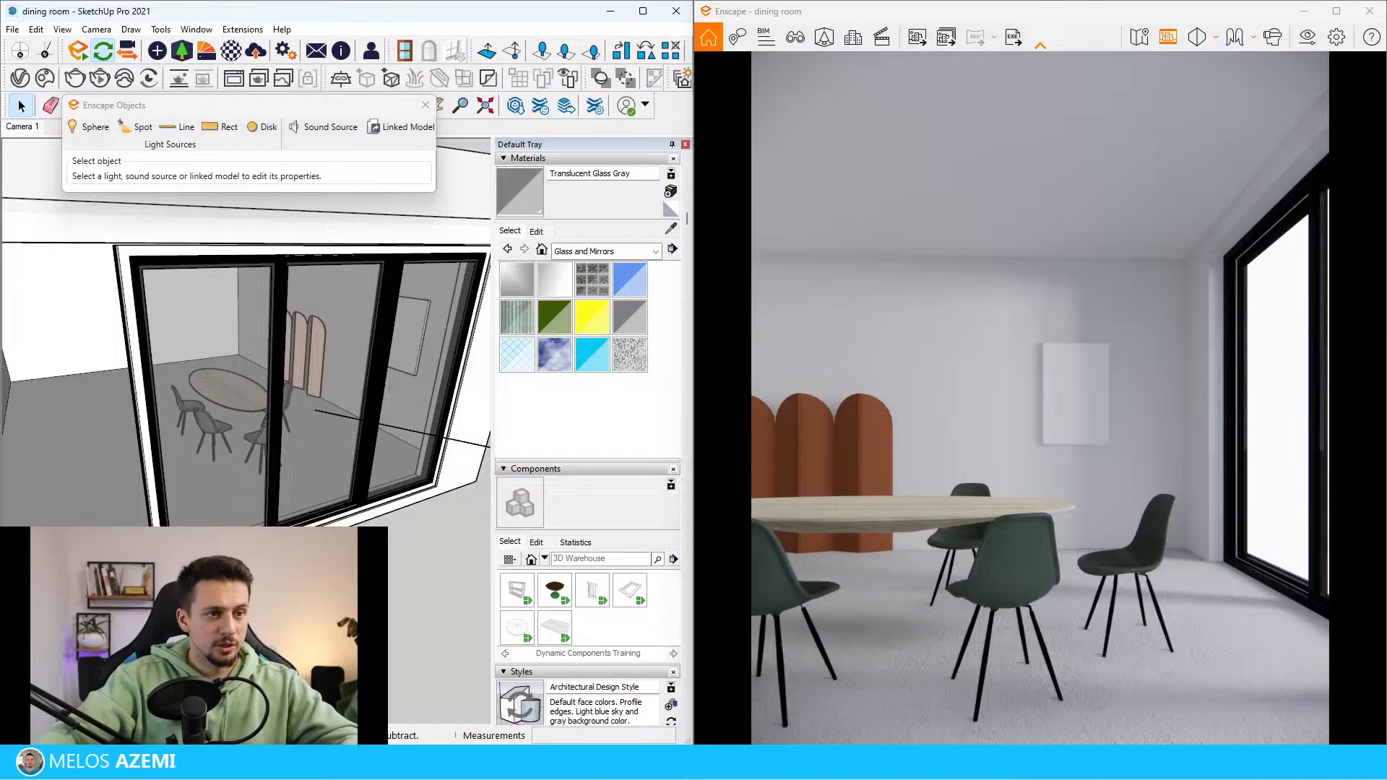
Examine the reference image up close for the pendant lamps, the vase and the decor around the dining table
{"action": "scroll", "coordinate": [289, 448], "scroll_direction": "down", "scroll_amount": 8}
{"action": "middle_click_drag", "start_coordinate": [238, 470], "coordinate": [260, 515]}
{"action": "scroll", "coordinate": [68, 467], "scroll_direction": "up", "scroll_amount": 3}
{"action": "middle_click_drag", "start_coordinate": [68, 467], "coordinate": [58, 452]}
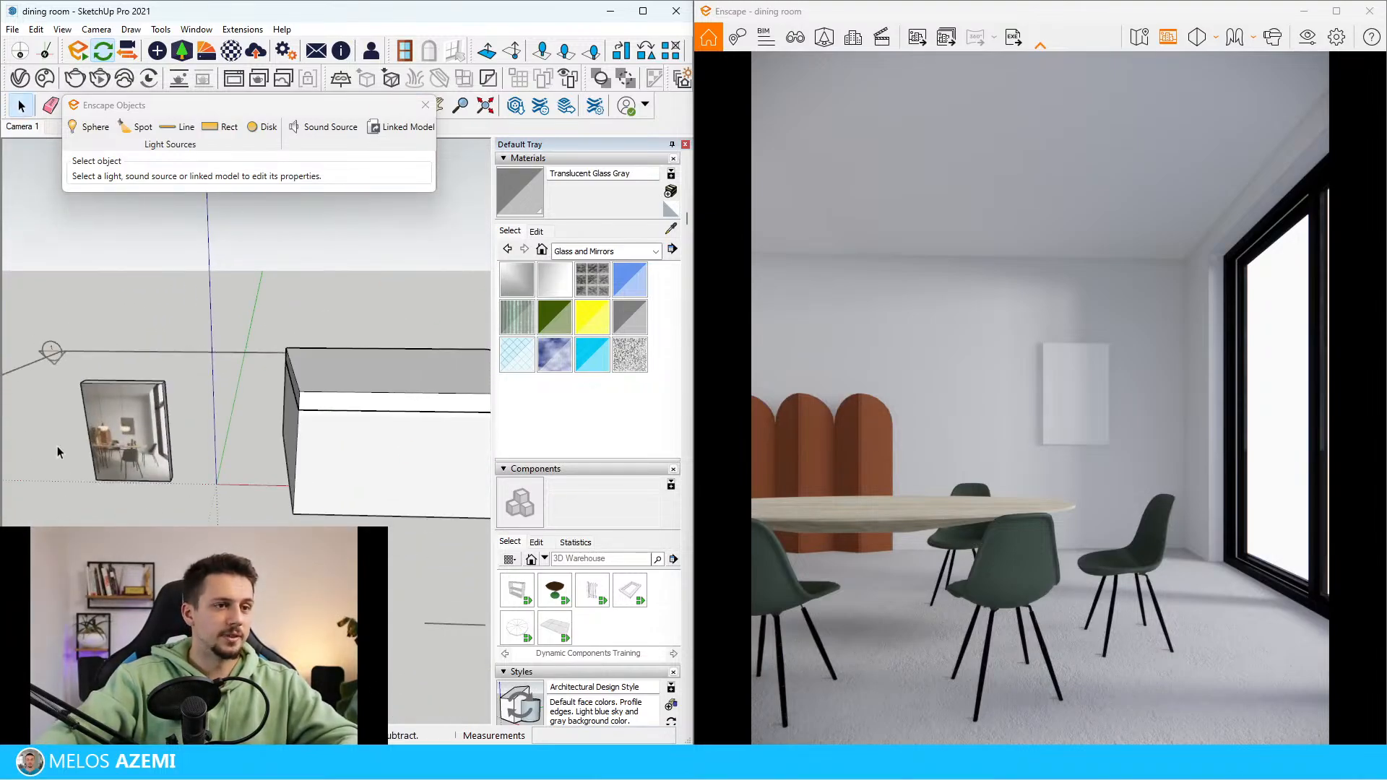
{"action": "scroll", "coordinate": [101, 449], "scroll_direction": "up", "scroll_amount": 10}
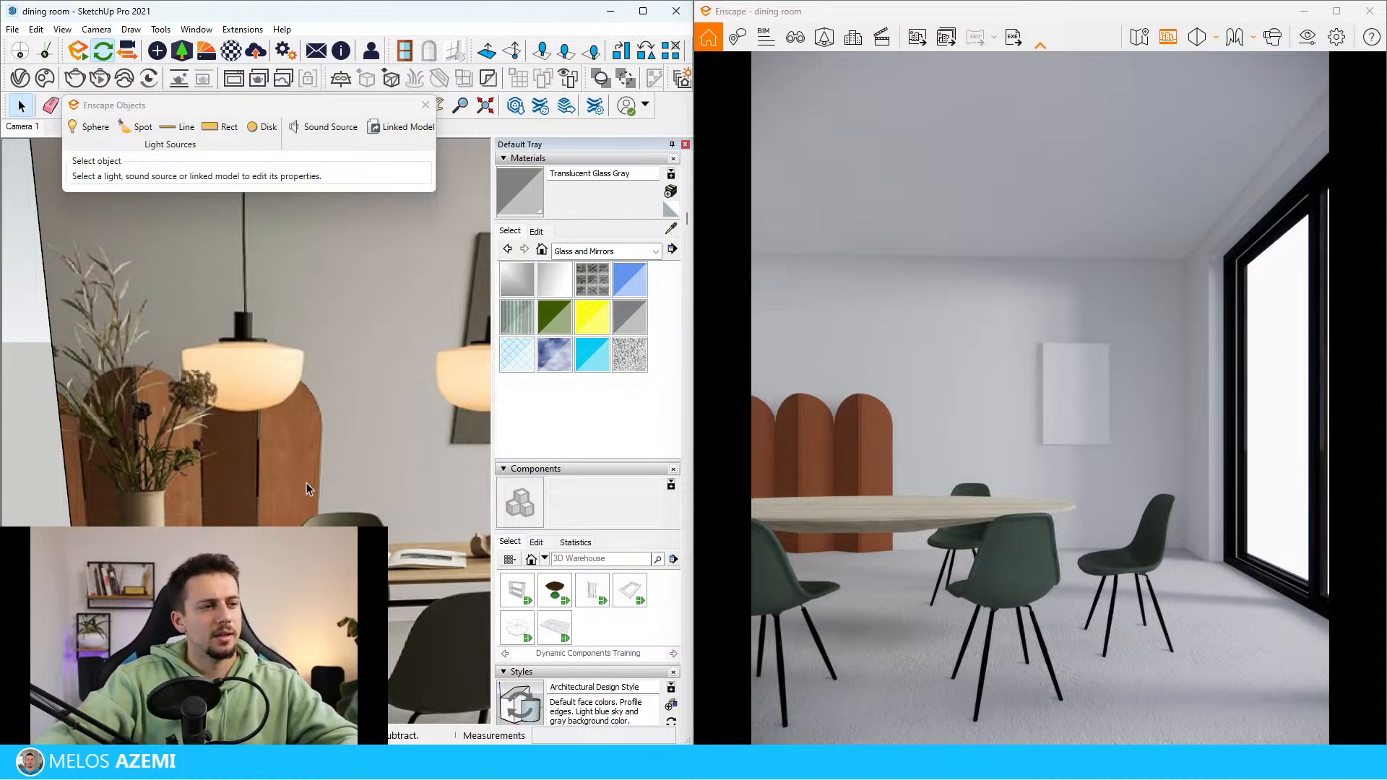
{"action": "scroll", "coordinate": [162, 492], "scroll_direction": "down", "scroll_amount": 10}
{"action": "scroll", "coordinate": [162, 491], "scroll_direction": "up", "scroll_amount": 8}
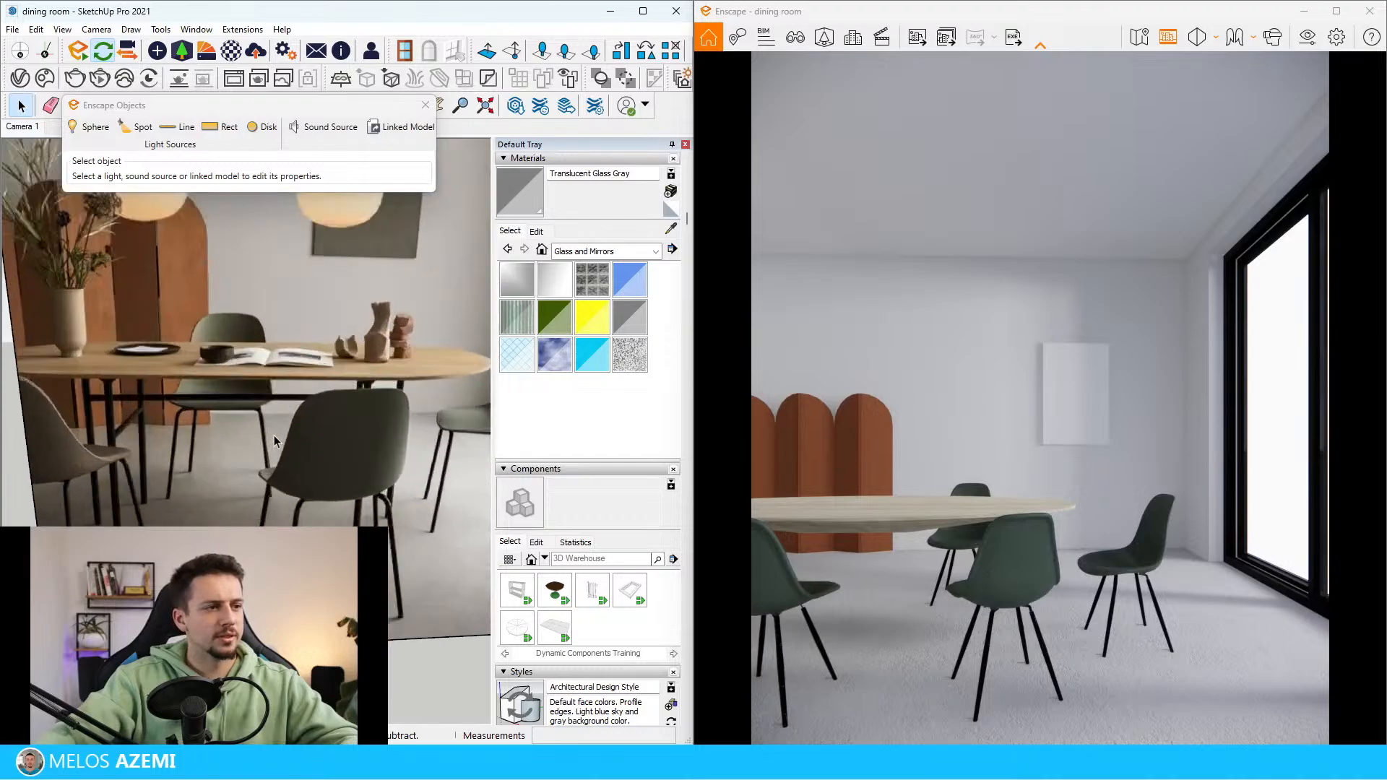
{"action": "scroll", "coordinate": [160, 491], "scroll_direction": "down", "scroll_amount": 3}
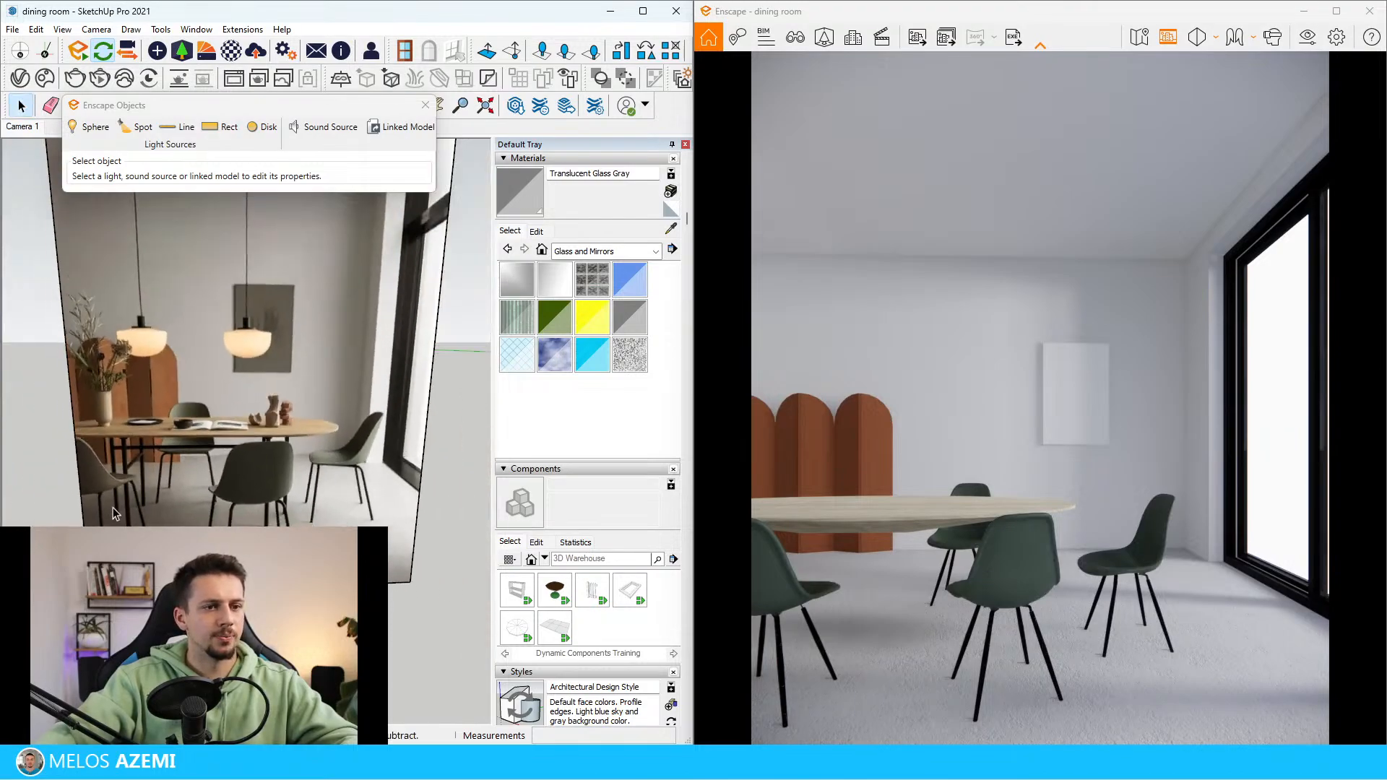
{"action": "scroll", "coordinate": [112, 518], "scroll_direction": "up", "scroll_amount": 3}
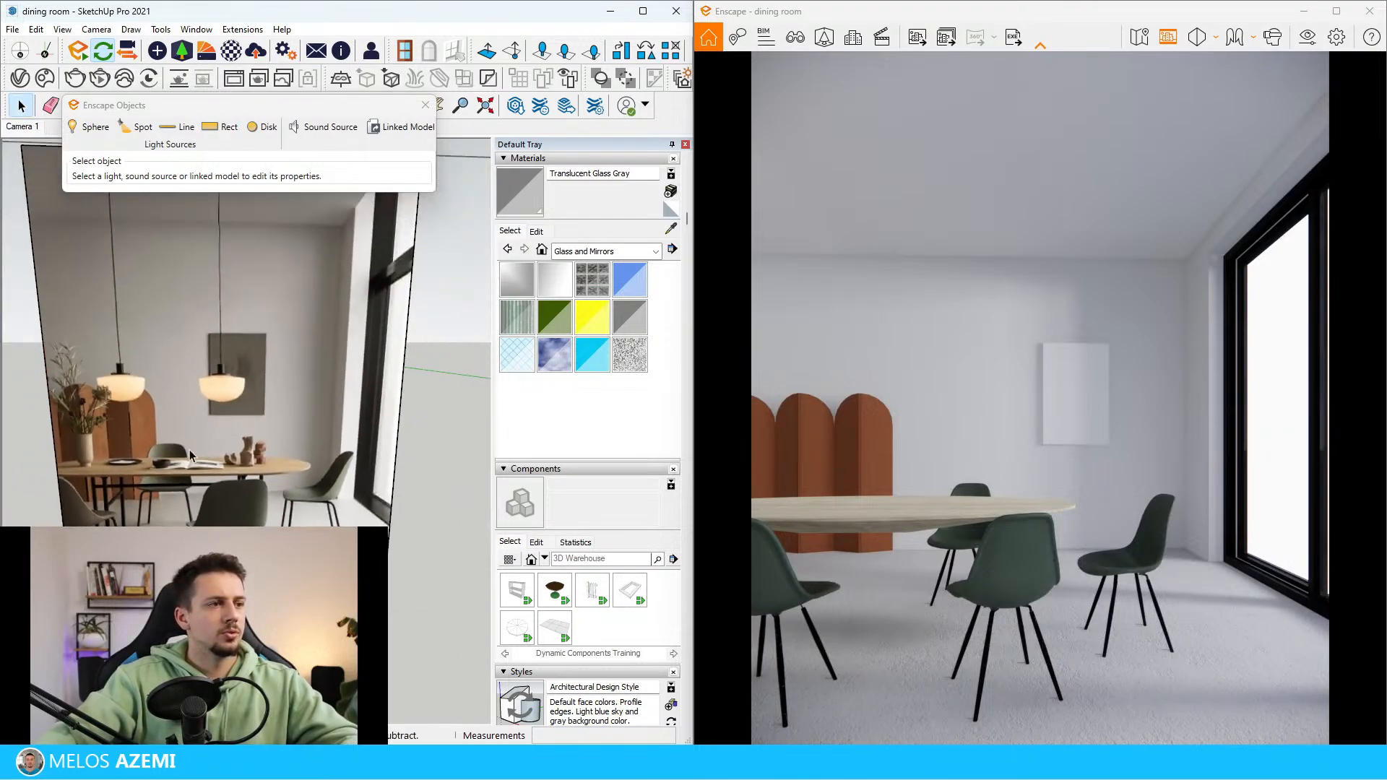
{"action": "scroll", "coordinate": [189, 454], "scroll_direction": "down", "scroll_amount": 4}
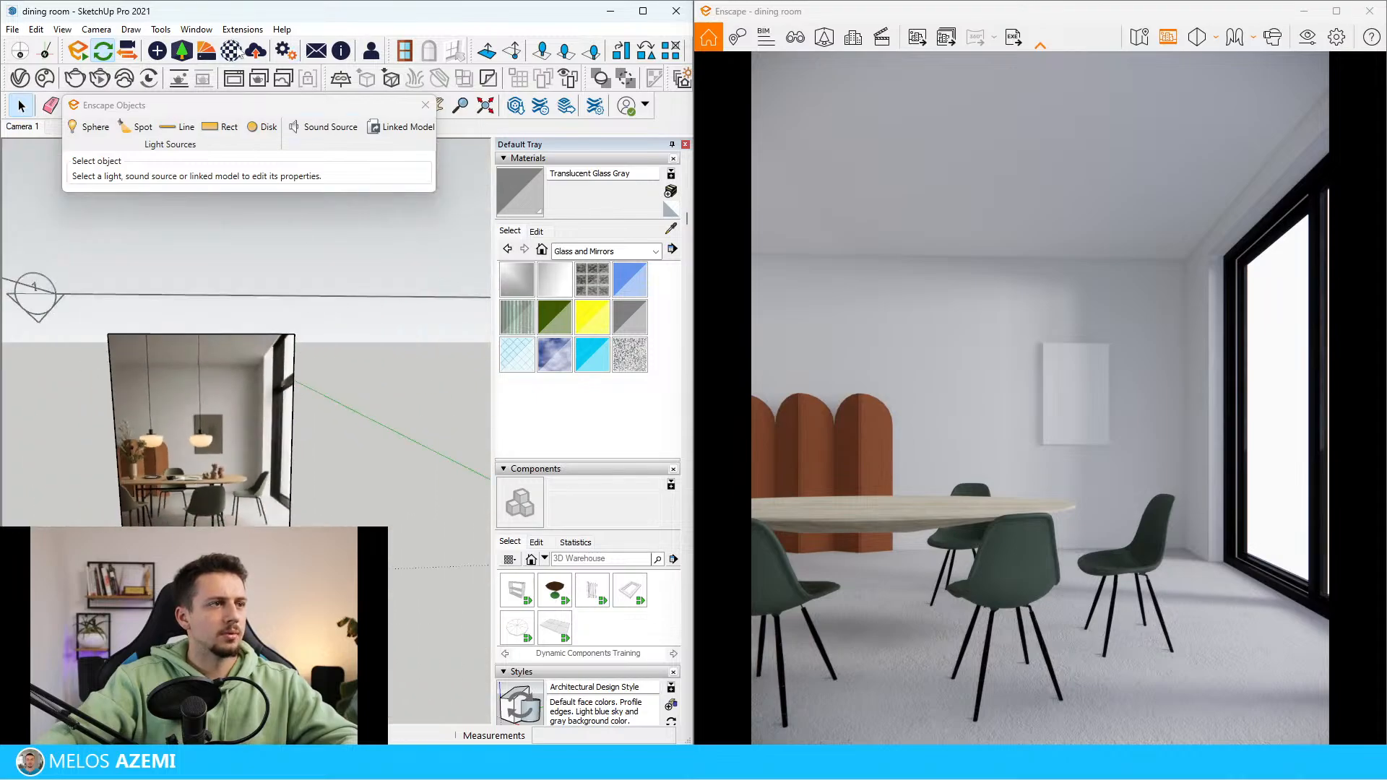
Open 3D Warehouse and search its products for "dining table"
{"action": "left_click", "coordinate": [514, 106]}
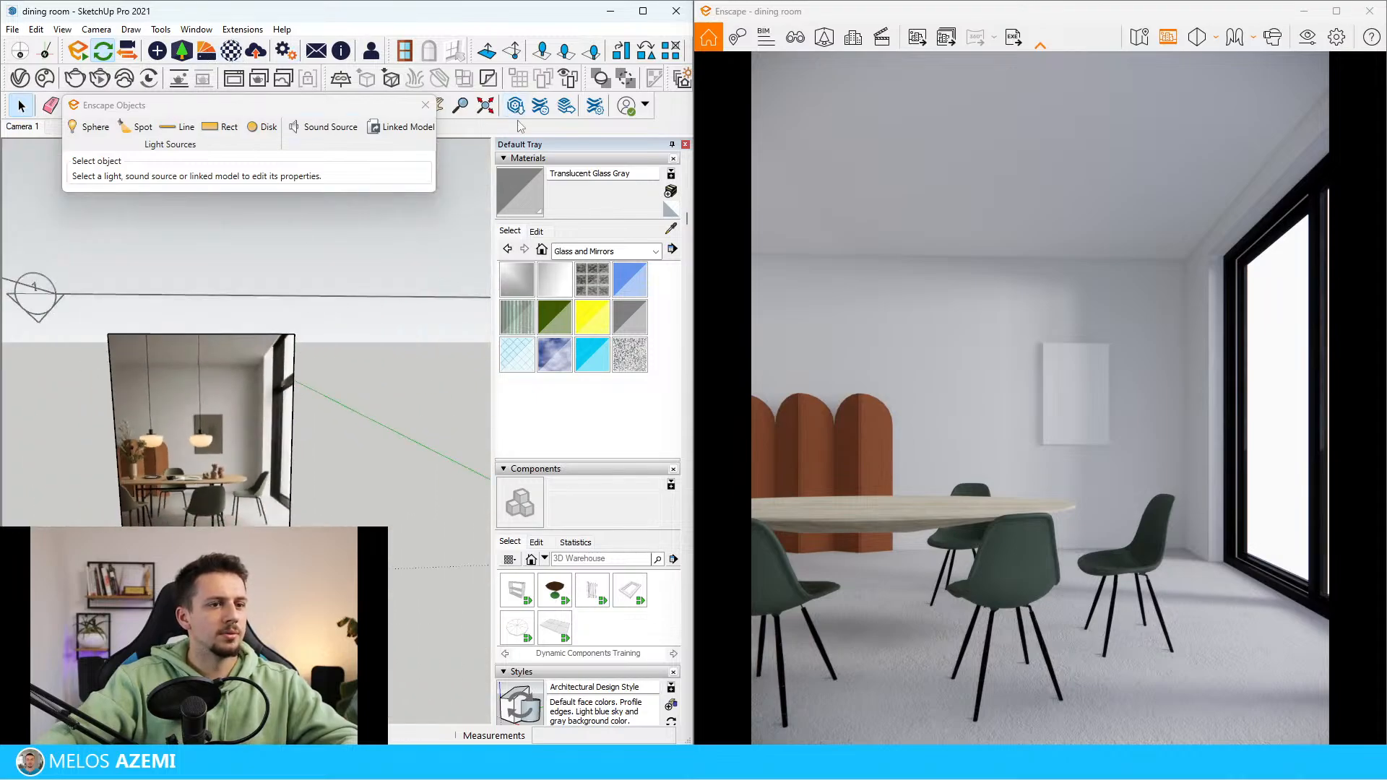
{"action": "left_click_drag", "start_coordinate": [711, 174], "coordinate": [336, 159]}
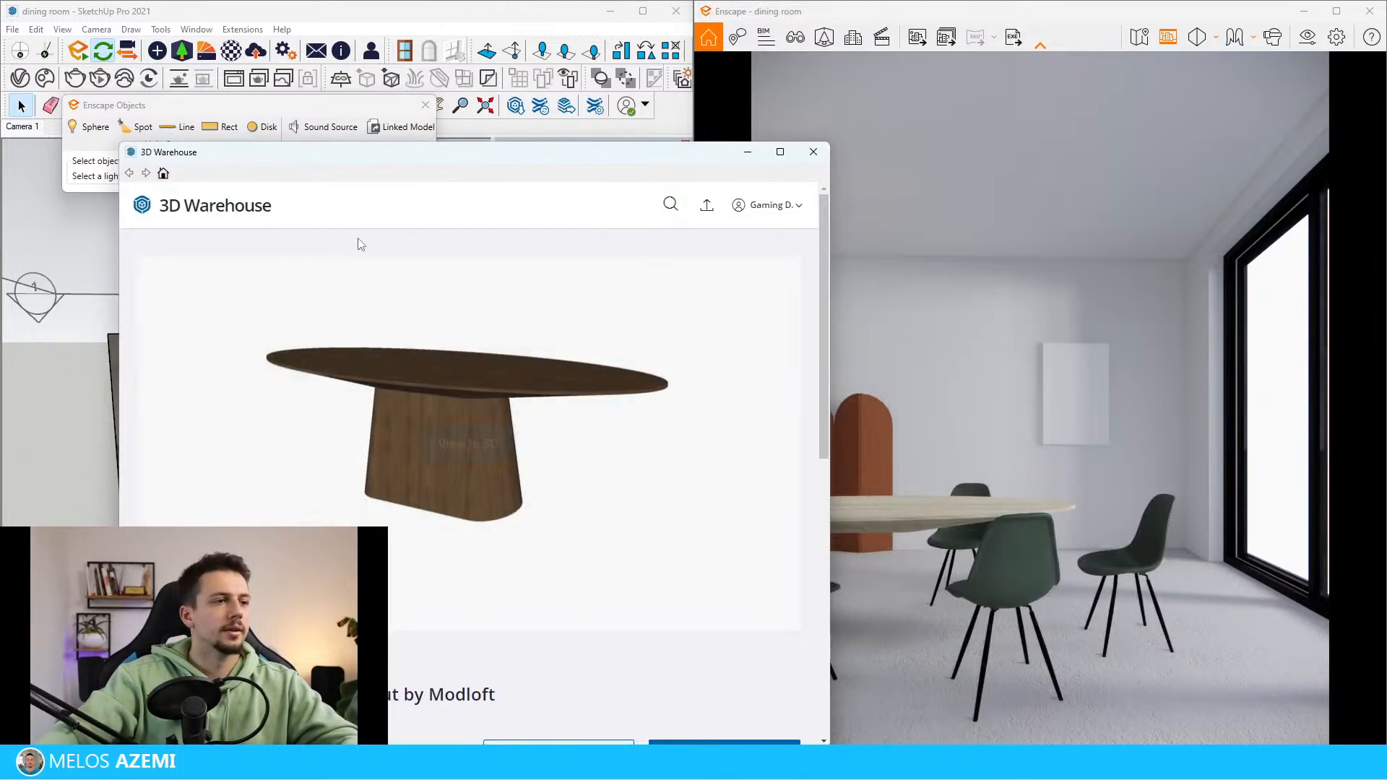
{"action": "left_click", "coordinate": [259, 208]}
{"action": "left_click", "coordinate": [367, 429]}
{"action": "type", "text": "dining tabl"}
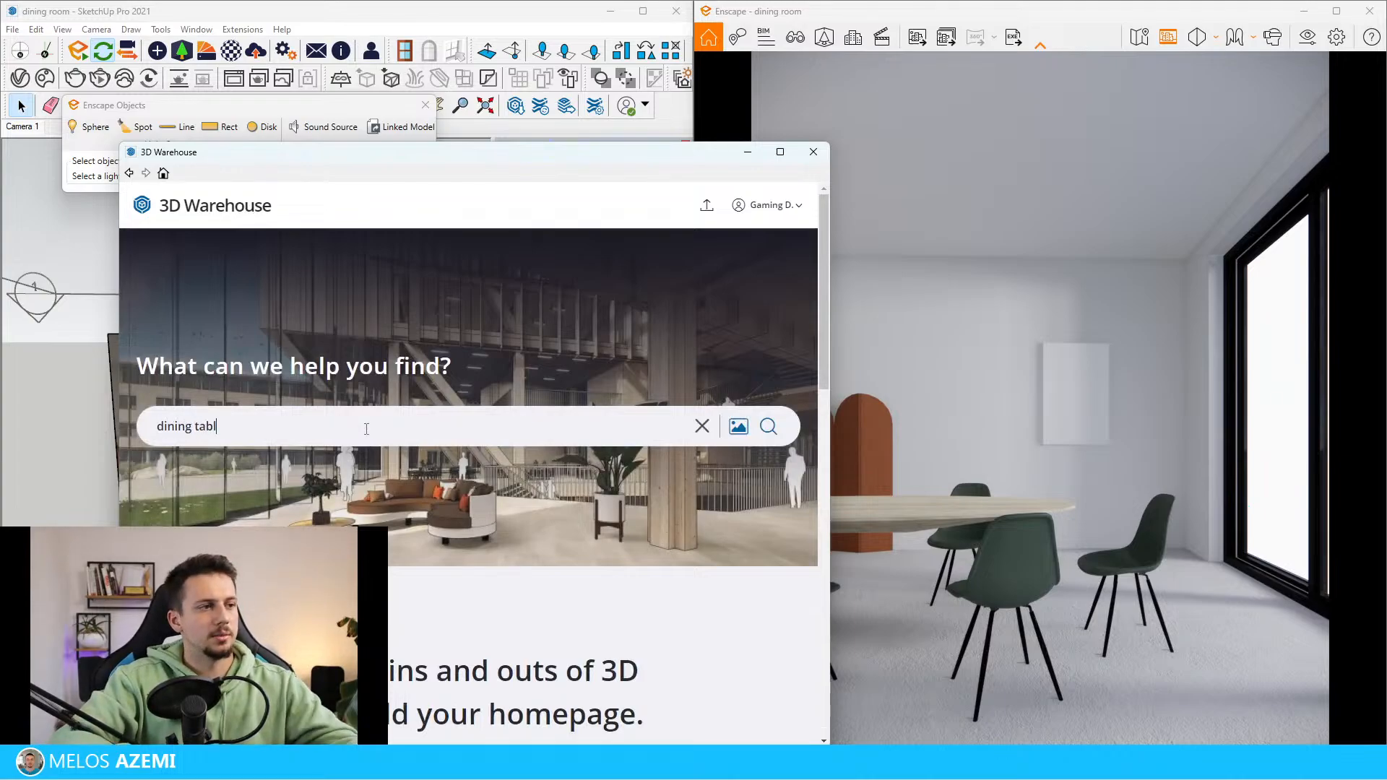
{"action": "key", "text": "Return"}
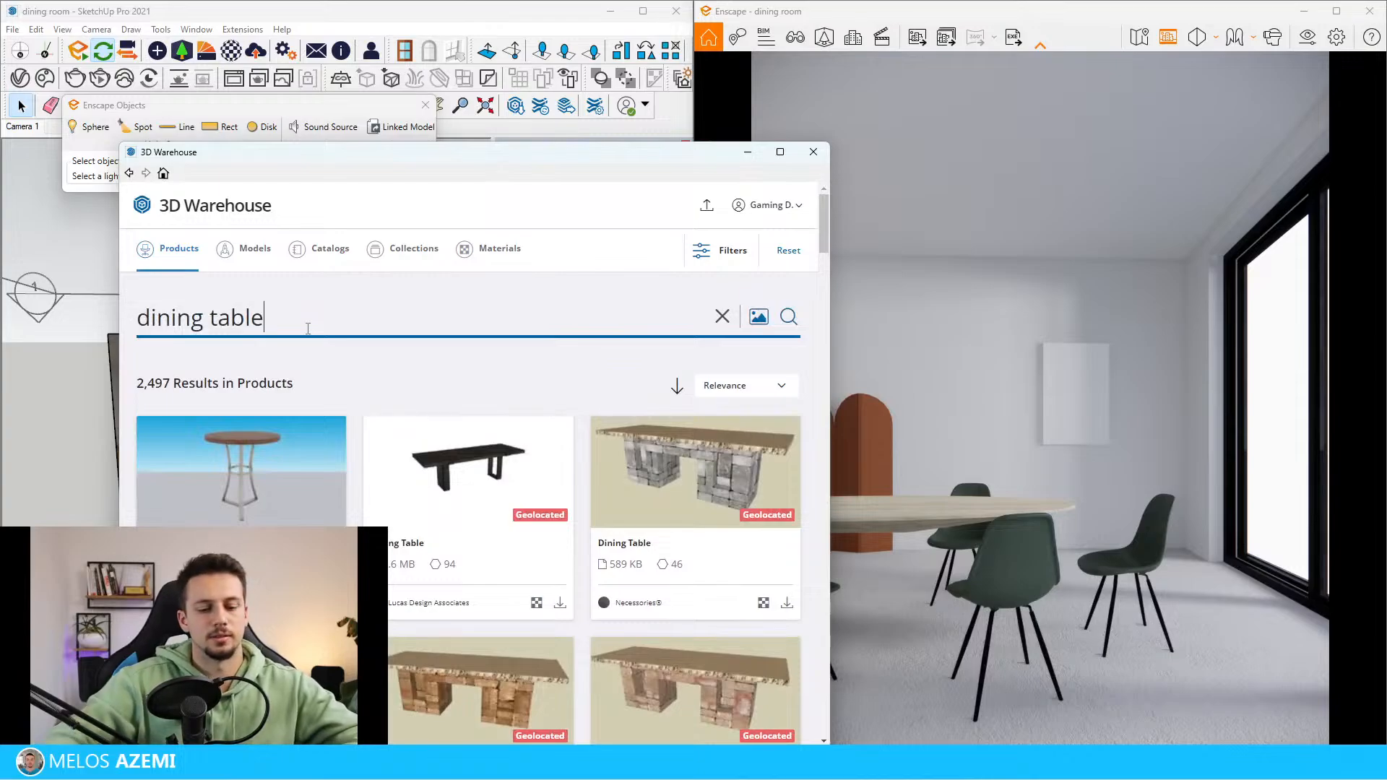
{"action": "key", "text": "Return"}
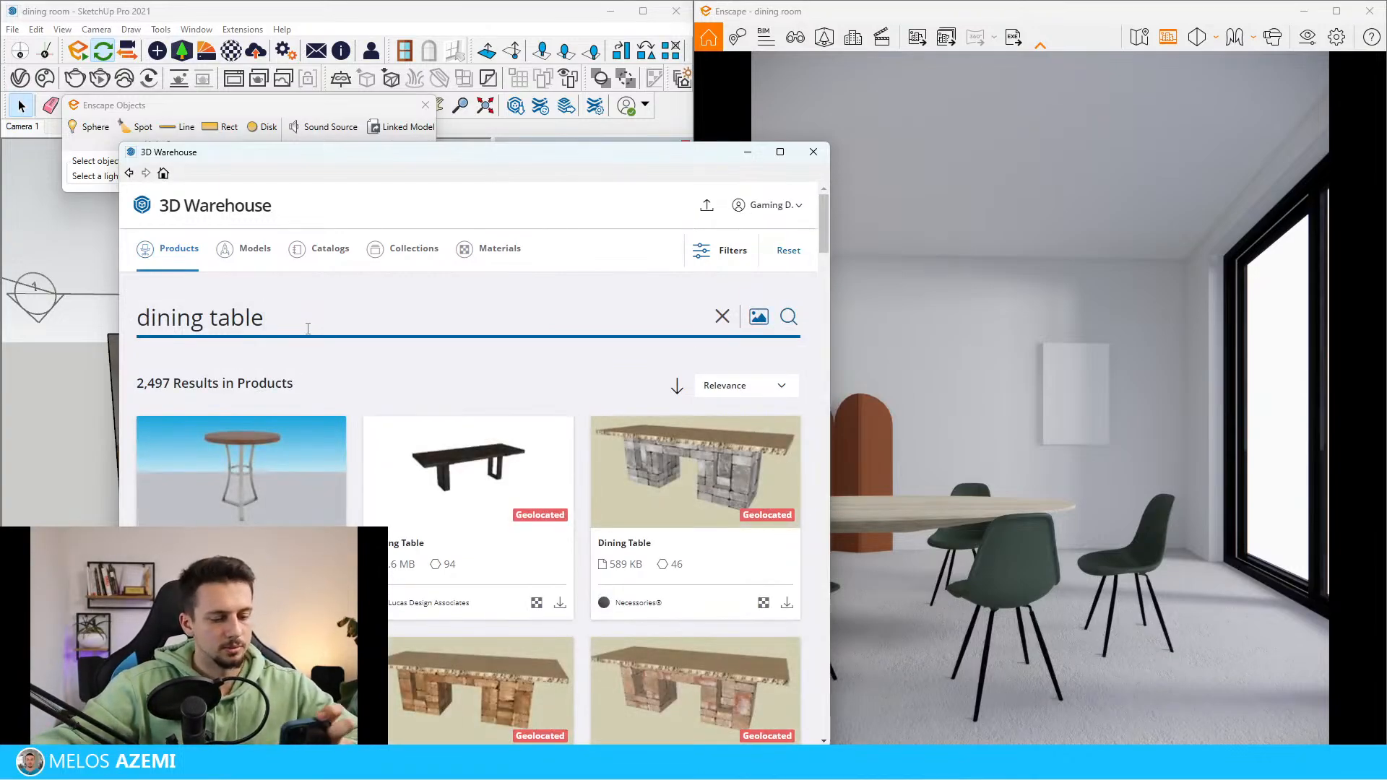
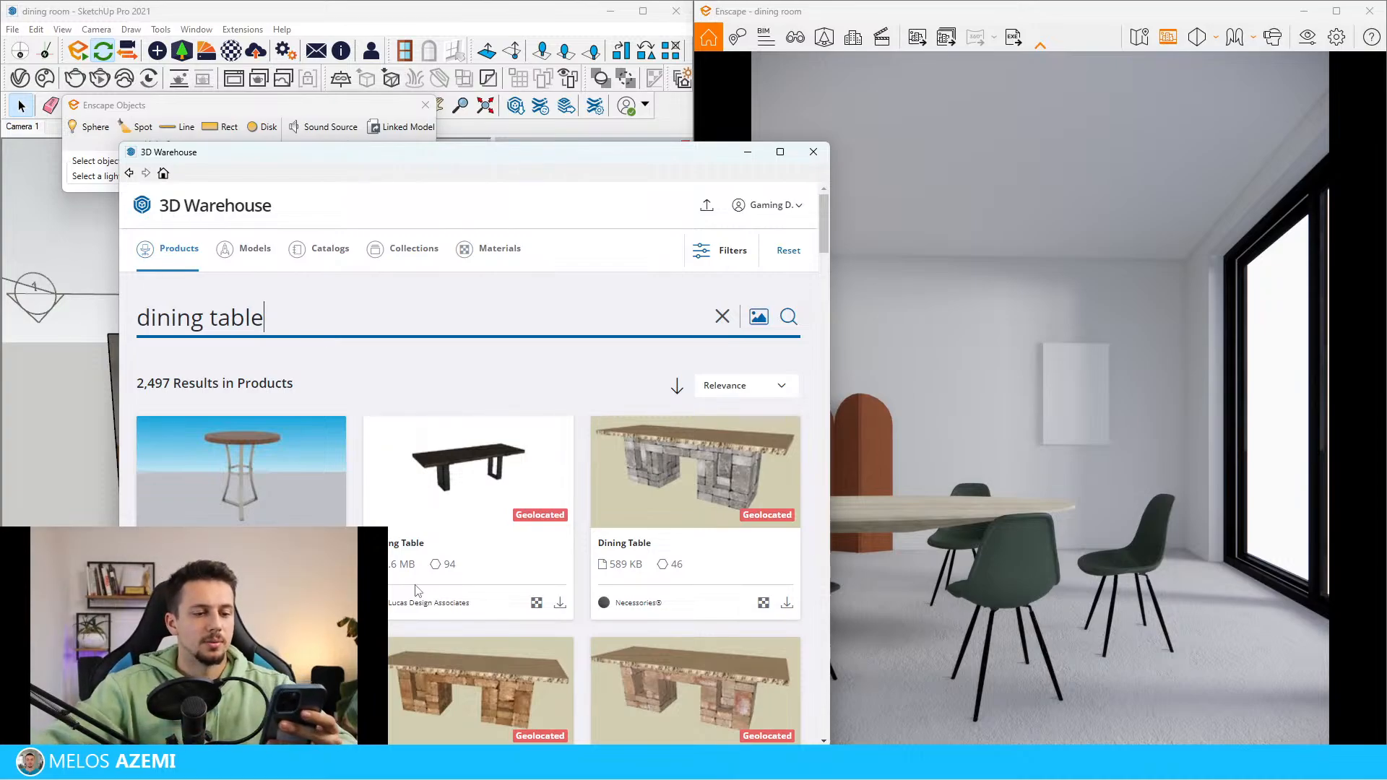
Browse the dining table products for one that matches the table in the reference image
{"action": "scroll", "coordinate": [534, 562], "scroll_direction": "down", "scroll_amount": 12}
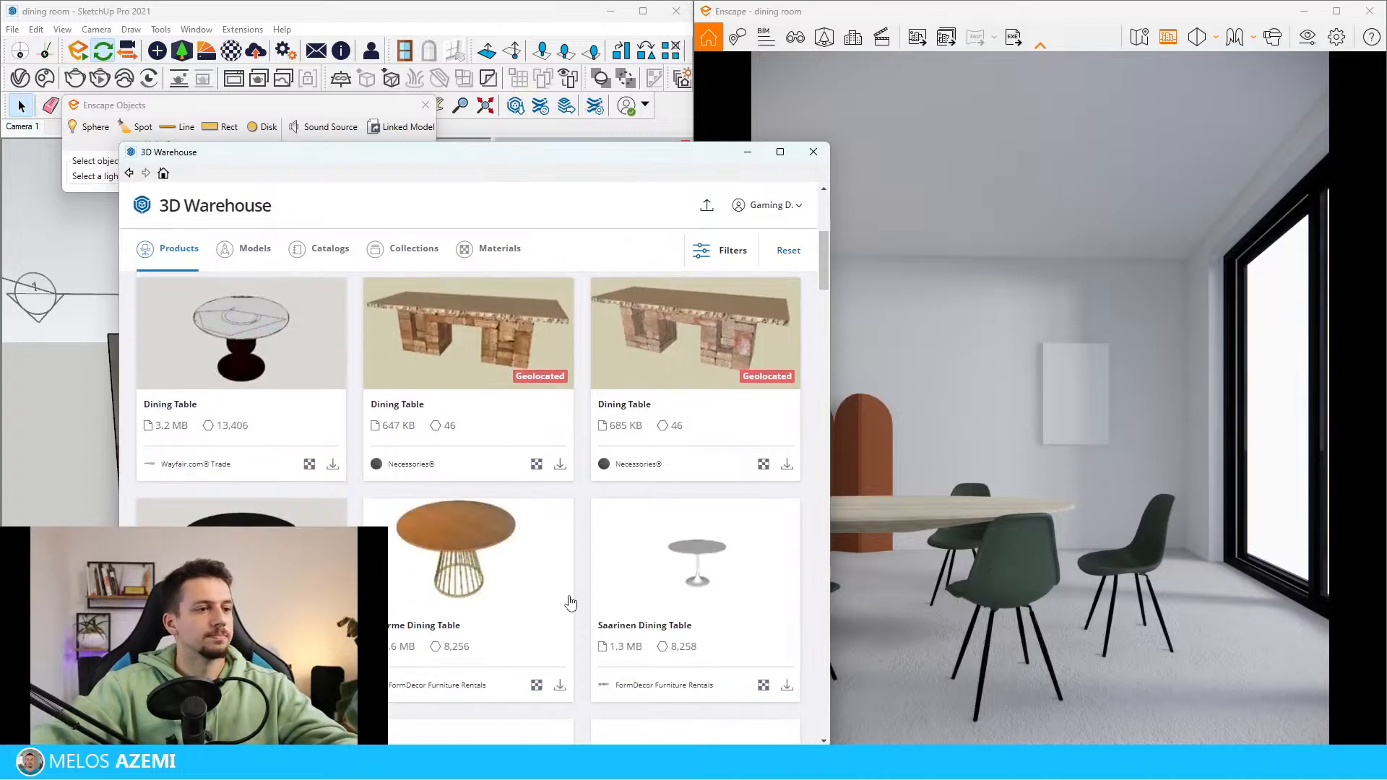
{"action": "scroll", "coordinate": [556, 611], "scroll_direction": "down", "scroll_amount": 10}
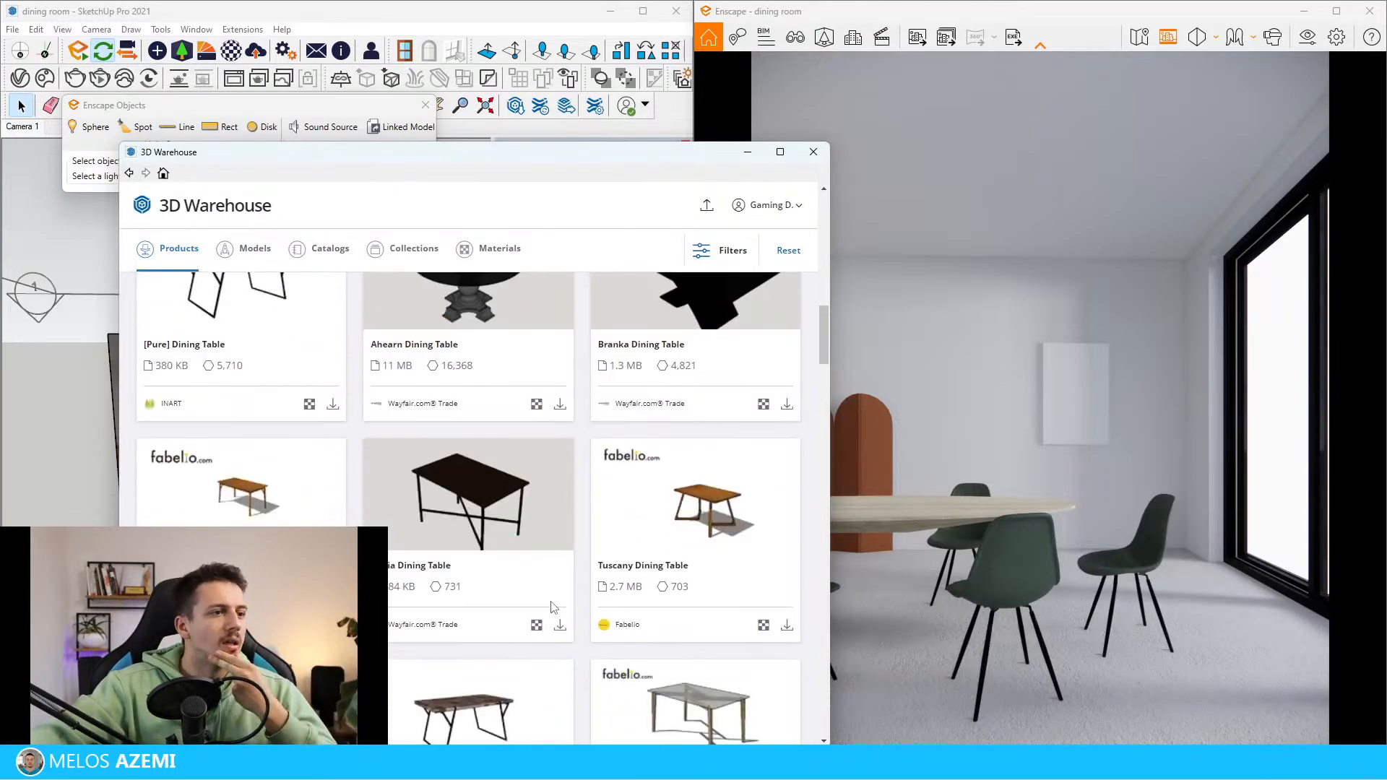
{"action": "scroll", "coordinate": [617, 656], "scroll_direction": "down", "scroll_amount": 10}
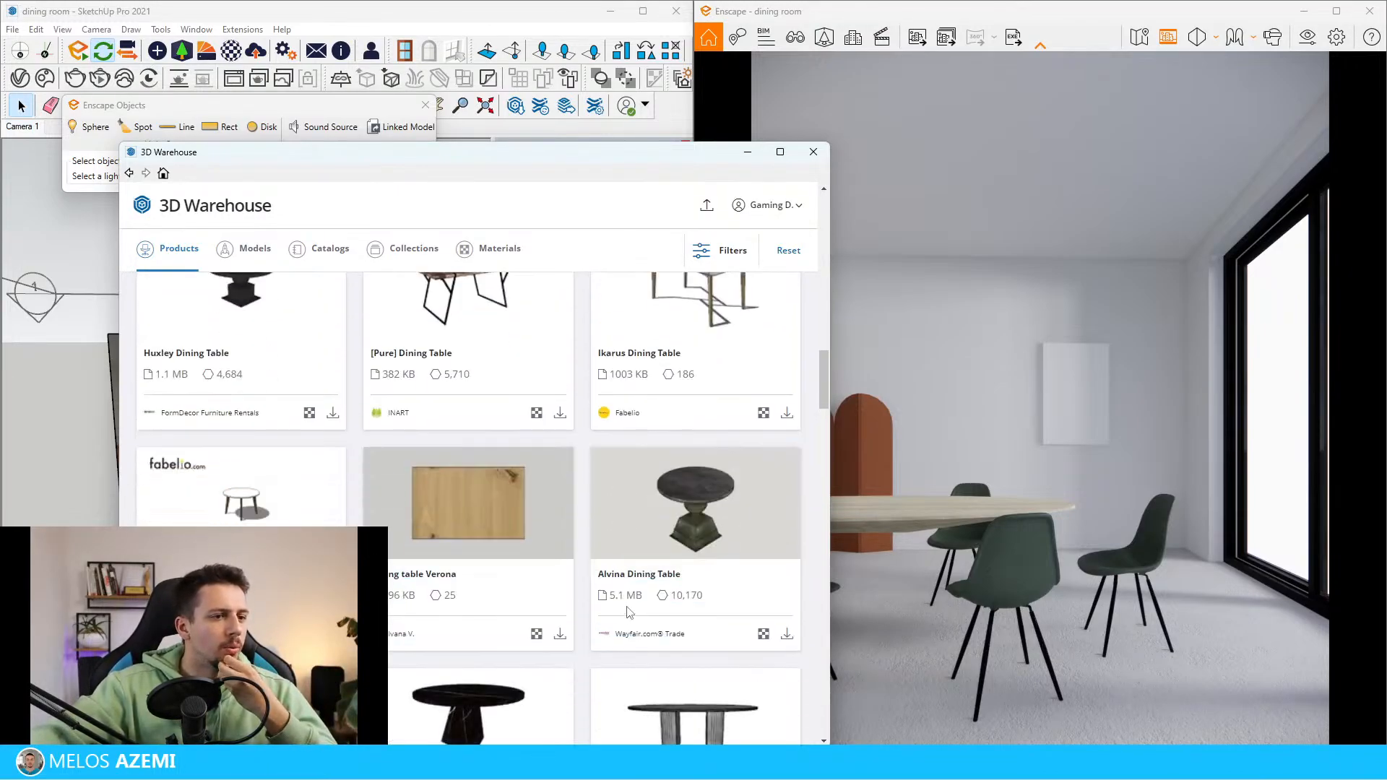
{"action": "scroll", "coordinate": [578, 610], "scroll_direction": "down", "scroll_amount": 5}
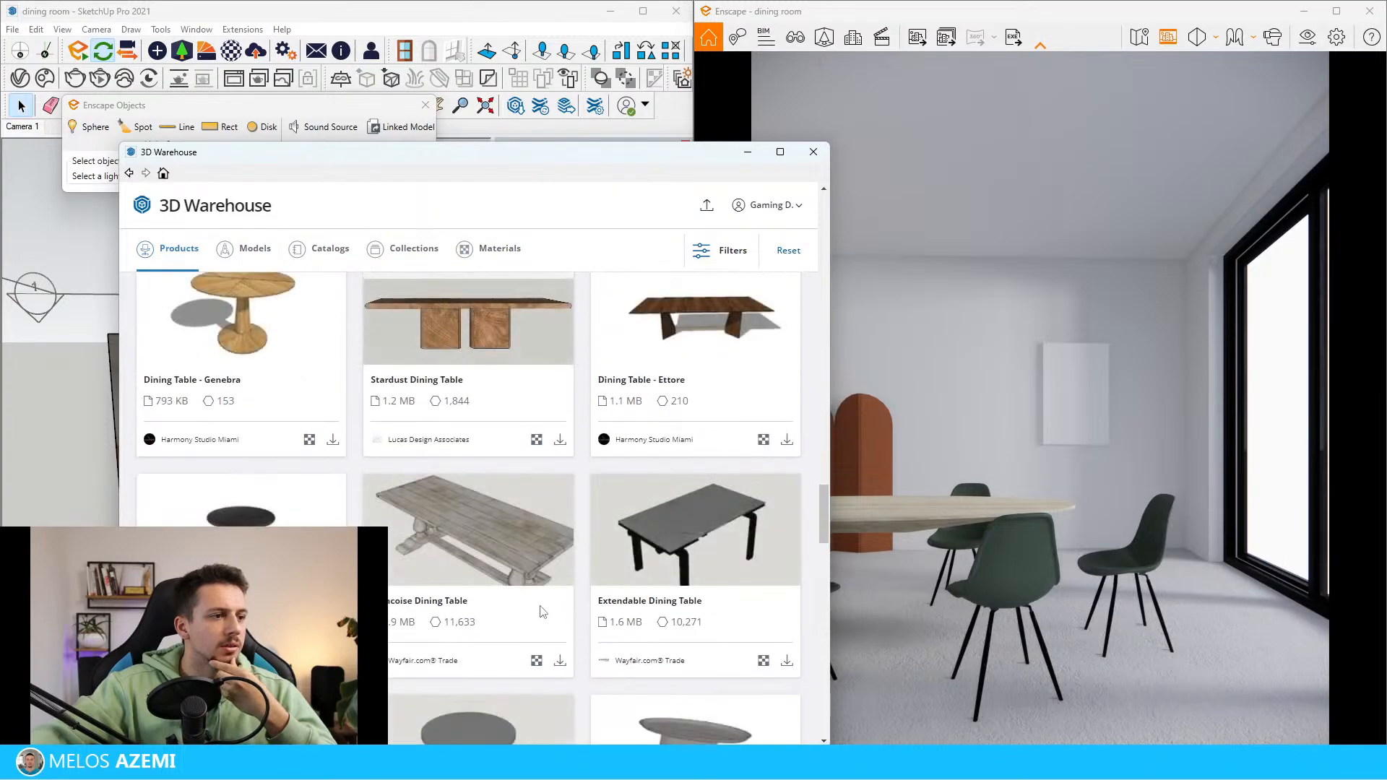
{"action": "scroll", "coordinate": [557, 636], "scroll_direction": "down", "scroll_amount": 5}
{"action": "scroll", "coordinate": [556, 649], "scroll_direction": "up", "scroll_amount": 20}
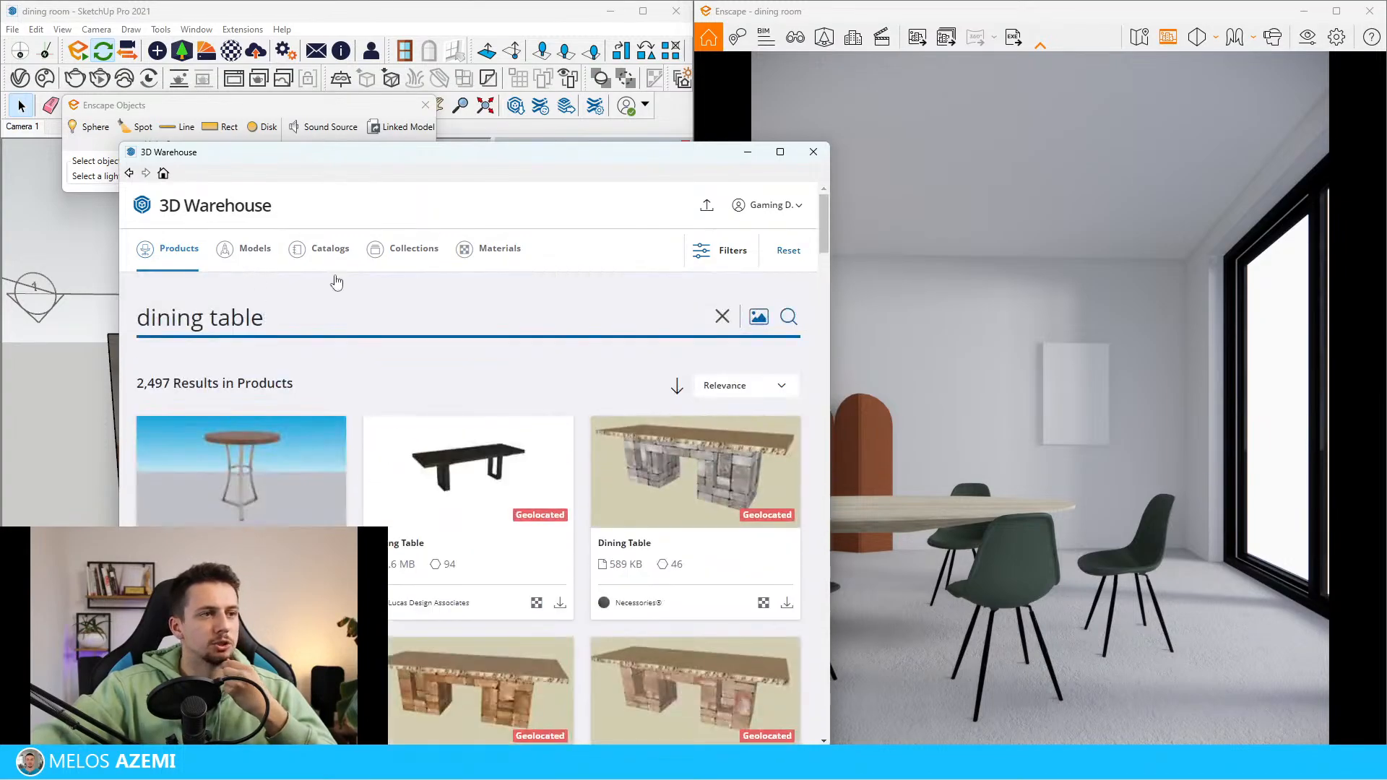
Browse the "dining table" results among the models instead of the products, and close 3D Warehouse
{"action": "left_click", "coordinate": [253, 248]}
{"action": "scroll", "coordinate": [692, 519], "scroll_direction": "down", "scroll_amount": 15}
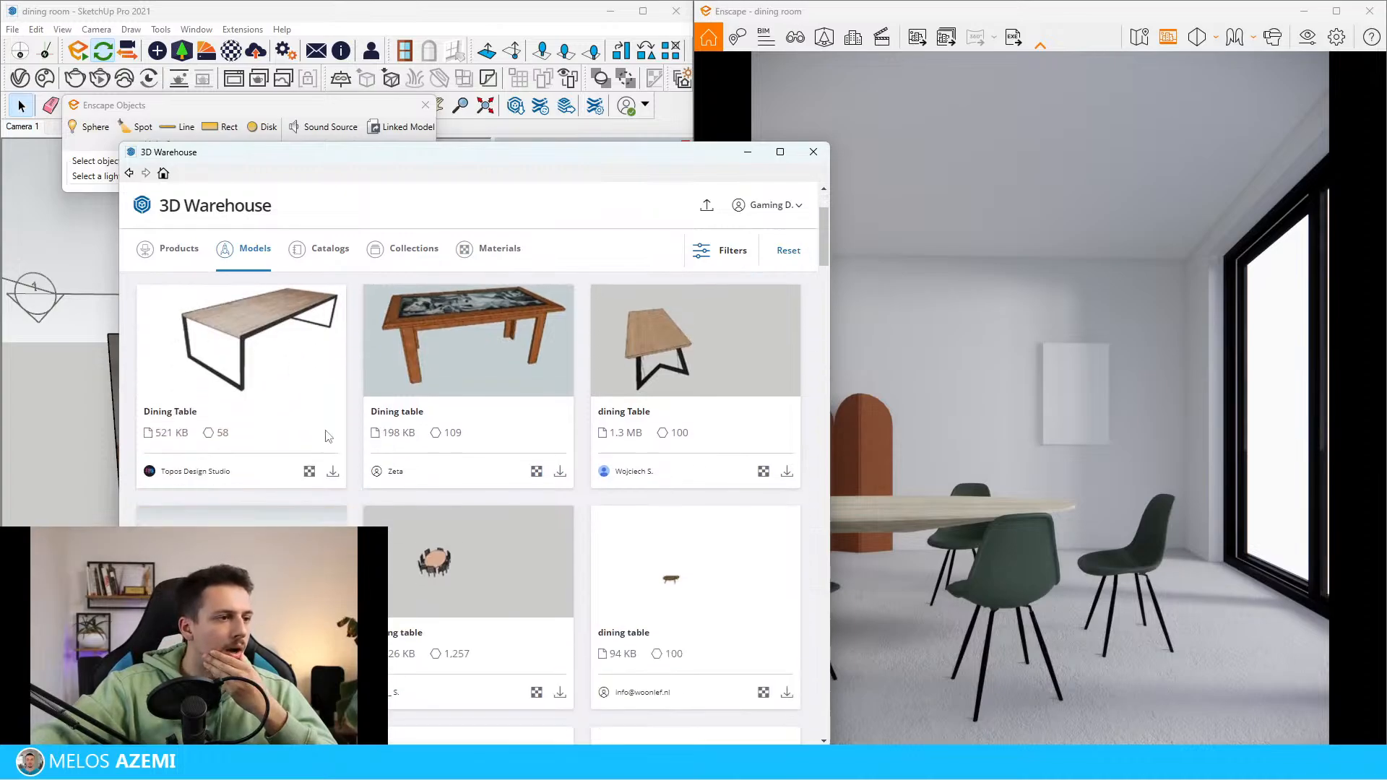
{"action": "scroll", "coordinate": [645, 504], "scroll_direction": "down", "scroll_amount": 3}
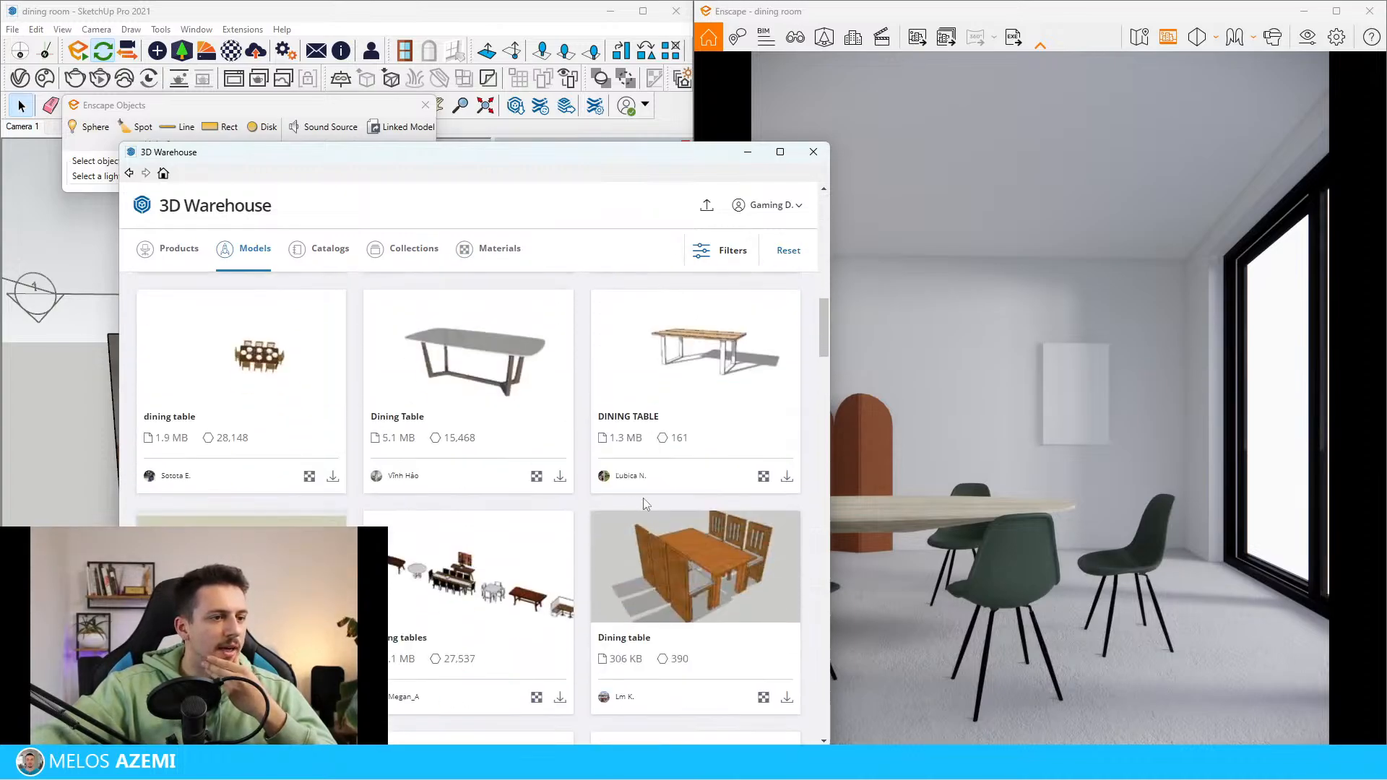
{"action": "scroll", "coordinate": [505, 513], "scroll_direction": "down", "scroll_amount": 9}
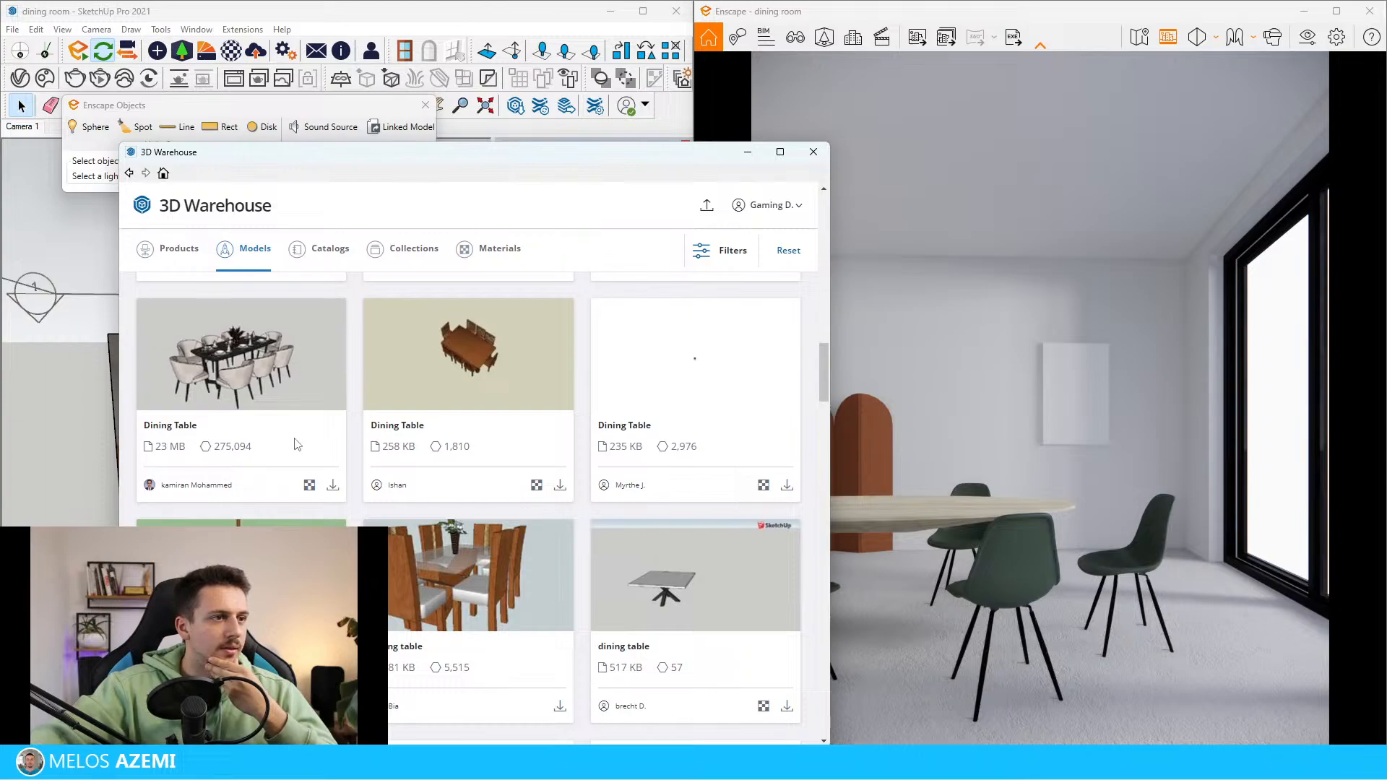
{"action": "scroll", "coordinate": [506, 498], "scroll_direction": "down", "scroll_amount": 4}
{"action": "scroll", "coordinate": [715, 496], "scroll_direction": "down", "scroll_amount": 2}
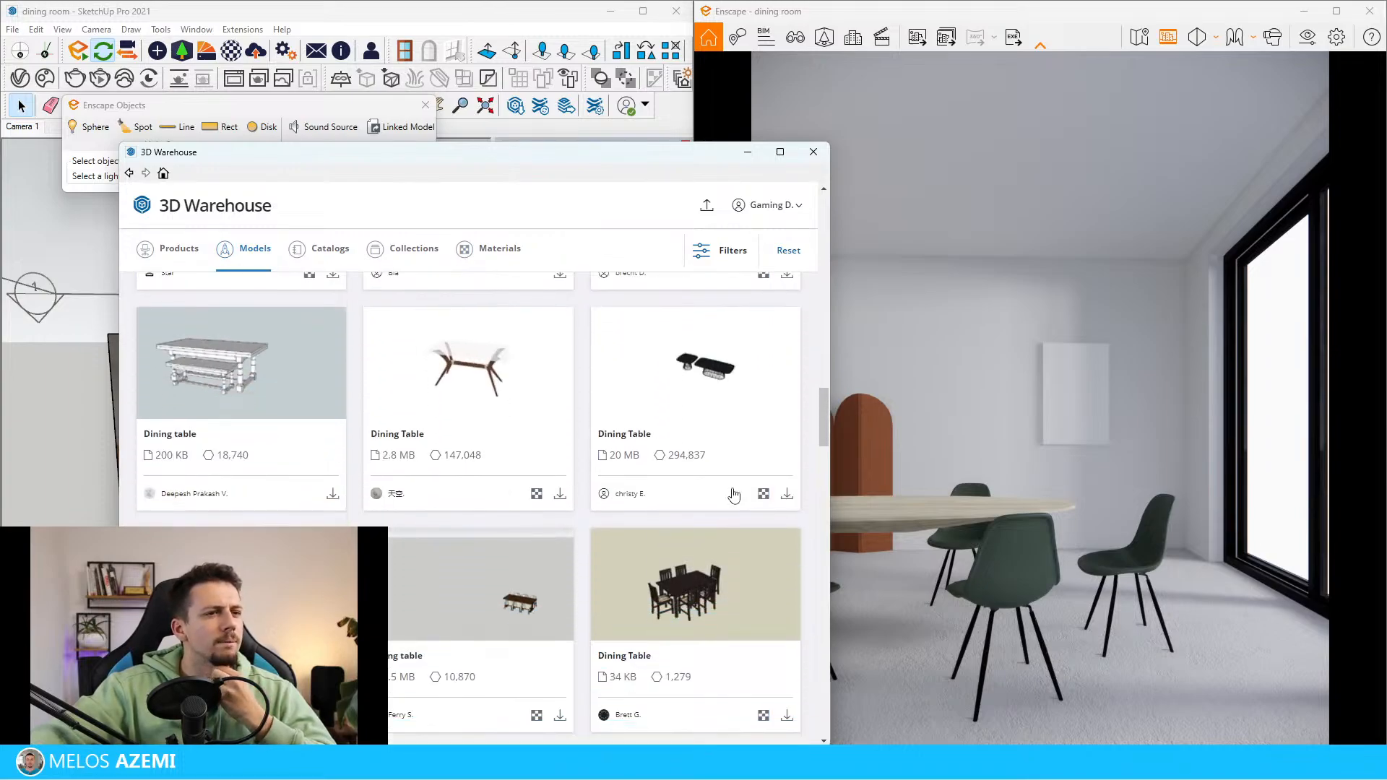
{"action": "scroll", "coordinate": [733, 495], "scroll_direction": "down", "scroll_amount": 5}
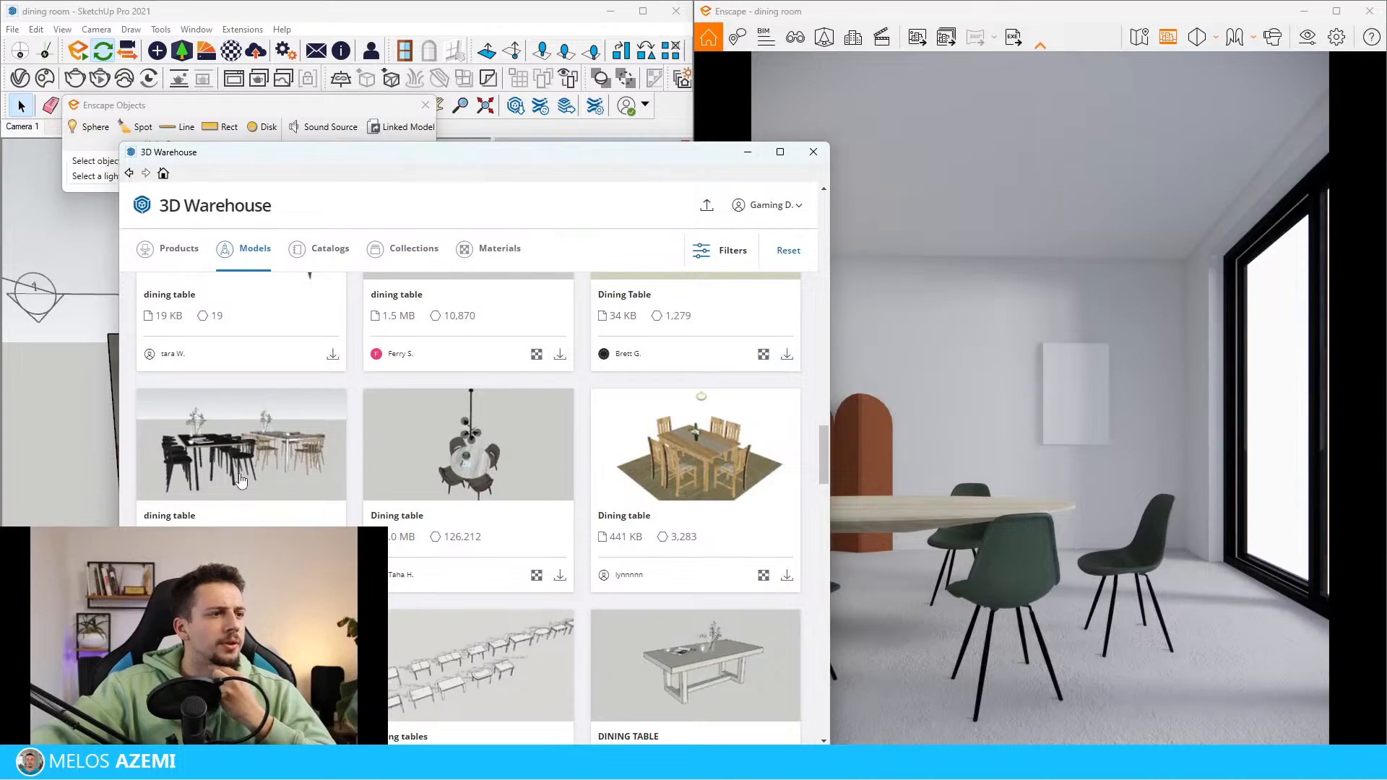
{"action": "scroll", "coordinate": [569, 513], "scroll_direction": "down", "scroll_amount": 7}
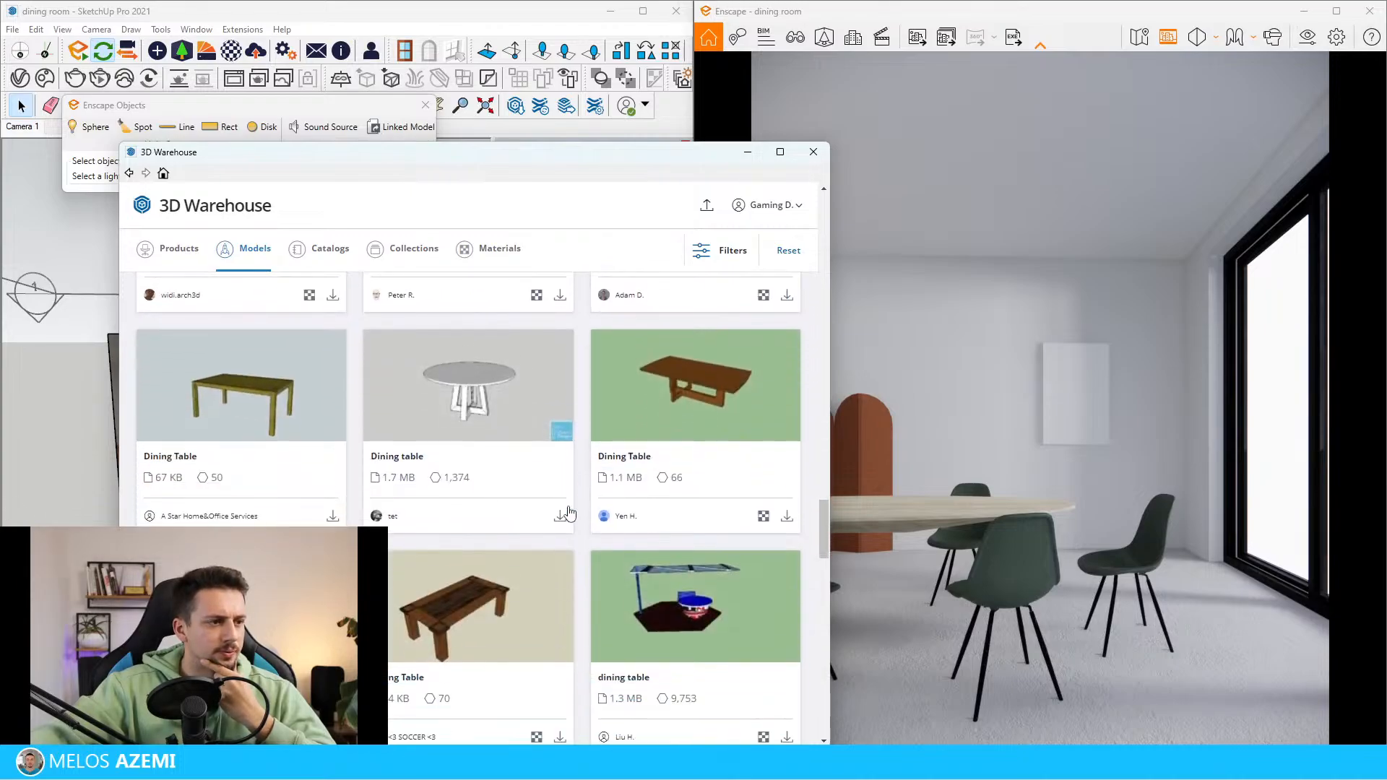
{"action": "scroll", "coordinate": [569, 513], "scroll_direction": "down", "scroll_amount": 3}
{"action": "scroll", "coordinate": [463, 569], "scroll_direction": "down", "scroll_amount": 5}
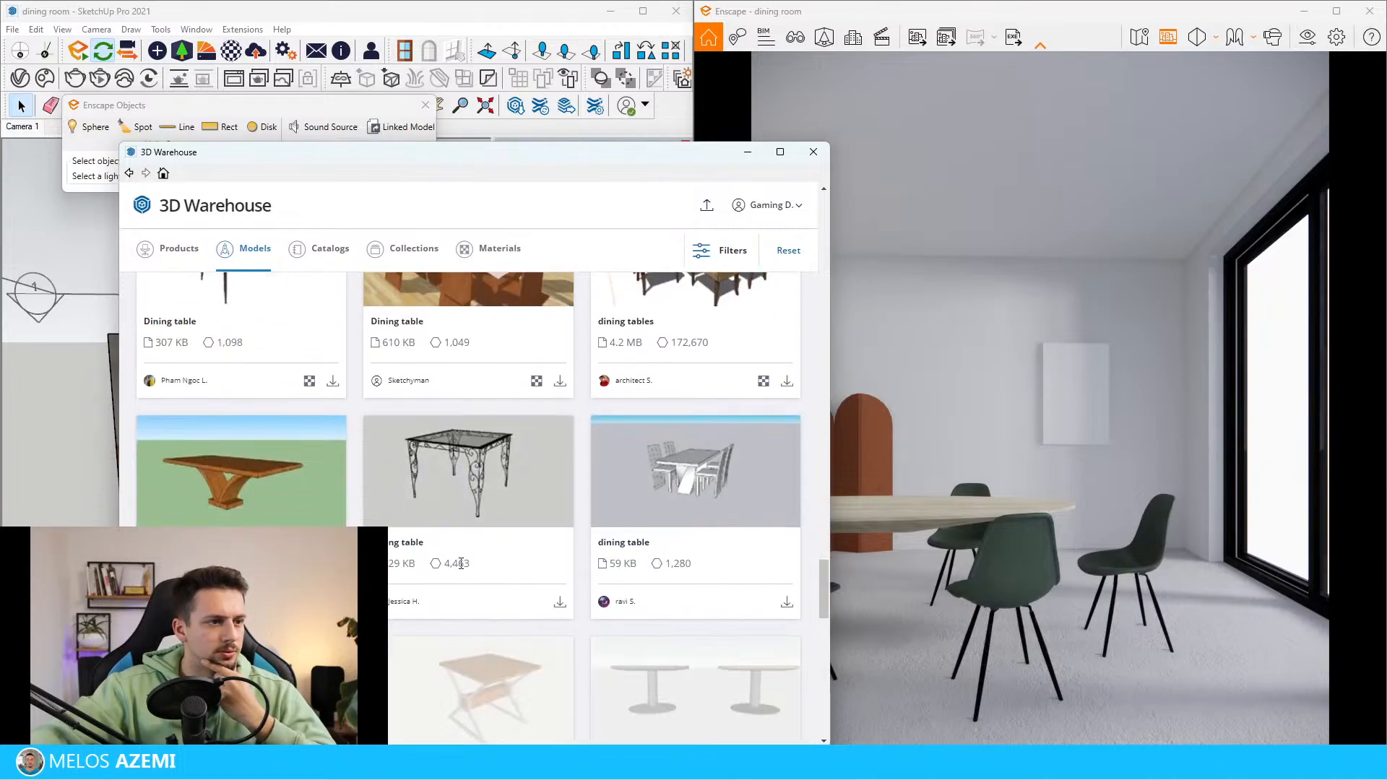
{"action": "scroll", "coordinate": [462, 569], "scroll_direction": "down", "scroll_amount": 10}
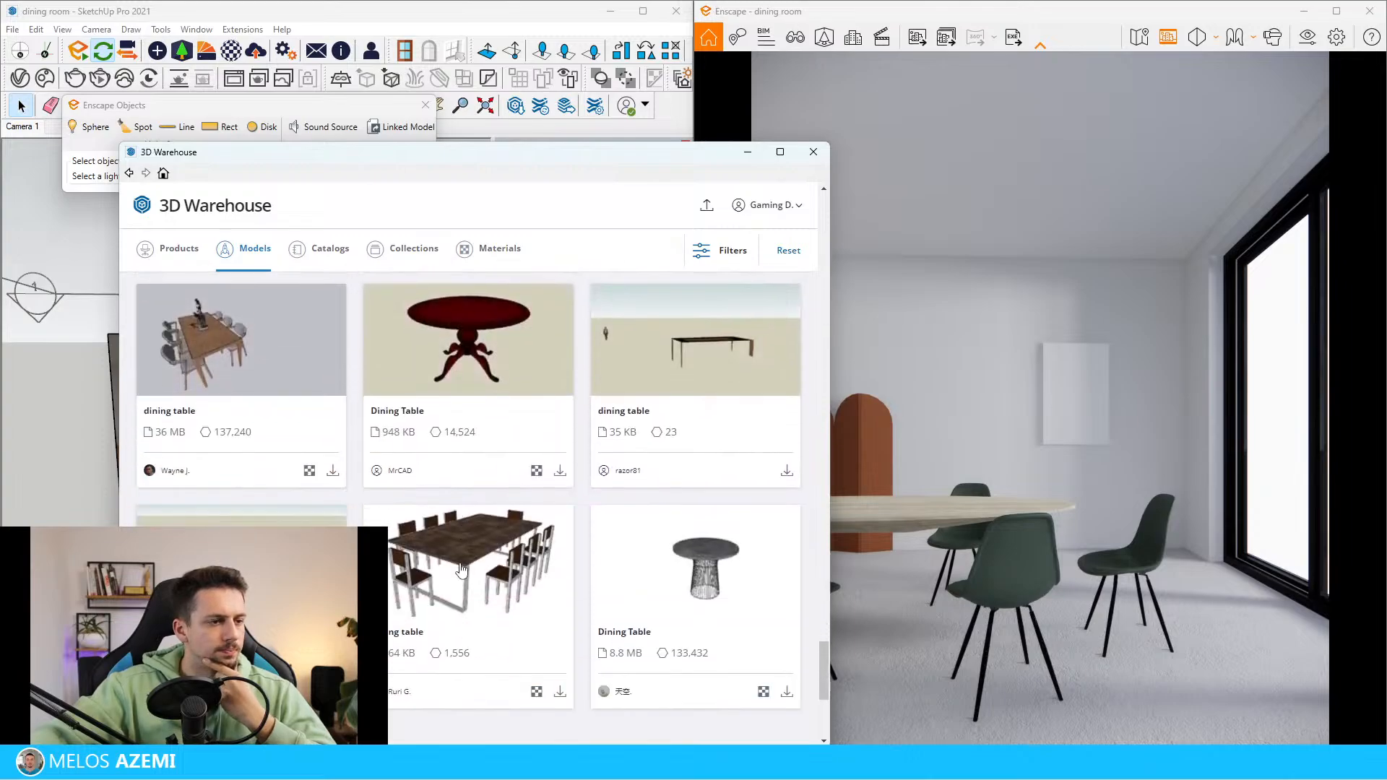
{"action": "left_click", "coordinate": [814, 151]}
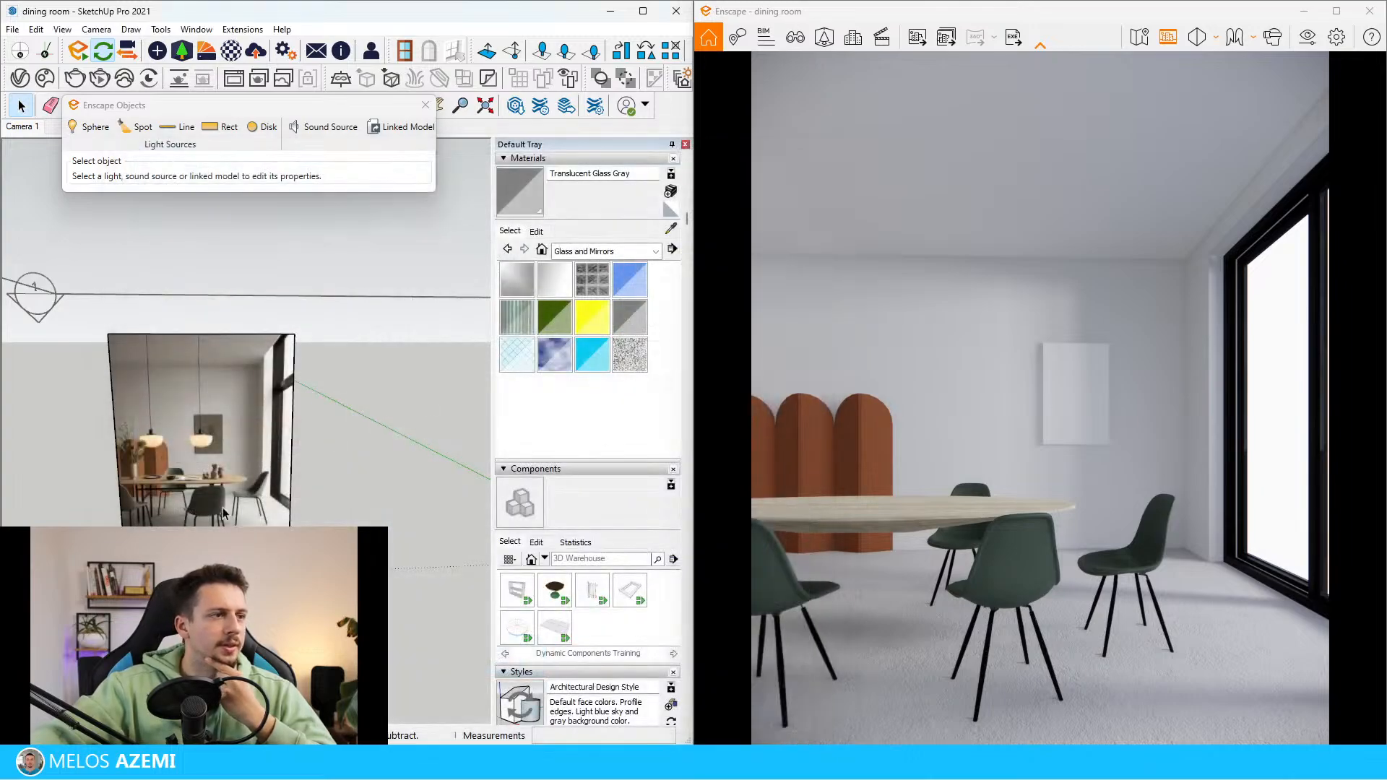
Examine the dining table's legs and crossbar up close in the reference image
{"action": "scroll", "coordinate": [182, 490], "scroll_direction": "up", "scroll_amount": 7}
{"action": "scroll", "coordinate": [180, 488], "scroll_direction": "down", "scroll_amount": 3}
{"action": "scroll", "coordinate": [83, 442], "scroll_direction": "up", "scroll_amount": 3}
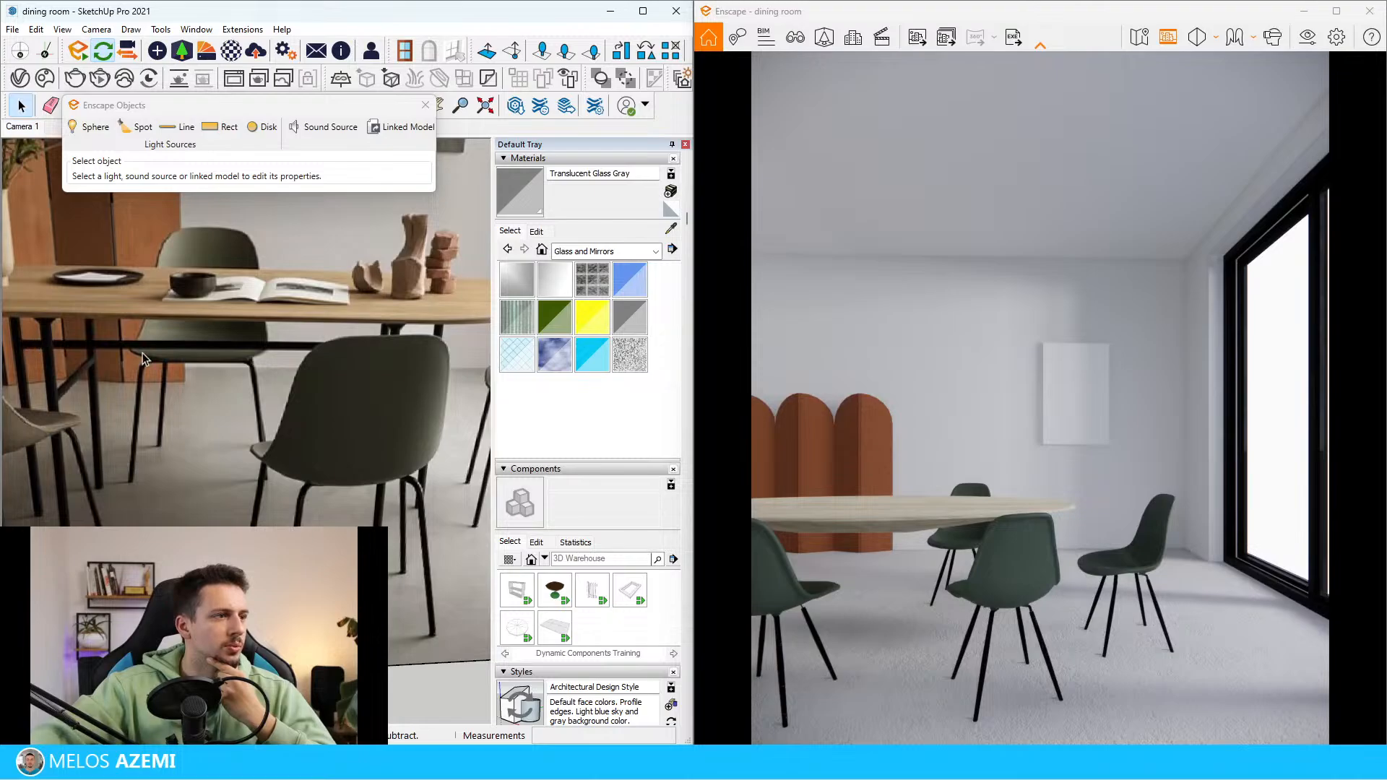
{"action": "scroll", "coordinate": [119, 396], "scroll_direction": "down", "scroll_amount": 2}
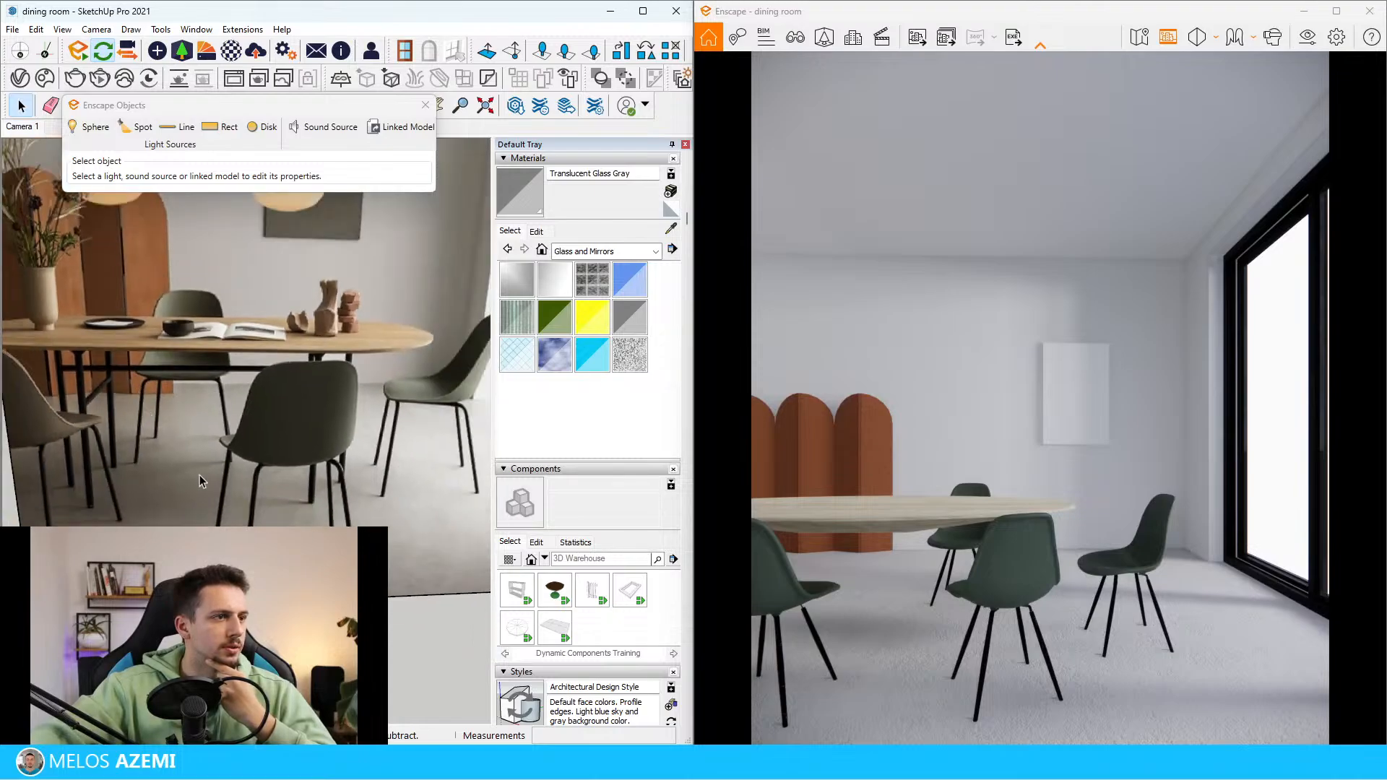
{"action": "mouse_move", "coordinate": [200, 475]}
{"action": "middle_mouse_down"}
{"action": "mouse_move", "coordinate": [224, 431]}
{"action": "mouse_move", "coordinate": [138, 438]}
{"action": "middle_mouse_up"}
{"action": "scroll", "coordinate": [137, 434], "scroll_direction": "up", "scroll_amount": 5}
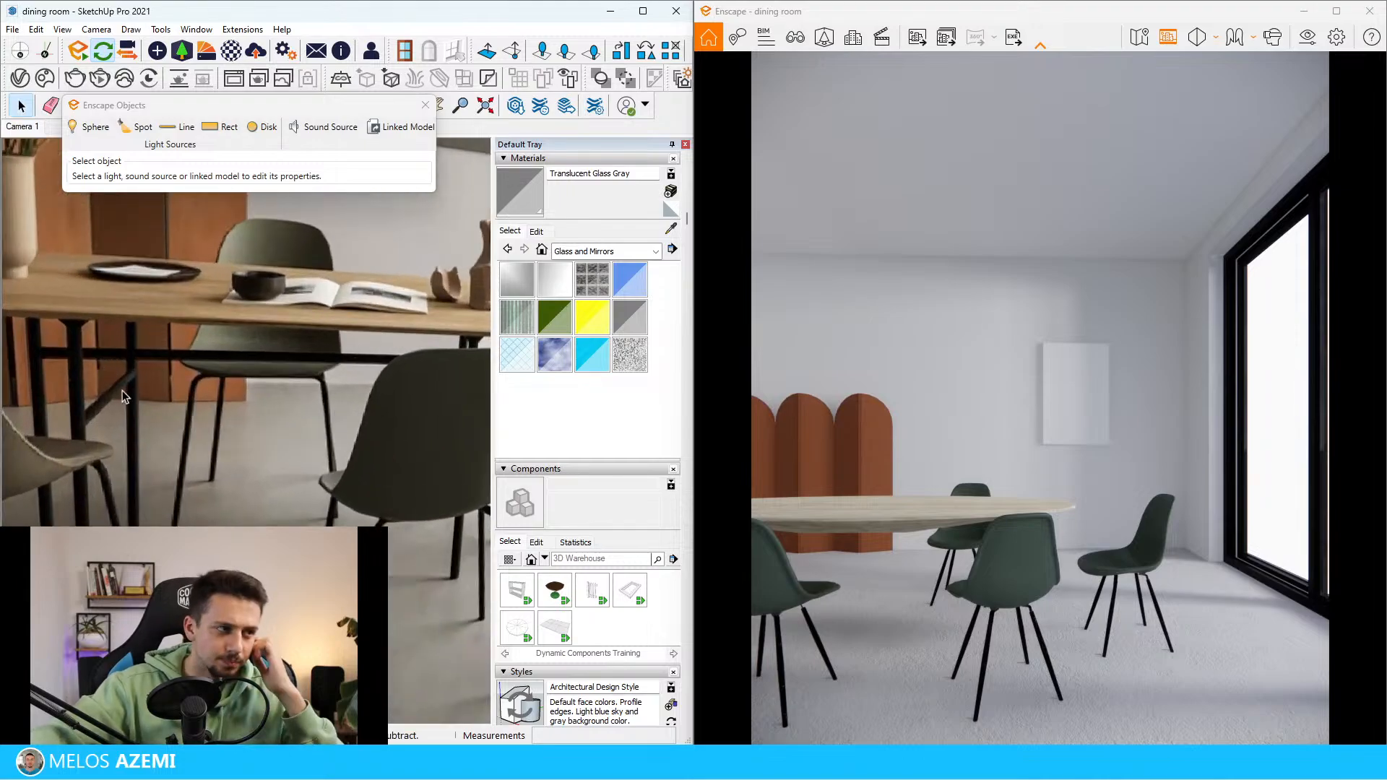
{"action": "scroll", "coordinate": [112, 455], "scroll_direction": "down", "scroll_amount": 5}
{"action": "scroll", "coordinate": [112, 455], "scroll_direction": "up", "scroll_amount": 3}
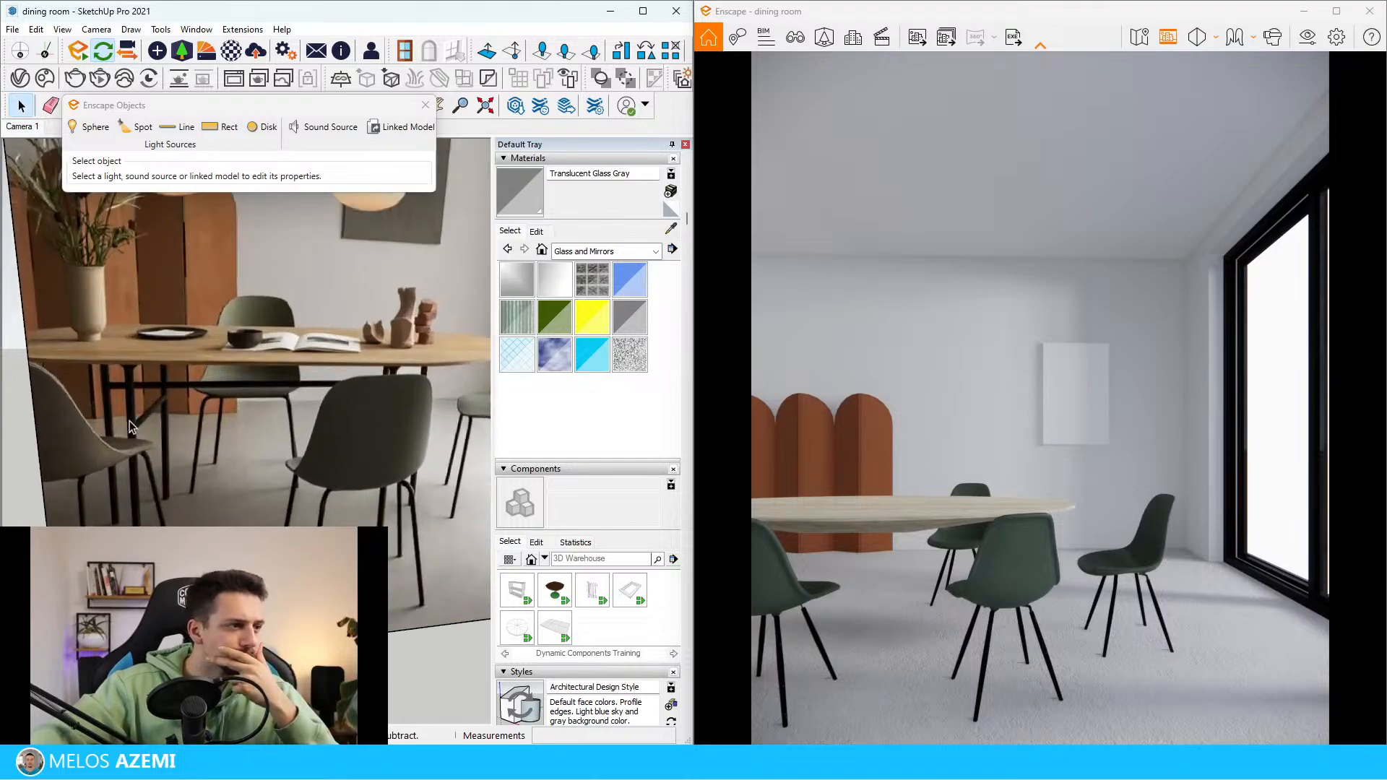
{"action": "scroll", "coordinate": [226, 456], "scroll_direction": "down", "scroll_amount": 8}
Inspect the oval wooden tabletop inside the modelled room and select it
{"action": "scroll", "coordinate": [163, 411], "scroll_direction": "up", "scroll_amount": 8}
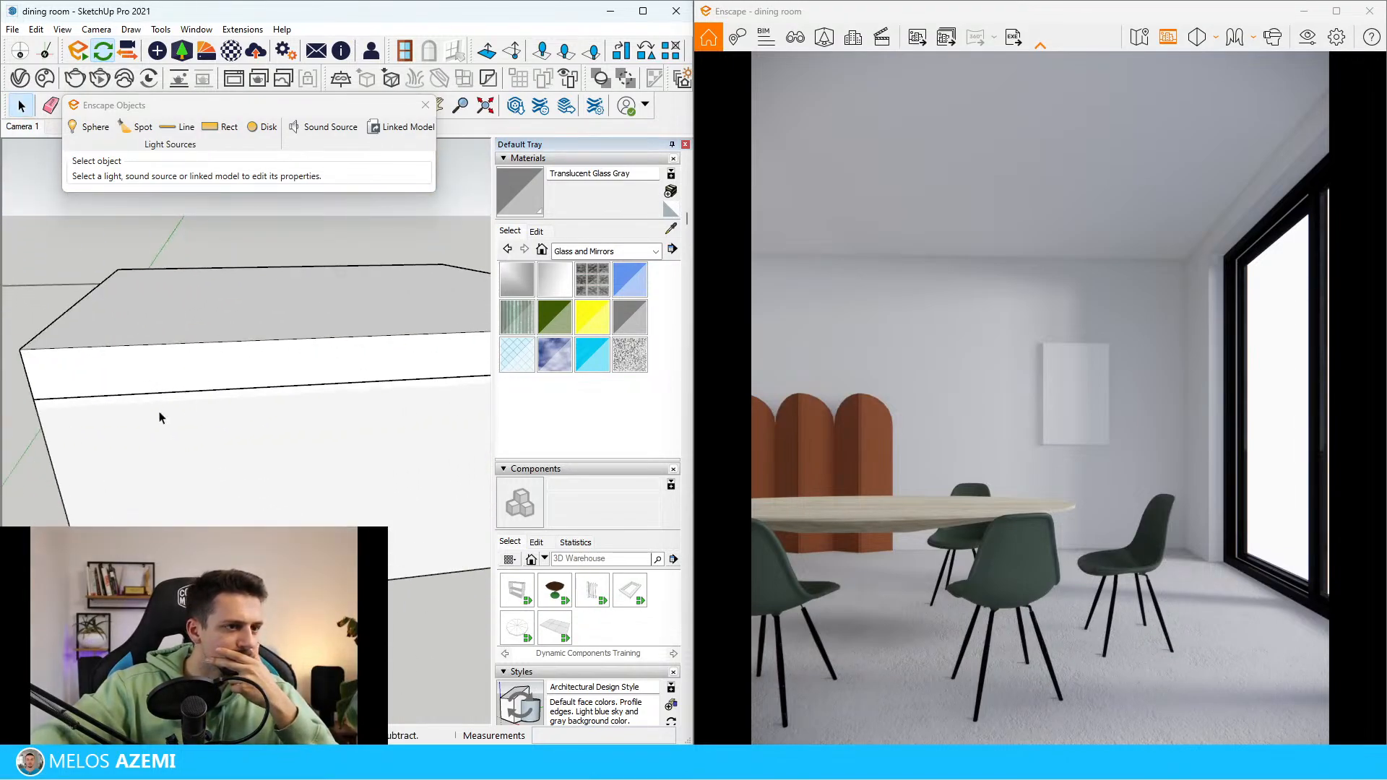
{"action": "scroll", "coordinate": [191, 369], "scroll_direction": "up", "scroll_amount": 8}
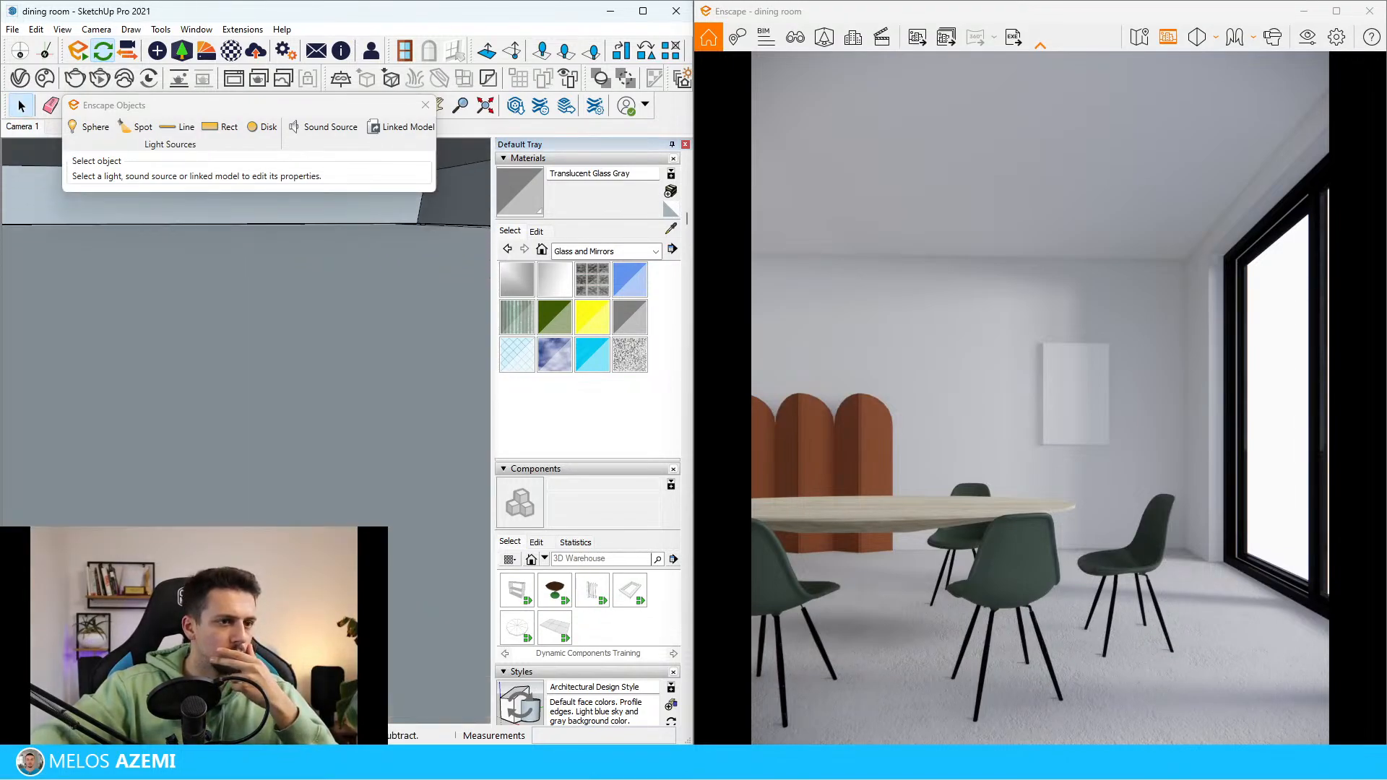
{"action": "scroll", "coordinate": [192, 369], "scroll_direction": "up", "scroll_amount": 3}
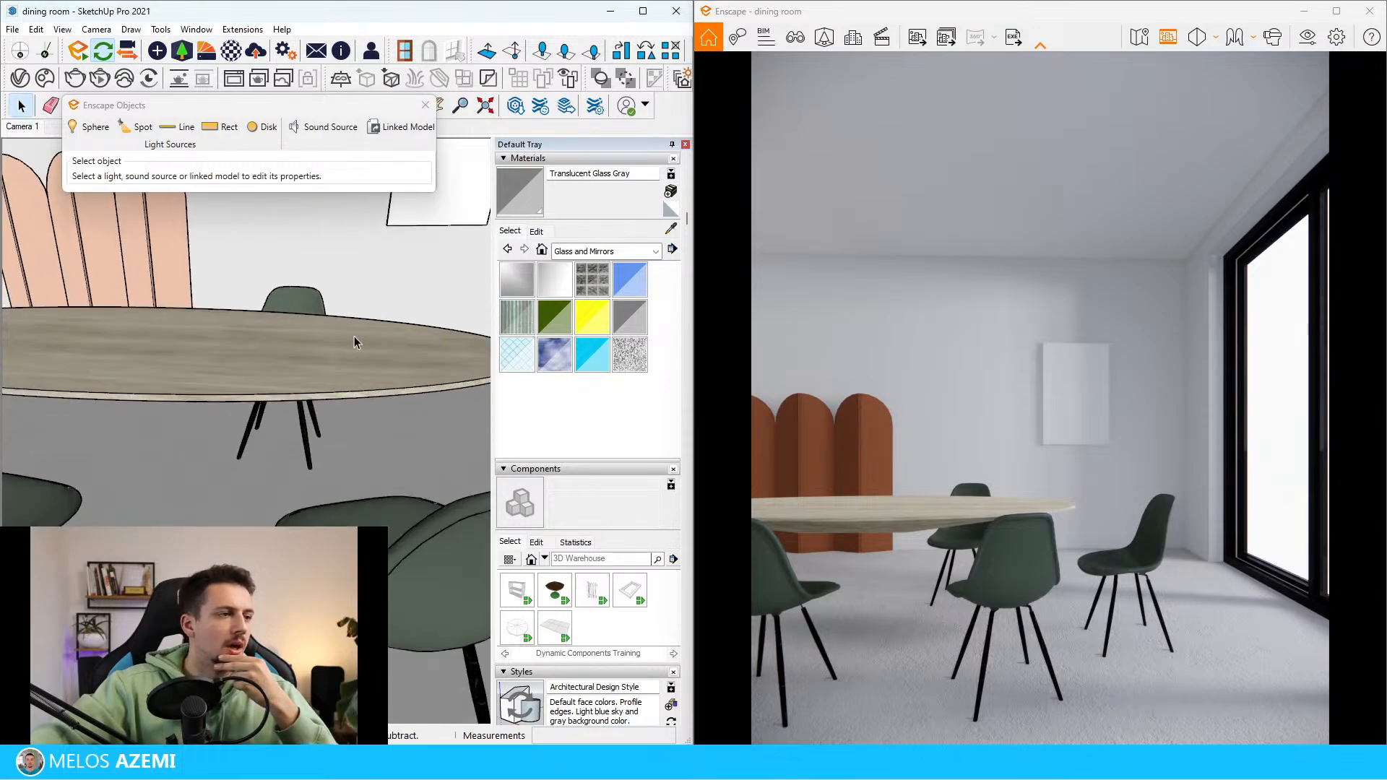
{"action": "left_click", "coordinate": [192, 364]}
Reopen 3D Warehouse and search its models for "round dining table"
{"action": "left_click", "coordinate": [516, 106]}
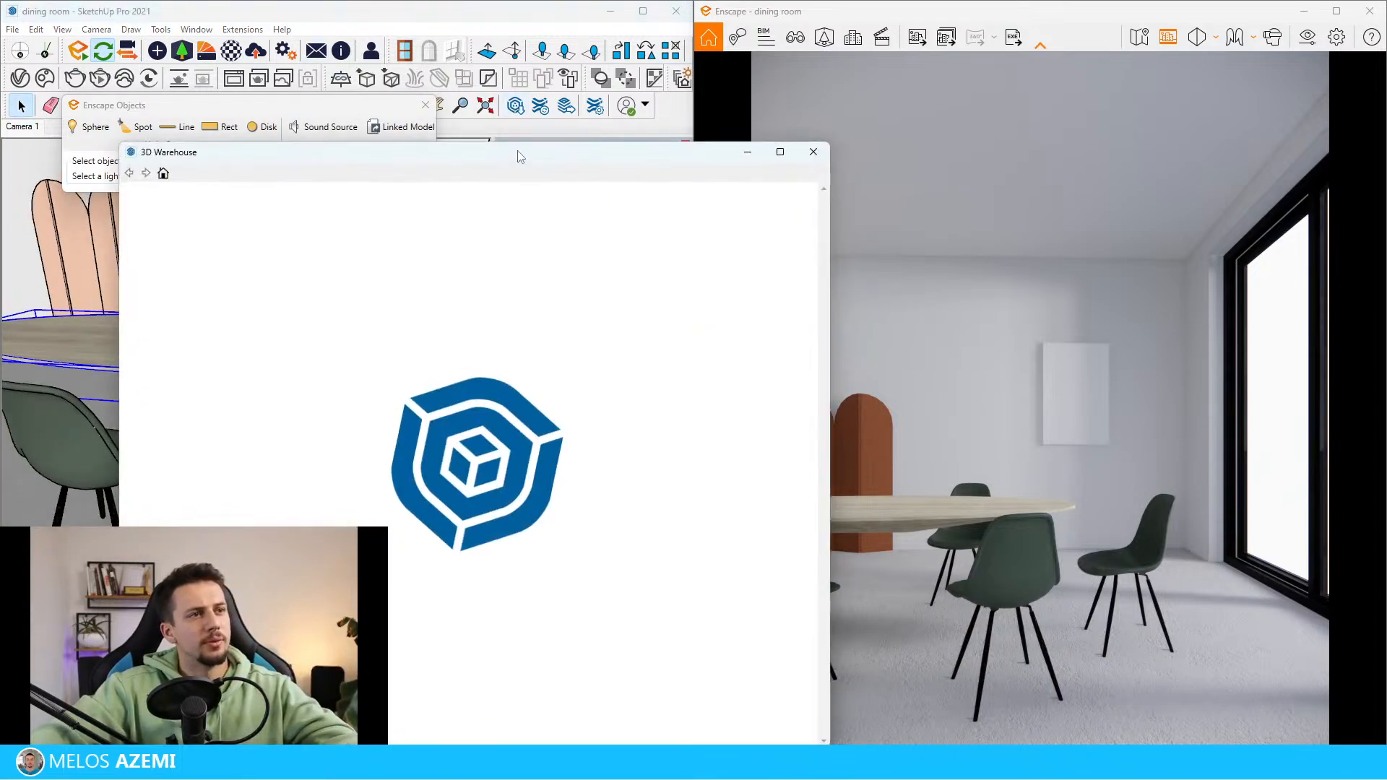
{"action": "left_click_drag", "start_coordinate": [519, 152], "coordinate": [412, 142]}
{"action": "scroll", "coordinate": [192, 311], "scroll_direction": "down", "scroll_amount": 20}
{"action": "scroll", "coordinate": [244, 308], "scroll_direction": "up", "scroll_amount": 20}
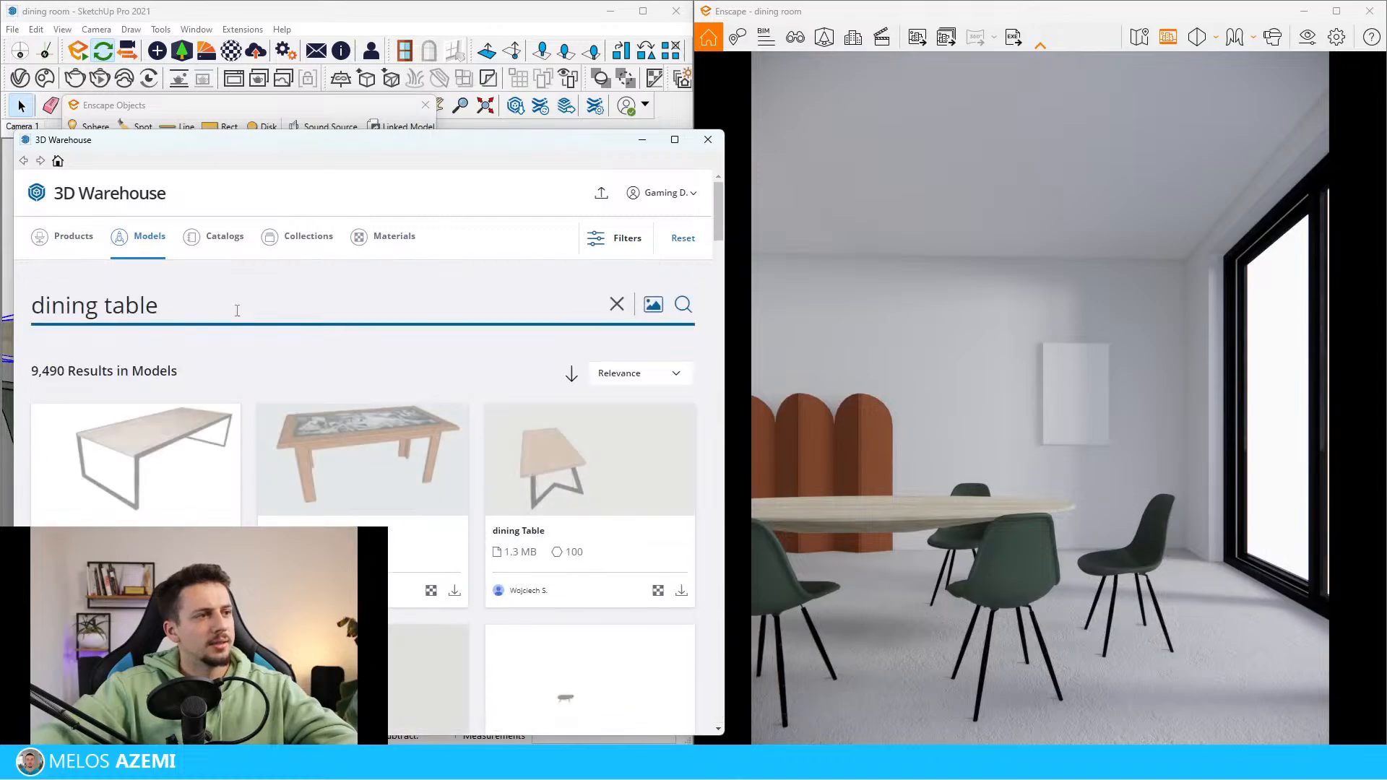
{"action": "double_click", "coordinate": [193, 306]}
{"action": "left_click", "coordinate": [200, 302]}
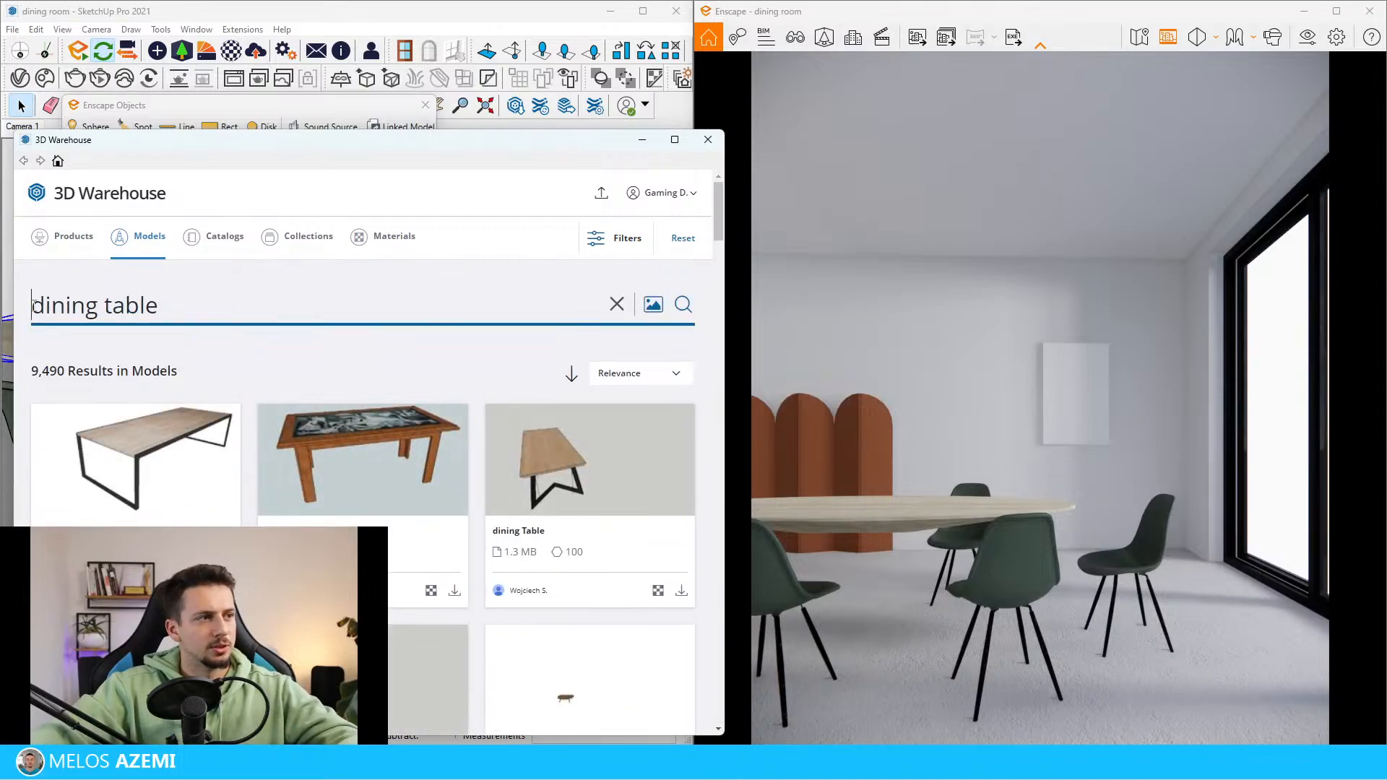
{"action": "key", "text": "Home"}
{"action": "type", "text": "round"}
{"action": "key", "text": "Return"}
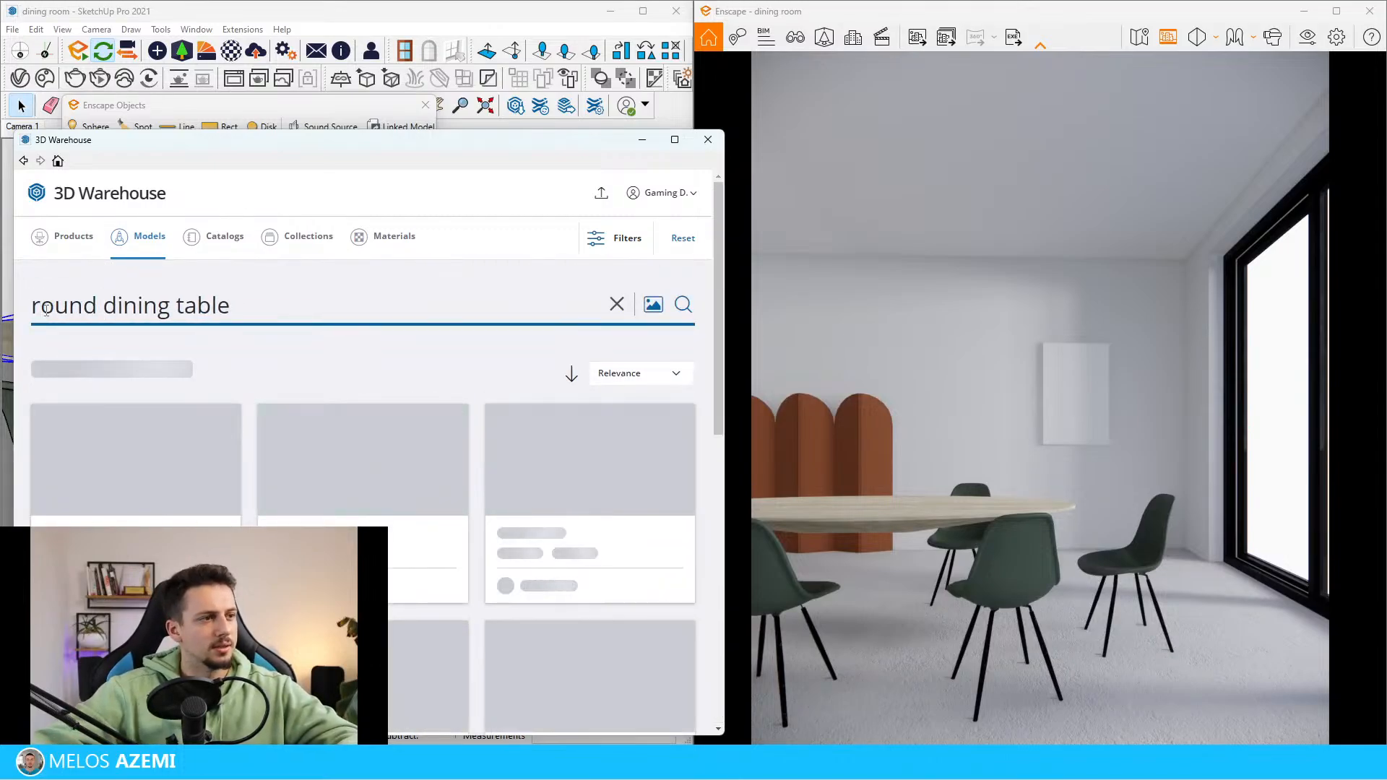
Switch the search to products and shorten the search text to "dining table"
{"action": "left_click", "coordinate": [87, 235]}
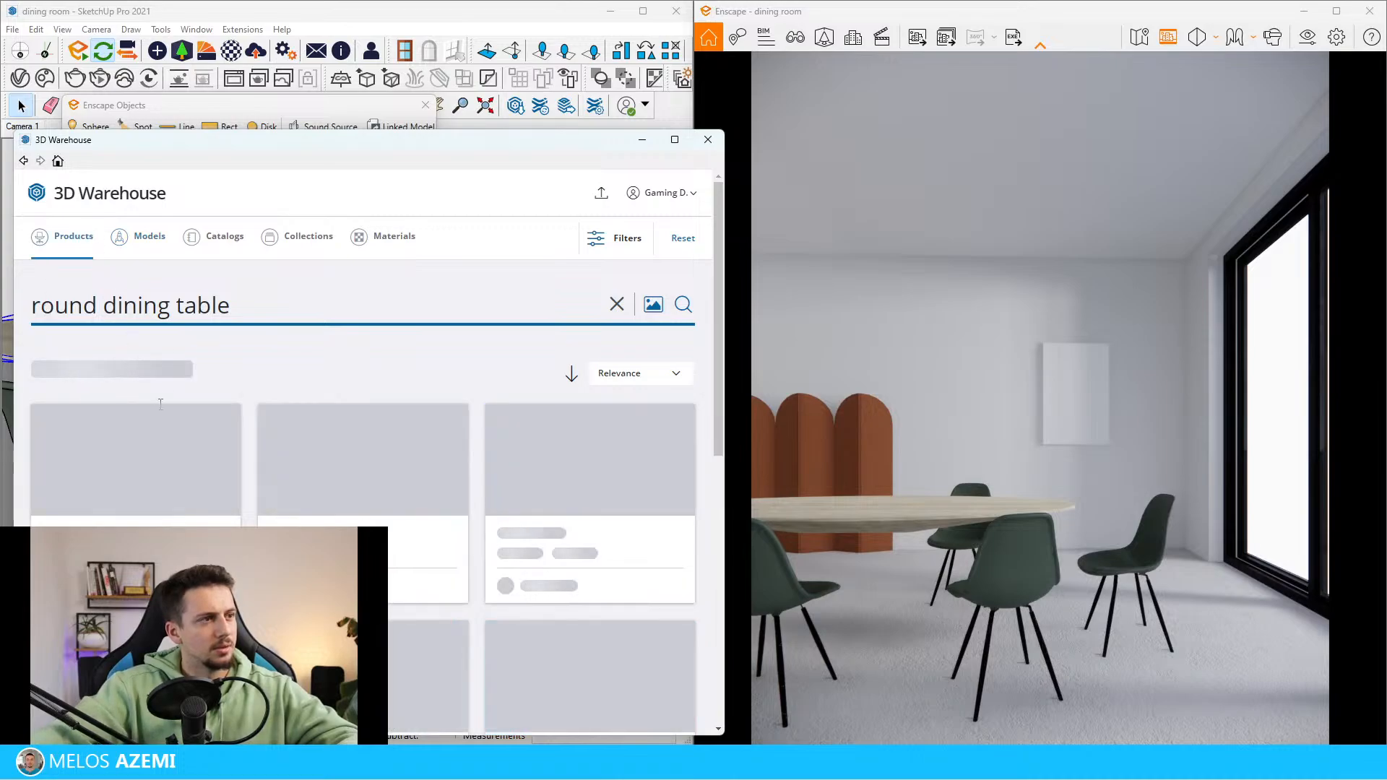
{"action": "double_click", "coordinate": [68, 307]}
{"action": "key", "text": "BackSpace"}
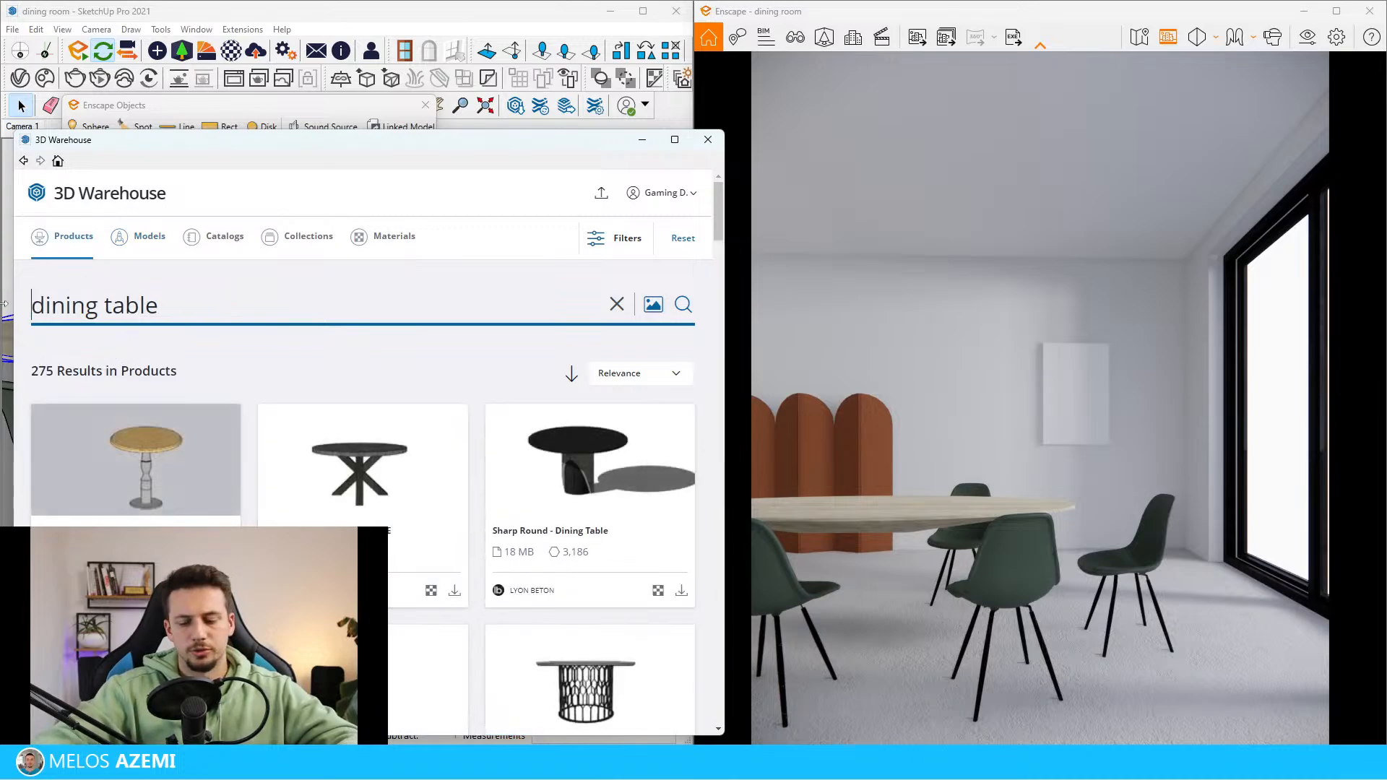
{"action": "key", "text": "Return"}
Browse the 3D Warehouse product results for a dining table that resembles the reference image
{"action": "scroll", "coordinate": [549, 471], "scroll_direction": "down", "scroll_amount": 5}
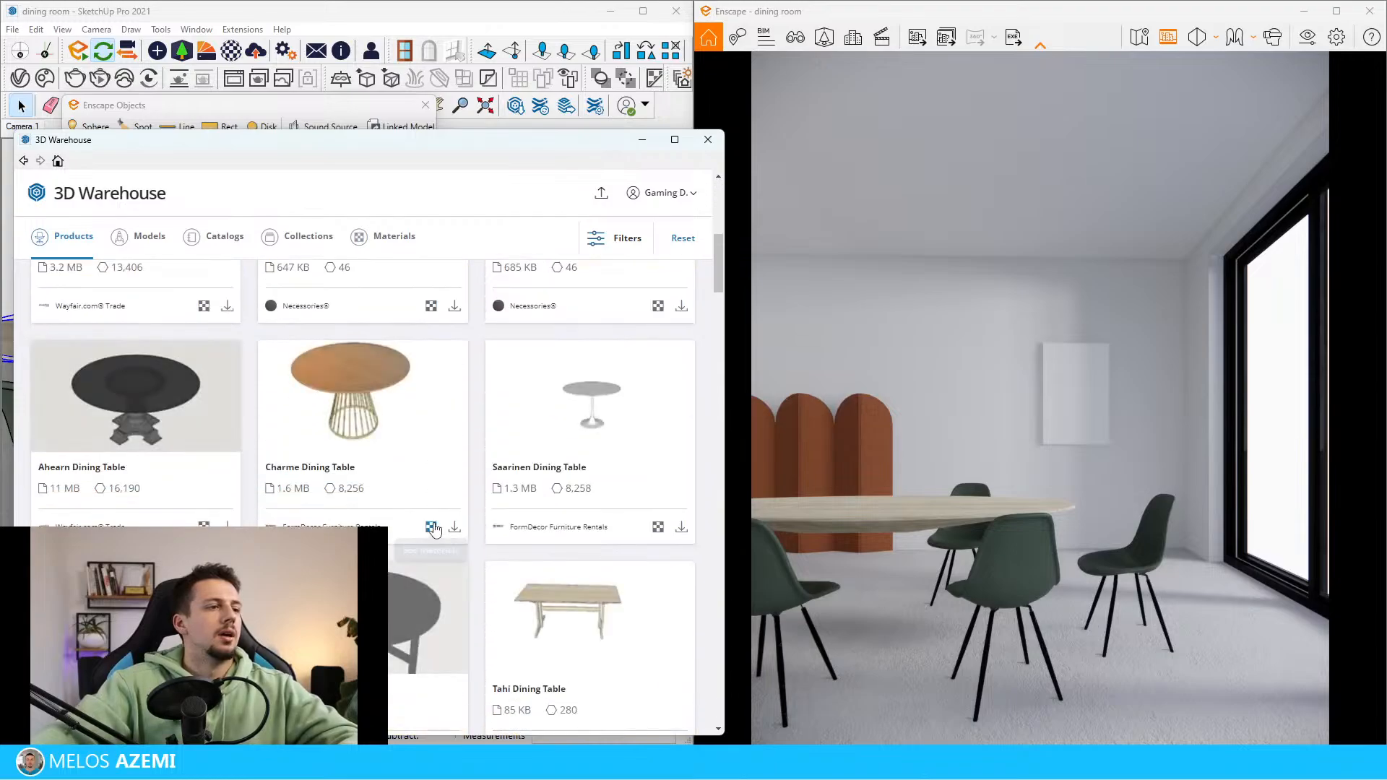
{"action": "scroll", "coordinate": [440, 526], "scroll_direction": "down", "scroll_amount": 12}
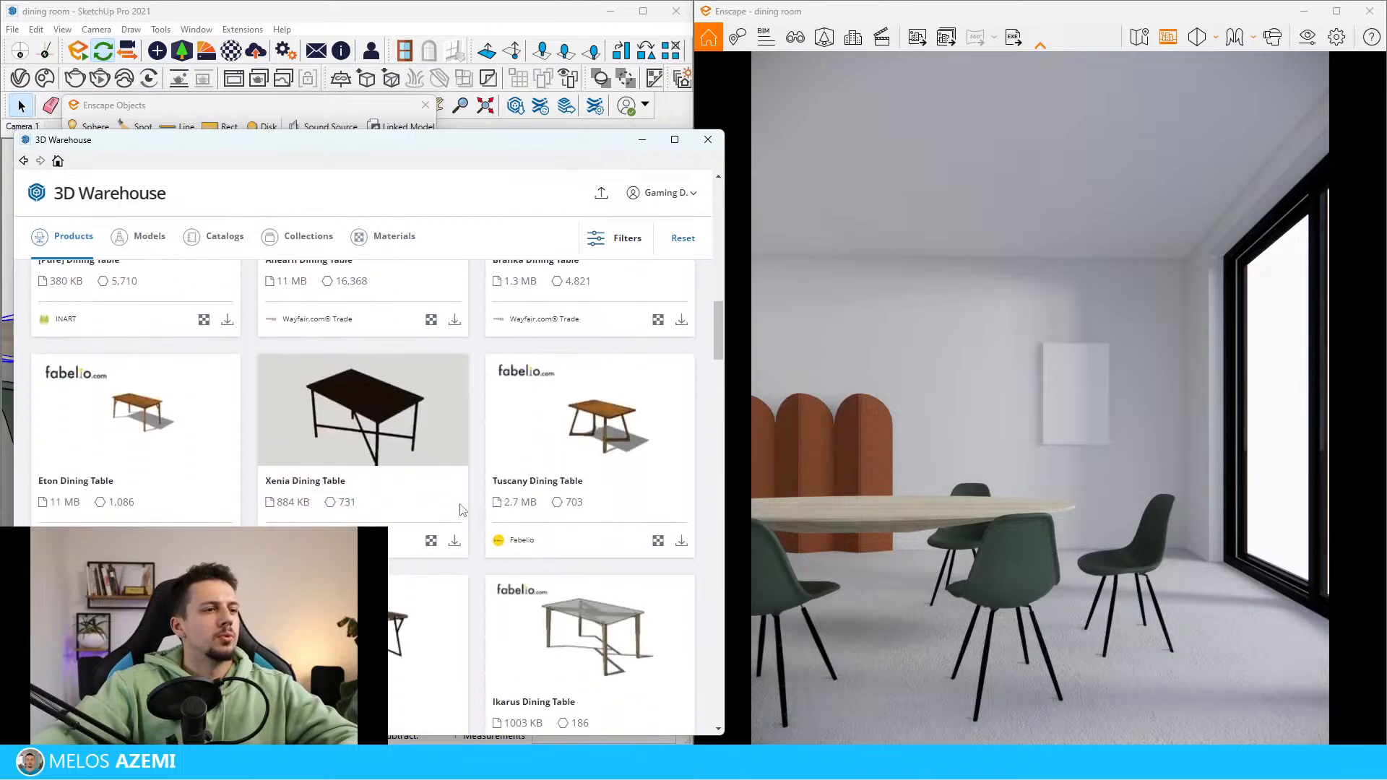
{"action": "scroll", "coordinate": [479, 506], "scroll_direction": "down", "scroll_amount": 4}
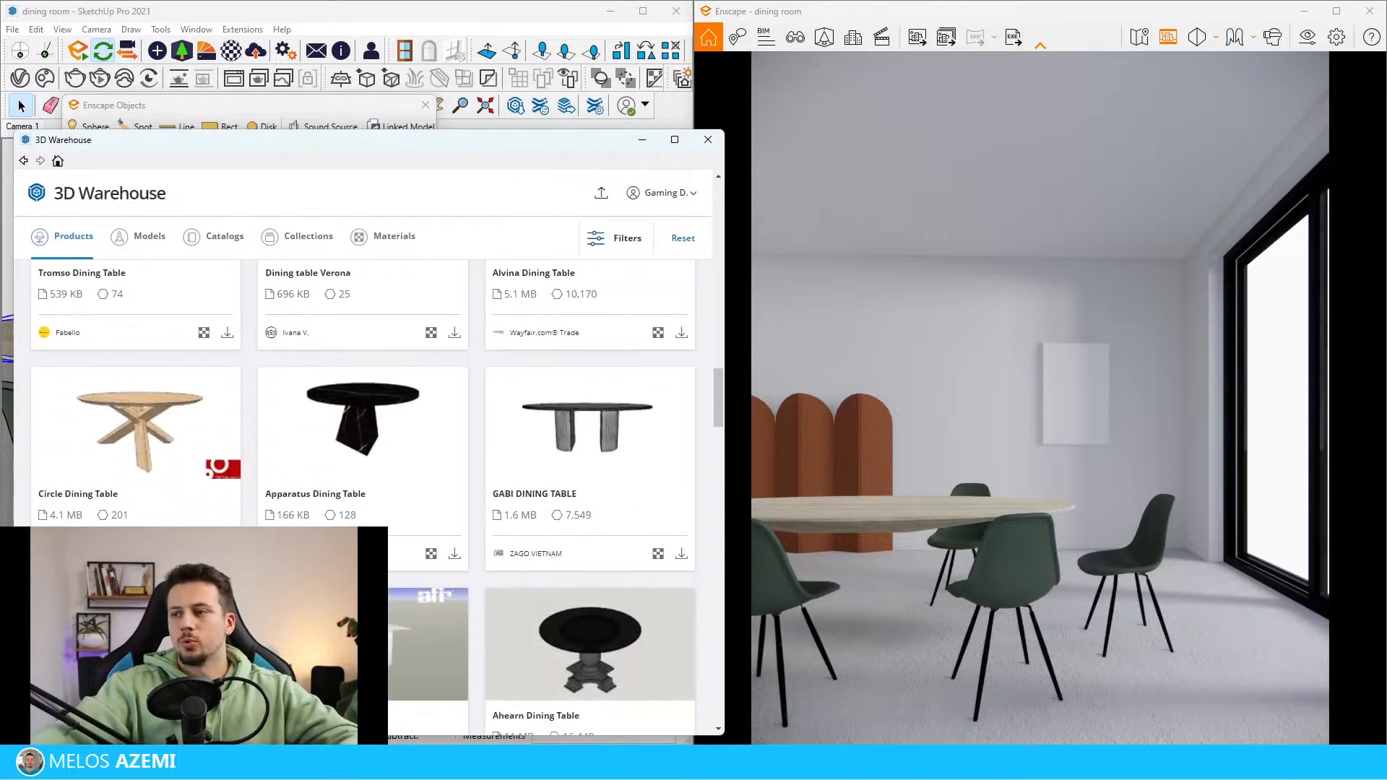
{"action": "scroll", "coordinate": [445, 649], "scroll_direction": "down", "scroll_amount": 3}
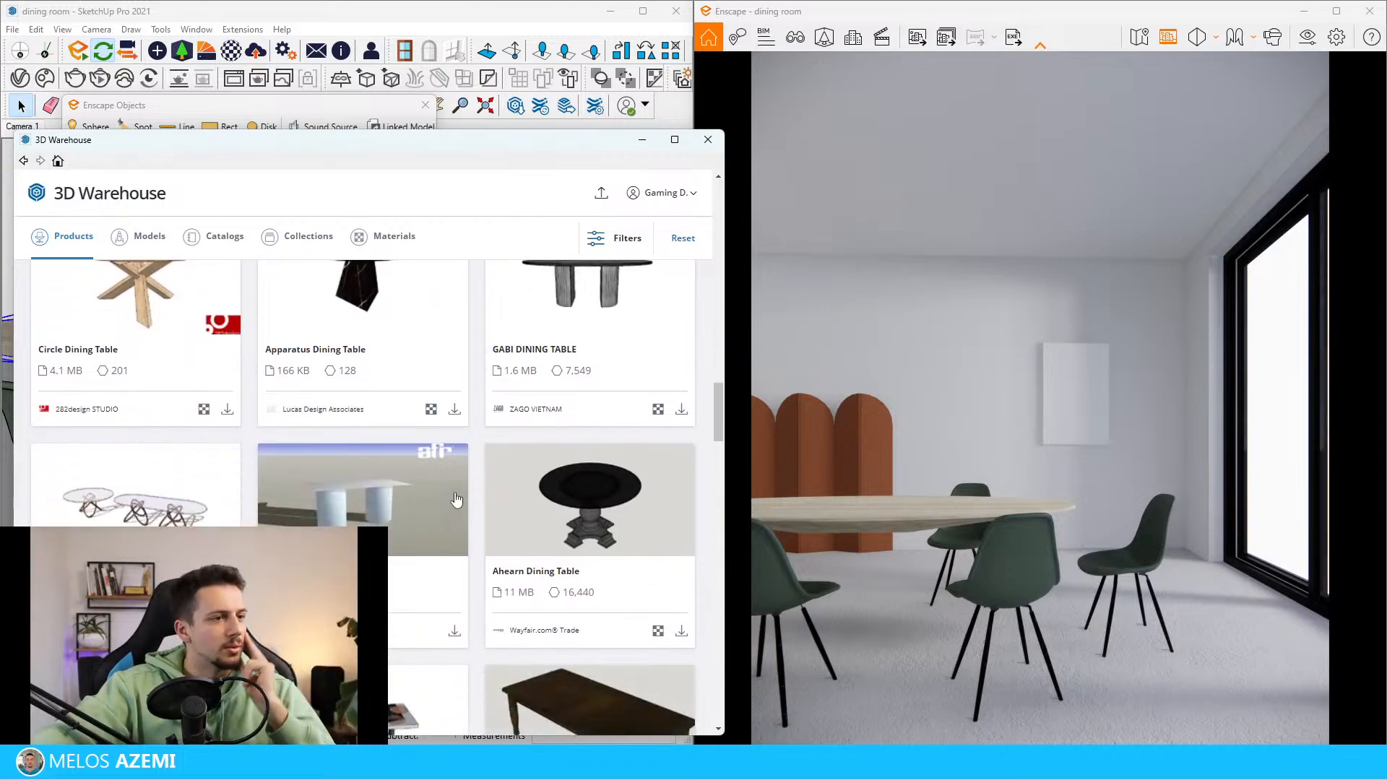
{"action": "scroll", "coordinate": [448, 538], "scroll_direction": "down", "scroll_amount": 10}
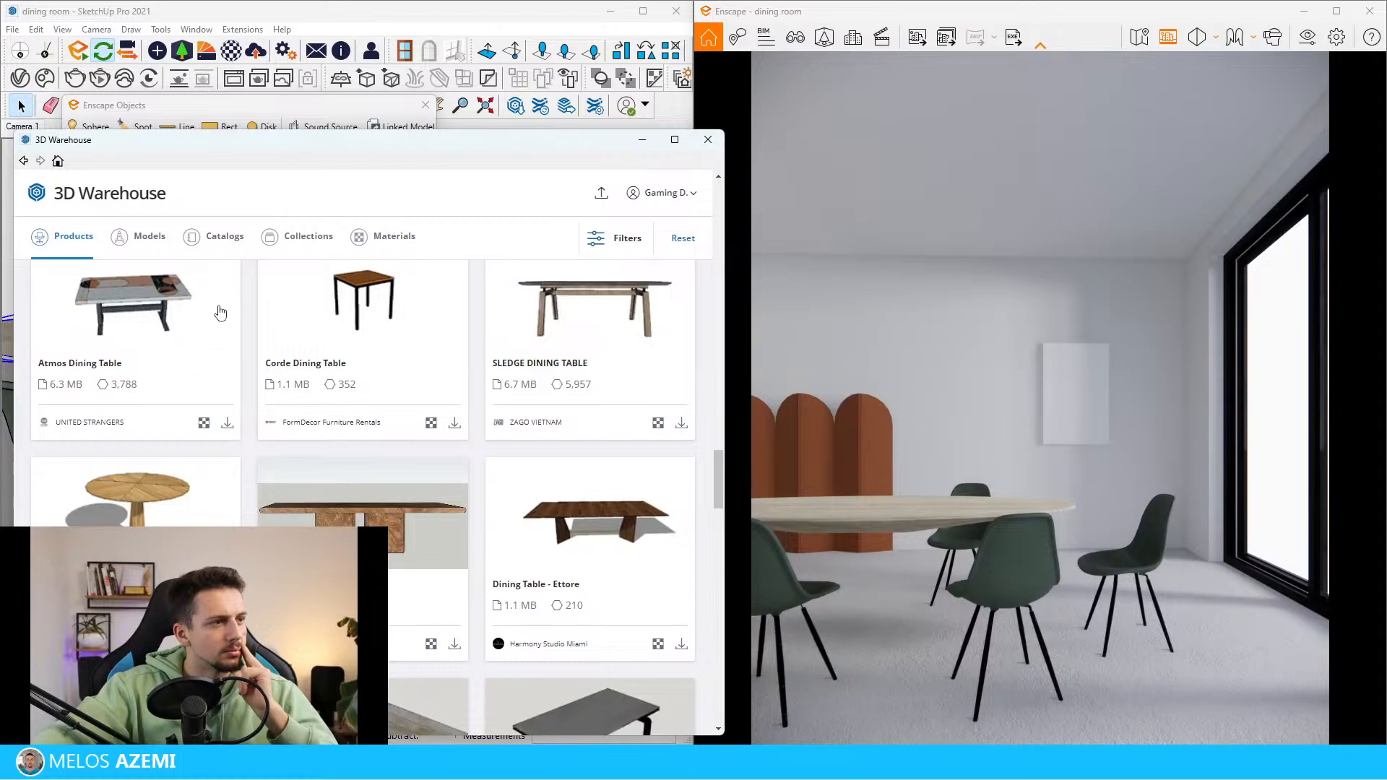
{"action": "scroll", "coordinate": [589, 453], "scroll_direction": "down", "scroll_amount": 6}
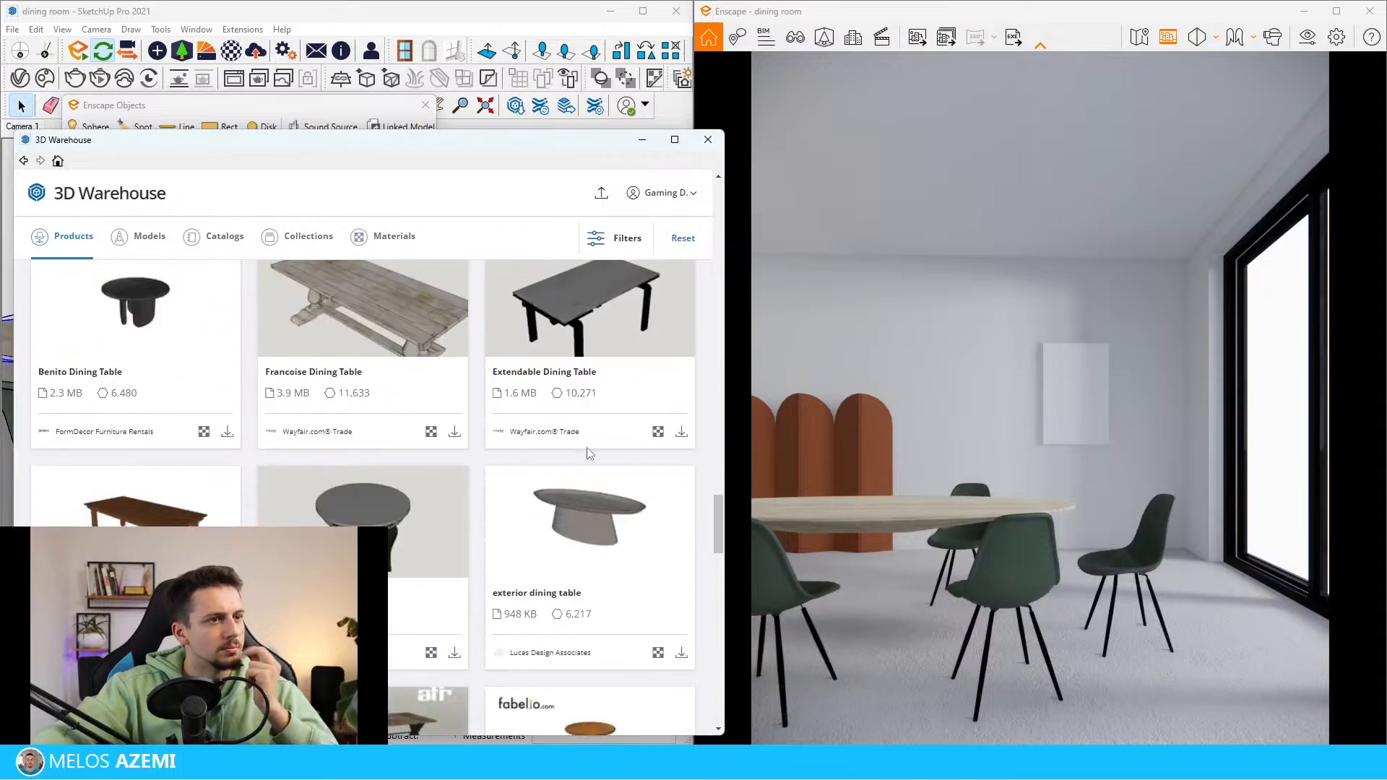
{"action": "scroll", "coordinate": [589, 453], "scroll_direction": "down", "scroll_amount": 7}
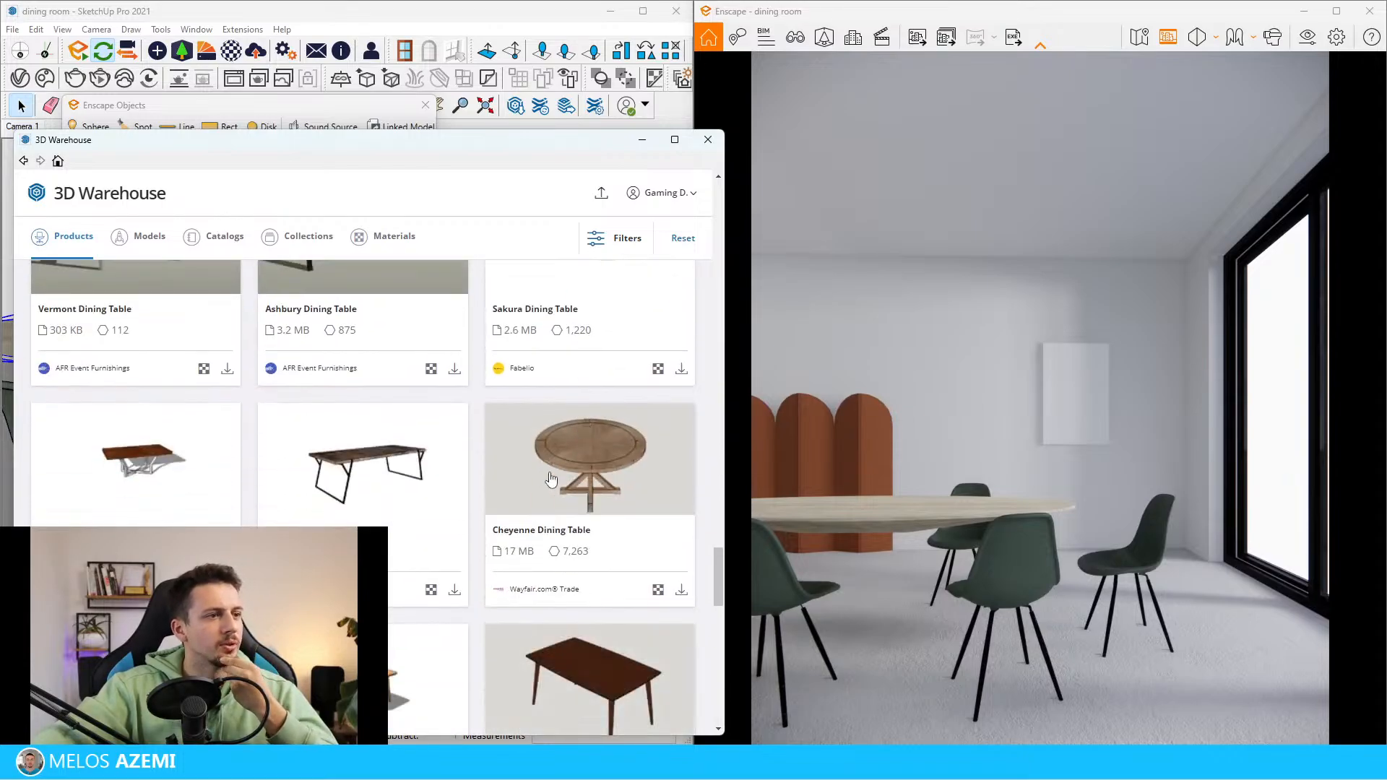
{"action": "scroll", "coordinate": [550, 478], "scroll_direction": "down", "scroll_amount": 6}
{"action": "scroll", "coordinate": [459, 476], "scroll_direction": "down", "scroll_amount": 3}
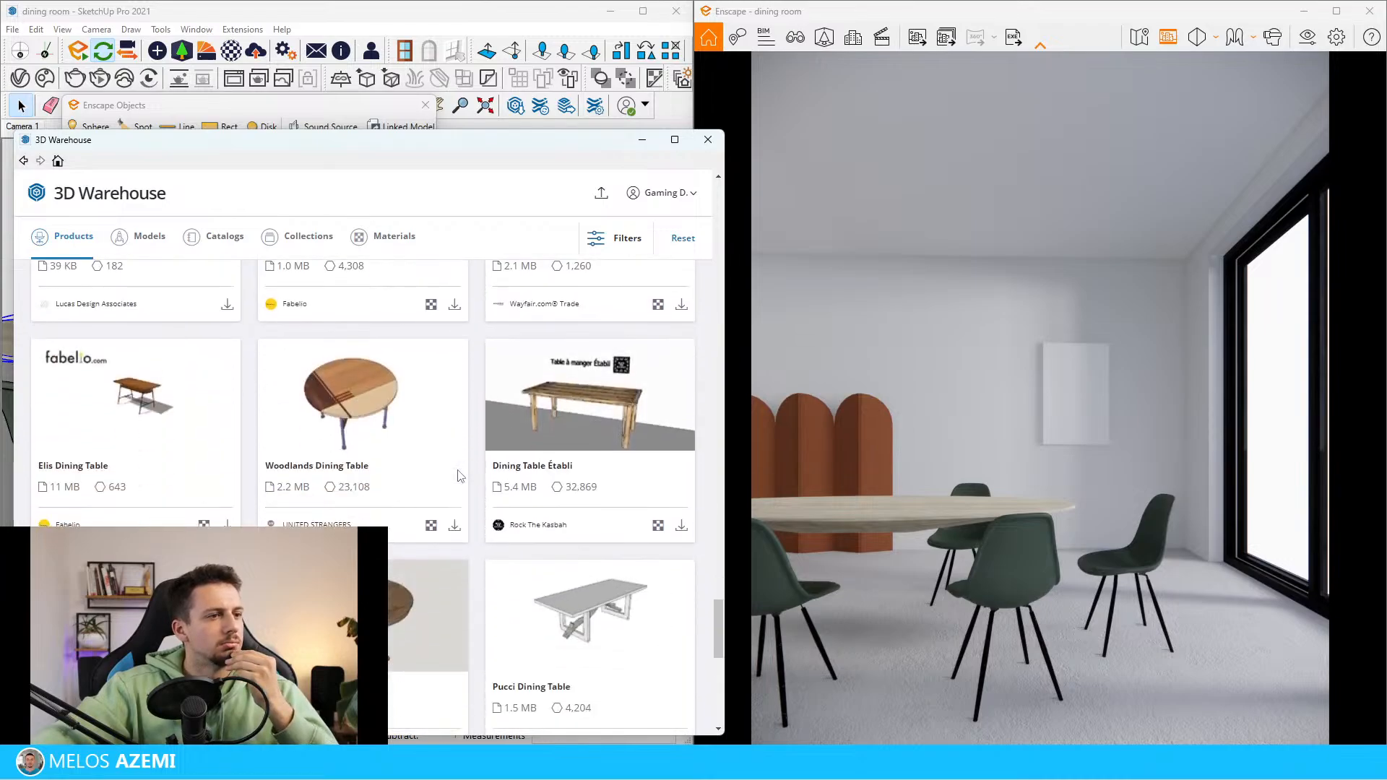
{"action": "scroll", "coordinate": [459, 476], "scroll_direction": "down", "scroll_amount": 8}
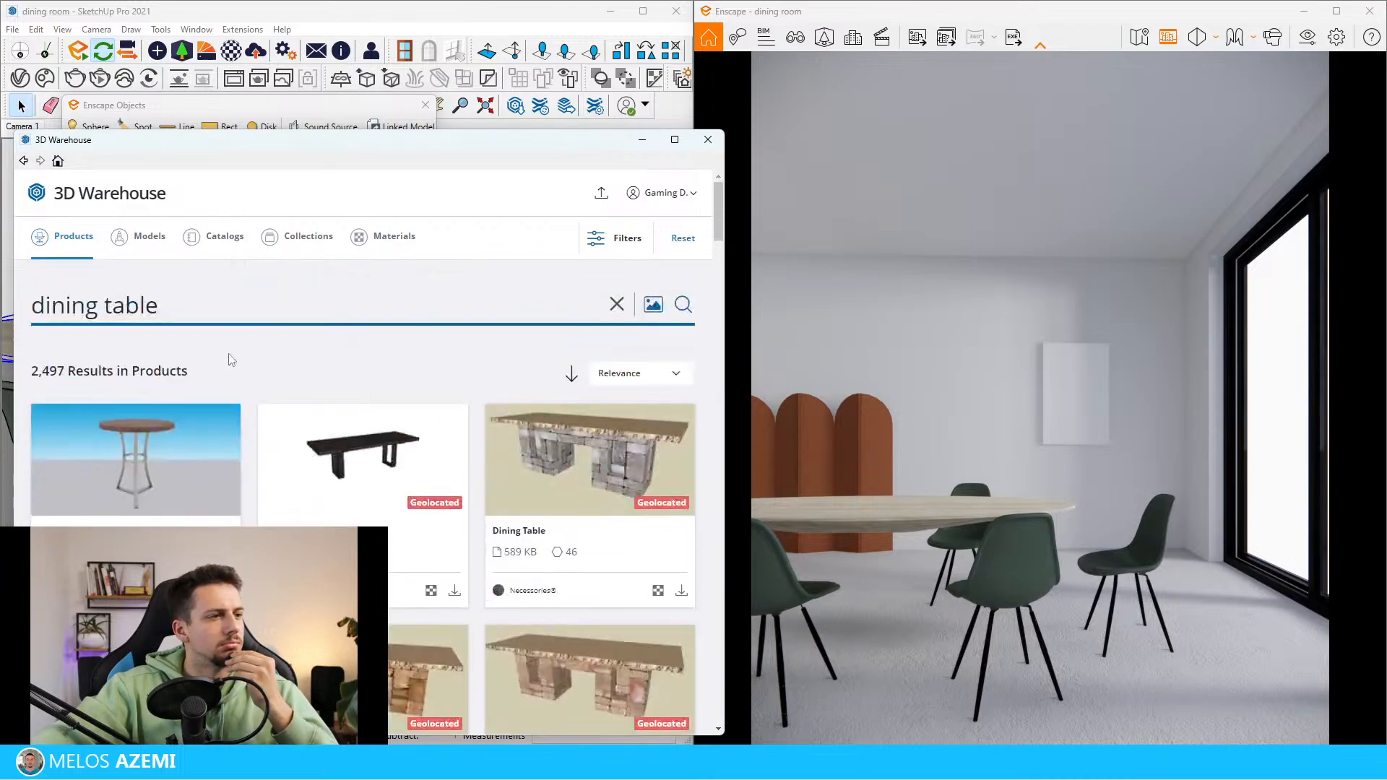
Switch the dining table search to models and inspect the black table set with upholstered white chairs
{"action": "left_click", "coordinate": [144, 249]}
{"action": "scroll", "coordinate": [589, 574], "scroll_direction": "down", "scroll_amount": 4}
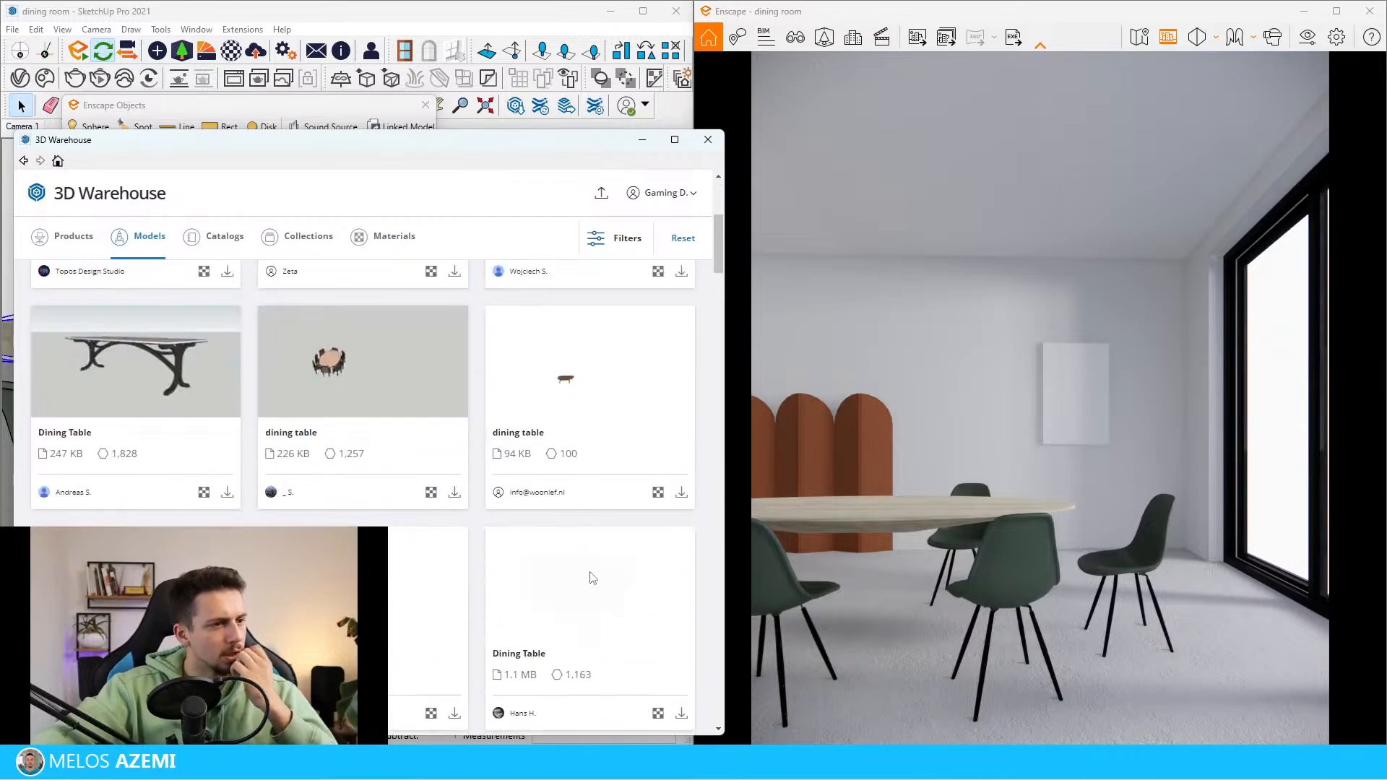
{"action": "scroll", "coordinate": [589, 575], "scroll_direction": "down", "scroll_amount": 15}
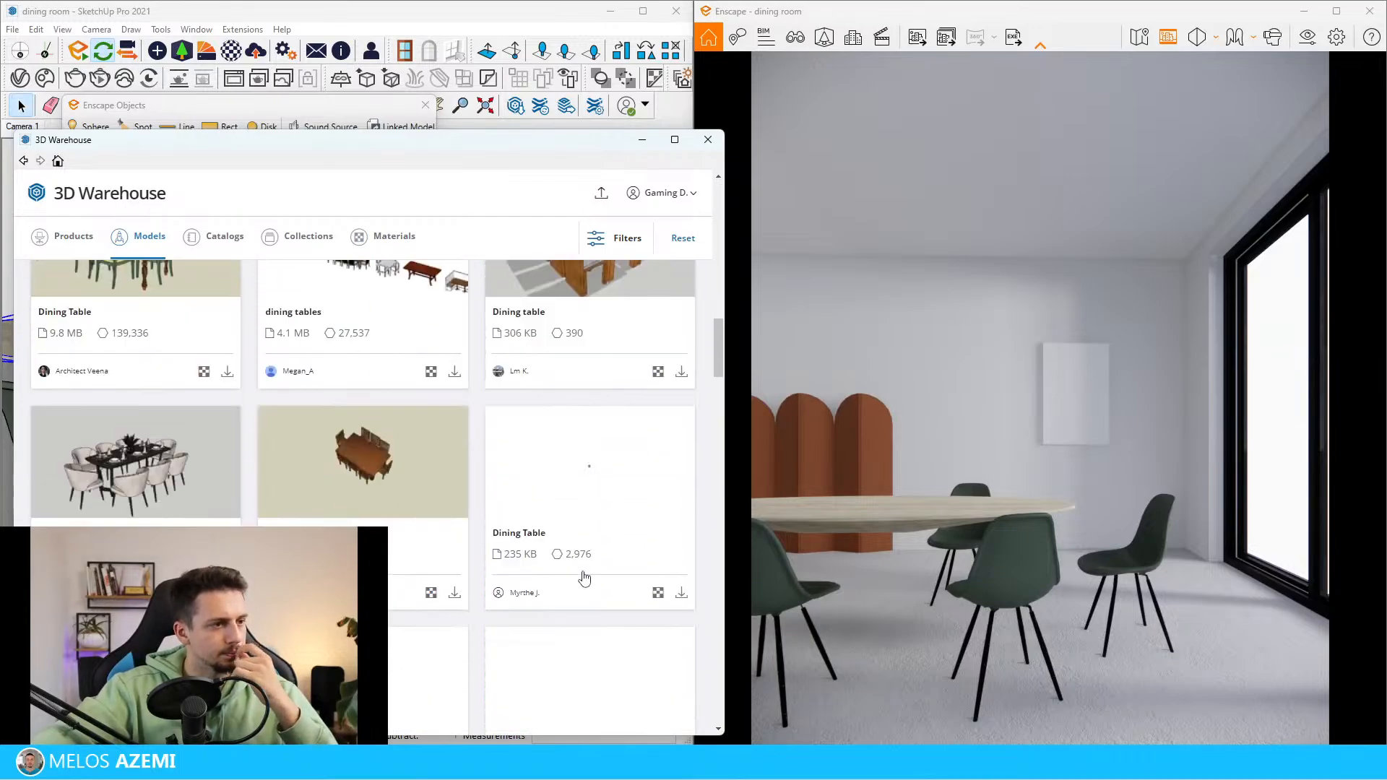
{"action": "left_click", "coordinate": [149, 443]}
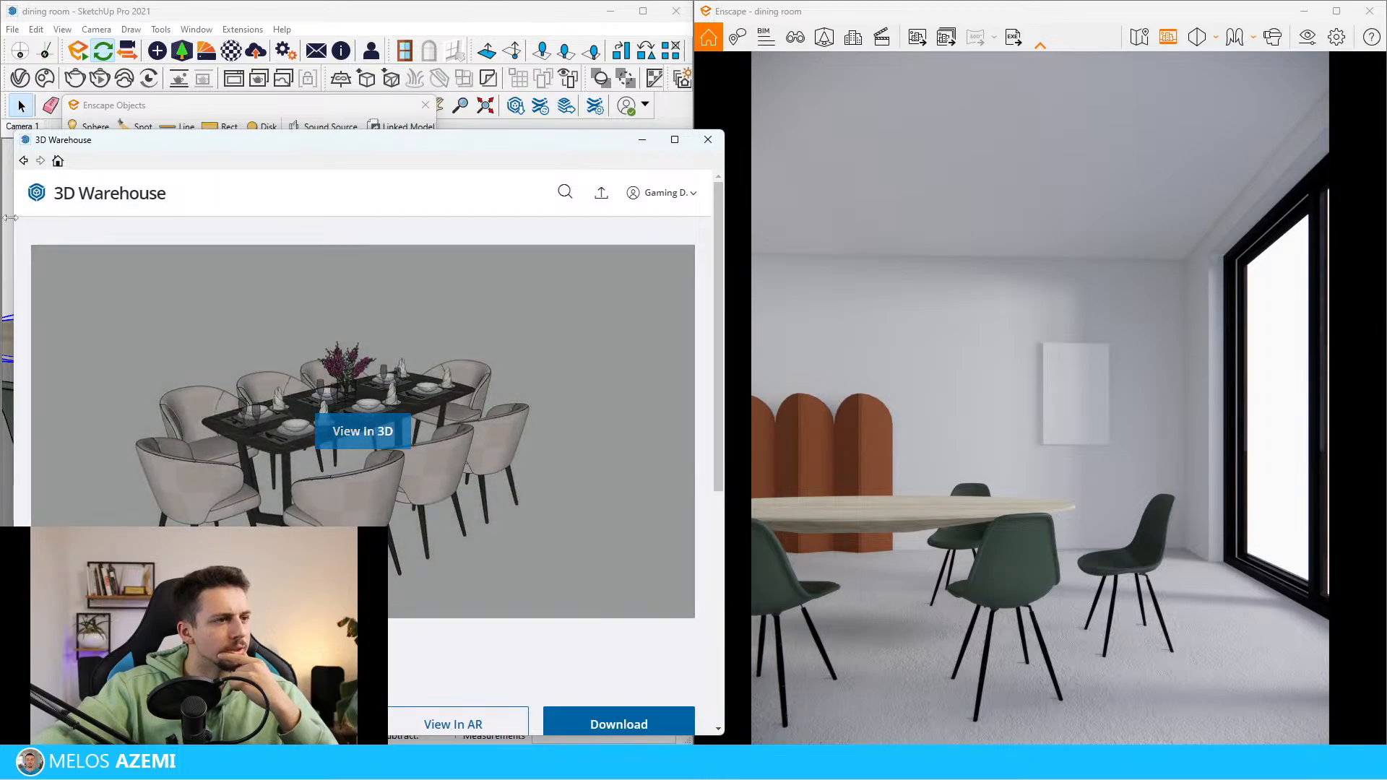
{"action": "left_click", "coordinate": [24, 160]}
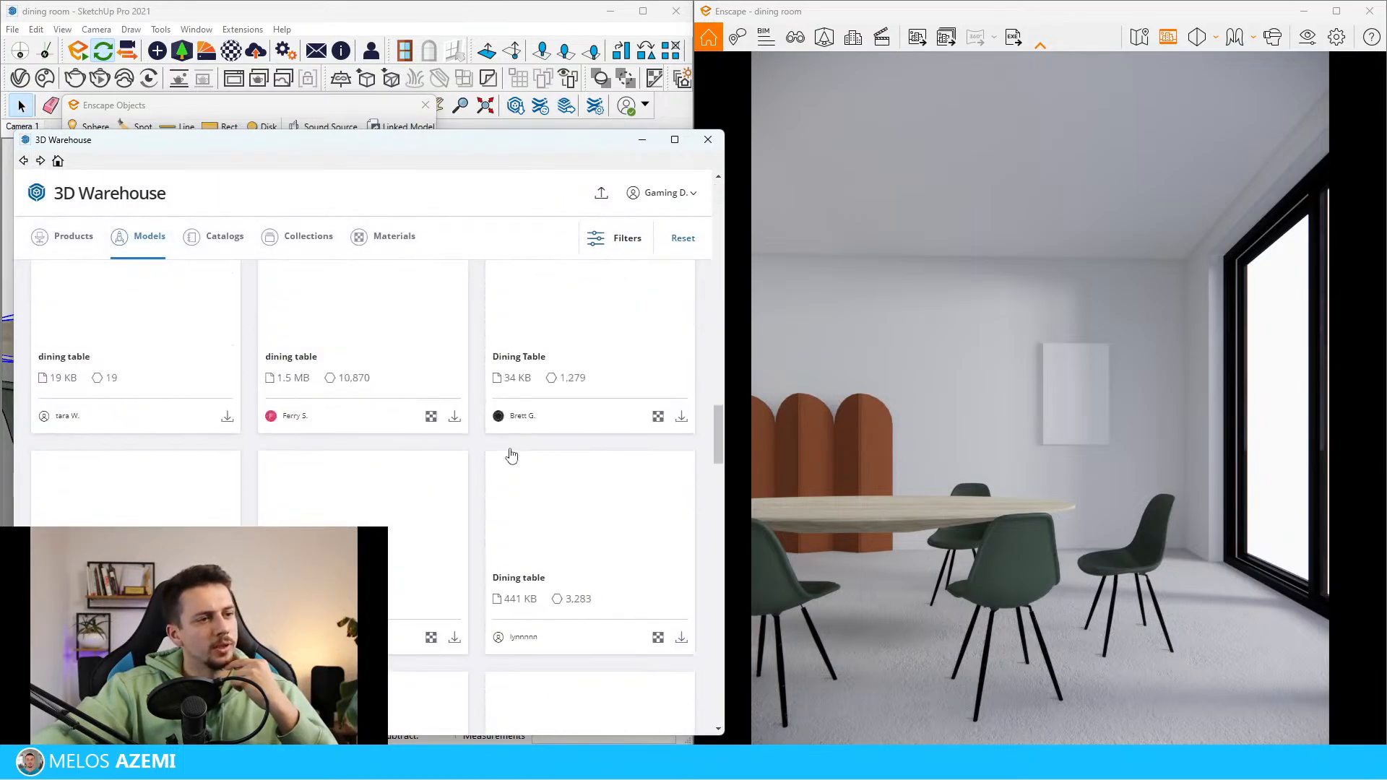
Filter the dining table models to a polygon count of at least 4K
{"action": "left_click", "coordinate": [635, 237]}
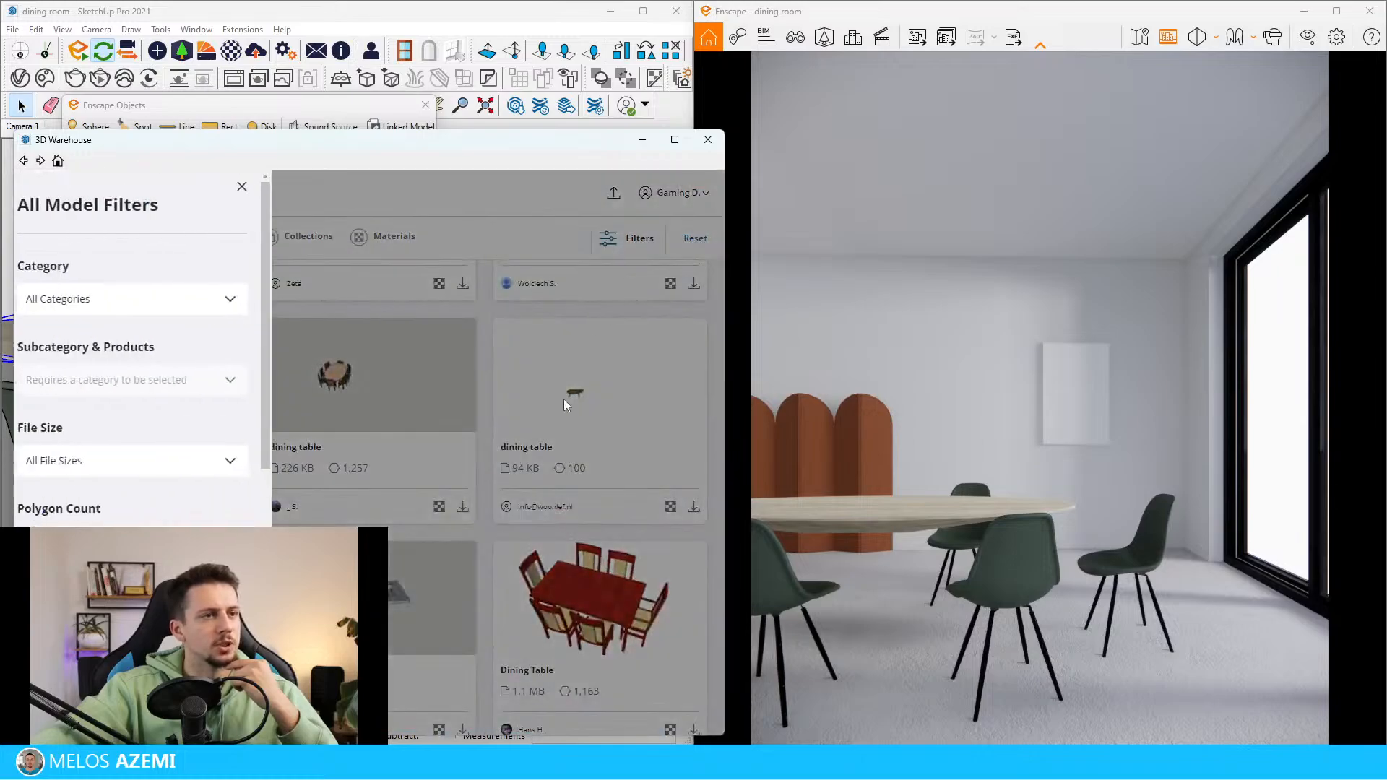
{"action": "left_click", "coordinate": [160, 522]}
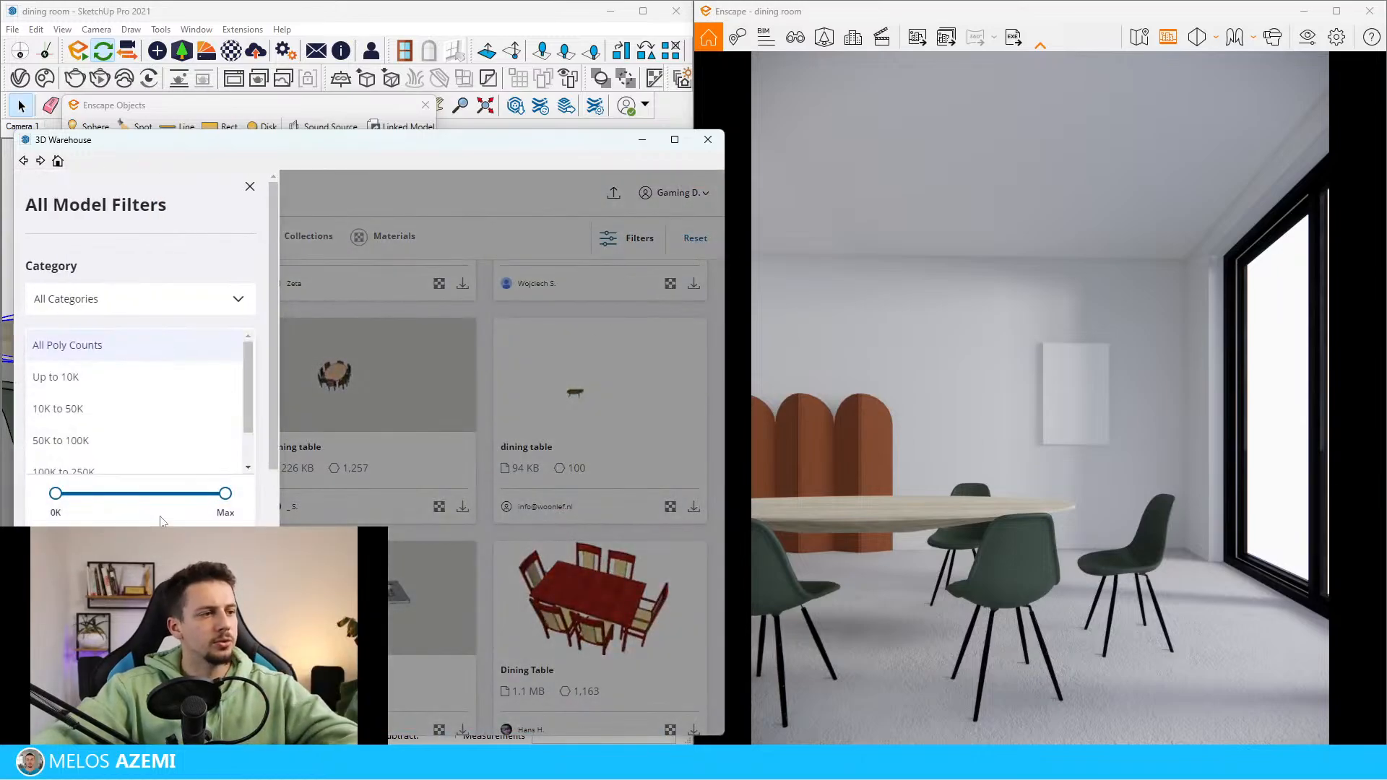
{"action": "left_click_drag", "start_coordinate": [63, 498], "coordinate": [88, 507]}
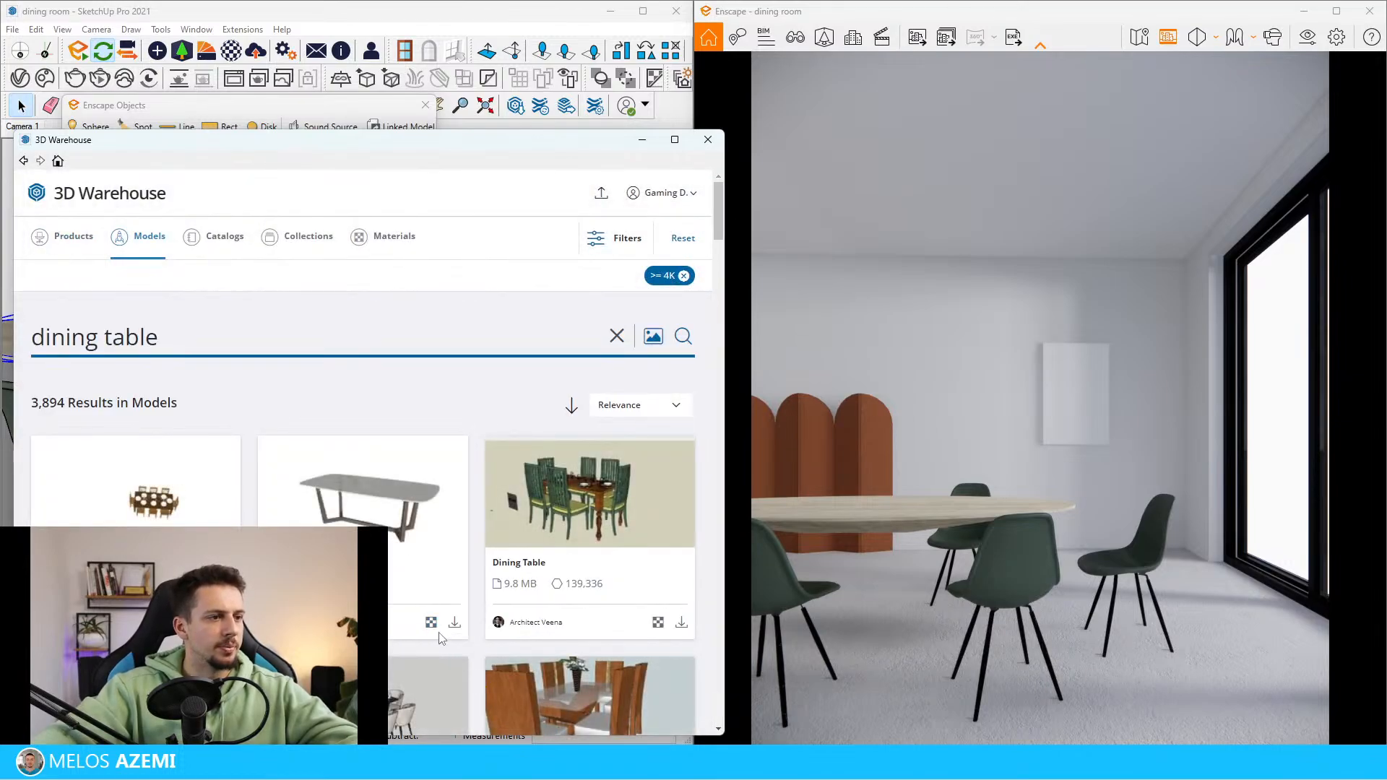
Load the rounded grey-topped dining table with angled legs directly into the model and place it by the oval tabletop
{"action": "left_click", "coordinate": [455, 623]}
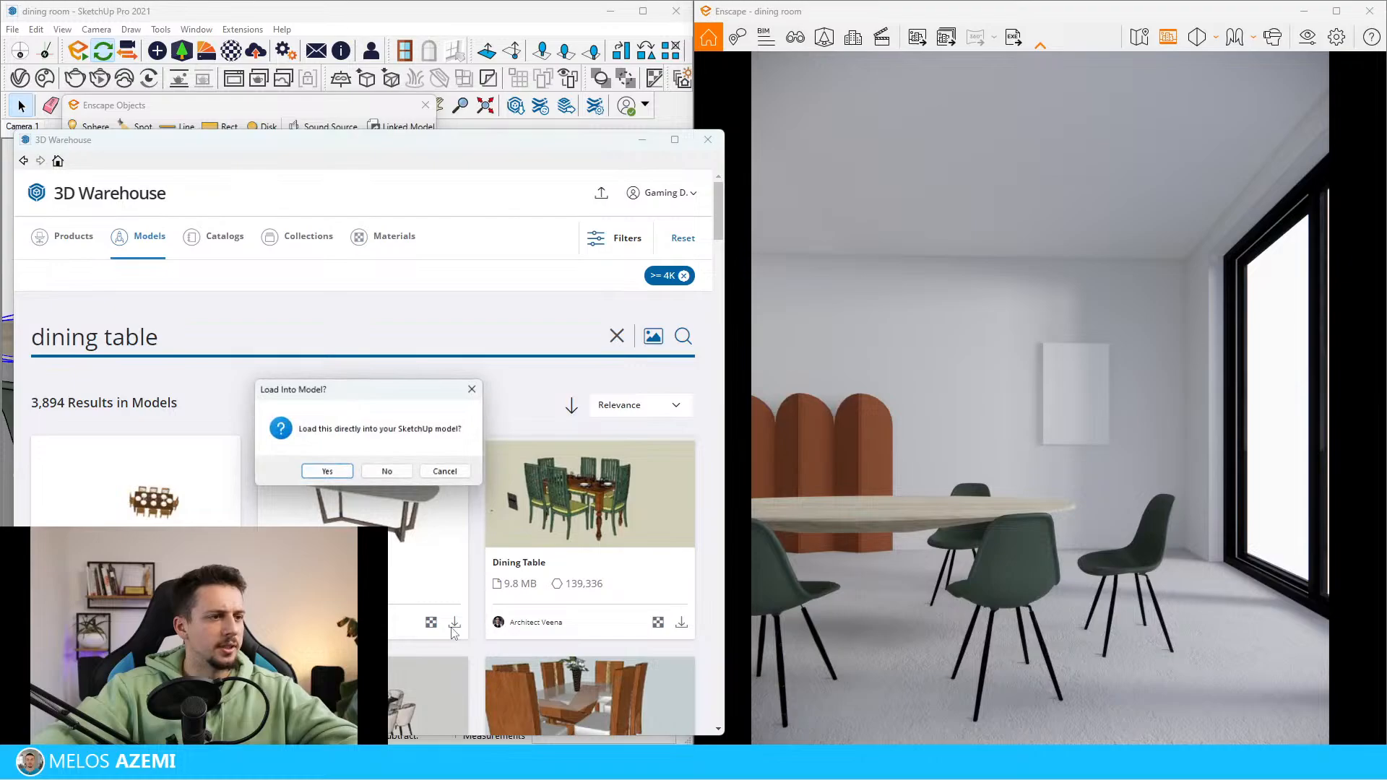
{"action": "left_click", "coordinate": [326, 471]}
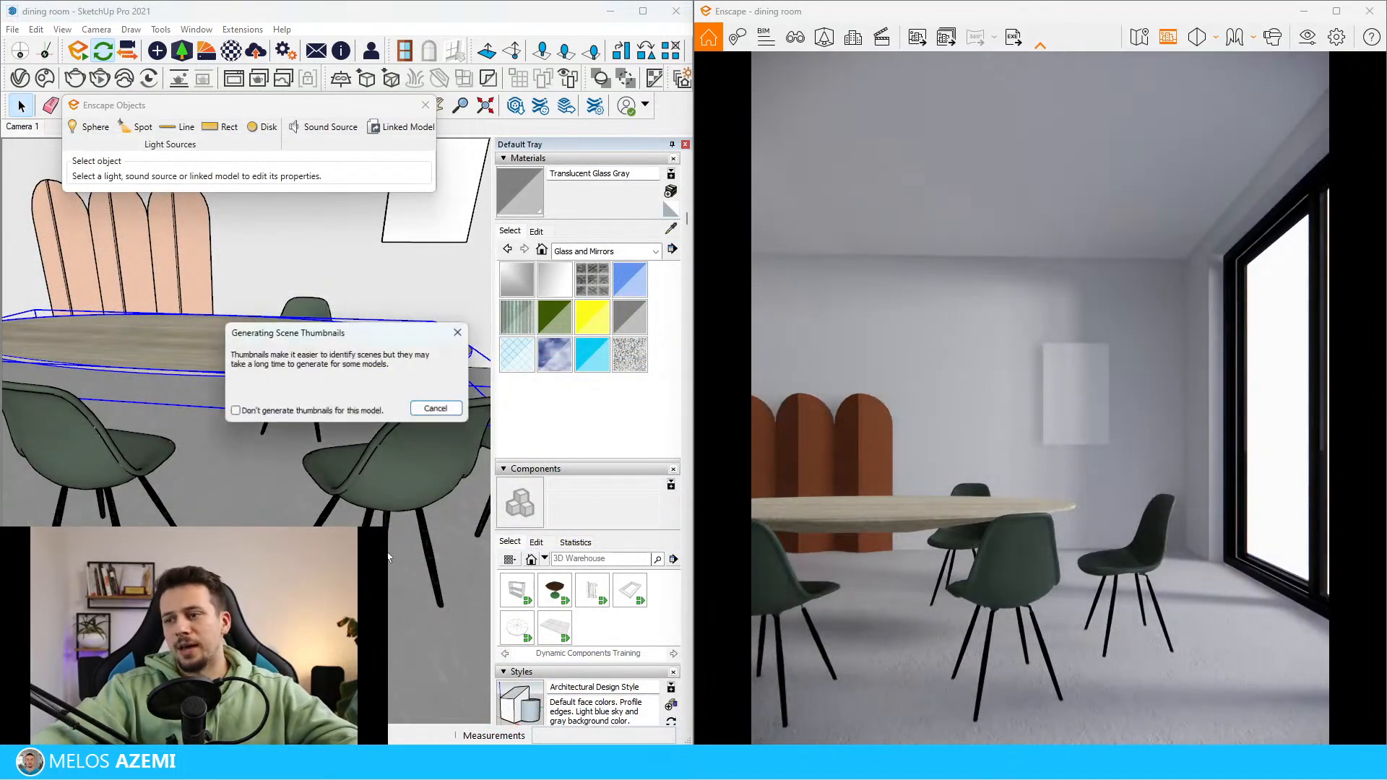
{"action": "scroll", "coordinate": [389, 560], "scroll_direction": "down", "scroll_amount": 2}
{"action": "scroll", "coordinate": [279, 490], "scroll_direction": "up", "scroll_amount": 10}
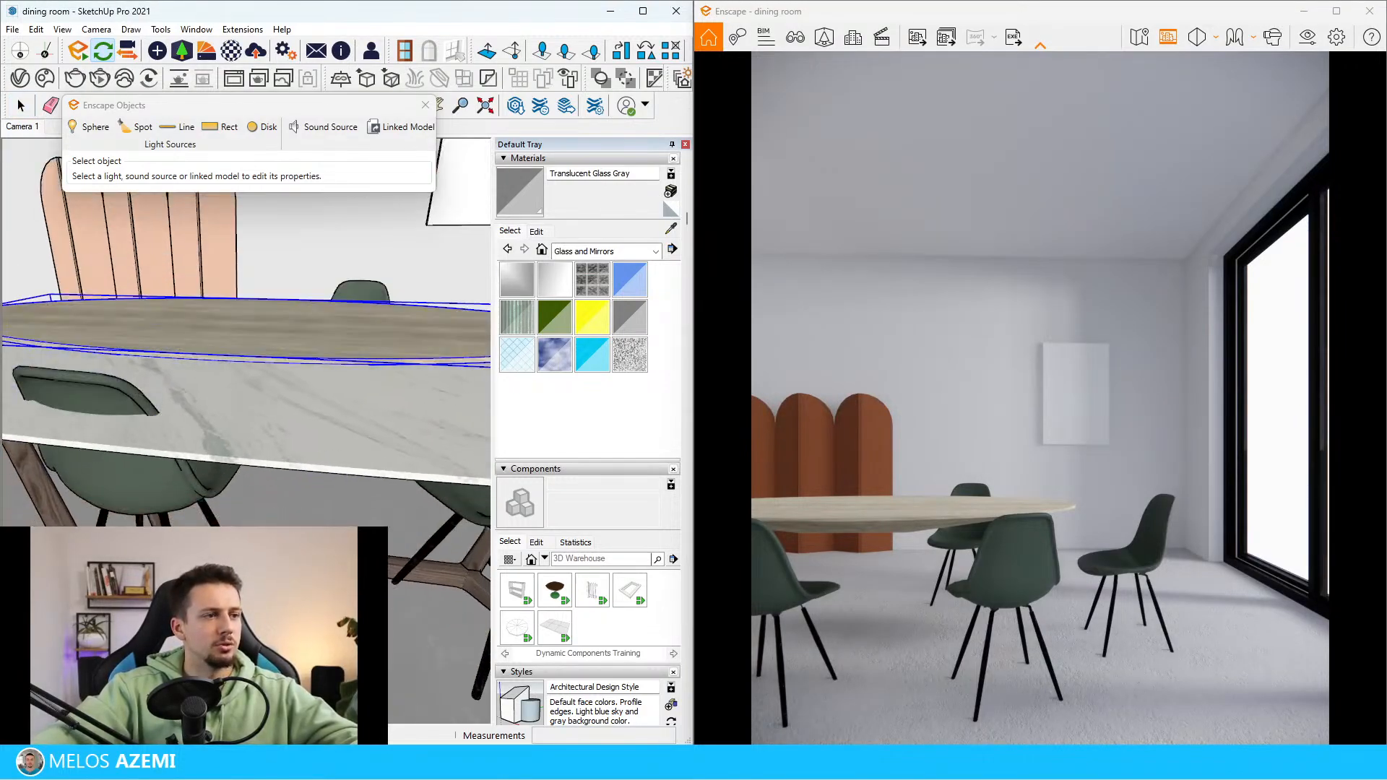
{"action": "scroll", "coordinate": [279, 489], "scroll_direction": "down", "scroll_amount": 3}
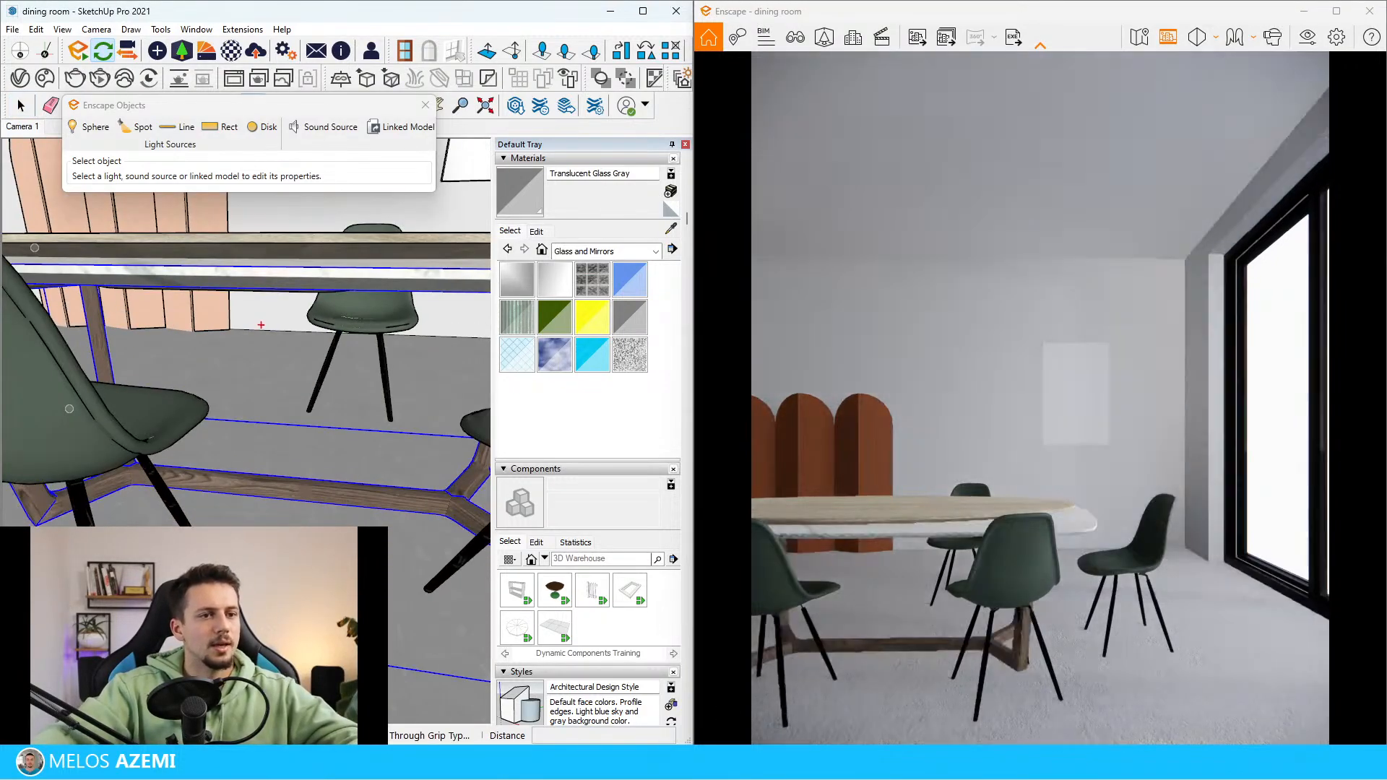
{"action": "scroll", "coordinate": [325, 344], "scroll_direction": "up", "scroll_amount": 4}
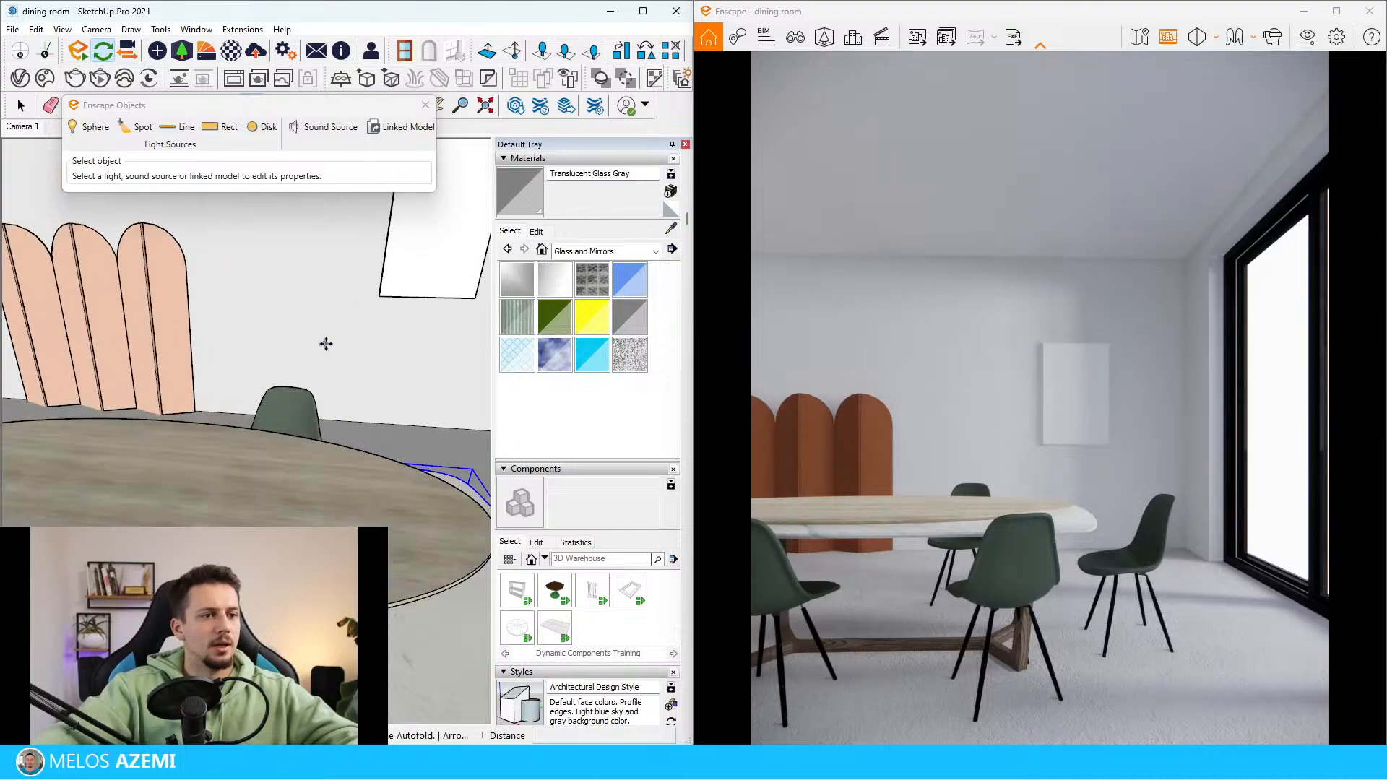
Paint the imported table's marble top with the oval tabletop's wood material, MD510-WAL_Material_01
{"action": "scroll", "coordinate": [285, 508], "scroll_direction": "down", "scroll_amount": 3}
{"action": "key", "text": "space"}
{"action": "key", "text": "space"}
{"action": "double_click", "coordinate": [419, 614]}
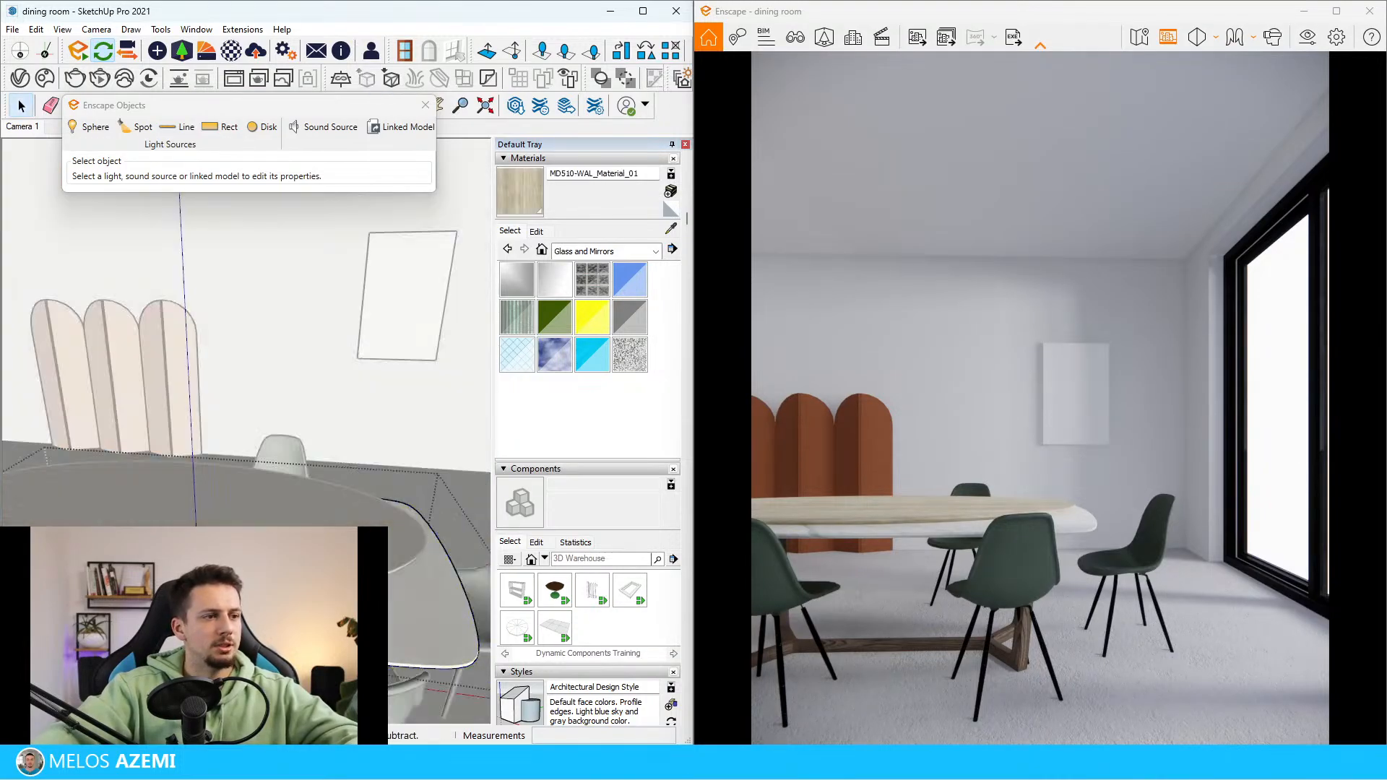
{"action": "left_click", "coordinate": [419, 599]}
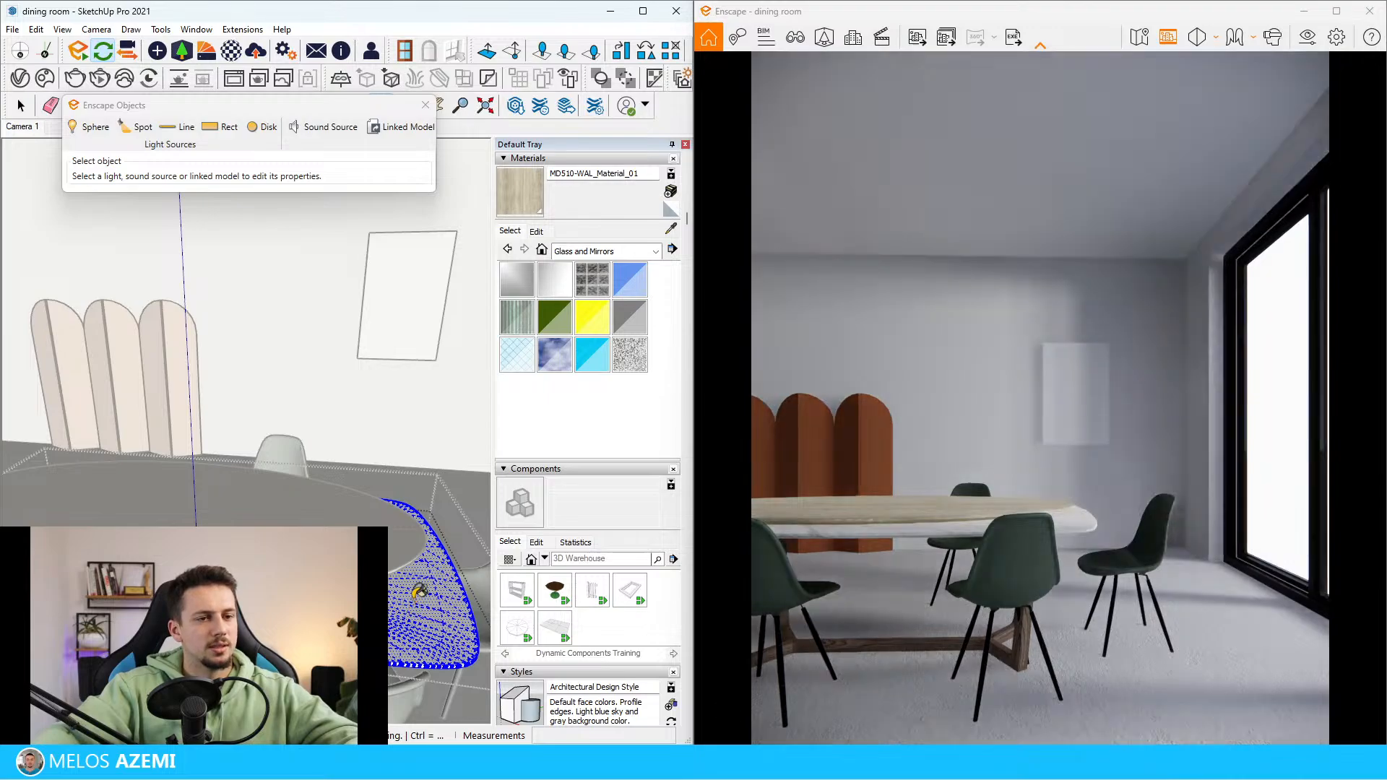
{"action": "key", "text": "space"}
{"action": "key", "text": "Escape"}
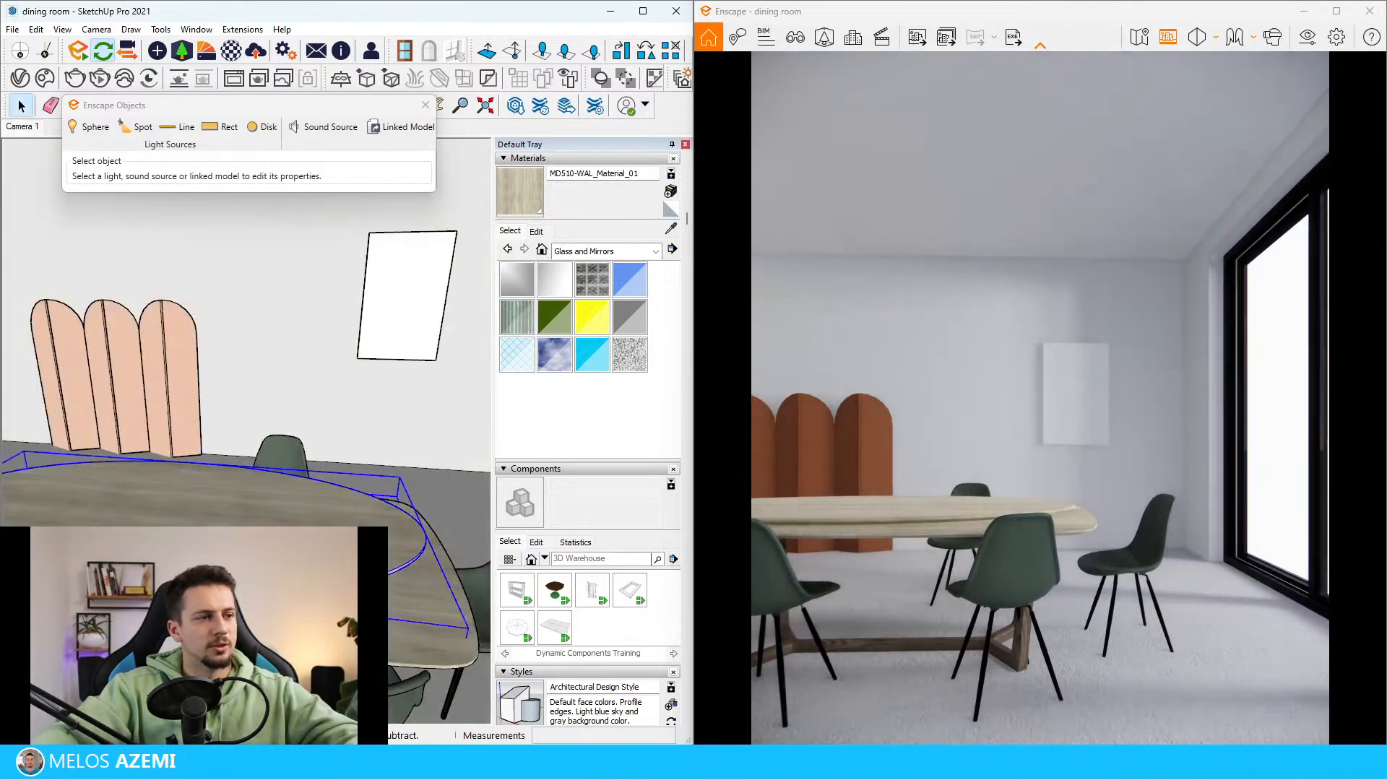
Delete the old oval tabletop and shift the imported table slightly into position among the chairs
{"action": "key", "text": "Delete"}
{"action": "scroll", "coordinate": [325, 499], "scroll_direction": "down", "scroll_amount": 1}
{"action": "left_click", "coordinate": [397, 517]}
{"action": "scroll", "coordinate": [318, 506], "scroll_direction": "up", "scroll_amount": 2}
{"action": "mouse_move", "coordinate": [347, 499]}
{"action": "middle_mouse_down"}
{"action": "mouse_move", "coordinate": [318, 527]}
{"action": "mouse_move", "coordinate": [351, 475]}
{"action": "mouse_move", "coordinate": [332, 499]}
{"action": "mouse_move", "coordinate": [166, 443]}
{"action": "middle_mouse_up"}
{"action": "key", "text": "m"}
{"action": "left_click", "coordinate": [347, 498]}
{"action": "left_click", "coordinate": [347, 488]}
{"action": "key", "text": "space"}
{"action": "scroll", "coordinate": [169, 443], "scroll_direction": "down", "scroll_amount": 5}
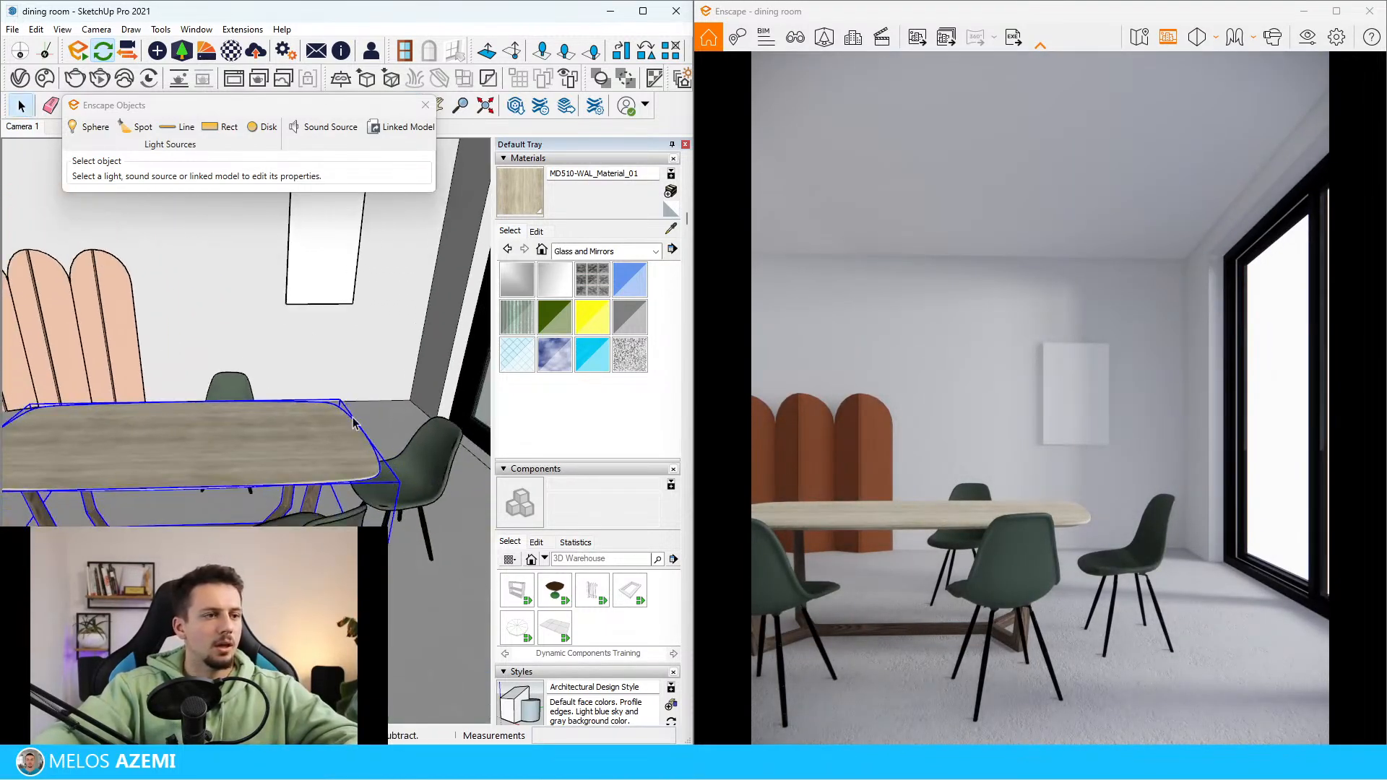
Sample the black gloss material from a chair leg and apply it to the table's entire wooden base
{"action": "scroll", "coordinate": [339, 459], "scroll_direction": "down", "scroll_amount": 4}
{"action": "scroll", "coordinate": [346, 458], "scroll_direction": "up", "scroll_amount": 5}
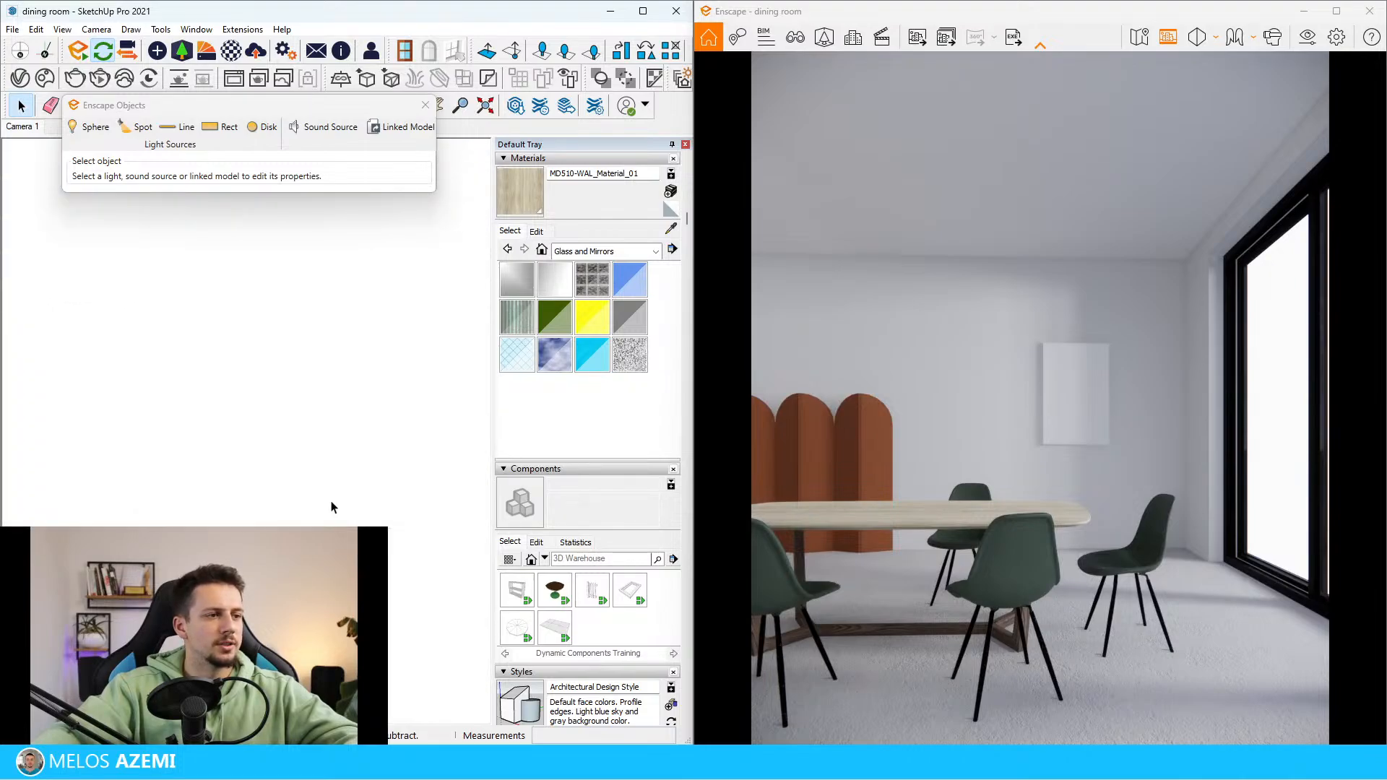
{"action": "scroll", "coordinate": [335, 508], "scroll_direction": "up", "scroll_amount": 3}
{"action": "scroll", "coordinate": [154, 494], "scroll_direction": "down", "scroll_amount": 3}
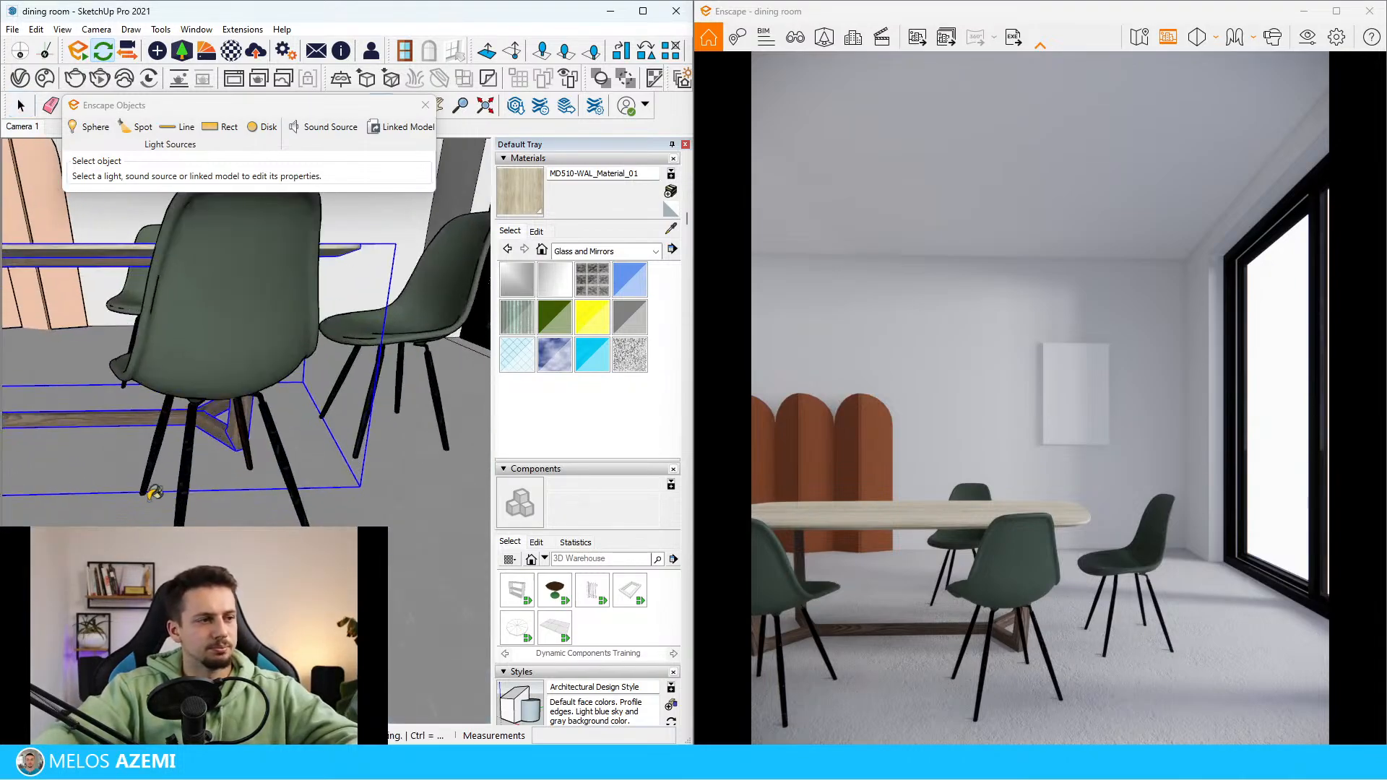
{"action": "left_click", "coordinate": [183, 502], "text": "alt"}
{"action": "scroll", "coordinate": [36, 405], "scroll_direction": "up", "scroll_amount": 3}
{"action": "double_click", "coordinate": [140, 453]}
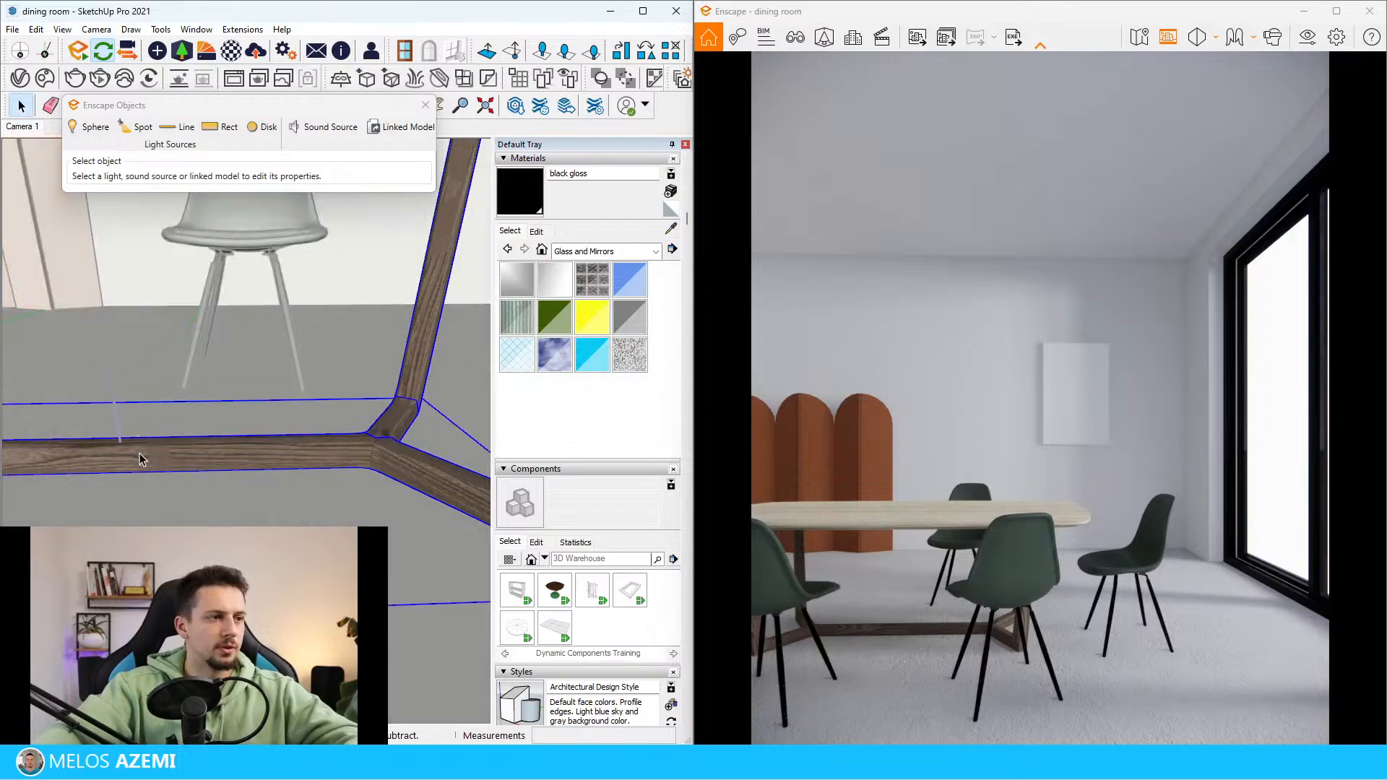
{"action": "key", "text": "ctrl+a"}
{"action": "key", "text": "b"}
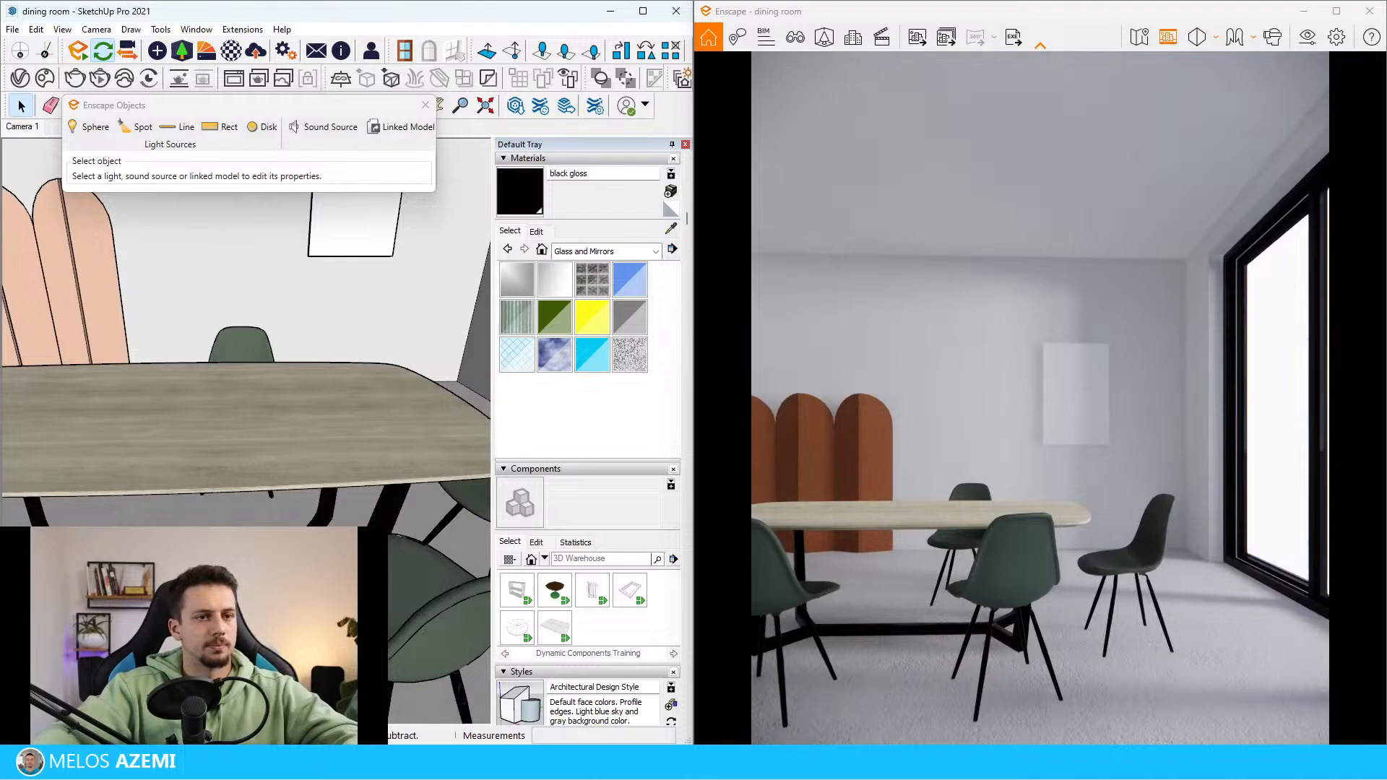
Examine the pendant lamps and the dark wall panel behind them in the reference image
{"action": "scroll", "coordinate": [245, 347], "scroll_direction": "down", "scroll_amount": 10}
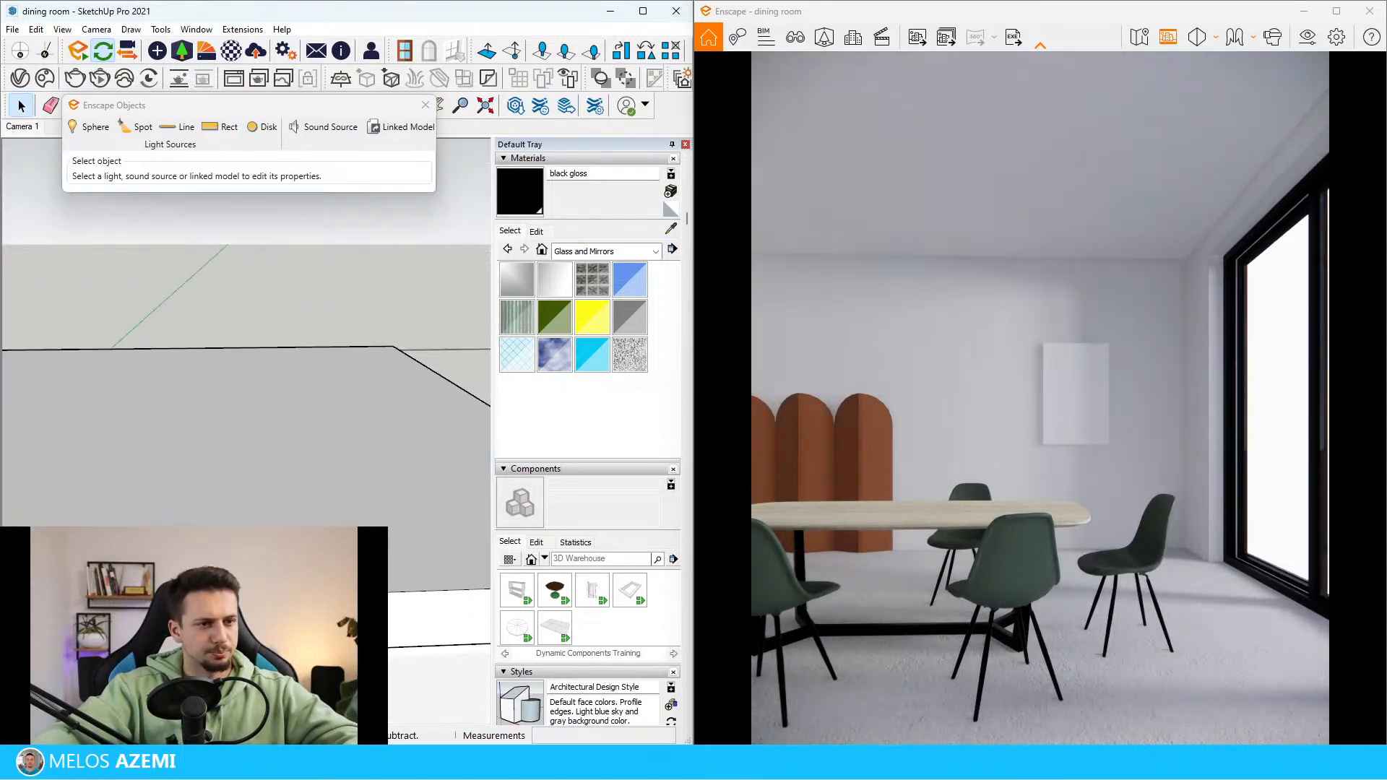
{"action": "scroll", "coordinate": [303, 521], "scroll_direction": "up", "scroll_amount": 8}
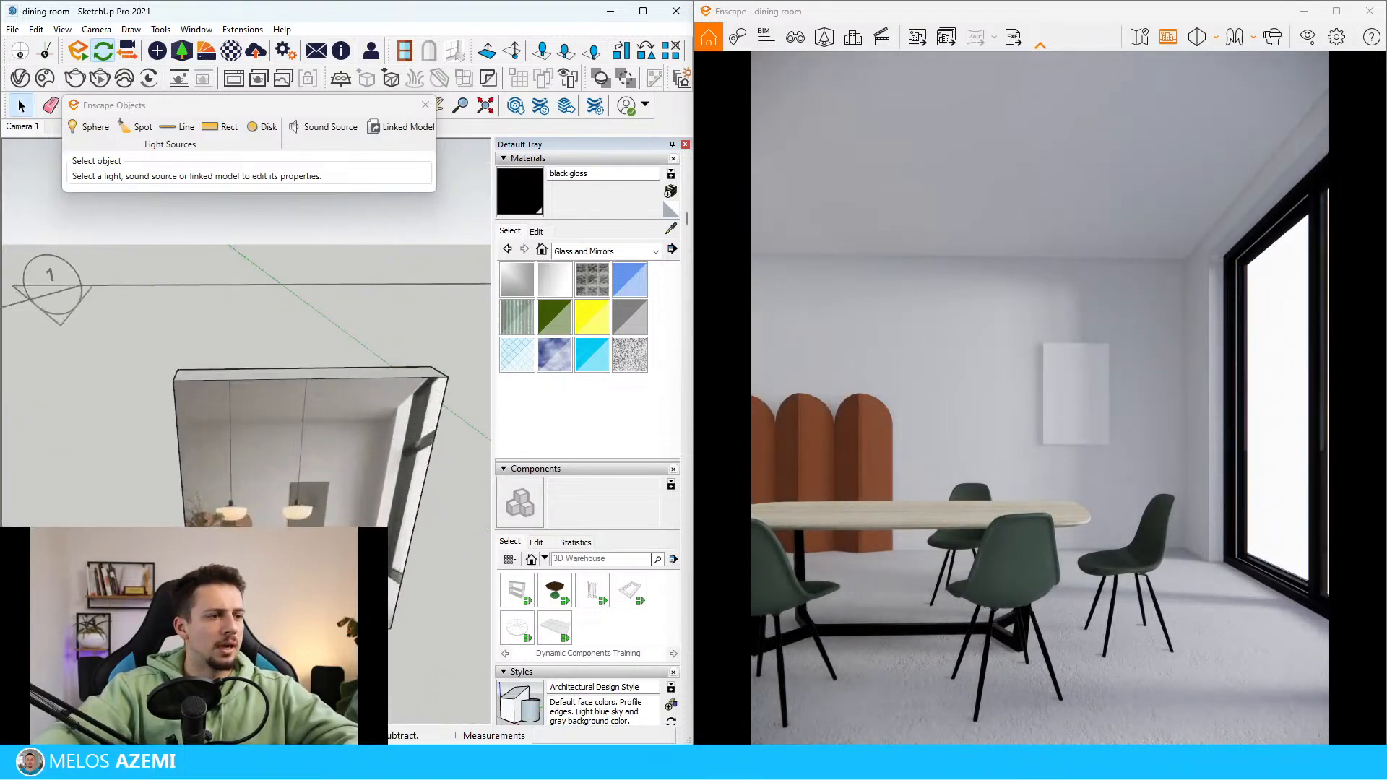
{"action": "middle_click_drag", "start_coordinate": [303, 506], "coordinate": [304, 531]}
{"action": "scroll", "coordinate": [318, 520], "scroll_direction": "up", "scroll_amount": 2}
{"action": "scroll", "coordinate": [332, 549], "scroll_direction": "up", "scroll_amount": 2}
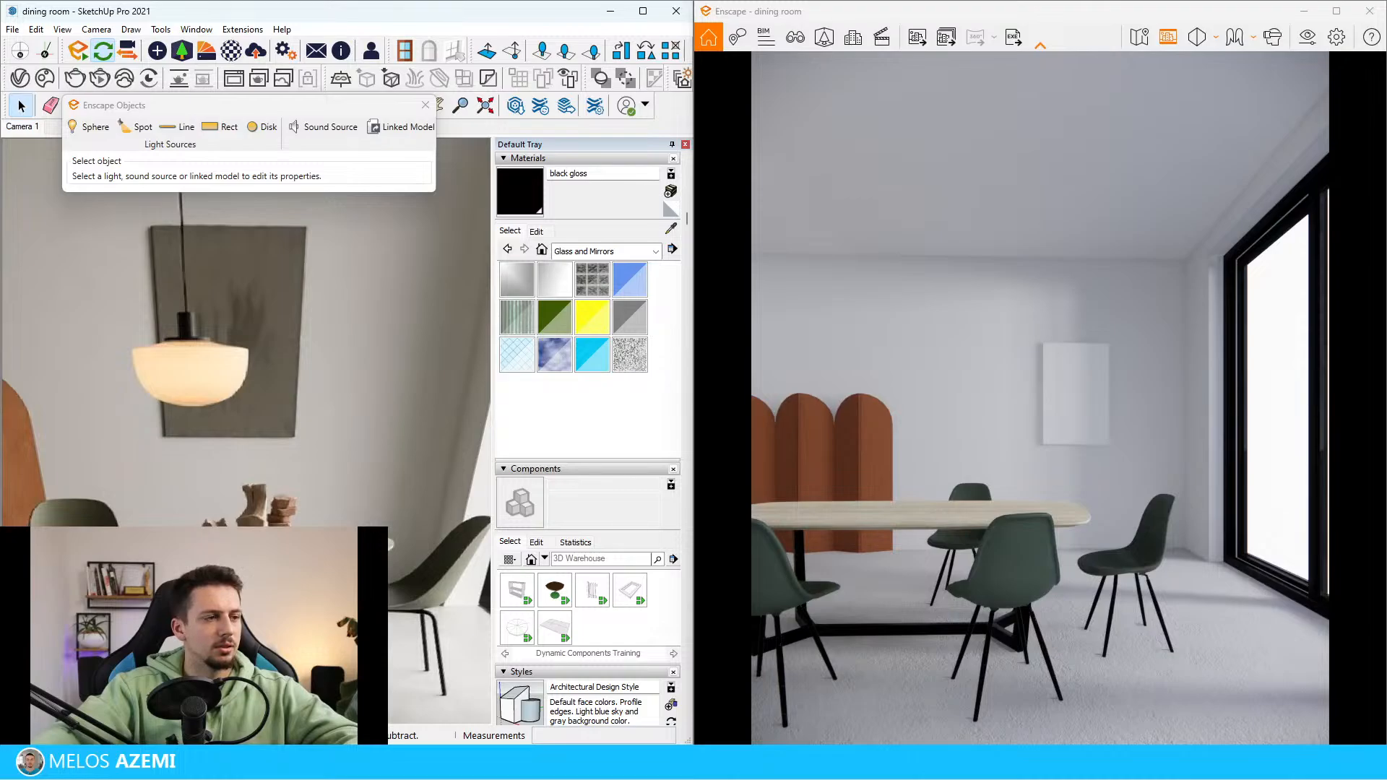
{"action": "scroll", "coordinate": [333, 549], "scroll_direction": "down", "scroll_amount": 3}
{"action": "scroll", "coordinate": [332, 549], "scroll_direction": "down", "scroll_amount": 3}
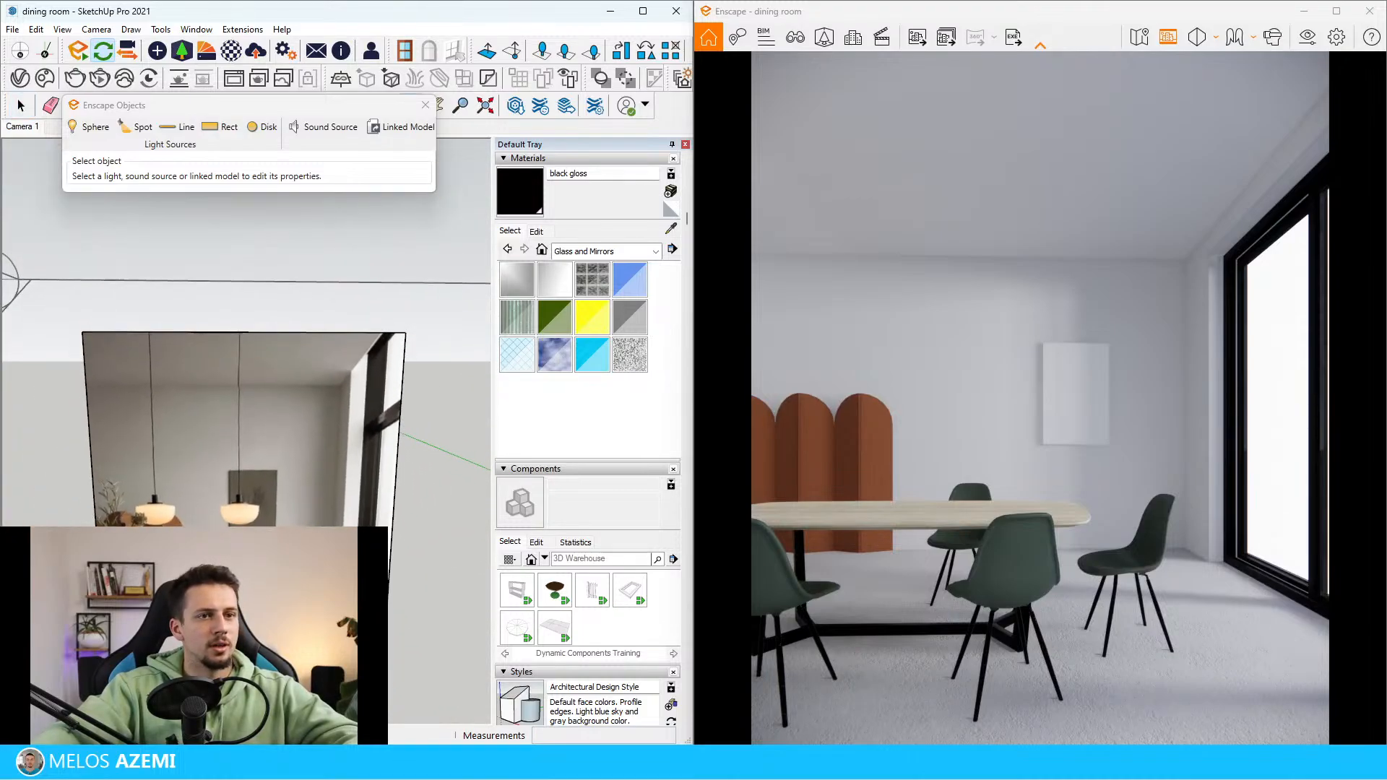
{"action": "middle_click_drag", "start_coordinate": [263, 437], "coordinate": [263, 445]}
{"action": "scroll", "coordinate": [246, 441], "scroll_direction": "up", "scroll_amount": 3}
{"action": "scroll", "coordinate": [237, 440], "scroll_direction": "down", "scroll_amount": 8}
Sample the wall's Plaster 03 material and tint it a warm light beige with HLS values 35, 22, 84
{"action": "scroll", "coordinate": [354, 466], "scroll_direction": "up", "scroll_amount": 5}
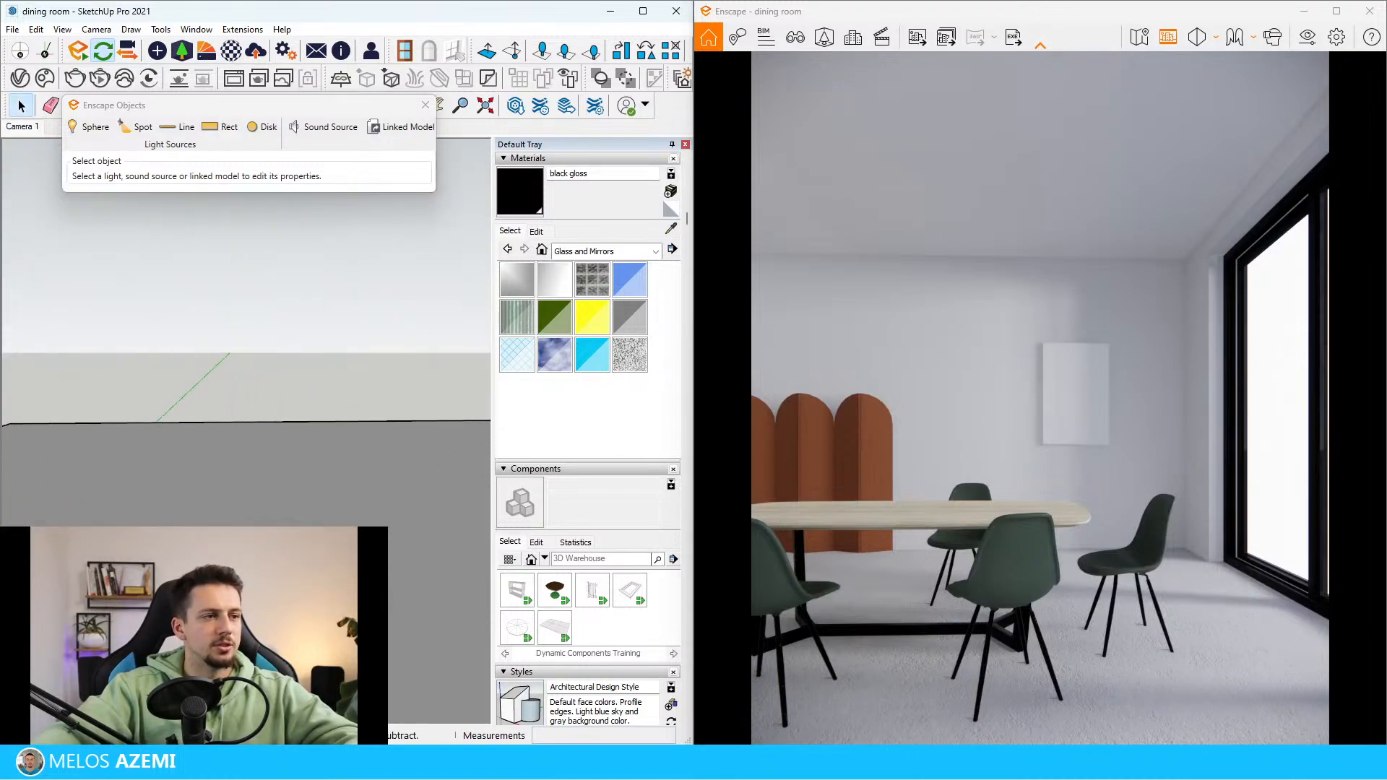
{"action": "scroll", "coordinate": [328, 503], "scroll_direction": "up", "scroll_amount": 8}
{"action": "key", "text": "b"}
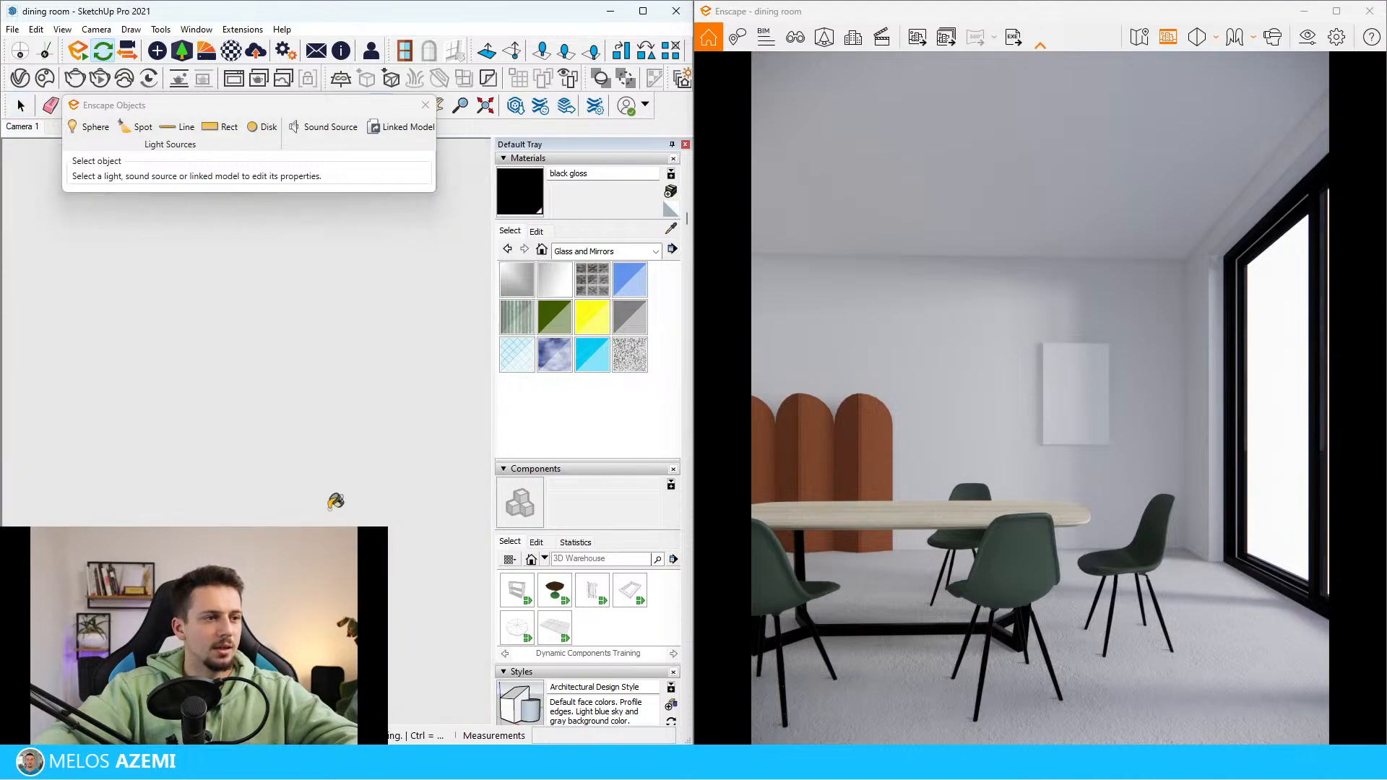
{"action": "left_click", "coordinate": [537, 231]}
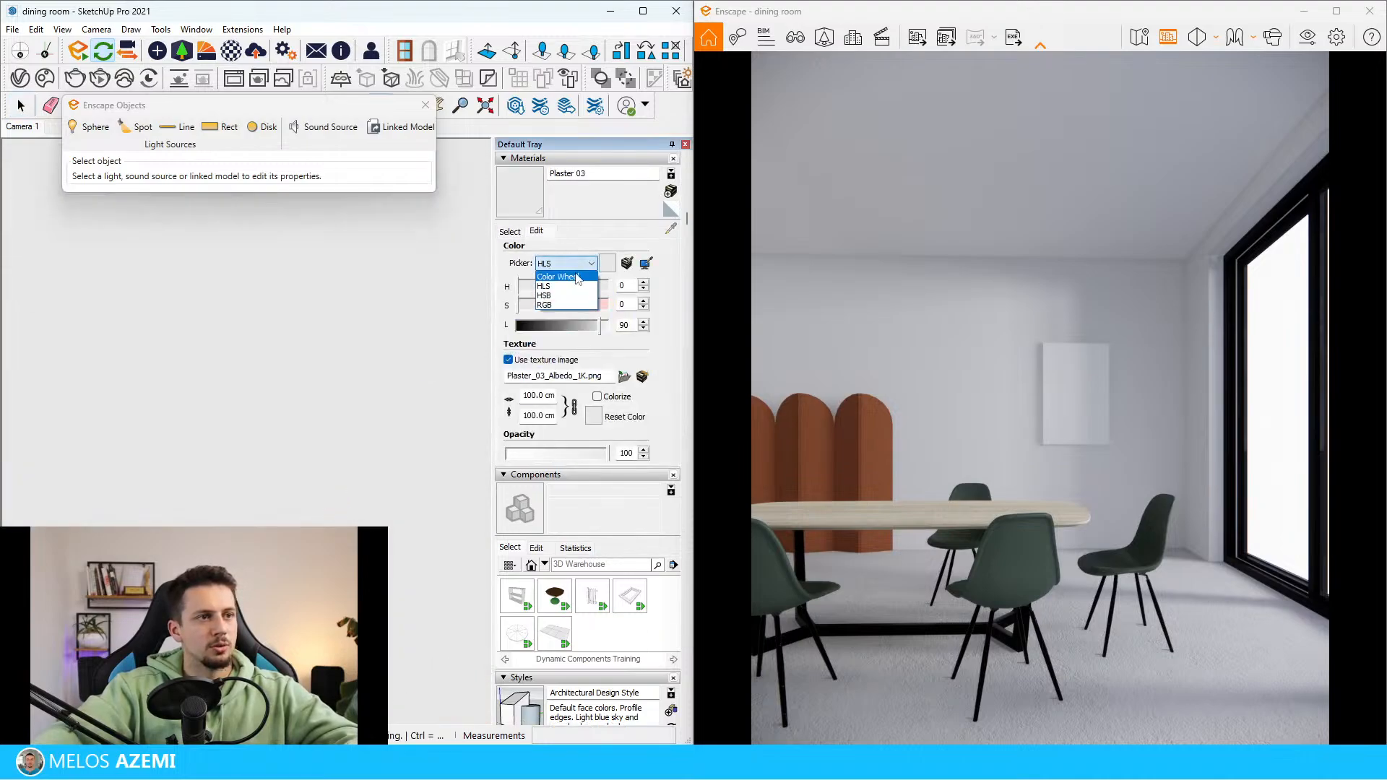
{"action": "left_click", "coordinate": [571, 278]}
{"action": "left_click", "coordinate": [536, 302]}
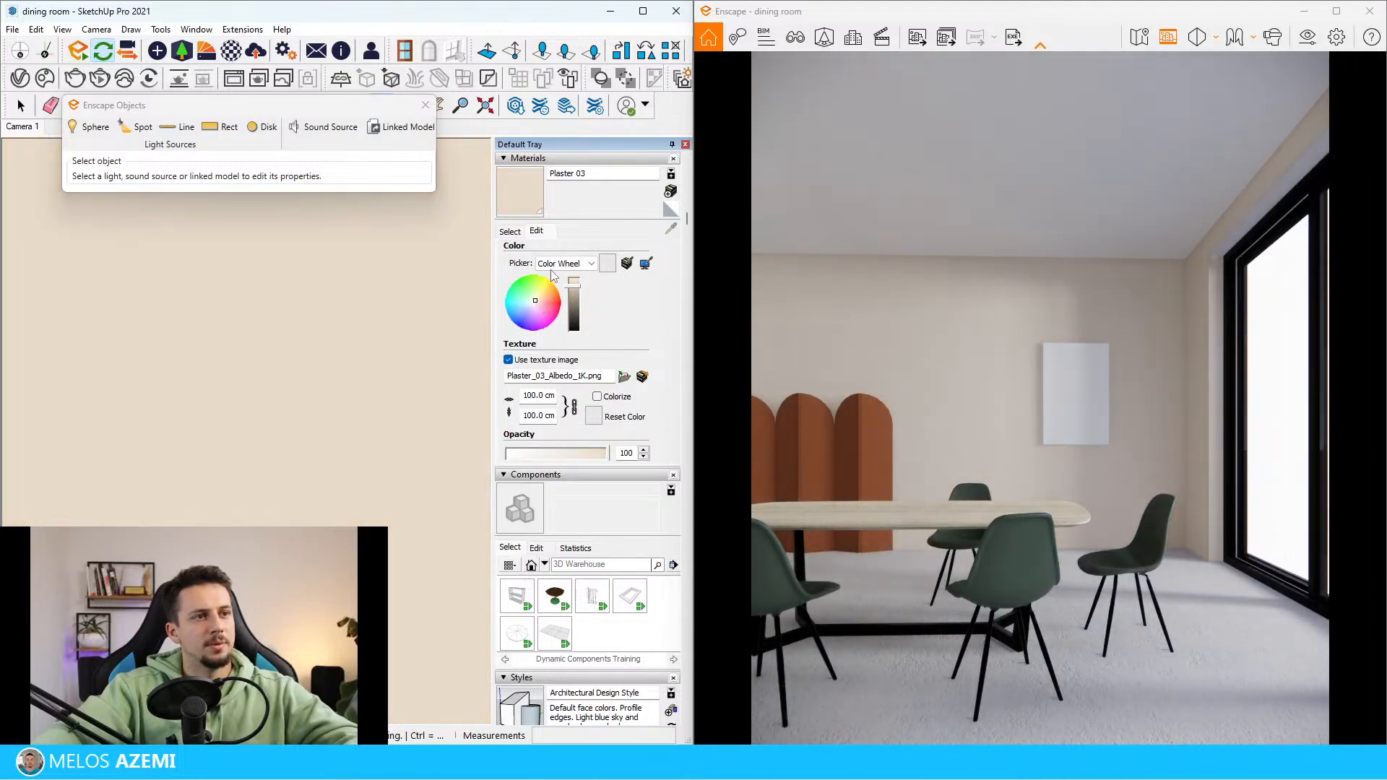
{"action": "left_click", "coordinate": [569, 264]}
{"action": "left_click", "coordinate": [537, 305]}
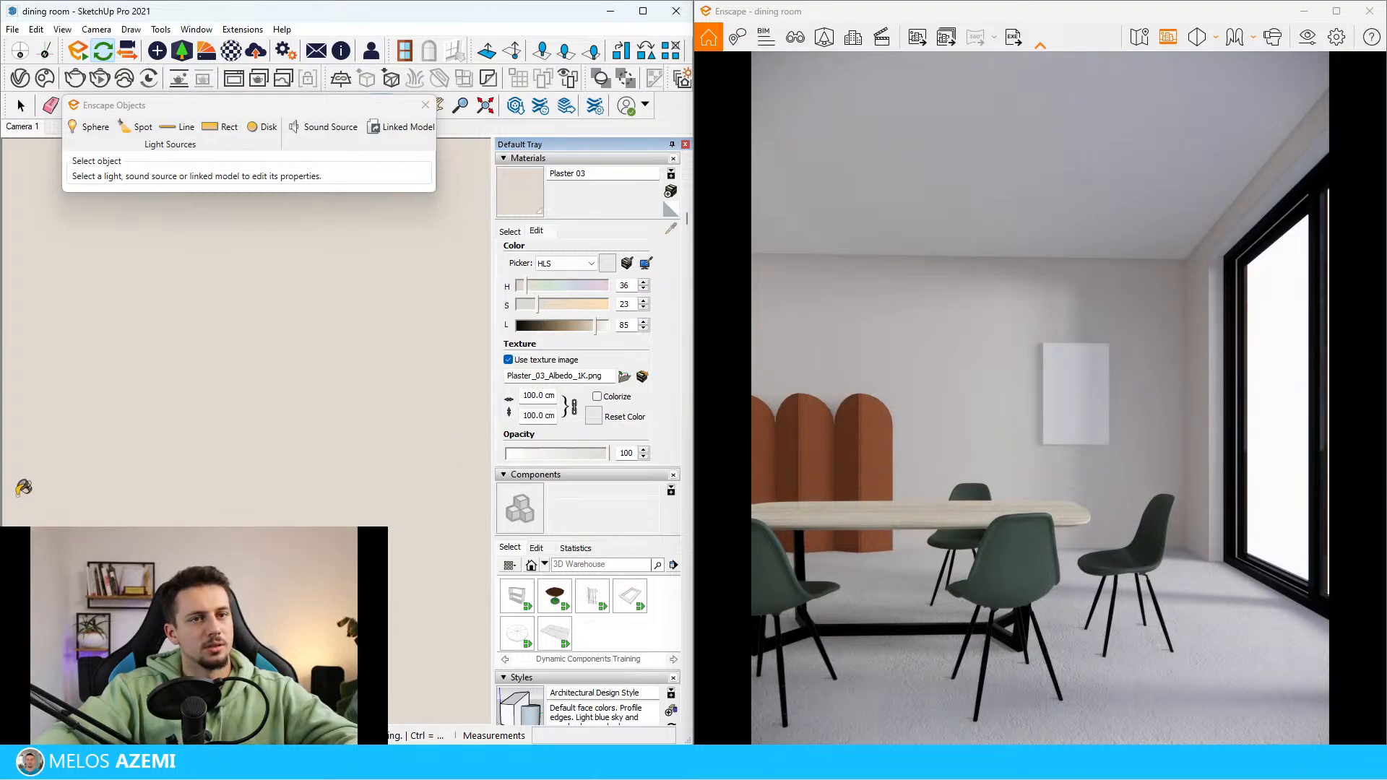
{"action": "left_click", "coordinate": [20, 105]}
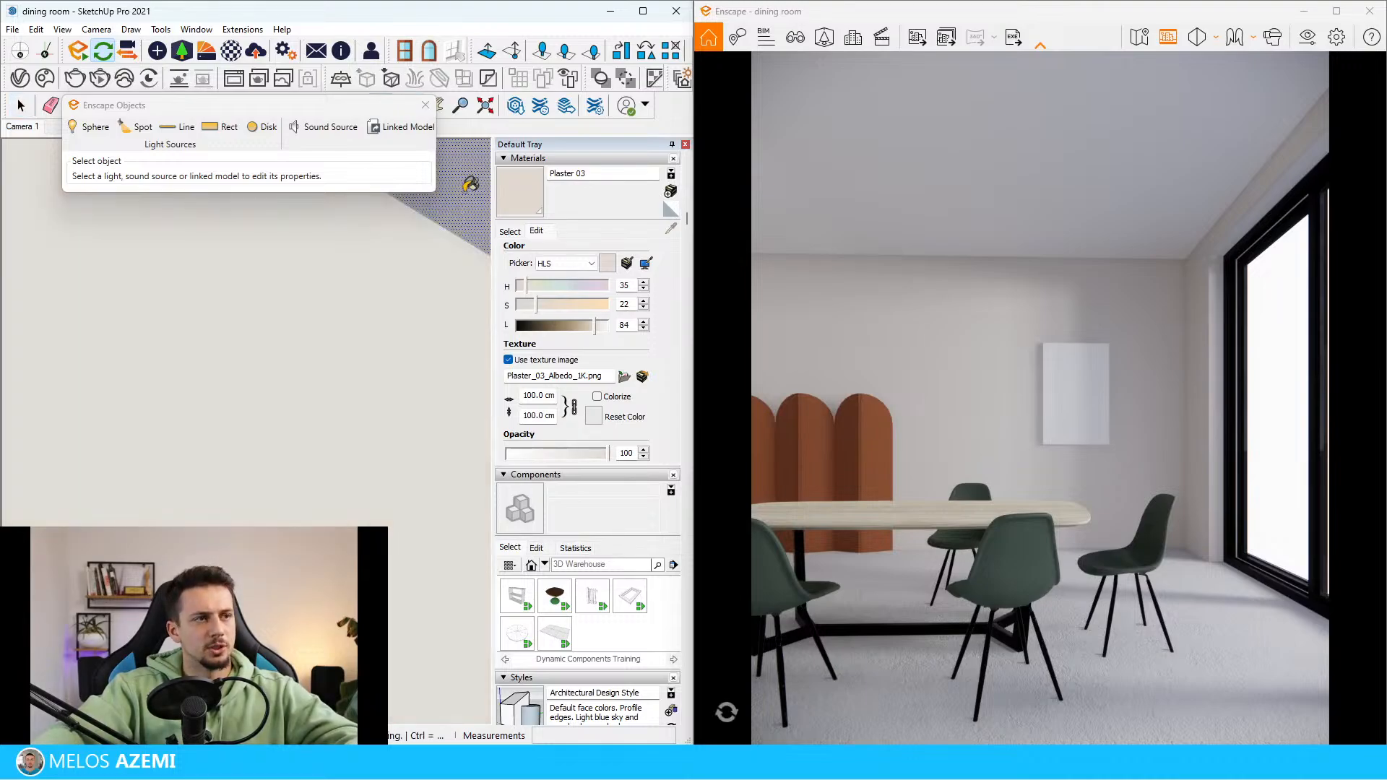
Examine the dining table, chairs, folding screen and blank wall panel inside the room model
{"action": "scroll", "coordinate": [334, 448], "scroll_direction": "down", "scroll_amount": 10}
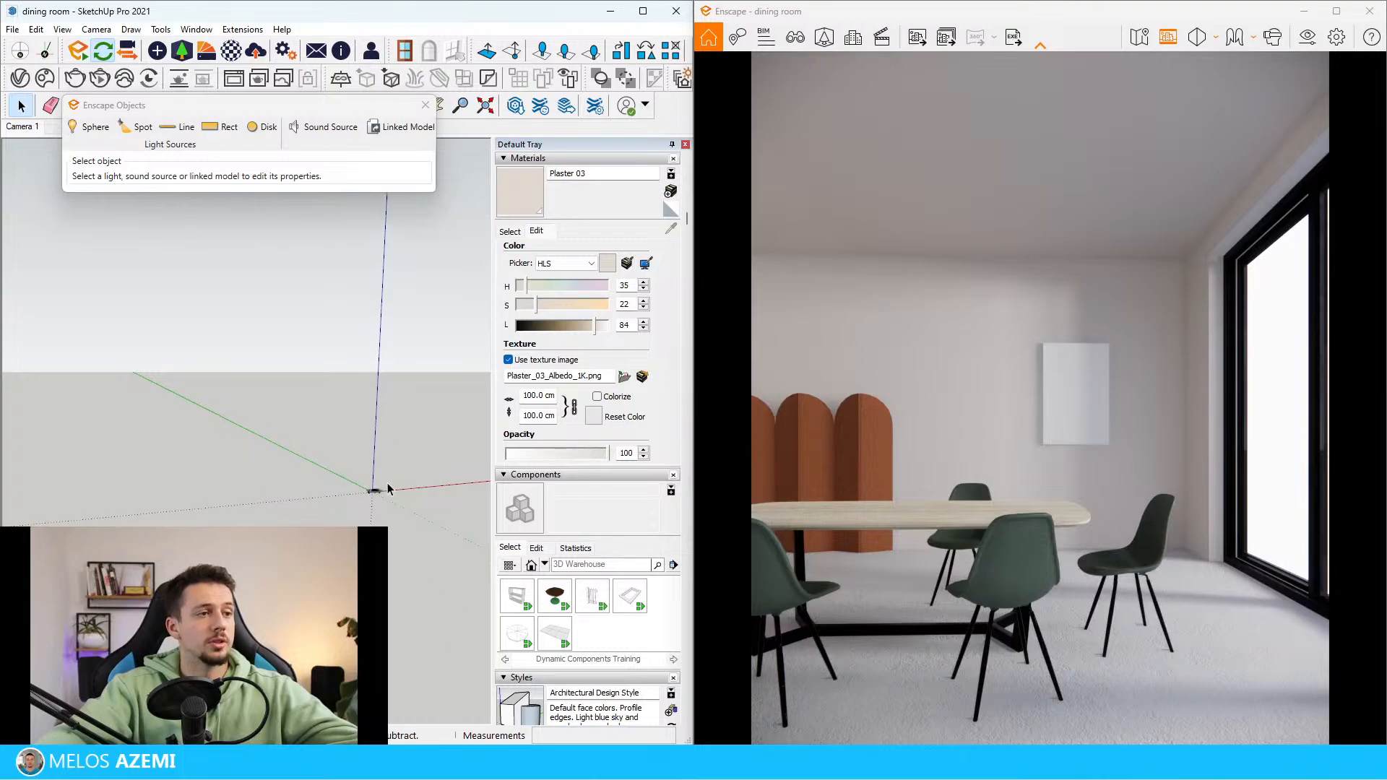
{"action": "scroll", "coordinate": [348, 490], "scroll_direction": "up", "scroll_amount": 10}
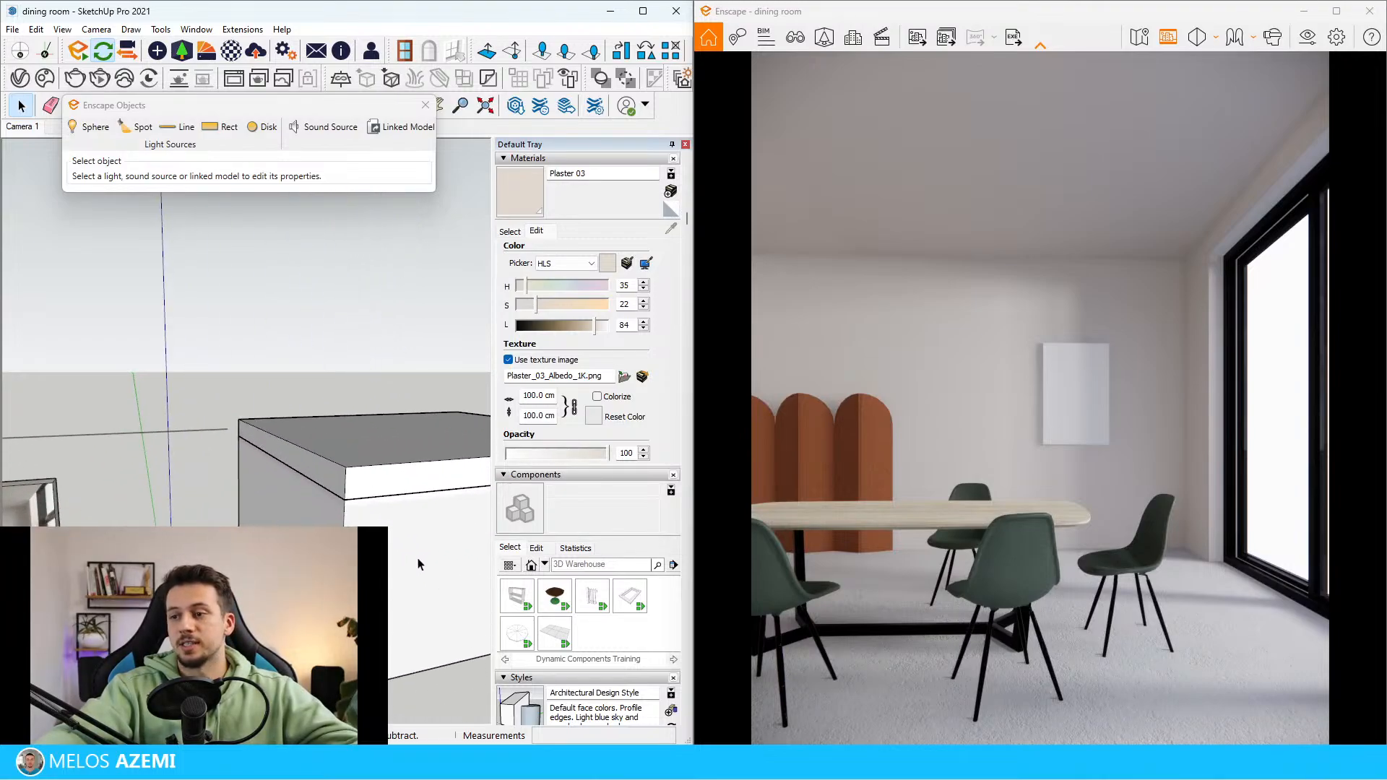
{"action": "scroll", "coordinate": [417, 558], "scroll_direction": "up", "scroll_amount": 6}
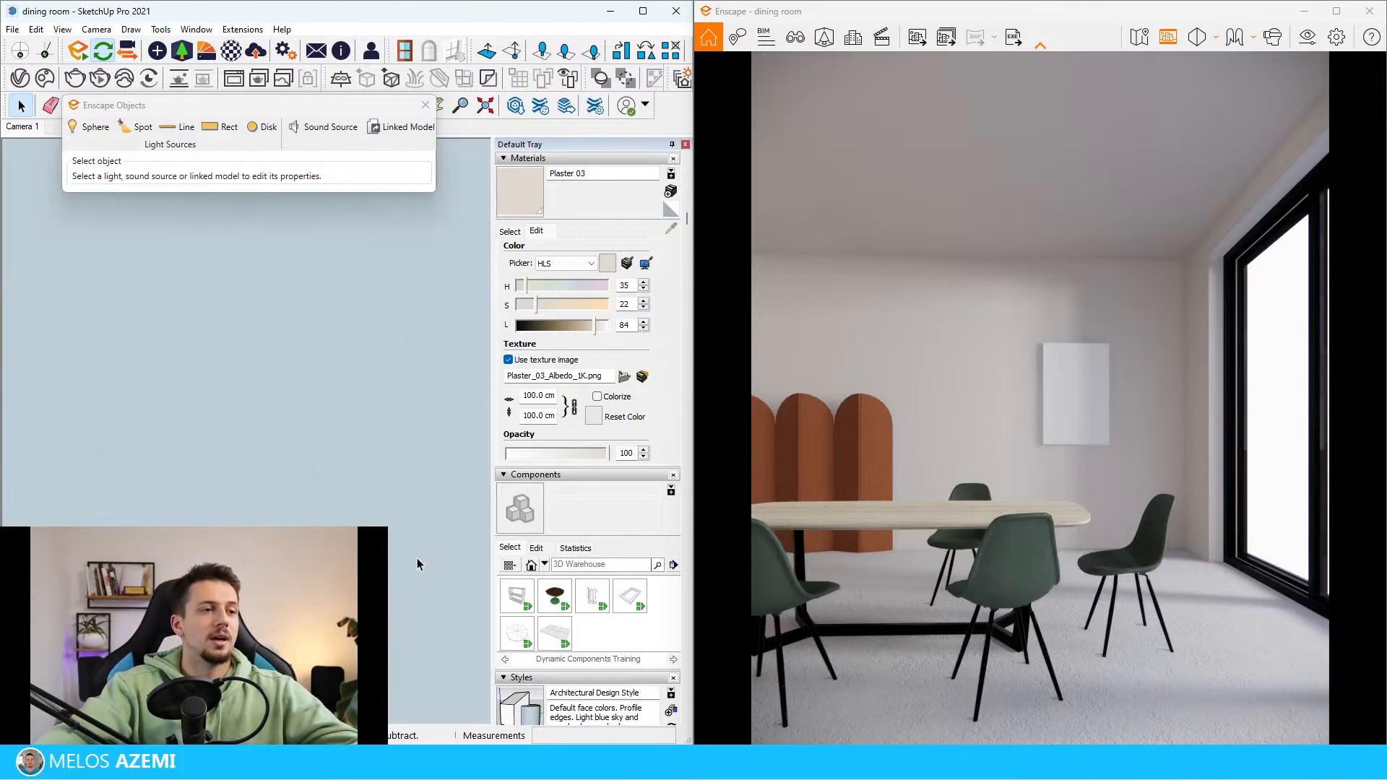
{"action": "scroll", "coordinate": [418, 558], "scroll_direction": "down", "scroll_amount": 1}
{"action": "scroll", "coordinate": [366, 245], "scroll_direction": "up", "scroll_amount": 2}
{"action": "scroll", "coordinate": [218, 480], "scroll_direction": "down", "scroll_amount": 3}
{"action": "scroll", "coordinate": [439, 318], "scroll_direction": "up", "scroll_amount": 4}
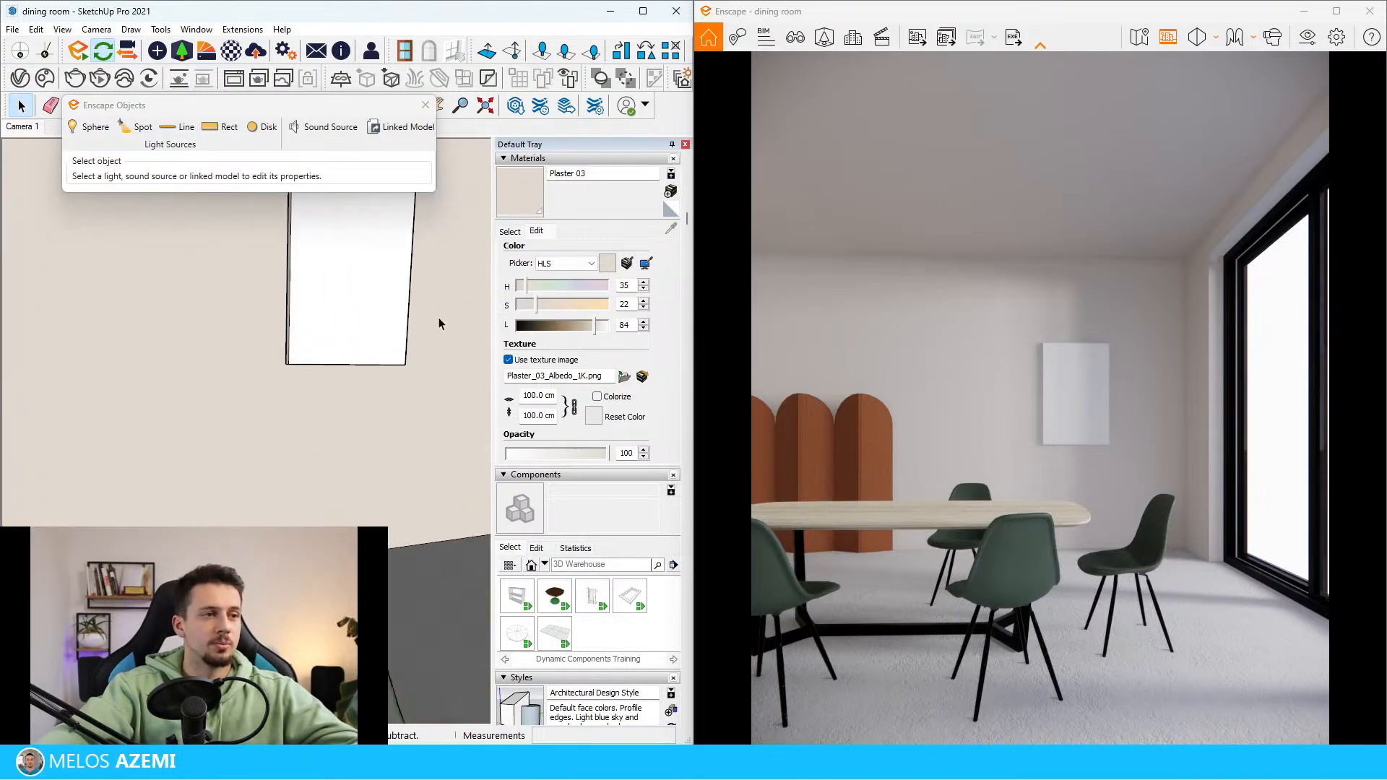
{"action": "scroll", "coordinate": [333, 454], "scroll_direction": "down", "scroll_amount": 4}
{"action": "middle_click_drag", "start_coordinate": [333, 454], "coordinate": [323, 416]}
{"action": "scroll", "coordinate": [315, 384], "scroll_direction": "down", "scroll_amount": 3}
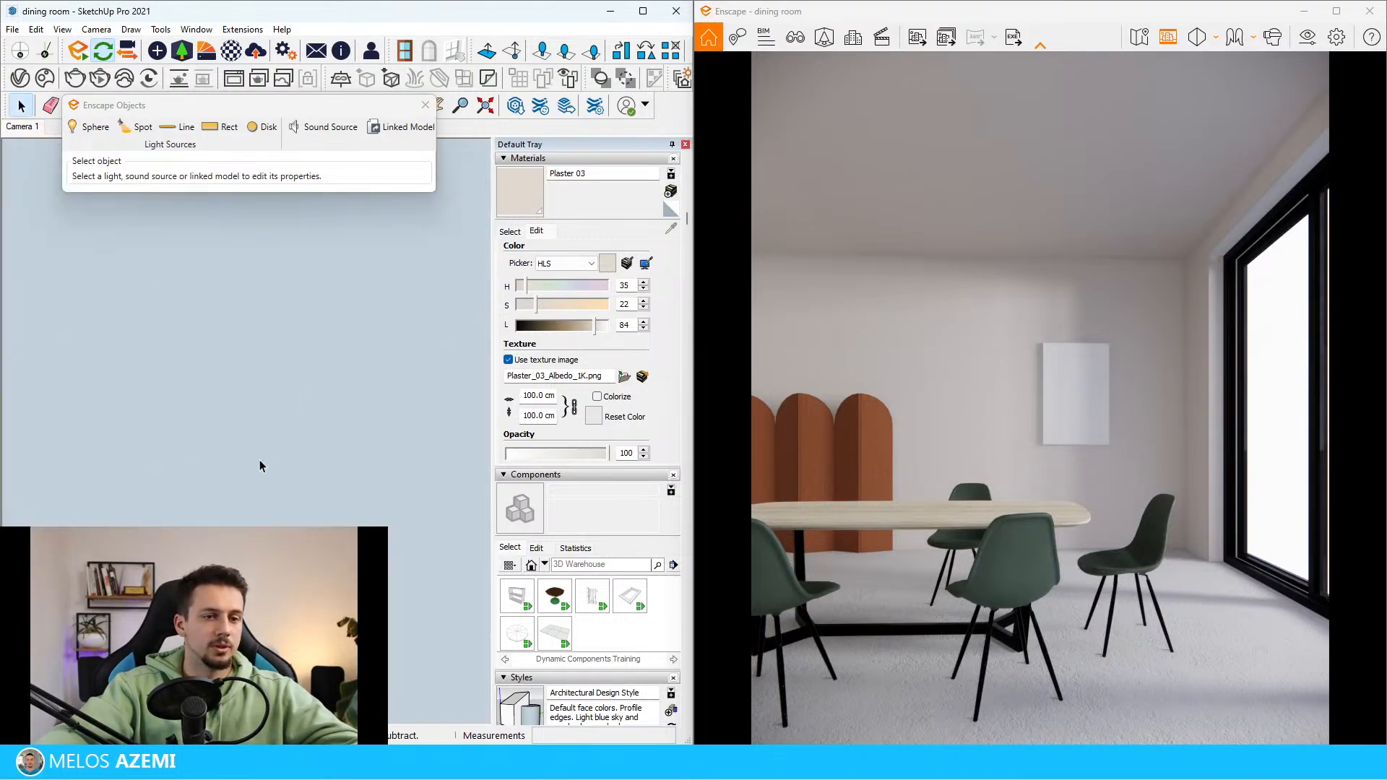
{"action": "middle_click_drag", "start_coordinate": [259, 460], "coordinate": [306, 470]}
{"action": "scroll", "coordinate": [155, 466], "scroll_direction": "up", "scroll_amount": 3}
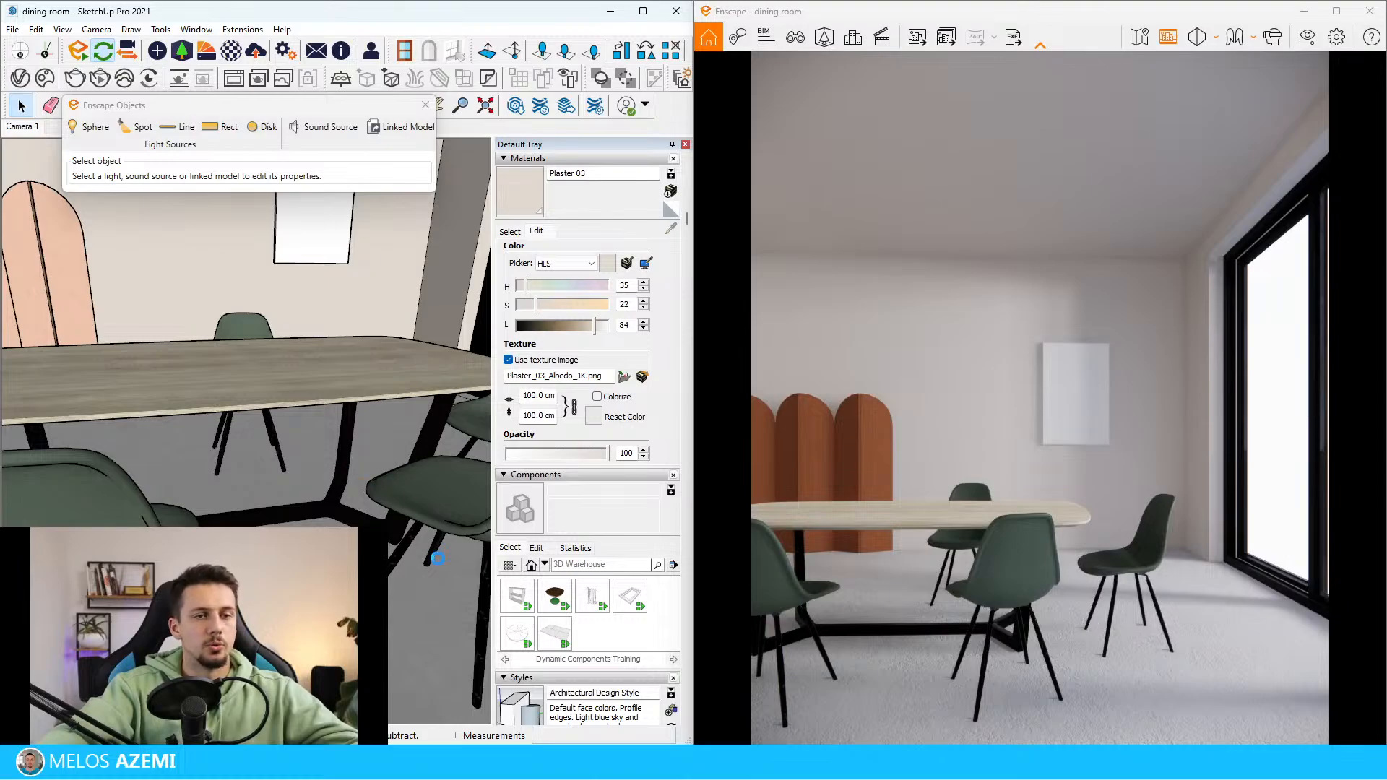
{"action": "middle_click_drag", "start_coordinate": [438, 558], "coordinate": [412, 584]}
{"action": "scroll", "coordinate": [419, 462], "scroll_direction": "down", "scroll_amount": 3}
{"action": "middle_click_drag", "start_coordinate": [383, 293], "coordinate": [414, 308]}
{"action": "scroll", "coordinate": [321, 296], "scroll_direction": "up", "scroll_amount": 4}
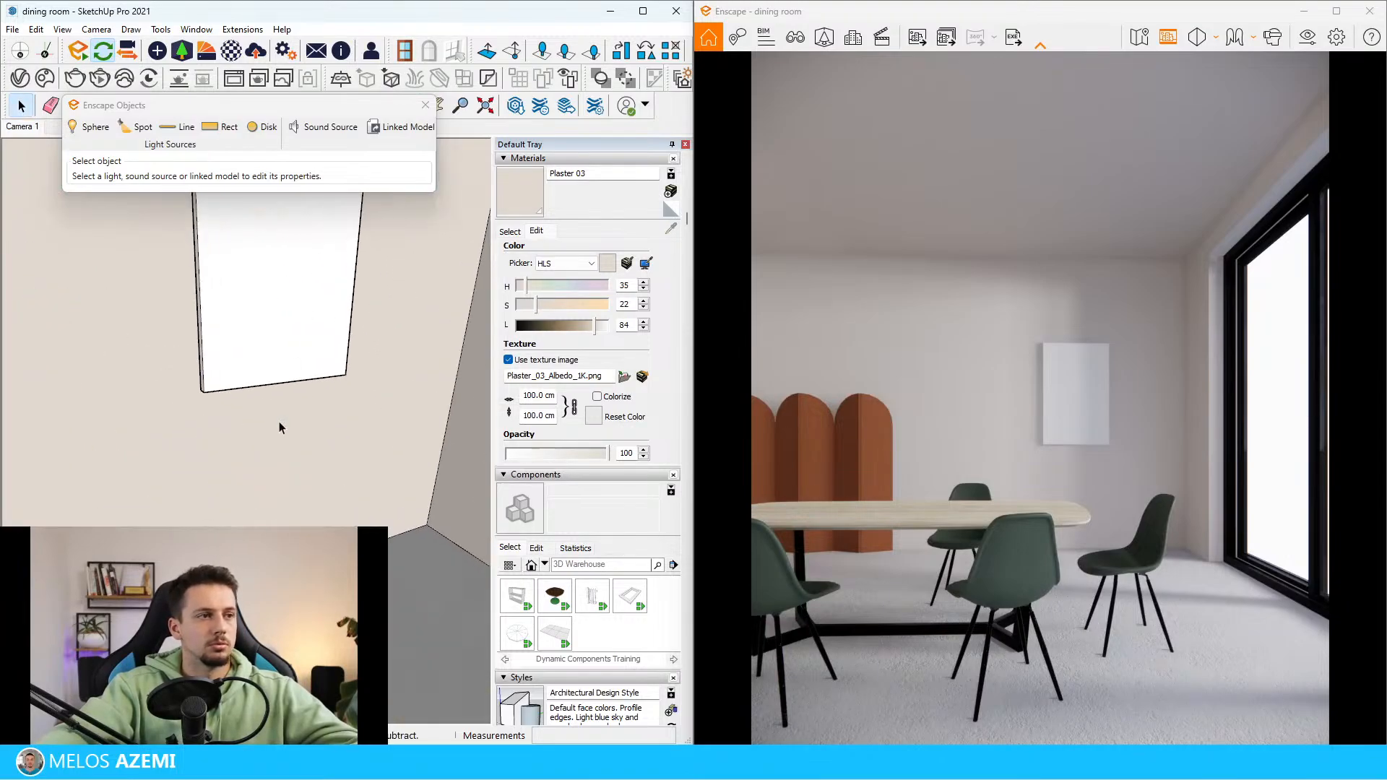
{"action": "scroll", "coordinate": [315, 442], "scroll_direction": "down", "scroll_amount": 4}
{"action": "middle_click_drag", "start_coordinate": [315, 442], "coordinate": [258, 393]}
{"action": "scroll", "coordinate": [258, 395], "scroll_direction": "up", "scroll_amount": 4}
{"action": "scroll", "coordinate": [415, 436], "scroll_direction": "down", "scroll_amount": 2}
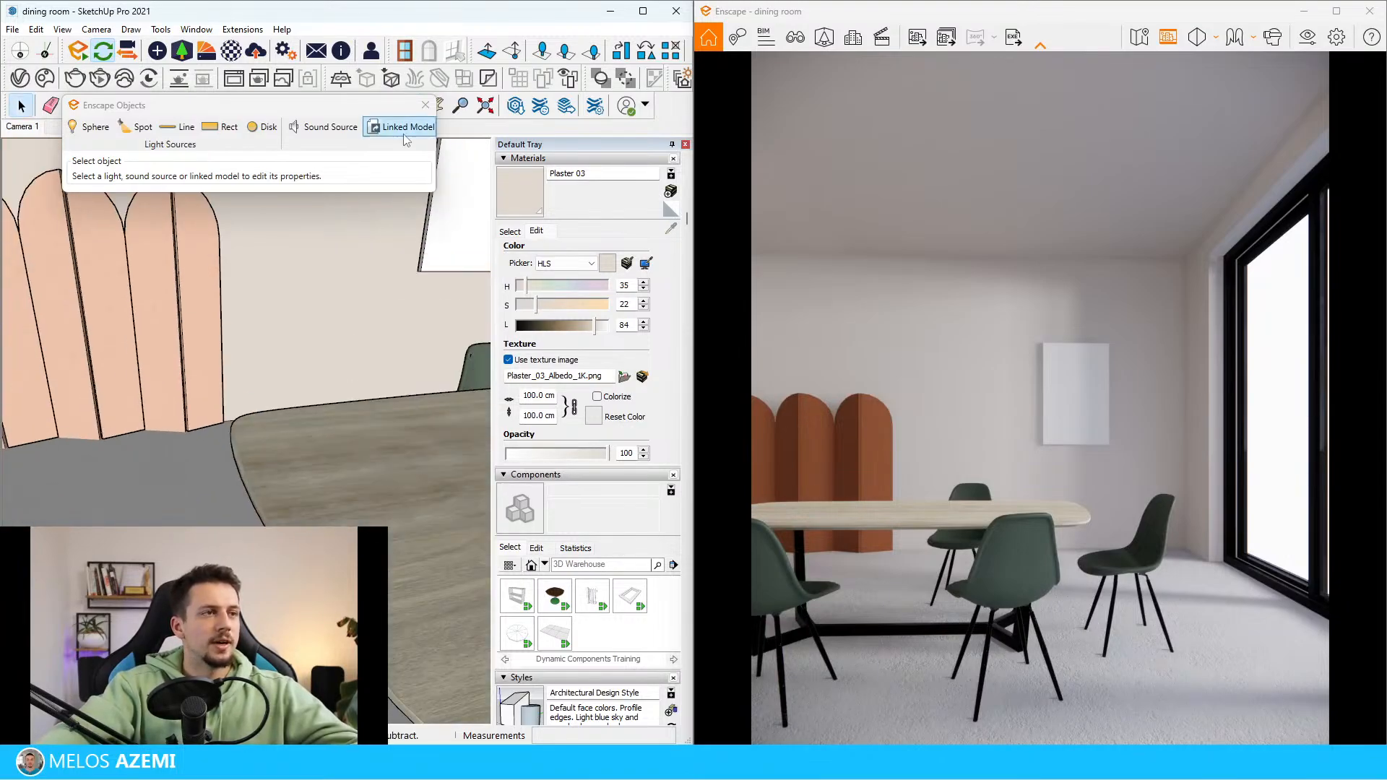
Search 3D Warehouse models for "pendant light"
{"action": "left_click", "coordinate": [527, 104]}
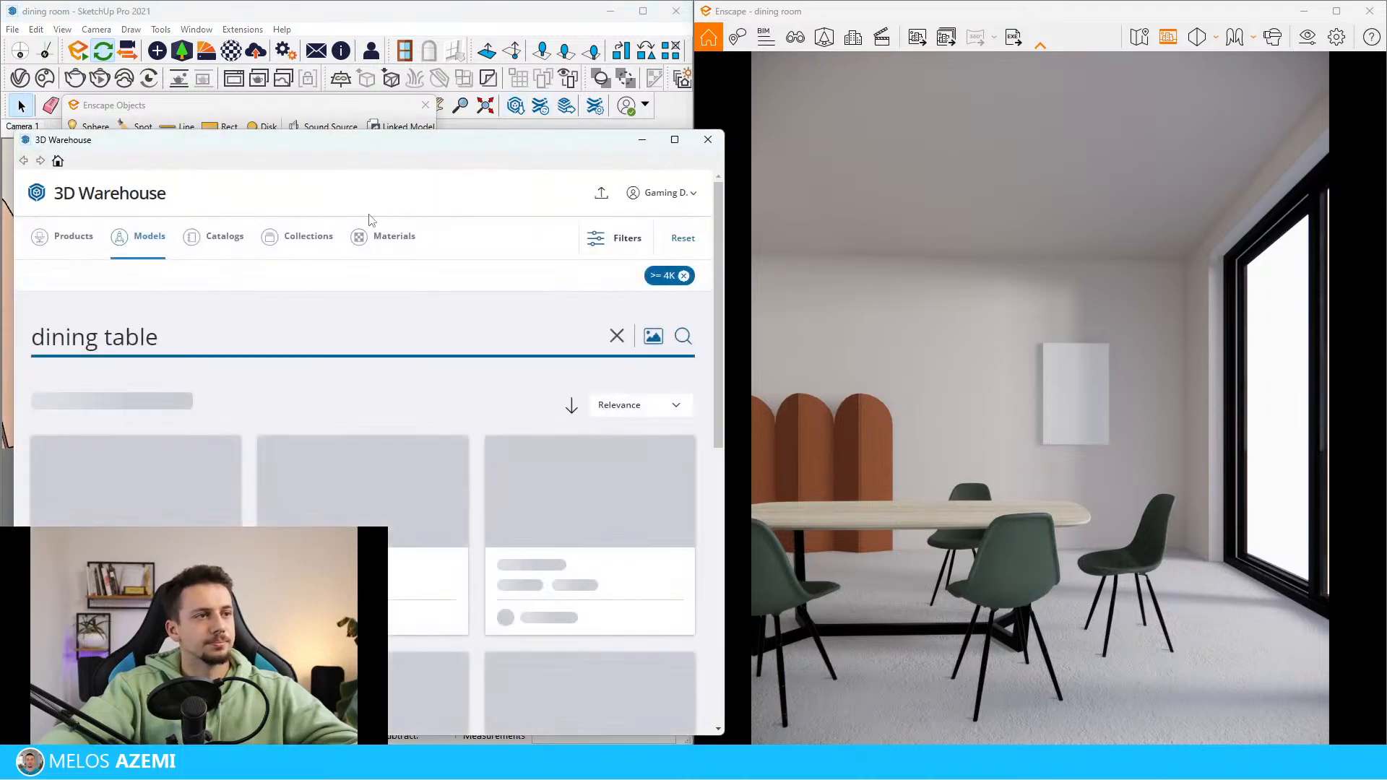
{"action": "left_click", "coordinate": [295, 333]}
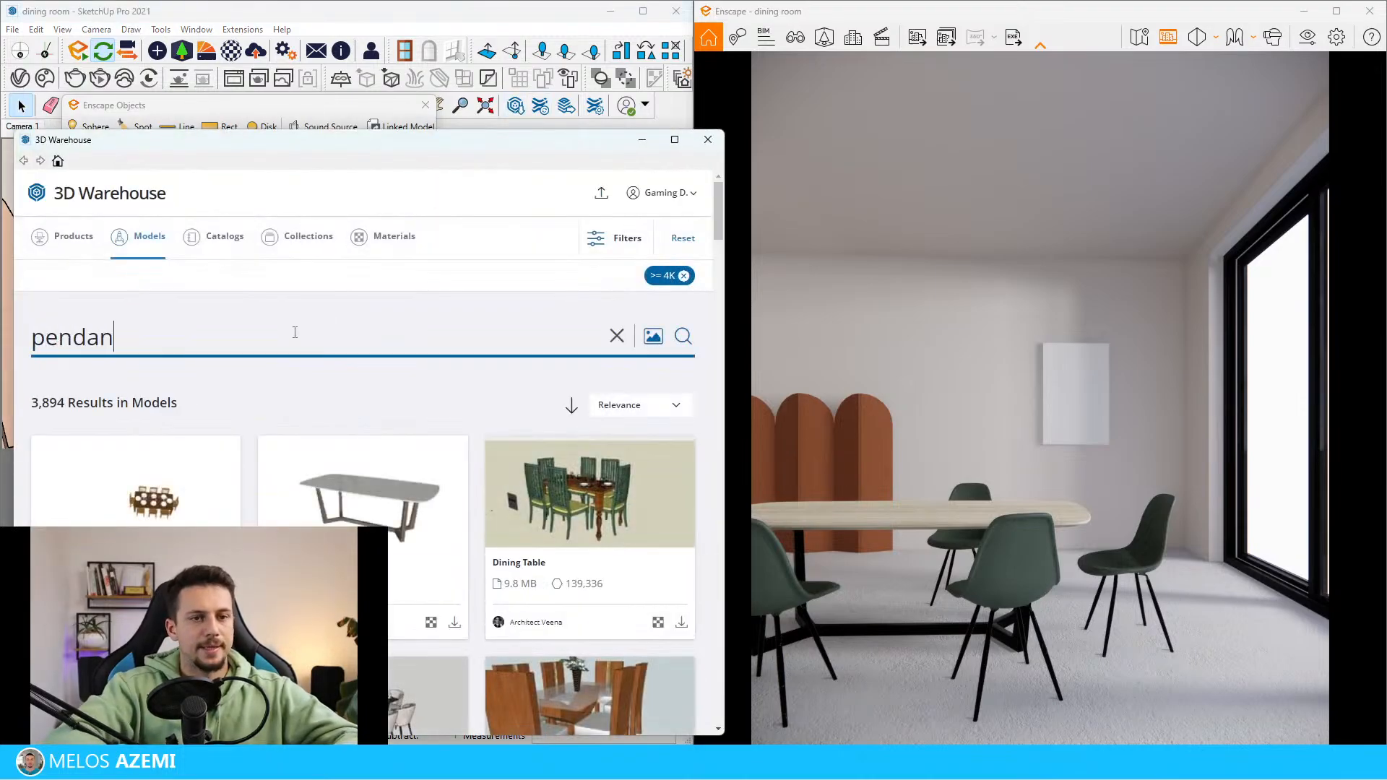
{"action": "type", "text": "pendant light"}
{"action": "key", "text": "Return"}
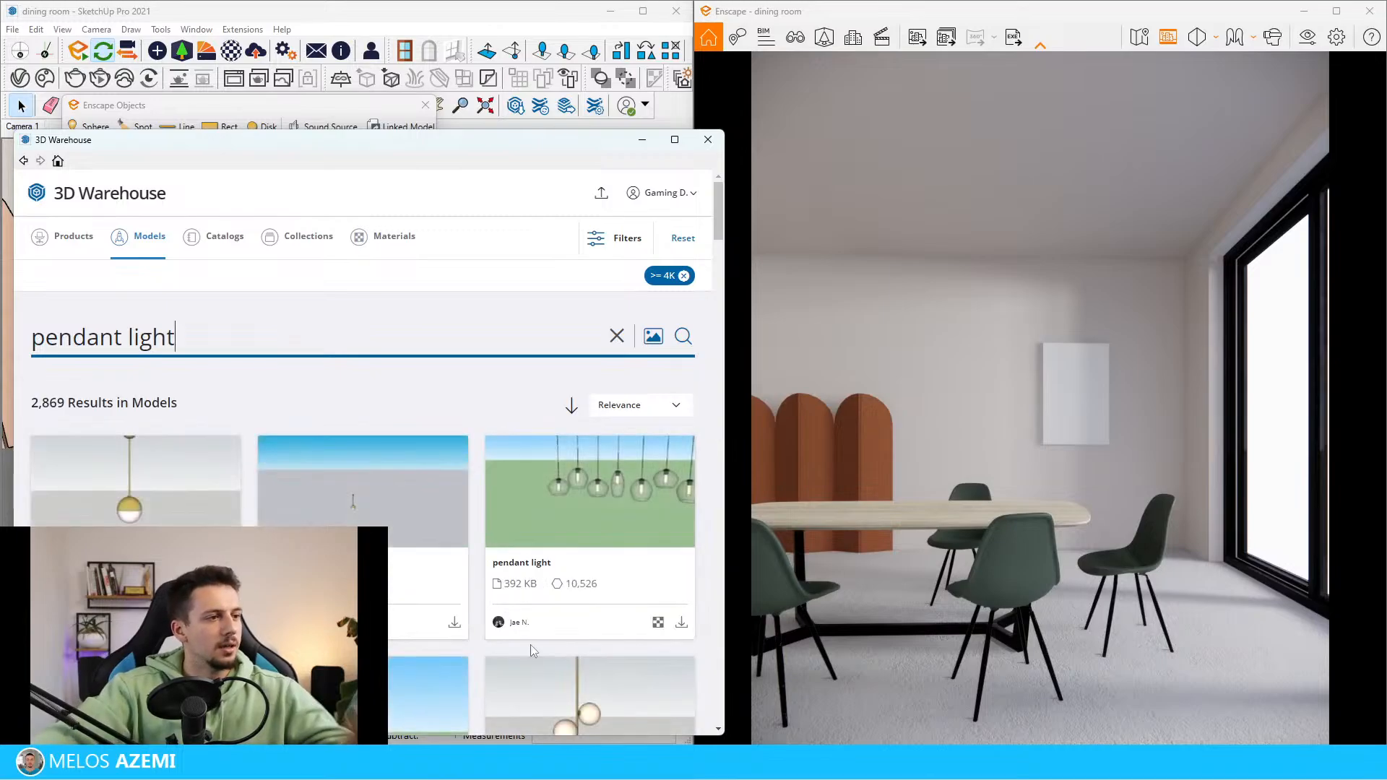
Load the LIGHT PENDANTS model with two chain-hung glass lamps directly into the model and place it at the dining table
{"action": "scroll", "coordinate": [487, 643], "scroll_direction": "down", "scroll_amount": 3}
{"action": "scroll", "coordinate": [481, 592], "scroll_direction": "down", "scroll_amount": 10}
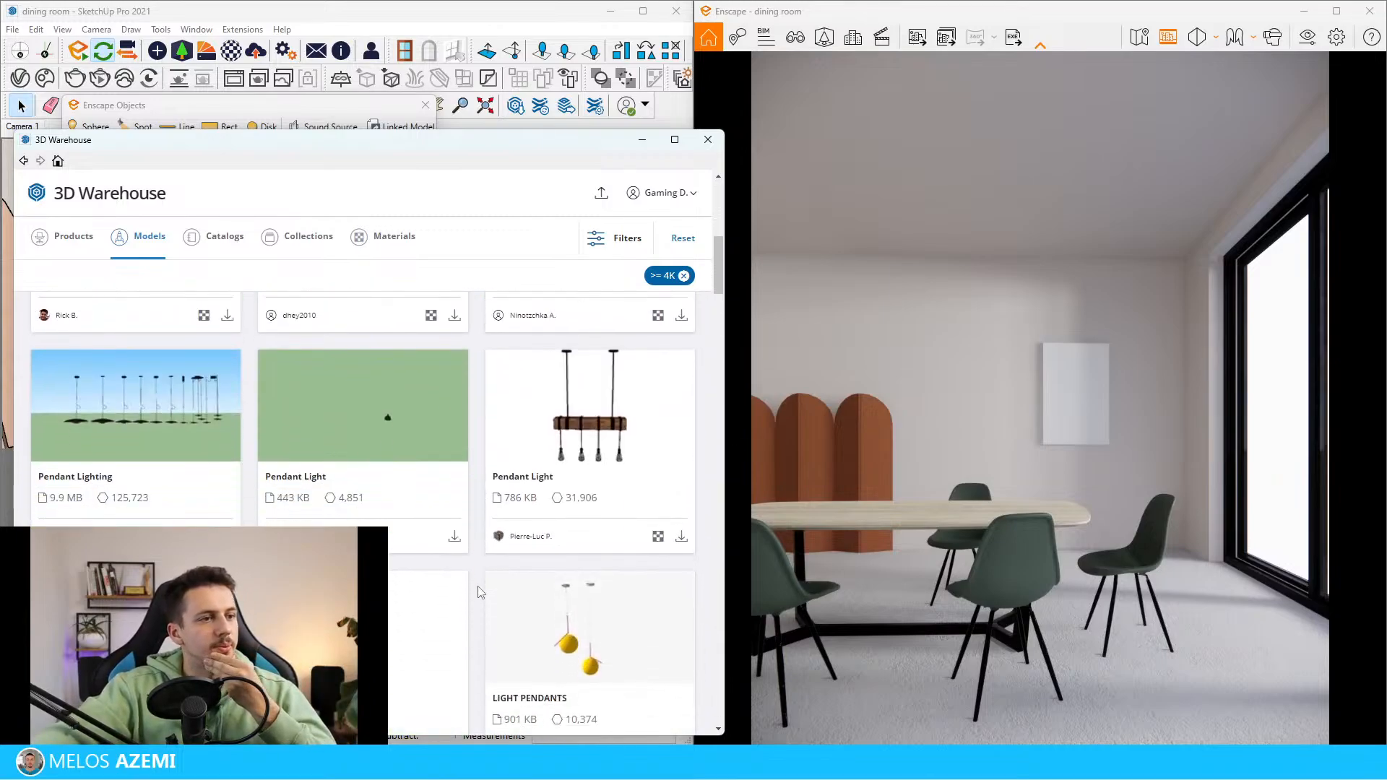
{"action": "scroll", "coordinate": [499, 591], "scroll_direction": "down", "scroll_amount": 6}
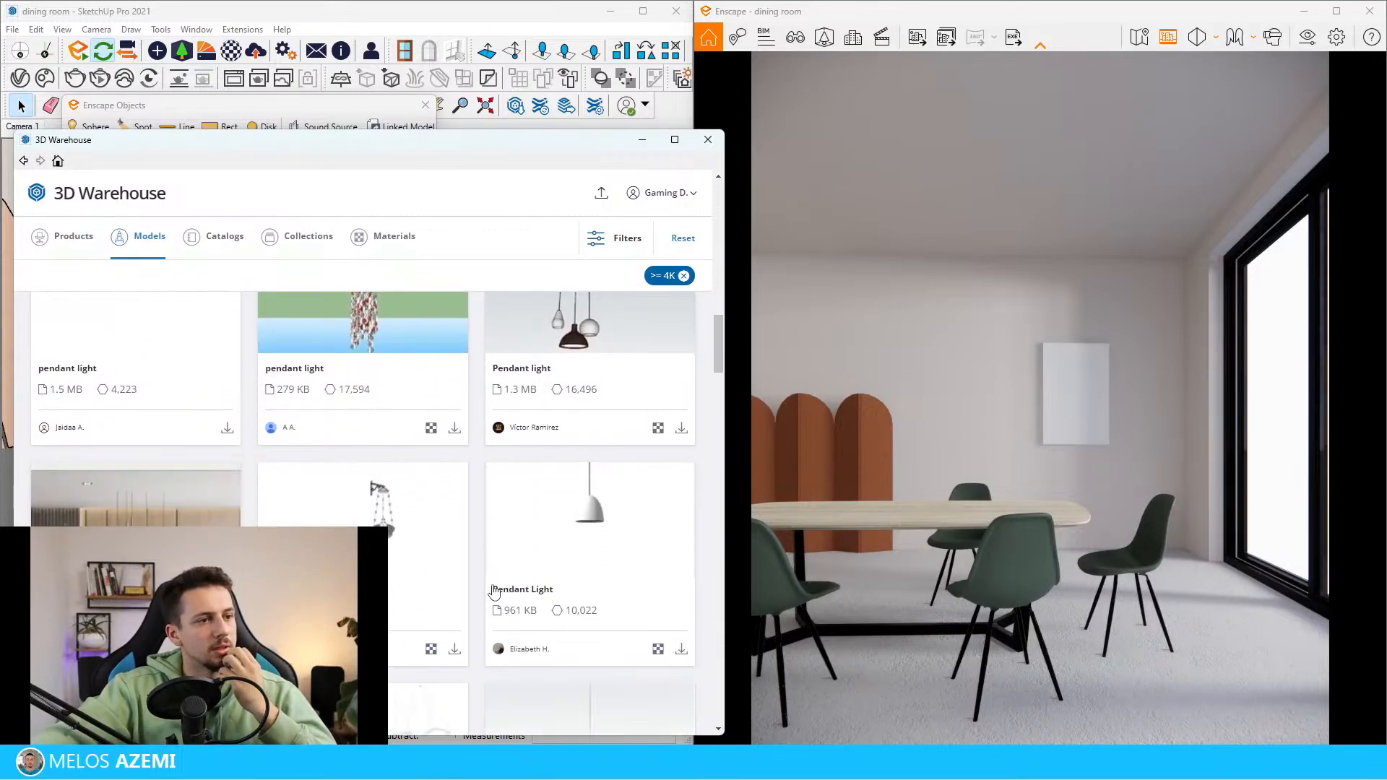
{"action": "scroll", "coordinate": [585, 591], "scroll_direction": "down", "scroll_amount": 6}
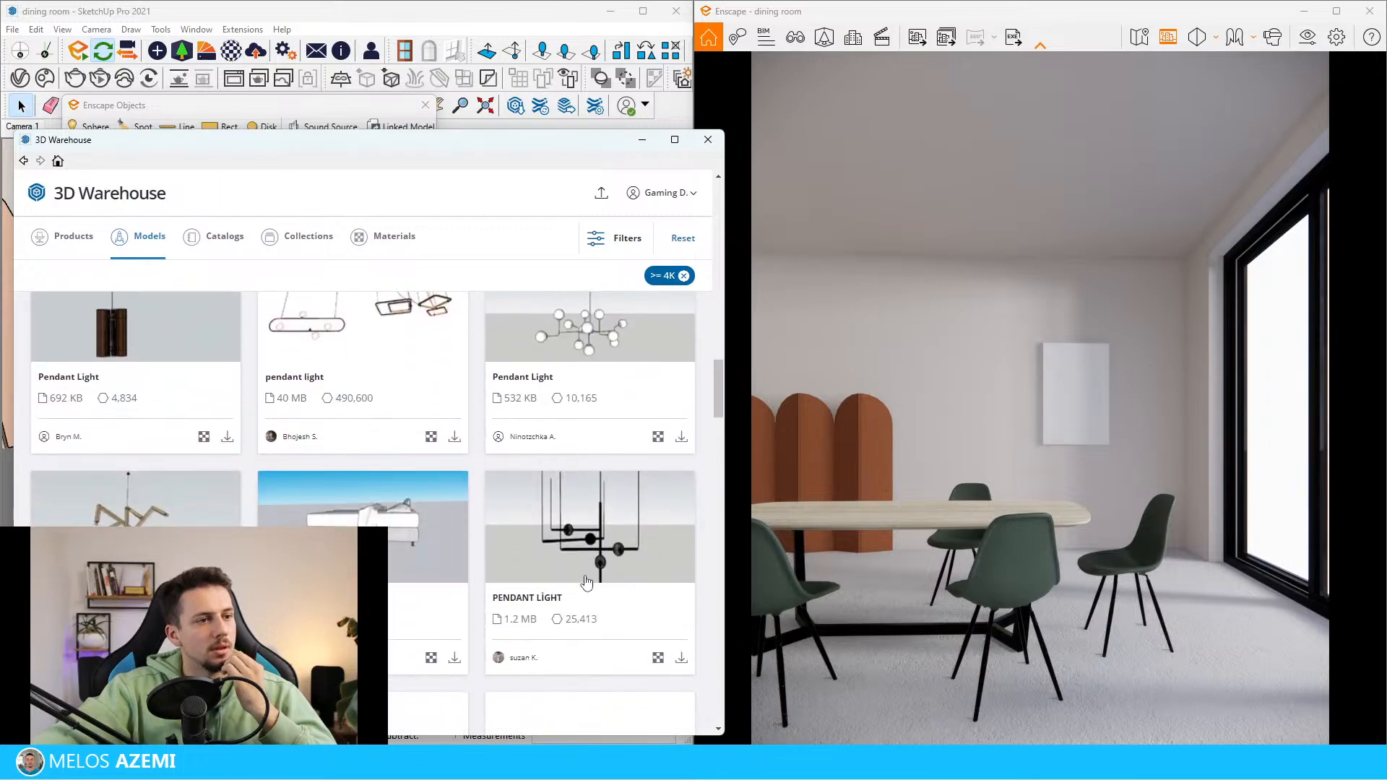
{"action": "scroll", "coordinate": [585, 582], "scroll_direction": "down", "scroll_amount": 10}
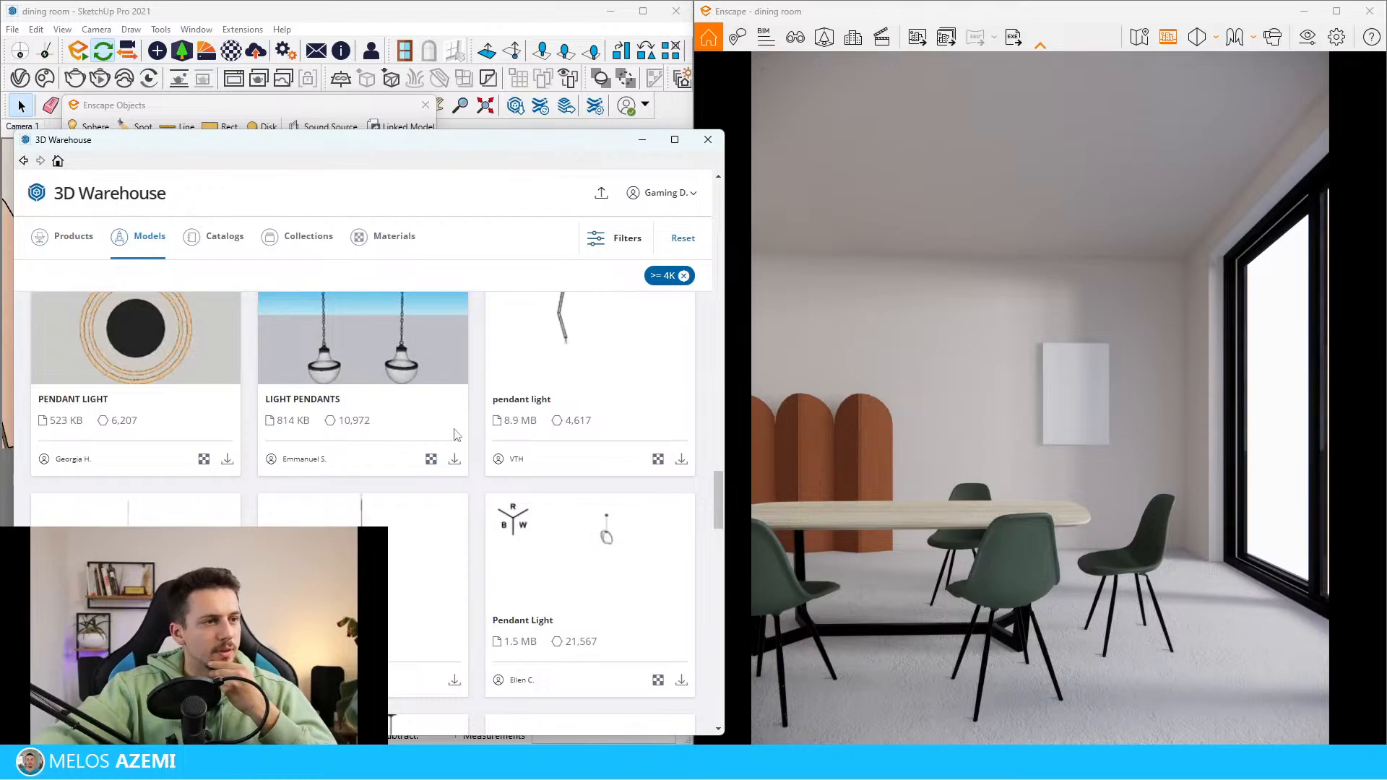
{"action": "left_click", "coordinate": [454, 463]}
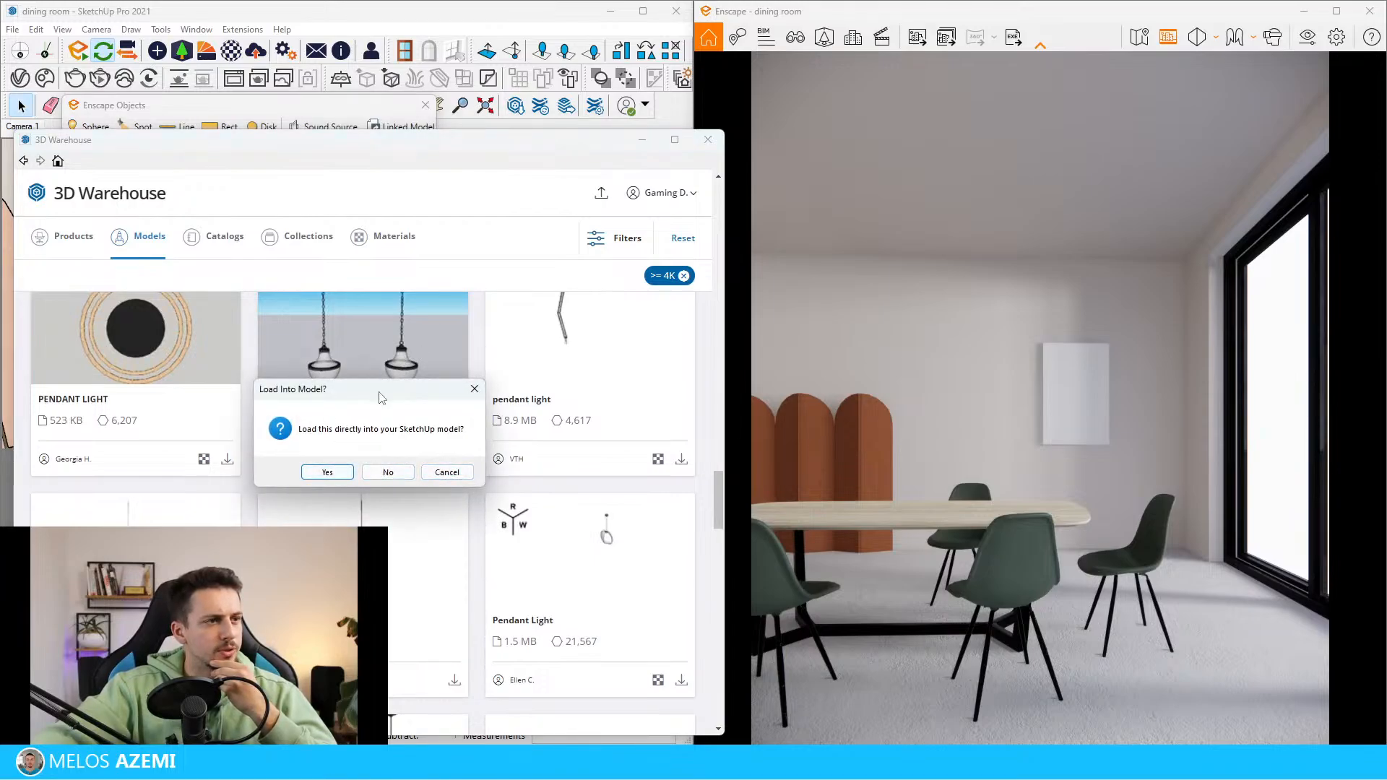
{"action": "left_click", "coordinate": [328, 472]}
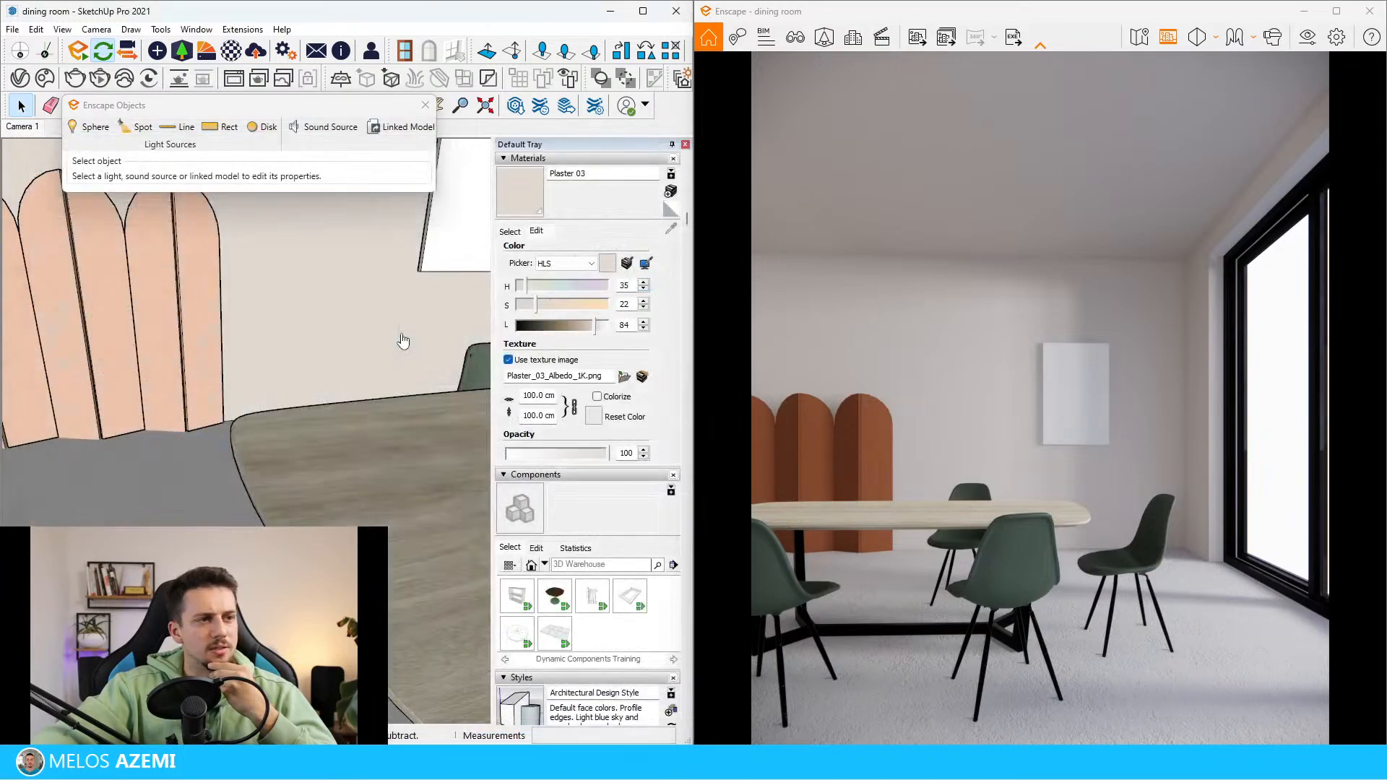
{"action": "scroll", "coordinate": [71, 532], "scroll_direction": "down", "scroll_amount": 3}
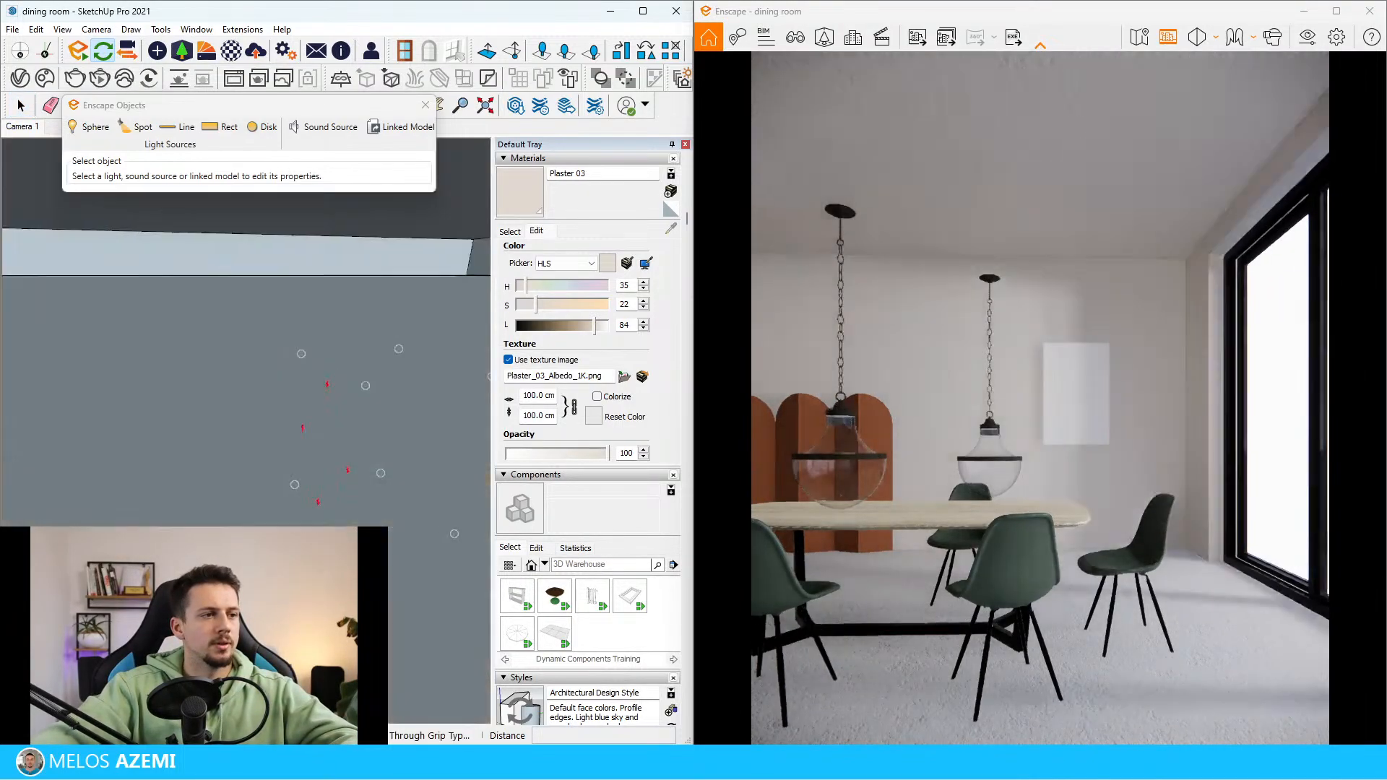
{"action": "key", "text": "space"}
Check the position and hanging height of the two pendant lamps in the reference image
{"action": "scroll", "coordinate": [347, 520], "scroll_direction": "down", "scroll_amount": 10}
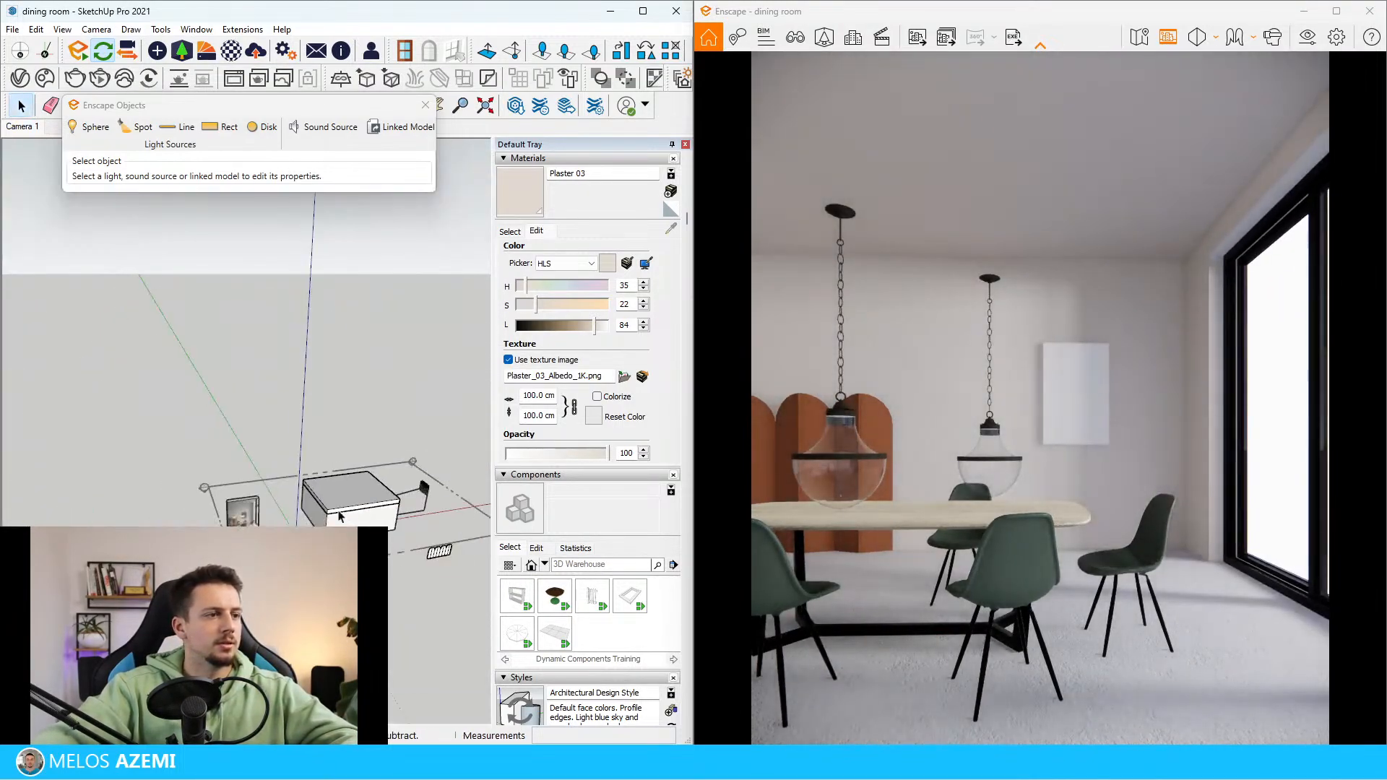
{"action": "scroll", "coordinate": [238, 526], "scroll_direction": "up", "scroll_amount": 3}
{"action": "scroll", "coordinate": [374, 350], "scroll_direction": "up", "scroll_amount": 5}
{"action": "scroll", "coordinate": [253, 393], "scroll_direction": "down", "scroll_amount": 1}
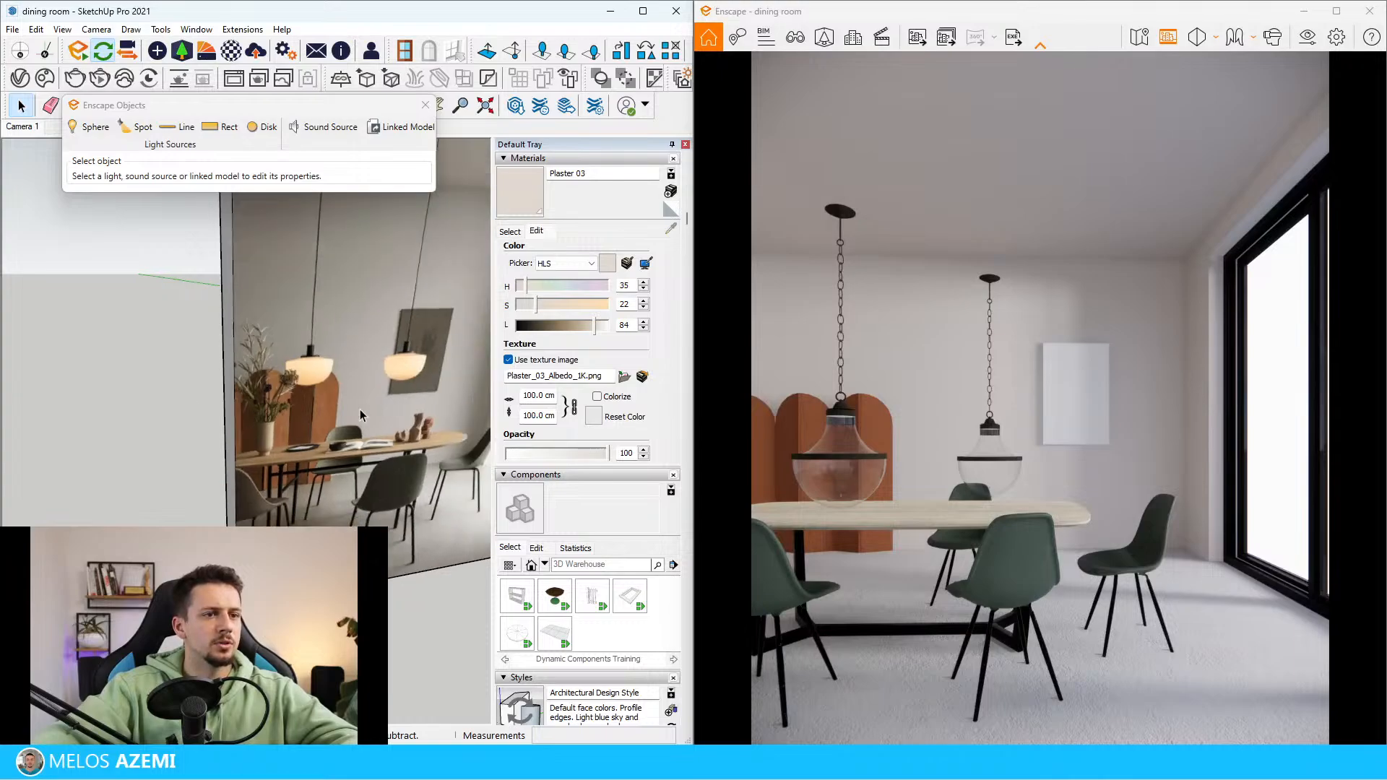
{"action": "scroll", "coordinate": [282, 383], "scroll_direction": "up", "scroll_amount": 2}
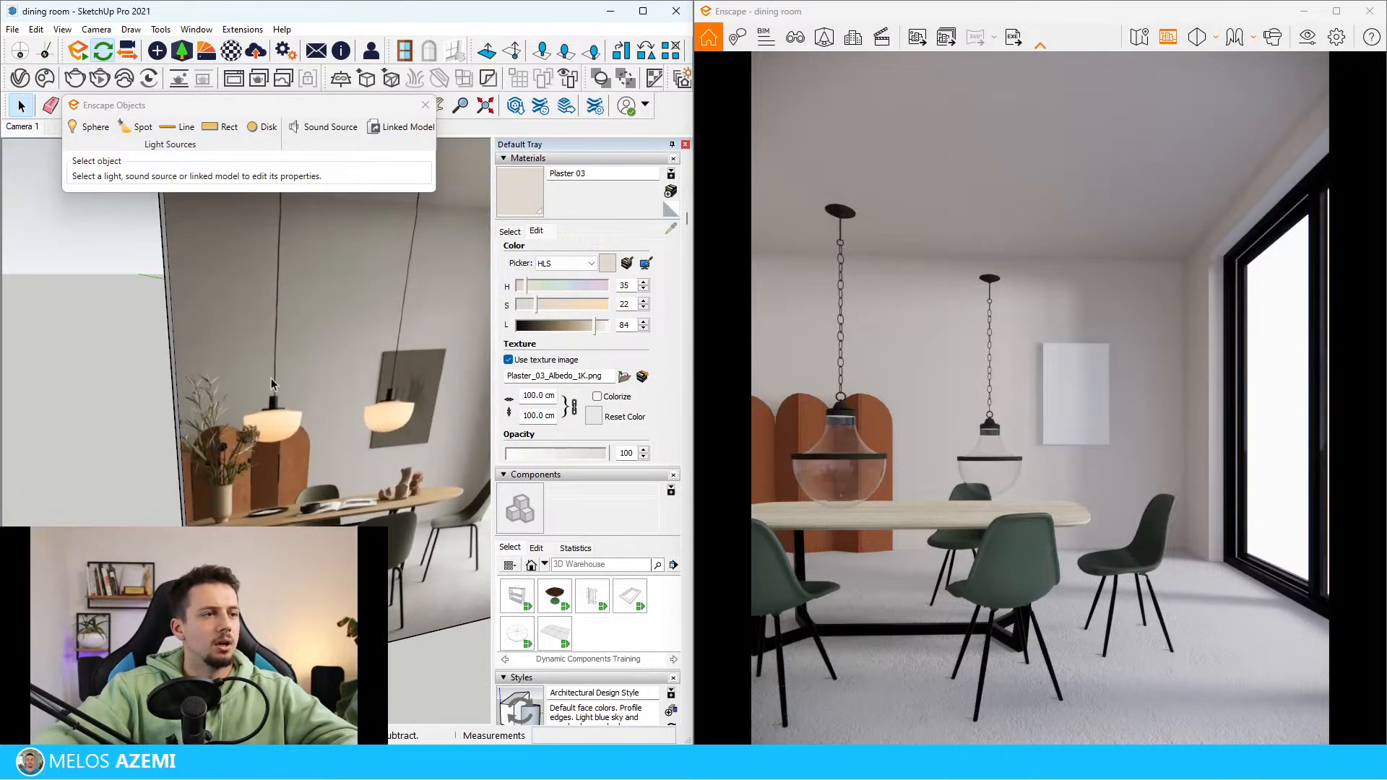
{"action": "scroll", "coordinate": [326, 470], "scroll_direction": "down", "scroll_amount": 8}
Rotate the imported pendant pair about the vertical axis so both lamps line up along the table's length
{"action": "left_click", "coordinate": [436, 462]}
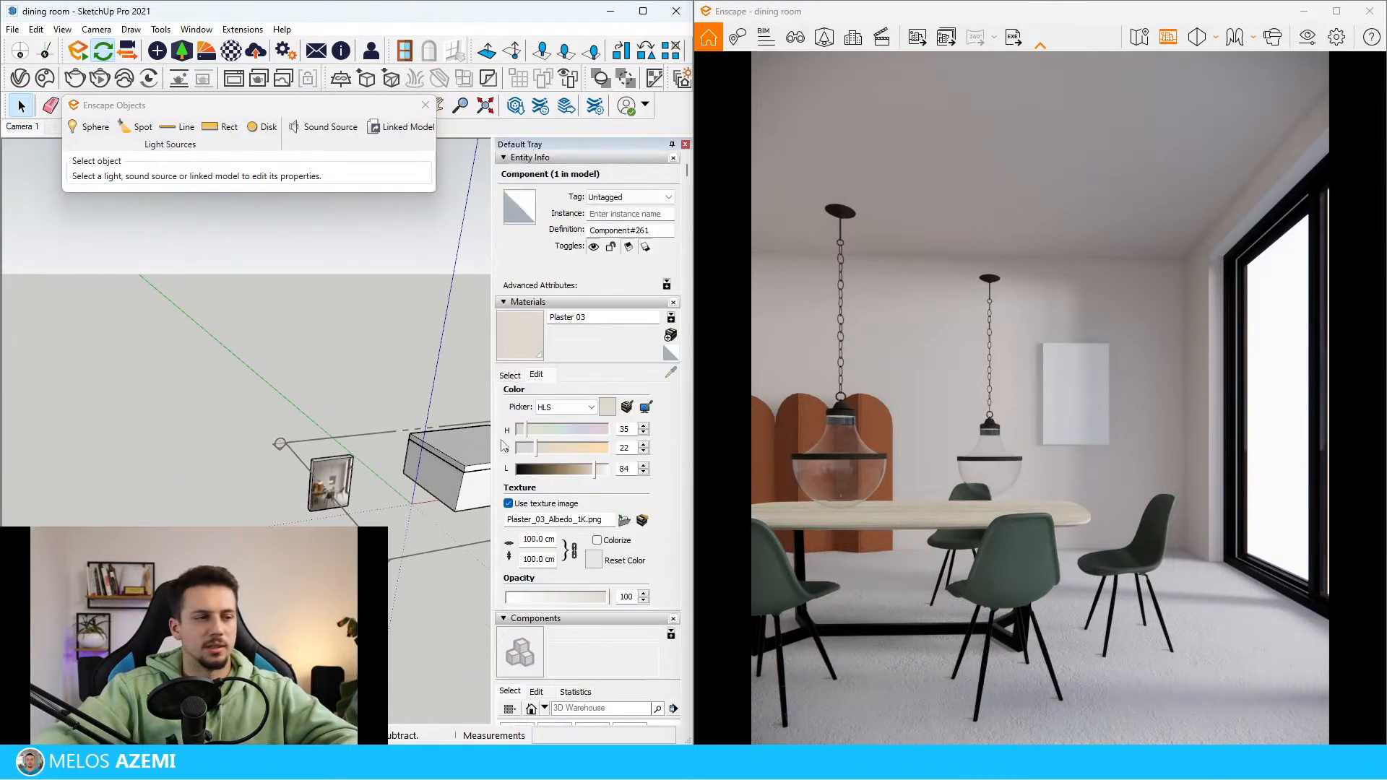
{"action": "scroll", "coordinate": [437, 481], "scroll_direction": "up", "scroll_amount": 5}
{"action": "middle_click_drag", "start_coordinate": [462, 362], "coordinate": [264, 455], "text": "shift"}
{"action": "scroll", "coordinate": [264, 455], "scroll_direction": "up", "scroll_amount": 10}
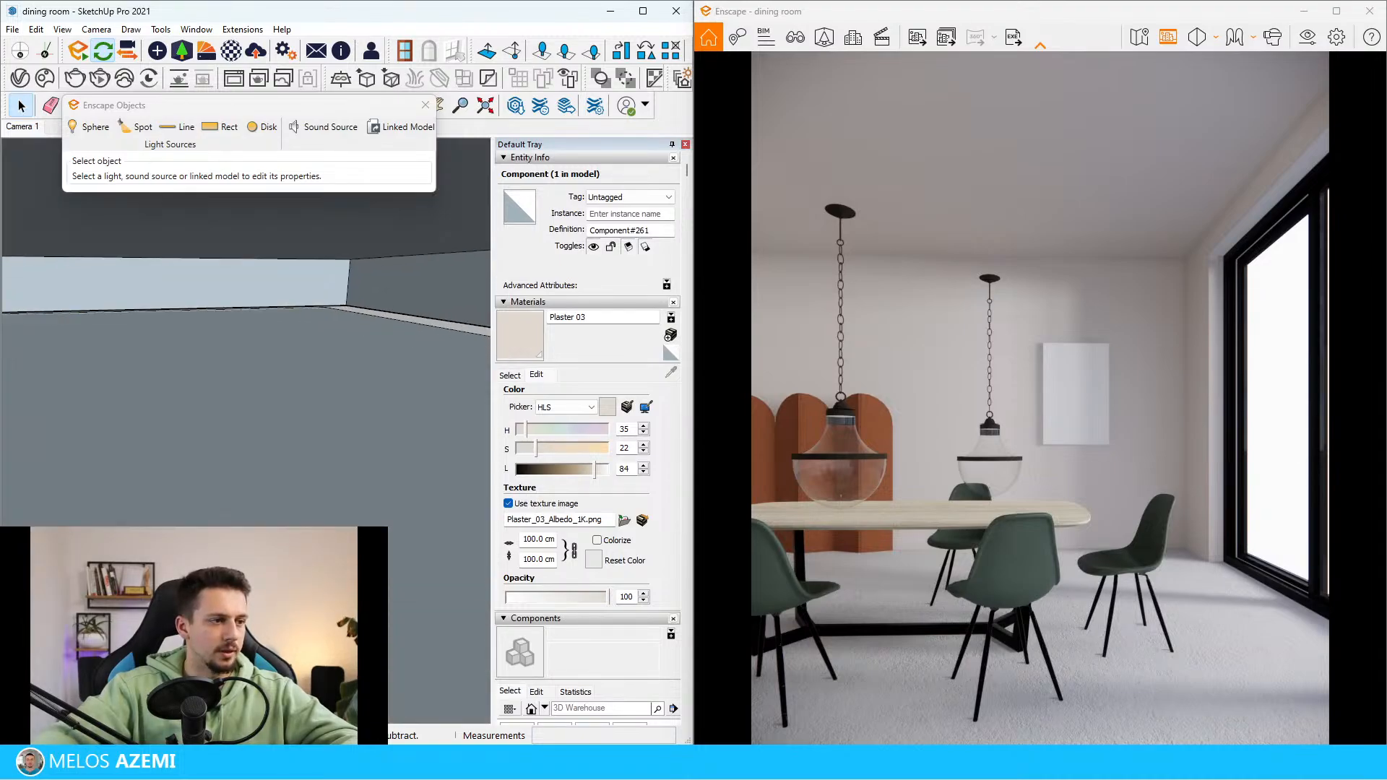
{"action": "scroll", "coordinate": [269, 484], "scroll_direction": "up", "scroll_amount": 5}
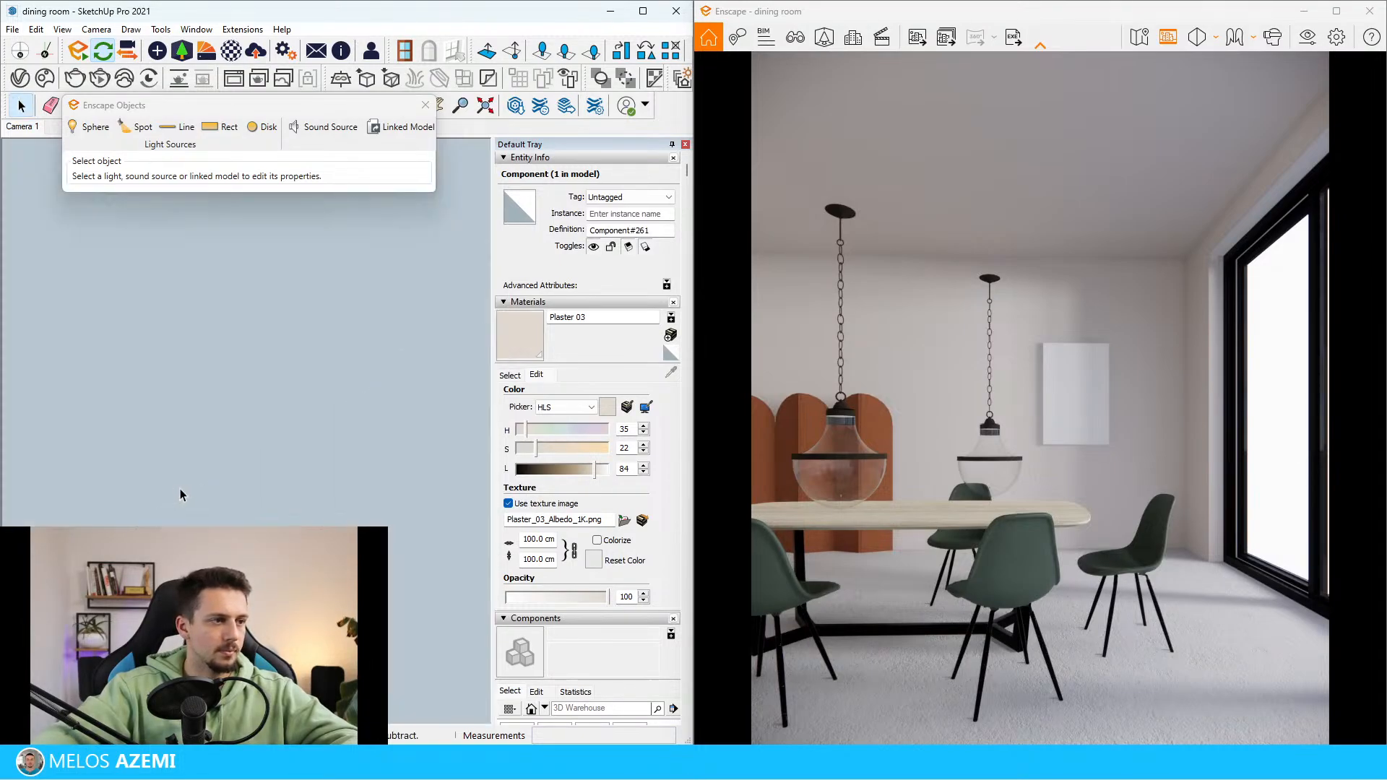
{"action": "scroll", "coordinate": [198, 485], "scroll_direction": "up", "scroll_amount": 5}
{"action": "key", "text": "q"}
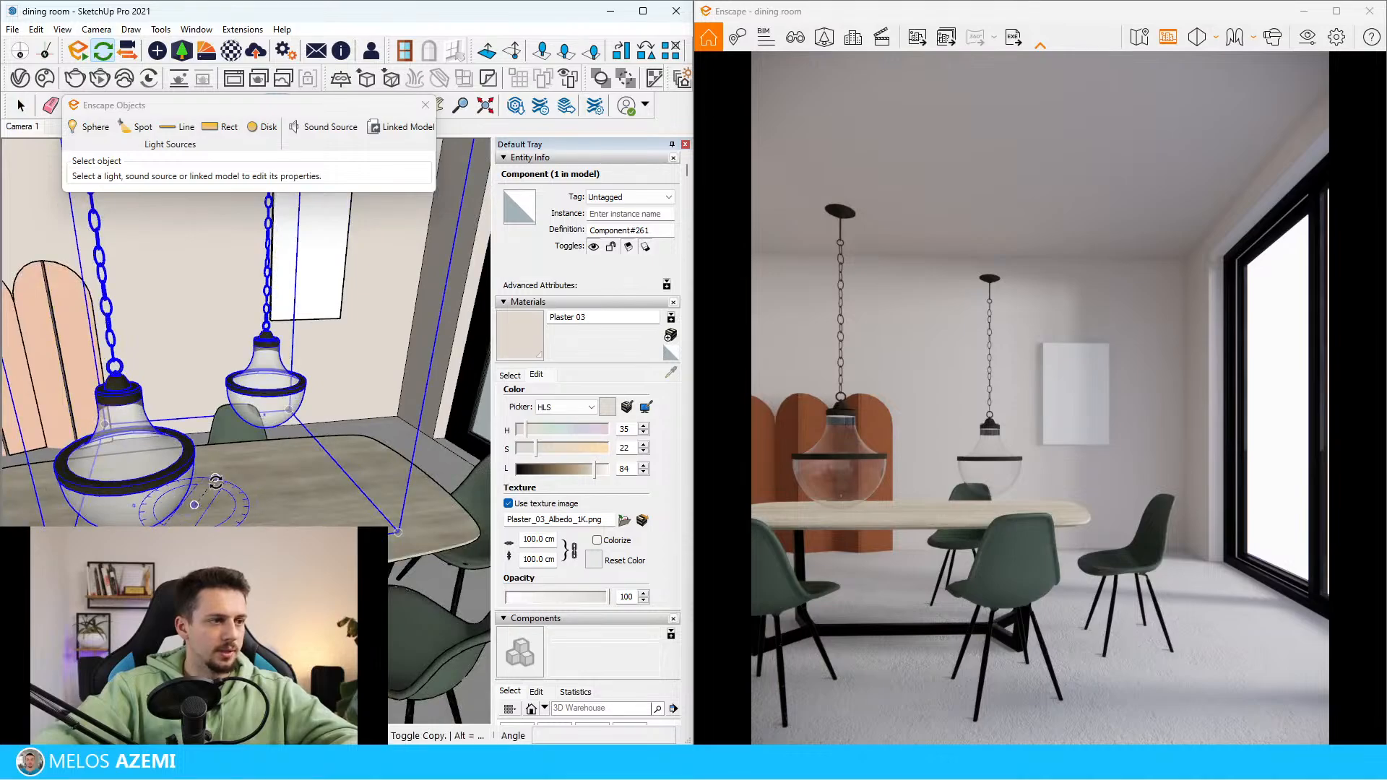
{"action": "left_click", "coordinate": [215, 482]}
{"action": "left_click", "coordinate": [269, 490]}
{"action": "scroll", "coordinate": [302, 465], "scroll_direction": "down", "scroll_amount": 4}
{"action": "middle_click_drag", "start_coordinate": [302, 464], "coordinate": [340, 362]}
{"action": "key", "text": "space"}
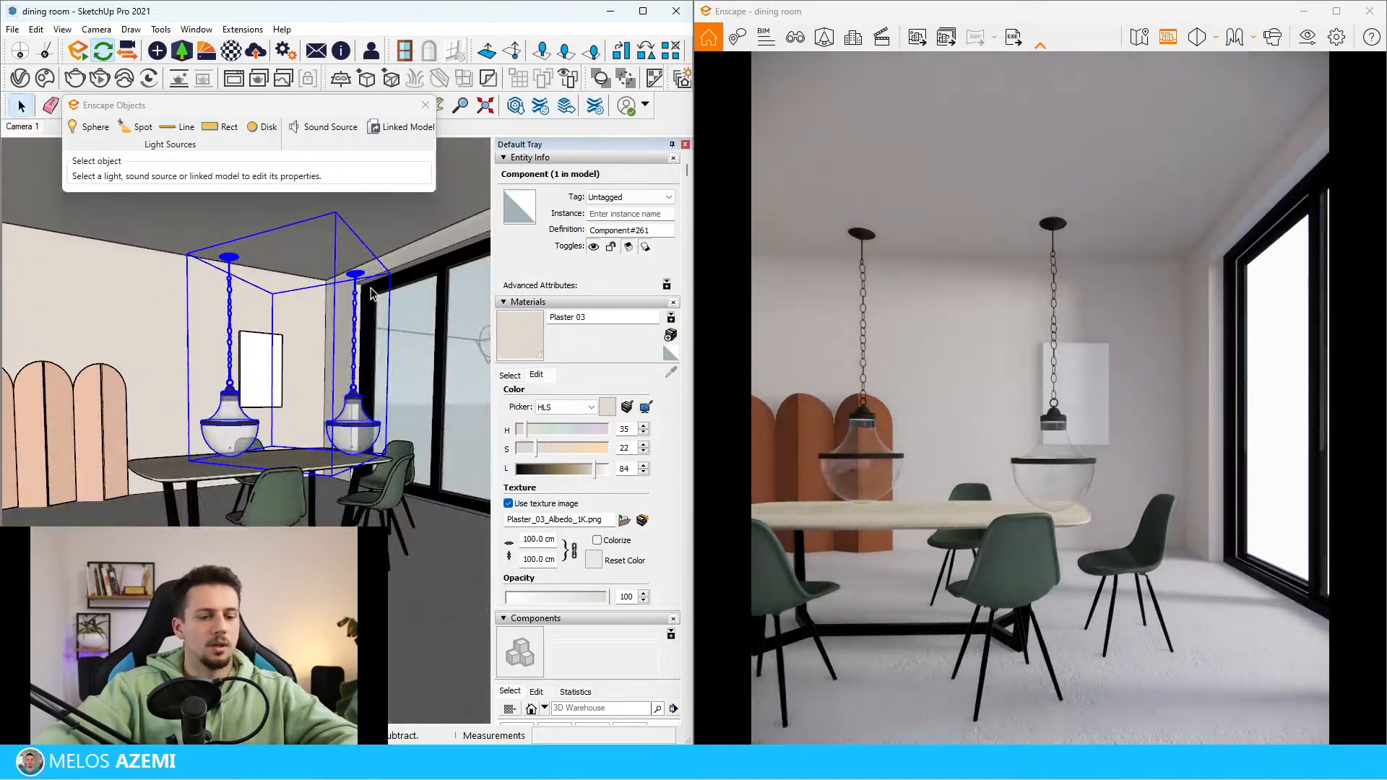
Move the pendant pair straight up along the vertical axis so the lamps hang well above the tabletop
{"action": "left_click", "coordinate": [367, 272]}
{"action": "key", "text": "Escape"}
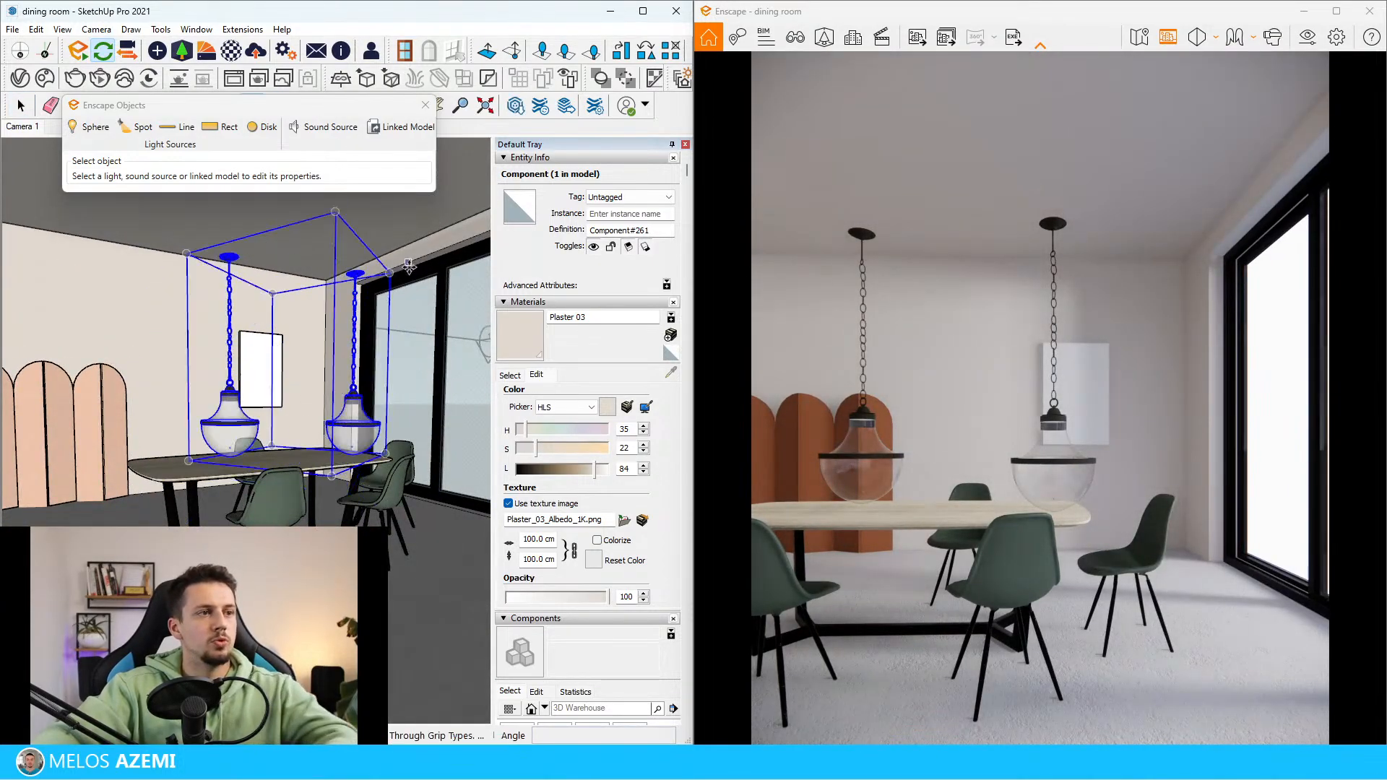
{"action": "left_click", "coordinate": [393, 273]}
{"action": "key", "text": "Up"}
{"action": "left_click", "coordinate": [427, 215]}
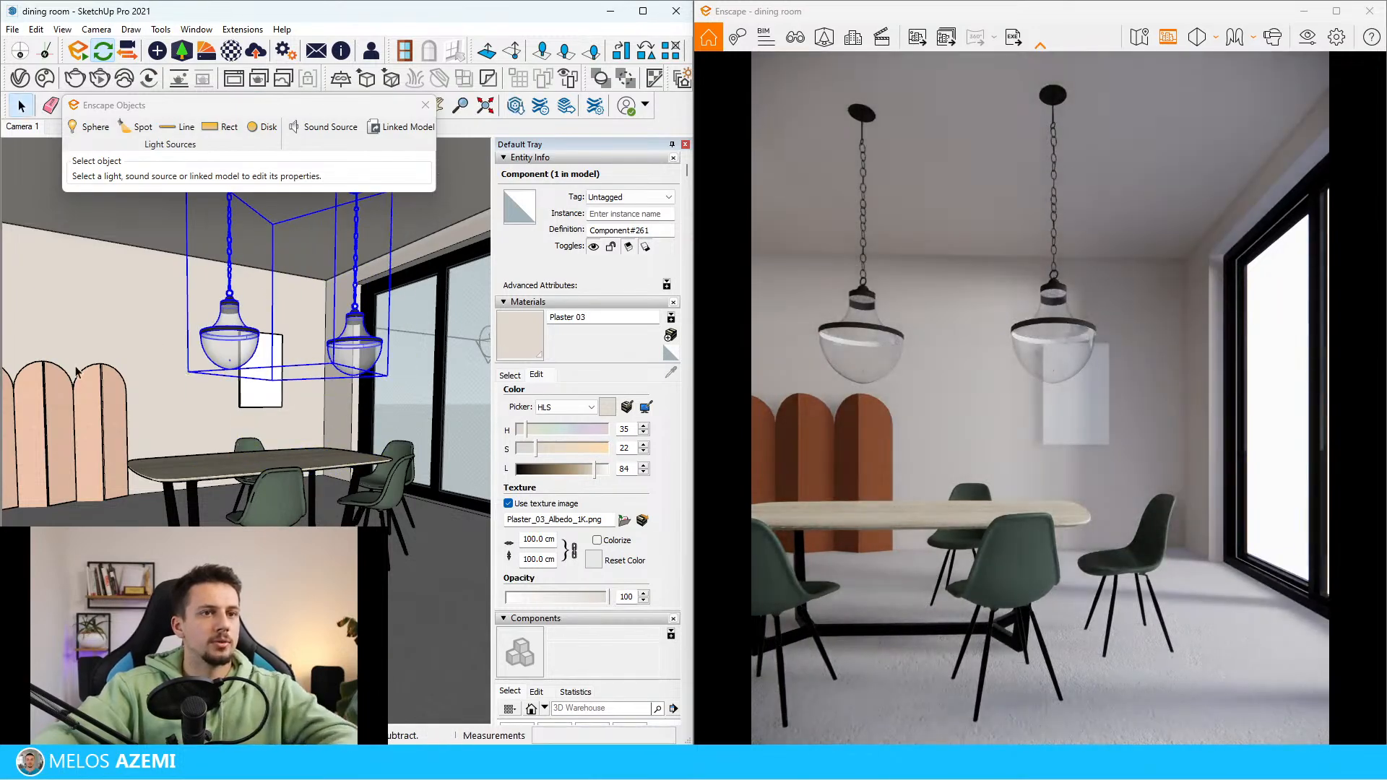
{"action": "scroll", "coordinate": [26, 357], "scroll_direction": "up", "scroll_amount": 3}
{"action": "key", "text": "b"}
{"action": "scroll", "coordinate": [188, 408], "scroll_direction": "down", "scroll_amount": 3}
{"action": "middle_click_drag", "start_coordinate": [226, 394], "coordinate": [265, 268]}
{"action": "key", "text": "space"}
{"action": "double_click", "coordinate": [264, 259]}
{"action": "left_click", "coordinate": [241, 245]}
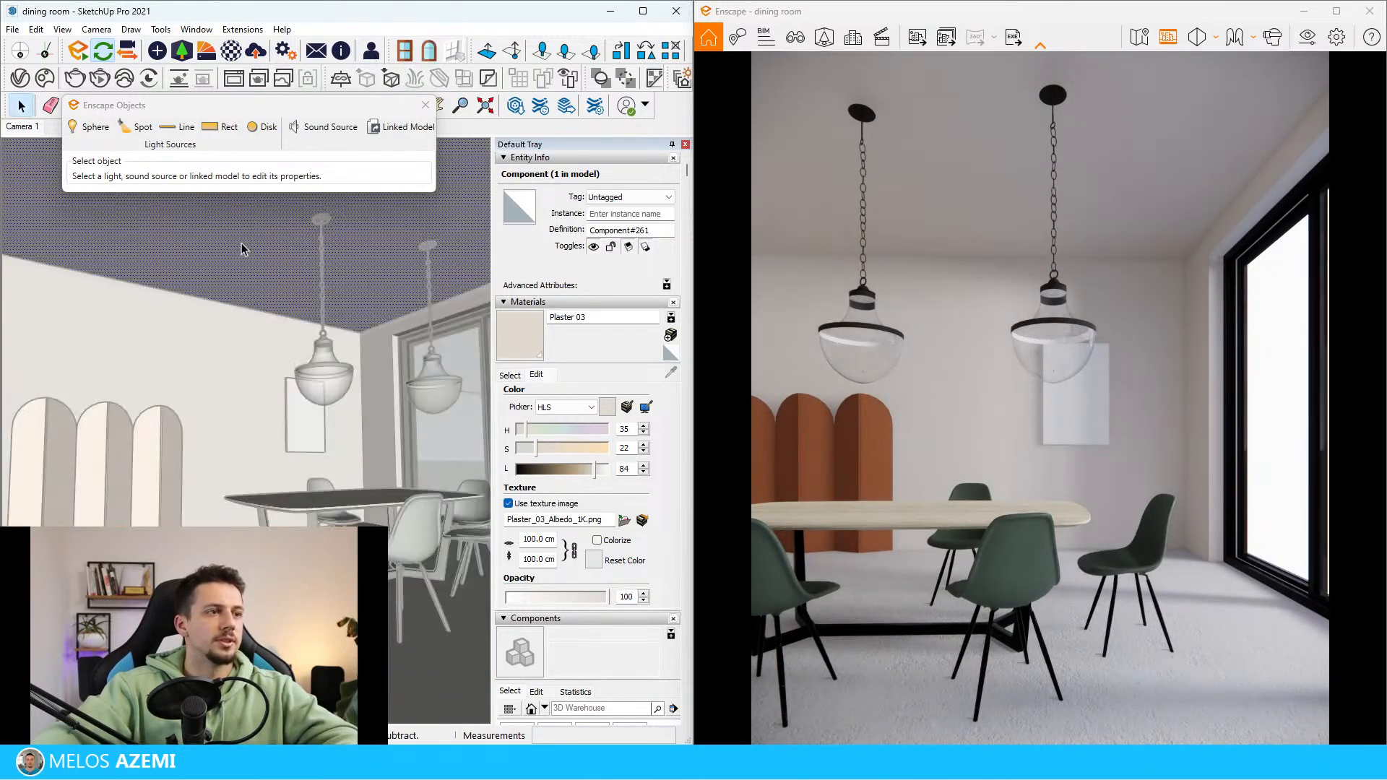
{"action": "left_click", "coordinate": [284, 359]}
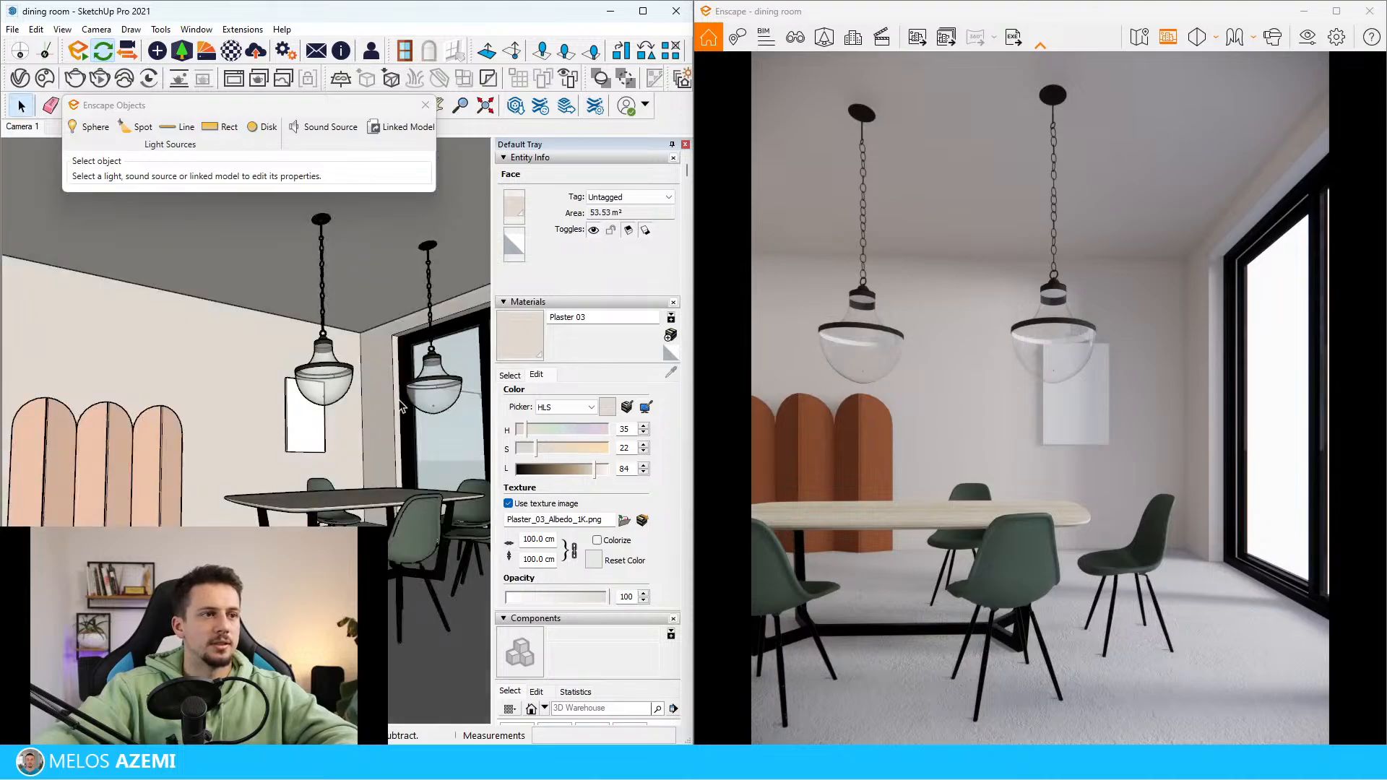
{"action": "scroll", "coordinate": [399, 402], "scroll_direction": "up", "scroll_amount": 4}
{"action": "middle_click_drag", "start_coordinate": [399, 401], "coordinate": [361, 463]}
{"action": "scroll", "coordinate": [341, 412], "scroll_direction": "up", "scroll_amount": 5}
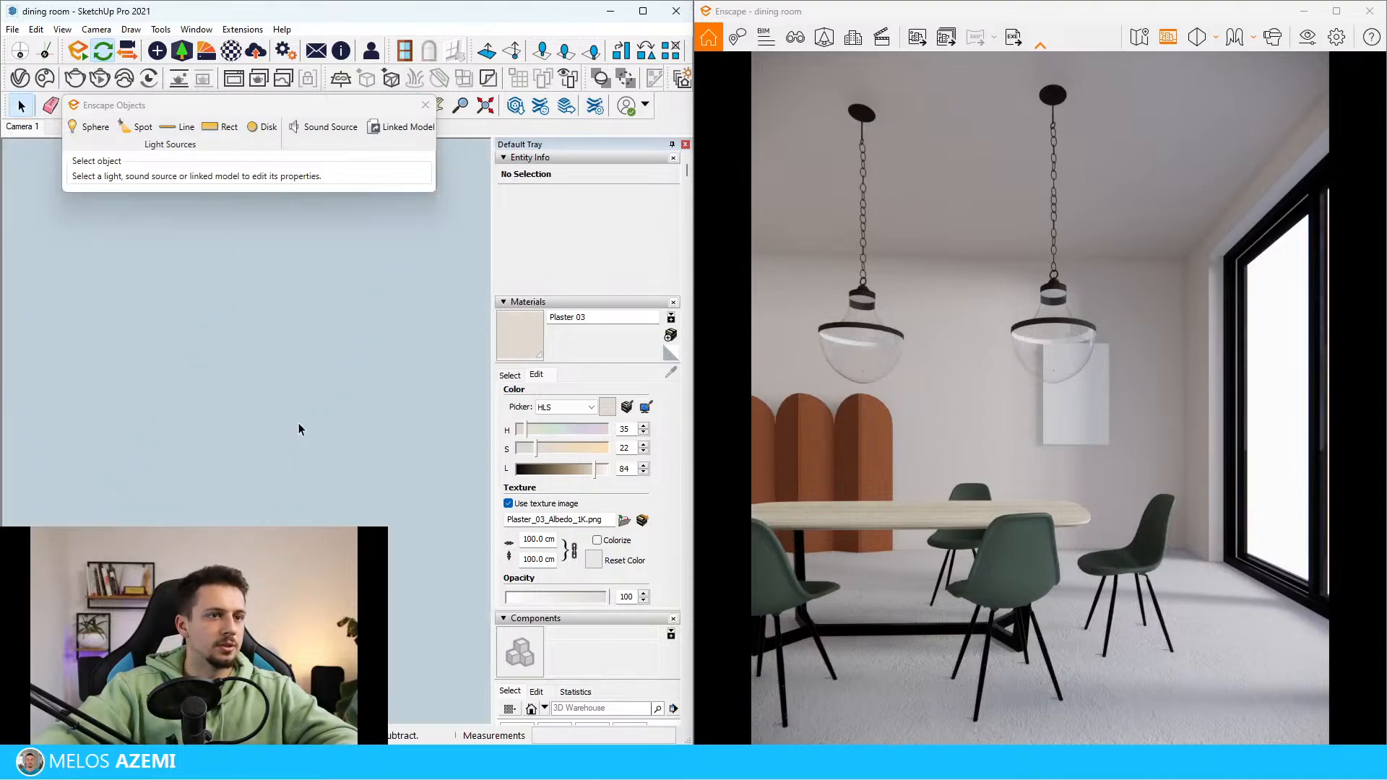
Scale the pendant pair down uniformly so both lamps hang smaller above the dining table
{"action": "scroll", "coordinate": [298, 423], "scroll_direction": "down", "scroll_amount": 4}
{"action": "left_click", "coordinate": [314, 417]}
{"action": "key", "text": "s"}
{"action": "mouse_move", "coordinate": [399, 456]}
{"action": "left_mouse_down"}
{"action": "mouse_move", "coordinate": [316, 412]}
{"action": "mouse_move", "coordinate": [256, 329]}
{"action": "left_mouse_up"}
{"action": "scroll", "coordinate": [337, 350], "scroll_direction": "down", "scroll_amount": 3}
{"action": "middle_click_drag", "start_coordinate": [336, 350], "coordinate": [251, 330]}
{"action": "scroll", "coordinate": [250, 330], "scroll_direction": "up", "scroll_amount": 3}
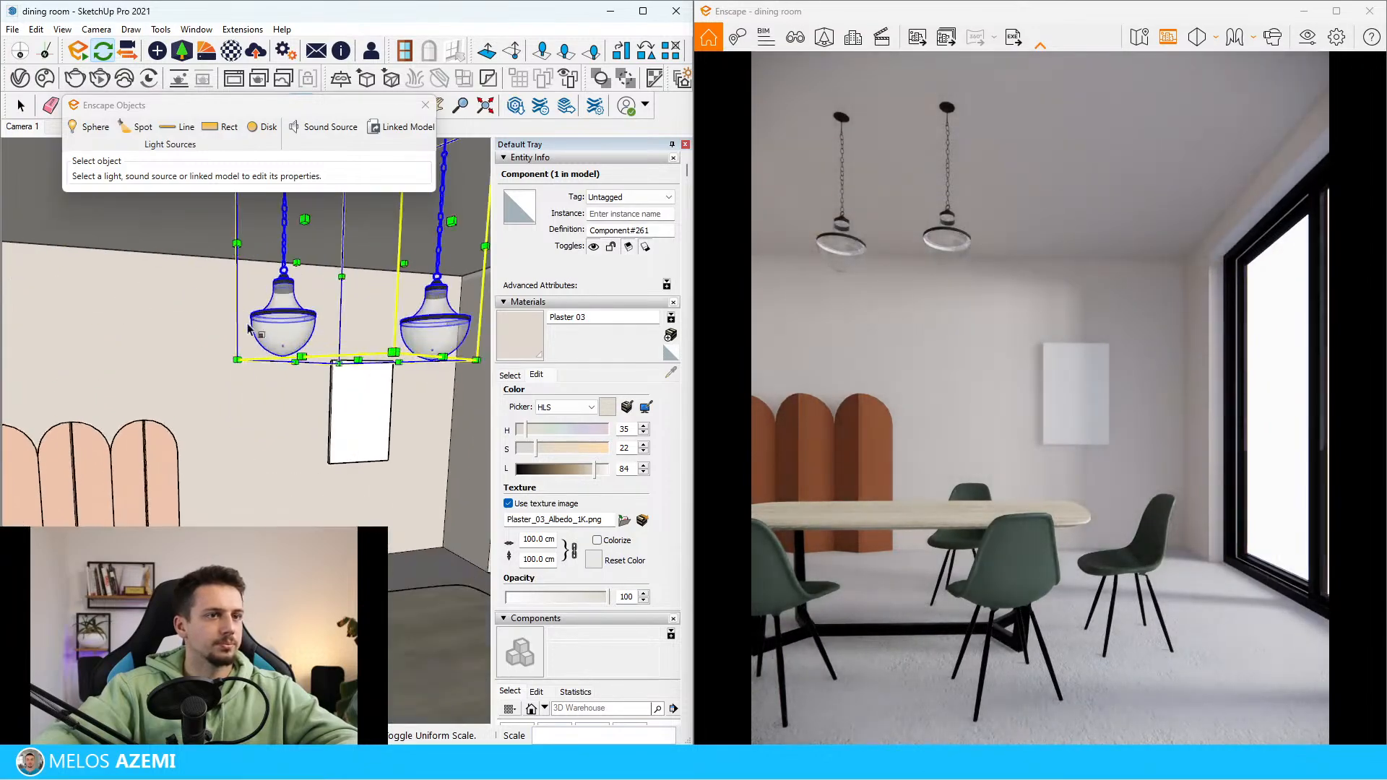
{"action": "scroll", "coordinate": [394, 352], "scroll_direction": "down", "scroll_amount": 4}
{"action": "left_click_drag", "start_coordinate": [406, 352], "coordinate": [450, 392]}
{"action": "middle_click_drag", "start_coordinate": [441, 362], "coordinate": [114, 322]}
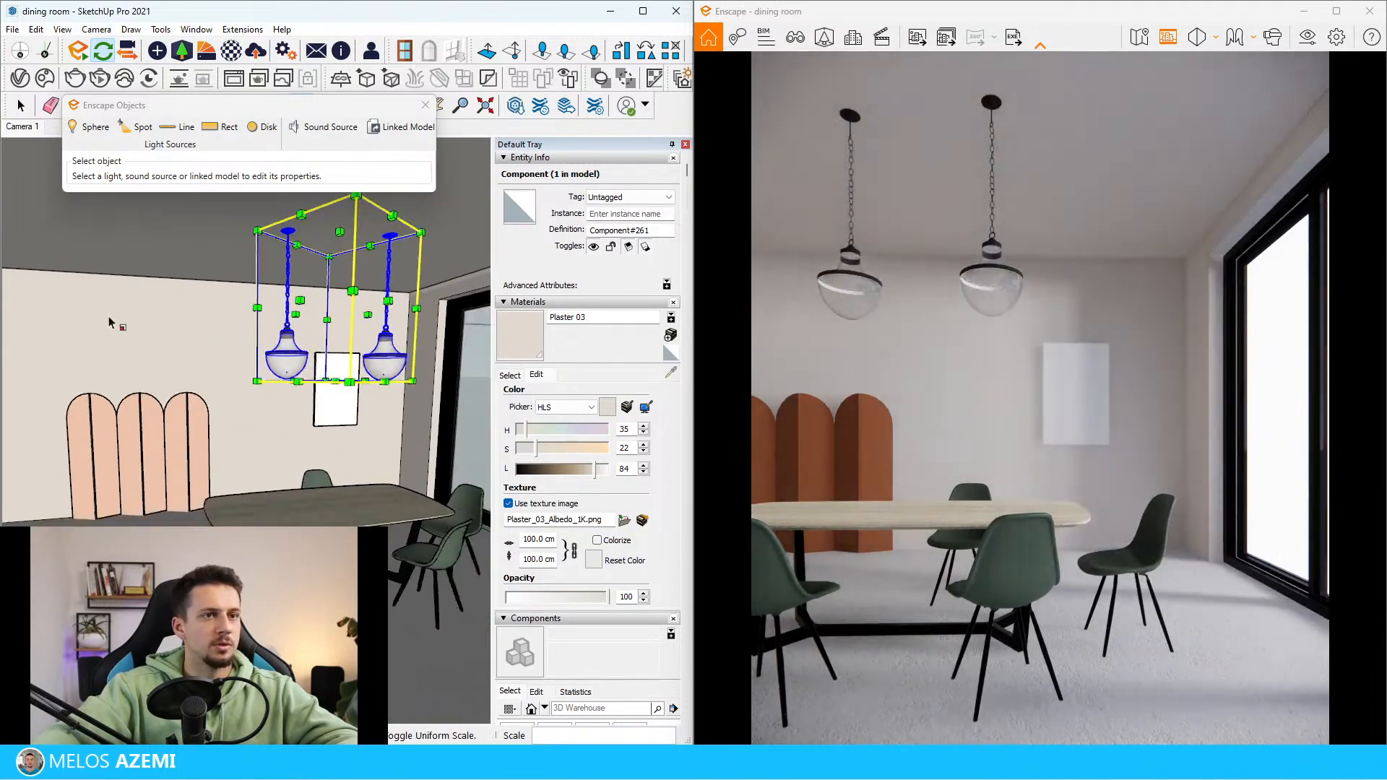
{"action": "scroll", "coordinate": [347, 299], "scroll_direction": "up", "scroll_amount": 3}
{"action": "key", "text": "space"}
Open one pendant's nested components down to the level of its individual chain links
{"action": "scroll", "coordinate": [318, 280], "scroll_direction": "up", "scroll_amount": 1}
{"action": "double_click", "coordinate": [317, 279]}
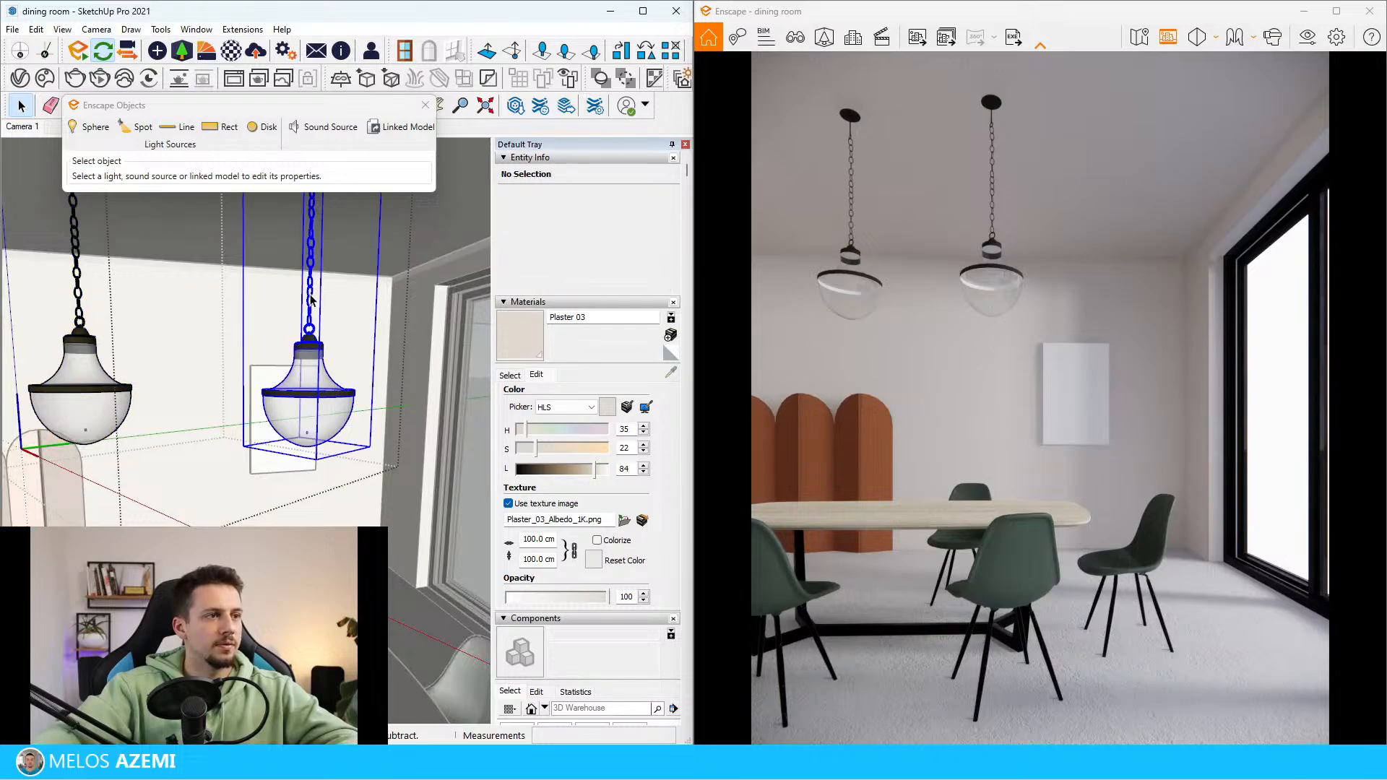
{"action": "double_click", "coordinate": [311, 299]}
{"action": "scroll", "coordinate": [312, 314], "scroll_direction": "up", "scroll_amount": 2}
{"action": "mouse_move", "coordinate": [313, 314]}
{"action": "middle_mouse_down"}
{"action": "mouse_move", "coordinate": [305, 363]}
{"action": "mouse_move", "coordinate": [273, 369]}
{"action": "middle_mouse_up"}
{"action": "scroll", "coordinate": [297, 359], "scroll_direction": "up", "scroll_amount": 3}
{"action": "scroll", "coordinate": [296, 379], "scroll_direction": "down", "scroll_amount": 2}
{"action": "scroll", "coordinate": [369, 341], "scroll_direction": "down", "scroll_amount": 1}
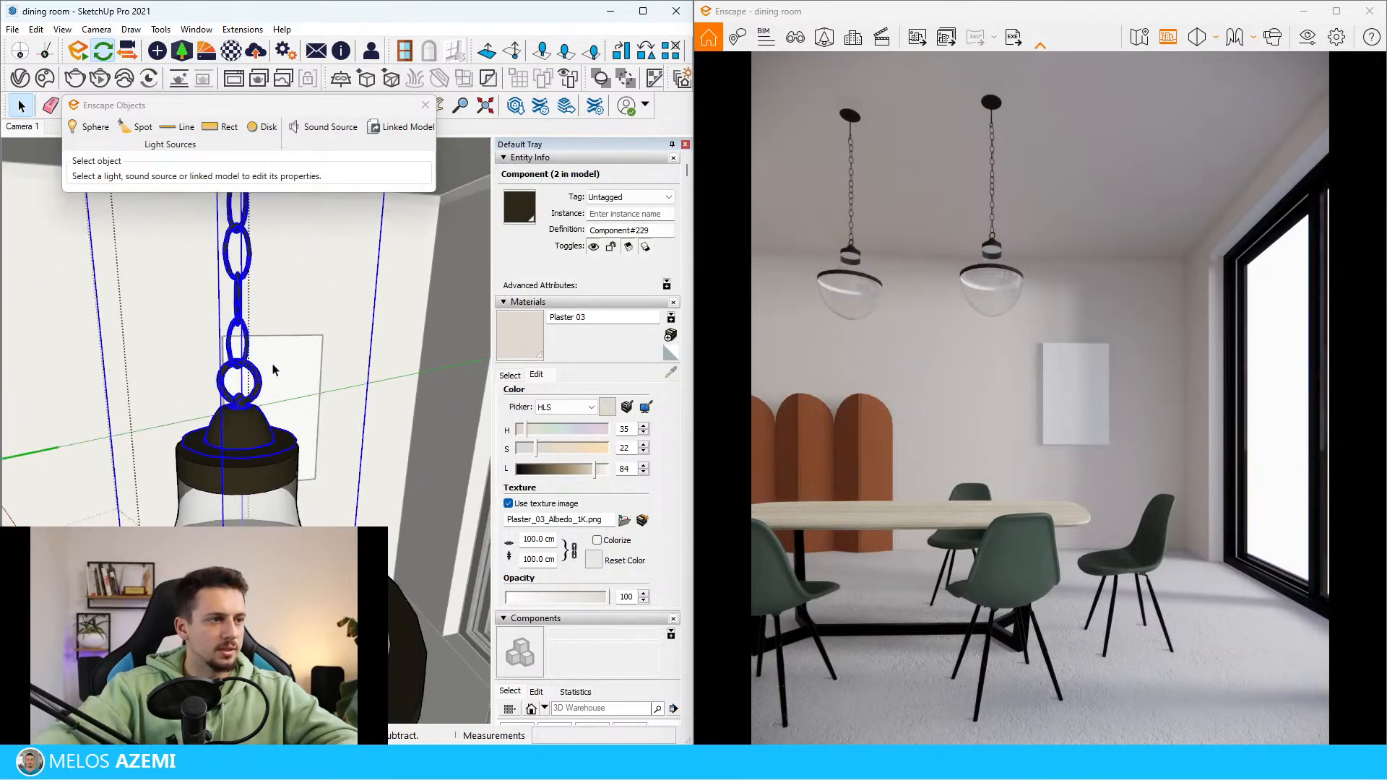
{"action": "left_click", "coordinate": [259, 374]}
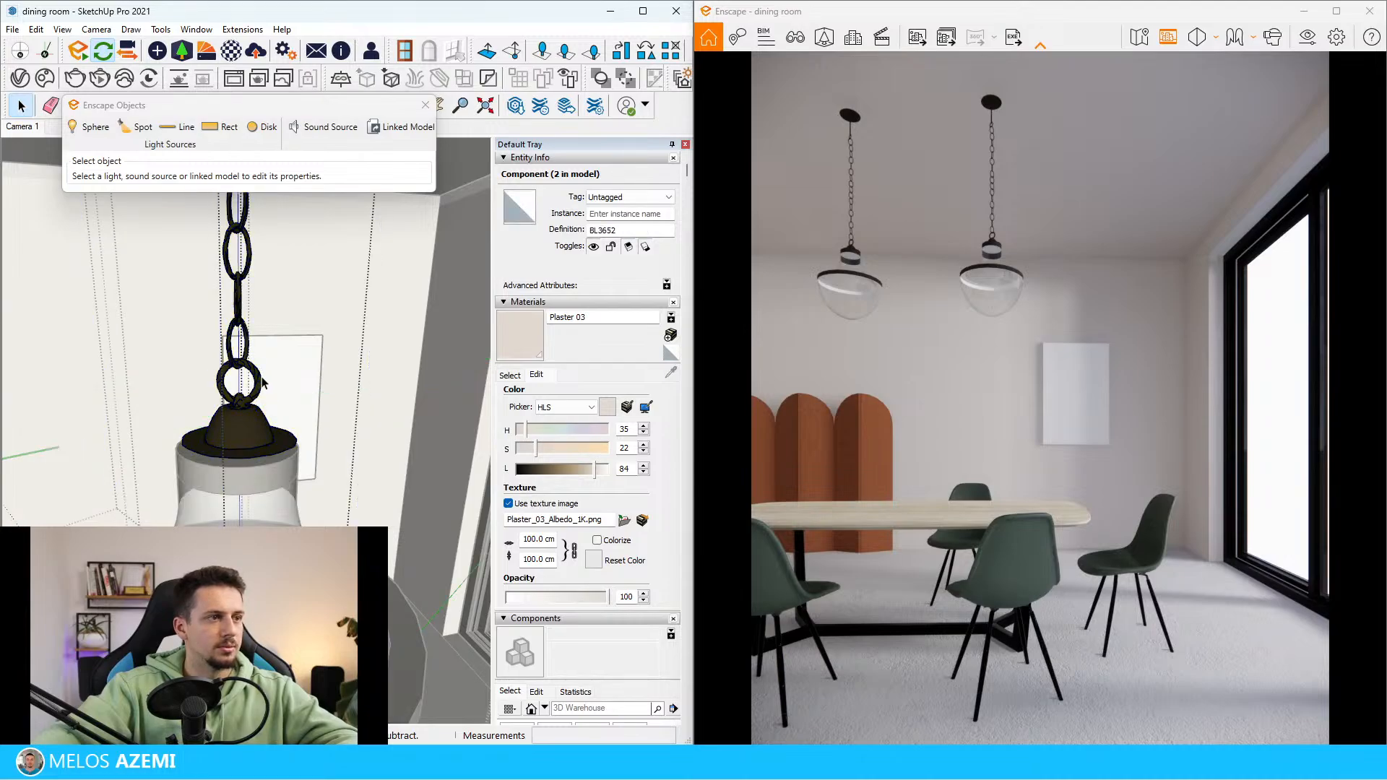
{"action": "double_click", "coordinate": [259, 387]}
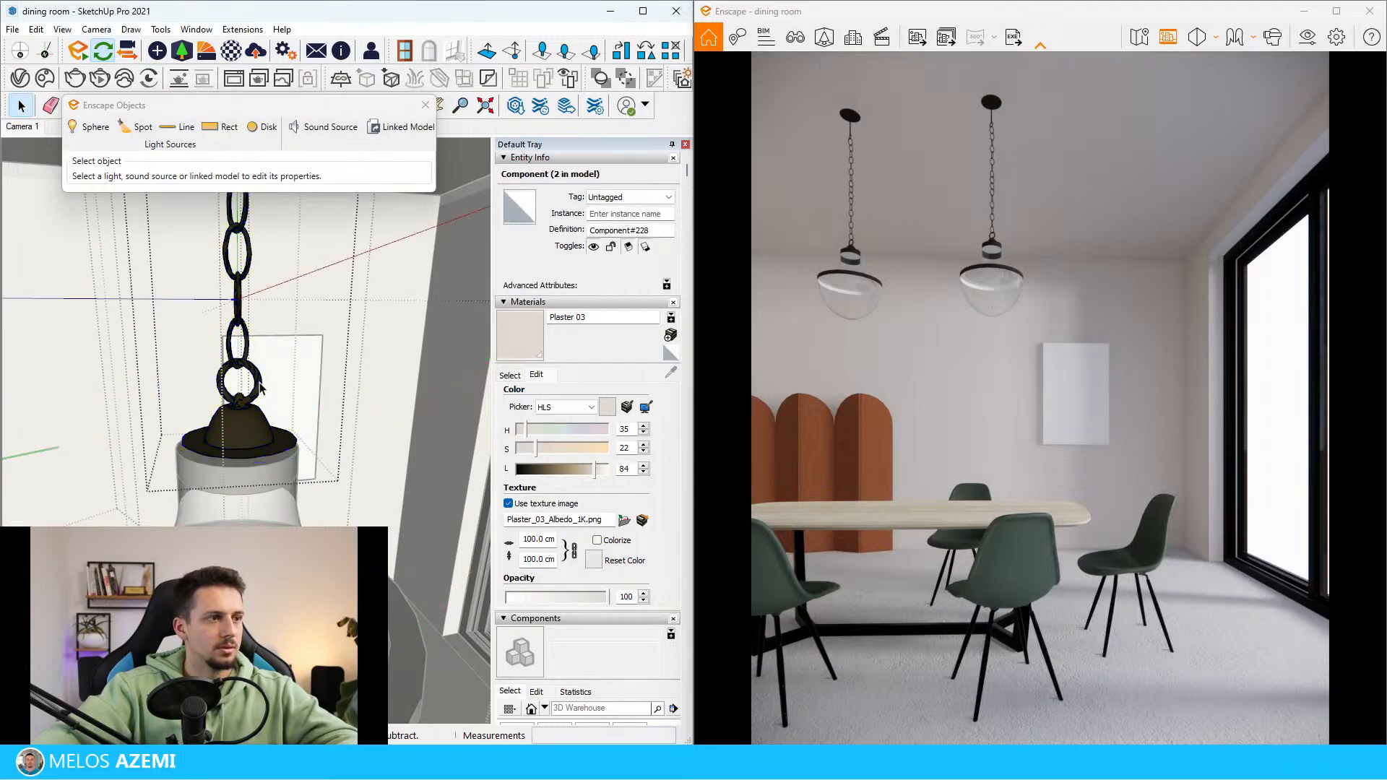
Select all the chain links between the ceiling canopy and the lamp cap and delete them
{"action": "scroll", "coordinate": [262, 394], "scroll_direction": "down", "scroll_amount": 5}
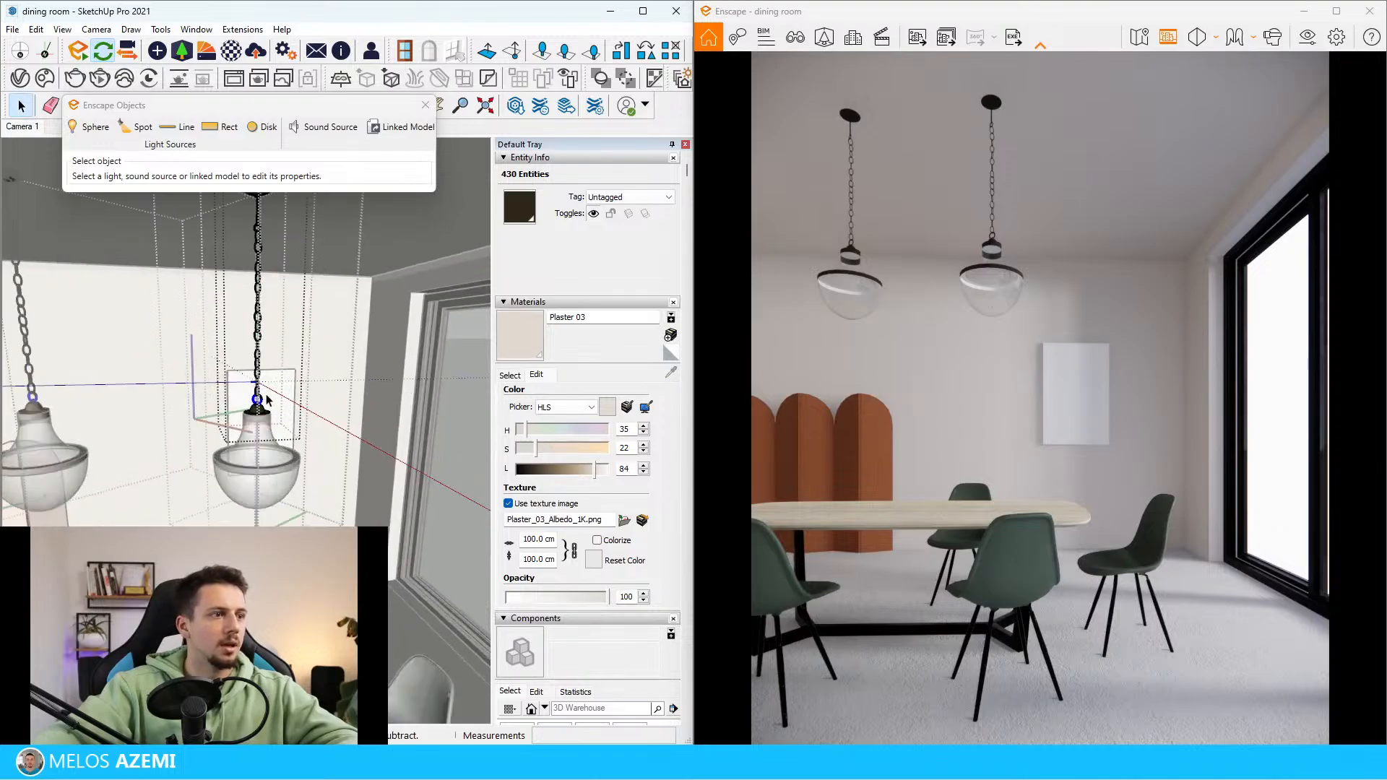
{"action": "scroll", "coordinate": [261, 394], "scroll_direction": "down", "scroll_amount": 1}
{"action": "scroll", "coordinate": [279, 423], "scroll_direction": "down", "scroll_amount": 3}
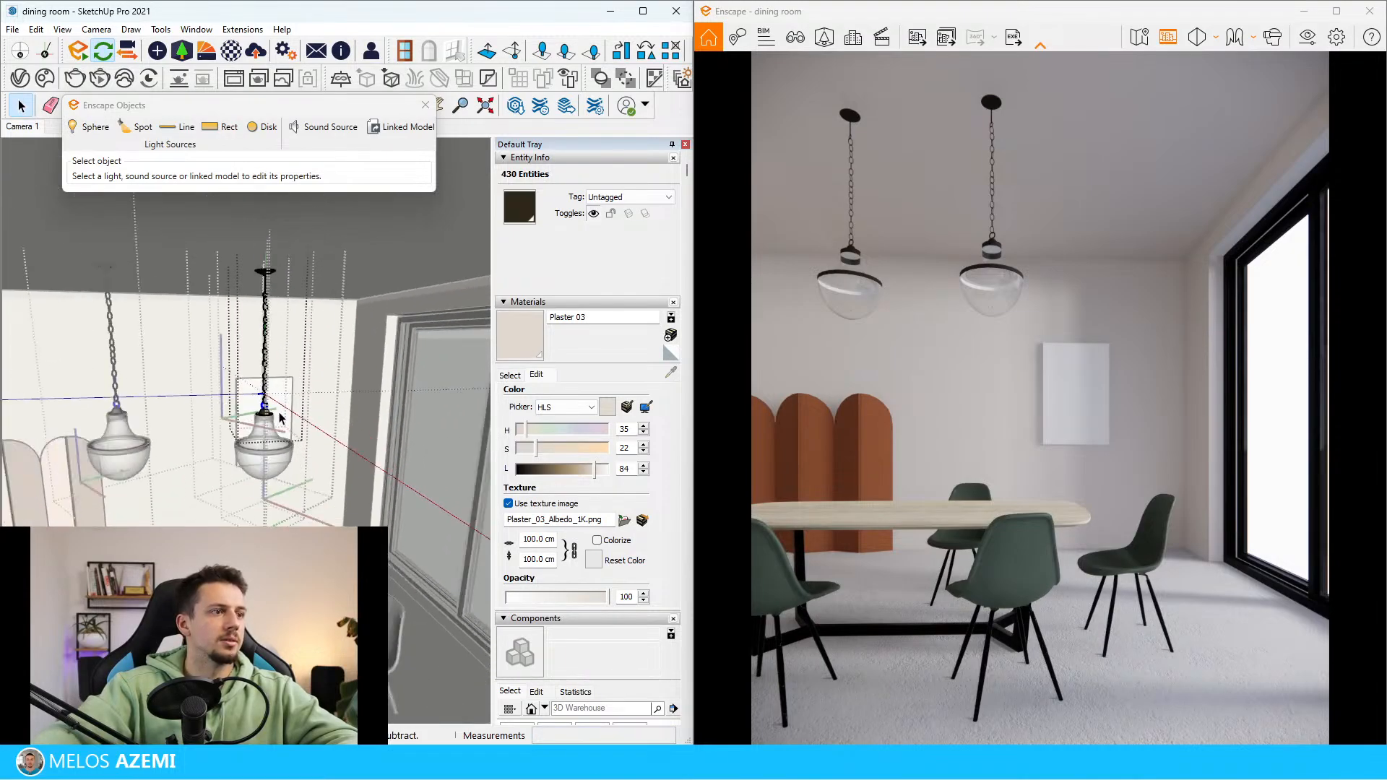
{"action": "left_click_drag", "start_coordinate": [235, 316], "coordinate": [233, 312]}
{"action": "scroll", "coordinate": [272, 354], "scroll_direction": "up", "scroll_amount": 7}
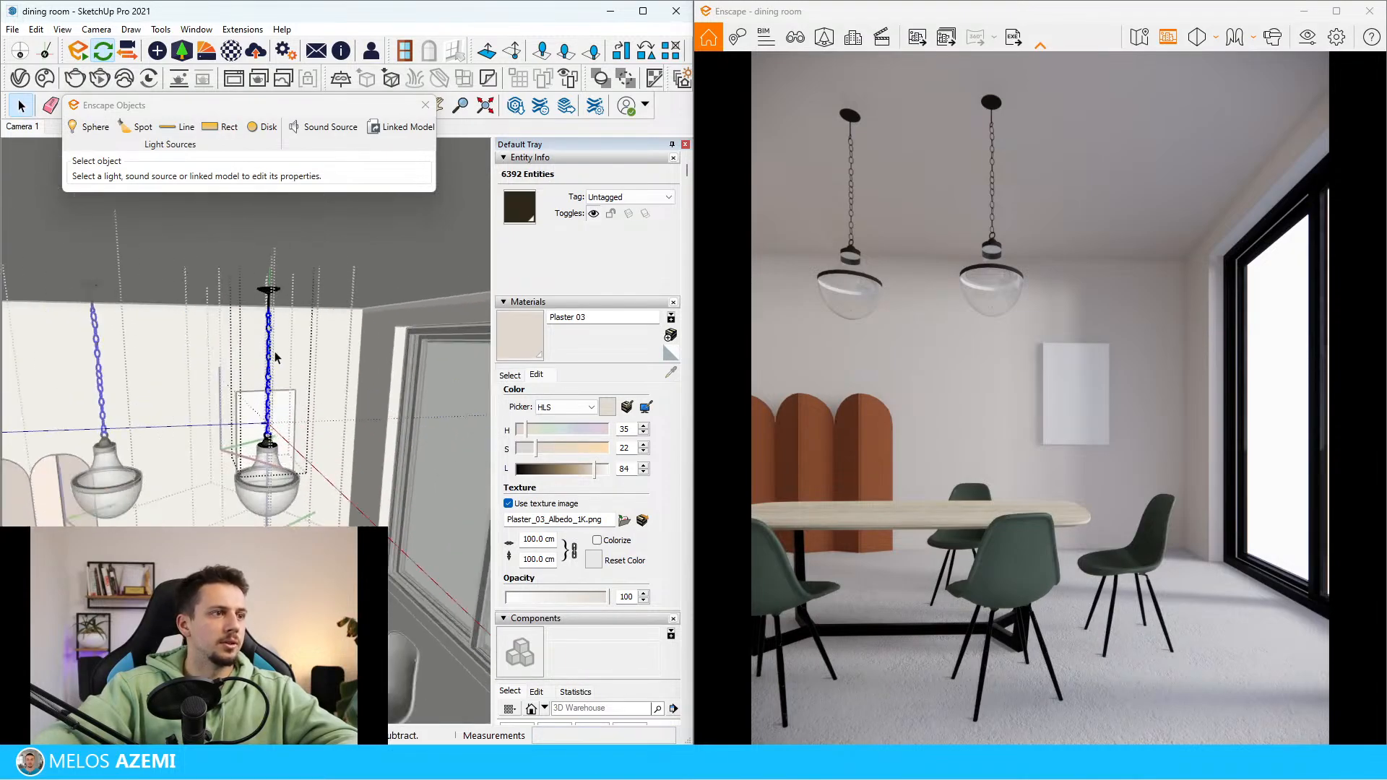
{"action": "scroll", "coordinate": [273, 354], "scroll_direction": "down", "scroll_amount": 3}
{"action": "scroll", "coordinate": [254, 473], "scroll_direction": "up", "scroll_amount": 3}
{"action": "scroll", "coordinate": [264, 476], "scroll_direction": "down", "scroll_amount": 2}
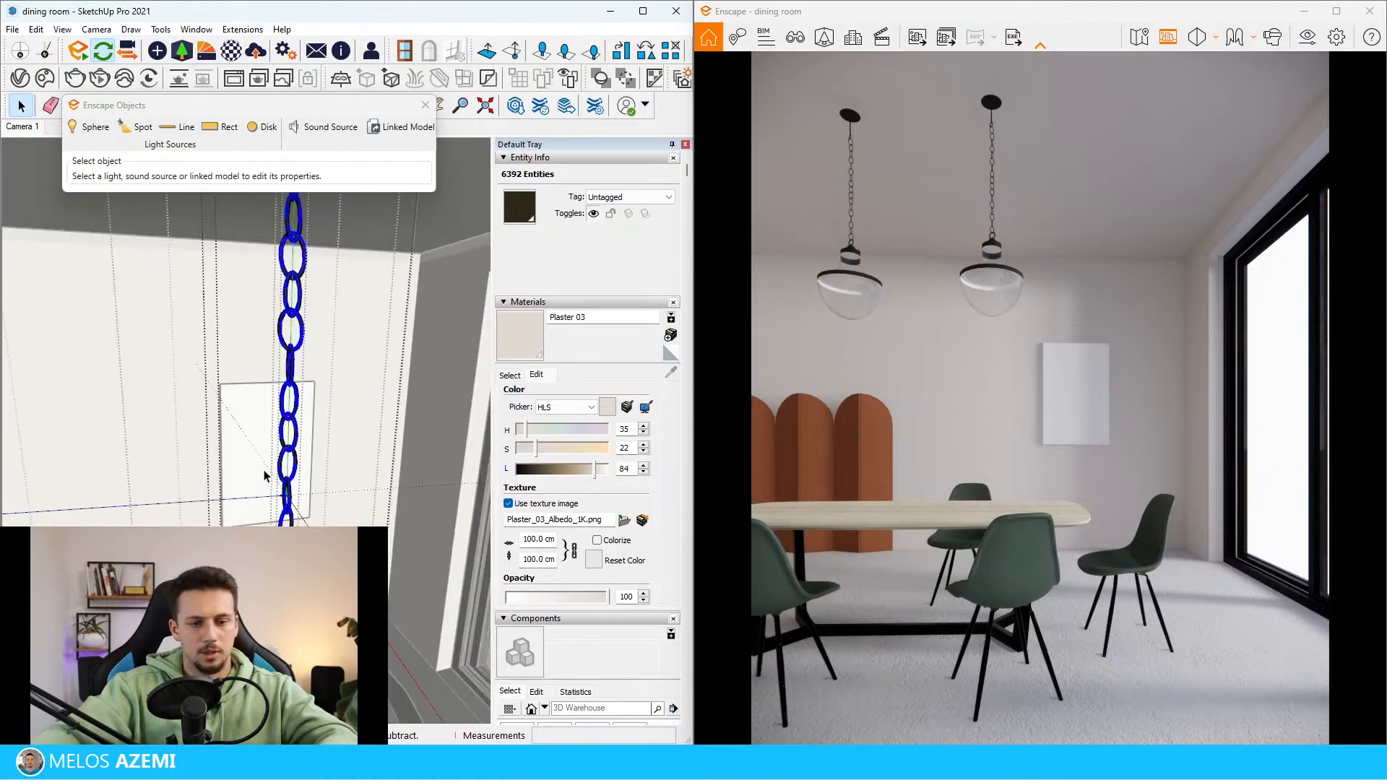
{"action": "key", "text": "Delete"}
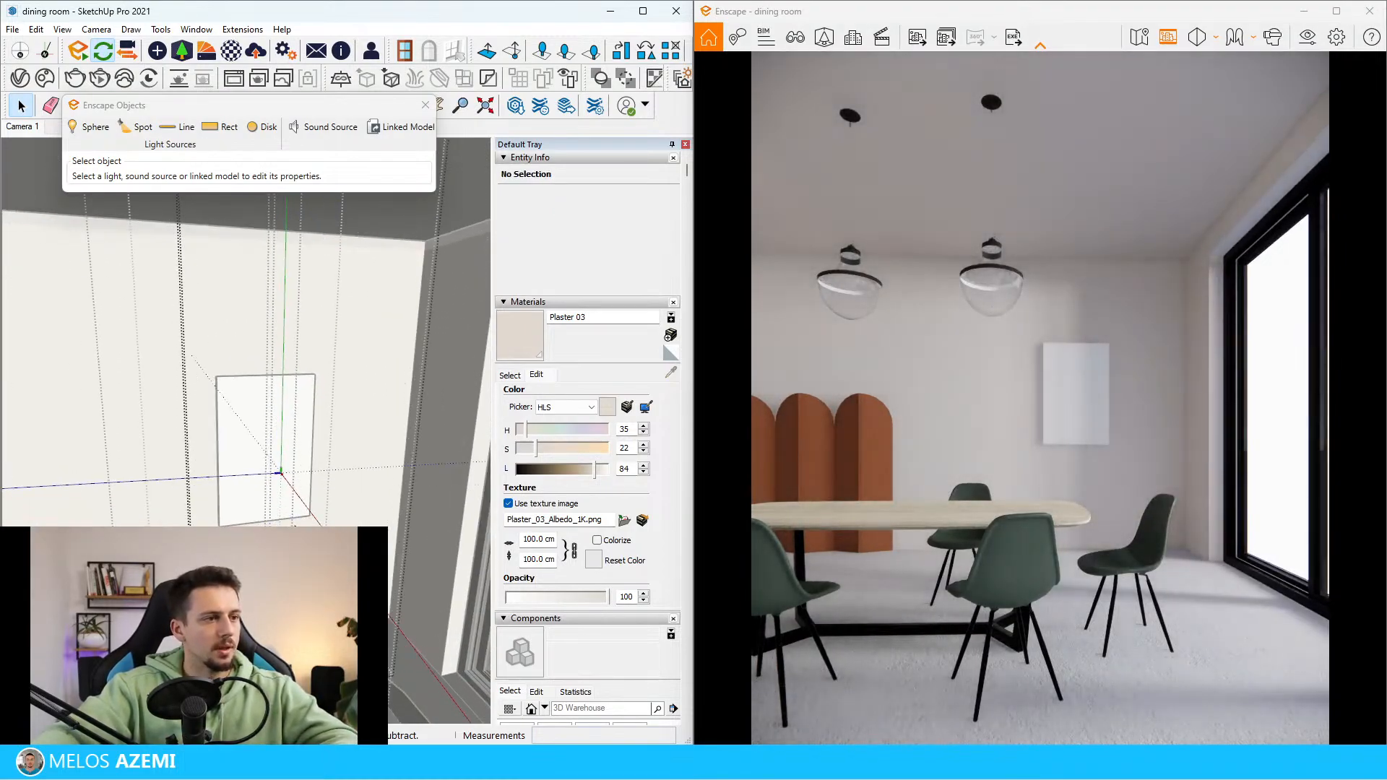
{"action": "left_click", "coordinate": [302, 497]}
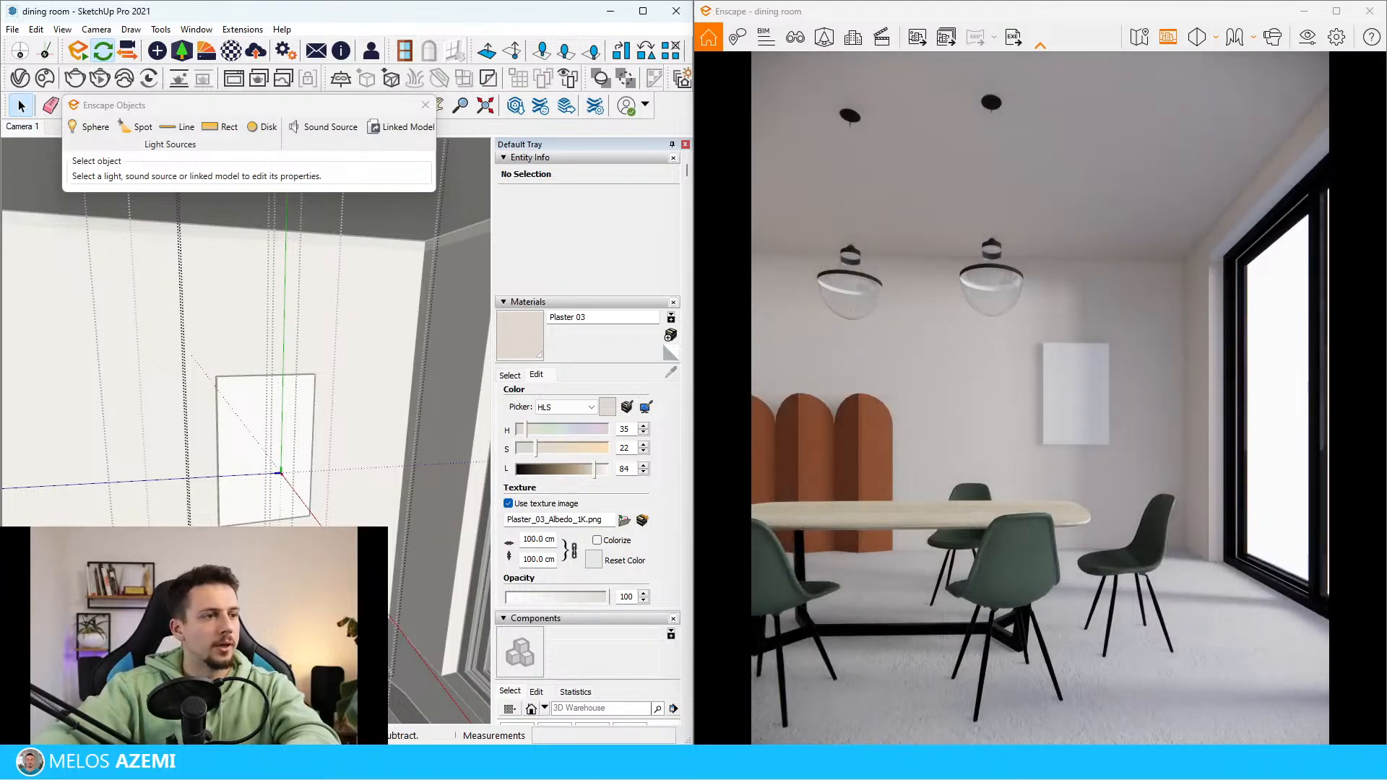
{"action": "key", "text": "ctrl+a"}
{"action": "key", "text": "Delete"}
{"action": "key", "text": "Escape"}
Draw a small horizontal circle inside the open pendant component as the profile for a straight hanging rod
{"action": "scroll", "coordinate": [274, 447], "scroll_direction": "down", "scroll_amount": 3}
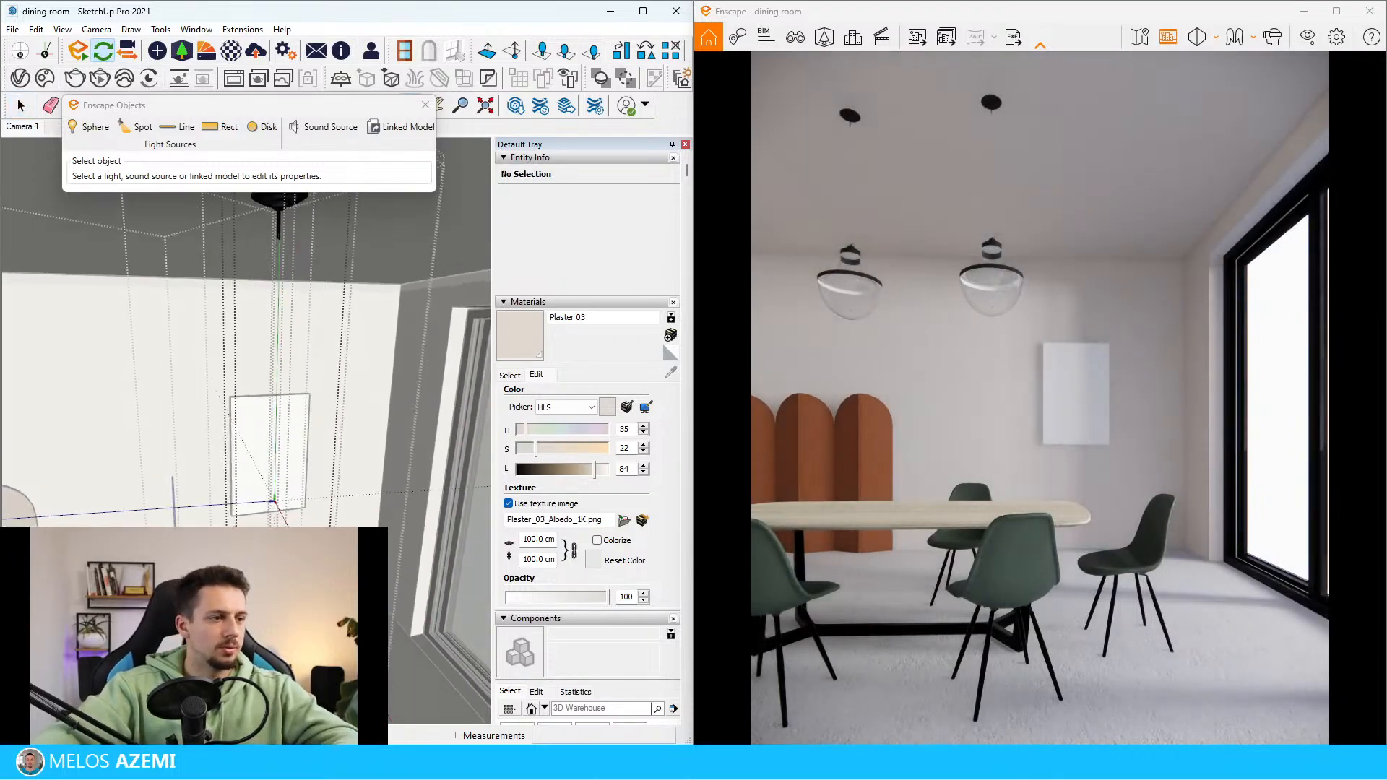
{"action": "scroll", "coordinate": [273, 470], "scroll_direction": "up", "scroll_amount": 1}
{"action": "middle_click_drag", "start_coordinate": [276, 533], "coordinate": [281, 578]}
{"action": "scroll", "coordinate": [282, 531], "scroll_direction": "up", "scroll_amount": 2}
{"action": "middle_click_drag", "start_coordinate": [283, 484], "coordinate": [289, 543]}
{"action": "key", "text": "c"}
{"action": "scroll", "coordinate": [312, 483], "scroll_direction": "up", "scroll_amount": 5}
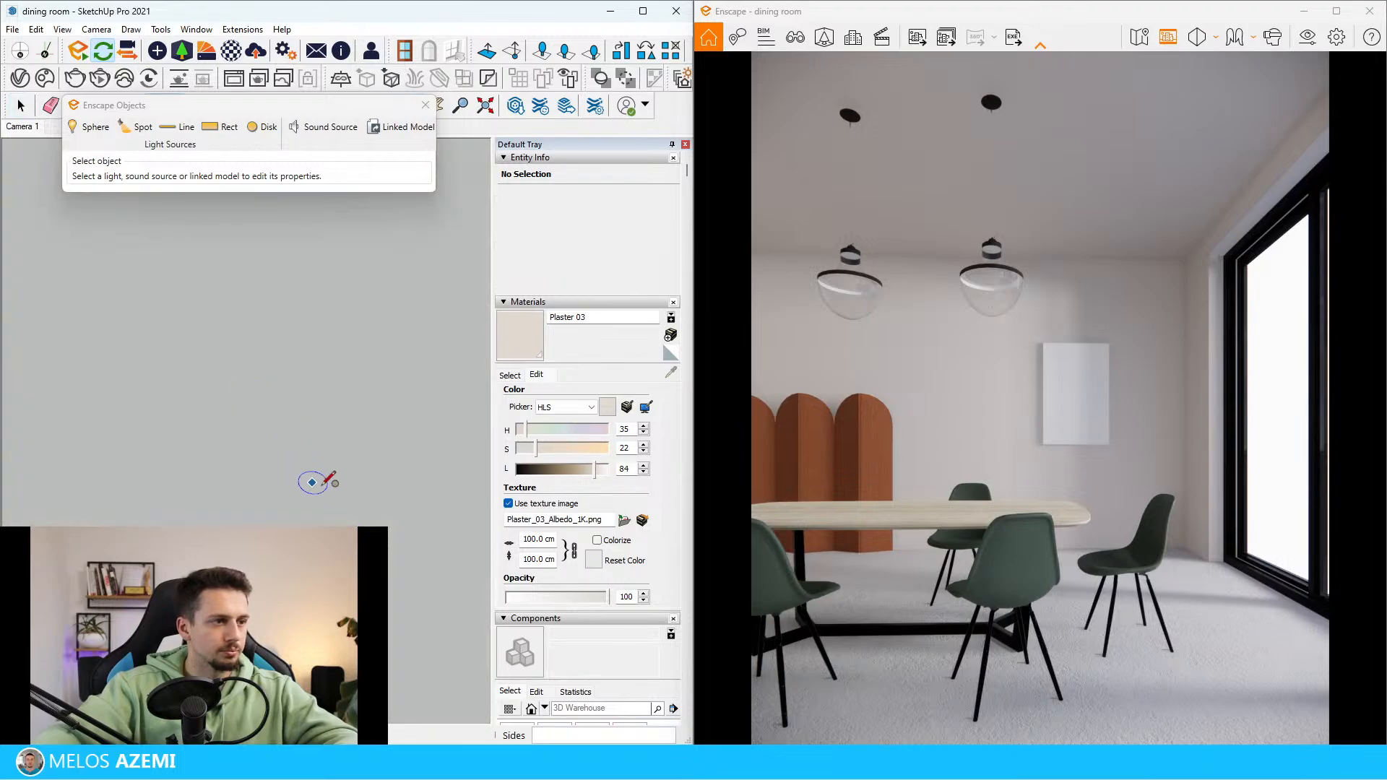
{"action": "scroll", "coordinate": [328, 516], "scroll_direction": "down", "scroll_amount": 5}
{"action": "scroll", "coordinate": [315, 535], "scroll_direction": "up", "scroll_amount": 1}
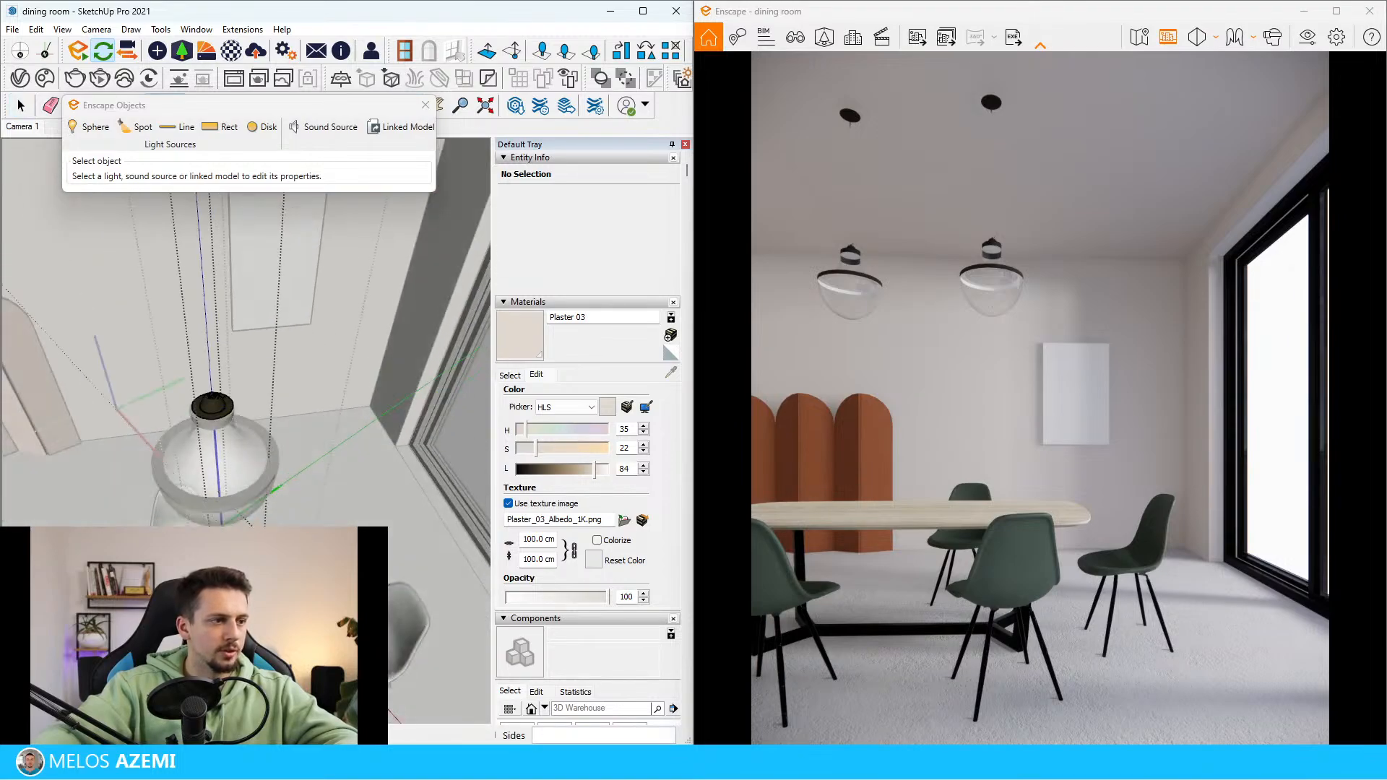
{"action": "left_click", "coordinate": [311, 541]}
{"action": "scroll", "coordinate": [310, 540], "scroll_direction": "up", "scroll_amount": 2}
{"action": "scroll", "coordinate": [260, 607], "scroll_direction": "up", "scroll_amount": 6}
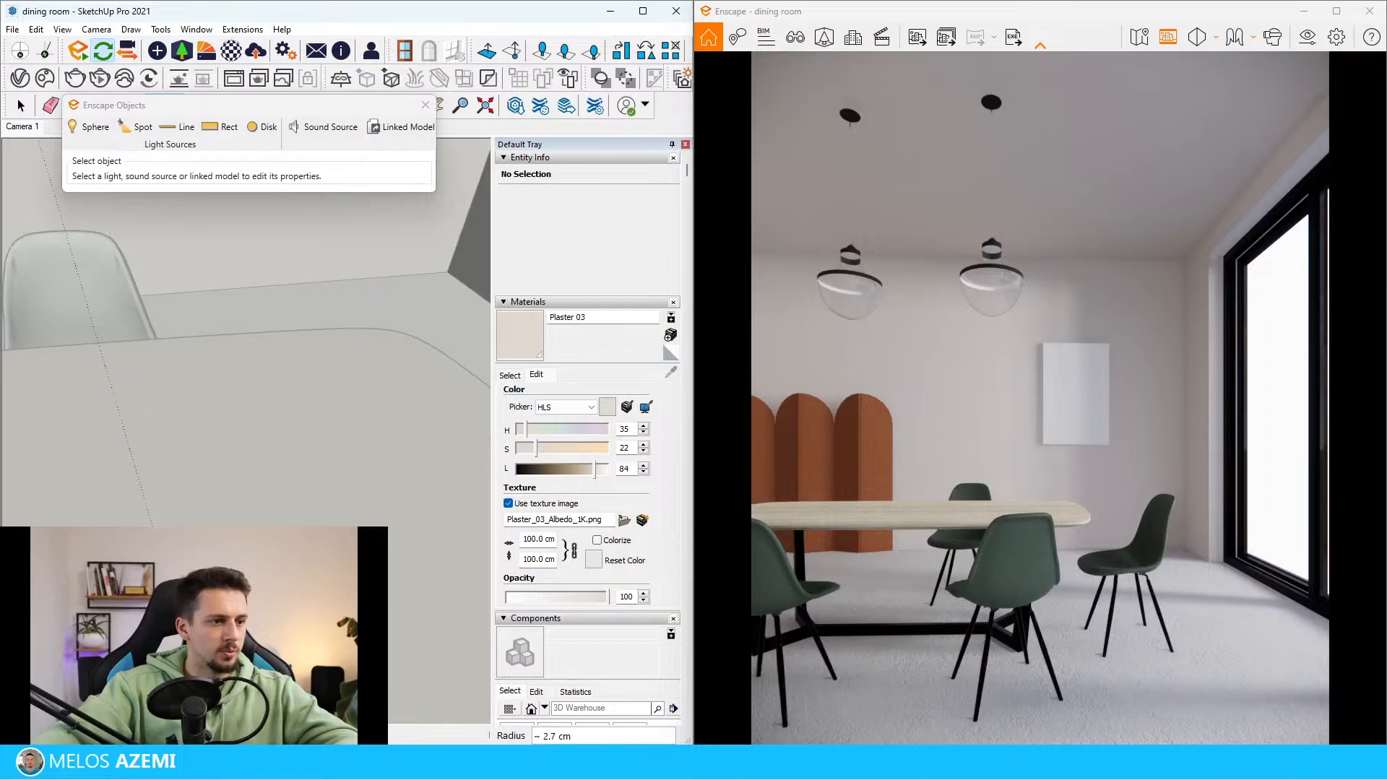
{"action": "key", "text": "Return"}
{"action": "key", "text": "space"}
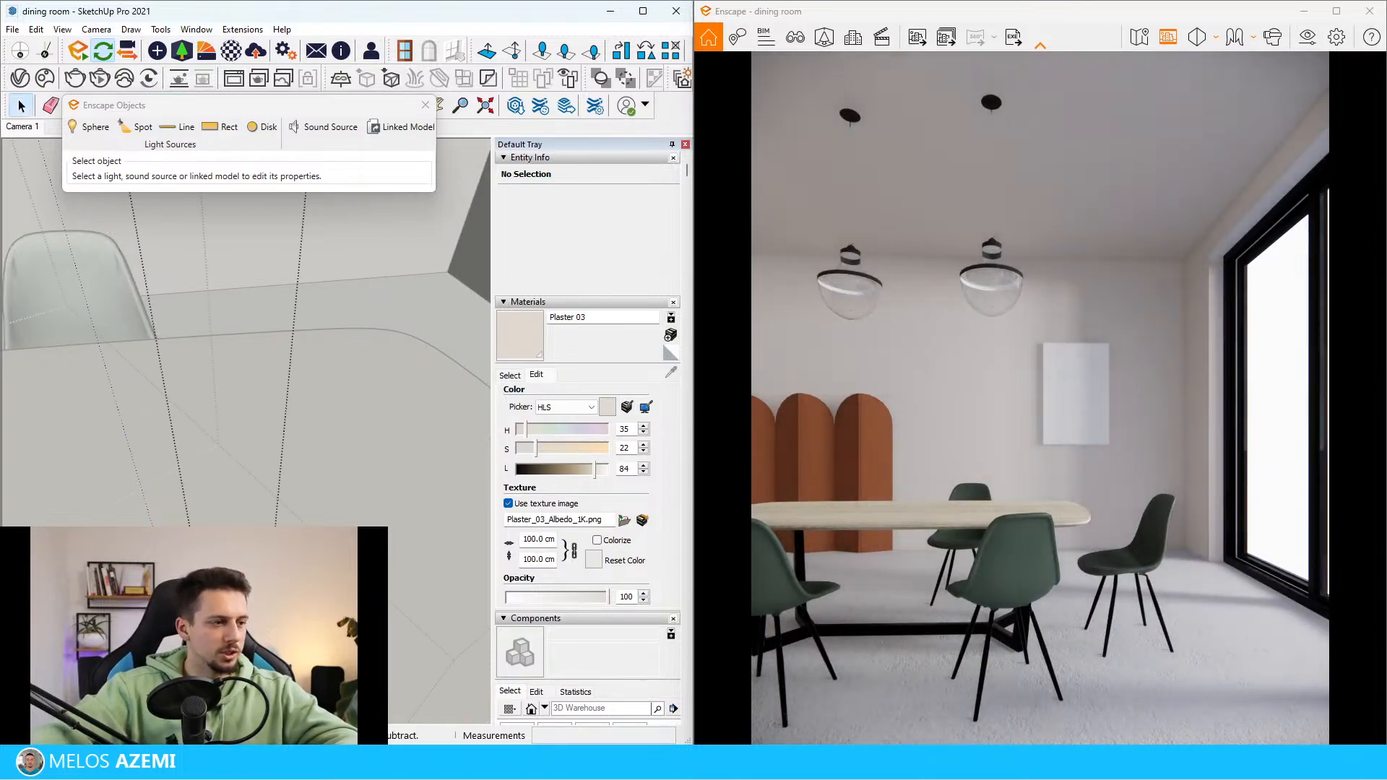
Extrude the small circle into a slim vertical cylinder and make the whole cylinder a group
{"action": "scroll", "coordinate": [156, 368], "scroll_direction": "down", "scroll_amount": 1}
{"action": "left_click", "coordinate": [183, 416]}
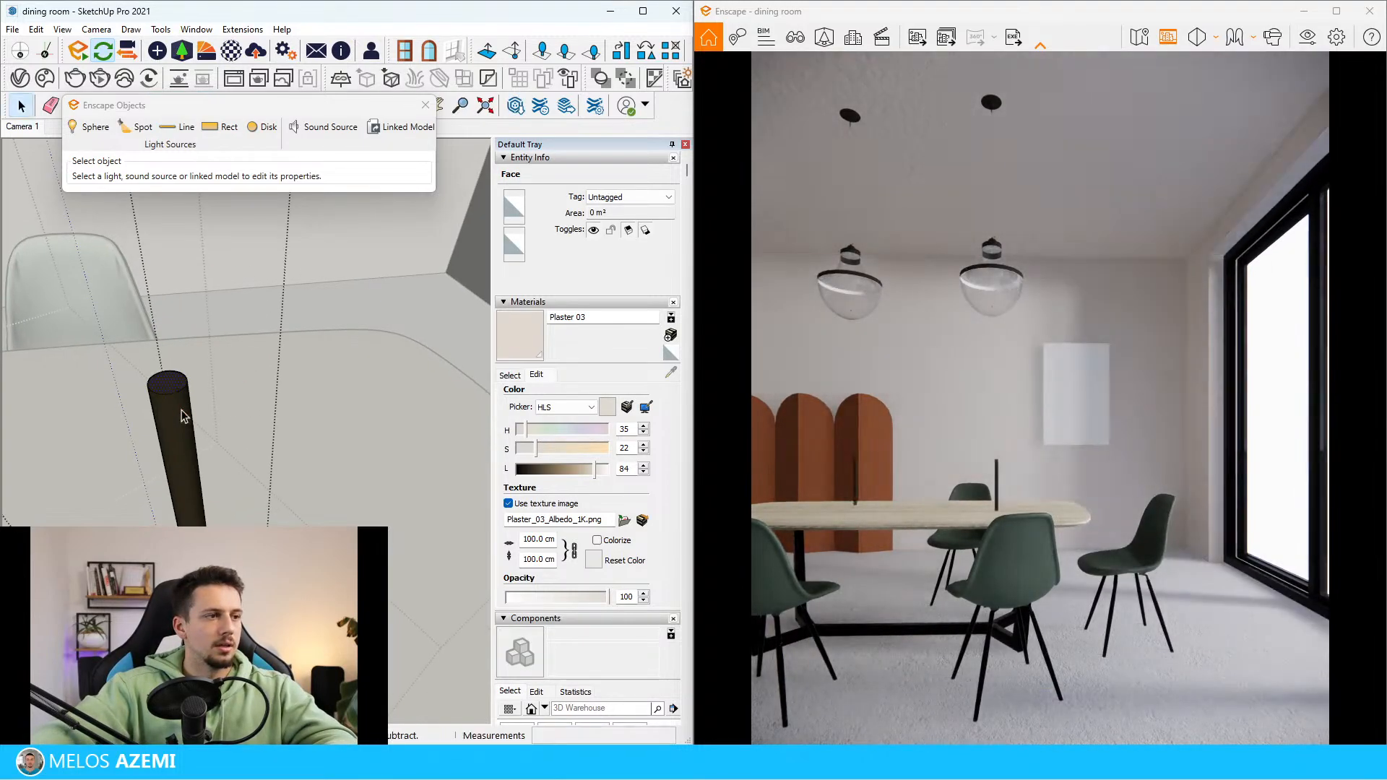
{"action": "key", "text": "space"}
{"action": "triple_click", "coordinate": [182, 412]}
{"action": "right_click", "coordinate": [181, 409]}
{"action": "left_click", "coordinate": [230, 538]}
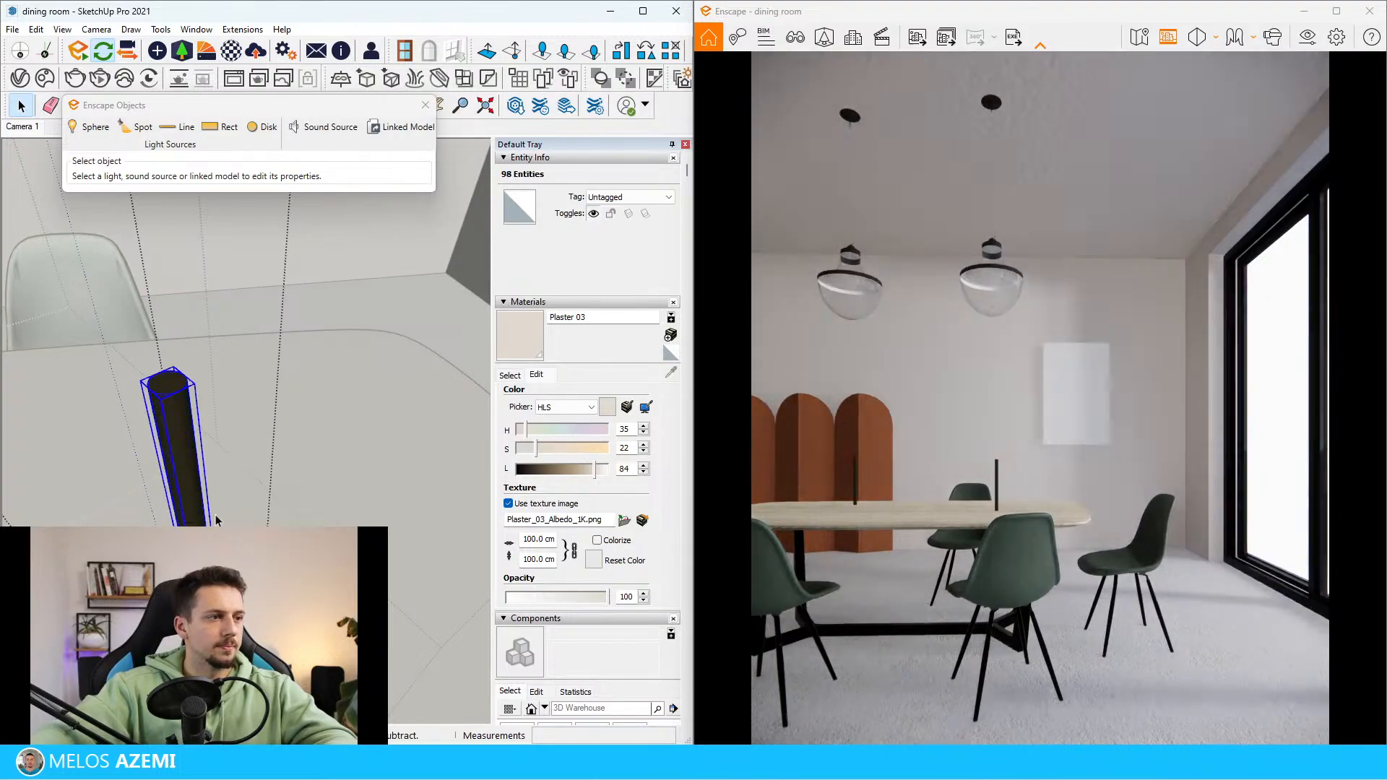
Move the rod group about 244 cm from the tabletop onto the top centre of the lamp cap
{"action": "key", "text": "m"}
{"action": "left_click", "coordinate": [168, 385]}
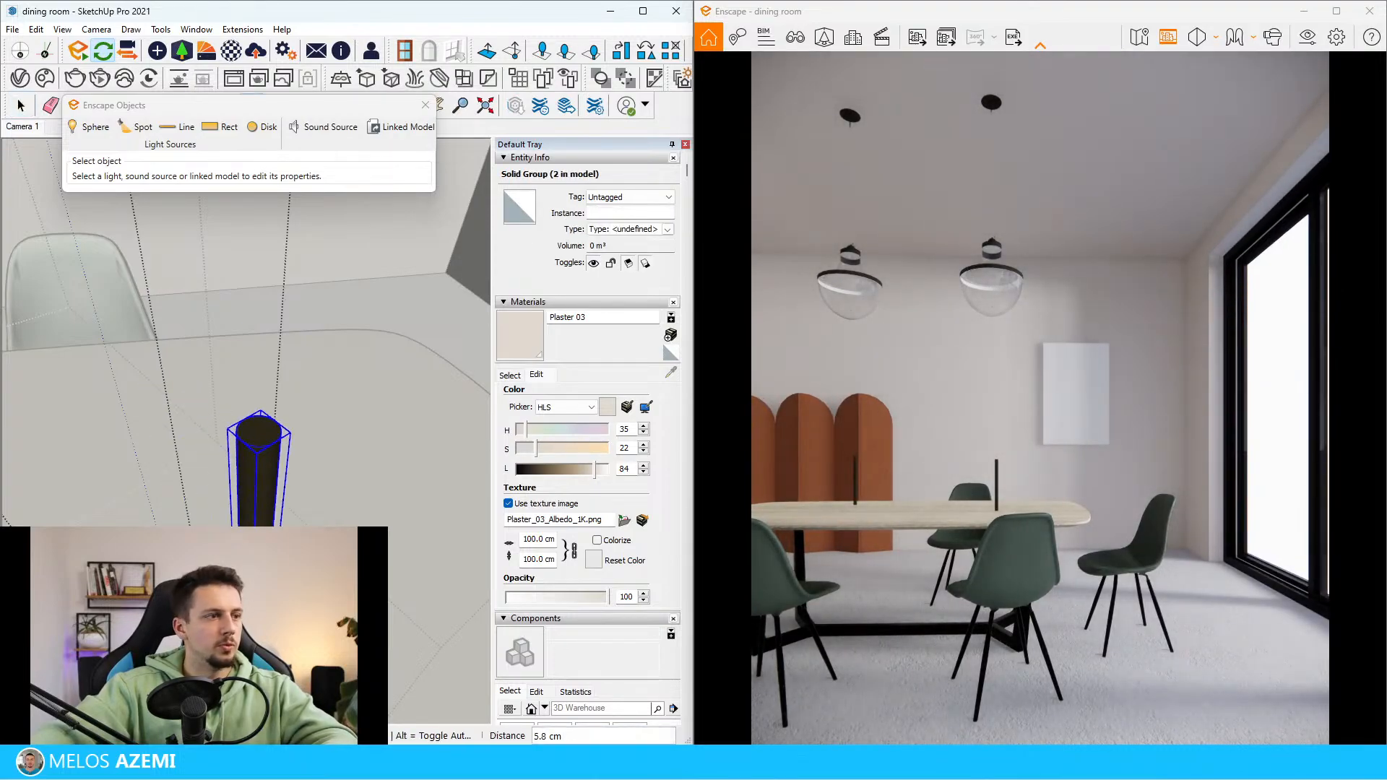
{"action": "scroll", "coordinate": [259, 406], "scroll_direction": "down", "scroll_amount": 3}
{"action": "scroll", "coordinate": [216, 289], "scroll_direction": "down", "scroll_amount": 2}
{"action": "scroll", "coordinate": [216, 347], "scroll_direction": "down", "scroll_amount": 6}
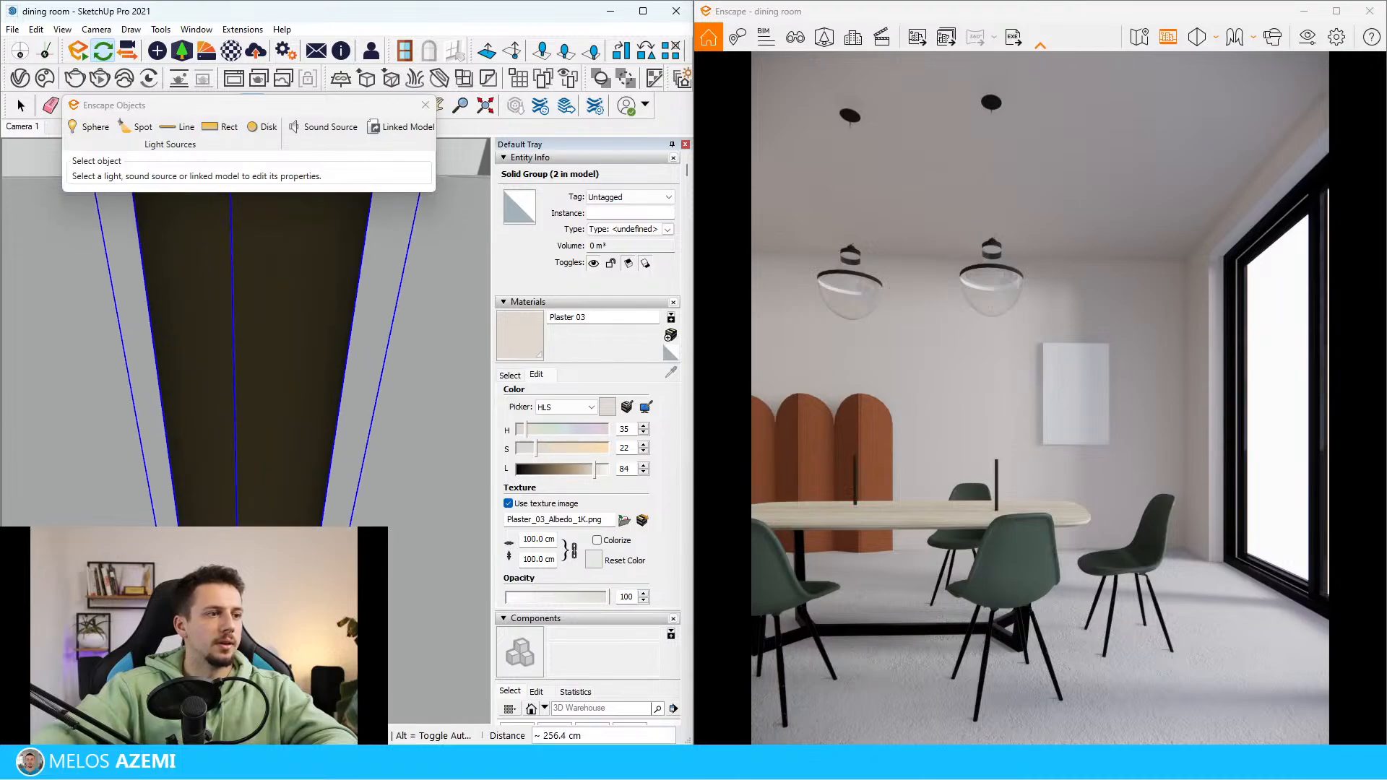
{"action": "scroll", "coordinate": [33, 289], "scroll_direction": "up", "scroll_amount": 2}
{"action": "scroll", "coordinate": [49, 294], "scroll_direction": "down", "scroll_amount": 3}
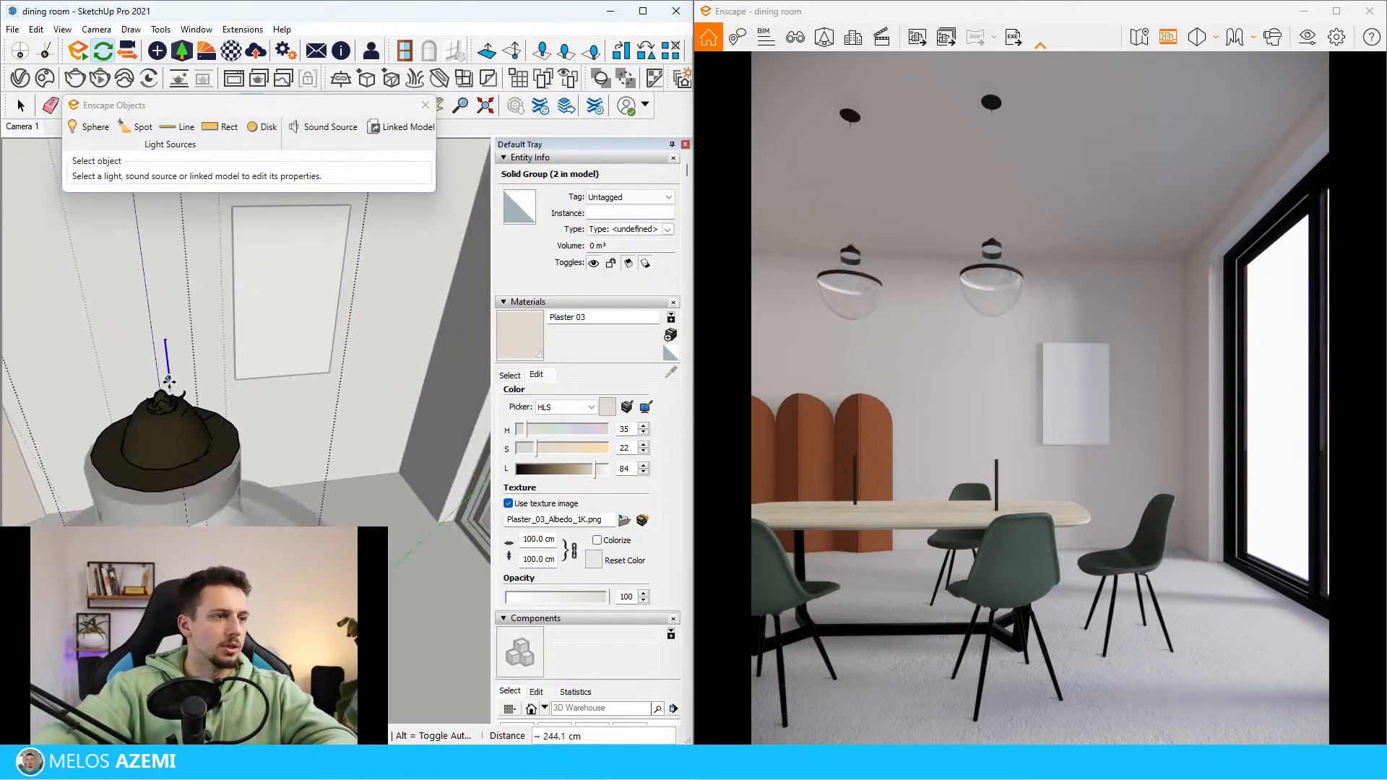
{"action": "left_click", "coordinate": [166, 396]}
{"action": "middle_click_drag", "start_coordinate": [166, 391], "coordinate": [279, 493]}
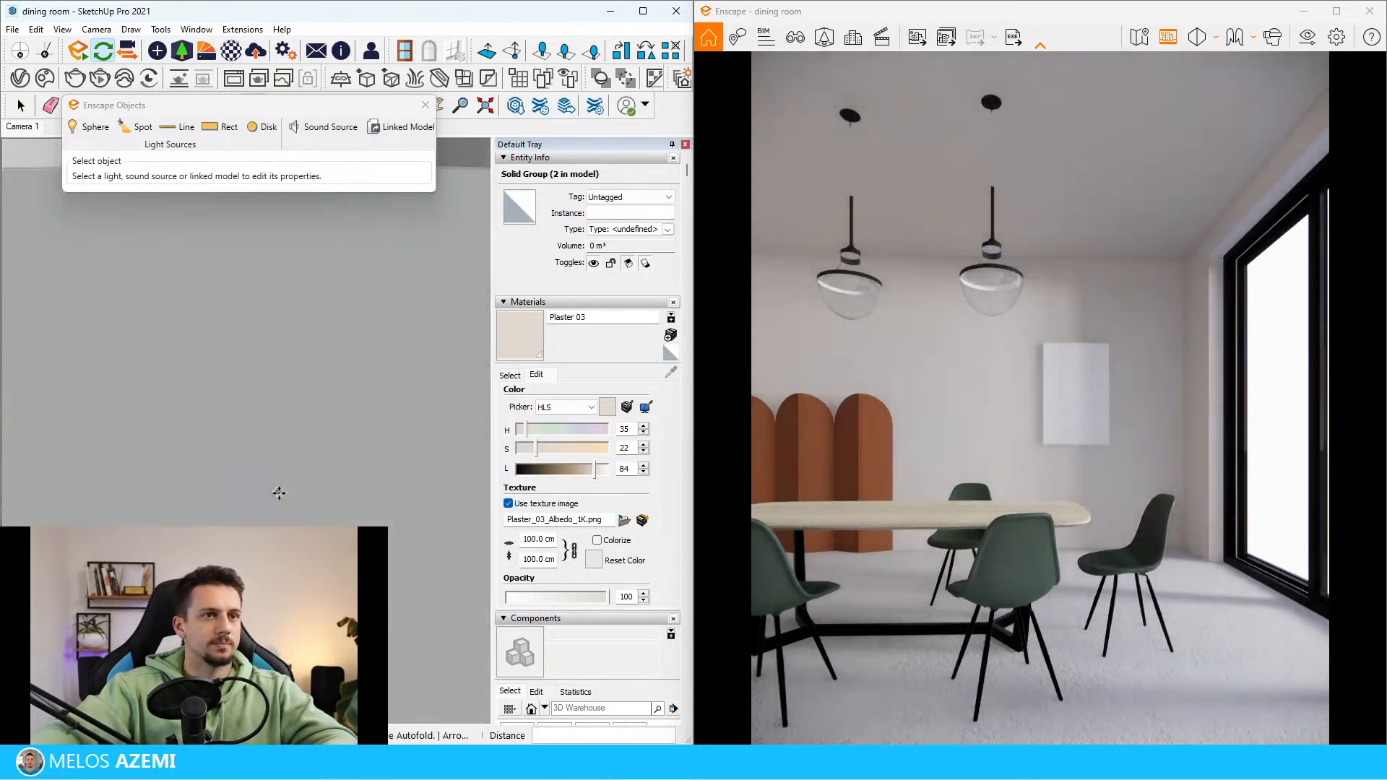
{"action": "middle_click_drag", "start_coordinate": [265, 436], "coordinate": [262, 394]}
{"action": "key", "text": "space"}
Open the rod group and offset the outline of its top face inward by about 0.6 cm
{"action": "scroll", "coordinate": [261, 404], "scroll_direction": "down", "scroll_amount": 4}
{"action": "scroll", "coordinate": [258, 498], "scroll_direction": "up", "scroll_amount": 2}
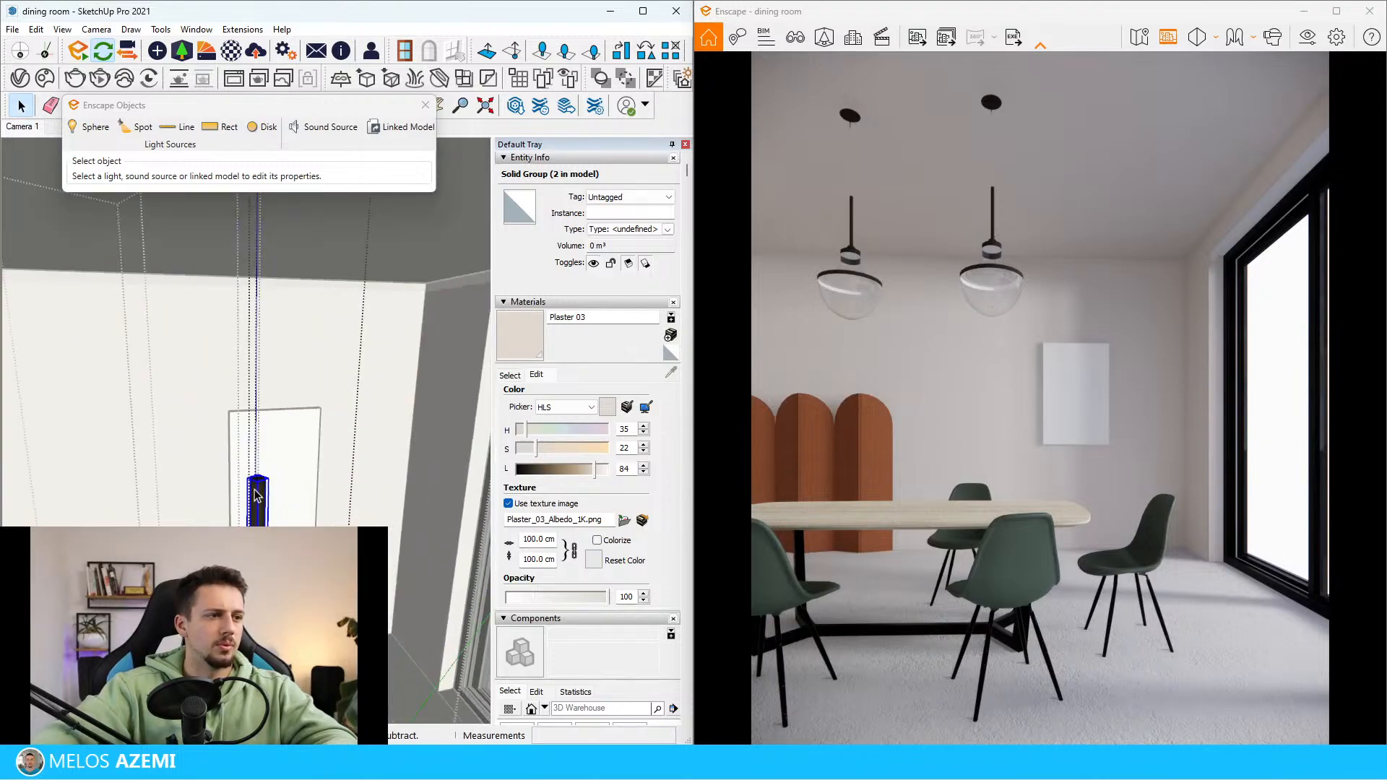
{"action": "middle_click_drag", "start_coordinate": [259, 497], "coordinate": [248, 514]}
{"action": "scroll", "coordinate": [247, 516], "scroll_direction": "up", "scroll_amount": 5}
{"action": "scroll", "coordinate": [250, 526], "scroll_direction": "down", "scroll_amount": 3}
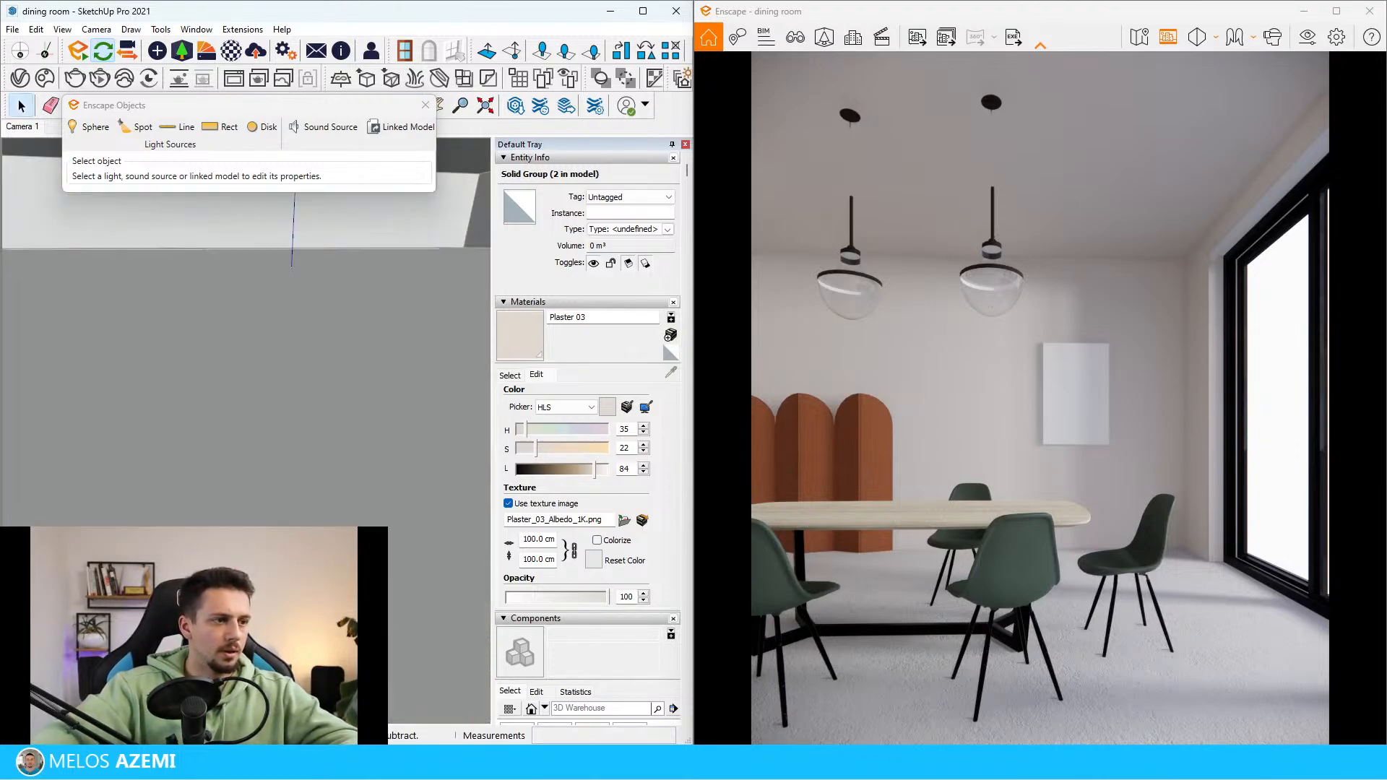
{"action": "scroll", "coordinate": [249, 534], "scroll_direction": "up", "scroll_amount": 3}
{"action": "scroll", "coordinate": [249, 534], "scroll_direction": "down", "scroll_amount": 2}
{"action": "middle_click_drag", "start_coordinate": [249, 535], "coordinate": [235, 544]}
{"action": "scroll", "coordinate": [239, 542], "scroll_direction": "down", "scroll_amount": 2}
{"action": "double_click", "coordinate": [224, 294]}
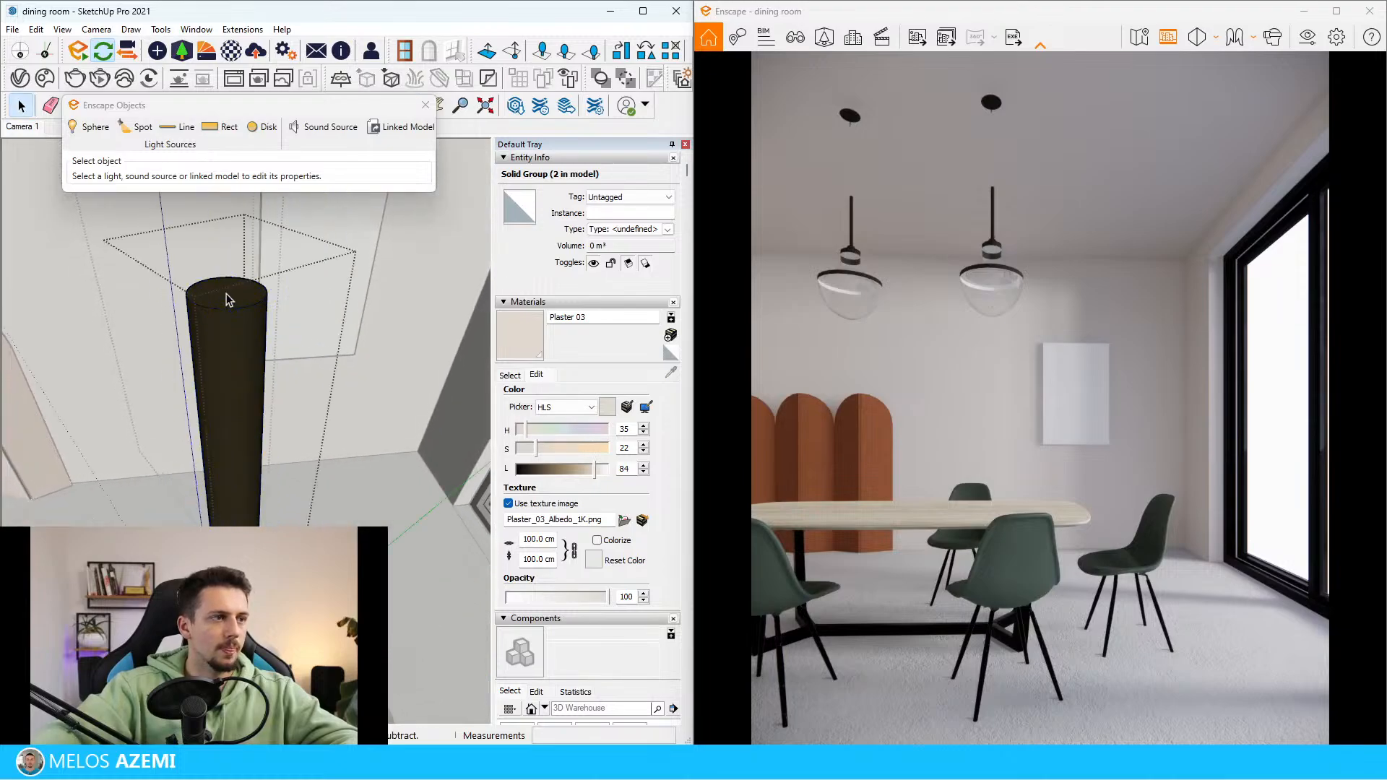
{"action": "scroll", "coordinate": [225, 294], "scroll_direction": "up", "scroll_amount": 1}
{"action": "middle_click_drag", "start_coordinate": [225, 294], "coordinate": [226, 303]}
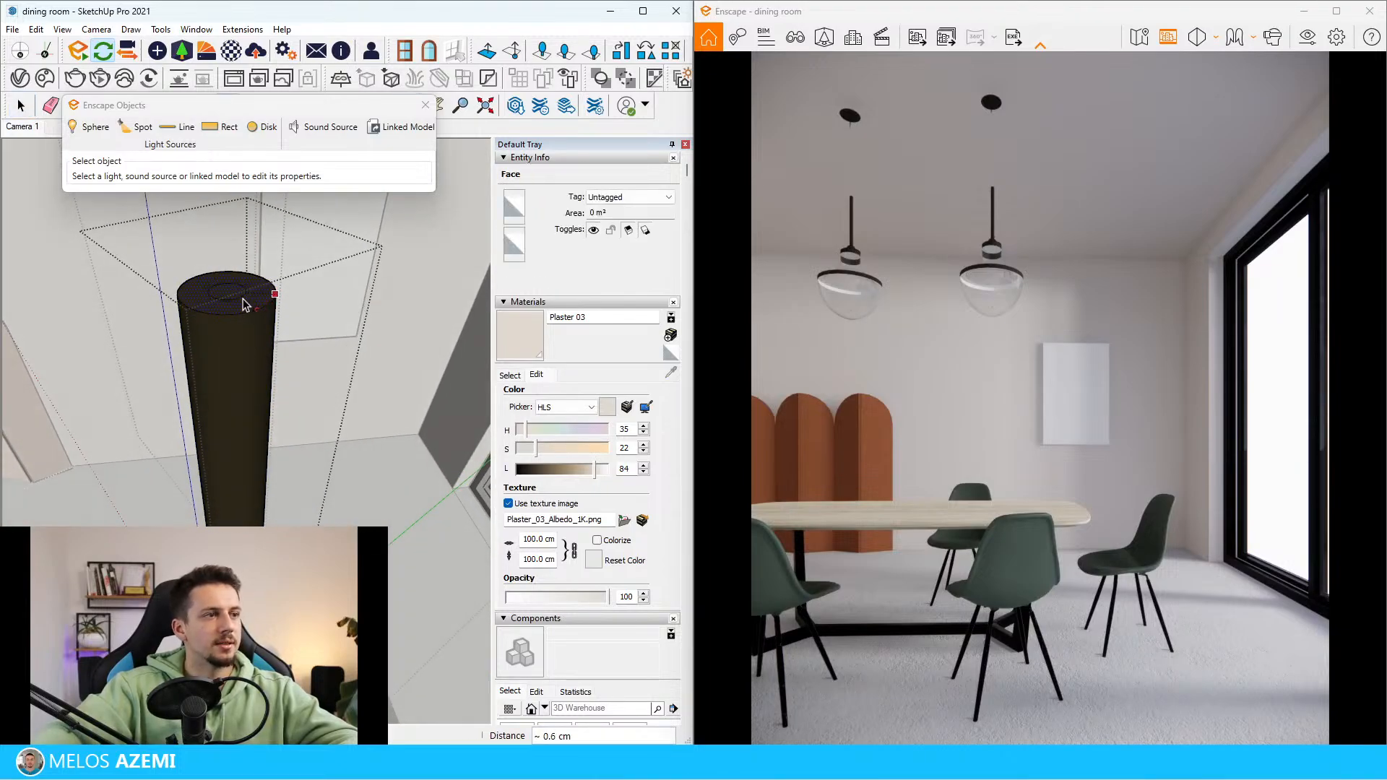
{"action": "left_click", "coordinate": [245, 300]}
Push the outer ring of the rod's top face down its full length to leave only the thin core
{"action": "key", "text": "p"}
{"action": "left_click", "coordinate": [260, 294]}
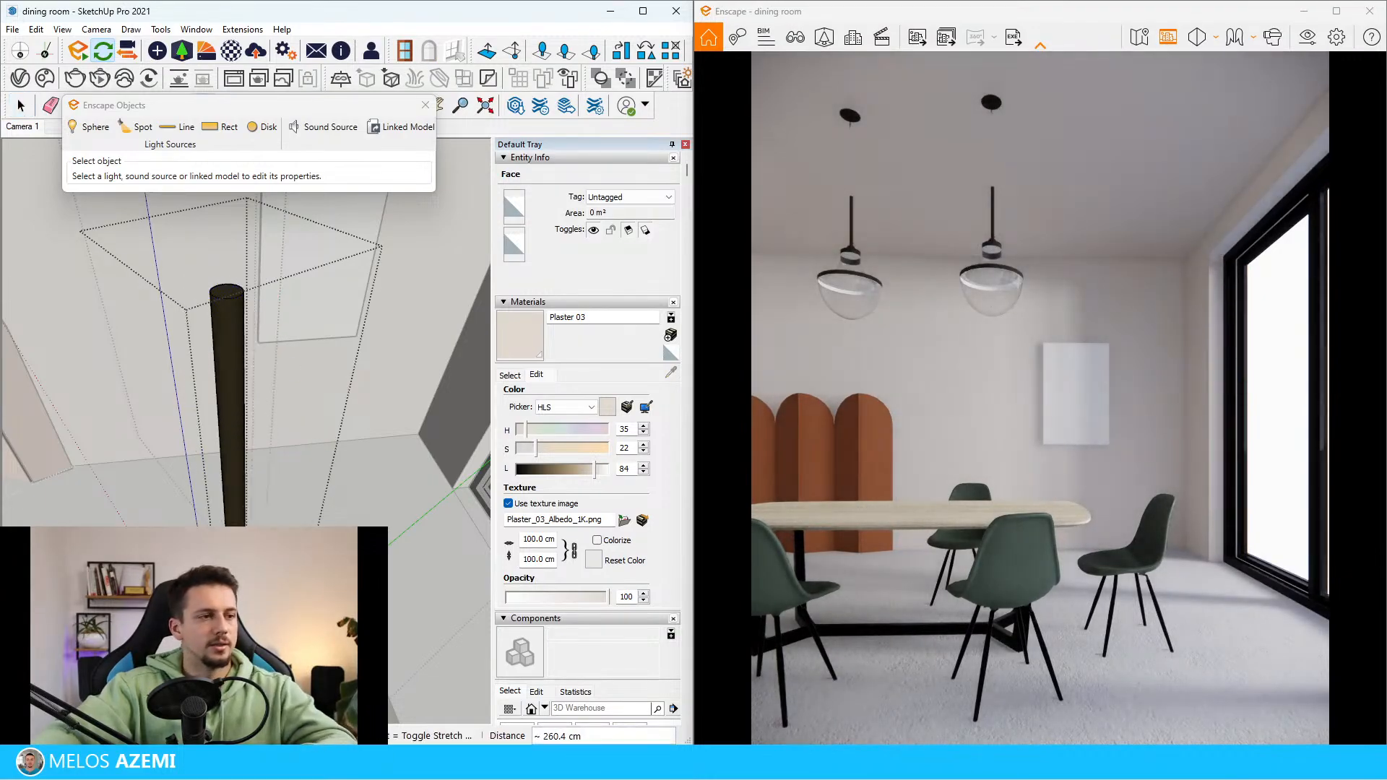
{"action": "key", "text": "space"}
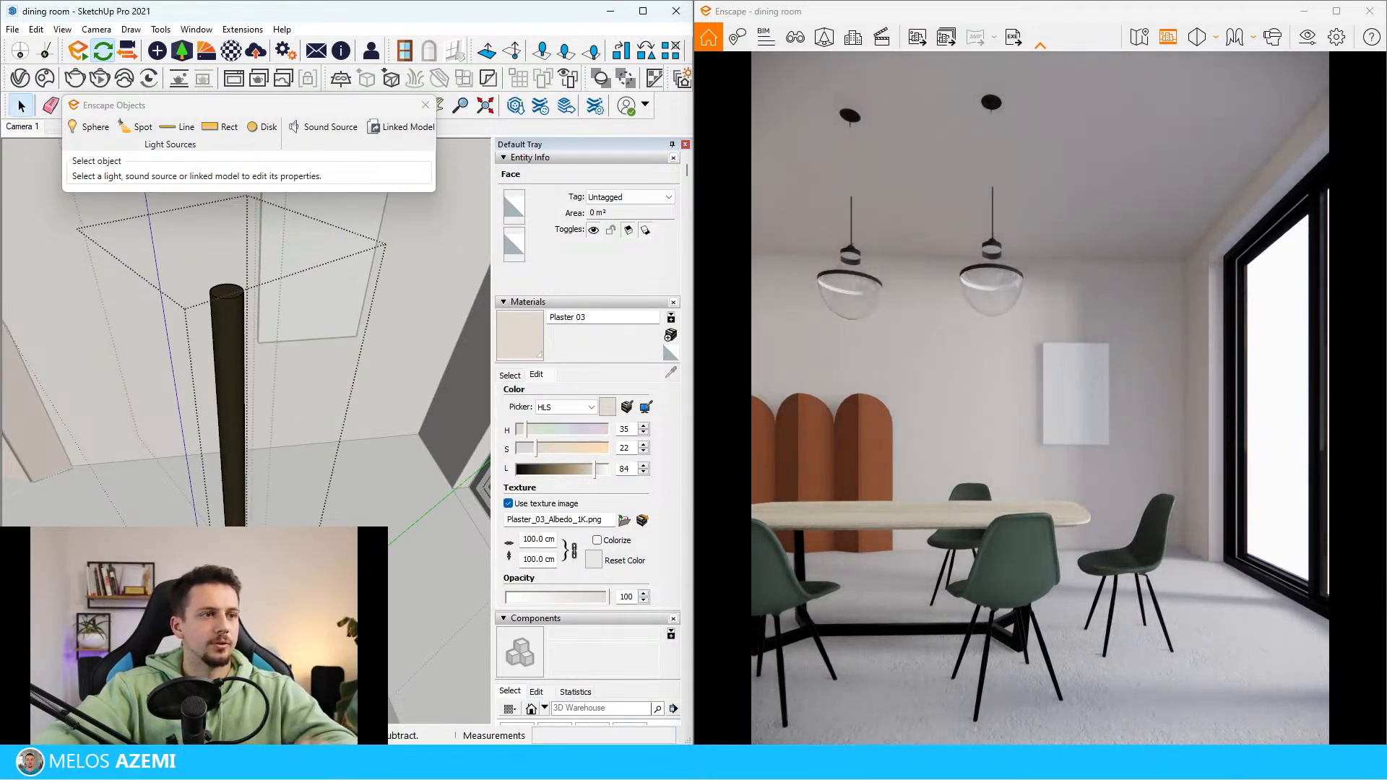
Extend the thin rod's top face up to the ceiling canopy with Push/Pull and leave the pendant component
{"action": "key", "text": "p"}
{"action": "left_click", "coordinate": [228, 297]}
{"action": "scroll", "coordinate": [251, 369], "scroll_direction": "down", "scroll_amount": 6}
{"action": "middle_click_drag", "start_coordinate": [250, 368], "coordinate": [201, 458]}
{"action": "scroll", "coordinate": [198, 368], "scroll_direction": "up", "scroll_amount": 3}
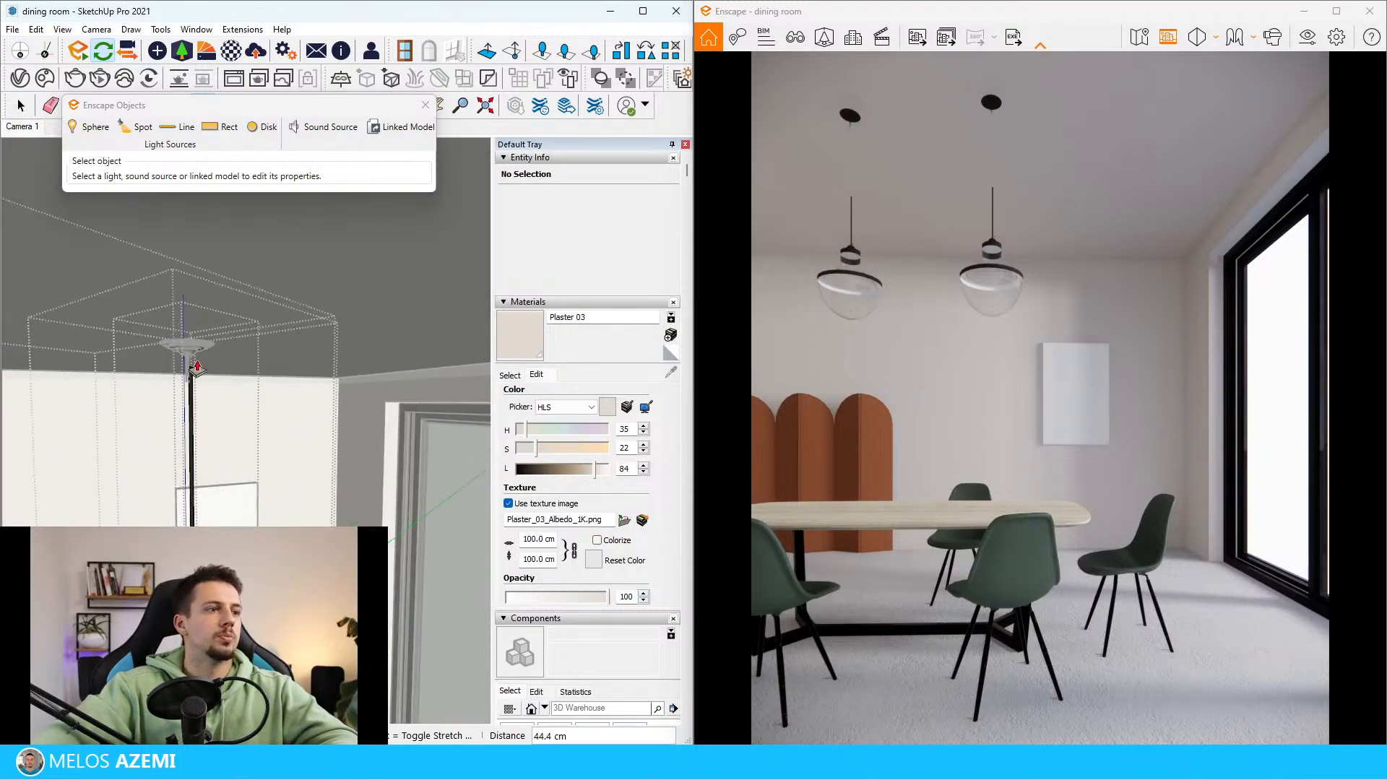
{"action": "left_click", "coordinate": [188, 351]}
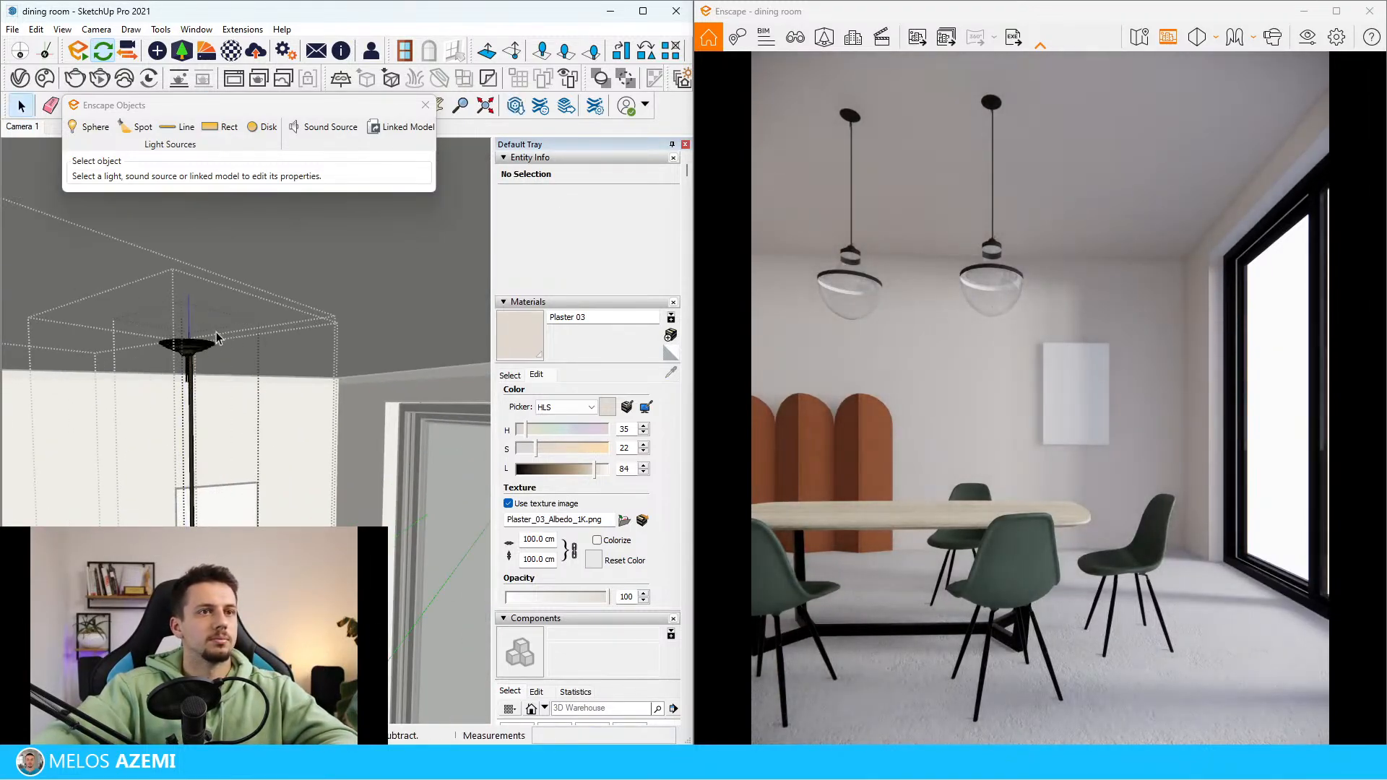
{"action": "key", "text": "space"}
{"action": "scroll", "coordinate": [186, 344], "scroll_direction": "up", "scroll_amount": 3}
{"action": "middle_click_drag", "start_coordinate": [186, 345], "coordinate": [182, 381]}
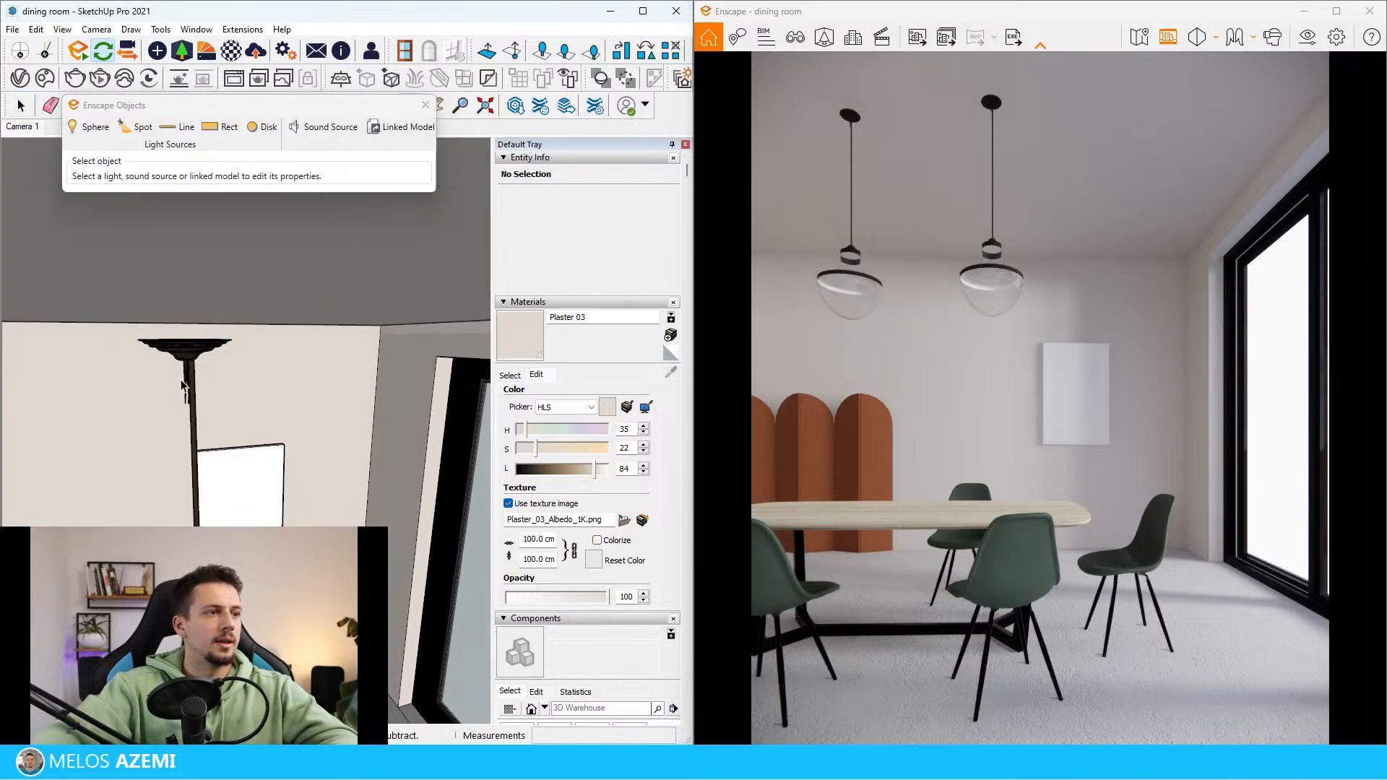
Move the component holding both pendant lamps straight up to the ceiling
{"action": "left_click", "coordinate": [204, 352]}
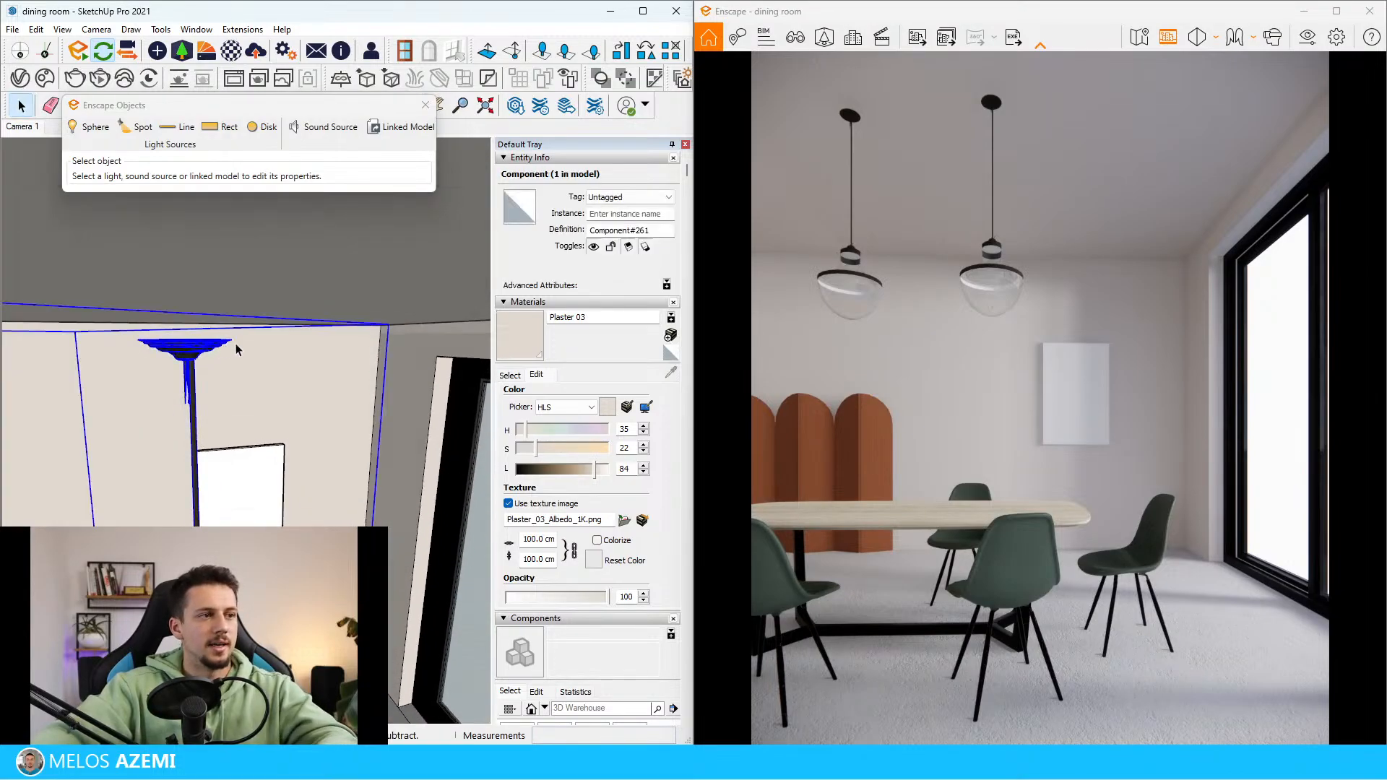
{"action": "left_click", "coordinate": [393, 323]}
{"action": "left_click", "coordinate": [393, 251]}
{"action": "scroll", "coordinate": [358, 296], "scroll_direction": "down", "scroll_amount": 3}
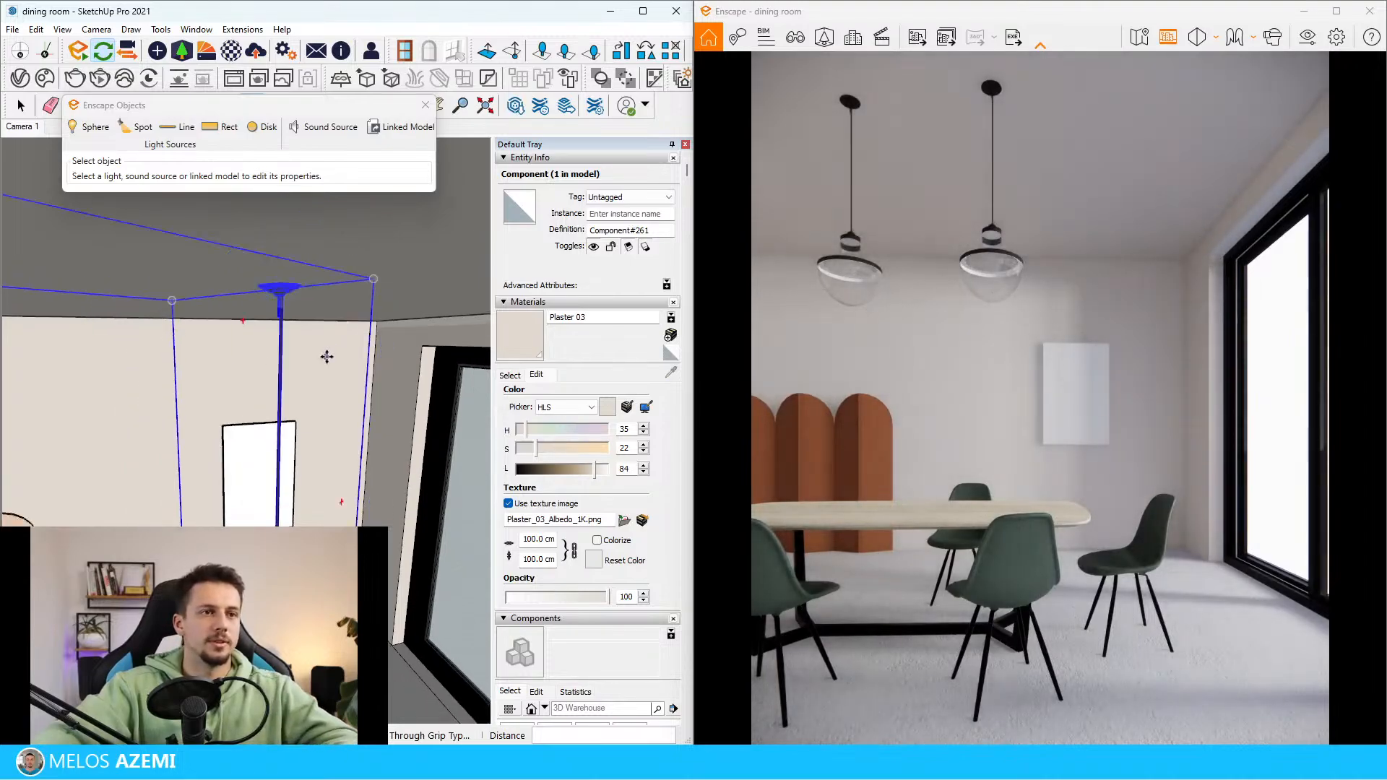
Examine the hanging height and placement of the two pendant lamps in the reference image against the modelled ones
{"action": "scroll", "coordinate": [315, 366], "scroll_direction": "down", "scroll_amount": 10}
{"action": "key", "text": "space"}
{"action": "scroll", "coordinate": [179, 417], "scroll_direction": "up", "scroll_amount": 8}
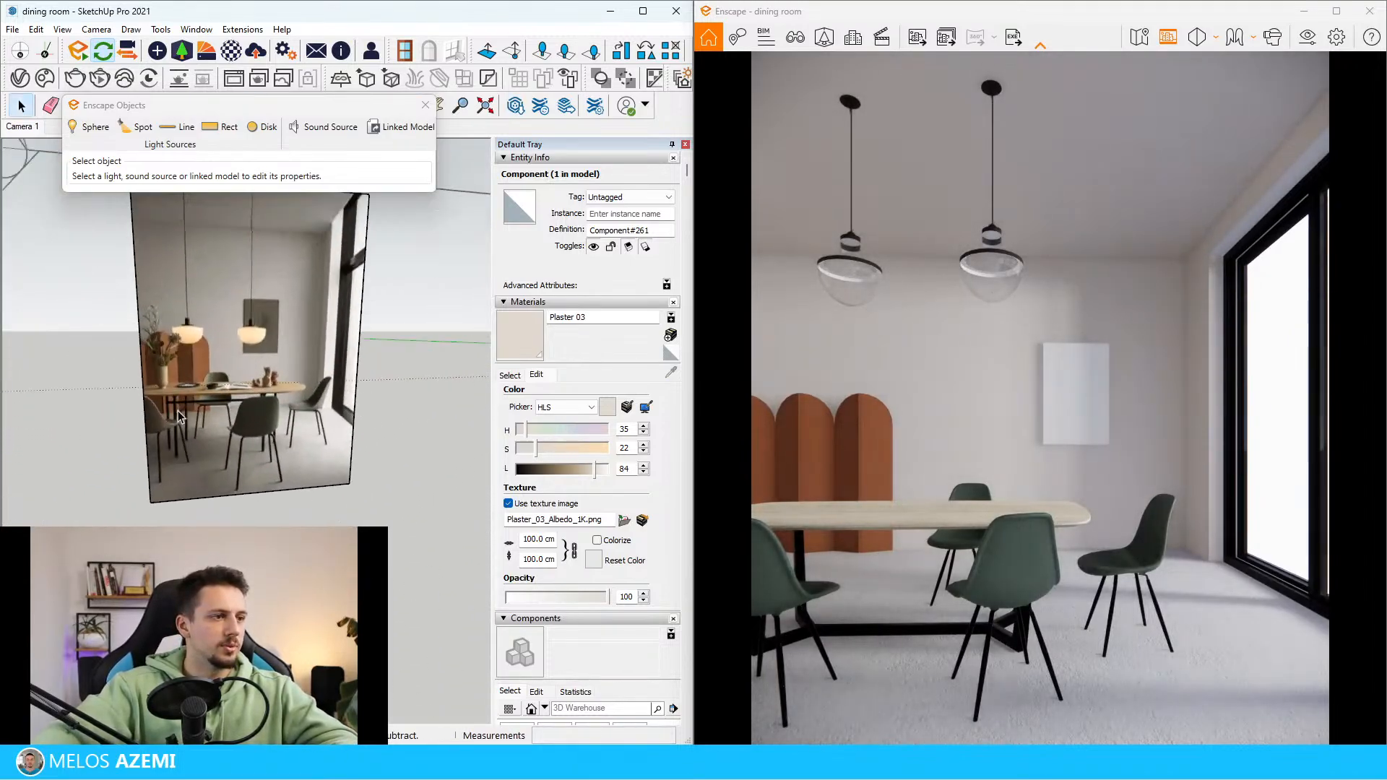
{"action": "scroll", "coordinate": [177, 410], "scroll_direction": "down", "scroll_amount": 1}
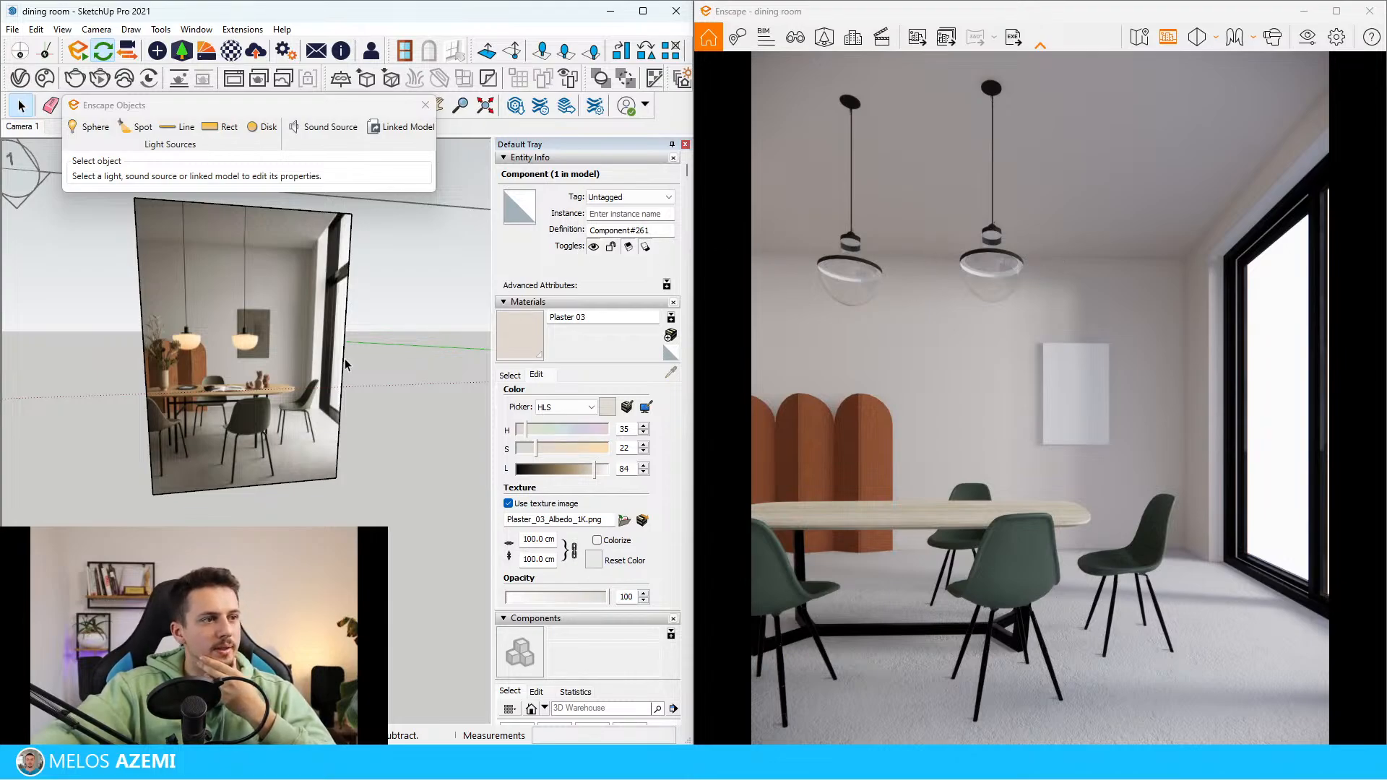
{"action": "scroll", "coordinate": [219, 331], "scroll_direction": "up", "scroll_amount": 6}
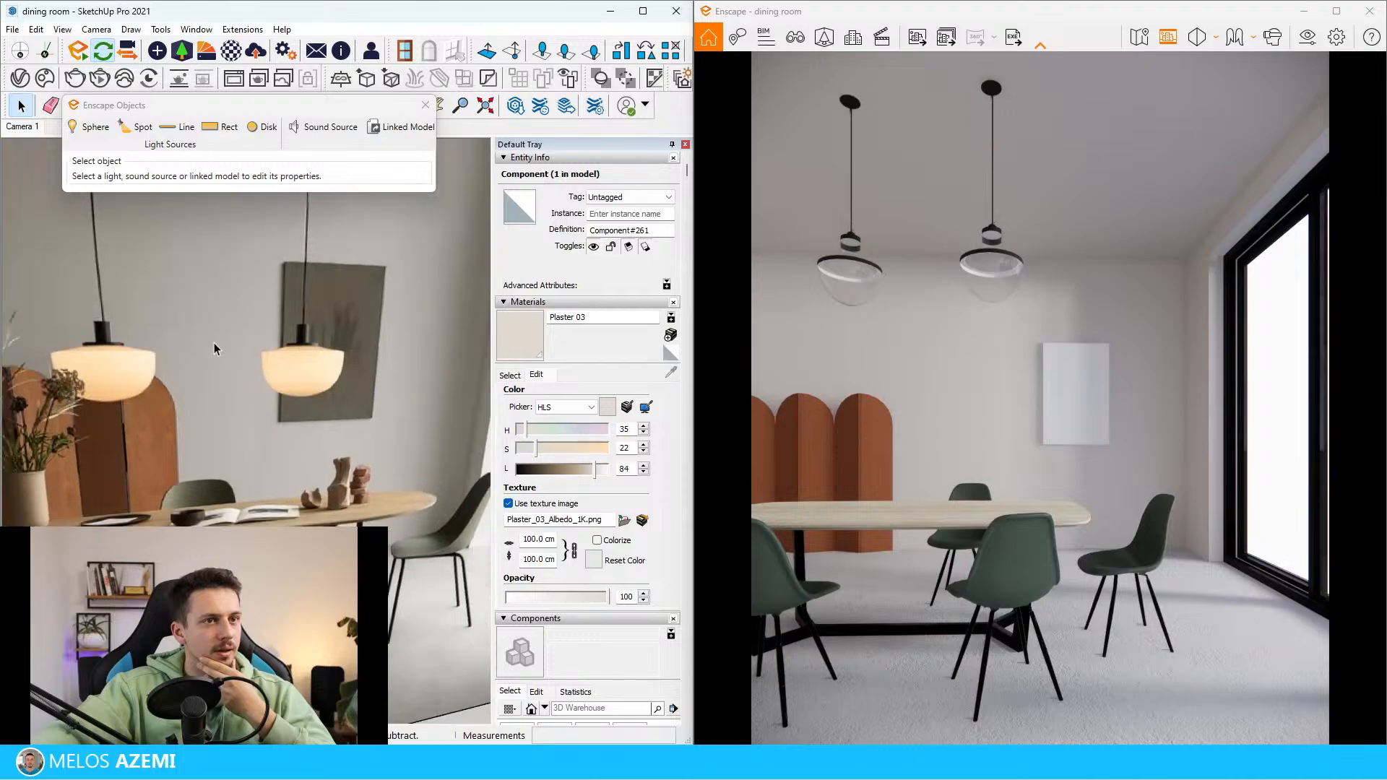
{"action": "scroll", "coordinate": [210, 346], "scroll_direction": "down", "scroll_amount": 6}
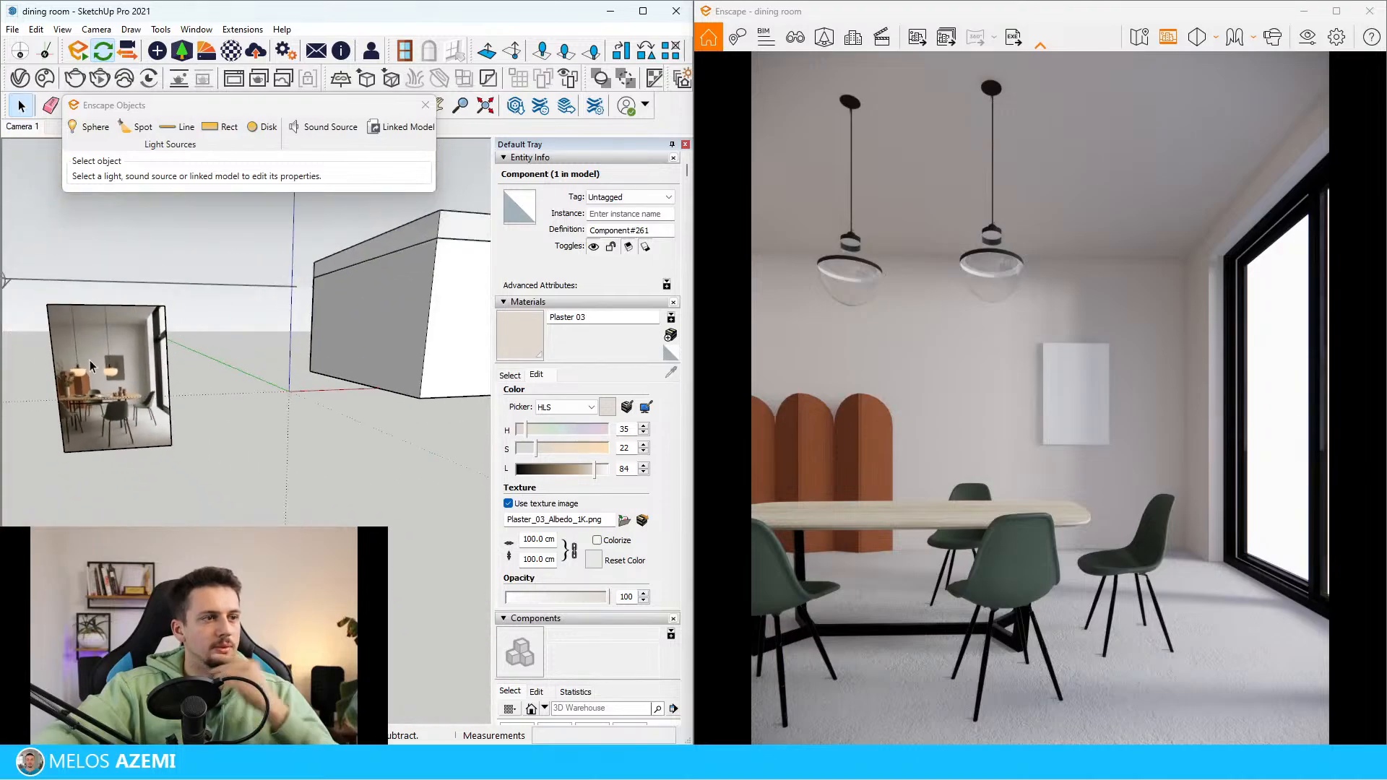
{"action": "scroll", "coordinate": [323, 356], "scroll_direction": "up", "scroll_amount": 2}
{"action": "middle_click_drag", "start_coordinate": [323, 356], "coordinate": [440, 337]}
{"action": "scroll", "coordinate": [348, 357], "scroll_direction": "up", "scroll_amount": 6}
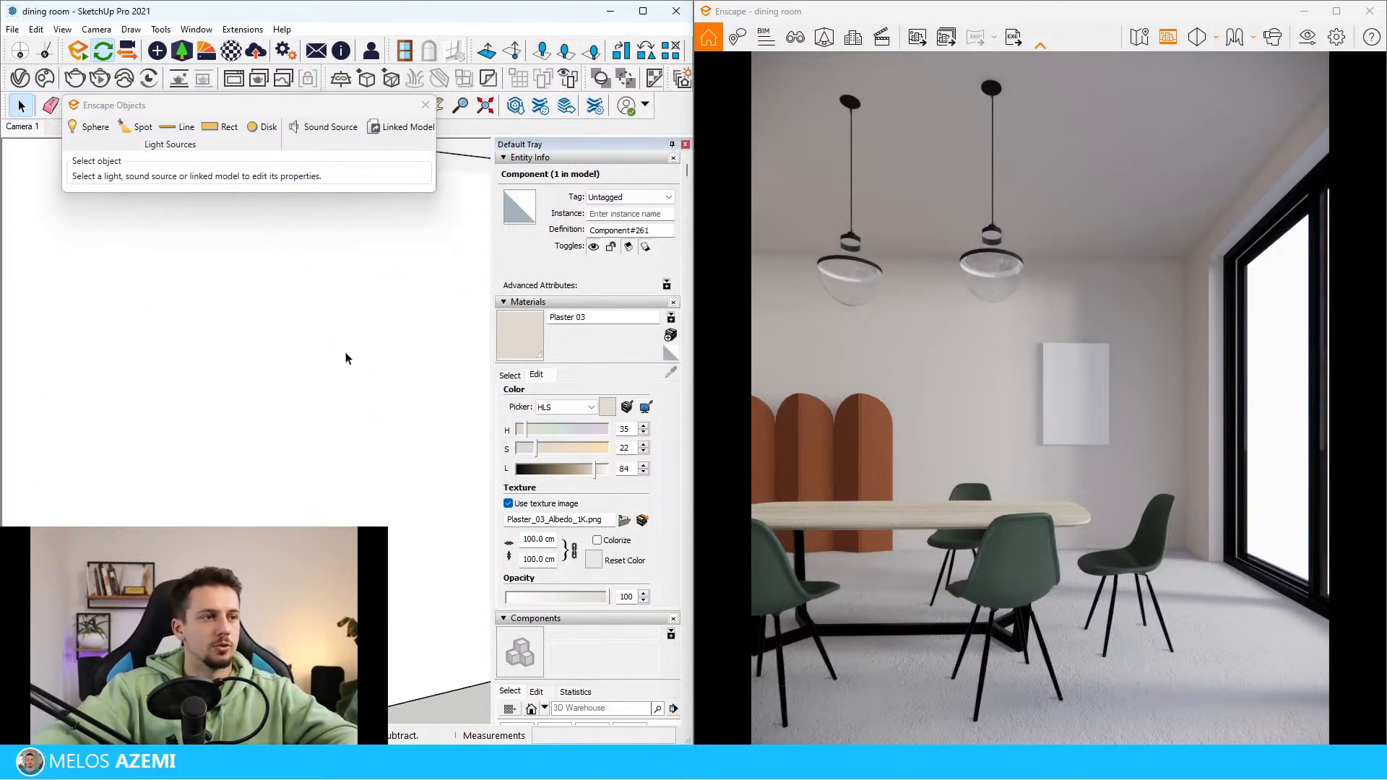
{"action": "scroll", "coordinate": [137, 372], "scroll_direction": "up", "scroll_amount": 3}
{"action": "scroll", "coordinate": [246, 393], "scroll_direction": "up", "scroll_amount": 5}
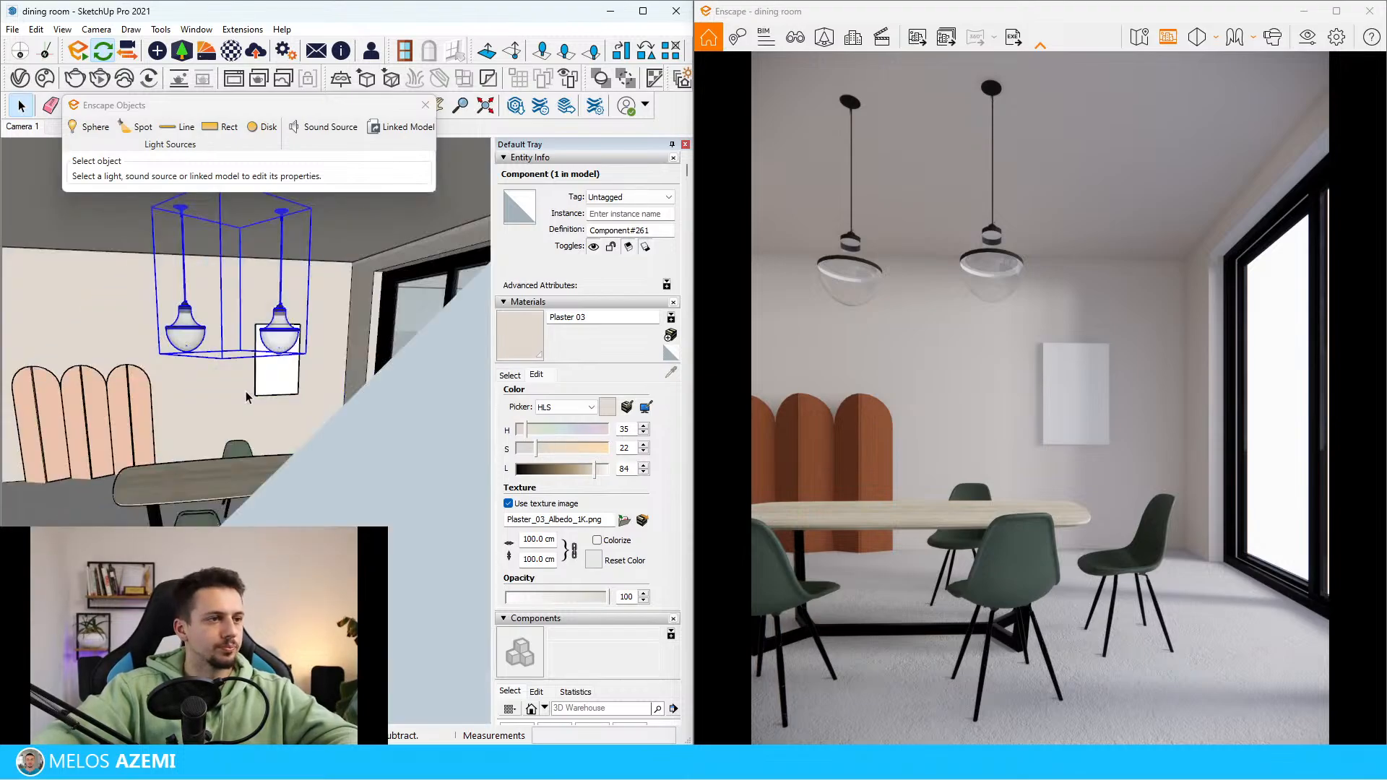
{"action": "scroll", "coordinate": [349, 416], "scroll_direction": "up", "scroll_amount": 6}
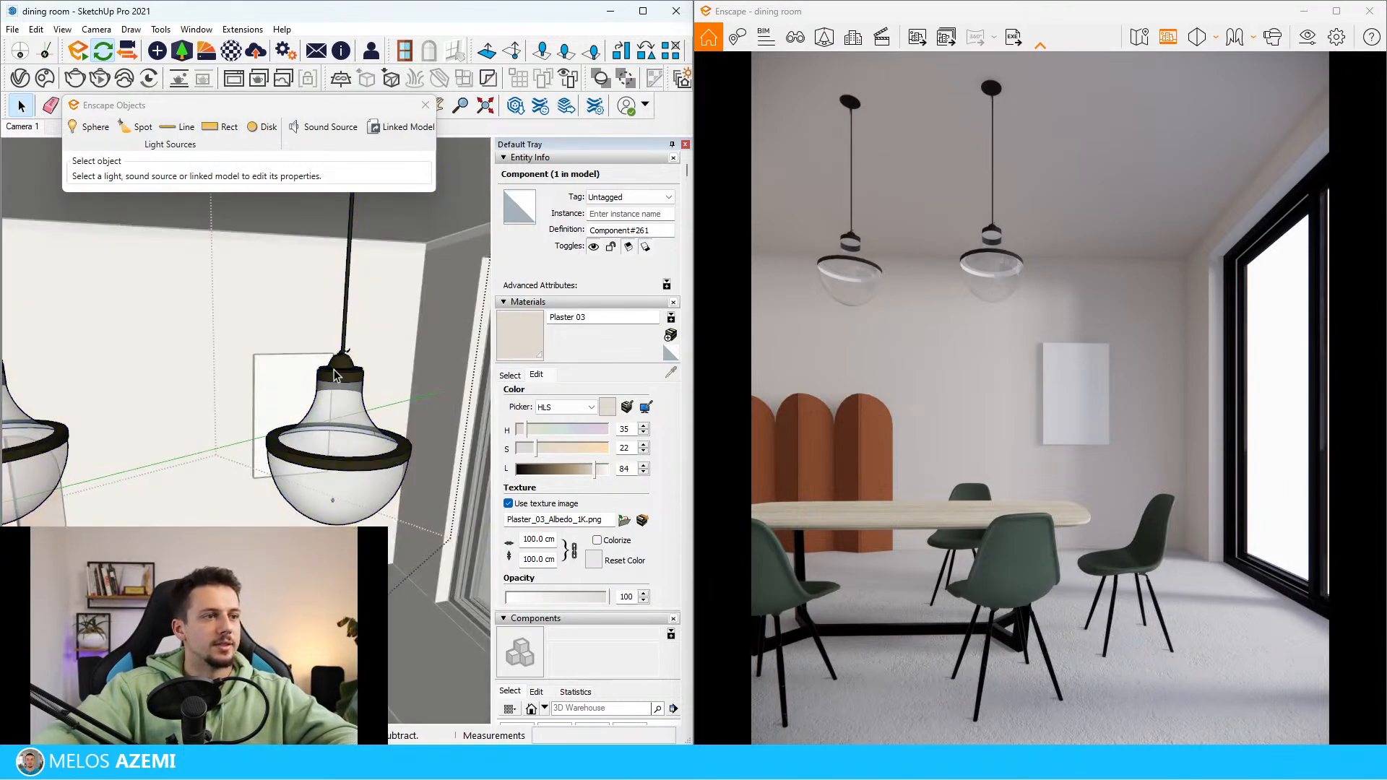
{"action": "double_click", "coordinate": [349, 398]}
{"action": "double_click", "coordinate": [341, 415]}
{"action": "scroll", "coordinate": [342, 417], "scroll_direction": "up", "scroll_amount": 2}
{"action": "double_click", "coordinate": [346, 421]}
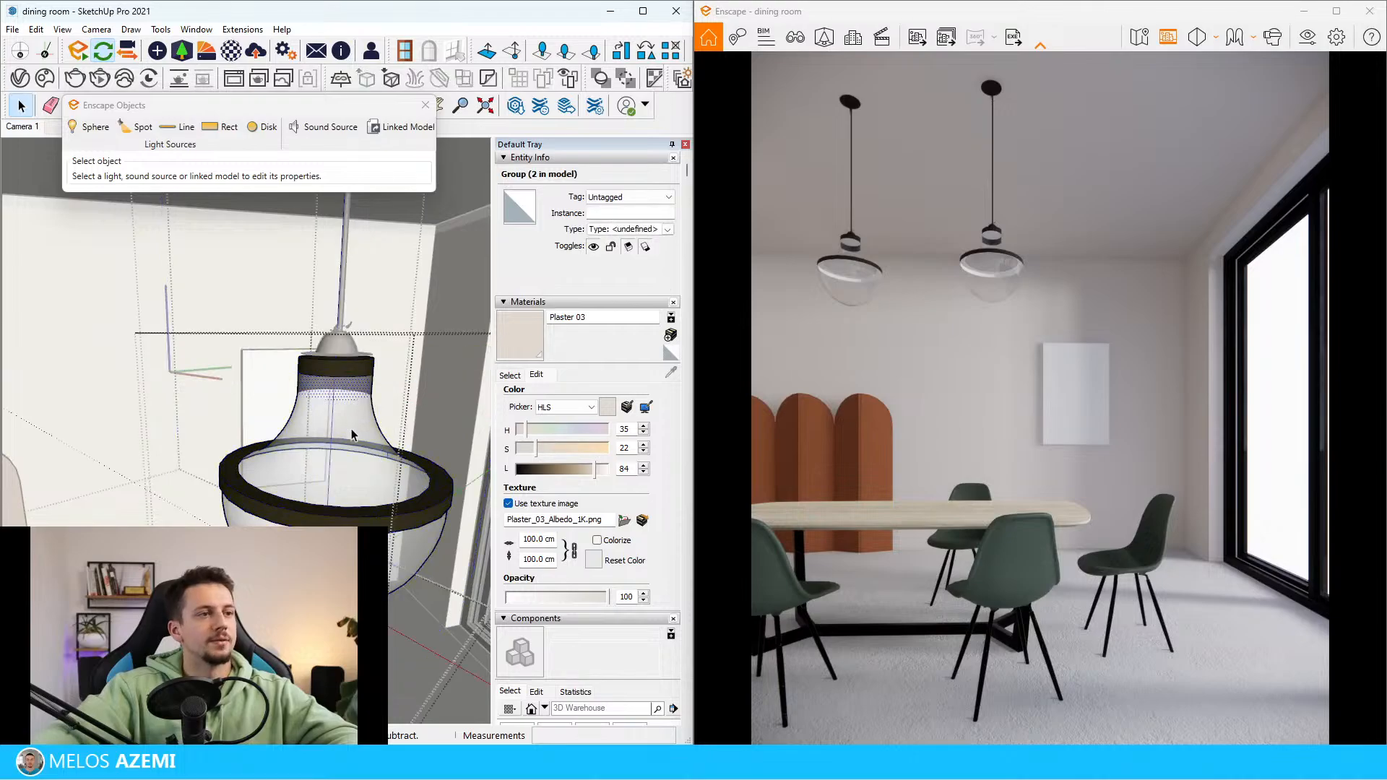
{"action": "left_click", "coordinate": [348, 420]}
{"action": "triple_click", "coordinate": [348, 420]}
{"action": "key", "text": "Escape"}
{"action": "key", "text": "Escape"}
{"action": "key", "text": "Escape"}
{"action": "mouse_move", "coordinate": [348, 419]}
{"action": "middle_mouse_down"}
{"action": "mouse_move", "coordinate": [181, 474]}
{"action": "mouse_move", "coordinate": [217, 441]}
{"action": "mouse_move", "coordinate": [366, 474]}
{"action": "mouse_move", "coordinate": [336, 448]}
{"action": "middle_mouse_up"}
{"action": "scroll", "coordinate": [217, 441], "scroll_direction": "down", "scroll_amount": 3}
{"action": "scroll", "coordinate": [366, 473], "scroll_direction": "down", "scroll_amount": 1}
{"action": "left_click", "coordinate": [335, 449]}
{"action": "scroll", "coordinate": [348, 402], "scroll_direction": "down", "scroll_amount": 4}
{"action": "double_click", "coordinate": [337, 419]}
{"action": "scroll", "coordinate": [337, 409], "scroll_direction": "down", "scroll_amount": 5}
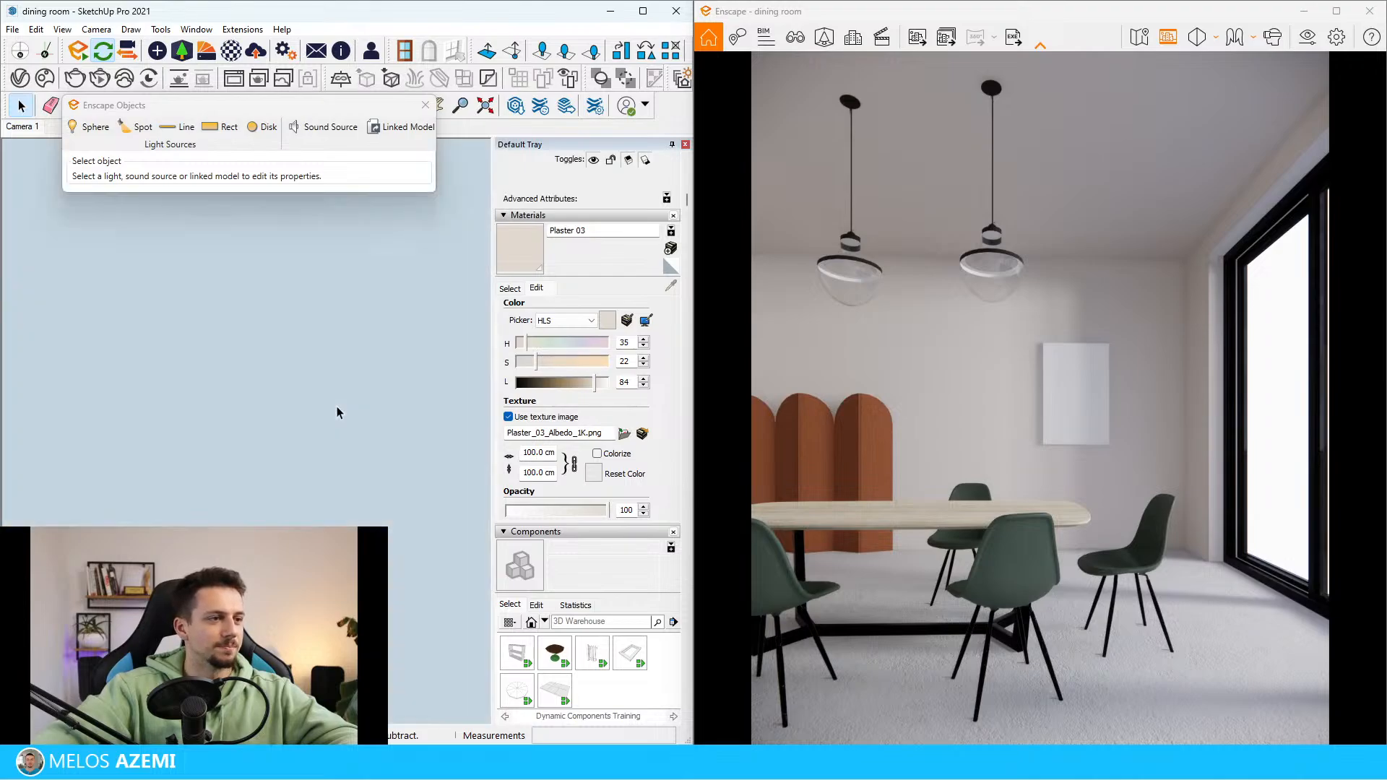
Open the component holding both lamps and move one pendant about 18 cm farther from the other
{"action": "mouse_move", "coordinate": [423, 250]}
{"action": "middle_mouse_down"}
{"action": "mouse_move", "coordinate": [266, 443]}
{"action": "mouse_move", "coordinate": [263, 500]}
{"action": "mouse_move", "coordinate": [226, 511]}
{"action": "mouse_move", "coordinate": [239, 375]}
{"action": "mouse_move", "coordinate": [260, 403]}
{"action": "mouse_move", "coordinate": [233, 466]}
{"action": "middle_mouse_up"}
{"action": "scroll", "coordinate": [226, 511], "scroll_direction": "down", "scroll_amount": 3}
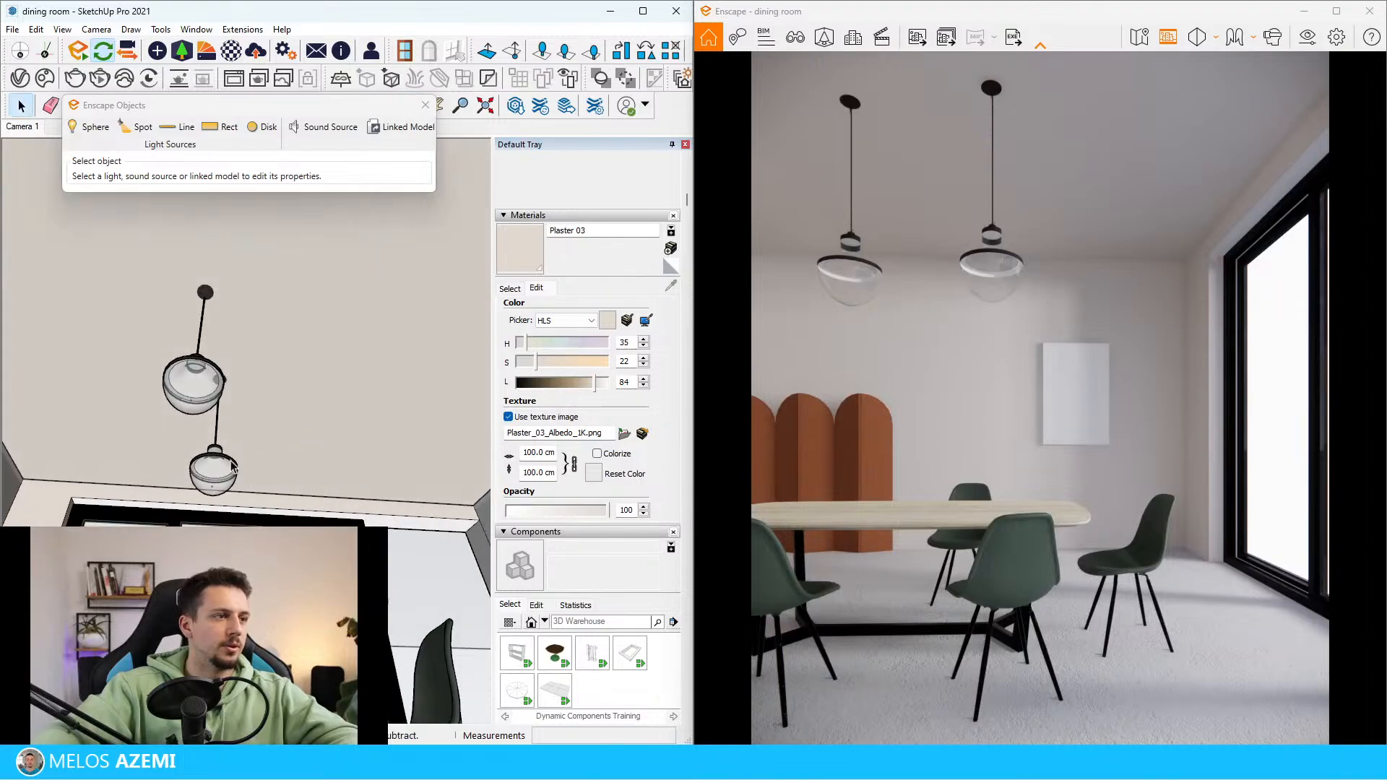
{"action": "double_click", "coordinate": [206, 375]}
{"action": "left_click", "coordinate": [206, 278]}
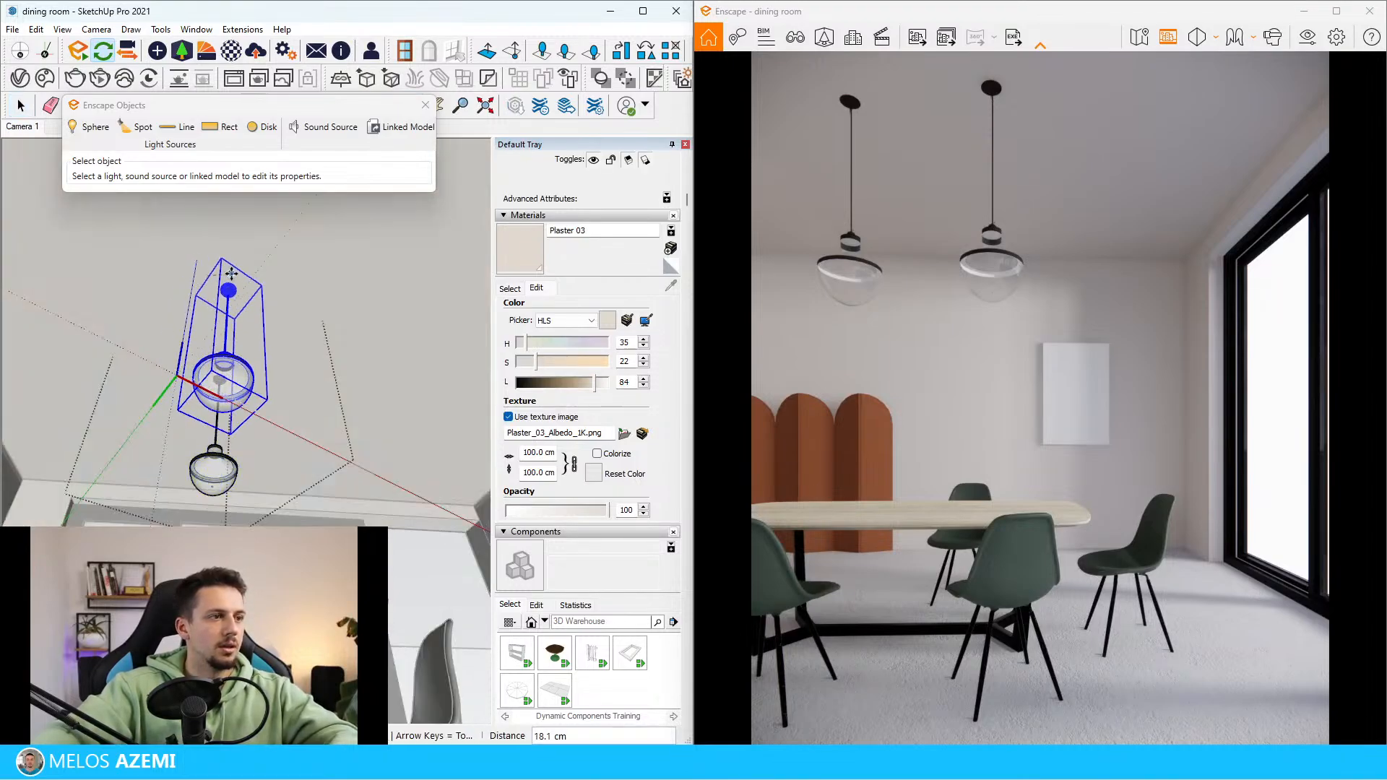
{"action": "left_click", "coordinate": [231, 273]}
{"action": "mouse_move", "coordinate": [231, 273]}
{"action": "middle_mouse_down"}
{"action": "mouse_move", "coordinate": [306, 302]}
{"action": "mouse_move", "coordinate": [241, 311]}
{"action": "mouse_move", "coordinate": [85, 383]}
{"action": "middle_mouse_up"}
Open the pendant component and lower its glass shade group below the rod and cap
{"action": "double_click", "coordinate": [125, 475]}
{"action": "left_click", "coordinate": [124, 475]}
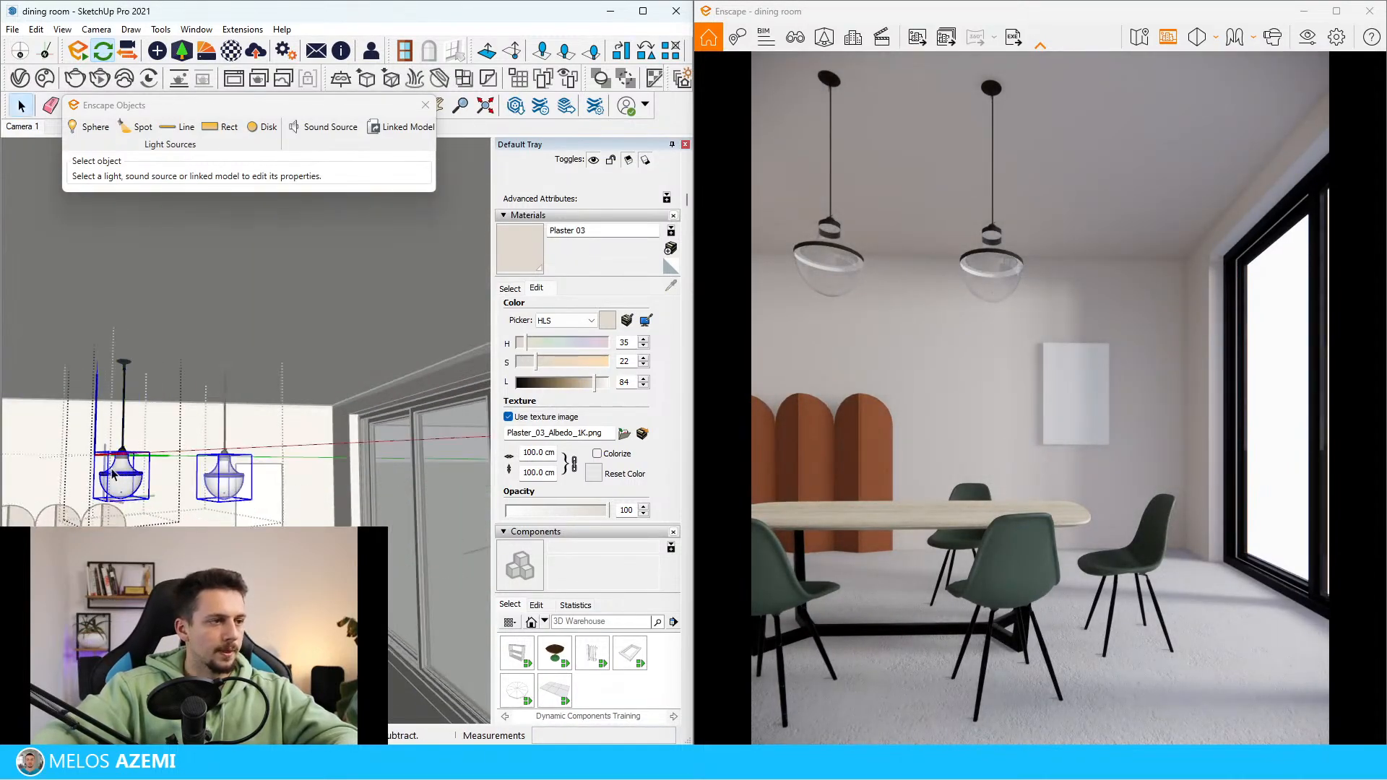
{"action": "scroll", "coordinate": [124, 475], "scroll_direction": "up", "scroll_amount": 2}
{"action": "left_click", "coordinate": [344, 299]}
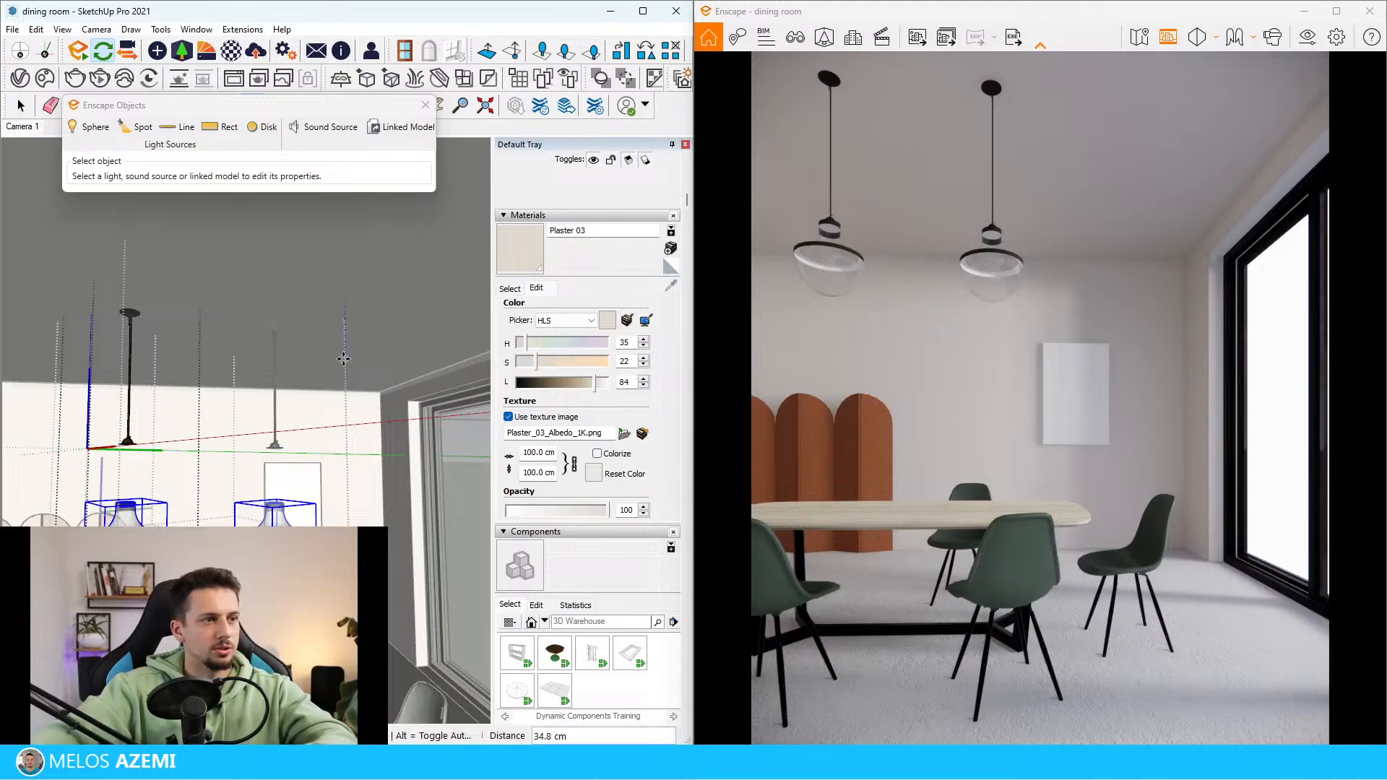
{"action": "left_click", "coordinate": [347, 409]}
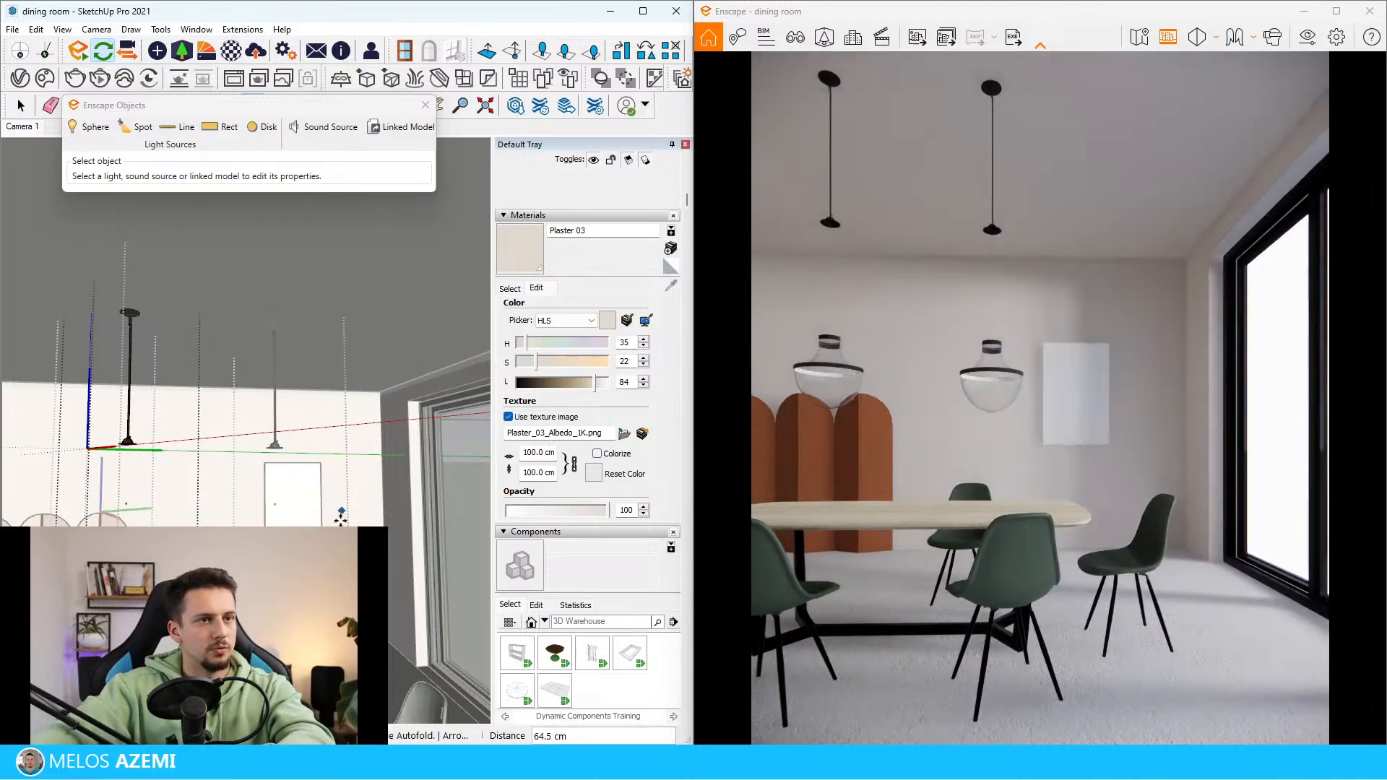
{"action": "scroll", "coordinate": [166, 432], "scroll_direction": "up", "scroll_amount": 2}
Try to lower the pendant's rod and cap group by about 11 cm
{"action": "key", "text": "space"}
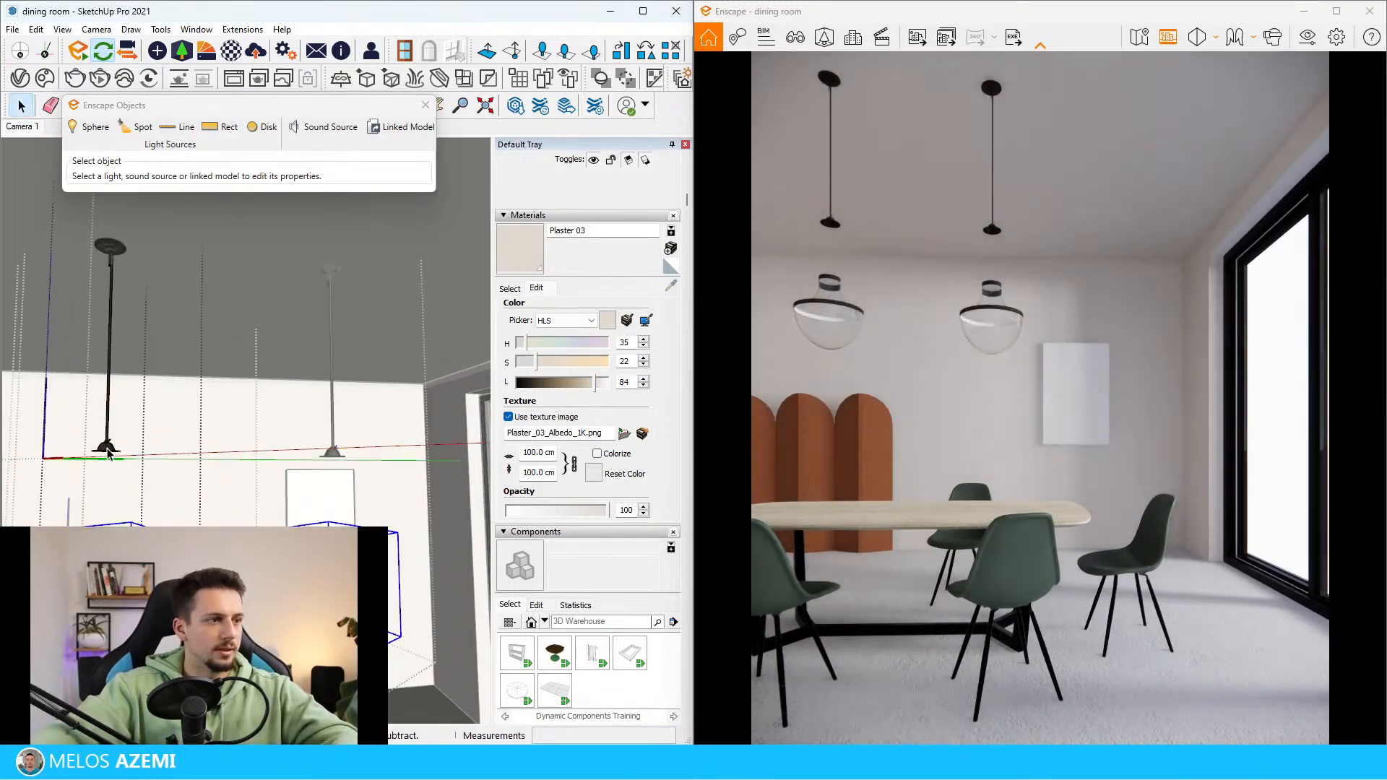
{"action": "left_click", "coordinate": [103, 448]}
{"action": "scroll", "coordinate": [106, 450], "scroll_direction": "up", "scroll_amount": 2}
{"action": "double_click", "coordinate": [112, 452]}
{"action": "left_click", "coordinate": [122, 456]}
{"action": "left_click_drag", "start_coordinate": [130, 463], "coordinate": [76, 431]}
{"action": "key", "text": "space"}
{"action": "scroll", "coordinate": [129, 470], "scroll_direction": "down", "scroll_amount": 3}
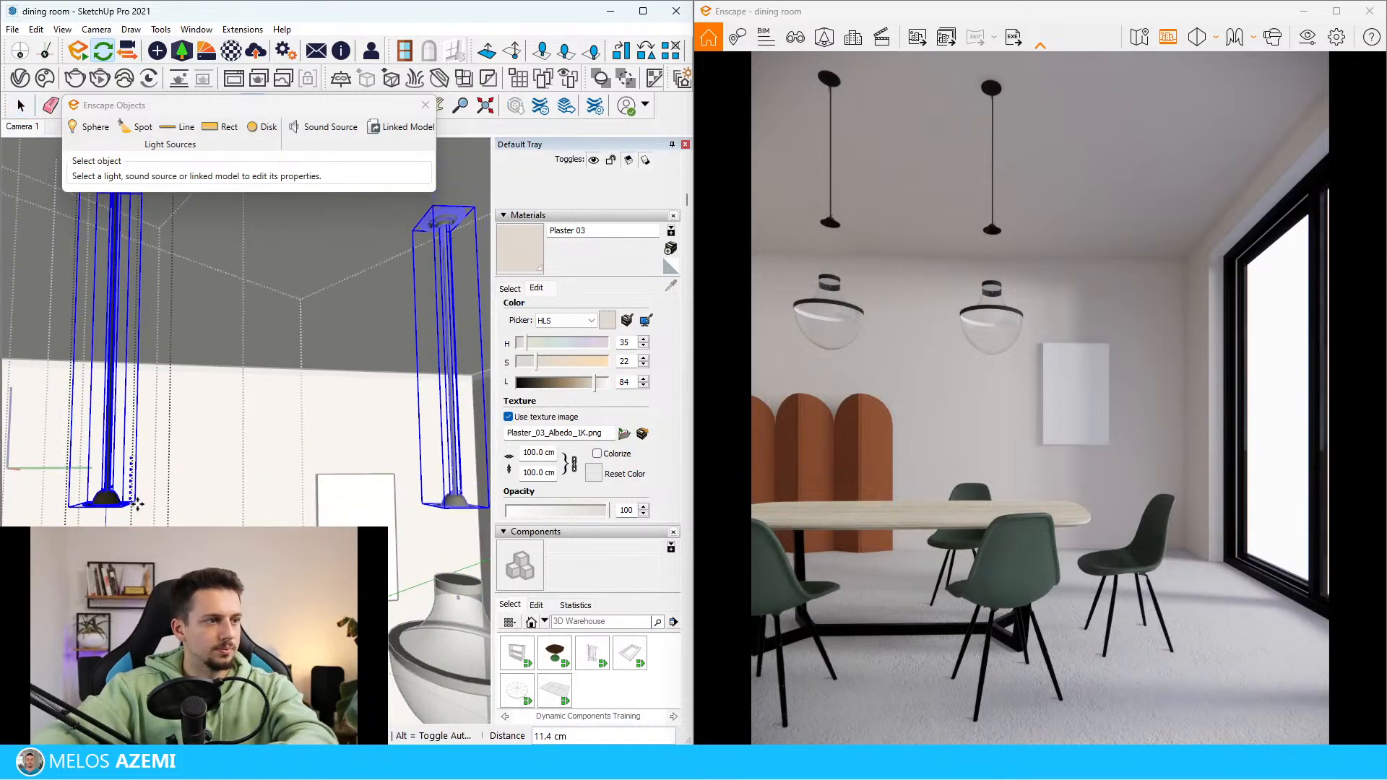
{"action": "scroll", "coordinate": [113, 370], "scroll_direction": "up", "scroll_amount": 3}
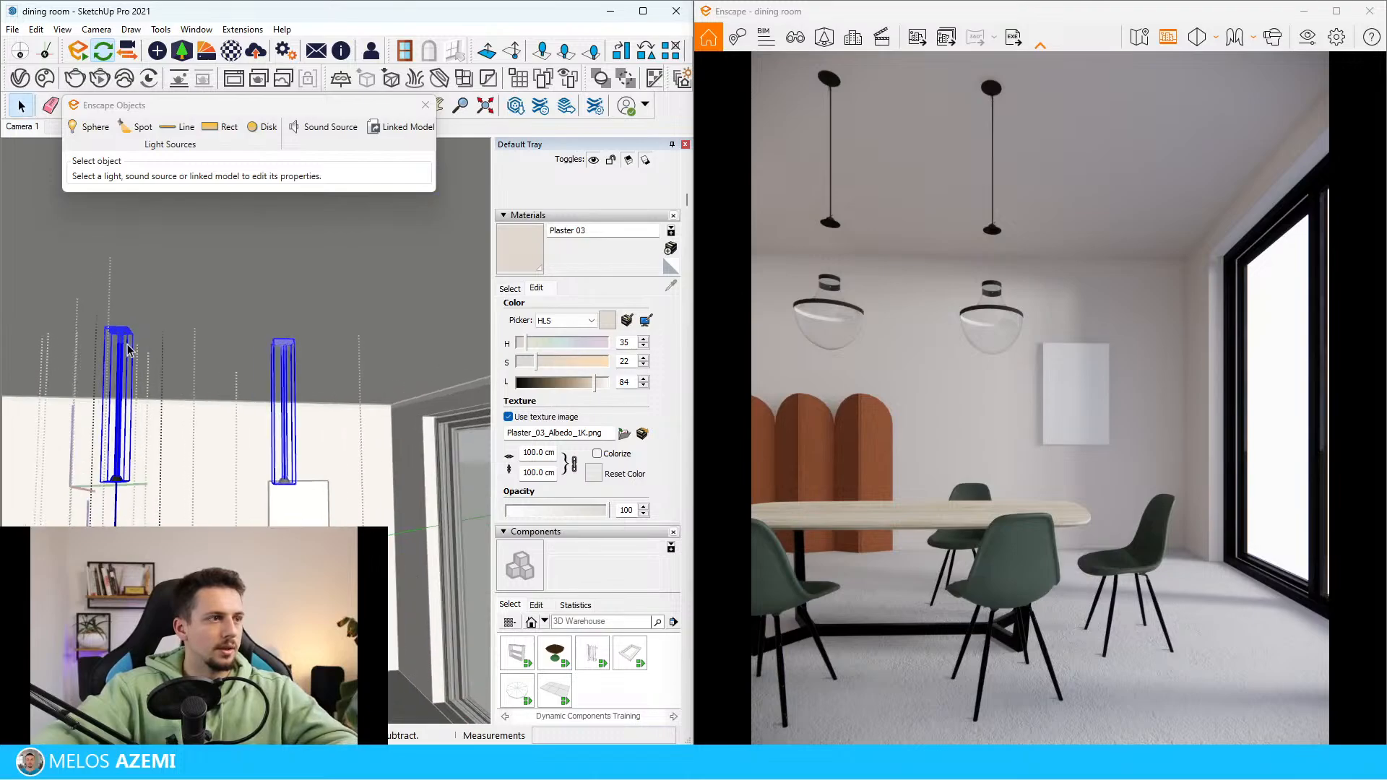
Try to extend the pendant's thin rod downward with Push/Pull
{"action": "left_click", "coordinate": [114, 386]}
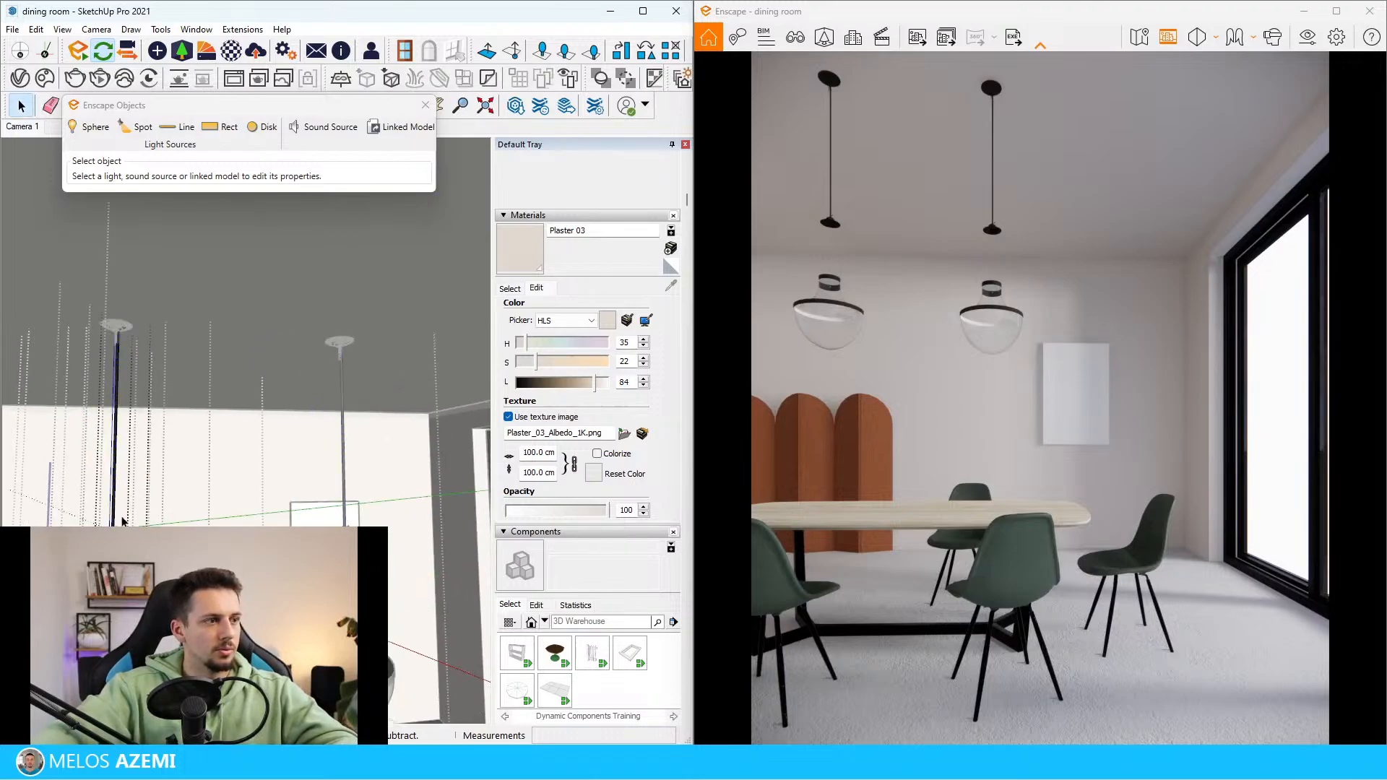
{"action": "scroll", "coordinate": [145, 505], "scroll_direction": "up", "scroll_amount": 6}
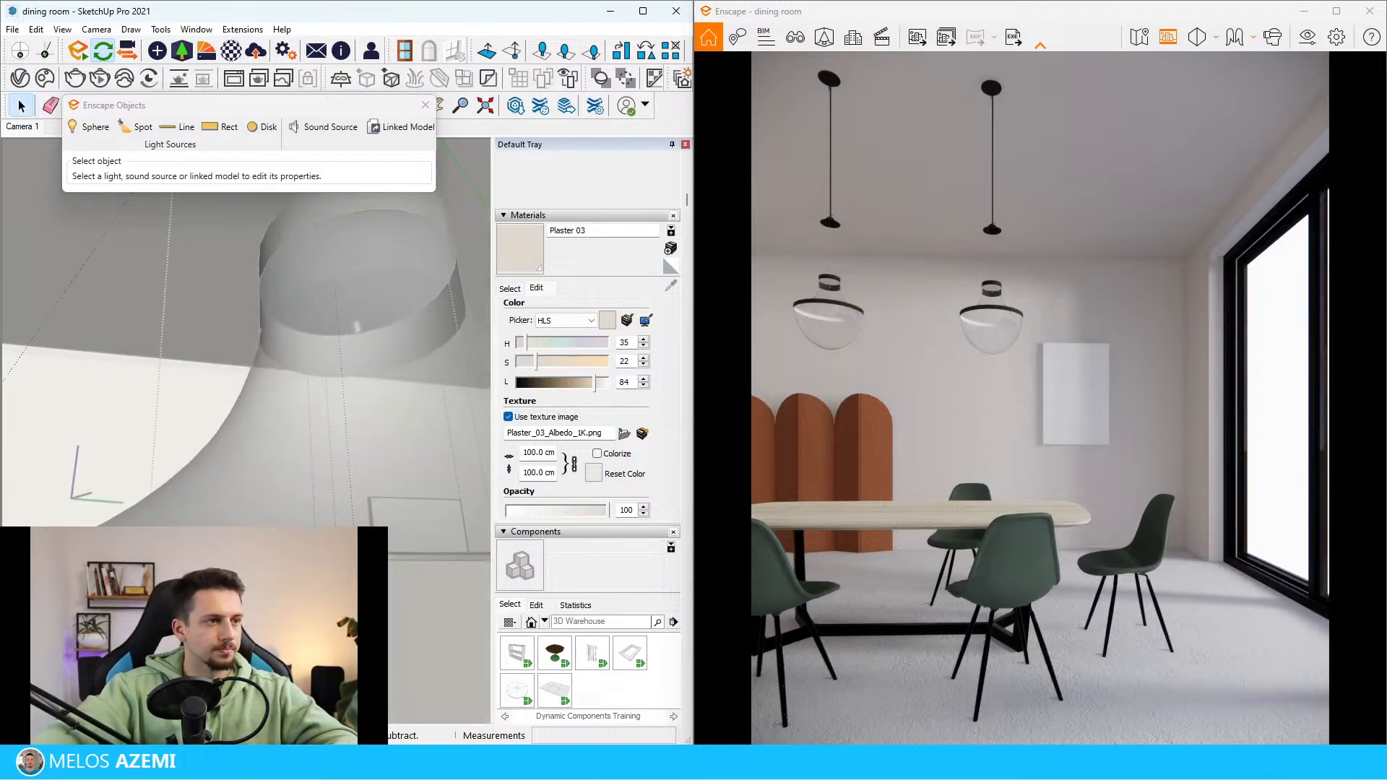
{"action": "scroll", "coordinate": [219, 258], "scroll_direction": "up", "scroll_amount": 3}
{"action": "scroll", "coordinate": [174, 402], "scroll_direction": "down", "scroll_amount": 5}
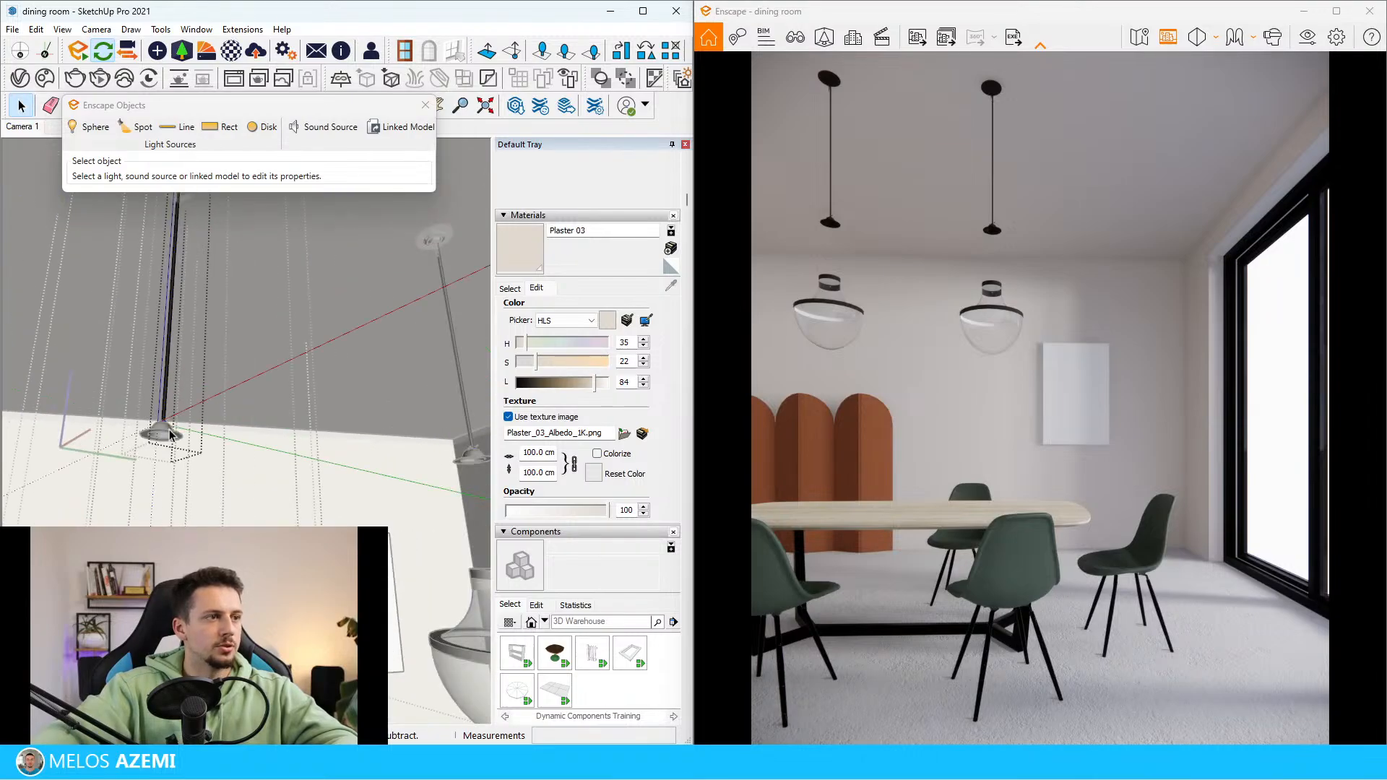
{"action": "scroll", "coordinate": [172, 391], "scroll_direction": "up", "scroll_amount": 4}
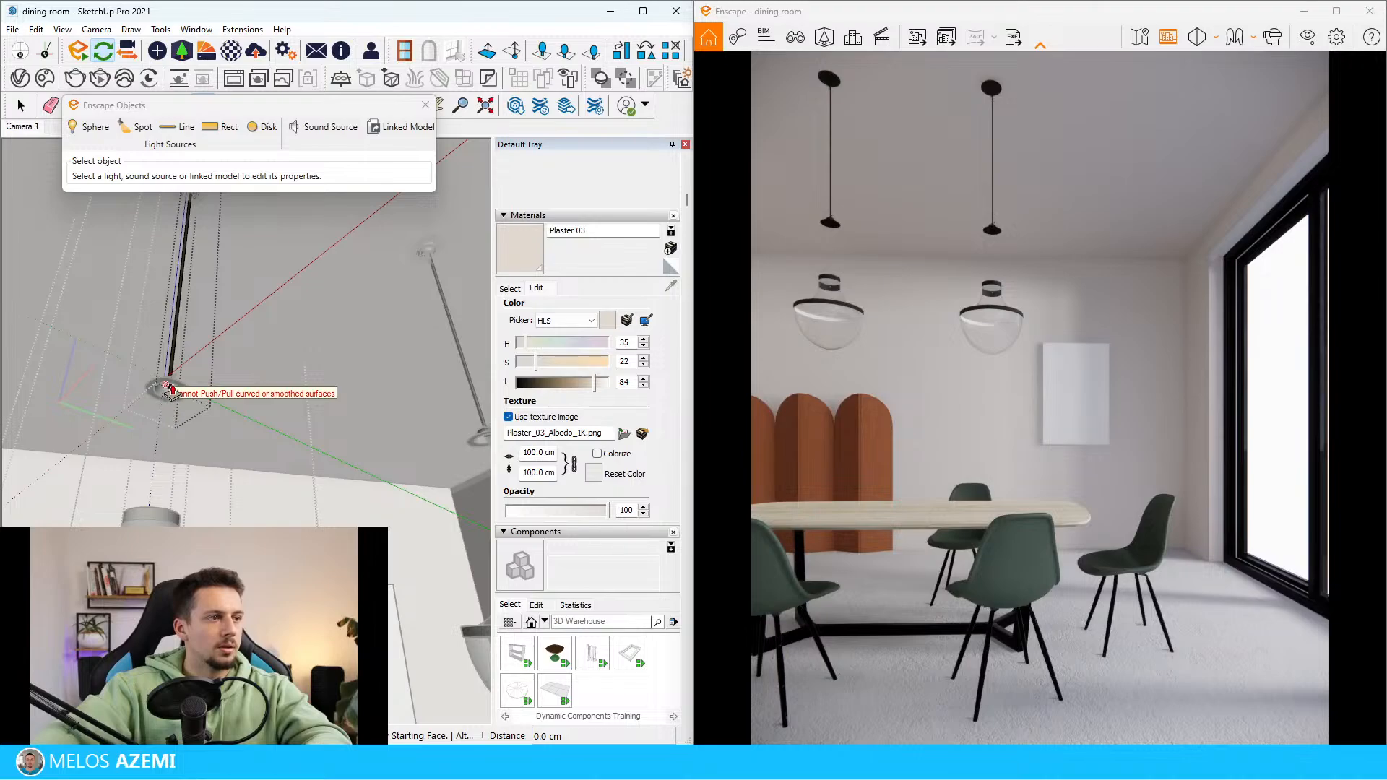
{"action": "scroll", "coordinate": [176, 381], "scroll_direction": "up", "scroll_amount": 6}
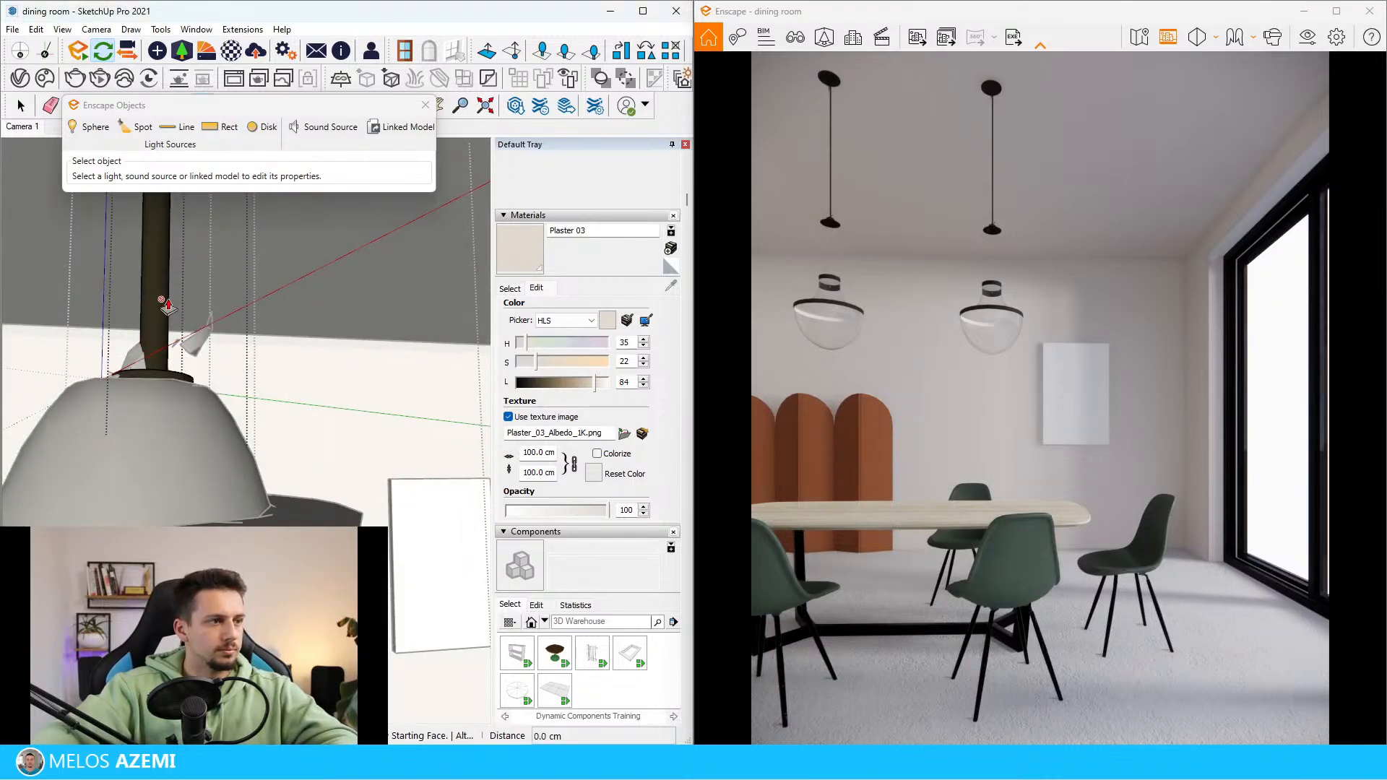
{"action": "scroll", "coordinate": [152, 396], "scroll_direction": "up", "scroll_amount": 6}
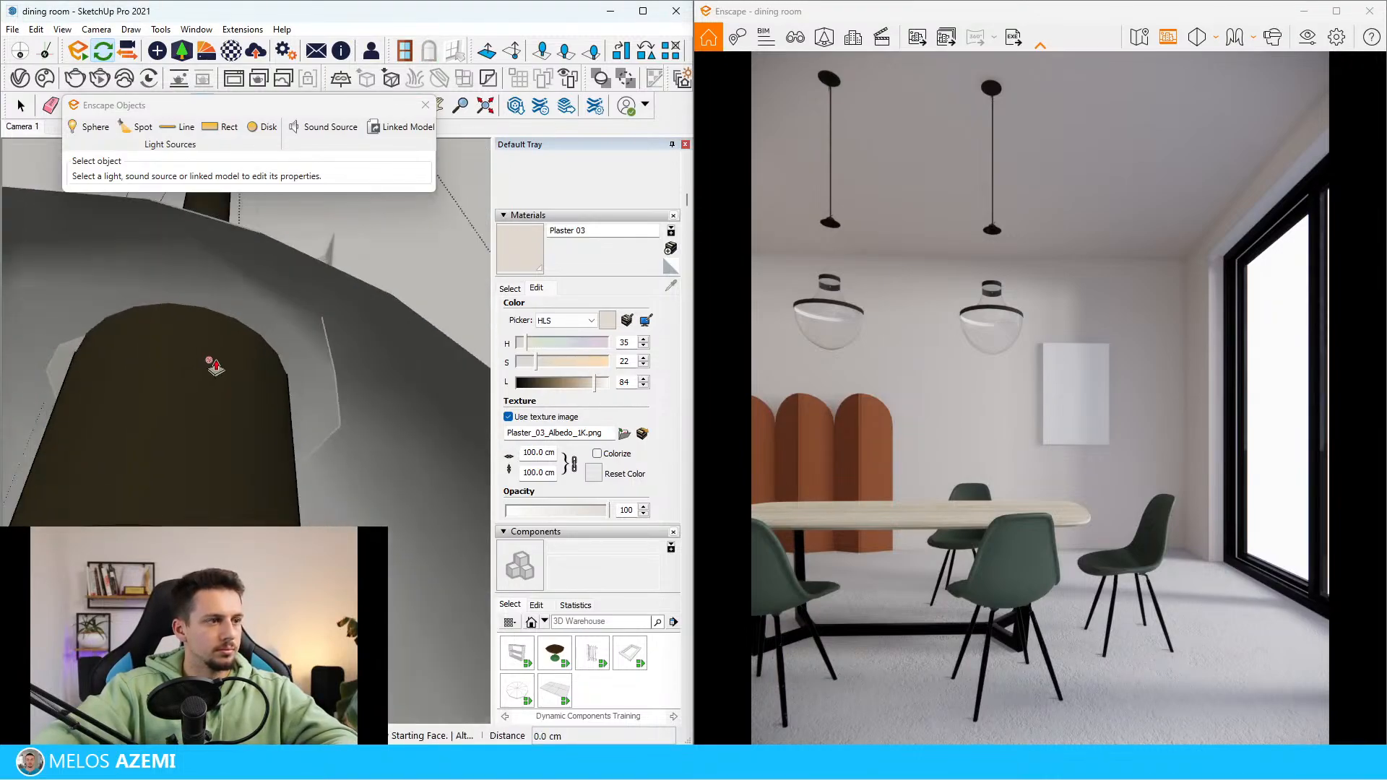
{"action": "left_click", "coordinate": [173, 390]}
{"action": "middle_click_drag", "start_coordinate": [174, 391], "coordinate": [181, 463]}
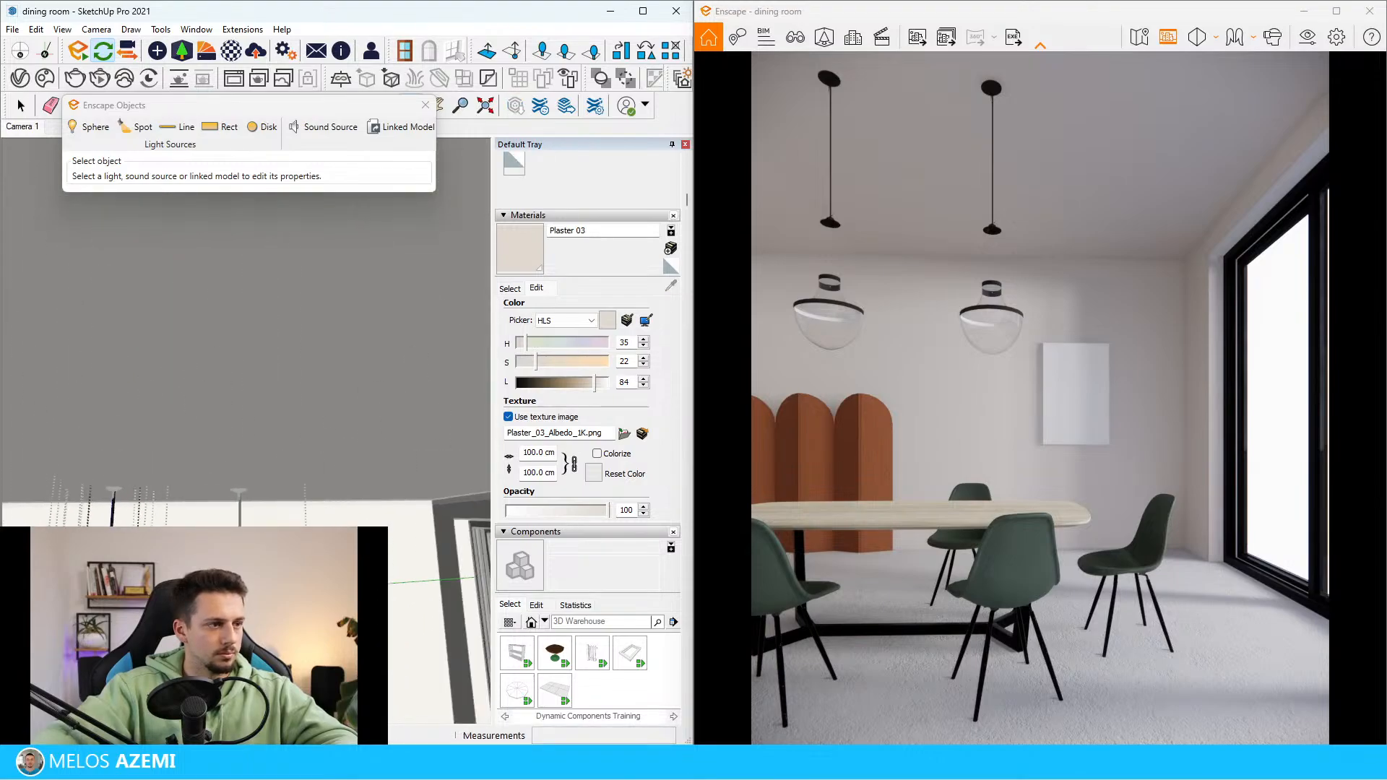
{"action": "scroll", "coordinate": [177, 362], "scroll_direction": "down", "scroll_amount": 4}
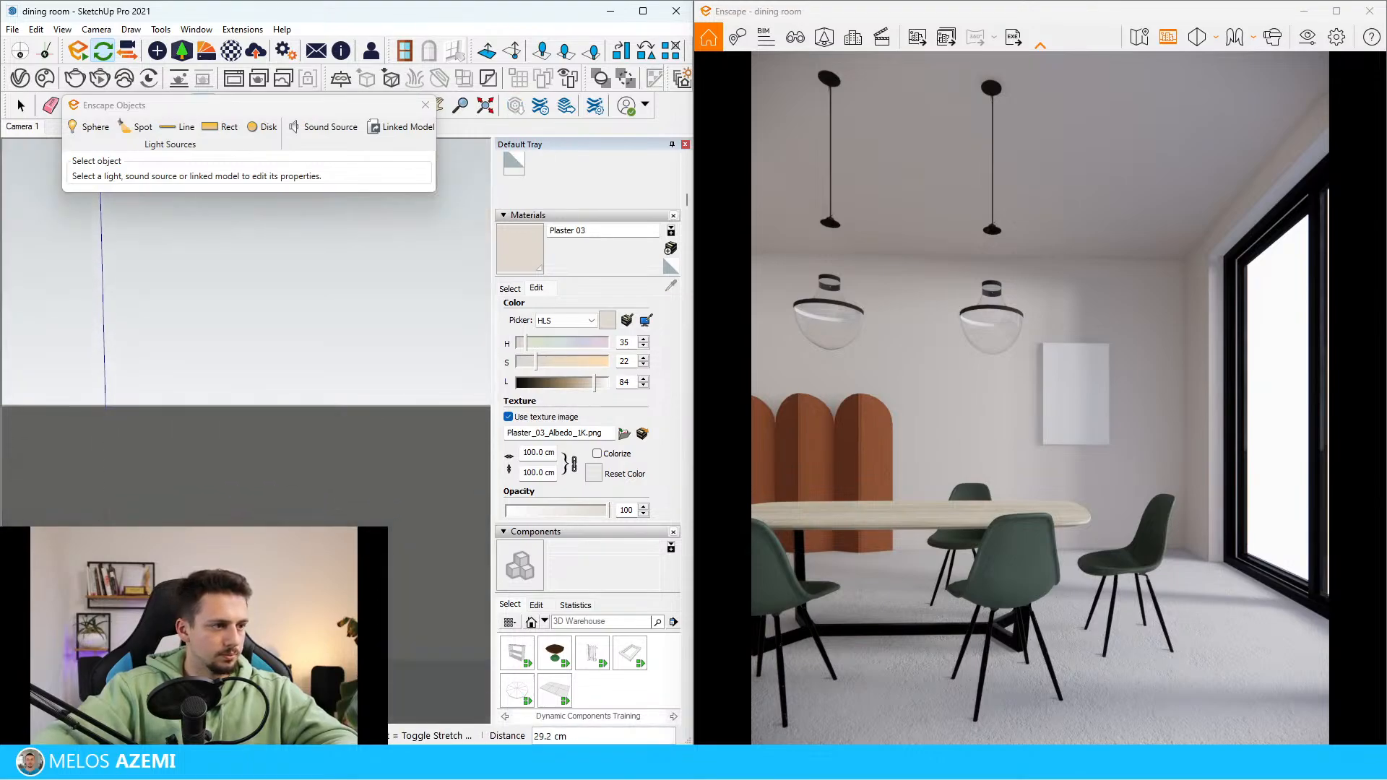
{"action": "scroll", "coordinate": [331, 417], "scroll_direction": "down", "scroll_amount": 8}
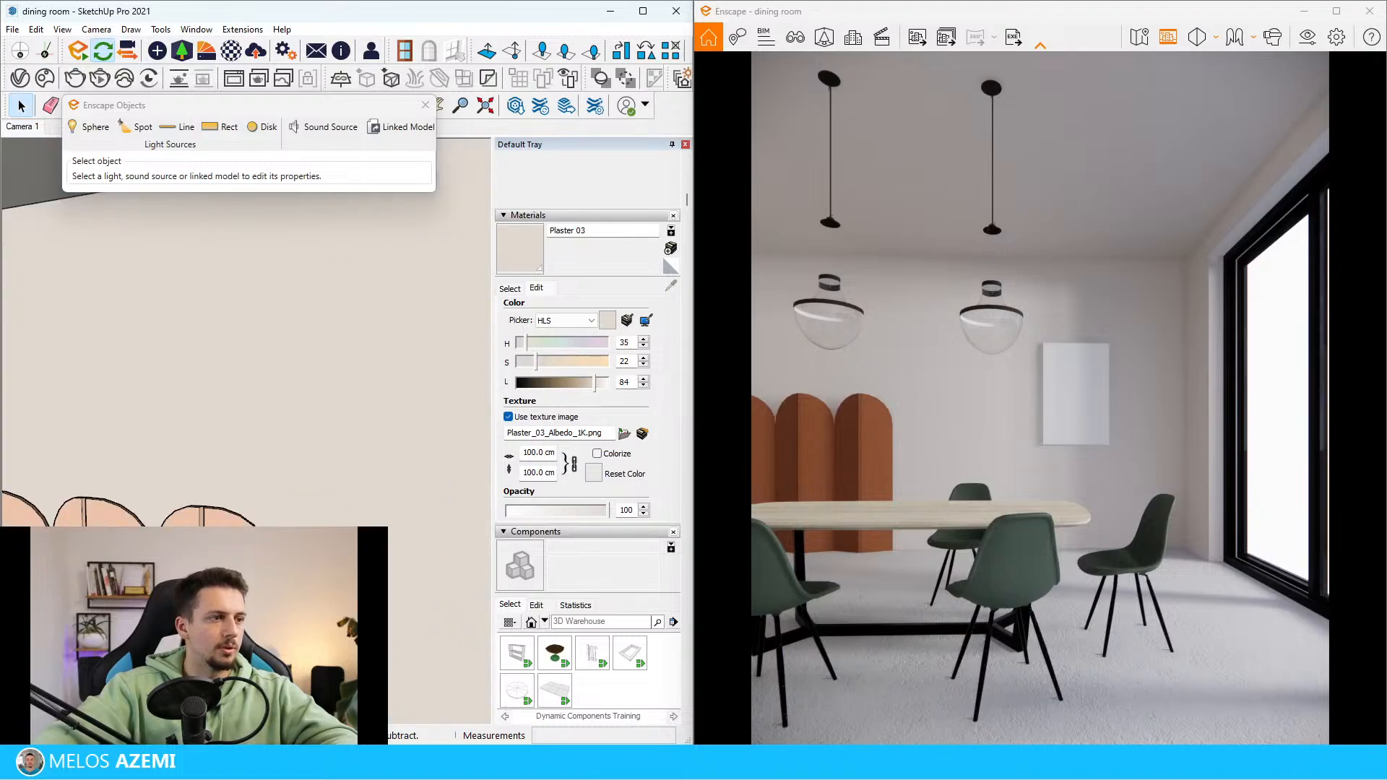
Open the nested groups down to the pendant's lower cap and move the cap about 31 cm down onto the glass shade
{"action": "scroll", "coordinate": [279, 366], "scroll_direction": "up", "scroll_amount": 3}
{"action": "left_click", "coordinate": [250, 352]}
{"action": "scroll", "coordinate": [250, 352], "scroll_direction": "up", "scroll_amount": 4}
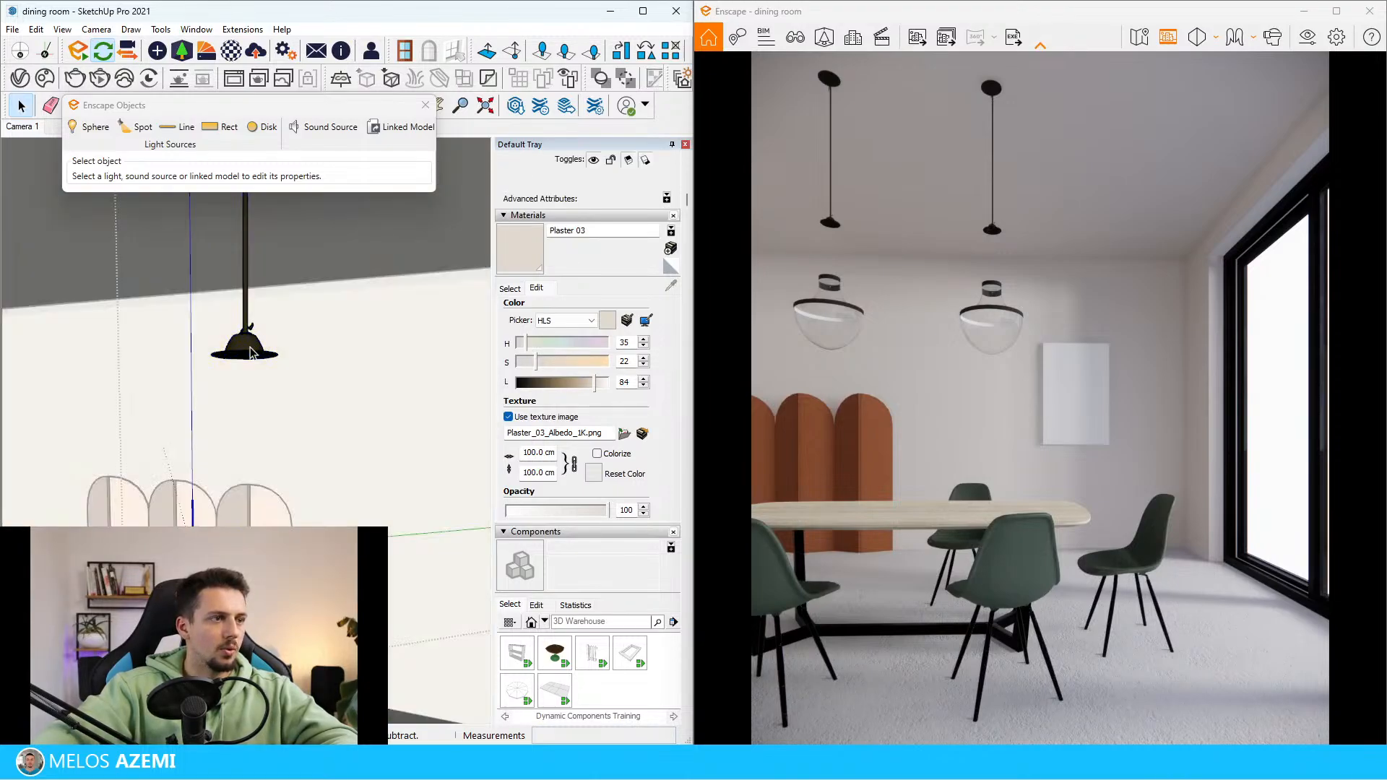
{"action": "double_click", "coordinate": [250, 352]}
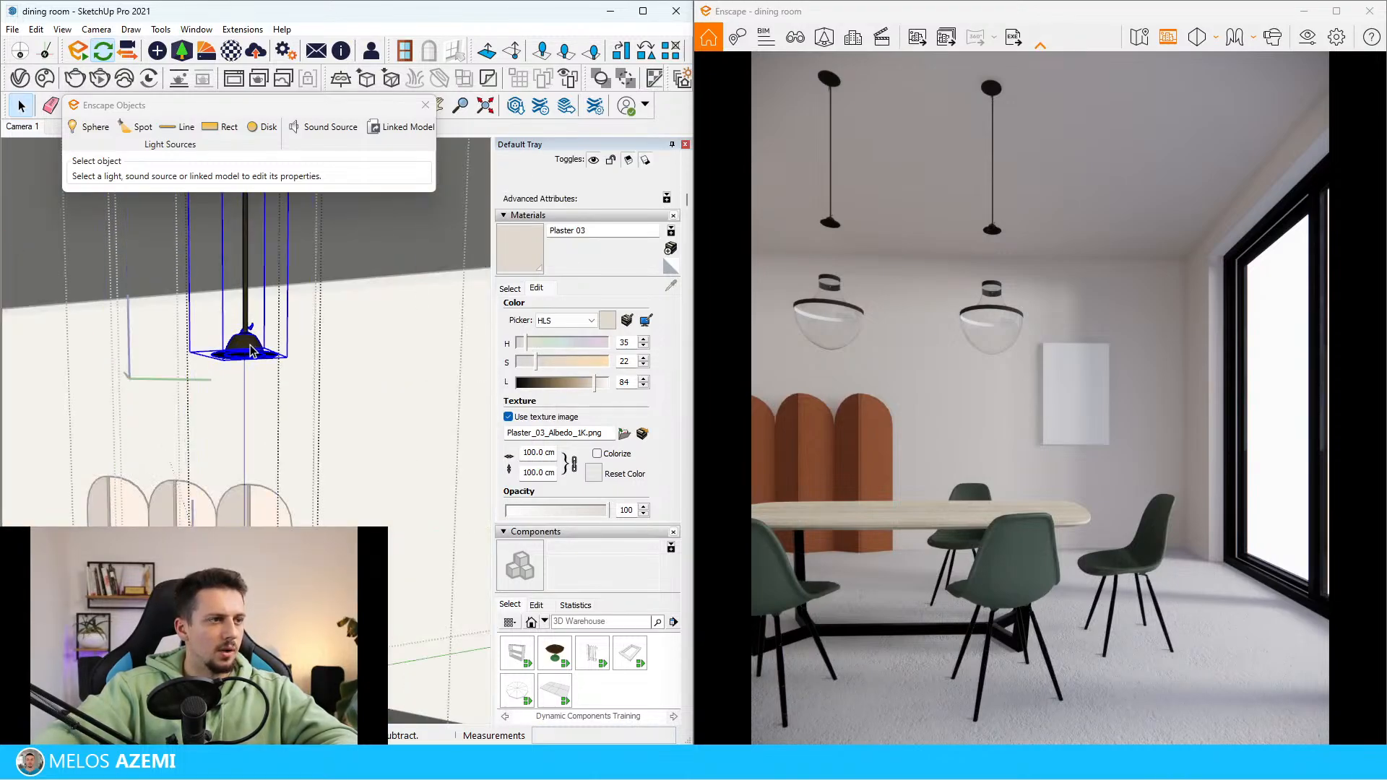
{"action": "double_click", "coordinate": [250, 345]}
{"action": "double_click", "coordinate": [249, 348]}
{"action": "left_click", "coordinate": [247, 351]}
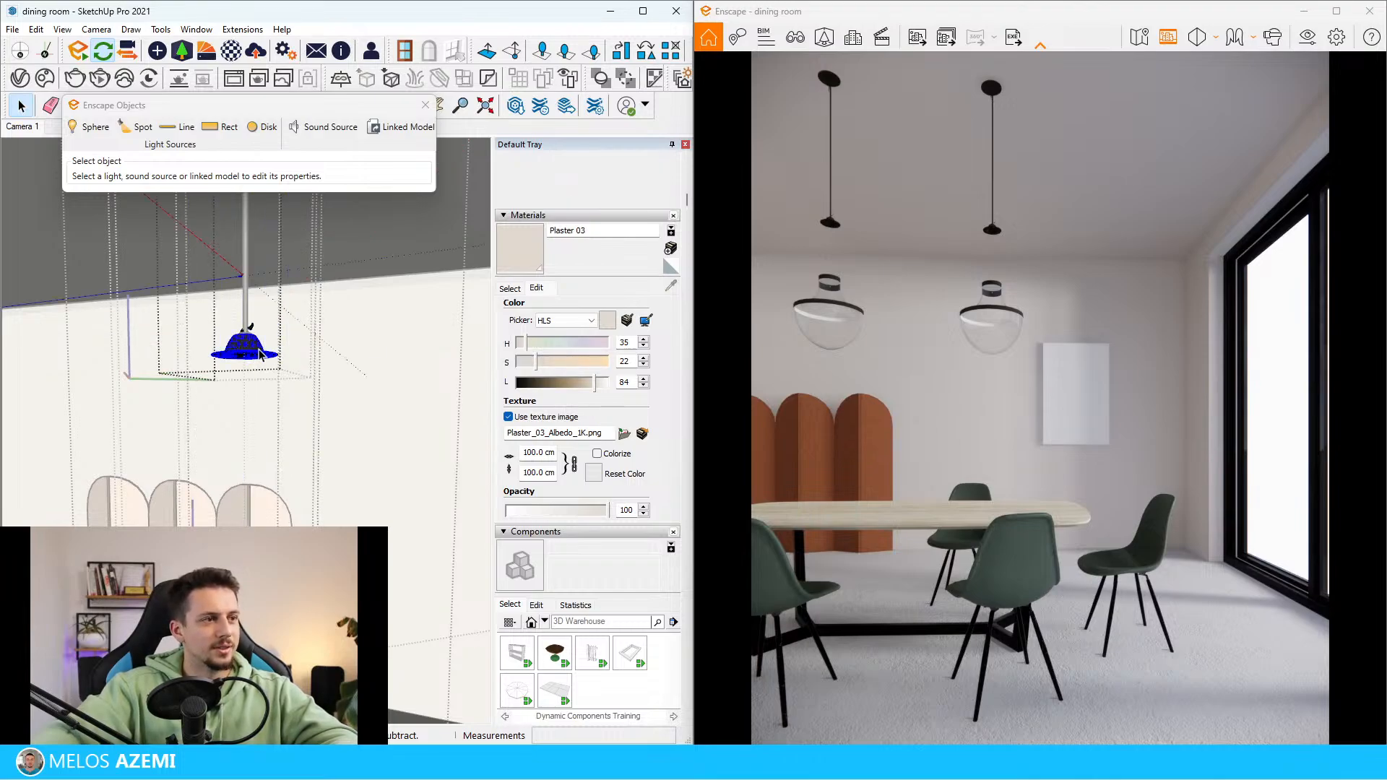
{"action": "left_click_drag", "start_coordinate": [275, 355], "coordinate": [273, 426]}
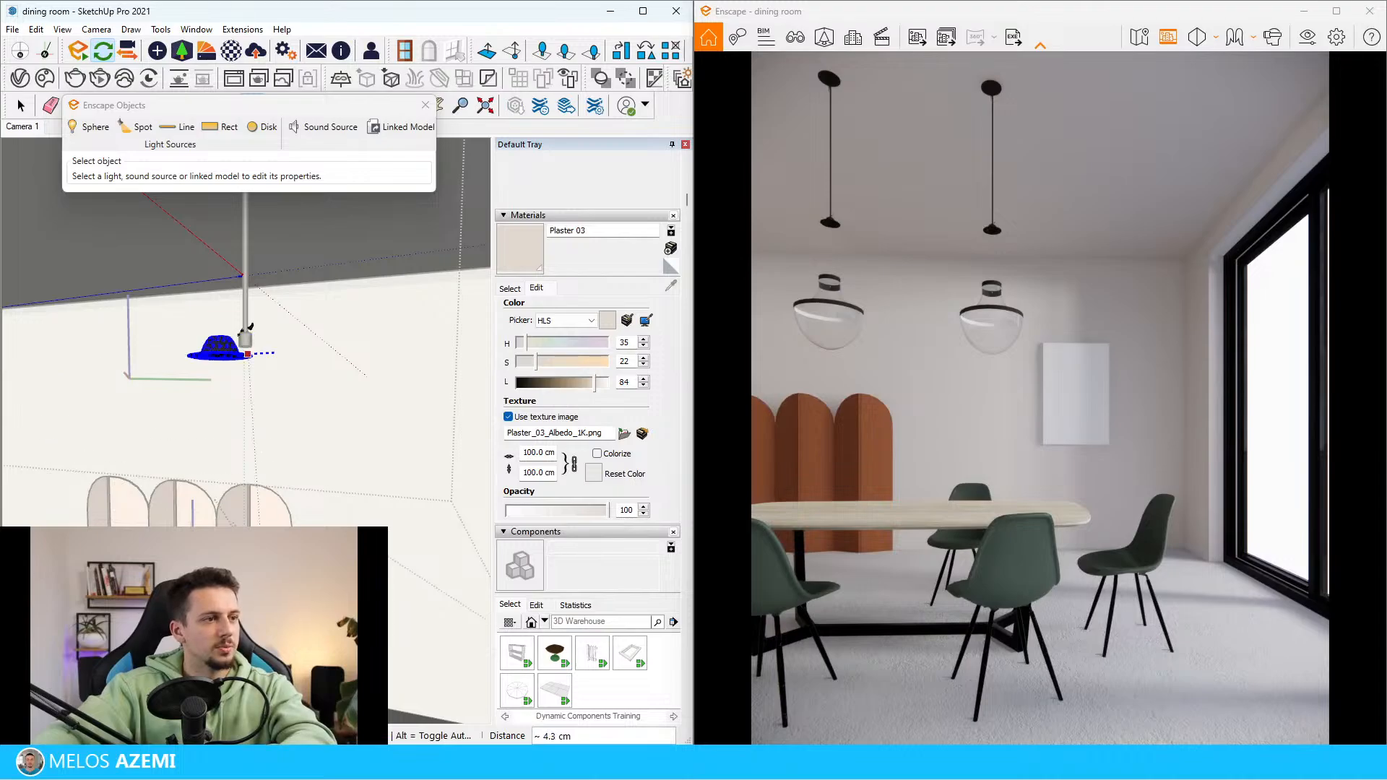
{"action": "left_click", "coordinate": [246, 334]}
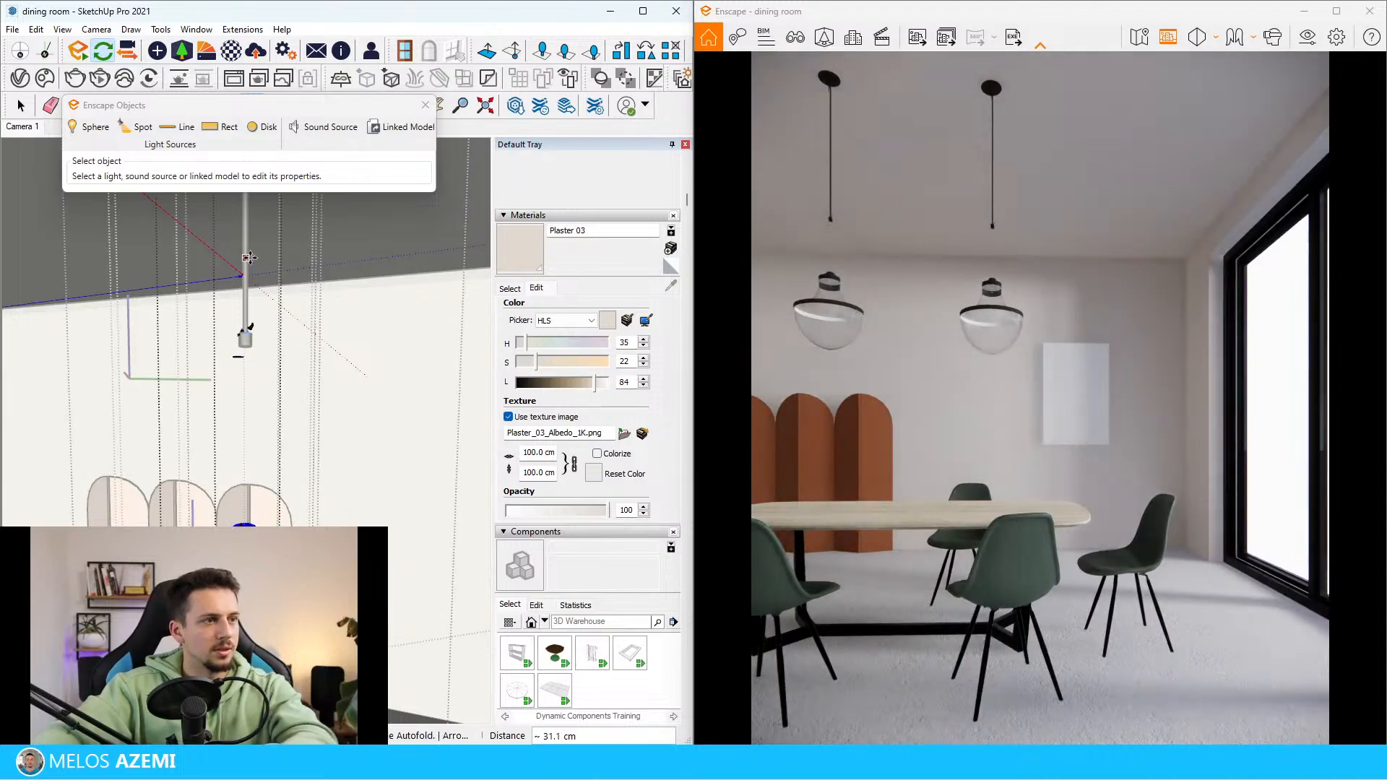
{"action": "key", "text": "space"}
Move the pendant's thin rod down about 29.5 cm so its lower end reaches the cap on the glass shade
{"action": "left_click", "coordinate": [247, 345]}
{"action": "middle_click_drag", "start_coordinate": [245, 348], "coordinate": [266, 315]}
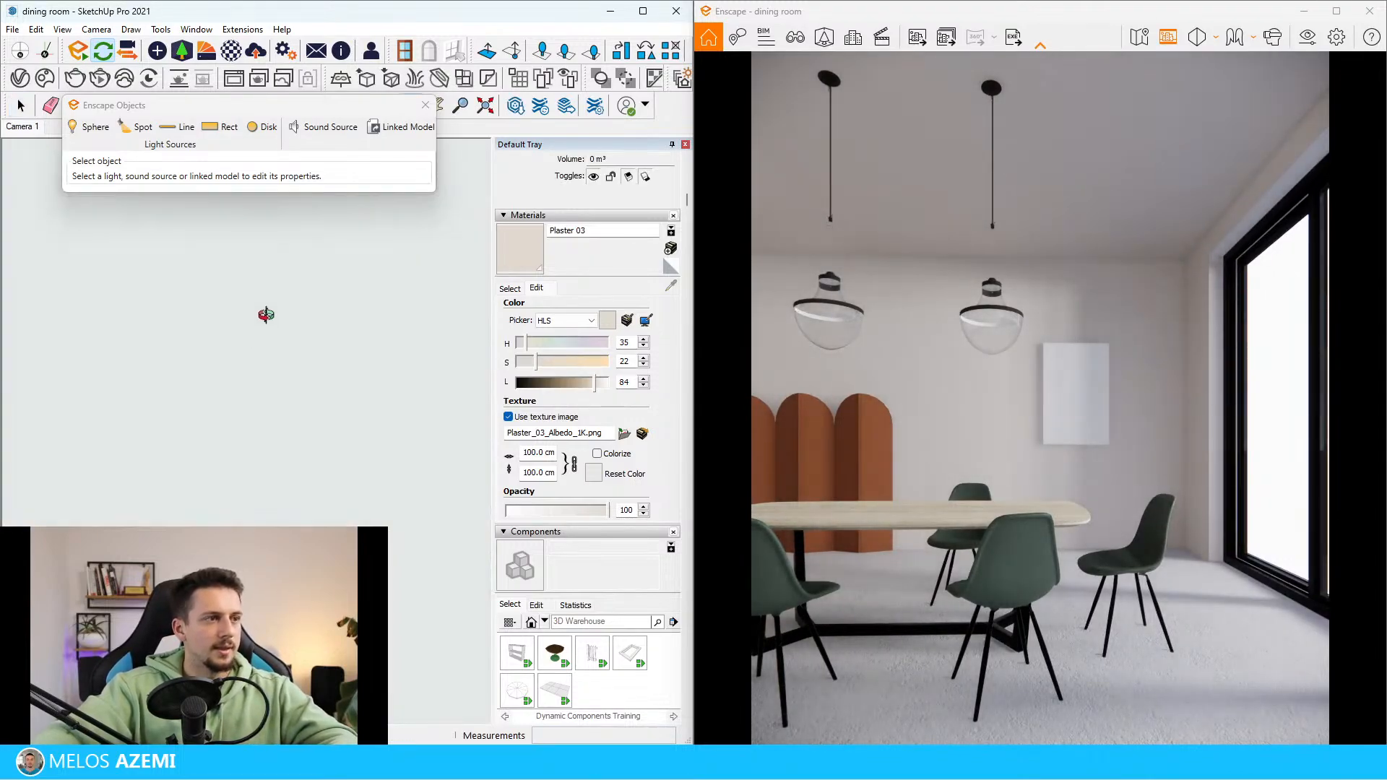
{"action": "mouse_move", "coordinate": [214, 423]}
{"action": "middle_mouse_down"}
{"action": "mouse_move", "coordinate": [201, 427]}
{"action": "mouse_move", "coordinate": [253, 384]}
{"action": "mouse_move", "coordinate": [279, 396]}
{"action": "mouse_move", "coordinate": [280, 333]}
{"action": "middle_mouse_up"}
{"action": "scroll", "coordinate": [280, 333], "scroll_direction": "up", "scroll_amount": 9}
{"action": "scroll", "coordinate": [293, 280], "scroll_direction": "down", "scroll_amount": 4}
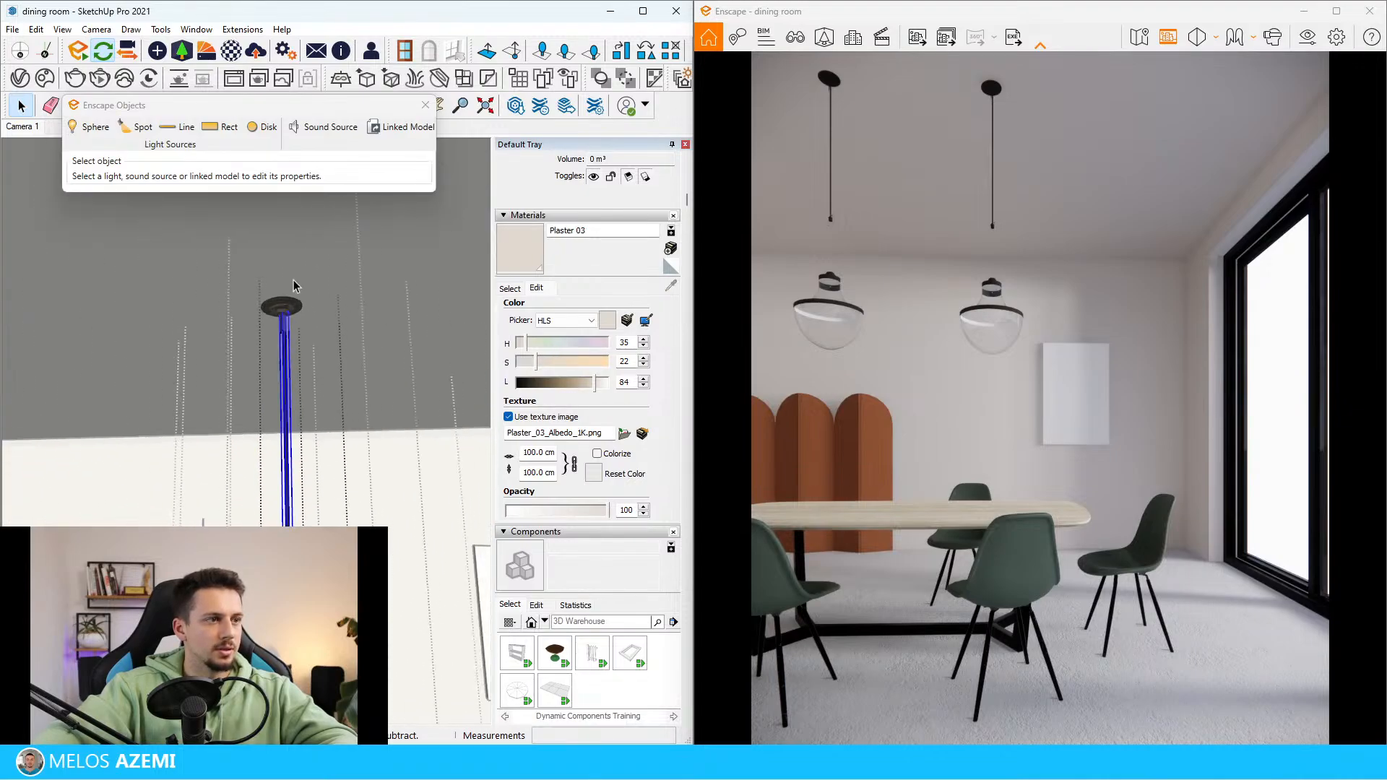
{"action": "middle_click_drag", "start_coordinate": [294, 280], "coordinate": [295, 329]}
{"action": "scroll", "coordinate": [296, 575], "scroll_direction": "up", "scroll_amount": 3}
{"action": "scroll", "coordinate": [293, 489], "scroll_direction": "down", "scroll_amount": 1}
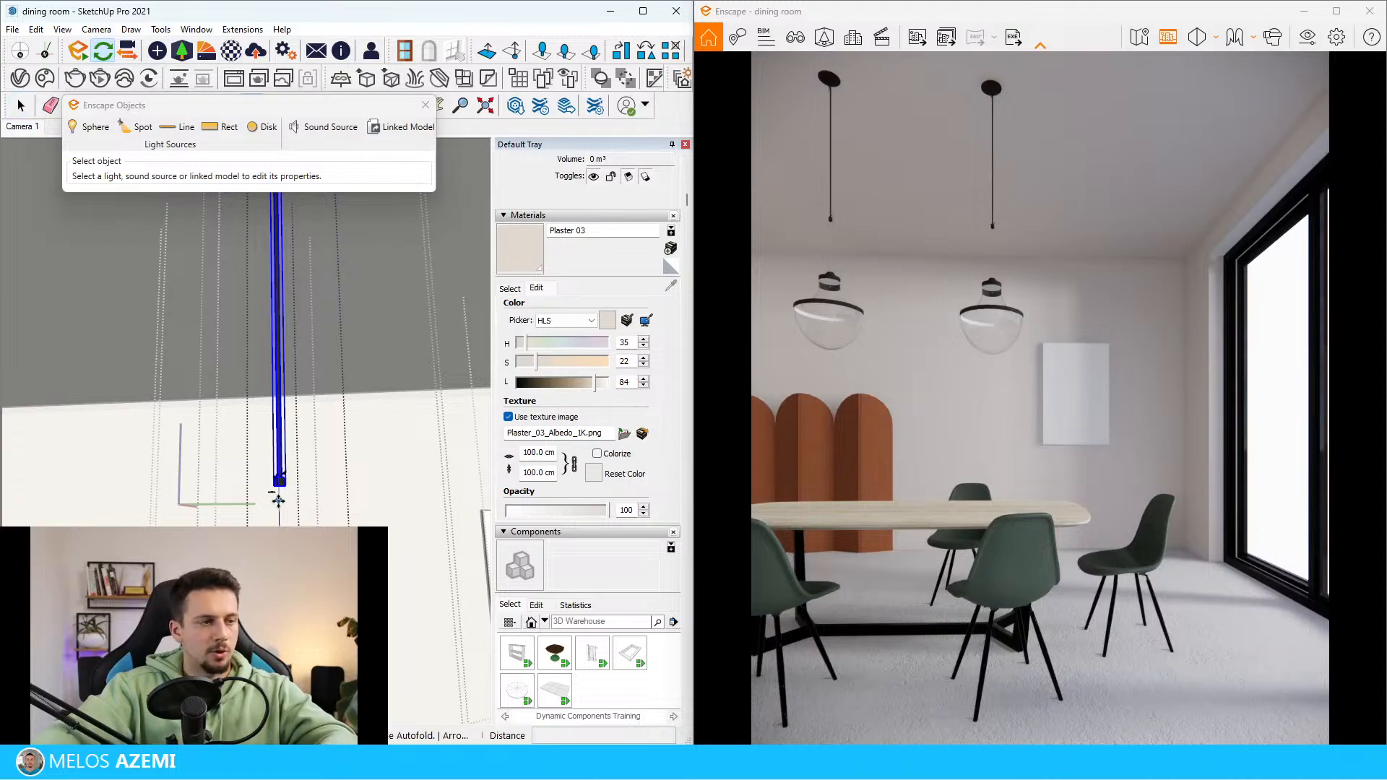
{"action": "left_click", "coordinate": [281, 484]}
{"action": "left_click", "coordinate": [281, 626]}
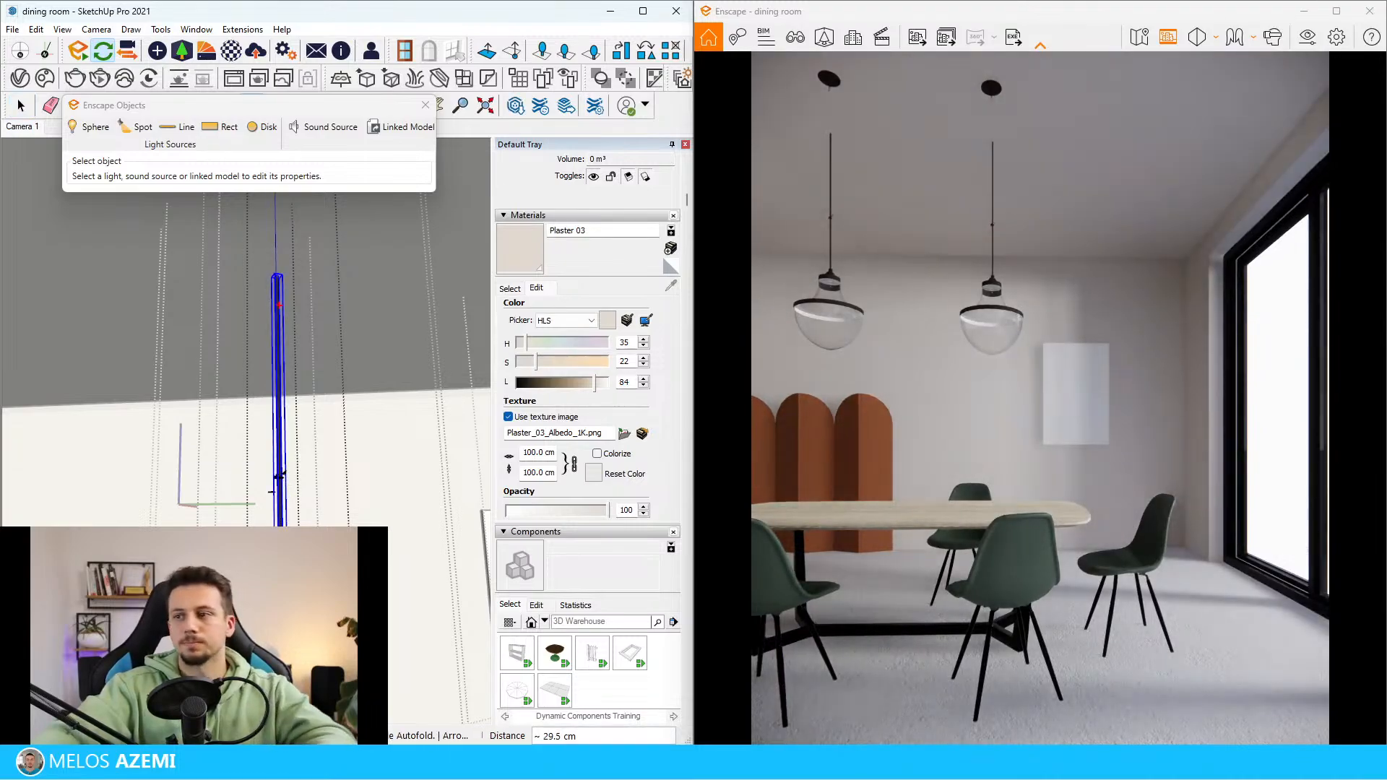
Open the rod's group and push/pull its top face up about 30 cm to the ceiling canopy
{"action": "scroll", "coordinate": [281, 626], "scroll_direction": "down", "scroll_amount": 1}
{"action": "middle_click_drag", "start_coordinate": [253, 329], "coordinate": [220, 436]}
{"action": "scroll", "coordinate": [198, 470], "scroll_direction": "up", "scroll_amount": 5}
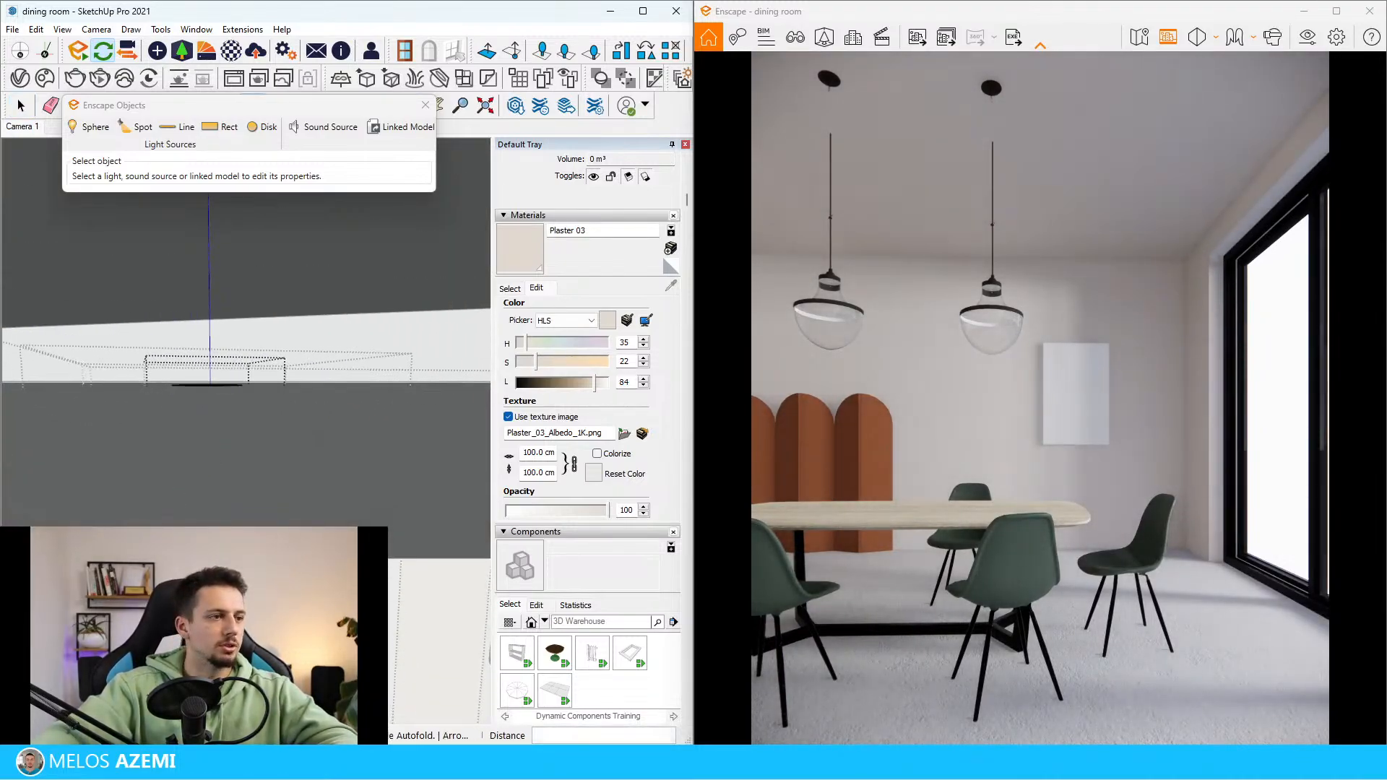
{"action": "middle_click_drag", "start_coordinate": [263, 538], "coordinate": [253, 636]}
{"action": "key", "text": "space"}
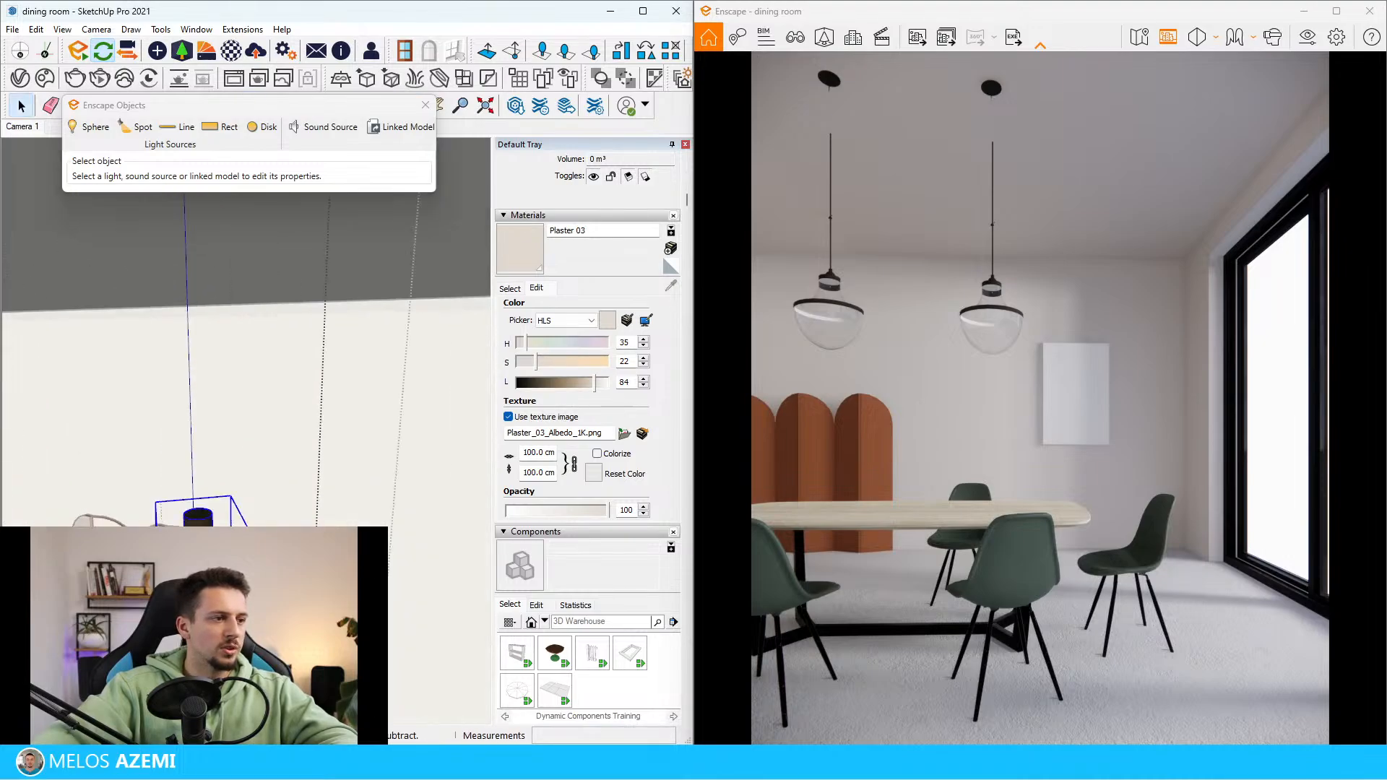
{"action": "double_click", "coordinate": [200, 520]}
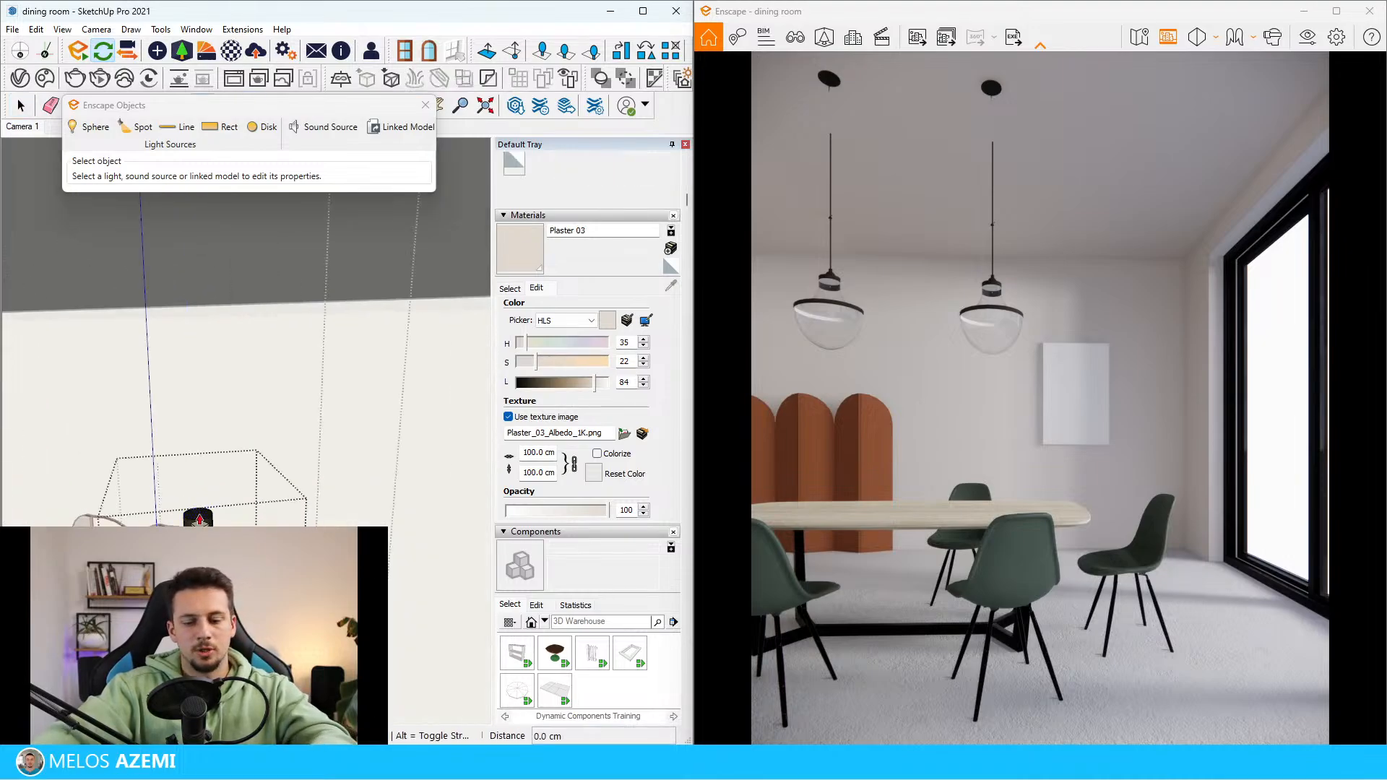
{"action": "left_click", "coordinate": [200, 517]}
{"action": "scroll", "coordinate": [235, 470], "scroll_direction": "down", "scroll_amount": 3}
{"action": "middle_click_drag", "start_coordinate": [239, 474], "coordinate": [287, 442]}
{"action": "scroll", "coordinate": [237, 474], "scroll_direction": "up", "scroll_amount": 4}
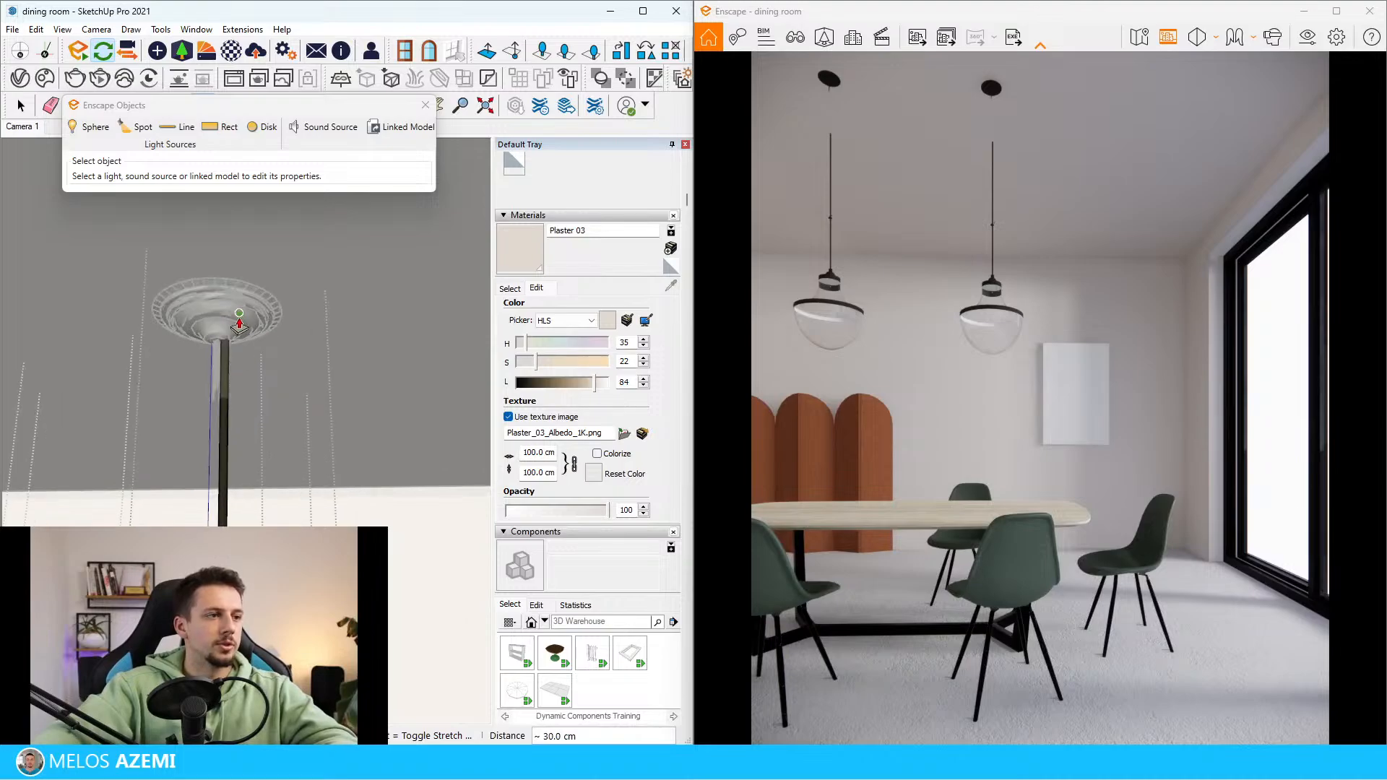
{"action": "left_click", "coordinate": [238, 318]}
{"action": "key", "text": "space"}
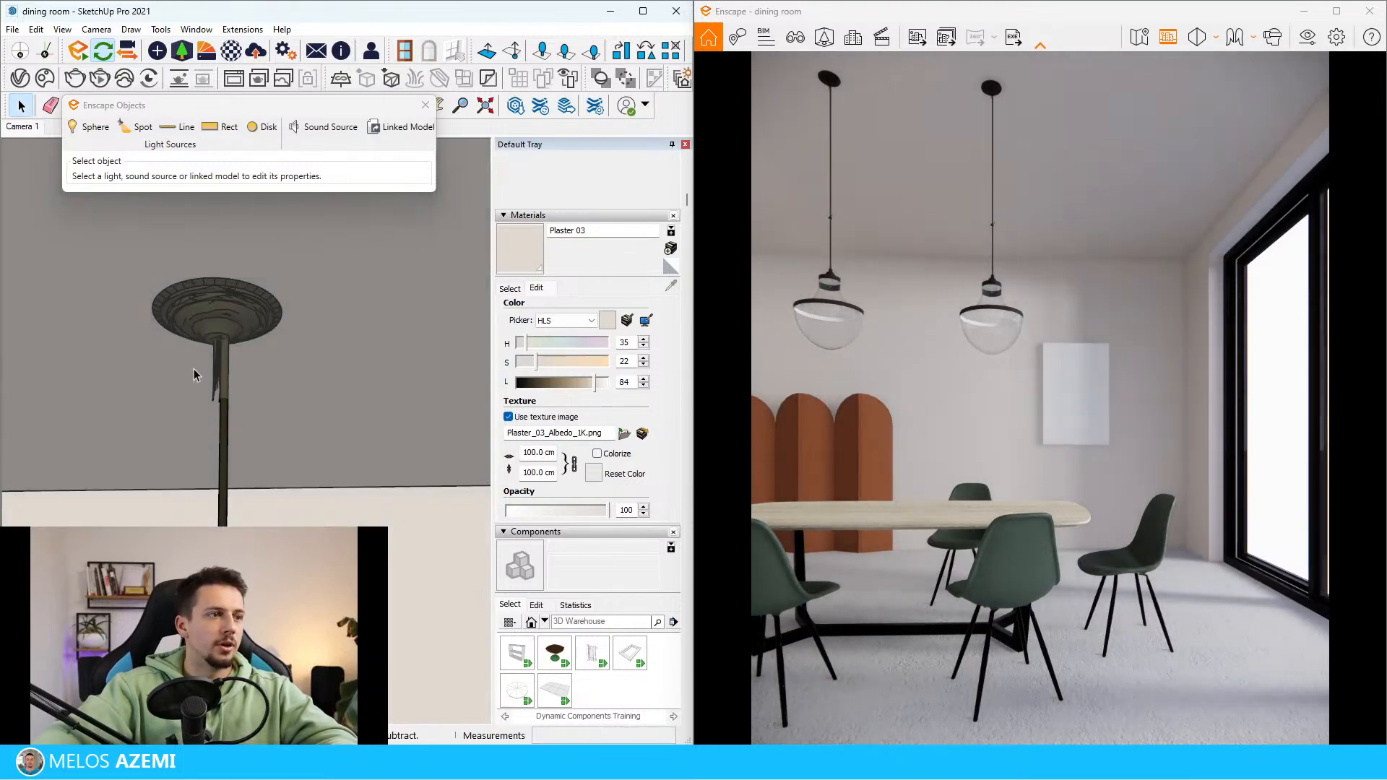
Pick the shade's Translucent Resin Crush Gray material in the Enscape Material Editor and set its type to Self-illuminated
{"action": "scroll", "coordinate": [194, 369], "scroll_direction": "up", "scroll_amount": 2}
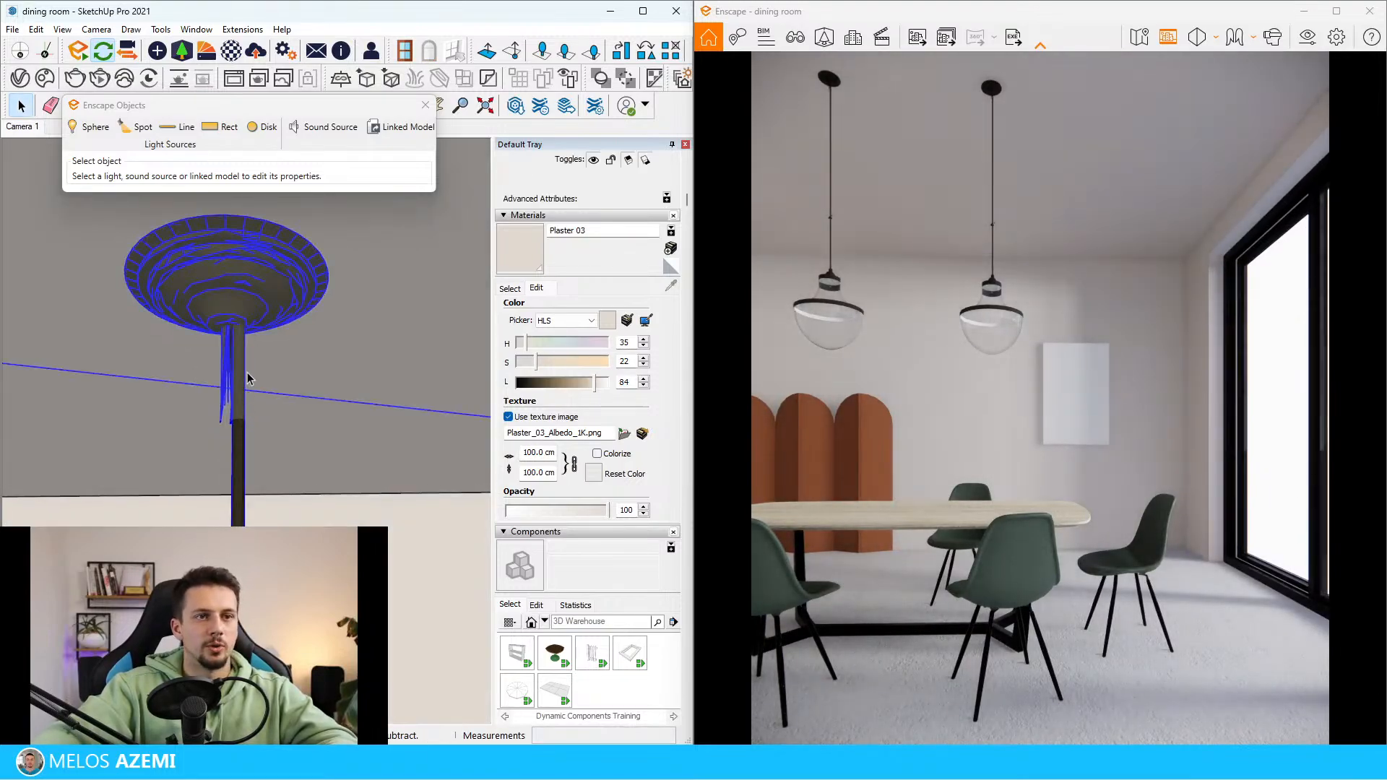
{"action": "scroll", "coordinate": [247, 378], "scroll_direction": "down", "scroll_amount": 7}
{"action": "mouse_move", "coordinate": [287, 367]}
{"action": "middle_mouse_down"}
{"action": "mouse_move", "coordinate": [290, 553]}
{"action": "mouse_move", "coordinate": [314, 440]}
{"action": "mouse_move", "coordinate": [340, 5]}
{"action": "middle_mouse_up"}
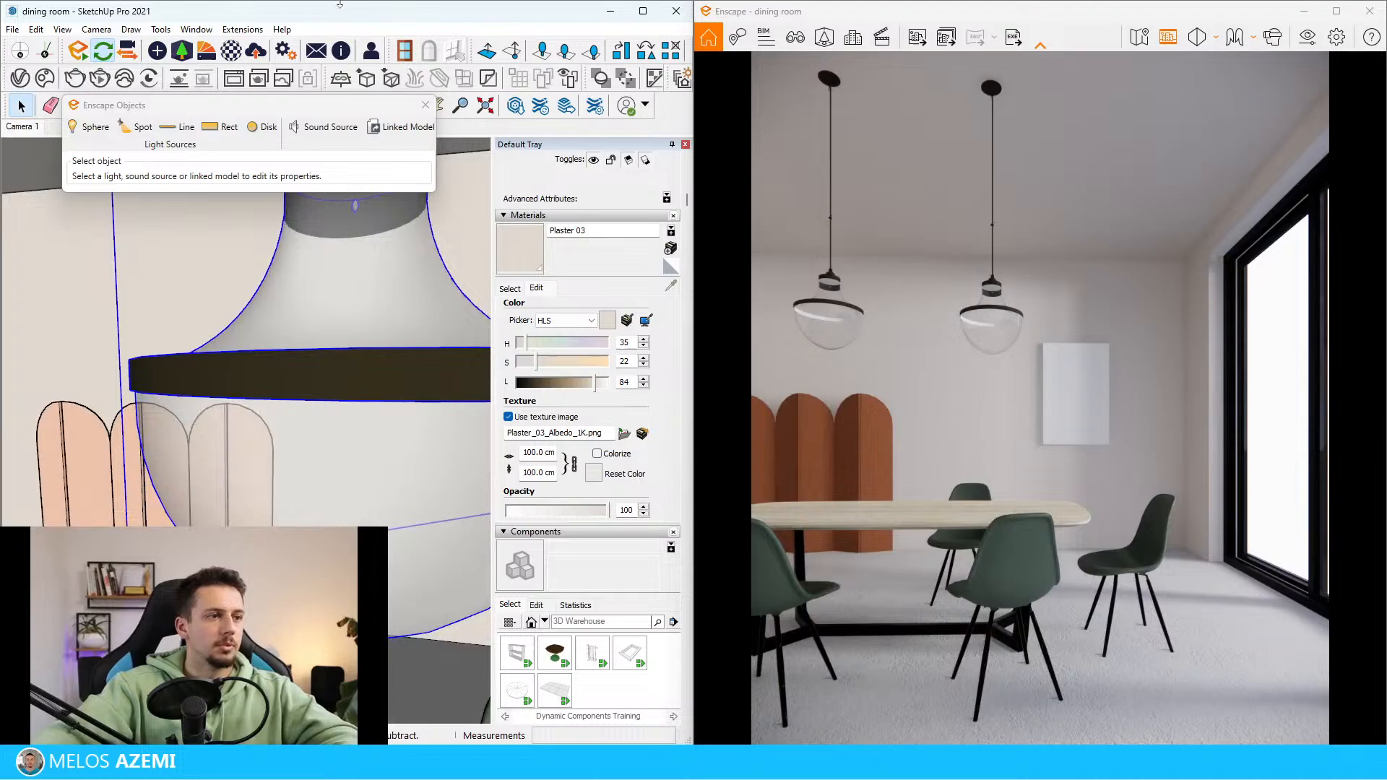
{"action": "left_click", "coordinate": [215, 54]}
{"action": "left_click", "coordinate": [599, 80]}
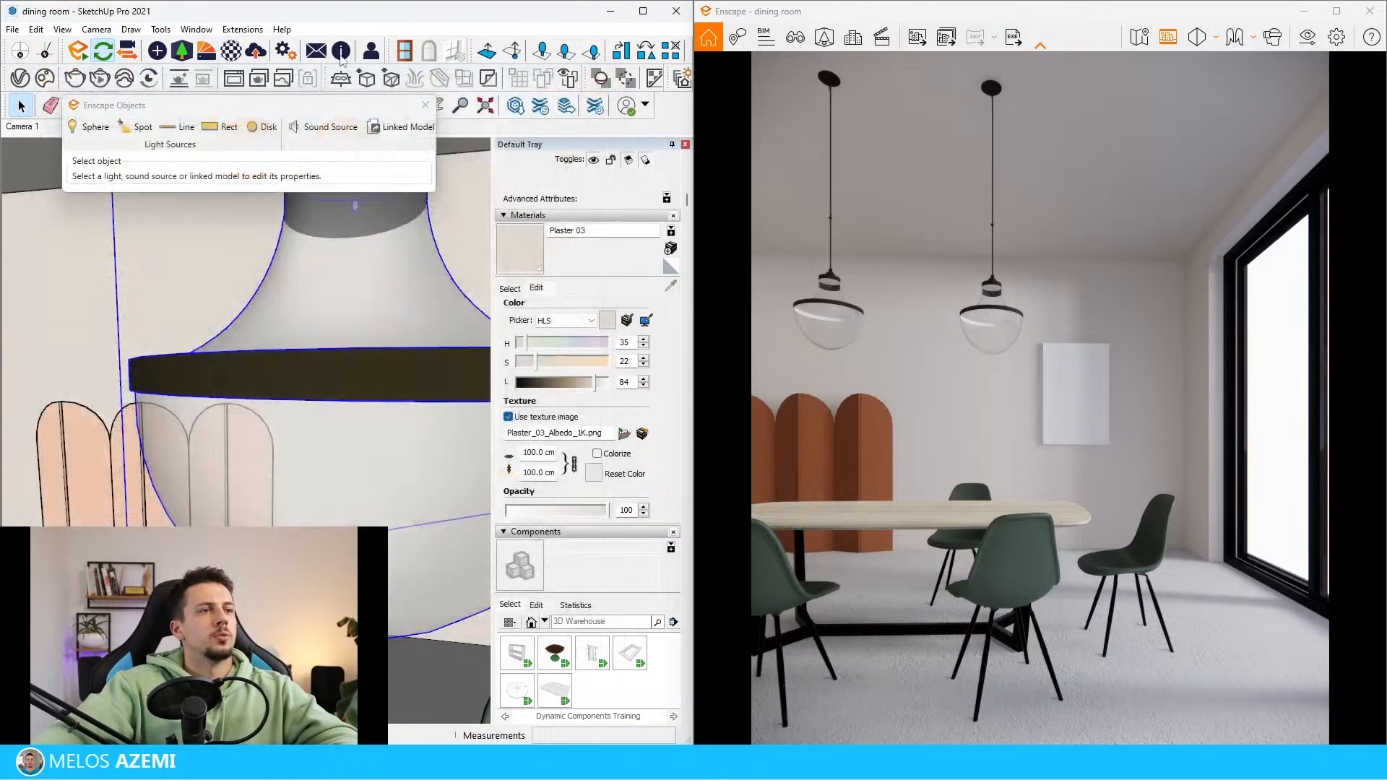
{"action": "left_click", "coordinate": [232, 53]}
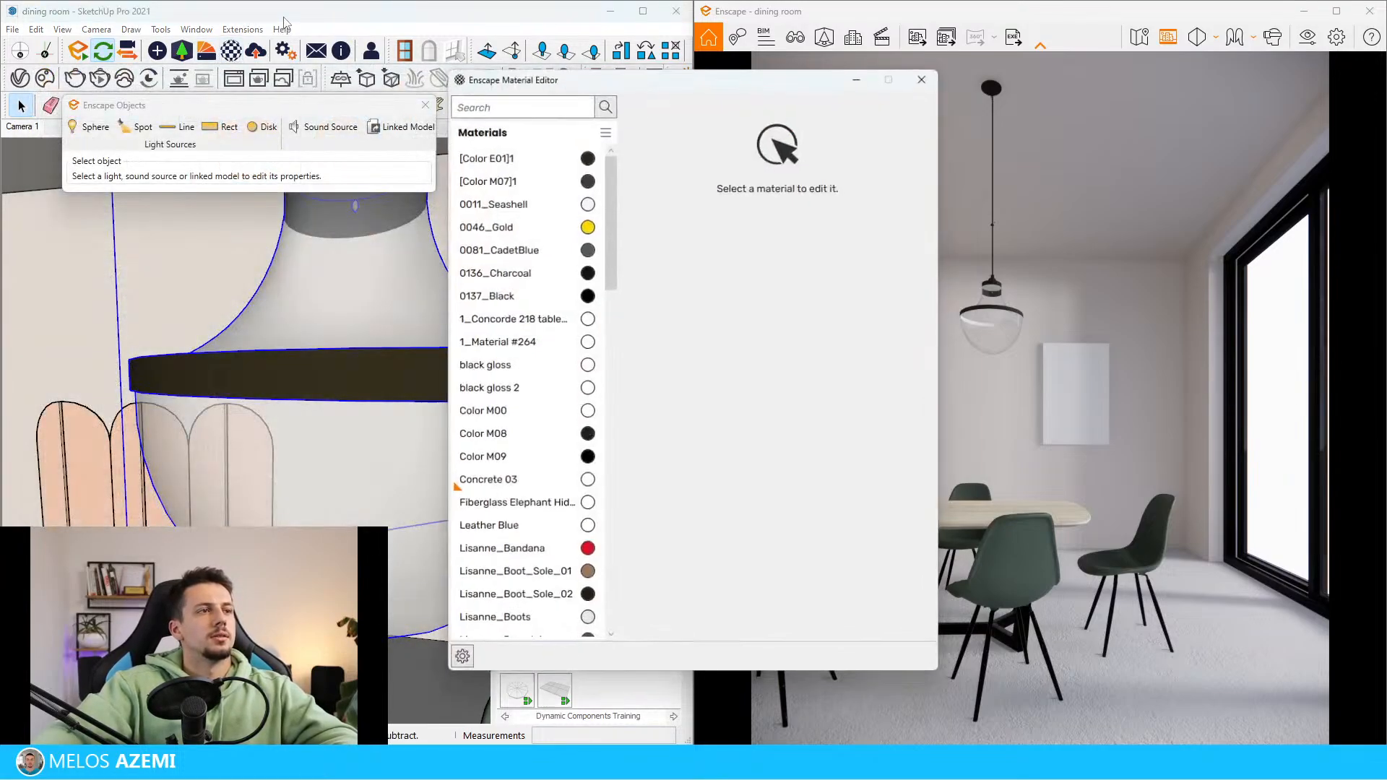
{"action": "left_click", "coordinate": [367, 455]}
{"action": "left_click", "coordinate": [779, 112]}
{"action": "left_click", "coordinate": [780, 249]}
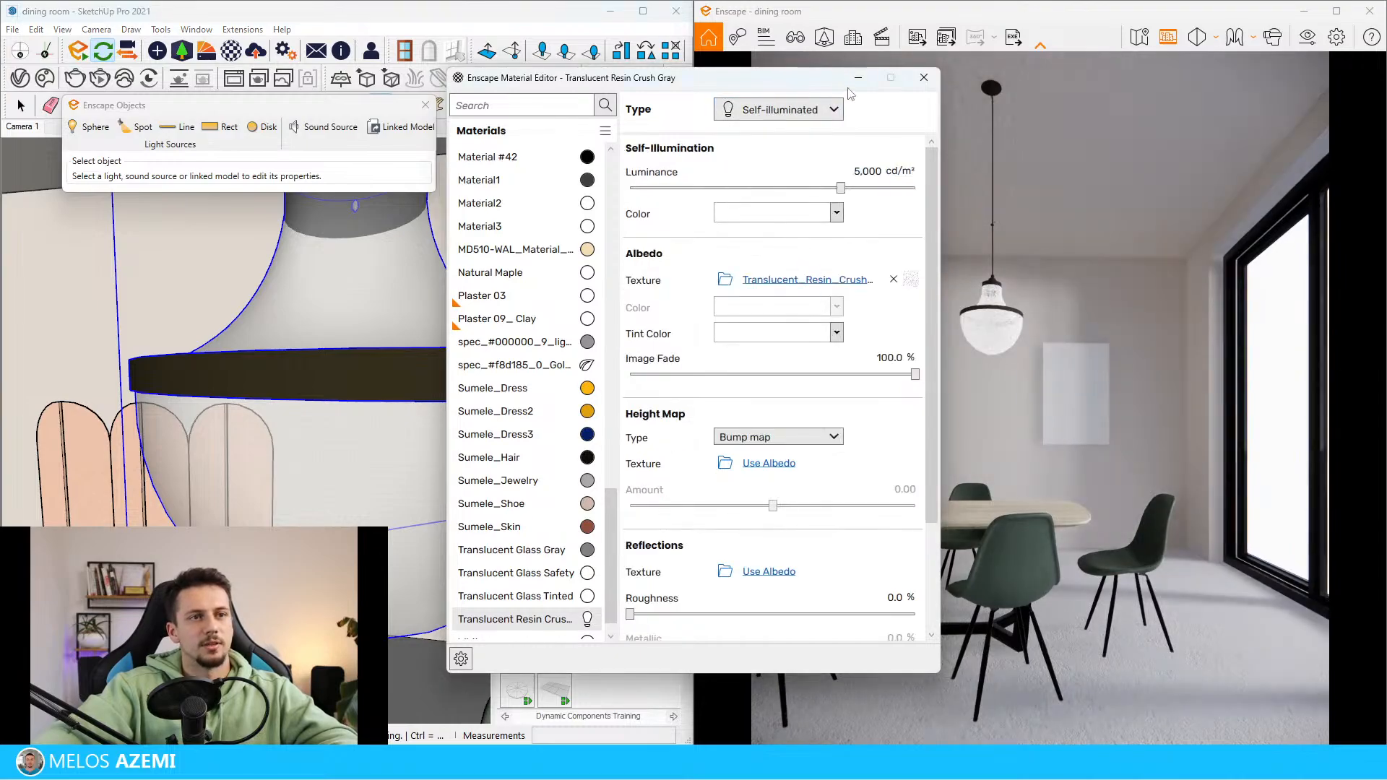
Give the shade material a light beige self-illumination colour and a luminance of about 6,313 cd/m², and leave the material editor
{"action": "scroll", "coordinate": [880, 602], "scroll_direction": "down", "scroll_amount": 4}
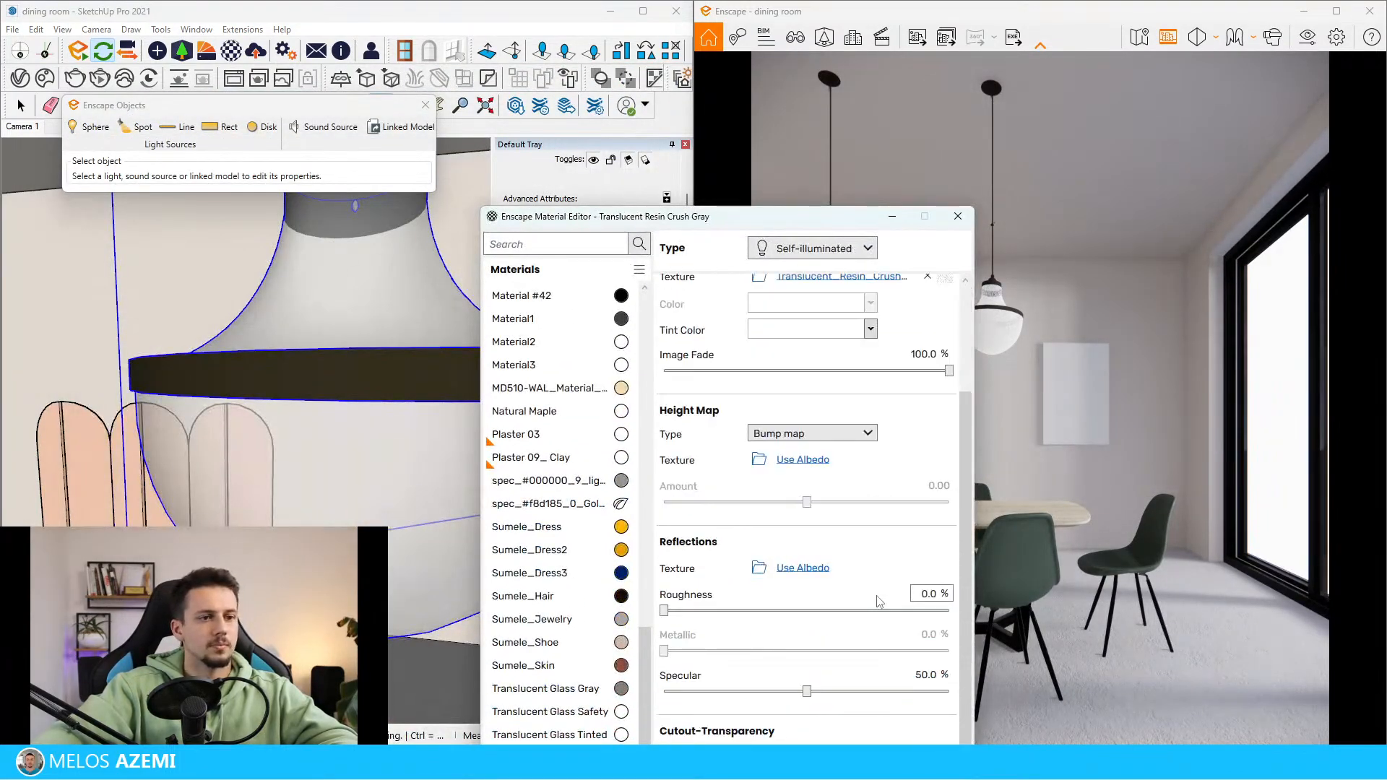
{"action": "left_click_drag", "start_coordinate": [782, 230], "coordinate": [575, 136]}
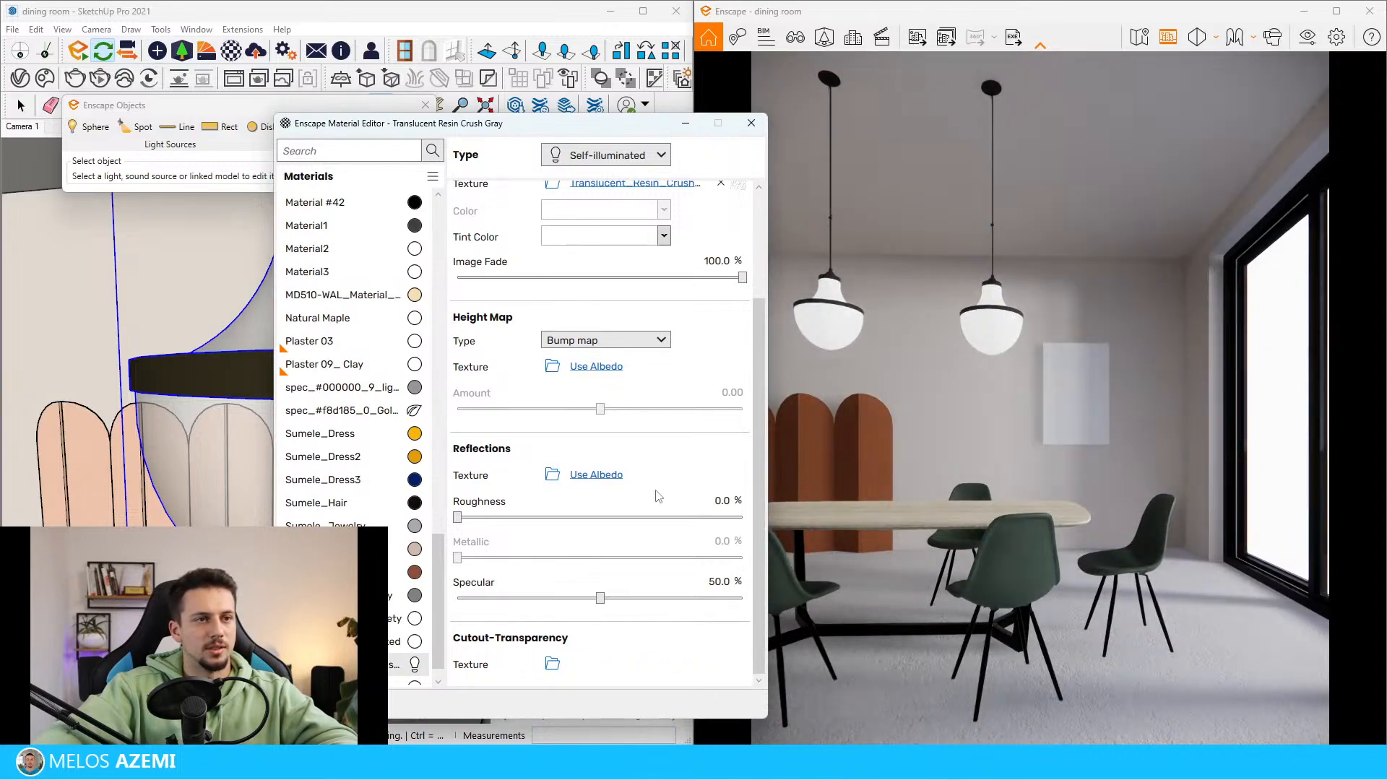
{"action": "scroll", "coordinate": [610, 248], "scroll_direction": "up", "scroll_amount": 4}
{"action": "left_click", "coordinate": [664, 258]}
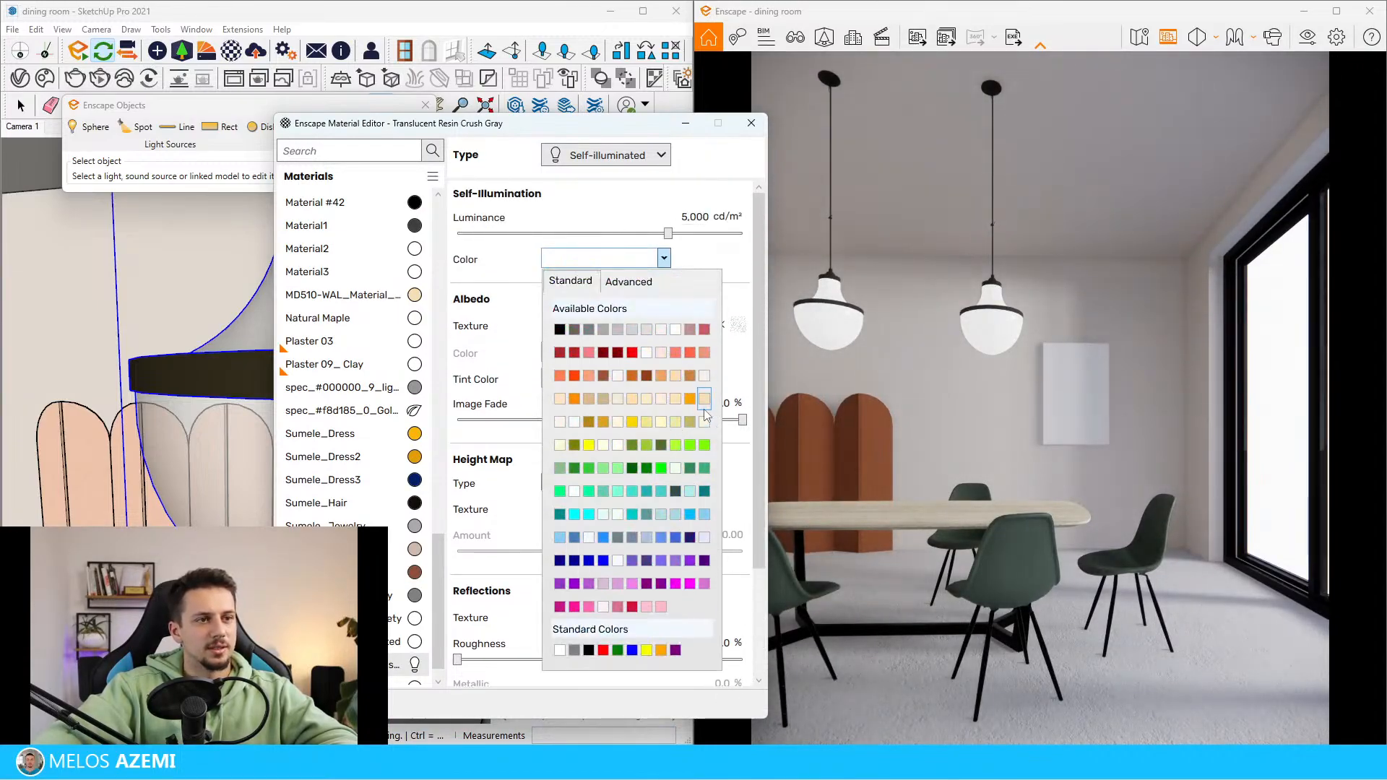
{"action": "left_click", "coordinate": [705, 401]}
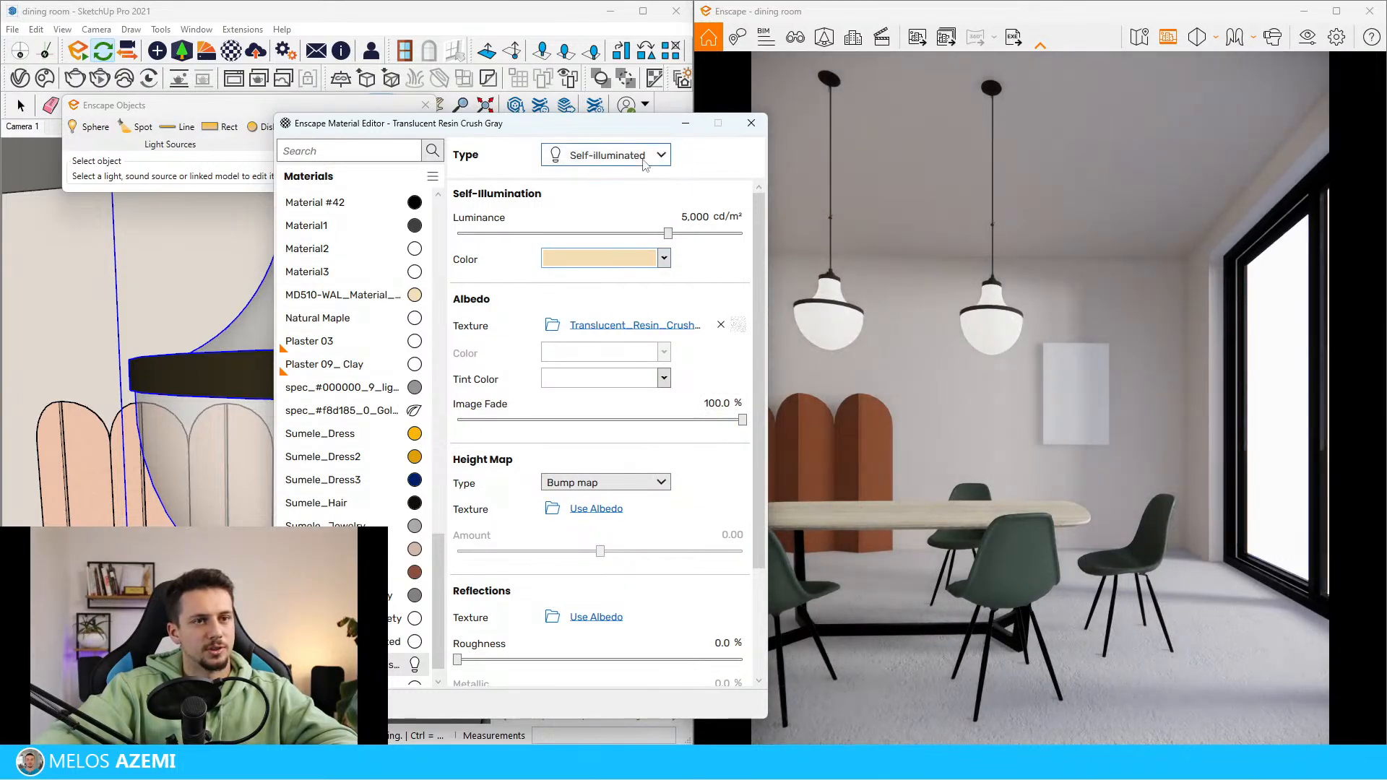
{"action": "mouse_move", "coordinate": [668, 234]}
{"action": "left_mouse_down"}
{"action": "mouse_move", "coordinate": [688, 234]}
{"action": "mouse_move", "coordinate": [671, 233]}
{"action": "left_mouse_up"}
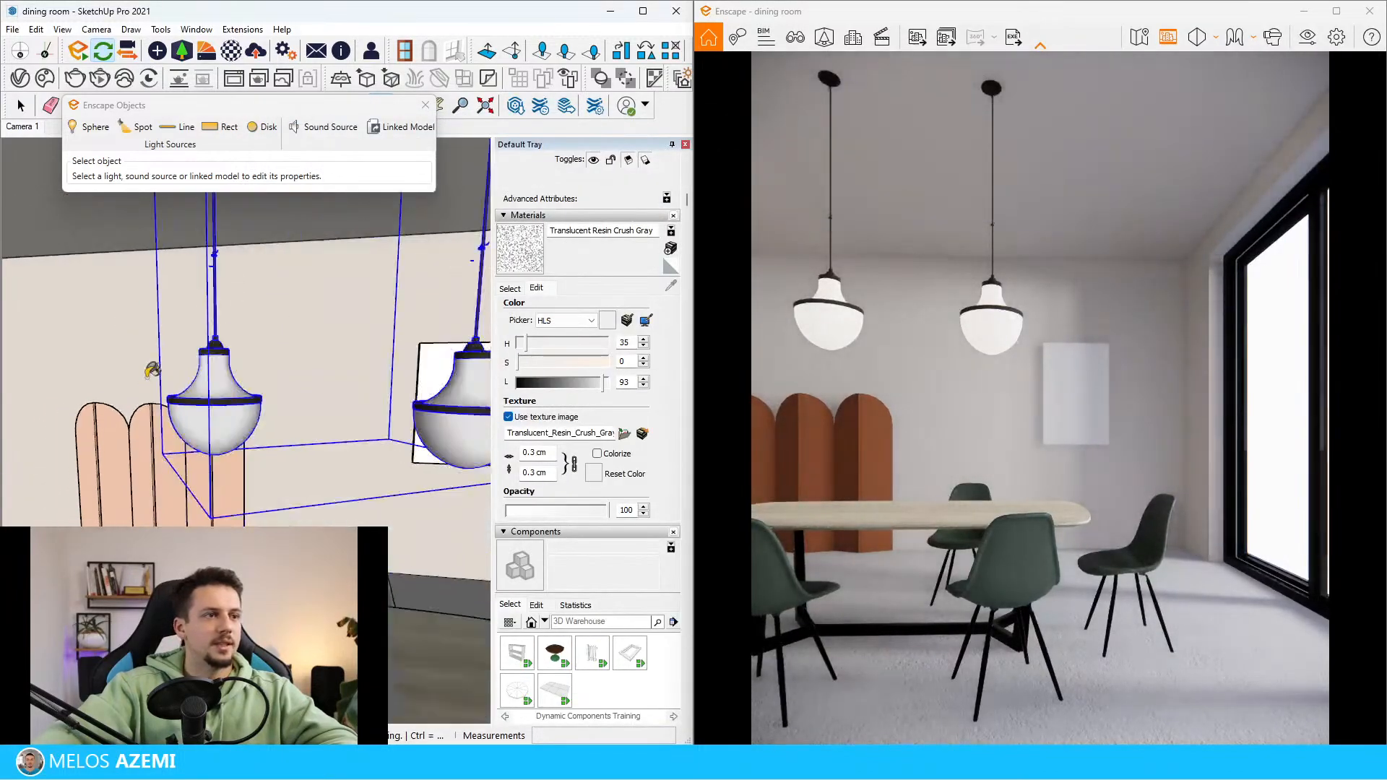
{"action": "key", "text": "space"}
{"action": "scroll", "coordinate": [151, 371], "scroll_direction": "down", "scroll_amount": 2}
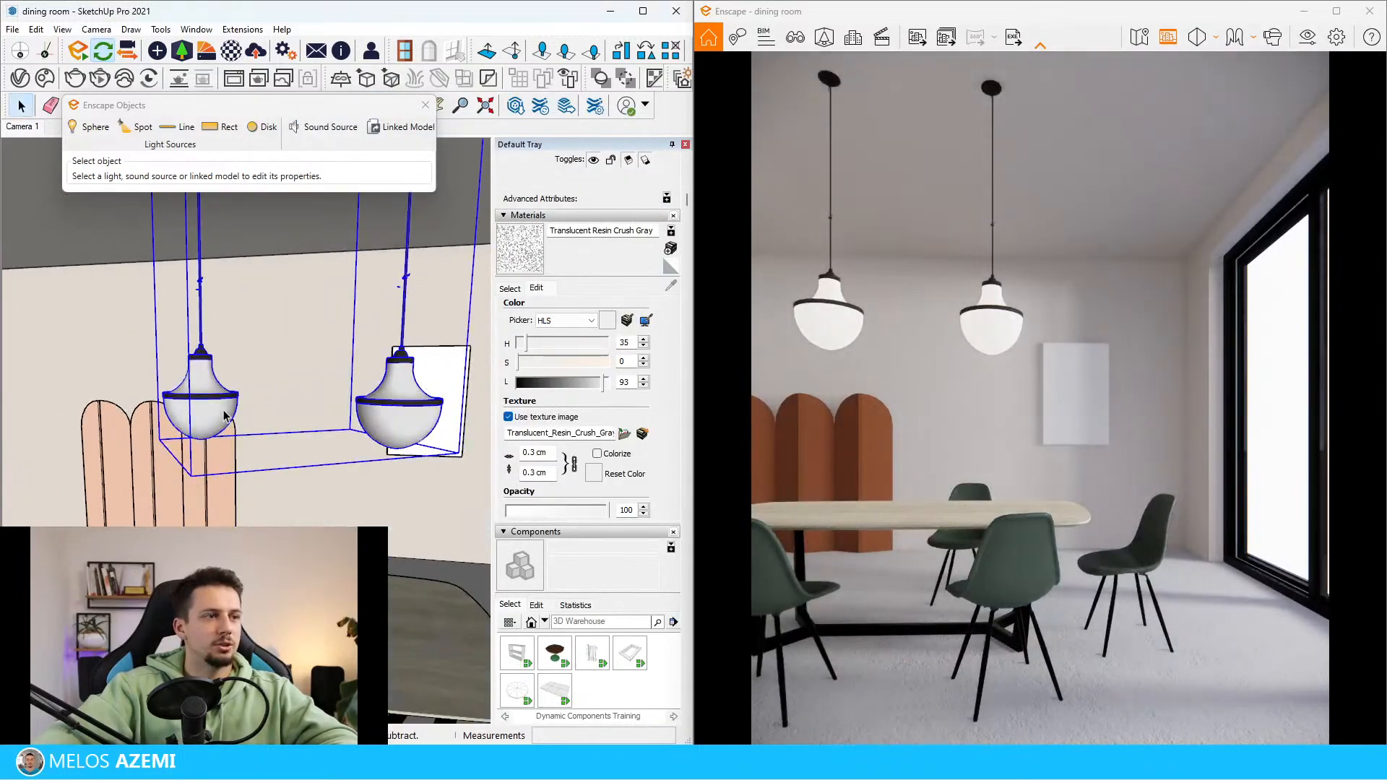
Open the pendant's nested groups down to the shade and try deleting its flared neck above the dark rim
{"action": "double_click", "coordinate": [223, 413]}
{"action": "left_click", "coordinate": [191, 367]}
{"action": "scroll", "coordinate": [190, 367], "scroll_direction": "up", "scroll_amount": 4}
{"action": "double_click", "coordinate": [214, 404]}
{"action": "left_click", "coordinate": [203, 375]}
{"action": "double_click", "coordinate": [204, 374]}
{"action": "scroll", "coordinate": [214, 379], "scroll_direction": "up", "scroll_amount": 1}
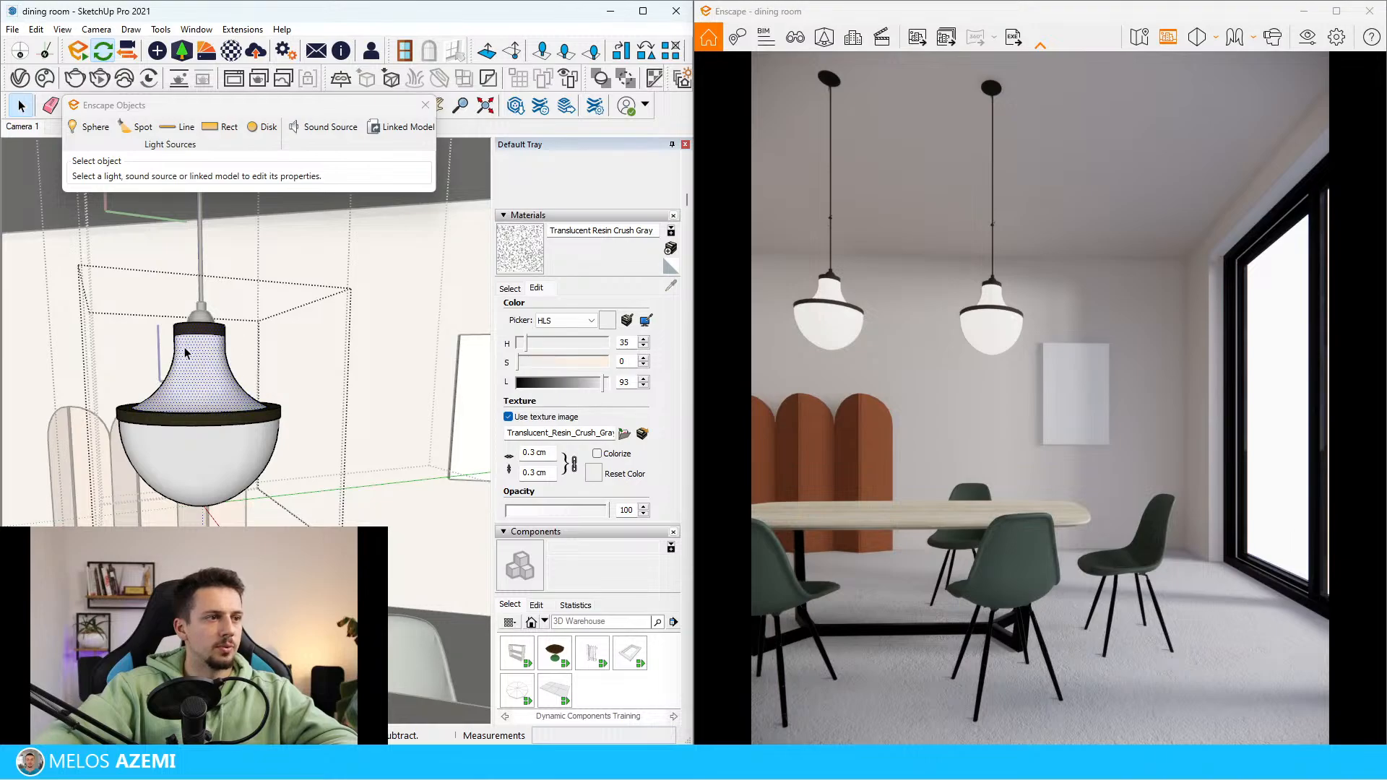
{"action": "key", "text": "Delete"}
Try moving the glass bowl and its dark rim about 17 cm up to the cap
{"action": "left_click", "coordinate": [257, 420]}
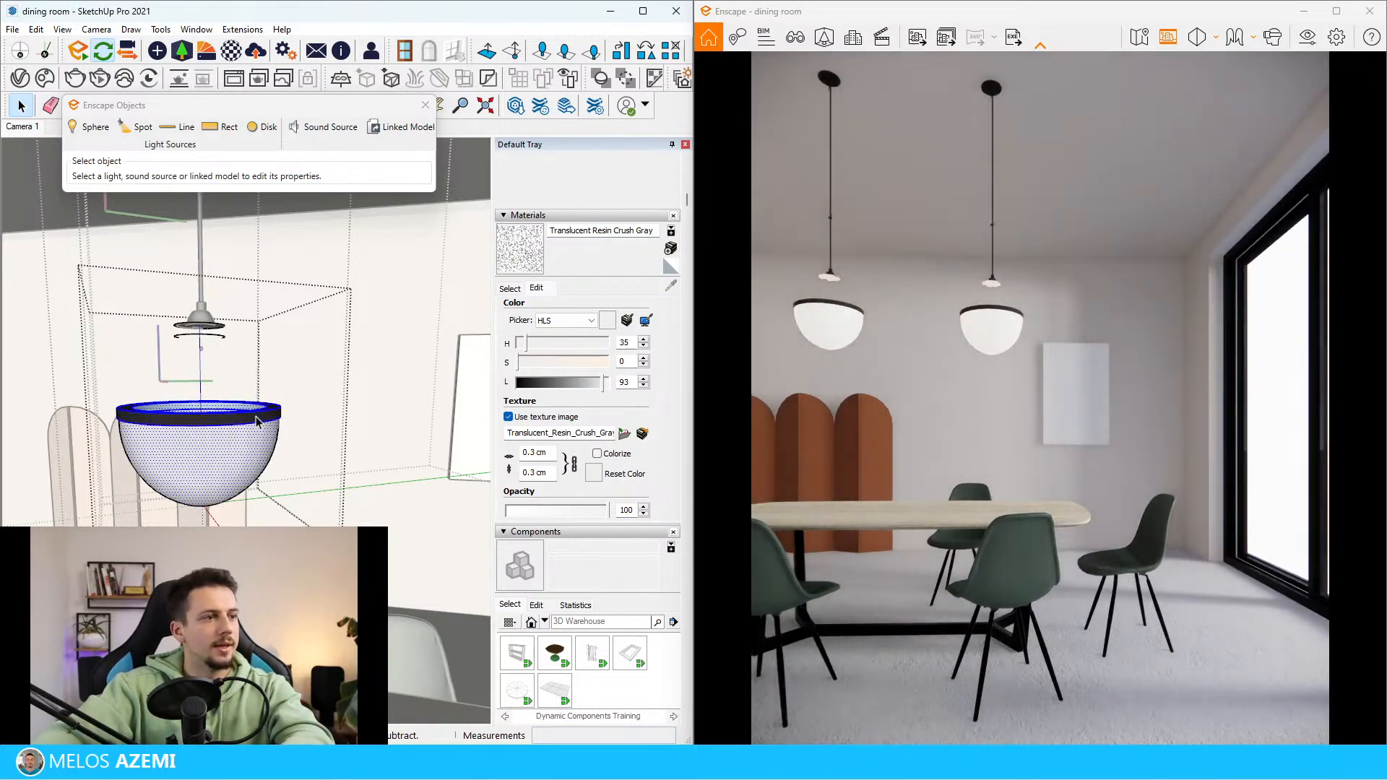
{"action": "left_click", "coordinate": [273, 409]}
{"action": "left_click", "coordinate": [221, 329]}
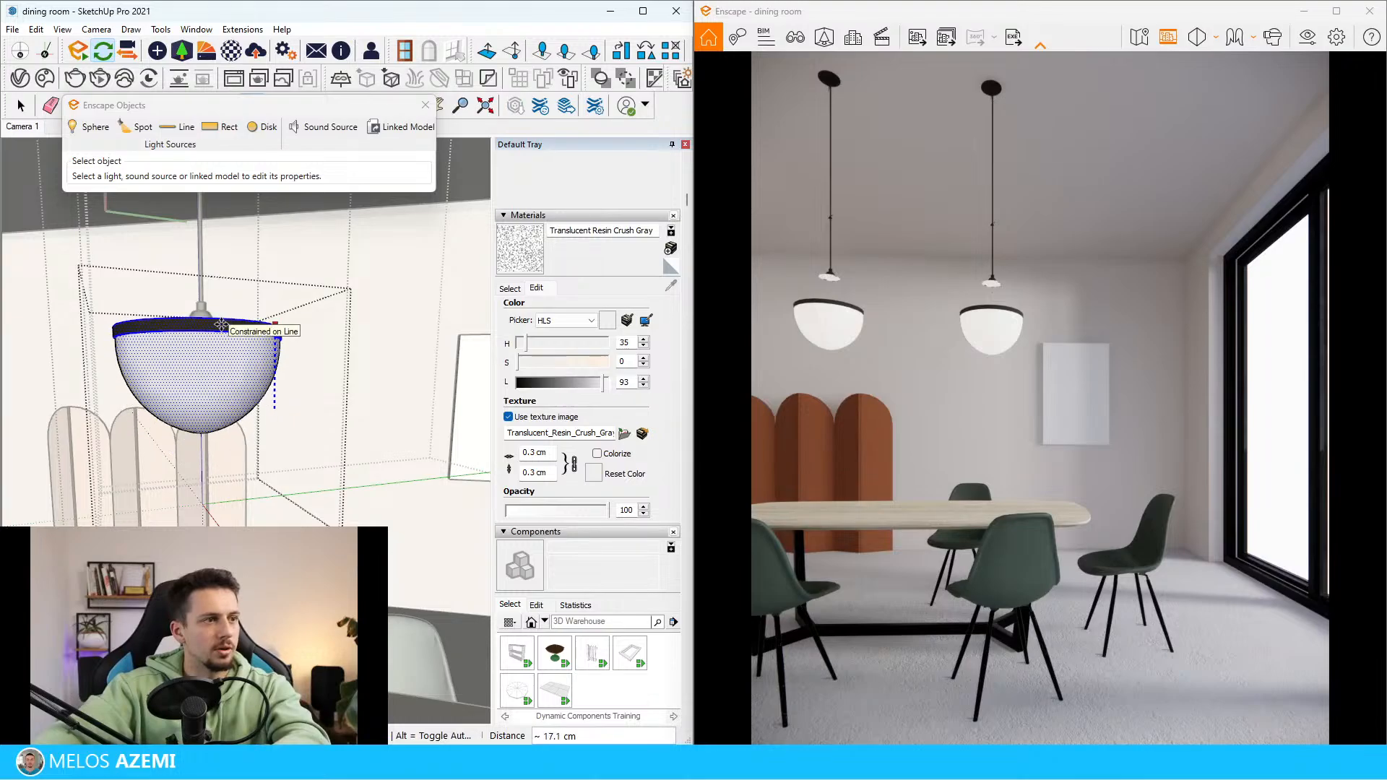
Examine the shape of the pendant lamp in the reference image
{"action": "middle_click_drag", "start_coordinate": [220, 328], "coordinate": [310, 430]}
{"action": "scroll", "coordinate": [311, 431], "scroll_direction": "down", "scroll_amount": 5}
{"action": "scroll", "coordinate": [329, 428], "scroll_direction": "down", "scroll_amount": 8}
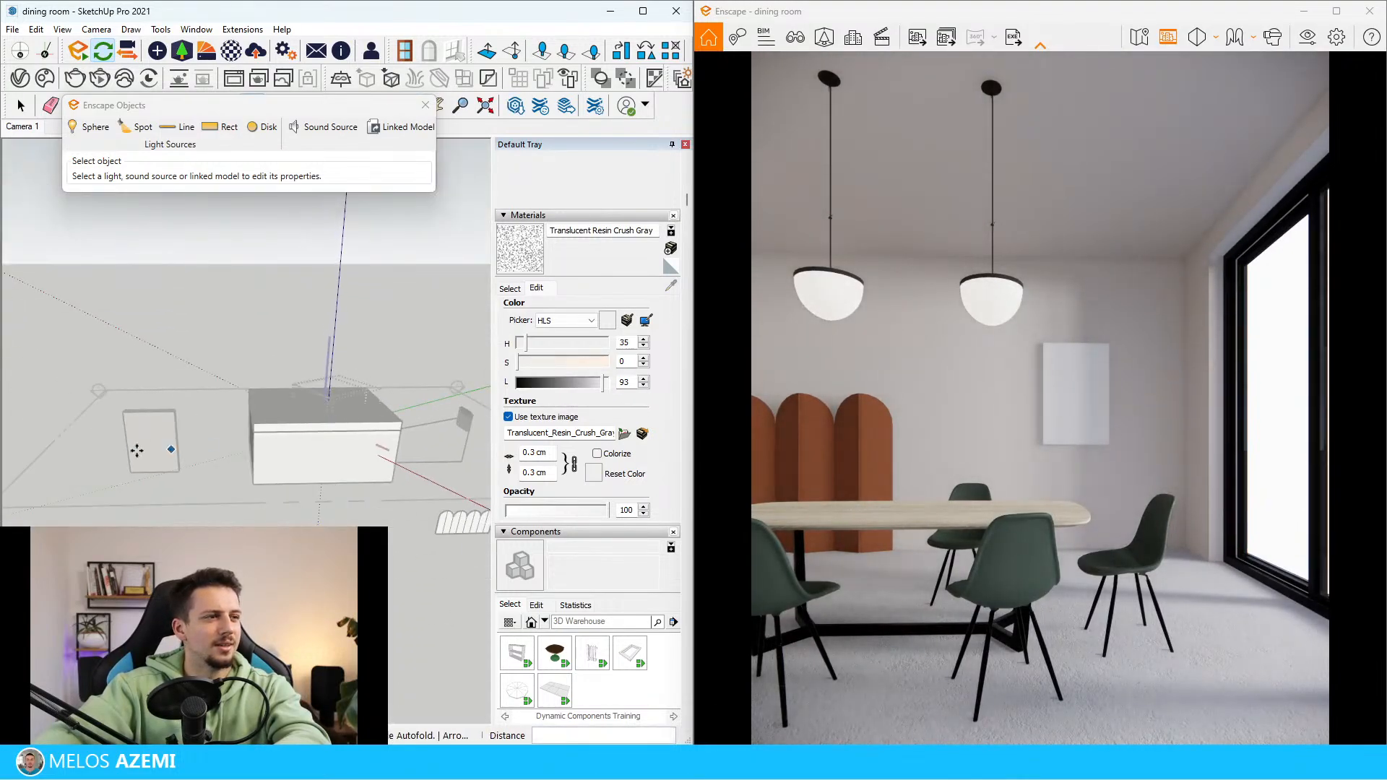
{"action": "scroll", "coordinate": [147, 441], "scroll_direction": "up", "scroll_amount": 4}
{"action": "key", "text": "space"}
{"action": "scroll", "coordinate": [146, 455], "scroll_direction": "up", "scroll_amount": 3}
{"action": "scroll", "coordinate": [148, 454], "scroll_direction": "up", "scroll_amount": 3}
{"action": "scroll", "coordinate": [169, 402], "scroll_direction": "up", "scroll_amount": 6}
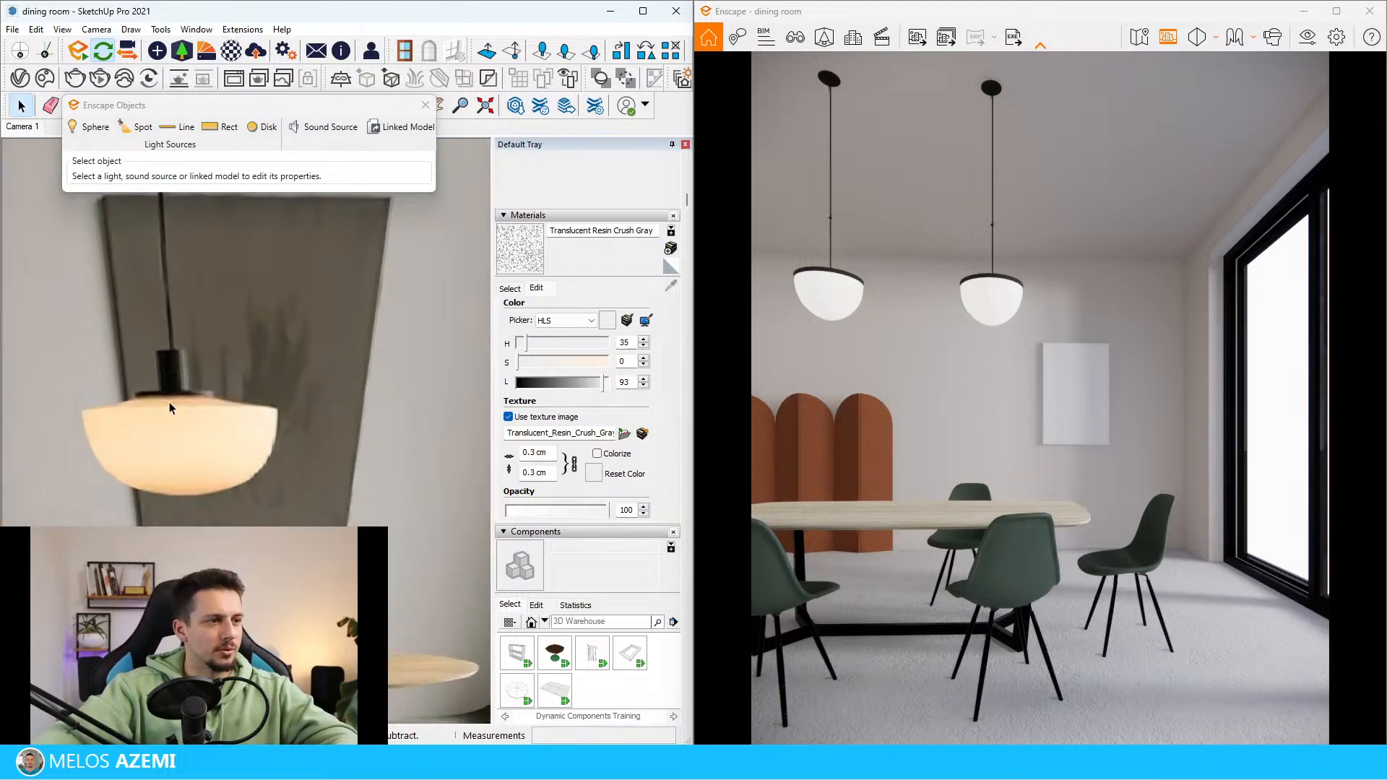
{"action": "scroll", "coordinate": [136, 385], "scroll_direction": "down", "scroll_amount": 8}
{"action": "scroll", "coordinate": [133, 378], "scroll_direction": "down", "scroll_amount": 6}
{"action": "middle_click_drag", "start_coordinate": [29, 322], "coordinate": [123, 327]}
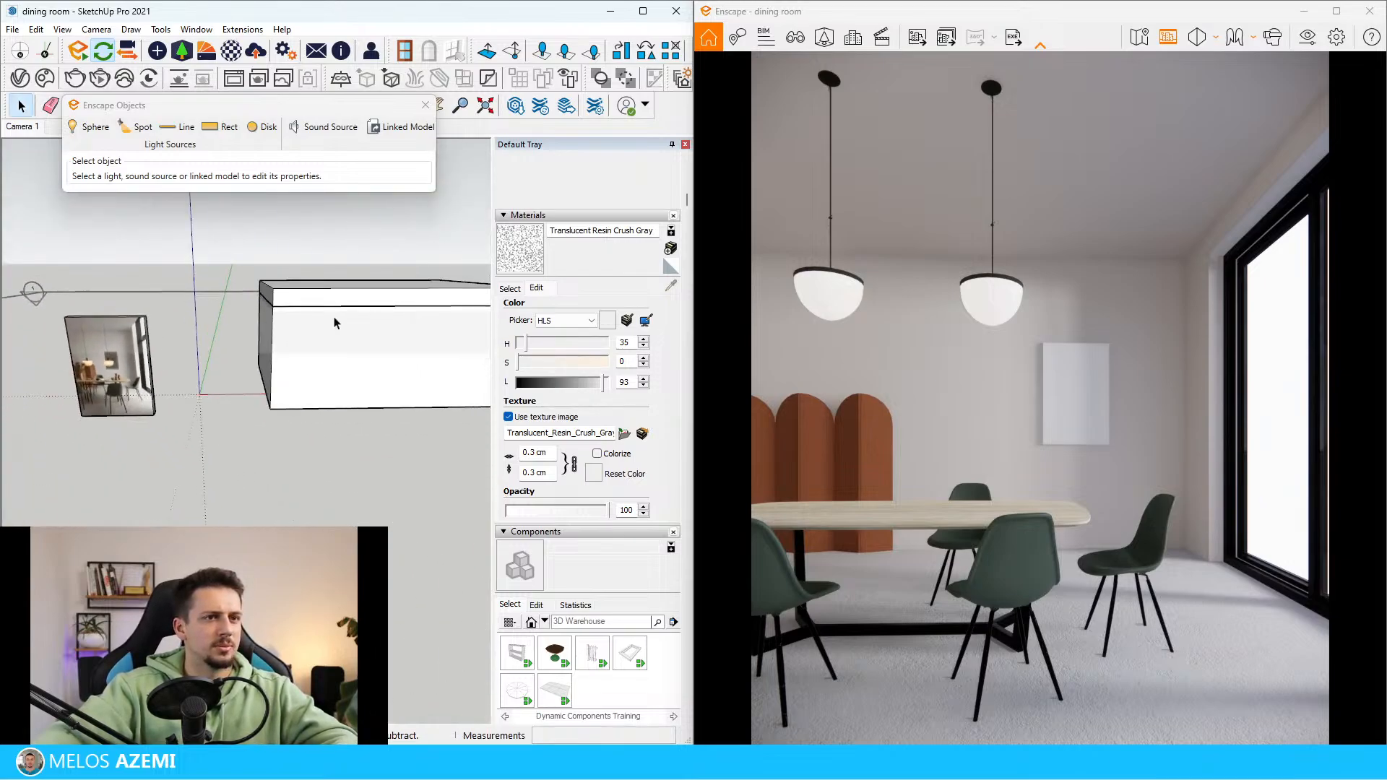
Return to the pendant and undo the bowl's move and the neck's deletion
{"action": "scroll", "coordinate": [397, 331], "scroll_direction": "up", "scroll_amount": 8}
{"action": "scroll", "coordinate": [314, 366], "scroll_direction": "up", "scroll_amount": 8}
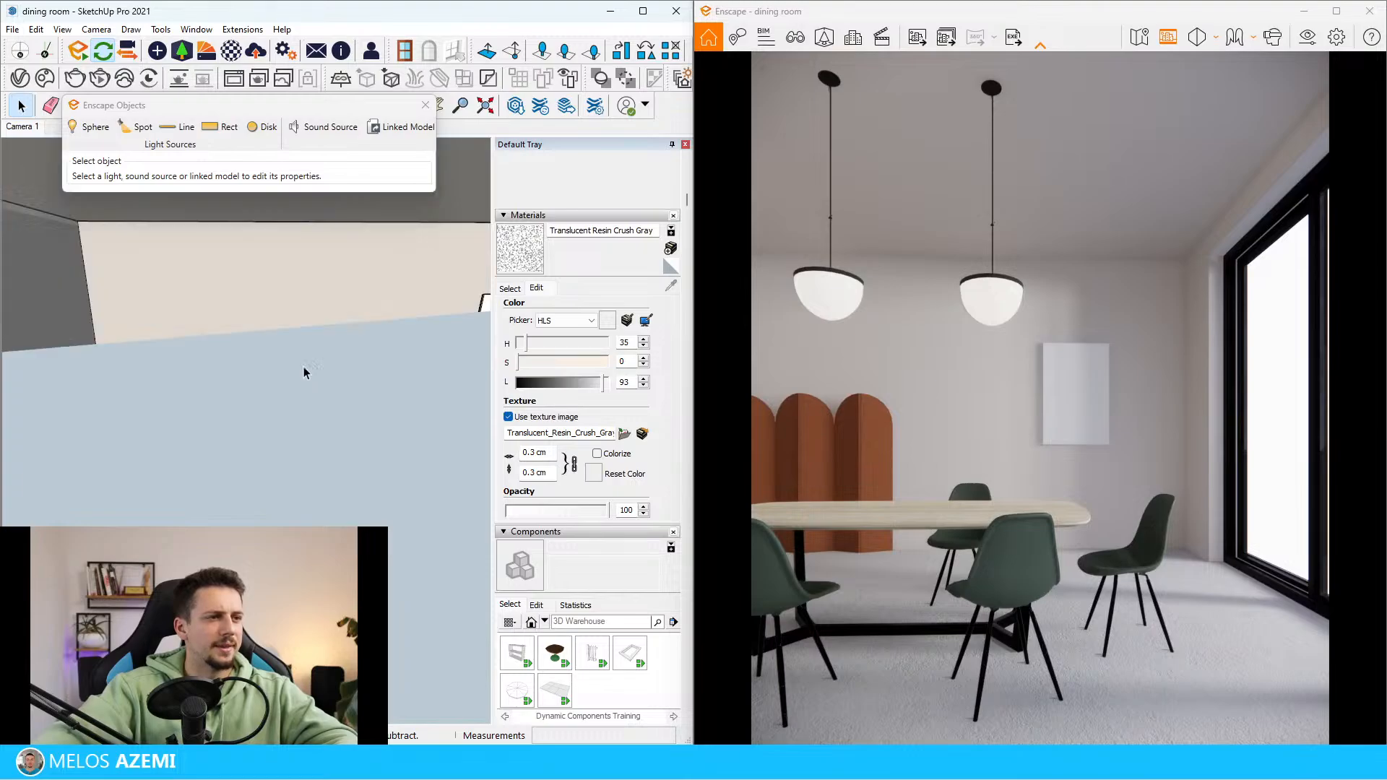
{"action": "middle_click_drag", "start_coordinate": [260, 394], "coordinate": [212, 354]}
{"action": "scroll", "coordinate": [213, 352], "scroll_direction": "down", "scroll_amount": 2}
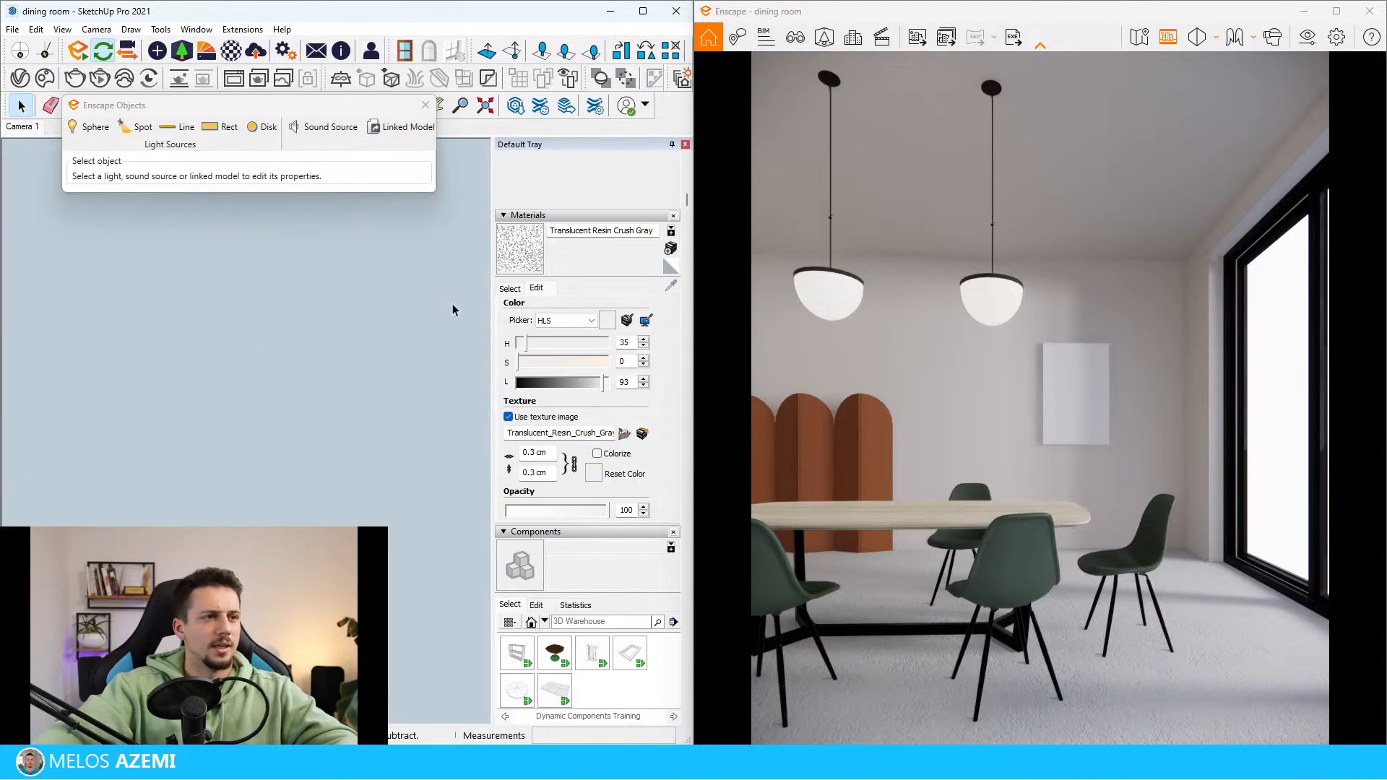
{"action": "scroll", "coordinate": [450, 307], "scroll_direction": "down", "scroll_amount": 4}
{"action": "double_click", "coordinate": [318, 394]}
{"action": "key", "text": "ctrl+z"}
{"action": "key", "text": "ctrl+z"}
{"action": "key", "text": "ctrl+z"}
{"action": "key", "text": "ctrl+z"}
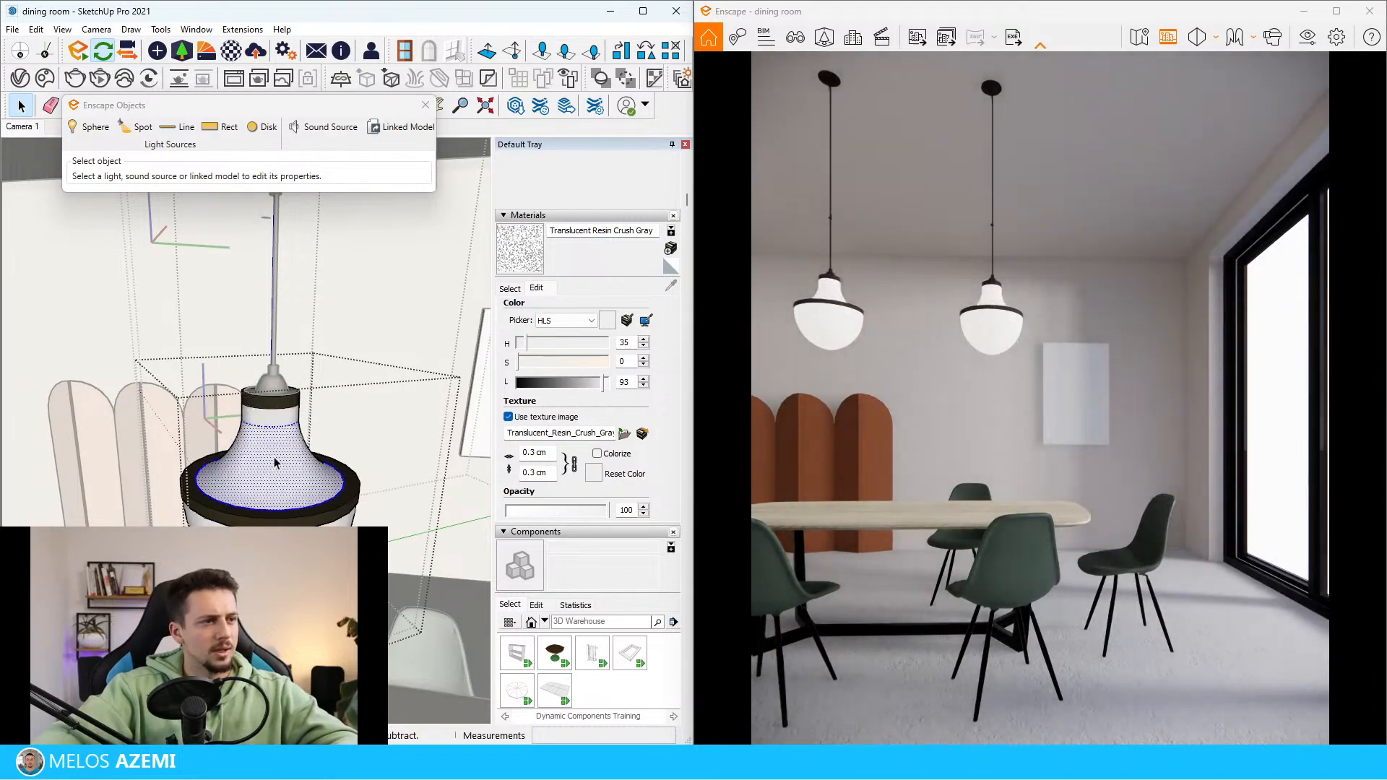
Select the shade's neck surfaces and try to flatten them by scaling along the blue axis
{"action": "left_click", "coordinate": [282, 434]}
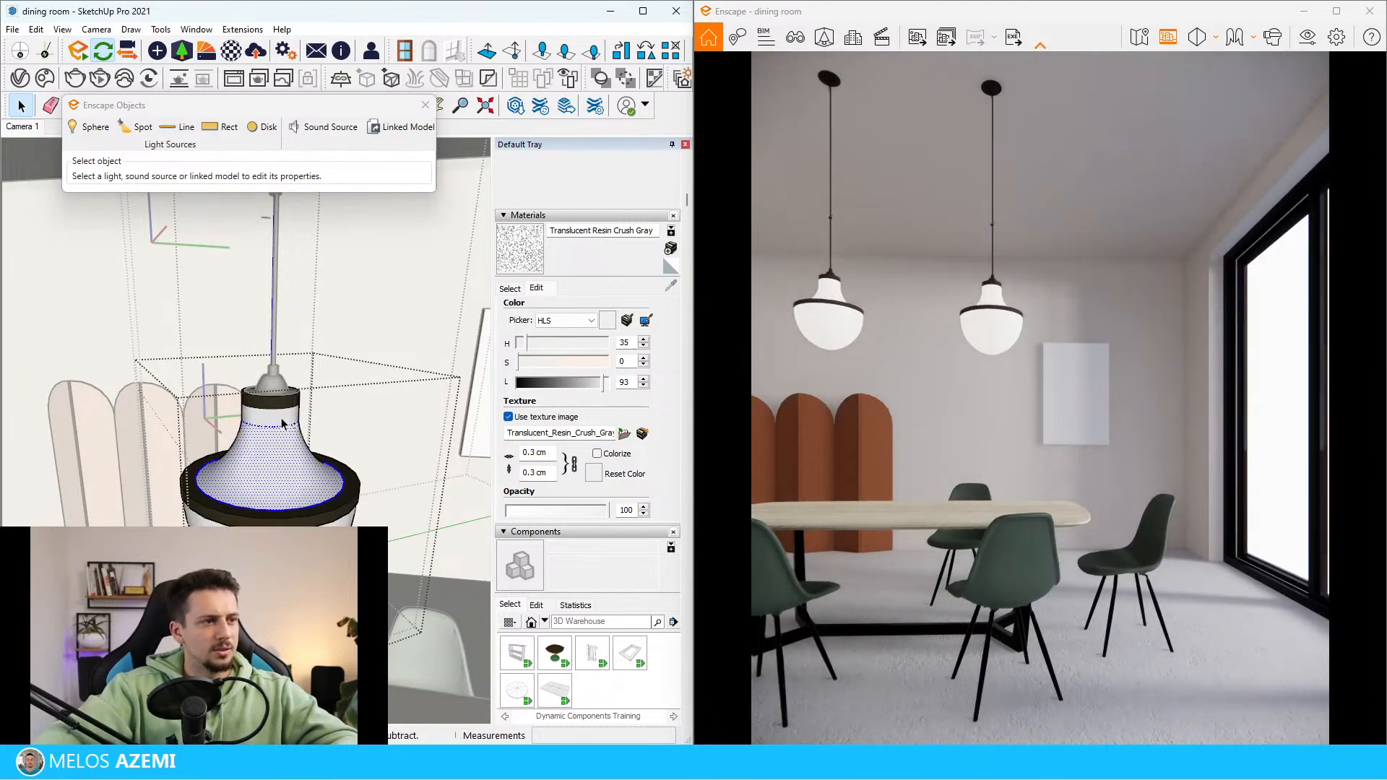
{"action": "left_click", "coordinate": [283, 419], "text": "shift"}
{"action": "key", "text": "s"}
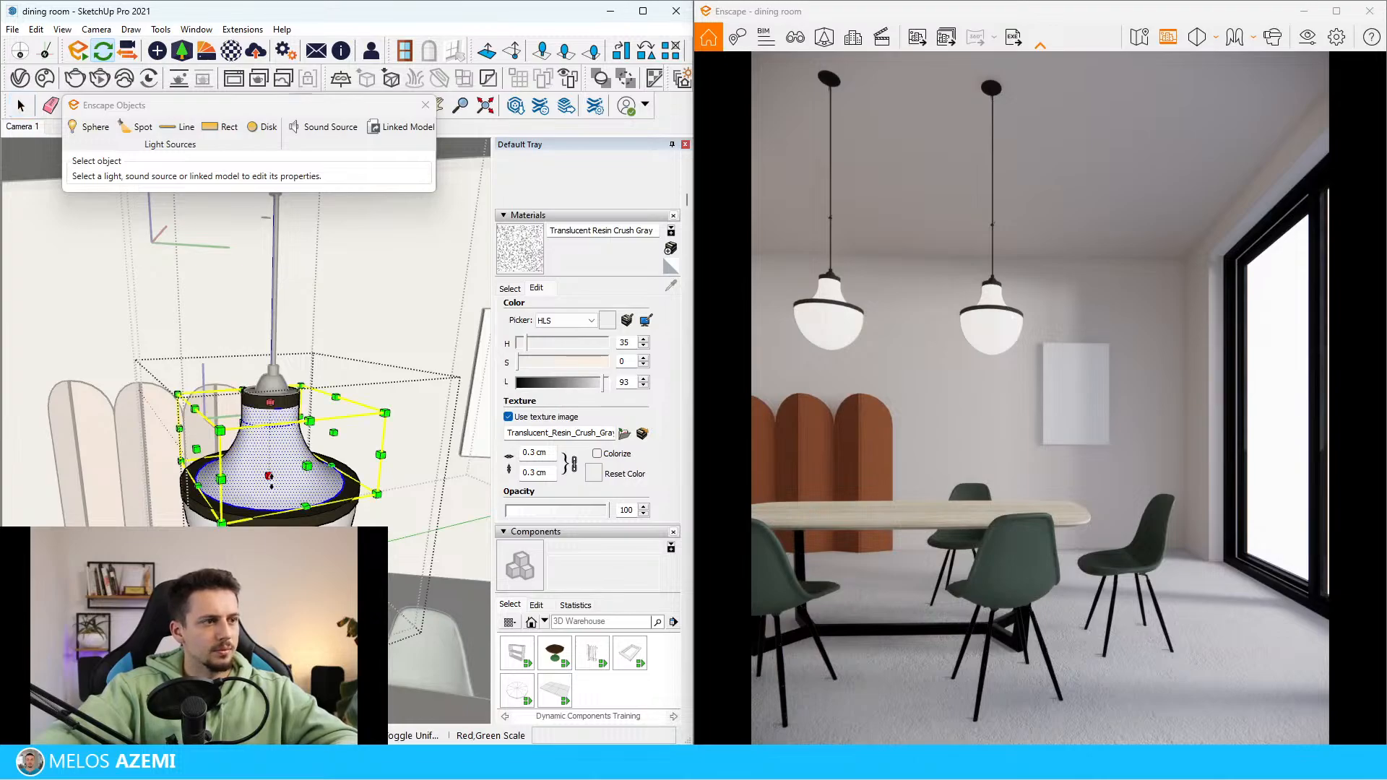
{"action": "left_click_drag", "start_coordinate": [269, 476], "coordinate": [269, 433]}
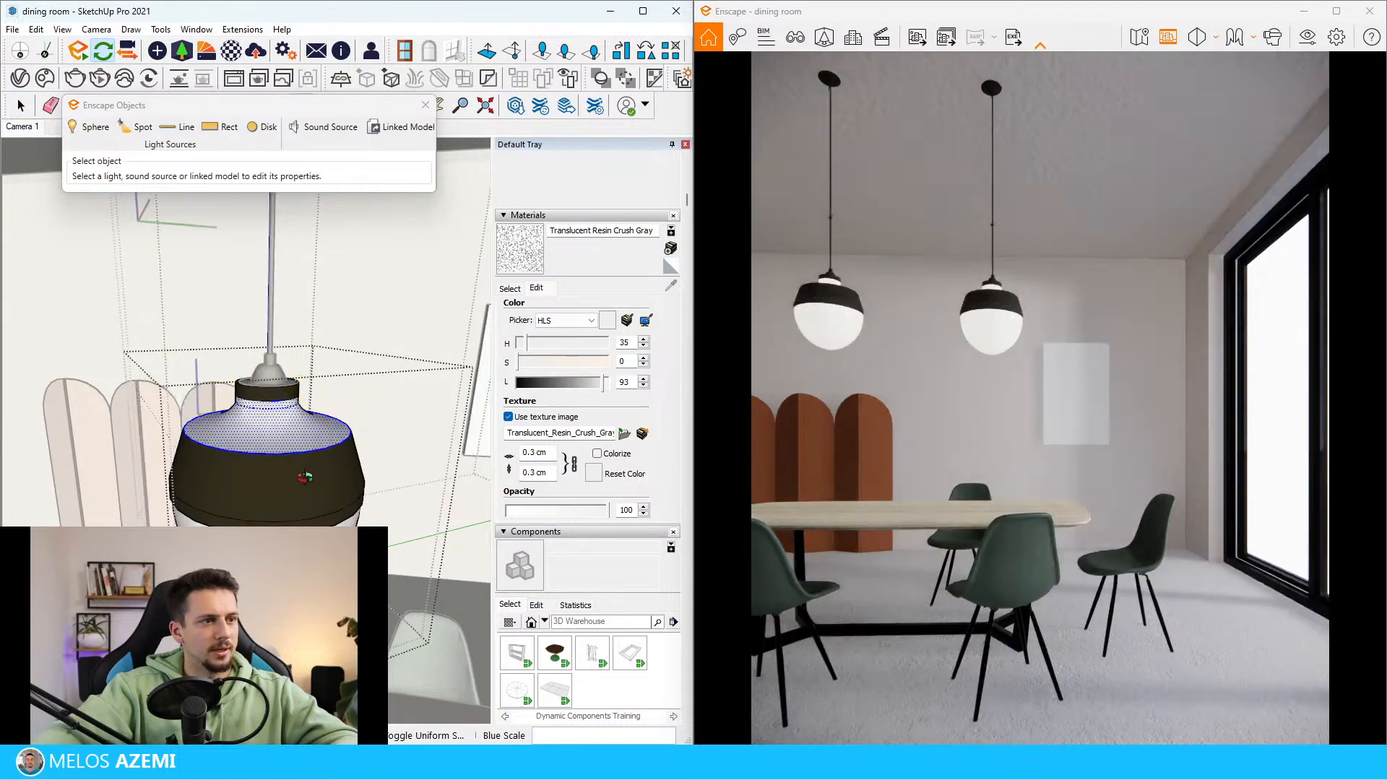
{"action": "middle_click_drag", "start_coordinate": [305, 472], "coordinate": [334, 393]}
{"action": "key", "text": "ctrl+z"}
Group the selected neck surfaces and scale the group down vertically toward the upper collar
{"action": "right_click", "coordinate": [298, 431]}
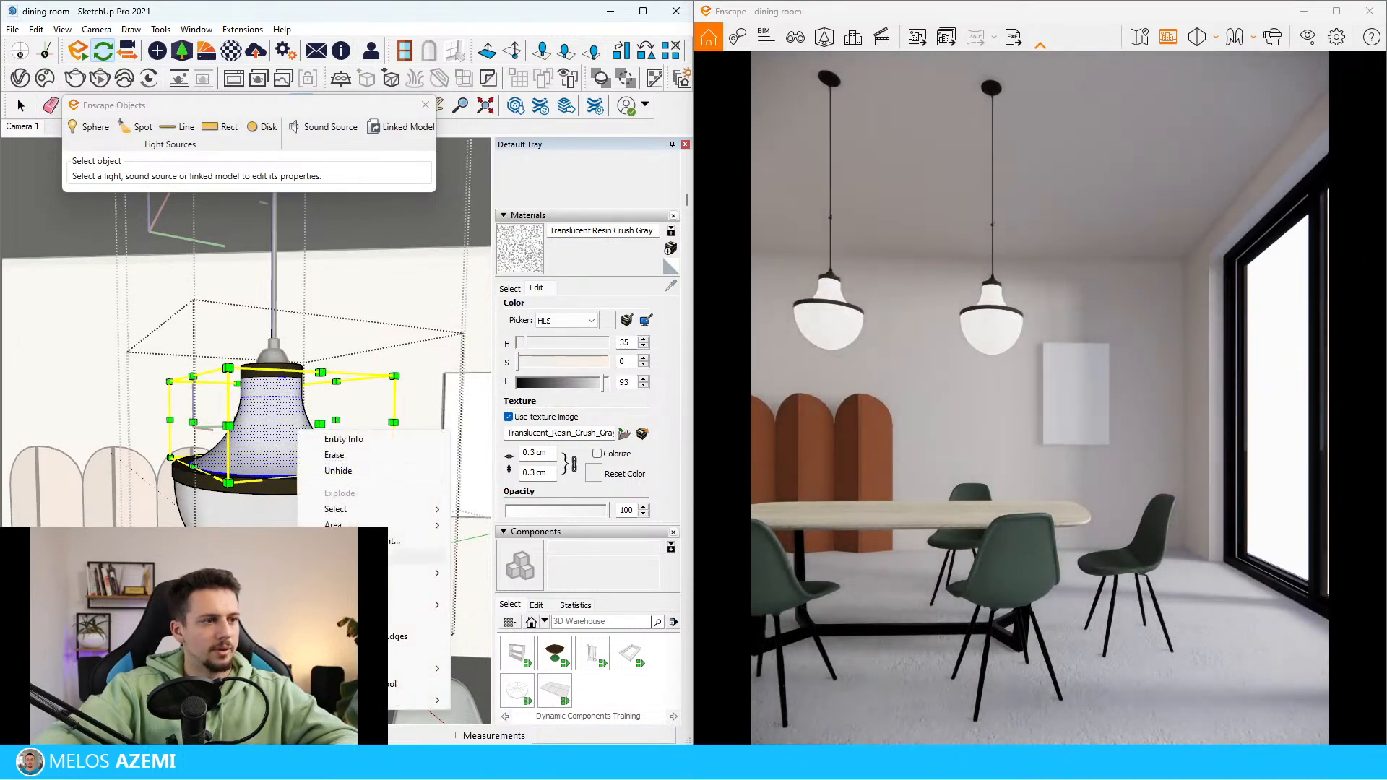
{"action": "left_click", "coordinate": [348, 557]}
{"action": "left_click_drag", "start_coordinate": [272, 465], "coordinate": [277, 406]}
{"action": "key", "text": "space"}
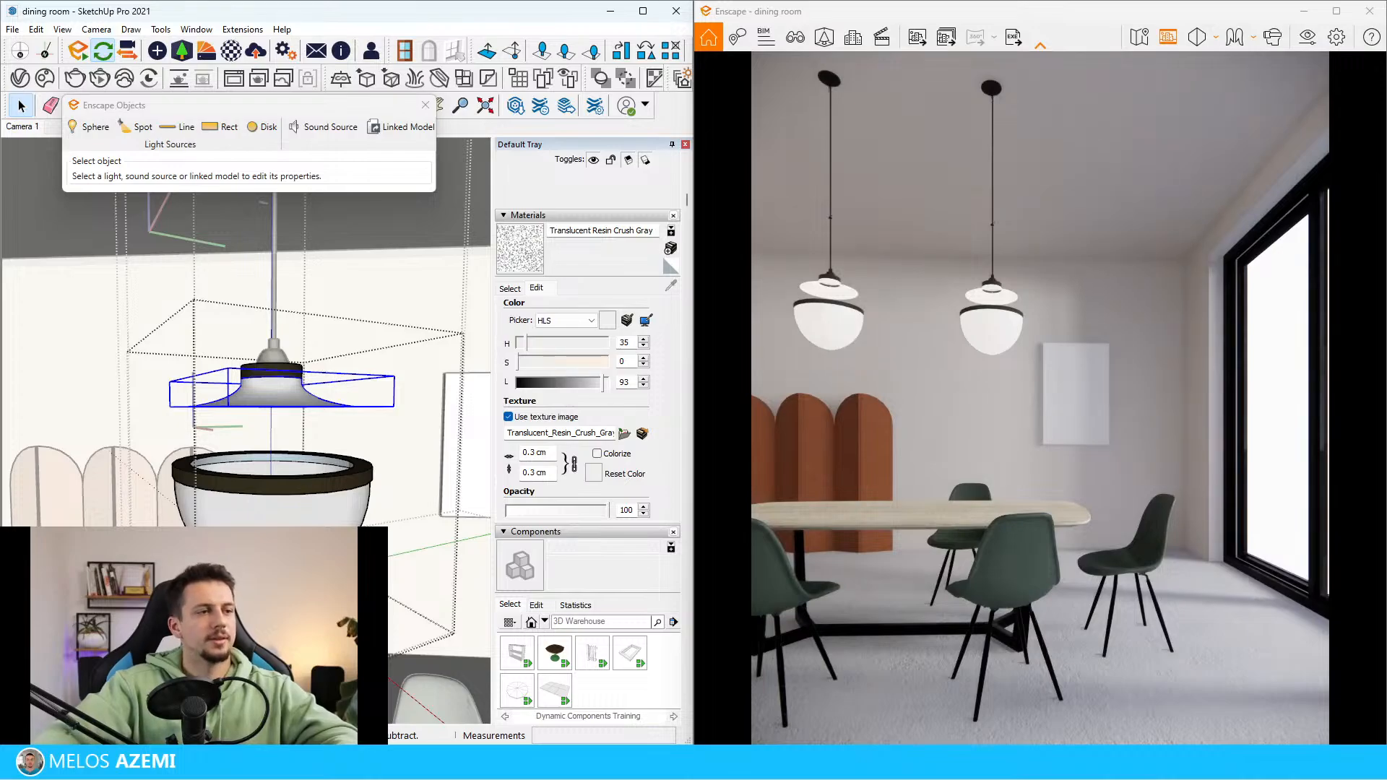
Move the pendant's bowl and dark rim up 10.7 cm to meet the shade, and leave the lamp's editing
{"action": "left_click", "coordinate": [278, 511]}
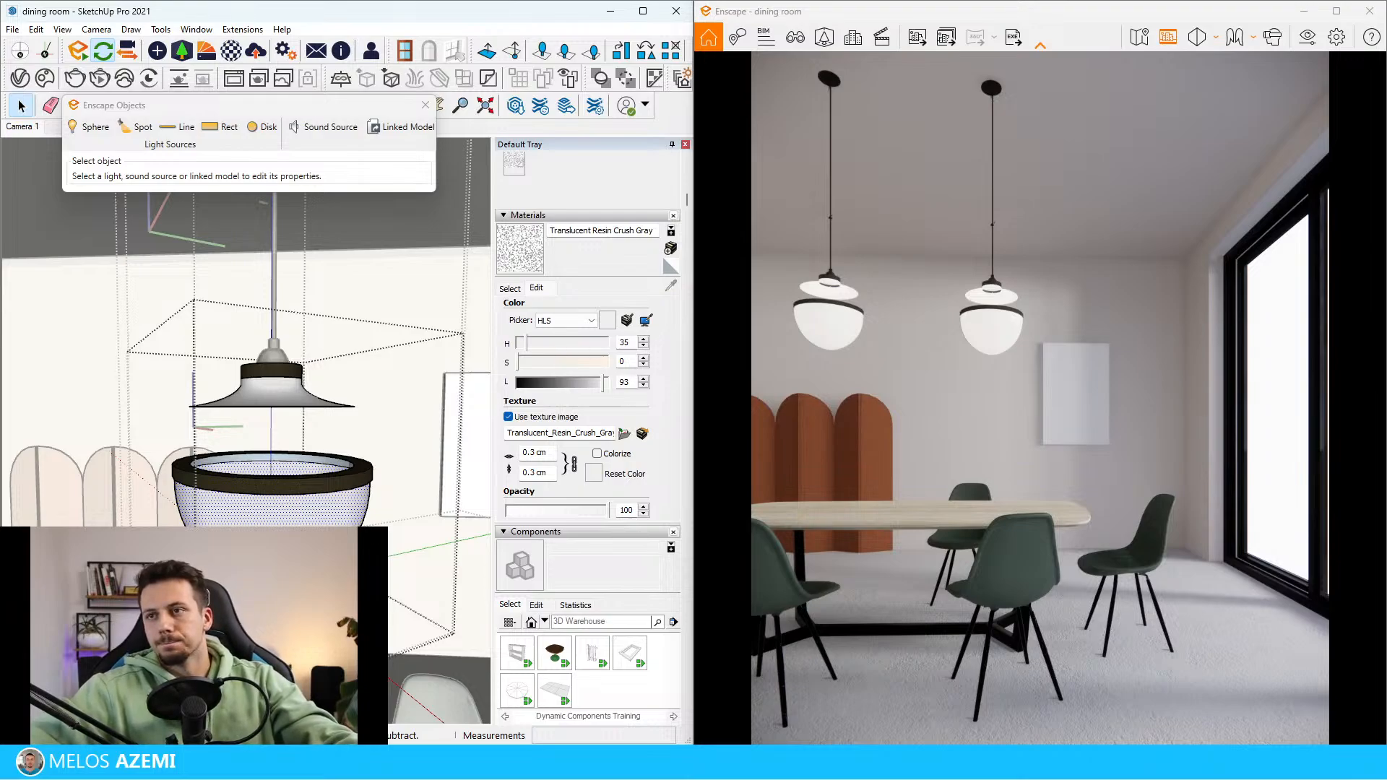
{"action": "middle_click_drag", "start_coordinate": [254, 331], "coordinate": [443, 573]}
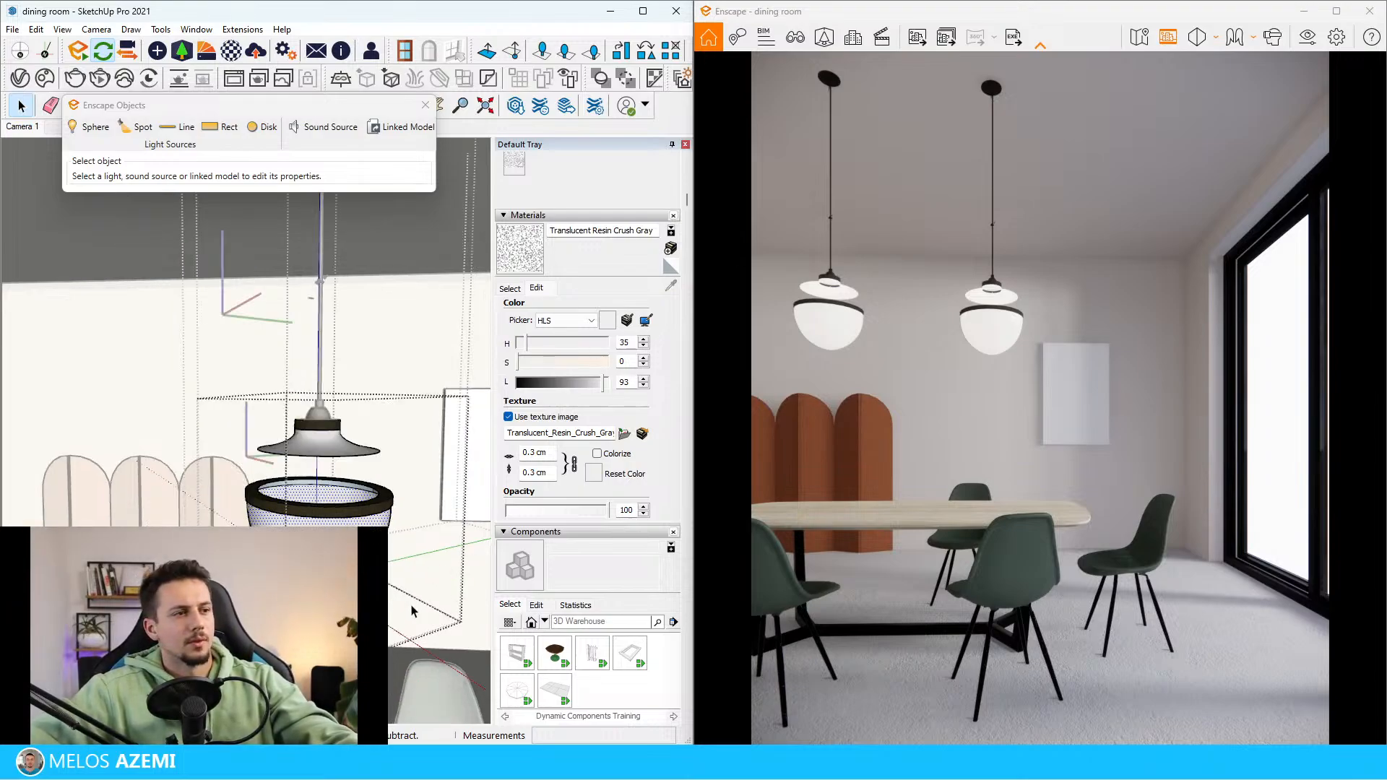
{"action": "scroll", "coordinate": [323, 510], "scroll_direction": "up", "scroll_amount": 2}
{"action": "key", "text": "m"}
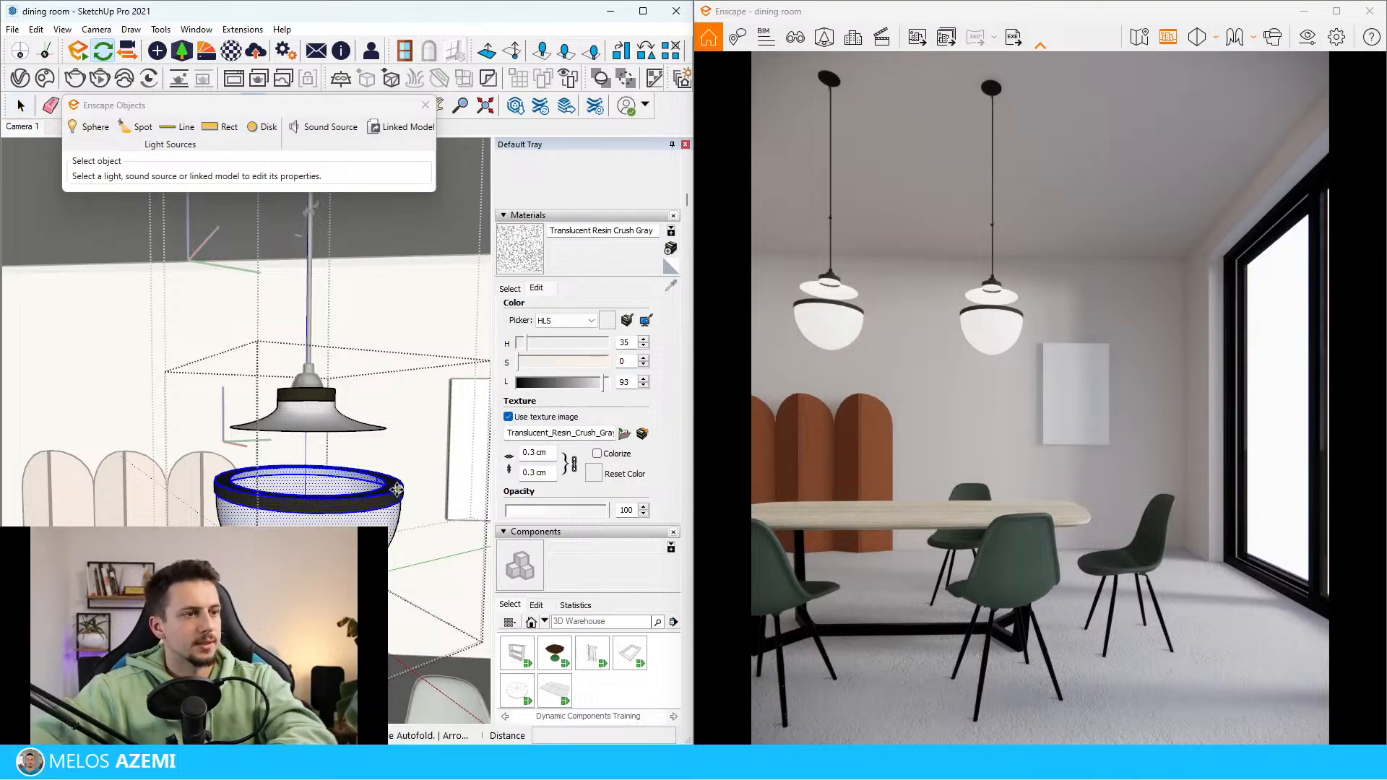
{"action": "left_click_drag", "start_coordinate": [397, 489], "coordinate": [403, 431]}
{"action": "left_click", "coordinate": [403, 429]}
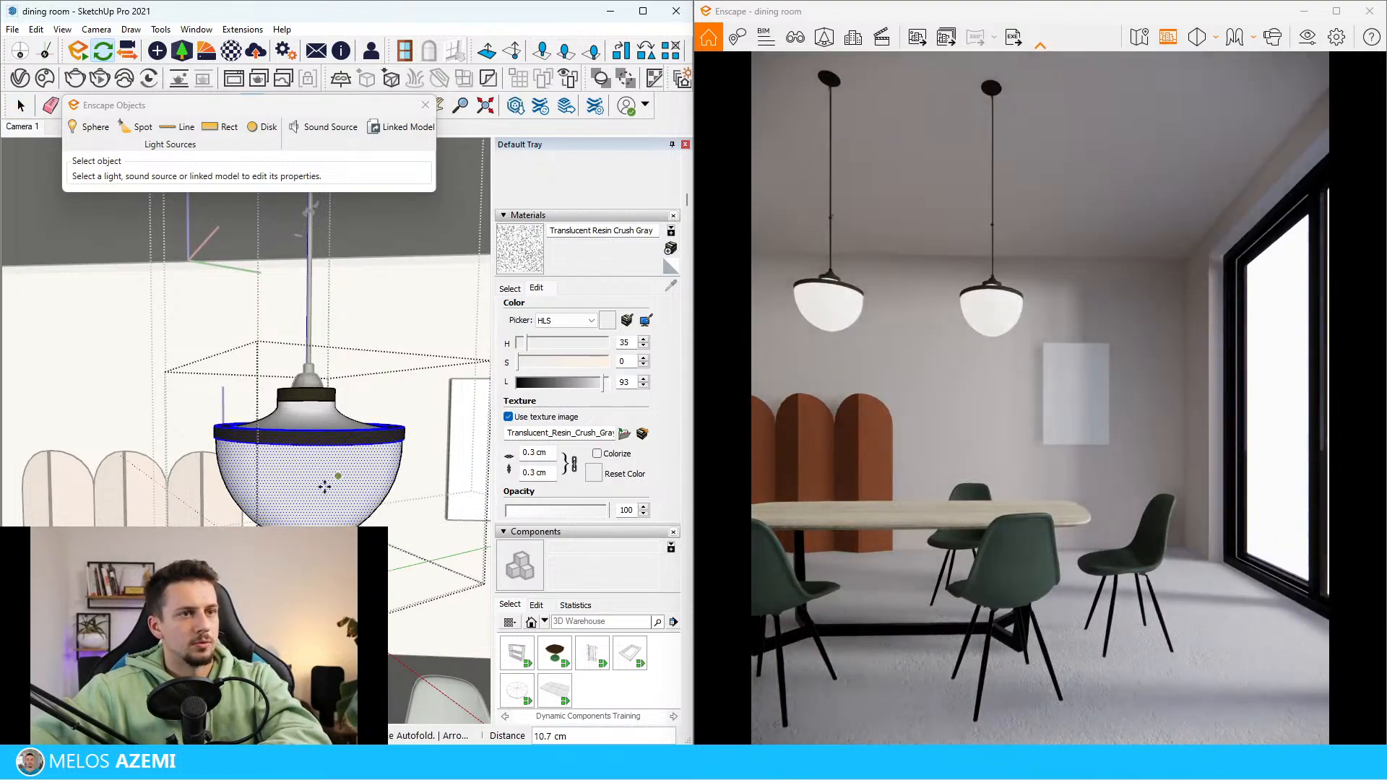
{"action": "scroll", "coordinate": [217, 503], "scroll_direction": "down", "scroll_amount": 3}
{"action": "key", "text": "space"}
{"action": "key", "text": "Escape"}
{"action": "scroll", "coordinate": [292, 474], "scroll_direction": "down", "scroll_amount": 5}
{"action": "scroll", "coordinate": [292, 473], "scroll_direction": "down", "scroll_amount": 2}
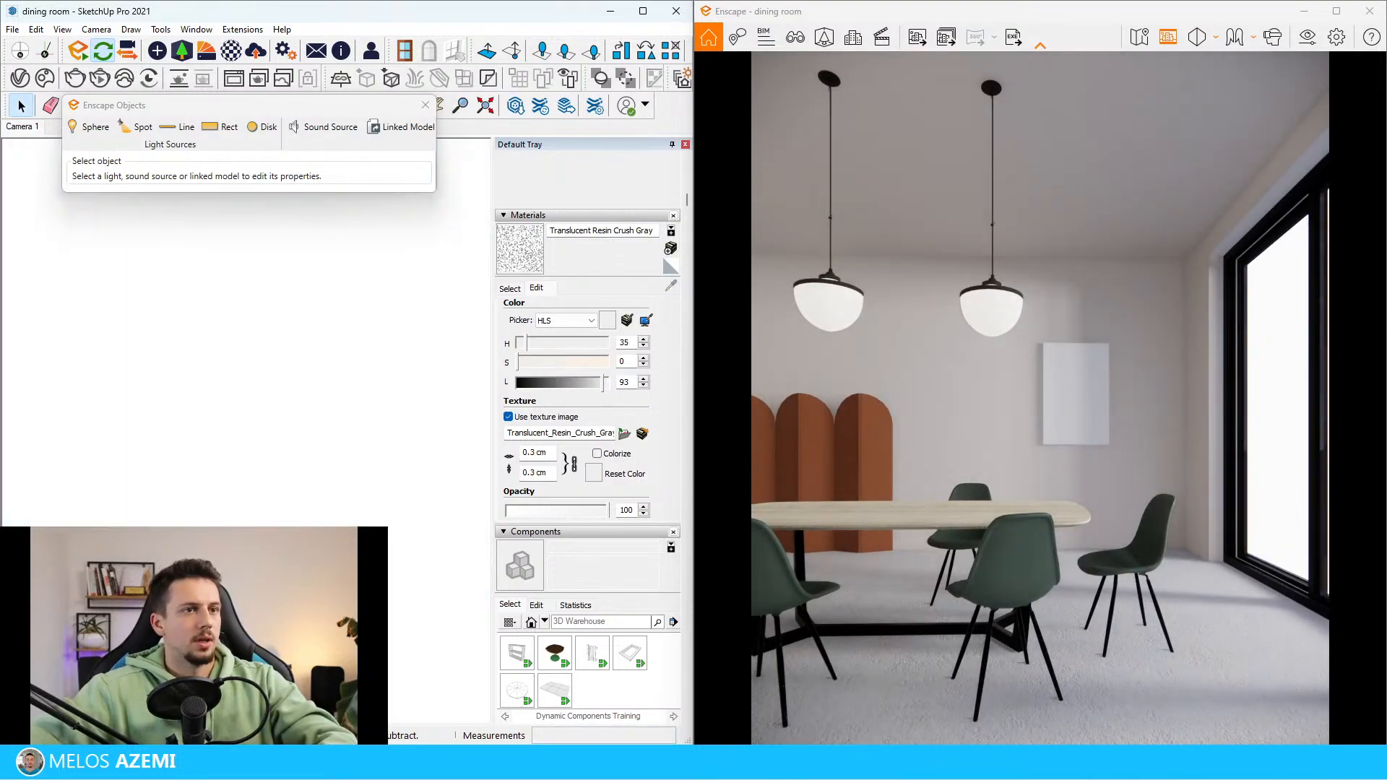
Check the ceiling height in the reference image and raise the ceiling slab along the blue axis above the walls
{"action": "scroll", "coordinate": [245, 332], "scroll_direction": "down", "scroll_amount": 5}
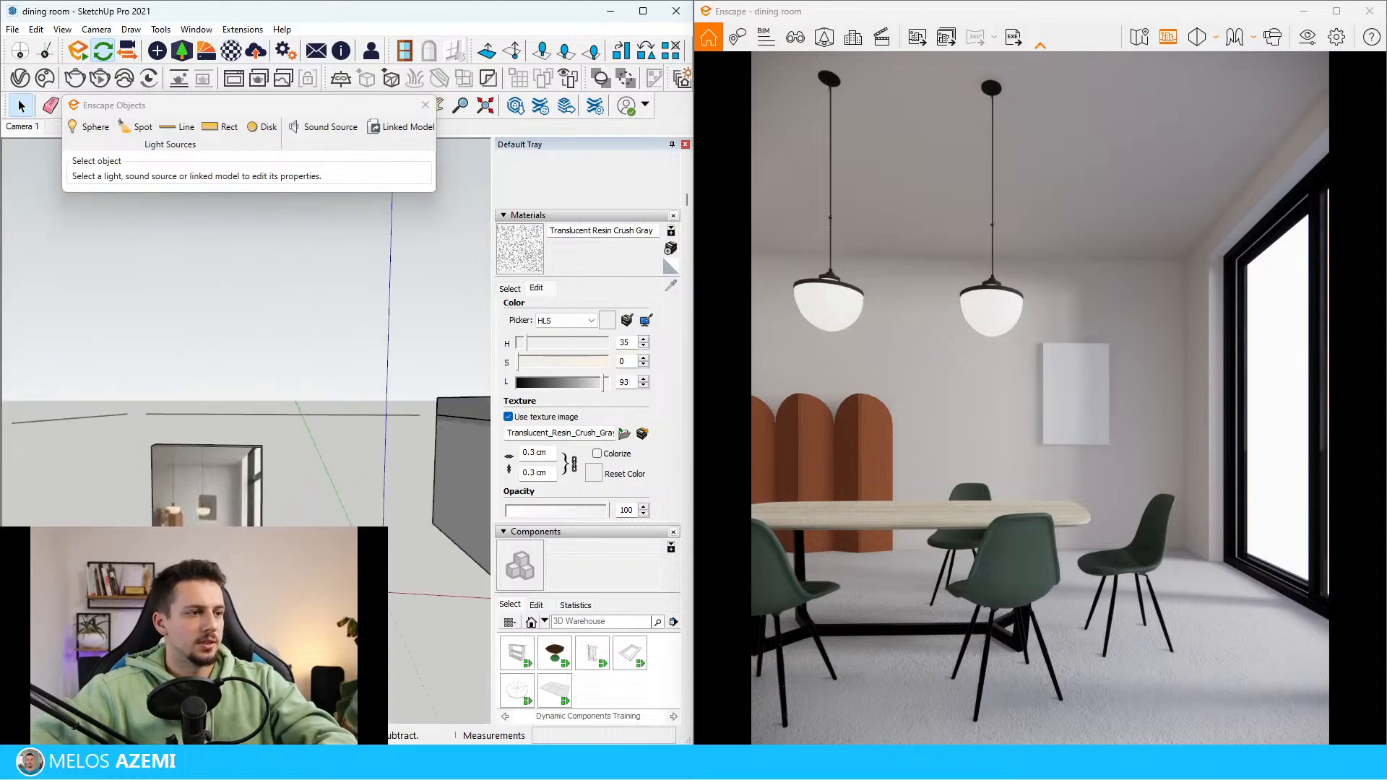
{"action": "scroll", "coordinate": [195, 519], "scroll_direction": "up", "scroll_amount": 2}
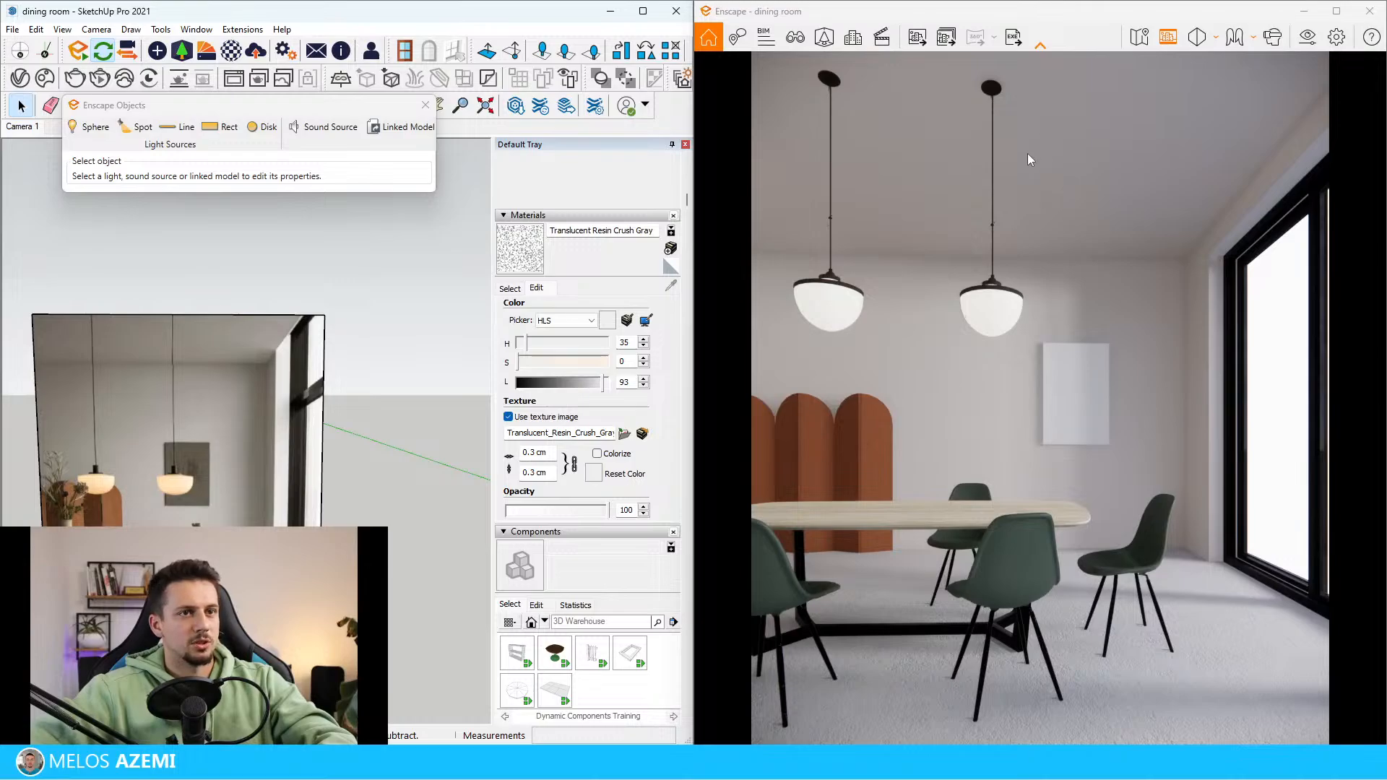
{"action": "scroll", "coordinate": [309, 381], "scroll_direction": "down", "scroll_amount": 5}
{"action": "mouse_move", "coordinate": [310, 382]}
{"action": "middle_mouse_down", "text": "shift"}
{"action": "mouse_move", "coordinate": [289, 593]}
{"action": "mouse_move", "coordinate": [240, 390]}
{"action": "mouse_move", "coordinate": [147, 486]}
{"action": "middle_mouse_up", "text": "shift"}
{"action": "scroll", "coordinate": [287, 570], "scroll_direction": "up", "scroll_amount": 8}
{"action": "scroll", "coordinate": [262, 424], "scroll_direction": "down", "scroll_amount": 5}
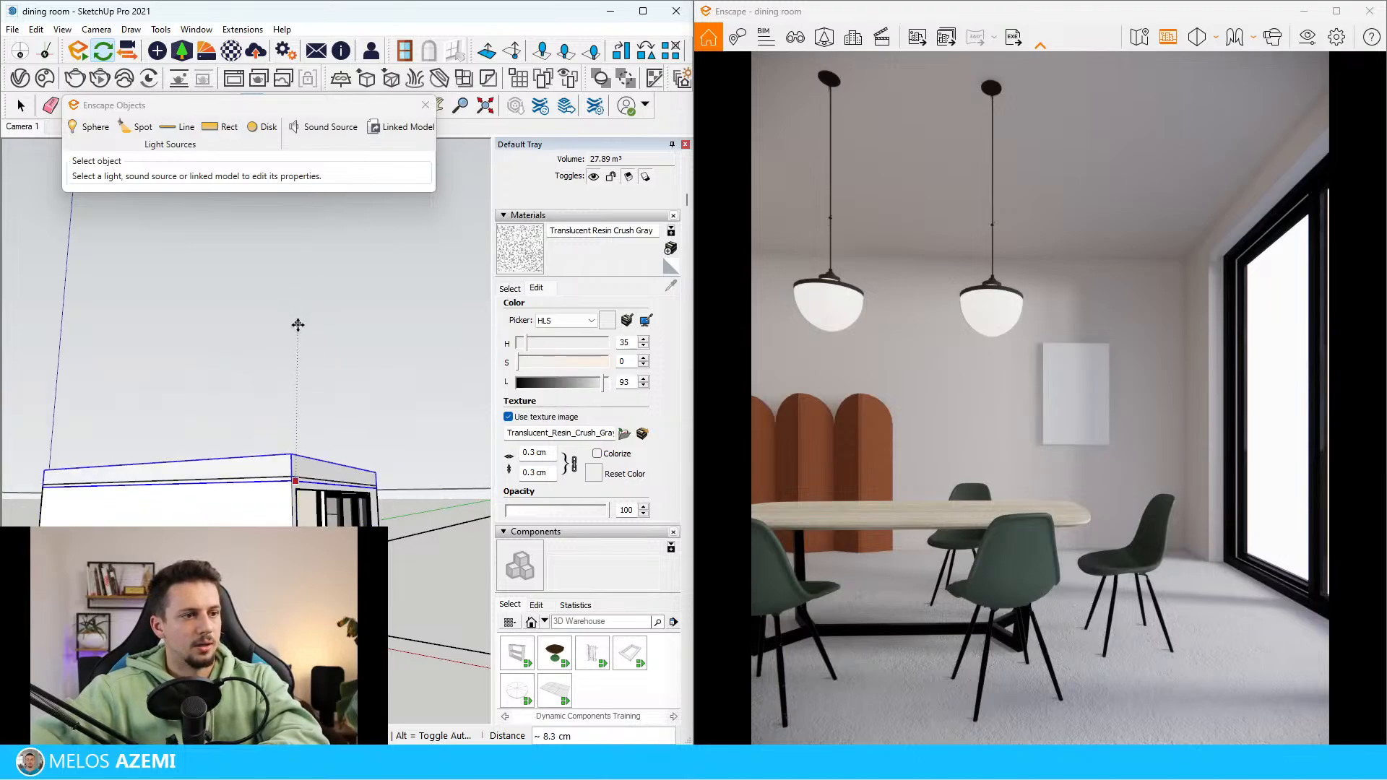
{"action": "key", "text": "space"}
{"action": "left_click", "coordinate": [291, 448]}
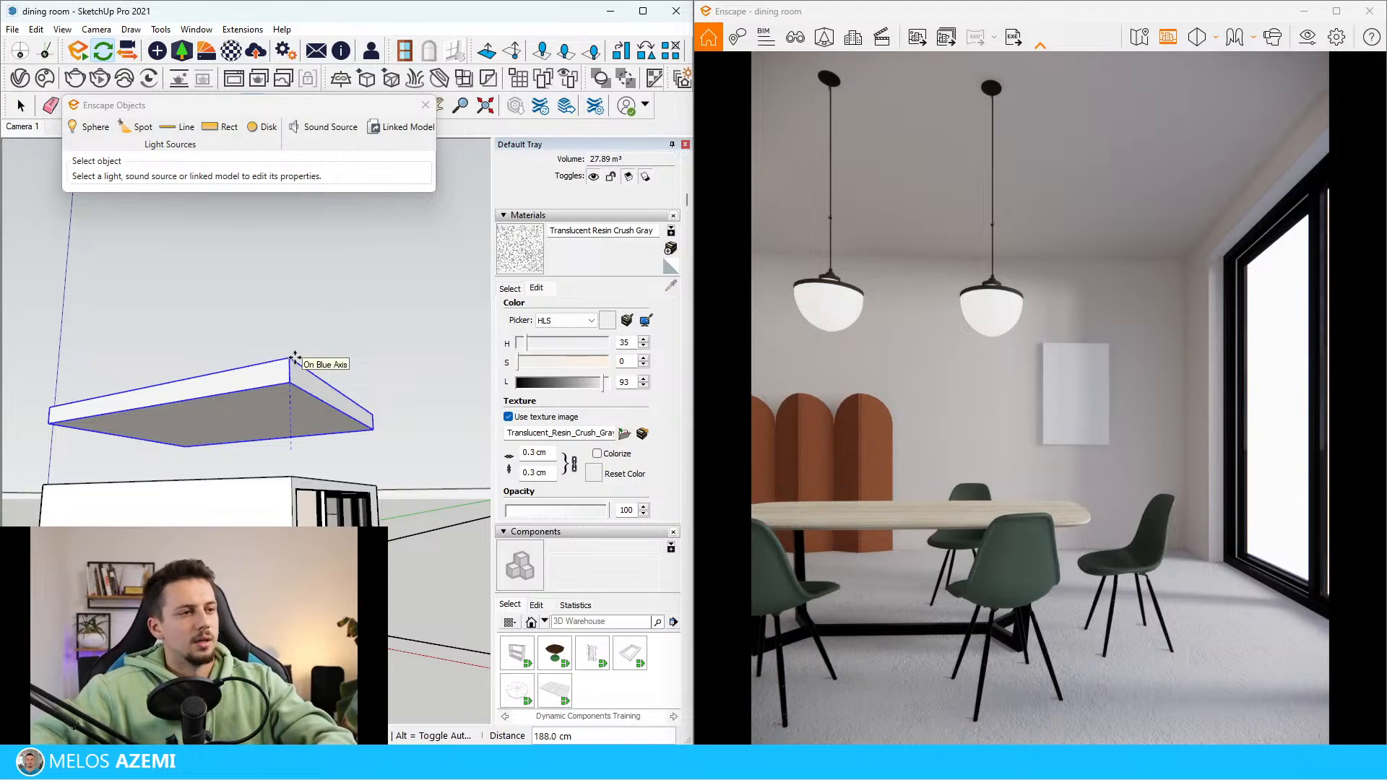
{"action": "left_click", "coordinate": [295, 358]}
Move the group of both pendant lamps up 80 cm to the raised ceiling
{"action": "mouse_move", "coordinate": [316, 331]}
{"action": "middle_mouse_down"}
{"action": "mouse_move", "coordinate": [303, 493]}
{"action": "mouse_move", "coordinate": [301, 412]}
{"action": "middle_mouse_up"}
{"action": "scroll", "coordinate": [304, 493], "scroll_direction": "up", "scroll_amount": 8}
{"action": "key", "text": "space"}
{"action": "left_click", "coordinate": [317, 492]}
{"action": "scroll", "coordinate": [318, 494], "scroll_direction": "down", "scroll_amount": 2}
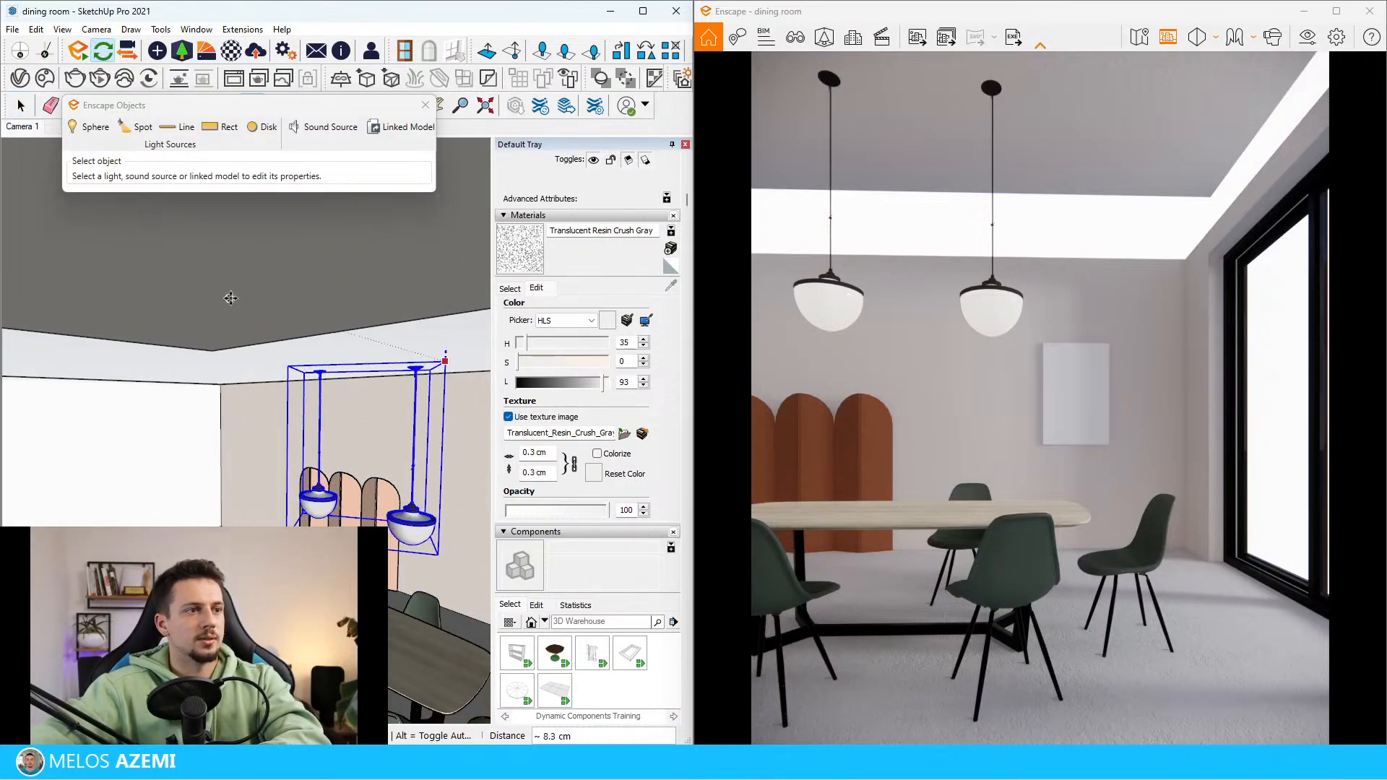
{"action": "key", "text": "space"}
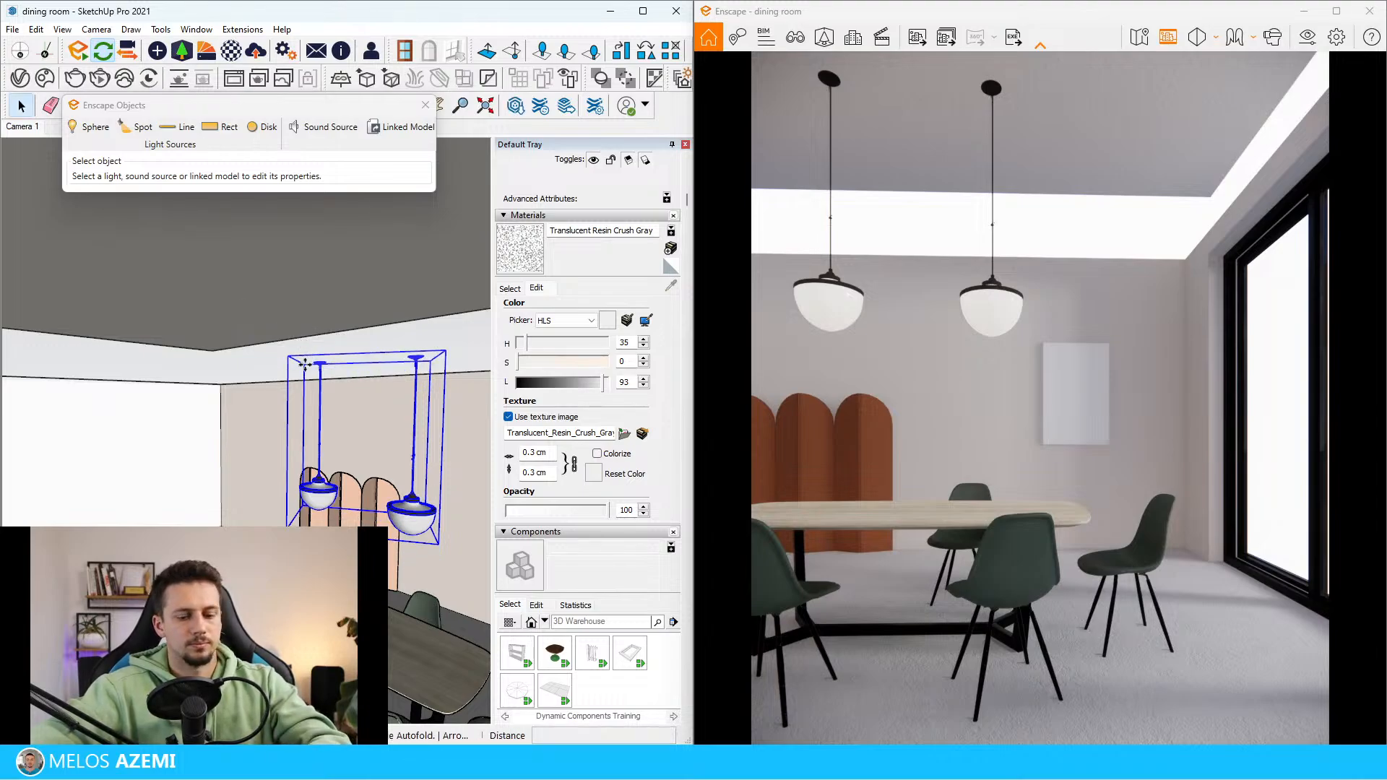
{"action": "left_click", "coordinate": [305, 365]}
{"action": "scroll", "coordinate": [212, 350], "scroll_direction": "up", "scroll_amount": 5}
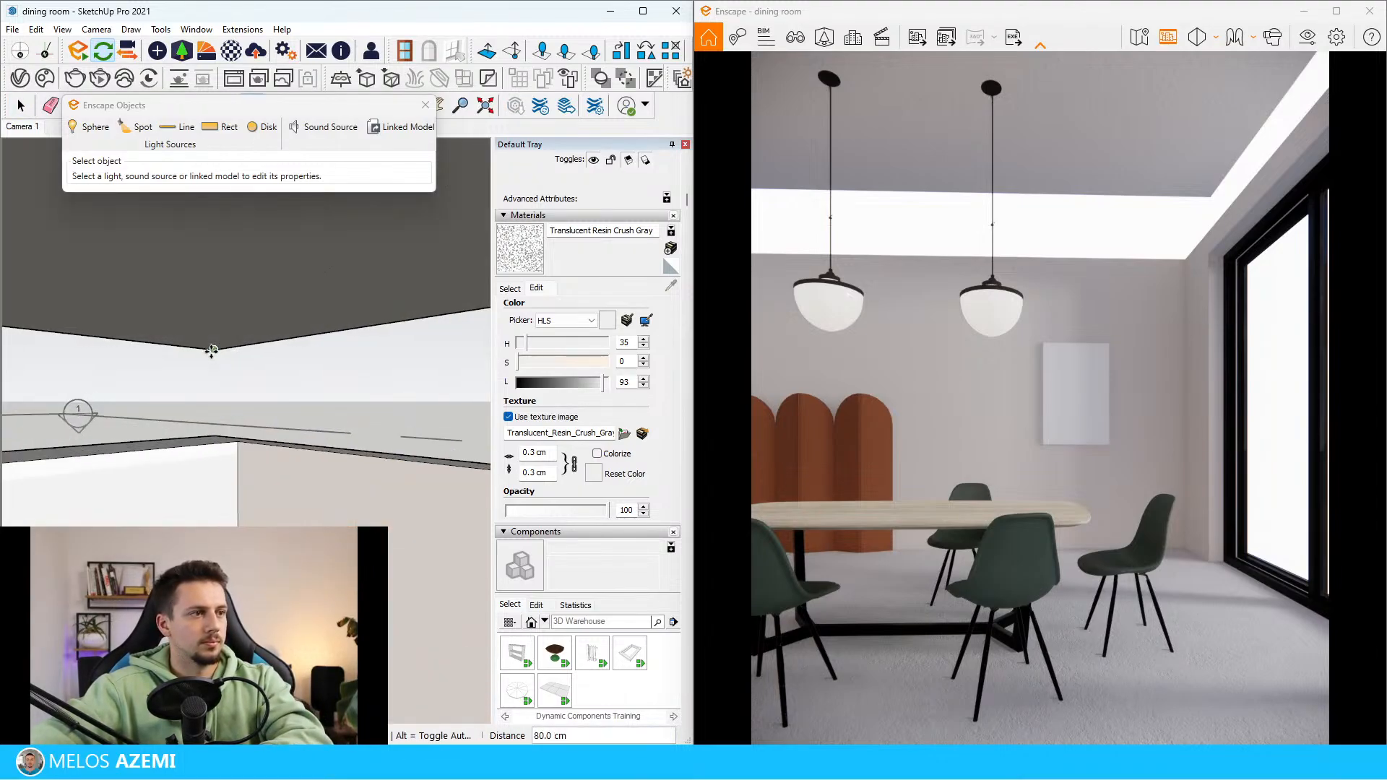
{"action": "left_click", "coordinate": [212, 351]}
Open the walls group and push/pull the walls' top face up to the underside of the ceiling slab
{"action": "scroll", "coordinate": [198, 451], "scroll_direction": "down", "scroll_amount": 8}
{"action": "scroll", "coordinate": [200, 455], "scroll_direction": "down", "scroll_amount": 4}
{"action": "middle_click_drag", "start_coordinate": [200, 454], "coordinate": [253, 473]}
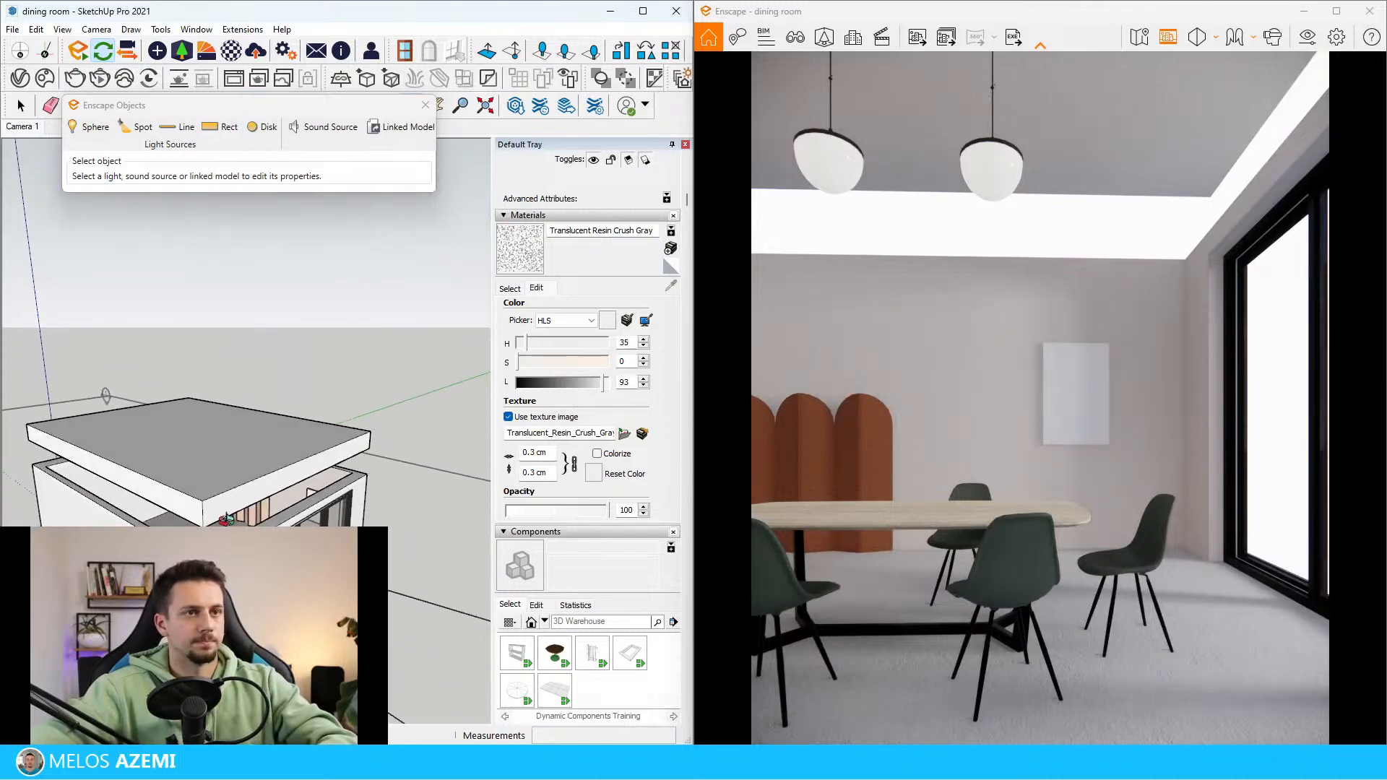
{"action": "key", "text": "space"}
{"action": "scroll", "coordinate": [372, 466], "scroll_direction": "up", "scroll_amount": 5}
{"action": "double_click", "coordinate": [377, 465]}
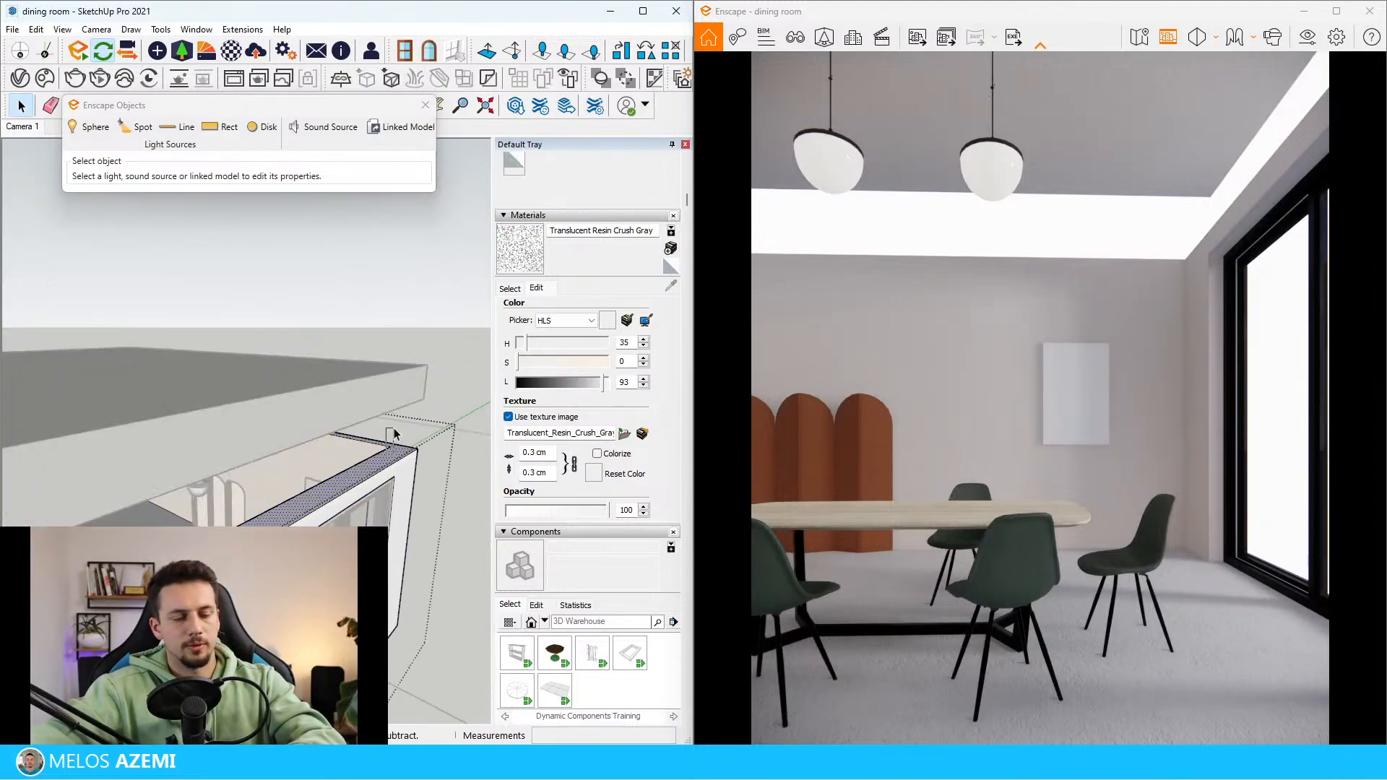
{"action": "key", "text": "p"}
{"action": "left_click", "coordinate": [399, 455]}
{"action": "left_click", "coordinate": [421, 403]}
{"action": "key", "text": "space"}
{"action": "left_click", "coordinate": [432, 393]}
{"action": "scroll", "coordinate": [405, 434], "scroll_direction": "up", "scroll_amount": 3}
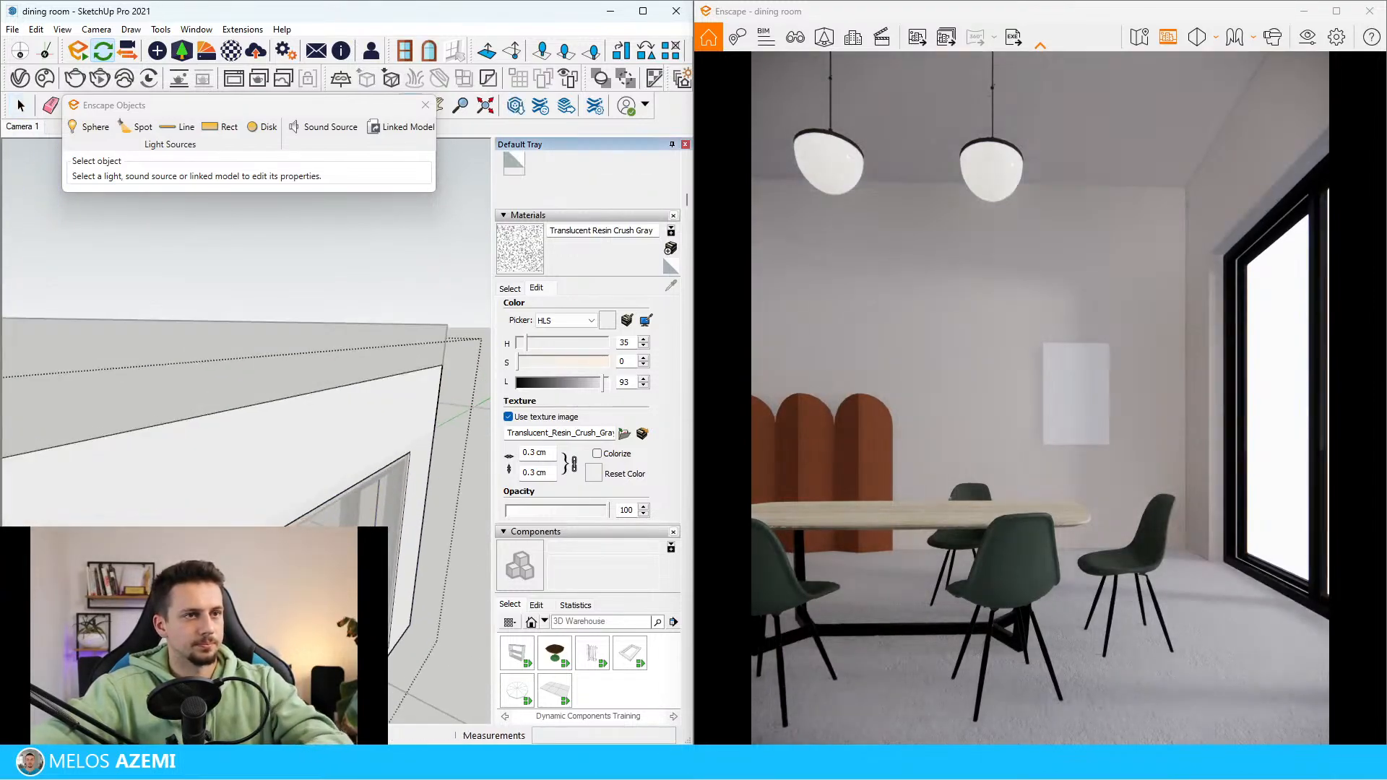
Lower the group of both pendant lamps 111 cm along the blue axis
{"action": "middle_click_drag", "start_coordinate": [347, 448], "coordinate": [247, 414]}
{"action": "scroll", "coordinate": [149, 466], "scroll_direction": "up", "scroll_amount": 6}
{"action": "left_click", "coordinate": [149, 464]}
{"action": "scroll", "coordinate": [148, 464], "scroll_direction": "up", "scroll_amount": 2}
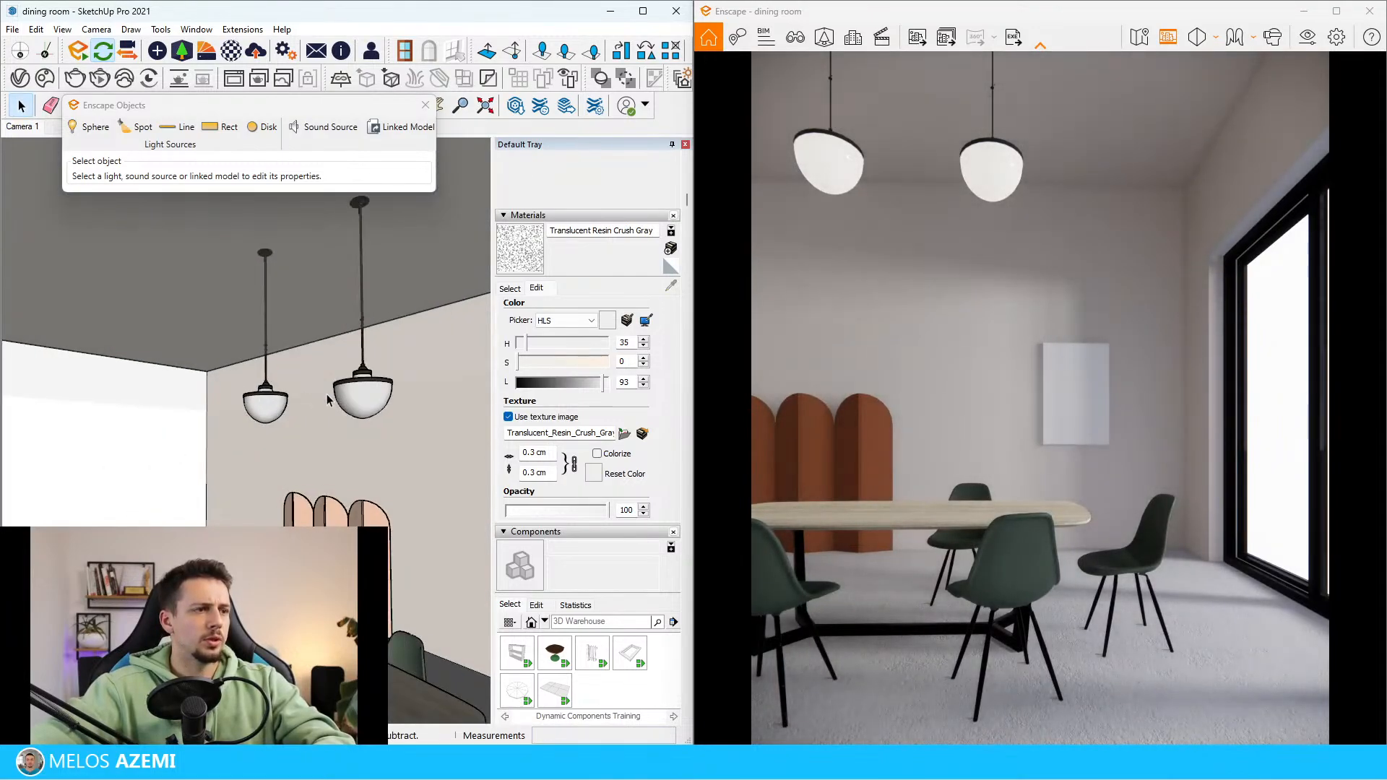
{"action": "left_click", "coordinate": [364, 395]}
{"action": "left_click", "coordinate": [452, 403]}
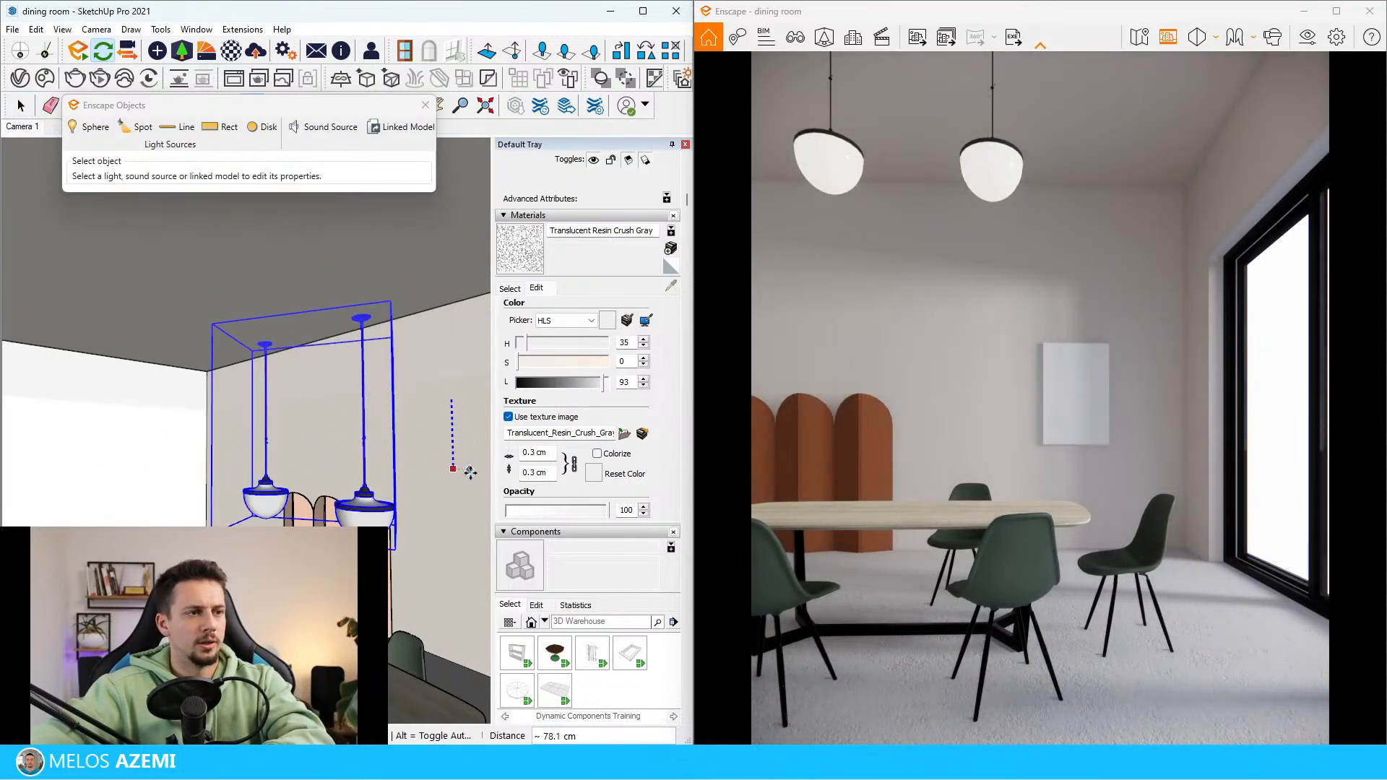
{"action": "left_click", "coordinate": [448, 498]}
Compare the pendants with the reference image and readjust their hanging height along the blue axis
{"action": "scroll", "coordinate": [434, 497], "scroll_direction": "down", "scroll_amount": 8}
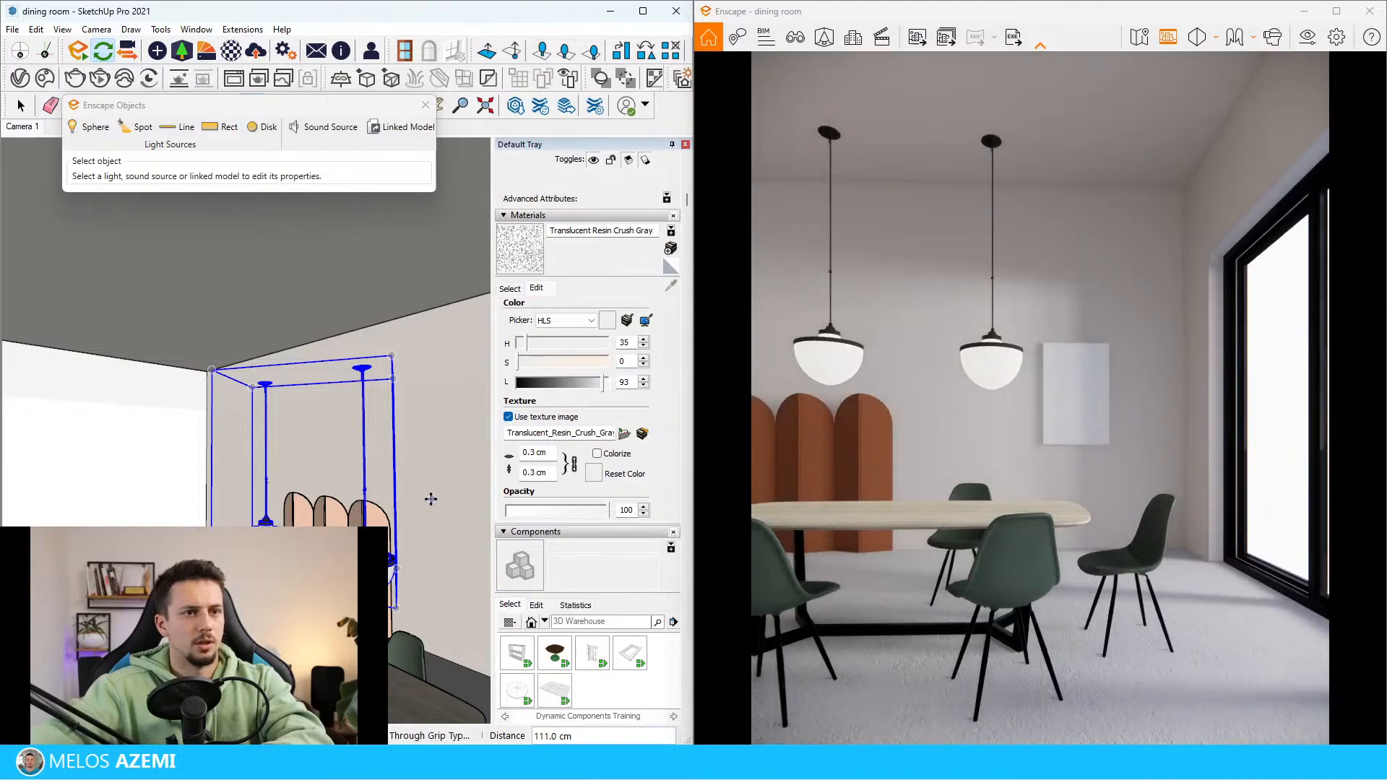
{"action": "scroll", "coordinate": [189, 541], "scroll_direction": "down", "scroll_amount": 3}
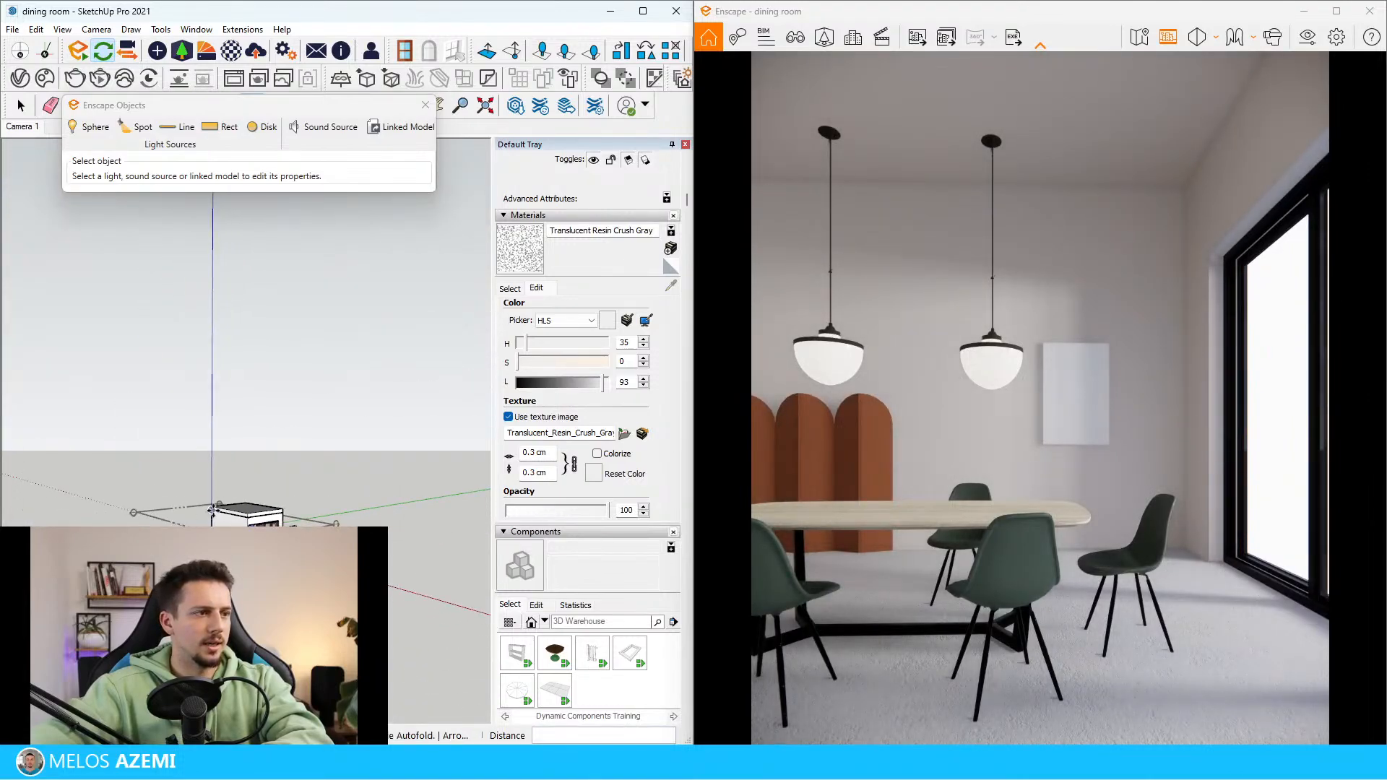
{"action": "middle_click_drag", "start_coordinate": [209, 510], "coordinate": [569, 542]}
{"action": "scroll", "coordinate": [94, 622], "scroll_direction": "up", "scroll_amount": 8}
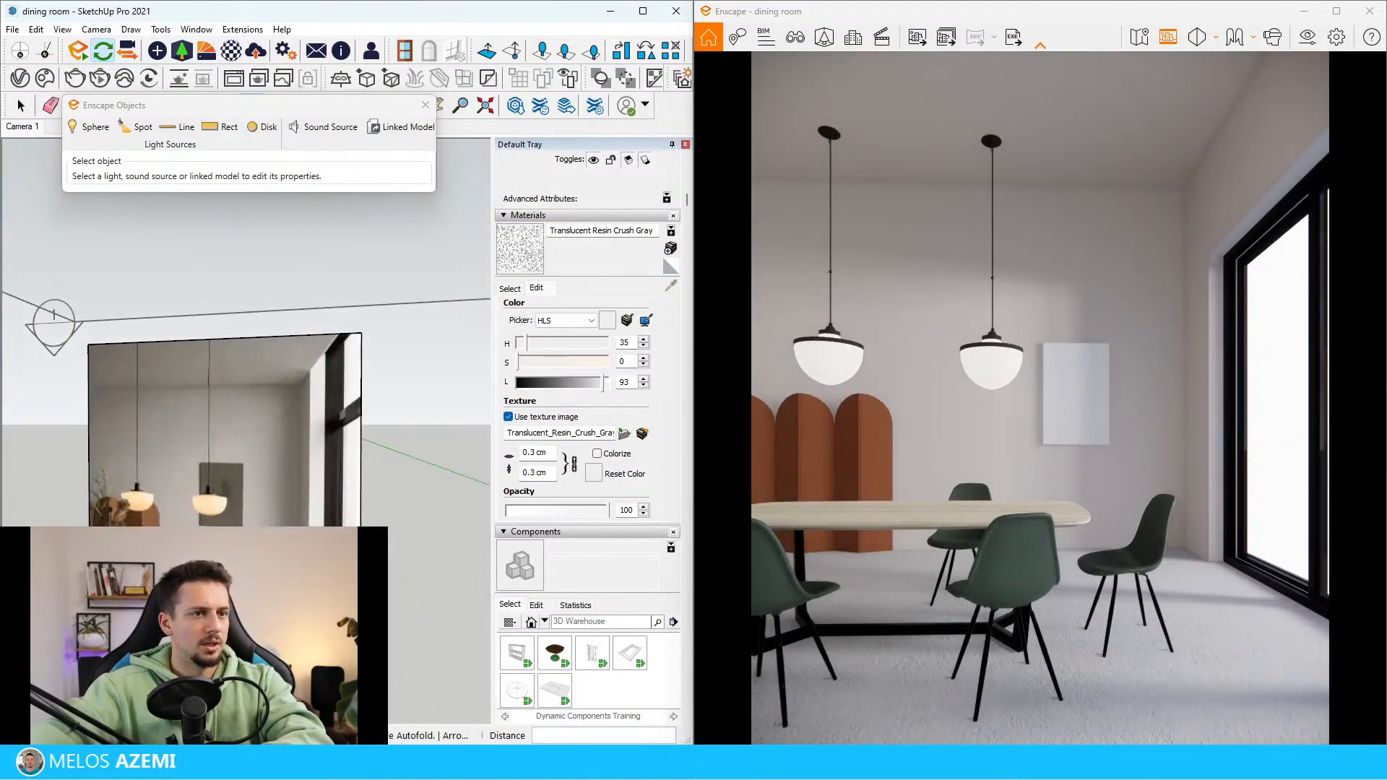
{"action": "scroll", "coordinate": [316, 458], "scroll_direction": "down", "scroll_amount": 5}
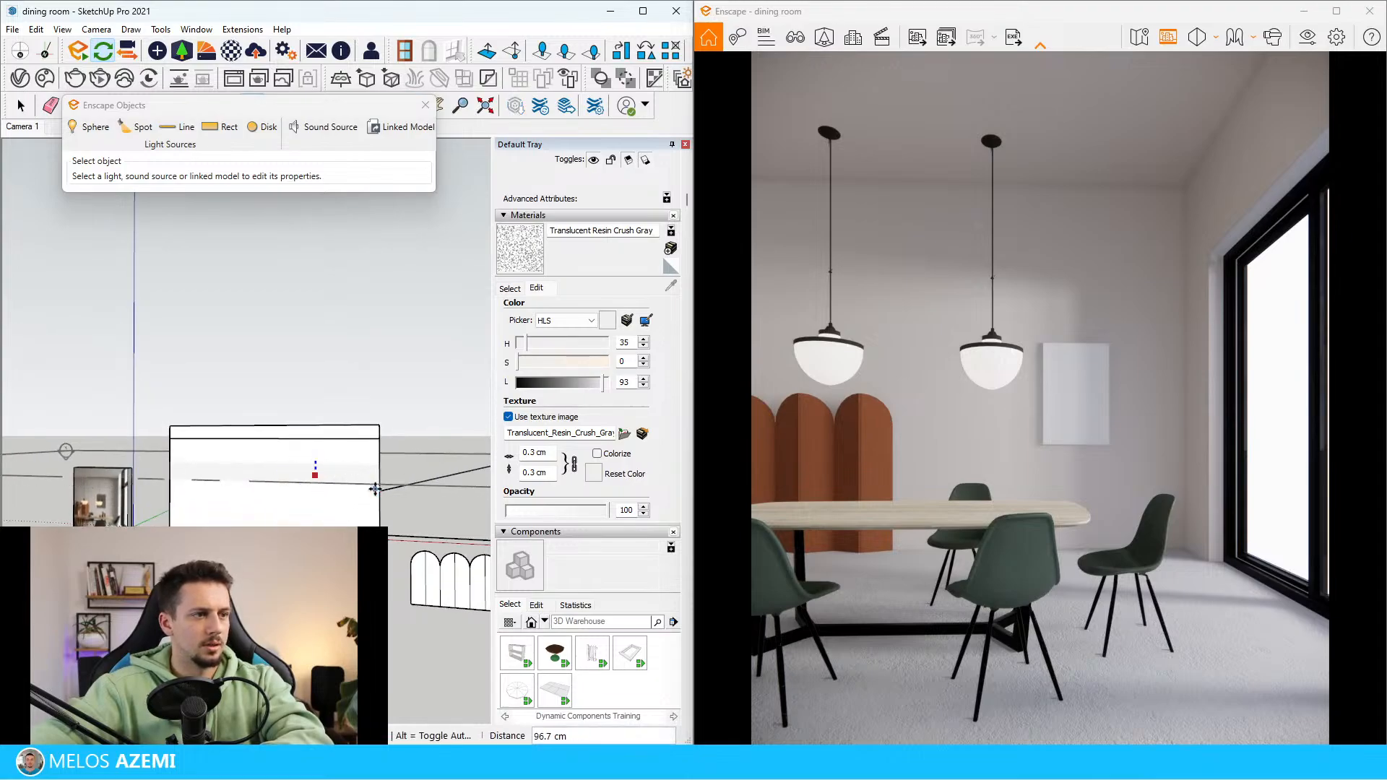
{"action": "scroll", "coordinate": [362, 510], "scroll_direction": "up", "scroll_amount": 3}
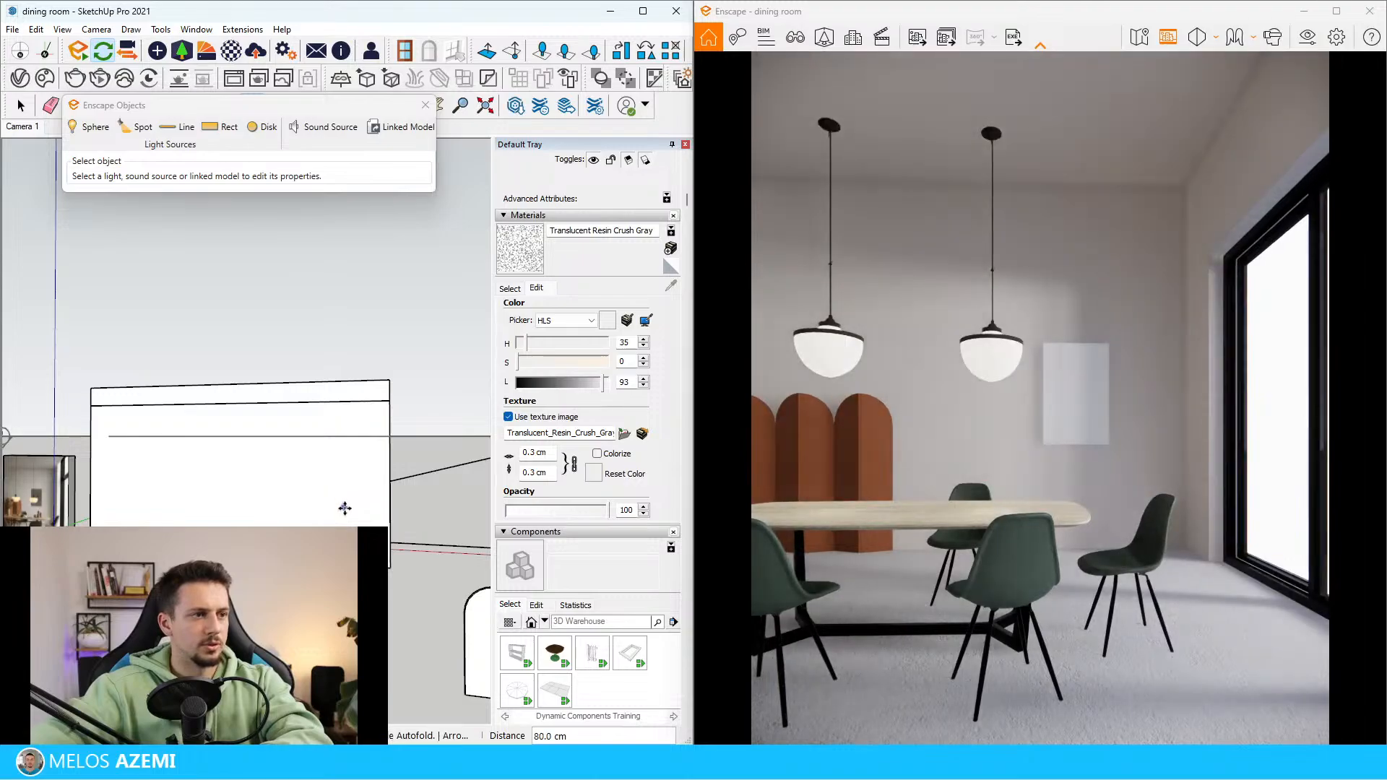
{"action": "mouse_move", "coordinate": [344, 508]}
{"action": "middle_mouse_down"}
{"action": "mouse_move", "coordinate": [366, 449]}
{"action": "mouse_move", "coordinate": [3, 471]}
{"action": "mouse_move", "coordinate": [29, 434]}
{"action": "middle_mouse_up"}
{"action": "scroll", "coordinate": [238, 466], "scroll_direction": "up", "scroll_amount": 5}
{"action": "scroll", "coordinate": [96, 431], "scroll_direction": "up", "scroll_amount": 4}
{"action": "scroll", "coordinate": [96, 430], "scroll_direction": "down", "scroll_amount": 3}
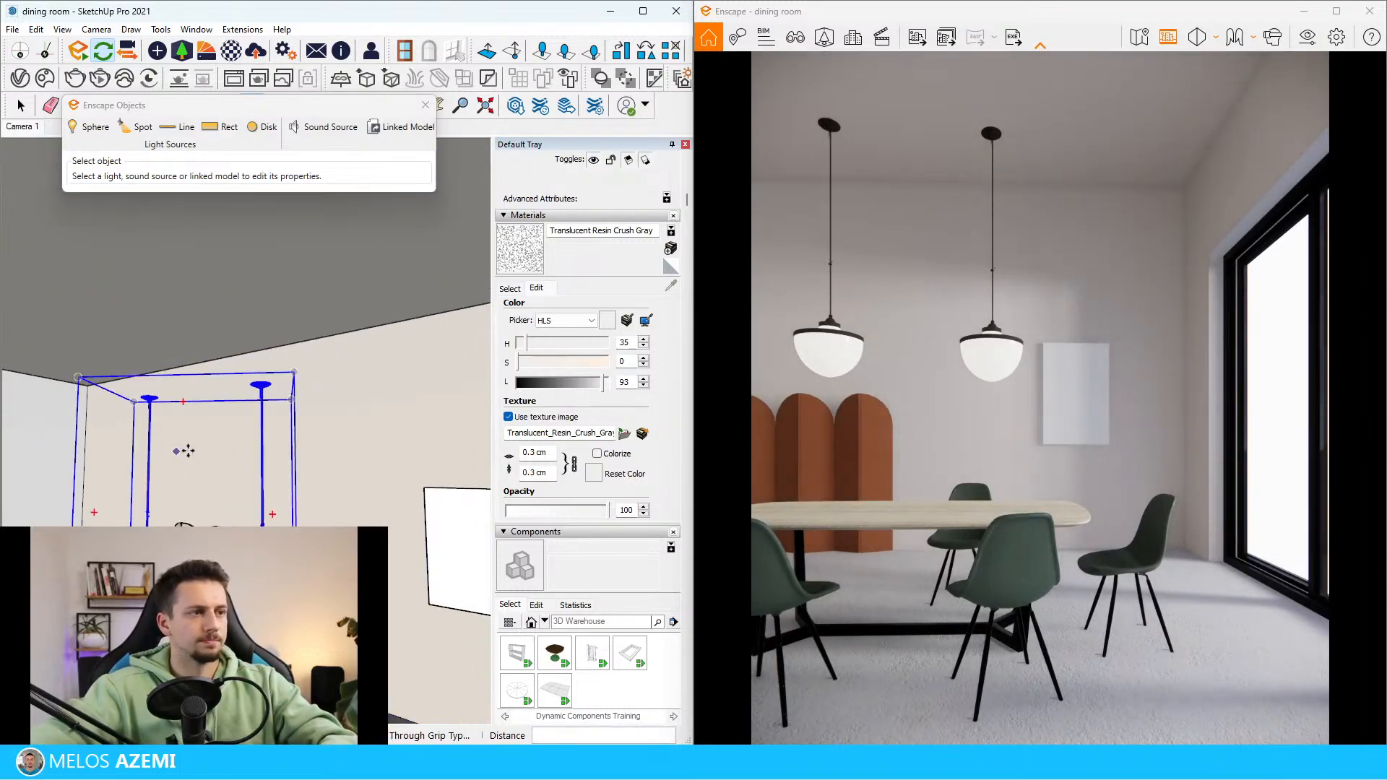
{"action": "left_click", "coordinate": [321, 418]}
{"action": "left_click", "coordinate": [319, 434]}
Open the nested pendant component and move its ceiling canopy up along the vertical axis, away from the rod
{"action": "key", "text": "space"}
{"action": "double_click", "coordinate": [266, 423]}
{"action": "left_click", "coordinate": [265, 422]}
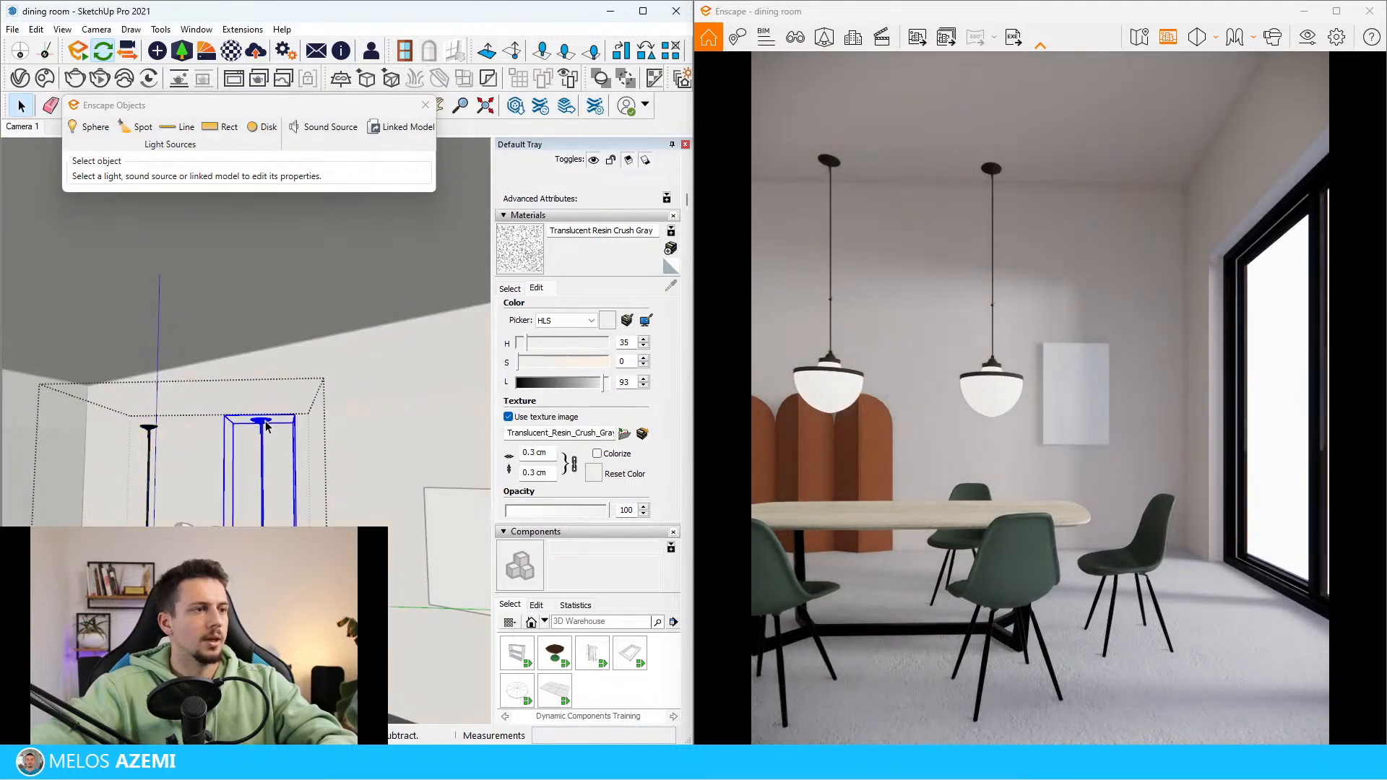
{"action": "double_click", "coordinate": [266, 426]}
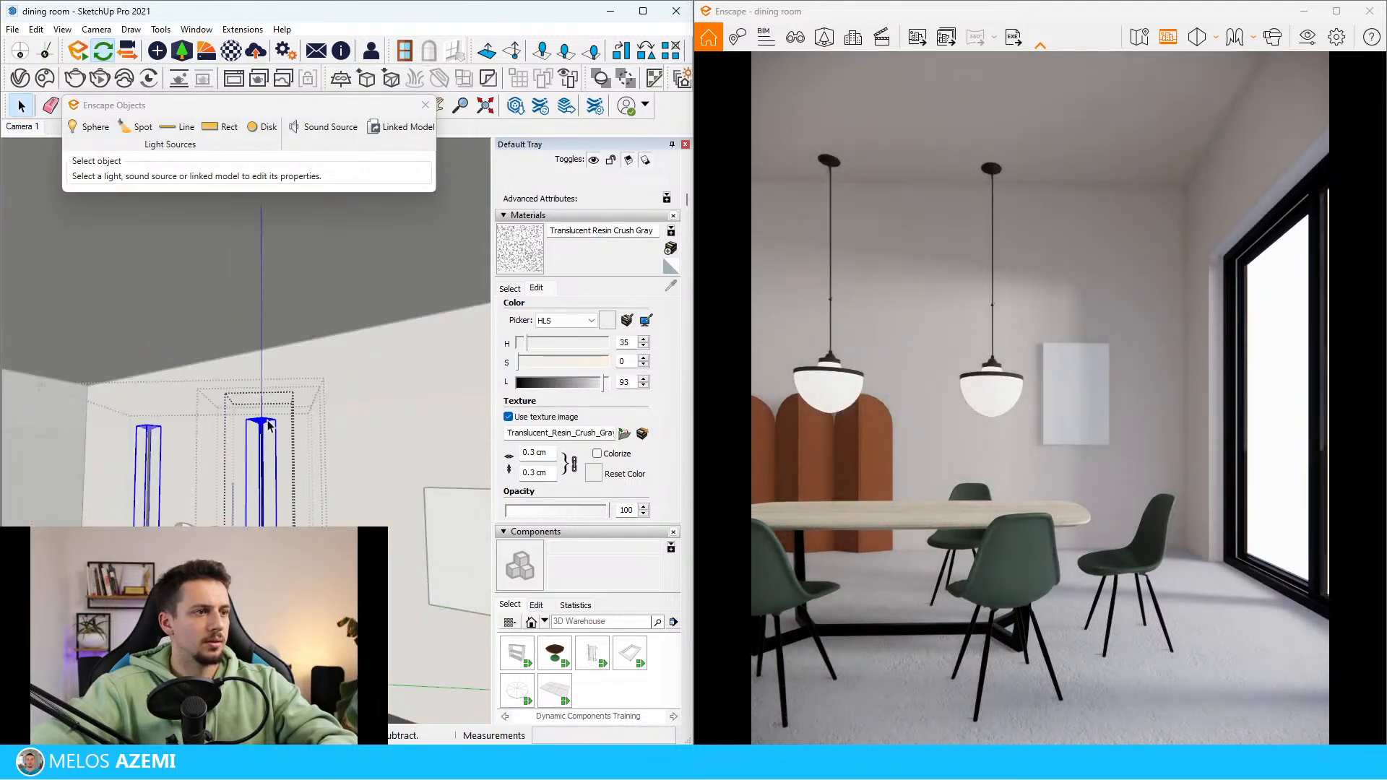
{"action": "double_click", "coordinate": [268, 424]}
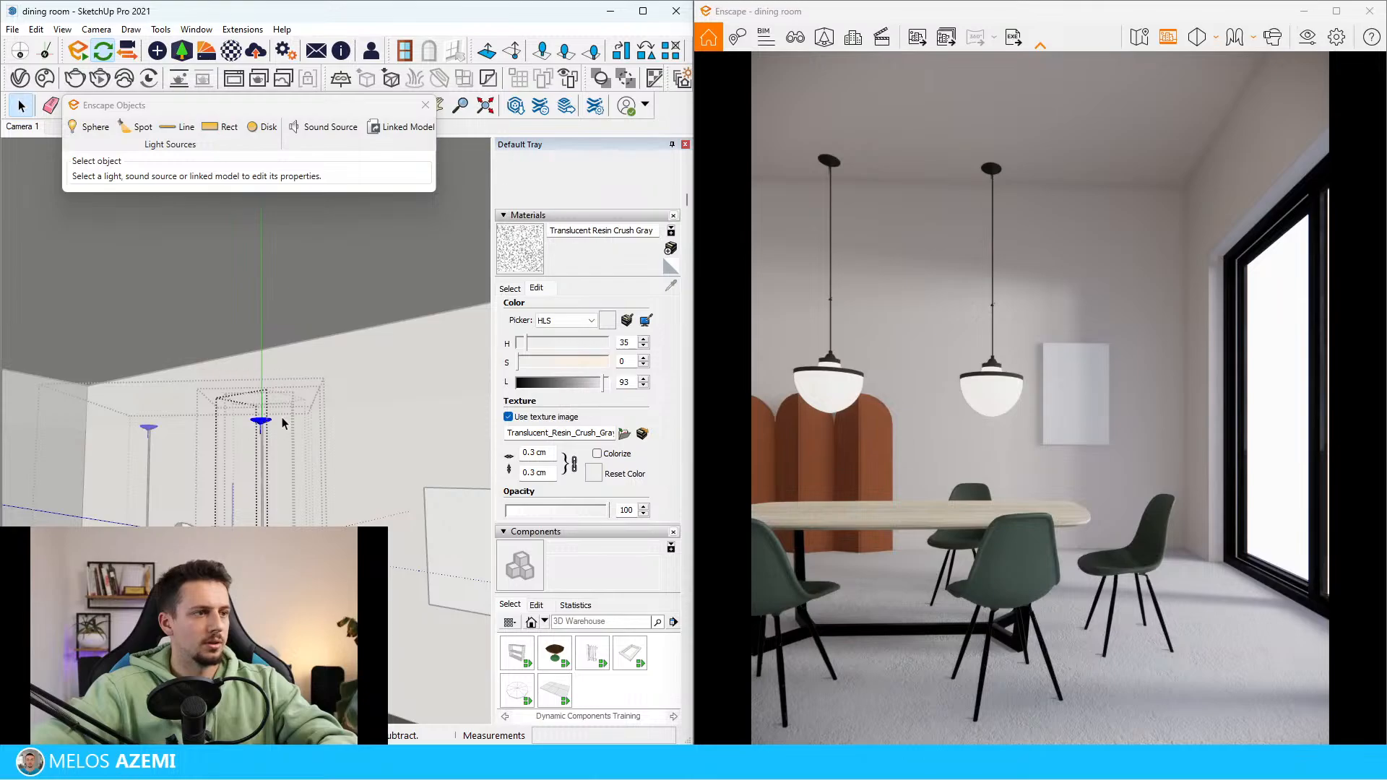
{"action": "key", "text": "Up"}
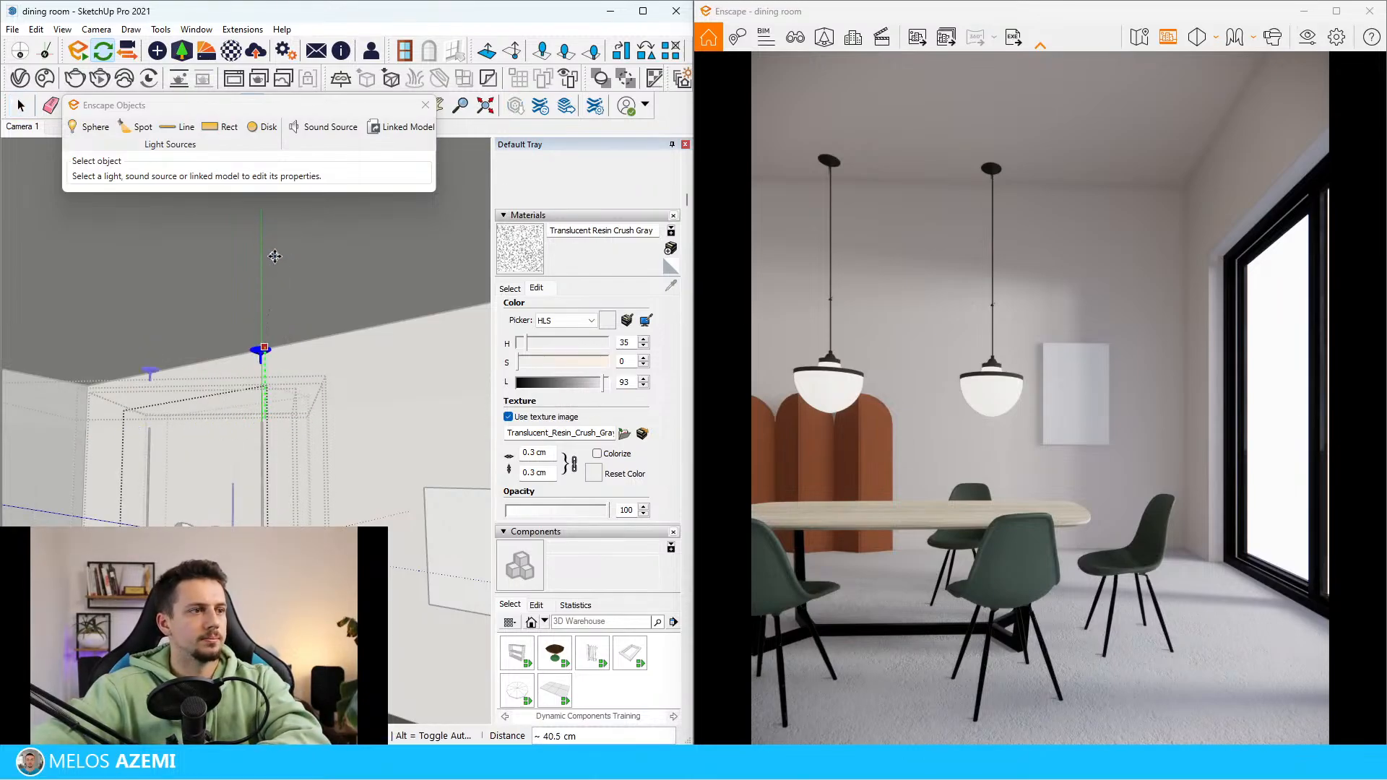
{"action": "left_click", "coordinate": [265, 268]}
Move the canopy a further 92.8 cm up toward the raised ceiling and leave its nested component
{"action": "scroll", "coordinate": [278, 279], "scroll_direction": "up", "scroll_amount": 1}
{"action": "left_click", "coordinate": [257, 410]}
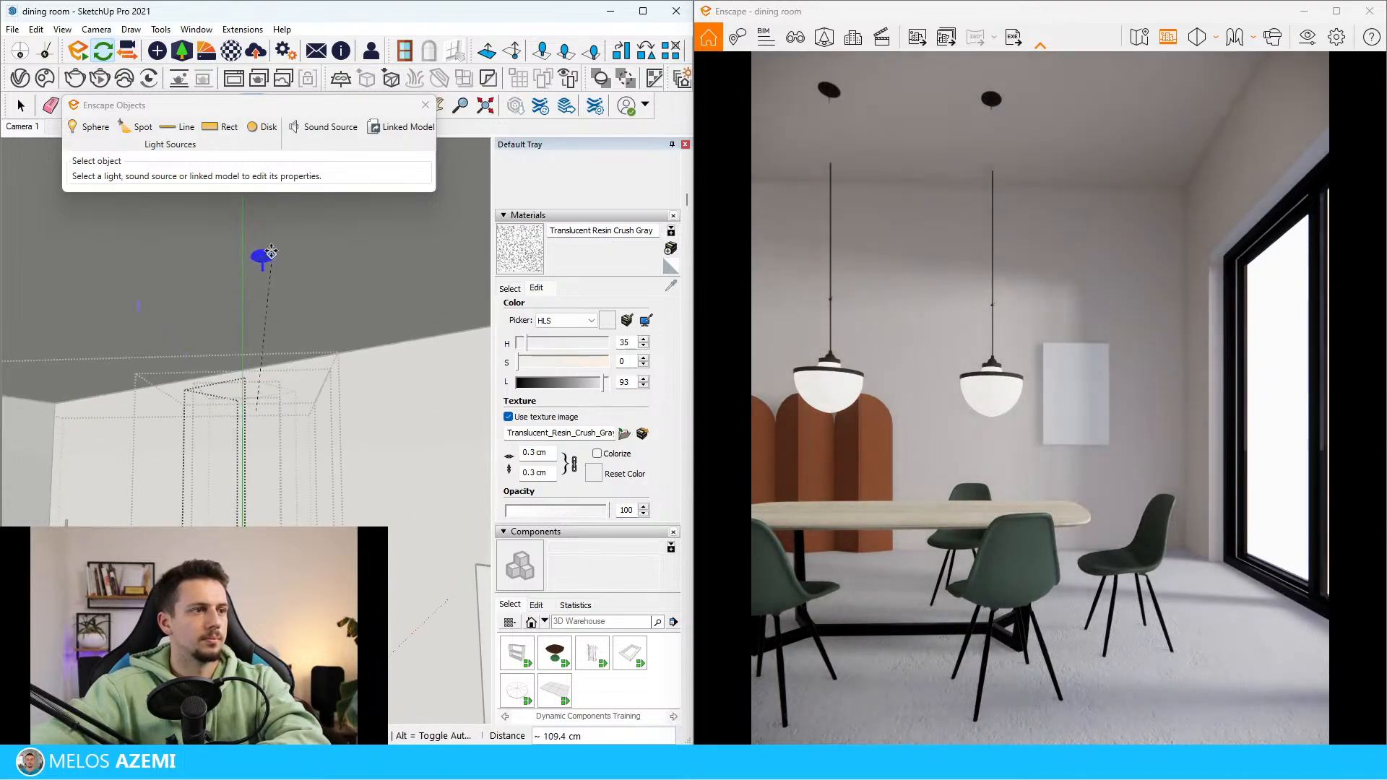
{"action": "key", "text": "Up"}
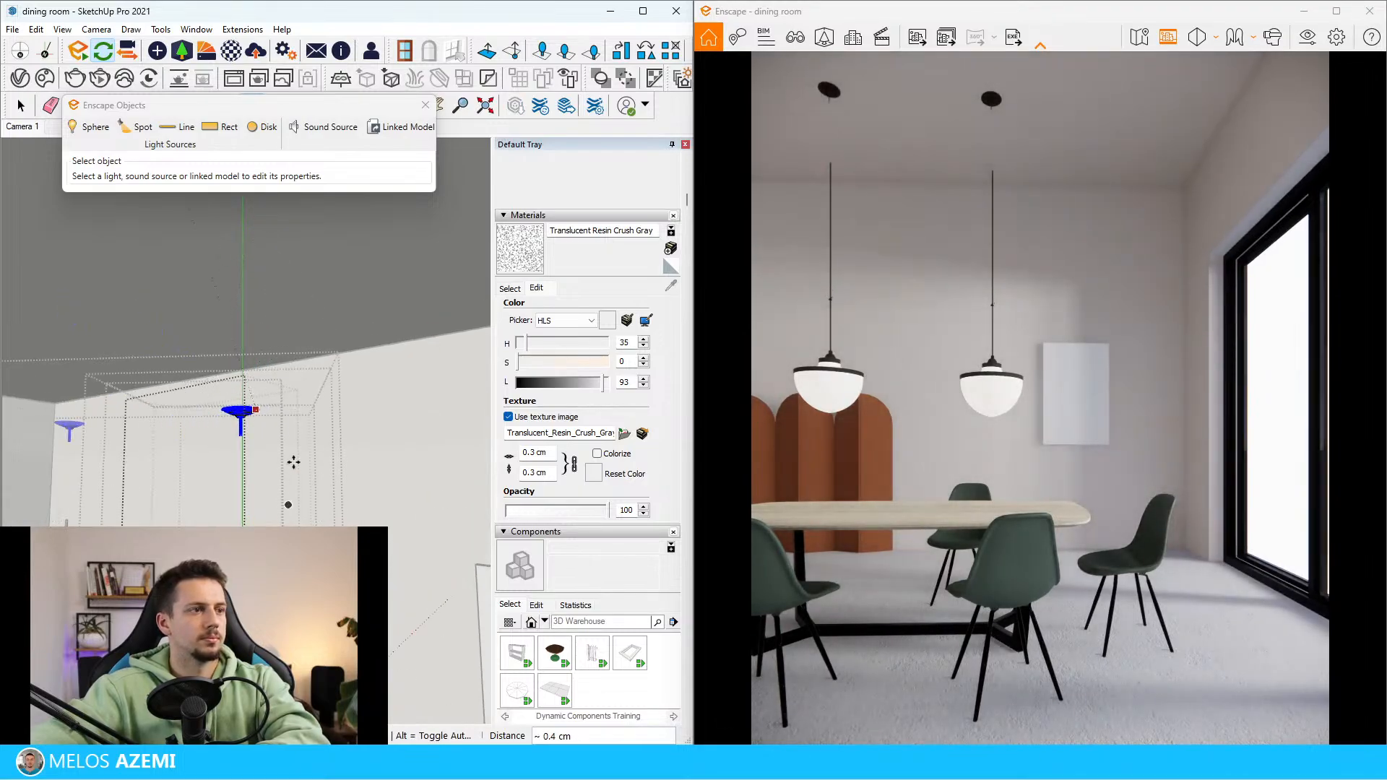
{"action": "key", "text": "Left"}
{"action": "scroll", "coordinate": [283, 302], "scroll_direction": "down", "scroll_amount": 2}
{"action": "middle_click_drag", "start_coordinate": [249, 301], "coordinate": [290, 271]}
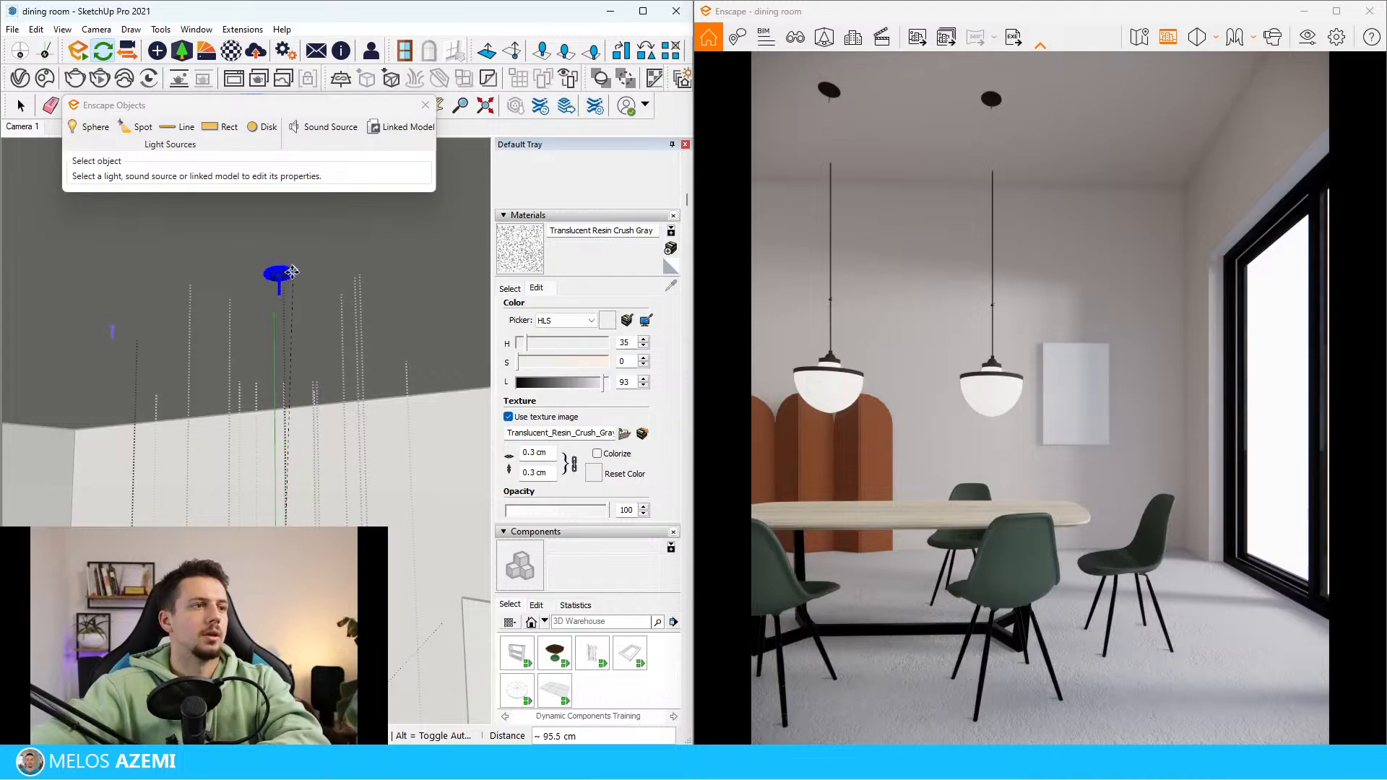
{"action": "left_click", "coordinate": [284, 301]}
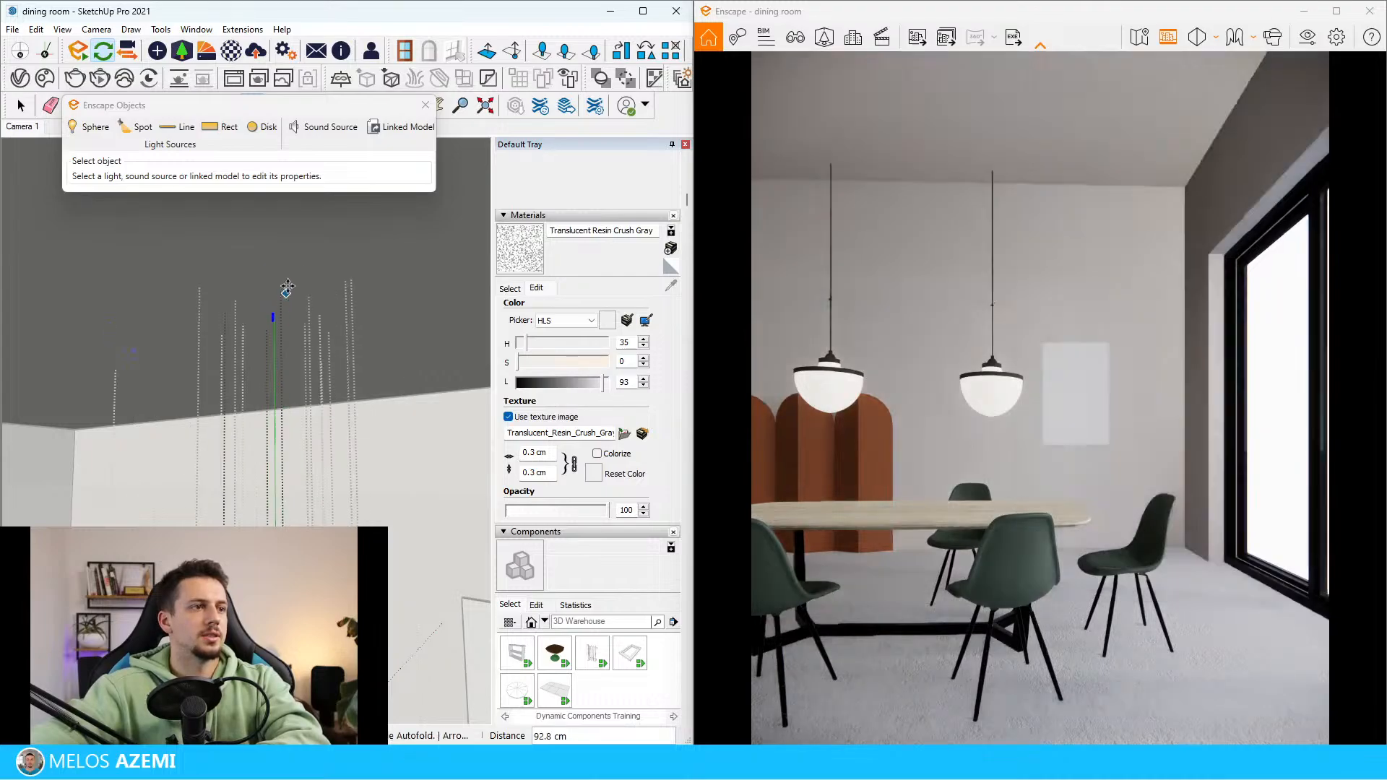
{"action": "mouse_move", "coordinate": [285, 297]}
{"action": "middle_mouse_down", "text": "shift"}
{"action": "mouse_move", "coordinate": [304, 197]}
{"action": "mouse_move", "coordinate": [282, 522]}
{"action": "middle_mouse_up", "text": "shift"}
{"action": "key", "text": "space"}
{"action": "key", "text": "Escape"}
{"action": "key", "text": "Escape"}
{"action": "key", "text": "Escape"}
{"action": "scroll", "coordinate": [283, 534], "scroll_direction": "down", "scroll_amount": 1}
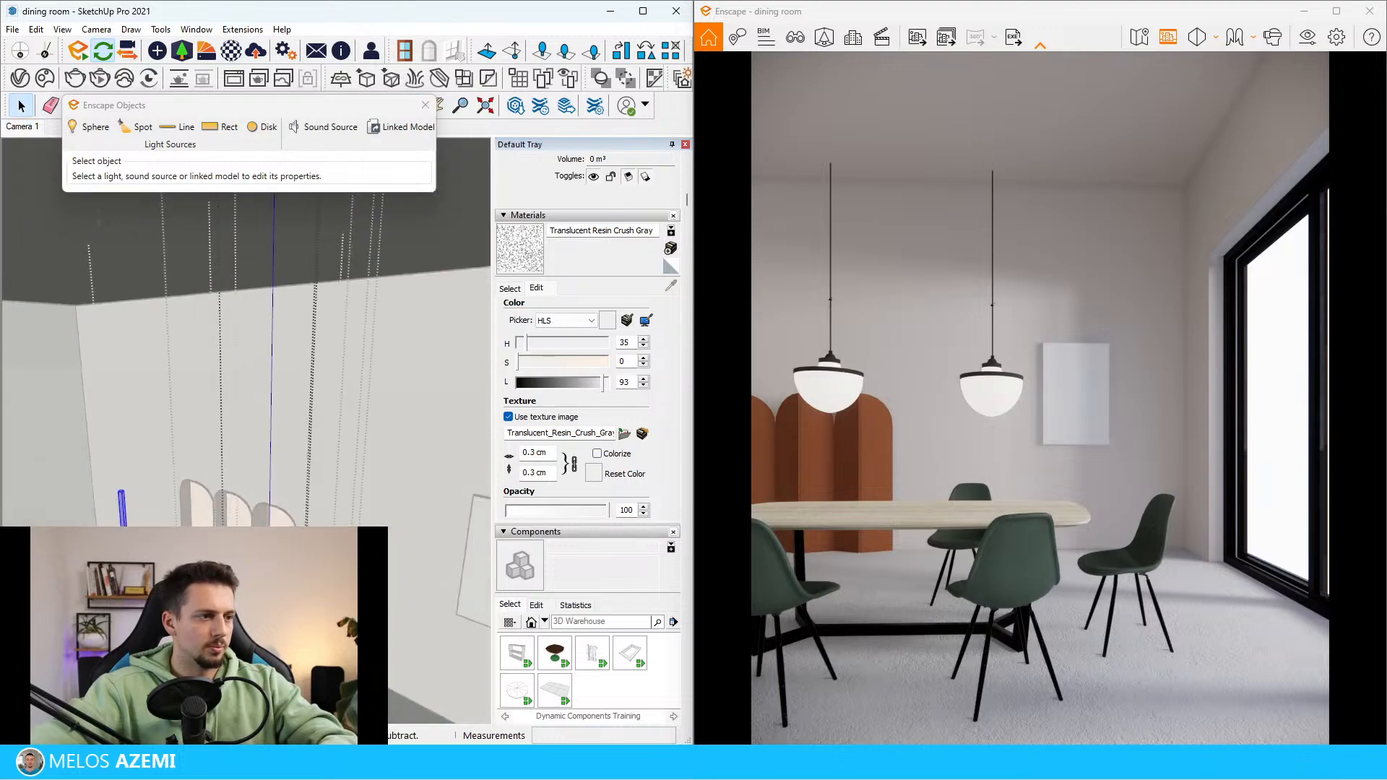
Open the nested pendant component, extend the rod's top face up to the canopy at the ceiling with Push/Pull, and leave the component
{"action": "double_click", "coordinate": [282, 542]}
{"action": "double_click", "coordinate": [282, 542]}
{"action": "double_click", "coordinate": [282, 542]}
{"action": "left_click", "coordinate": [277, 539]}
{"action": "scroll", "coordinate": [278, 539], "scroll_direction": "up", "scroll_amount": 4}
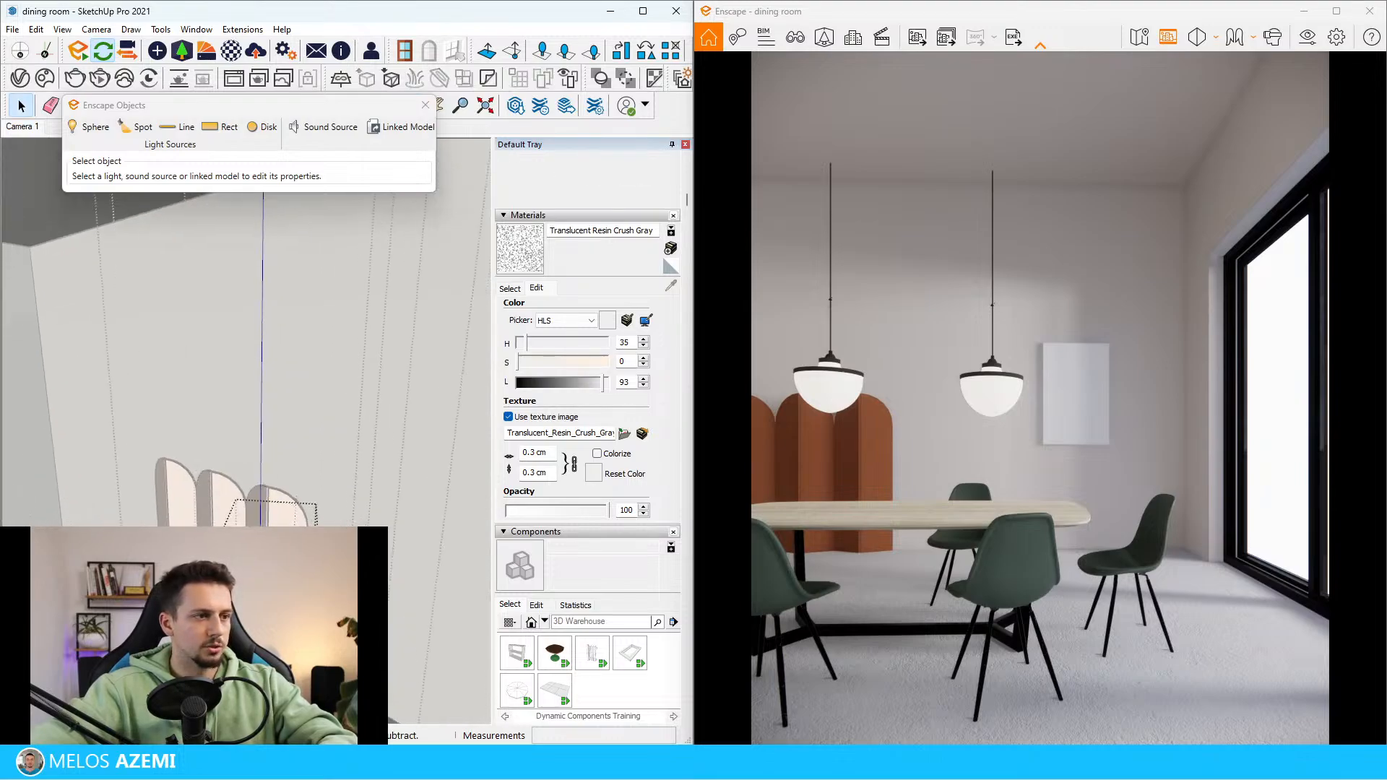
{"action": "key", "text": "p"}
{"action": "left_click", "coordinate": [278, 542]}
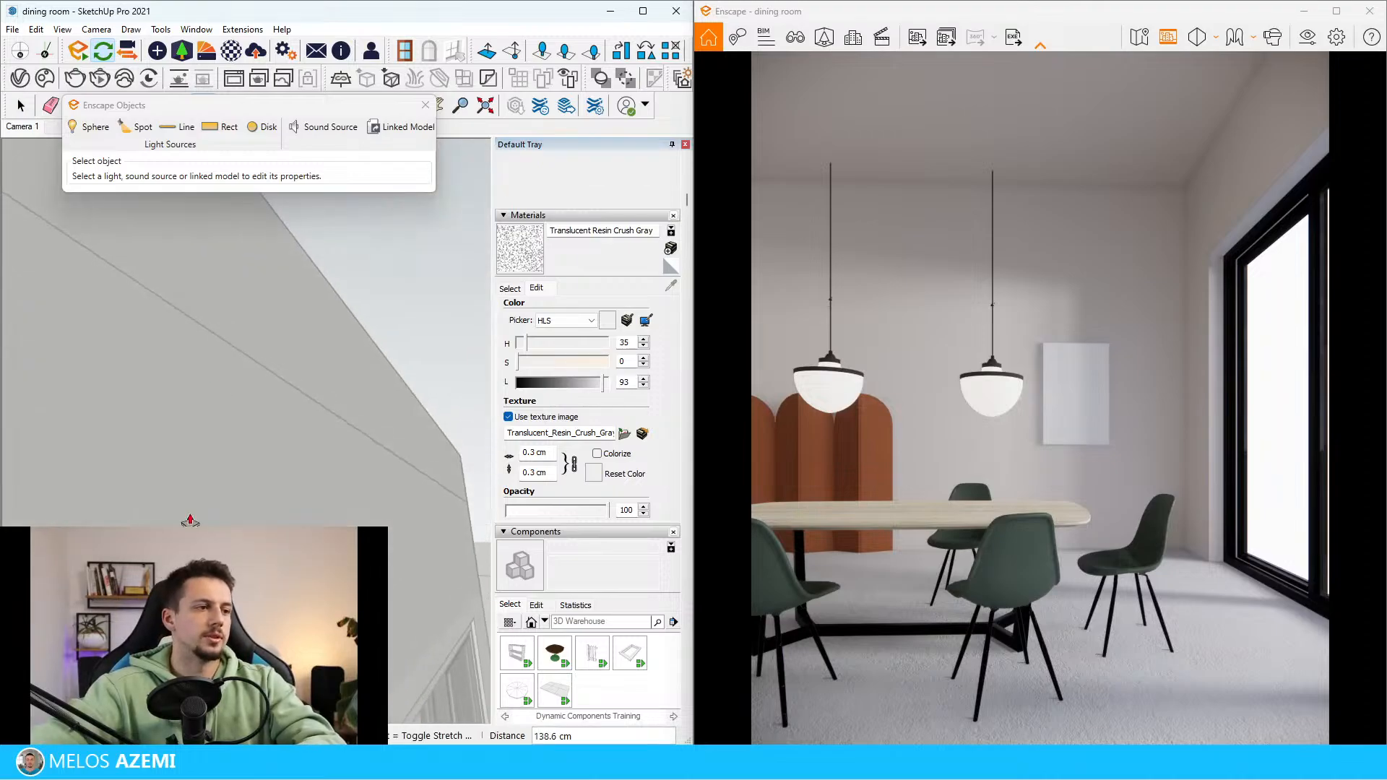
{"action": "key", "text": "Escape"}
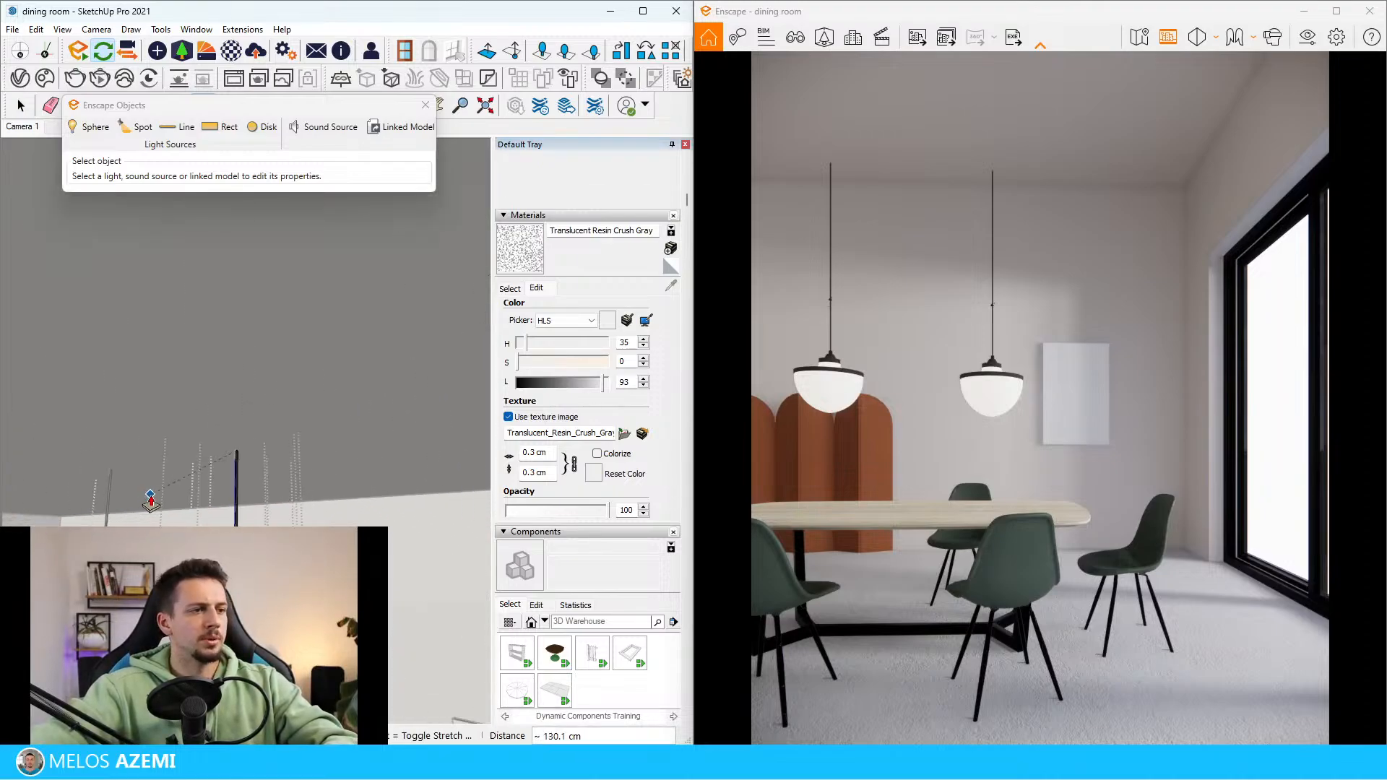
{"action": "key", "text": "space"}
{"action": "scroll", "coordinate": [272, 427], "scroll_direction": "down", "scroll_amount": 10}
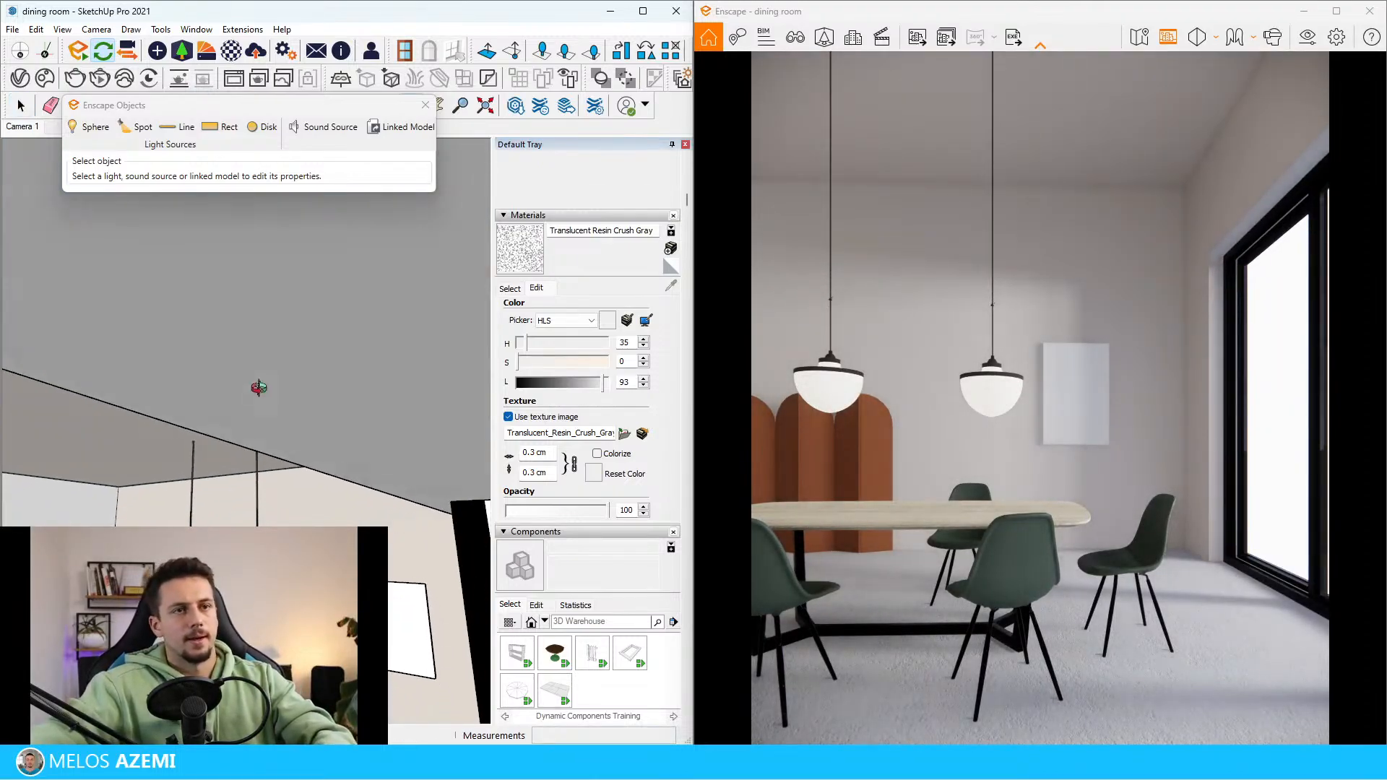
Check the window height in the reference image, then scale the SLIDING WINDOWS component taller, to just below the top of the wall
{"action": "scroll", "coordinate": [258, 401], "scroll_direction": "down", "scroll_amount": 2}
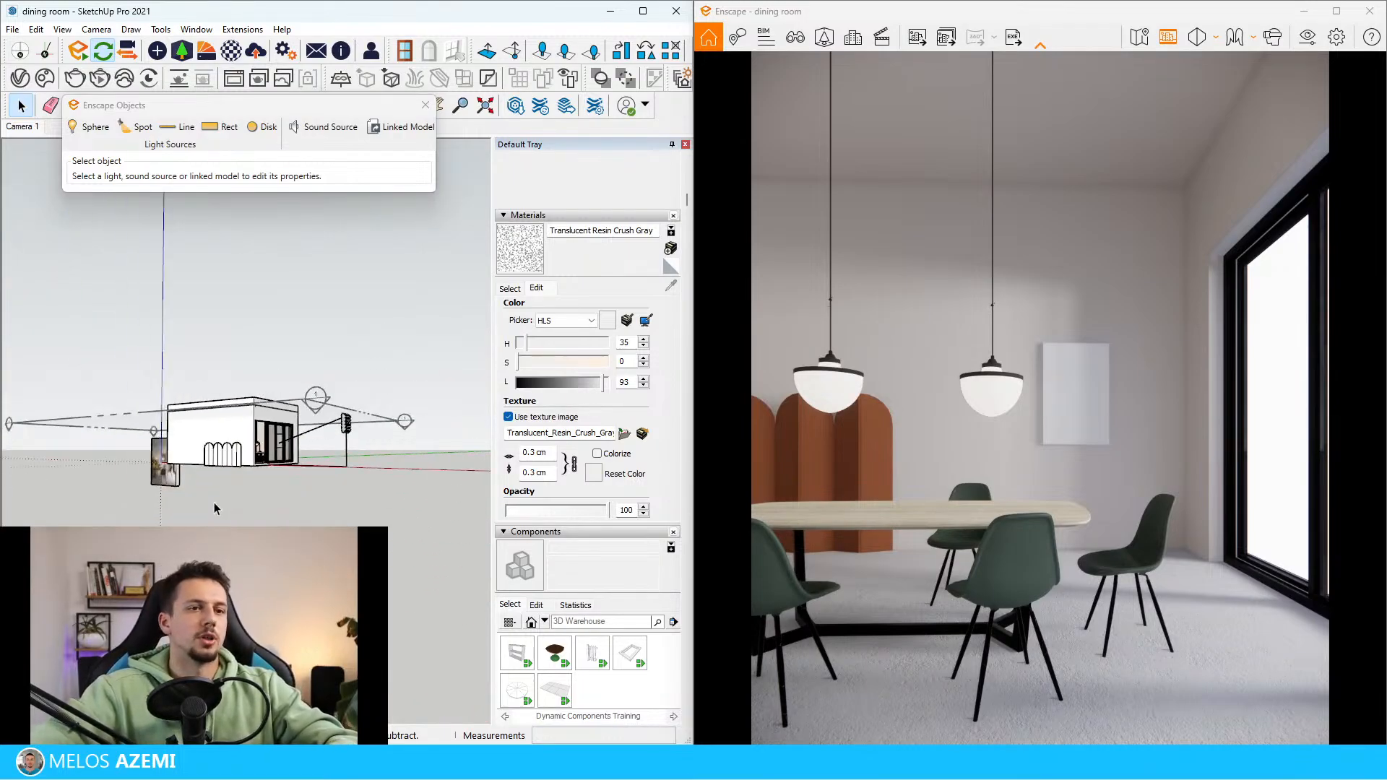
{"action": "scroll", "coordinate": [114, 449], "scroll_direction": "up", "scroll_amount": 10}
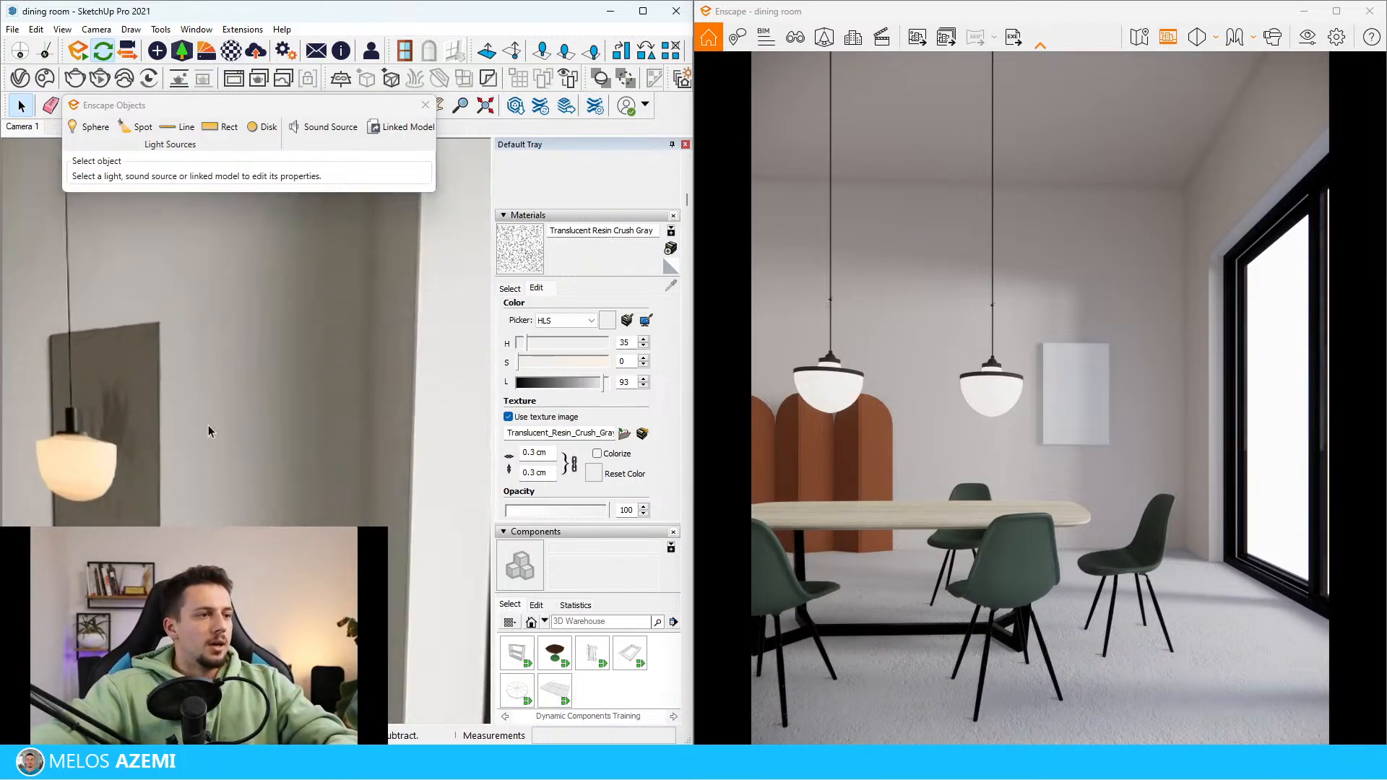
{"action": "scroll", "coordinate": [209, 433], "scroll_direction": "down", "scroll_amount": 4}
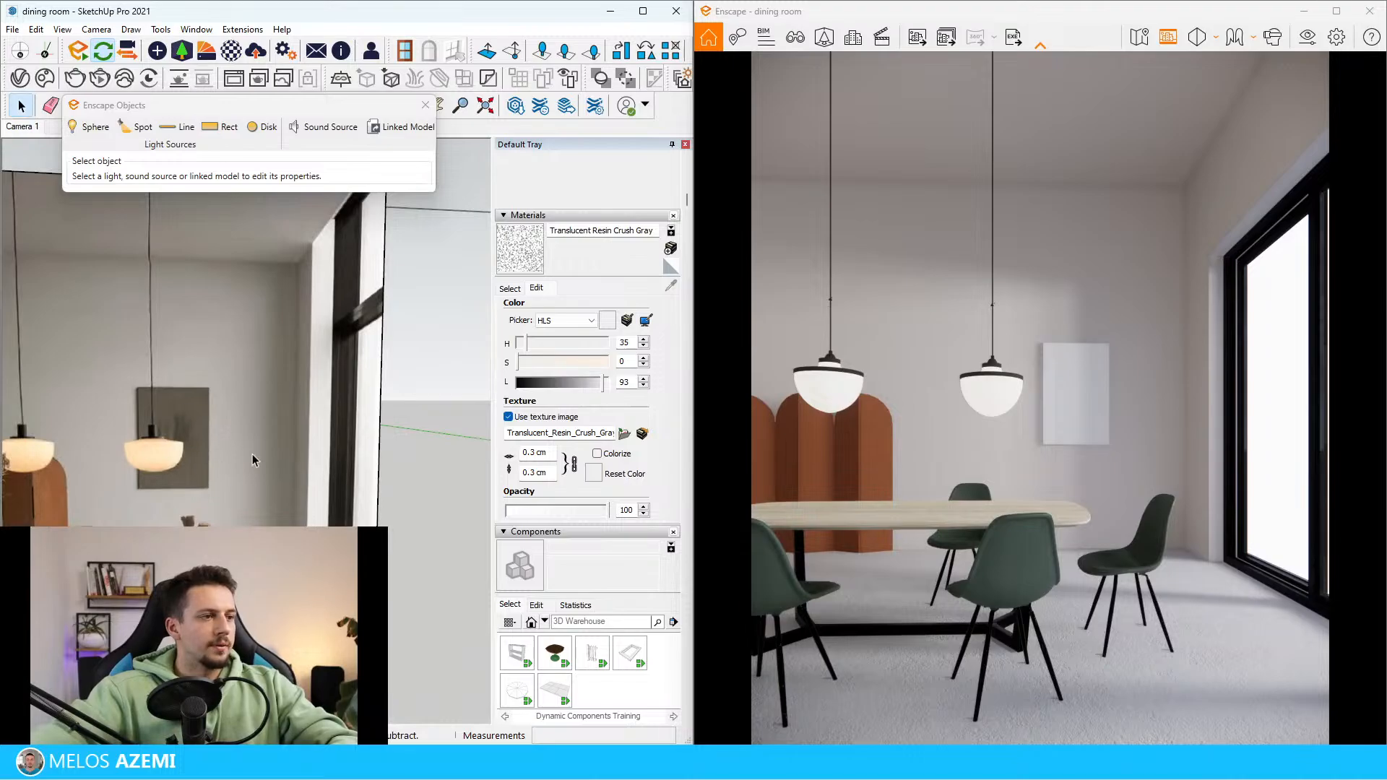
{"action": "scroll", "coordinate": [246, 450], "scroll_direction": "down", "scroll_amount": 3}
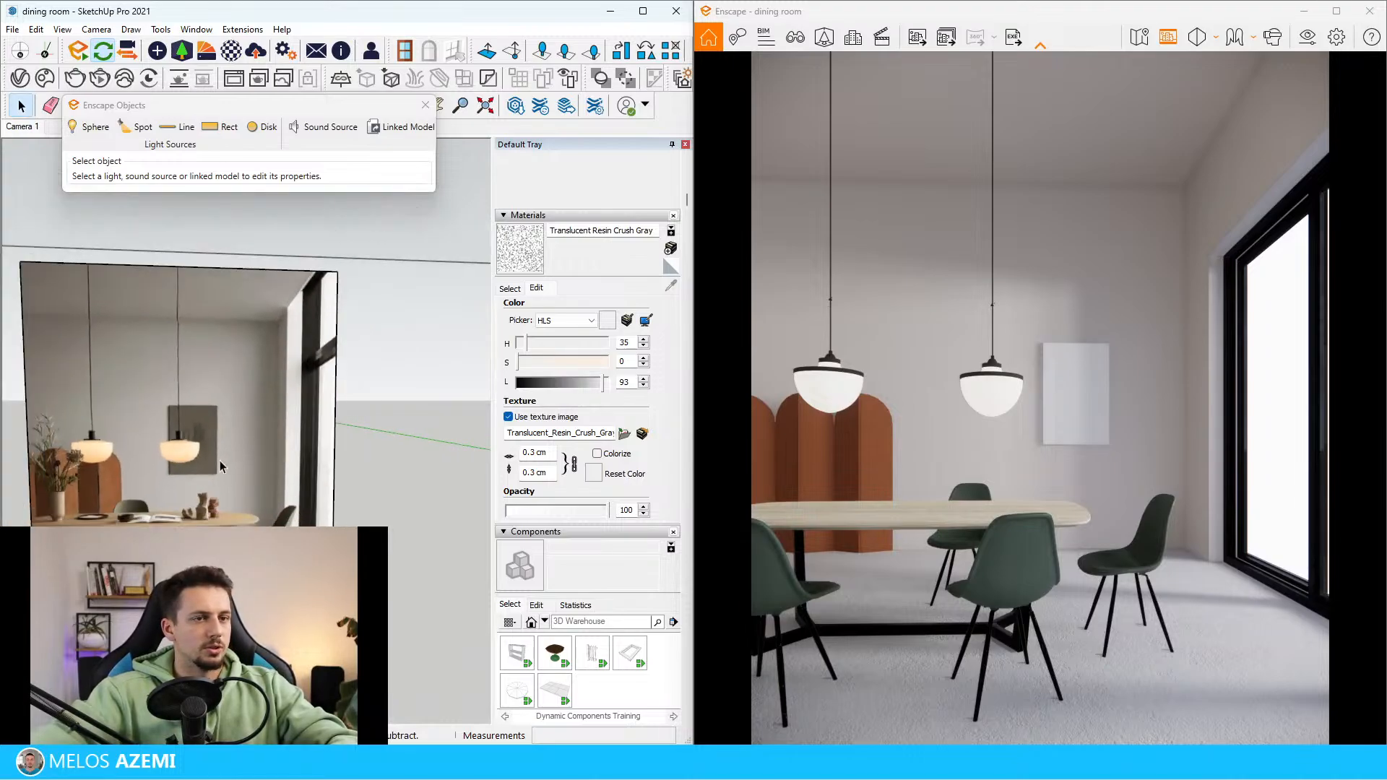
{"action": "scroll", "coordinate": [20, 490], "scroll_direction": "down", "scroll_amount": 5}
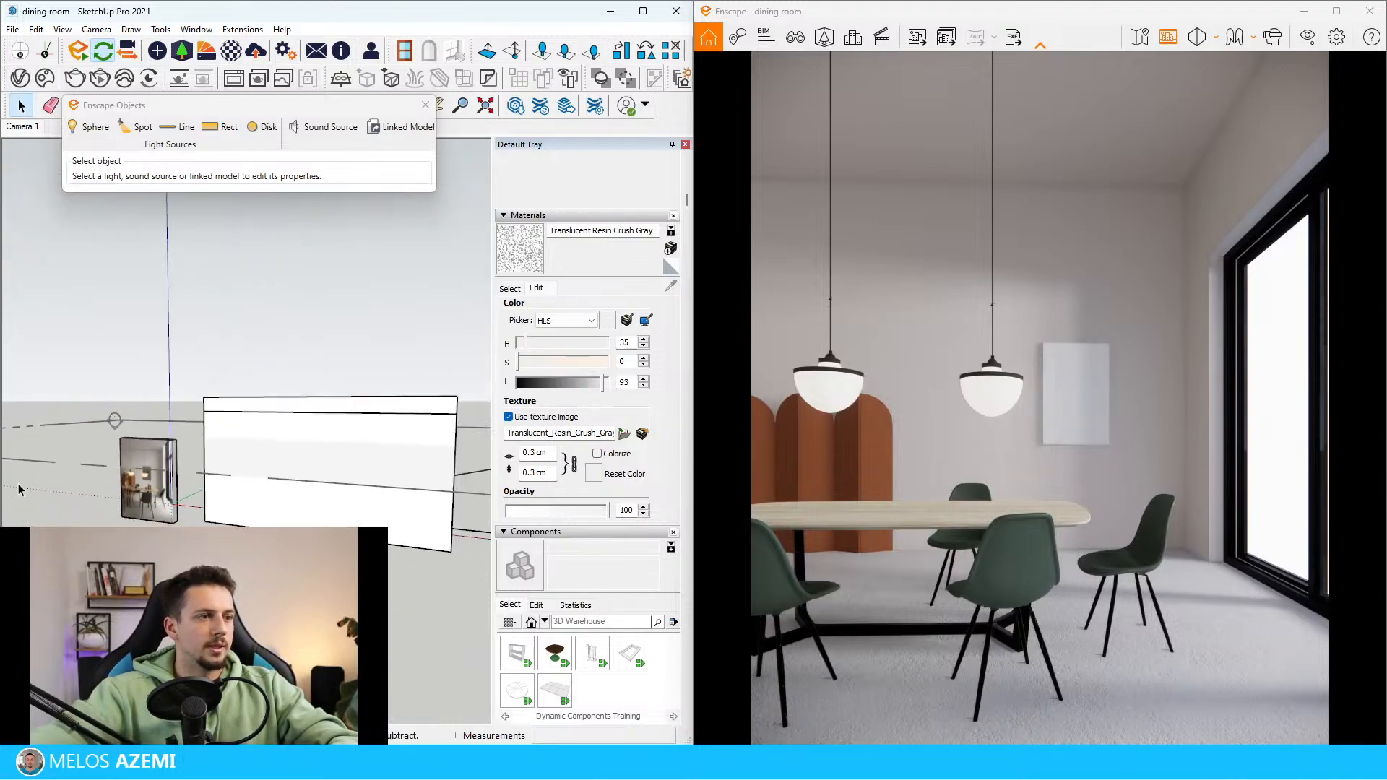
{"action": "scroll", "coordinate": [20, 490], "scroll_direction": "down", "scroll_amount": 2}
{"action": "middle_click_drag", "start_coordinate": [289, 486], "coordinate": [144, 485]}
{"action": "scroll", "coordinate": [498, 483], "scroll_direction": "up", "scroll_amount": 5}
{"action": "middle_click_drag", "start_coordinate": [284, 484], "coordinate": [149, 483]}
{"action": "left_click", "coordinate": [211, 482]}
{"action": "scroll", "coordinate": [211, 483], "scroll_direction": "down", "scroll_amount": 1}
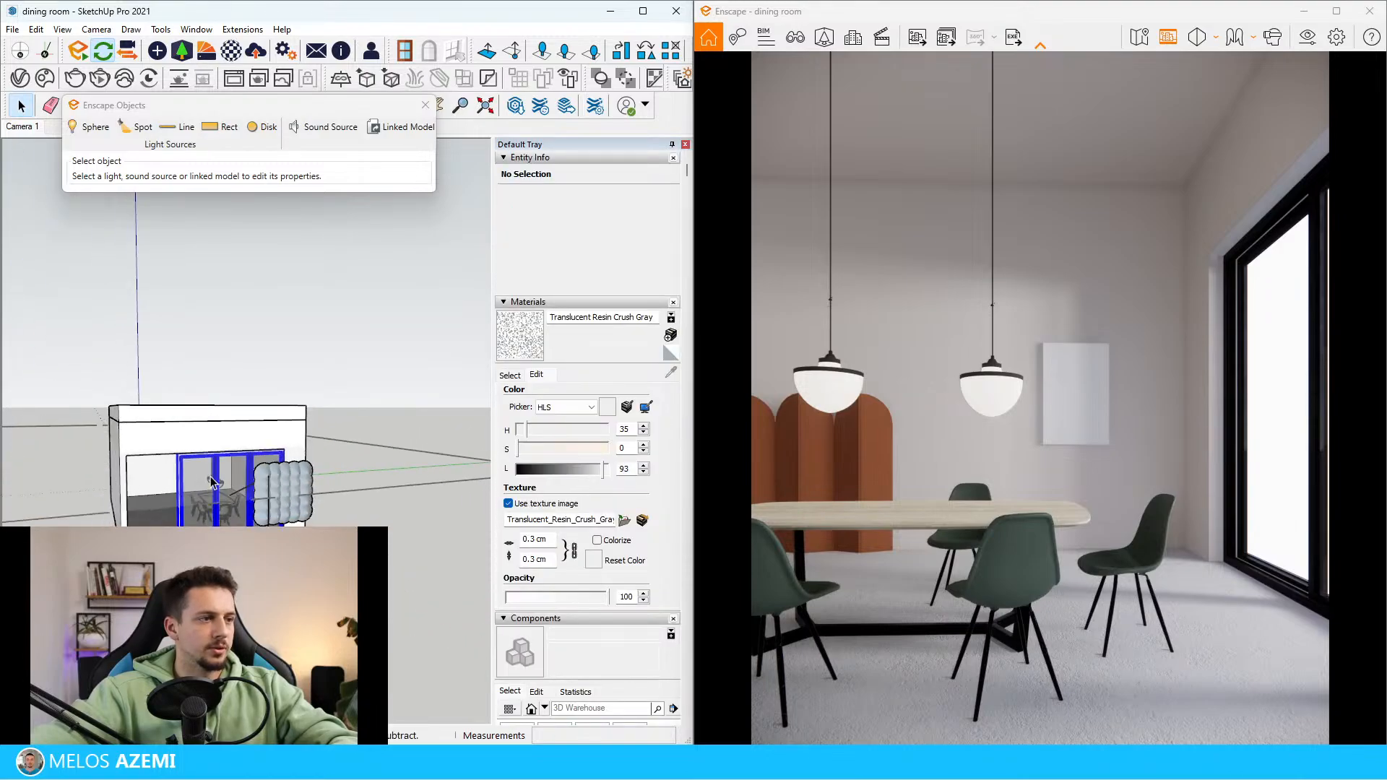
Open the room group and try to draw a rectangle on the outer wall face over the raised part of the sliding window
{"action": "scroll", "coordinate": [178, 472], "scroll_direction": "up", "scroll_amount": 2}
{"action": "key", "text": "s"}
{"action": "left_click_drag", "start_coordinate": [113, 413], "coordinate": [93, 413]}
{"action": "key", "text": "space"}
{"action": "double_click", "coordinate": [89, 408]}
{"action": "scroll", "coordinate": [88, 419], "scroll_direction": "up", "scroll_amount": 2}
{"action": "middle_click_drag", "start_coordinate": [77, 425], "coordinate": [87, 426]}
{"action": "left_click", "coordinate": [87, 427]}
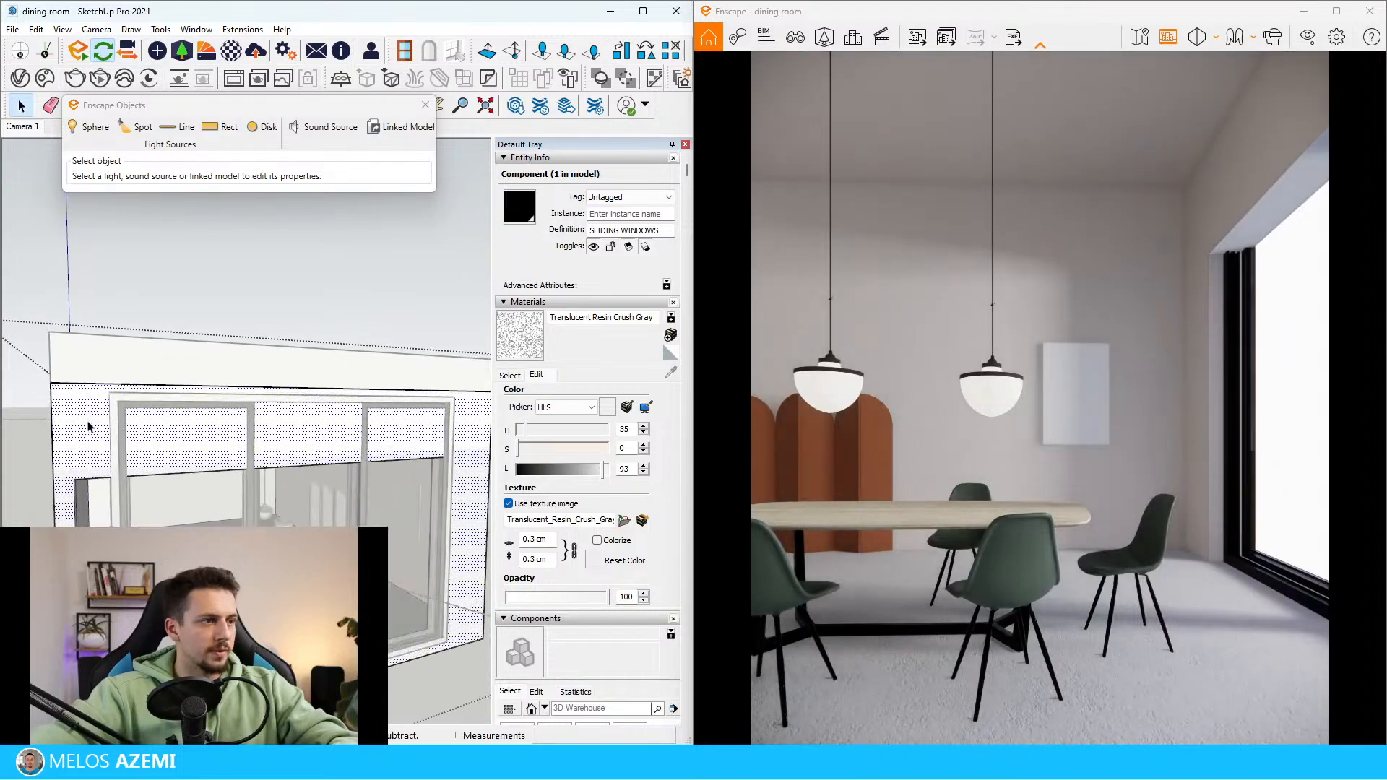
{"action": "key", "text": "r"}
{"action": "scroll", "coordinate": [85, 412], "scroll_direction": "up", "scroll_amount": 2}
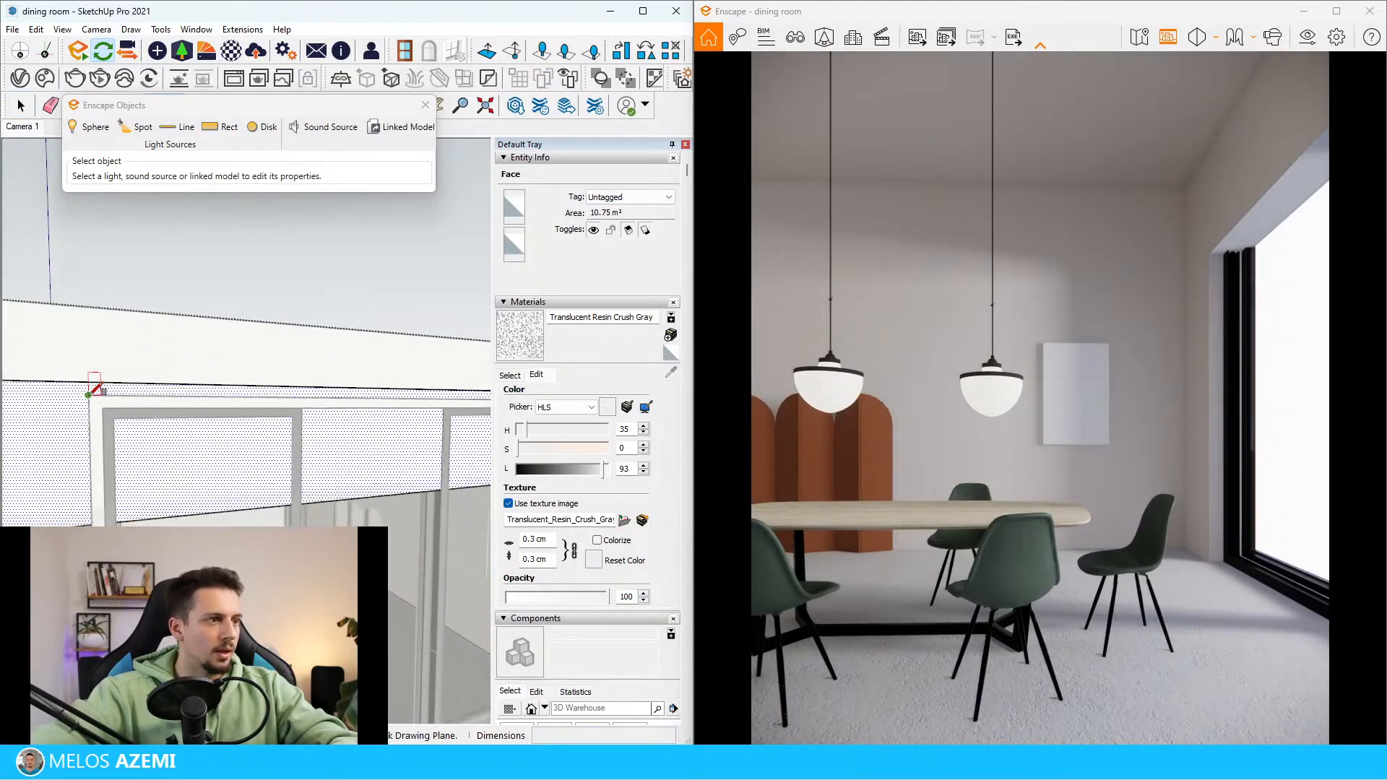
{"action": "left_click", "coordinate": [88, 395]}
{"action": "scroll", "coordinate": [26, 384], "scroll_direction": "down", "scroll_amount": 3}
{"action": "scroll", "coordinate": [403, 441], "scroll_direction": "up", "scroll_amount": 4}
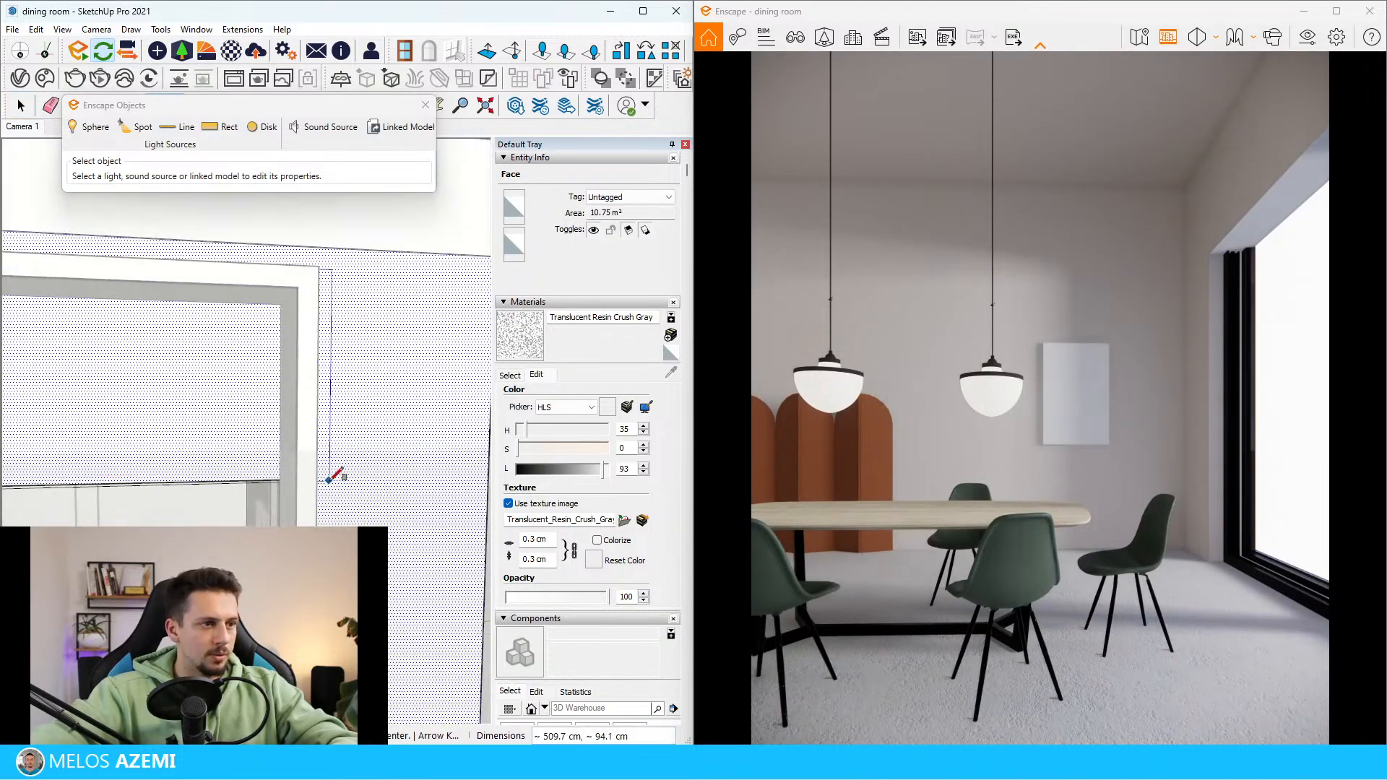
{"action": "left_click", "coordinate": [317, 479]}
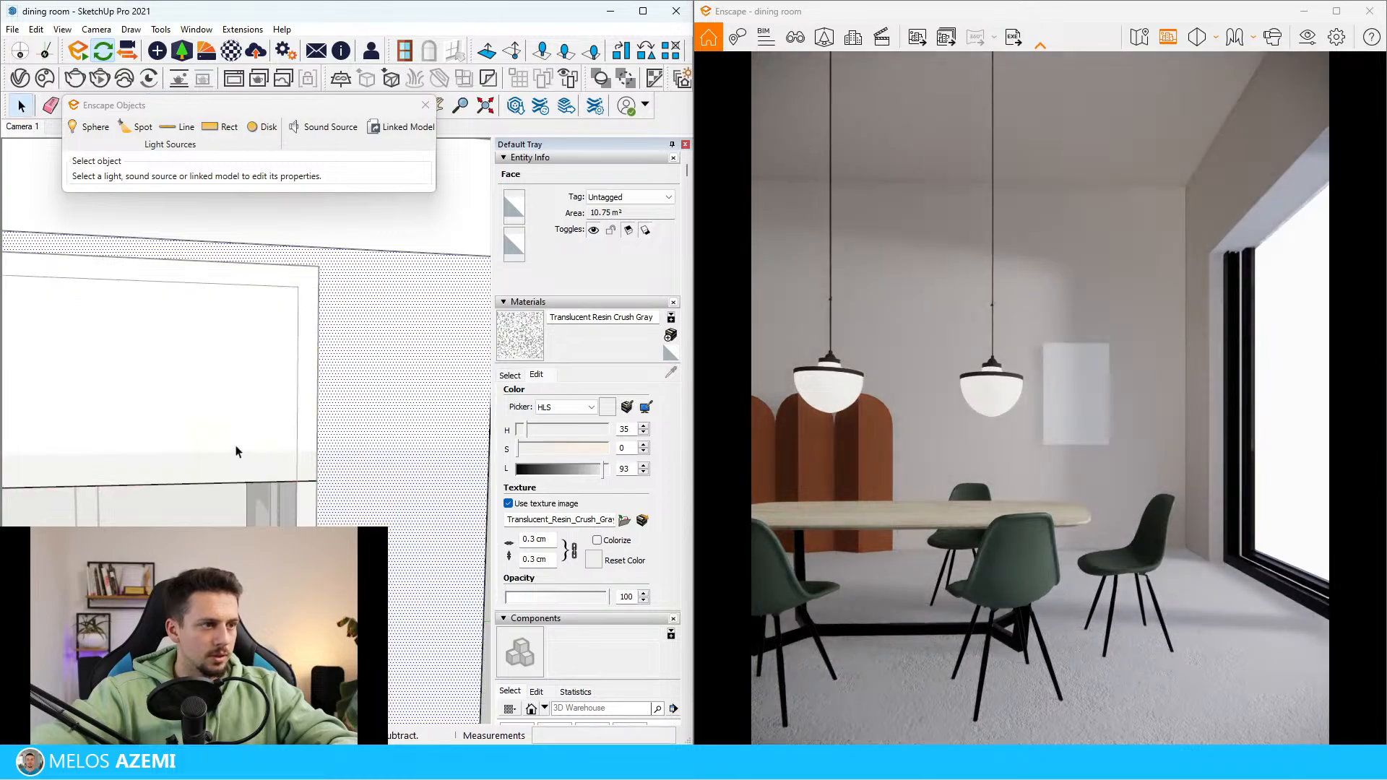
Try to push the rectangle through the wall and delete the wall section above the window opening
{"action": "key", "text": "p"}
{"action": "left_click", "coordinate": [256, 448]}
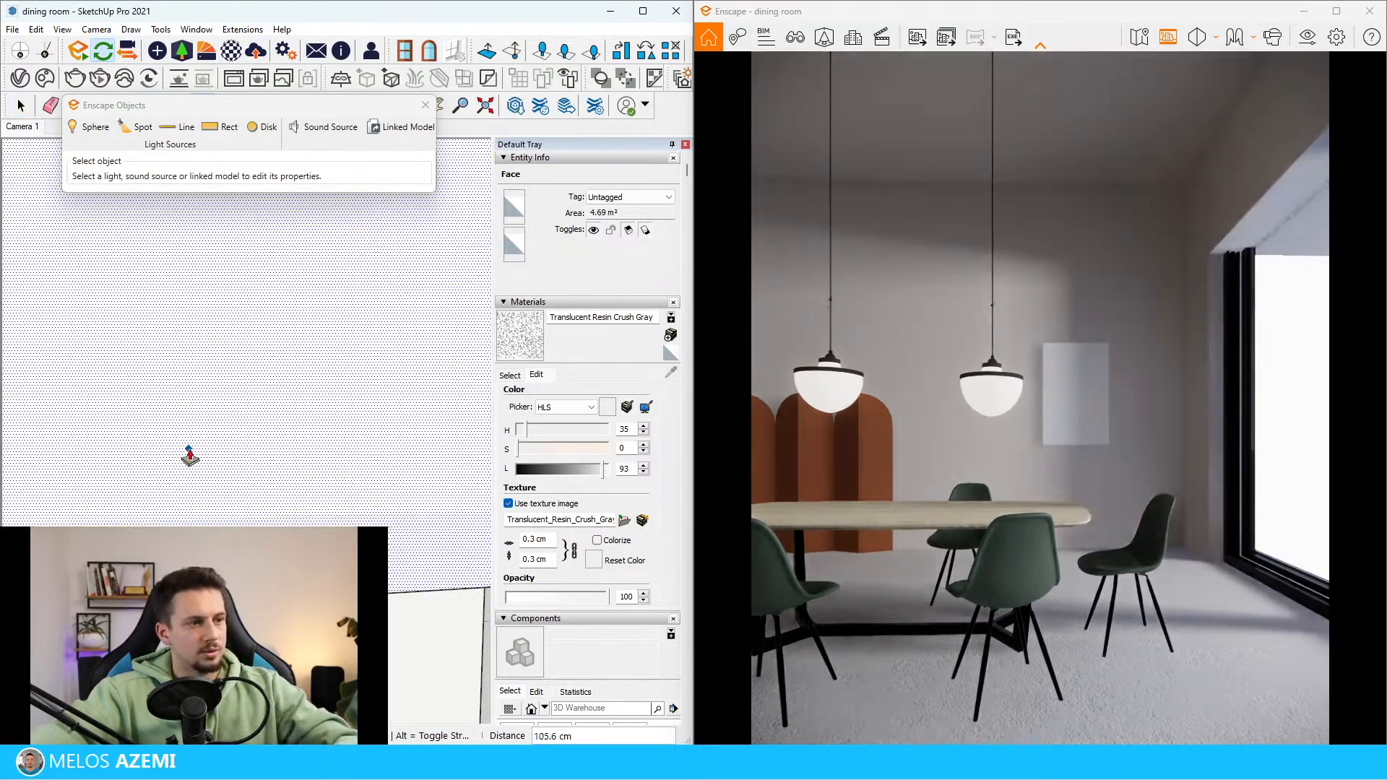
{"action": "key", "text": "space"}
{"action": "left_click", "coordinate": [230, 416]}
{"action": "key", "text": "Delete"}
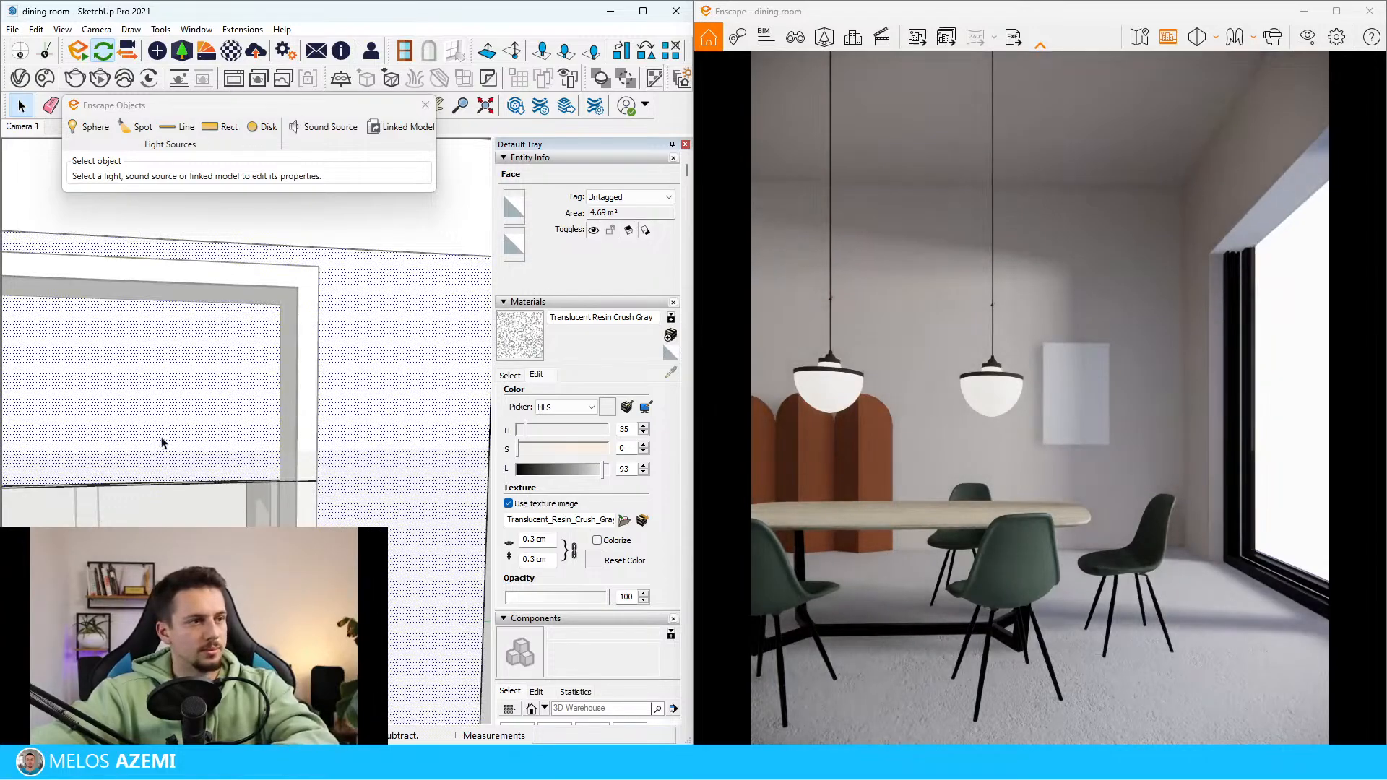
{"action": "left_click", "coordinate": [160, 449]}
{"action": "scroll", "coordinate": [156, 464], "scroll_direction": "up", "scroll_amount": 1}
{"action": "middle_click_drag", "start_coordinate": [156, 464], "coordinate": [623, 330]}
{"action": "left_click", "coordinate": [302, 401]}
{"action": "key", "text": "Delete"}
{"action": "triple_click", "coordinate": [240, 382]}
{"action": "scroll", "coordinate": [245, 427], "scroll_direction": "down", "scroll_amount": 2}
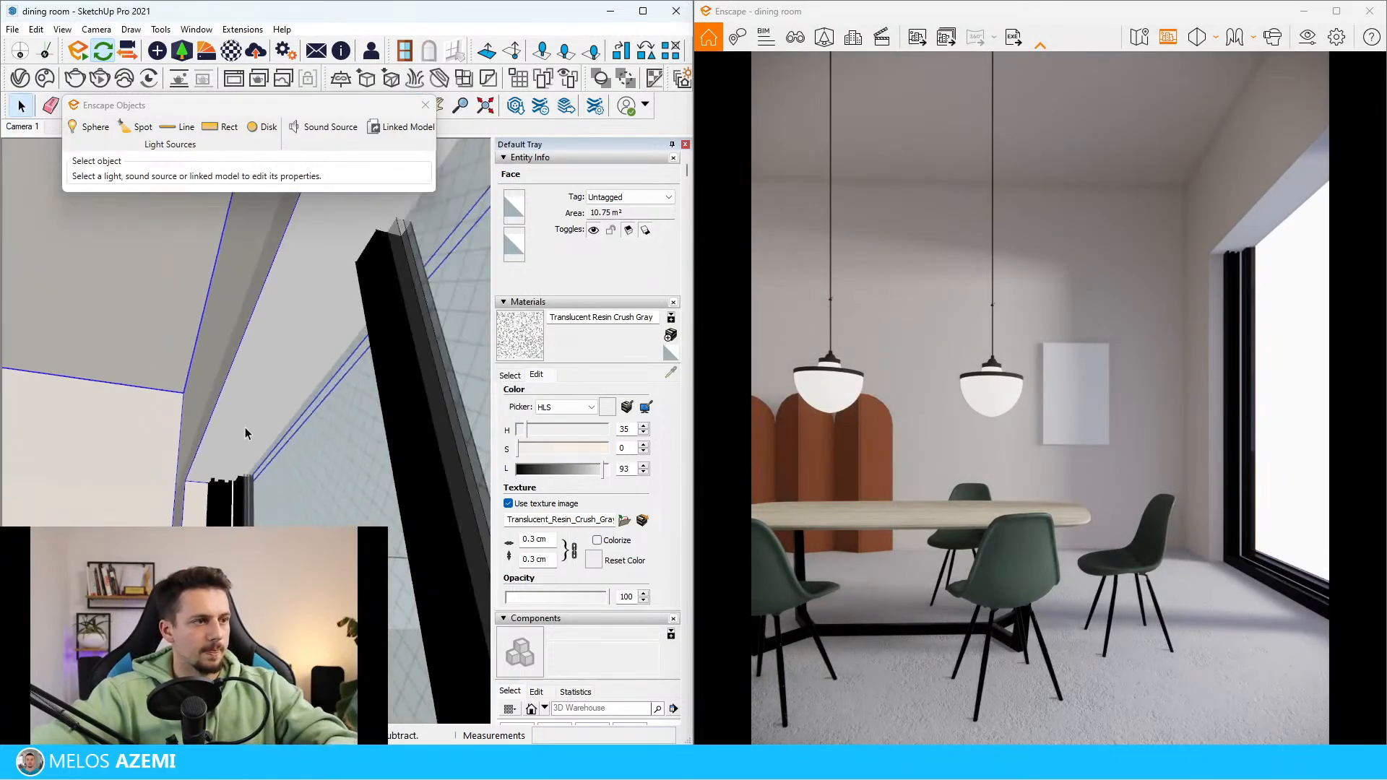
Inside the room, select the underside of the wall above the window opening and push it up about 79.6 cm
{"action": "double_click", "coordinate": [258, 374]}
{"action": "left_click", "coordinate": [259, 376]}
{"action": "key", "text": "p"}
{"action": "left_click", "coordinate": [263, 413]}
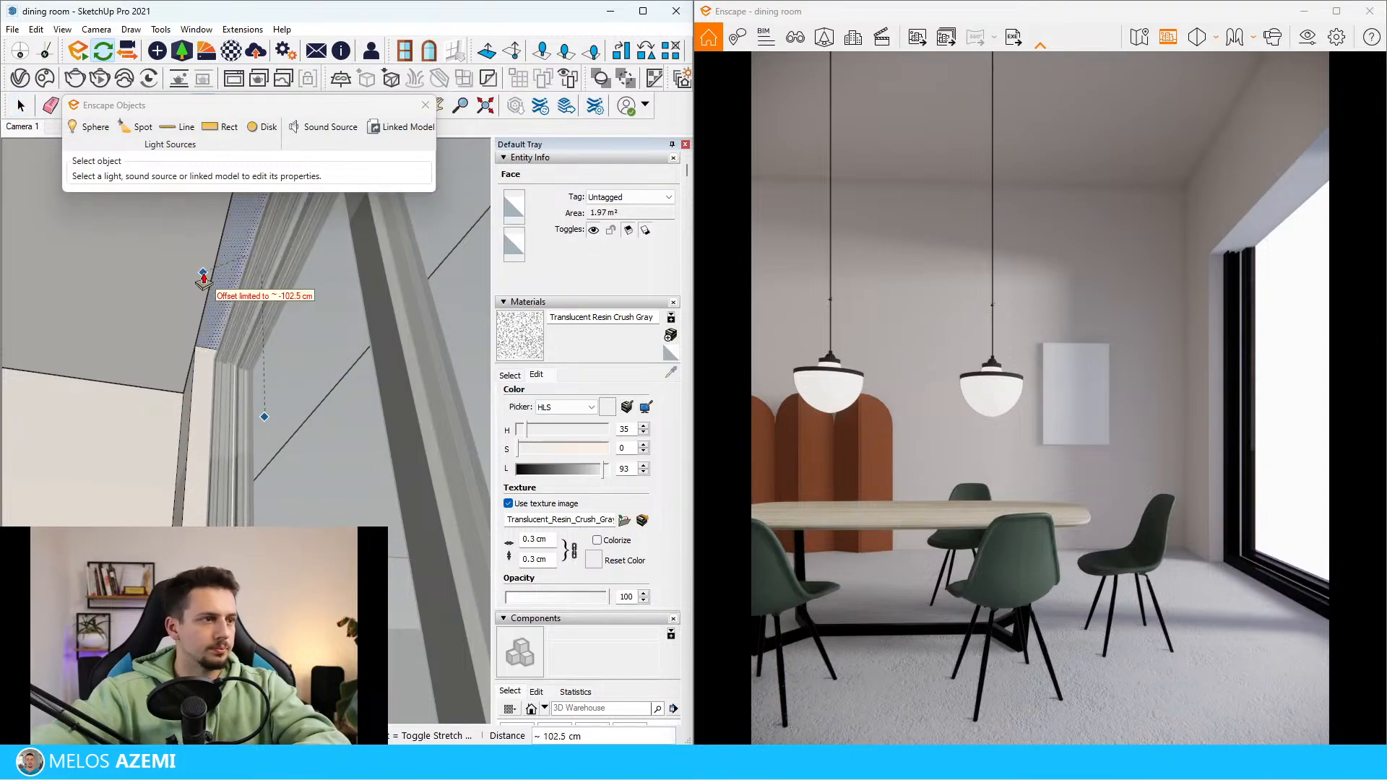
{"action": "middle_click_drag", "start_coordinate": [206, 361], "coordinate": [362, 426]}
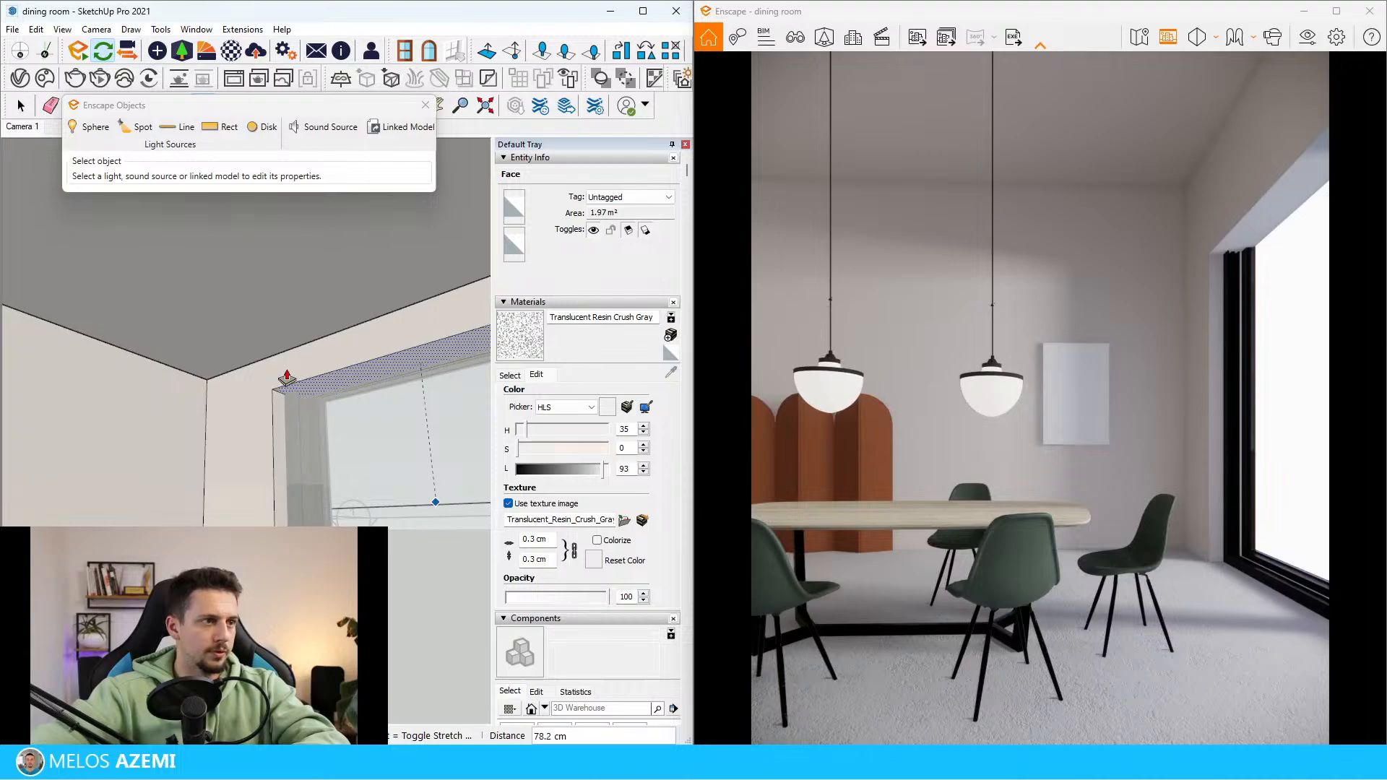
{"action": "left_click", "coordinate": [291, 373]}
{"action": "scroll", "coordinate": [344, 388], "scroll_direction": "up", "scroll_amount": 4}
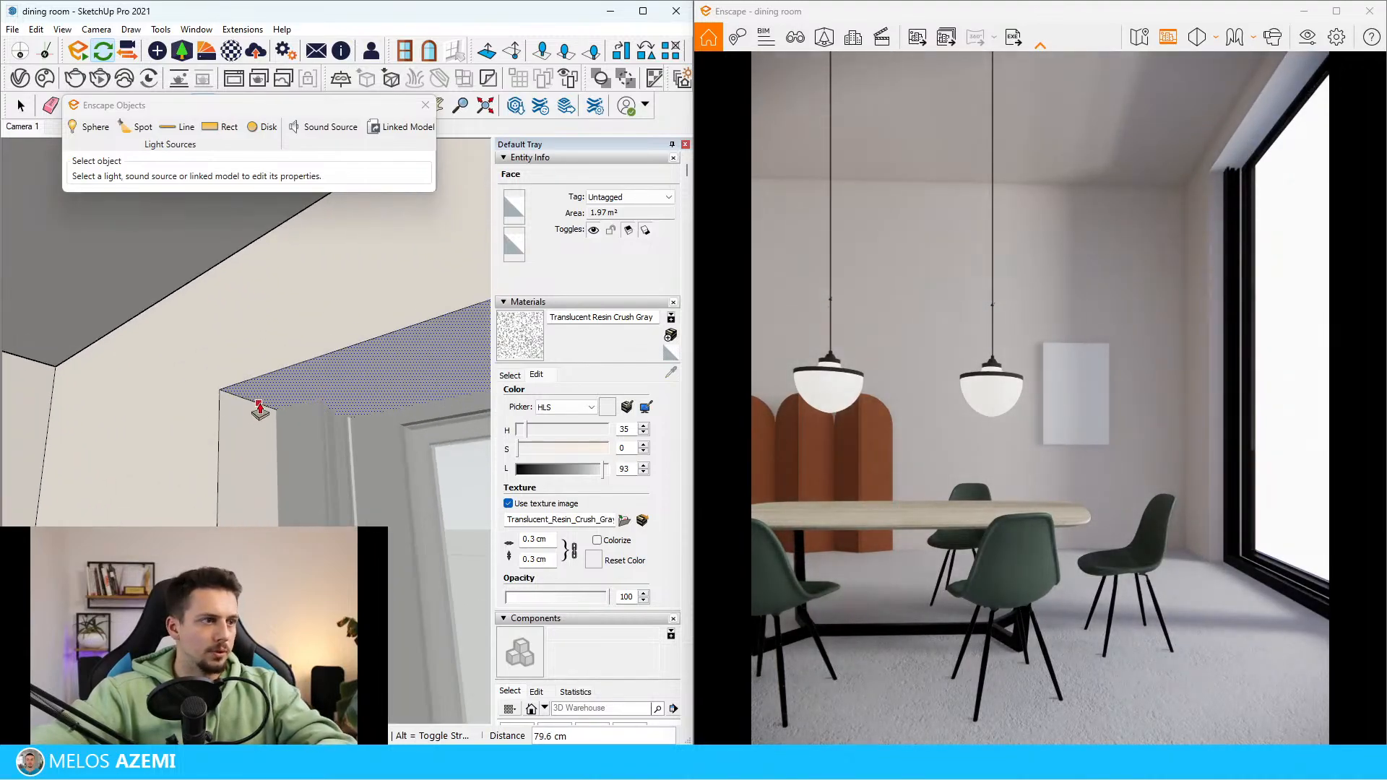
Adjust the top of the window opening to the upper edge of the sliding window frame and leave the Push/Pull tool
{"action": "left_click", "coordinate": [260, 409]}
{"action": "left_click", "coordinate": [275, 356]}
{"action": "mouse_move", "coordinate": [274, 357]}
{"action": "middle_mouse_down"}
{"action": "mouse_move", "coordinate": [133, 418]}
{"action": "mouse_move", "coordinate": [114, 516]}
{"action": "middle_mouse_up"}
{"action": "scroll", "coordinate": [120, 522], "scroll_direction": "down", "scroll_amount": 3}
{"action": "key", "text": "space"}
{"action": "scroll", "coordinate": [246, 361], "scroll_direction": "up", "scroll_amount": 3}
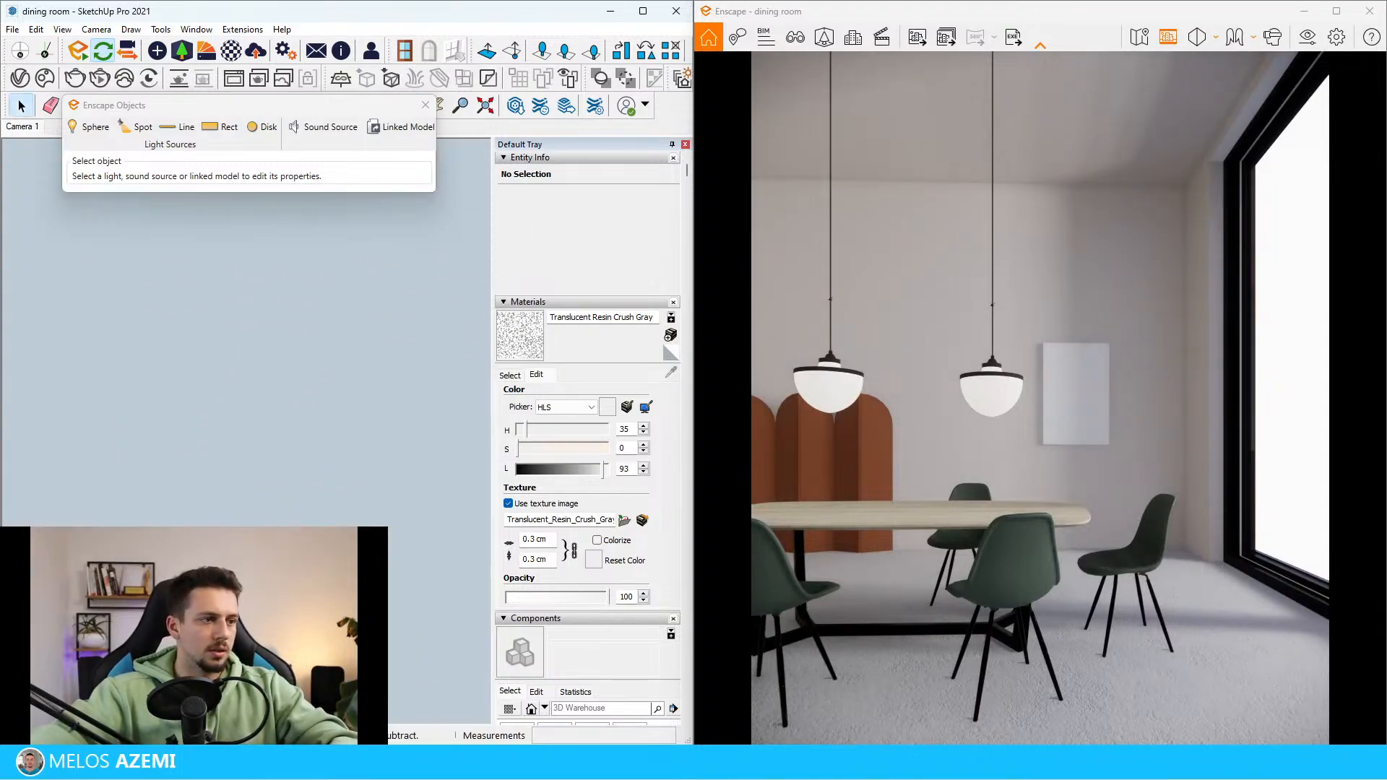
Compare the pendant lamps, their warm glow and the window in the reference image with the modelled room
{"action": "scroll", "coordinate": [245, 361], "scroll_direction": "down", "scroll_amount": 3}
{"action": "scroll", "coordinate": [245, 361], "scroll_direction": "down", "scroll_amount": 5}
{"action": "mouse_move", "coordinate": [216, 376]}
{"action": "middle_mouse_down"}
{"action": "mouse_move", "coordinate": [195, 462]}
{"action": "mouse_move", "coordinate": [106, 519]}
{"action": "middle_mouse_up"}
{"action": "scroll", "coordinate": [195, 463], "scroll_direction": "down", "scroll_amount": 4}
{"action": "scroll", "coordinate": [193, 461], "scroll_direction": "up", "scroll_amount": 4}
{"action": "middle_click_drag", "start_coordinate": [190, 473], "coordinate": [271, 459]}
{"action": "scroll", "coordinate": [249, 523], "scroll_direction": "up", "scroll_amount": 3}
{"action": "scroll", "coordinate": [249, 523], "scroll_direction": "up", "scroll_amount": 2}
{"action": "scroll", "coordinate": [249, 506], "scroll_direction": "up", "scroll_amount": 4}
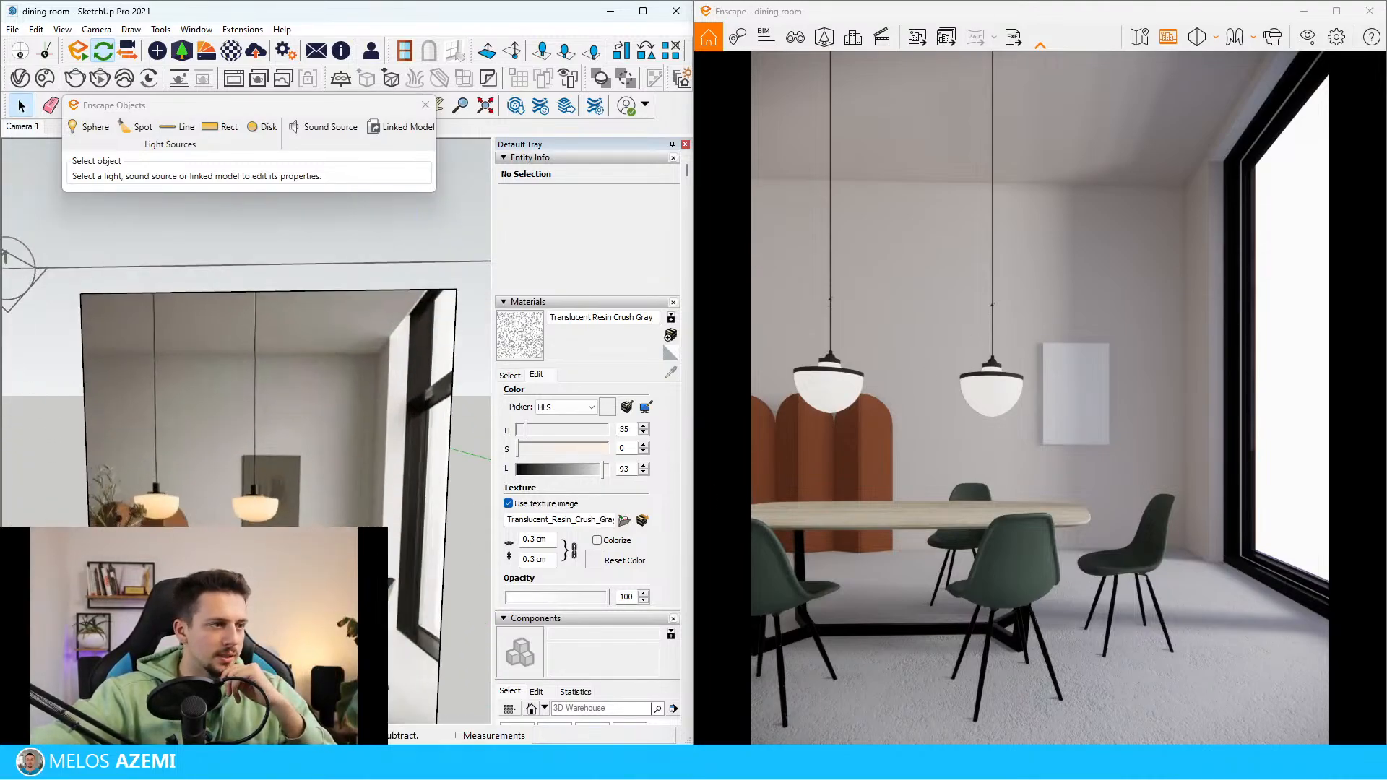
{"action": "scroll", "coordinate": [137, 542], "scroll_direction": "up", "scroll_amount": 3}
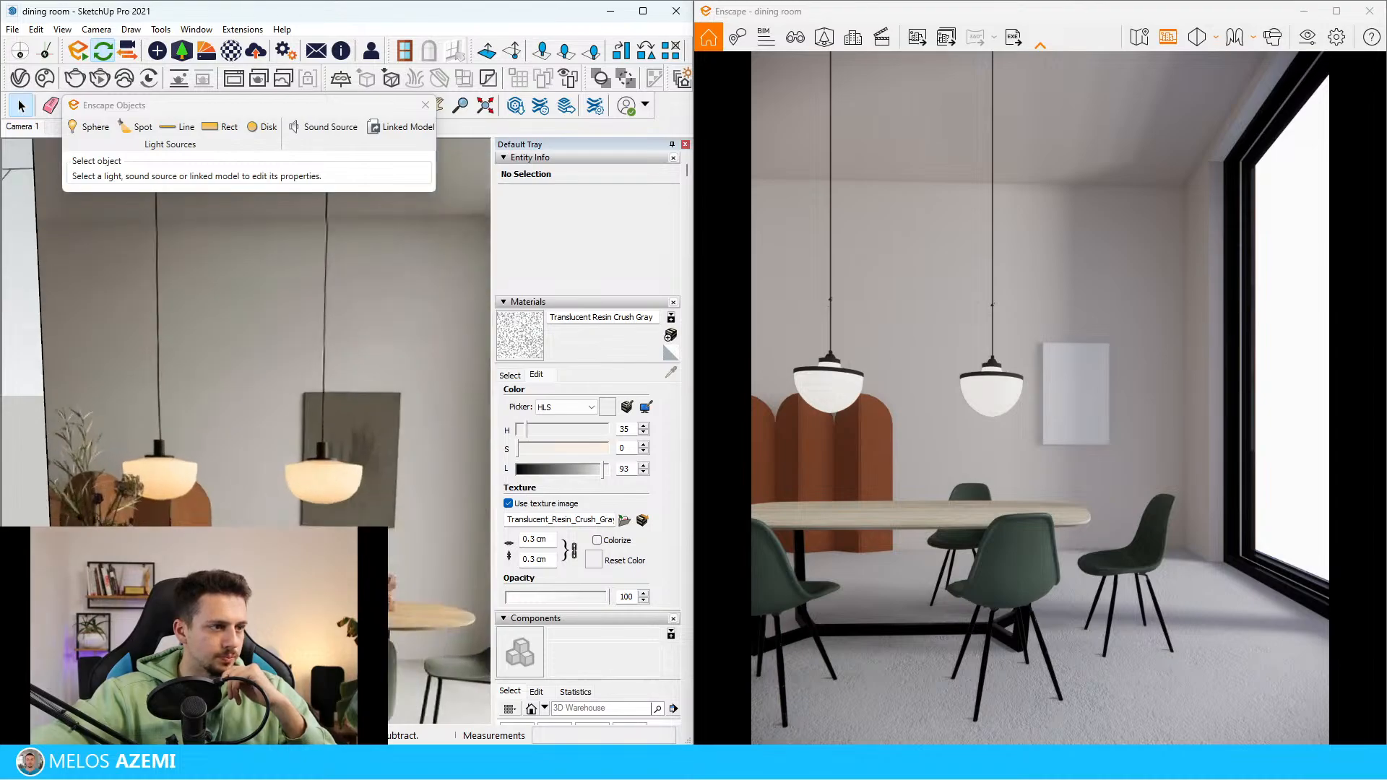
{"action": "scroll", "coordinate": [135, 531], "scroll_direction": "down", "scroll_amount": 2}
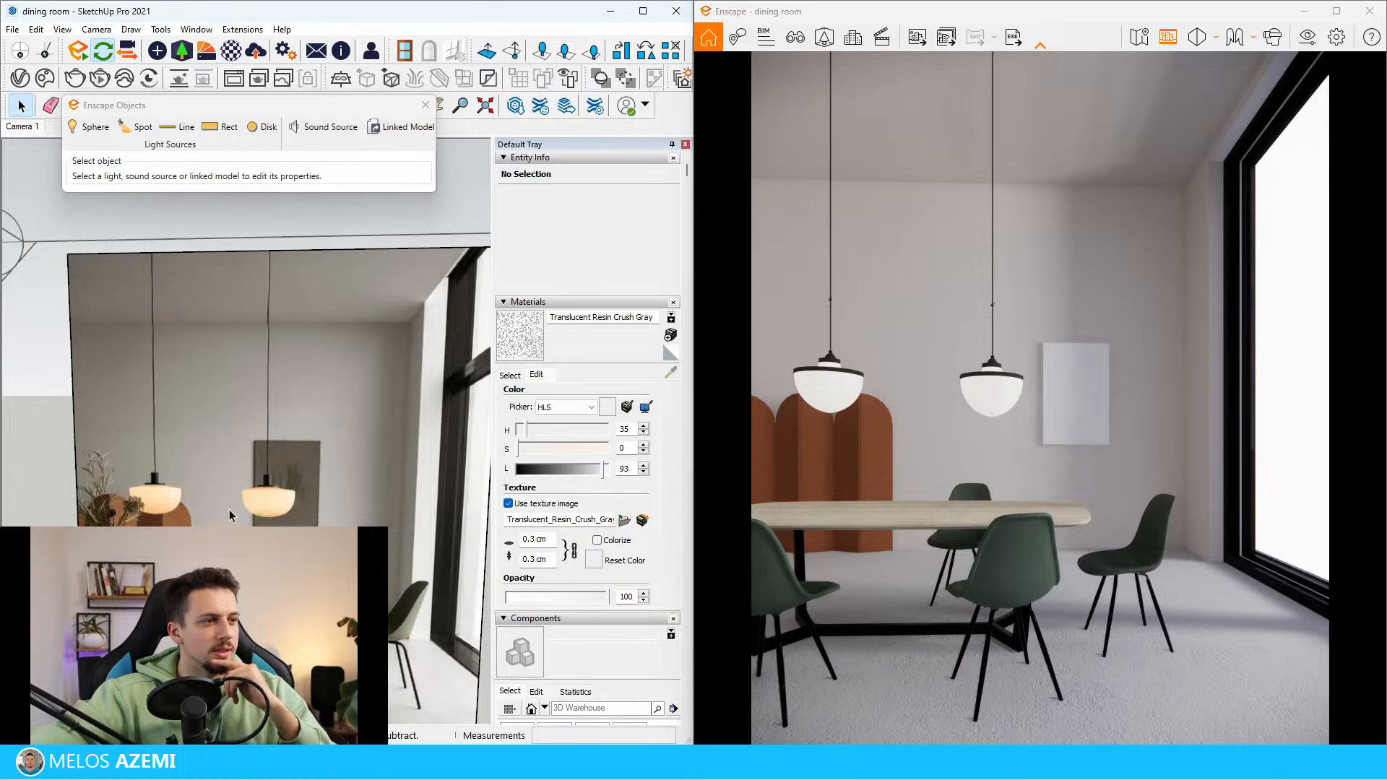
{"action": "scroll", "coordinate": [228, 509], "scroll_direction": "up", "scroll_amount": 5}
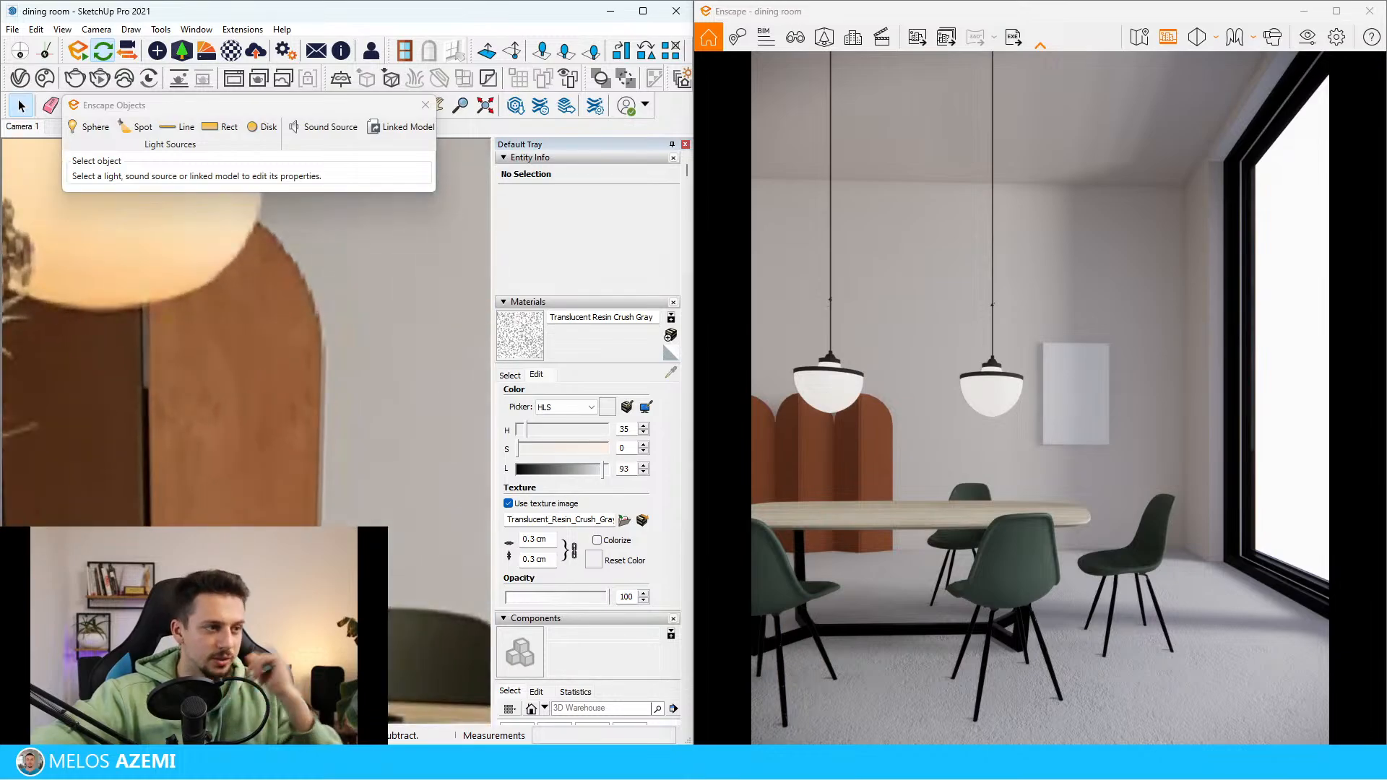
{"action": "scroll", "coordinate": [228, 509], "scroll_direction": "down", "scroll_amount": 5}
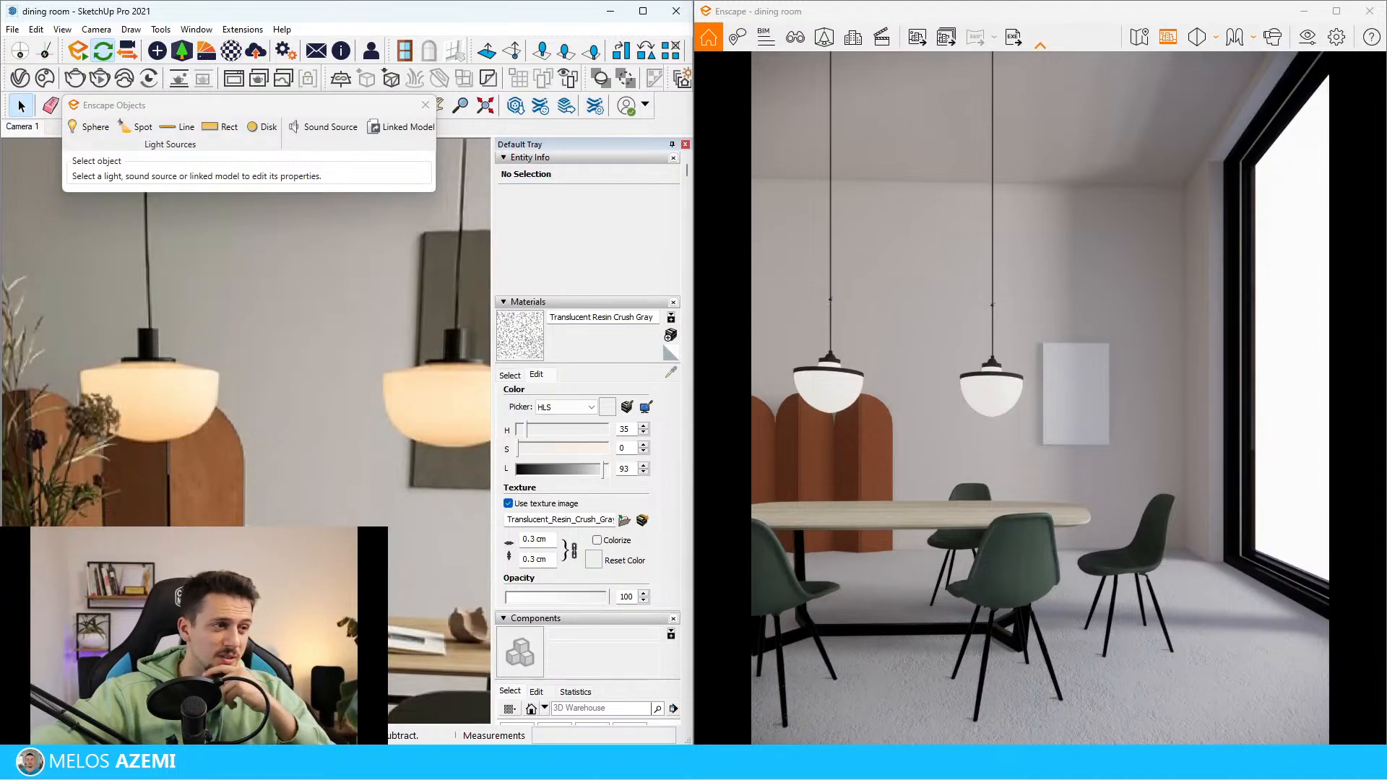
{"action": "scroll", "coordinate": [196, 504], "scroll_direction": "down", "scroll_amount": 10}
{"action": "middle_click_drag", "start_coordinate": [197, 499], "coordinate": [361, 476]}
{"action": "scroll", "coordinate": [304, 462], "scroll_direction": "up", "scroll_amount": 8}
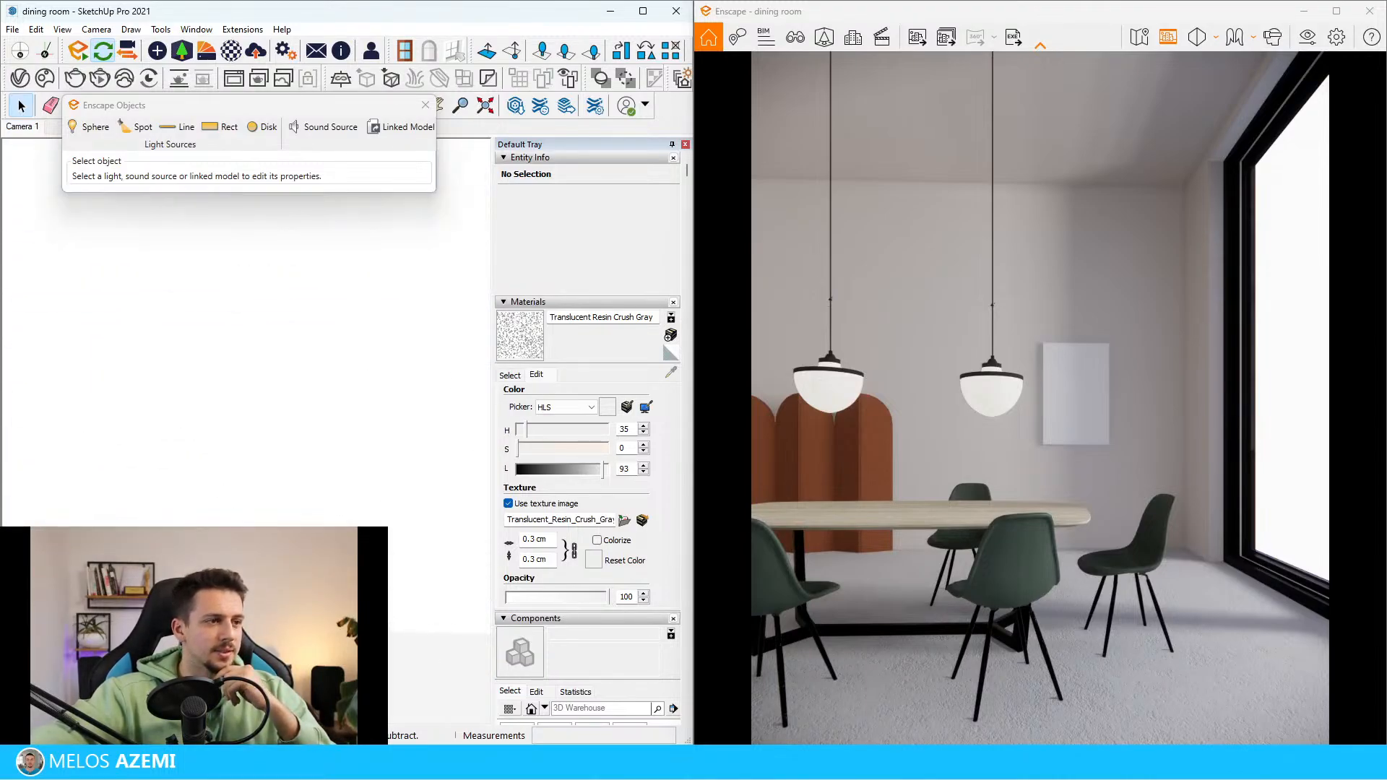
{"action": "scroll", "coordinate": [247, 431], "scroll_direction": "up", "scroll_amount": 3}
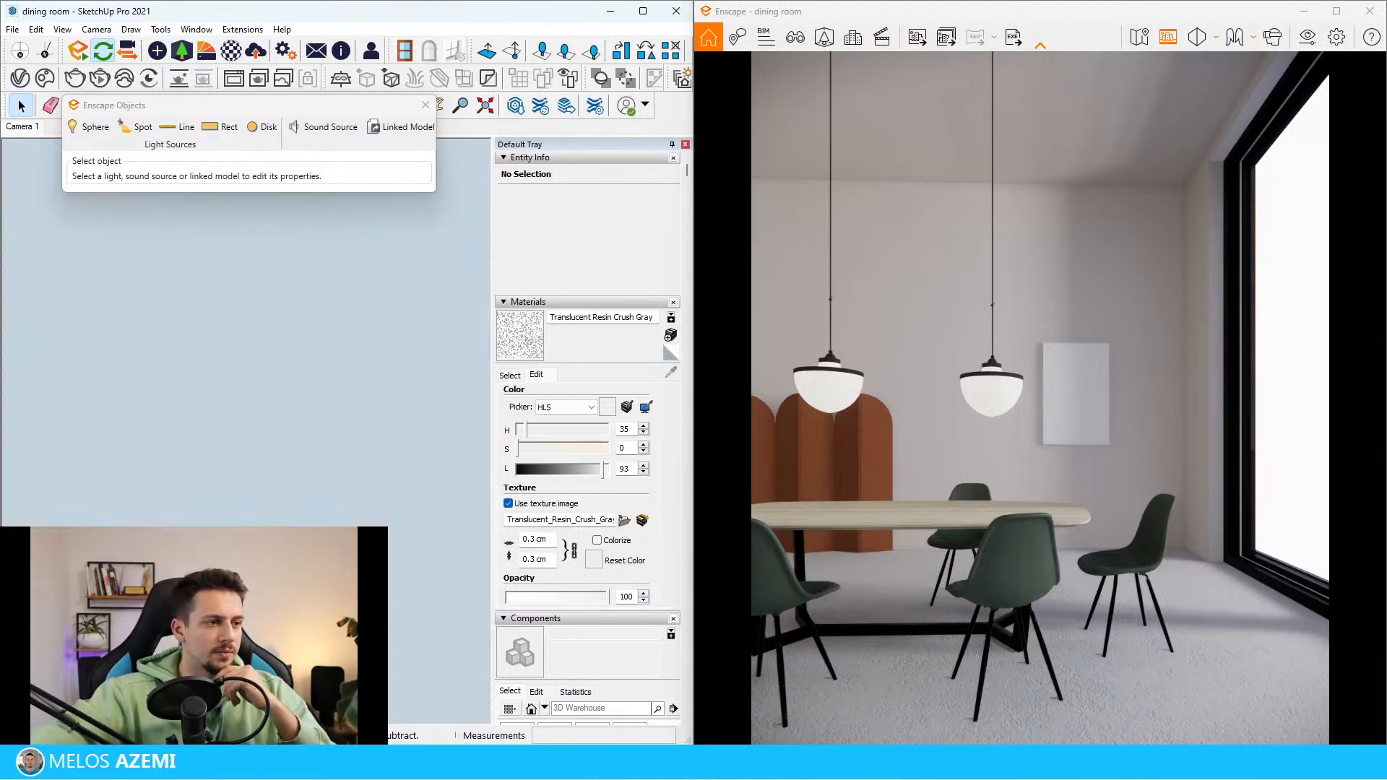
{"action": "scroll", "coordinate": [246, 431], "scroll_direction": "down", "scroll_amount": 5}
{"action": "scroll", "coordinate": [247, 431], "scroll_direction": "up", "scroll_amount": 8}
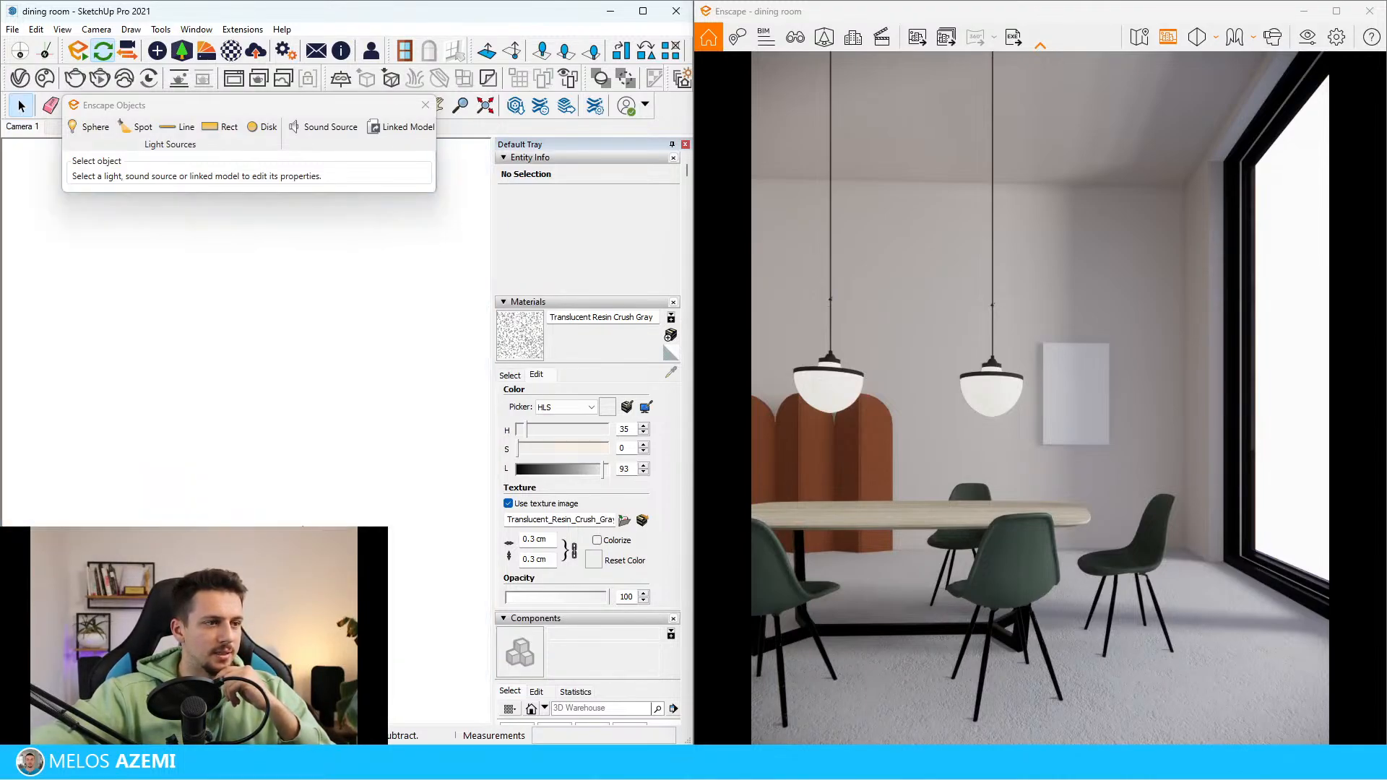
{"action": "scroll", "coordinate": [246, 431], "scroll_direction": "down", "scroll_amount": 6}
{"action": "scroll", "coordinate": [246, 431], "scroll_direction": "up", "scroll_amount": 3}
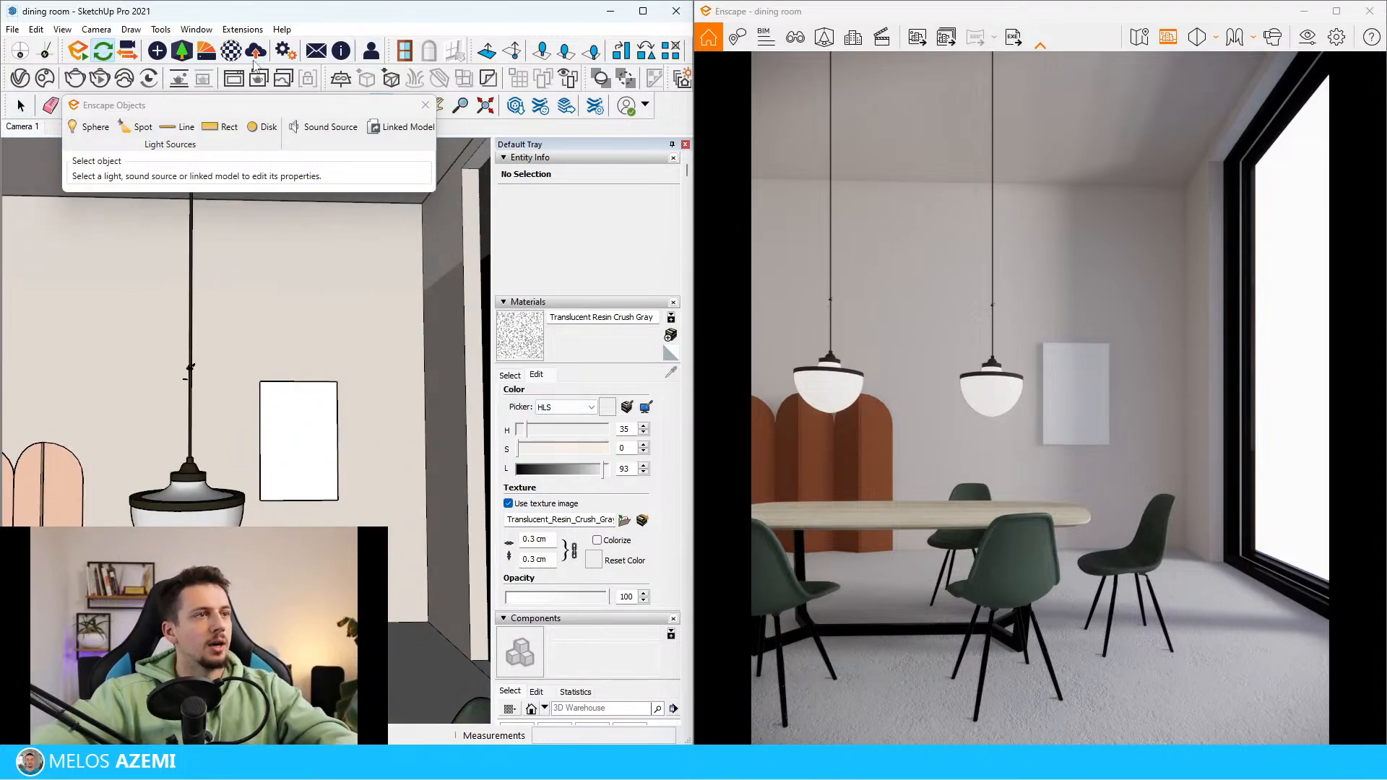
Open the lamp shade's Translucent Resin Crush Gray material in the Enscape Material Editor and set its self-illumination colour to light amber #FFC965
{"action": "left_click", "coordinate": [231, 50]}
{"action": "left_click", "coordinate": [615, 251]}
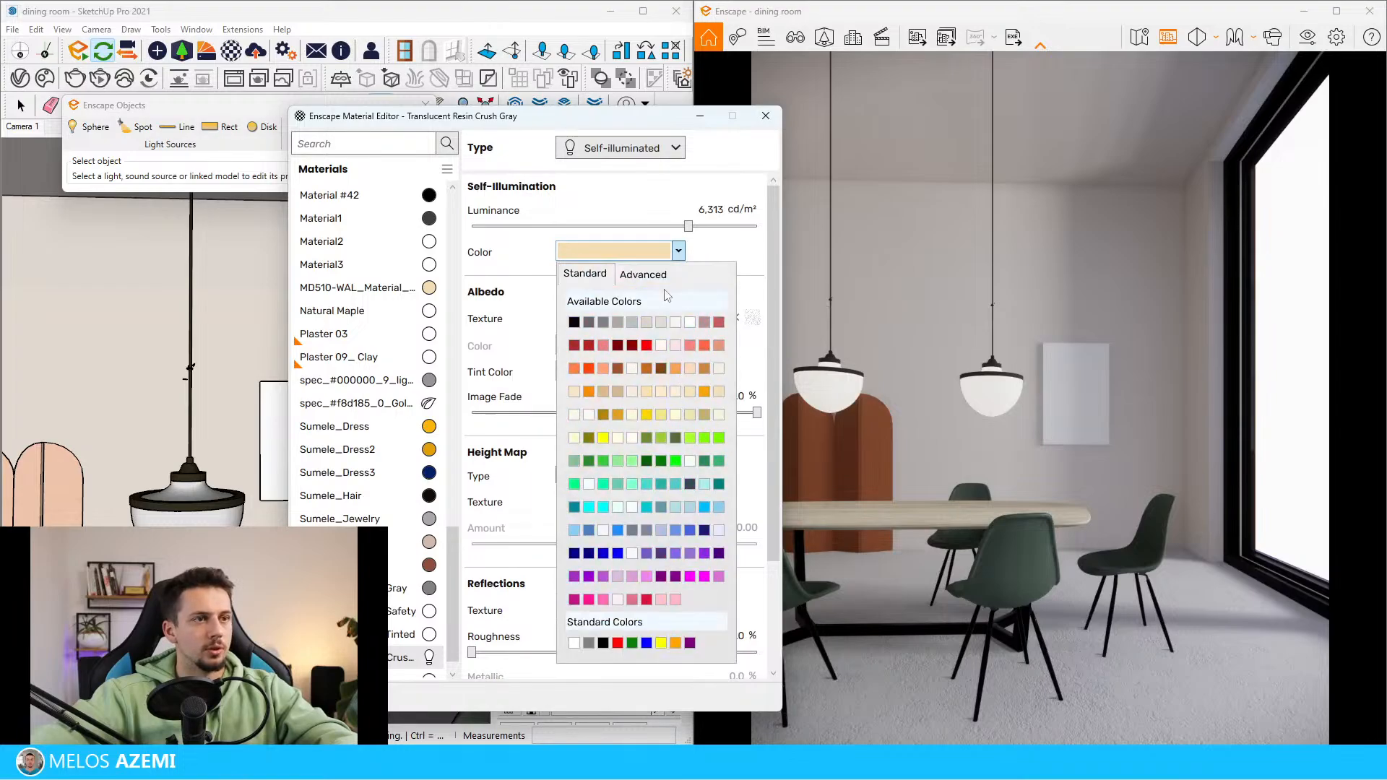
{"action": "left_click", "coordinate": [705, 414]}
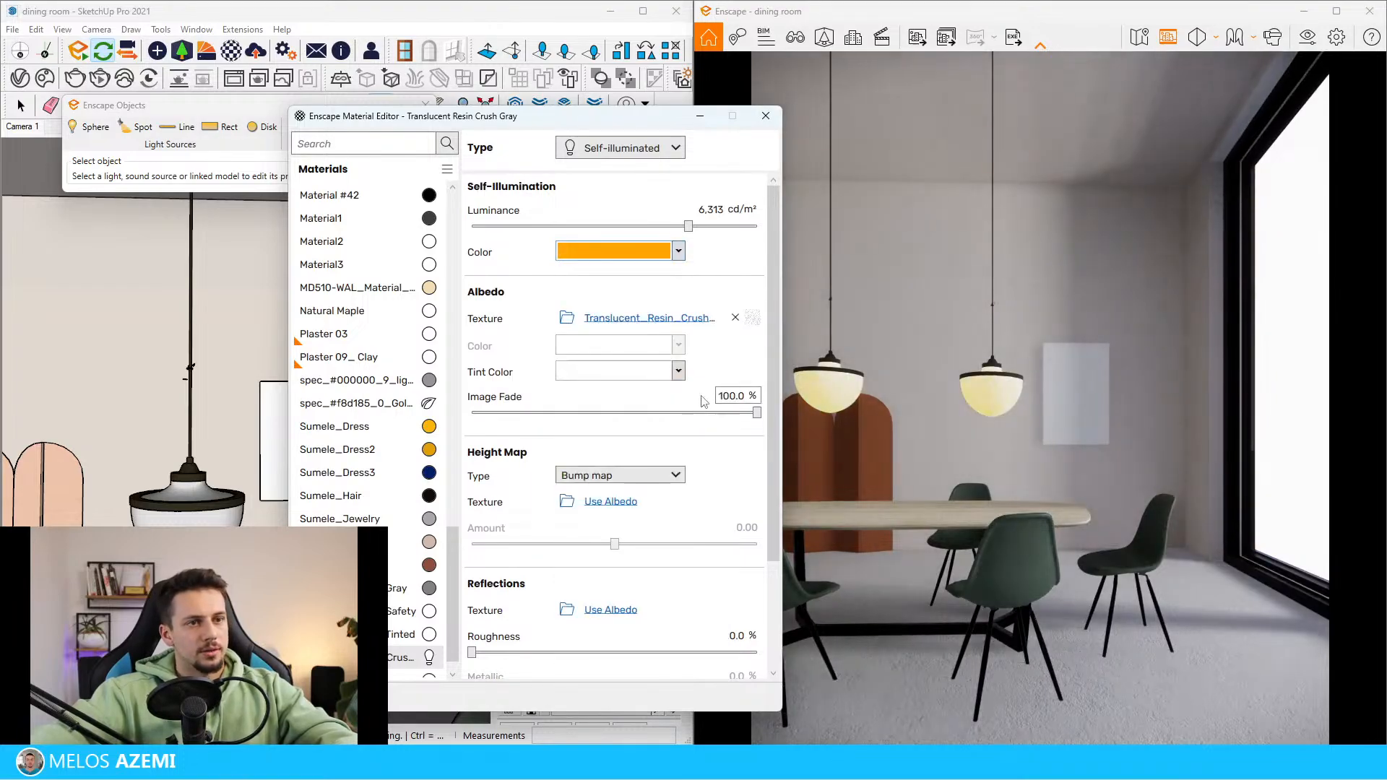
{"action": "left_click", "coordinate": [635, 251]}
{"action": "left_click", "coordinate": [641, 274]}
{"action": "left_click", "coordinate": [654, 294]}
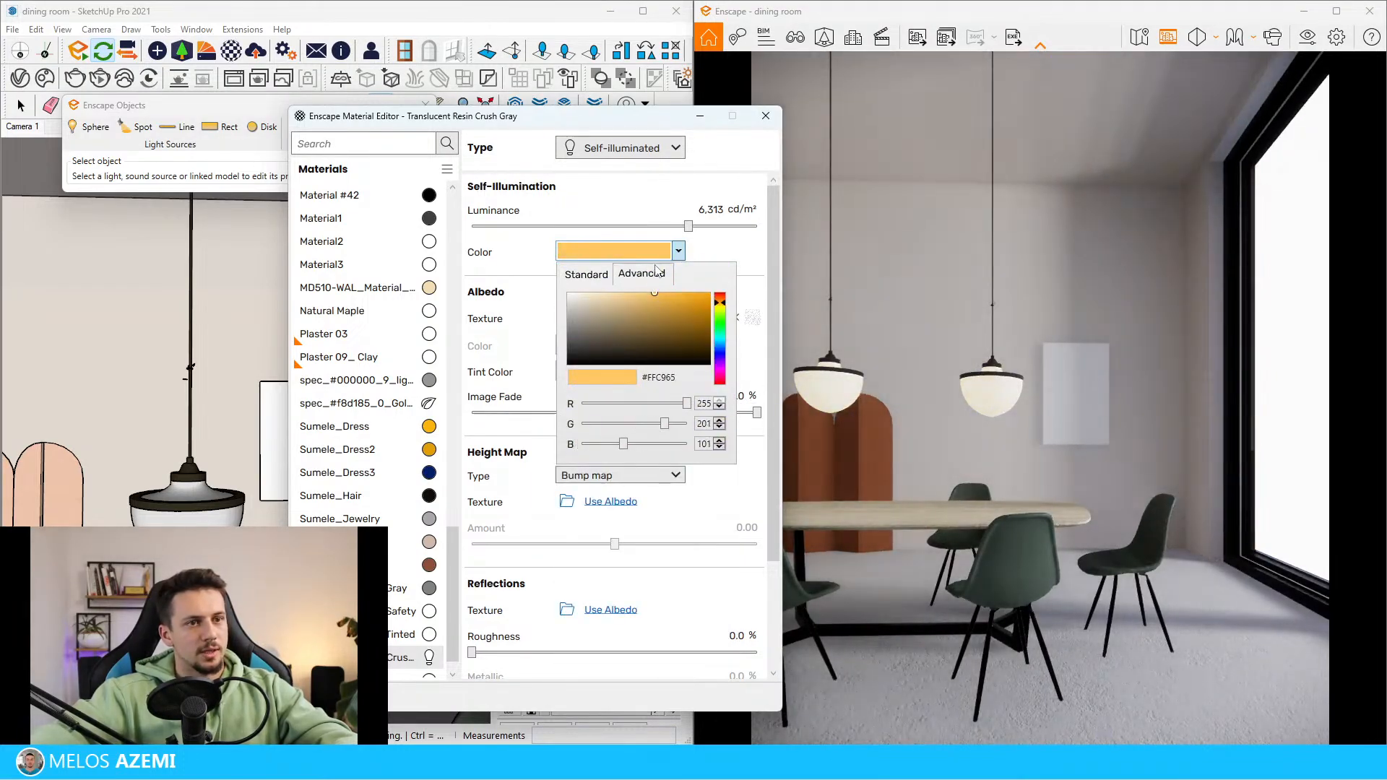
Raise the lamp shade material's luminance to 14,700 cd/m² and change its self-illumination colour to orange #F58120
{"action": "left_click_drag", "start_coordinate": [688, 226], "coordinate": [708, 227]}
{"action": "left_click", "coordinate": [679, 251]}
{"action": "left_click", "coordinate": [679, 298]}
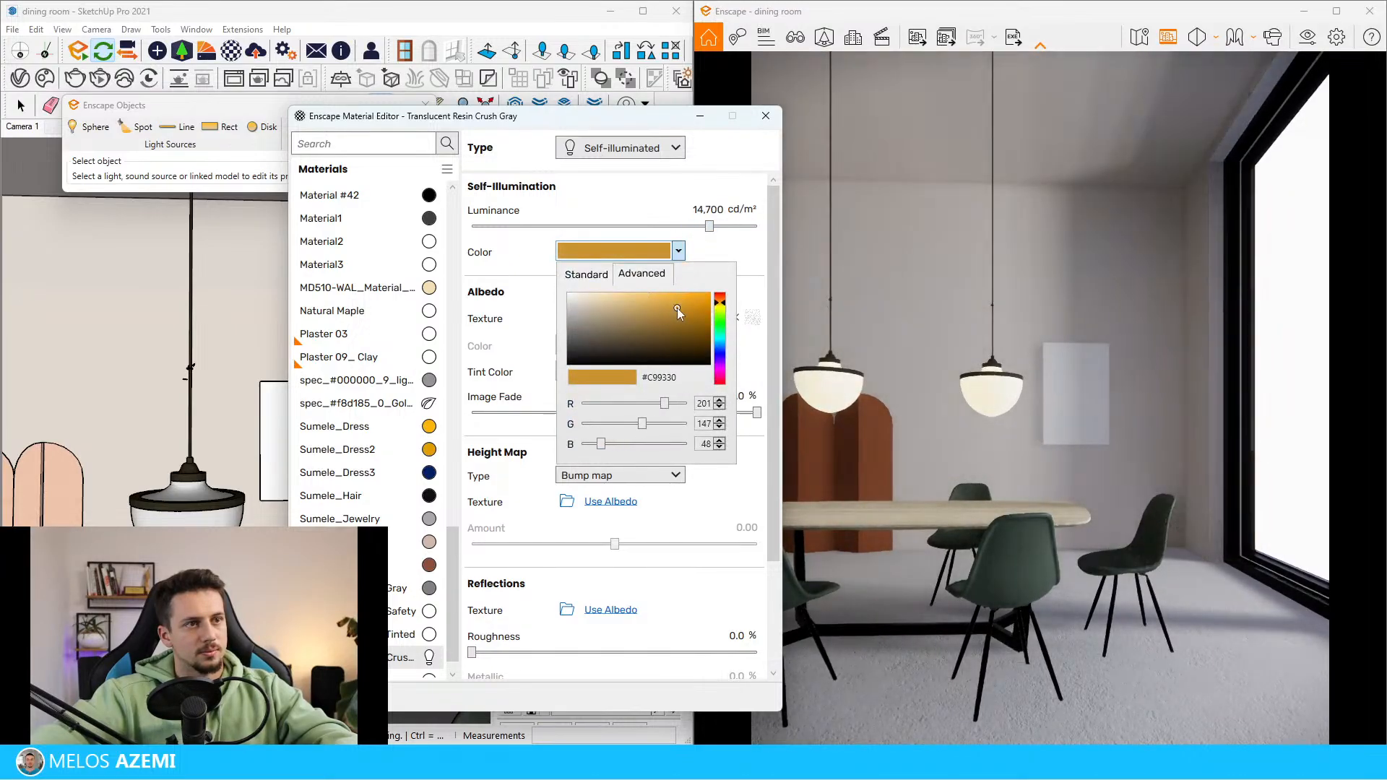
{"action": "left_click", "coordinate": [721, 299]}
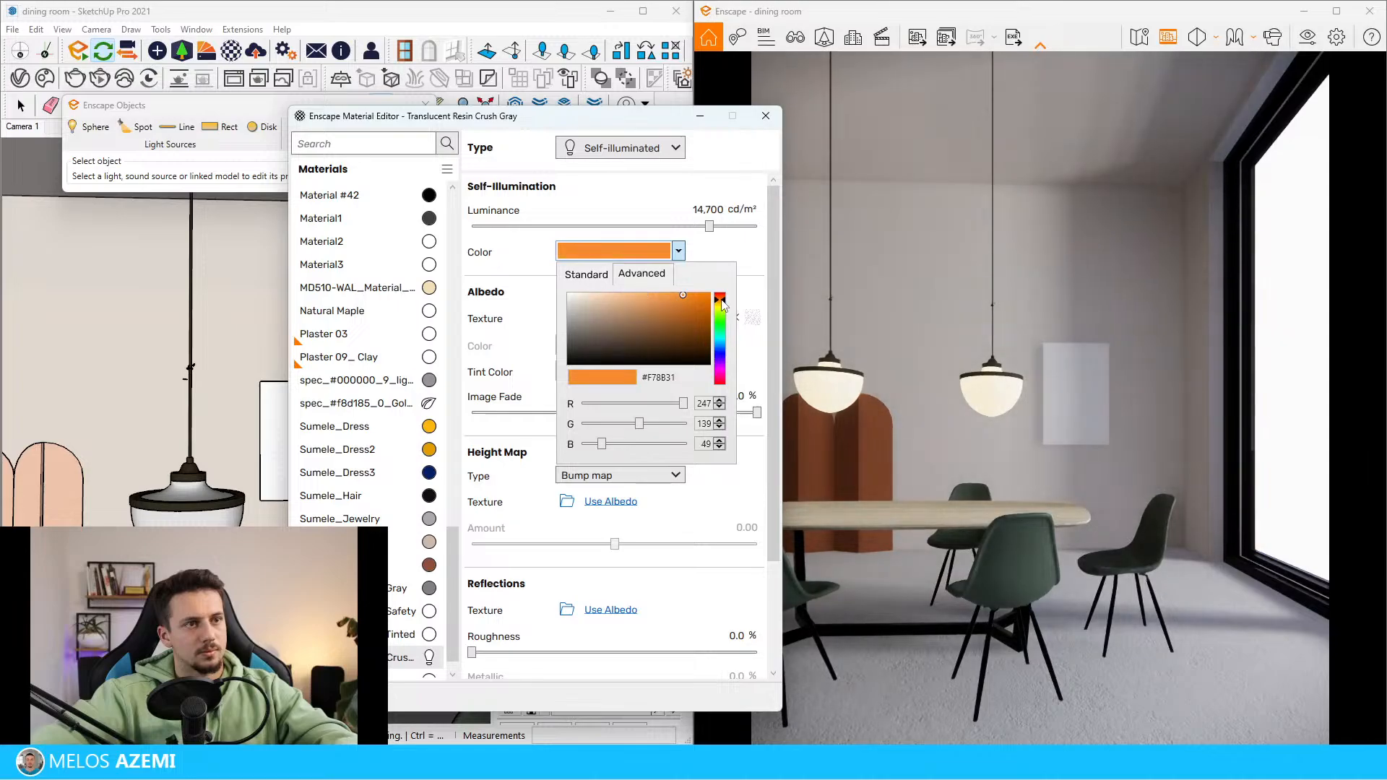
{"action": "left_click", "coordinate": [684, 295]}
{"action": "left_click", "coordinate": [687, 297]}
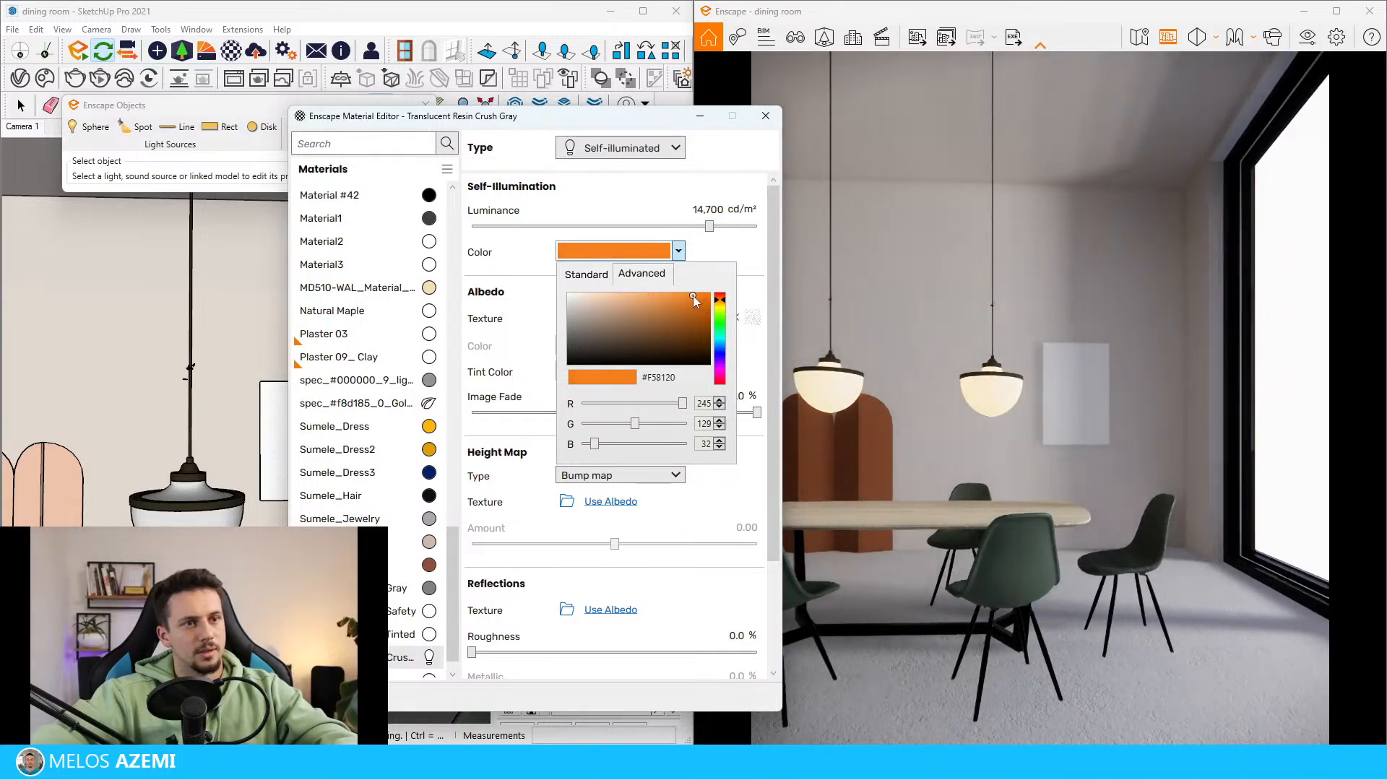
Raise the lamp shade material's luminance to 21,472 cd/m² and close the Enscape Material Editor
{"action": "left_click_drag", "start_coordinate": [709, 227], "coordinate": [719, 228]}
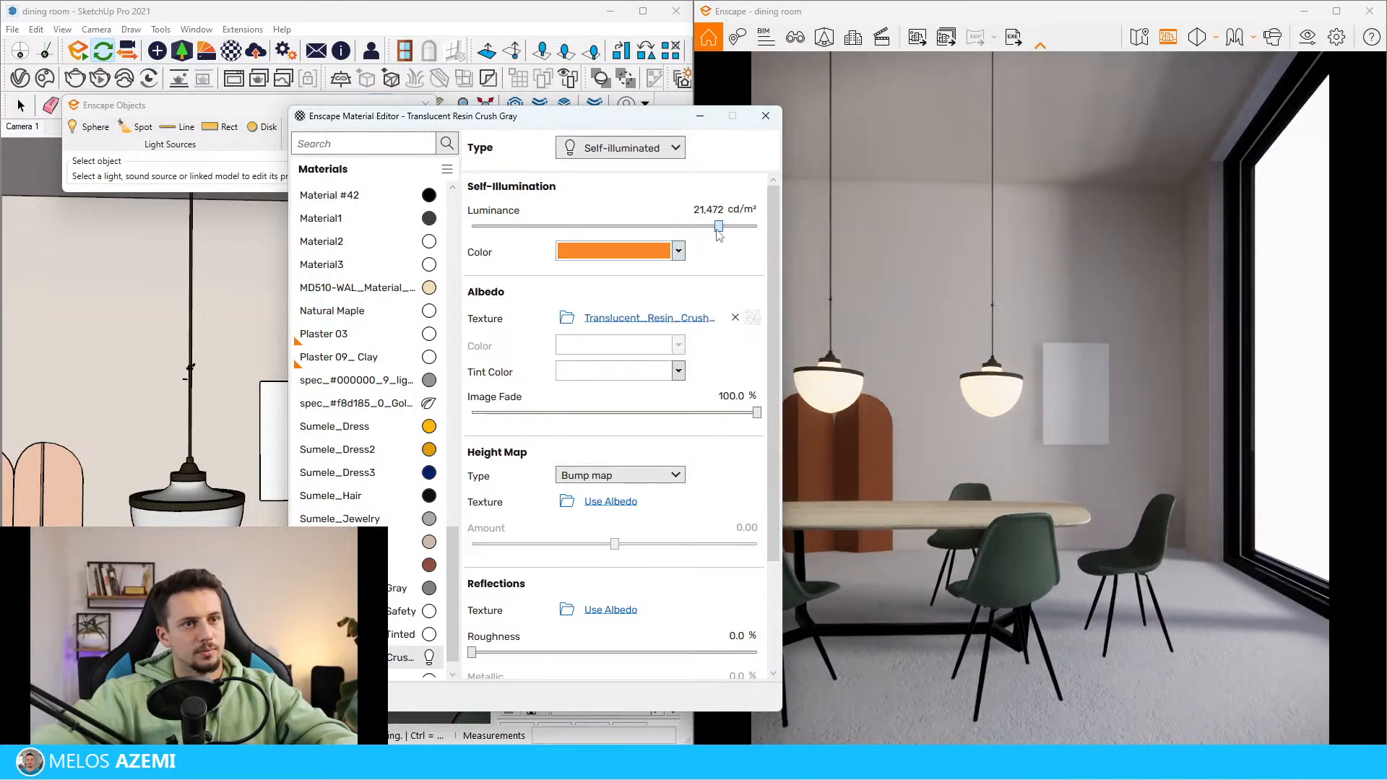
{"action": "left_click", "coordinate": [766, 116]}
Import the Concrete 15 material from the concrete category of the Enscape Material Library and close the library
{"action": "scroll", "coordinate": [365, 405], "scroll_direction": "up", "scroll_amount": 5}
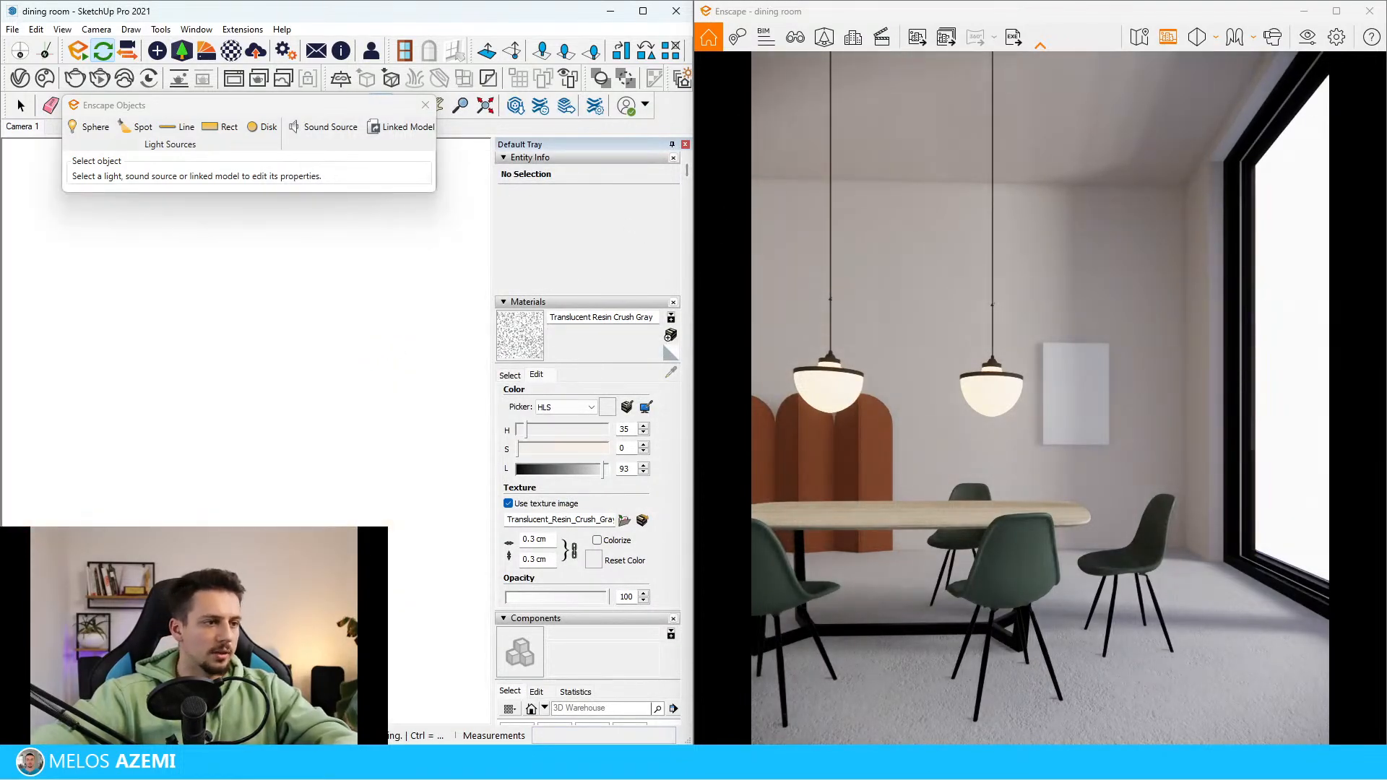
{"action": "scroll", "coordinate": [334, 466], "scroll_direction": "down", "scroll_amount": 5}
{"action": "scroll", "coordinate": [334, 480], "scroll_direction": "up", "scroll_amount": 3}
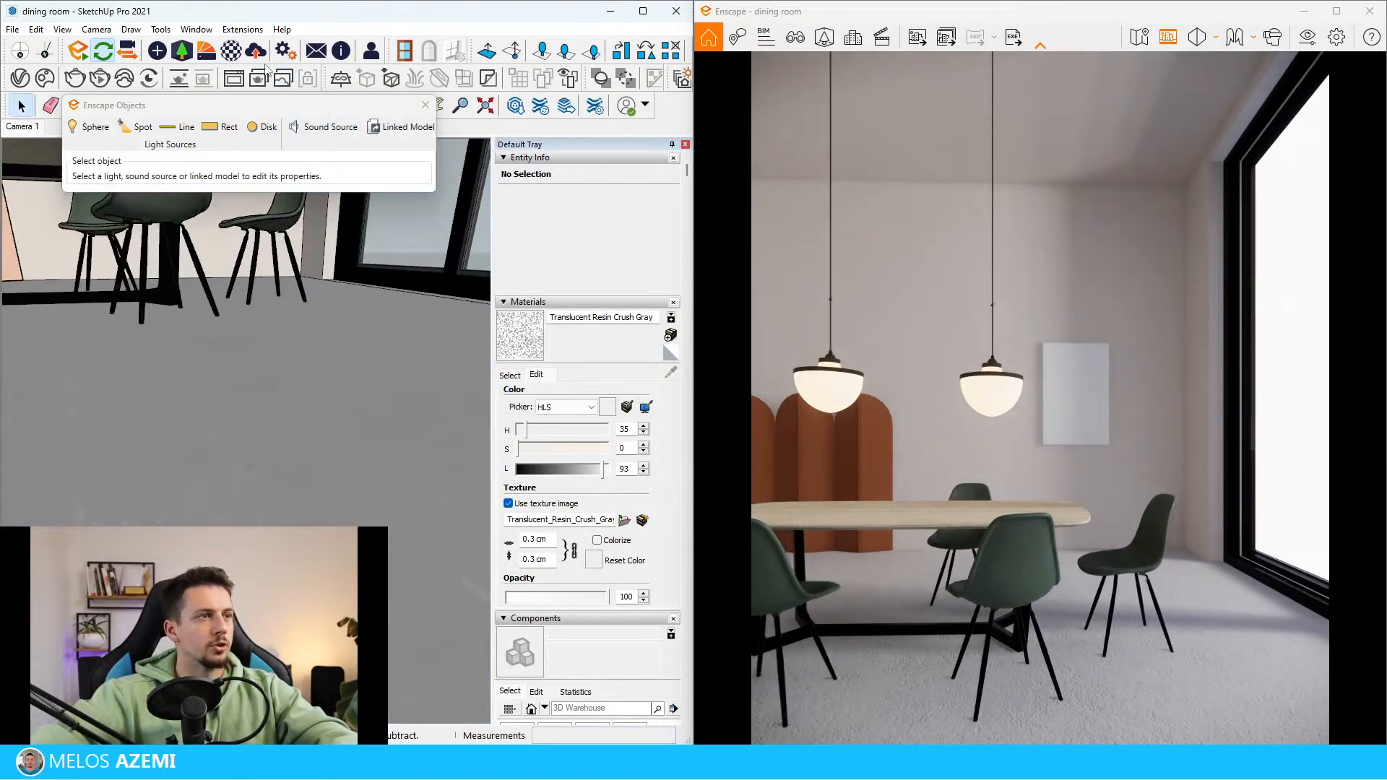
{"action": "left_click", "coordinate": [203, 52]}
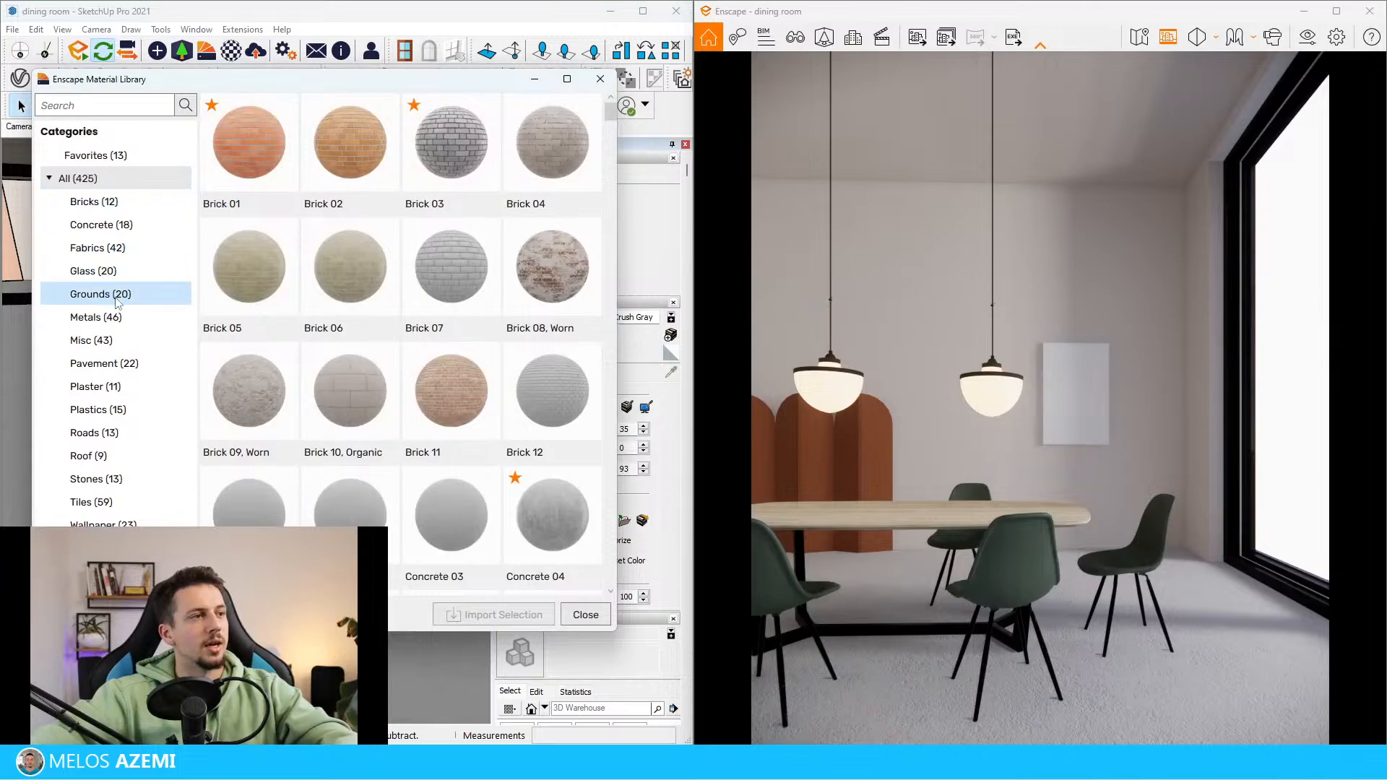
{"action": "left_click", "coordinate": [116, 225]}
{"action": "left_click", "coordinate": [559, 211]}
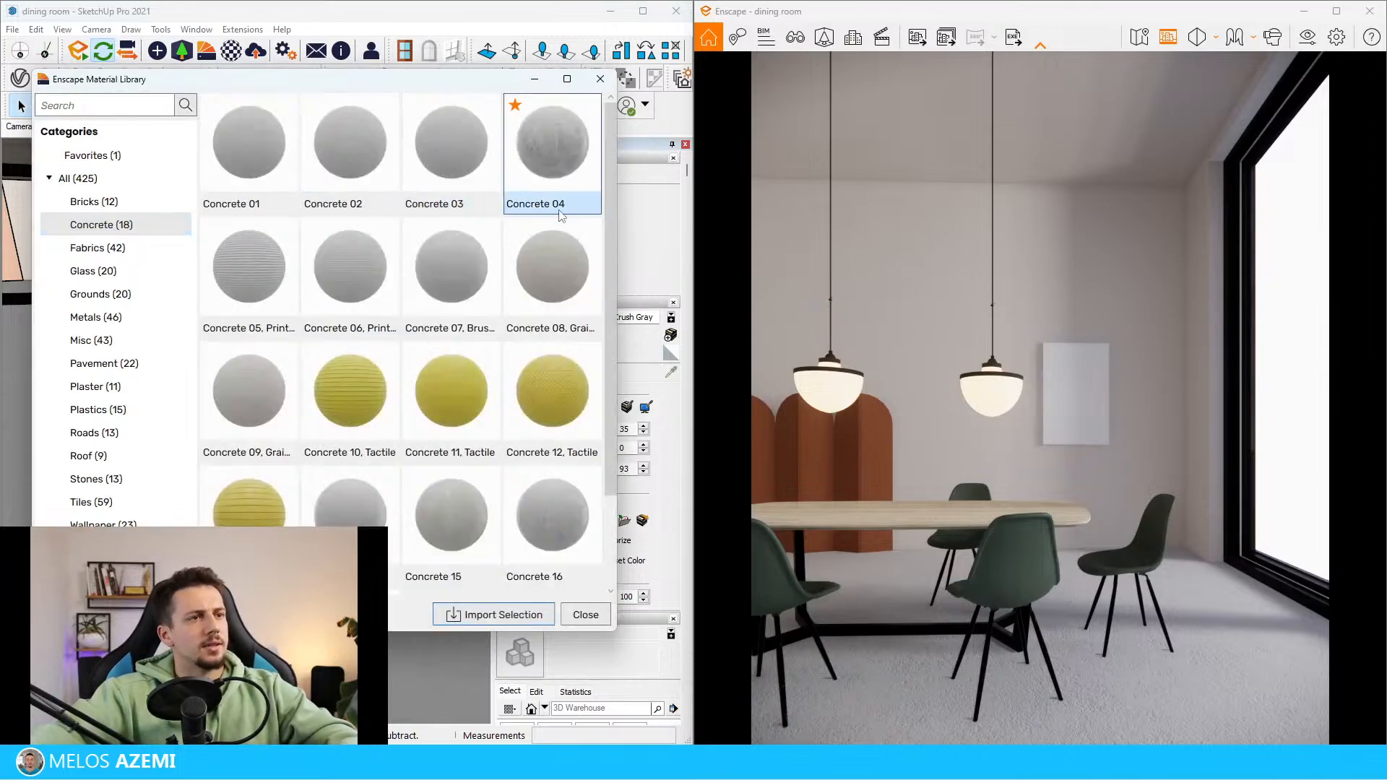
{"action": "left_click", "coordinate": [538, 618]}
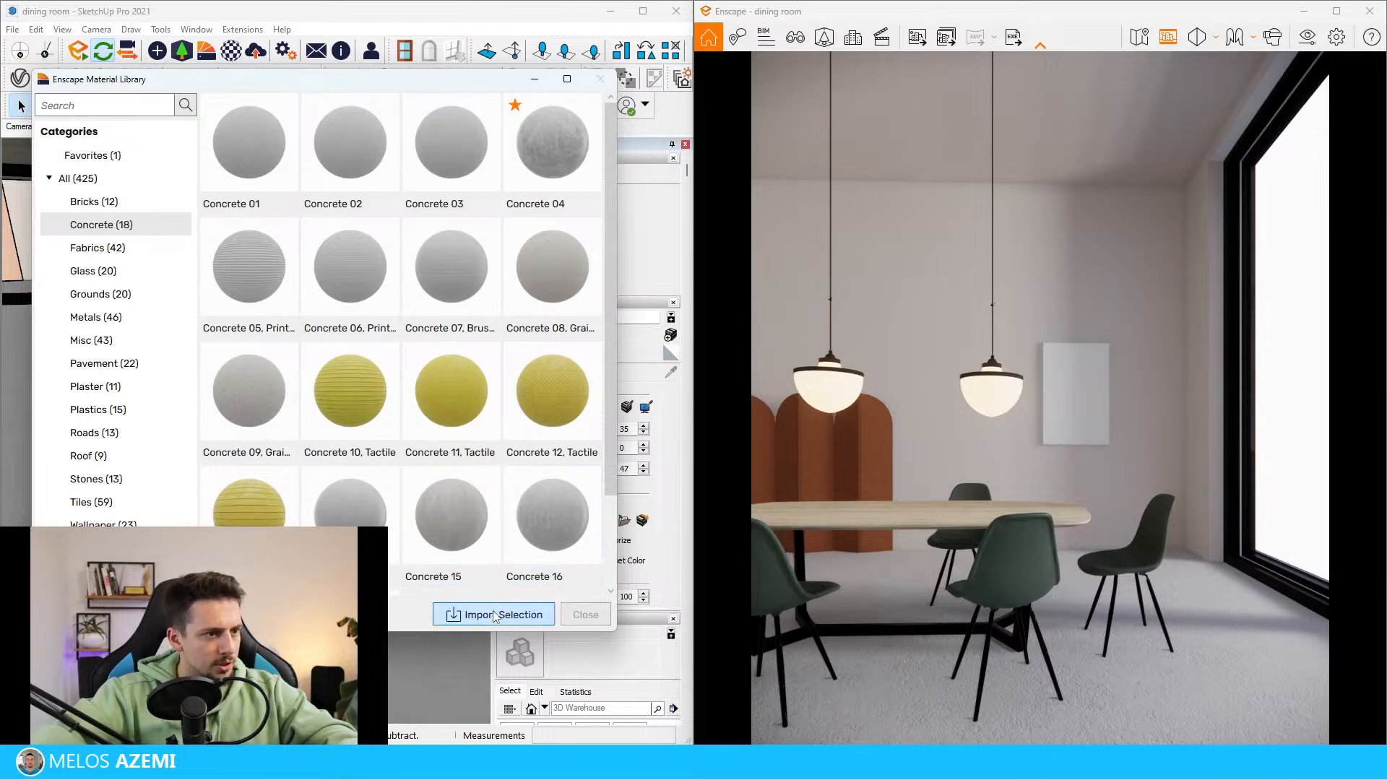
{"action": "left_click", "coordinate": [495, 616]}
{"action": "scroll", "coordinate": [549, 325], "scroll_direction": "down", "scroll_amount": 2}
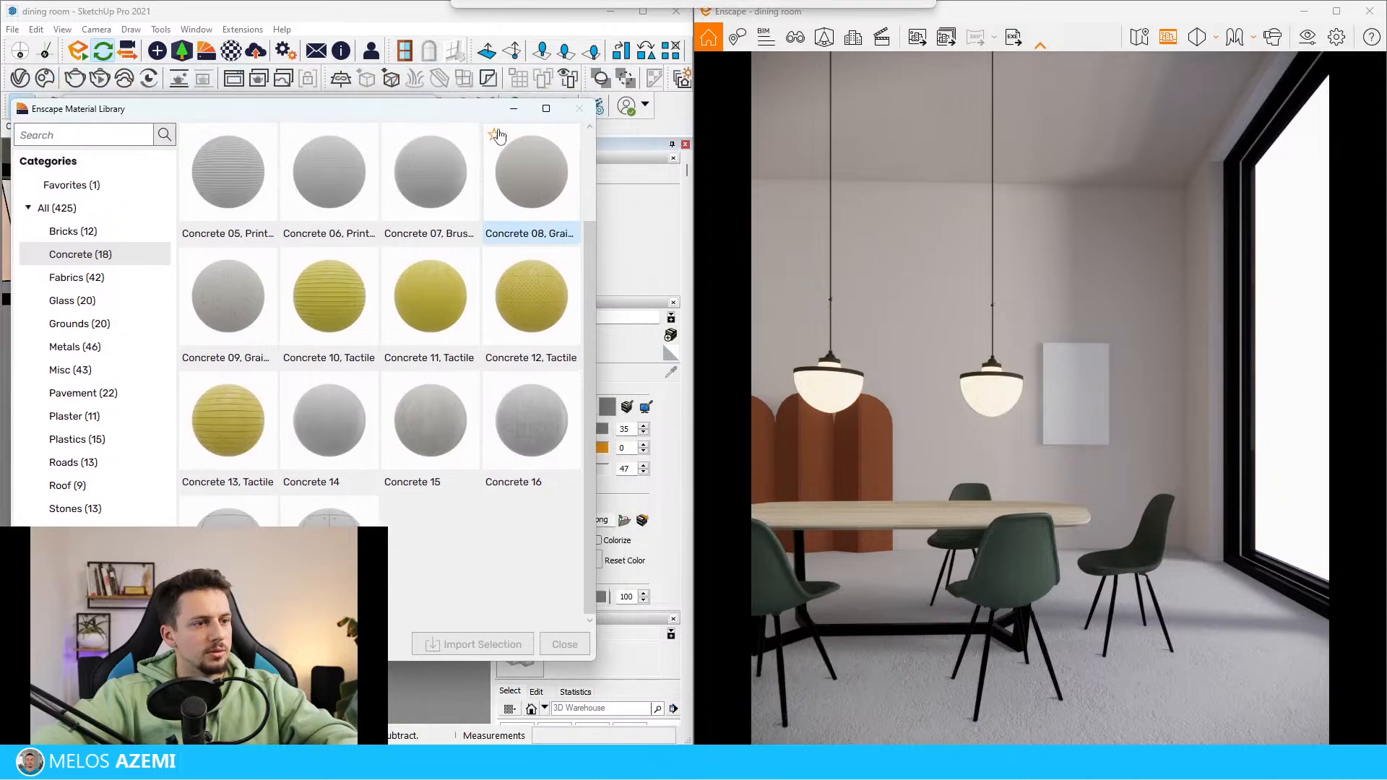
{"action": "left_click_drag", "start_coordinate": [450, 87], "coordinate": [477, 161]}
{"action": "left_click", "coordinate": [596, 152]}
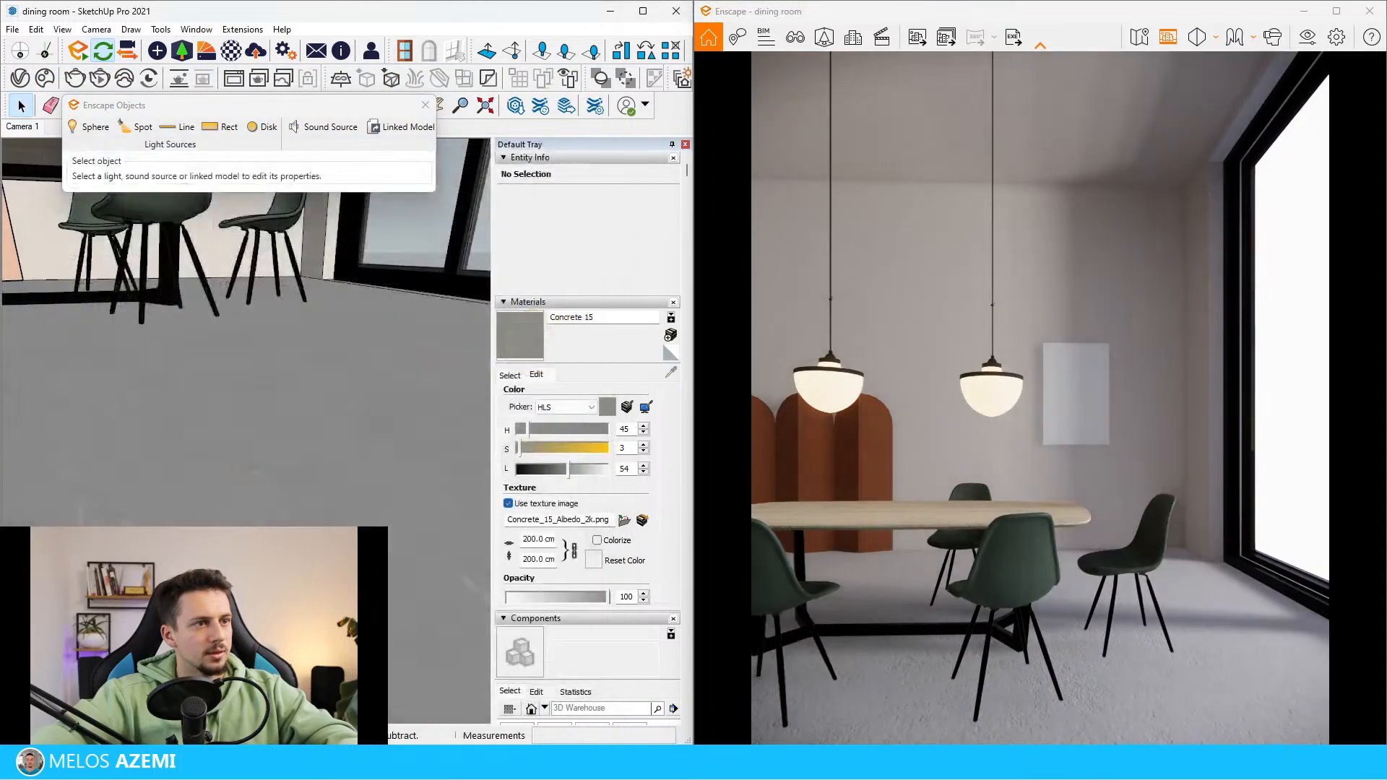
Paint the floor face with Concrete 15 and set the material's lightness to 74
{"action": "double_click", "coordinate": [323, 505]}
{"action": "left_click", "coordinate": [339, 500]}
{"action": "key", "text": "b"}
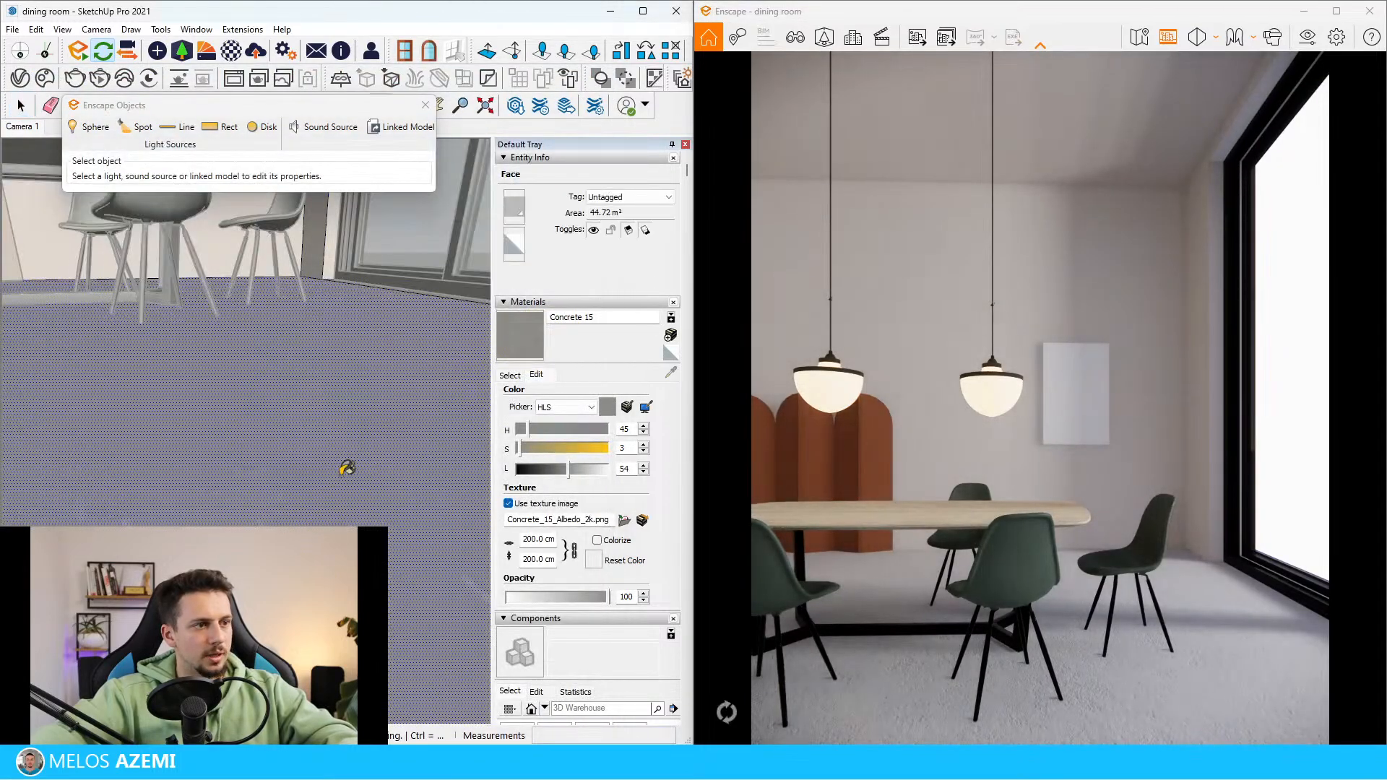
{"action": "left_click", "coordinate": [347, 470]}
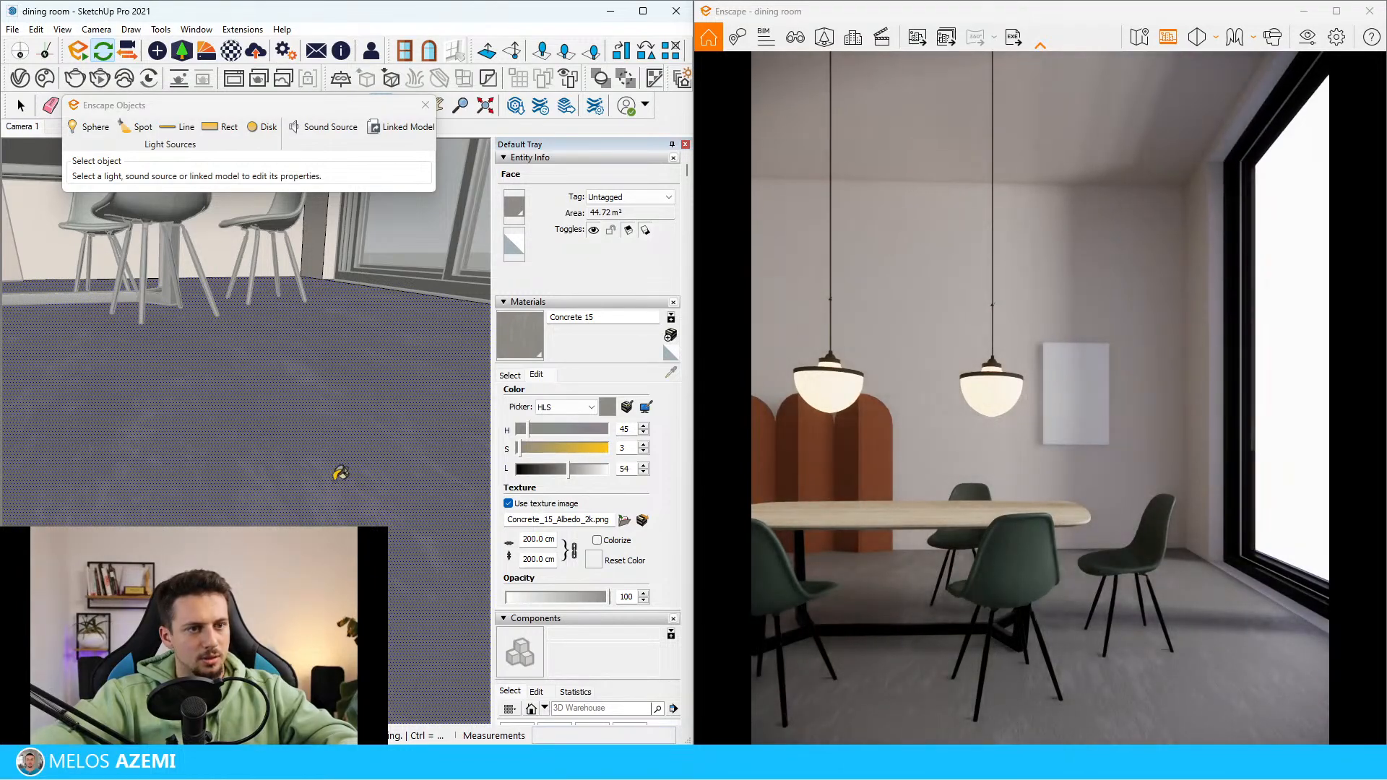
{"action": "mouse_move", "coordinate": [339, 499]}
{"action": "middle_mouse_down"}
{"action": "mouse_move", "coordinate": [313, 479]}
{"action": "mouse_move", "coordinate": [328, 444]}
{"action": "middle_mouse_up"}
{"action": "key", "text": "space"}
{"action": "key", "text": "Escape"}
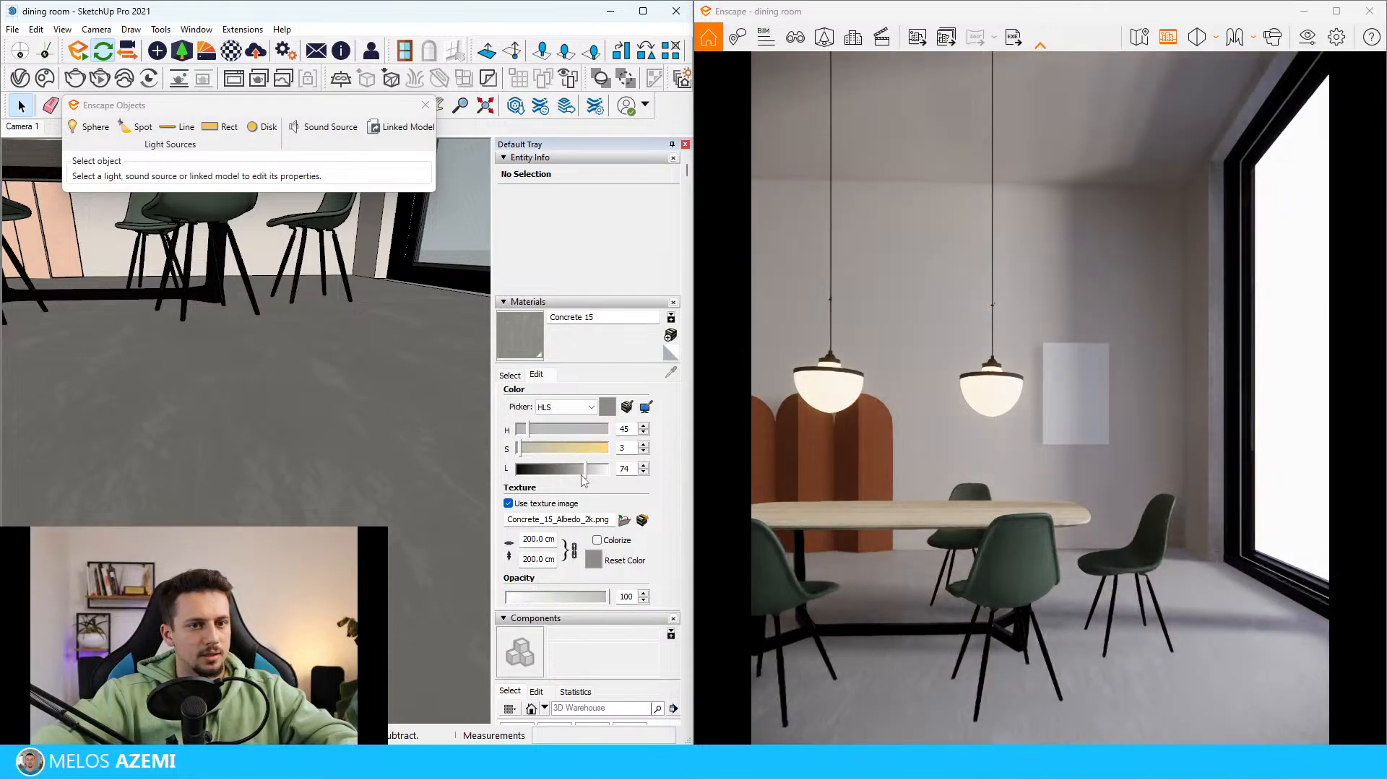
{"action": "mouse_move", "coordinate": [371, 502]}
{"action": "middle_mouse_down"}
{"action": "mouse_move", "coordinate": [310, 513]}
{"action": "mouse_move", "coordinate": [258, 410]}
{"action": "middle_mouse_up"}
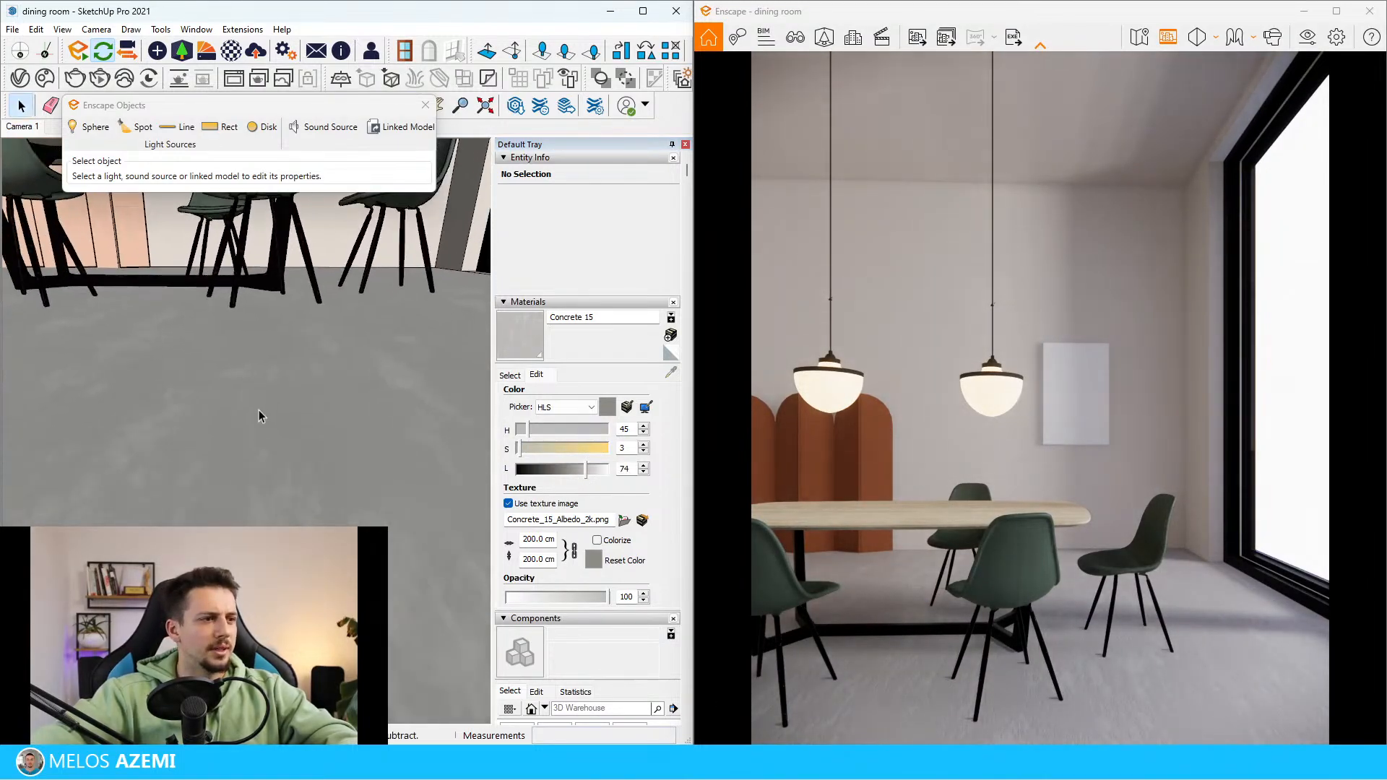
Import the Concrete 14 material from the concrete category of the Enscape Material Library and close the library
{"action": "left_click", "coordinate": [205, 54]}
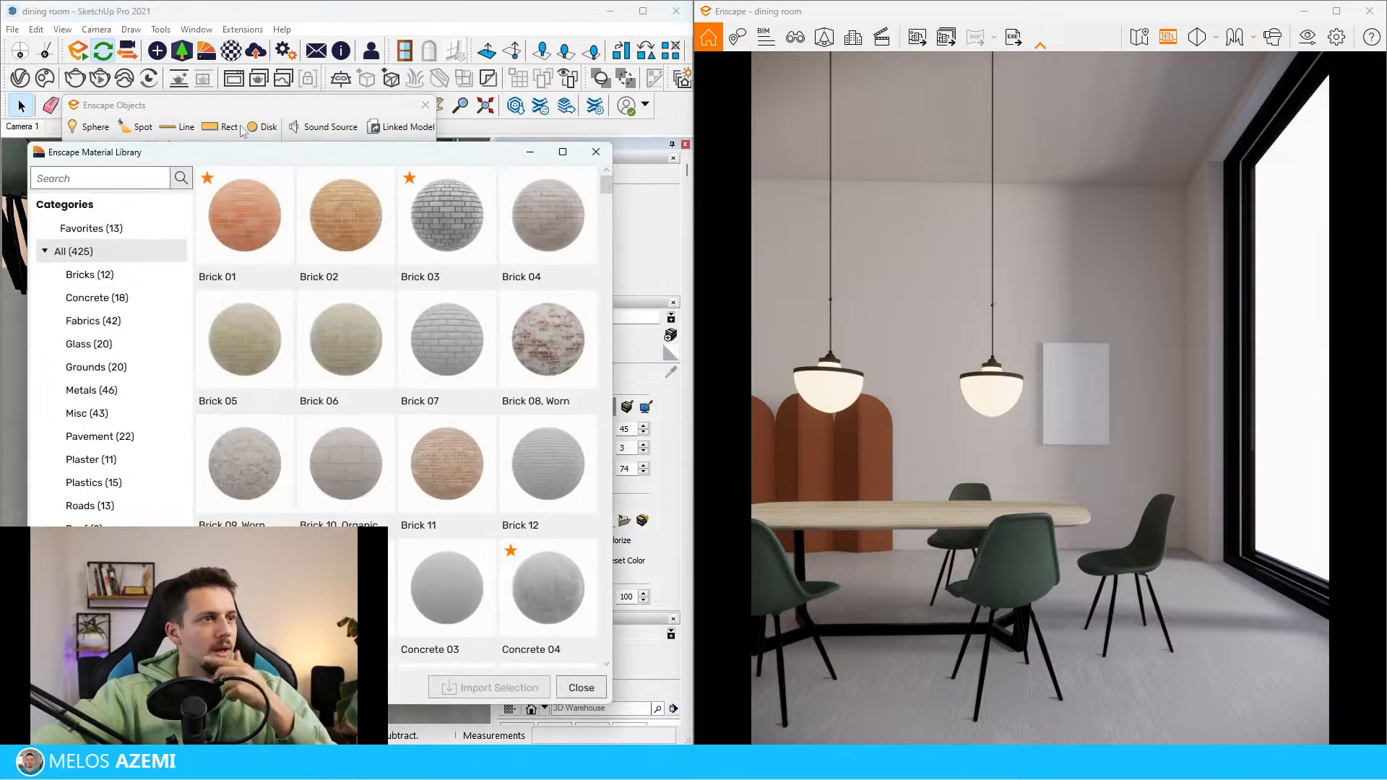
{"action": "left_click", "coordinate": [150, 308]}
{"action": "left_click", "coordinate": [536, 233]}
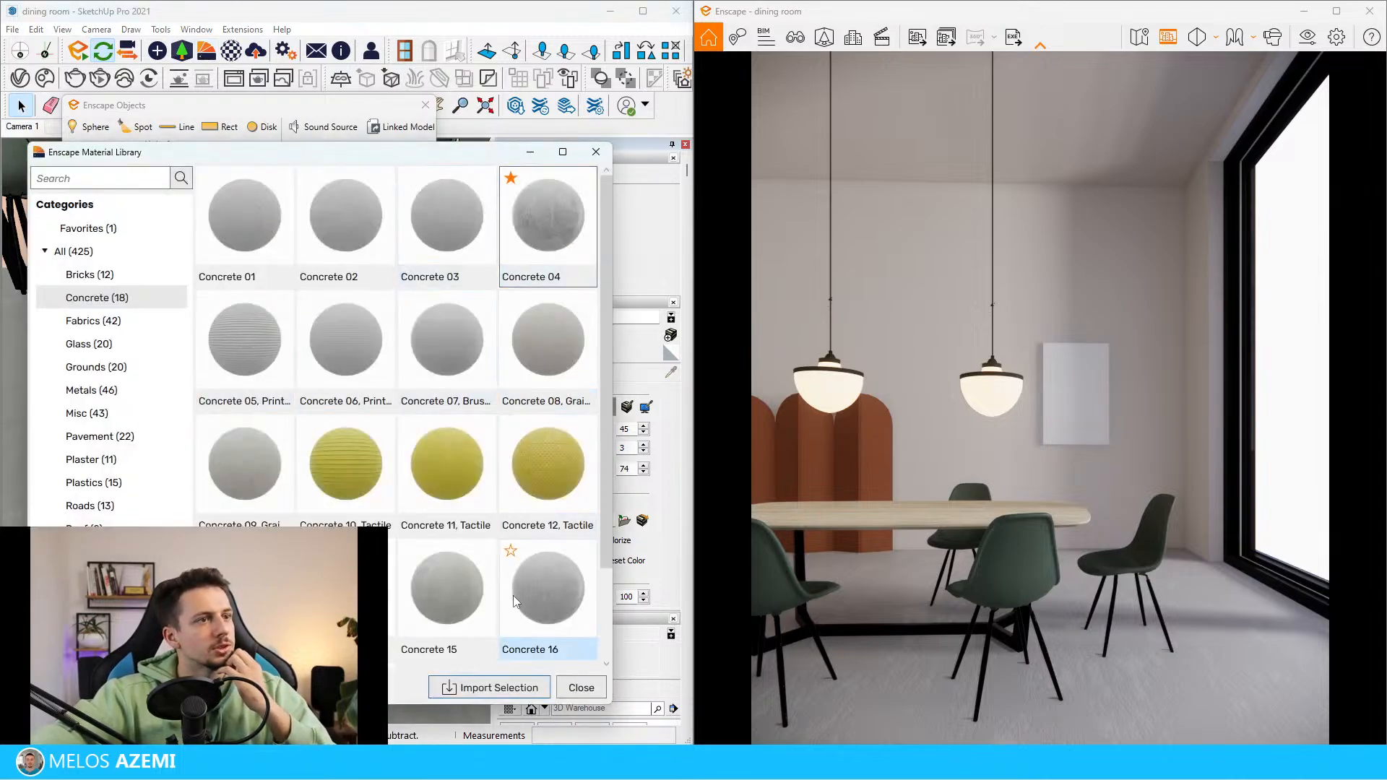
{"action": "left_click", "coordinate": [516, 250]}
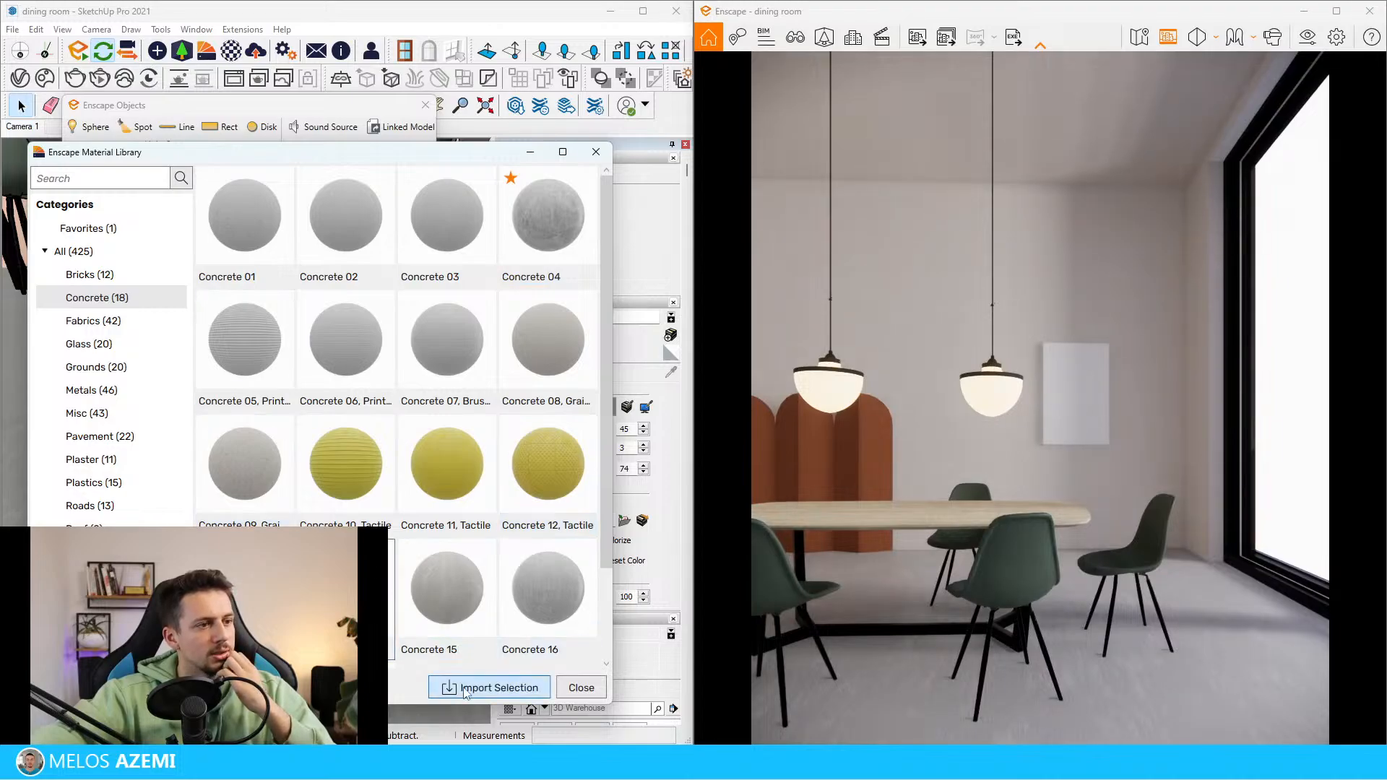
{"action": "left_click", "coordinate": [594, 155]}
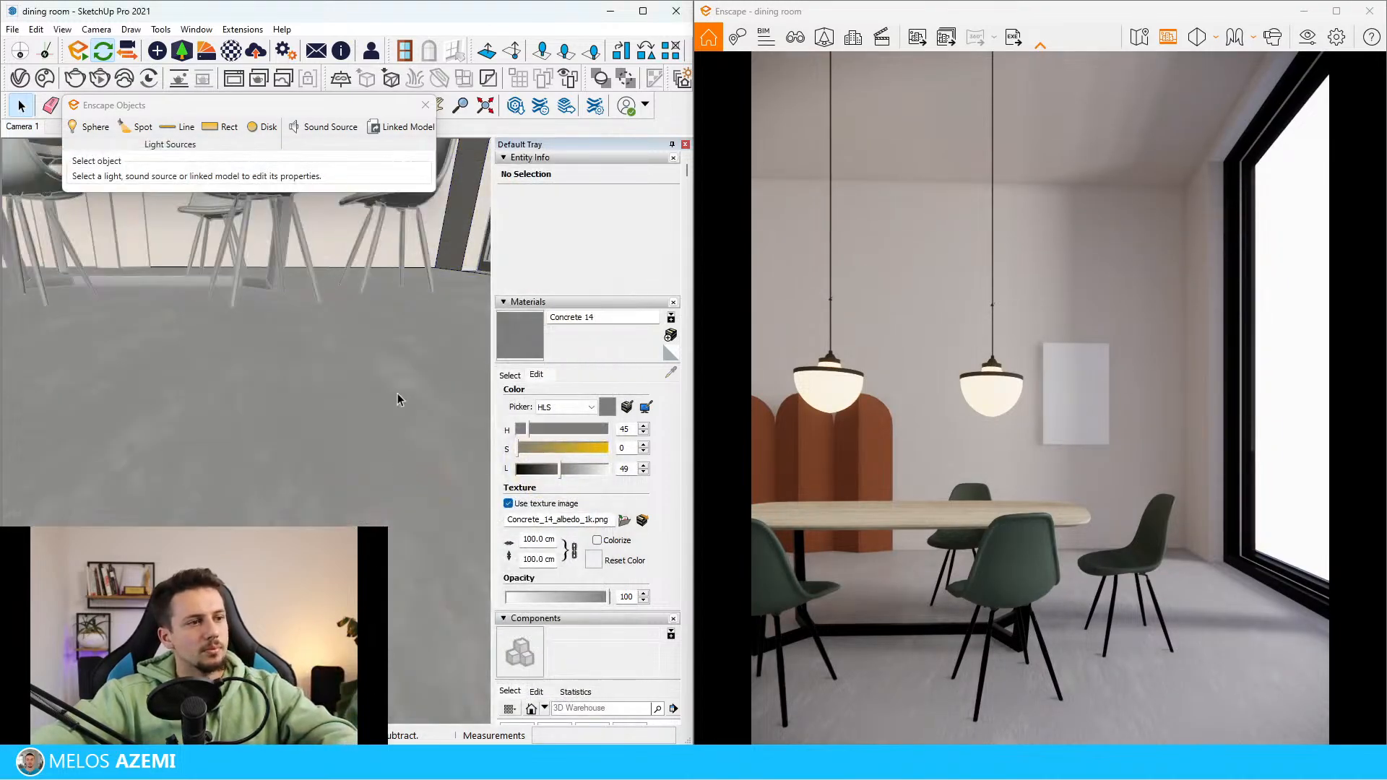
Paint the floor face with Concrete 14, set the material's lightness to 68 and leave the Paint Bucket tool
{"action": "left_click", "coordinate": [374, 424]}
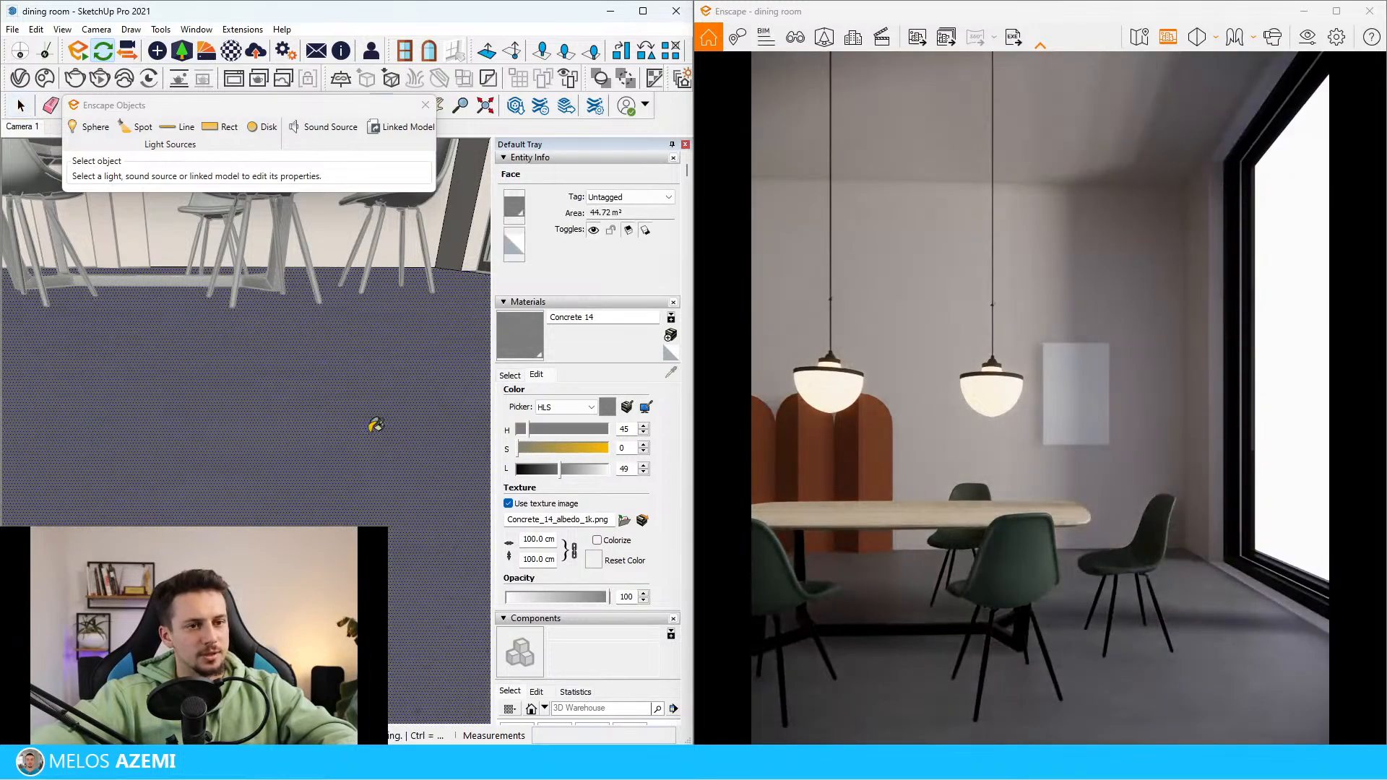
{"action": "left_click", "coordinate": [581, 468]}
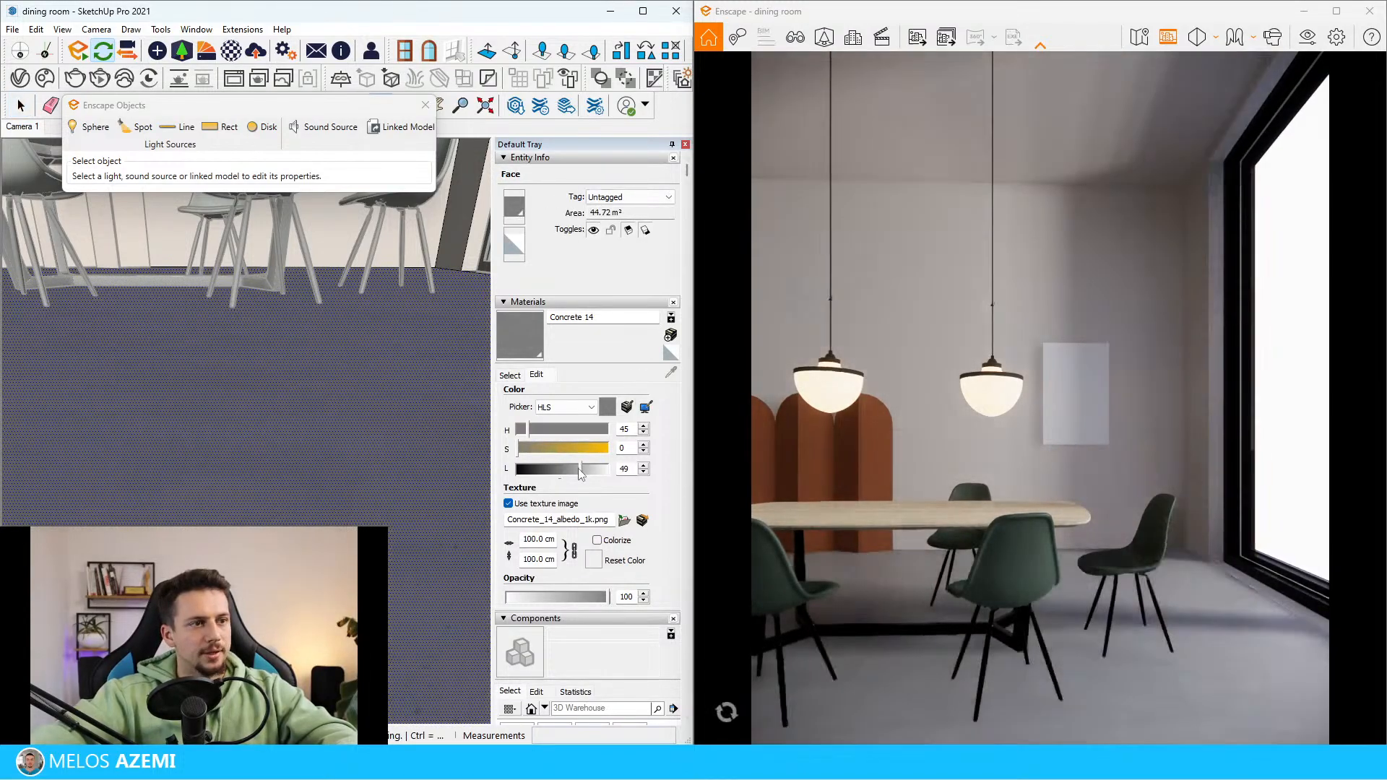
{"action": "mouse_move", "coordinate": [230, 466]}
{"action": "middle_mouse_down"}
{"action": "mouse_move", "coordinate": [218, 505]}
{"action": "mouse_move", "coordinate": [209, 426]}
{"action": "mouse_move", "coordinate": [22, 412]}
{"action": "mouse_move", "coordinate": [102, 364]}
{"action": "middle_mouse_up"}
{"action": "scroll", "coordinate": [212, 451], "scroll_direction": "down", "scroll_amount": 10}
{"action": "key", "text": "space"}
Examine the floor, pendant lamps, wall picture and window in the reference image against the rendered room
{"action": "scroll", "coordinate": [181, 477], "scroll_direction": "up", "scroll_amount": 12}
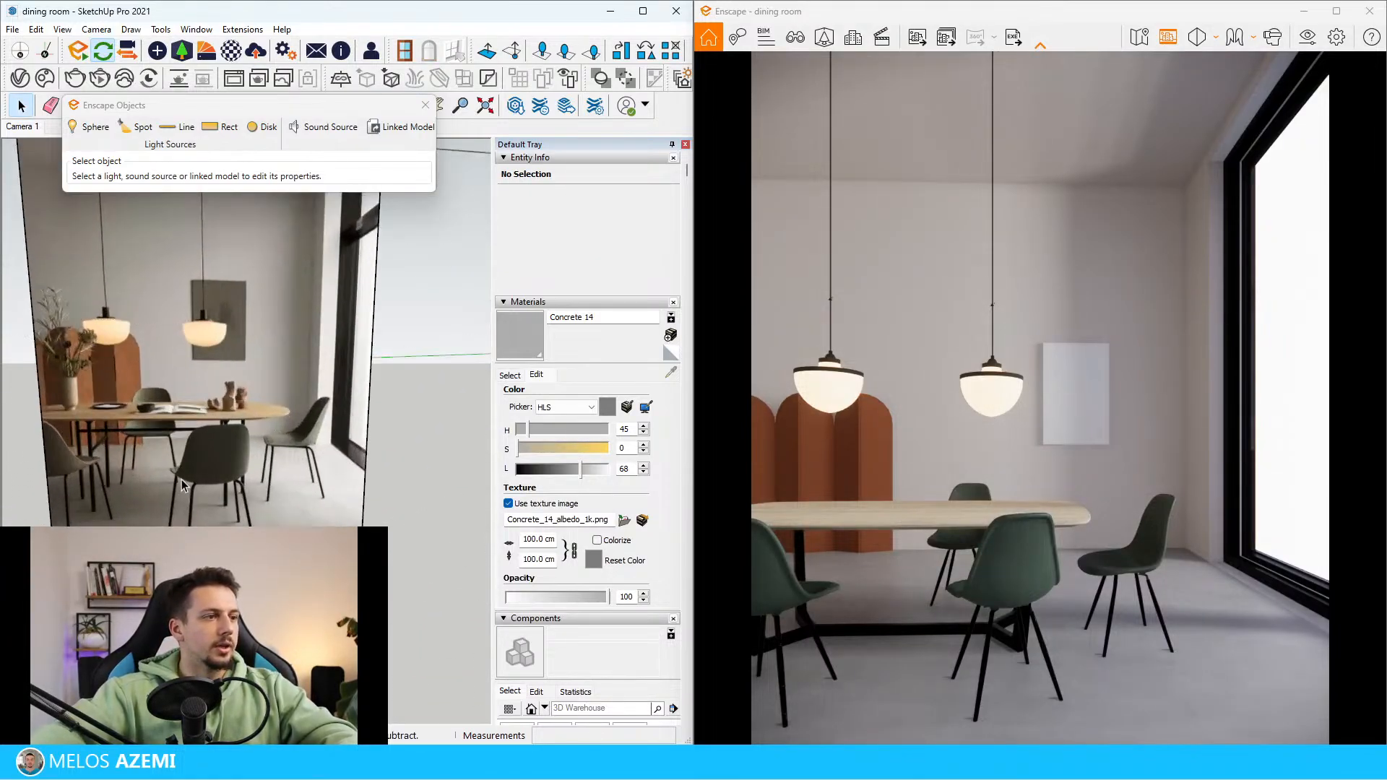
{"action": "scroll", "coordinate": [187, 488], "scroll_direction": "down", "scroll_amount": 3}
{"action": "scroll", "coordinate": [101, 438], "scroll_direction": "up", "scroll_amount": 6}
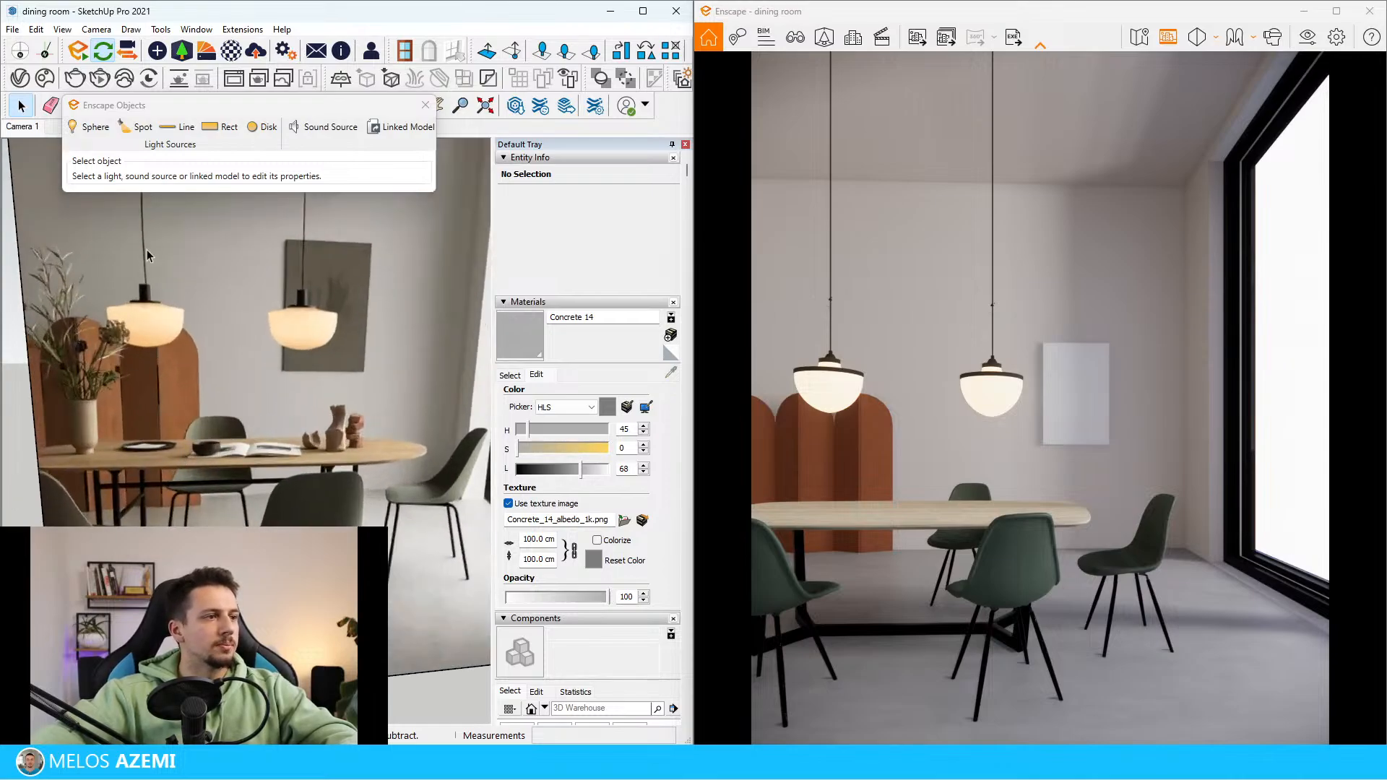
{"action": "scroll", "coordinate": [147, 255], "scroll_direction": "down", "scroll_amount": 6}
{"action": "mouse_move", "coordinate": [209, 347]}
{"action": "middle_mouse_down"}
{"action": "mouse_move", "coordinate": [228, 297]}
{"action": "mouse_move", "coordinate": [217, 346]}
{"action": "middle_mouse_up"}
{"action": "scroll", "coordinate": [222, 321], "scroll_direction": "up", "scroll_amount": 2}
{"action": "scroll", "coordinate": [251, 453], "scroll_direction": "up", "scroll_amount": 3}
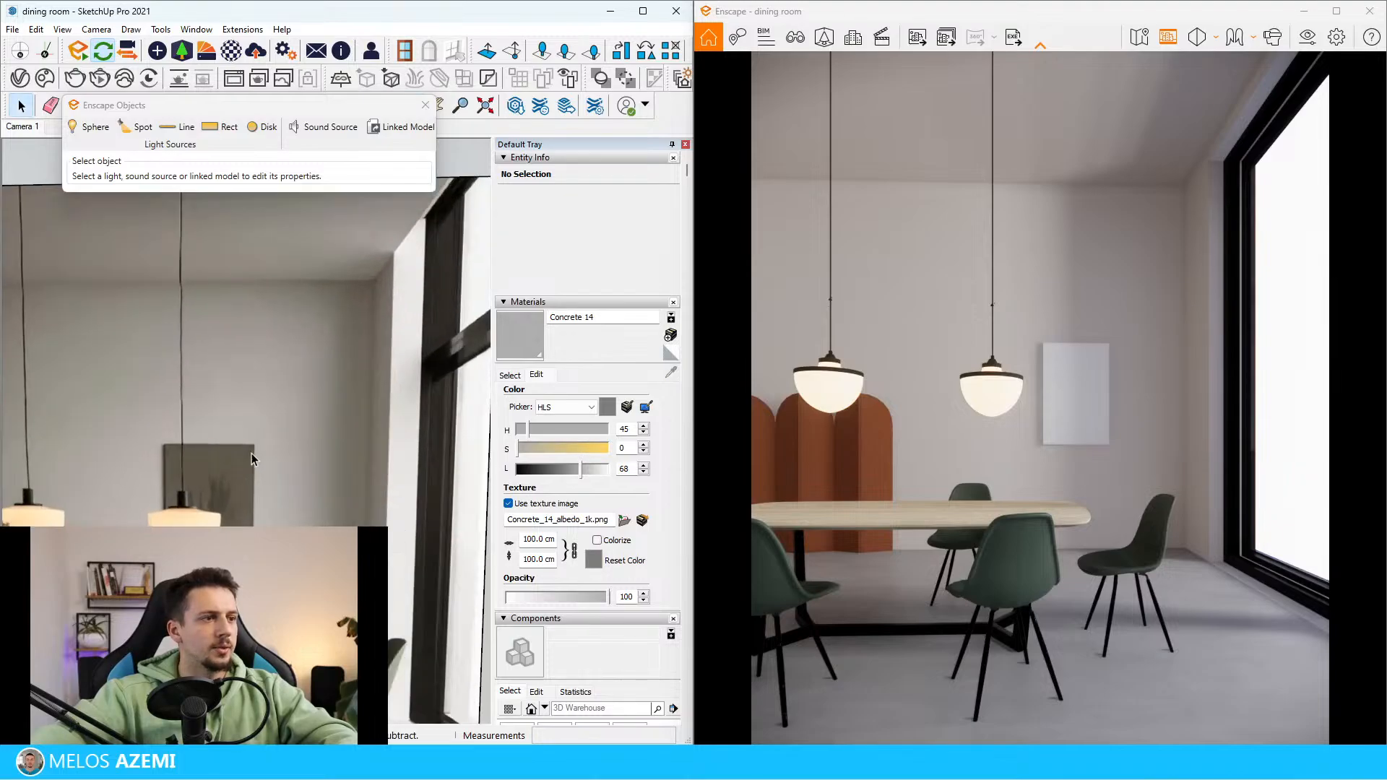
{"action": "scroll", "coordinate": [206, 471], "scroll_direction": "down", "scroll_amount": 3}
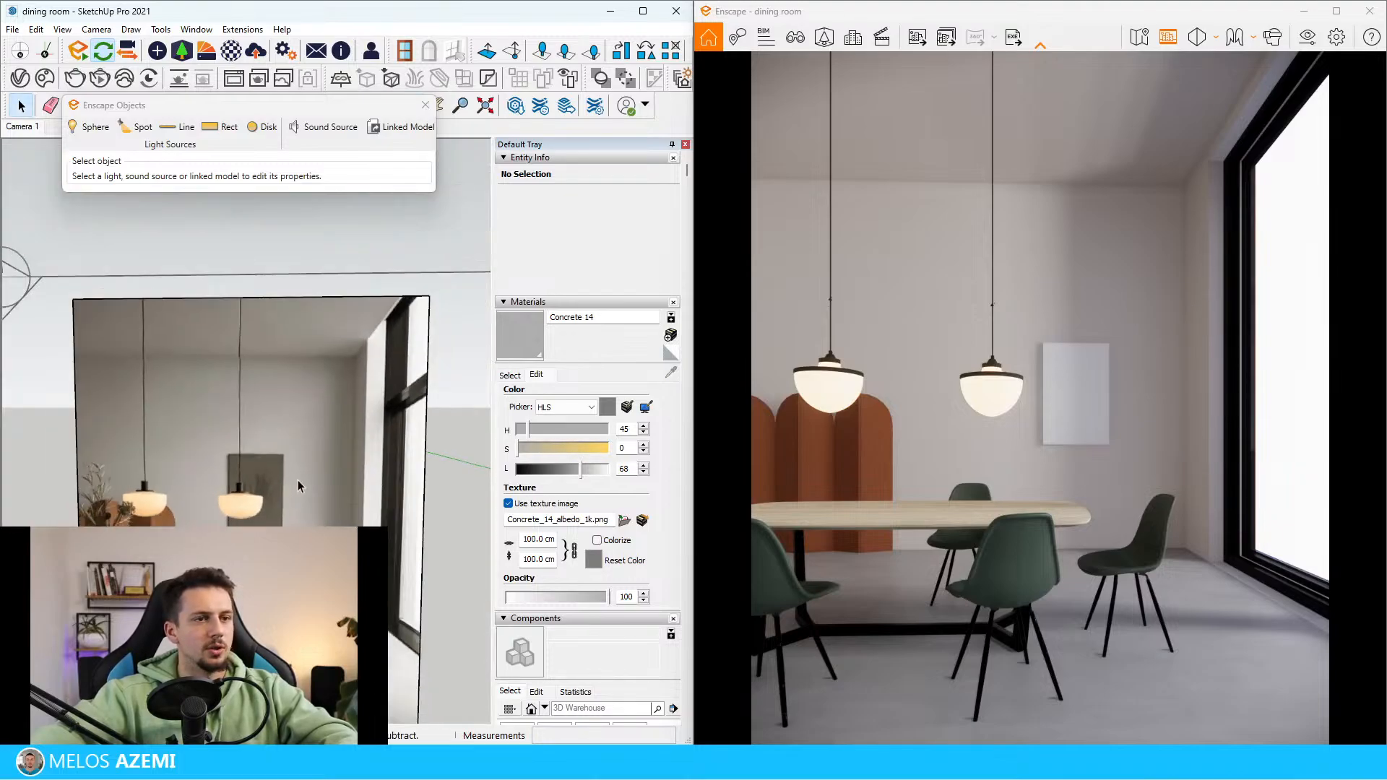
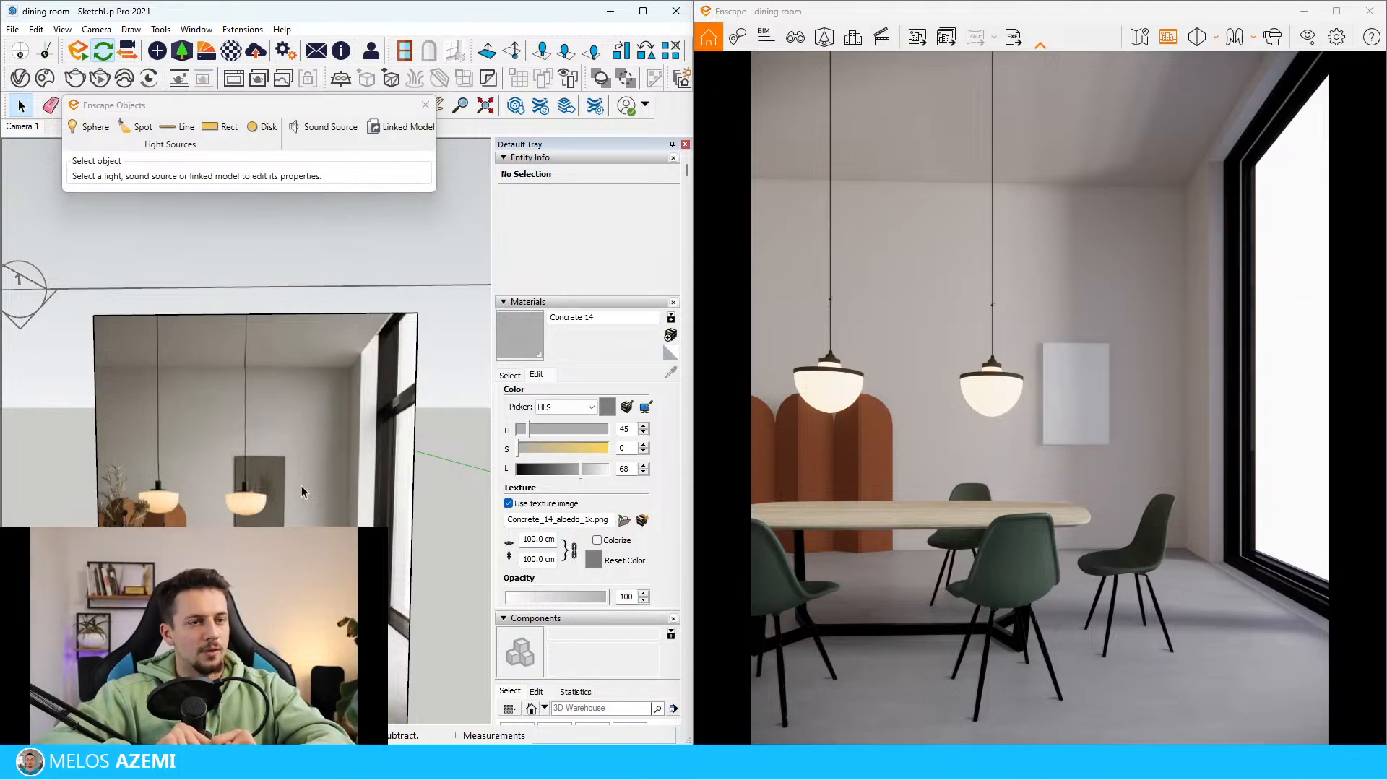
Examine the vase, tableware and pendant lamps in the reference image against the modelled dining room
{"action": "scroll", "coordinate": [116, 672], "scroll_direction": "up", "scroll_amount": 3}
{"action": "scroll", "coordinate": [188, 430], "scroll_direction": "down", "scroll_amount": 5}
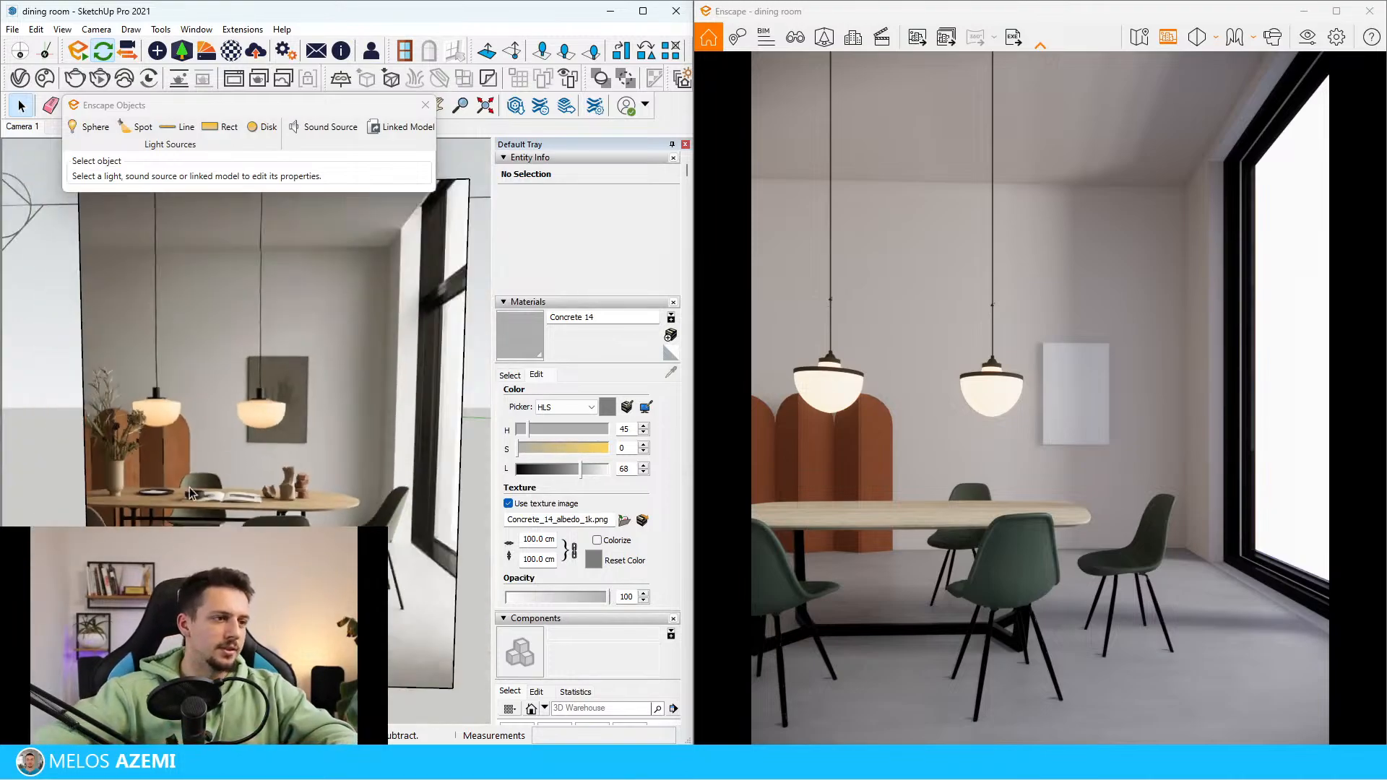
{"action": "scroll", "coordinate": [188, 423], "scroll_direction": "up", "scroll_amount": 4}
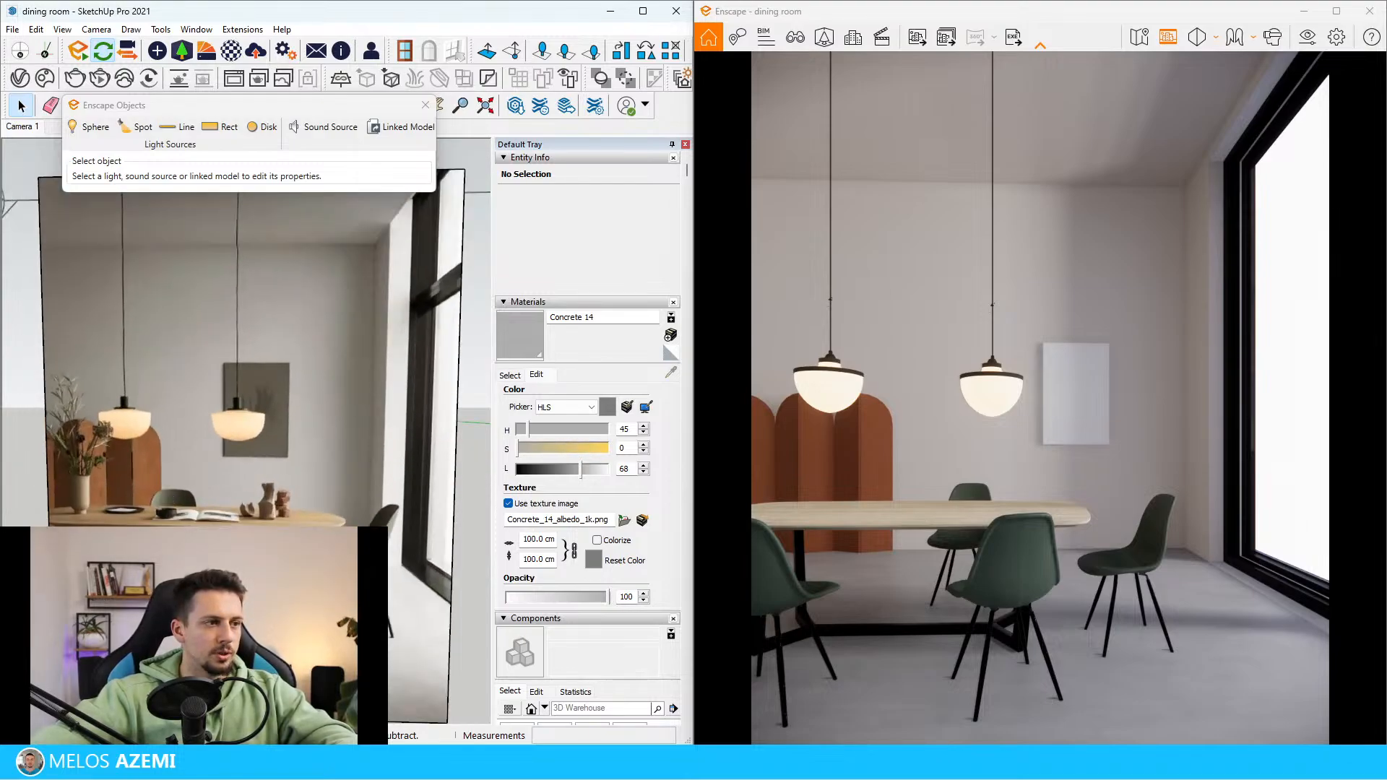
{"action": "scroll", "coordinate": [31, 478], "scroll_direction": "down", "scroll_amount": 7}
{"action": "scroll", "coordinate": [303, 435], "scroll_direction": "up", "scroll_amount": 7}
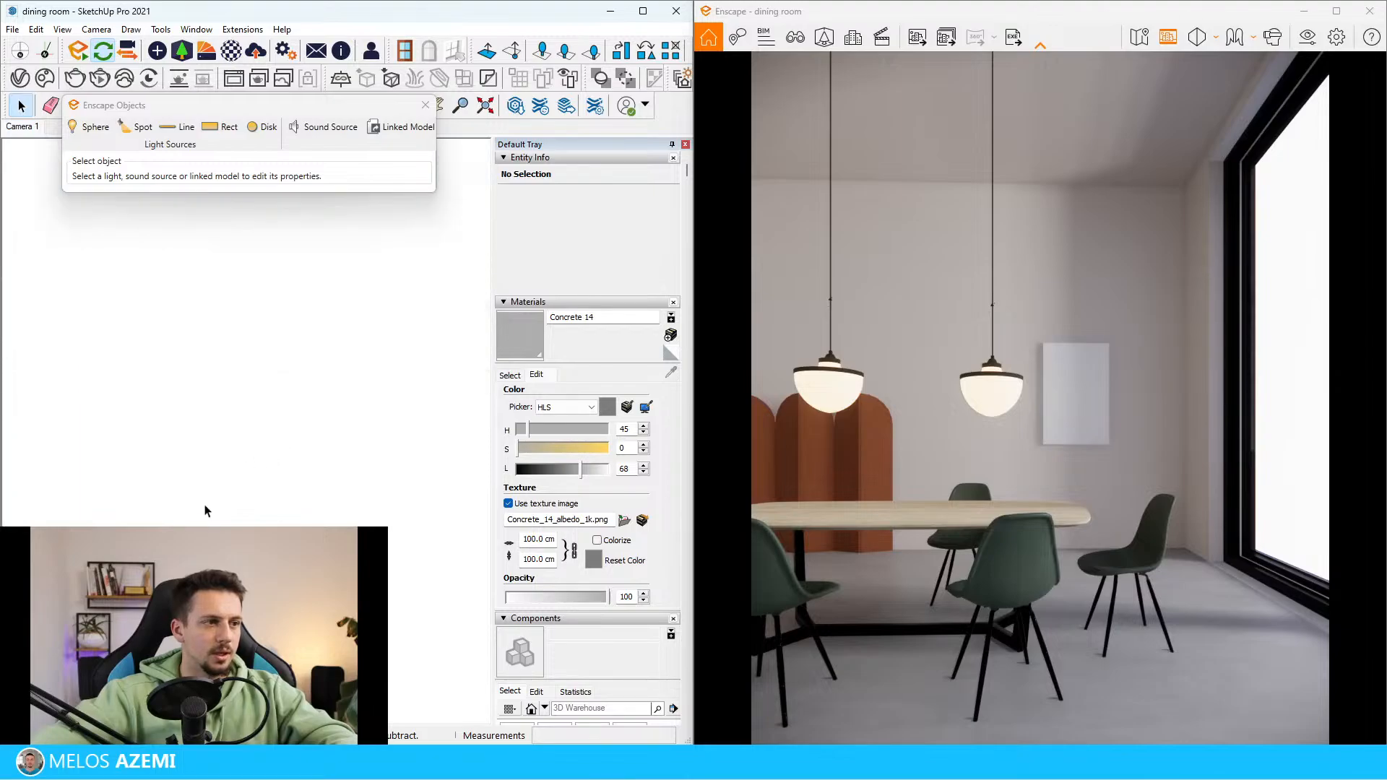
{"action": "middle_click_drag", "start_coordinate": [260, 496], "coordinate": [350, 414]}
{"action": "scroll", "coordinate": [421, 426], "scroll_direction": "up", "scroll_amount": 5}
{"action": "scroll", "coordinate": [233, 360], "scroll_direction": "down", "scroll_amount": 5}
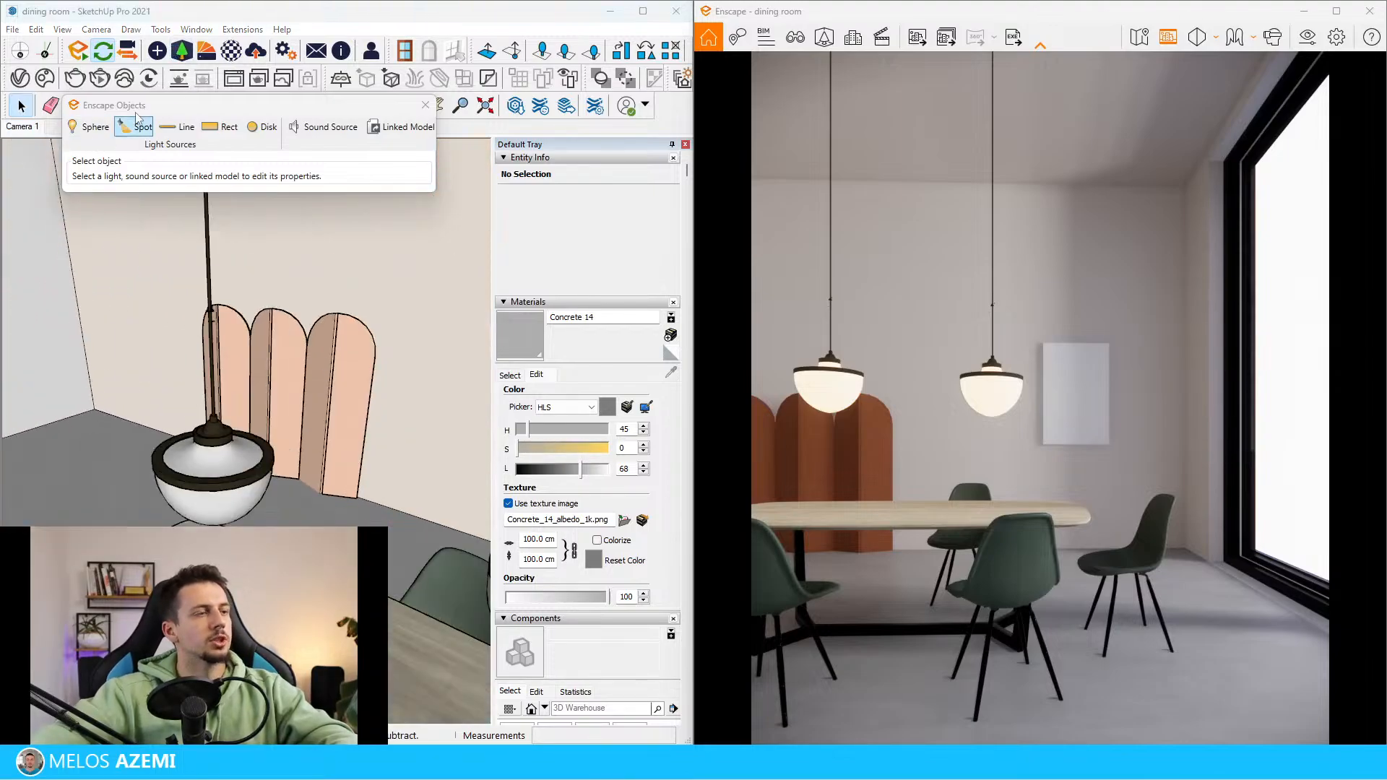
Open the Enscape Asset Library, check the Accessories filtered by the Flower tag, and remove the filter
{"action": "left_click", "coordinate": [183, 51]}
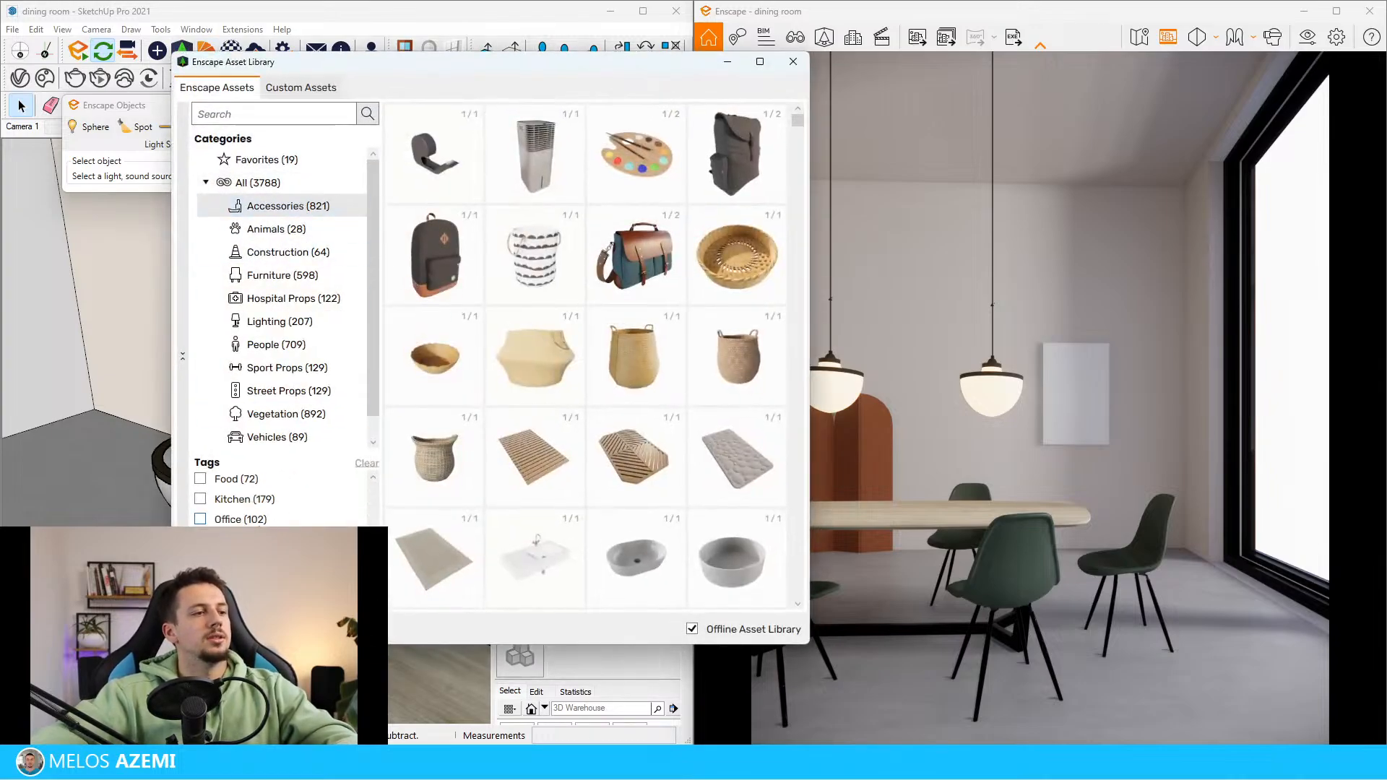
{"action": "left_click", "coordinate": [263, 527]}
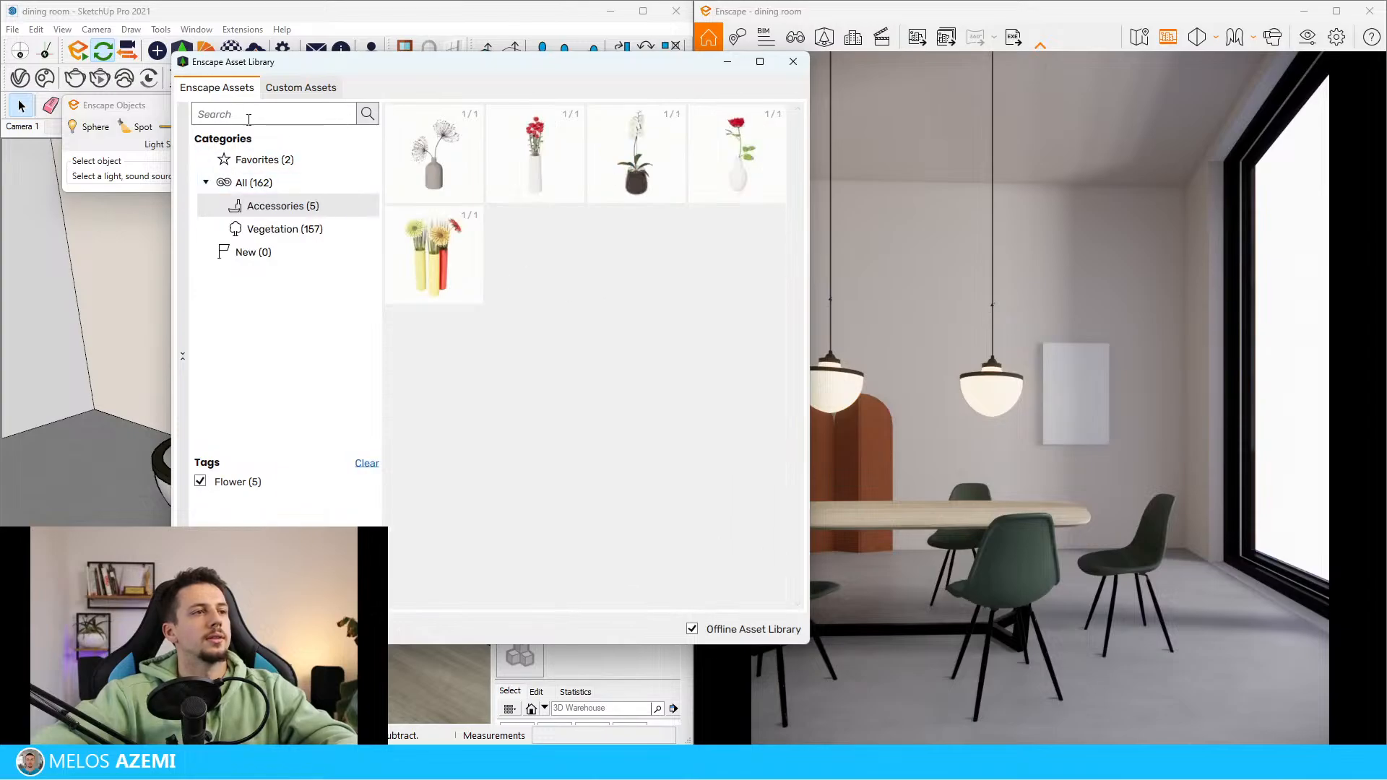
{"action": "left_click", "coordinate": [230, 483]}
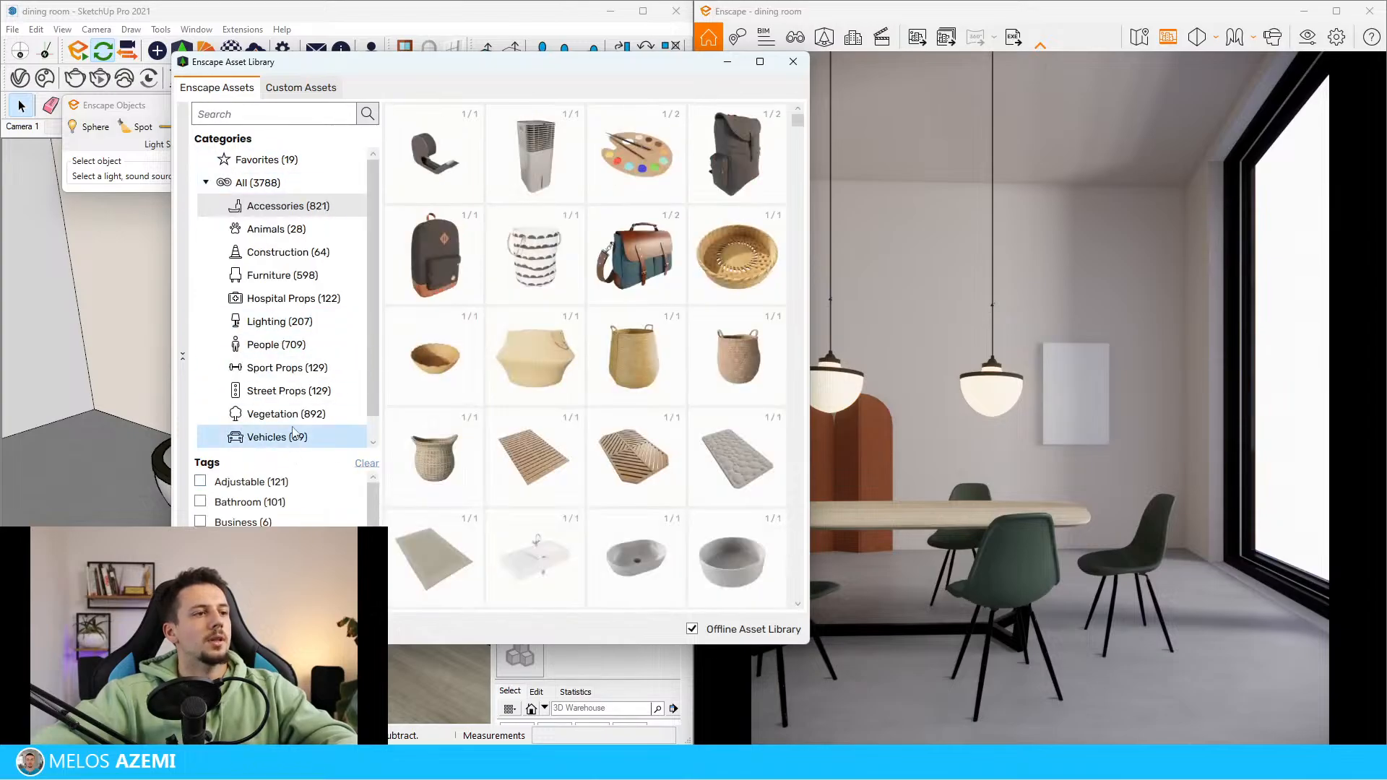
Browse the Vegetation category of the Enscape Asset Library for a potted or vased plant resembling the reference arrangement
{"action": "left_click", "coordinate": [294, 436]}
{"action": "left_click", "coordinate": [286, 413]}
{"action": "scroll", "coordinate": [607, 452], "scroll_direction": "down", "scroll_amount": 5}
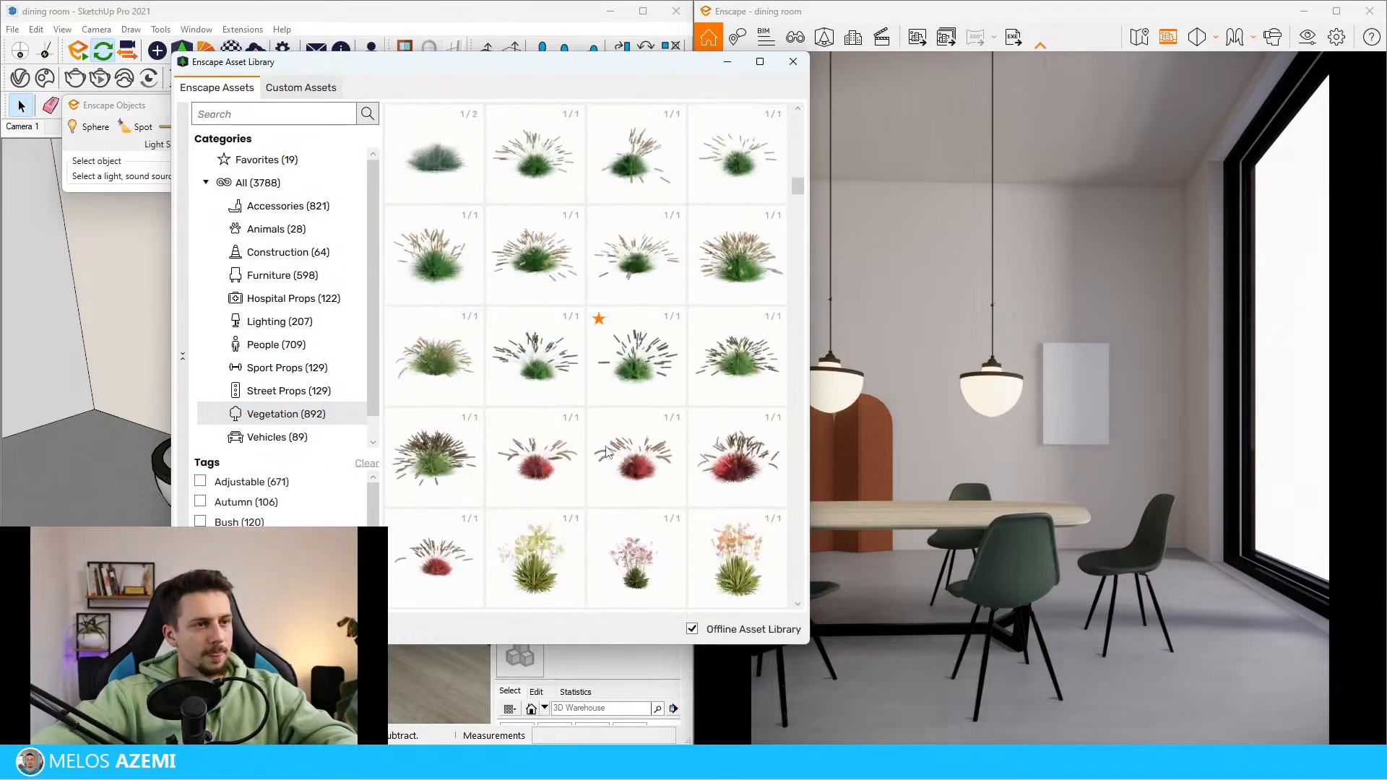
{"action": "scroll", "coordinate": [607, 452], "scroll_direction": "down", "scroll_amount": 18}
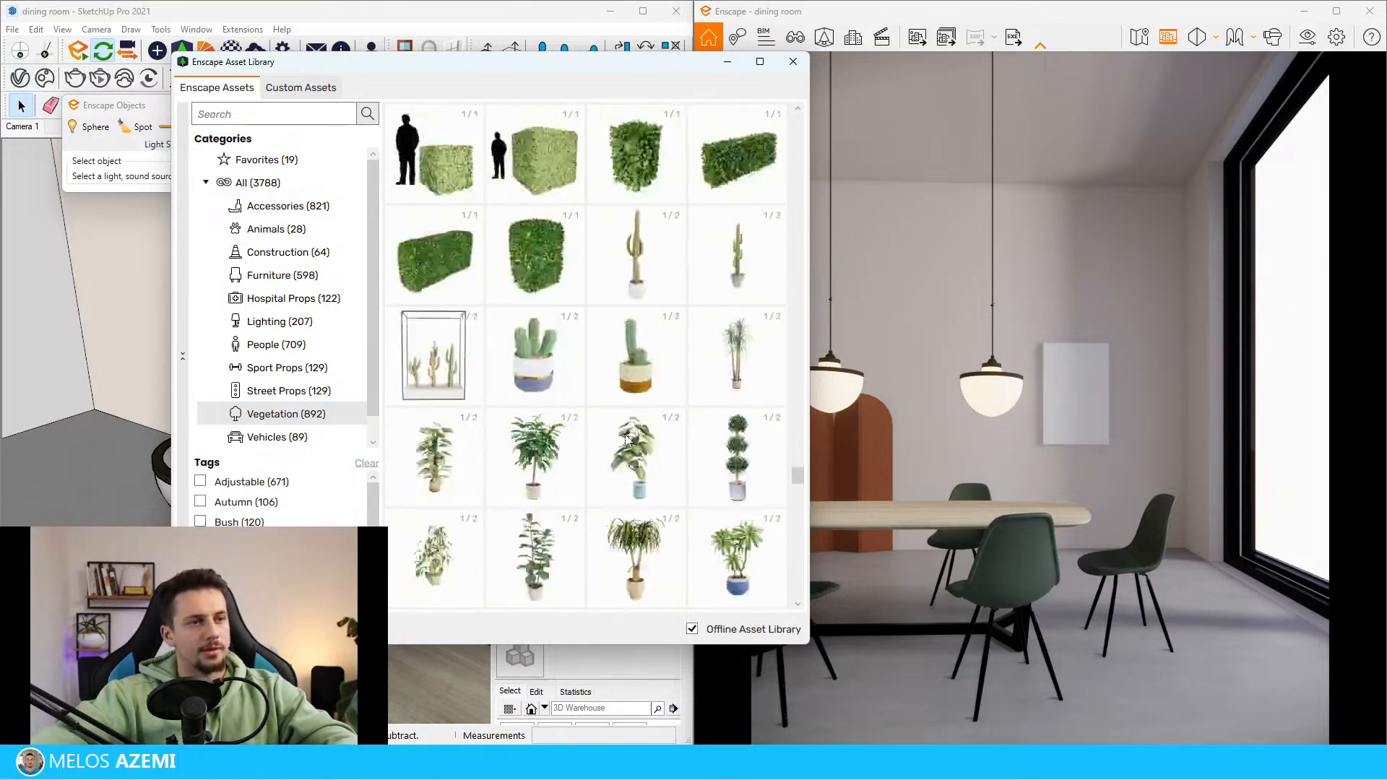
{"action": "scroll", "coordinate": [626, 438], "scroll_direction": "down", "scroll_amount": 6}
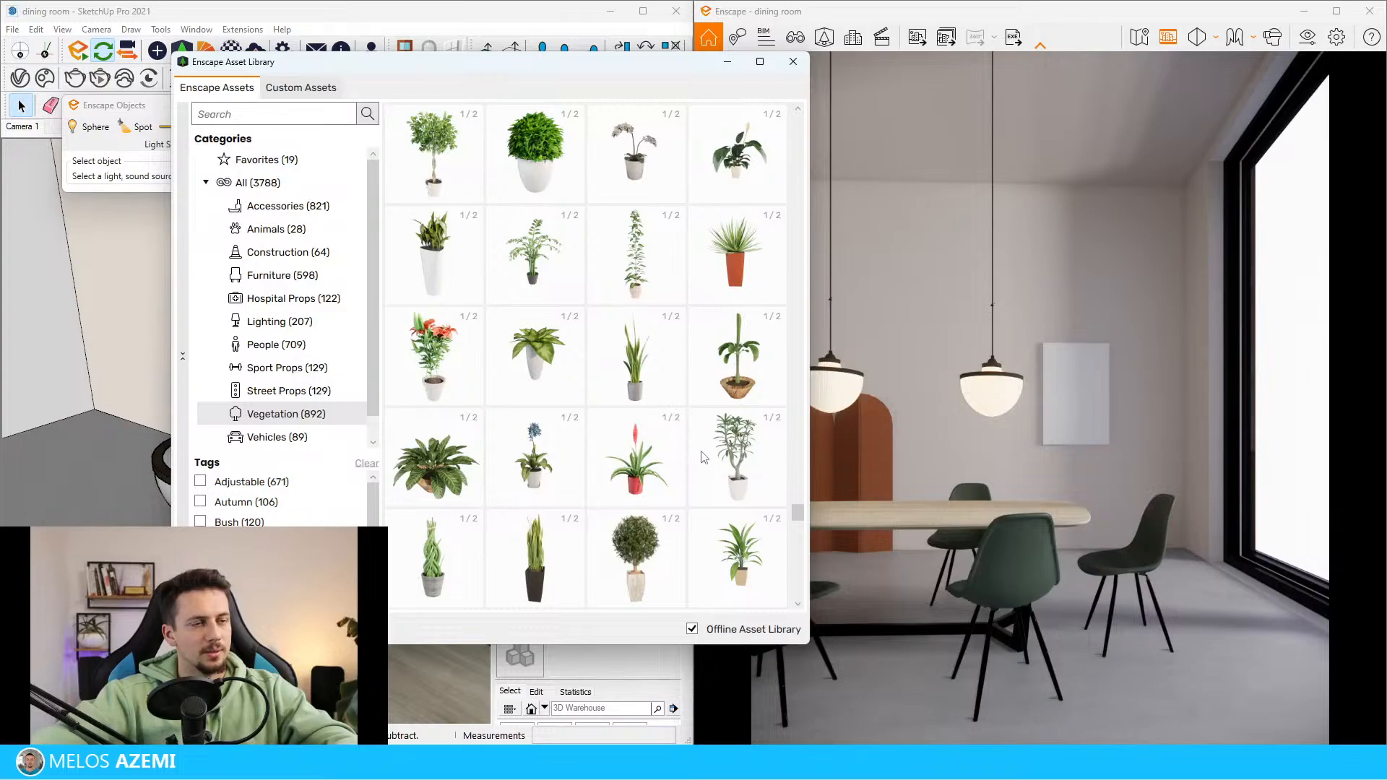
{"action": "scroll", "coordinate": [706, 461], "scroll_direction": "up", "scroll_amount": 4}
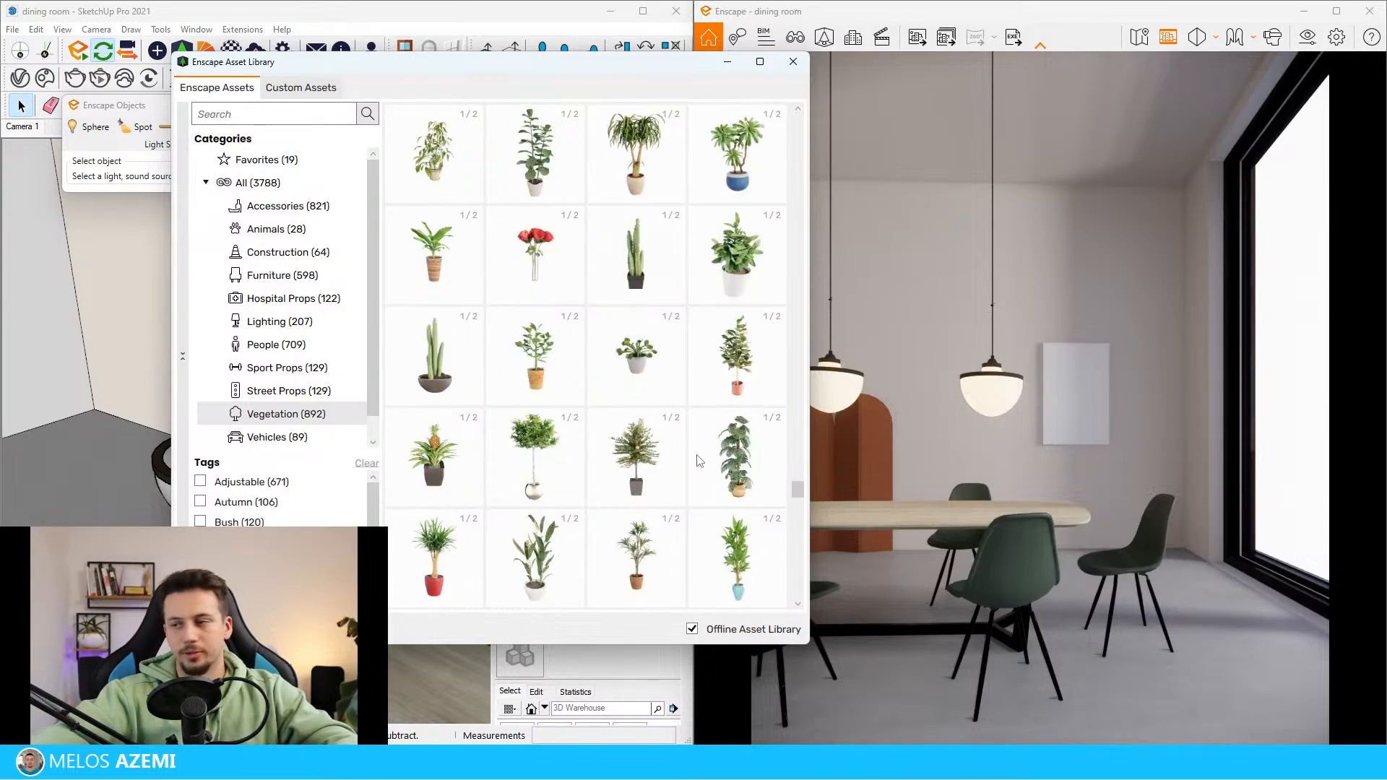
{"action": "scroll", "coordinate": [604, 442], "scroll_direction": "up", "scroll_amount": 1}
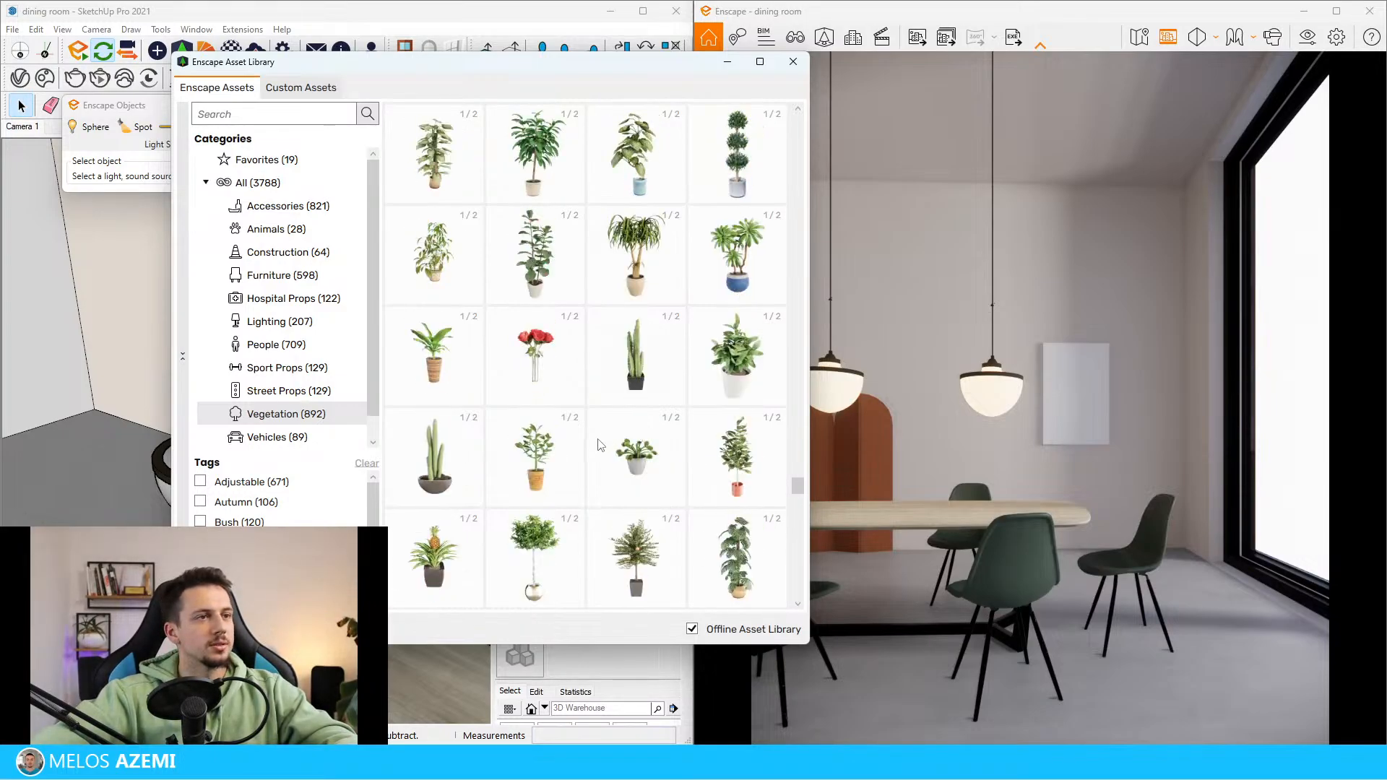
{"action": "scroll", "coordinate": [605, 457], "scroll_direction": "up", "scroll_amount": 4}
{"action": "scroll", "coordinate": [623, 494], "scroll_direction": "up", "scroll_amount": 15}
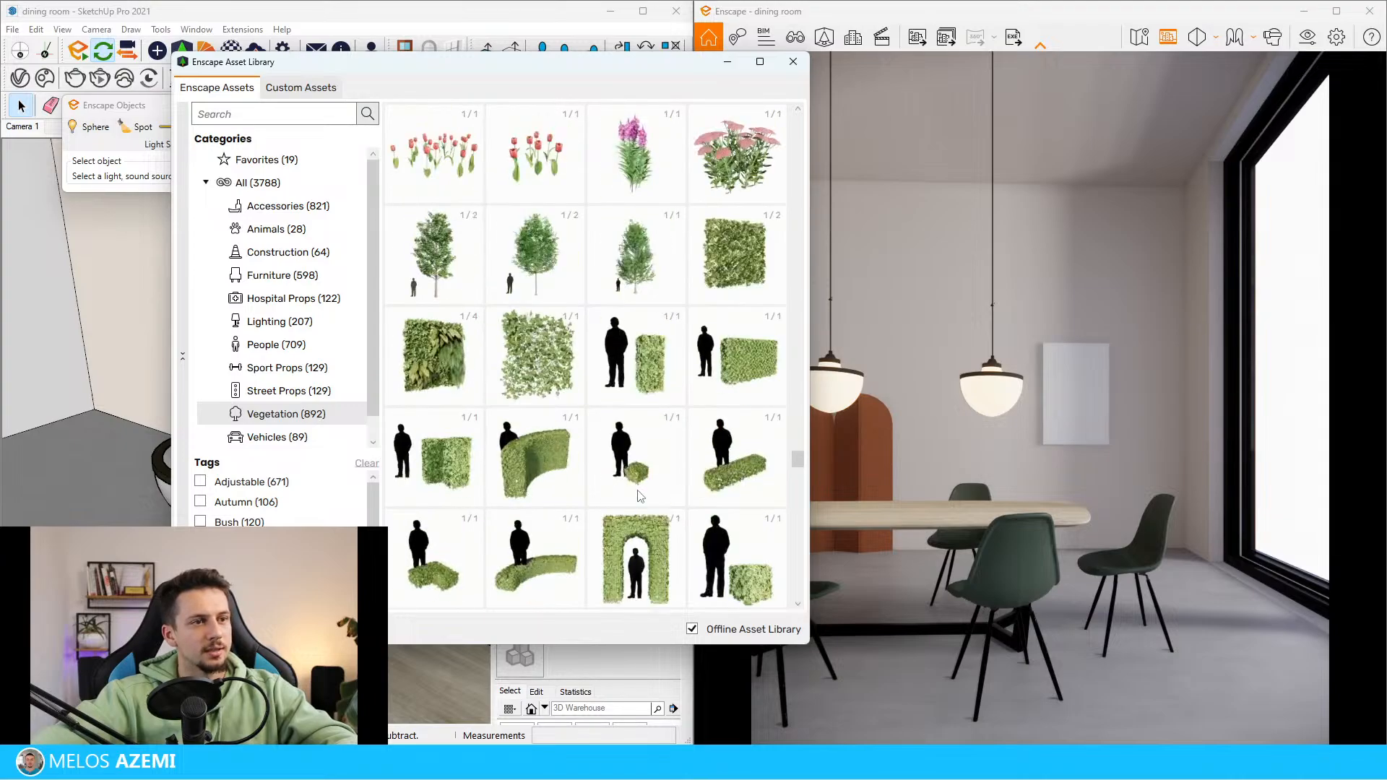
{"action": "scroll", "coordinate": [635, 470], "scroll_direction": "down", "scroll_amount": 20}
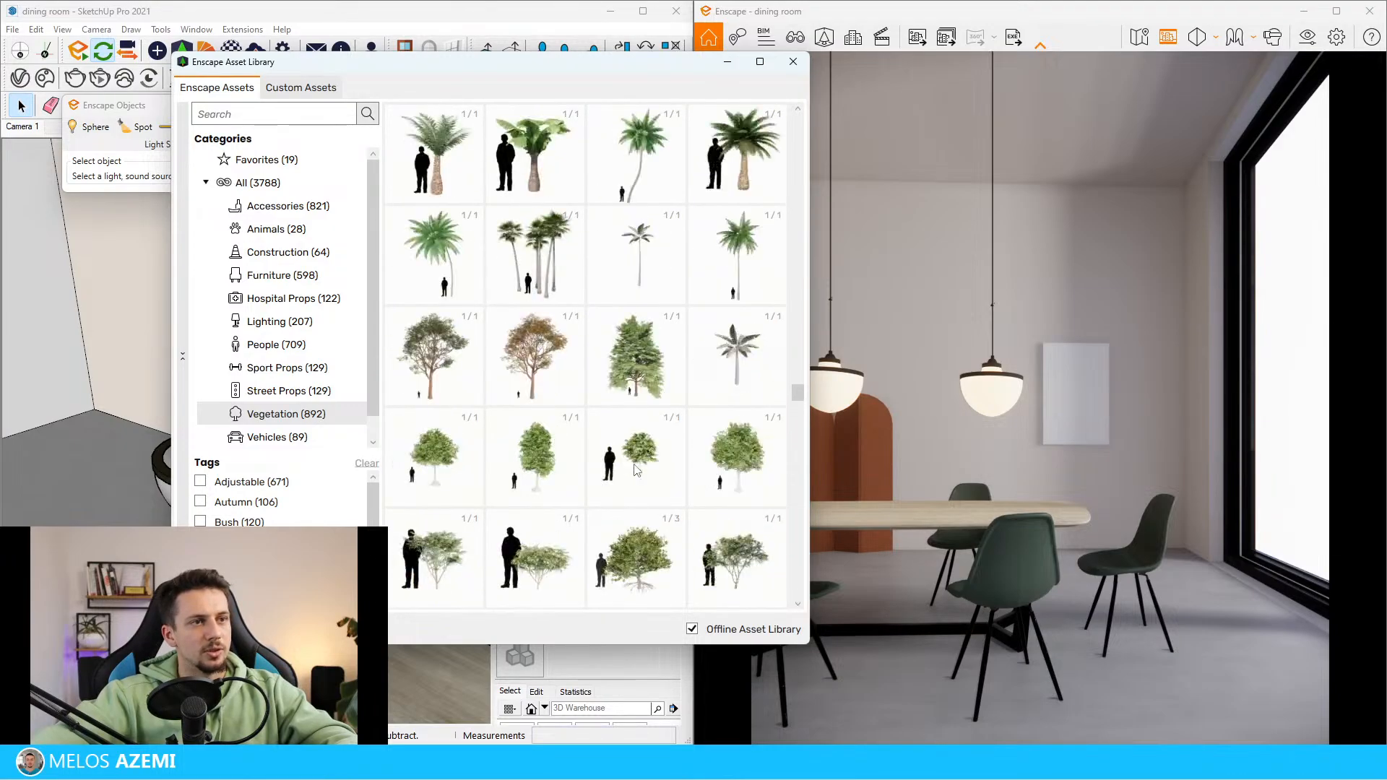
{"action": "scroll", "coordinate": [636, 484], "scroll_direction": "down", "scroll_amount": 5}
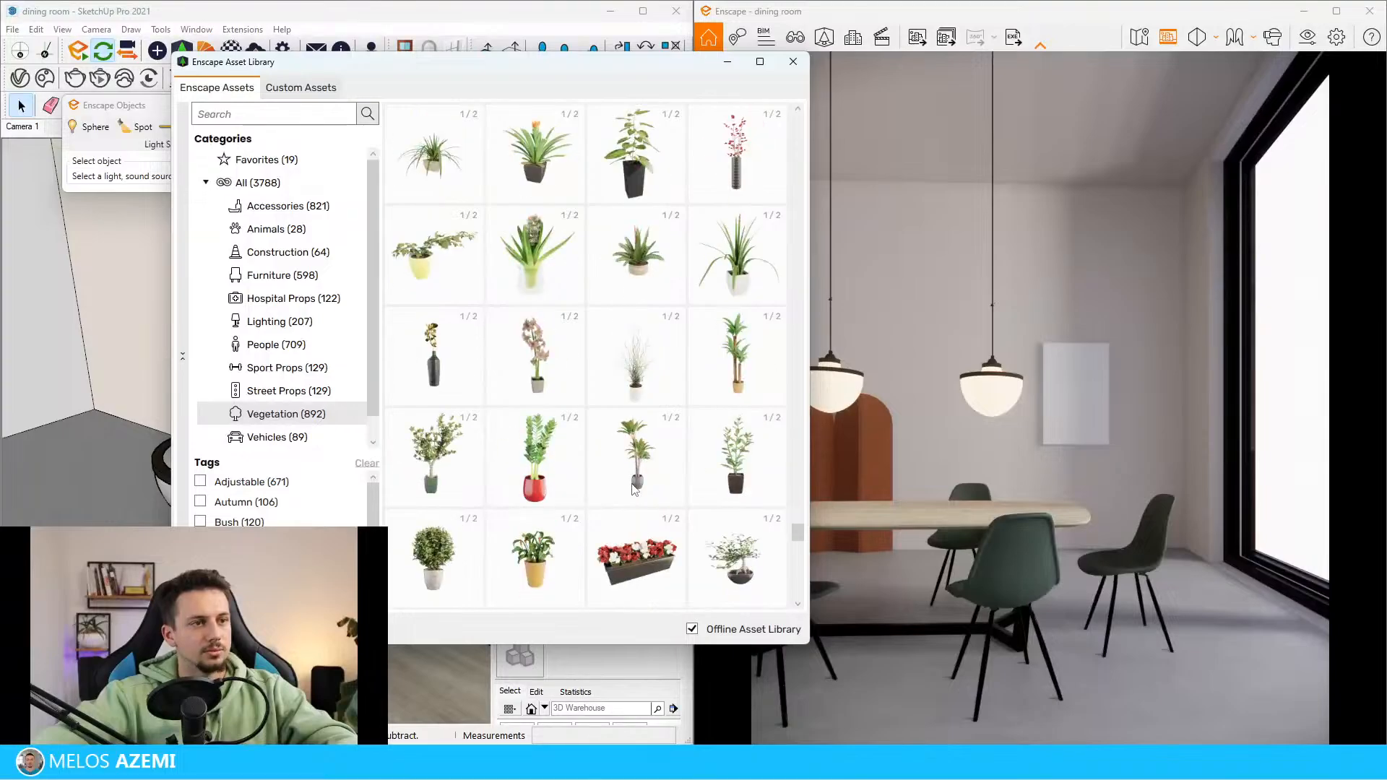
{"action": "scroll", "coordinate": [659, 371], "scroll_direction": "down", "scroll_amount": 10}
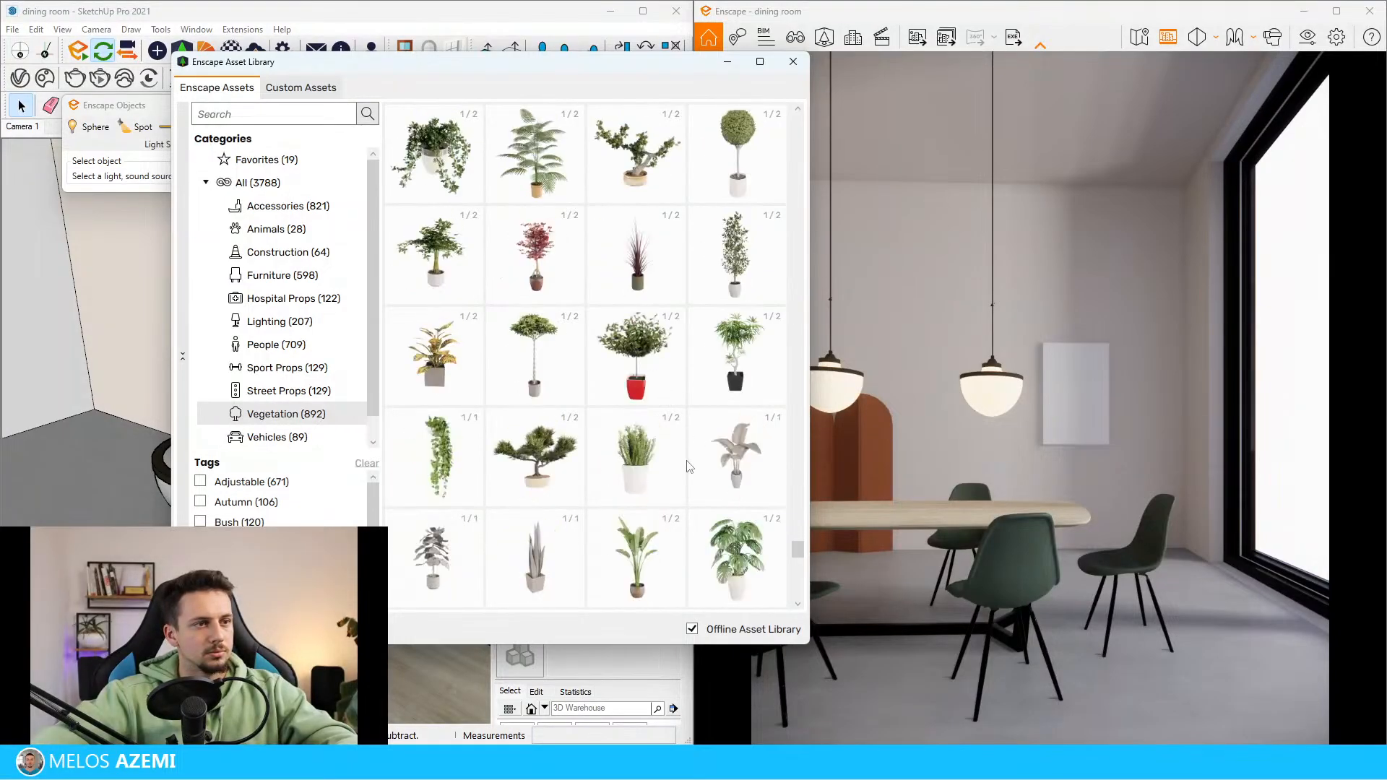
{"action": "scroll", "coordinate": [703, 495], "scroll_direction": "down", "scroll_amount": 10}
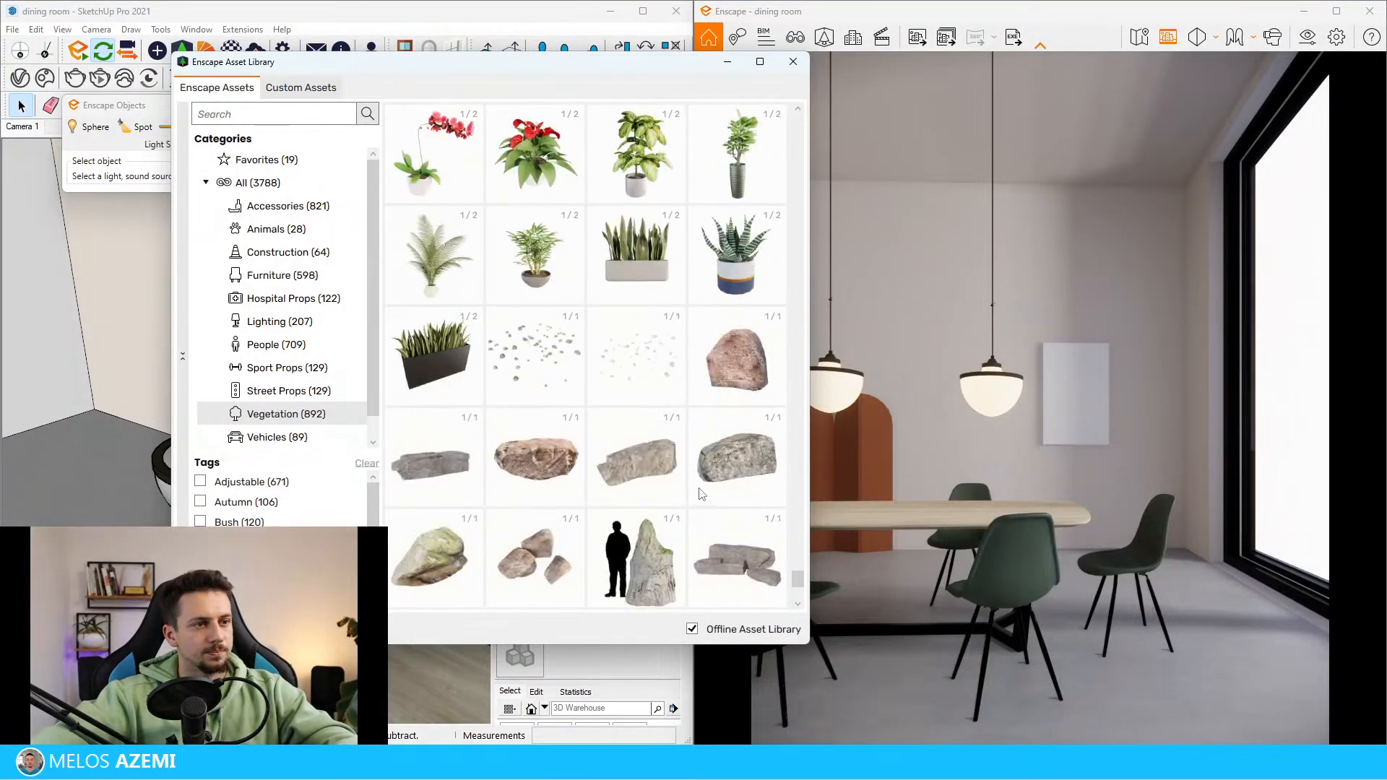
{"action": "scroll", "coordinate": [699, 492], "scroll_direction": "up", "scroll_amount": 8}
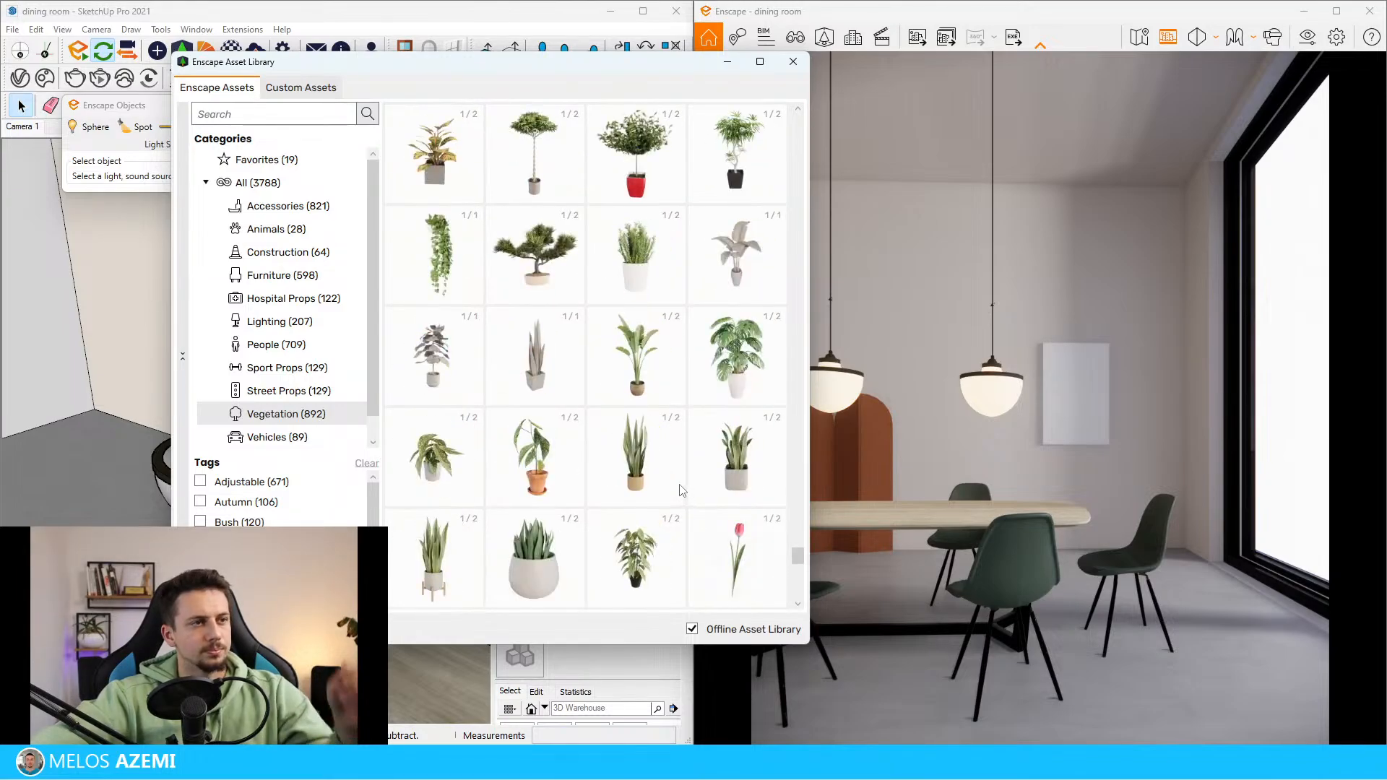
{"action": "scroll", "coordinate": [557, 483], "scroll_direction": "up", "scroll_amount": 10}
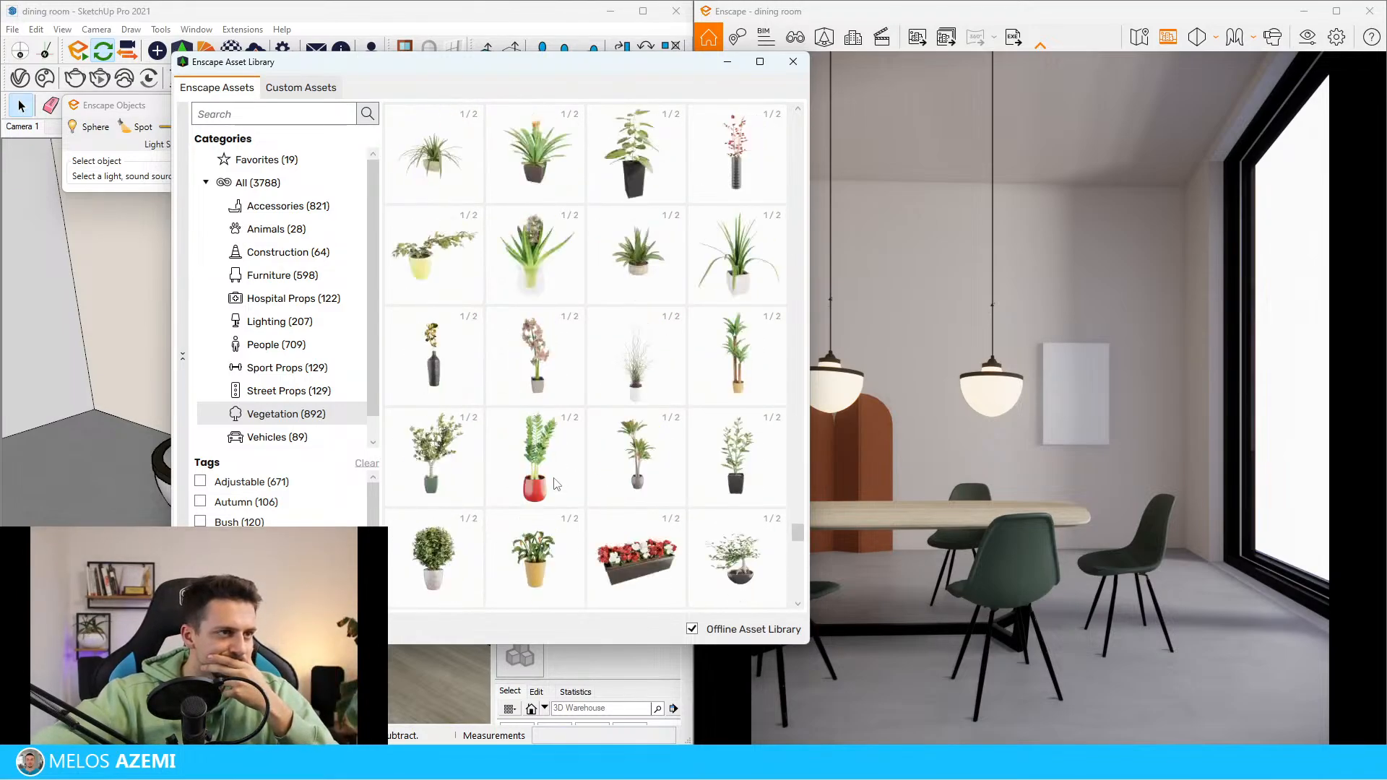
{"action": "scroll", "coordinate": [557, 484], "scroll_direction": "up", "scroll_amount": 5}
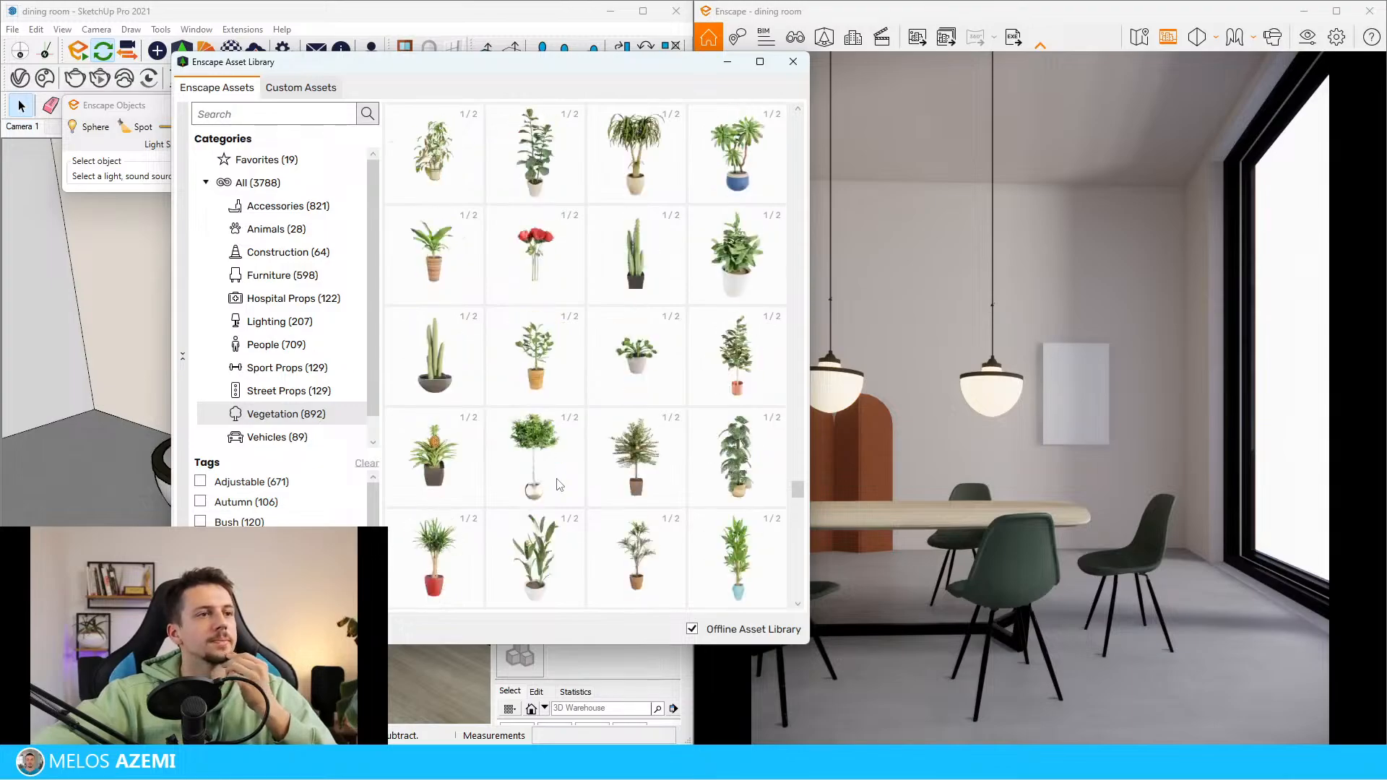
{"action": "scroll", "coordinate": [566, 482], "scroll_direction": "up", "scroll_amount": 4}
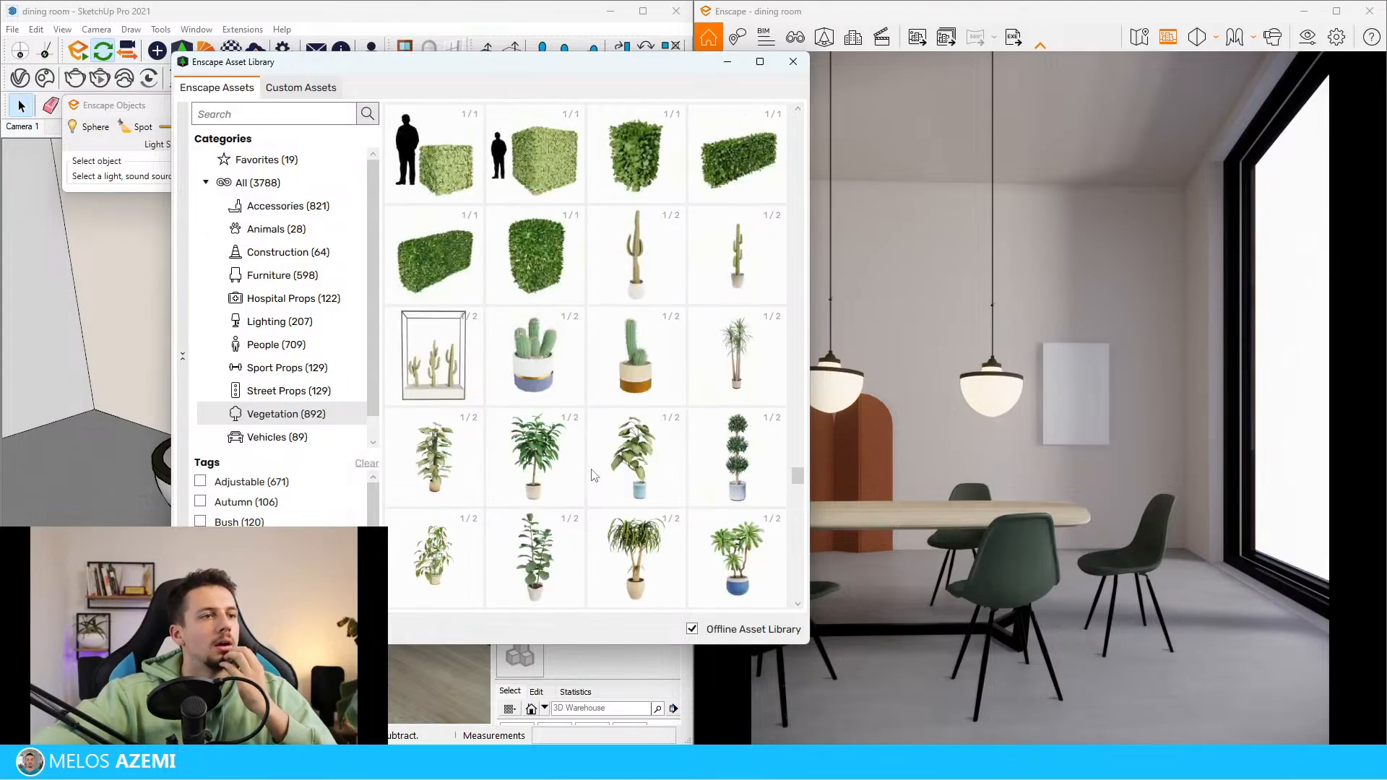
{"action": "scroll", "coordinate": [591, 473], "scroll_direction": "up", "scroll_amount": 6}
{"action": "scroll", "coordinate": [701, 476], "scroll_direction": "down", "scroll_amount": 3}
{"action": "scroll", "coordinate": [695, 441], "scroll_direction": "up", "scroll_amount": 10}
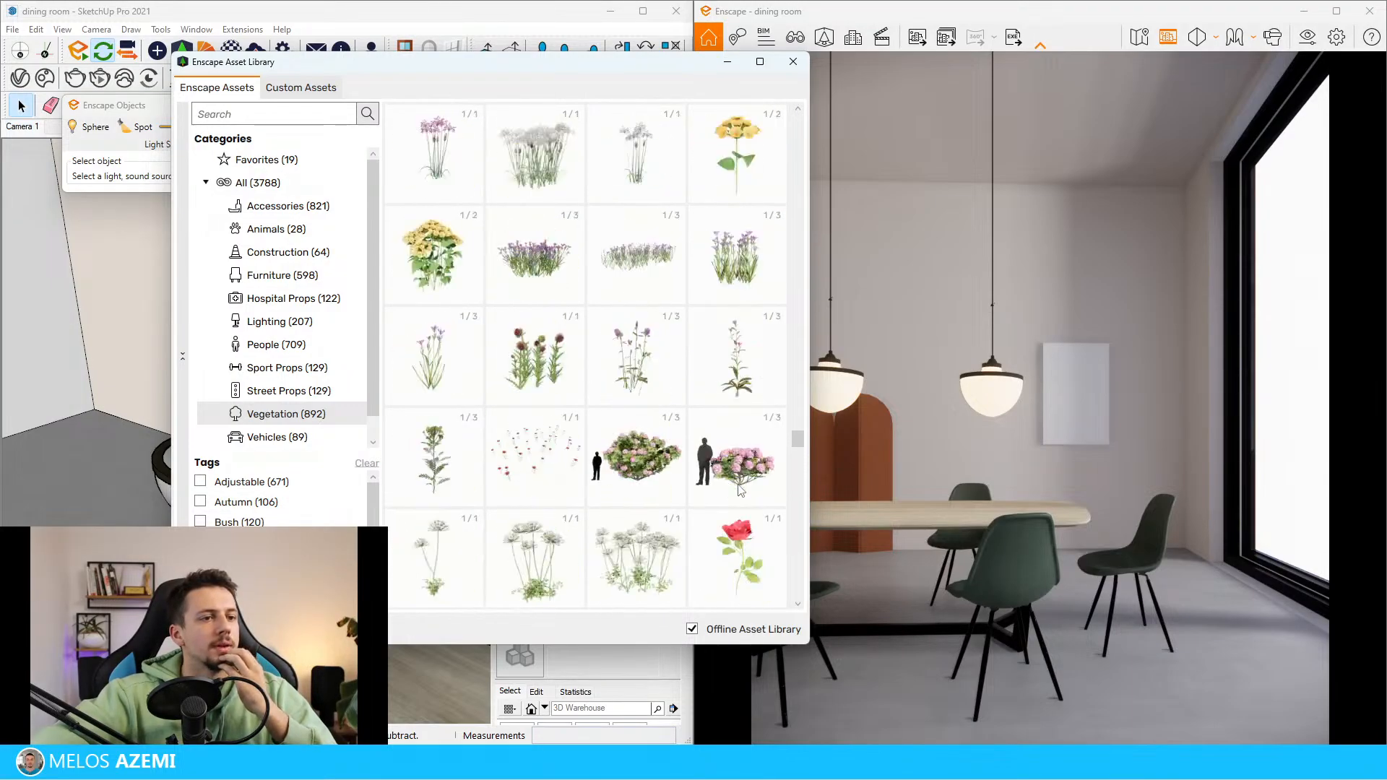
{"action": "scroll", "coordinate": [692, 410], "scroll_direction": "up", "scroll_amount": 8}
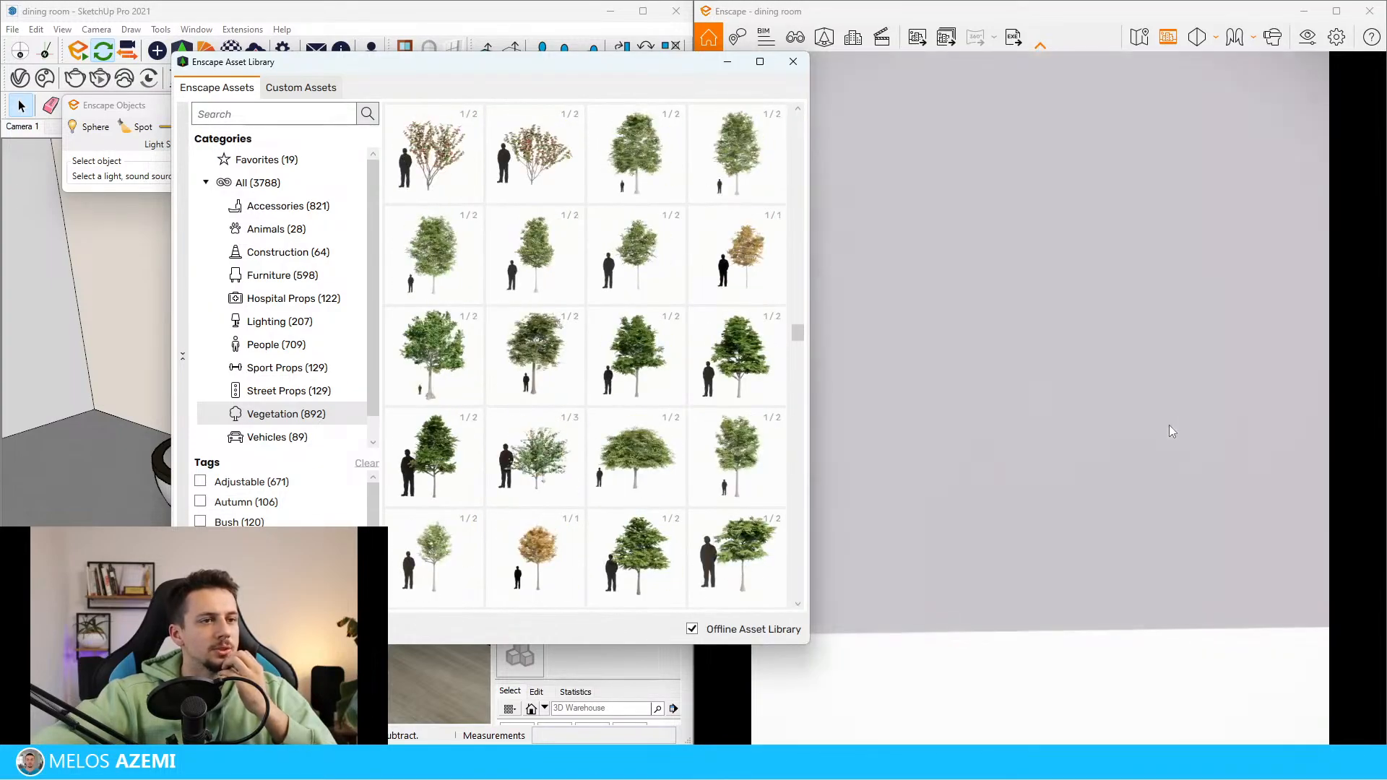
Move the Asset Library off the model view and examine the vase of dried branches on the reference image's table
{"action": "left_click", "coordinate": [795, 37]}
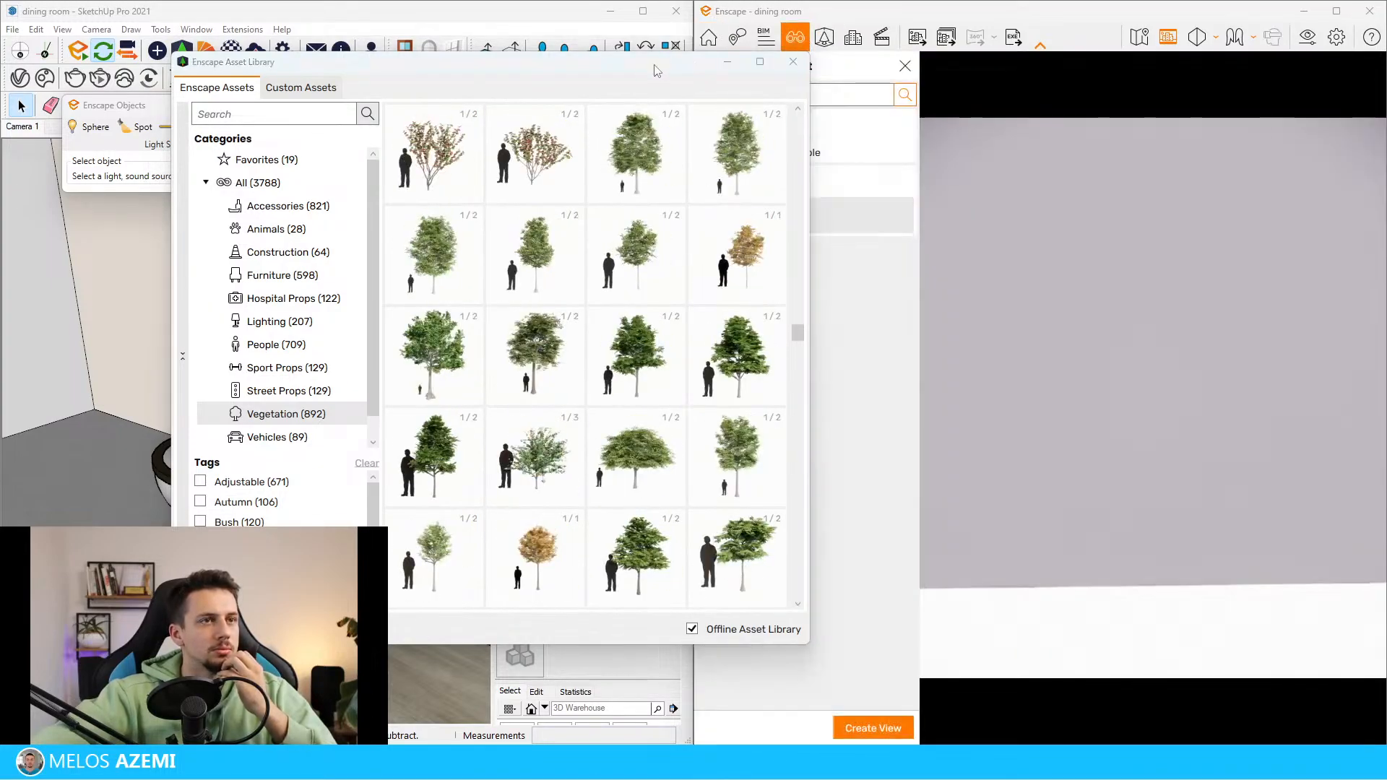
{"action": "left_click", "coordinate": [905, 65]}
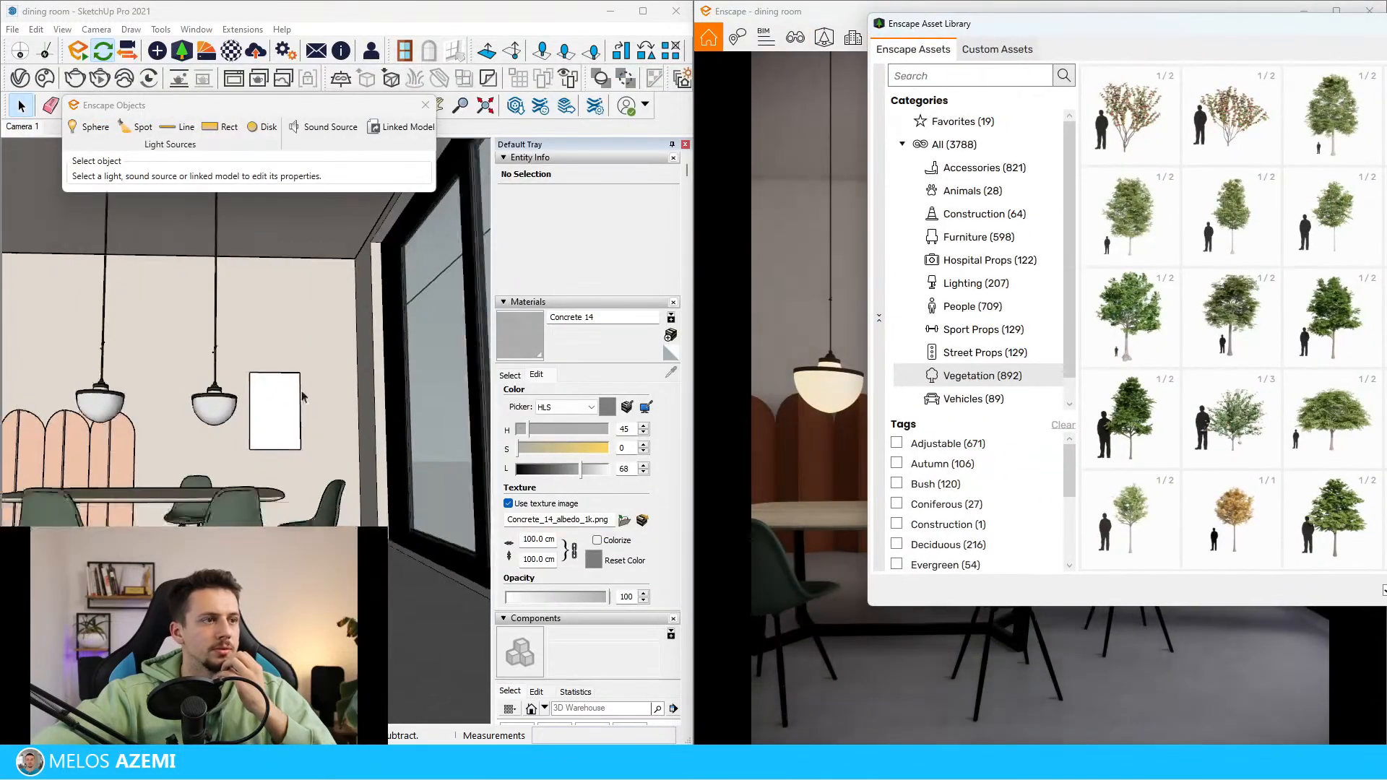
{"action": "scroll", "coordinate": [304, 404], "scroll_direction": "down", "scroll_amount": 4}
{"action": "middle_click_drag", "start_coordinate": [307, 422], "coordinate": [279, 504]}
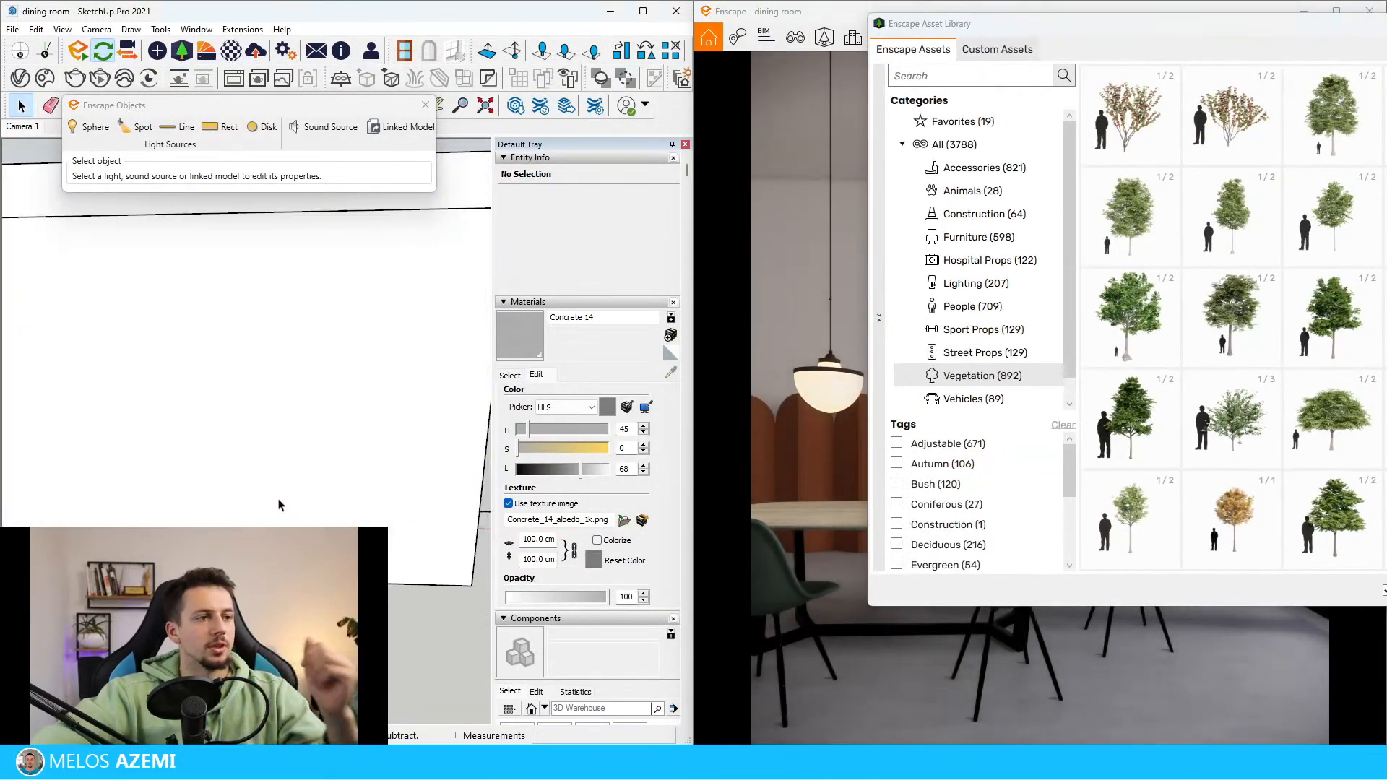
{"action": "scroll", "coordinate": [270, 455], "scroll_direction": "down", "scroll_amount": 8}
{"action": "scroll", "coordinate": [135, 454], "scroll_direction": "up", "scroll_amount": 5}
{"action": "scroll", "coordinate": [138, 457], "scroll_direction": "up", "scroll_amount": 5}
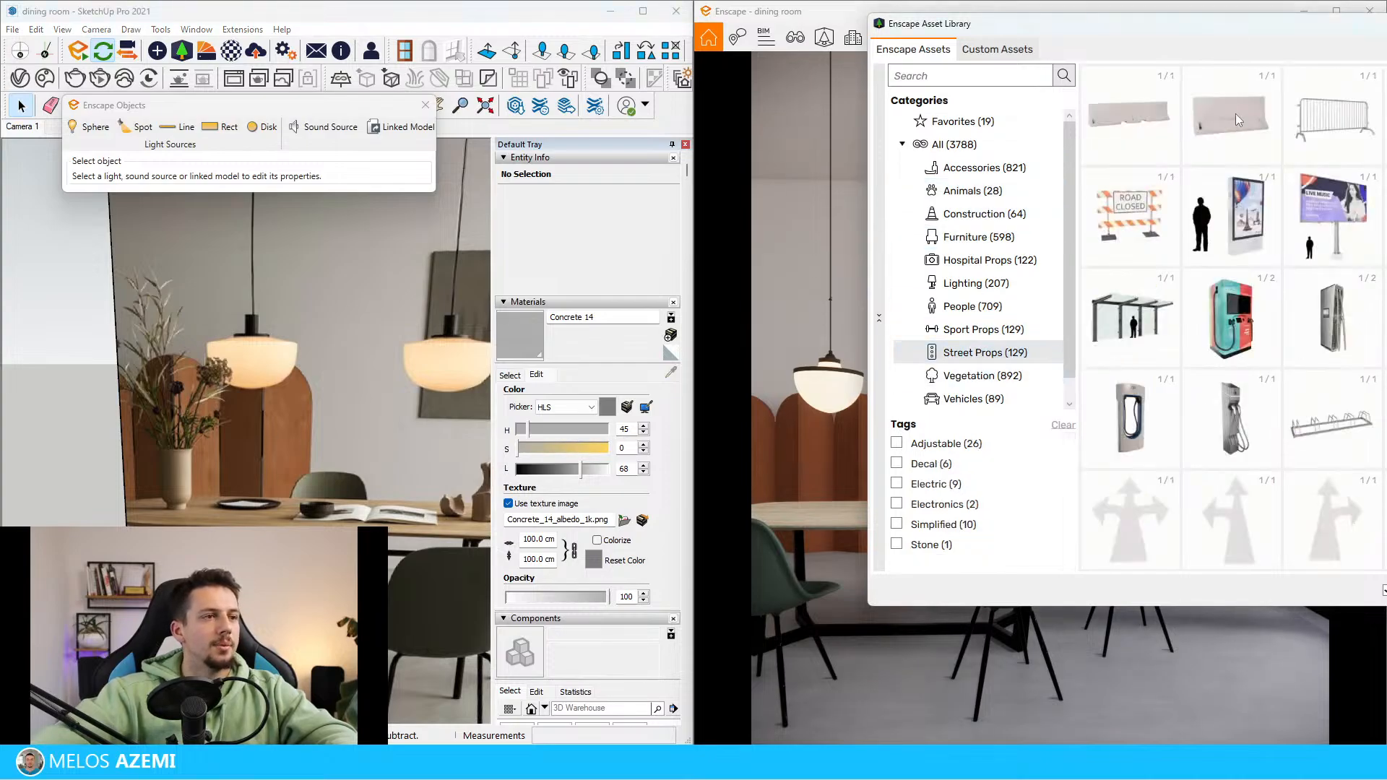
Browse the Vegetation category of the Enscape Asset Library through to its end for a plant resembling the reference arrangement
{"action": "left_click_drag", "start_coordinate": [1136, 19], "coordinate": [782, 36]}
{"action": "left_click", "coordinate": [911, 383]}
{"action": "scroll", "coordinate": [1088, 419], "scroll_direction": "down", "scroll_amount": 10}
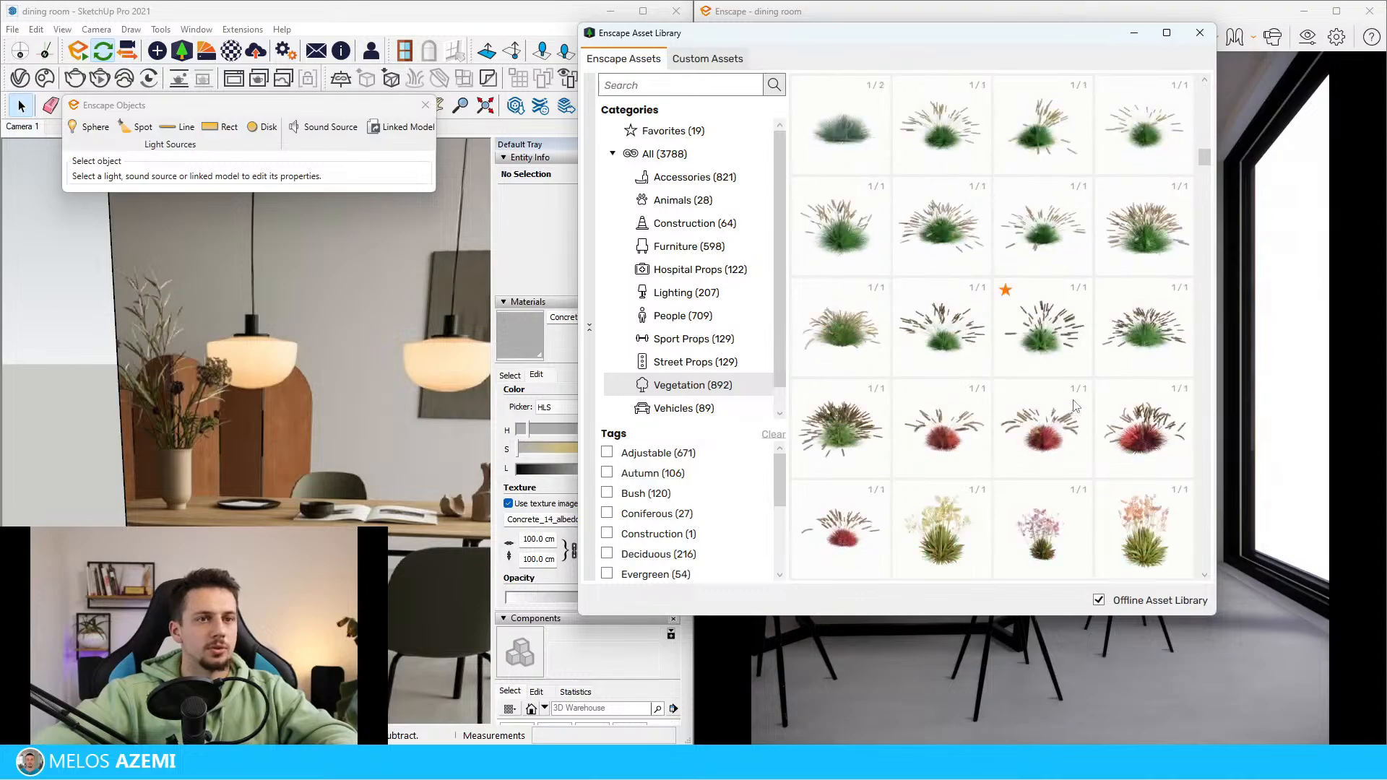
{"action": "scroll", "coordinate": [1086, 393], "scroll_direction": "down", "scroll_amount": 10}
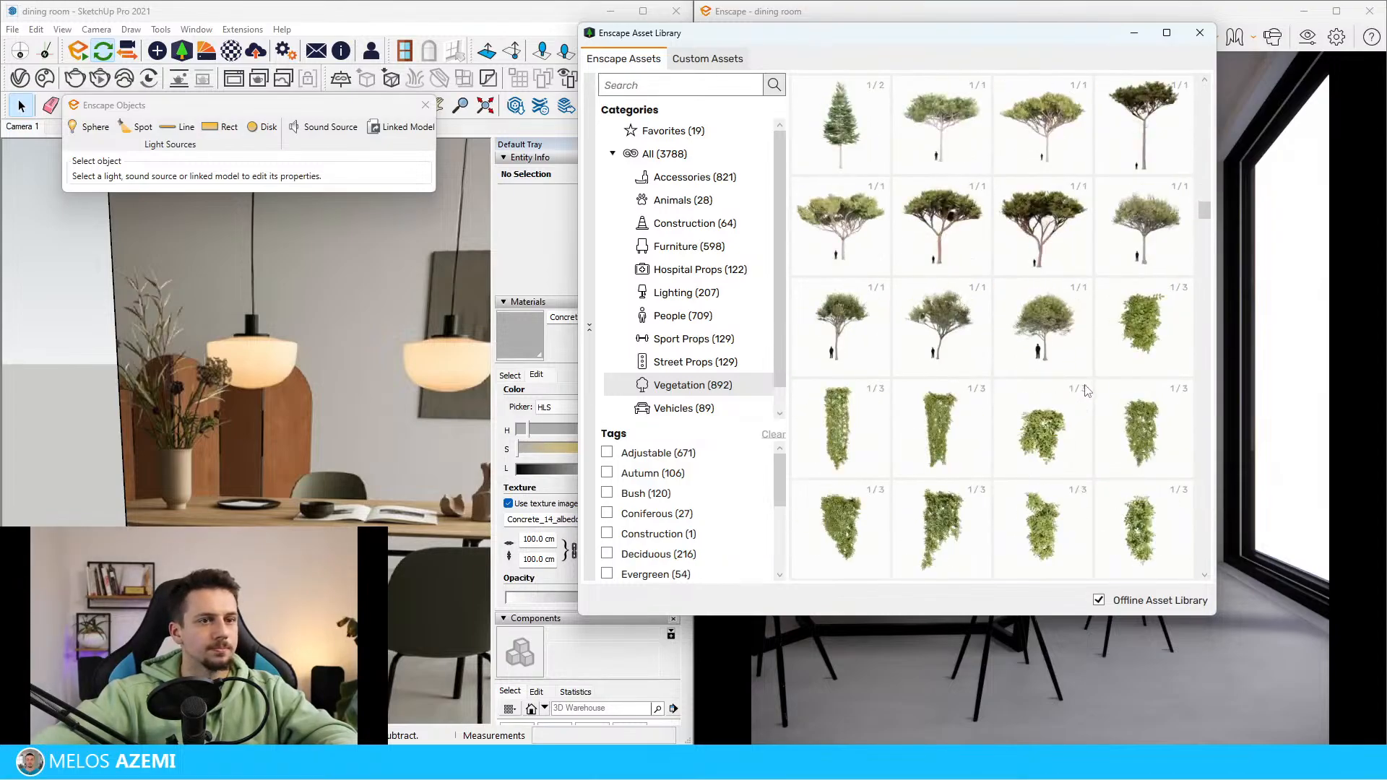
{"action": "scroll", "coordinate": [1089, 391], "scroll_direction": "down", "scroll_amount": 10}
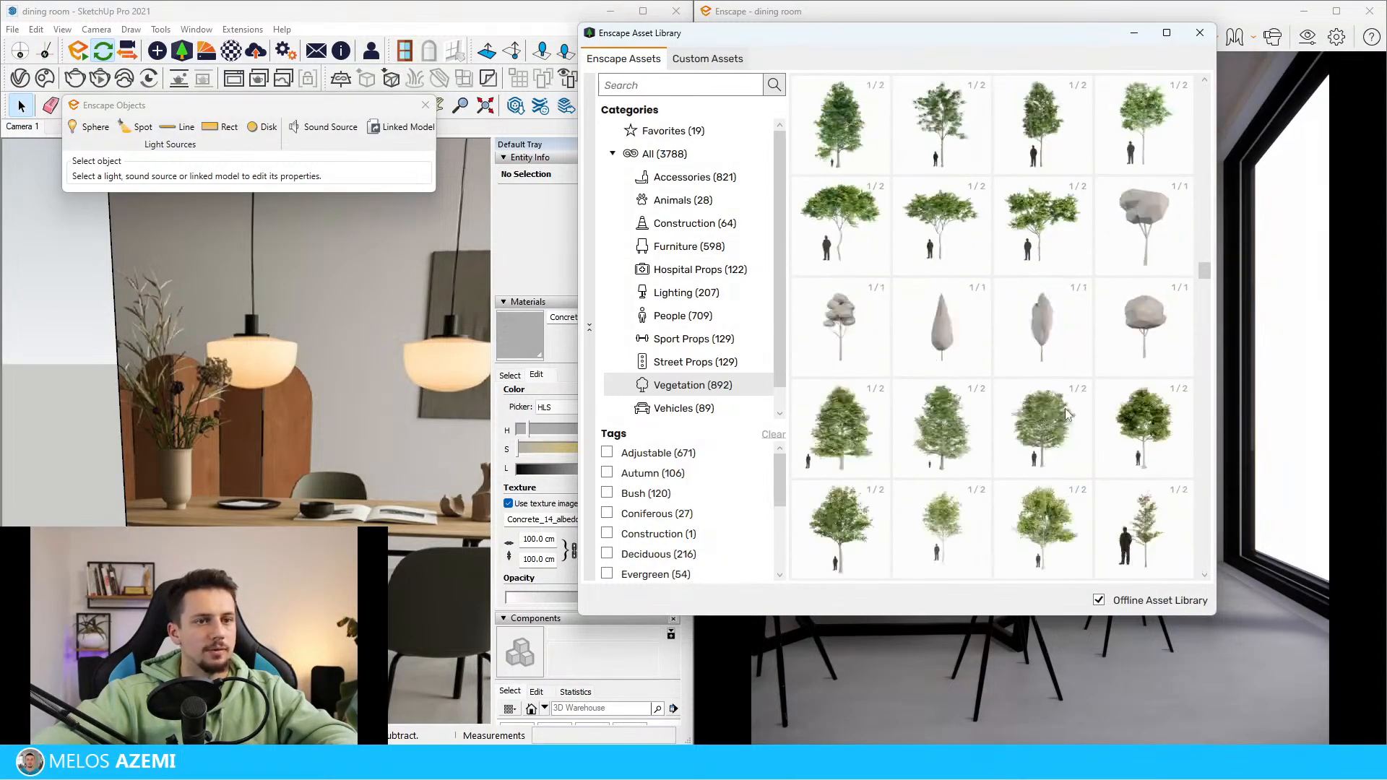
{"action": "scroll", "coordinate": [1062, 421], "scroll_direction": "down", "scroll_amount": 15}
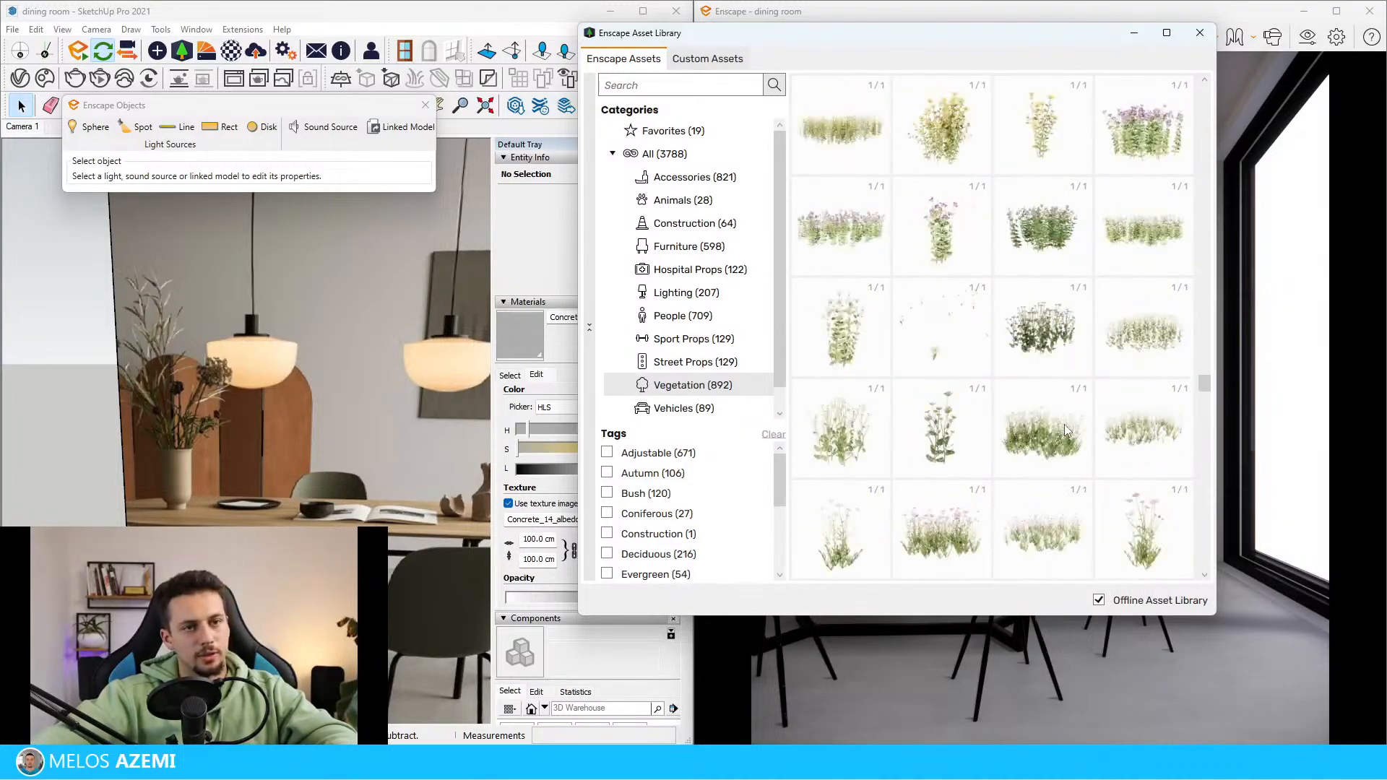
{"action": "scroll", "coordinate": [1078, 460], "scroll_direction": "down", "scroll_amount": 10}
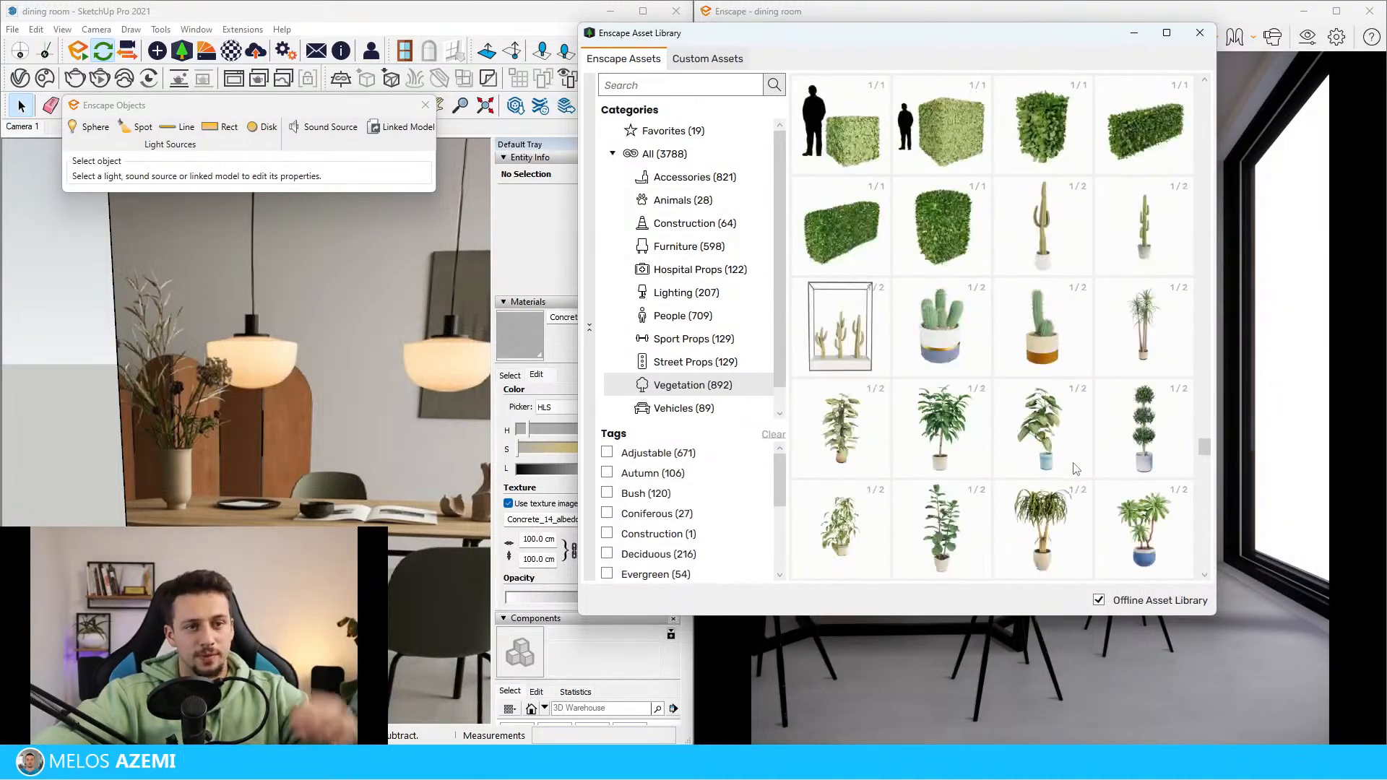
{"action": "scroll", "coordinate": [1078, 499], "scroll_direction": "down", "scroll_amount": 3}
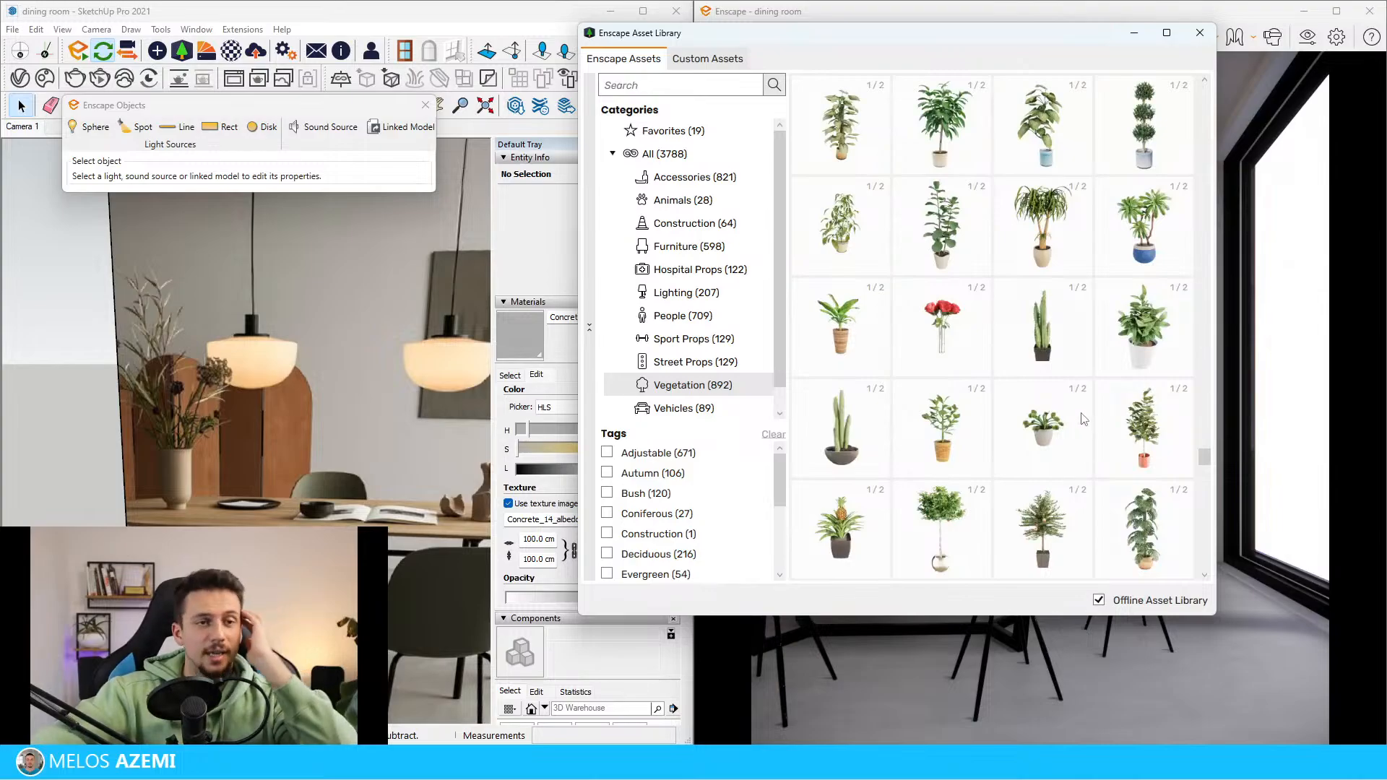
{"action": "scroll", "coordinate": [1084, 427], "scroll_direction": "down", "scroll_amount": 3}
{"action": "scroll", "coordinate": [1083, 437], "scroll_direction": "down", "scroll_amount": 3}
{"action": "scroll", "coordinate": [1091, 446], "scroll_direction": "down", "scroll_amount": 3}
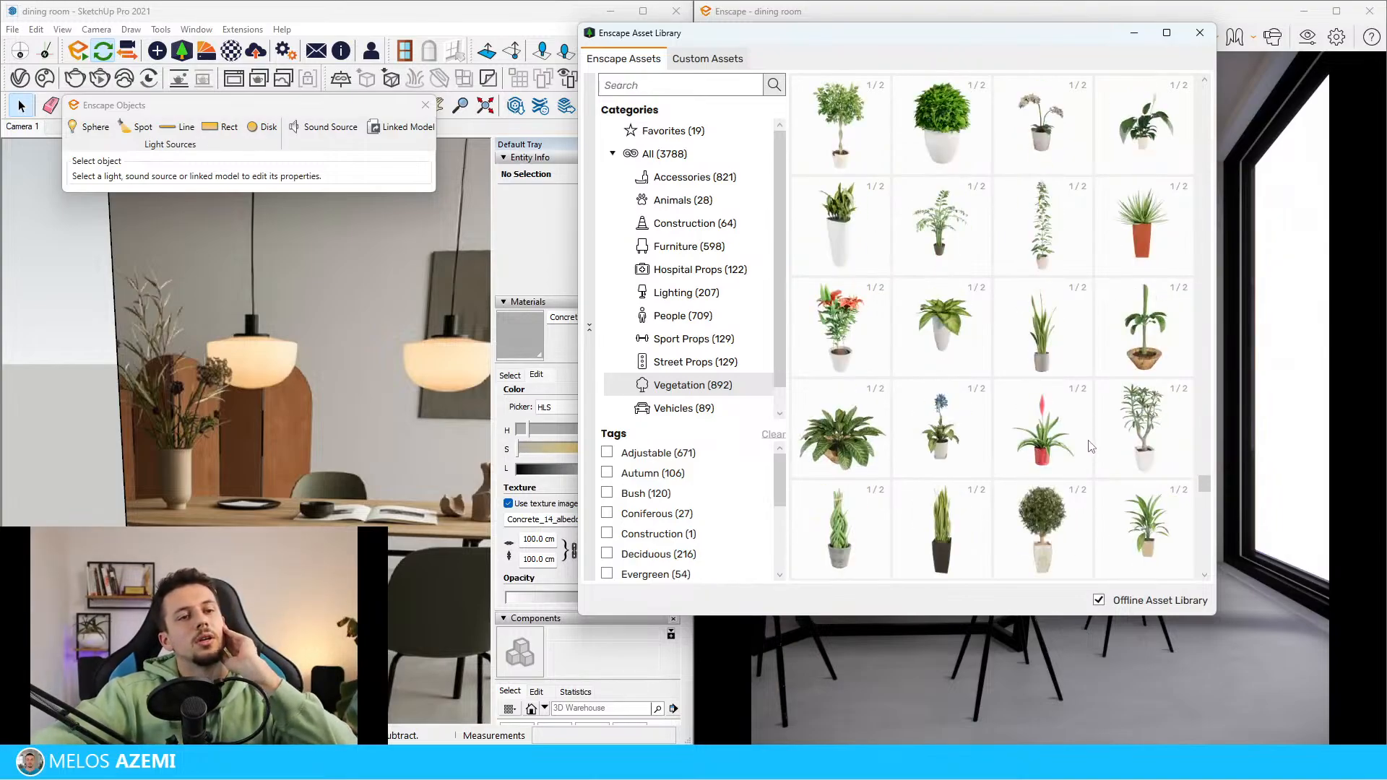
{"action": "scroll", "coordinate": [1093, 431], "scroll_direction": "down", "scroll_amount": 8}
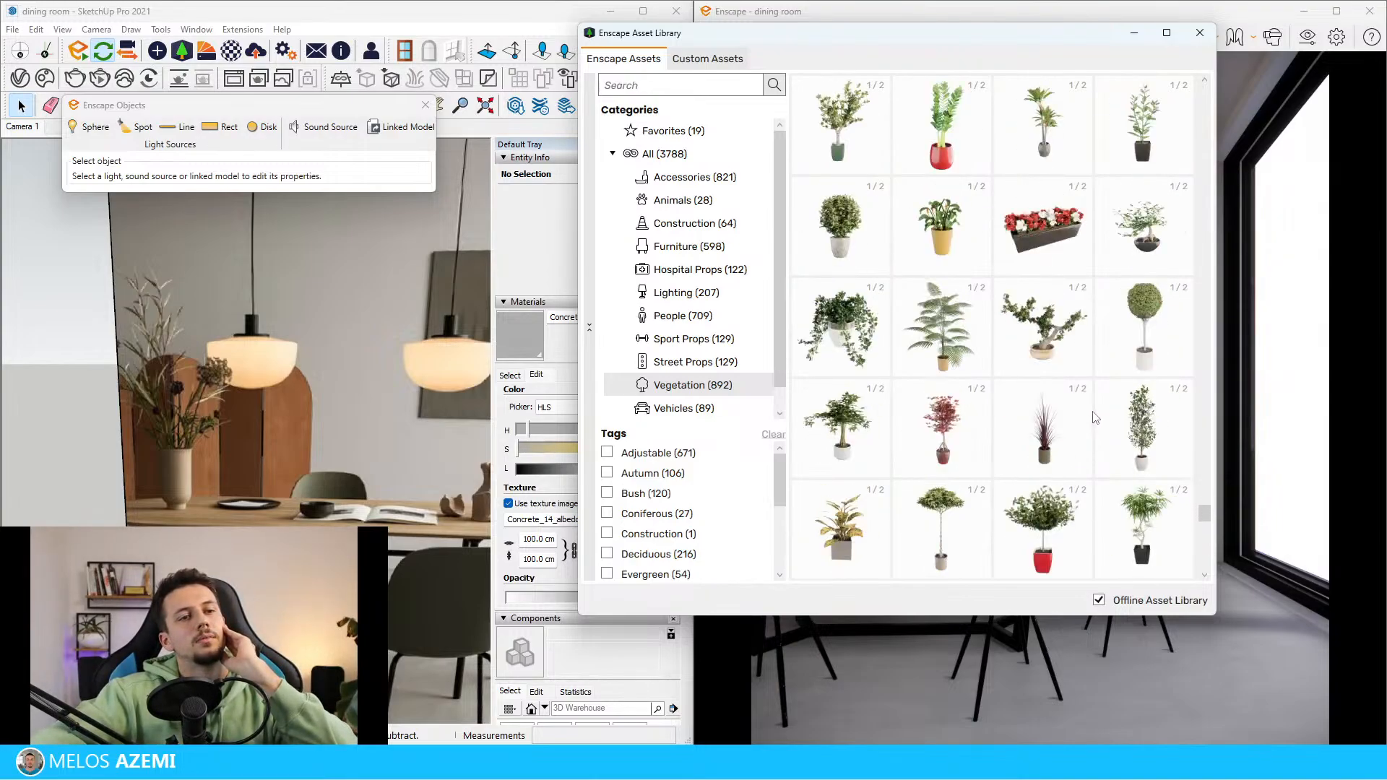
{"action": "scroll", "coordinate": [1073, 244], "scroll_direction": "down", "scroll_amount": 6}
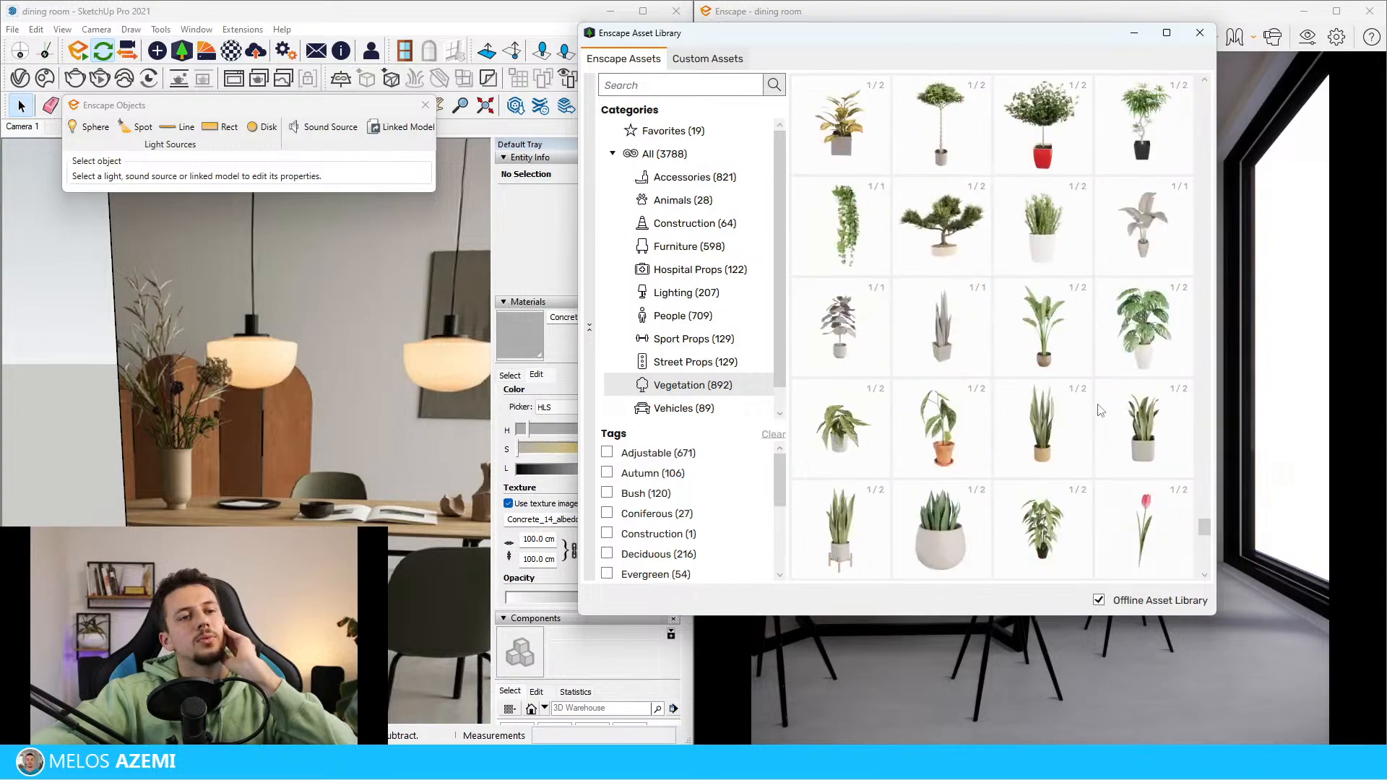
{"action": "scroll", "coordinate": [972, 406], "scroll_direction": "down", "scroll_amount": 8}
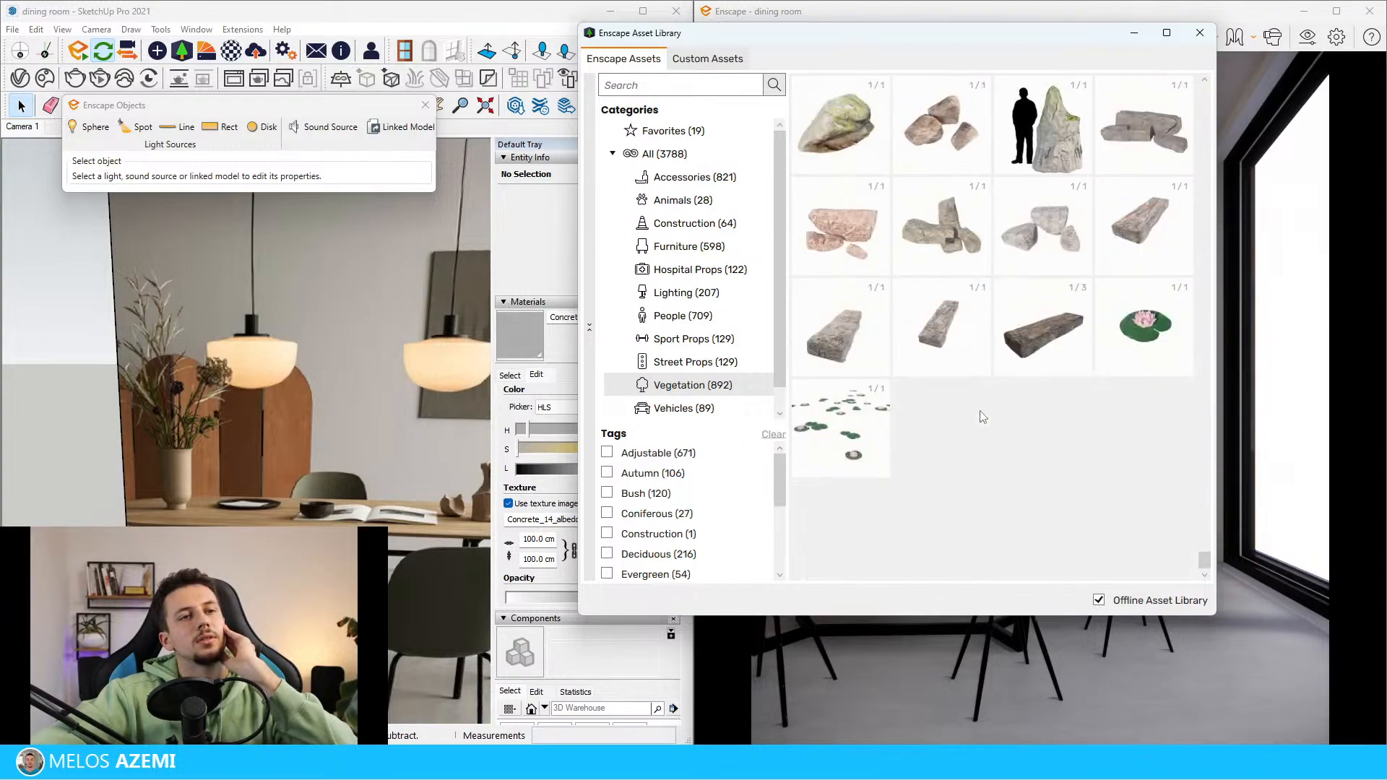
Pick the slim vase with upright leafy branches, Vase 053: Elephant Bush, from the Accessories category of the Enscape Asset Library
{"action": "left_click", "coordinate": [669, 175]}
{"action": "scroll", "coordinate": [1060, 356], "scroll_direction": "down", "scroll_amount": 6}
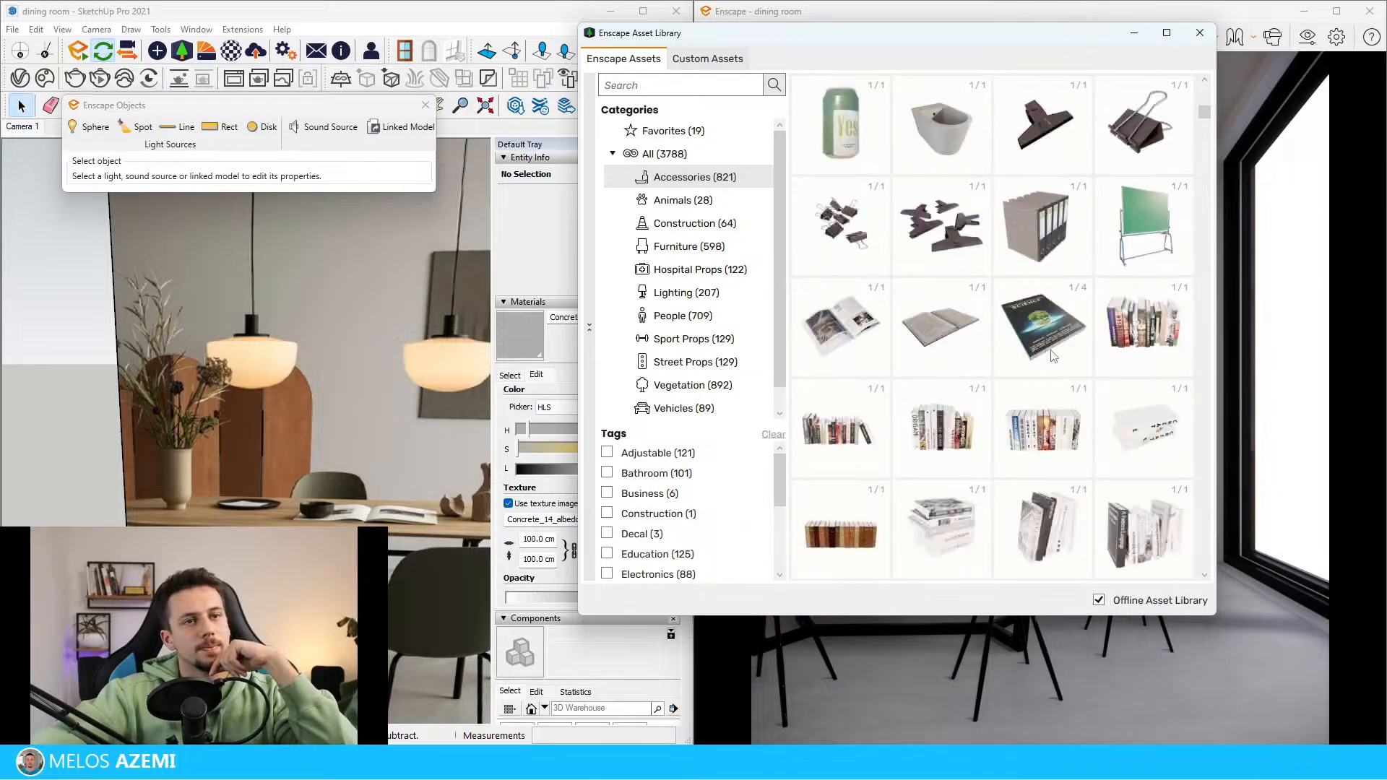
{"action": "scroll", "coordinate": [1044, 383], "scroll_direction": "down", "scroll_amount": 6}
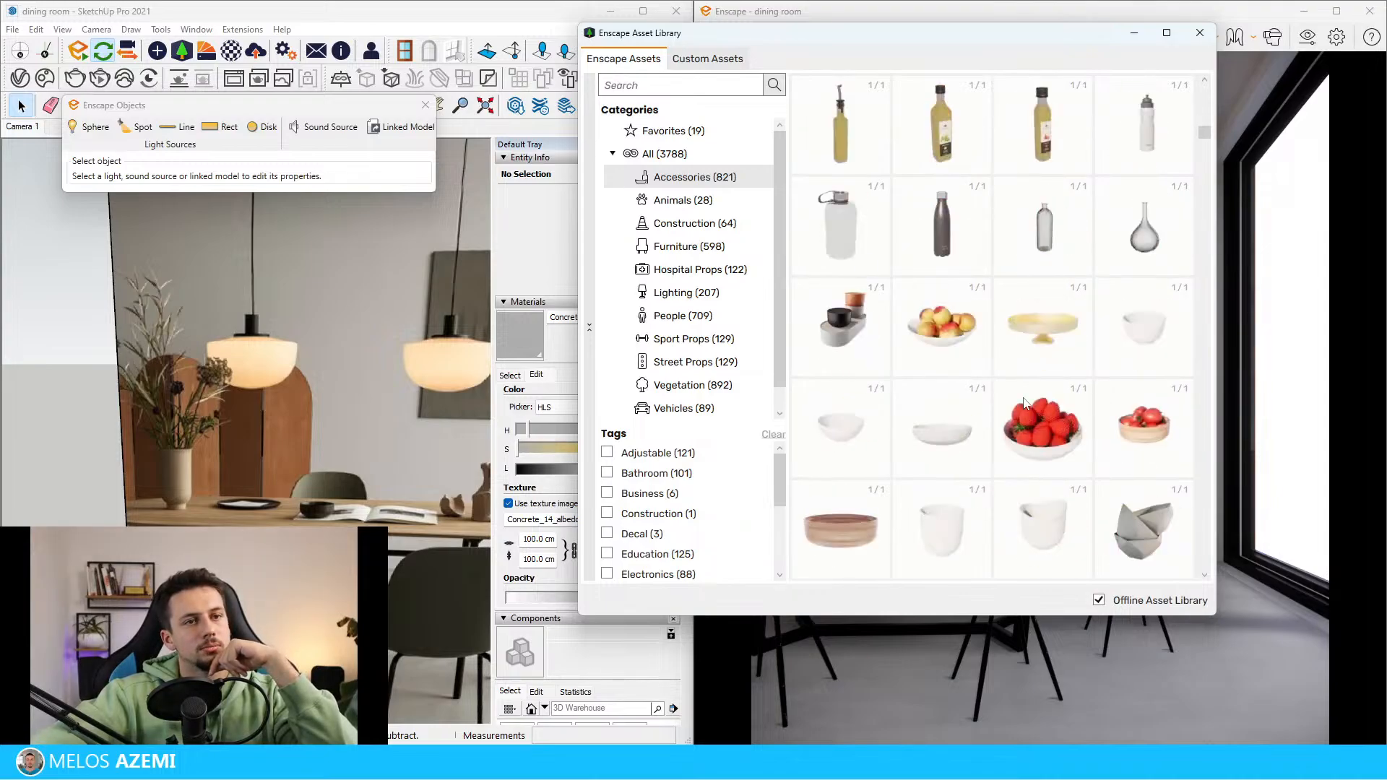
{"action": "scroll", "coordinate": [1023, 405], "scroll_direction": "down", "scroll_amount": 10}
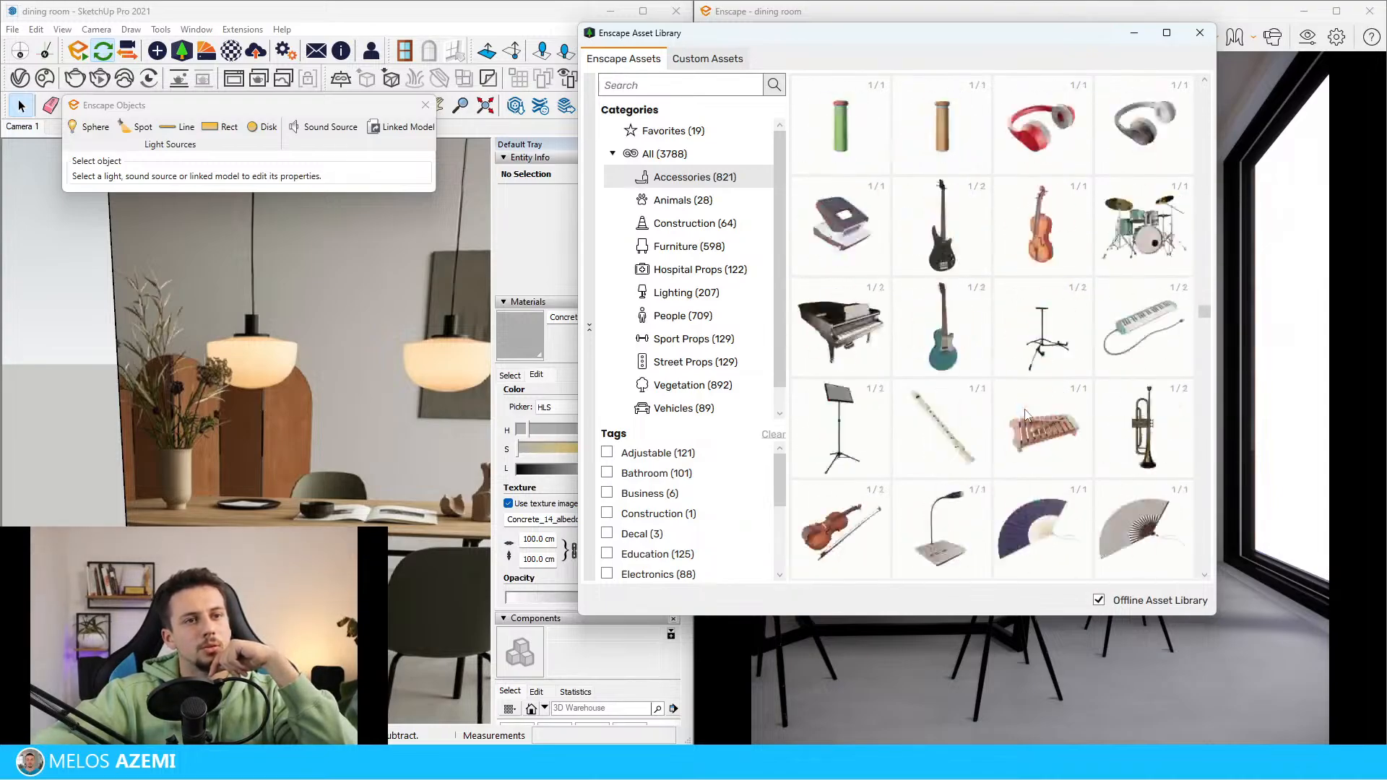
{"action": "scroll", "coordinate": [1025, 414], "scroll_direction": "down", "scroll_amount": 12}
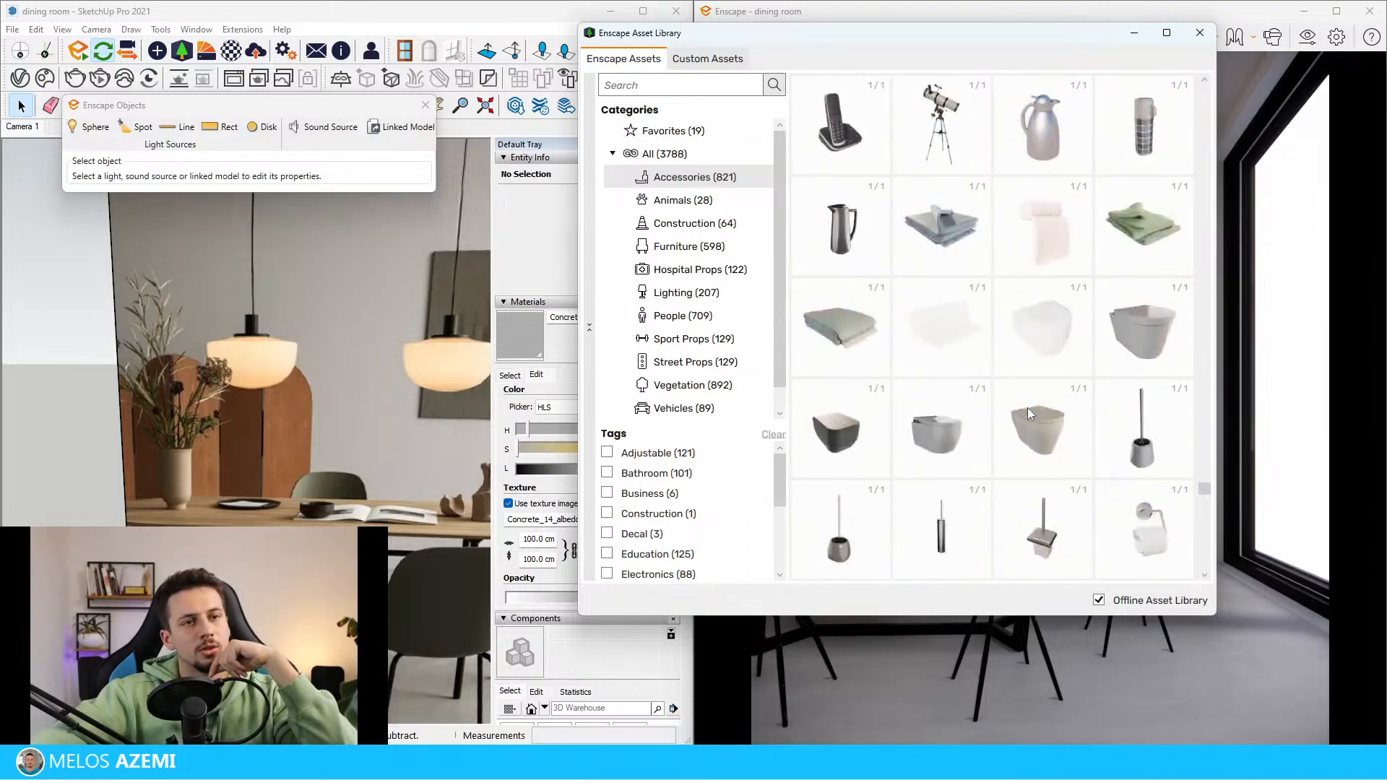
{"action": "scroll", "coordinate": [1028, 405], "scroll_direction": "down", "scroll_amount": 10}
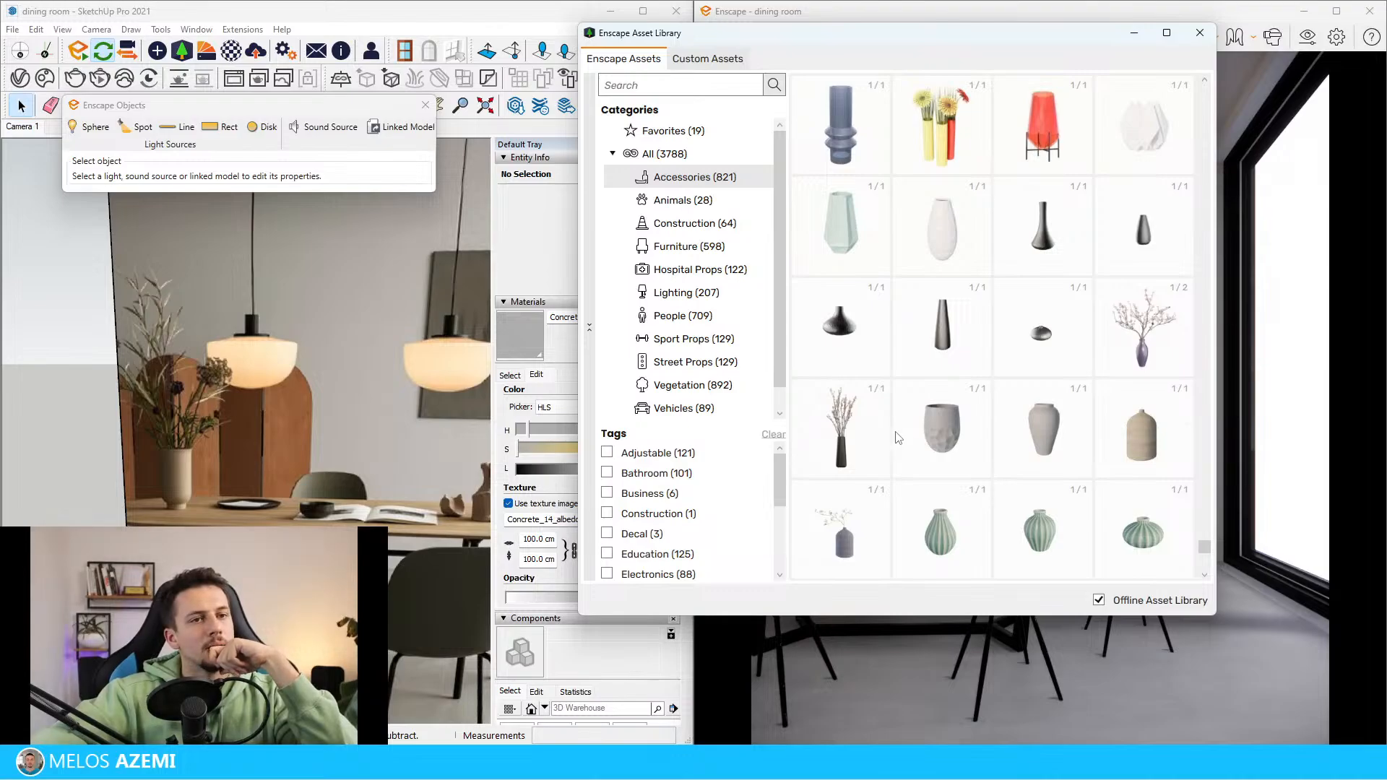
{"action": "scroll", "coordinate": [898, 438], "scroll_direction": "down", "scroll_amount": 3}
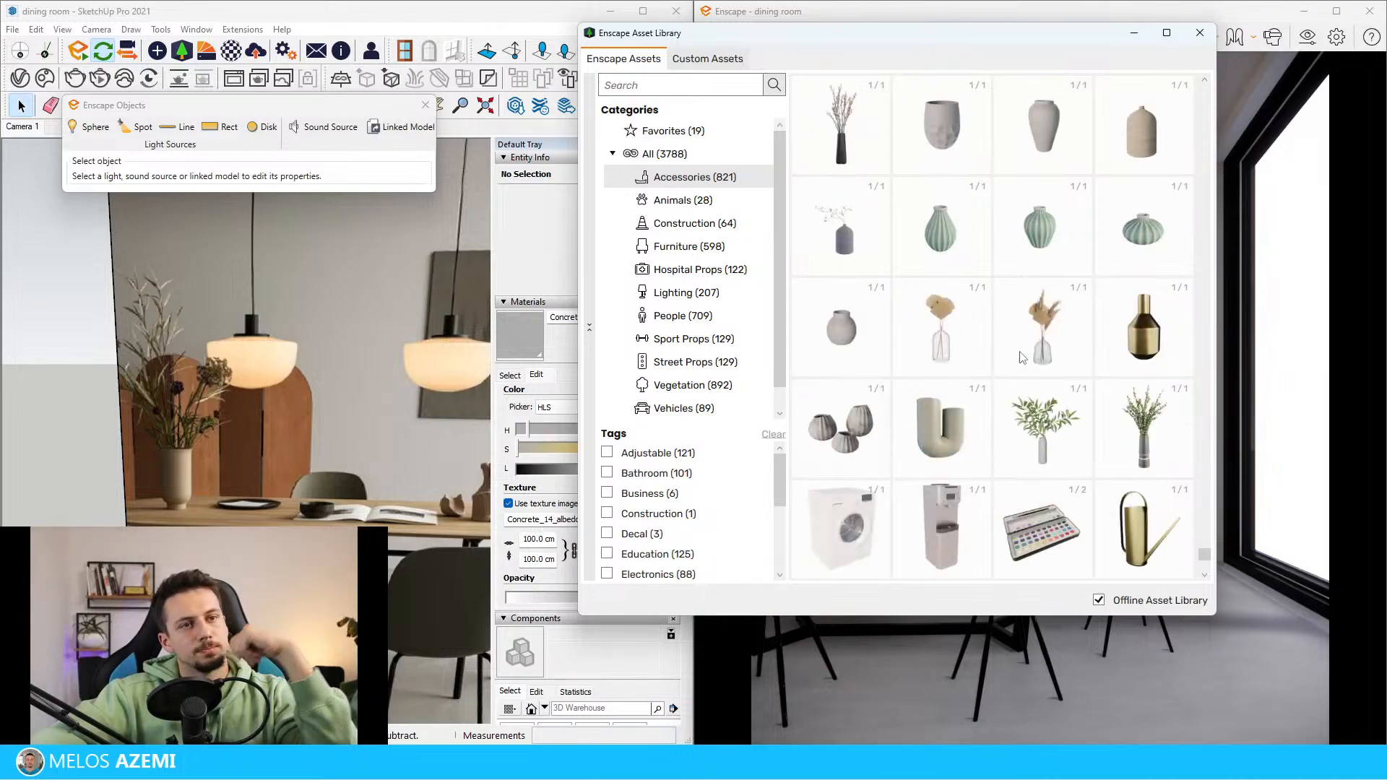
{"action": "left_click", "coordinate": [1148, 442]}
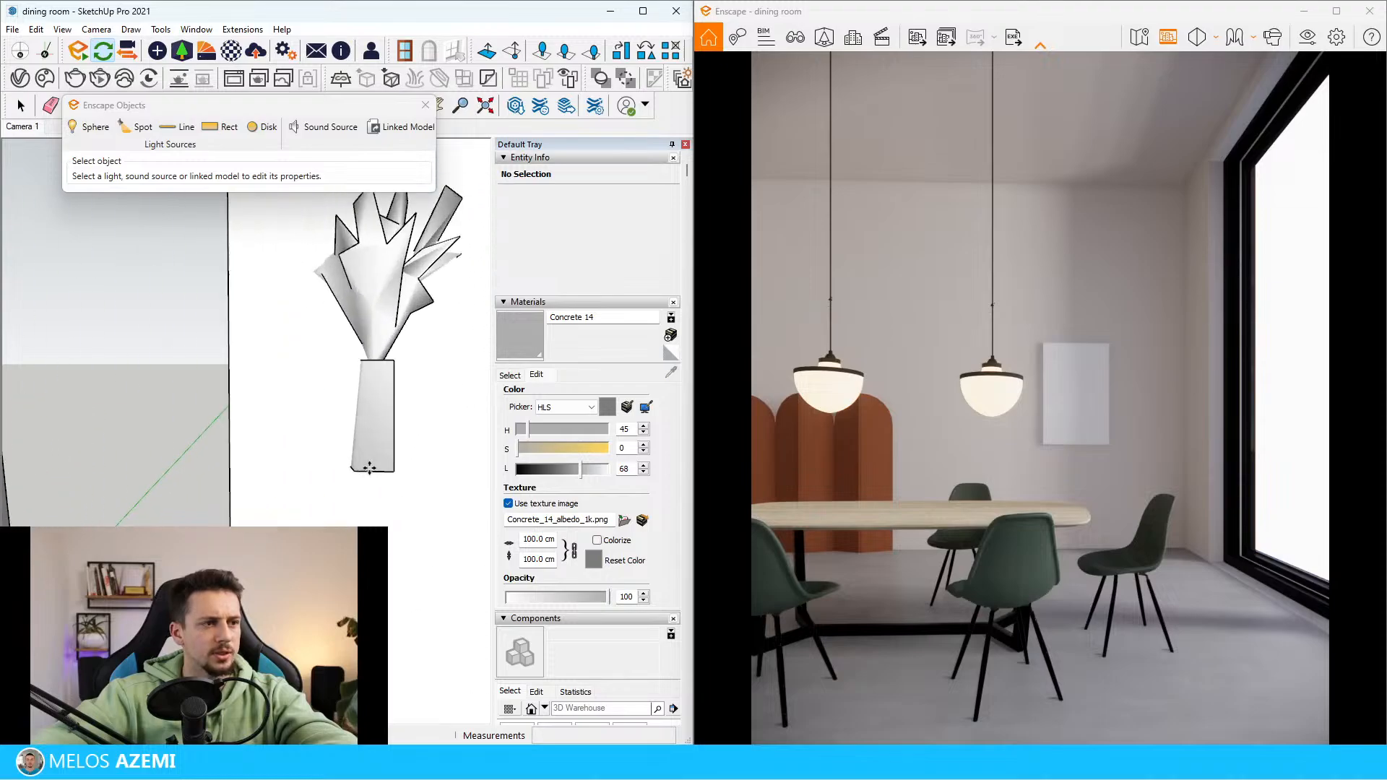
Place the vase of branches on the dining table, beneath the pendant lamp nearest the folding screen
{"action": "scroll", "coordinate": [369, 468], "scroll_direction": "up", "scroll_amount": 8}
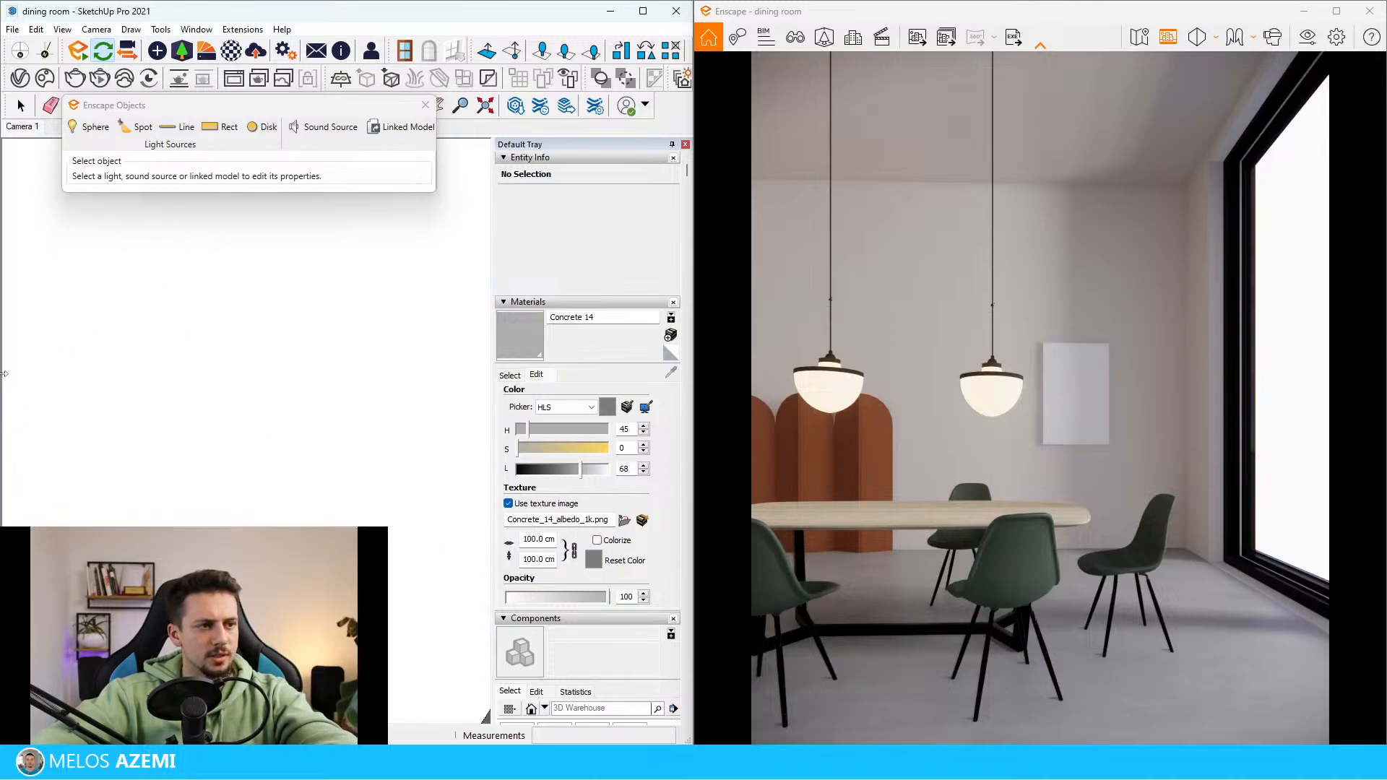
{"action": "middle_click_drag", "start_coordinate": [6, 373], "coordinate": [356, 415]}
{"action": "scroll", "coordinate": [463, 408], "scroll_direction": "down", "scroll_amount": 3}
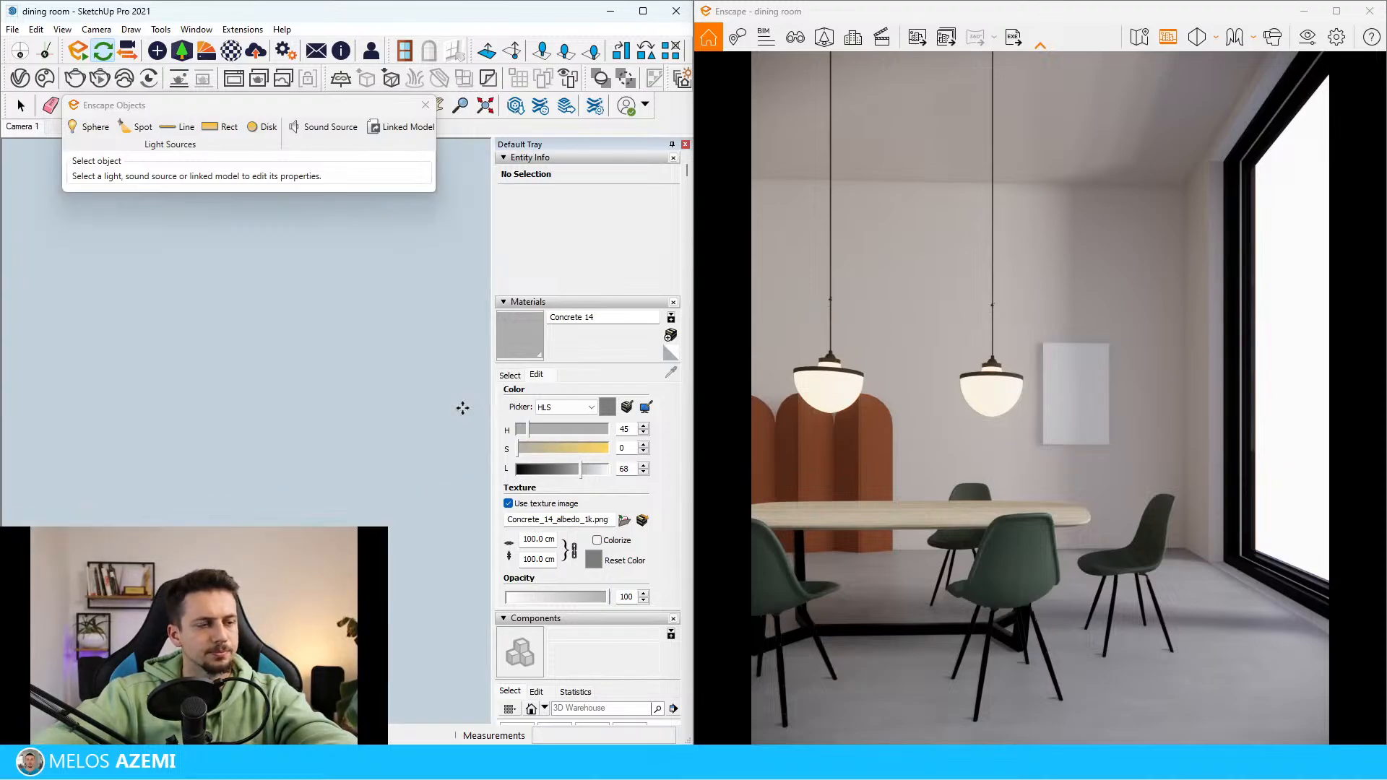
{"action": "scroll", "coordinate": [462, 408], "scroll_direction": "down", "scroll_amount": 10}
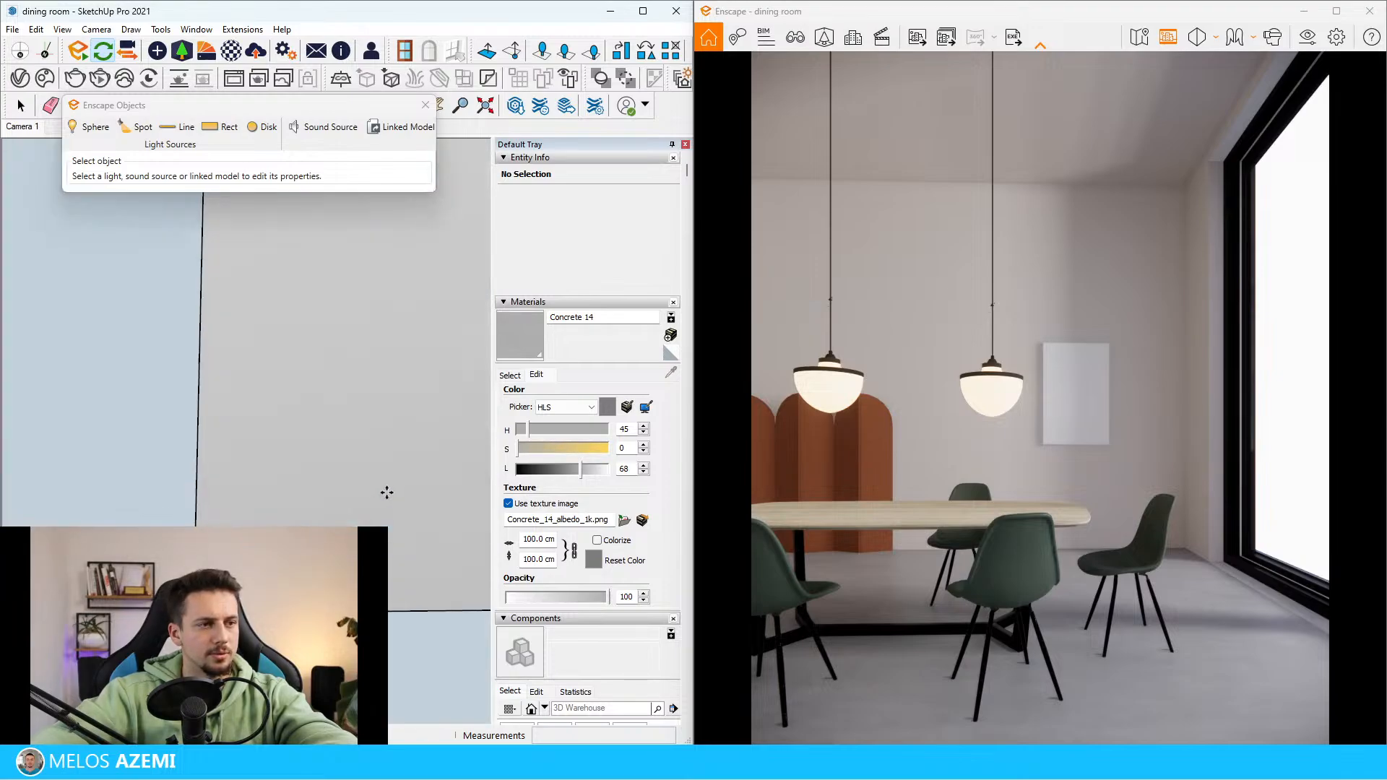
{"action": "scroll", "coordinate": [386, 493], "scroll_direction": "down", "scroll_amount": 5}
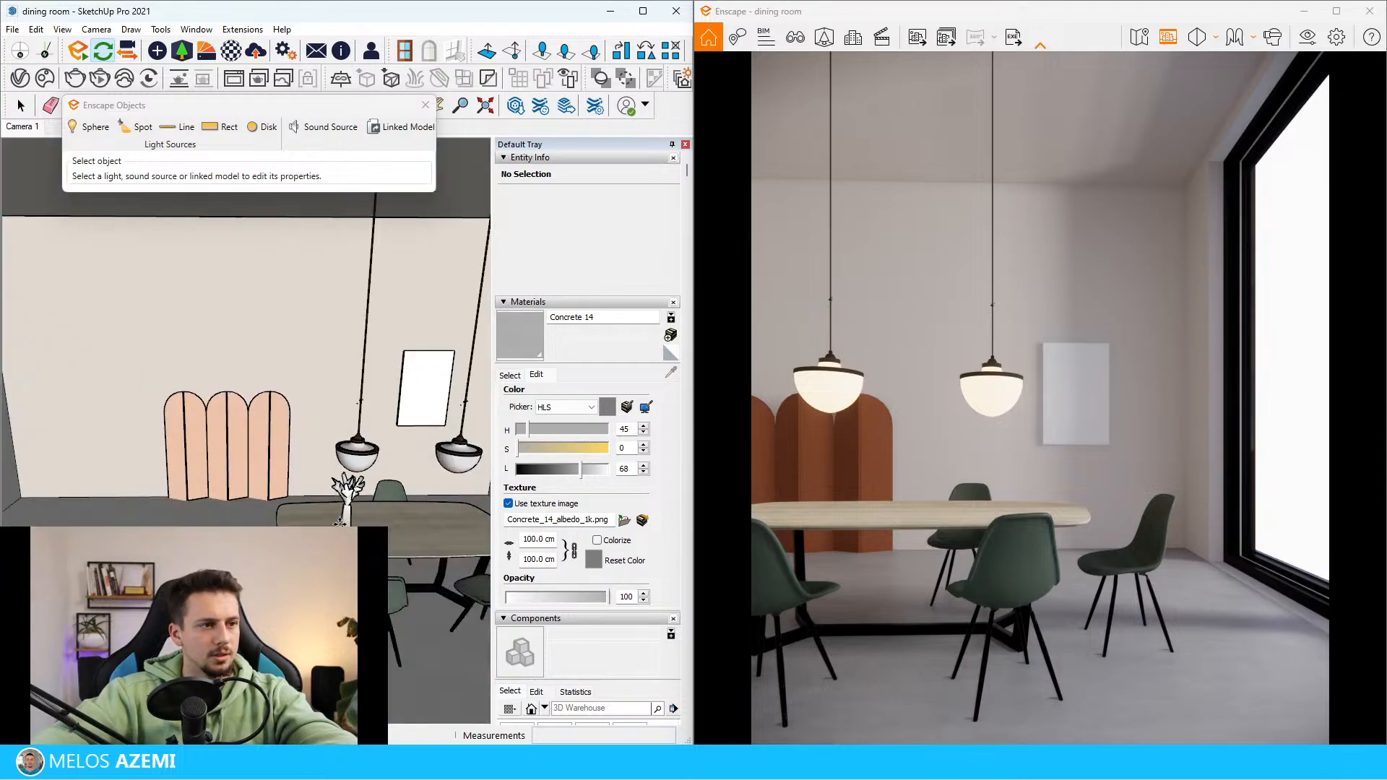
{"action": "left_click", "coordinate": [340, 524]}
Move the vase along the tabletop, away from the pendant lamps towards the table end on the folding screen's side
{"action": "scroll", "coordinate": [365, 505], "scroll_direction": "up", "scroll_amount": 6}
{"action": "key", "text": "space"}
{"action": "left_click", "coordinate": [276, 498]}
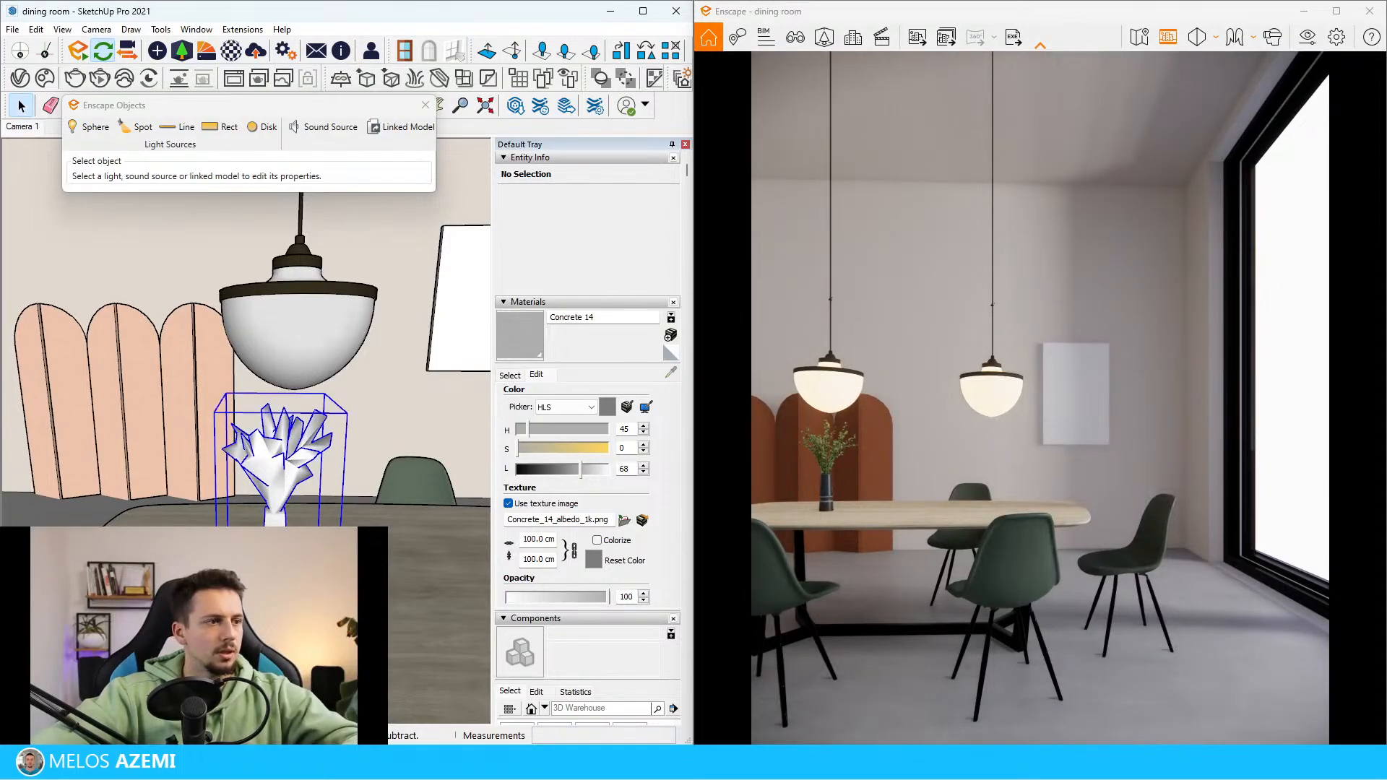
{"action": "key", "text": "m"}
{"action": "left_click", "coordinate": [276, 498]}
{"action": "left_click", "coordinate": [193, 498]}
Scale the vase and its branches up uniformly from a corner of its bounding box
{"action": "key", "text": "s"}
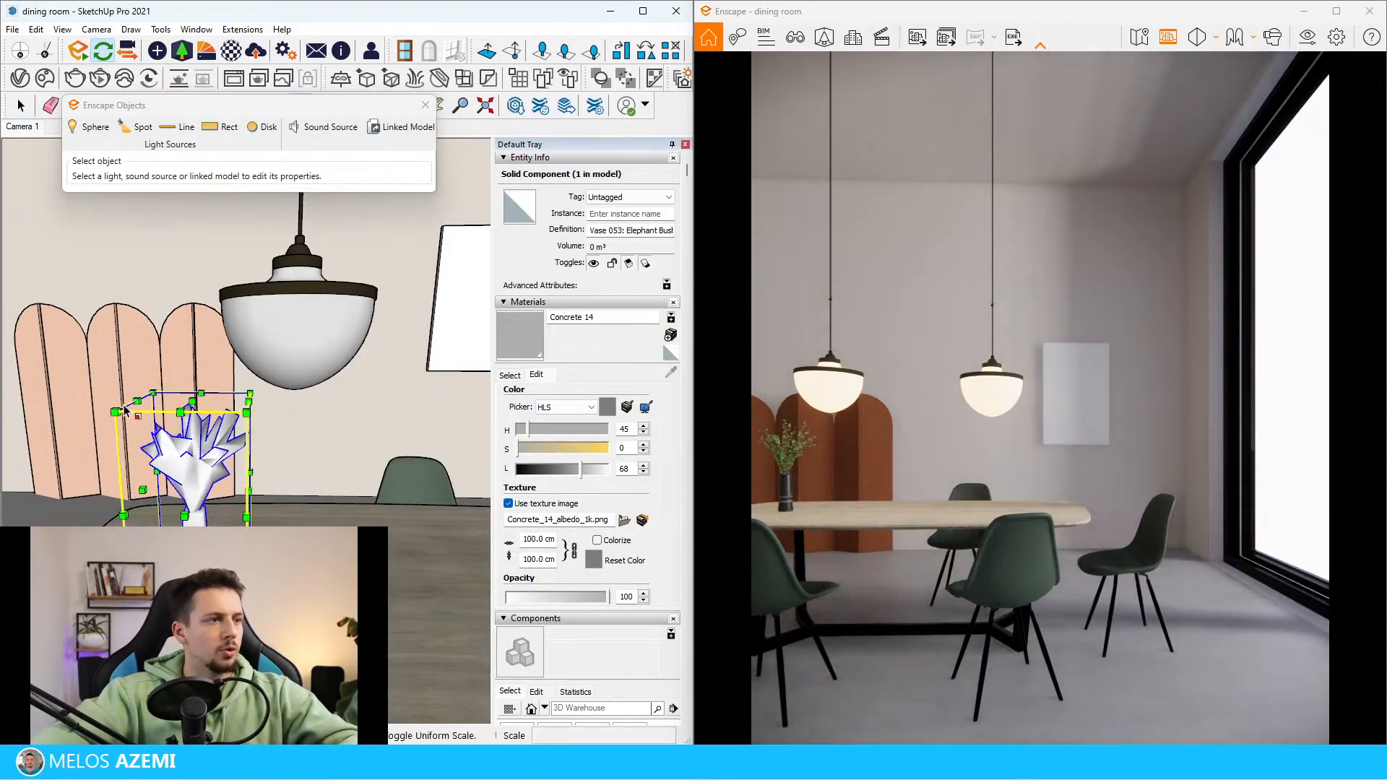
{"action": "left_click_drag", "start_coordinate": [115, 412], "coordinate": [7, 296]}
{"action": "scroll", "coordinate": [462, 375], "scroll_direction": "down", "scroll_amount": 5}
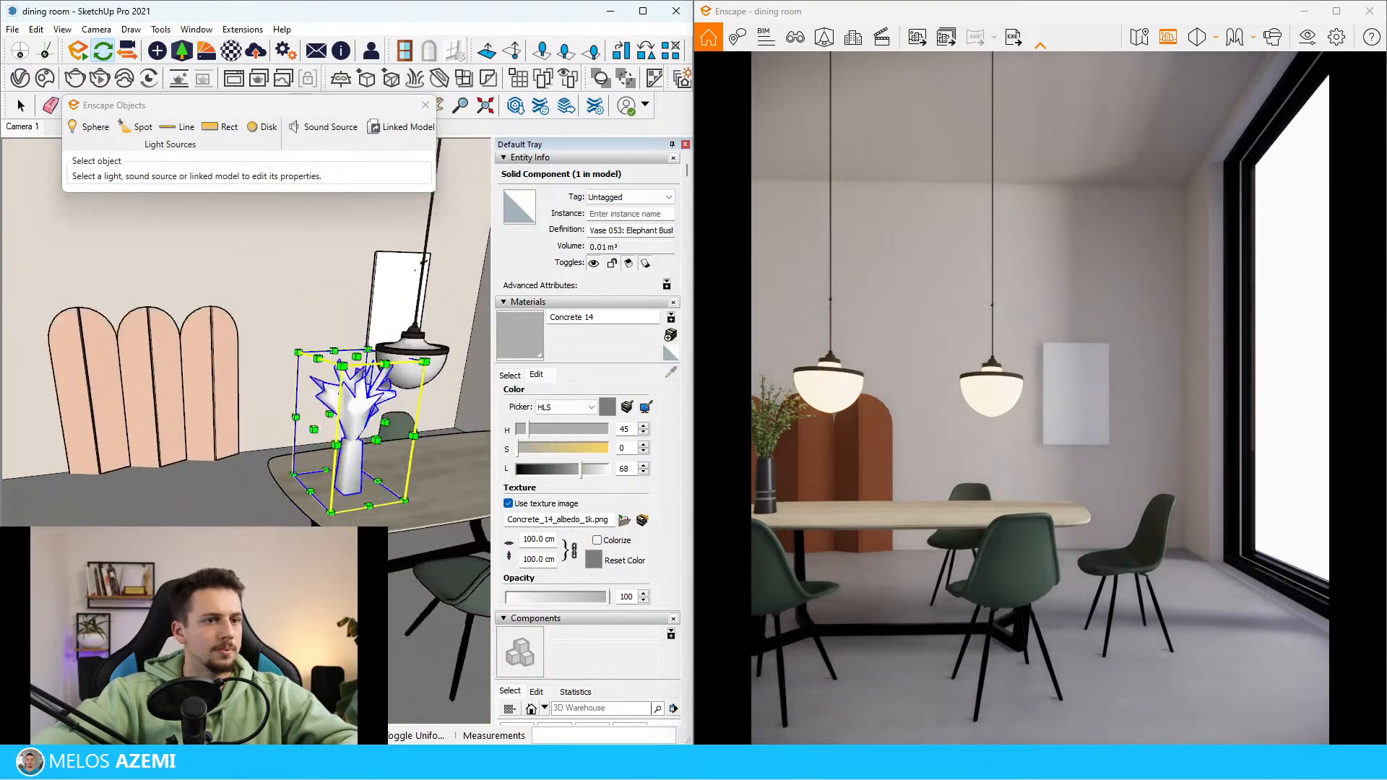
Lengthen the dining table with Scale by stretching it outward at the end where the vase stands
{"action": "key", "text": "space"}
{"action": "middle_click_drag", "start_coordinate": [368, 498], "coordinate": [399, 497]}
{"action": "scroll", "coordinate": [400, 497], "scroll_direction": "up", "scroll_amount": 2}
{"action": "left_click", "coordinate": [425, 506]}
{"action": "key", "text": "s"}
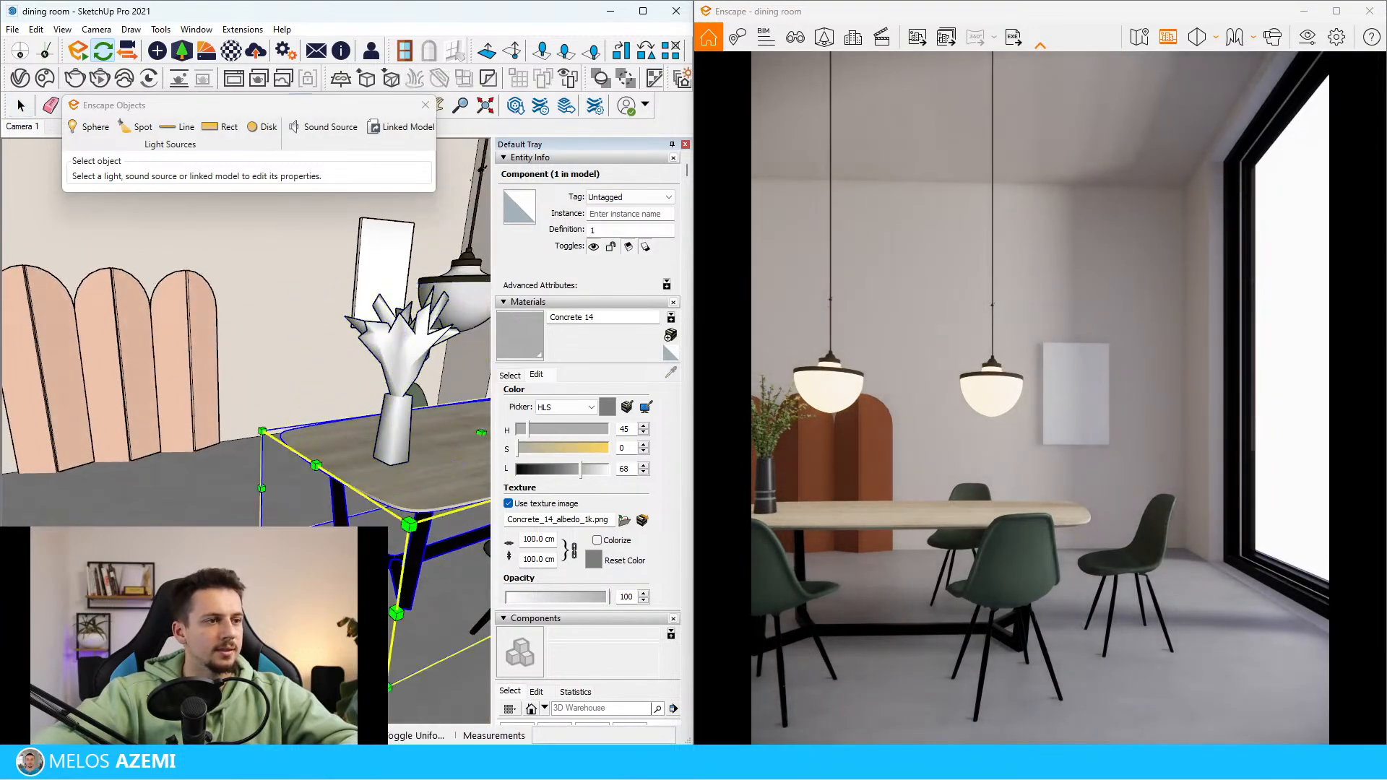
{"action": "left_click_drag", "start_coordinate": [318, 555], "coordinate": [181, 602]}
{"action": "key", "text": "space"}
Move the lengthened dining table about 15.2 cm along its length towards the window
{"action": "middle_click_drag", "start_coordinate": [249, 434], "coordinate": [224, 473]}
{"action": "scroll", "coordinate": [189, 429], "scroll_direction": "down", "scroll_amount": 3}
{"action": "key", "text": "space"}
{"action": "scroll", "coordinate": [163, 388], "scroll_direction": "up", "scroll_amount": 2}
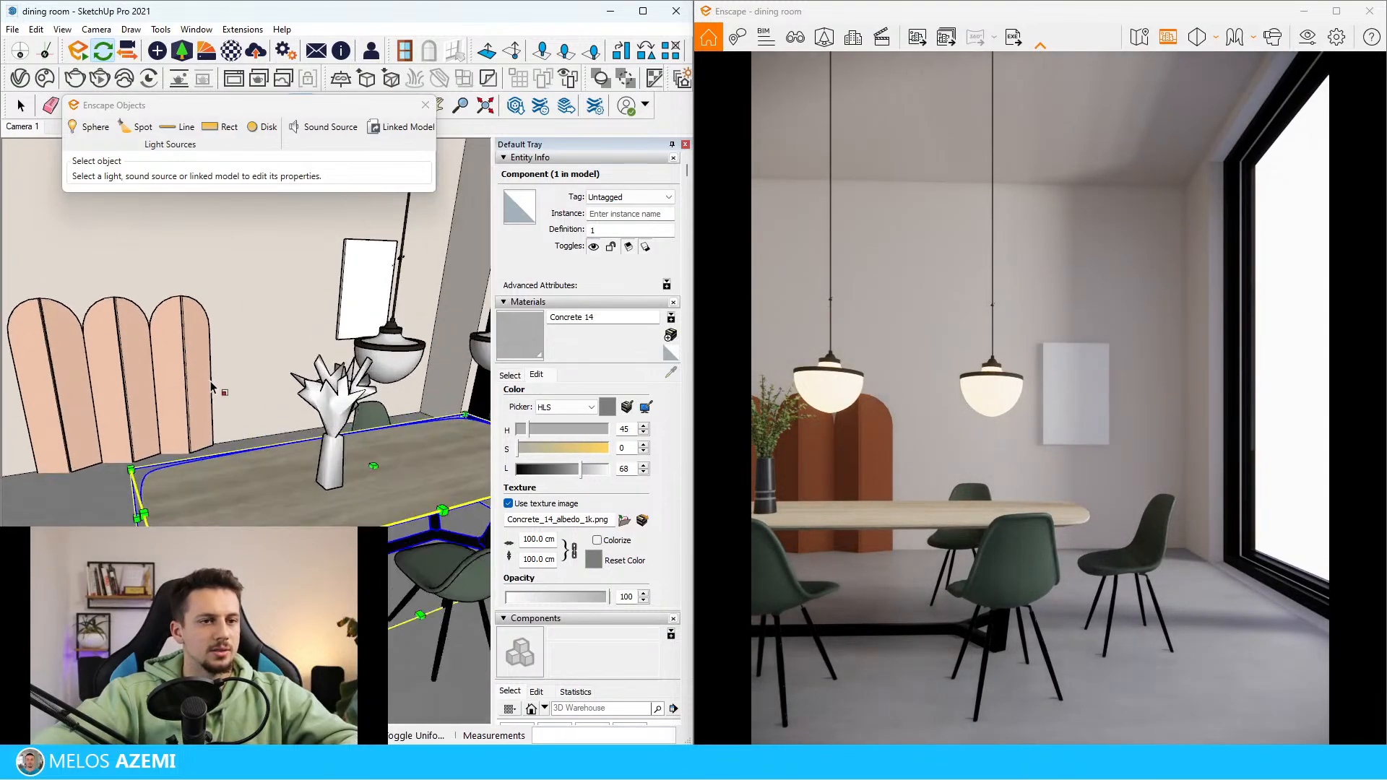
{"action": "middle_click_drag", "start_coordinate": [216, 388], "coordinate": [148, 410]}
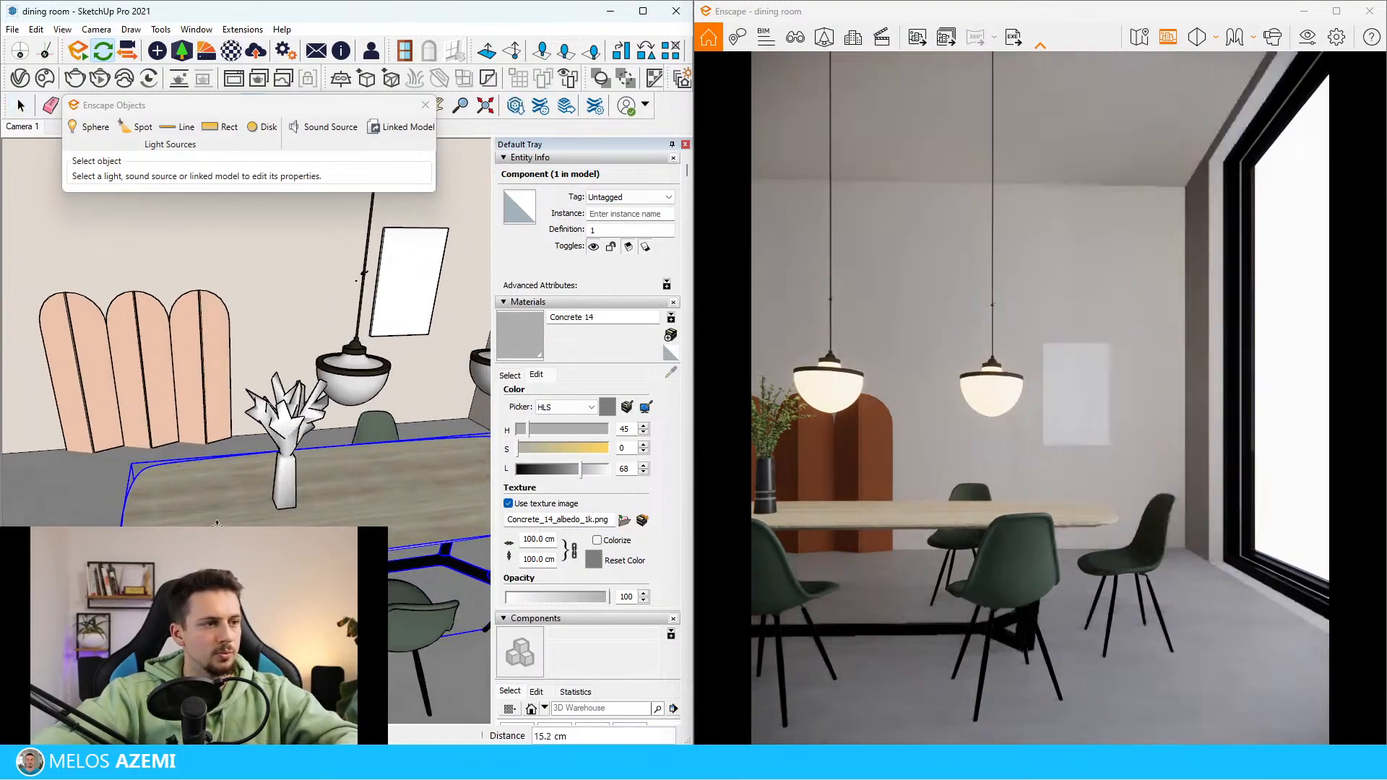
{"action": "mouse_move", "coordinate": [261, 512]}
{"action": "middle_mouse_down"}
{"action": "mouse_move", "coordinate": [296, 508]}
{"action": "mouse_move", "coordinate": [273, 490]}
{"action": "middle_mouse_up"}
{"action": "key", "text": "m"}
Examine the tray, bowl, open book and stacked clay objects on the table in the reference image
{"action": "scroll", "coordinate": [272, 488], "scroll_direction": "down", "scroll_amount": 10}
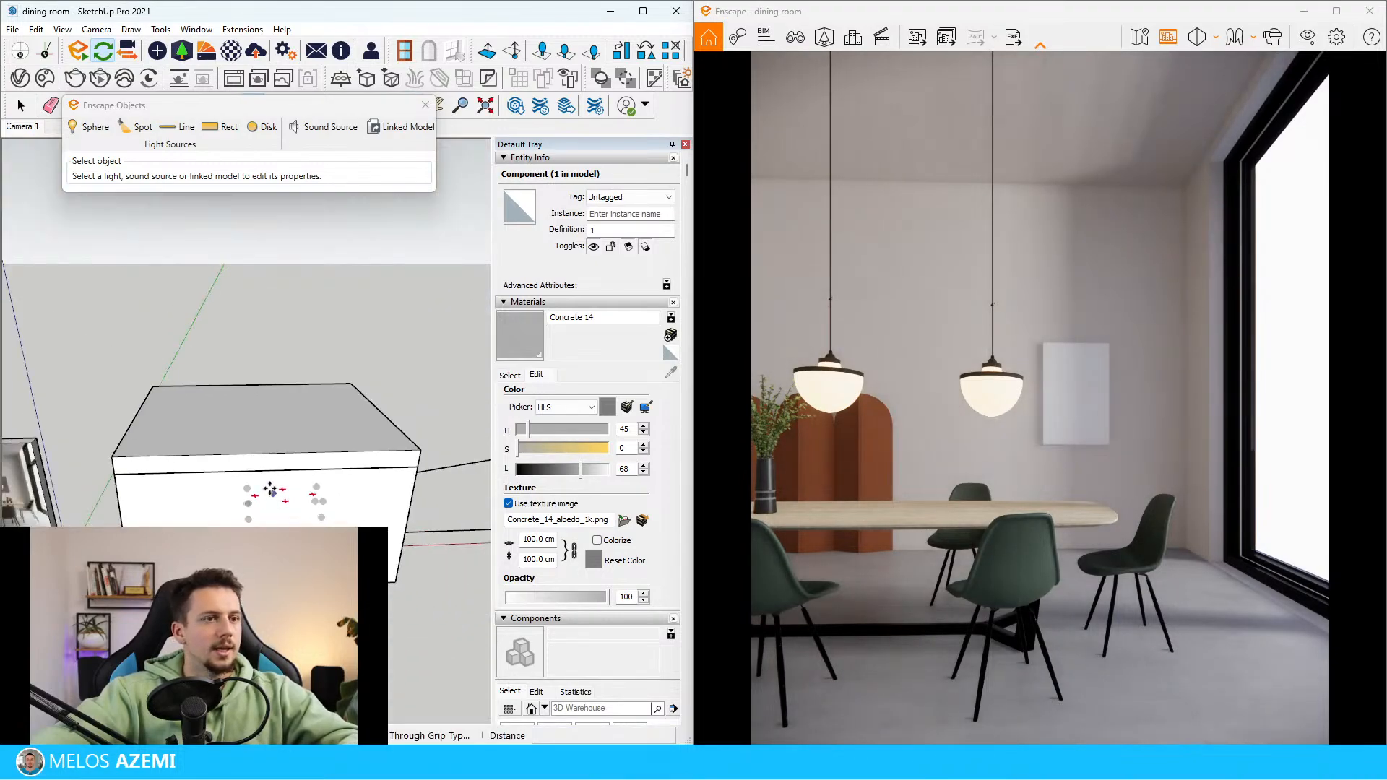
{"action": "key", "text": "space"}
{"action": "scroll", "coordinate": [195, 498], "scroll_direction": "up", "scroll_amount": 5}
{"action": "scroll", "coordinate": [195, 500], "scroll_direction": "up", "scroll_amount": 10}
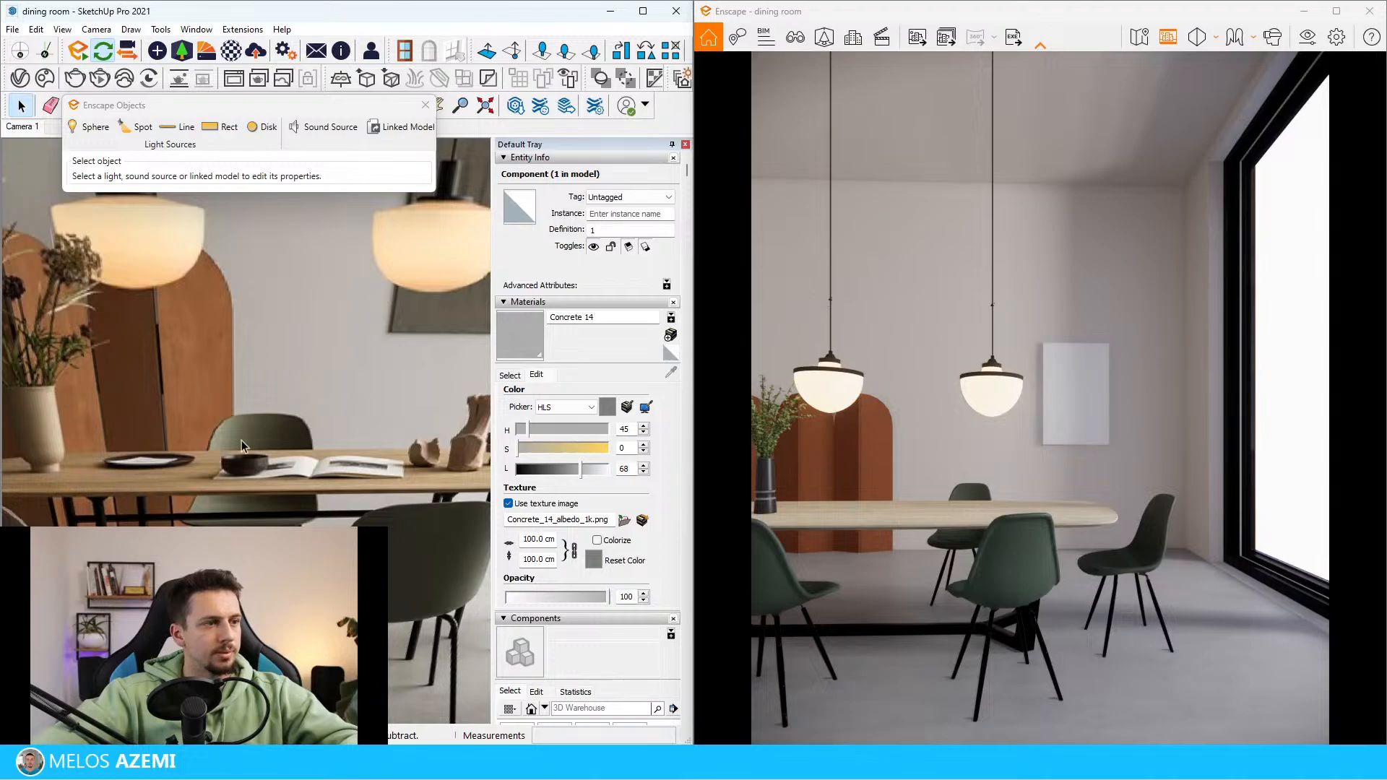
{"action": "scroll", "coordinate": [241, 440], "scroll_direction": "down", "scroll_amount": 3}
{"action": "scroll", "coordinate": [393, 433], "scroll_direction": "up", "scroll_amount": 6}
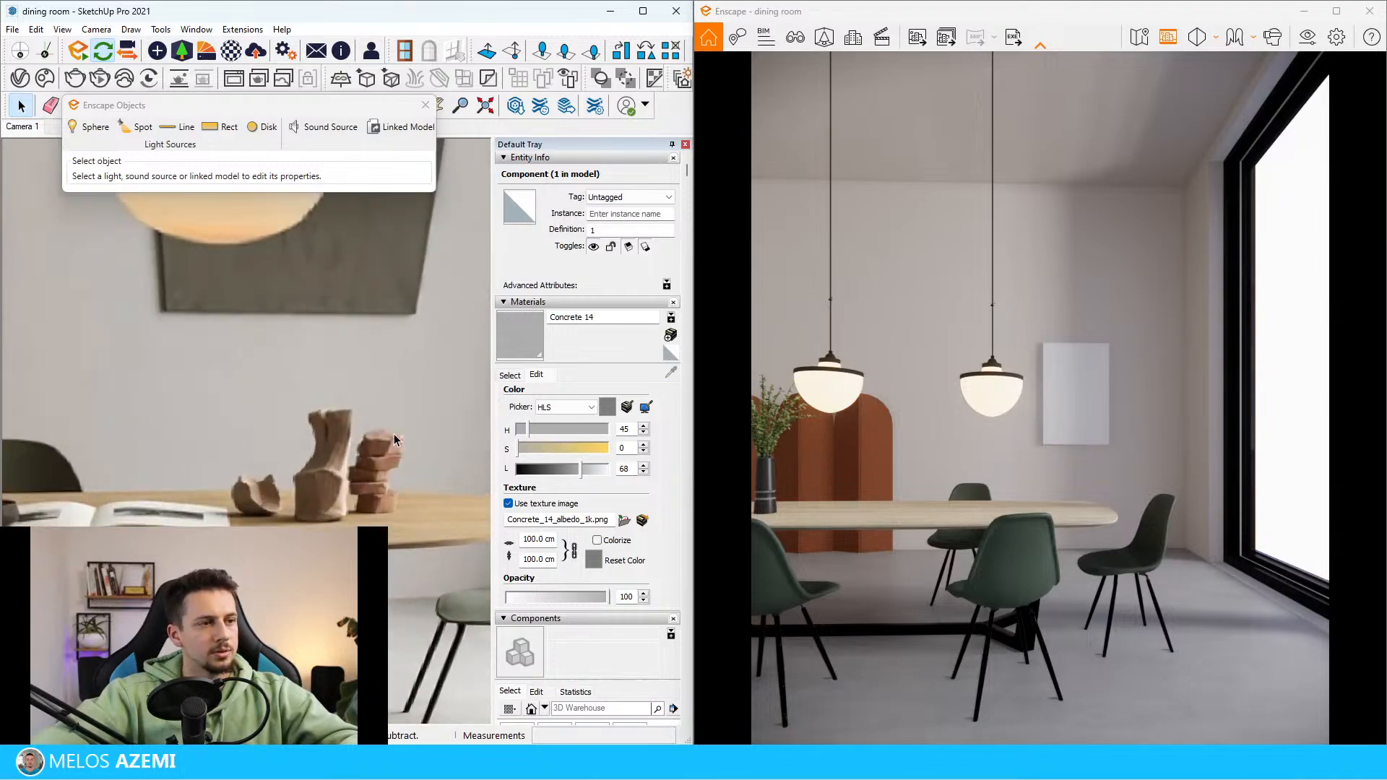
{"action": "scroll", "coordinate": [293, 427], "scroll_direction": "down", "scroll_amount": 10}
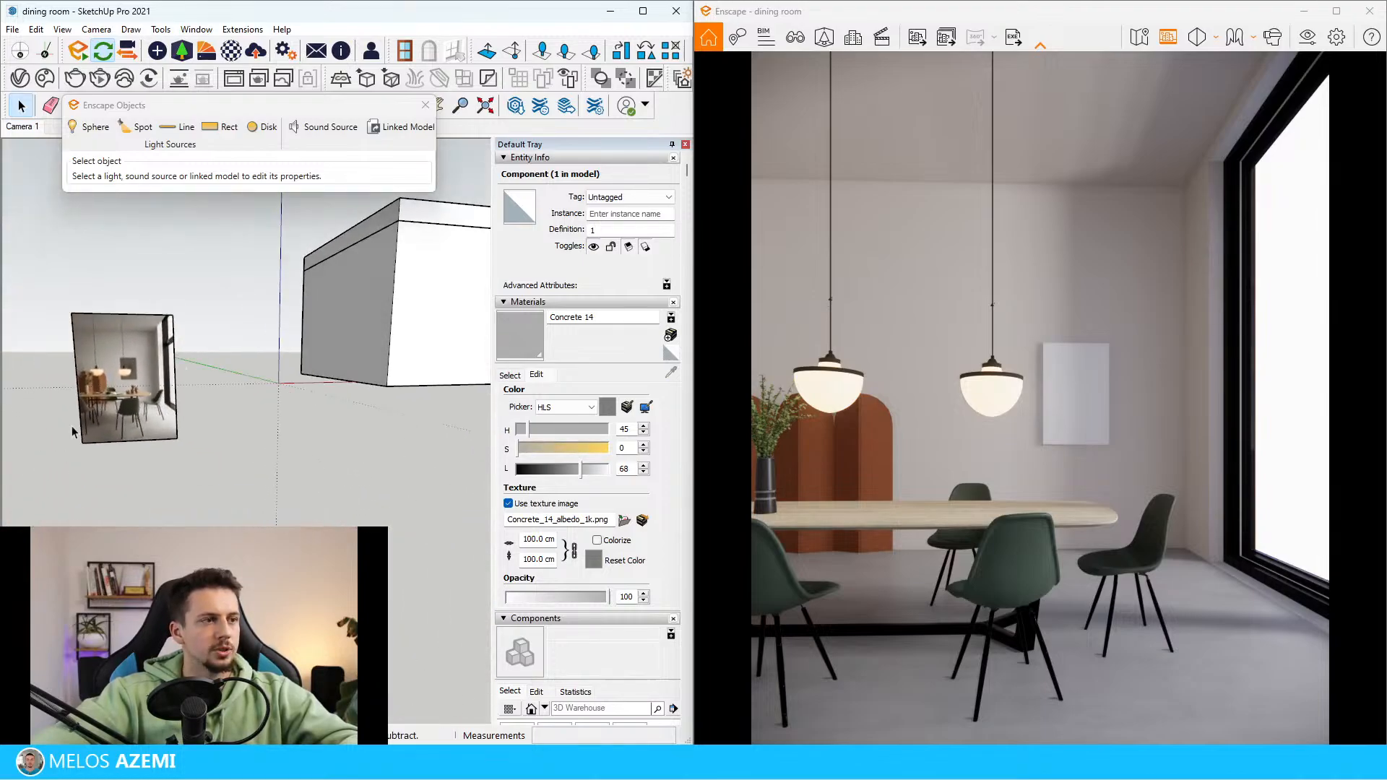
{"action": "scroll", "coordinate": [365, 347], "scroll_direction": "up", "scroll_amount": 6}
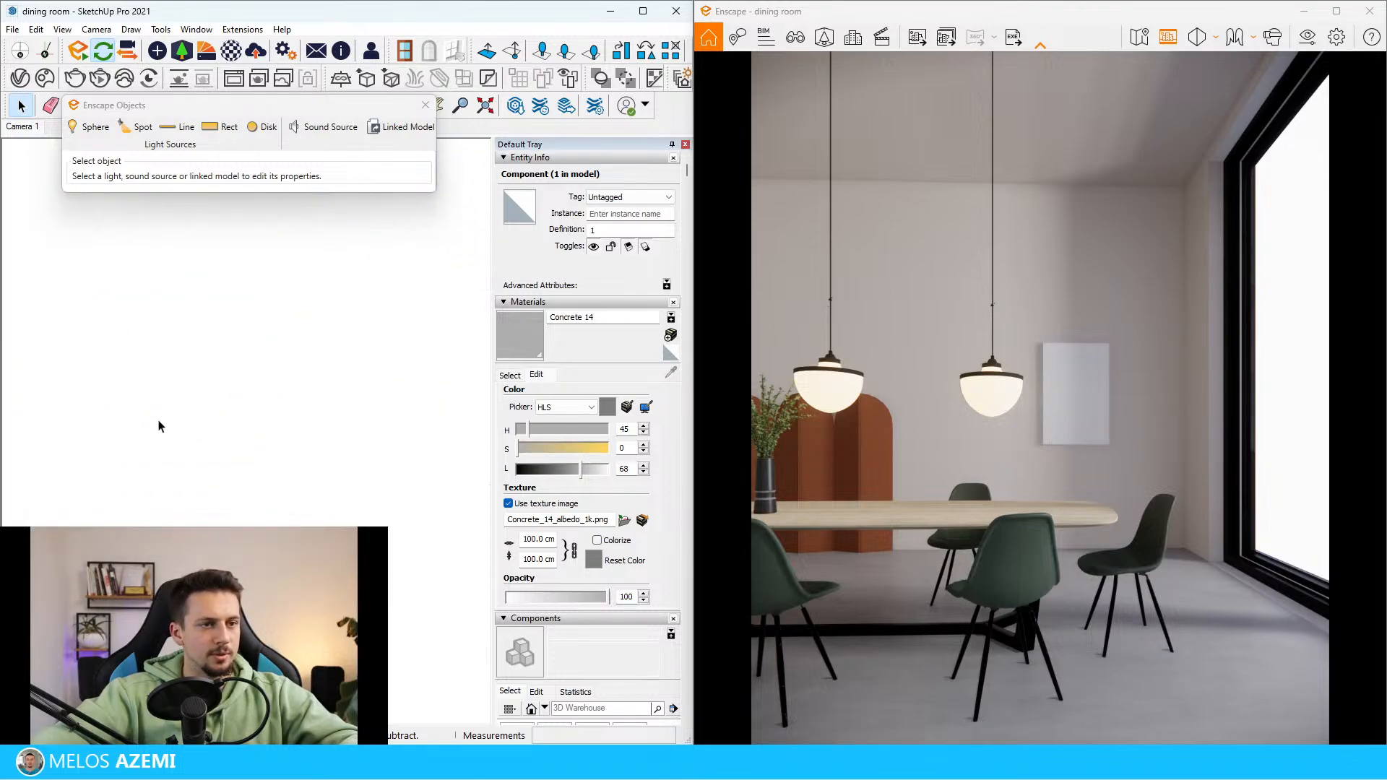
Browse the Accessories category of the Enscape Asset Library for decor that suits the dining table
{"action": "scroll", "coordinate": [304, 388], "scroll_direction": "down", "scroll_amount": 5}
{"action": "scroll", "coordinate": [304, 384], "scroll_direction": "up", "scroll_amount": 5}
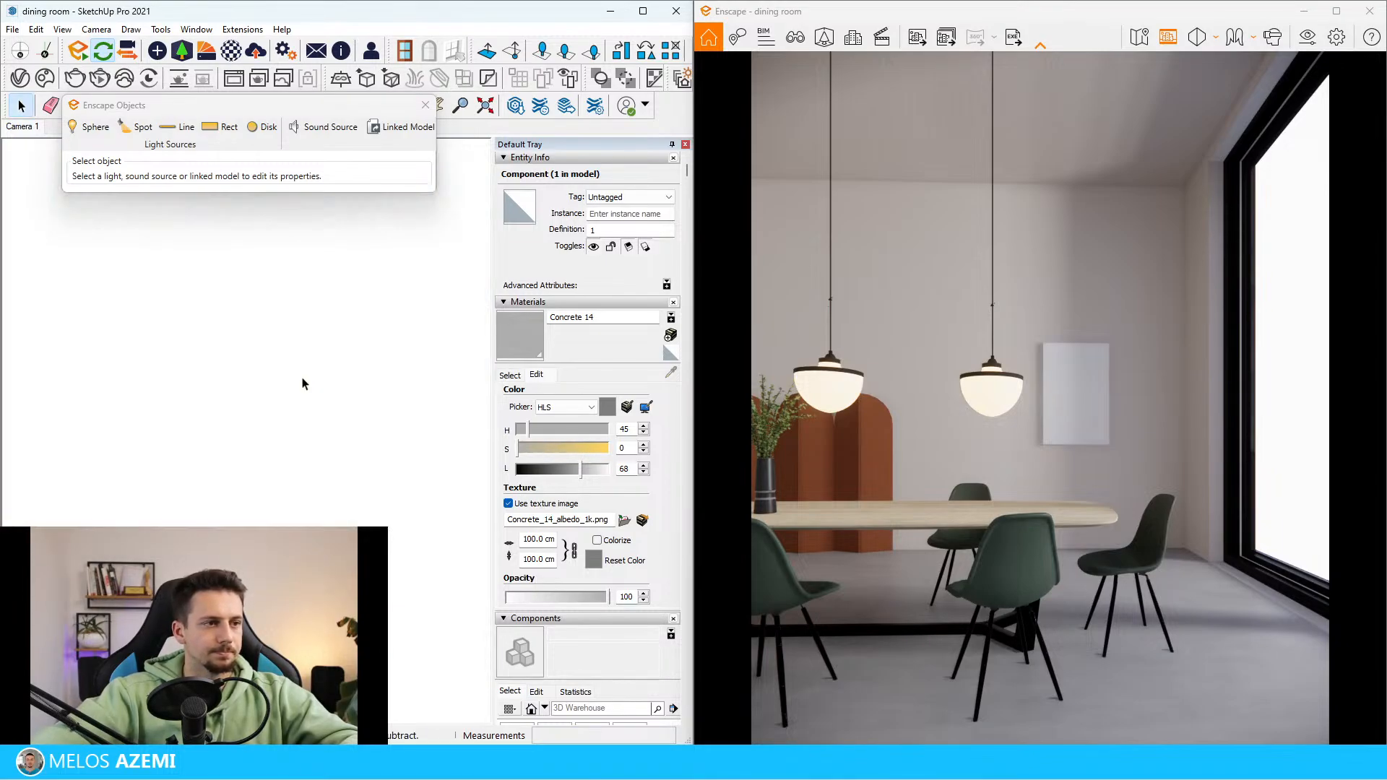
{"action": "scroll", "coordinate": [295, 385], "scroll_direction": "down", "scroll_amount": 5}
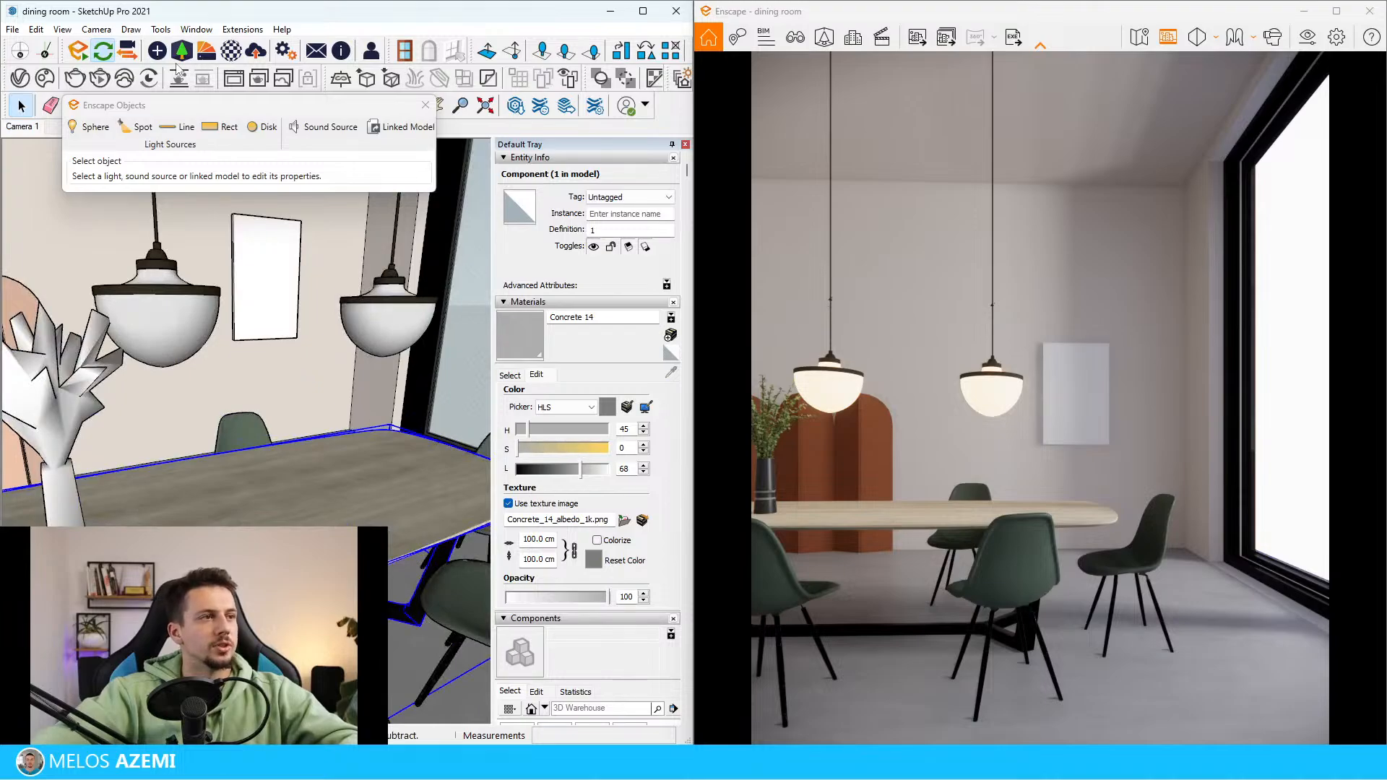
{"action": "left_click", "coordinate": [193, 51]}
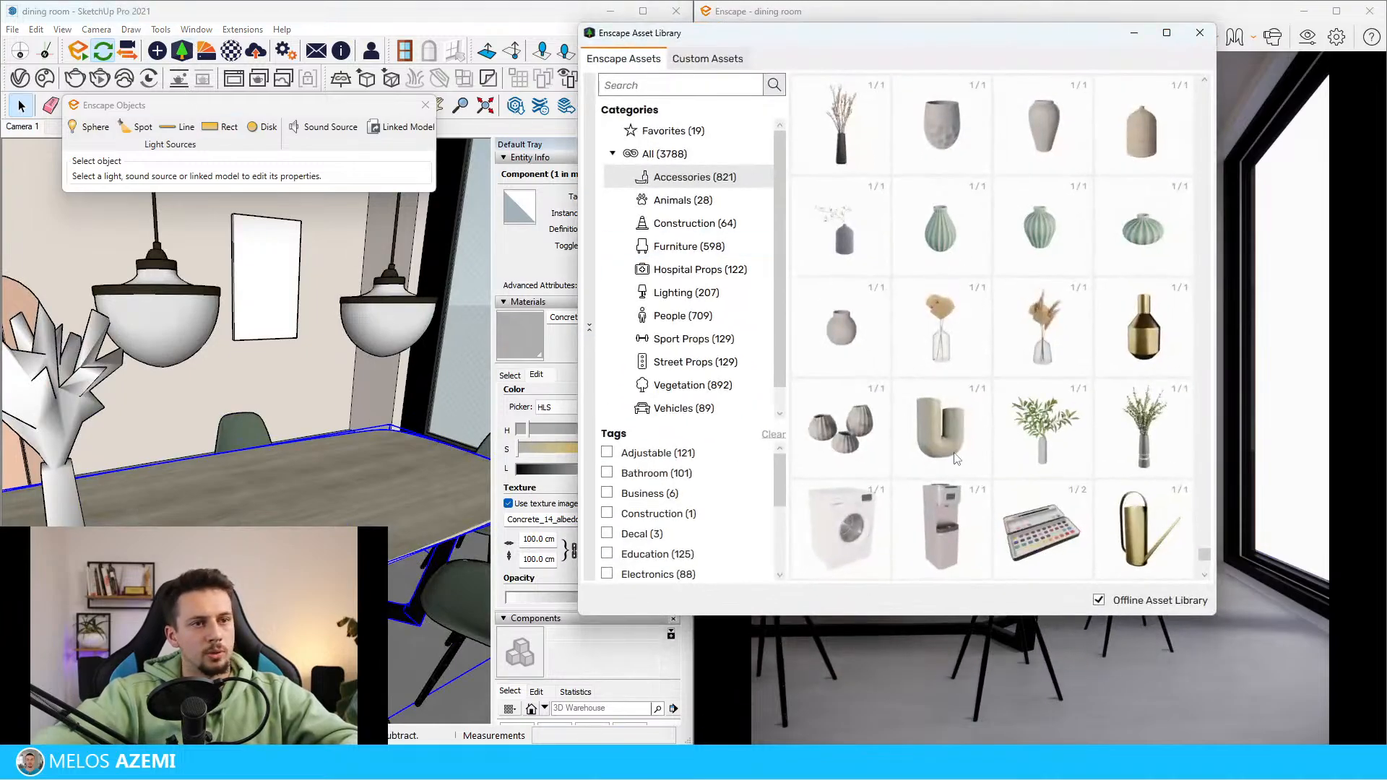
{"action": "scroll", "coordinate": [958, 458], "scroll_direction": "down", "scroll_amount": 5}
{"action": "scroll", "coordinate": [1094, 365], "scroll_direction": "up", "scroll_amount": 15}
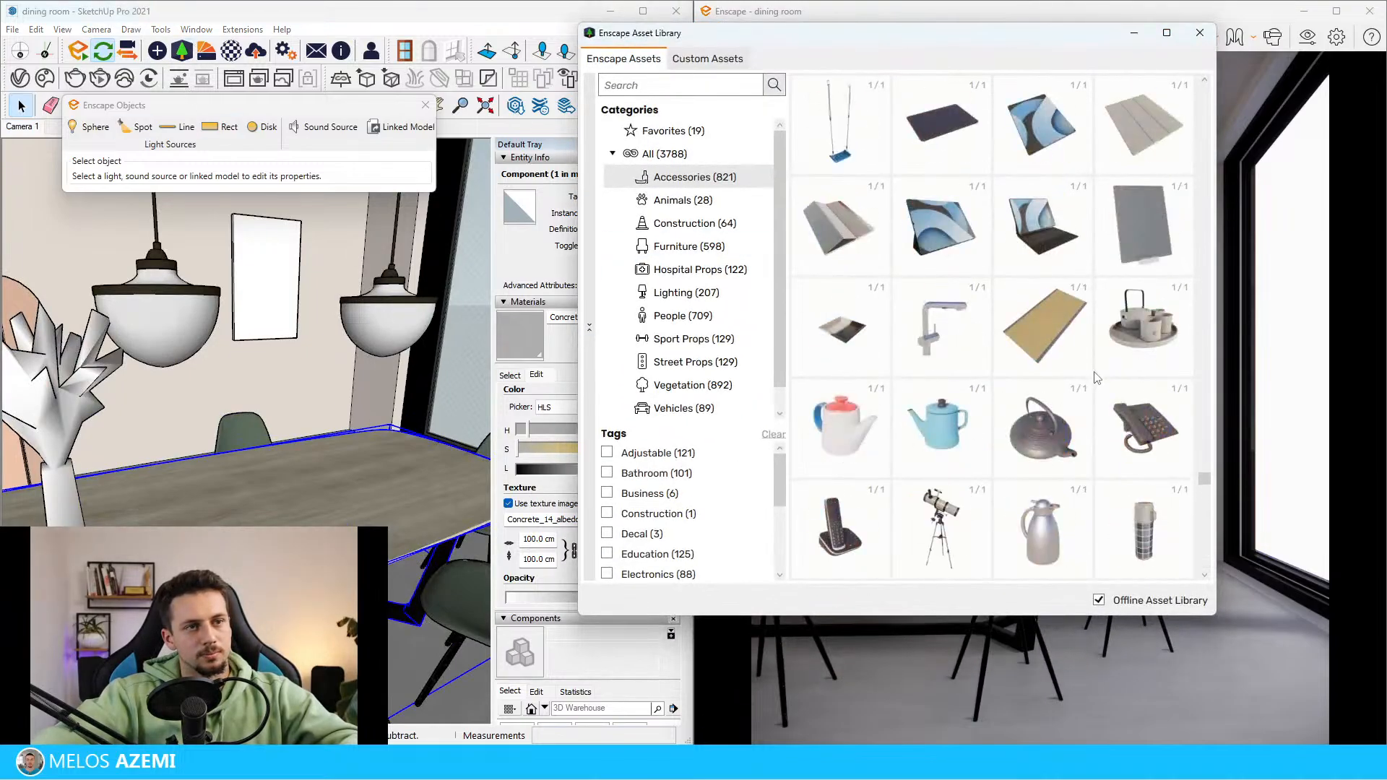
{"action": "scroll", "coordinate": [1100, 381], "scroll_direction": "up", "scroll_amount": 5}
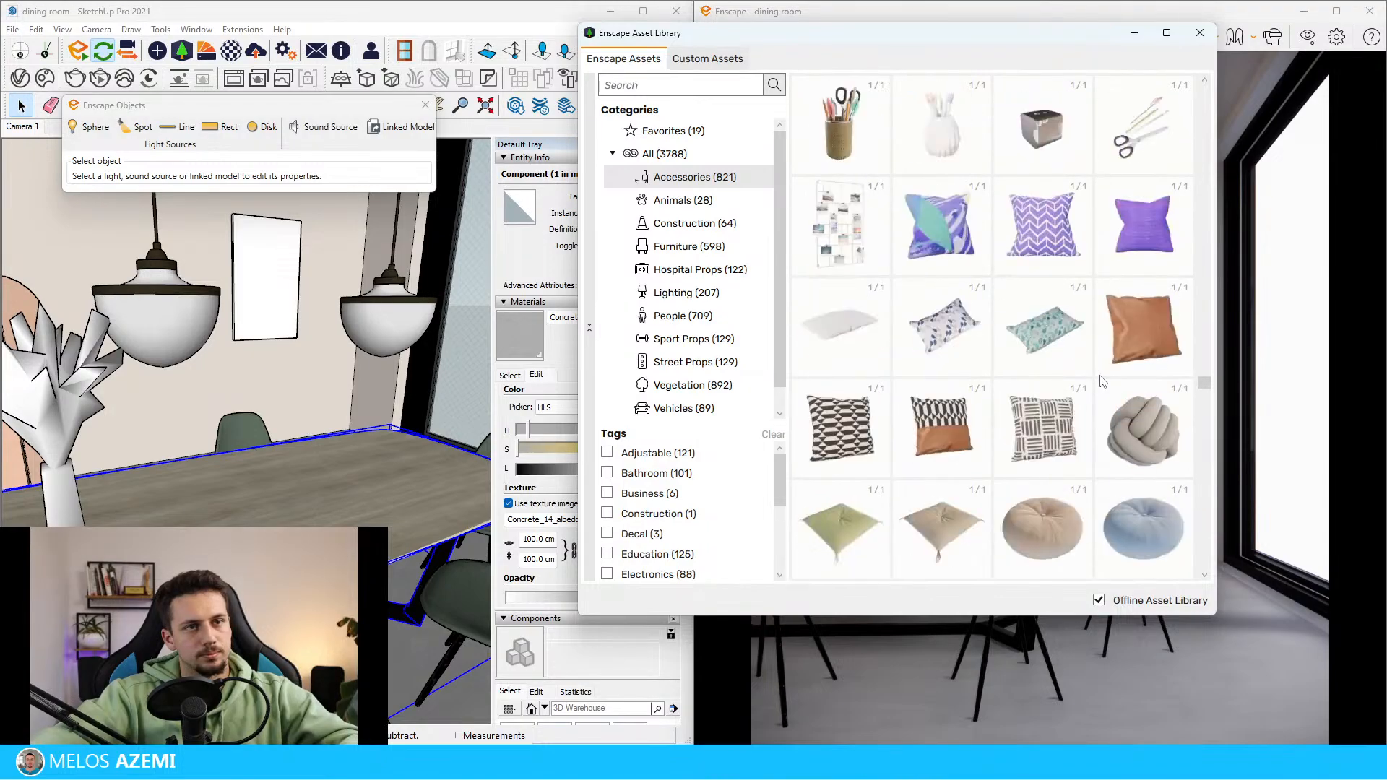
{"action": "scroll", "coordinate": [1112, 390], "scroll_direction": "down", "scroll_amount": 2}
{"action": "scroll", "coordinate": [1084, 354], "scroll_direction": "up", "scroll_amount": 6}
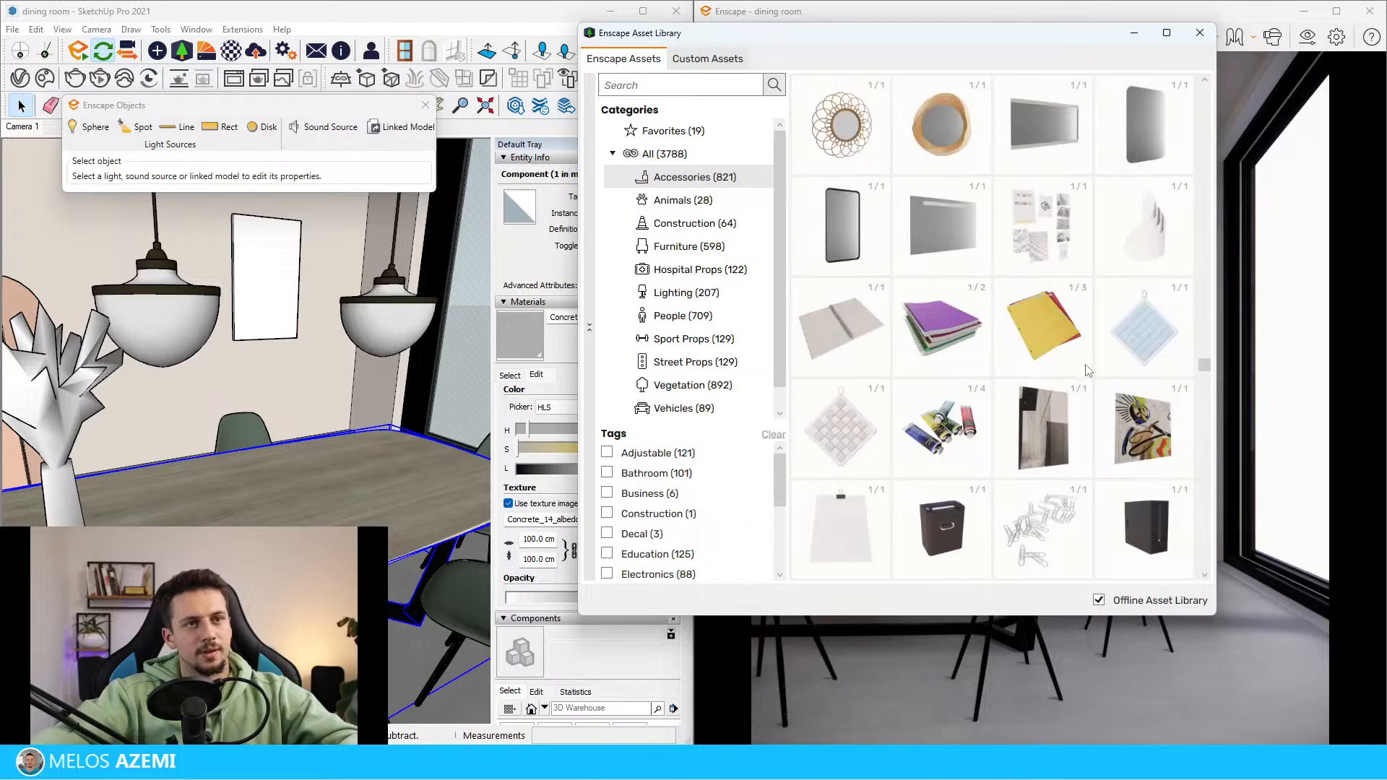
{"action": "scroll", "coordinate": [1089, 371], "scroll_direction": "up", "scroll_amount": 10}
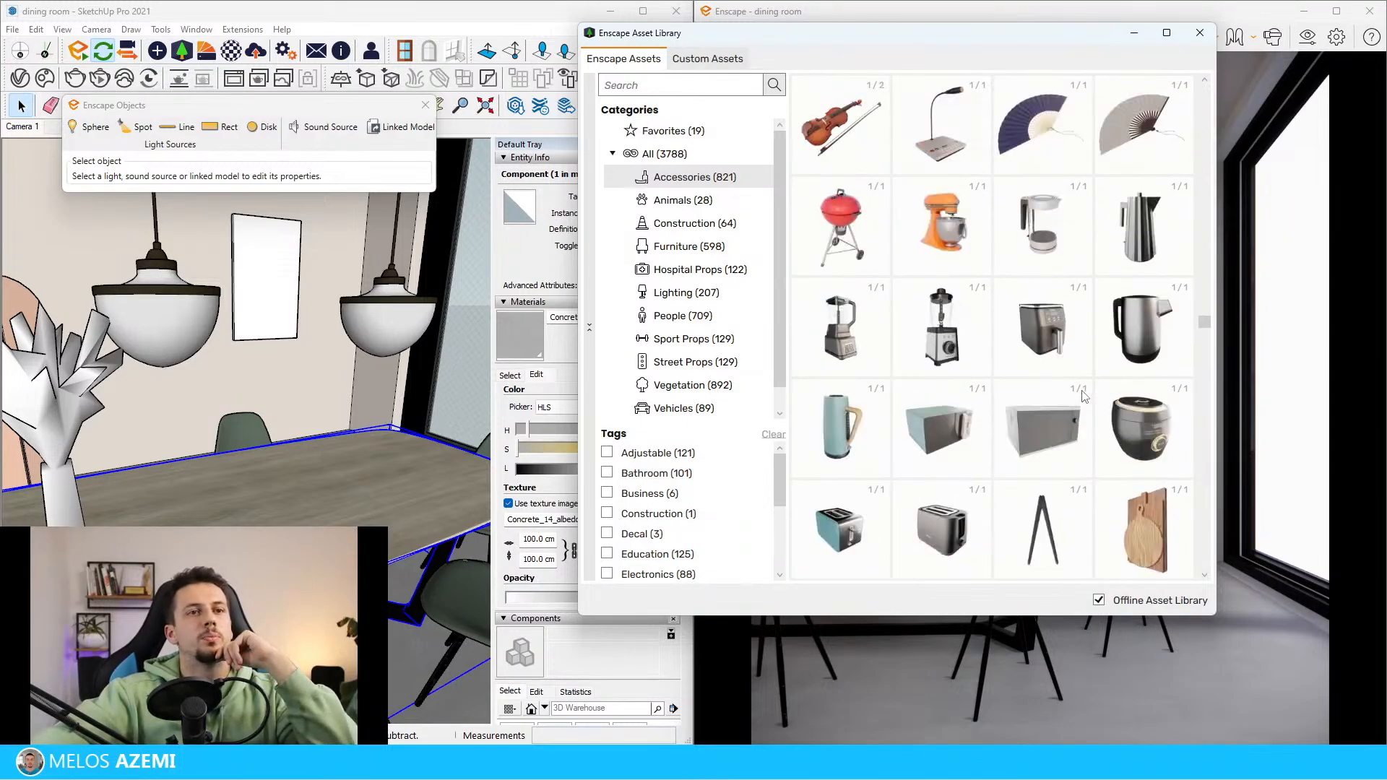
{"action": "scroll", "coordinate": [1084, 395], "scroll_direction": "up", "scroll_amount": 10}
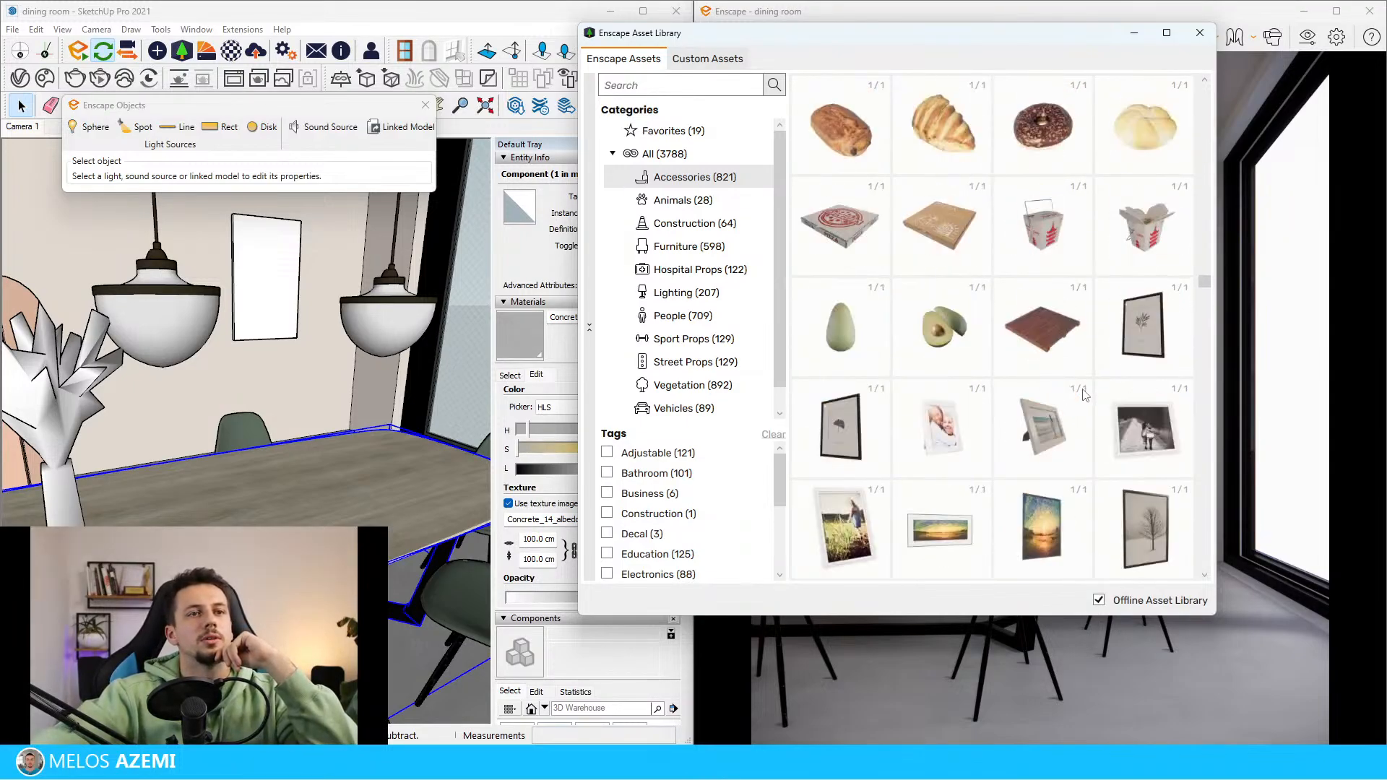
{"action": "scroll", "coordinate": [1084, 395], "scroll_direction": "up", "scroll_amount": 10}
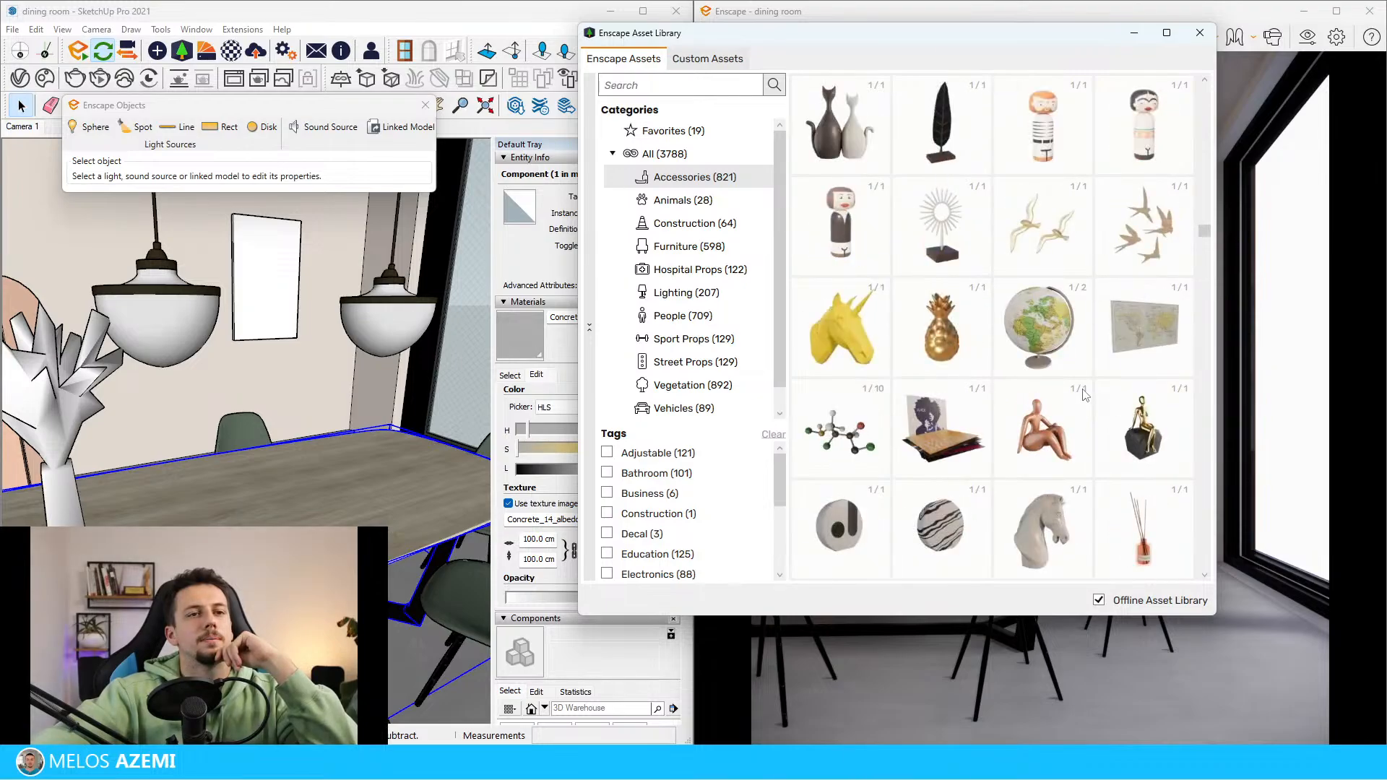
{"action": "scroll", "coordinate": [1084, 394], "scroll_direction": "up", "scroll_amount": 1}
Filter the accessories by the Kitchen tag and place the tray with black and terracotta bowls on the dining table
{"action": "scroll", "coordinate": [718, 480], "scroll_direction": "down", "scroll_amount": 4}
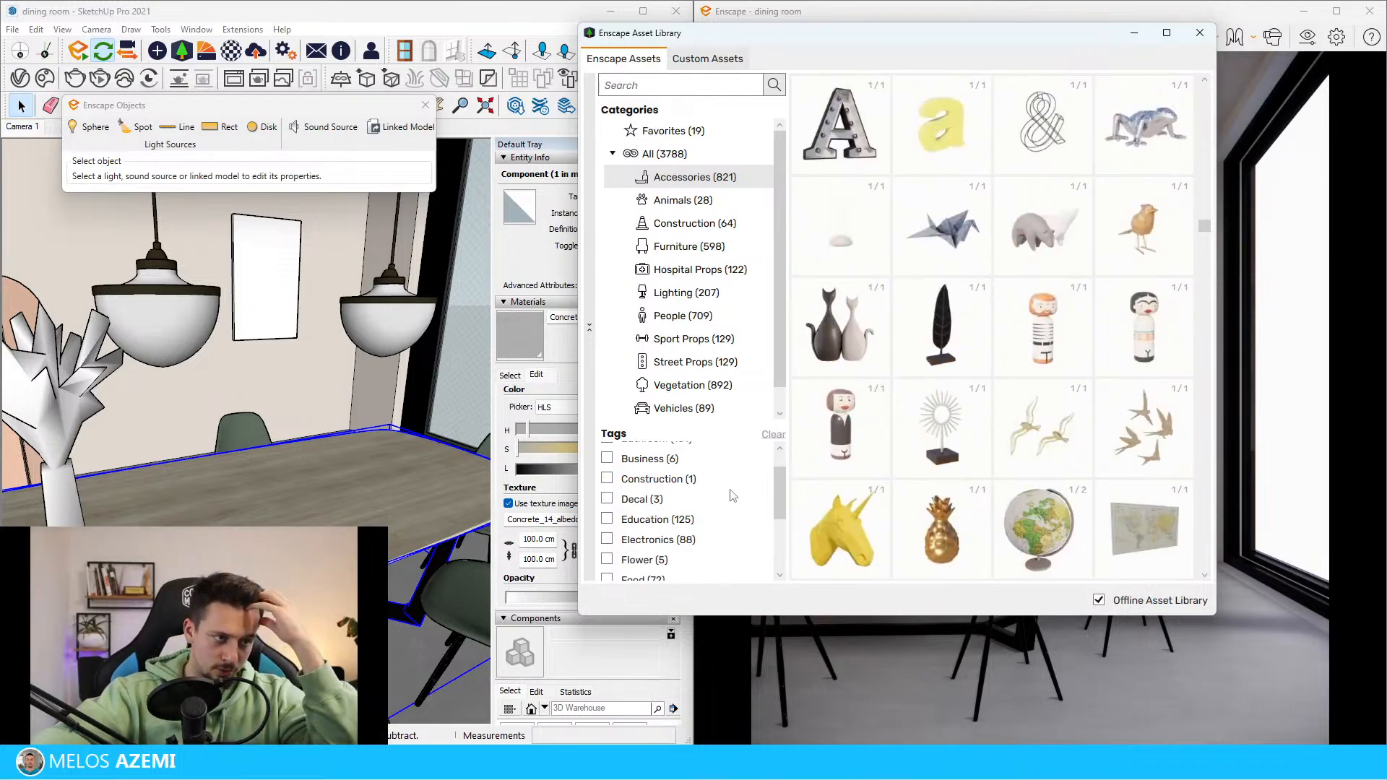
{"action": "scroll", "coordinate": [679, 521], "scroll_direction": "down", "scroll_amount": 1}
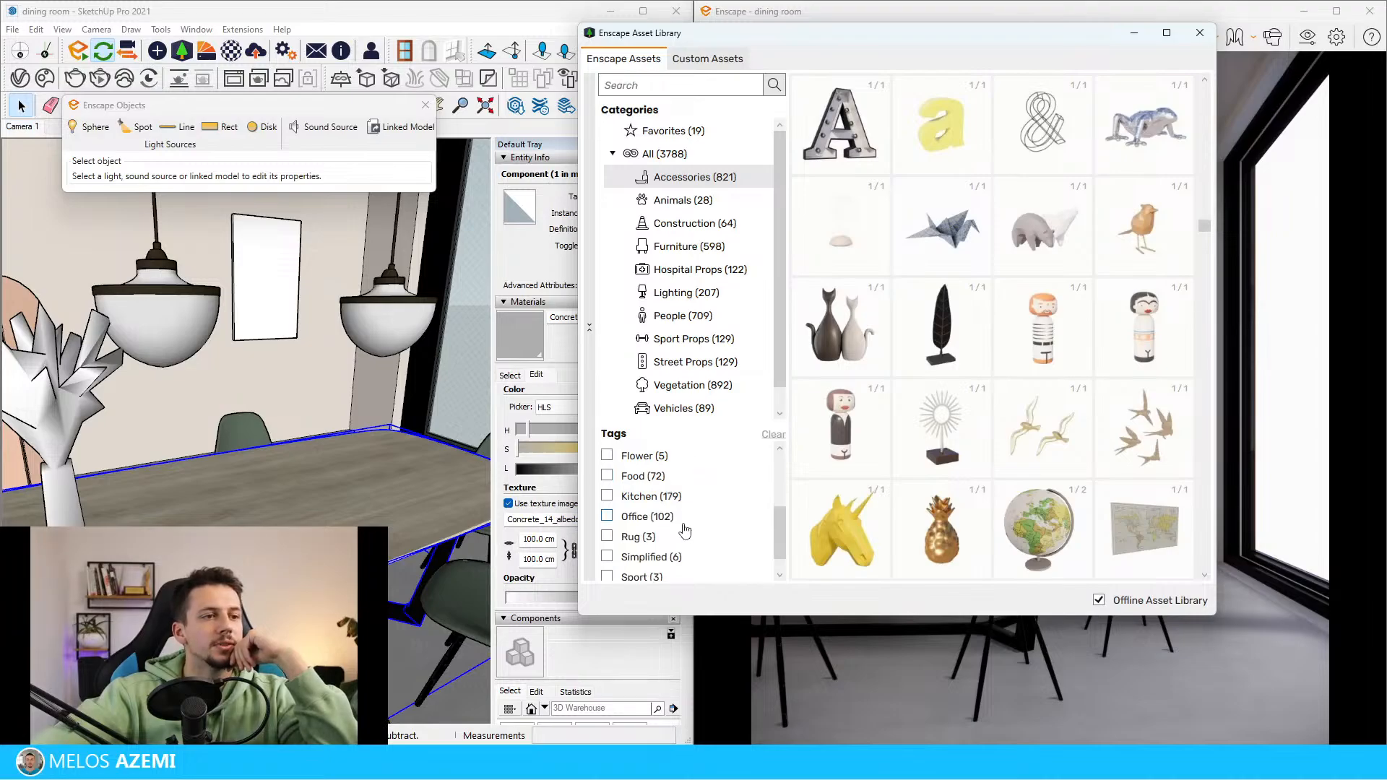
{"action": "left_click", "coordinate": [670, 498]}
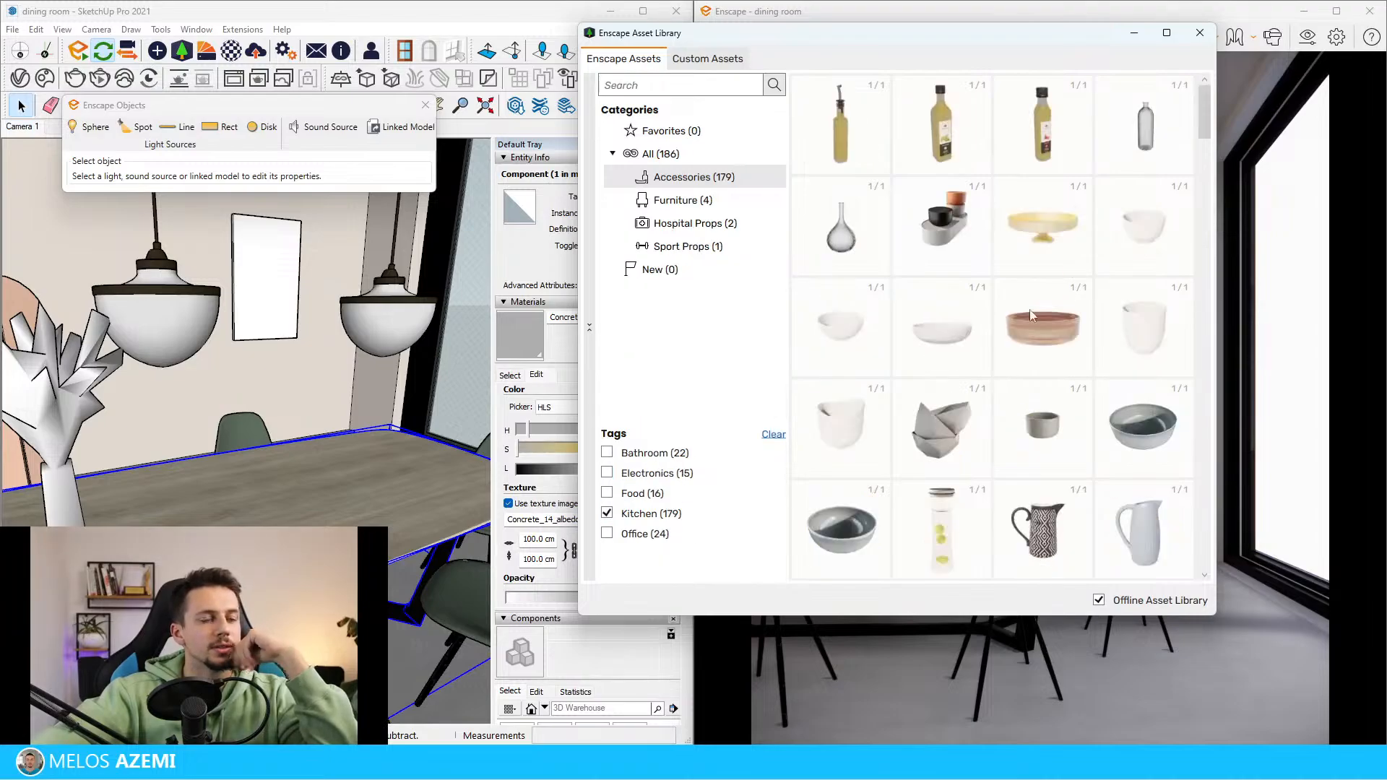
{"action": "left_click", "coordinate": [942, 226]}
{"action": "scroll", "coordinate": [293, 491], "scroll_direction": "up", "scroll_amount": 3}
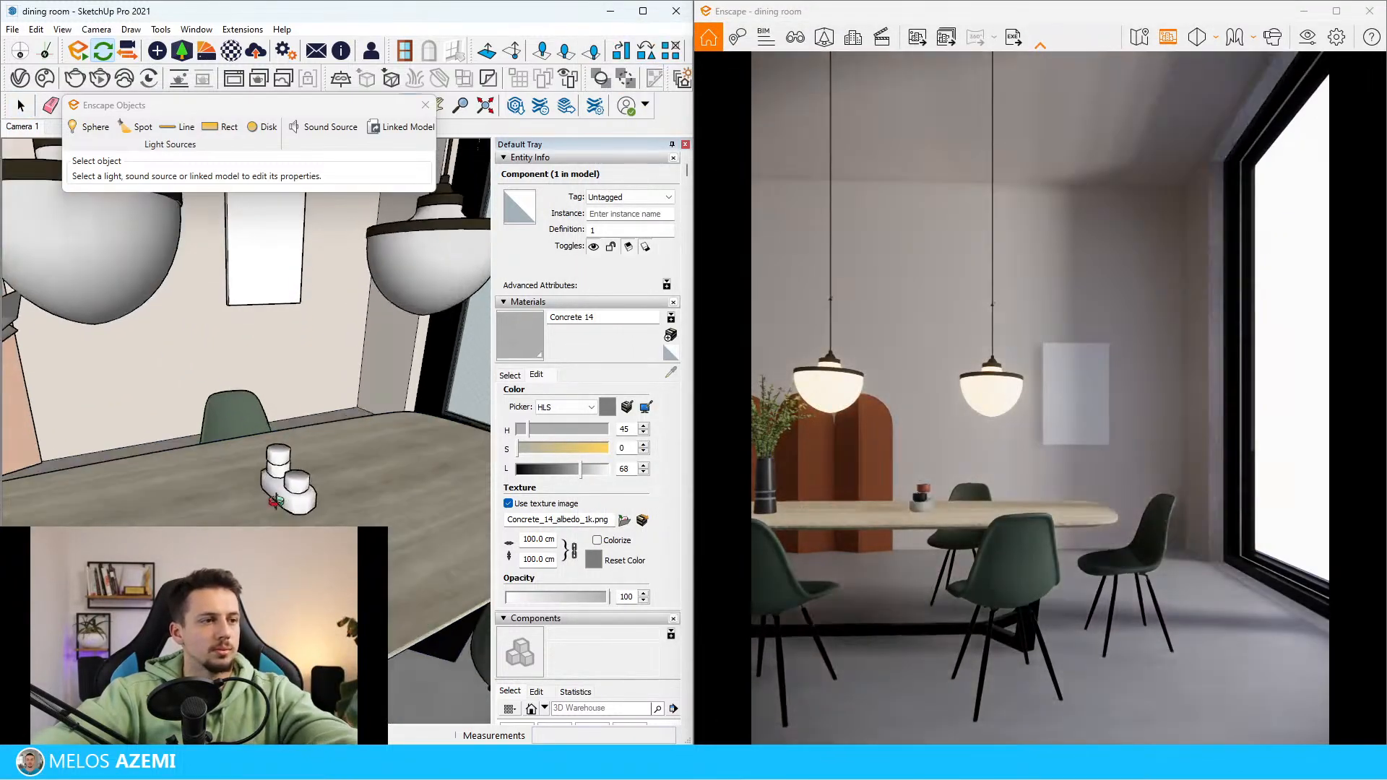
{"action": "left_click", "coordinate": [290, 495]}
Rotate the bowl set about its vertical axis so that its tray runs along the table's length
{"action": "key", "text": "m"}
{"action": "left_click", "coordinate": [307, 459]}
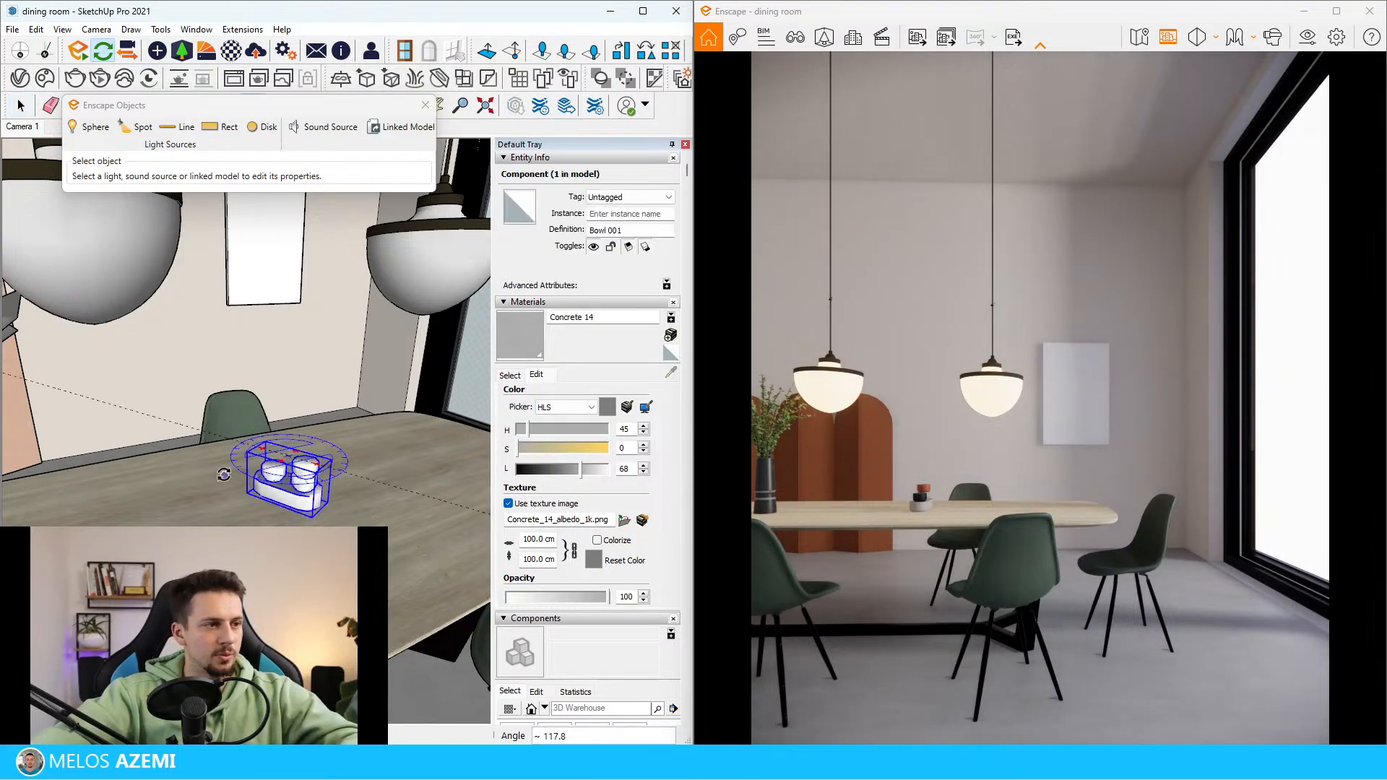
{"action": "scroll", "coordinate": [217, 488], "scroll_direction": "up", "scroll_amount": 3}
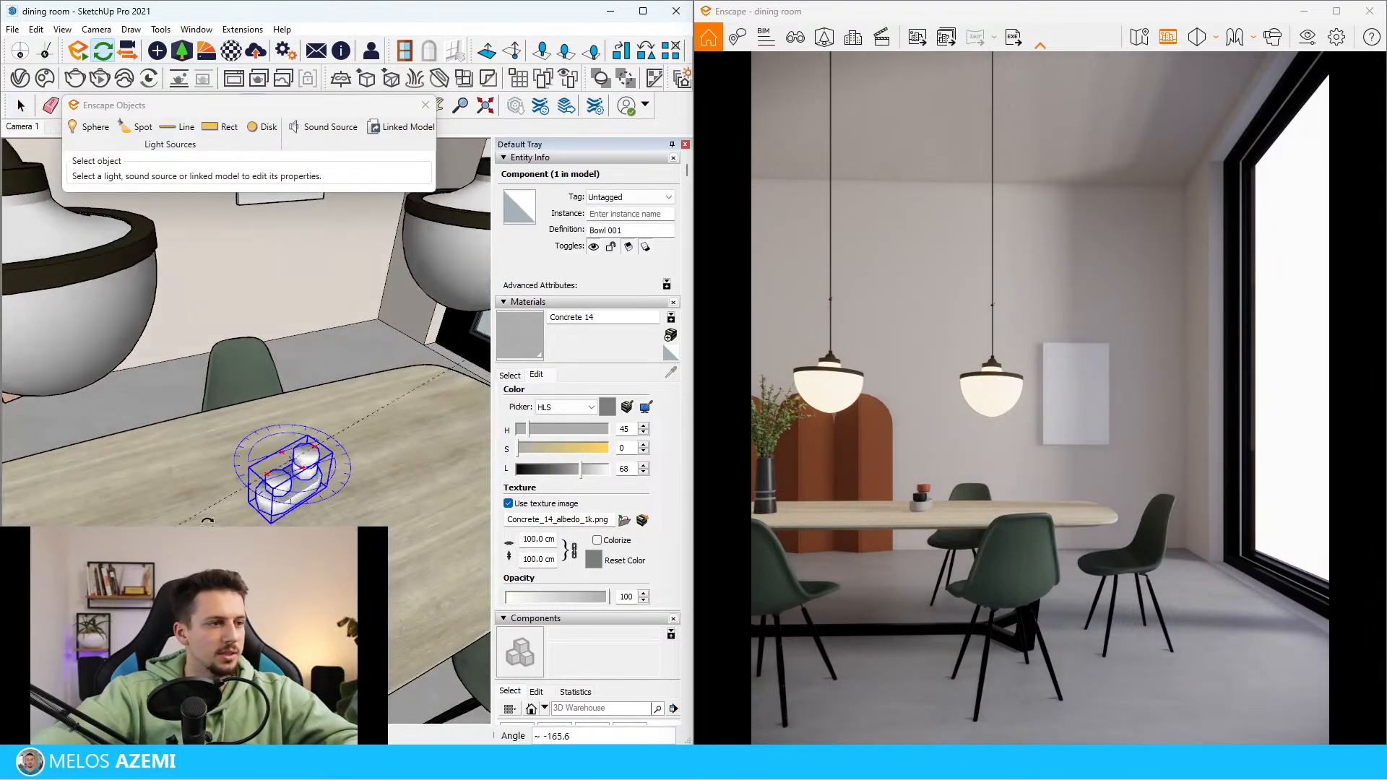
{"action": "left_click", "coordinate": [213, 490]}
Scale the bowl set up uniformly from a corner of its bounding box
{"action": "key", "text": "s"}
{"action": "left_click_drag", "start_coordinate": [352, 472], "coordinate": [417, 453]}
{"action": "middle_click_drag", "start_coordinate": [417, 453], "coordinate": [377, 415]}
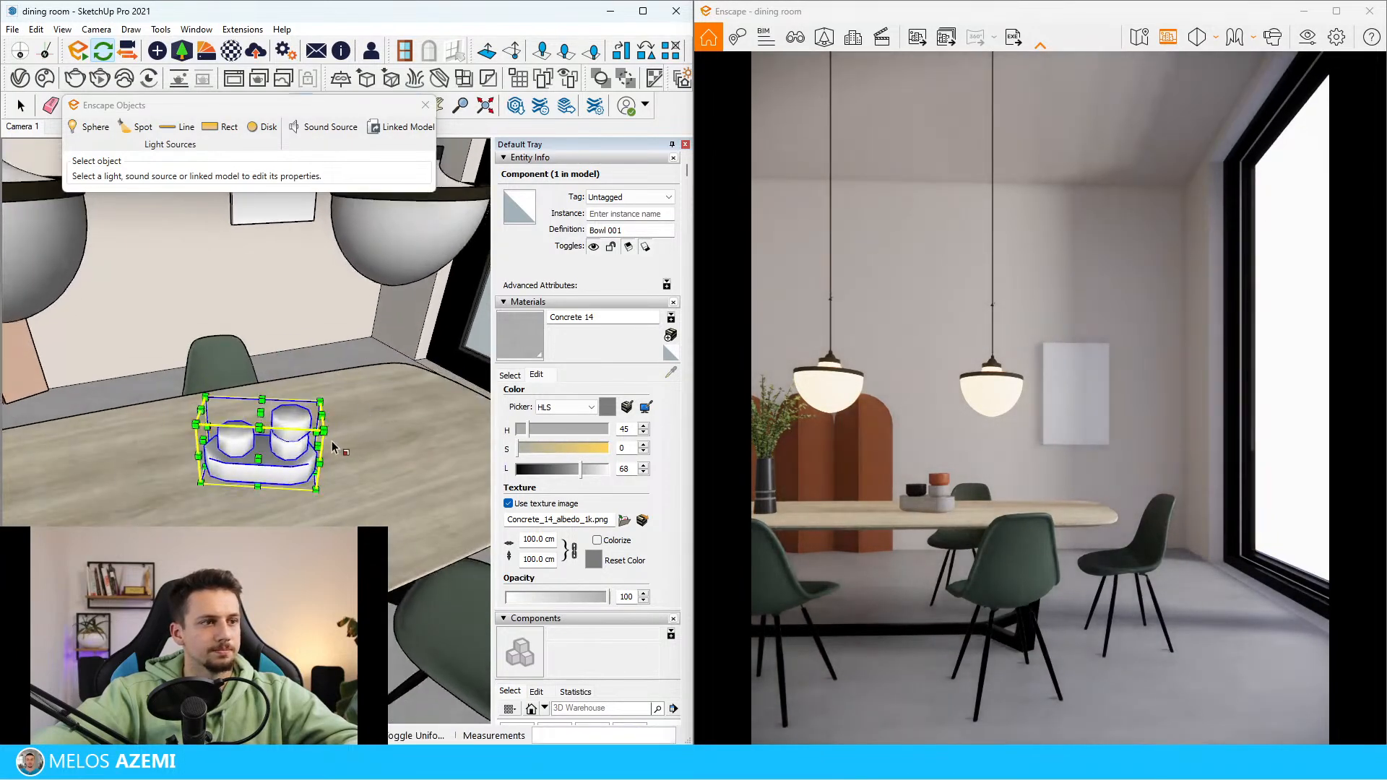
{"action": "left_click_drag", "start_coordinate": [330, 431], "coordinate": [383, 424]}
{"action": "middle_click_drag", "start_coordinate": [303, 404], "coordinate": [334, 409]}
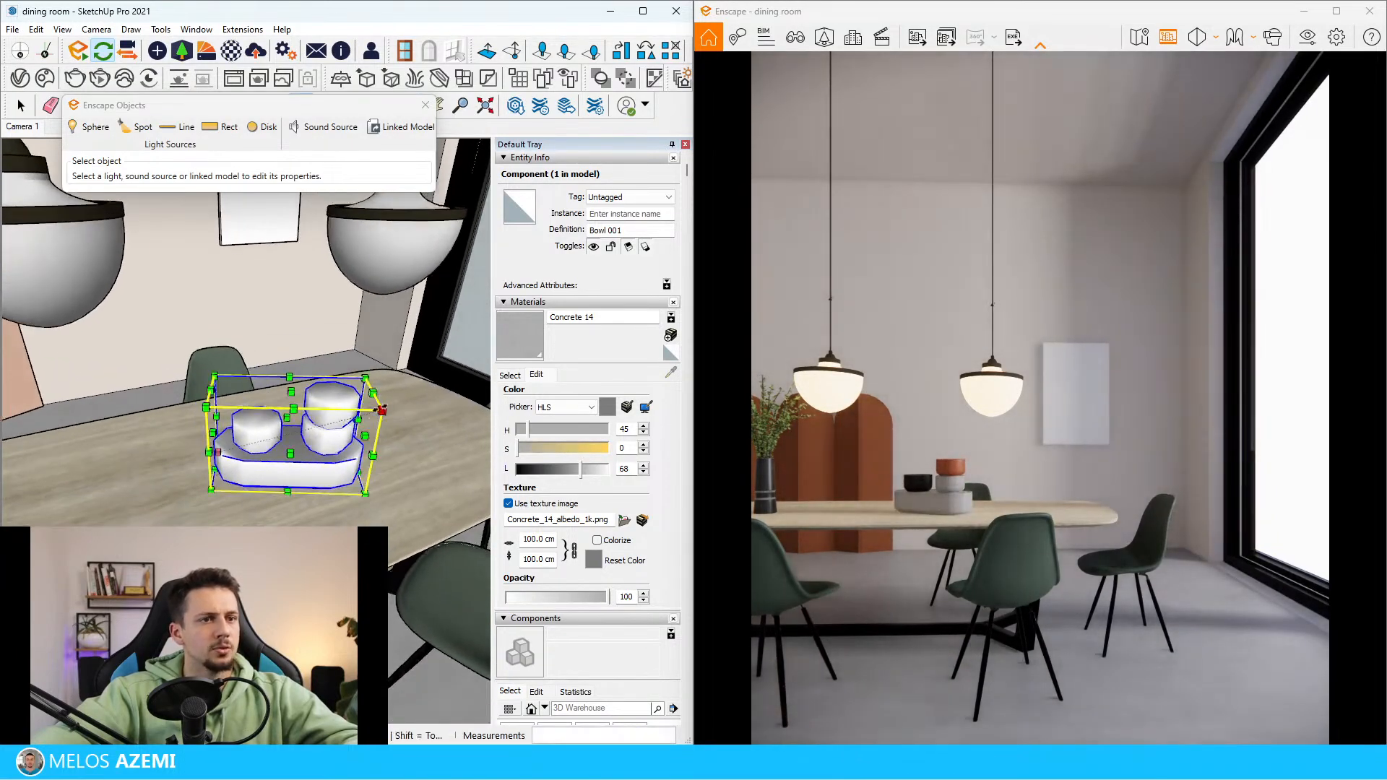
{"action": "left_click_drag", "start_coordinate": [380, 412], "coordinate": [329, 423]}
{"action": "middle_click_drag", "start_coordinate": [384, 424], "coordinate": [362, 469]}
{"action": "key", "text": "space"}
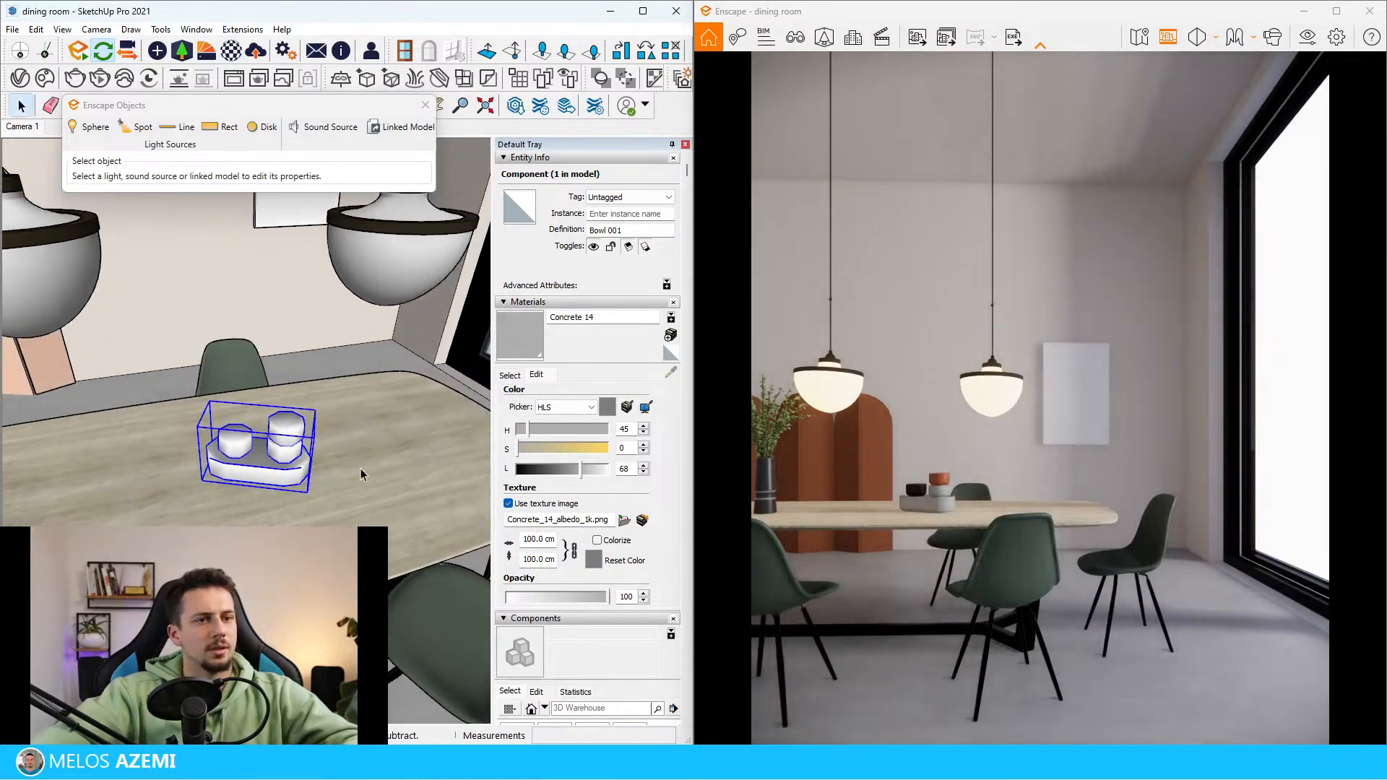
Move the bowl set along the tabletop towards the table's window end
{"action": "key", "text": "m"}
{"action": "key", "text": "space"}
{"action": "left_click", "coordinate": [263, 458]}
{"action": "key", "text": "m"}
{"action": "left_click_drag", "start_coordinate": [380, 468], "coordinate": [465, 455]}
{"action": "left_click_drag", "start_coordinate": [297, 512], "coordinate": [323, 508]}
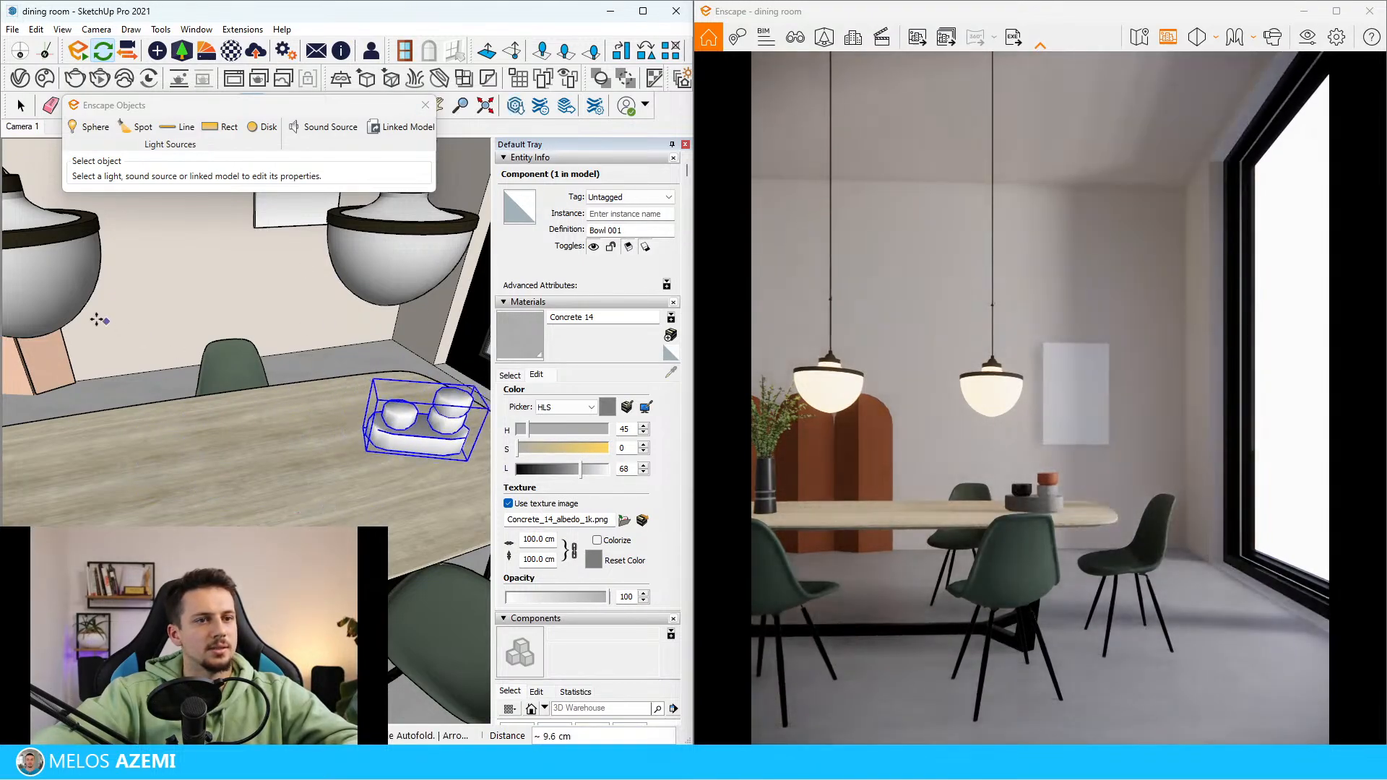
Scale the bowl set down slightly at the window end of the table
{"action": "key", "text": "s"}
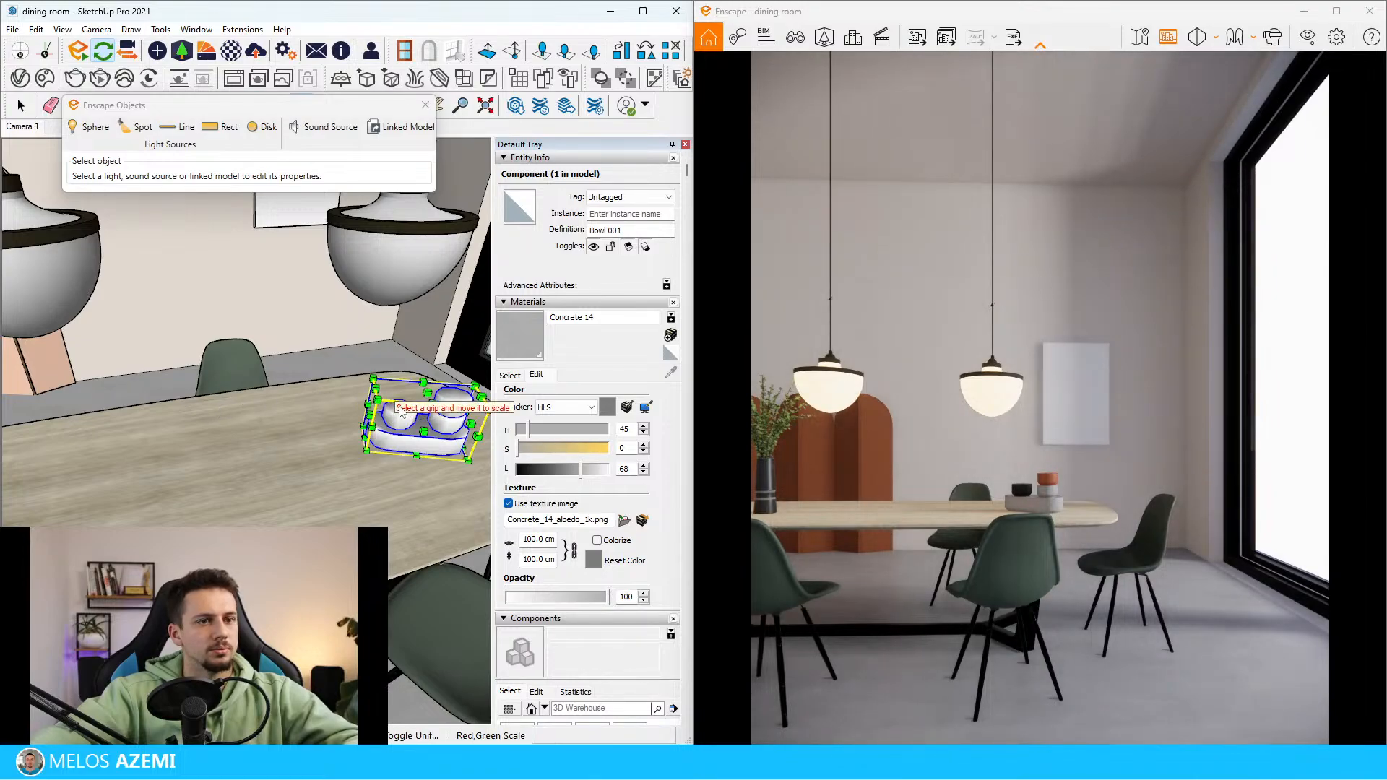
{"action": "left_click_drag", "start_coordinate": [377, 399], "coordinate": [392, 408], "text": "ctrl"}
{"action": "middle_click_drag", "start_coordinate": [393, 419], "coordinate": [397, 408]}
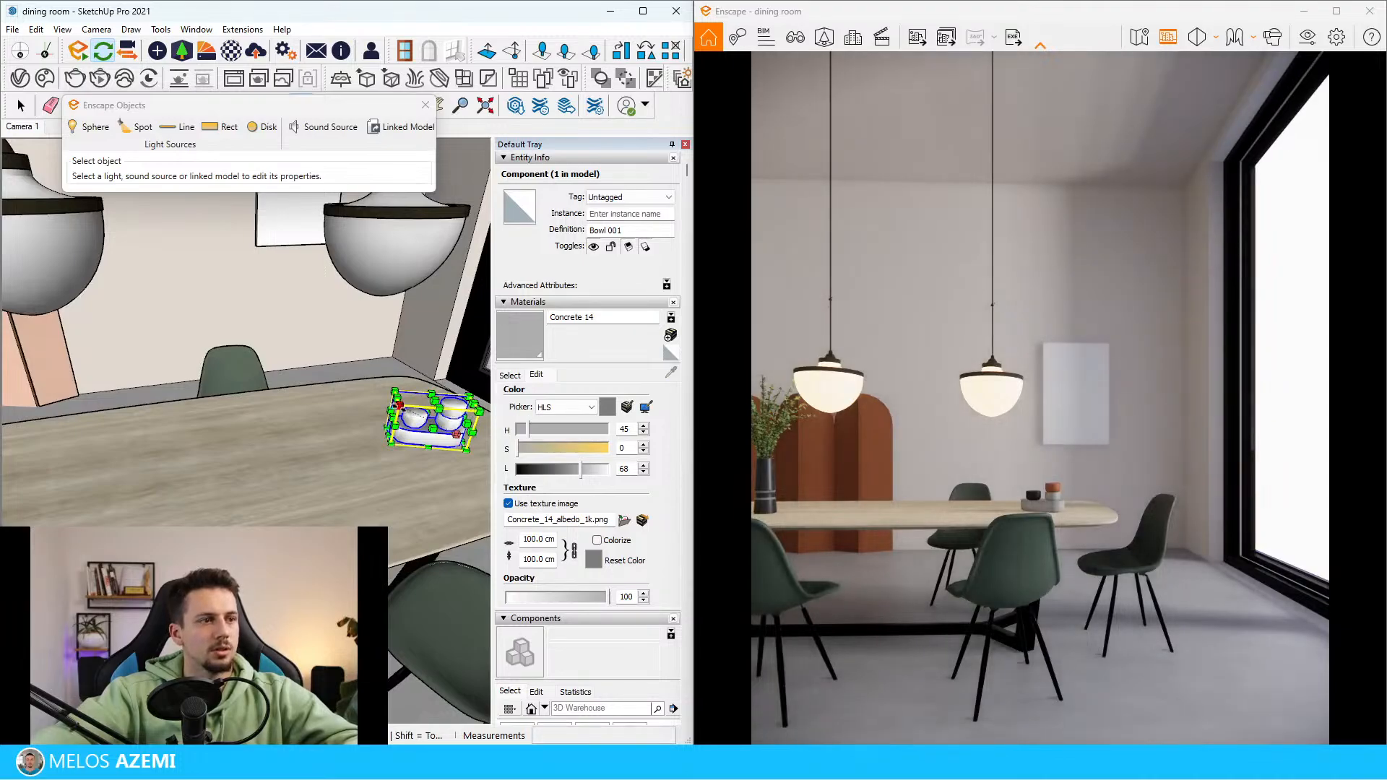
{"action": "left_click_drag", "start_coordinate": [395, 406], "coordinate": [389, 402], "text": "ctrl"}
{"action": "key", "text": "space"}
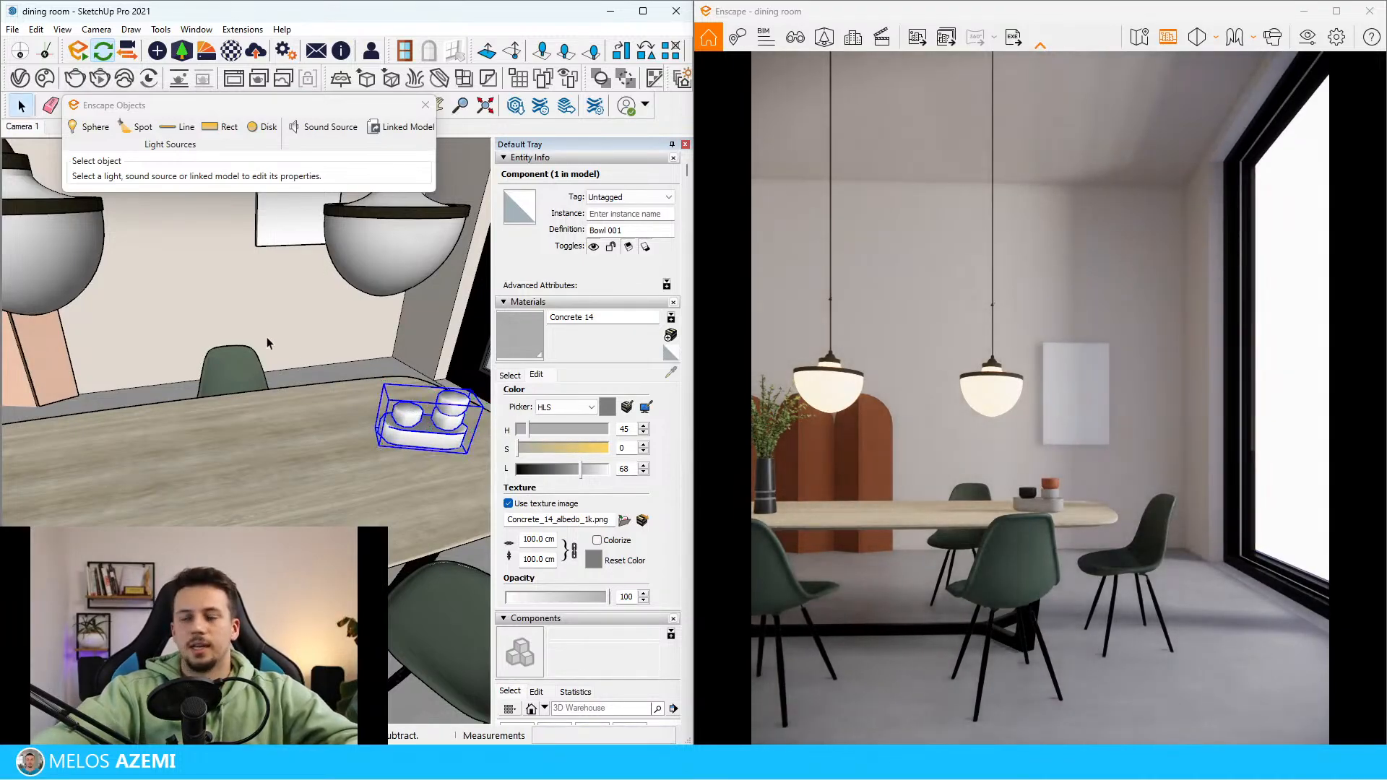
Search the Enscape Asset Library for "book" and "magazine"
{"action": "left_click", "coordinate": [189, 54]}
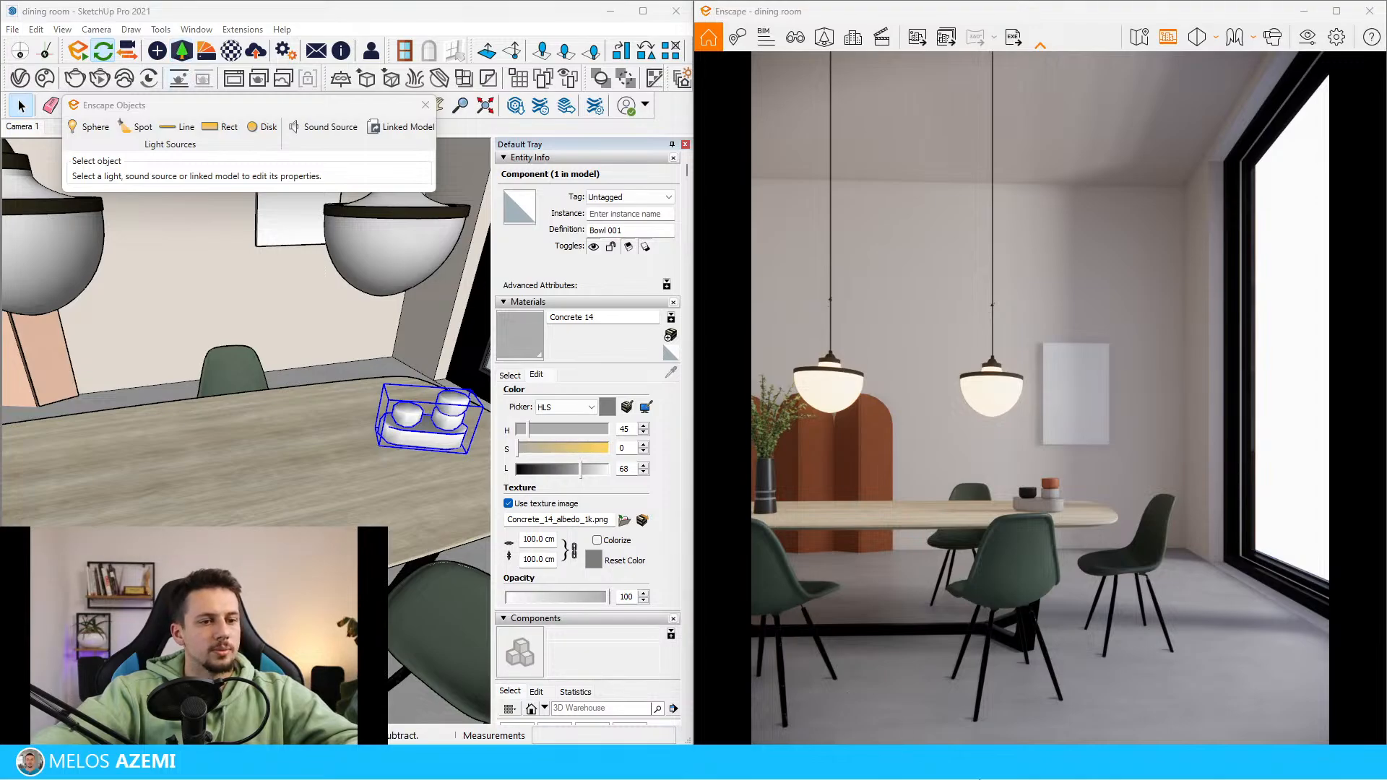
{"action": "mouse_move", "coordinate": [1023, 739]}
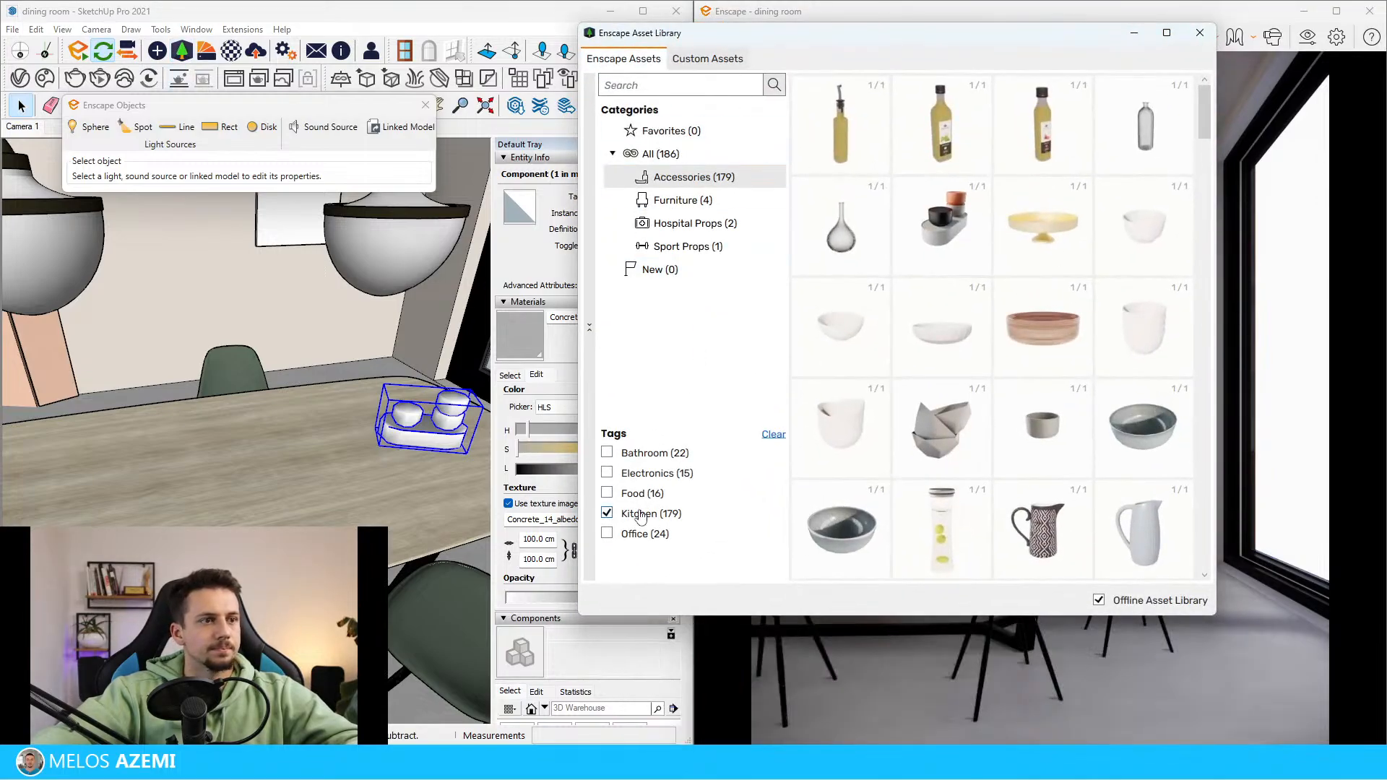
{"action": "left_click", "coordinate": [661, 84]}
{"action": "type", "text": "book"}
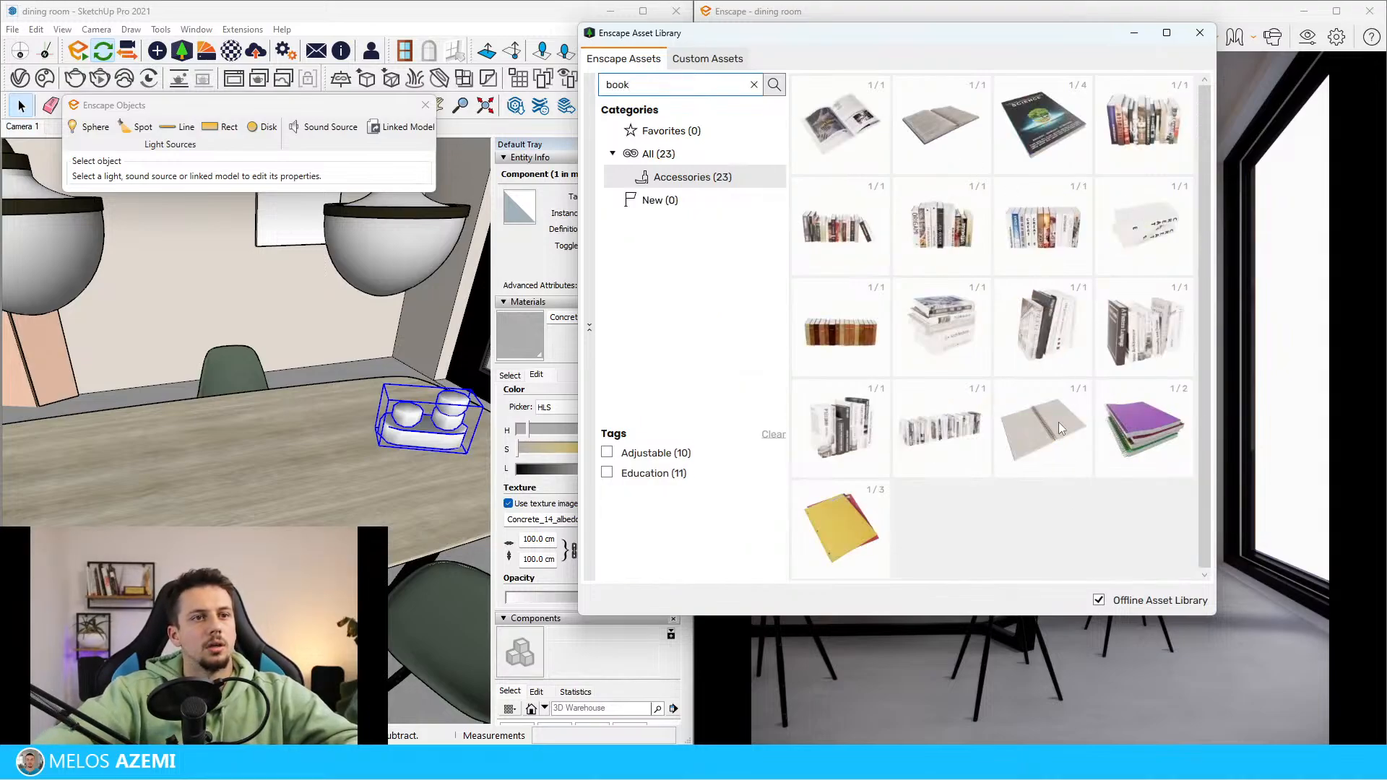
{"action": "left_click", "coordinate": [755, 84]}
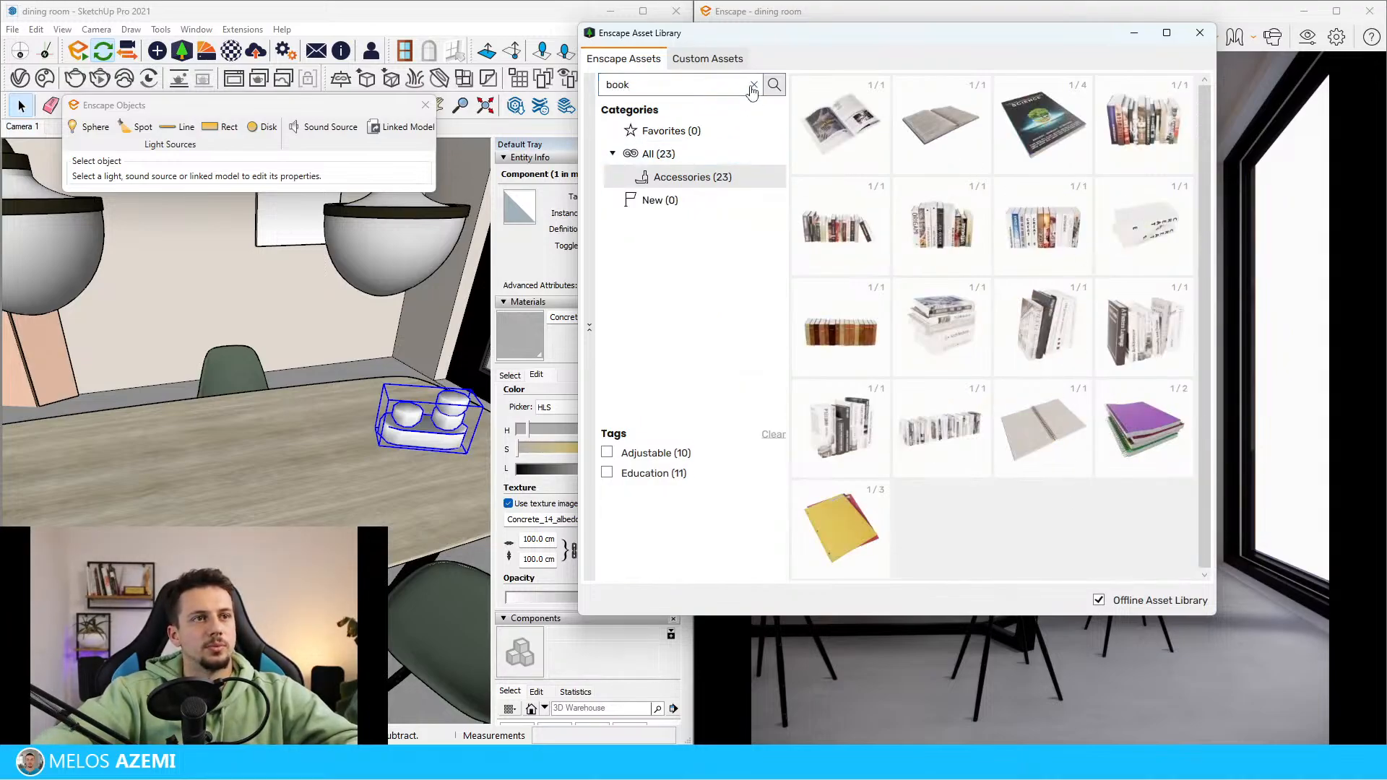
{"action": "type", "text": "magazine"}
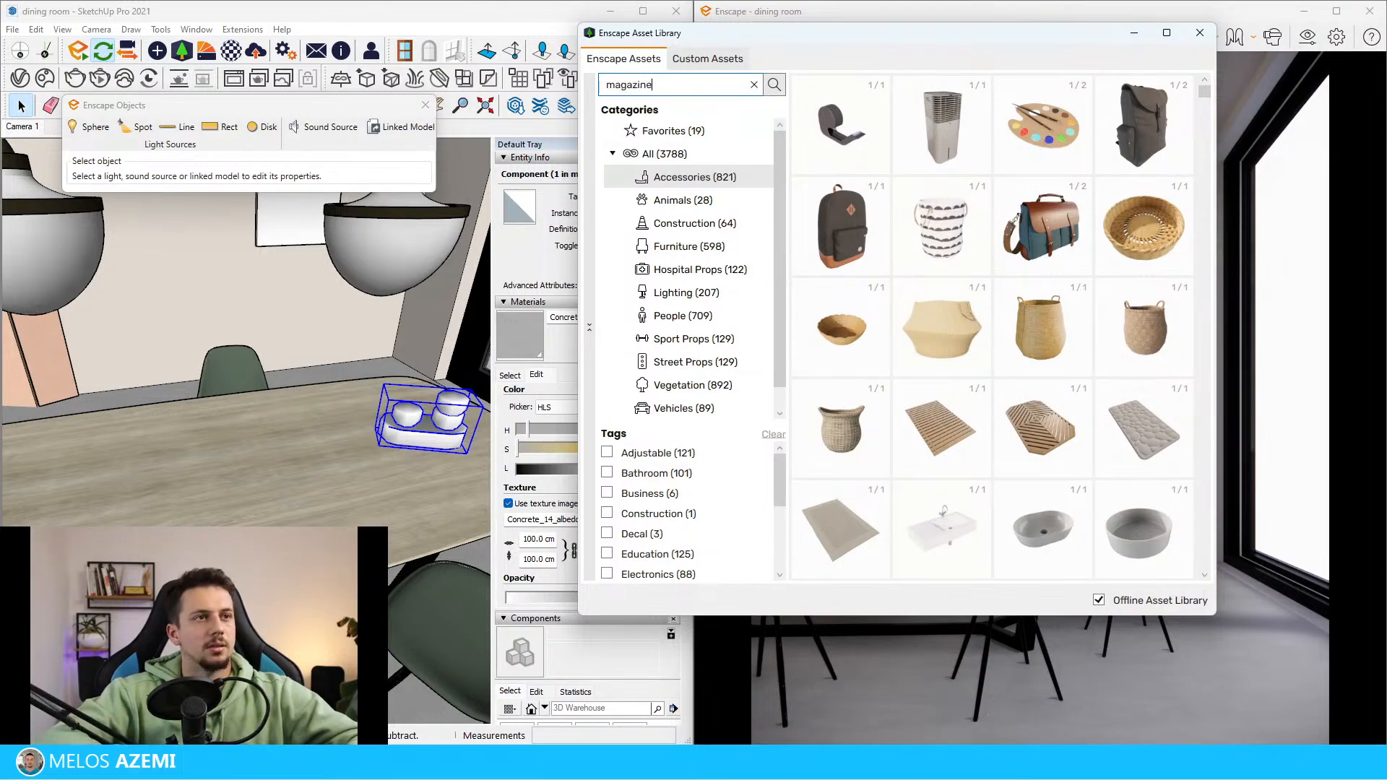
{"action": "left_click", "coordinate": [754, 85]}
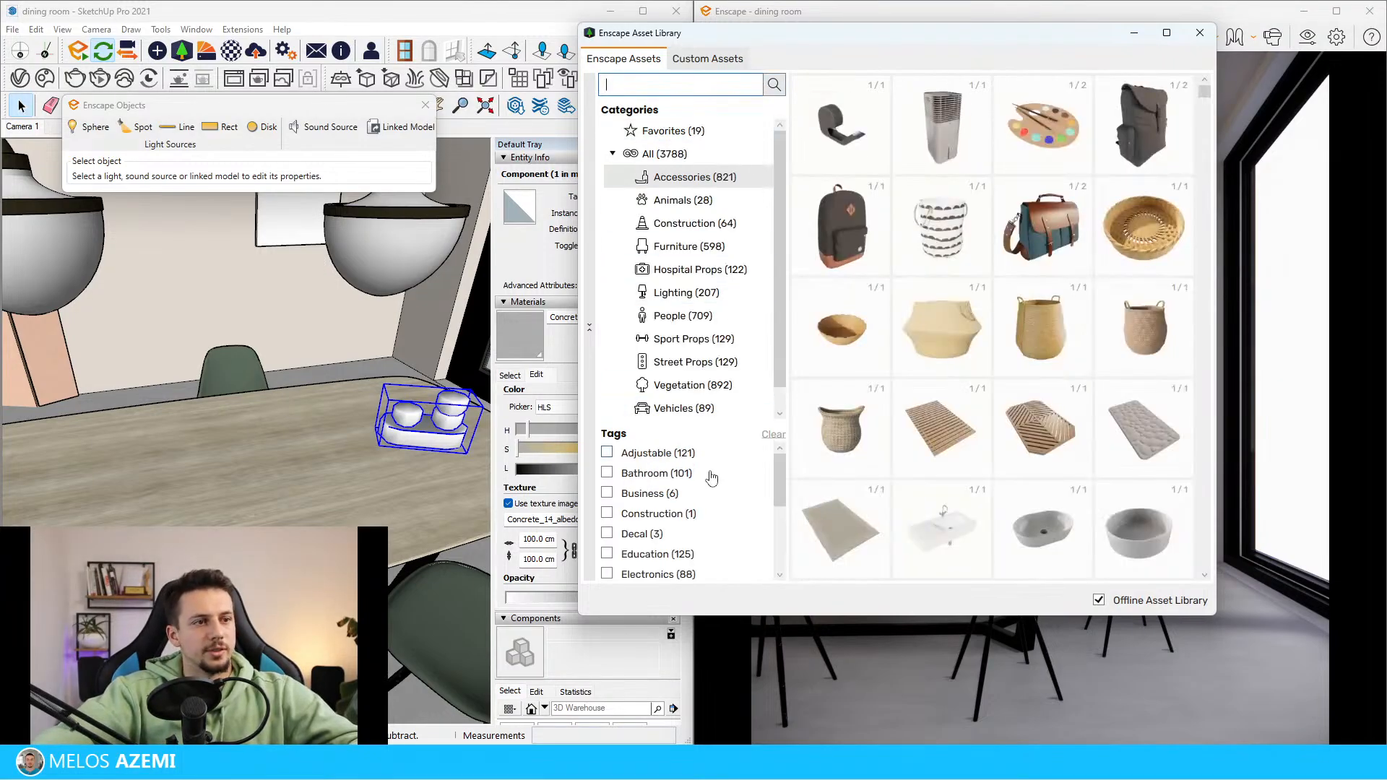
Filter the accessories by the Office tag and look through them for an open book or magazine
{"action": "scroll", "coordinate": [712, 477], "scroll_direction": "down", "scroll_amount": 1}
{"action": "scroll", "coordinate": [721, 524], "scroll_direction": "down", "scroll_amount": 3}
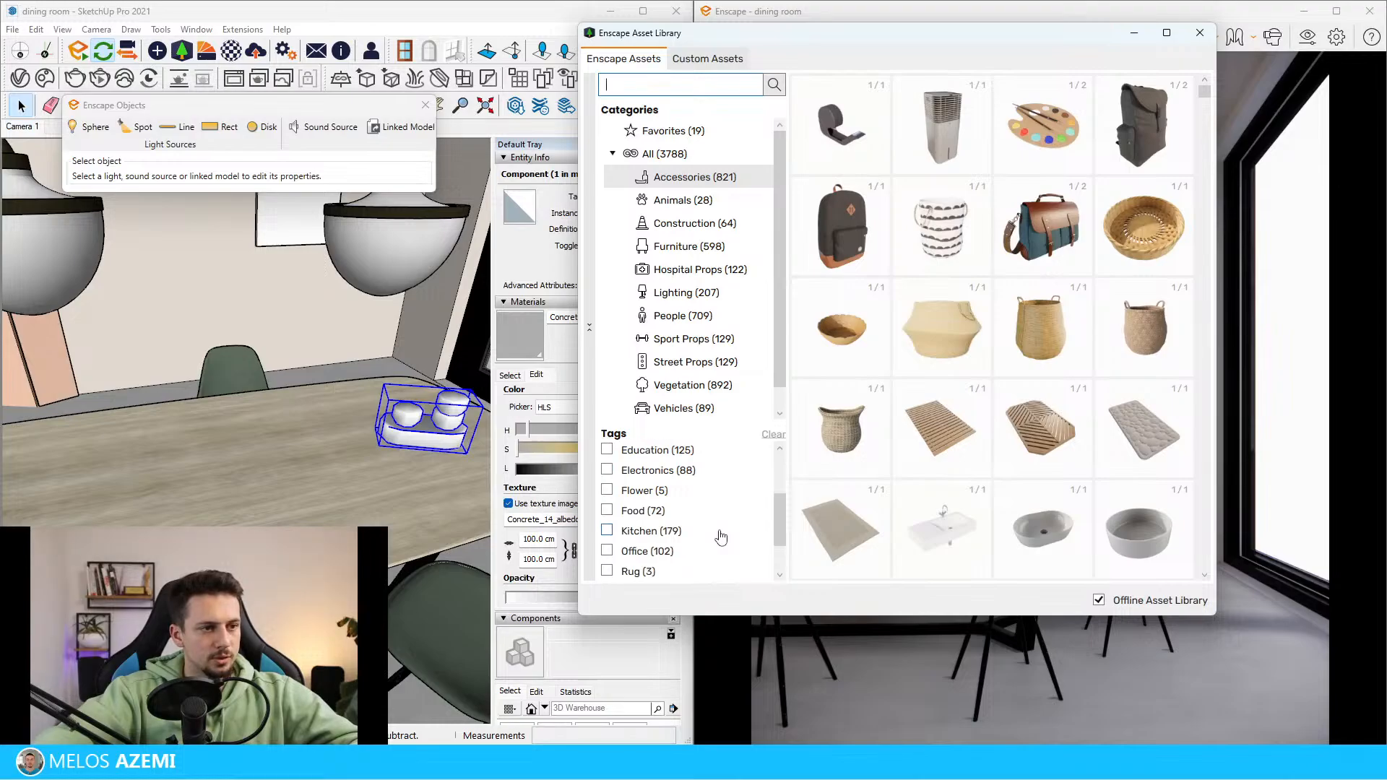
{"action": "left_click", "coordinate": [606, 516]}
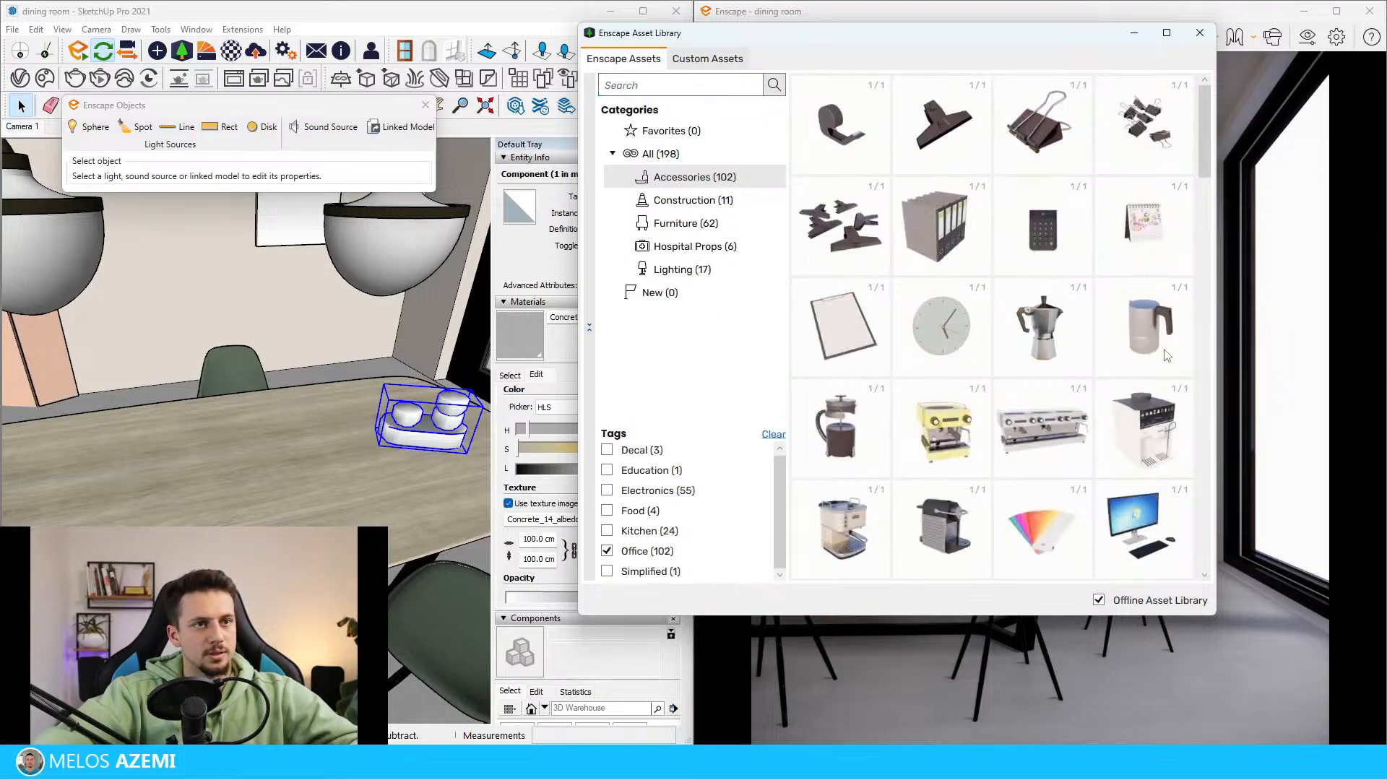
{"action": "scroll", "coordinate": [1166, 354], "scroll_direction": "down", "scroll_amount": 10}
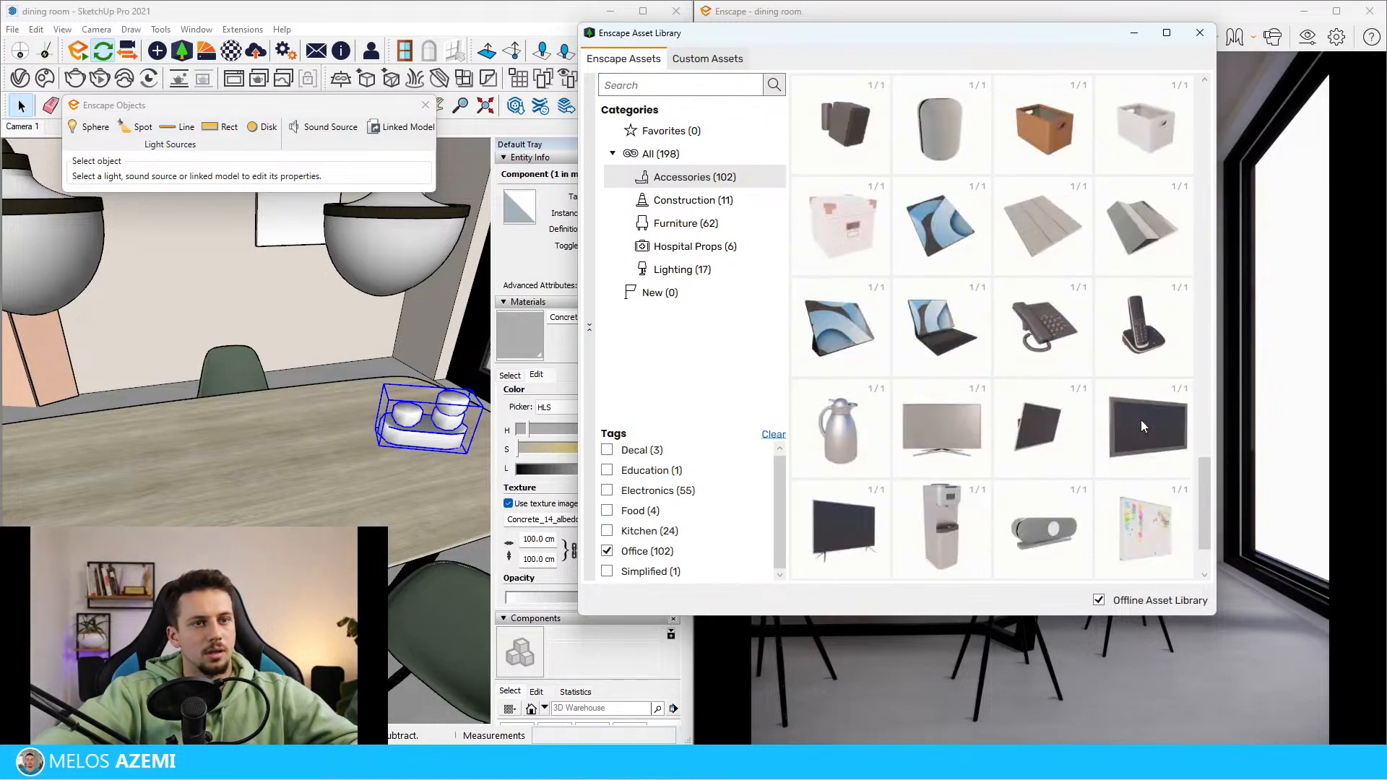
{"action": "scroll", "coordinate": [1141, 419], "scroll_direction": "down", "scroll_amount": 3}
Search the asset library for "book" and place the open book on the table between the vase and the bowl set
{"action": "left_click", "coordinate": [640, 84]}
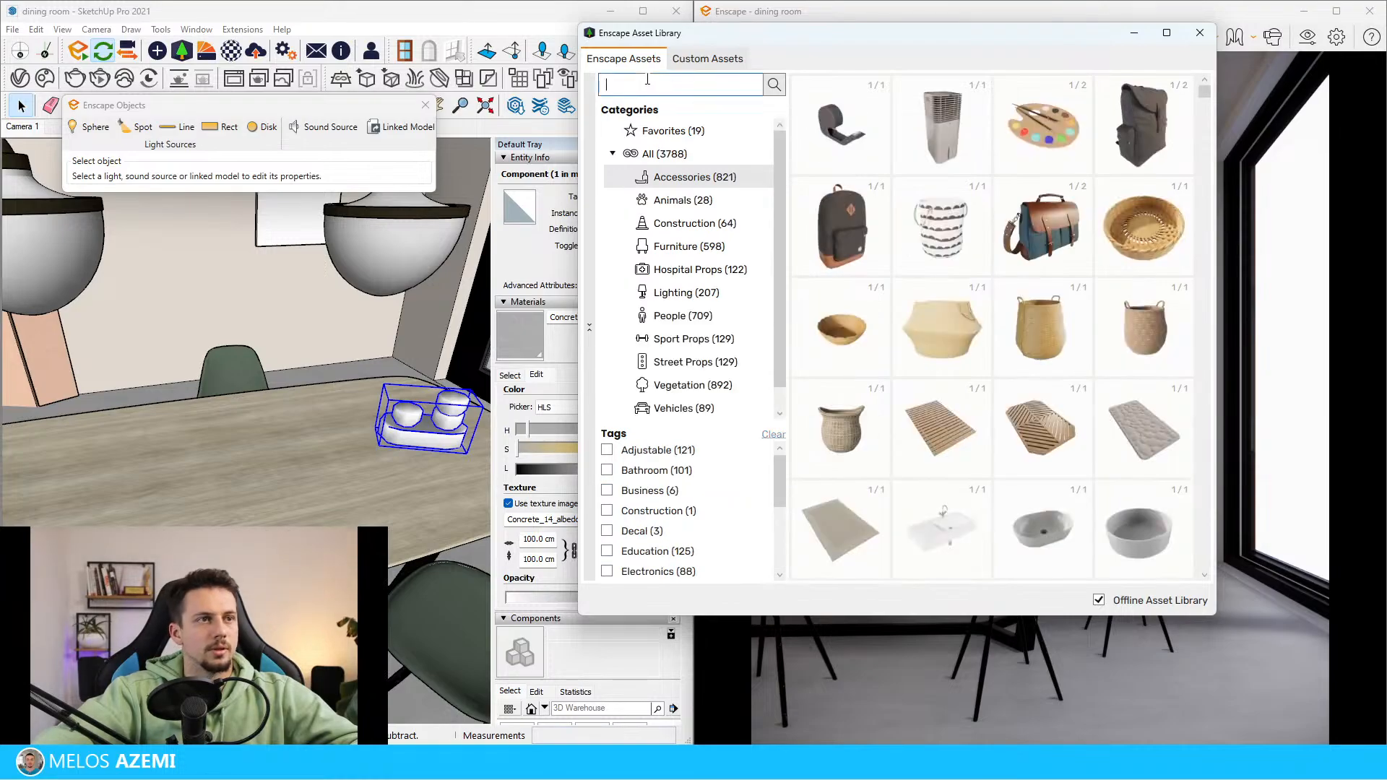
{"action": "type", "text": "book"}
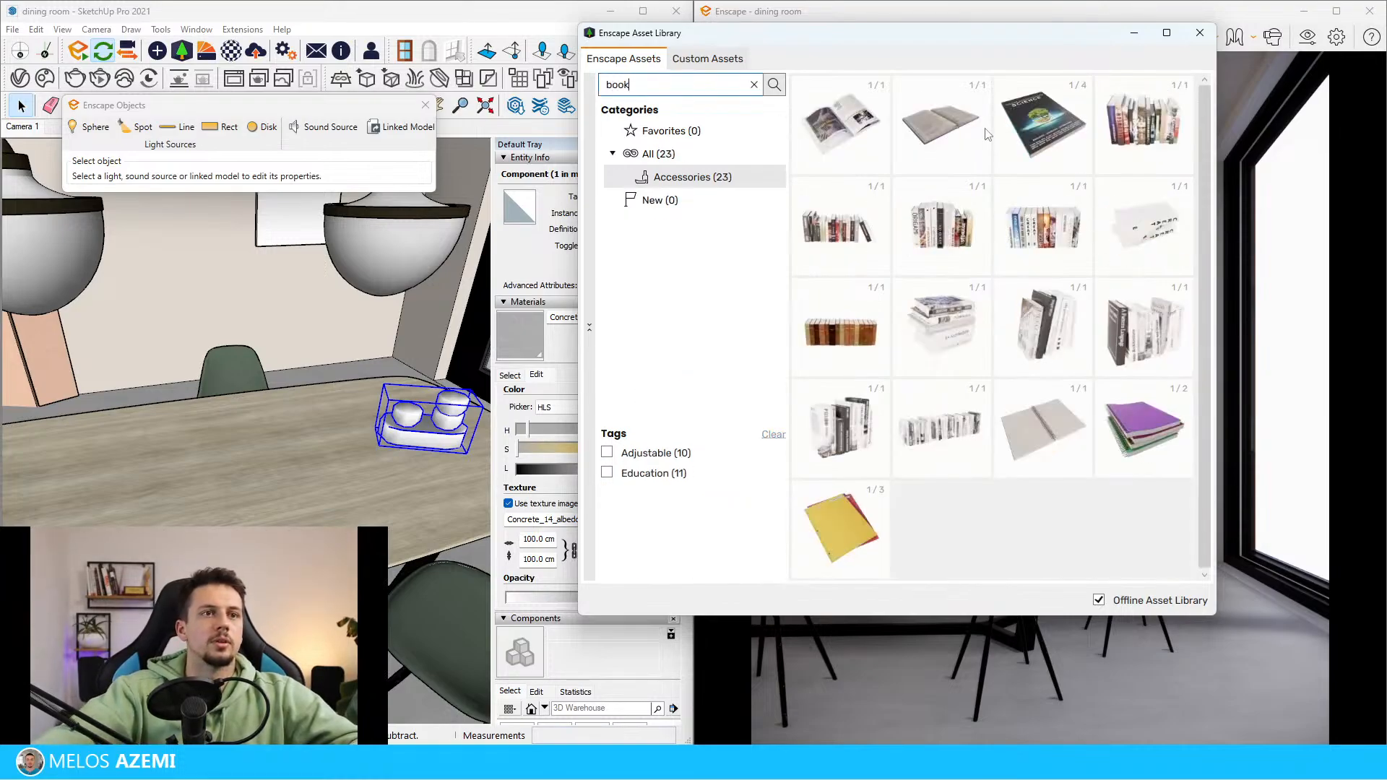
{"action": "left_click", "coordinate": [961, 164]}
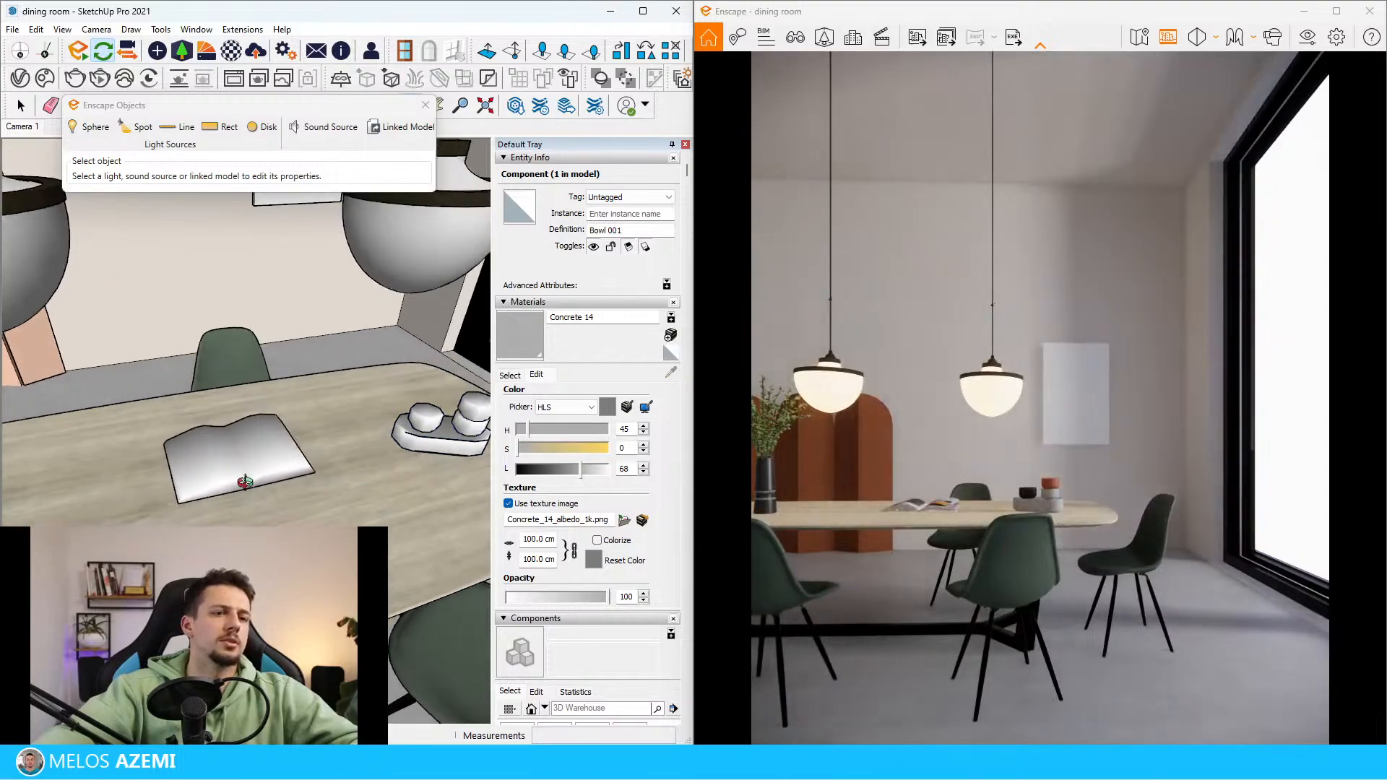
{"action": "left_click", "coordinate": [242, 448]}
Rotate the open book so it lies at an angle to the long edge of the dining table
{"action": "scroll", "coordinate": [246, 451], "scroll_direction": "up", "scroll_amount": 3}
{"action": "key", "text": "m"}
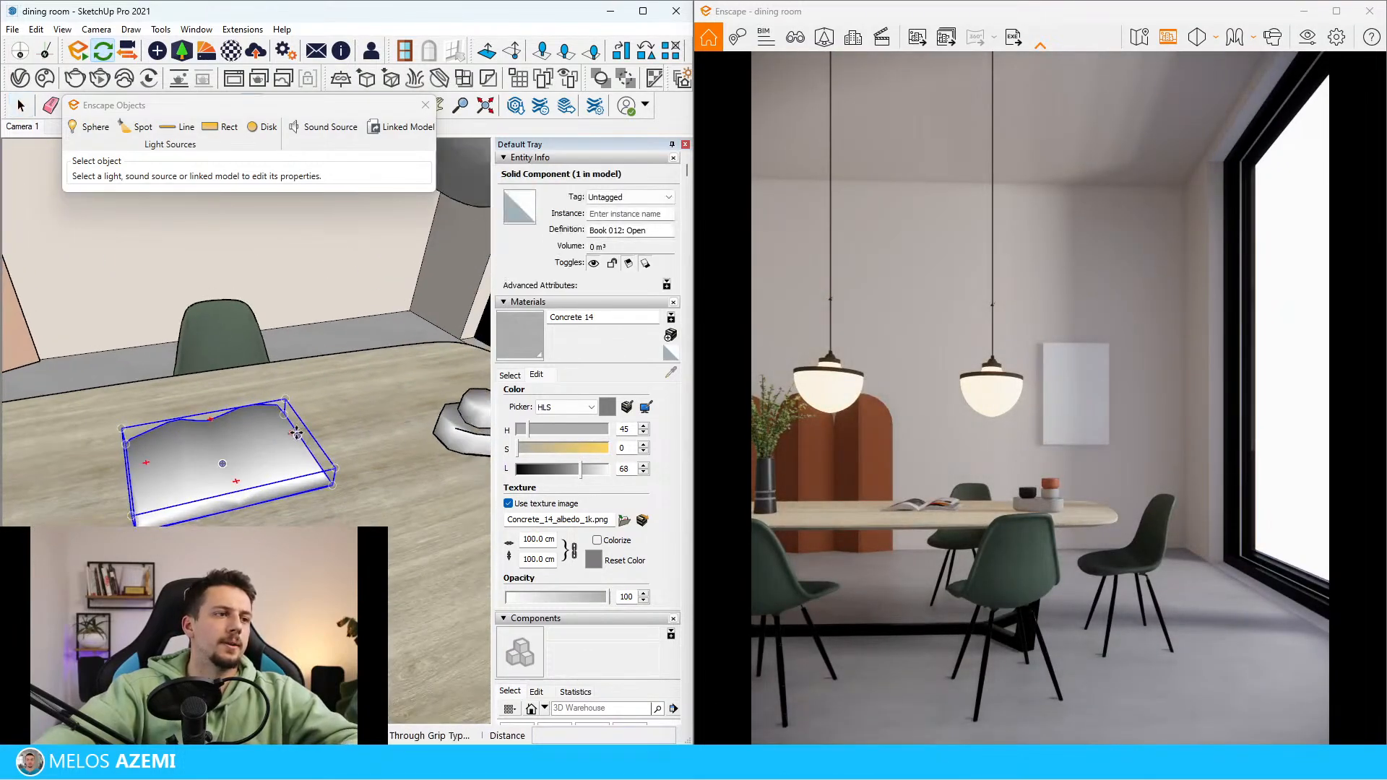
{"action": "left_click", "coordinate": [291, 439]}
{"action": "left_click", "coordinate": [358, 472]}
{"action": "middle_click_drag", "start_coordinate": [356, 478], "coordinate": [252, 481]}
{"action": "key", "text": "space"}
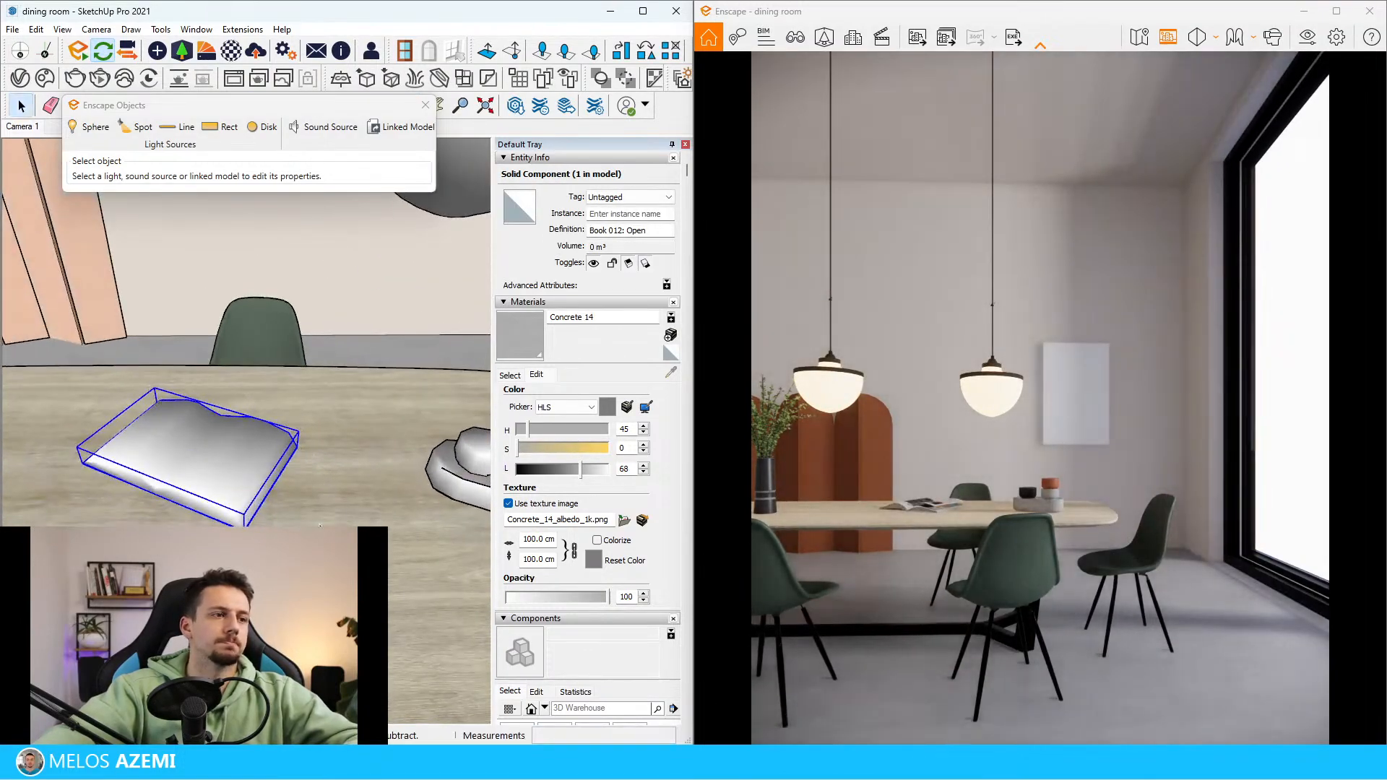
Move the open book about 35 cm across the tabletop toward the table's near long edge
{"action": "double_click", "coordinate": [220, 471]}
{"action": "left_click", "coordinate": [332, 443]}
{"action": "double_click", "coordinate": [247, 487]}
{"action": "left_click", "coordinate": [246, 486]}
{"action": "scroll", "coordinate": [247, 486], "scroll_direction": "down", "scroll_amount": 3}
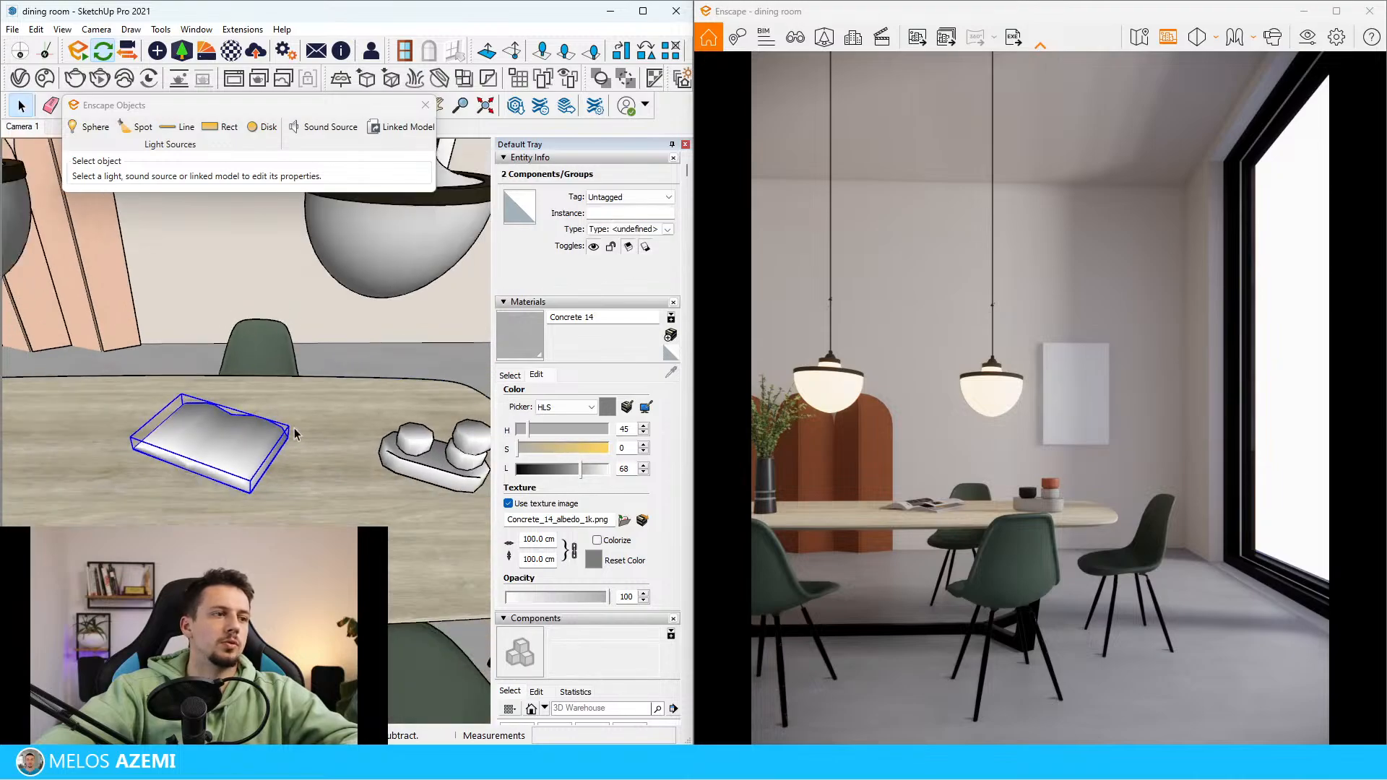
{"action": "middle_click_drag", "start_coordinate": [289, 432], "coordinate": [249, 441]}
{"action": "key", "text": "m"}
{"action": "left_click", "coordinate": [301, 417]}
{"action": "left_click", "coordinate": [281, 486]}
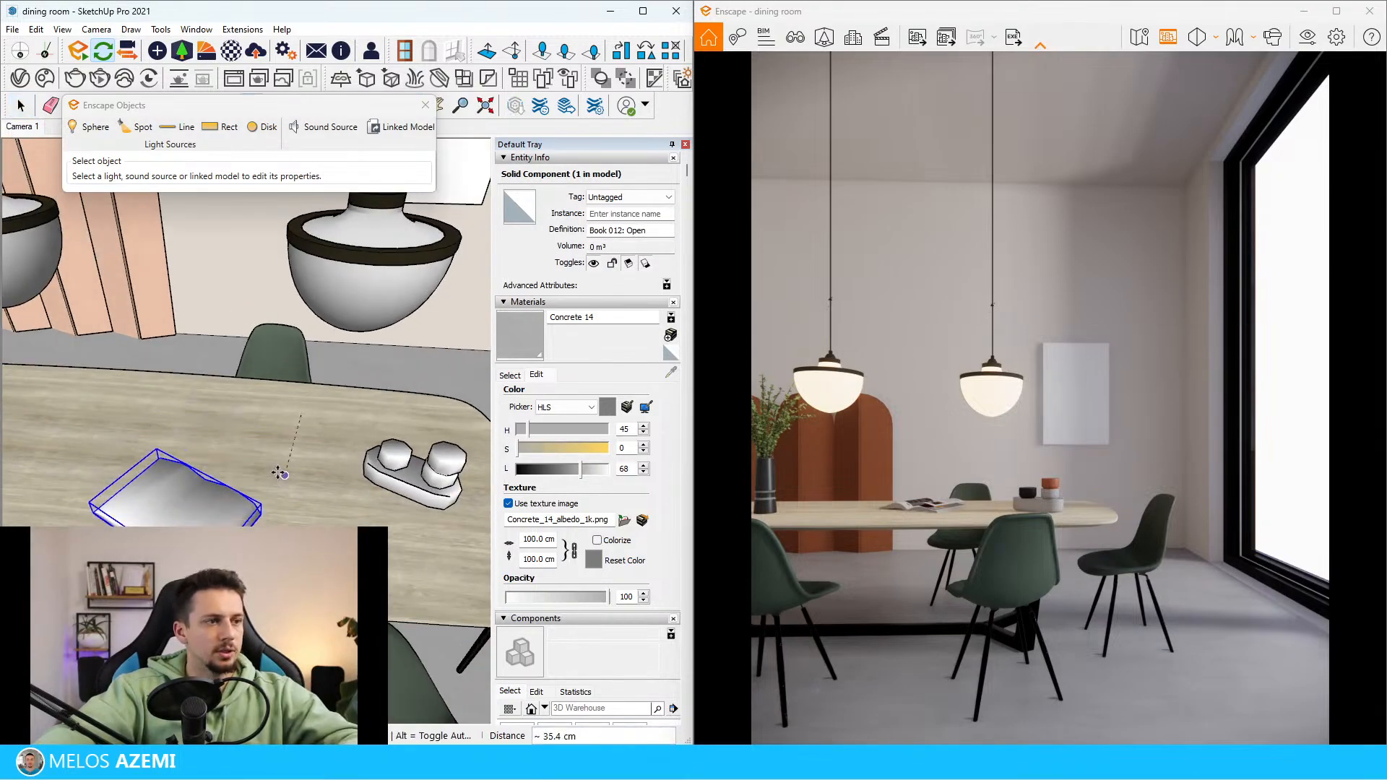
{"action": "key", "text": "space"}
Examine the reference image standing outside the room and compare its table setting with the render
{"action": "scroll", "coordinate": [280, 475], "scroll_direction": "down", "scroll_amount": 15}
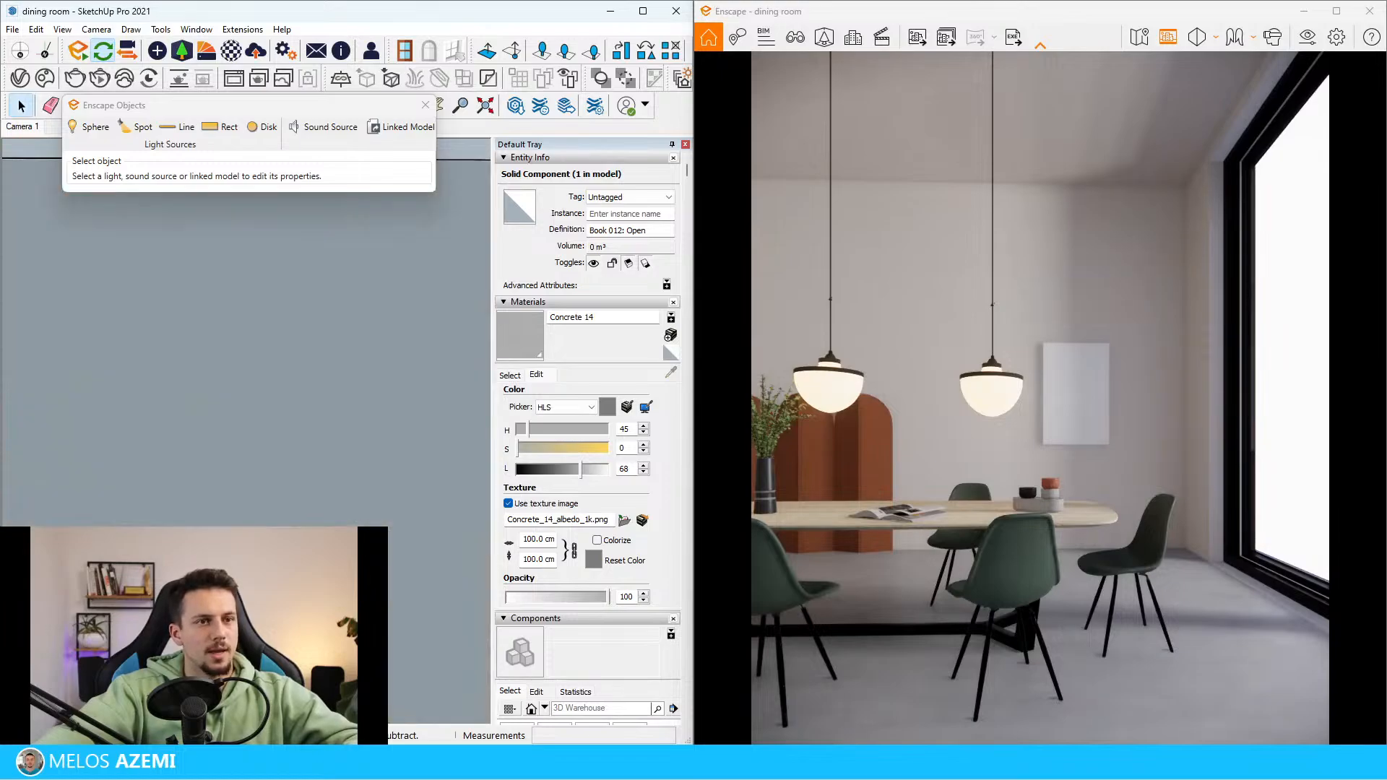
{"action": "scroll", "coordinate": [213, 475], "scroll_direction": "up", "scroll_amount": 15}
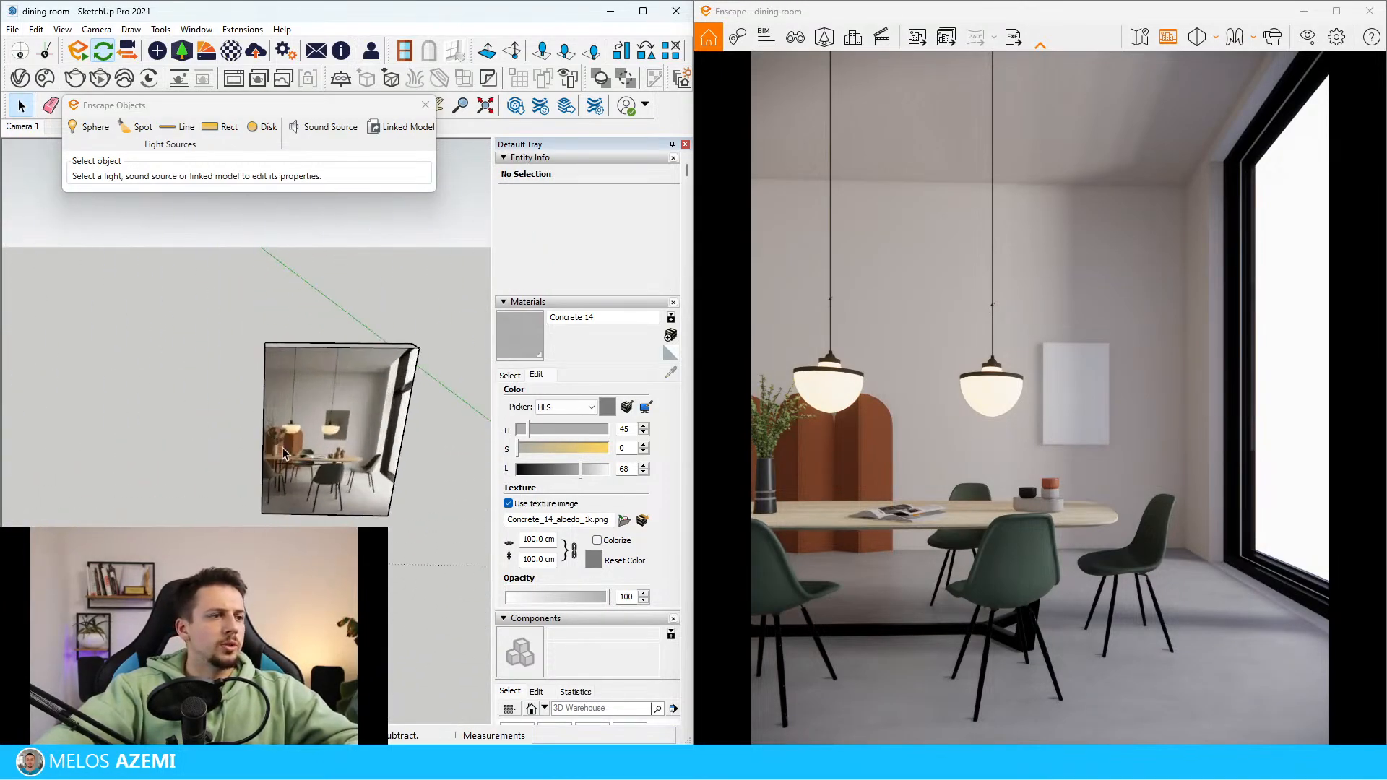
{"action": "scroll", "coordinate": [304, 412], "scroll_direction": "down", "scroll_amount": 10}
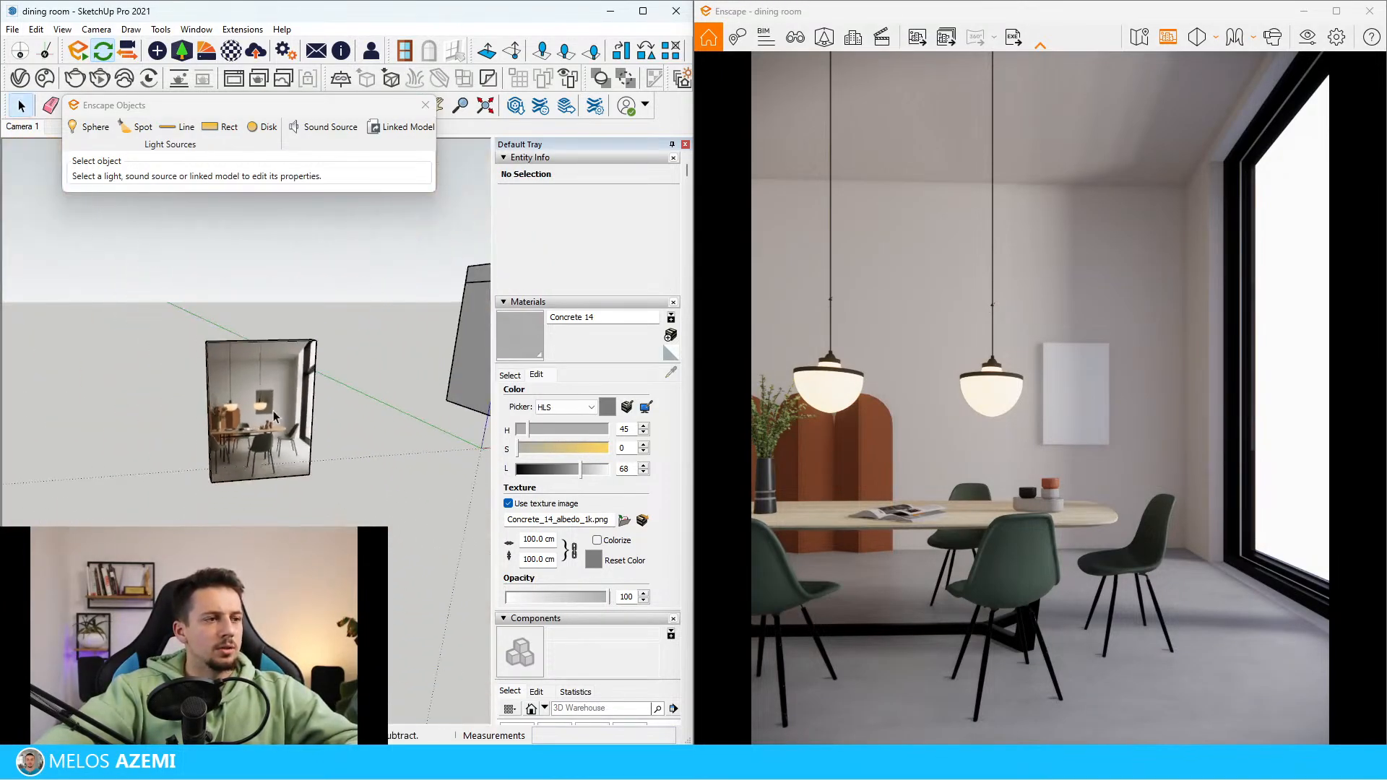
{"action": "scroll", "coordinate": [261, 427], "scroll_direction": "up", "scroll_amount": 12}
{"action": "scroll", "coordinate": [217, 427], "scroll_direction": "down", "scroll_amount": 8}
{"action": "scroll", "coordinate": [174, 437], "scroll_direction": "down", "scroll_amount": 8}
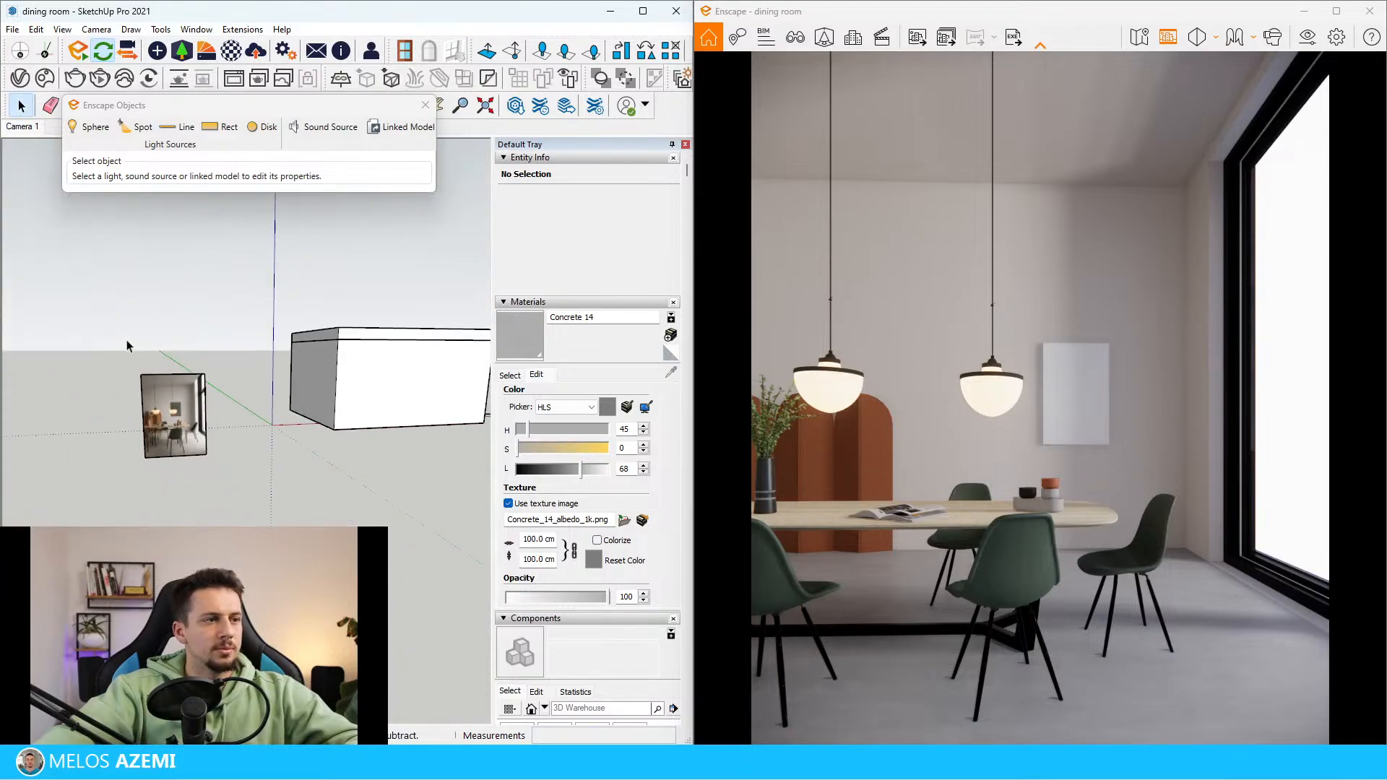
{"action": "scroll", "coordinate": [444, 384], "scroll_direction": "up", "scroll_amount": 12}
{"action": "middle_click_drag", "start_coordinate": [369, 391], "coordinate": [331, 452]}
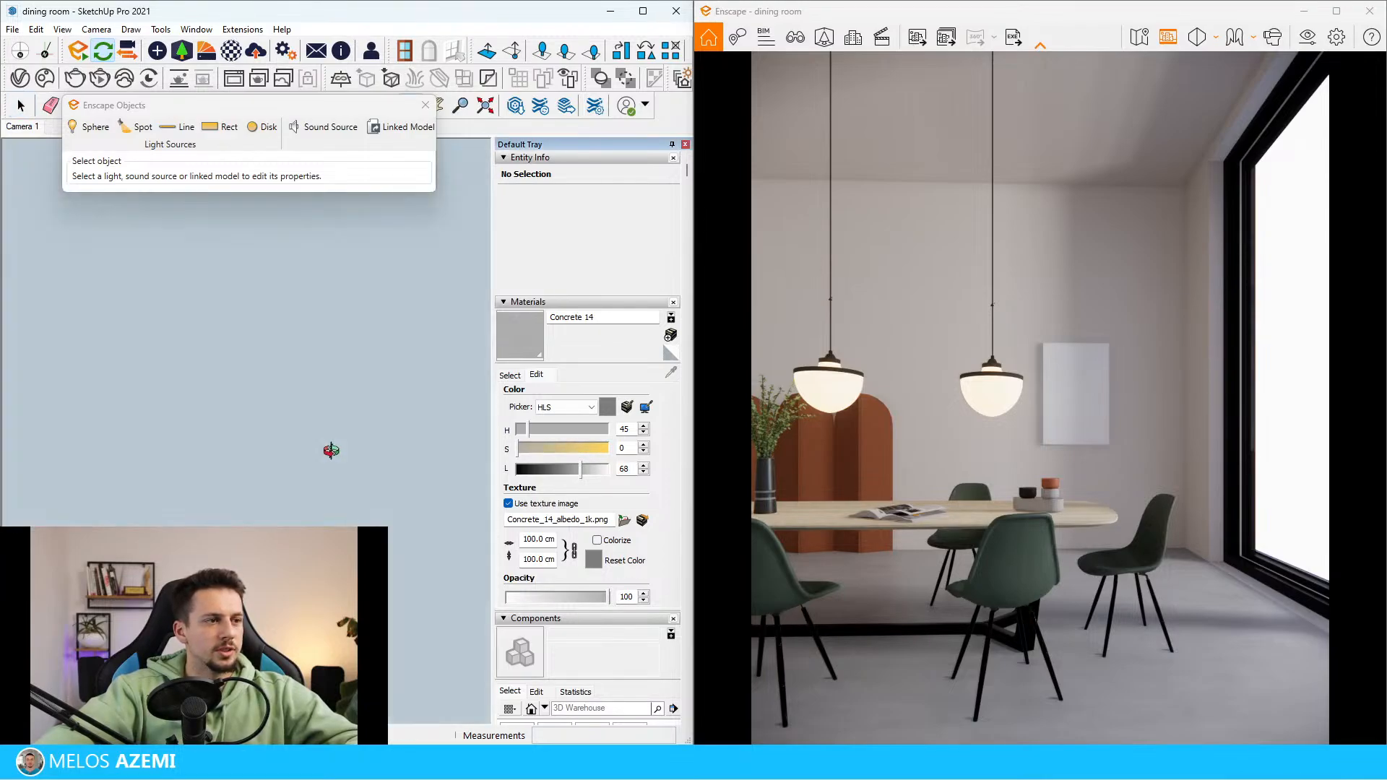
Sample the tabletop's wood material, MD510-WAL_Material_01, and open it in the Enscape Material Editor
{"action": "scroll", "coordinate": [329, 392], "scroll_direction": "down", "scroll_amount": 5}
{"action": "scroll", "coordinate": [323, 399], "scroll_direction": "up", "scroll_amount": 5}
{"action": "scroll", "coordinate": [88, 362], "scroll_direction": "down", "scroll_amount": 5}
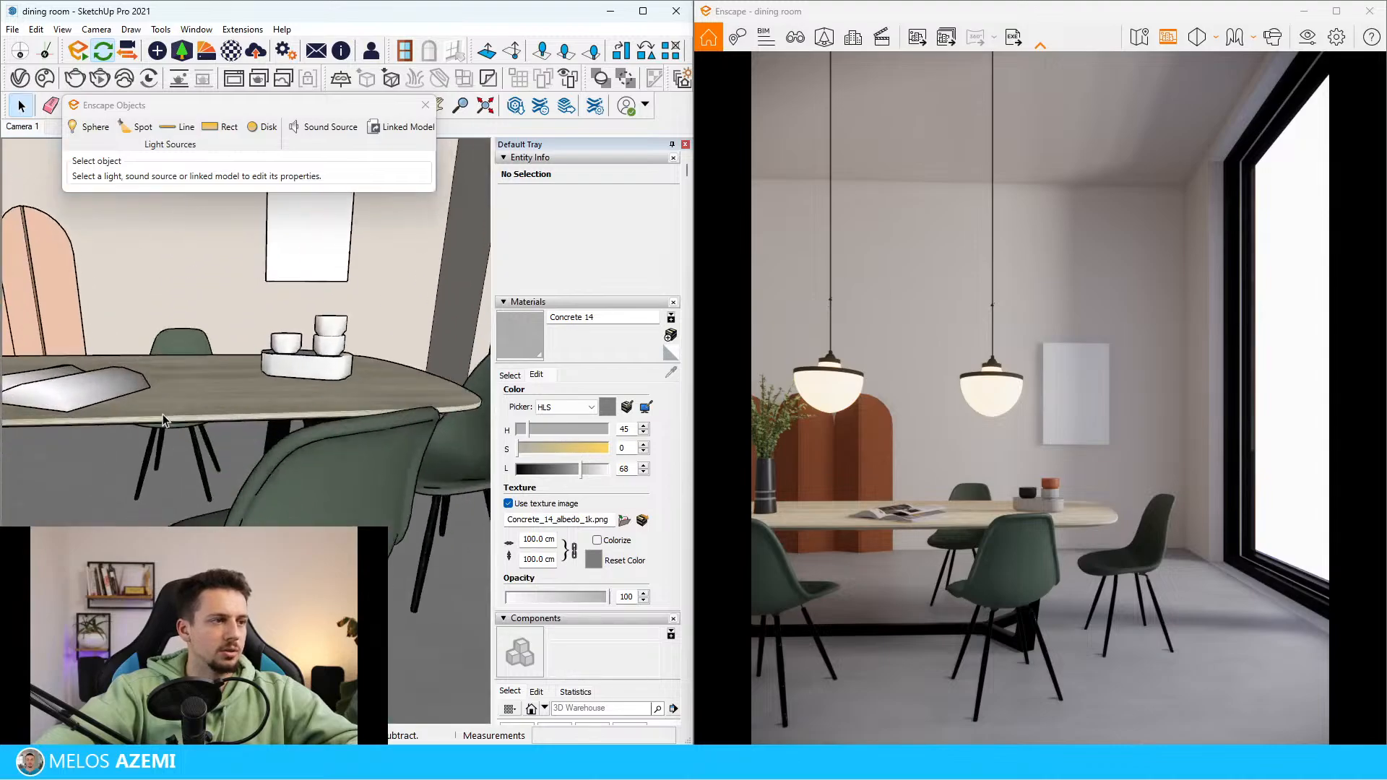
{"action": "middle_click_drag", "start_coordinate": [162, 414], "coordinate": [226, 377]}
{"action": "key", "text": "b"}
{"action": "left_click", "coordinate": [227, 380], "text": "alt"}
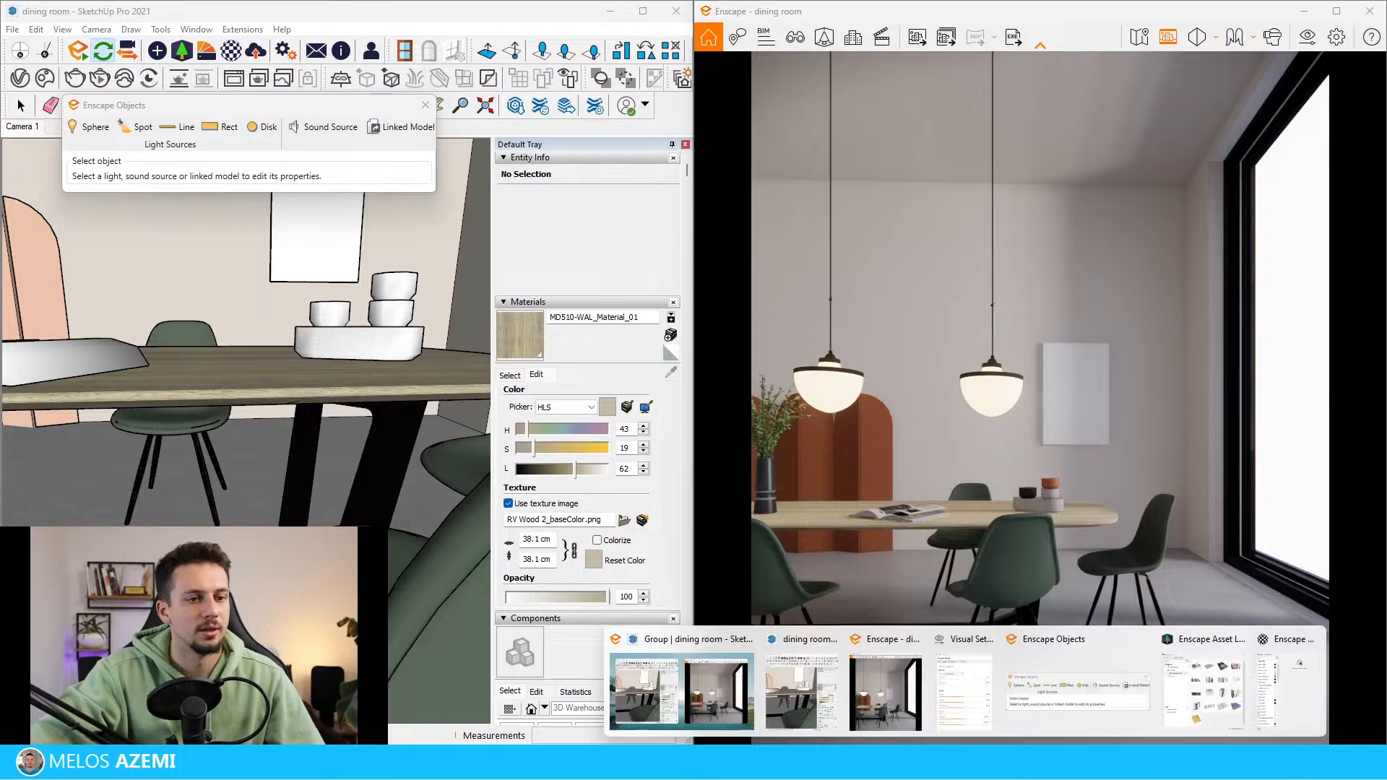
{"action": "left_click", "coordinate": [1277, 688]}
{"action": "left_click_drag", "start_coordinate": [561, 127], "coordinate": [635, 132]}
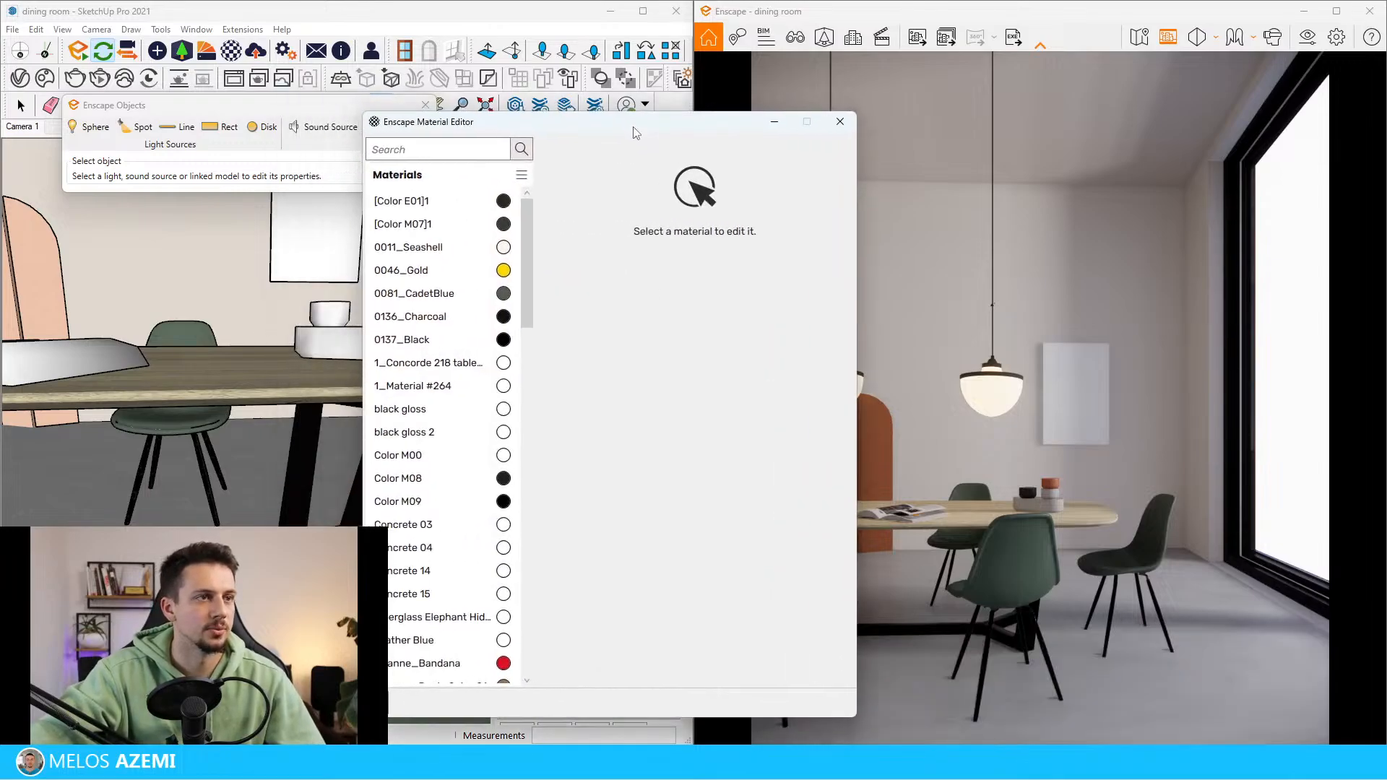
{"action": "left_click", "coordinate": [307, 369]}
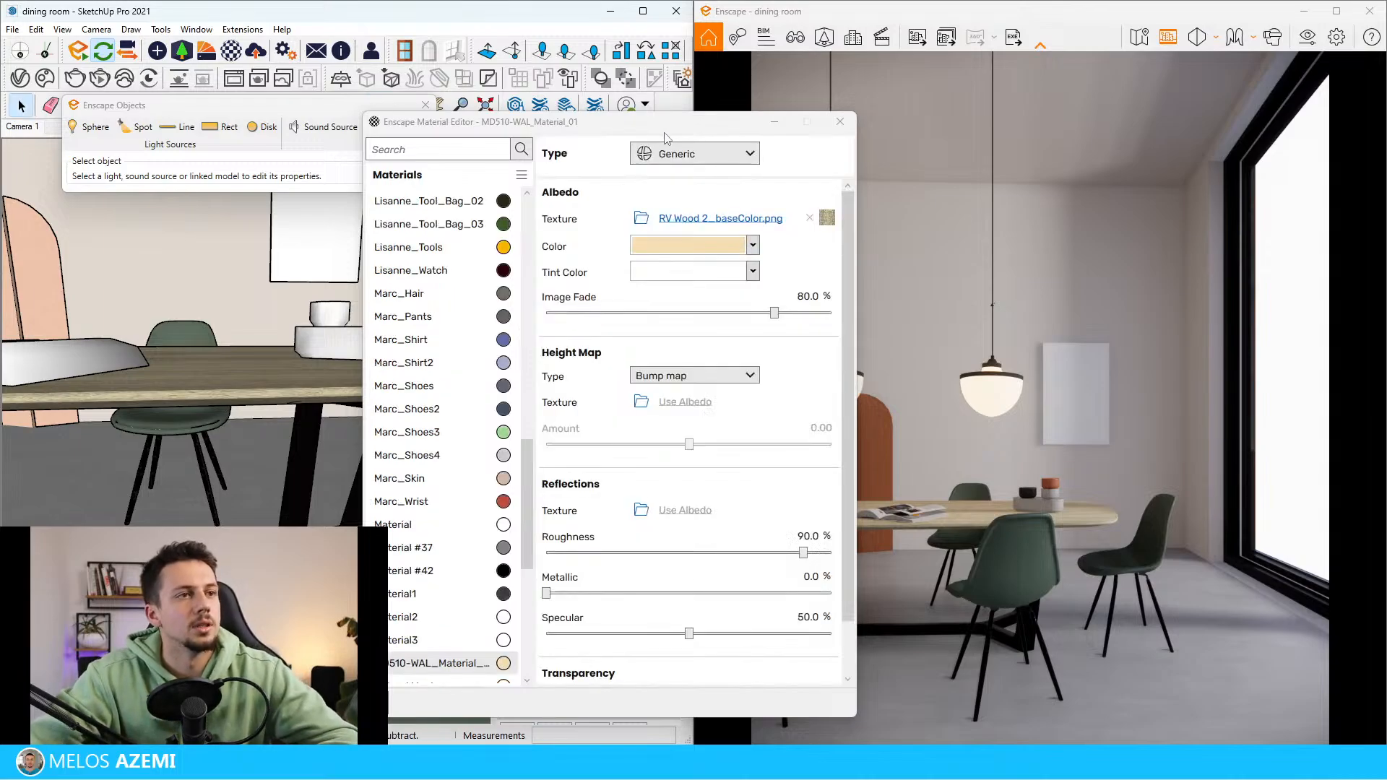
Set the tabletop wood's Image Fade to 100% and its Tint Color to the warm beige #F7DBAC
{"action": "left_click_drag", "start_coordinate": [694, 119], "coordinate": [425, 98]}
{"action": "left_click_drag", "start_coordinate": [504, 292], "coordinate": [567, 291]}
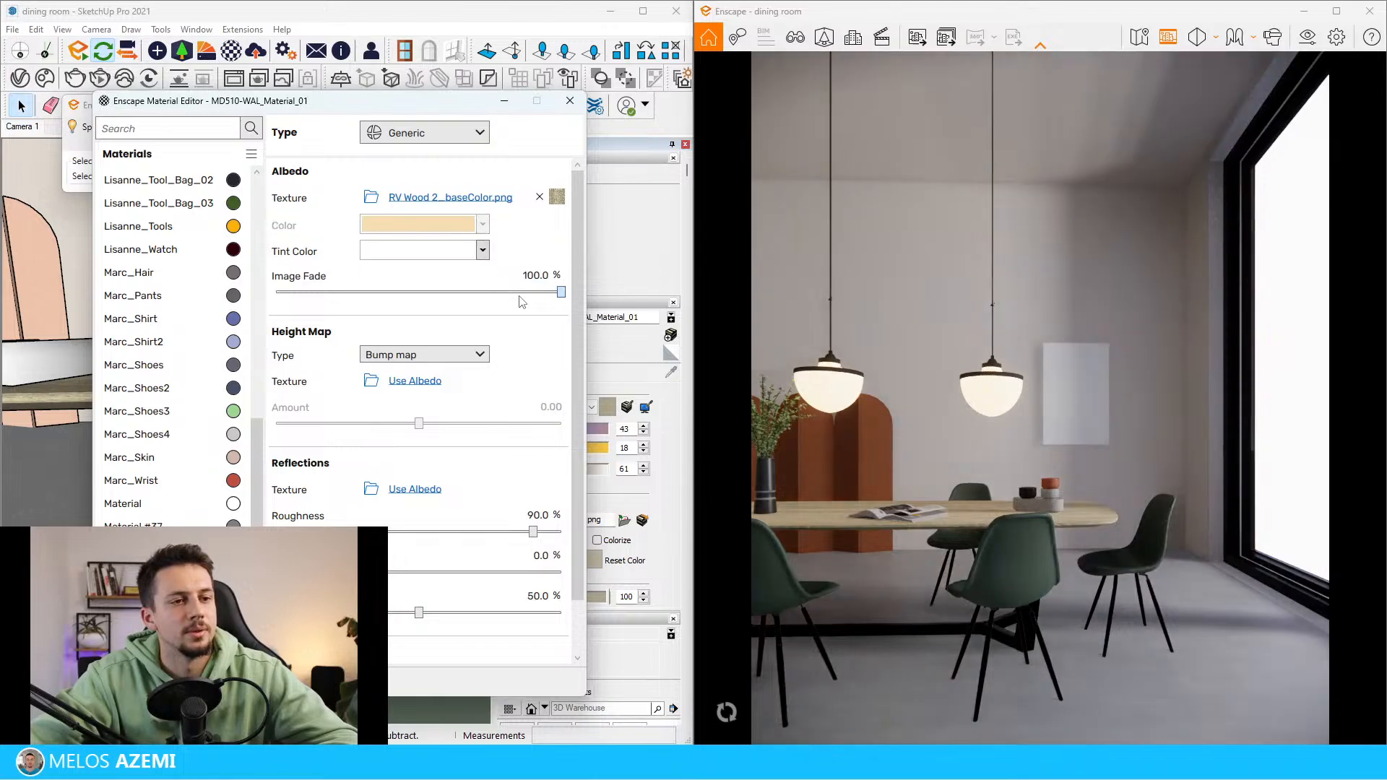
{"action": "left_click", "coordinate": [482, 251]}
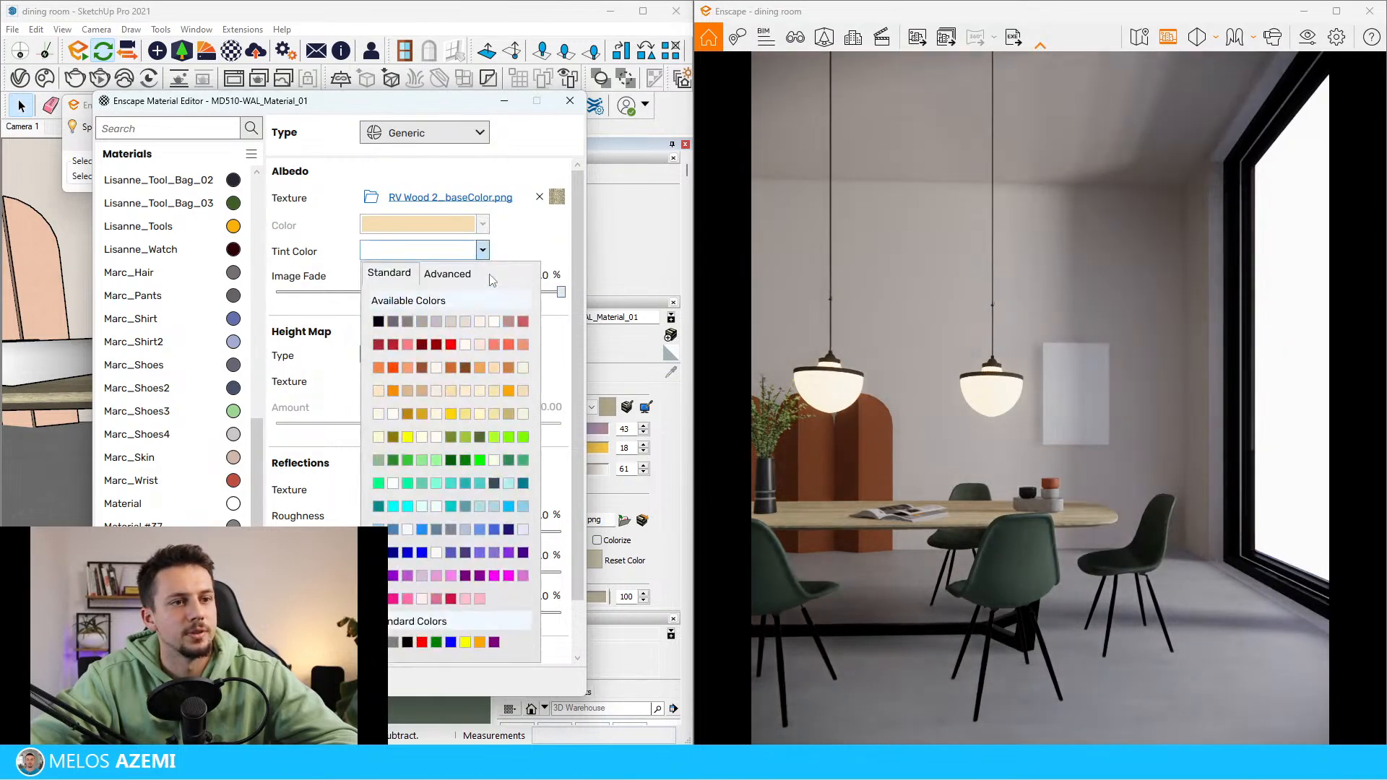
{"action": "left_click", "coordinate": [448, 274]}
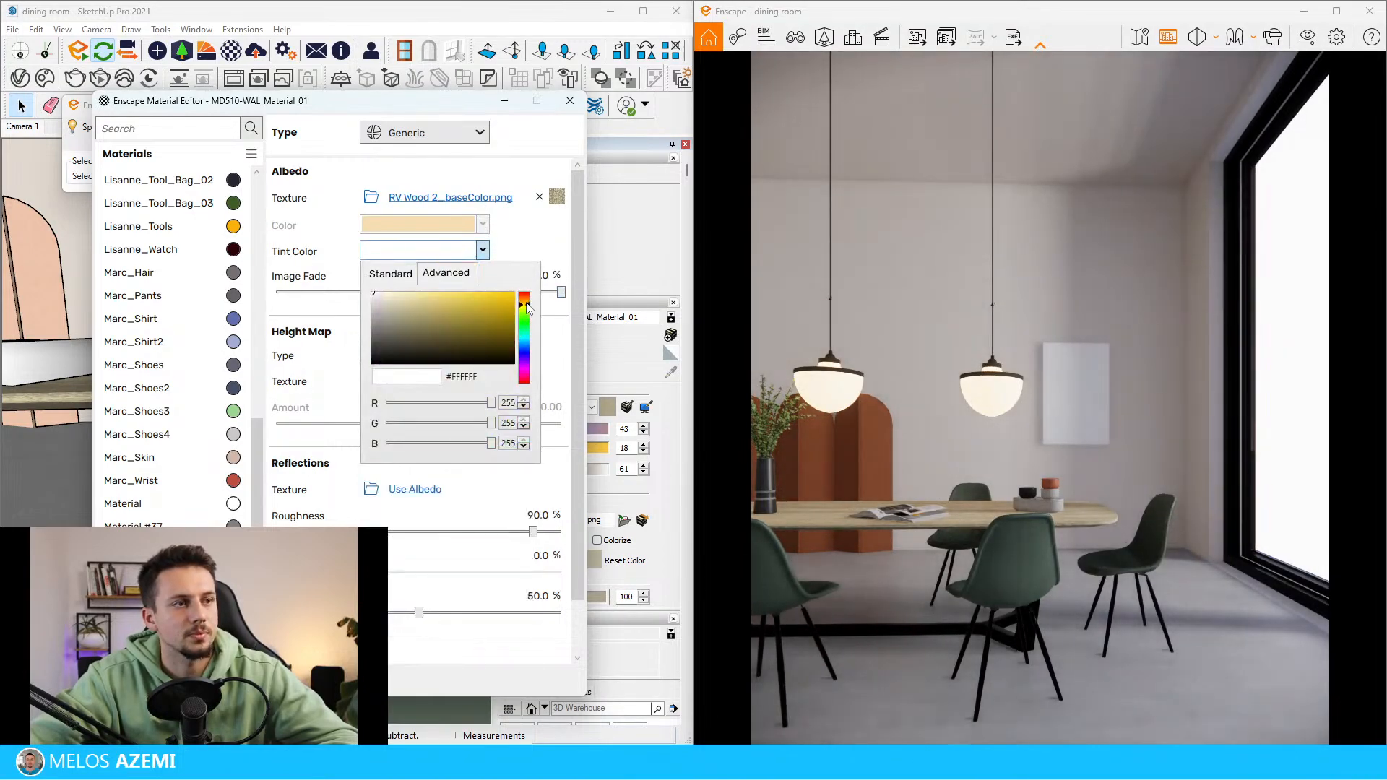
{"action": "left_click_drag", "start_coordinate": [528, 309], "coordinate": [526, 300]}
{"action": "left_click", "coordinate": [393, 299]}
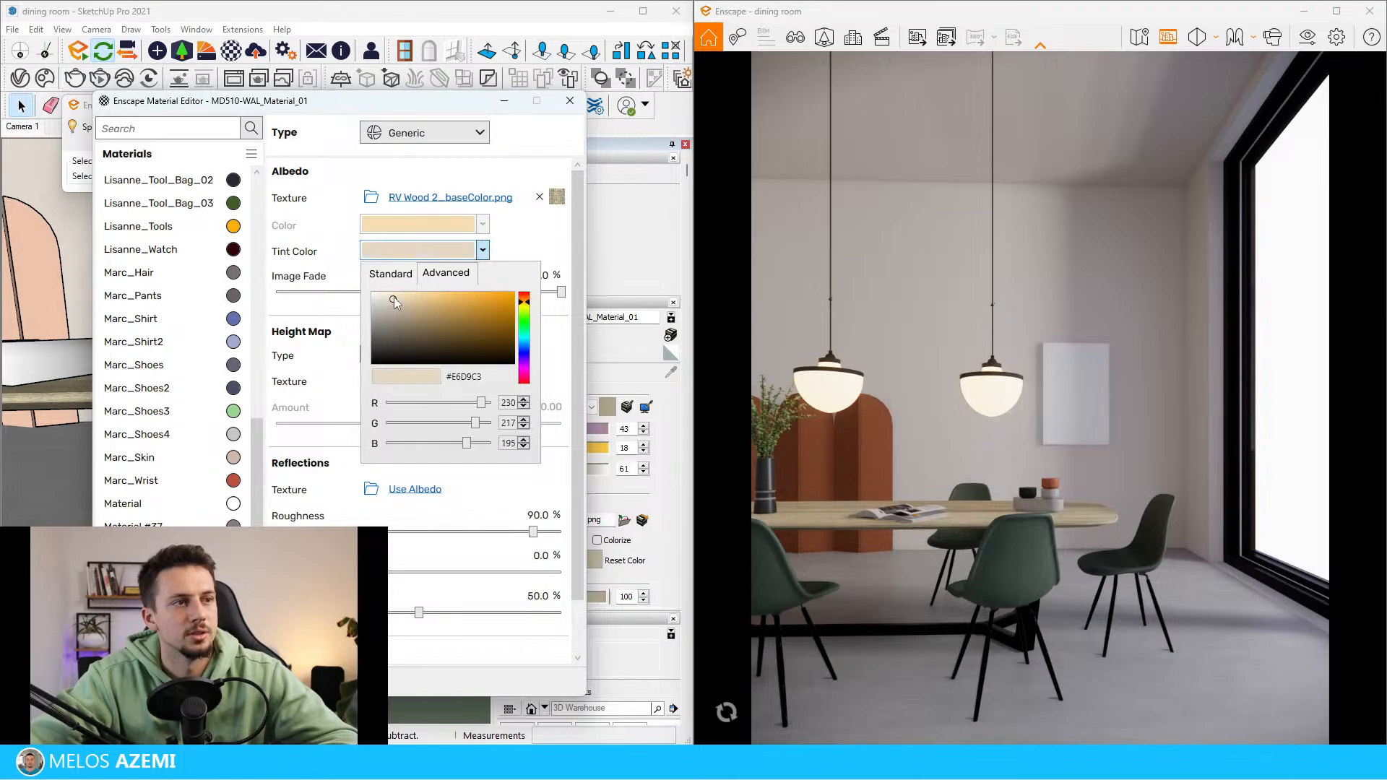
{"action": "left_click", "coordinate": [415, 295]}
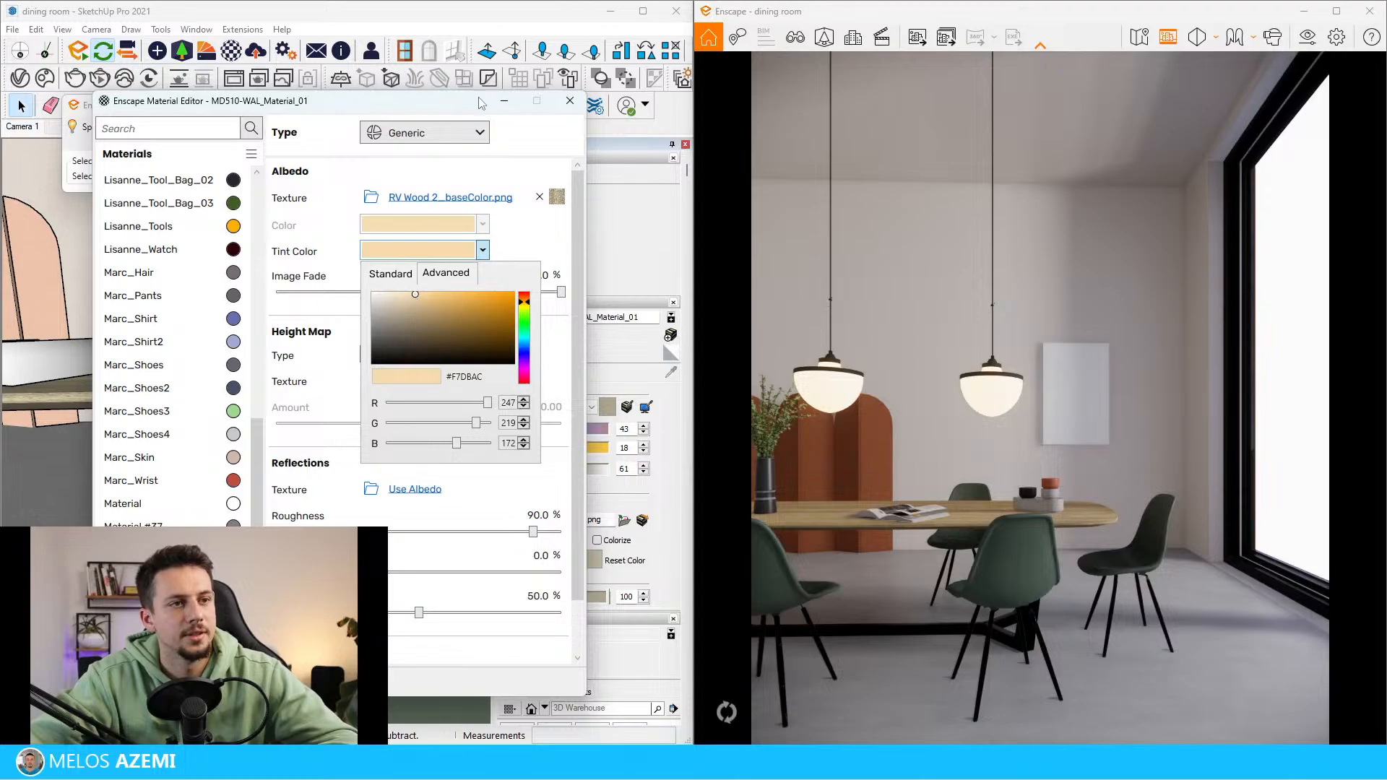
{"action": "left_click", "coordinate": [535, 166]}
Minimize the Enscape Material Editor and set the SketchUp wood material's HLS saturation to 12
{"action": "left_click", "coordinate": [505, 104]}
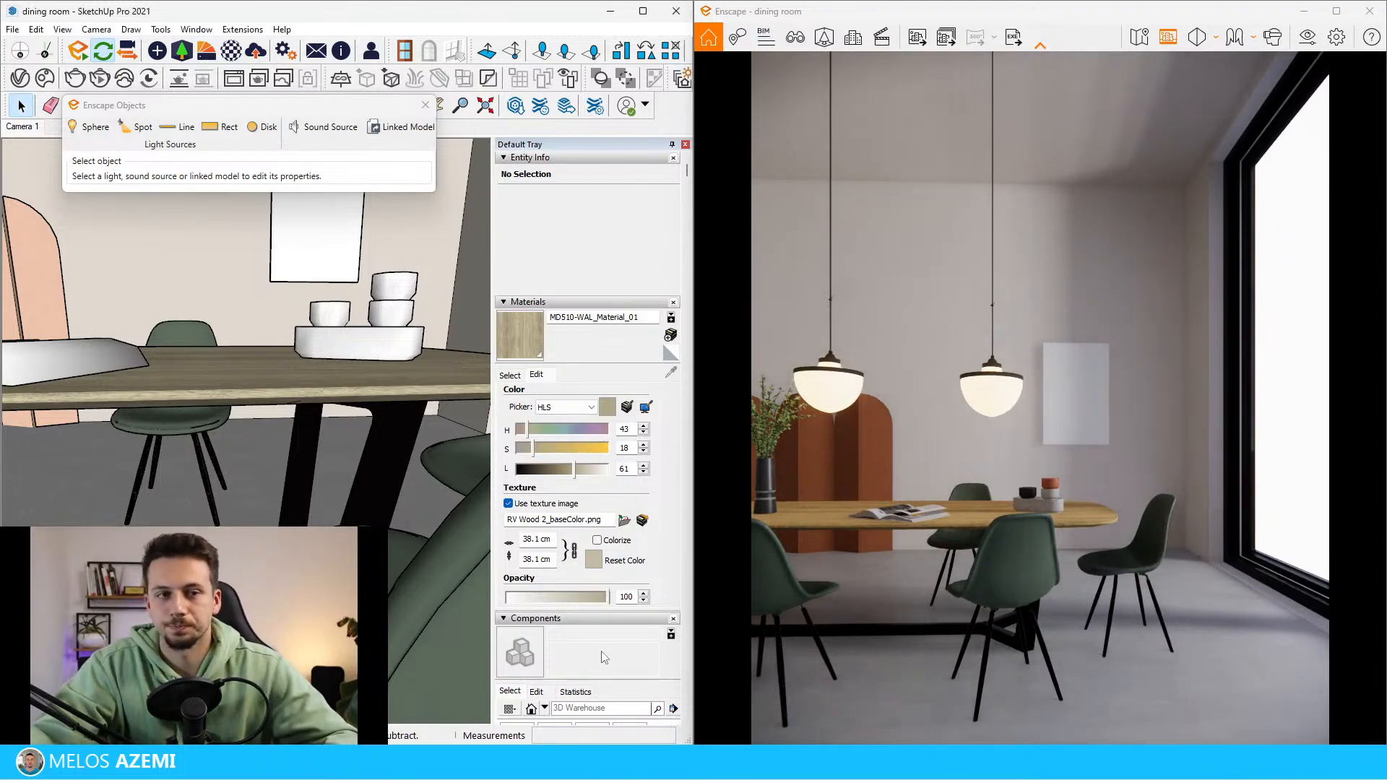
{"action": "left_click", "coordinate": [629, 449]}
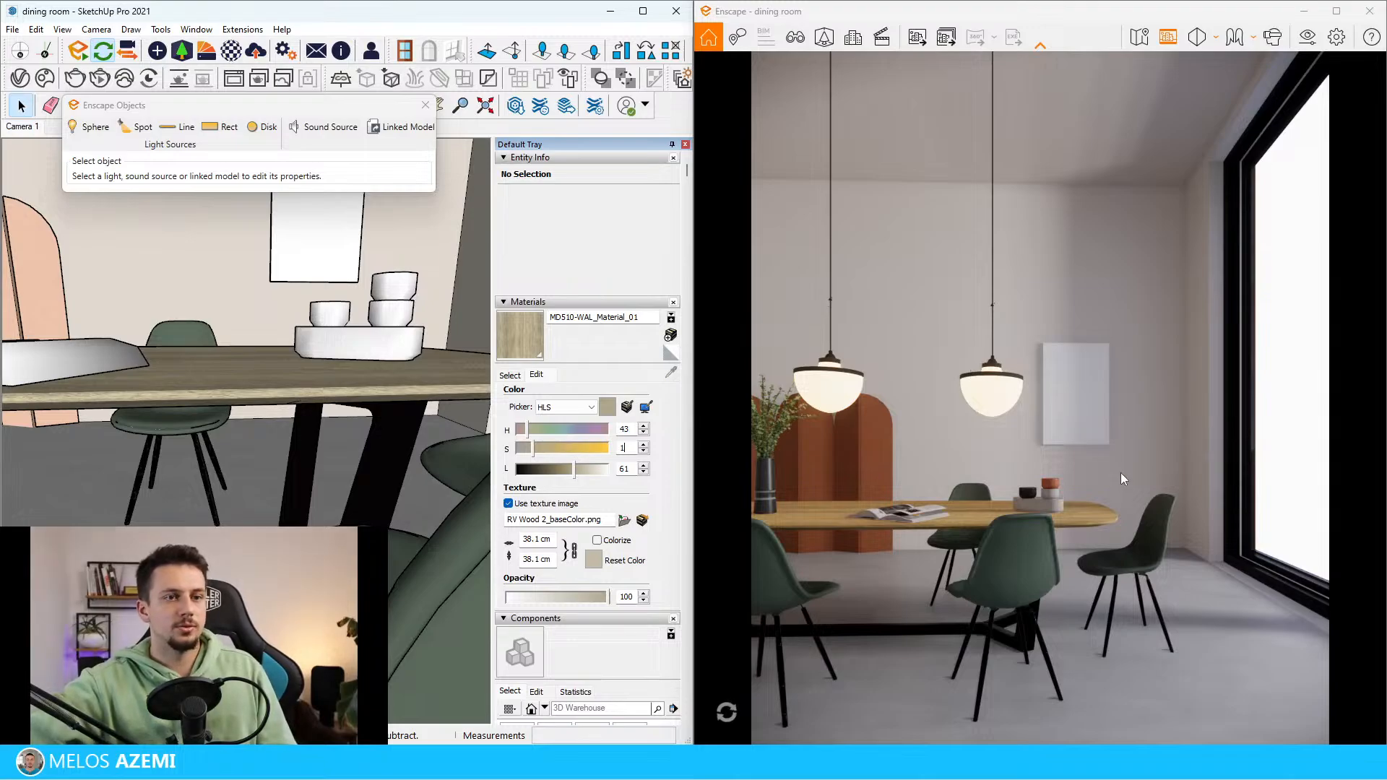
{"action": "type", "text": "2"}
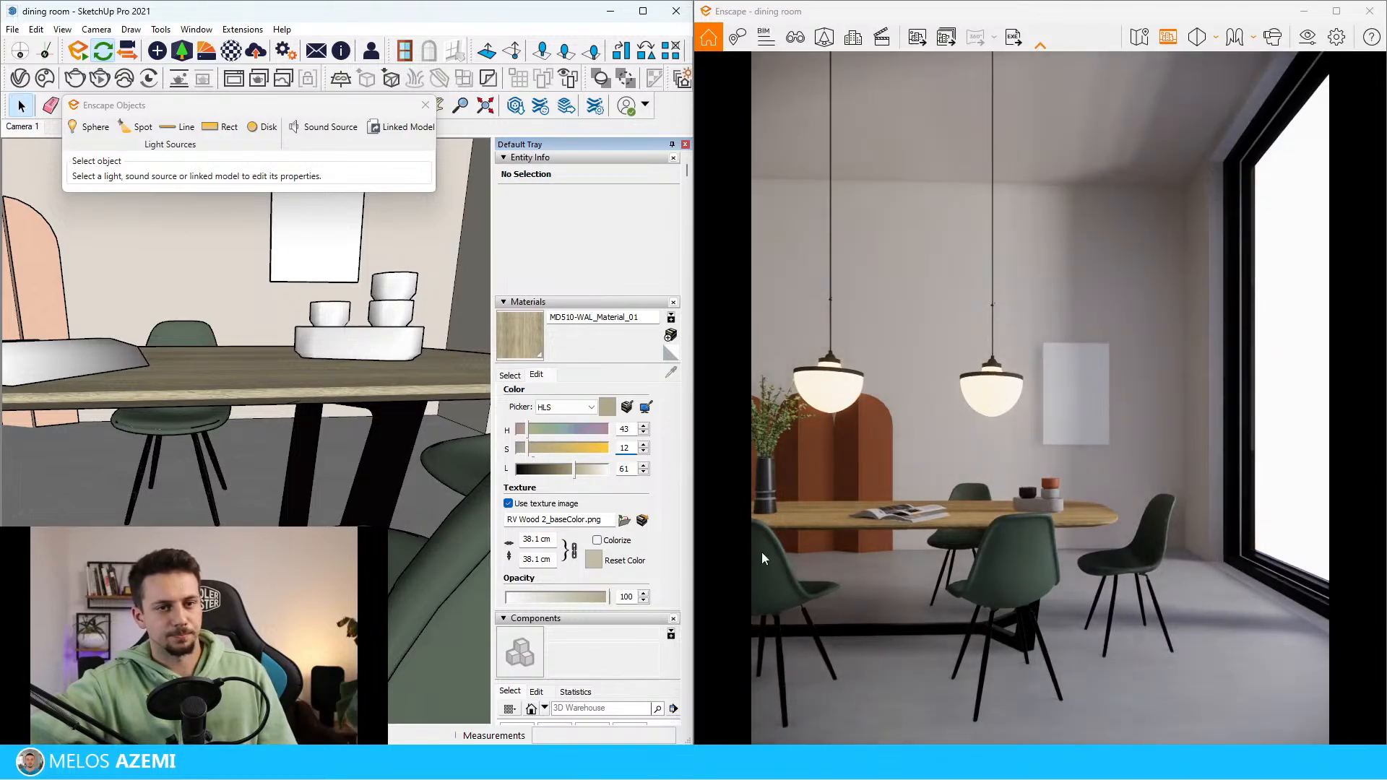
Examine the blank picture panel on the back wall and the matching artwork in the reference image
{"action": "middle_click_drag", "start_coordinate": [347, 405], "coordinate": [316, 437]}
{"action": "scroll", "coordinate": [316, 437], "scroll_direction": "down", "scroll_amount": 2}
{"action": "scroll", "coordinate": [316, 442], "scroll_direction": "down", "scroll_amount": 3}
{"action": "scroll", "coordinate": [358, 272], "scroll_direction": "up", "scroll_amount": 5}
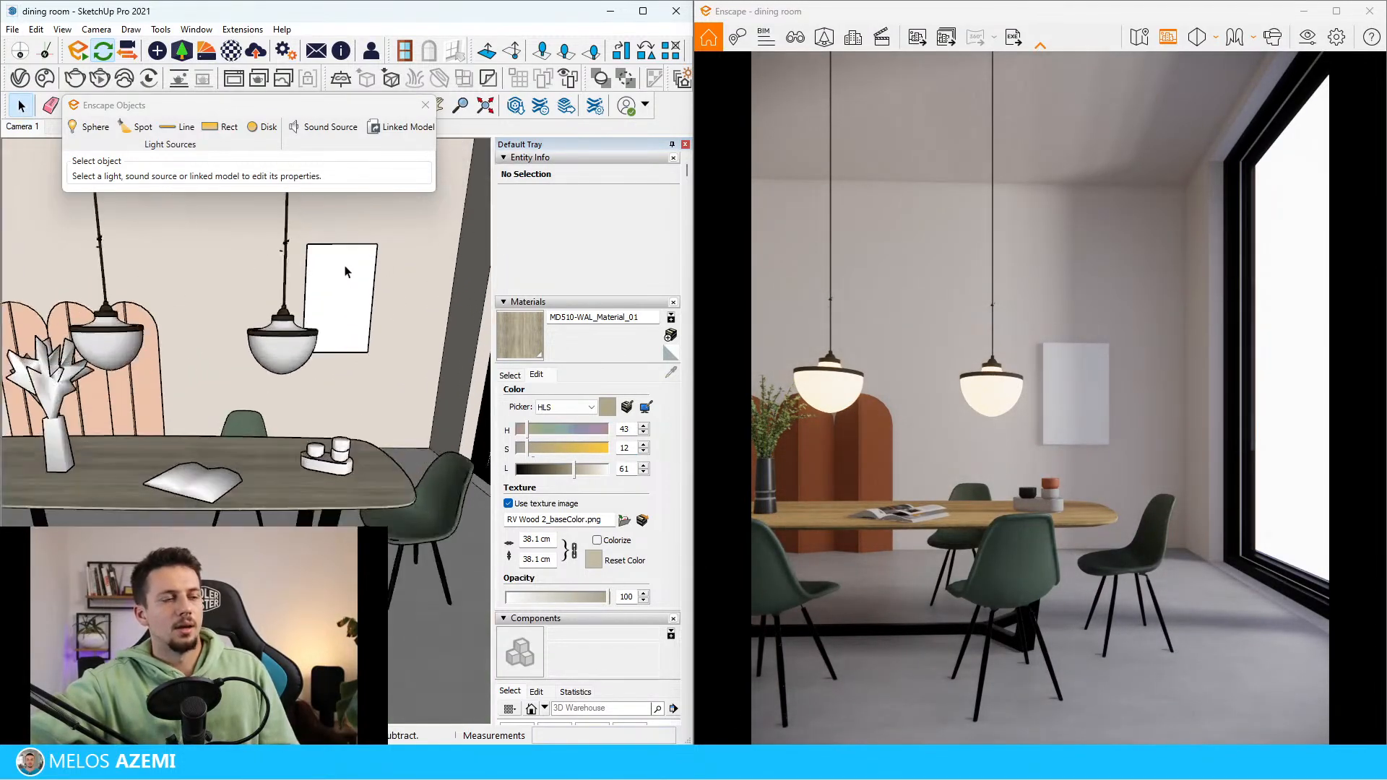
{"action": "scroll", "coordinate": [358, 271], "scroll_direction": "up", "scroll_amount": 2}
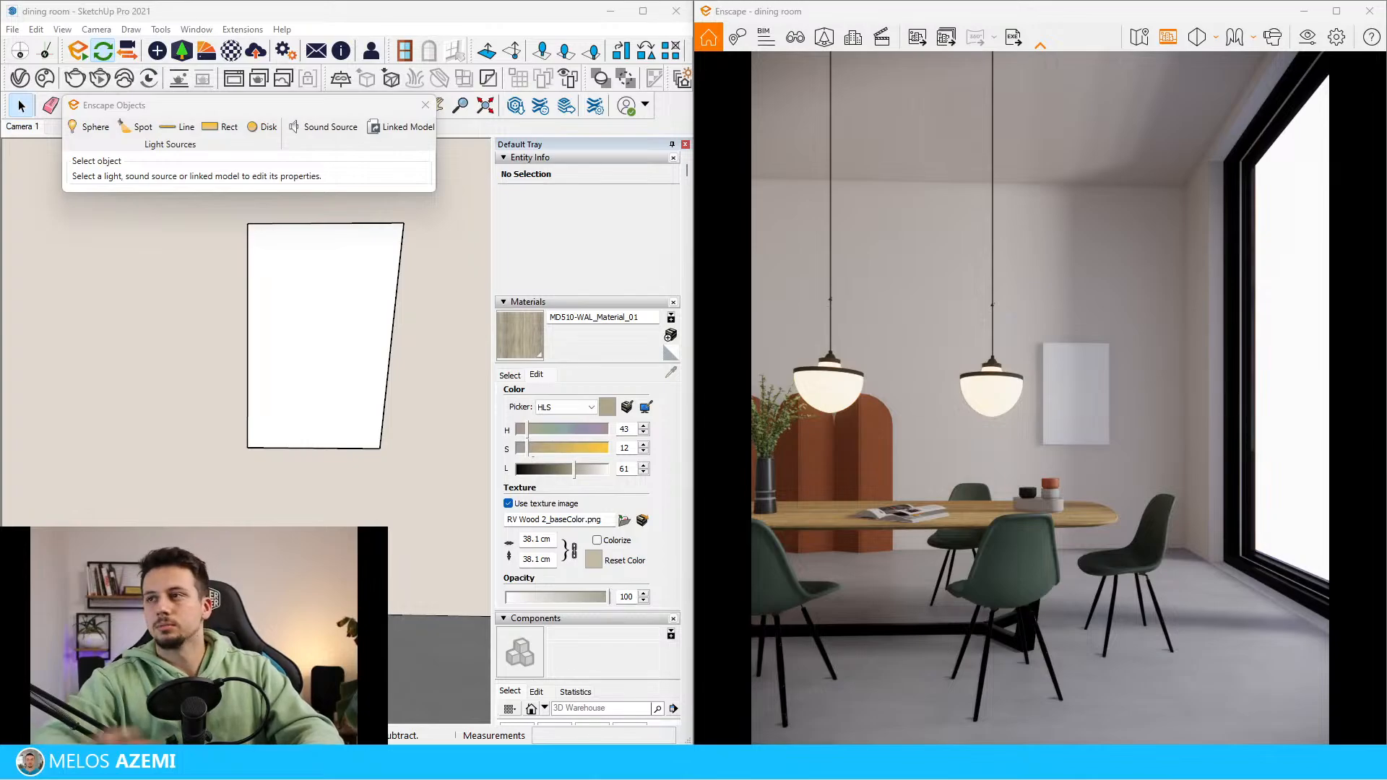
{"action": "scroll", "coordinate": [313, 390], "scroll_direction": "down", "scroll_amount": 10}
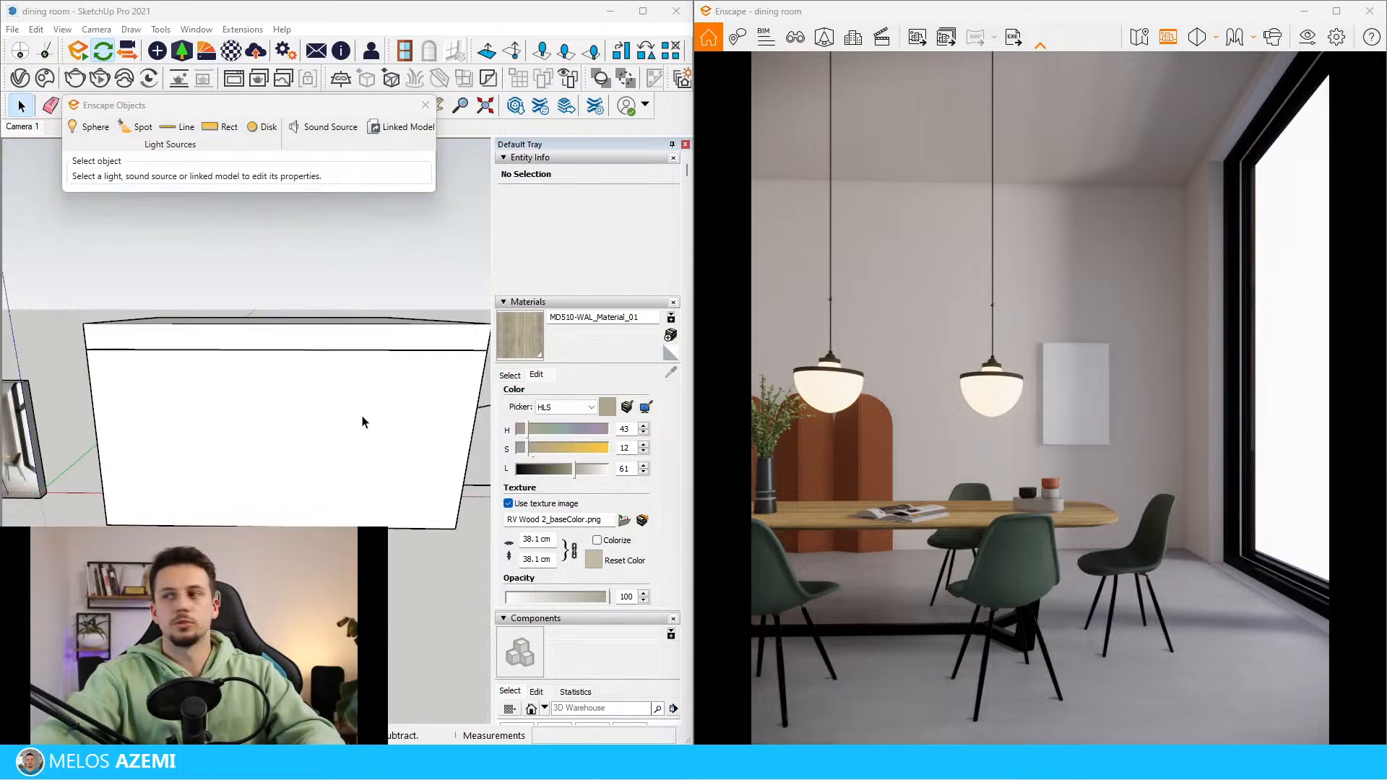
{"action": "scroll", "coordinate": [362, 422], "scroll_direction": "up", "scroll_amount": 10}
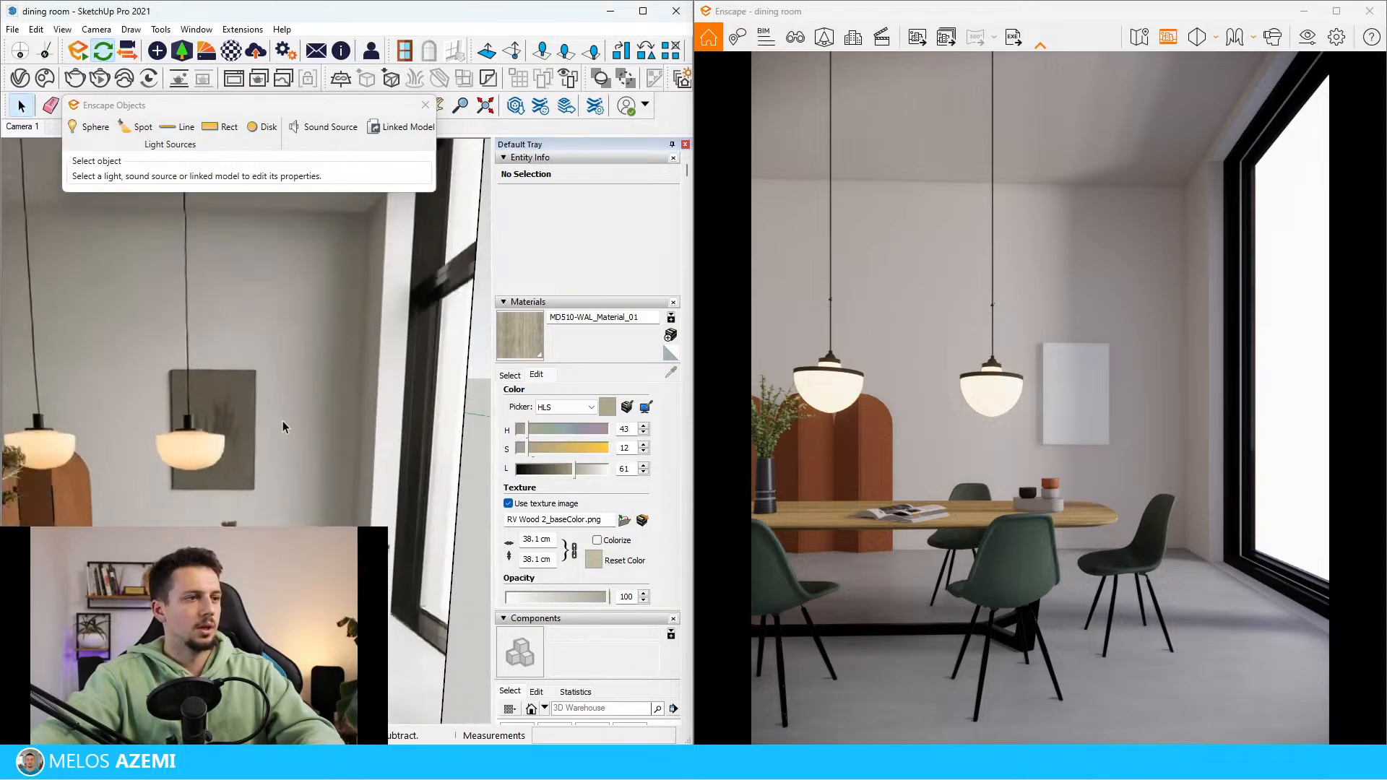
{"action": "scroll", "coordinate": [223, 440], "scroll_direction": "down", "scroll_amount": 8}
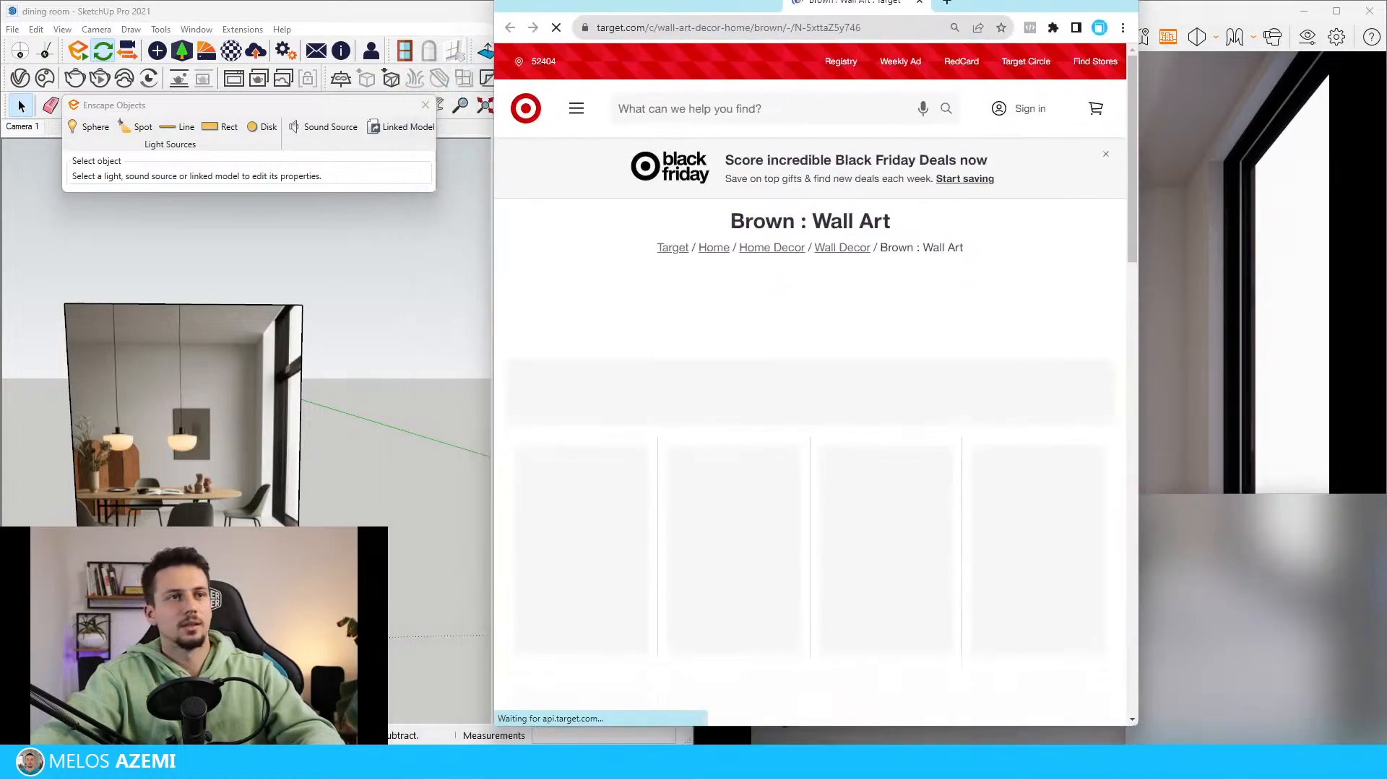
In the browser's "wall art brown" image results, open the brown abstract canvas pair in a new tab and enlarge it
{"action": "scroll", "coordinate": [735, 455], "scroll_direction": "down", "scroll_amount": 1}
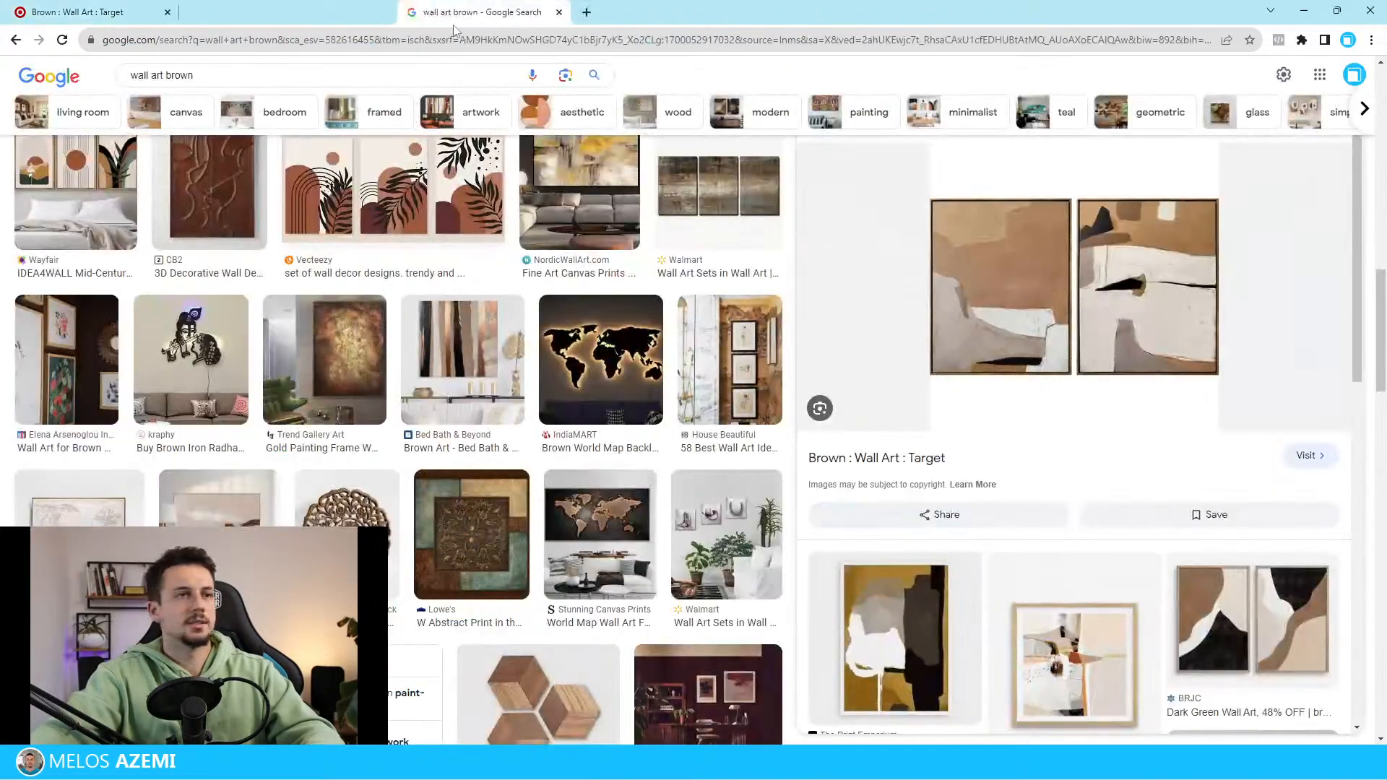
{"action": "right_click", "coordinate": [1015, 298]}
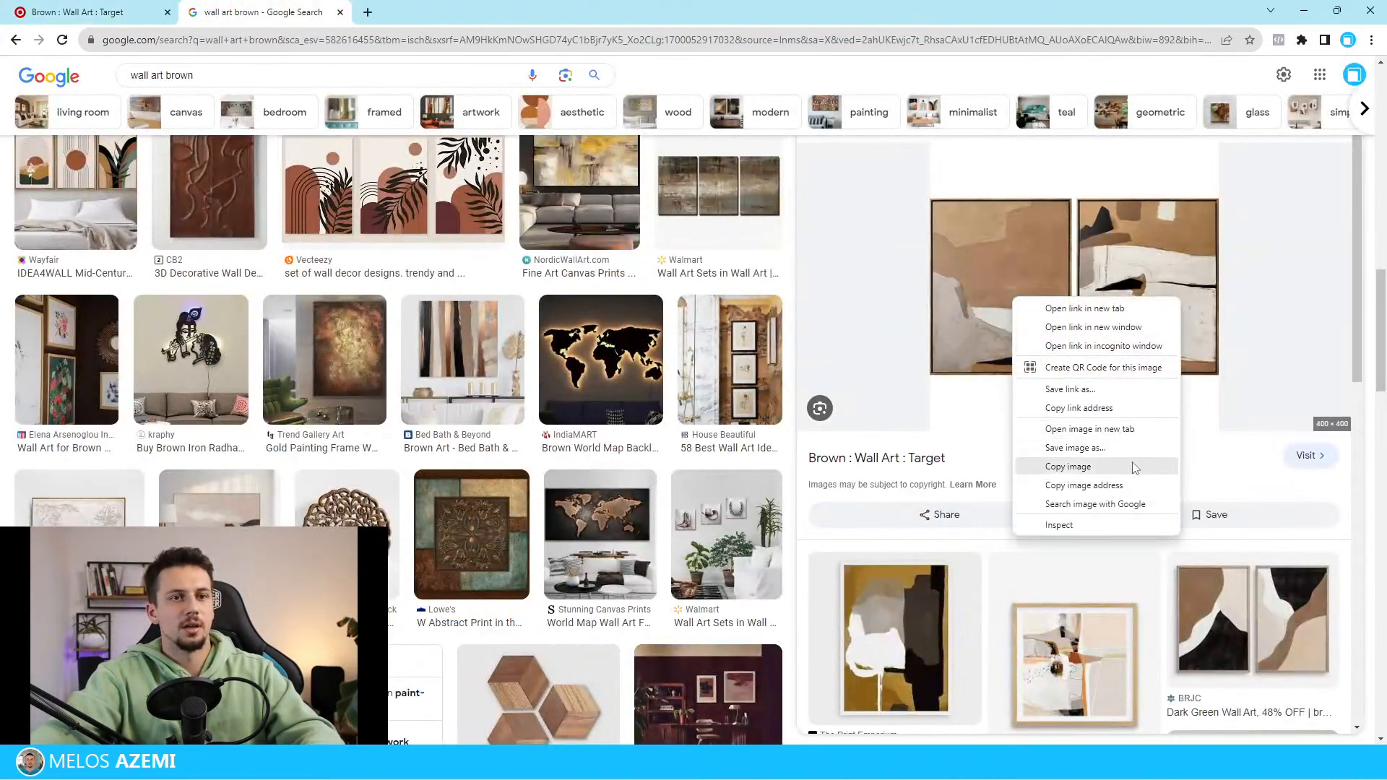
{"action": "left_click", "coordinate": [1105, 429]}
{"action": "left_click", "coordinate": [440, 8]}
{"action": "scroll", "coordinate": [766, 472], "scroll_direction": "up", "scroll_amount": 6, "text": "ctrl"}
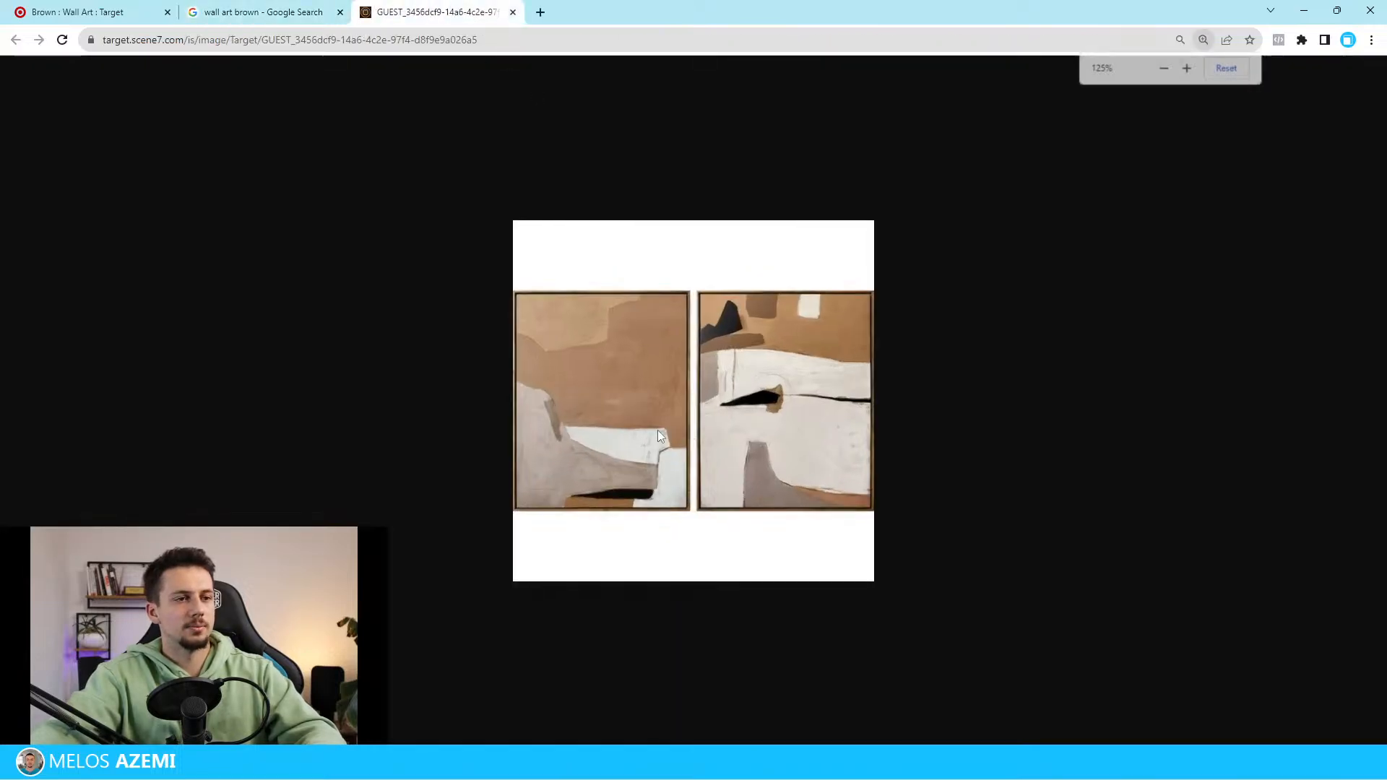
{"action": "scroll", "coordinate": [717, 512], "scroll_direction": "down", "scroll_amount": 2, "text": "ctrl"}
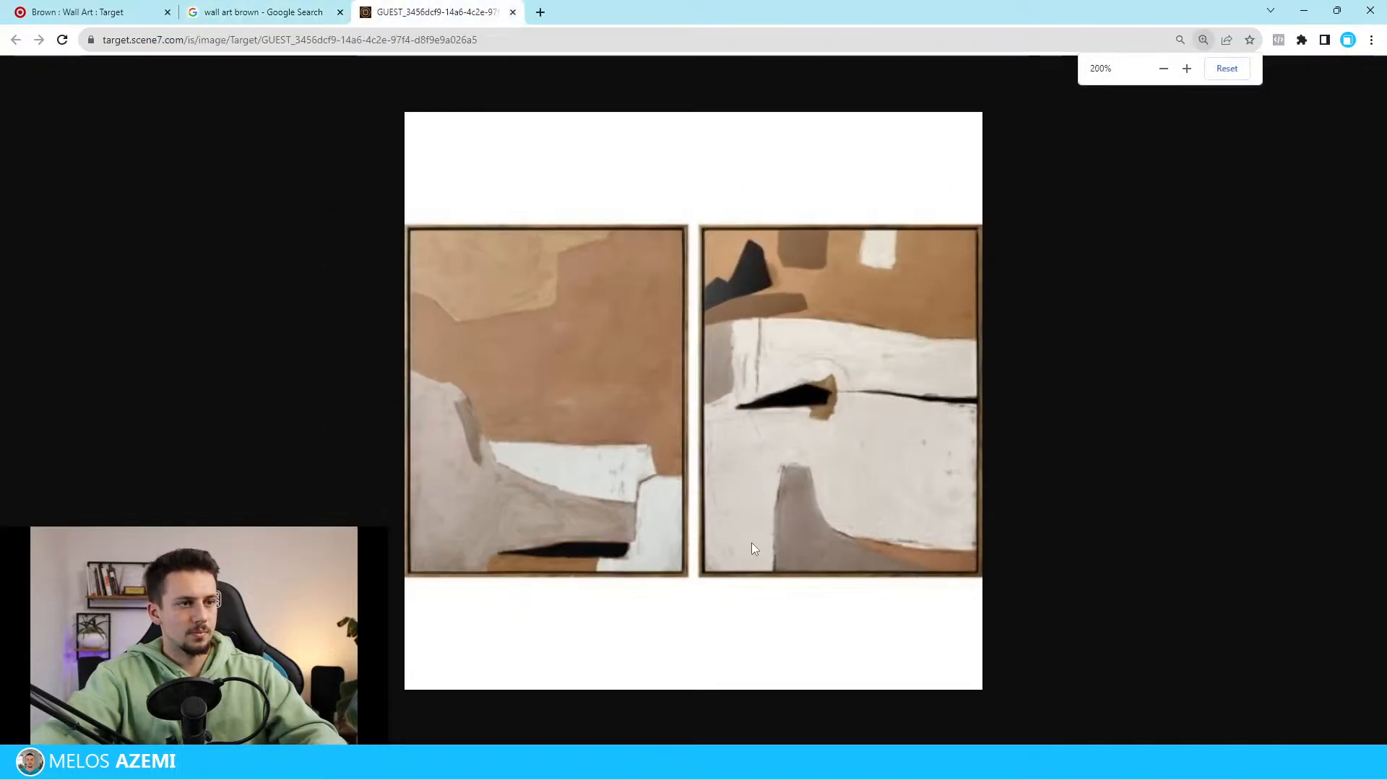
Find the brown abstract canvas pair in Target's Brown Wall Art listing and open its product page
{"action": "left_click", "coordinate": [273, 16]}
{"action": "left_click", "coordinate": [34, 21]}
{"action": "scroll", "coordinate": [924, 508], "scroll_direction": "down", "scroll_amount": 18}
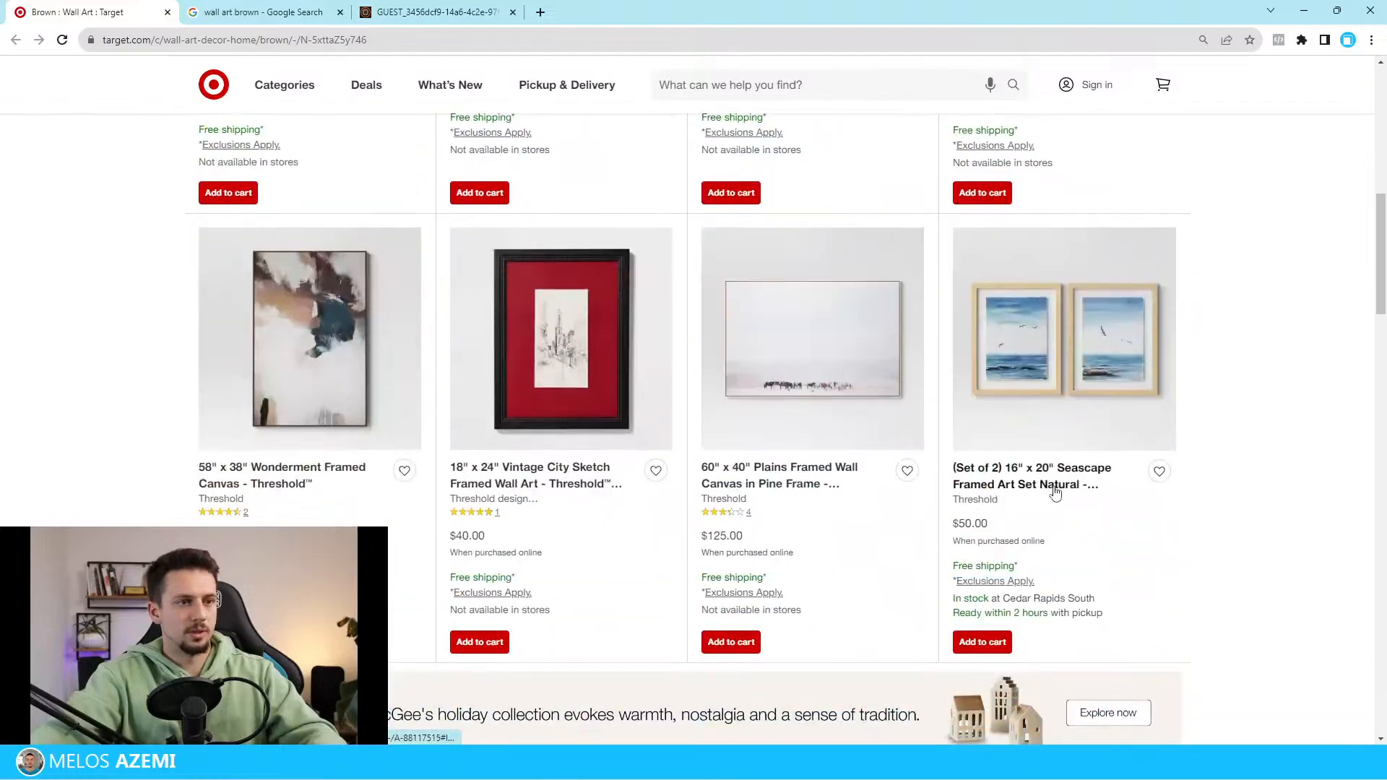
{"action": "scroll", "coordinate": [1088, 486], "scroll_direction": "down", "scroll_amount": 3}
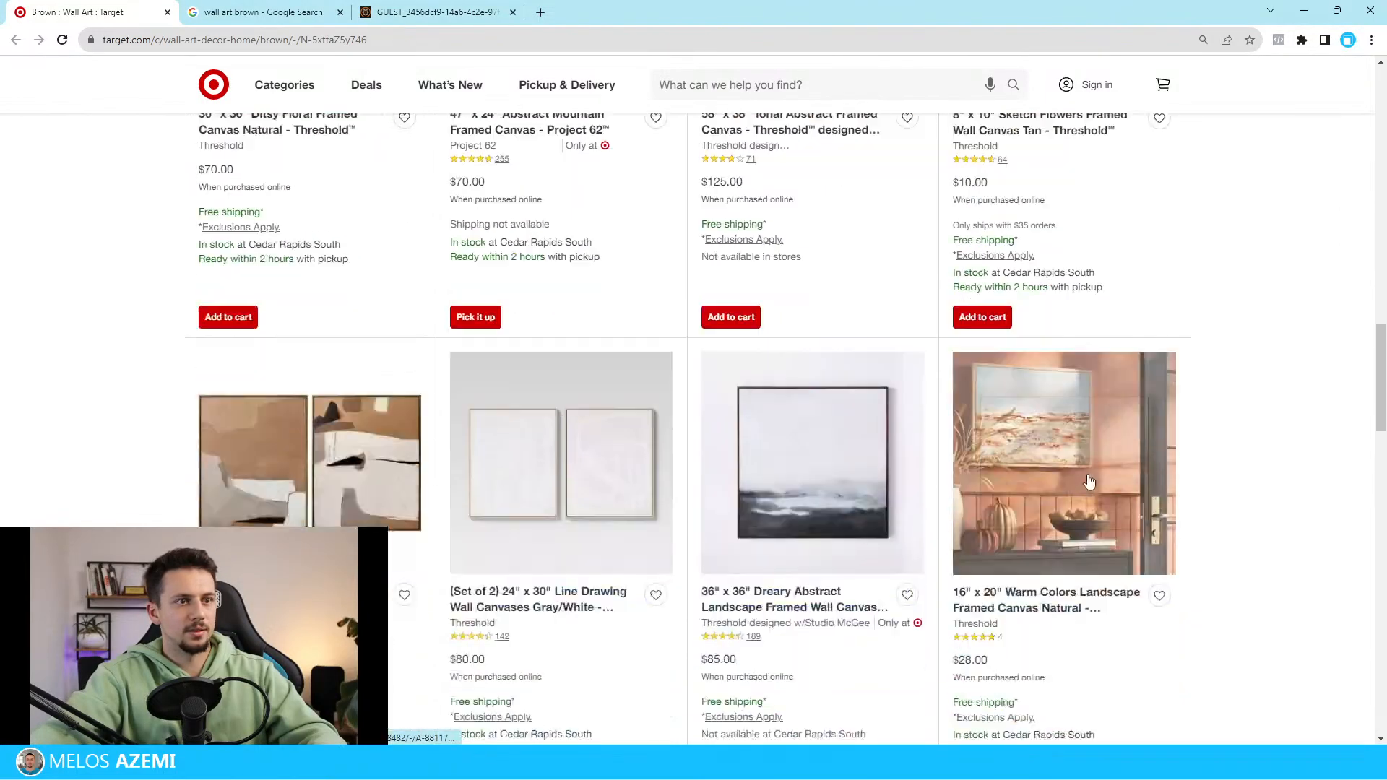
{"action": "left_click", "coordinate": [337, 505]}
{"action": "scroll", "coordinate": [338, 505], "scroll_direction": "down", "scroll_amount": 3}
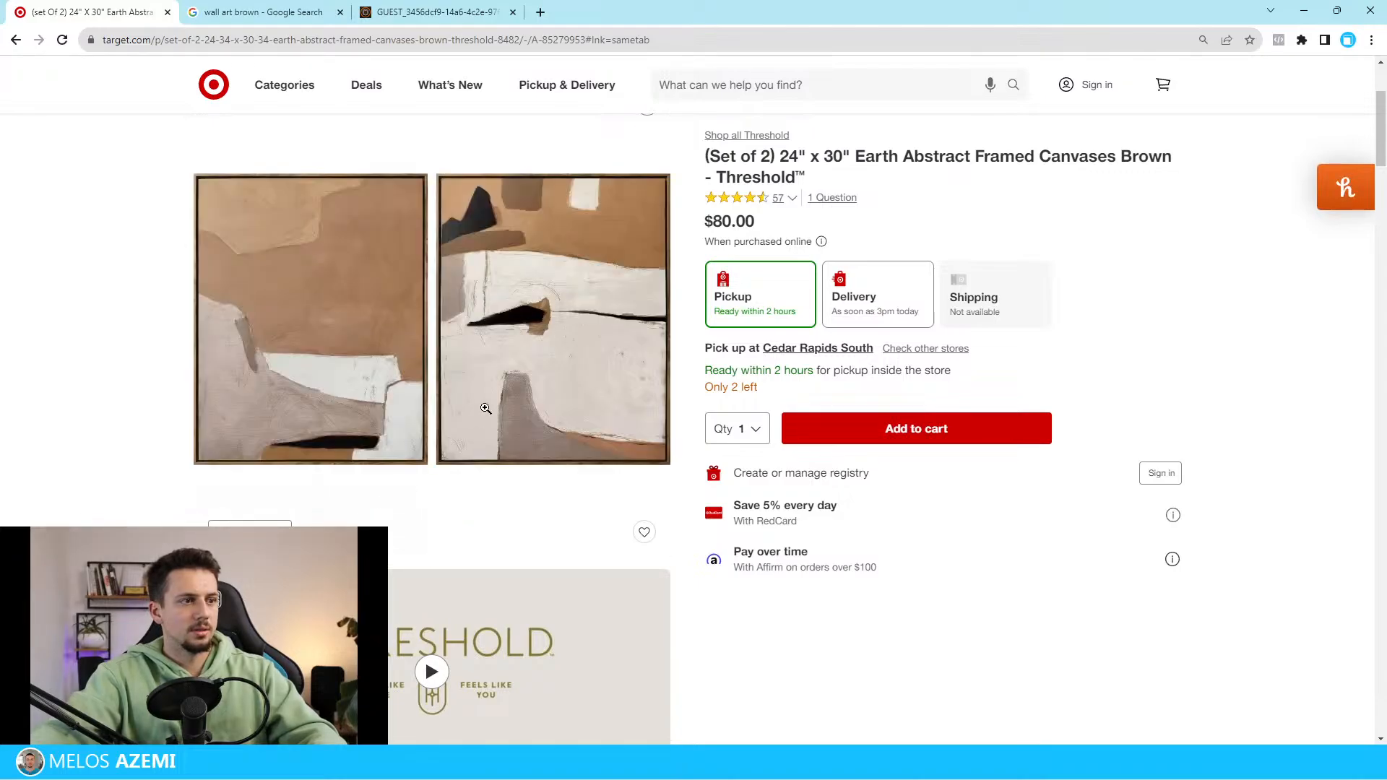
Open the canvas pair's product image in a new tab and magnify it to 150% to inspect the artwork
{"action": "right_click", "coordinate": [574, 405]}
{"action": "left_click", "coordinate": [622, 412]}
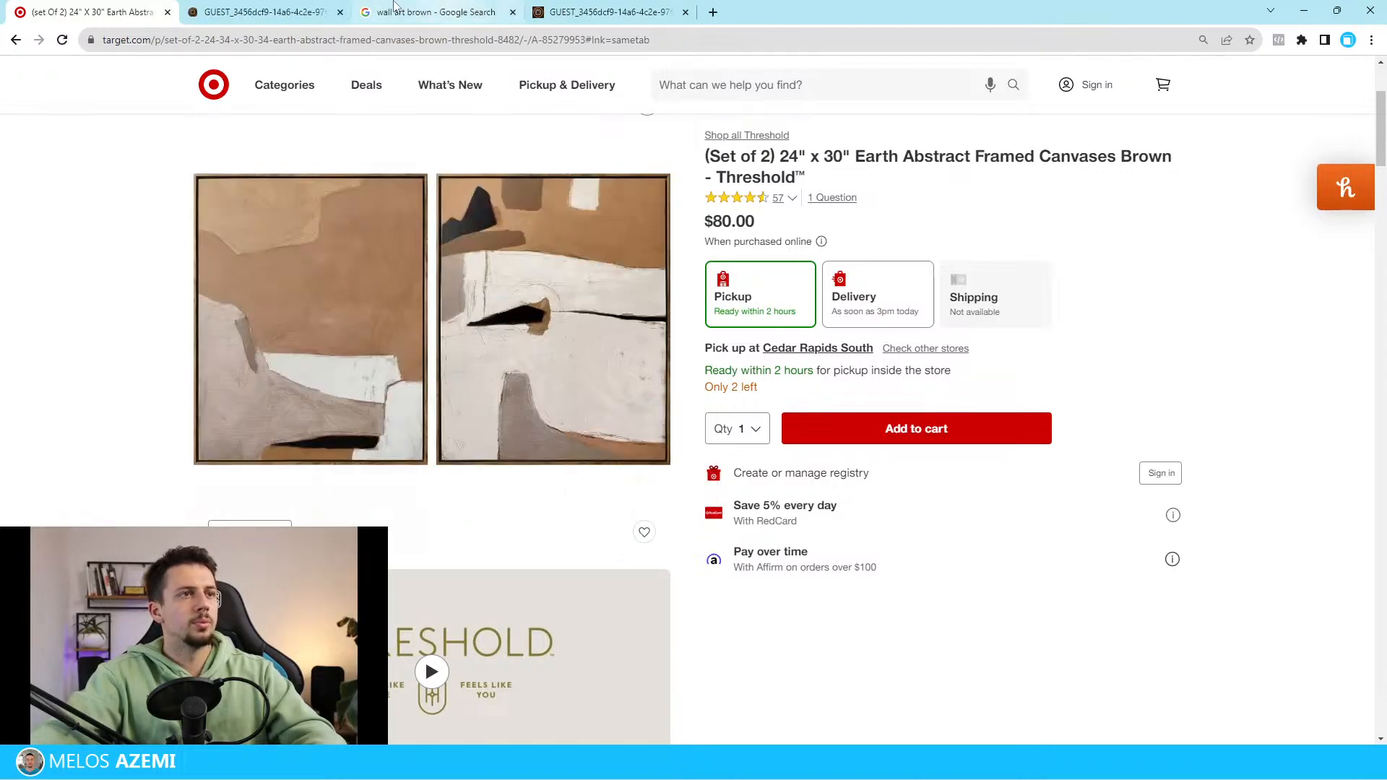
{"action": "left_click", "coordinate": [289, 11]}
{"action": "scroll", "coordinate": [549, 217], "scroll_direction": "down", "scroll_amount": 4}
{"action": "scroll", "coordinate": [758, 502], "scroll_direction": "down", "scroll_amount": 2, "text": "ctrl"}
{"action": "scroll", "coordinate": [768, 570], "scroll_direction": "up", "scroll_amount": 1}
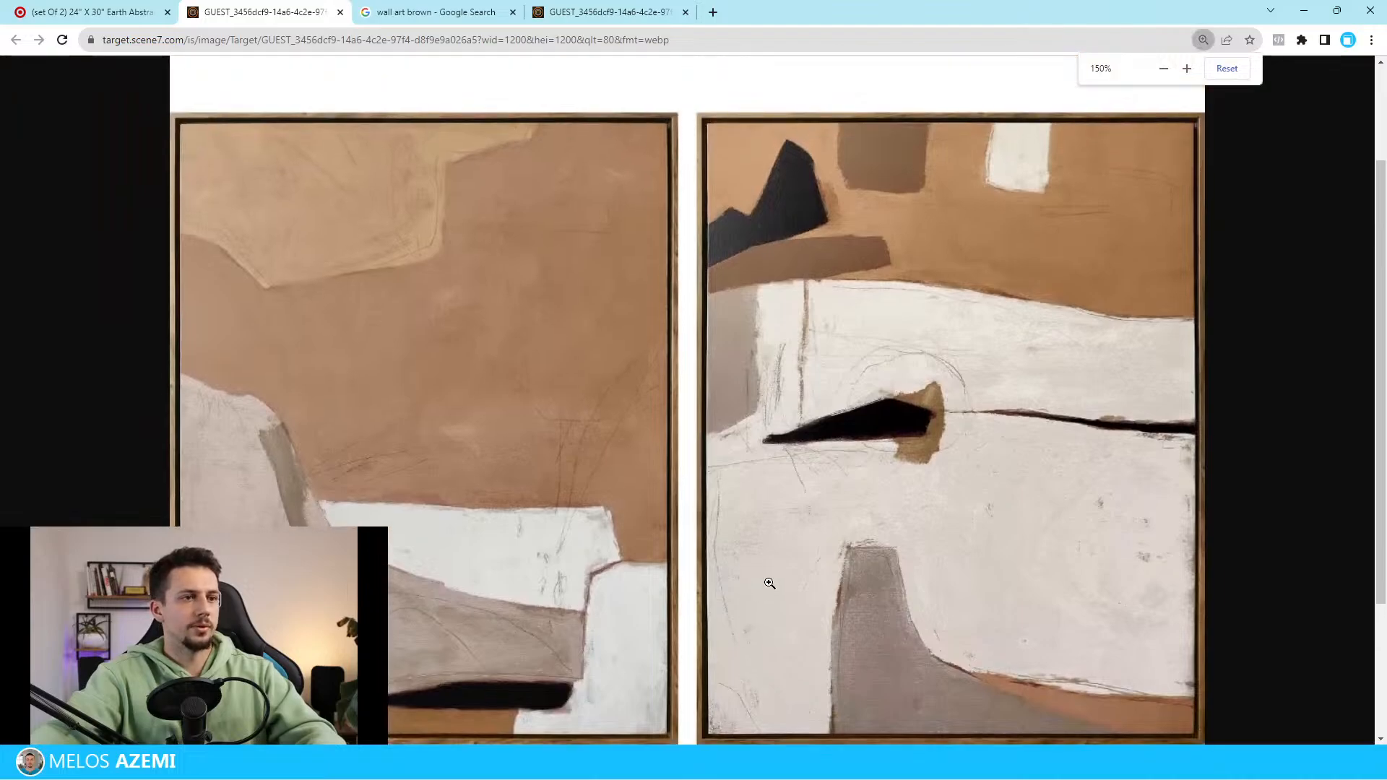
Take a screen capture of the left canvas artwork, cropped to the painting inside its frame
{"action": "key", "text": "super+shift+s"}
{"action": "key", "text": "Escape"}
{"action": "scroll", "coordinate": [669, 555], "scroll_direction": "down", "scroll_amount": 1}
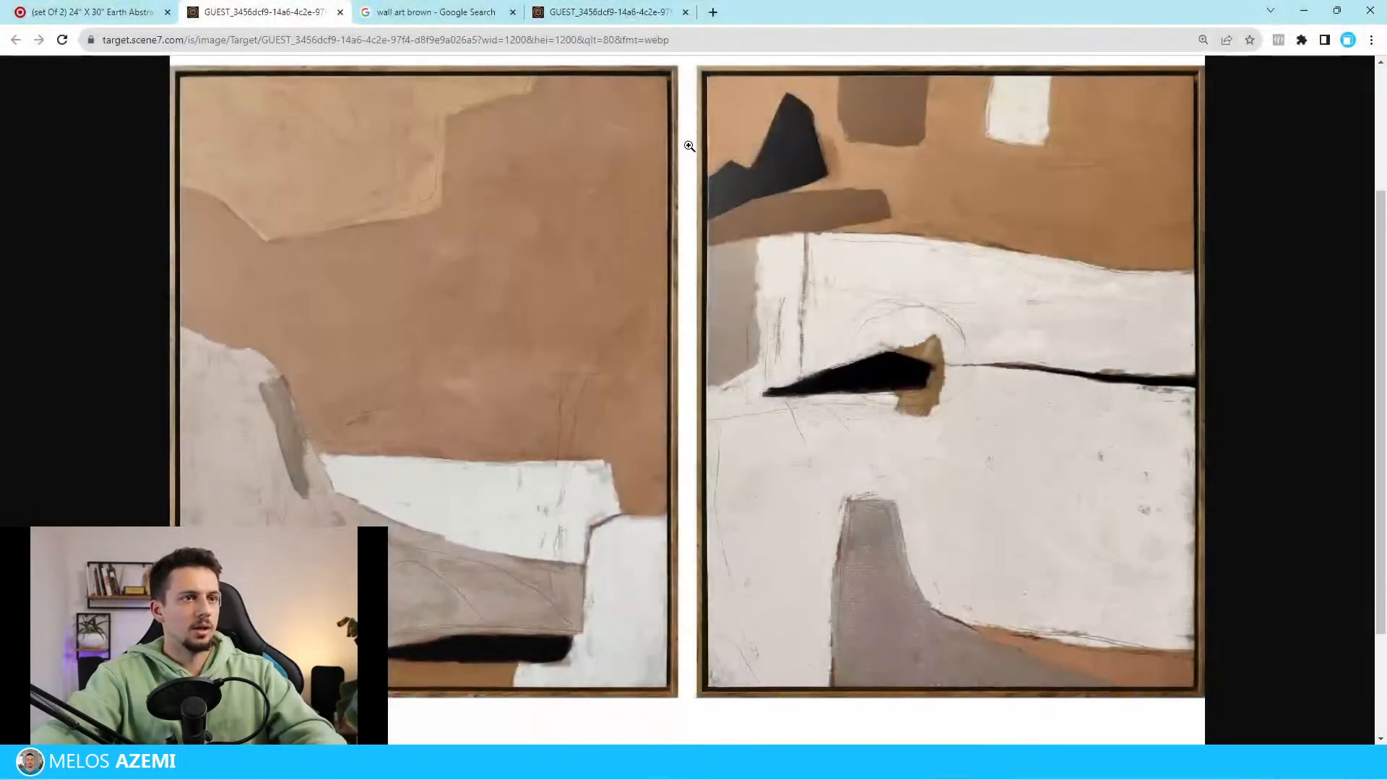
{"action": "scroll", "coordinate": [727, 549], "scroll_direction": "up", "scroll_amount": 1}
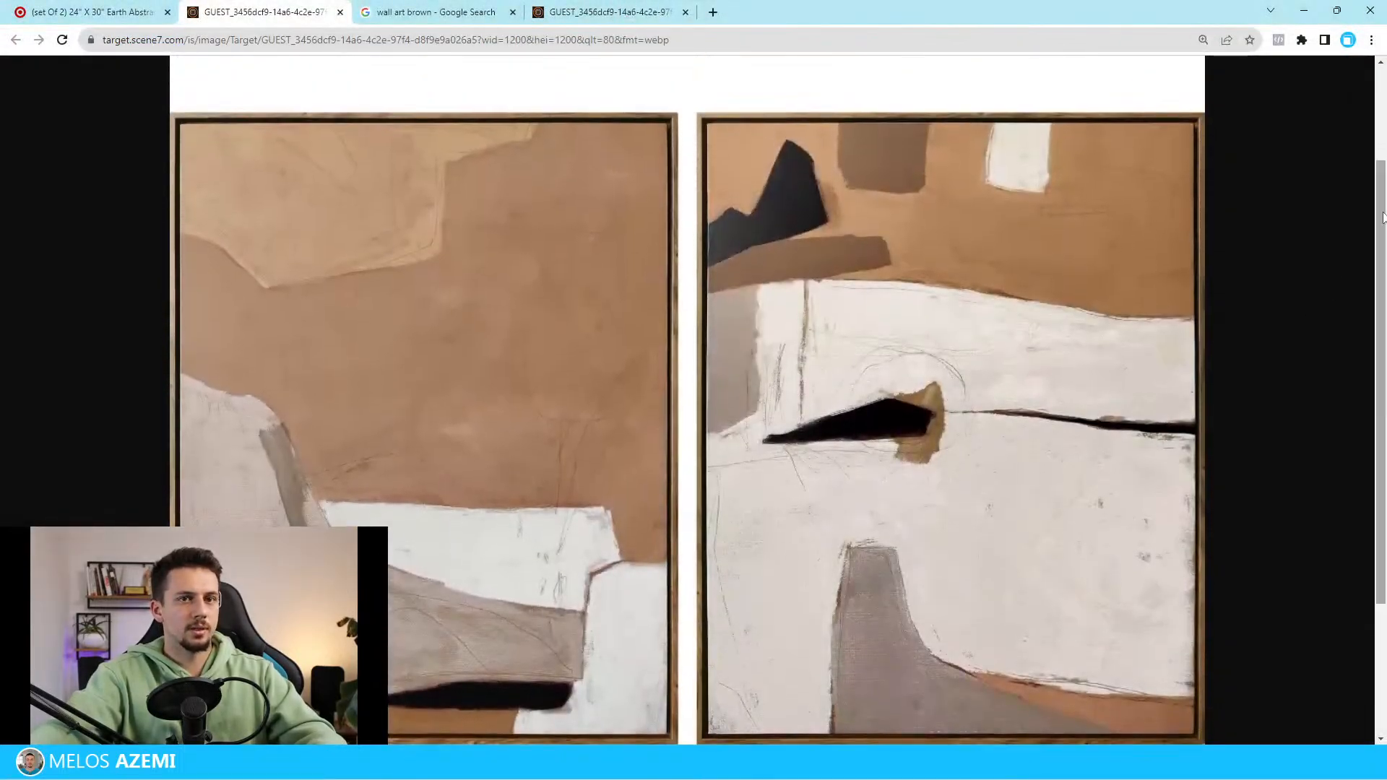
{"action": "left_click_drag", "start_coordinate": [1376, 217], "coordinate": [1376, 233]}
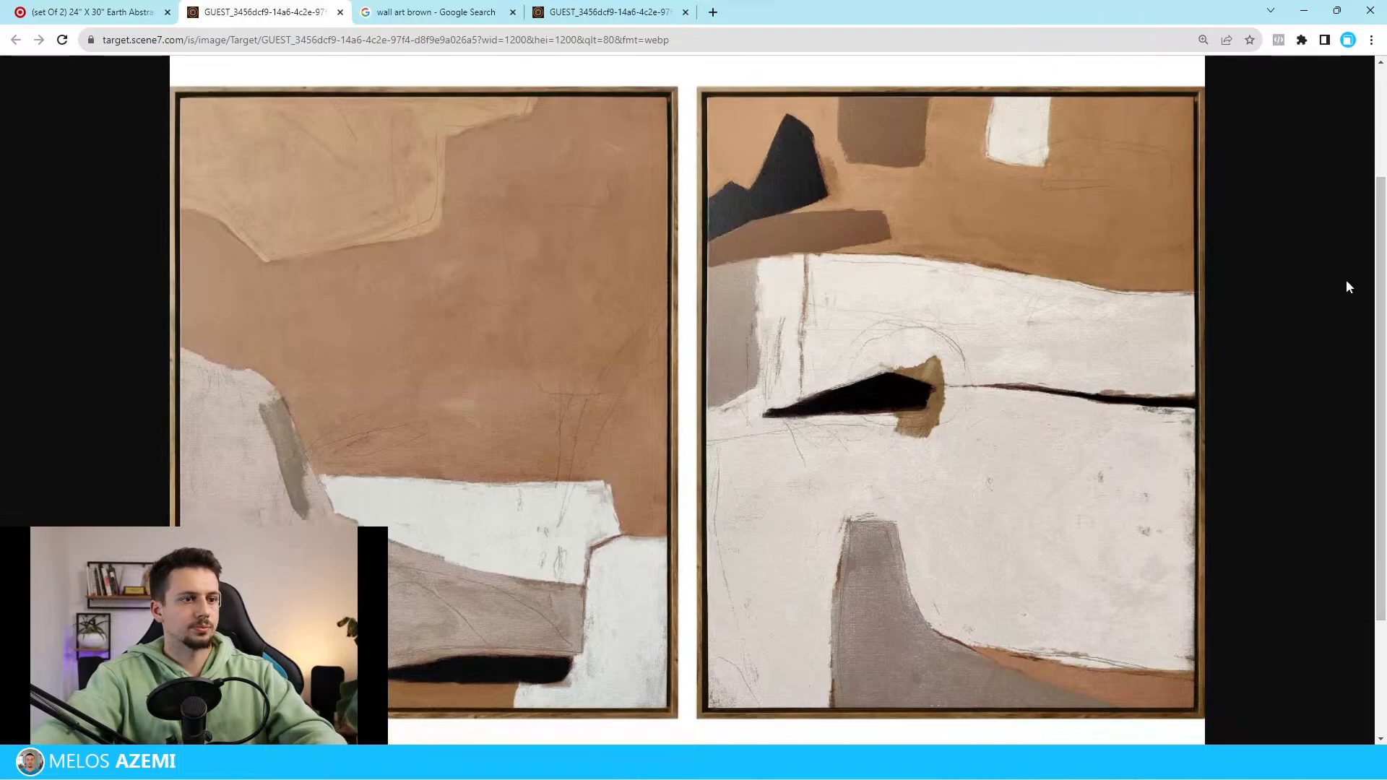
{"action": "key", "text": "super+shift+s"}
{"action": "mouse_move", "coordinate": [665, 706]}
{"action": "left_mouse_down"}
{"action": "mouse_move", "coordinate": [208, 101]}
{"action": "mouse_move", "coordinate": [180, 88]}
{"action": "left_mouse_up"}
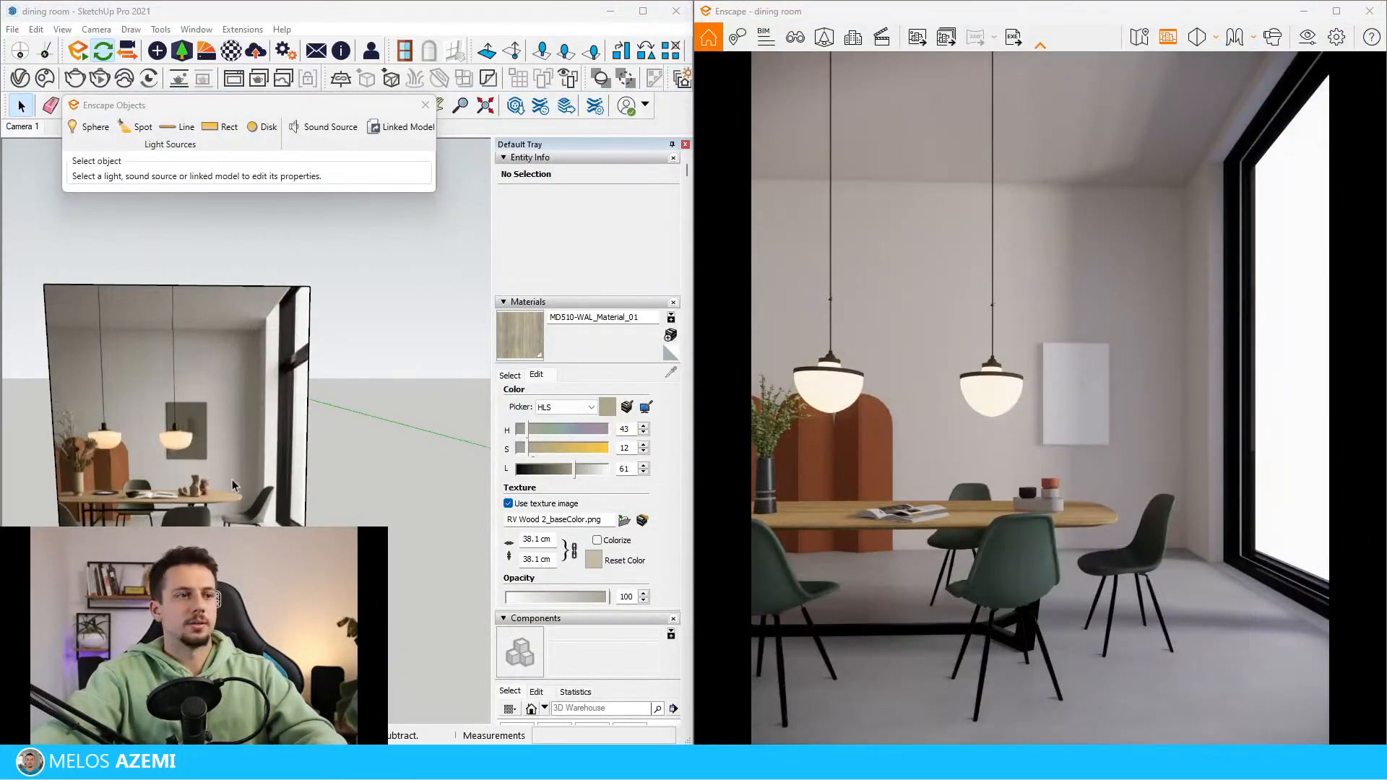
In SketchUp, select the blank picture panel on the back wall and create a new material textured with the captured artwork screenshot
{"action": "scroll", "coordinate": [171, 400], "scroll_direction": "down", "scroll_amount": 5}
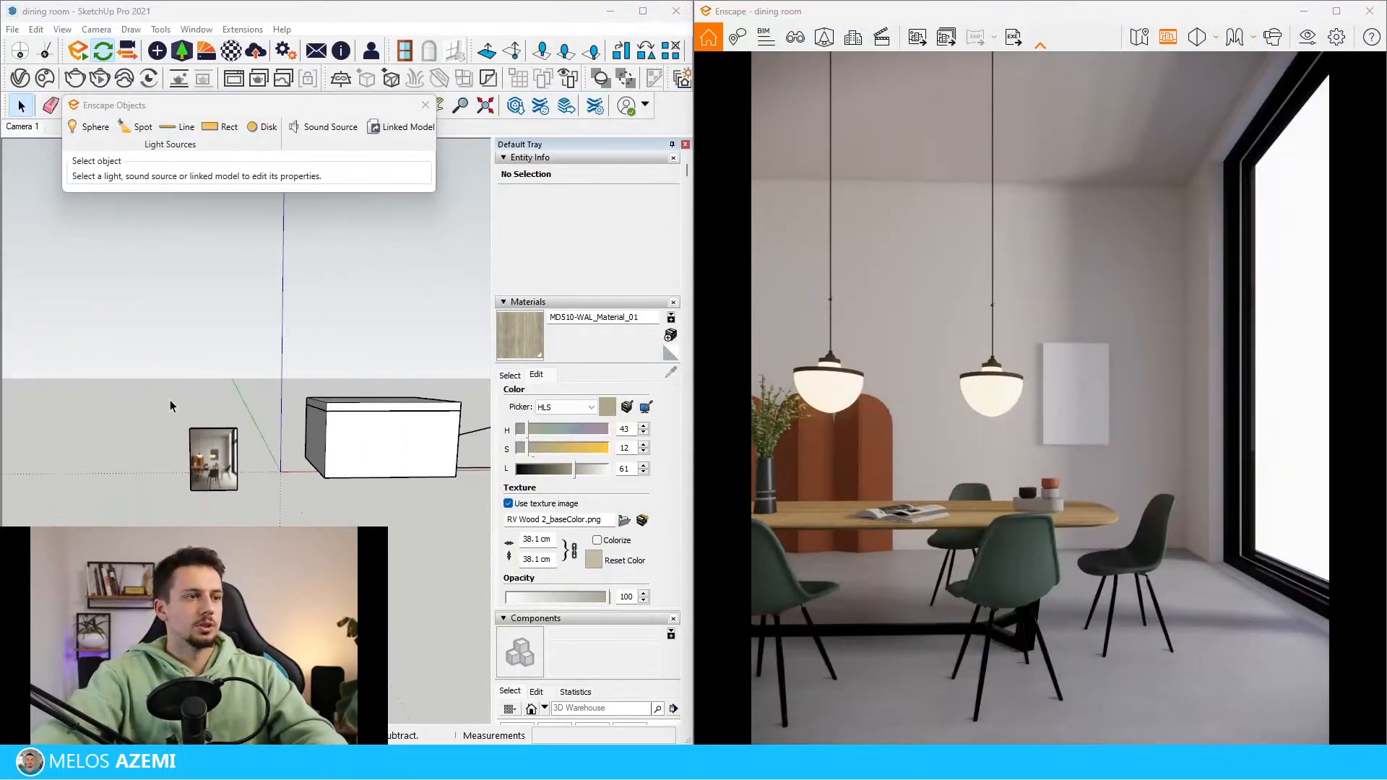
{"action": "scroll", "coordinate": [330, 455], "scroll_direction": "up", "scroll_amount": 2}
{"action": "scroll", "coordinate": [339, 390], "scroll_direction": "up", "scroll_amount": 5}
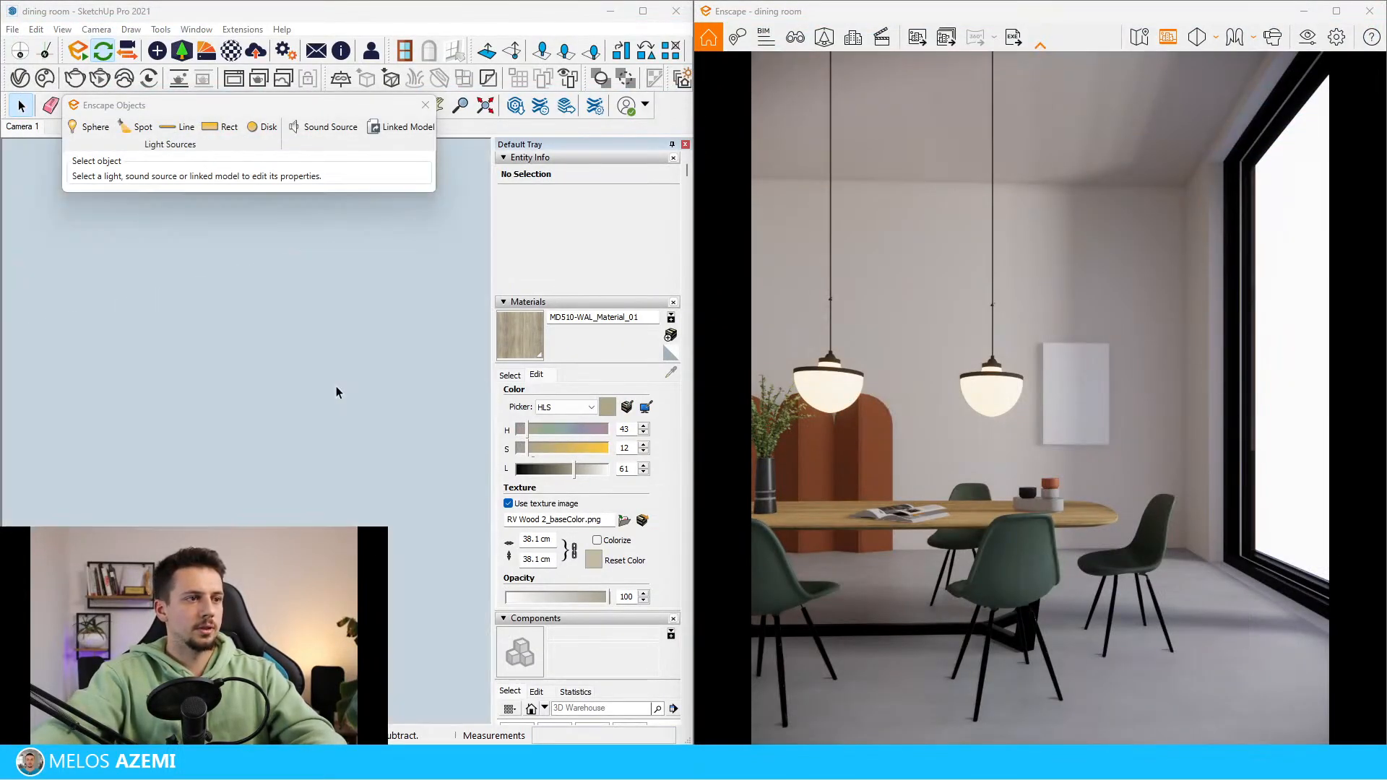
{"action": "scroll", "coordinate": [351, 397], "scroll_direction": "down", "scroll_amount": 4}
{"action": "scroll", "coordinate": [227, 314], "scroll_direction": "up", "scroll_amount": 4}
{"action": "left_click", "coordinate": [280, 290]}
{"action": "scroll", "coordinate": [334, 225], "scroll_direction": "up", "scroll_amount": 3}
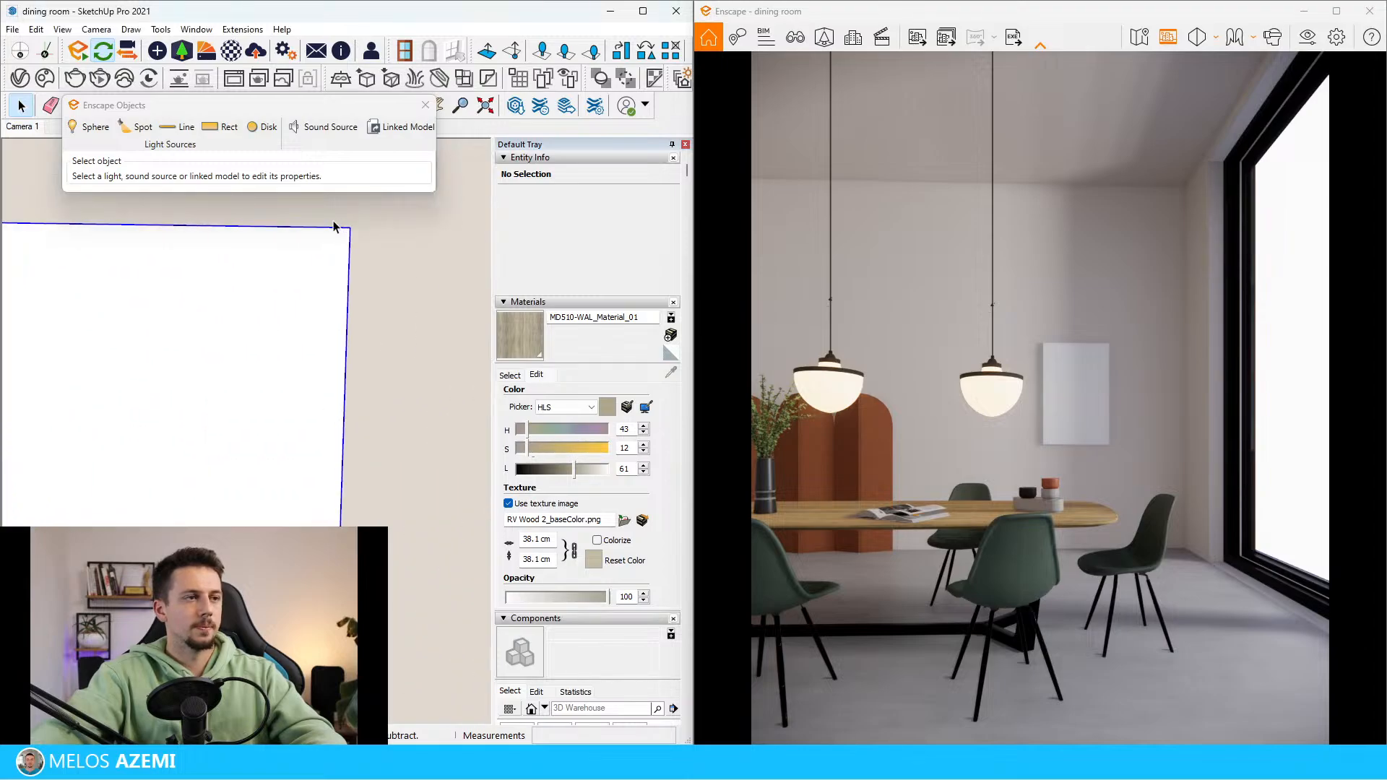
{"action": "scroll", "coordinate": [386, 491], "scroll_direction": "down", "scroll_amount": 3}
{"action": "left_click", "coordinate": [675, 337]}
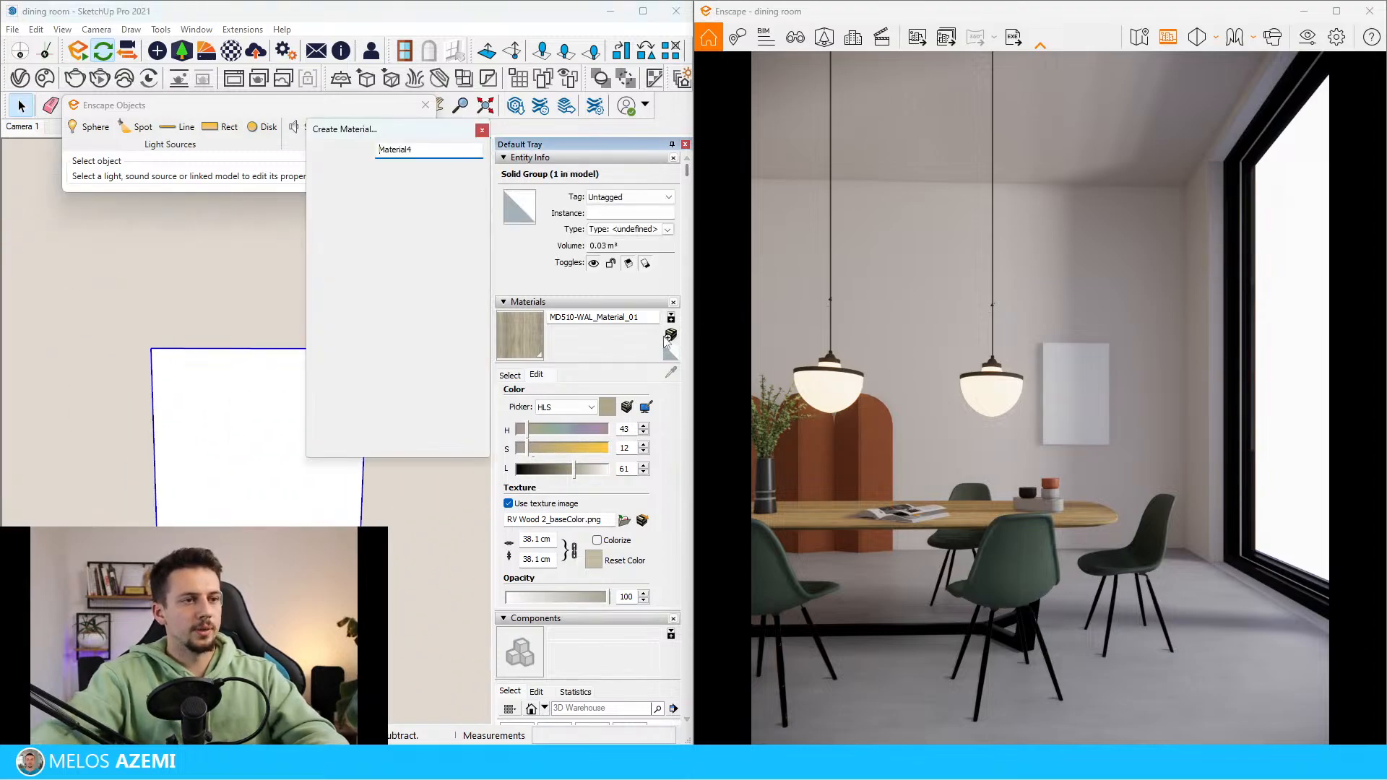
{"action": "left_click_drag", "start_coordinate": [395, 130], "coordinate": [195, 614]}
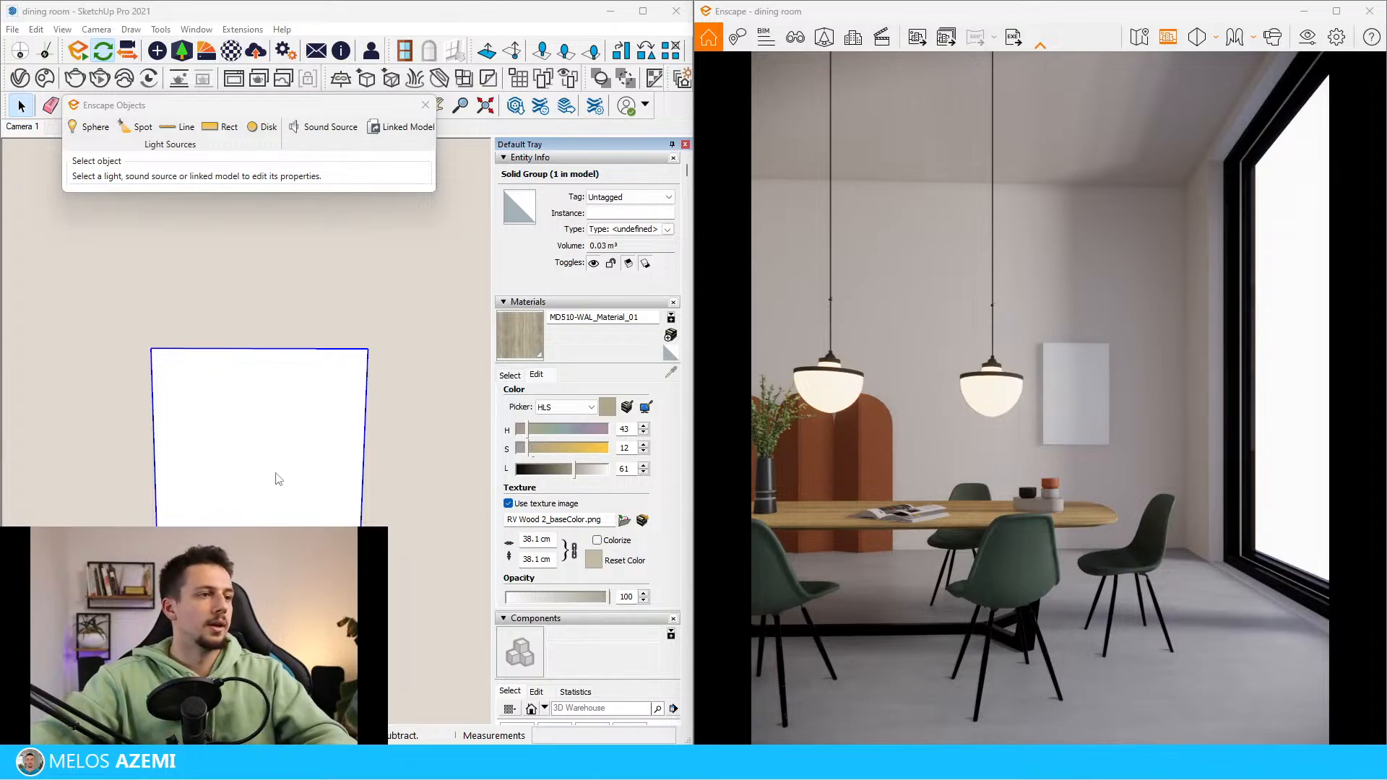
{"action": "mouse_move", "coordinate": [977, 777]}
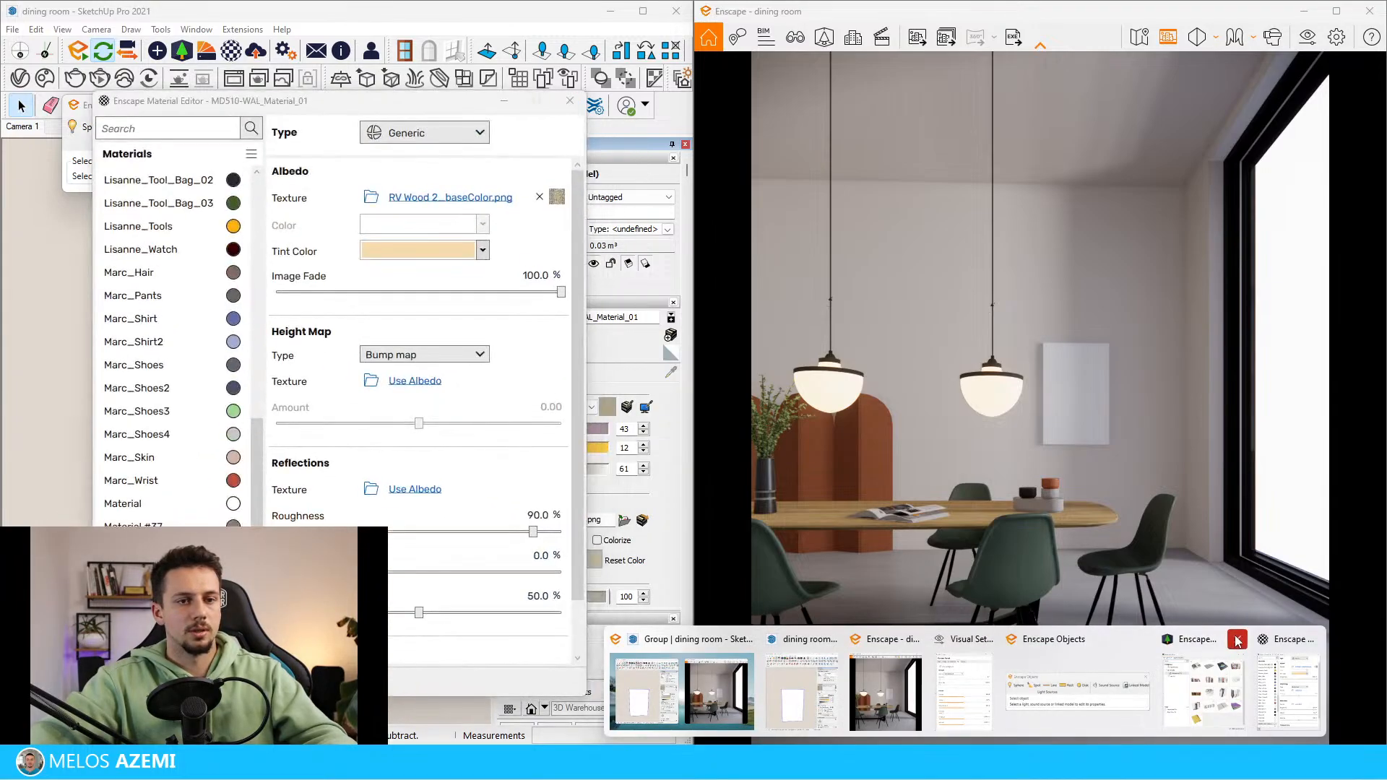
{"action": "left_click", "coordinate": [1237, 641]}
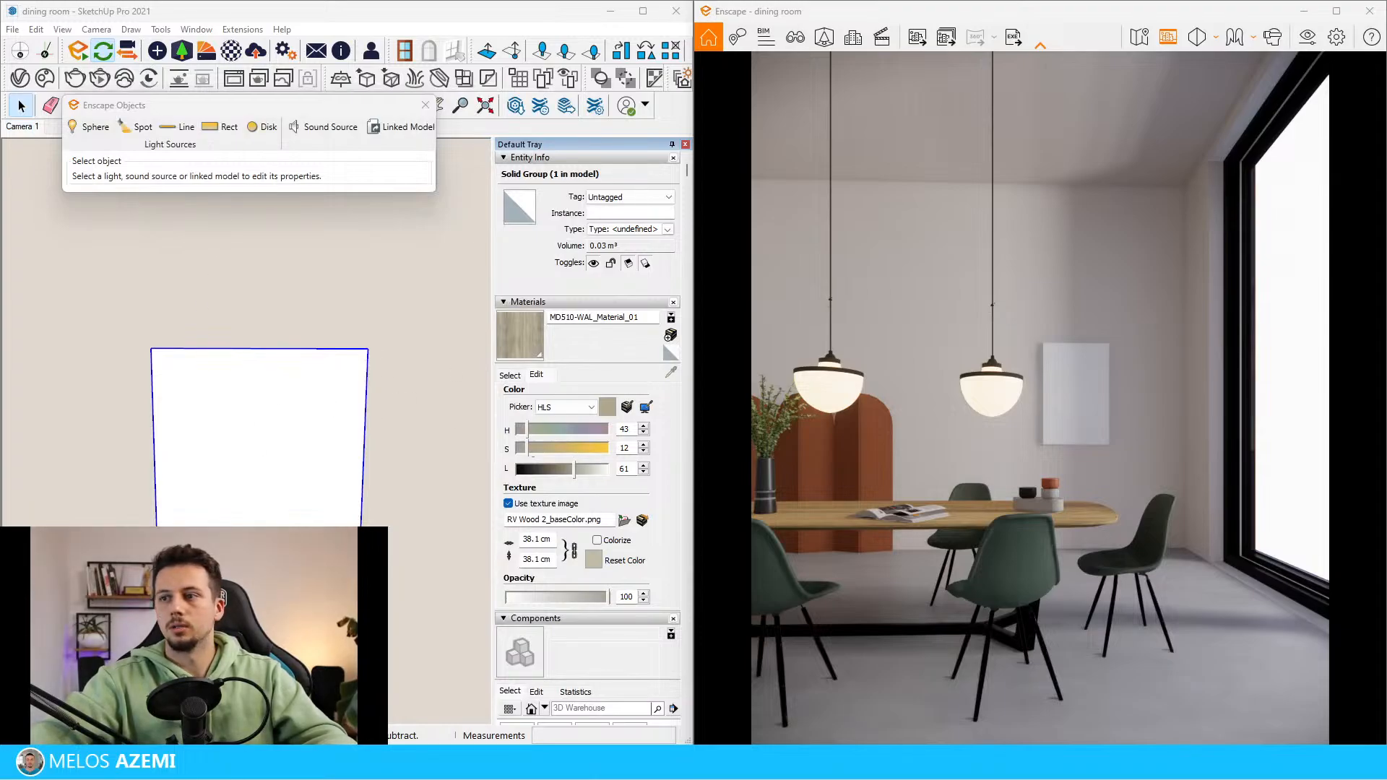
Open the picture panel's group and paint all its faces with the new artwork material
{"action": "double_click", "coordinate": [291, 455]}
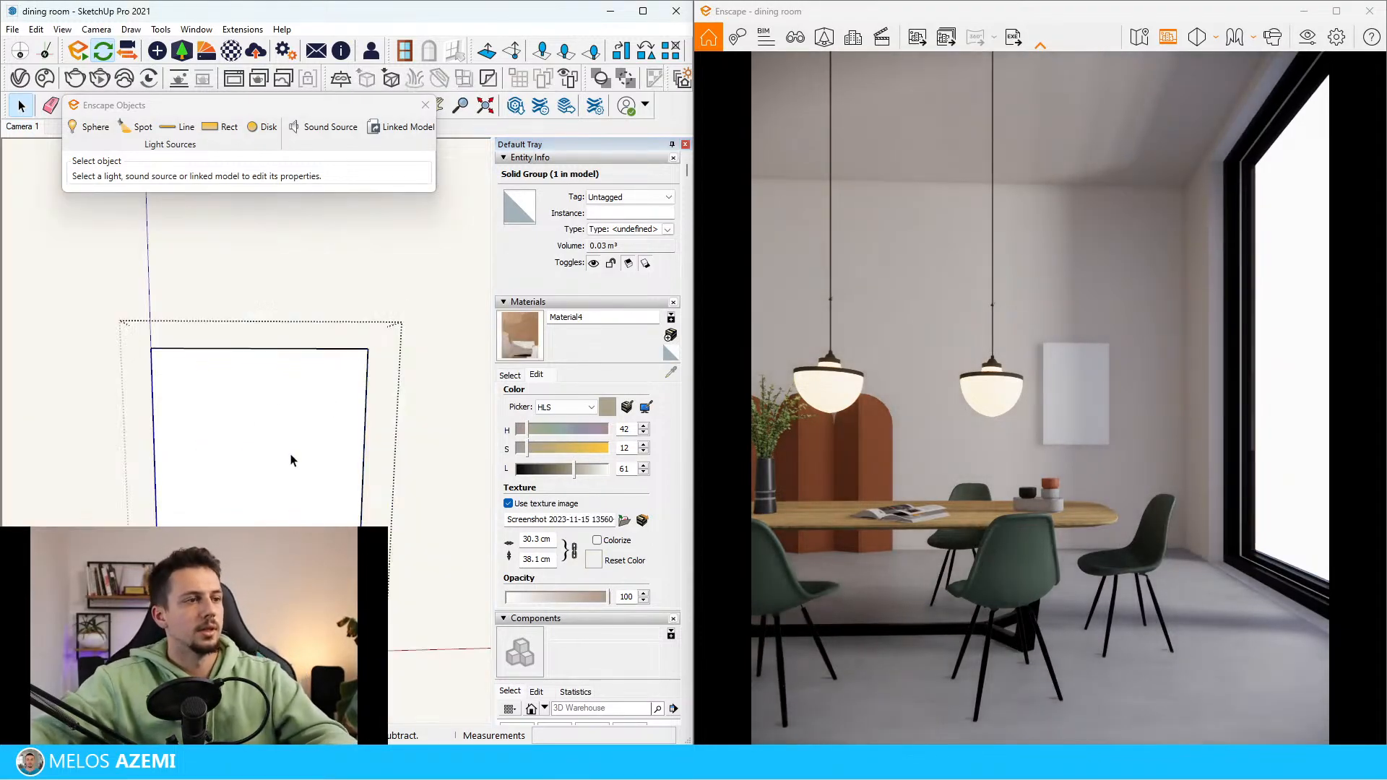
{"action": "key", "text": "ctrl+a"}
{"action": "key", "text": "b"}
{"action": "left_click", "coordinate": [305, 411]}
{"action": "right_click", "coordinate": [225, 476]}
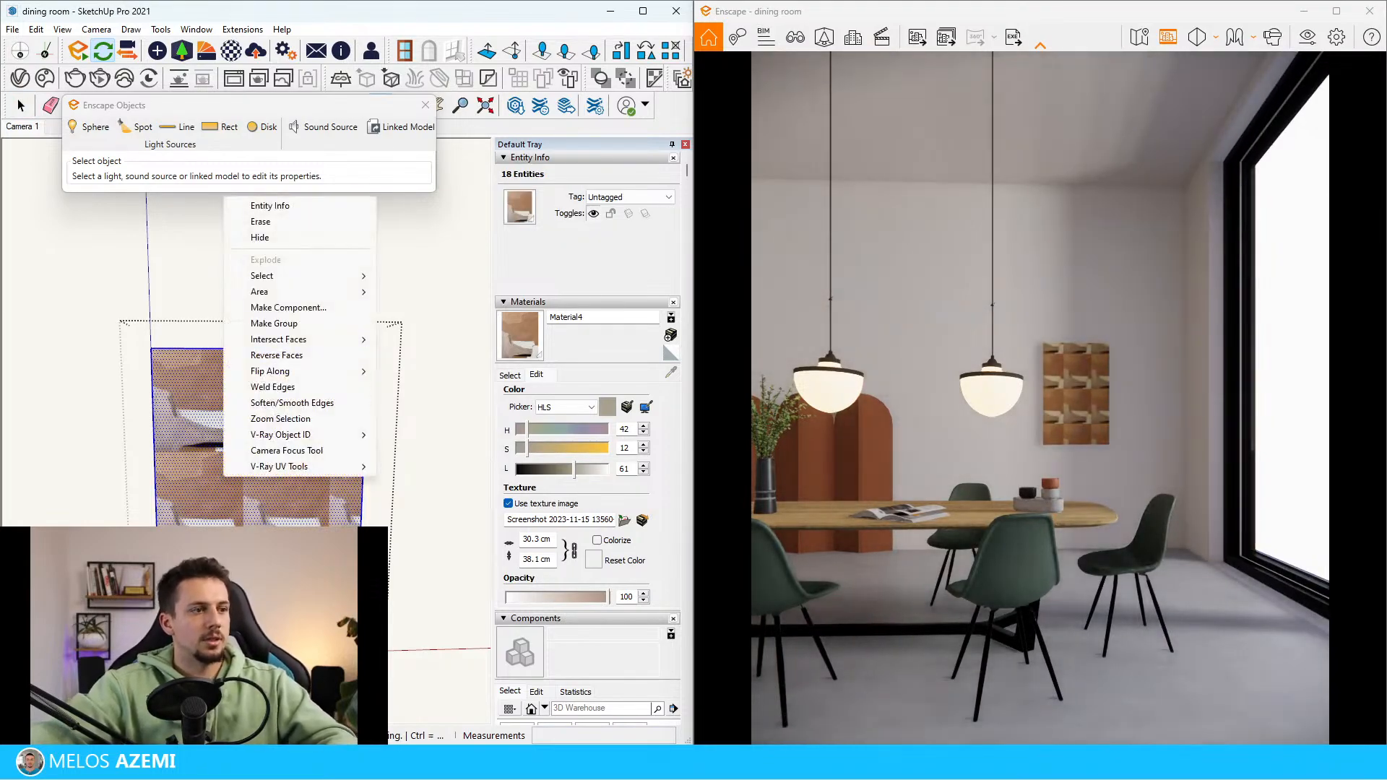
{"action": "left_click", "coordinate": [225, 490]}
{"action": "key", "text": "space"}
{"action": "key", "text": "Escape"}
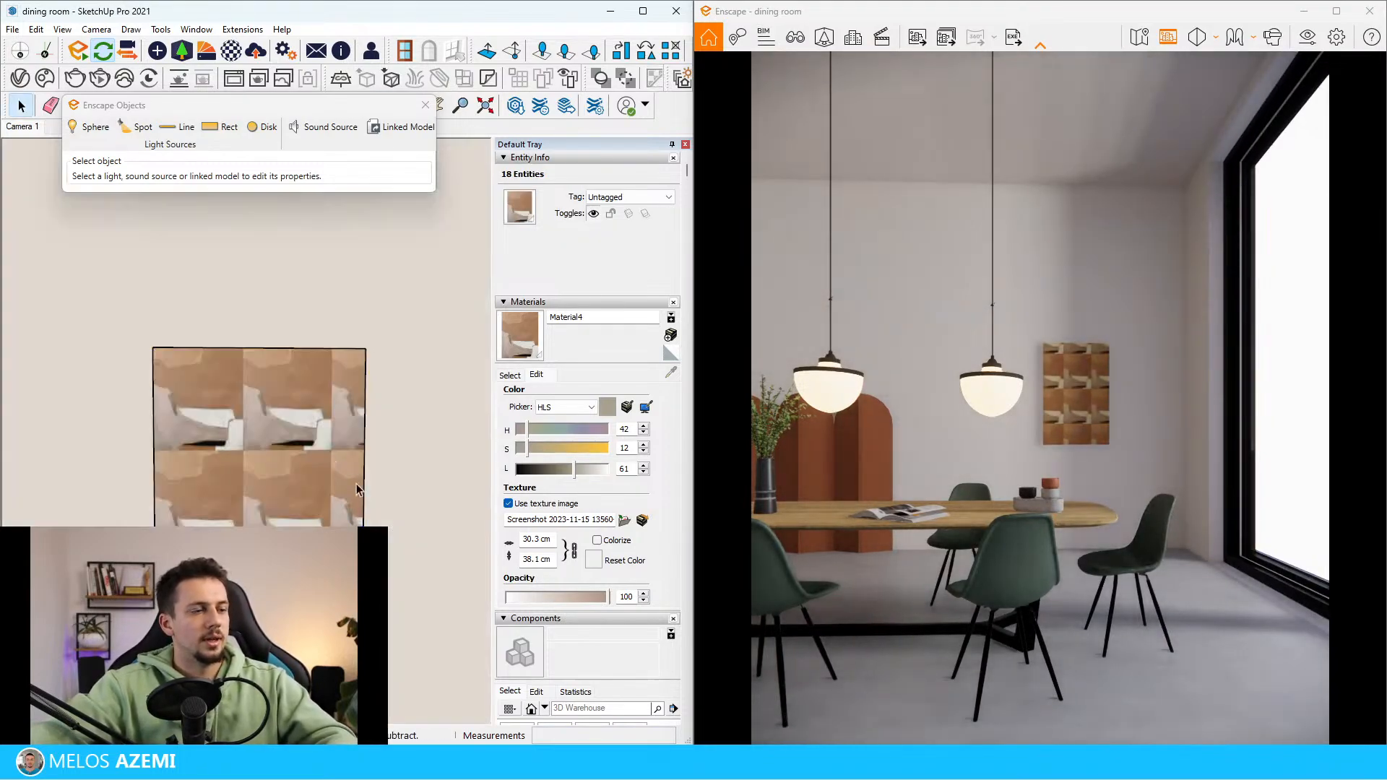
Reposition and enlarge the texture on the panel's front face so a single copy of the artwork covers it
{"action": "double_click", "coordinate": [239, 523]}
{"action": "right_click", "coordinate": [239, 523]}
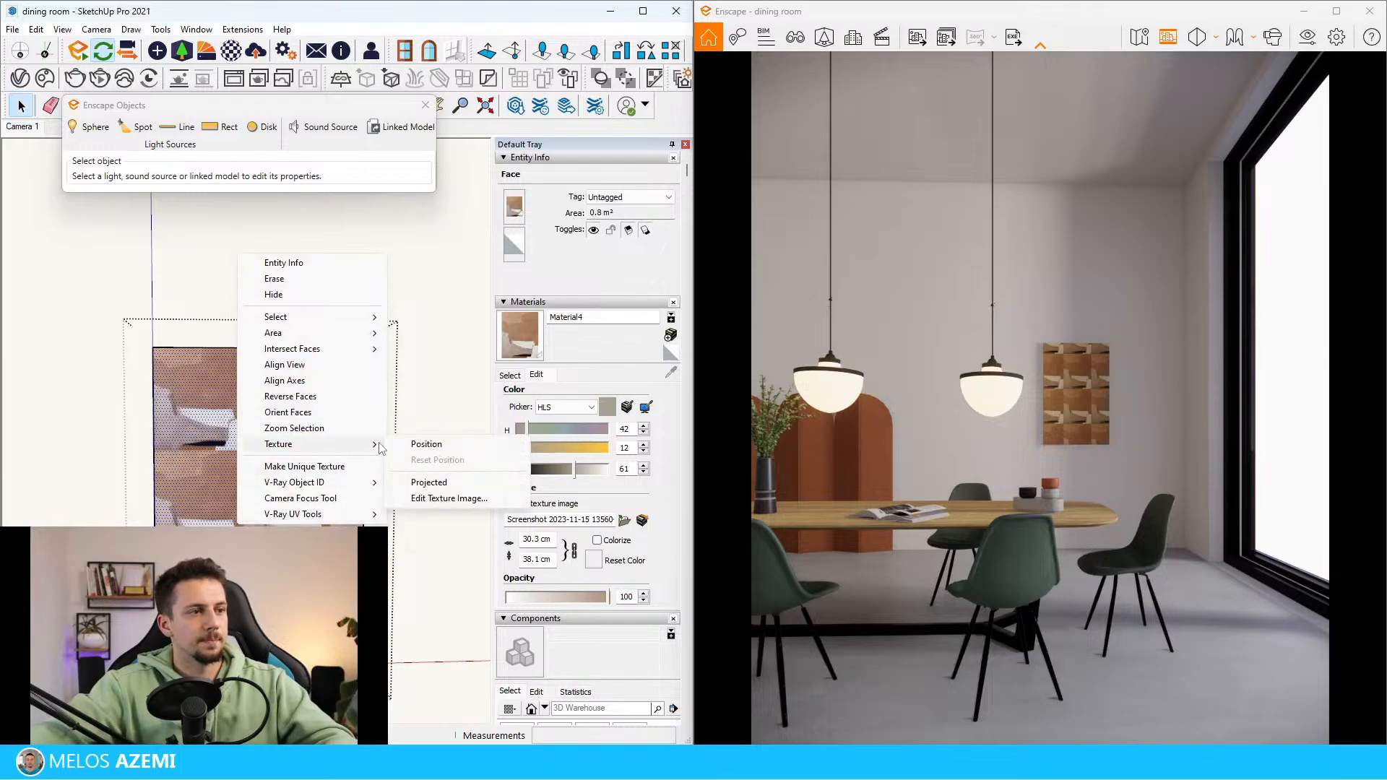
{"action": "left_click", "coordinate": [426, 444]}
{"action": "scroll", "coordinate": [377, 512], "scroll_direction": "up", "scroll_amount": 5}
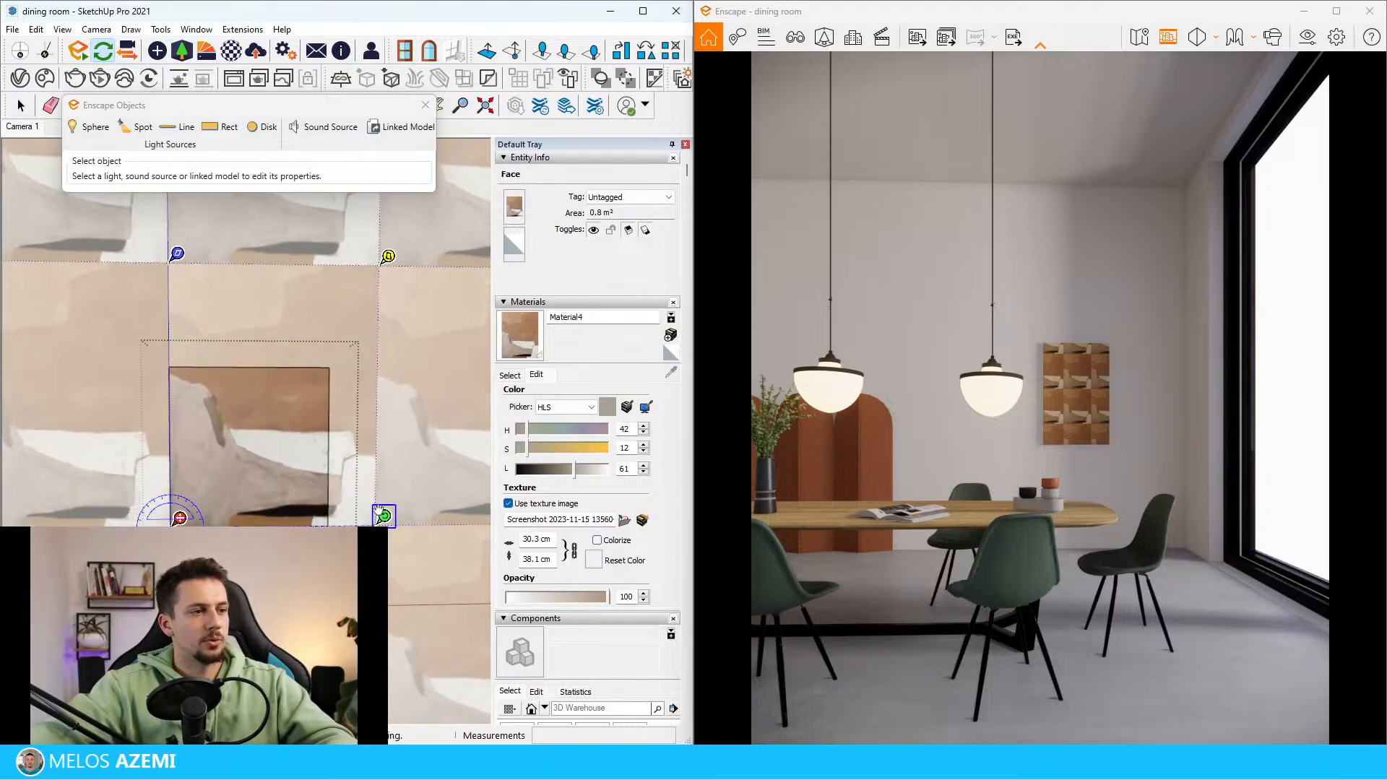
{"action": "left_click_drag", "start_coordinate": [378, 511], "coordinate": [390, 599]}
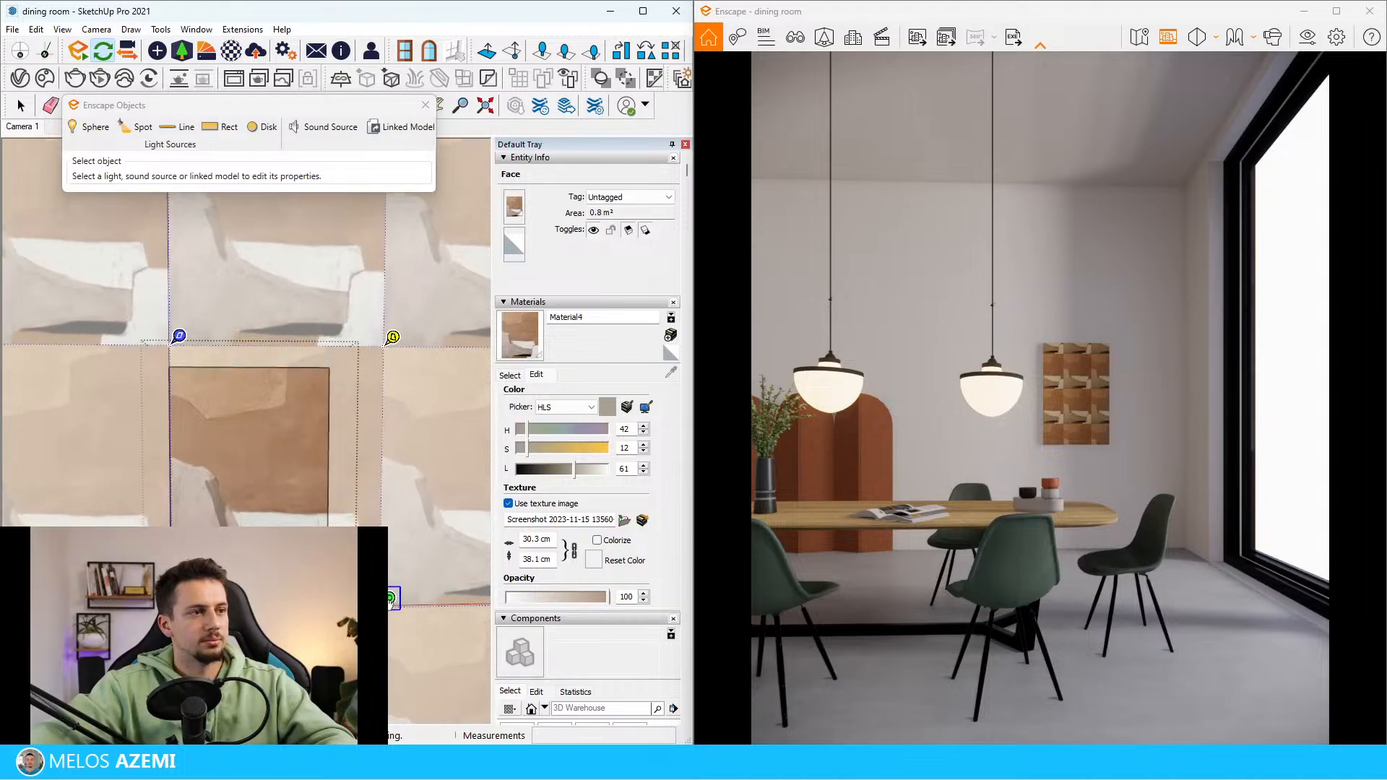
{"action": "scroll", "coordinate": [129, 390], "scroll_direction": "down", "scroll_amount": 3}
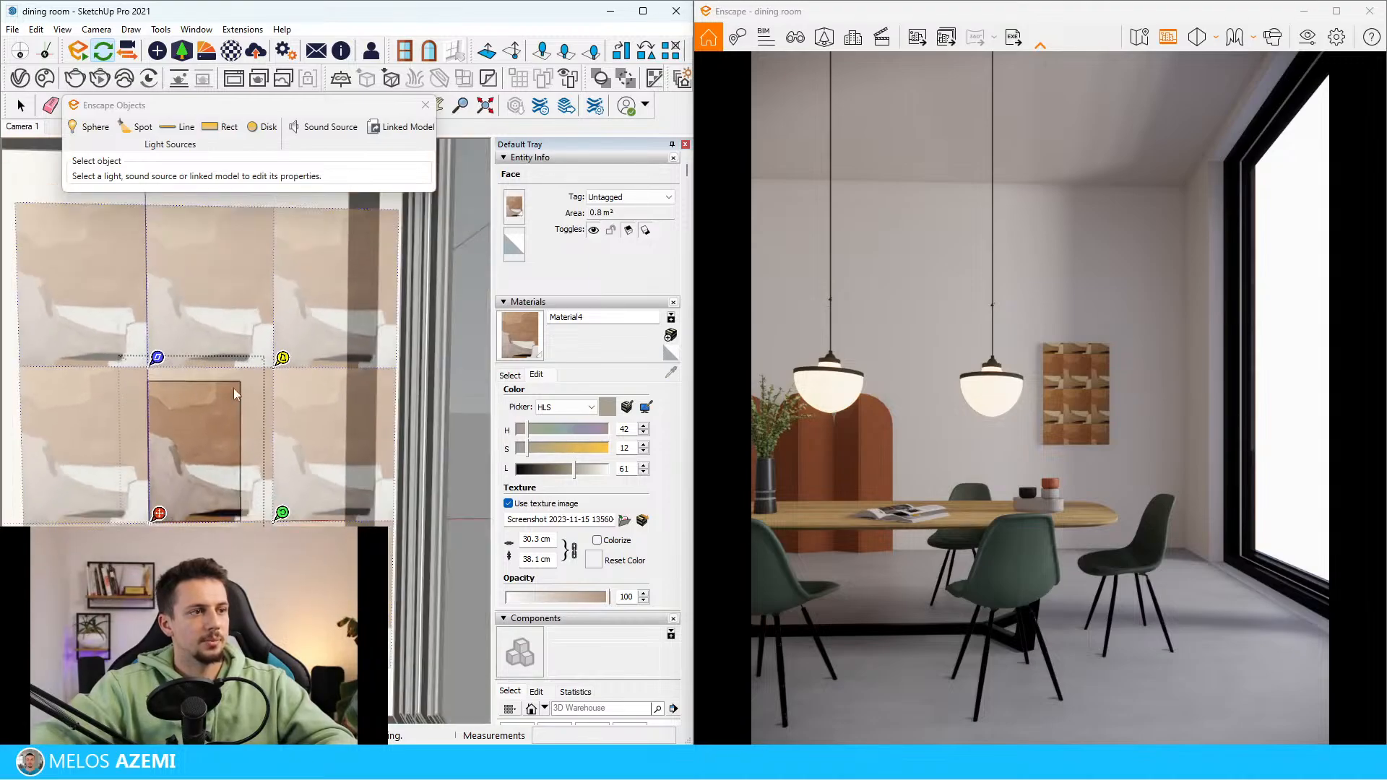
{"action": "left_click", "coordinate": [432, 398]}
Widen the picture panel by pulling its right side face outward about 26 cm to reveal more of the artwork
{"action": "scroll", "coordinate": [156, 396], "scroll_direction": "up", "scroll_amount": 4}
{"action": "middle_click_drag", "start_coordinate": [157, 396], "coordinate": [59, 431]}
{"action": "mouse_move", "coordinate": [347, 474]}
{"action": "middle_mouse_down"}
{"action": "mouse_move", "coordinate": [254, 453]}
{"action": "mouse_move", "coordinate": [307, 468]}
{"action": "mouse_move", "coordinate": [250, 476]}
{"action": "middle_mouse_up"}
{"action": "left_click", "coordinate": [239, 470]}
{"action": "left_click", "coordinate": [248, 488]}
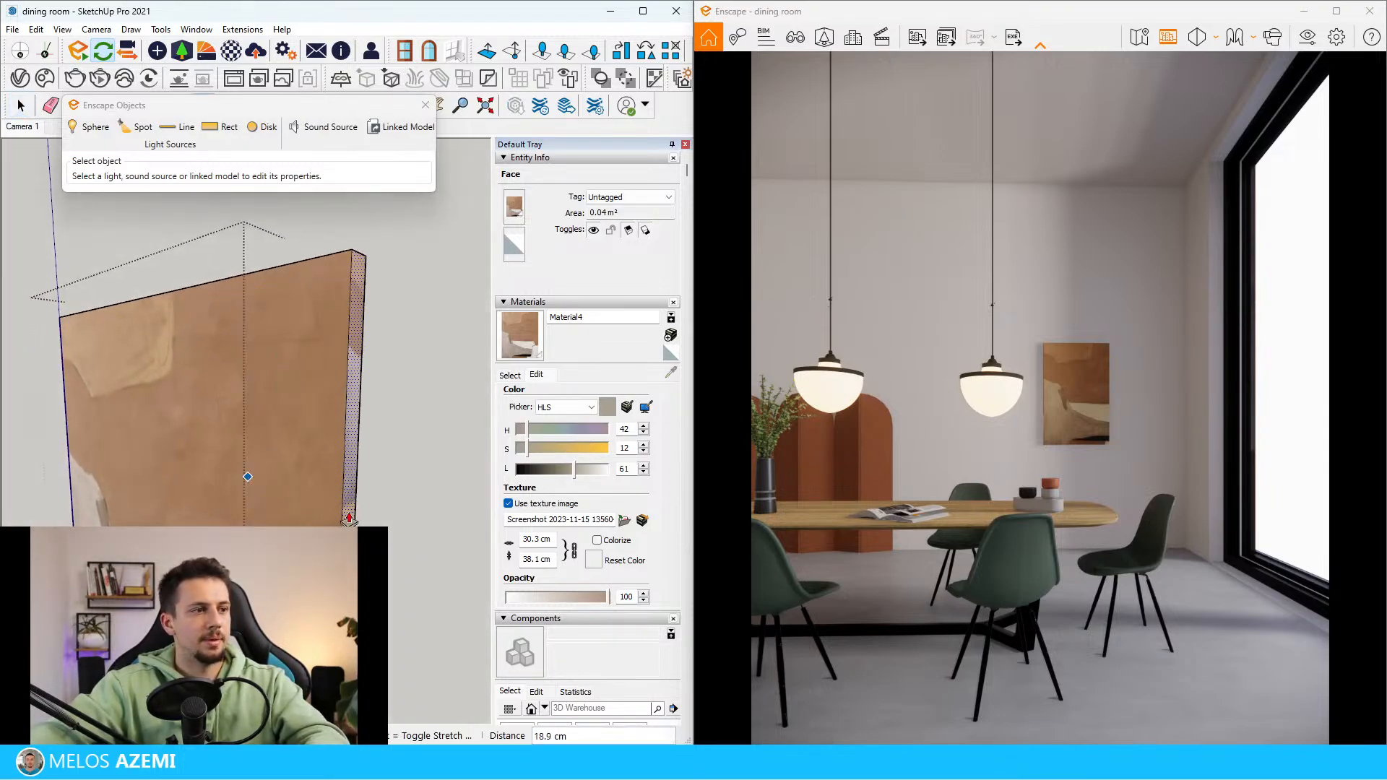
{"action": "middle_click_drag", "start_coordinate": [355, 432], "coordinate": [405, 443]}
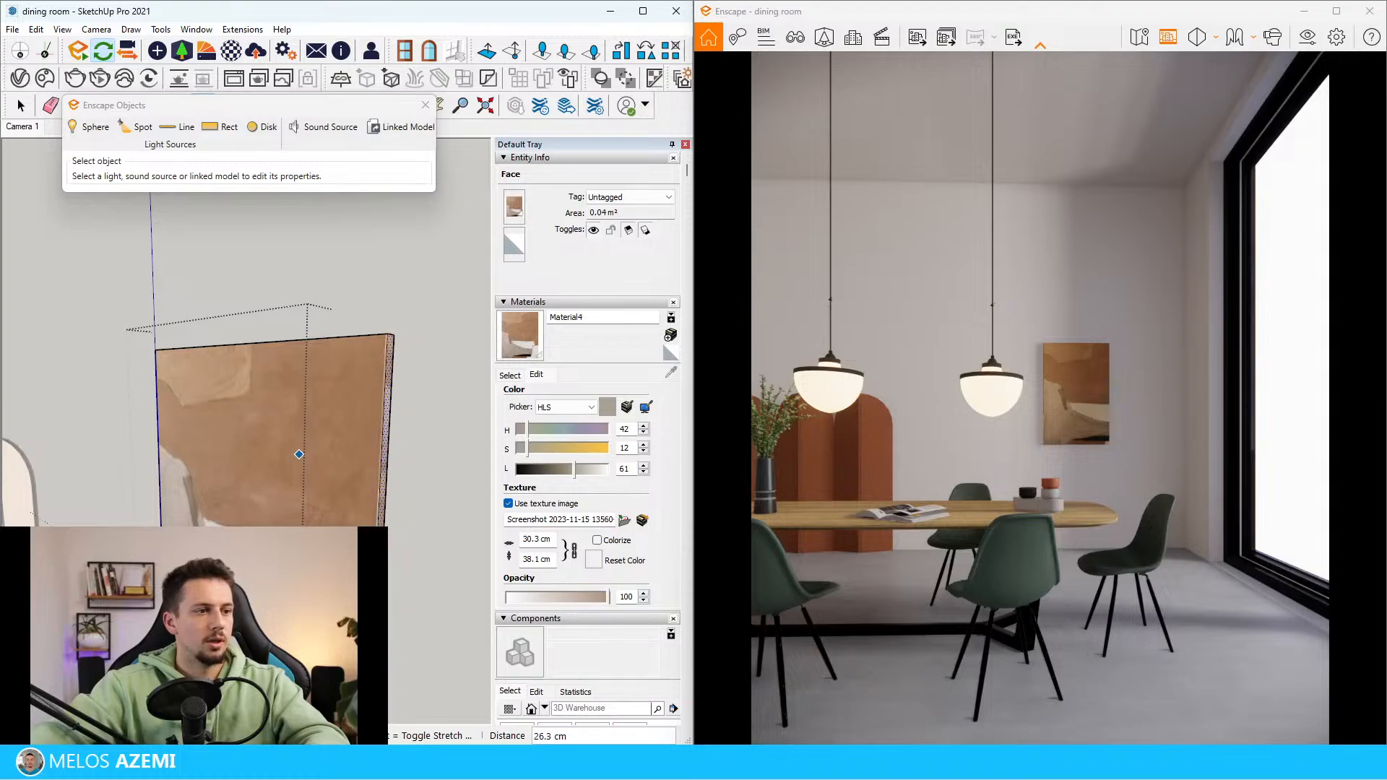
{"action": "left_click", "coordinate": [375, 397]}
Extend the picture panel upward by pulling its top face about 10.7 cm
{"action": "scroll", "coordinate": [373, 396], "scroll_direction": "up", "scroll_amount": 2}
{"action": "key", "text": "space"}
{"action": "mouse_move", "coordinate": [373, 396]}
{"action": "middle_mouse_down"}
{"action": "mouse_move", "coordinate": [395, 349]}
{"action": "mouse_move", "coordinate": [319, 291]}
{"action": "mouse_move", "coordinate": [441, 299]}
{"action": "middle_mouse_up"}
{"action": "key", "text": "p"}
{"action": "left_click", "coordinate": [398, 350]}
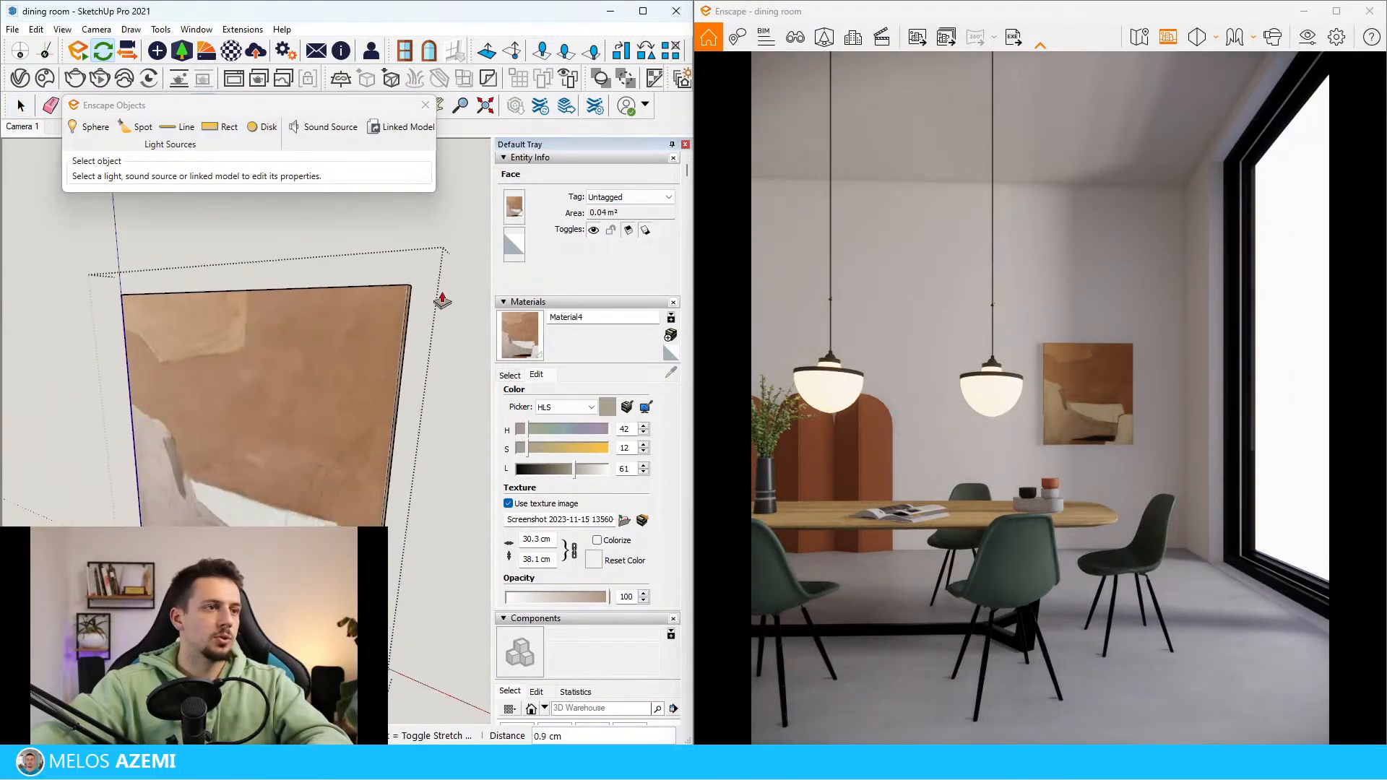
{"action": "left_click", "coordinate": [443, 249]}
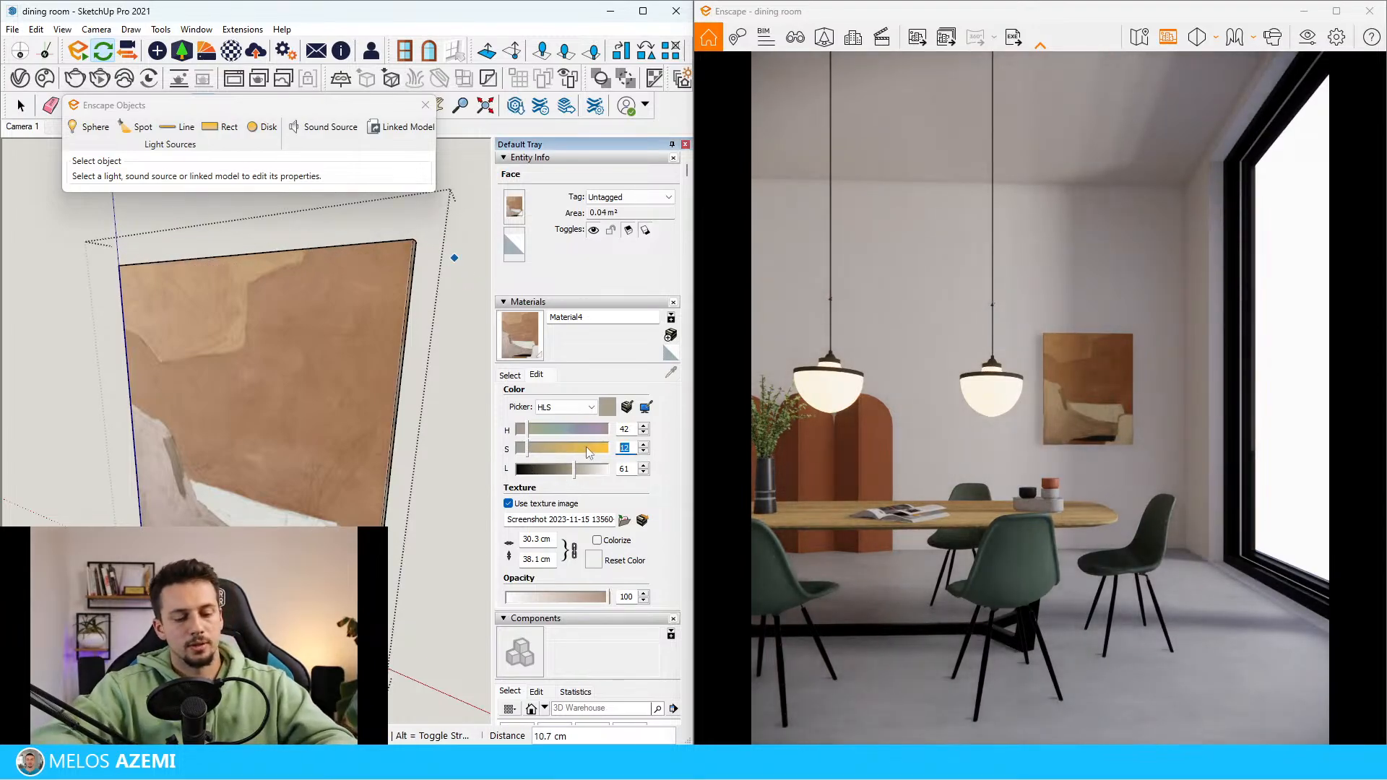
Mute the artwork material by setting its saturation to 4 and lightness to 71, and leave the panel's group
{"action": "type", "text": "4"}
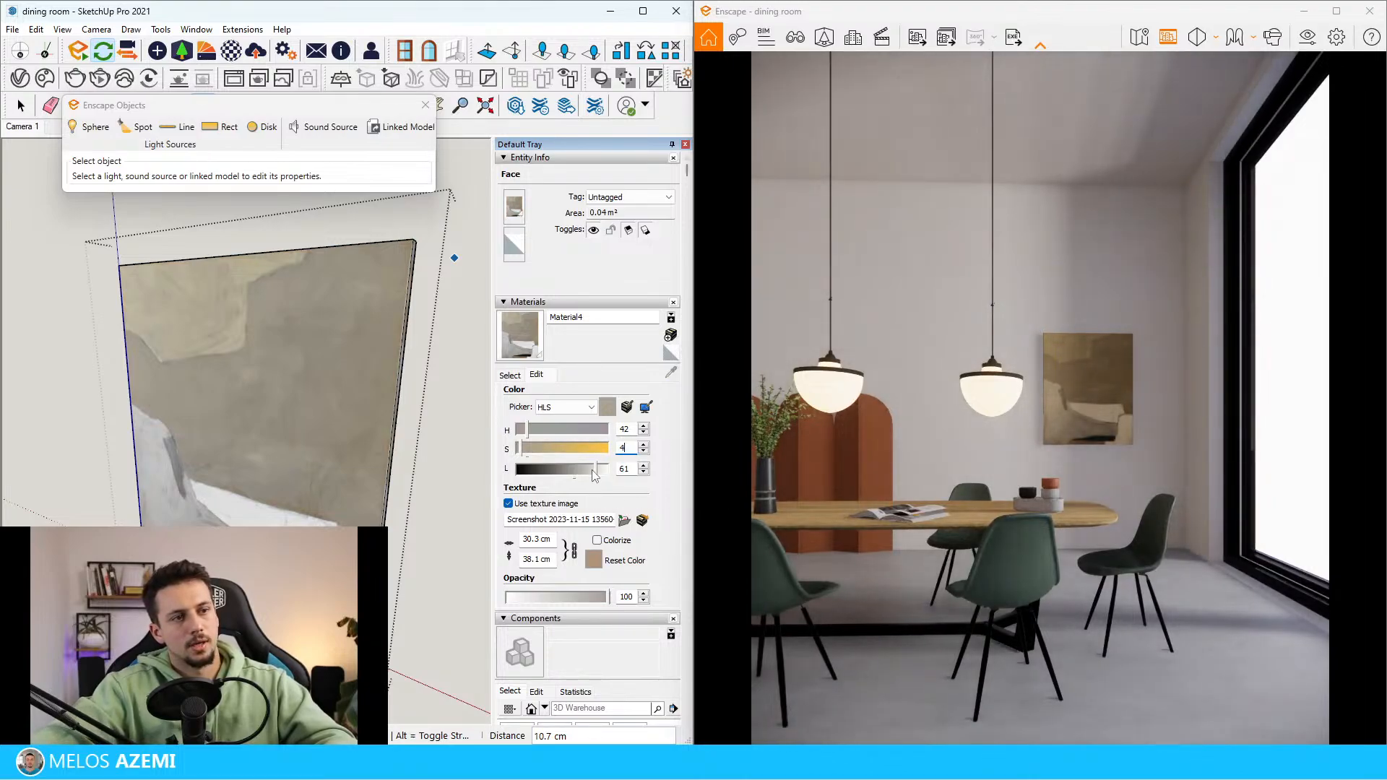
{"action": "left_click", "coordinate": [592, 469]}
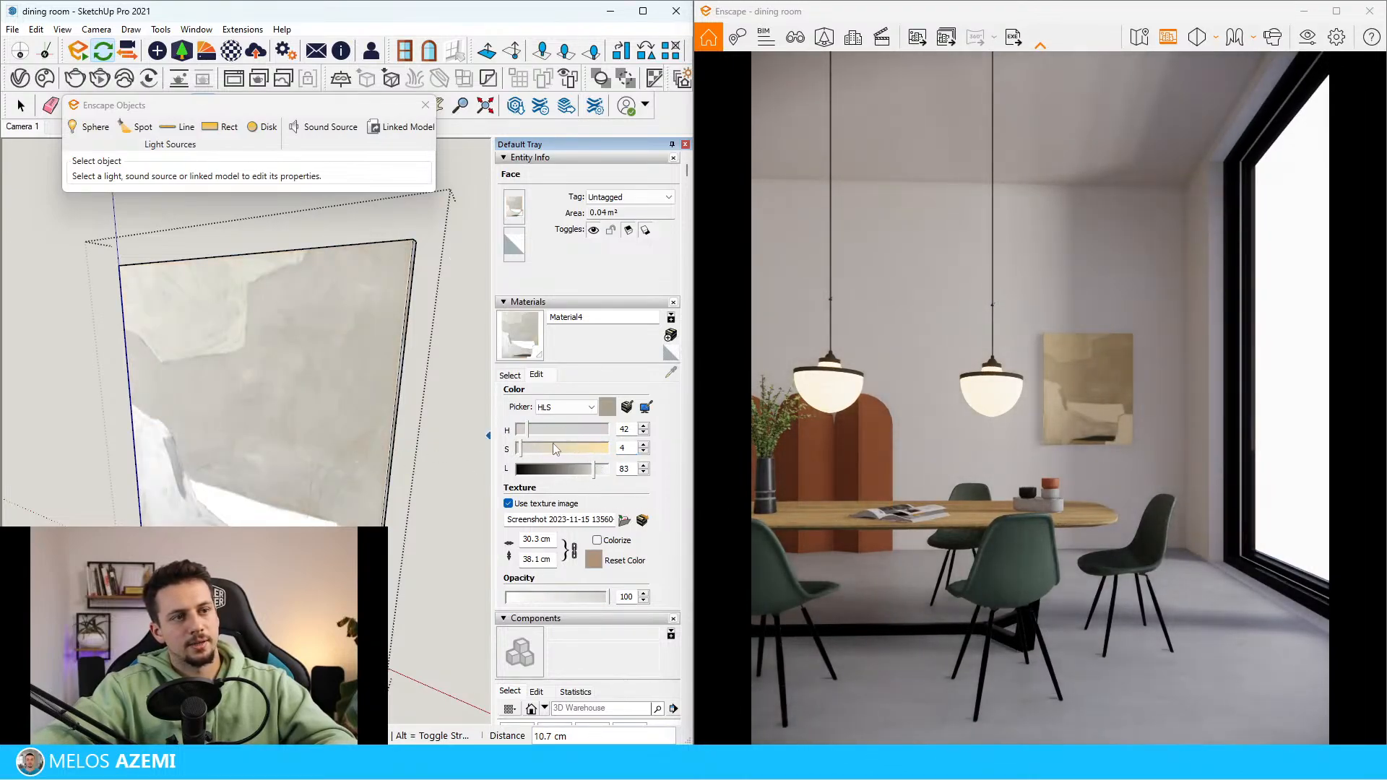
{"action": "left_click", "coordinate": [579, 469]}
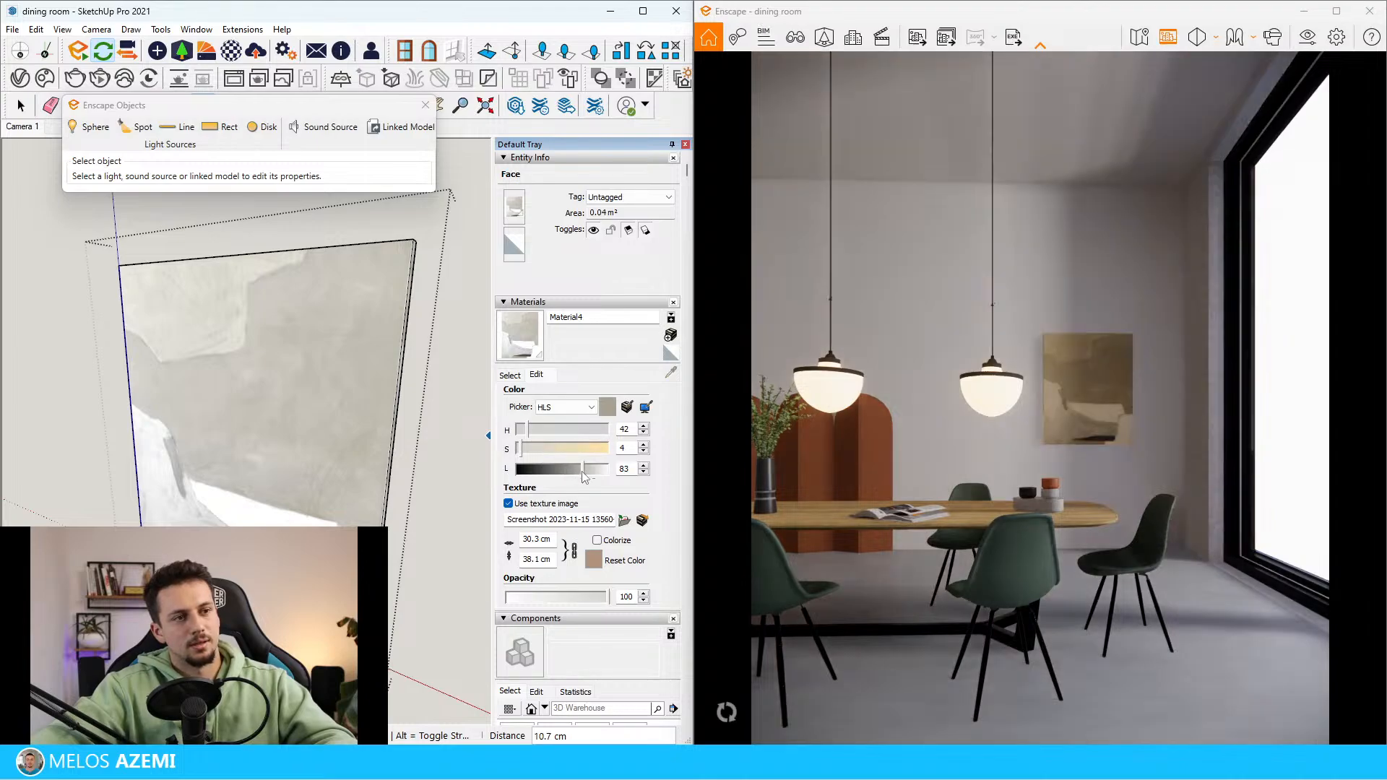
{"action": "middle_click_drag", "start_coordinate": [261, 449], "coordinate": [393, 369]}
{"action": "scroll", "coordinate": [385, 383], "scroll_direction": "down", "scroll_amount": 12}
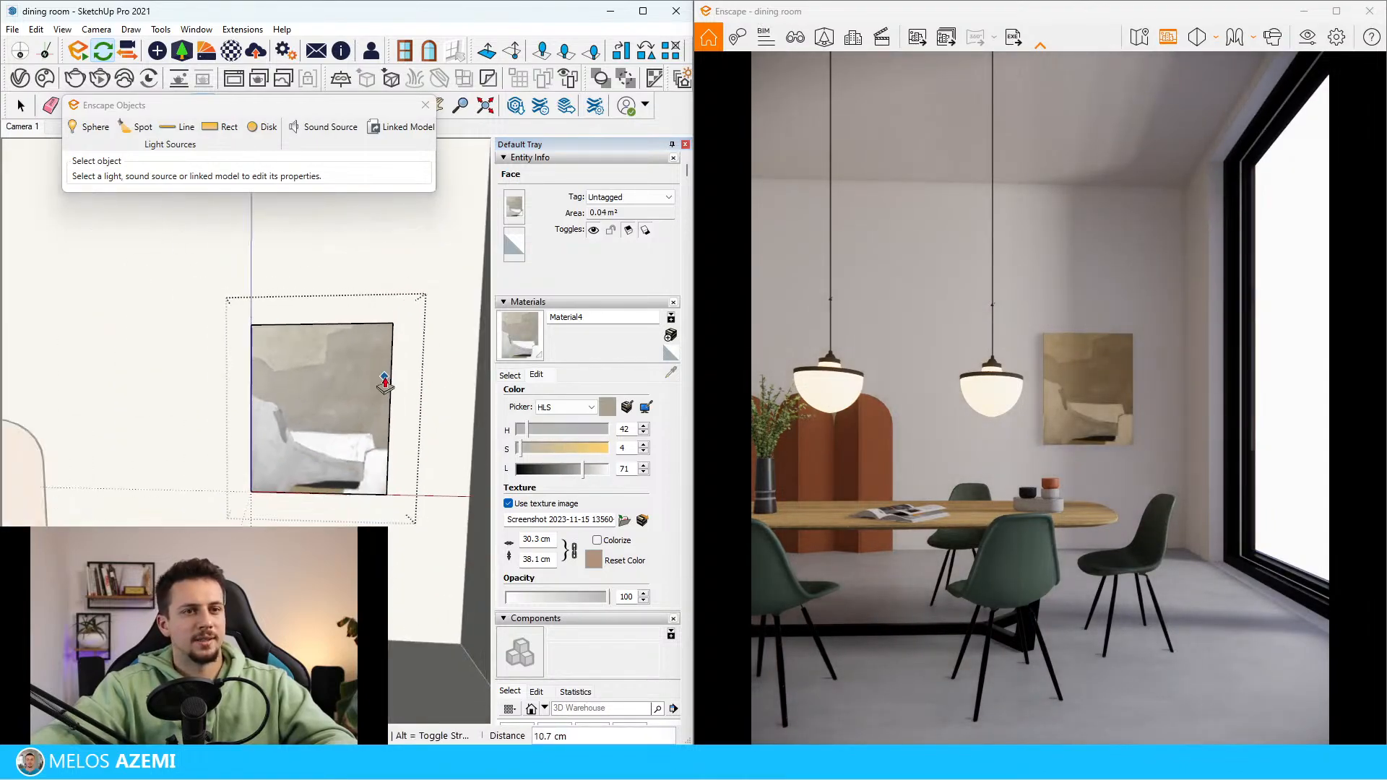
{"action": "key", "text": "space"}
{"action": "scroll", "coordinate": [309, 449], "scroll_direction": "down", "scroll_amount": 7}
{"action": "left_click", "coordinate": [318, 464]}
Check the picture's placement in the reference image and move the wall picture up and left, partly behind the right pendant lamp
{"action": "scroll", "coordinate": [198, 453], "scroll_direction": "up", "scroll_amount": 9}
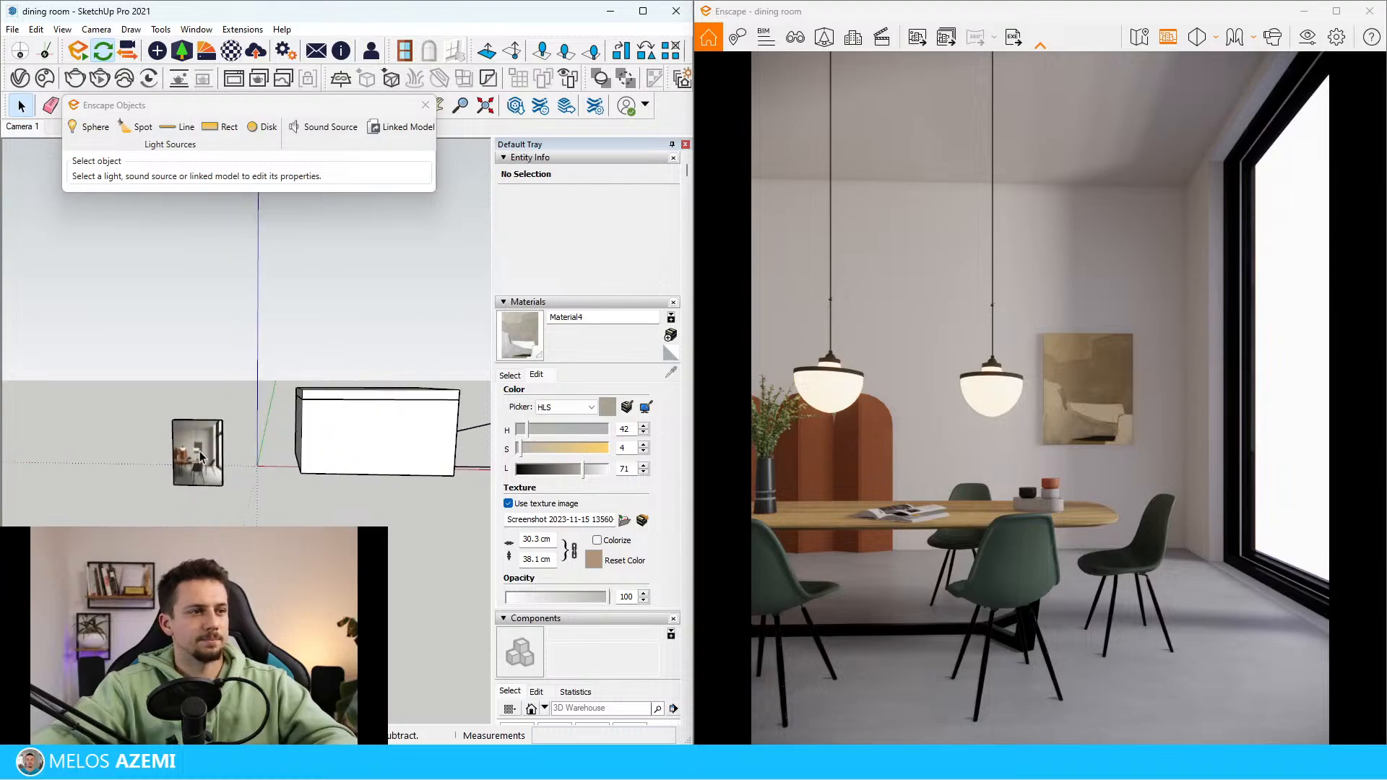
{"action": "scroll", "coordinate": [198, 453], "scroll_direction": "down", "scroll_amount": 6}
{"action": "scroll", "coordinate": [367, 410], "scroll_direction": "up", "scroll_amount": 2}
{"action": "scroll", "coordinate": [382, 402], "scroll_direction": "up", "scroll_amount": 5}
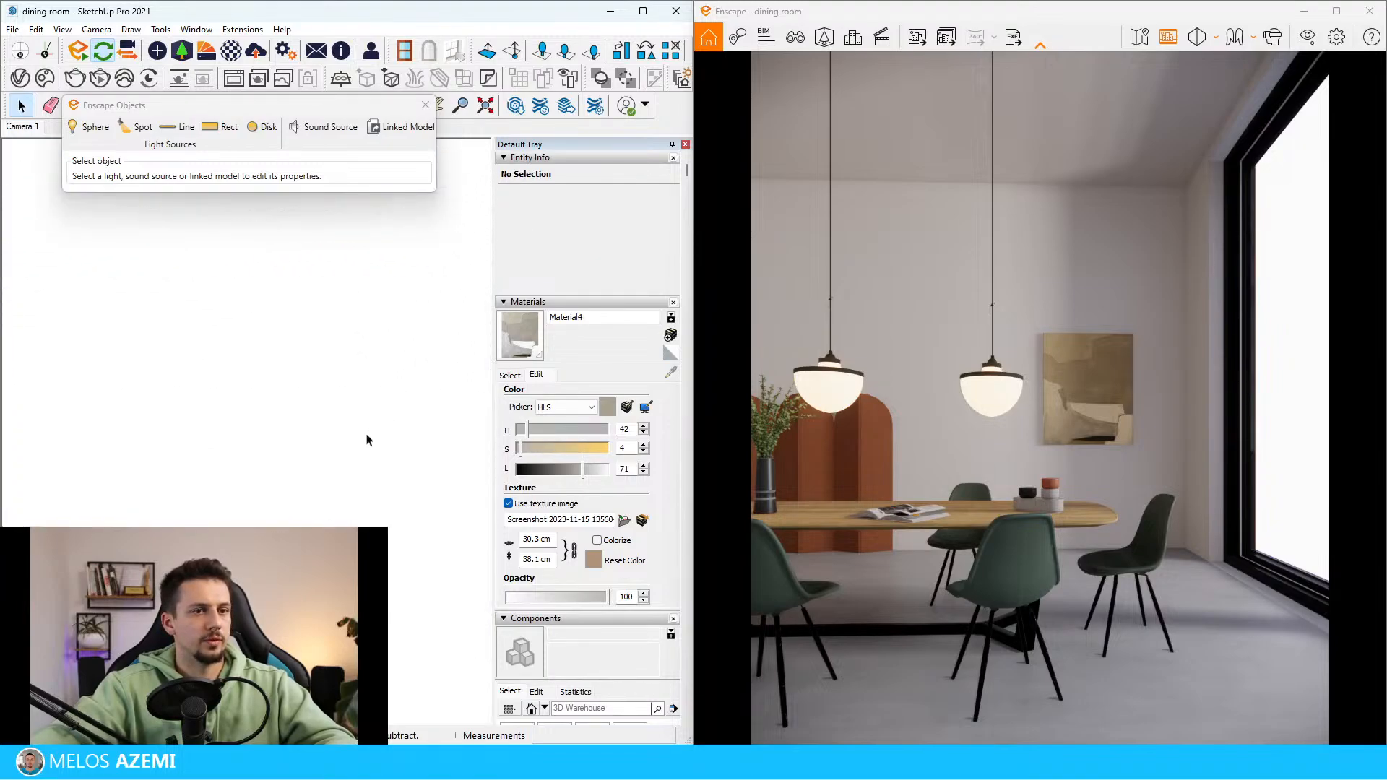
{"action": "scroll", "coordinate": [358, 438], "scroll_direction": "up", "scroll_amount": 7}
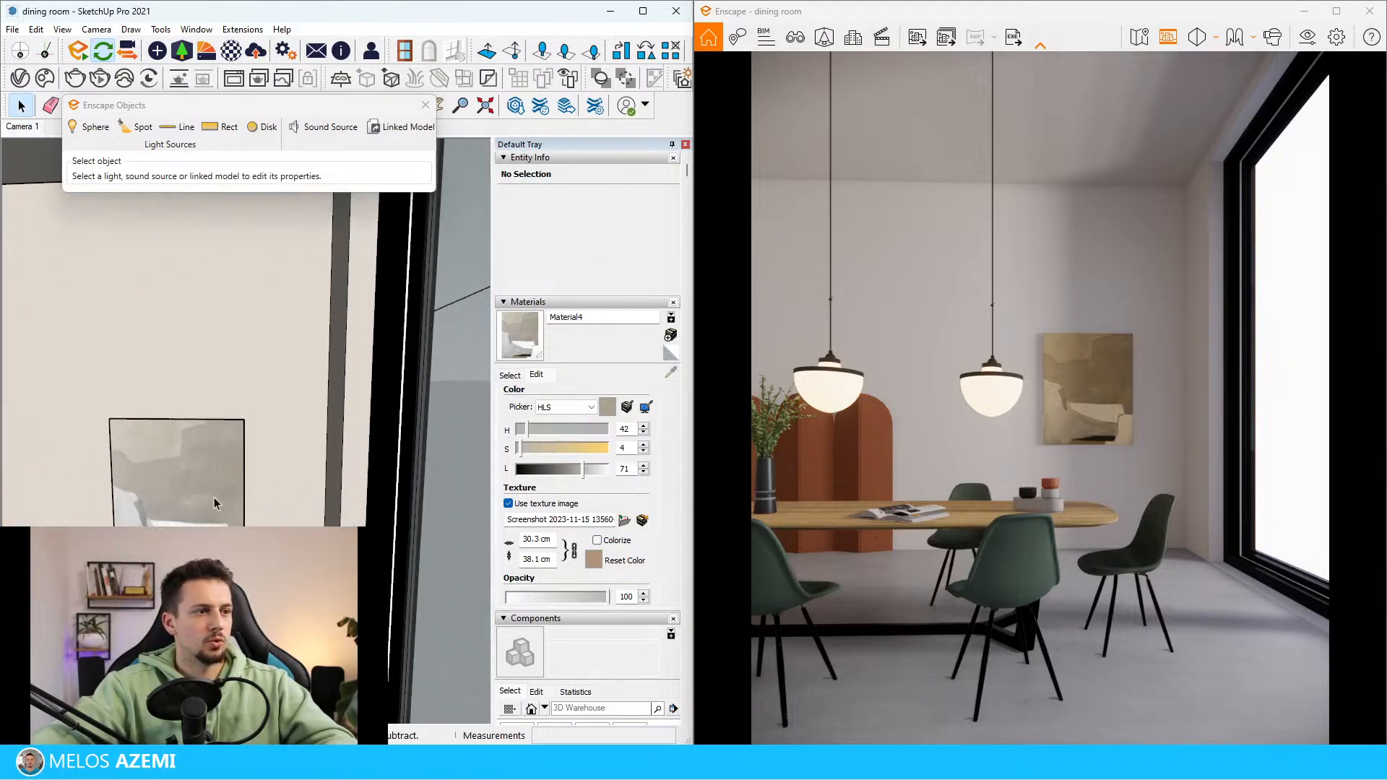
{"action": "left_click", "coordinate": [214, 498]}
{"action": "mouse_move", "coordinate": [214, 497]}
{"action": "middle_mouse_down"}
{"action": "mouse_move", "coordinate": [188, 410]}
{"action": "mouse_move", "coordinate": [280, 467]}
{"action": "mouse_move", "coordinate": [288, 518]}
{"action": "mouse_move", "coordinate": [263, 322]}
{"action": "mouse_move", "coordinate": [99, 402]}
{"action": "mouse_move", "coordinate": [322, 472]}
{"action": "mouse_move", "coordinate": [157, 481]}
{"action": "mouse_move", "coordinate": [349, 432]}
{"action": "mouse_move", "coordinate": [361, 397]}
{"action": "mouse_move", "coordinate": [319, 375]}
{"action": "mouse_move", "coordinate": [337, 373]}
{"action": "mouse_move", "coordinate": [313, 419]}
{"action": "mouse_move", "coordinate": [234, 443]}
{"action": "middle_mouse_up"}
{"action": "left_click", "coordinate": [298, 544]}
{"action": "left_click", "coordinate": [239, 507]}
Compare the chairs' green tone in the reference image with the chairs in the dining room model
{"action": "scroll", "coordinate": [363, 397], "scroll_direction": "down", "scroll_amount": 10}
{"action": "scroll", "coordinate": [336, 373], "scroll_direction": "up", "scroll_amount": 3}
{"action": "scroll", "coordinate": [197, 428], "scroll_direction": "up", "scroll_amount": 10}
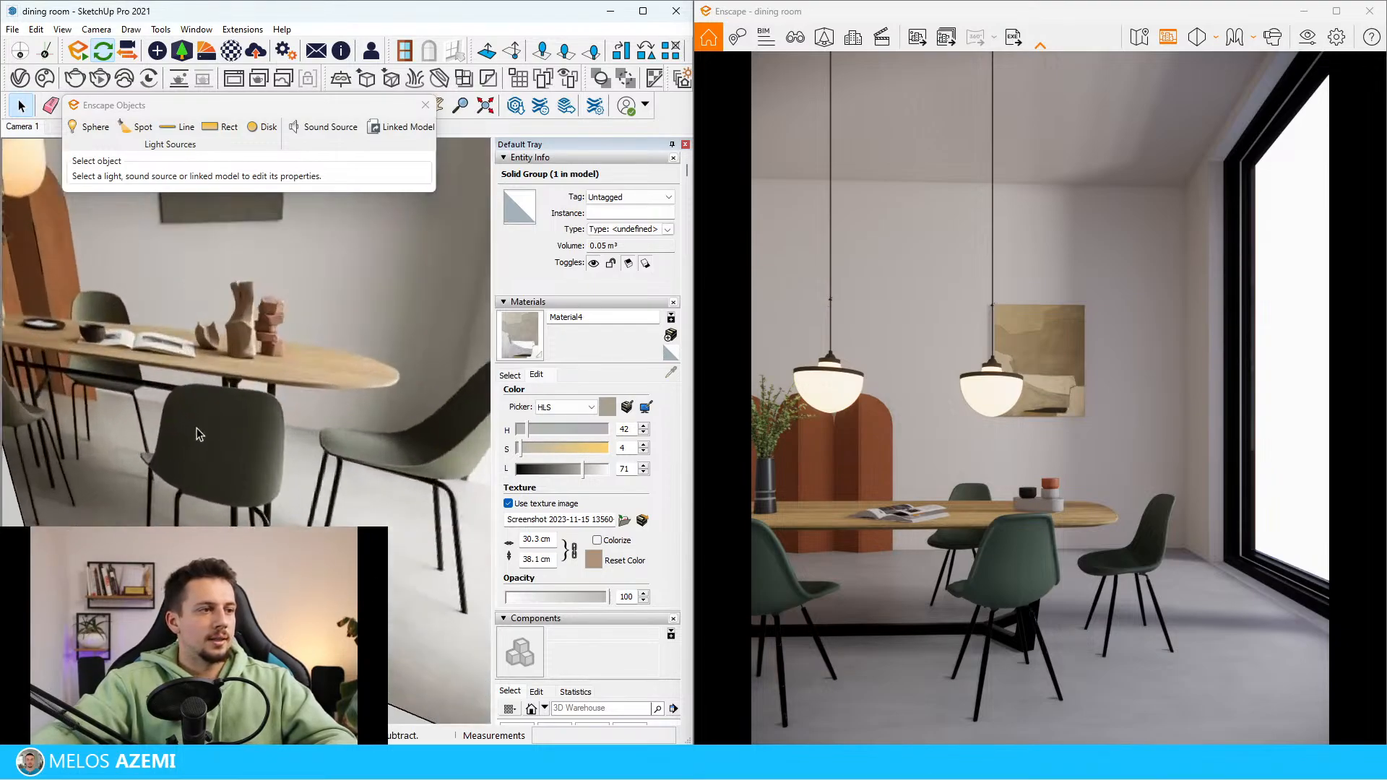
{"action": "scroll", "coordinate": [276, 424], "scroll_direction": "down", "scroll_amount": 3}
{"action": "scroll", "coordinate": [305, 443], "scroll_direction": "up", "scroll_amount": 4}
{"action": "scroll", "coordinate": [83, 434], "scroll_direction": "down", "scroll_amount": 12}
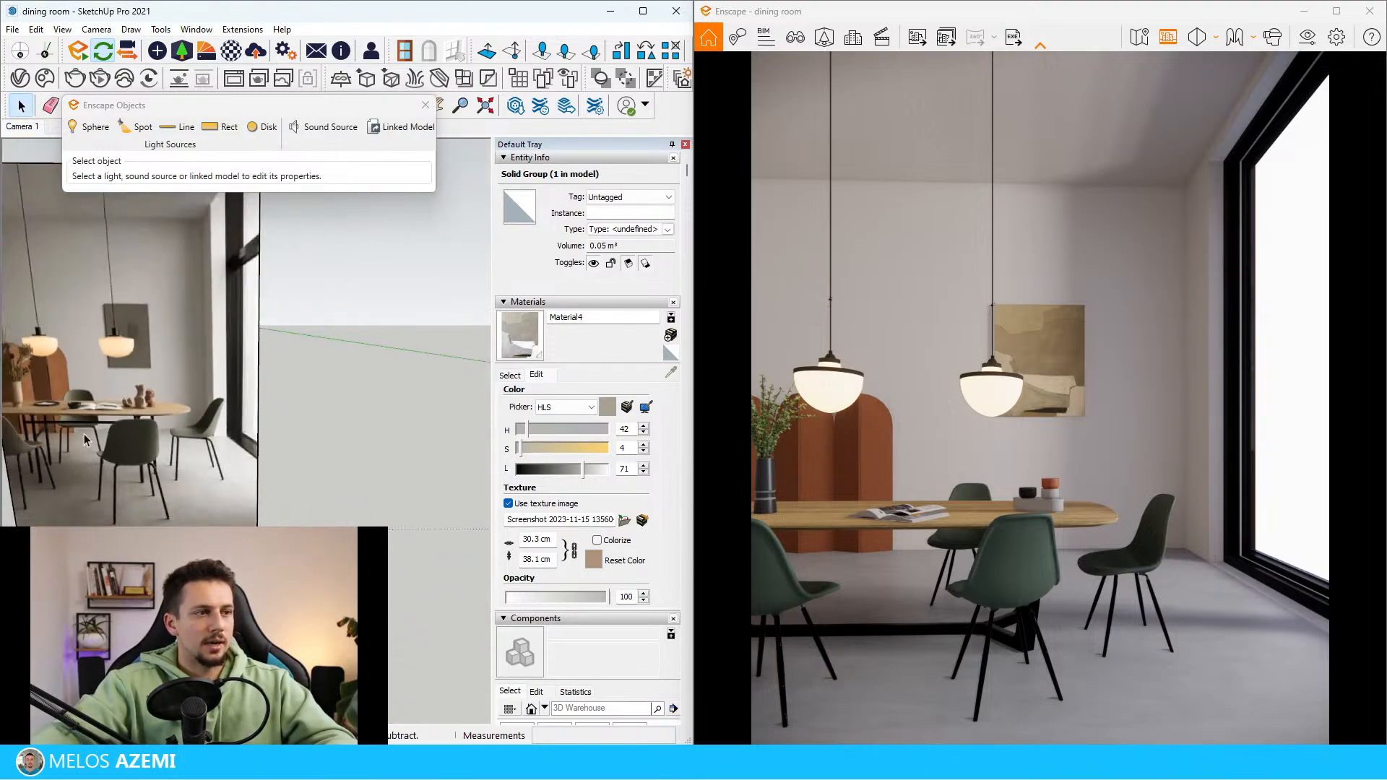
{"action": "scroll", "coordinate": [173, 432], "scroll_direction": "up", "scroll_amount": 4}
{"action": "scroll", "coordinate": [153, 439], "scroll_direction": "up", "scroll_amount": 10}
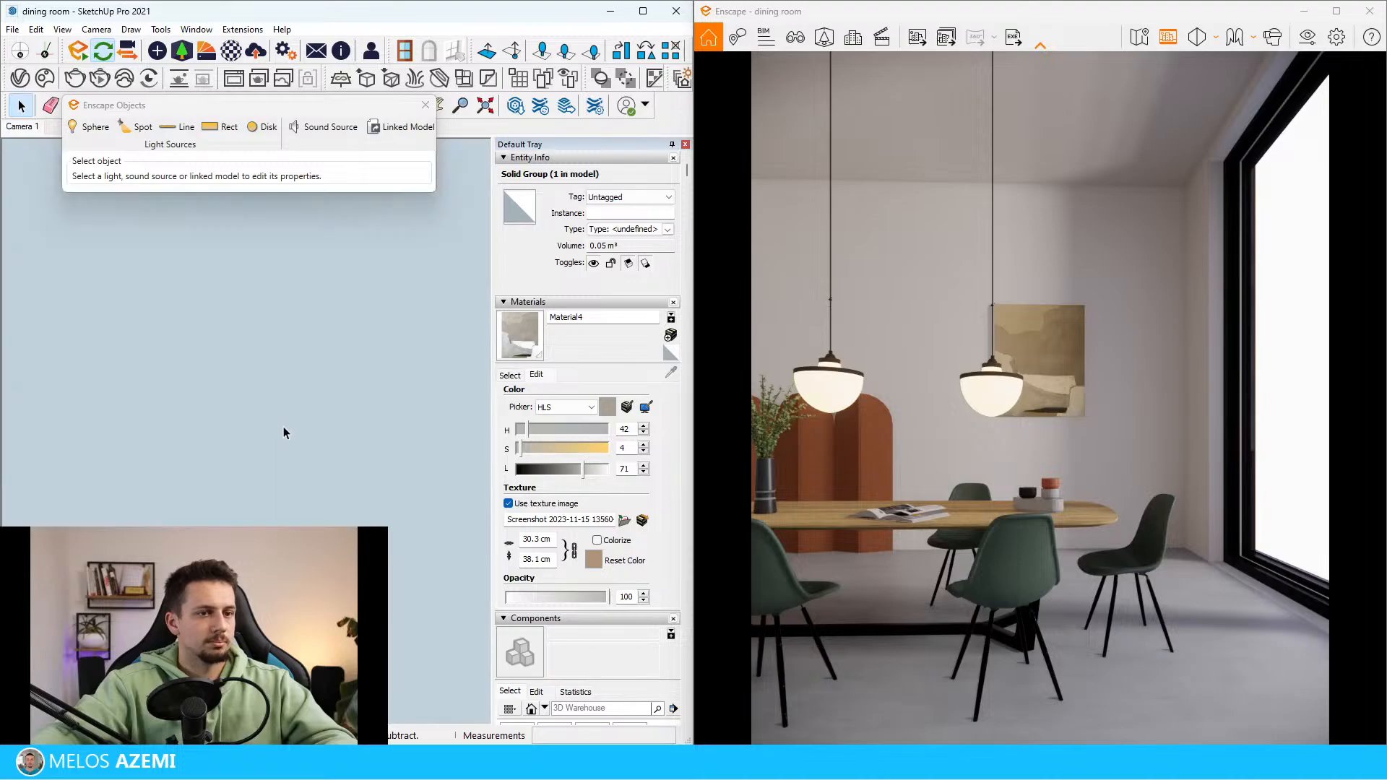
{"action": "scroll", "coordinate": [237, 435], "scroll_direction": "up", "scroll_amount": 3}
{"action": "scroll", "coordinate": [241, 458], "scroll_direction": "down", "scroll_amount": 2}
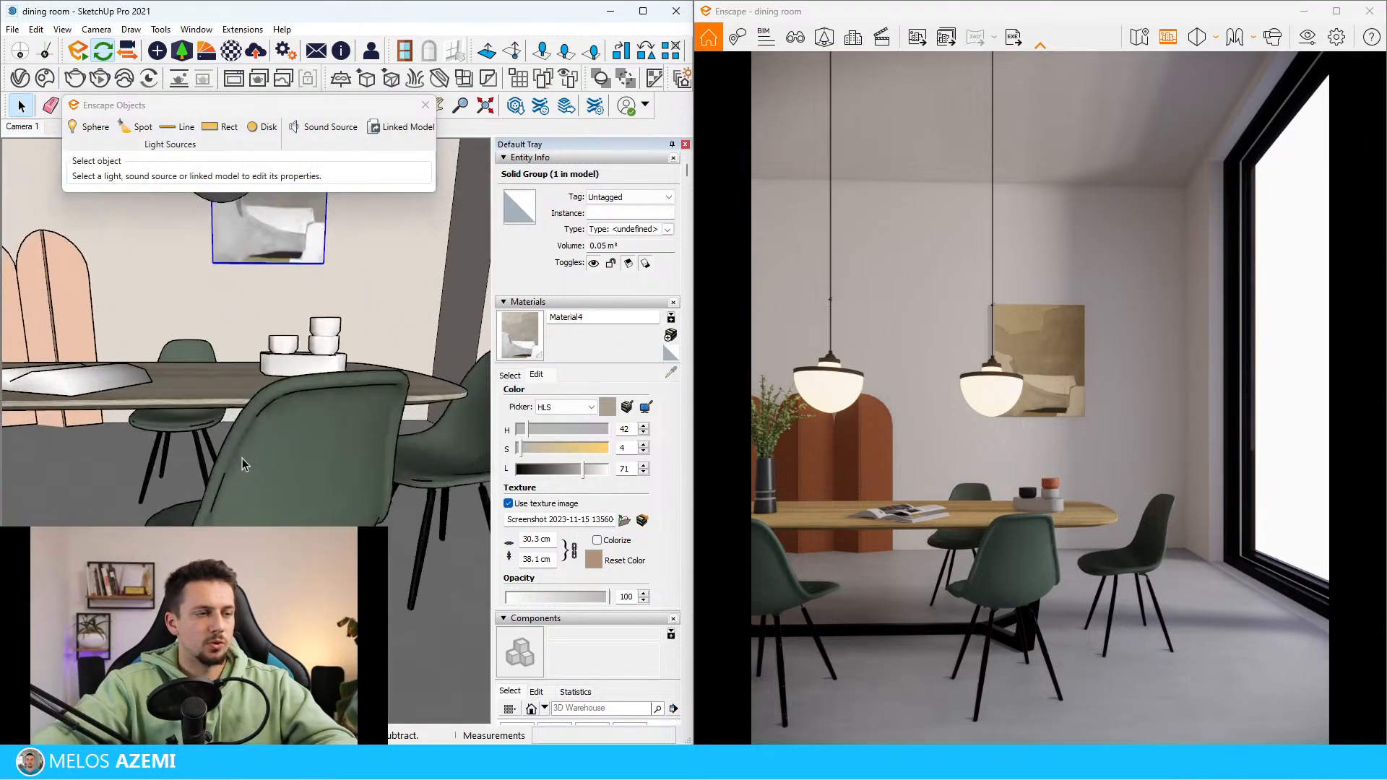
Sample the green chair material and set its hue to 83 for a more olive tone
{"action": "left_click", "coordinate": [324, 454]}
{"action": "left_click_drag", "start_coordinate": [541, 433], "coordinate": [535, 432]}
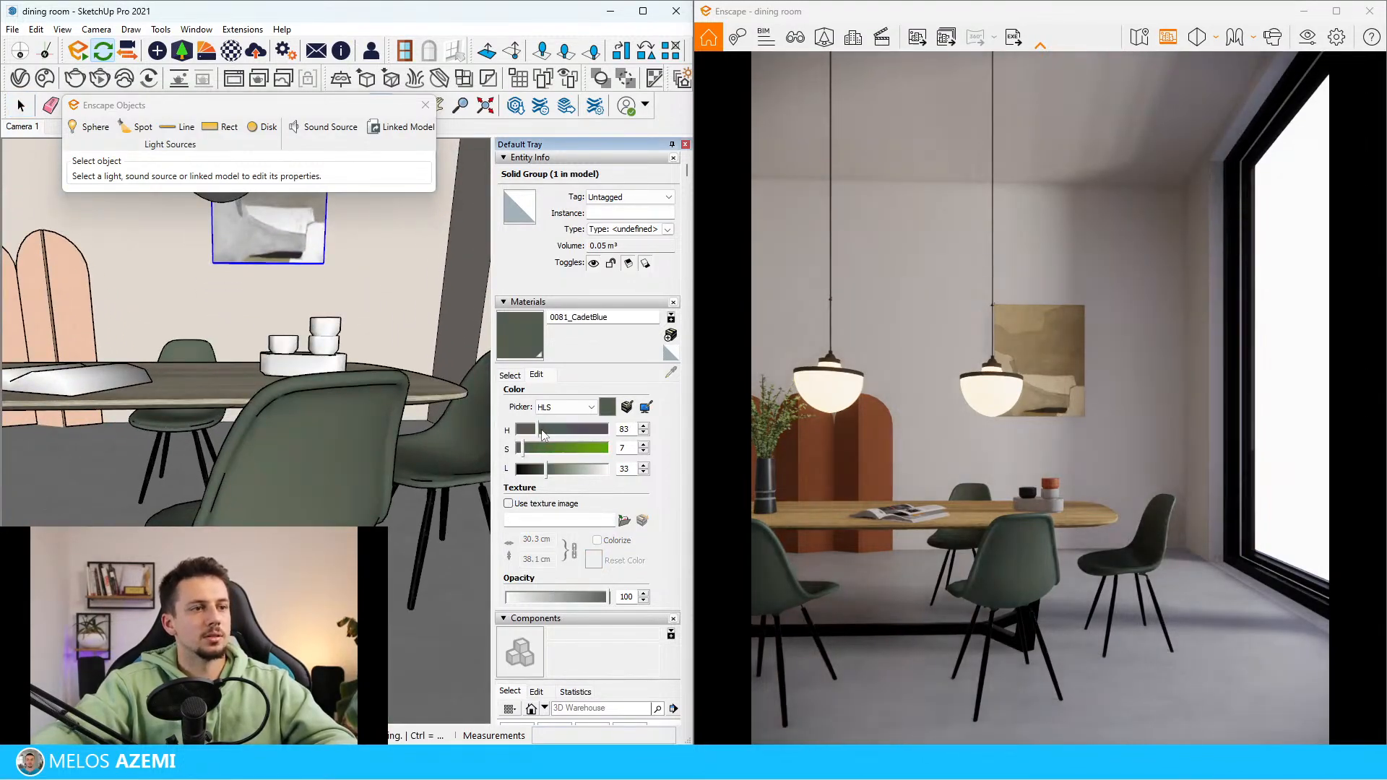
{"action": "middle_click_drag", "start_coordinate": [431, 453], "coordinate": [359, 448]}
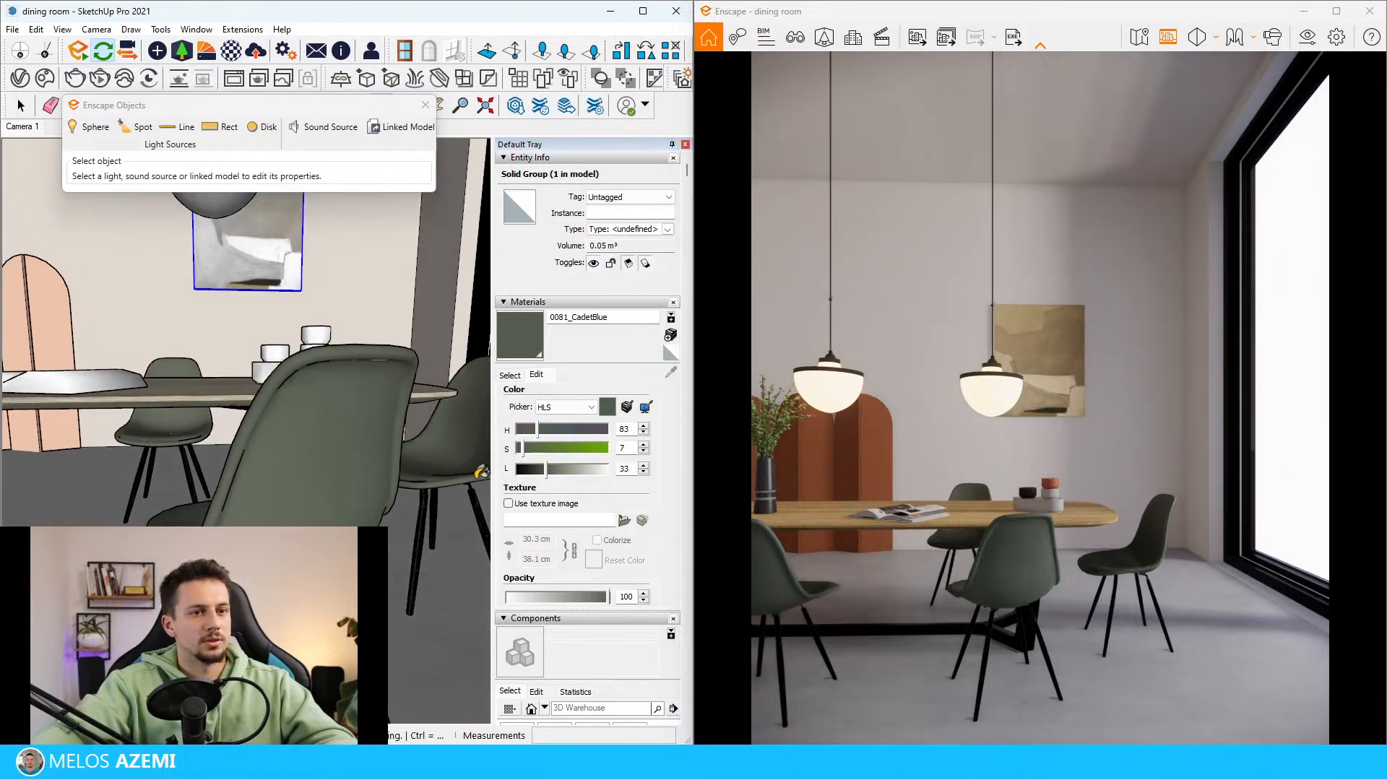
Set the green chair material's saturation to 9 and hue to 82, and its Enscape roughness to 40%
{"action": "left_click_drag", "start_coordinate": [524, 449], "coordinate": [526, 450]}
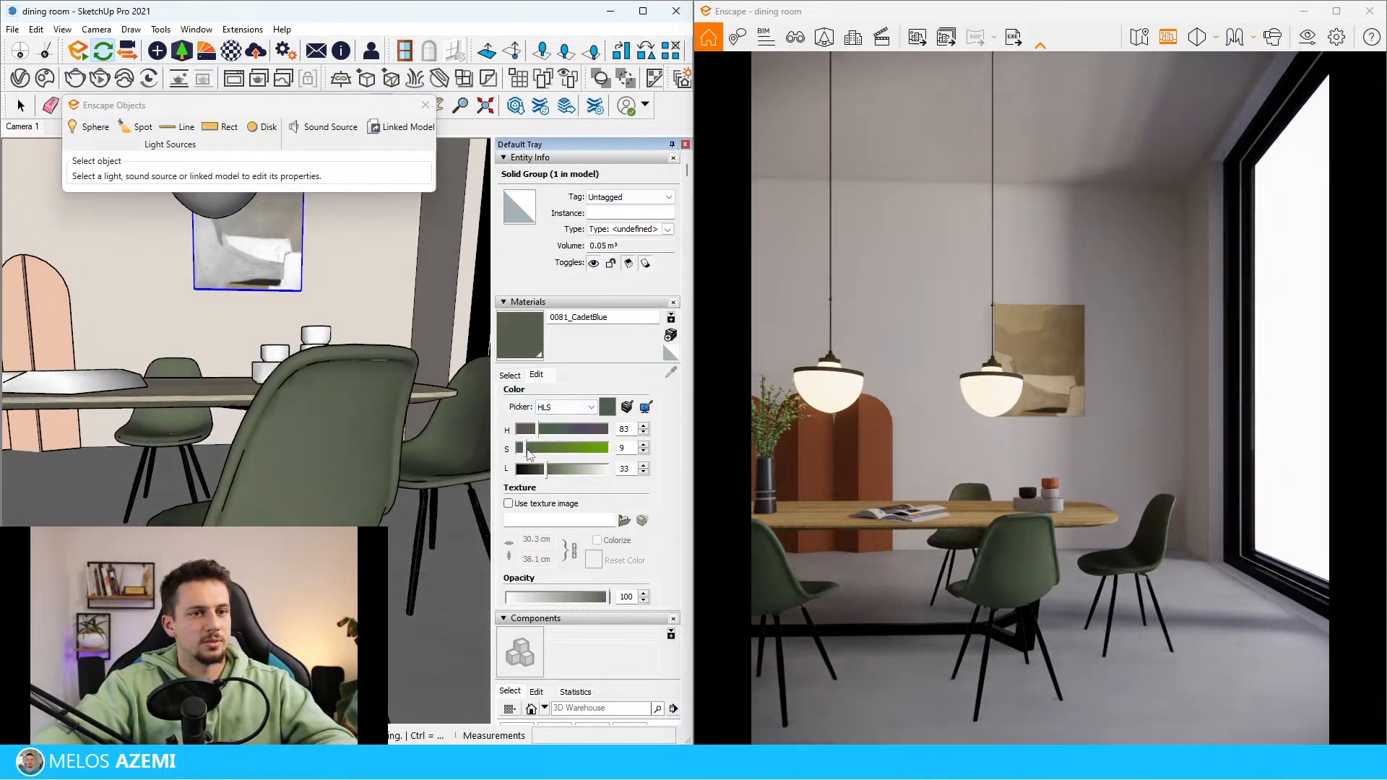
{"action": "middle_click_drag", "start_coordinate": [316, 453], "coordinate": [318, 436]}
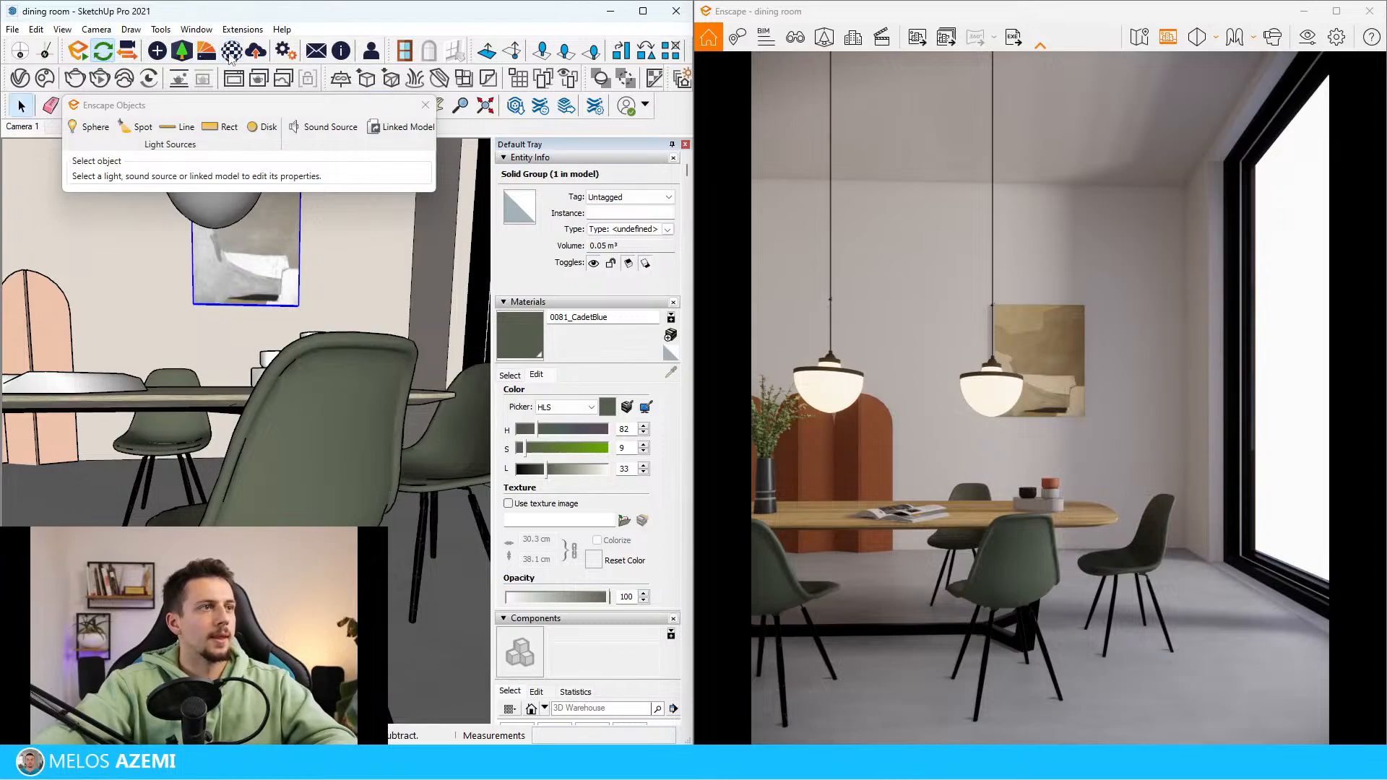
{"action": "left_click", "coordinate": [231, 54]}
{"action": "mouse_move", "coordinate": [289, 101]}
{"action": "left_mouse_down"}
{"action": "mouse_move", "coordinate": [787, 102]}
{"action": "mouse_move", "coordinate": [750, 108]}
{"action": "left_mouse_up"}
{"action": "key", "text": "b"}
{"action": "left_click", "coordinate": [327, 453], "text": "alt"}
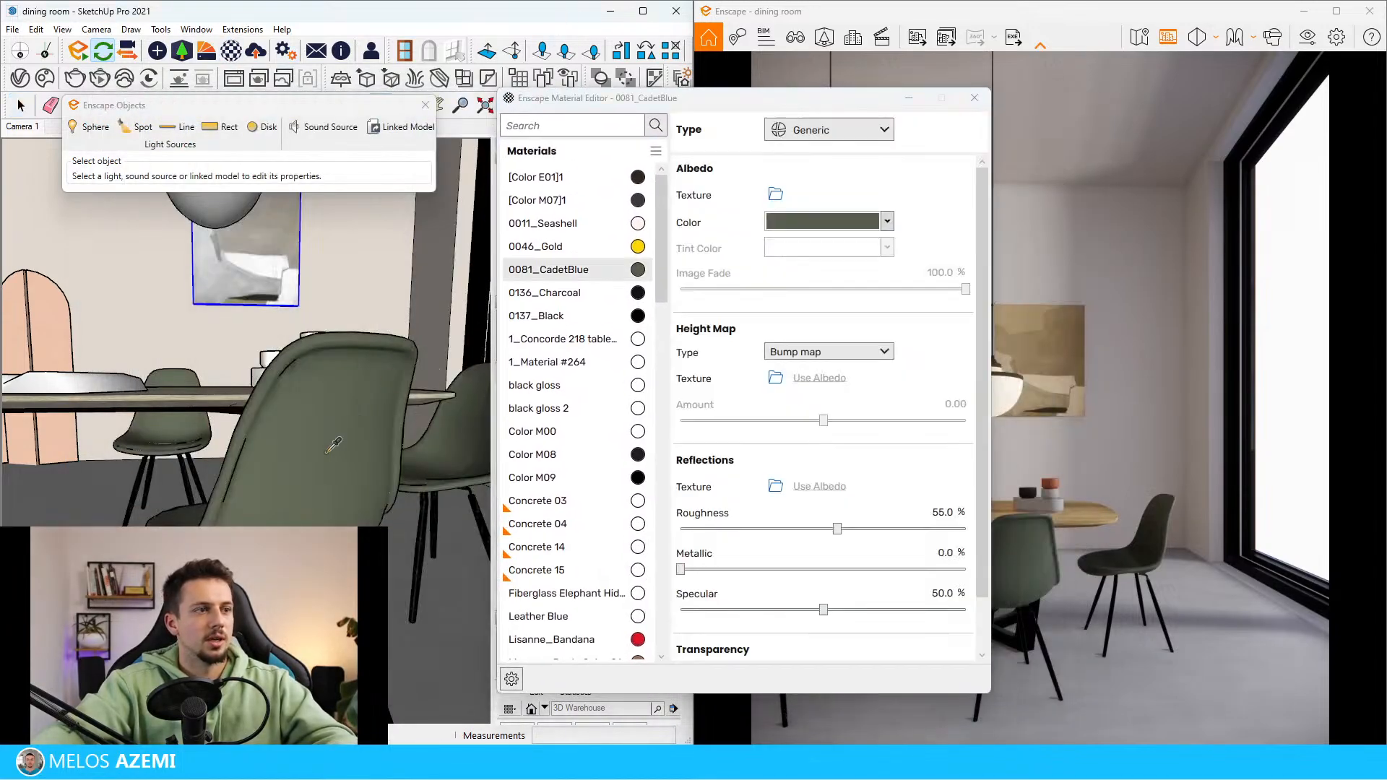
{"action": "double_click", "coordinate": [946, 511]}
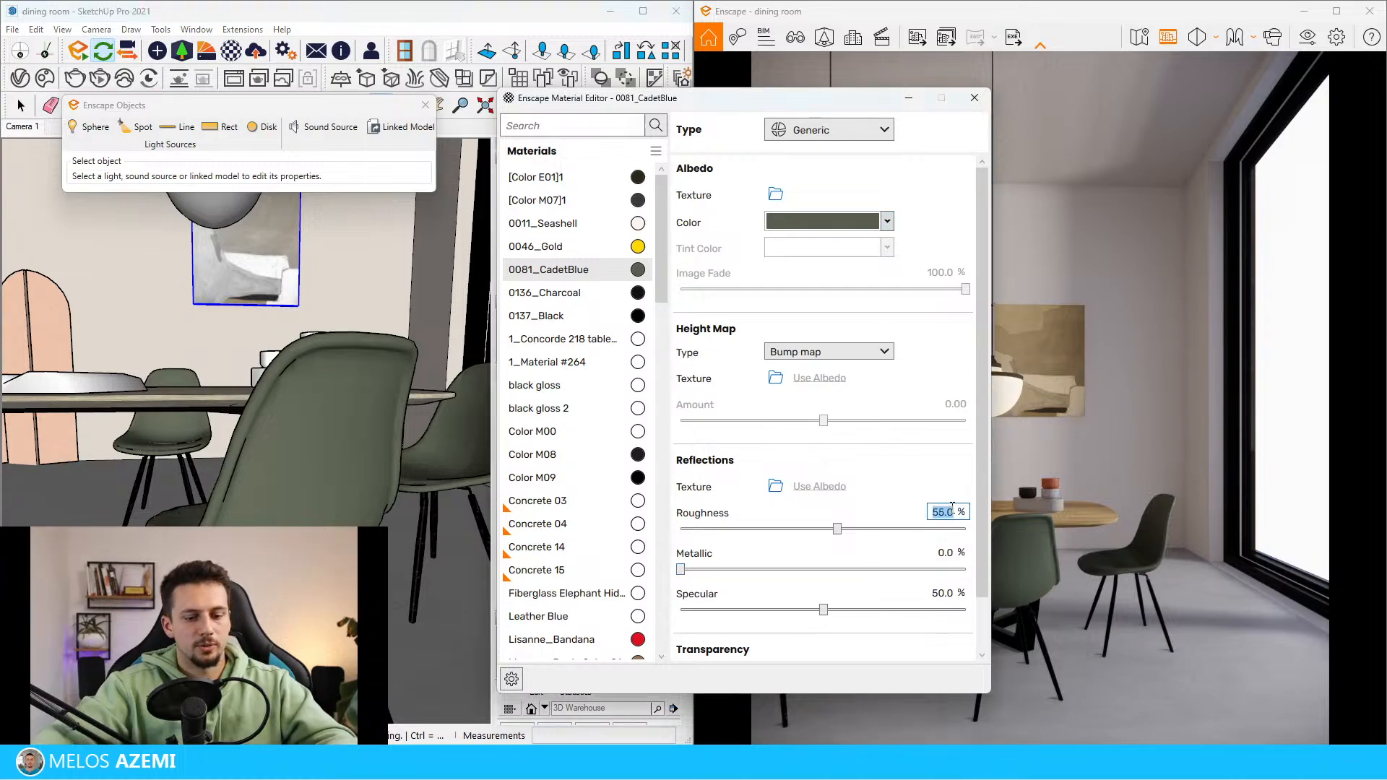
{"action": "type", "text": "40"}
{"action": "key", "text": "Return"}
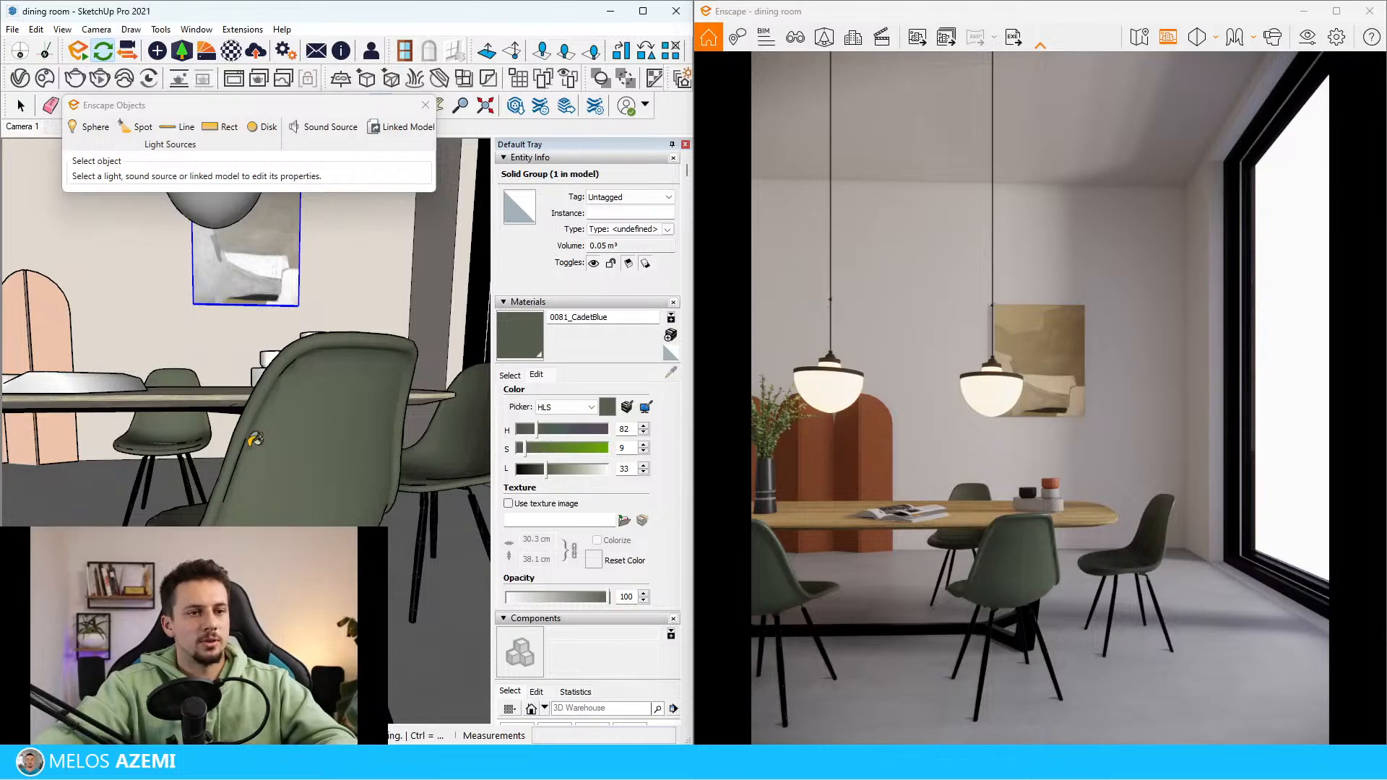
Insert the potted Kentia palm from the Enscape asset library's Vegetation category near the room corner beside the window
{"action": "mouse_move", "coordinate": [255, 438]}
{"action": "middle_mouse_down"}
{"action": "mouse_move", "coordinate": [230, 474]}
{"action": "mouse_move", "coordinate": [278, 458]}
{"action": "middle_mouse_up"}
{"action": "mouse_move", "coordinate": [340, 293]}
{"action": "middle_mouse_down"}
{"action": "mouse_move", "coordinate": [288, 331]}
{"action": "mouse_move", "coordinate": [305, 336]}
{"action": "middle_mouse_up"}
{"action": "scroll", "coordinate": [291, 335], "scroll_direction": "up", "scroll_amount": 3}
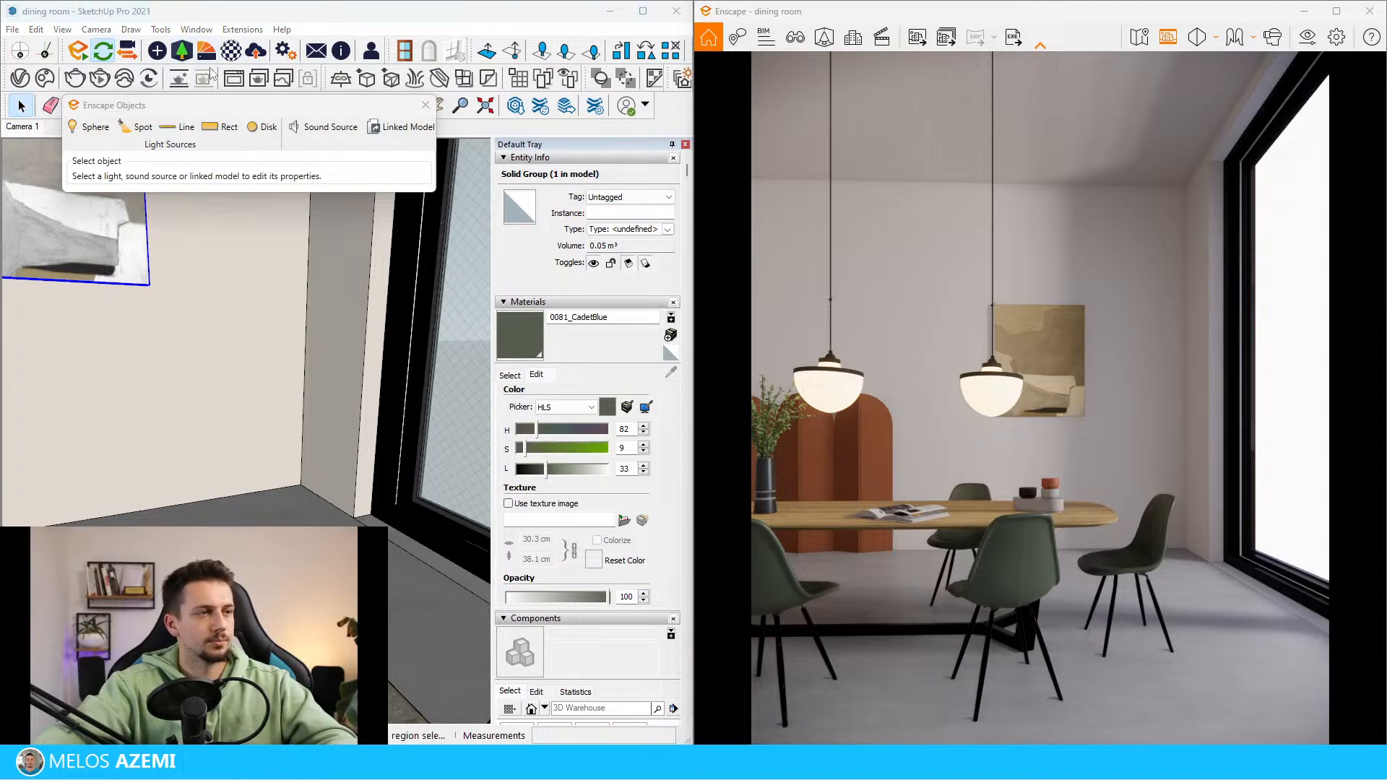
{"action": "left_click", "coordinate": [929, 758]}
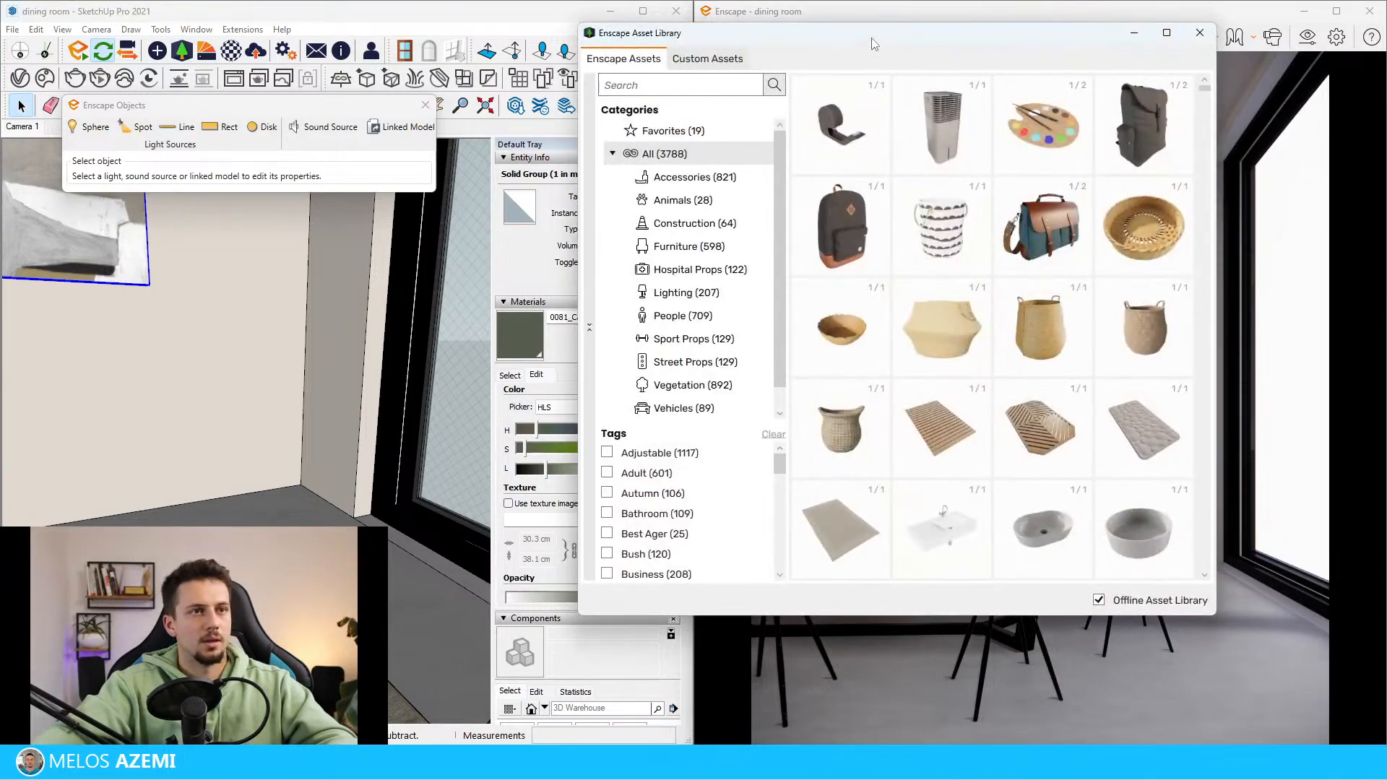
{"action": "left_click_drag", "start_coordinate": [871, 37], "coordinate": [354, 96]}
{"action": "left_click", "coordinate": [175, 443]}
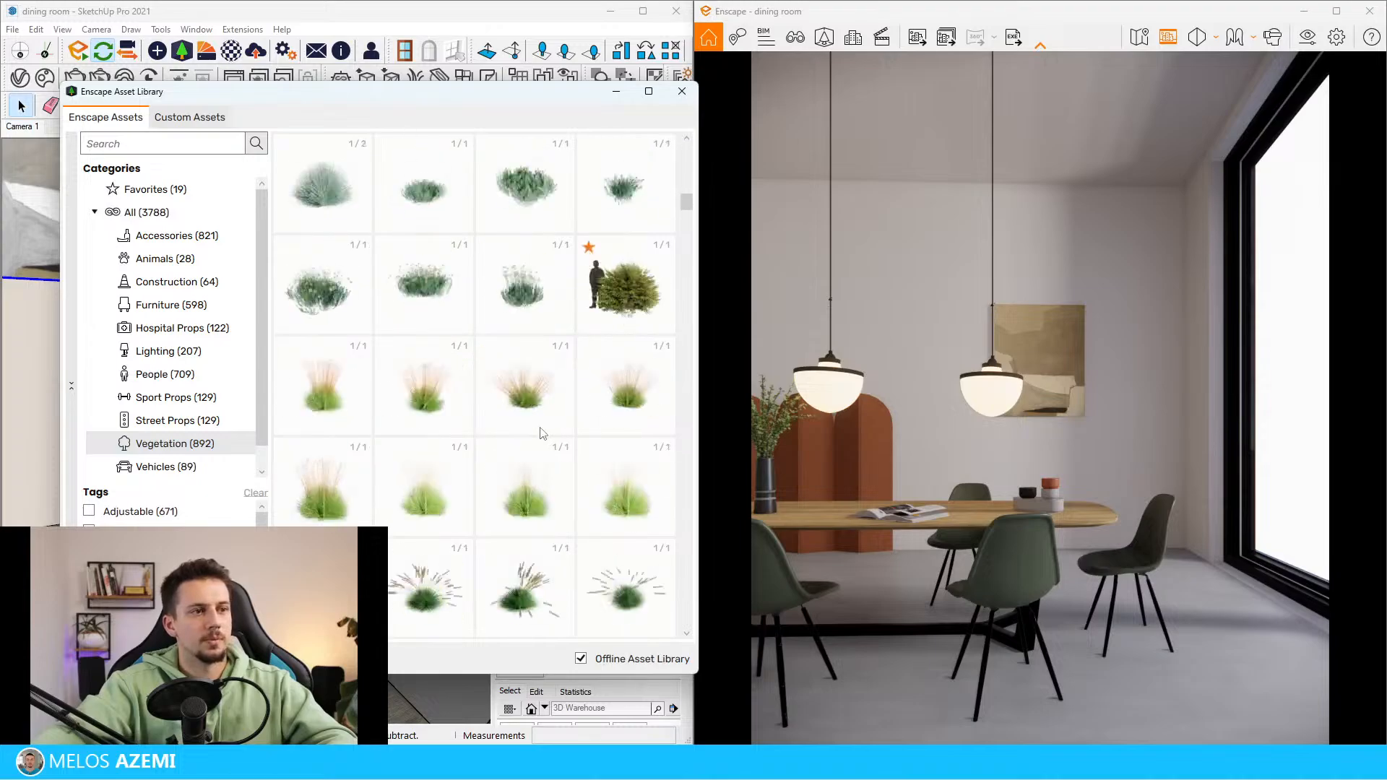
{"action": "scroll", "coordinate": [543, 433], "scroll_direction": "down", "scroll_amount": 20}
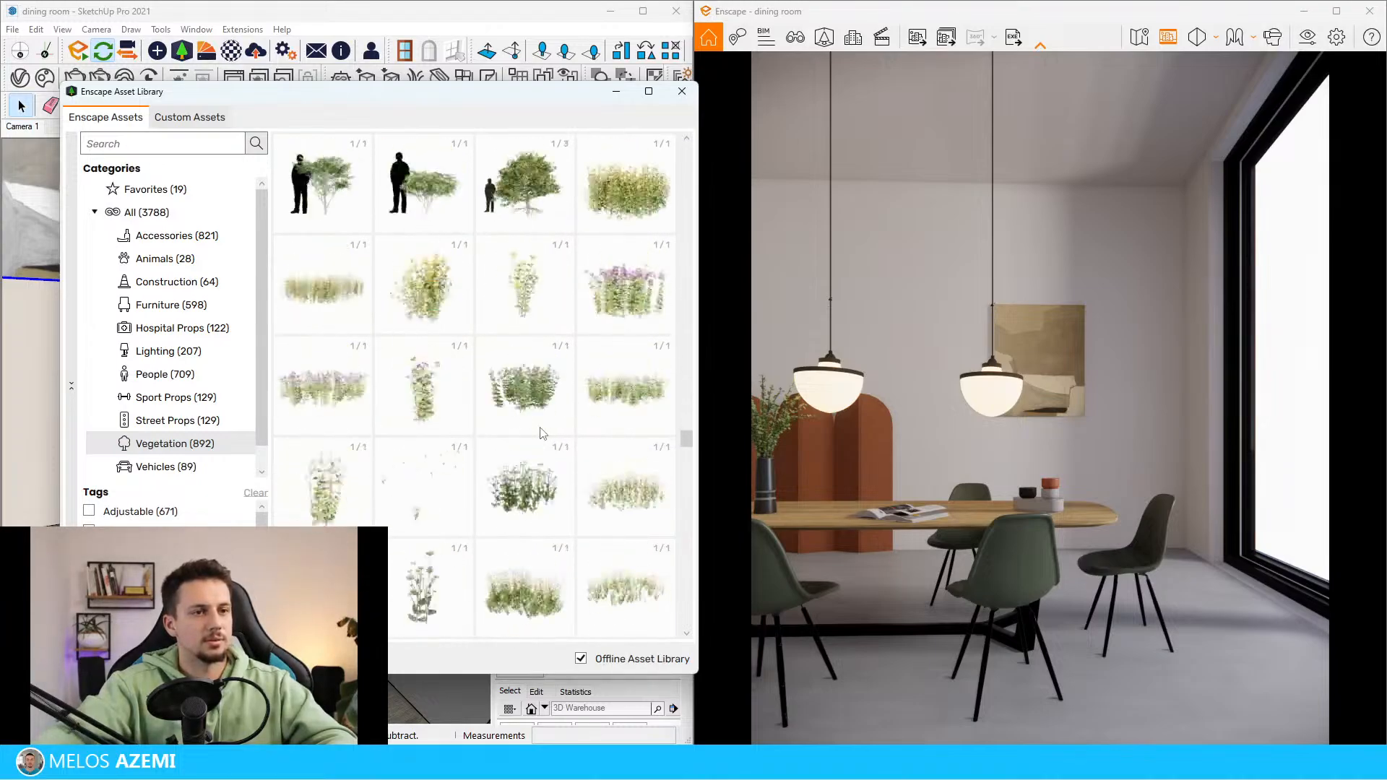
{"action": "scroll", "coordinate": [543, 433], "scroll_direction": "down", "scroll_amount": 15}
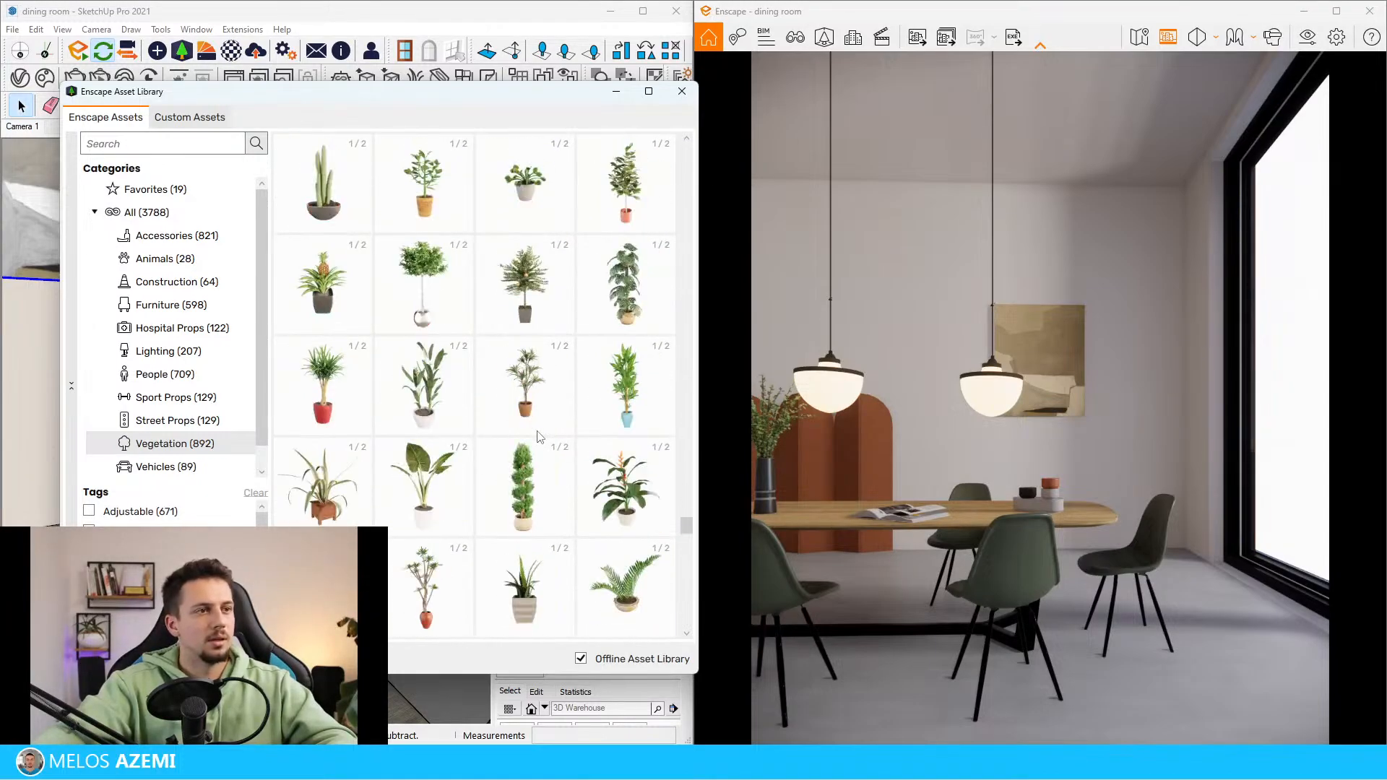
{"action": "scroll", "coordinate": [527, 438], "scroll_direction": "down", "scroll_amount": 1}
{"action": "scroll", "coordinate": [525, 459], "scroll_direction": "down", "scroll_amount": 3}
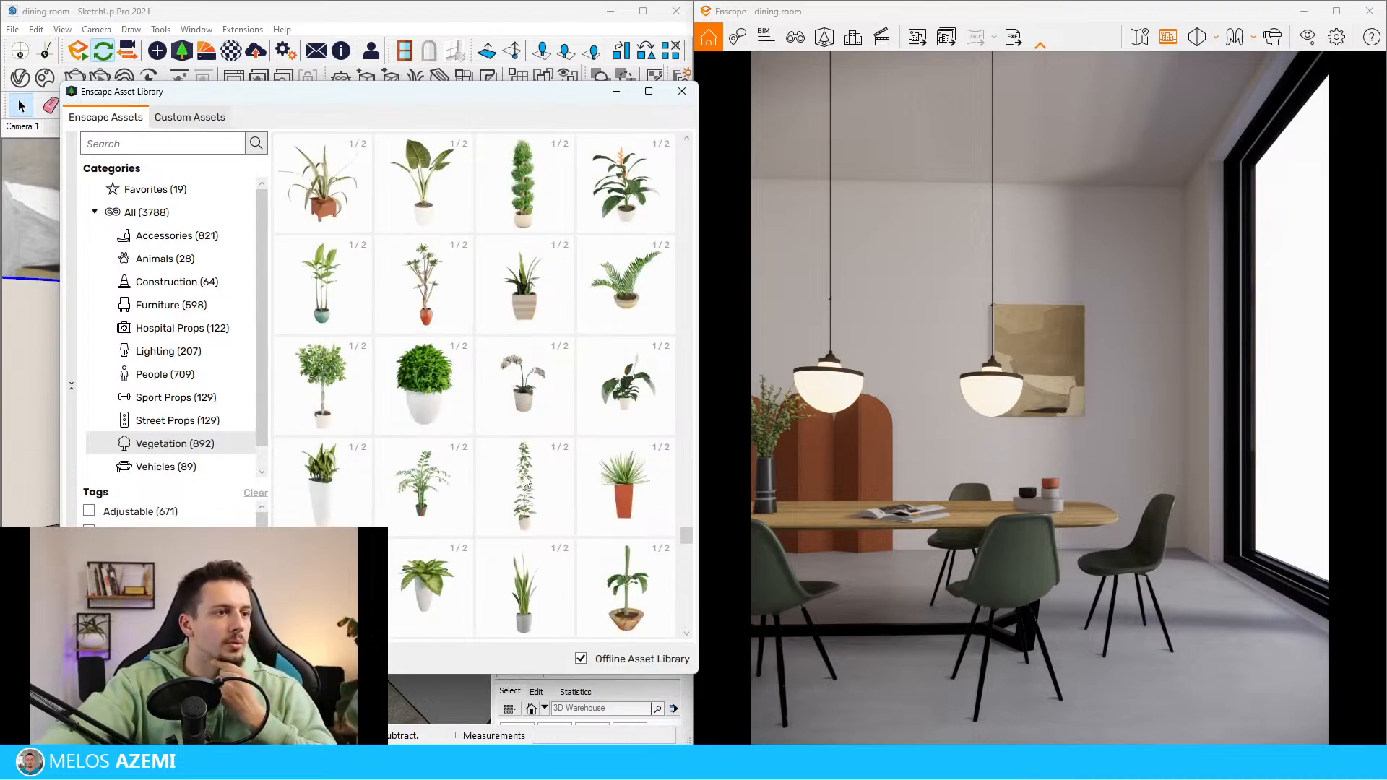
{"action": "scroll", "coordinate": [593, 549], "scroll_direction": "down", "scroll_amount": 6}
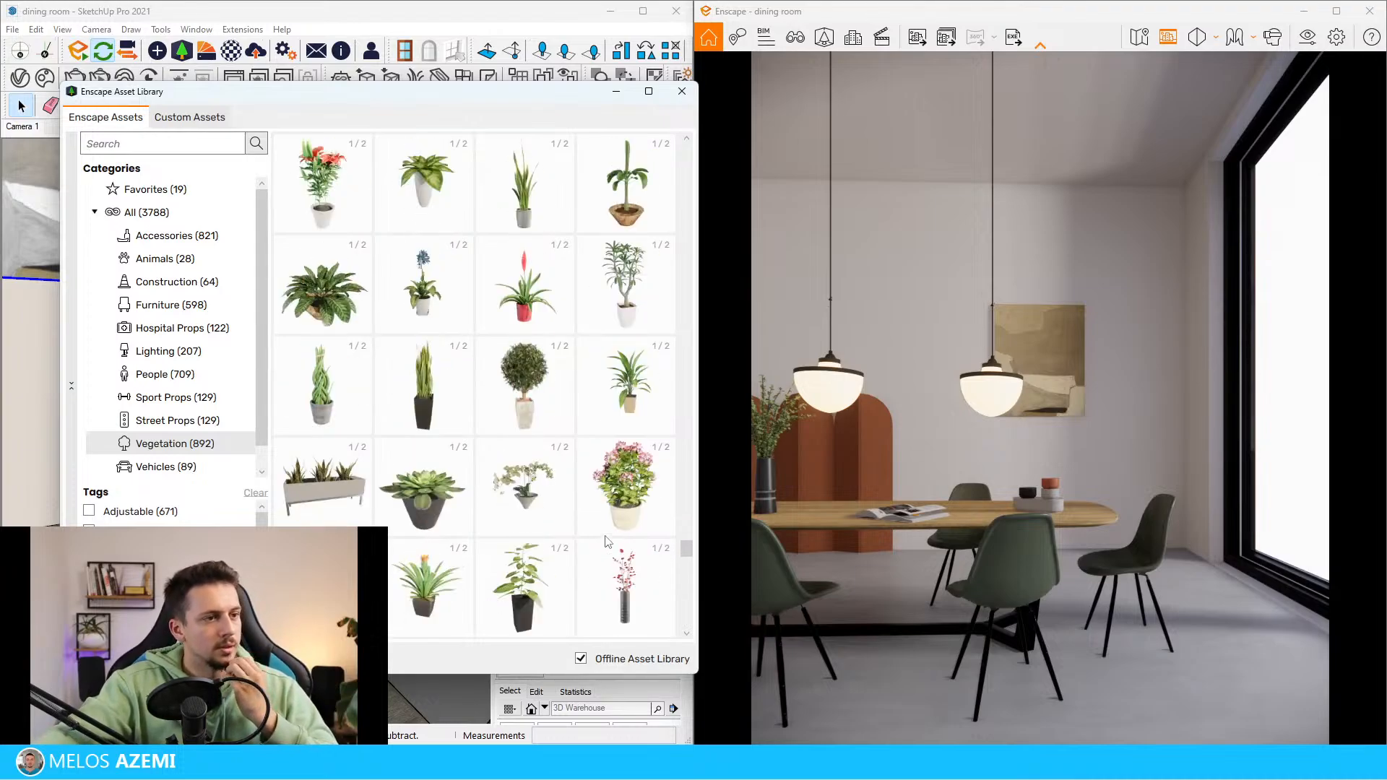
{"action": "scroll", "coordinate": [604, 538], "scroll_direction": "down", "scroll_amount": 4}
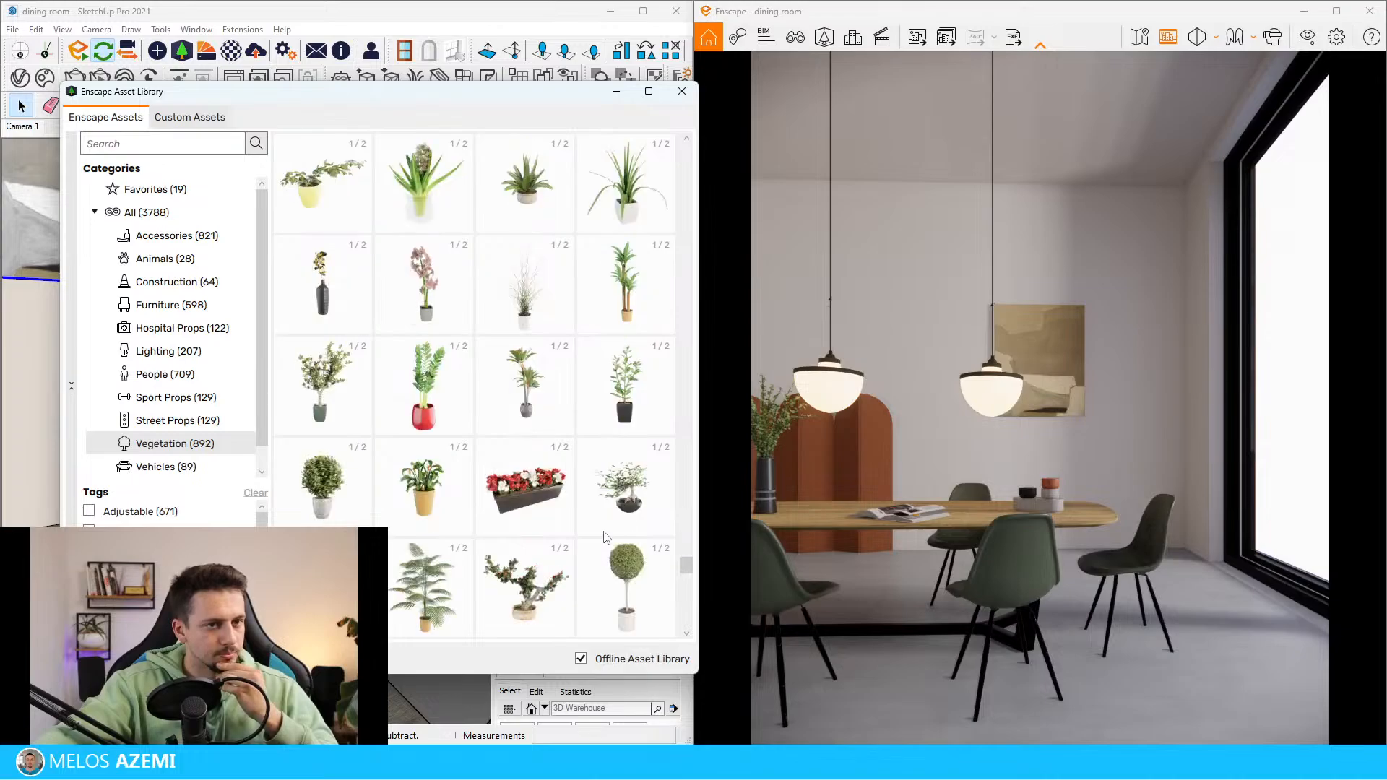
{"action": "scroll", "coordinate": [570, 568], "scroll_direction": "down", "scroll_amount": 3}
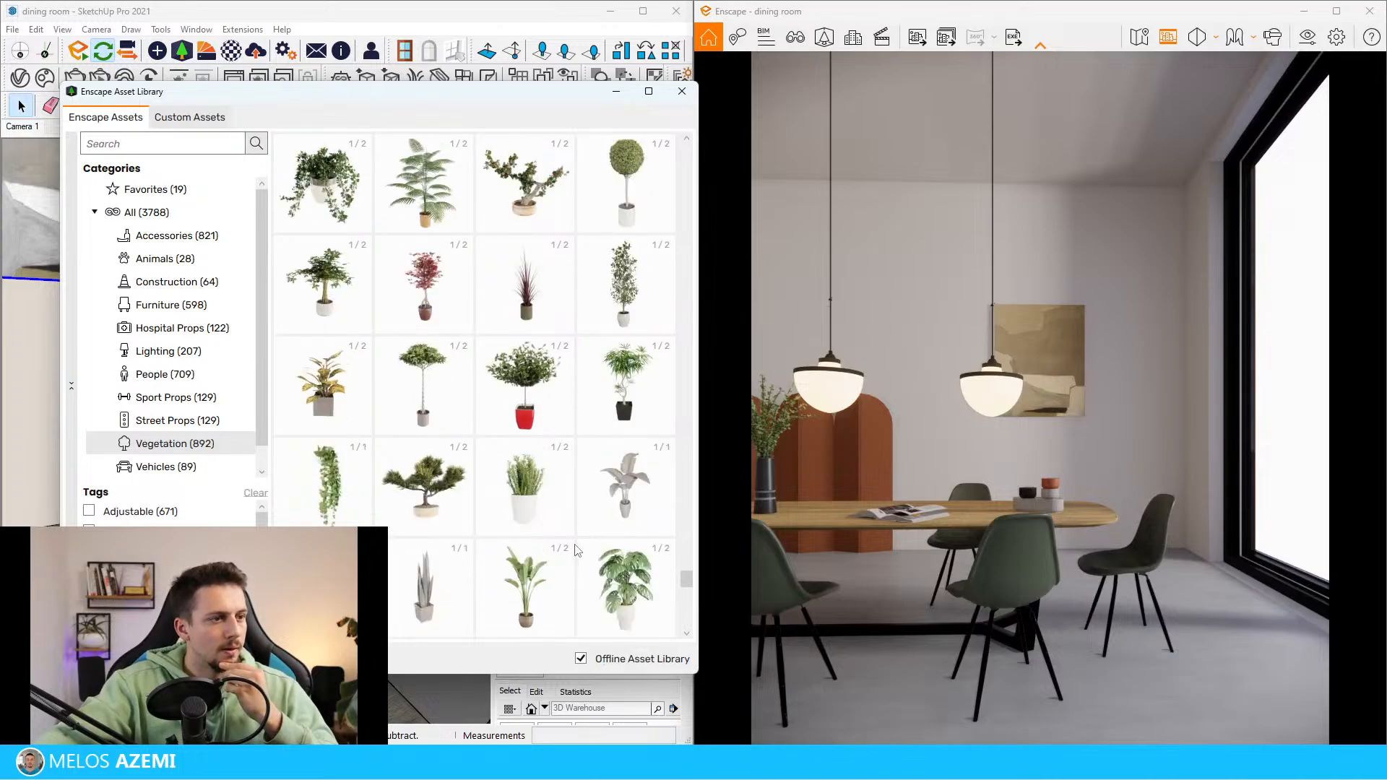
{"action": "scroll", "coordinate": [596, 566], "scroll_direction": "down", "scroll_amount": 1}
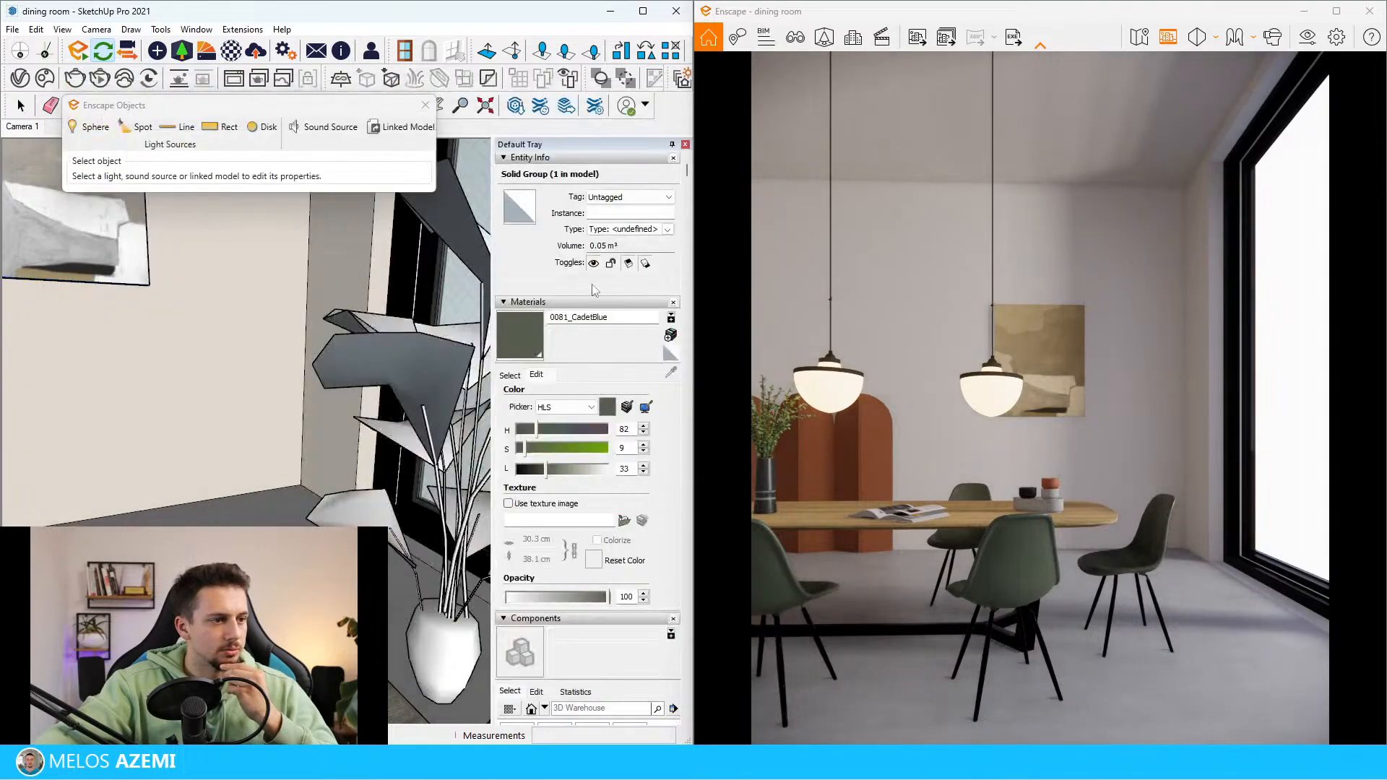
{"action": "left_click", "coordinate": [442, 648]}
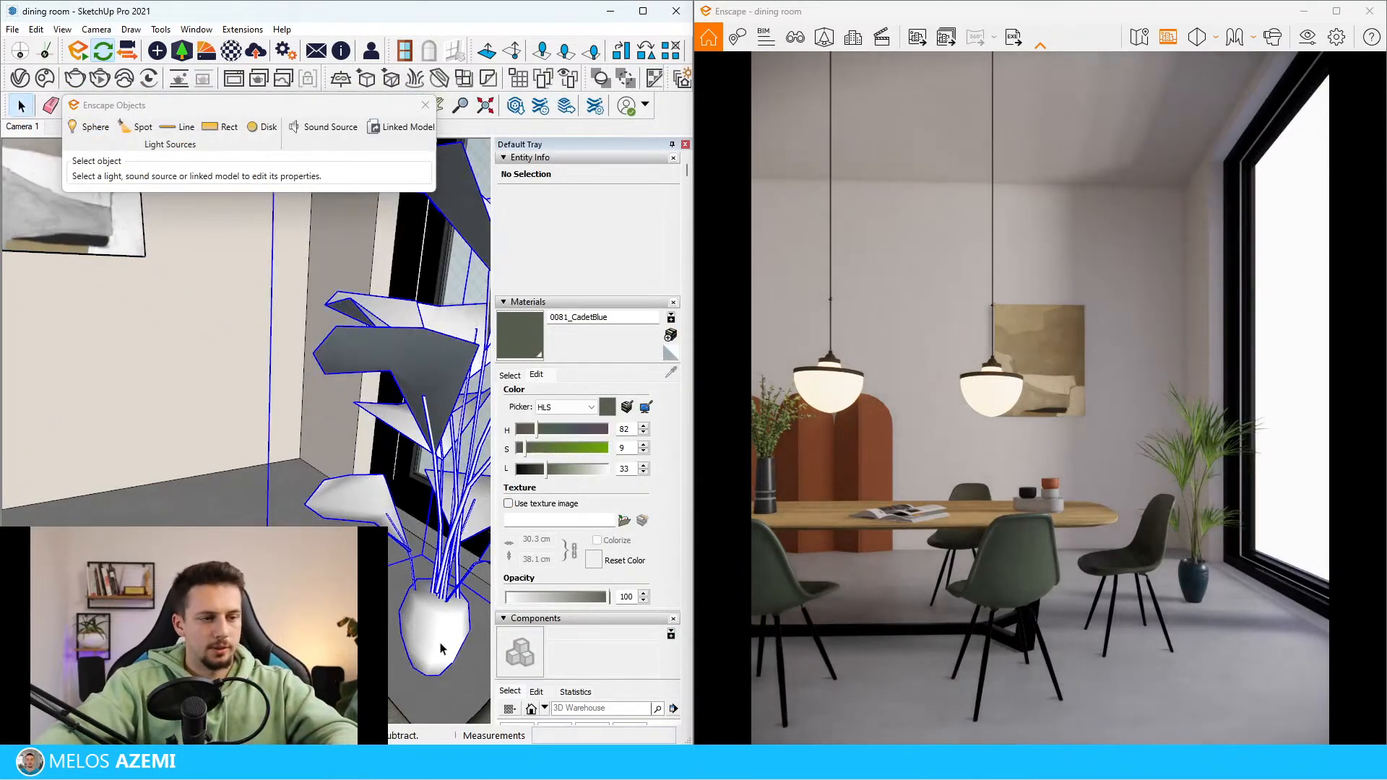
Move the potted palm back into the room corner beside the window and scale it up
{"action": "left_click", "coordinate": [450, 671]}
{"action": "left_click", "coordinate": [294, 493]}
{"action": "middle_click_drag", "start_coordinate": [294, 492], "coordinate": [289, 456]}
{"action": "key", "text": "s"}
{"action": "scroll", "coordinate": [278, 587], "scroll_direction": "down", "scroll_amount": 1}
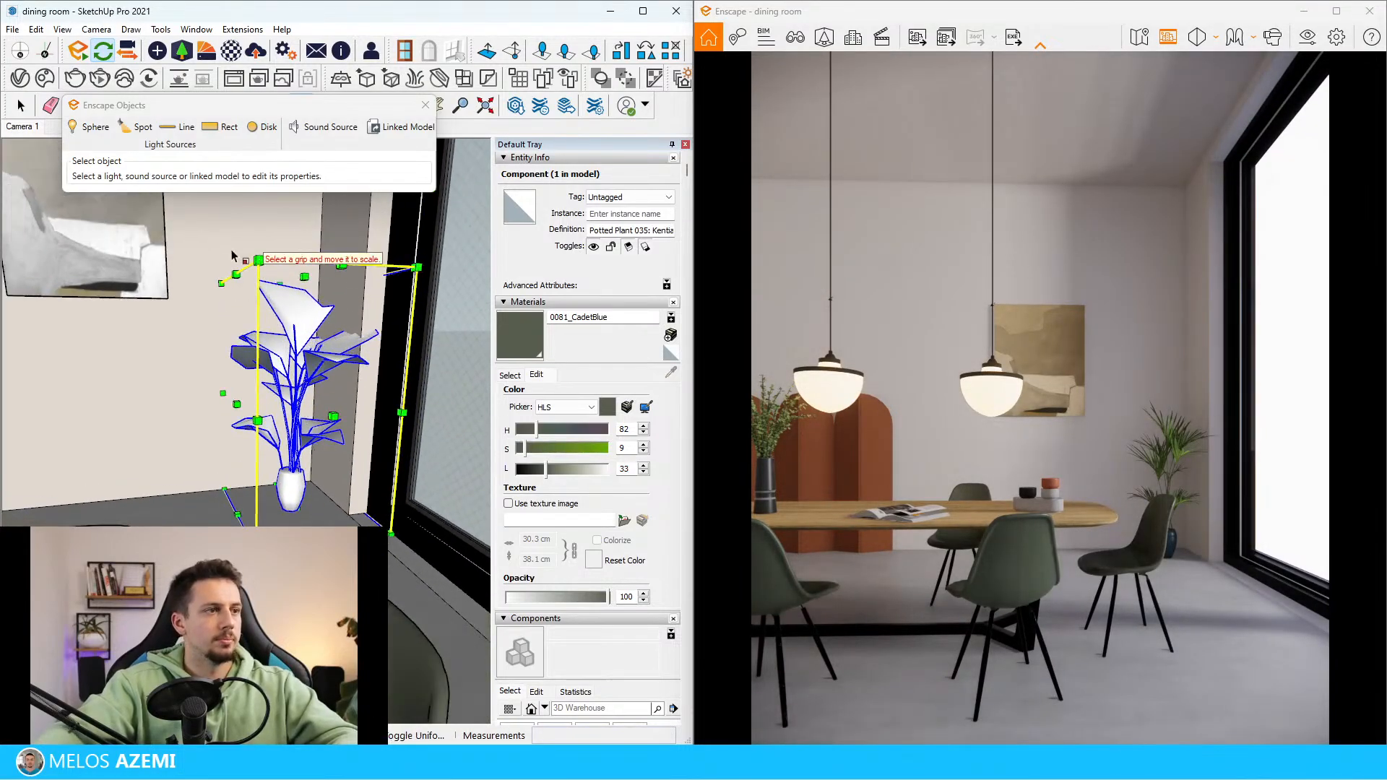
{"action": "left_click_drag", "start_coordinate": [258, 260], "coordinate": [231, 206]}
{"action": "key", "text": "space"}
Fine-tune the enlarged palm's position on the floor between the back wall and the window
{"action": "mouse_move", "coordinate": [283, 516]}
{"action": "middle_mouse_down"}
{"action": "mouse_move", "coordinate": [286, 542]}
{"action": "mouse_move", "coordinate": [220, 575]}
{"action": "mouse_move", "coordinate": [285, 560]}
{"action": "mouse_move", "coordinate": [318, 531]}
{"action": "middle_mouse_up"}
{"action": "scroll", "coordinate": [289, 546], "scroll_direction": "up", "scroll_amount": 2}
{"action": "key", "text": "m"}
{"action": "left_click", "coordinate": [289, 542]}
{"action": "left_click", "coordinate": [265, 546]}
{"action": "left_click", "coordinate": [245, 570]}
{"action": "left_click", "coordinate": [266, 556]}
{"action": "scroll", "coordinate": [346, 498], "scroll_direction": "down", "scroll_amount": 5}
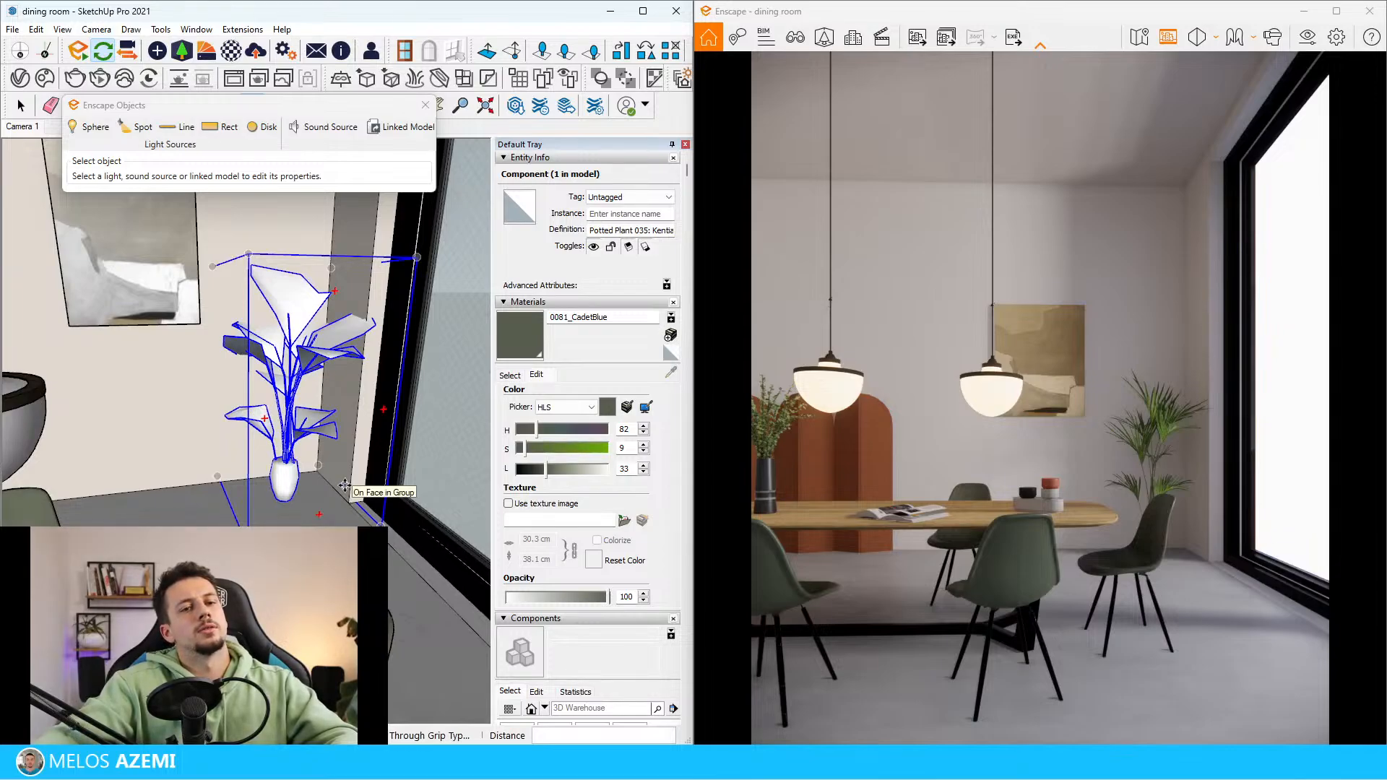
Examine the large window wall and the area around it beside the dining table
{"action": "scroll", "coordinate": [192, 496], "scroll_direction": "down", "scroll_amount": 10}
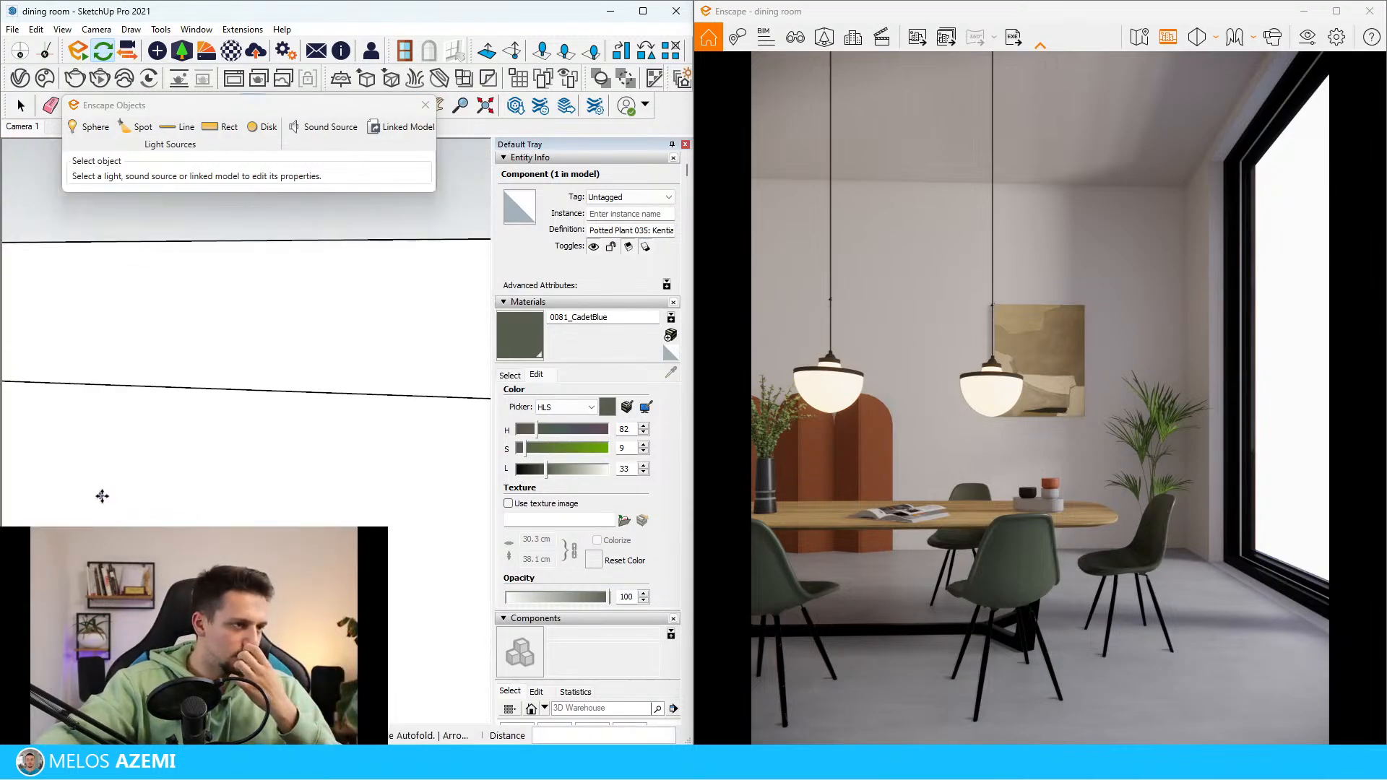
{"action": "middle_click_drag", "start_coordinate": [102, 495], "coordinate": [214, 505]}
{"action": "scroll", "coordinate": [158, 520], "scroll_direction": "down", "scroll_amount": 5}
{"action": "scroll", "coordinate": [118, 524], "scroll_direction": "down", "scroll_amount": 3}
{"action": "scroll", "coordinate": [118, 523], "scroll_direction": "down", "scroll_amount": 2}
{"action": "mouse_move", "coordinate": [118, 523]}
{"action": "middle_mouse_down"}
{"action": "mouse_move", "coordinate": [217, 533]}
{"action": "mouse_move", "coordinate": [195, 511]}
{"action": "mouse_move", "coordinate": [226, 508]}
{"action": "mouse_move", "coordinate": [161, 458]}
{"action": "middle_mouse_up"}
{"action": "scroll", "coordinate": [145, 531], "scroll_direction": "up", "scroll_amount": 2}
{"action": "key", "text": "space"}
{"action": "scroll", "coordinate": [161, 458], "scroll_direction": "down", "scroll_amount": 4}
{"action": "scroll", "coordinate": [347, 511], "scroll_direction": "up", "scroll_amount": 3}
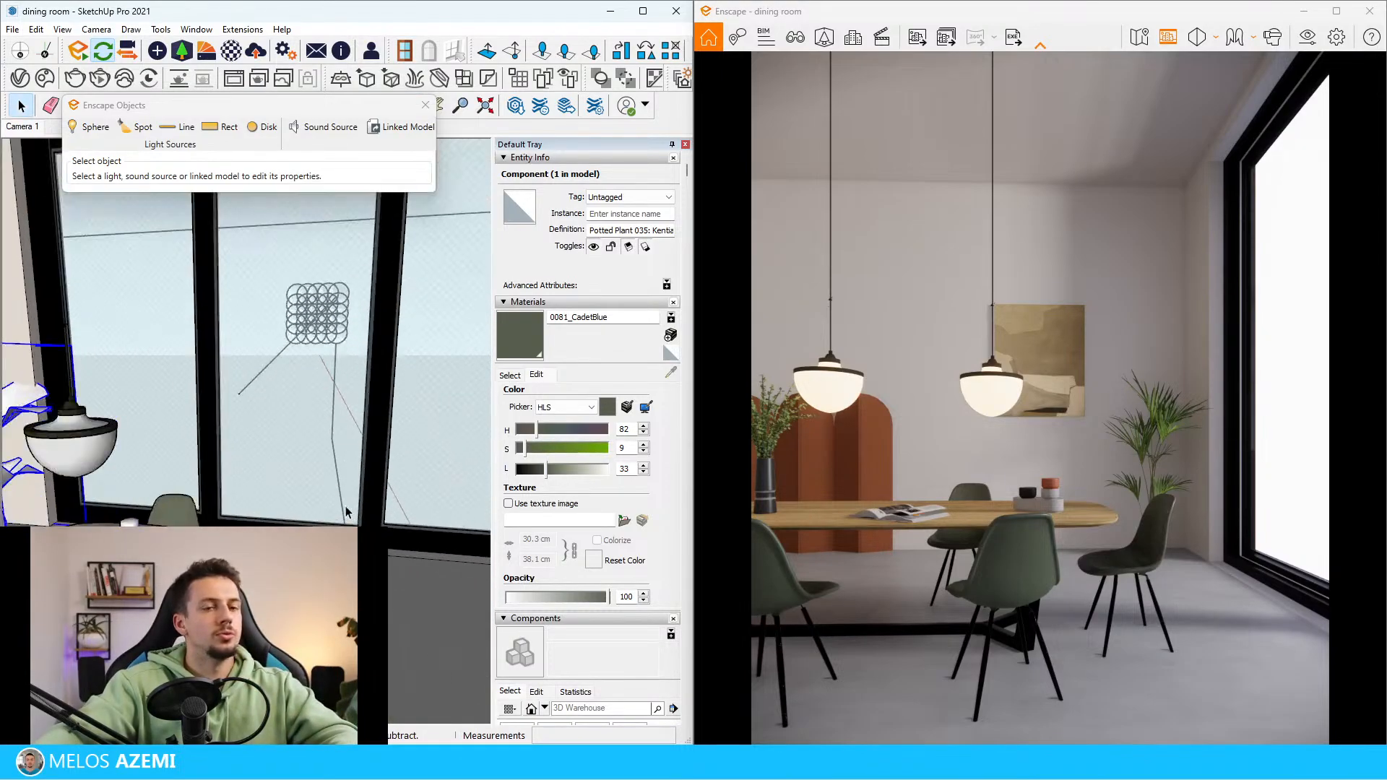
Place a rectangular Enscape light at the lower part of the window frame
{"action": "middle_click_drag", "start_coordinate": [347, 511], "coordinate": [304, 521]}
{"action": "left_click", "coordinate": [217, 126]}
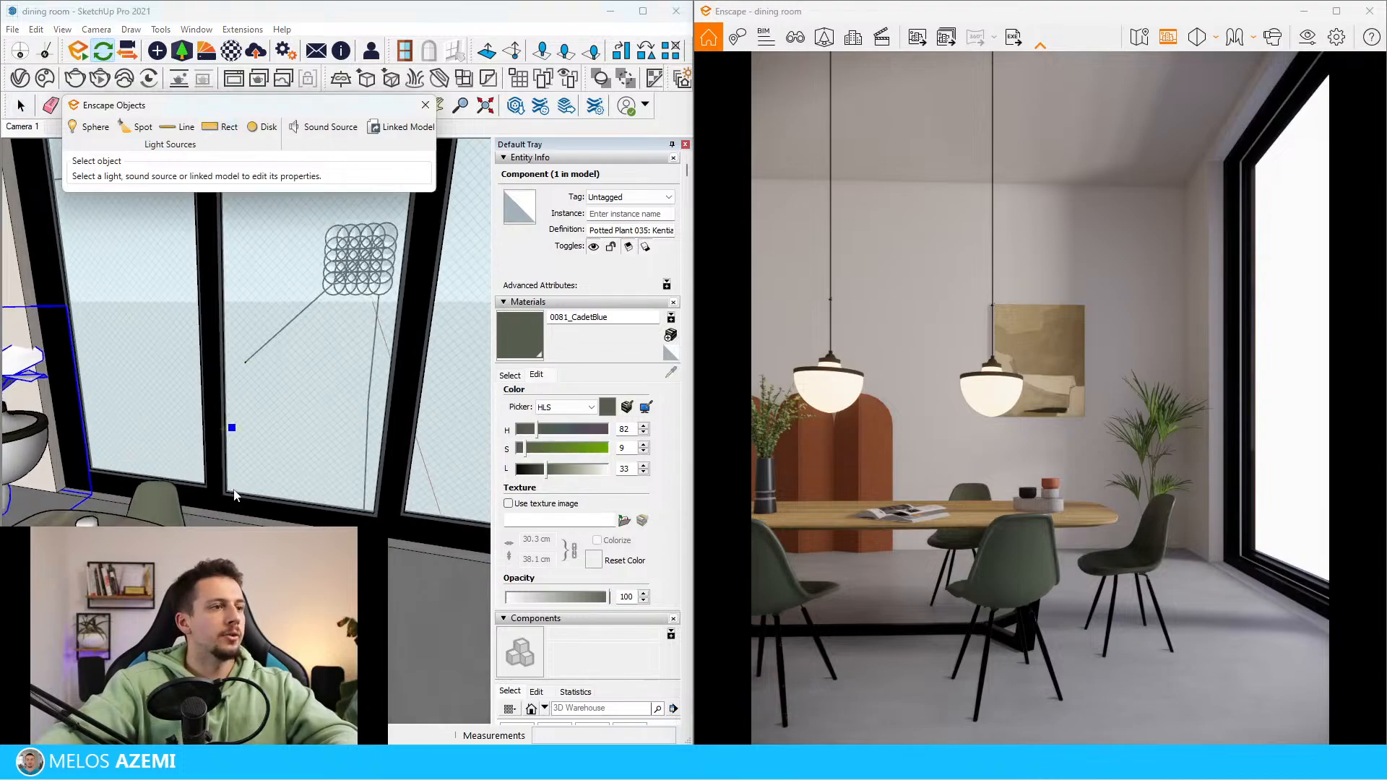
{"action": "scroll", "coordinate": [221, 494], "scroll_direction": "up", "scroll_amount": 5}
{"action": "middle_click_drag", "start_coordinate": [221, 487], "coordinate": [264, 493]}
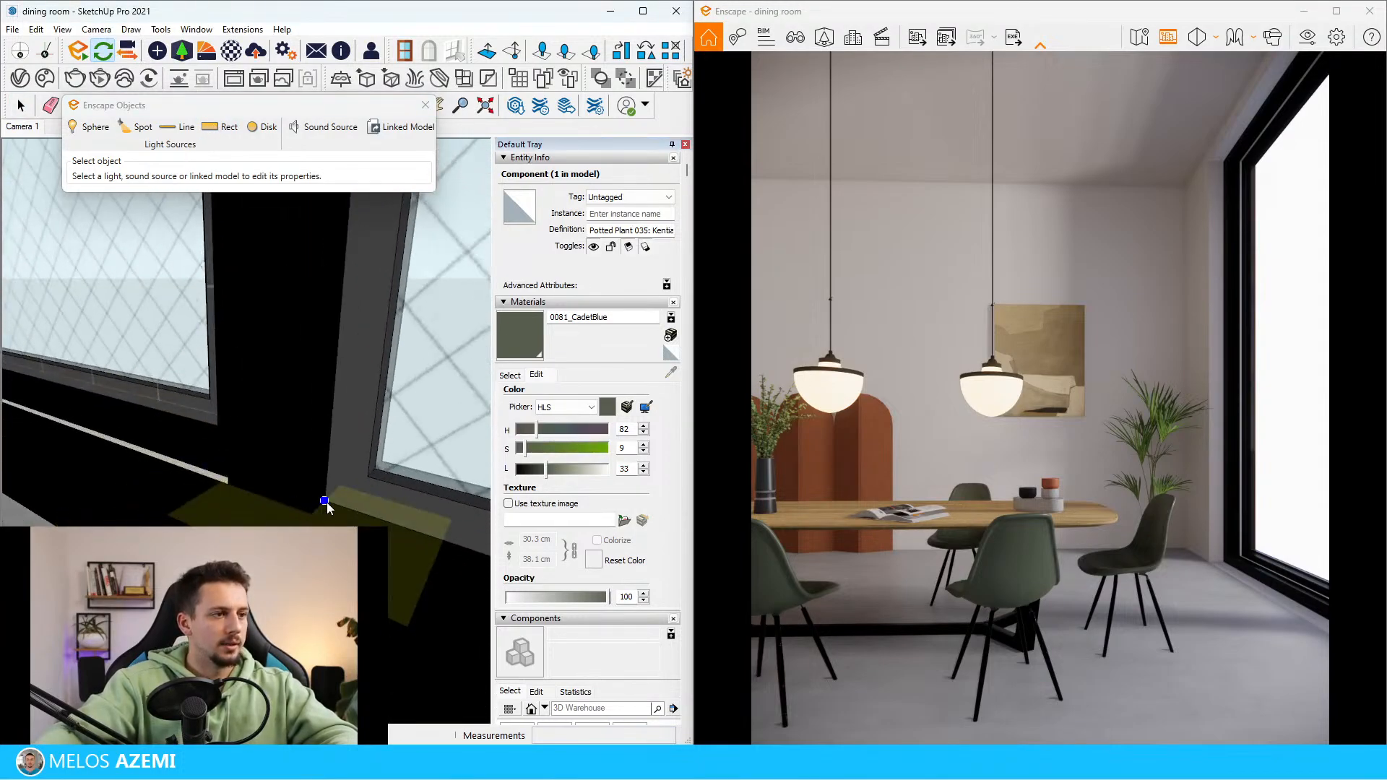
{"action": "key", "text": "space"}
{"action": "scroll", "coordinate": [328, 506], "scroll_direction": "down", "scroll_amount": 5}
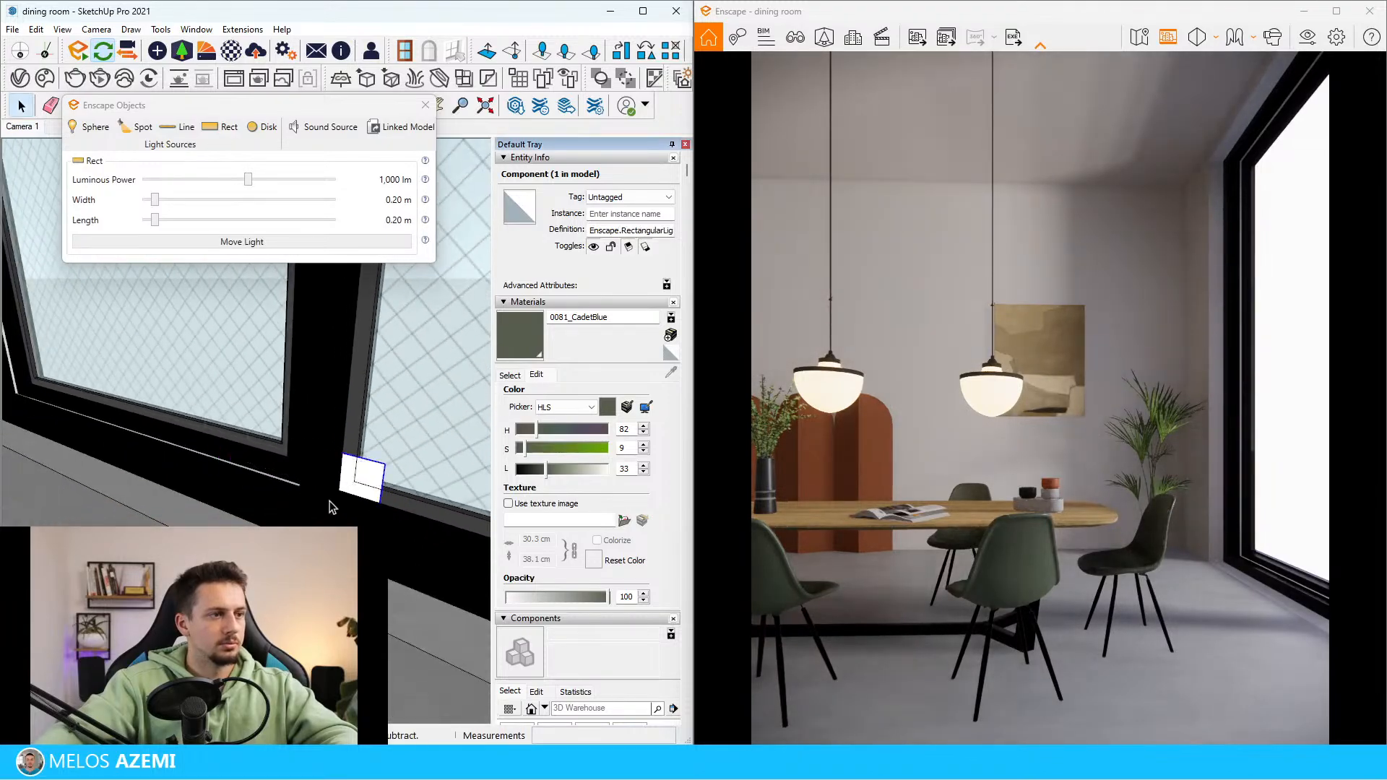
Move the rectangular light away from the frame post and set its length and width to 3.00 m each
{"action": "key", "text": "m"}
{"action": "left_click", "coordinate": [343, 496]}
{"action": "scroll", "coordinate": [397, 509], "scroll_direction": "down", "scroll_amount": 4}
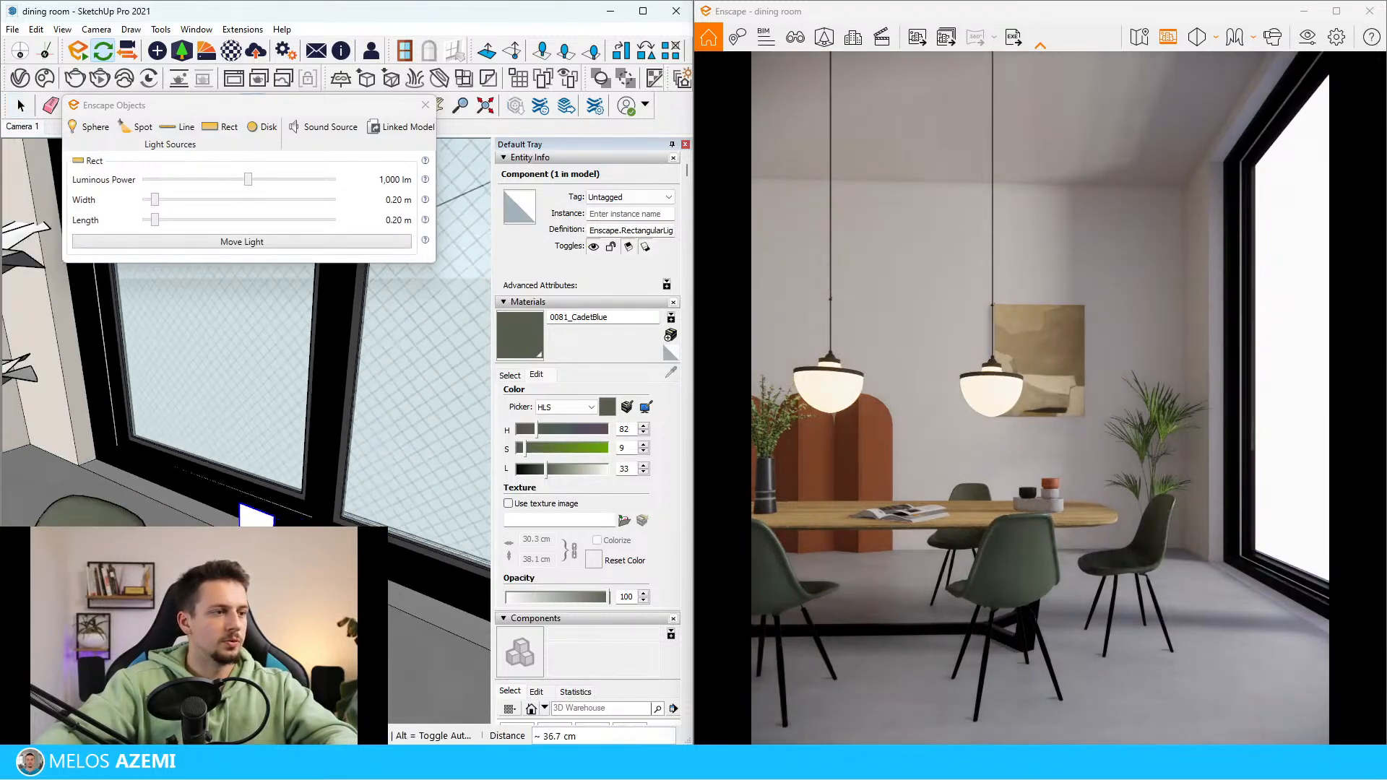
{"action": "left_click", "coordinate": [304, 541]}
{"action": "key", "text": "space"}
{"action": "left_click_drag", "start_coordinate": [155, 219], "coordinate": [468, 232]}
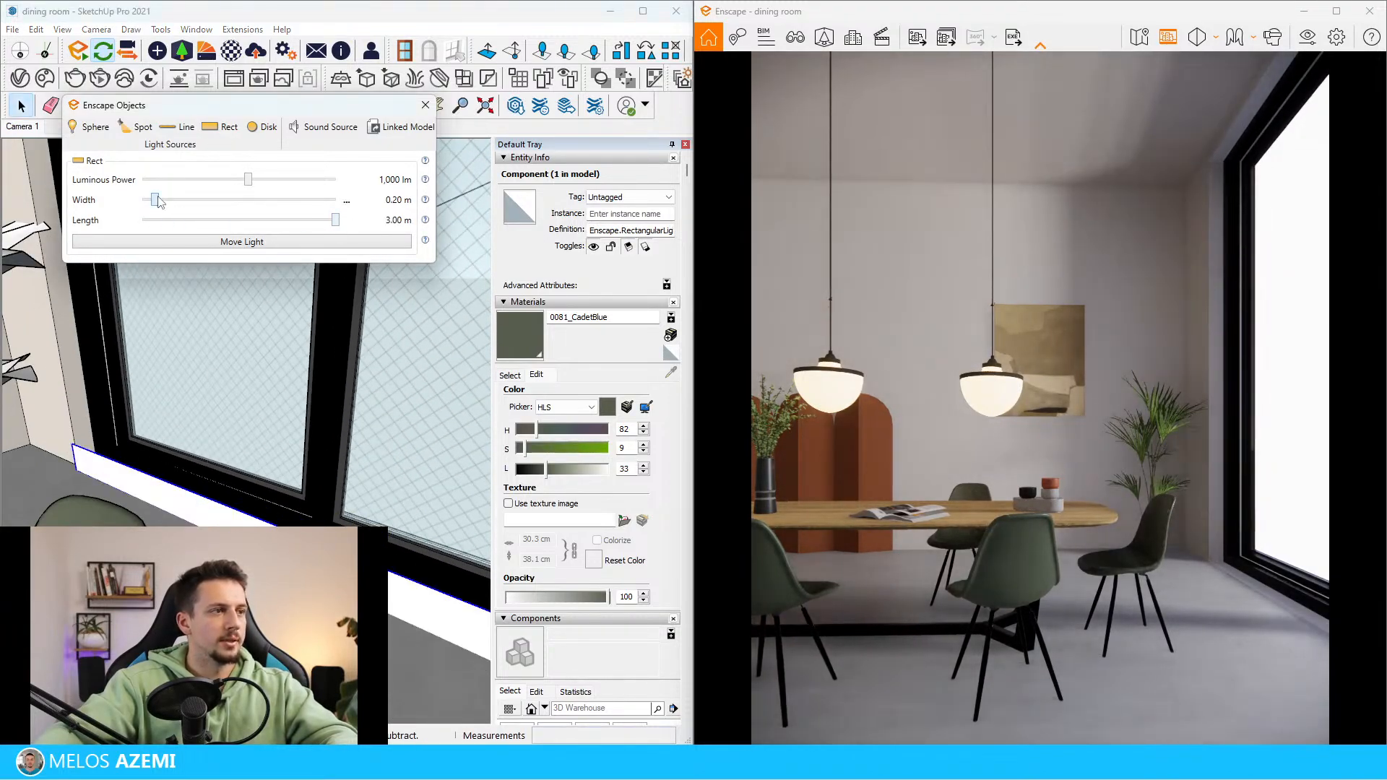
{"action": "left_click_drag", "start_coordinate": [155, 200], "coordinate": [341, 202]}
Raise the rectangular light in front of the window and increase its luminous power to 130,074 lm
{"action": "scroll", "coordinate": [94, 359], "scroll_direction": "down", "scroll_amount": 3}
{"action": "middle_click_drag", "start_coordinate": [94, 359], "coordinate": [301, 403]}
{"action": "scroll", "coordinate": [301, 403], "scroll_direction": "down", "scroll_amount": 4}
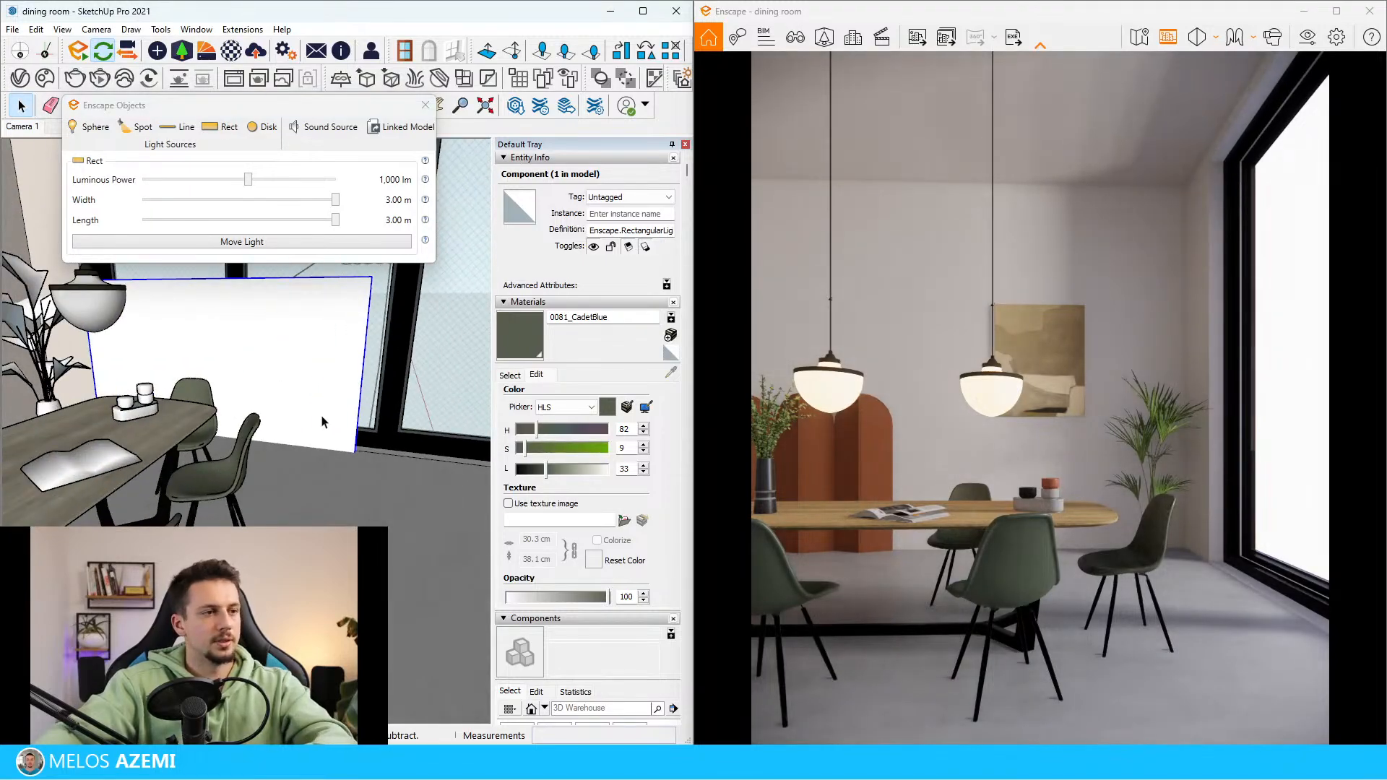
{"action": "key", "text": "m"}
{"action": "left_click", "coordinate": [323, 422]}
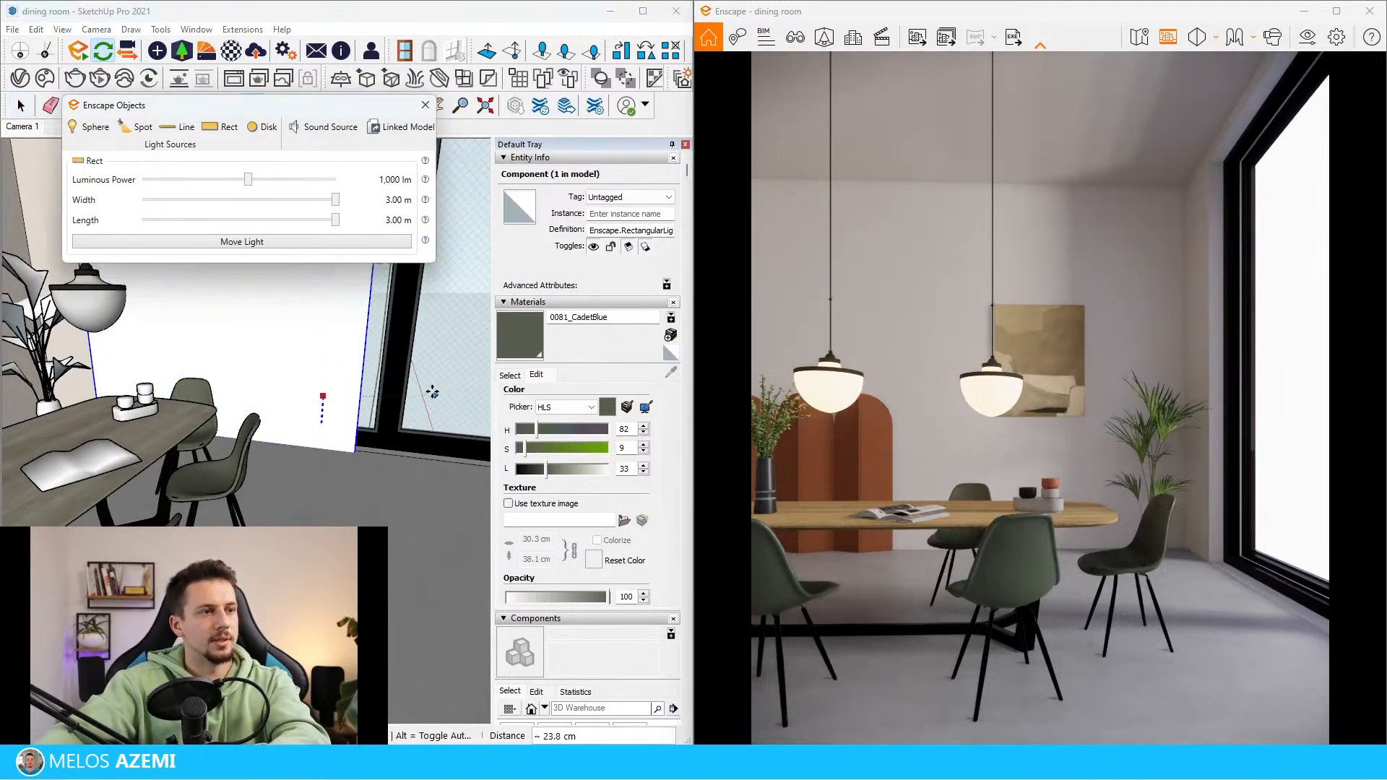
{"action": "left_click", "coordinate": [457, 283]}
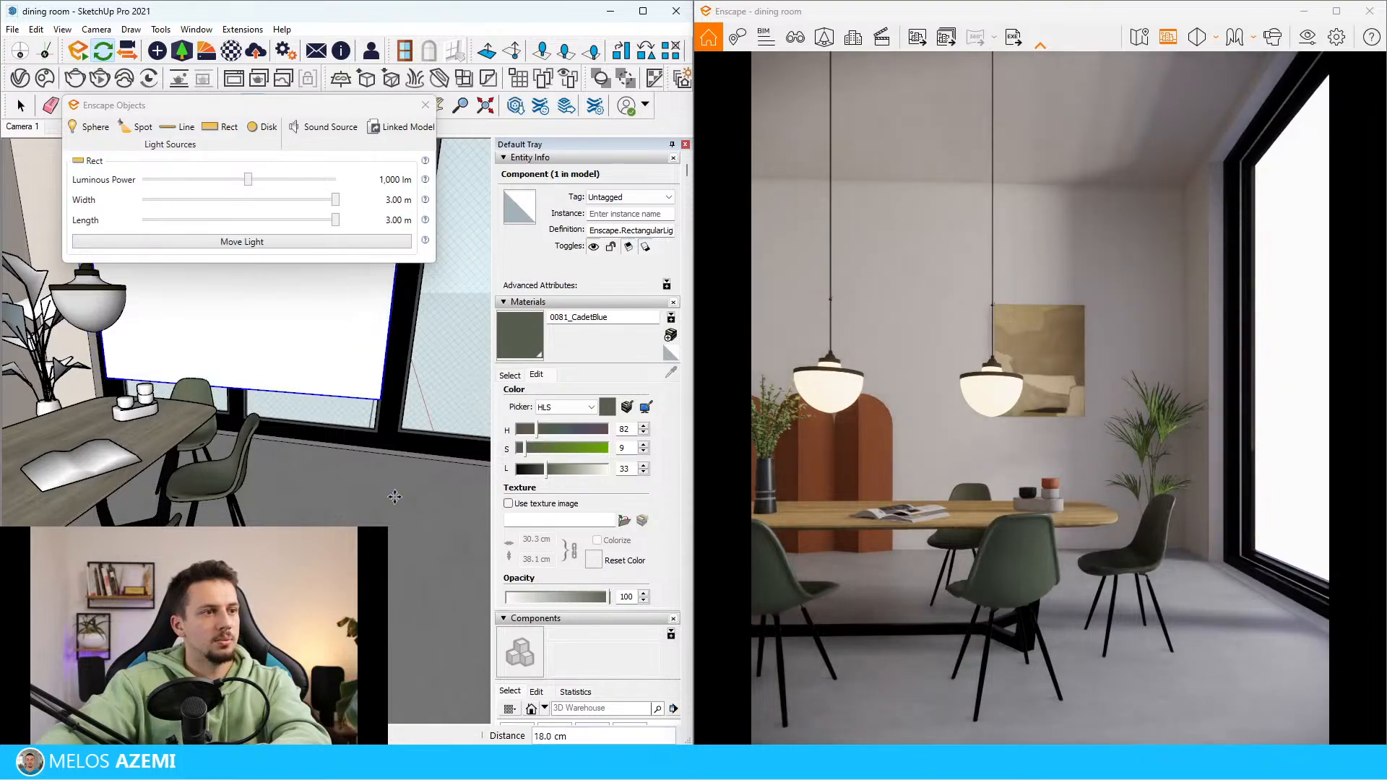
{"action": "key", "text": "space"}
{"action": "left_click_drag", "start_coordinate": [248, 182], "coordinate": [322, 188]}
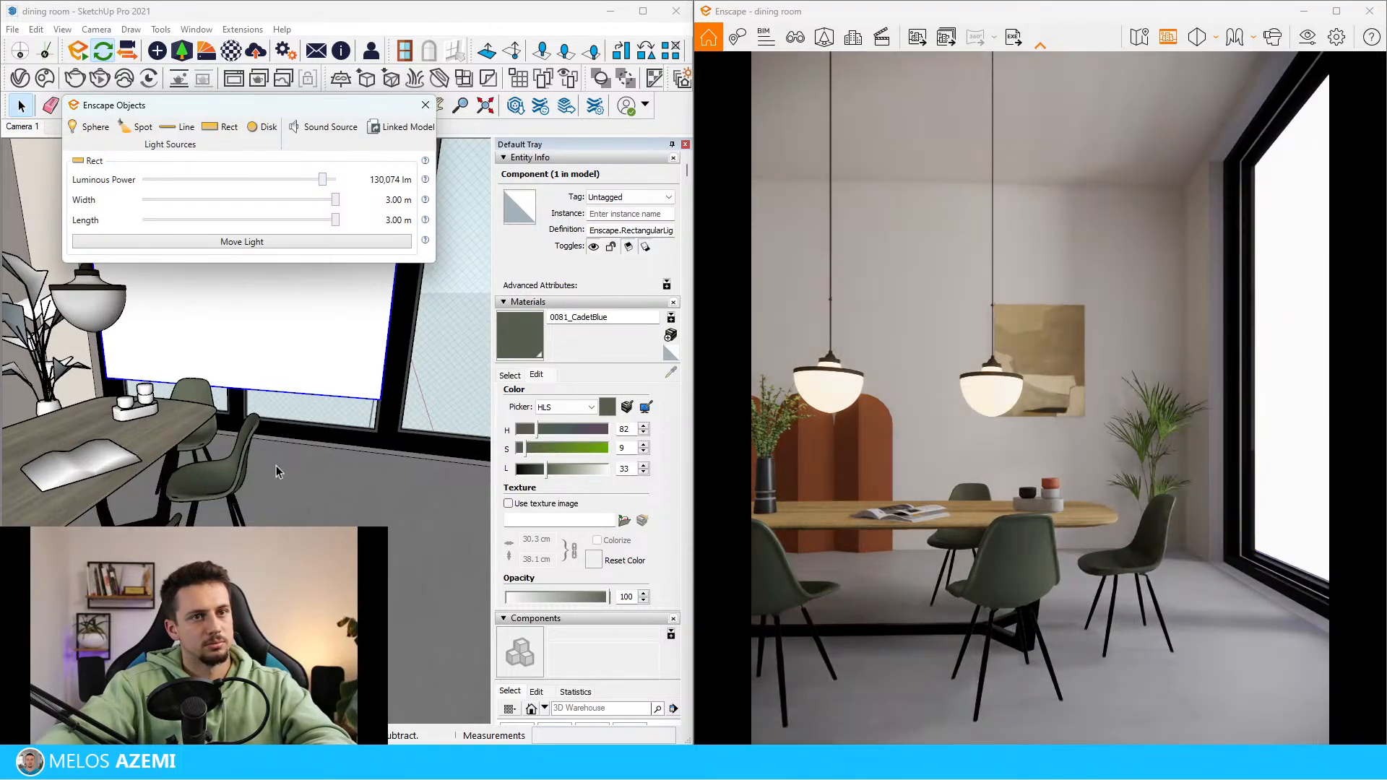
Review the sky and main camera settings in Enscape's Visual Settings, and minimize the settings window
{"action": "left_click", "coordinate": [1307, 37]}
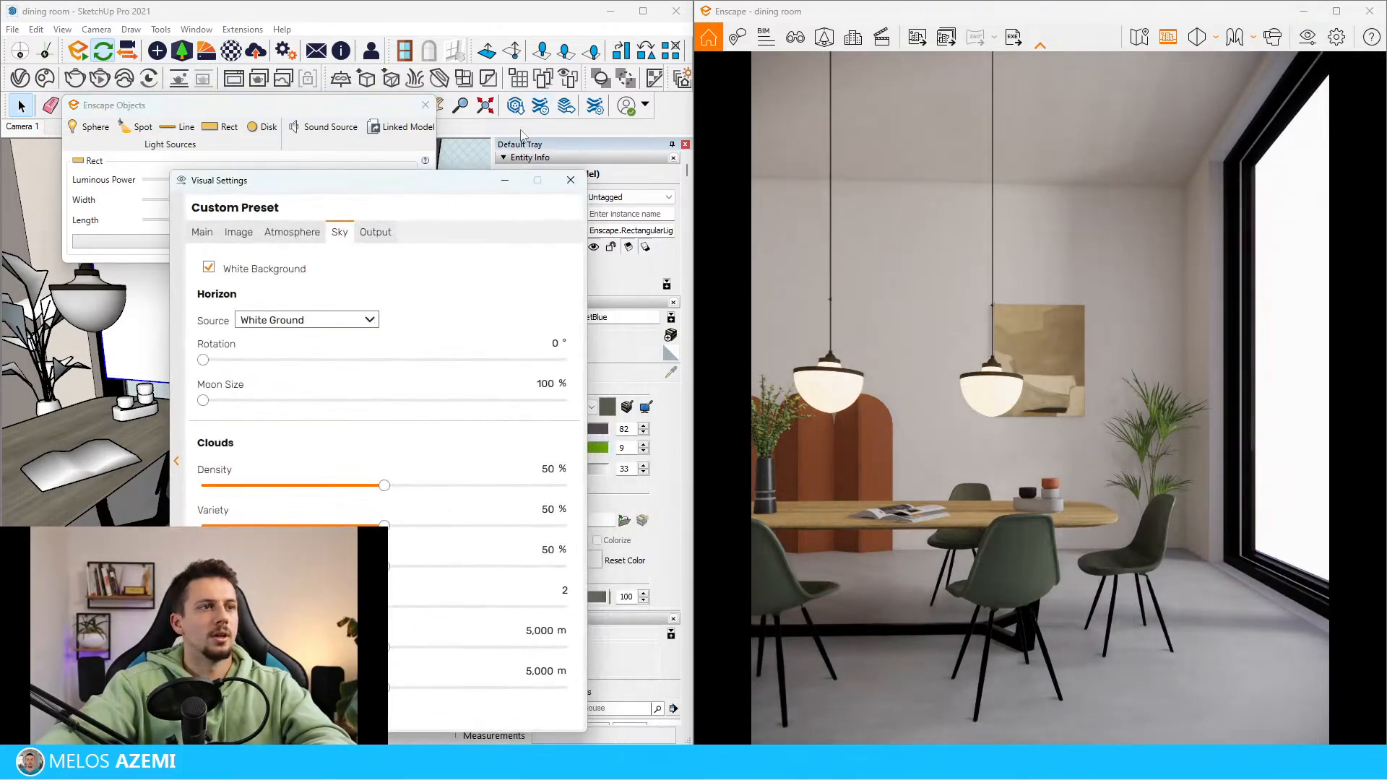
{"action": "left_click", "coordinate": [203, 233]}
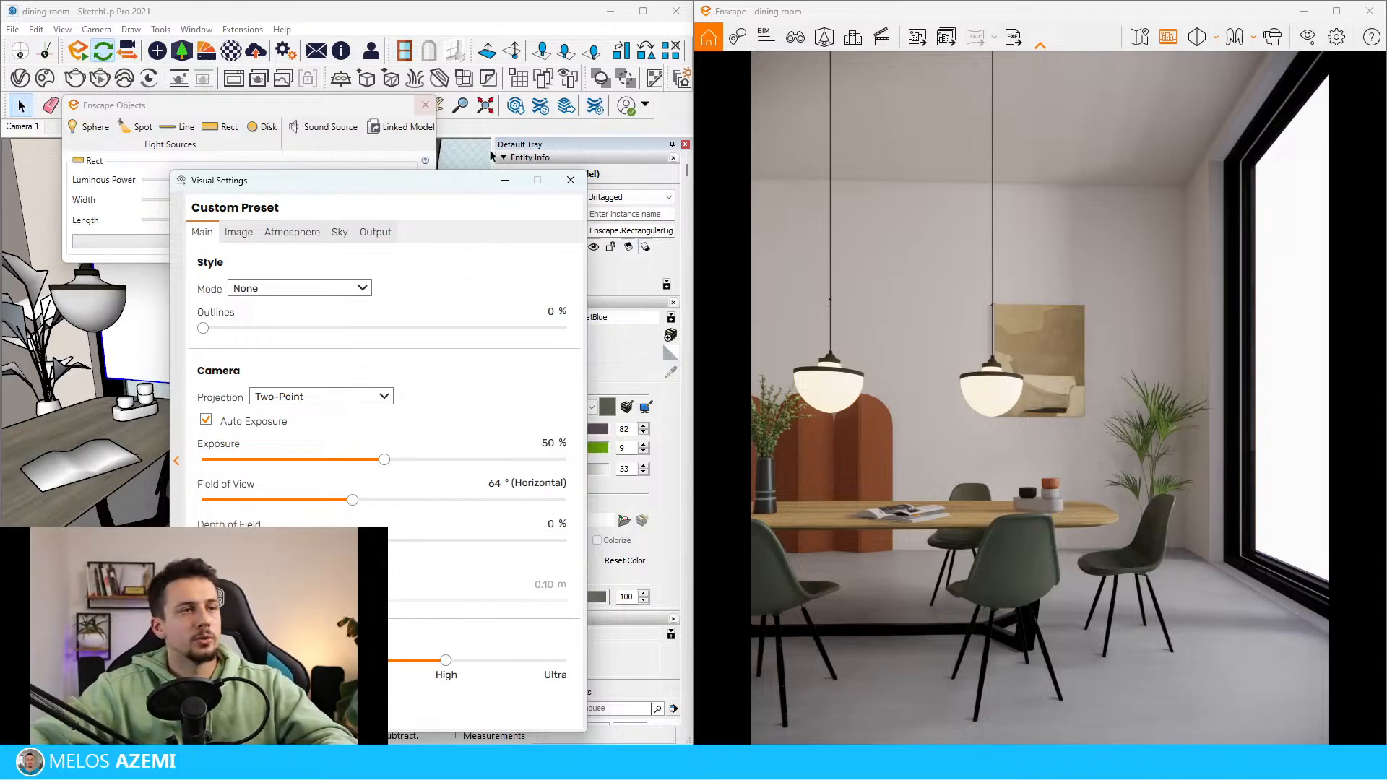
{"action": "left_click", "coordinate": [504, 180]}
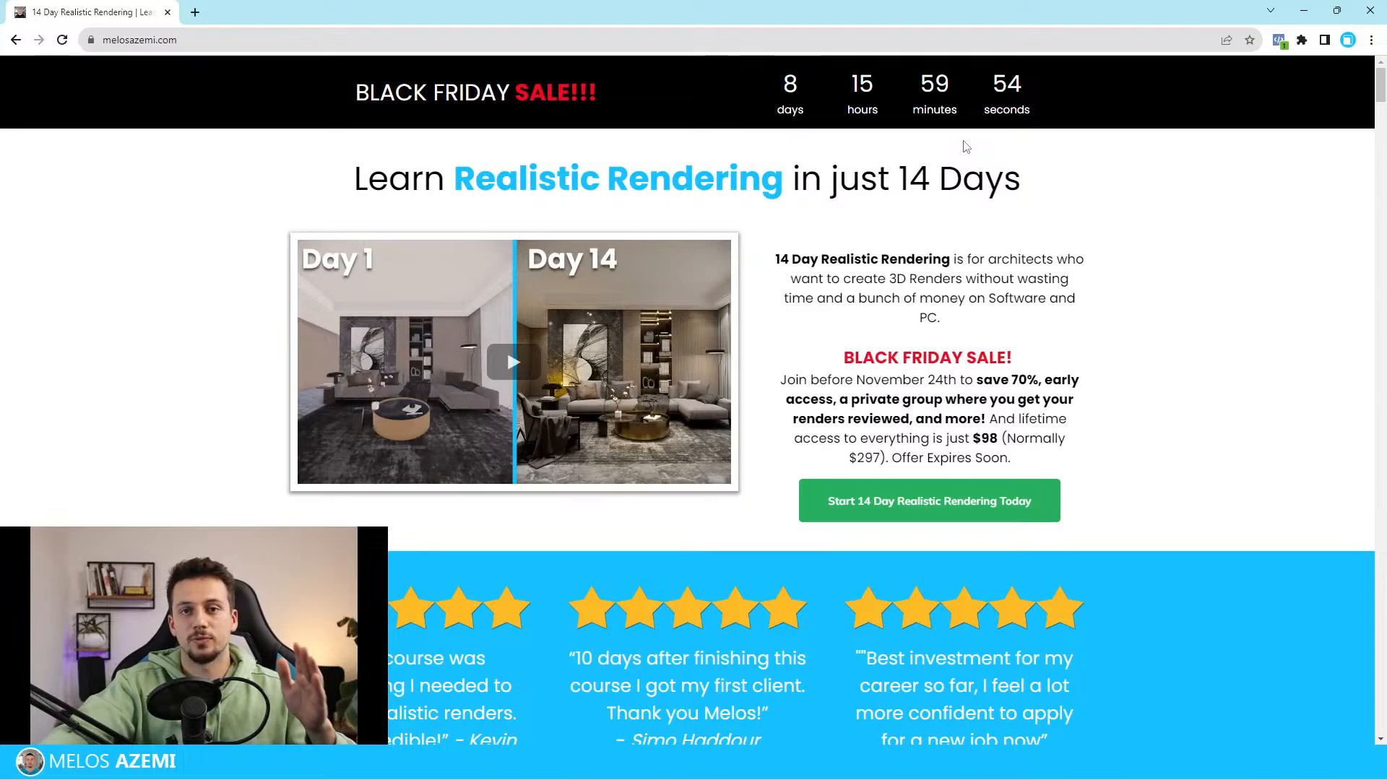
Look through the 14 Day Realistic Rendering course page in the browser
{"action": "left_click", "coordinate": [442, 42]}
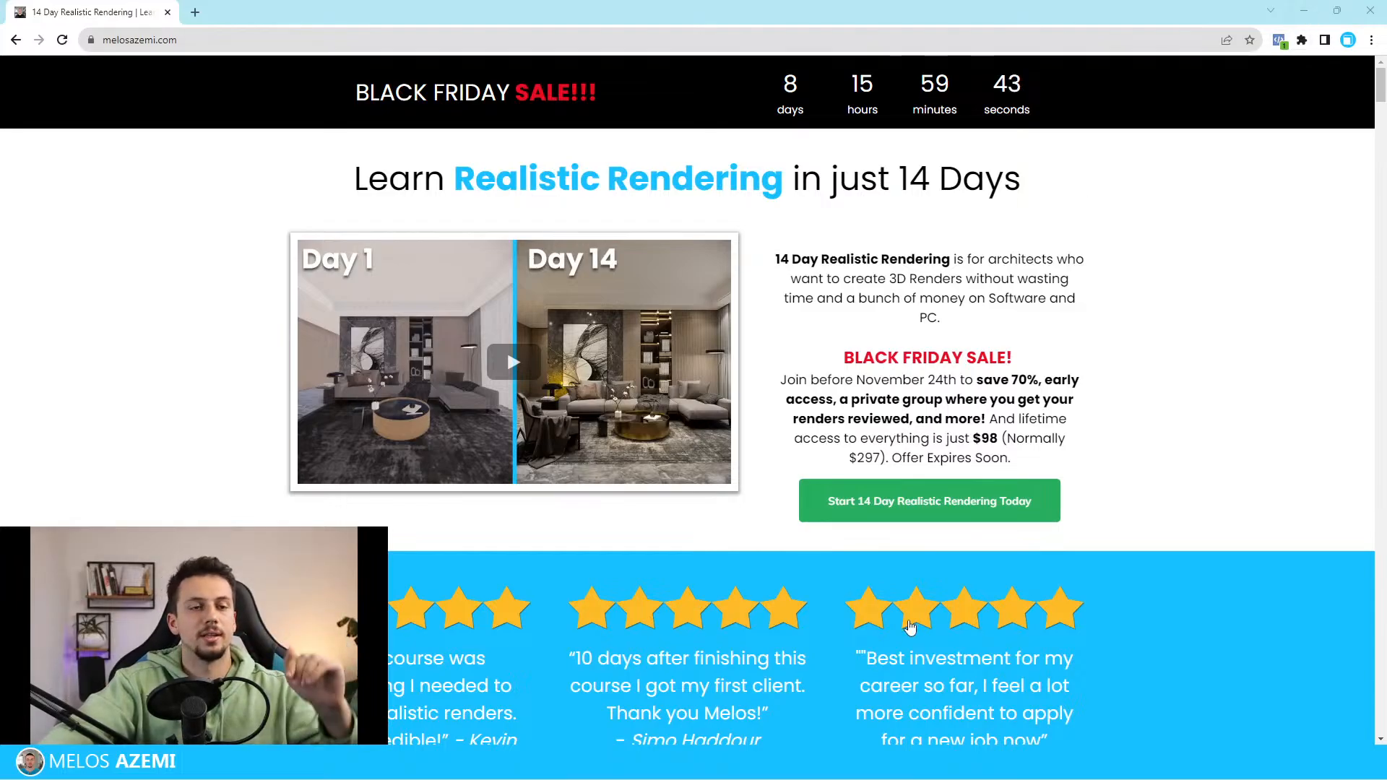
{"action": "scroll", "coordinate": [970, 486], "scroll_direction": "down", "scroll_amount": 1}
{"action": "scroll", "coordinate": [971, 486], "scroll_direction": "down", "scroll_amount": 4}
{"action": "scroll", "coordinate": [1112, 263], "scroll_direction": "up", "scroll_amount": 5}
{"action": "key", "text": "ctrl+l"}
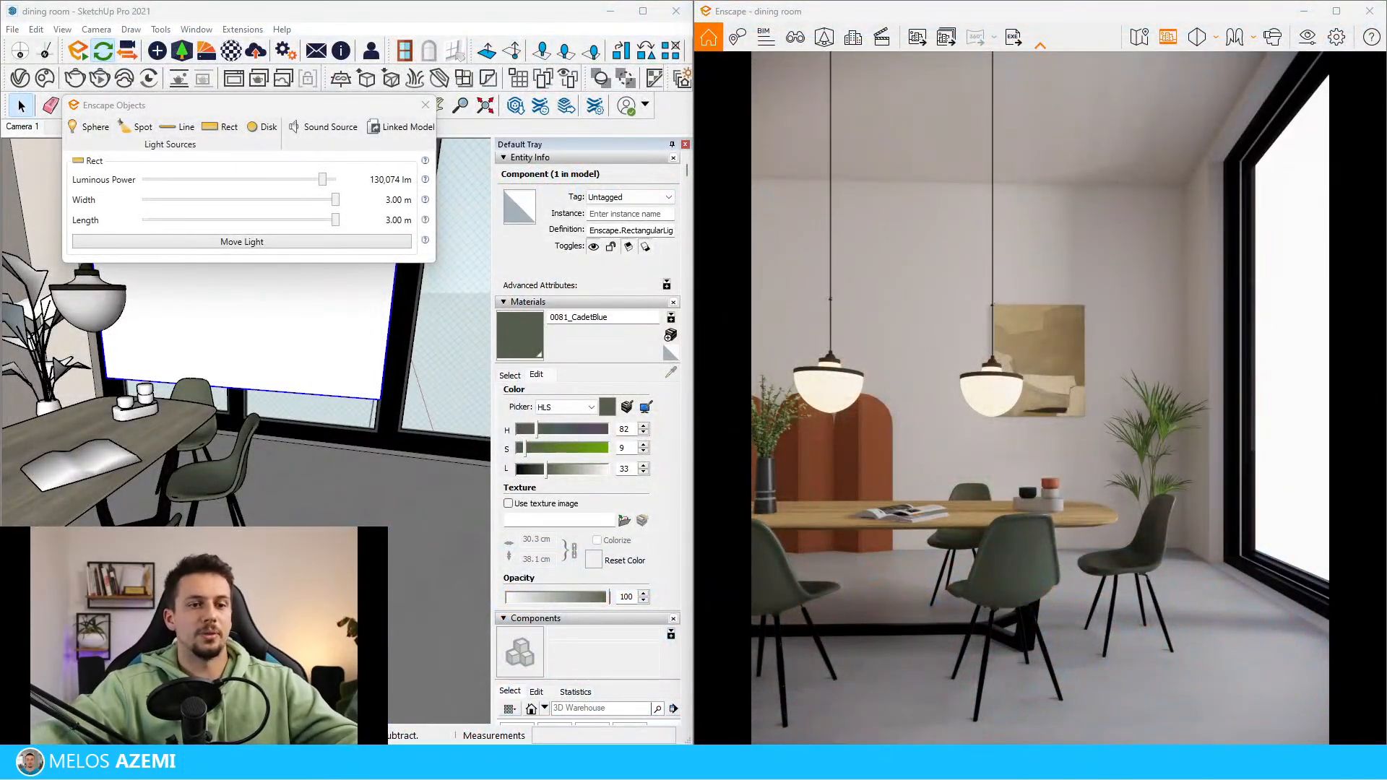
{"action": "middle_click_drag", "start_coordinate": [246, 491], "coordinate": [339, 509]}
{"action": "middle_click_drag", "start_coordinate": [339, 510], "coordinate": [311, 506]}
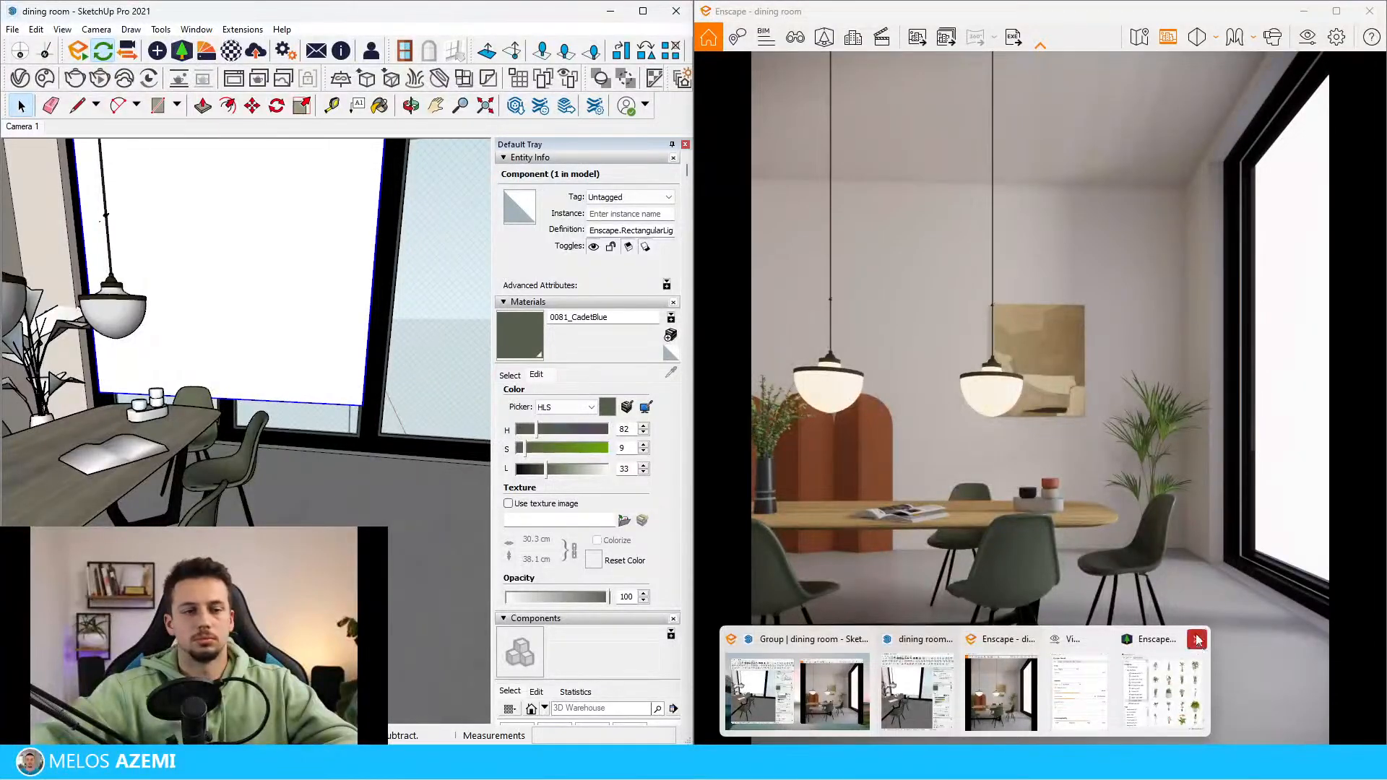
Close the Enscape asset library and search the 3D Warehouse for a "curtain" model
{"action": "left_click", "coordinate": [1199, 640]}
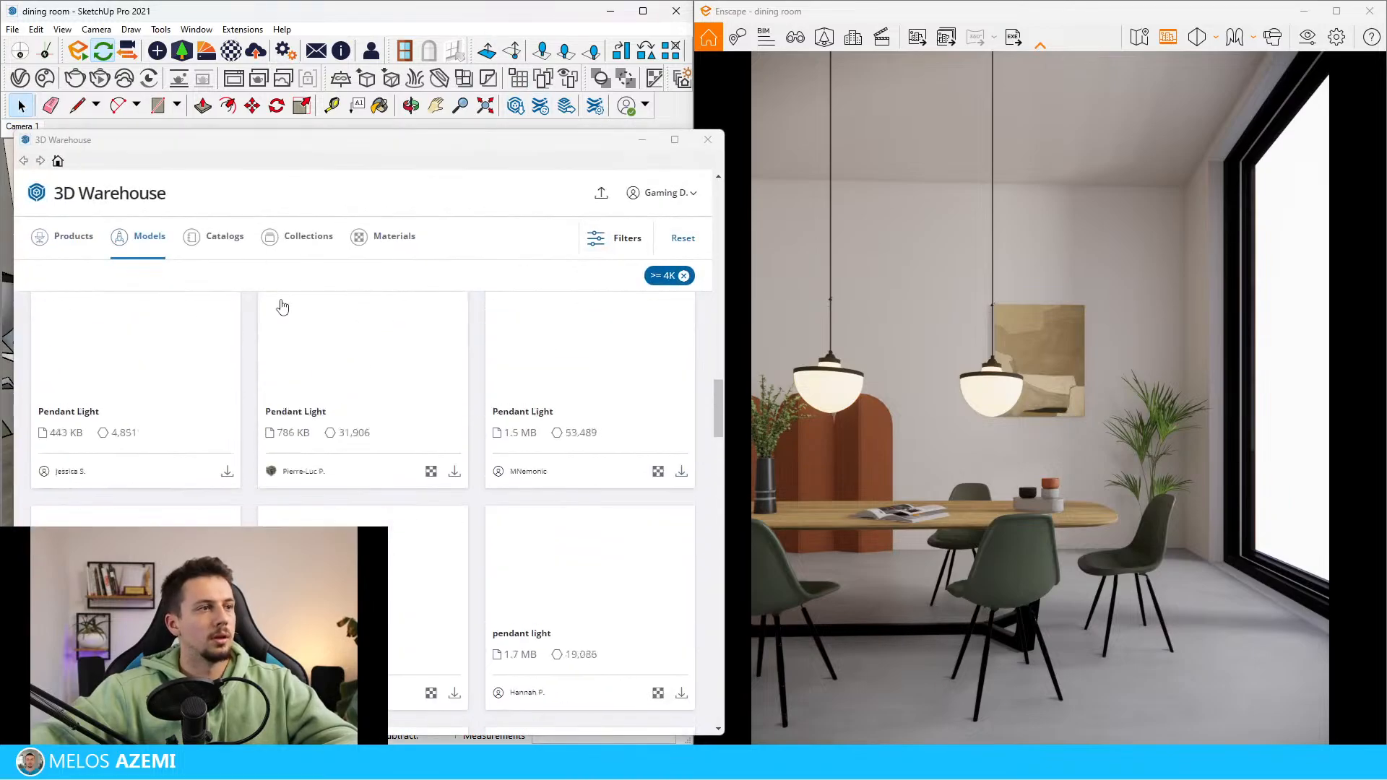
{"action": "triple_click", "coordinate": [268, 324]}
{"action": "type", "text": "curtain"}
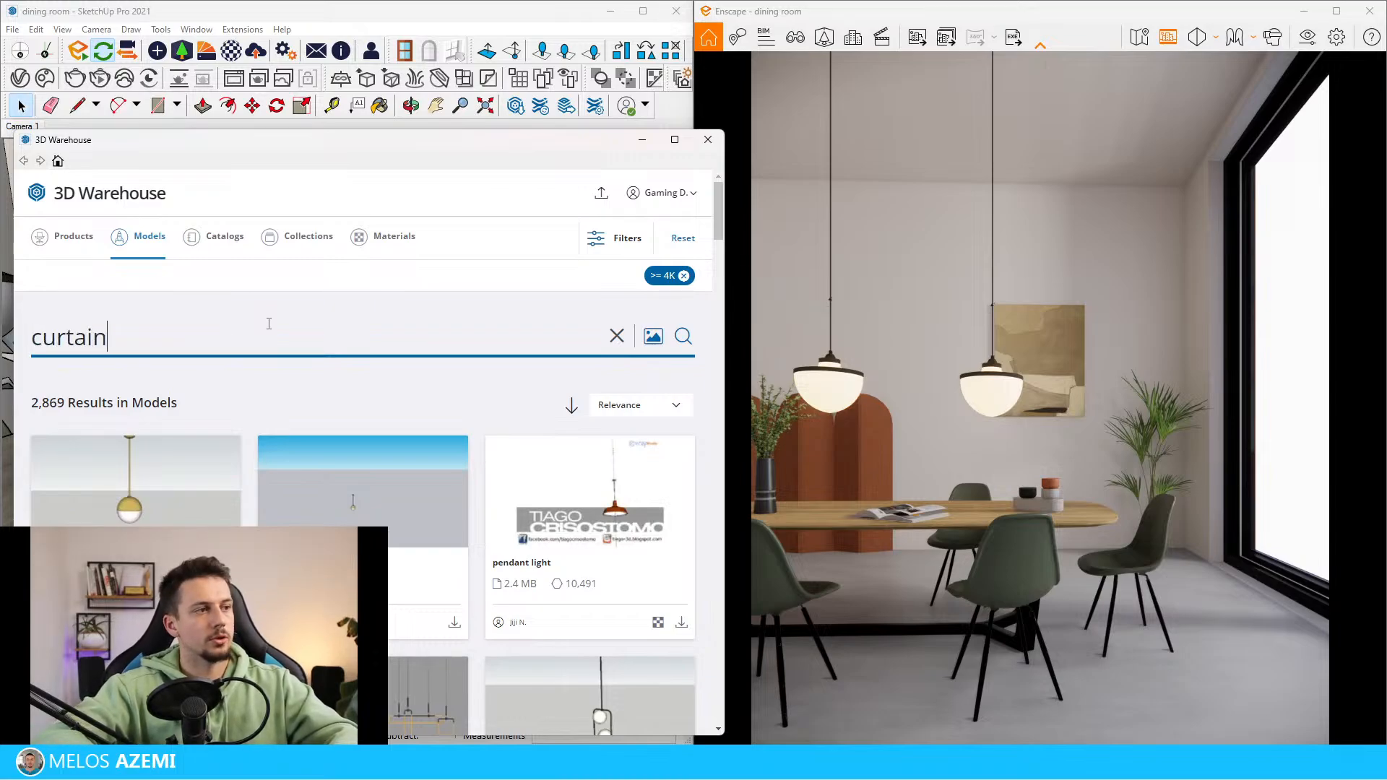
{"action": "key", "text": "Return"}
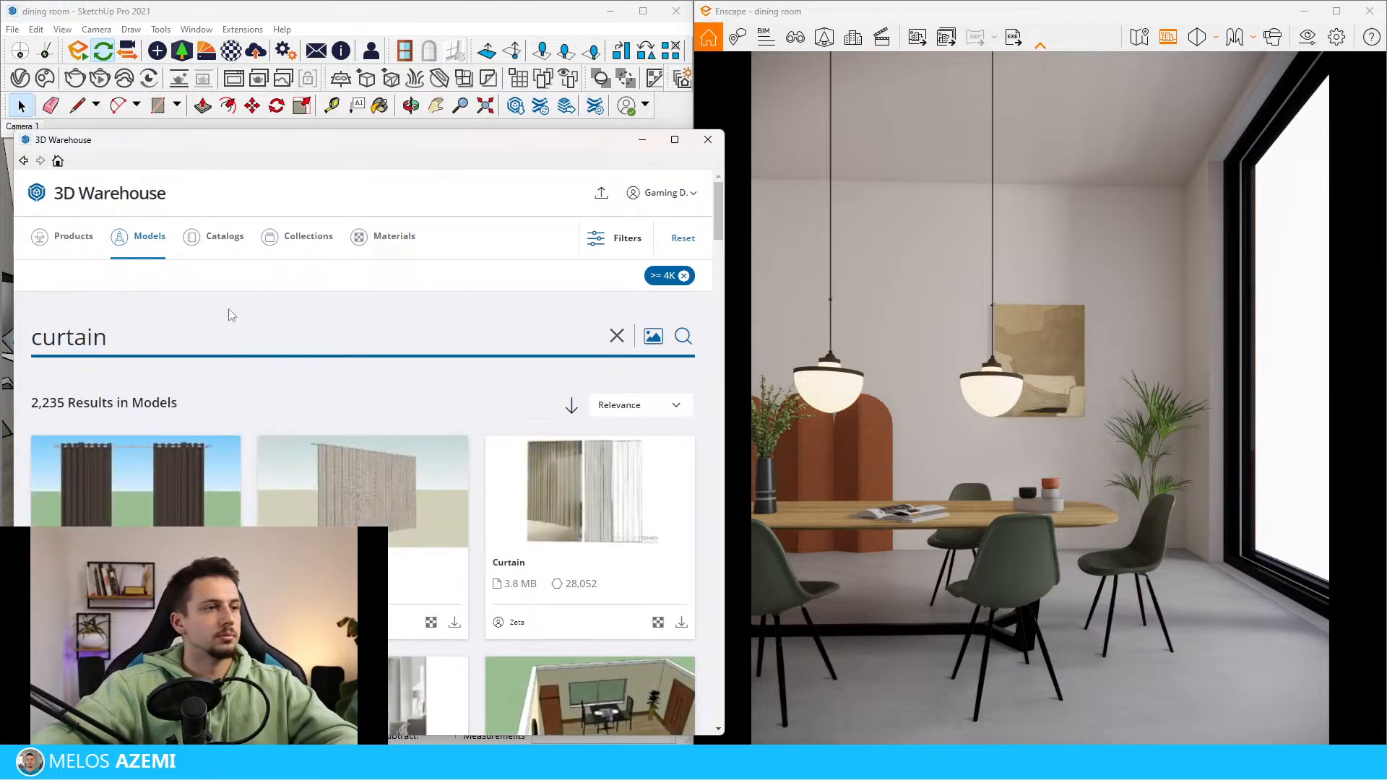
{"action": "scroll", "coordinate": [488, 555], "scroll_direction": "down", "scroll_amount": 5}
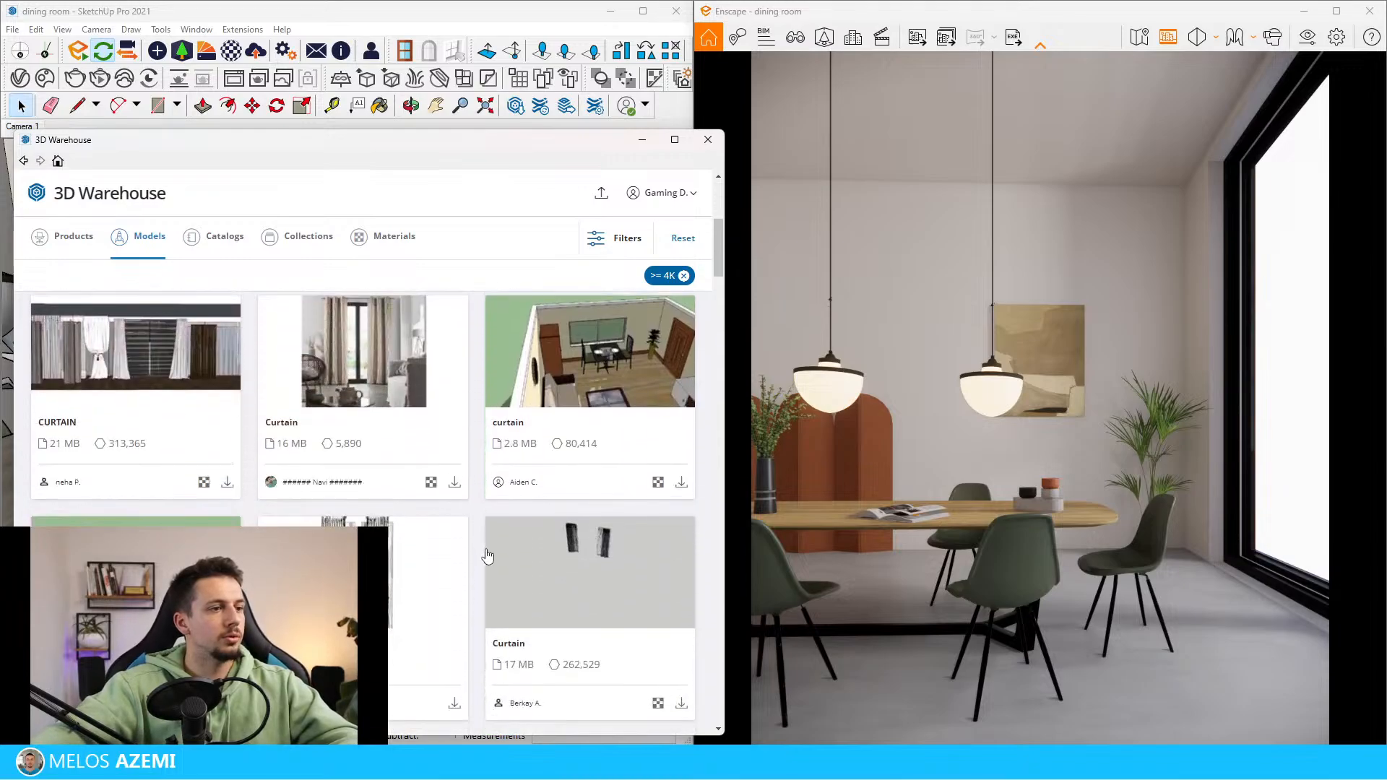
{"action": "scroll", "coordinate": [488, 555], "scroll_direction": "down", "scroll_amount": 8}
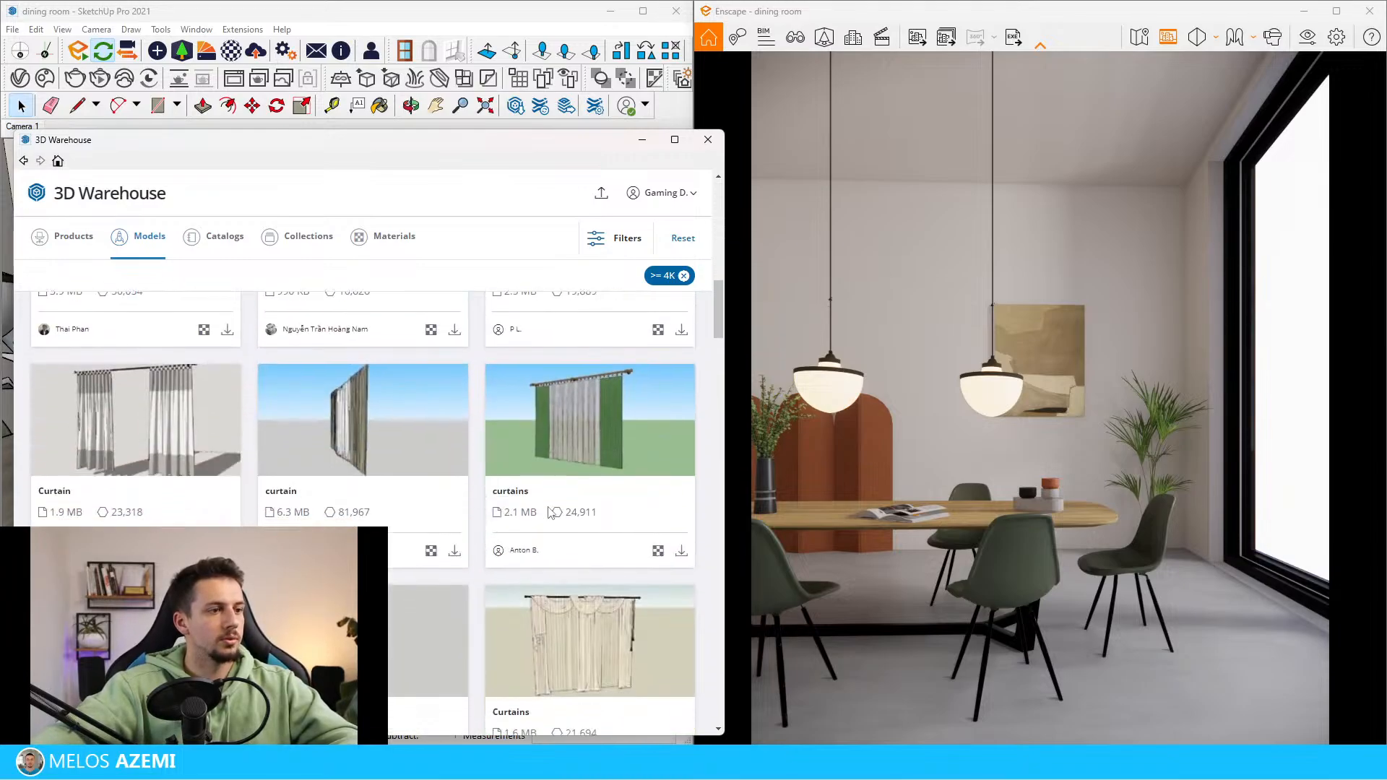
{"action": "scroll", "coordinate": [553, 549], "scroll_direction": "down", "scroll_amount": 3}
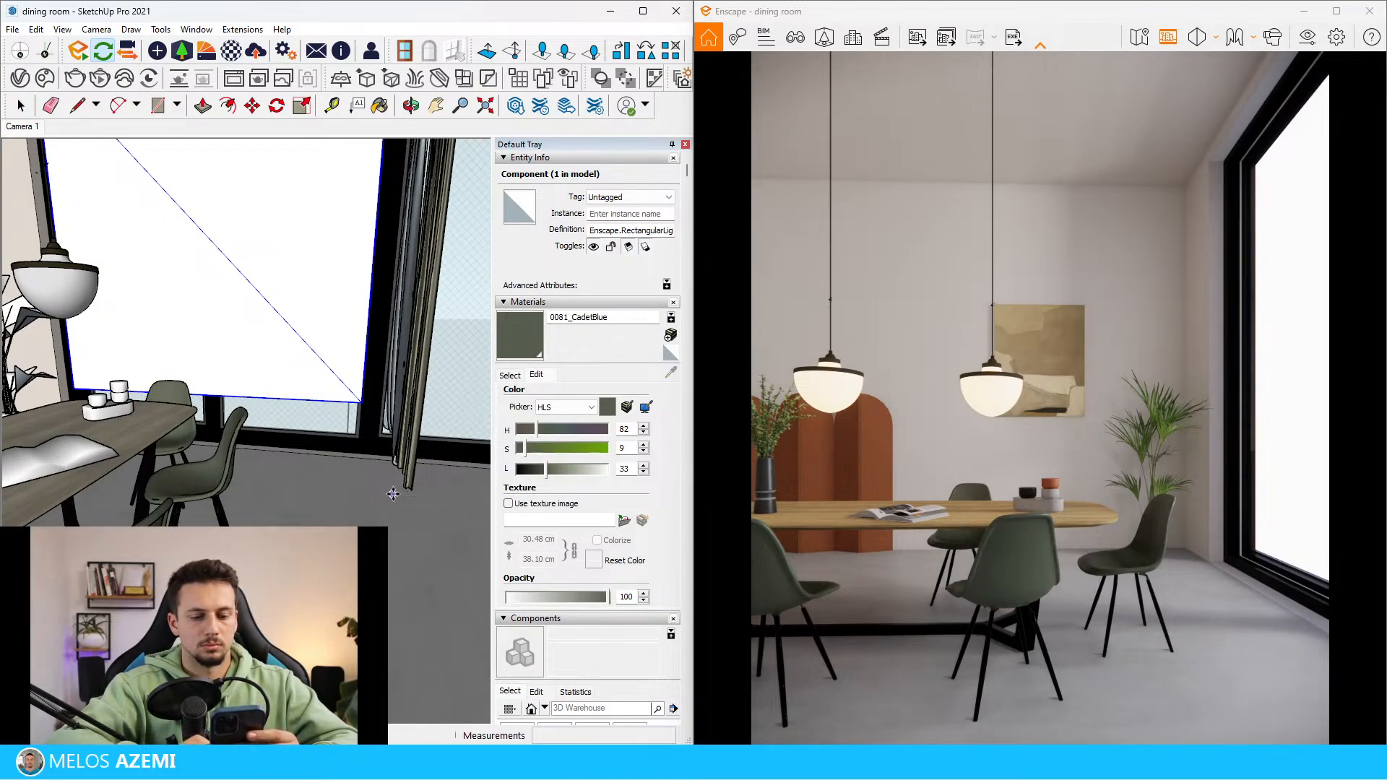
Place the curtain component on the floor near the window and rotate it about its lower corner to turn it toward the window wall
{"action": "key", "text": "ctrl+z"}
{"action": "key", "text": "ctrl+z"}
{"action": "key", "text": "ctrl+z"}
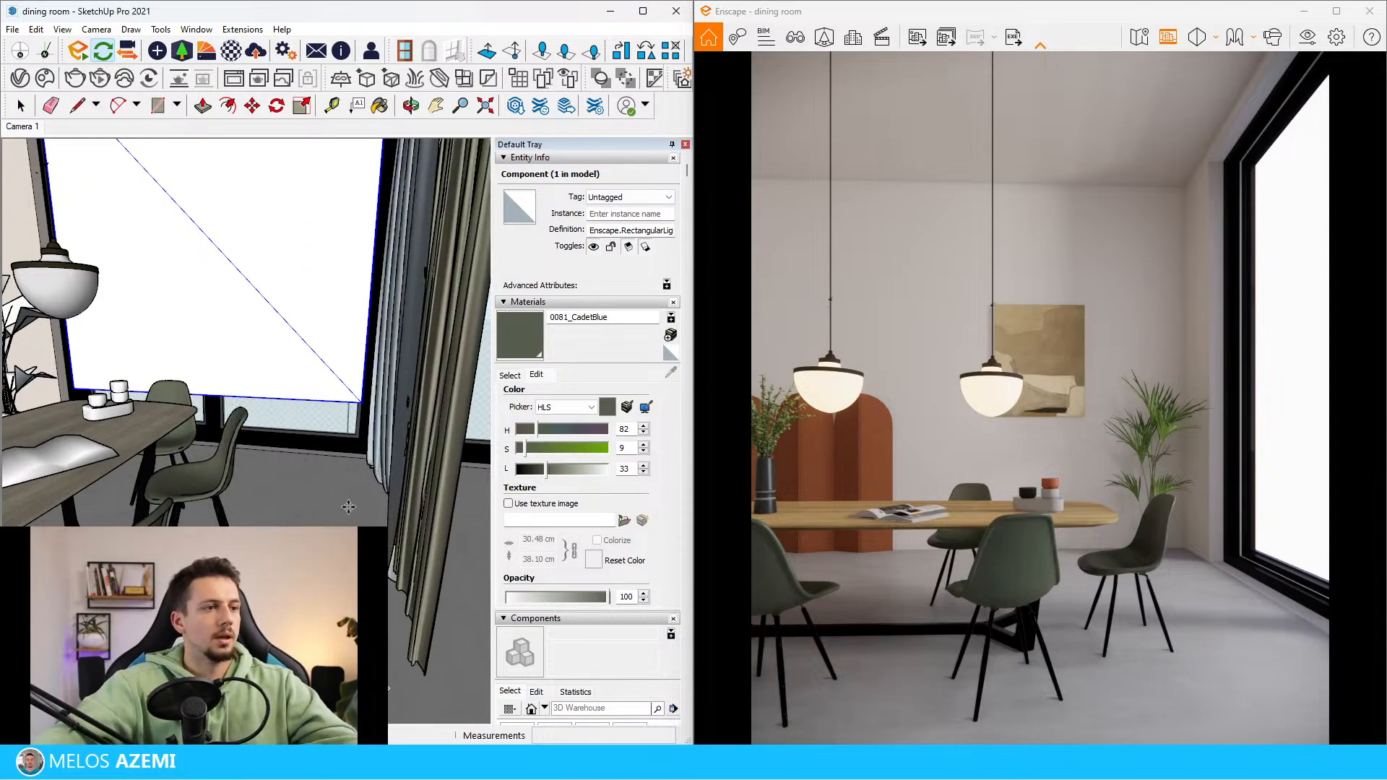
{"action": "left_click", "coordinate": [380, 469]}
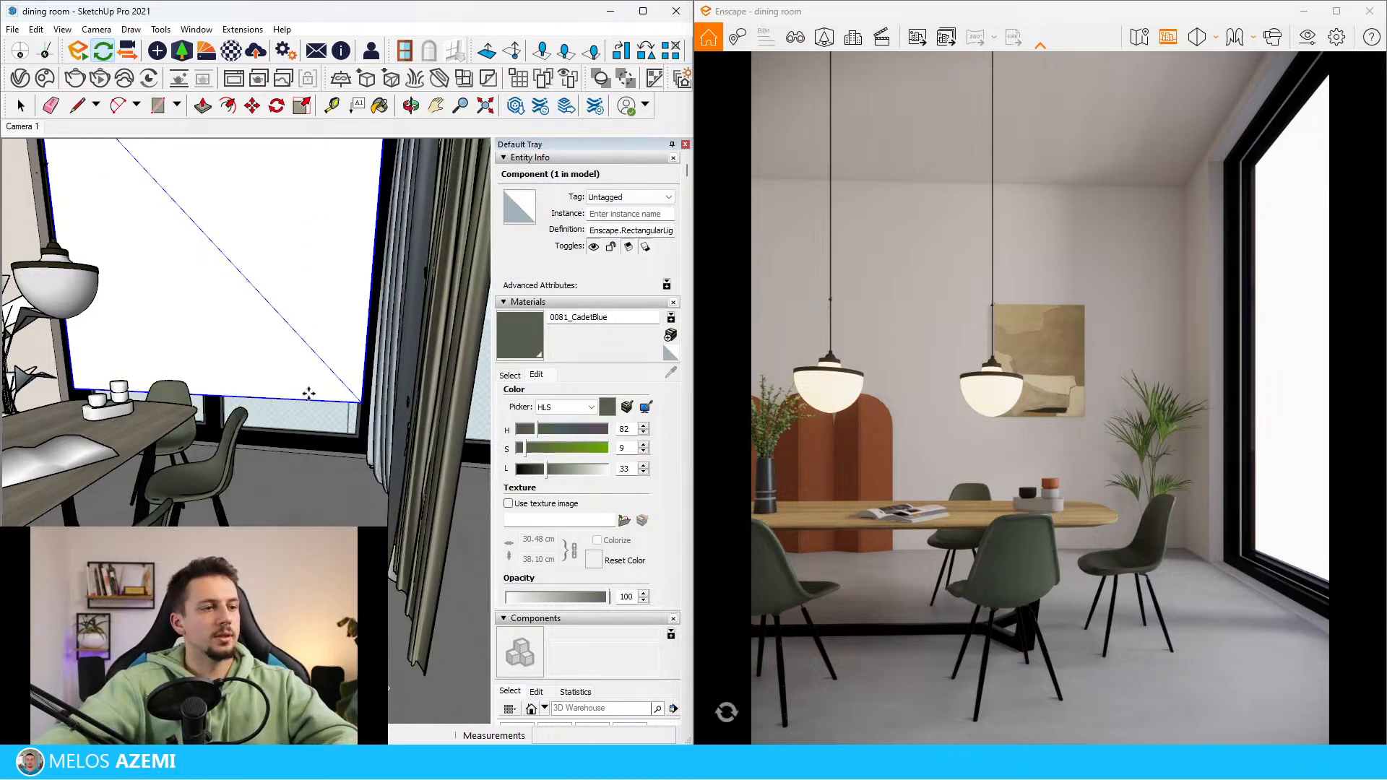
{"action": "key", "text": "m"}
{"action": "mouse_move", "coordinate": [309, 393]}
{"action": "middle_mouse_down"}
{"action": "mouse_move", "coordinate": [322, 452]}
{"action": "mouse_move", "coordinate": [416, 627]}
{"action": "middle_mouse_up"}
{"action": "key", "text": "q"}
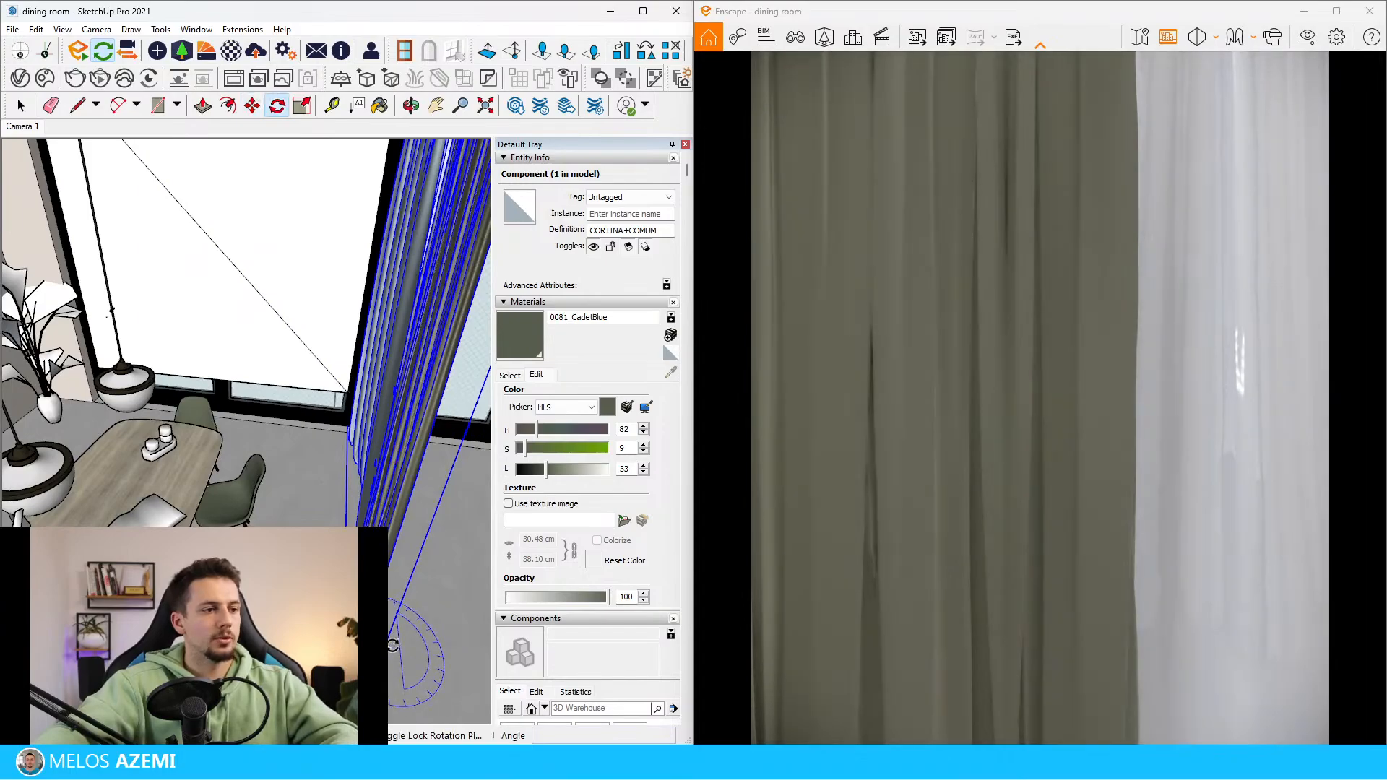
{"action": "left_click", "coordinate": [389, 643]}
{"action": "left_click", "coordinate": [395, 602]}
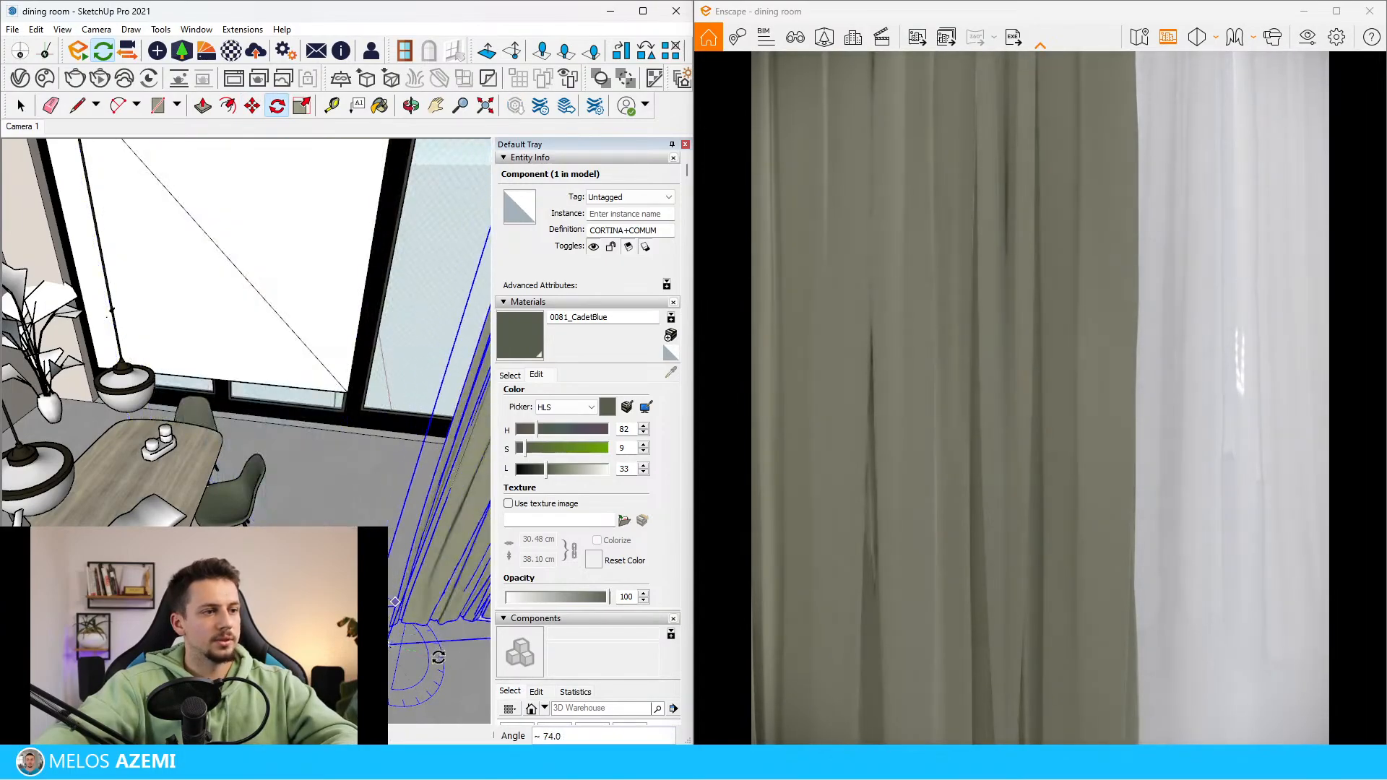
{"action": "left_click", "coordinate": [445, 663]}
Move the curtain by its lower corner toward the window wall
{"action": "key", "text": "m"}
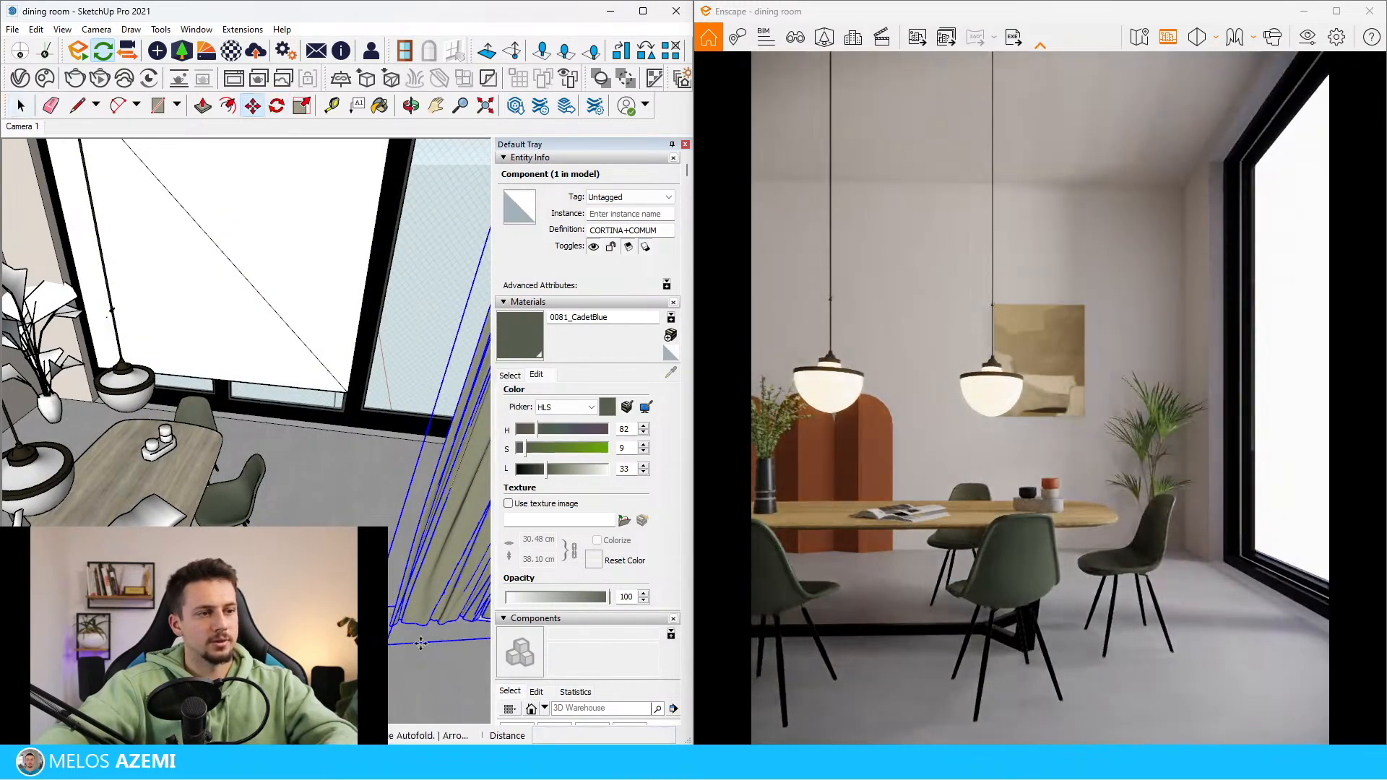
{"action": "left_click", "coordinate": [389, 643]}
{"action": "left_click", "coordinate": [282, 469]}
Rotate the curtain slightly about its lower corner to align it parallel with the window wall
{"action": "scroll", "coordinate": [363, 501], "scroll_direction": "up", "scroll_amount": 5}
{"action": "middle_click_drag", "start_coordinate": [363, 501], "coordinate": [325, 527]}
{"action": "key", "text": "q"}
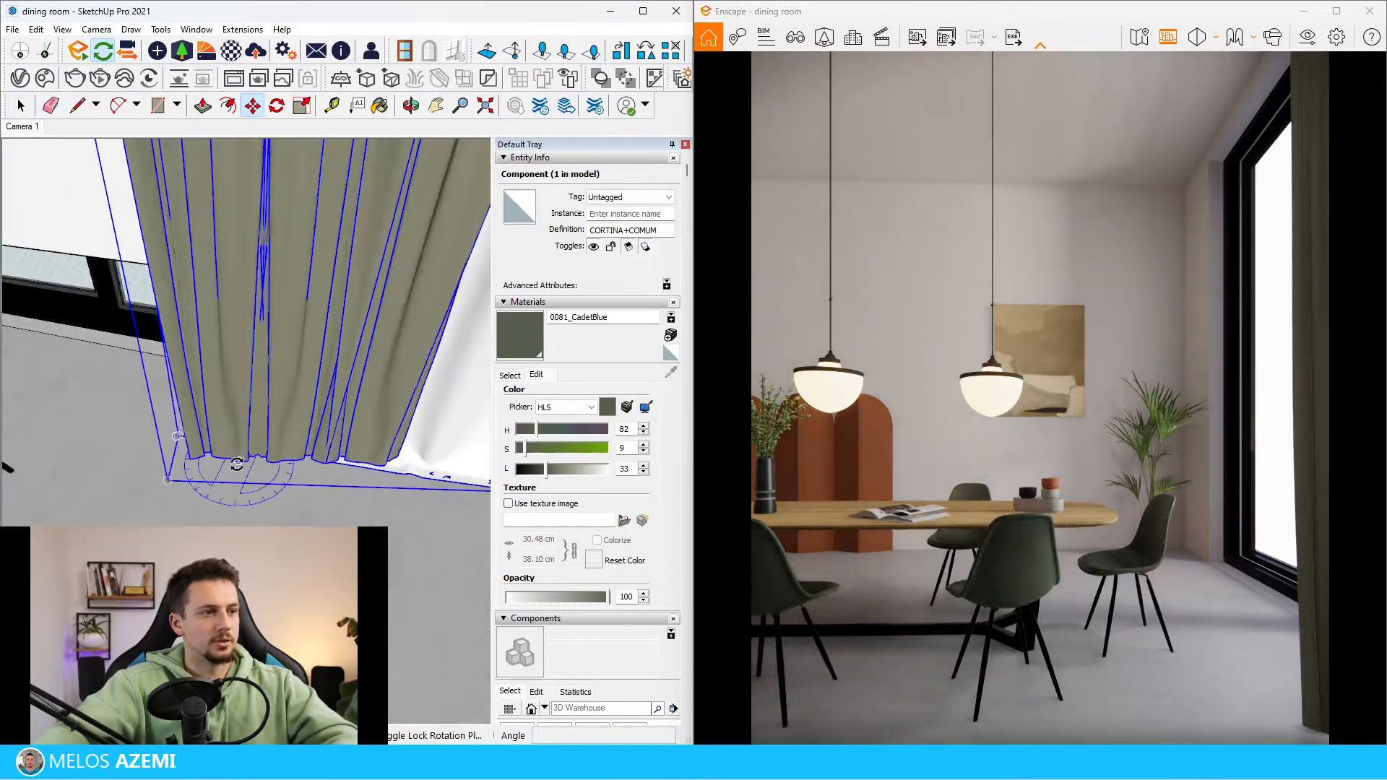
{"action": "scroll", "coordinate": [249, 473], "scroll_direction": "up", "scroll_amount": 1}
{"action": "left_click", "coordinate": [159, 482]}
{"action": "left_click", "coordinate": [227, 473]}
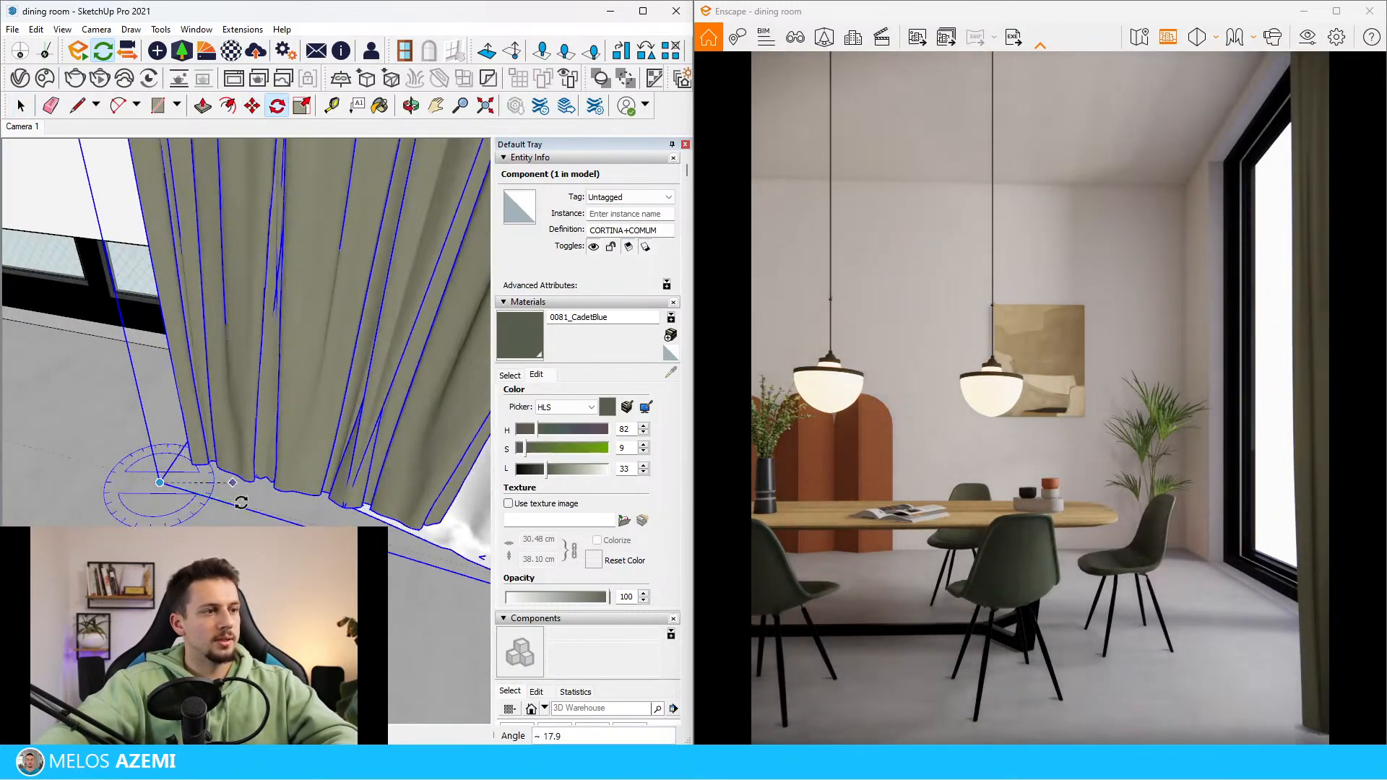
{"action": "left_click", "coordinate": [235, 493]}
Scale the curtain up from its upper corner so that it reaches the ceiling
{"action": "scroll", "coordinate": [246, 480], "scroll_direction": "down", "scroll_amount": 4}
{"action": "middle_click_drag", "start_coordinate": [253, 497], "coordinate": [393, 511]}
{"action": "scroll", "coordinate": [216, 493], "scroll_direction": "down", "scroll_amount": 5}
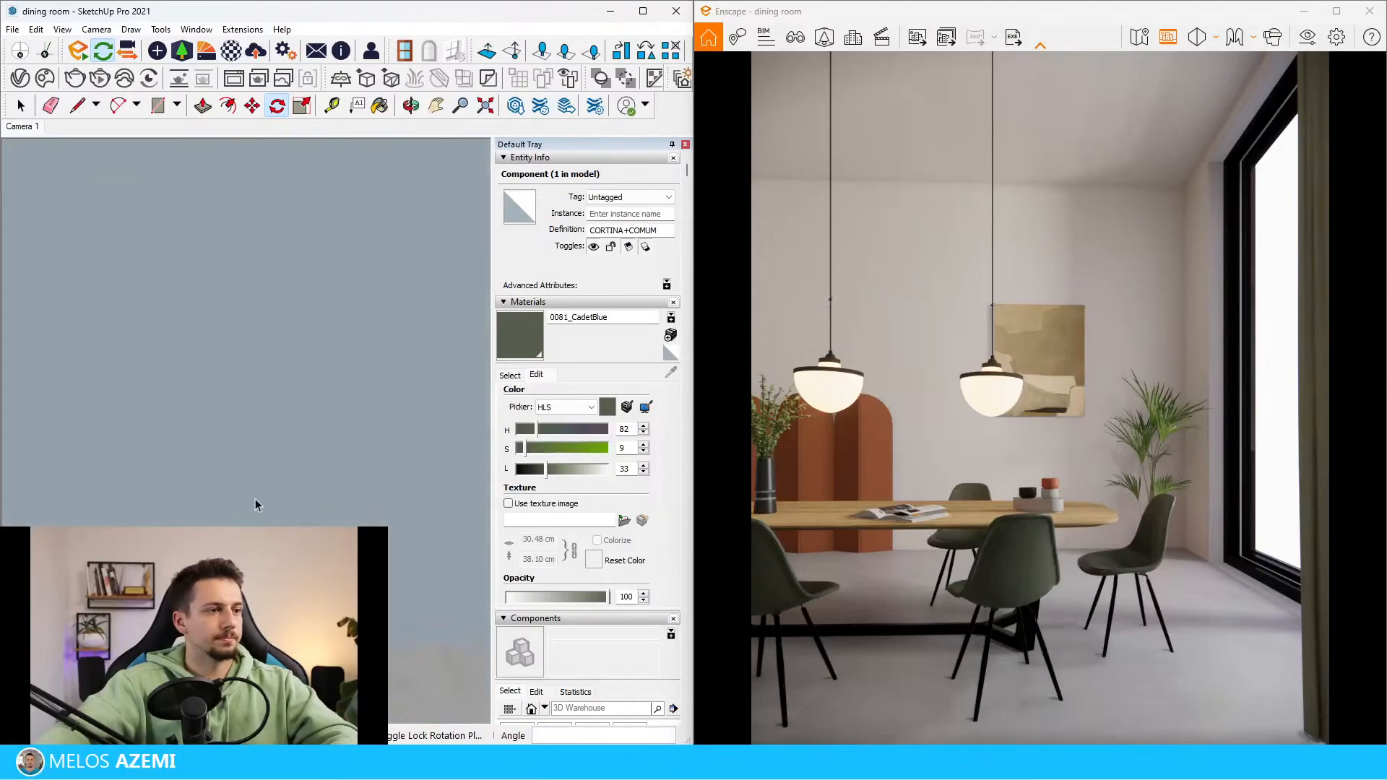
{"action": "key", "text": "space"}
{"action": "scroll", "coordinate": [279, 366], "scroll_direction": "up", "scroll_amount": 5}
{"action": "middle_click_drag", "start_coordinate": [279, 366], "coordinate": [383, 413]}
{"action": "scroll", "coordinate": [222, 400], "scroll_direction": "down", "scroll_amount": 3}
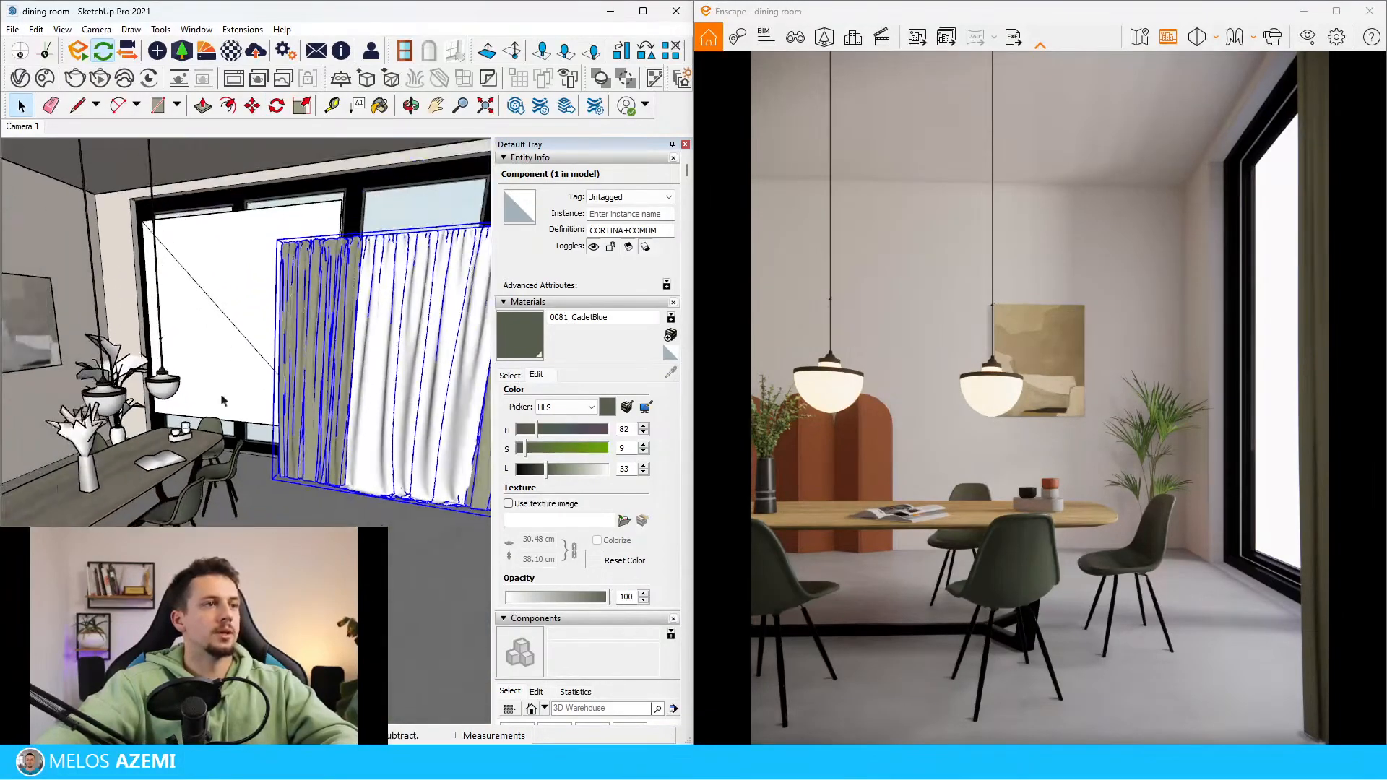
{"action": "key", "text": "s"}
{"action": "left_click_drag", "start_coordinate": [277, 240], "coordinate": [170, 172]}
Move the curtain toward the window and slide it along the wall so that it hangs in front of the glazing
{"action": "scroll", "coordinate": [275, 440], "scroll_direction": "up", "scroll_amount": 3}
{"action": "middle_click_drag", "start_coordinate": [268, 462], "coordinate": [347, 484]}
{"action": "scroll", "coordinate": [88, 402], "scroll_direction": "up", "scroll_amount": 5}
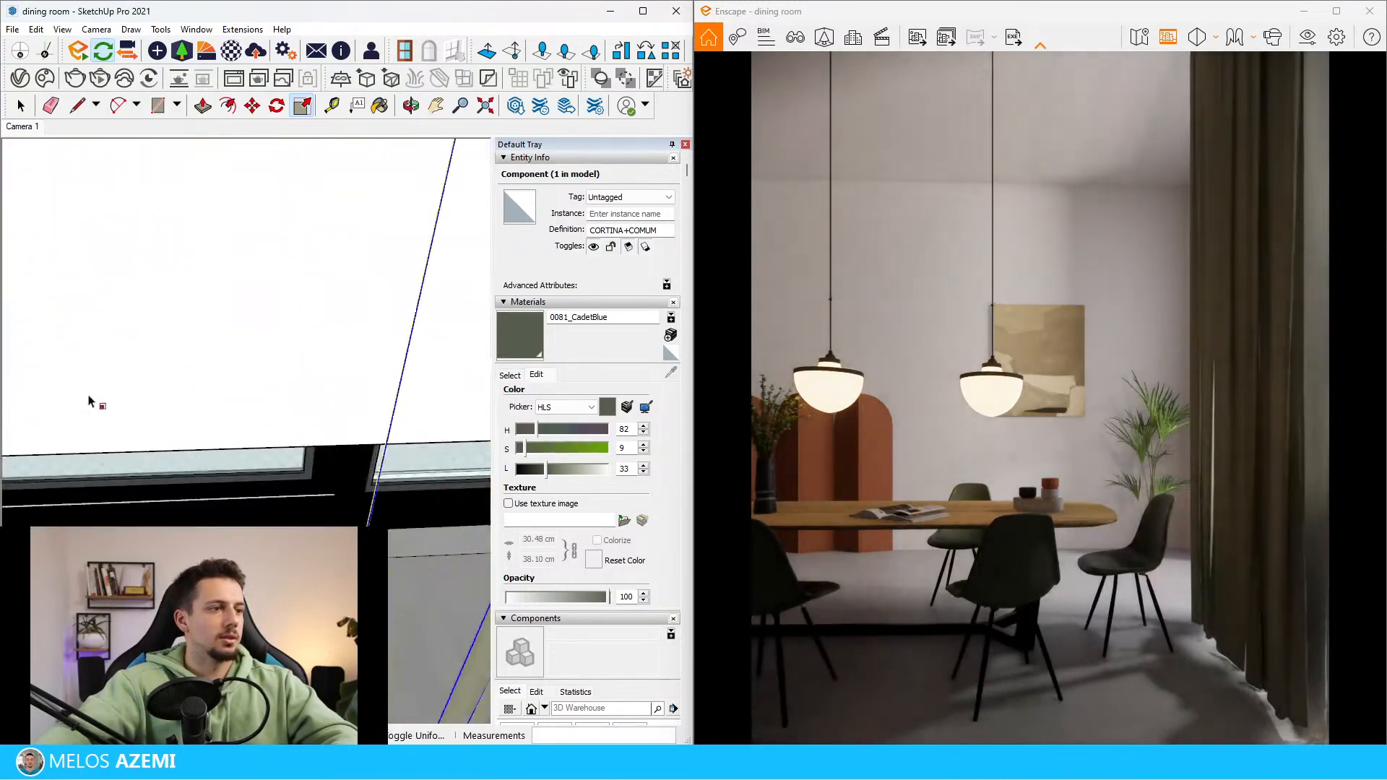
{"action": "scroll", "coordinate": [88, 401], "scroll_direction": "down", "scroll_amount": 5}
{"action": "key", "text": "m"}
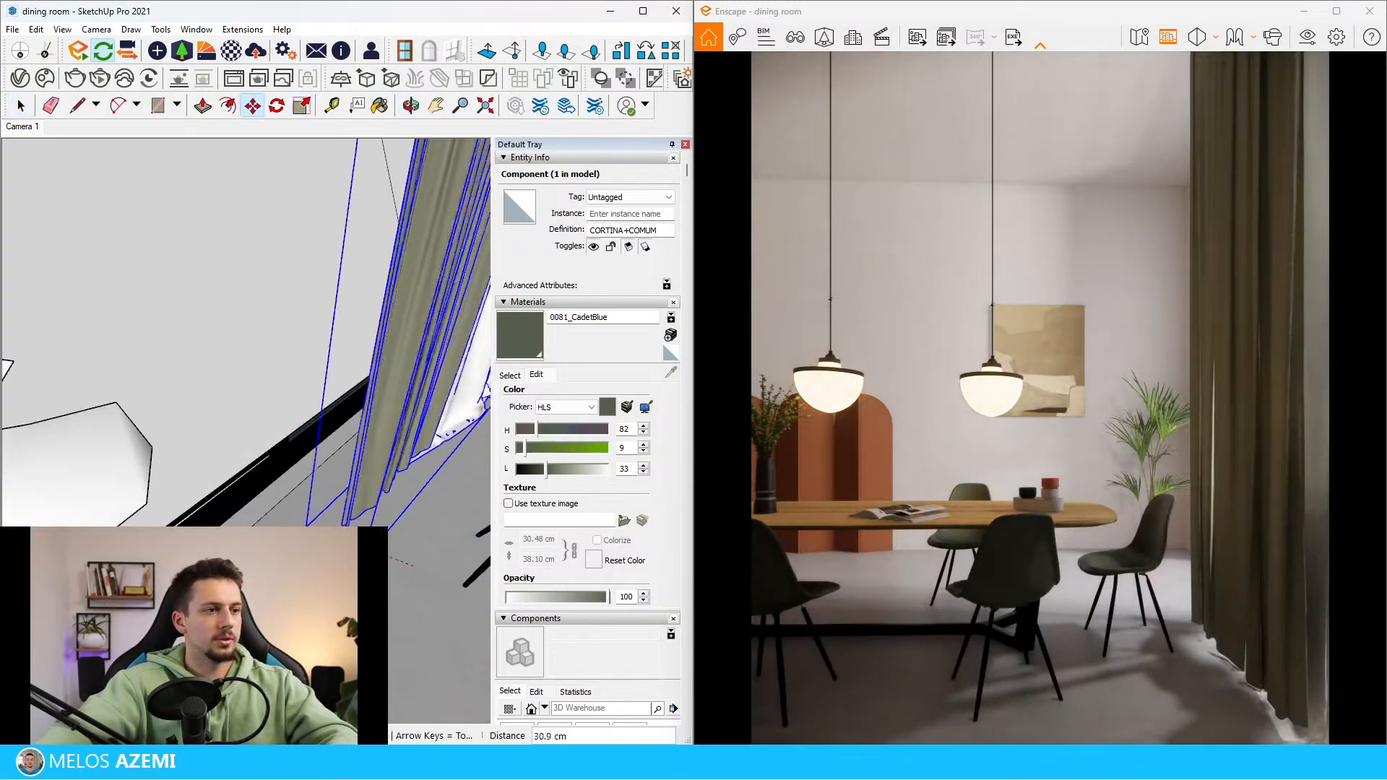
{"action": "left_click", "coordinate": [305, 523]}
{"action": "mouse_move", "coordinate": [402, 474]}
{"action": "middle_mouse_down"}
{"action": "mouse_move", "coordinate": [239, 463]}
{"action": "mouse_move", "coordinate": [137, 435]}
{"action": "middle_mouse_up"}
{"action": "left_click", "coordinate": [264, 530]}
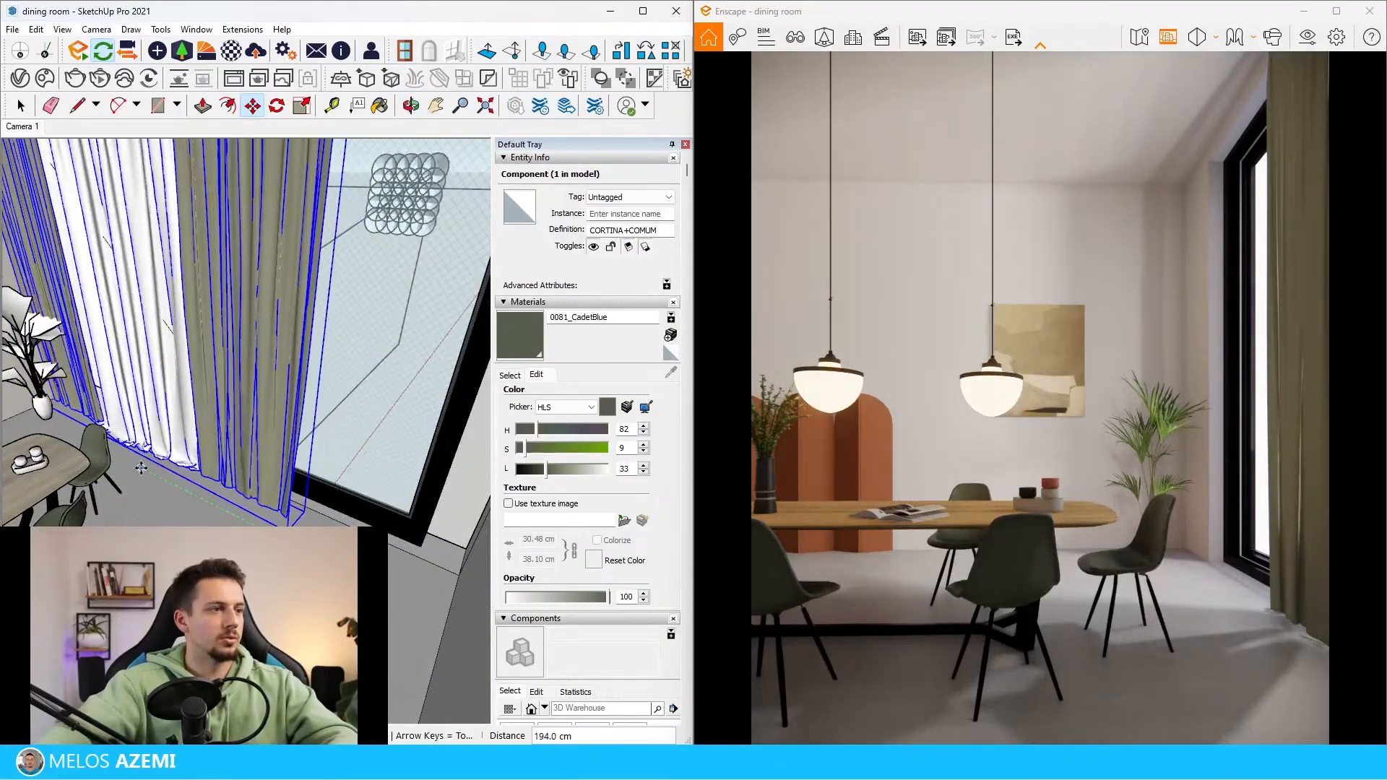
{"action": "left_click", "coordinate": [151, 474]}
{"action": "middle_click_drag", "start_coordinate": [152, 471], "coordinate": [172, 448]}
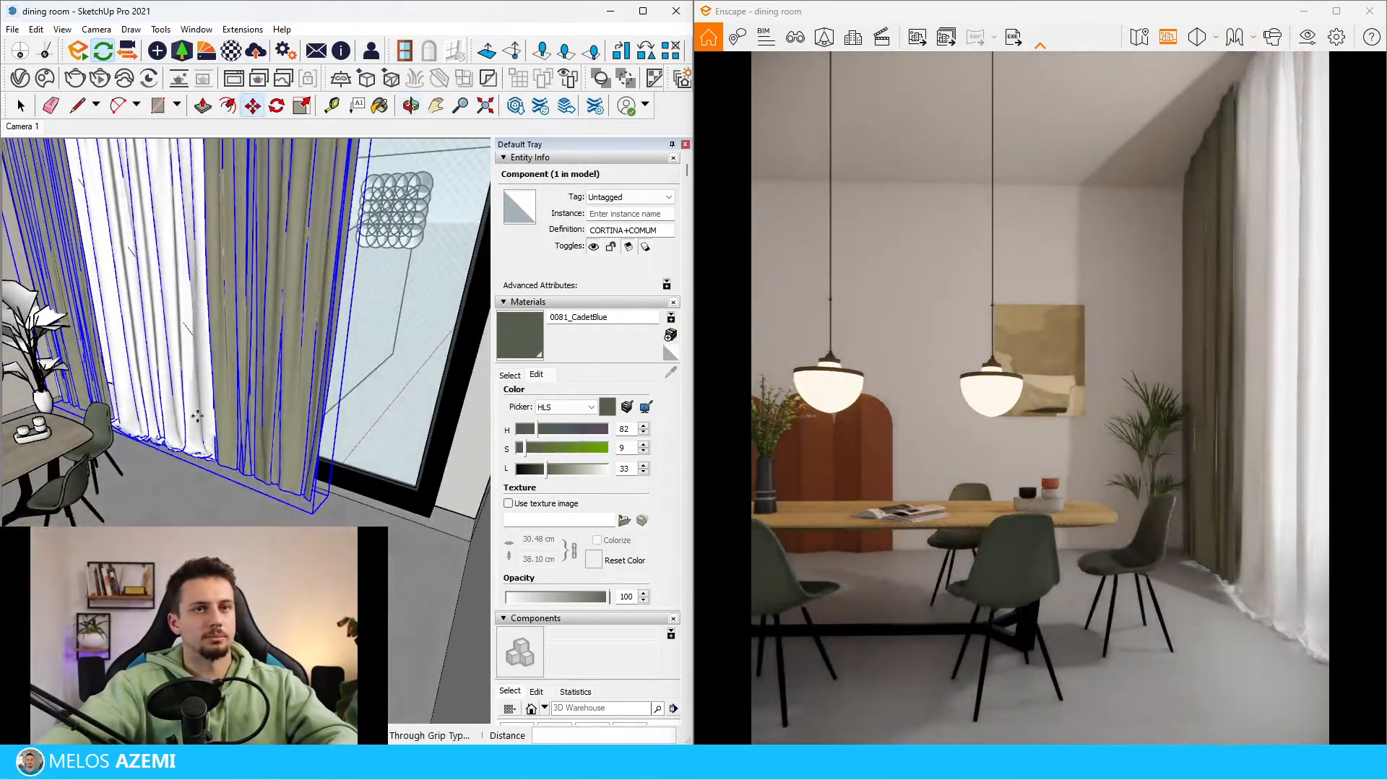
Draw a long, narrow rectangle on the ceiling in front of the curtain, running from wall to wall
{"action": "scroll", "coordinate": [210, 395], "scroll_direction": "down", "scroll_amount": 3}
{"action": "scroll", "coordinate": [183, 380], "scroll_direction": "up", "scroll_amount": 3}
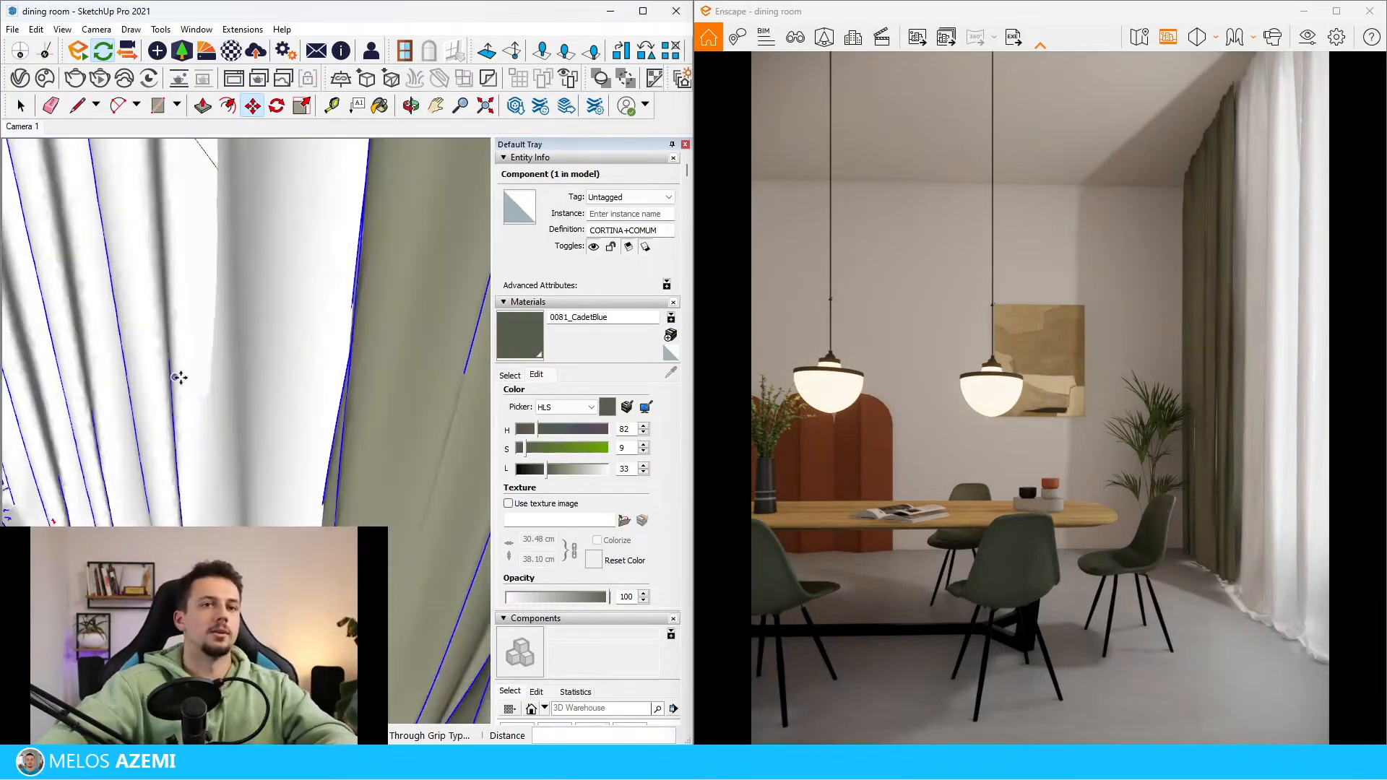
{"action": "middle_click_drag", "start_coordinate": [232, 384], "coordinate": [250, 431]}
{"action": "scroll", "coordinate": [291, 524], "scroll_direction": "down", "scroll_amount": 5}
{"action": "mouse_move", "coordinate": [290, 522]}
{"action": "middle_mouse_down"}
{"action": "mouse_move", "coordinate": [301, 419]}
{"action": "mouse_move", "coordinate": [311, 468]}
{"action": "middle_mouse_up"}
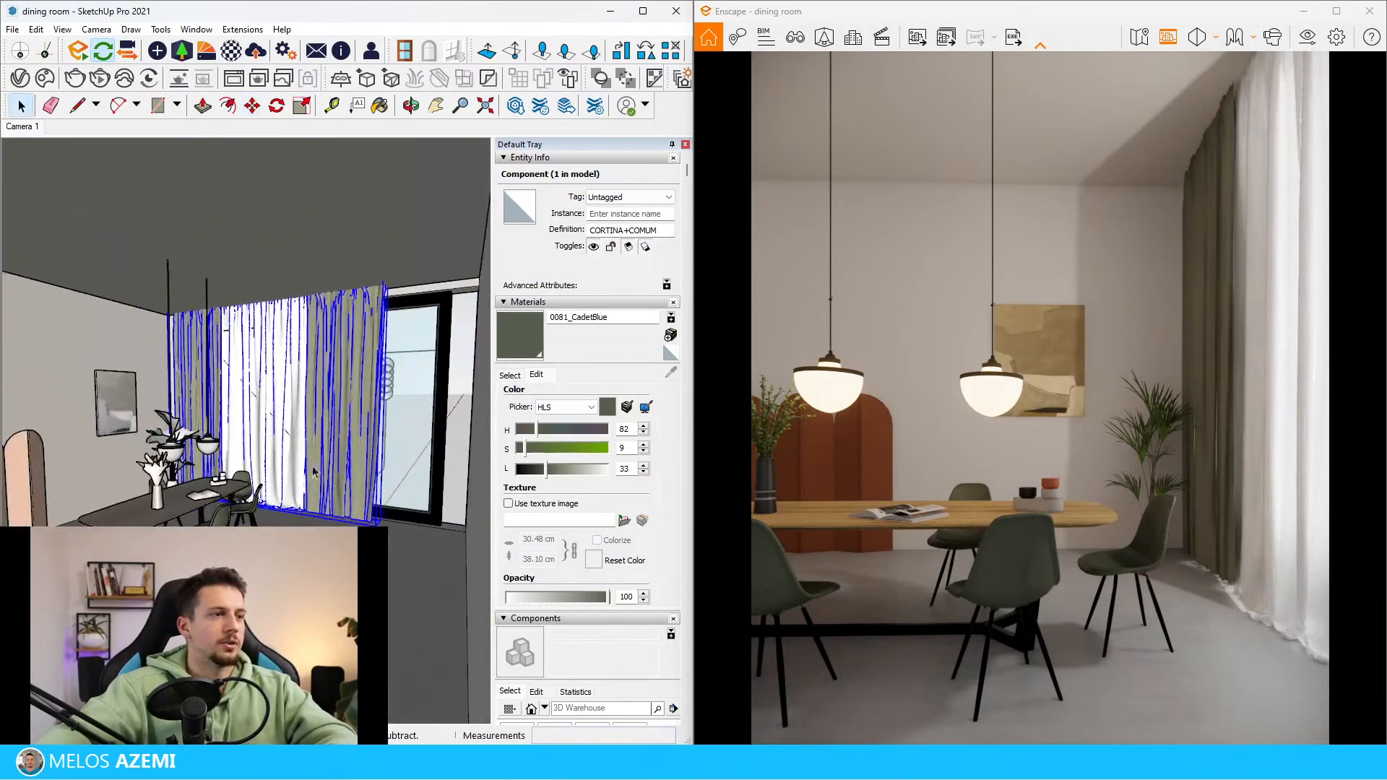
{"action": "key", "text": "space"}
{"action": "scroll", "coordinate": [294, 285], "scroll_direction": "up", "scroll_amount": 4}
{"action": "middle_click_drag", "start_coordinate": [294, 284], "coordinate": [302, 259]}
{"action": "scroll", "coordinate": [302, 259], "scroll_direction": "up", "scroll_amount": 5}
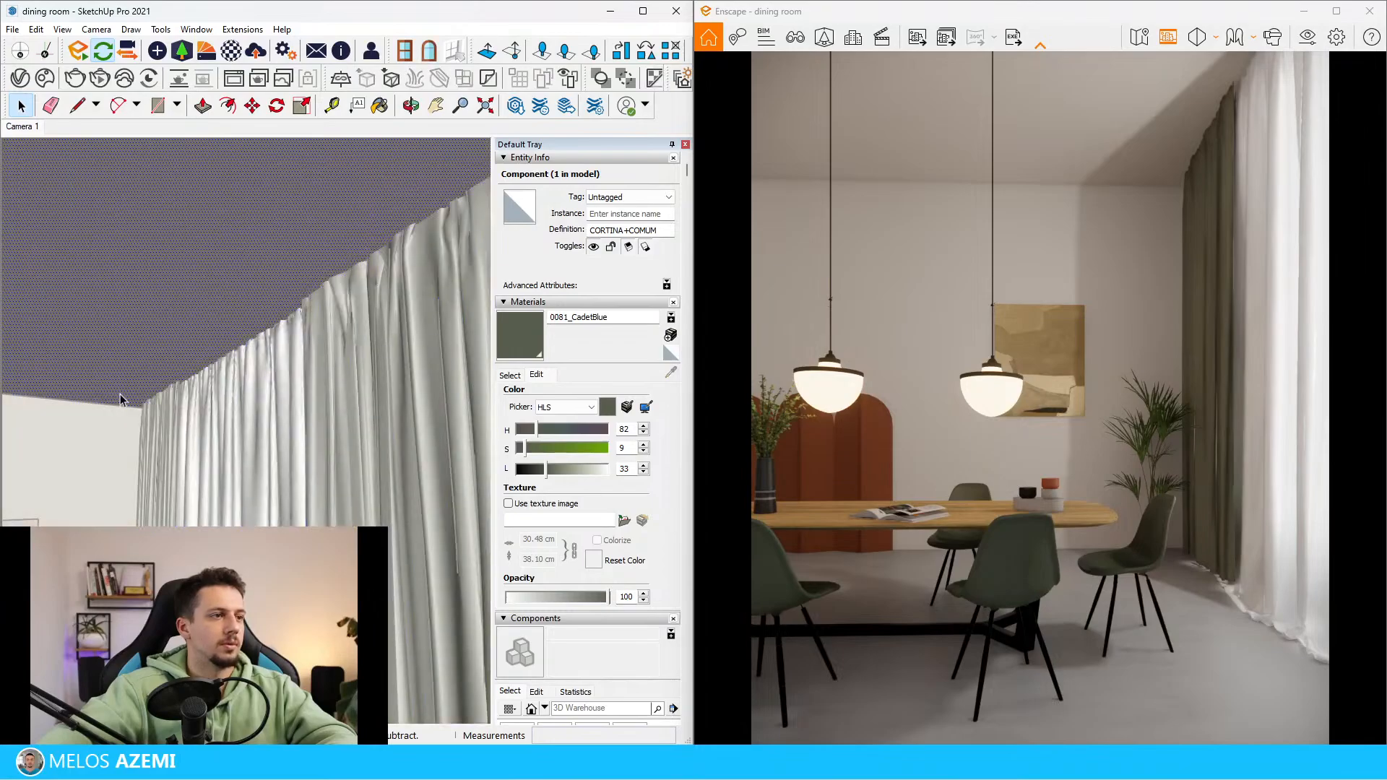
{"action": "left_click", "coordinate": [136, 425]}
{"action": "scroll", "coordinate": [135, 427], "scroll_direction": "up", "scroll_amount": 2}
{"action": "key", "text": "r"}
{"action": "left_click", "coordinate": [145, 435]}
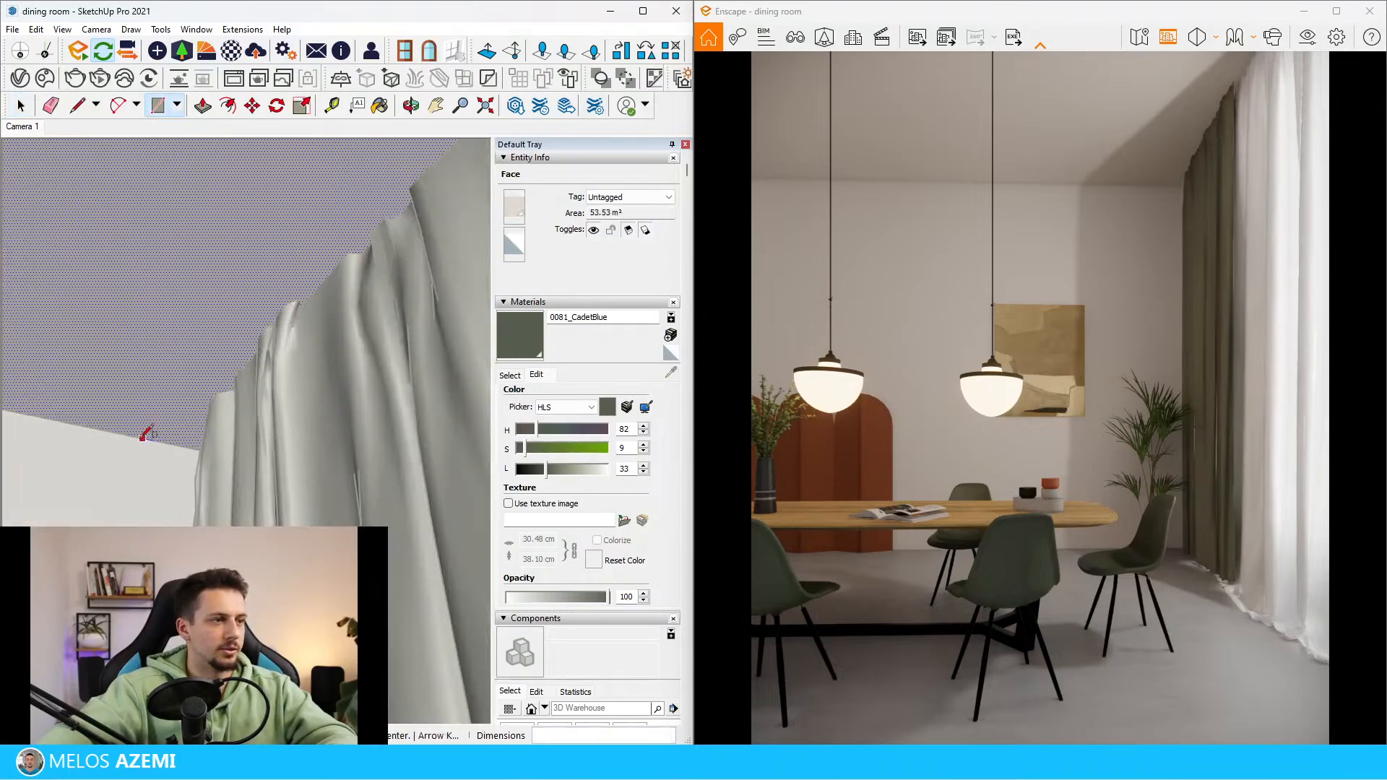
{"action": "mouse_move", "coordinate": [100, 508]}
{"action": "middle_mouse_down"}
{"action": "mouse_move", "coordinate": [87, 502]}
{"action": "mouse_move", "coordinate": [78, 532]}
{"action": "mouse_move", "coordinate": [213, 500]}
{"action": "mouse_move", "coordinate": [230, 441]}
{"action": "mouse_move", "coordinate": [311, 424]}
{"action": "mouse_move", "coordinate": [390, 432]}
{"action": "middle_mouse_up"}
{"action": "middle_click_drag", "start_coordinate": [22, 351], "coordinate": [266, 376]}
{"action": "left_click", "coordinate": [367, 404]}
Push/Pull the narrow ceiling strip downward to form a pelmet that hides the top of the curtain
{"action": "key", "text": "space"}
{"action": "left_click", "coordinate": [356, 405]}
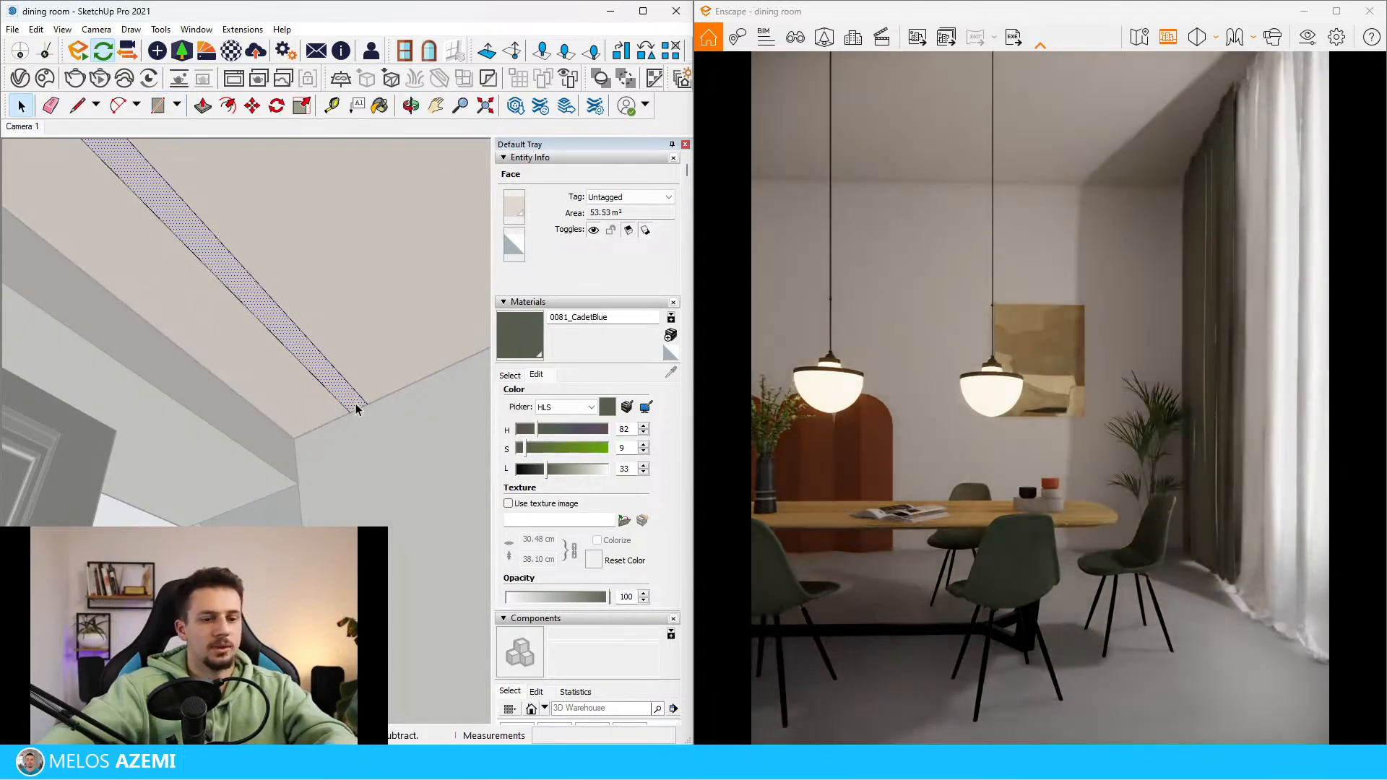
{"action": "key", "text": "p"}
{"action": "left_click", "coordinate": [357, 406]}
{"action": "middle_click_drag", "start_coordinate": [366, 478], "coordinate": [297, 477]}
{"action": "left_click", "coordinate": [333, 473]}
{"action": "left_click", "coordinate": [334, 469]}
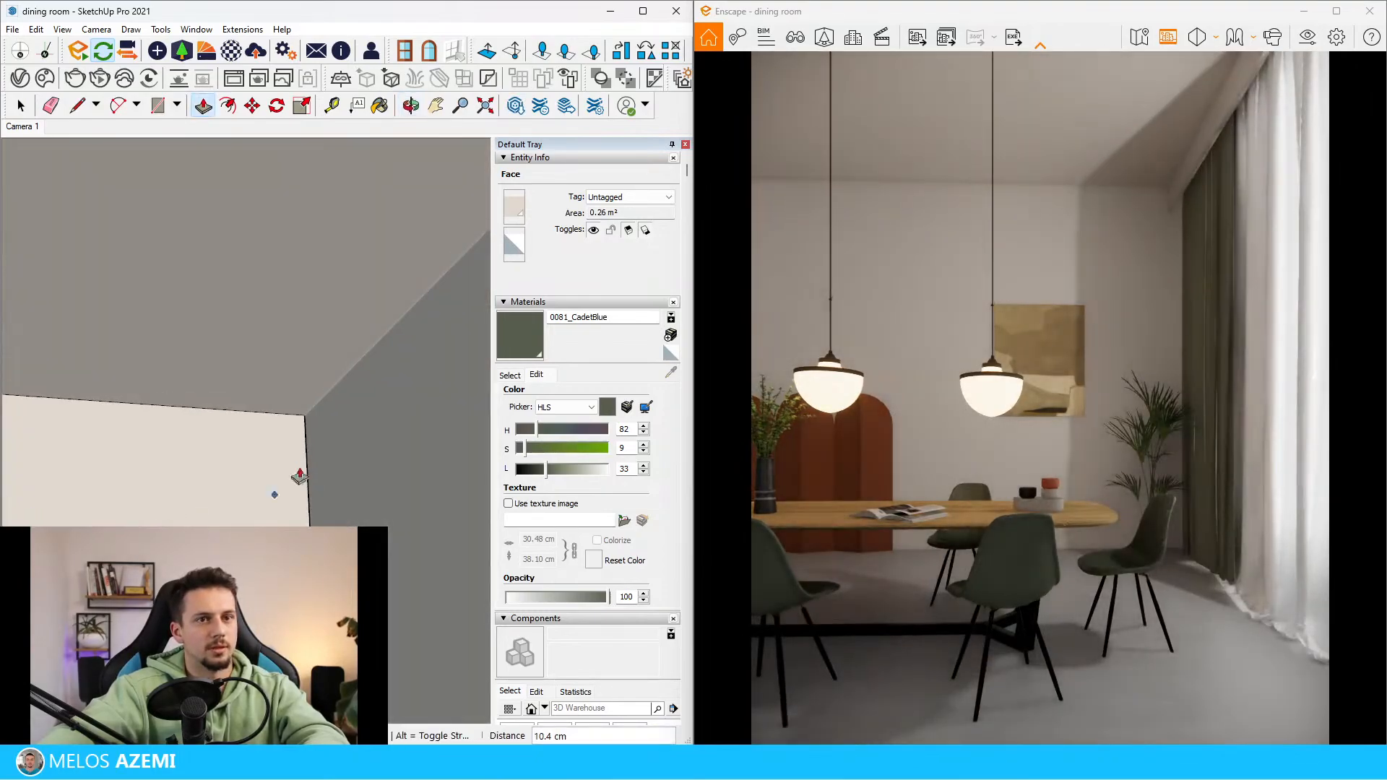
{"action": "scroll", "coordinate": [334, 395], "scroll_direction": "down", "scroll_amount": 8}
{"action": "key", "text": "space"}
{"action": "left_click", "coordinate": [170, 515]}
{"action": "scroll", "coordinate": [263, 398], "scroll_direction": "down", "scroll_amount": 5}
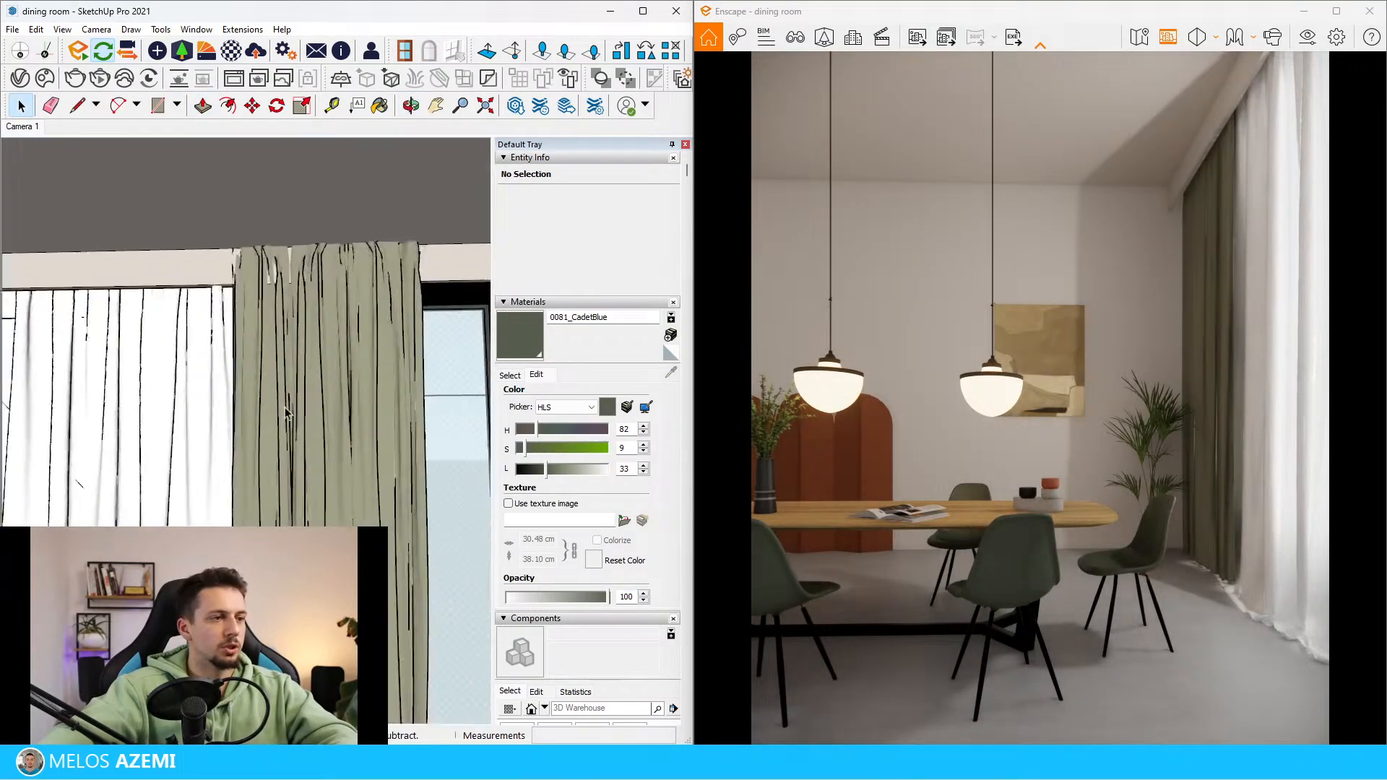
Sample the curtain fabrics and open the CORTINA COMUM BEGE - PANO material in the Enscape Material Editor
{"action": "mouse_move", "coordinate": [263, 399]}
{"action": "middle_mouse_down"}
{"action": "mouse_move", "coordinate": [304, 412]}
{"action": "mouse_move", "coordinate": [260, 429]}
{"action": "middle_mouse_up"}
{"action": "key", "text": "b"}
{"action": "left_click", "coordinate": [263, 425], "text": "alt"}
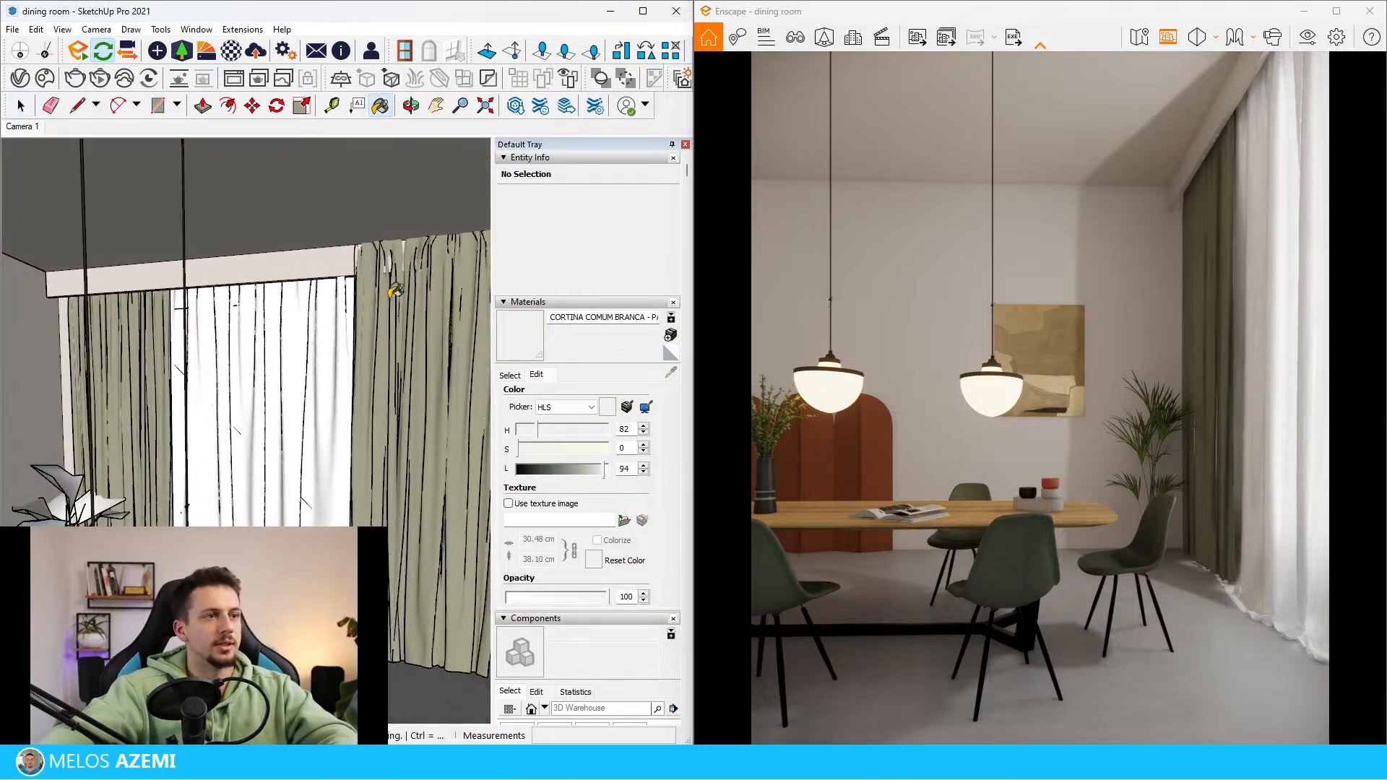
{"action": "middle_click_drag", "start_coordinate": [396, 291], "coordinate": [203, 397]}
{"action": "scroll", "coordinate": [316, 325], "scroll_direction": "up", "scroll_amount": 1}
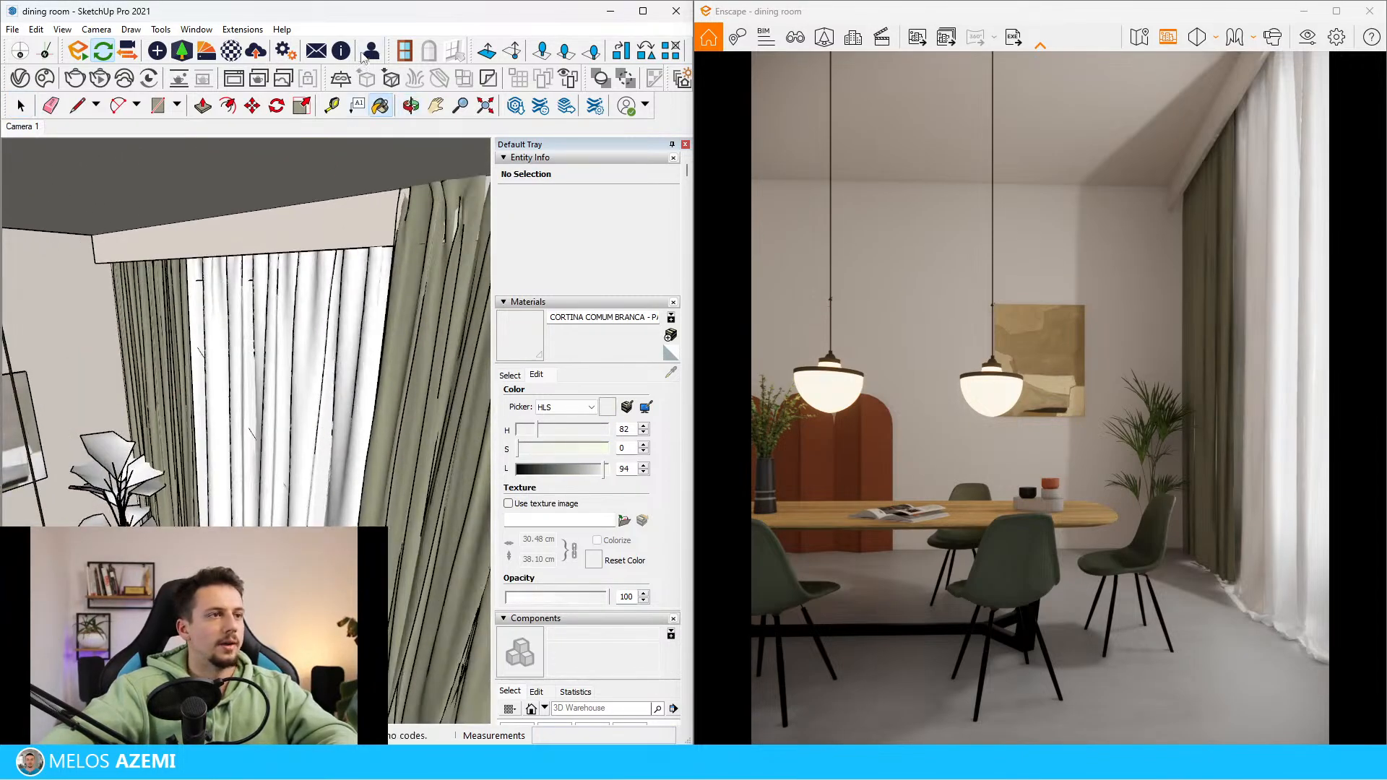
{"action": "left_click", "coordinate": [239, 56]}
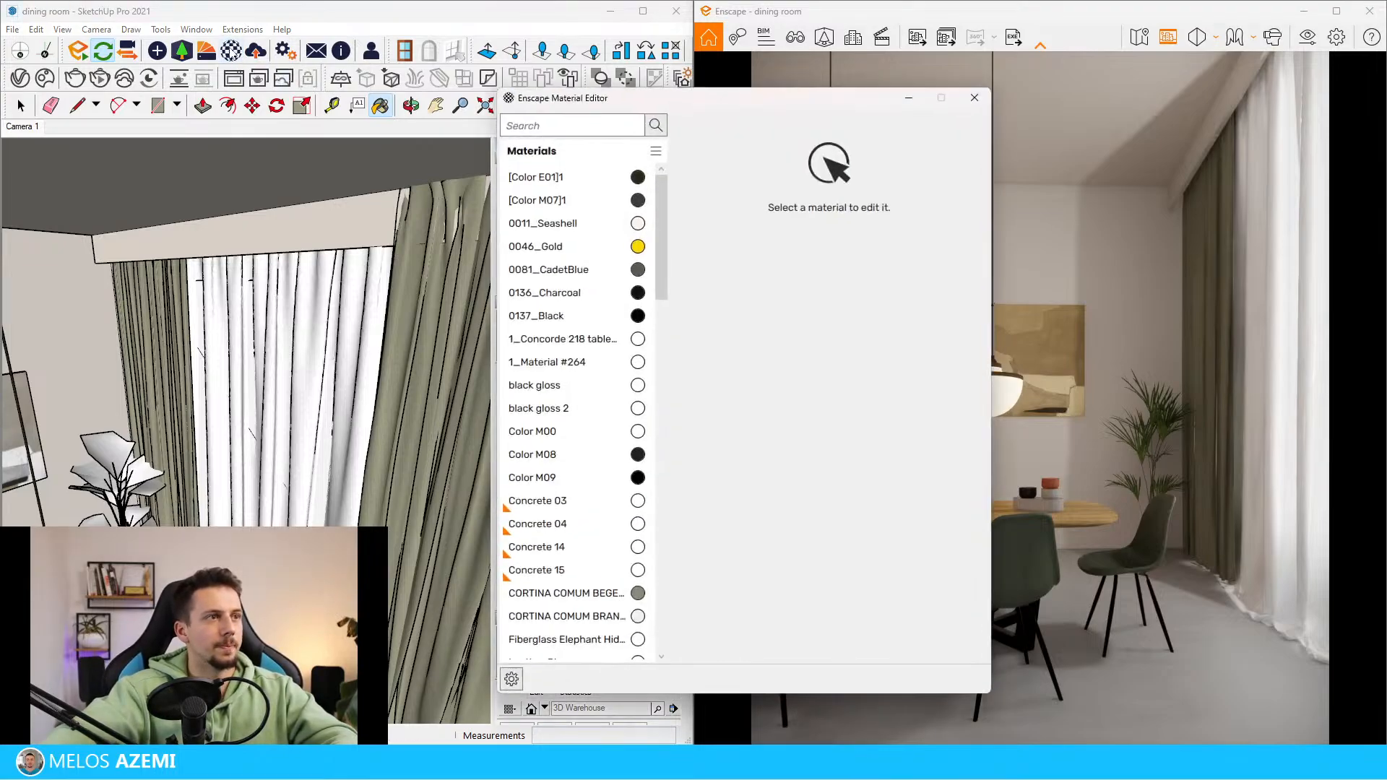
{"action": "left_click", "coordinate": [178, 285], "text": "alt"}
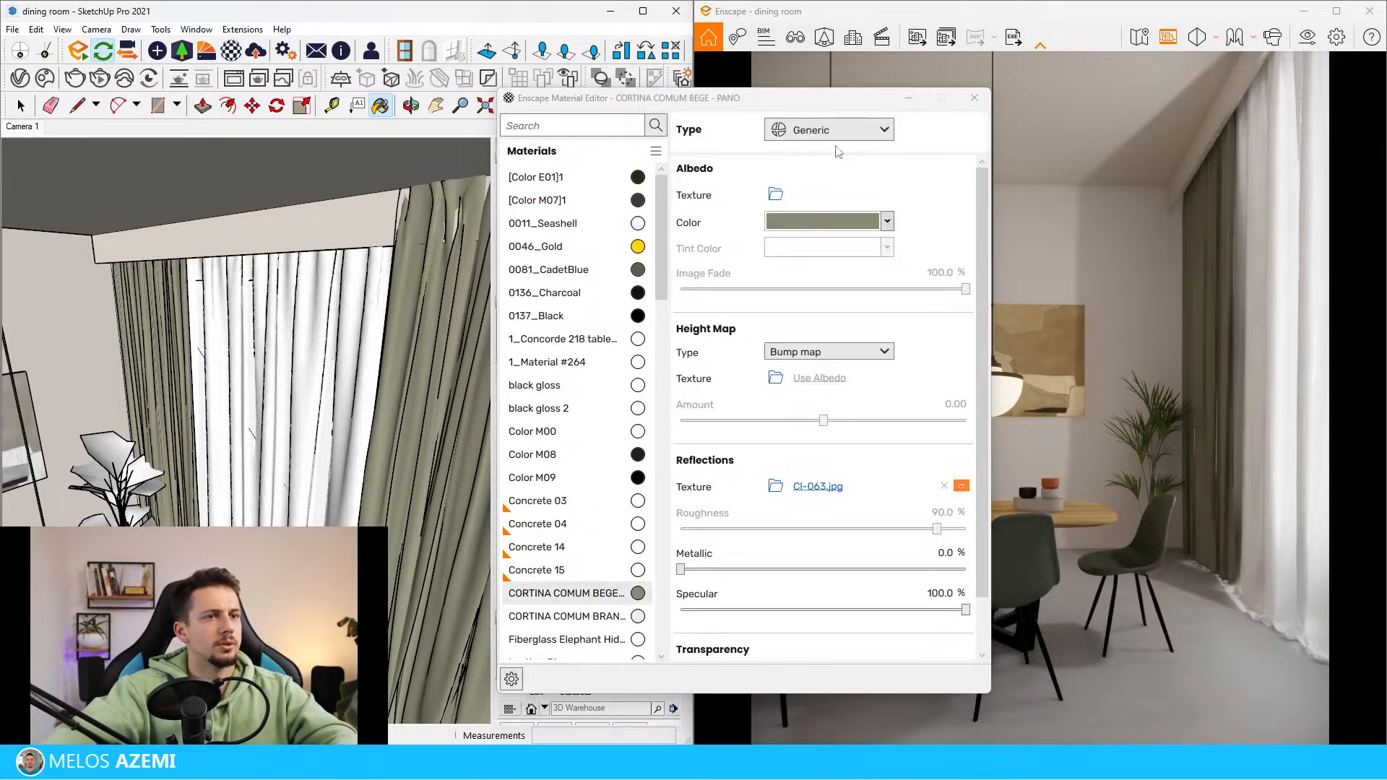
Remove the CI-063.jpg reflection texture from the beige curtain material
{"action": "left_click_drag", "start_coordinate": [798, 101], "coordinate": [690, 101]}
{"action": "left_click", "coordinate": [836, 484]}
{"action": "scroll", "coordinate": [650, 578], "scroll_direction": "down", "scroll_amount": 1}
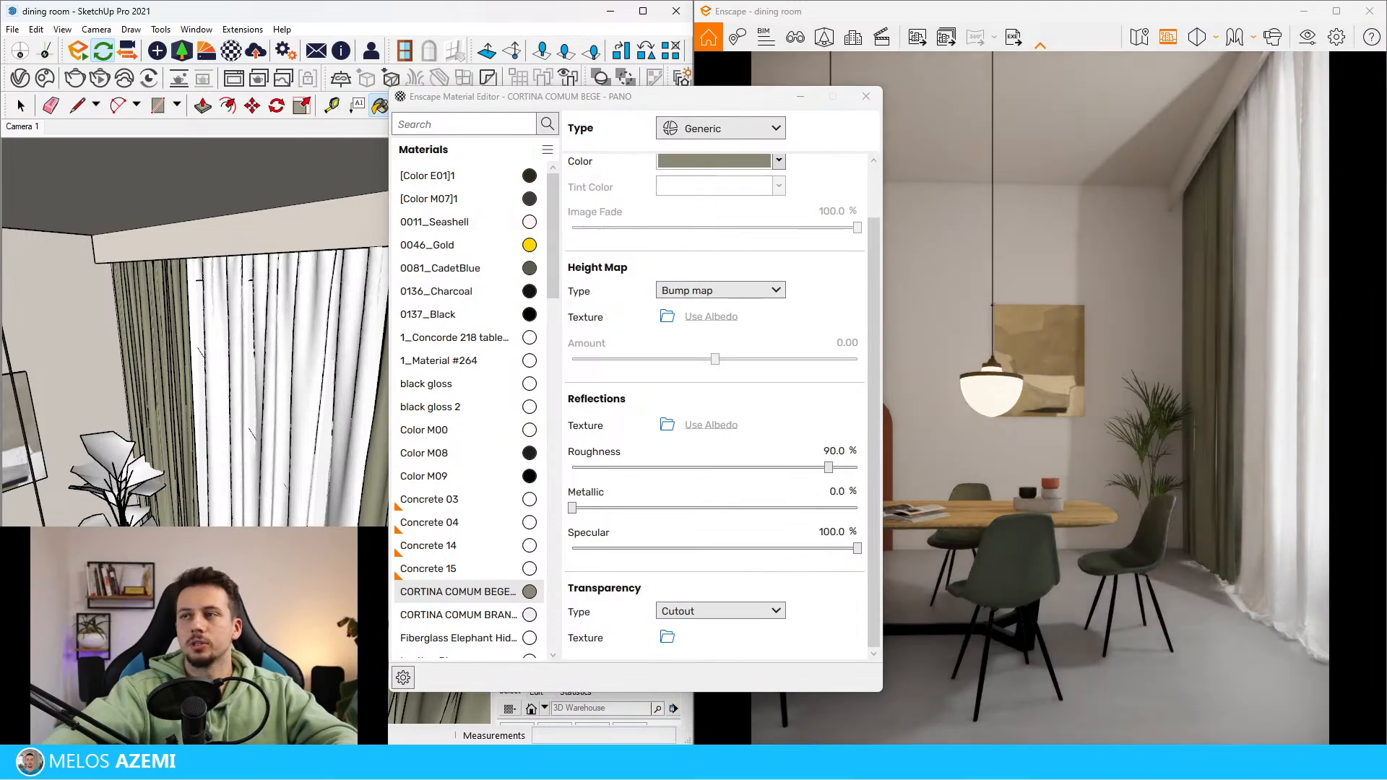
Save the black-and-white dotted image from the web results for "curtain transparency map" and return to the curtain material
{"action": "left_click_drag", "start_coordinate": [1386, 354], "coordinate": [952, 324]}
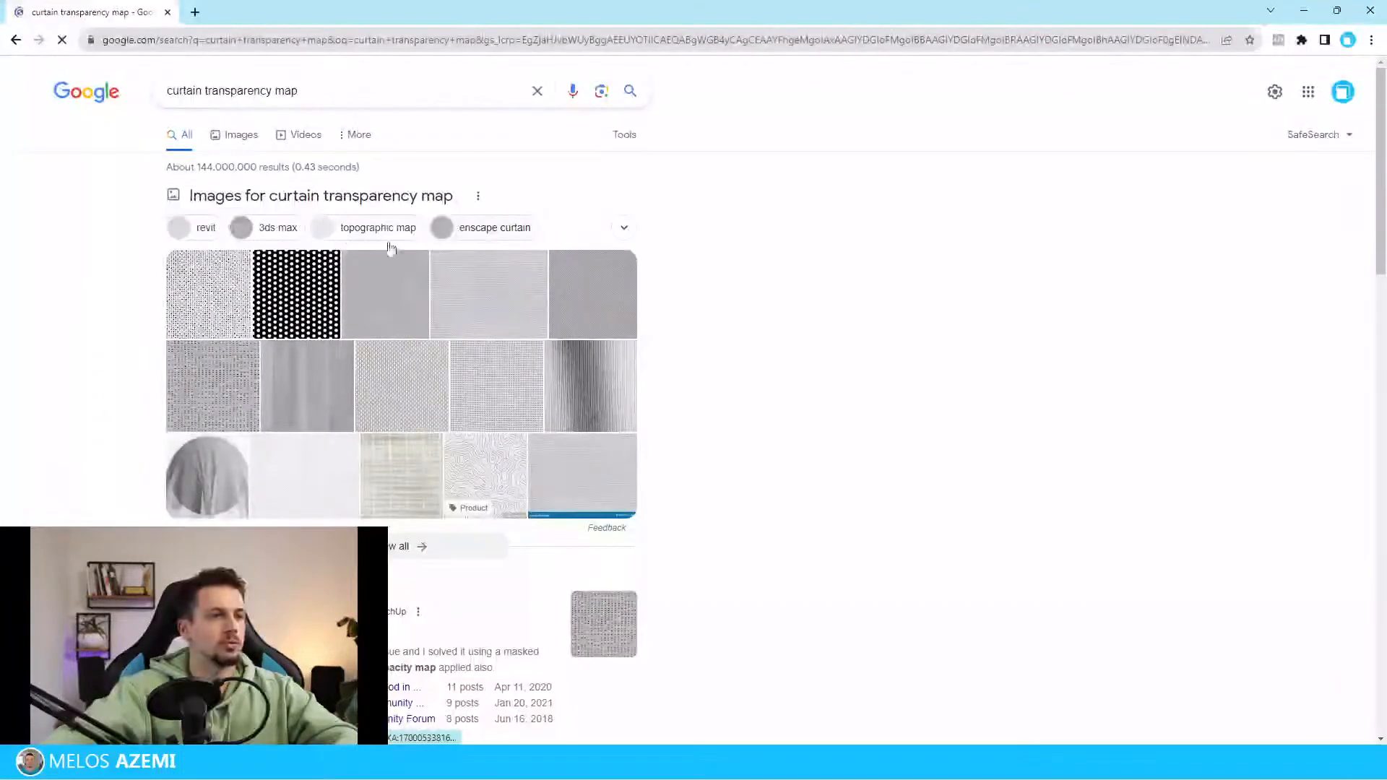
{"action": "left_click", "coordinate": [296, 294]}
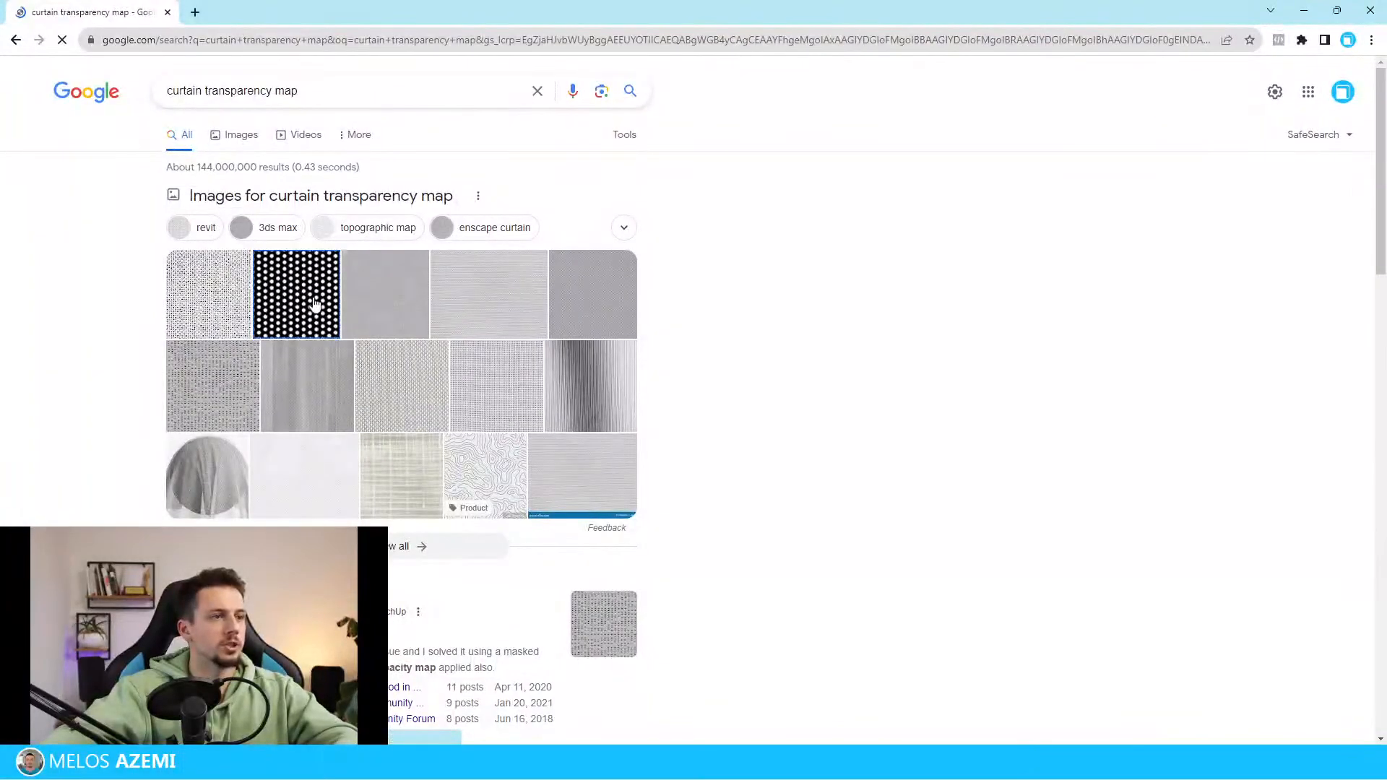
{"action": "right_click", "coordinate": [887, 325]}
{"action": "left_click", "coordinate": [907, 477]}
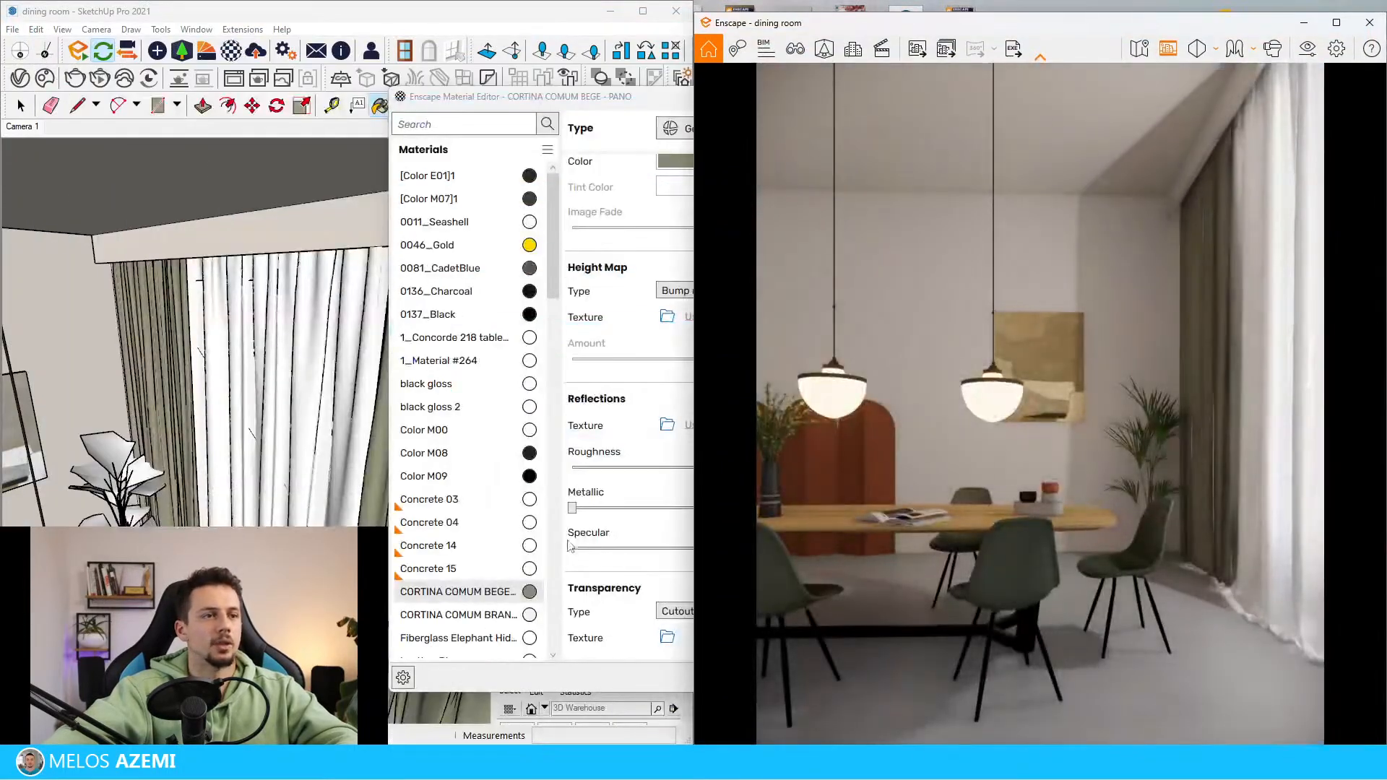
{"action": "left_click_drag", "start_coordinate": [596, 112], "coordinate": [383, 85]}
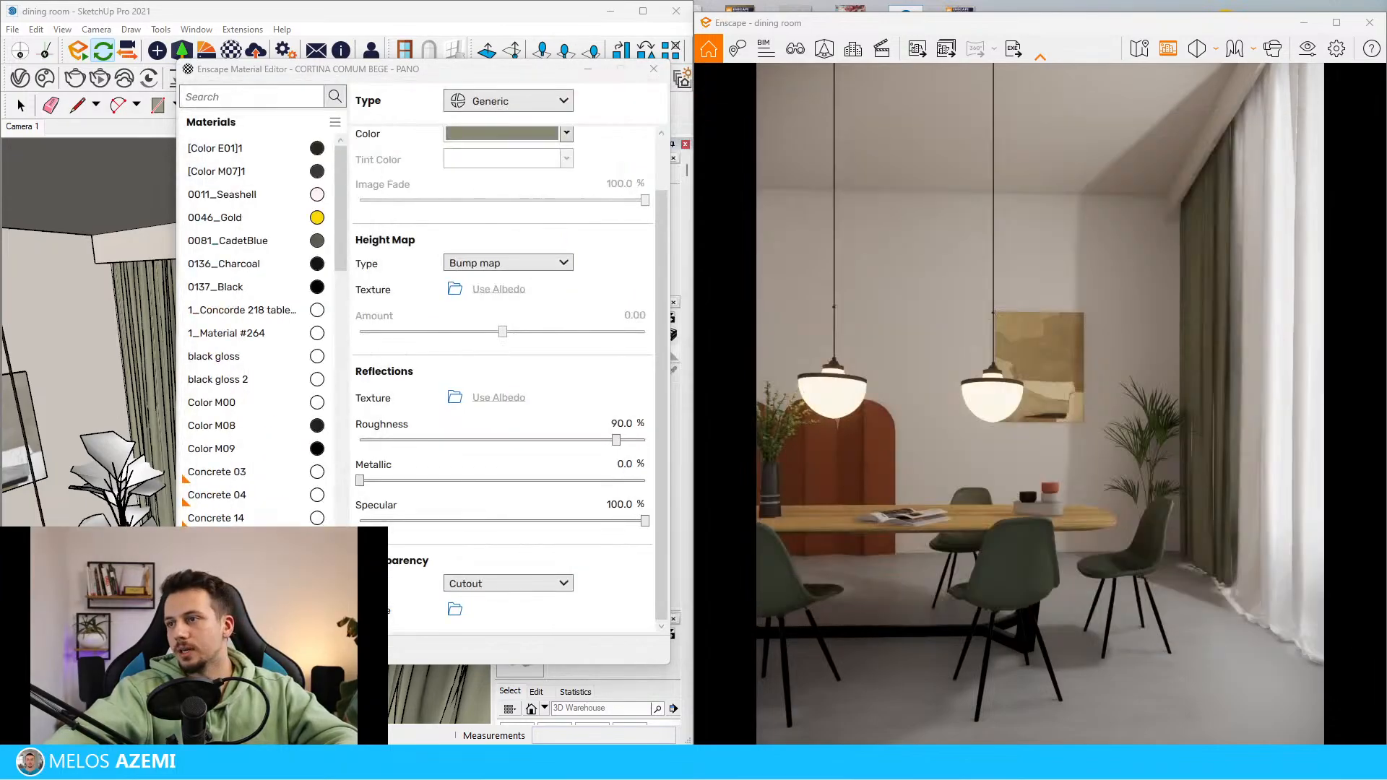
Sample the white curtain material CORTINA COMUM BRANCA - PANO and load Perforated sheets-01 (1).png as its cutout transparency texture
{"action": "mouse_move", "coordinate": [645, 614]}
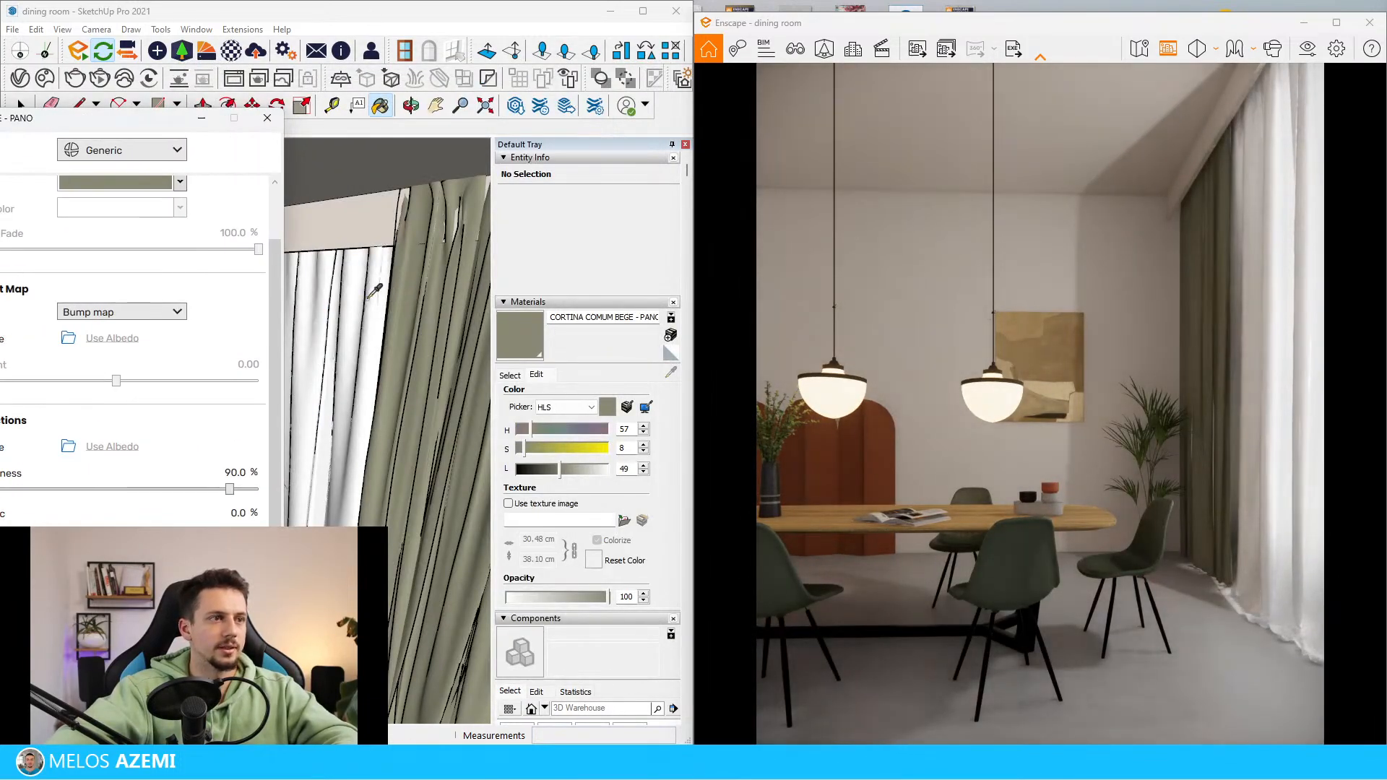
{"action": "left_click", "coordinate": [370, 296]}
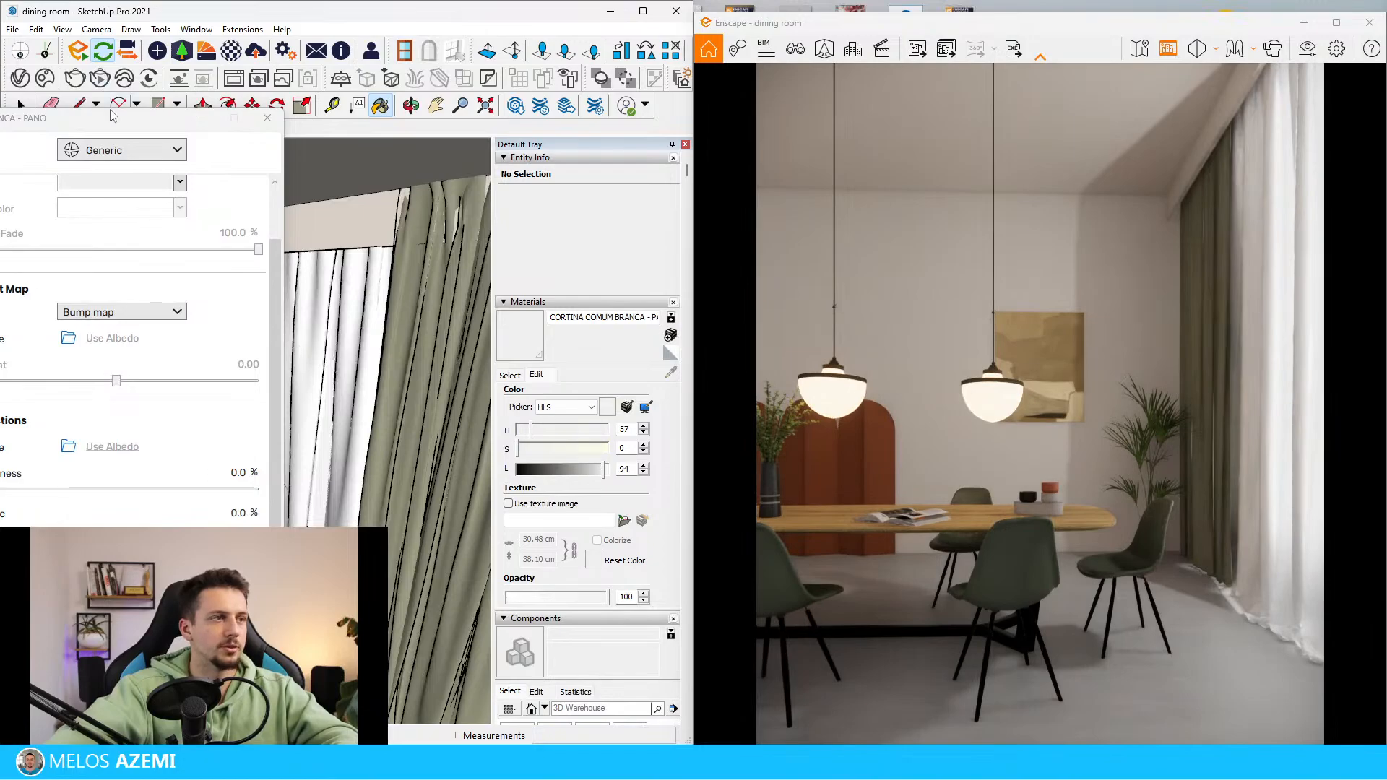
{"action": "left_click_drag", "start_coordinate": [112, 115], "coordinate": [383, 79]}
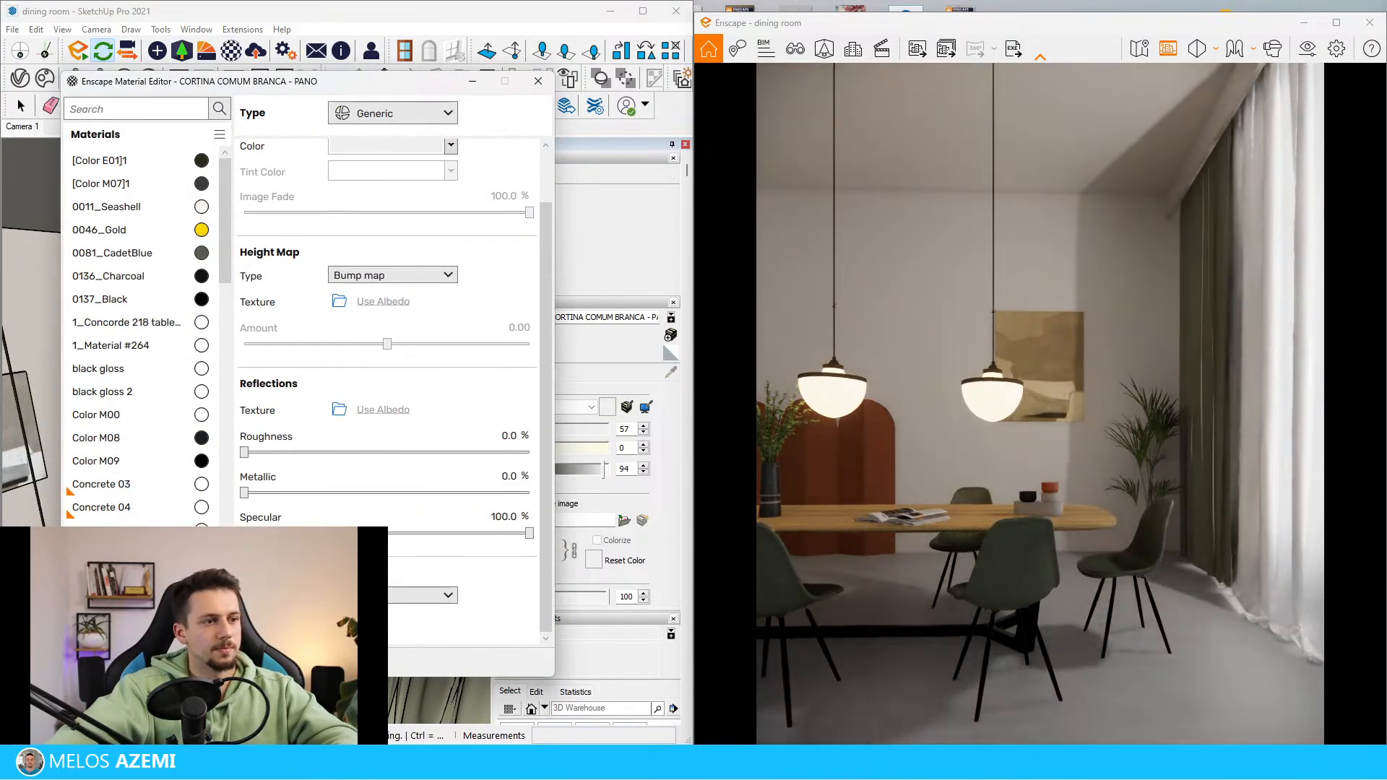
{"action": "left_click", "coordinate": [525, 621]}
{"action": "scroll", "coordinate": [597, 415], "scroll_direction": "down", "scroll_amount": 10}
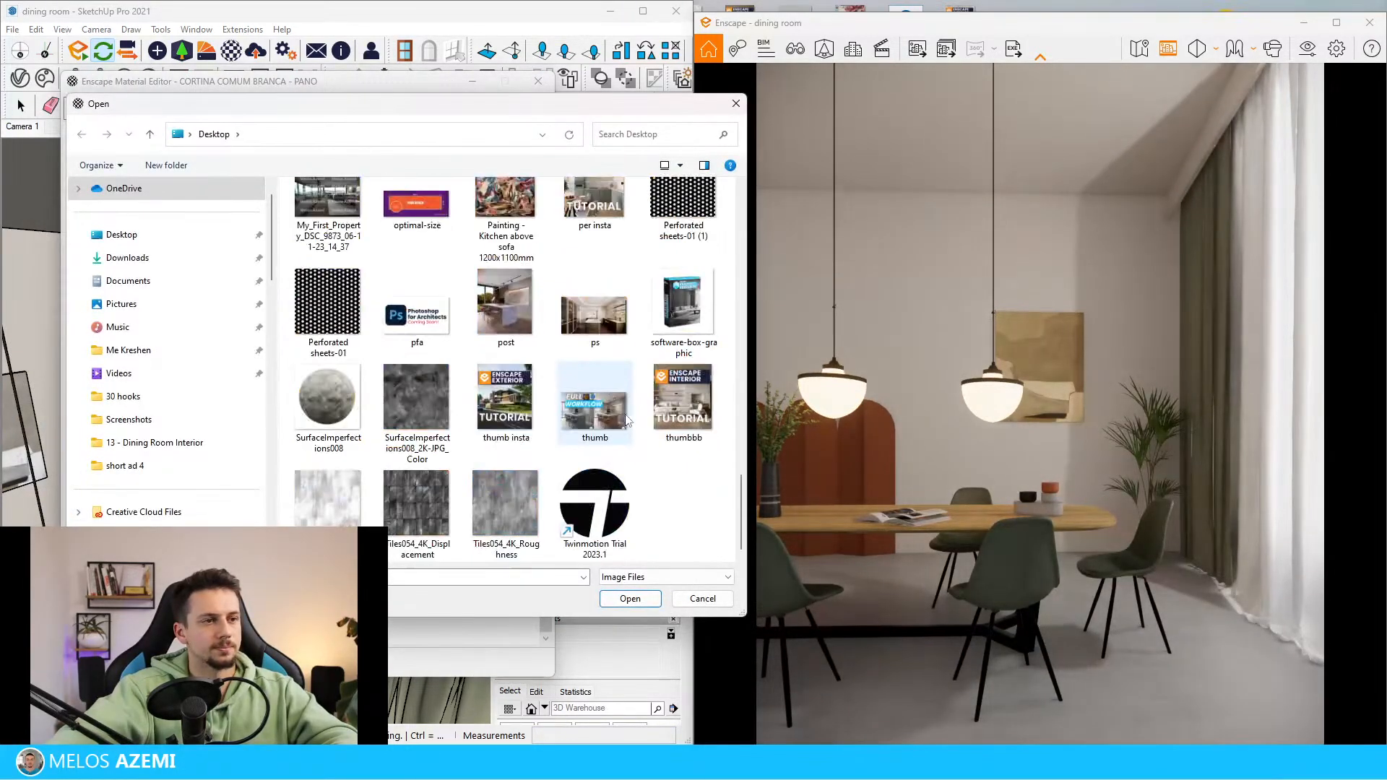
{"action": "double_click", "coordinate": [685, 217]}
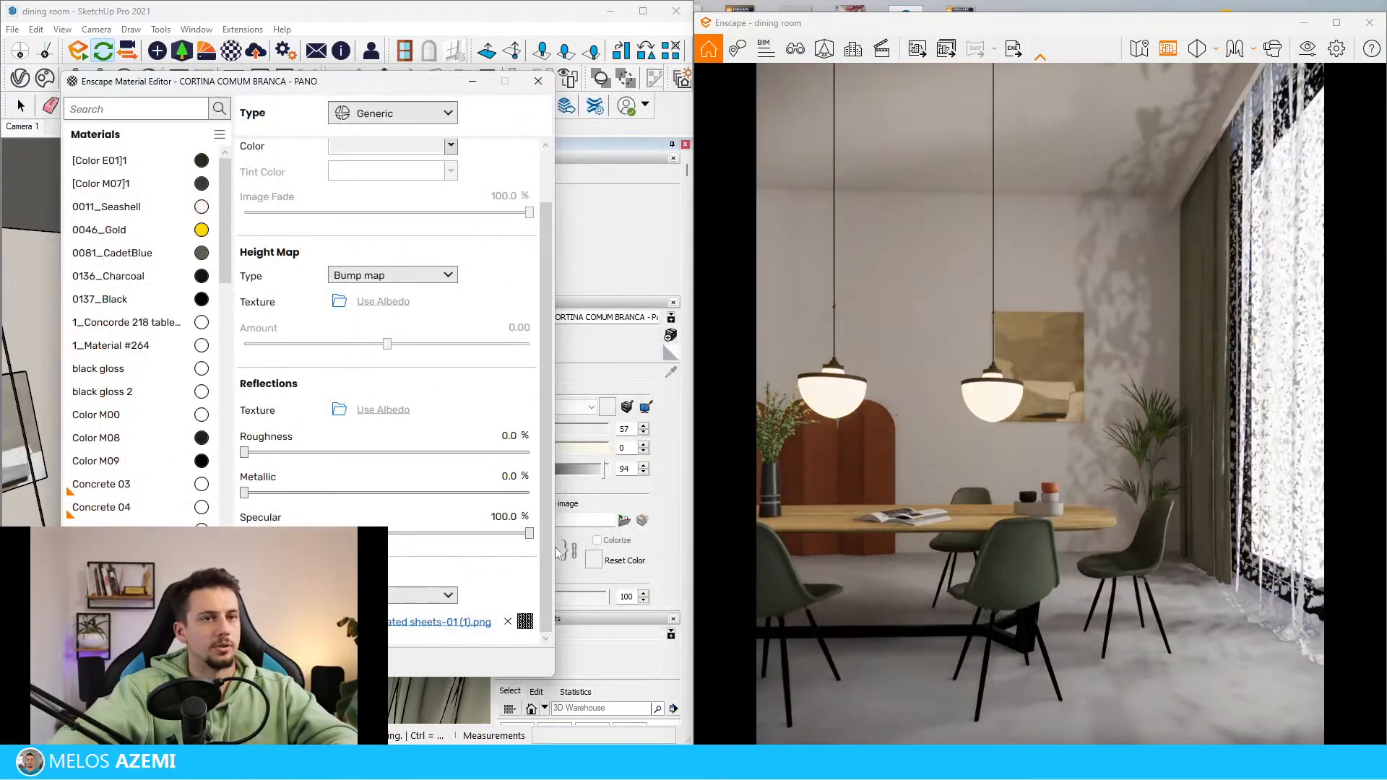
Enable Explicit Texture Transformation for the white curtain's cutout texture and set its width and height to 0.1 m
{"action": "left_click", "coordinate": [525, 622]}
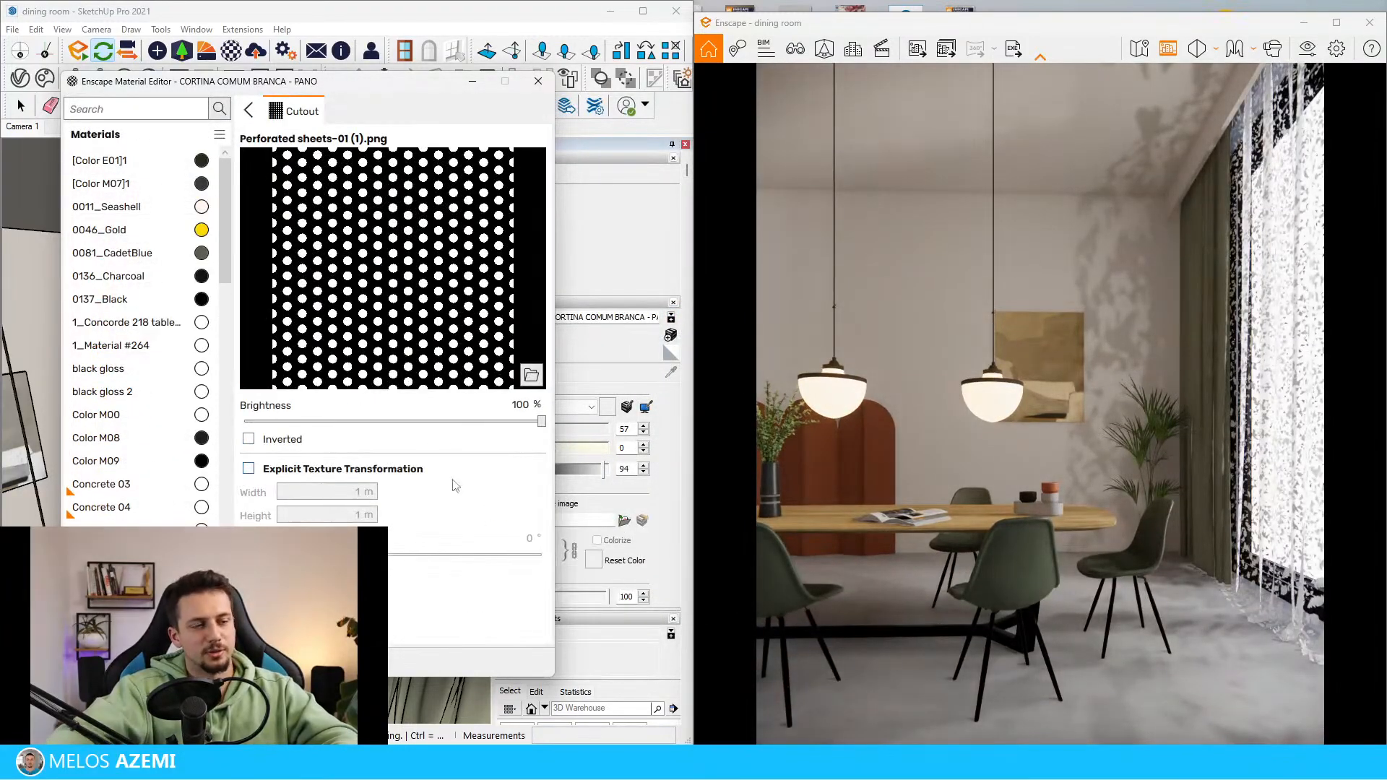
{"action": "left_click", "coordinate": [248, 469]}
{"action": "left_click", "coordinate": [333, 497]}
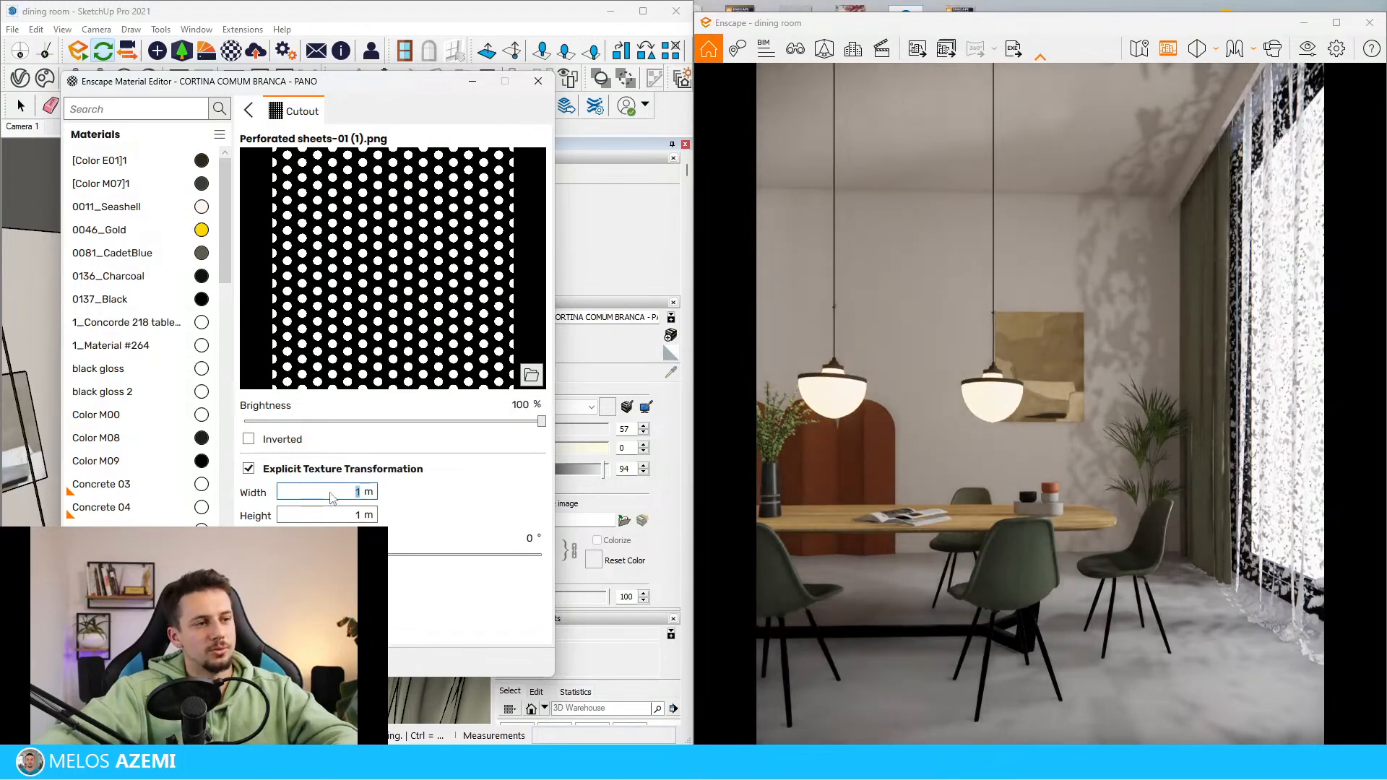
{"action": "key", "text": "Tab"}
{"action": "type", "text": "0.1"}
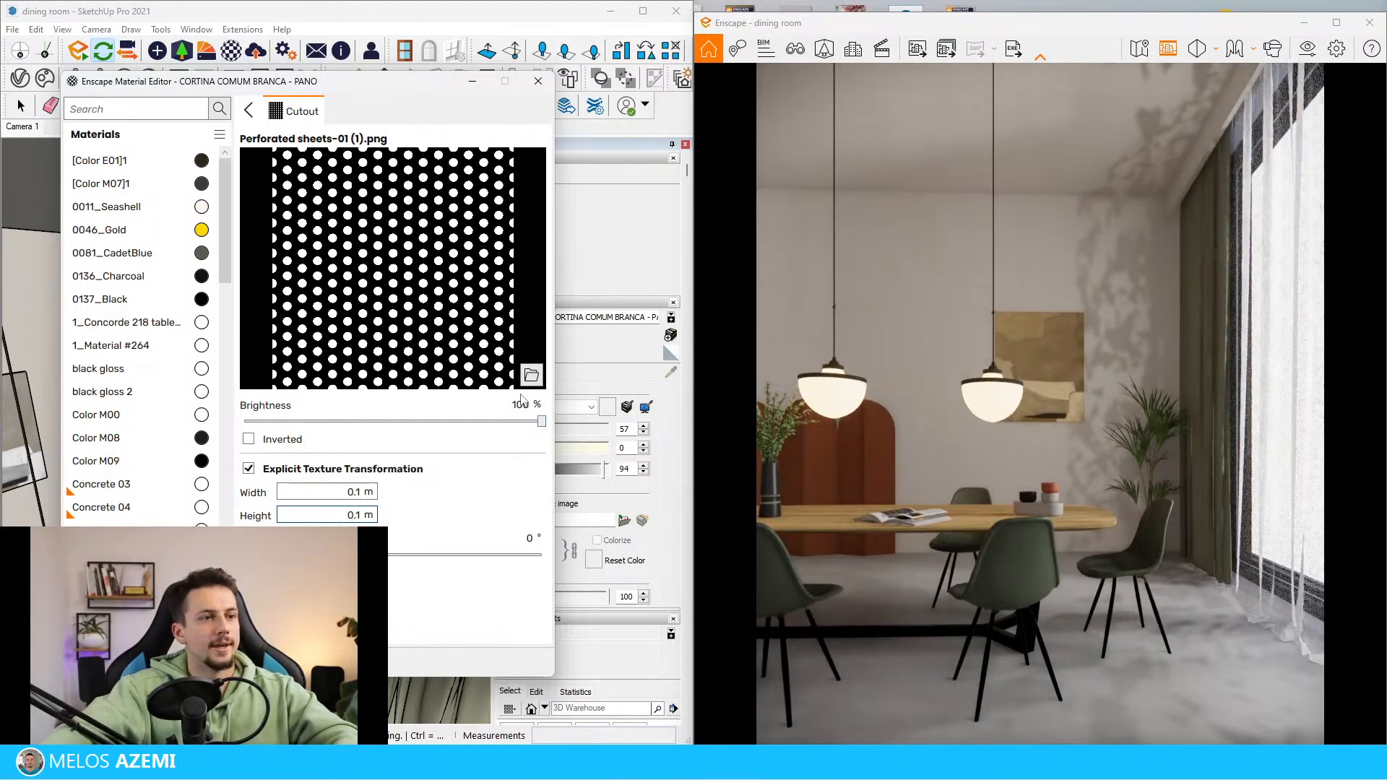
{"action": "type", "text": "60"}
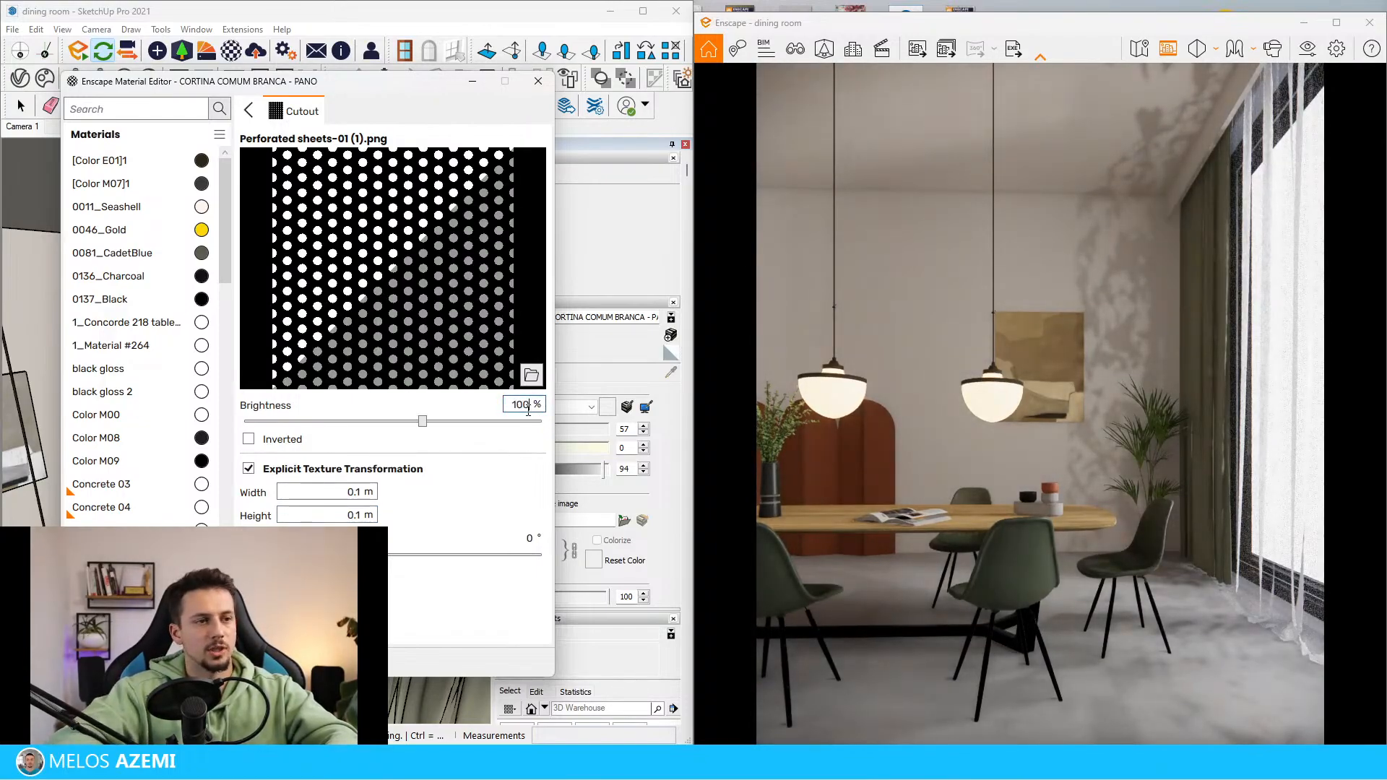
Invert the perforated cutout texture, set its brightness to 81% and return to the white curtain's material settings
{"action": "left_click", "coordinate": [454, 435]}
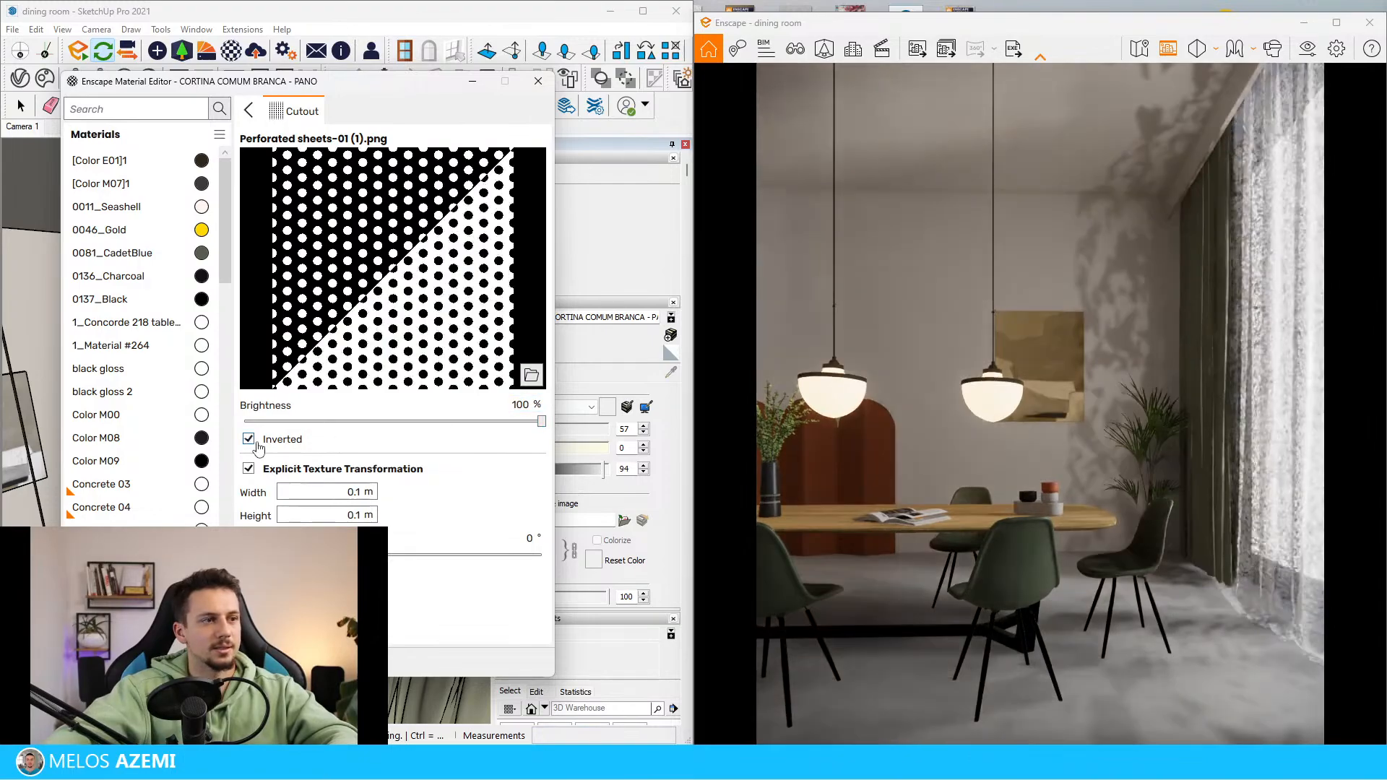
{"action": "left_click_drag", "start_coordinate": [542, 422], "coordinate": [486, 421]}
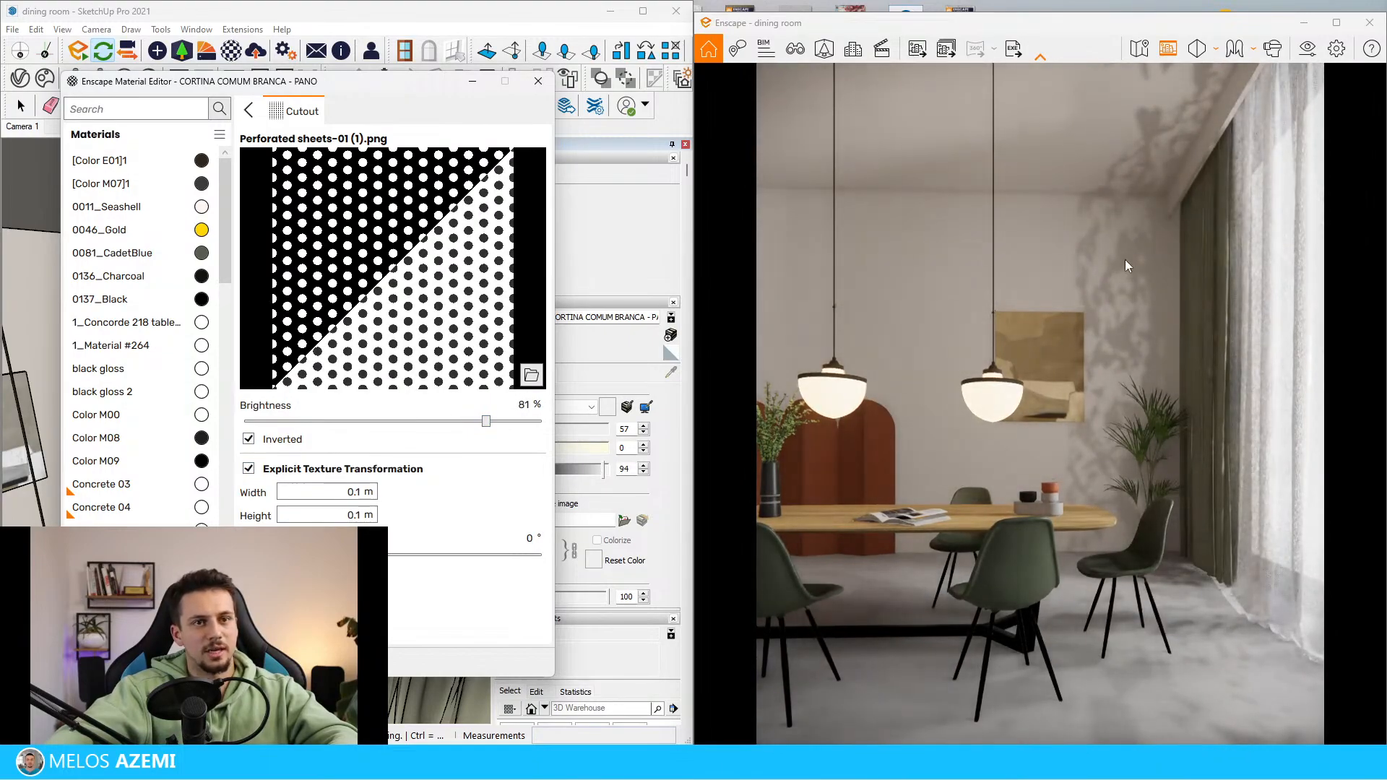
{"action": "left_click", "coordinate": [260, 113]}
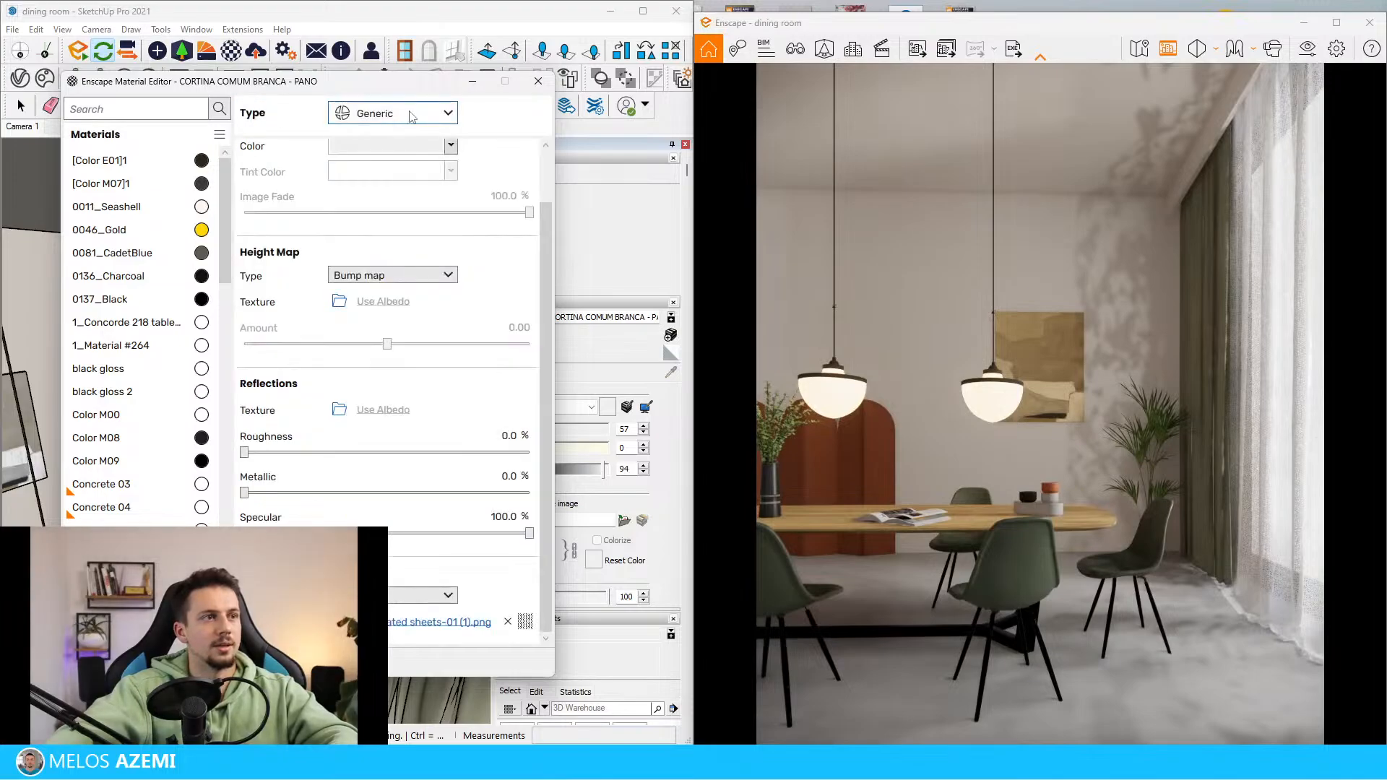
Change the white curtain's material type to Foliage and put the Enscape Material Editor away
{"action": "left_click", "coordinate": [393, 113]}
{"action": "left_click", "coordinate": [390, 198]}
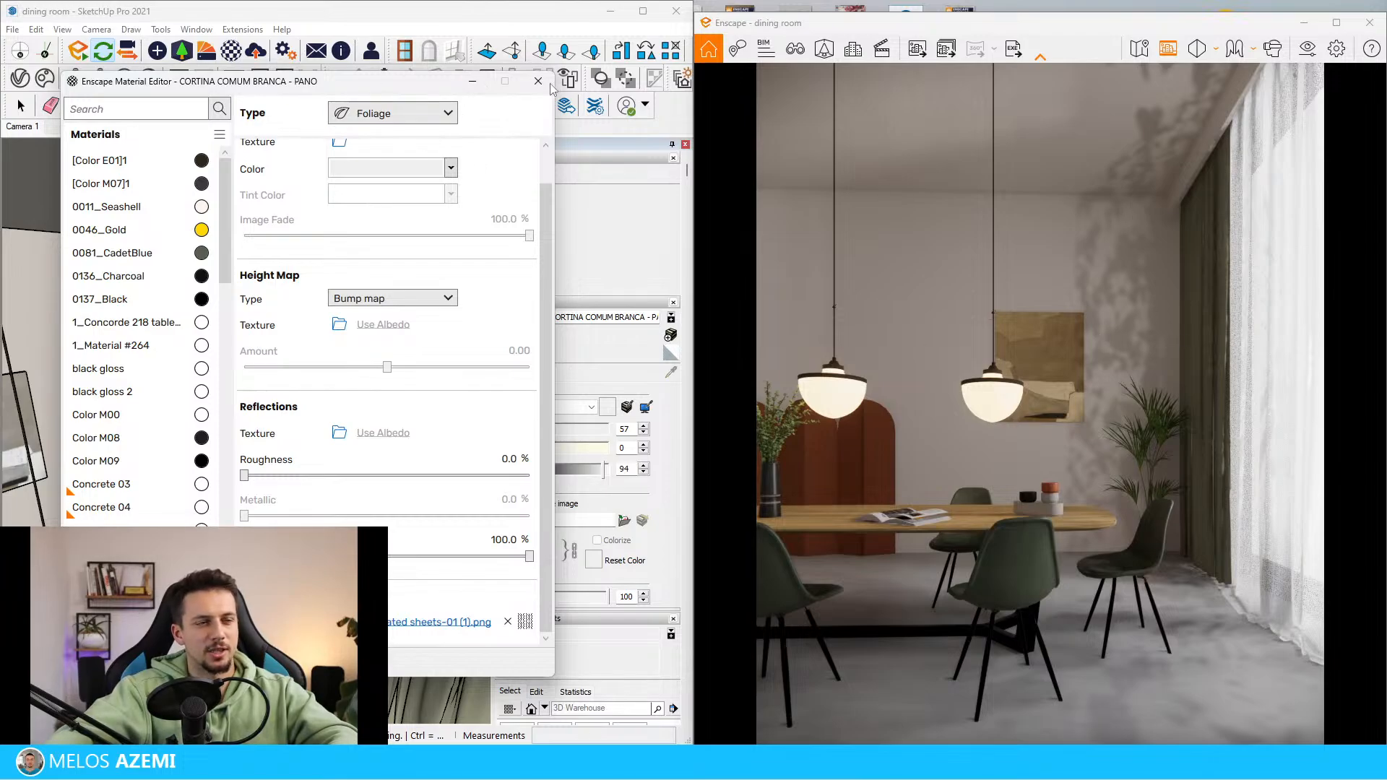
{"action": "left_click", "coordinate": [472, 86]}
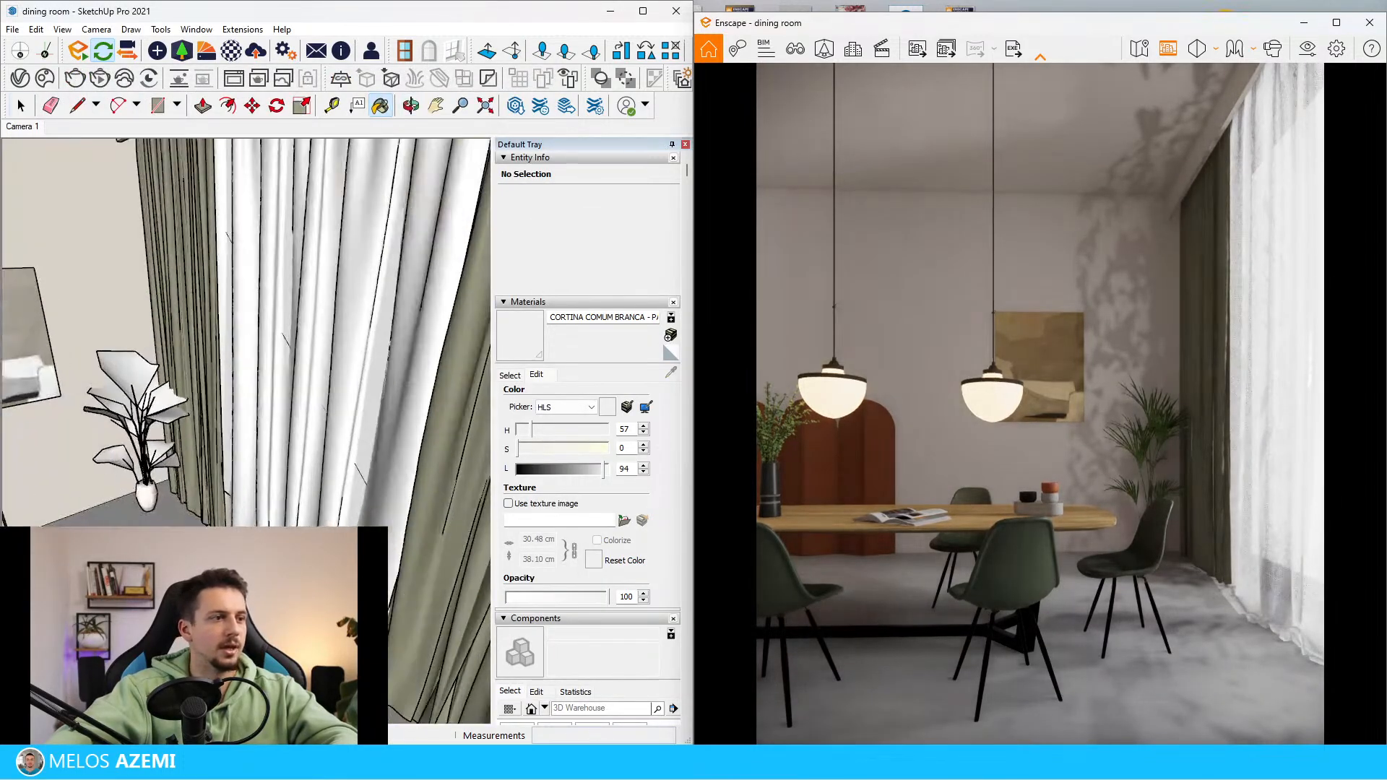
Move the curtain component at the window and rotate it slightly
{"action": "mouse_move", "coordinate": [245, 438]}
{"action": "middle_mouse_down"}
{"action": "mouse_move", "coordinate": [217, 411]}
{"action": "mouse_move", "coordinate": [242, 394]}
{"action": "middle_mouse_up"}
{"action": "key", "text": "m"}
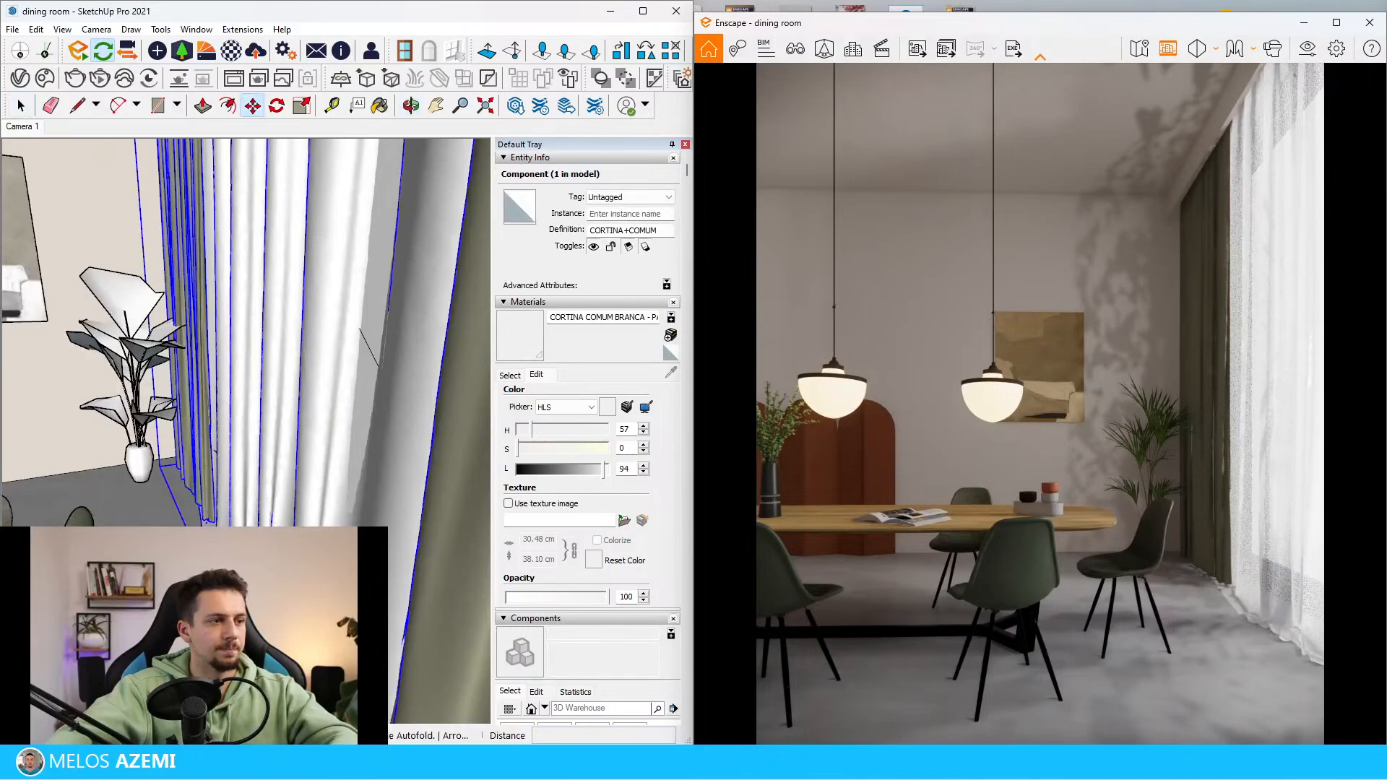
{"action": "left_click", "coordinate": [242, 404]}
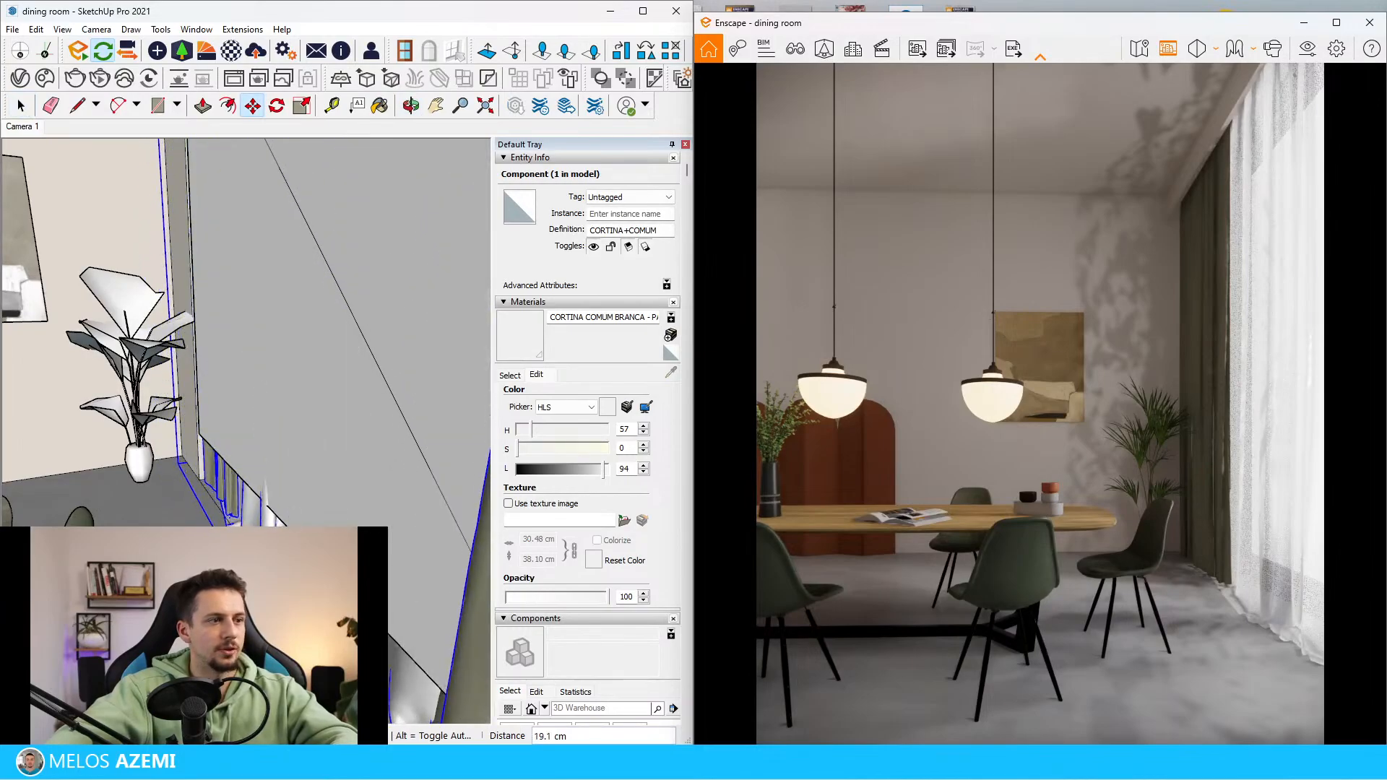
{"action": "left_click", "coordinate": [190, 441]}
{"action": "middle_click_drag", "start_coordinate": [190, 441], "coordinate": [392, 518]}
{"action": "key", "text": "q"}
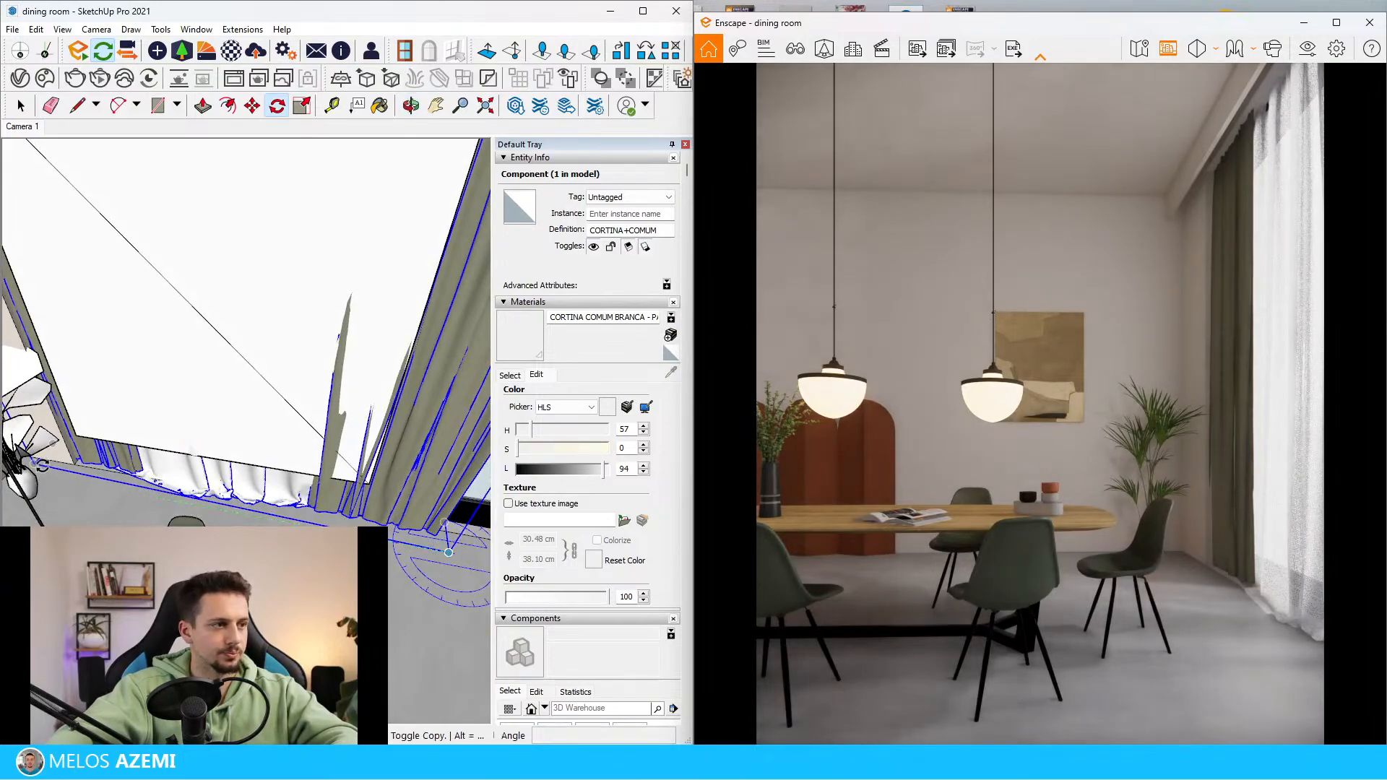
{"action": "left_click", "coordinate": [42, 465]}
{"action": "left_click", "coordinate": [48, 460]}
{"action": "key", "text": "space"}
Select the rectangular Enscape light in front of the curtains and move it slightly
{"action": "mouse_move", "coordinate": [289, 426]}
{"action": "middle_mouse_down"}
{"action": "mouse_move", "coordinate": [144, 419]}
{"action": "mouse_move", "coordinate": [143, 406]}
{"action": "mouse_move", "coordinate": [266, 518]}
{"action": "mouse_move", "coordinate": [394, 561]}
{"action": "mouse_move", "coordinate": [433, 456]}
{"action": "mouse_move", "coordinate": [453, 450]}
{"action": "middle_mouse_up"}
{"action": "left_click", "coordinate": [179, 404]}
{"action": "left_click", "coordinate": [179, 405]}
{"action": "left_click", "coordinate": [167, 411]}
{"action": "scroll", "coordinate": [394, 562], "scroll_direction": "down", "scroll_amount": 4}
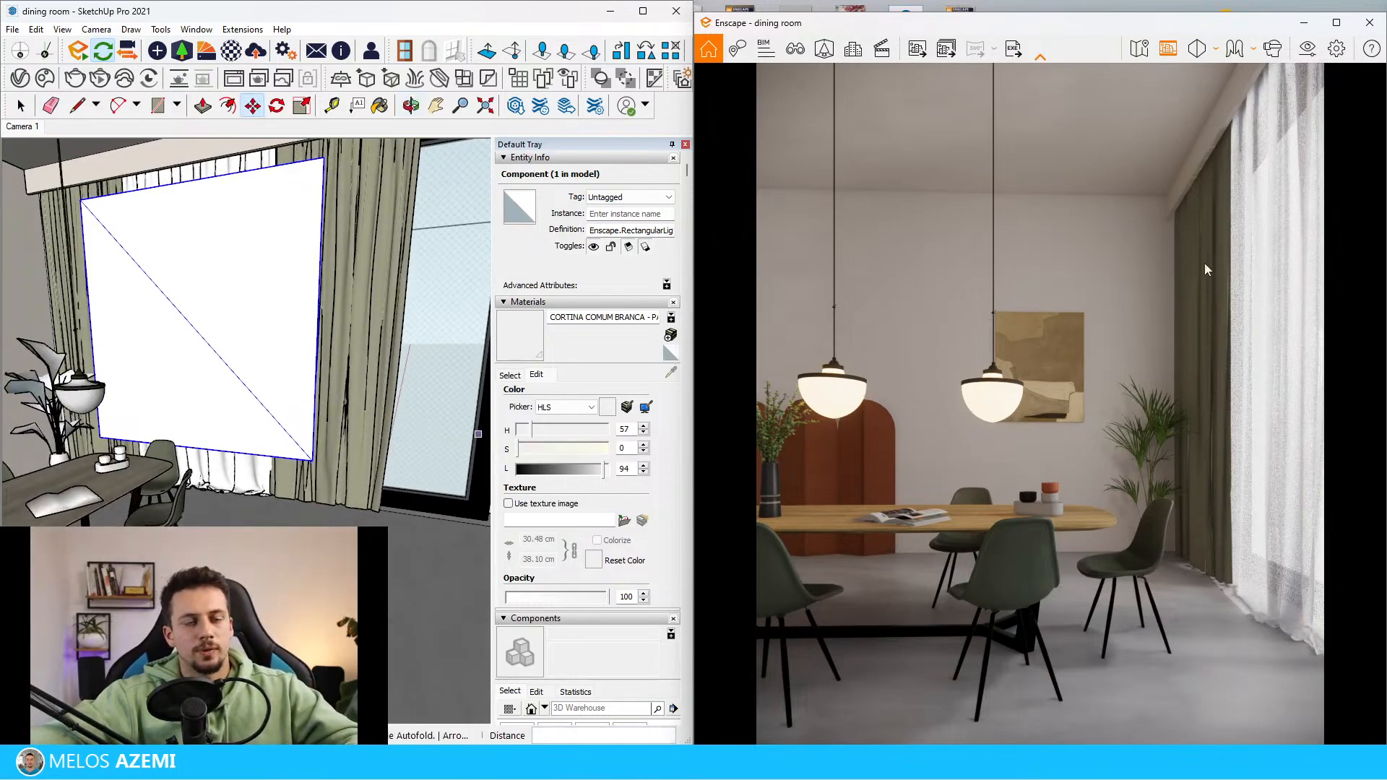
Sample the olive side curtain's fabric, CORTINA COMUM BEGE - PANO, and open it in the Enscape Material Editor
{"action": "middle_click_drag", "start_coordinate": [348, 473], "coordinate": [263, 356]}
{"action": "scroll", "coordinate": [91, 314], "scroll_direction": "up", "scroll_amount": 4}
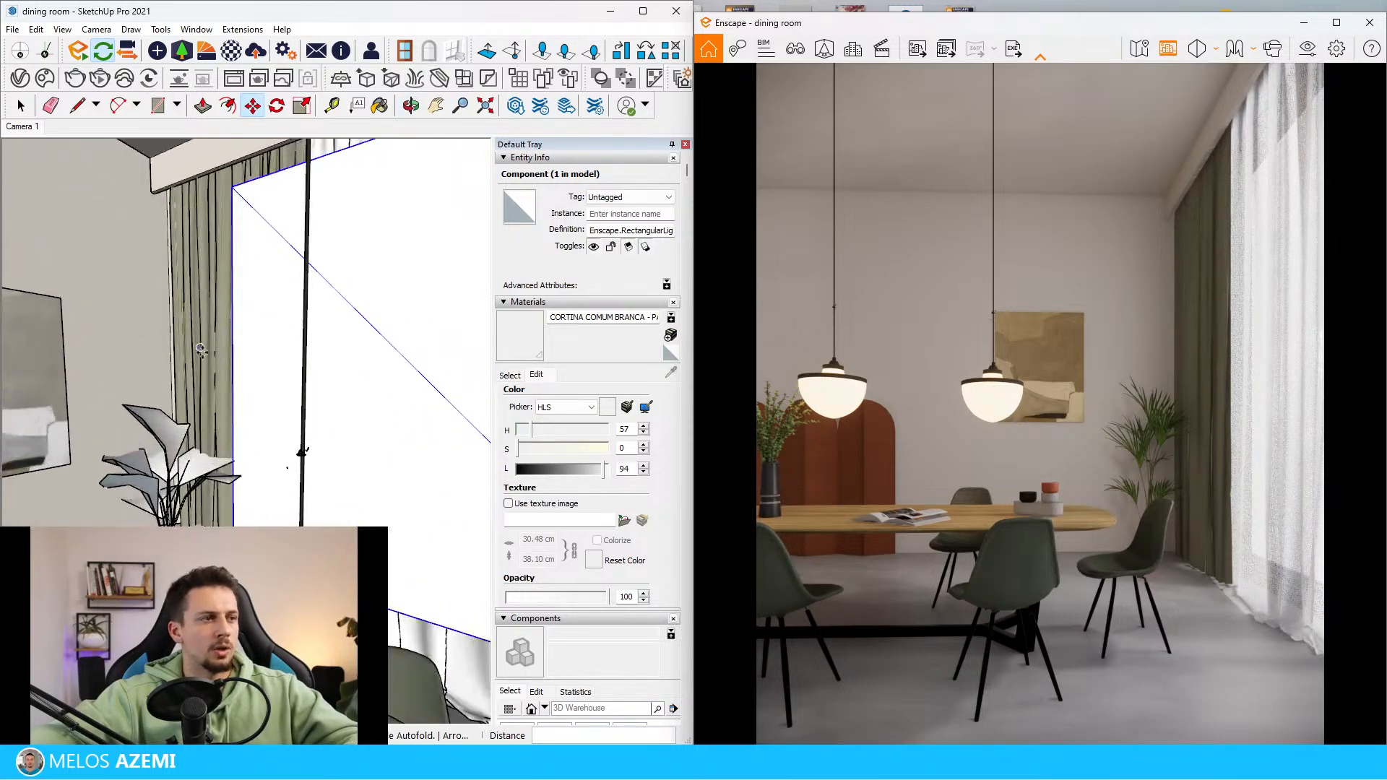
{"action": "scroll", "coordinate": [201, 351], "scroll_direction": "up", "scroll_amount": 2}
{"action": "key", "text": "space"}
{"action": "key", "text": "b"}
{"action": "scroll", "coordinate": [177, 377], "scroll_direction": "down", "scroll_amount": 4}
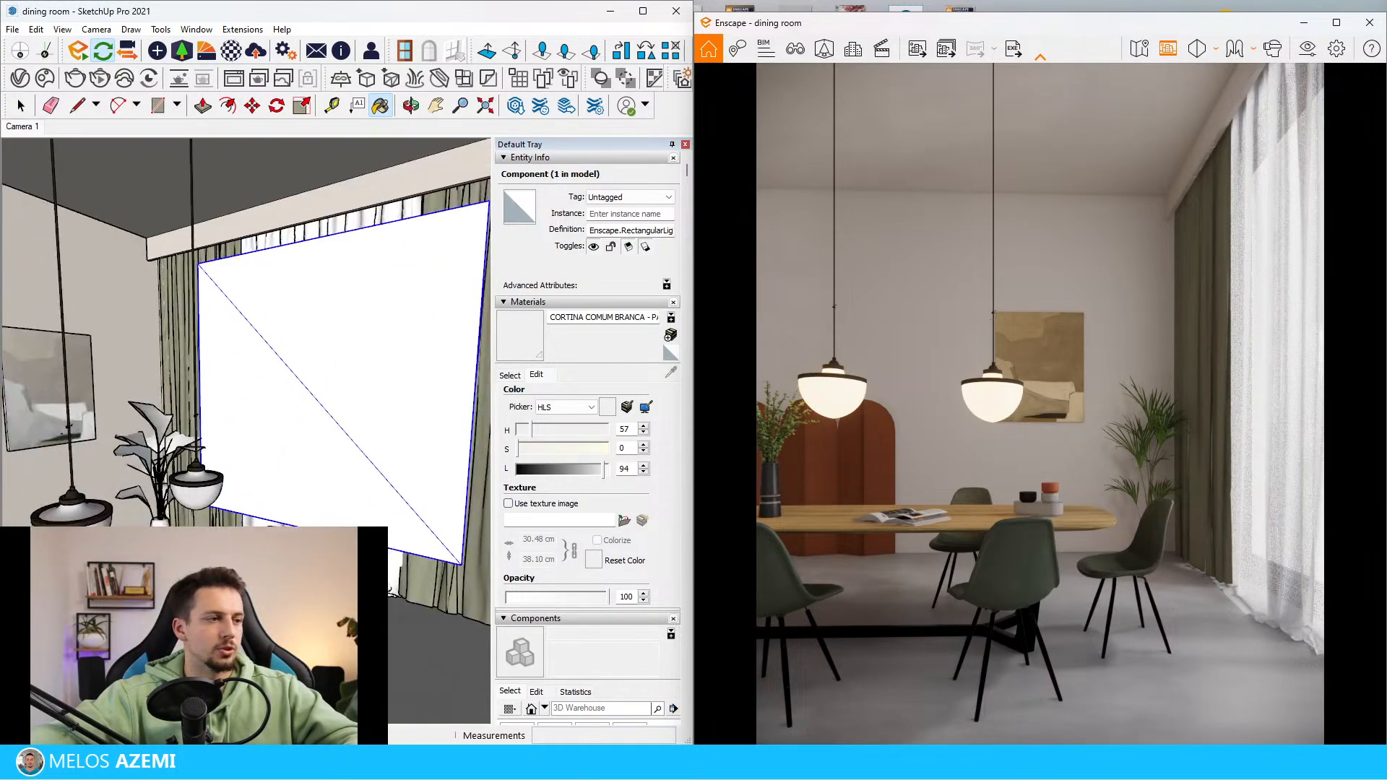
{"action": "scroll", "coordinate": [181, 318], "scroll_direction": "up", "scroll_amount": 5}
{"action": "scroll", "coordinate": [177, 233], "scroll_direction": "down", "scroll_amount": 2}
{"action": "scroll", "coordinate": [201, 286], "scroll_direction": "down", "scroll_amount": 2}
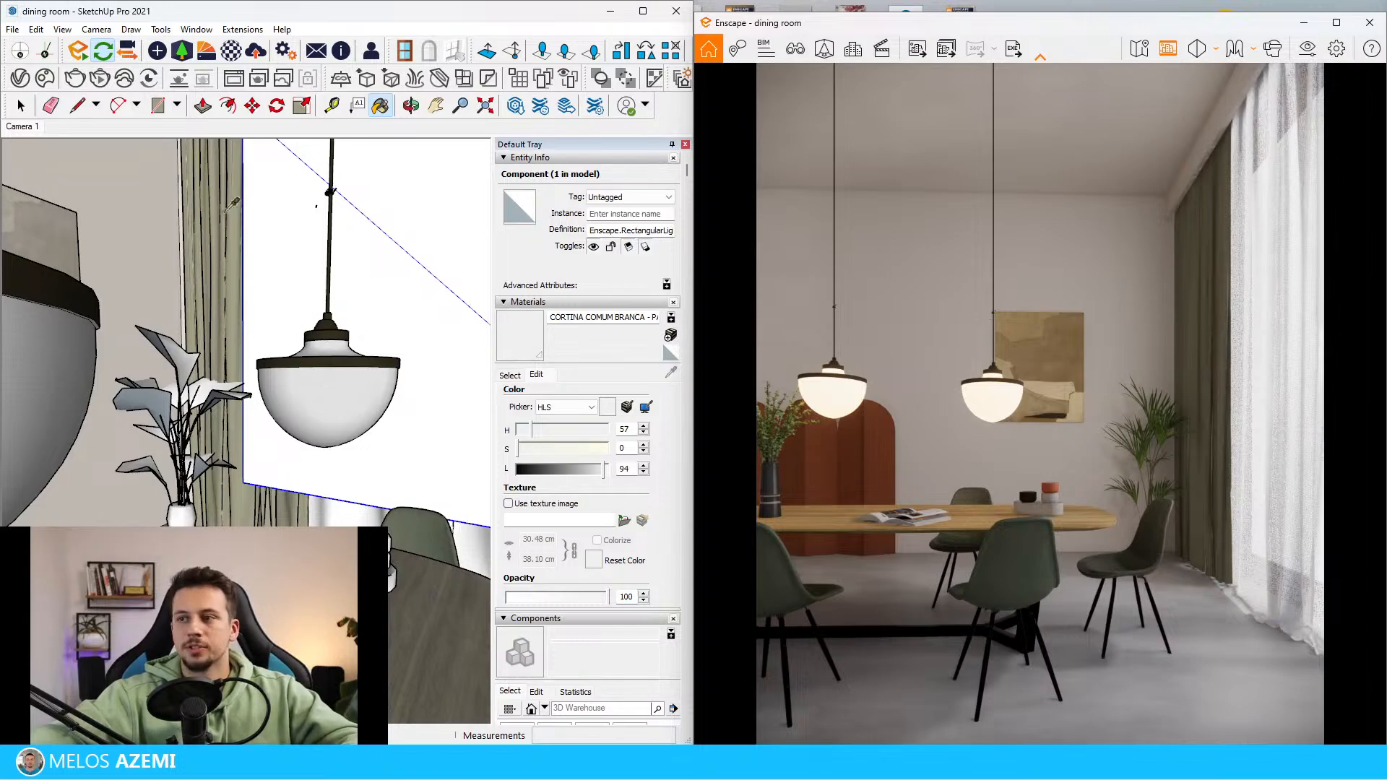
{"action": "scroll", "coordinate": [239, 242], "scroll_direction": "up", "scroll_amount": 2}
{"action": "left_click", "coordinate": [224, 235], "text": "alt"}
{"action": "key", "text": "space"}
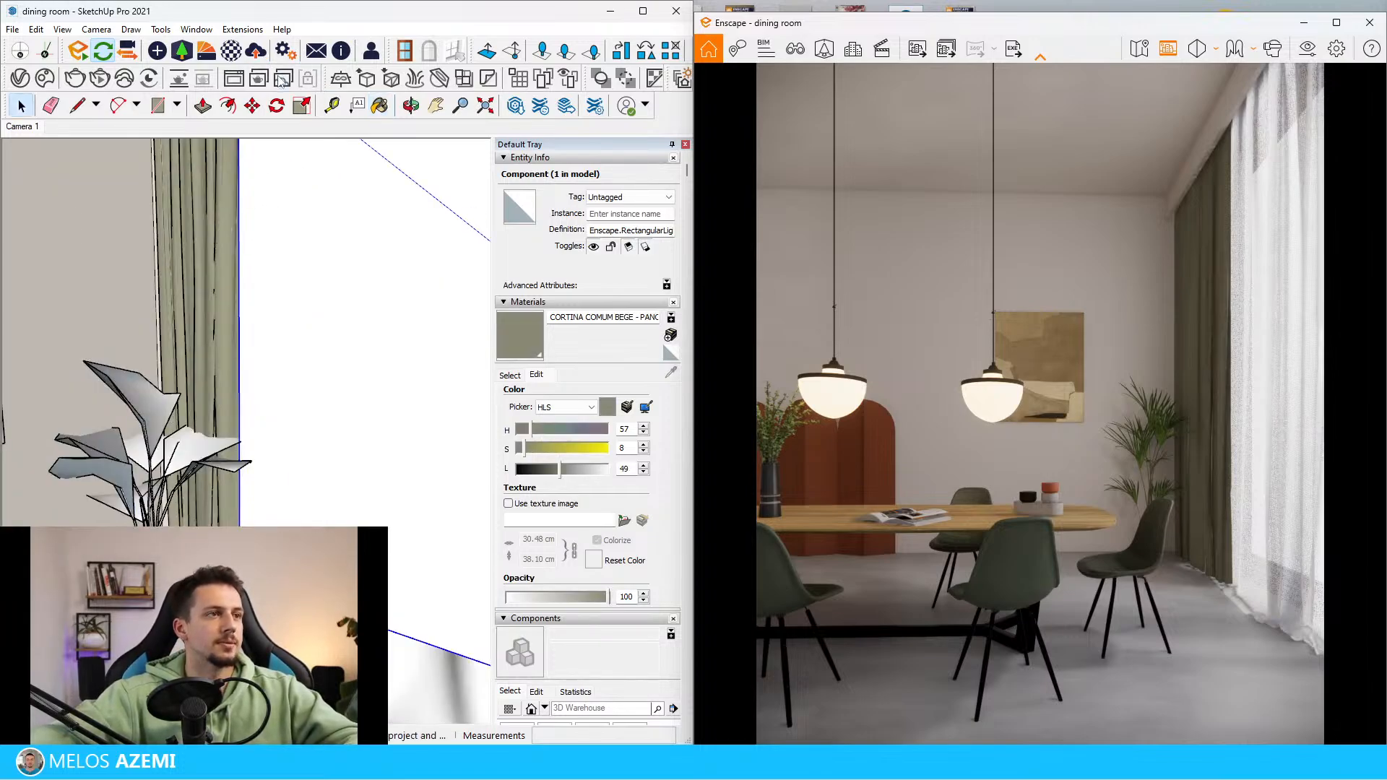
{"action": "left_click", "coordinate": [230, 58]}
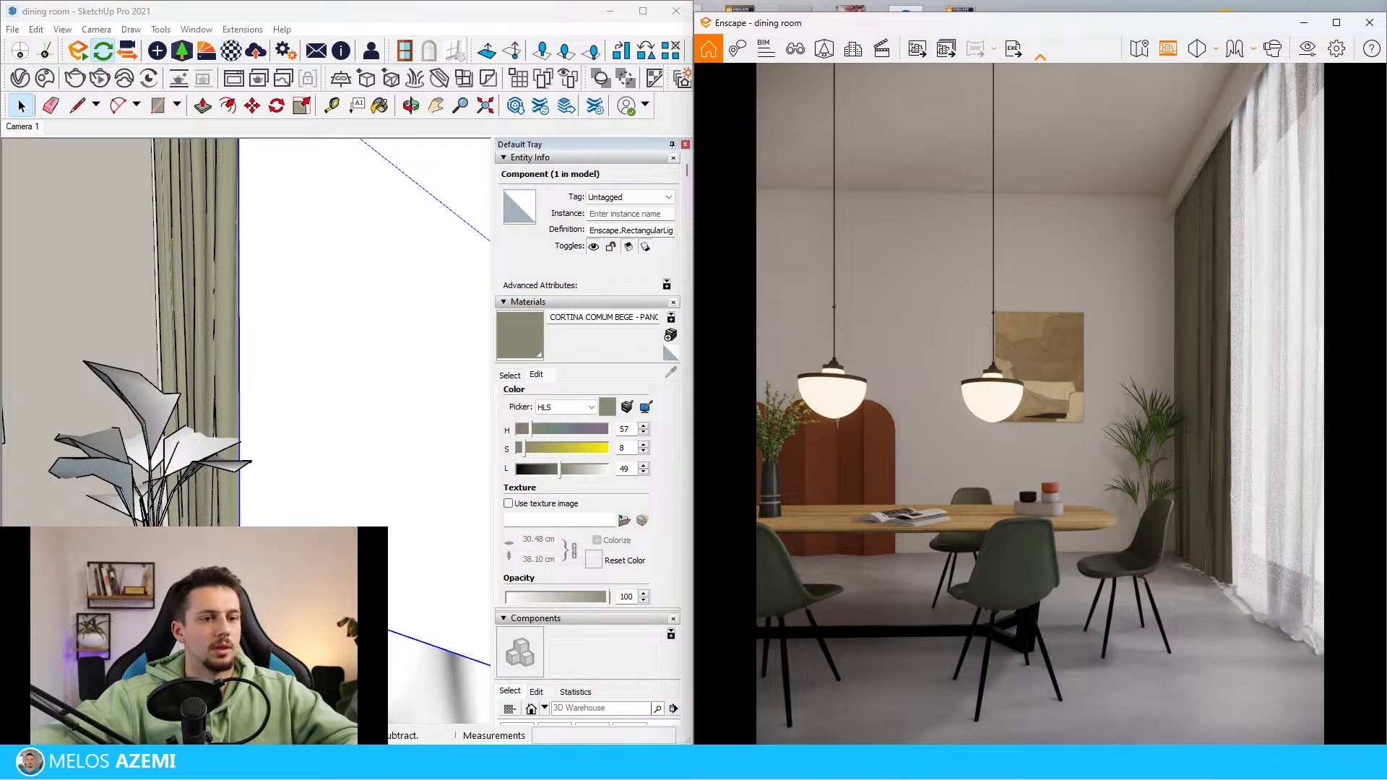
{"action": "mouse_move", "coordinate": [990, 776]}
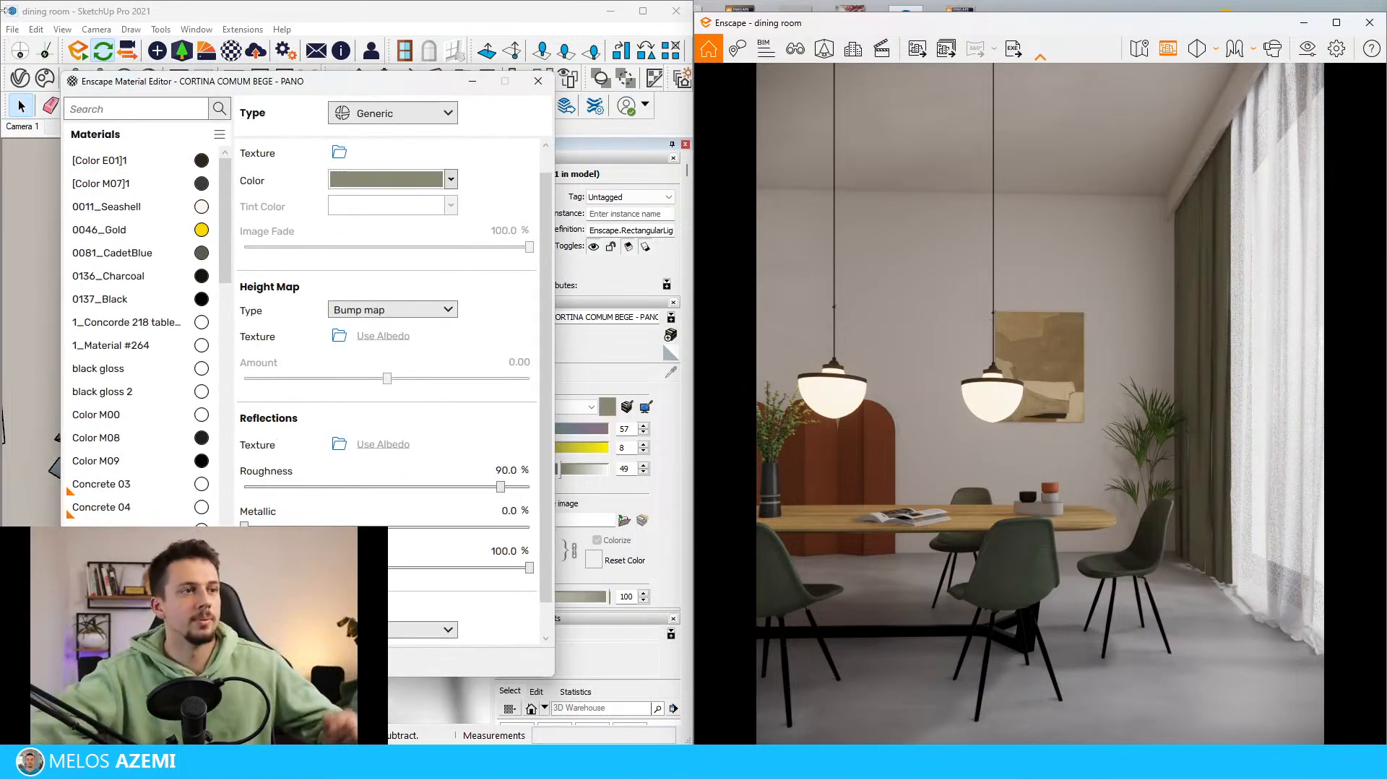
Try an orange colour on the side curtain fabric, change it to brown #A17948 and put the Enscape Material Editor away
{"action": "left_click", "coordinate": [451, 180]}
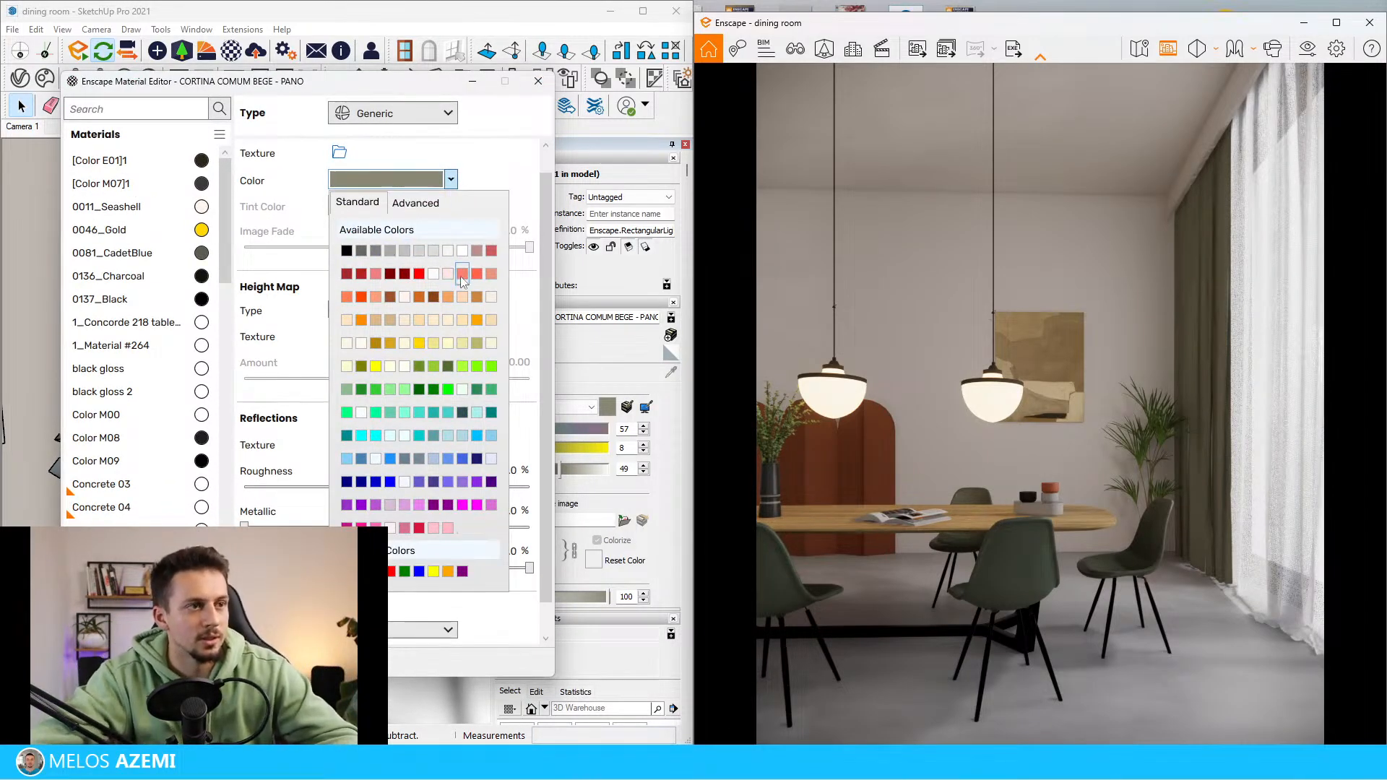
{"action": "left_click", "coordinate": [477, 320]}
{"action": "left_click", "coordinate": [450, 179]}
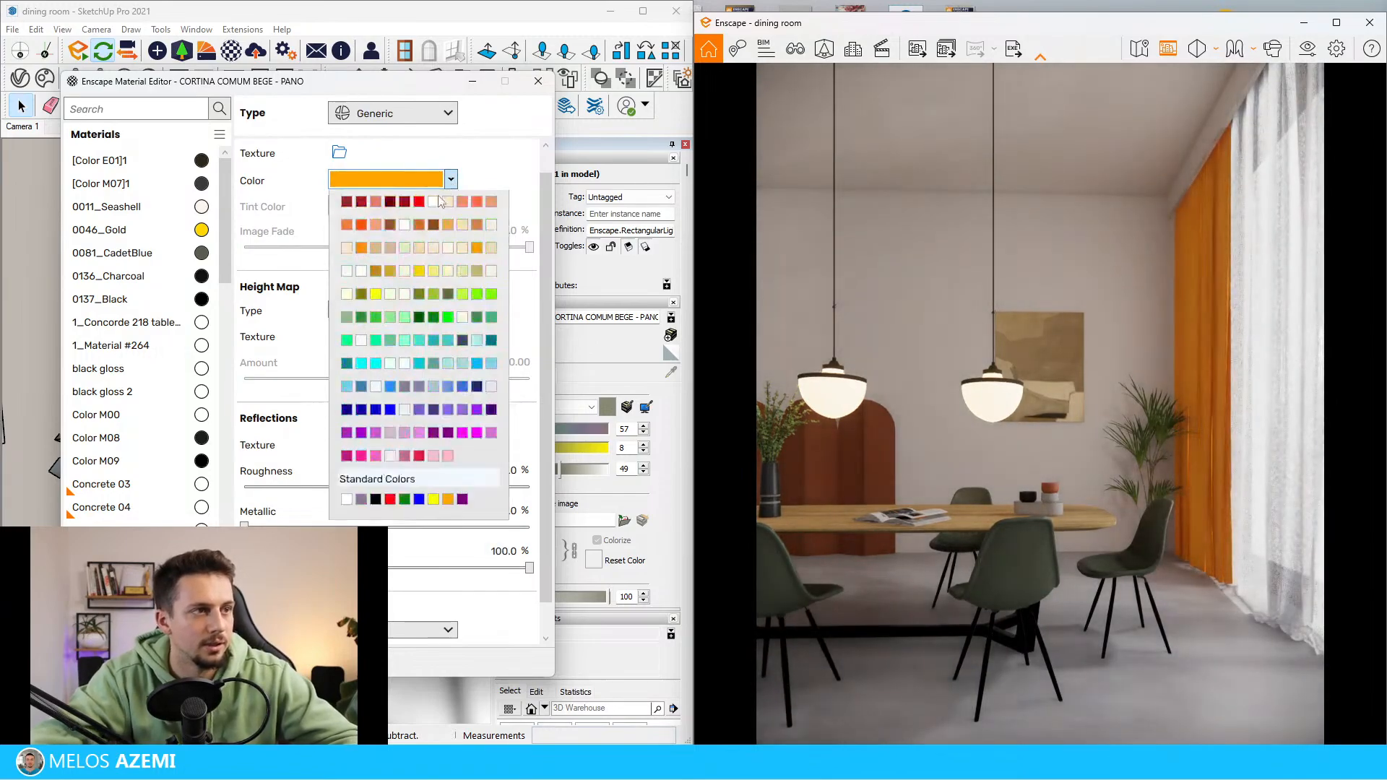
{"action": "left_click", "coordinate": [432, 207]}
{"action": "mouse_move", "coordinate": [407, 266]}
{"action": "left_mouse_down"}
{"action": "mouse_move", "coordinate": [444, 257]}
{"action": "mouse_move", "coordinate": [437, 231]}
{"action": "mouse_move", "coordinate": [497, 229]}
{"action": "mouse_move", "coordinate": [435, 250]}
{"action": "mouse_move", "coordinate": [407, 235]}
{"action": "mouse_move", "coordinate": [423, 251]}
{"action": "mouse_move", "coordinate": [497, 230]}
{"action": "left_mouse_up"}
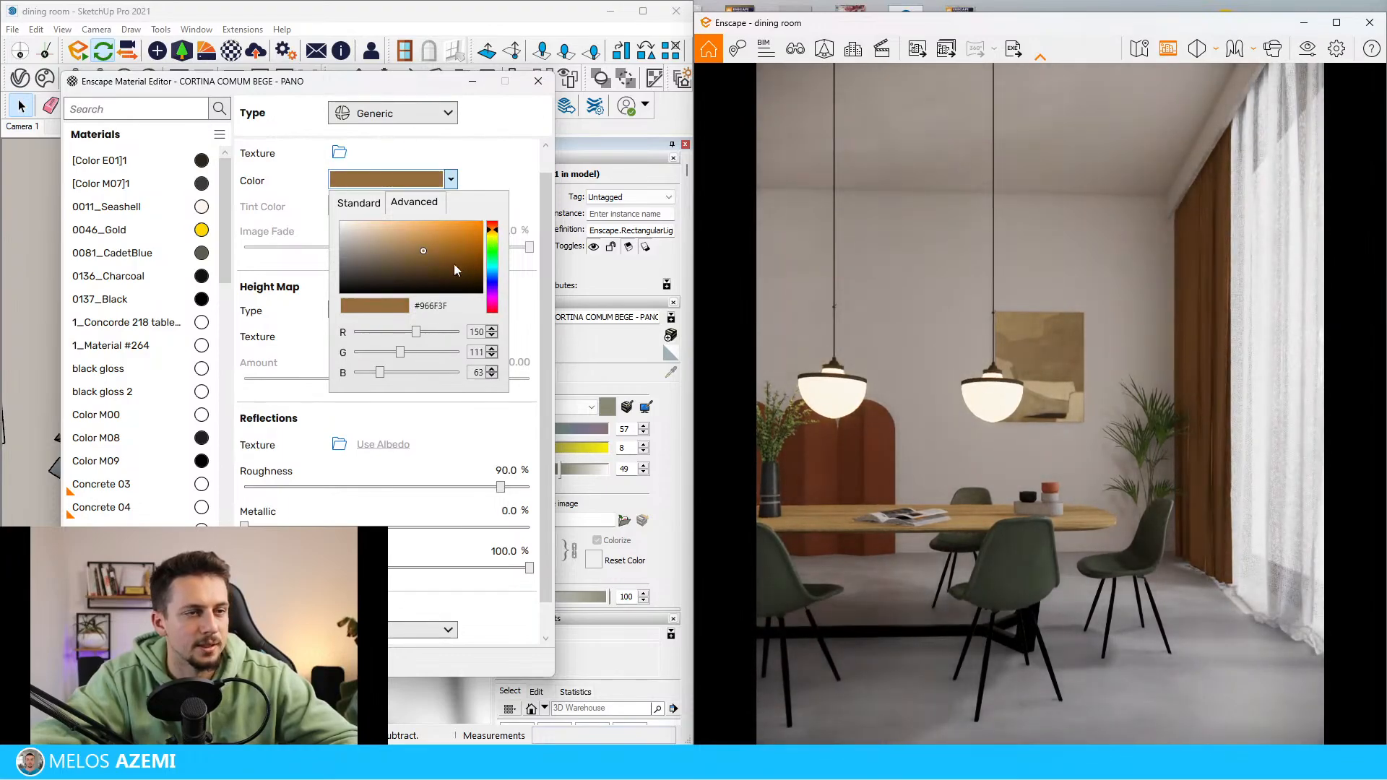
{"action": "left_click", "coordinate": [419, 249]}
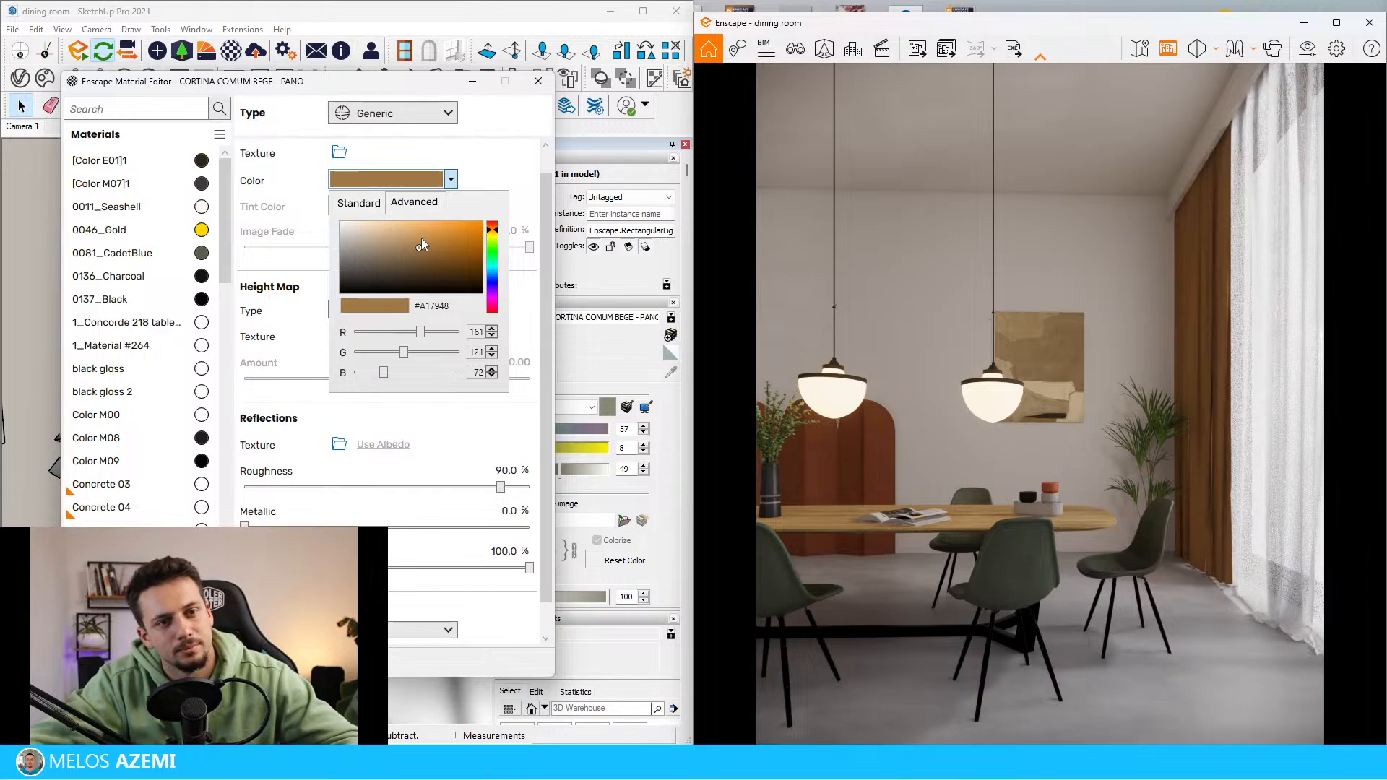
{"action": "left_click", "coordinate": [495, 85]}
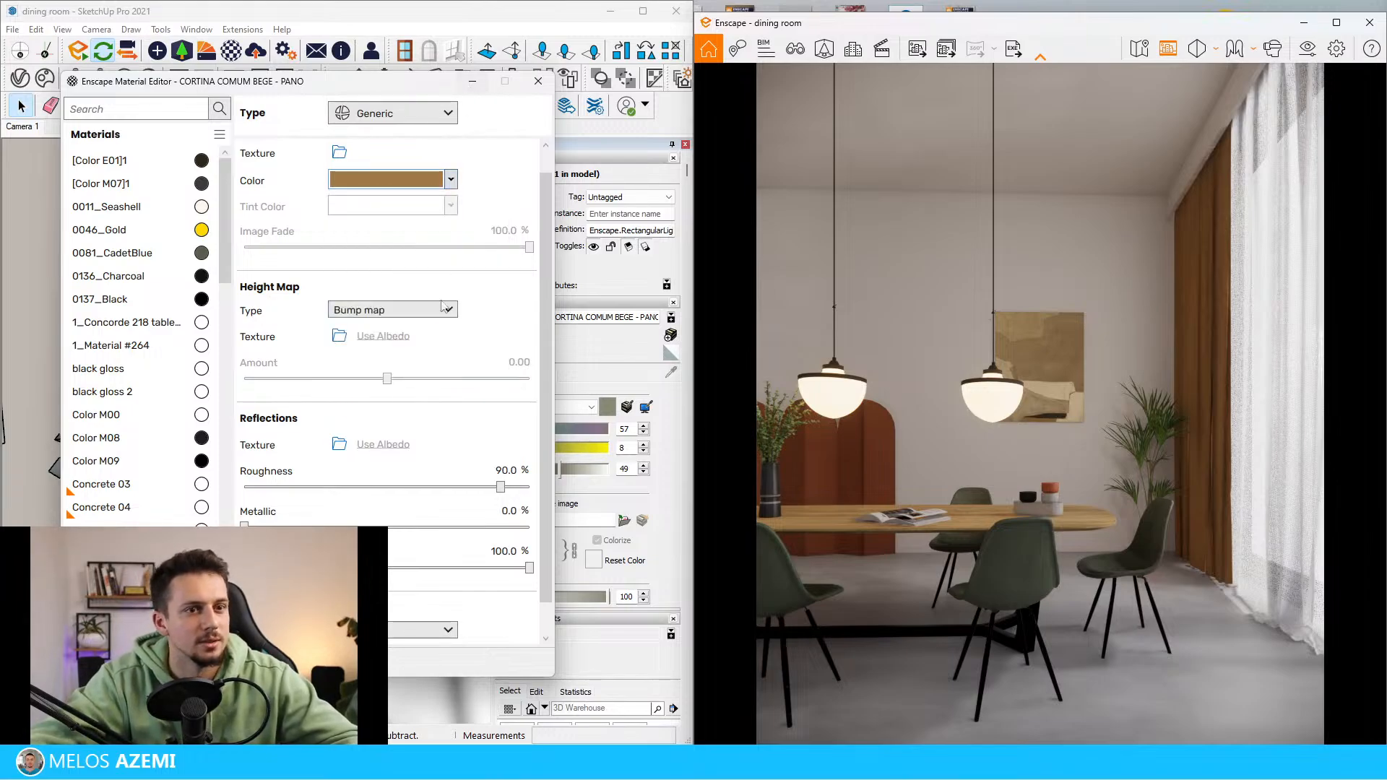
{"action": "left_click", "coordinate": [472, 84]}
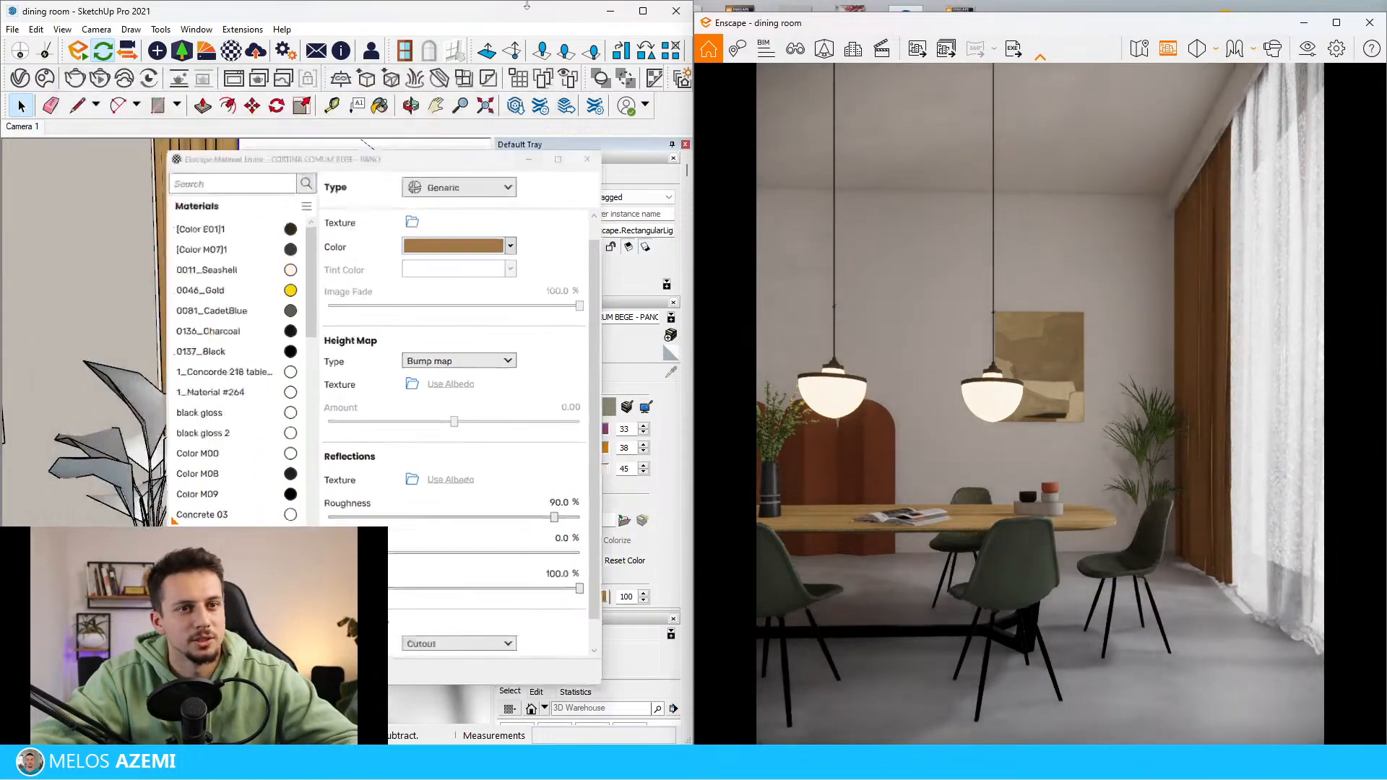
Recolour the side curtain fabric to a muted green with hue 95 and saturation 7
{"action": "mouse_move", "coordinate": [282, 319]}
{"action": "middle_mouse_down"}
{"action": "mouse_move", "coordinate": [294, 272]}
{"action": "mouse_move", "coordinate": [322, 385]}
{"action": "middle_mouse_up"}
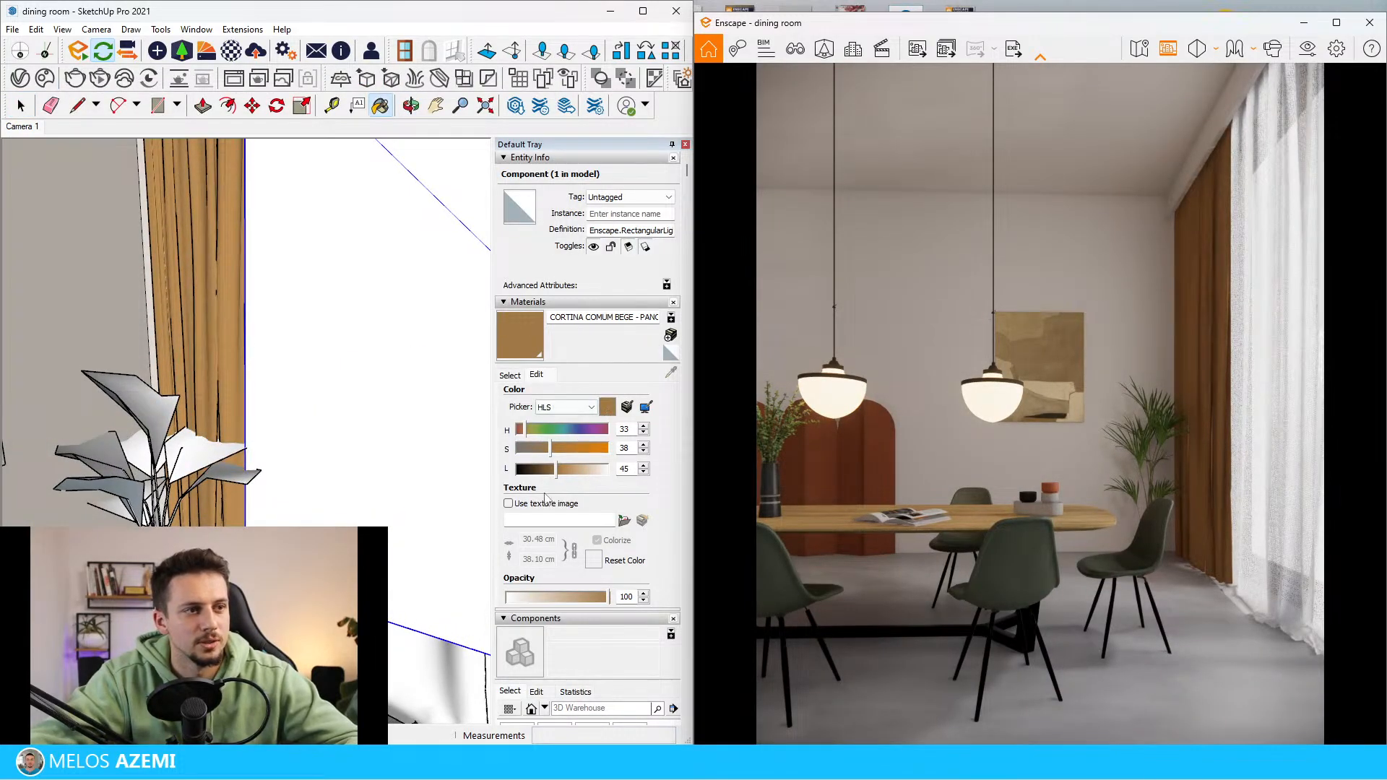
{"action": "left_click", "coordinate": [539, 431]}
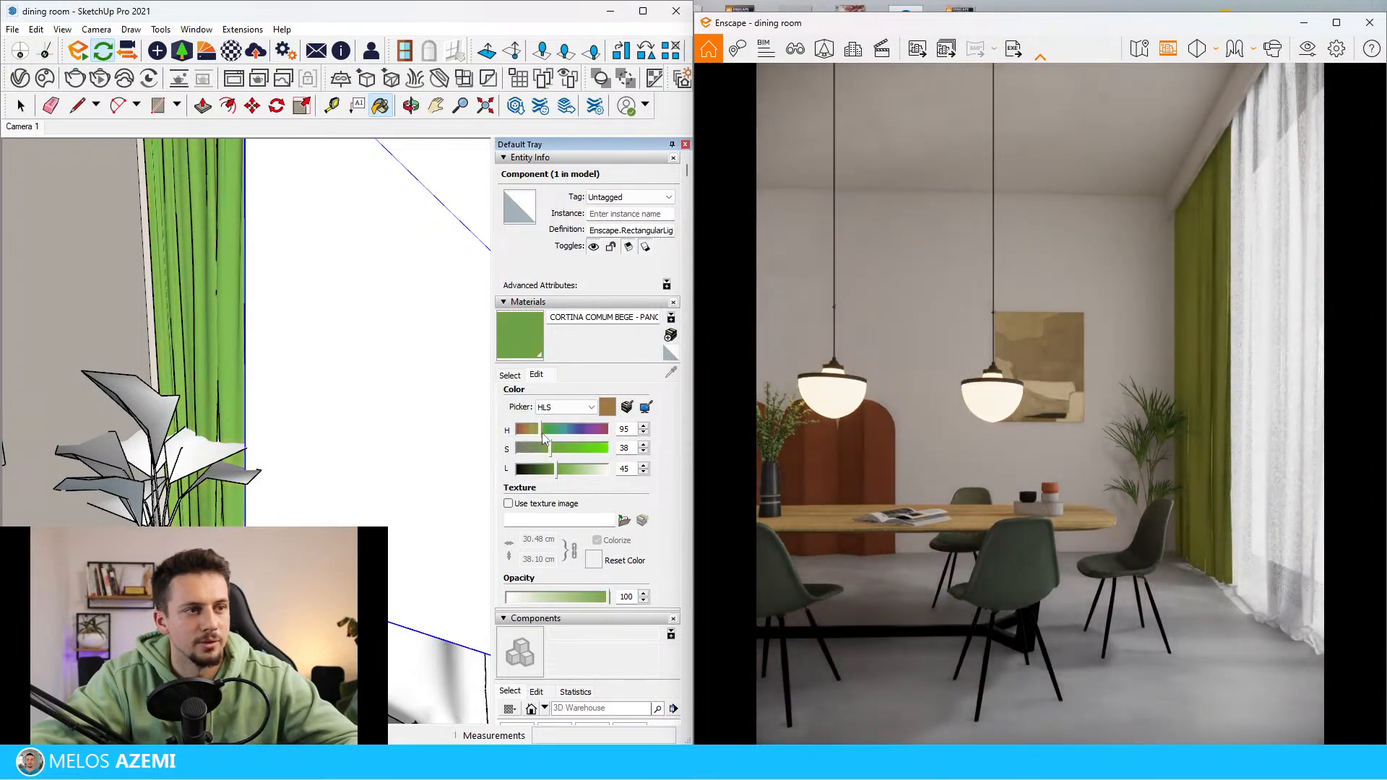
{"action": "left_click_drag", "start_coordinate": [549, 448], "coordinate": [519, 449]}
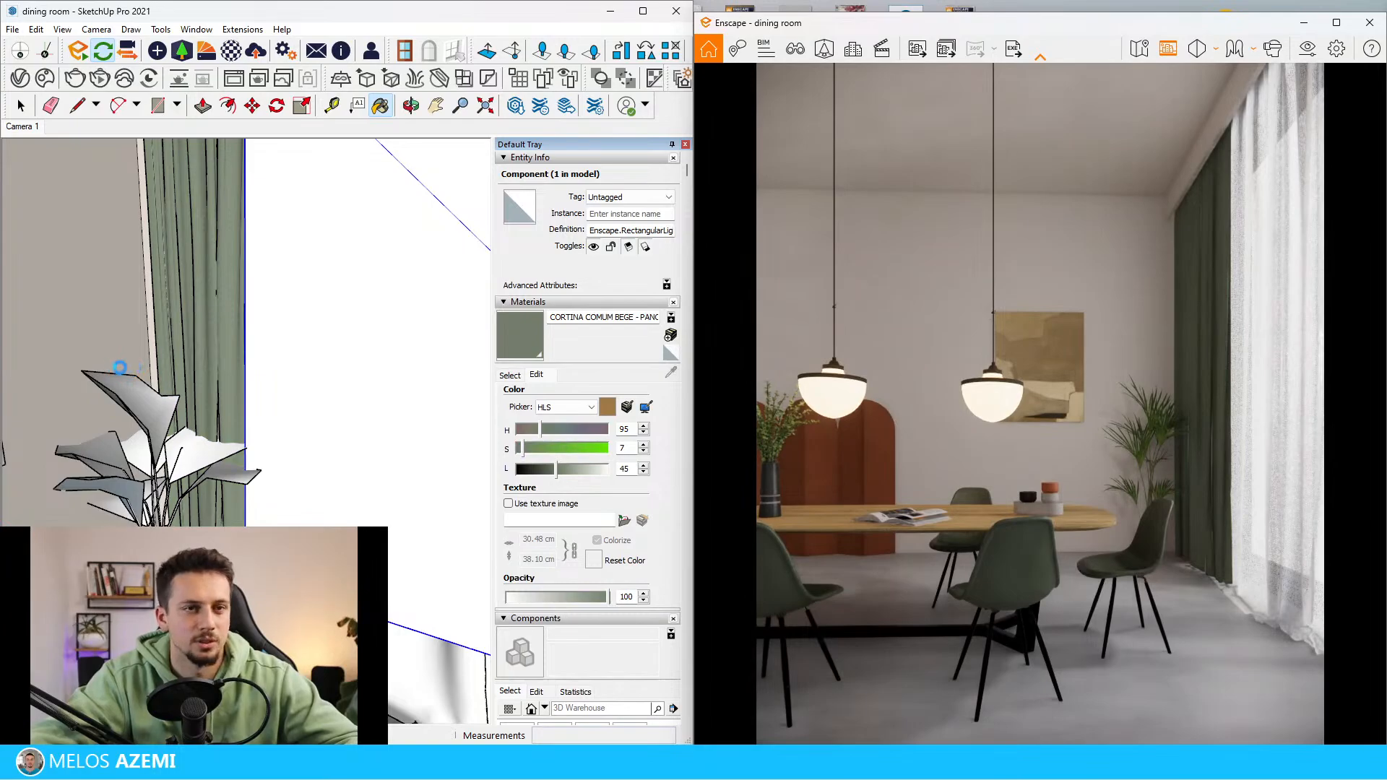
{"action": "key", "text": "space"}
{"action": "scroll", "coordinate": [219, 344], "scroll_direction": "down", "scroll_amount": 2}
{"action": "scroll", "coordinate": [224, 347], "scroll_direction": "down", "scroll_amount": 5}
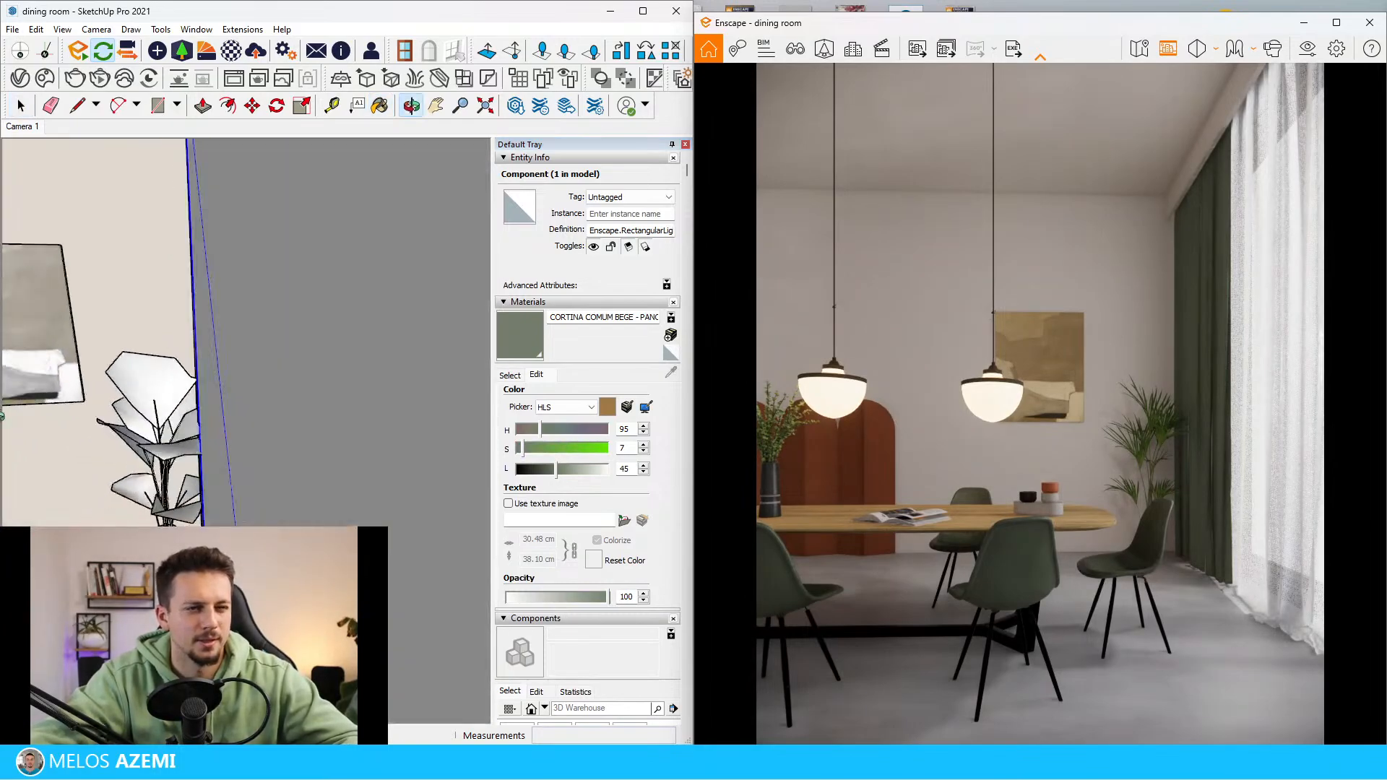
{"action": "scroll", "coordinate": [127, 393], "scroll_direction": "down", "scroll_amount": 3}
{"action": "scroll", "coordinate": [140, 350], "scroll_direction": "down", "scroll_amount": 3}
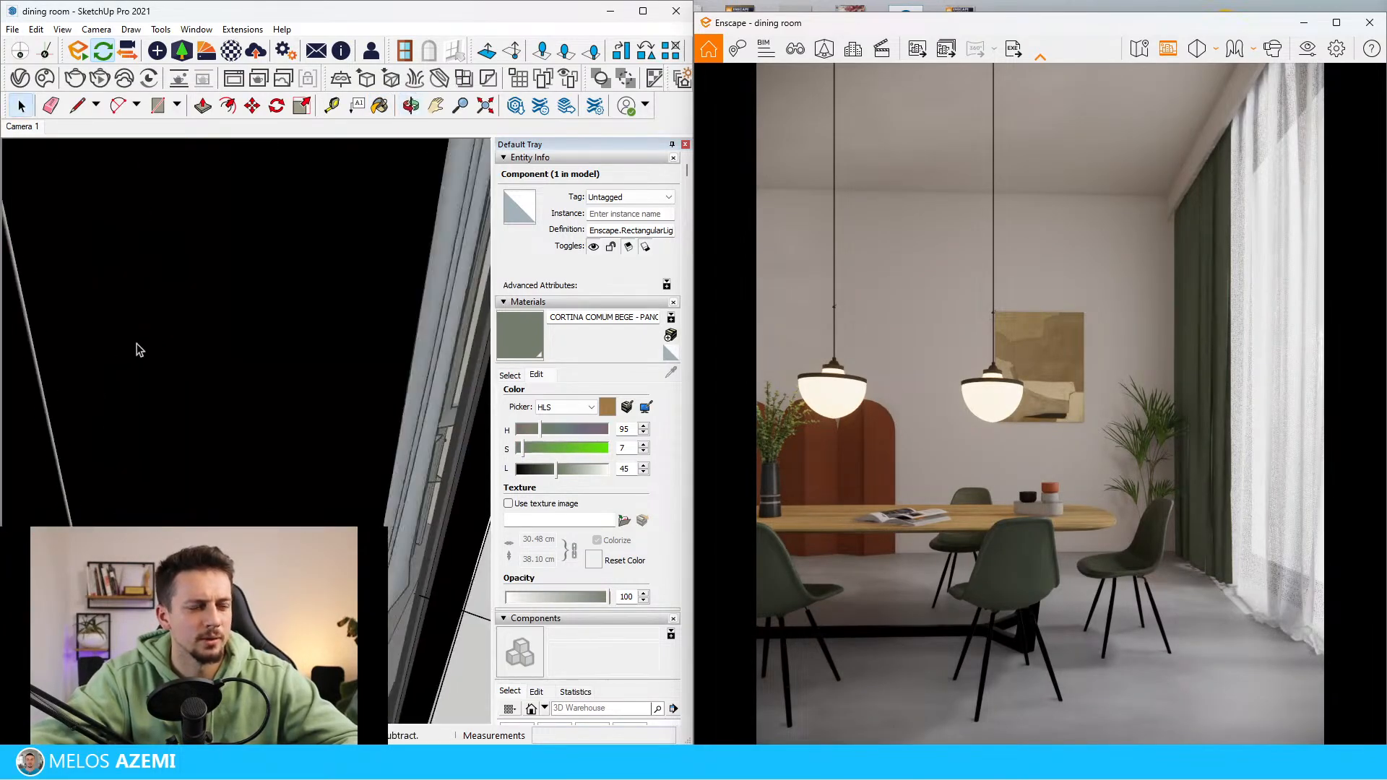
Raise the luminous intensity of the Enscape spotlights outside the window to about 284,459 cd
{"action": "scroll", "coordinate": [30, 440], "scroll_direction": "down", "scroll_amount": 8}
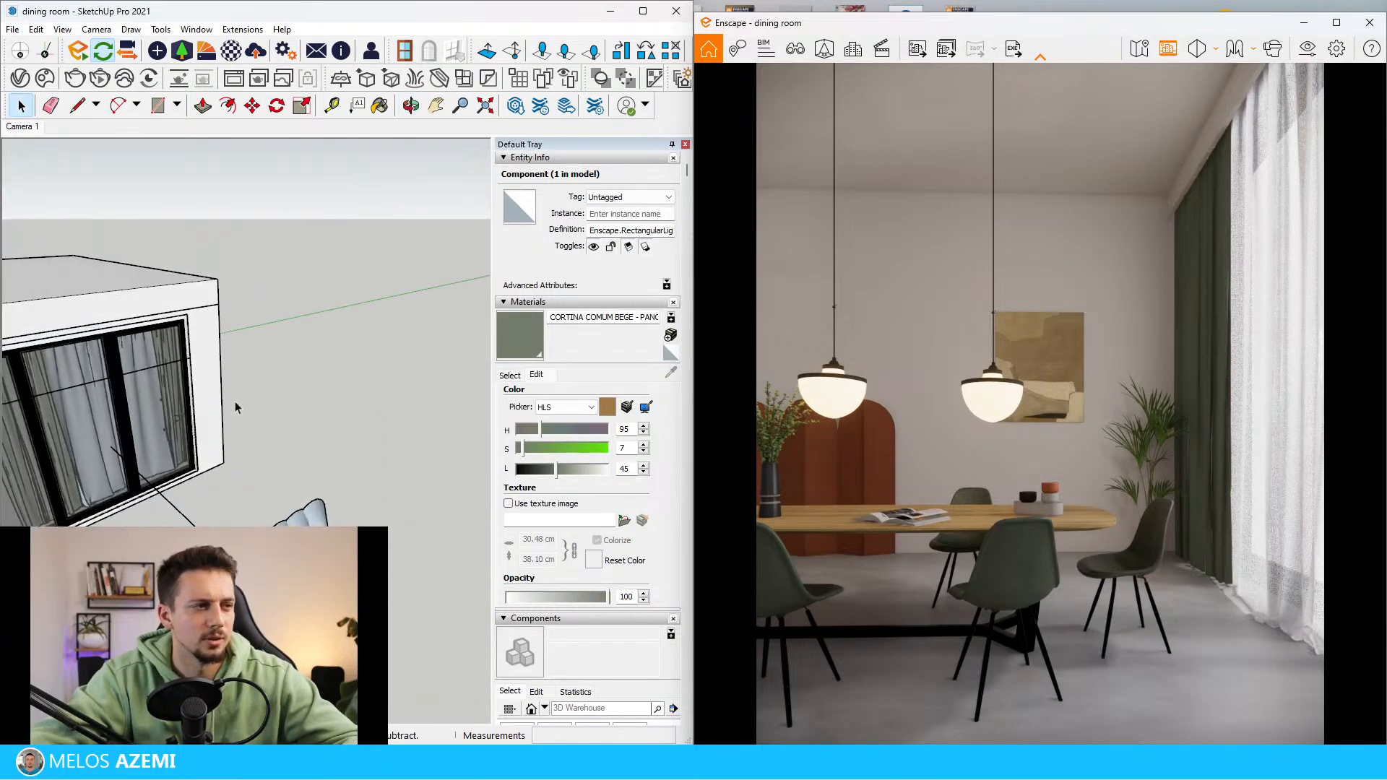
{"action": "left_click", "coordinate": [155, 51]}
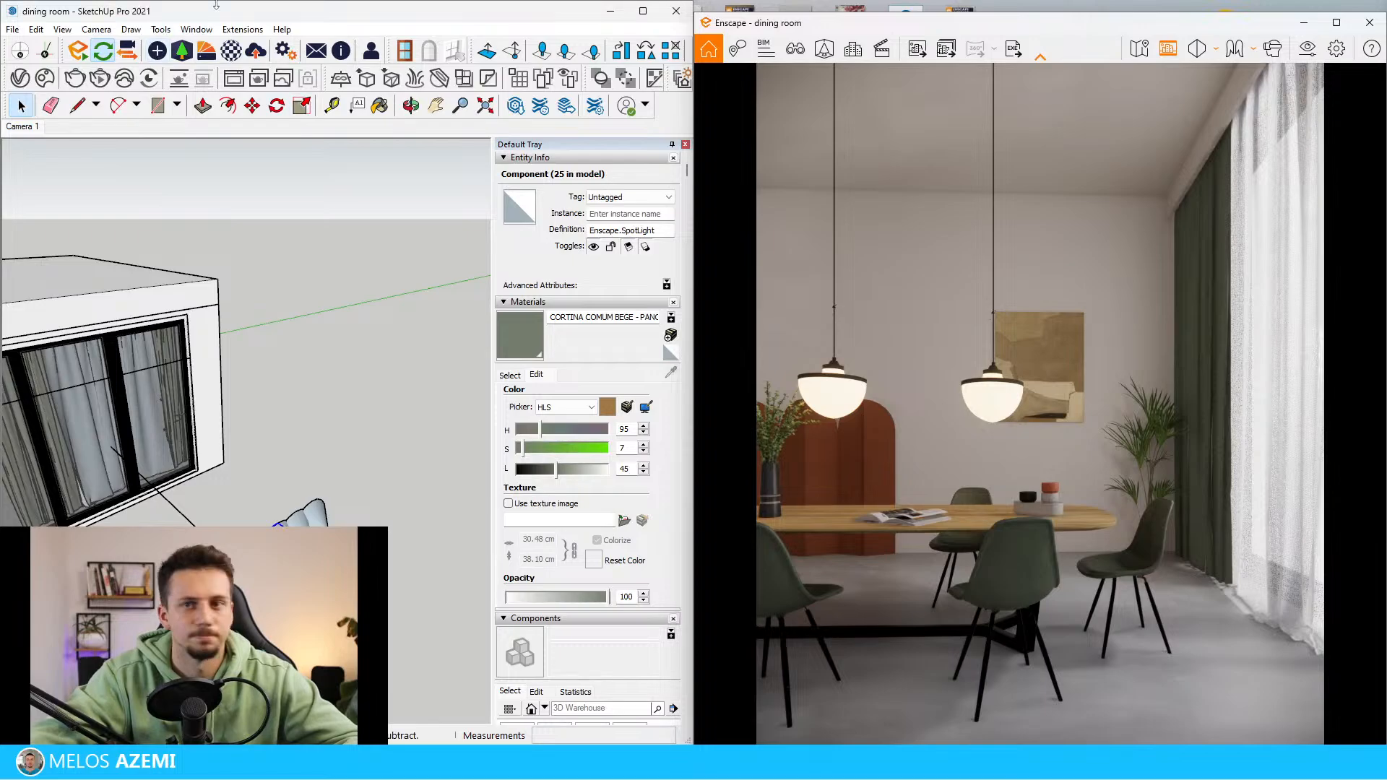
{"action": "scroll", "coordinate": [293, 315], "scroll_direction": "down", "scroll_amount": 2}
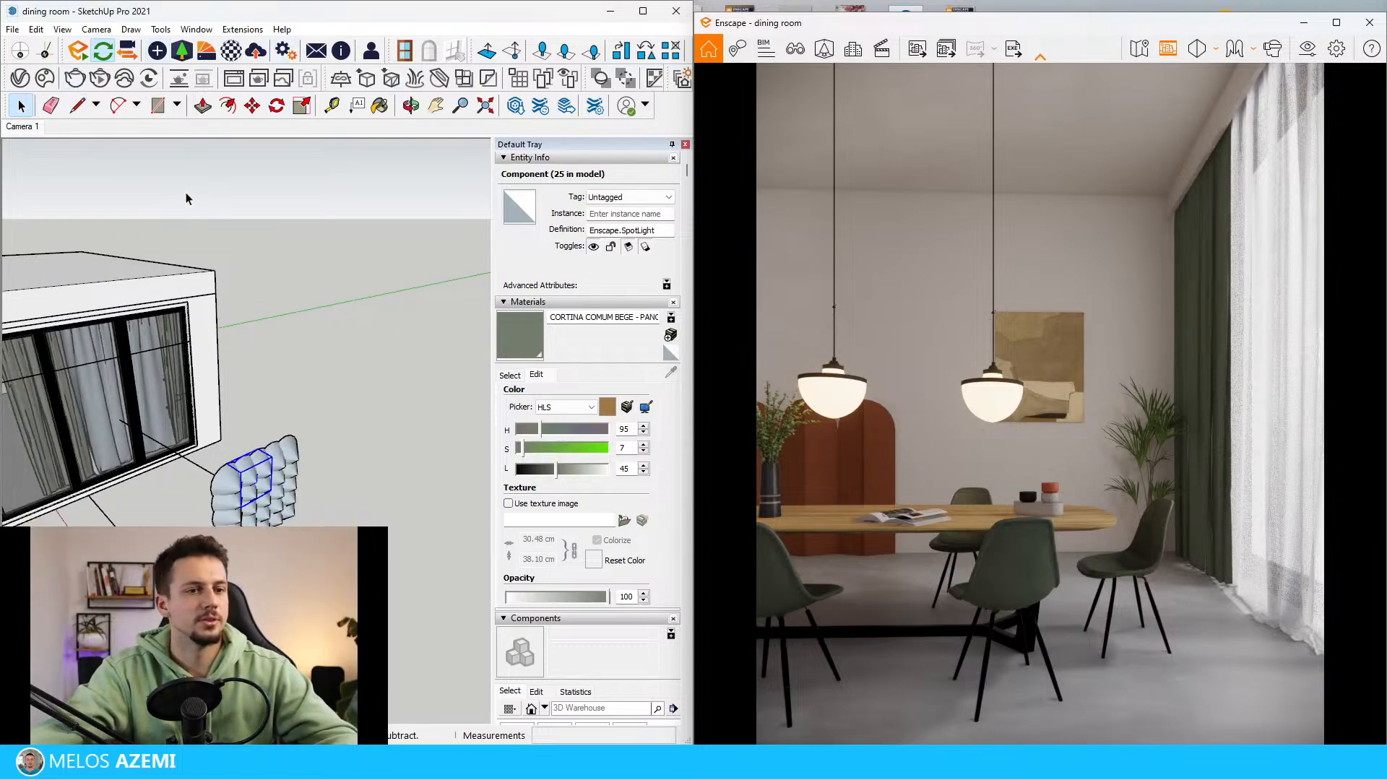
{"action": "scroll", "coordinate": [188, 196], "scroll_direction": "up", "scroll_amount": 2}
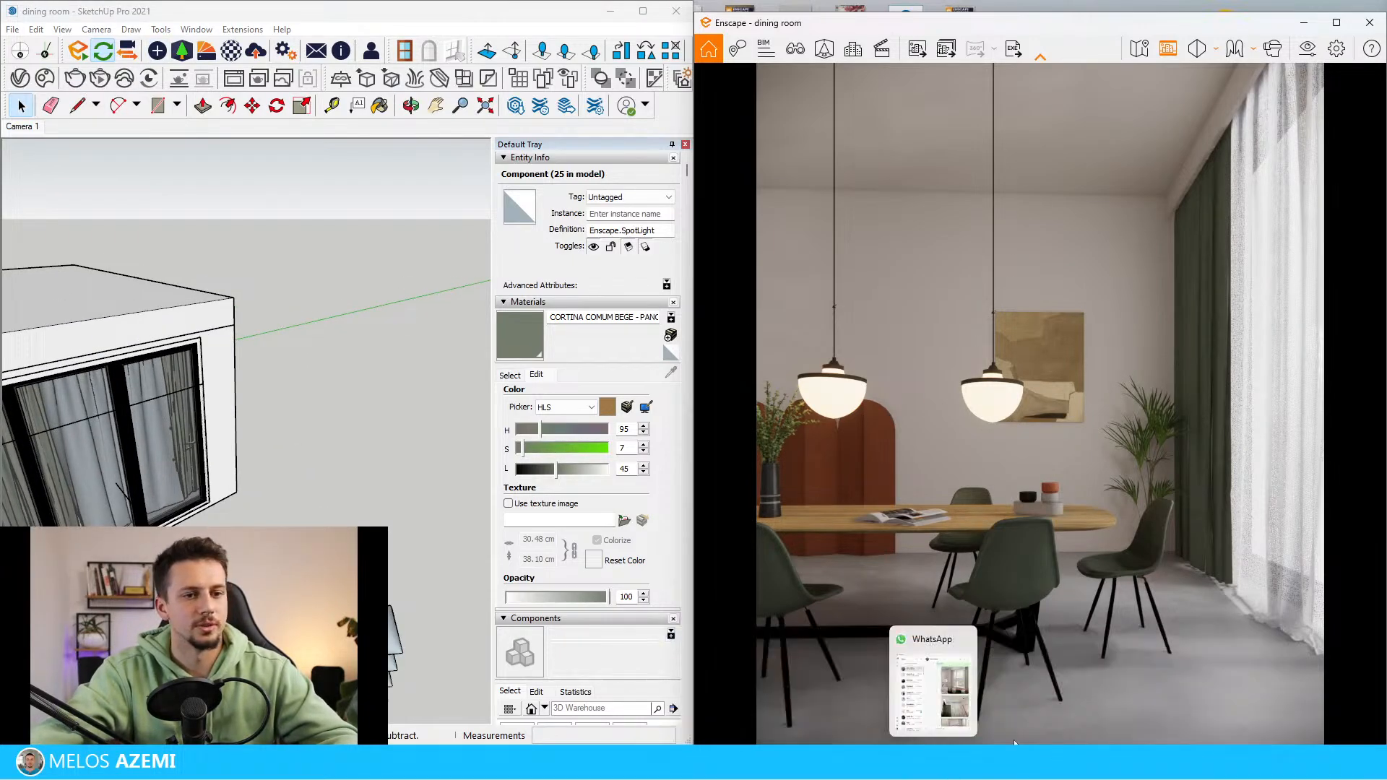
{"action": "mouse_move", "coordinate": [1062, 728]}
{"action": "left_click", "coordinate": [1165, 677]}
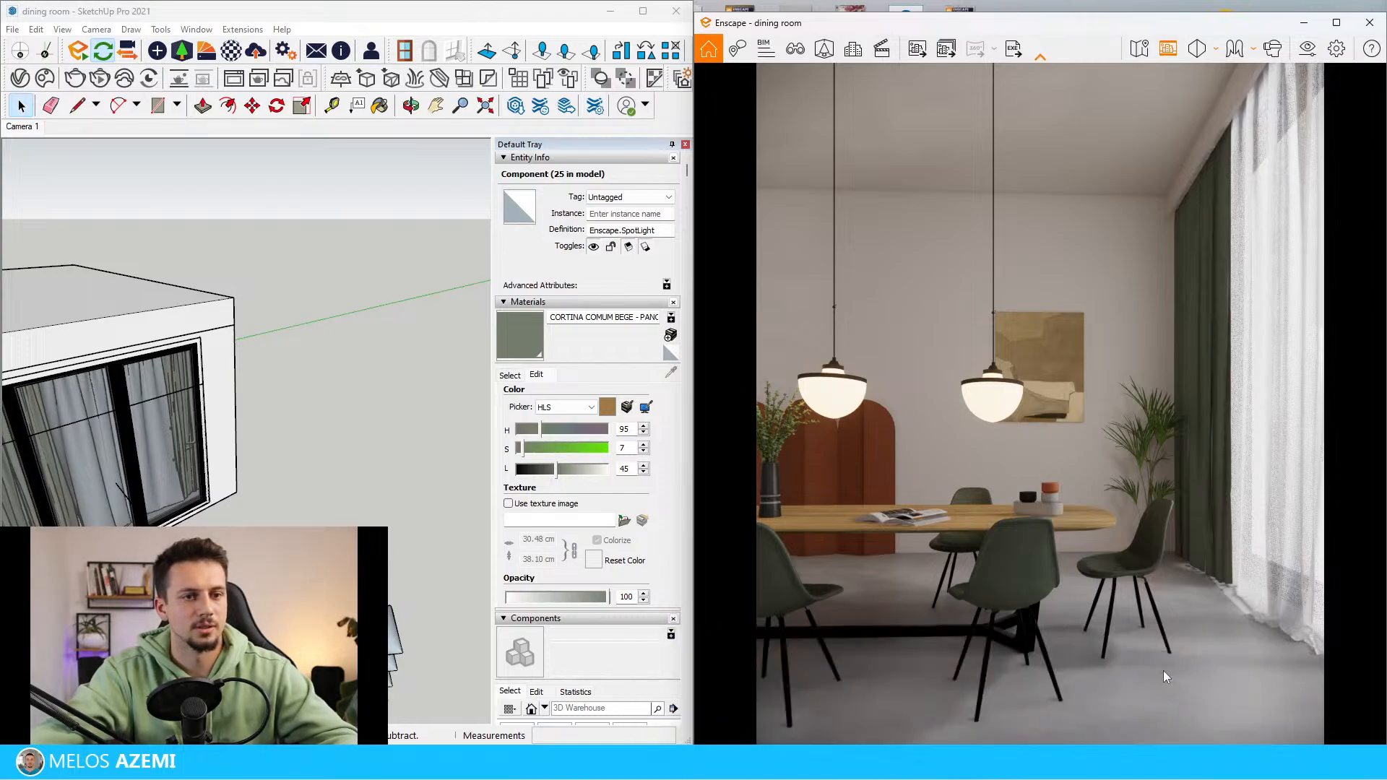
{"action": "mouse_move", "coordinate": [1386, 123]}
{"action": "left_mouse_down"}
{"action": "mouse_move", "coordinate": [59, 190]}
{"action": "mouse_move", "coordinate": [75, 191]}
{"action": "left_mouse_up"}
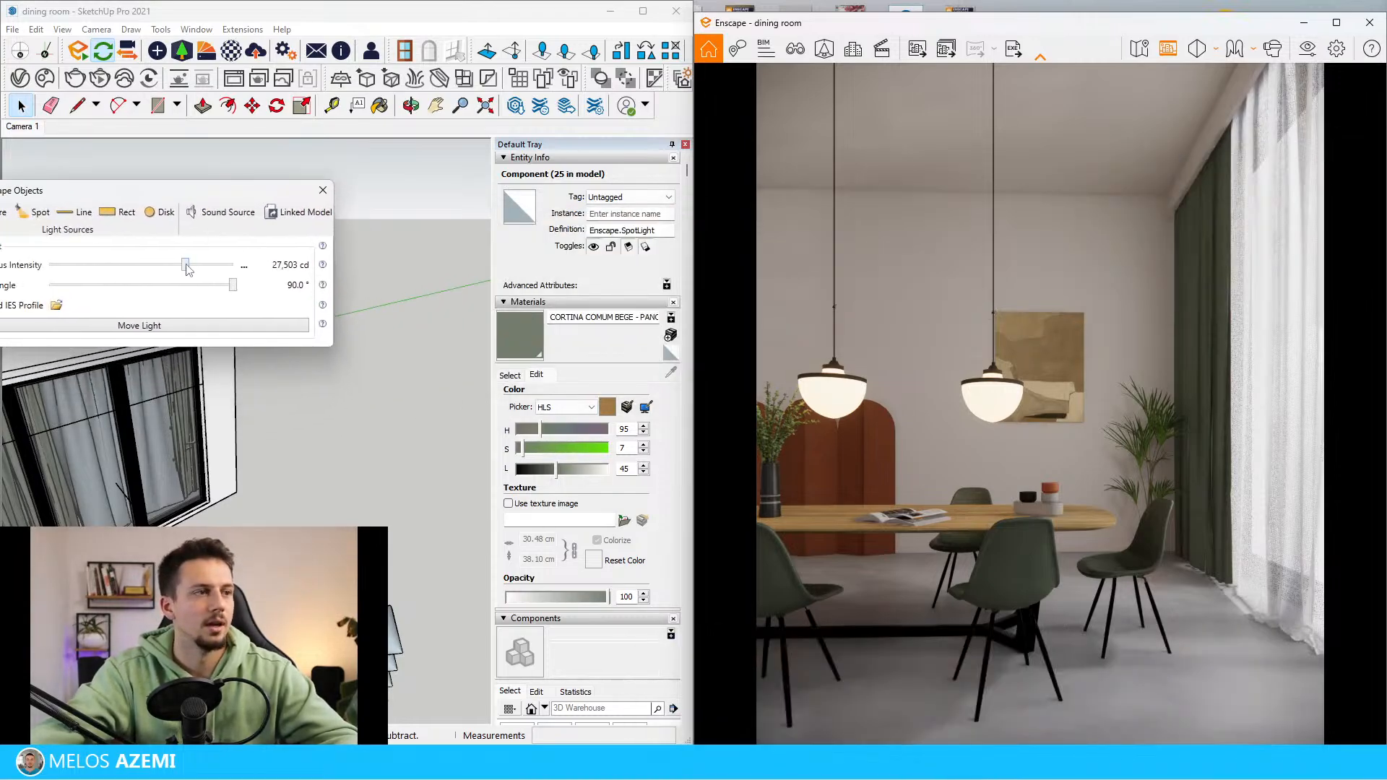
{"action": "left_click_drag", "start_coordinate": [187, 266], "coordinate": [219, 270]}
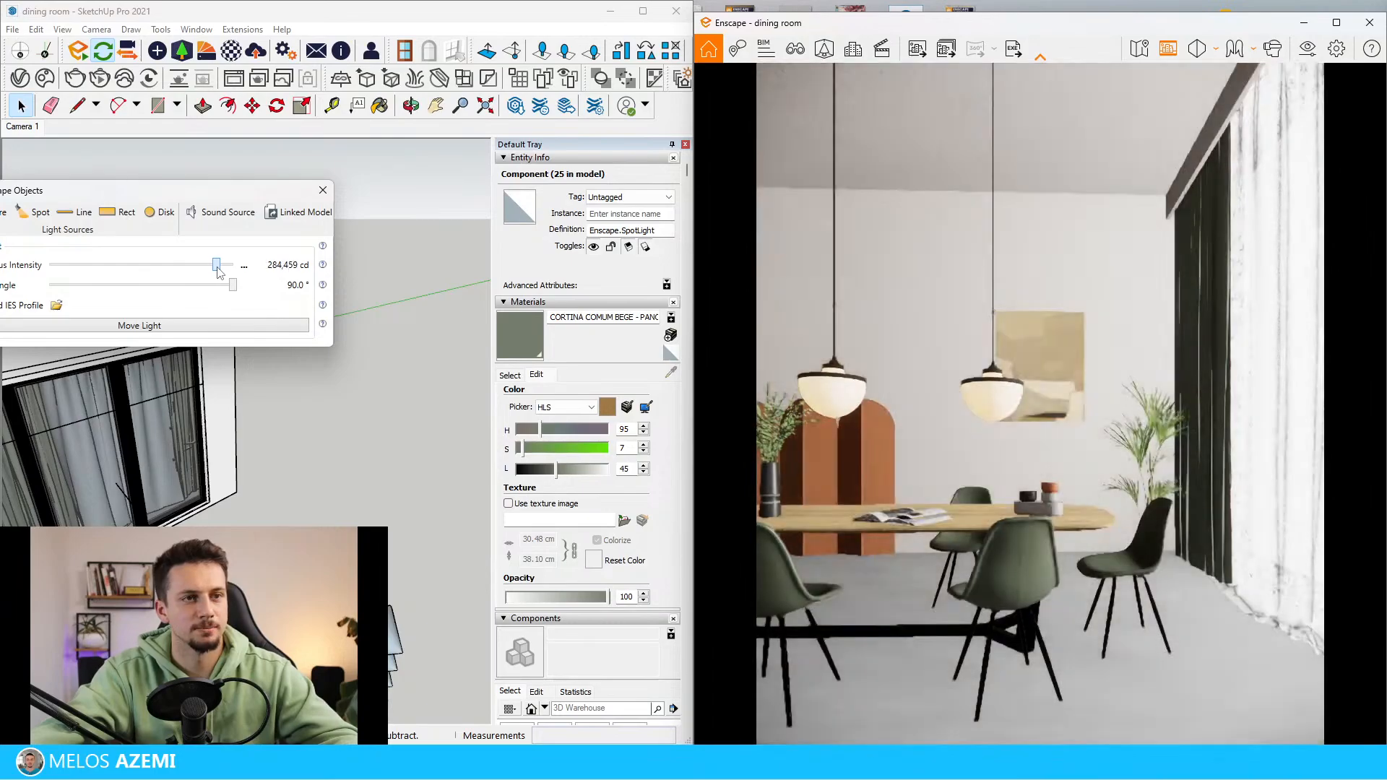
{"action": "left_click", "coordinate": [323, 192]}
{"action": "left_click", "coordinate": [320, 202]}
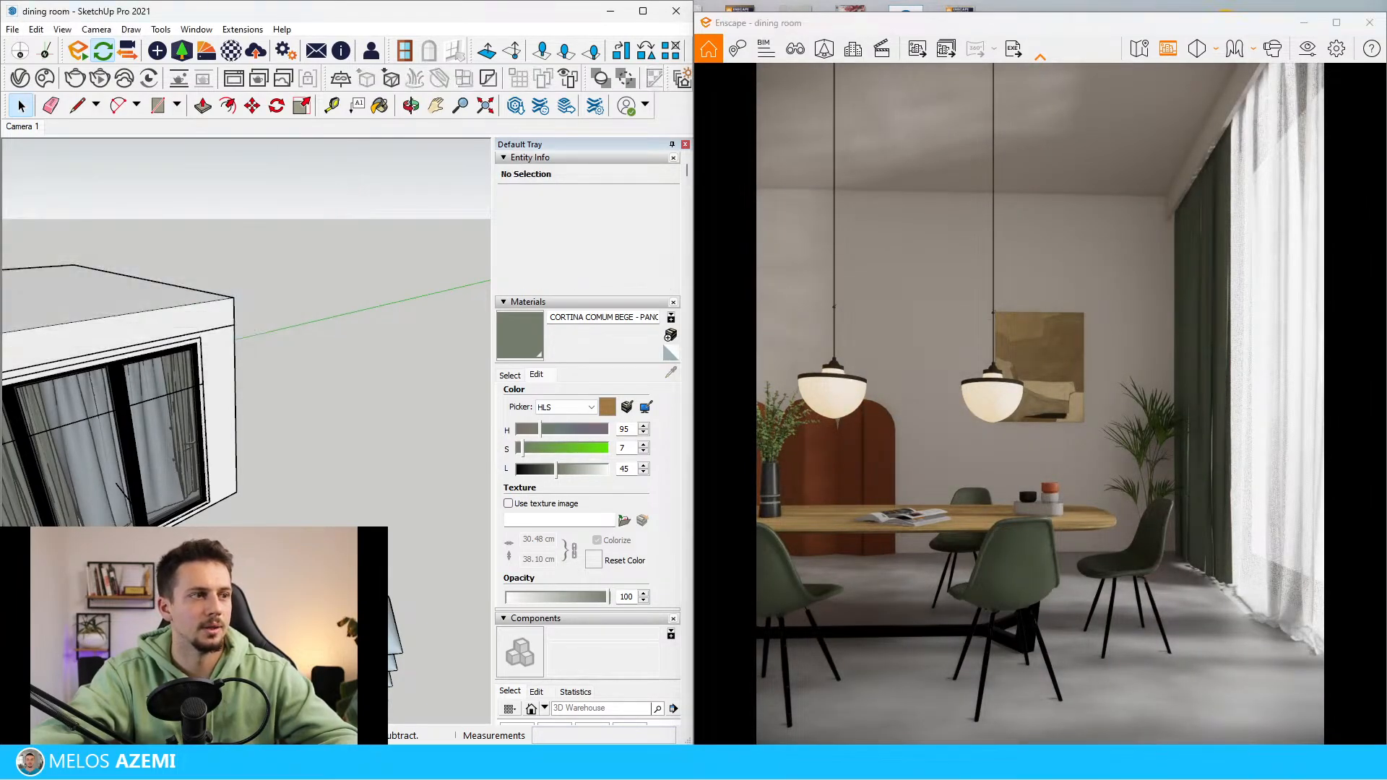
Set the luminous power of the rectangular Enscape light in front of the curtains to 300,000 lm
{"action": "middle_click_drag", "start_coordinate": [320, 202], "coordinate": [475, 471]}
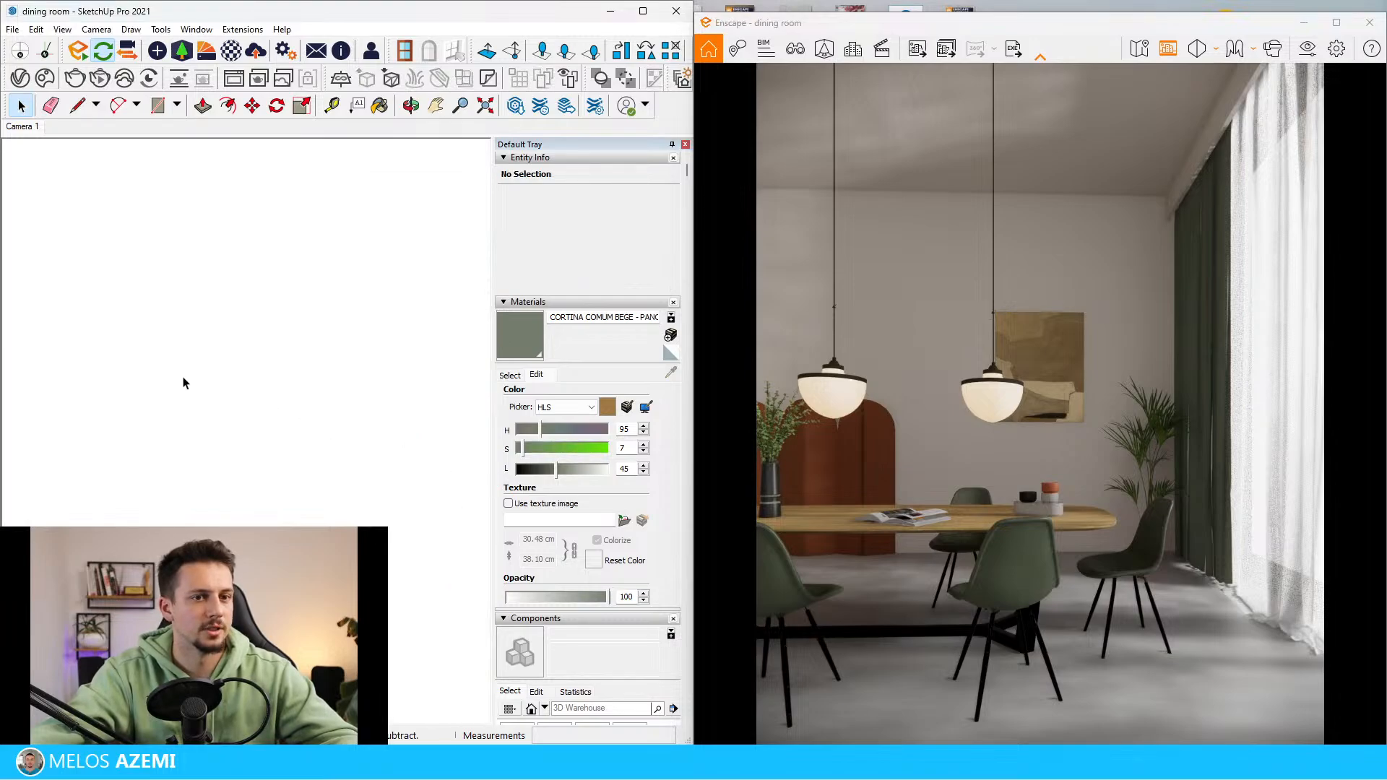
{"action": "scroll", "coordinate": [173, 371], "scroll_direction": "down", "scroll_amount": 6}
{"action": "mouse_move", "coordinate": [224, 370]}
{"action": "middle_mouse_down"}
{"action": "mouse_move", "coordinate": [421, 366]}
{"action": "mouse_move", "coordinate": [380, 383]}
{"action": "middle_mouse_up"}
{"action": "scroll", "coordinate": [379, 383], "scroll_direction": "down", "scroll_amount": 2}
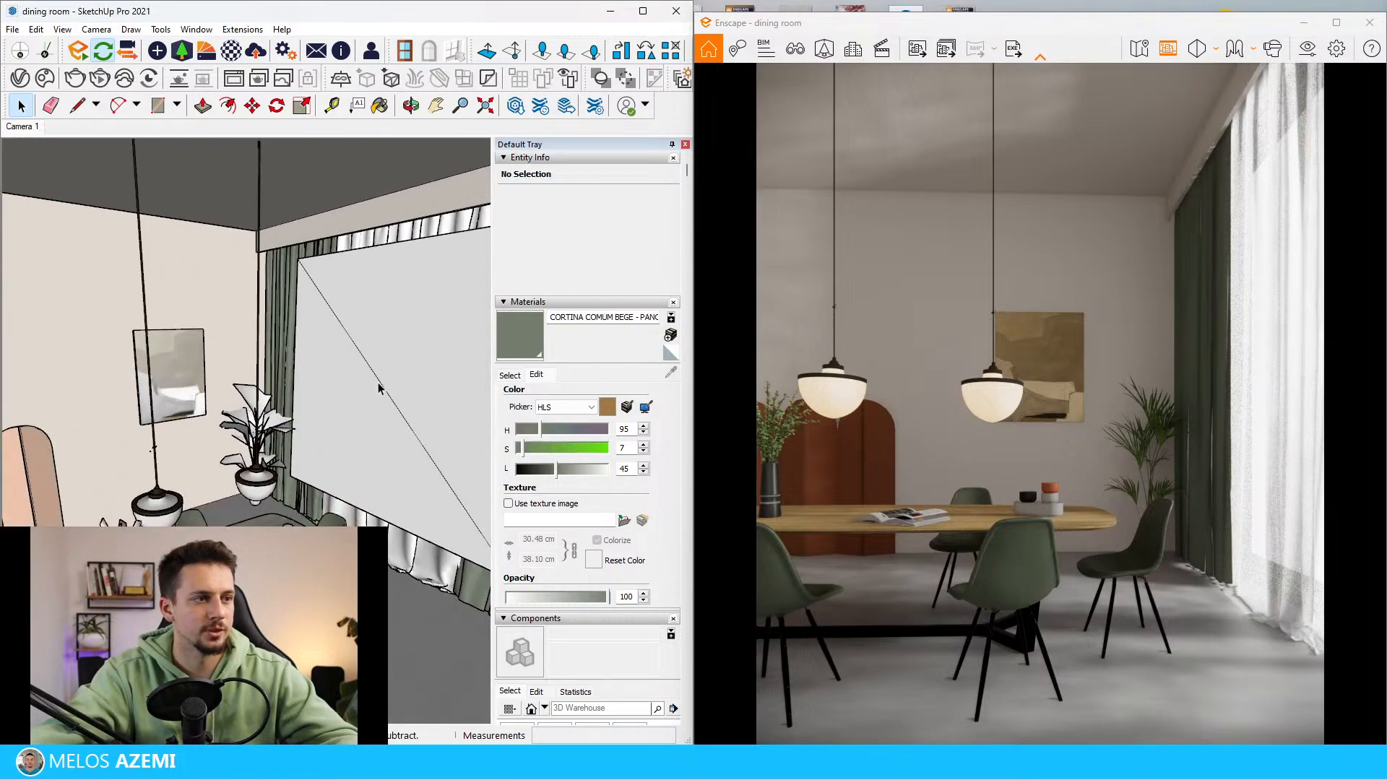
{"action": "left_click", "coordinate": [387, 312]}
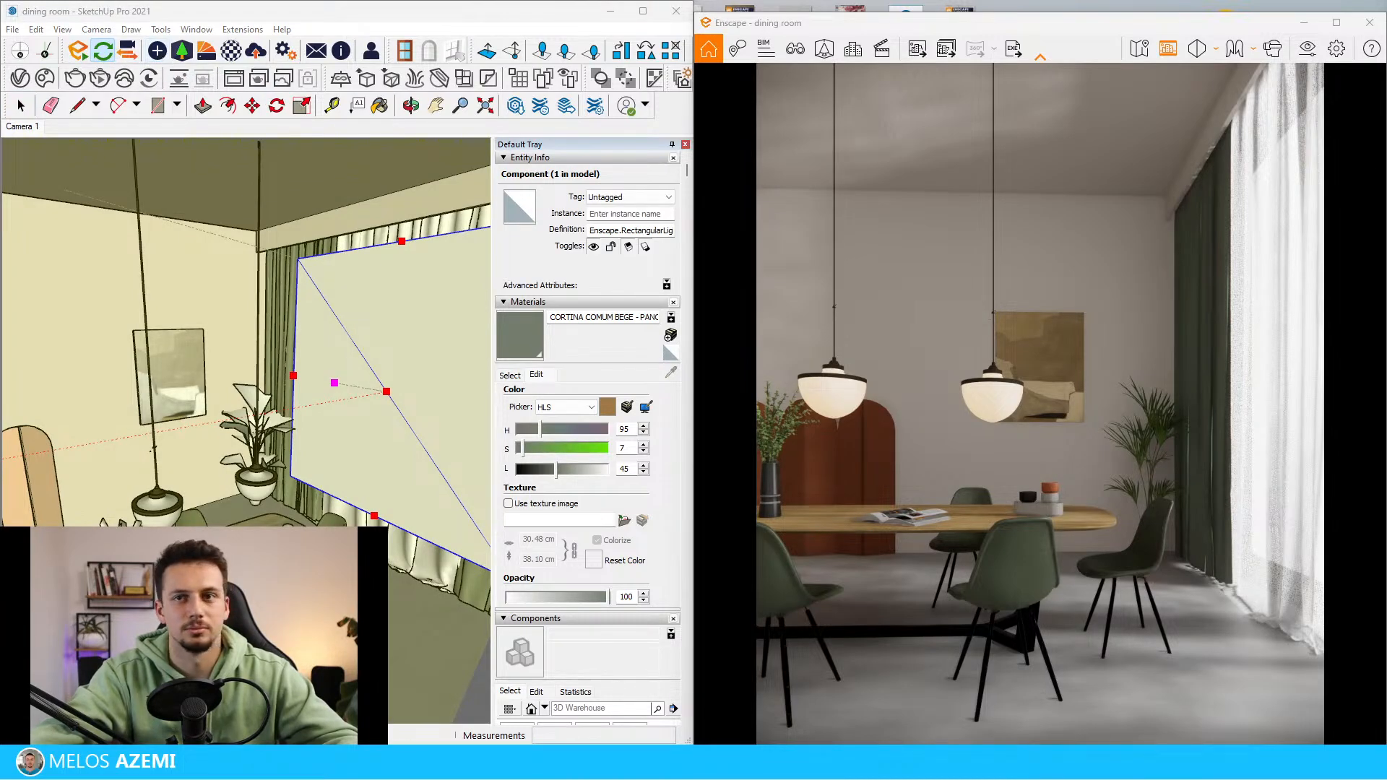
{"action": "left_click", "coordinate": [158, 51]}
{"action": "left_click_drag", "start_coordinate": [752, 180], "coordinate": [380, 178]}
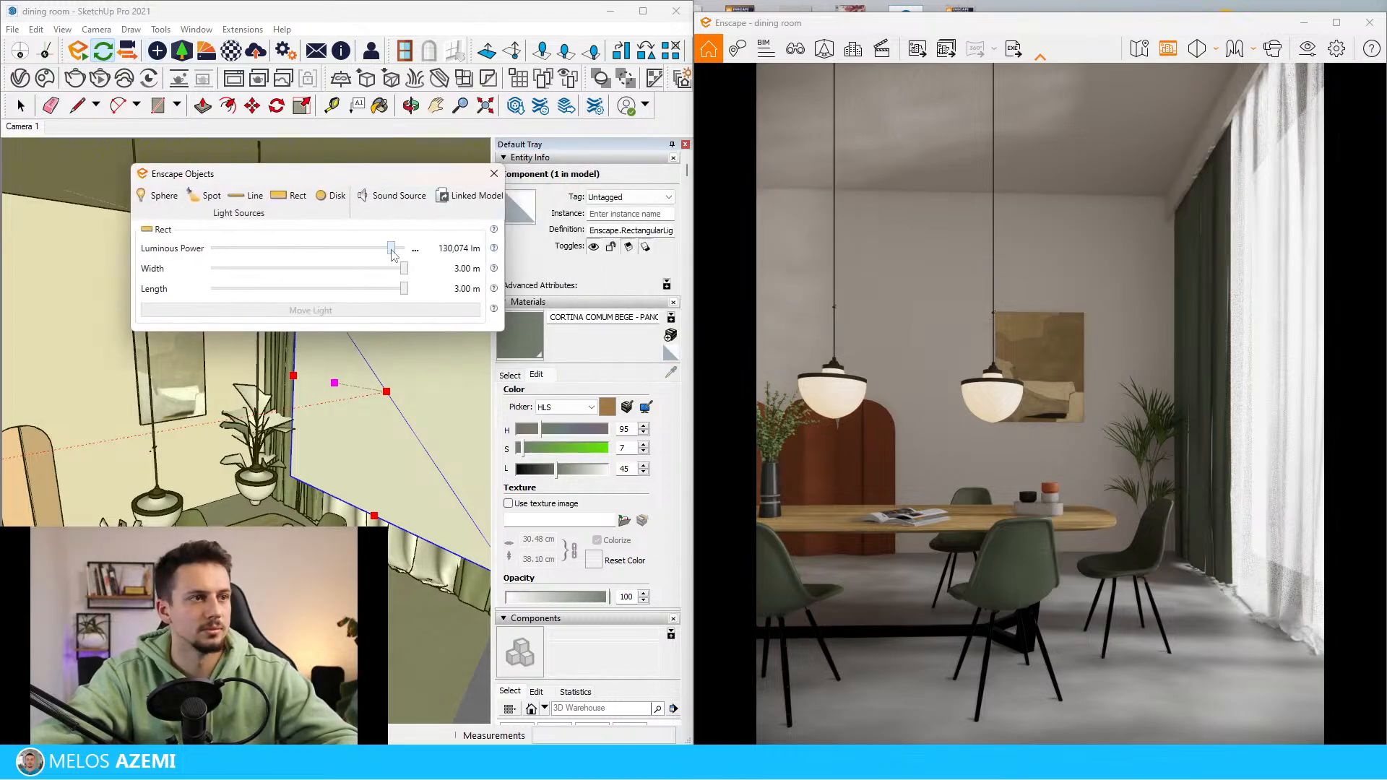
{"action": "left_click_drag", "start_coordinate": [392, 251], "coordinate": [406, 250]}
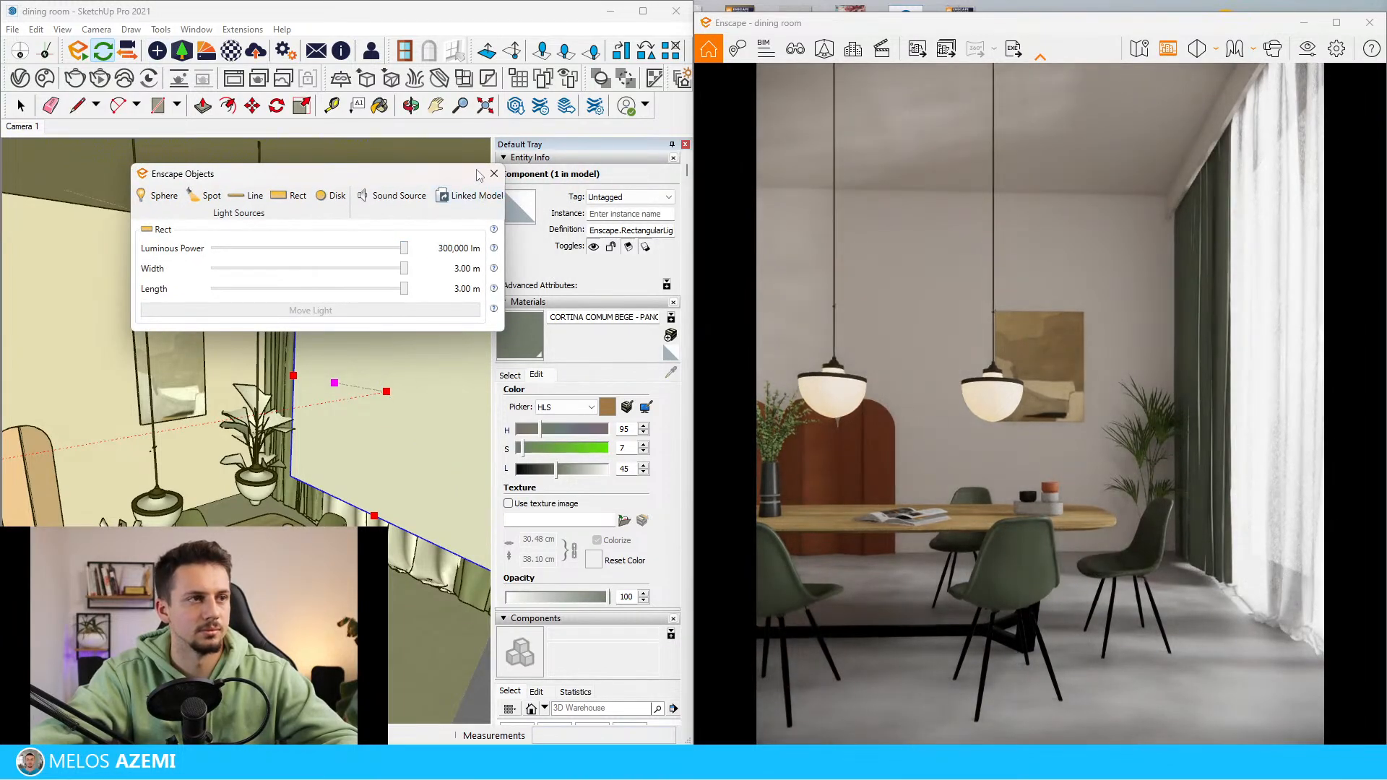
{"action": "left_click", "coordinate": [494, 175]}
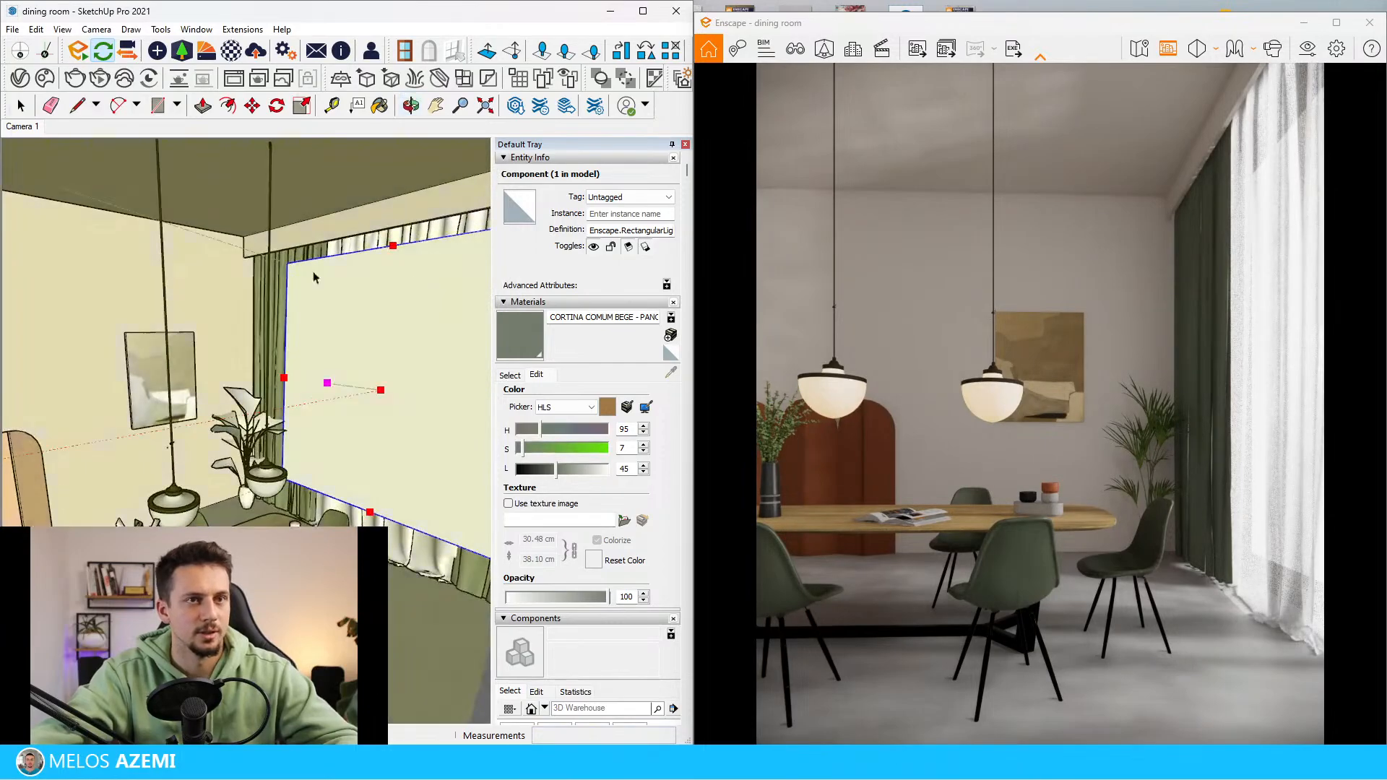
Open the curtain component for editing and scale the green side curtain narrower along the red axis to about 0.58
{"action": "scroll", "coordinate": [263, 275], "scroll_direction": "up", "scroll_amount": 3}
{"action": "double_click", "coordinate": [345, 246]}
{"action": "left_click", "coordinate": [337, 244]}
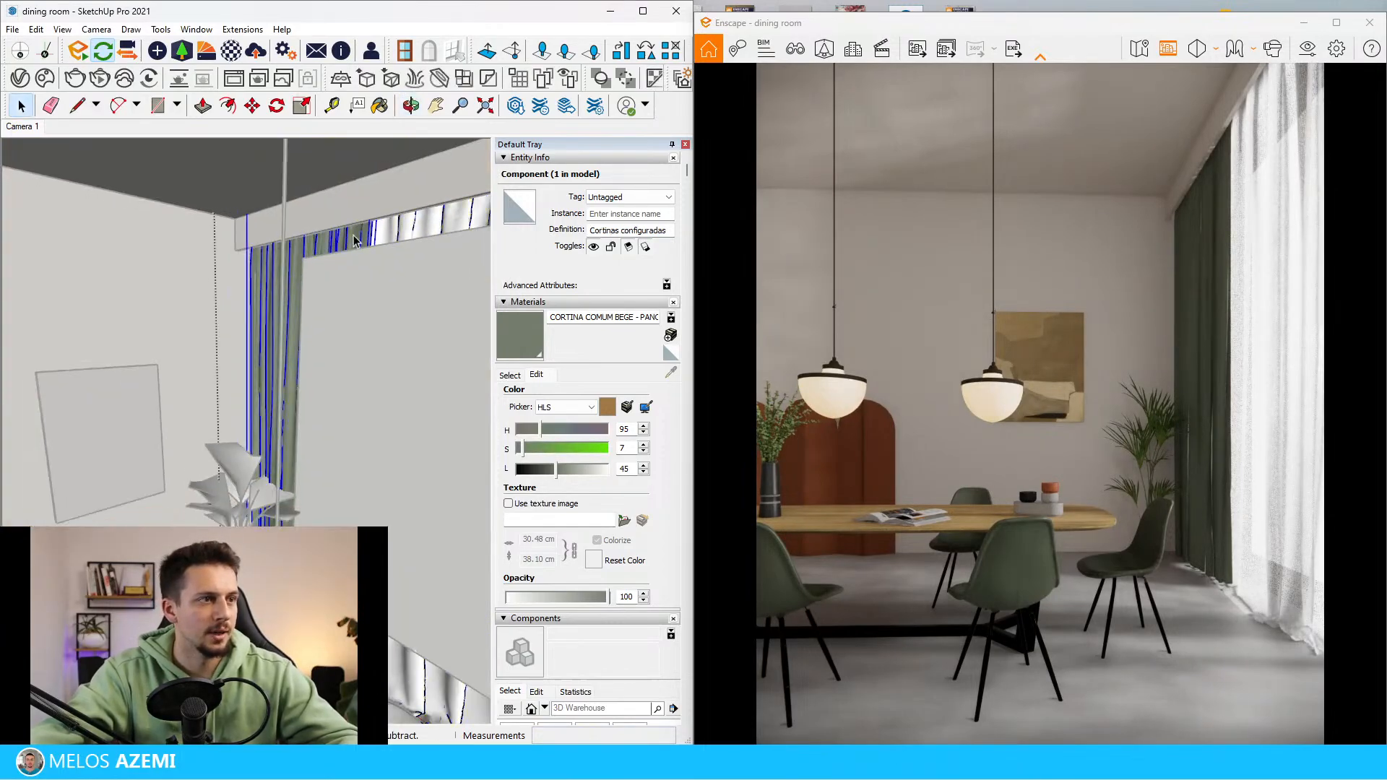
{"action": "left_click", "coordinate": [354, 240]}
{"action": "key", "text": "s"}
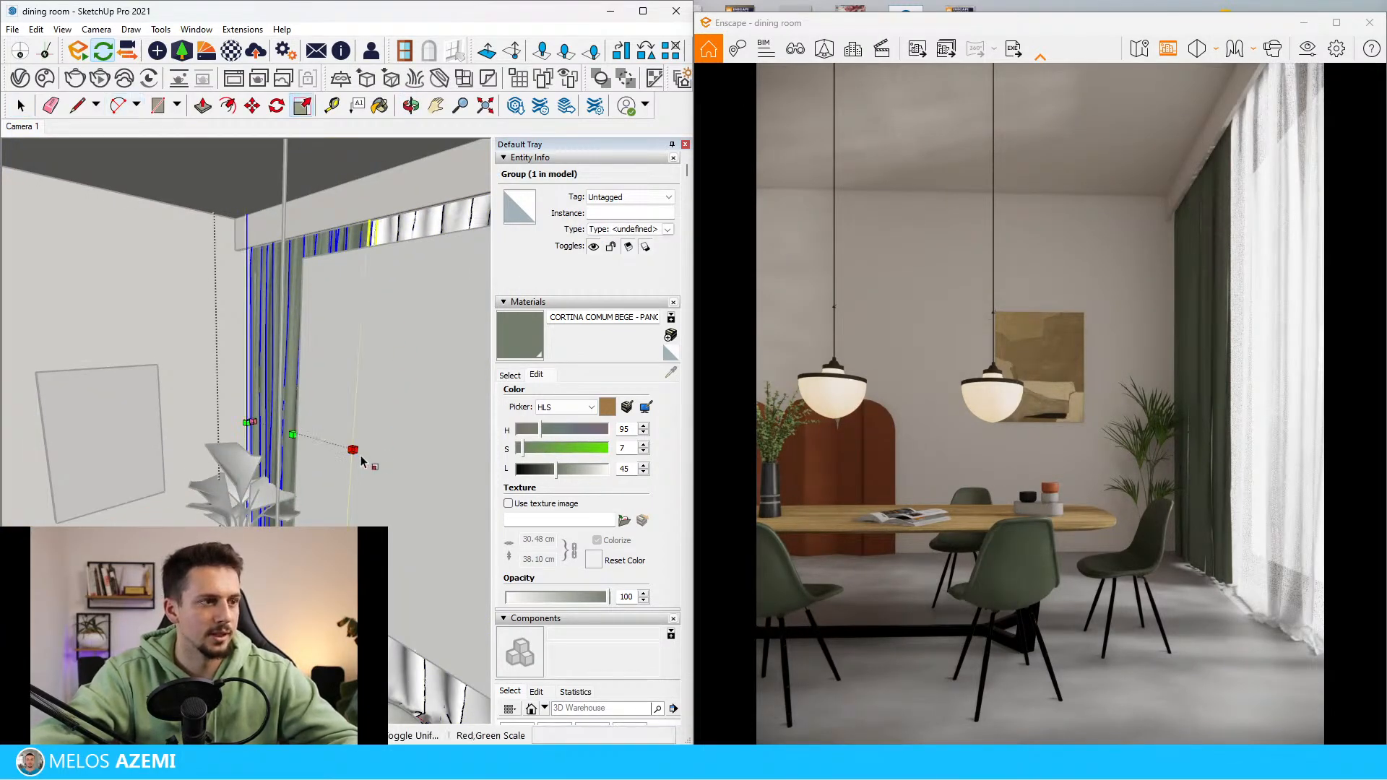
{"action": "left_click_drag", "start_coordinate": [356, 449], "coordinate": [309, 424]}
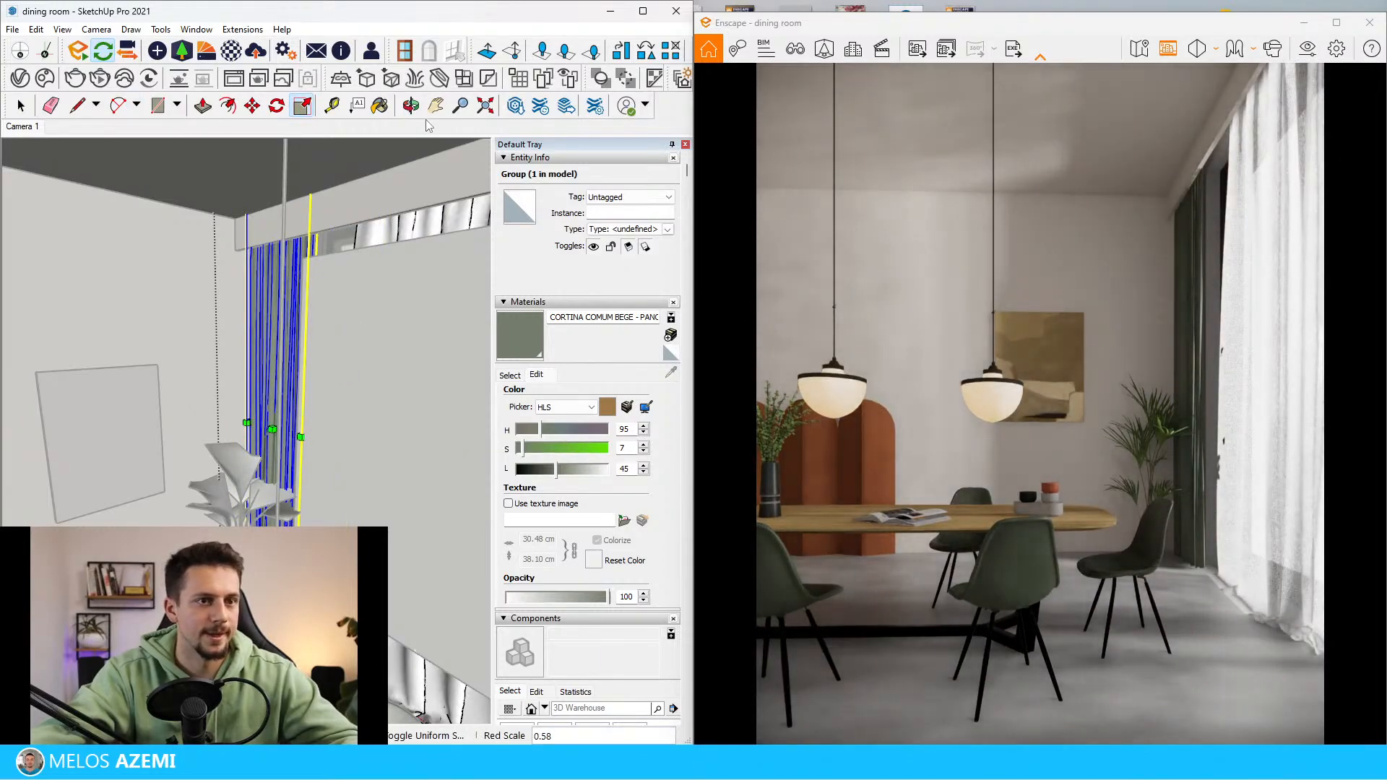
{"action": "key", "text": "space"}
Stretch the adjacent sheer curtain along the red axis by about 1.20 so it overlaps the narrowed green curtain
{"action": "left_click", "coordinate": [379, 232]}
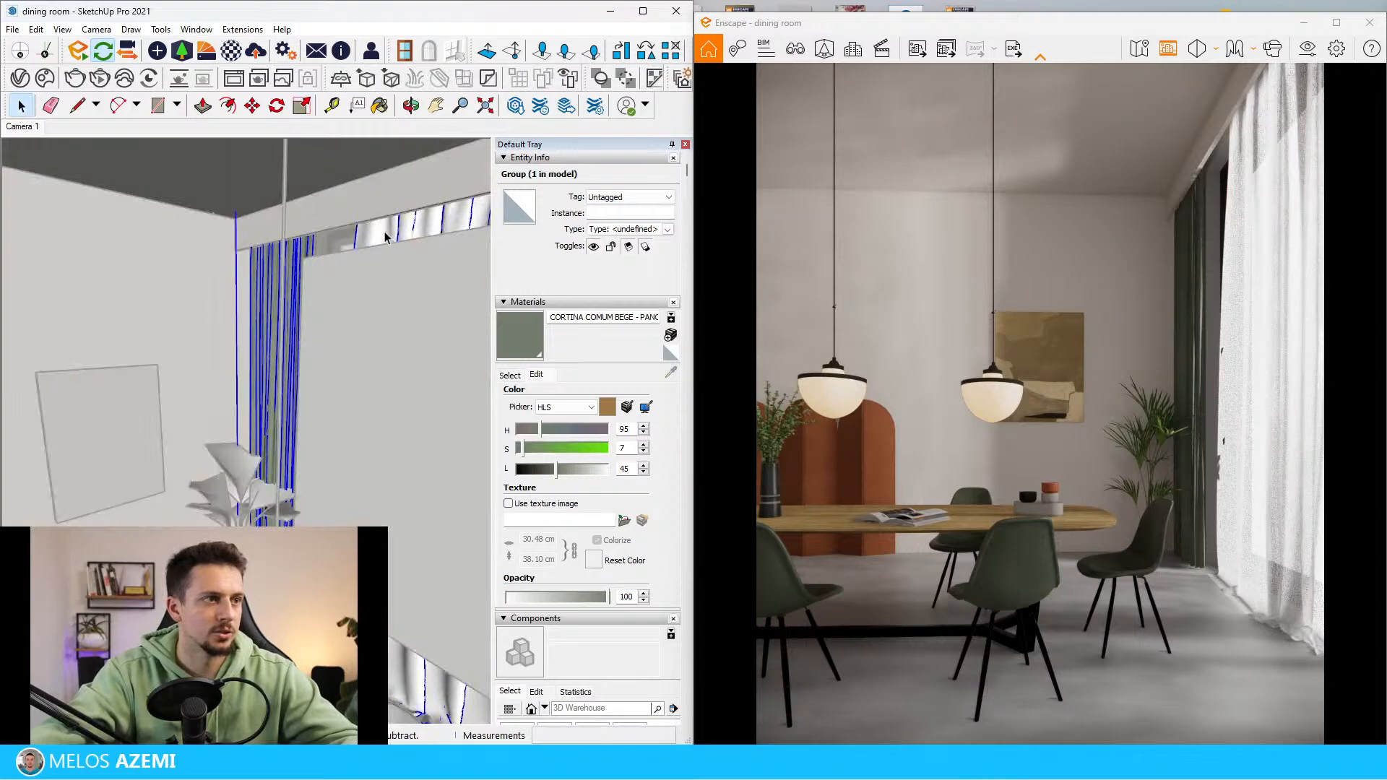
{"action": "left_click", "coordinate": [390, 234]}
{"action": "left_click", "coordinate": [385, 238]}
{"action": "key", "text": "s"}
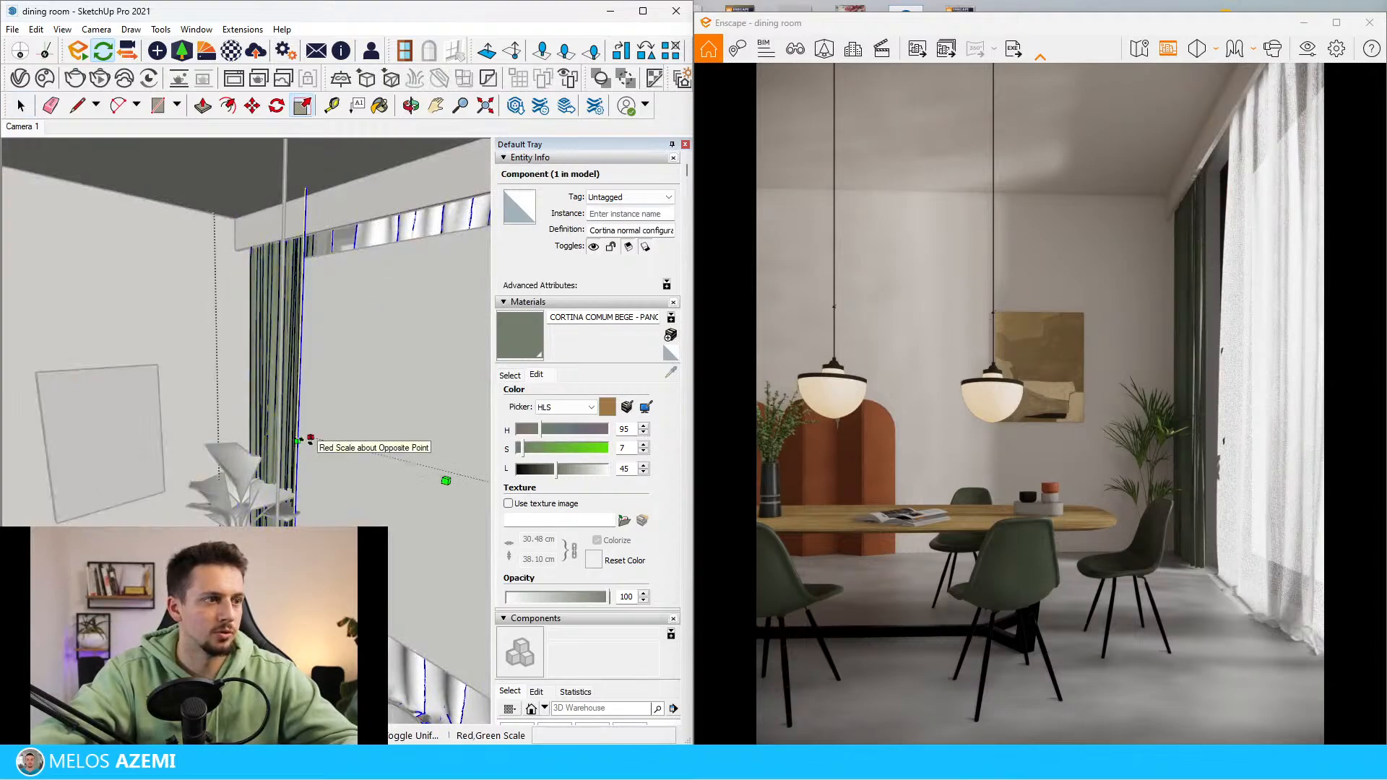
{"action": "left_click", "coordinate": [311, 438]}
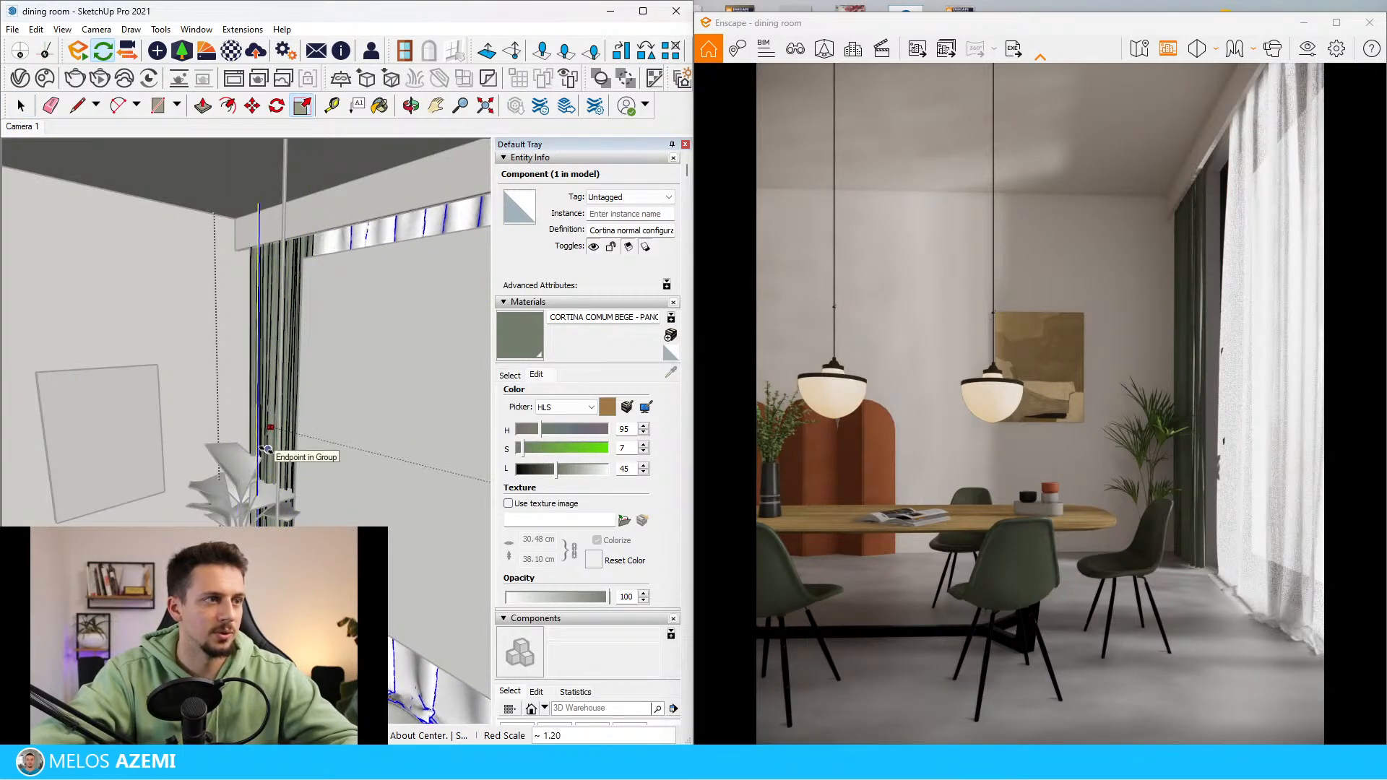
{"action": "left_click", "coordinate": [266, 450]}
{"action": "key", "text": "space"}
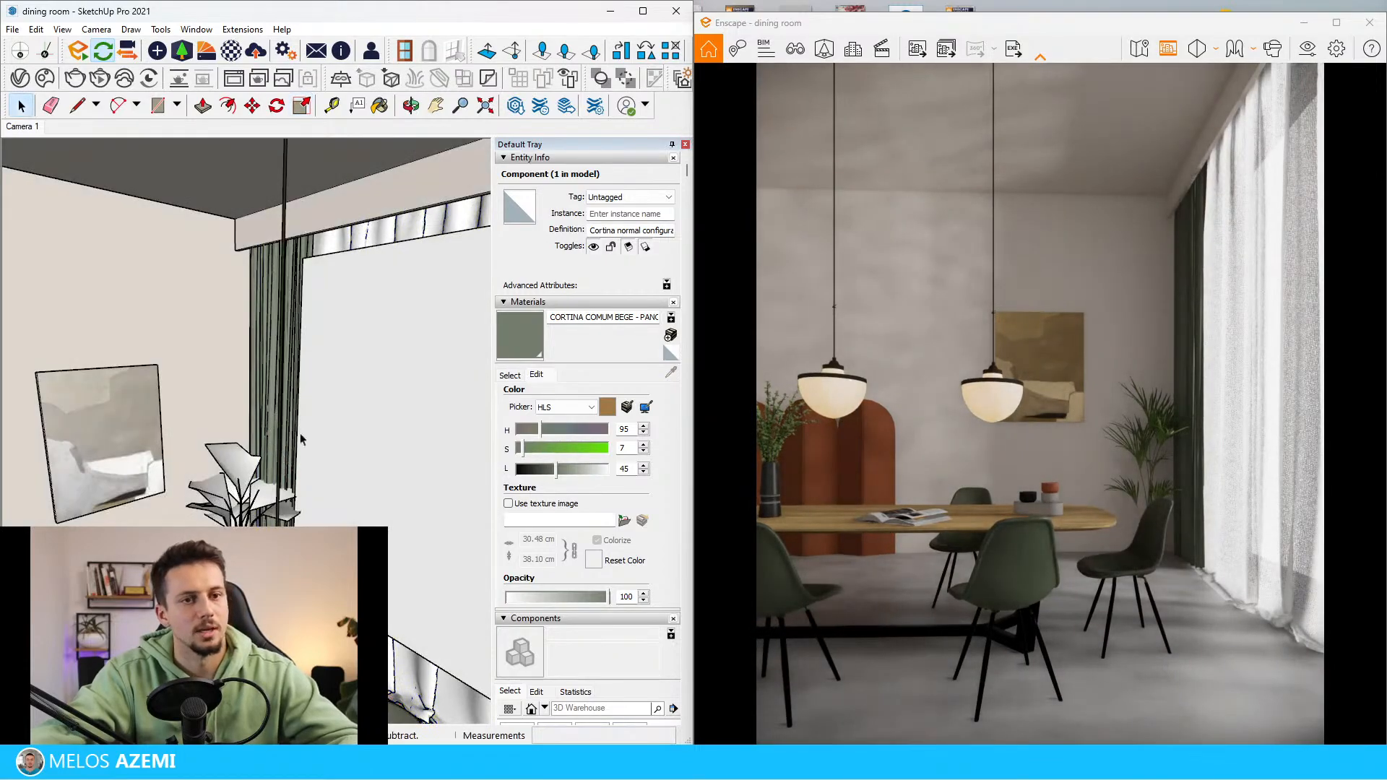
{"action": "left_click", "coordinate": [301, 435]}
Select the 25 spotlights outside the window and make a rotated copy of them about the guide line's lower corner
{"action": "middle_click_drag", "start_coordinate": [301, 435], "coordinate": [239, 506]}
{"action": "scroll", "coordinate": [124, 433], "scroll_direction": "down", "scroll_amount": 5}
{"action": "mouse_move", "coordinate": [125, 434]}
{"action": "middle_mouse_down"}
{"action": "mouse_move", "coordinate": [141, 396]}
{"action": "mouse_move", "coordinate": [123, 330]}
{"action": "mouse_move", "coordinate": [214, 396]}
{"action": "middle_mouse_up"}
{"action": "scroll", "coordinate": [123, 331], "scroll_direction": "down", "scroll_amount": 8}
{"action": "scroll", "coordinate": [192, 330], "scroll_direction": "up", "scroll_amount": 6}
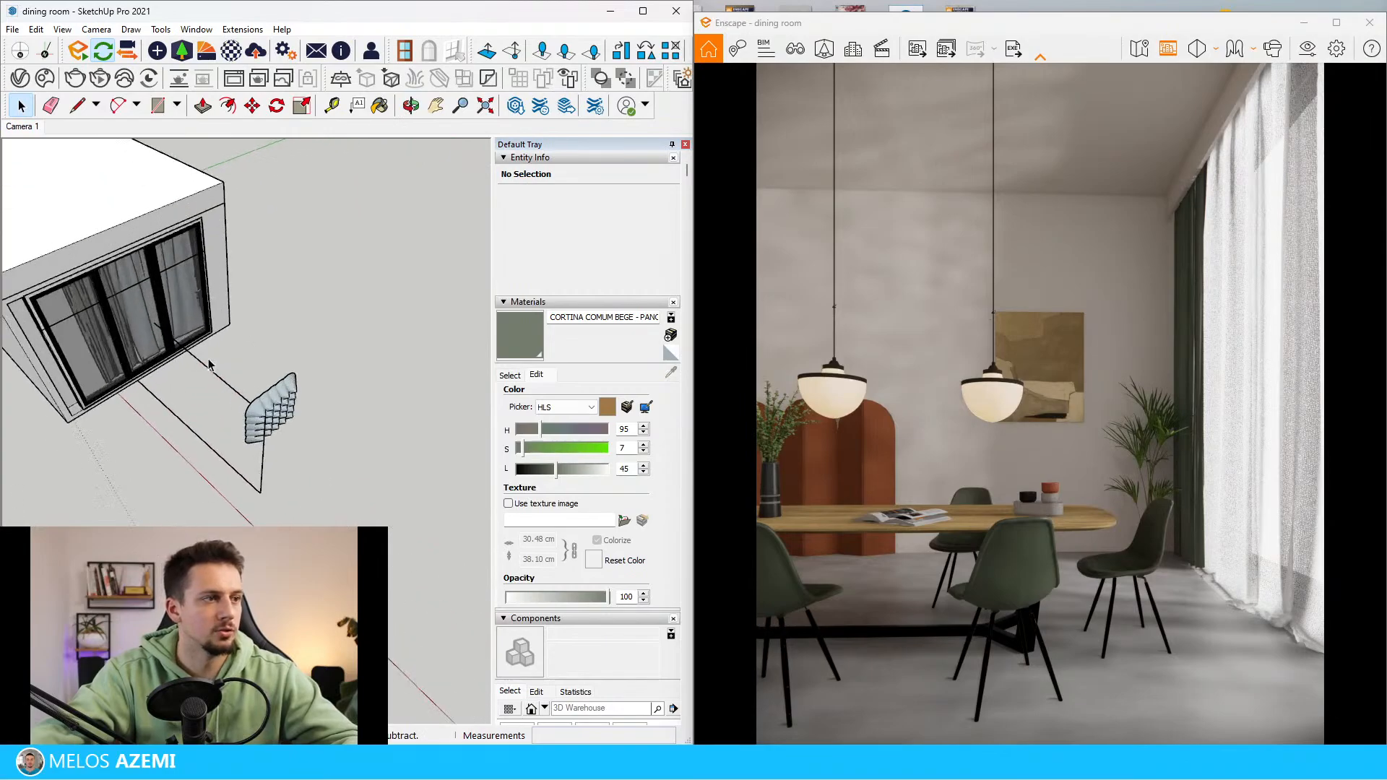
{"action": "left_click_drag", "start_coordinate": [209, 365], "coordinate": [369, 488]}
{"action": "middle_click_drag", "start_coordinate": [368, 488], "coordinate": [340, 412]}
{"action": "key", "text": "q"}
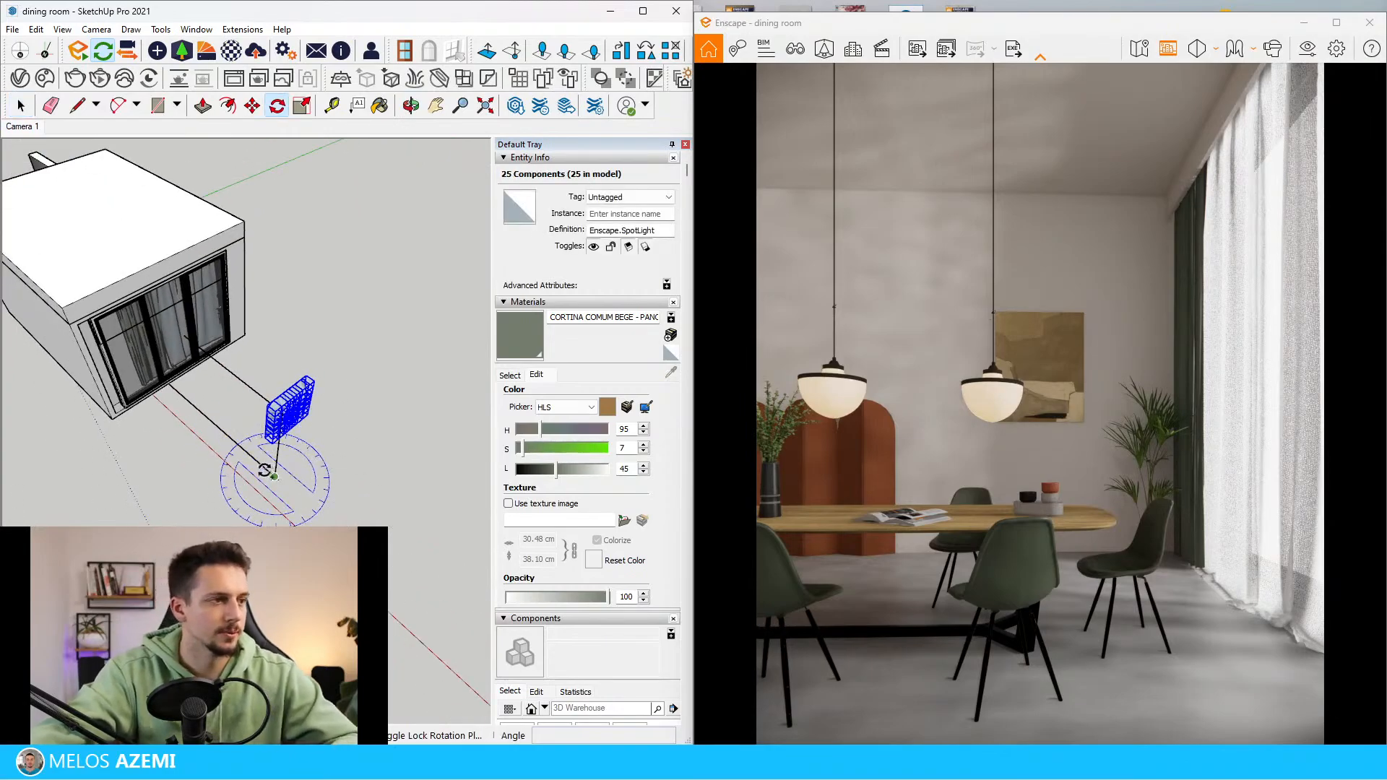
{"action": "left_click", "coordinate": [275, 476]}
{"action": "left_click", "coordinate": [216, 426]}
{"action": "left_click", "coordinate": [272, 326]}
Move the copied spotlight group towards the opposite side of the window, outside the house
{"action": "key", "text": "m"}
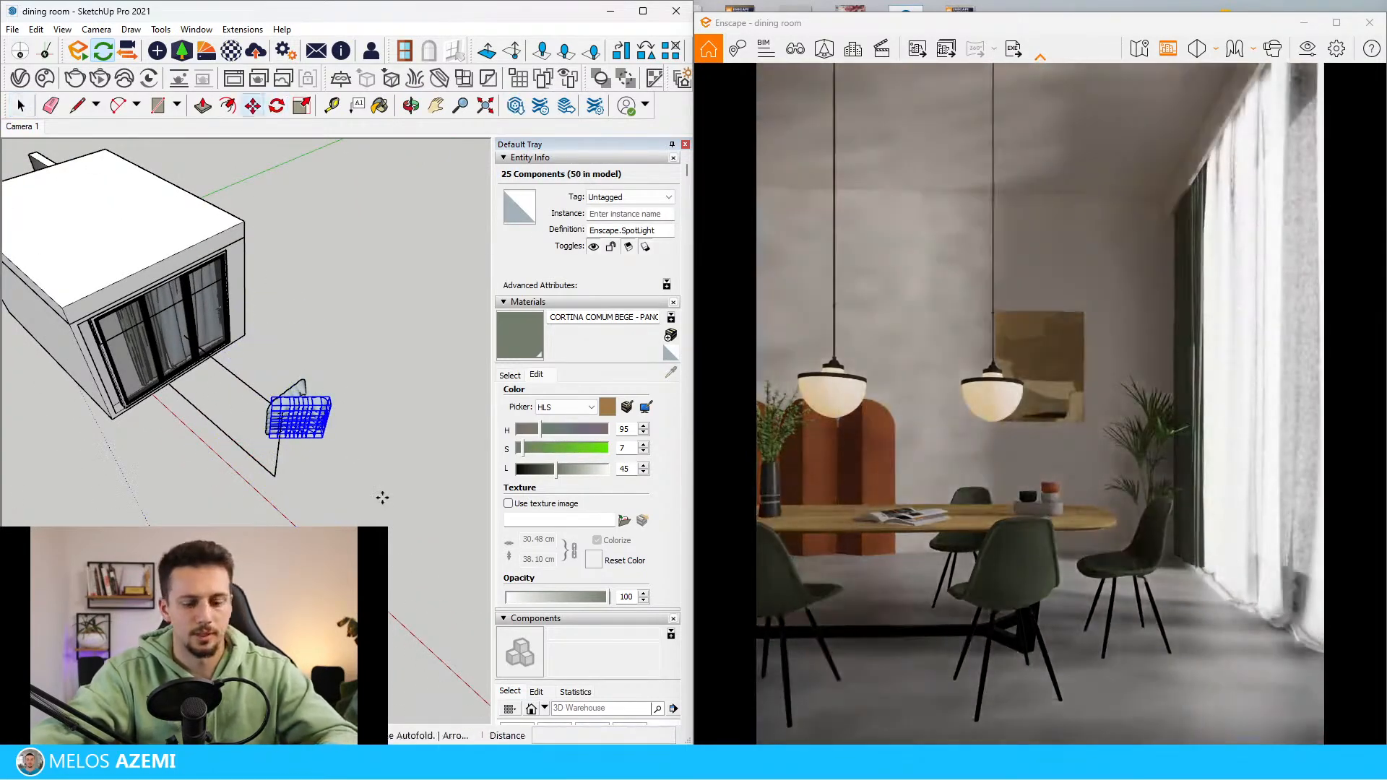
{"action": "left_click", "coordinate": [381, 495]}
{"action": "left_click", "coordinate": [214, 551]}
{"action": "mouse_move", "coordinate": [275, 375]}
{"action": "middle_mouse_down"}
{"action": "mouse_move", "coordinate": [275, 294]}
{"action": "mouse_move", "coordinate": [275, 323]}
{"action": "middle_mouse_up"}
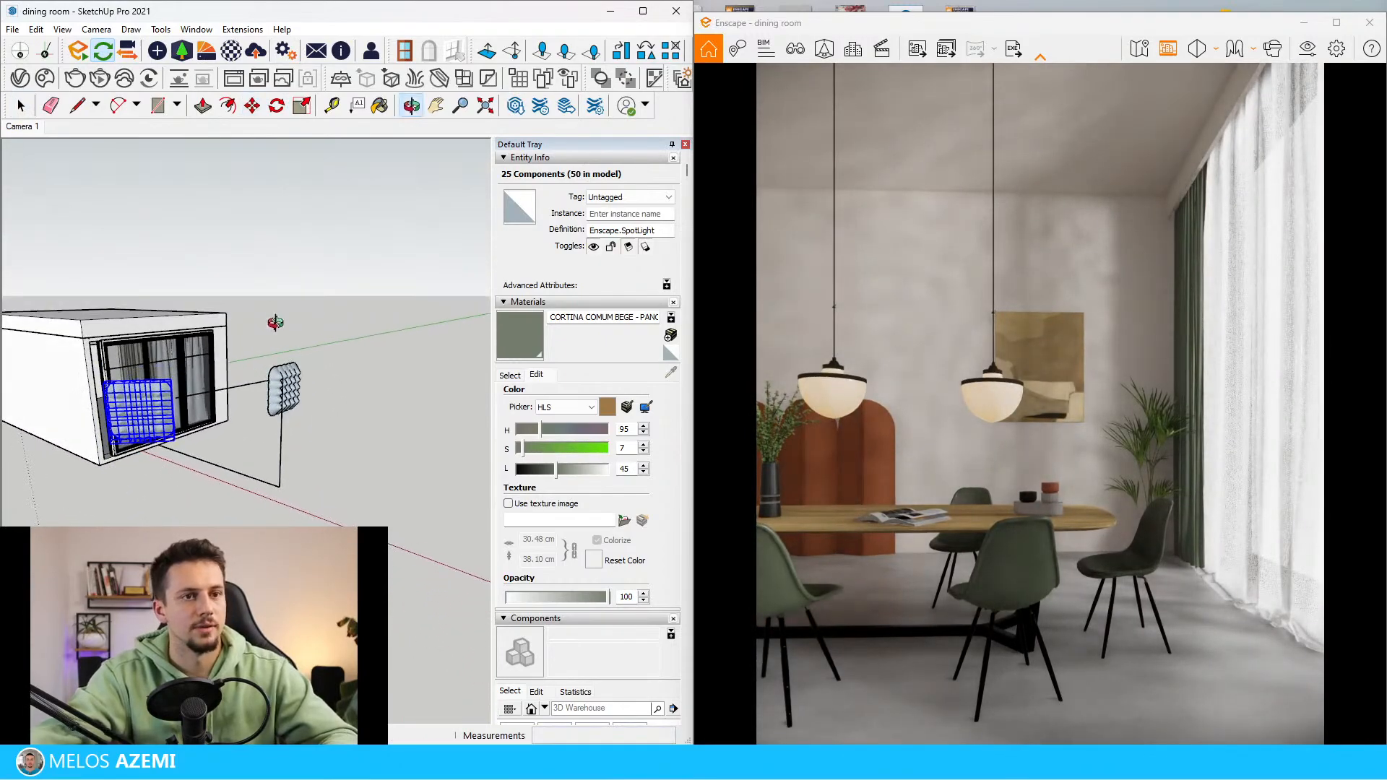
Open Enscape's Visual Settings, maximize the render window and place the settings beside the rendered view
{"action": "left_click", "coordinate": [1308, 49]}
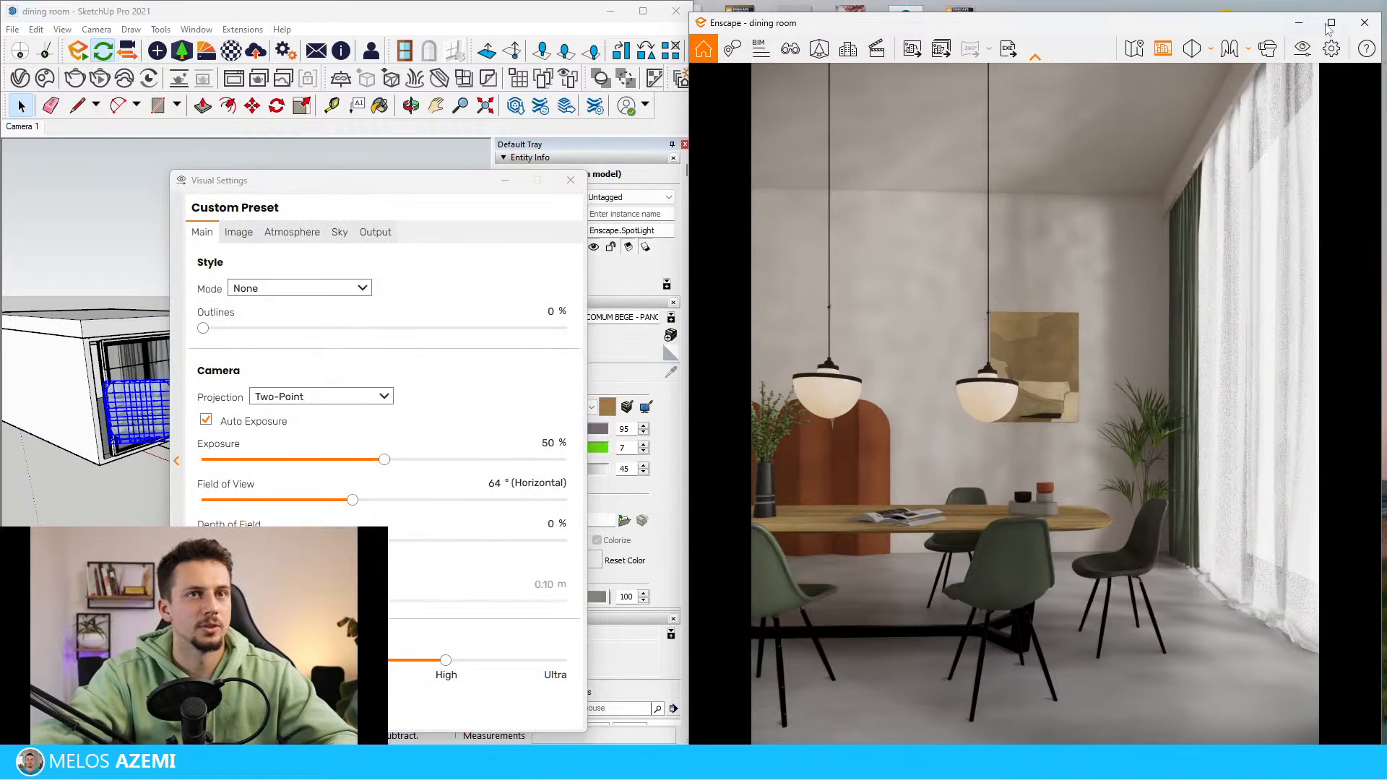
{"action": "left_click", "coordinate": [1330, 22]}
{"action": "left_click_drag", "start_coordinate": [420, 185], "coordinate": [270, 102]}
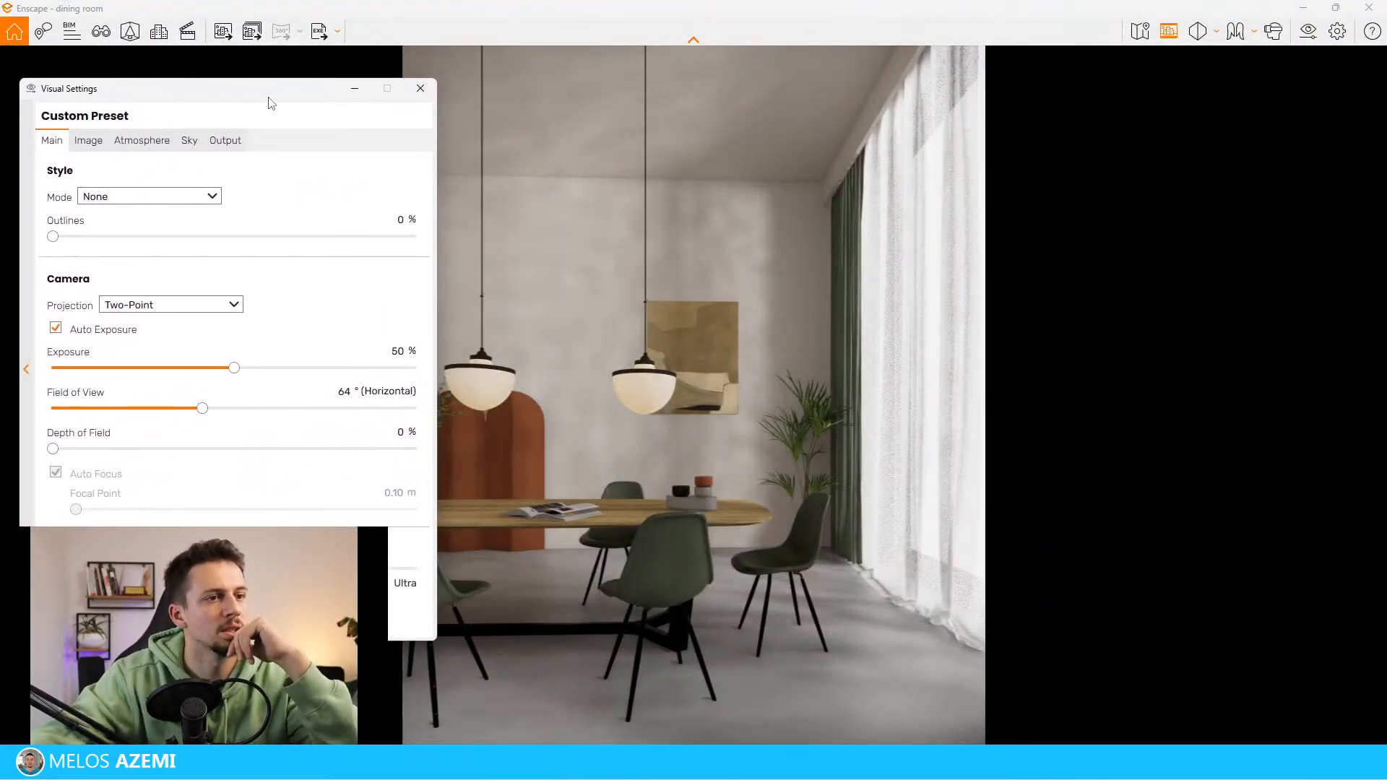
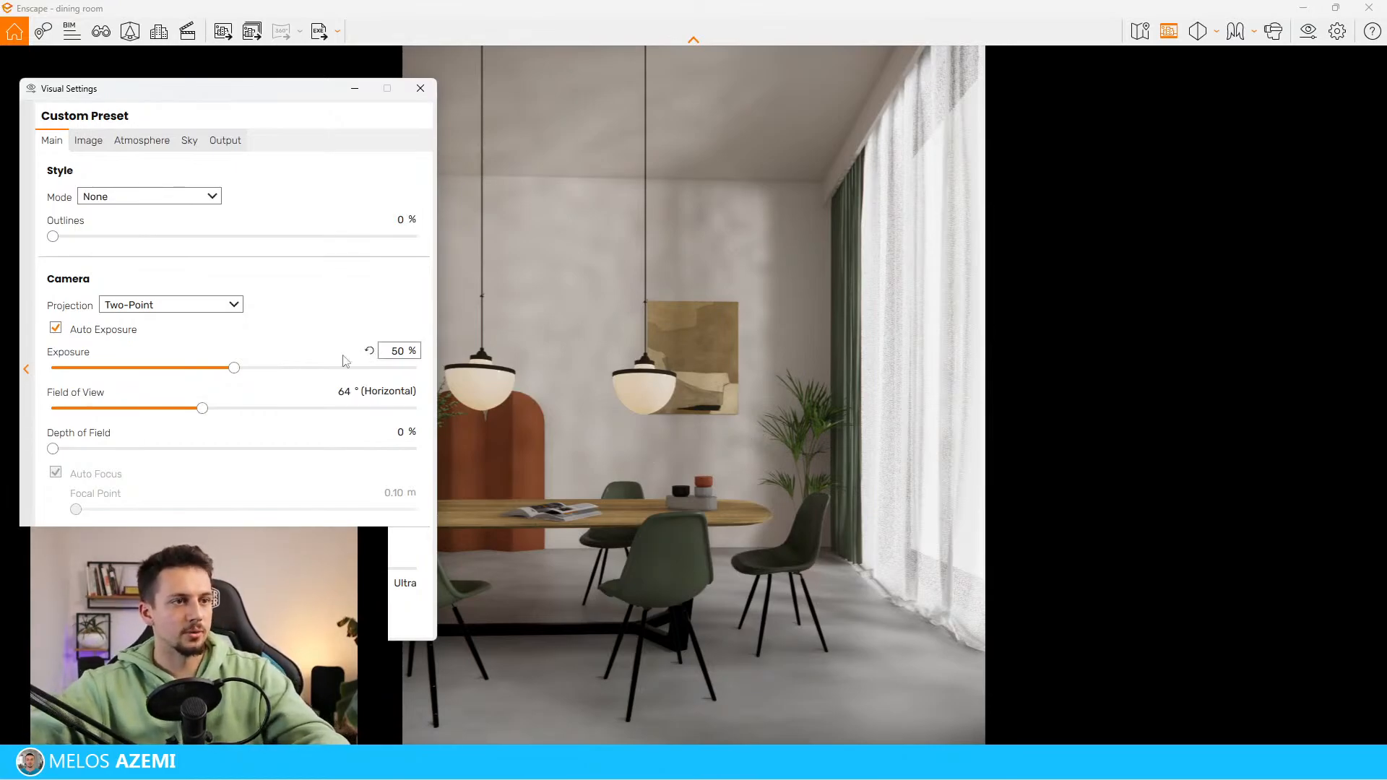
Test the render without Auto Exposure, re-enable it and raise the camera exposure to 54%
{"action": "left_click", "coordinate": [91, 141]}
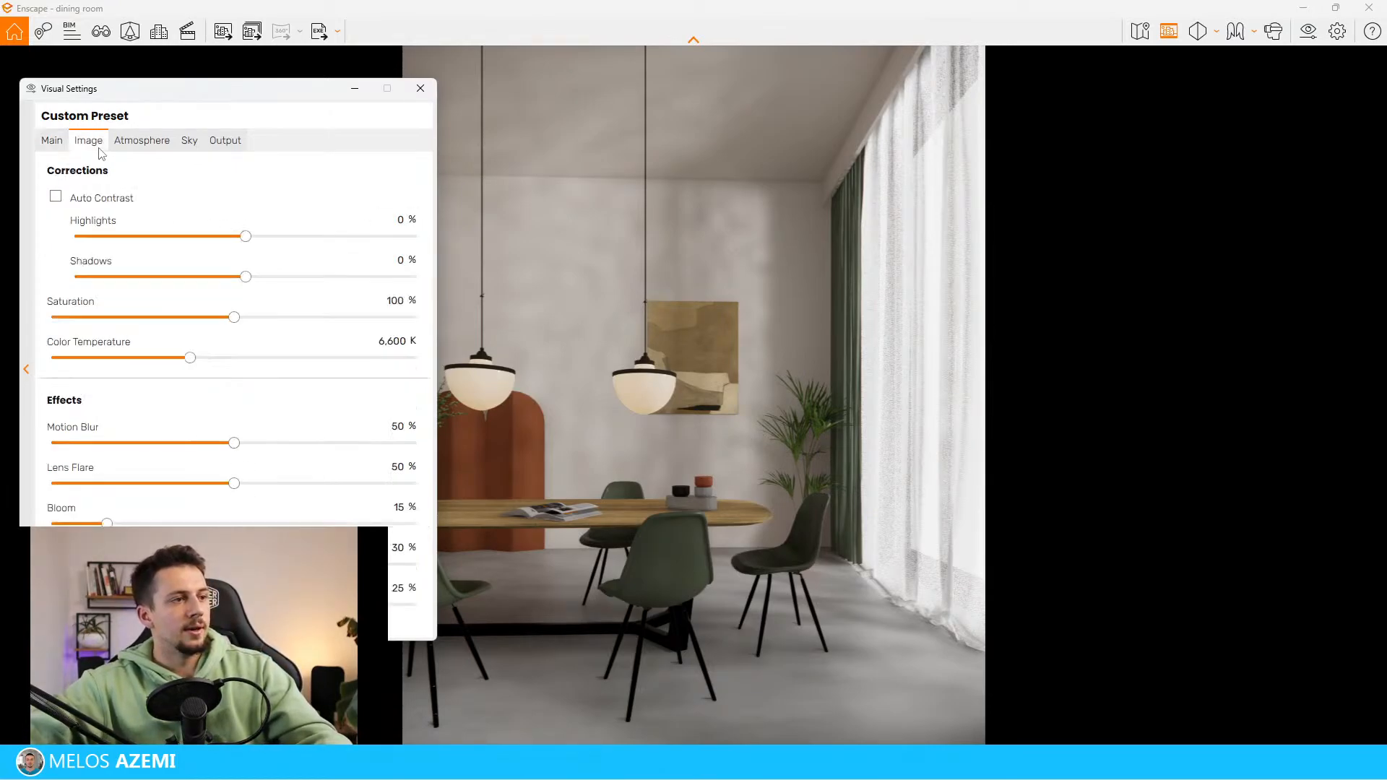
{"action": "left_click", "coordinate": [45, 142]}
{"action": "left_click", "coordinate": [127, 329]}
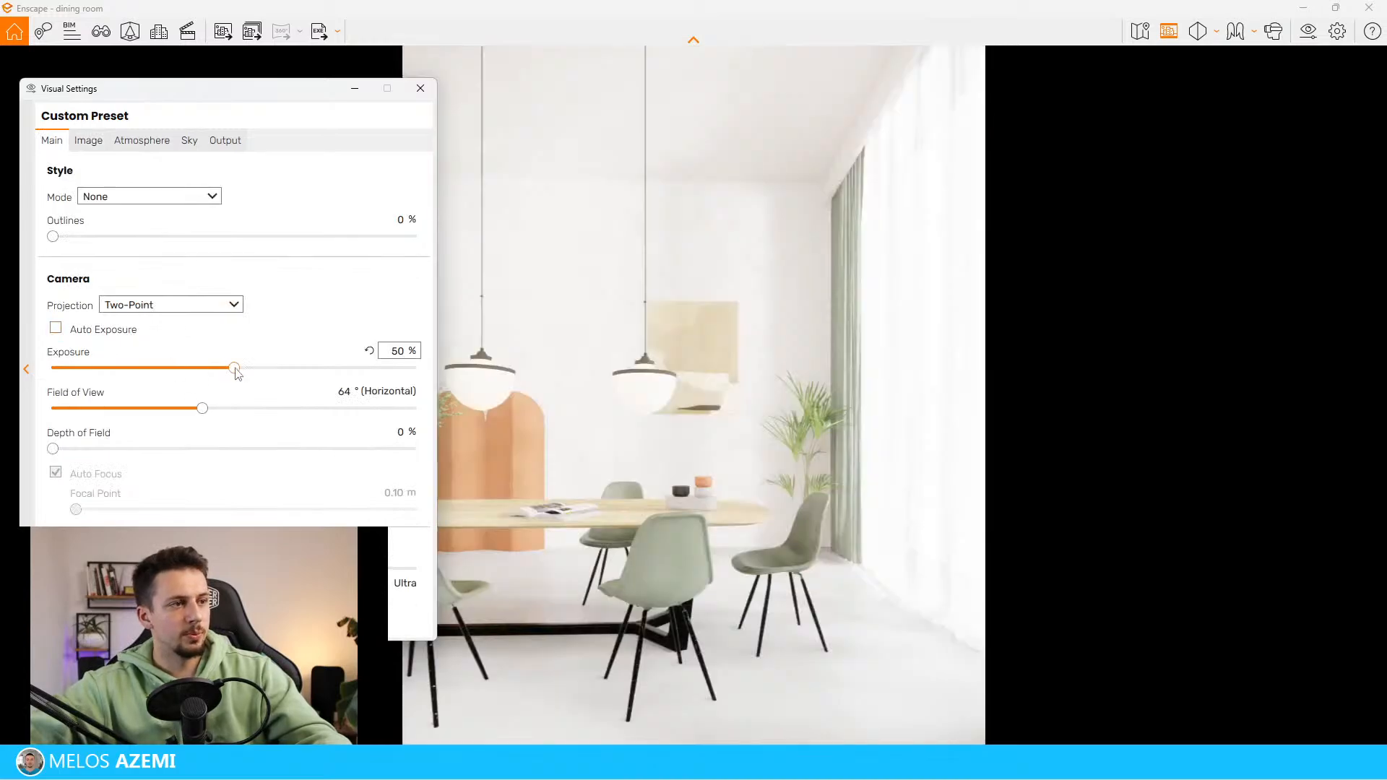
{"action": "left_click", "coordinate": [120, 335]}
{"action": "left_click_drag", "start_coordinate": [233, 368], "coordinate": [259, 368]}
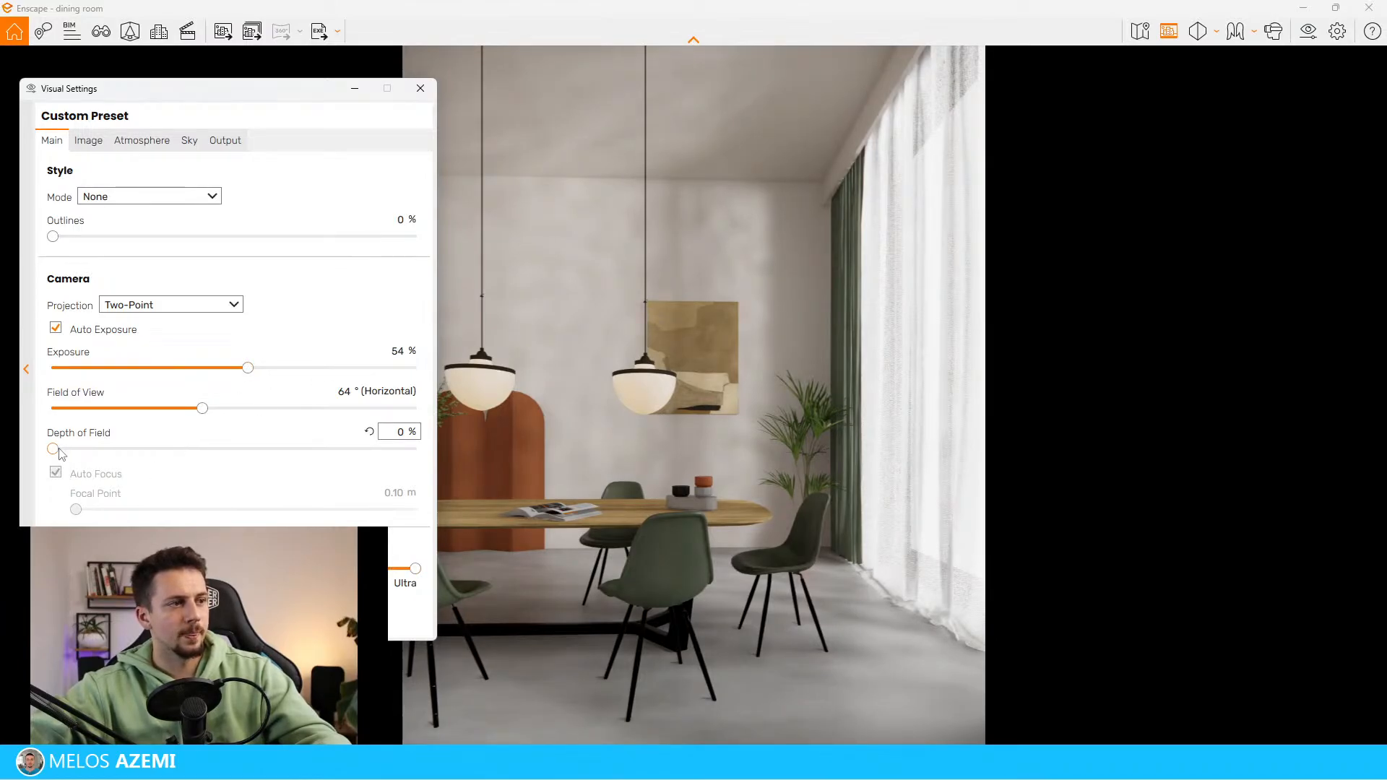
Set the depth of field to 9%, turn off Auto Focus and move the focal point slightly farther away
{"action": "left_click_drag", "start_coordinate": [54, 450], "coordinate": [98, 449]}
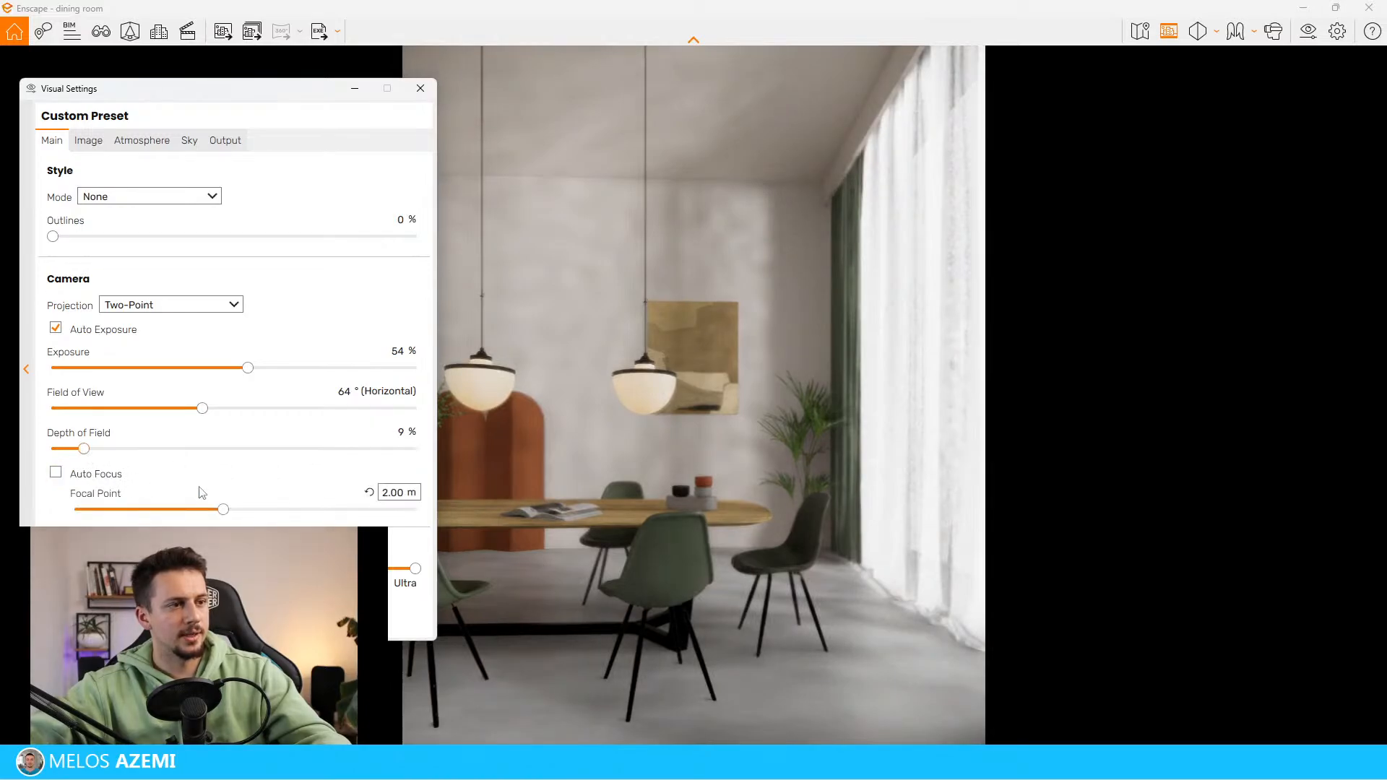
{"action": "left_click_drag", "start_coordinate": [232, 512], "coordinate": [239, 510]}
Enable Auto Contrast for the image and temporarily clear the settings window away to inspect the render
{"action": "left_click_drag", "start_coordinate": [235, 96], "coordinate": [210, 141]}
{"action": "left_click", "coordinate": [107, 181]}
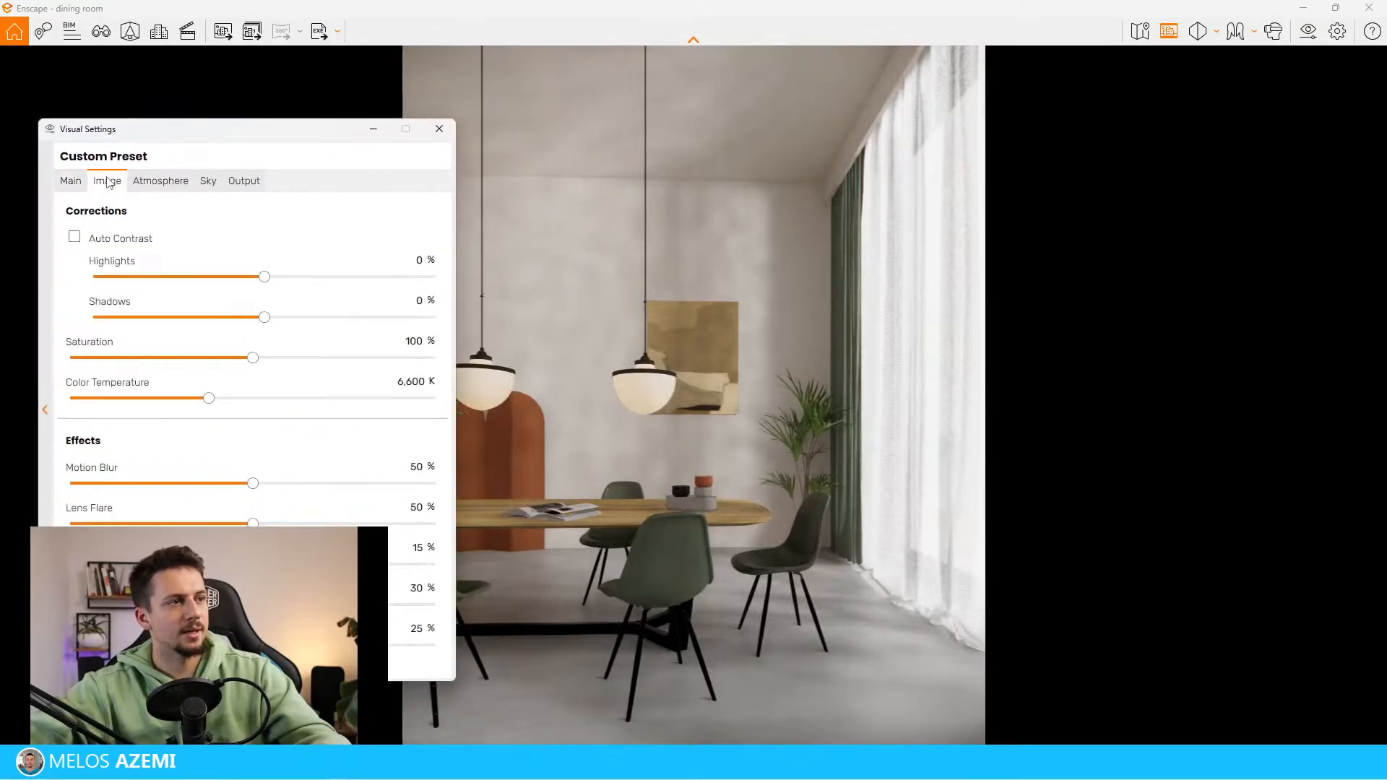
{"action": "left_click", "coordinate": [124, 240]}
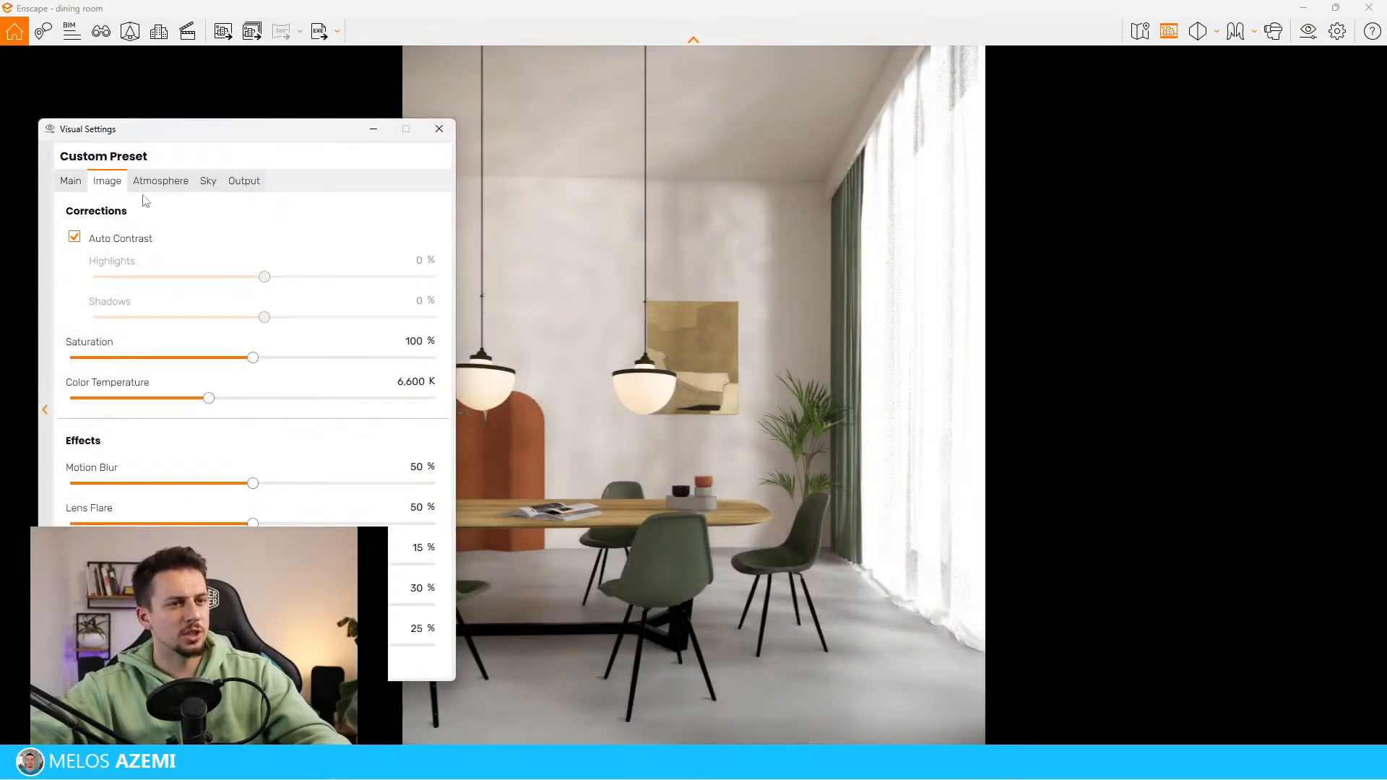
{"action": "left_click_drag", "start_coordinate": [262, 137], "coordinate": [208, 716]}
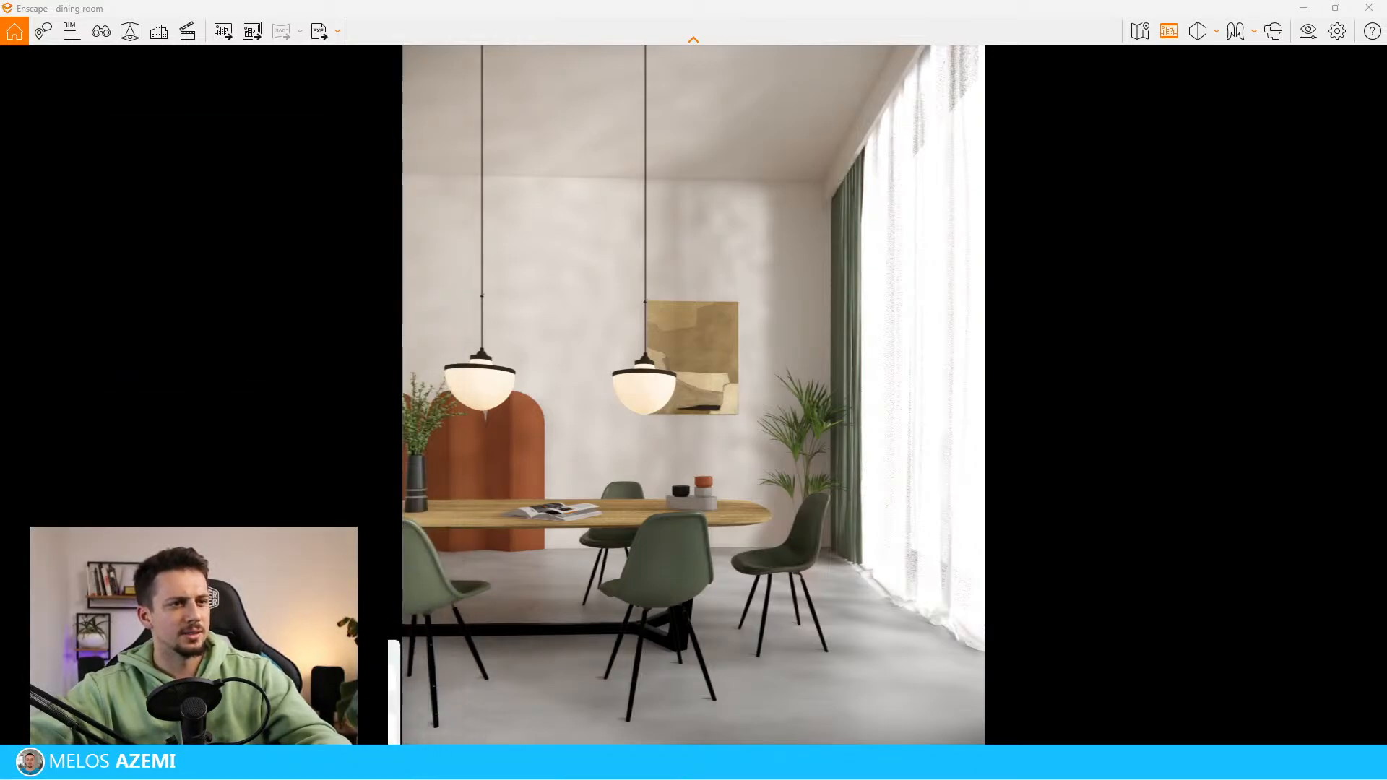
{"action": "left_click_drag", "start_coordinate": [210, 717], "coordinate": [267, 123]}
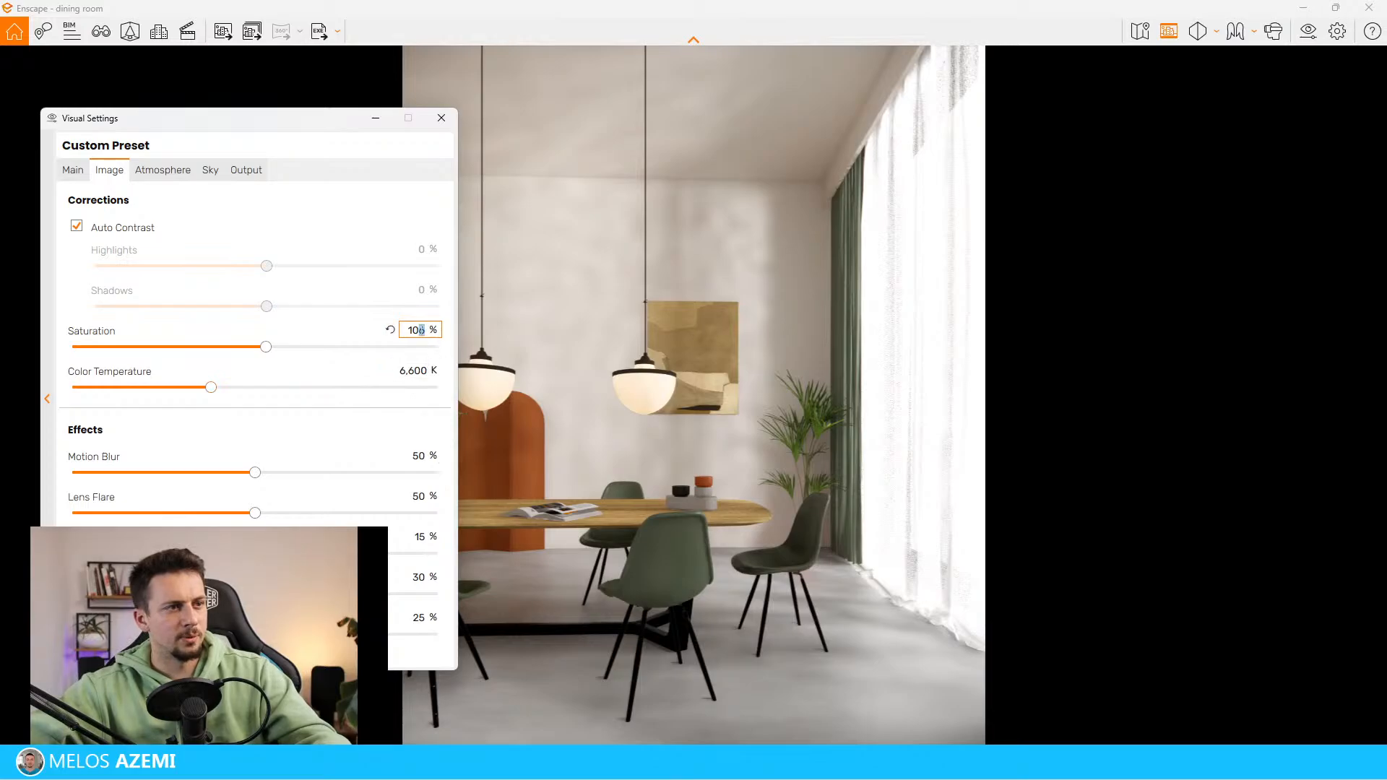
Set the image saturation to 103% and the color temperature to 6,761 K
{"action": "type", "text": "3"}
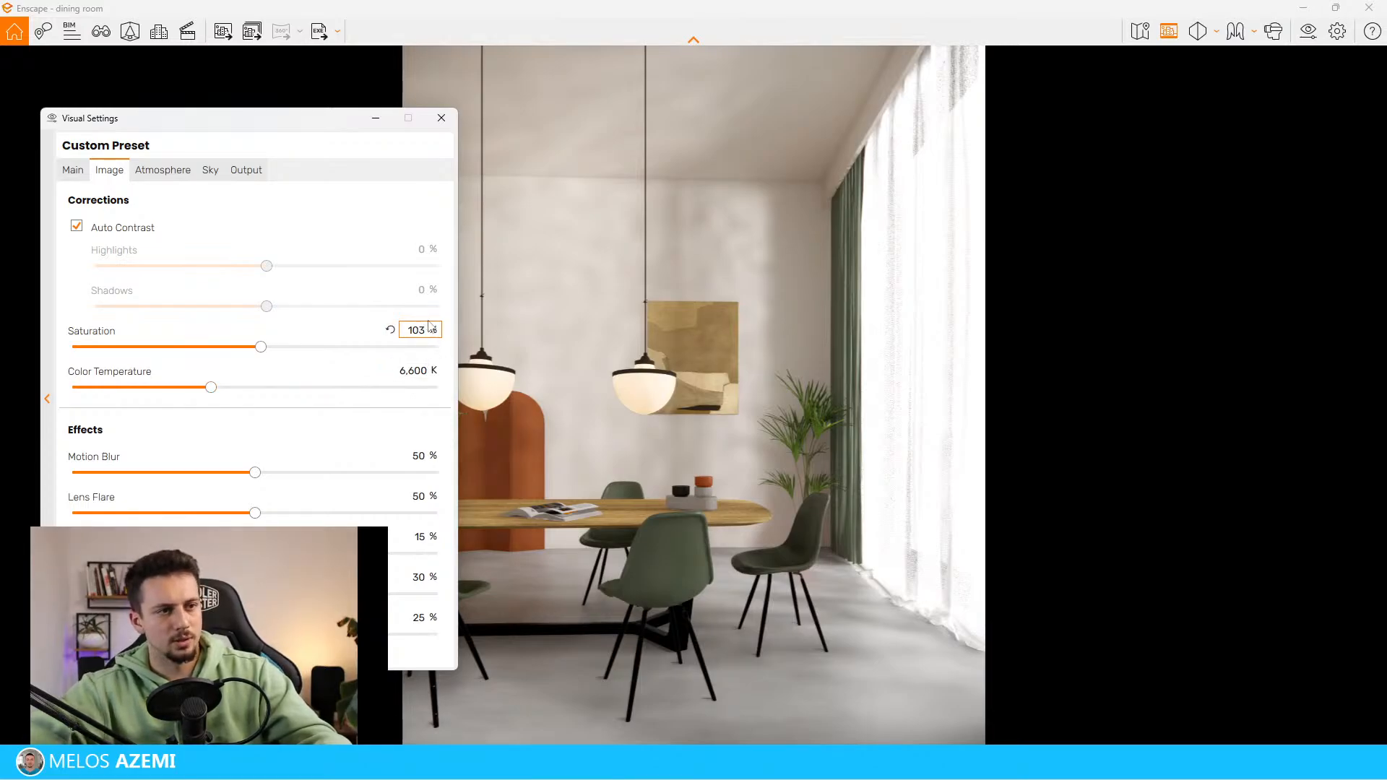
{"action": "left_click_drag", "start_coordinate": [206, 390], "coordinate": [238, 396]}
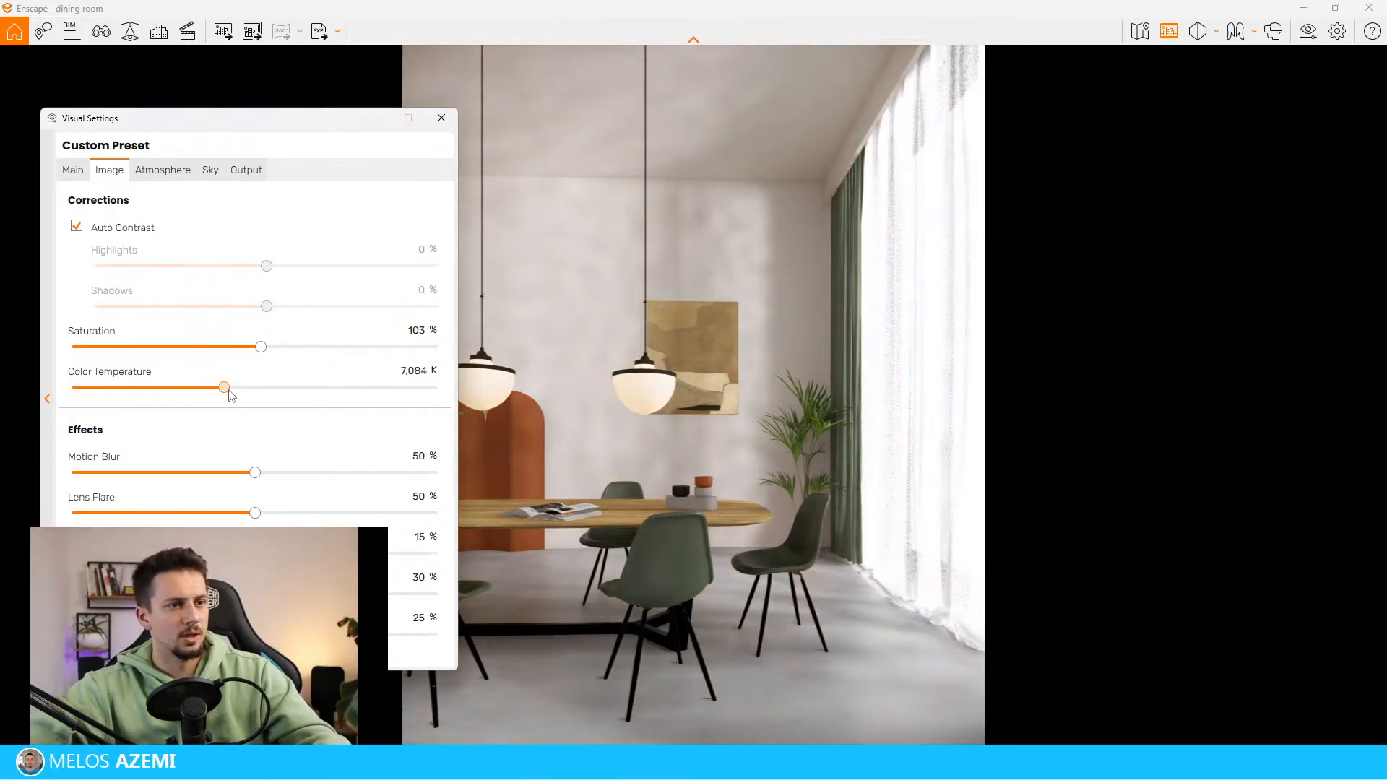
Set the atmosphere's shadow sharpness to 0%, ambient brightness to 100% and fog intensity to 0%, and check the sky settings
{"action": "left_click", "coordinate": [175, 173]}
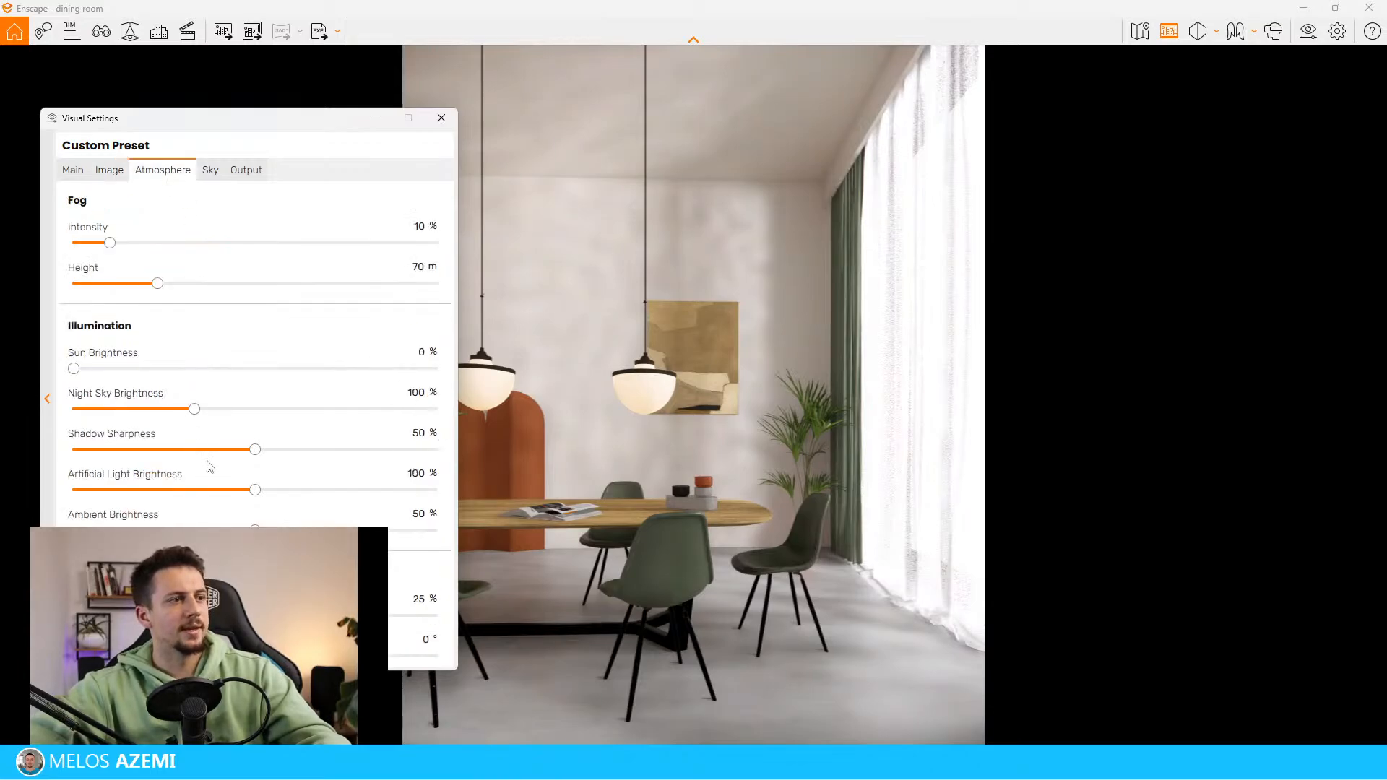
{"action": "left_click_drag", "start_coordinate": [253, 450], "coordinate": [2, 369]}
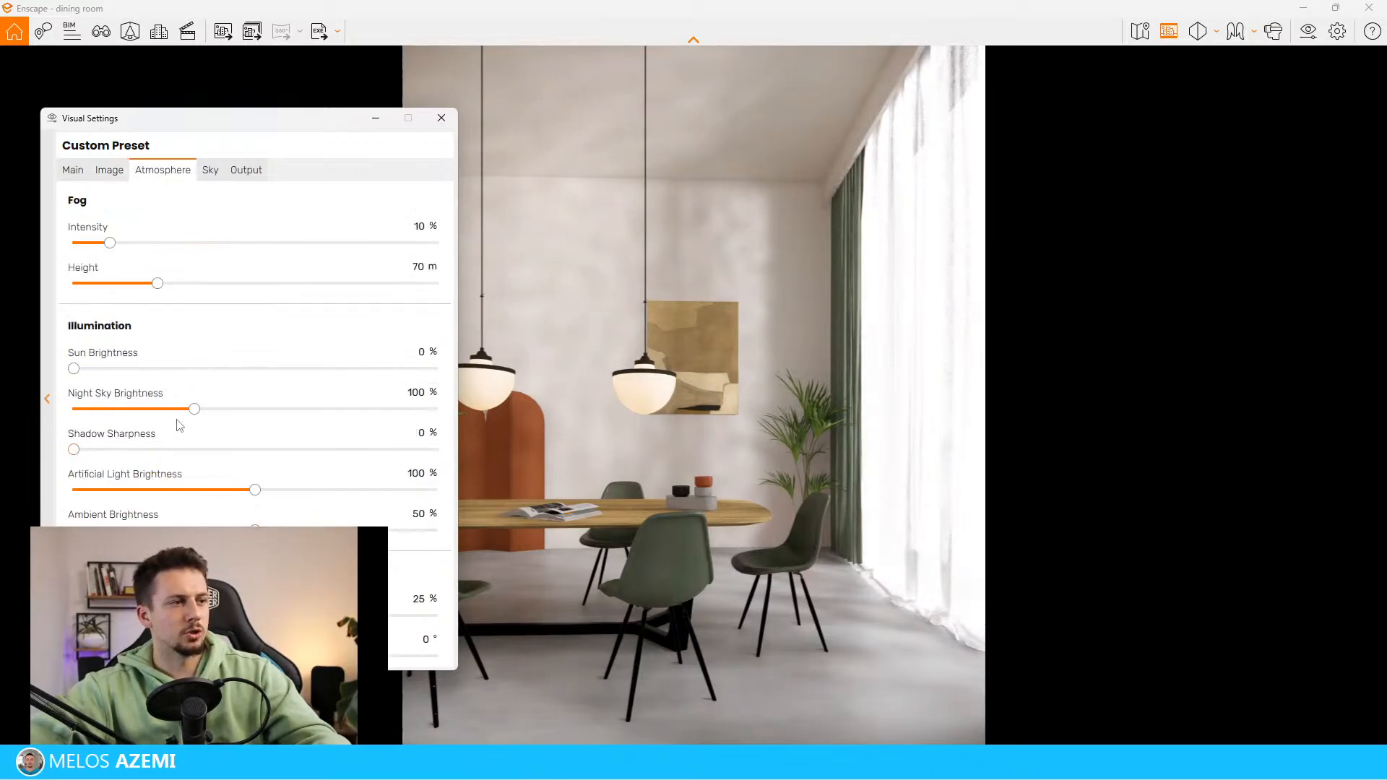
{"action": "left_click_drag", "start_coordinate": [256, 530], "coordinate": [603, 562]}
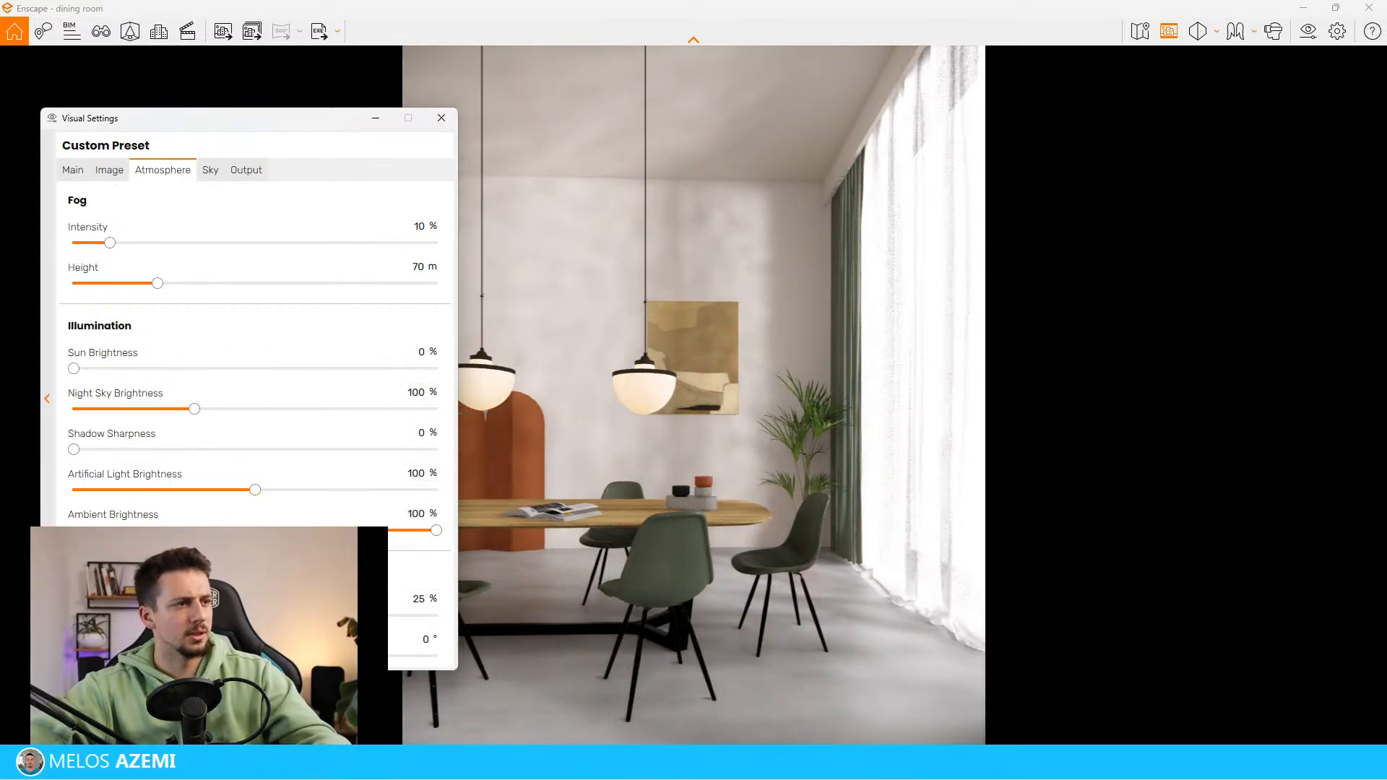
{"action": "left_click_drag", "start_coordinate": [99, 246], "coordinate": [2, 253]}
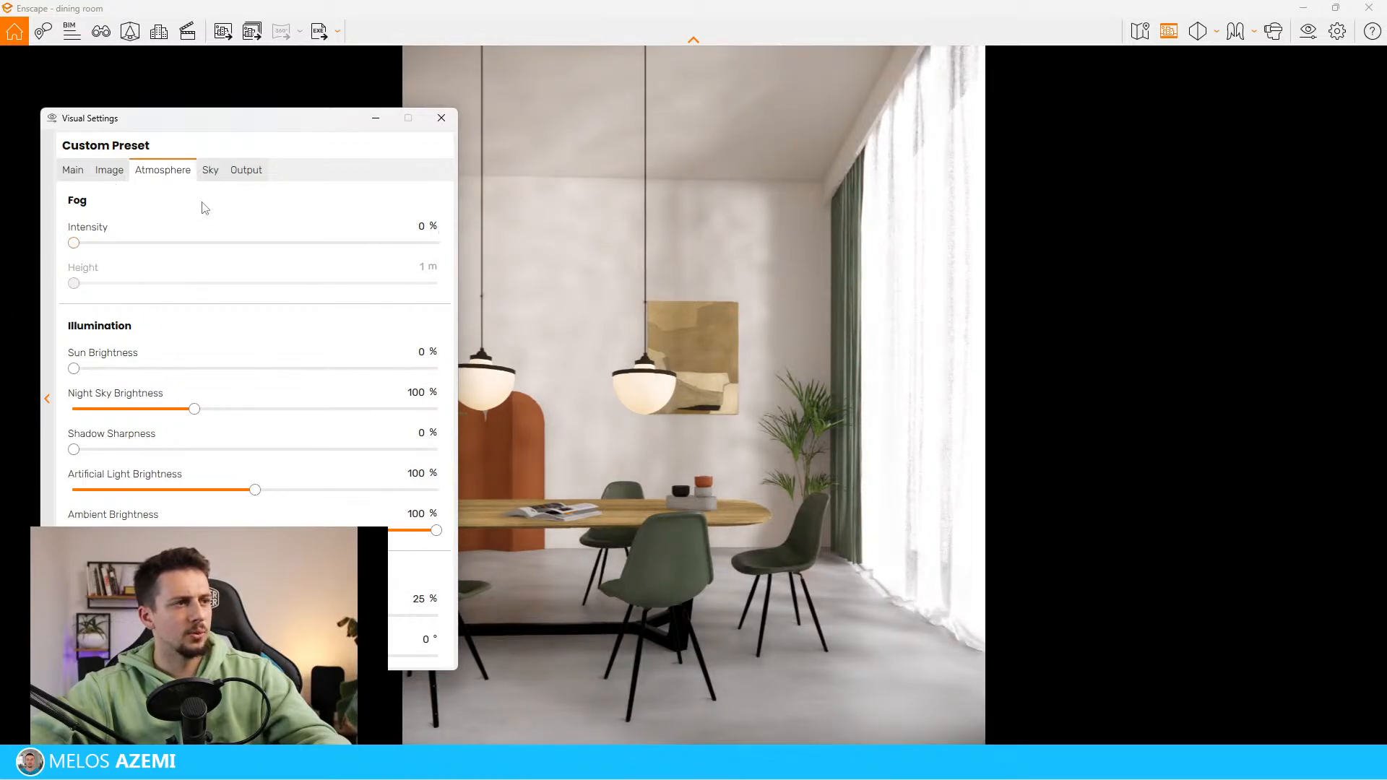
{"action": "left_click", "coordinate": [209, 170]}
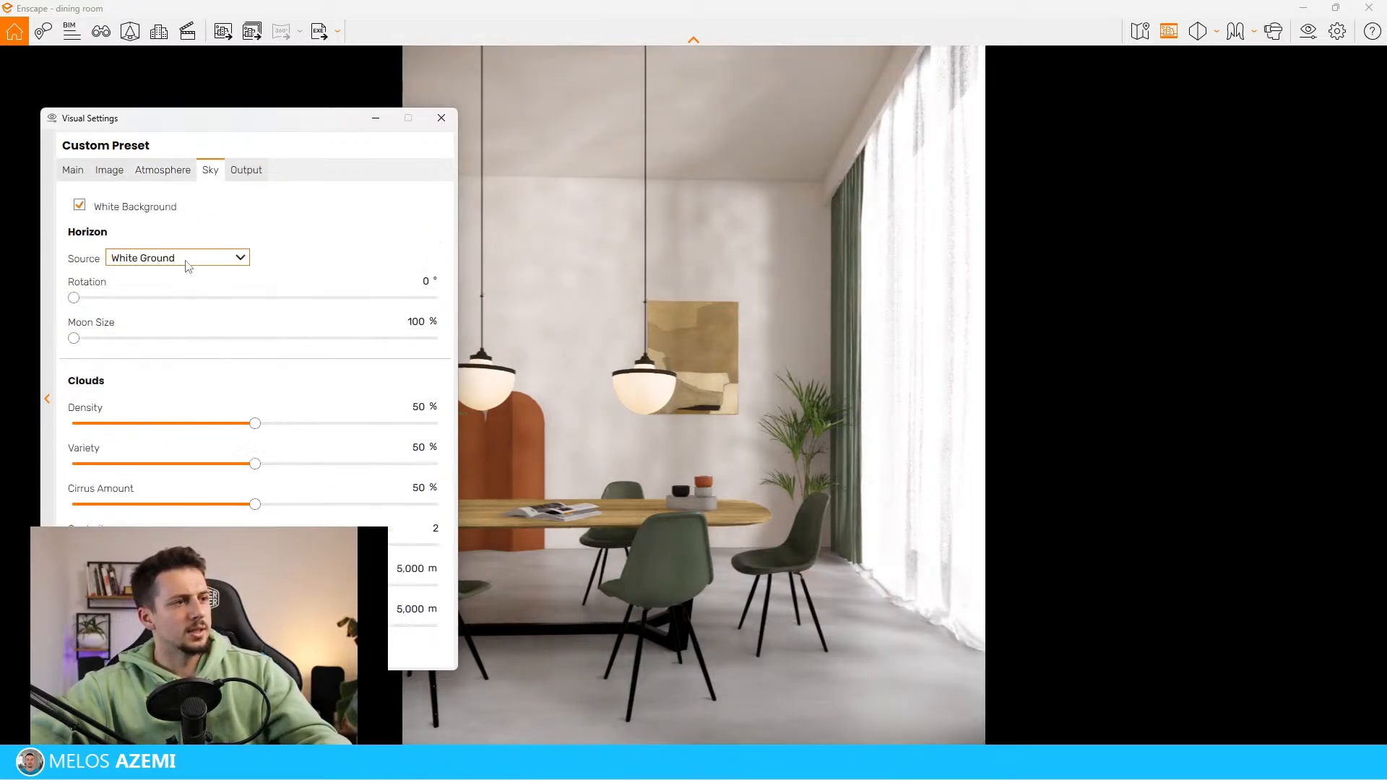
Reduce the image effects motion blur, lens flare, bloom and the last listed effect to 0%
{"action": "left_click", "coordinate": [104, 171]}
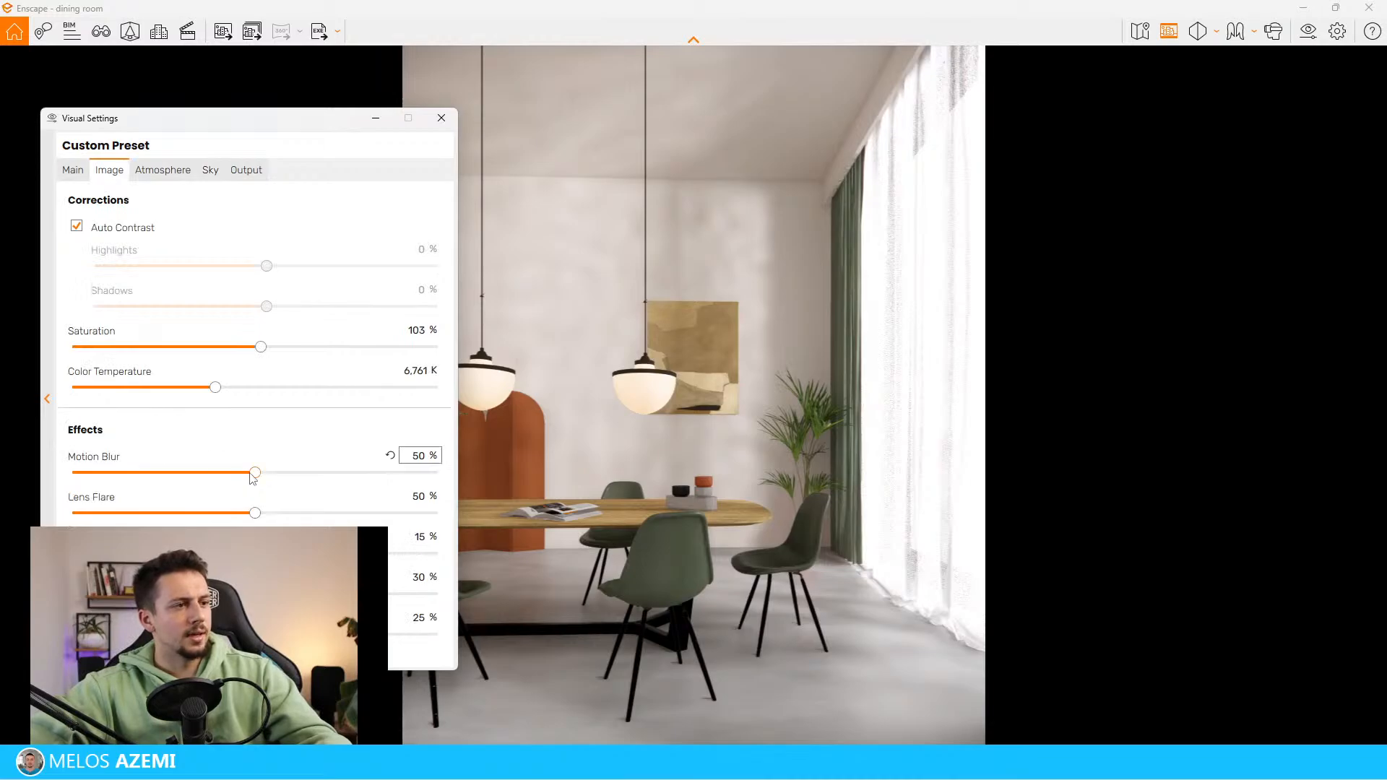
{"action": "left_click_drag", "start_coordinate": [255, 473], "coordinate": [73, 474]}
{"action": "left_click_drag", "start_coordinate": [253, 513], "coordinate": [73, 513]}
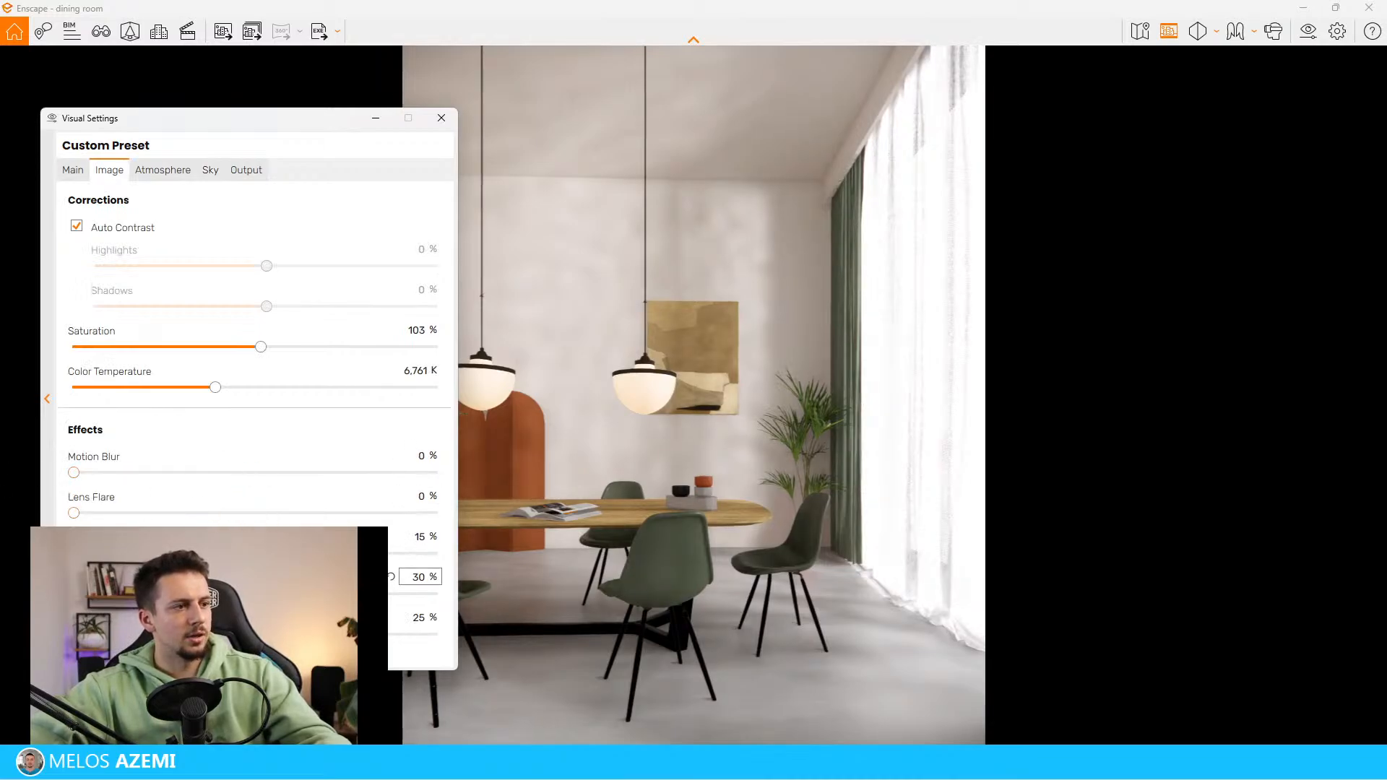
{"action": "left_click_drag", "start_coordinate": [128, 554], "coordinate": [73, 553]}
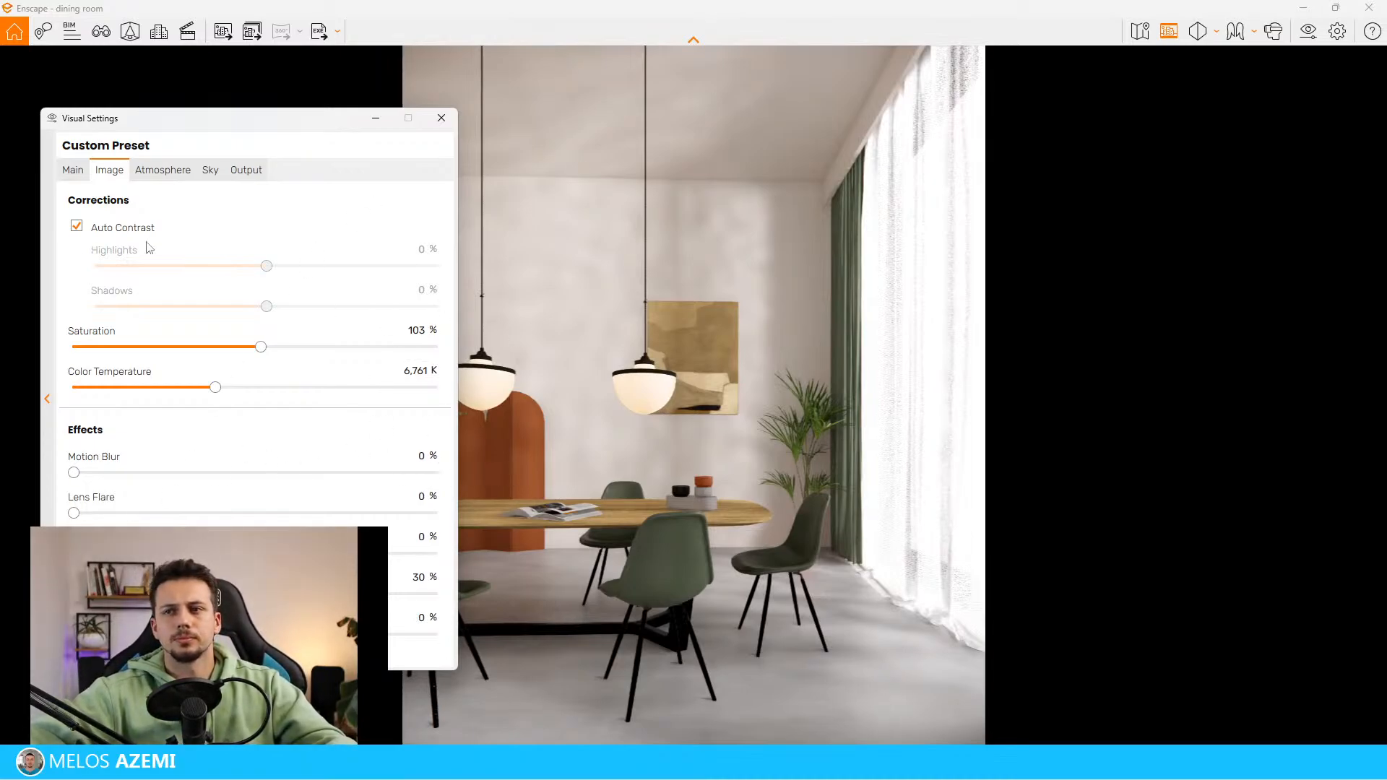
Review the atmosphere settings and set the image saturation to 100%
{"action": "left_click", "coordinate": [143, 170]}
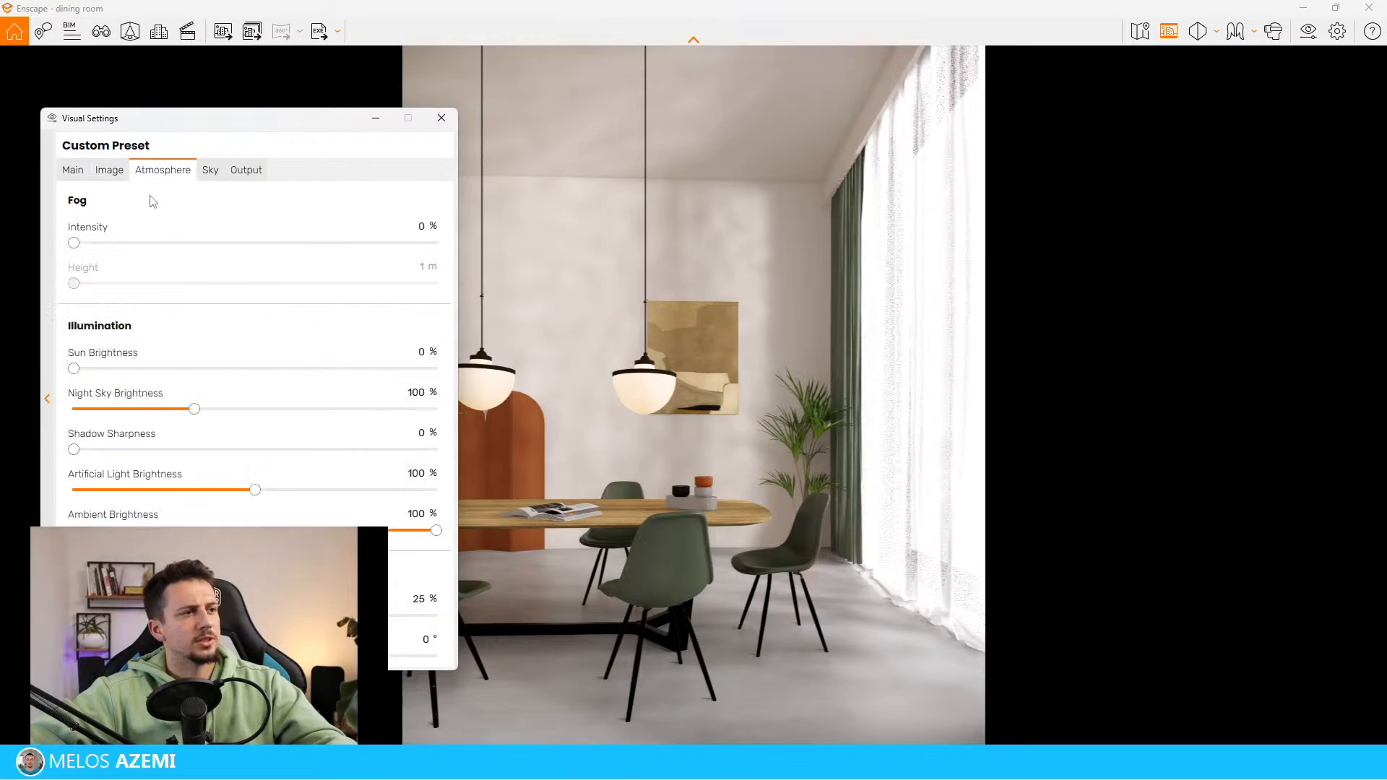
{"action": "left_click", "coordinate": [122, 172]}
{"action": "type", "text": "100"}
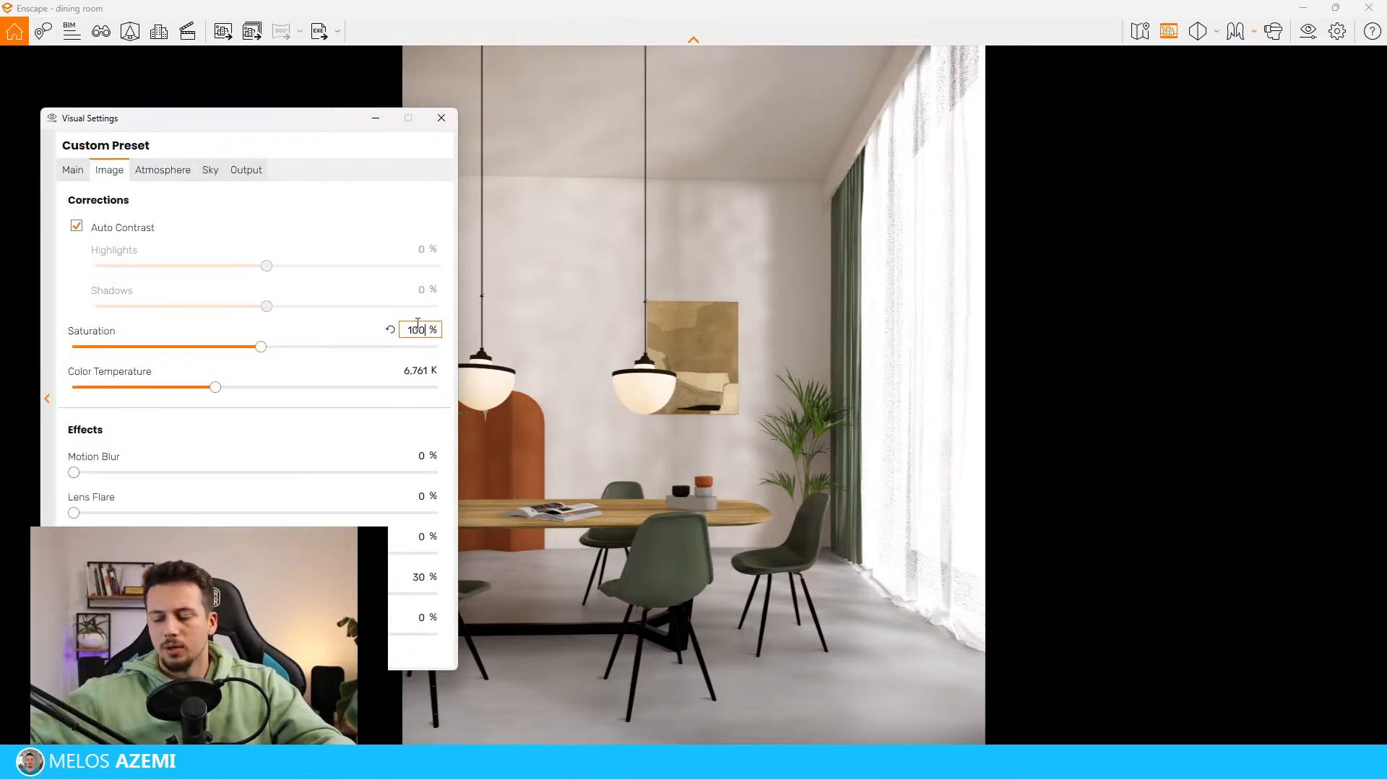
Minimize the visual settings and place the Enscape render side by side with the SketchUp model
{"action": "left_click", "coordinate": [375, 123]}
{"action": "left_click", "coordinate": [381, 117]}
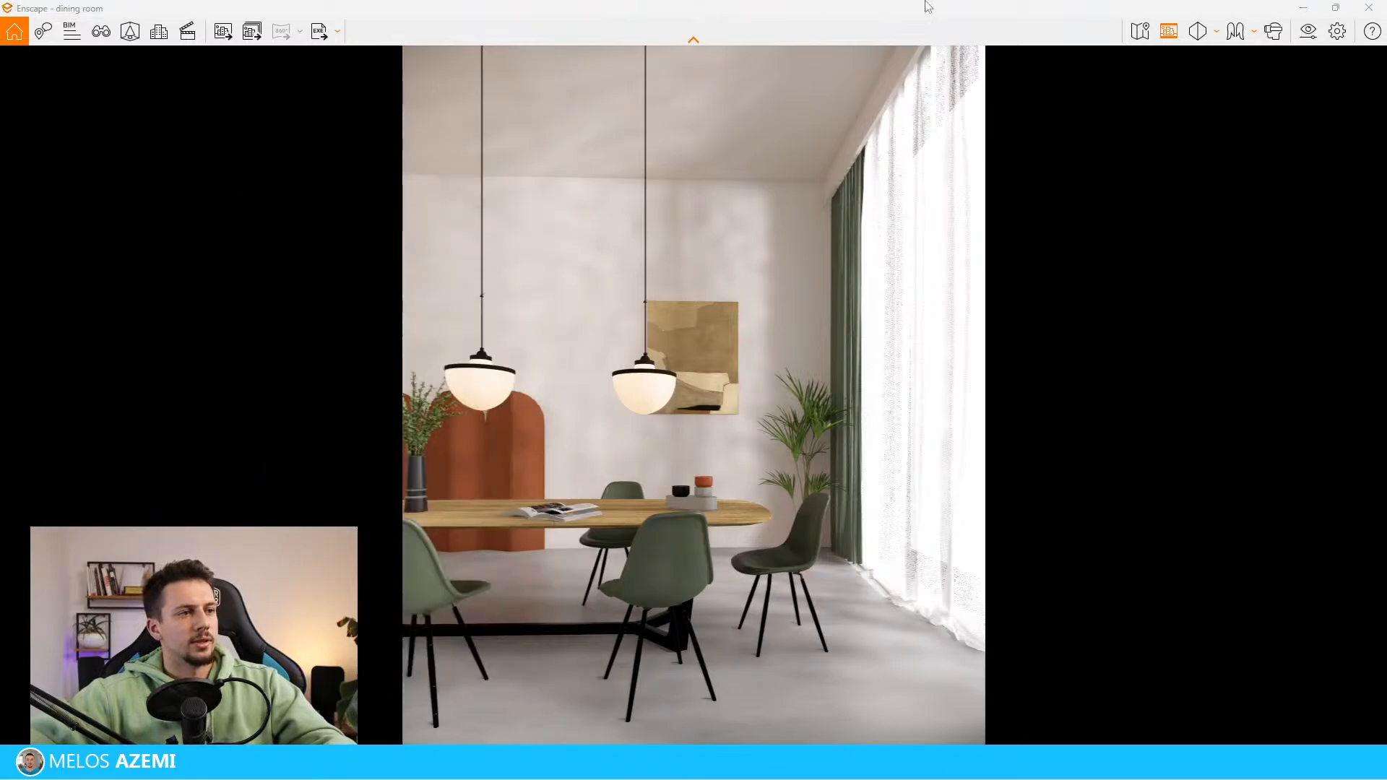
{"action": "mouse_move", "coordinate": [1006, 6]}
{"action": "left_mouse_down"}
{"action": "mouse_move", "coordinate": [1115, 124]}
{"action": "mouse_move", "coordinate": [1386, 155]}
{"action": "mouse_move", "coordinate": [1372, 103]}
{"action": "mouse_move", "coordinate": [1386, 98]}
{"action": "mouse_move", "coordinate": [765, 154]}
{"action": "mouse_move", "coordinate": [1196, 188]}
{"action": "mouse_move", "coordinate": [1378, 186]}
{"action": "left_mouse_up"}
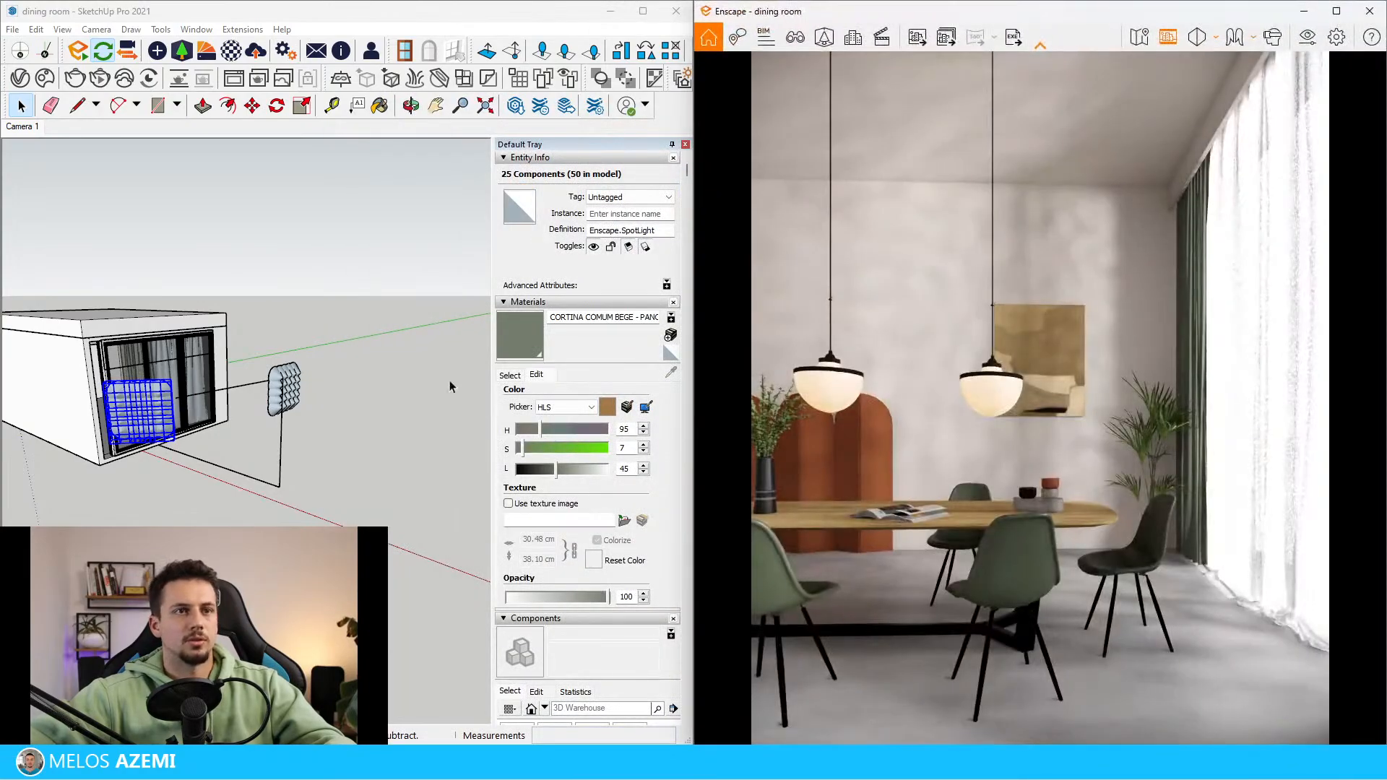
Open the Enscape material editor and sample the white curtain's CORTINA COMUM BRANCA - PANO material inside the dining room
{"action": "middle_click_drag", "start_coordinate": [336, 379], "coordinate": [91, 378]}
{"action": "scroll", "coordinate": [339, 330], "scroll_direction": "up", "scroll_amount": 4}
{"action": "scroll", "coordinate": [338, 330], "scroll_direction": "up", "scroll_amount": 4}
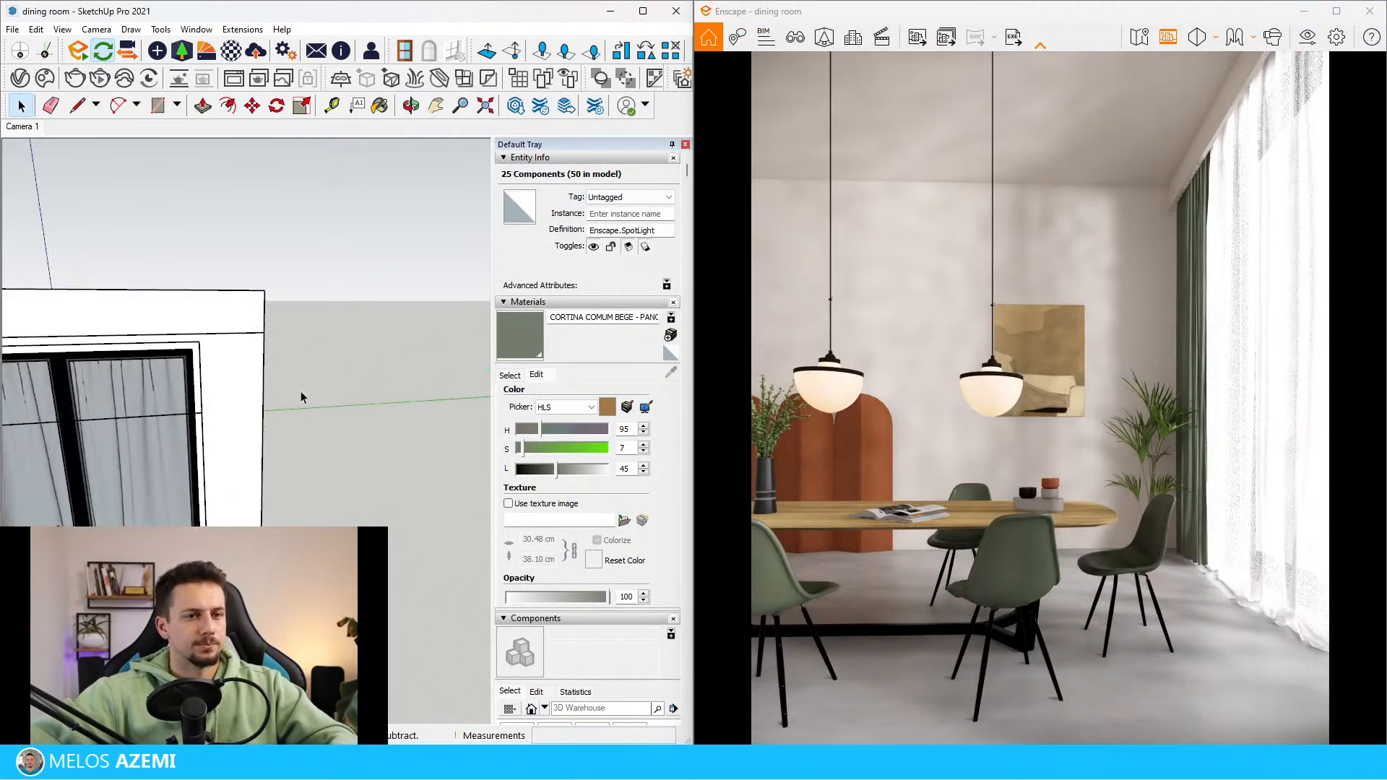
{"action": "mouse_move", "coordinate": [301, 391]}
{"action": "middle_mouse_down"}
{"action": "mouse_move", "coordinate": [181, 432]}
{"action": "mouse_move", "coordinate": [173, 418]}
{"action": "mouse_move", "coordinate": [310, 361]}
{"action": "mouse_move", "coordinate": [306, 378]}
{"action": "middle_mouse_up"}
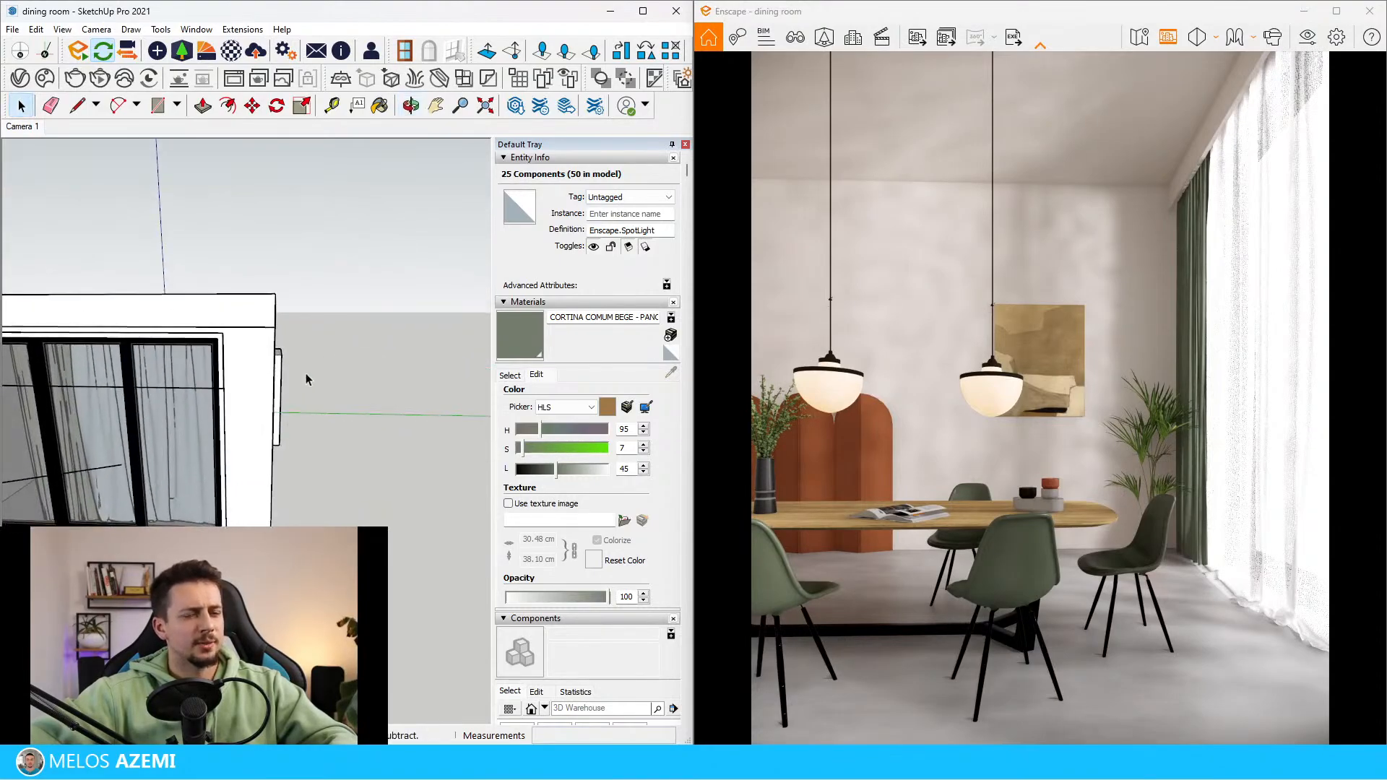
{"action": "mouse_move", "coordinate": [235, 417]}
{"action": "middle_mouse_down"}
{"action": "mouse_move", "coordinate": [192, 393]}
{"action": "mouse_move", "coordinate": [261, 418]}
{"action": "mouse_move", "coordinate": [162, 398]}
{"action": "mouse_move", "coordinate": [412, 375]}
{"action": "mouse_move", "coordinate": [364, 319]}
{"action": "middle_mouse_up"}
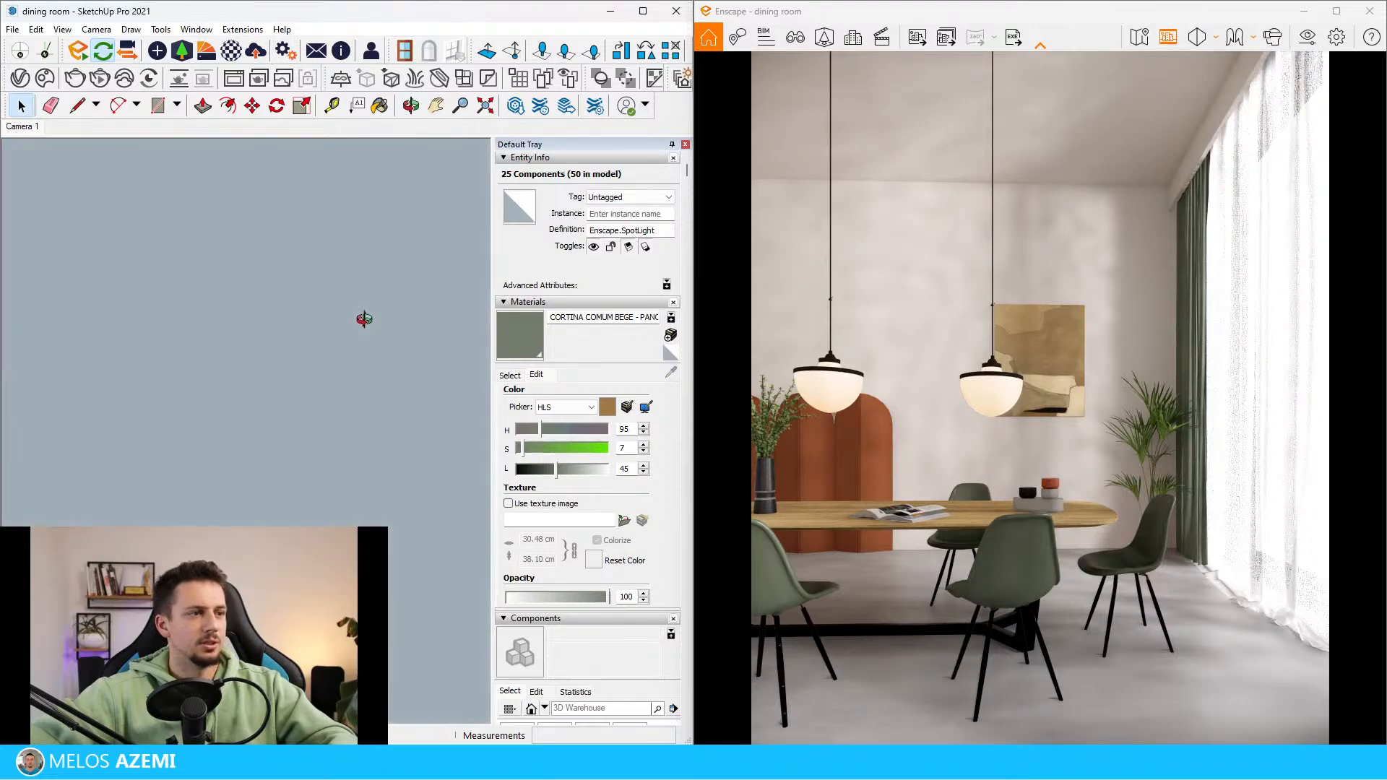
{"action": "scroll", "coordinate": [363, 320], "scroll_direction": "down", "scroll_amount": 5}
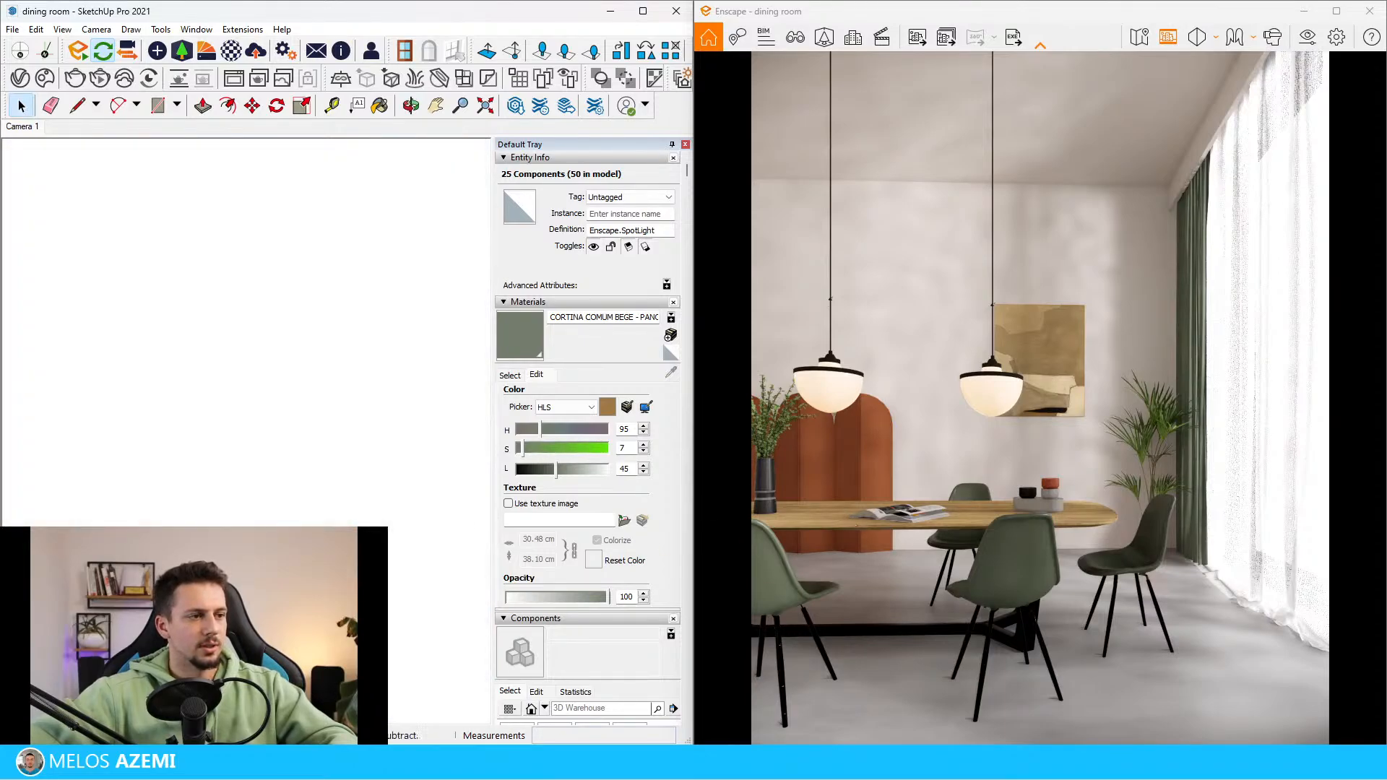
{"action": "middle_click_drag", "start_coordinate": [307, 330], "coordinate": [319, 385]}
{"action": "scroll", "coordinate": [319, 384], "scroll_direction": "up", "scroll_amount": 4}
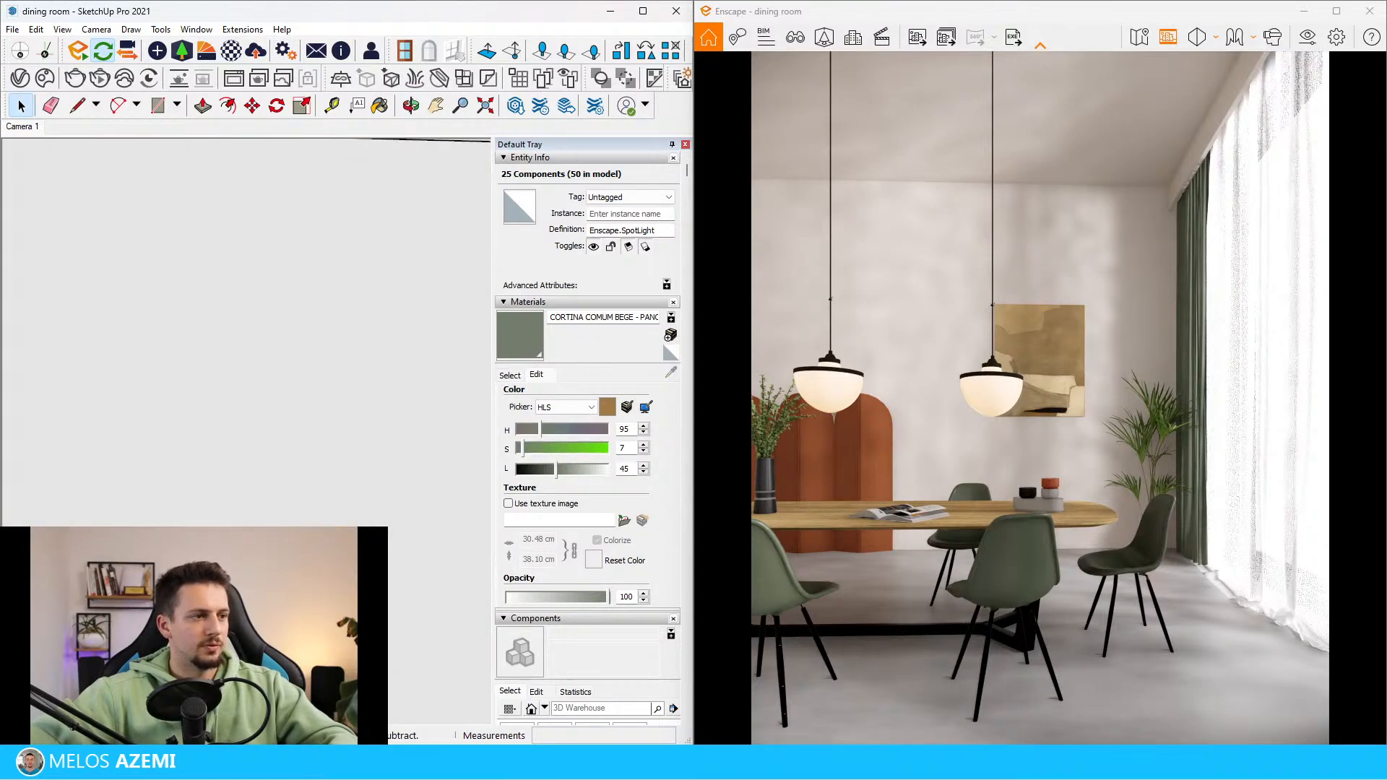
{"action": "scroll", "coordinate": [320, 385], "scroll_direction": "up", "scroll_amount": 6}
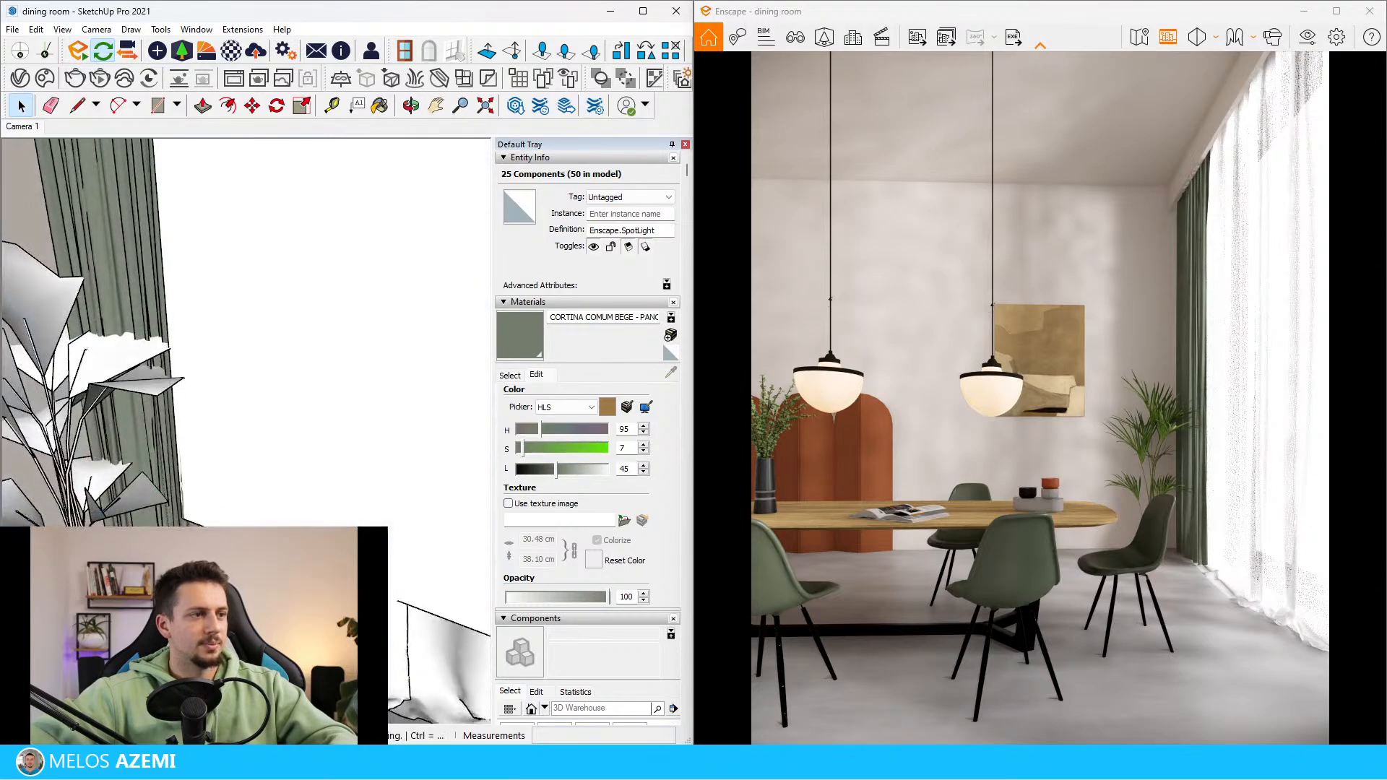
{"action": "left_click", "coordinate": [232, 51]}
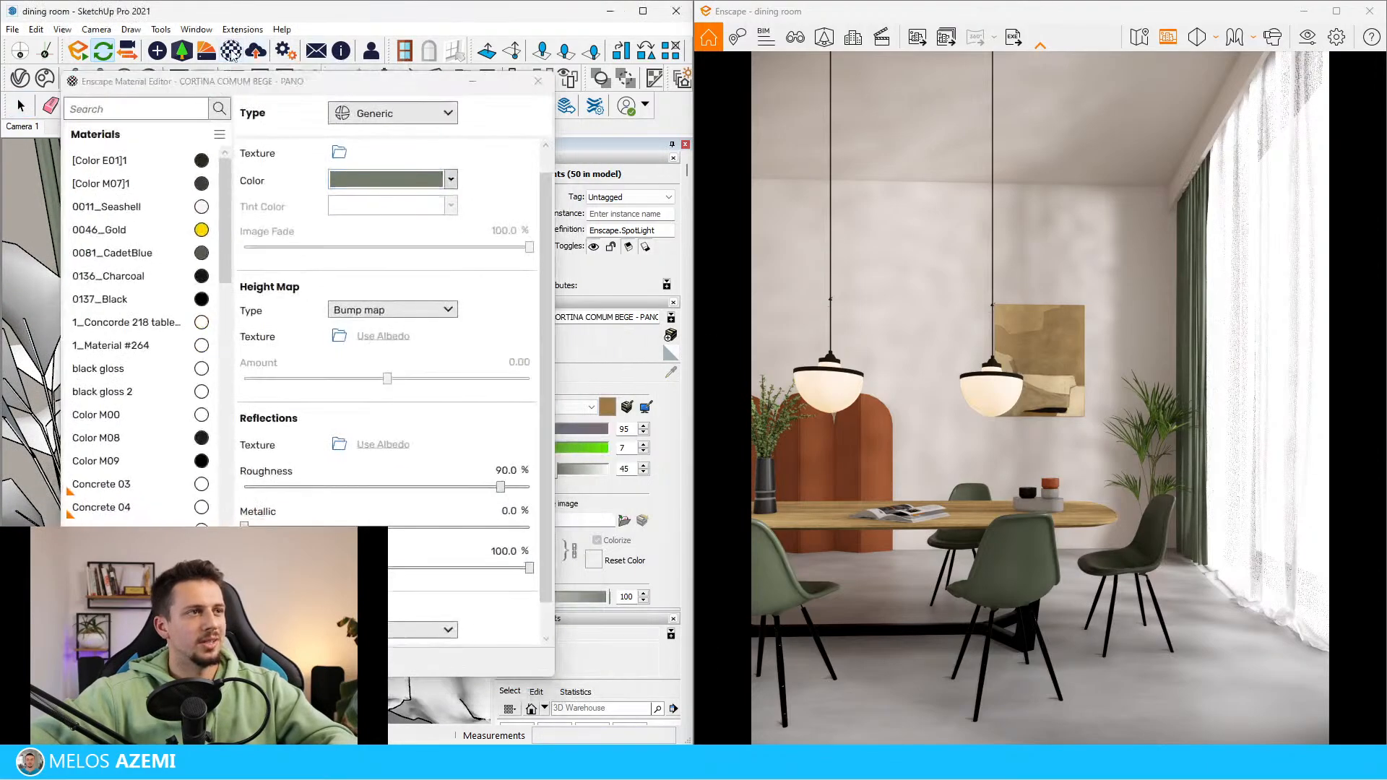
{"action": "left_click_drag", "start_coordinate": [249, 67], "coordinate": [458, 506]}
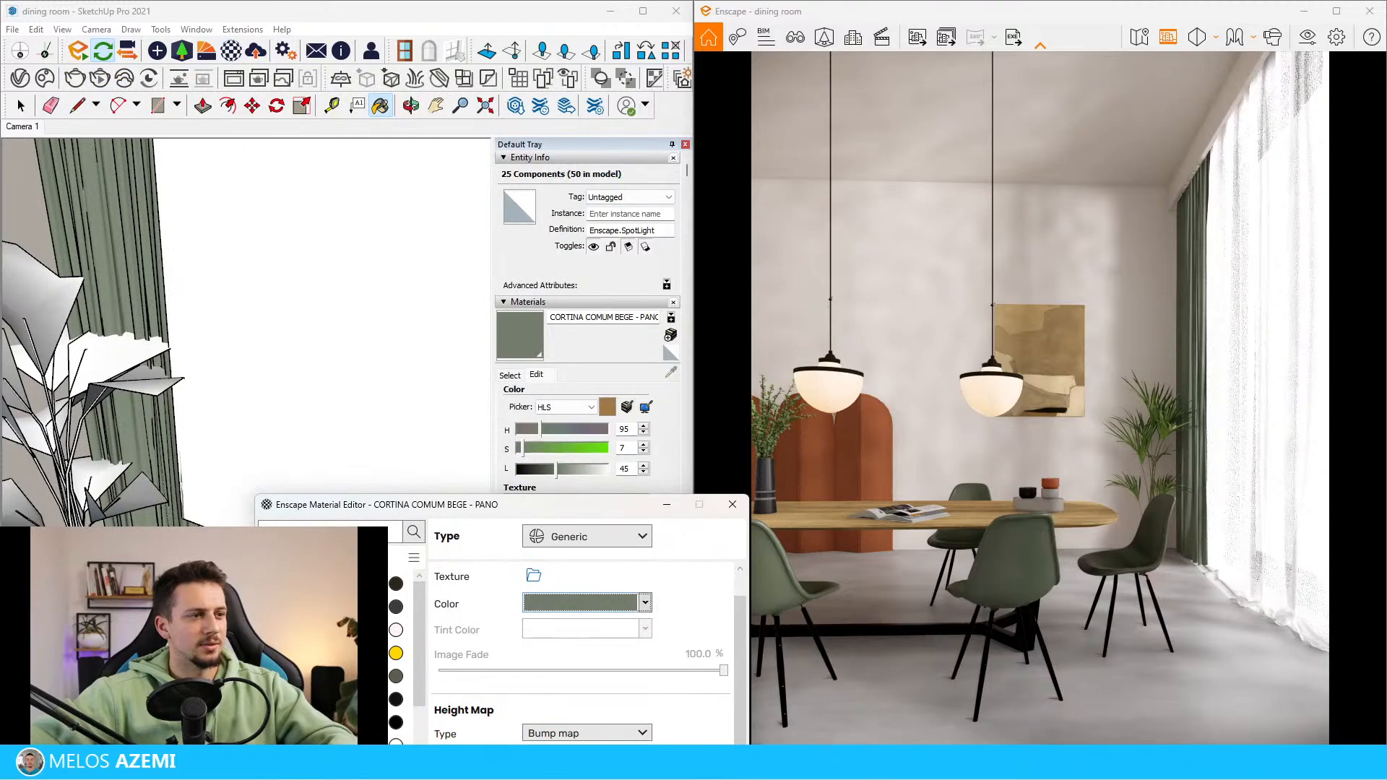
{"action": "left_click", "coordinate": [323, 16]}
{"action": "left_click", "coordinate": [329, 310], "text": "alt"}
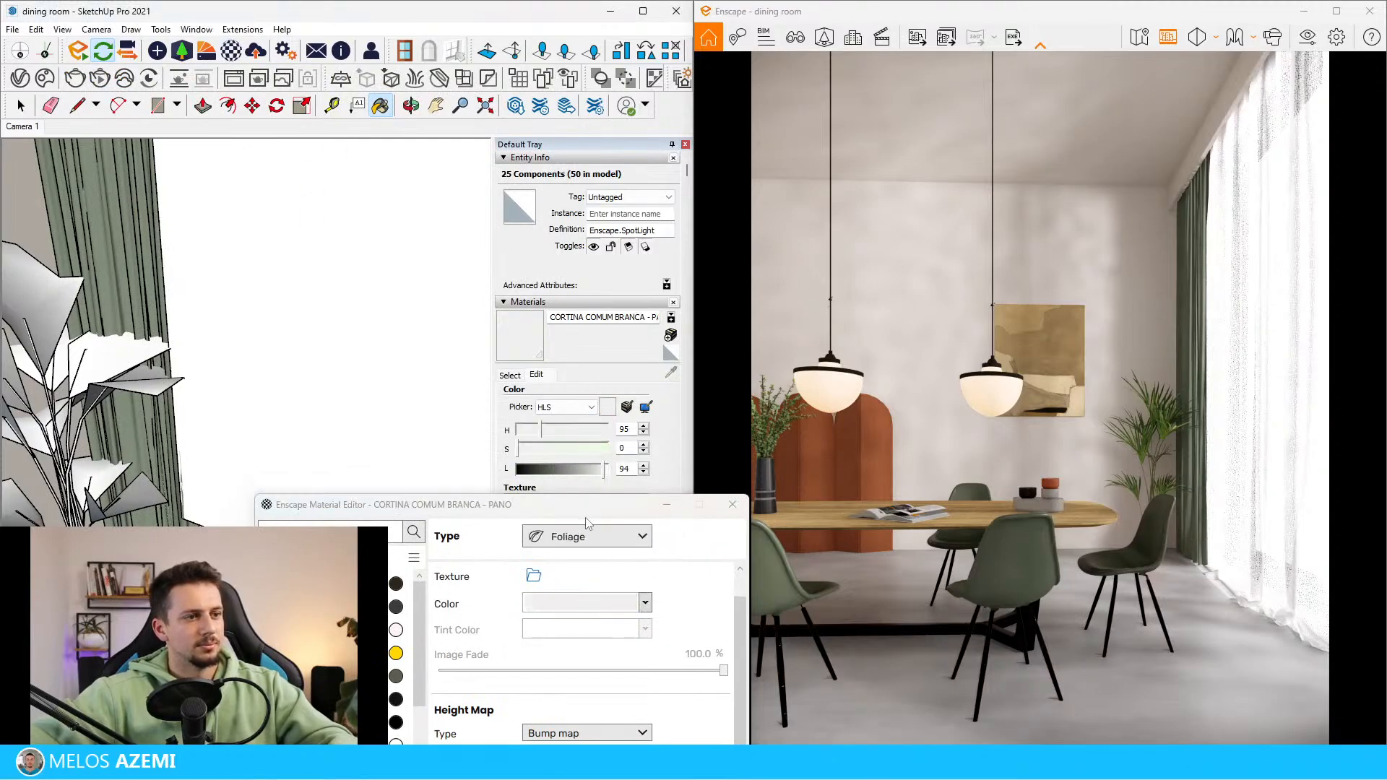
Try the Generic type on the white curtain material, switch it back to Foliage and minimize the material editor
{"action": "left_click_drag", "start_coordinate": [579, 509], "coordinate": [353, 157]}
{"action": "scroll", "coordinate": [434, 613], "scroll_direction": "down", "scroll_amount": 2}
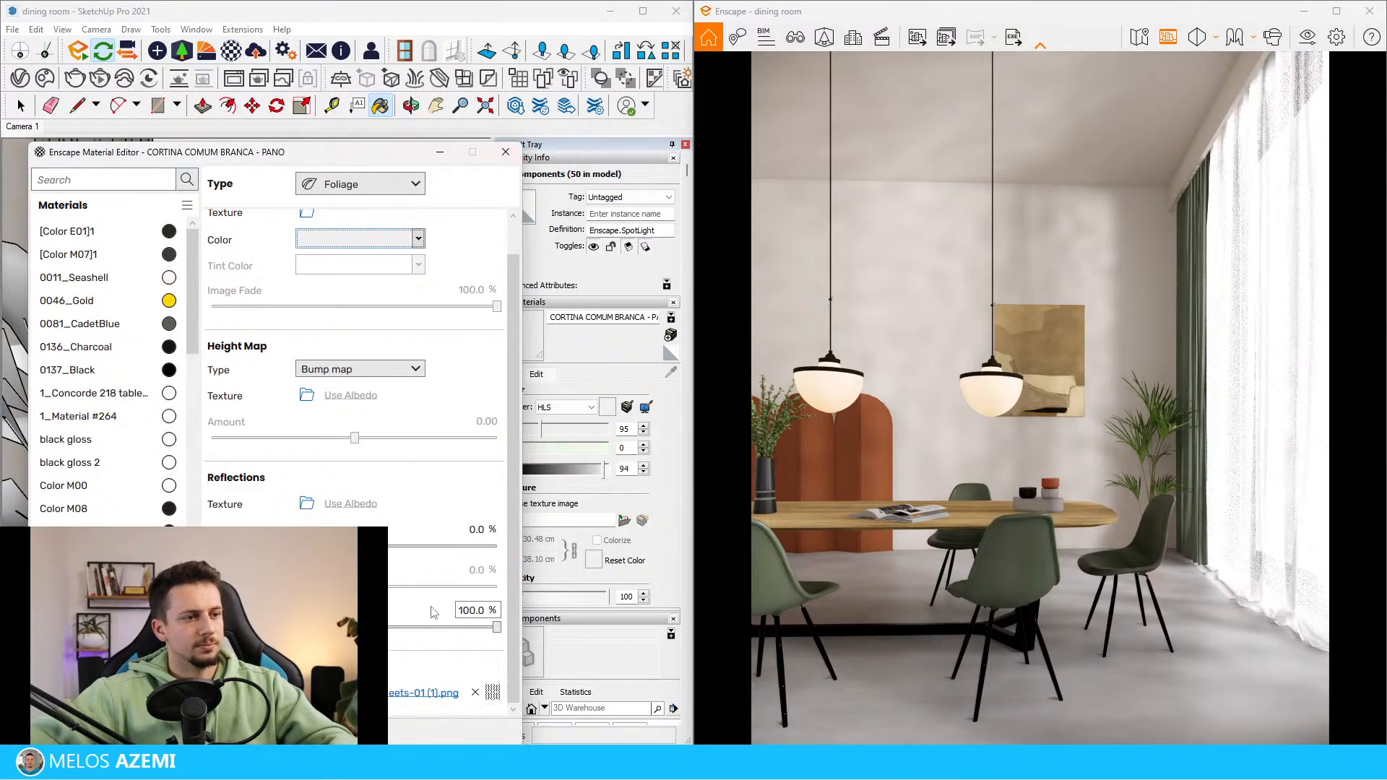
{"action": "left_click", "coordinate": [354, 189]}
{"action": "left_click", "coordinate": [401, 209]}
{"action": "left_click", "coordinate": [396, 186]}
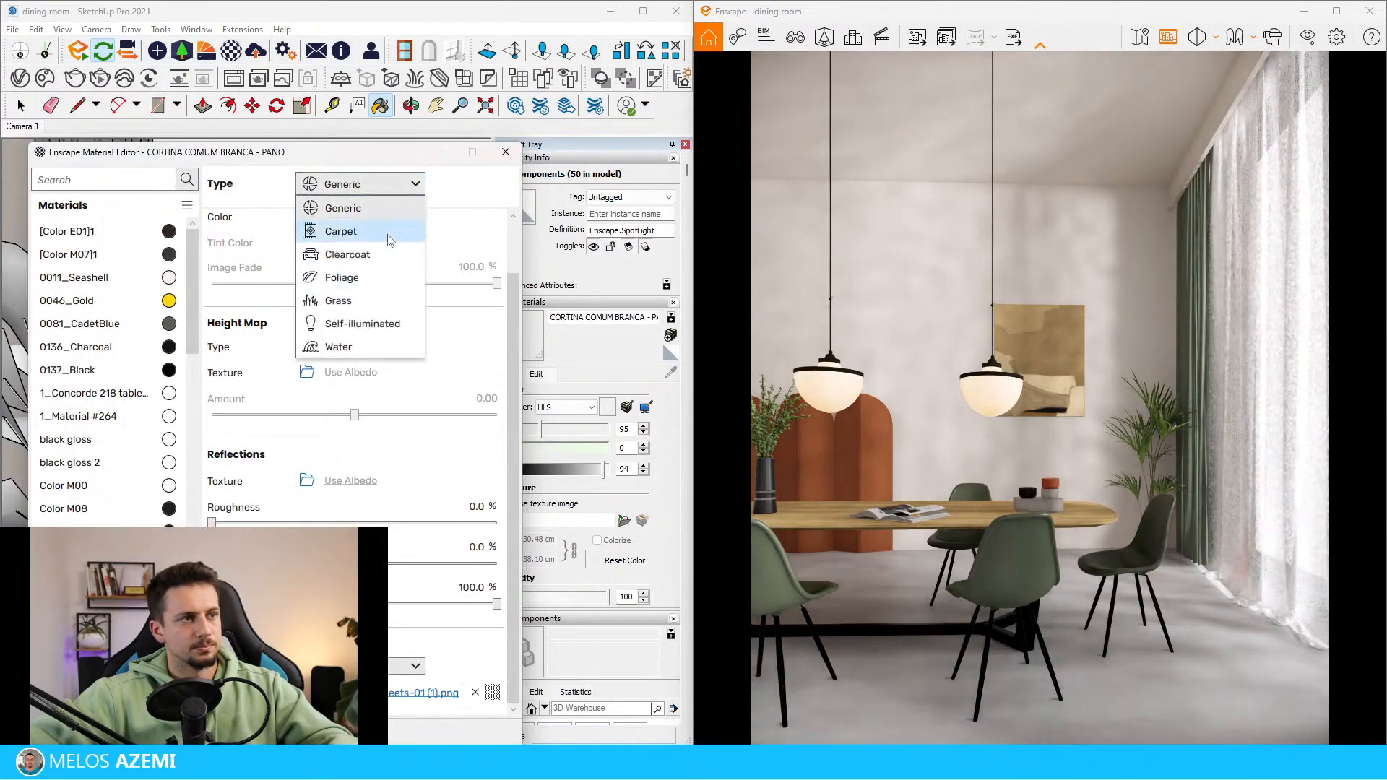
{"action": "left_click", "coordinate": [383, 279]}
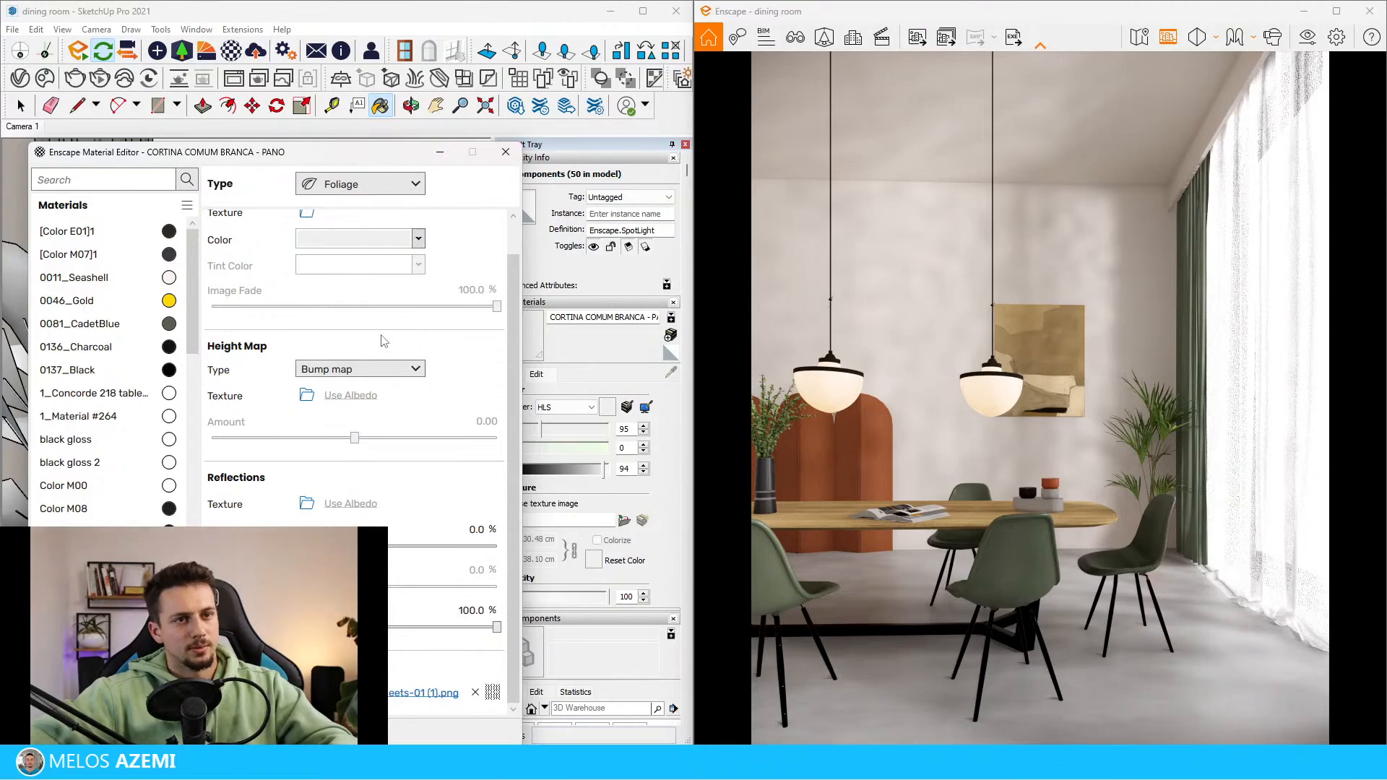
{"action": "left_click", "coordinate": [436, 153]}
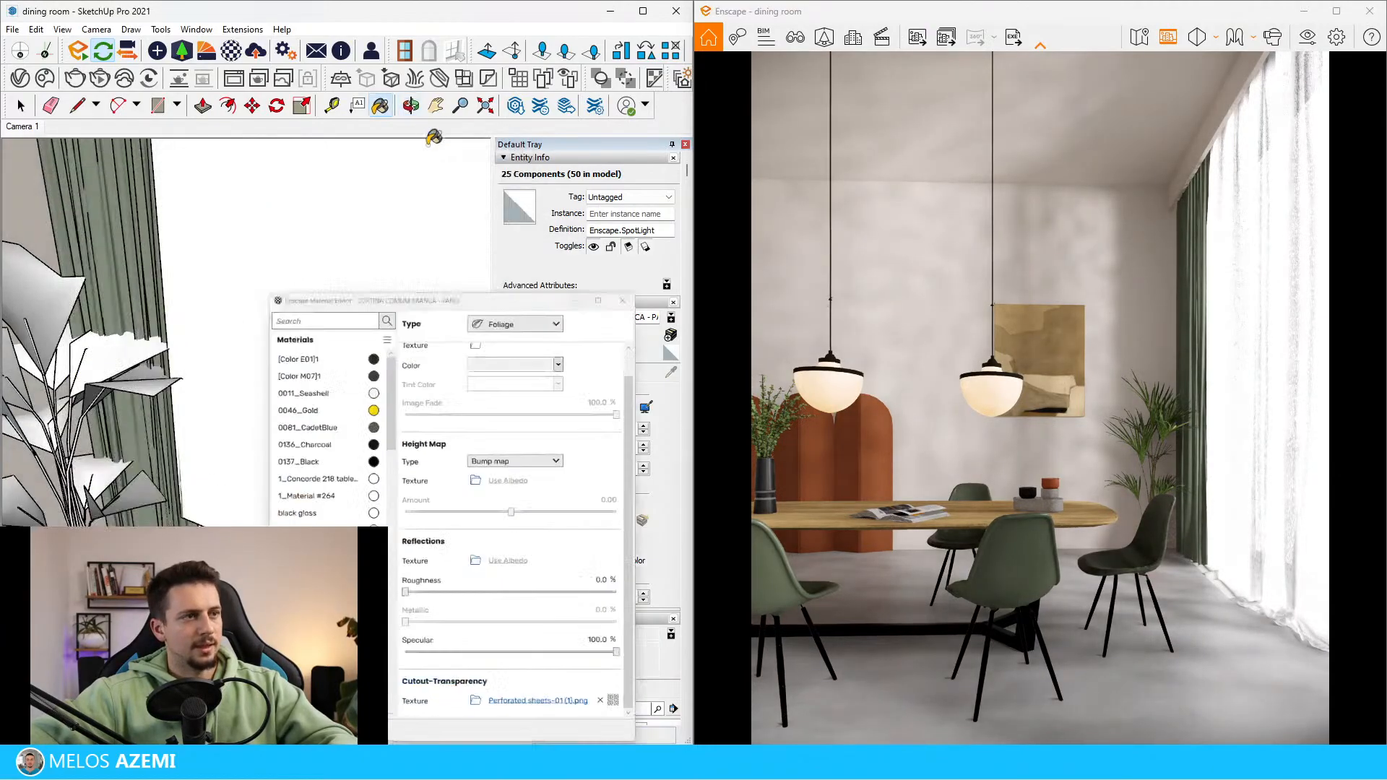
Select both spotlight arrays outside the window and move them farther away from the building
{"action": "key", "text": "space"}
{"action": "mouse_move", "coordinate": [354, 260]}
{"action": "middle_mouse_down"}
{"action": "mouse_move", "coordinate": [304, 310]}
{"action": "mouse_move", "coordinate": [101, 355]}
{"action": "mouse_move", "coordinate": [6, 341]}
{"action": "mouse_move", "coordinate": [90, 338]}
{"action": "middle_mouse_up"}
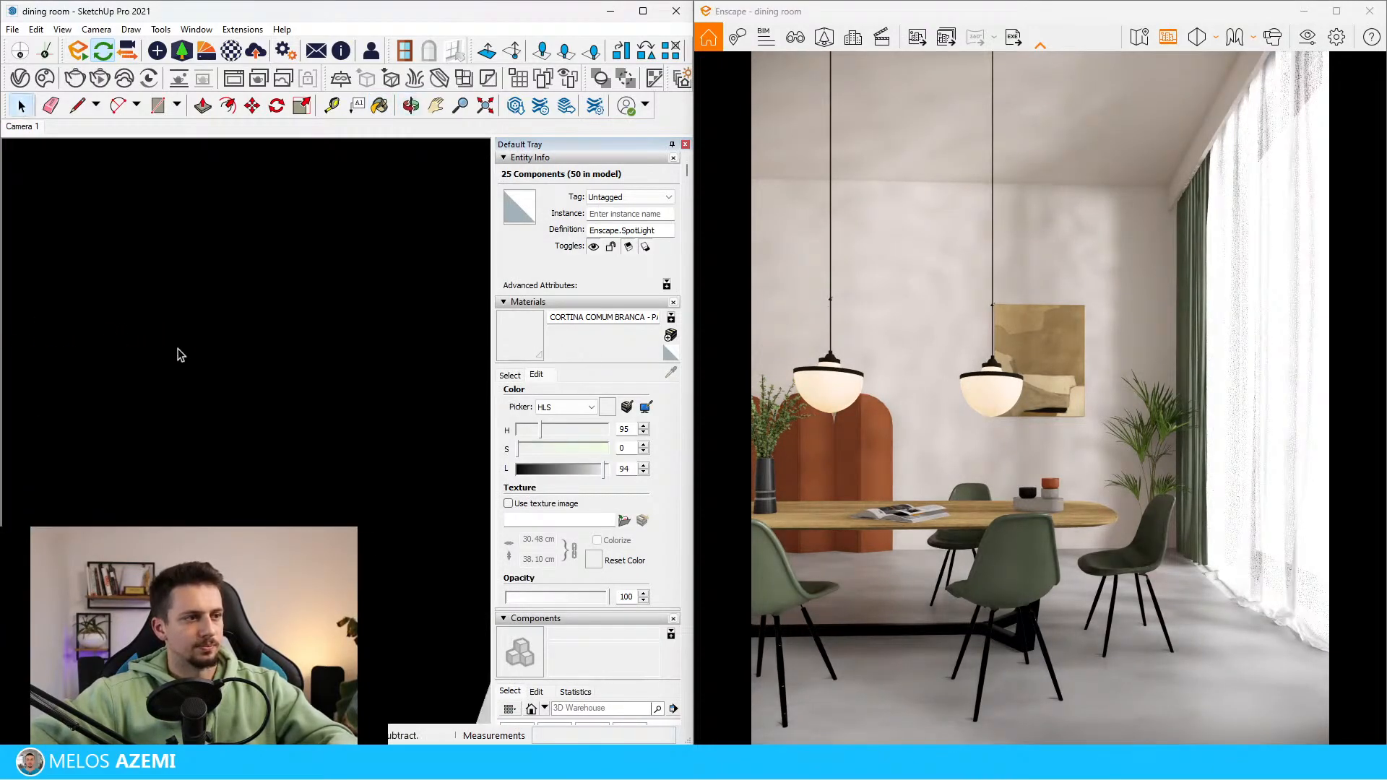
{"action": "mouse_move", "coordinate": [179, 354]}
{"action": "middle_mouse_down"}
{"action": "mouse_move", "coordinate": [75, 272]}
{"action": "mouse_move", "coordinate": [119, 317]}
{"action": "mouse_move", "coordinate": [58, 285]}
{"action": "mouse_move", "coordinate": [269, 370]}
{"action": "middle_mouse_up"}
{"action": "scroll", "coordinate": [200, 355], "scroll_direction": "down", "scroll_amount": 10}
{"action": "scroll", "coordinate": [133, 373], "scroll_direction": "up", "scroll_amount": 3}
{"action": "middle_click_drag", "start_coordinate": [145, 373], "coordinate": [258, 367]}
{"action": "left_click_drag", "start_coordinate": [229, 335], "coordinate": [307, 435], "text": "shift"}
{"action": "key", "text": "m"}
{"action": "left_click", "coordinate": [306, 475]}
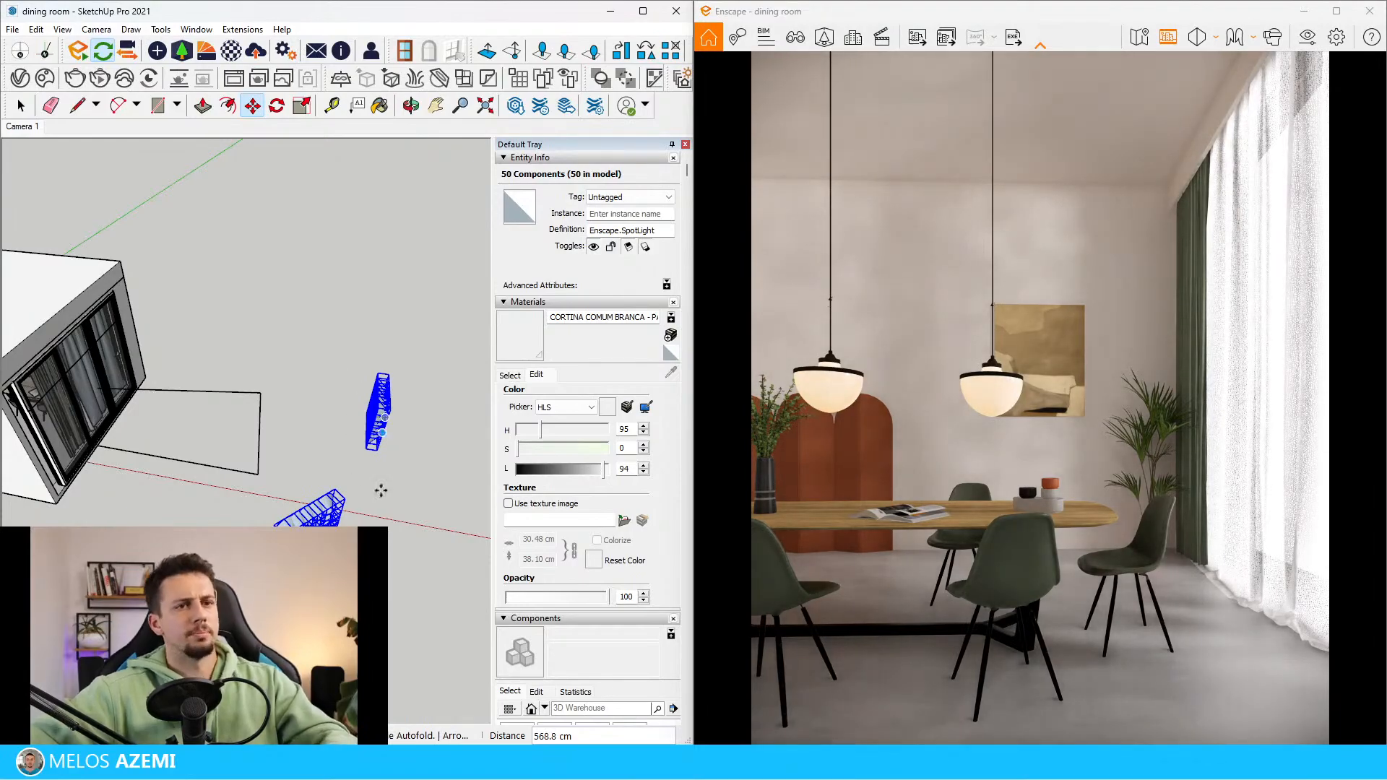
{"action": "scroll", "coordinate": [395, 673], "scroll_direction": "down", "scroll_amount": 3}
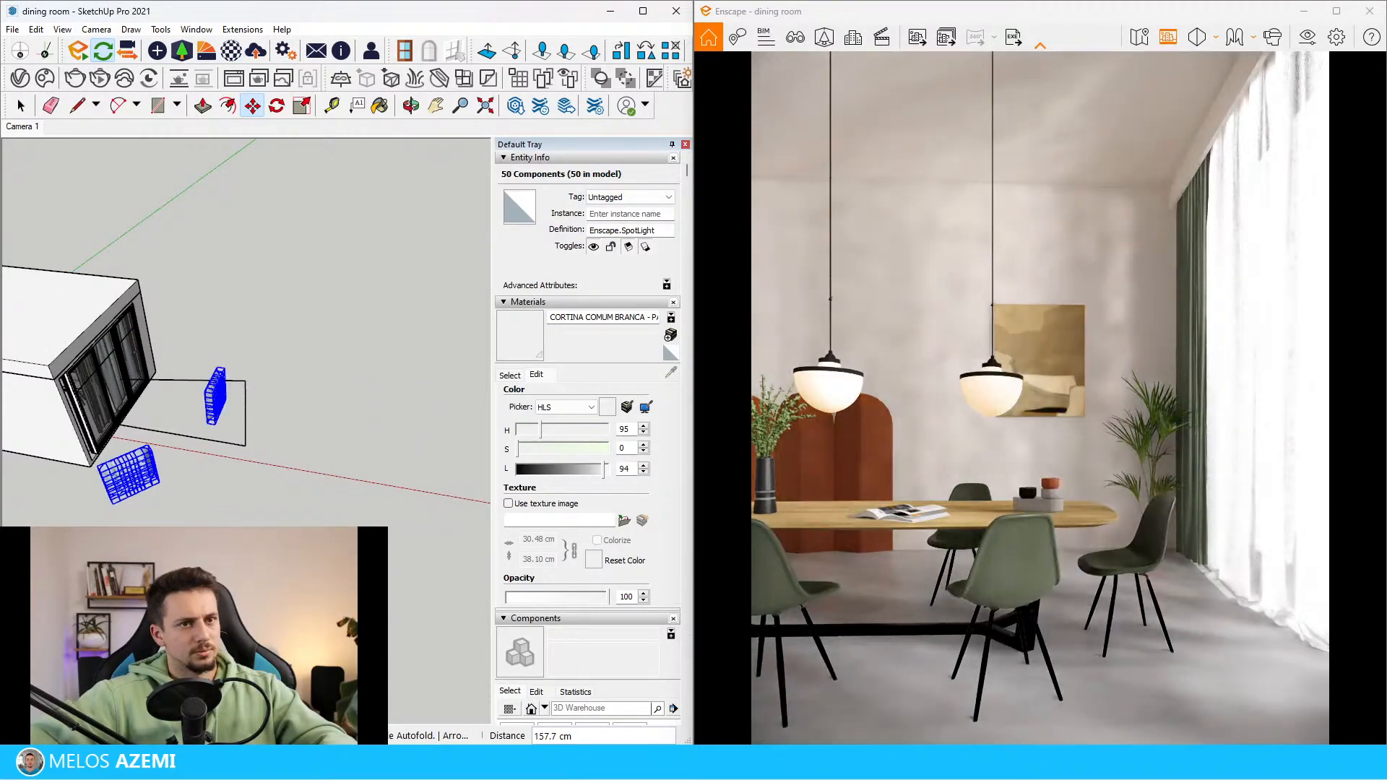
Try to delete the curtain group nested inside the curtain component at the window
{"action": "mouse_move", "coordinate": [73, 585]}
{"action": "middle_mouse_down"}
{"action": "mouse_move", "coordinate": [119, 553]}
{"action": "mouse_move", "coordinate": [89, 510]}
{"action": "mouse_move", "coordinate": [101, 426]}
{"action": "middle_mouse_up"}
{"action": "key", "text": "space"}
{"action": "scroll", "coordinate": [127, 393], "scroll_direction": "up", "scroll_amount": 5}
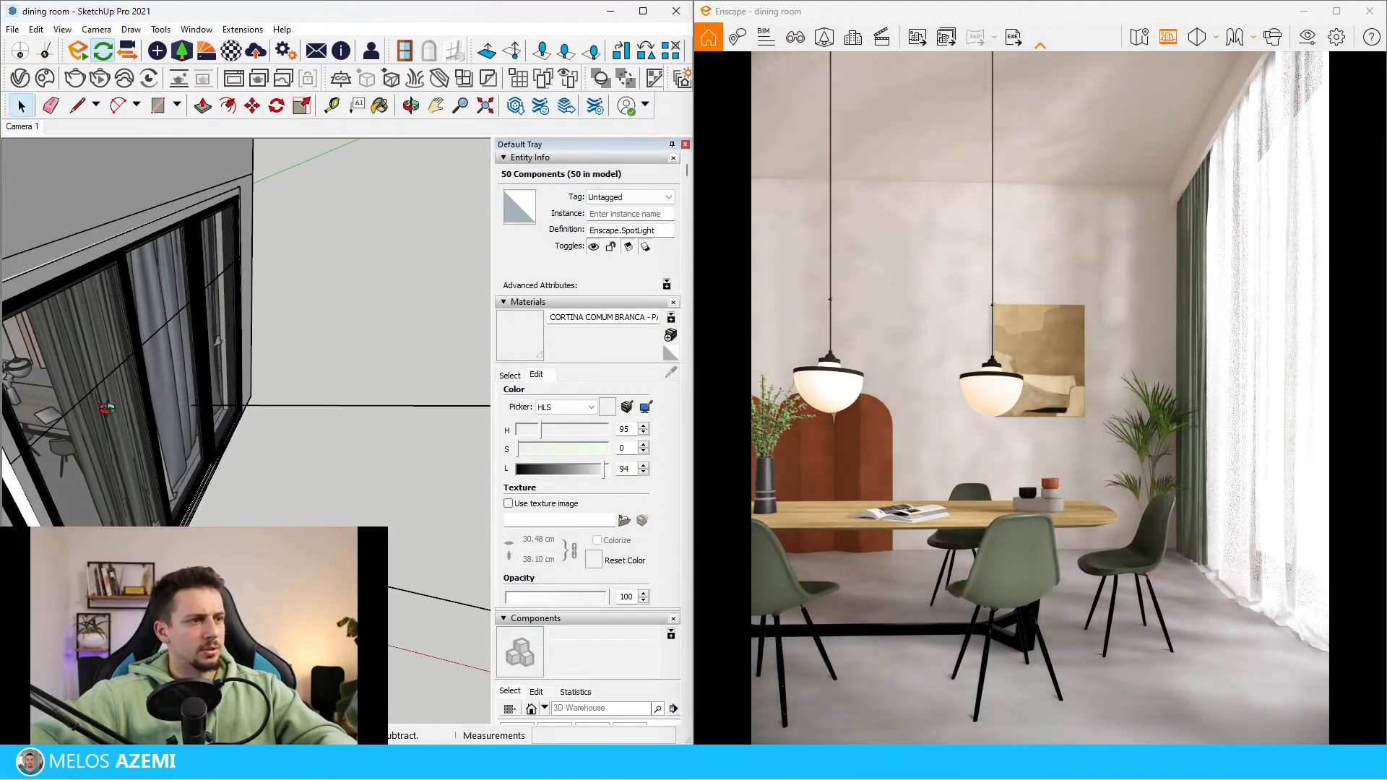
{"action": "scroll", "coordinate": [106, 409], "scroll_direction": "up", "scroll_amount": 5}
{"action": "left_click", "coordinate": [409, 297]}
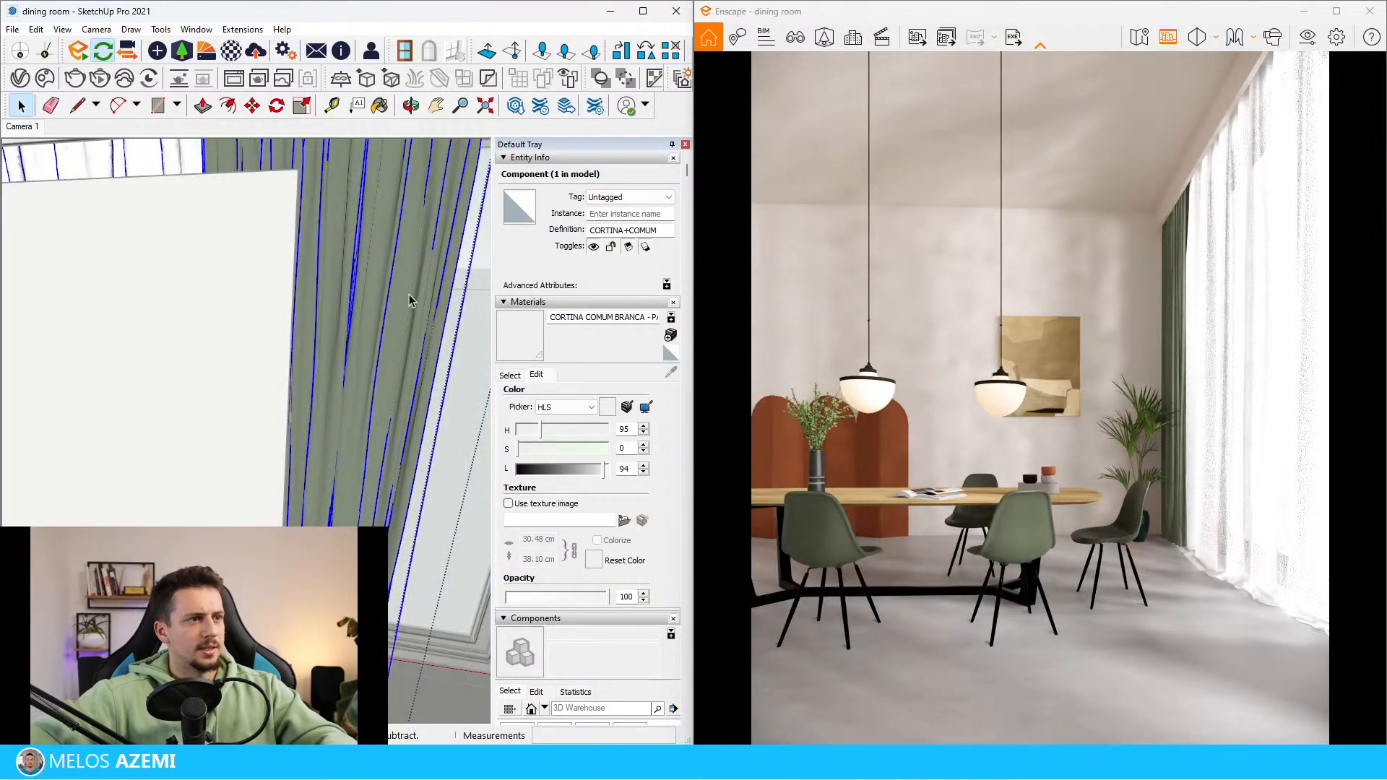
{"action": "double_click", "coordinate": [407, 308]}
{"action": "left_click", "coordinate": [408, 257]}
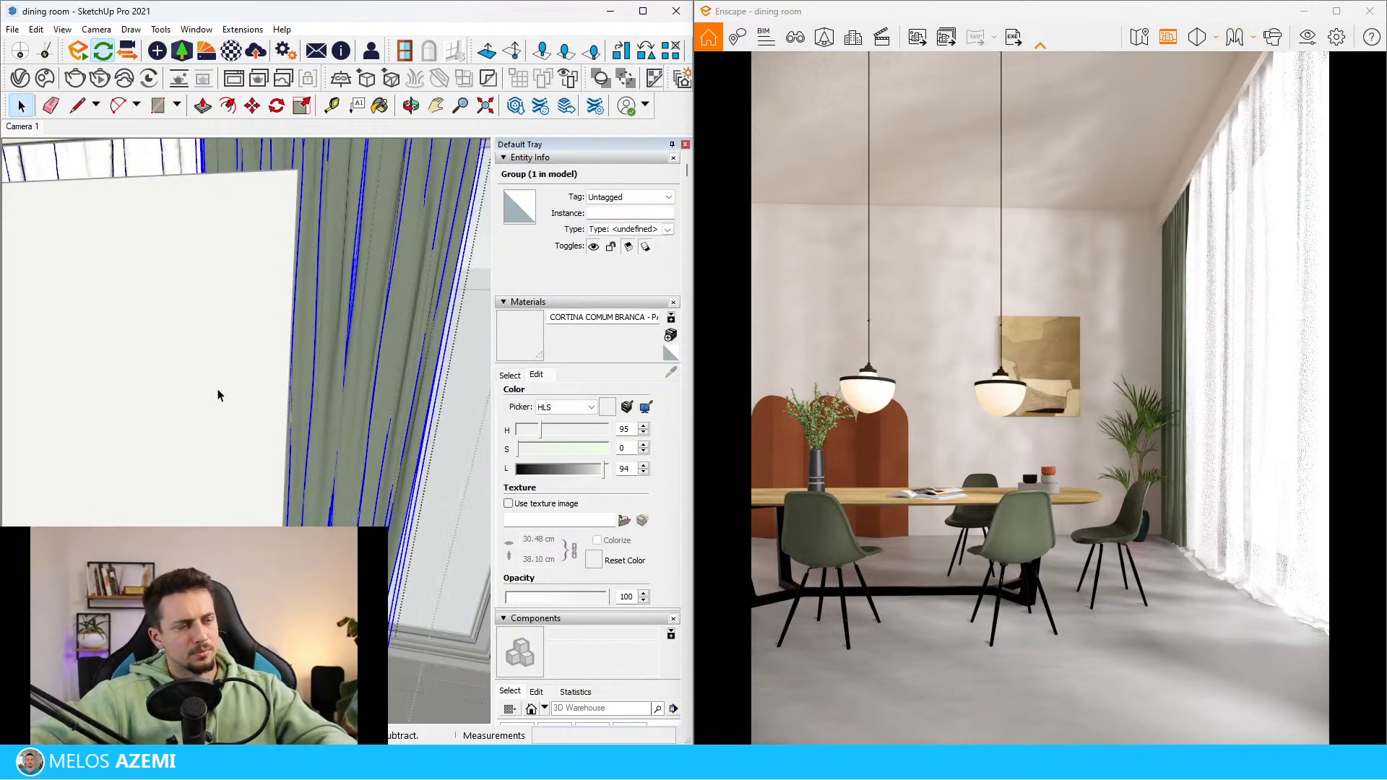
{"action": "key", "text": "Delete"}
Select the array of 25 spotlights beside the ground outline outside the window and erase it
{"action": "mouse_move", "coordinate": [218, 395]}
{"action": "middle_mouse_down"}
{"action": "mouse_move", "coordinate": [310, 421]}
{"action": "mouse_move", "coordinate": [2, 453]}
{"action": "middle_mouse_up"}
{"action": "scroll", "coordinate": [226, 436], "scroll_direction": "down", "scroll_amount": 5}
{"action": "mouse_move", "coordinate": [226, 437]}
{"action": "middle_mouse_down"}
{"action": "mouse_move", "coordinate": [280, 462]}
{"action": "mouse_move", "coordinate": [331, 406]}
{"action": "middle_mouse_up"}
{"action": "left_click", "coordinate": [331, 406]}
{"action": "left_click", "coordinate": [382, 469]}
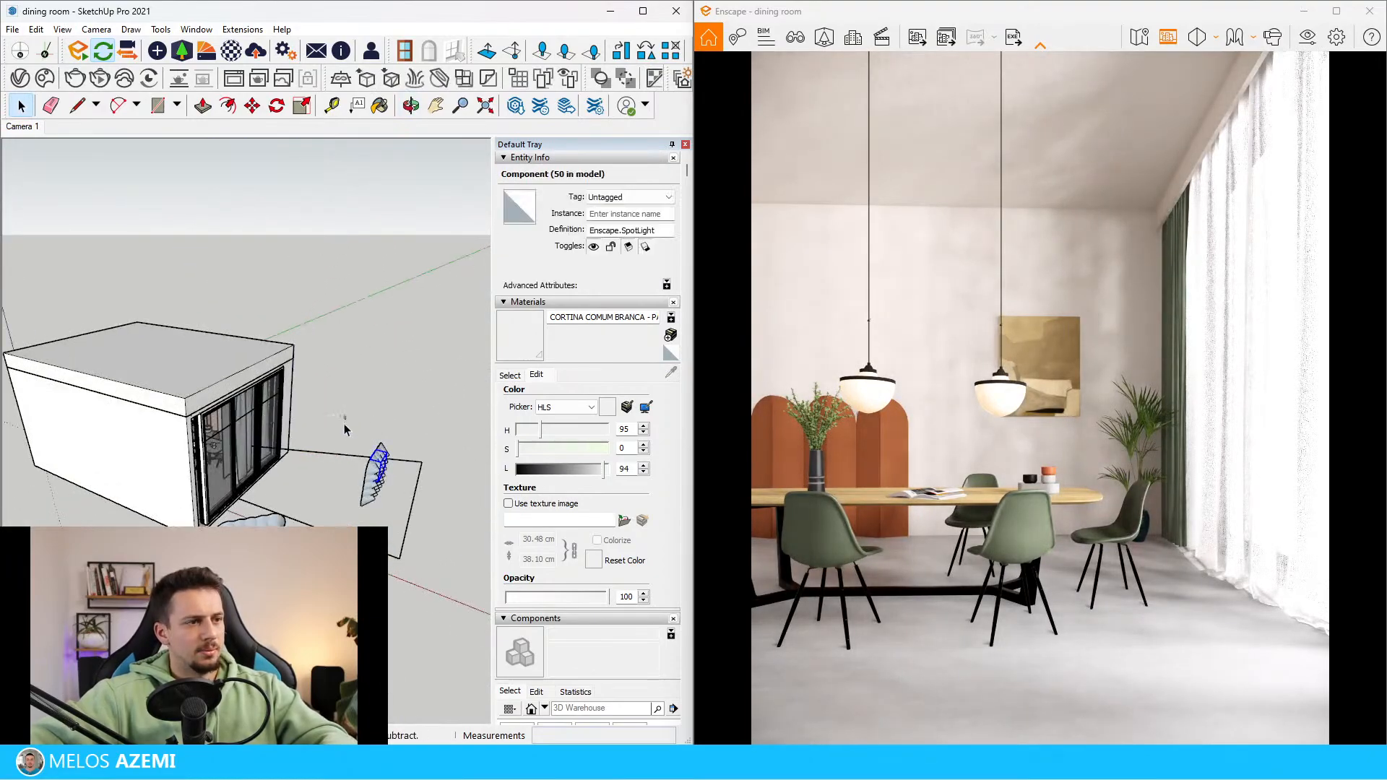
{"action": "left_click_drag", "start_coordinate": [344, 424], "coordinate": [411, 526]}
{"action": "right_click", "coordinate": [363, 460]}
{"action": "left_click_drag", "start_coordinate": [353, 389], "coordinate": [435, 544]}
{"action": "right_click", "coordinate": [366, 478]}
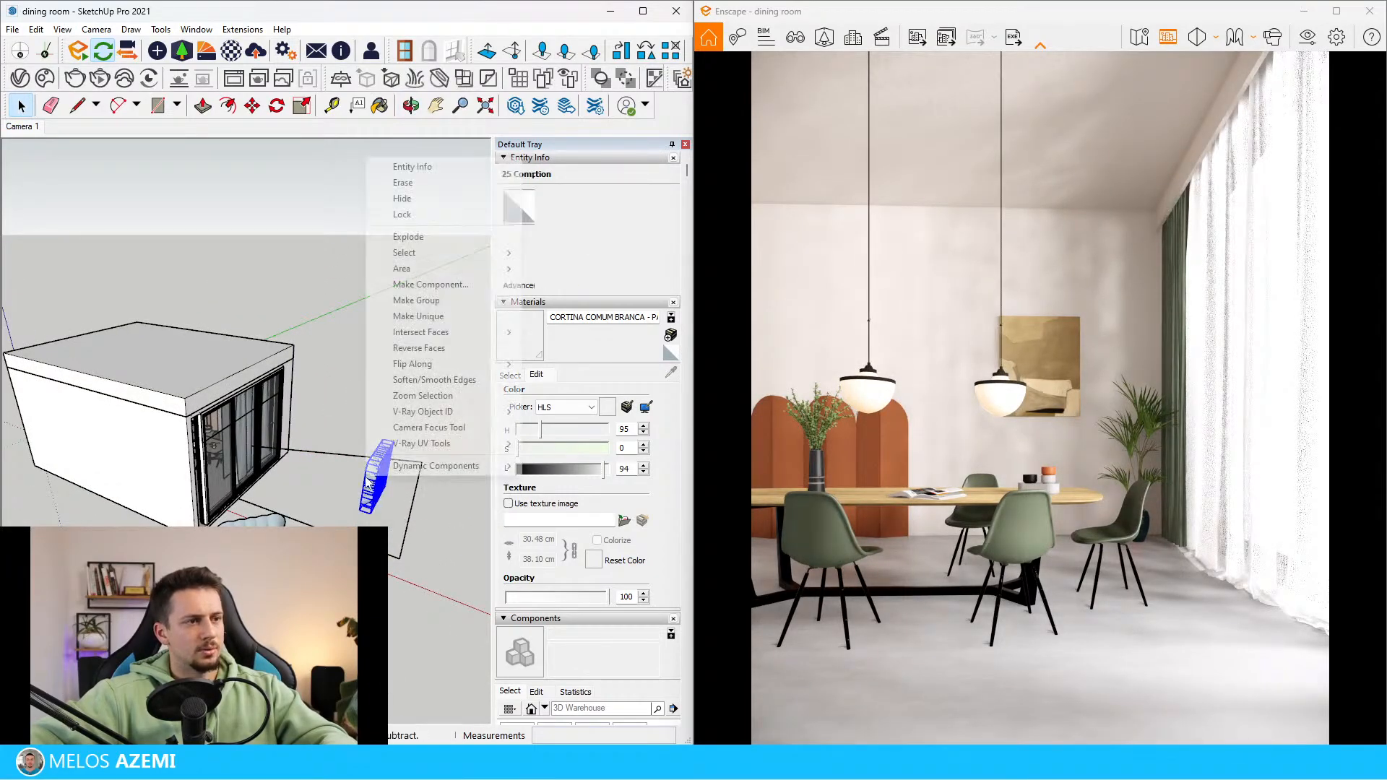
{"action": "left_click", "coordinate": [403, 182]}
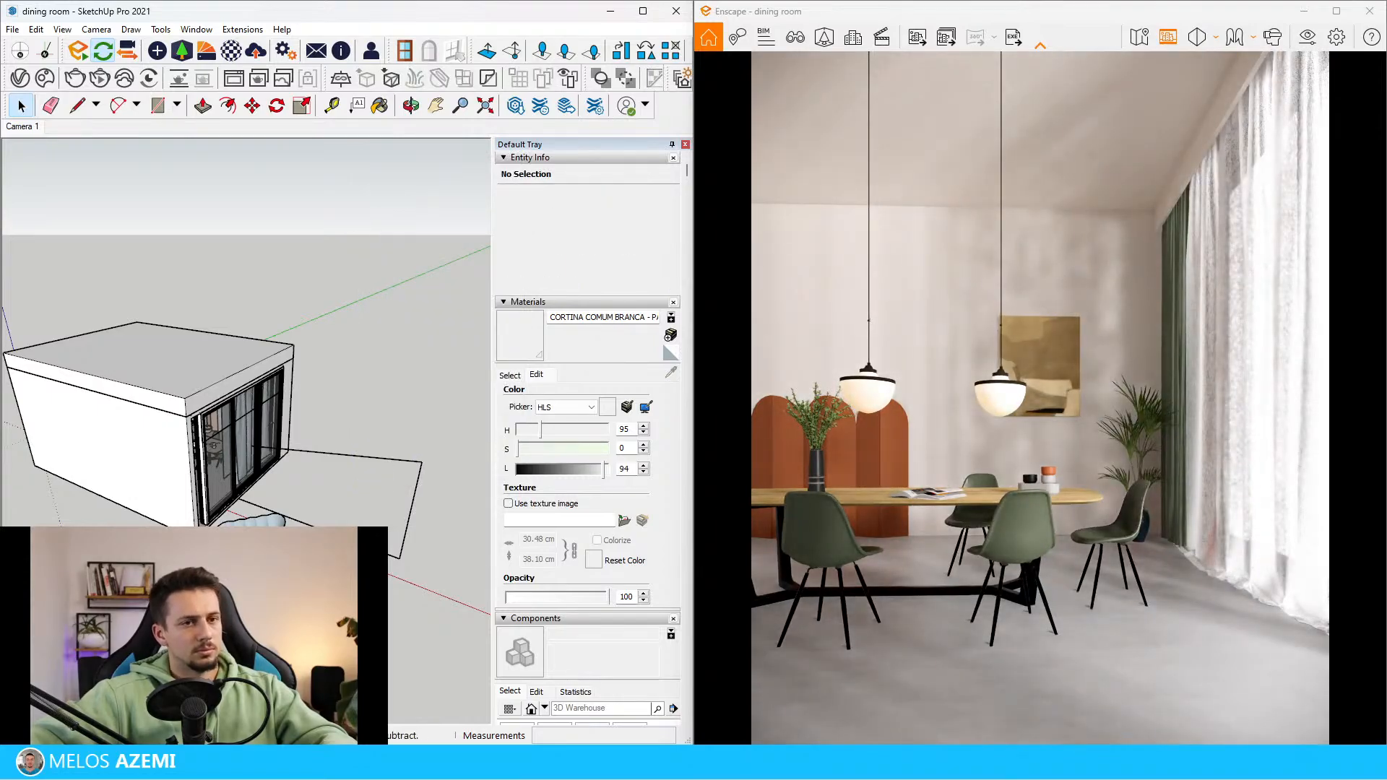
Switch the Enscape render to the saved dining room camera view
{"action": "scroll", "coordinate": [54, 642], "scroll_direction": "up", "scroll_amount": 3}
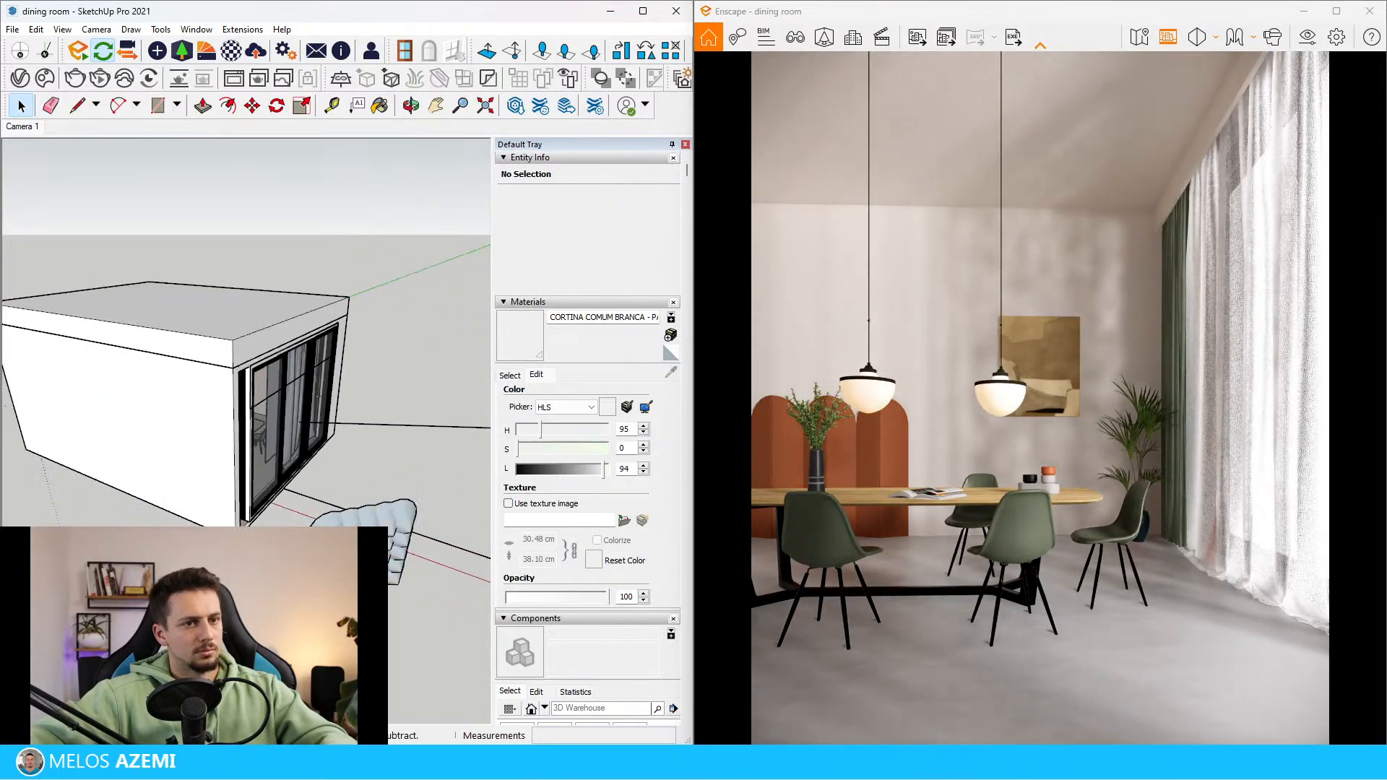
{"action": "left_click", "coordinate": [795, 42]}
{"action": "left_click", "coordinate": [772, 211]}
{"action": "left_click", "coordinate": [904, 63]}
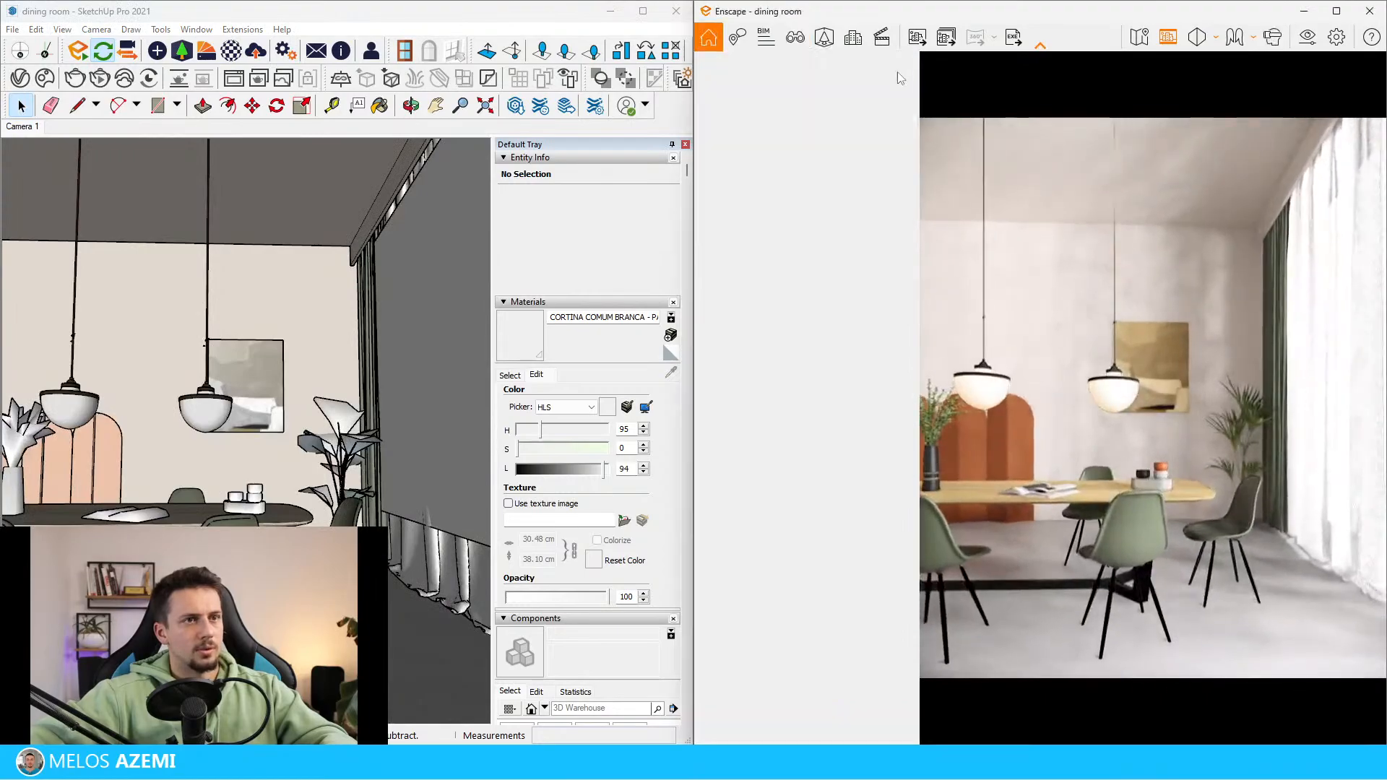
Select 24 spotlights of the array over the ground outline in front of the window and hide them
{"action": "scroll", "coordinate": [239, 448], "scroll_direction": "down", "scroll_amount": 4}
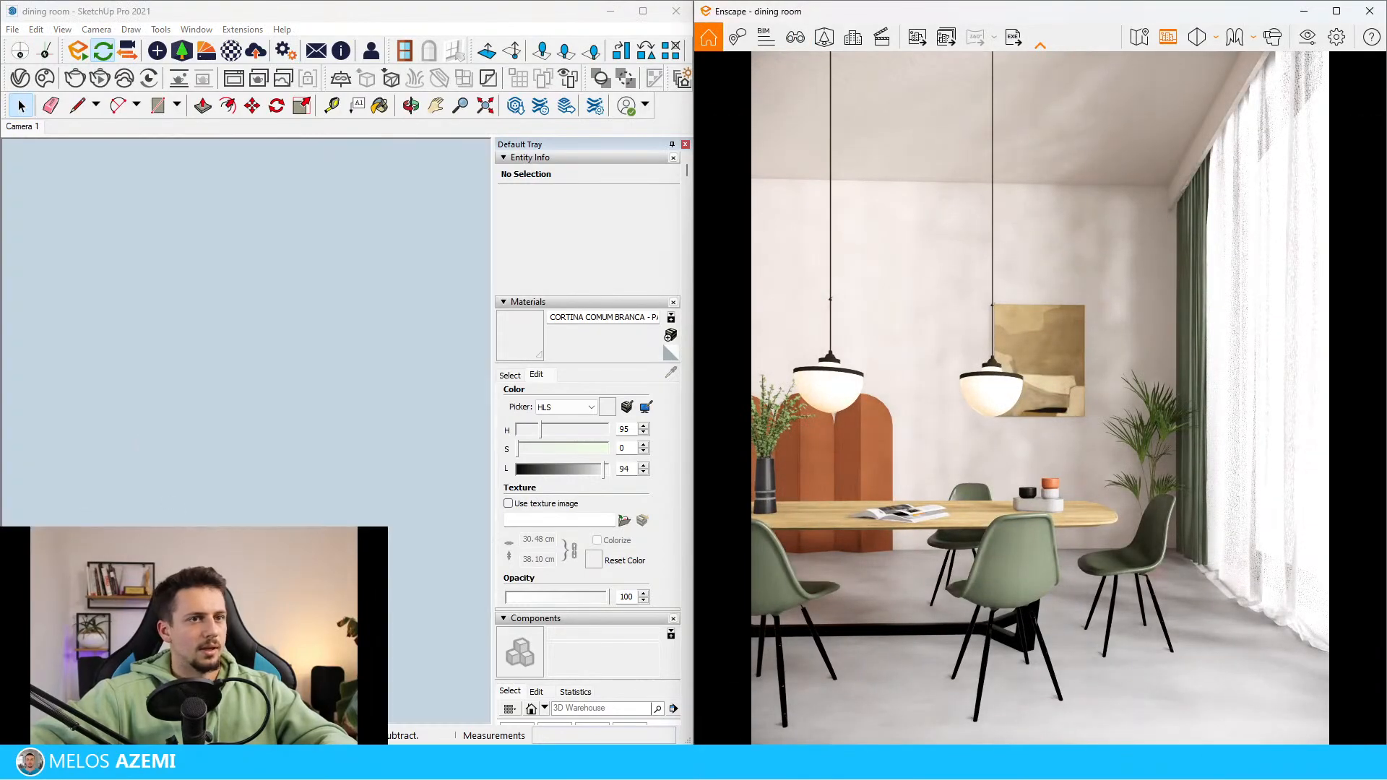
{"action": "mouse_move", "coordinate": [289, 505]}
{"action": "middle_mouse_down"}
{"action": "mouse_move", "coordinate": [232, 480]}
{"action": "mouse_move", "coordinate": [115, 542]}
{"action": "middle_mouse_up"}
{"action": "scroll", "coordinate": [217, 441], "scroll_direction": "down", "scroll_amount": 8}
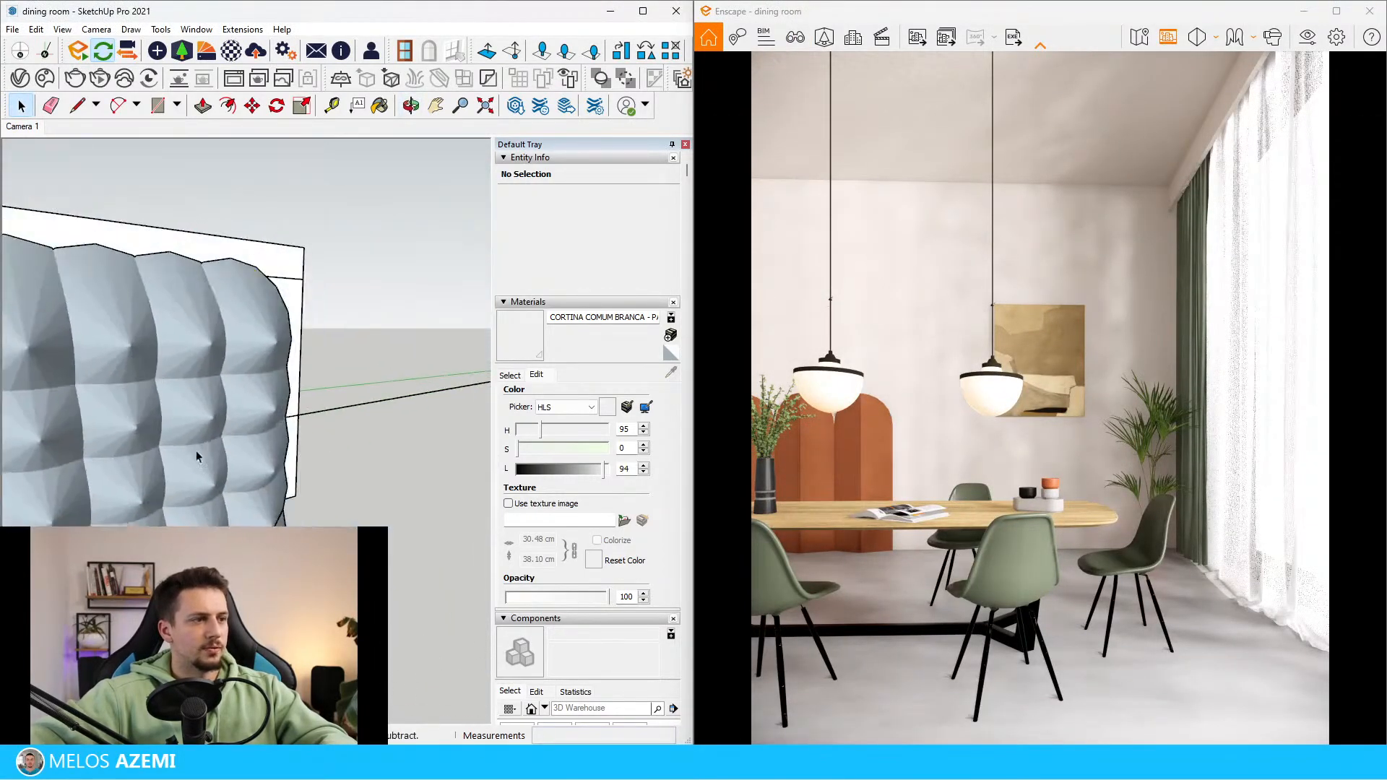
{"action": "scroll", "coordinate": [246, 421], "scroll_direction": "up", "scroll_amount": 2}
{"action": "scroll", "coordinate": [247, 421], "scroll_direction": "up", "scroll_amount": 4}
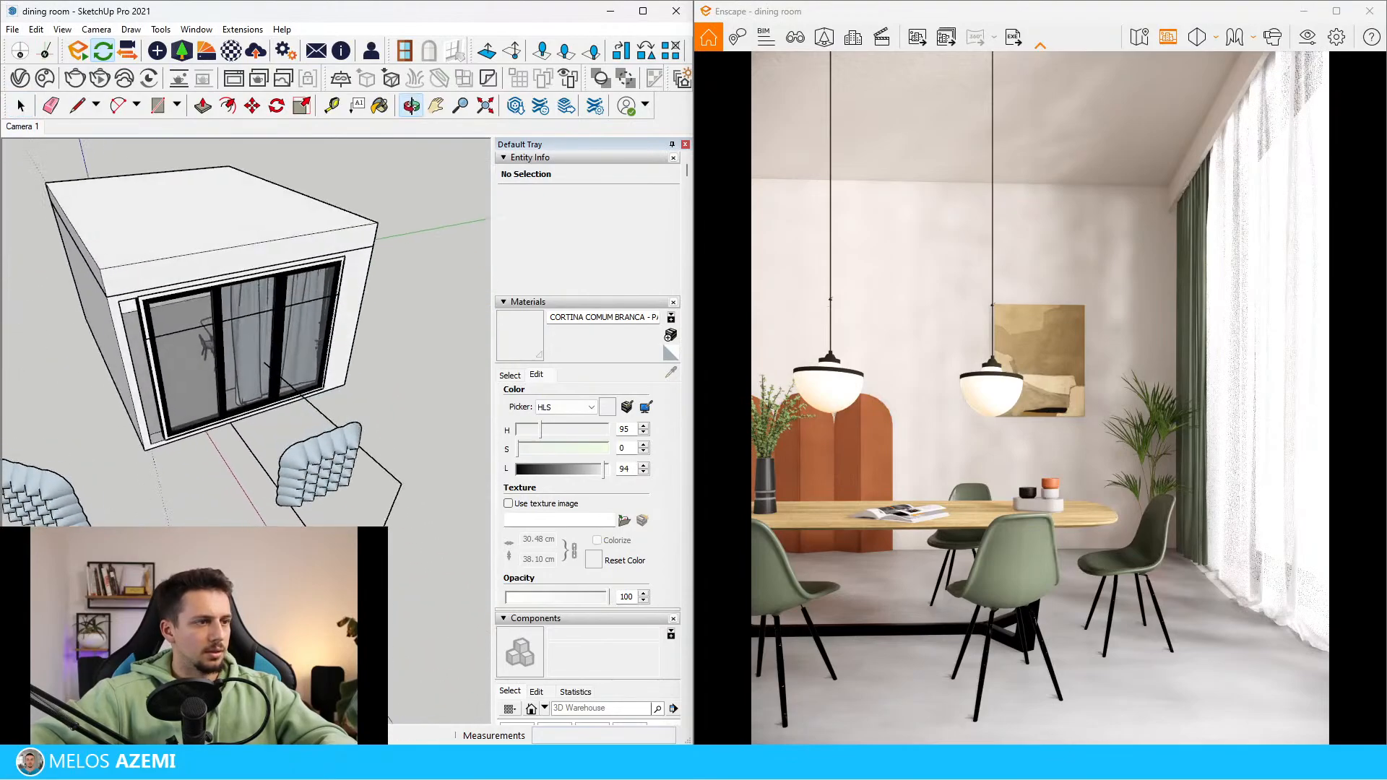
{"action": "right_click", "coordinate": [350, 470]}
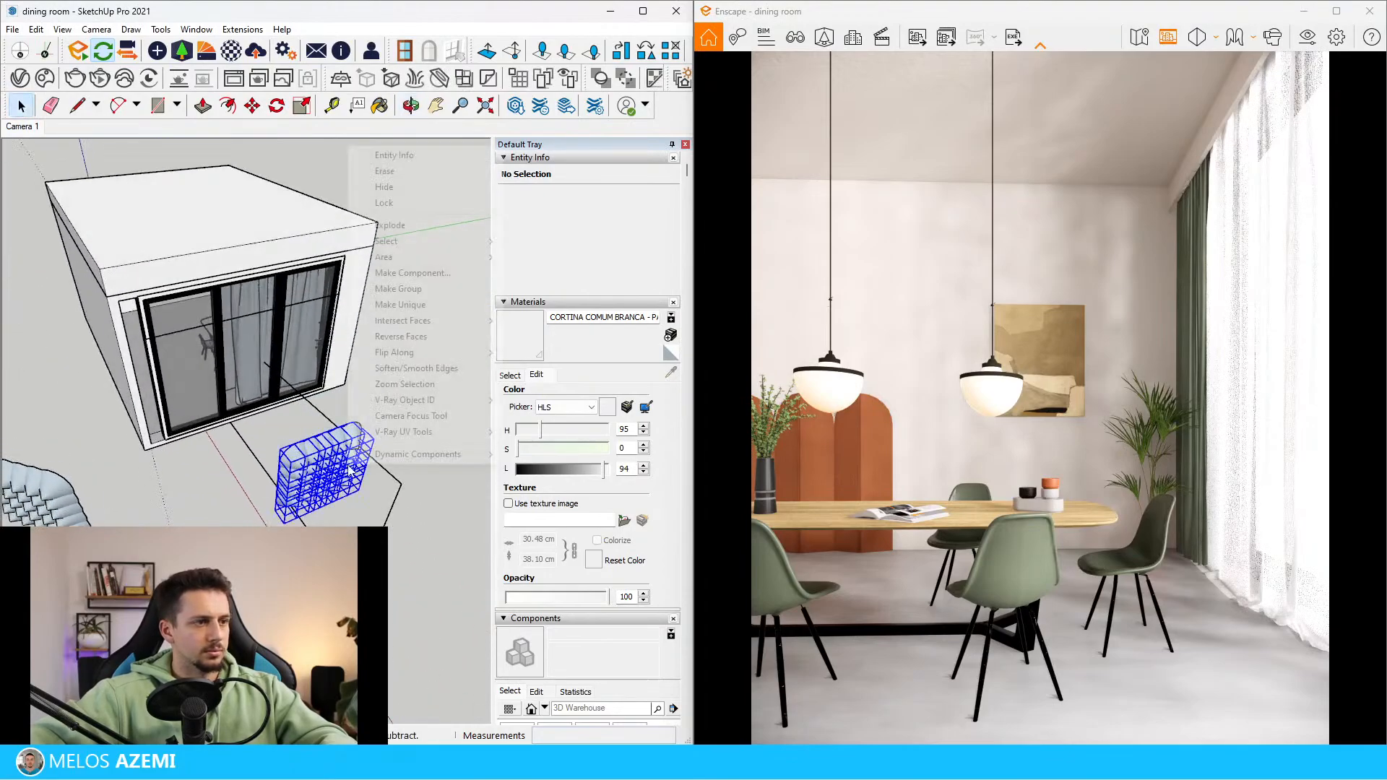
{"action": "left_click", "coordinate": [406, 189]}
Select the other array of 25 spotlights outside the building and rotate it about 15 degrees
{"action": "scroll", "coordinate": [388, 330], "scroll_direction": "down", "scroll_amount": 2}
{"action": "scroll", "coordinate": [130, 404], "scroll_direction": "up", "scroll_amount": 2}
{"action": "middle_click_drag", "start_coordinate": [127, 407], "coordinate": [210, 385], "text": "shift"}
{"action": "left_click", "coordinate": [198, 451]}
{"action": "middle_click_drag", "start_coordinate": [199, 451], "coordinate": [388, 368]}
{"action": "mouse_move", "coordinate": [116, 491]}
{"action": "middle_mouse_down"}
{"action": "mouse_move", "coordinate": [123, 556]}
{"action": "mouse_move", "coordinate": [125, 477]}
{"action": "middle_mouse_up"}
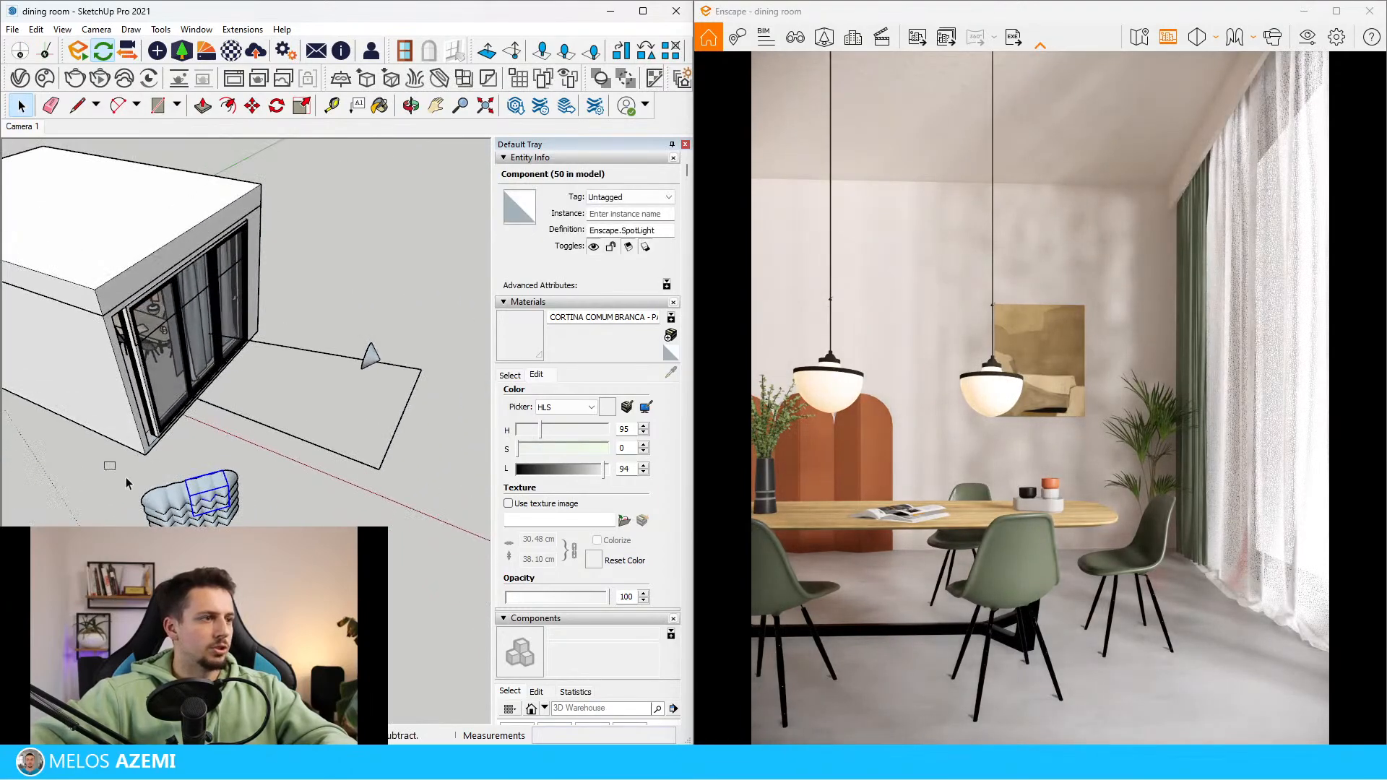
{"action": "key", "text": "q"}
{"action": "left_click", "coordinate": [271, 501]}
{"action": "left_click", "coordinate": [261, 446]}
{"action": "left_click", "coordinate": [281, 421]}
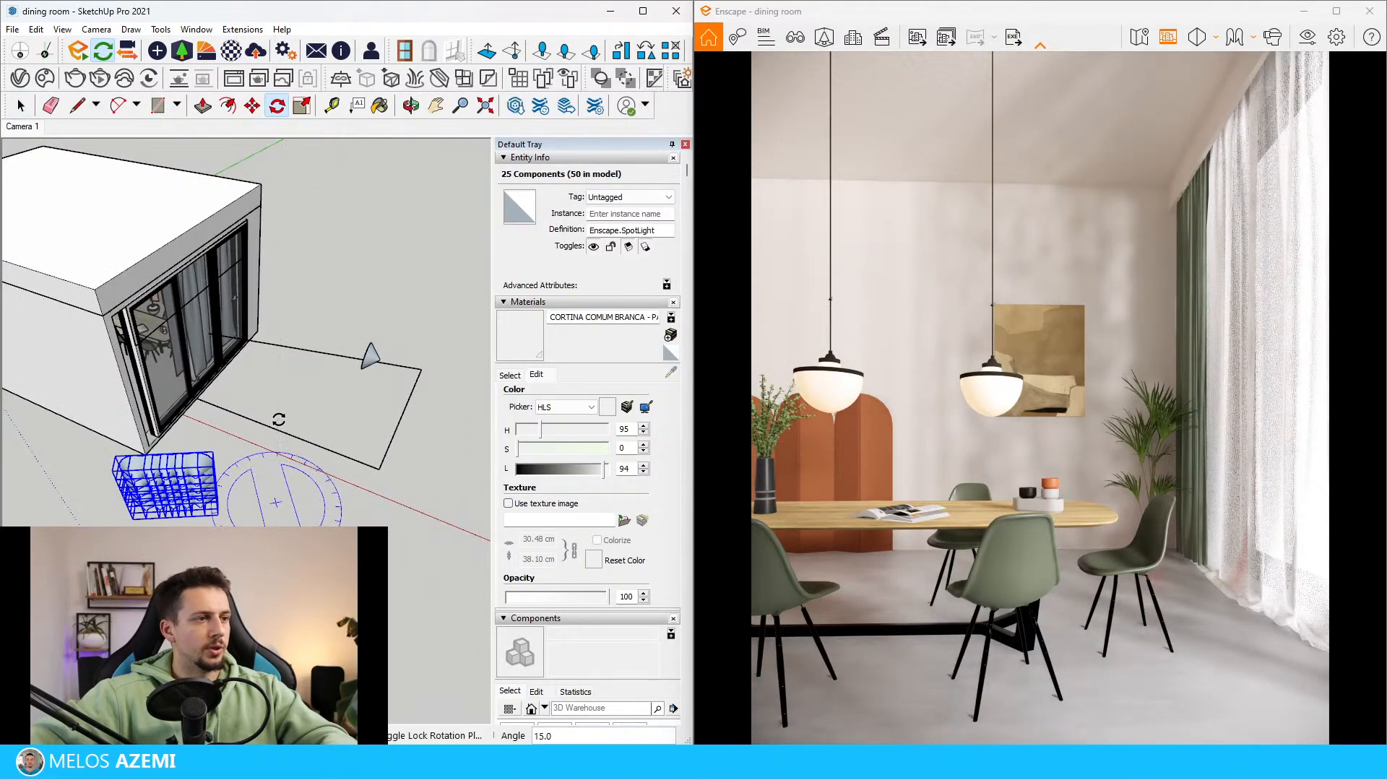
Inspect the placement of the spotlight arrays around the building exterior from several angles
{"action": "mouse_move", "coordinate": [242, 473]}
{"action": "middle_mouse_down"}
{"action": "mouse_move", "coordinate": [188, 329]}
{"action": "mouse_move", "coordinate": [111, 332]}
{"action": "mouse_move", "coordinate": [2, 390]}
{"action": "mouse_move", "coordinate": [252, 440]}
{"action": "mouse_move", "coordinate": [287, 500]}
{"action": "middle_mouse_up"}
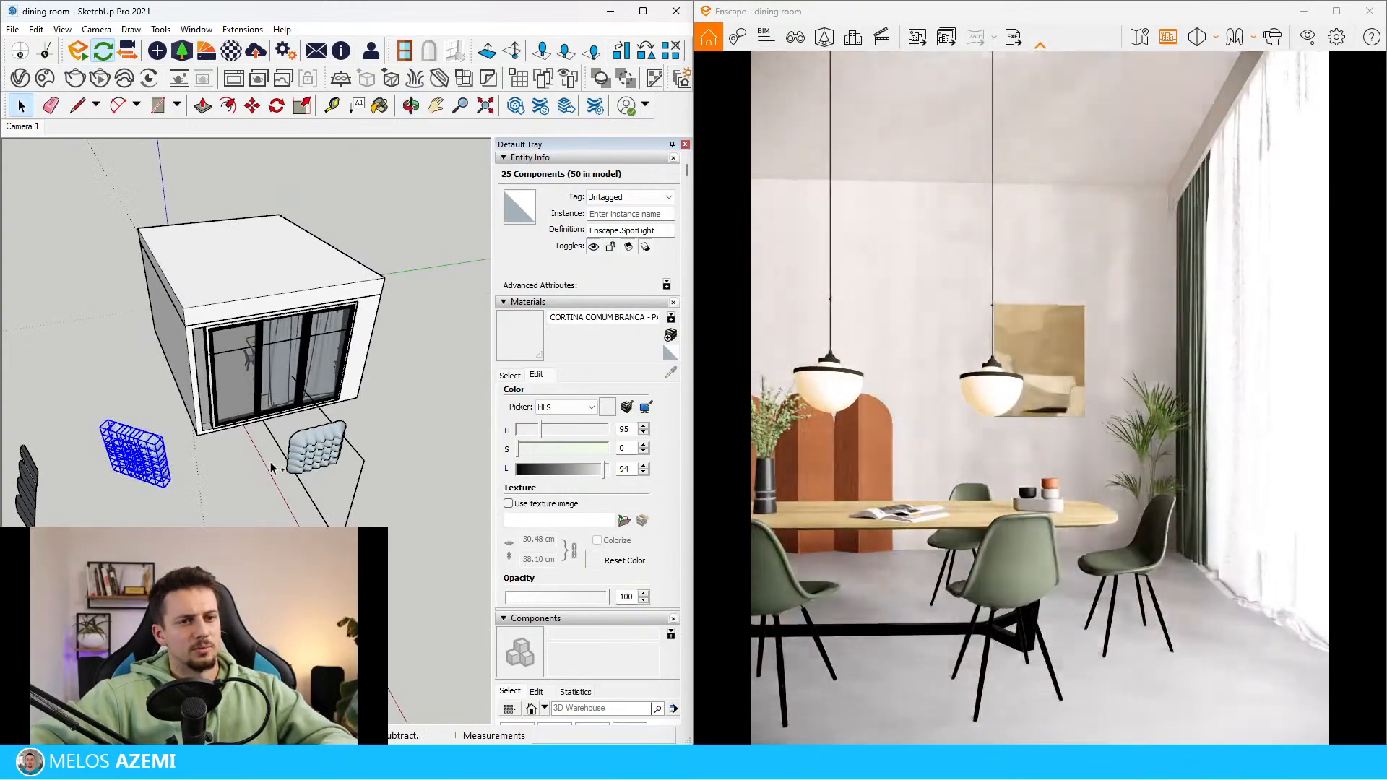
{"action": "left_click", "coordinate": [286, 498]}
{"action": "scroll", "coordinate": [286, 499], "scroll_direction": "down", "scroll_amount": 4}
{"action": "mouse_move", "coordinate": [286, 499]}
{"action": "middle_mouse_down"}
{"action": "mouse_move", "coordinate": [314, 416]}
{"action": "mouse_move", "coordinate": [327, 514]}
{"action": "mouse_move", "coordinate": [350, 526]}
{"action": "middle_mouse_up"}
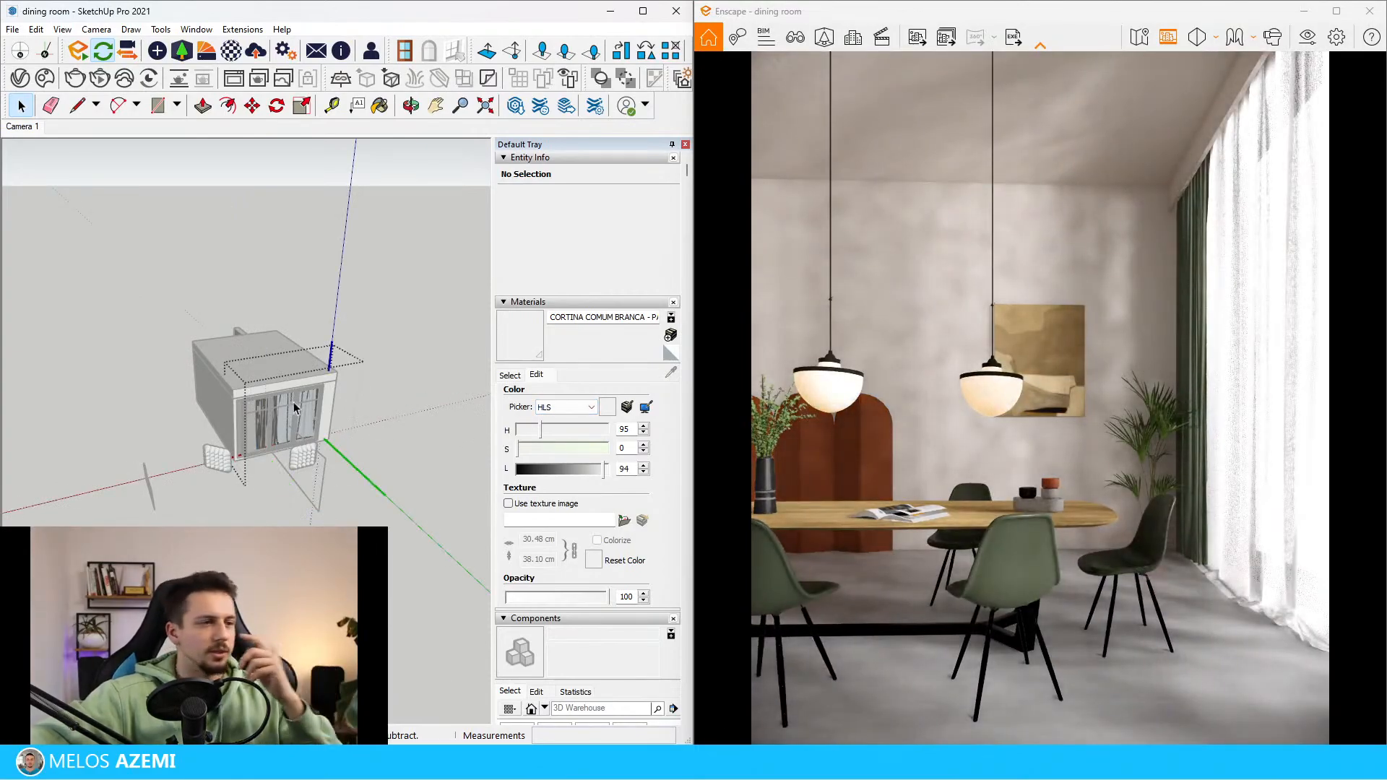
{"action": "middle_click_drag", "start_coordinate": [294, 408], "coordinate": [395, 526]}
{"action": "scroll", "coordinate": [318, 383], "scroll_direction": "up", "scroll_amount": 8}
{"action": "mouse_move", "coordinate": [296, 427]}
{"action": "middle_mouse_down"}
{"action": "mouse_move", "coordinate": [294, 442]}
{"action": "mouse_move", "coordinate": [339, 419]}
{"action": "middle_mouse_up"}
{"action": "scroll", "coordinate": [340, 419], "scroll_direction": "down", "scroll_amount": 6}
{"action": "mouse_move", "coordinate": [289, 469]}
{"action": "middle_mouse_down"}
{"action": "mouse_move", "coordinate": [346, 528]}
{"action": "mouse_move", "coordinate": [362, 517]}
{"action": "middle_mouse_up"}
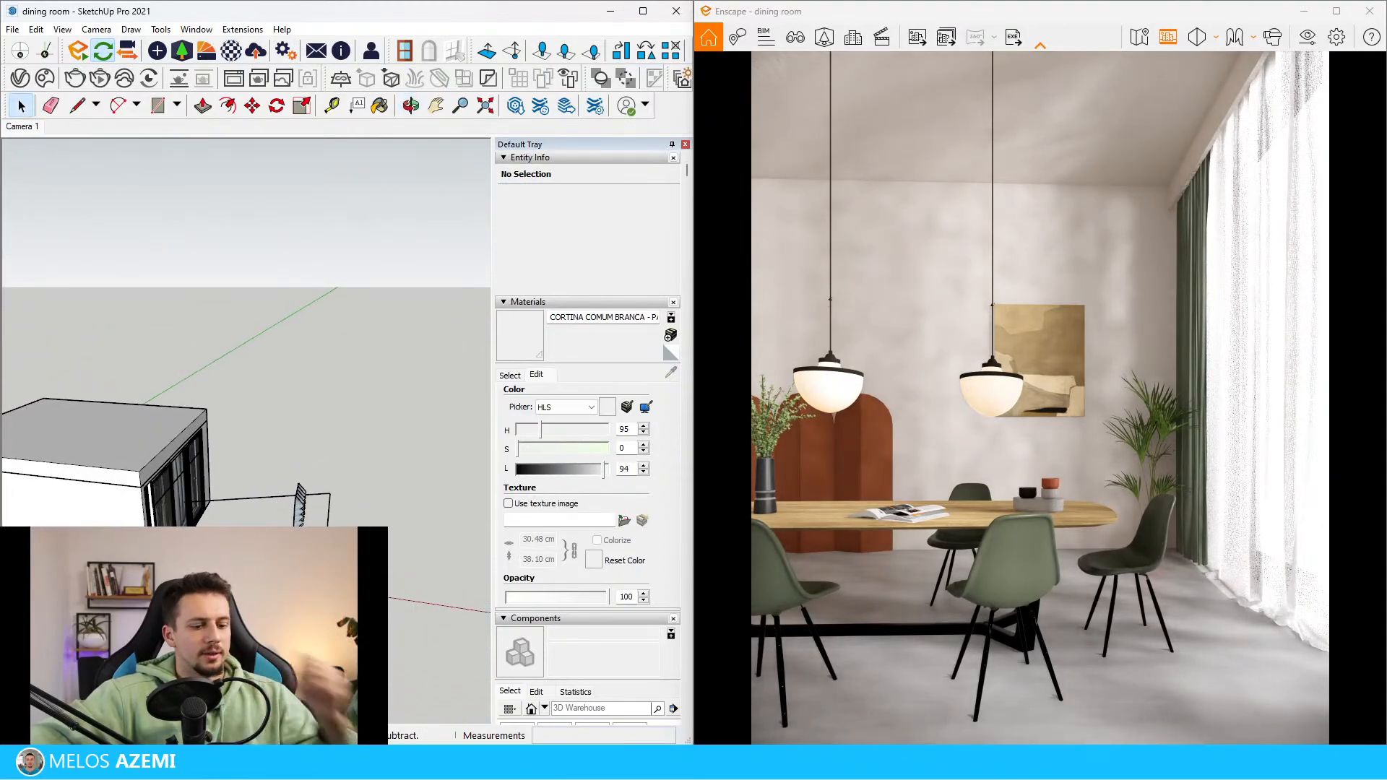
{"action": "double_click", "coordinate": [184, 481]}
{"action": "key", "text": "Escape"}
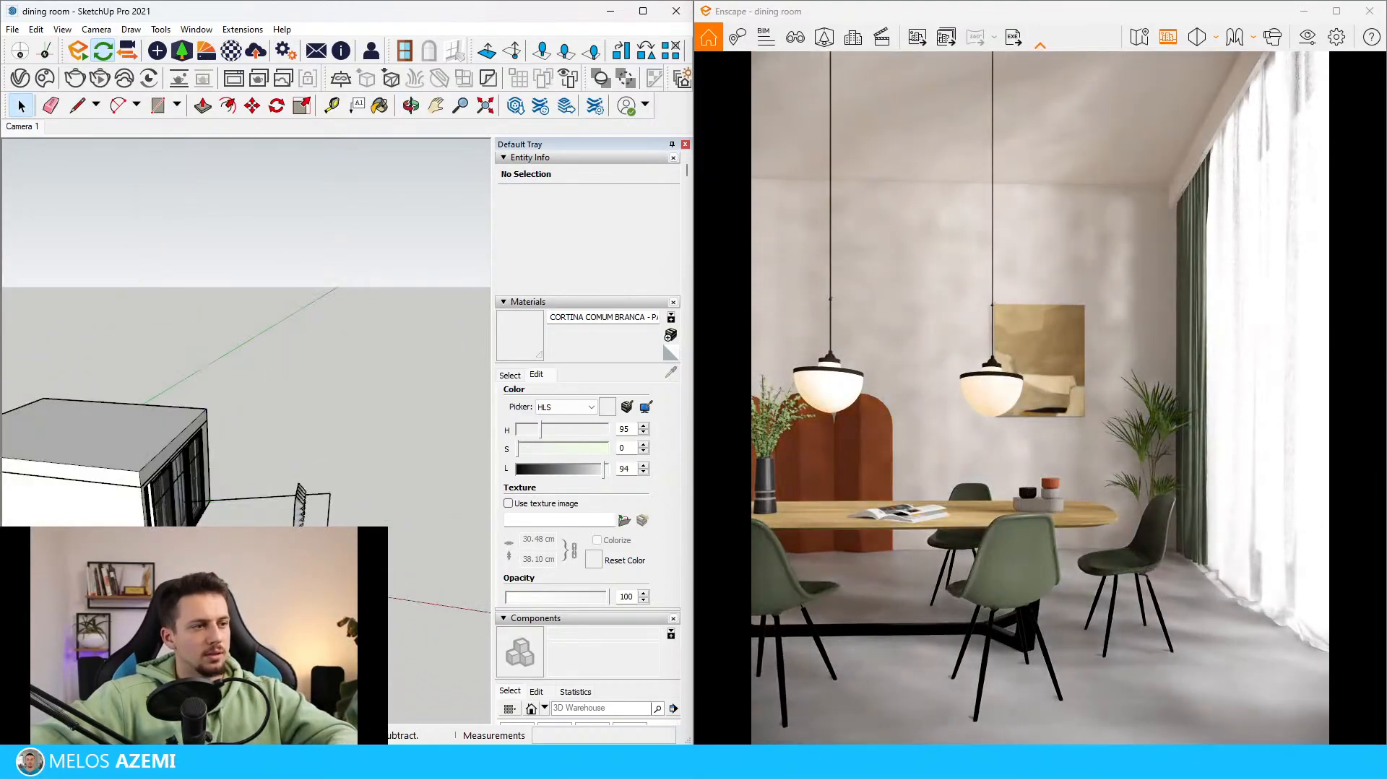
{"action": "mouse_move", "coordinate": [325, 502]}
{"action": "middle_mouse_down"}
{"action": "mouse_move", "coordinate": [289, 498]}
{"action": "mouse_move", "coordinate": [235, 462]}
{"action": "mouse_move", "coordinate": [344, 508]}
{"action": "mouse_move", "coordinate": [452, 473]}
{"action": "mouse_move", "coordinate": [470, 387]}
{"action": "middle_mouse_up"}
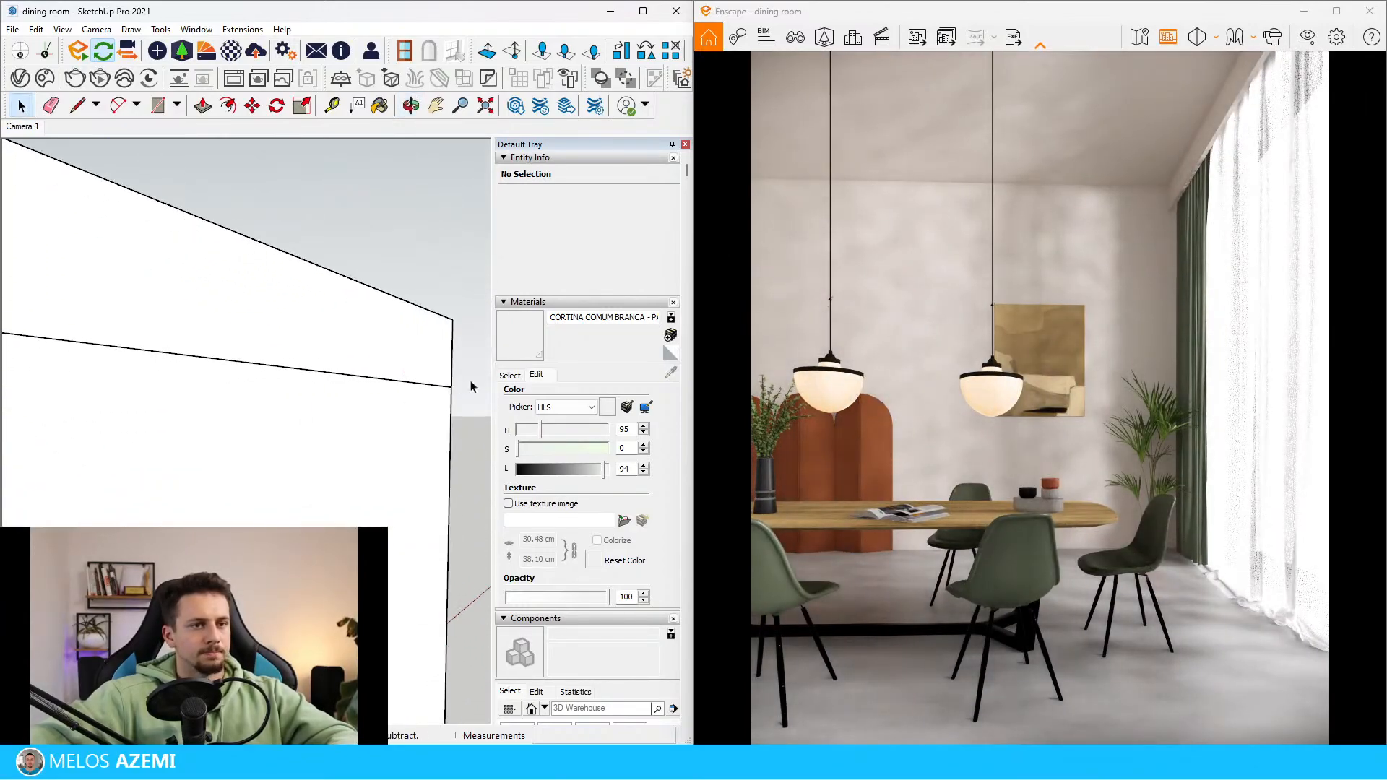
Turn off Auto Contrast in the visual settings, set highlights to 6% and shadows to -59%, and minimize the settings
{"action": "left_click", "coordinate": [1306, 38]}
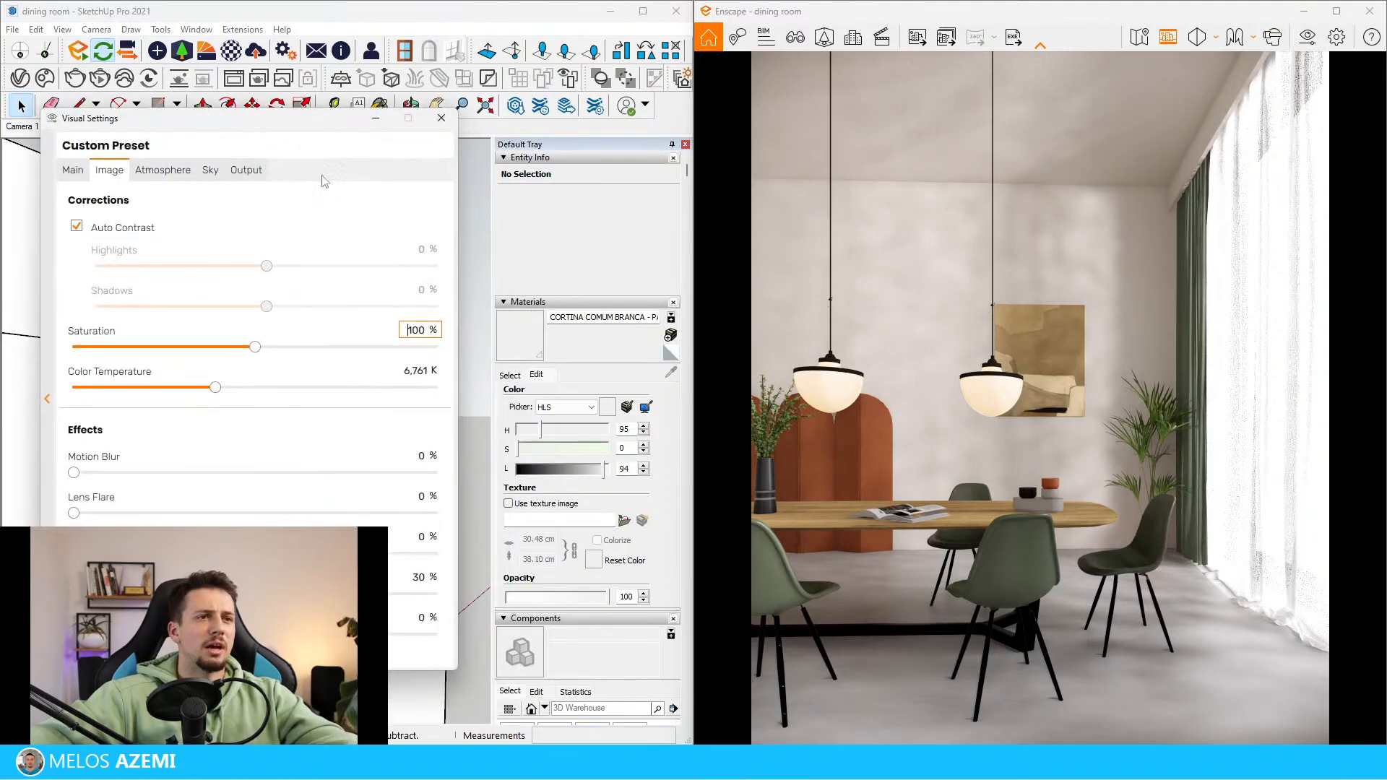
{"action": "left_click", "coordinate": [163, 170]}
{"action": "left_click", "coordinate": [109, 170]}
{"action": "left_click", "coordinate": [121, 228]}
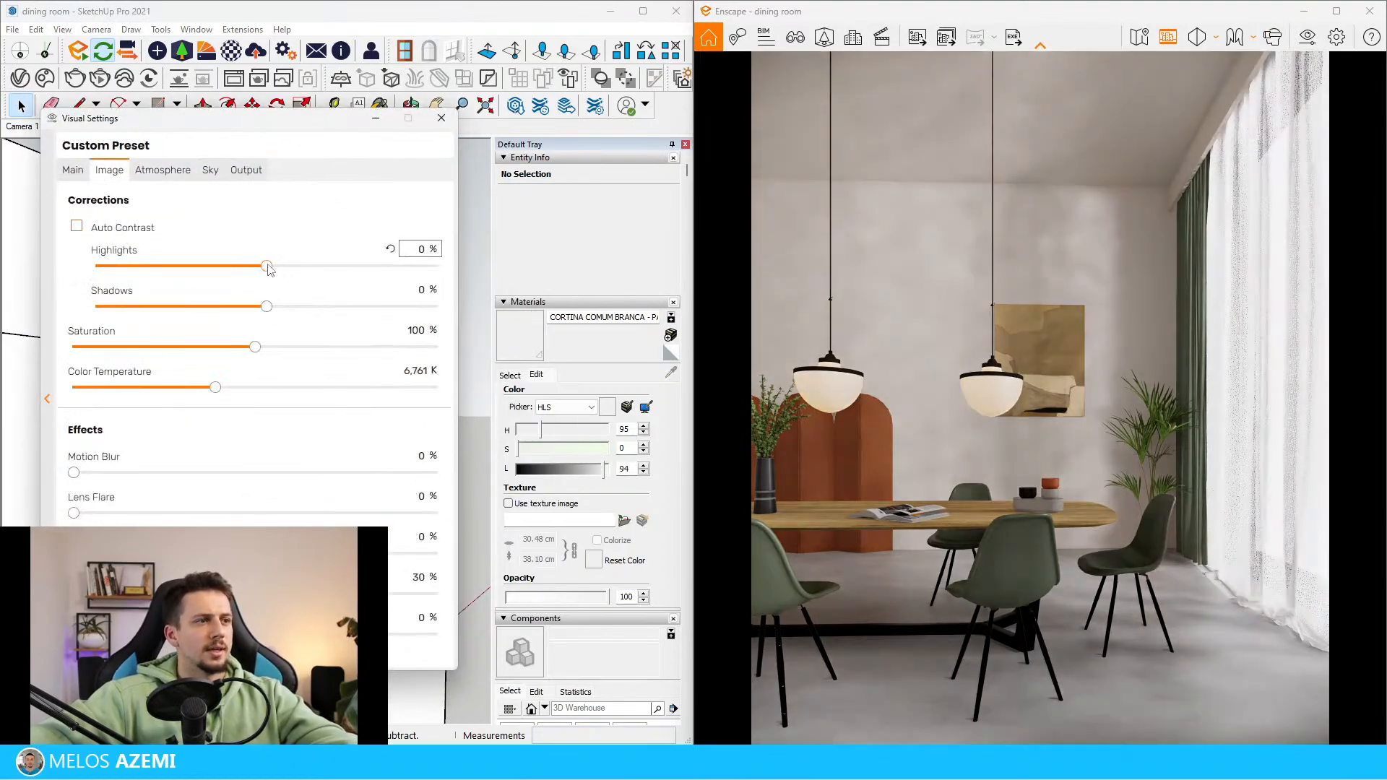
{"action": "left_click_drag", "start_coordinate": [267, 269], "coordinate": [325, 276]}
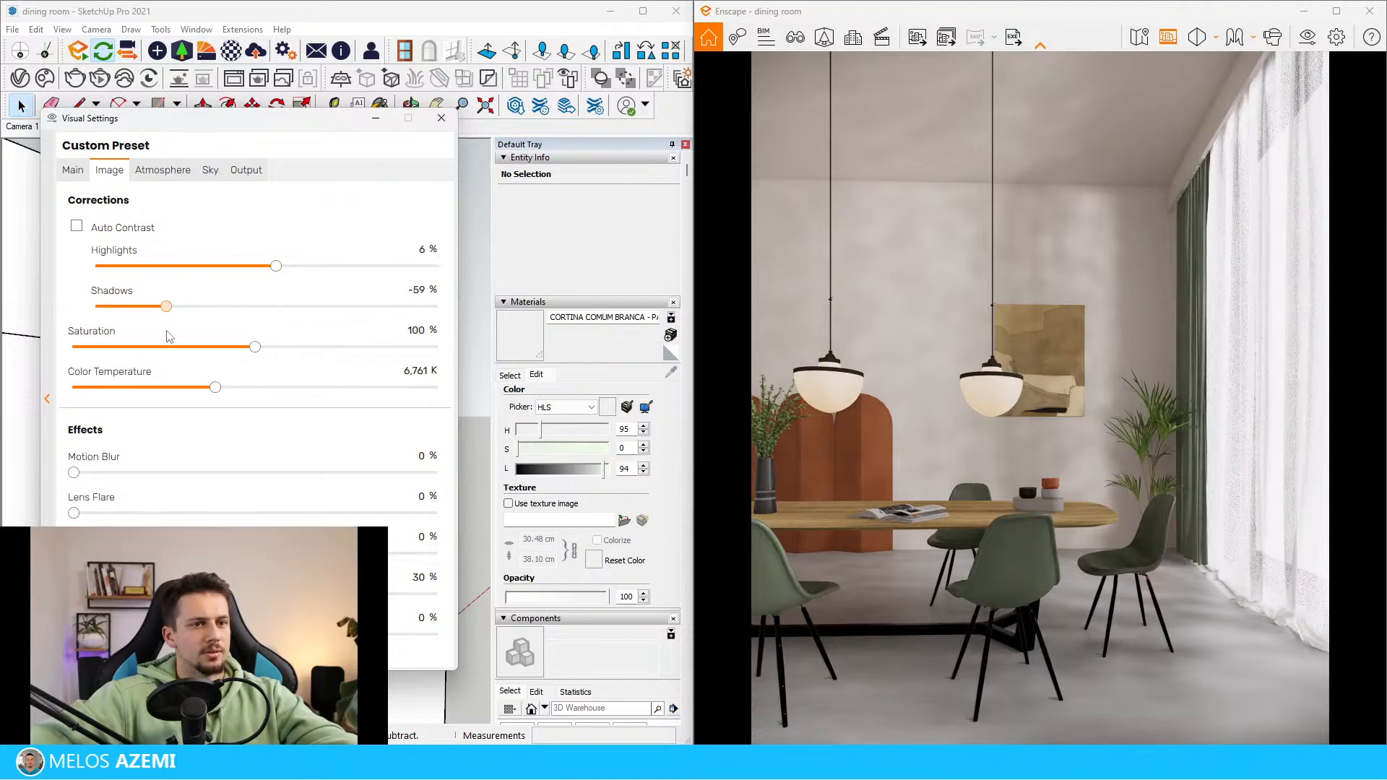
{"action": "left_click", "coordinate": [73, 171]}
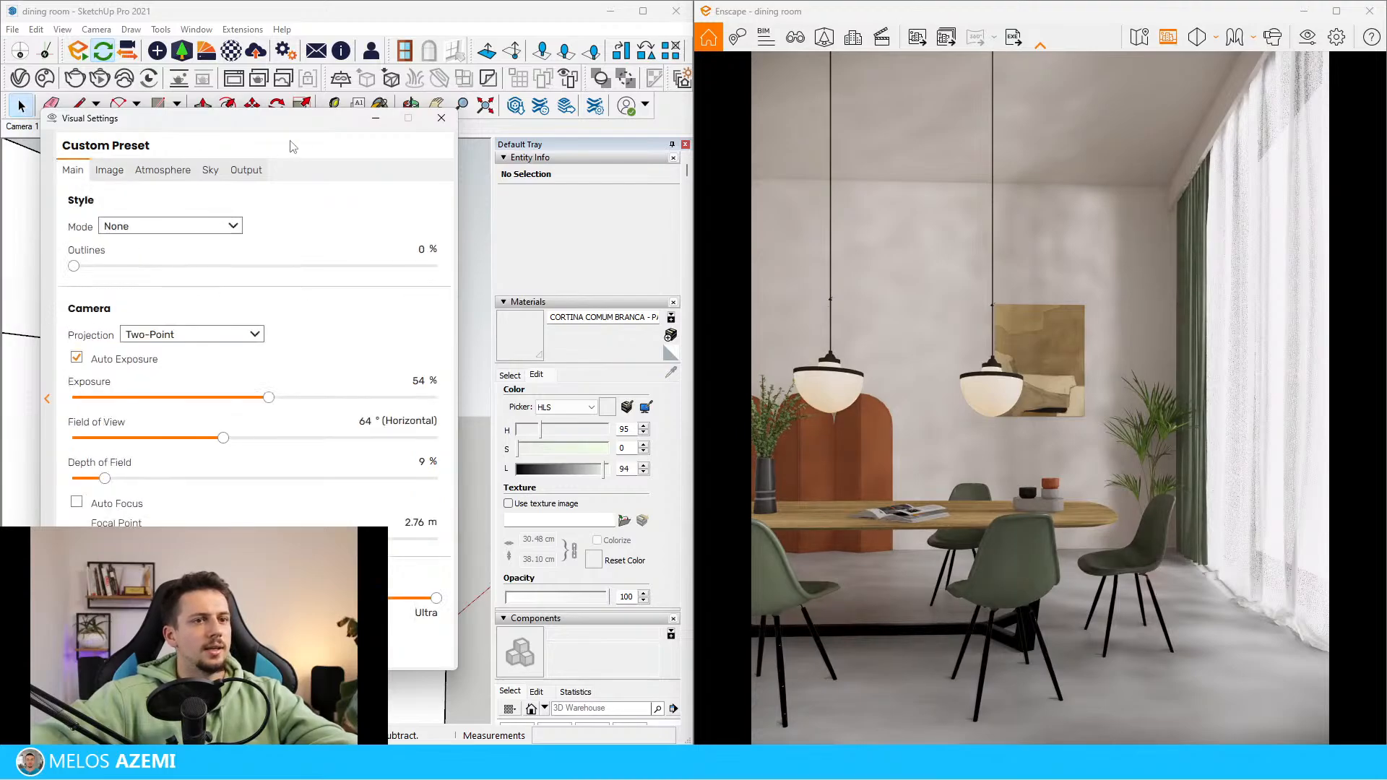
{"action": "left_click", "coordinate": [380, 116]}
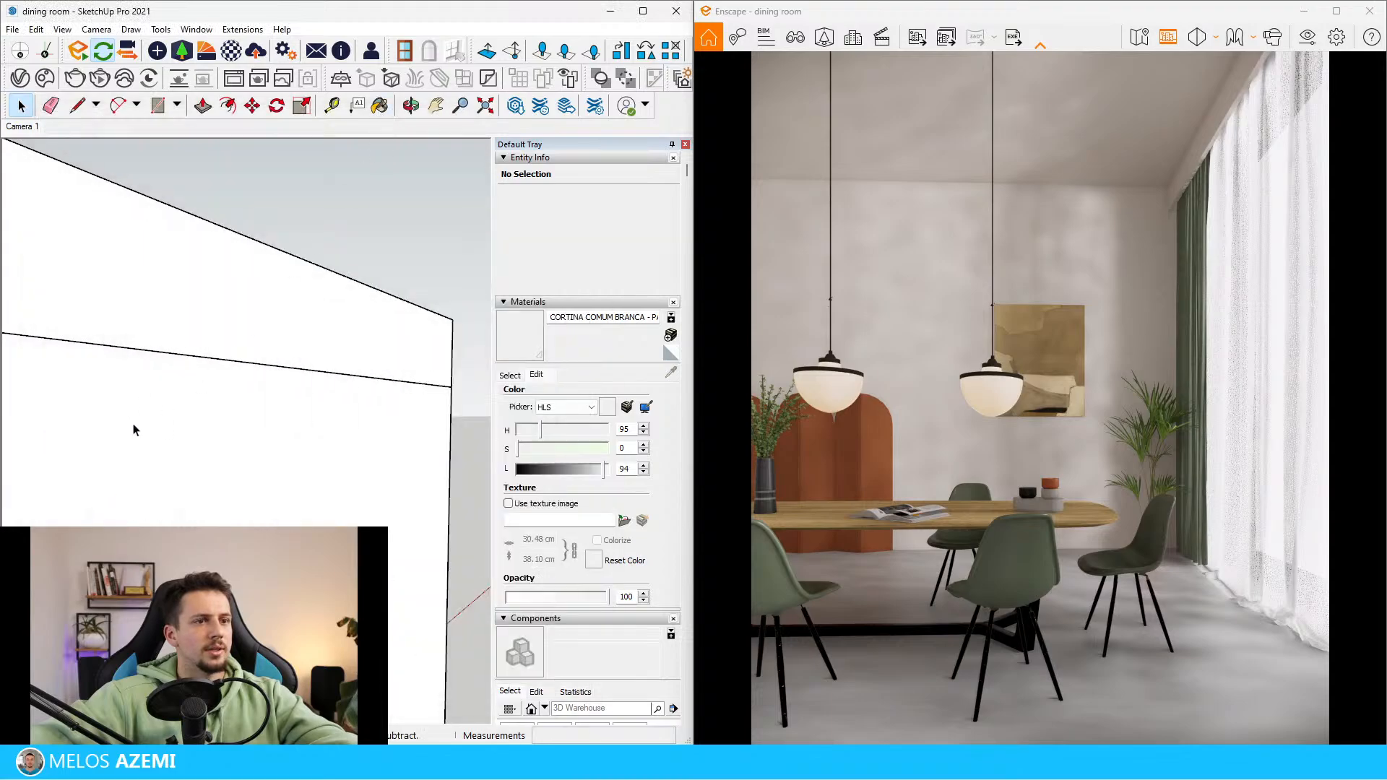
Select the pendant lamps above the dining table and bring up the Enscape material editor beside them
{"action": "middle_click_drag", "start_coordinate": [133, 430], "coordinate": [183, 468]}
{"action": "scroll", "coordinate": [183, 467], "scroll_direction": "down", "scroll_amount": 5}
{"action": "middle_click_drag", "start_coordinate": [376, 470], "coordinate": [46, 317]}
{"action": "scroll", "coordinate": [337, 448], "scroll_direction": "up", "scroll_amount": 10}
{"action": "scroll", "coordinate": [268, 426], "scroll_direction": "down", "scroll_amount": 3}
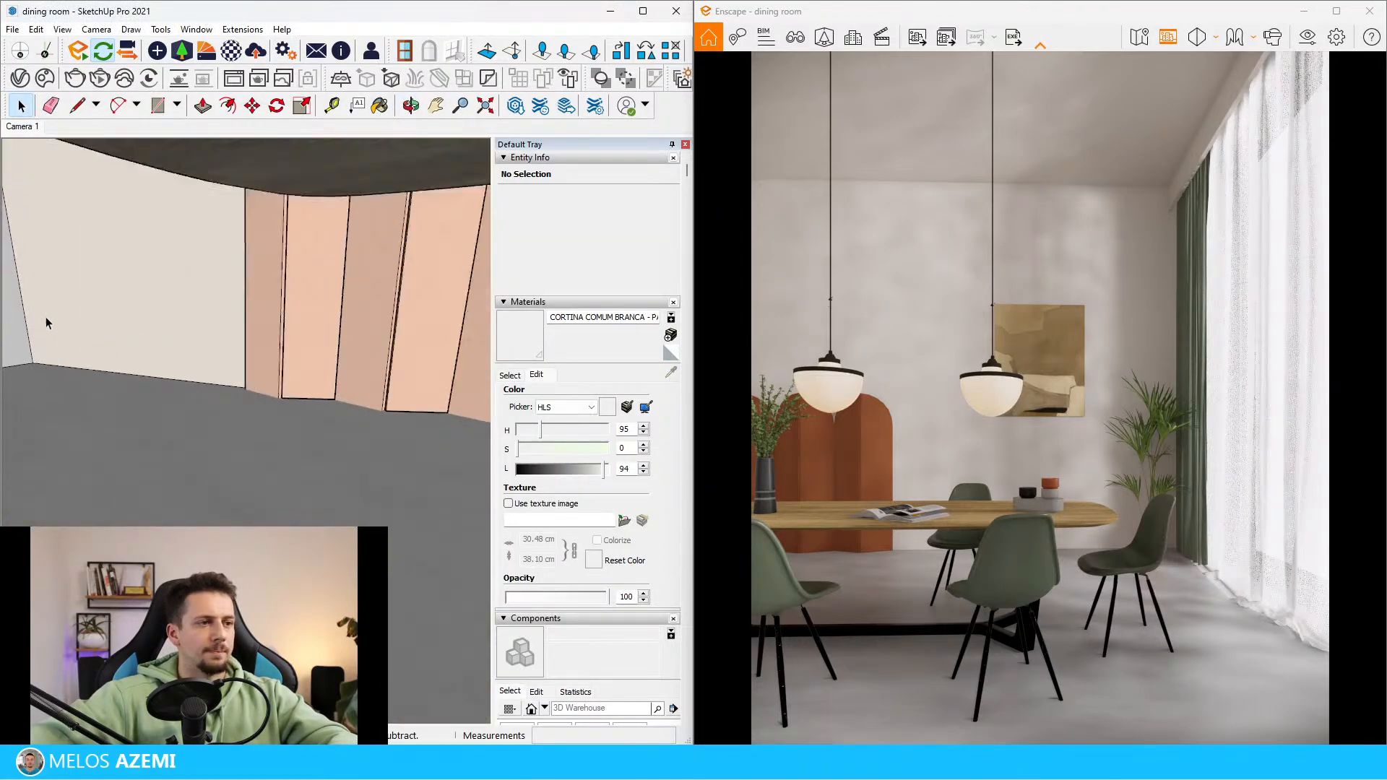
{"action": "scroll", "coordinate": [170, 311], "scroll_direction": "down", "scroll_amount": 5}
{"action": "middle_click_drag", "start_coordinate": [170, 310], "coordinate": [81, 514], "text": "shift"}
{"action": "scroll", "coordinate": [81, 515], "scroll_direction": "down", "scroll_amount": 2}
{"action": "scroll", "coordinate": [415, 209], "scroll_direction": "up", "scroll_amount": 1}
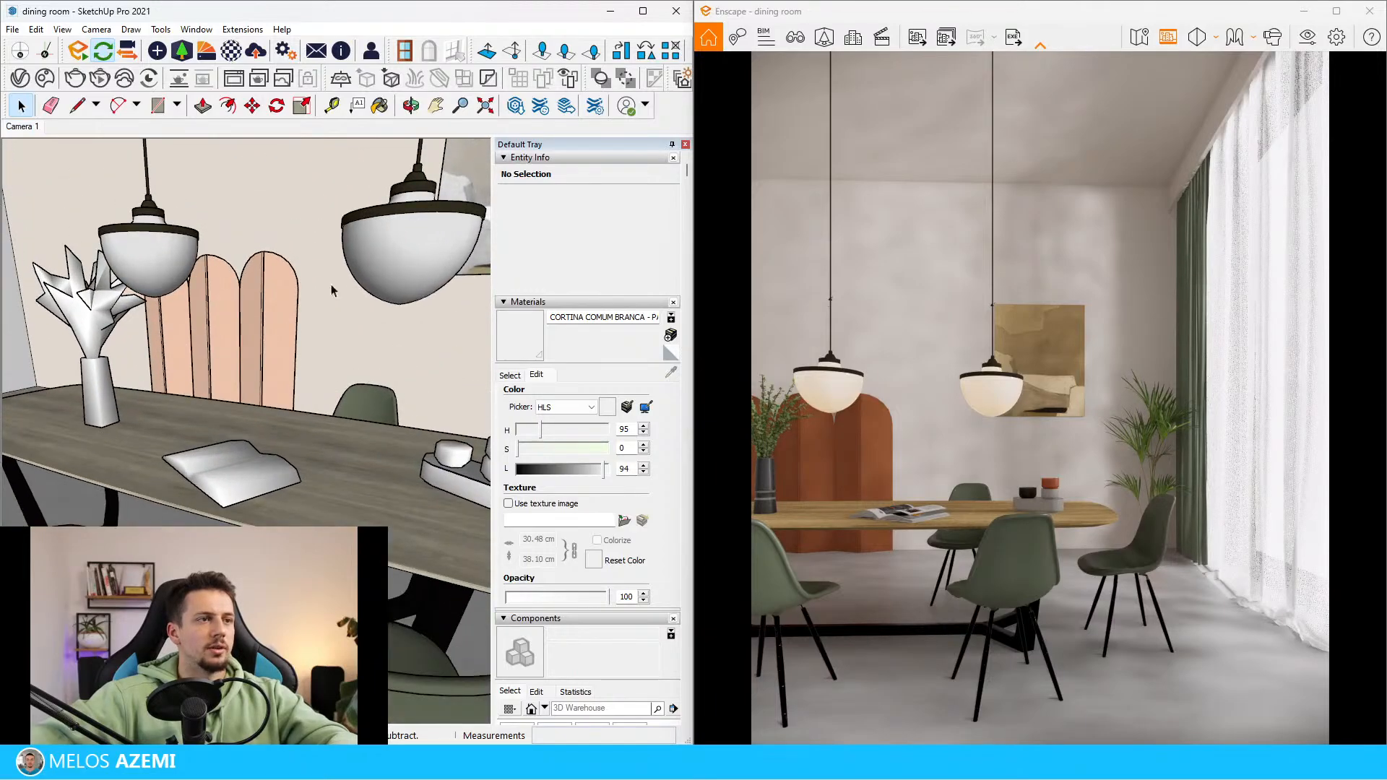
{"action": "left_click", "coordinate": [335, 289]}
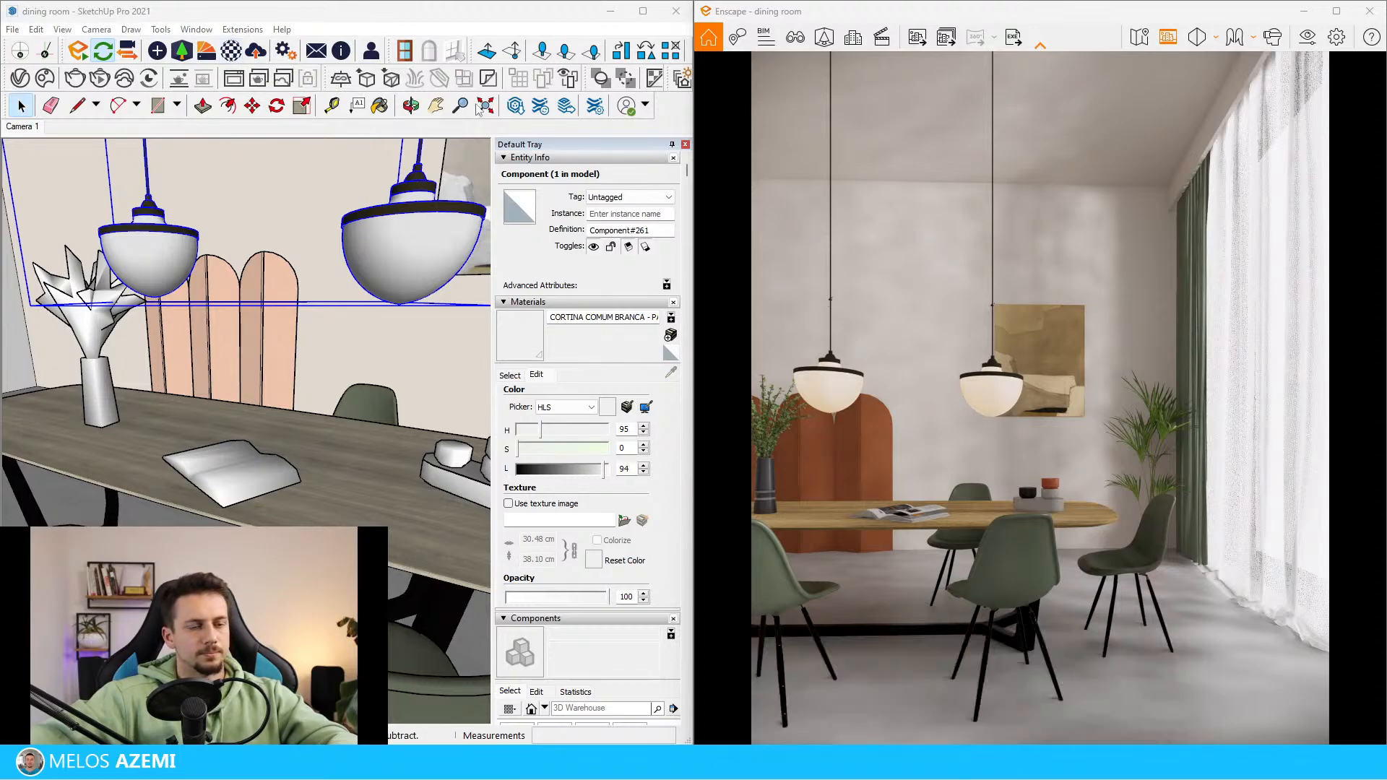
{"action": "left_click", "coordinate": [480, 18]}
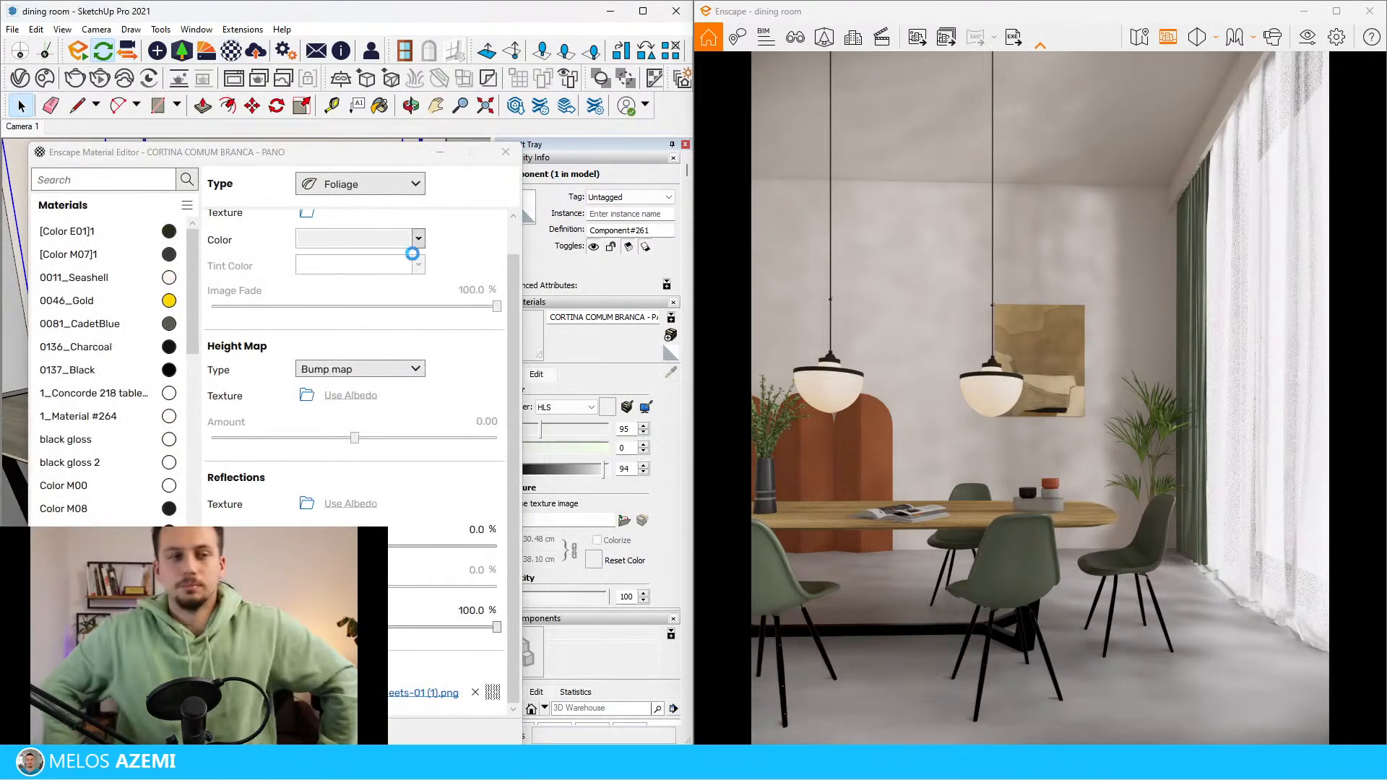
{"action": "left_click_drag", "start_coordinate": [454, 155], "coordinate": [298, 190]}
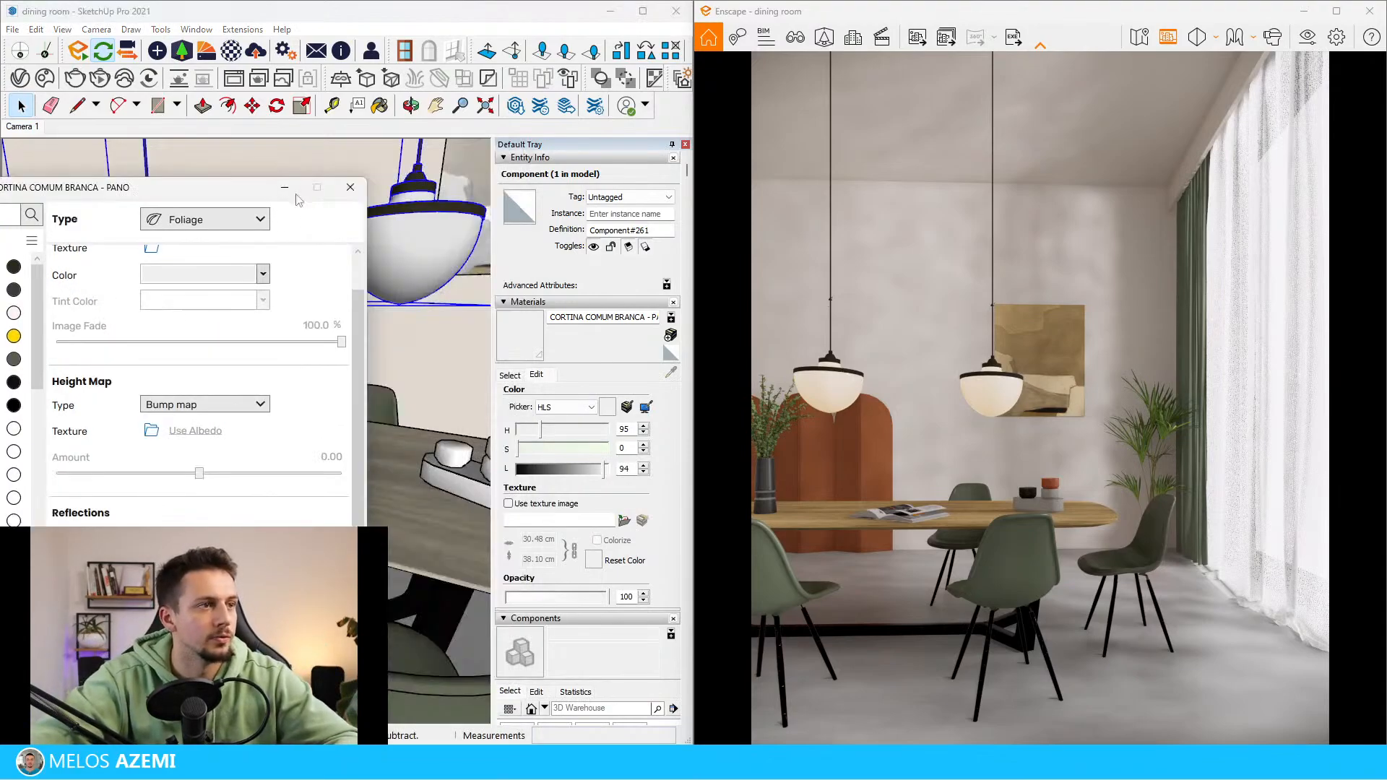
Sample the pendant shade's Translucent Resin Crush Gray material to load it in the Enscape material editor
{"action": "left_click", "coordinate": [235, 223]}
{"action": "left_click", "coordinate": [189, 312]}
{"action": "left_click", "coordinate": [439, 253]}
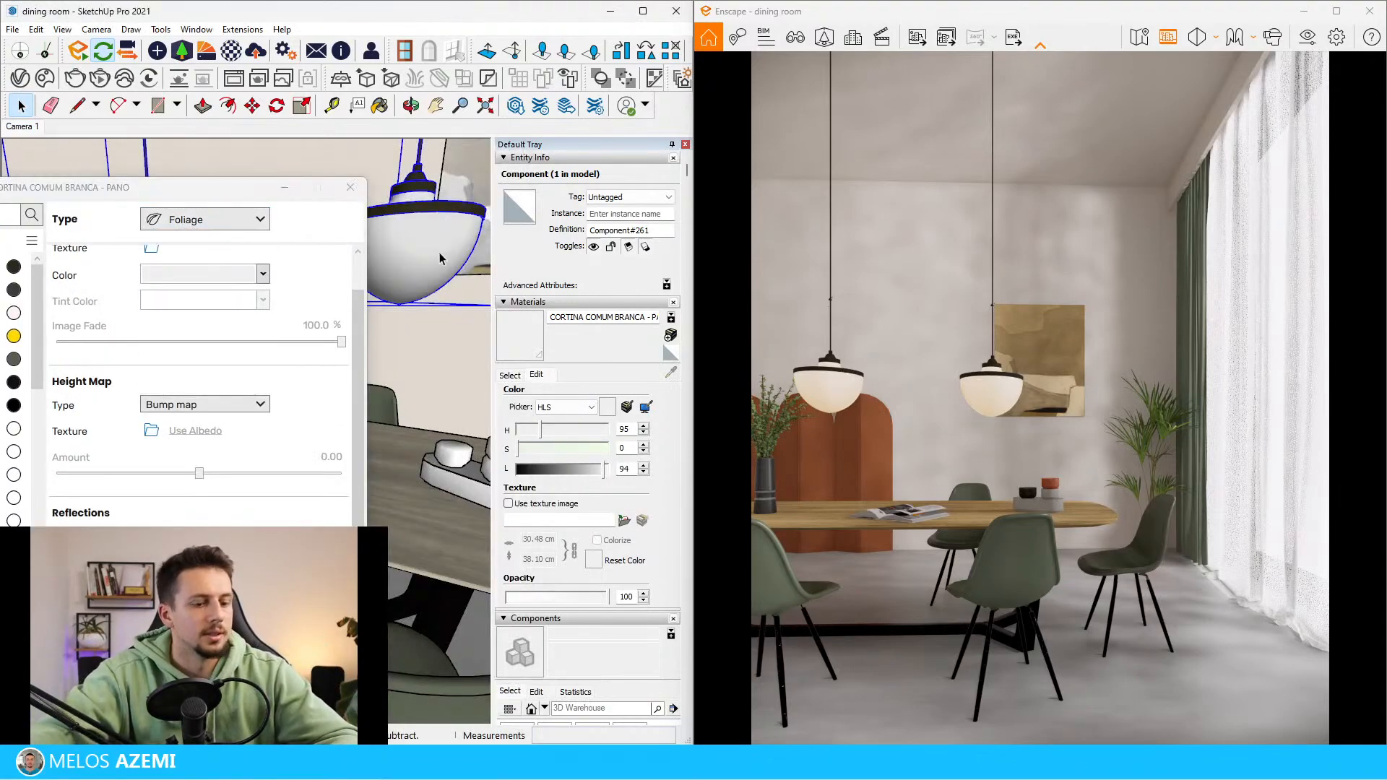
{"action": "key", "text": "b"}
{"action": "left_click", "coordinate": [440, 253], "text": "alt"}
{"action": "key", "text": "space"}
{"action": "scroll", "coordinate": [304, 273], "scroll_direction": "up", "scroll_amount": 1}
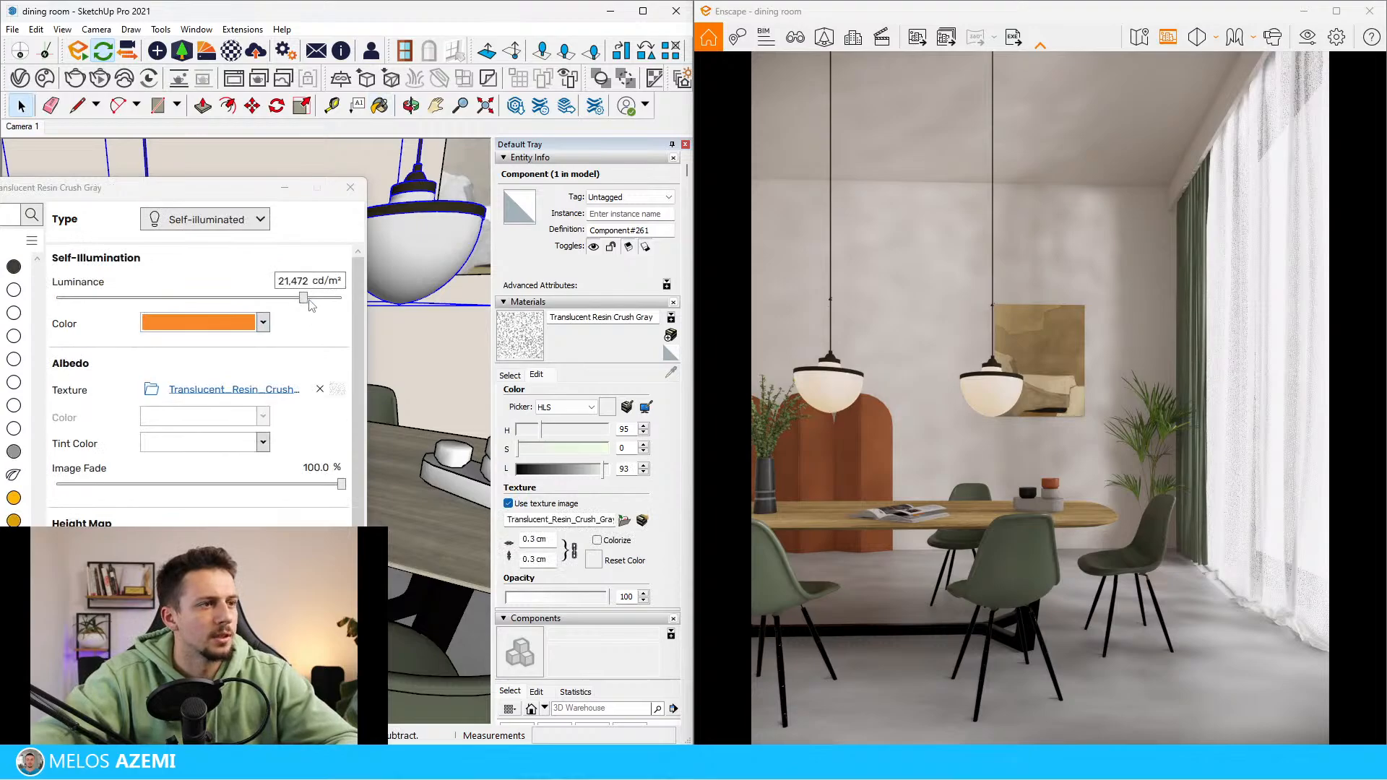
Increase the self-illumination luminance of the pendant shade material and close the material editor
{"action": "left_click_drag", "start_coordinate": [310, 302], "coordinate": [332, 303]}
{"action": "left_click", "coordinate": [351, 187]}
{"action": "middle_click_drag", "start_coordinate": [436, 249], "coordinate": [416, 256]}
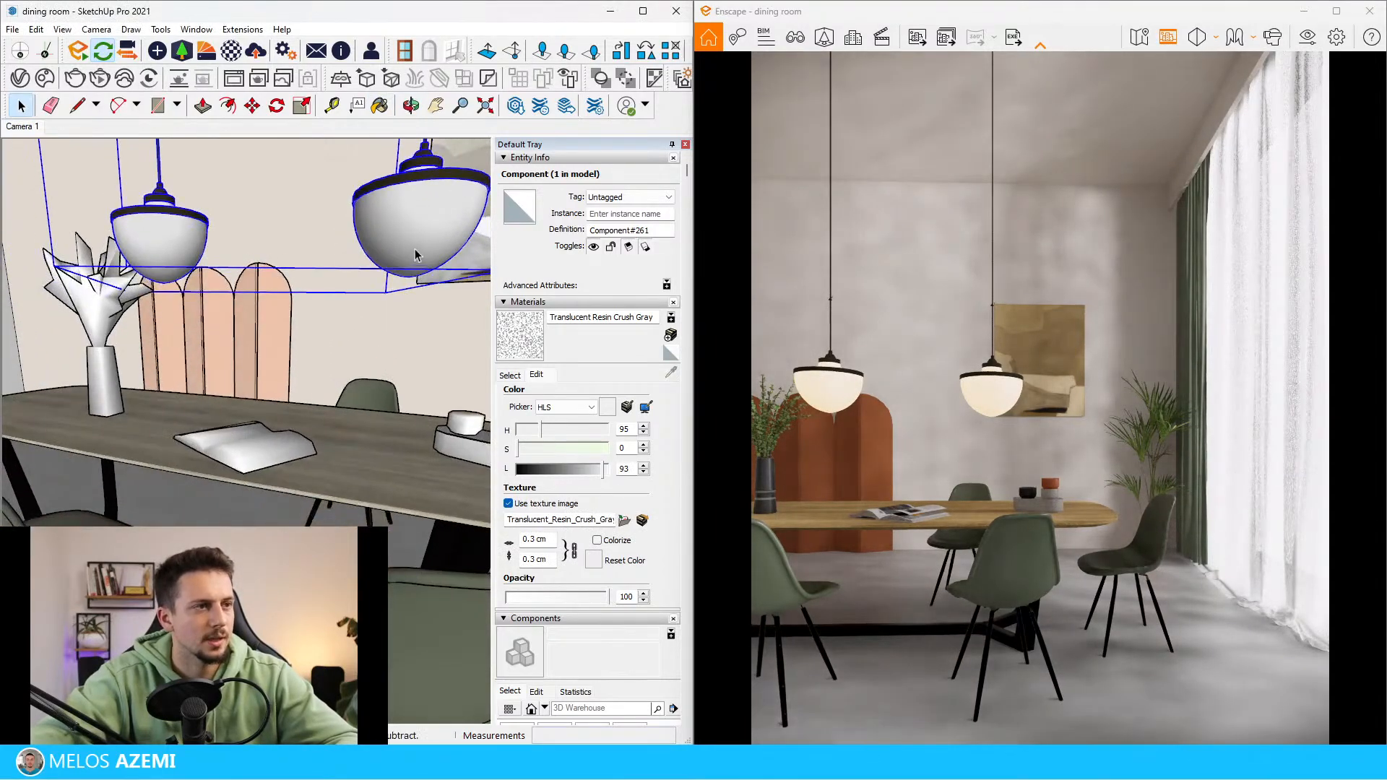
Save the dining room model
{"action": "scroll", "coordinate": [415, 256], "scroll_direction": "up", "scroll_amount": 2}
{"action": "left_click", "coordinate": [14, 32]}
{"action": "left_click", "coordinate": [53, 102]}
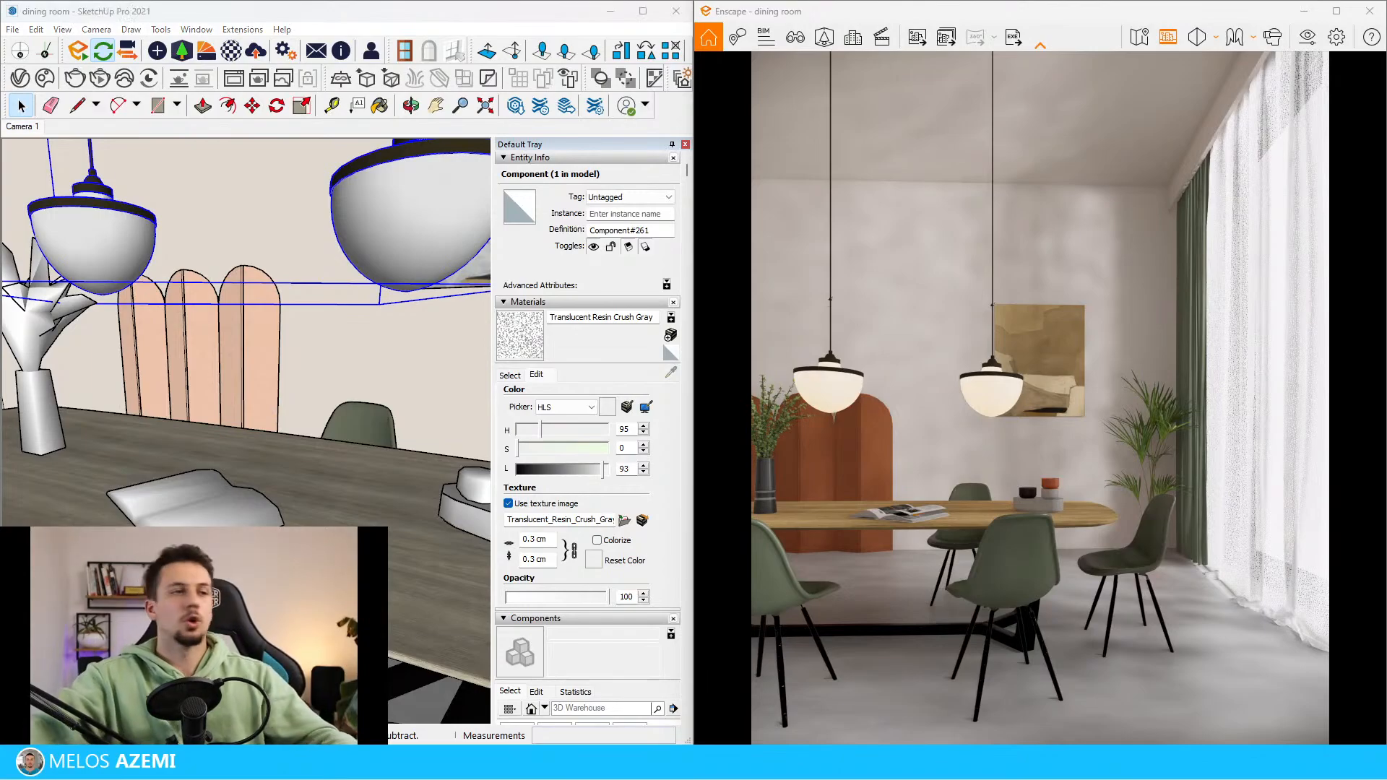
{"action": "left_click", "coordinate": [272, 4]}
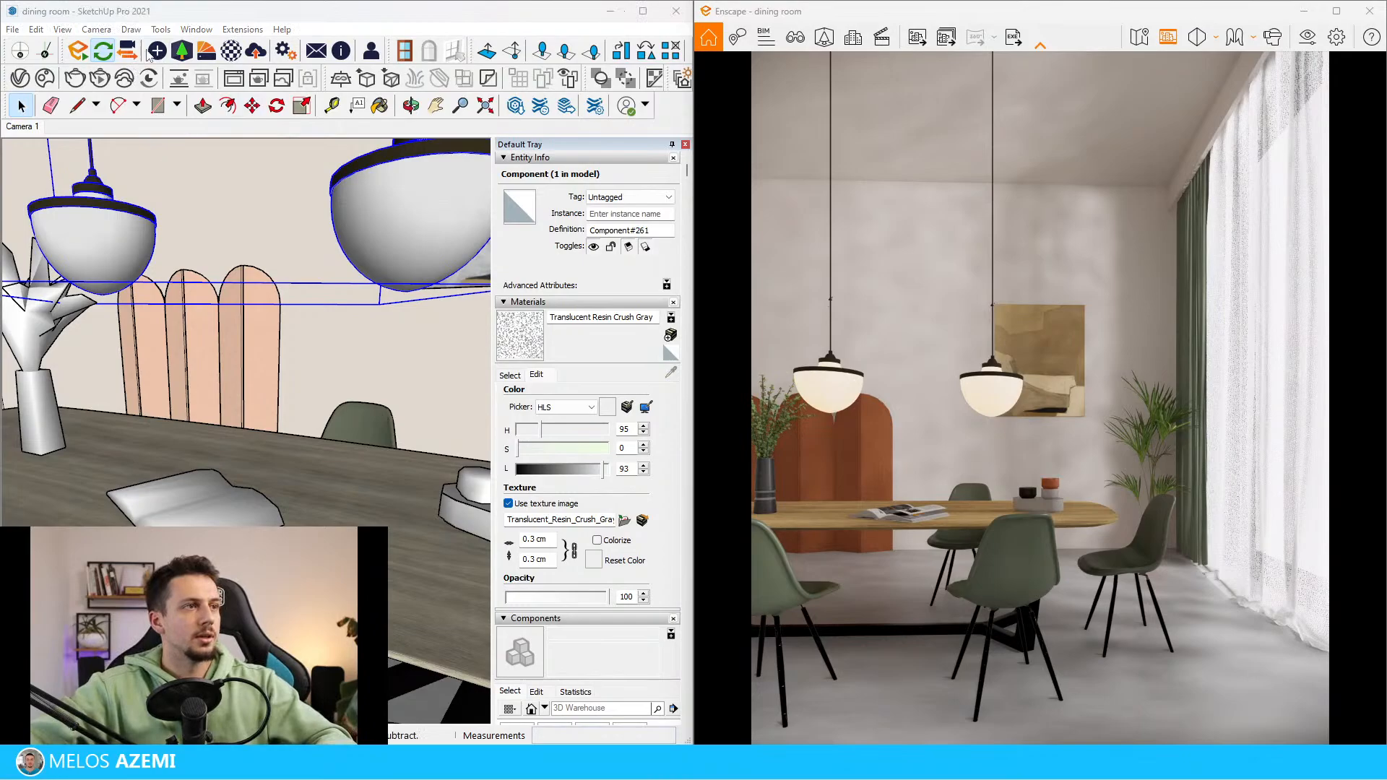
Move the Enscape point light out of the pendant shade nearer the wall painting to just below the shade
{"action": "key", "text": "m"}
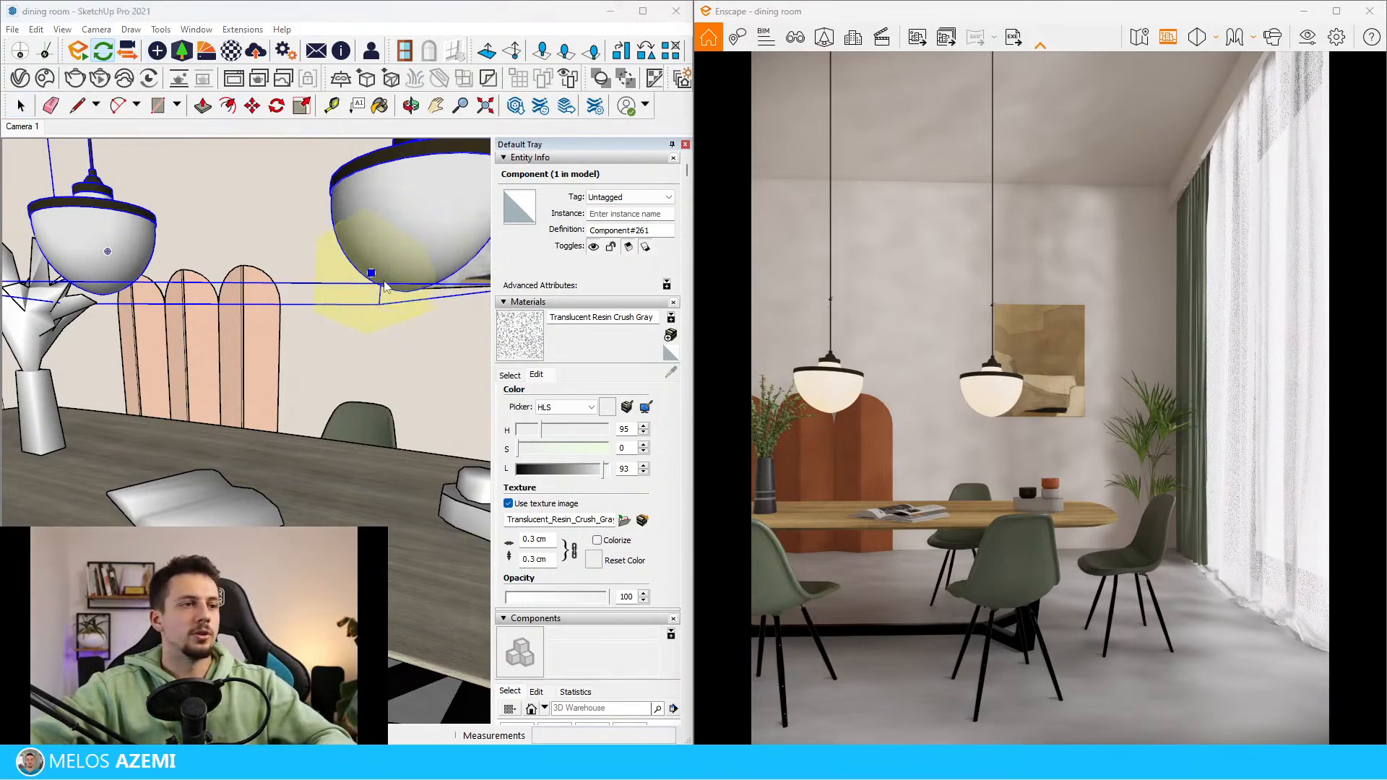
{"action": "left_click", "coordinate": [397, 289]}
{"action": "left_click", "coordinate": [391, 356]}
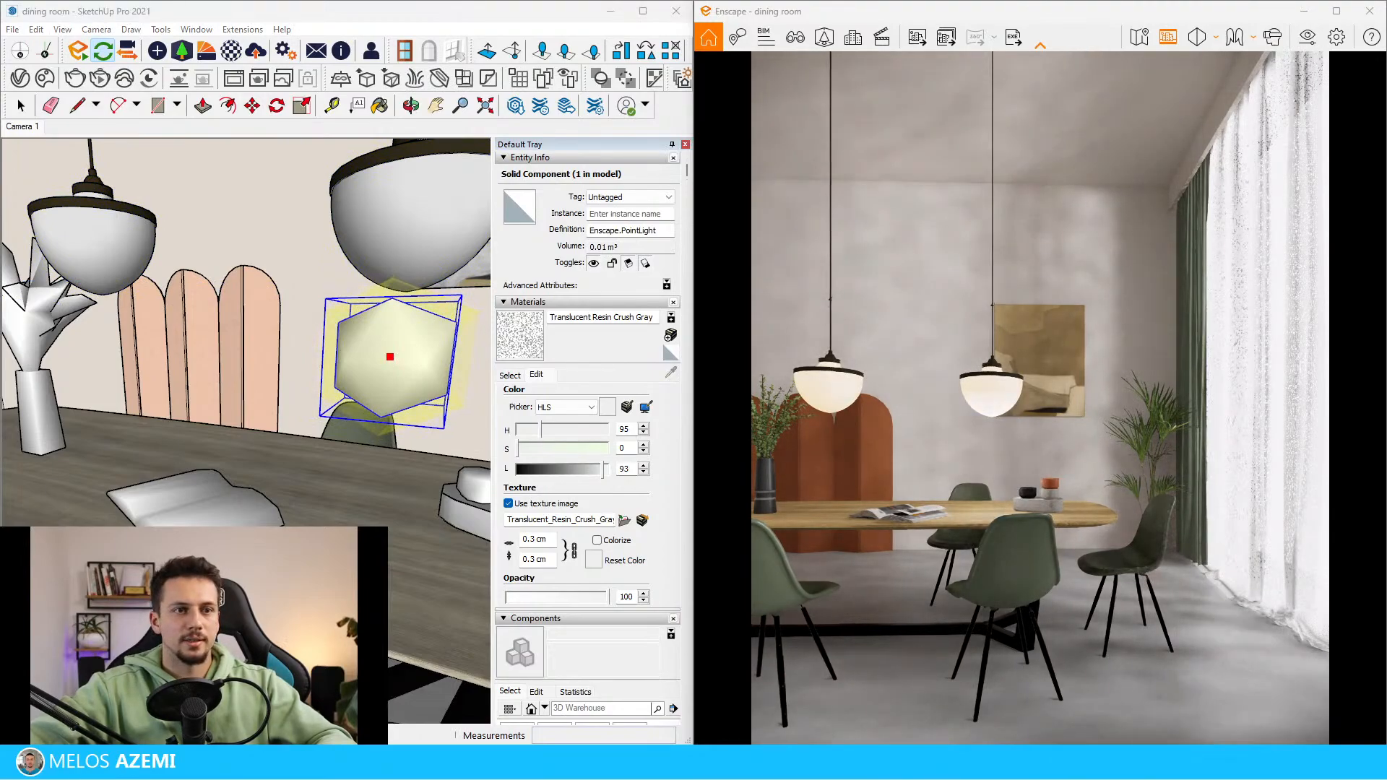
{"action": "scroll", "coordinate": [177, 271], "scroll_direction": "down", "scroll_amount": 5}
{"action": "middle_click_drag", "start_coordinate": [289, 231], "coordinate": [380, 203]}
{"action": "key", "text": "space"}
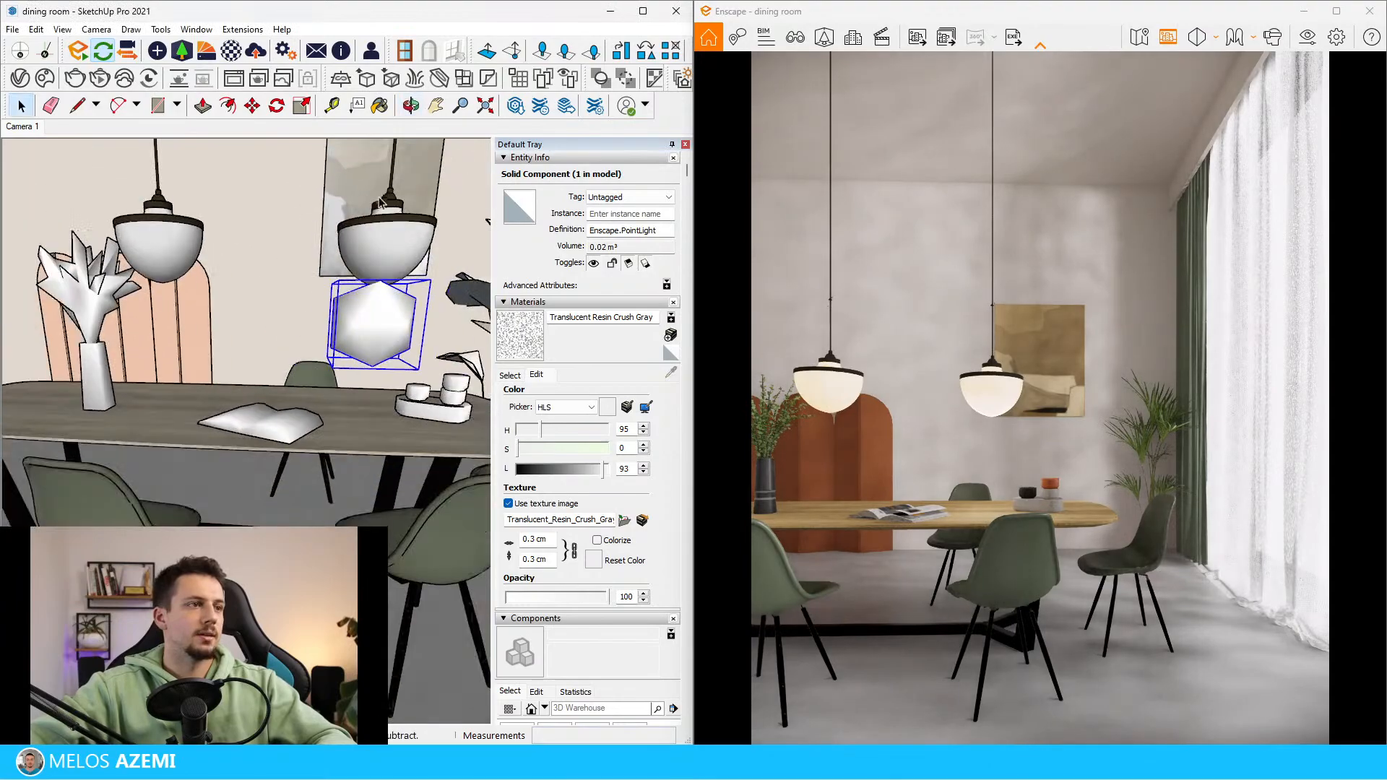
Copy the point light about 93.6 cm along the table so it sits below the other pendant lamp
{"action": "key", "text": "m"}
{"action": "left_click", "coordinate": [390, 190]}
{"action": "key", "text": "ctrl"}
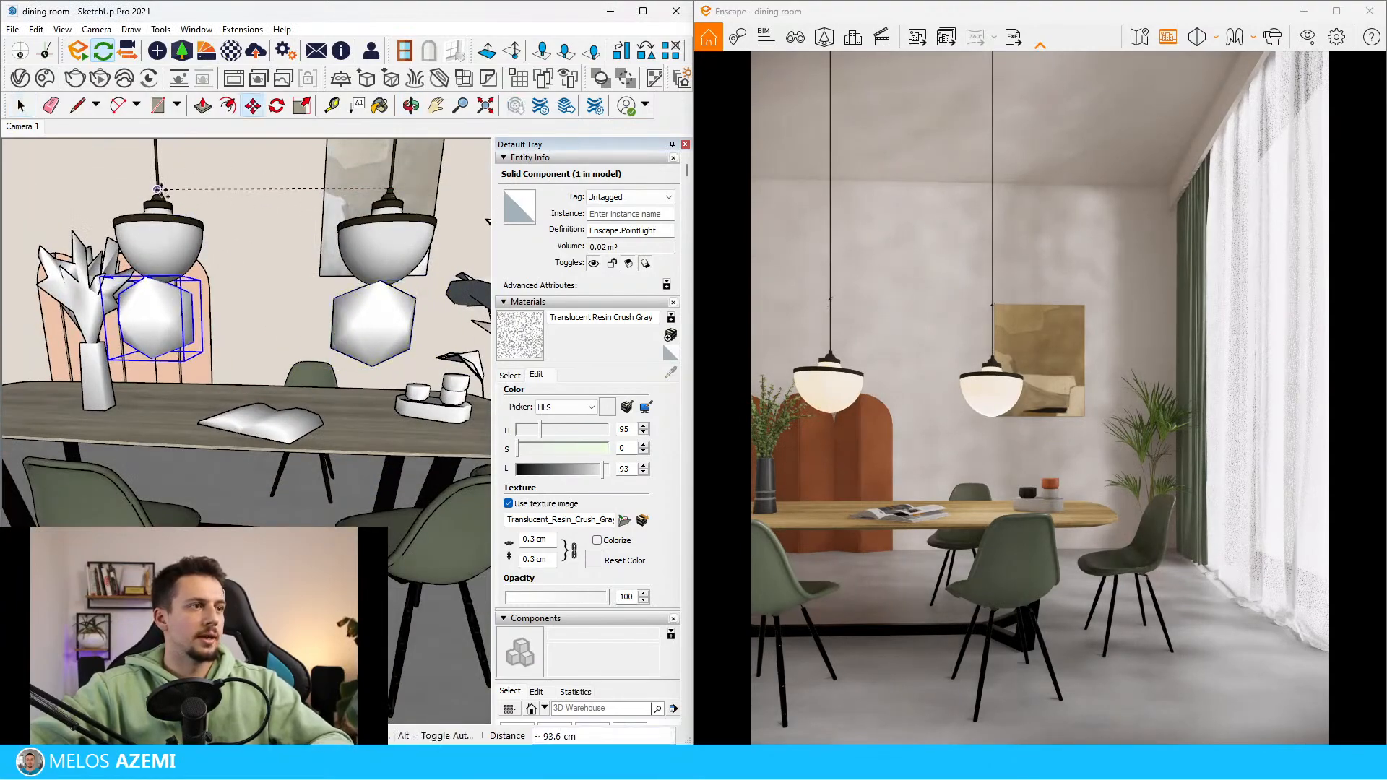
{"action": "left_click", "coordinate": [161, 190]}
{"action": "key", "text": "space"}
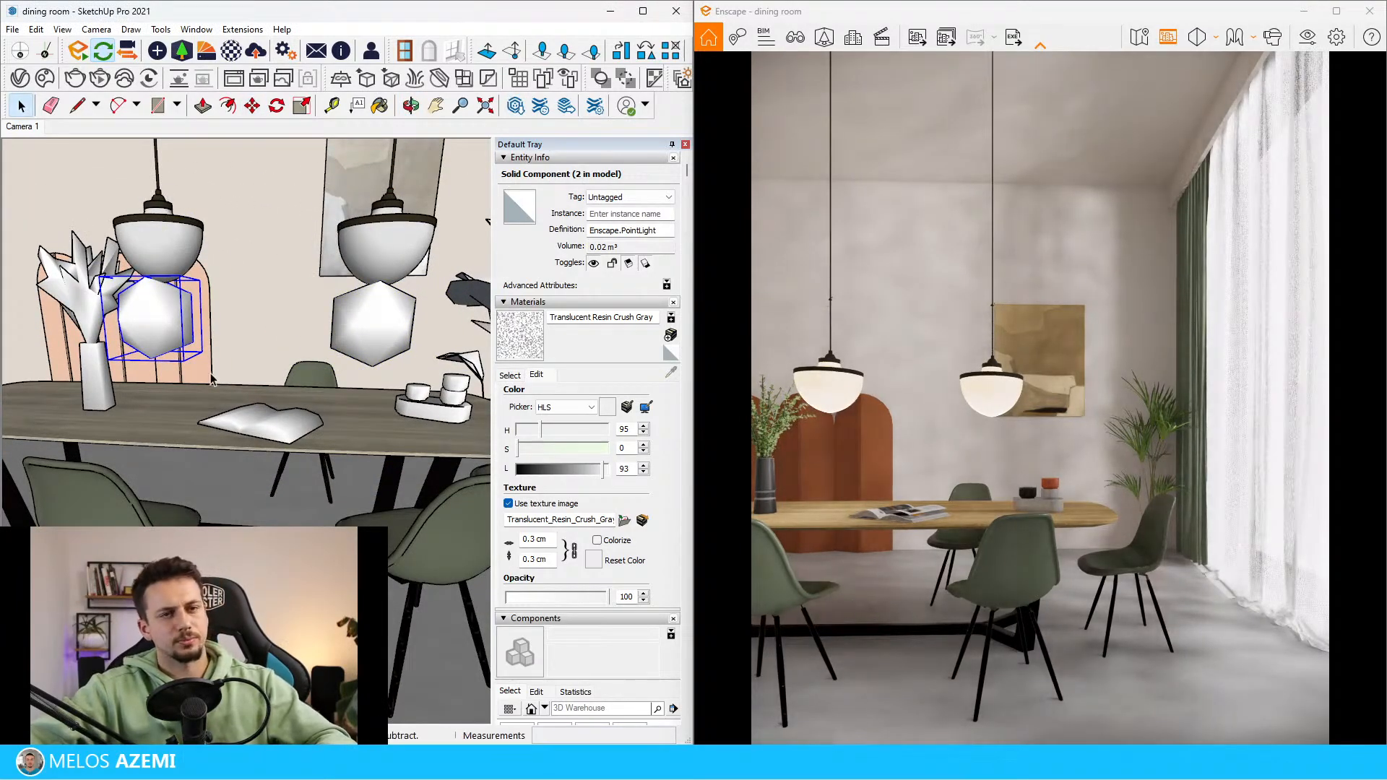
Hide the curtain component covering the large window
{"action": "scroll", "coordinate": [594, 390], "scroll_direction": "down", "scroll_amount": 20}
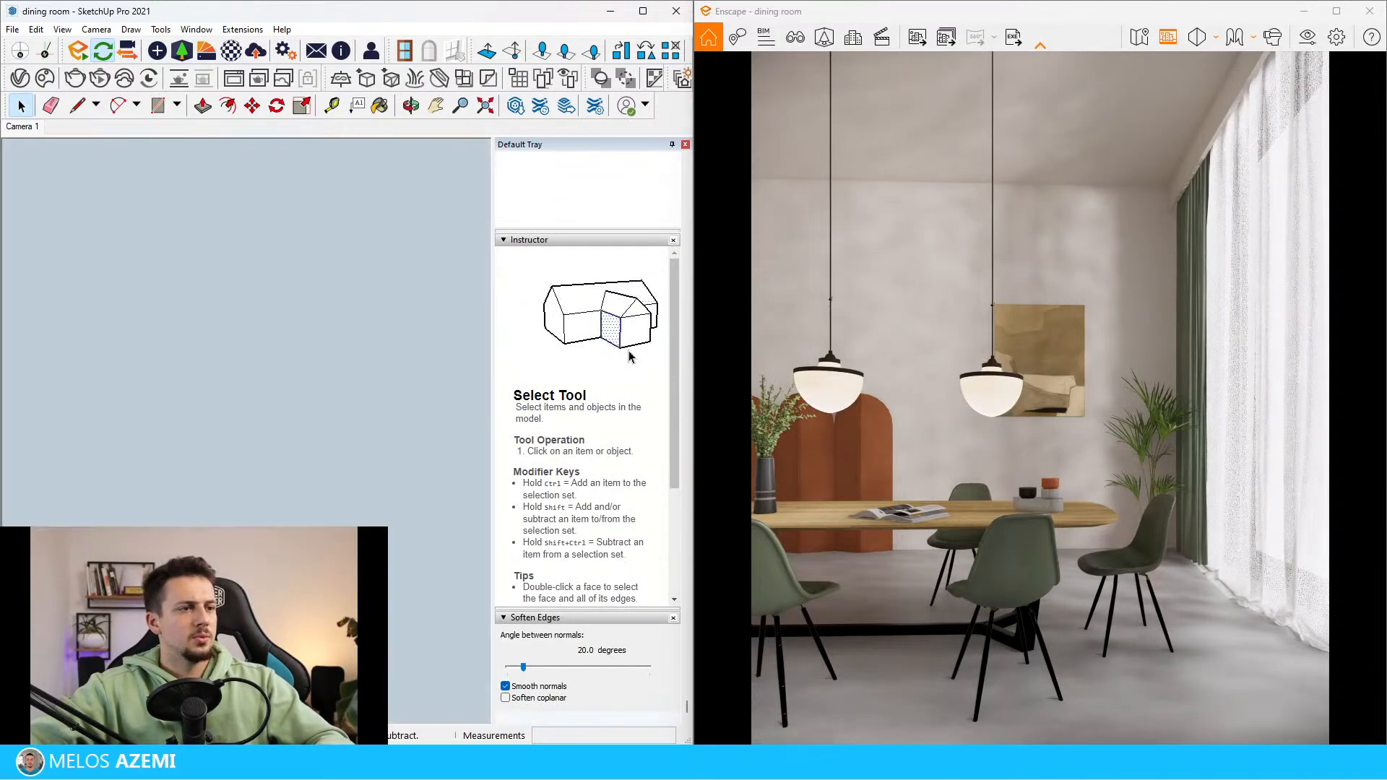
{"action": "scroll", "coordinate": [250, 509], "scroll_direction": "up", "scroll_amount": 15}
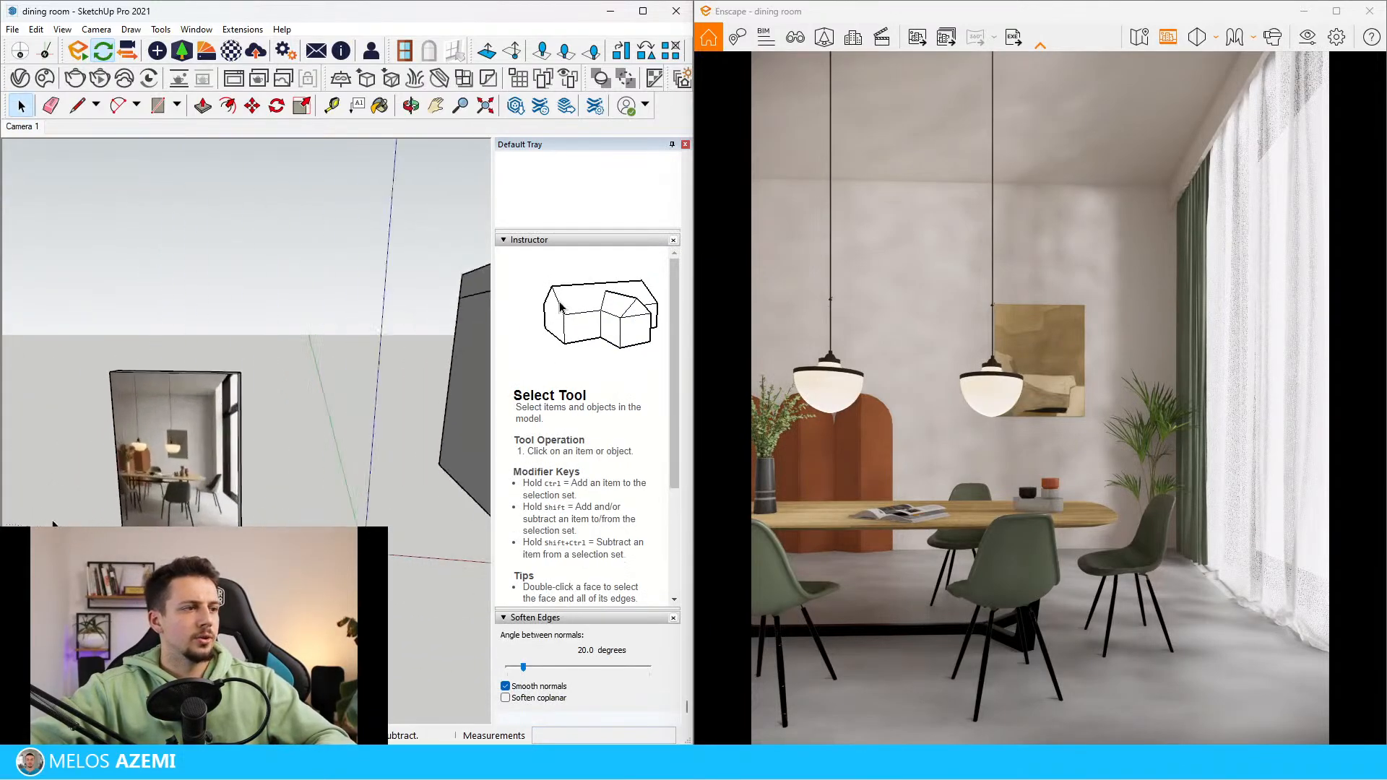
{"action": "scroll", "coordinate": [250, 510], "scroll_direction": "down", "scroll_amount": 1}
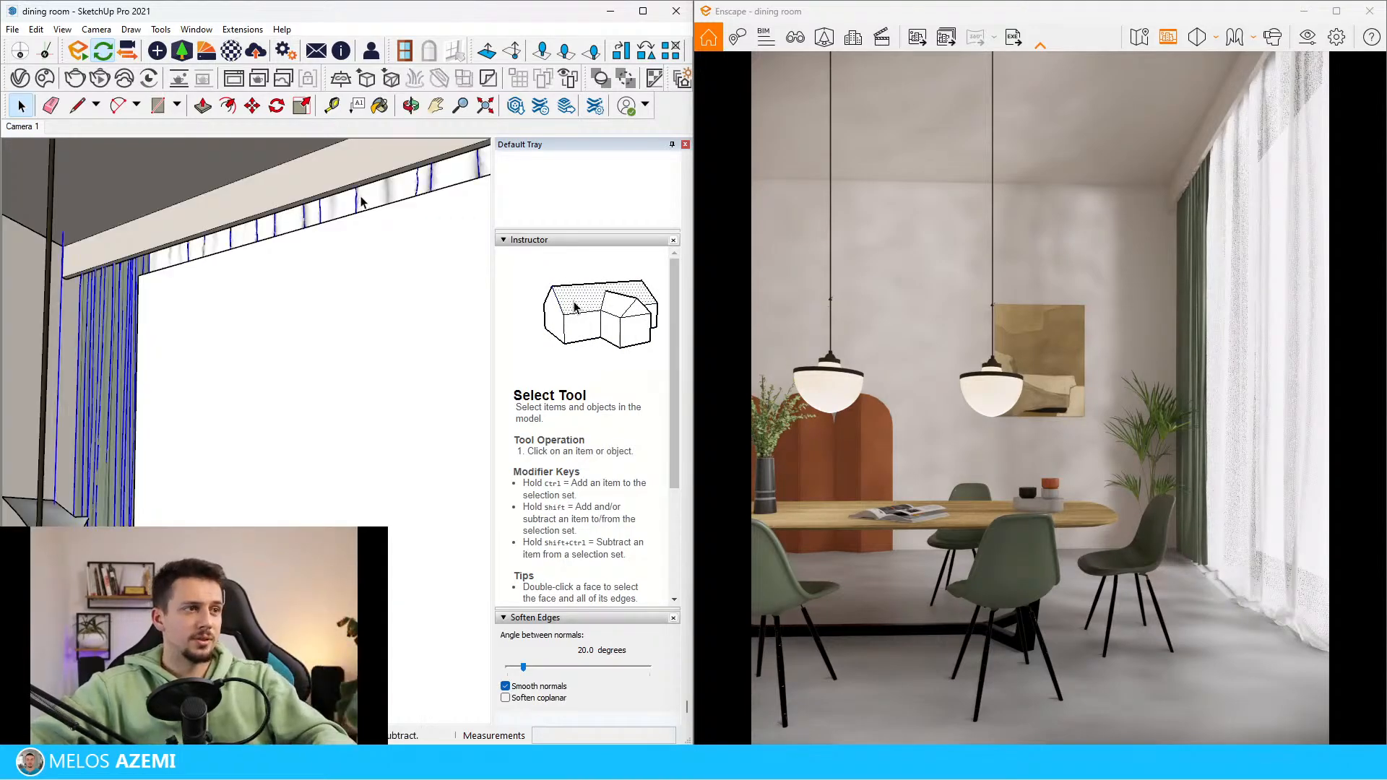
{"action": "right_click", "coordinate": [363, 199]}
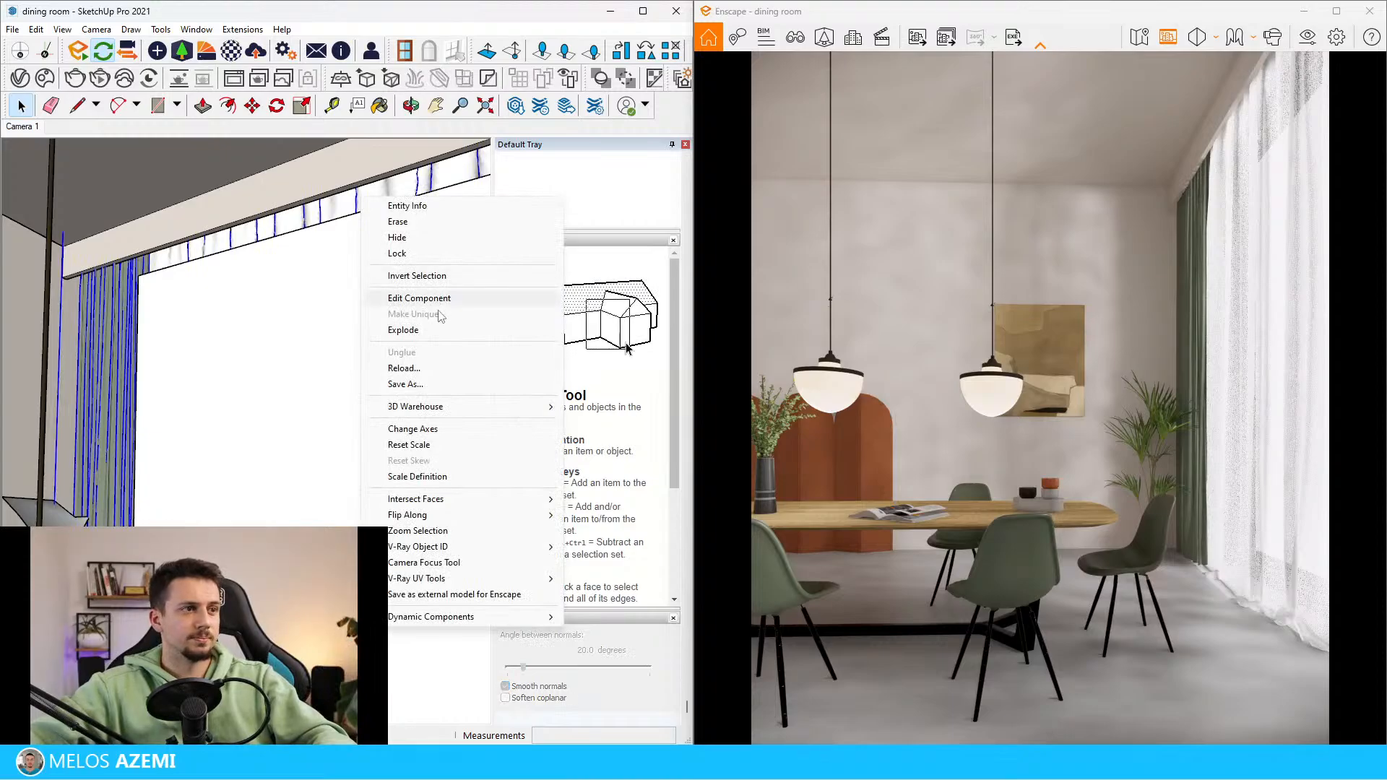
{"action": "left_click", "coordinate": [399, 238]}
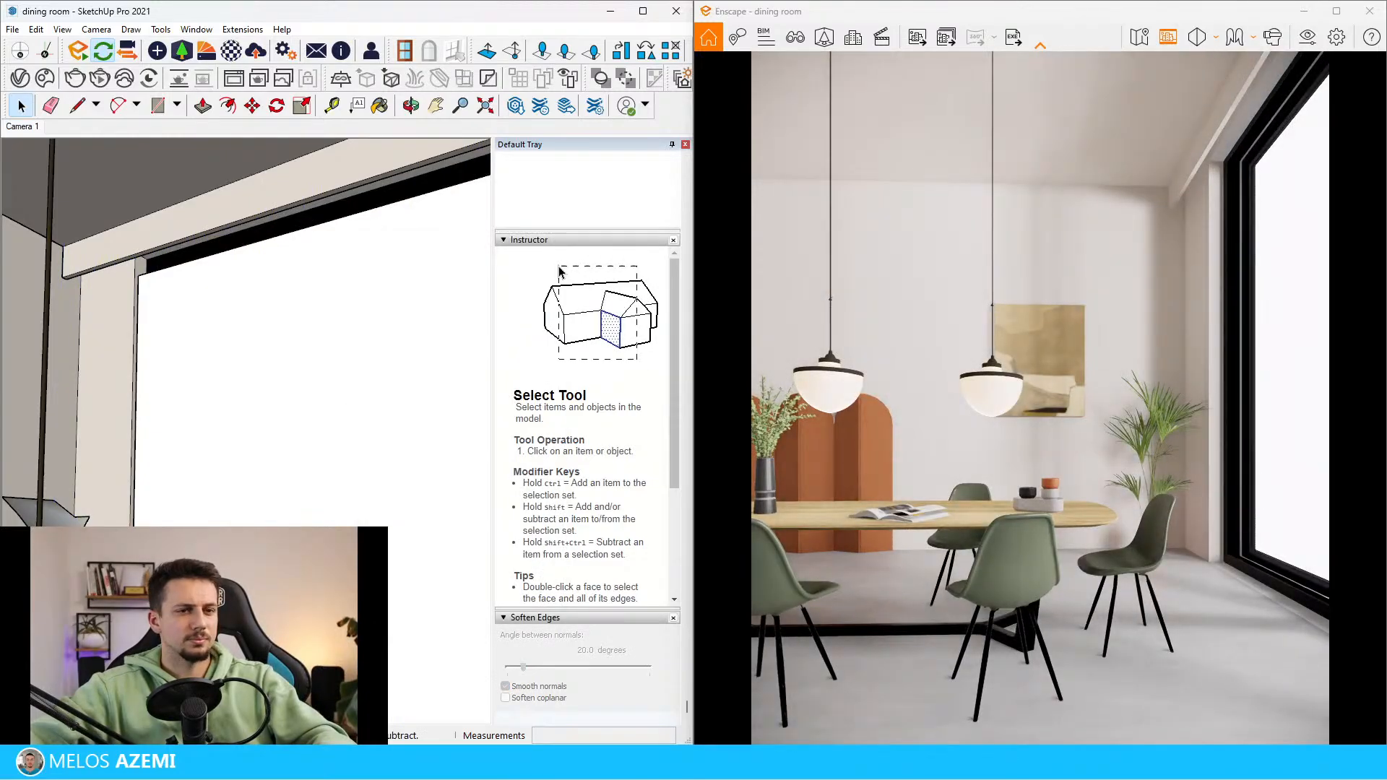
Delete one of the two arrays of objects standing outside the window
{"action": "mouse_move", "coordinate": [325, 426]}
{"action": "middle_mouse_down"}
{"action": "mouse_move", "coordinate": [15, 344]}
{"action": "mouse_move", "coordinate": [80, 294]}
{"action": "mouse_move", "coordinate": [60, 310]}
{"action": "middle_mouse_up"}
{"action": "scroll", "coordinate": [15, 344], "scroll_direction": "down", "scroll_amount": 5}
{"action": "scroll", "coordinate": [60, 310], "scroll_direction": "down", "scroll_amount": 3}
{"action": "scroll", "coordinate": [58, 309], "scroll_direction": "down", "scroll_amount": 6}
{"action": "middle_click_drag", "start_coordinate": [176, 367], "coordinate": [253, 458]}
{"action": "left_click", "coordinate": [251, 473]}
{"action": "key", "text": "Delete"}
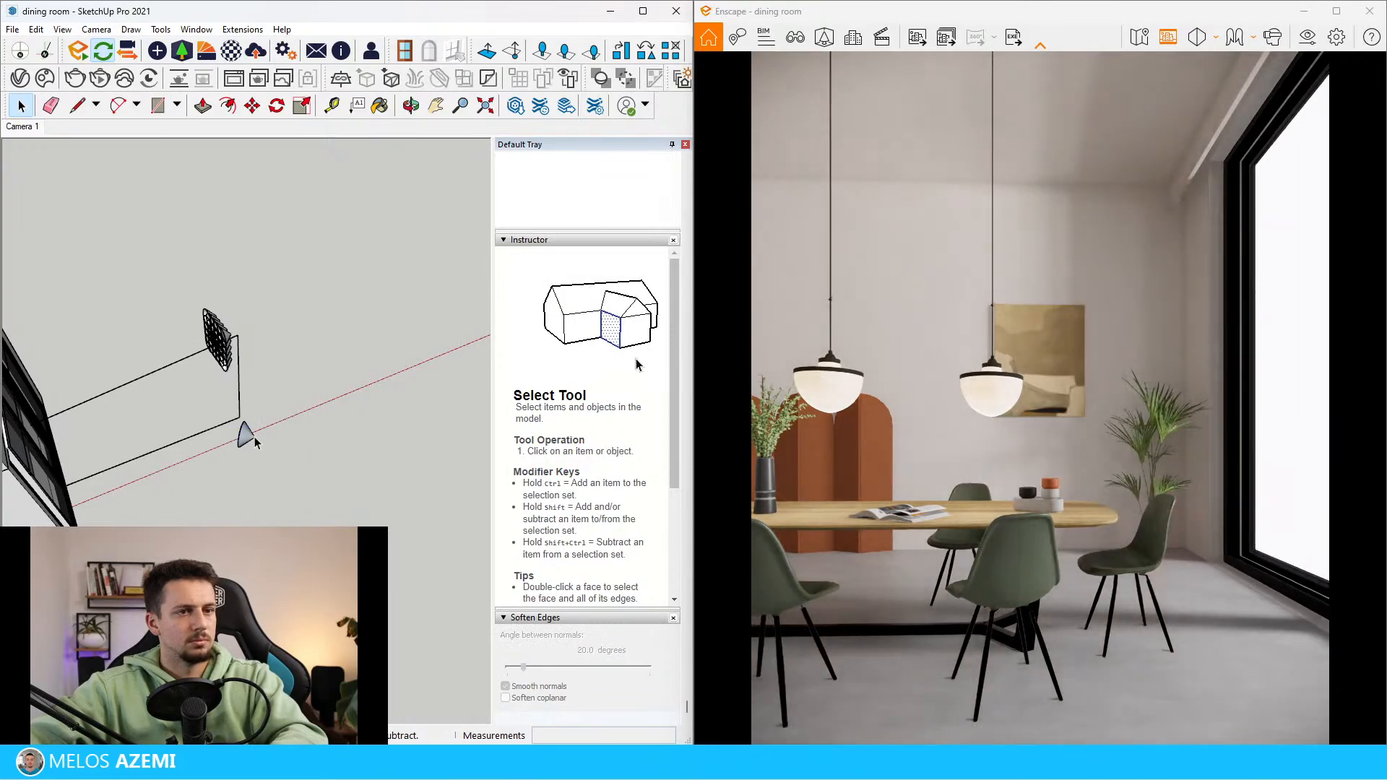
Try moving the remaining array outside 369.3 cm away from the window, and undo the array and curtain changes
{"action": "mouse_move", "coordinate": [253, 448]}
{"action": "middle_mouse_down"}
{"action": "mouse_move", "coordinate": [70, 359]}
{"action": "mouse_move", "coordinate": [101, 365]}
{"action": "middle_mouse_up"}
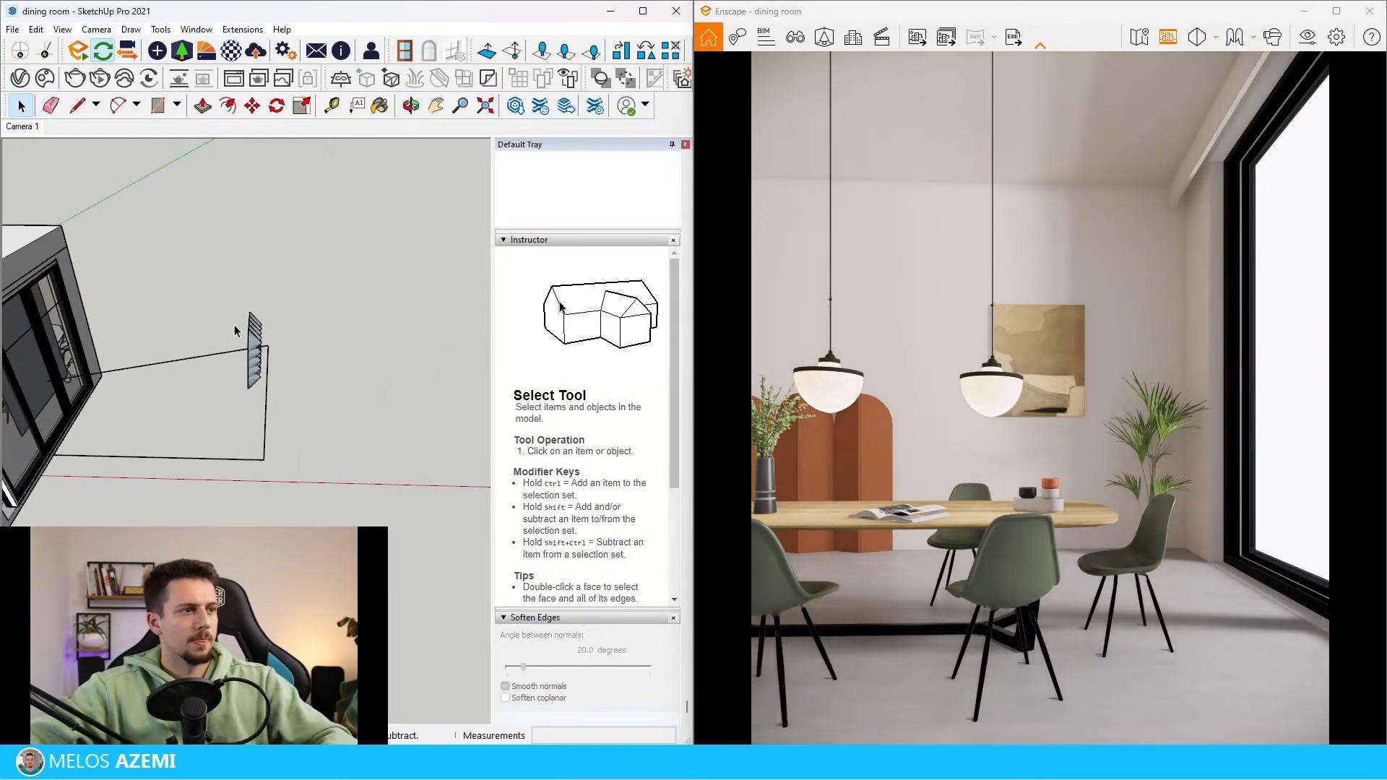
{"action": "left_click", "coordinate": [255, 345]}
{"action": "key", "text": "m"}
{"action": "left_click", "coordinate": [255, 447]}
{"action": "left_click", "coordinate": [329, 449]}
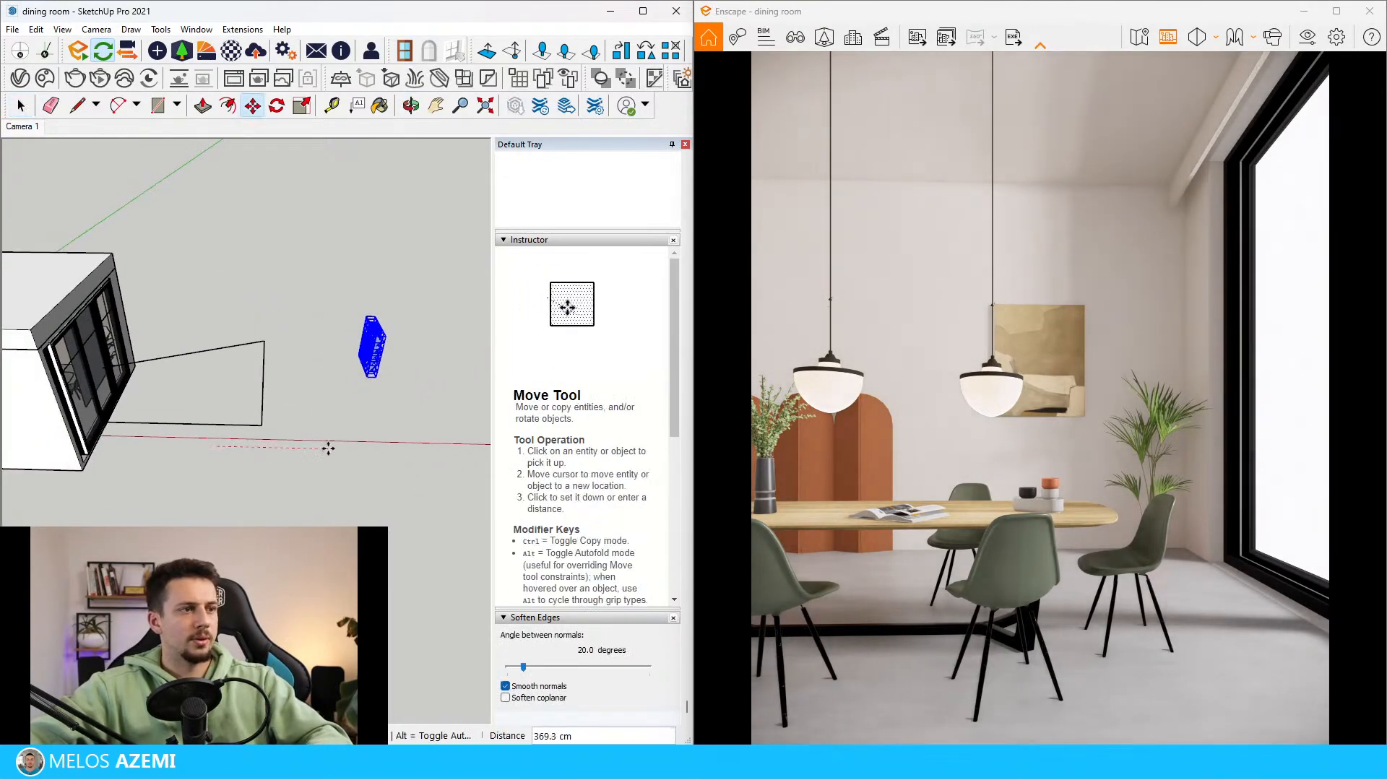
{"action": "mouse_move", "coordinate": [329, 459]}
{"action": "middle_mouse_down"}
{"action": "mouse_move", "coordinate": [292, 399]}
{"action": "mouse_move", "coordinate": [188, 415]}
{"action": "mouse_move", "coordinate": [208, 425]}
{"action": "middle_mouse_up"}
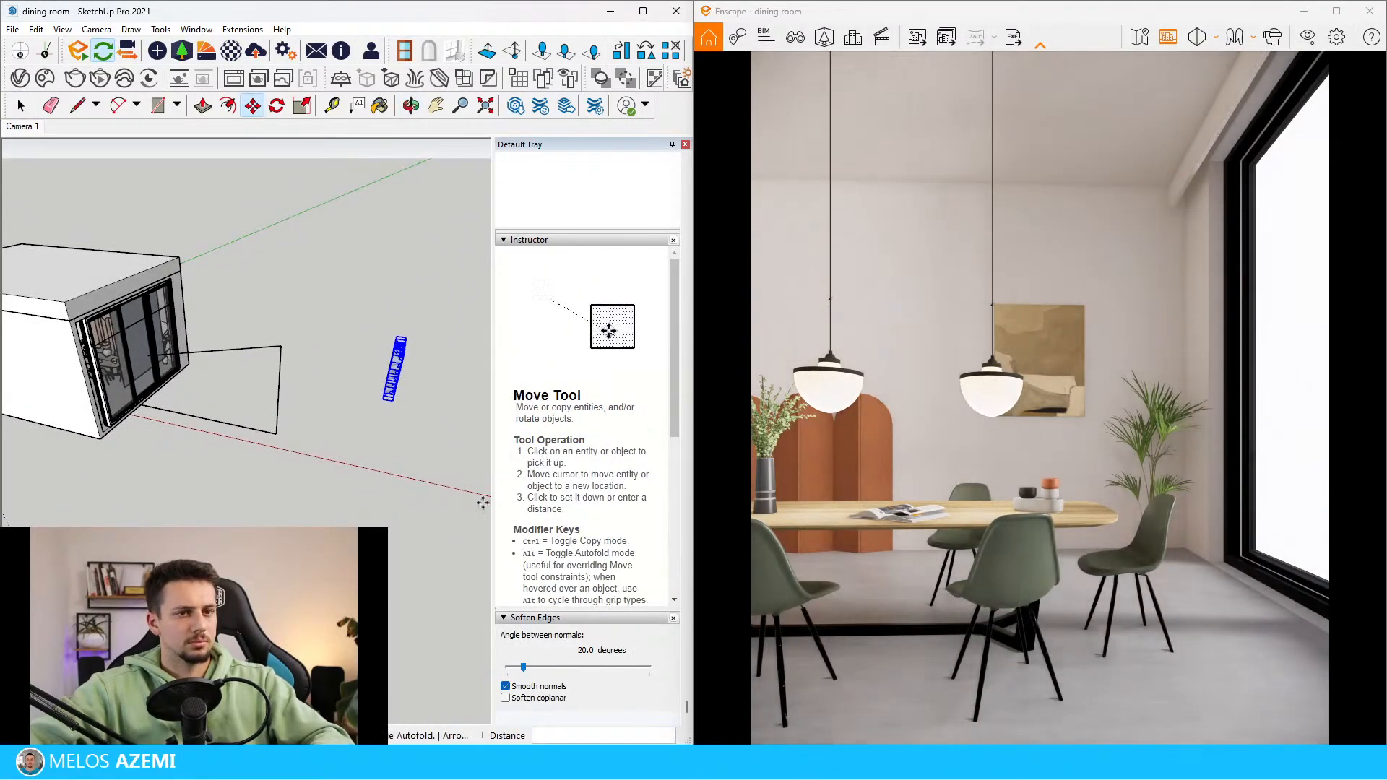
{"action": "scroll", "coordinate": [138, 312], "scroll_direction": "up", "scroll_amount": 4}
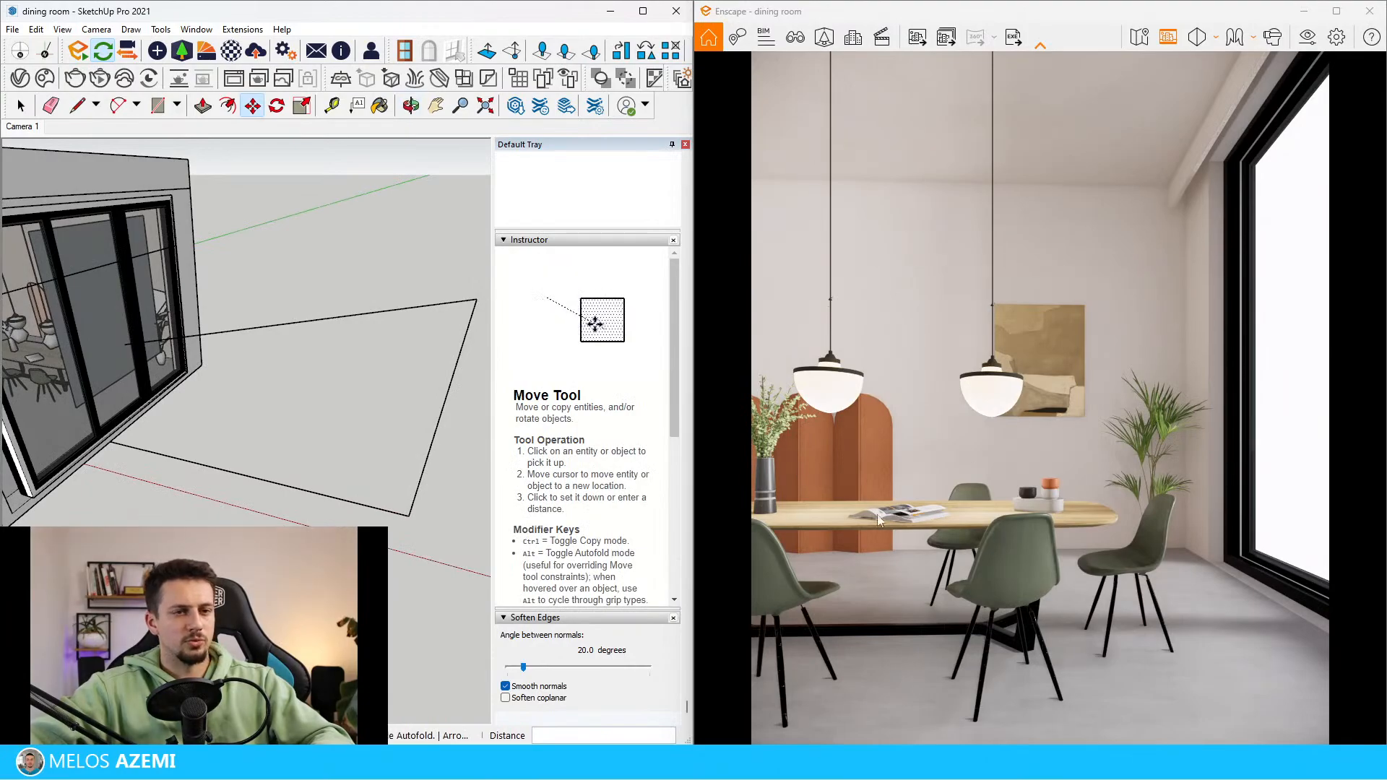
{"action": "mouse_move", "coordinate": [217, 463]}
{"action": "middle_mouse_down"}
{"action": "mouse_move", "coordinate": [100, 375]}
{"action": "mouse_move", "coordinate": [181, 289]}
{"action": "mouse_move", "coordinate": [279, 254]}
{"action": "mouse_move", "coordinate": [288, 331]}
{"action": "mouse_move", "coordinate": [260, 410]}
{"action": "middle_mouse_up"}
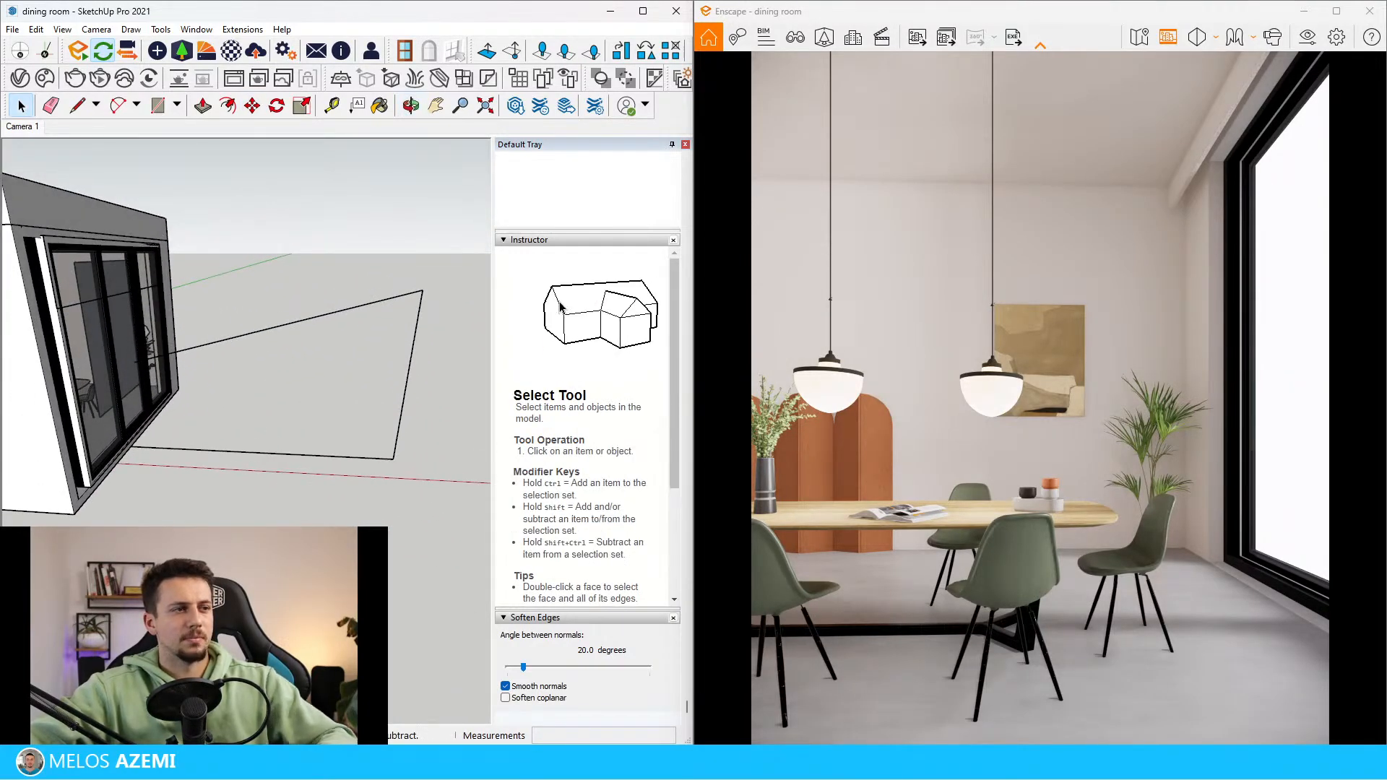
{"action": "key", "text": "ctrl+z"}
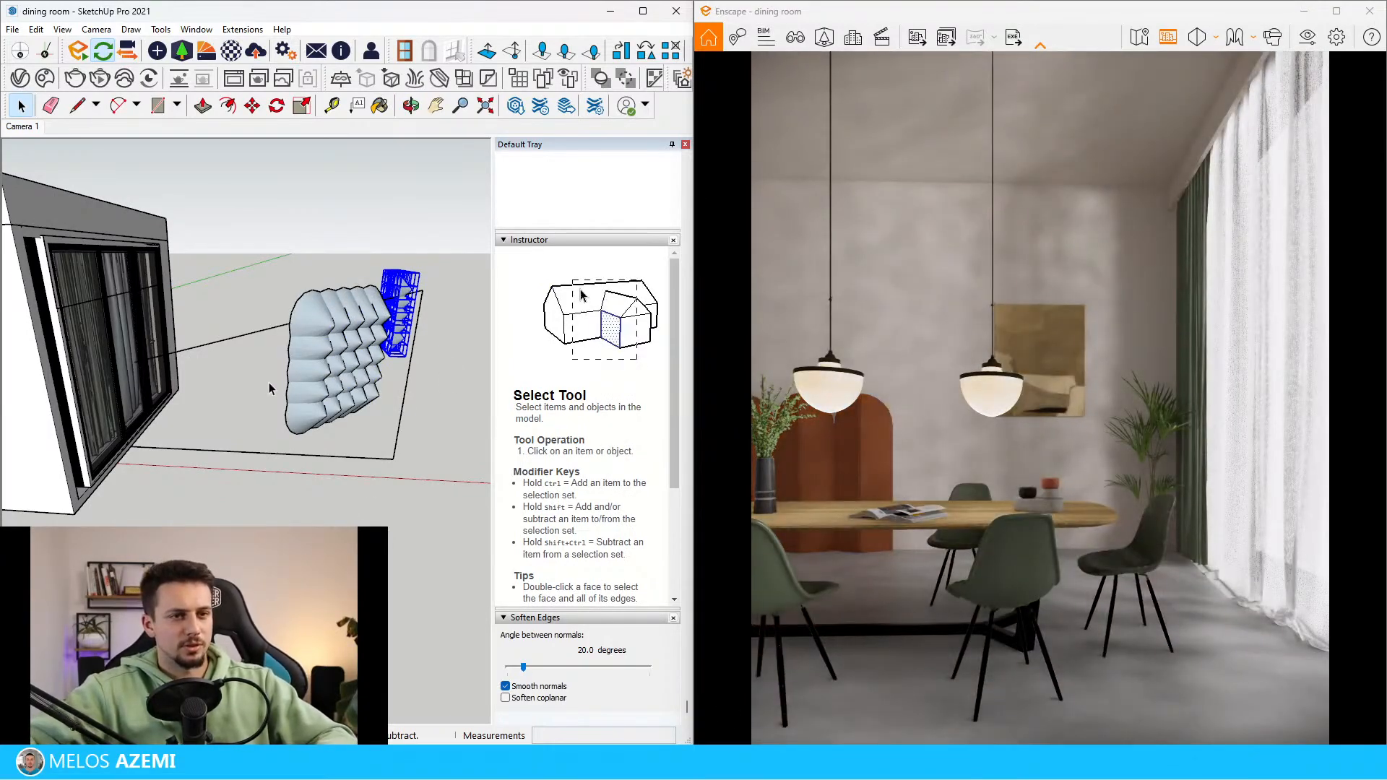
Examine the arrays outside the window and the curtains and pendant lamps inside the room
{"action": "middle_click_drag", "start_coordinate": [274, 387], "coordinate": [343, 330]}
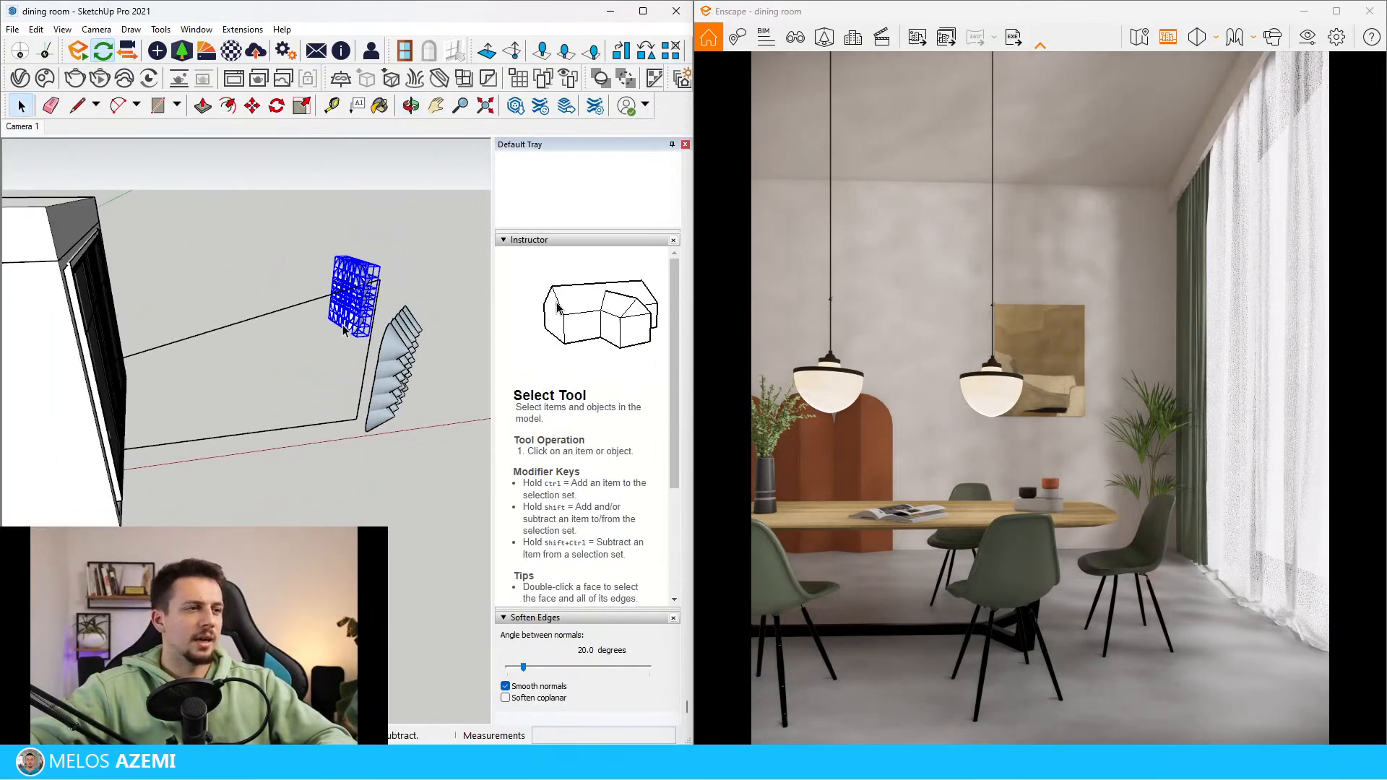
{"action": "scroll", "coordinate": [344, 330], "scroll_direction": "down", "scroll_amount": 1}
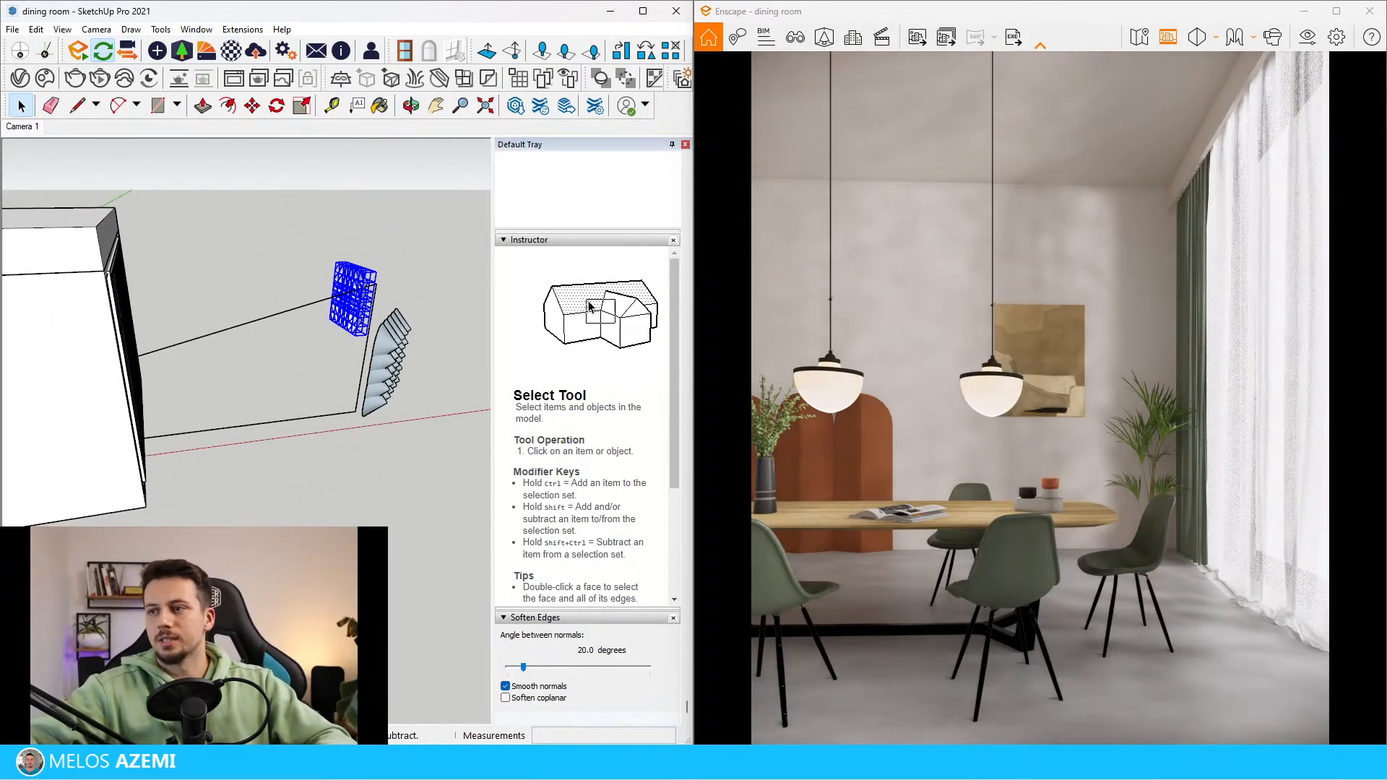
{"action": "middle_click_drag", "start_coordinate": [155, 331], "coordinate": [429, 276]}
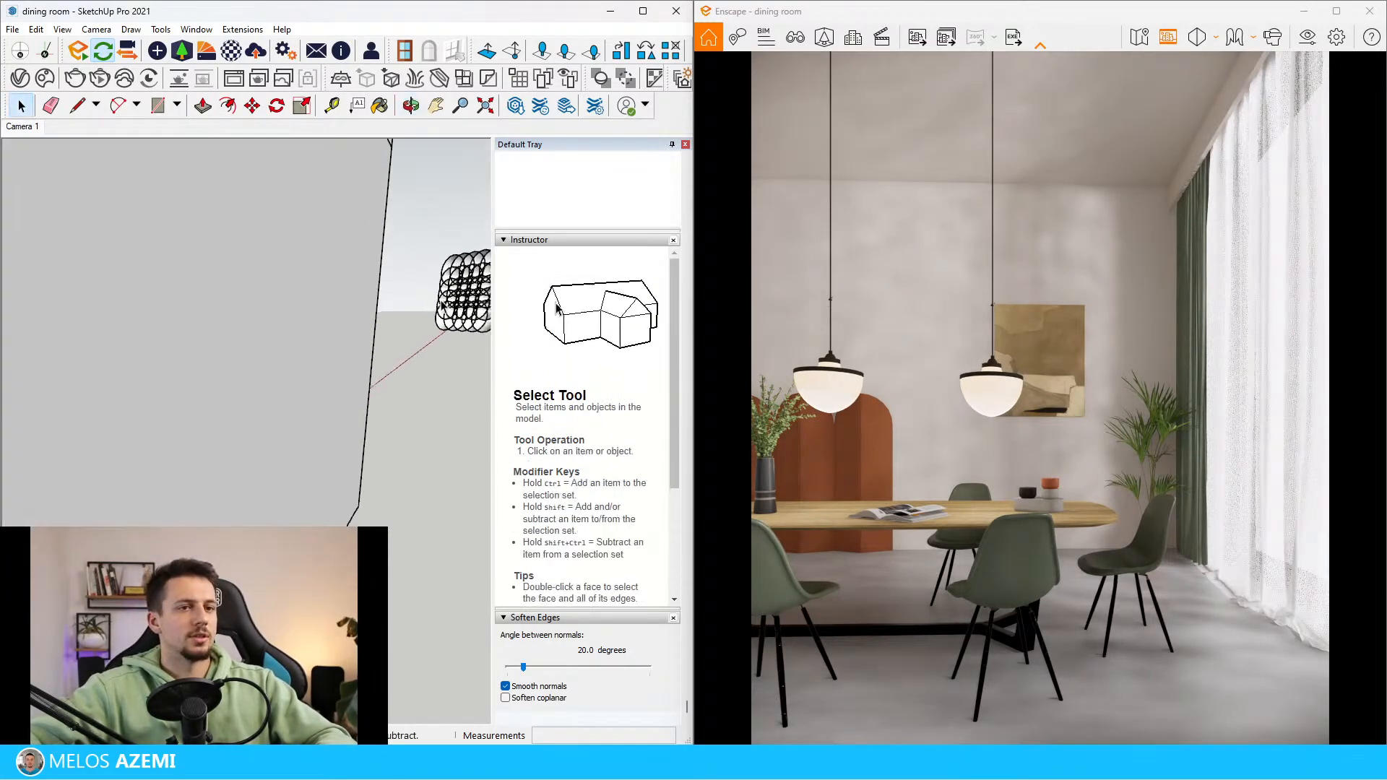
{"action": "scroll", "coordinate": [201, 341], "scroll_direction": "down", "scroll_amount": 4}
{"action": "scroll", "coordinate": [200, 341], "scroll_direction": "up", "scroll_amount": 4}
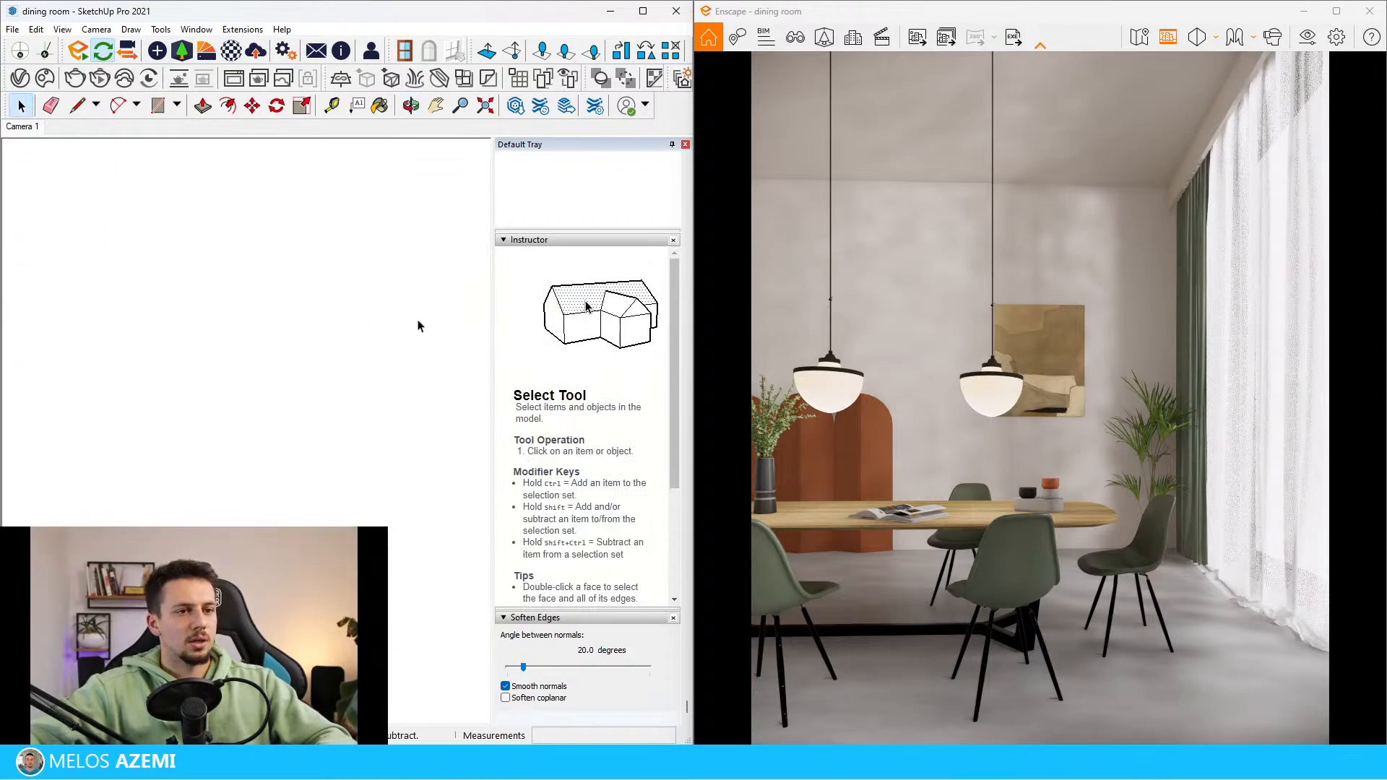
{"action": "scroll", "coordinate": [426, 322], "scroll_direction": "up", "scroll_amount": 2}
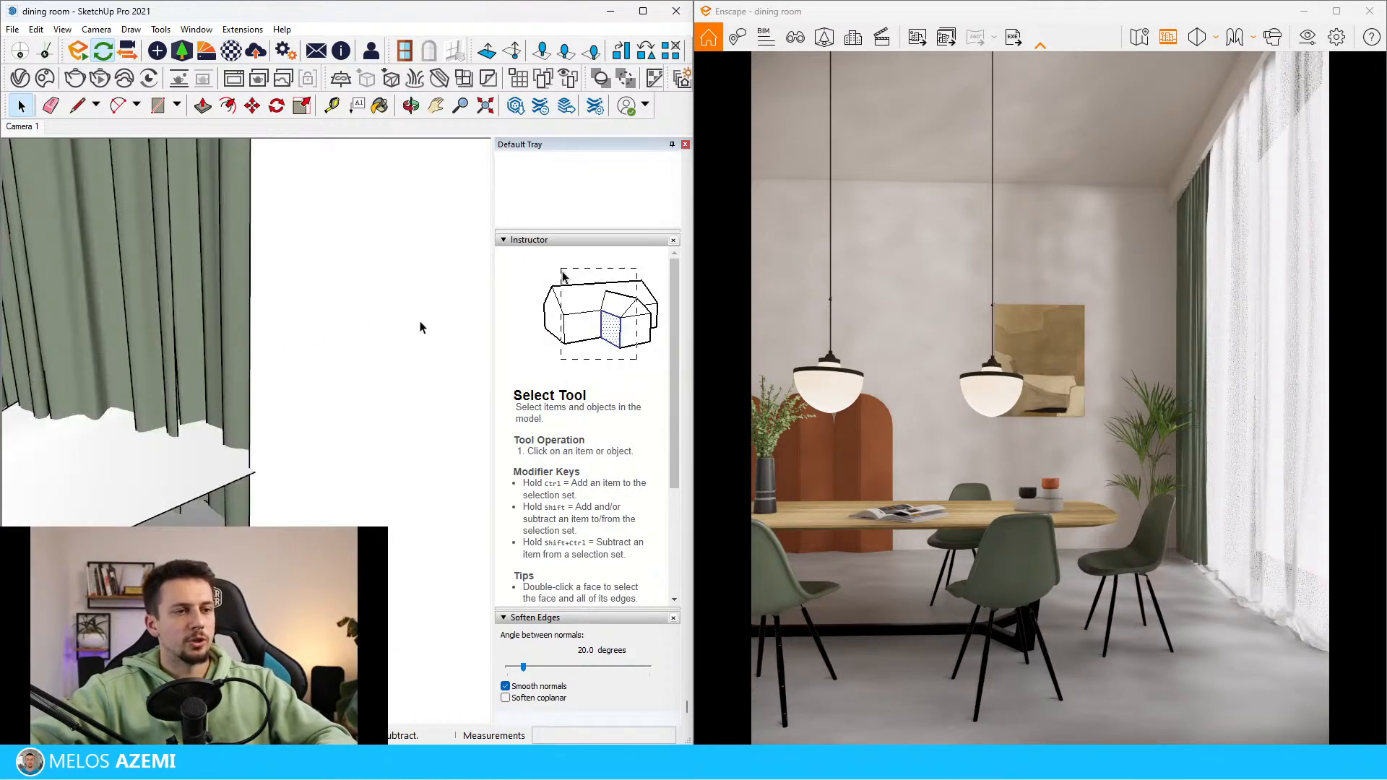
{"action": "scroll", "coordinate": [417, 335], "scroll_direction": "down", "scroll_amount": 3}
{"action": "middle_click_drag", "start_coordinate": [401, 353], "coordinate": [294, 334]}
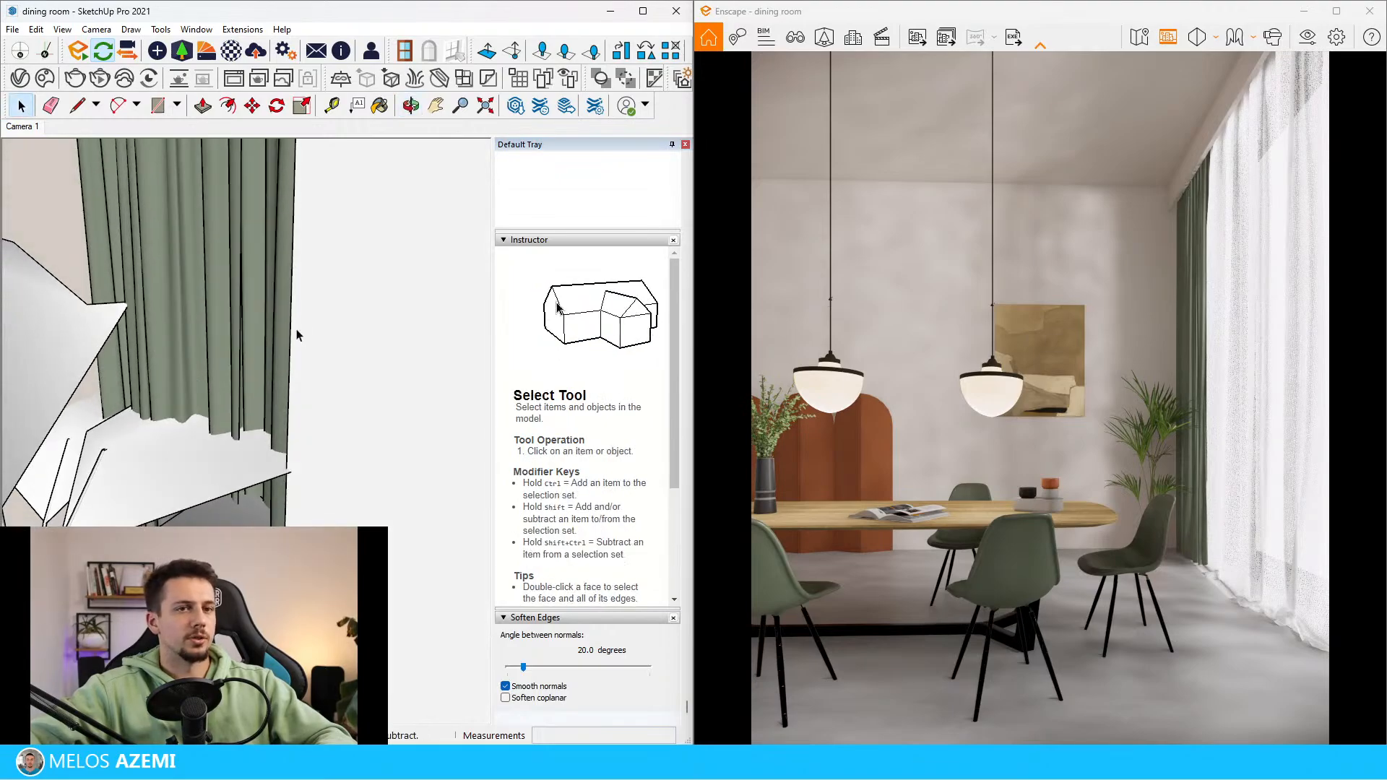
{"action": "scroll", "coordinate": [294, 335], "scroll_direction": "down", "scroll_amount": 5}
{"action": "scroll", "coordinate": [315, 367], "scroll_direction": "down", "scroll_amount": 6}
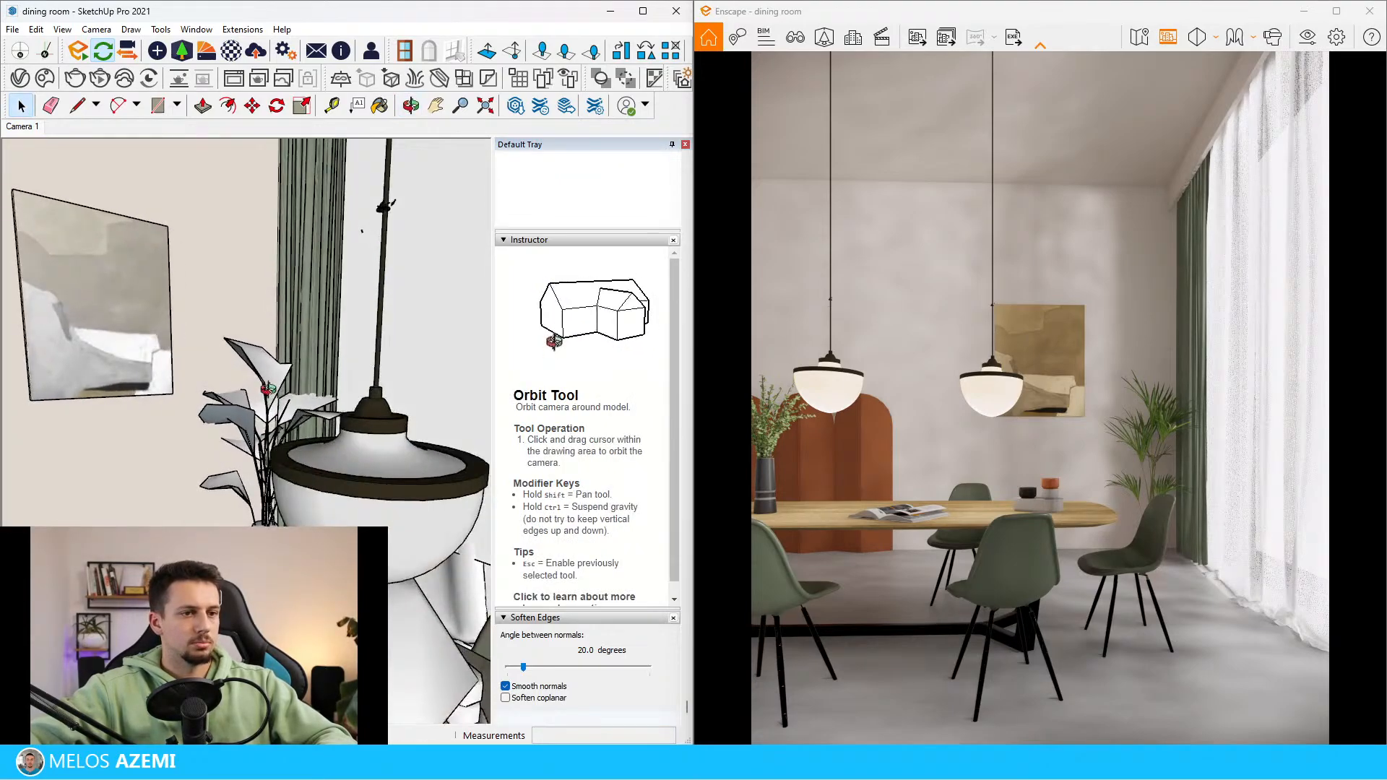
{"action": "scroll", "coordinate": [251, 427], "scroll_direction": "up", "scroll_amount": 2}
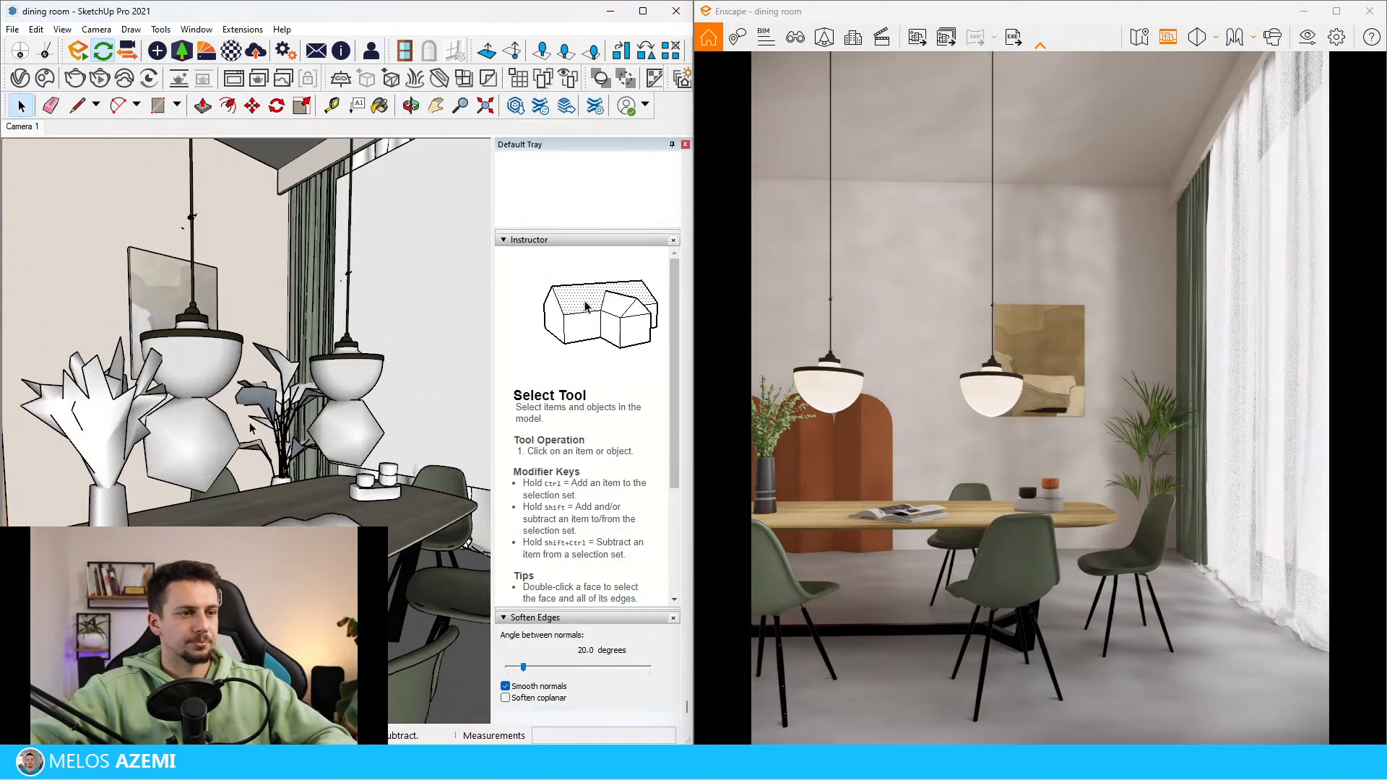
Compare the pendant lamps in the reference photo beside the building with those in the Enscape render
{"action": "mouse_move", "coordinate": [341, 394]}
{"action": "middle_mouse_down"}
{"action": "mouse_move", "coordinate": [190, 517]}
{"action": "mouse_move", "coordinate": [219, 432]}
{"action": "middle_mouse_up"}
{"action": "scroll", "coordinate": [223, 519], "scroll_direction": "down", "scroll_amount": 6}
{"action": "mouse_move", "coordinate": [223, 519]}
{"action": "middle_mouse_down"}
{"action": "mouse_move", "coordinate": [195, 477]}
{"action": "mouse_move", "coordinate": [211, 383]}
{"action": "middle_mouse_up"}
{"action": "scroll", "coordinate": [195, 477], "scroll_direction": "down", "scroll_amount": 5}
{"action": "scroll", "coordinate": [211, 387], "scroll_direction": "down", "scroll_amount": 4}
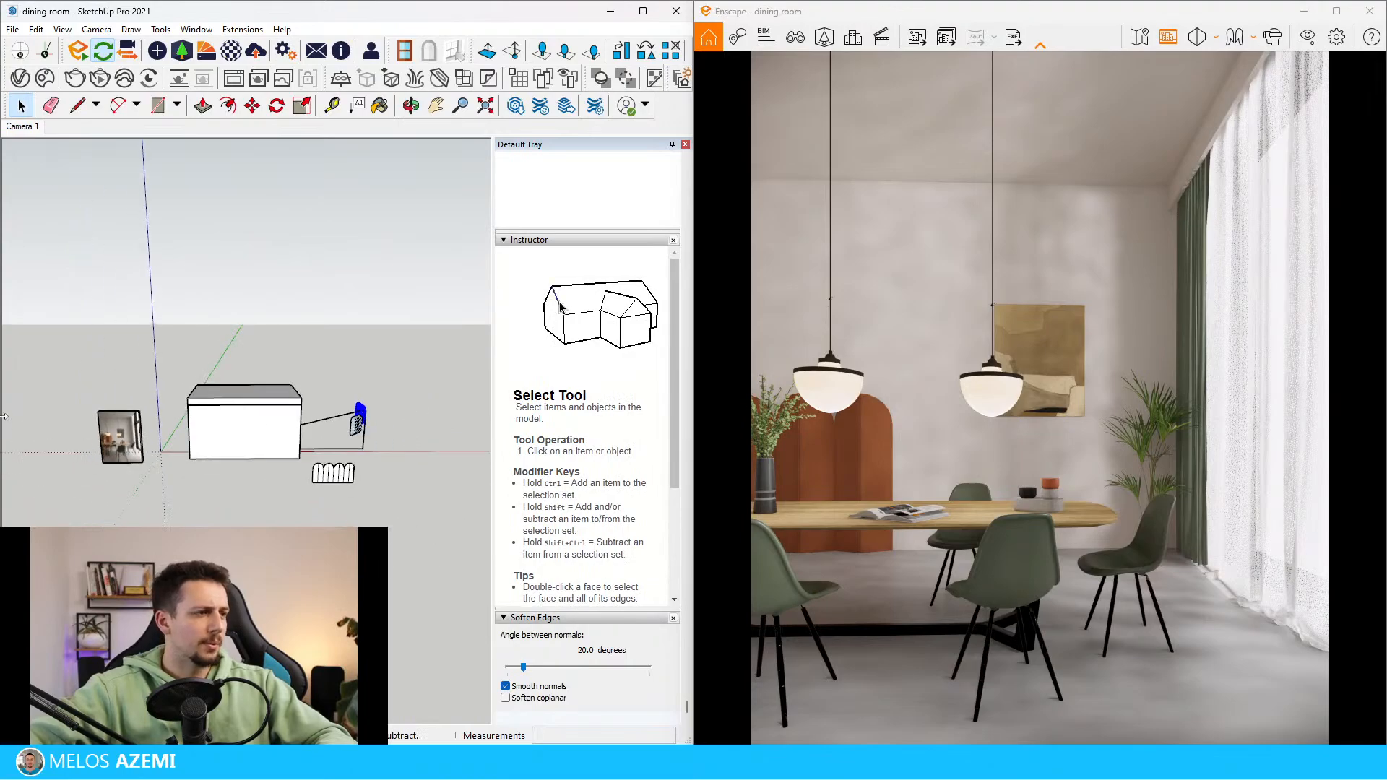
{"action": "scroll", "coordinate": [101, 432], "scroll_direction": "up", "scroll_amount": 7}
{"action": "middle_click_drag", "start_coordinate": [123, 434], "coordinate": [208, 378]}
{"action": "scroll", "coordinate": [331, 459], "scroll_direction": "up", "scroll_amount": 3}
{"action": "scroll", "coordinate": [335, 473], "scroll_direction": "up", "scroll_amount": 2}
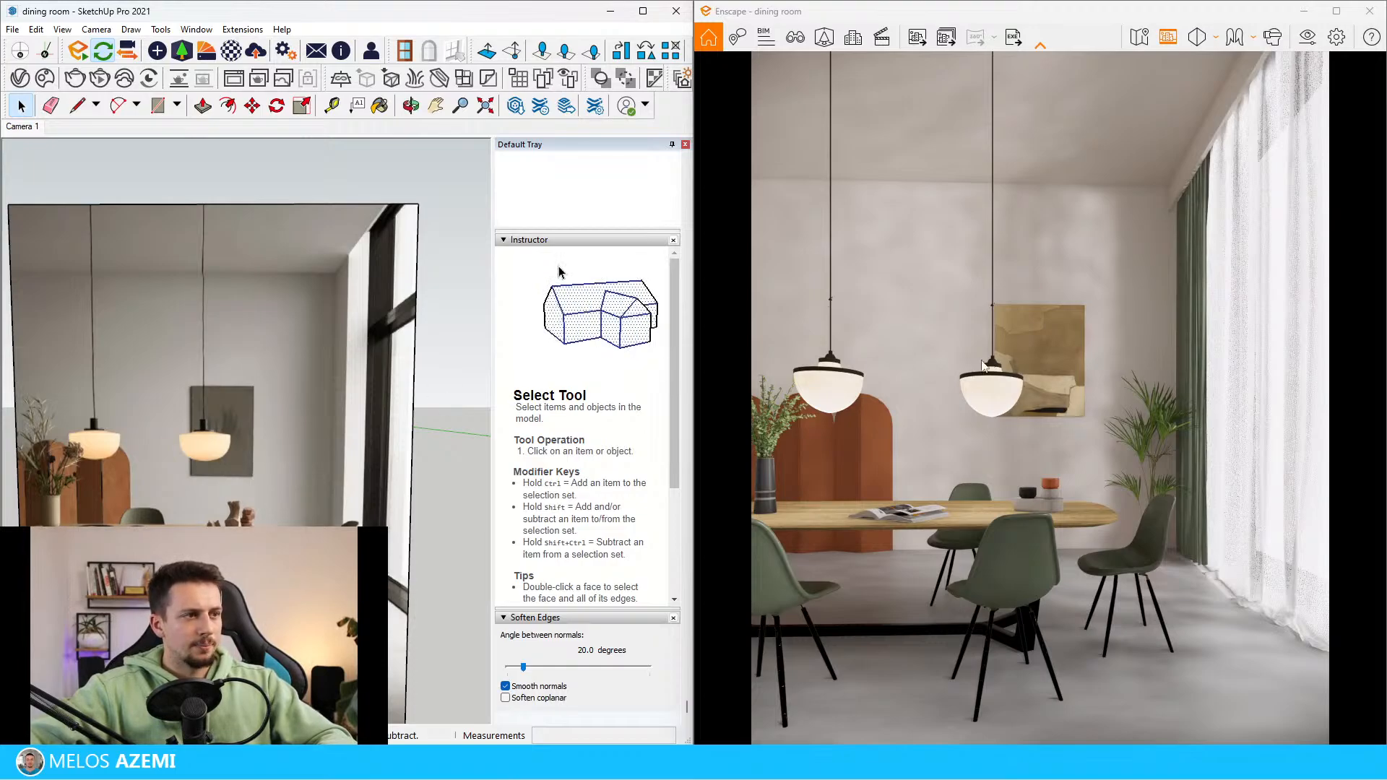
{"action": "scroll", "coordinate": [292, 374], "scroll_direction": "down", "scroll_amount": 2}
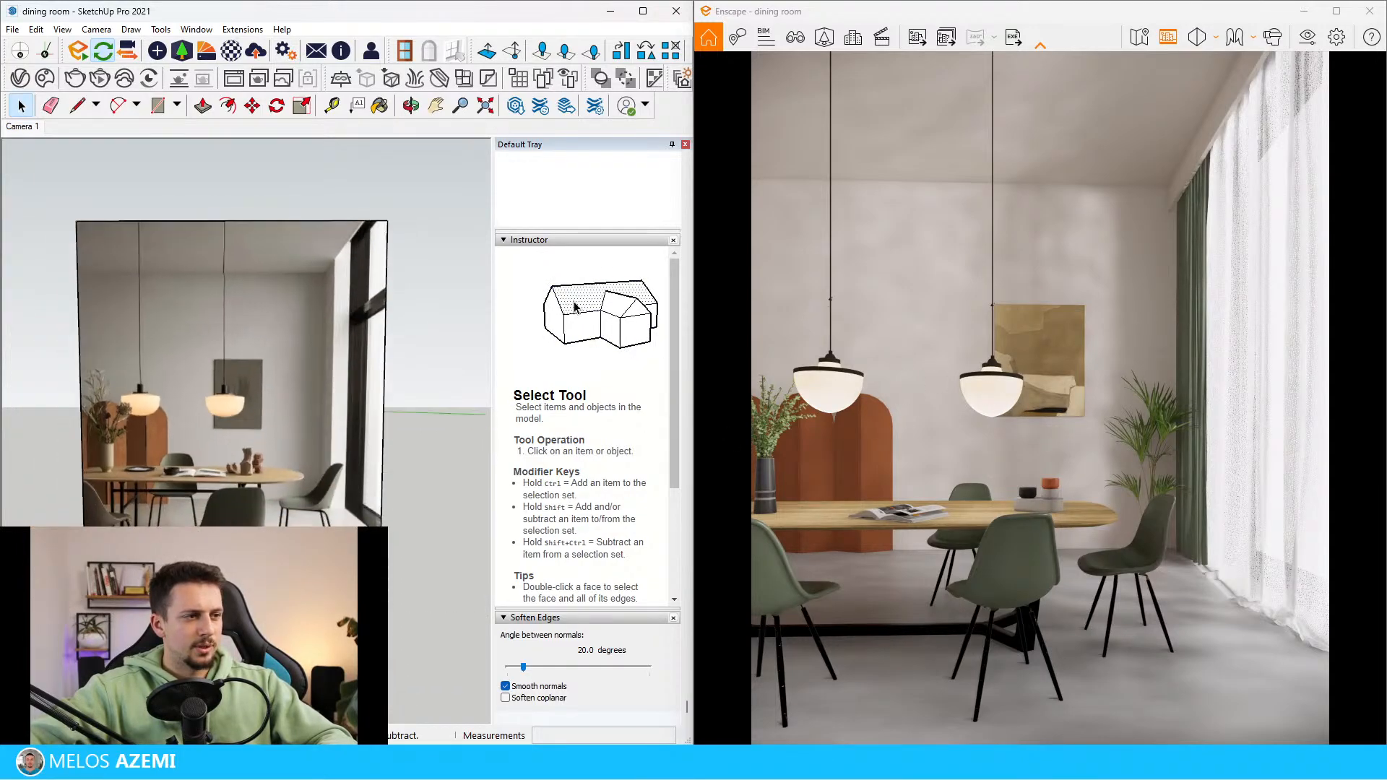
{"action": "scroll", "coordinate": [145, 463], "scroll_direction": "down", "scroll_amount": 3}
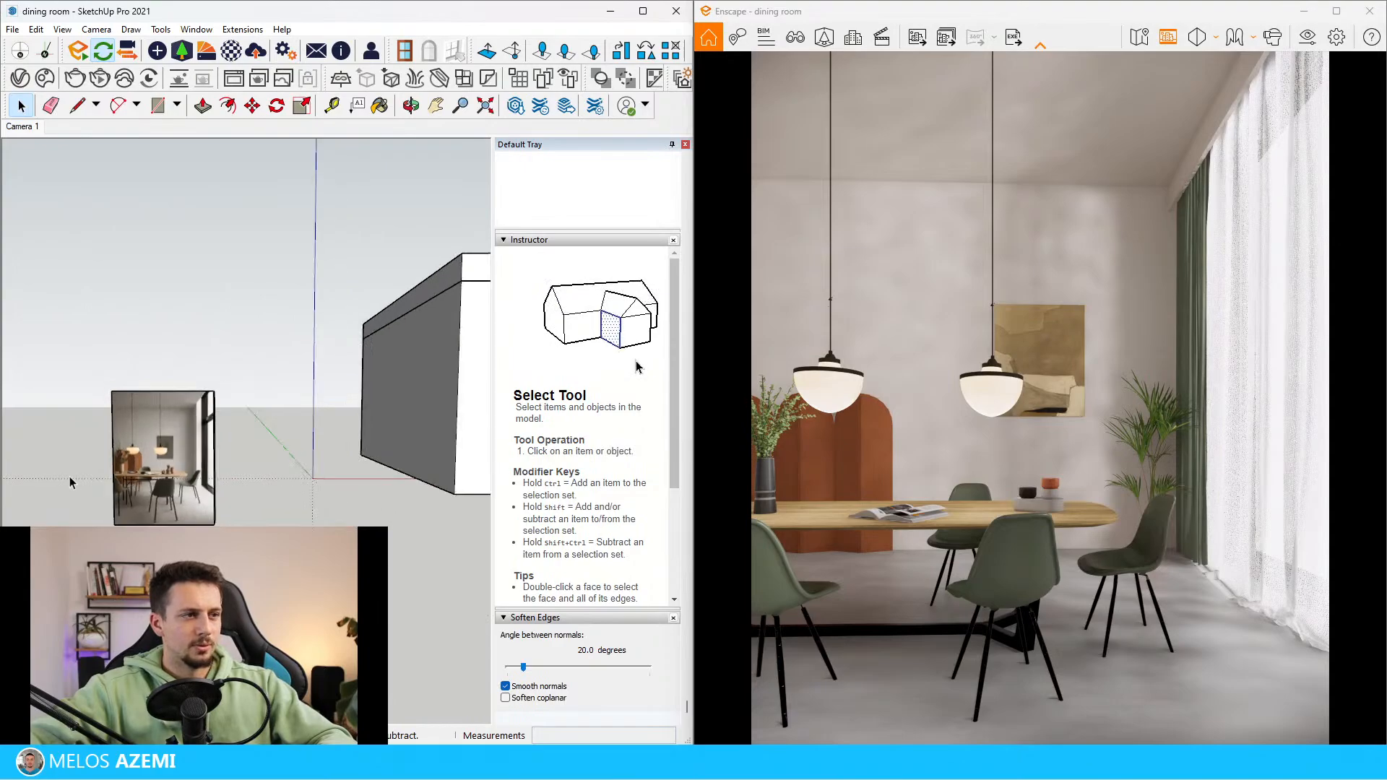
Sample the material of the pendant lamp's glass shade inside the dining room
{"action": "scroll", "coordinate": [70, 477], "scroll_direction": "down", "scroll_amount": 3}
{"action": "scroll", "coordinate": [341, 466], "scroll_direction": "up", "scroll_amount": 8}
{"action": "mouse_move", "coordinate": [253, 494]}
{"action": "middle_mouse_down"}
{"action": "mouse_move", "coordinate": [415, 526]}
{"action": "mouse_move", "coordinate": [731, 523]}
{"action": "middle_mouse_up"}
{"action": "scroll", "coordinate": [166, 372], "scroll_direction": "down", "scroll_amount": 2}
{"action": "scroll", "coordinate": [166, 373], "scroll_direction": "down", "scroll_amount": 2}
{"action": "middle_click_drag", "start_coordinate": [166, 373], "coordinate": [294, 439]}
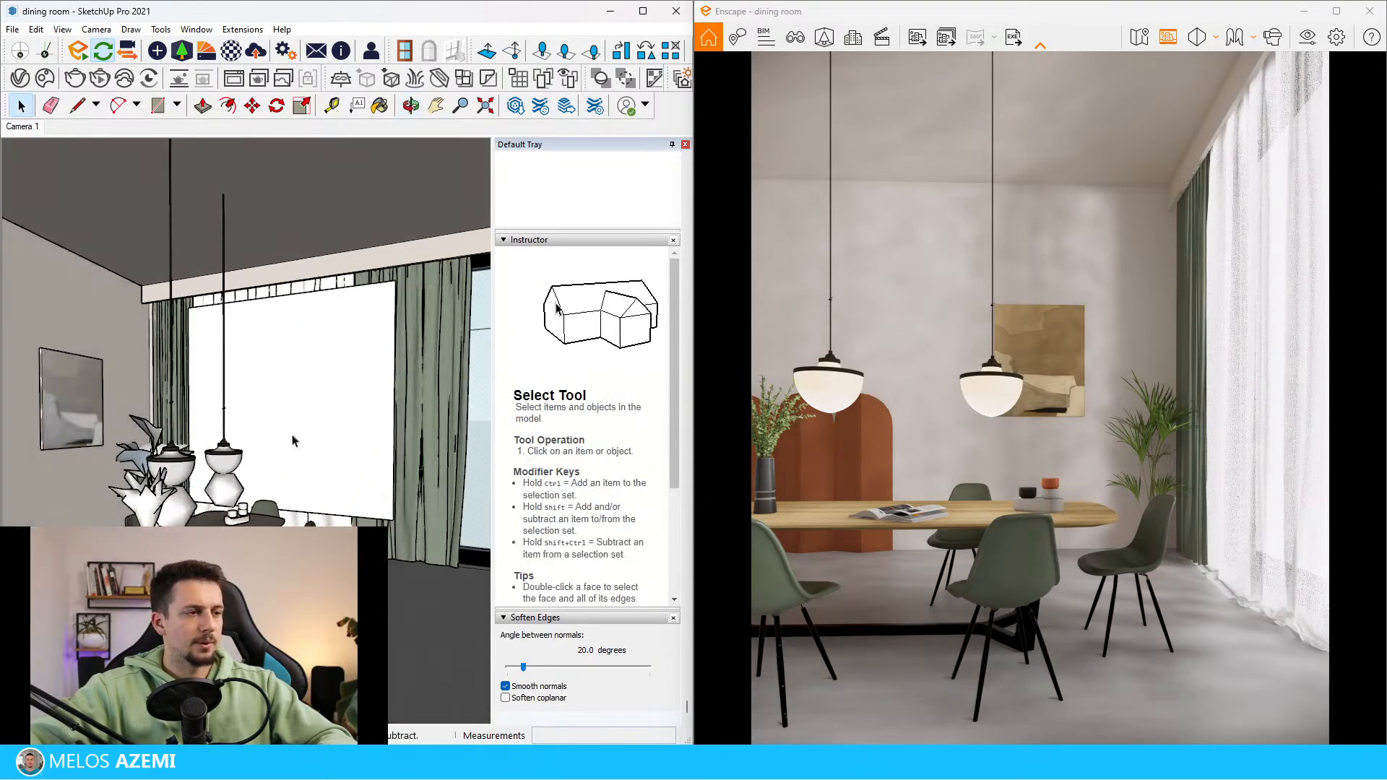
{"action": "scroll", "coordinate": [231, 444], "scroll_direction": "up", "scroll_amount": 4}
{"action": "middle_click_drag", "start_coordinate": [205, 434], "coordinate": [240, 419]}
{"action": "key", "text": "b"}
{"action": "key", "text": "space"}
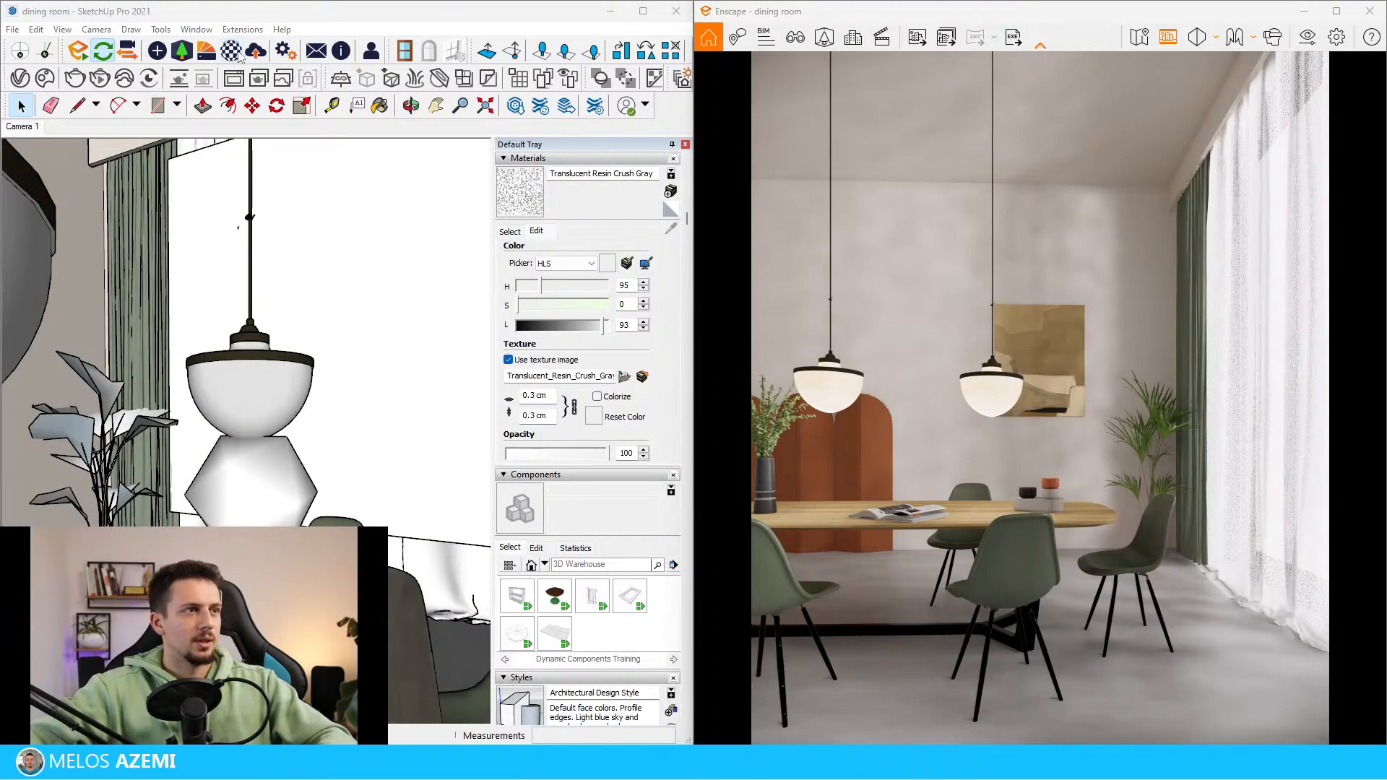
Set the self-illumination luminance of the lamp shade material Translucent Resin Crush Gray to 5,473 cd/m² in the Enscape Material Editor
{"action": "mouse_move", "coordinate": [979, 777]}
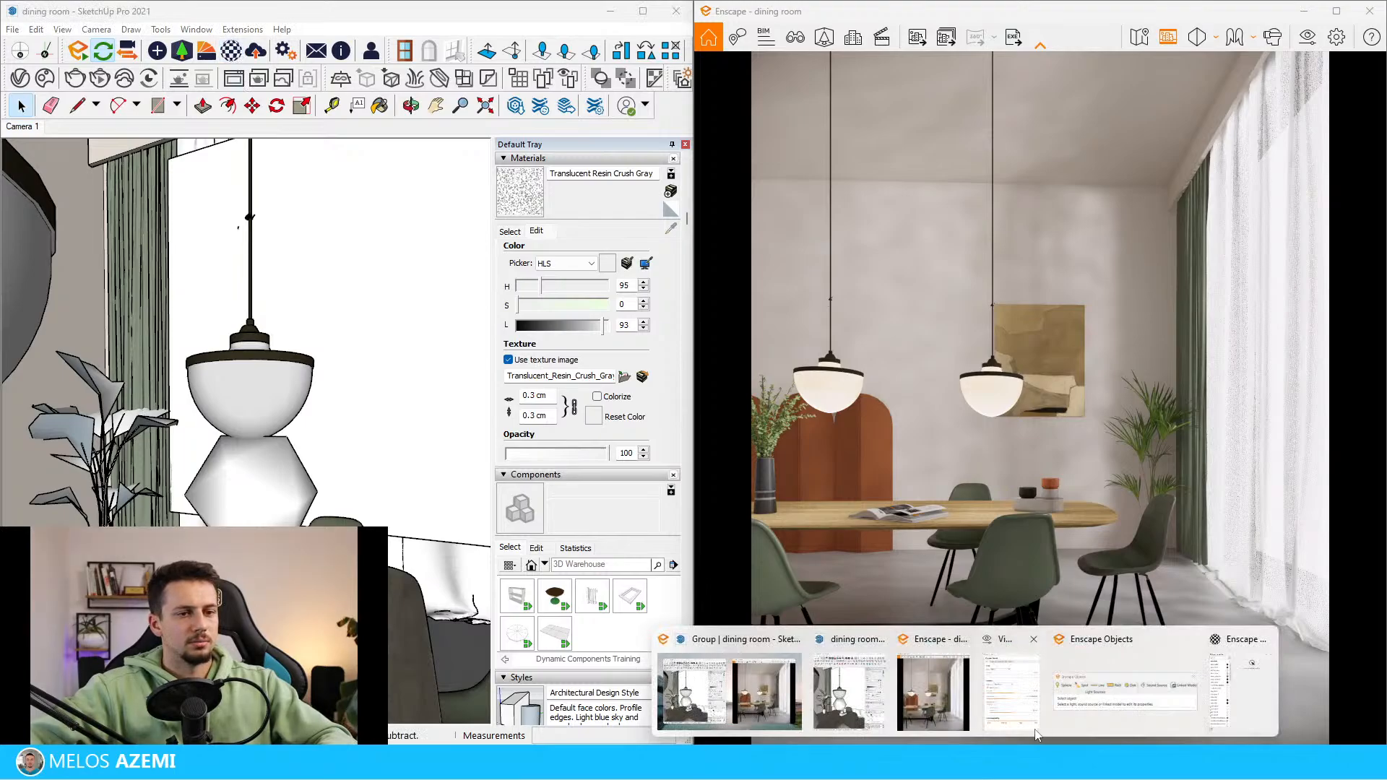
{"action": "left_click", "coordinate": [270, 388]}
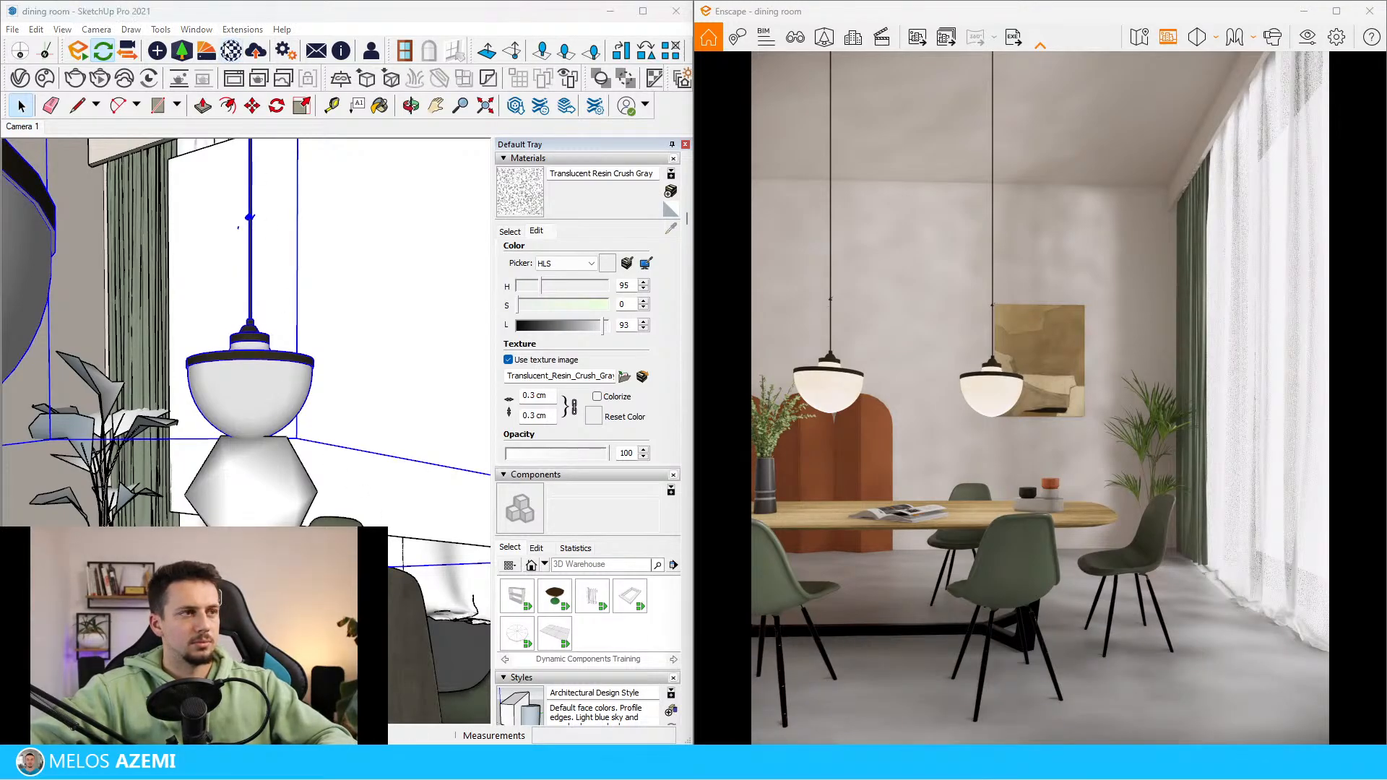
{"action": "left_click", "coordinate": [231, 51]}
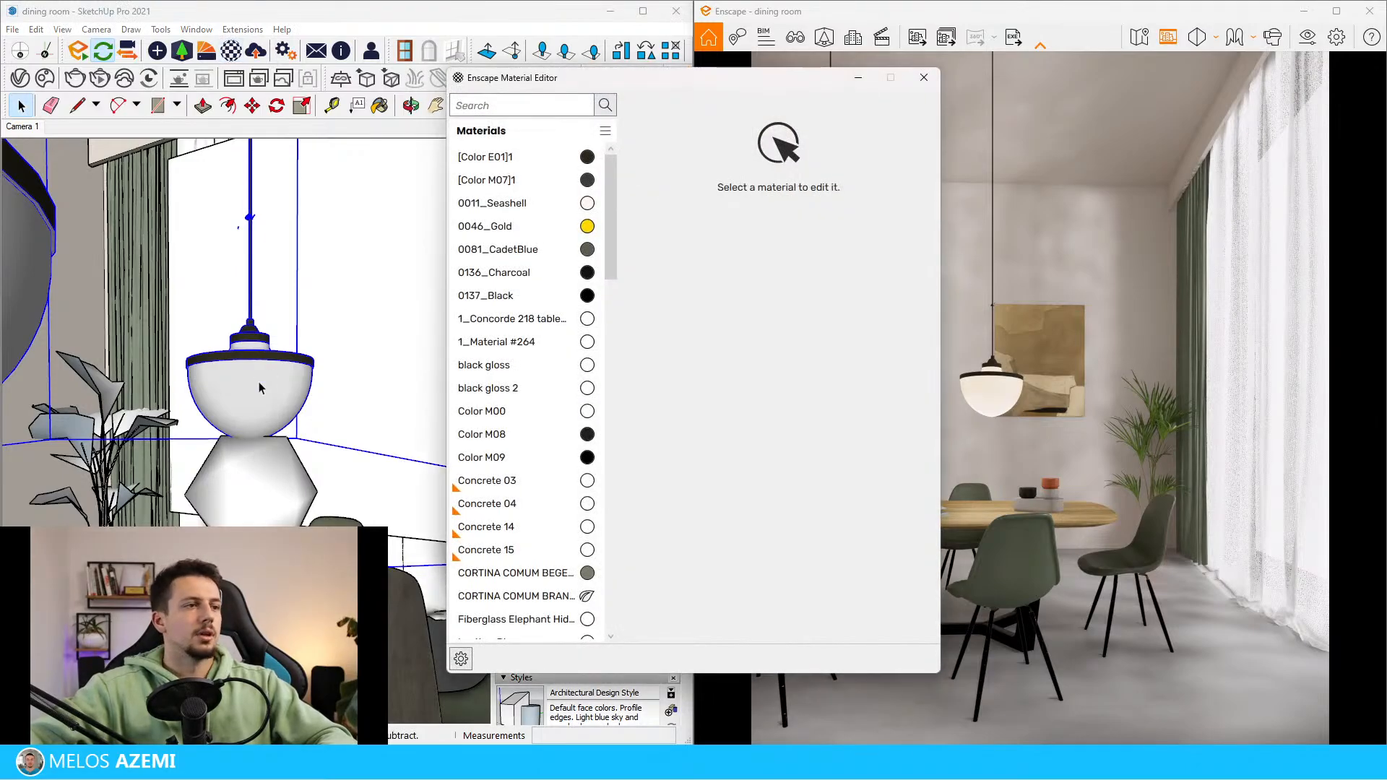
{"action": "key", "text": "b"}
{"action": "left_click", "coordinate": [280, 390], "text": "alt"}
{"action": "left_click_drag", "start_coordinate": [676, 78], "coordinate": [391, 62]}
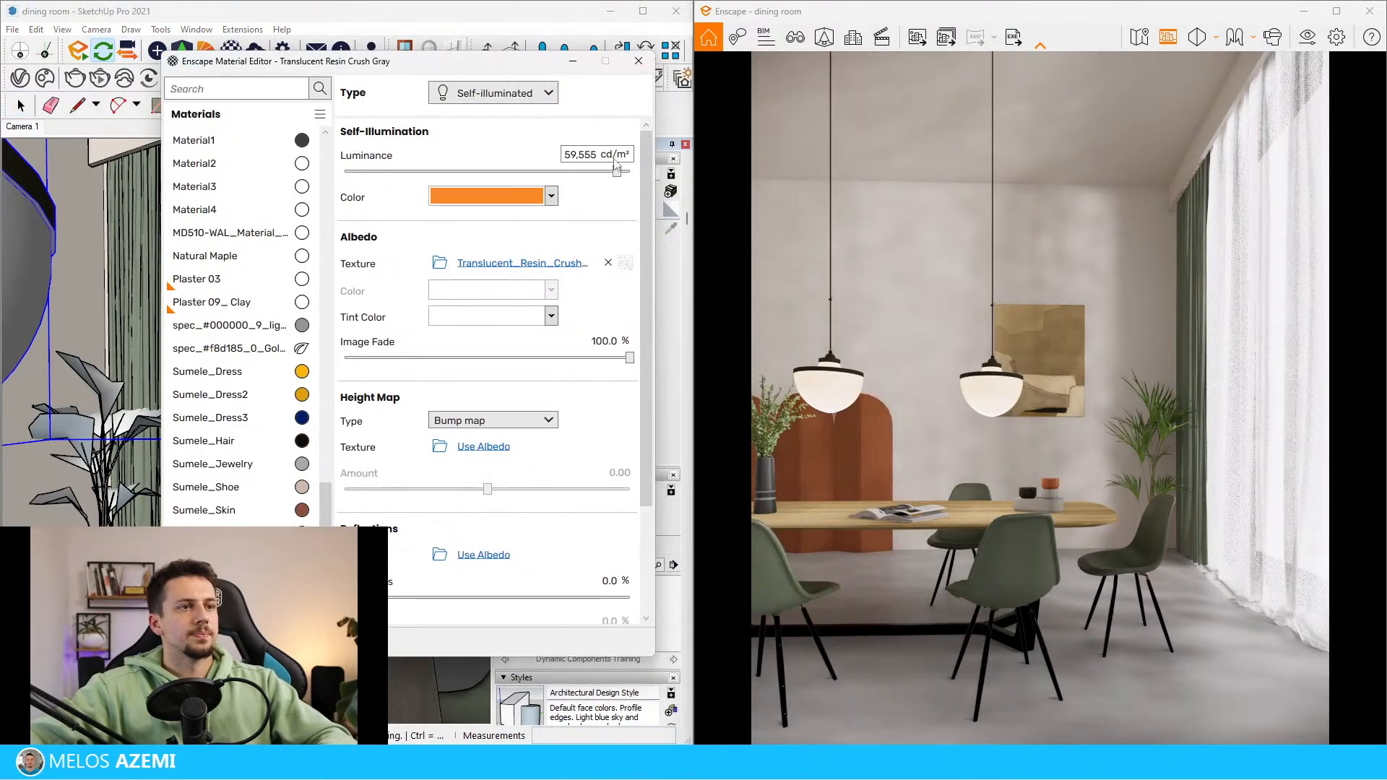
{"action": "left_click_drag", "start_coordinate": [616, 171], "coordinate": [557, 174]}
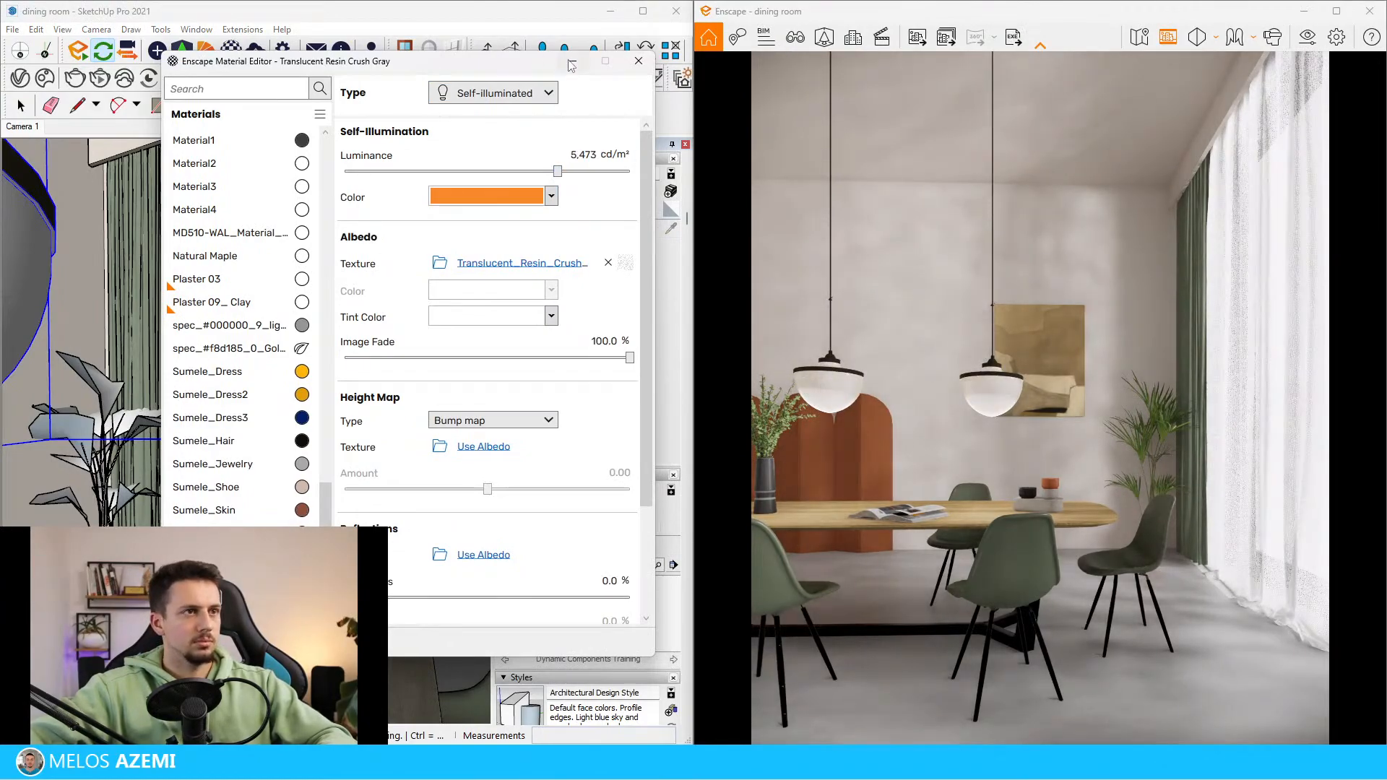
{"action": "left_click", "coordinate": [639, 61]}
Select the light object below the pendant lamp and inspect its surroundings near the table and window
{"action": "middle_click_drag", "start_coordinate": [337, 238], "coordinate": [322, 210]}
{"action": "key", "text": "space"}
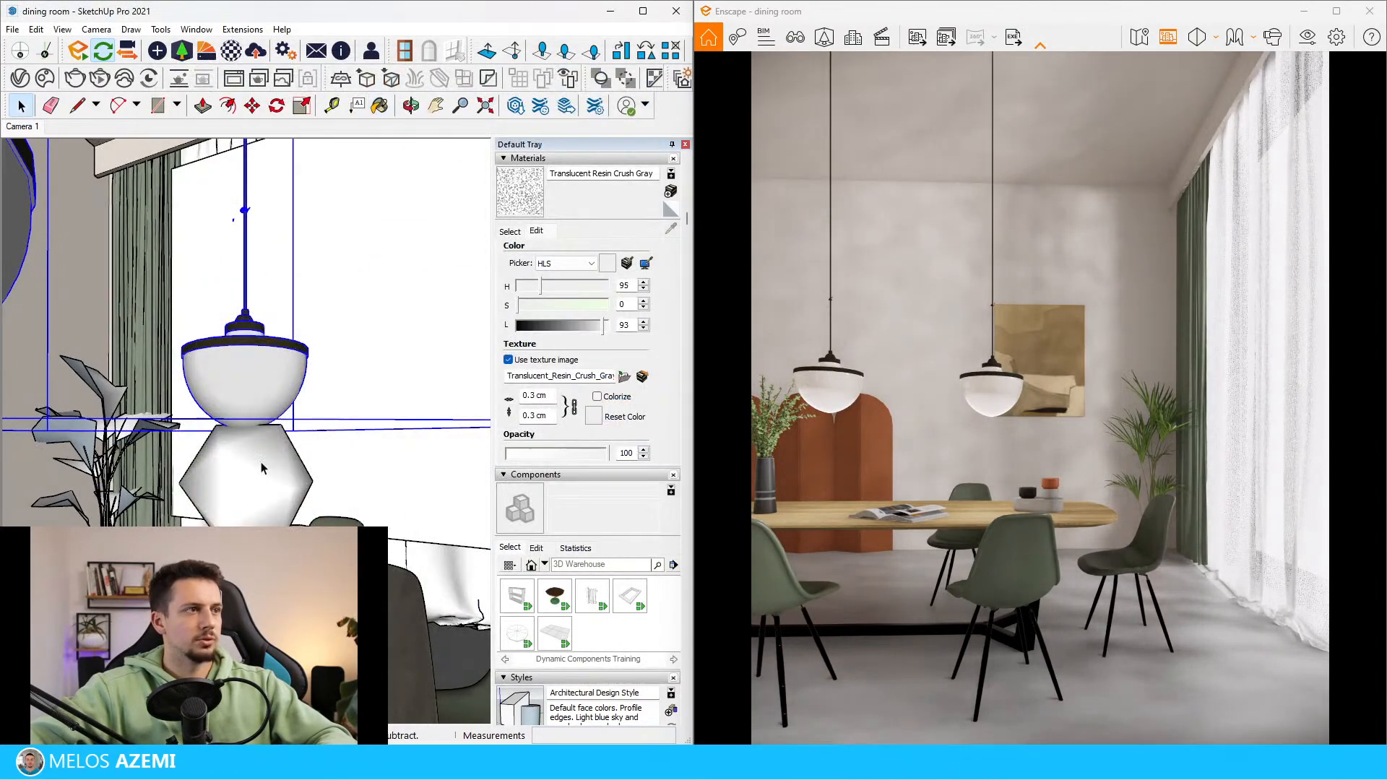
{"action": "left_click", "coordinate": [262, 468]}
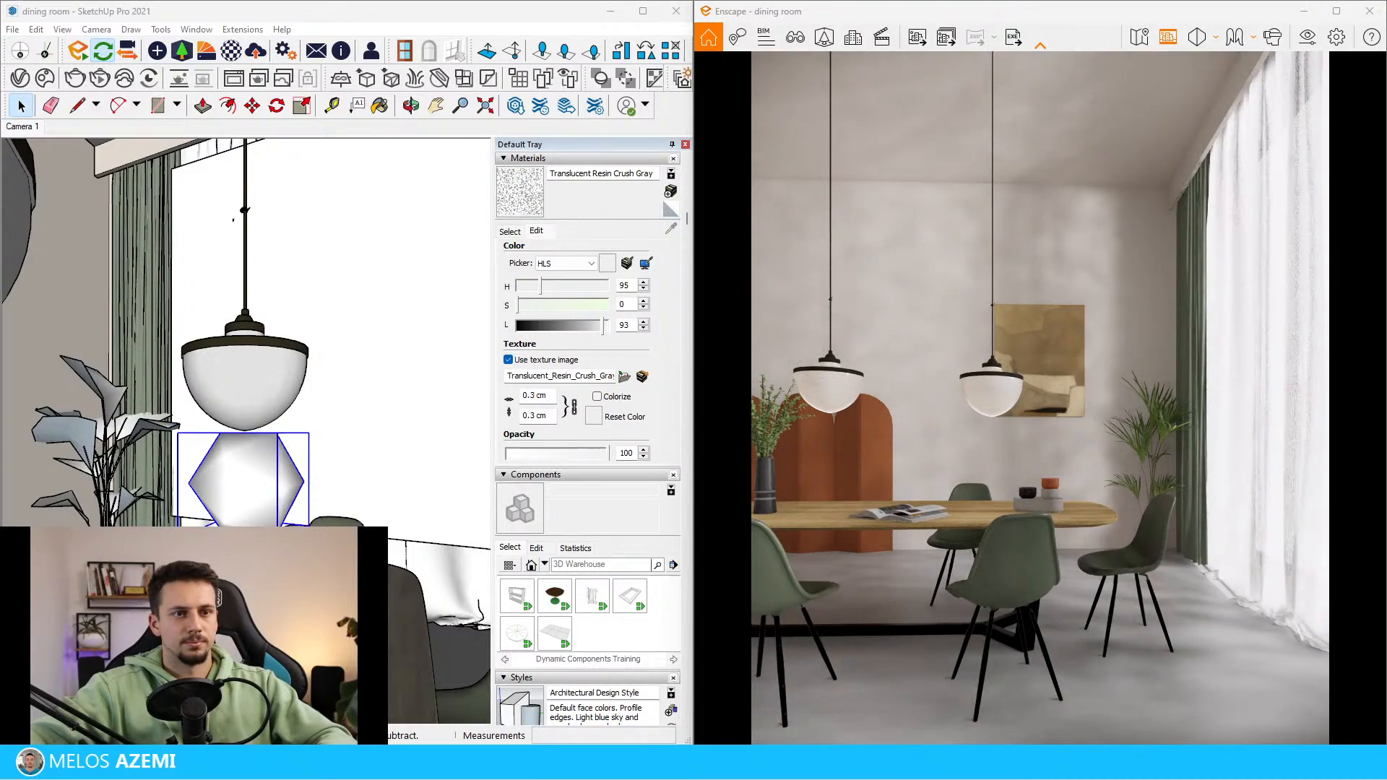
{"action": "scroll", "coordinate": [183, 273], "scroll_direction": "down", "scroll_amount": 8}
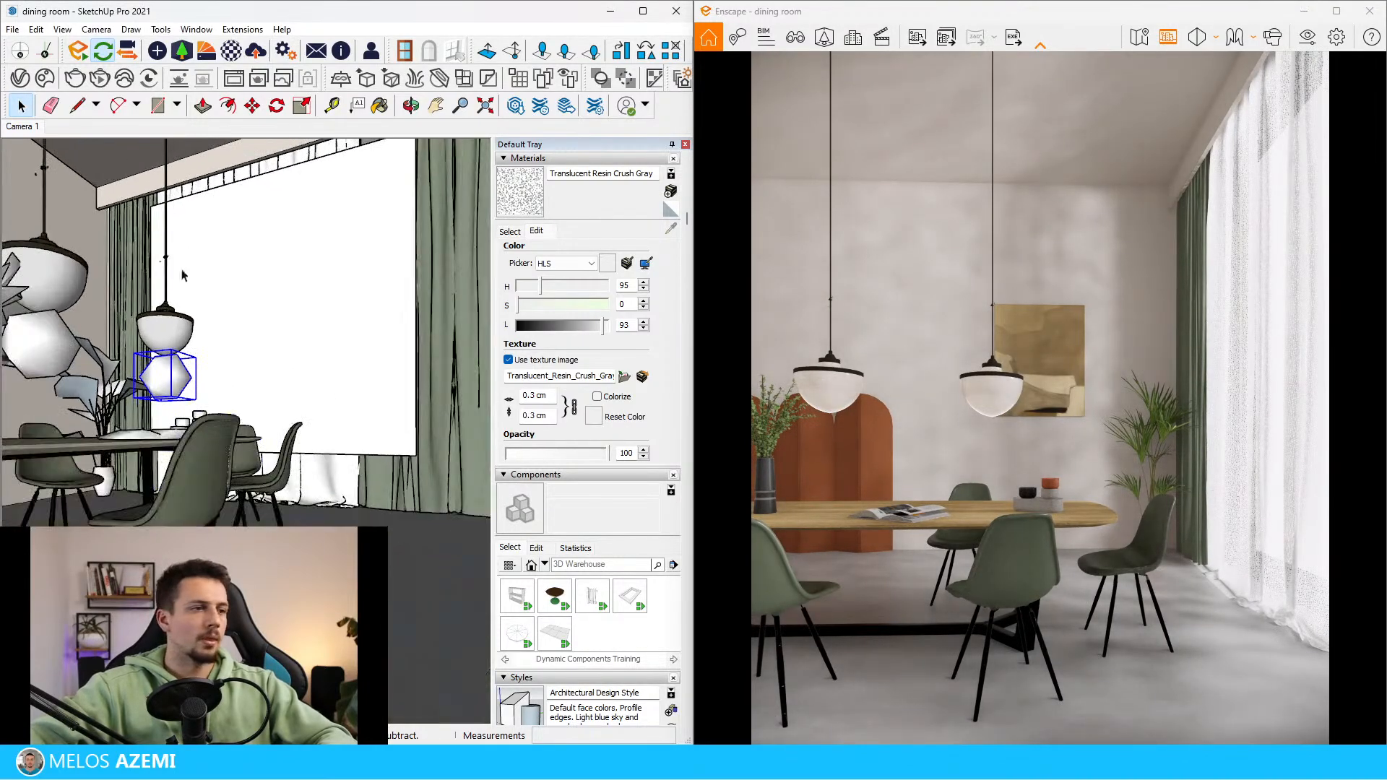
{"action": "mouse_move", "coordinate": [248, 353]}
{"action": "middle_mouse_down"}
{"action": "mouse_move", "coordinate": [216, 350]}
{"action": "mouse_move", "coordinate": [244, 524]}
{"action": "mouse_move", "coordinate": [273, 380]}
{"action": "middle_mouse_up"}
{"action": "scroll", "coordinate": [244, 524], "scroll_direction": "down", "scroll_amount": 6}
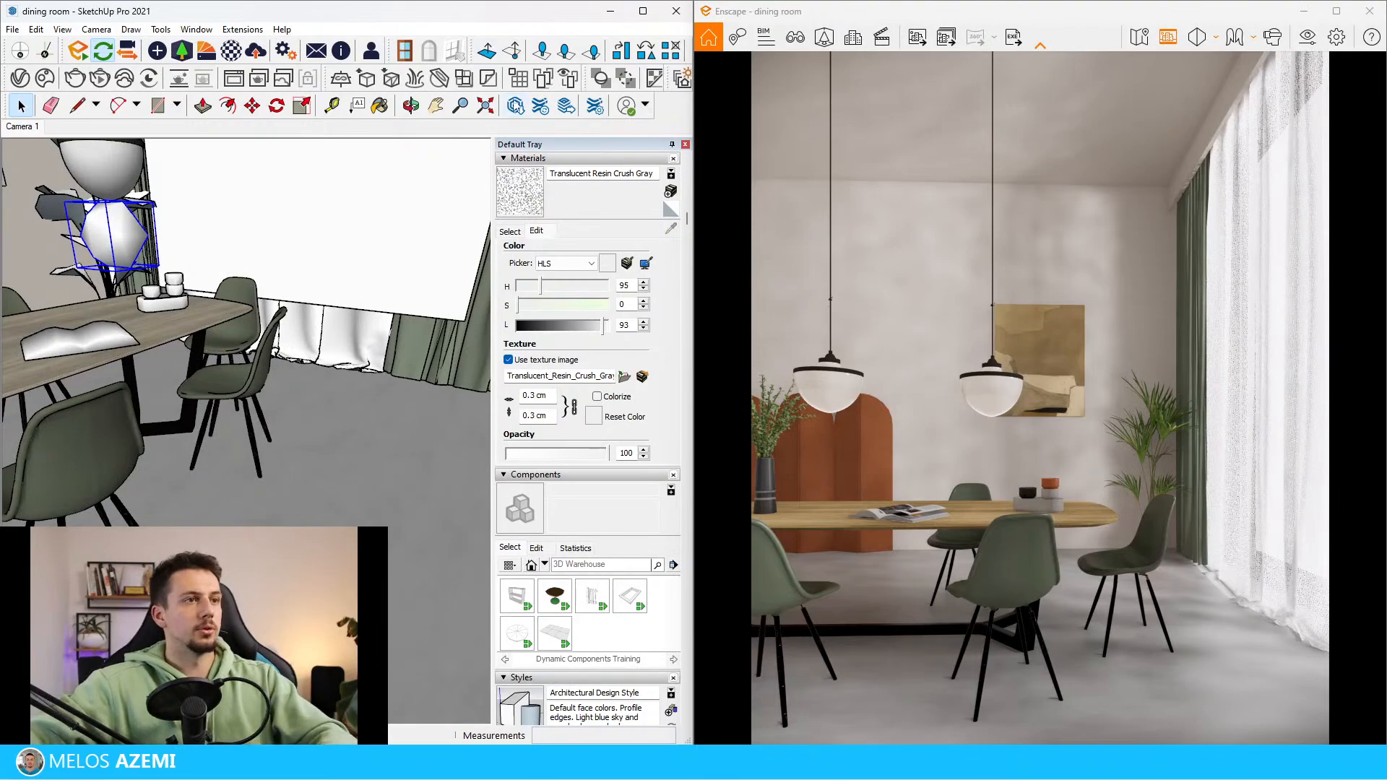
Open 3D Warehouse, search for "dining room" and limit the results to models
{"action": "left_click", "coordinate": [581, 149]}
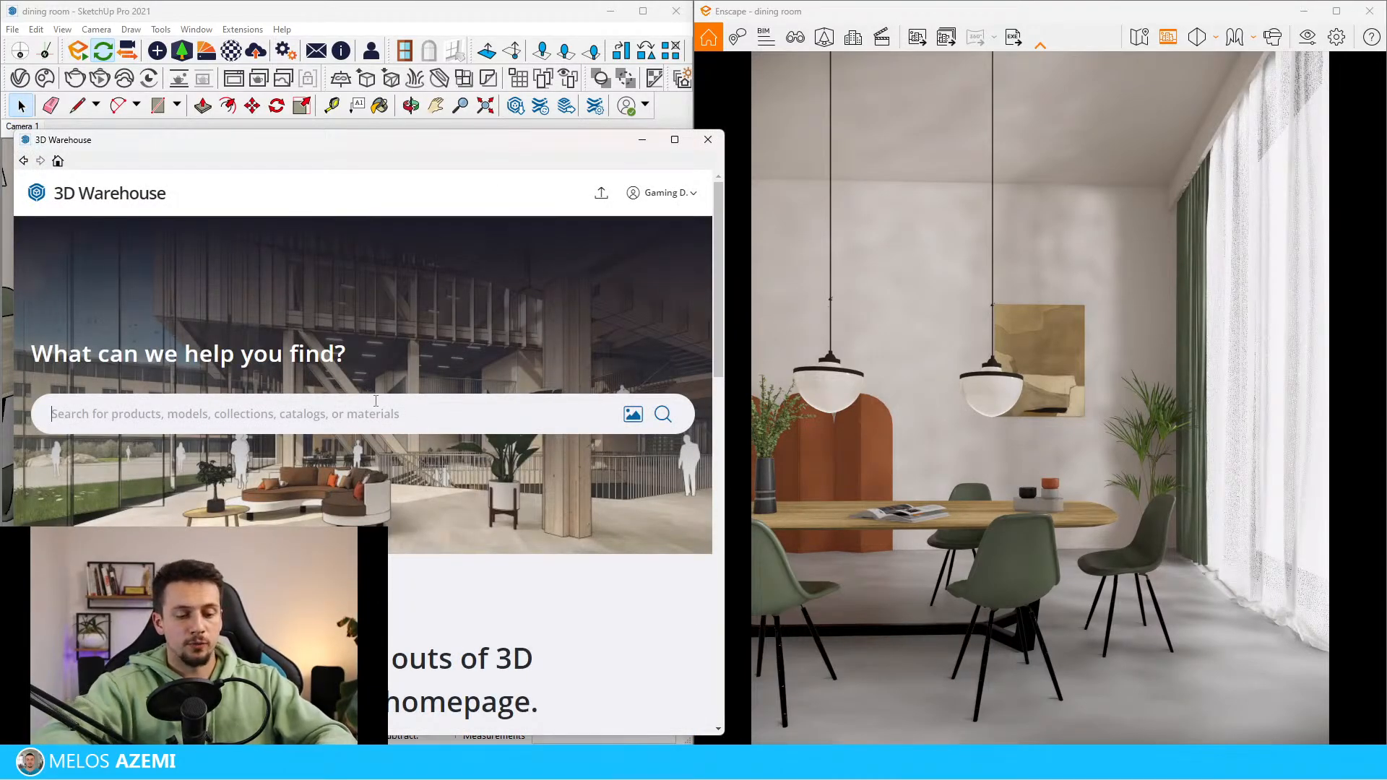
{"action": "type", "text": "d"}
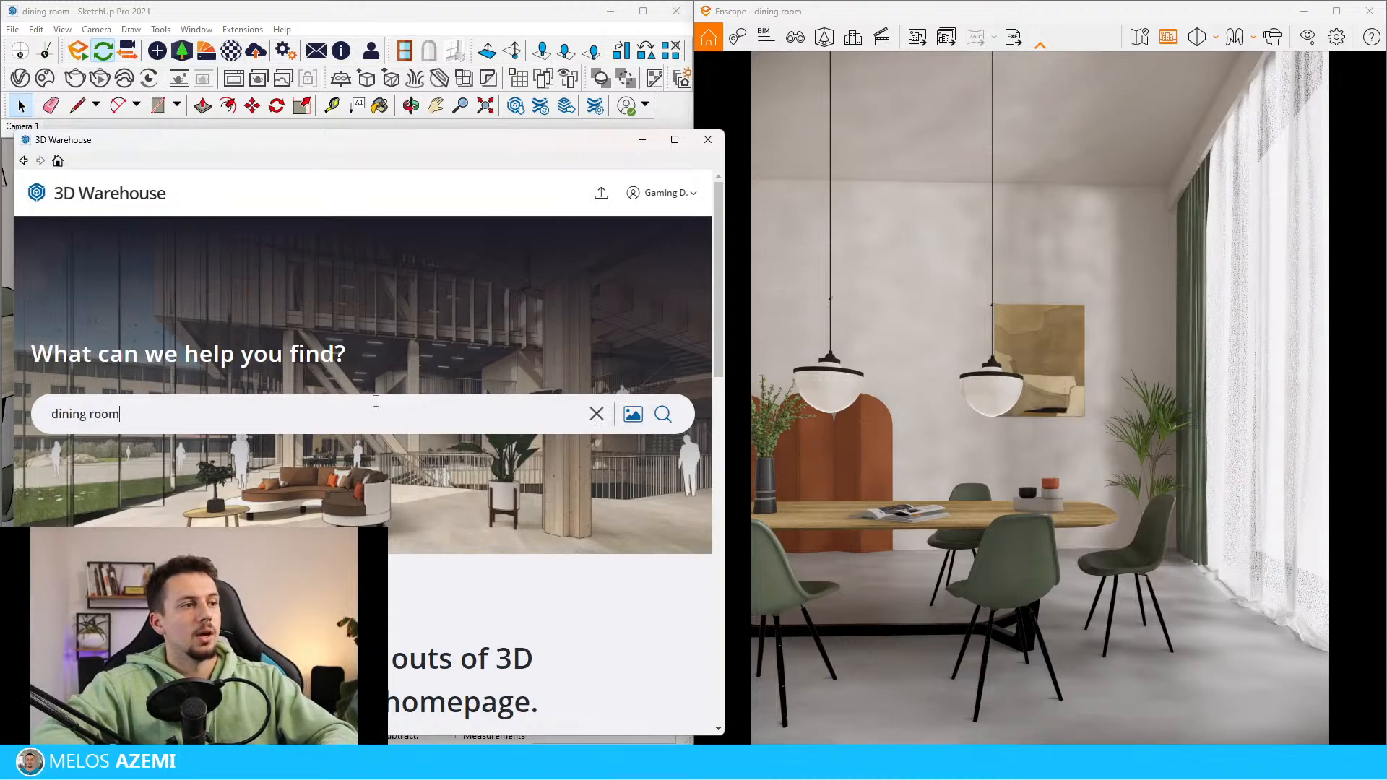
{"action": "type", "text": "ining room"}
{"action": "key", "text": "Return"}
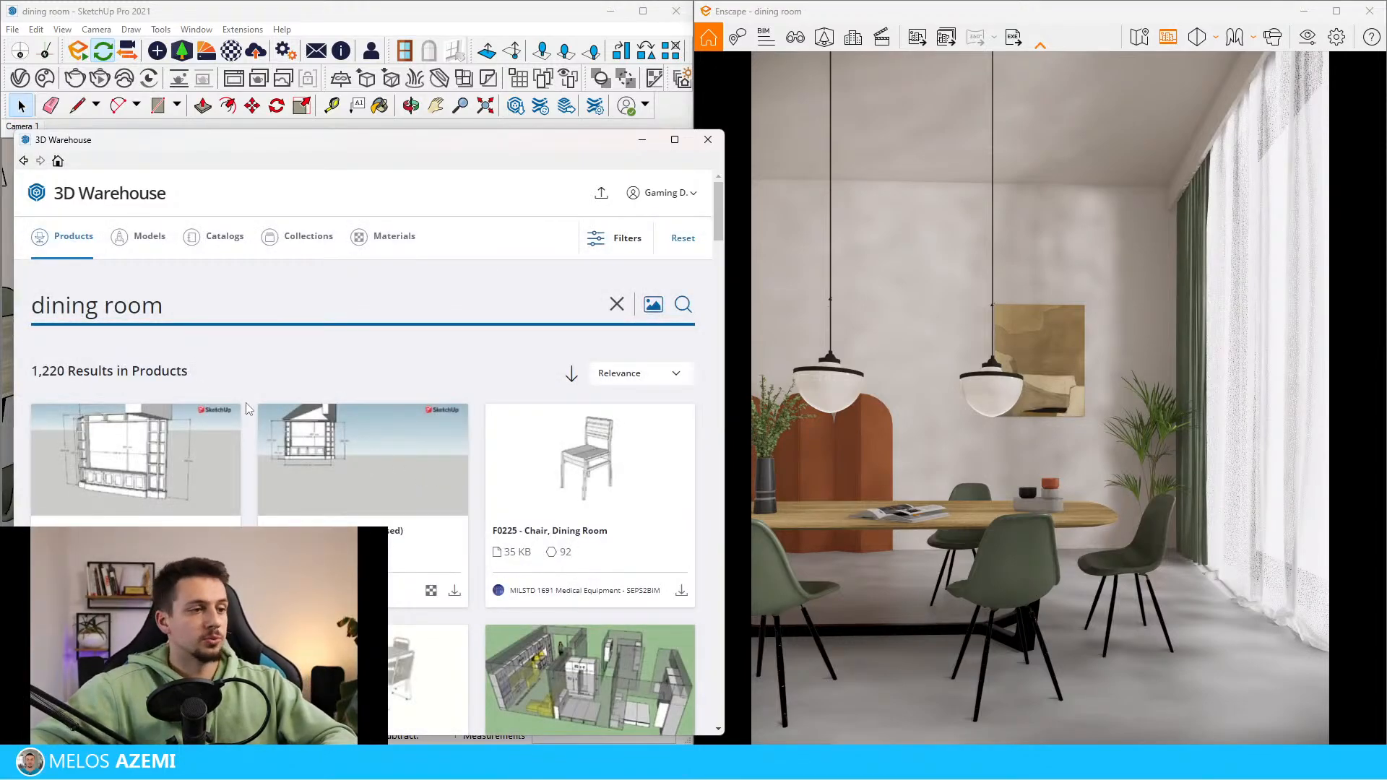
{"action": "scroll", "coordinate": [362, 462], "scroll_direction": "down", "scroll_amount": 5}
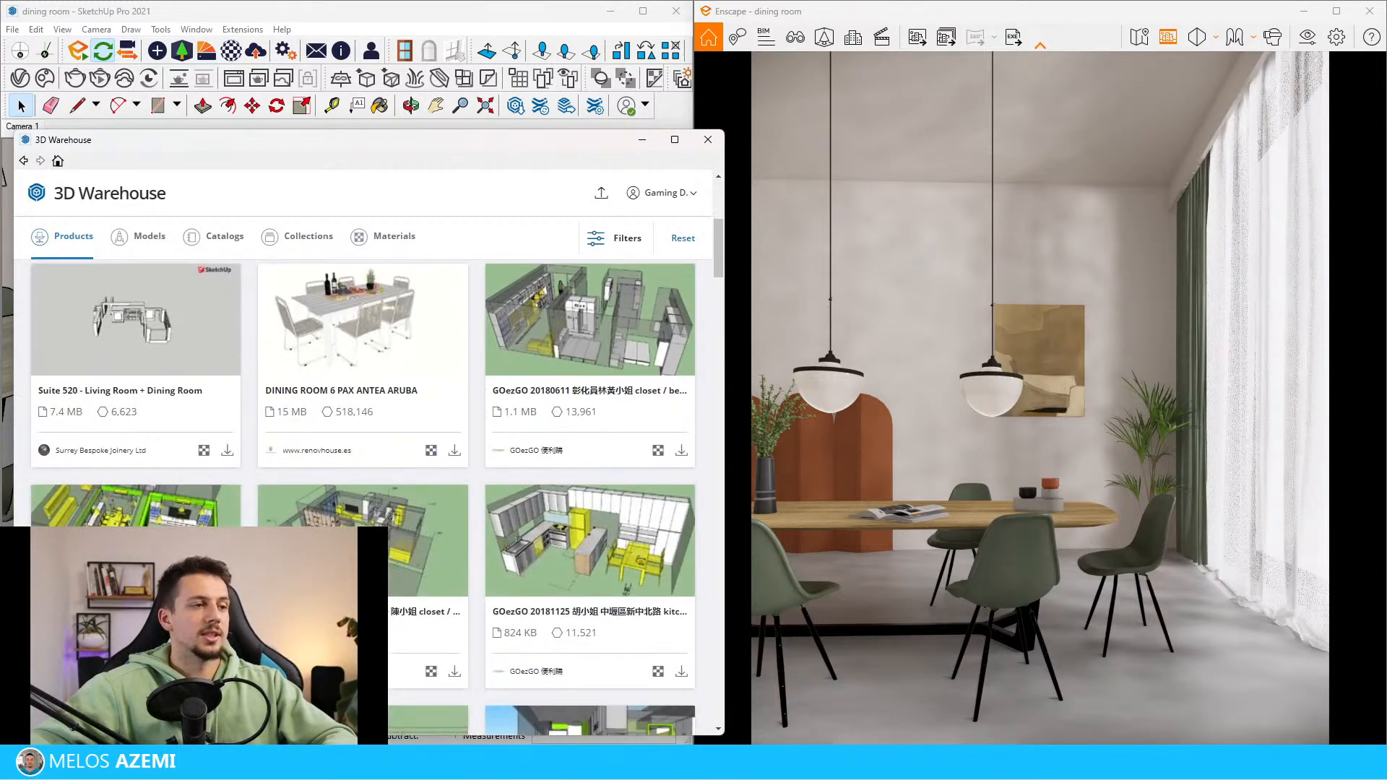
{"action": "scroll", "coordinate": [362, 463], "scroll_direction": "up", "scroll_amount": 5}
{"action": "left_click", "coordinate": [160, 232]}
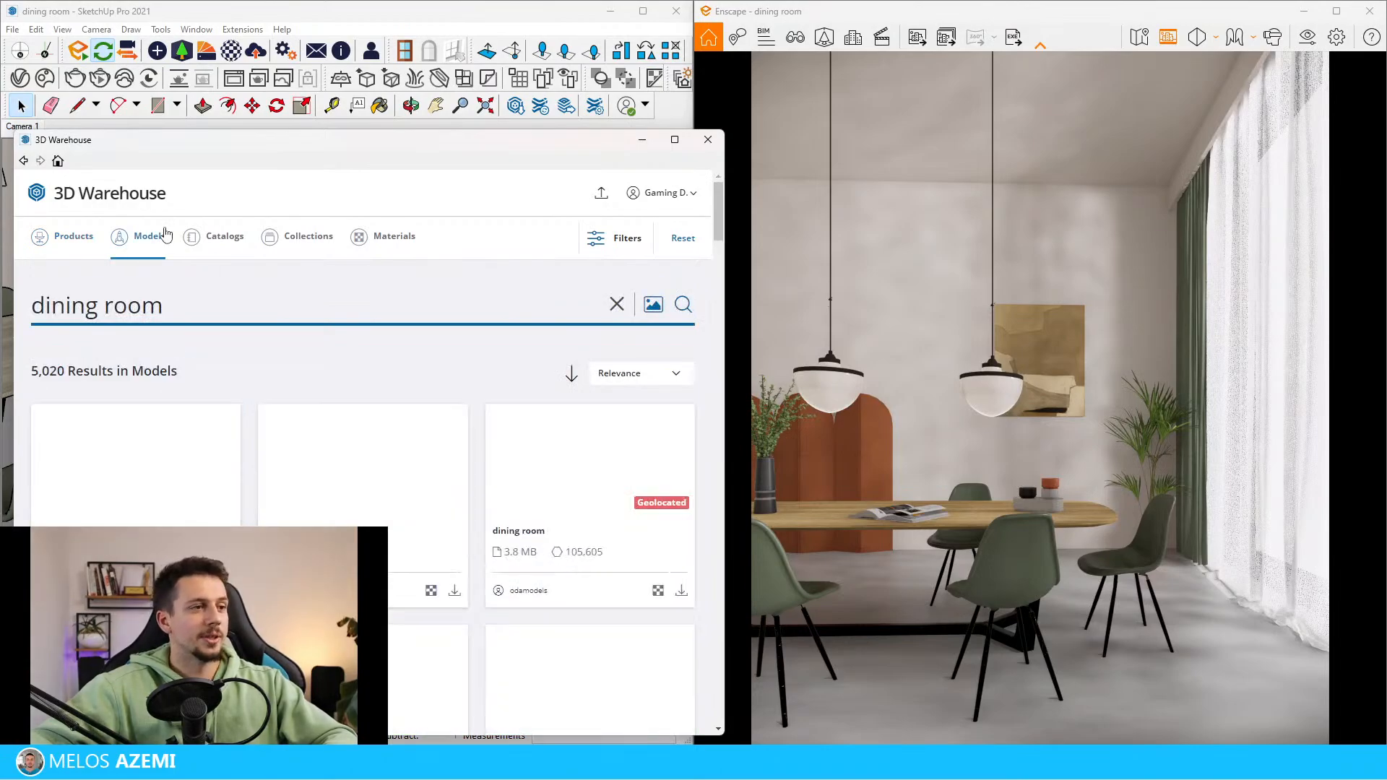
Browse the dining room models for usable interior scenes
{"action": "scroll", "coordinate": [236, 512], "scroll_direction": "down", "scroll_amount": 3}
{"action": "scroll", "coordinate": [236, 511], "scroll_direction": "down", "scroll_amount": 3}
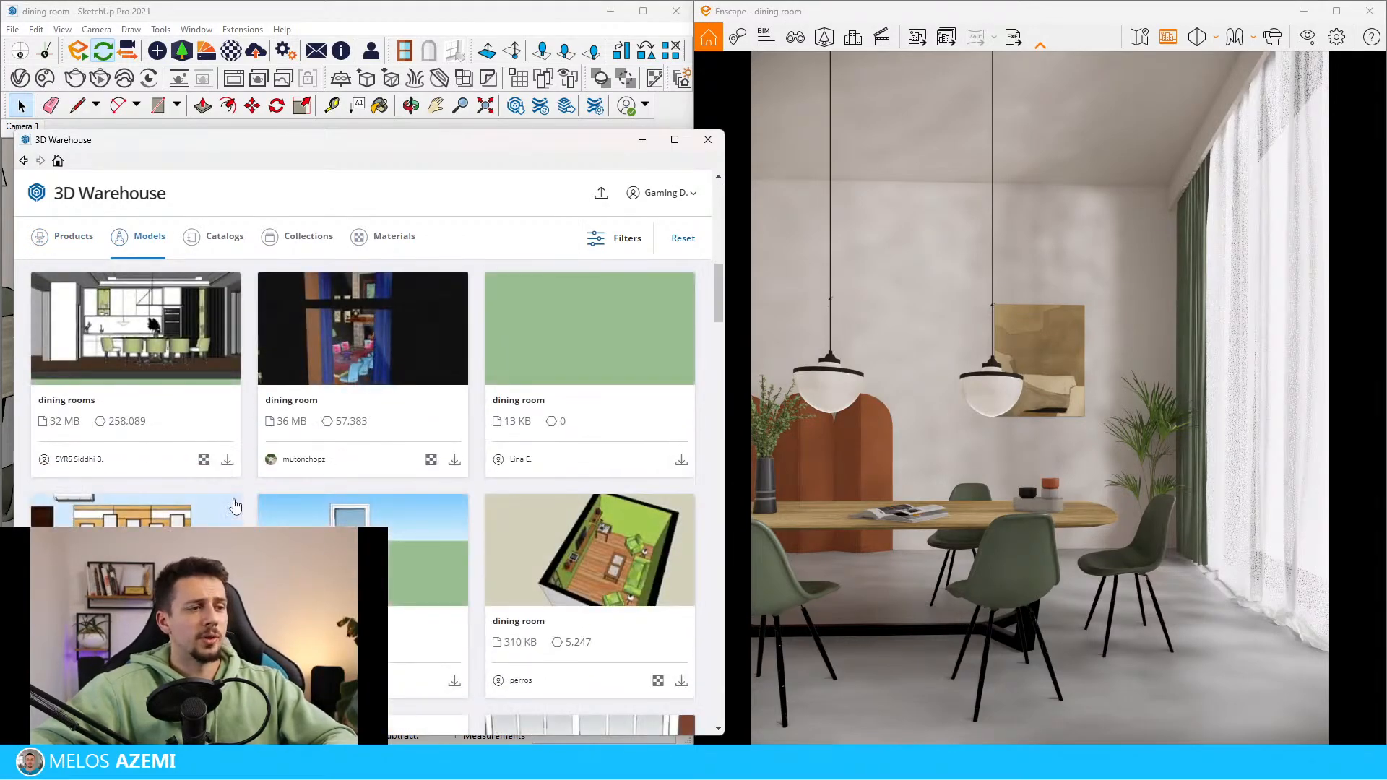
{"action": "scroll", "coordinate": [237, 506], "scroll_direction": "down", "scroll_amount": 5}
{"action": "scroll", "coordinate": [361, 433], "scroll_direction": "up", "scroll_amount": 5}
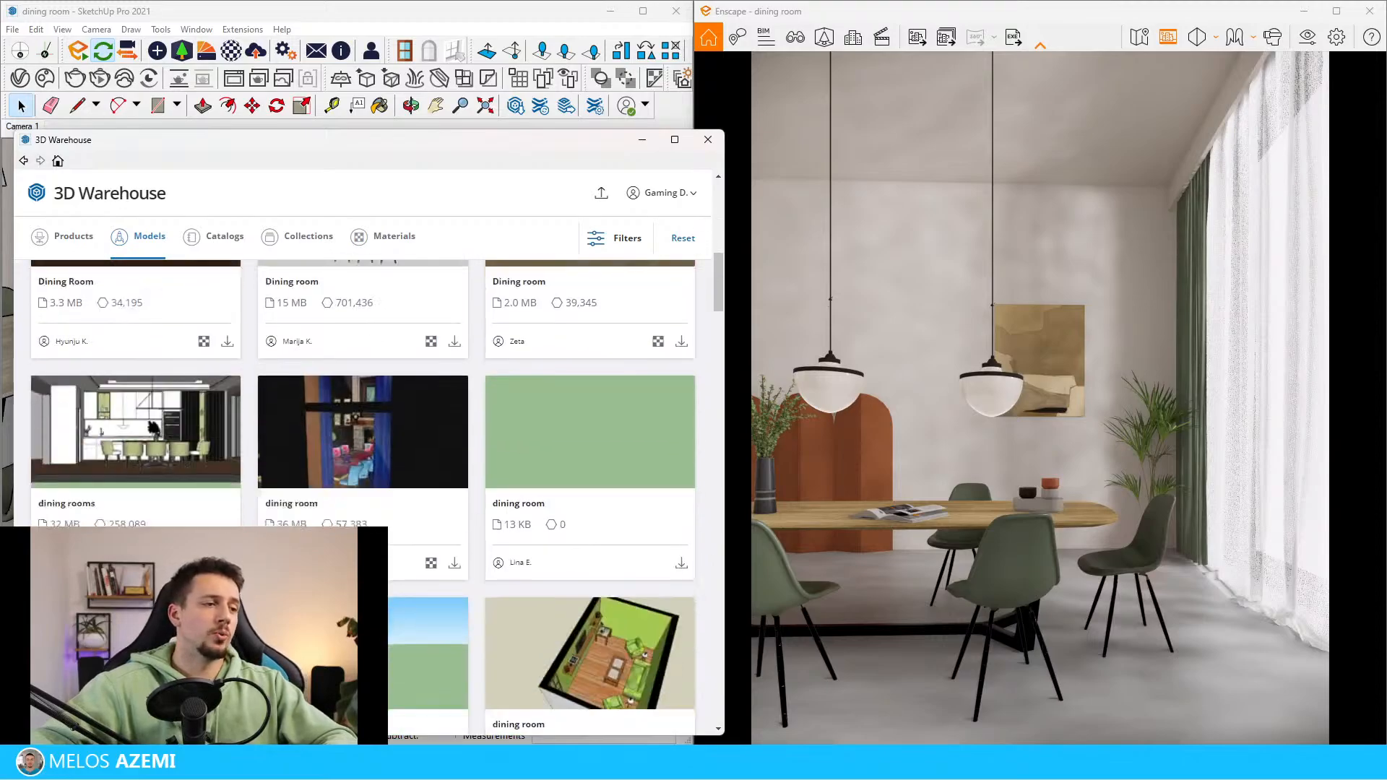
{"action": "scroll", "coordinate": [253, 426], "scroll_direction": "down", "scroll_amount": 20}
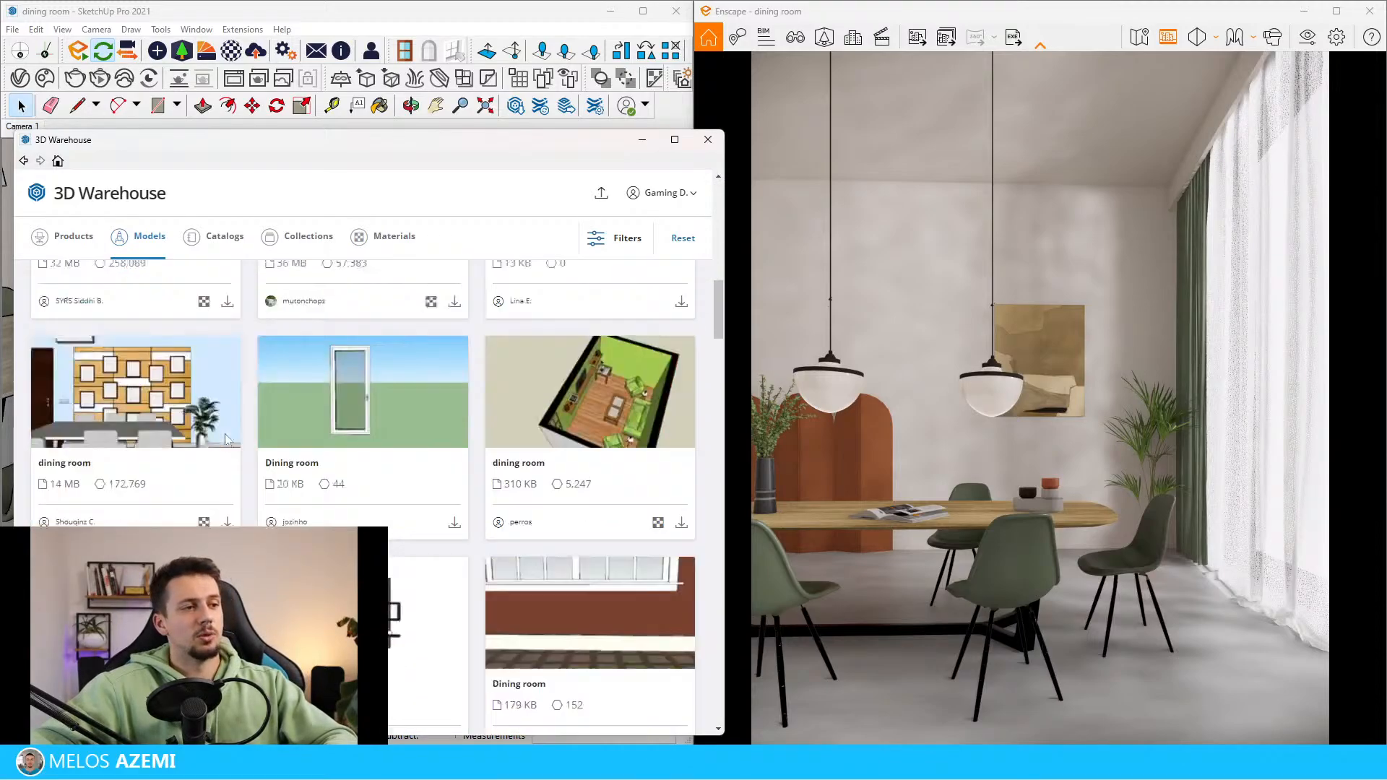
{"action": "scroll", "coordinate": [255, 445], "scroll_direction": "up", "scroll_amount": 20}
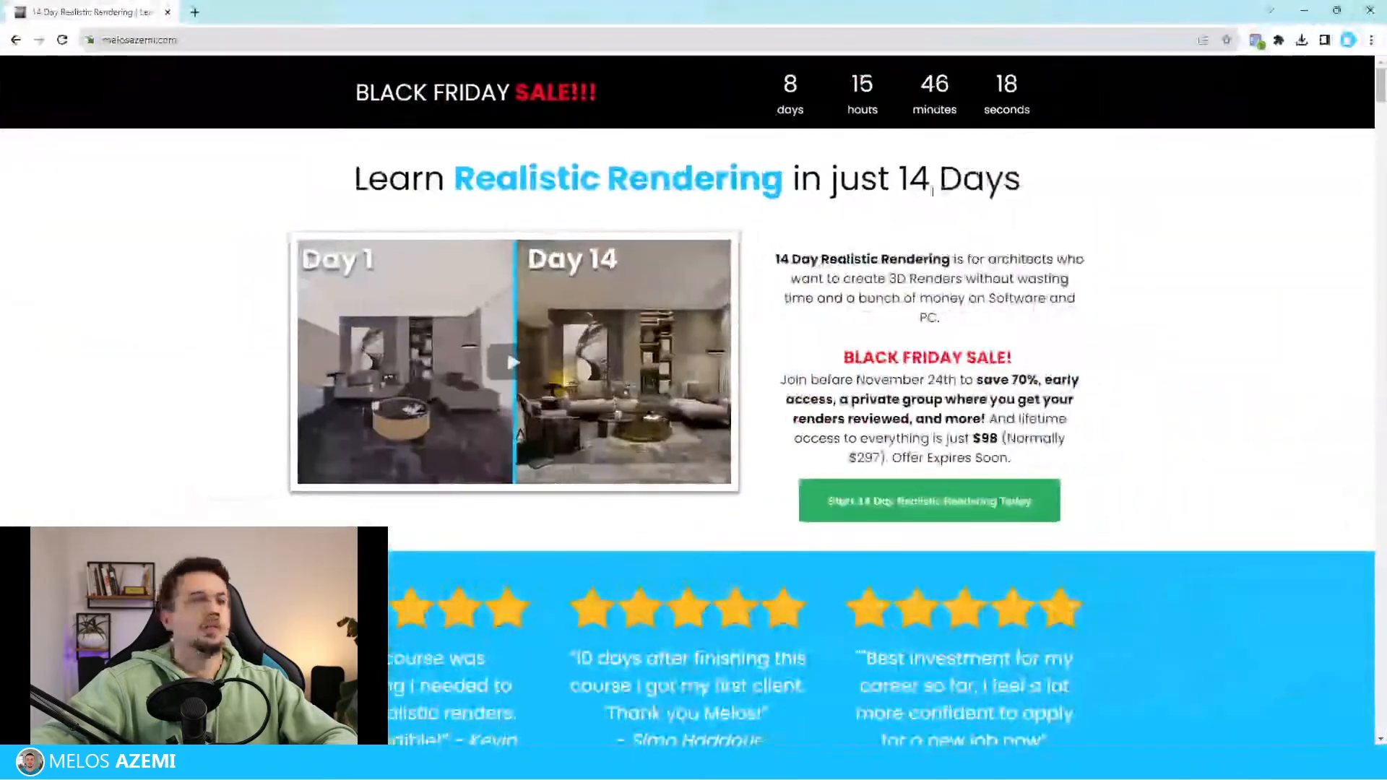
Switch to the 14 Day Realistic Rendering web page and review its daily lessons, instructor section and testimonials
{"action": "scroll", "coordinate": [744, 413], "scroll_direction": "down", "scroll_amount": 10}
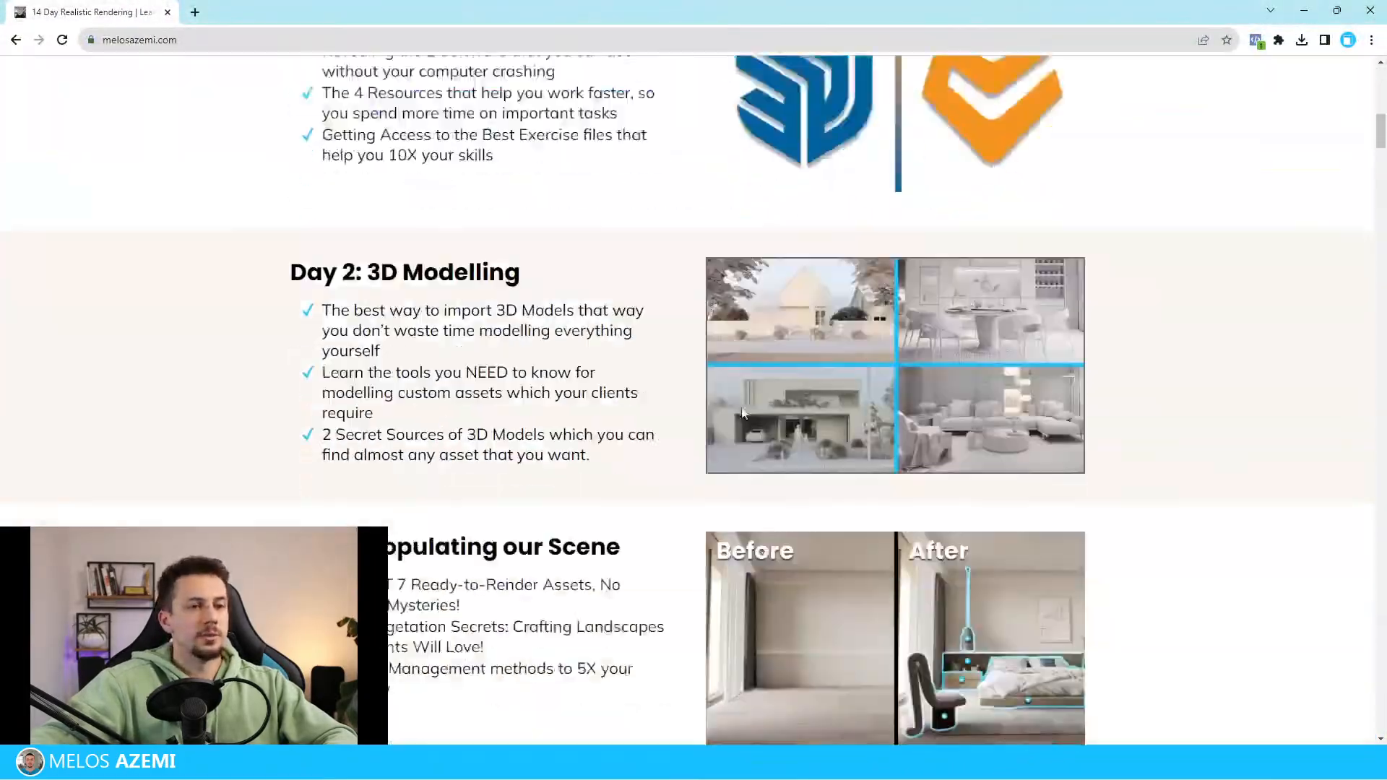
{"action": "scroll", "coordinate": [744, 414], "scroll_direction": "down", "scroll_amount": 10}
{"action": "scroll", "coordinate": [50, 390], "scroll_direction": "down", "scroll_amount": 20}
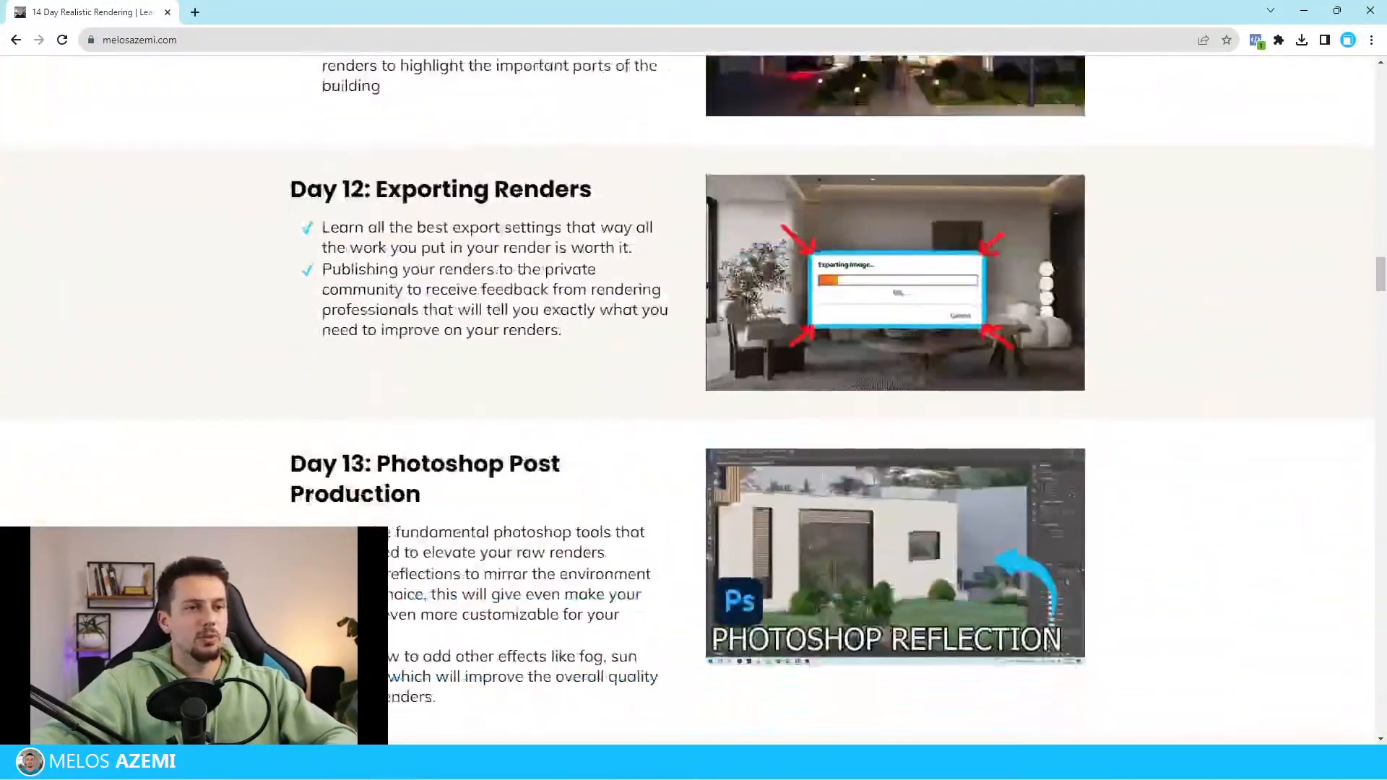
{"action": "scroll", "coordinate": [694, 405], "scroll_direction": "down", "scroll_amount": 20}
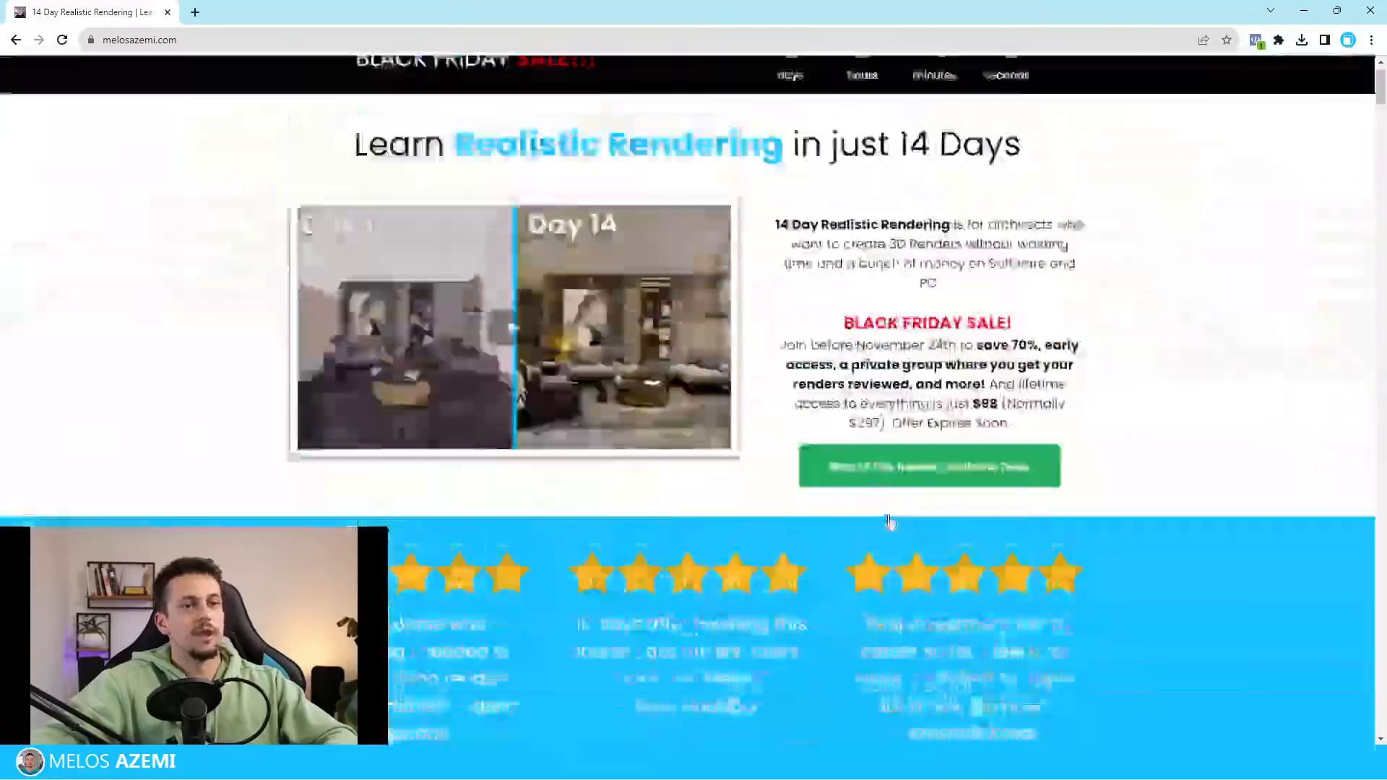
{"action": "scroll", "coordinate": [890, 522], "scroll_direction": "down", "scroll_amount": 20}
{"action": "scroll", "coordinate": [893, 410], "scroll_direction": "up", "scroll_amount": 14}
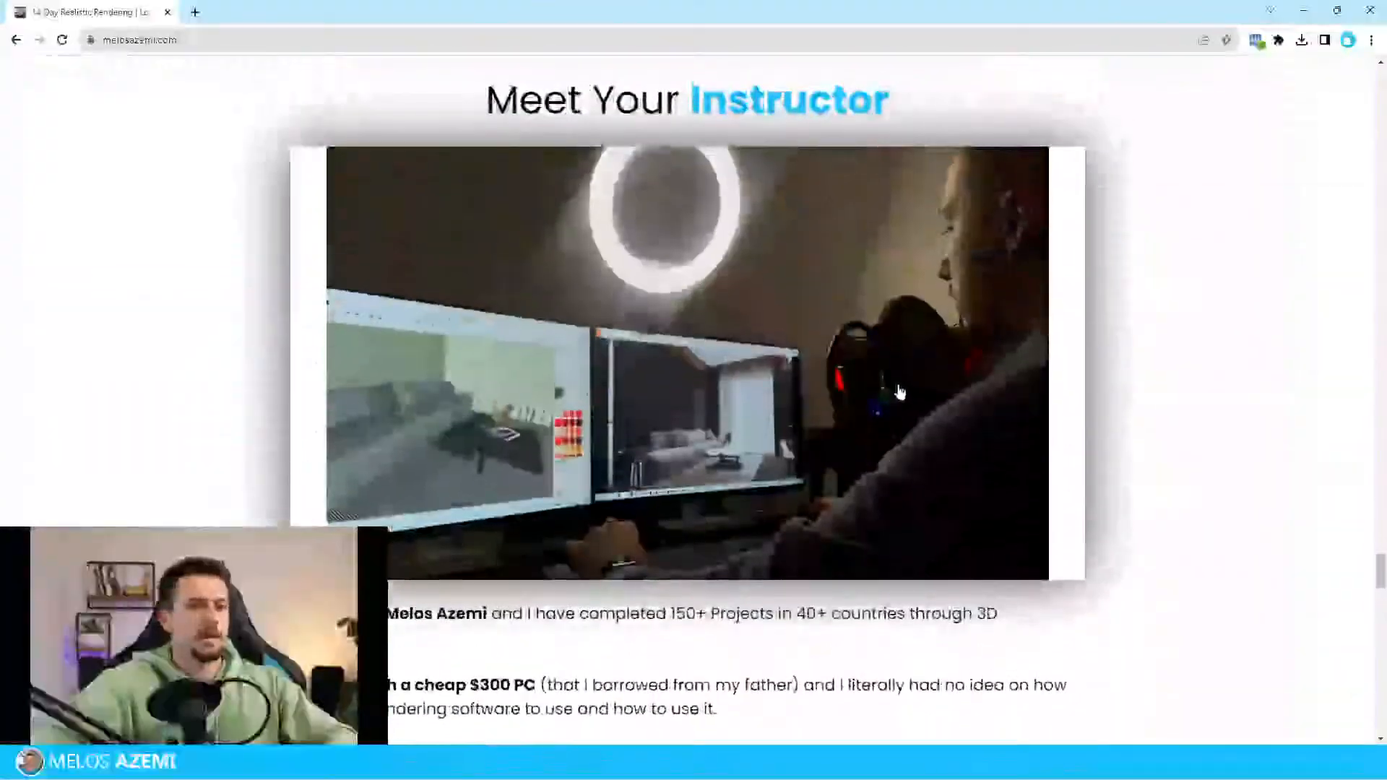
{"action": "scroll", "coordinate": [899, 392], "scroll_direction": "up", "scroll_amount": 15}
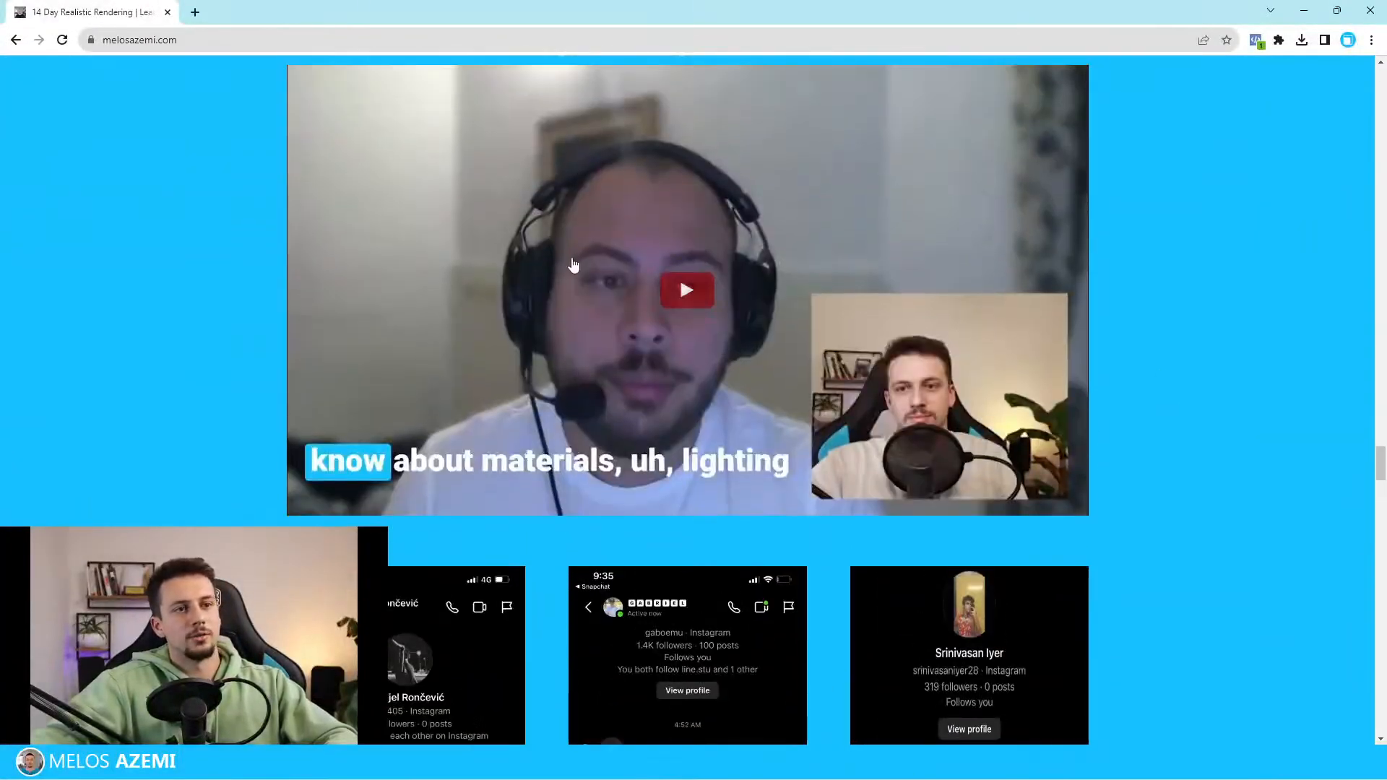
{"action": "scroll", "coordinate": [573, 265], "scroll_direction": "up", "scroll_amount": 20}
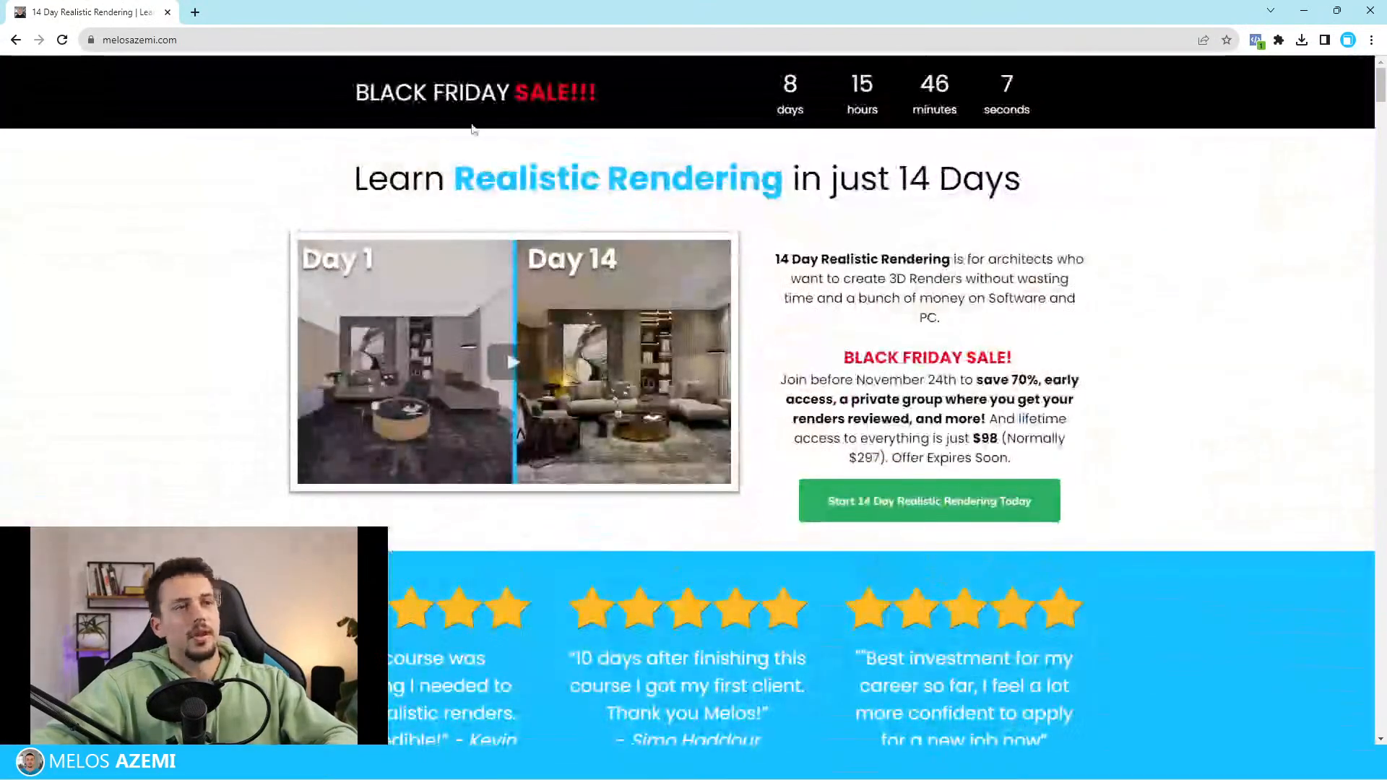
Examine the Black Friday sale banner and the $98 offer text on the course page
{"action": "left_click_drag", "start_coordinate": [353, 94], "coordinate": [907, 127]}
{"action": "left_click_drag", "start_coordinate": [932, 302], "coordinate": [929, 316]}
{"action": "left_click_drag", "start_coordinate": [1002, 439], "coordinate": [974, 442]}
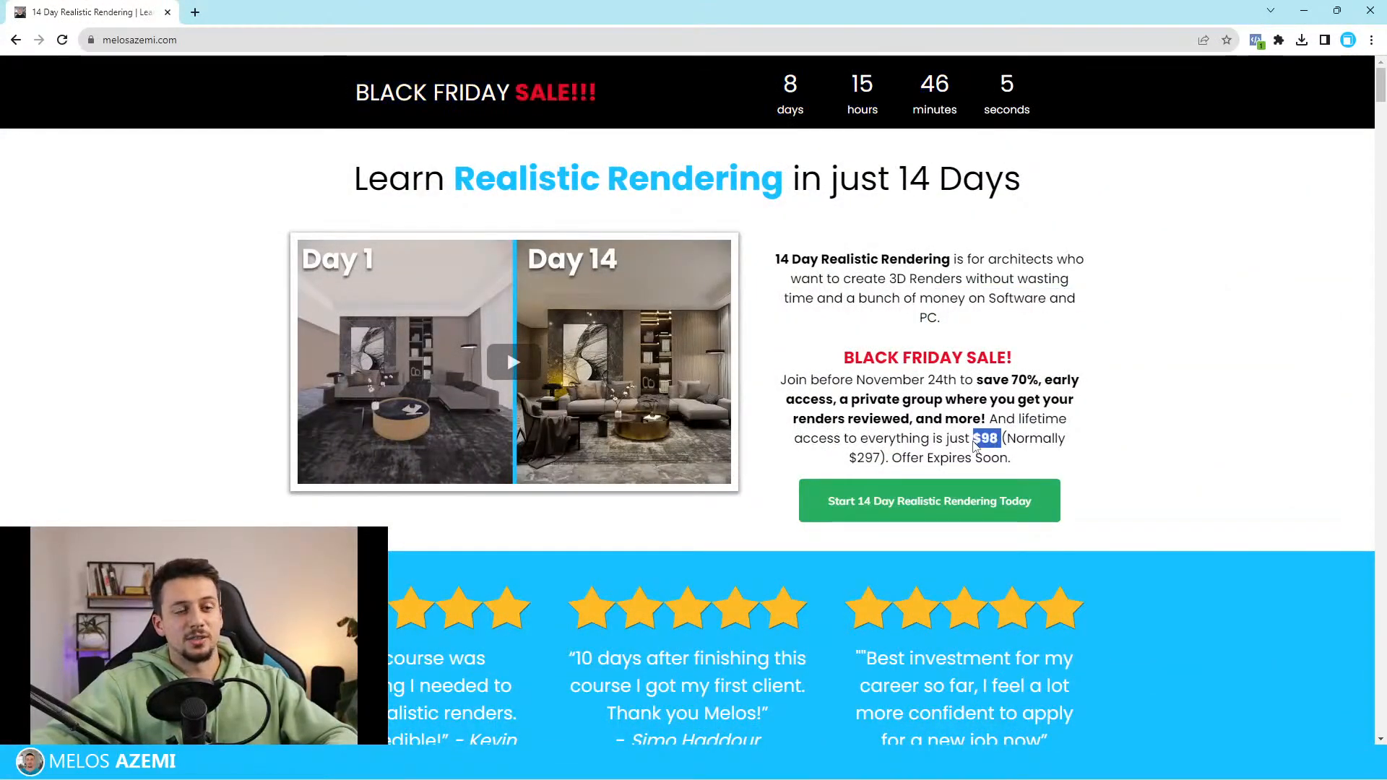
{"action": "left_click", "coordinate": [974, 446]}
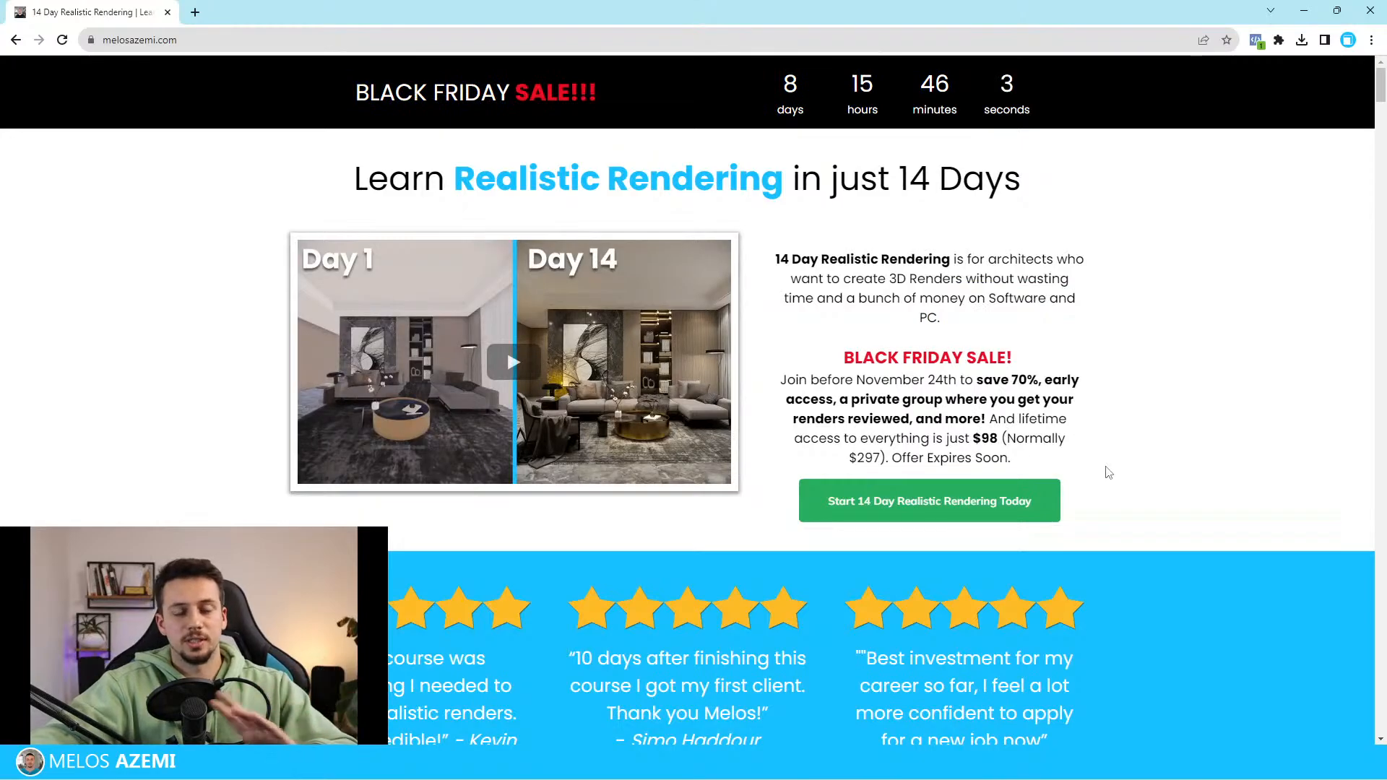
{"action": "left_click_drag", "start_coordinate": [1041, 469], "coordinate": [368, 156]}
{"action": "left_click", "coordinate": [365, 156]}
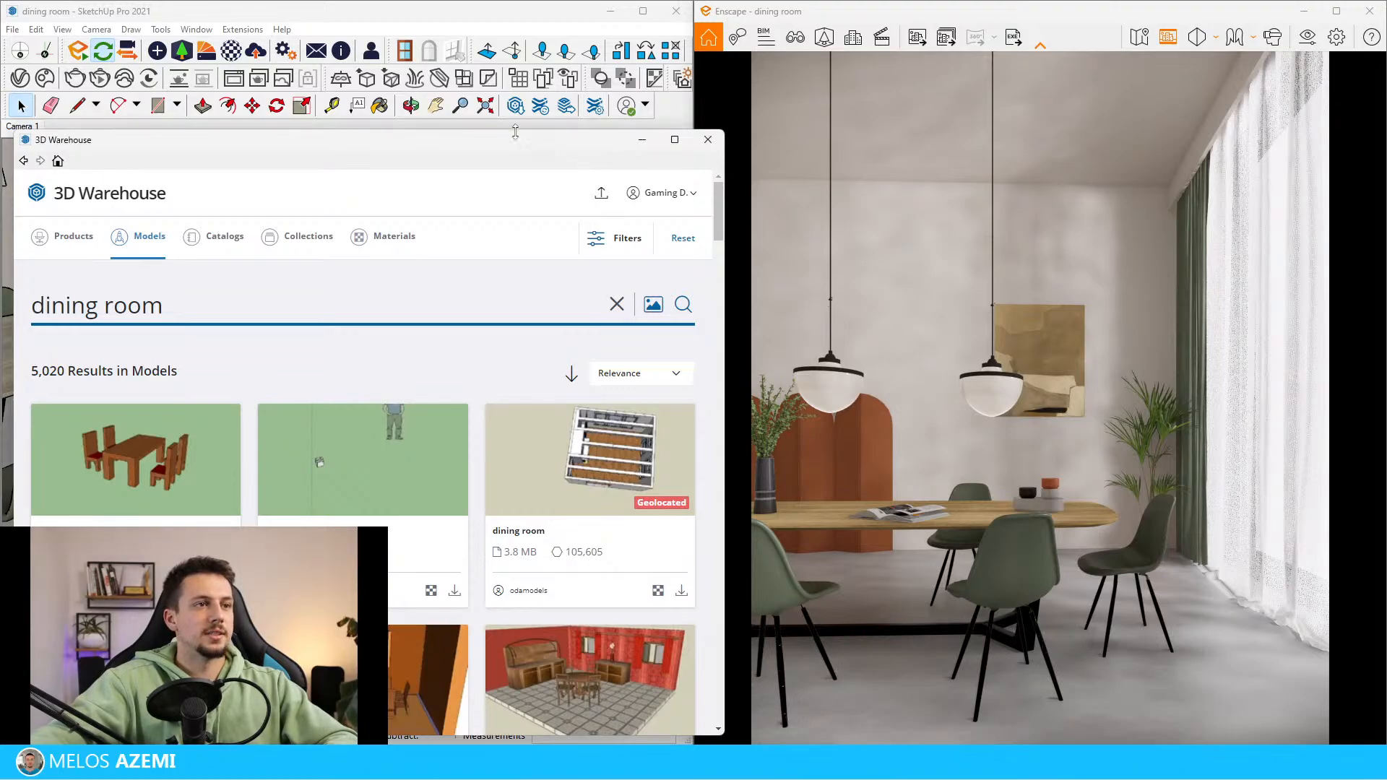
Search 3D Warehouse models for "dining chair"
{"action": "left_click_drag", "start_coordinate": [525, 149], "coordinate": [591, 91]}
{"action": "scroll", "coordinate": [262, 281], "scroll_direction": "down", "scroll_amount": 4}
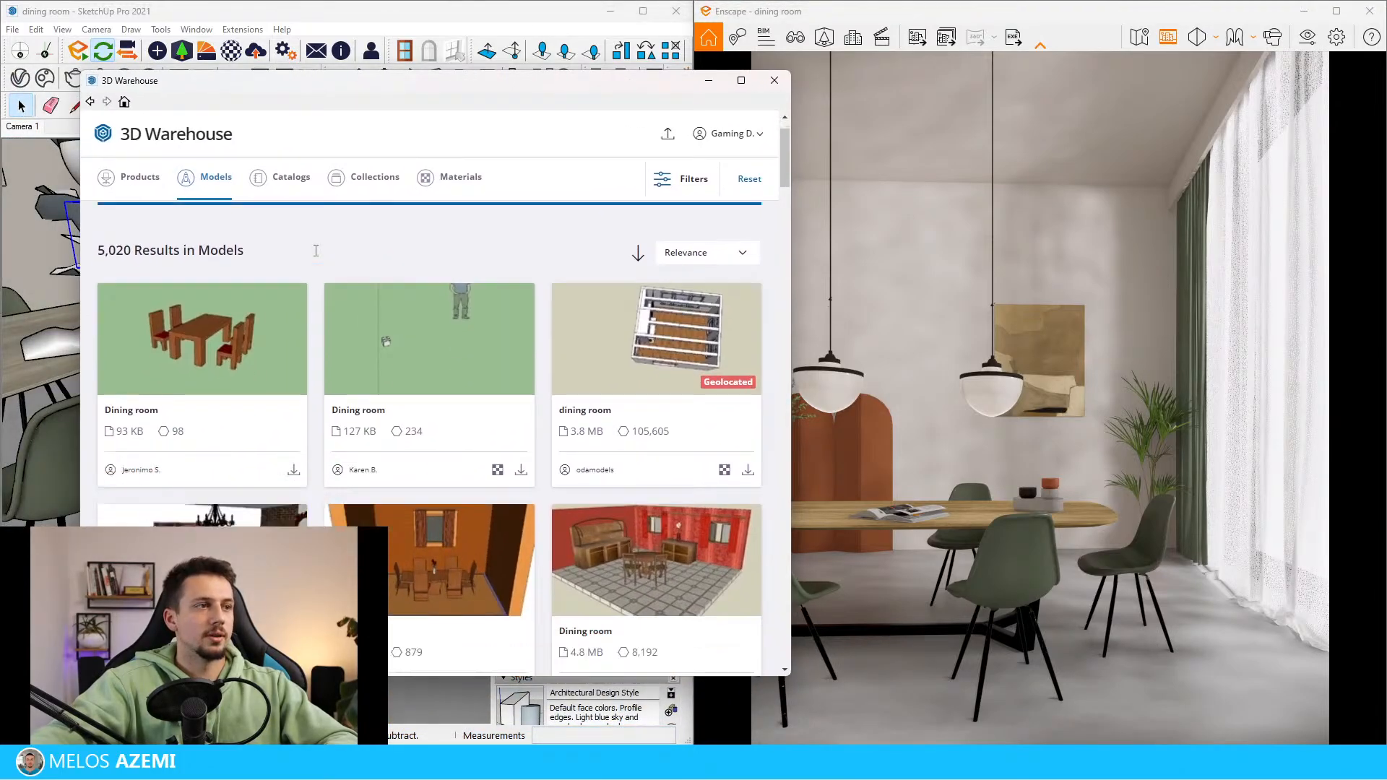
{"action": "scroll", "coordinate": [262, 281], "scroll_direction": "up", "scroll_amount": 4}
{"action": "left_click_drag", "start_coordinate": [229, 247], "coordinate": [166, 248]}
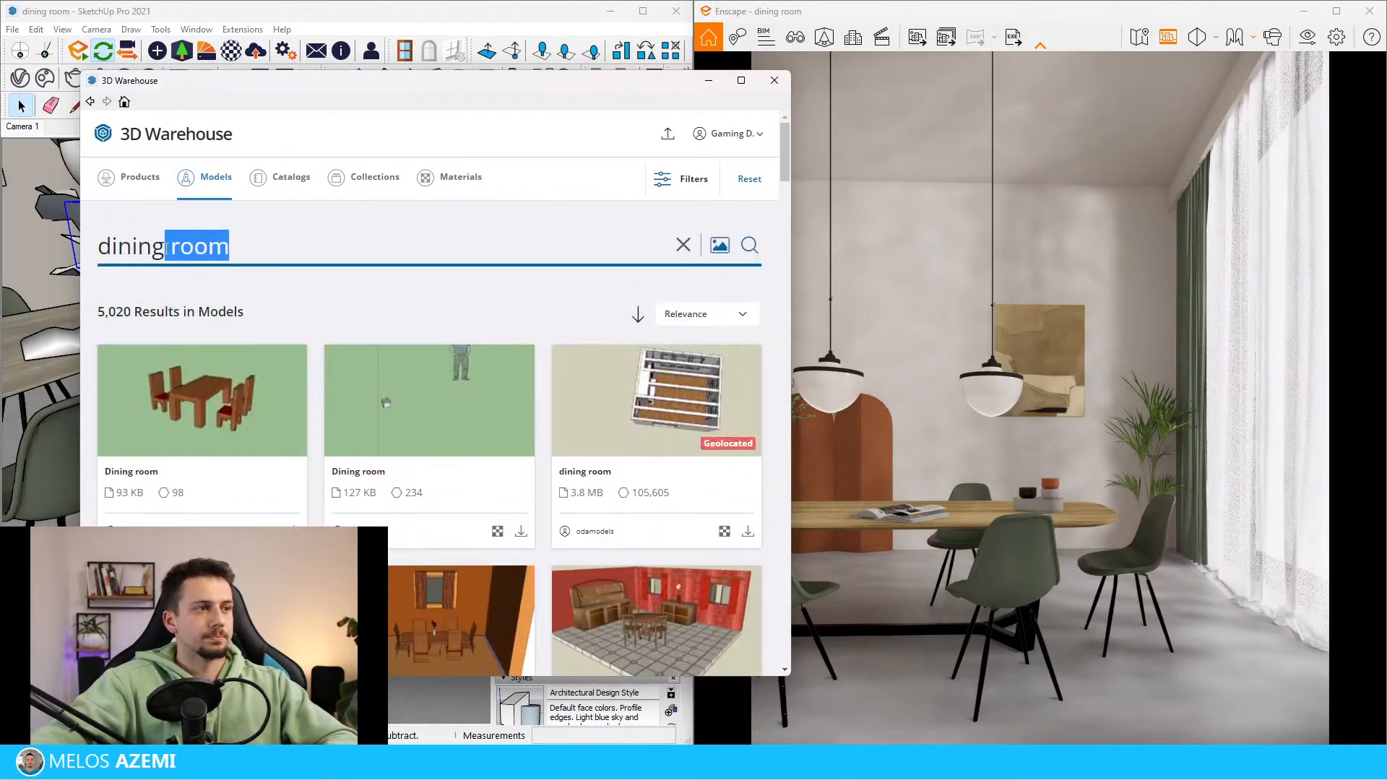
{"action": "type", "text": "chair"}
{"action": "key", "text": "Return"}
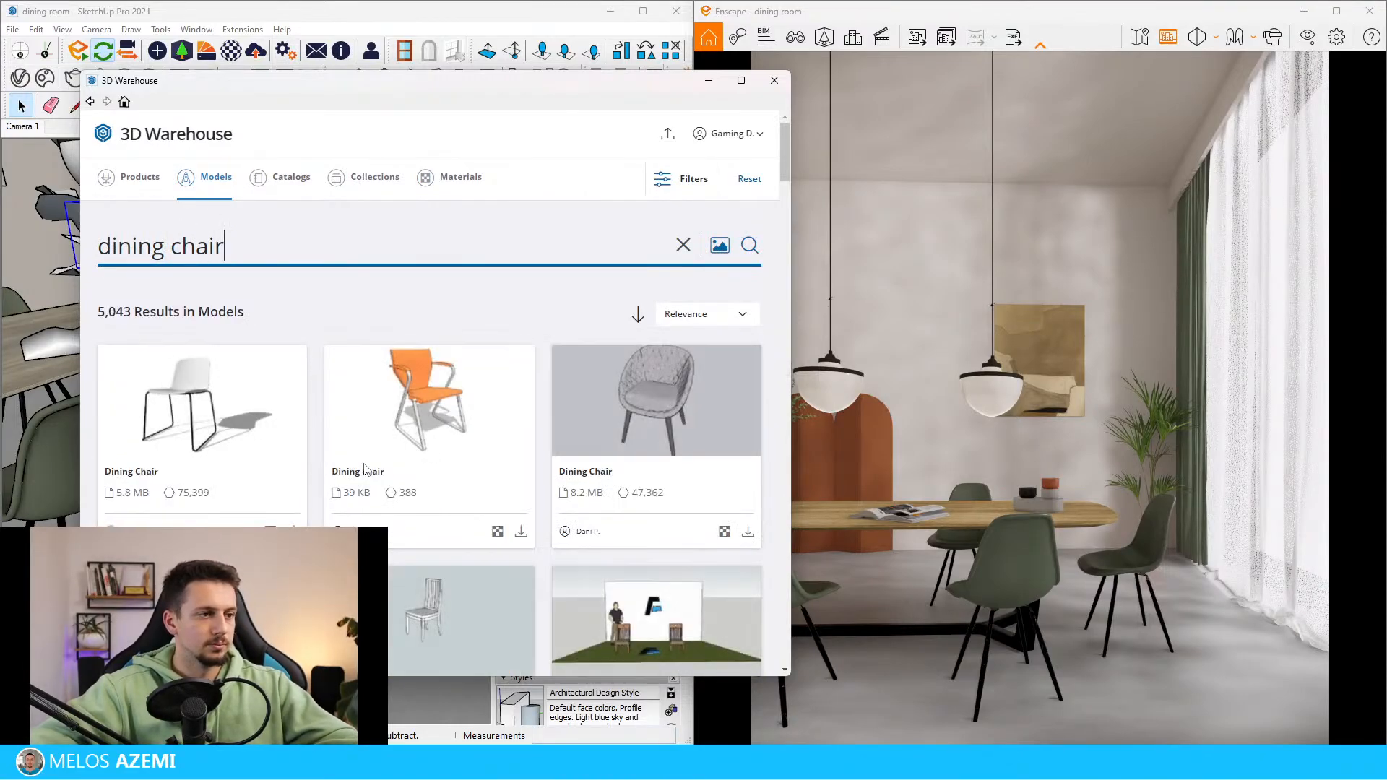
Browse the dining chair models down to the end of the loaded results and close 3D Warehouse
{"action": "scroll", "coordinate": [600, 524], "scroll_direction": "down", "scroll_amount": 6}
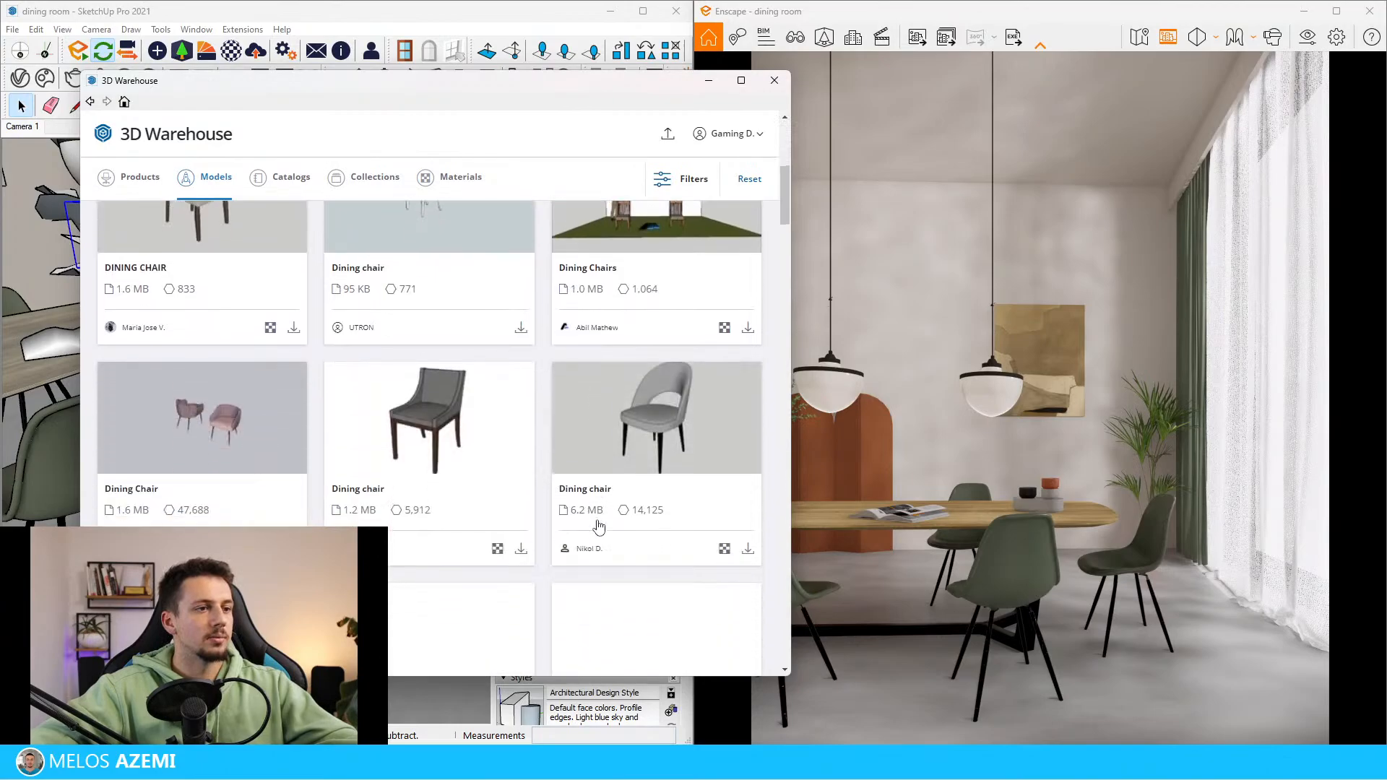
{"action": "scroll", "coordinate": [599, 521], "scroll_direction": "down", "scroll_amount": 2}
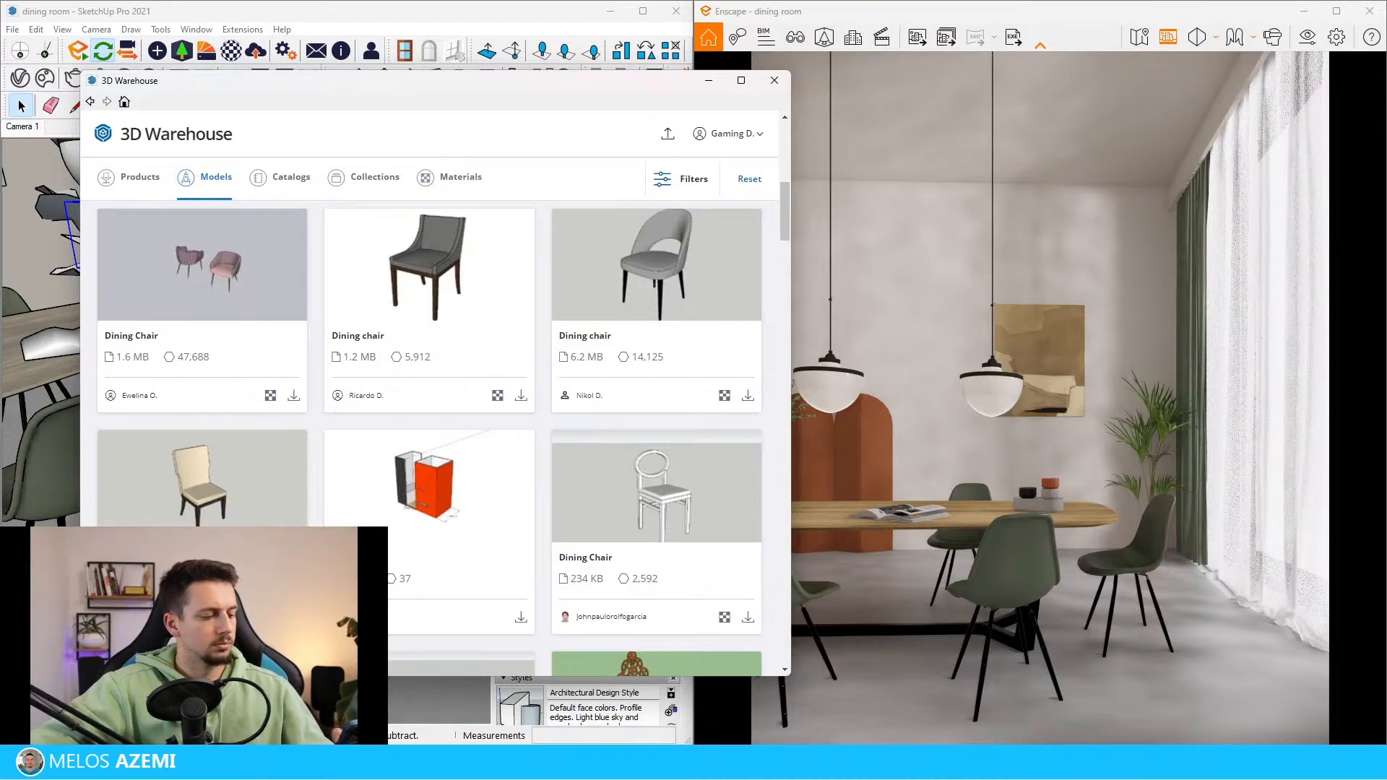
{"action": "scroll", "coordinate": [535, 463], "scroll_direction": "down", "scroll_amount": 10}
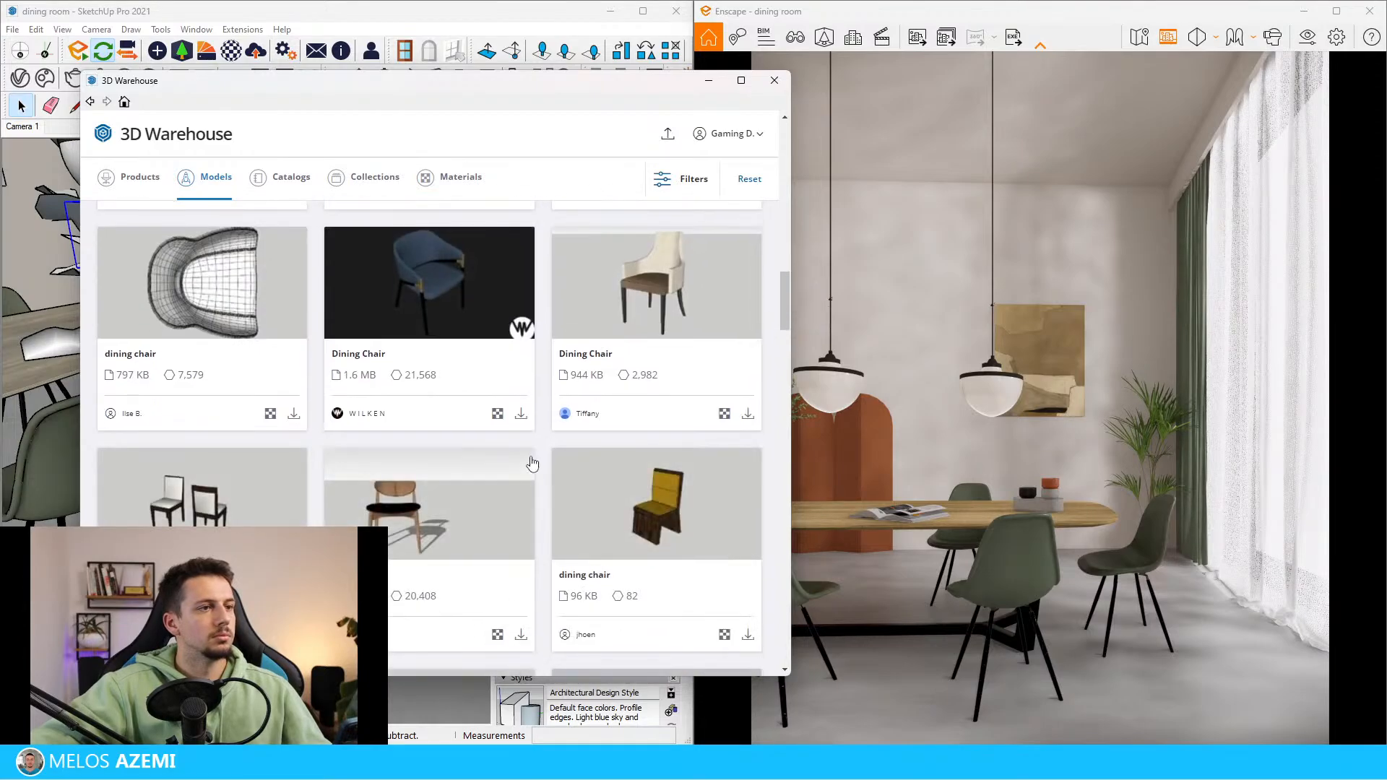
{"action": "scroll", "coordinate": [535, 463], "scroll_direction": "down", "scroll_amount": 7}
{"action": "scroll", "coordinate": [533, 462], "scroll_direction": "down", "scroll_amount": 7}
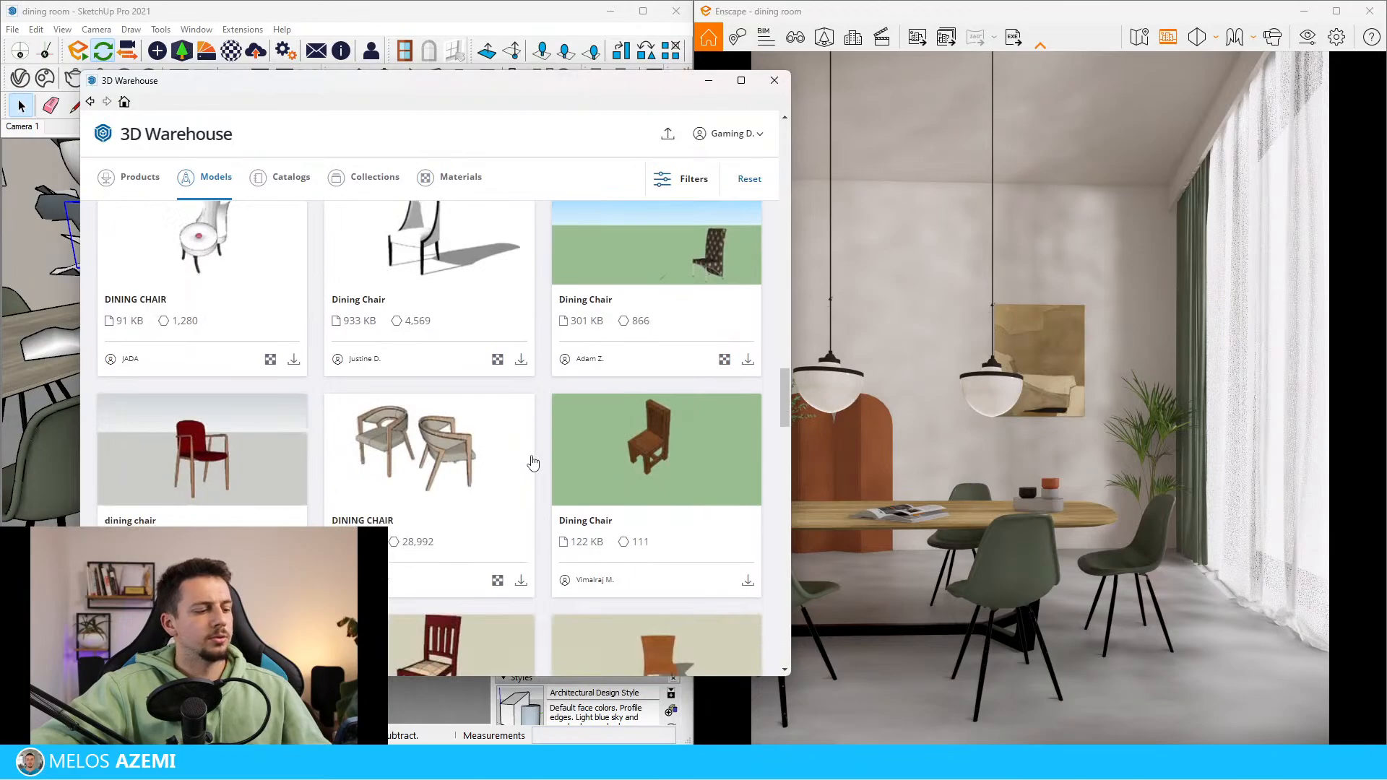
{"action": "scroll", "coordinate": [518, 480], "scroll_direction": "down", "scroll_amount": 15}
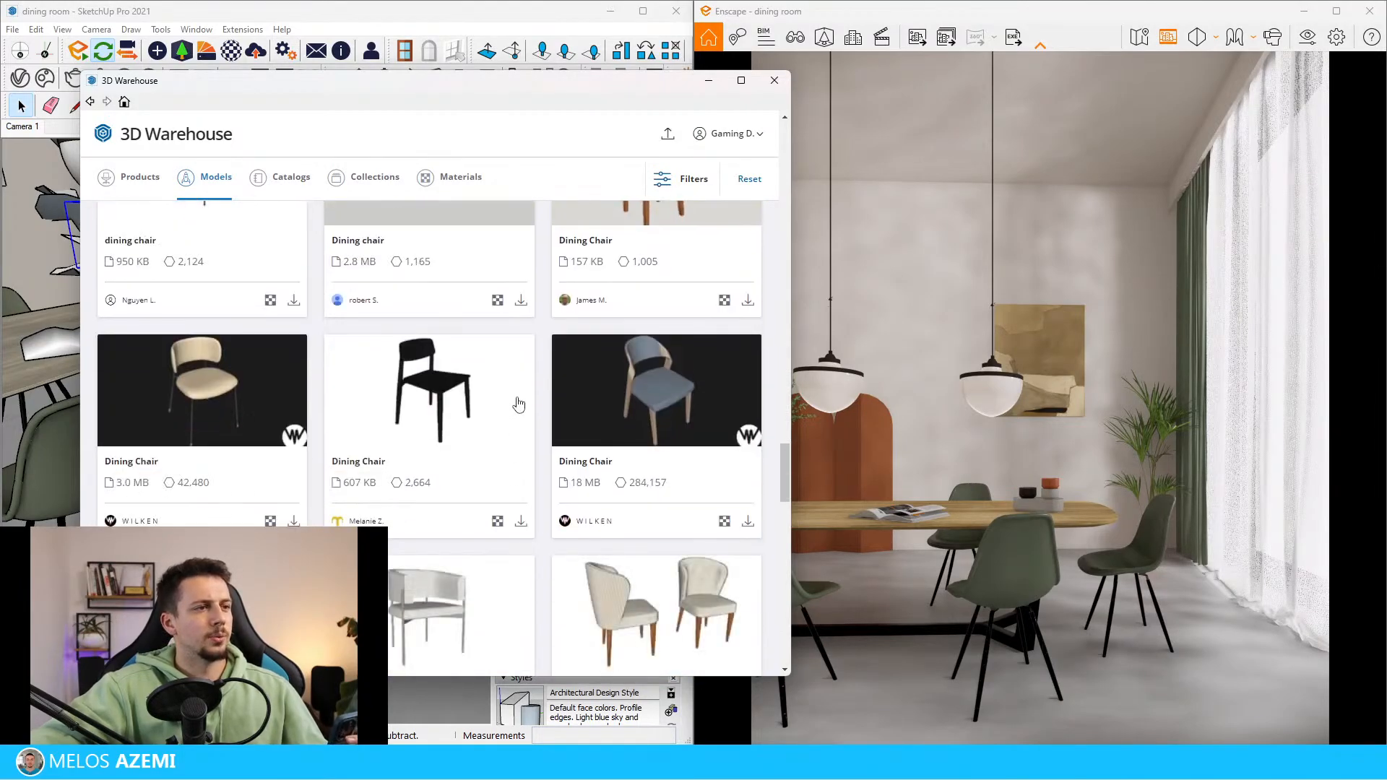
{"action": "scroll", "coordinate": [697, 455], "scroll_direction": "down", "scroll_amount": 10}
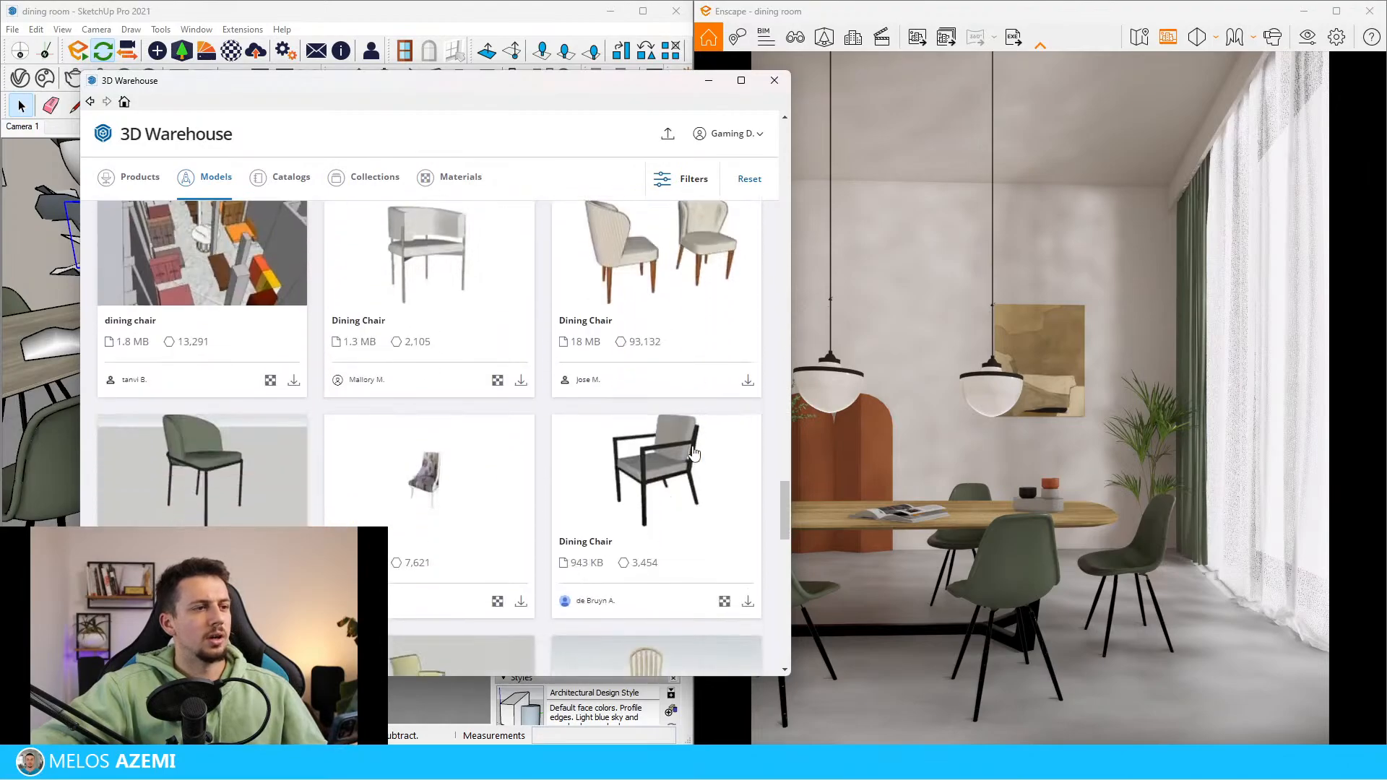
{"action": "scroll", "coordinate": [692, 453], "scroll_direction": "down", "scroll_amount": 10}
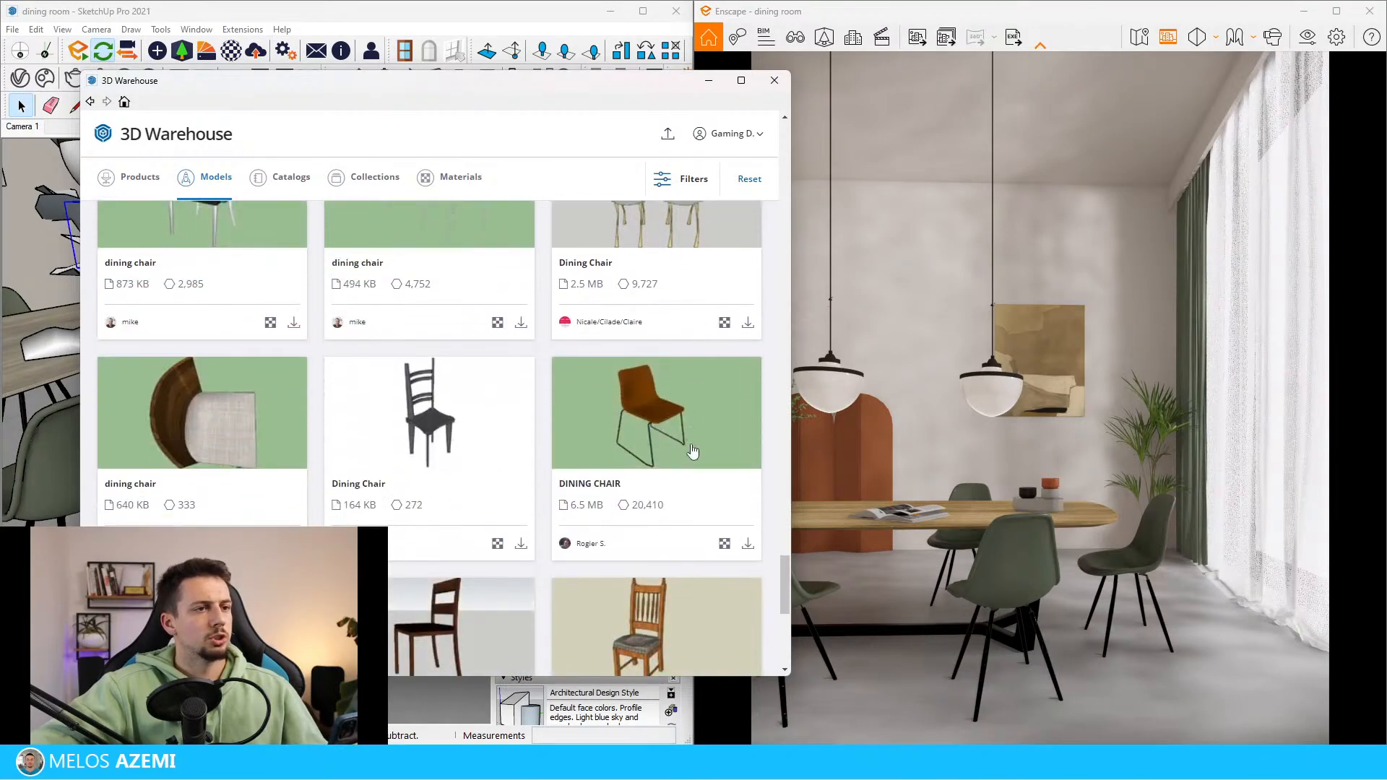
{"action": "scroll", "coordinate": [692, 452], "scroll_direction": "down", "scroll_amount": 10}
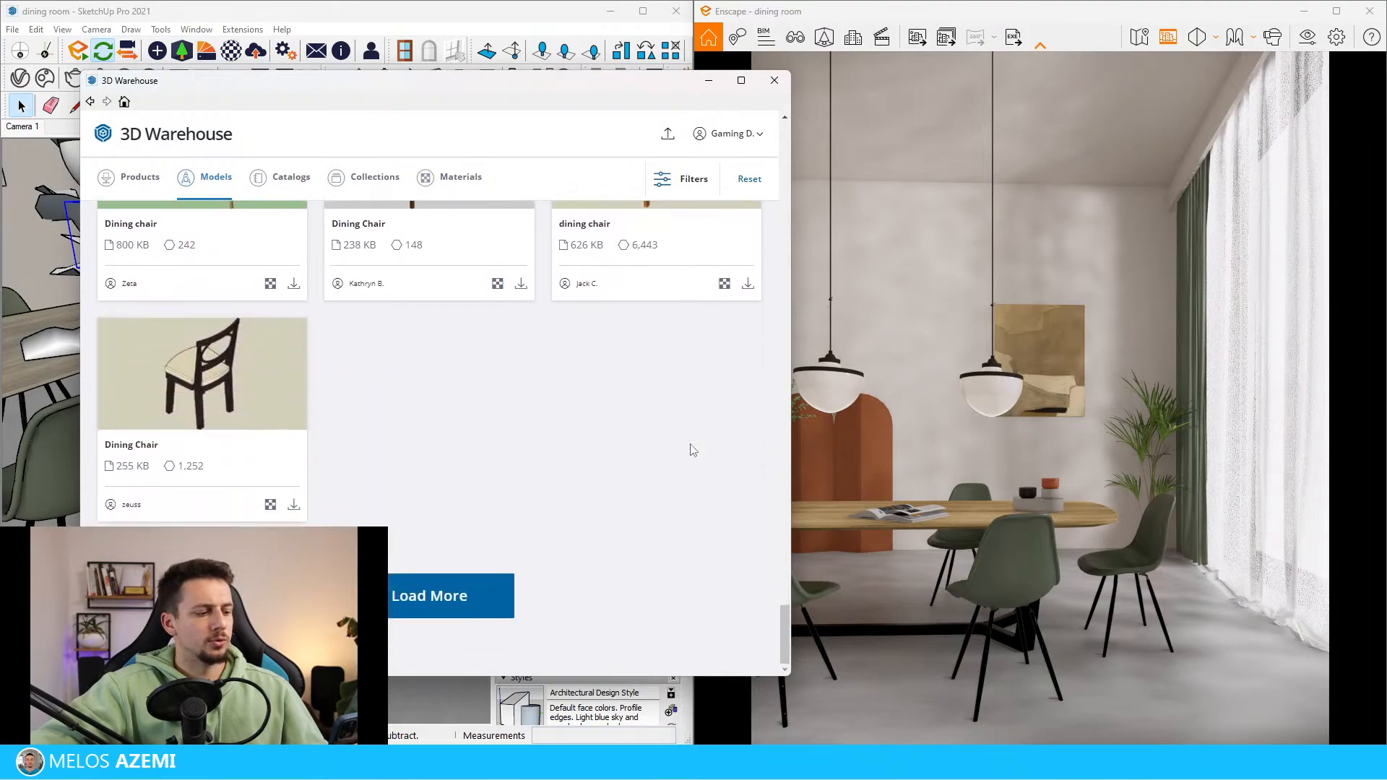
{"action": "left_click", "coordinate": [774, 81]}
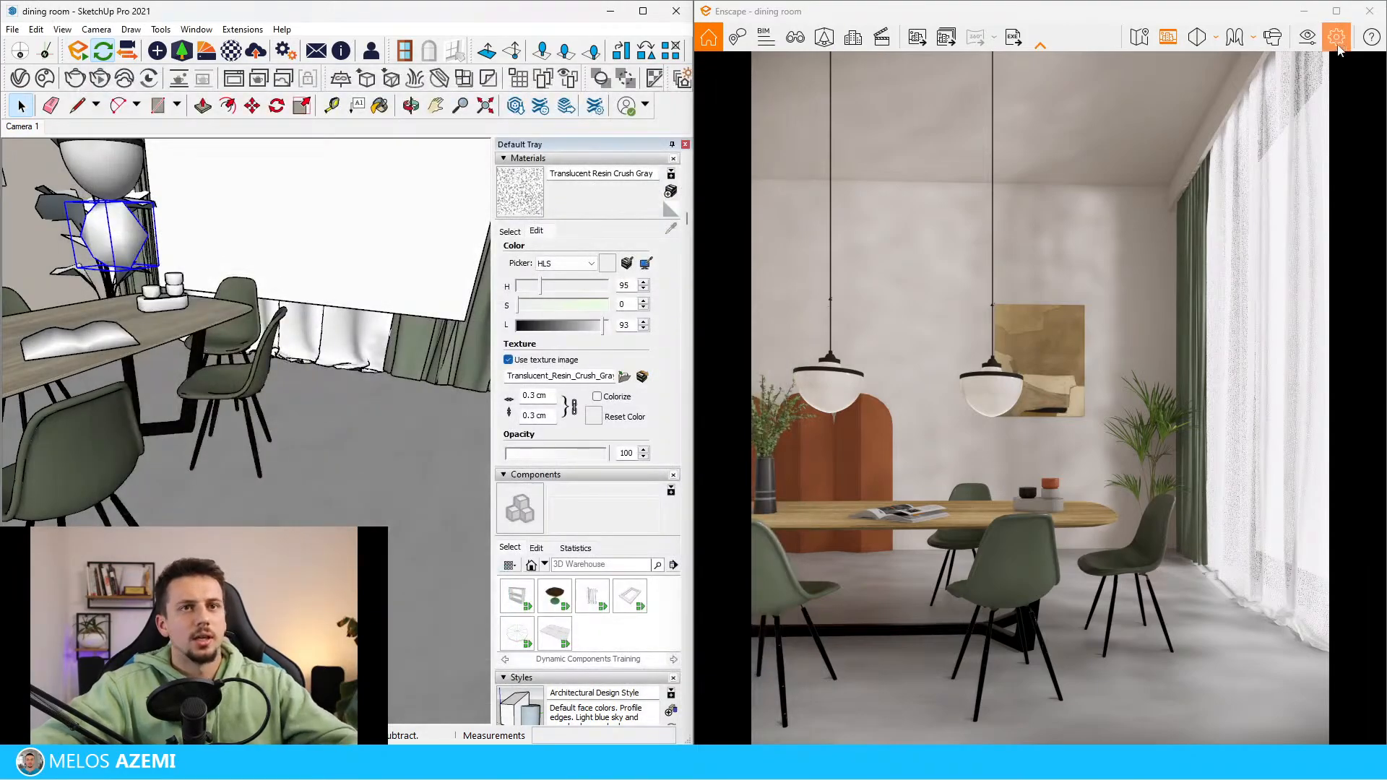
Open the Enscape Material Editor and sample the green dining chair's 0081_CadetBlue material
{"action": "left_click", "coordinate": [1309, 40]}
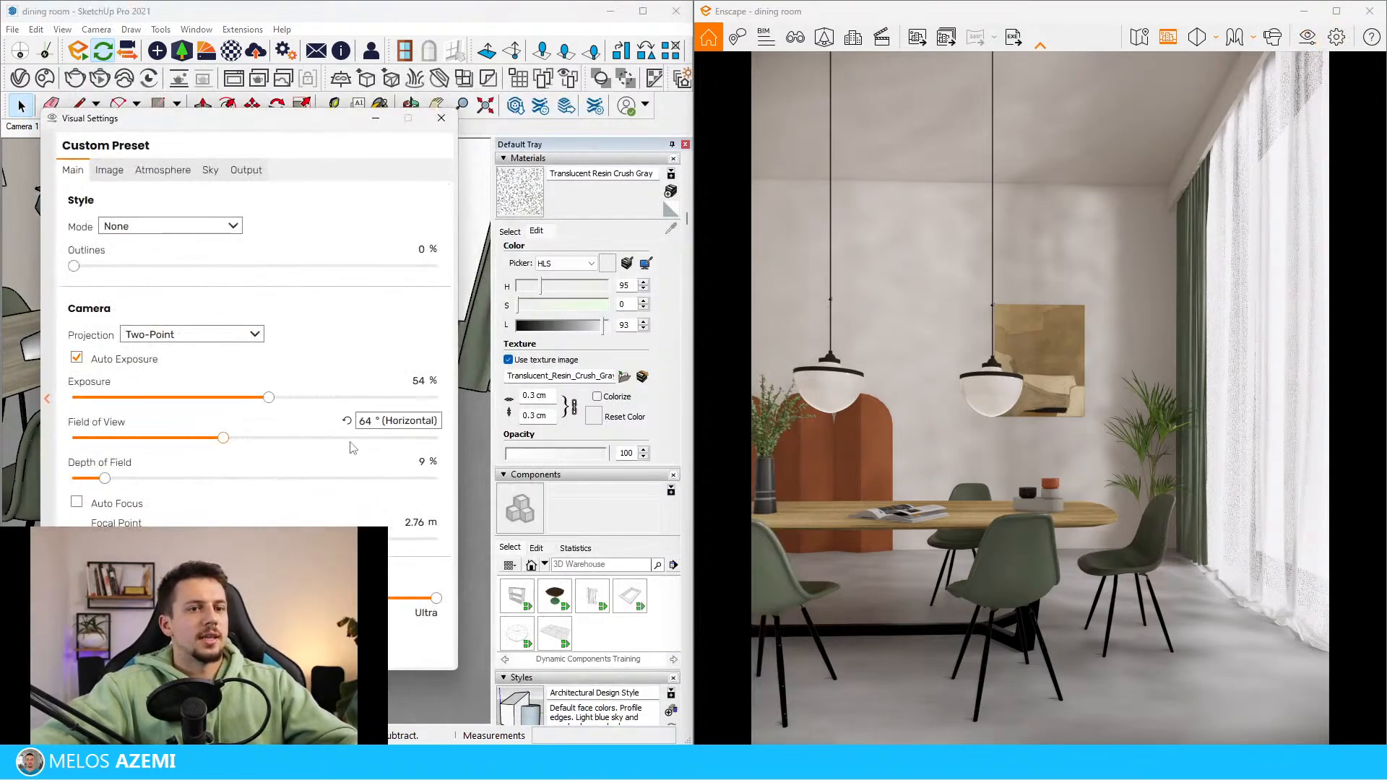
{"action": "left_click", "coordinate": [441, 118]}
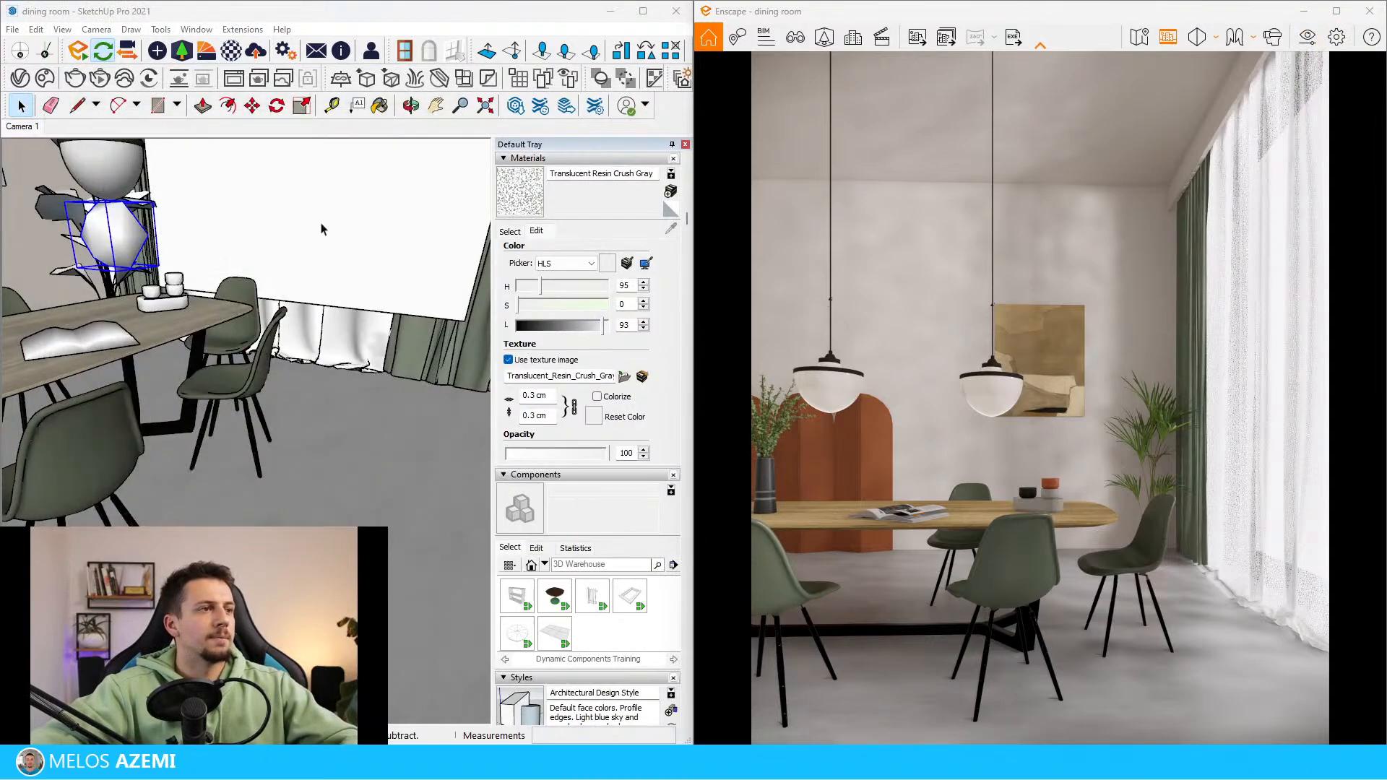
{"action": "left_click", "coordinate": [246, 55]}
{"action": "left_click", "coordinate": [242, 367]}
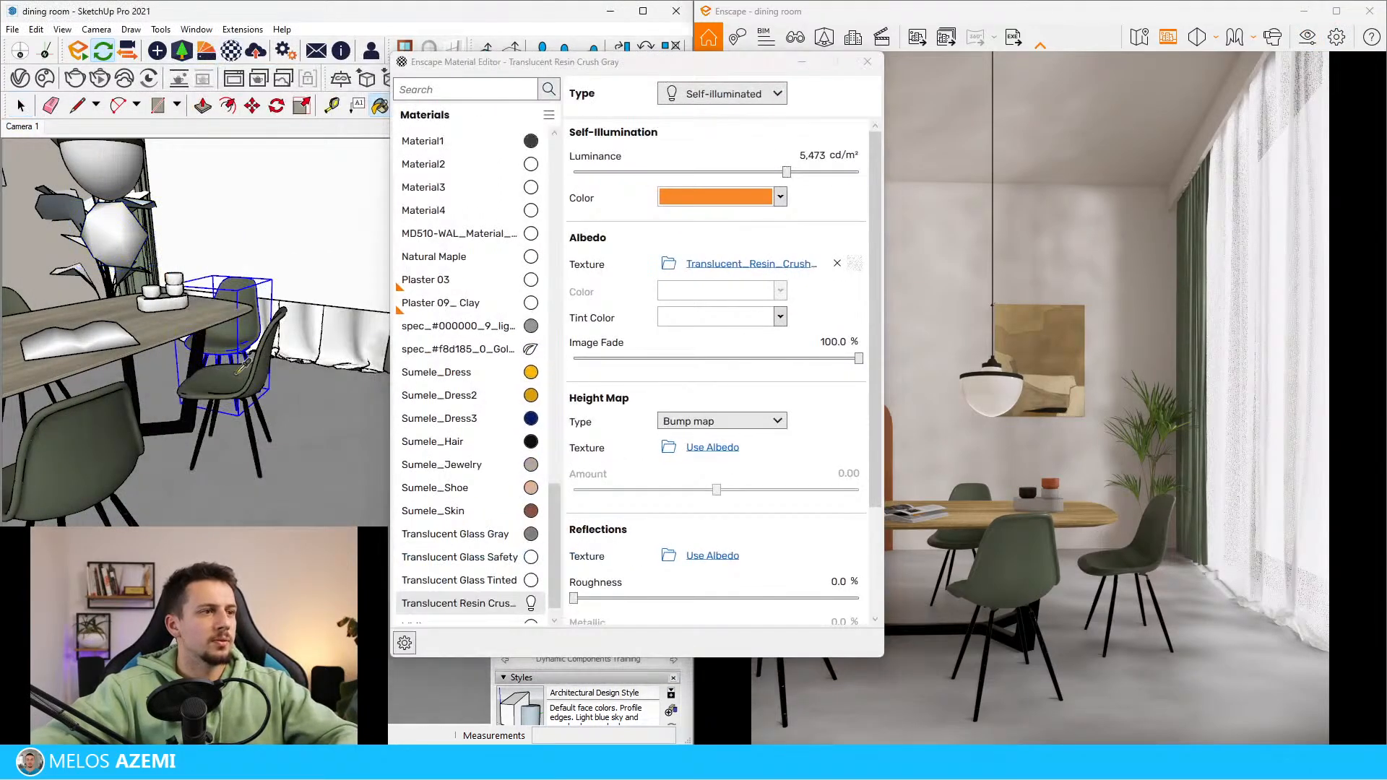
{"action": "left_click", "coordinate": [237, 374], "text": "alt"}
{"action": "left_click_drag", "start_coordinate": [753, 61], "coordinate": [502, 71]}
Try 30 % roughness on the green chair material, lower its specular to 32.2 % and settle on 40 % roughness
{"action": "left_click", "coordinate": [606, 490]}
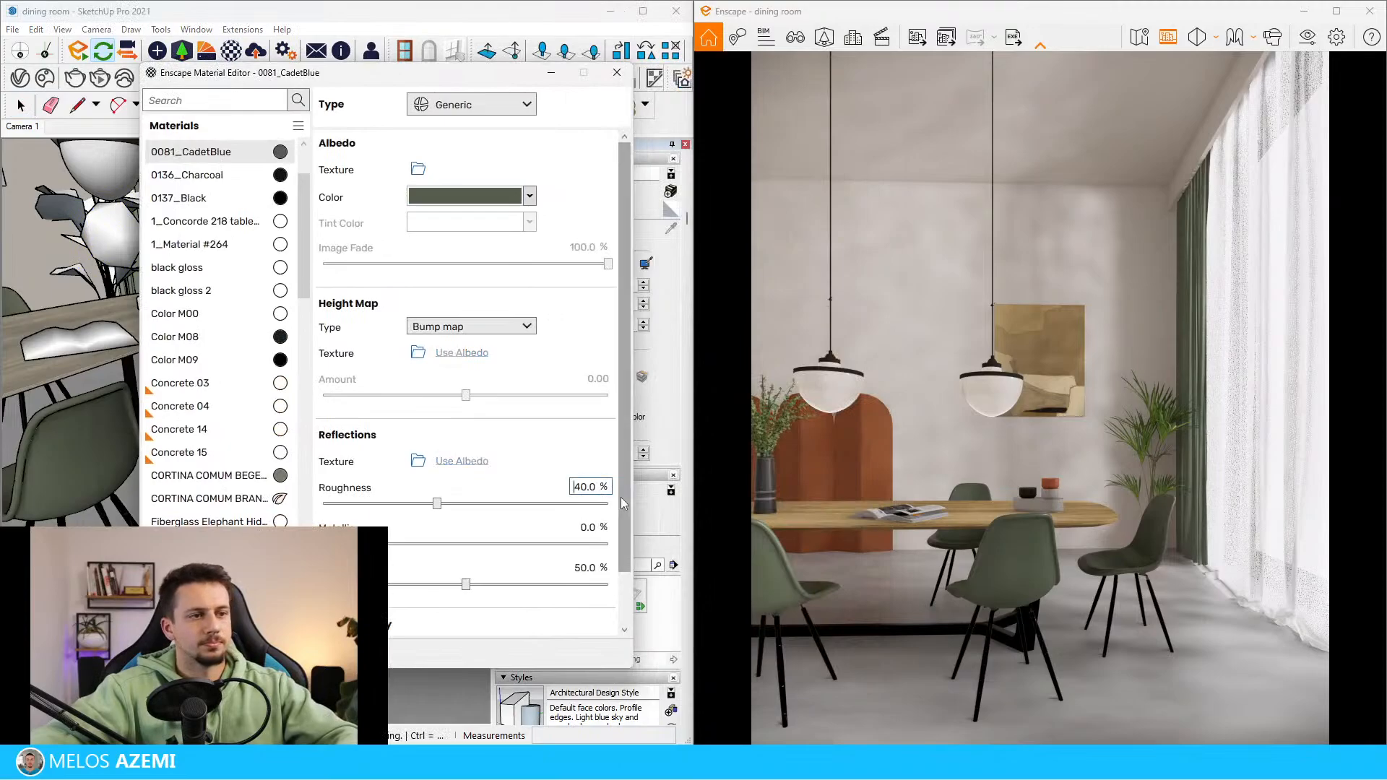
{"action": "key", "text": "Delete"}
{"action": "key", "text": "Delete"}
{"action": "type", "text": "30"}
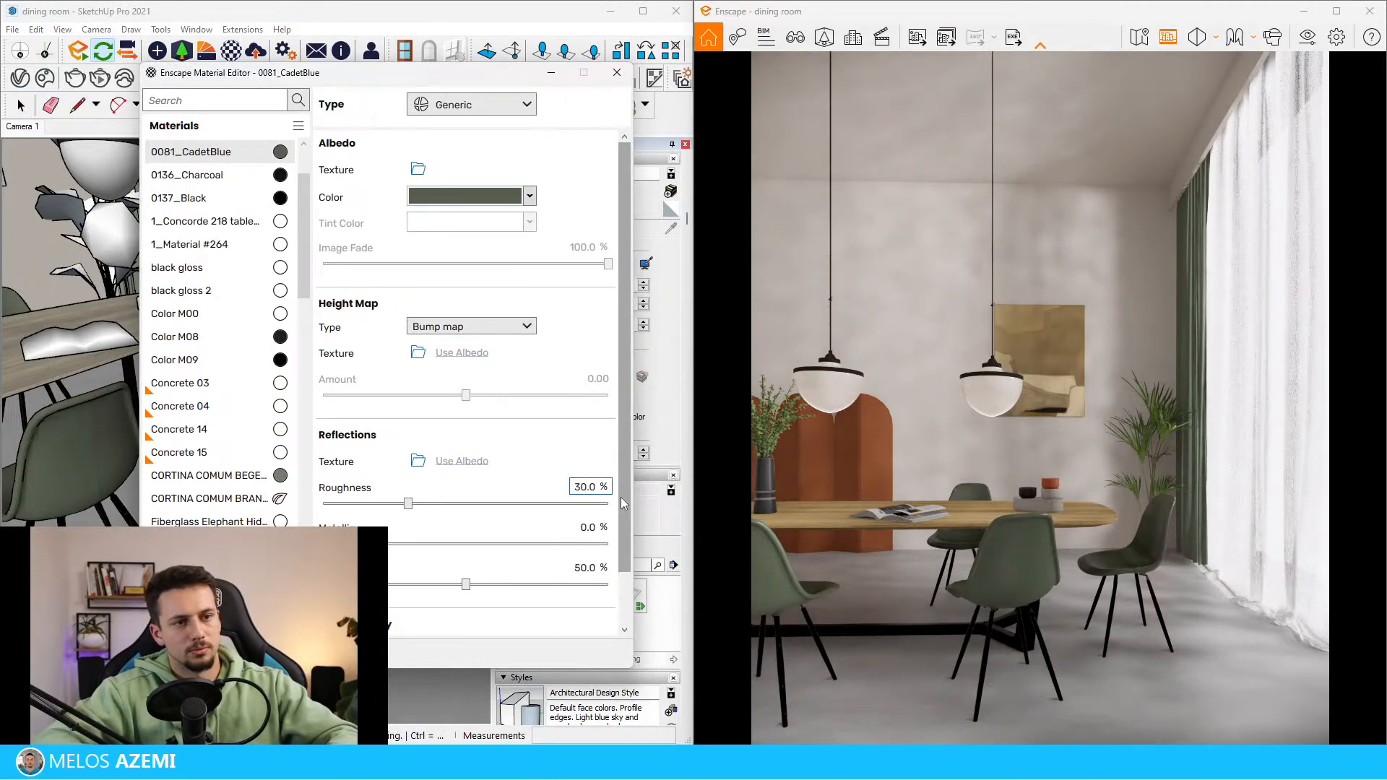
{"action": "left_click_drag", "start_coordinate": [466, 585], "coordinate": [415, 585]}
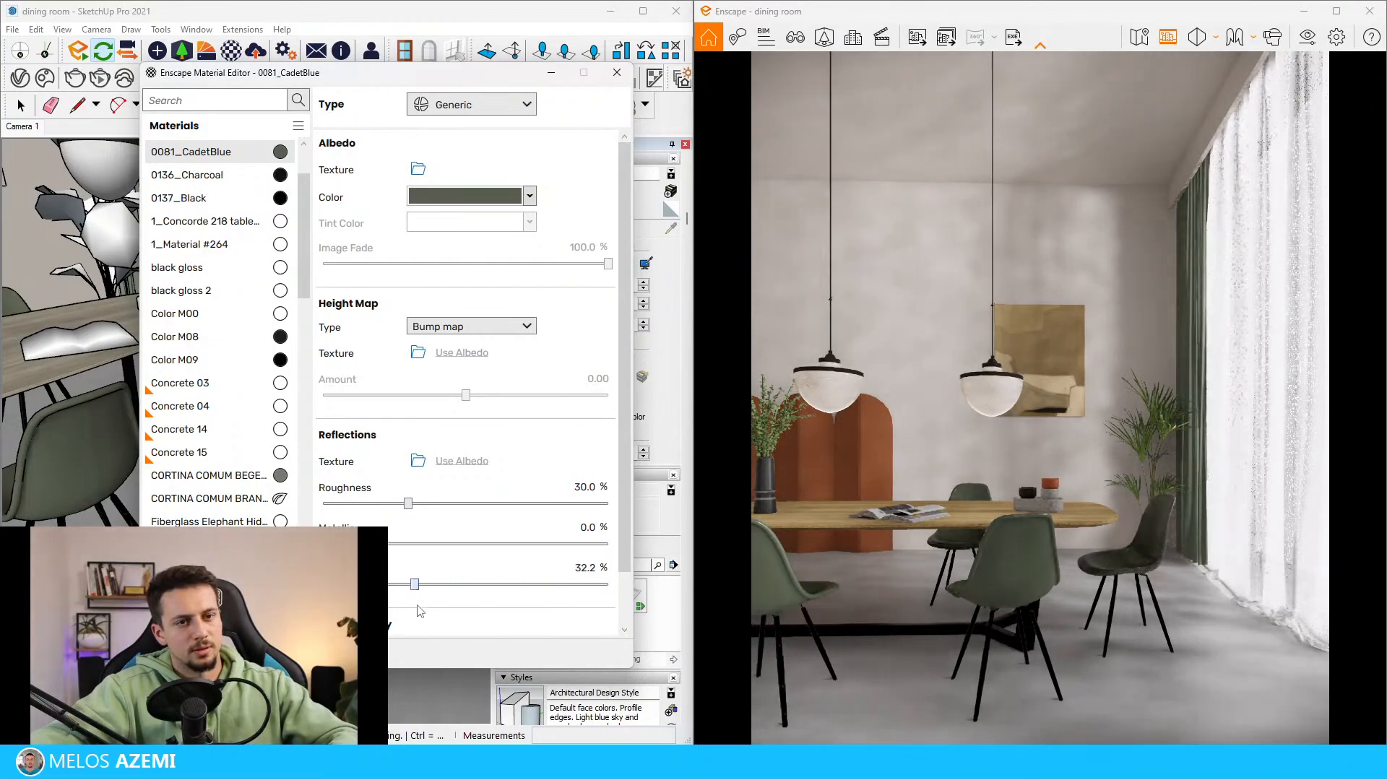
{"action": "double_click", "coordinate": [591, 490]}
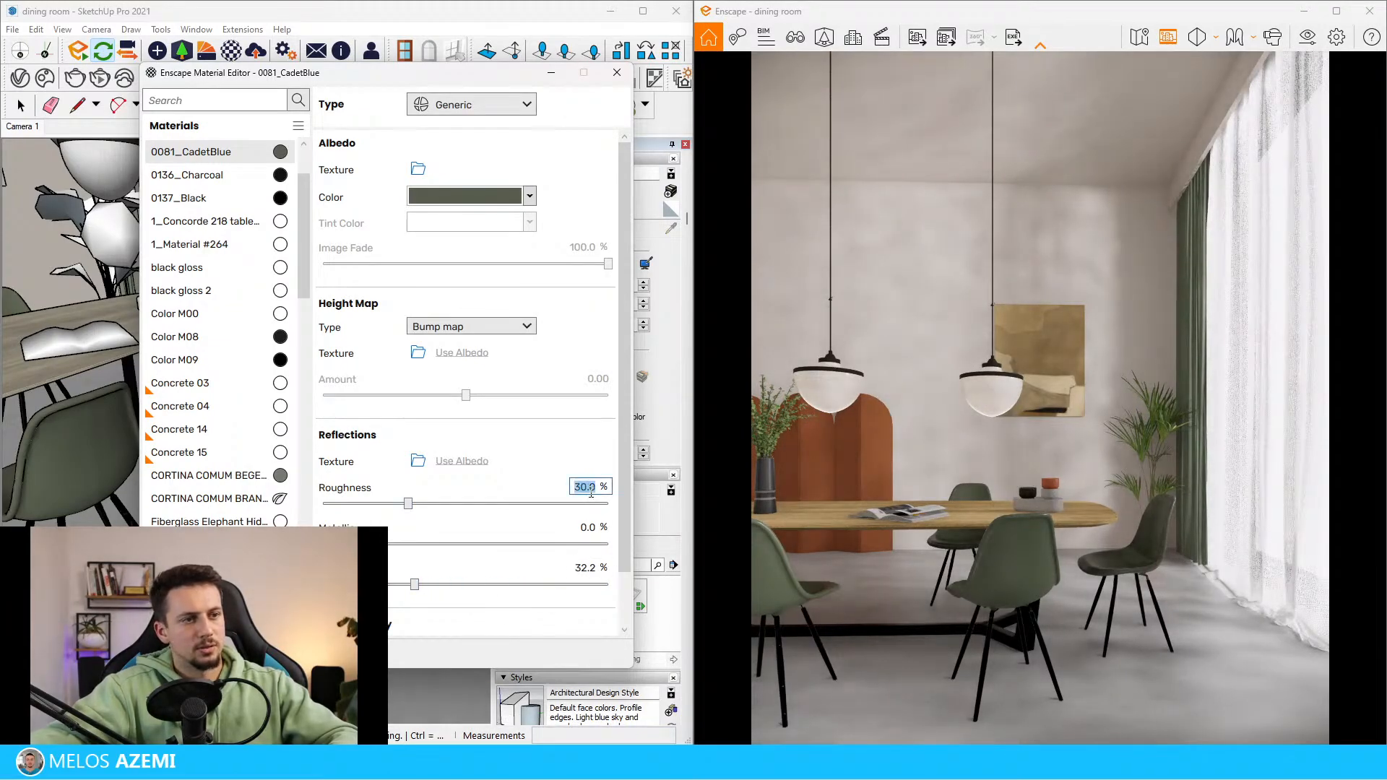
{"action": "type", "text": "40"}
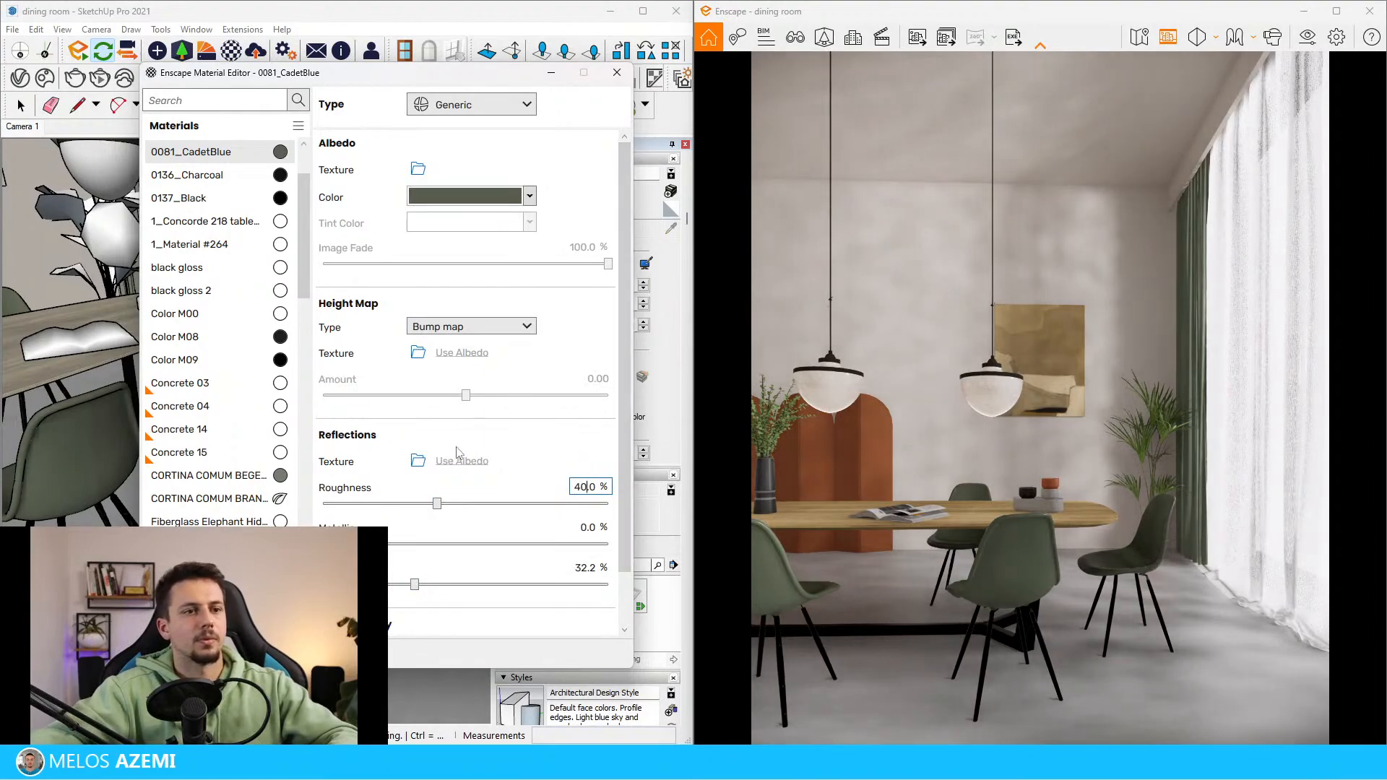
Sample the wooden tabletop material MD510-WAL_Material_01 and set its roughness to 40 %
{"action": "middle_click_drag", "start_coordinate": [136, 274], "coordinate": [117, 302]}
{"action": "left_click", "coordinate": [116, 304], "text": "alt"}
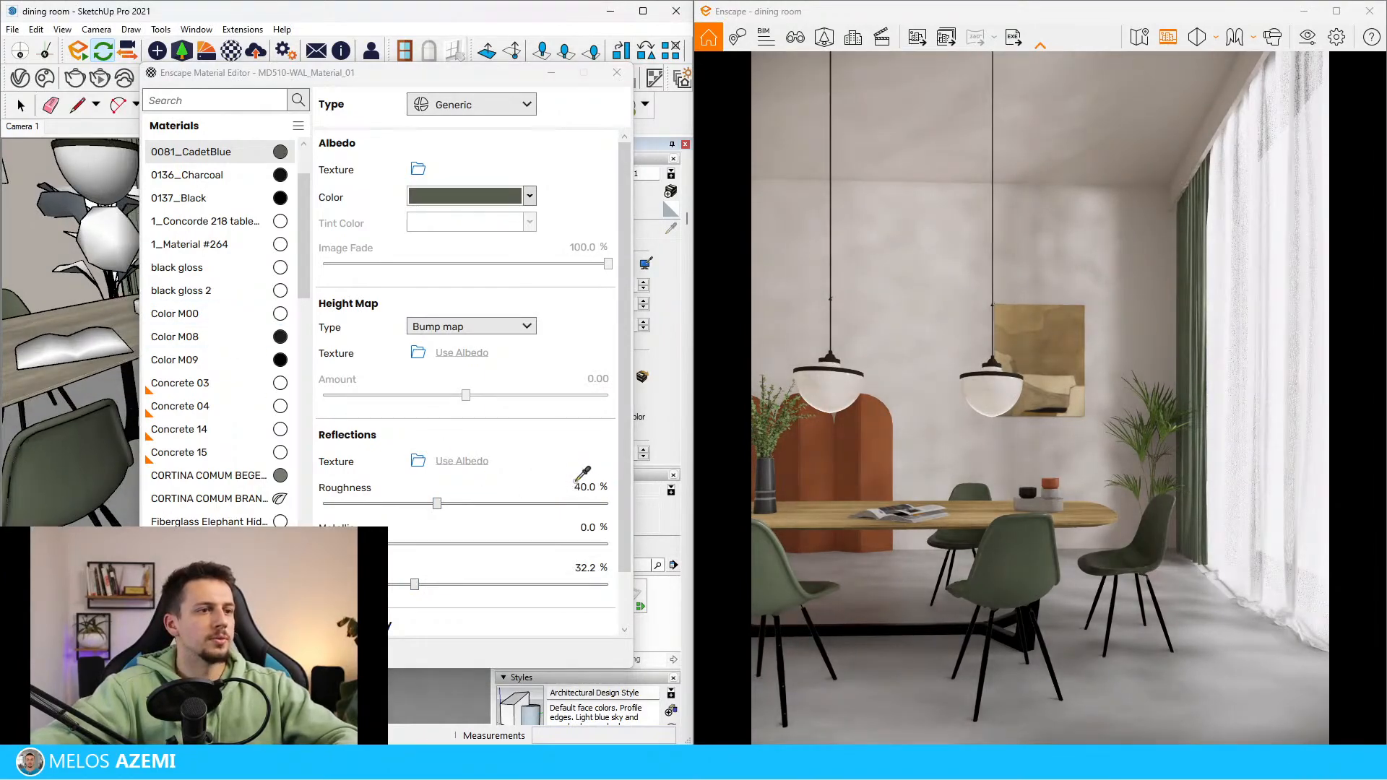
{"action": "scroll", "coordinate": [52, 311], "scroll_direction": "up", "scroll_amount": 4}
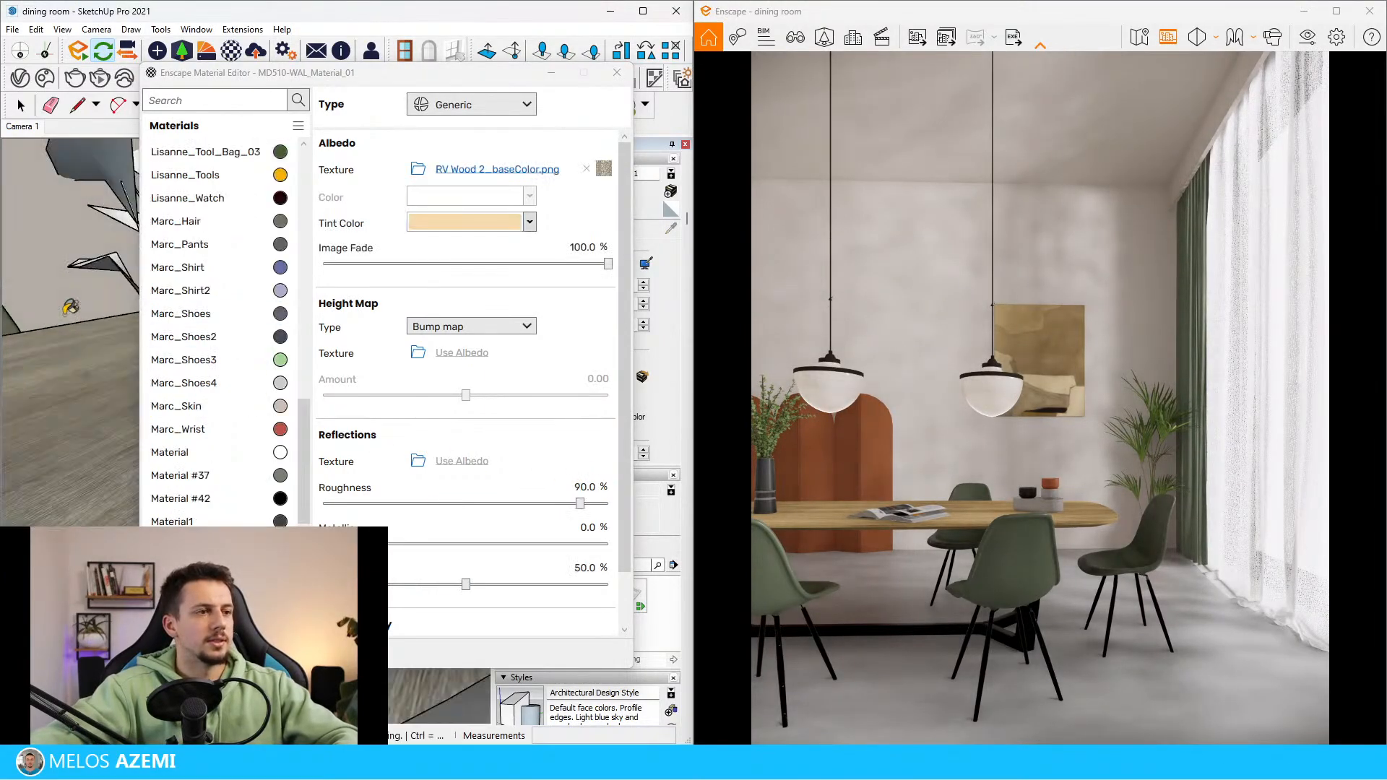
{"action": "left_click", "coordinate": [587, 489]}
{"action": "type", "text": "4"}
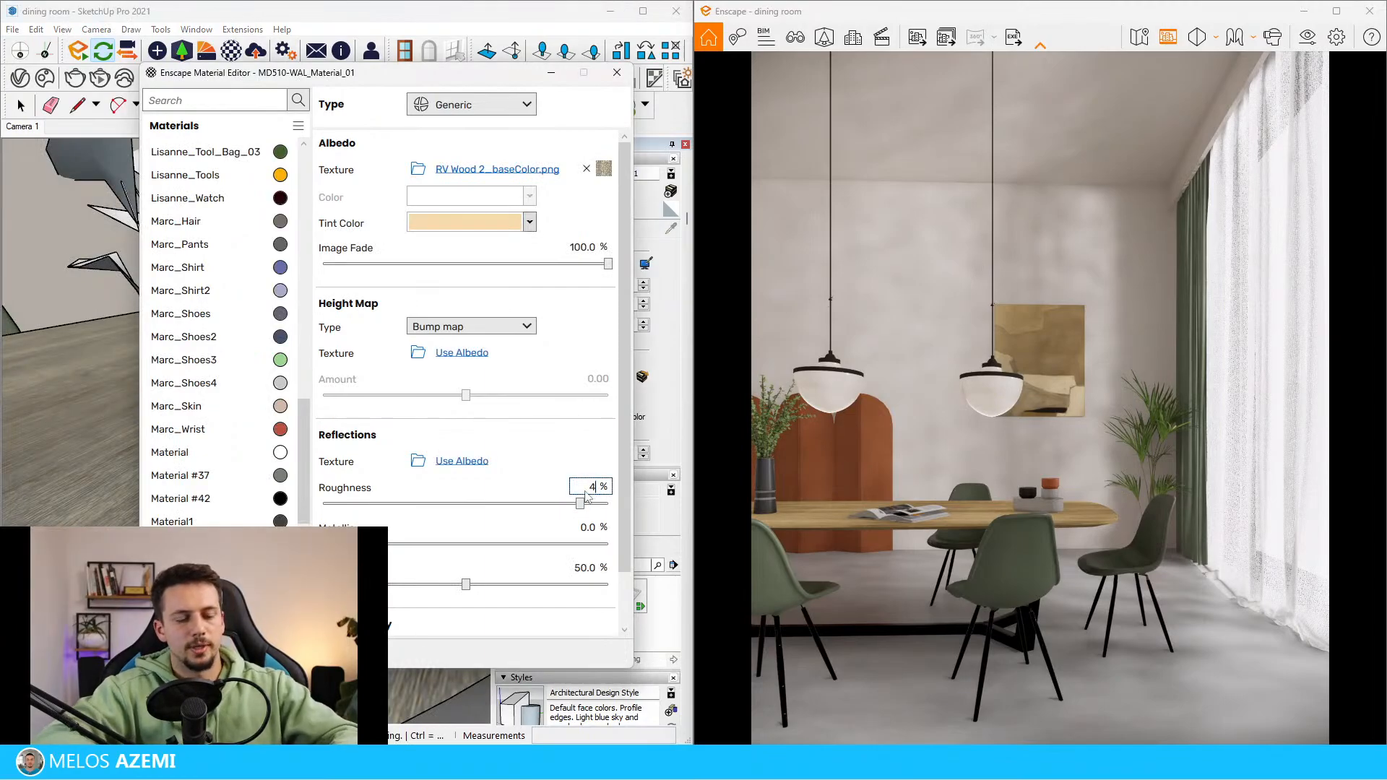
{"action": "type", "text": "0"}
{"action": "key", "text": "Return"}
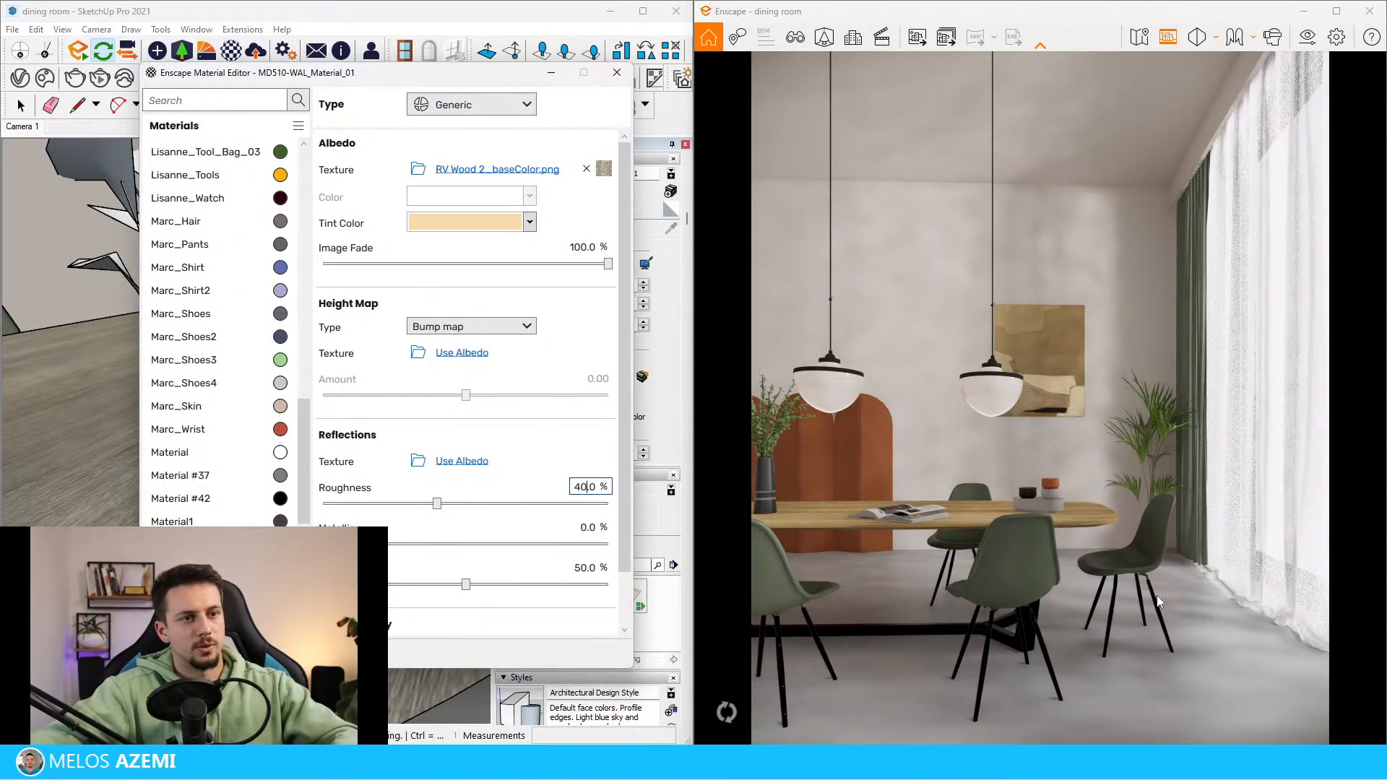
Sample the dark [Color E01]1 material in the model and set its metallic value to 100 % and roughness to 30 %
{"action": "scroll", "coordinate": [149, 490], "scroll_direction": "down", "scroll_amount": 2}
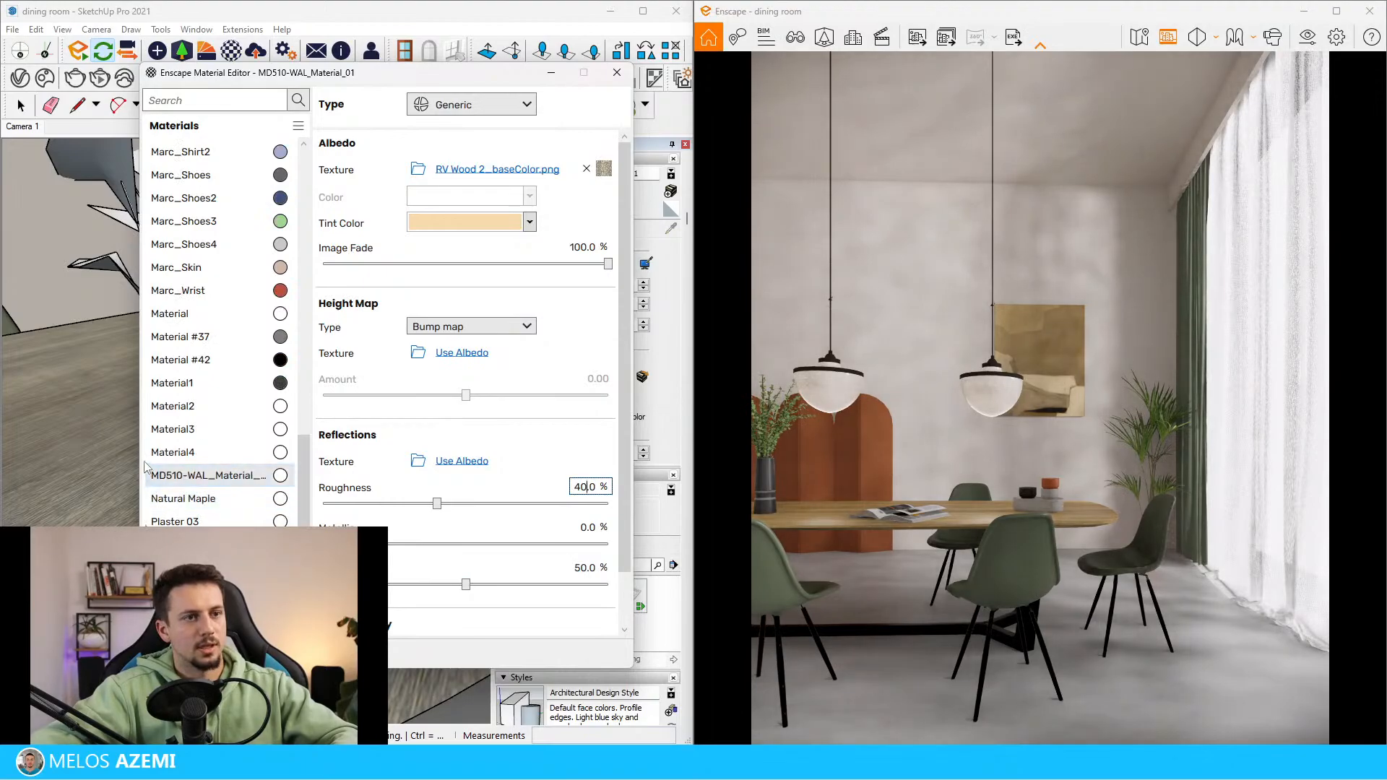
{"action": "scroll", "coordinate": [58, 508], "scroll_direction": "down", "scroll_amount": 1}
{"action": "middle_click_drag", "start_coordinate": [61, 504], "coordinate": [50, 496]}
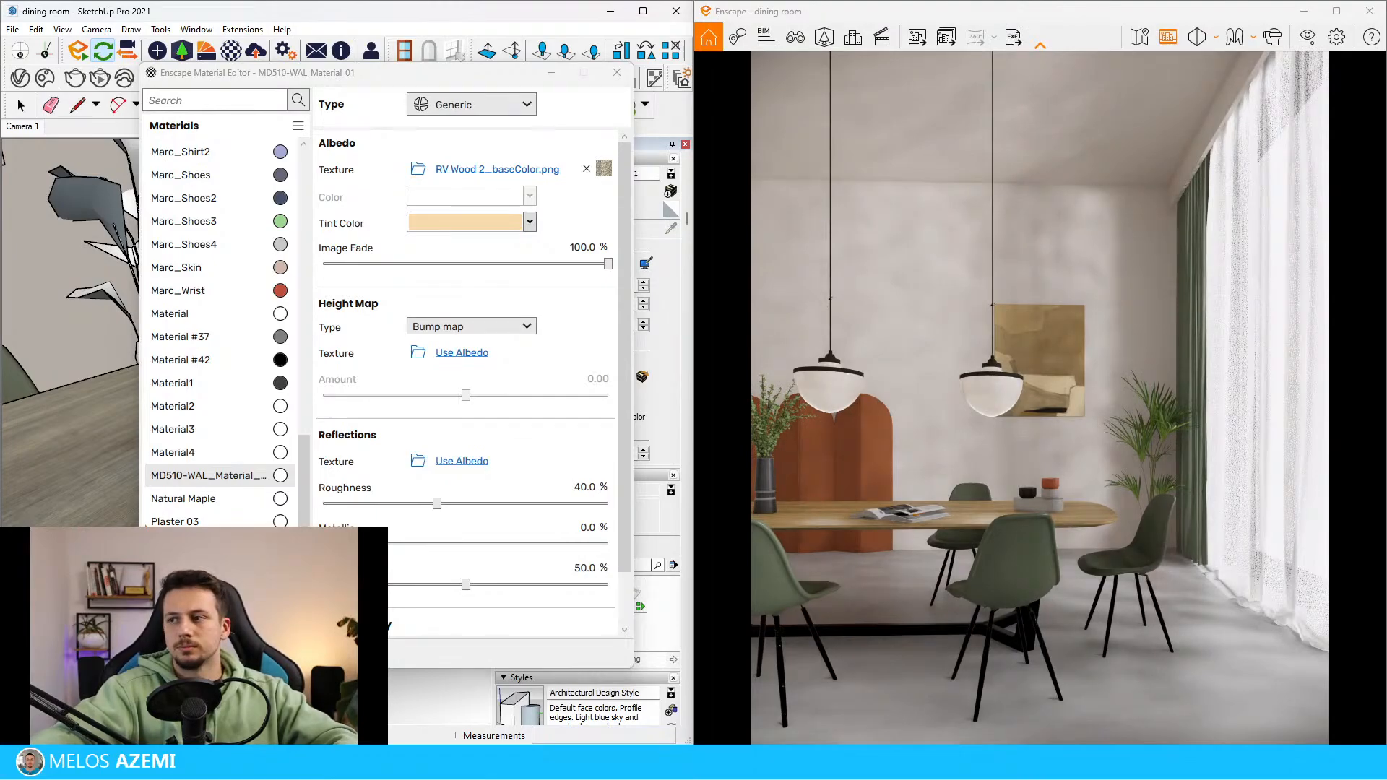
{"action": "mouse_move", "coordinate": [18, 359]}
{"action": "middle_mouse_down"}
{"action": "mouse_move", "coordinate": [123, 535]}
{"action": "mouse_move", "coordinate": [90, 390]}
{"action": "mouse_move", "coordinate": [3, 498]}
{"action": "middle_mouse_up"}
{"action": "scroll", "coordinate": [71, 468], "scroll_direction": "up", "scroll_amount": 5}
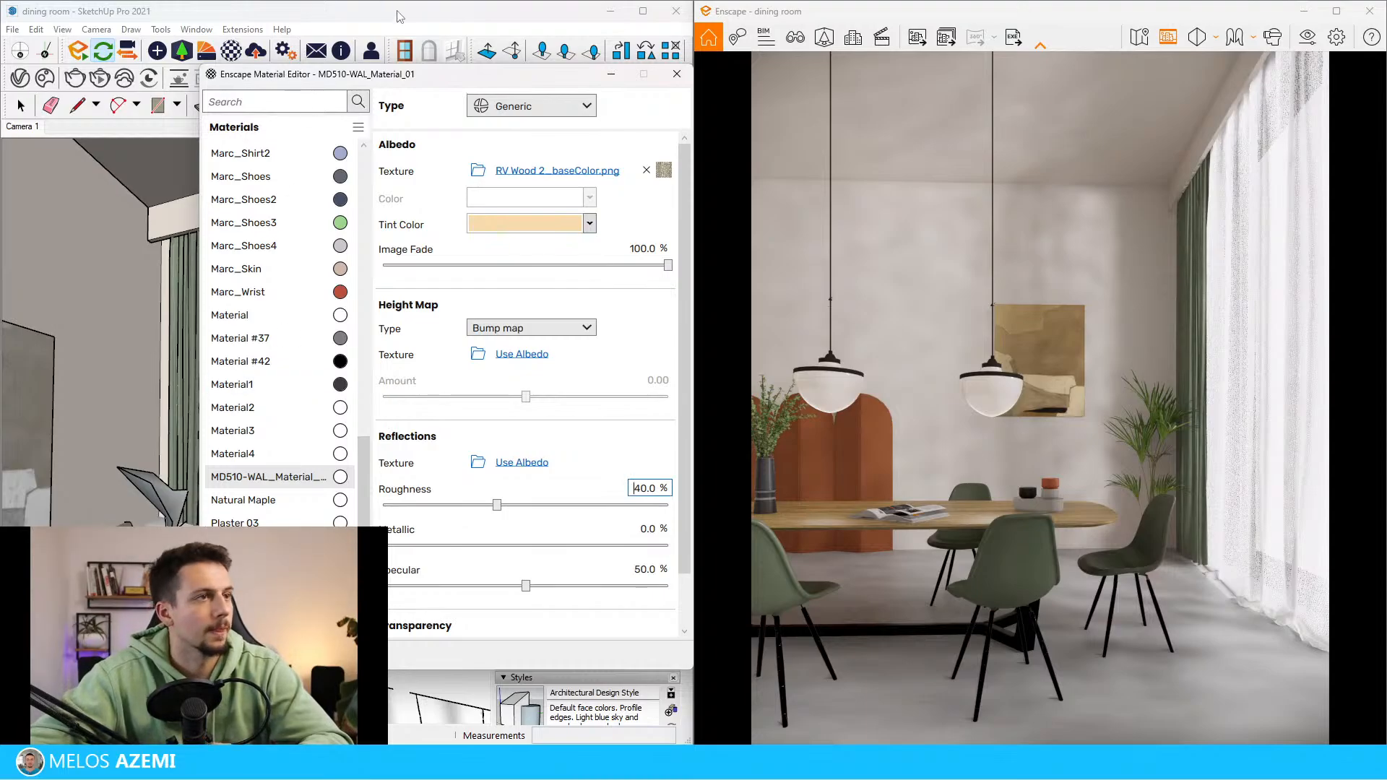
{"action": "mouse_move", "coordinate": [456, 75]}
{"action": "left_mouse_down"}
{"action": "mouse_move", "coordinate": [670, 188]}
{"action": "mouse_move", "coordinate": [771, 188]}
{"action": "left_mouse_up"}
{"action": "mouse_move", "coordinate": [282, 430]}
{"action": "middle_mouse_down"}
{"action": "mouse_move", "coordinate": [335, 458]}
{"action": "mouse_move", "coordinate": [330, 511]}
{"action": "mouse_move", "coordinate": [312, 514]}
{"action": "mouse_move", "coordinate": [352, 517]}
{"action": "mouse_move", "coordinate": [340, 549]}
{"action": "middle_mouse_up"}
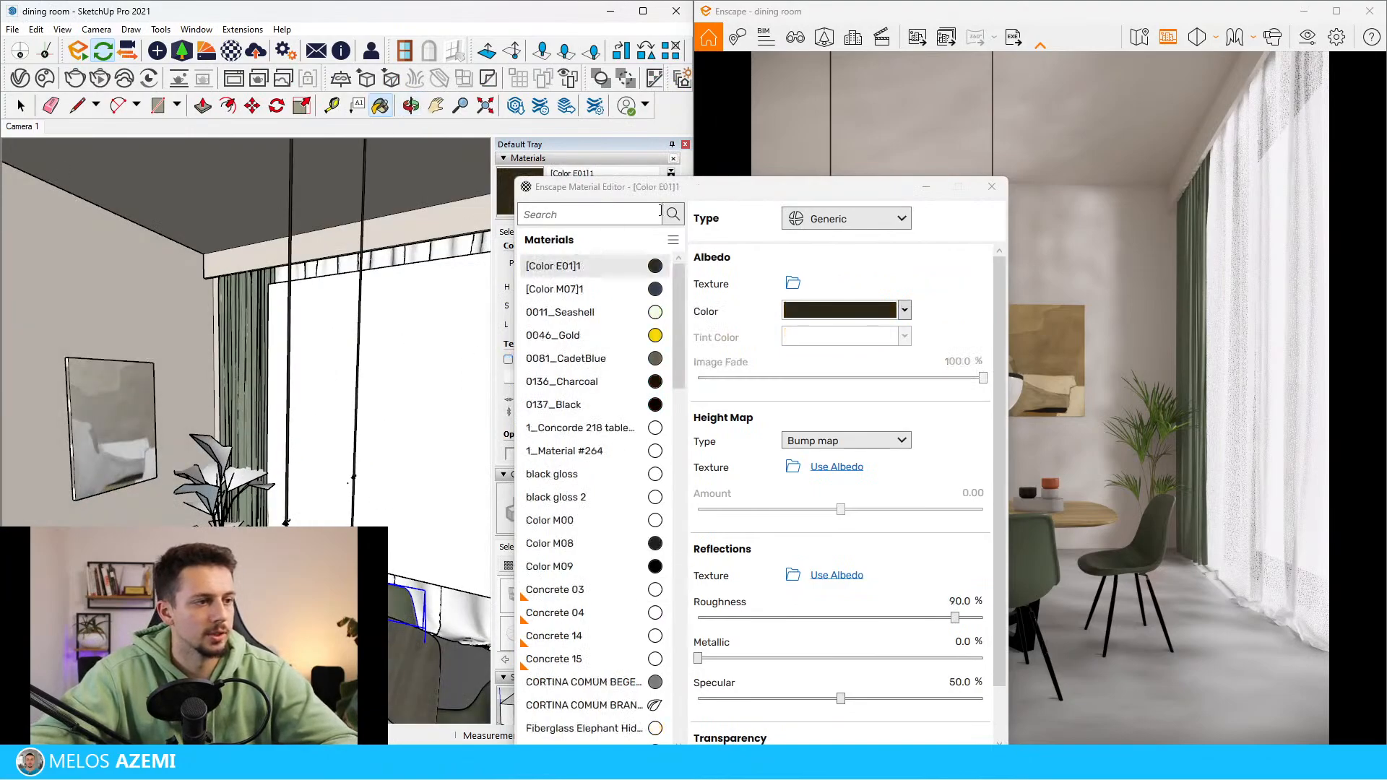
{"action": "left_click_drag", "start_coordinate": [693, 187], "coordinate": [410, 103]}
{"action": "scroll", "coordinate": [555, 486], "scroll_direction": "down", "scroll_amount": 1}
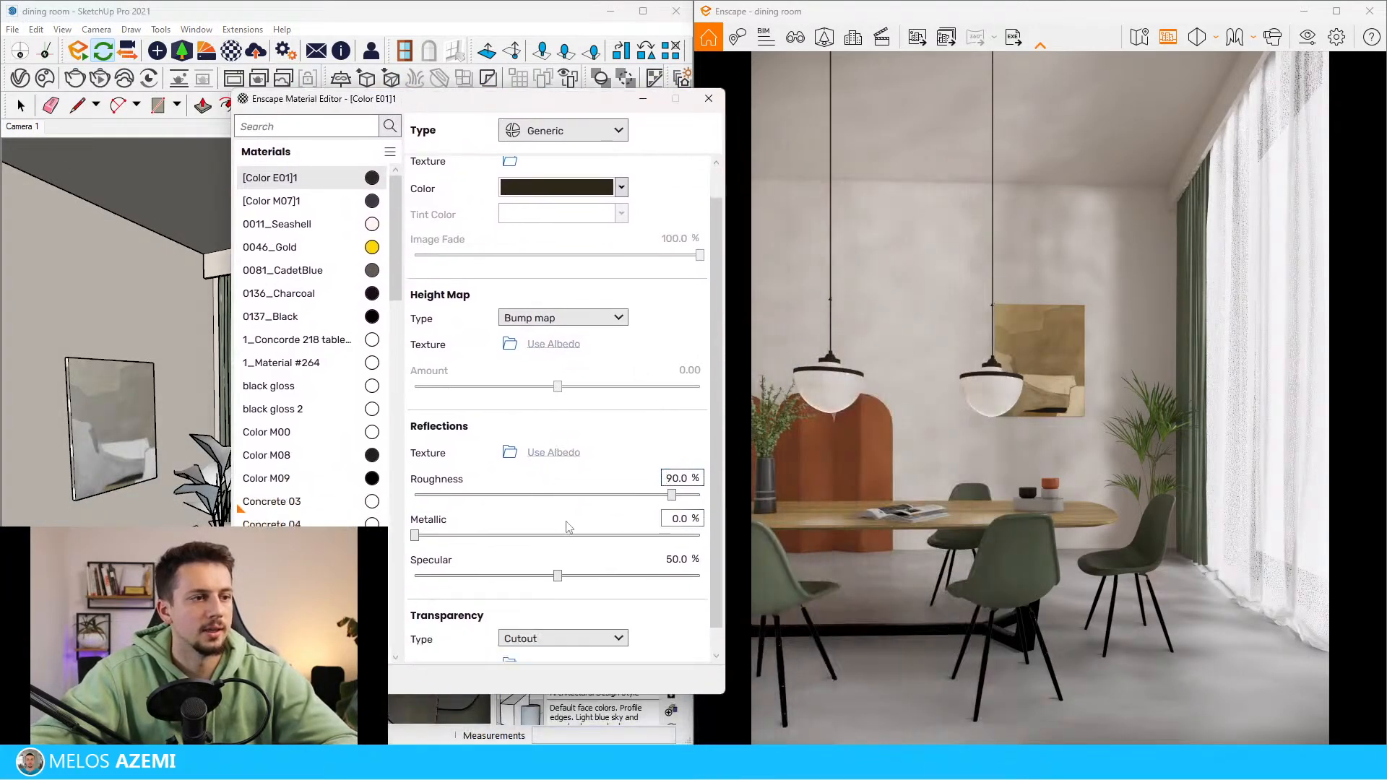
{"action": "left_click", "coordinate": [683, 519]}
{"action": "type", "text": "100"}
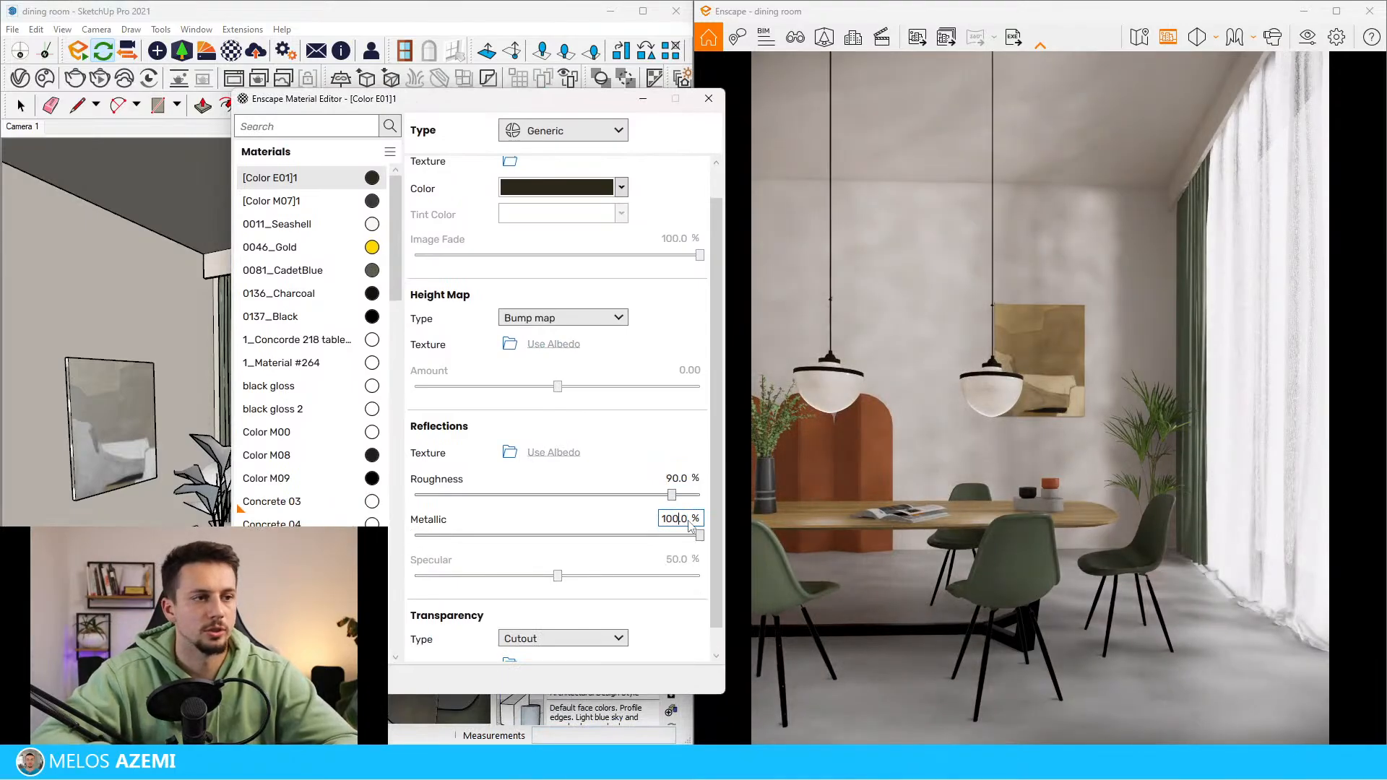
{"action": "key", "text": "shift+Tab"}
{"action": "type", "text": "30"}
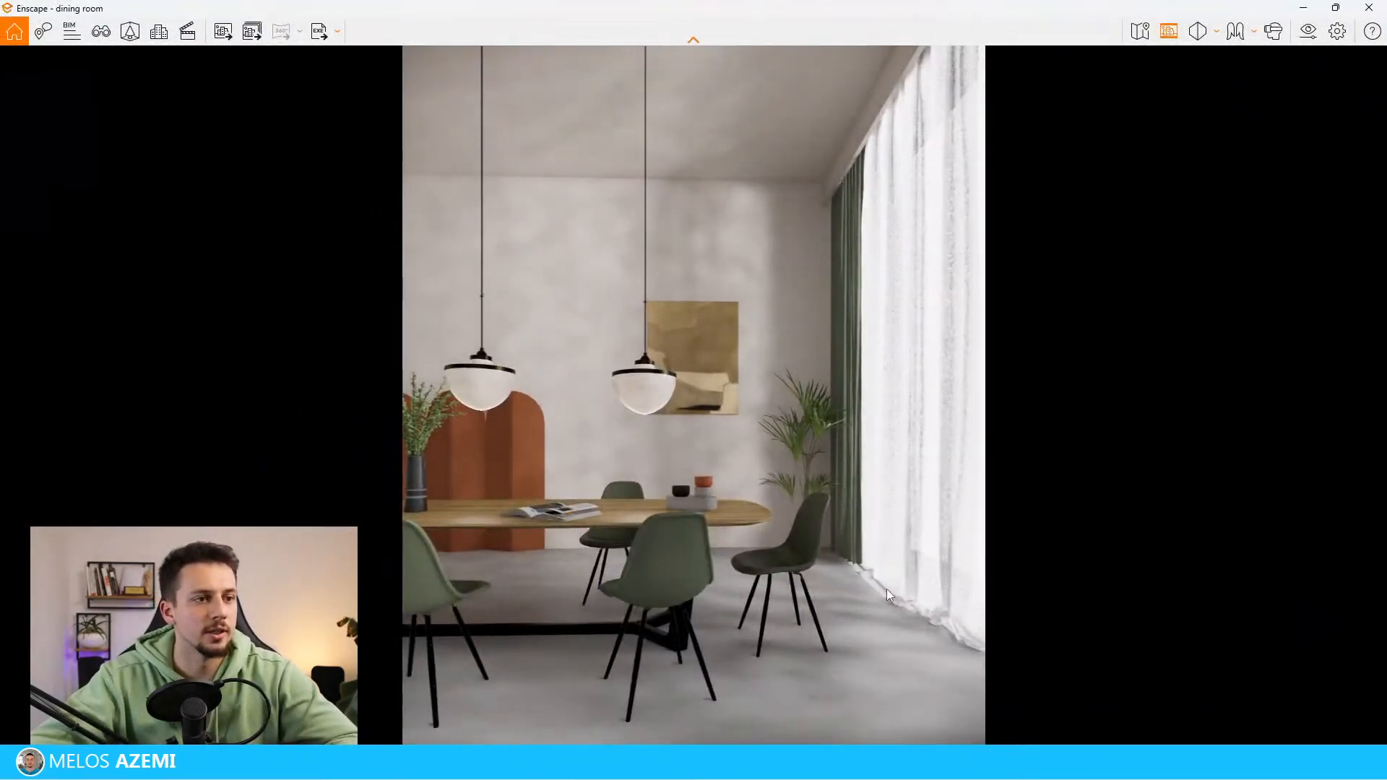
Raise the render's camera exposure to 57 % in the Visual Settings
{"action": "left_click", "coordinate": [1308, 30]}
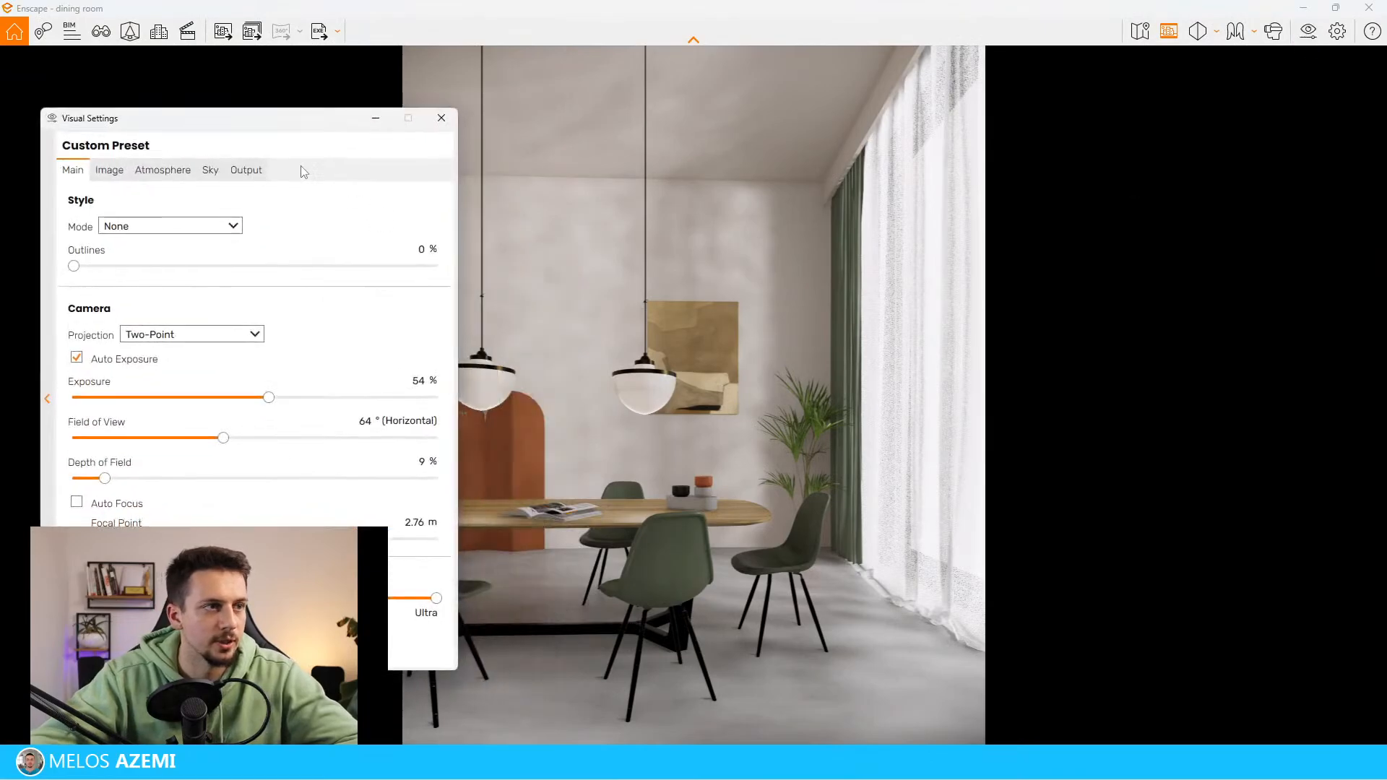
{"action": "mouse_move", "coordinate": [270, 399]}
{"action": "left_mouse_down"}
{"action": "mouse_move", "coordinate": [294, 400]}
{"action": "mouse_move", "coordinate": [283, 405]}
{"action": "left_mouse_up"}
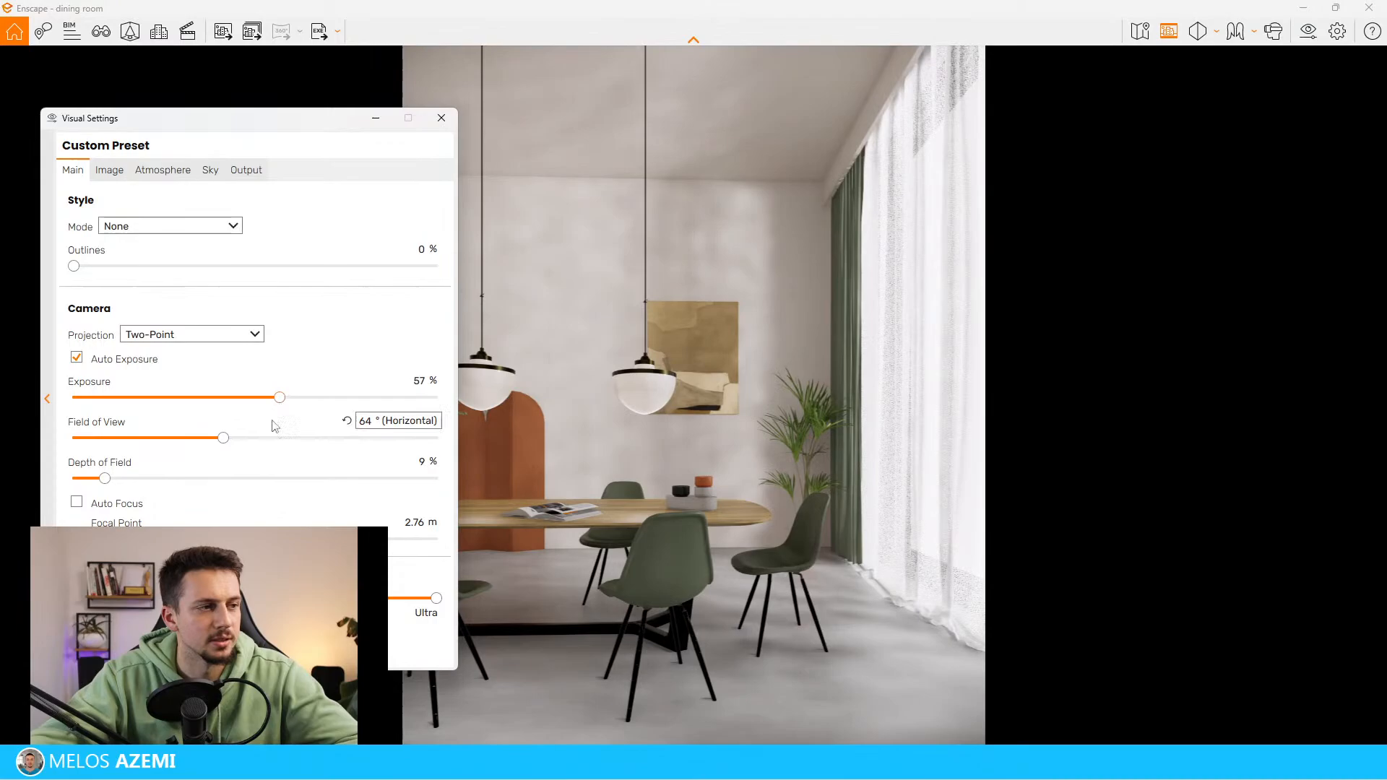
Compare the render with Auto Contrast on, switch it off again and set the image highlights to -1 %
{"action": "left_click", "coordinate": [110, 170]}
{"action": "left_click", "coordinate": [132, 229]}
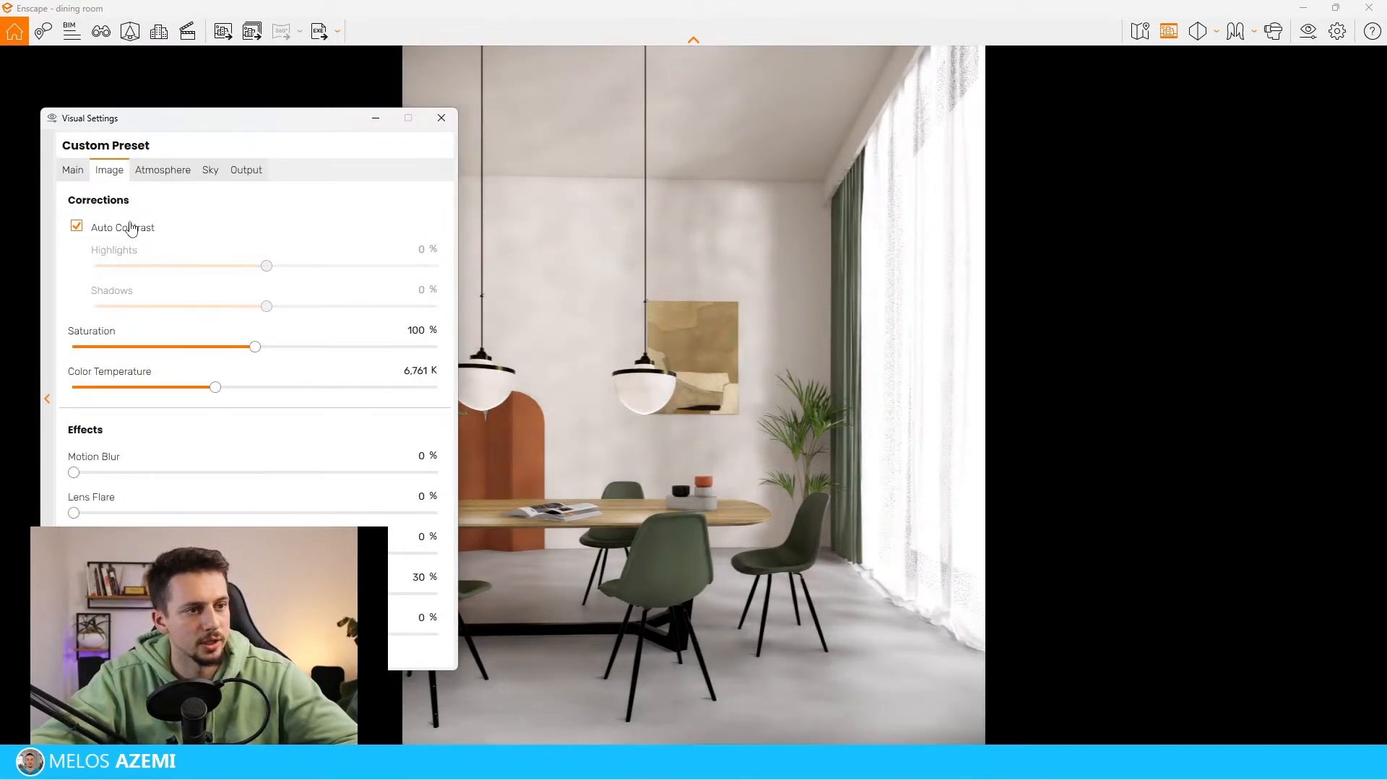
{"action": "left_click", "coordinate": [131, 230]}
{"action": "left_click_drag", "start_coordinate": [276, 266], "coordinate": [264, 266]}
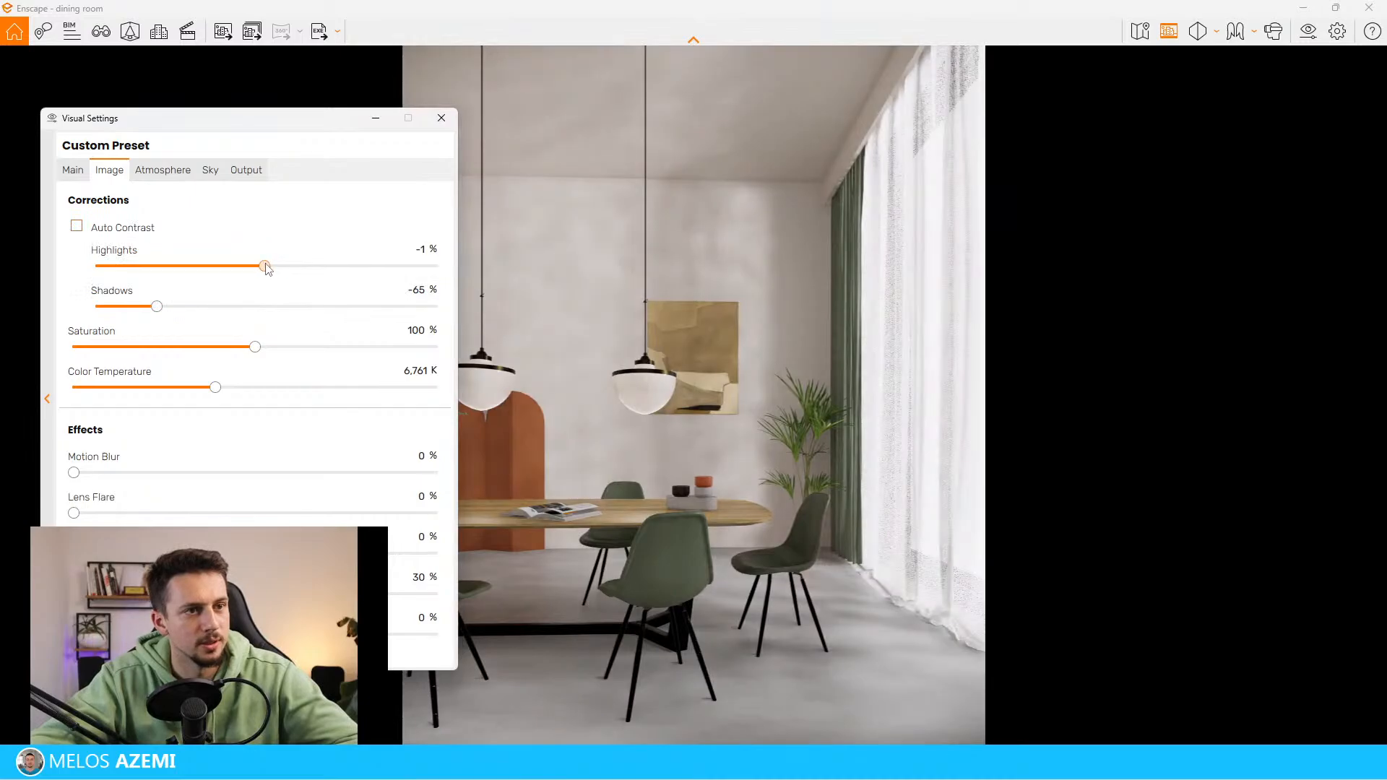
Render the current dining room view to the PNG image dining room.png and view the saved image full screen
{"action": "left_click_drag", "start_coordinate": [284, 117], "coordinate": [336, 141]}
{"action": "left_click", "coordinate": [225, 192]}
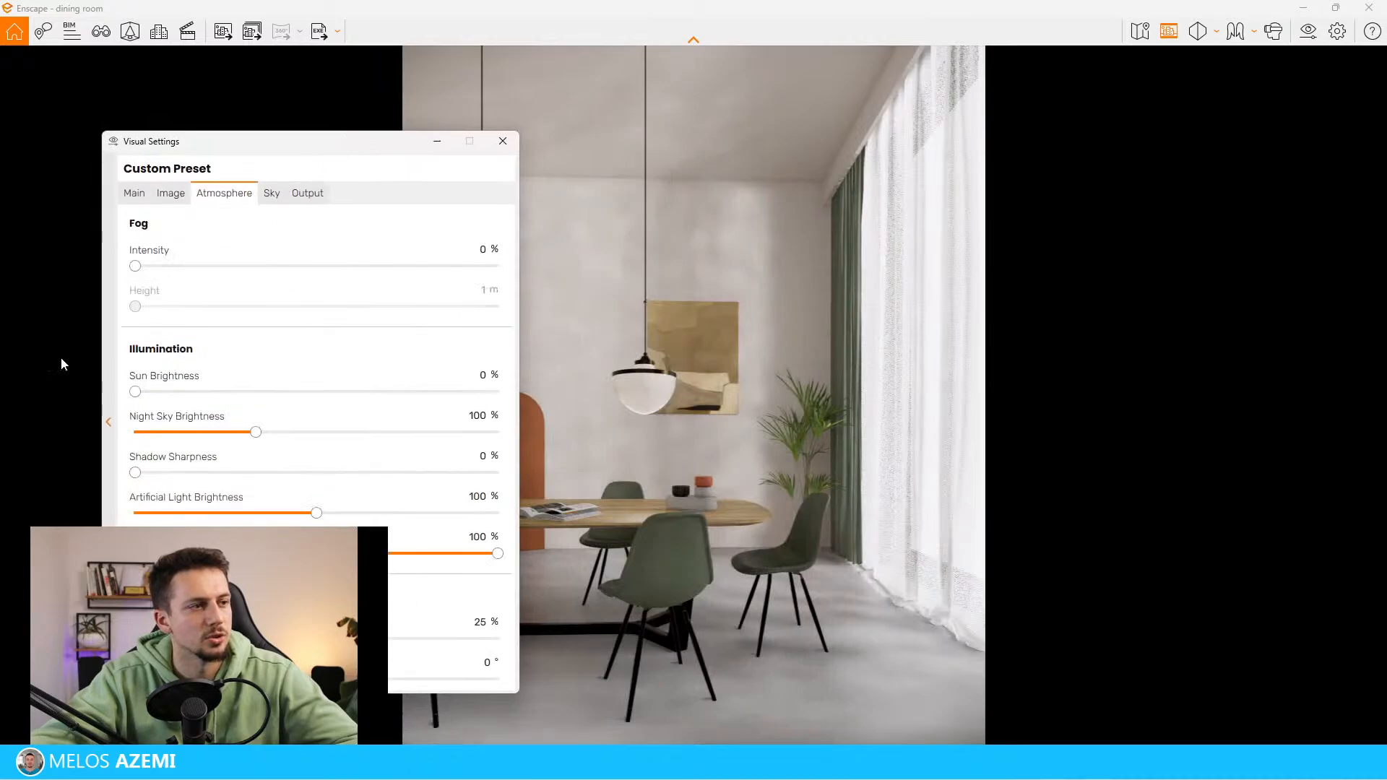
{"action": "left_click", "coordinate": [289, 197]}
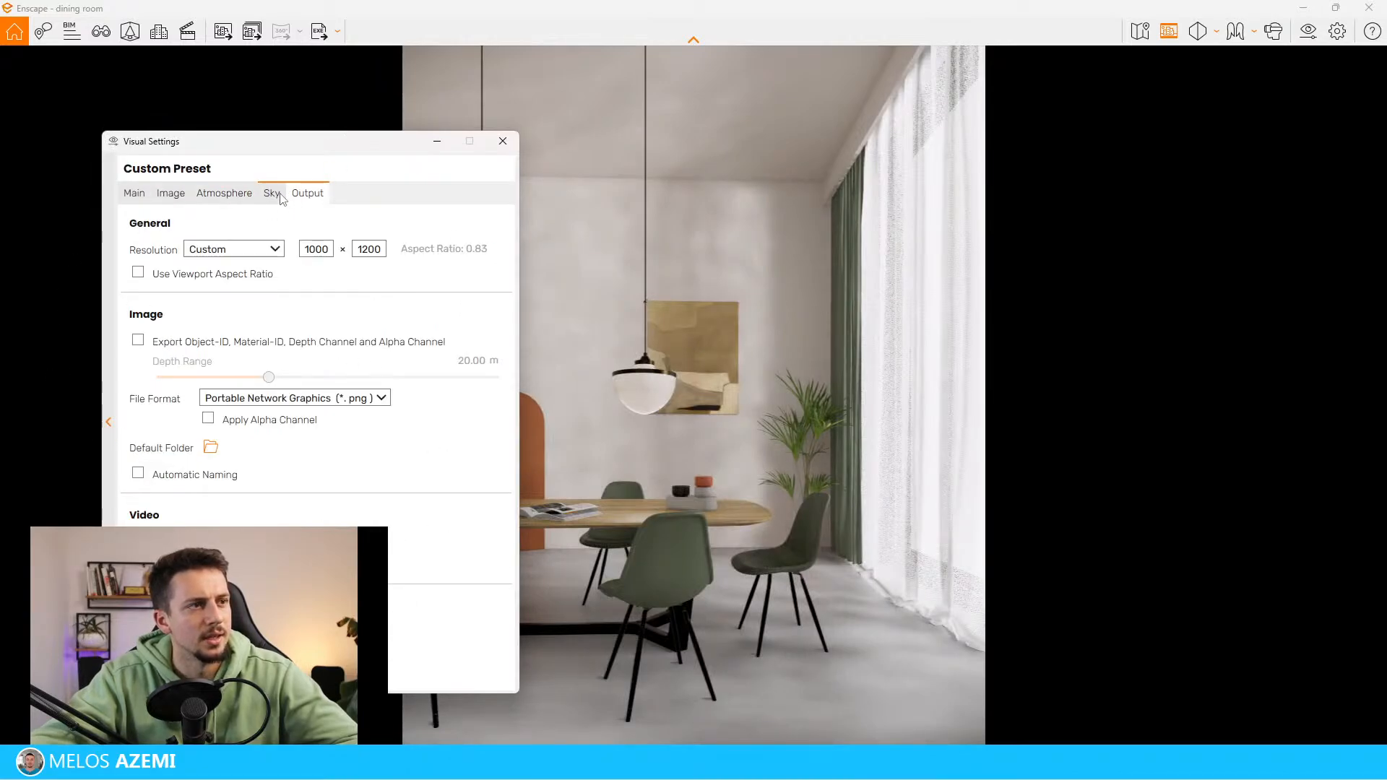
{"action": "left_click", "coordinate": [222, 31]}
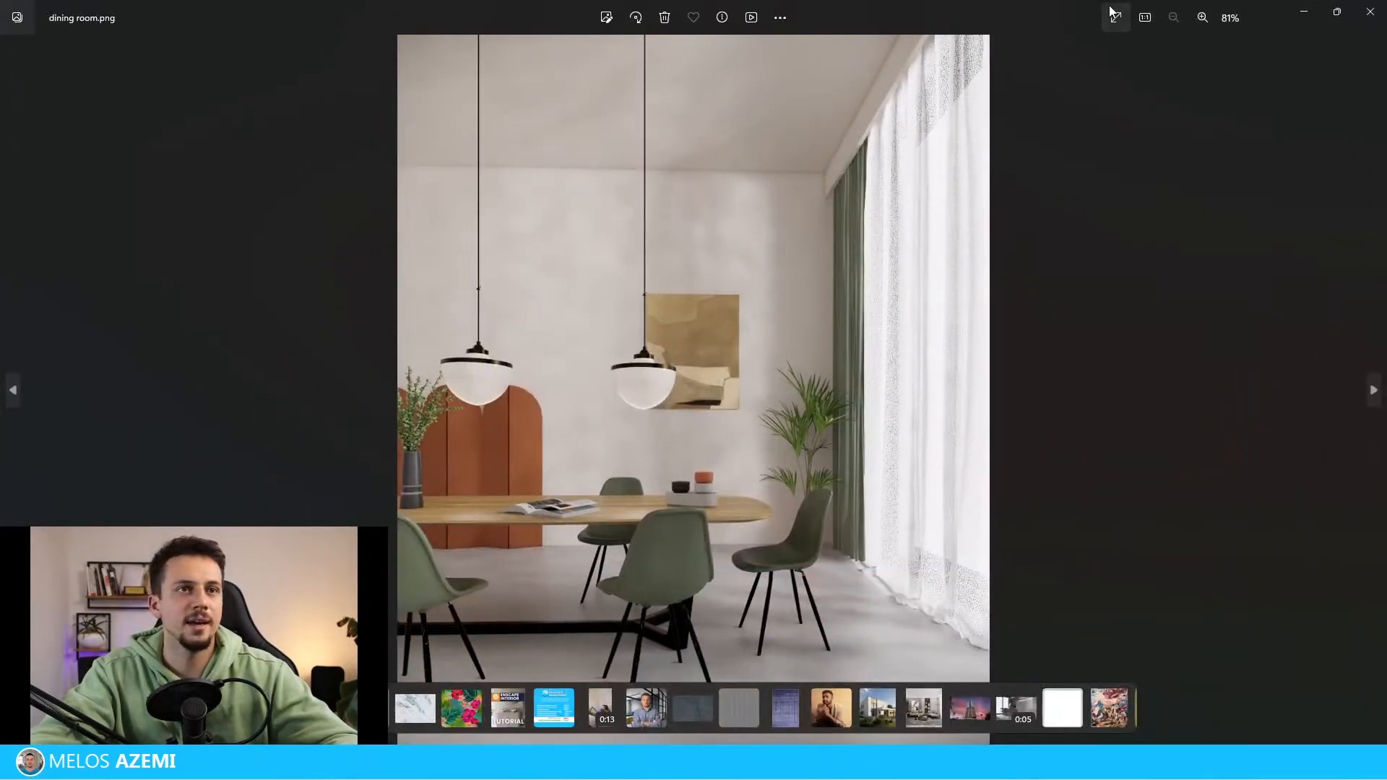
{"action": "left_click", "coordinate": [1113, 15]}
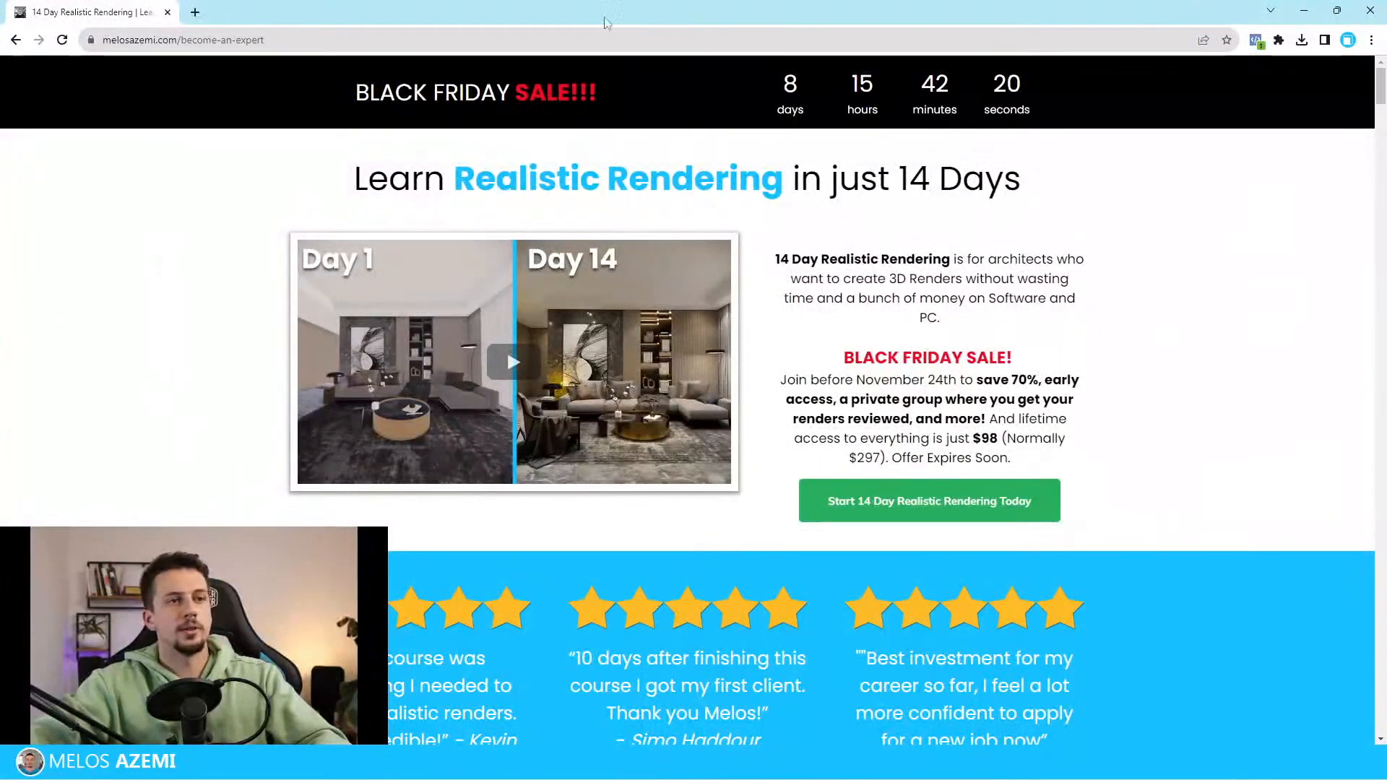
Switch to the browser and examine the 14 Day Realistic Rendering course page, including its description and Black Friday offer
{"action": "left_click_drag", "start_coordinate": [319, 99], "coordinate": [1138, 477]}
{"action": "left_click", "coordinate": [1139, 477]}
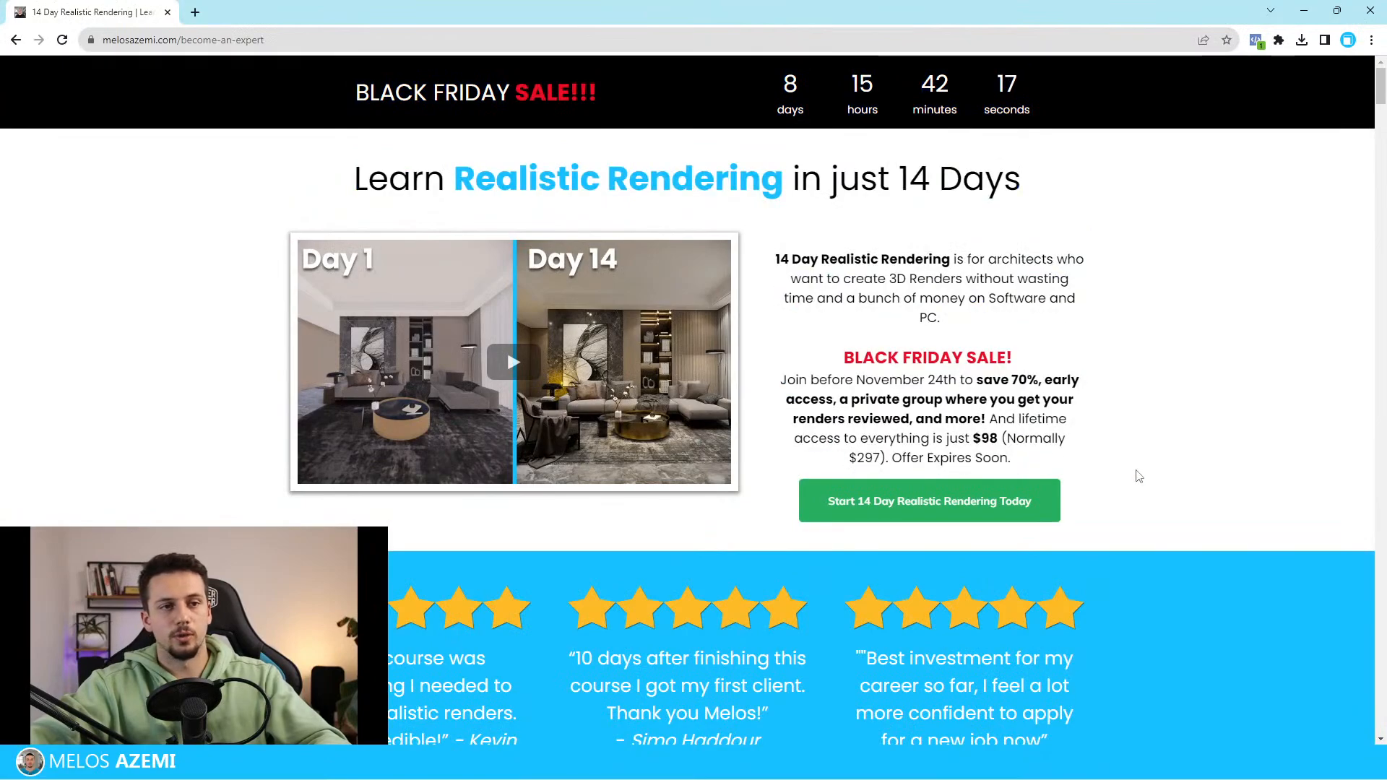
{"action": "scroll", "coordinate": [1139, 476], "scroll_direction": "down", "scroll_amount": 8}
{"action": "scroll", "coordinate": [1138, 476], "scroll_direction": "up", "scroll_amount": 8}
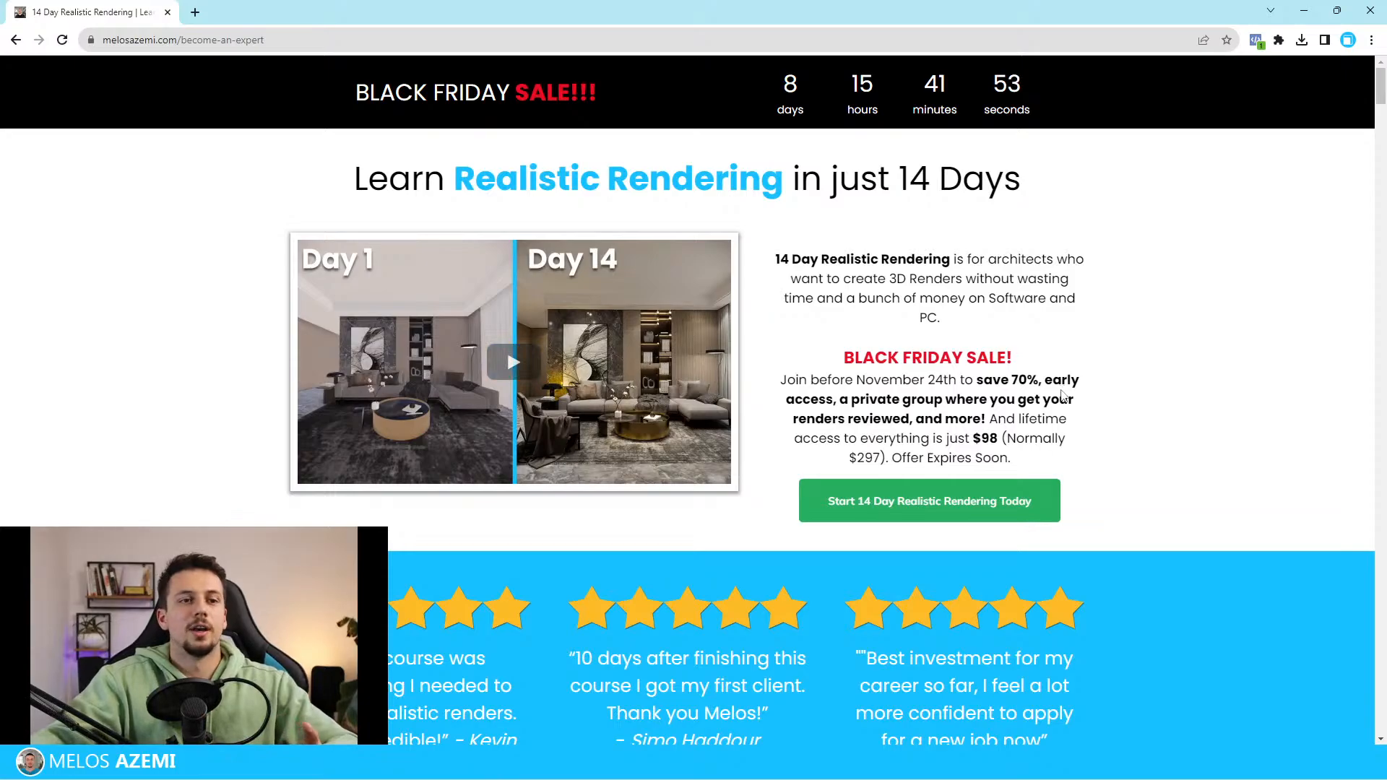
{"action": "scroll", "coordinate": [1084, 397], "scroll_direction": "down", "scroll_amount": 6}
{"action": "scroll", "coordinate": [1117, 434], "scroll_direction": "up", "scroll_amount": 6}
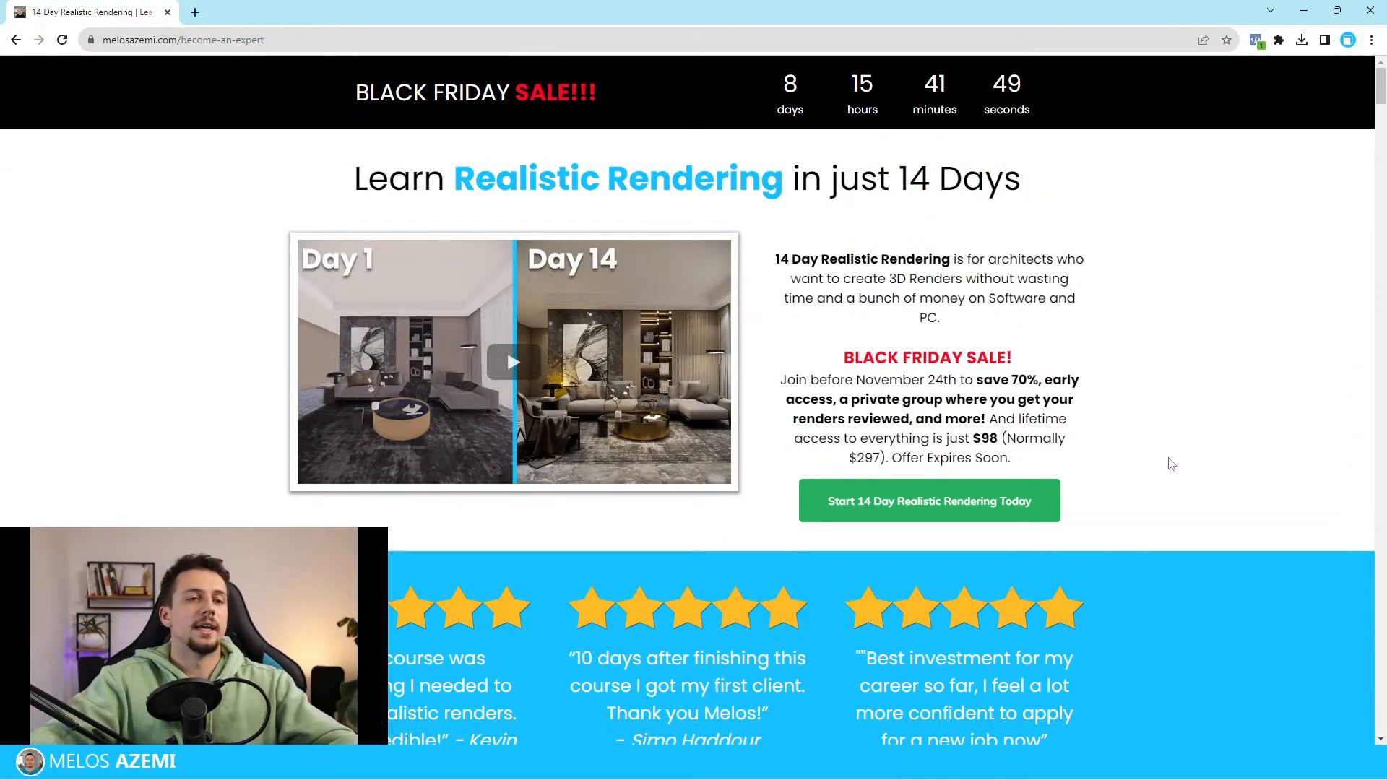
{"action": "left_click_drag", "start_coordinate": [1088, 461], "coordinate": [736, 248]}
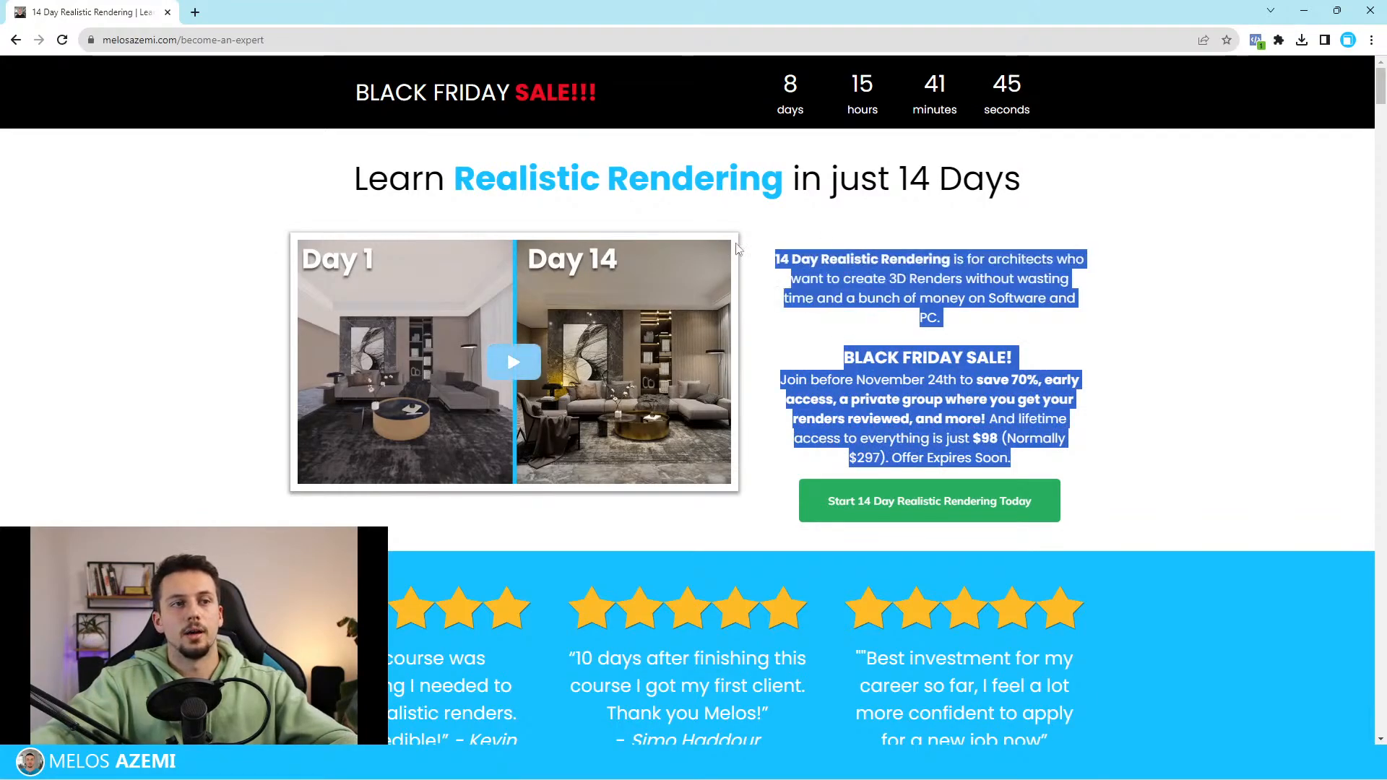
{"action": "left_click", "coordinate": [802, 217]}
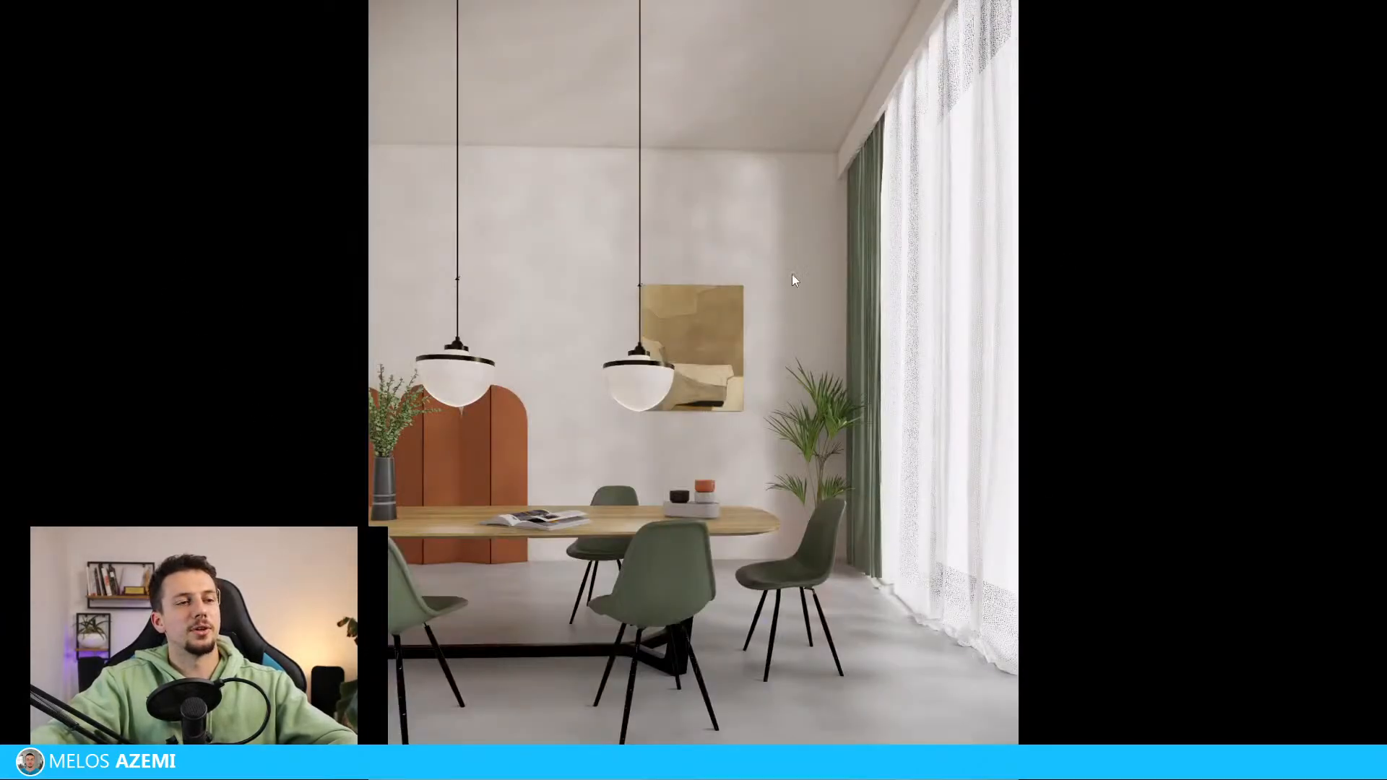
Close the full-screen render, return to the course page in the browser and select its web address
{"action": "key", "text": "Escape"}
{"action": "left_click_drag", "start_coordinate": [995, 23], "coordinate": [899, 445]}
{"action": "left_click", "coordinate": [403, 38]}
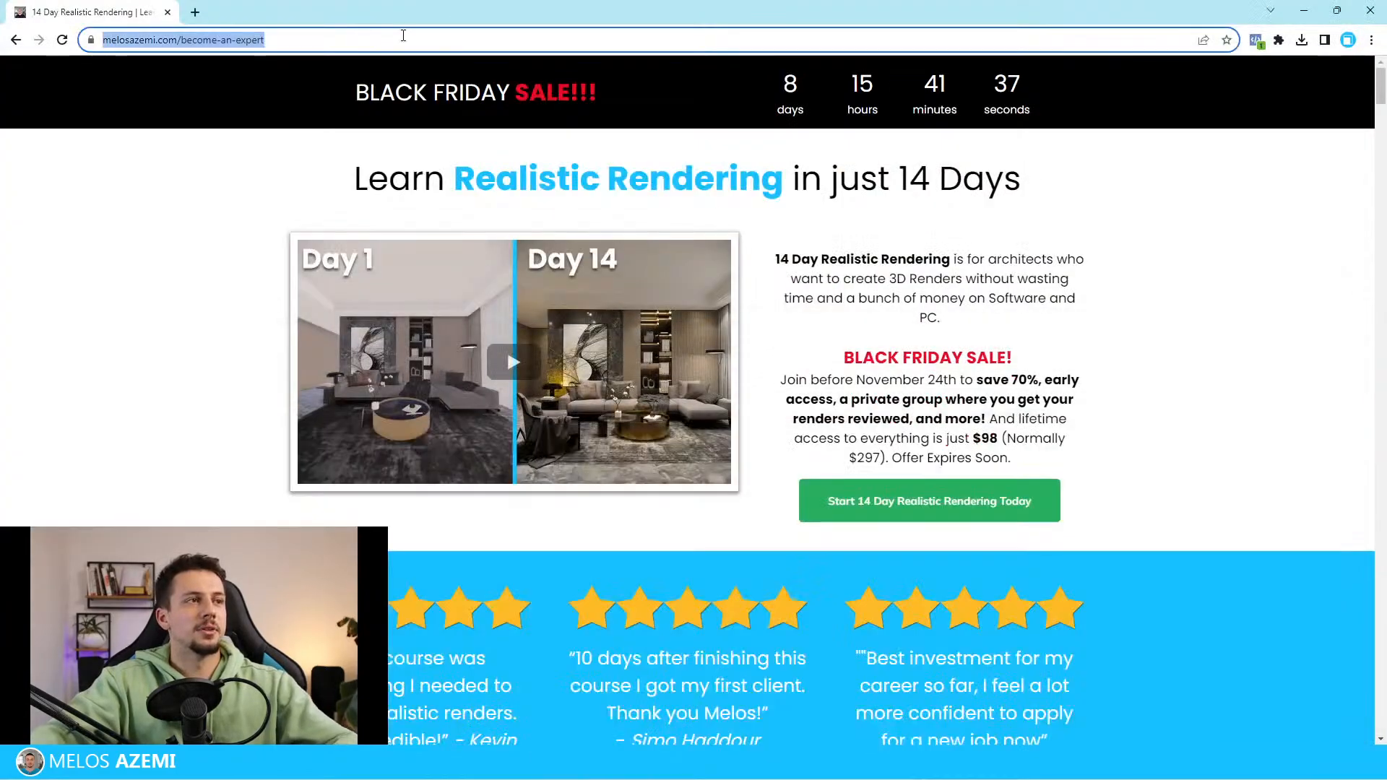